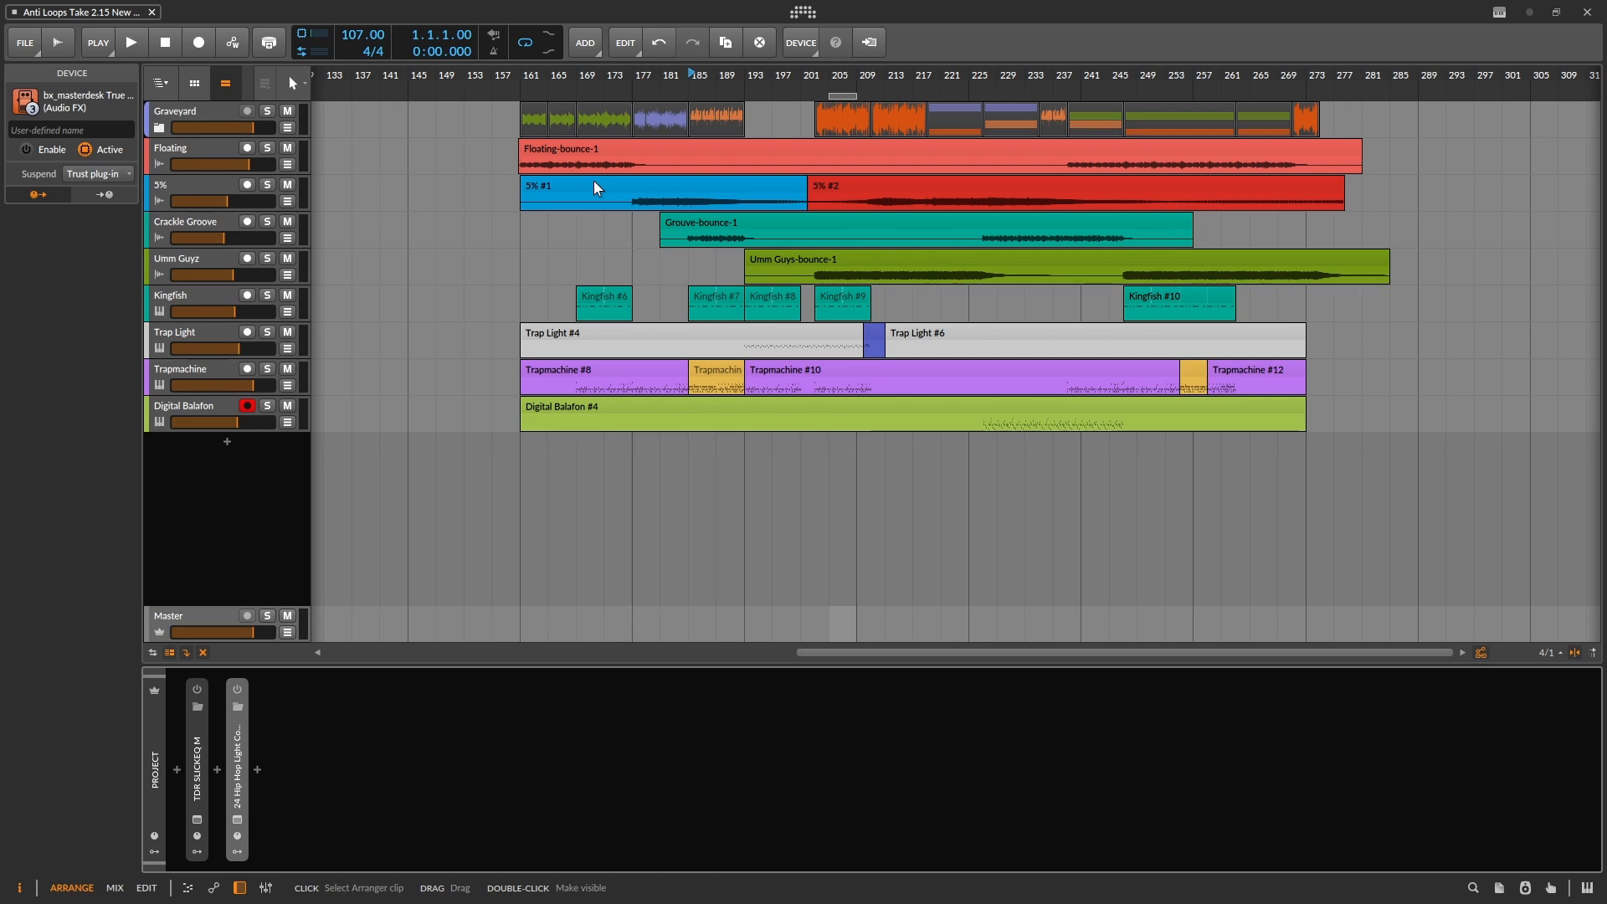
# Step: Disarm recording on the Digital Balafon track
pyautogui.click(247, 405)
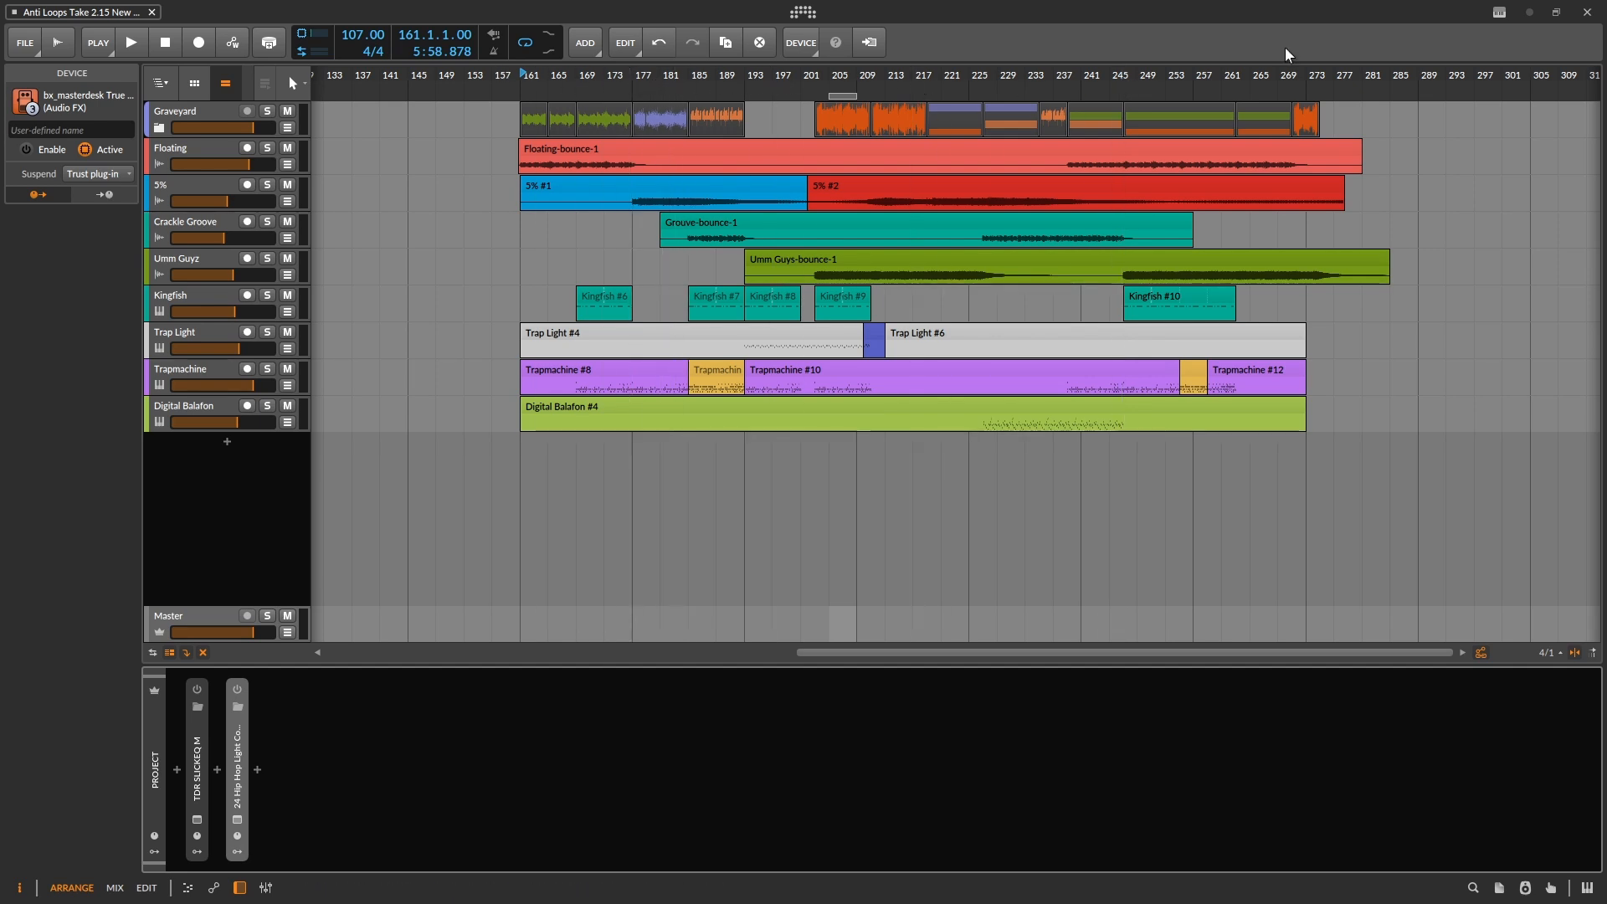
# Step: Add the placeholder text "asdsd" below the key notes in the project info, and close the Project Panel
pyautogui.click(1501, 887)
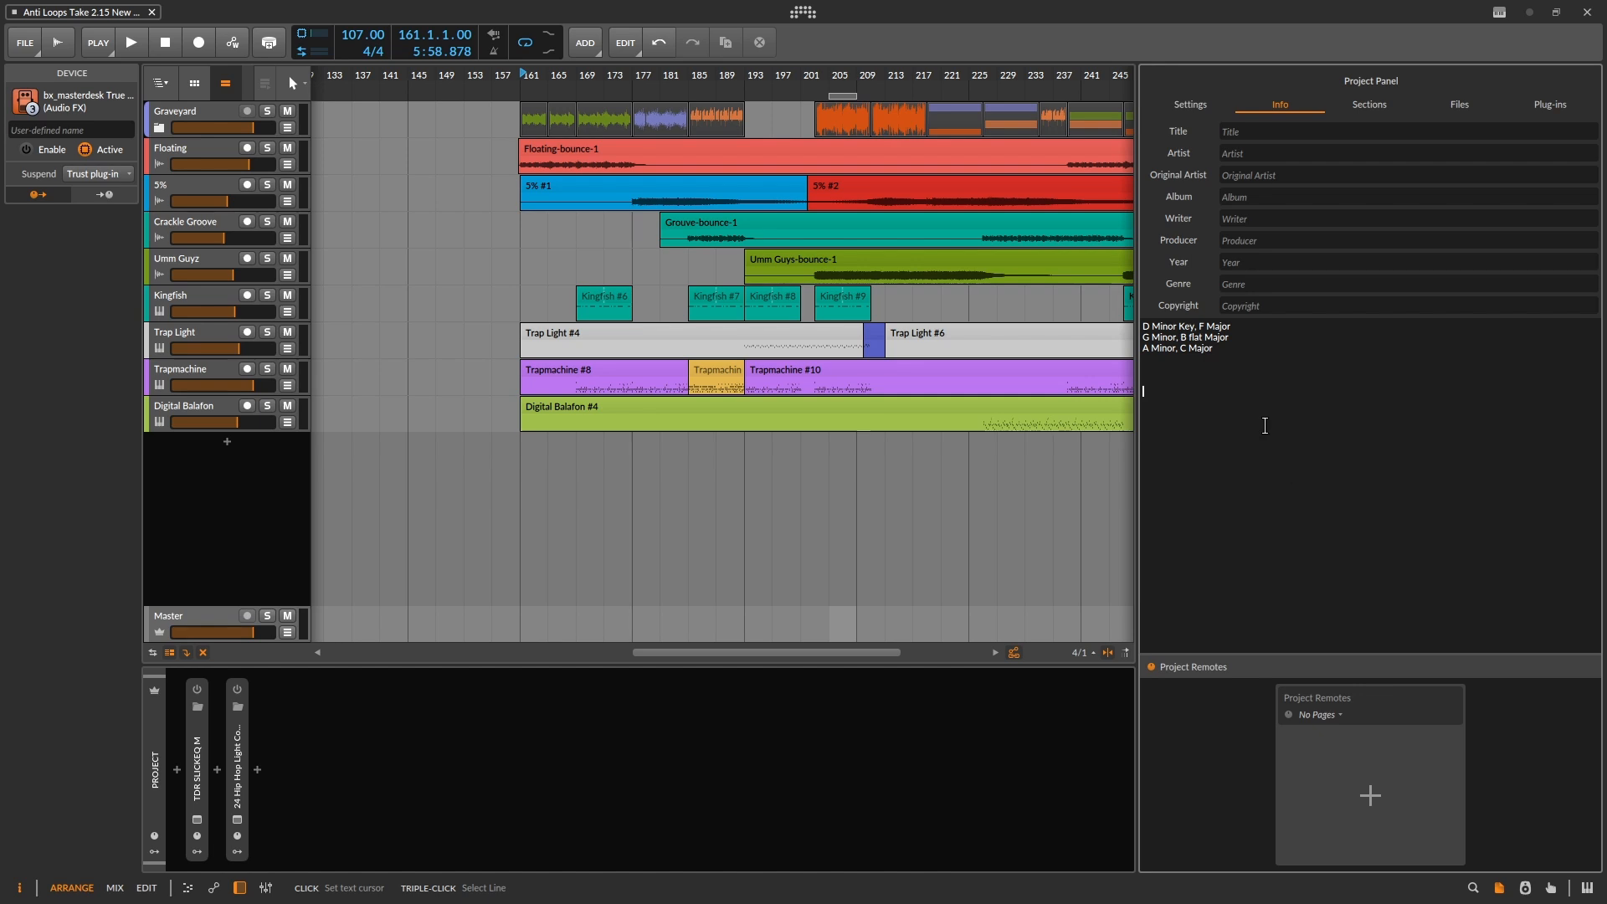
pyautogui.write('sdf')
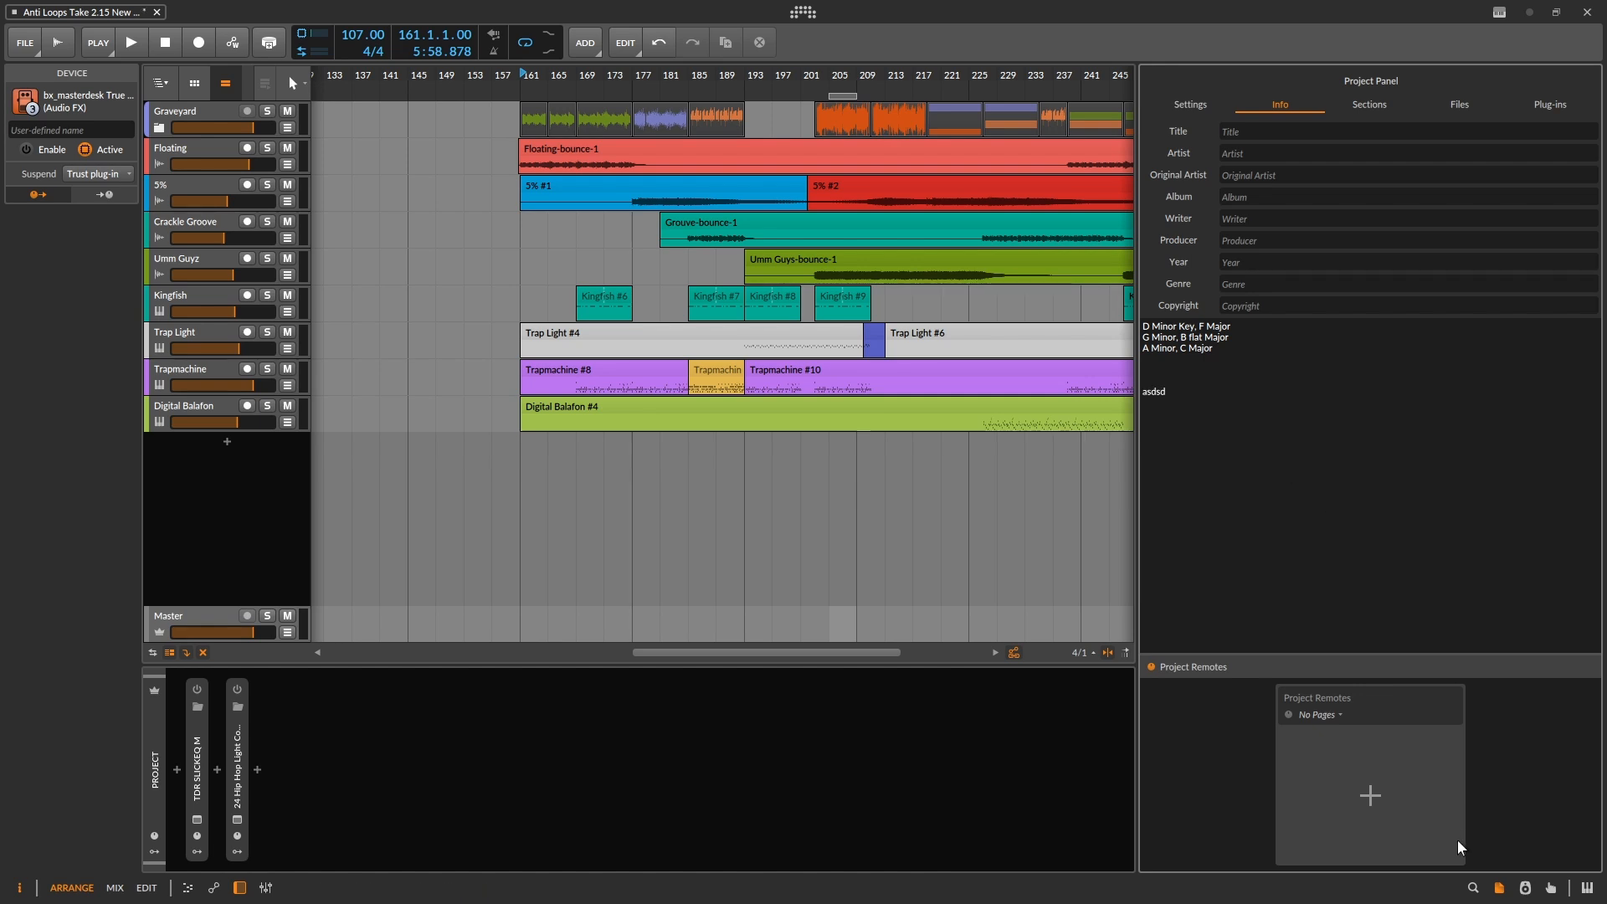
pyautogui.click(1501, 889)
# Step: Insert a cue marker at bar 185, check its comment field, and remove the marker again
pyautogui.rightClick(747, 78)
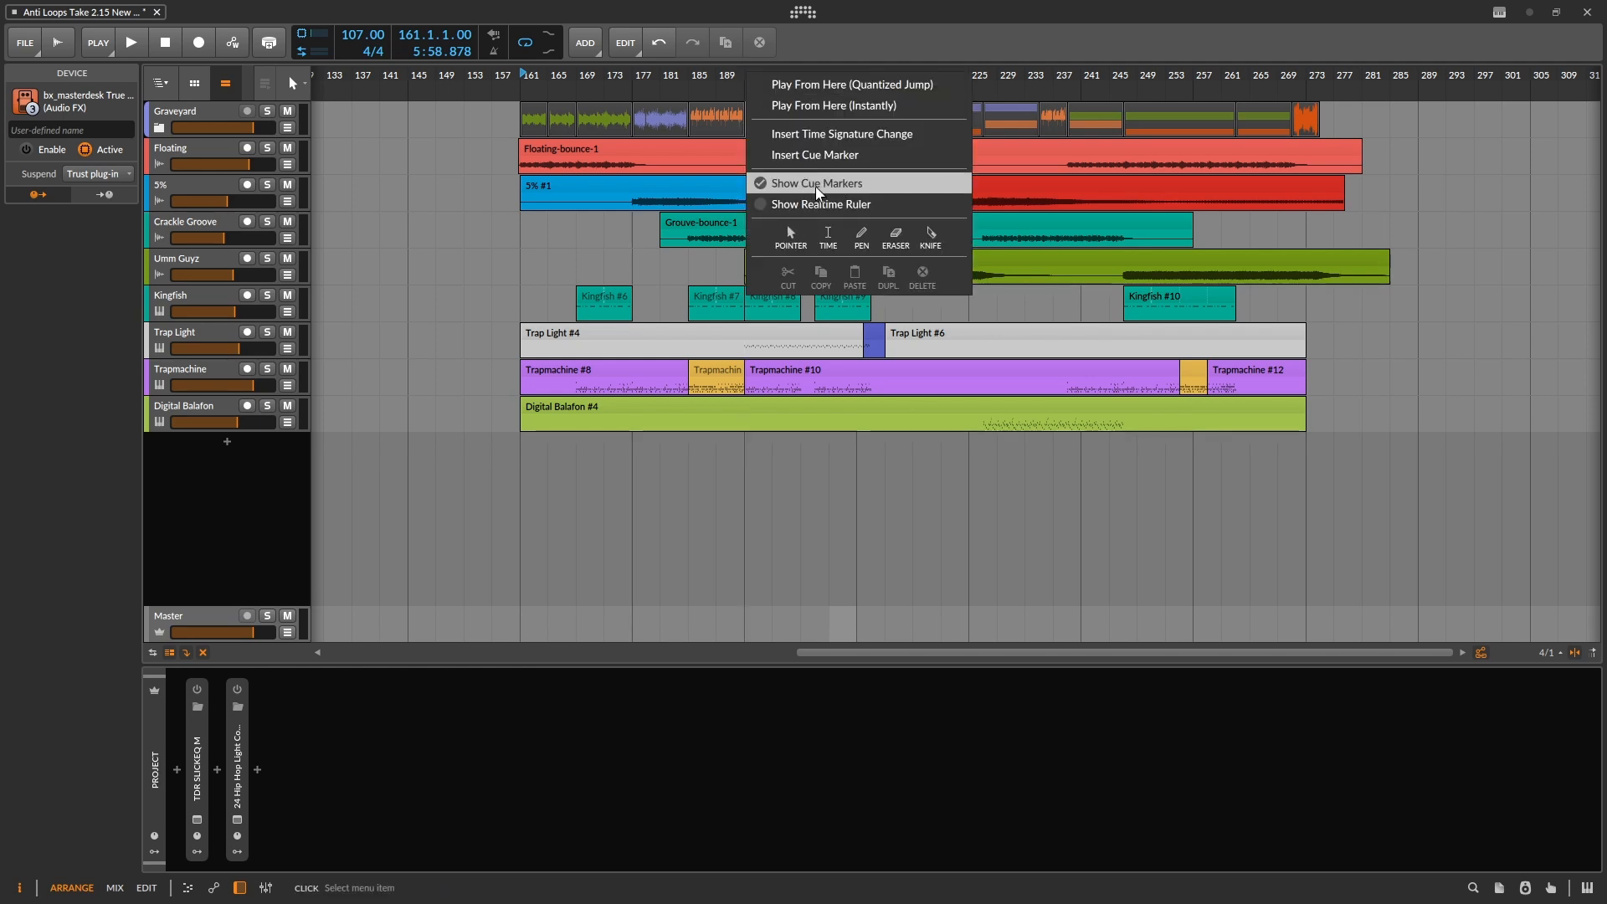
pyautogui.click(690, 82)
pyautogui.press('space')
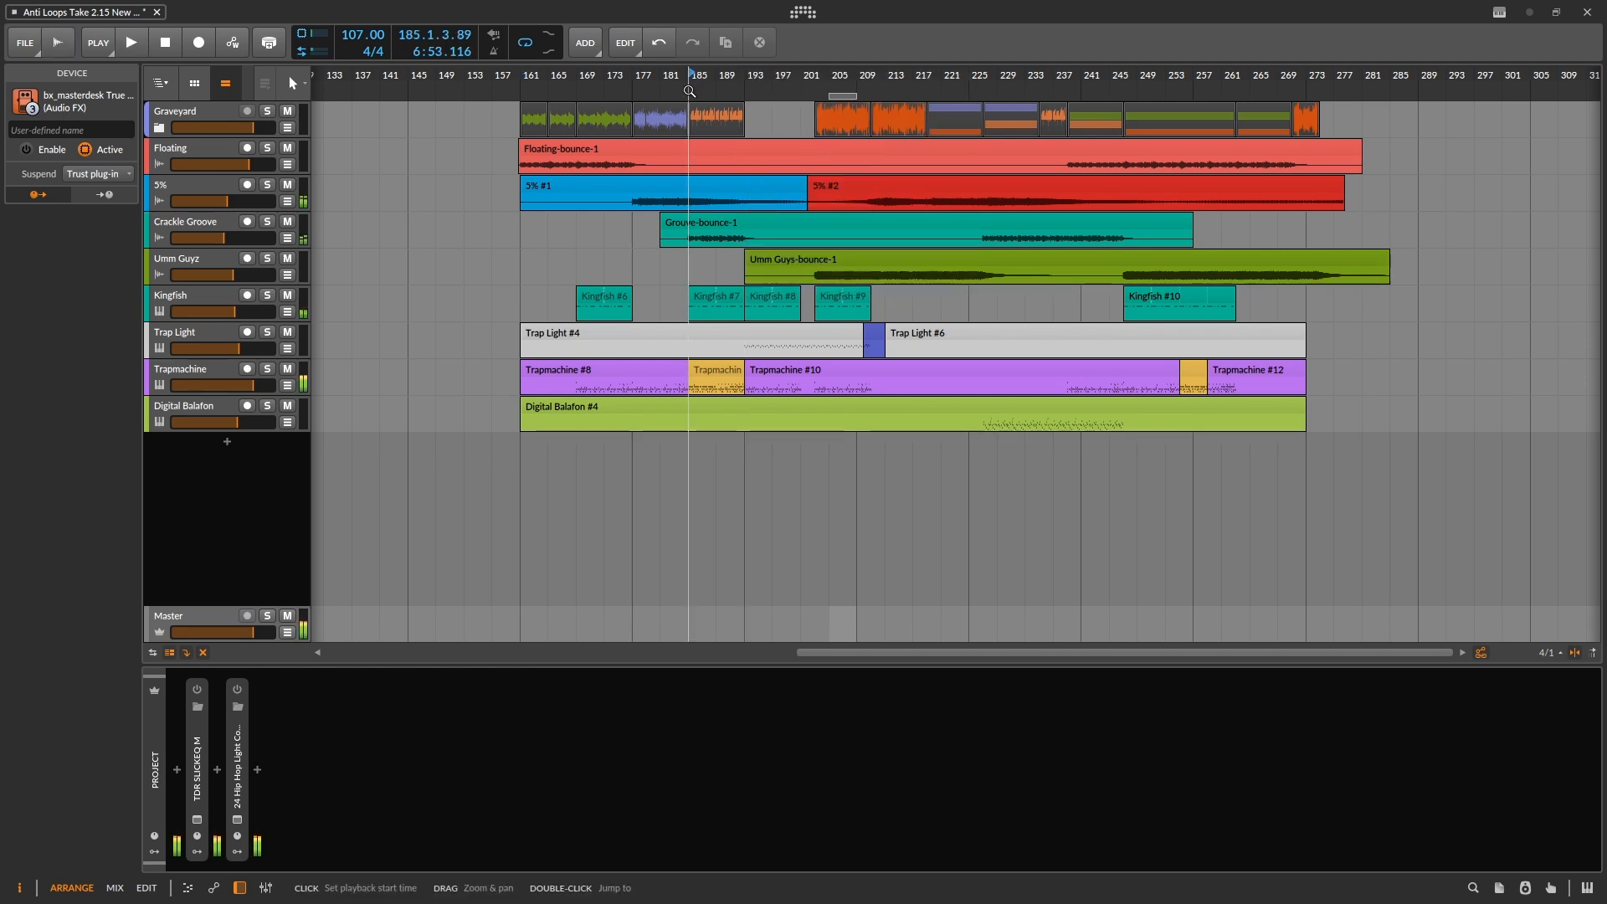
pyautogui.rightClick(690, 89)
pyautogui.click(729, 170)
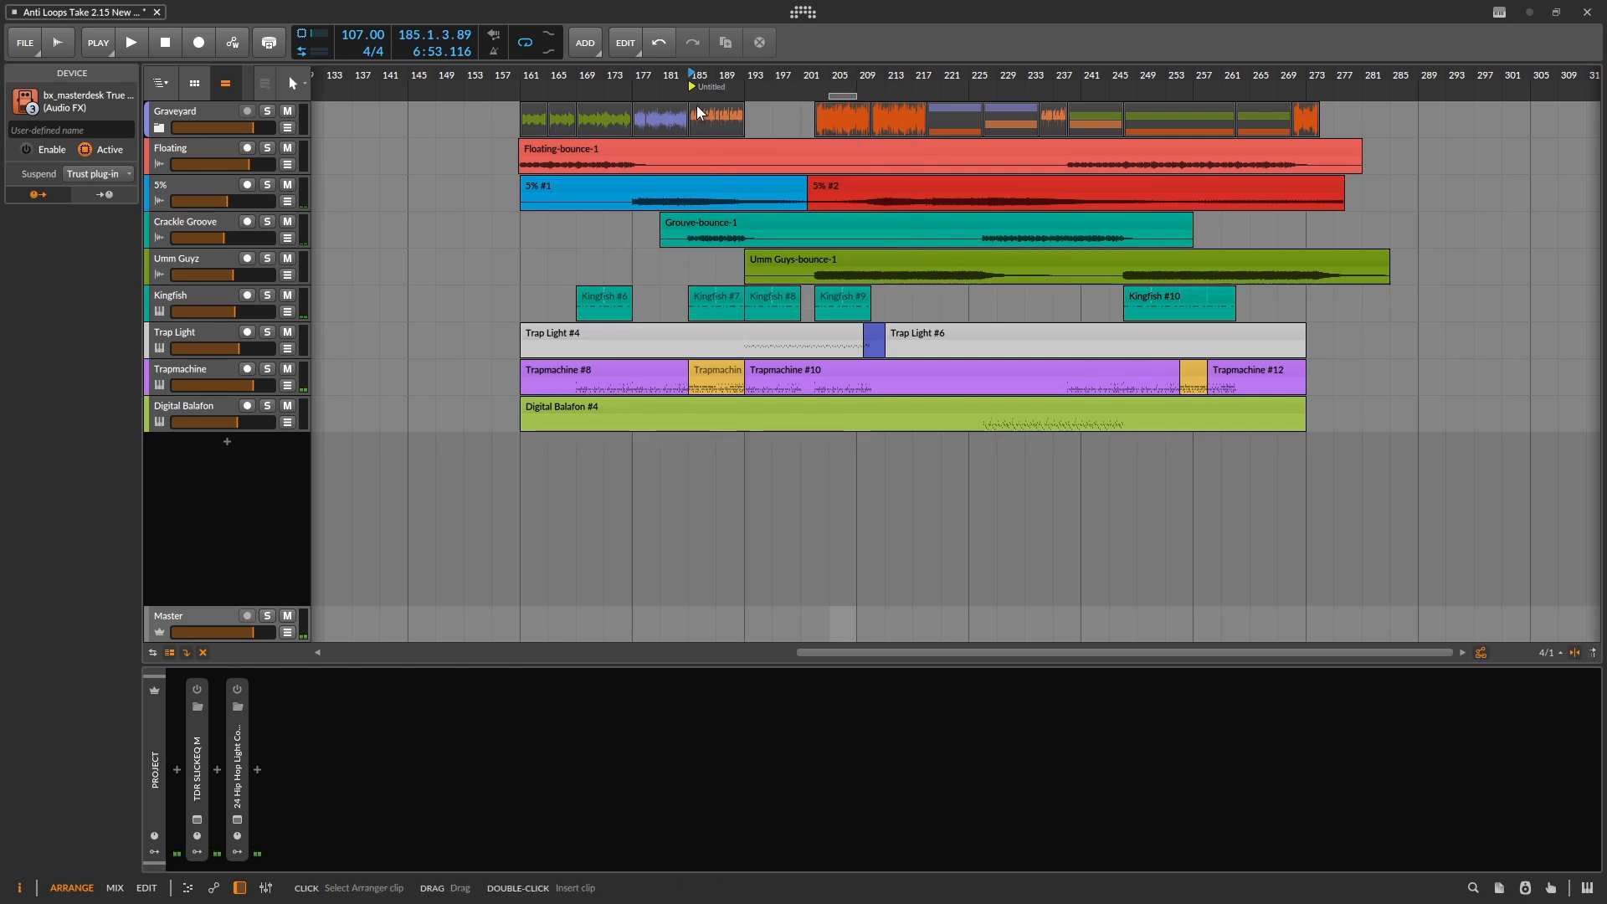
pyautogui.click(690, 83)
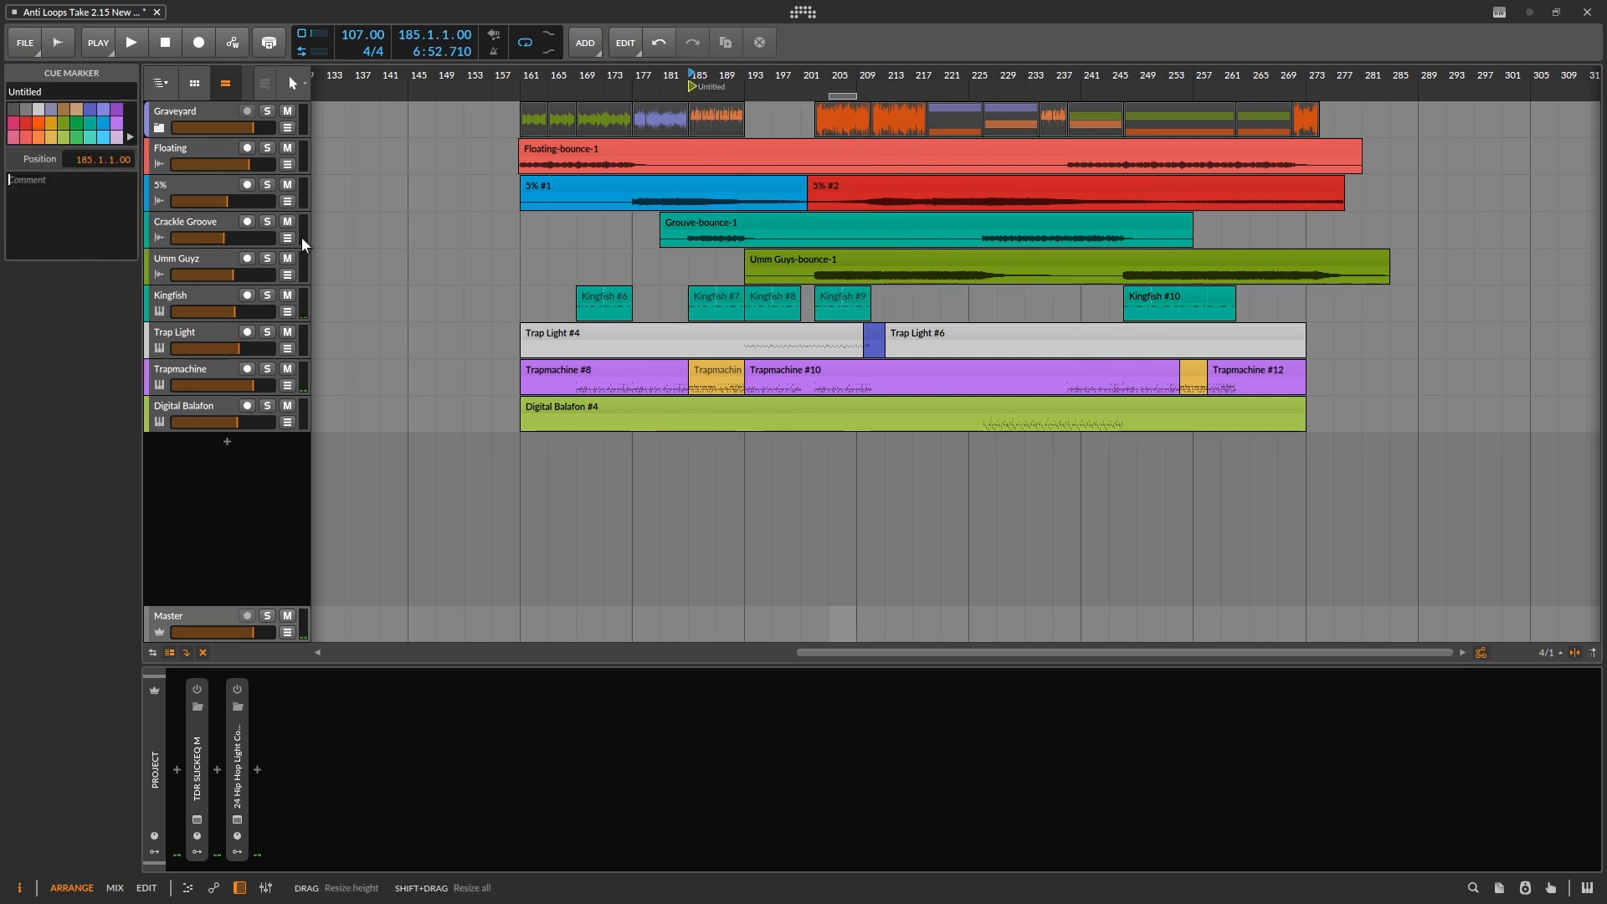
pyautogui.click(690, 86)
pyautogui.press('Escape')
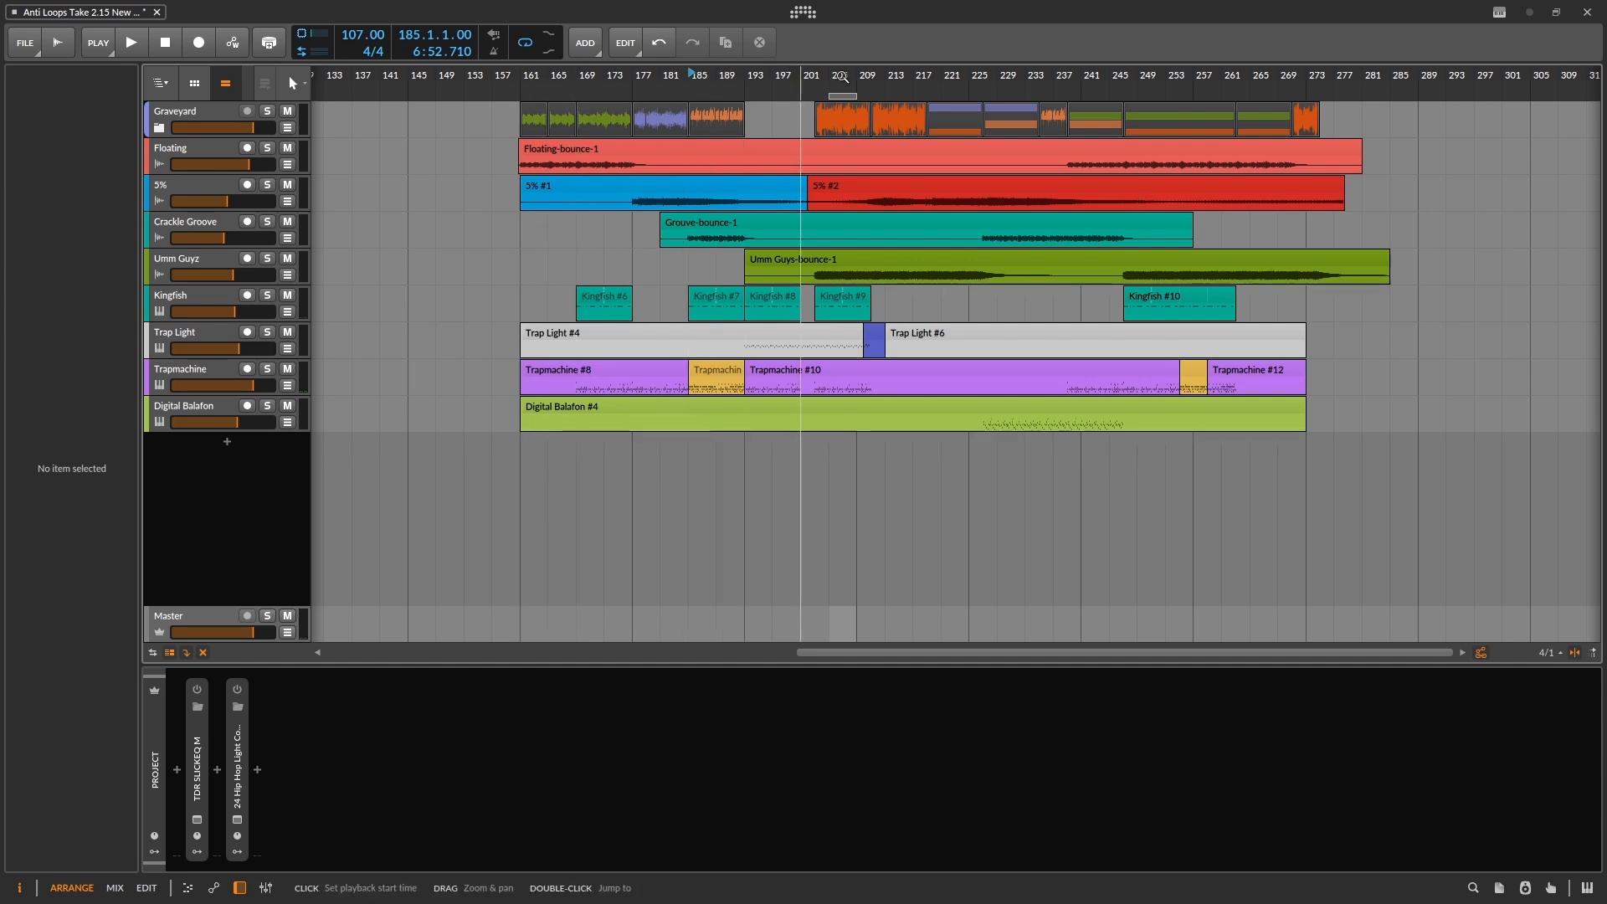
# Step: Leave full-screen mode, look at the Produce With Me list in Microsoft To Do, and close that app
pyautogui.press('F11')
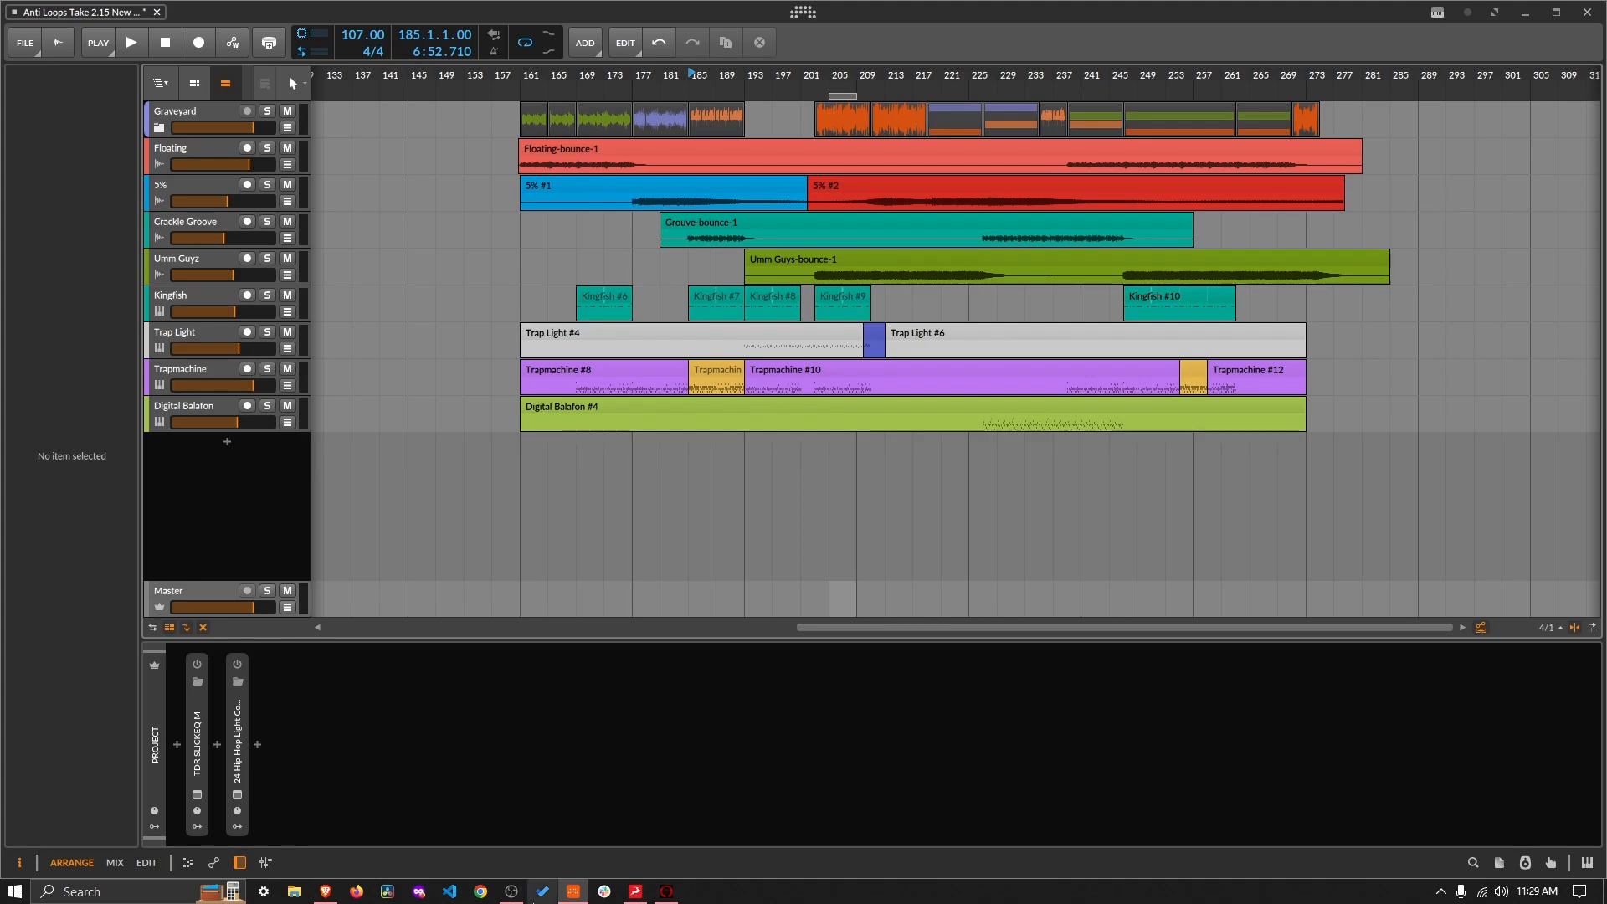
pyautogui.click(542, 892)
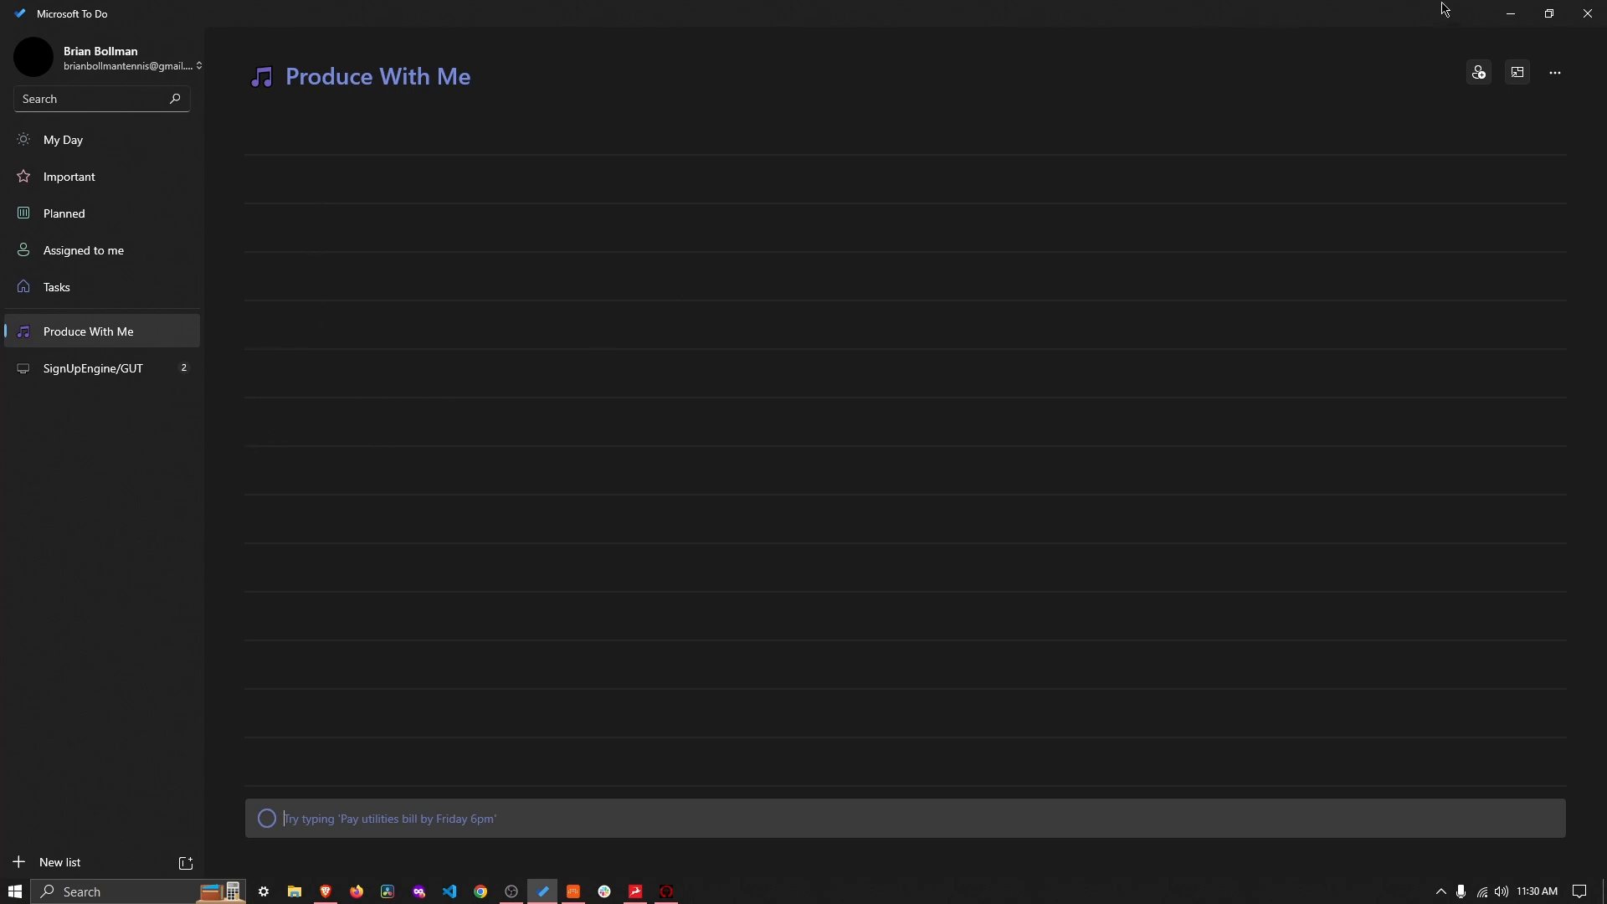
pyautogui.click(1588, 13)
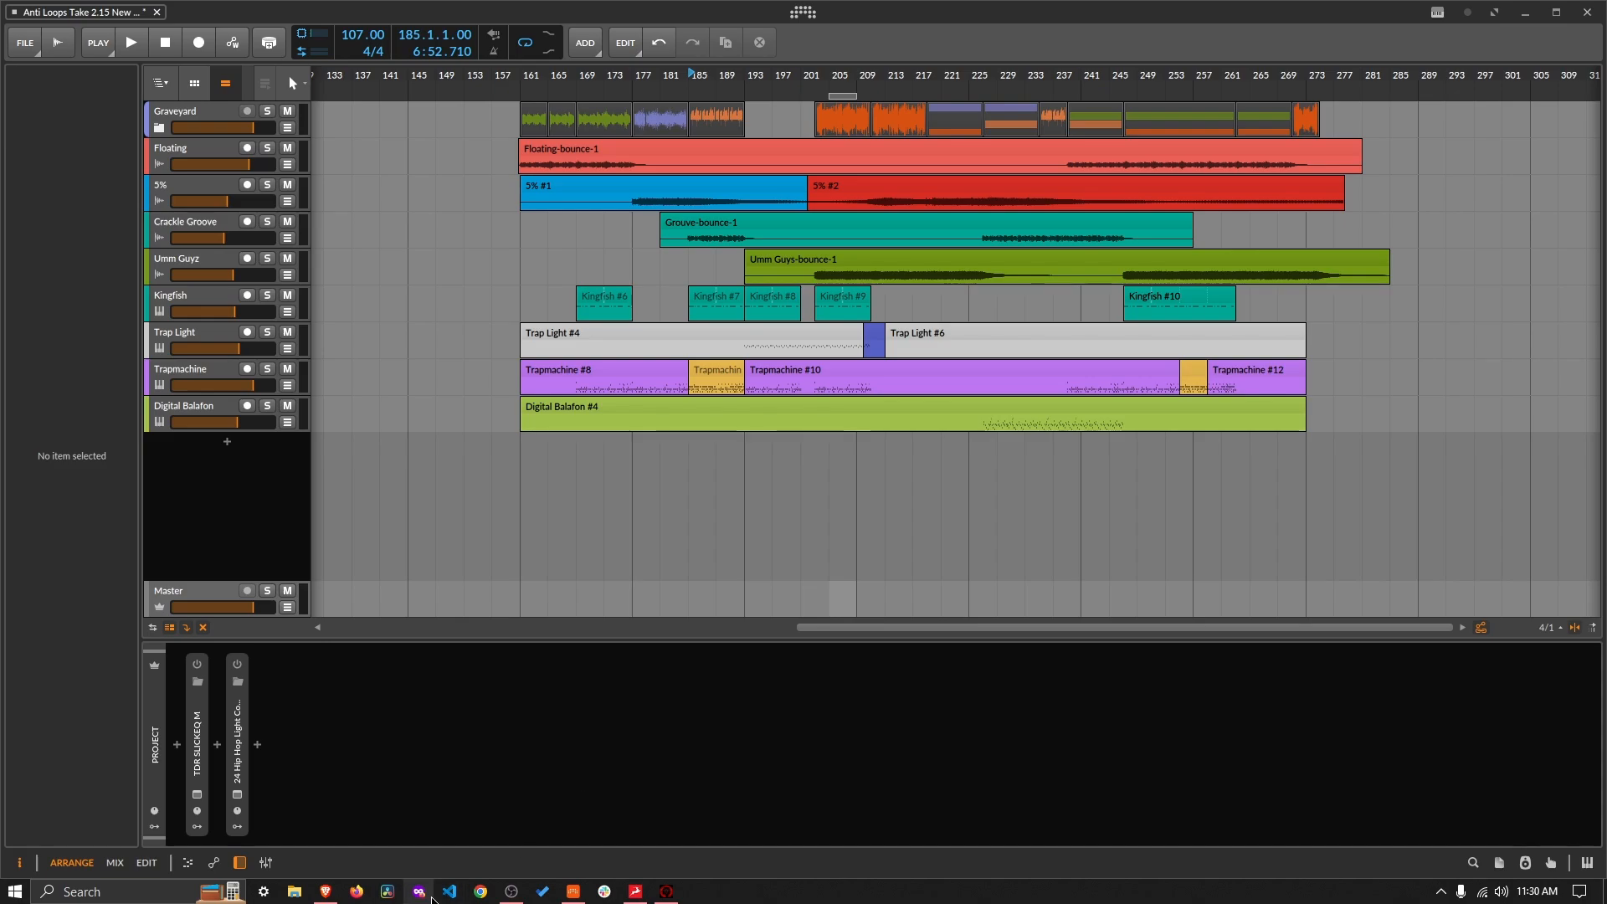
# Step: Switch to the Asana board in the browser and try adding a subtask to the Anti Loops Mixing task
pyautogui.click(326, 892)
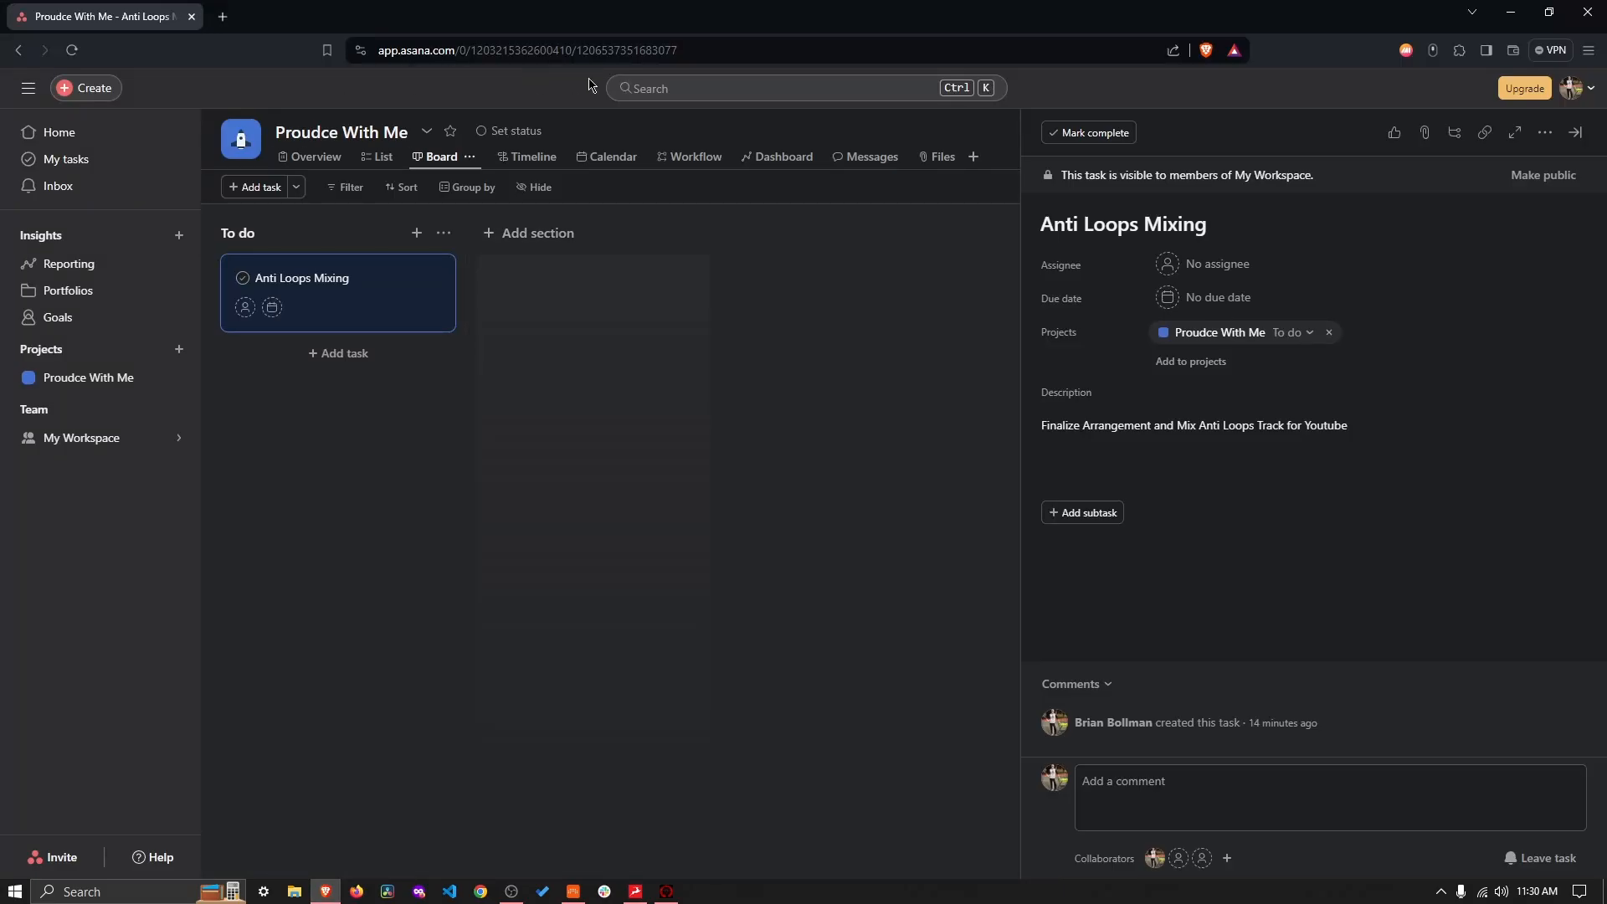
pyautogui.click(1104, 510)
pyautogui.click(1091, 574)
pyautogui.click(1091, 514)
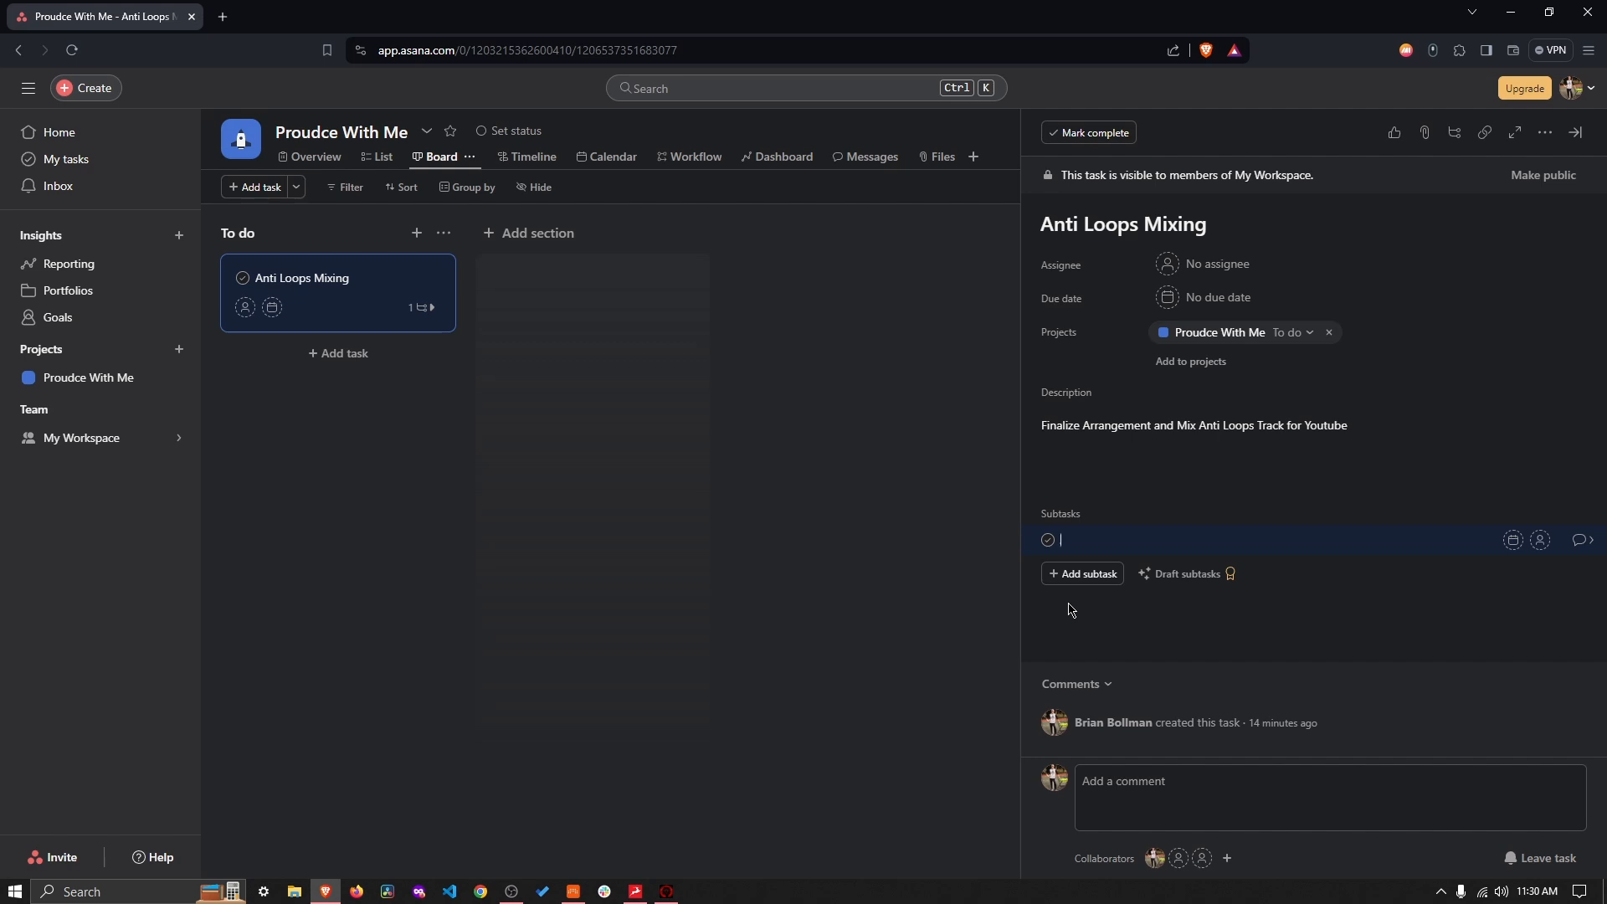
pyautogui.click(999, 613)
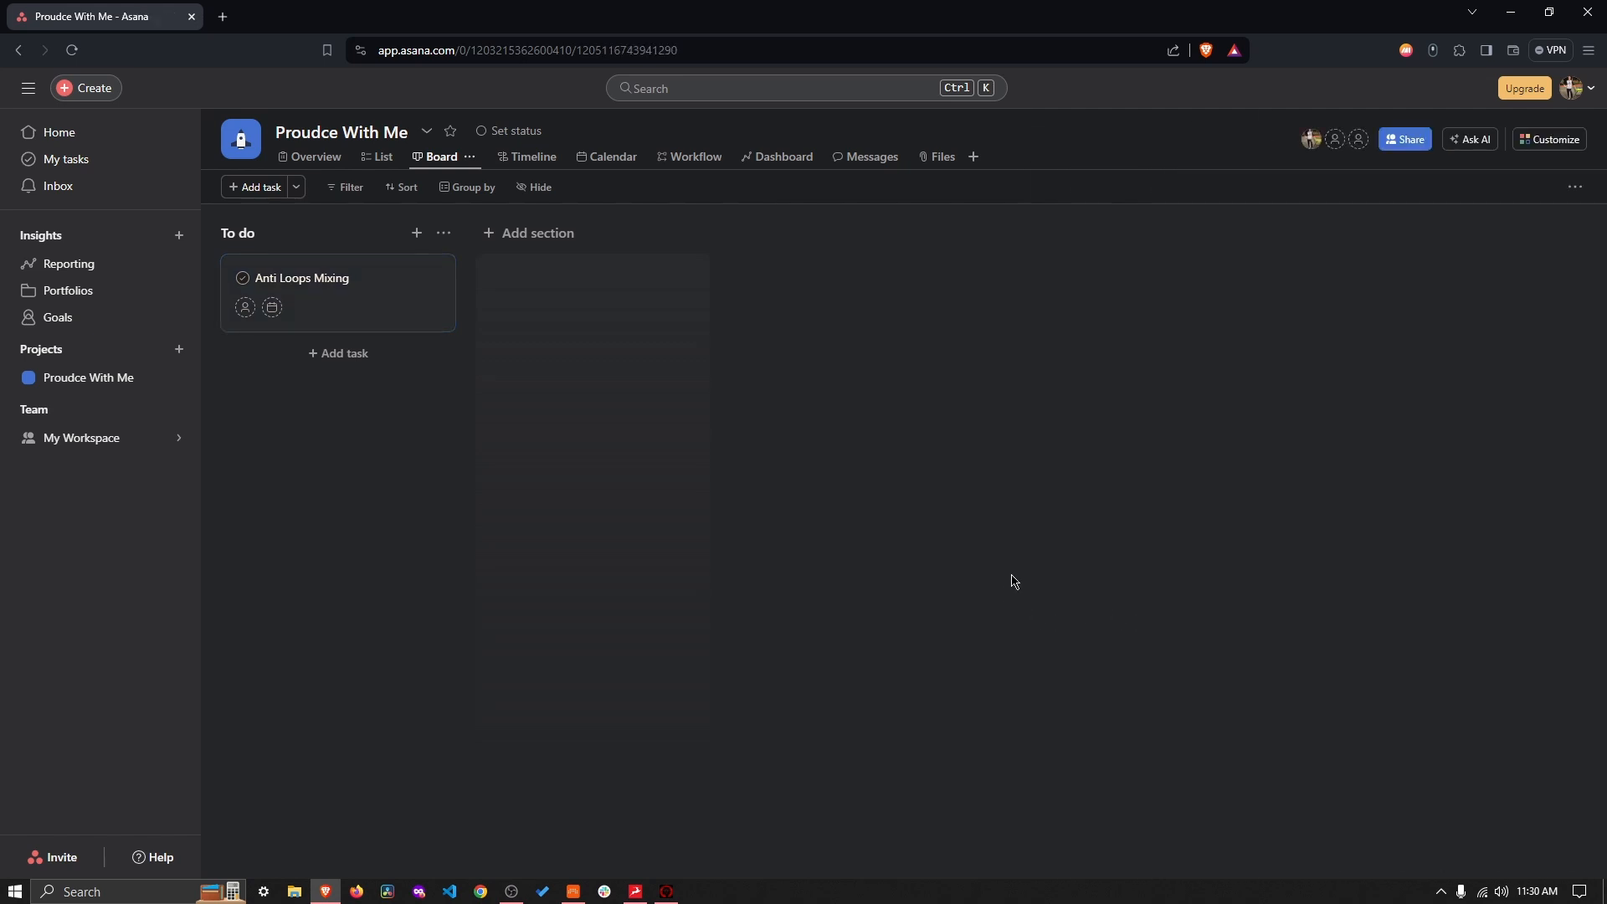
pyautogui.click(1510, 10)
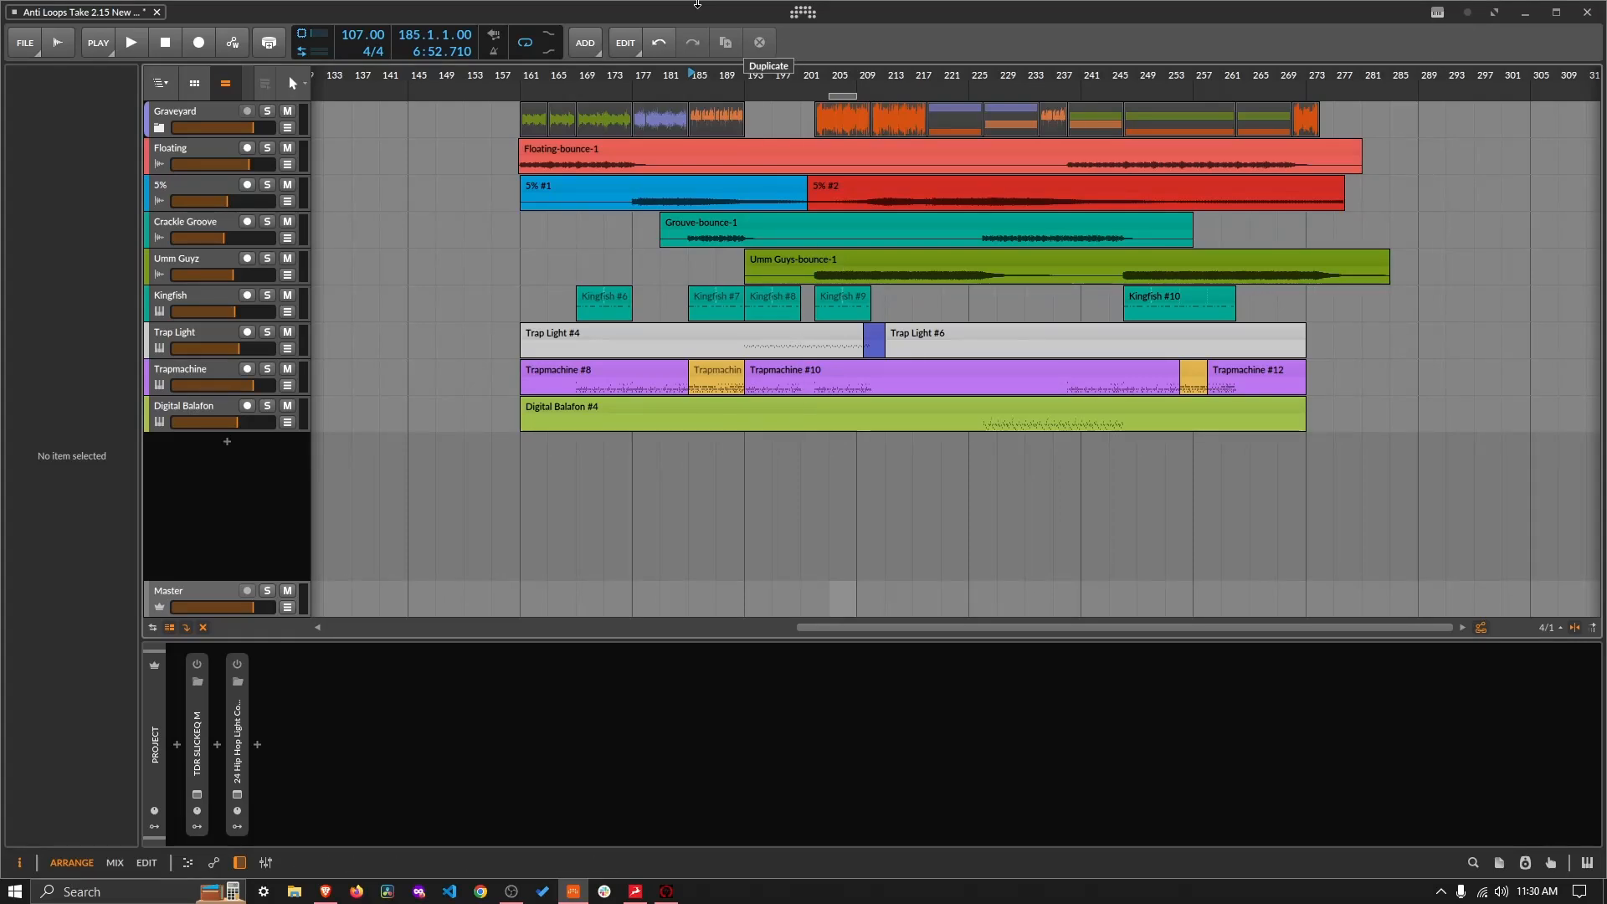
# Step: Set the arrangement's playback start to bar 160 and start playback
pyautogui.moveTo(528, 74); pyautogui.dragTo(532, 77)
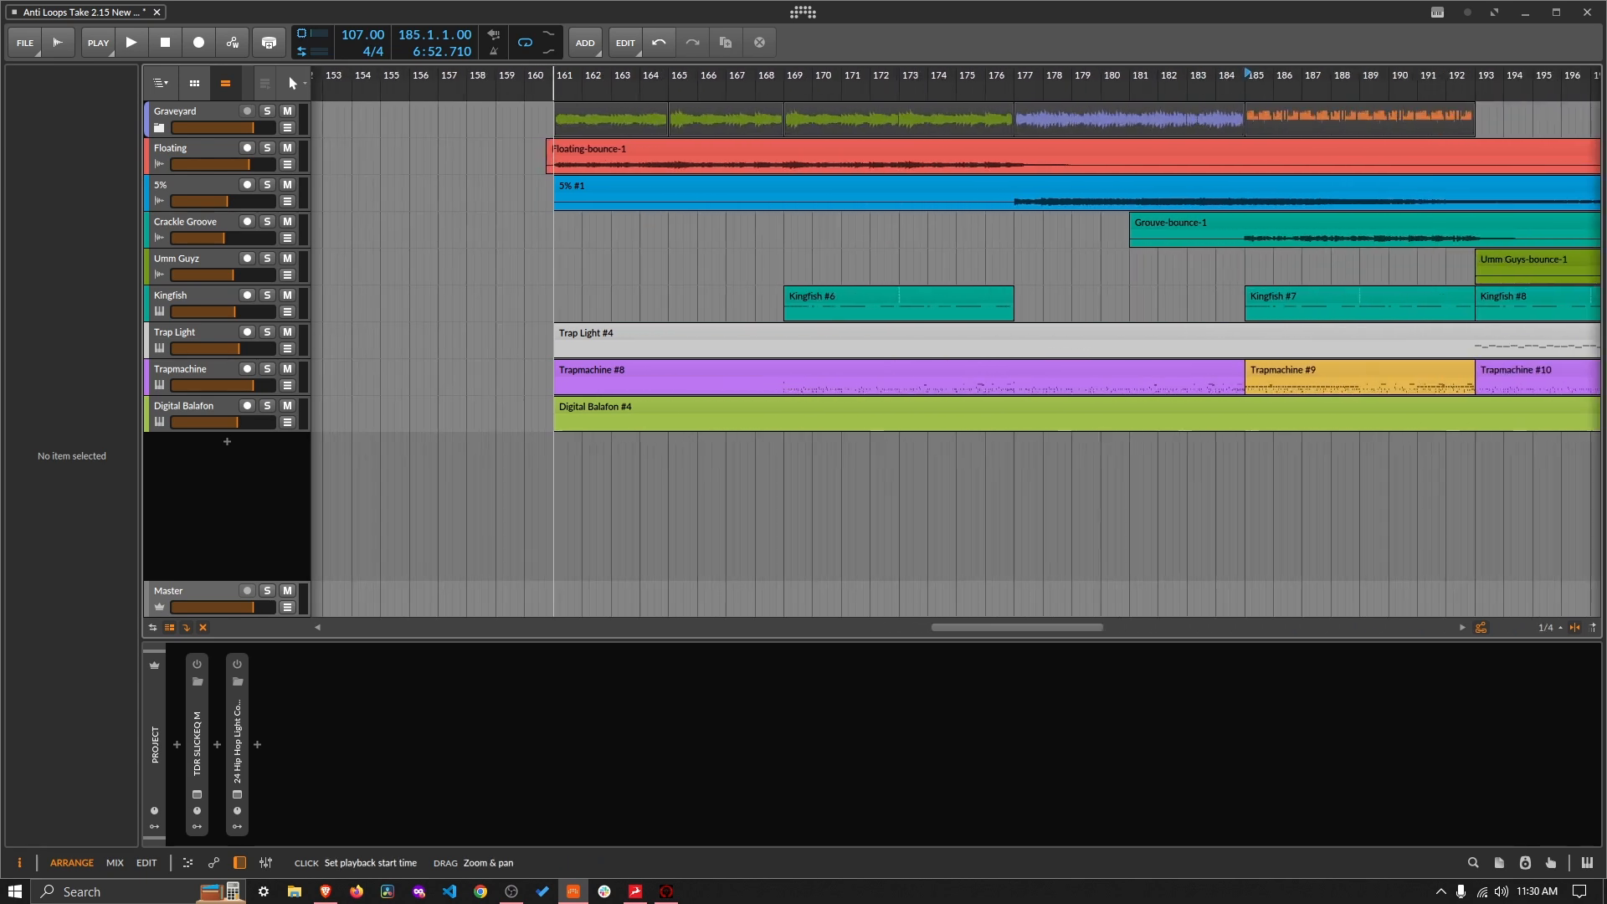
pyautogui.click(531, 77)
pyautogui.scroll(-5, 529, 77)
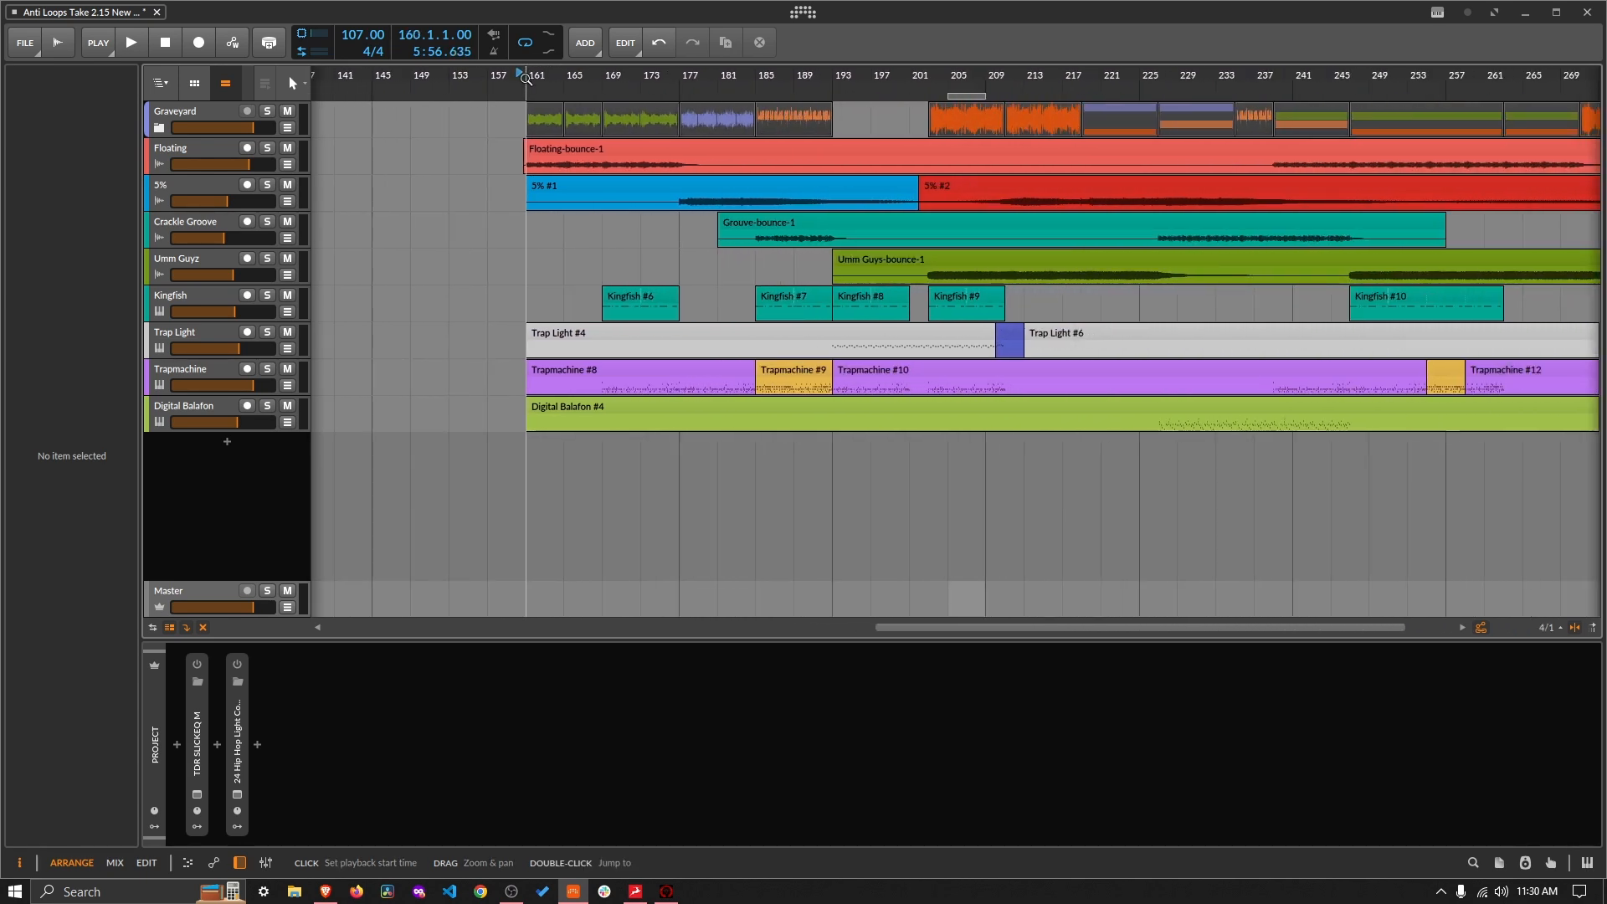
pyautogui.press('space')
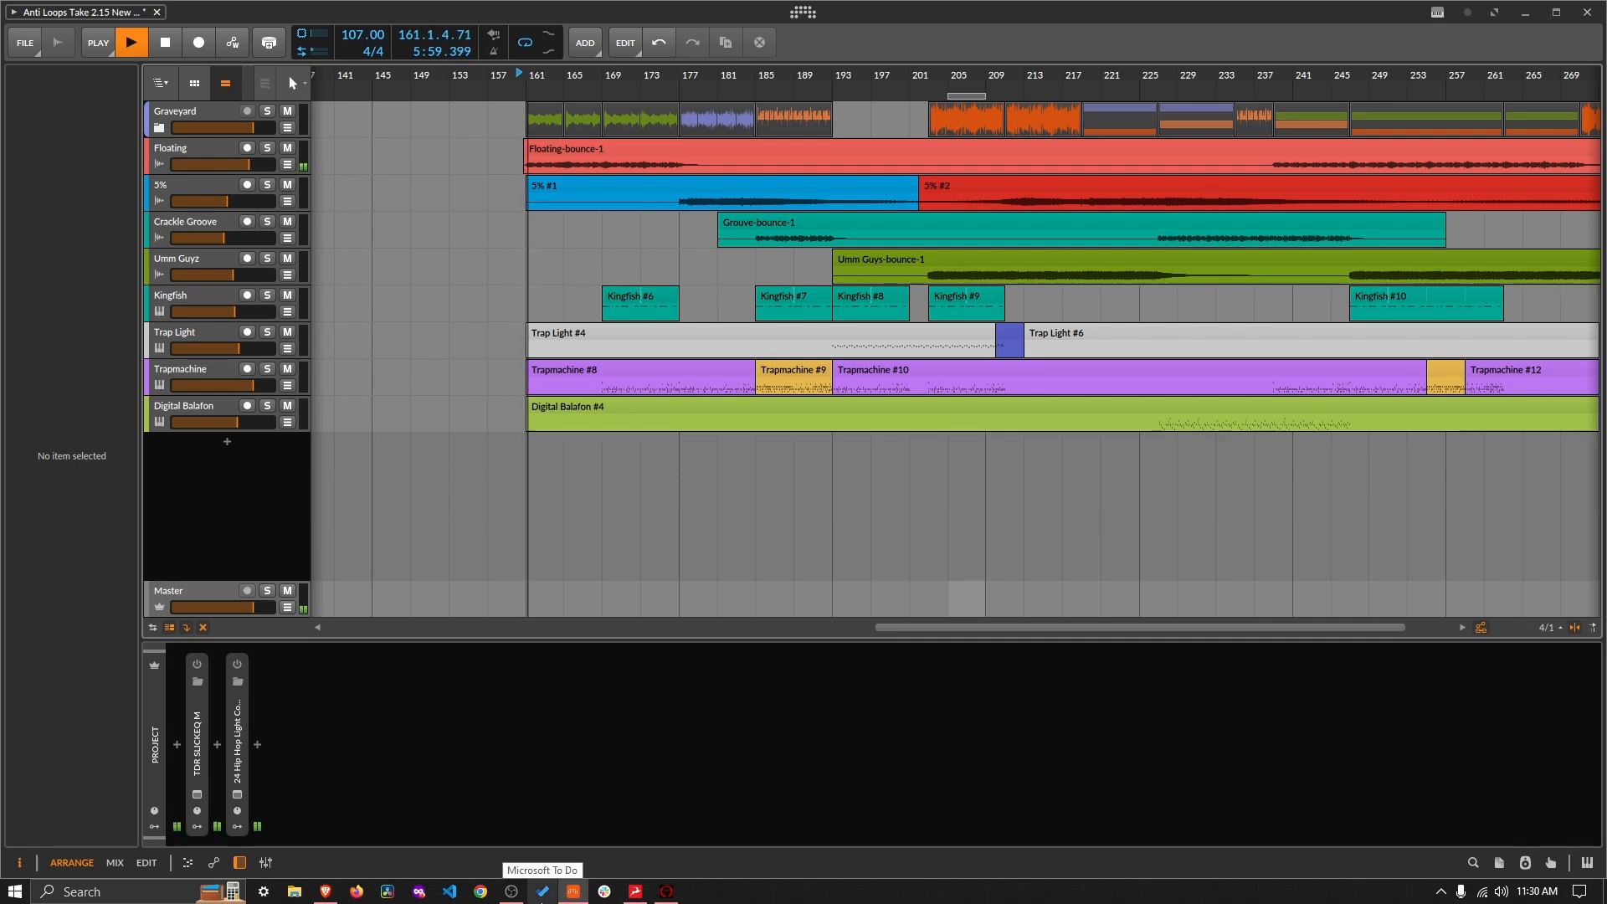
# Step: Switch to Microsoft To Do and move its window aside so the start of the playing arrangement stays visible
pyautogui.click(542, 892)
pyautogui.moveTo(924, 4); pyautogui.dragTo(1142, 333)
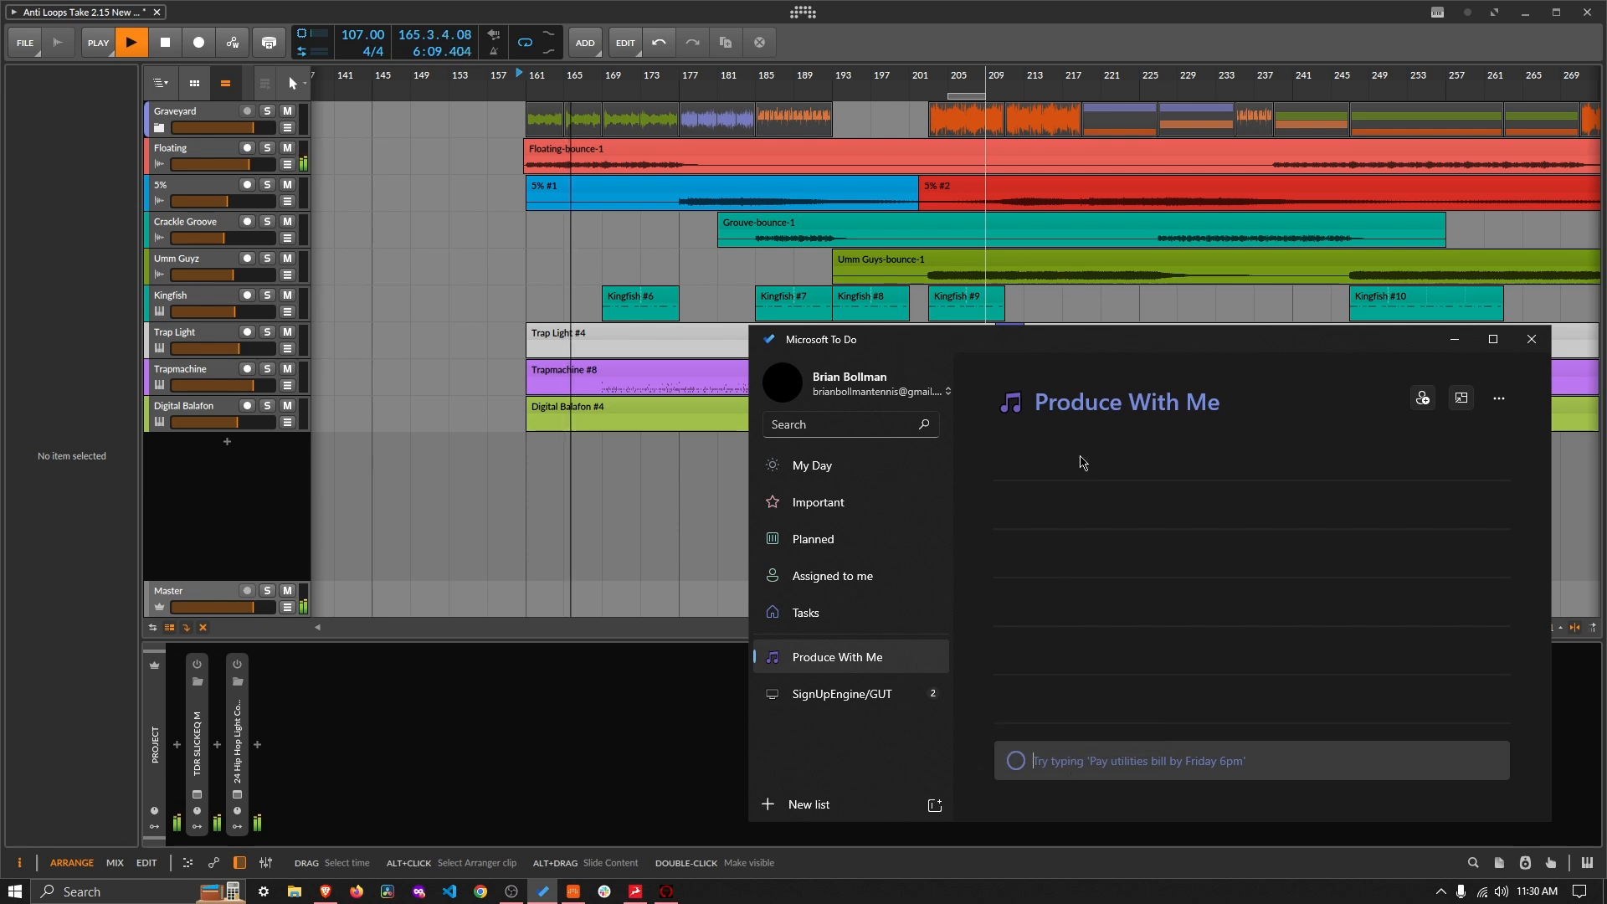
pyautogui.moveTo(1080, 350); pyautogui.dragTo(1194, 244)
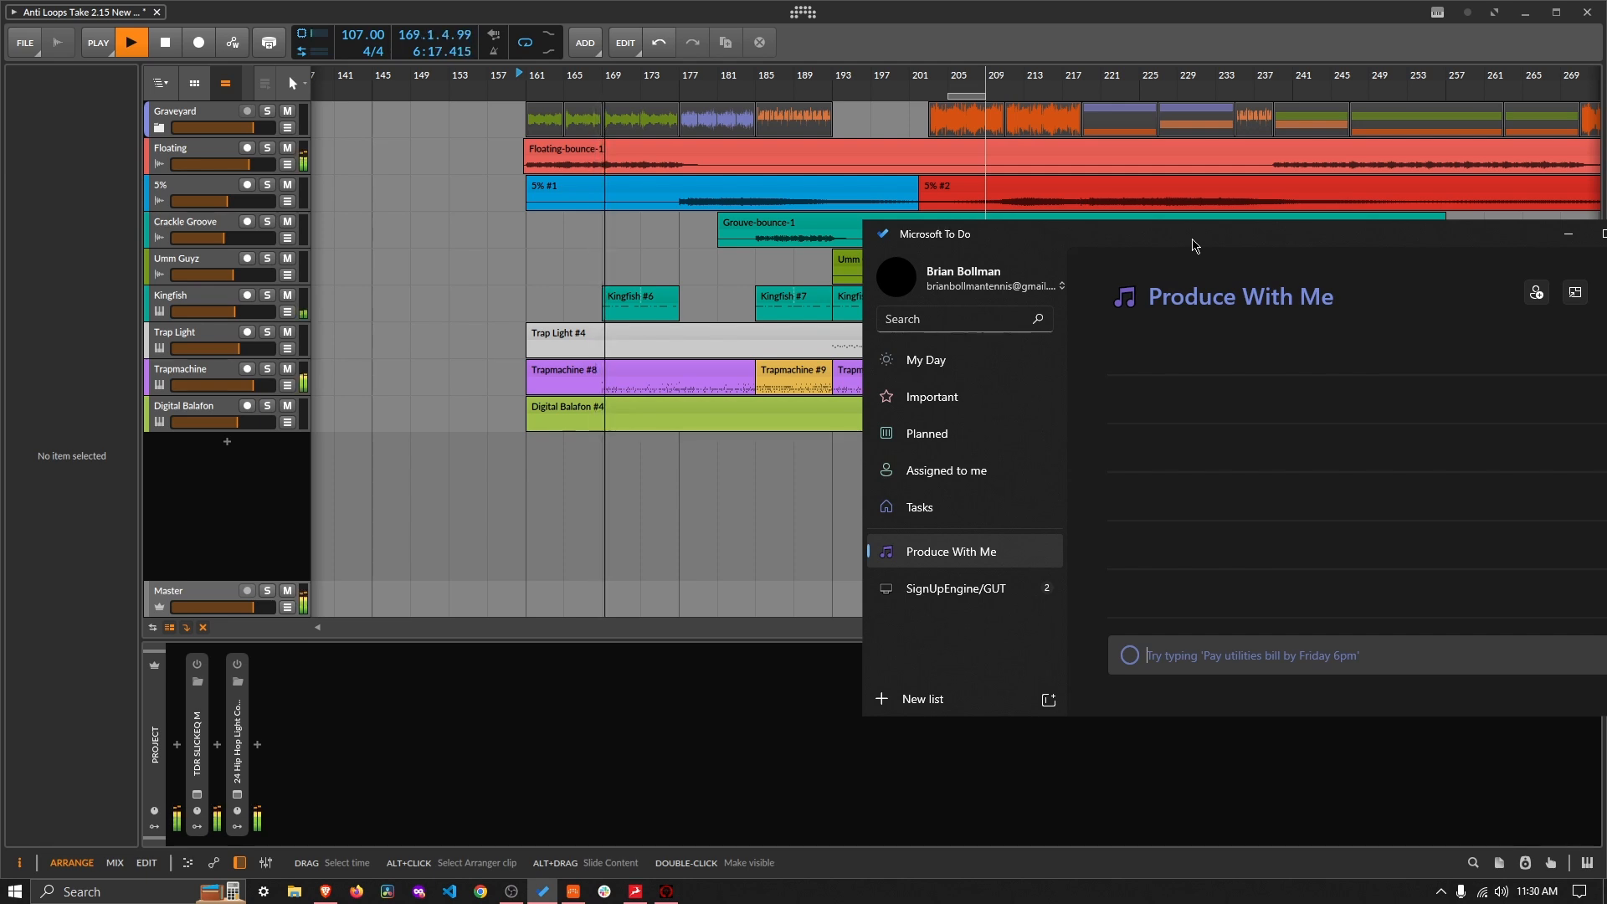
# Step: Add the task "Reduce complexity of drums at start" to the Produce With Me list
pyautogui.write('Red')
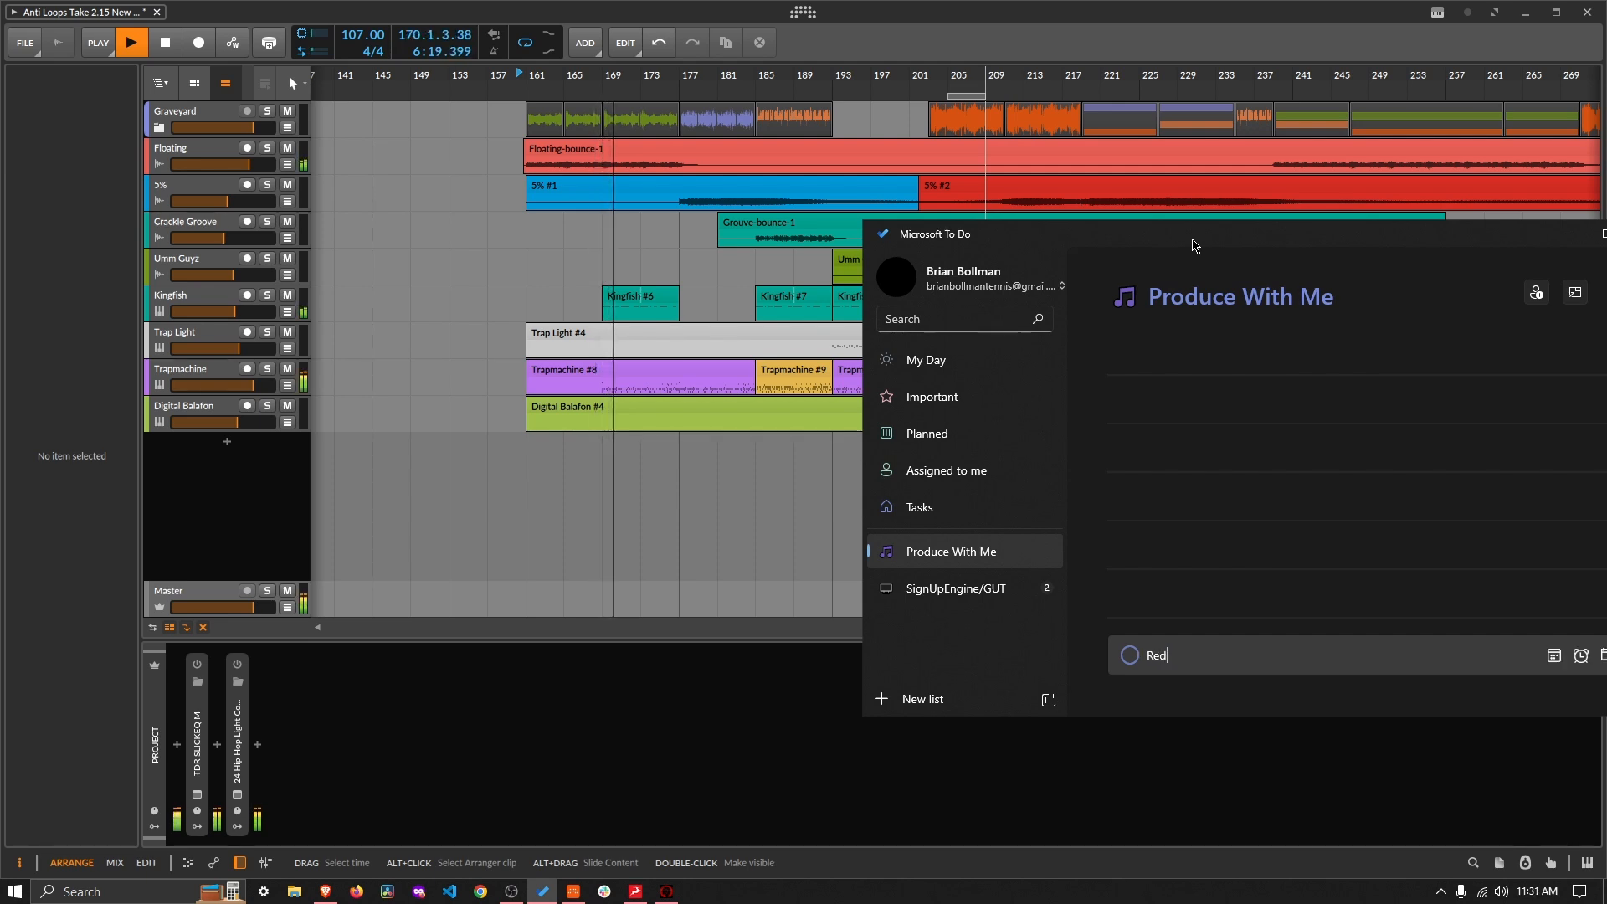
pyautogui.write('uce complex')
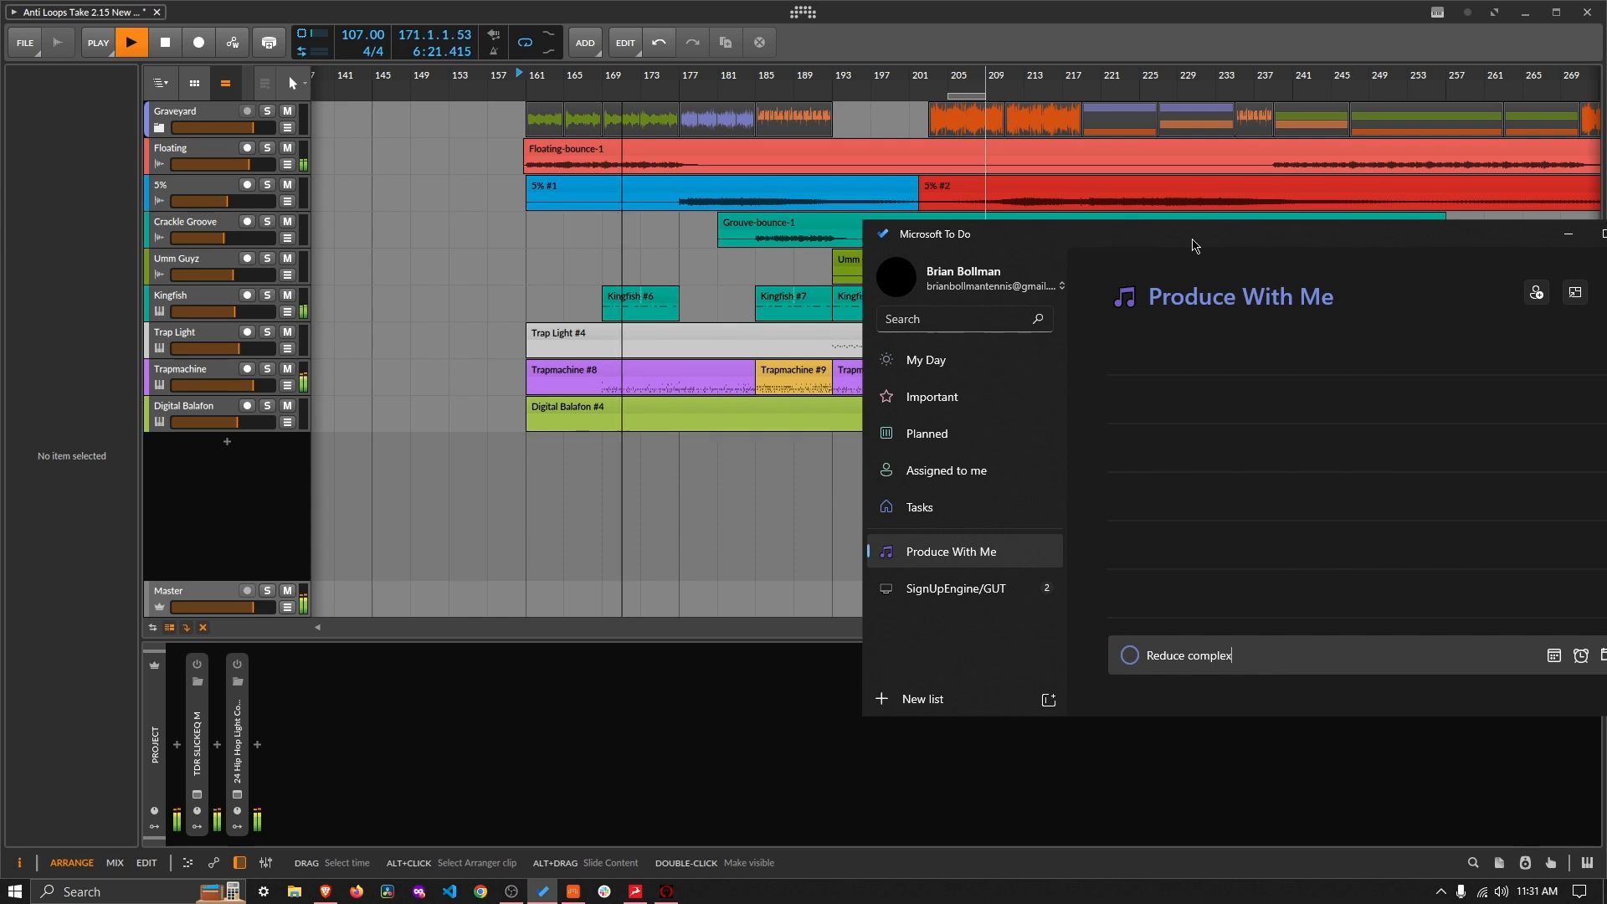
pyautogui.write('ity of drums ')
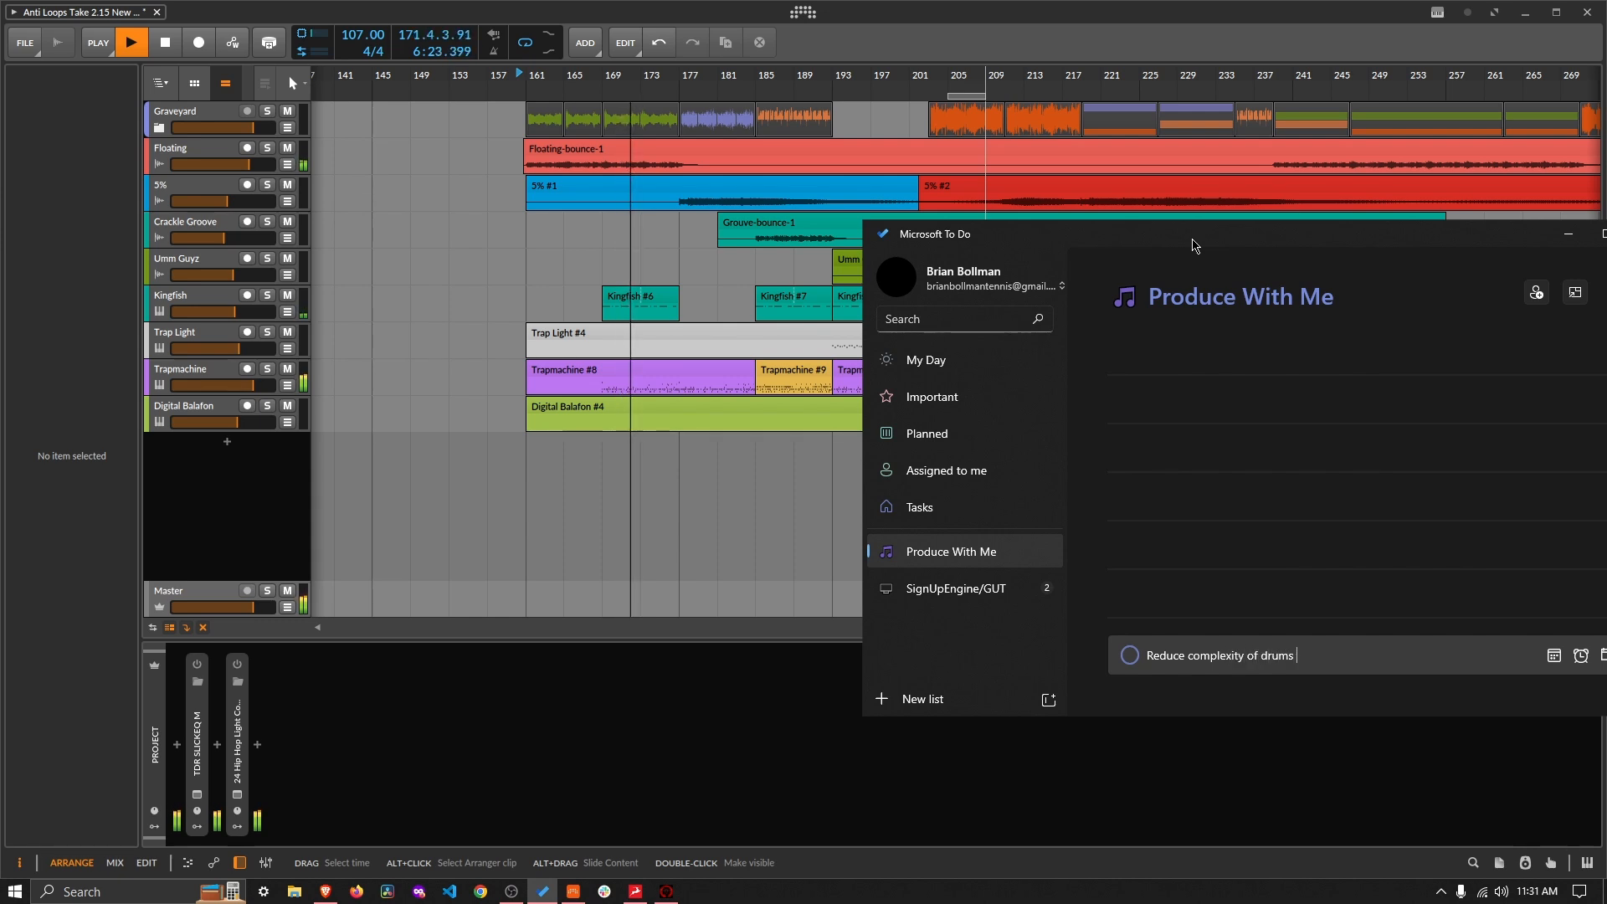
pyautogui.write('at sr')
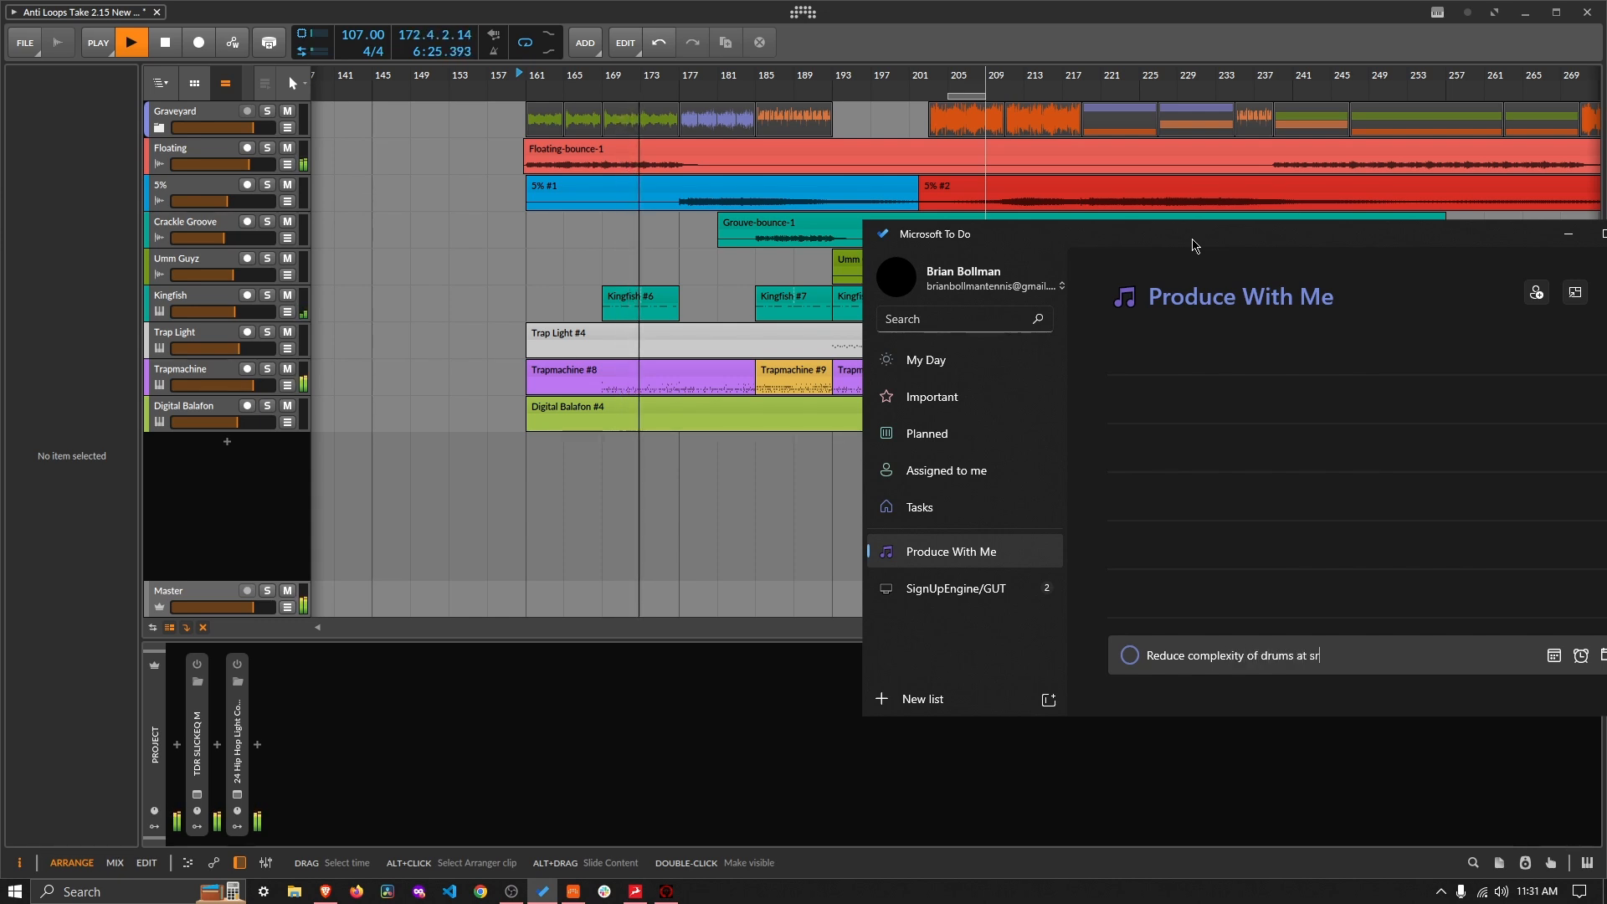
pyautogui.press('BackSpace')
pyautogui.write('tart')
pyautogui.press('Return')
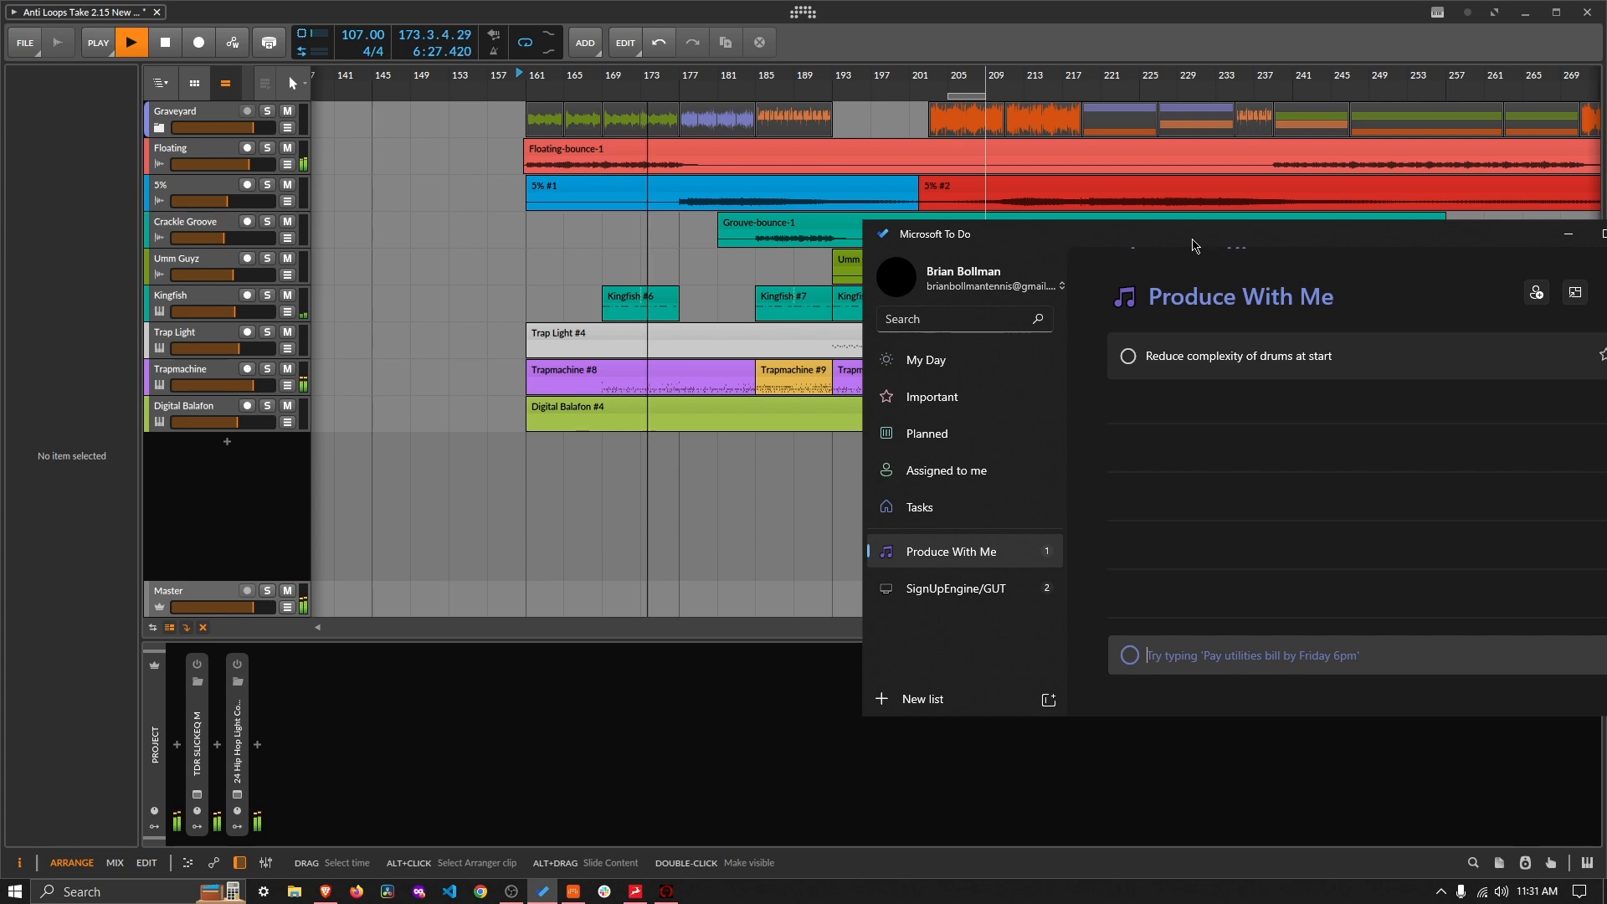
# Step: Add the task "check volume of first drum appearance" to the Produce With Me list
pyautogui.write('check v')
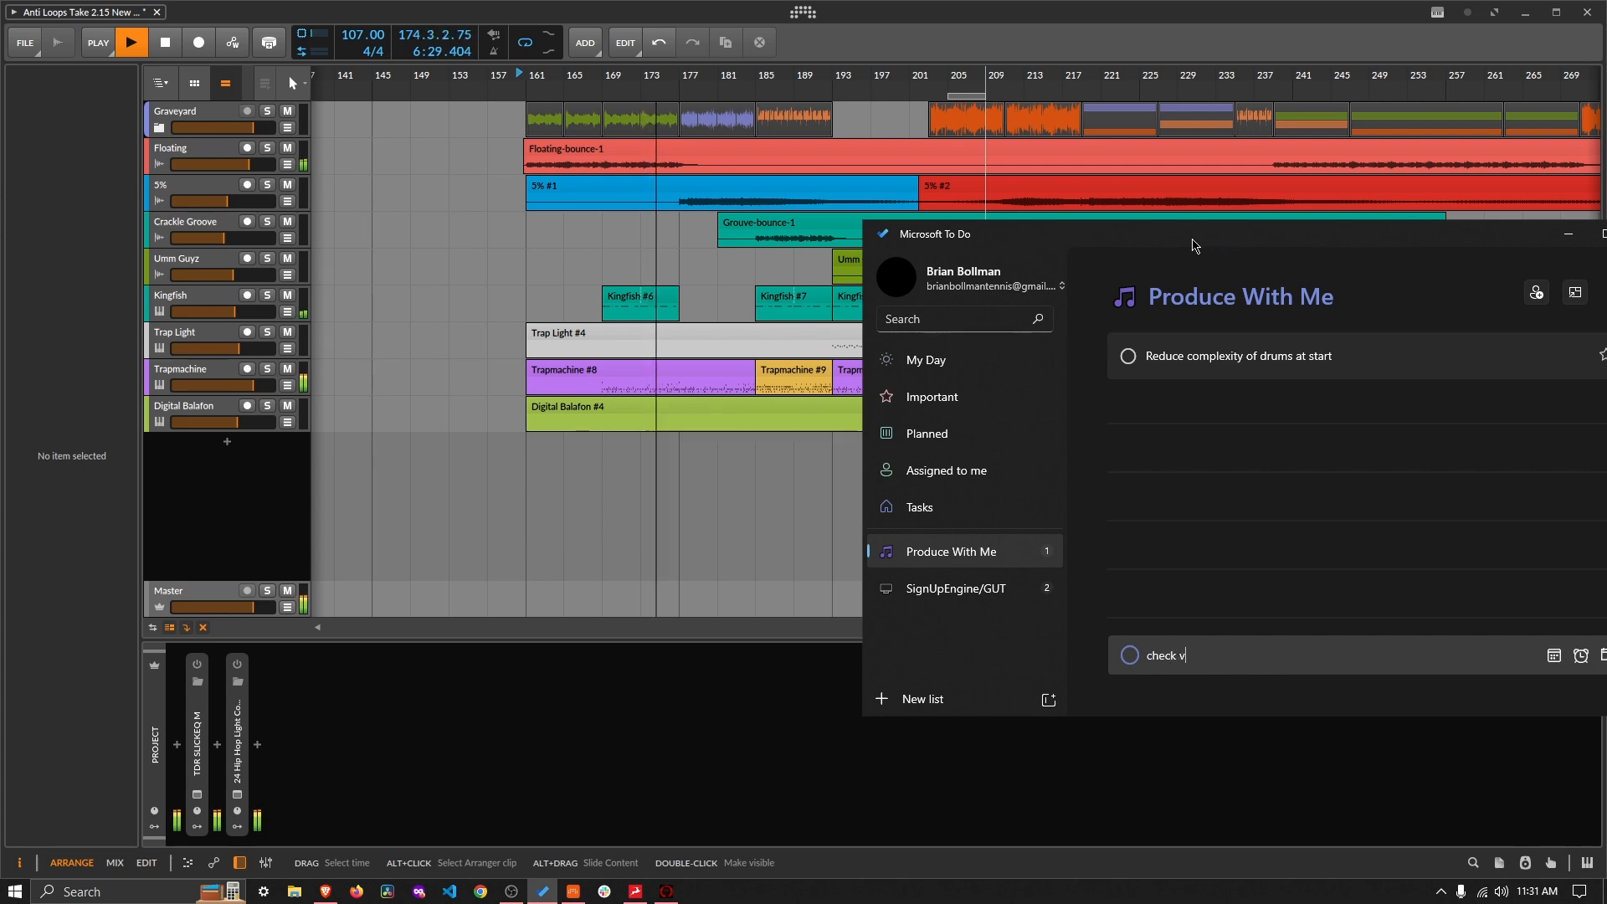
pyautogui.write('olume of fir')
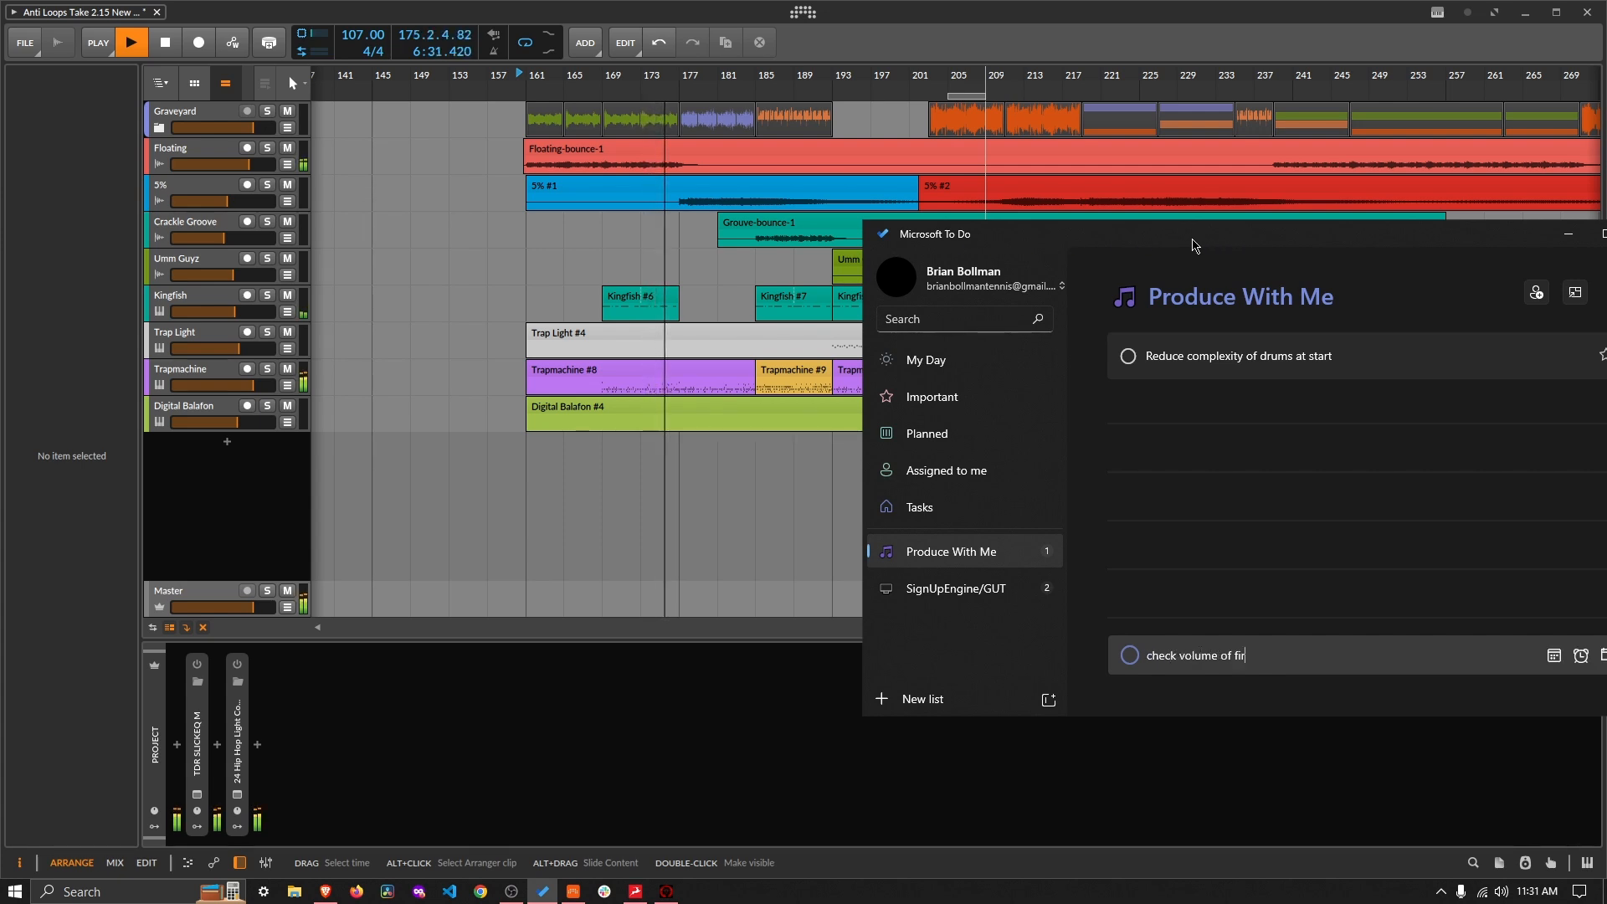
pyautogui.write('st drum ')
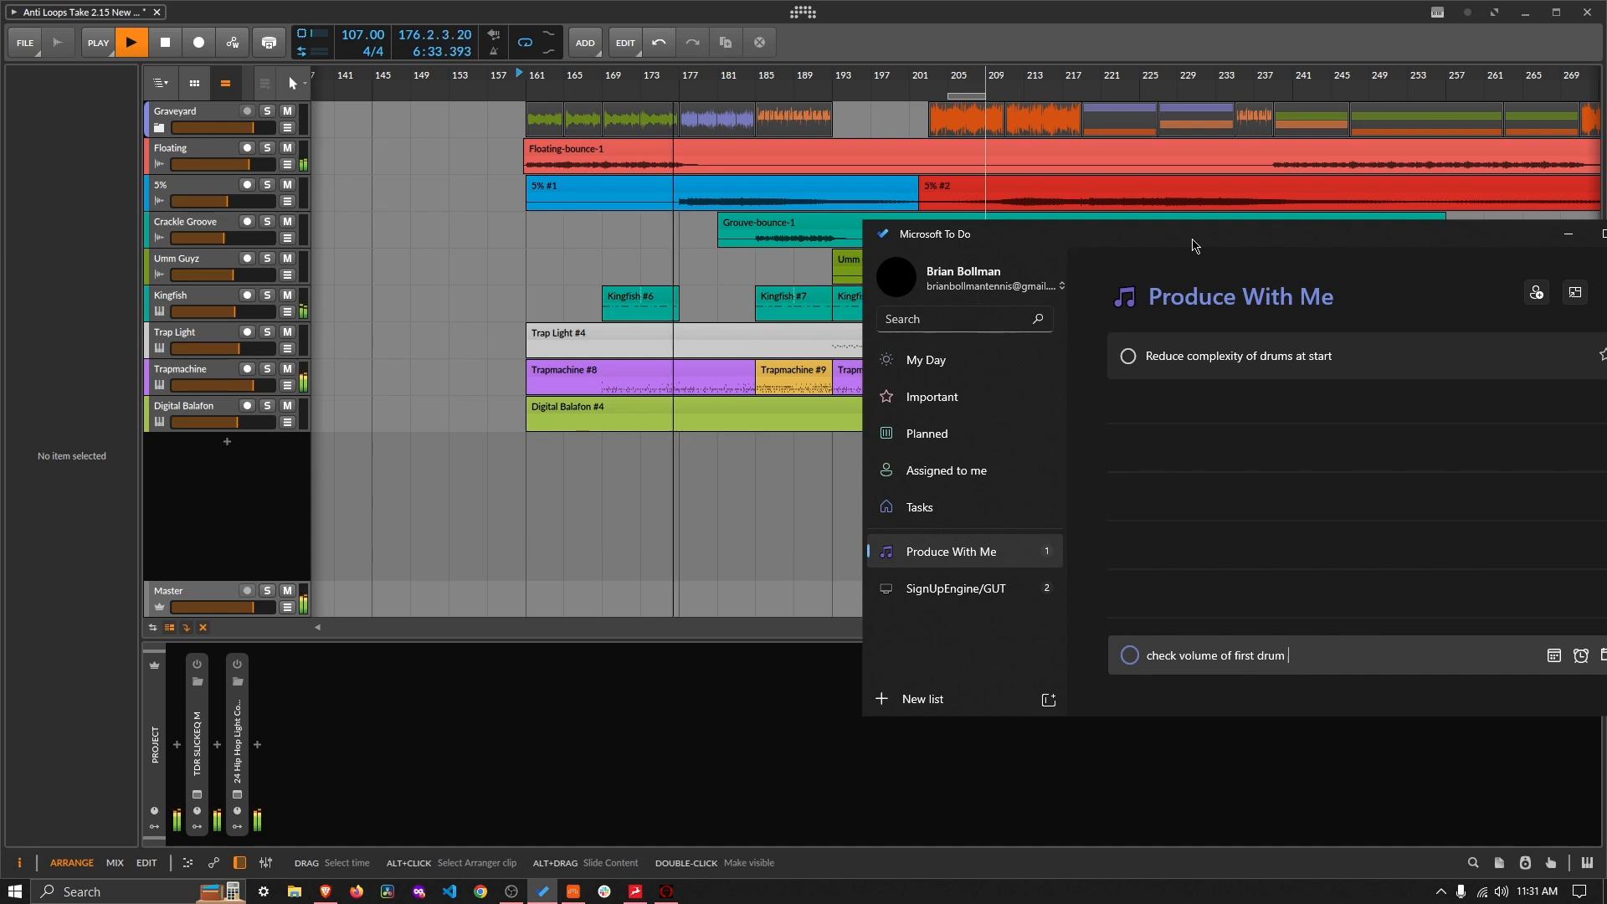
pyautogui.write('appearance')
pyautogui.press('Return')
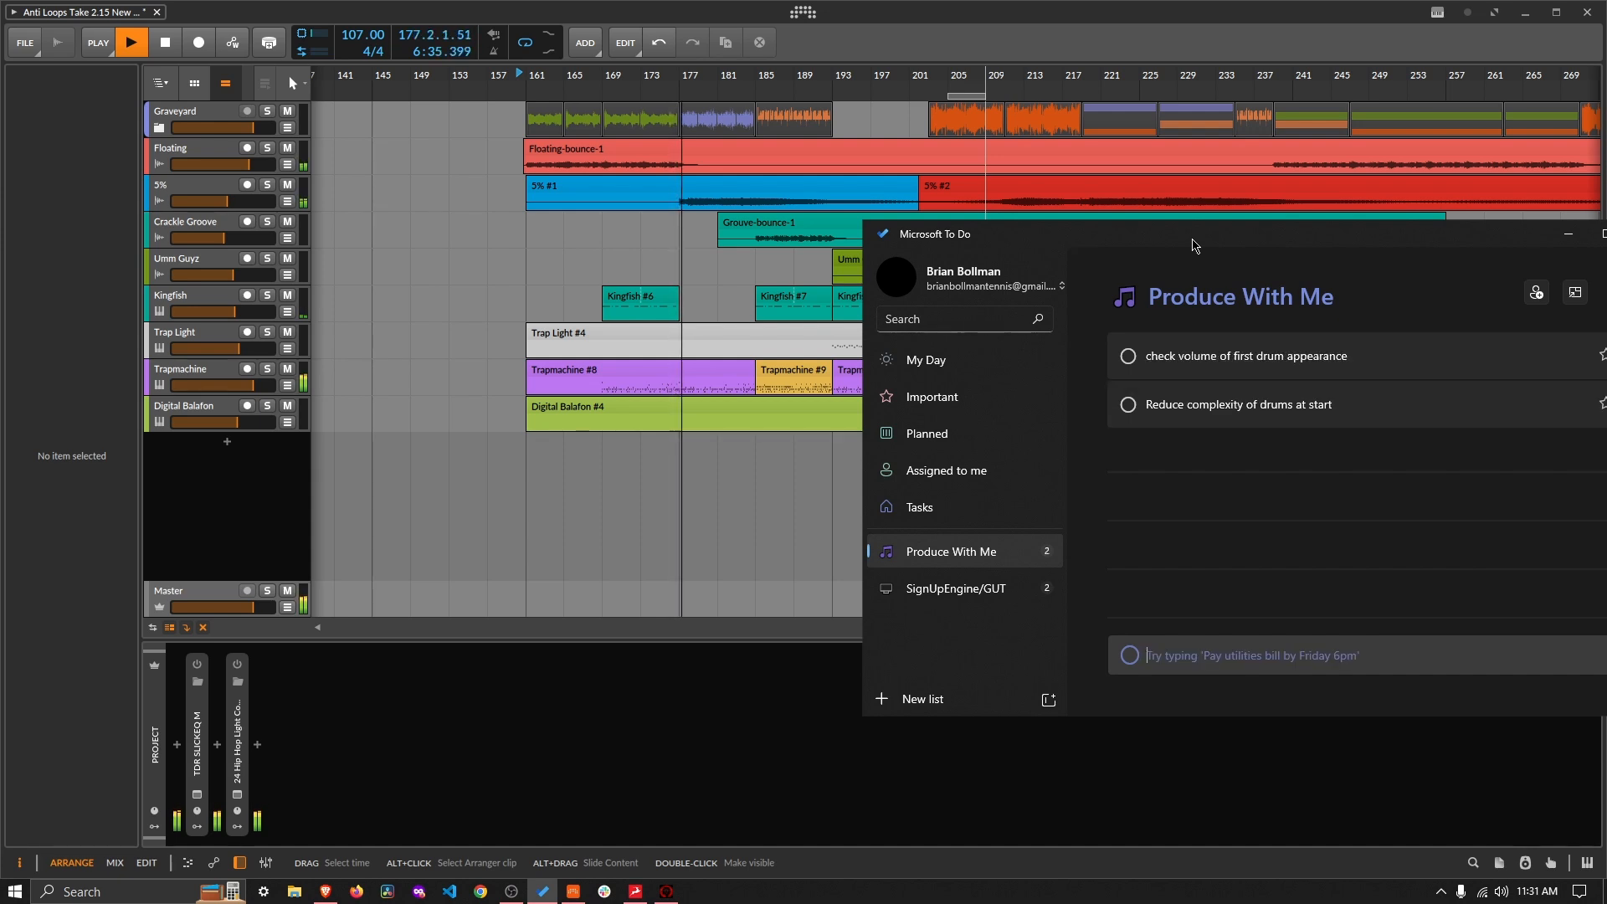
# Step: Add the task "maybe add in transition effect for first drum hit" to the Produce With Me list
pyautogui.write('ma')
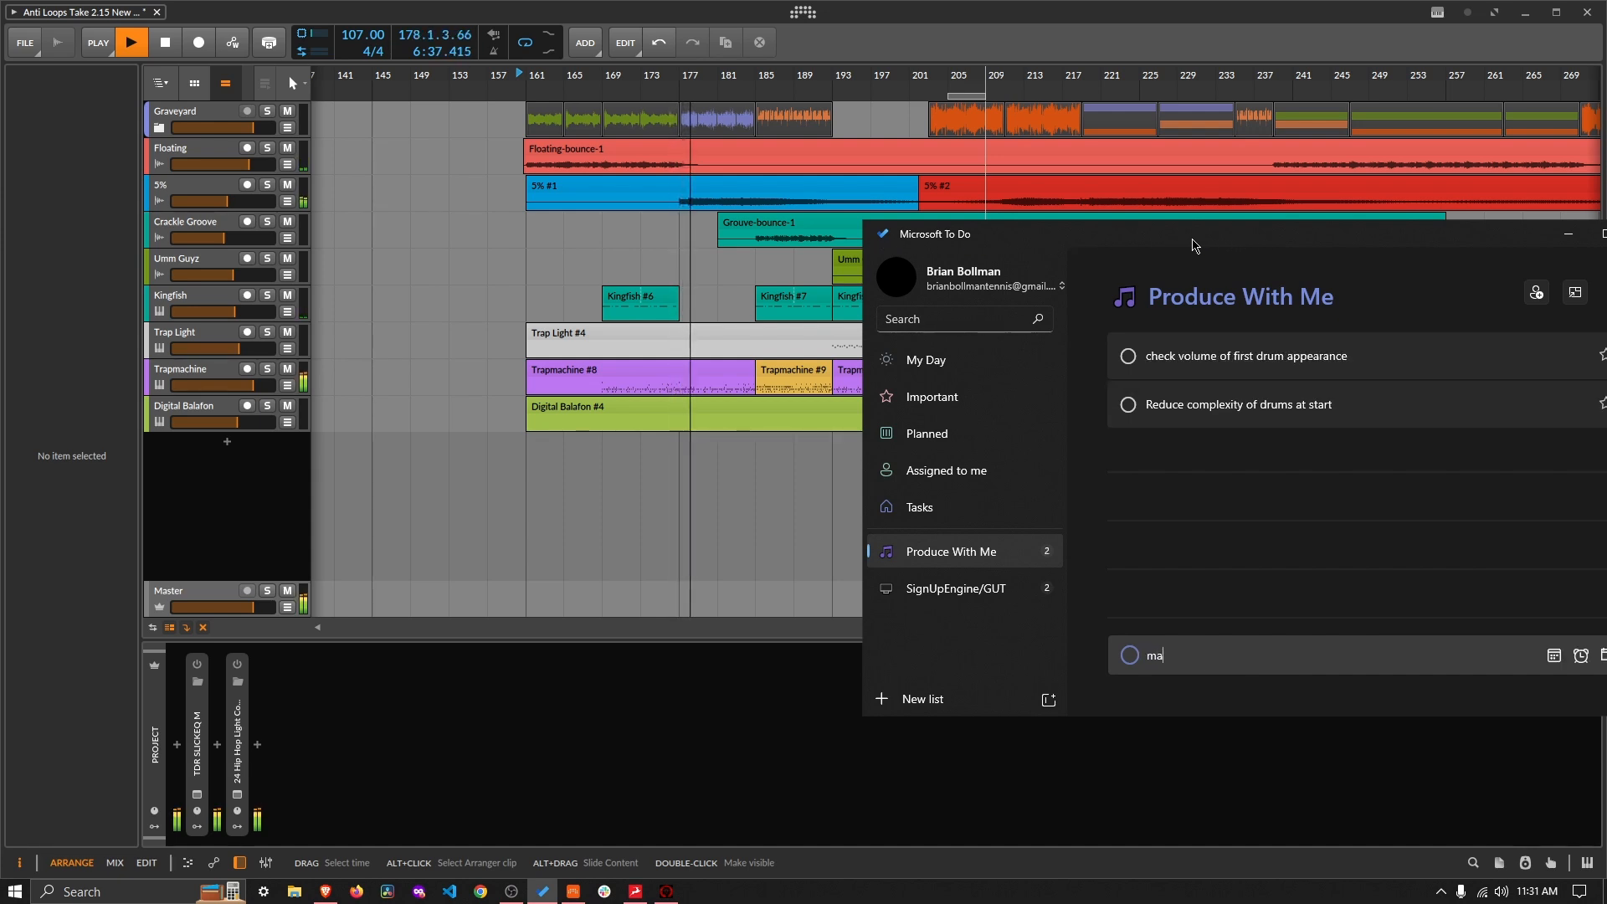
pyautogui.write('ybe add in tran')
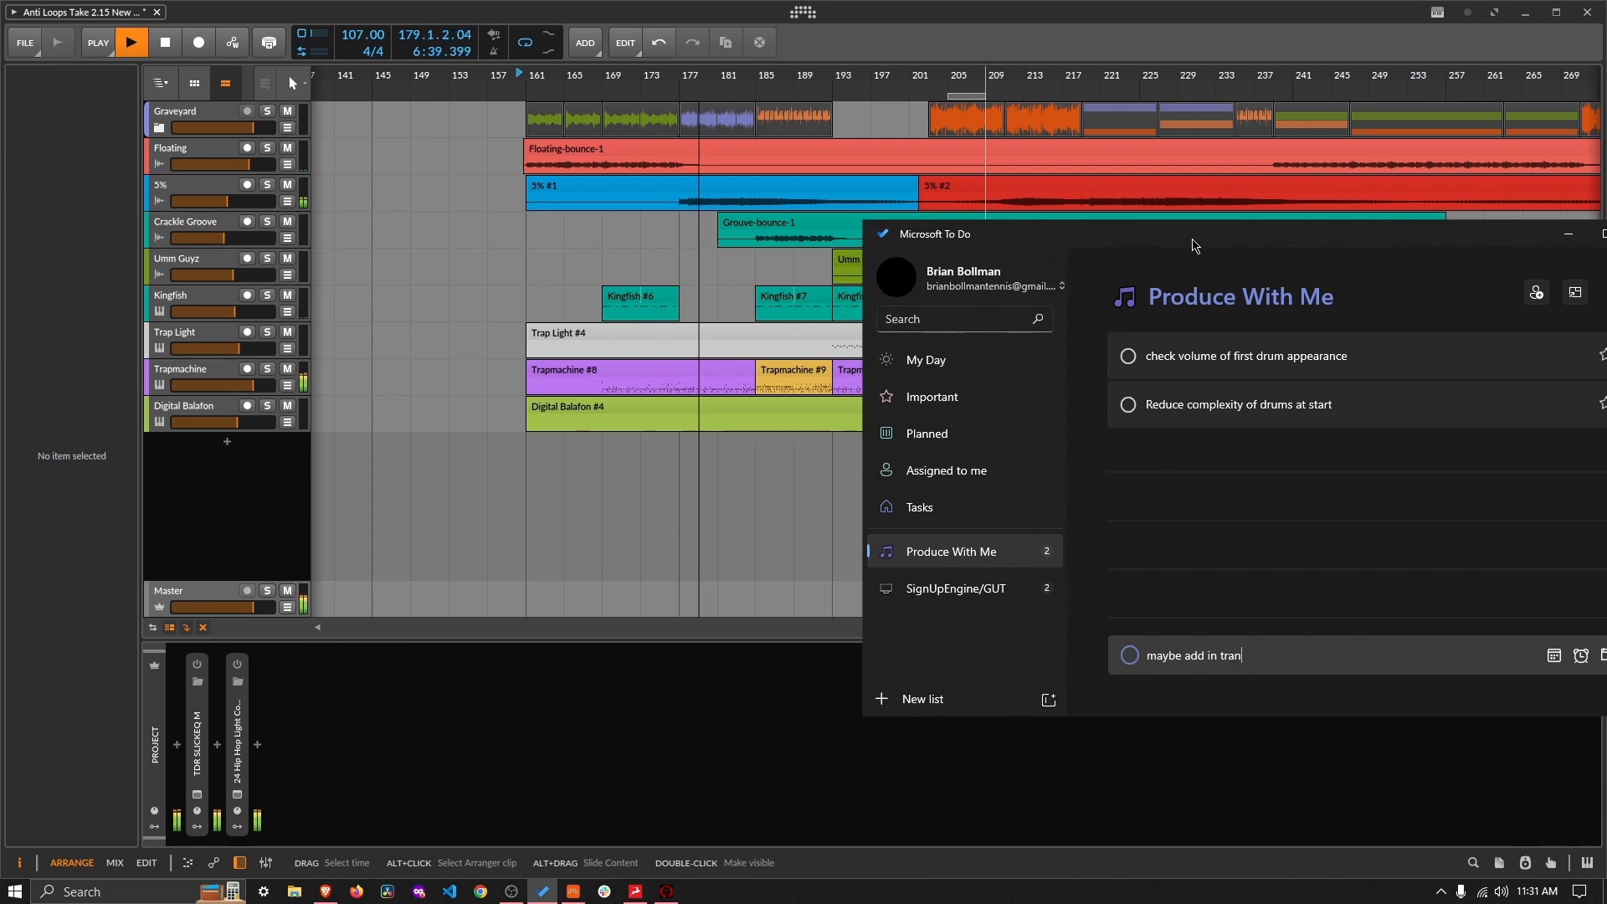
pyautogui.write('sition effec')
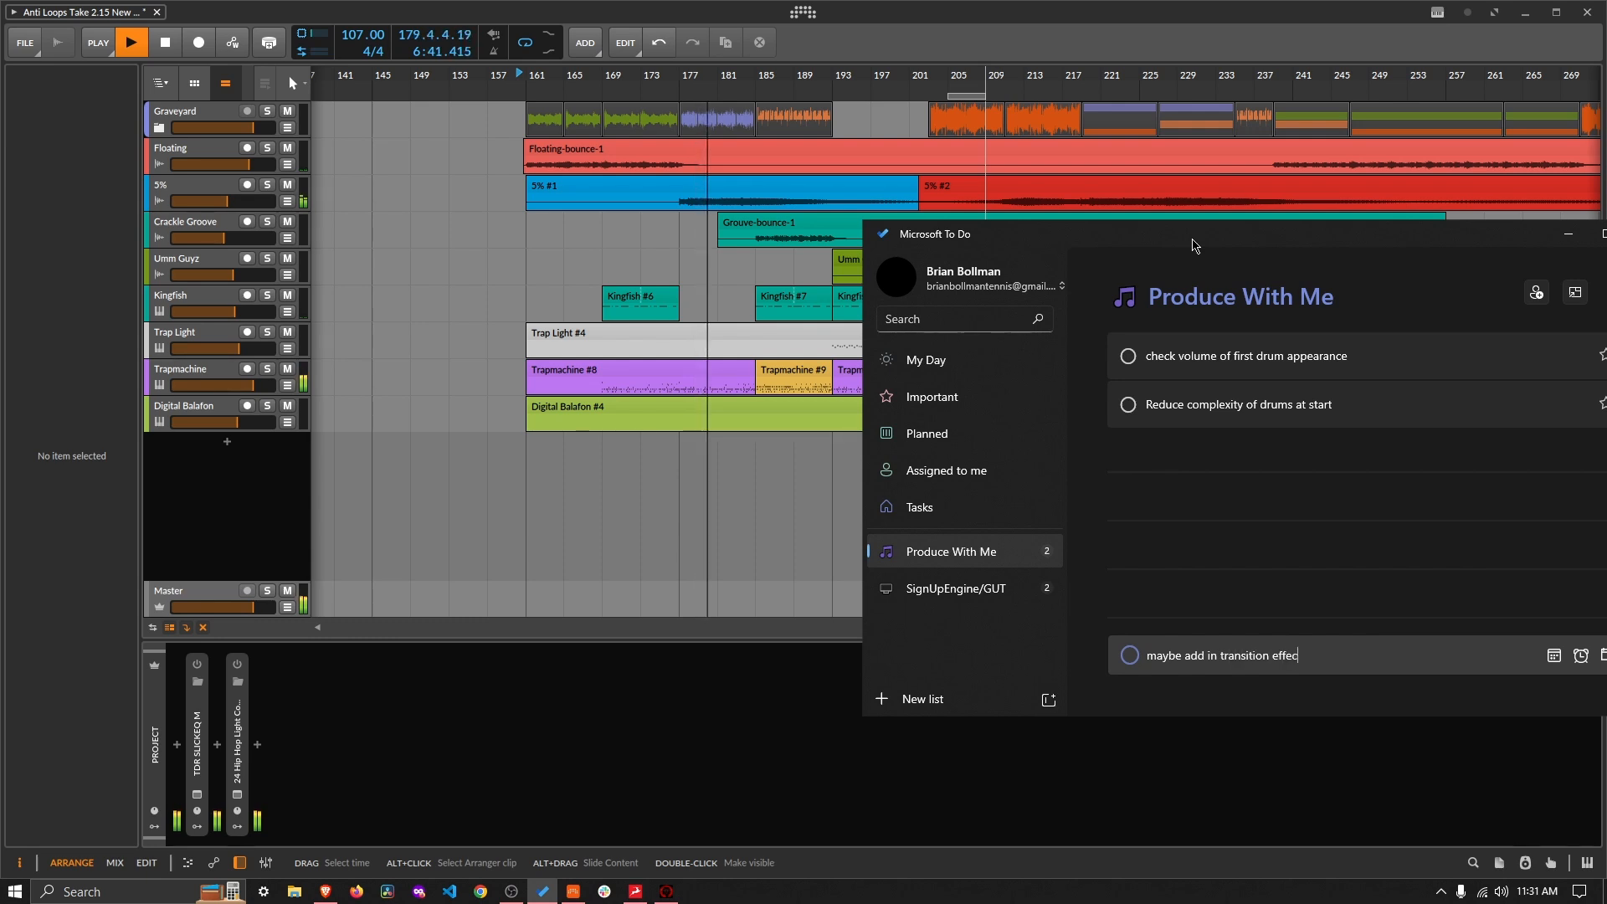
pyautogui.write('t for')
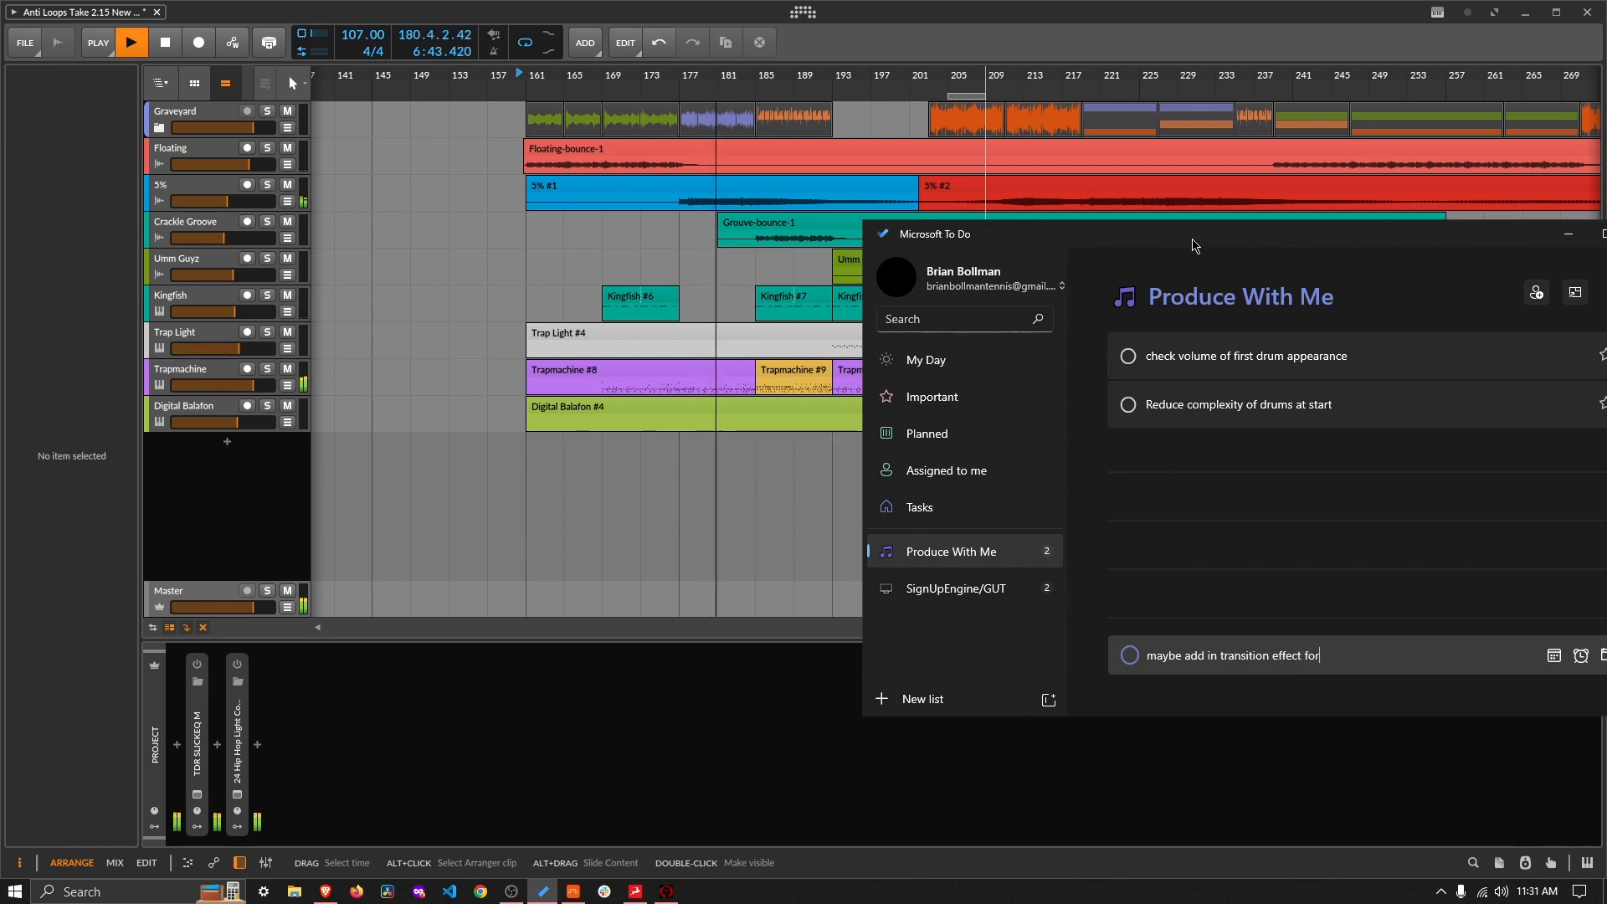
pyautogui.write(' first drum hi')
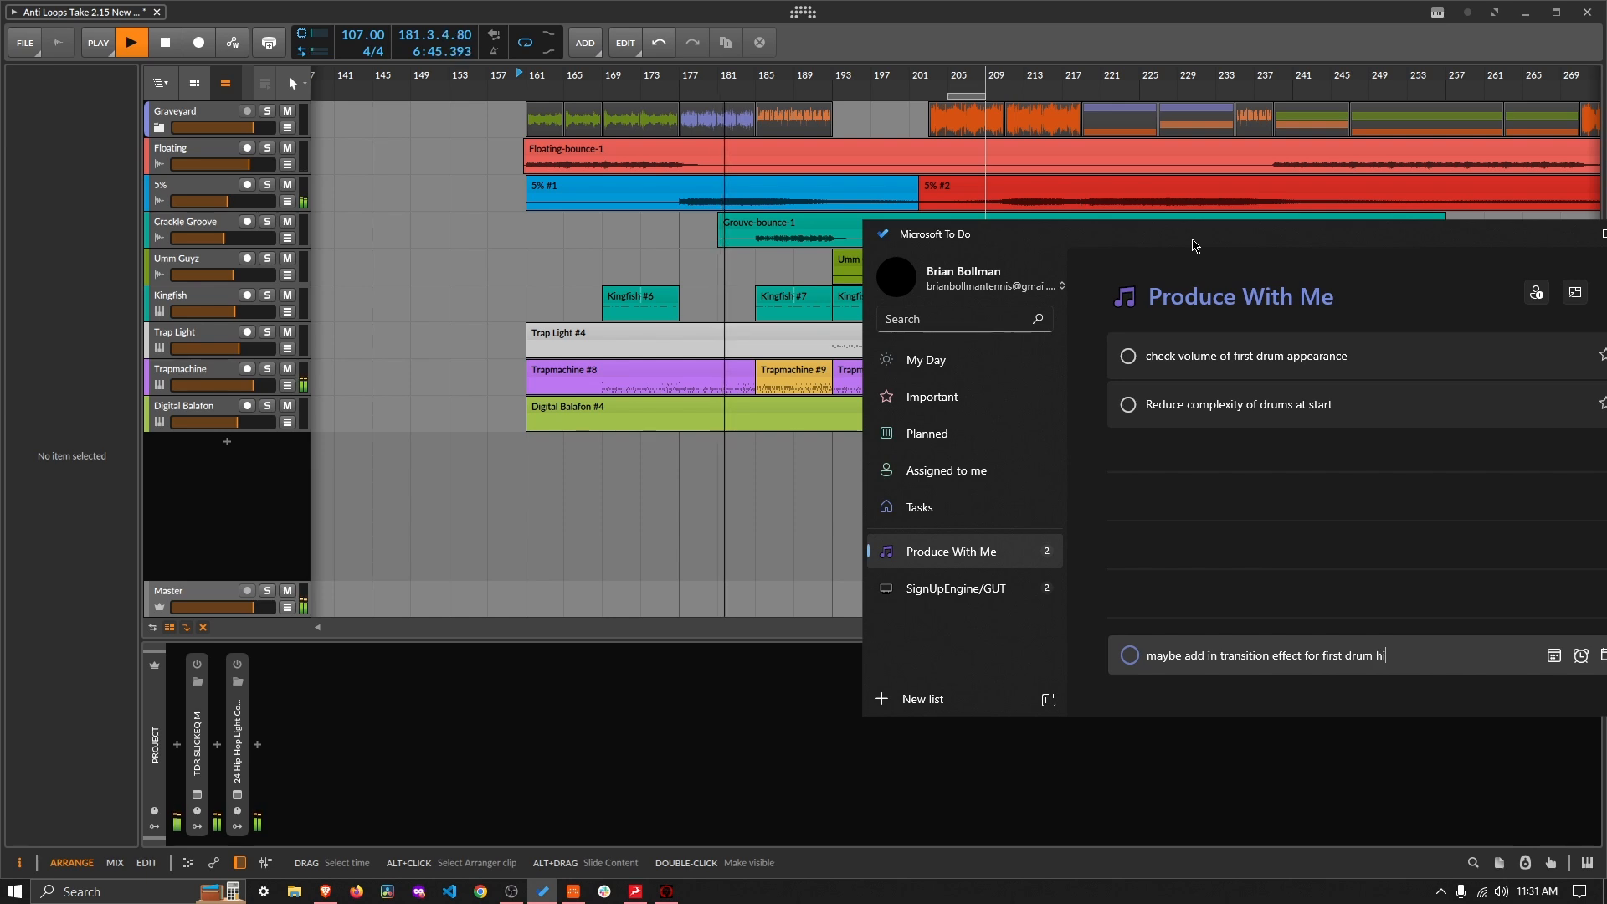
pyautogui.write('t')
pyautogui.press('Return')
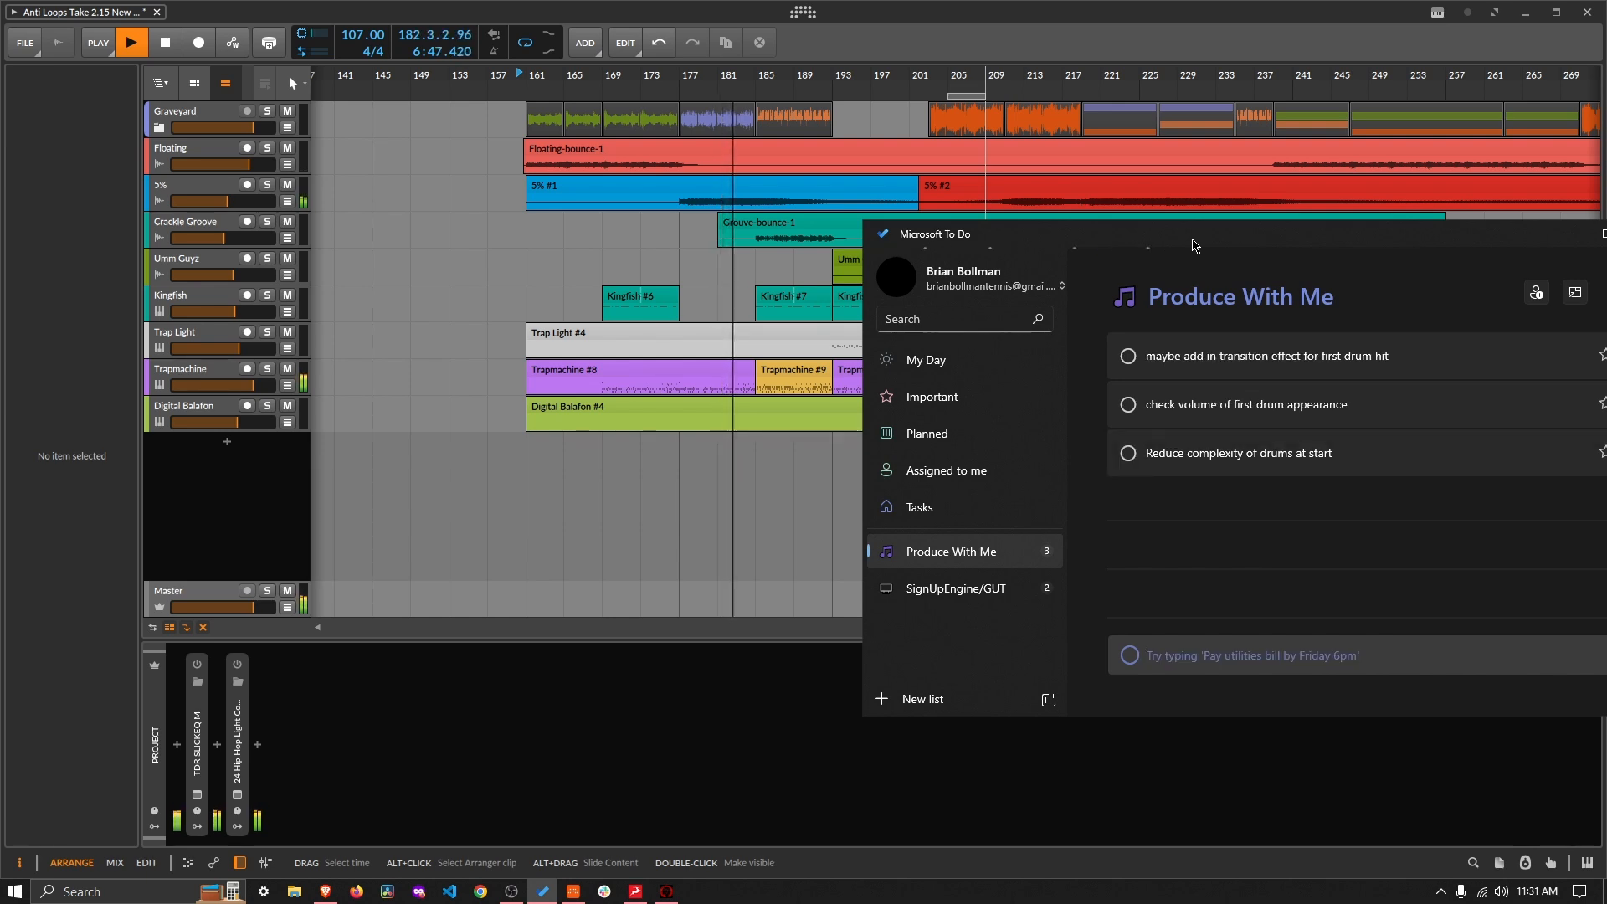
# Step: Add the task "variation for first 5% appearance" to the Produce With Me list
pyautogui.write('variation ')
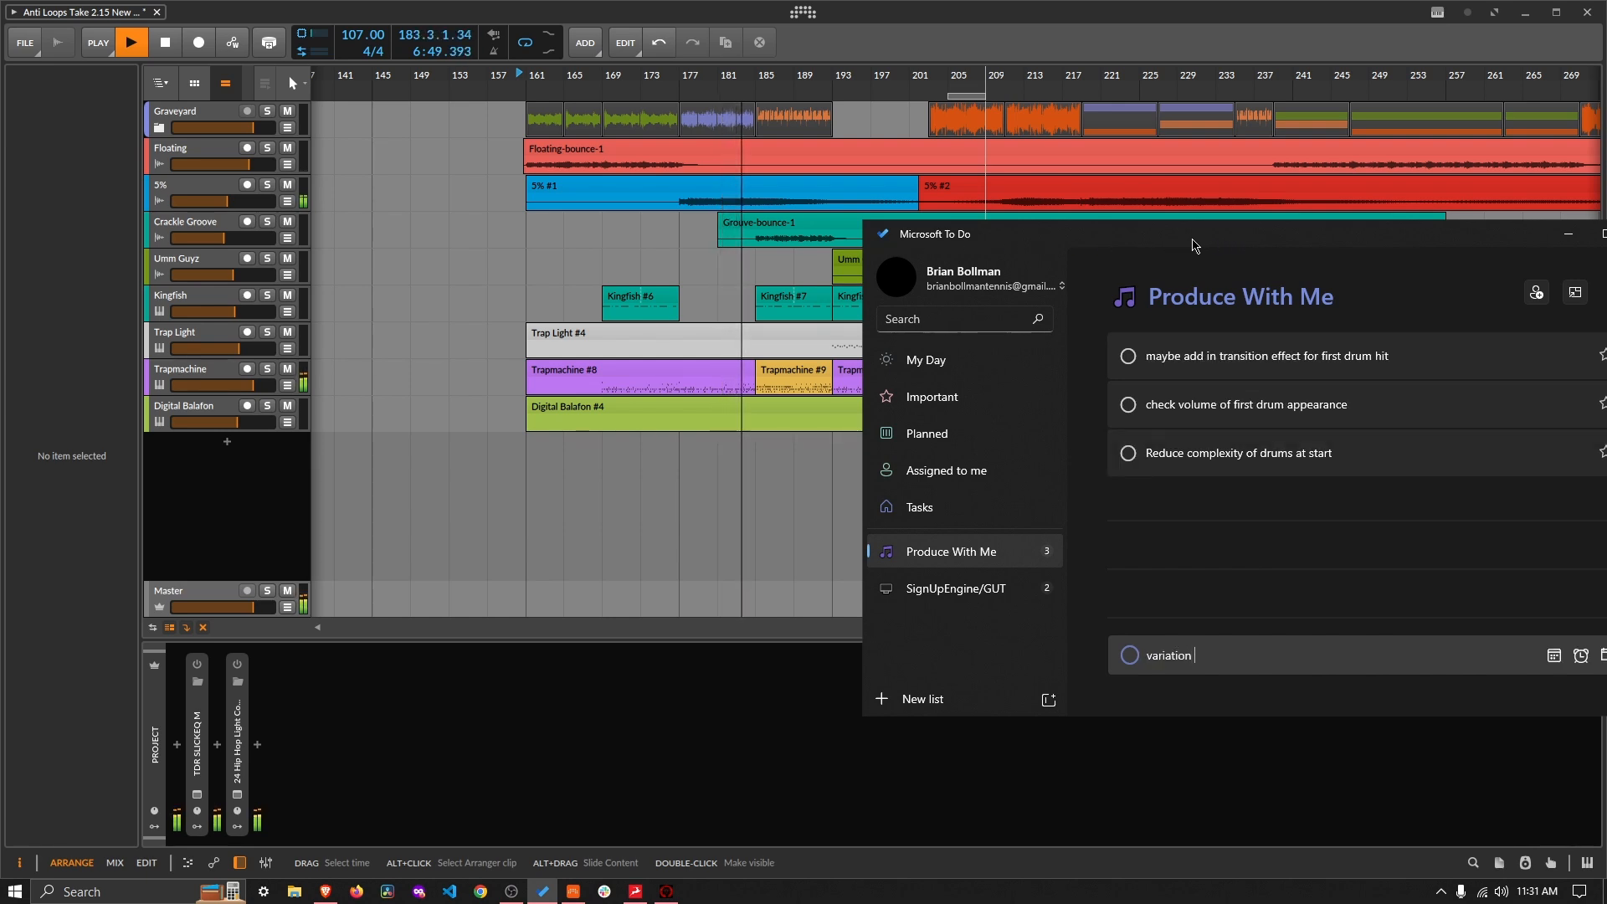
pyautogui.write('for ')
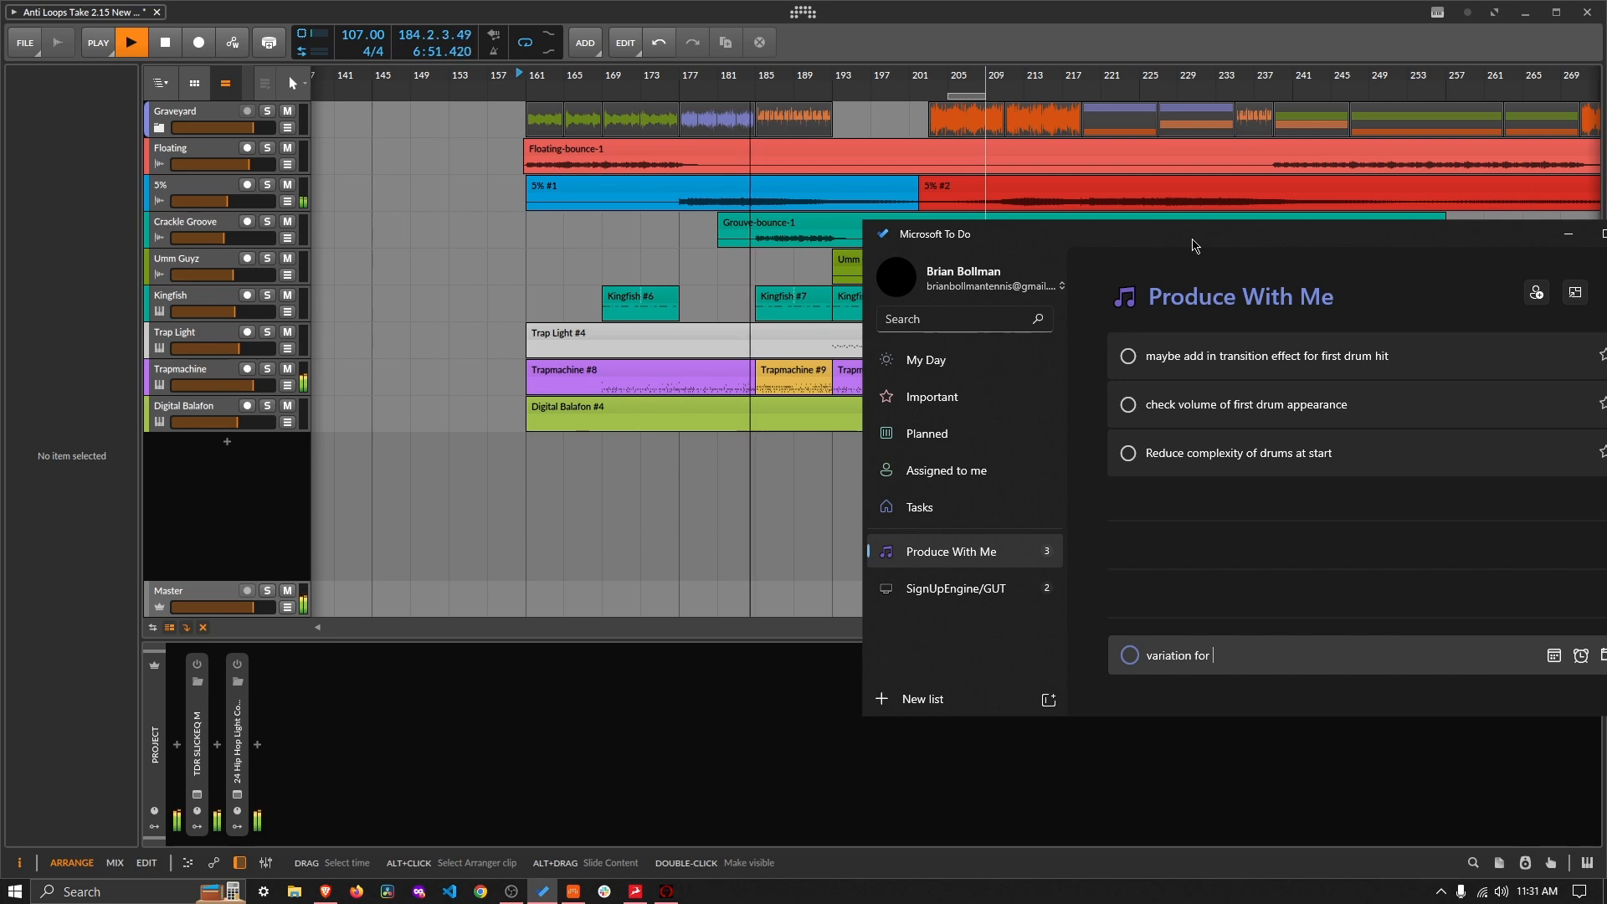
pyautogui.write('first 5%')
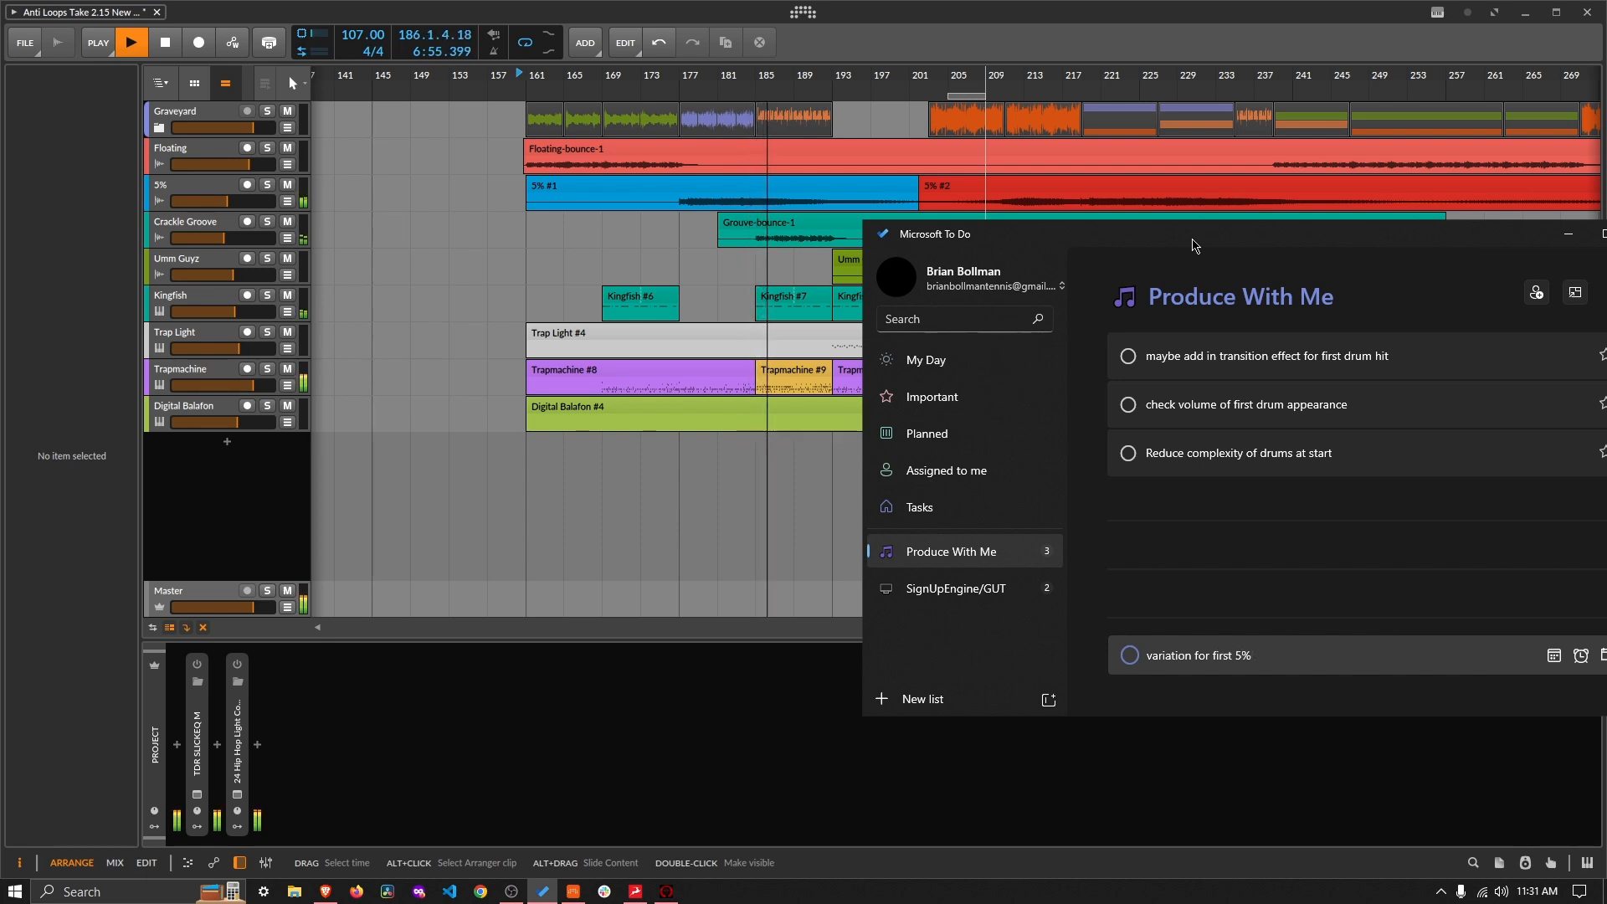
pyautogui.write(' appearance')
pyautogui.press('Return')
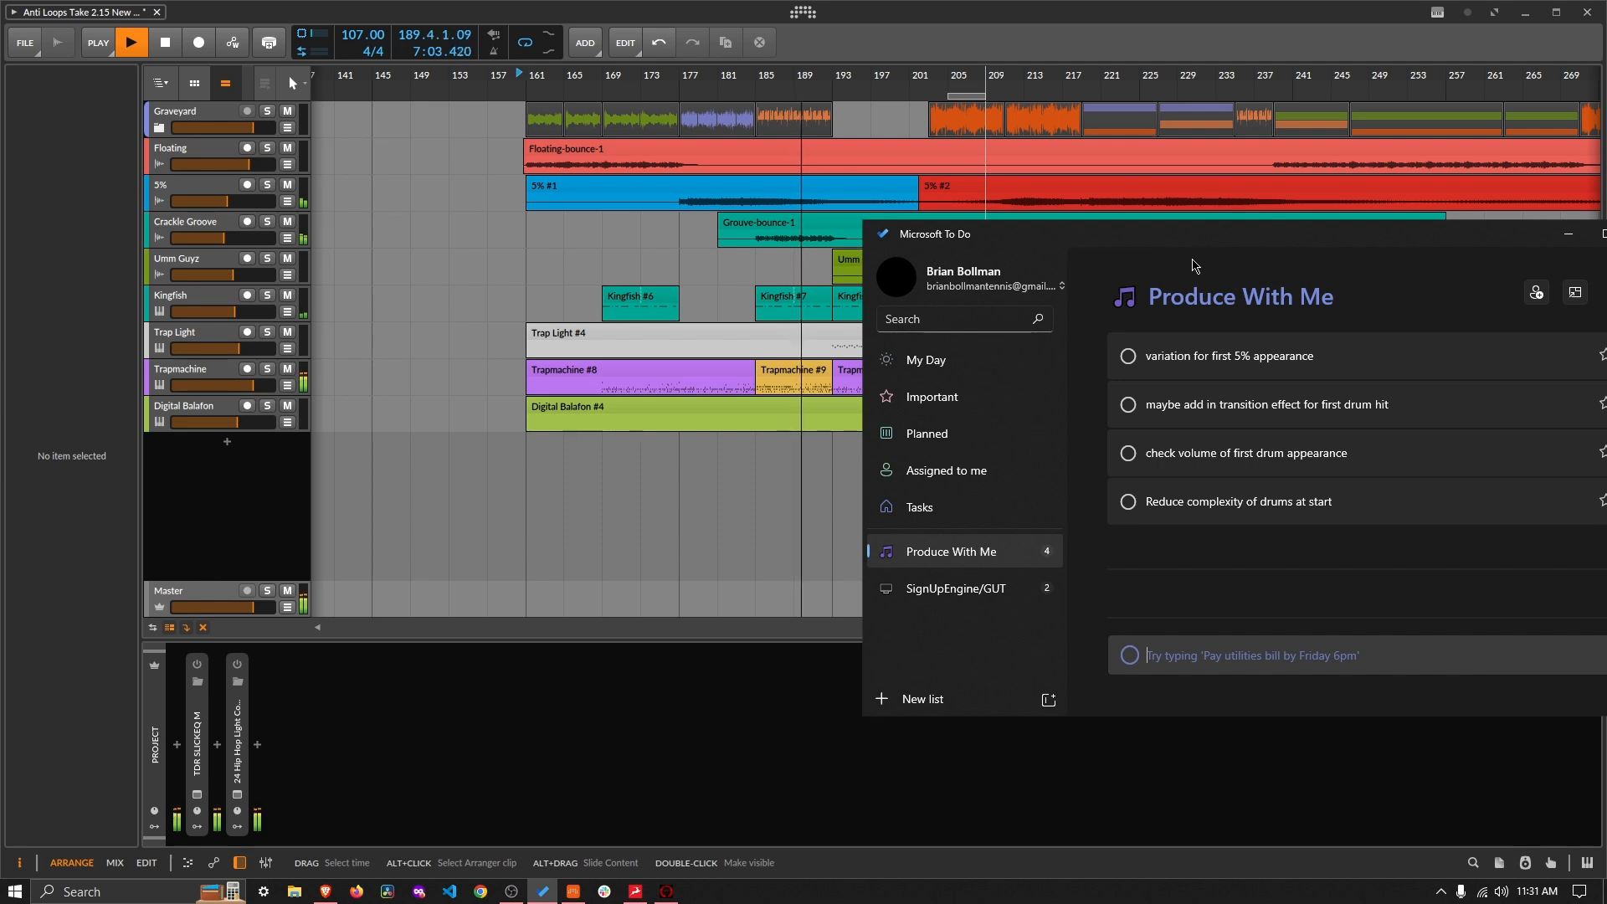
# Step: Add the task "drum and bass (kingfish) mixing" to the Produce With Me list
pyautogui.write('dr')
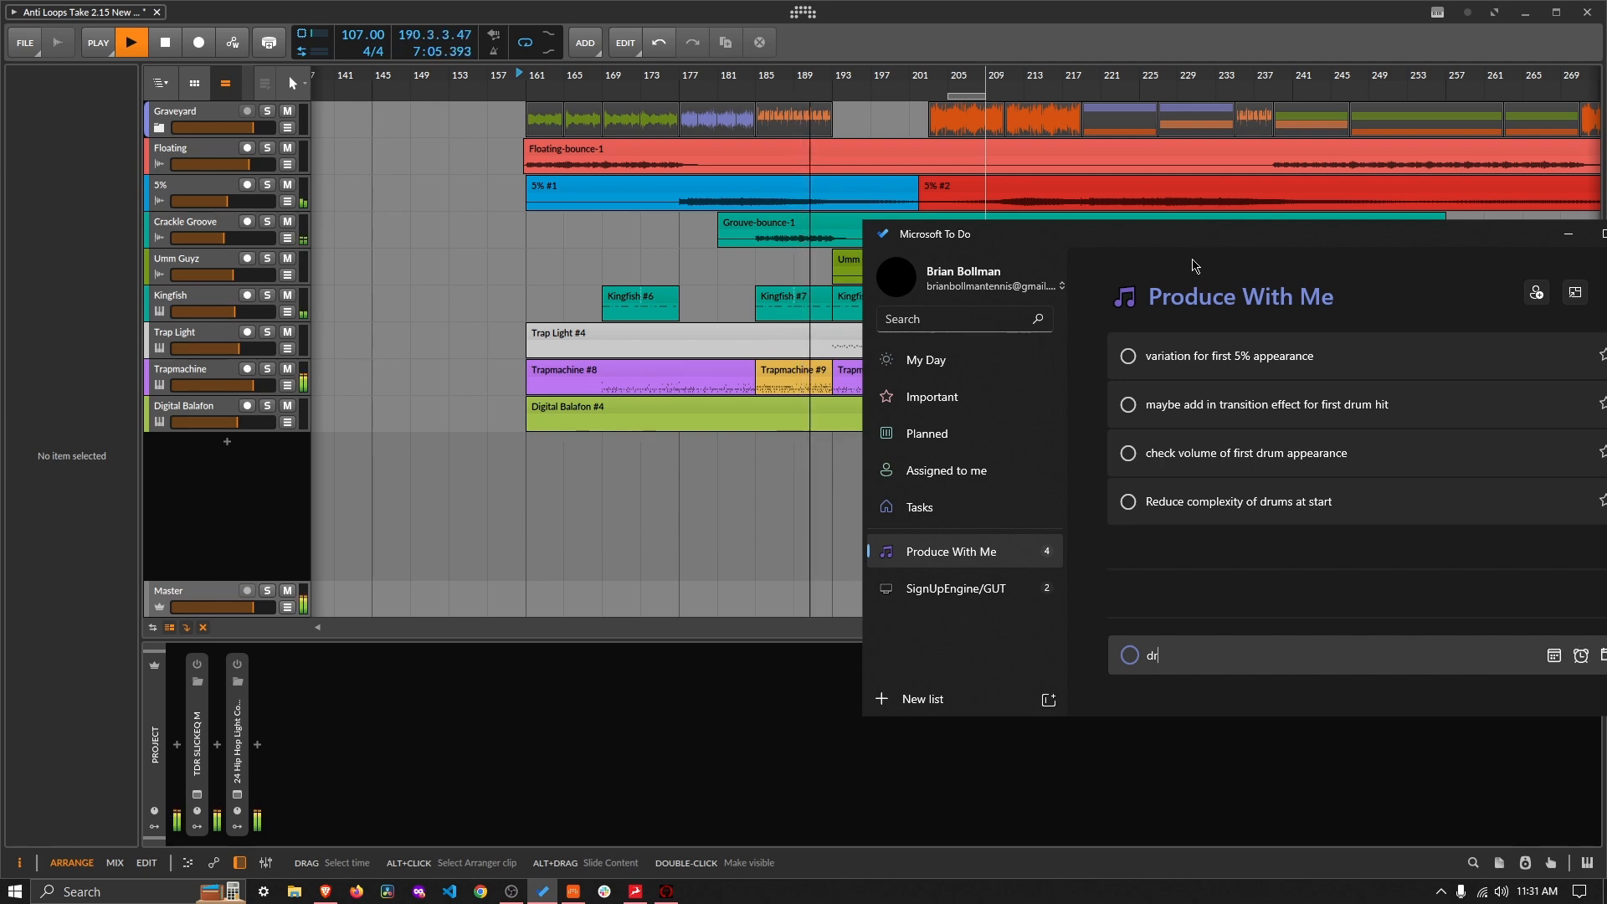
pyautogui.write('um and bass')
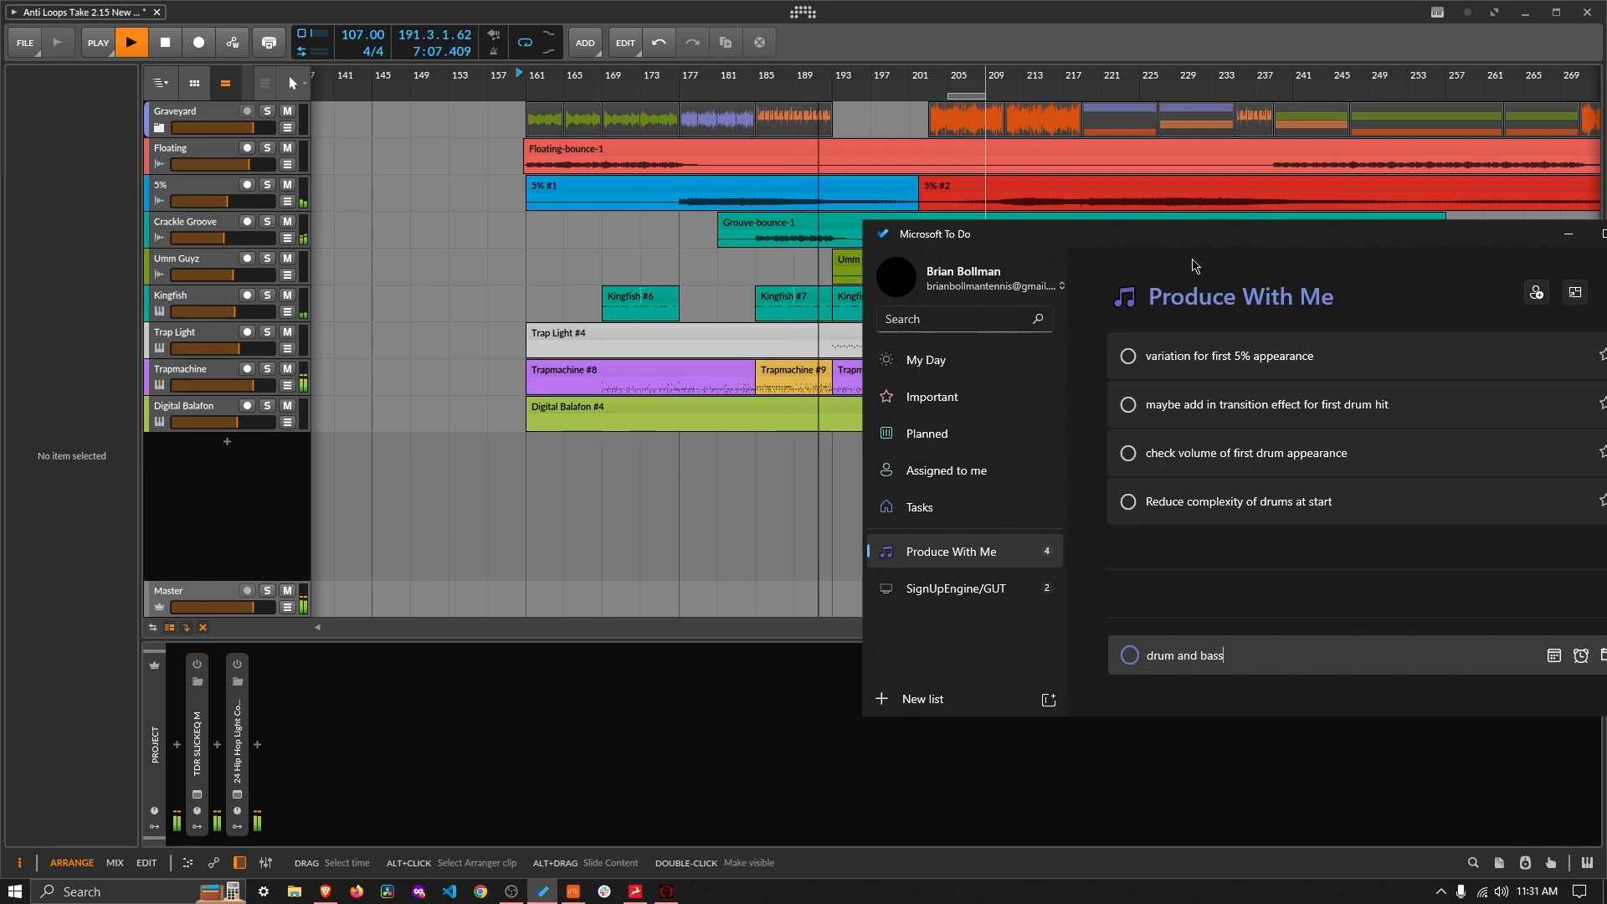
pyautogui.write(' (l')
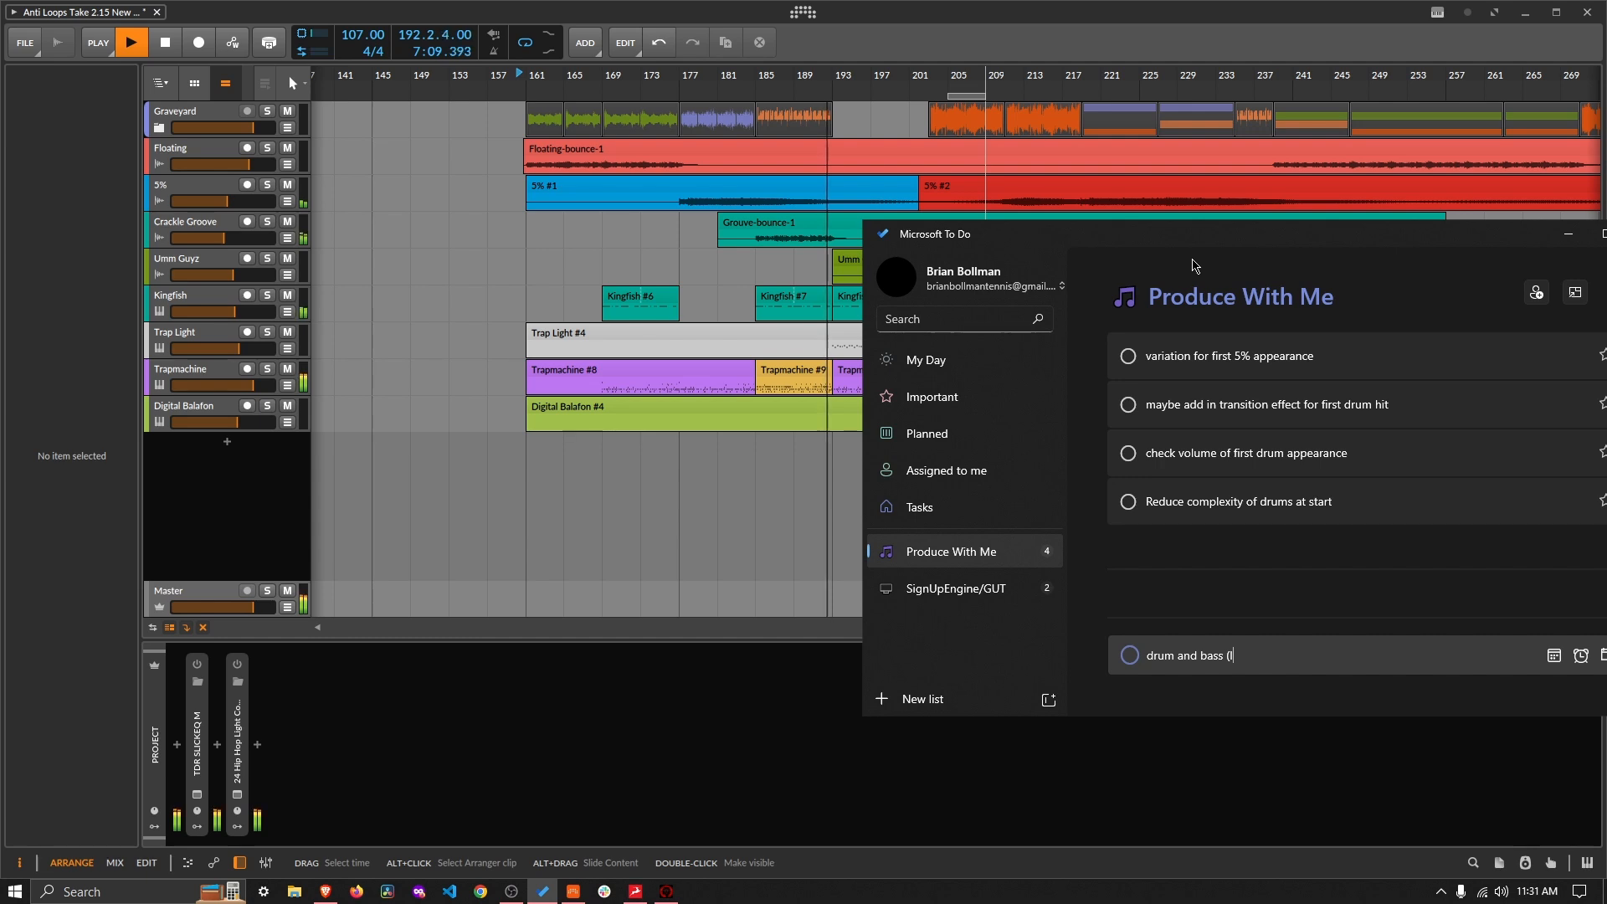
pyautogui.press('BackSpace')
pyautogui.write('kingfio')
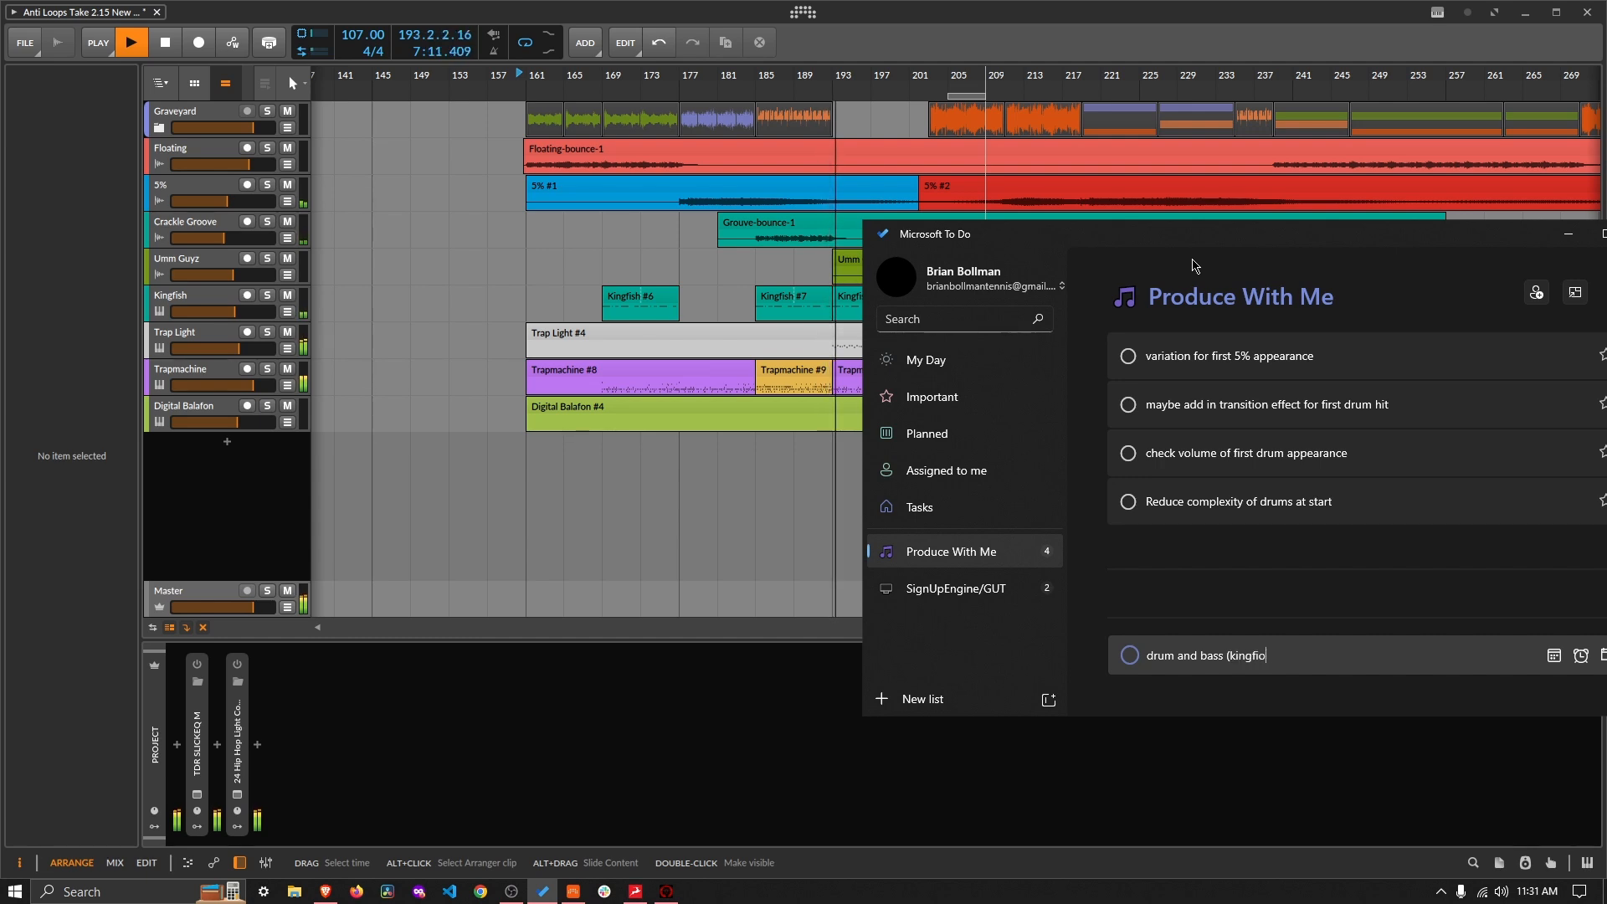
pyautogui.press('BackSpace')
pyautogui.write('sh) mixin')
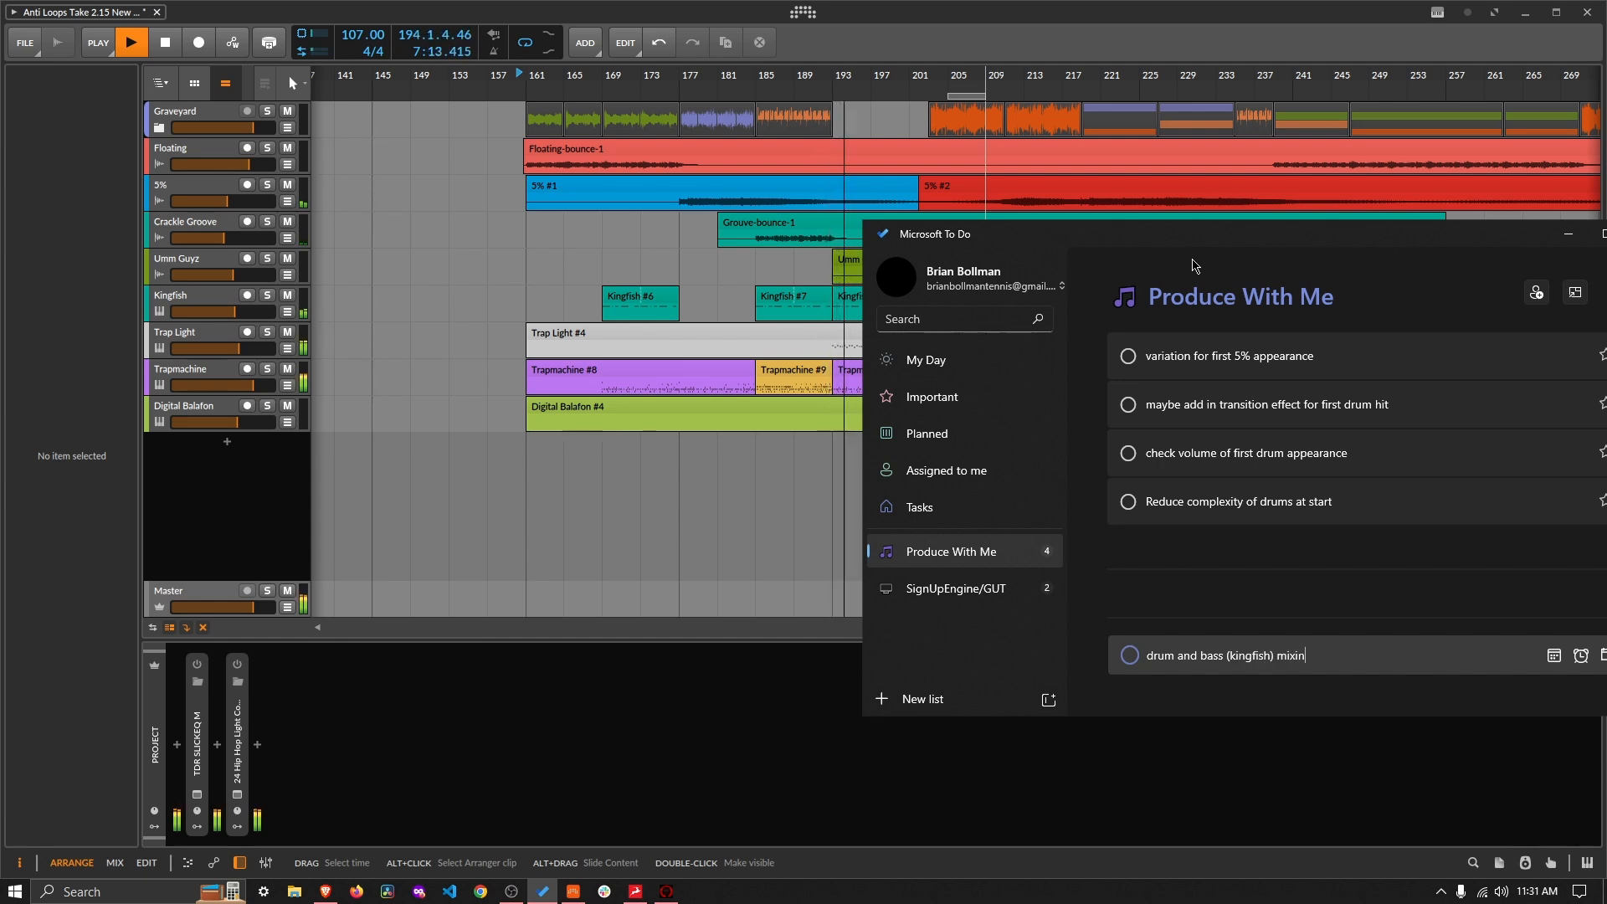
pyautogui.write('g')
pyautogui.press('Return')
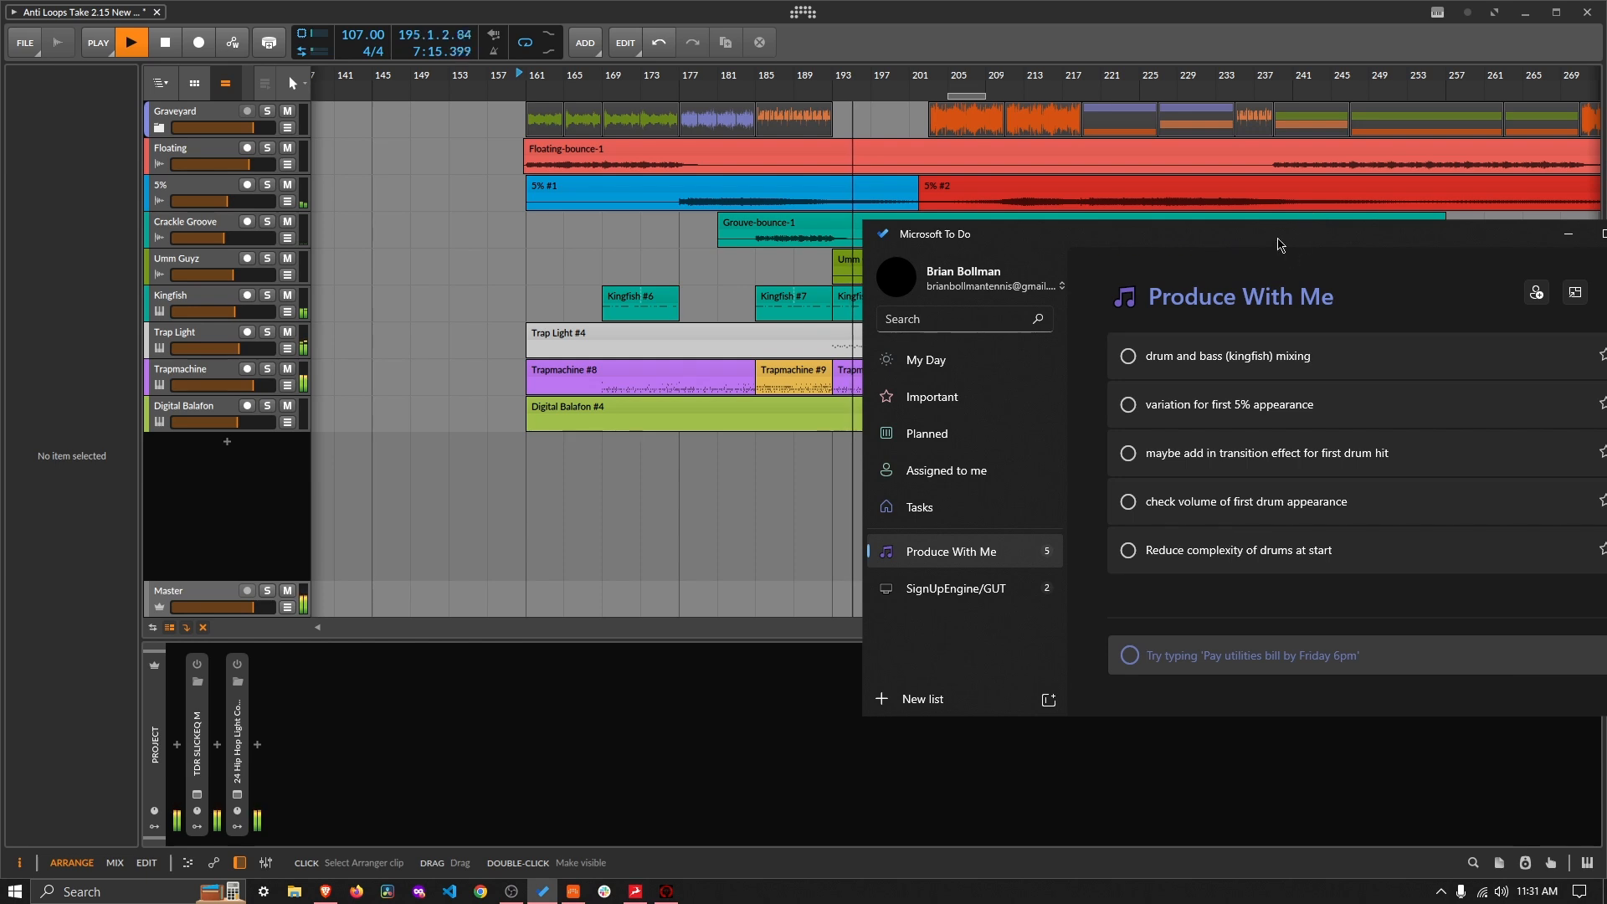
# Step: Move the To Do window below the arrangement's upper tracks and add the task "variation or new part during trap light"
pyautogui.moveTo(1261, 240); pyautogui.dragTo(696, 401)
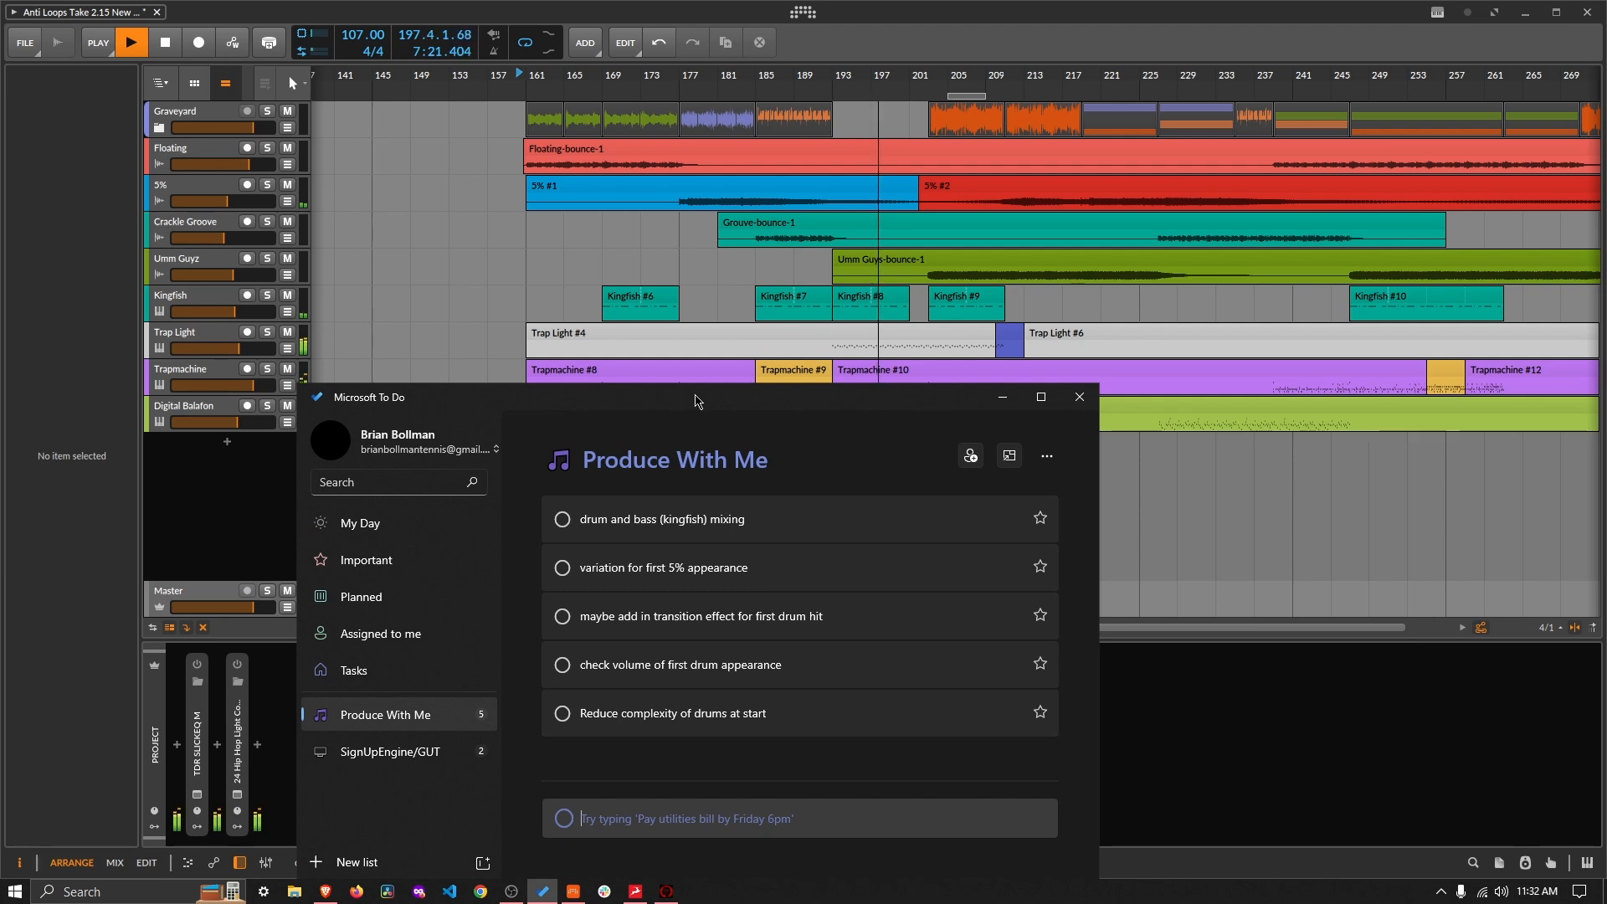
pyautogui.write('variat')
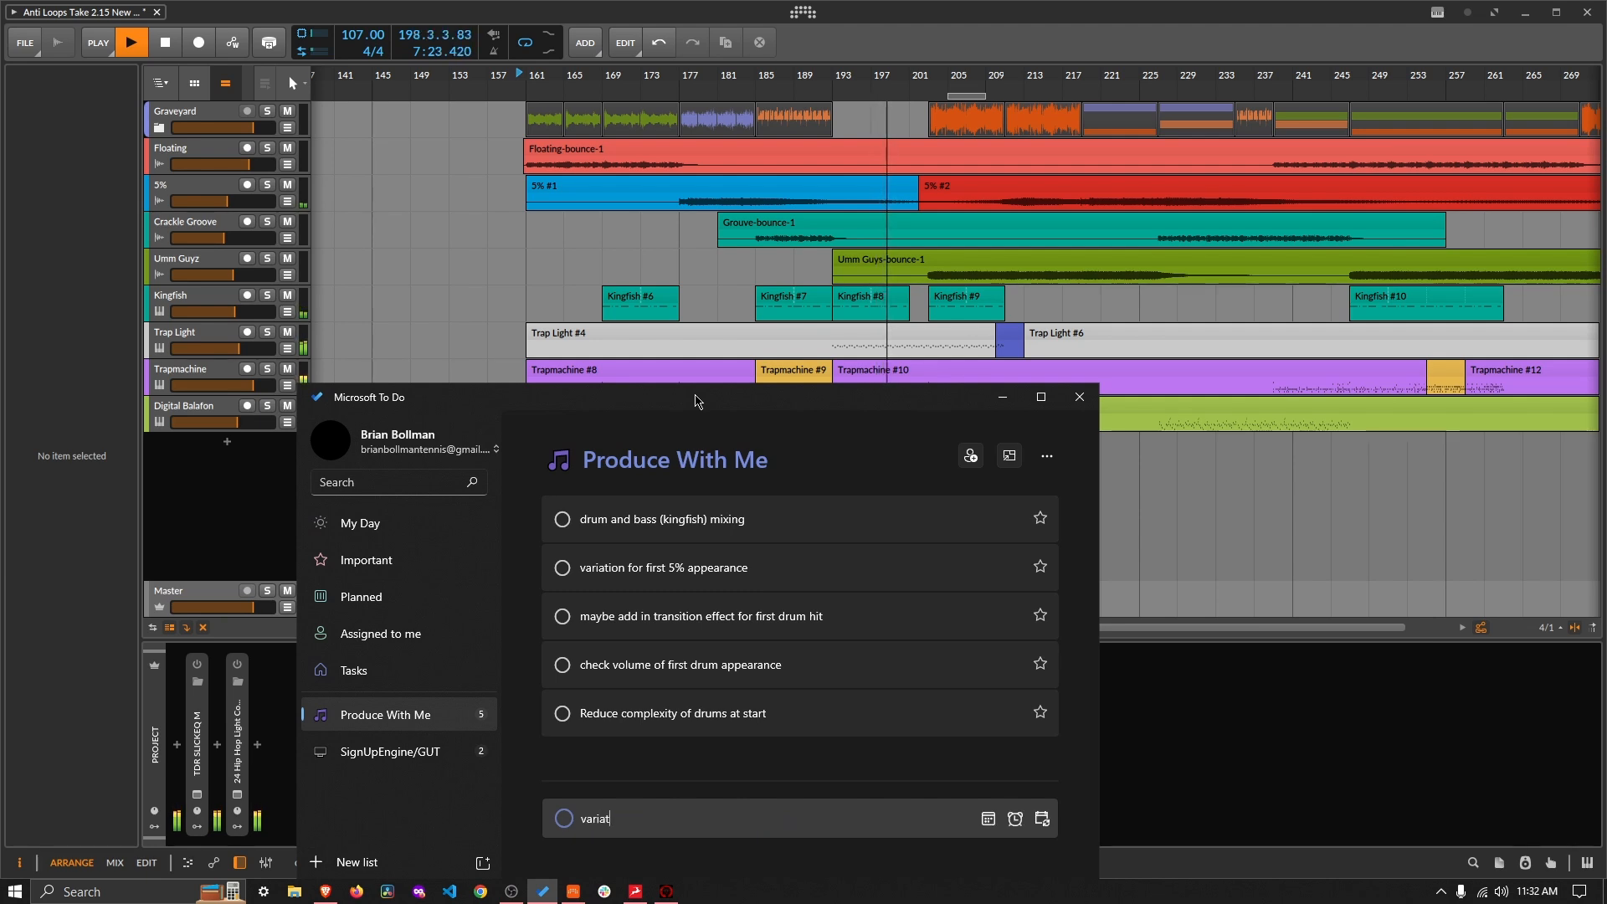
pyautogui.write('ion or new pa')
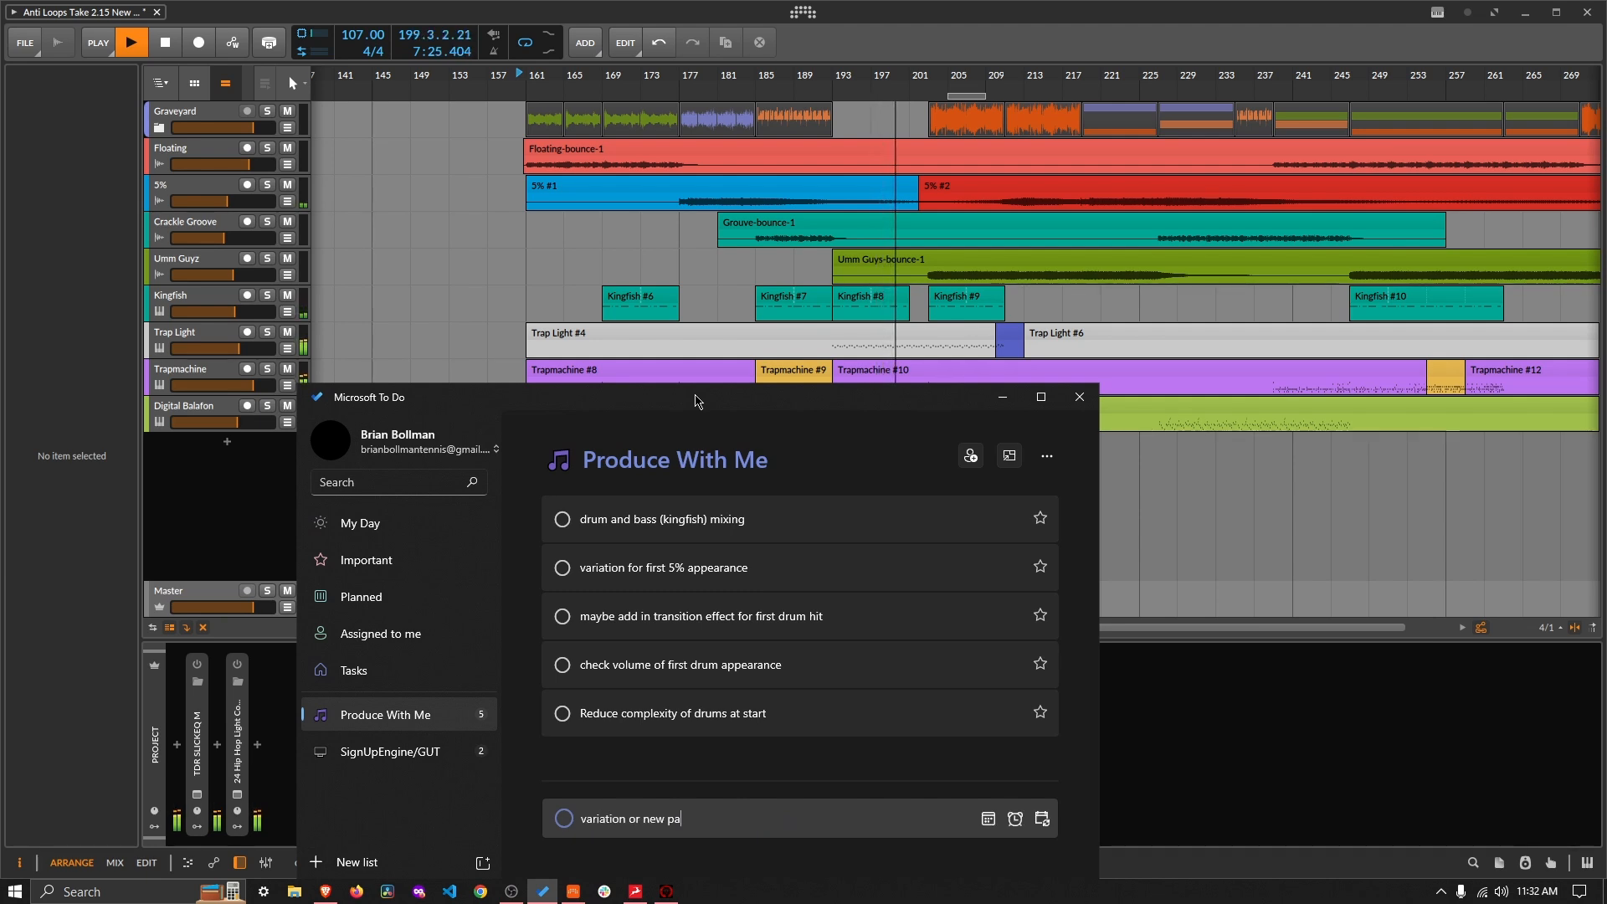
pyautogui.write('rt during tt')
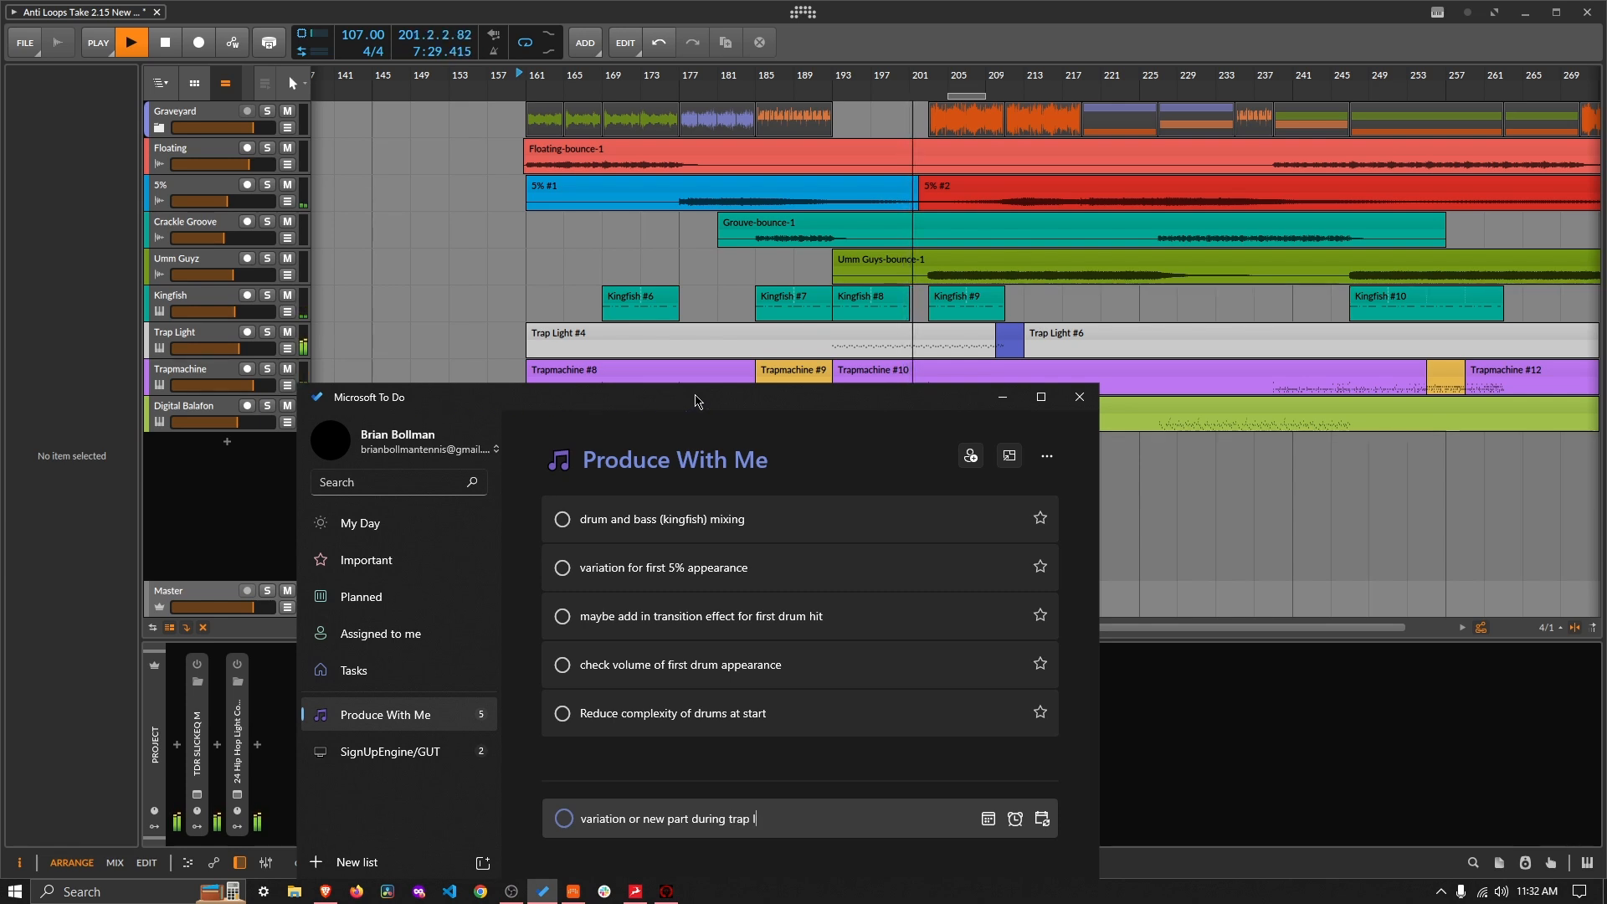
pyautogui.press('Return')
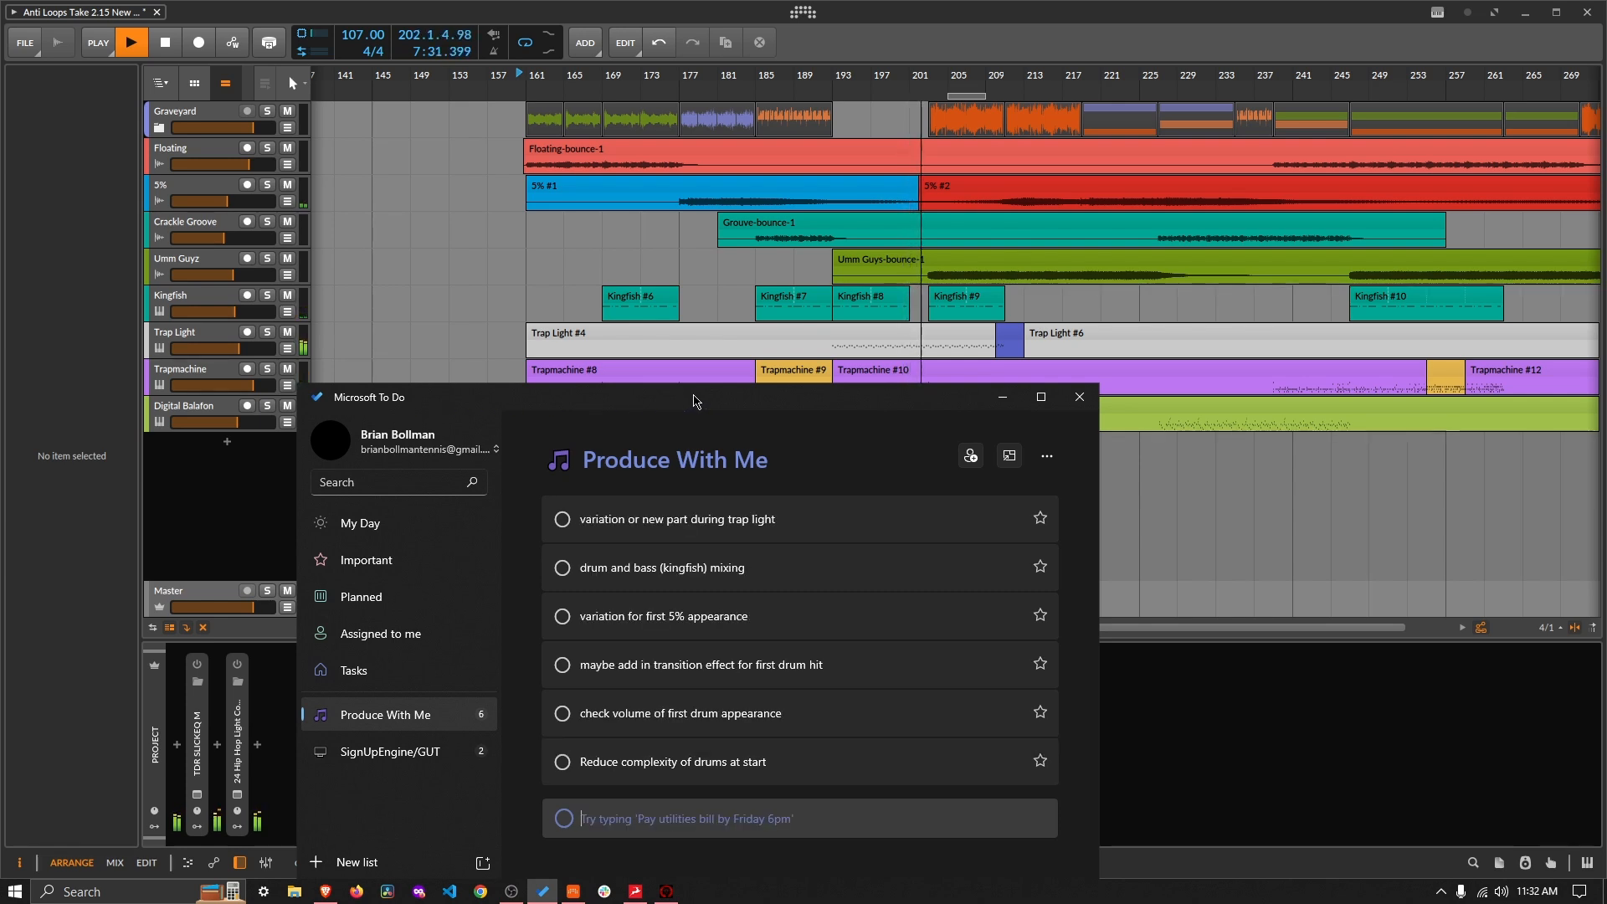
# Step: Turn off loop playback in Bitwig Studio, and return to Microsoft To Do with its window placed clear of the playhead
pyautogui.moveTo(694, 400); pyautogui.dragTo(703, 452)
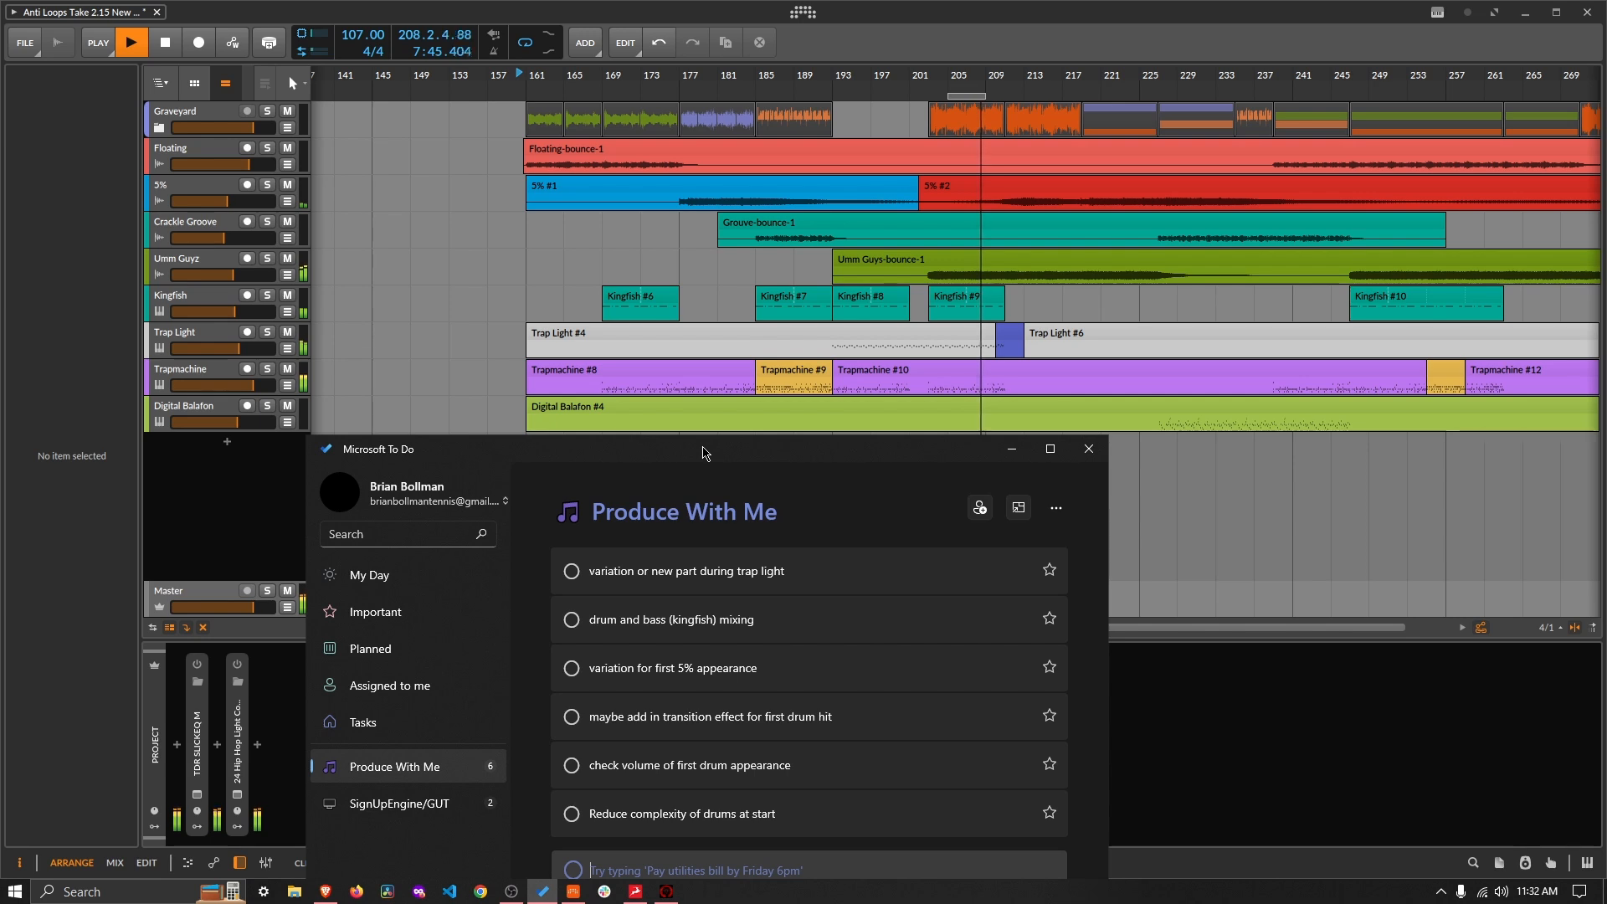
pyautogui.moveTo(703, 449); pyautogui.dragTo(719, 390)
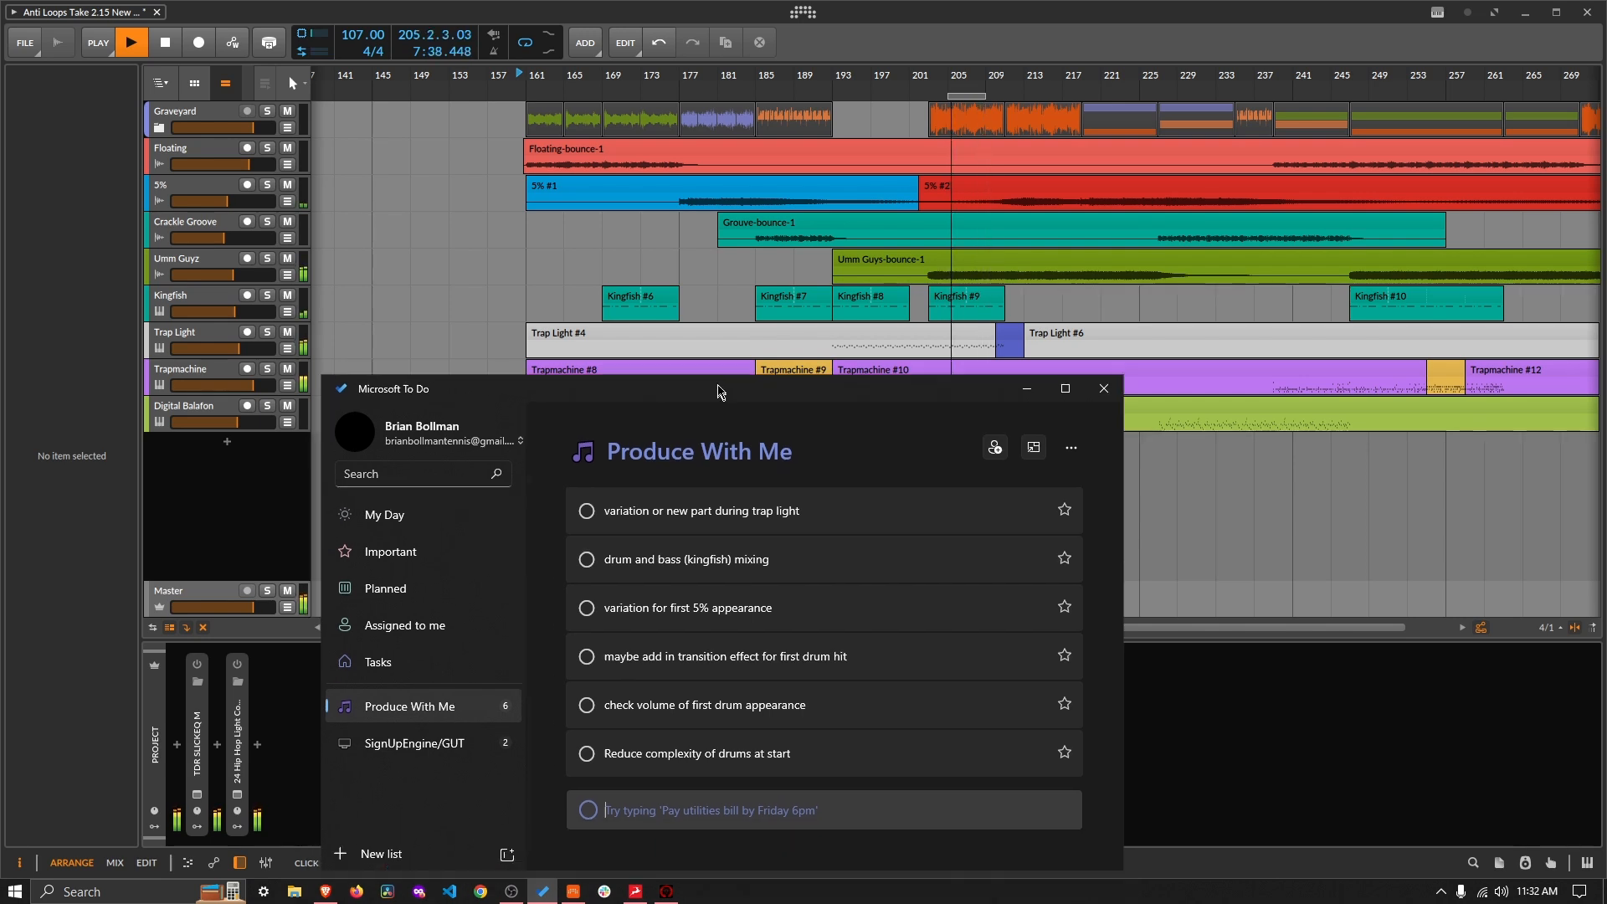
pyautogui.click(527, 44)
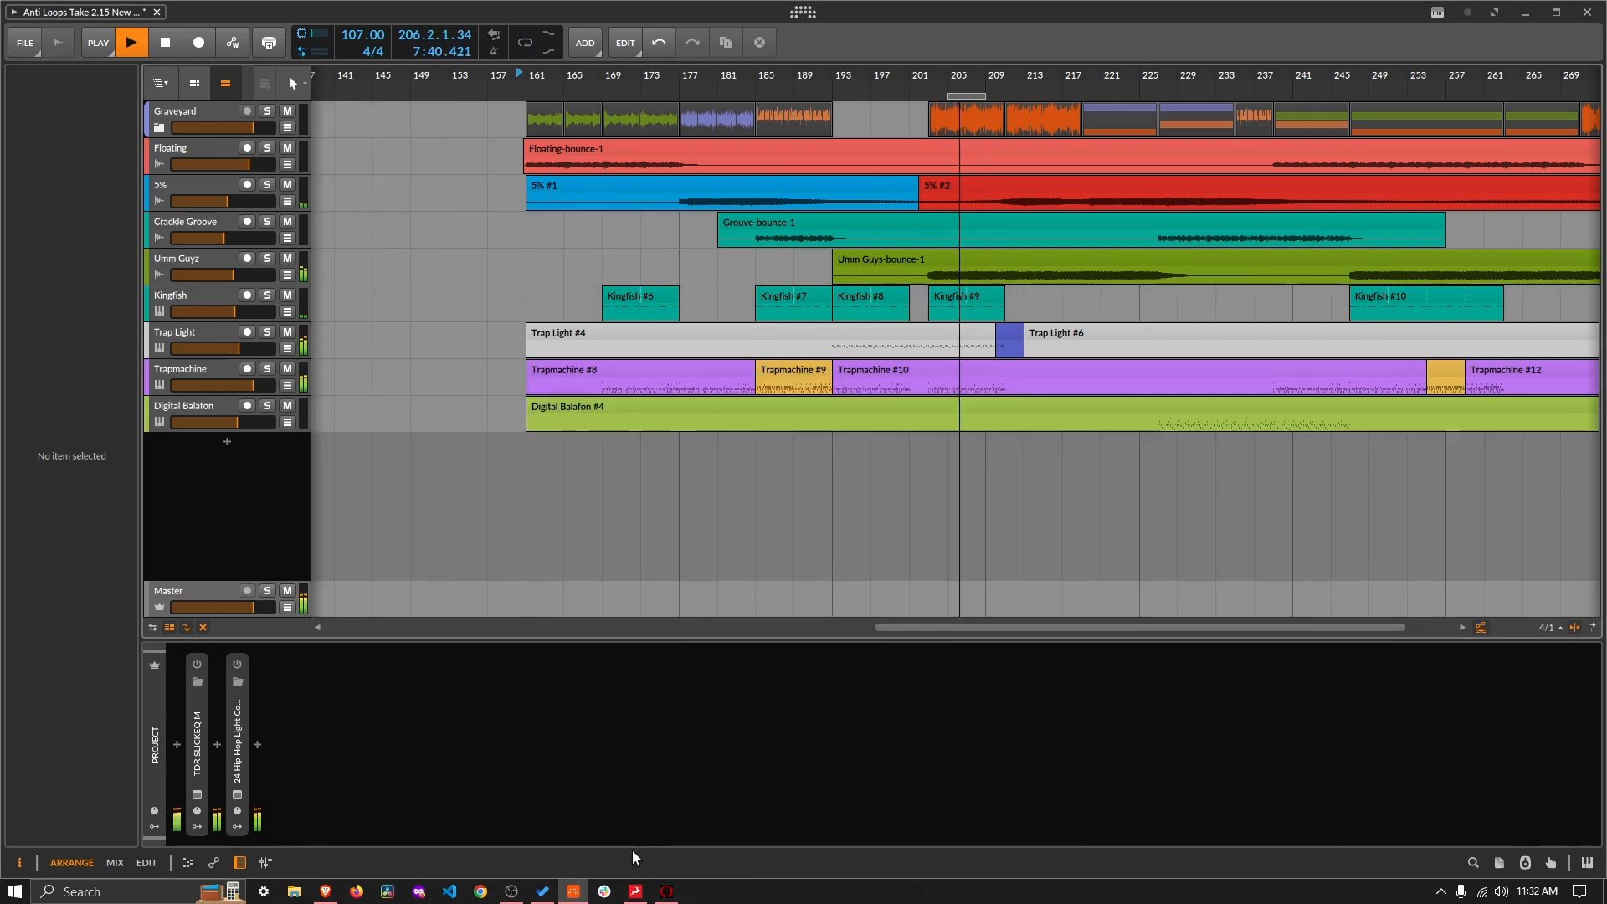
pyautogui.click(543, 893)
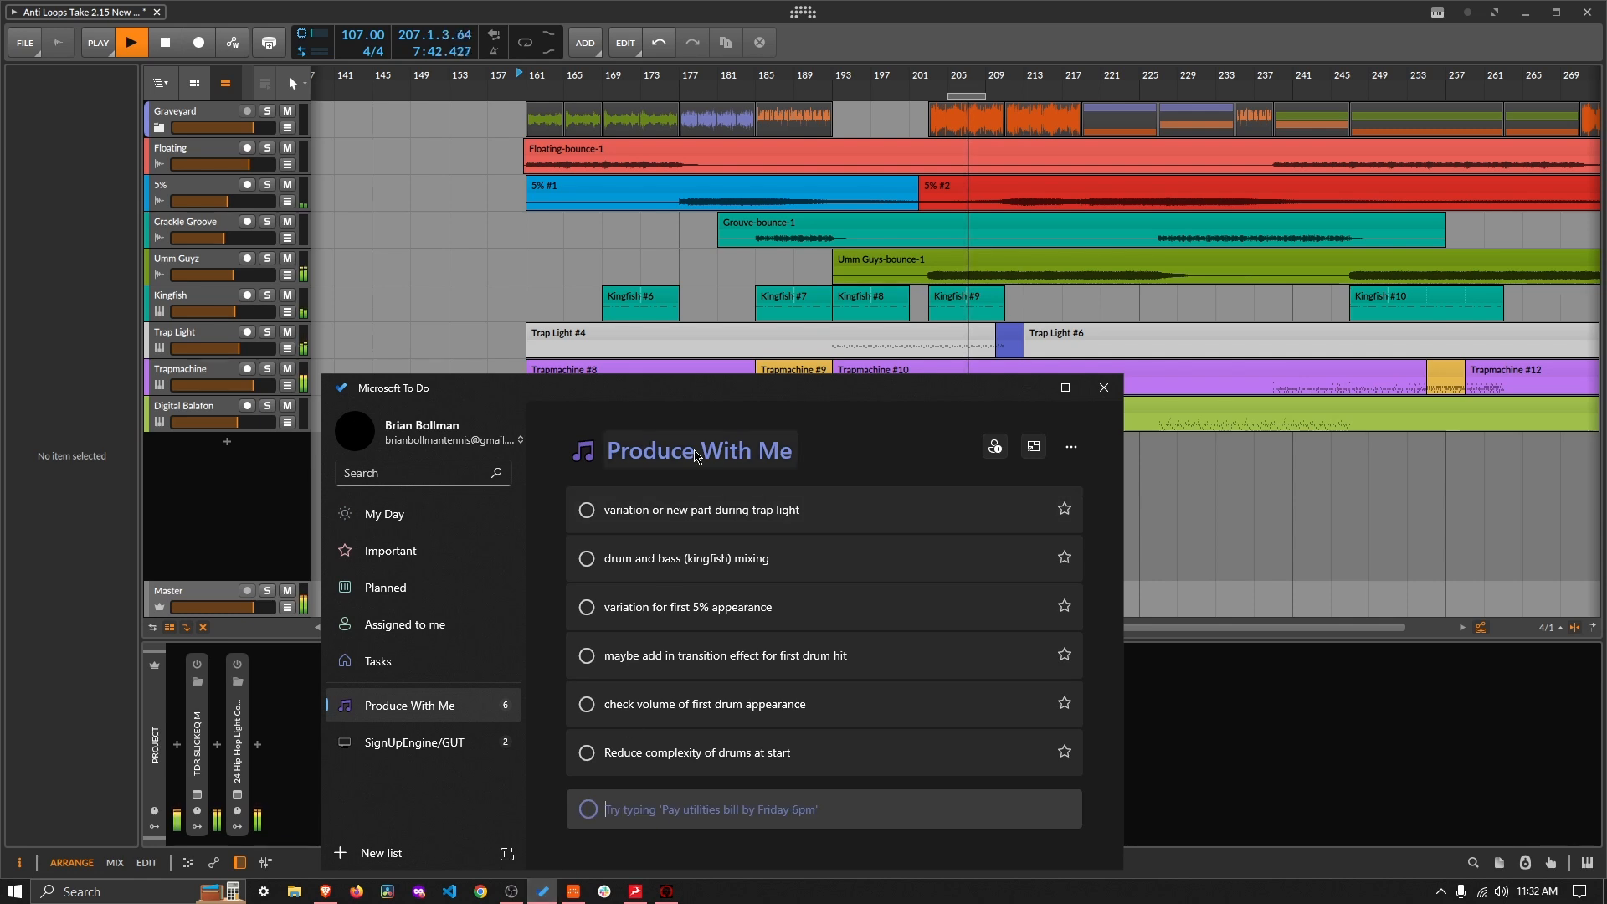
pyautogui.moveTo(683, 394); pyautogui.dragTo(494, 276)
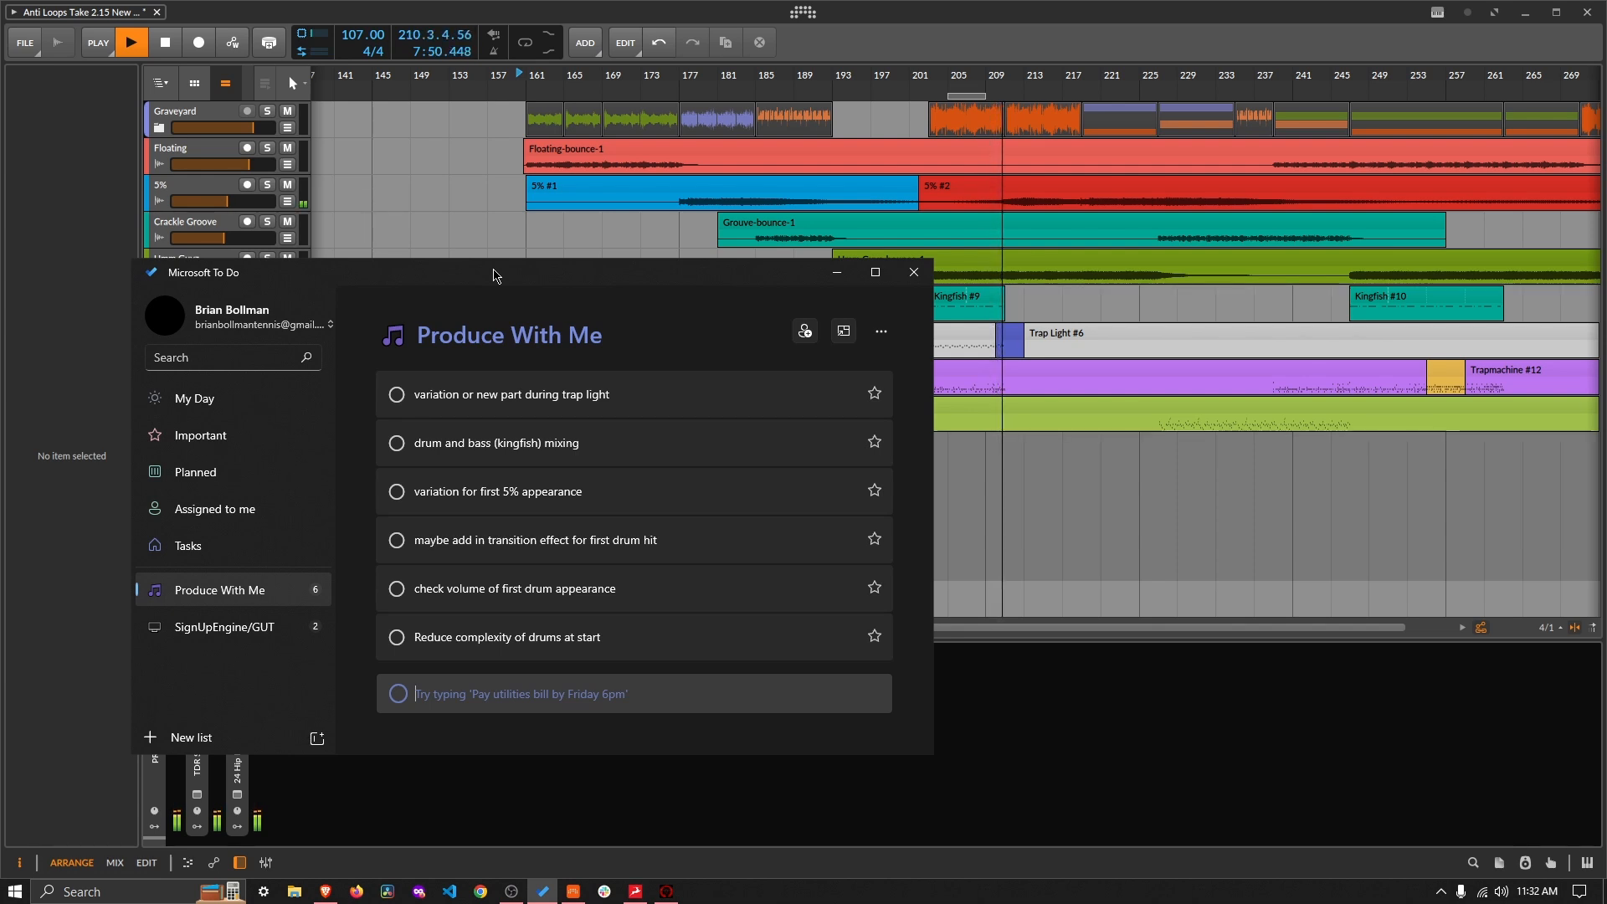
# Step: Add the task "revisit flourish at end of trap light" to the Produce With Me list
pyautogui.write('r')
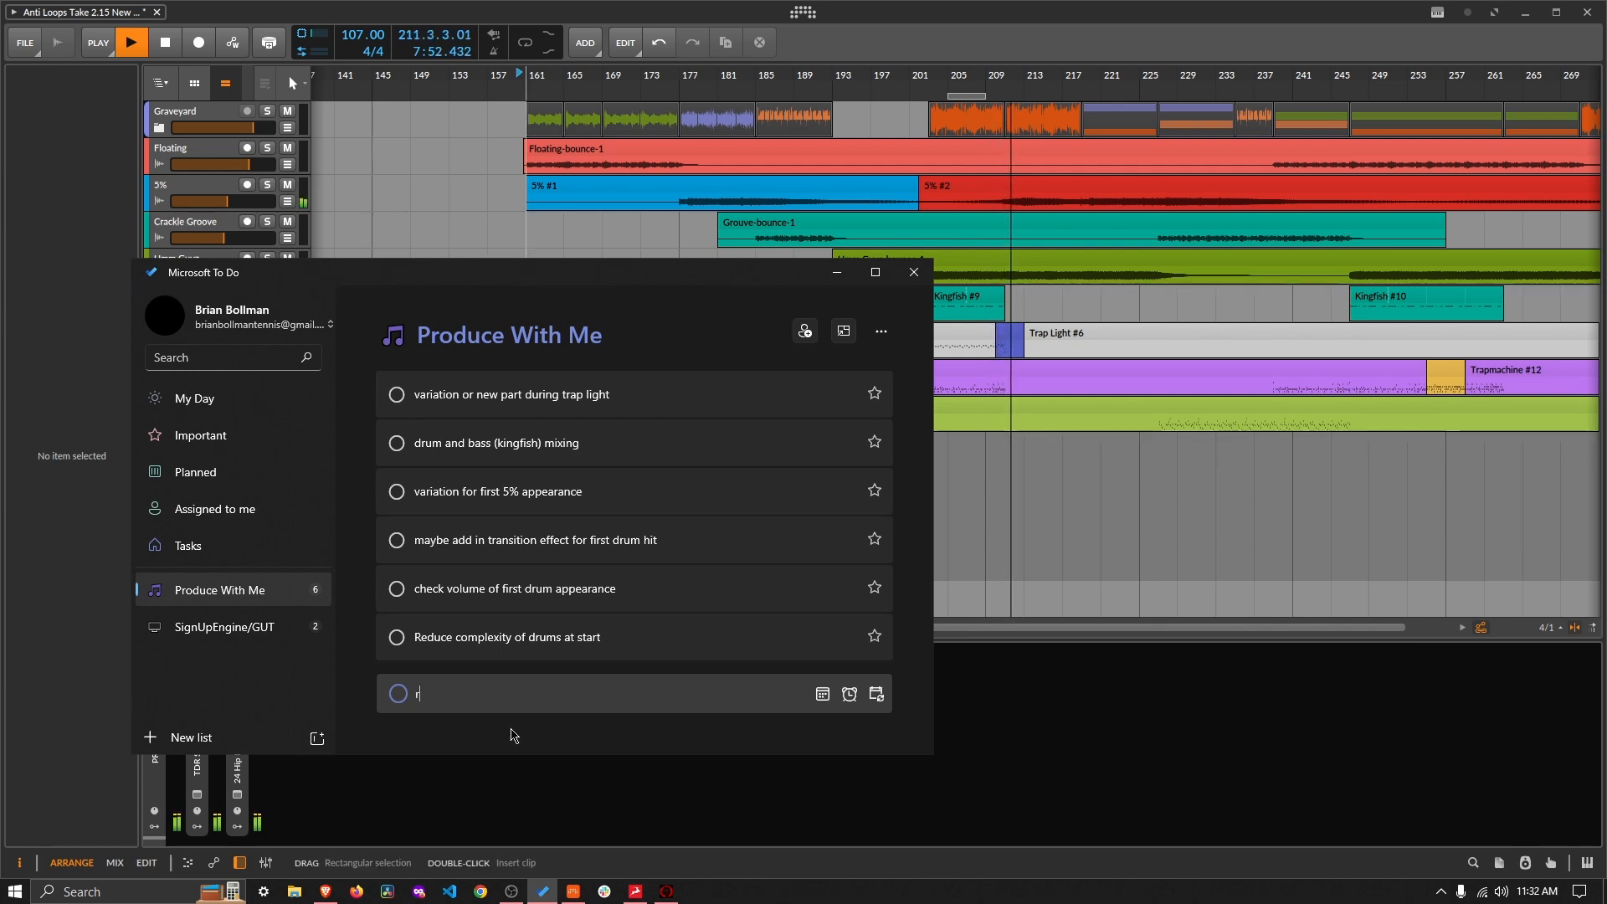
pyautogui.write('evisit ')
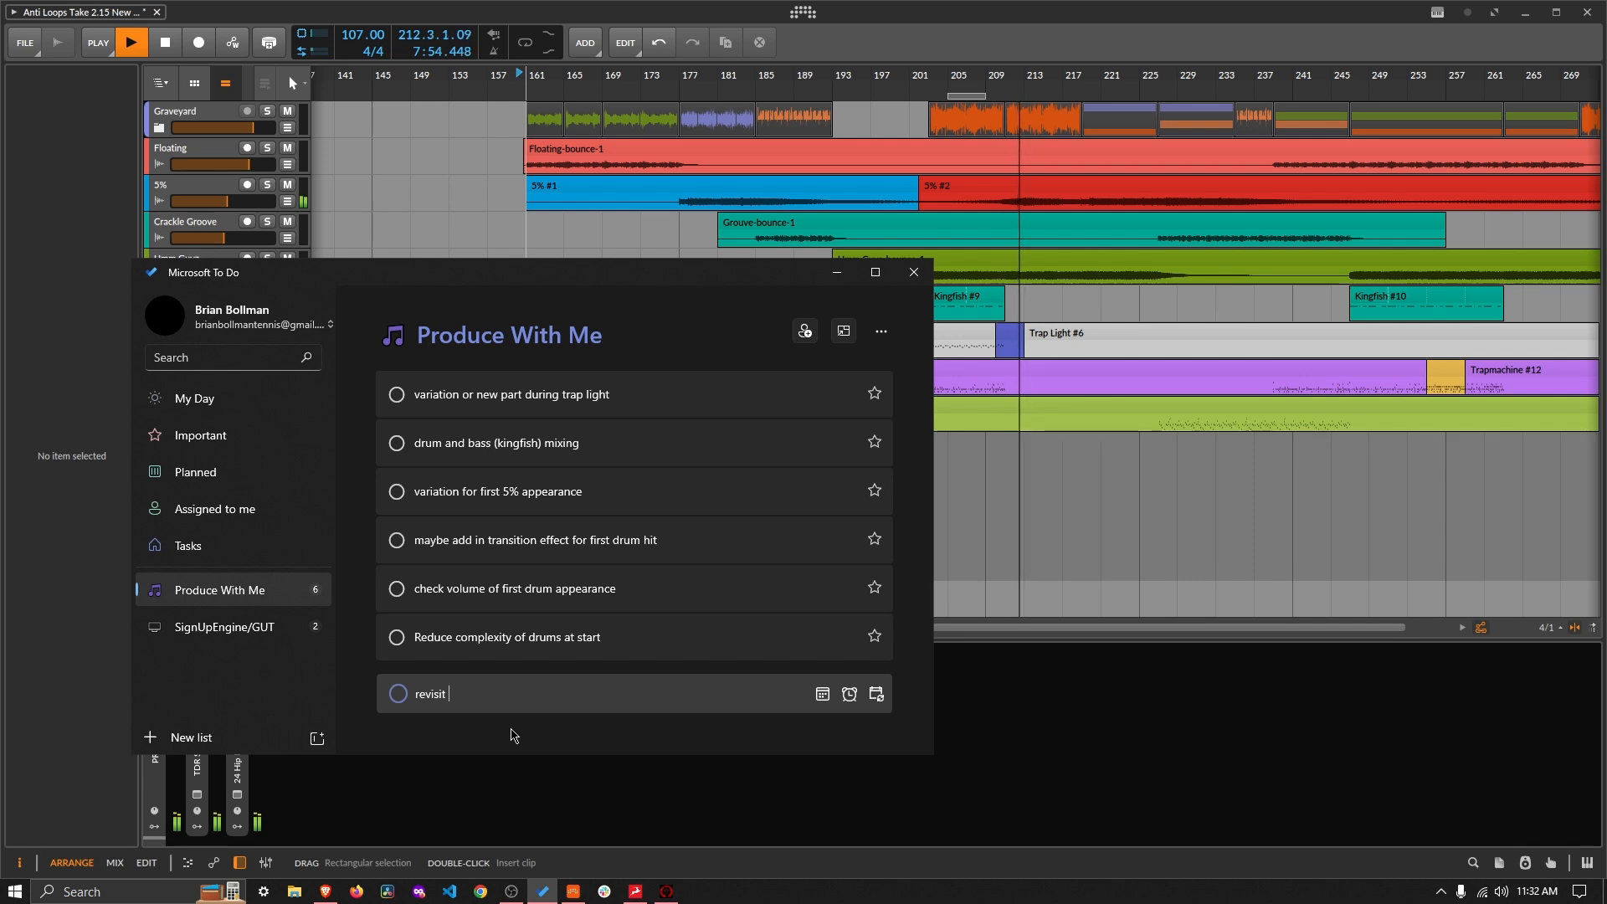
pyautogui.write('flourish ')
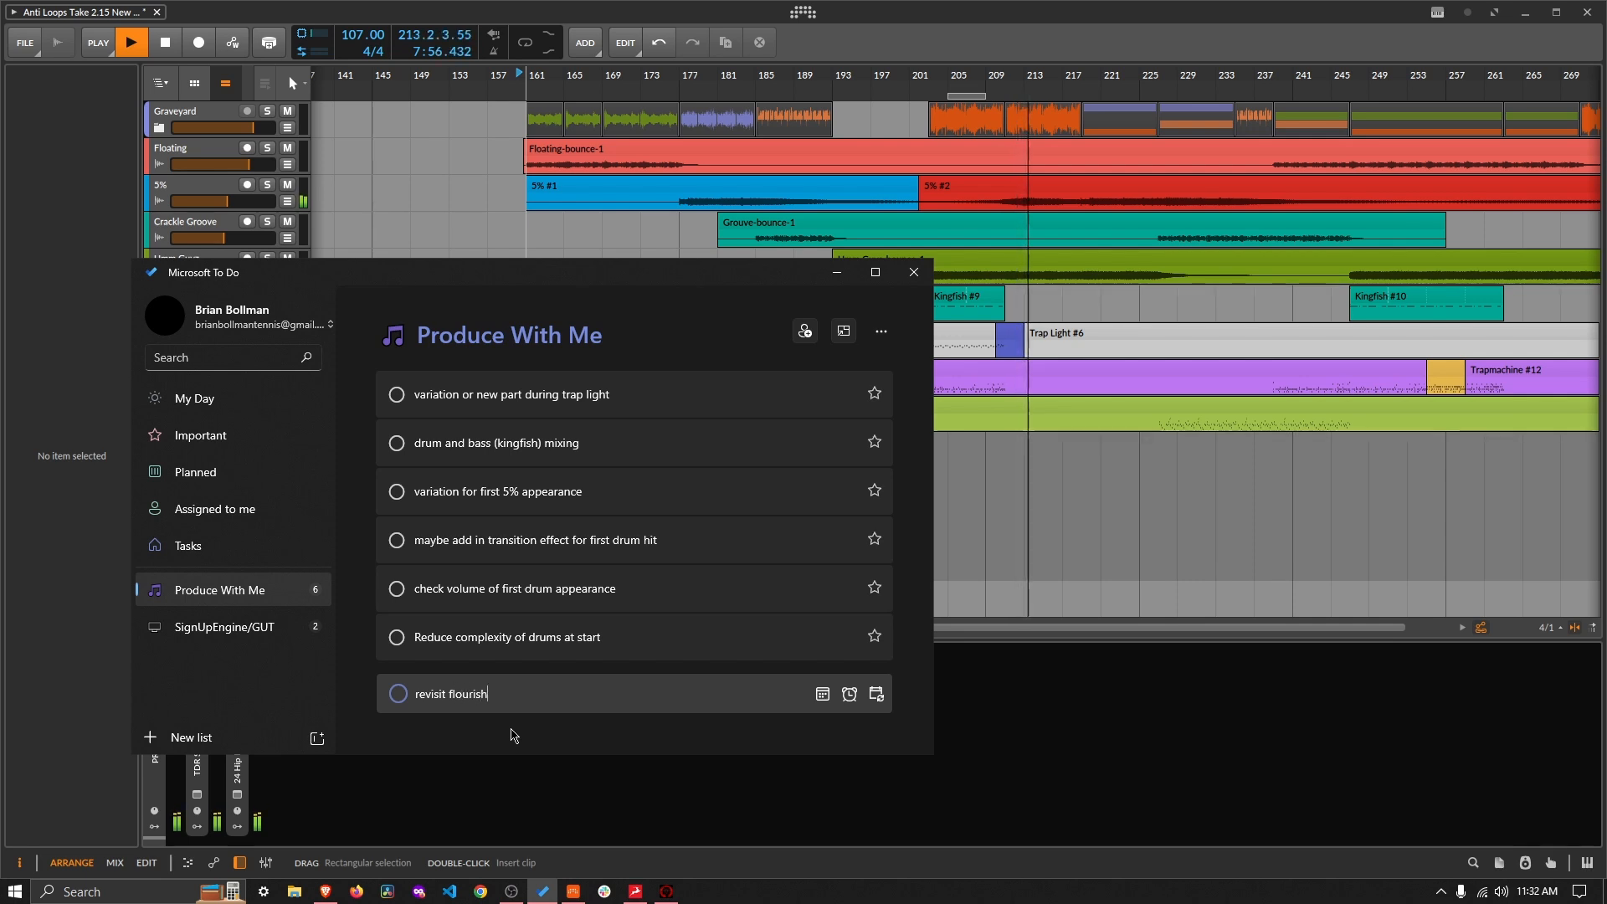
pyautogui.write('a')
pyautogui.press('BackSpace')
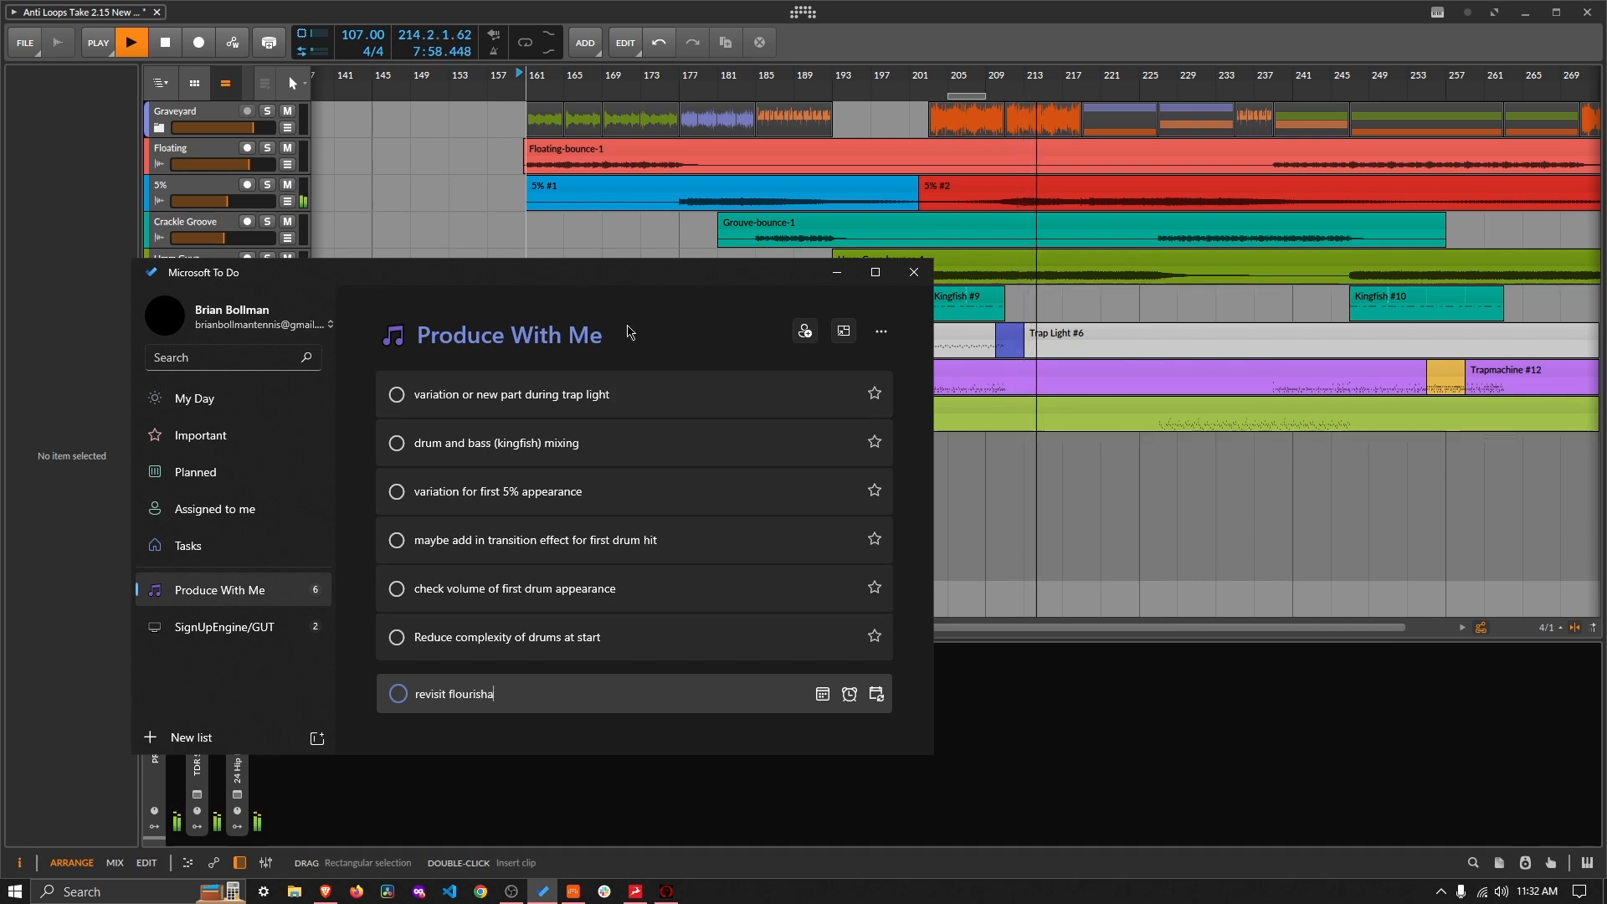
pyautogui.write('at end of trap light')
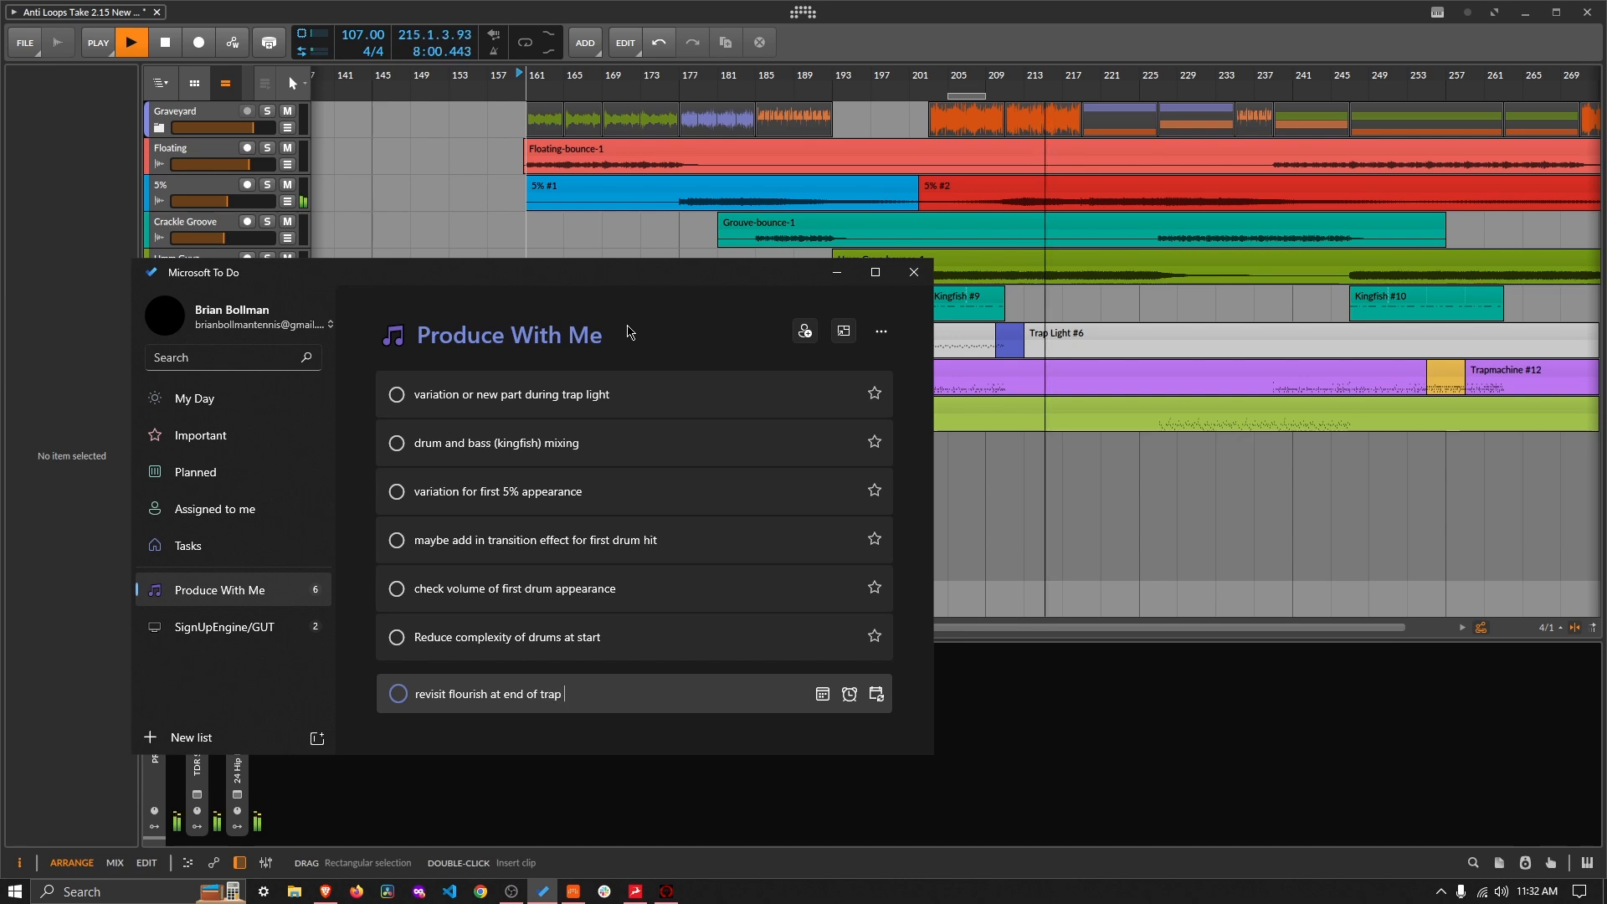
pyautogui.press('Return')
# Step: Add the task "need for variation in bridge (automate 5% and umm guys)" to the Produce With Me list
pyautogui.write('ne')
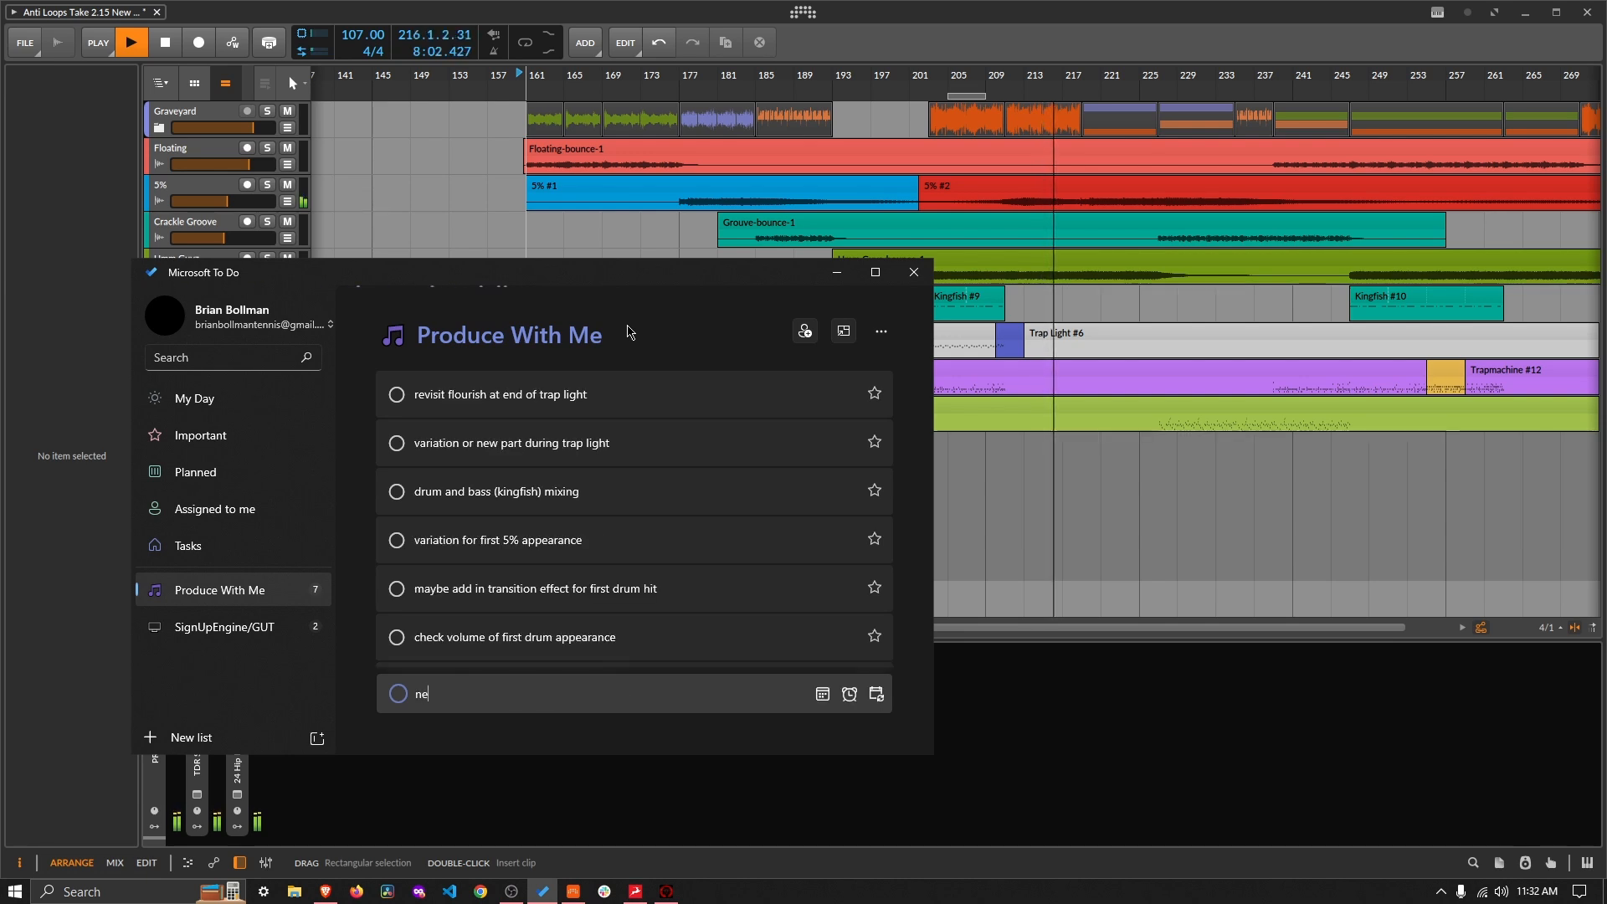
pyautogui.write('ed for variation ')
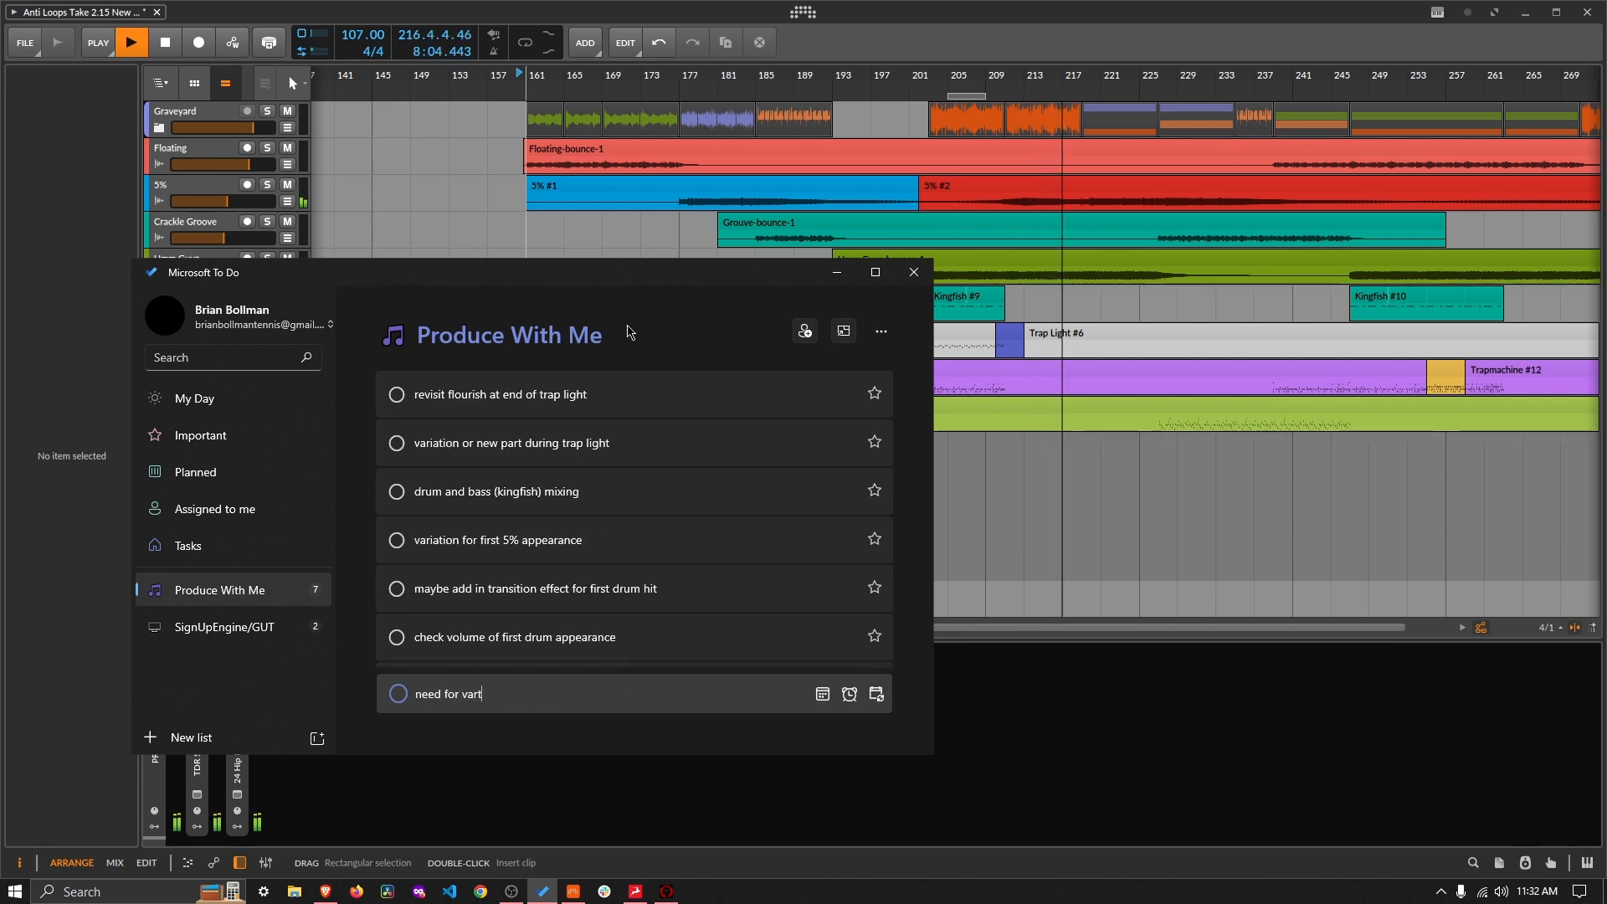
pyautogui.write('in br')
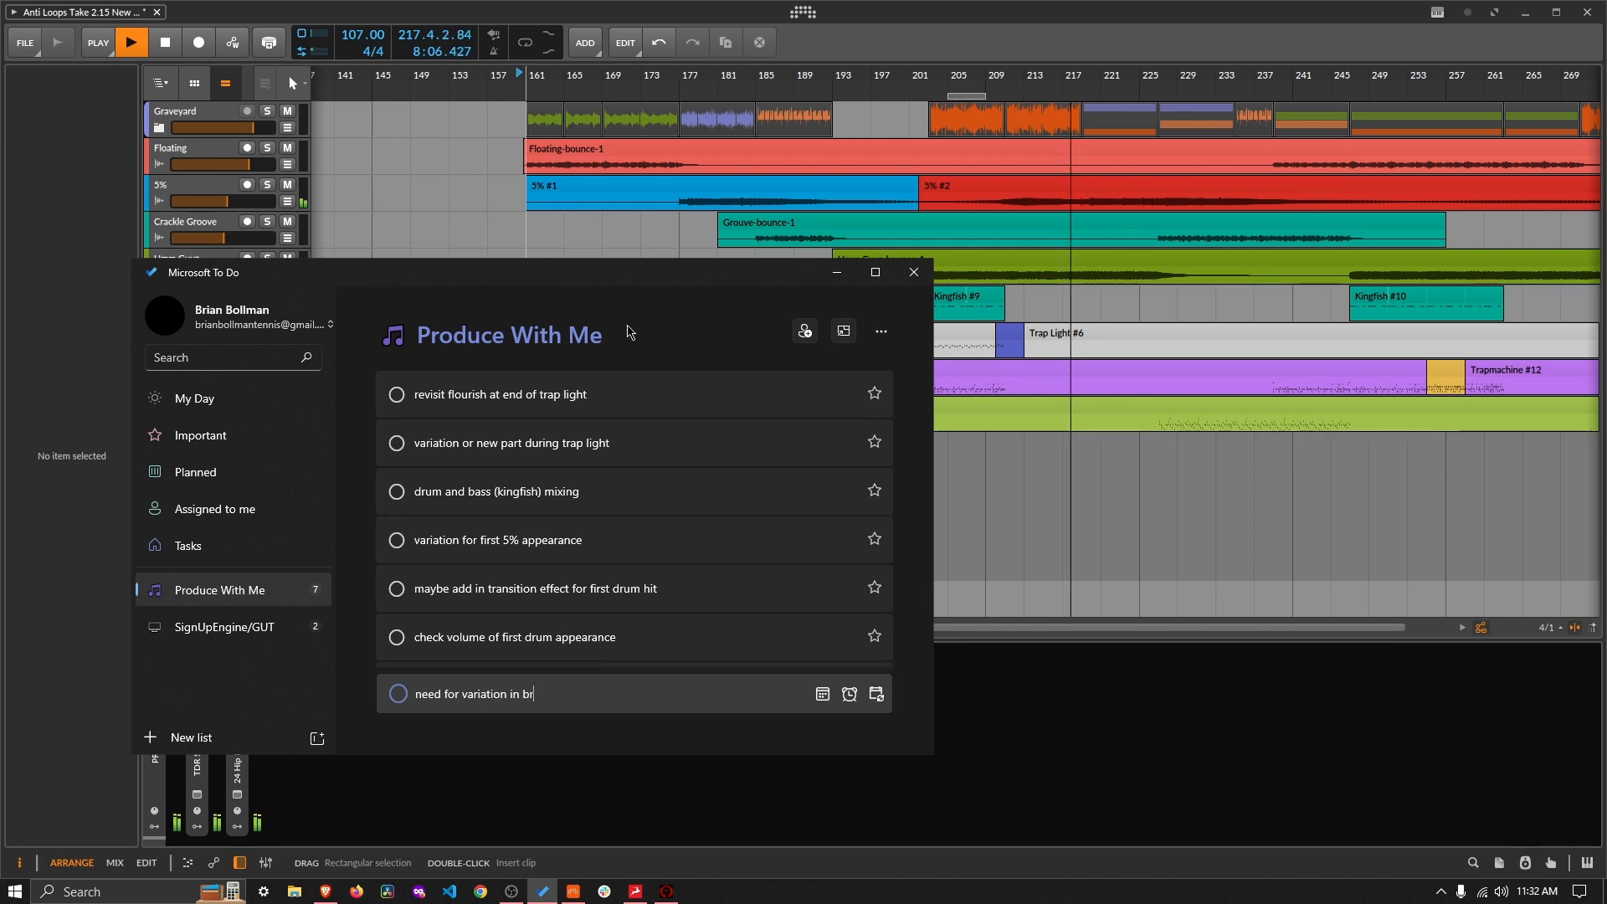
pyautogui.write('idge (aut')
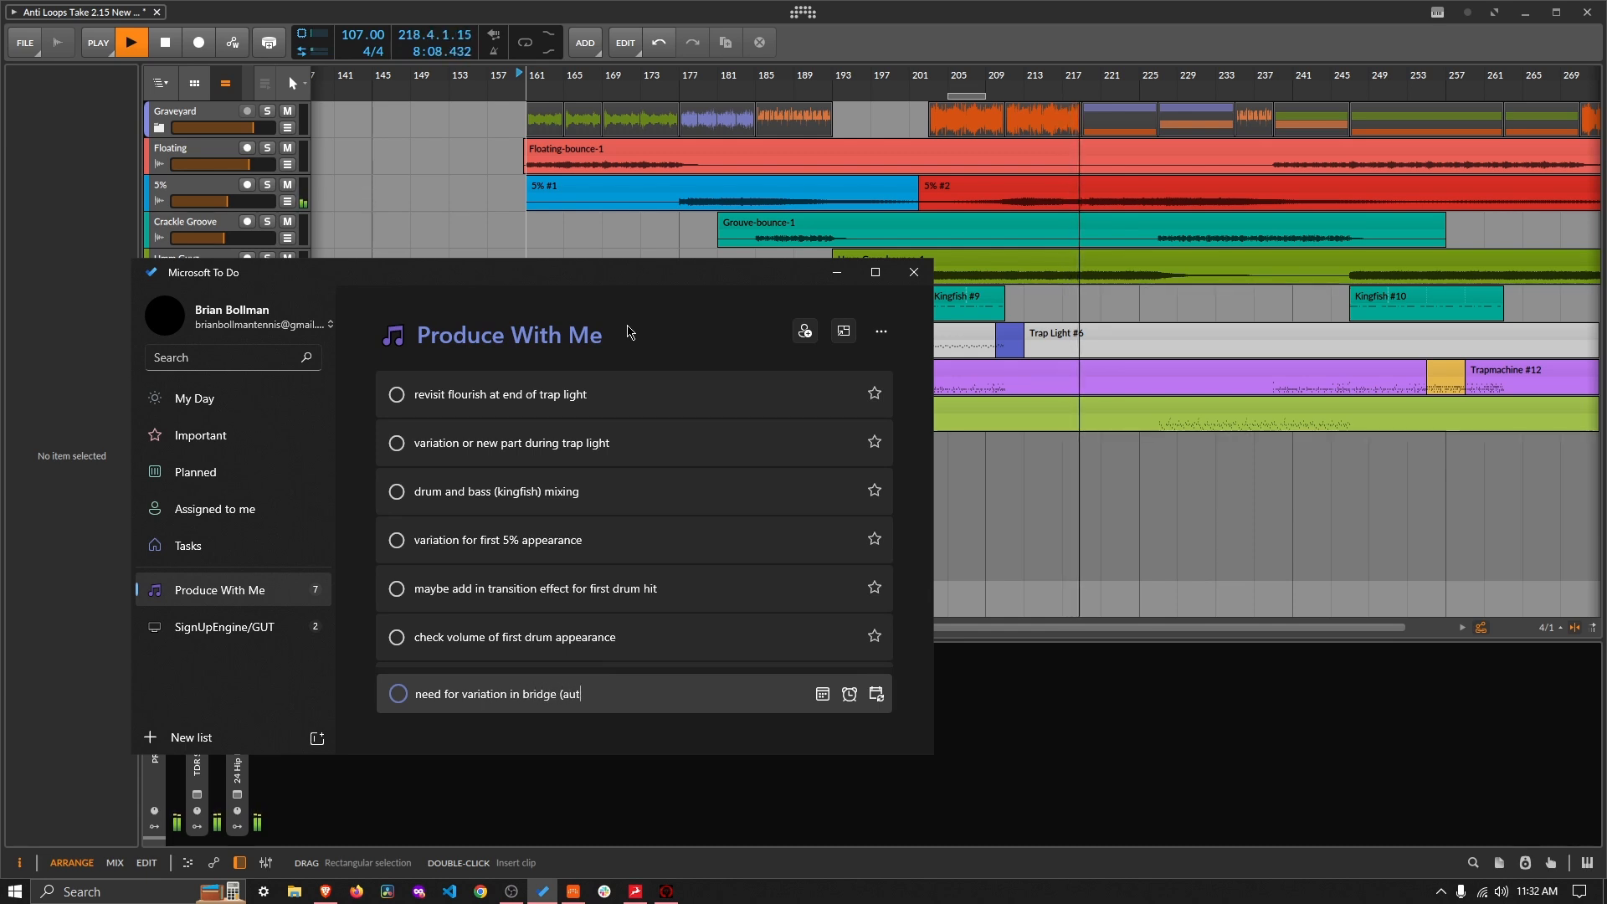
pyautogui.write('omate 5% and')
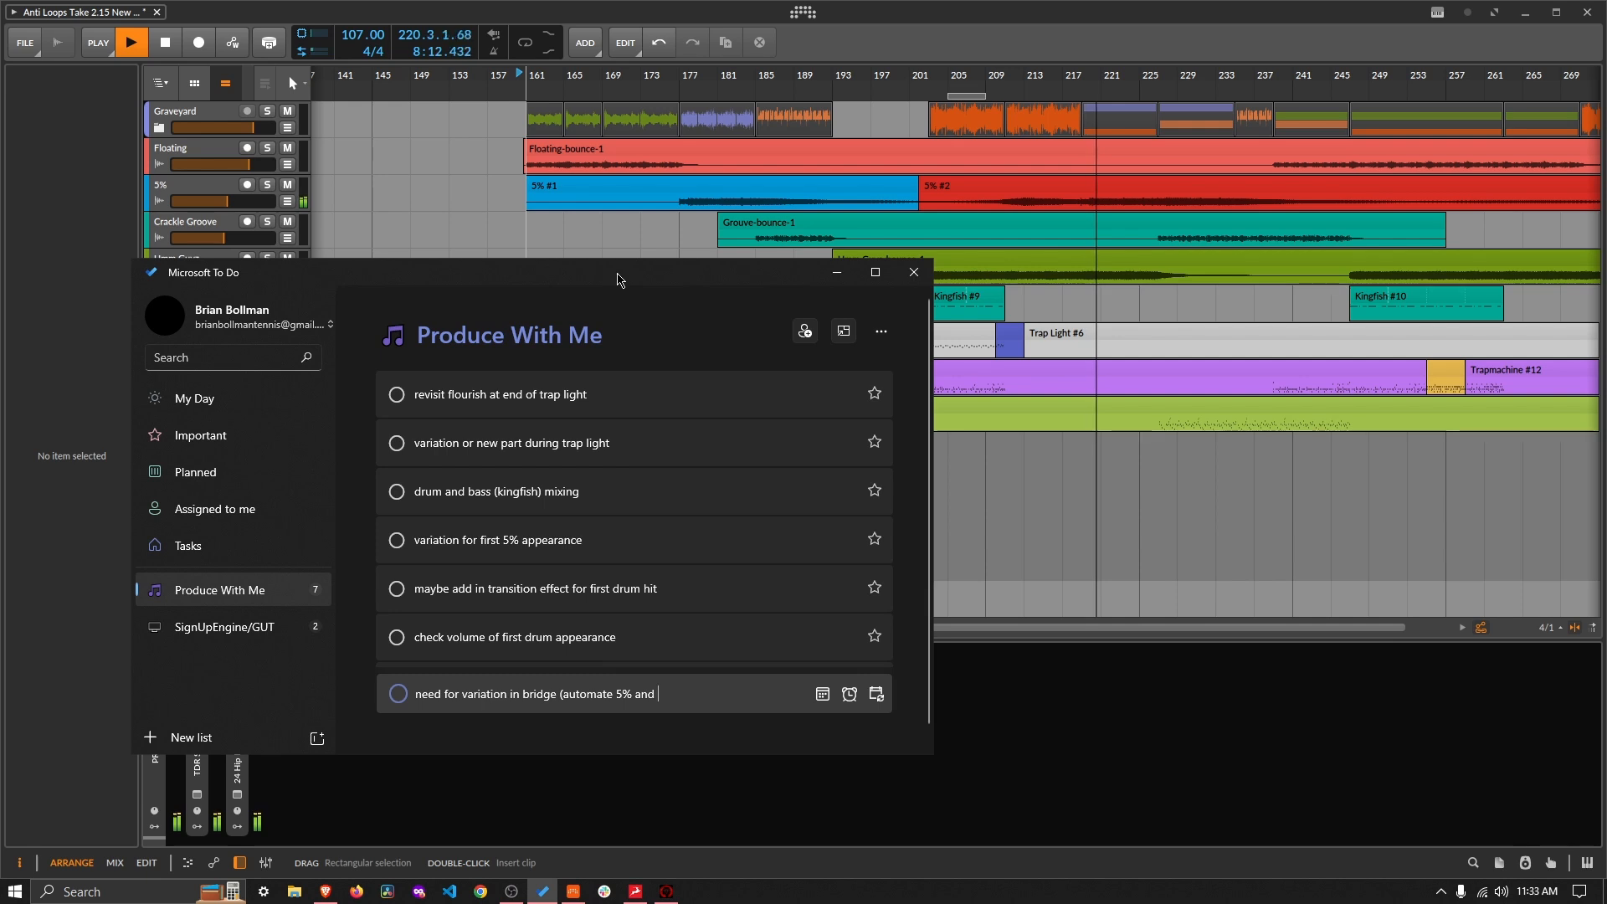
pyautogui.moveTo(618, 277); pyautogui.dragTo(683, 304)
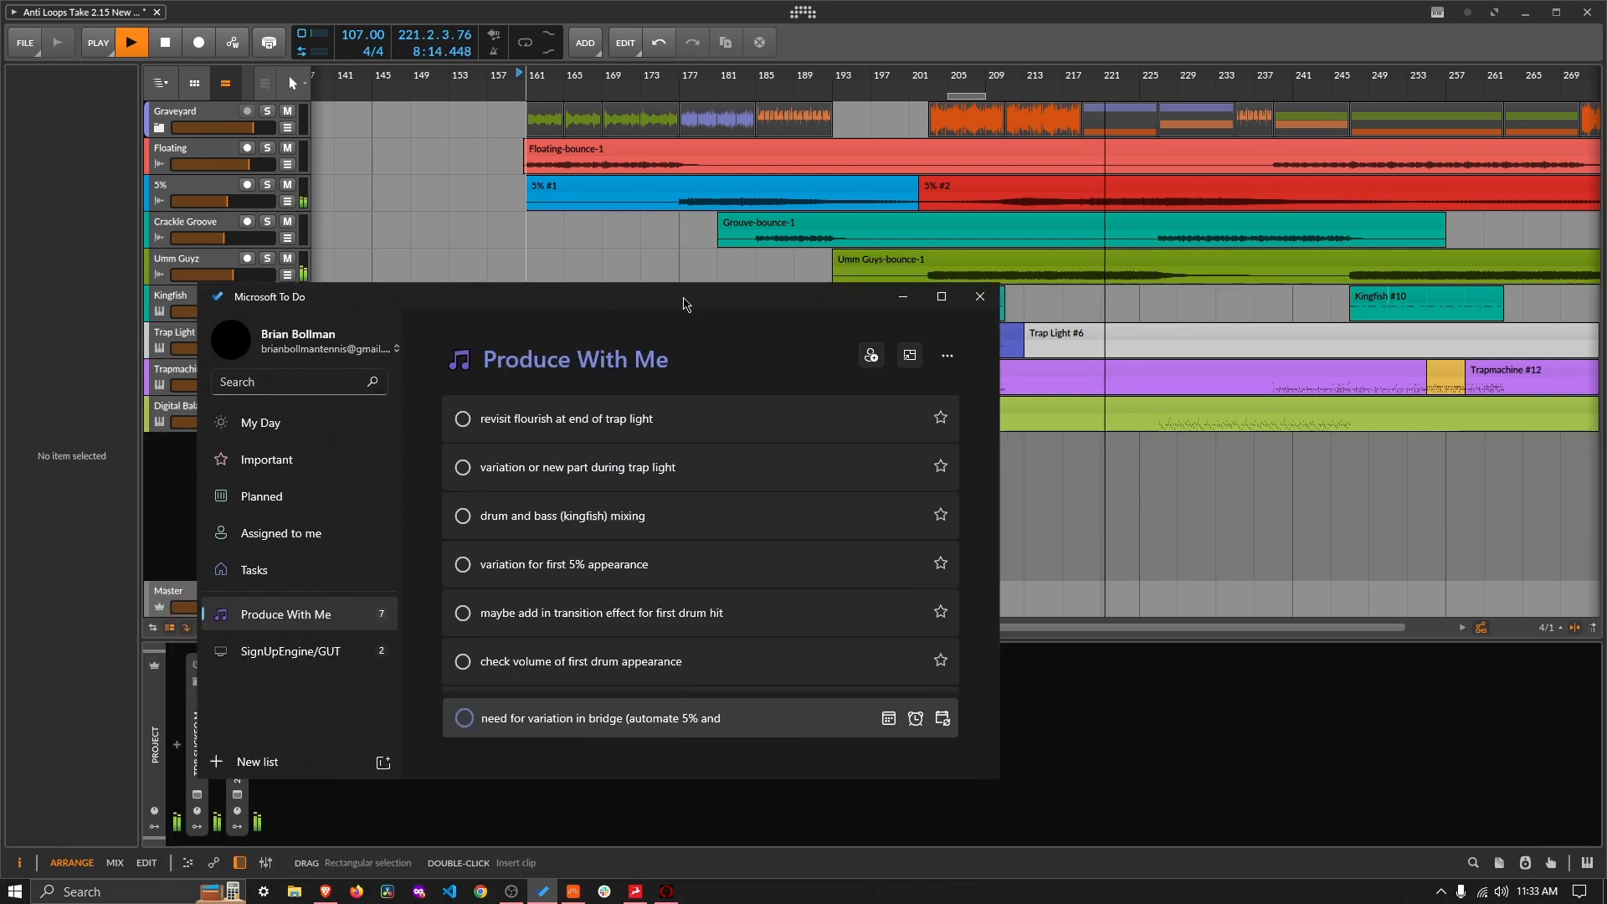
pyautogui.write('and umm guys')
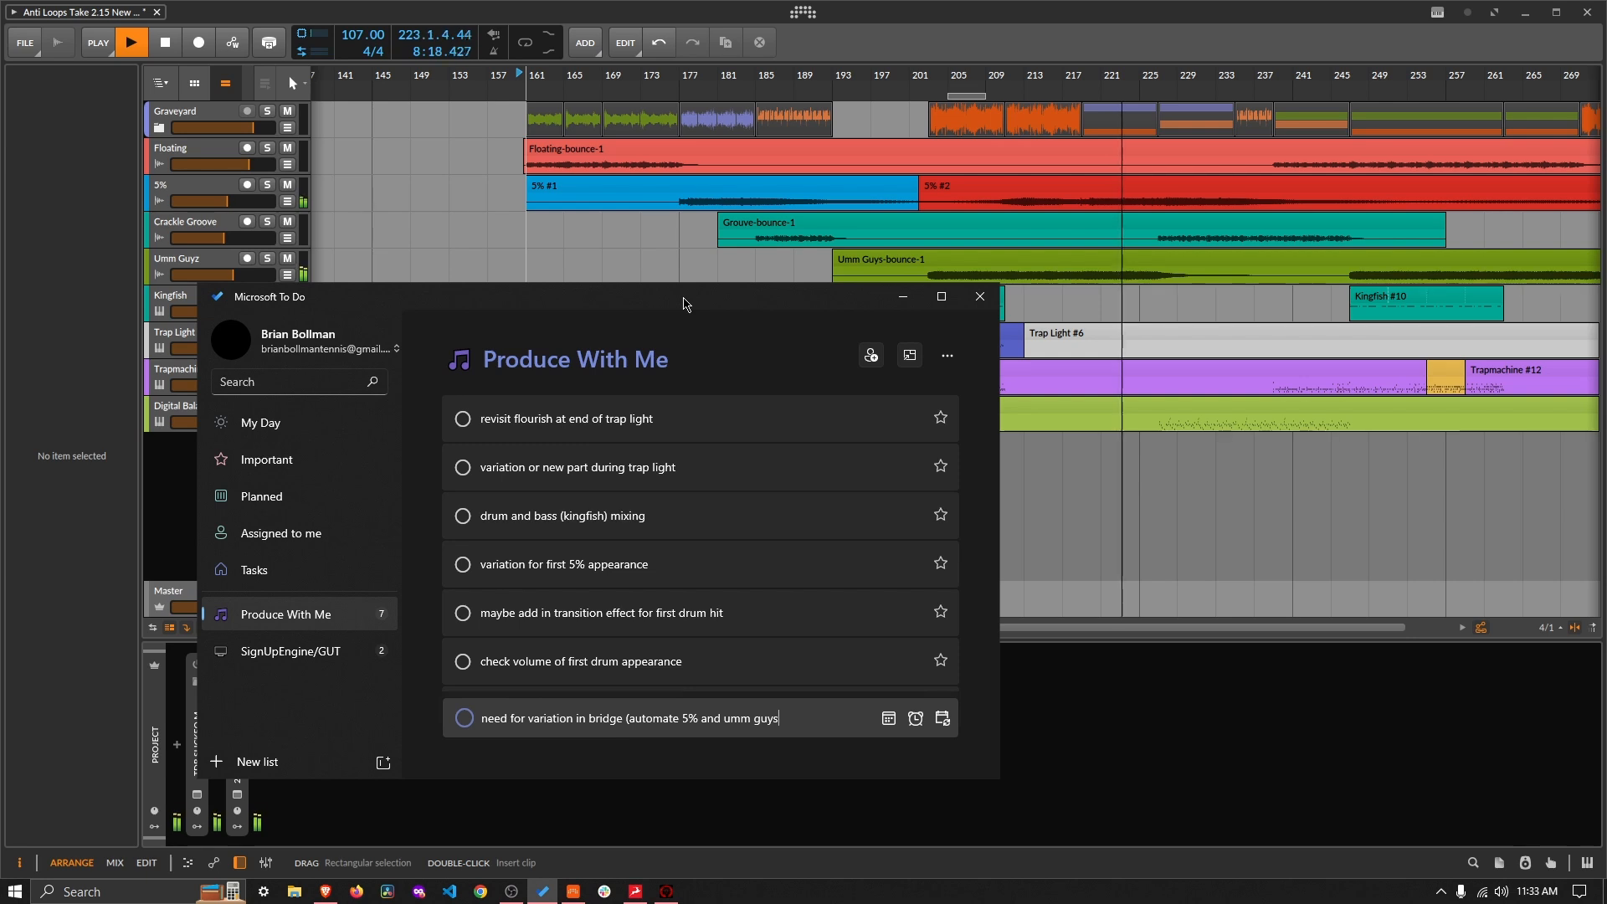
pyautogui.press('Return')
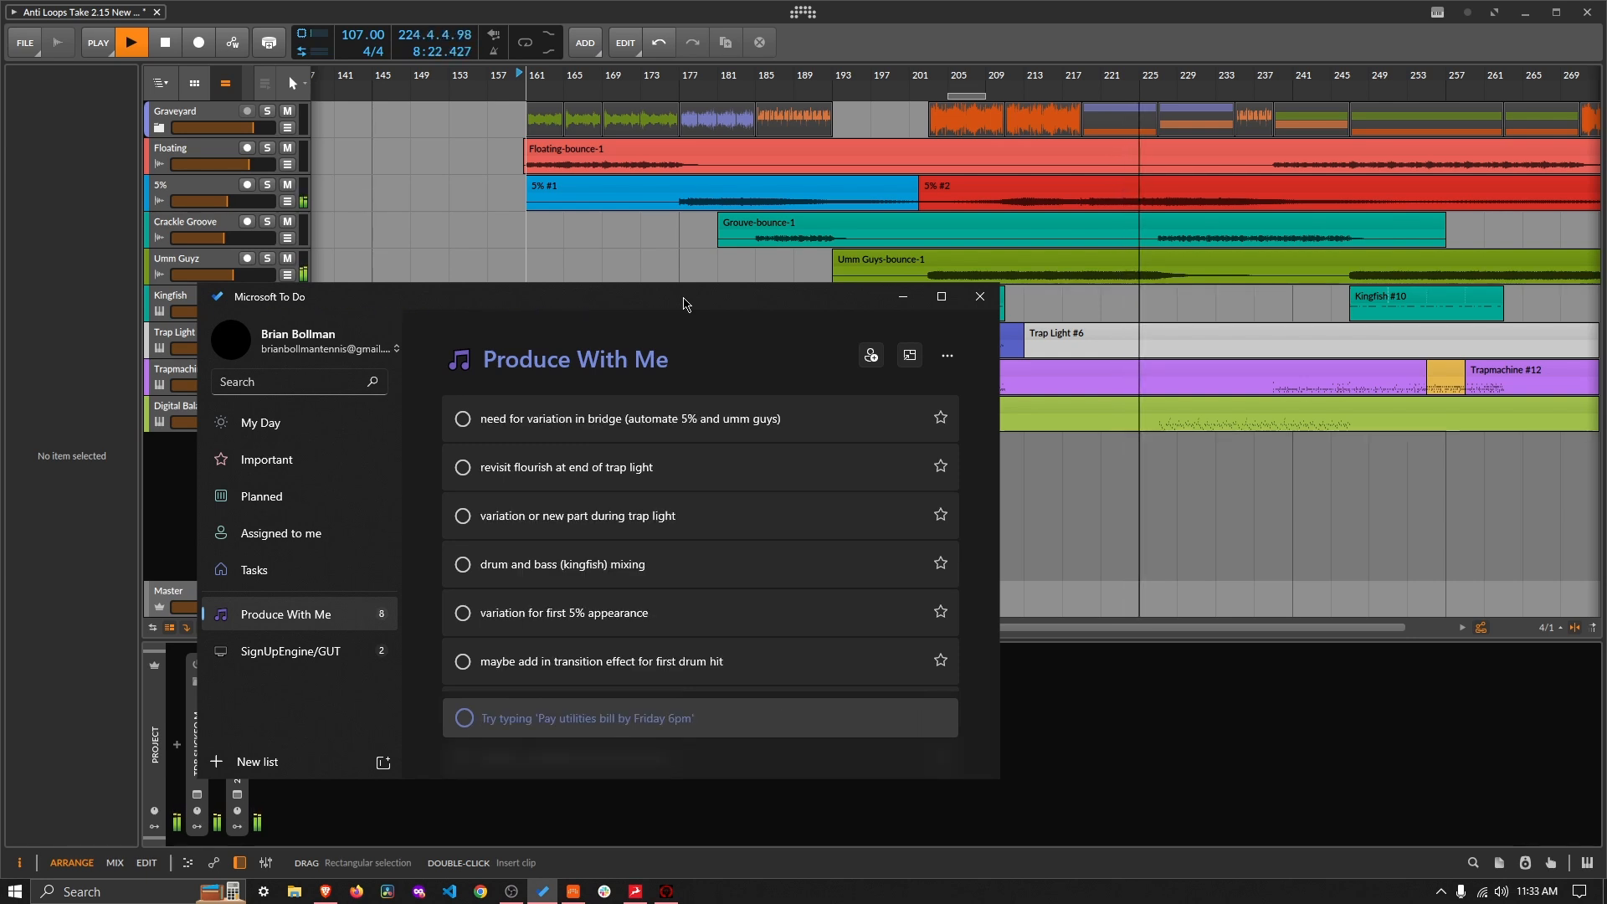
# Step: Add the task "transition into baloon" to the Produce With Me list
pyautogui.scroll(-1, 753, 513)
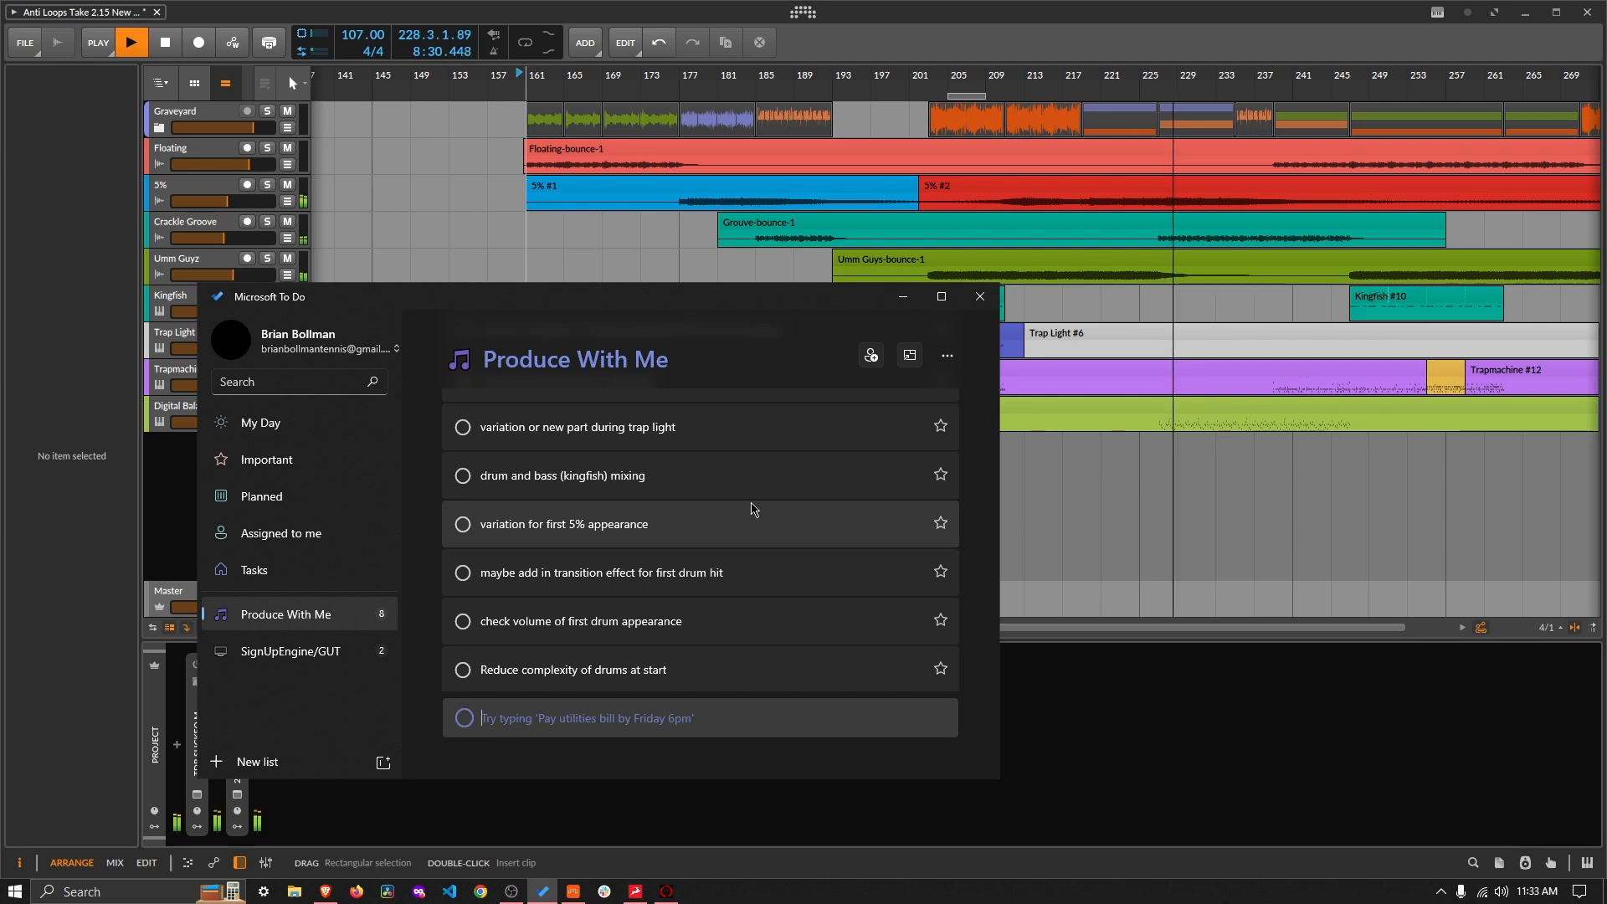
pyautogui.write('tran')
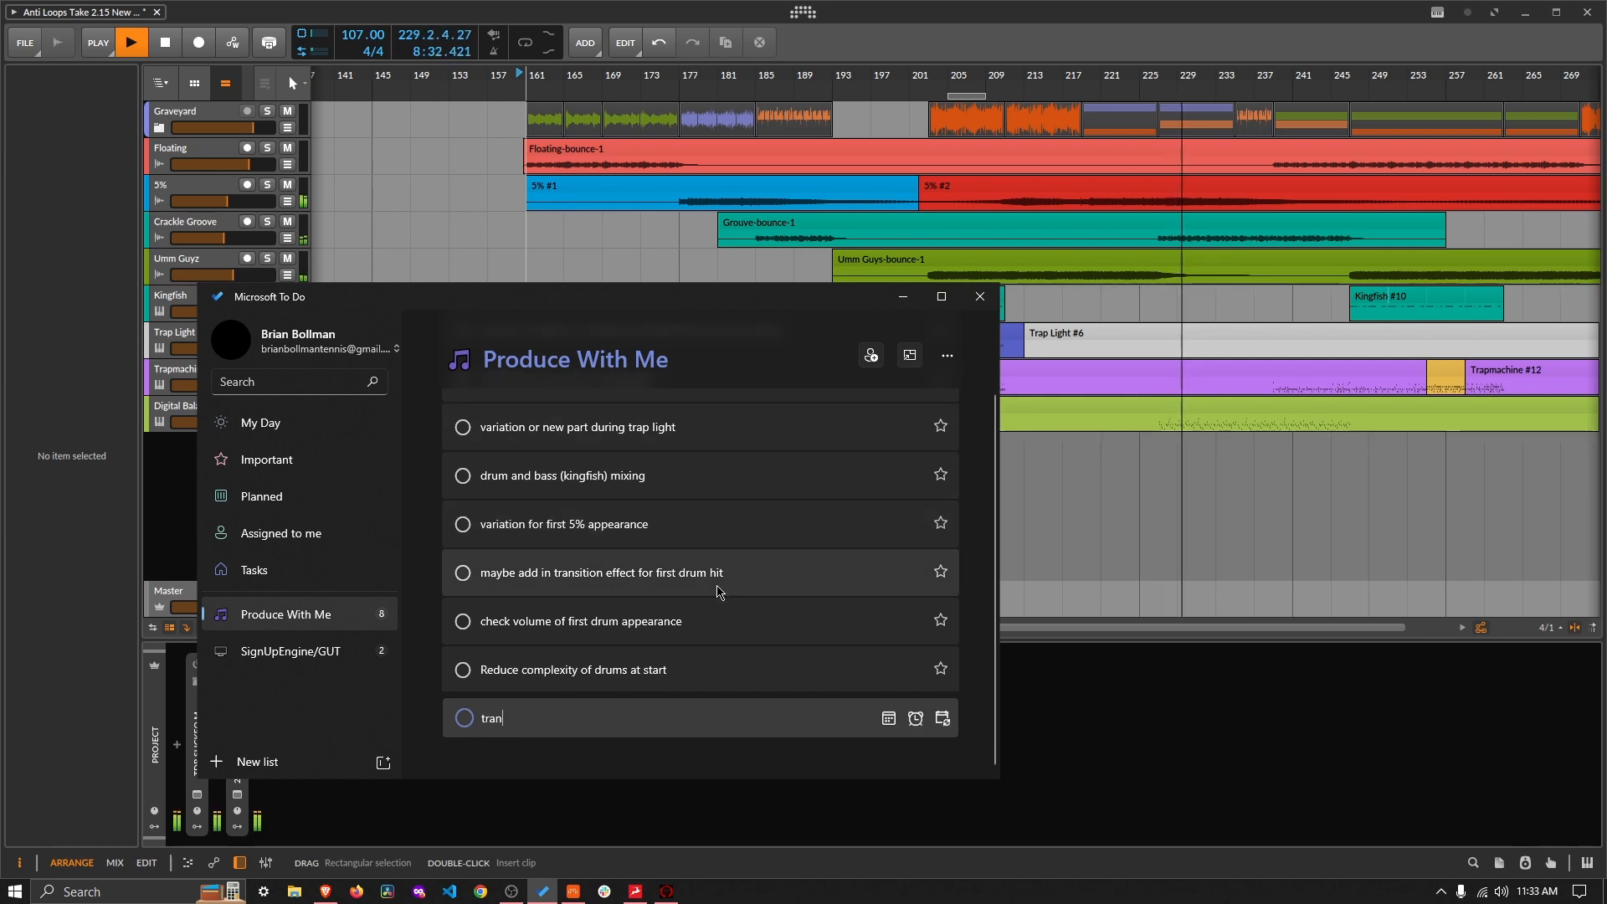
pyautogui.write('sition into ba')
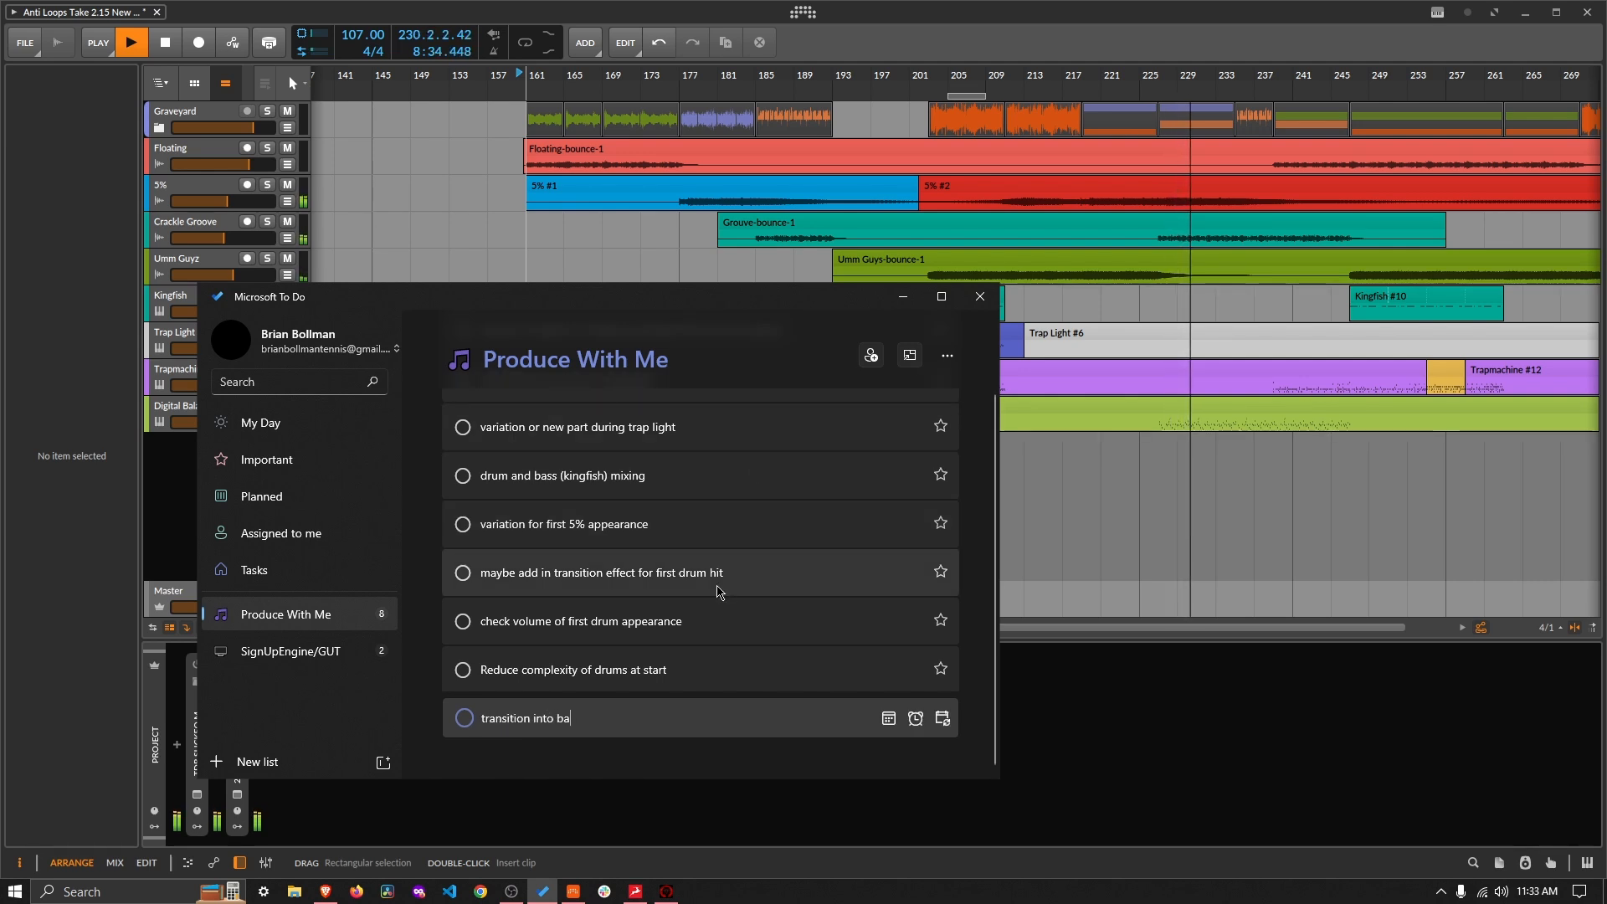
pyautogui.write('loon')
pyautogui.press('Return')
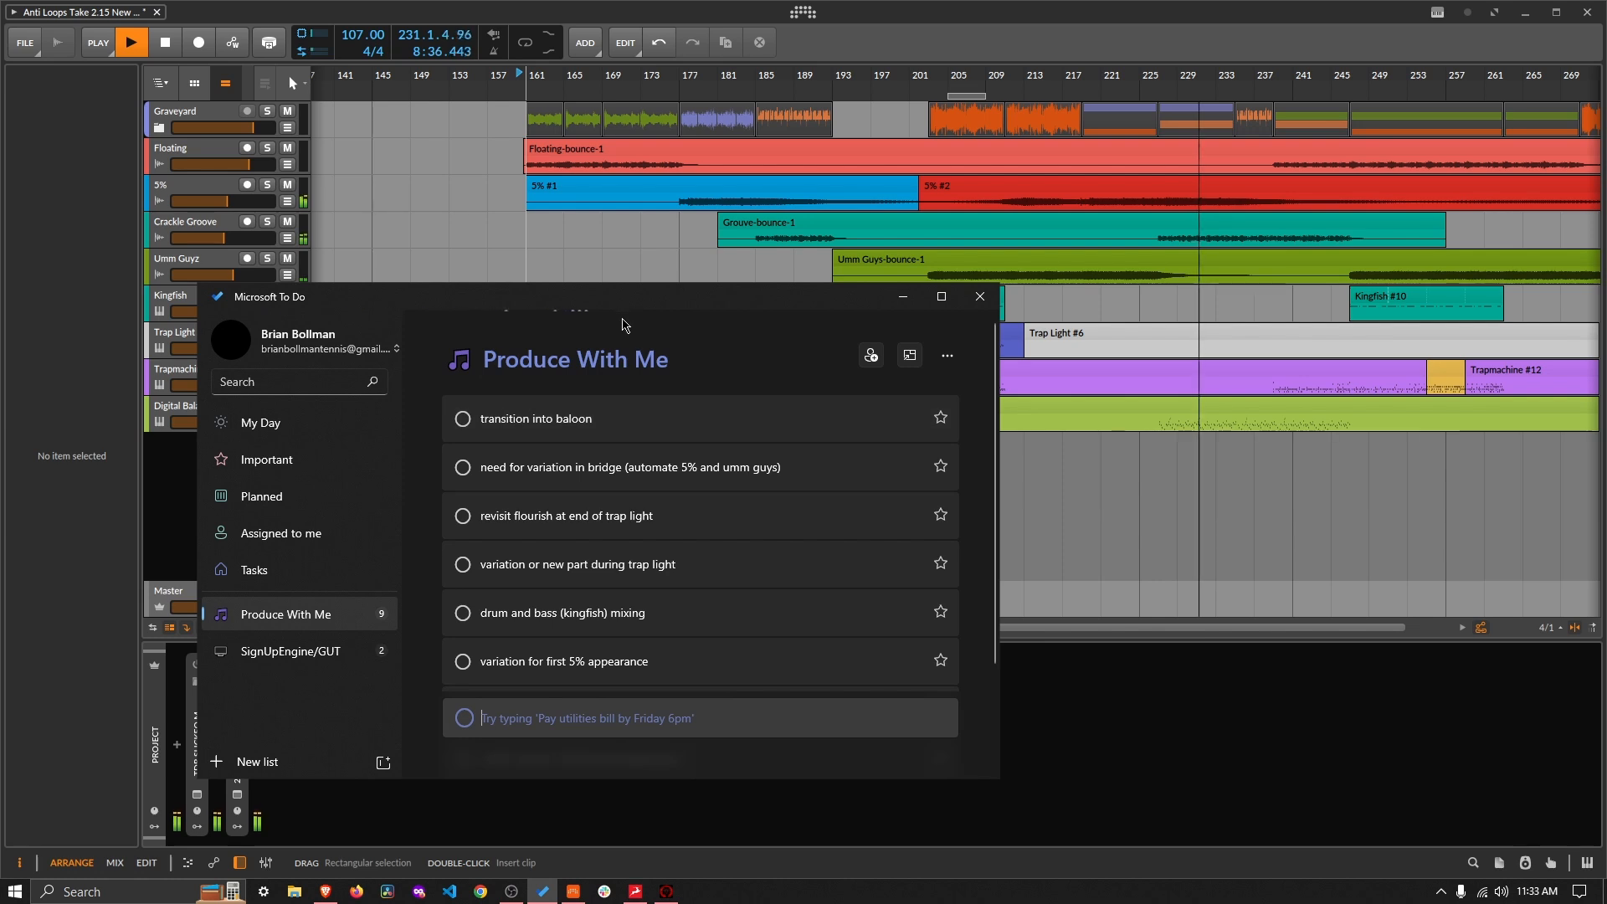
# Step: Move the To Do window slightly up, rename the newest task as "transition into balafon" and close its details
pyautogui.moveTo(624, 314); pyautogui.dragTo(674, 270)
pyautogui.click(669, 387)
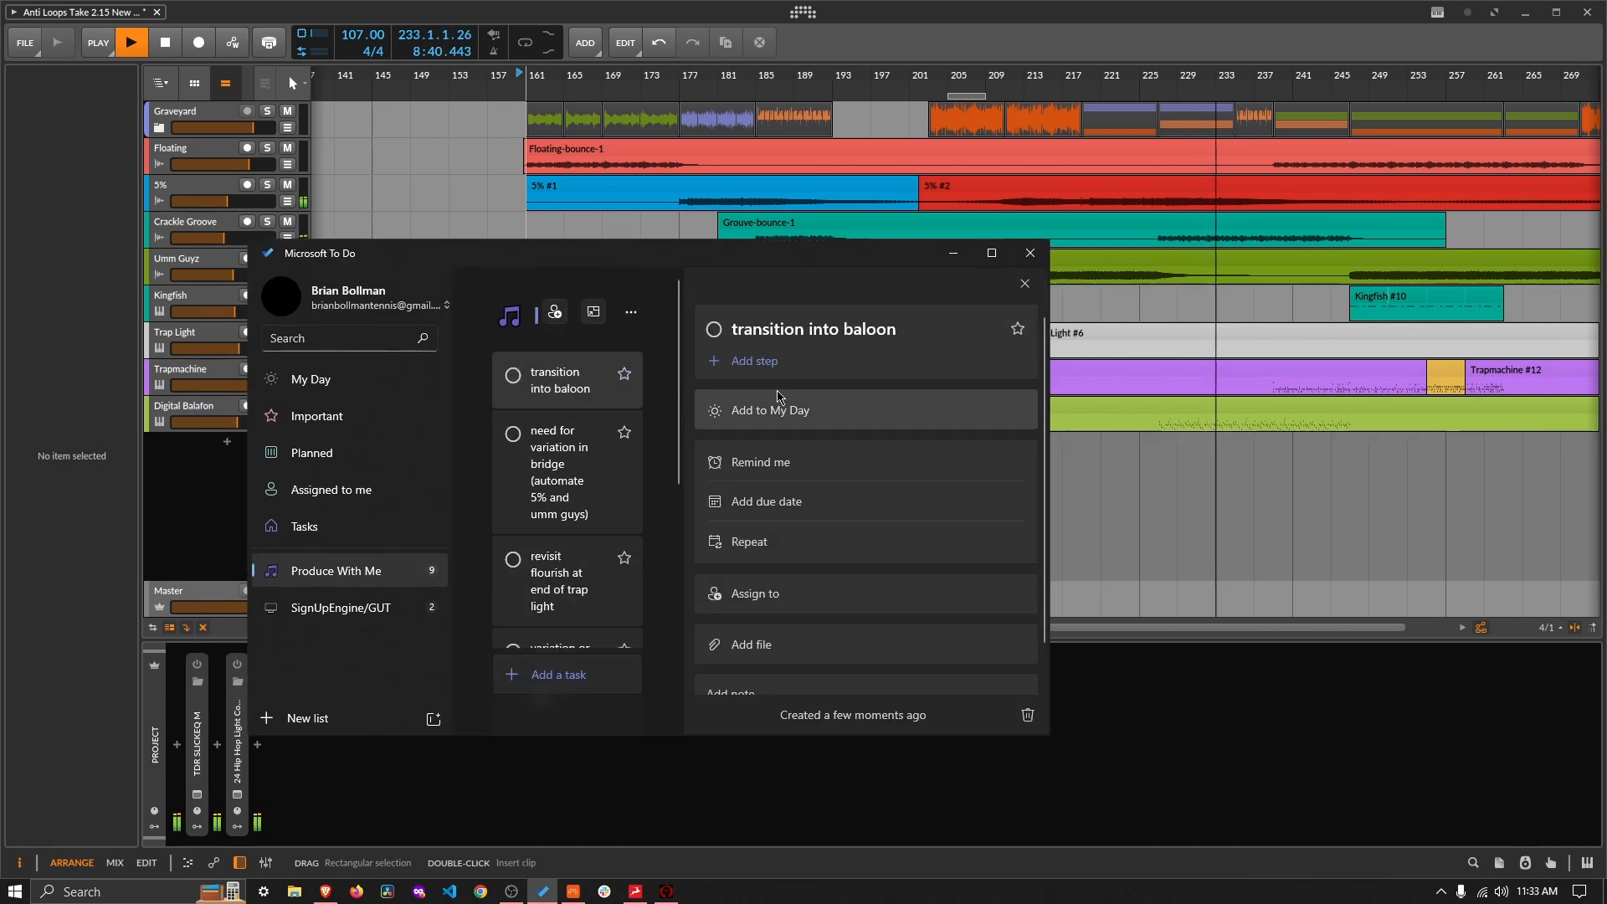
pyautogui.click(926, 349)
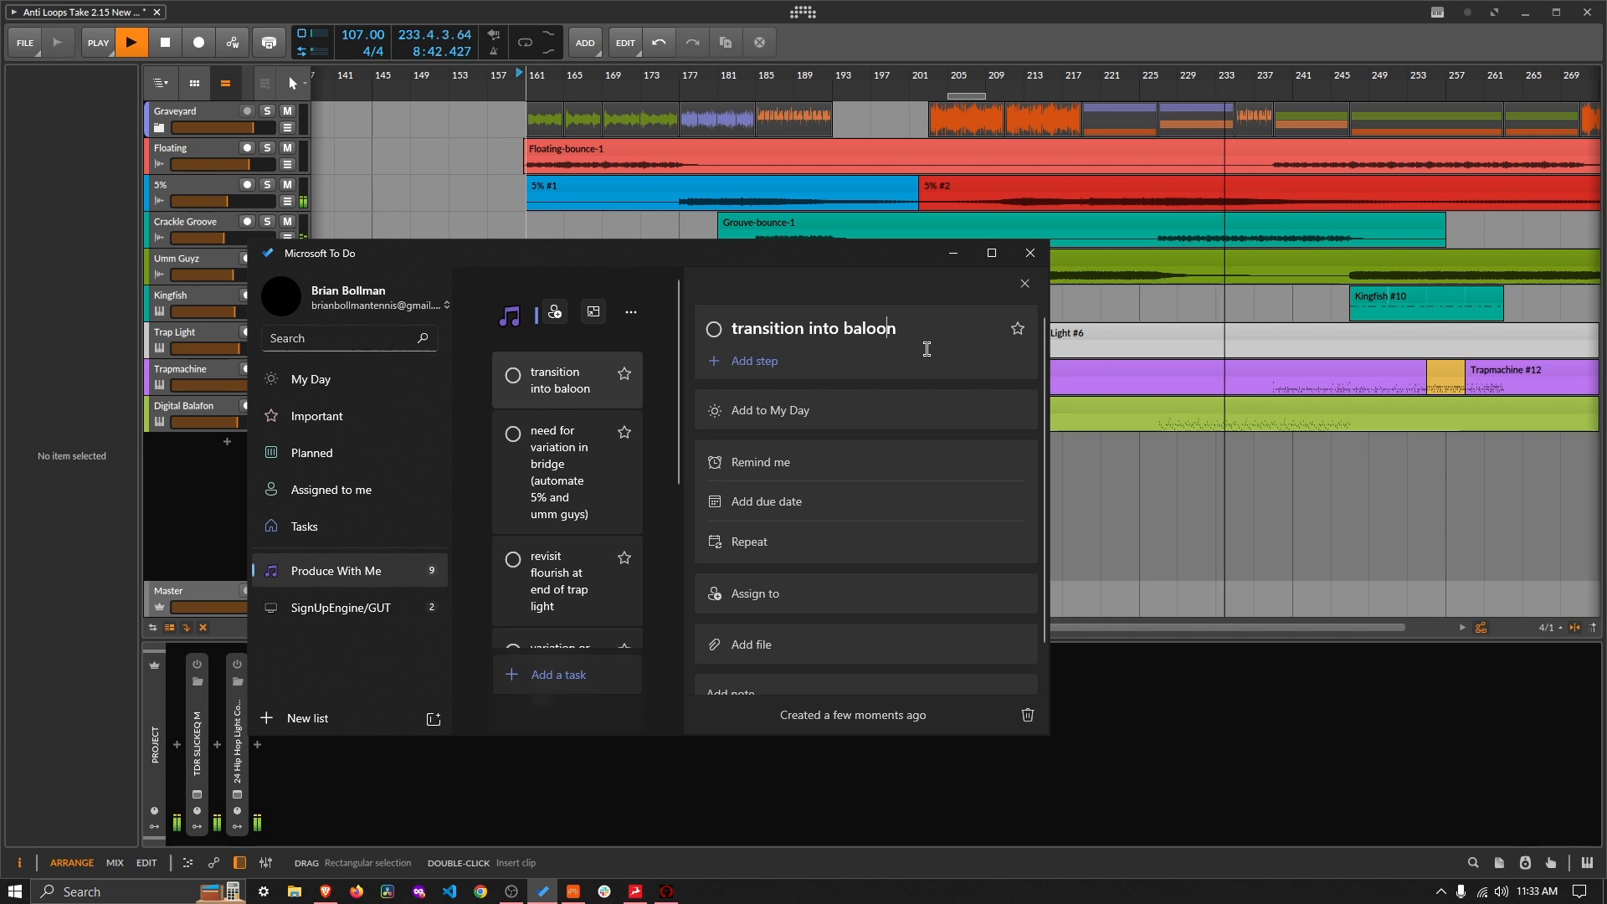
pyautogui.press('BackSpace')
pyautogui.press('BackSpace')
pyautogui.press('BackSpace')
pyautogui.write('afon')
pyautogui.press('Tab')
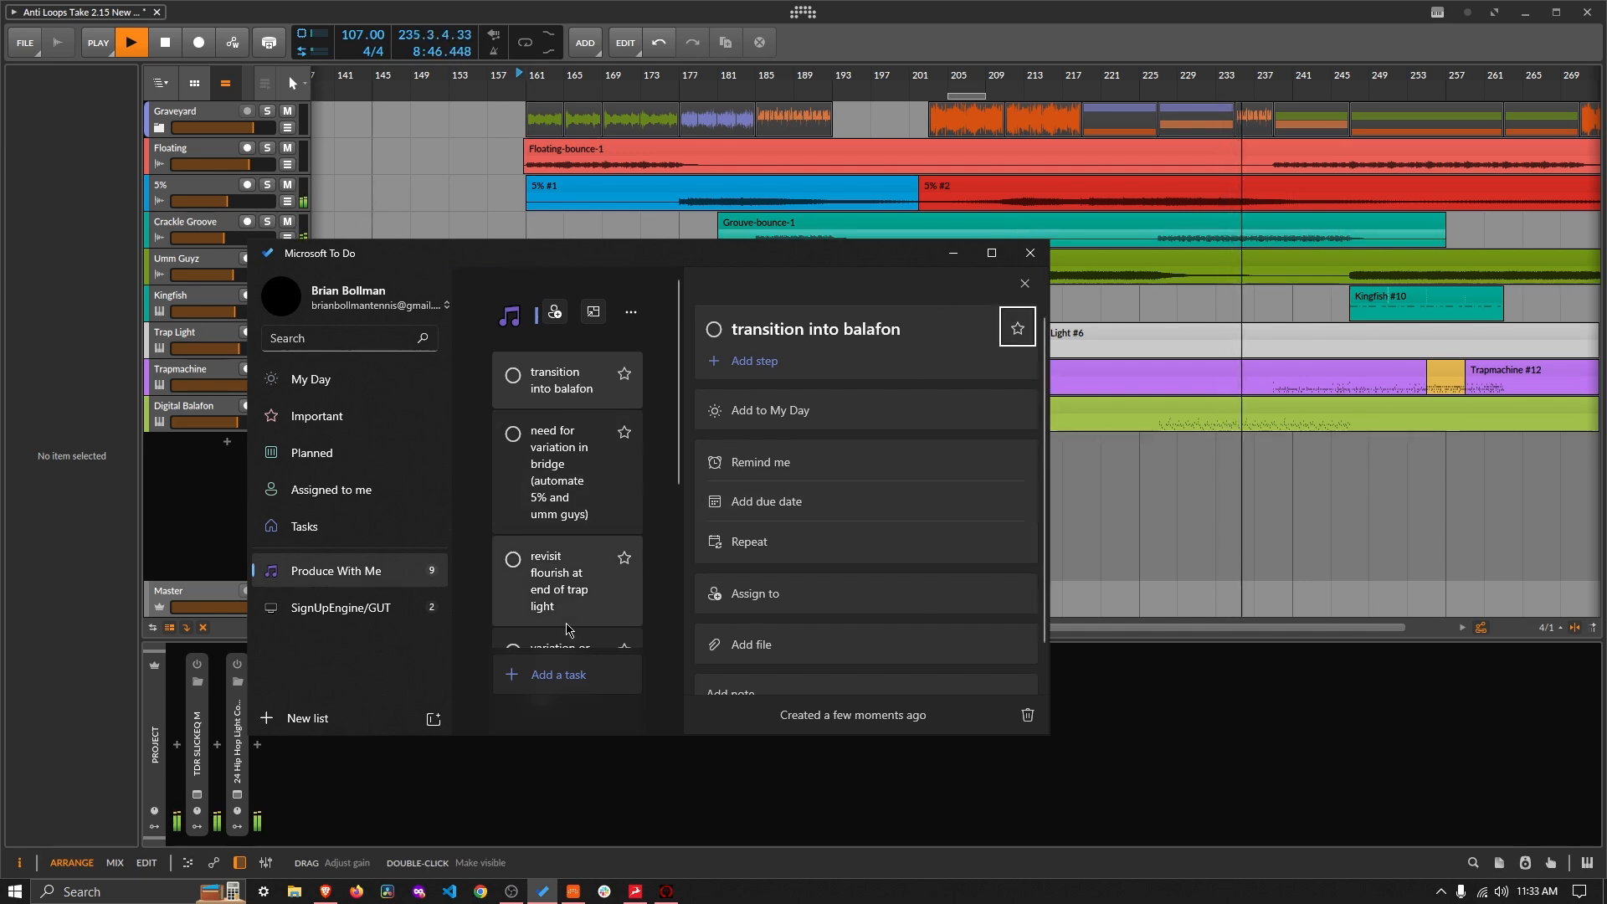
pyautogui.click(571, 682)
pyautogui.click(1024, 283)
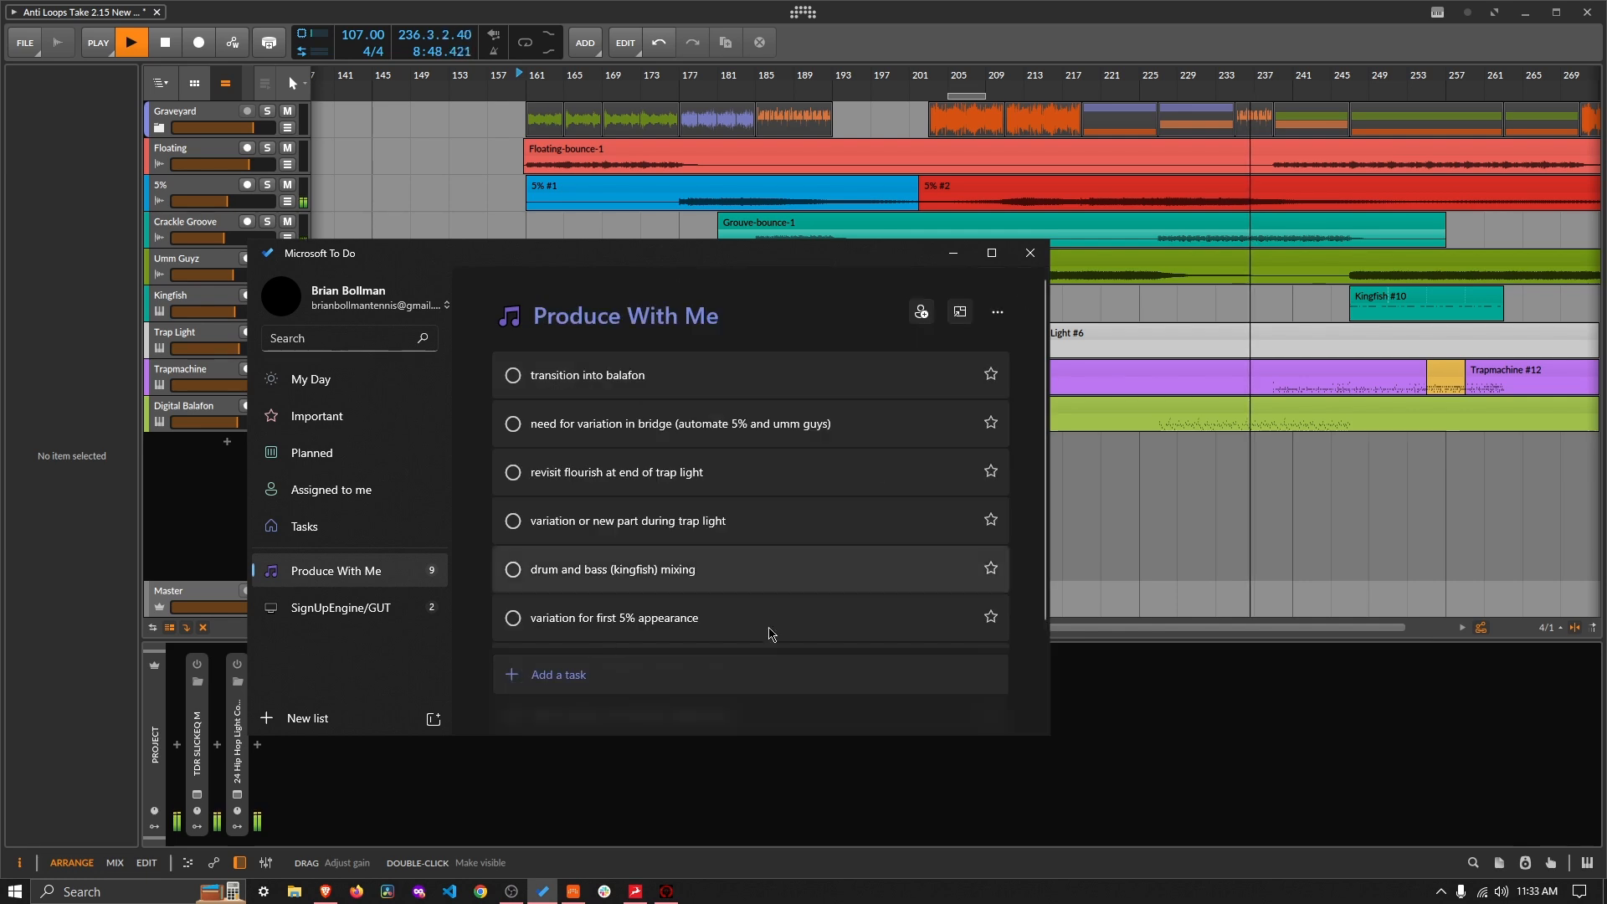
# Step: Add the task "variation on balafon" to the Produce With Me list, shifting the To Do window clear of the playhead
pyautogui.click(665, 679)
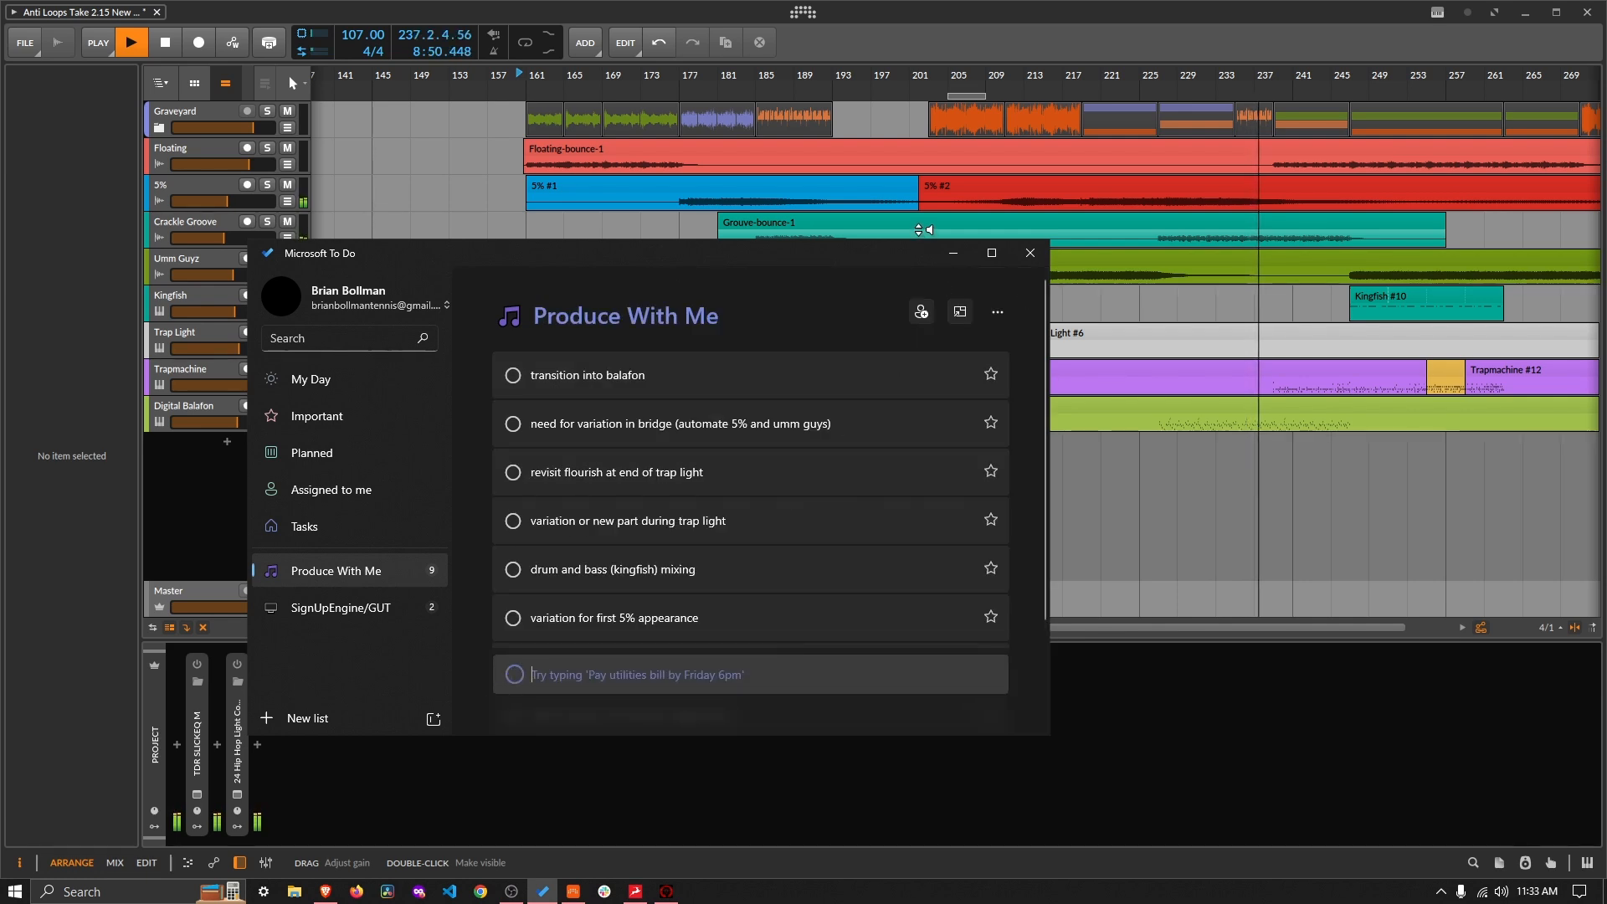
pyautogui.moveTo(894, 255); pyautogui.dragTo(862, 270)
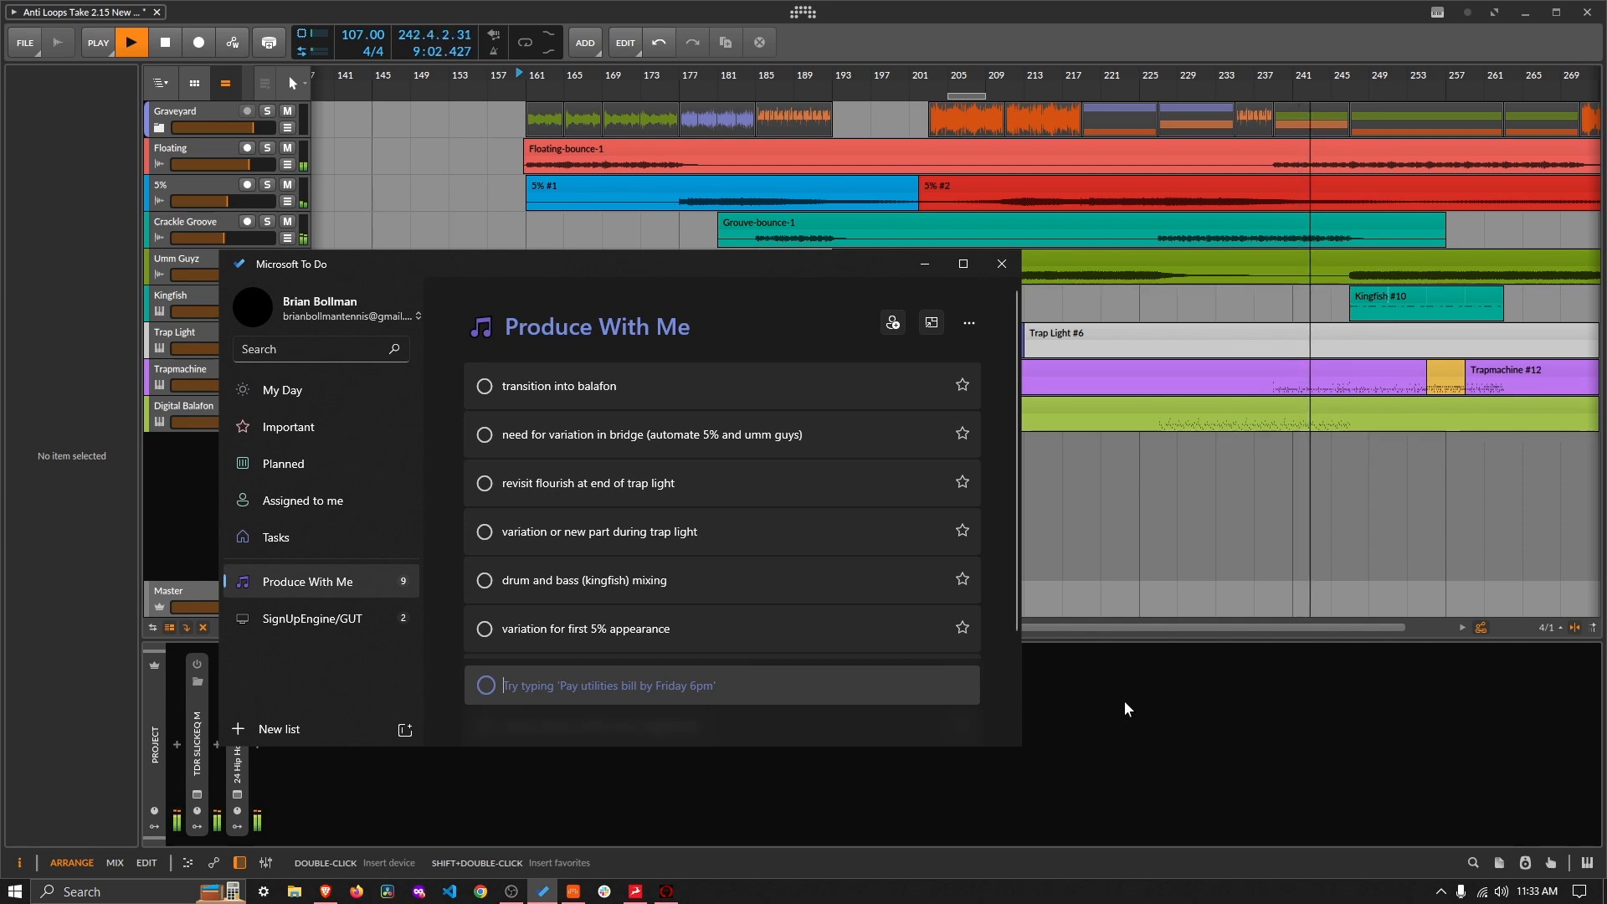
pyautogui.write('var')
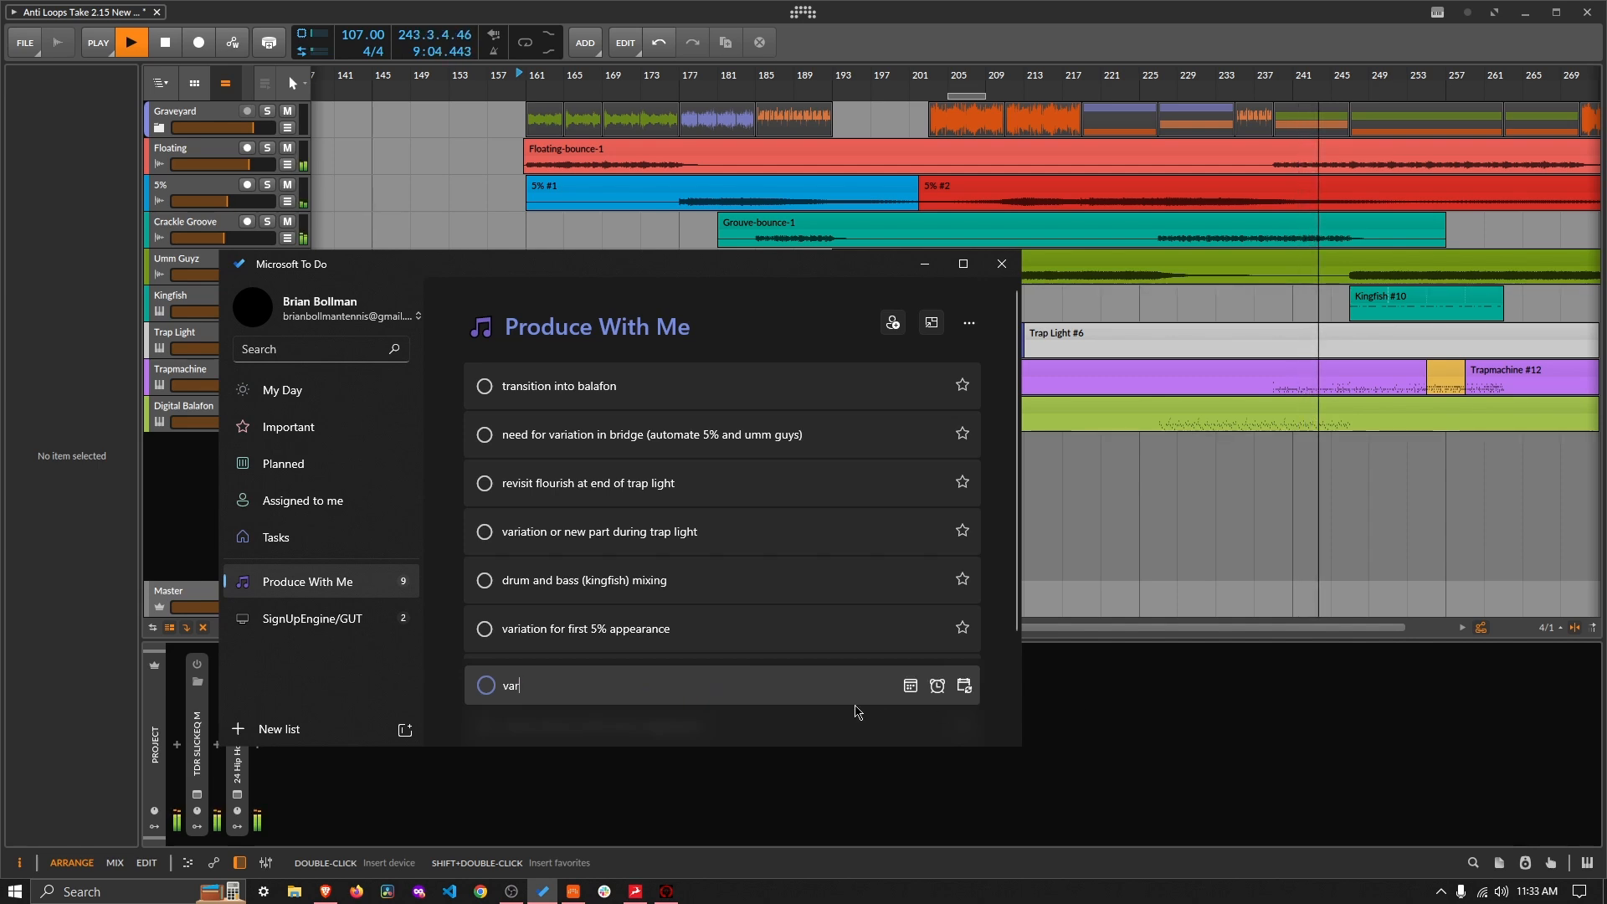
pyautogui.write('iation on b')
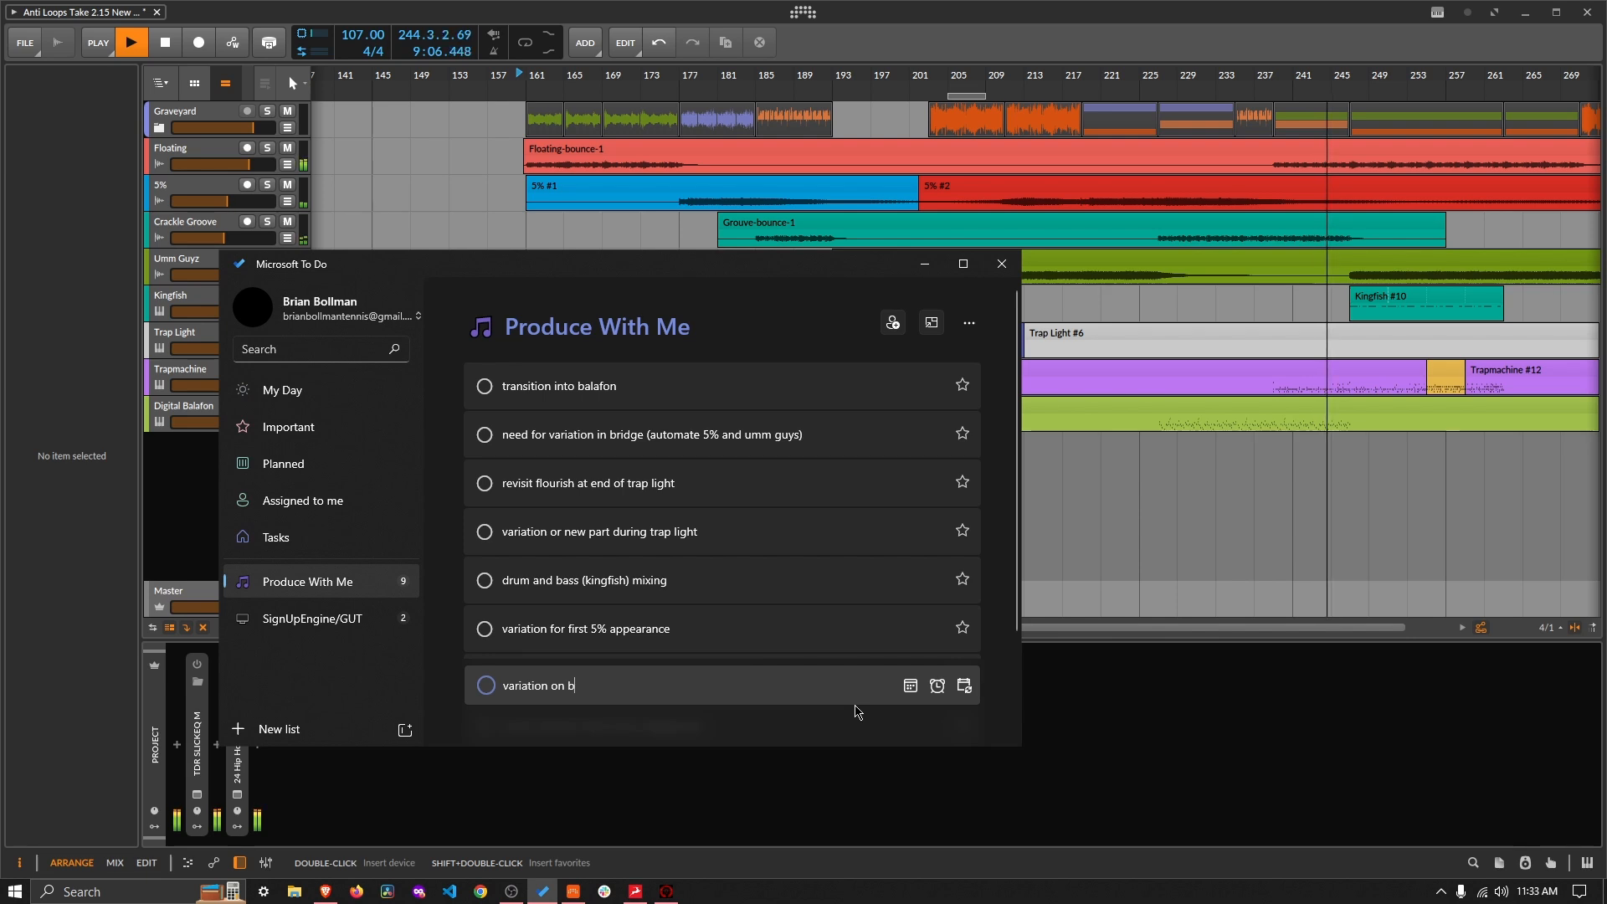
pyautogui.write('alafon')
pyautogui.press('Return')
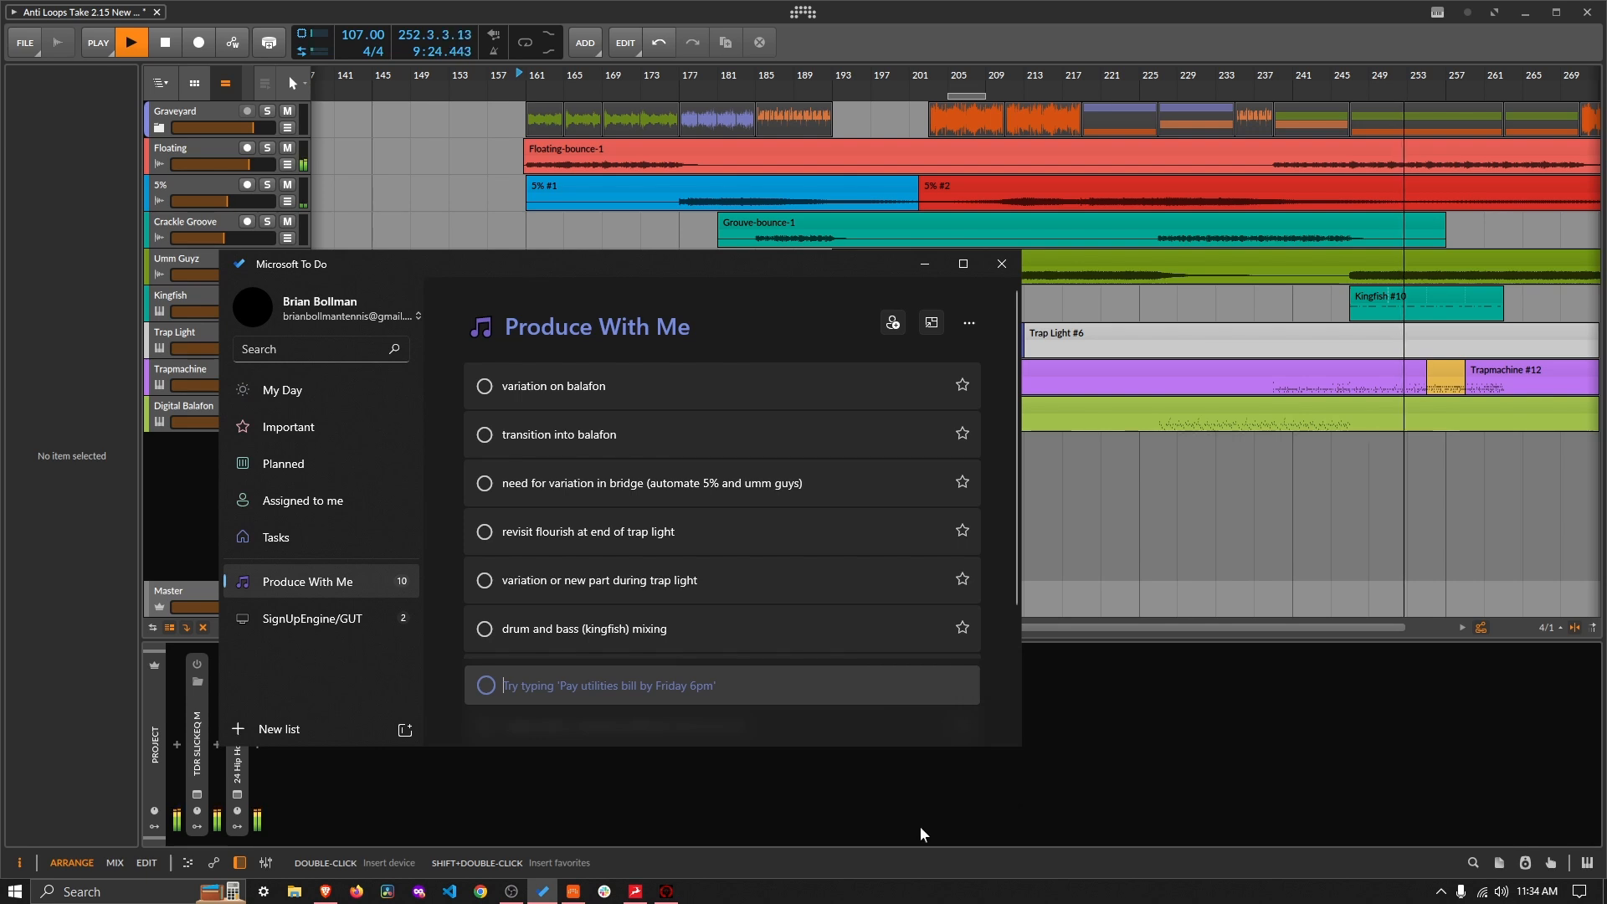
# Step: Follow the arrangement's closing section alongside the task list, and stop playback in Bitwig Studio
pyautogui.click(1197, 636)
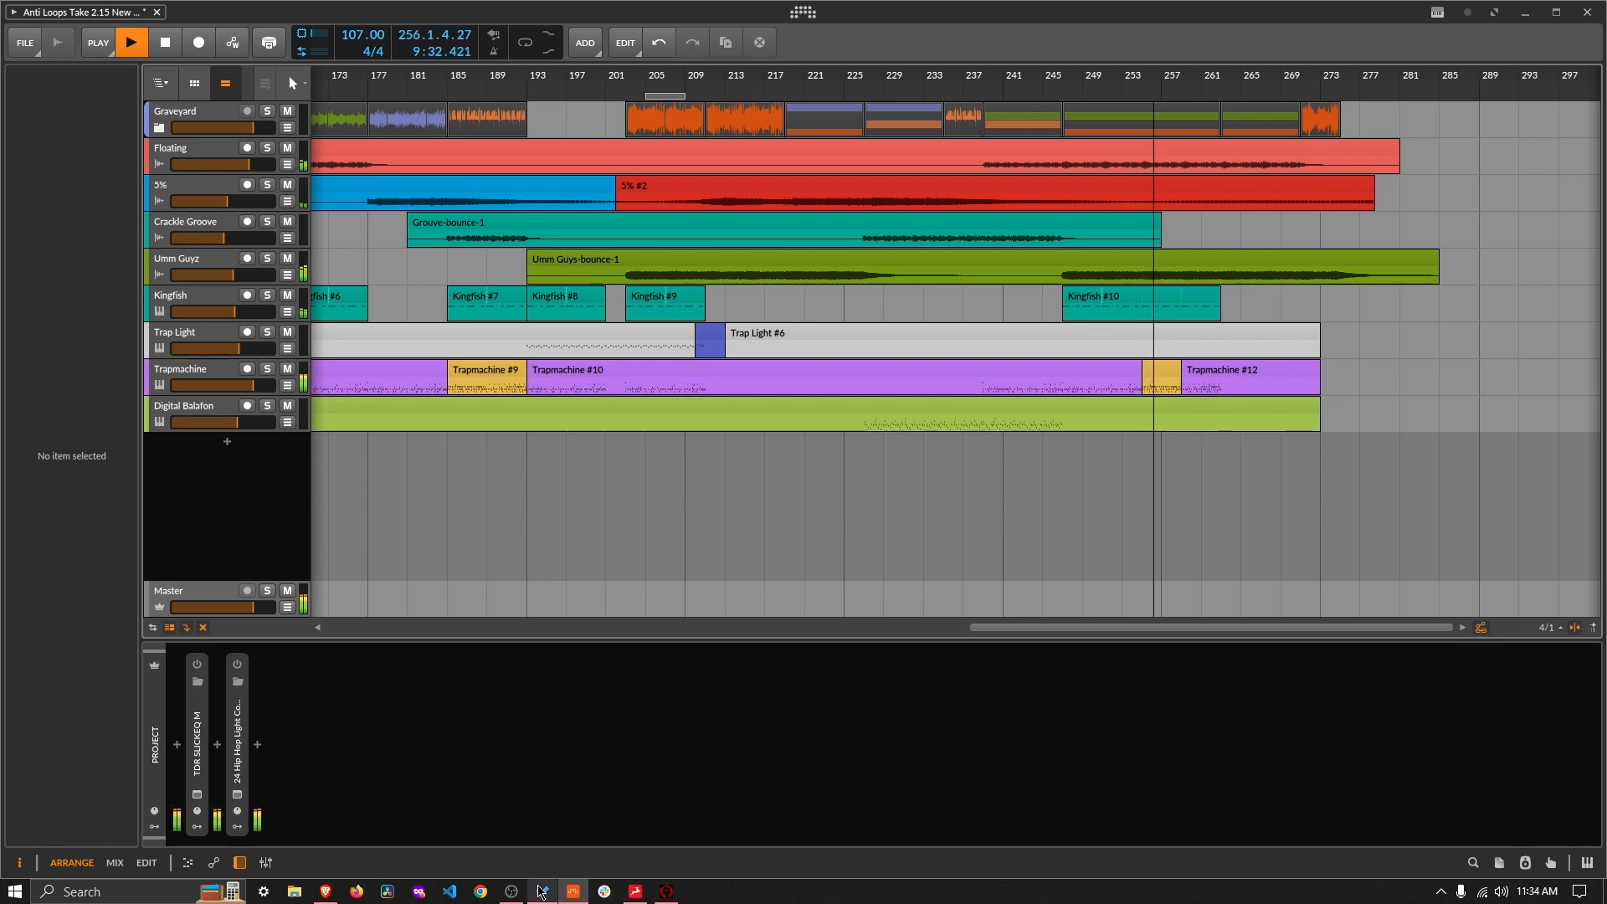
pyautogui.click(543, 892)
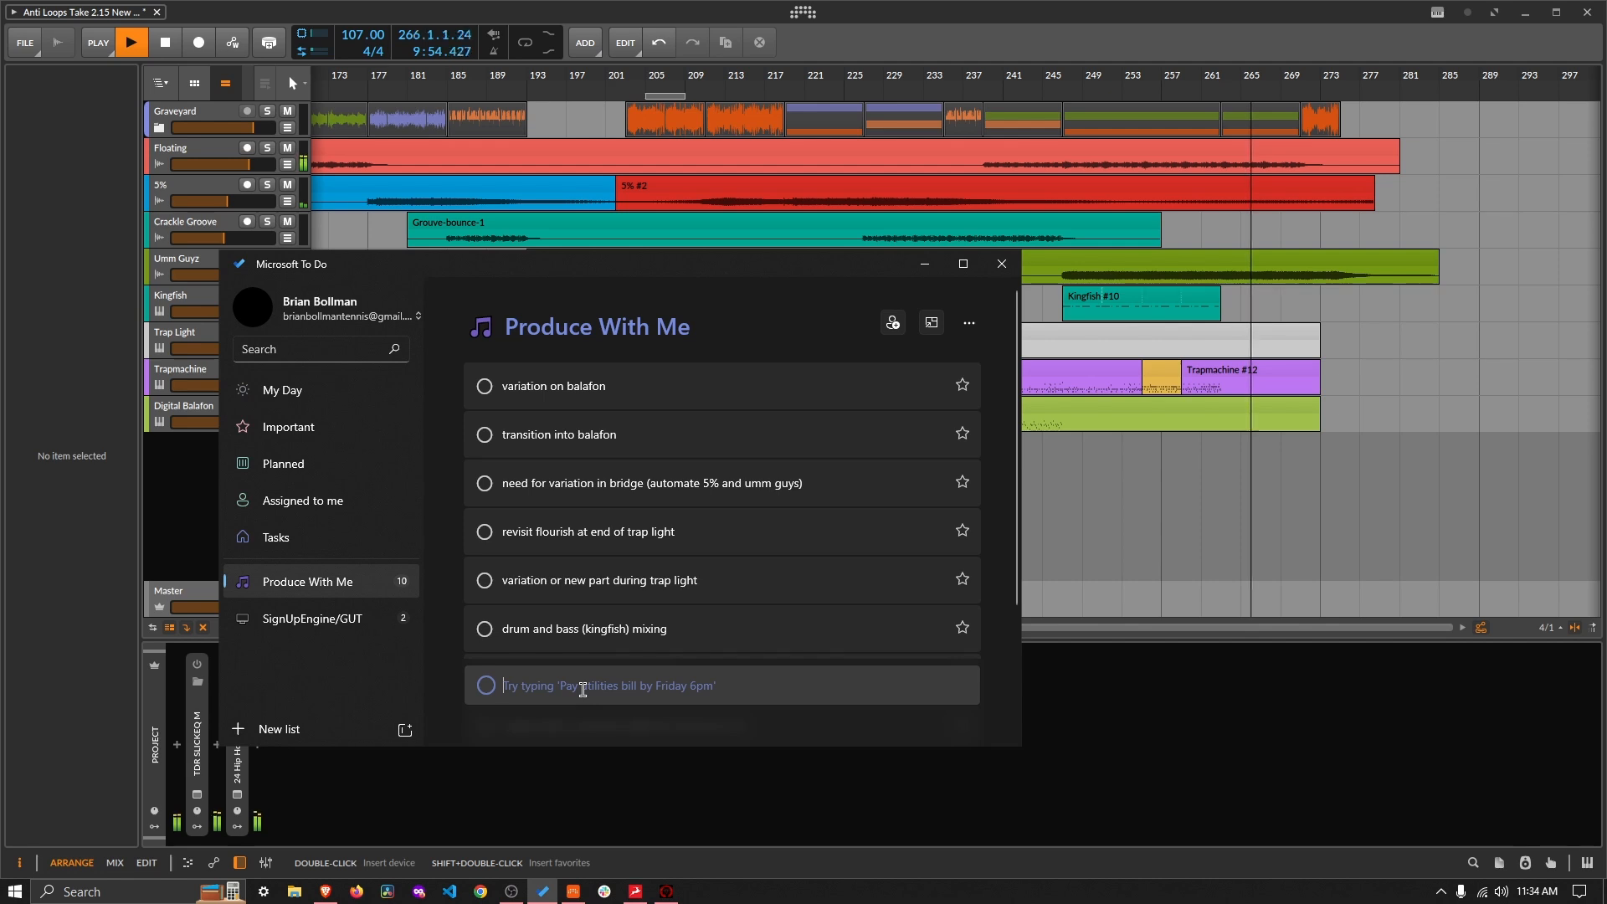
pyautogui.scroll(-3, 684, 405)
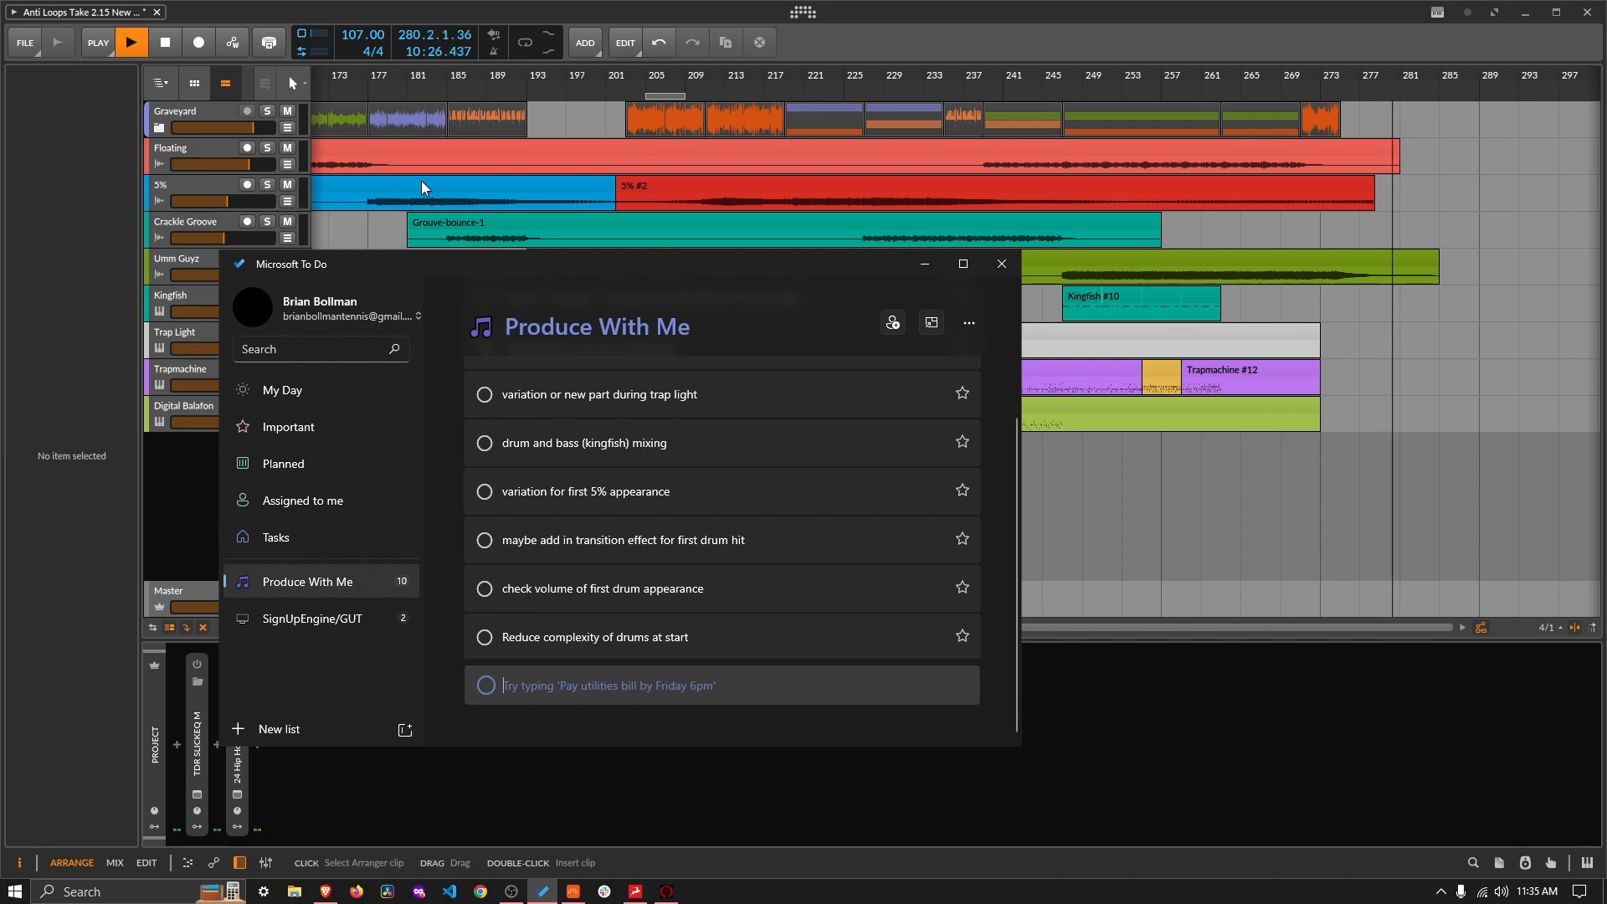
pyautogui.hotkey('alt', 'Tab')
pyautogui.press('space')
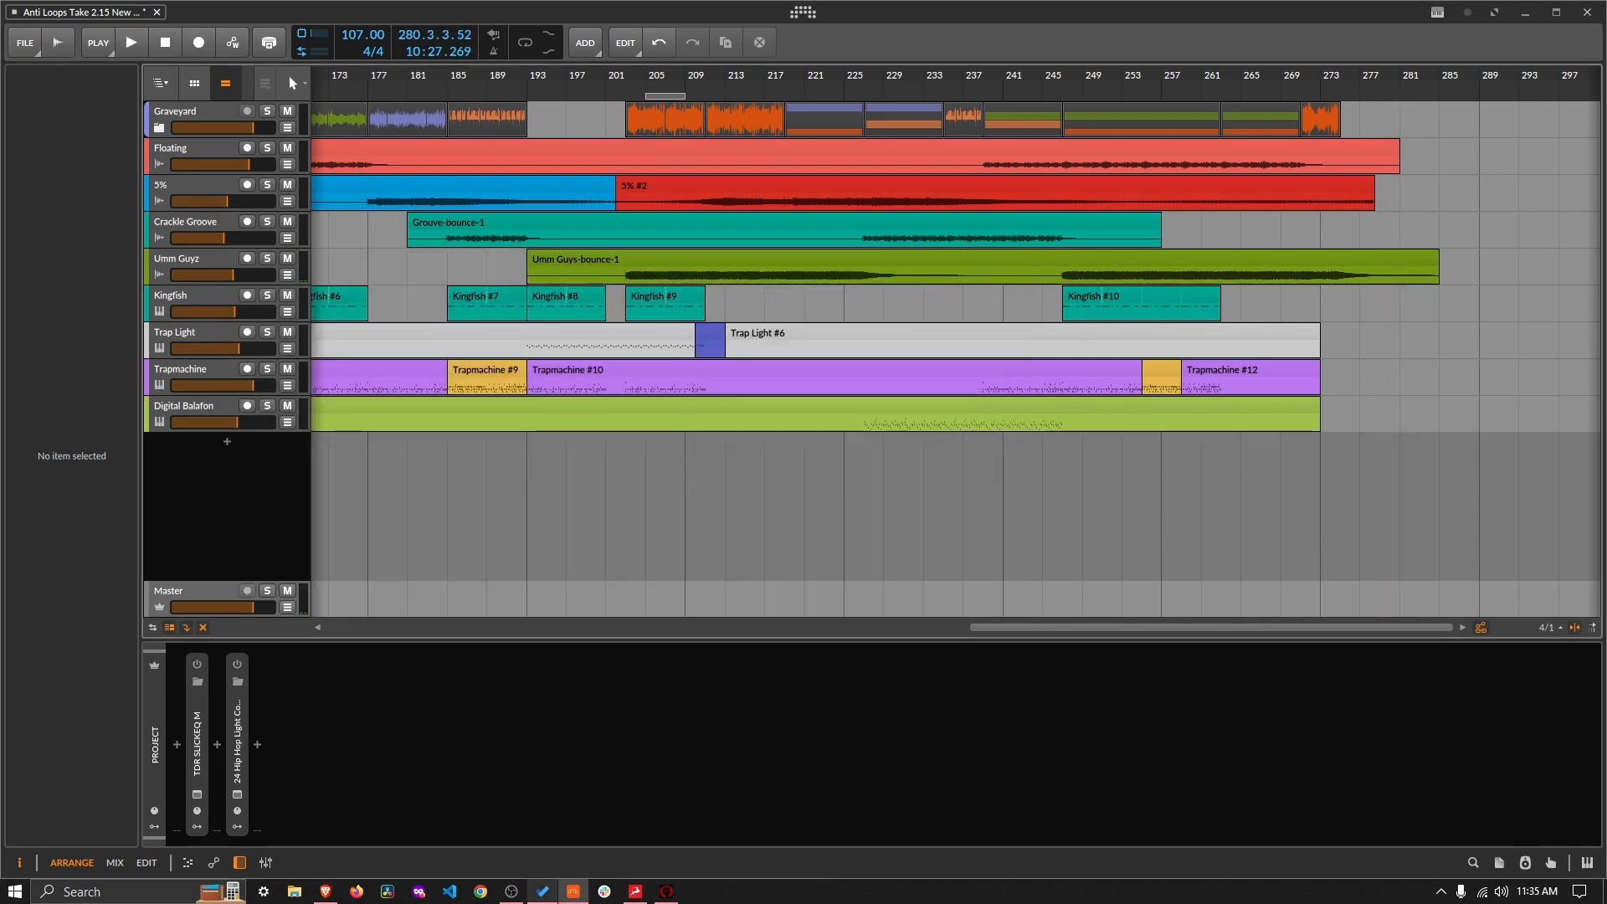
# Step: Return to Microsoft To Do, move its window below the arrangement's tracks, and fit the whole arrangement into Bitwig Studio's timeline
pyautogui.hotkey('alt', 'Tab')
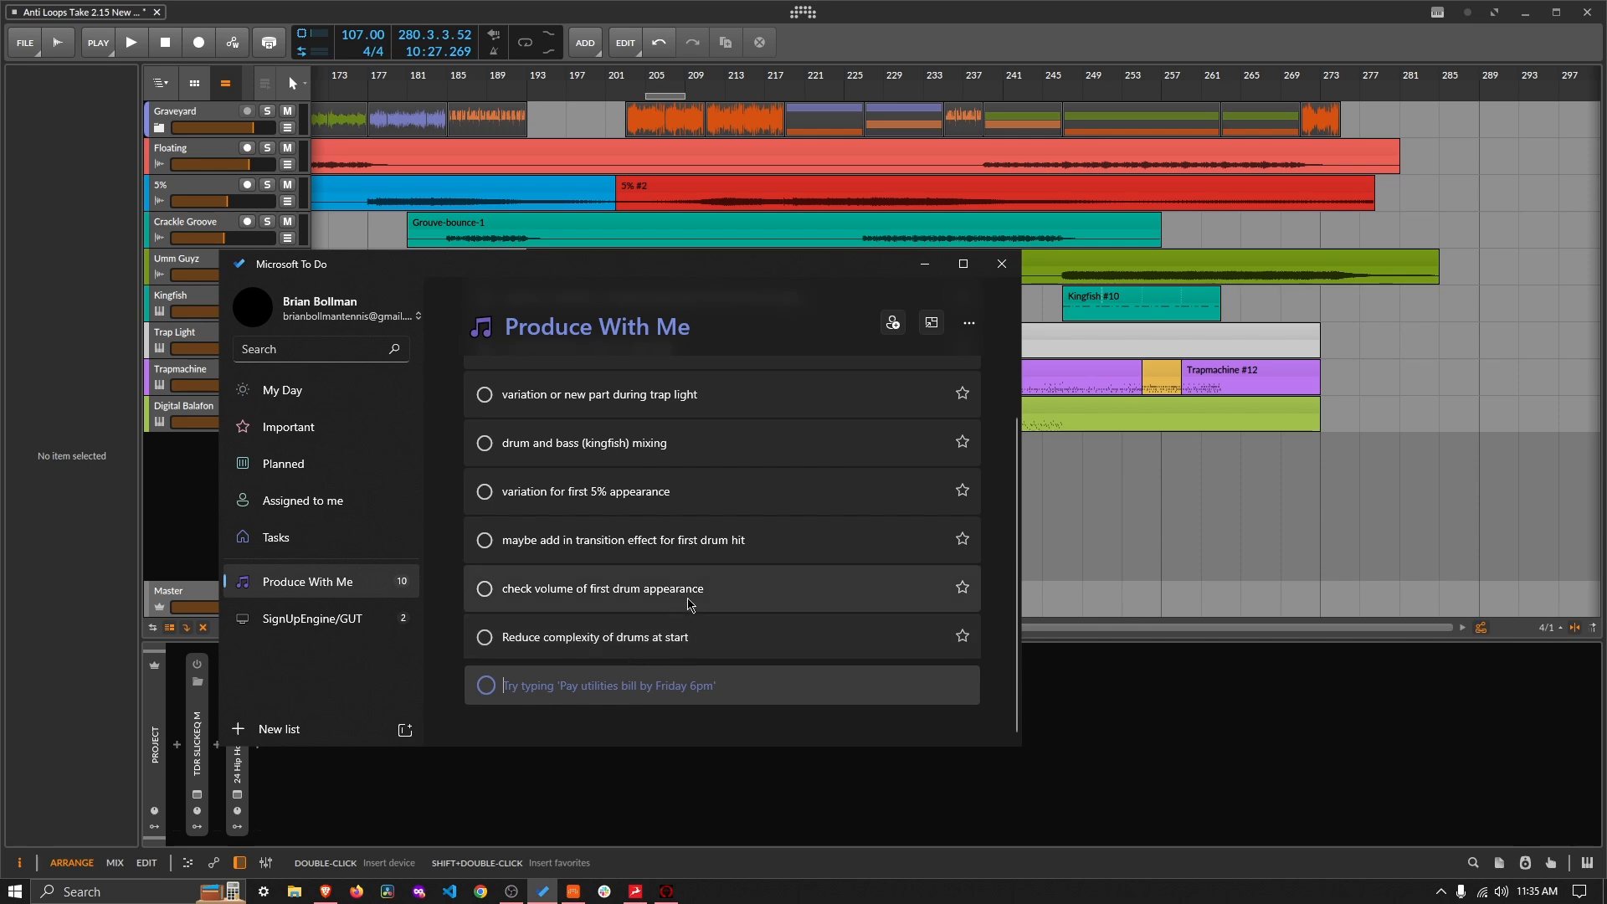
pyautogui.scroll(3, 689, 601)
pyautogui.scroll(-3, 689, 601)
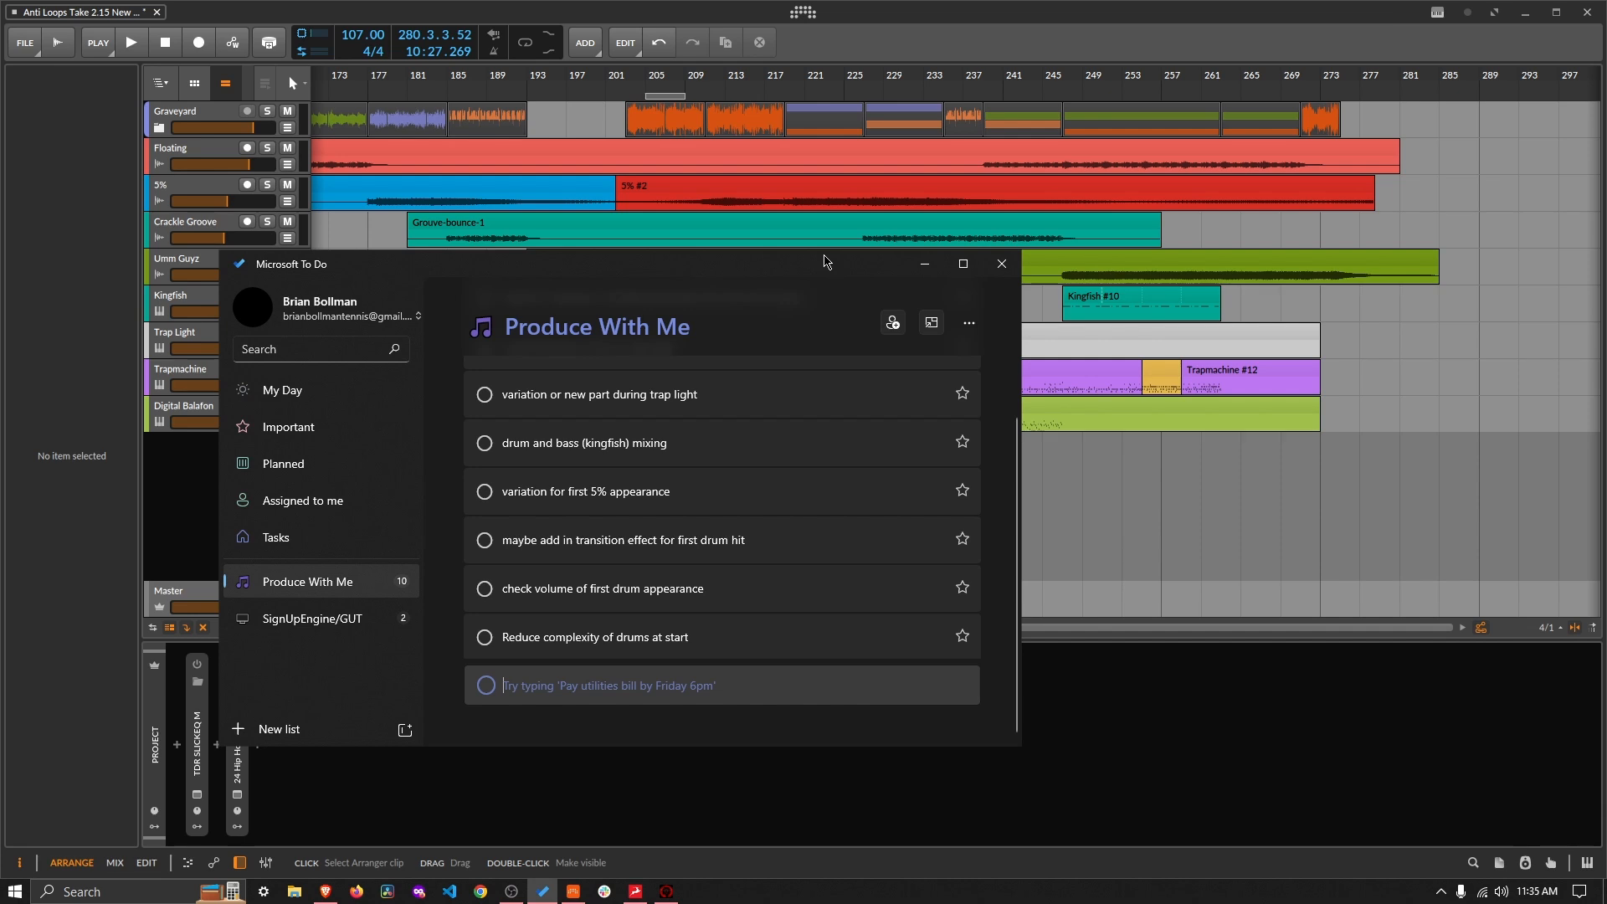
pyautogui.moveTo(825, 261); pyautogui.dragTo(818, 411)
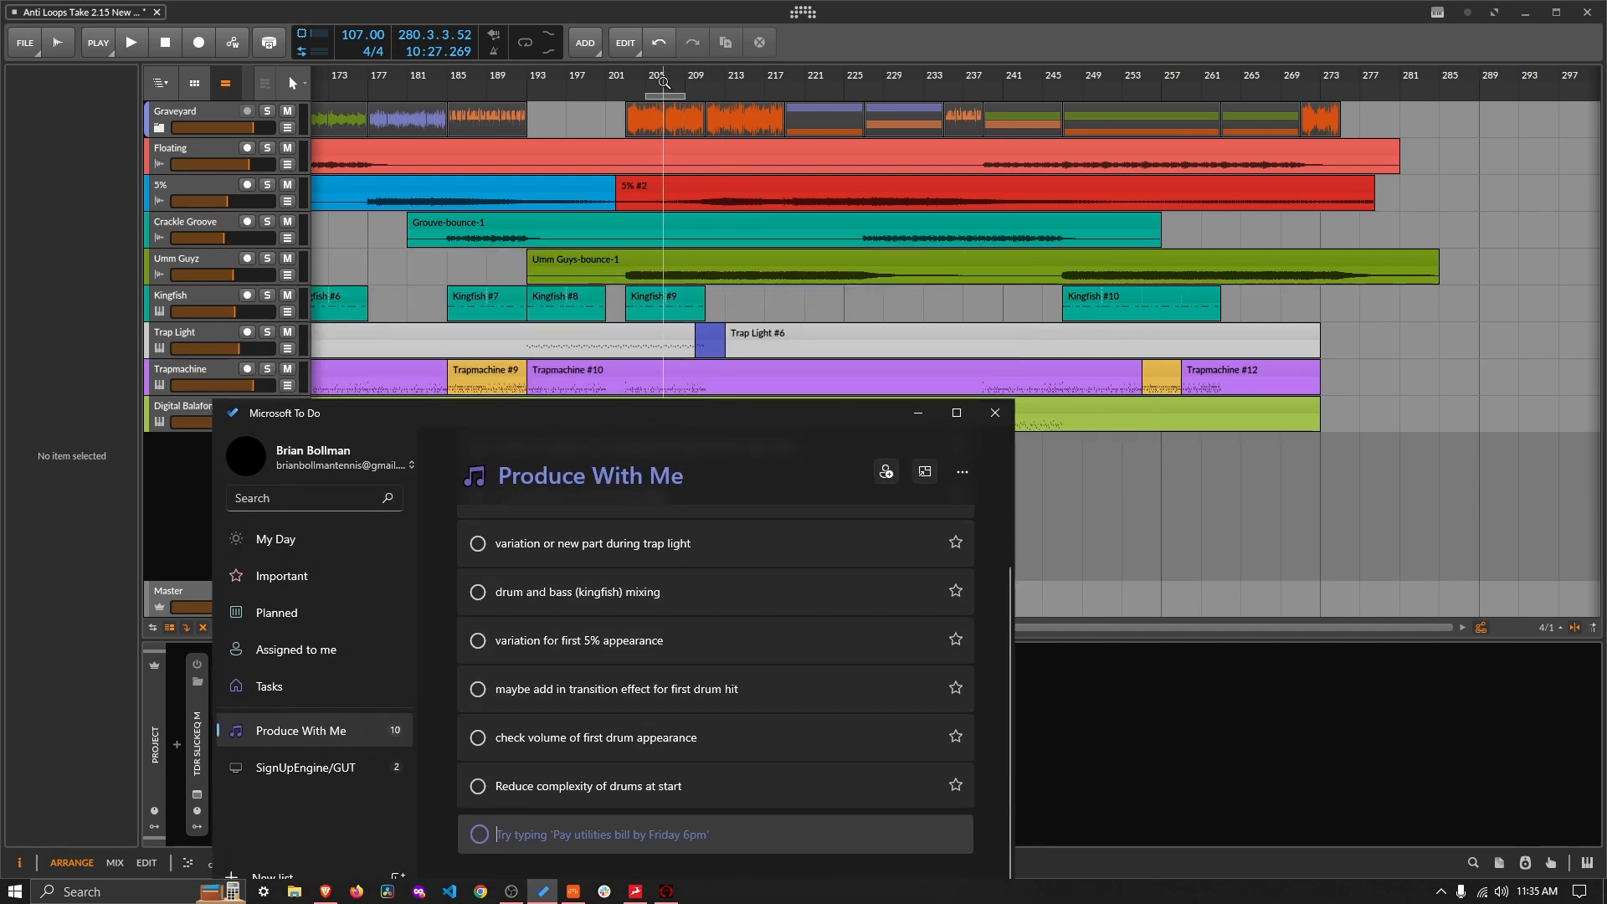
pyautogui.moveTo(710, 92); pyautogui.dragTo(469, 54)
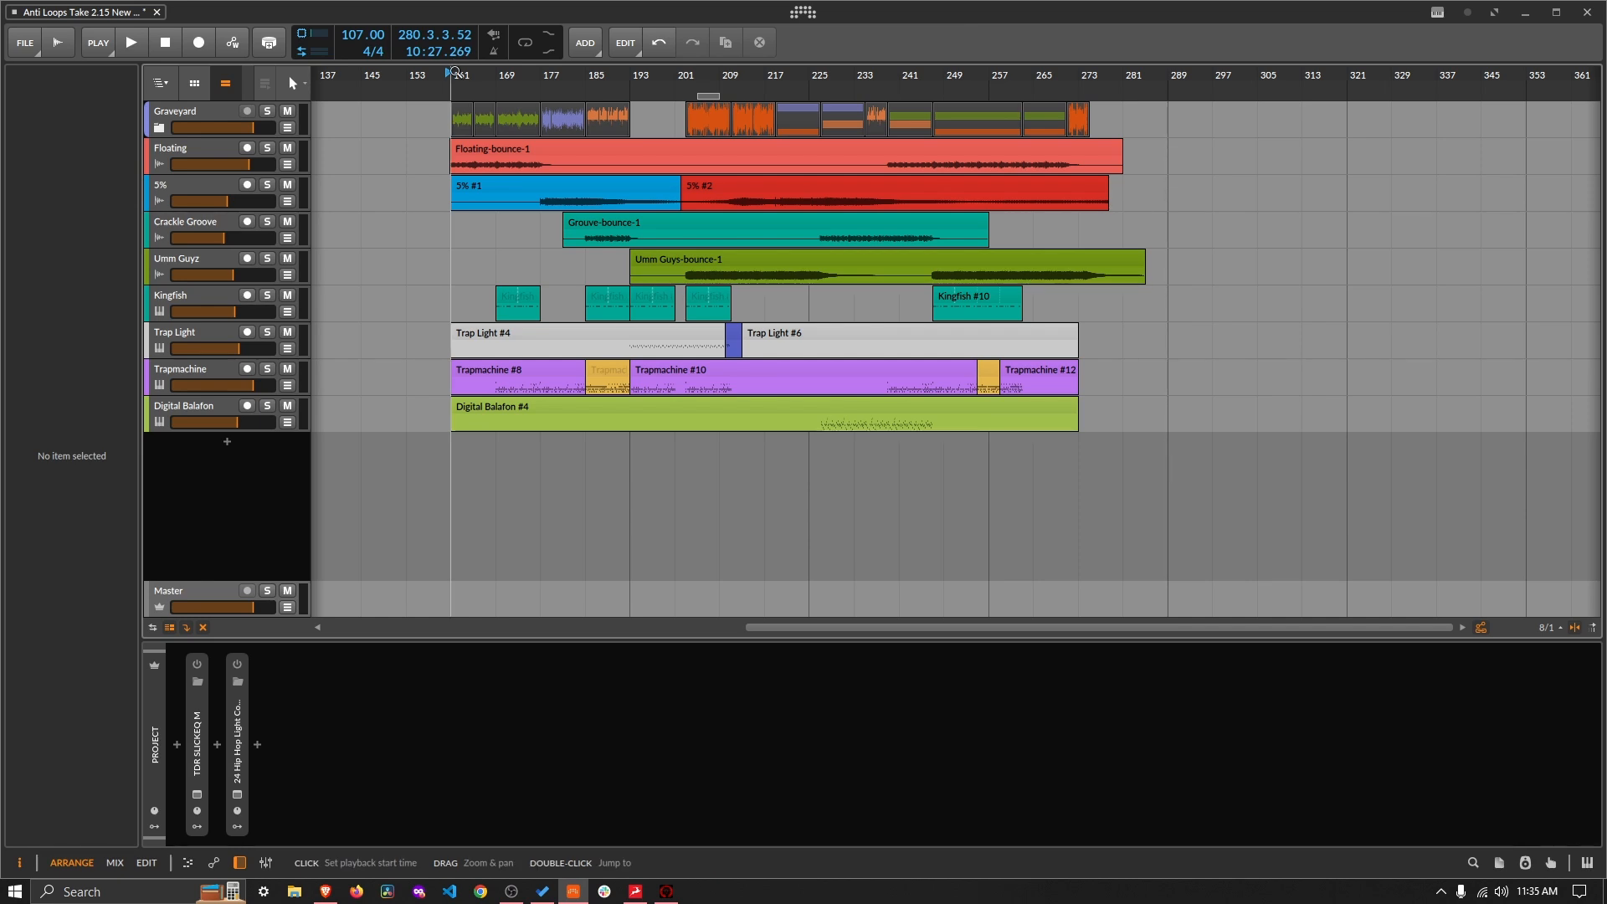
# Step: Switch to Microsoft To Do and review all tasks in the Produce With Me list against the arrangement
pyautogui.click(543, 891)
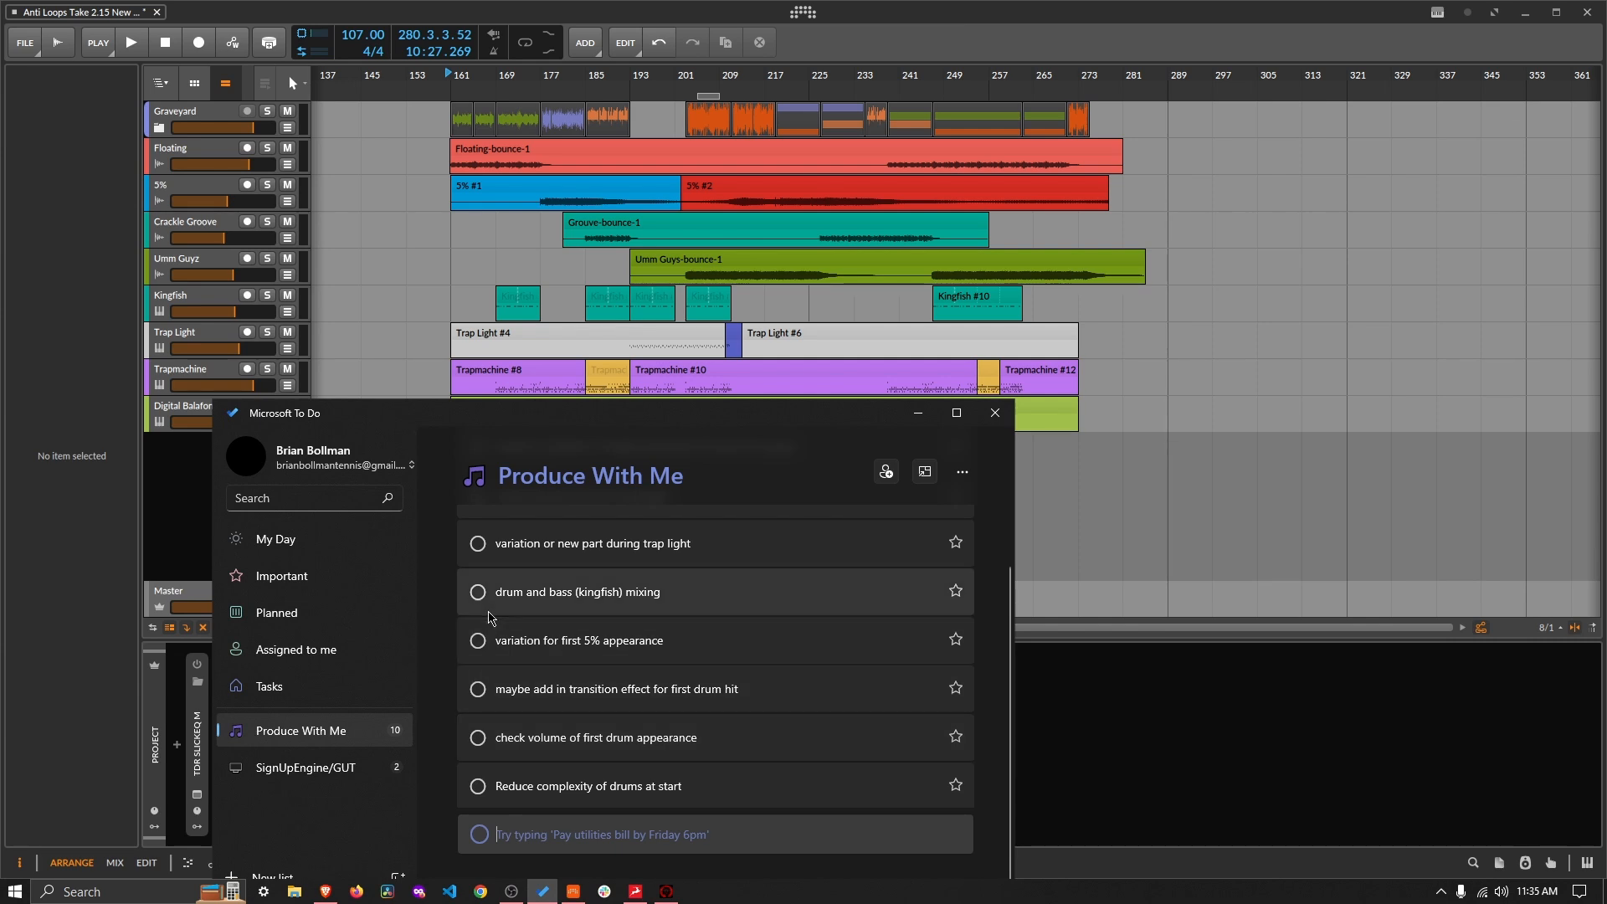
pyautogui.scroll(2, 488, 539)
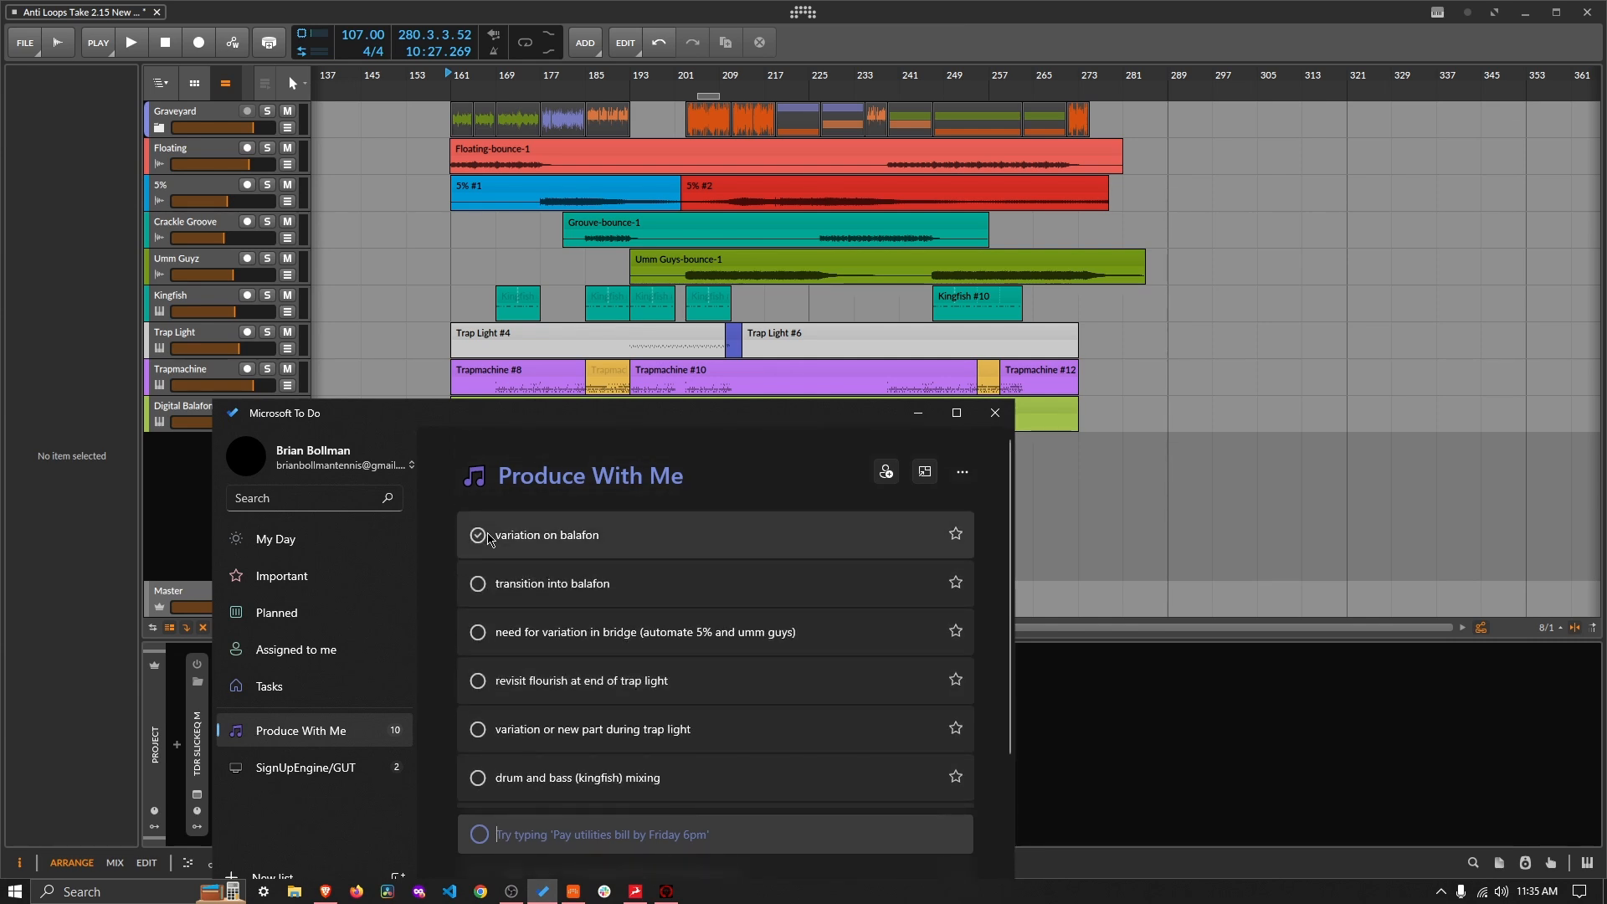
pyautogui.scroll(-2, 492, 619)
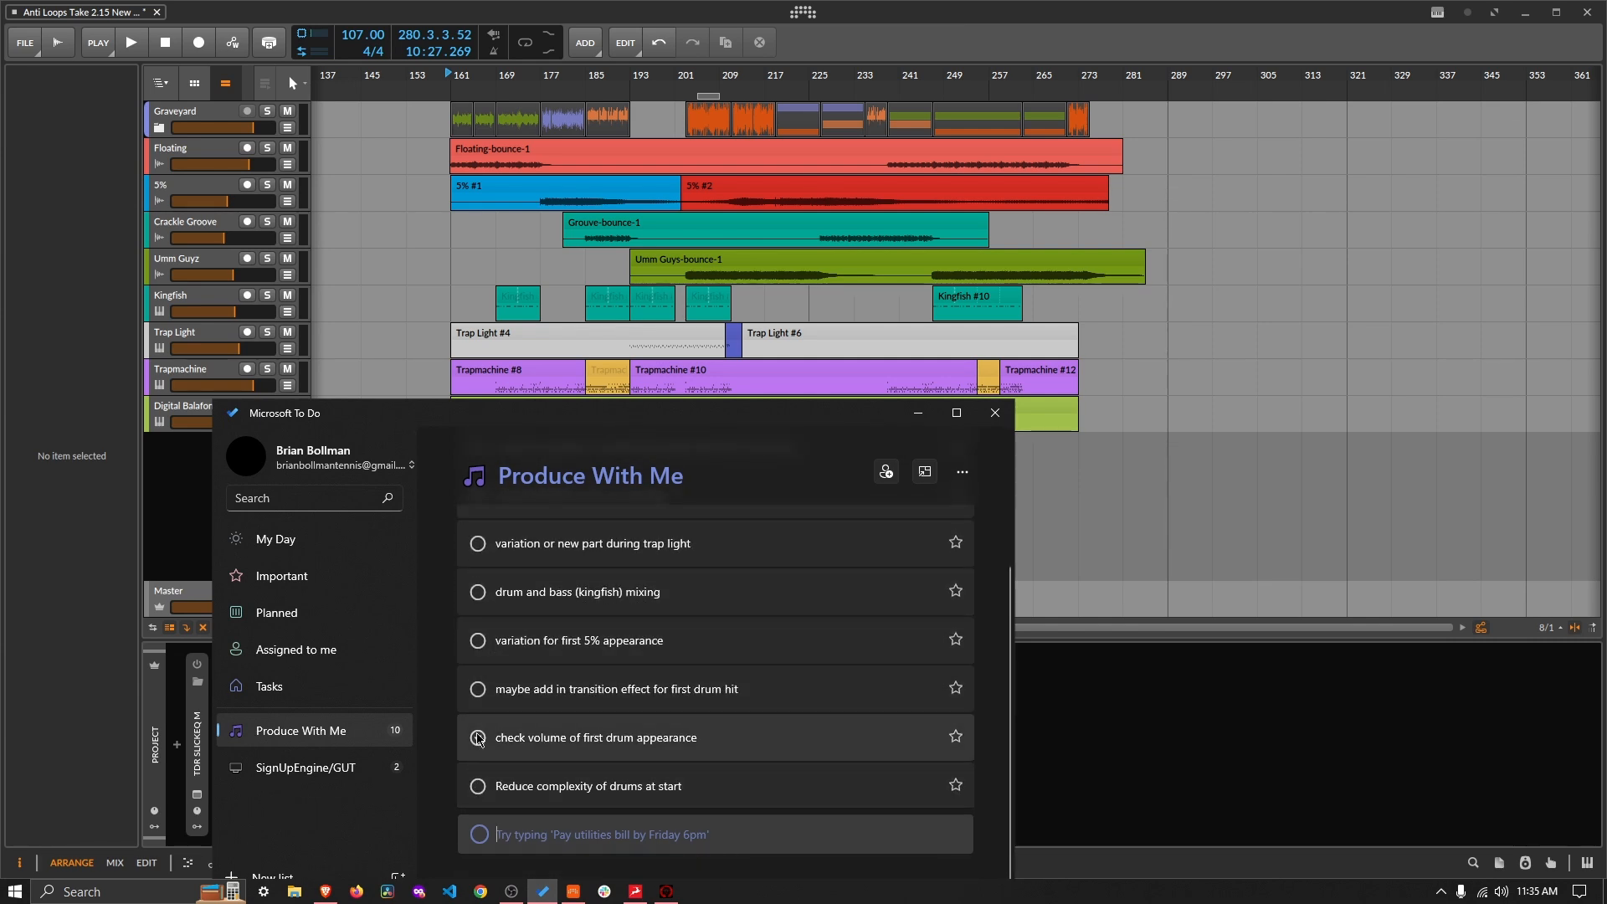
pyautogui.scroll(2, 498, 641)
pyautogui.scroll(-2, 501, 628)
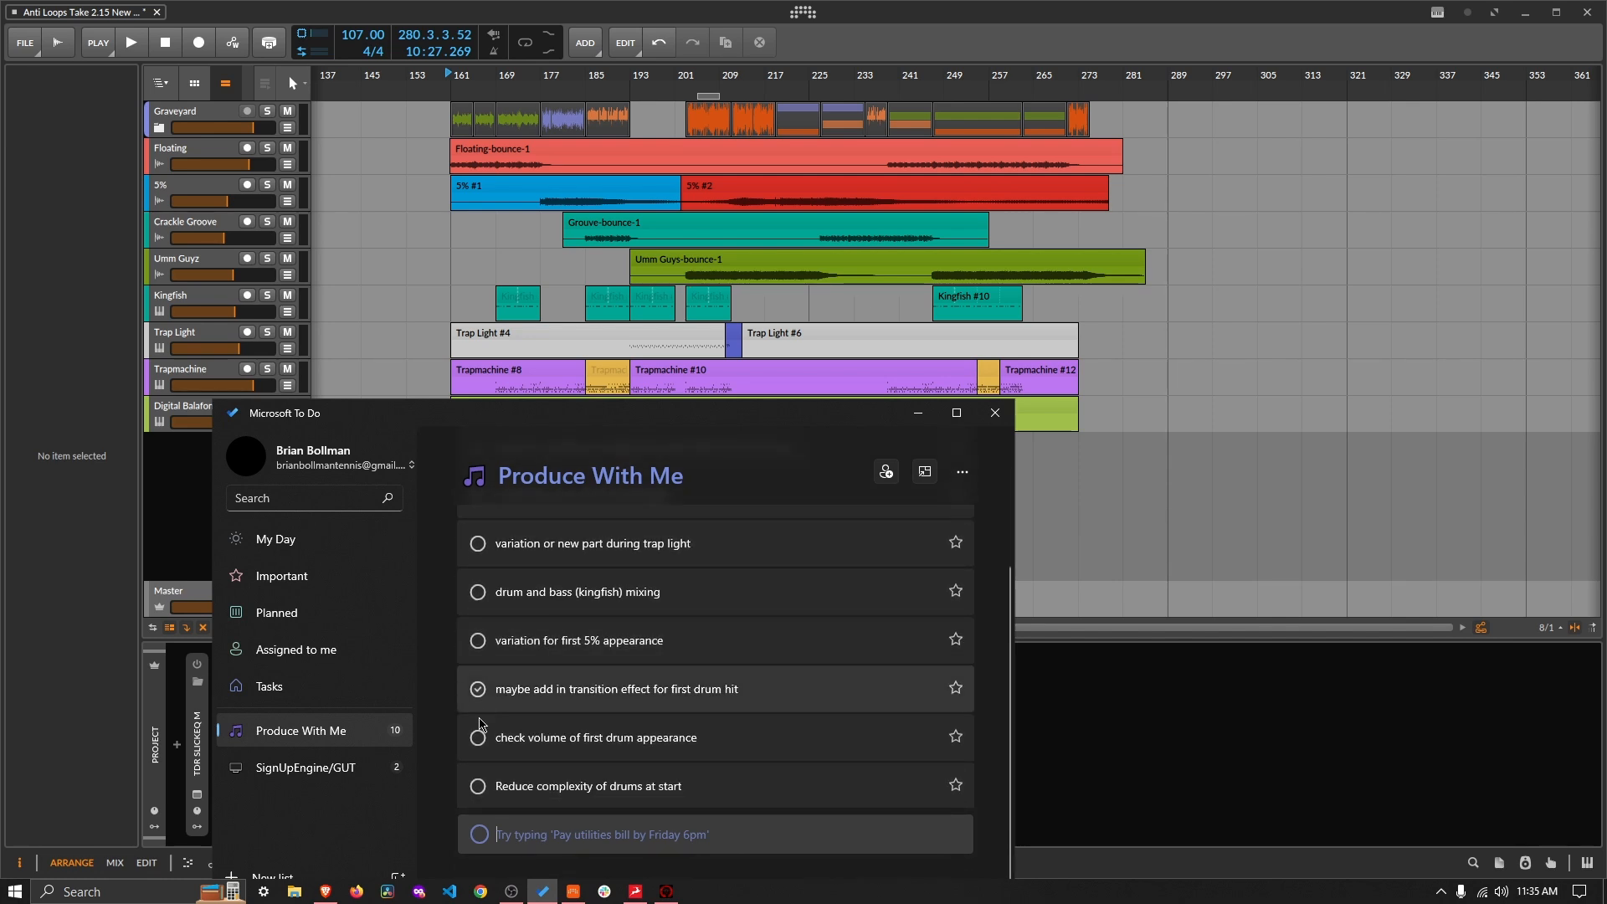
pyautogui.scroll(2, 546, 642)
pyautogui.scroll(1, 546, 643)
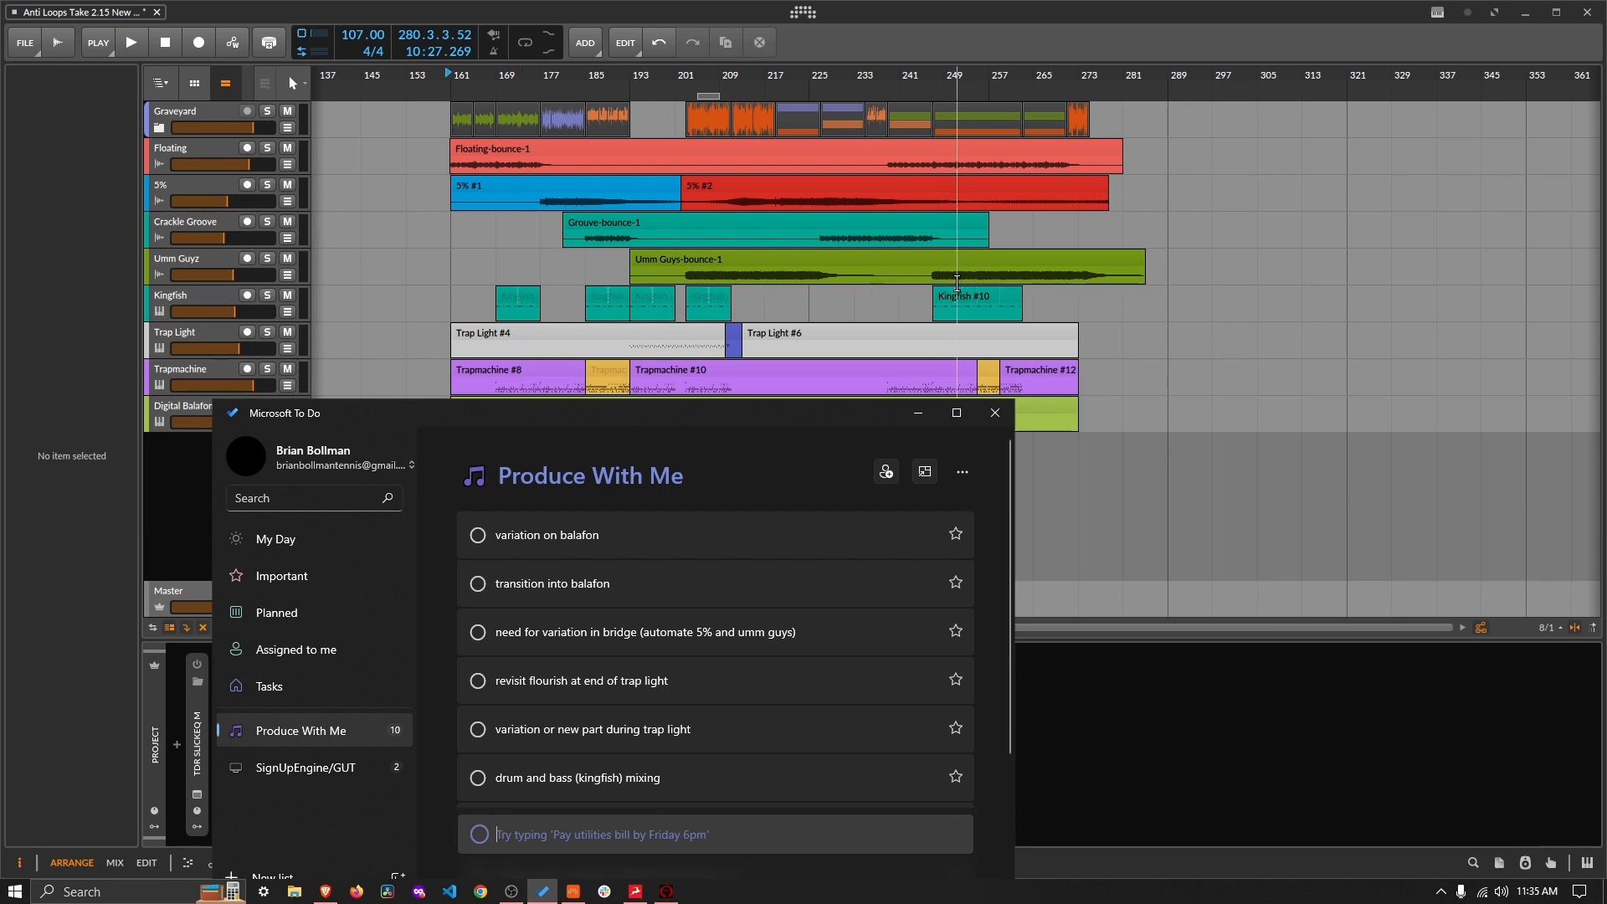
# Step: Minimize Microsoft To Do, select the Master track in Bitwig Studio, and inspect its bx_masterdesk True Peak plug-in before closing it
pyautogui.click(918, 414)
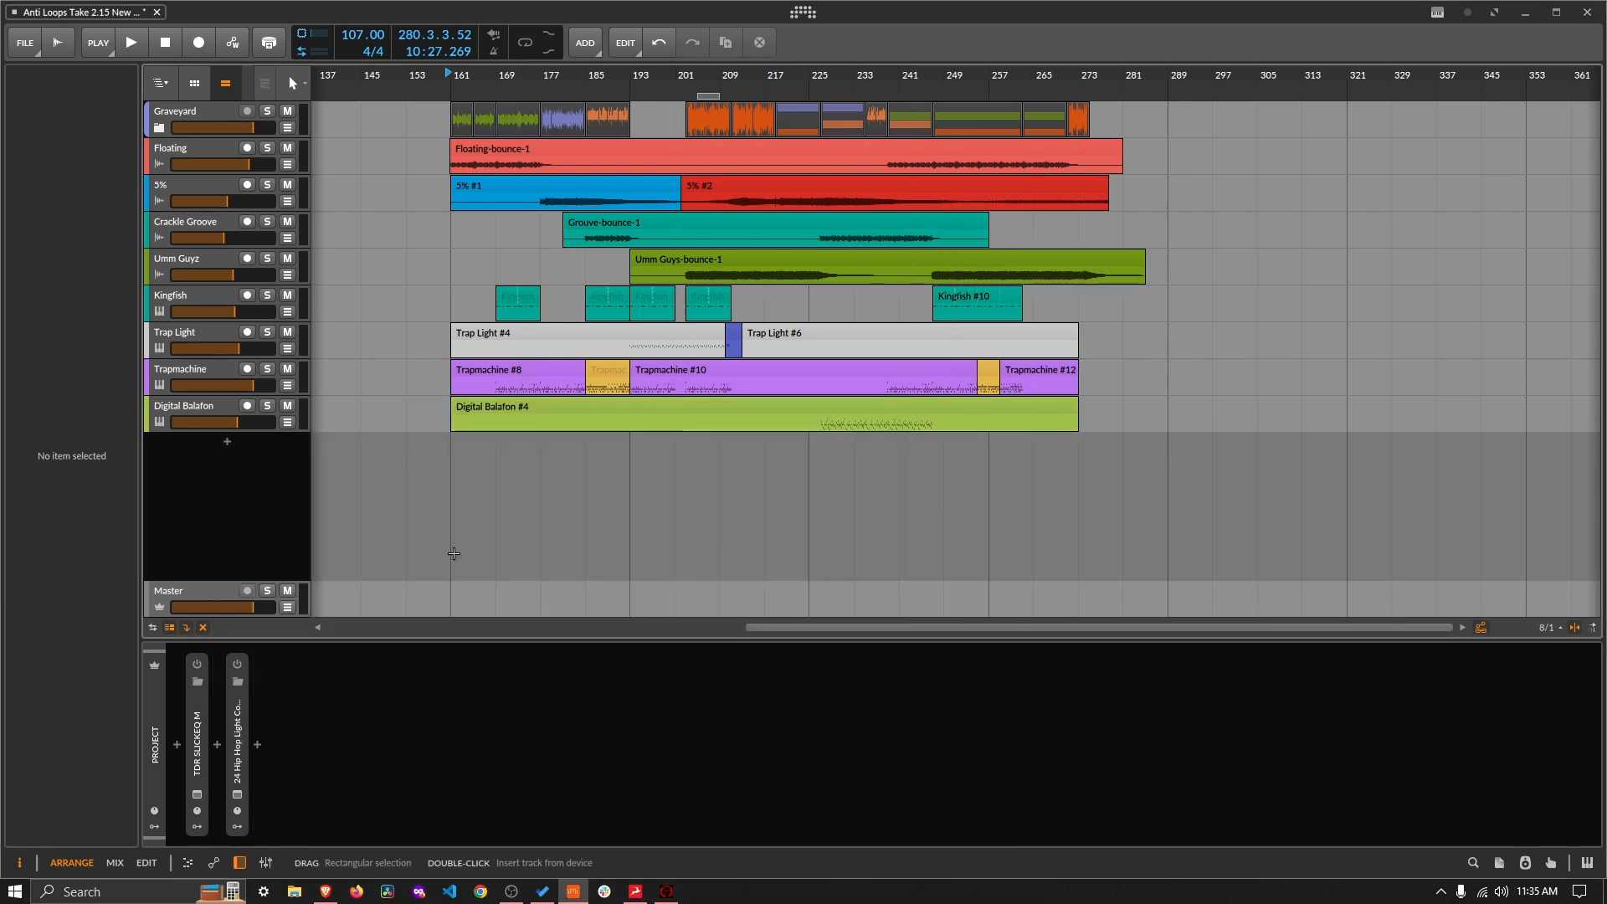
pyautogui.click(180, 591)
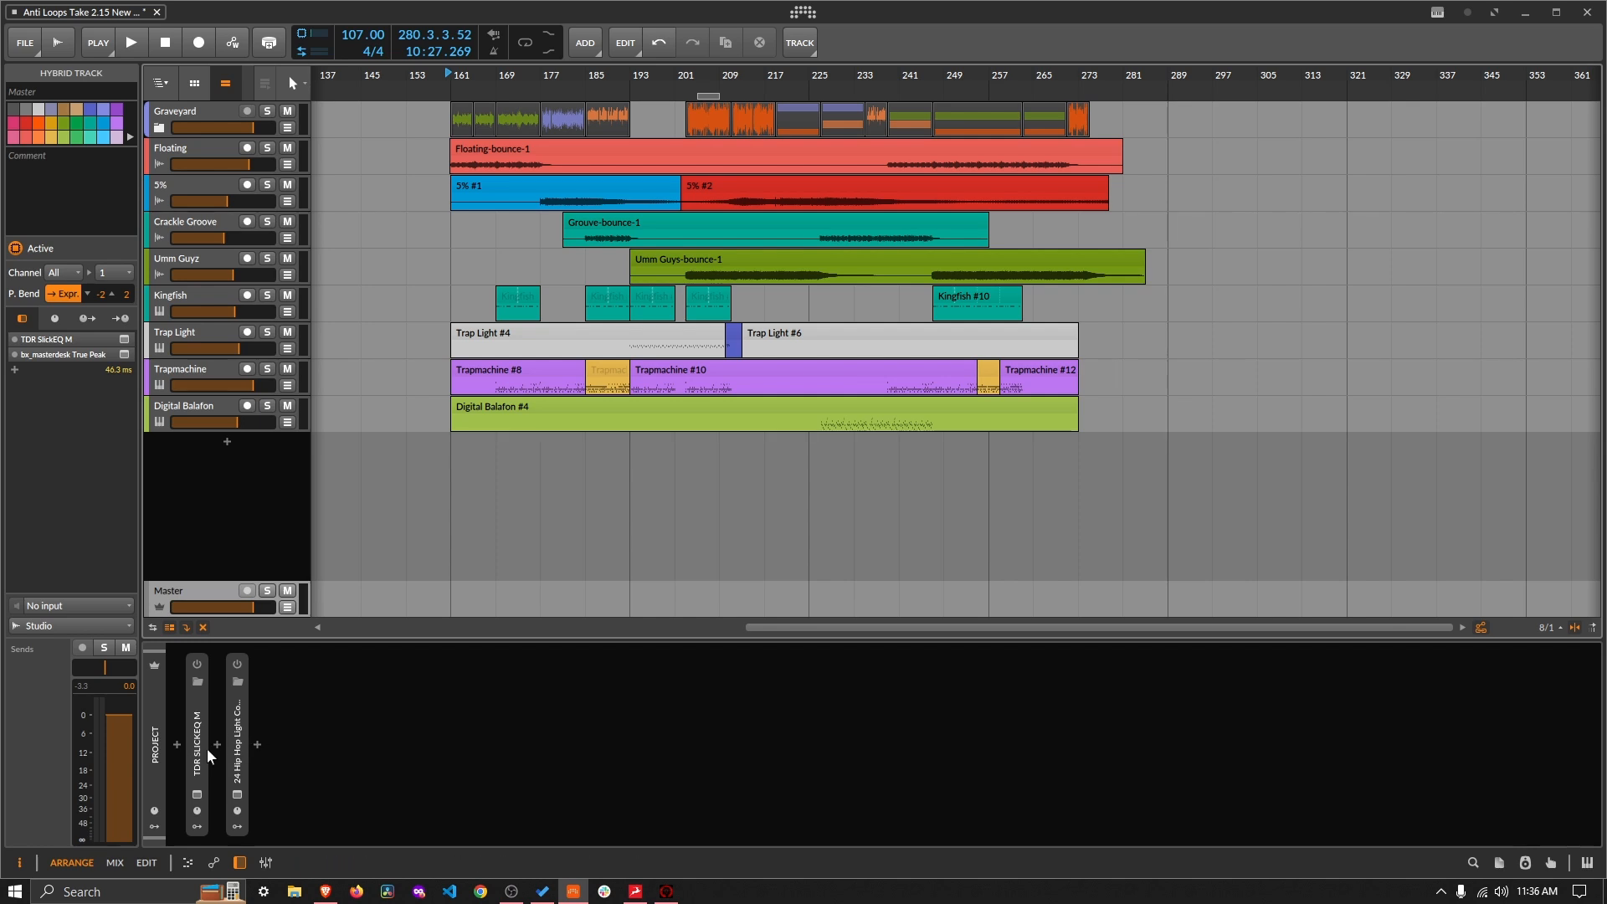
pyautogui.click(238, 794)
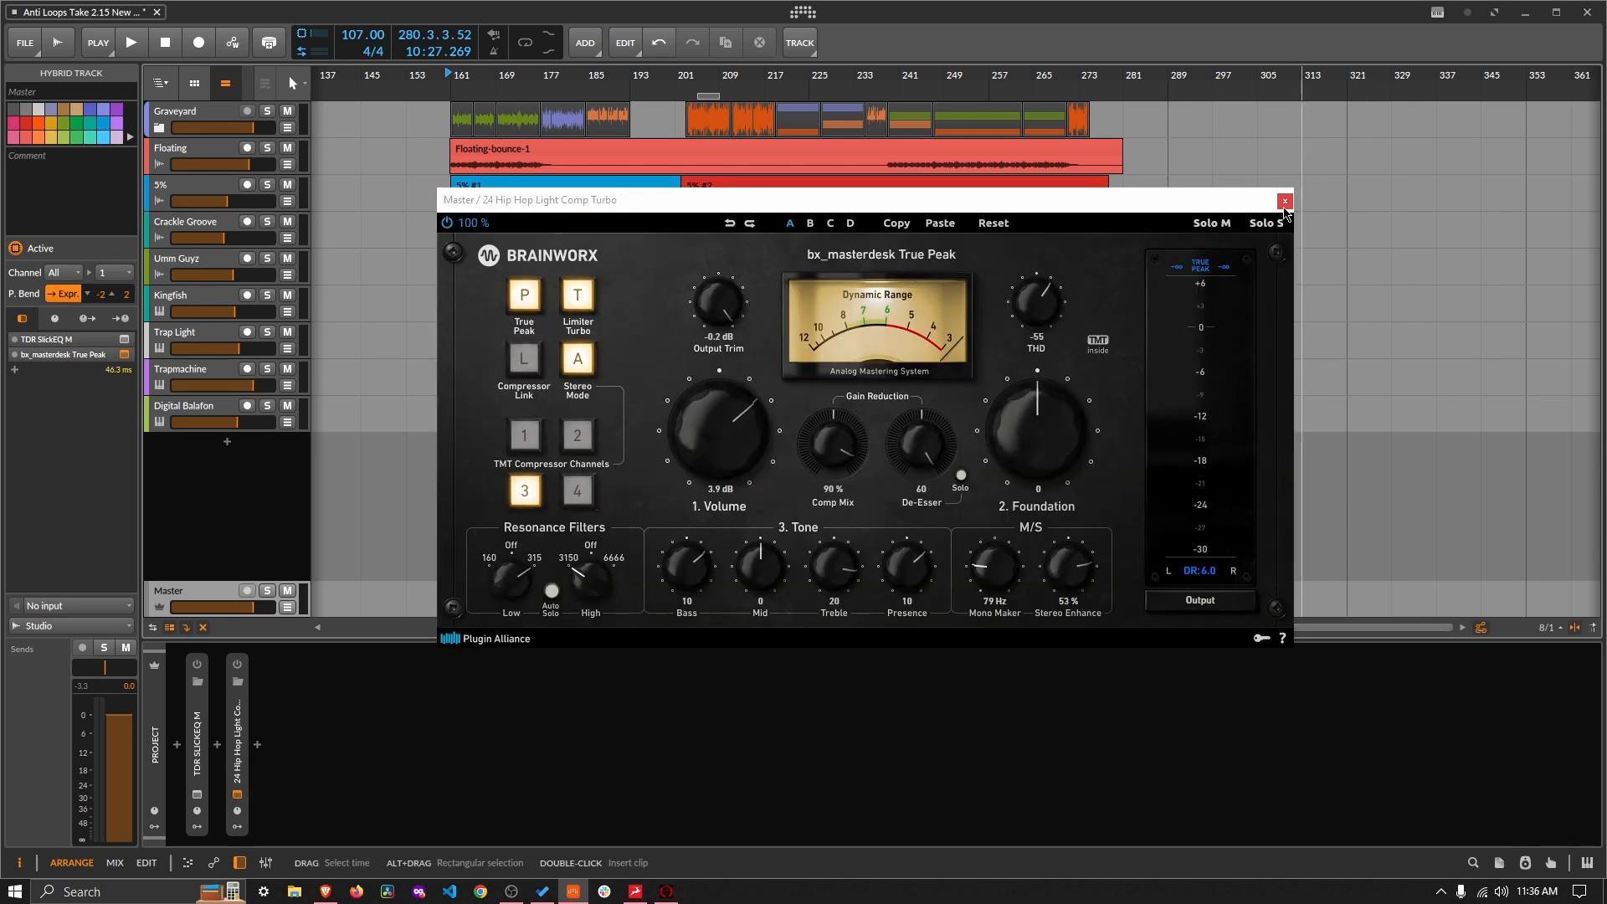
pyautogui.click(1284, 205)
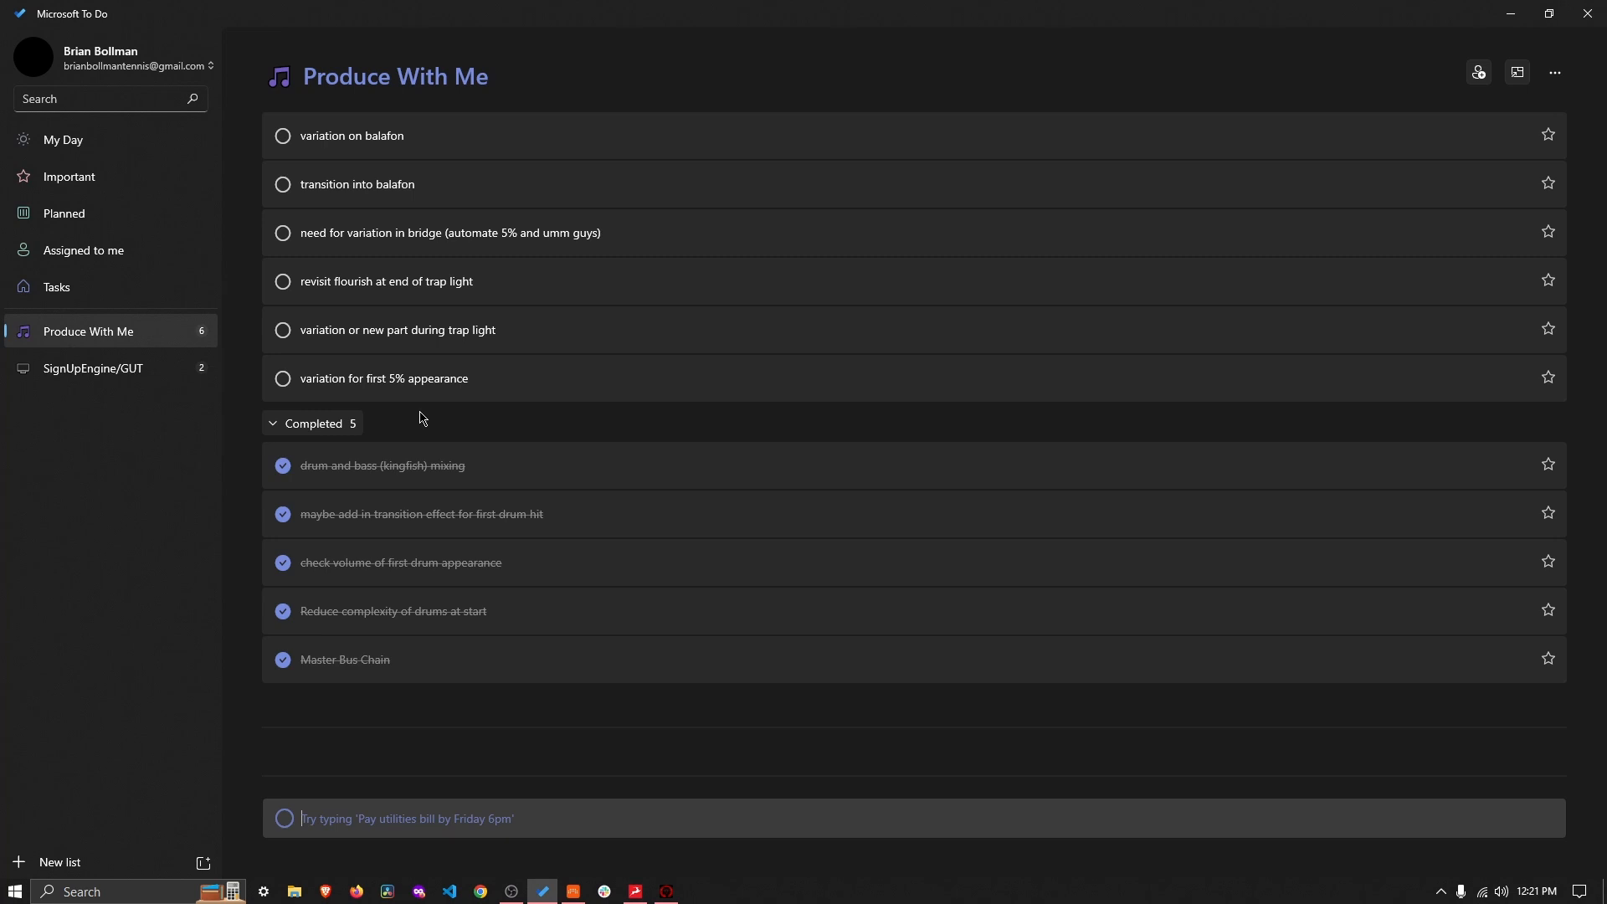
# Step: Switch to Bitwig Studio and examine the master chain's EQ+ curve and the Low band chain of Multiband FX-2
pyautogui.click(573, 892)
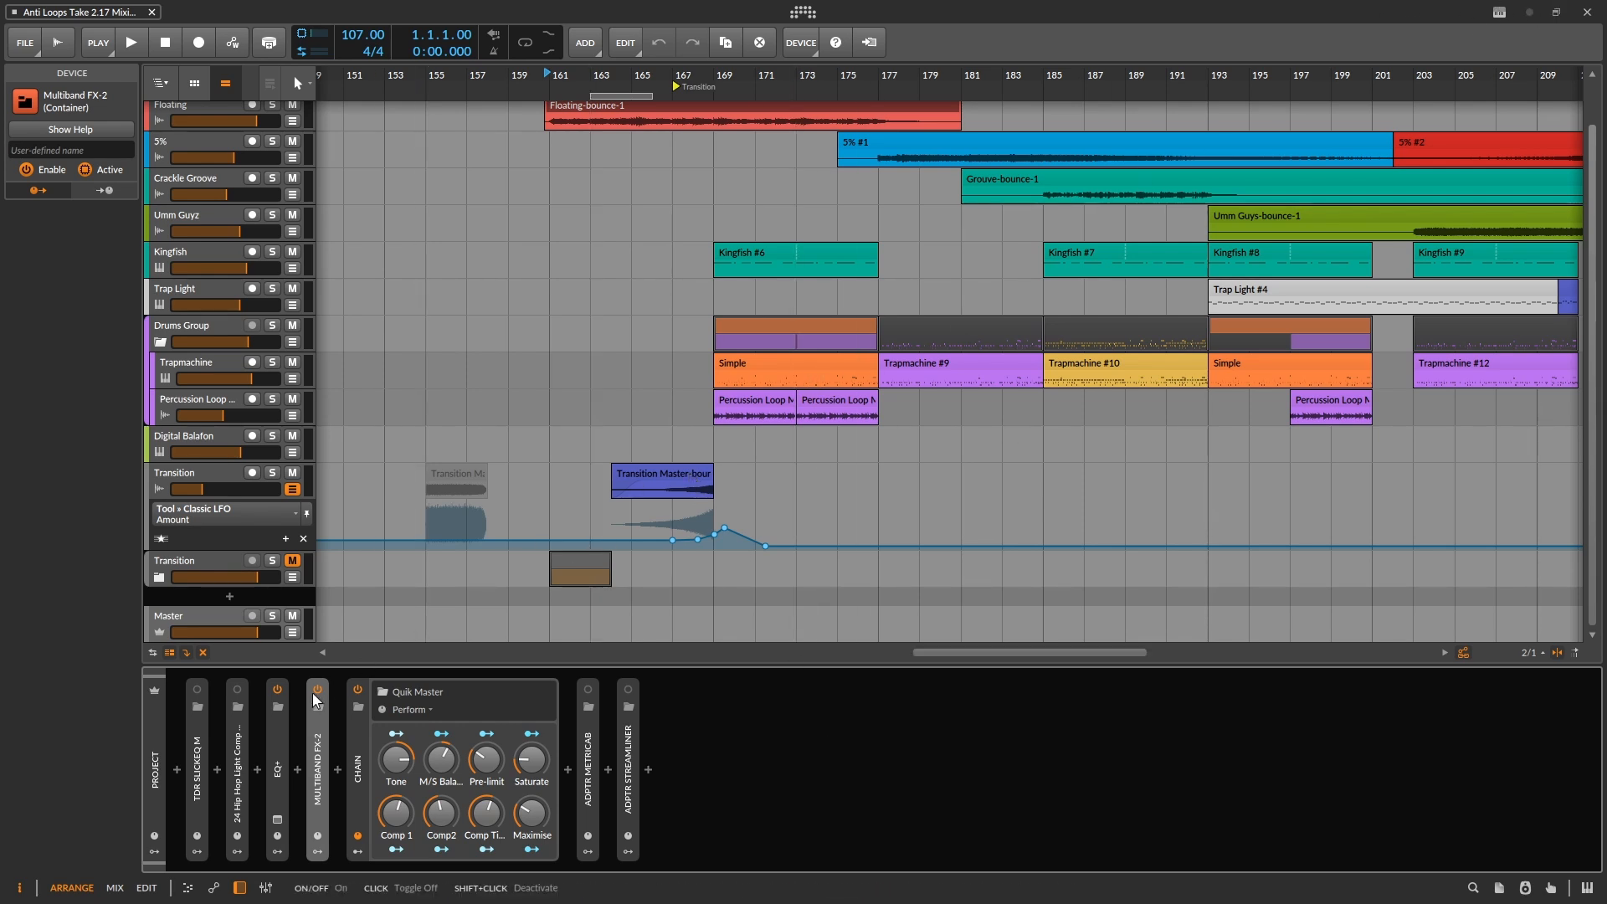
pyautogui.click(283, 725)
pyautogui.doubleClick(283, 726)
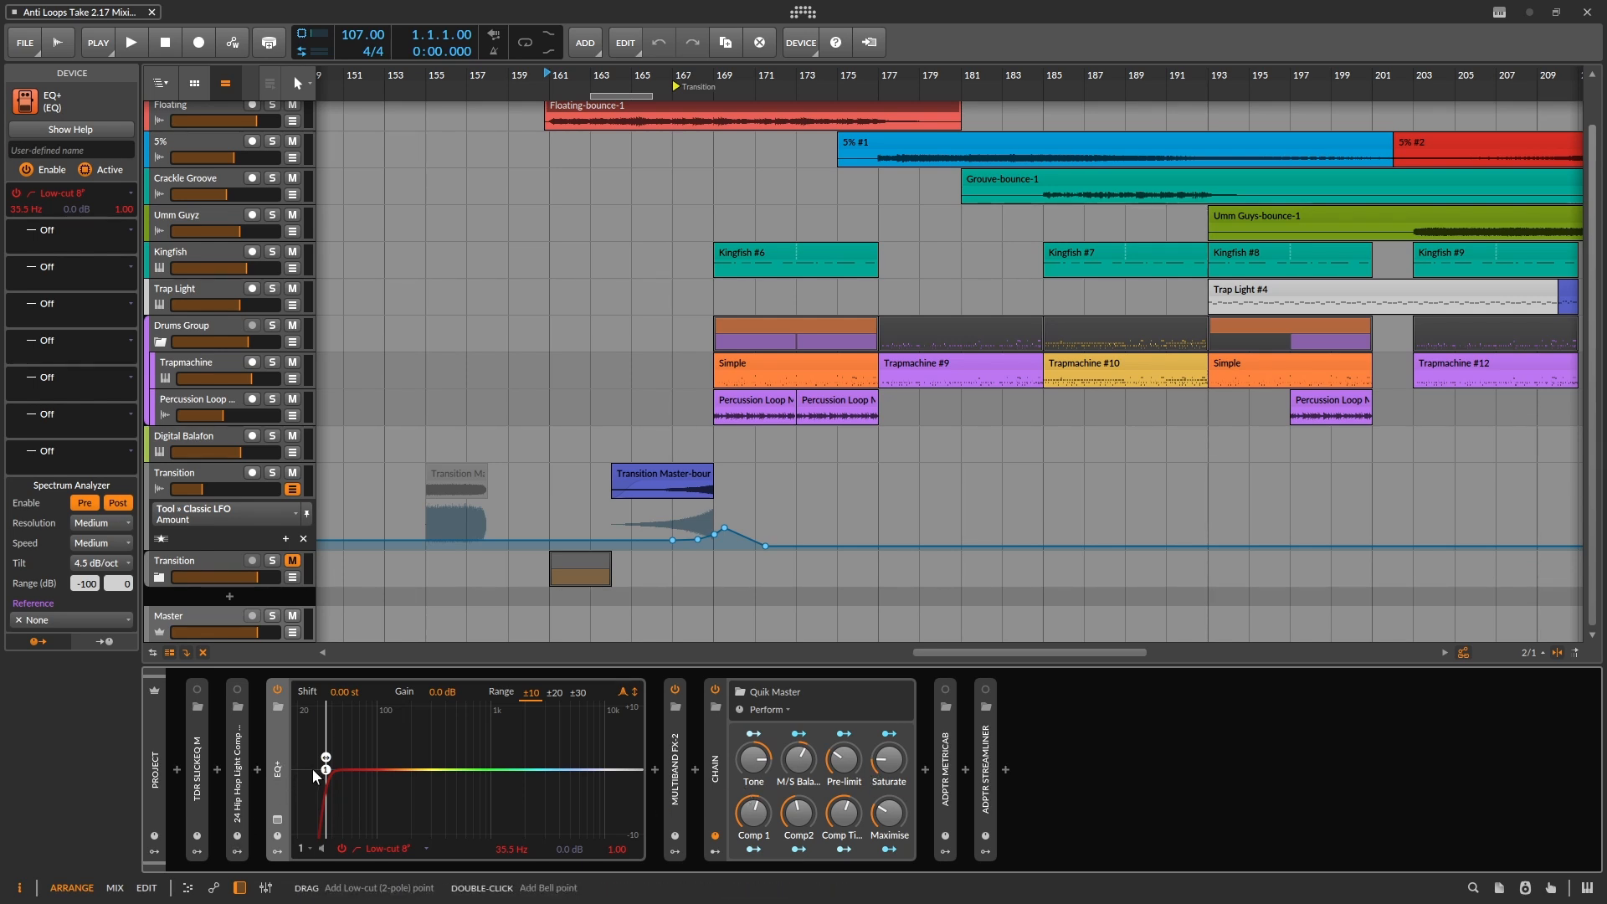
pyautogui.doubleClick(283, 771)
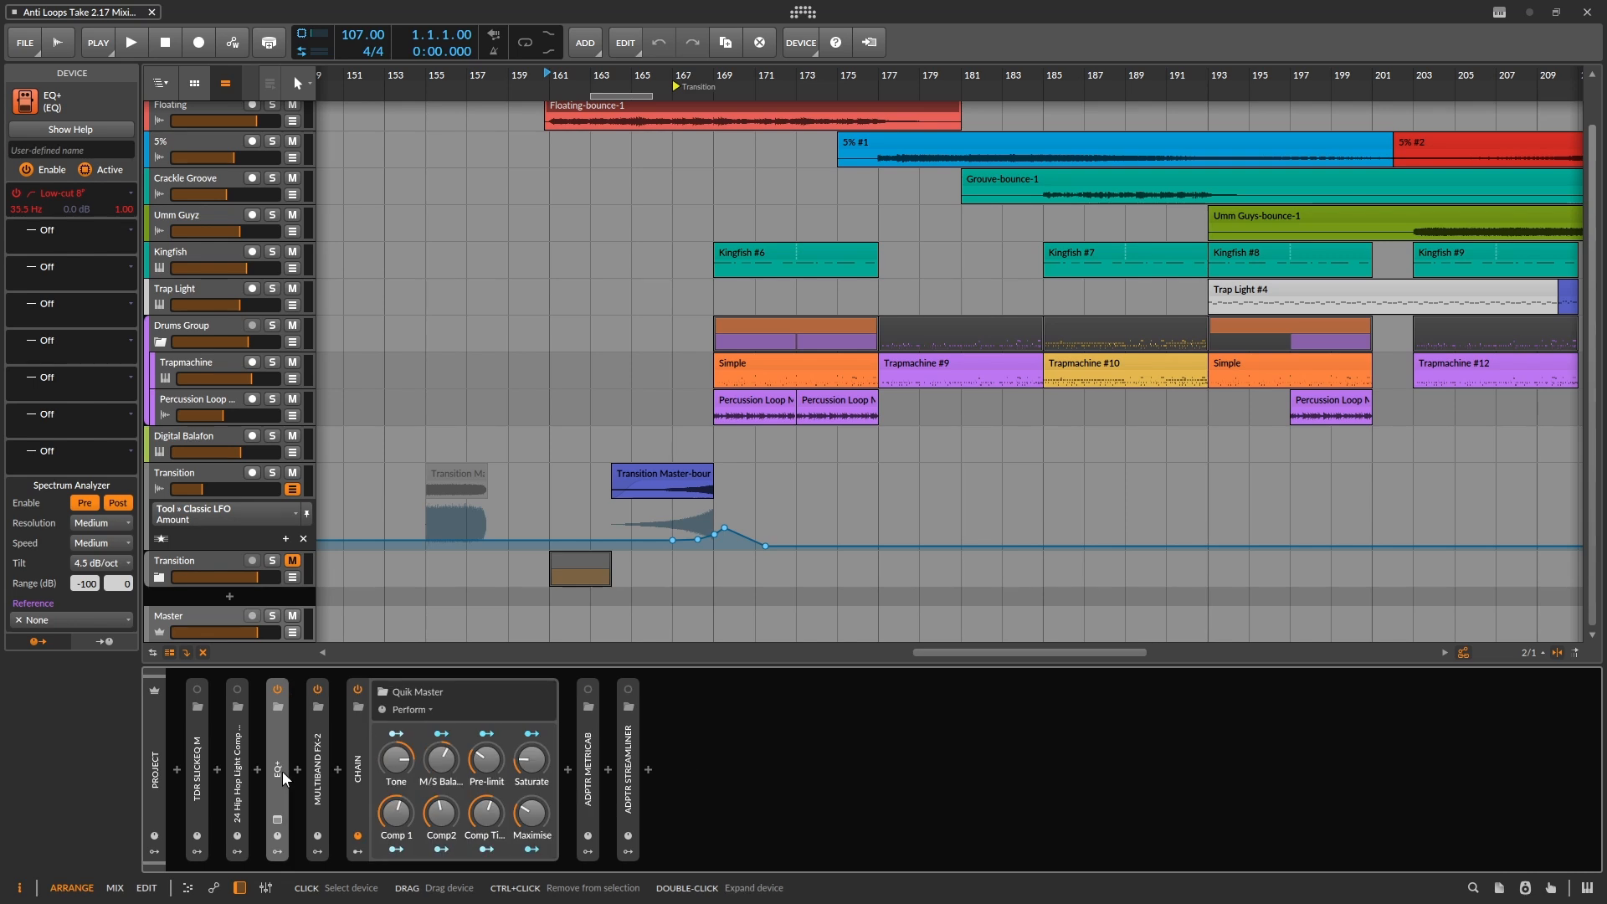
pyautogui.doubleClick(323, 761)
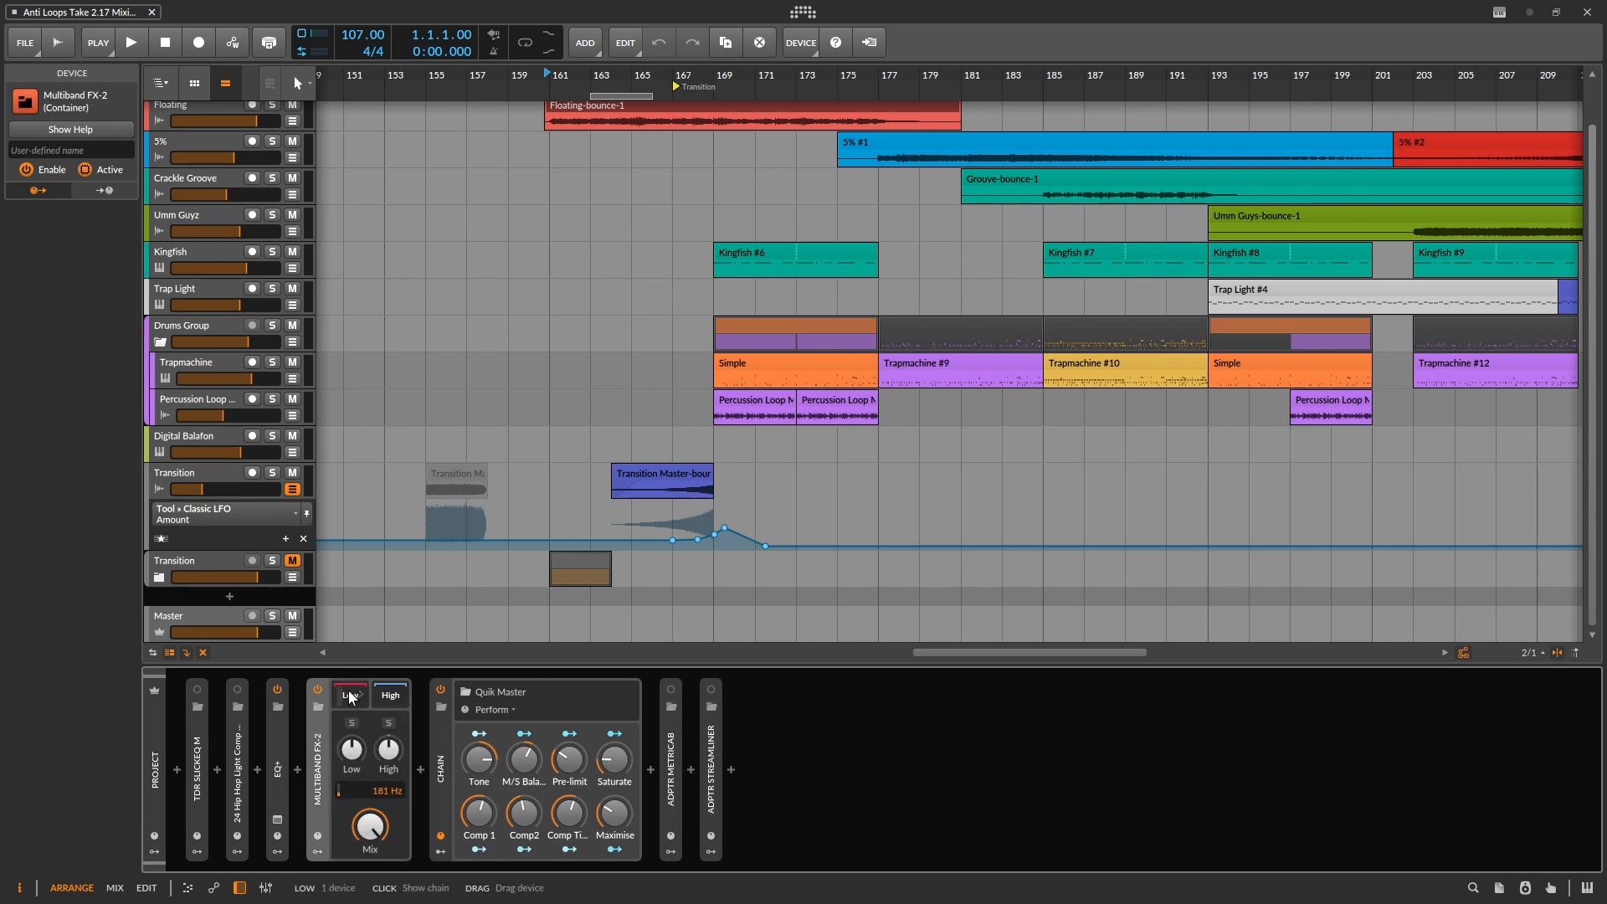
pyautogui.click(351, 696)
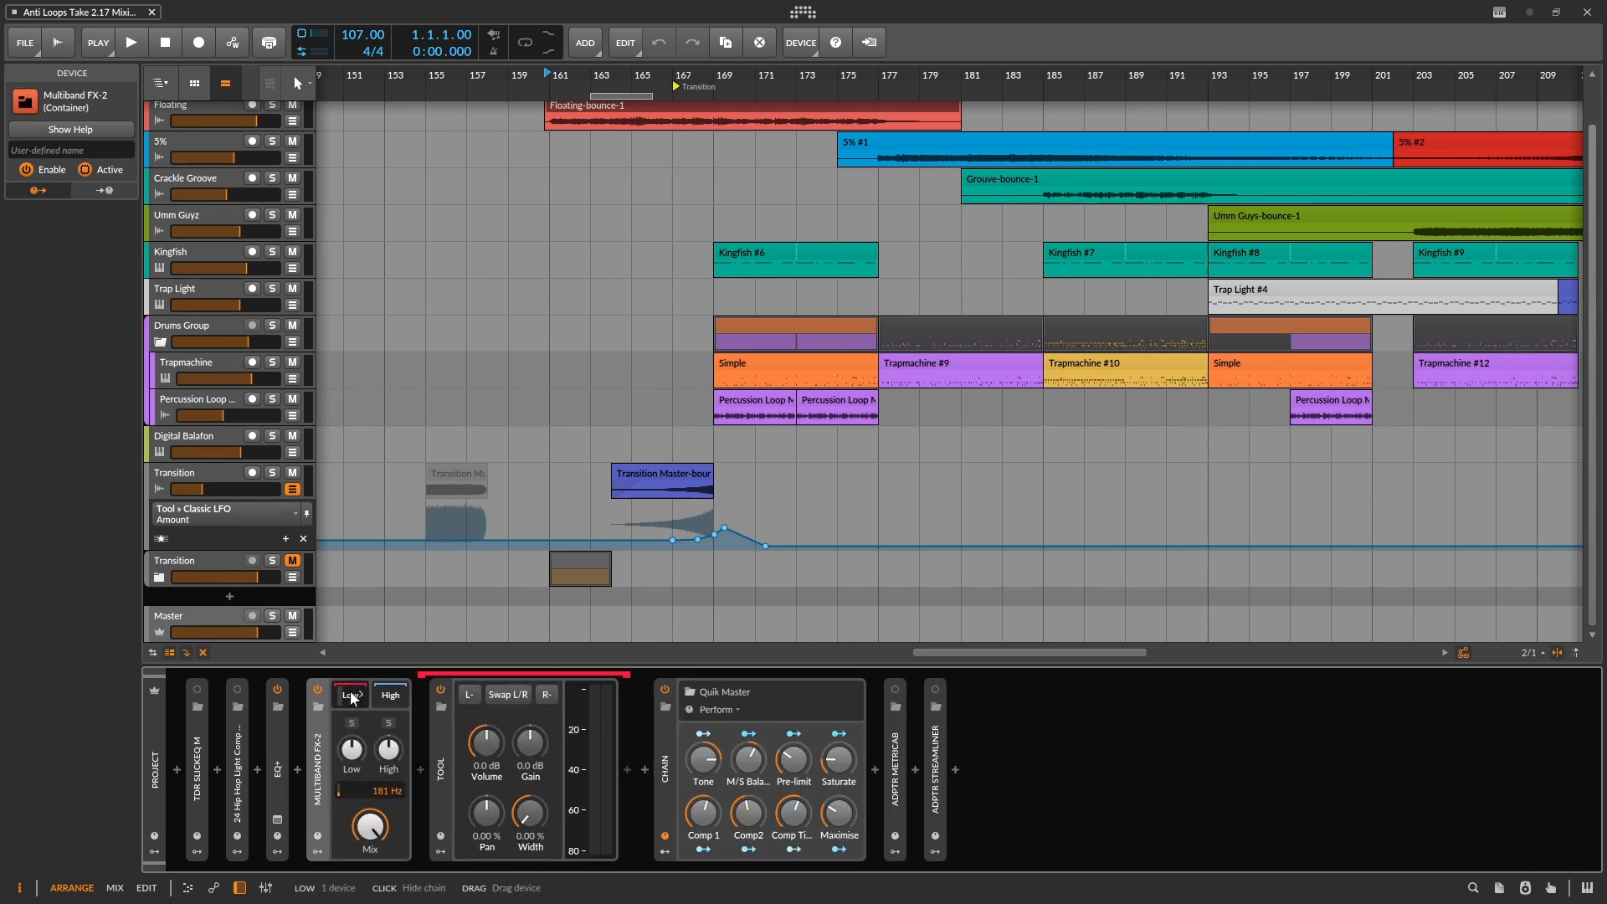
# Step: Hide the Low band chain, collapse Multiband FX-2, and reveal the devices inside the Quik Master chain
pyautogui.click(352, 697)
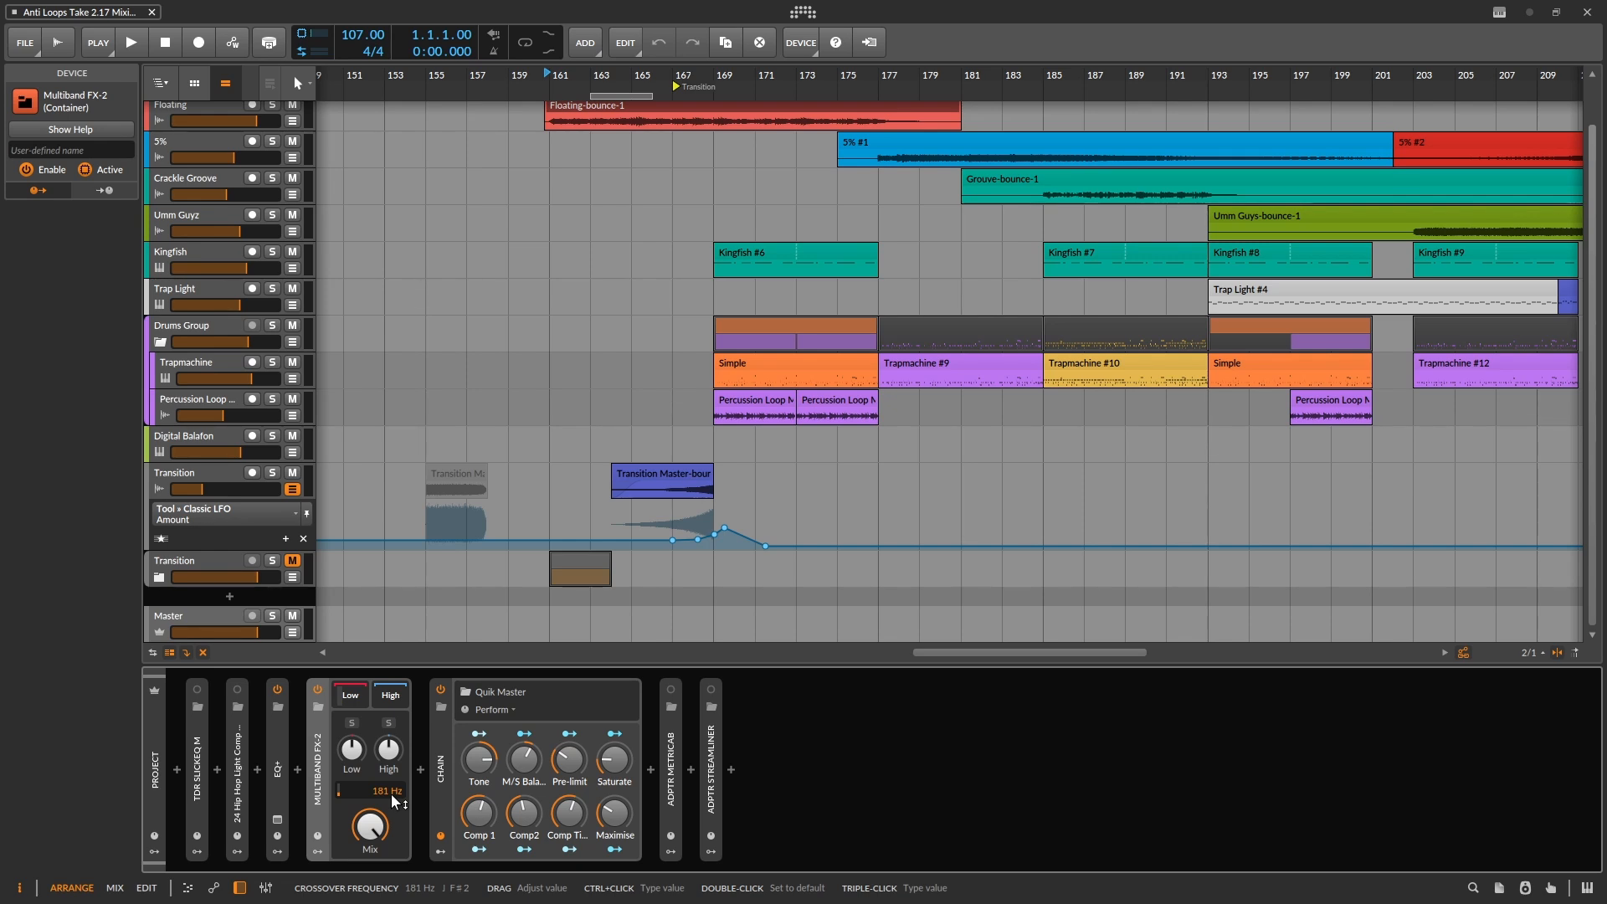
pyautogui.doubleClick(323, 757)
pyautogui.doubleClick(360, 761)
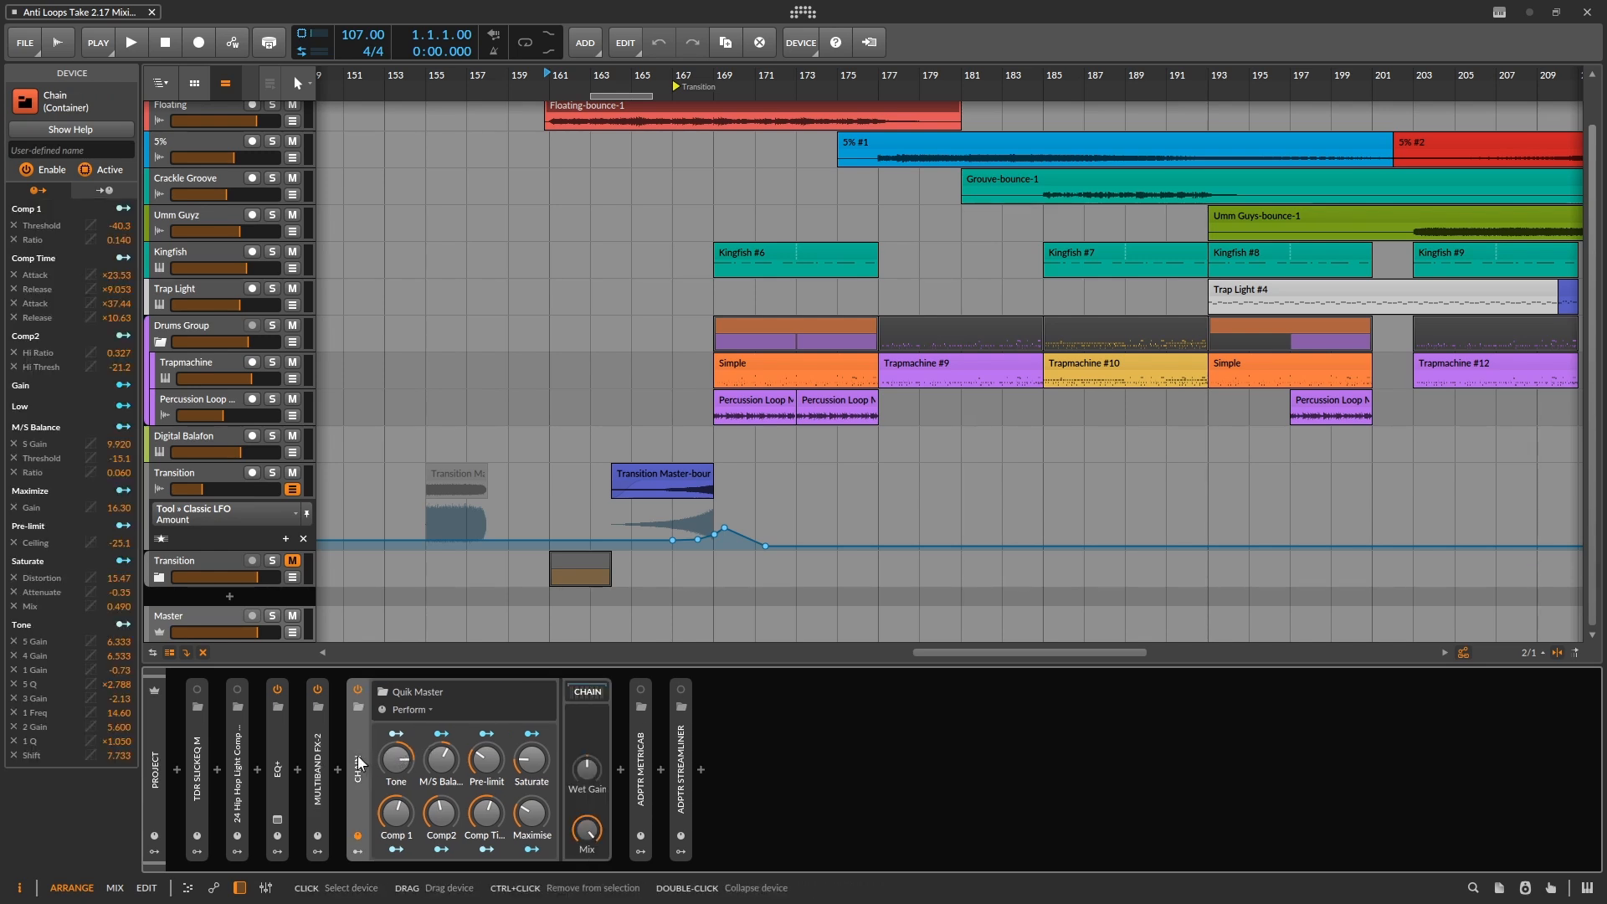
pyautogui.click(591, 694)
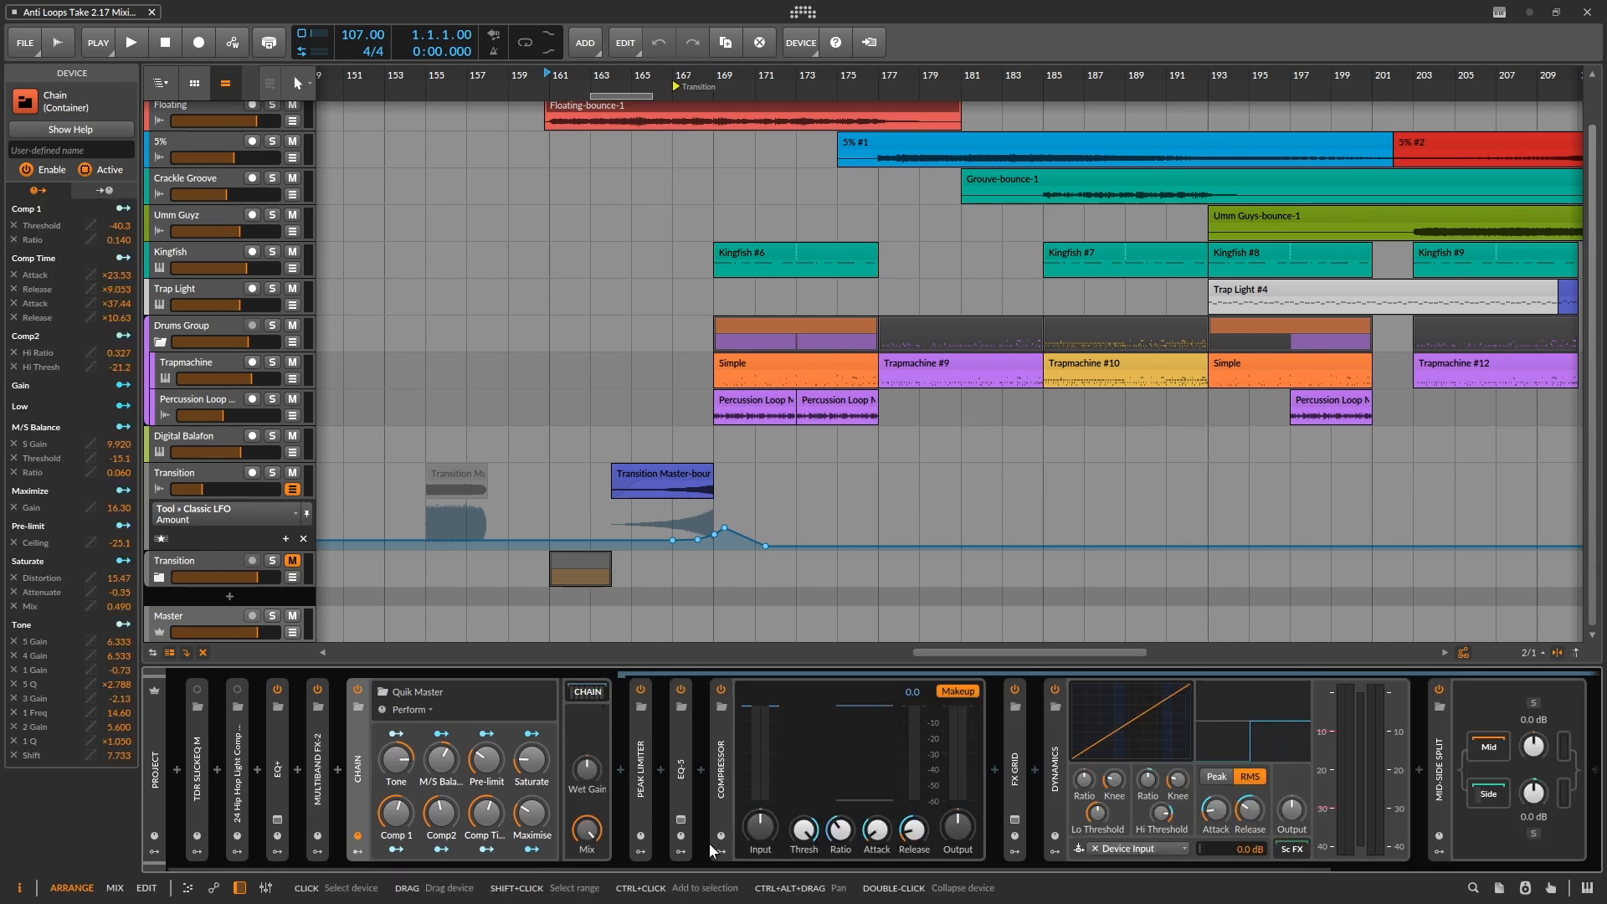
# Step: Inspect the EQ-5 curve and the FX Grid patch inside the Quik Master chain, closing each view again
pyautogui.doubleClick(683, 787)
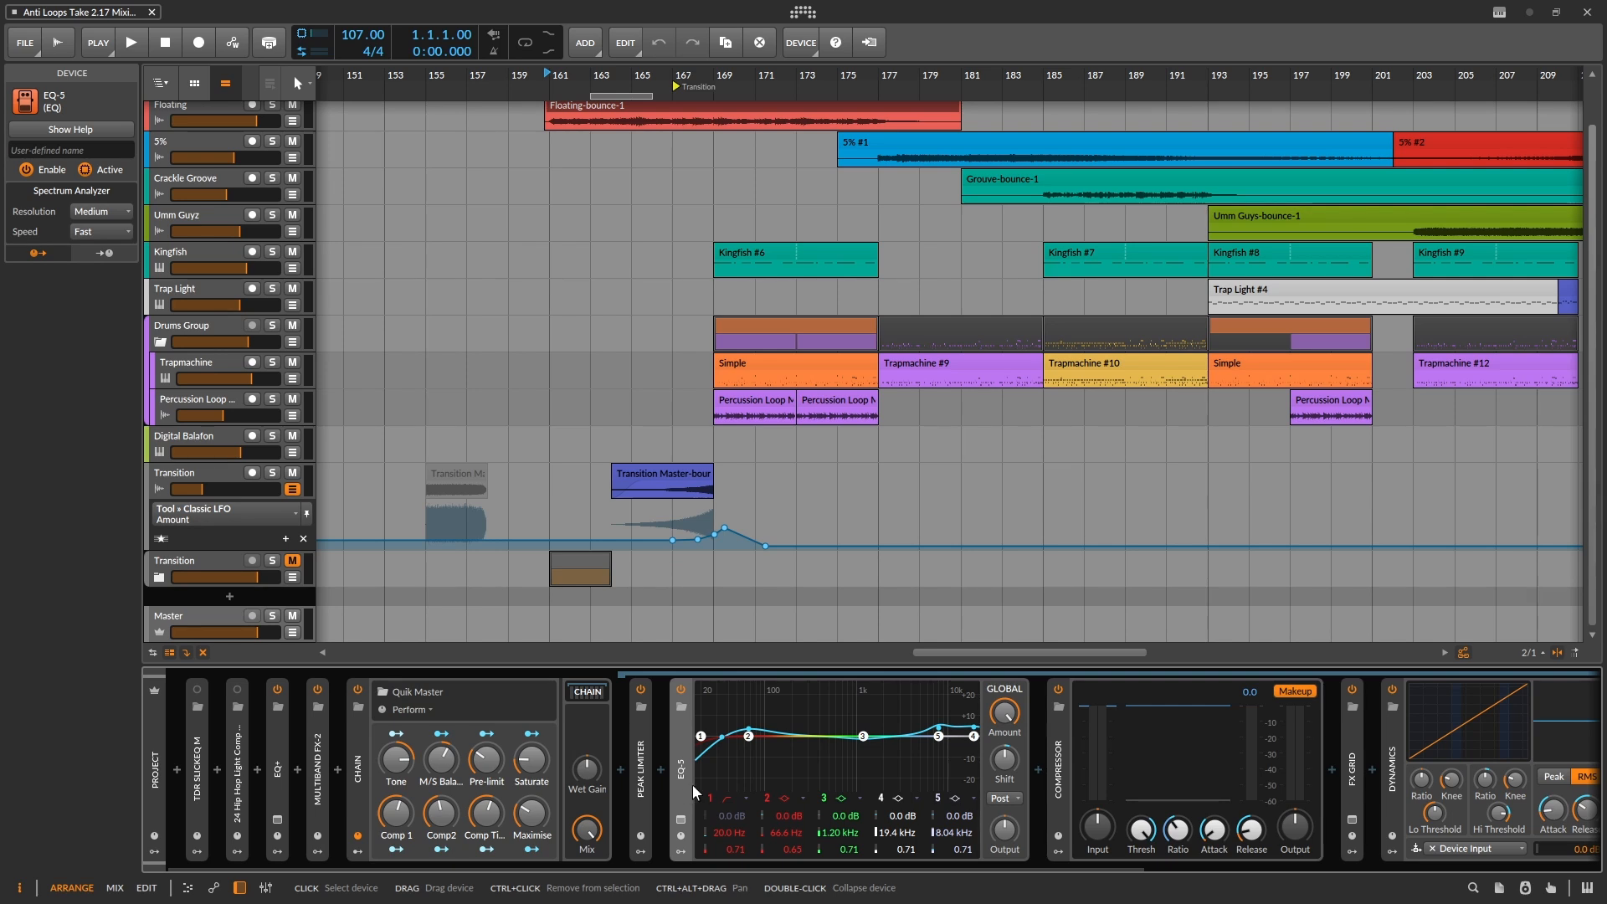
pyautogui.doubleClick(687, 782)
pyautogui.click(645, 781)
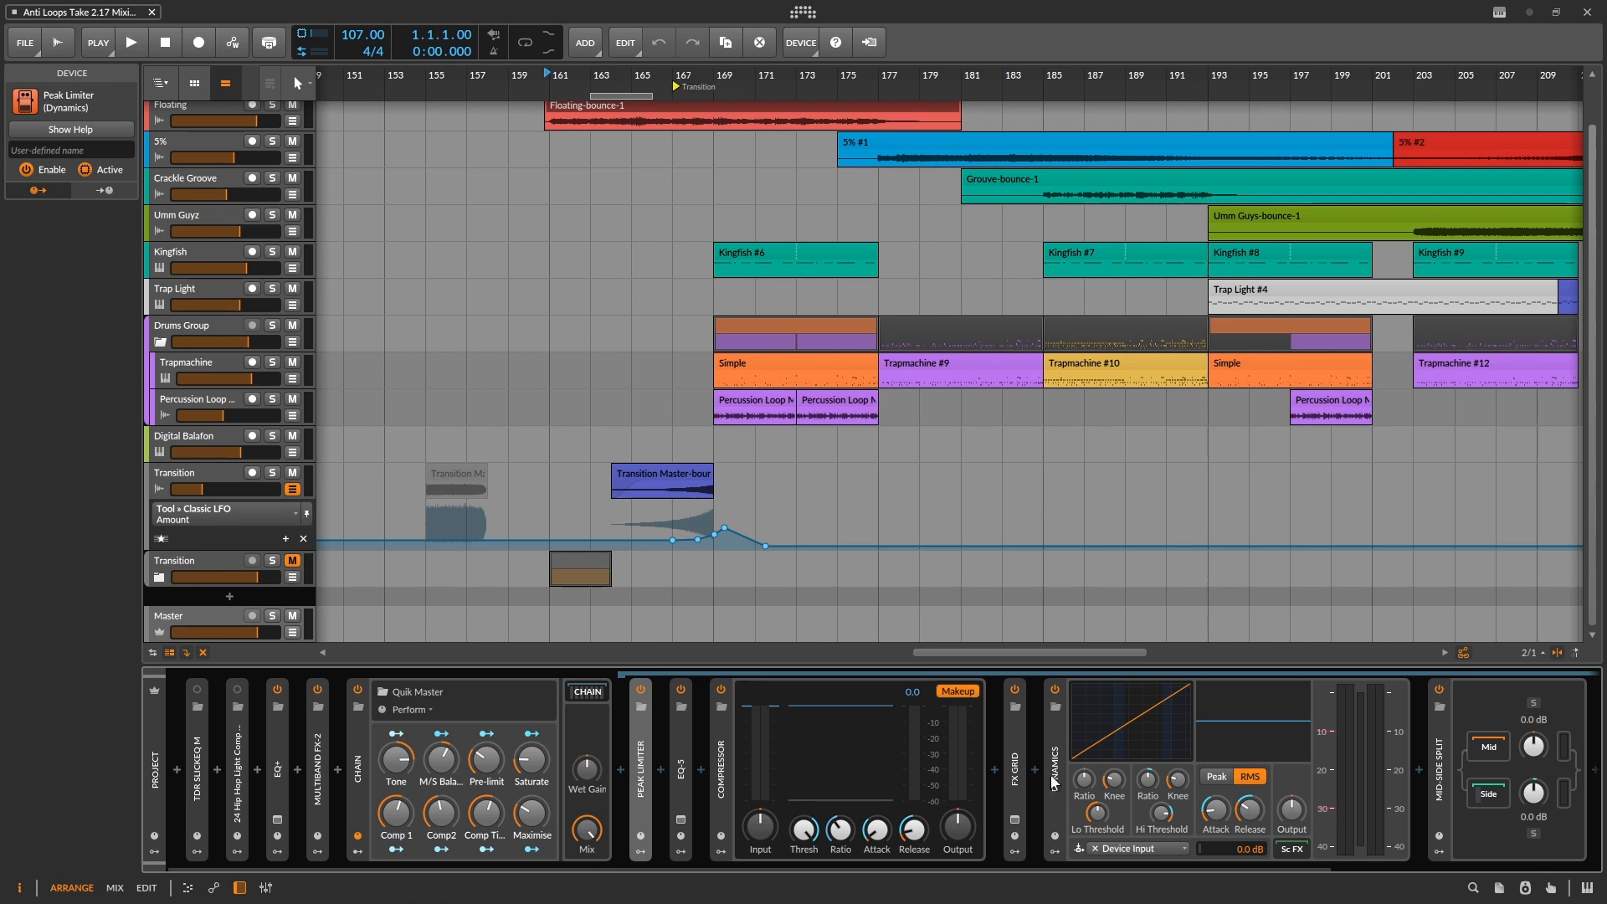
pyautogui.click(1015, 821)
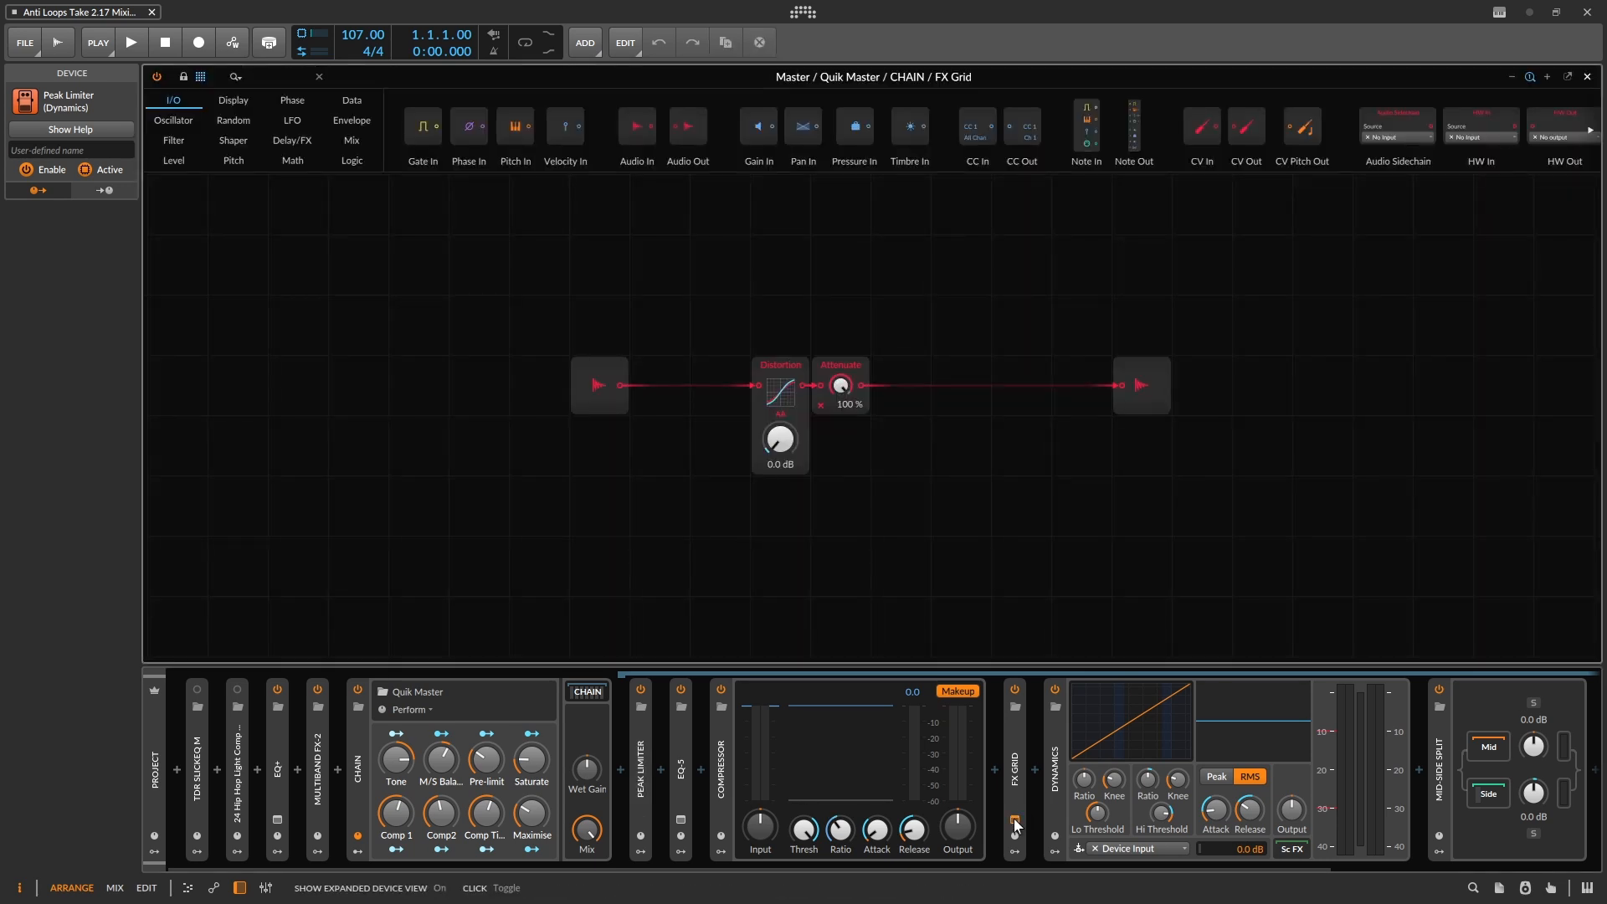
pyautogui.click(1014, 819)
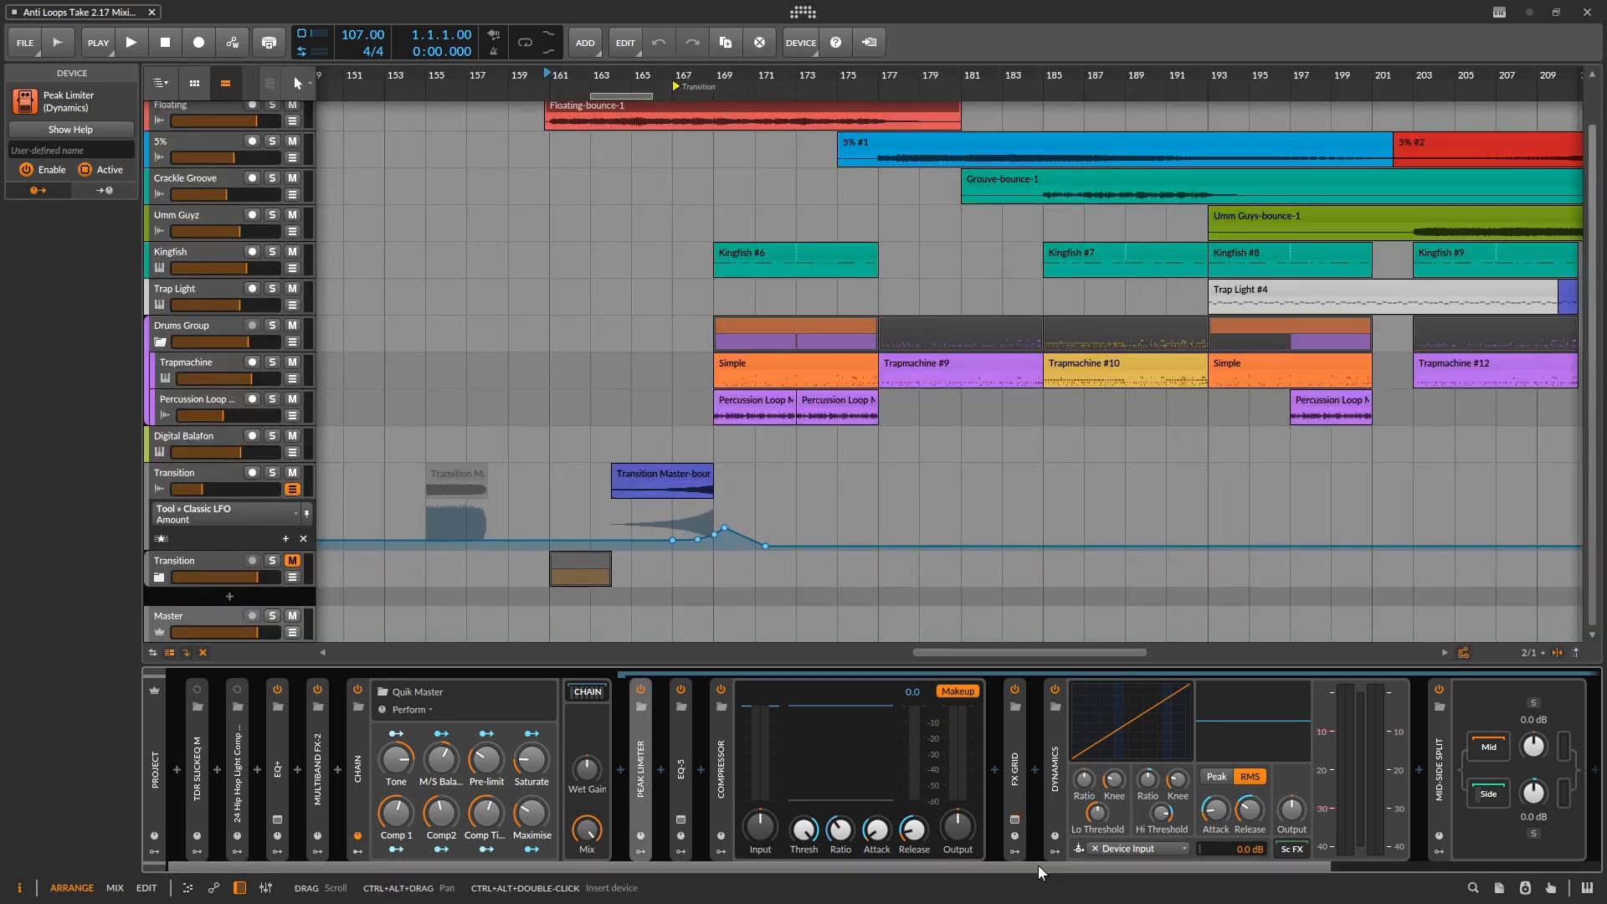
# Step: Examine the Side chain of Mid-Side Split and the final Peak Limiter, returning to the start of the Quik Master chain
pyautogui.moveTo(1038, 866); pyautogui.dragTo(1338, 841)
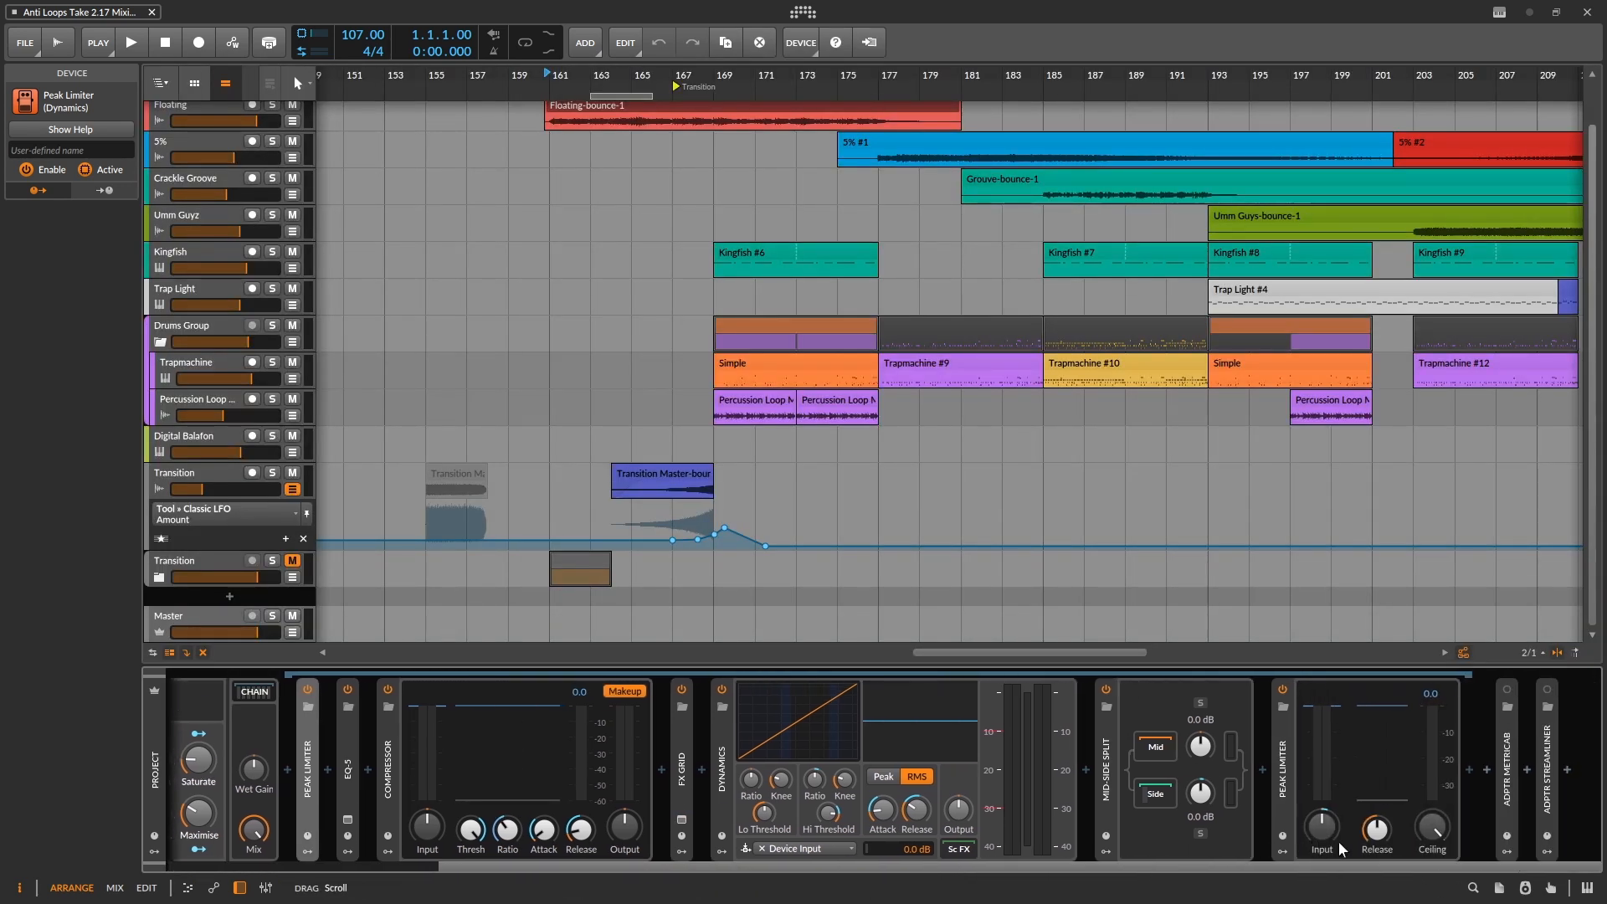
pyautogui.click(1157, 798)
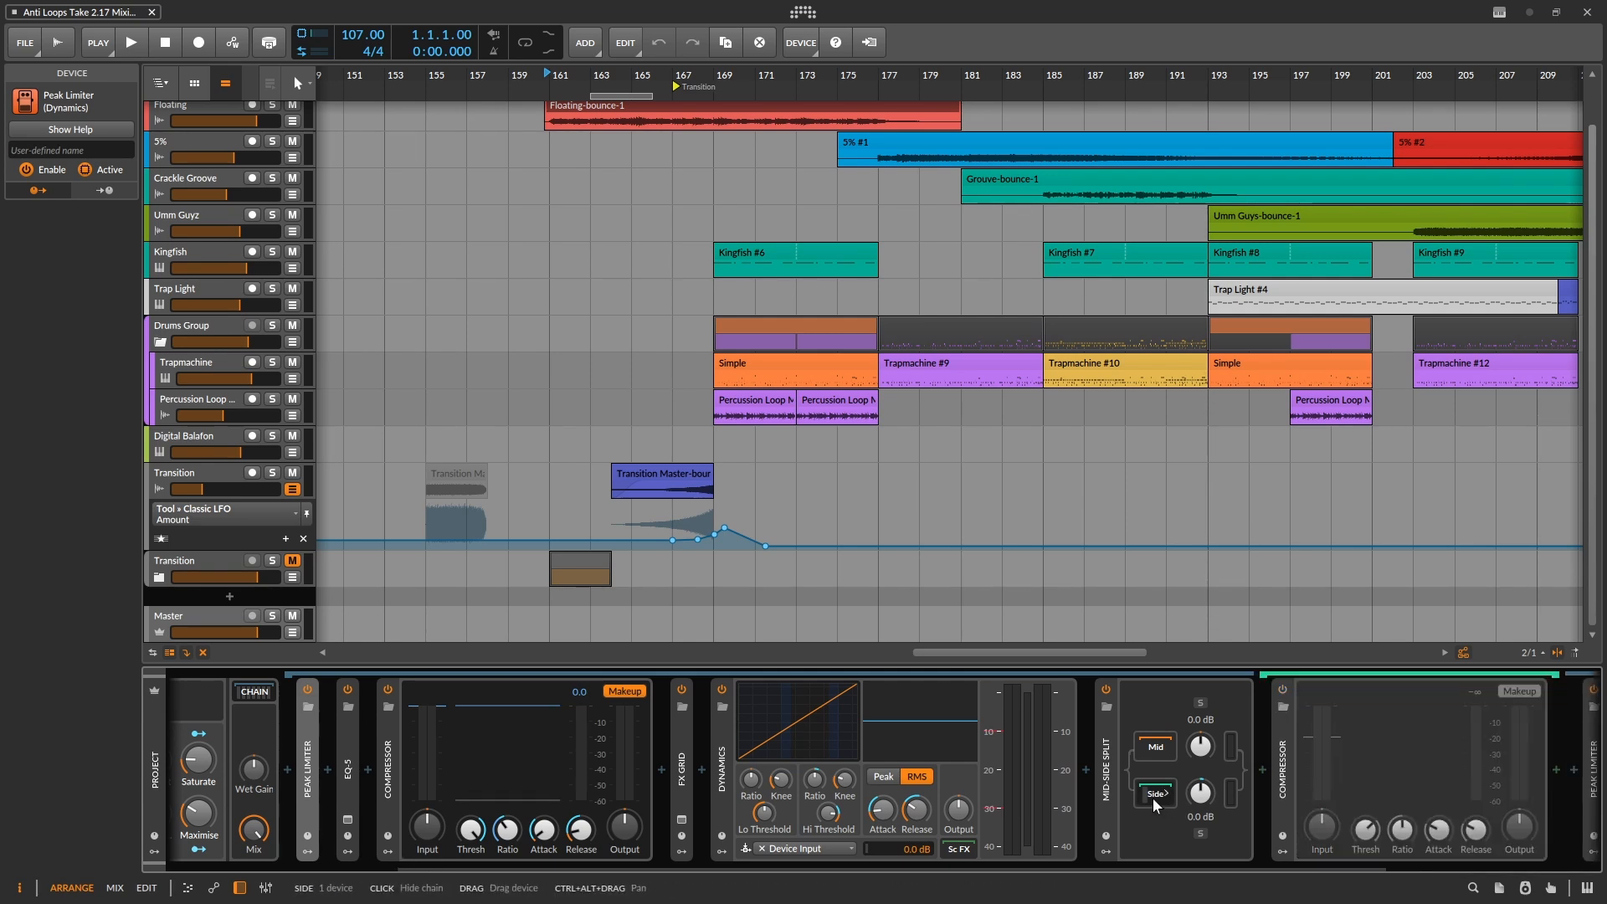
pyautogui.click(1153, 796)
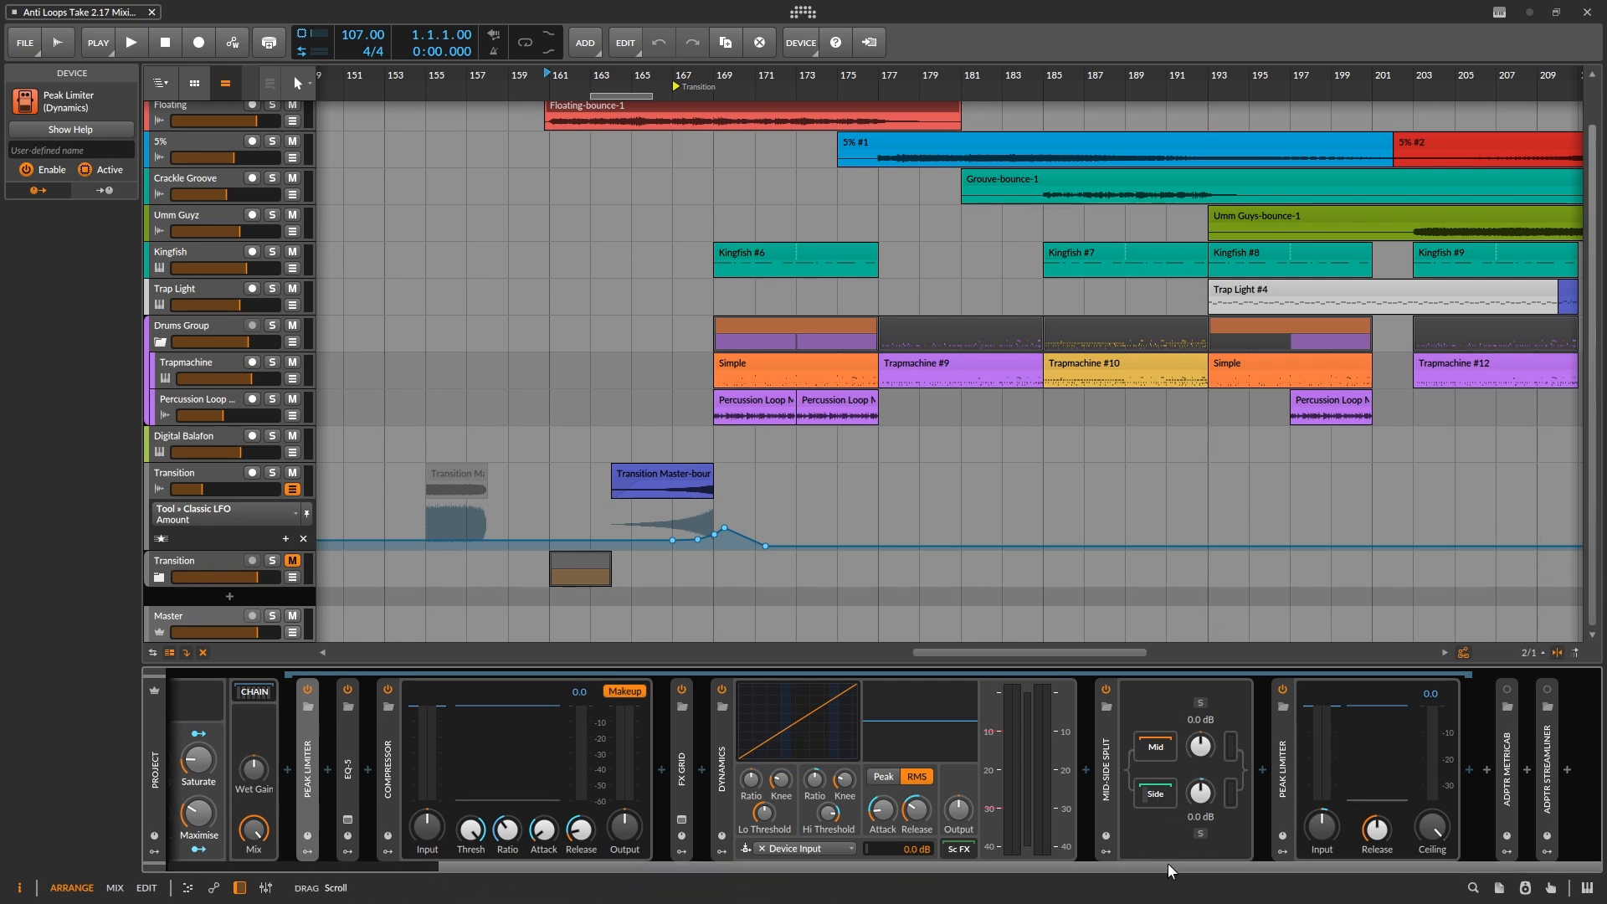
pyautogui.moveTo(1168, 862); pyautogui.dragTo(1142, 866)
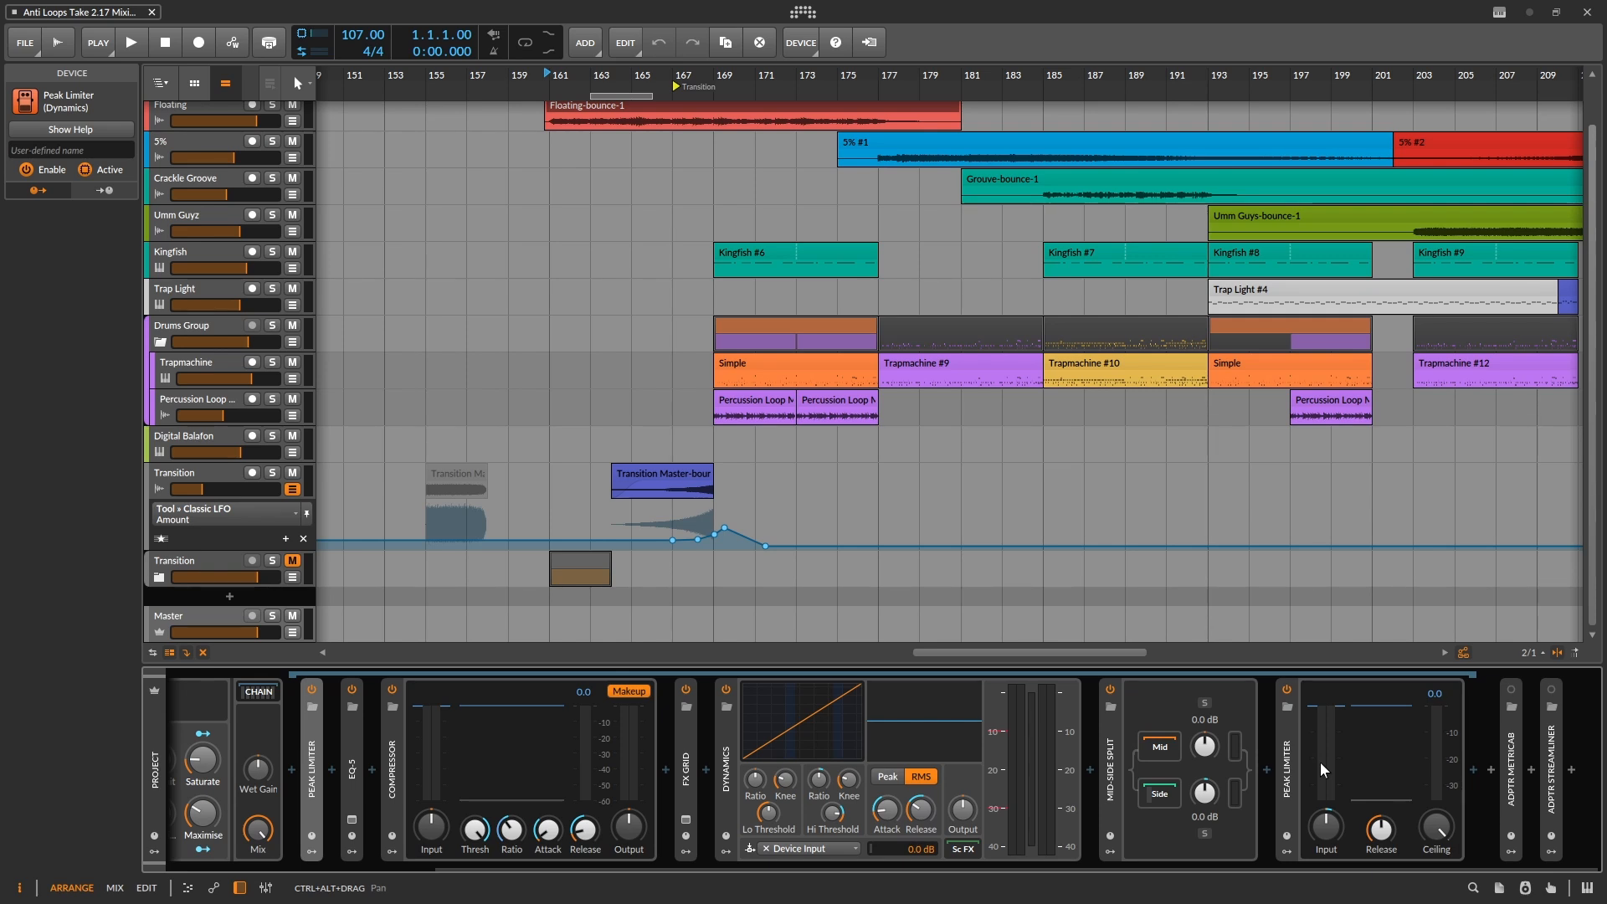
pyautogui.moveTo(1254, 863); pyautogui.dragTo(1119, 892)
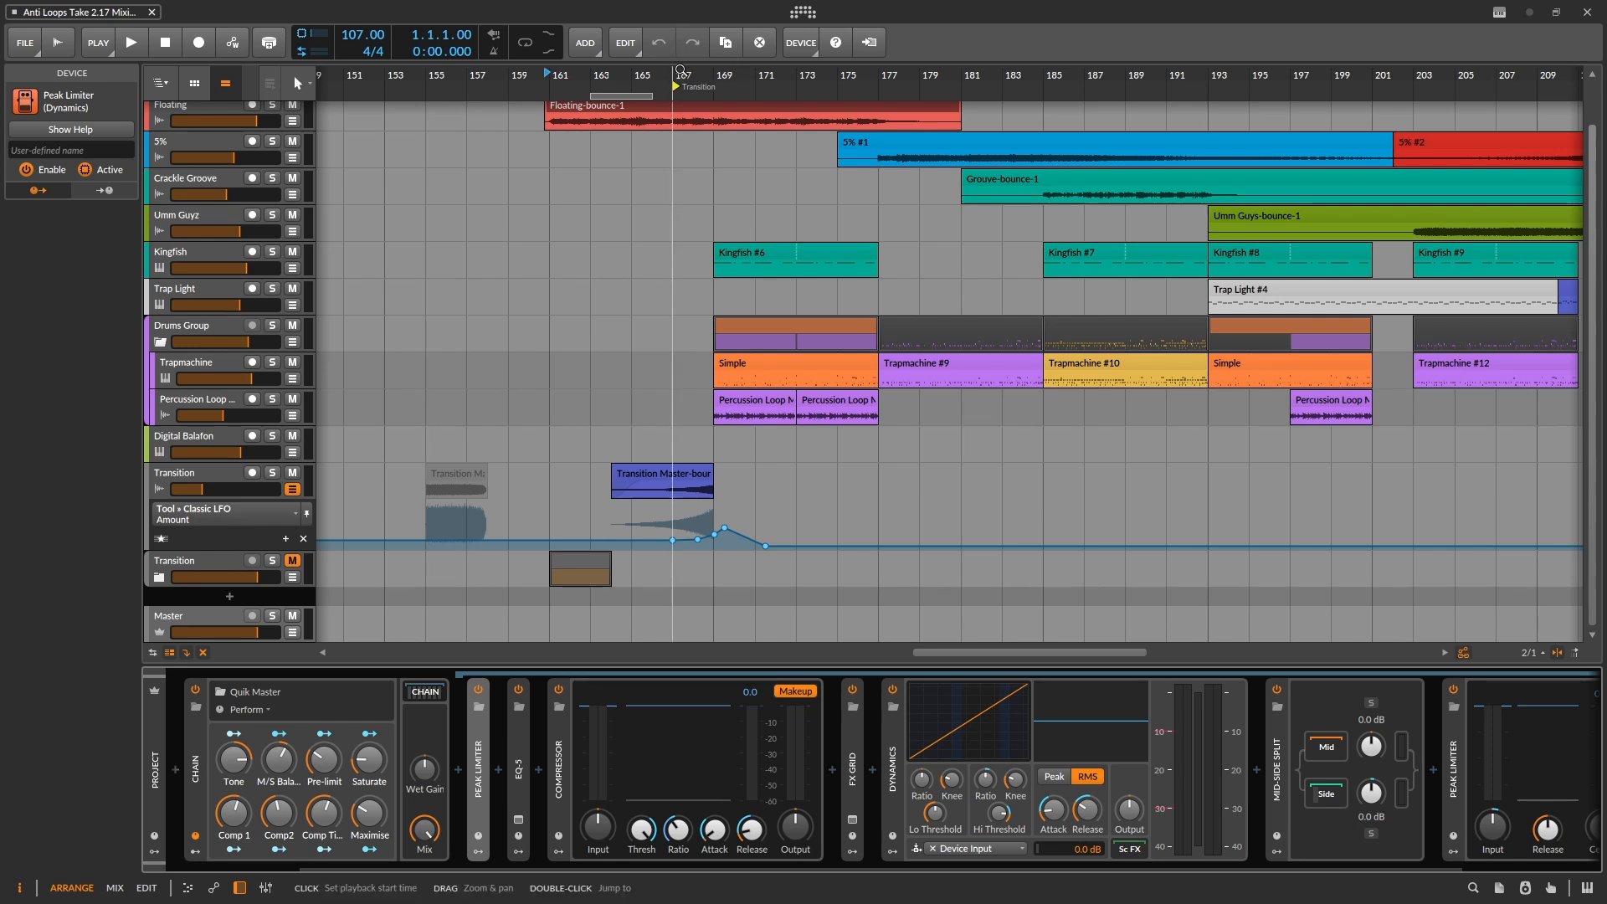
pyautogui.moveTo(684, 71); pyautogui.dragTo(592, 87)
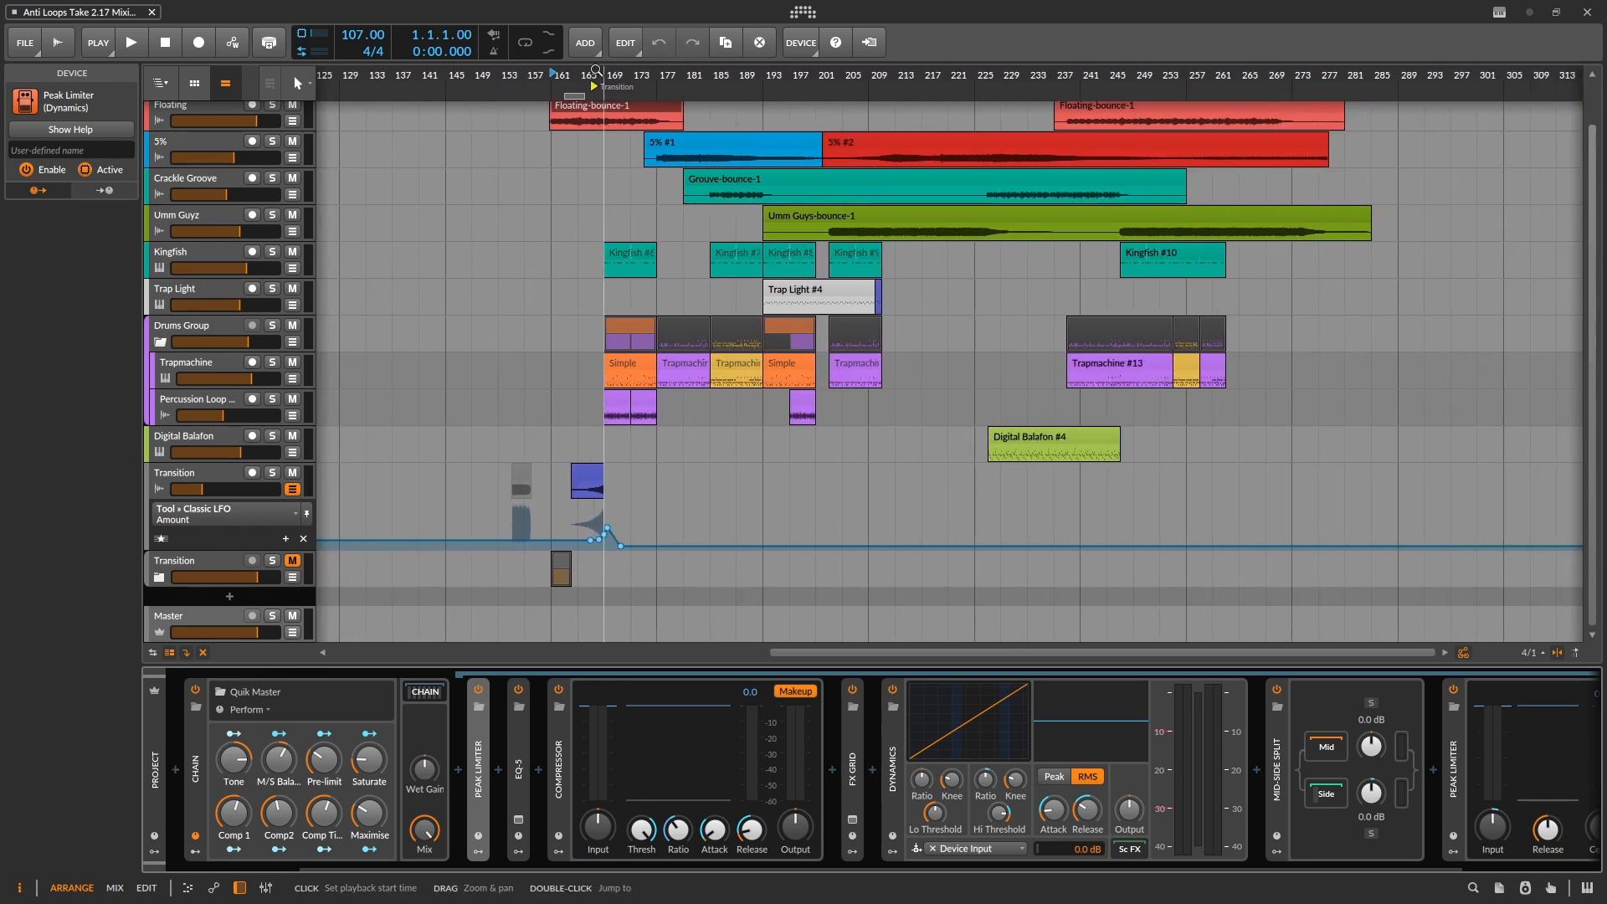
pyautogui.moveTo(479, 865); pyautogui.dragTo(445, 866)
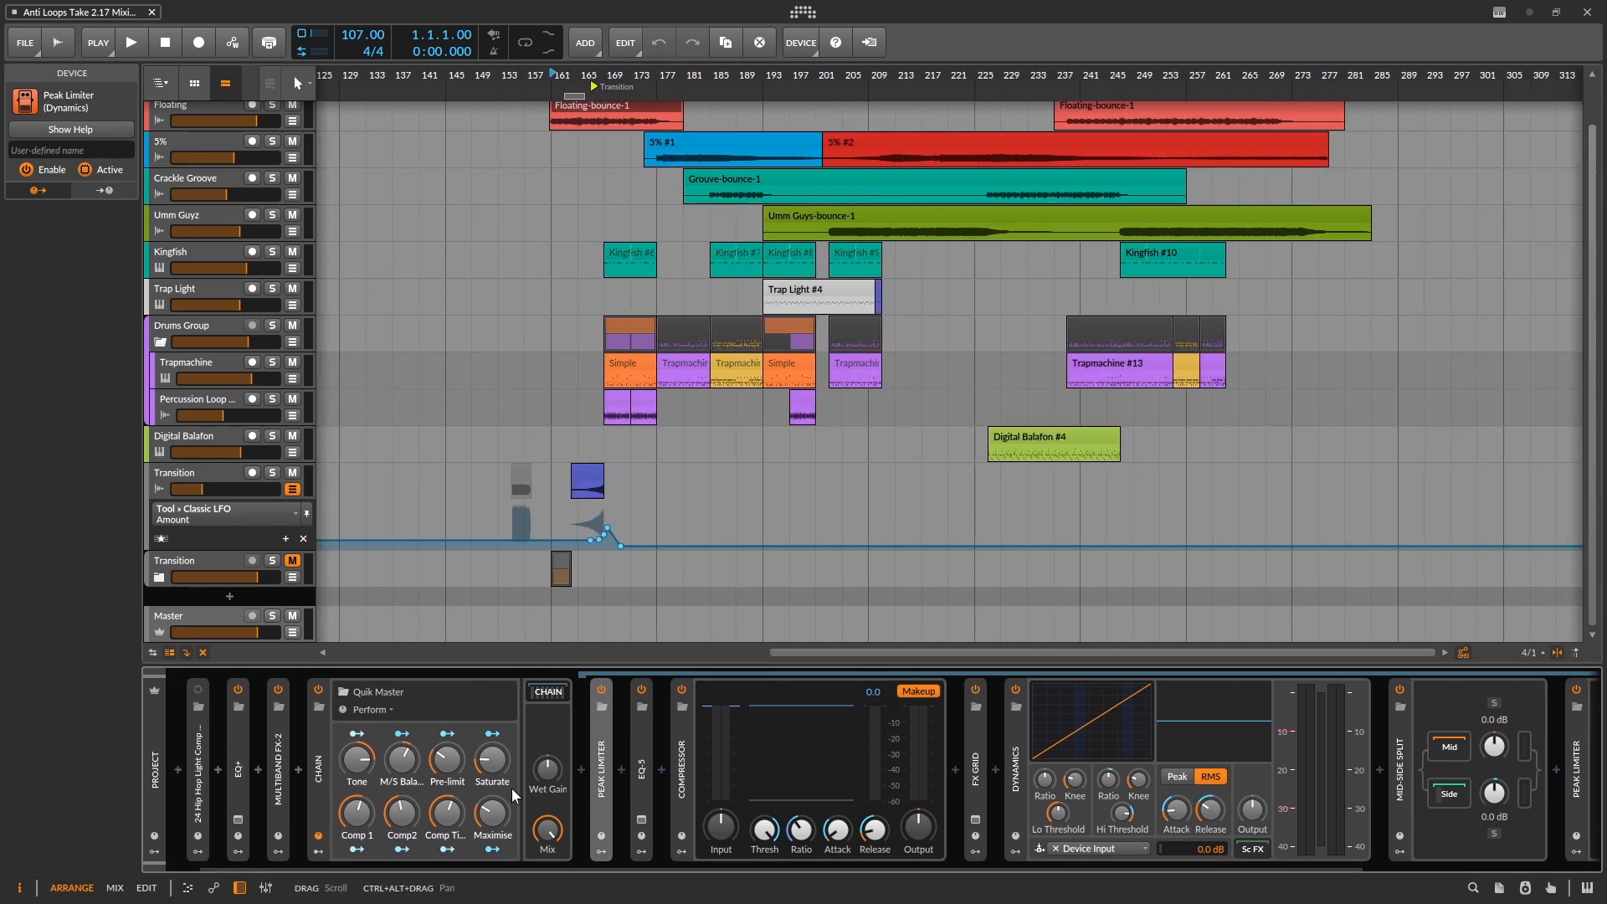
# Step: Hide the Quik Master chain's inner devices and disable EQ+, Multiband FX-2 and Chain together
pyautogui.click(553, 692)
pyautogui.click(353, 760)
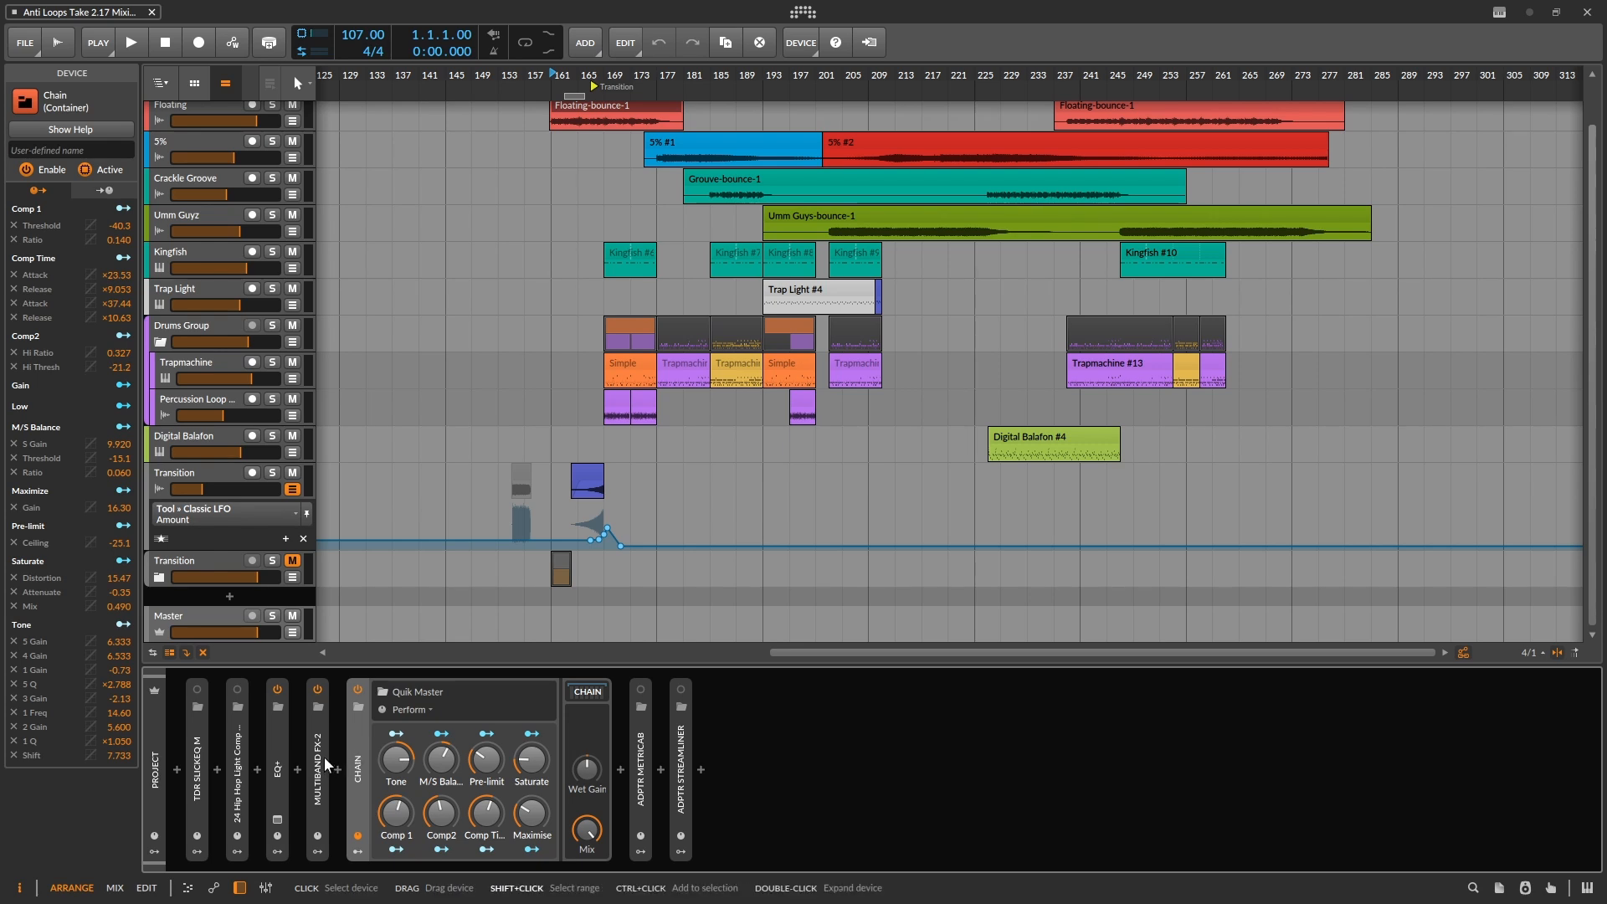
pyautogui.keyDown('shift'); pyautogui.click(323, 757); pyautogui.keyUp('shift')
pyautogui.keyDown('shift'); pyautogui.click(278, 758); pyautogui.keyUp('shift')
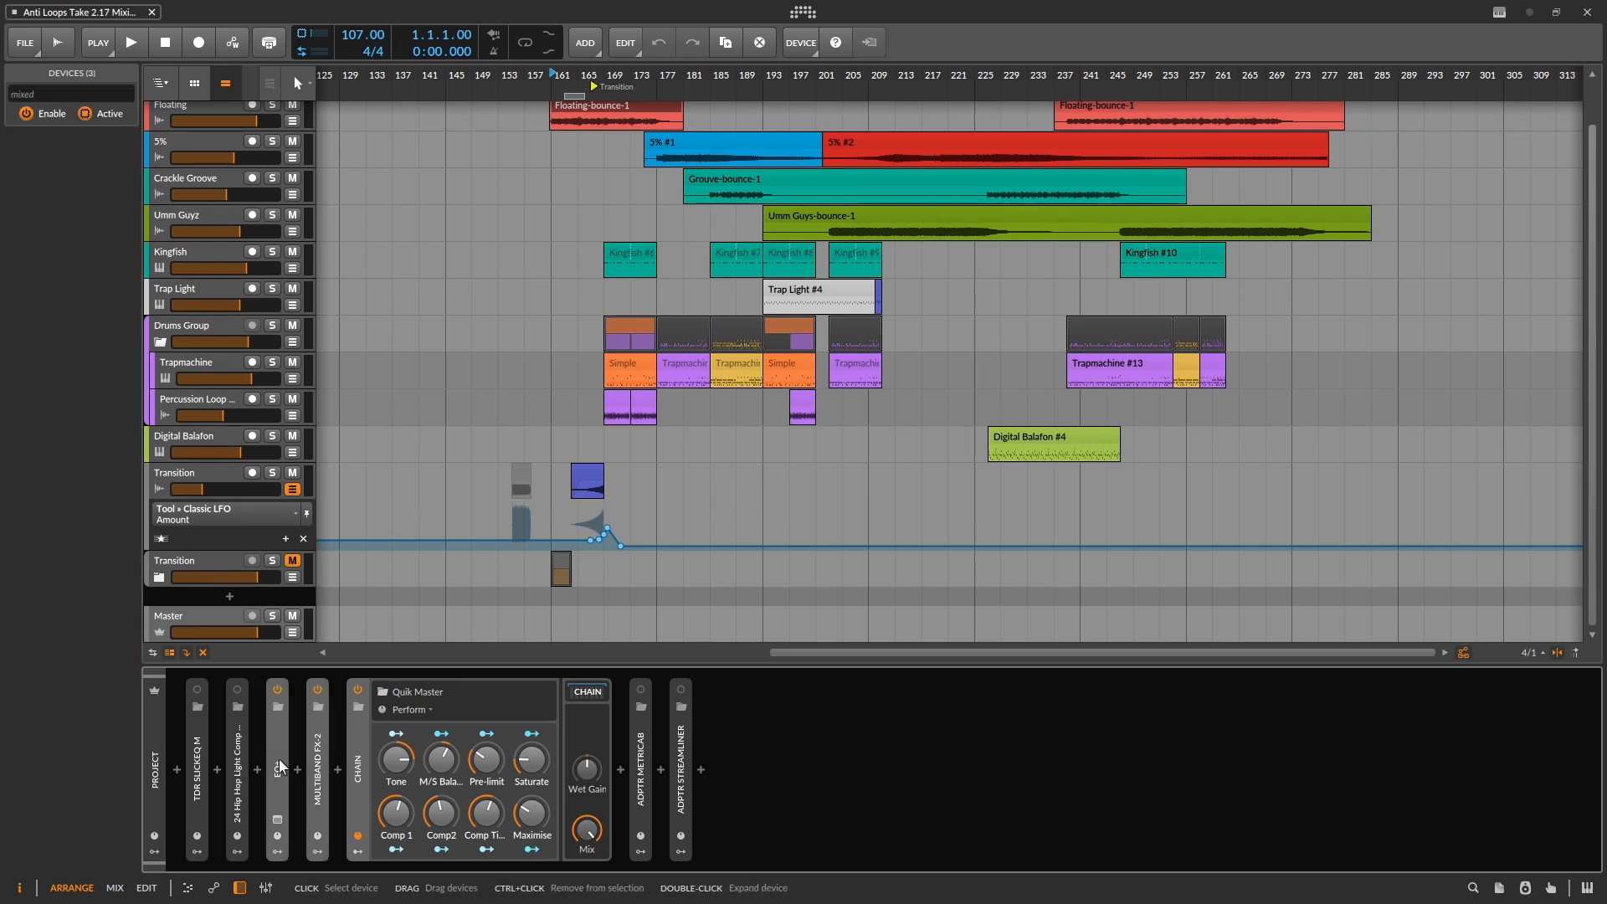
pyautogui.click(26, 115)
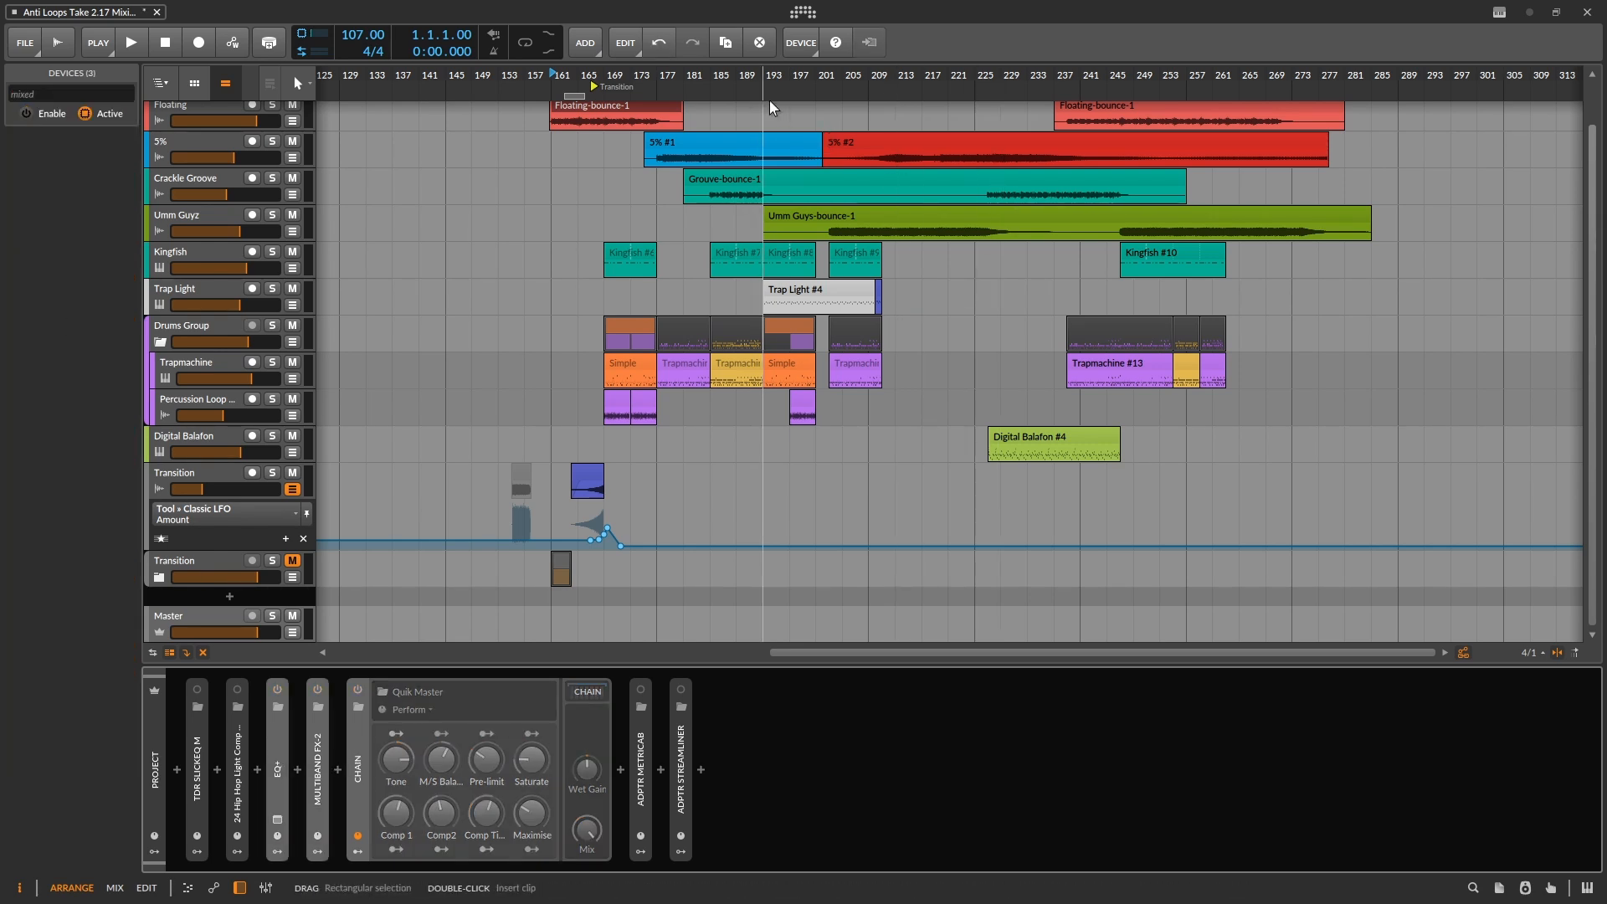
# Step: Set the playback start to bar 239 and loop the arrangement from bar 239 to bar 247
pyautogui.scroll(5, 770, 107)
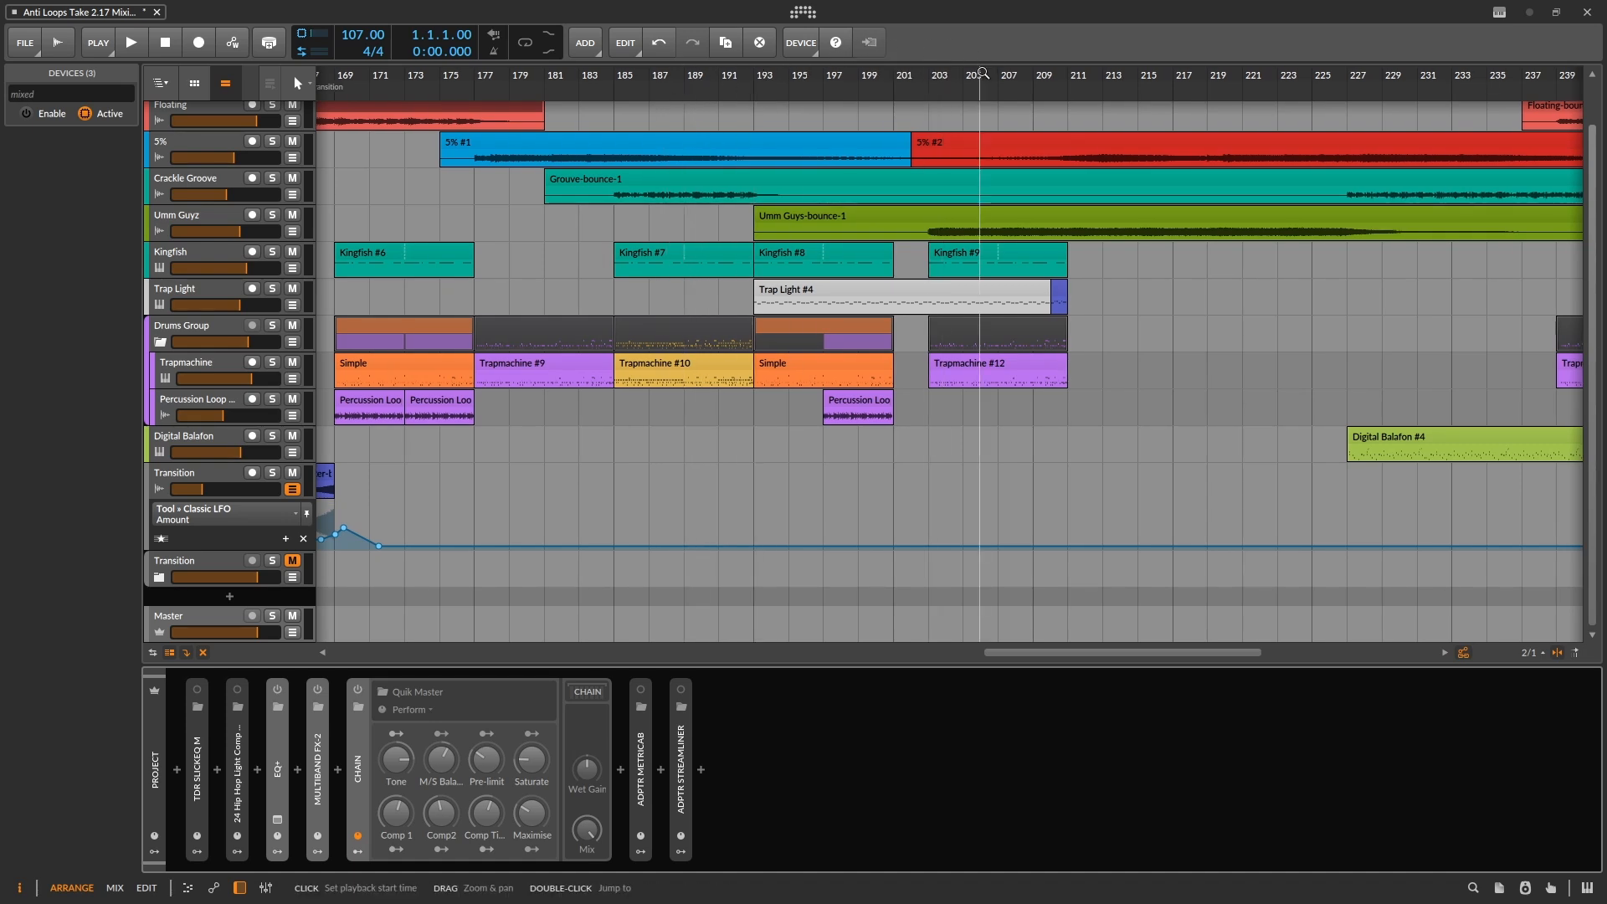
pyautogui.moveTo(980, 74); pyautogui.dragTo(772, 90)
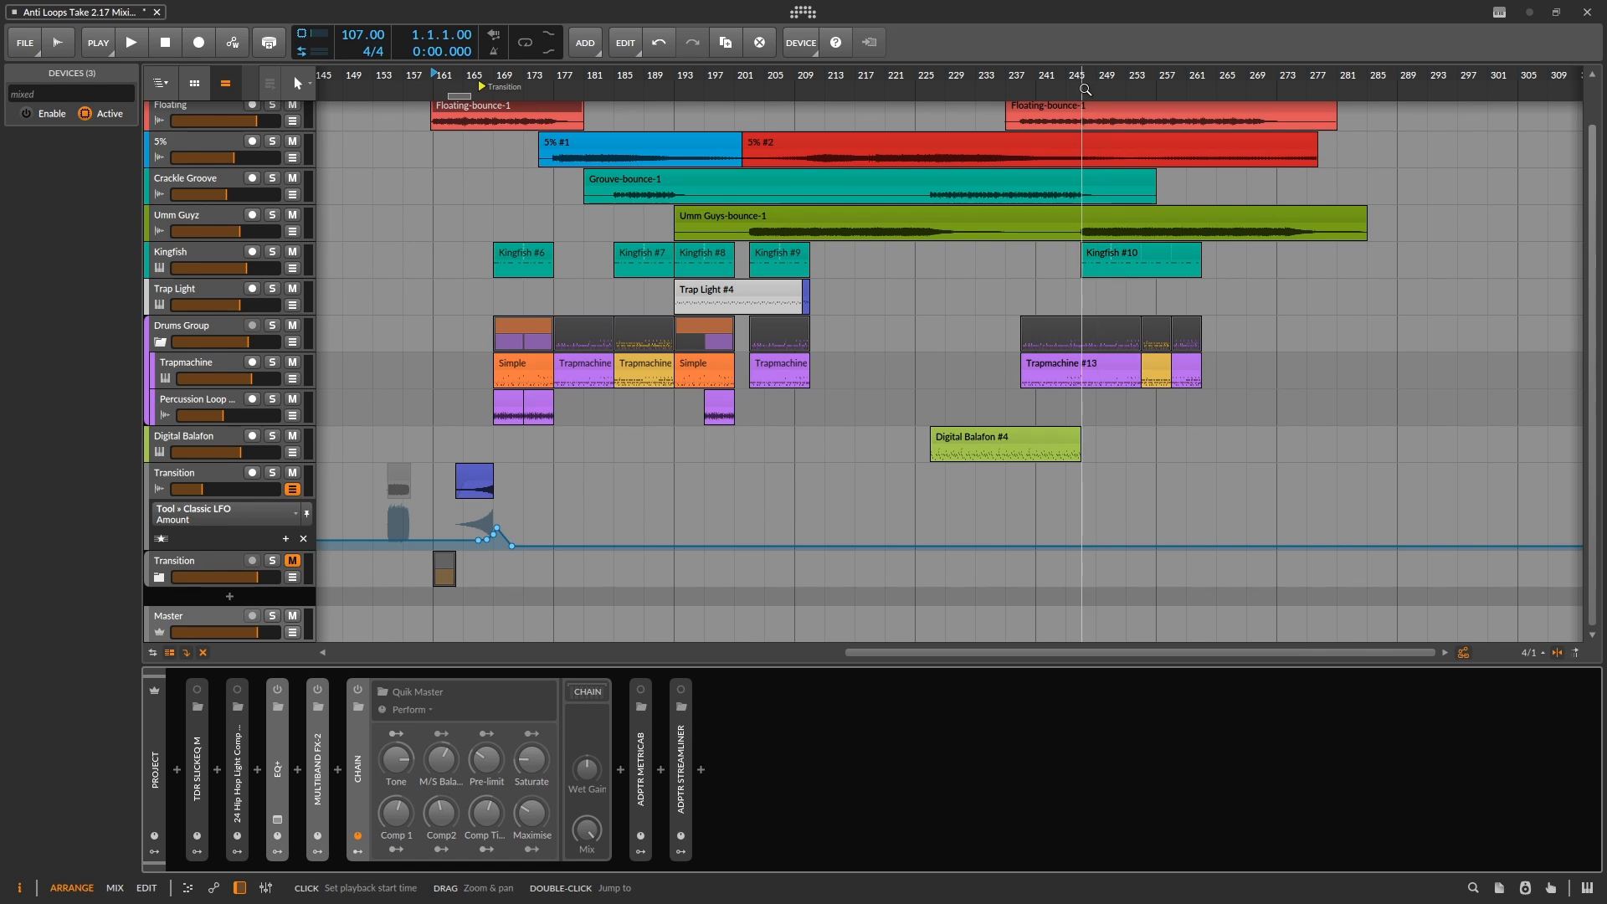
pyautogui.moveTo(1088, 80); pyautogui.dragTo(981, 85)
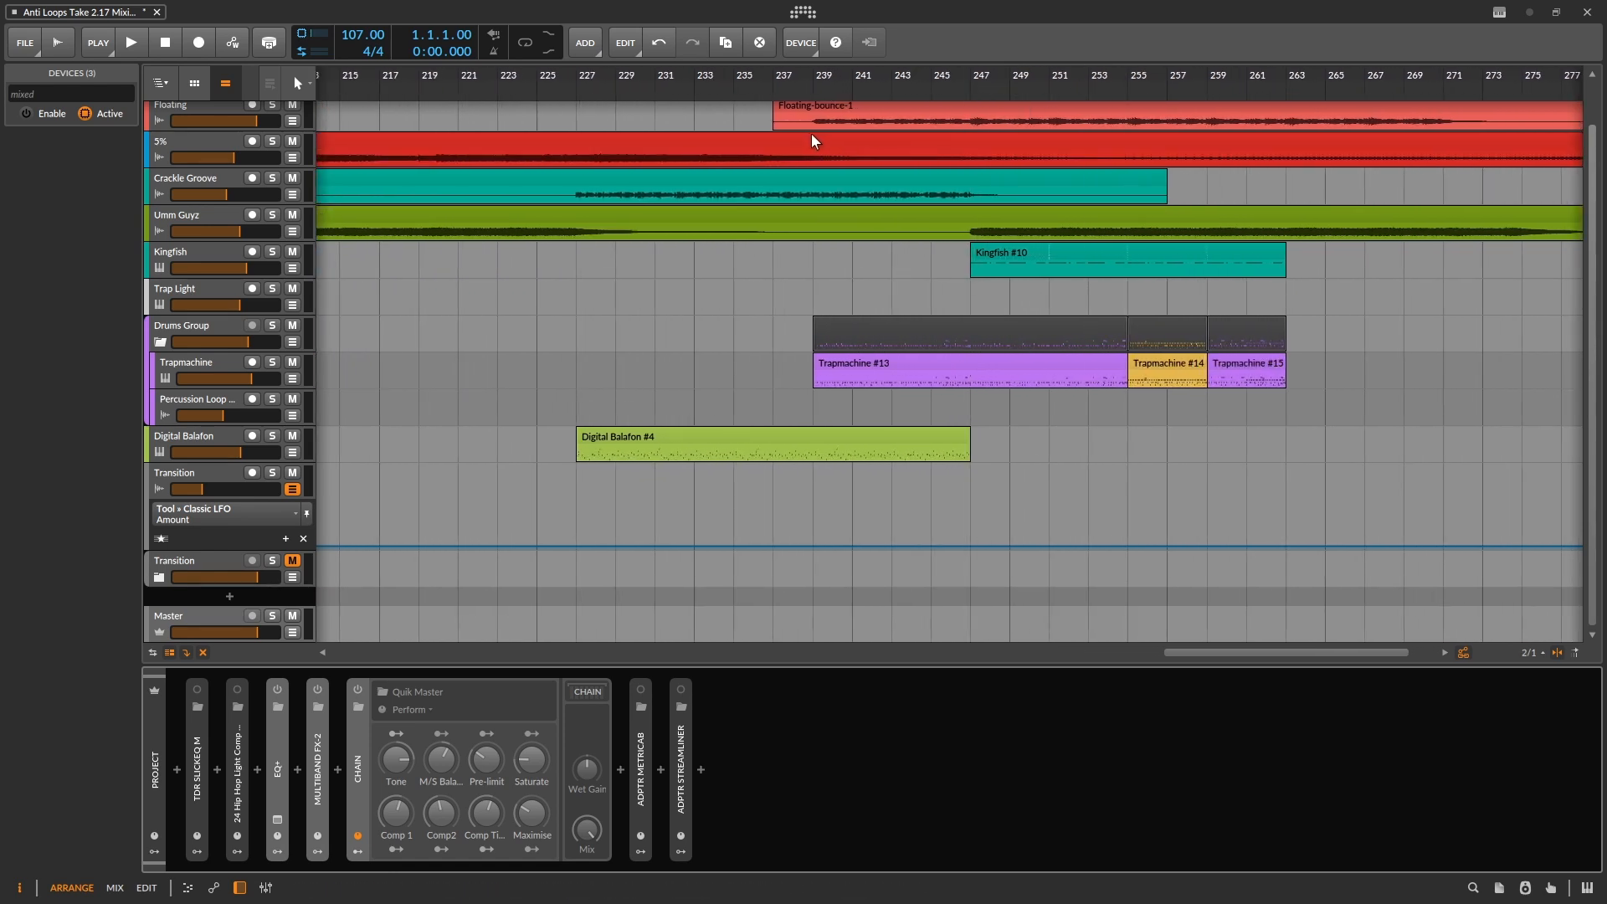
pyautogui.click(813, 80)
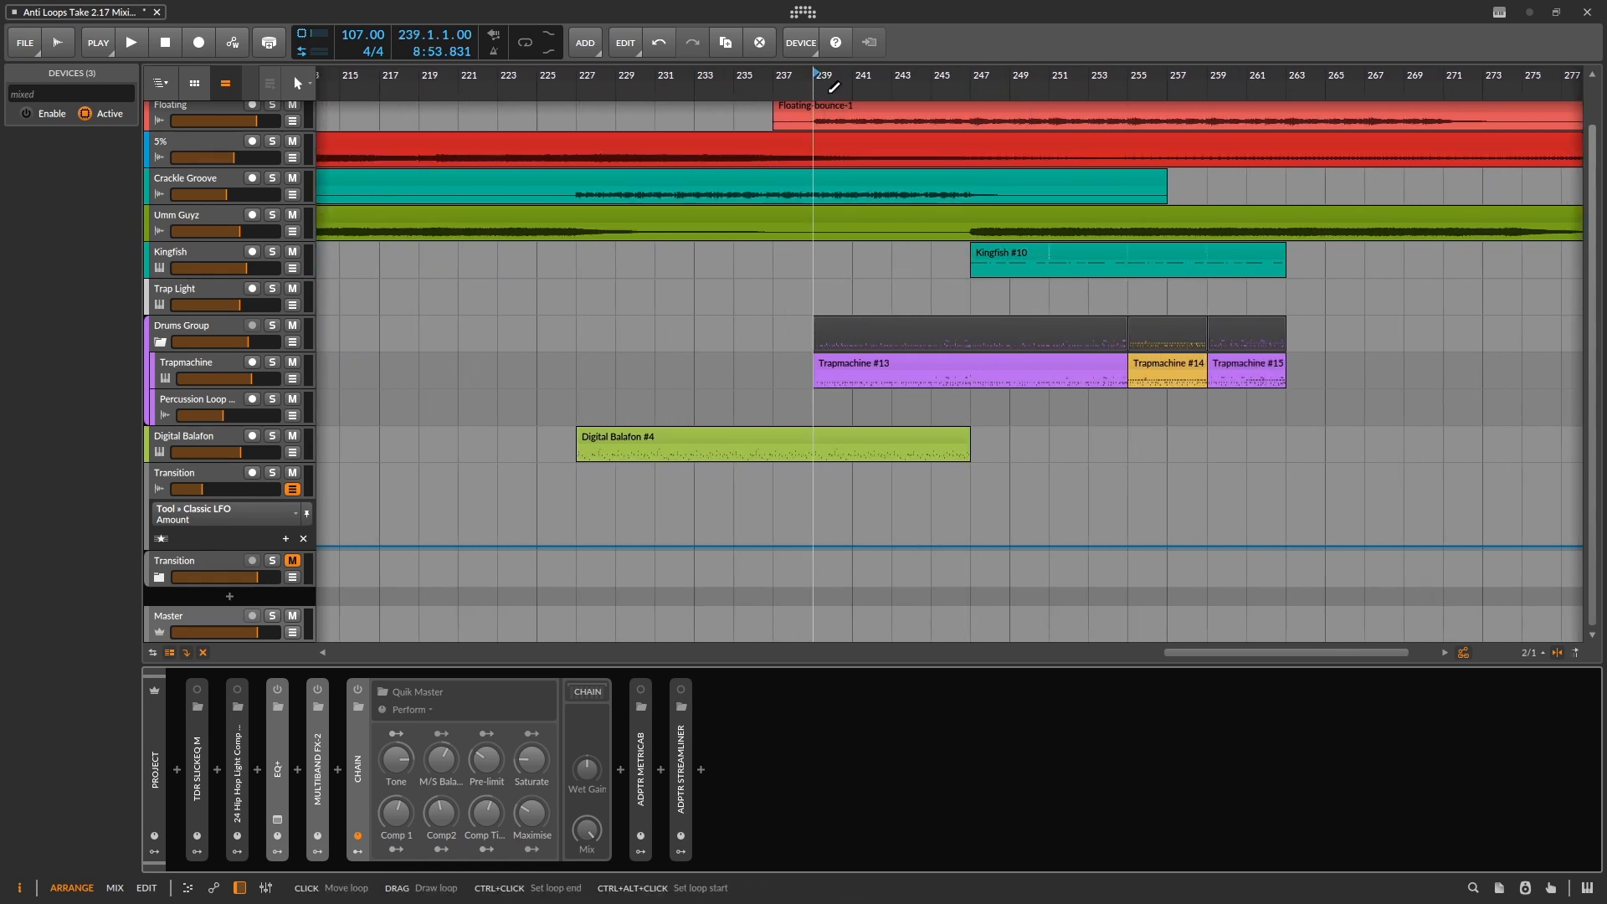
pyautogui.moveTo(835, 87); pyautogui.dragTo(946, 76)
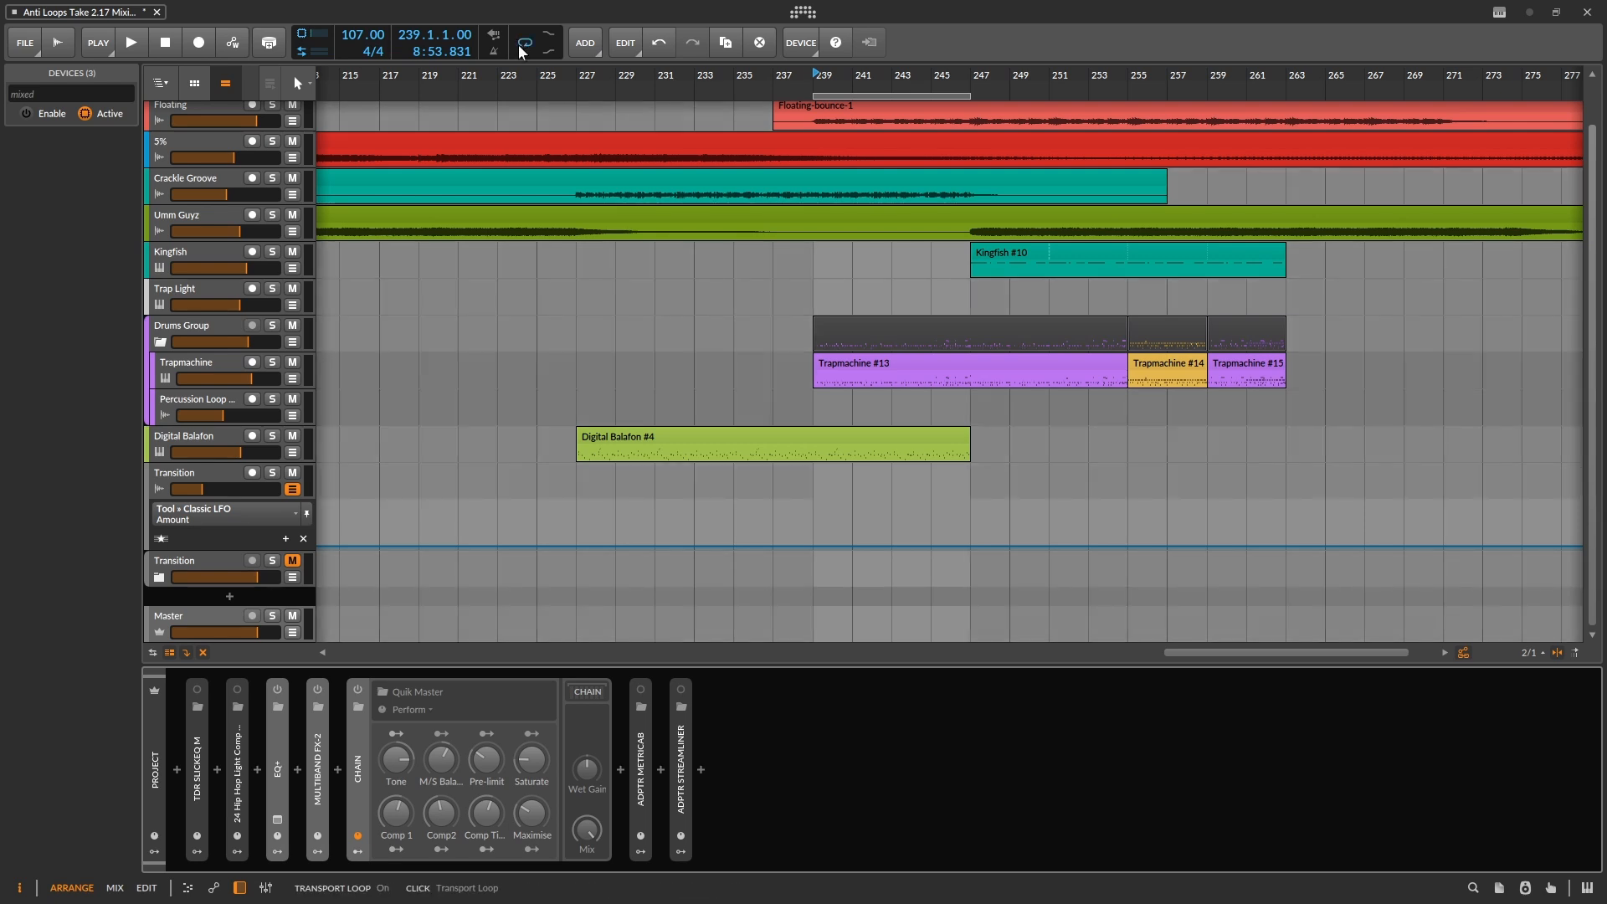
# Step: Play the loop and compare the mix with the three selected master devices bypassed and enabled, leaving them enabled
pyautogui.press('space')
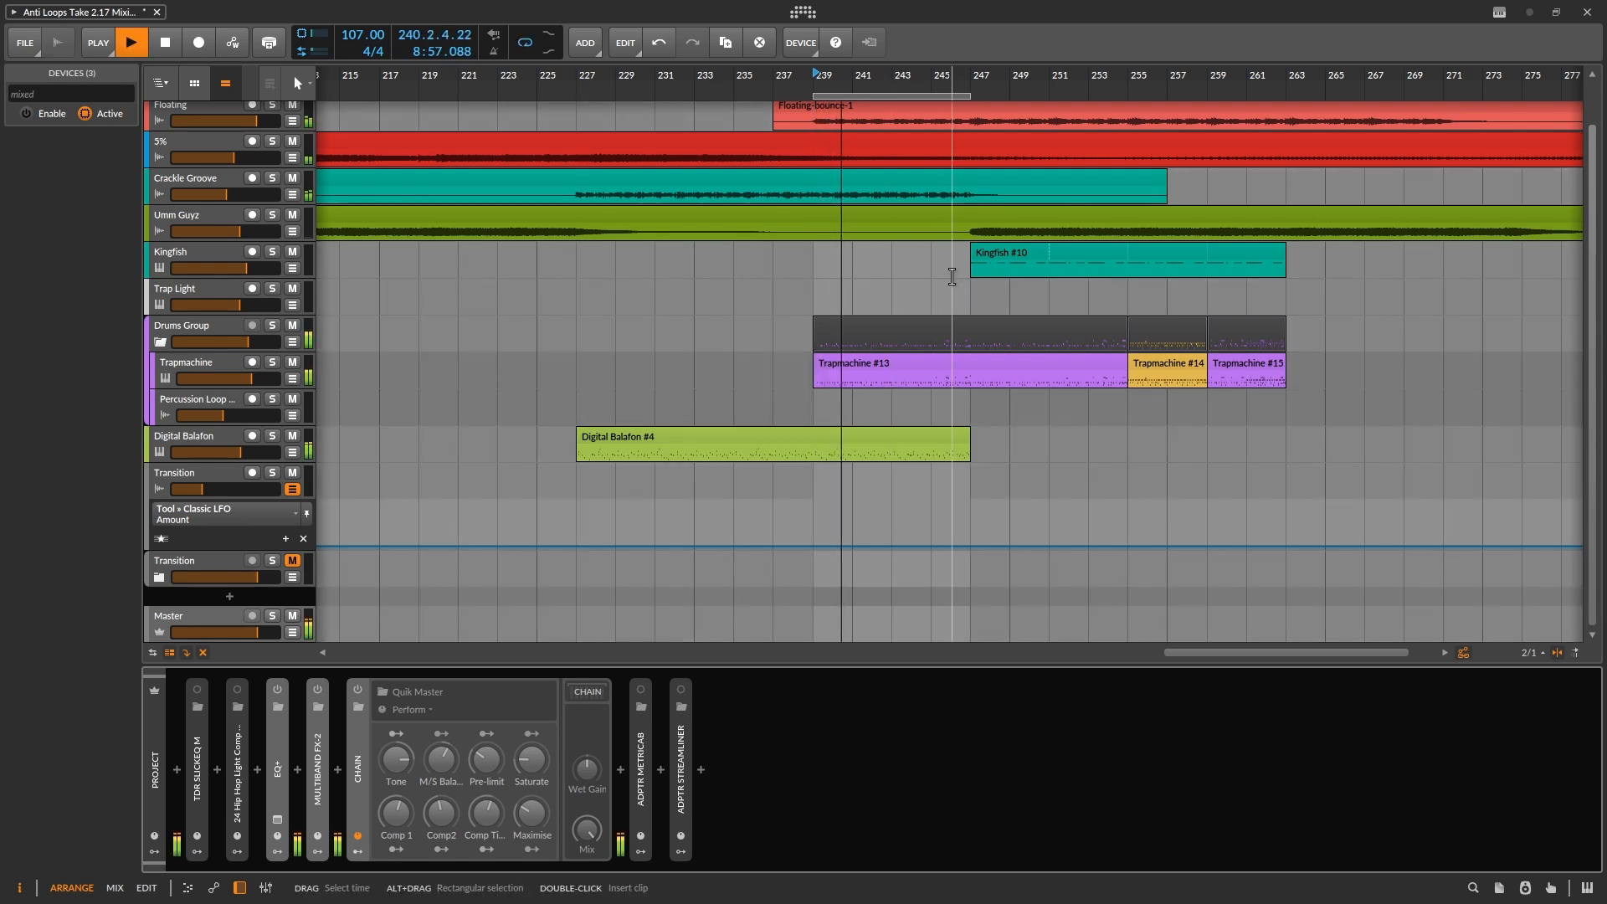
pyautogui.click(32, 115)
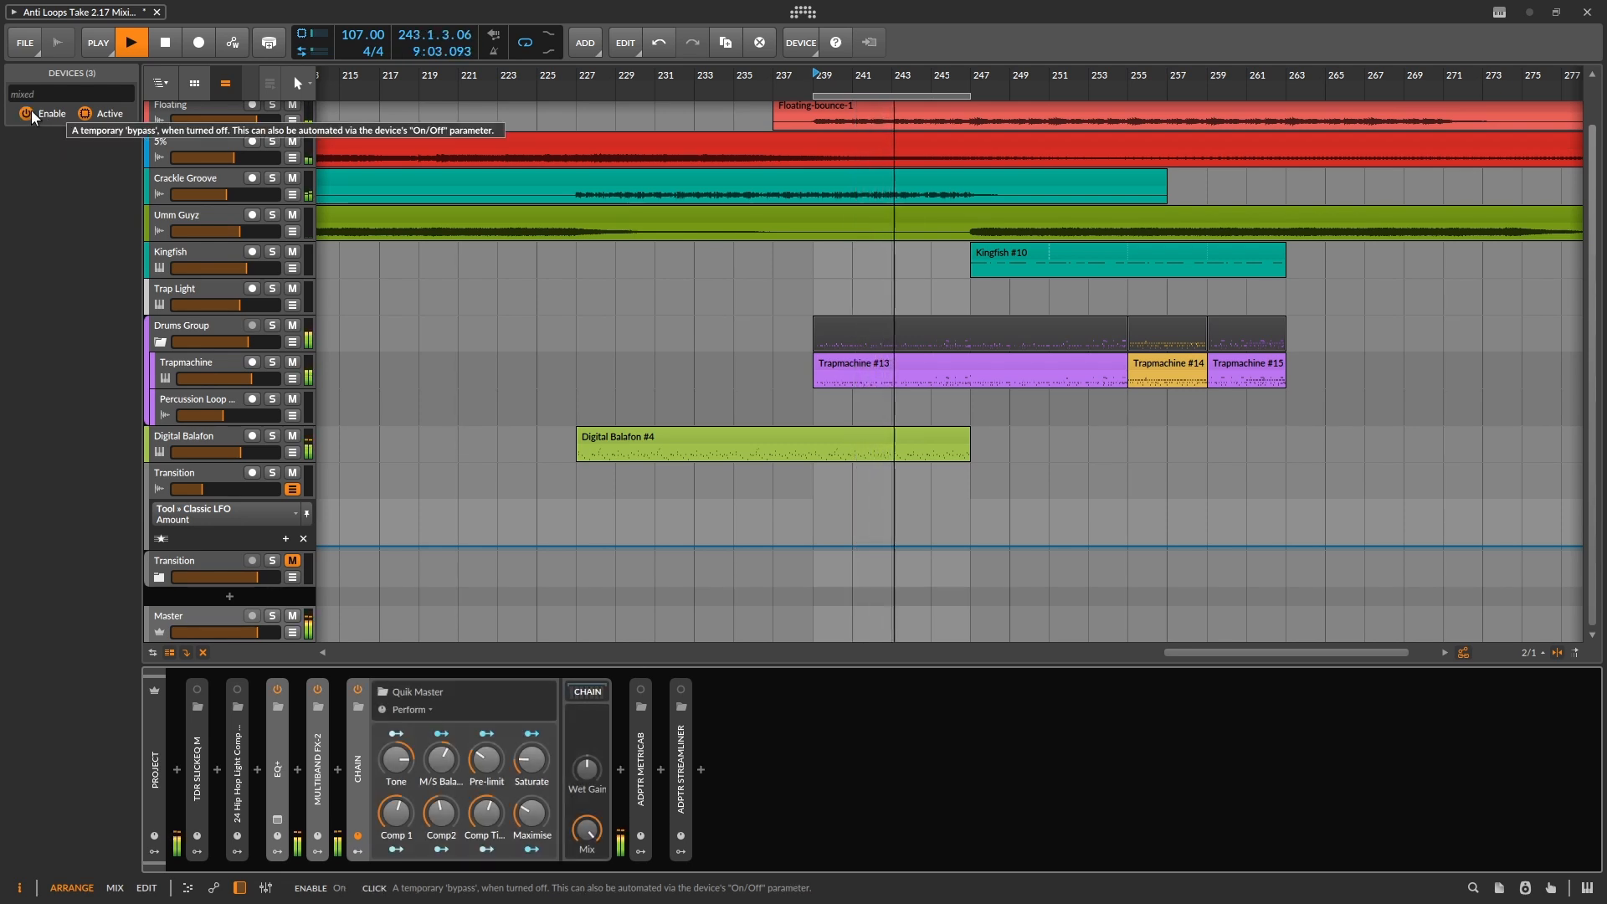
pyautogui.click(32, 115)
pyautogui.click(32, 114)
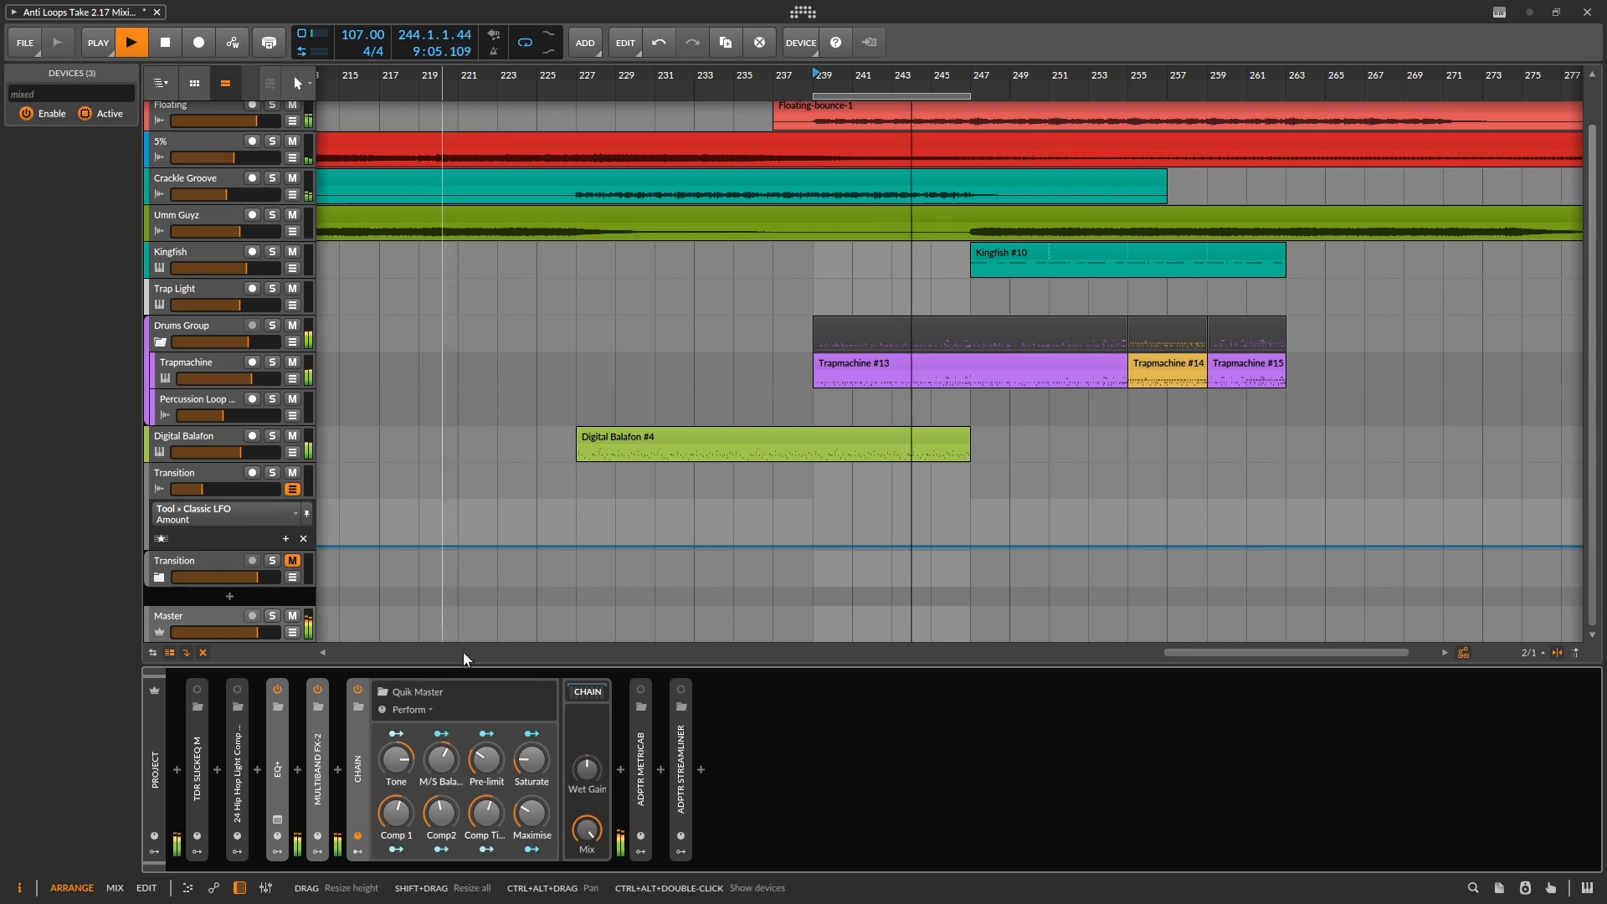
# Step: Examine the Quik Master chain's compressor, dynamics and limiter activity during playback, and stop the transport
pyautogui.click(601, 698)
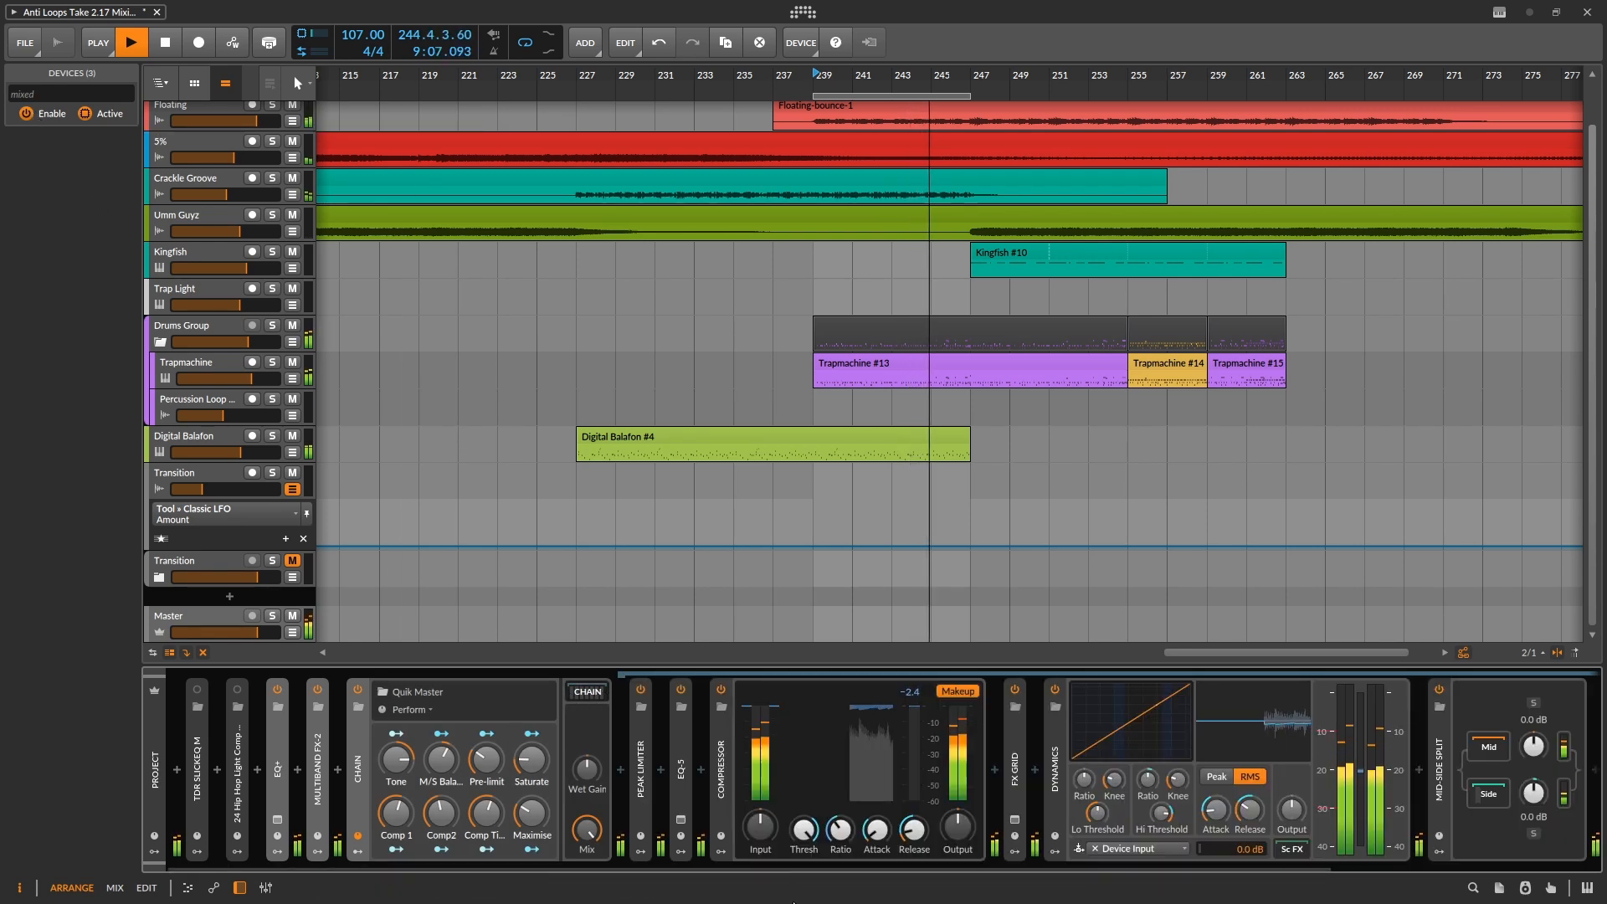
pyautogui.moveTo(779, 873); pyautogui.dragTo(796, 873)
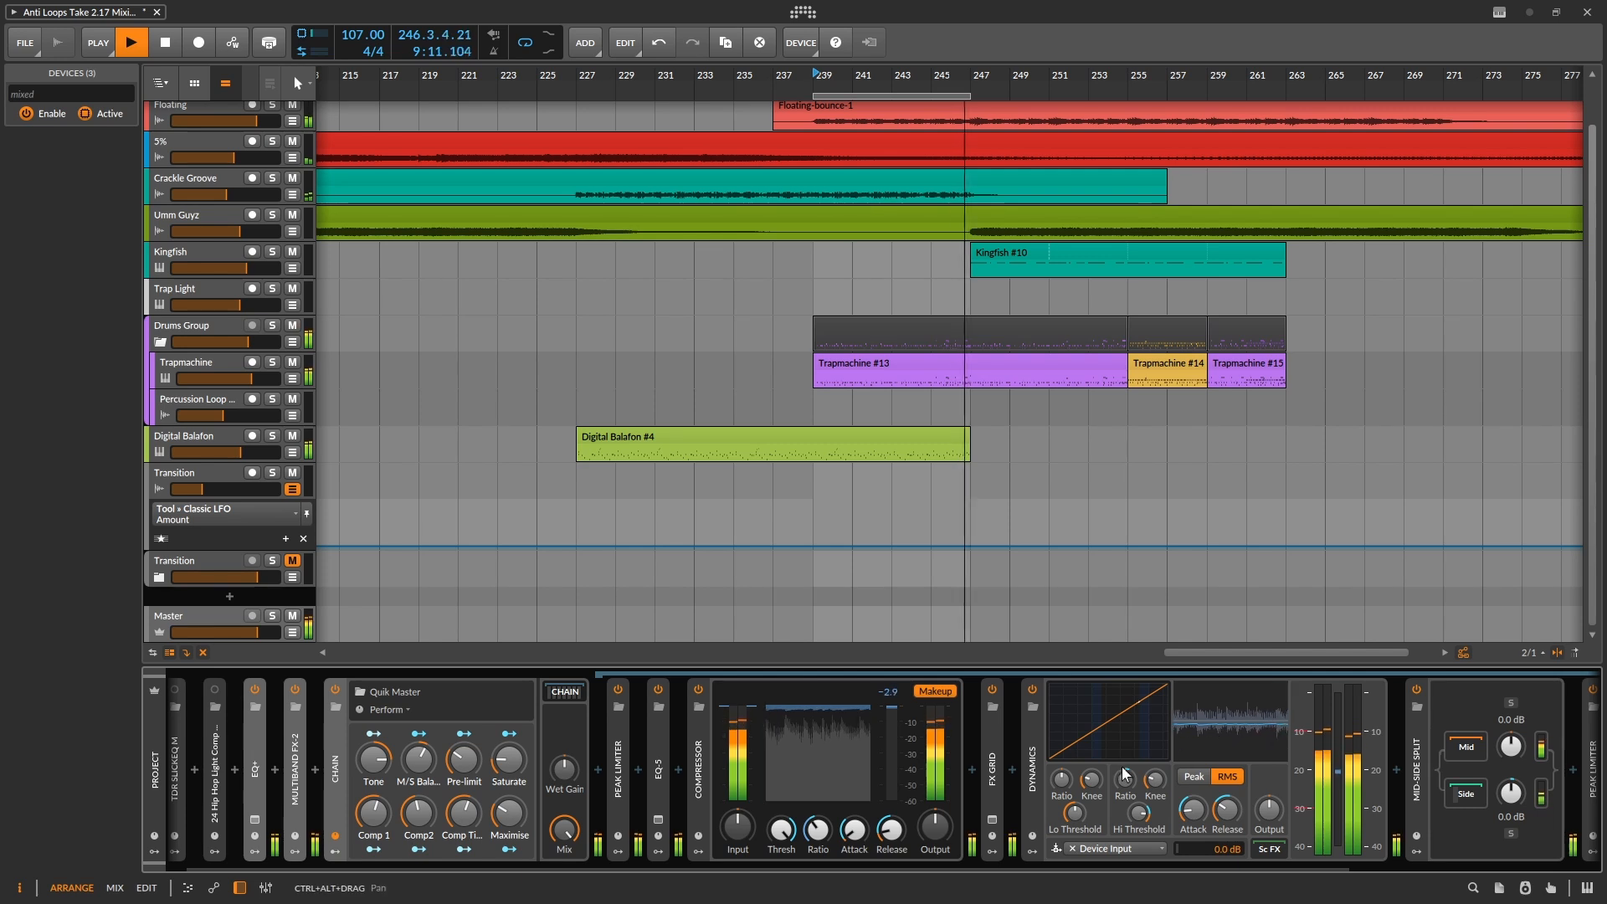
pyautogui.hscroll(6, 991, 867)
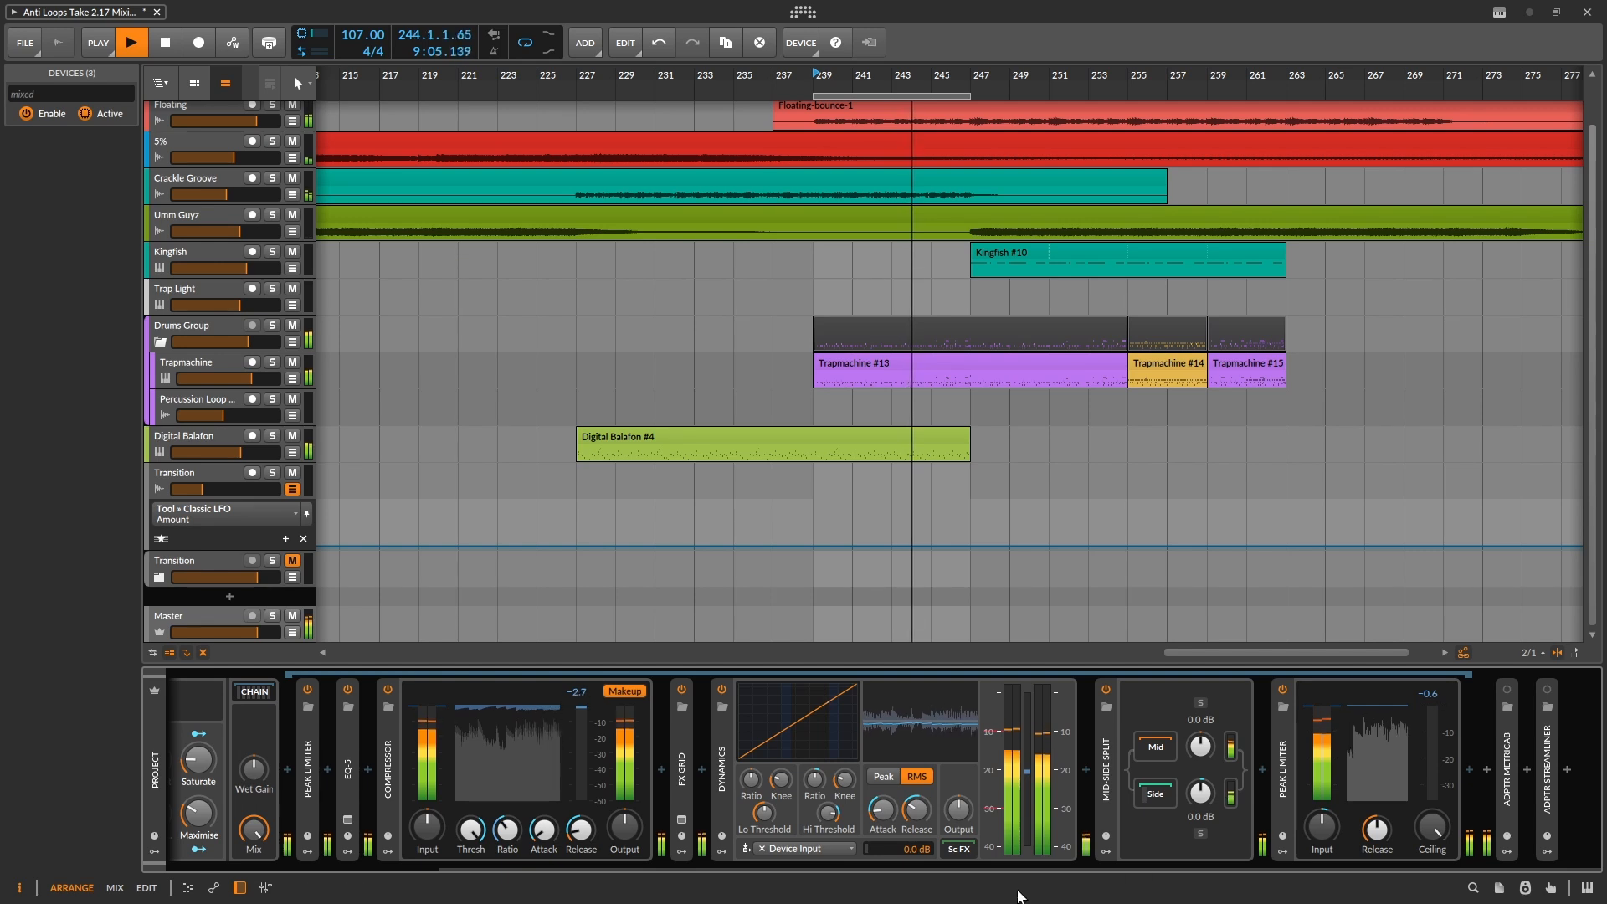
pyautogui.moveTo(1003, 869); pyautogui.dragTo(915, 900)
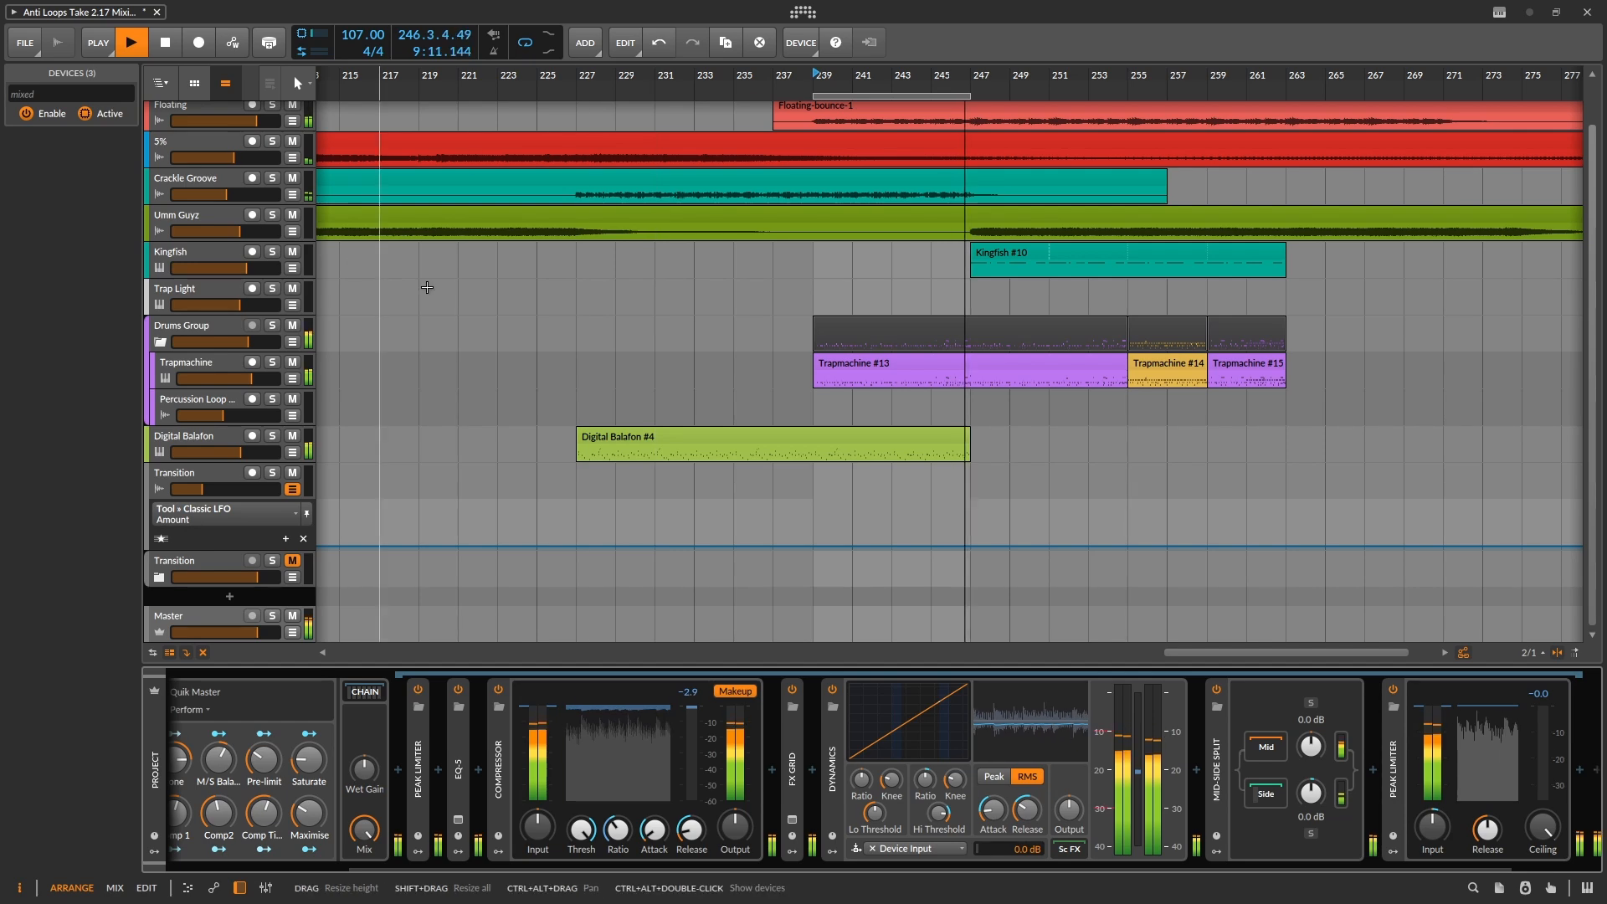
pyautogui.press('space')
# Step: Switch to Microsoft To Do, check the remaining and completed tasks in Produce With Me, and return to Bitwig Studio
pyautogui.moveTo(819, 74)
pyautogui.mouseDown()
pyautogui.moveTo(820, 50)
pyautogui.moveTo(825, 76)
pyautogui.mouseUp()
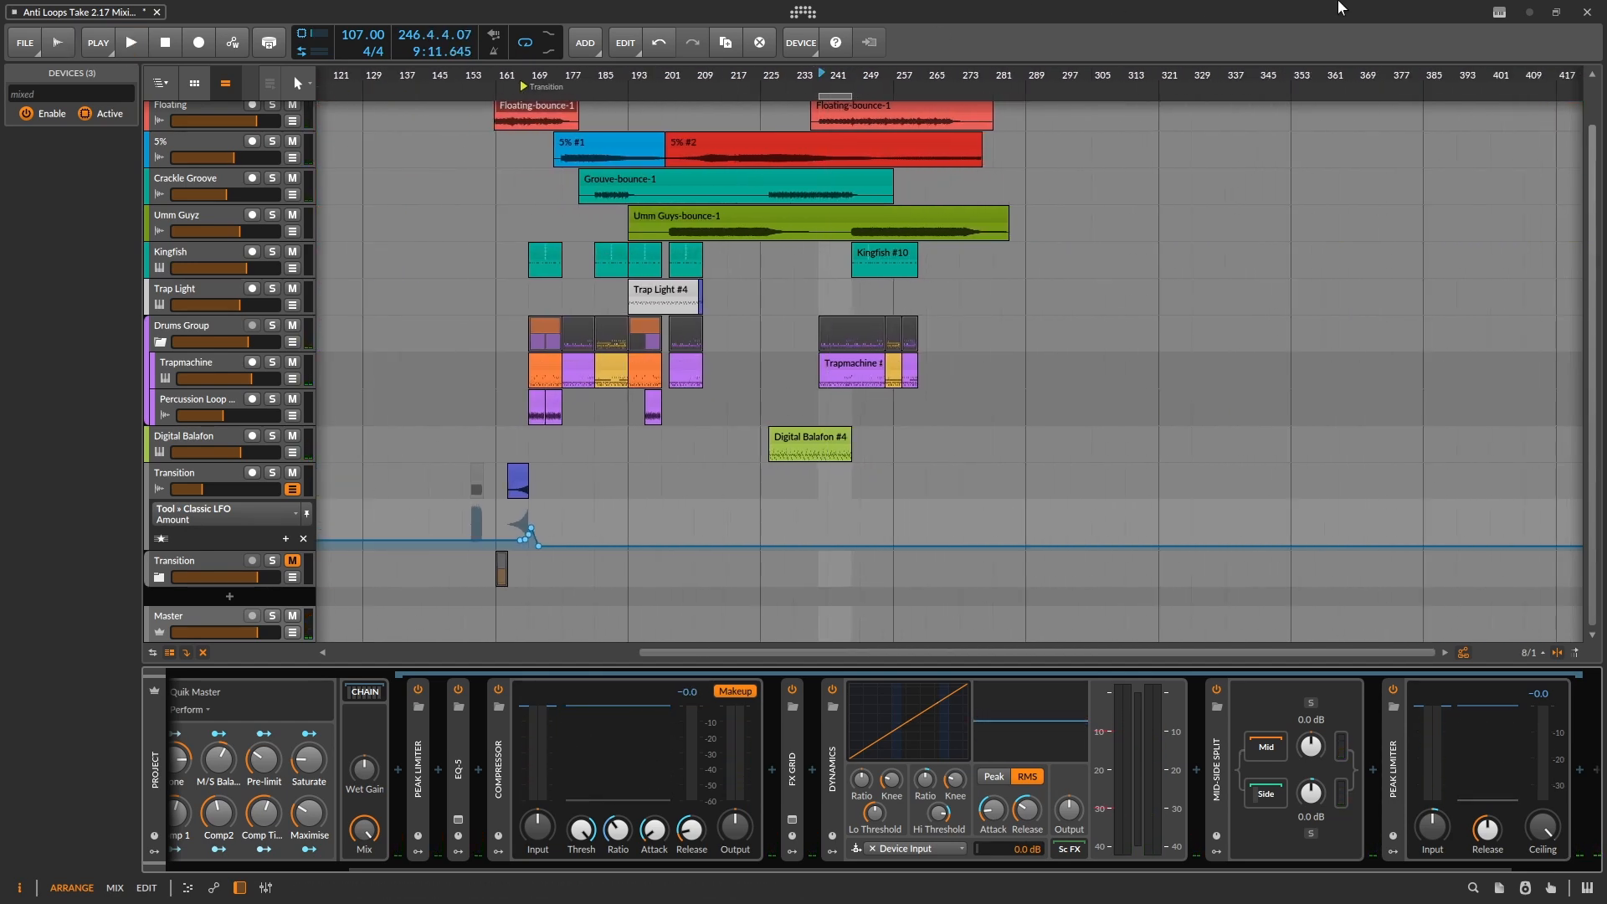
pyautogui.hotkey('alt', 'Tab')
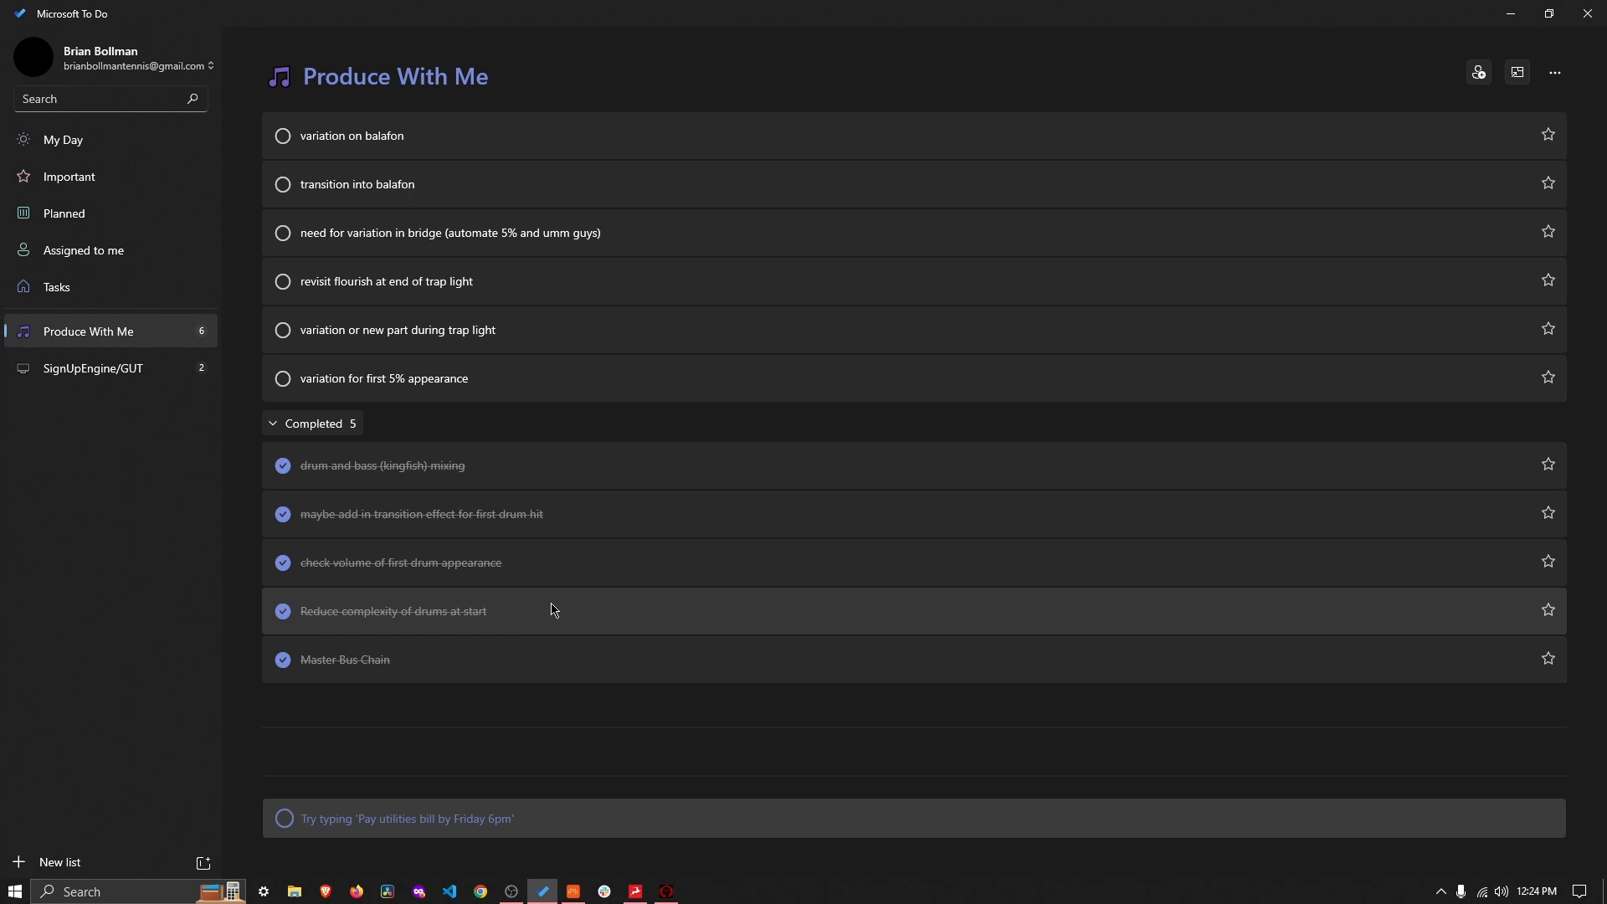
pyautogui.click(574, 891)
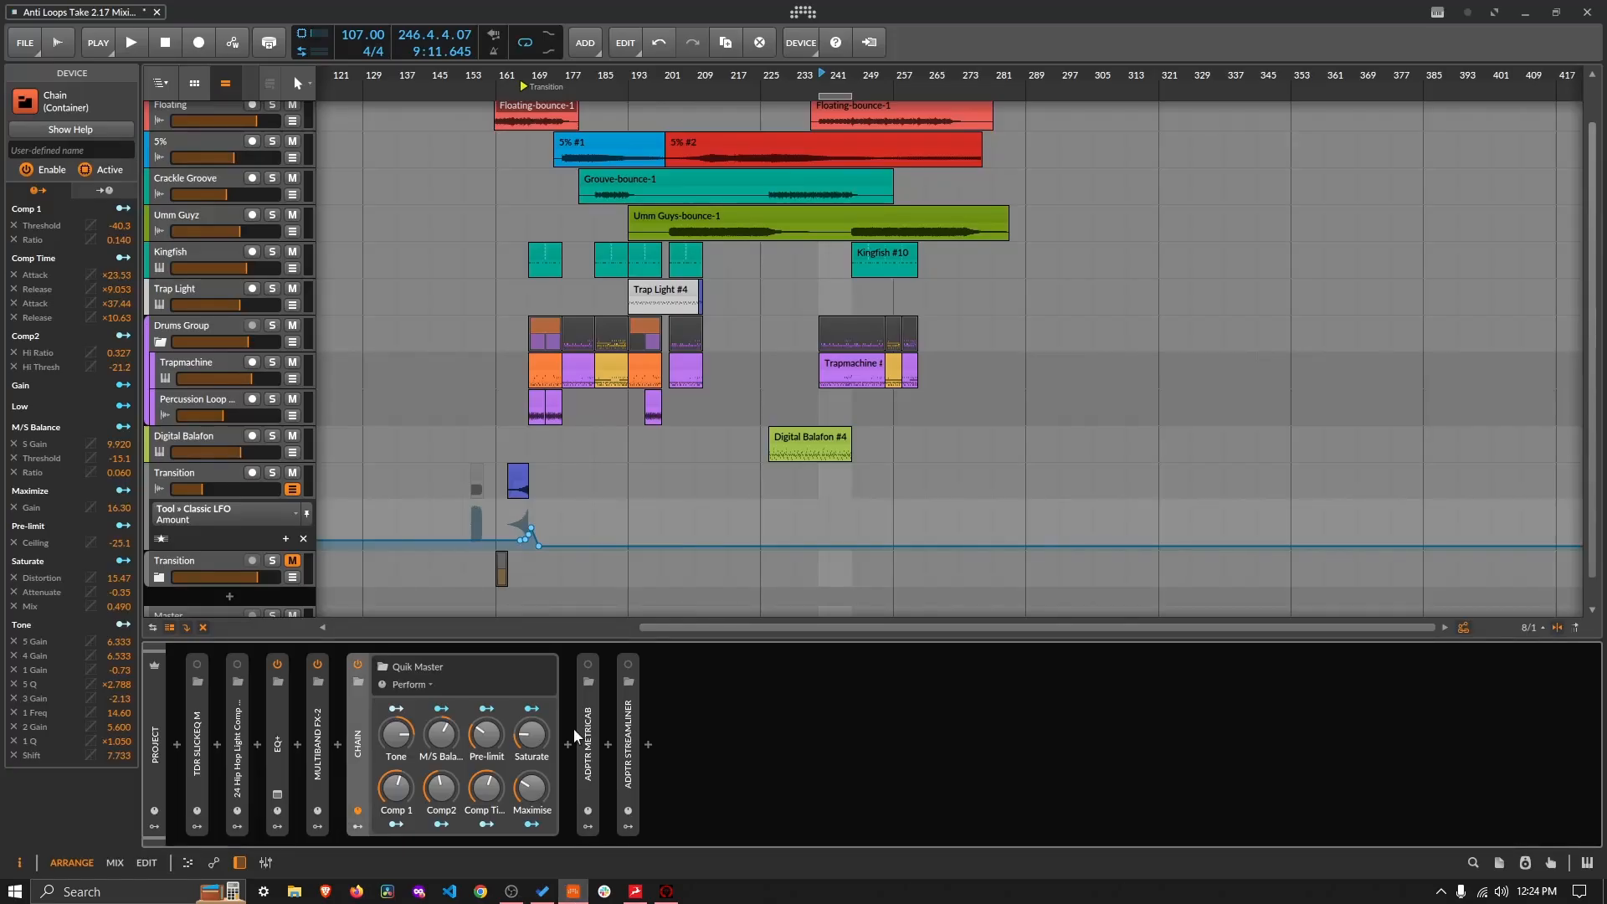
# Step: Set the playback start to bar 169 and open the first bars of Trapmachine's Simple clip in the note editor
pyautogui.moveTo(530, 73); pyautogui.dragTo(536, 172)
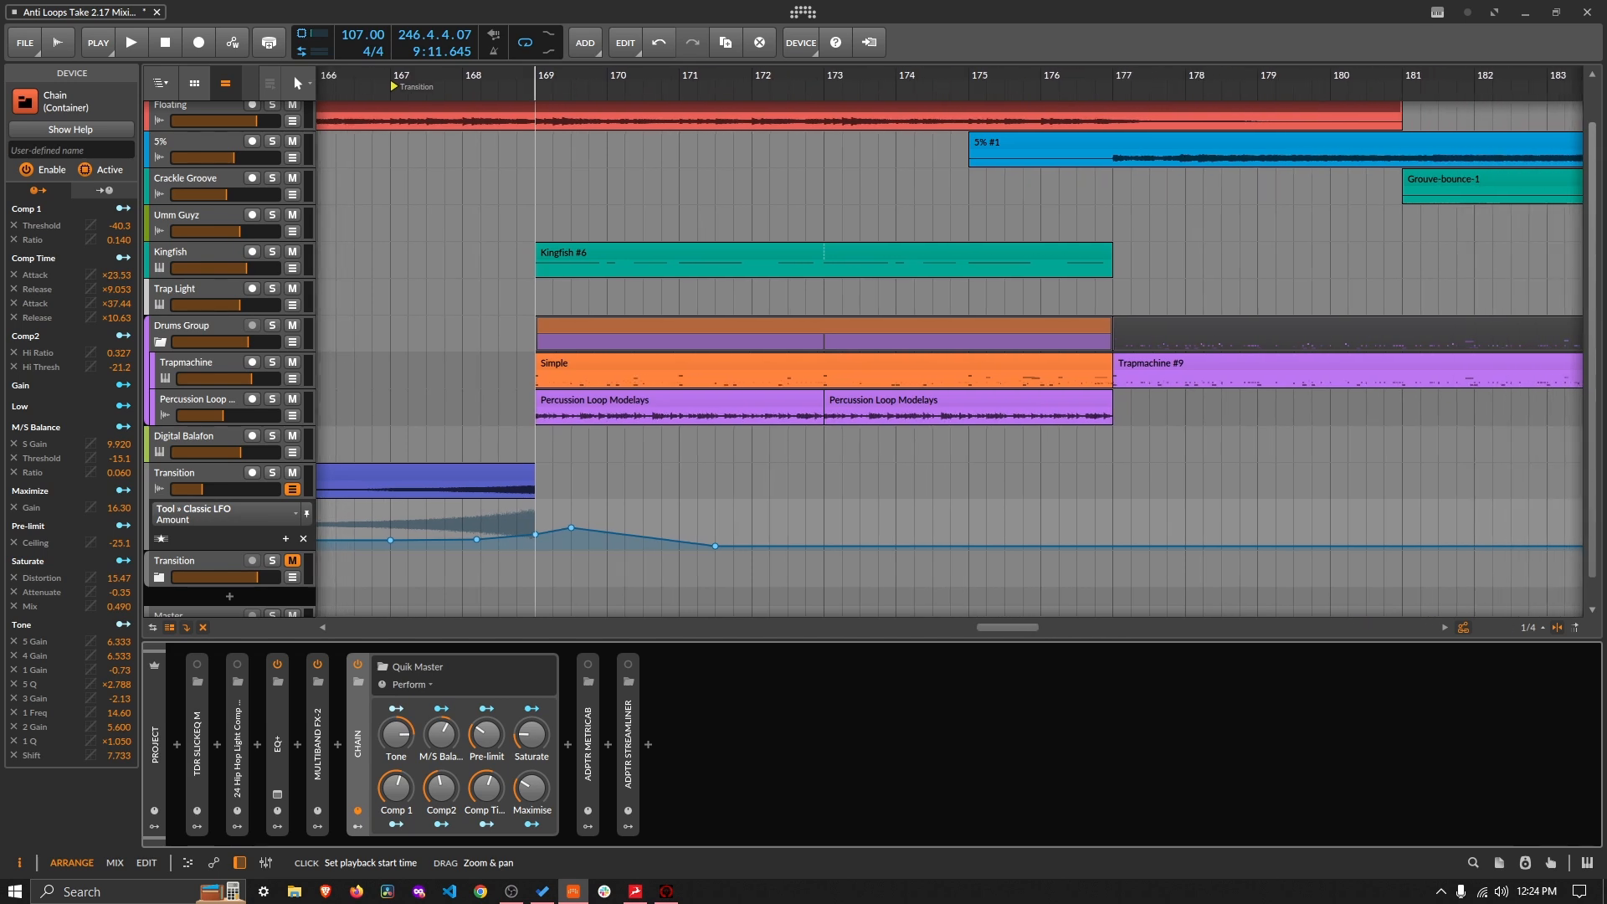
pyautogui.click(596, 368)
pyautogui.doubleClick(597, 373)
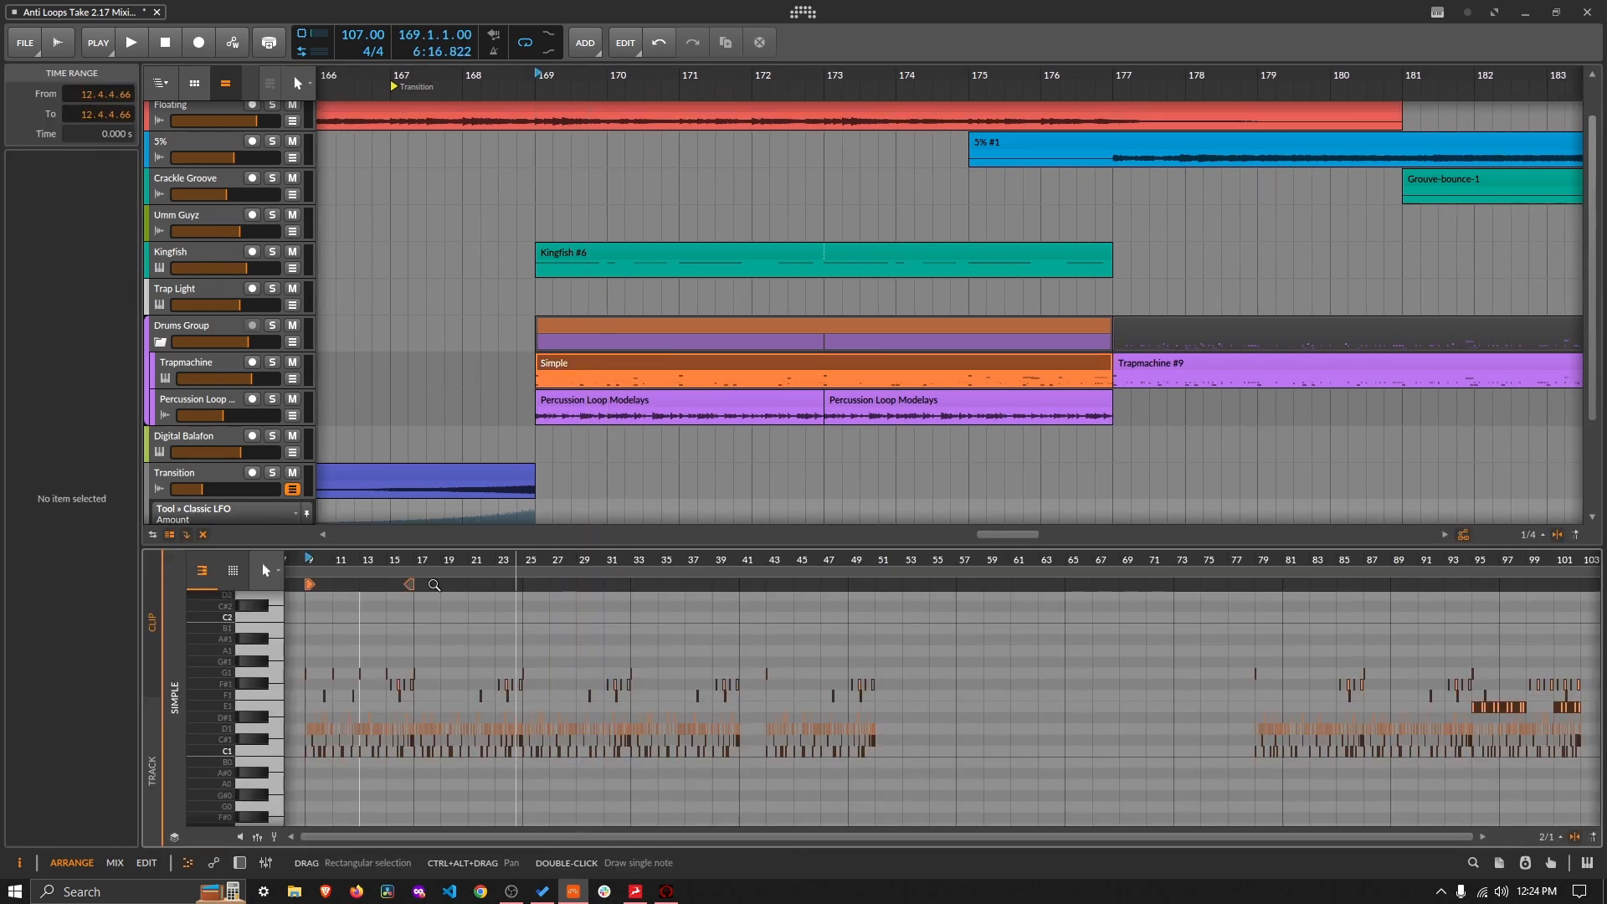
pyautogui.moveTo(333, 562); pyautogui.dragTo(404, 590)
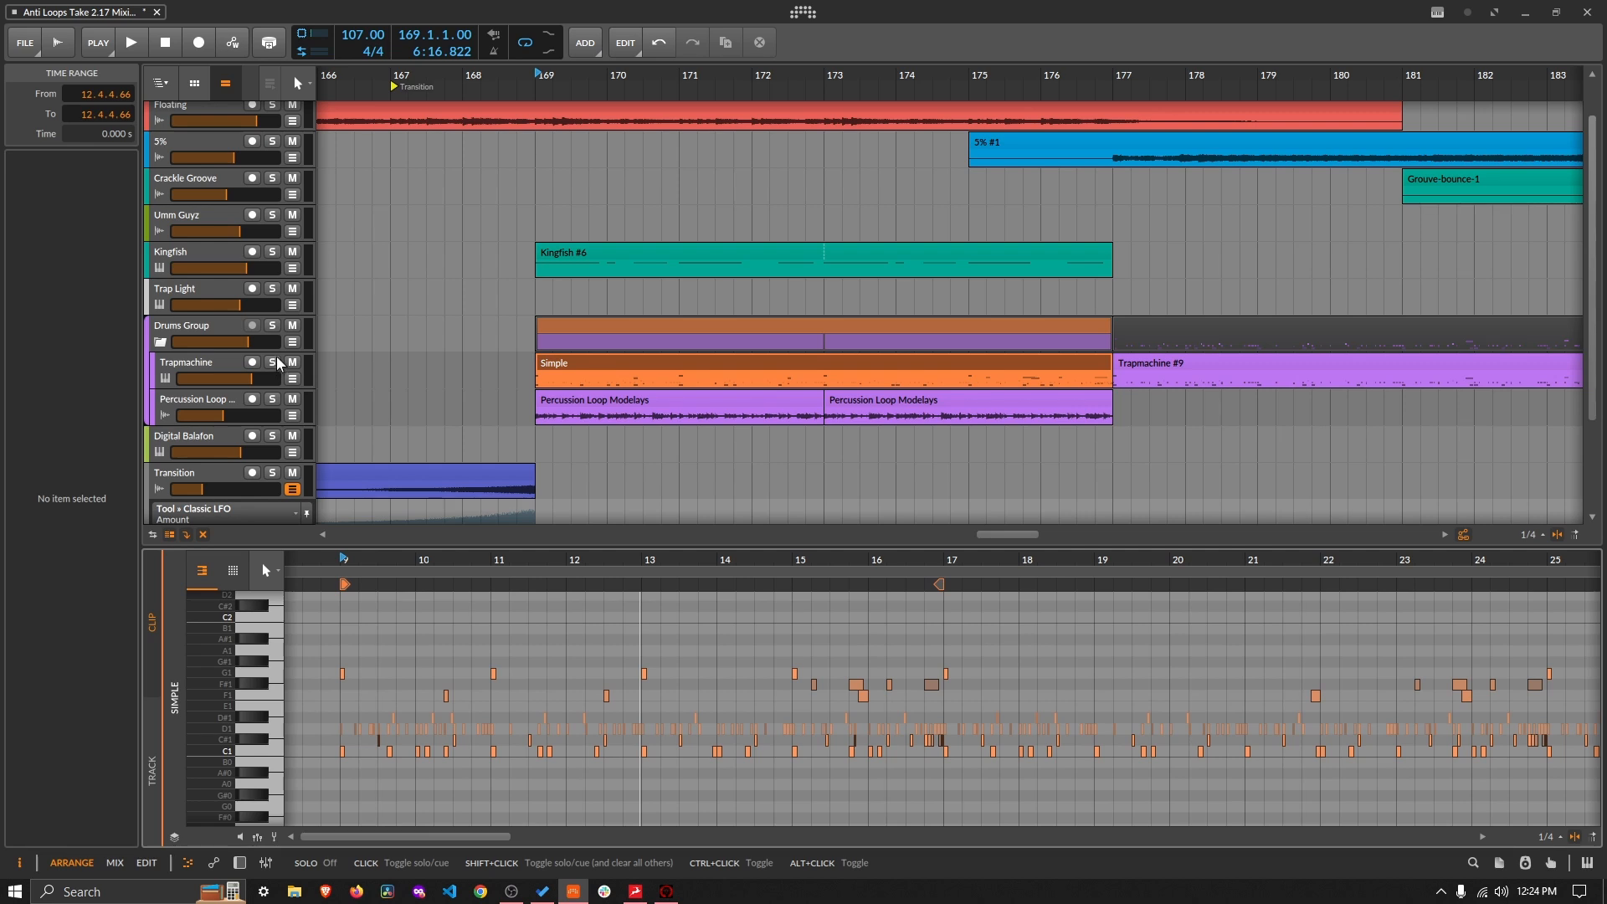
# Step: Mute the Percussion Loop track and listen to the section from bar 169 without it, stopping the transport at the end
pyautogui.click(292, 398)
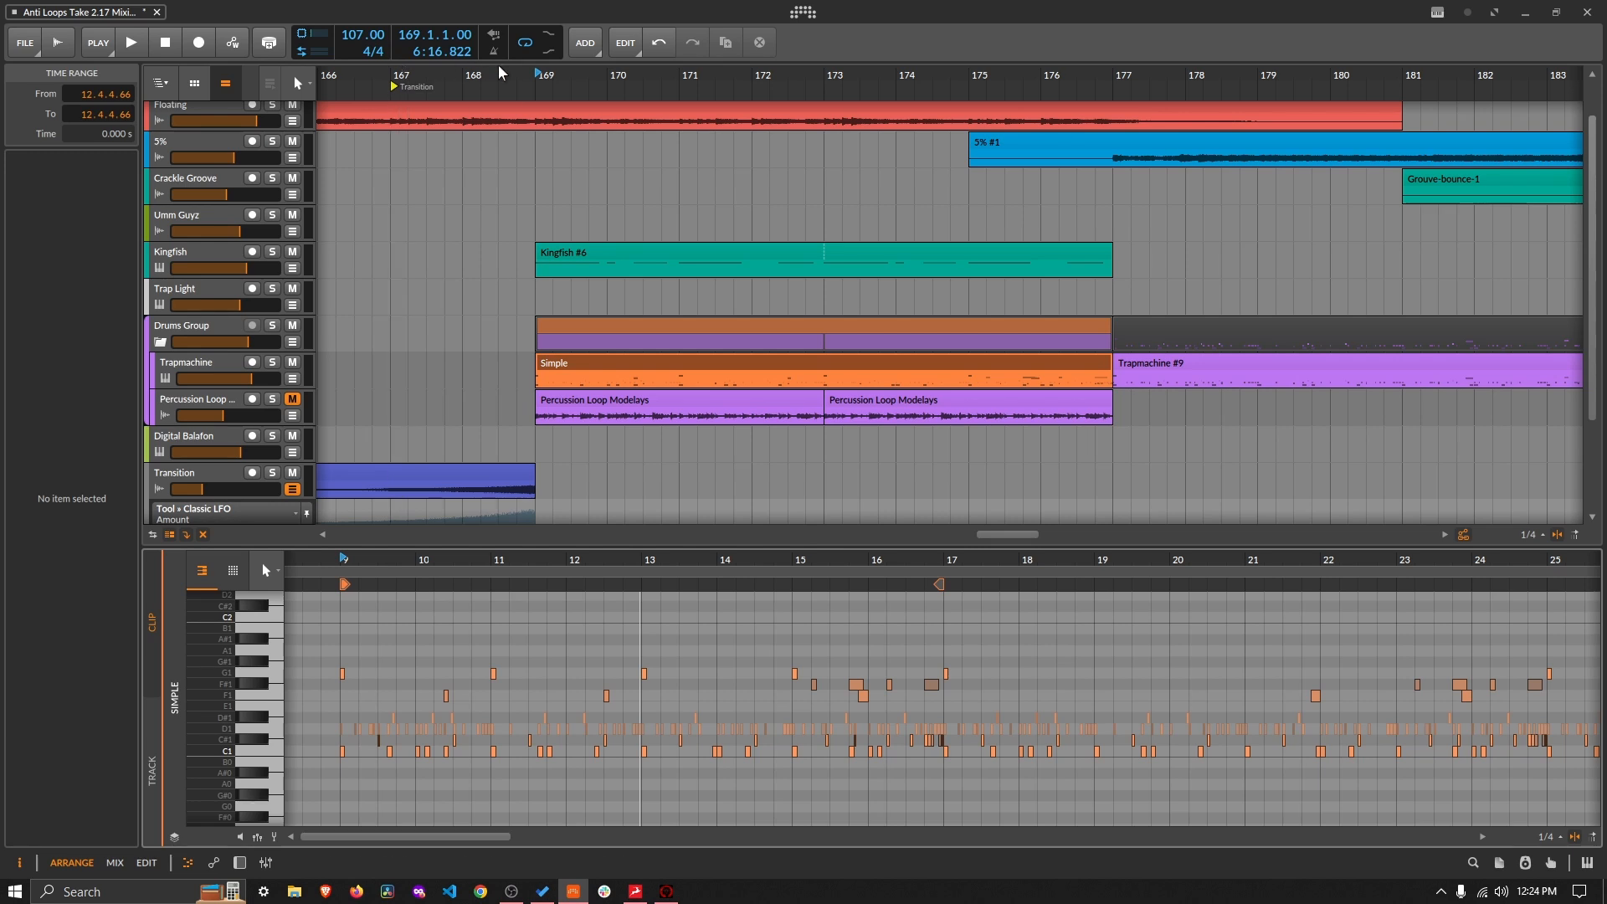
pyautogui.press('space')
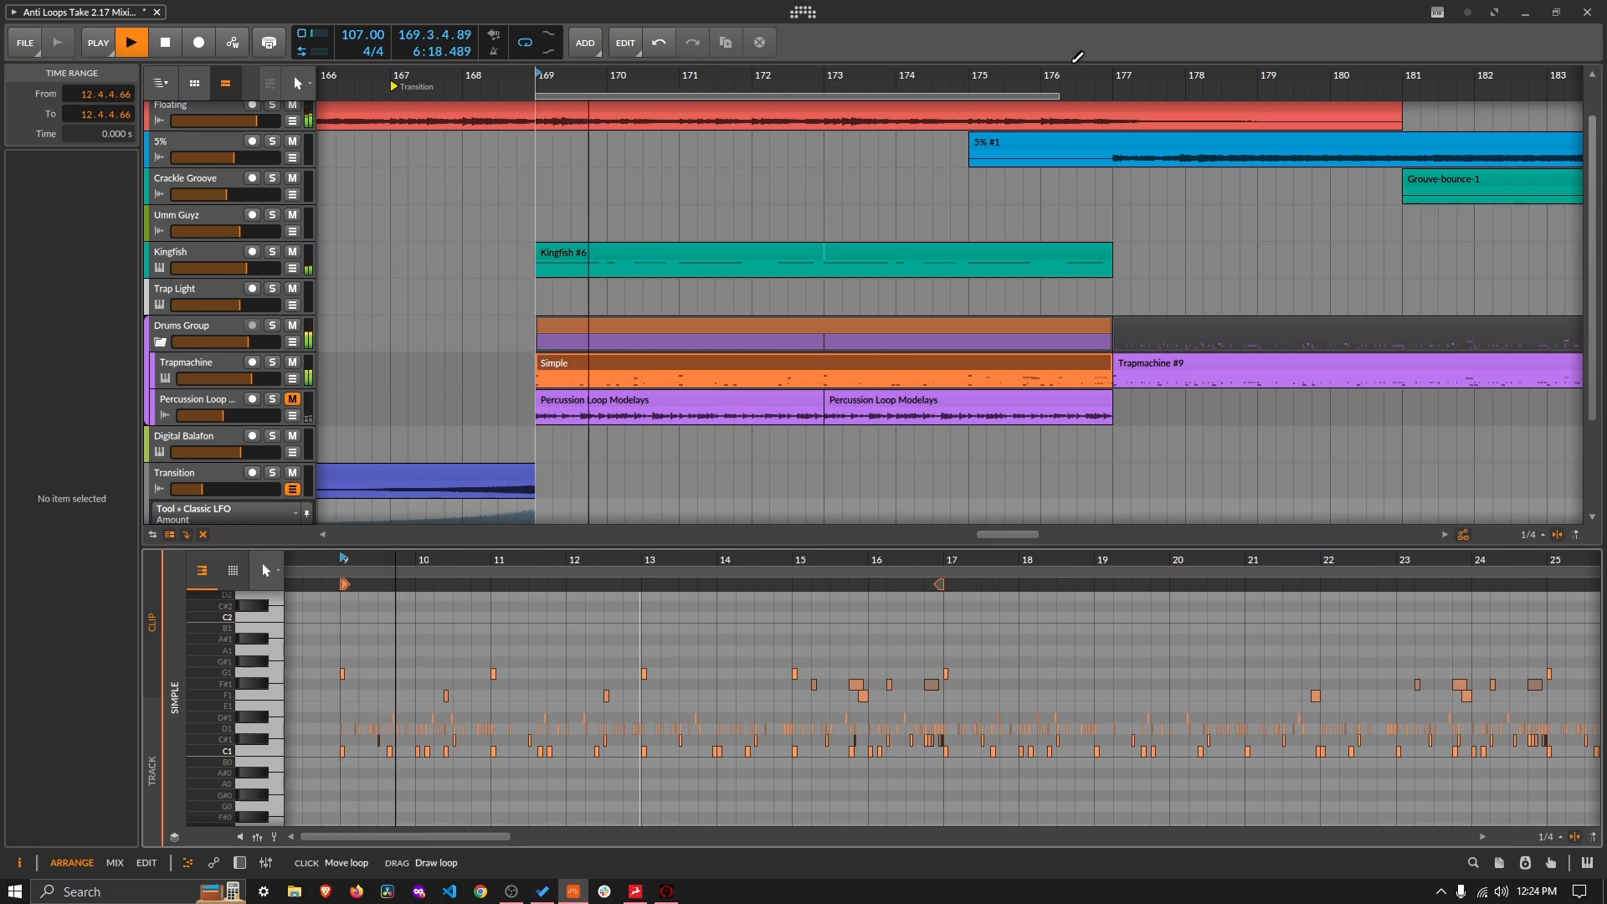
pyautogui.moveTo(612, 79); pyautogui.dragTo(559, 40)
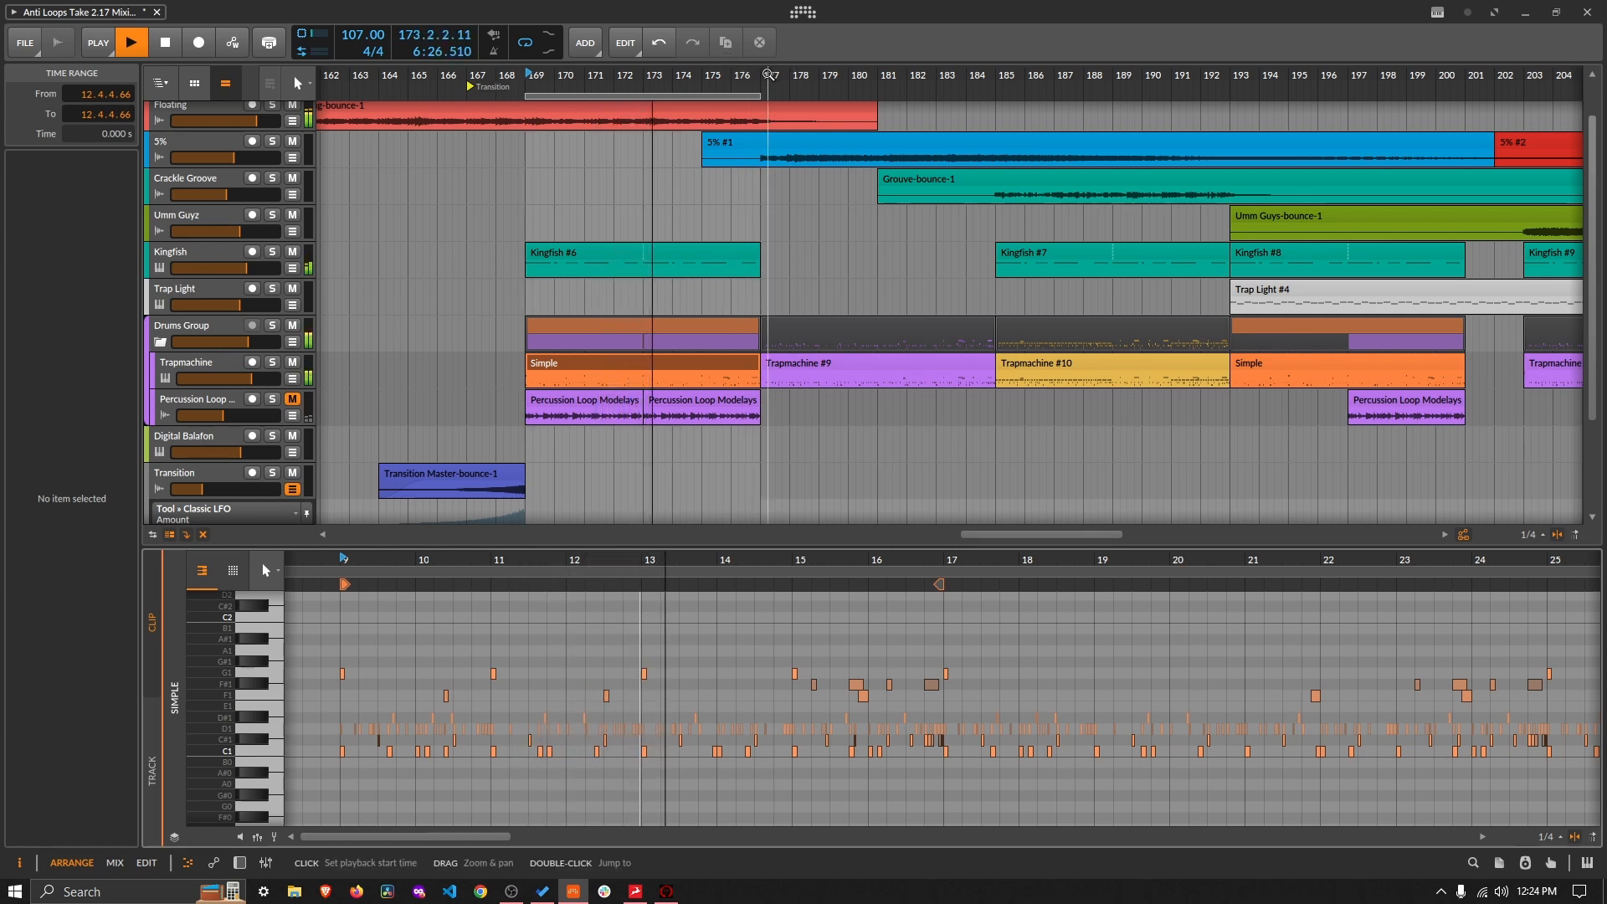
pyautogui.press('space')
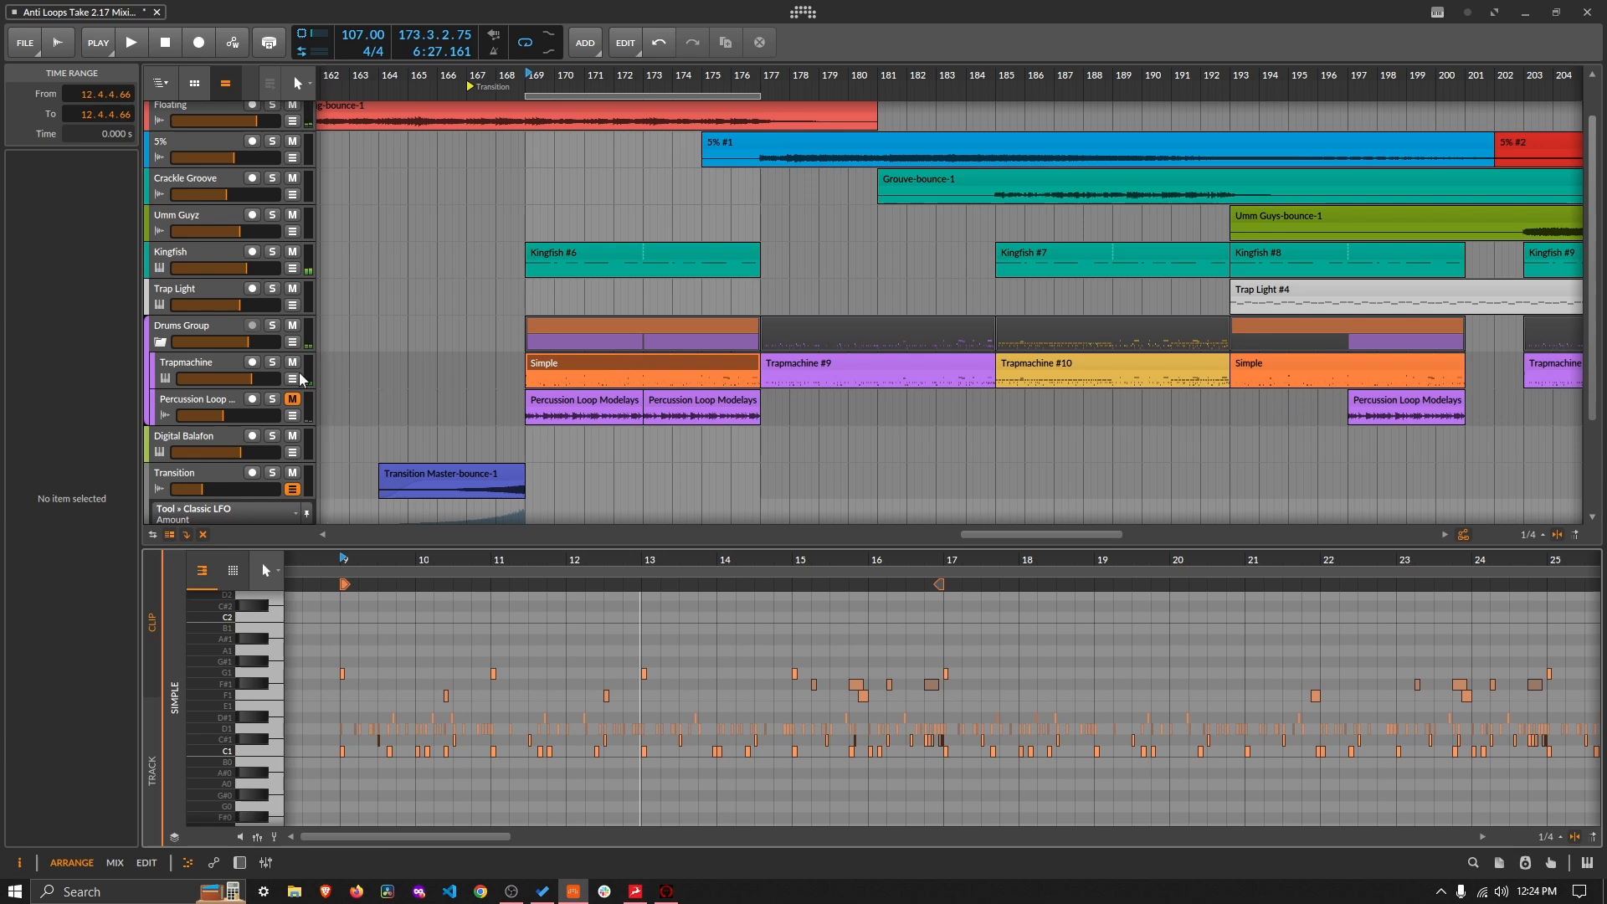
# Step: Show the Trapmachine track's channels in the mixer, examine the Kick pad's Pro-Q 3 curve, and close the plug-in window
pyautogui.click(220, 384)
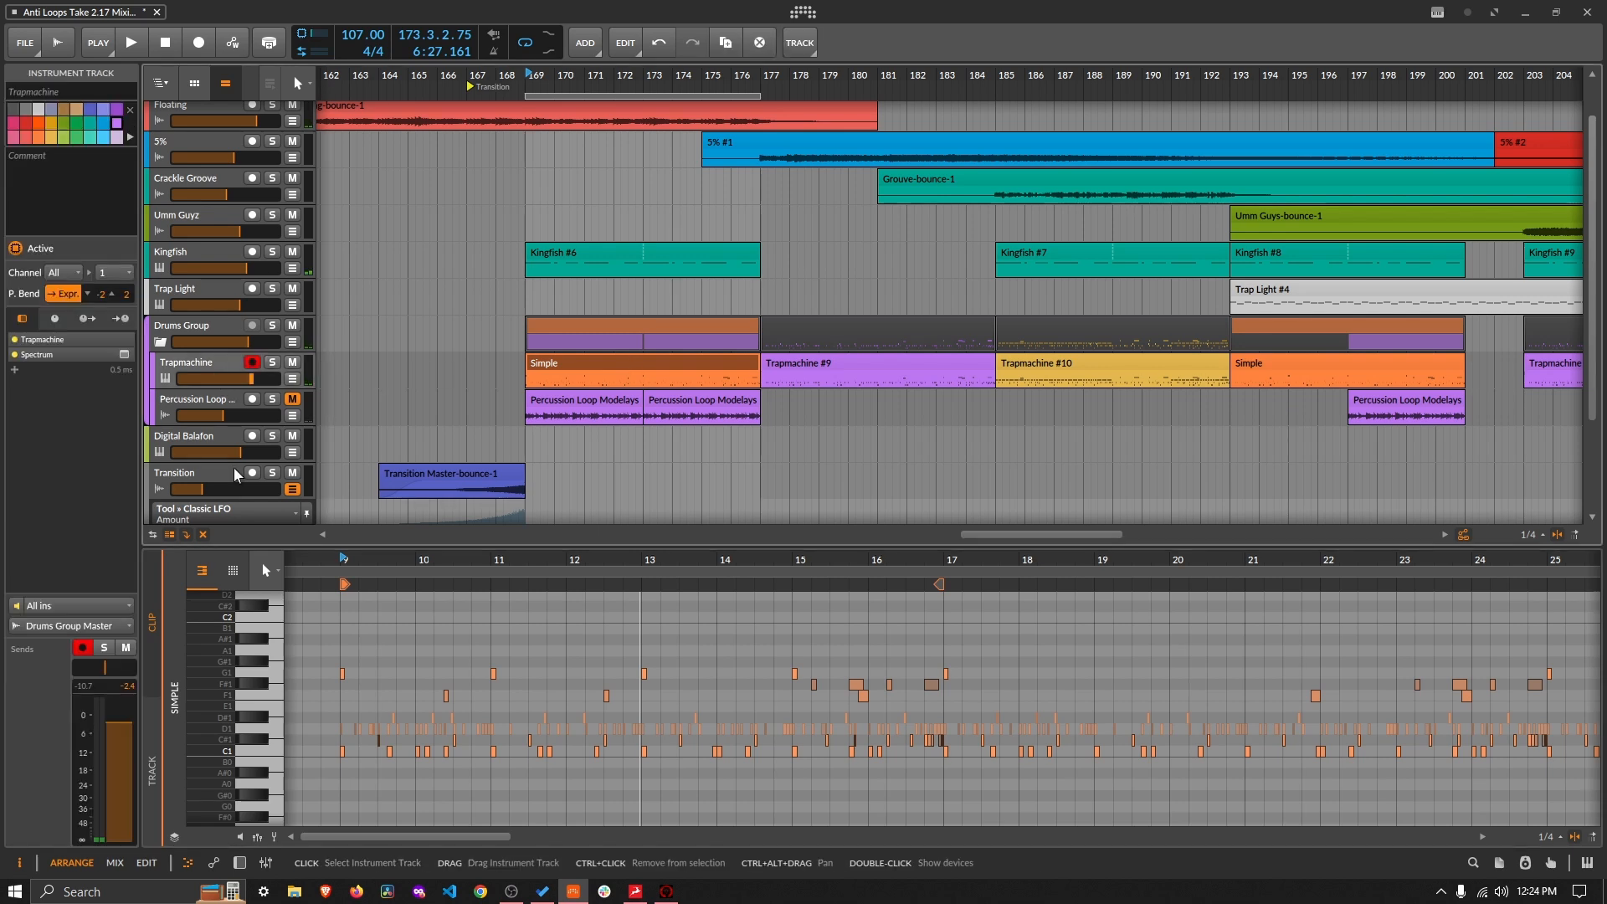
pyautogui.click(265, 863)
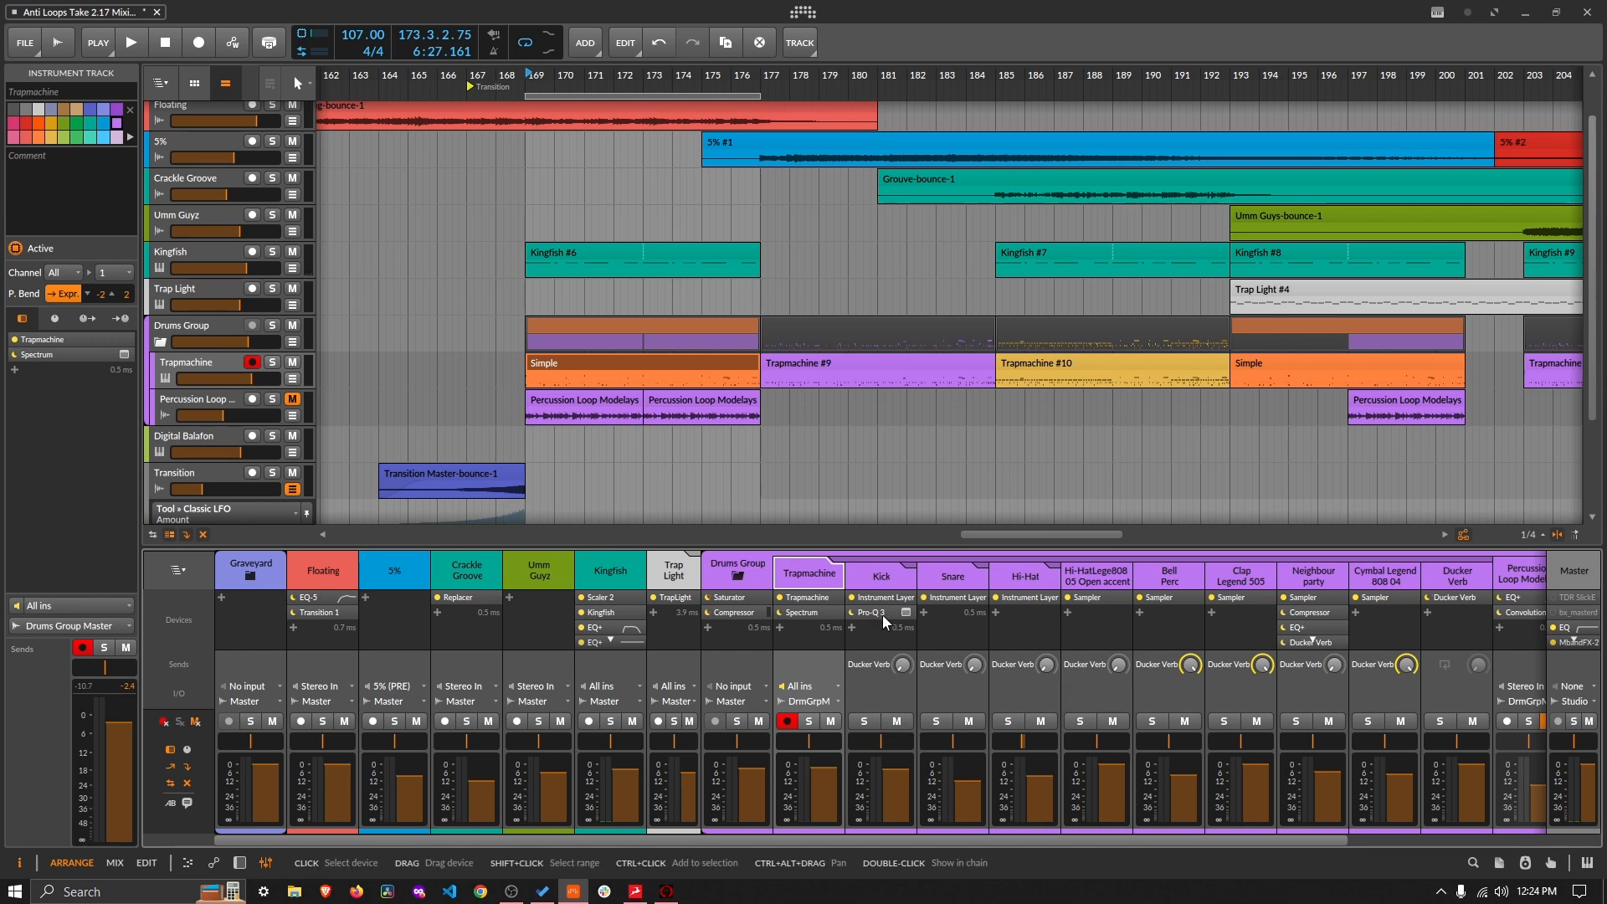
pyautogui.click(904, 612)
pyautogui.moveTo(807, 345)
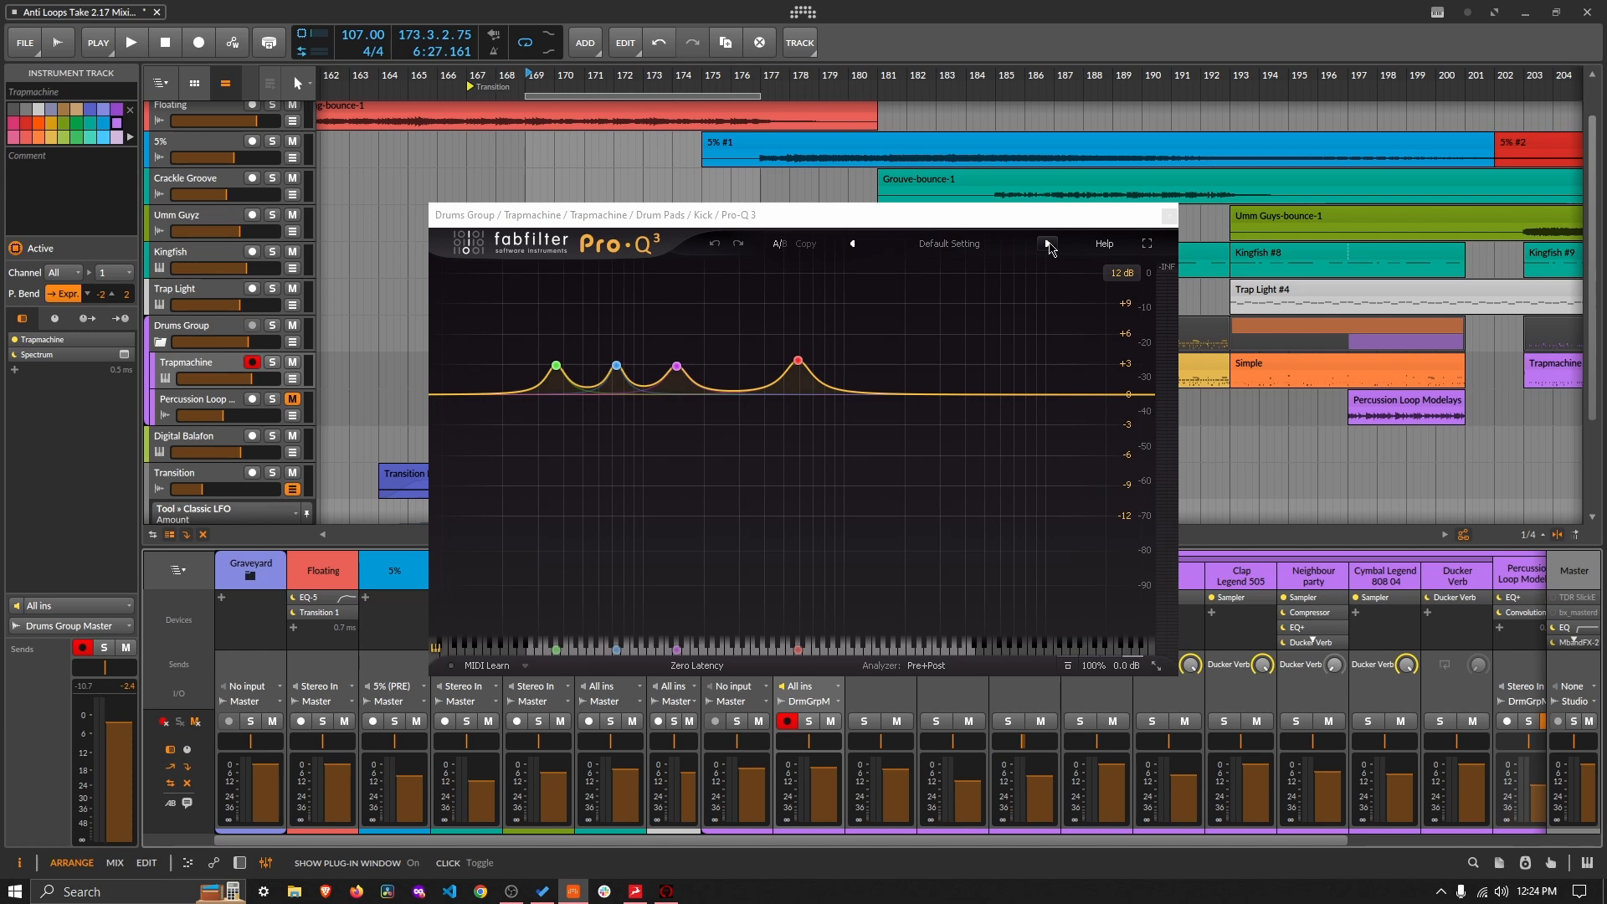
pyautogui.click(1170, 218)
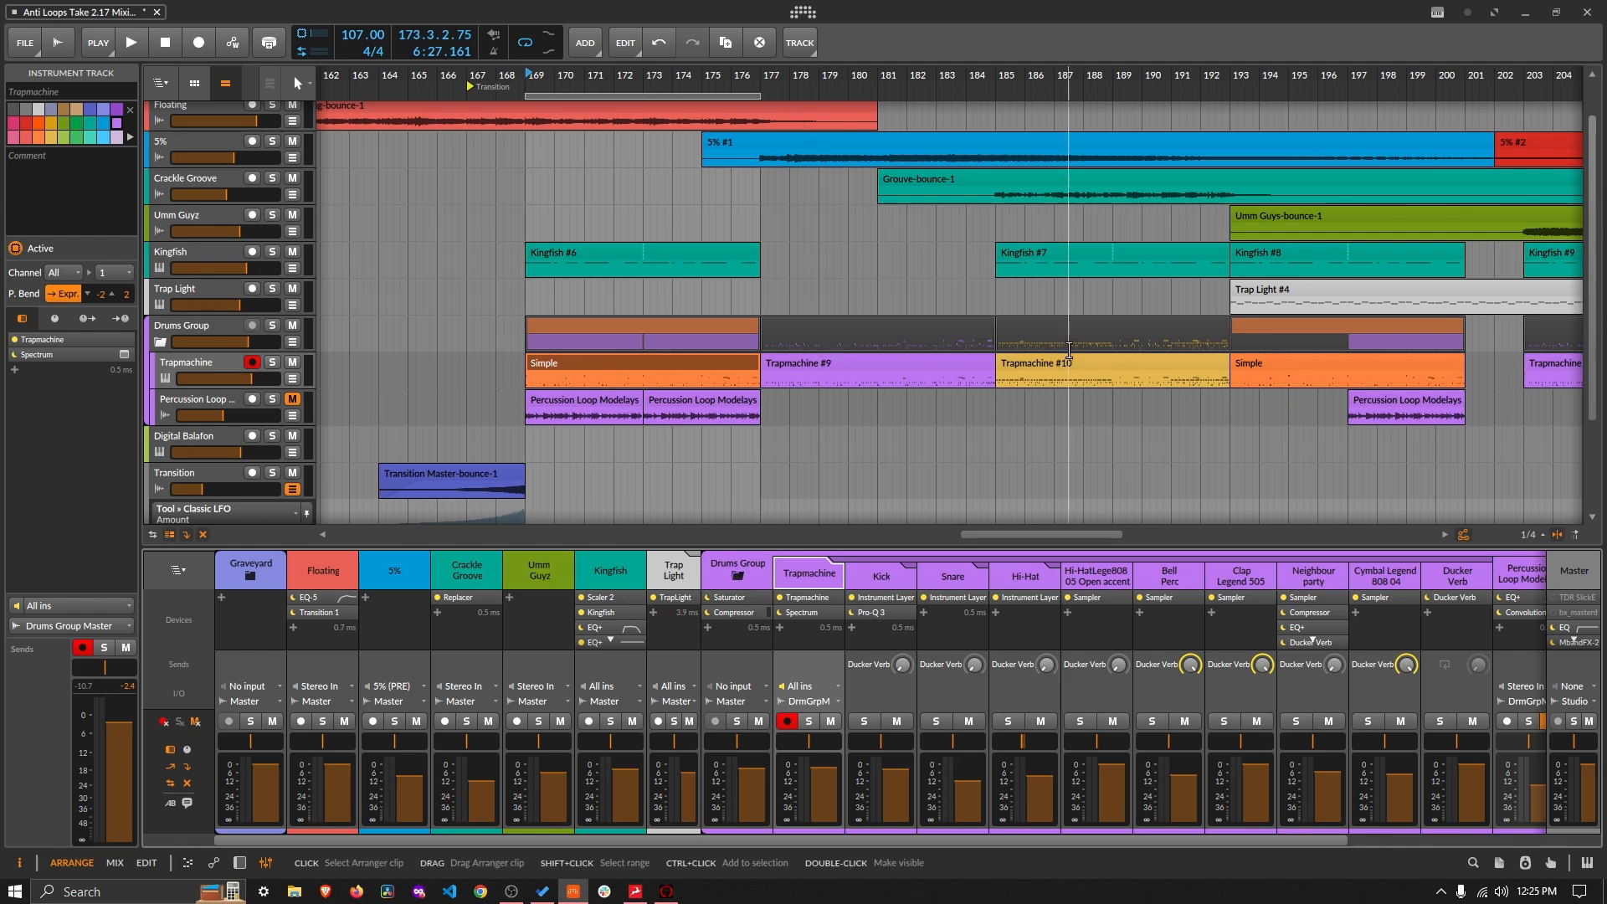
# Step: Unmute the Percussion Loop track, and solo the Drums Group for playback from bar 169
pyautogui.moveTo(955, 70); pyautogui.dragTo(842, 71)
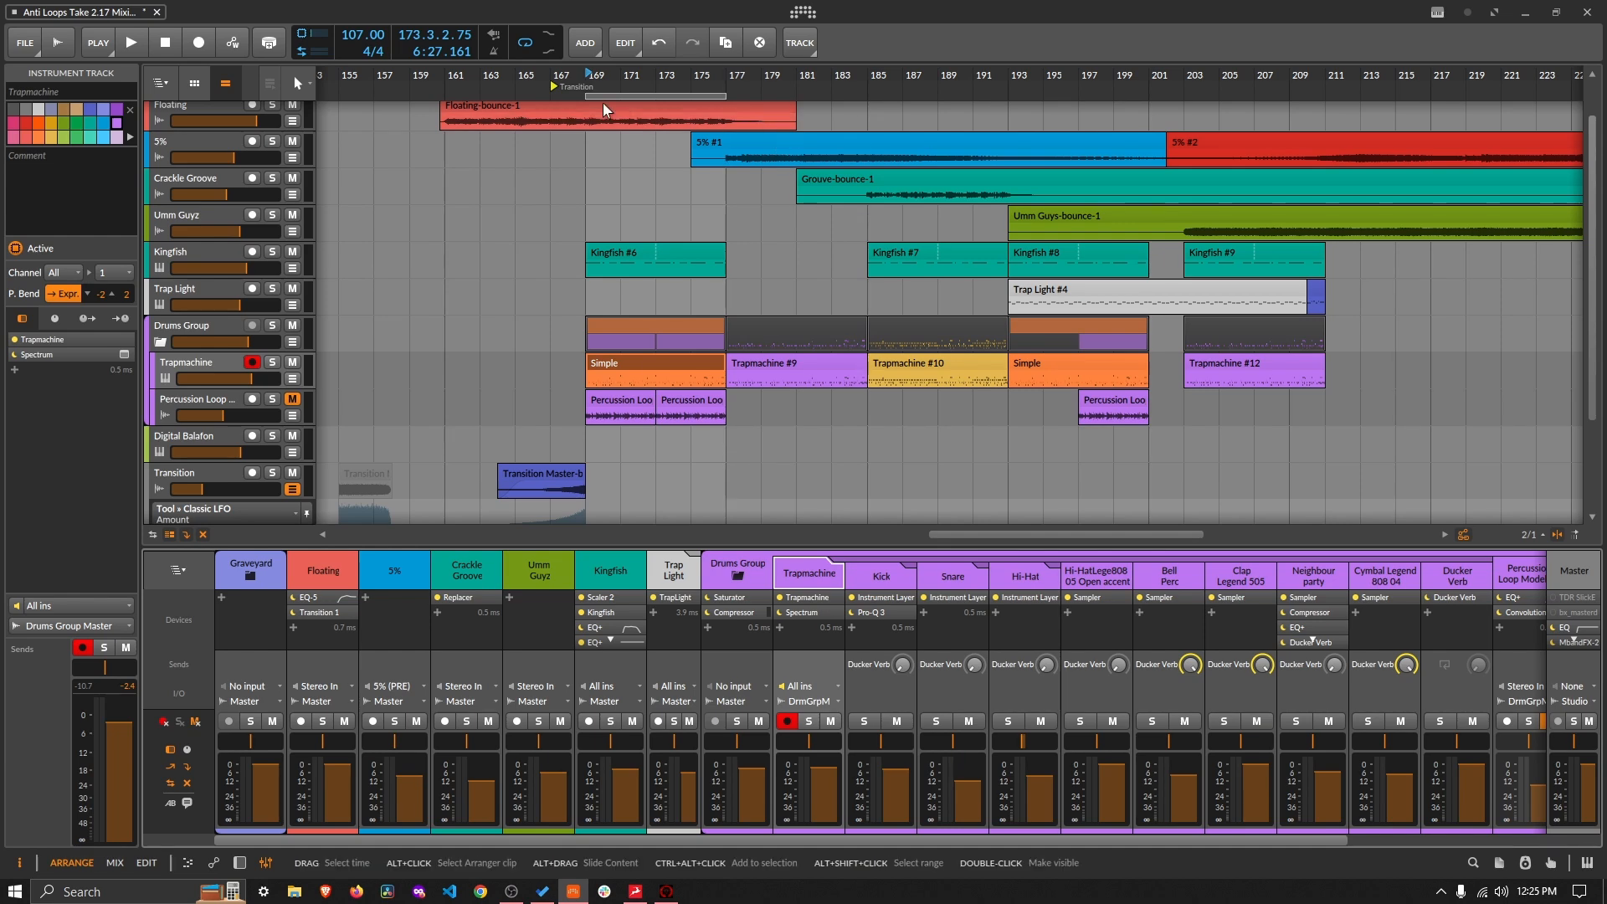
pyautogui.moveTo(587, 76); pyautogui.dragTo(581, 211)
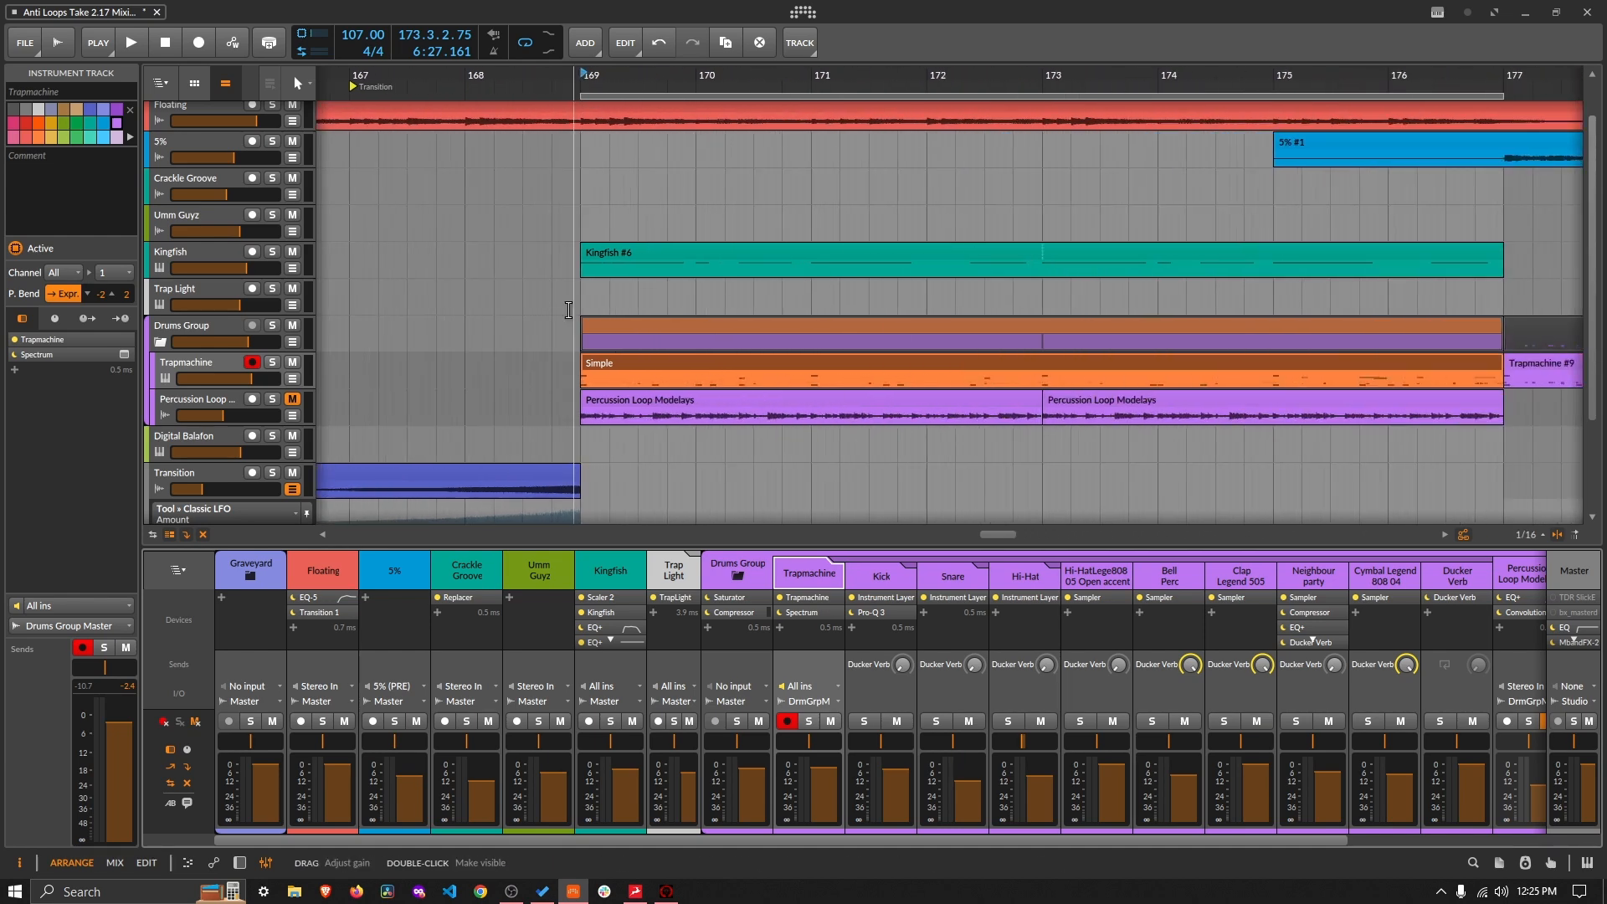
pyautogui.click(292, 399)
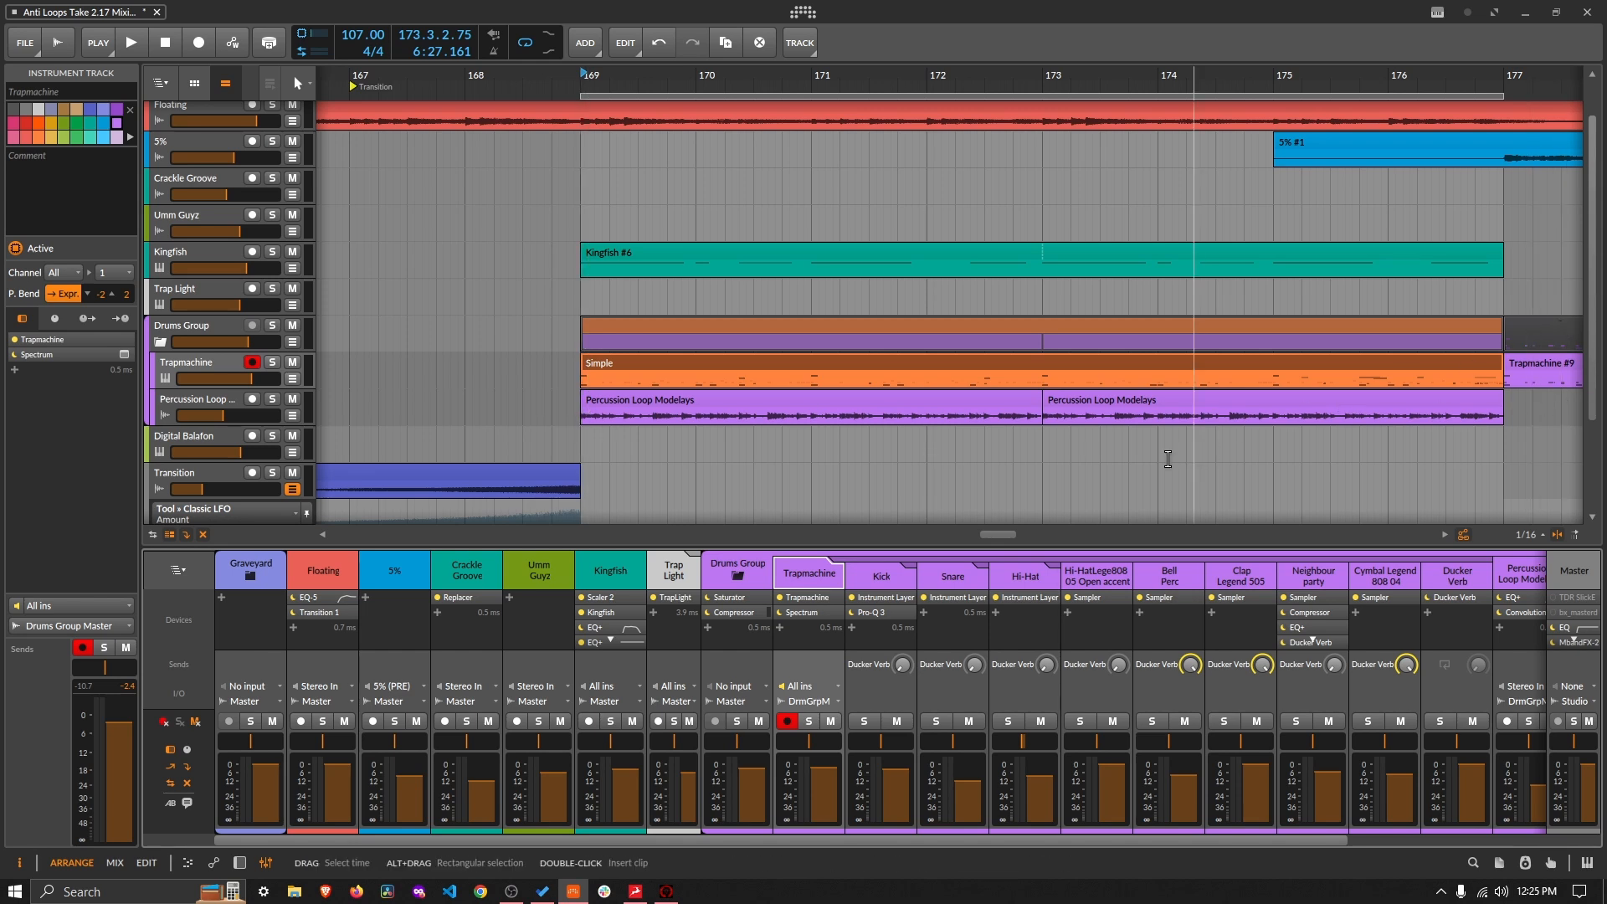
pyautogui.moveTo(603, 114); pyautogui.dragTo(578, 101)
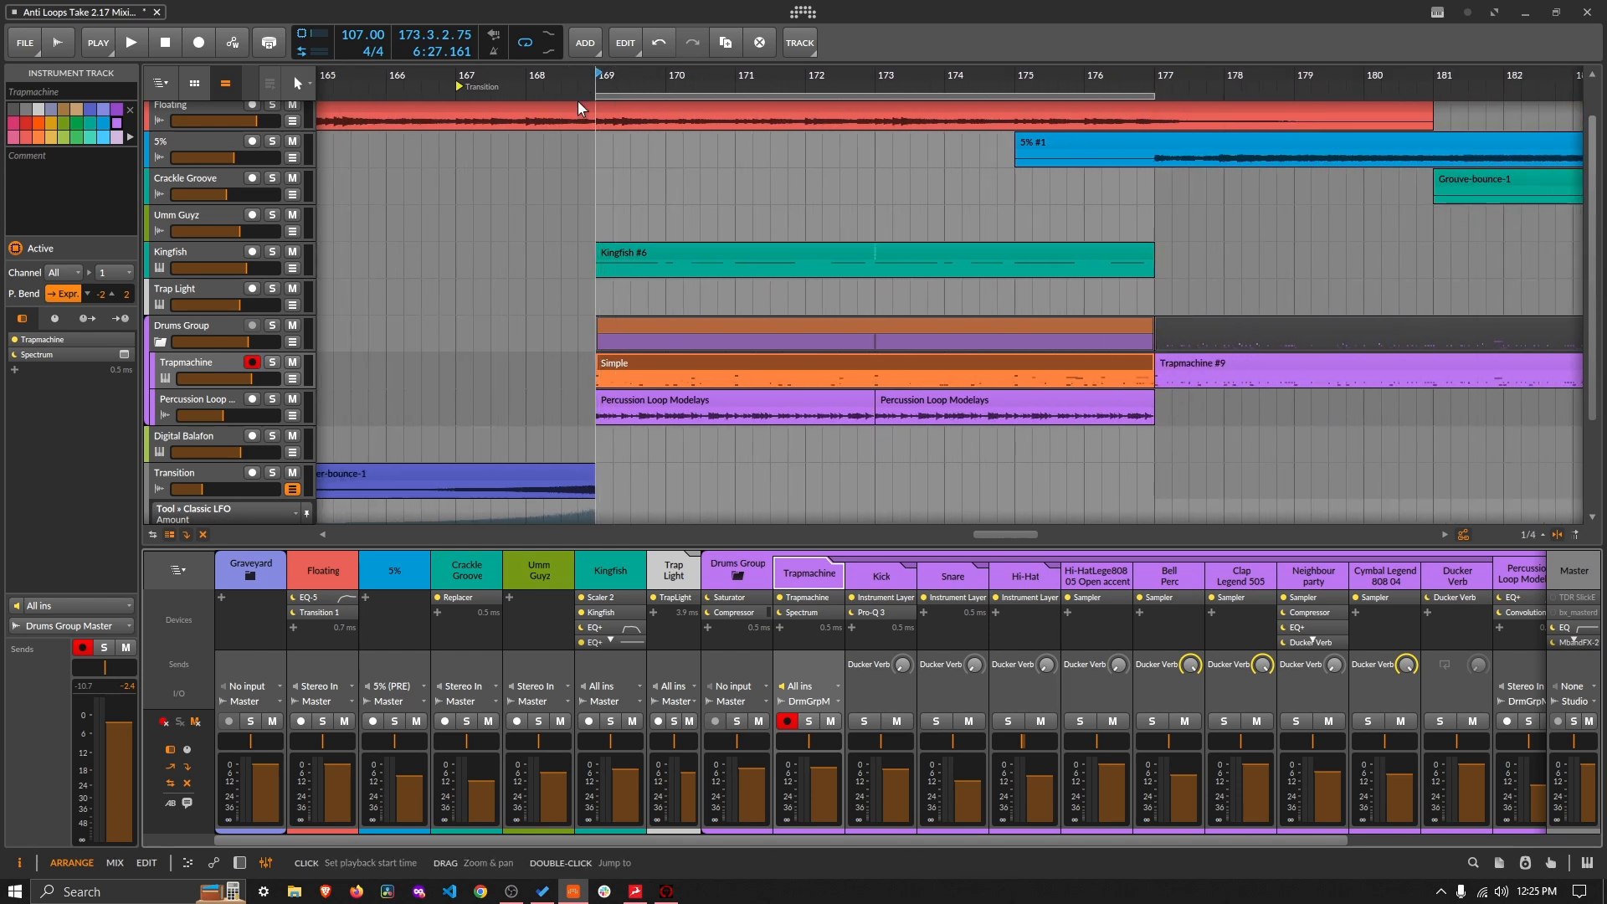
pyautogui.click(272, 325)
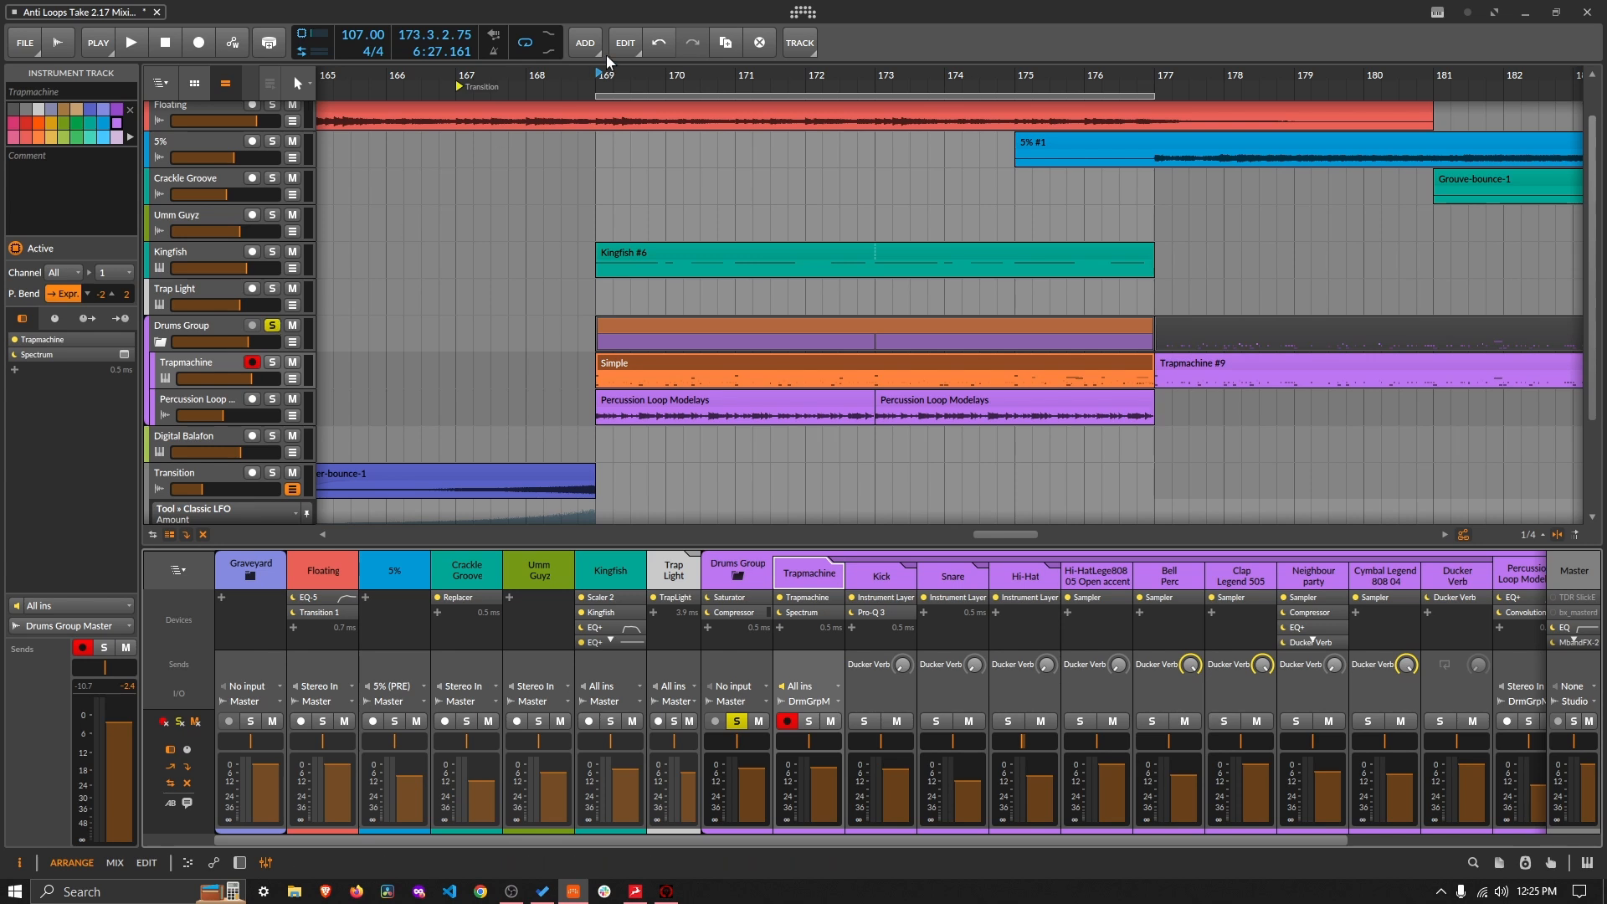
pyautogui.press('space')
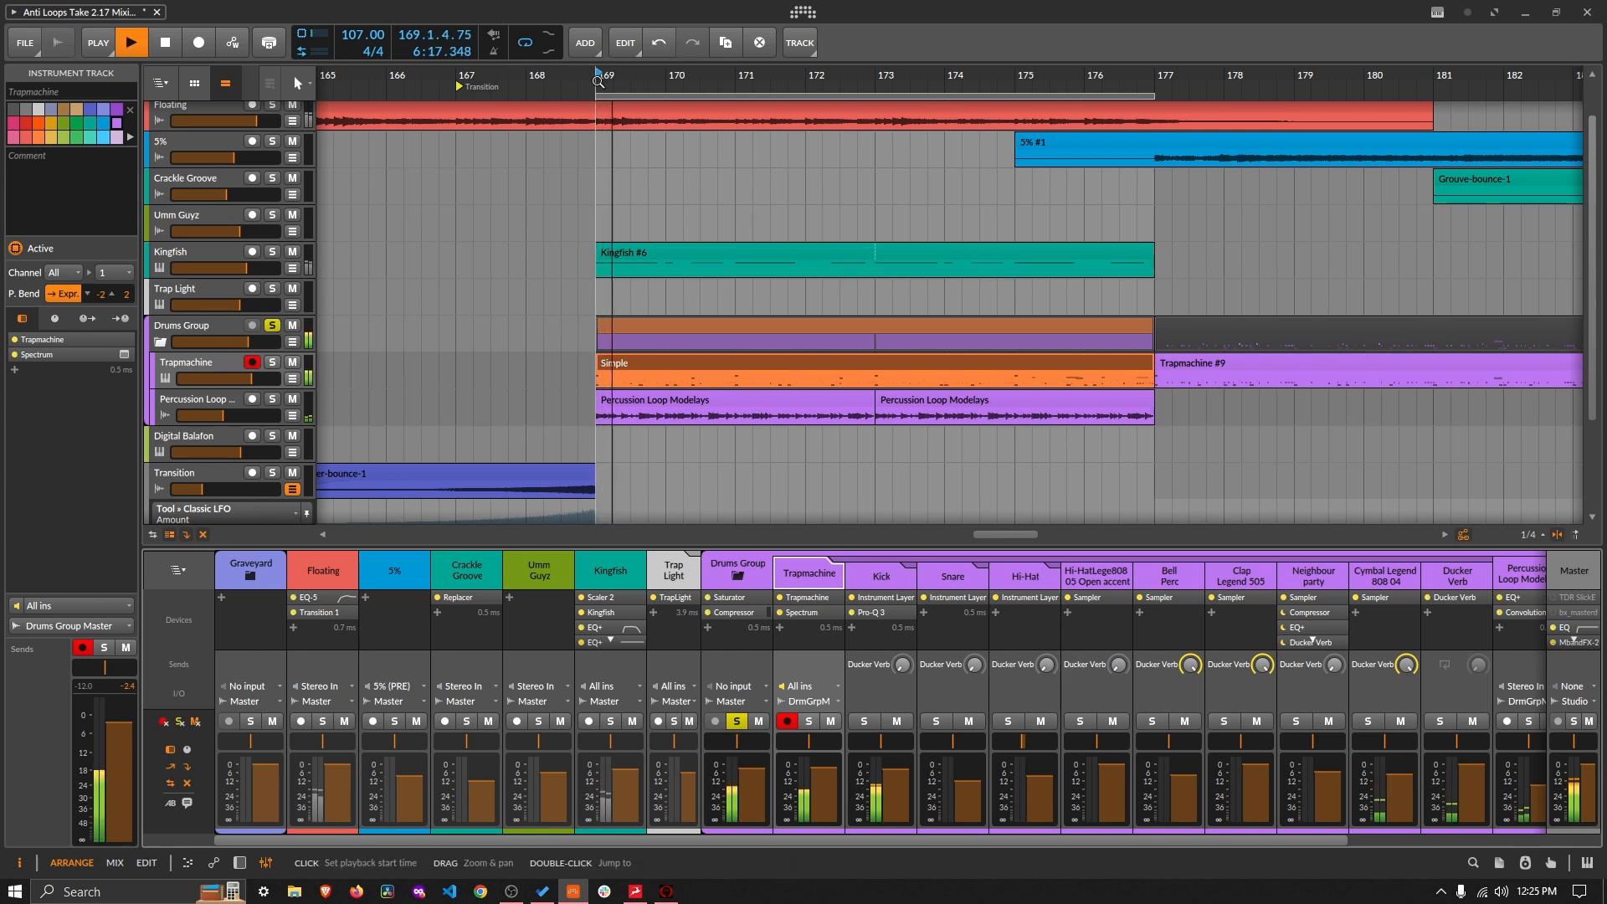
# Step: Expand the EQ+ on the Percussion Loop track, compare the sound with it bypassed and enabled, and collapse it still enabled
pyautogui.doubleClick(216, 411)
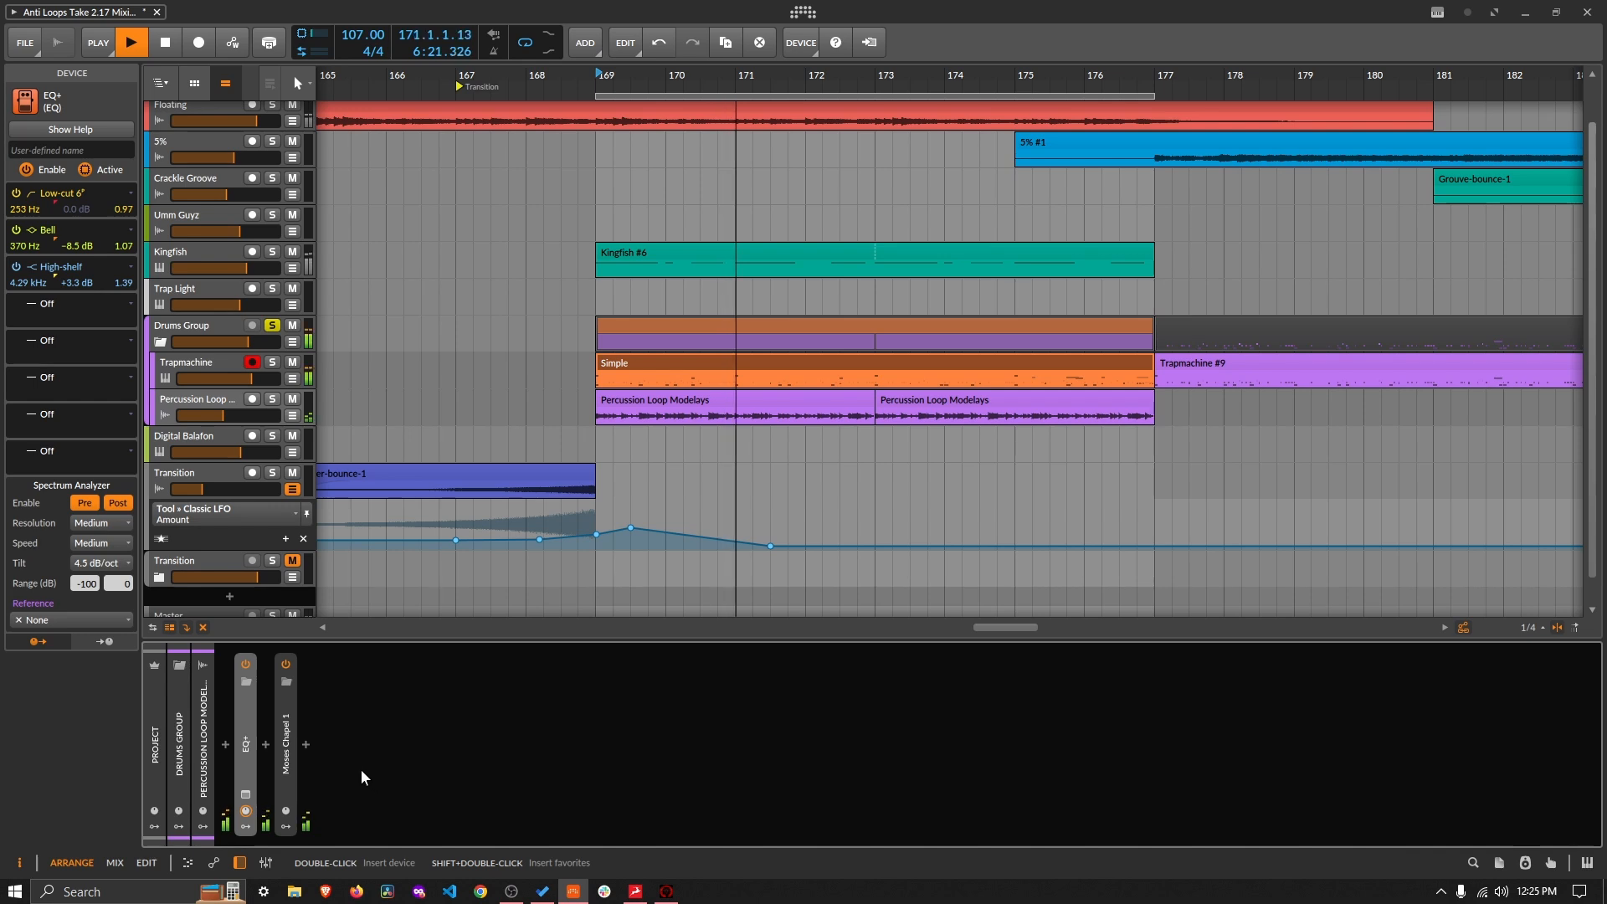
pyautogui.doubleClick(245, 744)
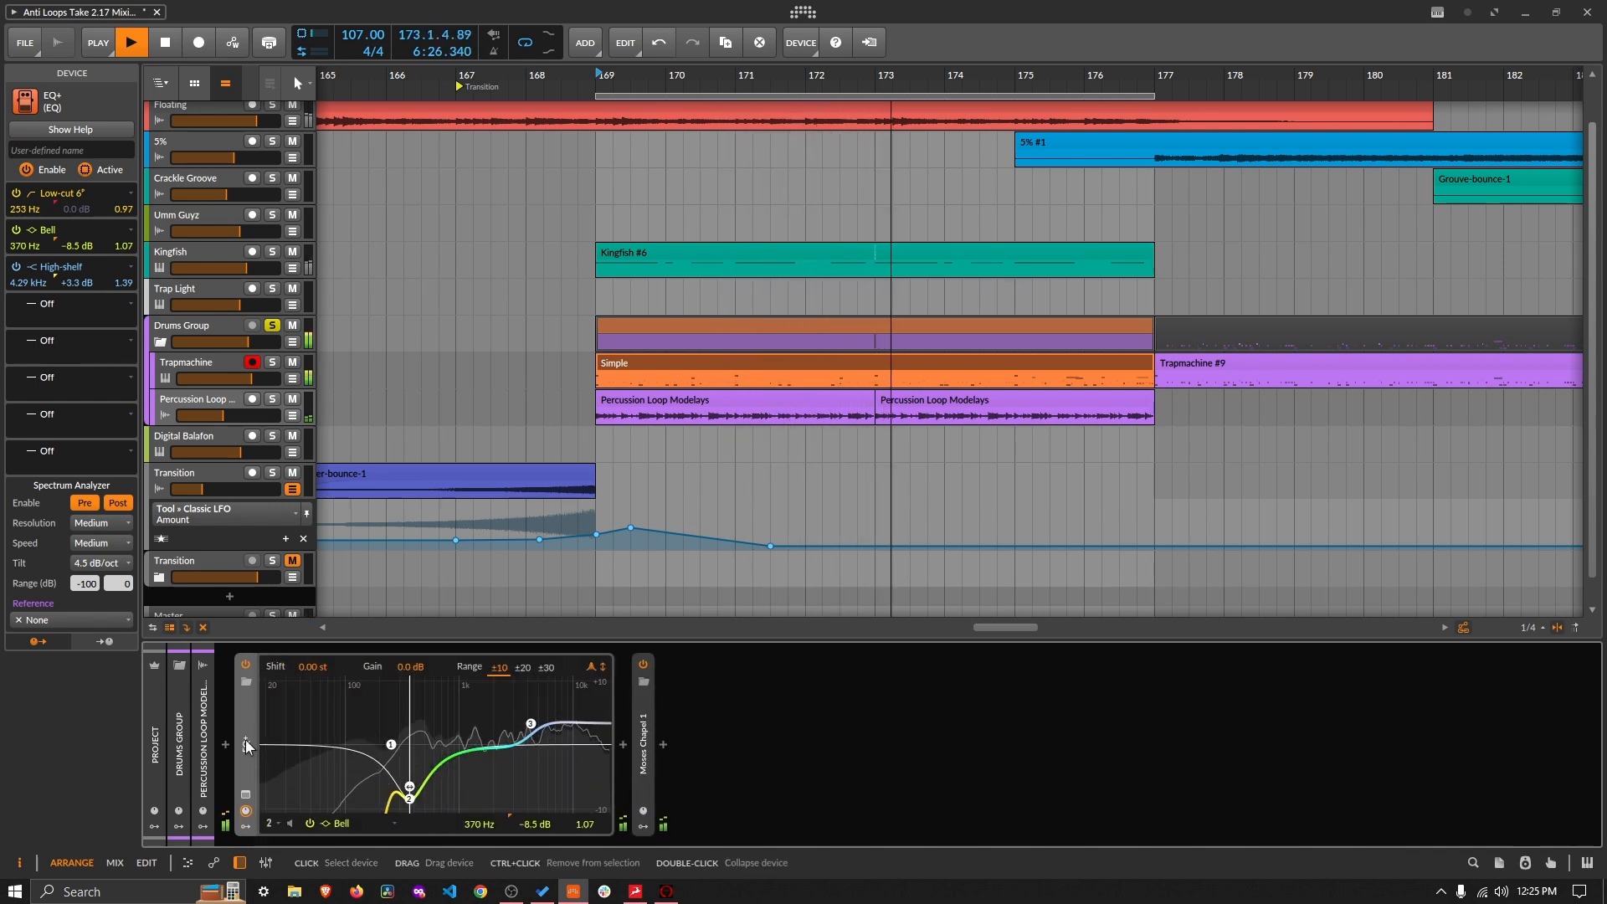
pyautogui.click(245, 667)
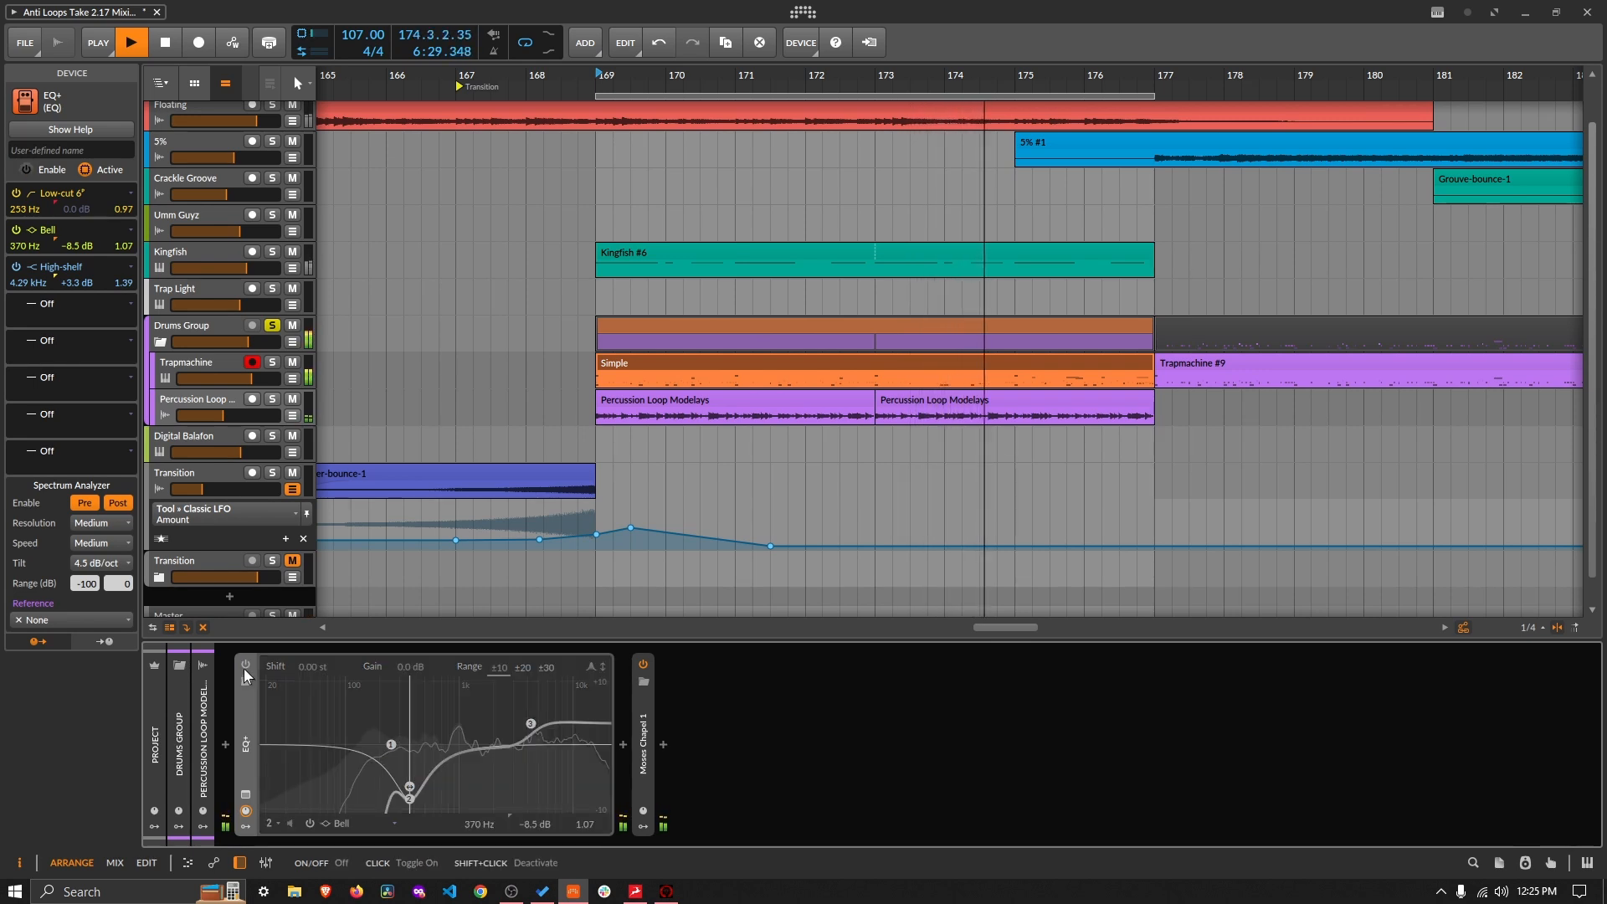
pyautogui.click(244, 667)
pyautogui.doubleClick(246, 710)
# Step: Compare the percussion loop with its Moses Chapel 1 convolution reverb bypassed and enabled, leaving it enabled
pyautogui.doubleClick(289, 727)
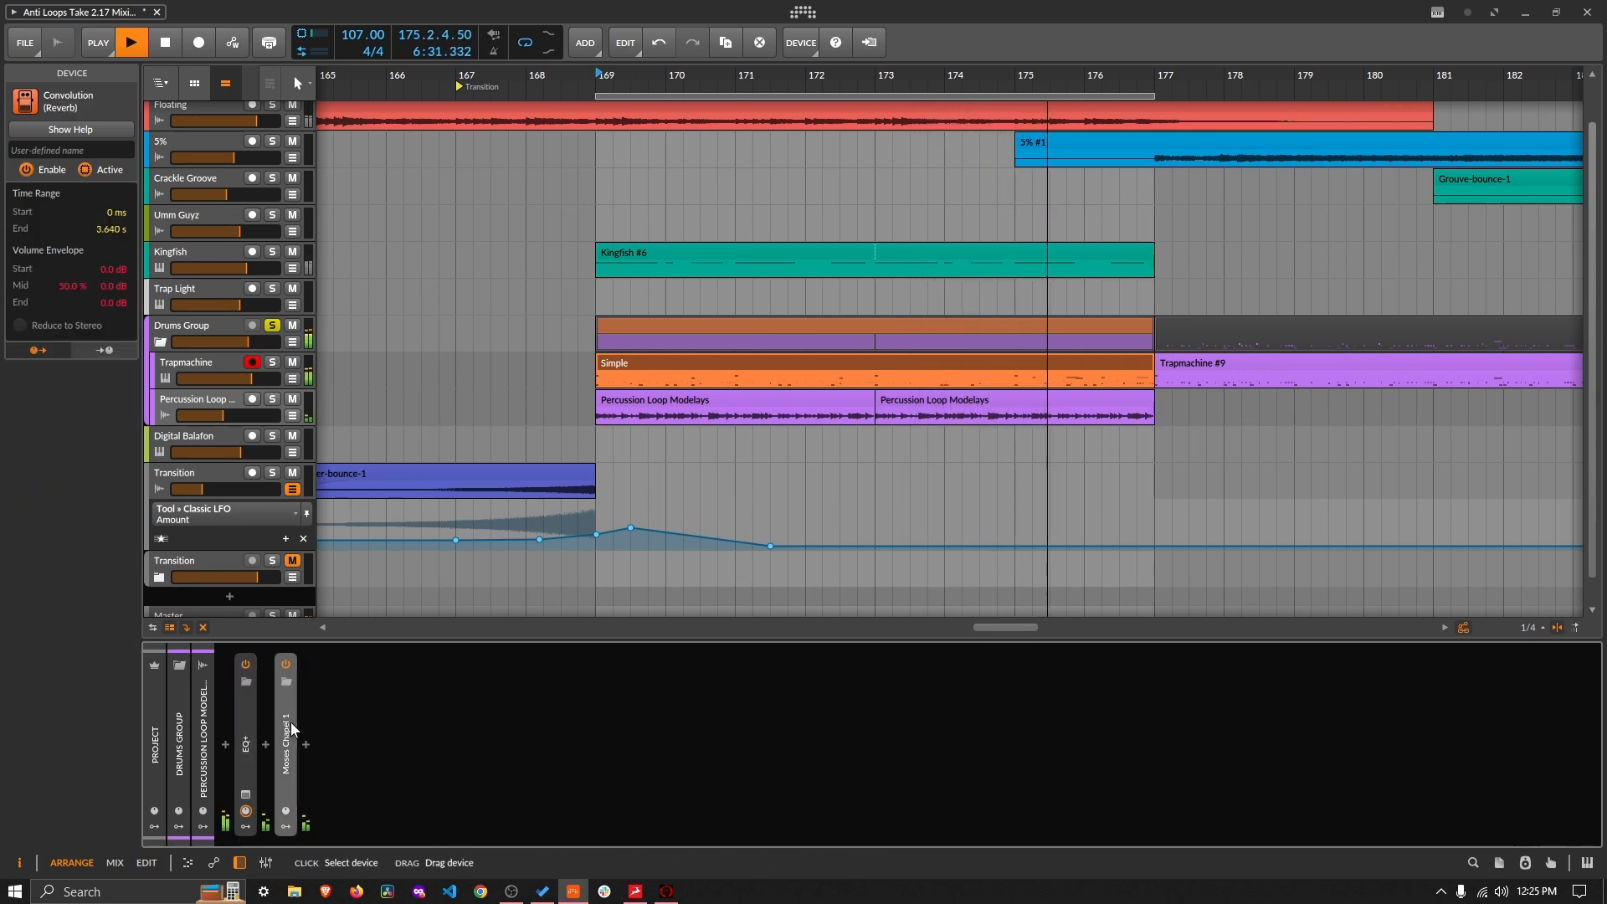
pyautogui.click(284, 663)
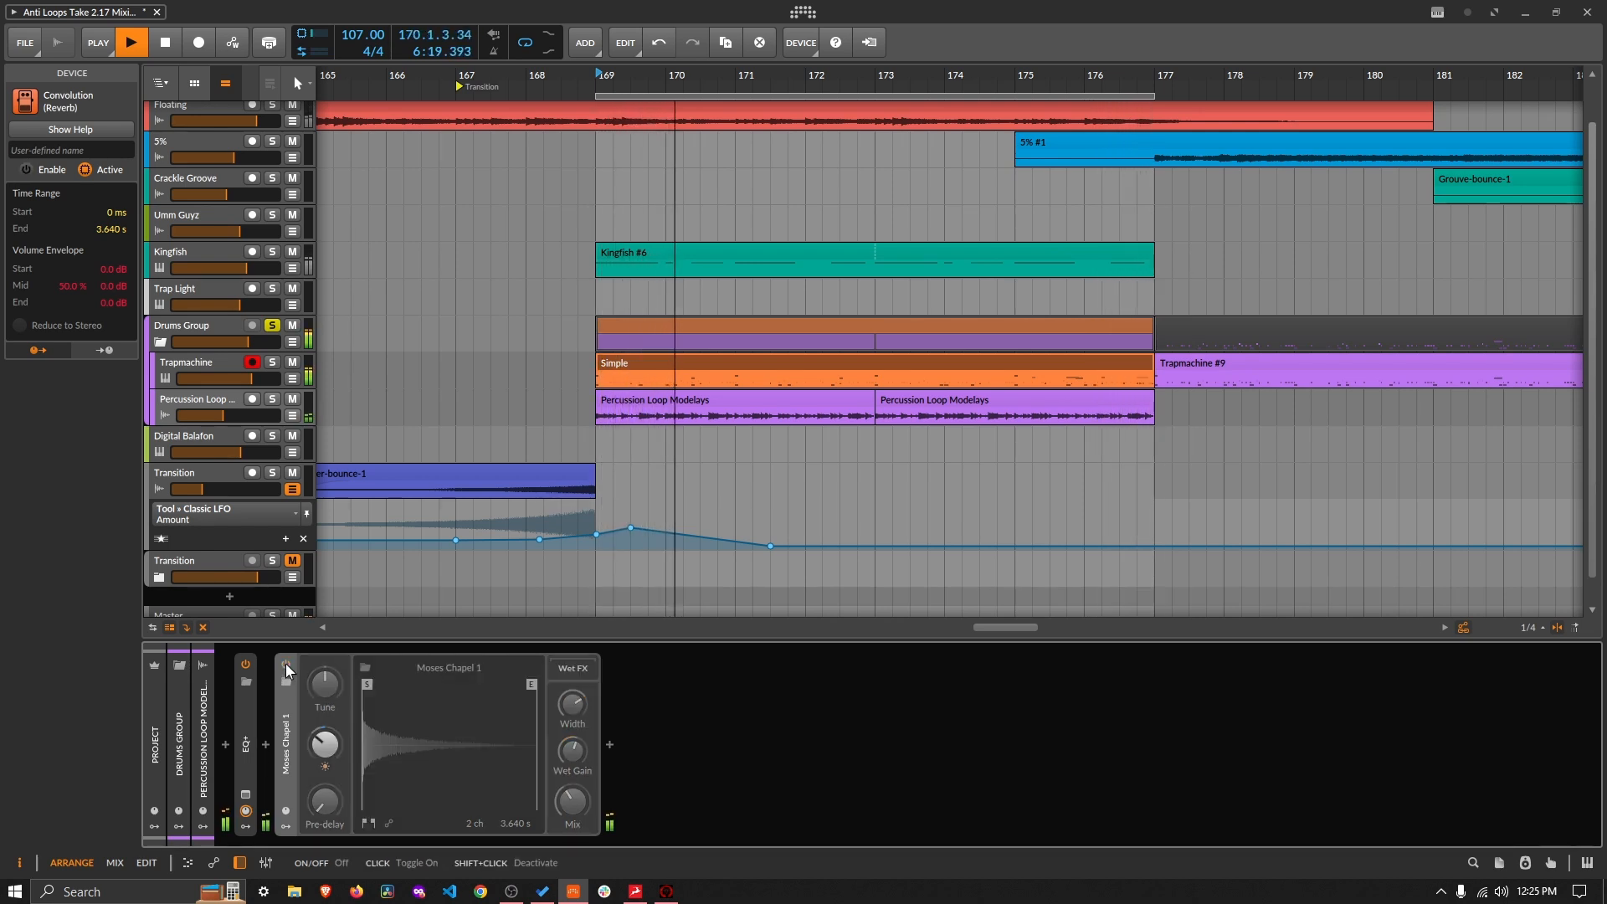
pyautogui.click(285, 663)
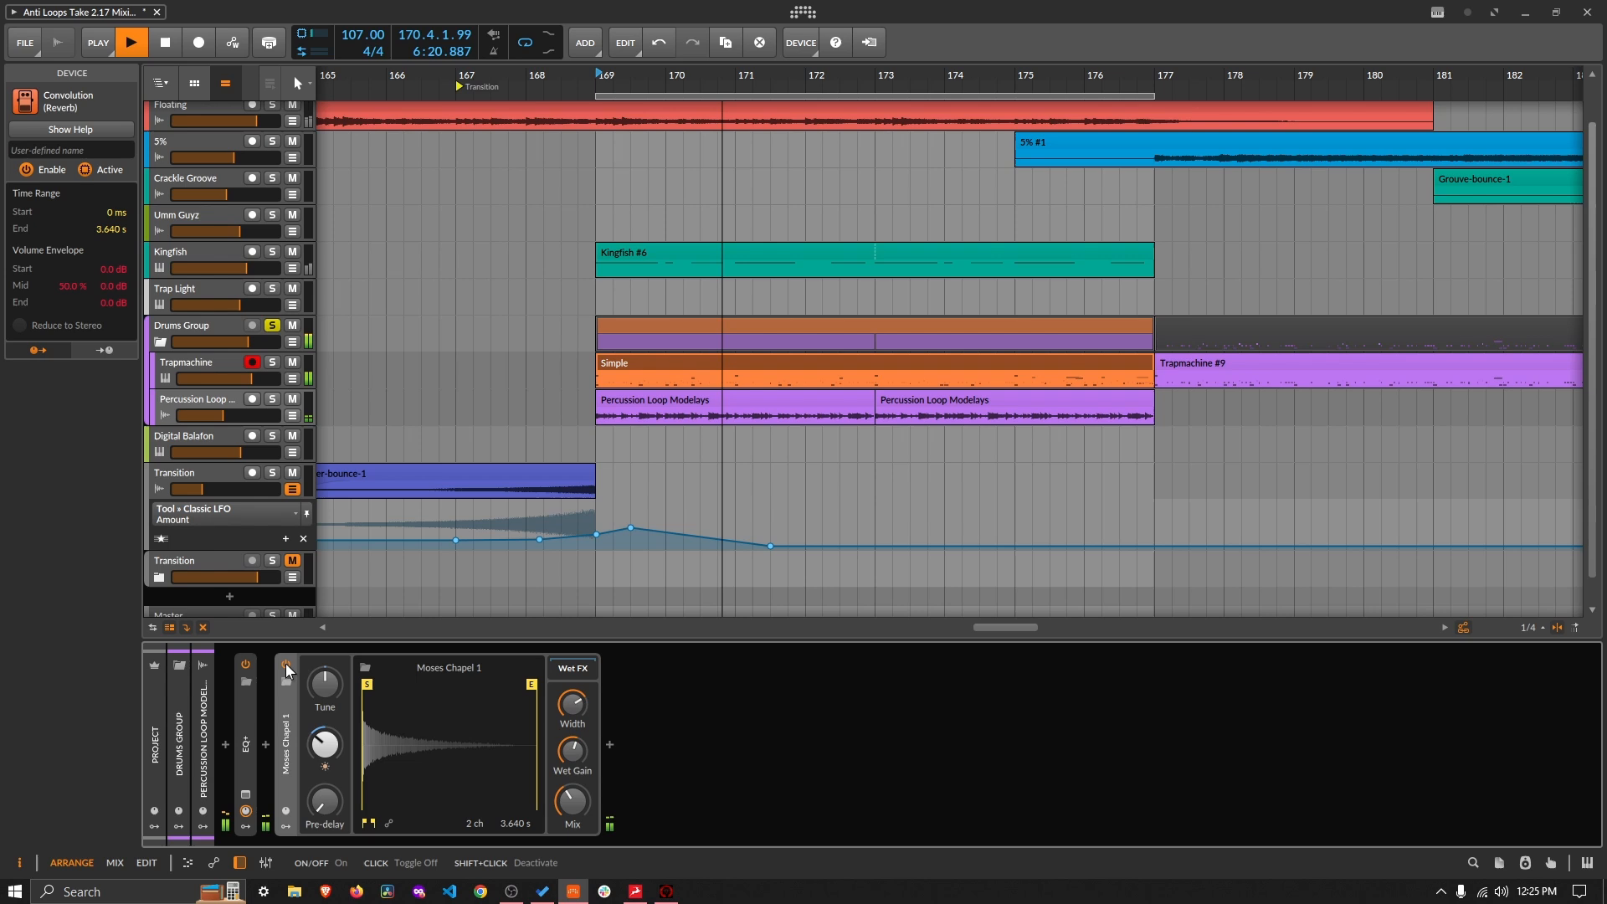
pyautogui.click(289, 706)
# Step: Select both the Light Saturation and Compressor devices on the Drums Group and compare the drums with them bypassed and enabled
pyautogui.click(206, 336)
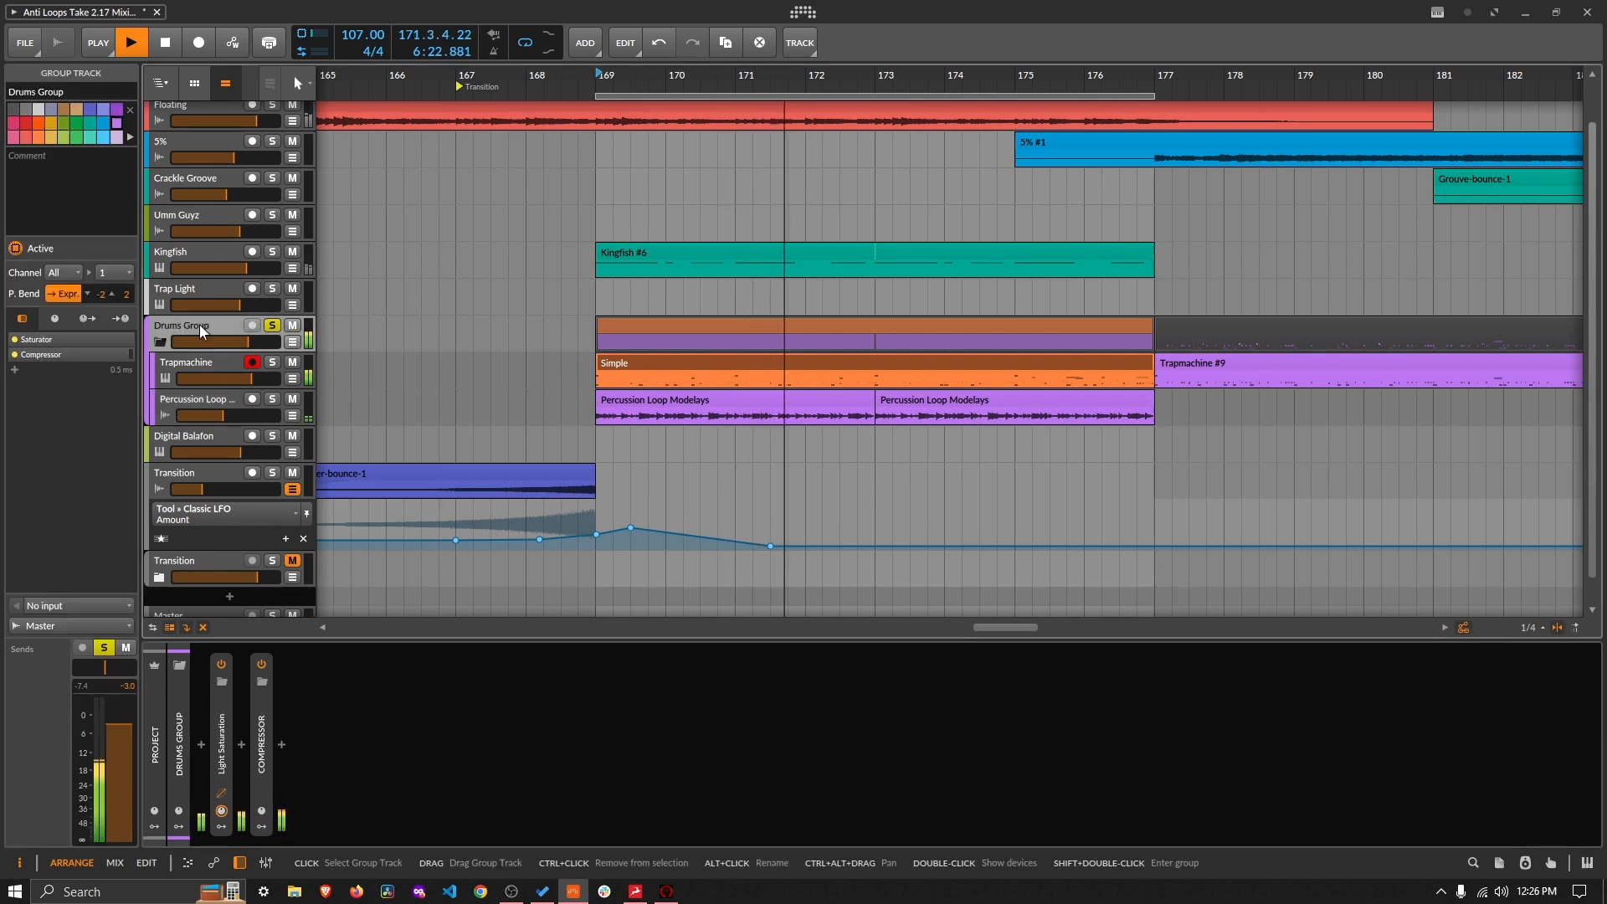
pyautogui.click(264, 730)
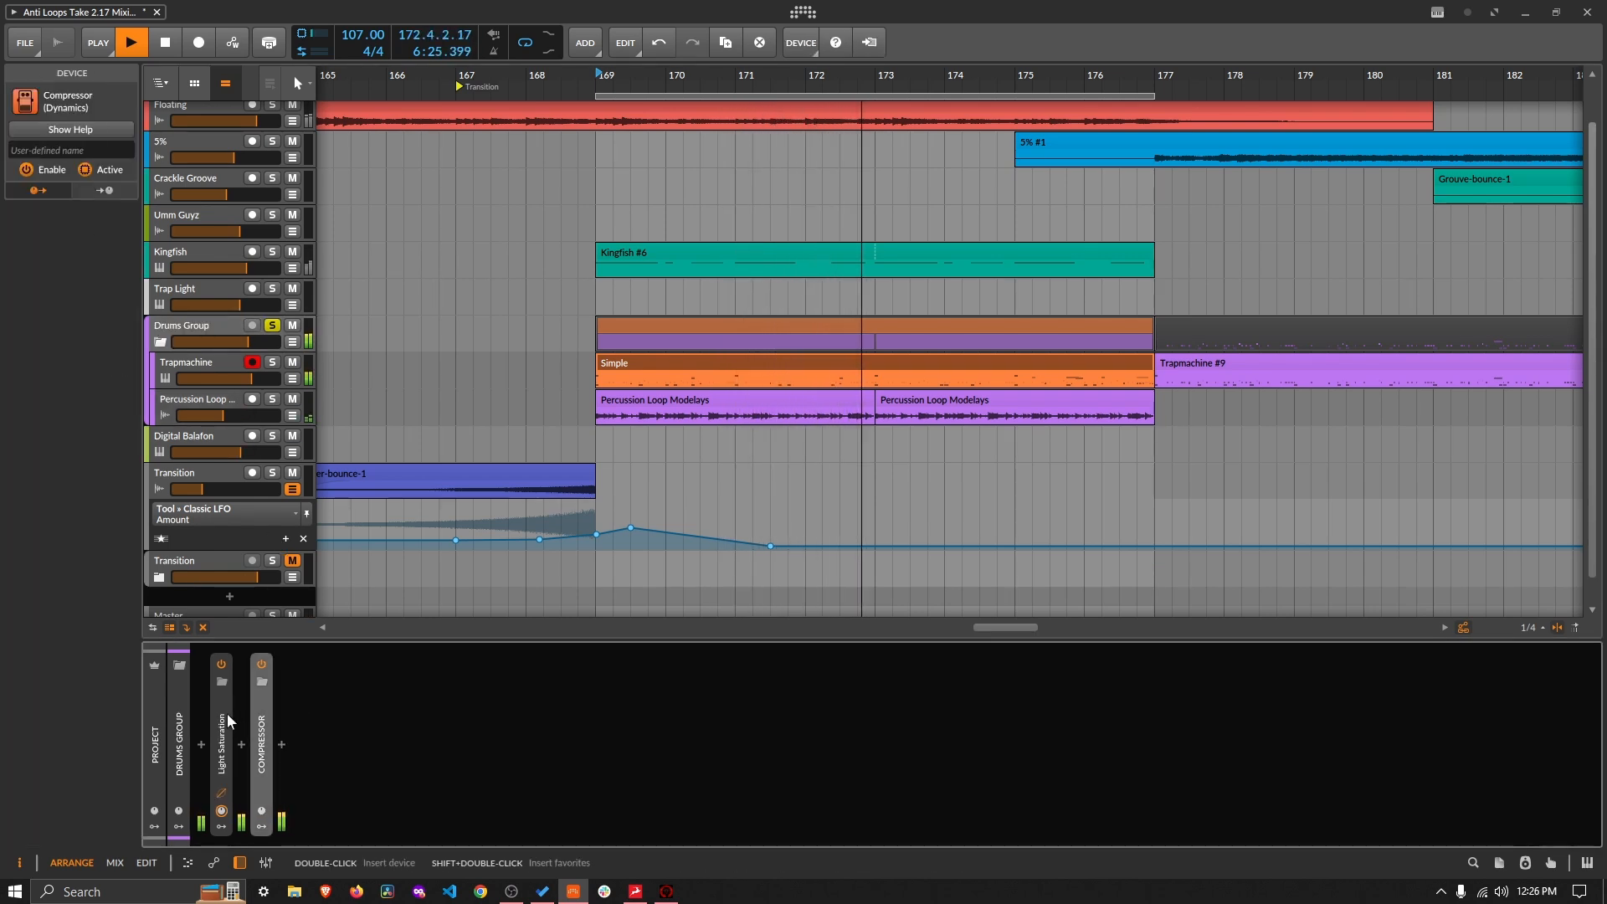
pyautogui.keyDown('shift'); pyautogui.click(227, 713); pyautogui.keyUp('shift')
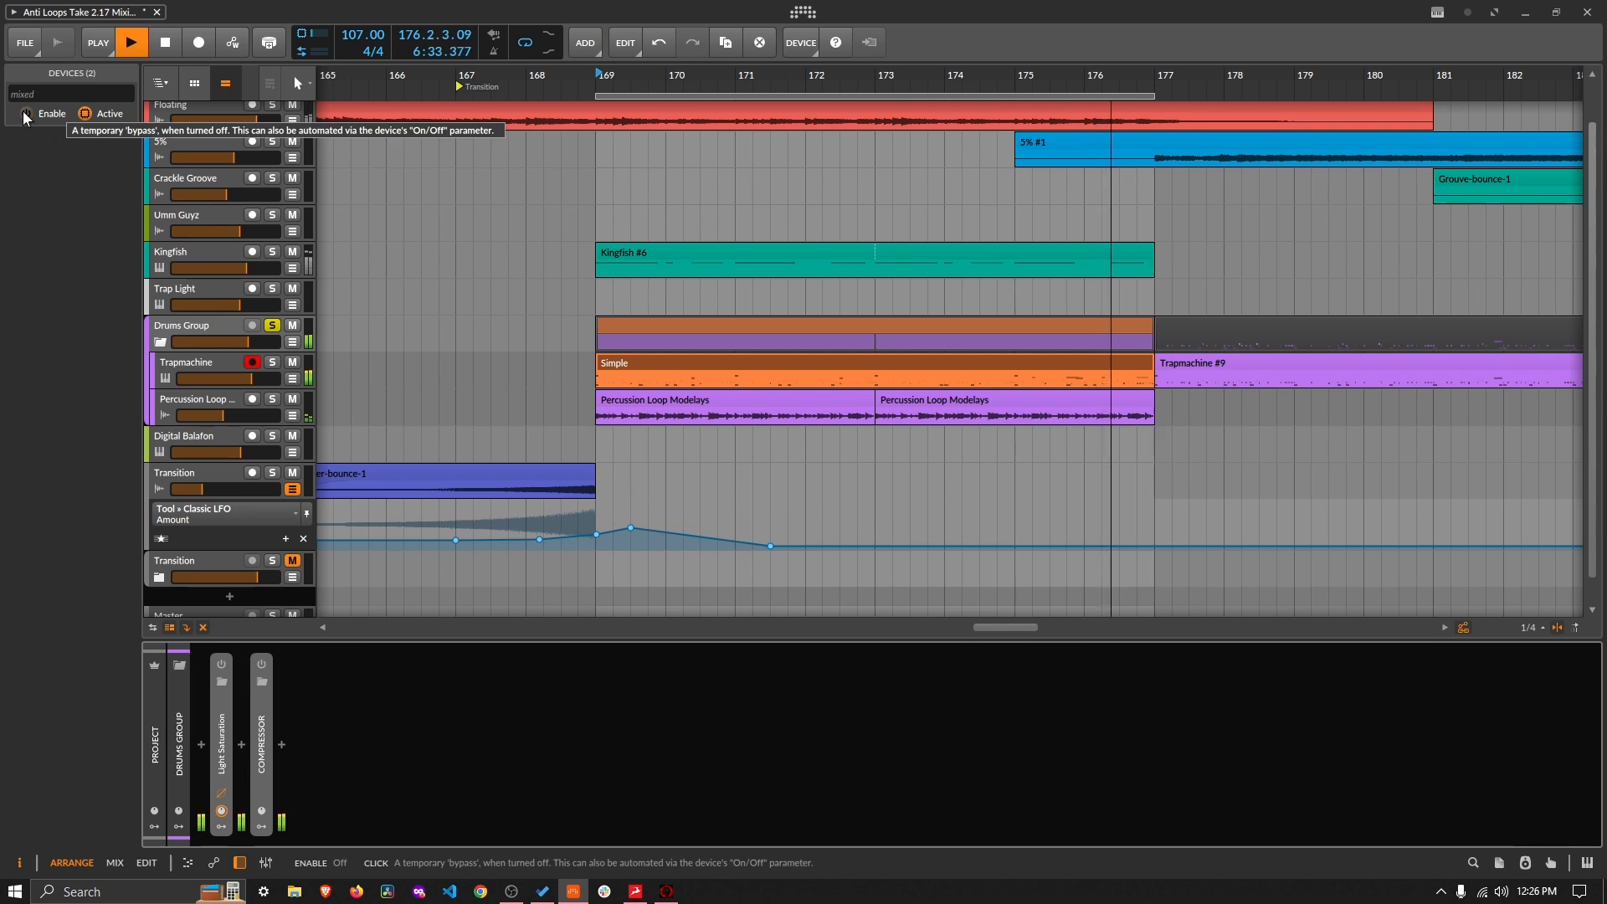
pyautogui.click(25, 115)
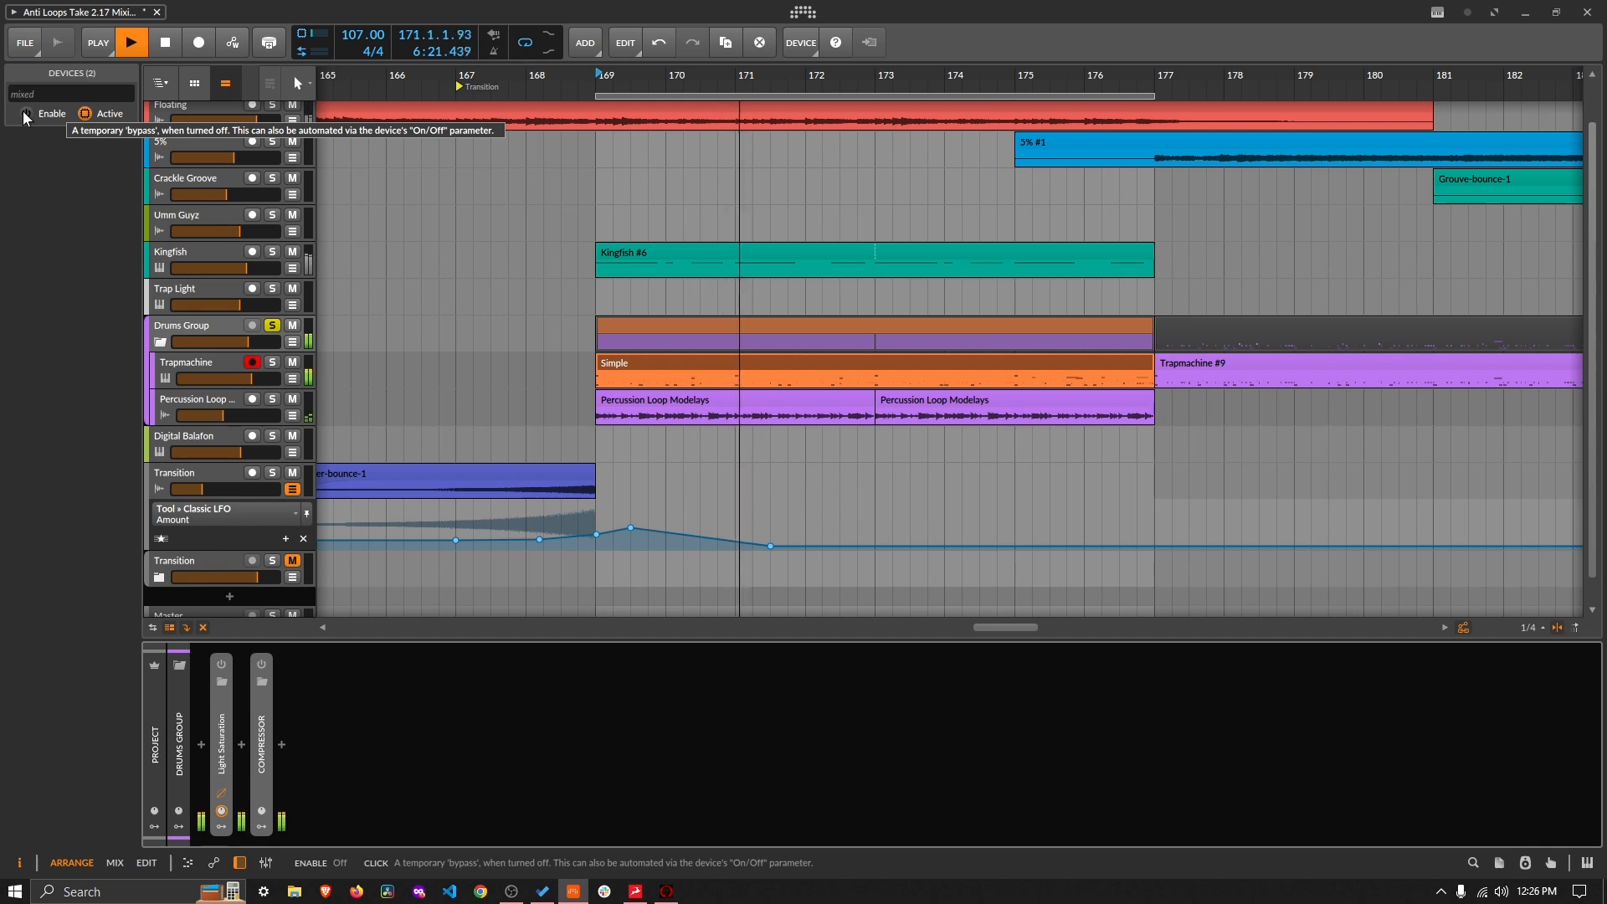
pyautogui.click(25, 115)
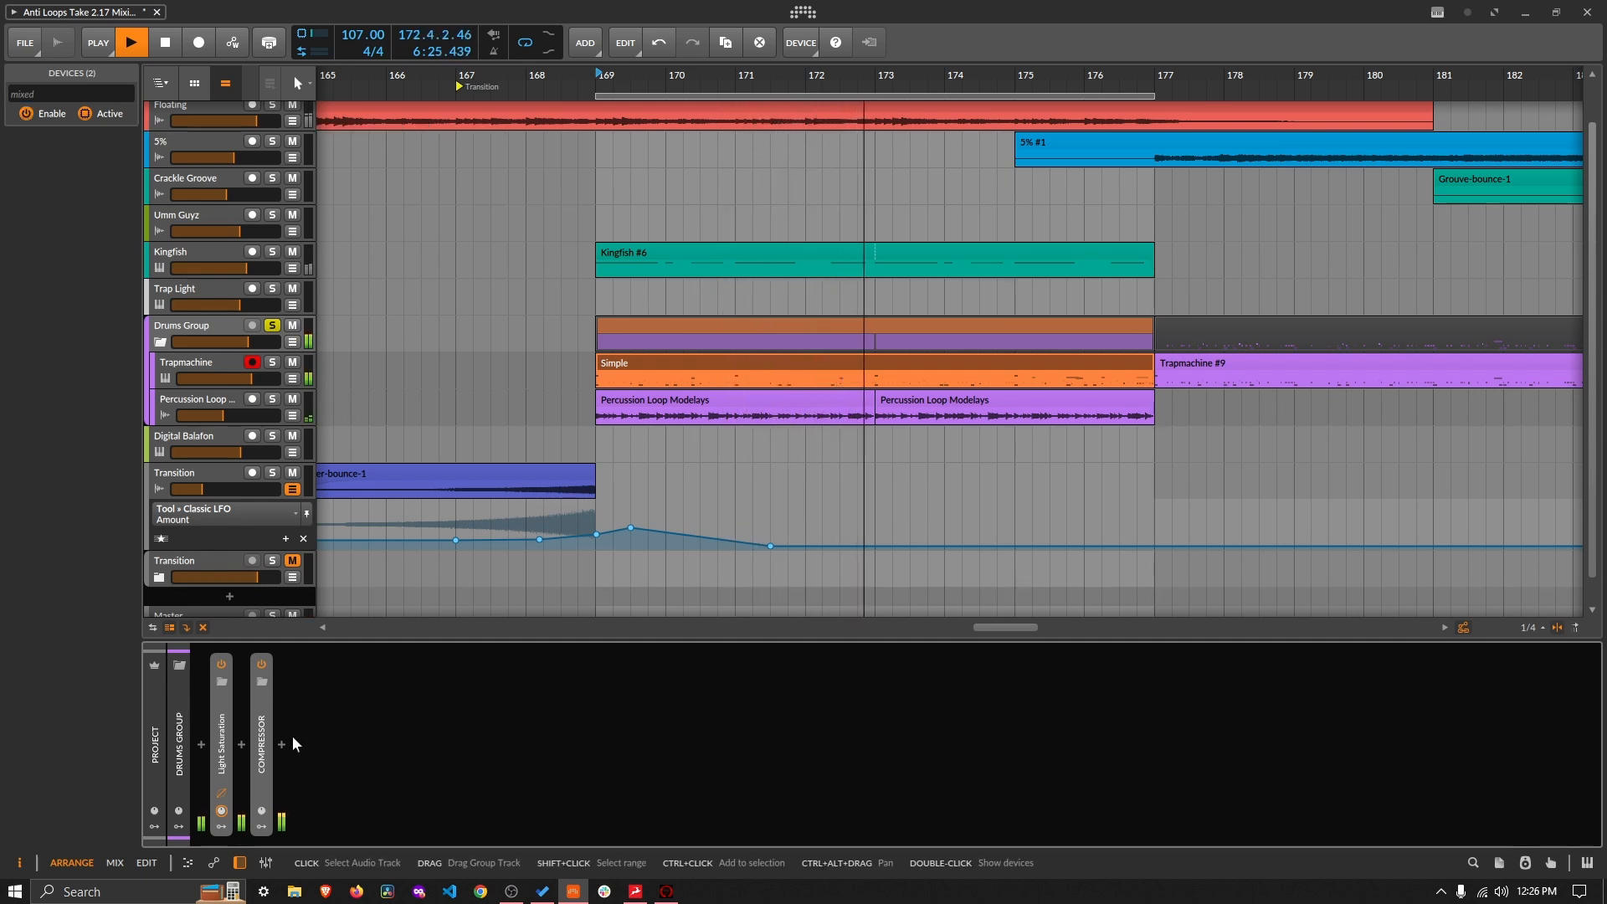
# Step: Examine the Drums Group's Light Saturation settings and Compressor activity during playback, collapsing each device after viewing
pyautogui.doubleClick(222, 741)
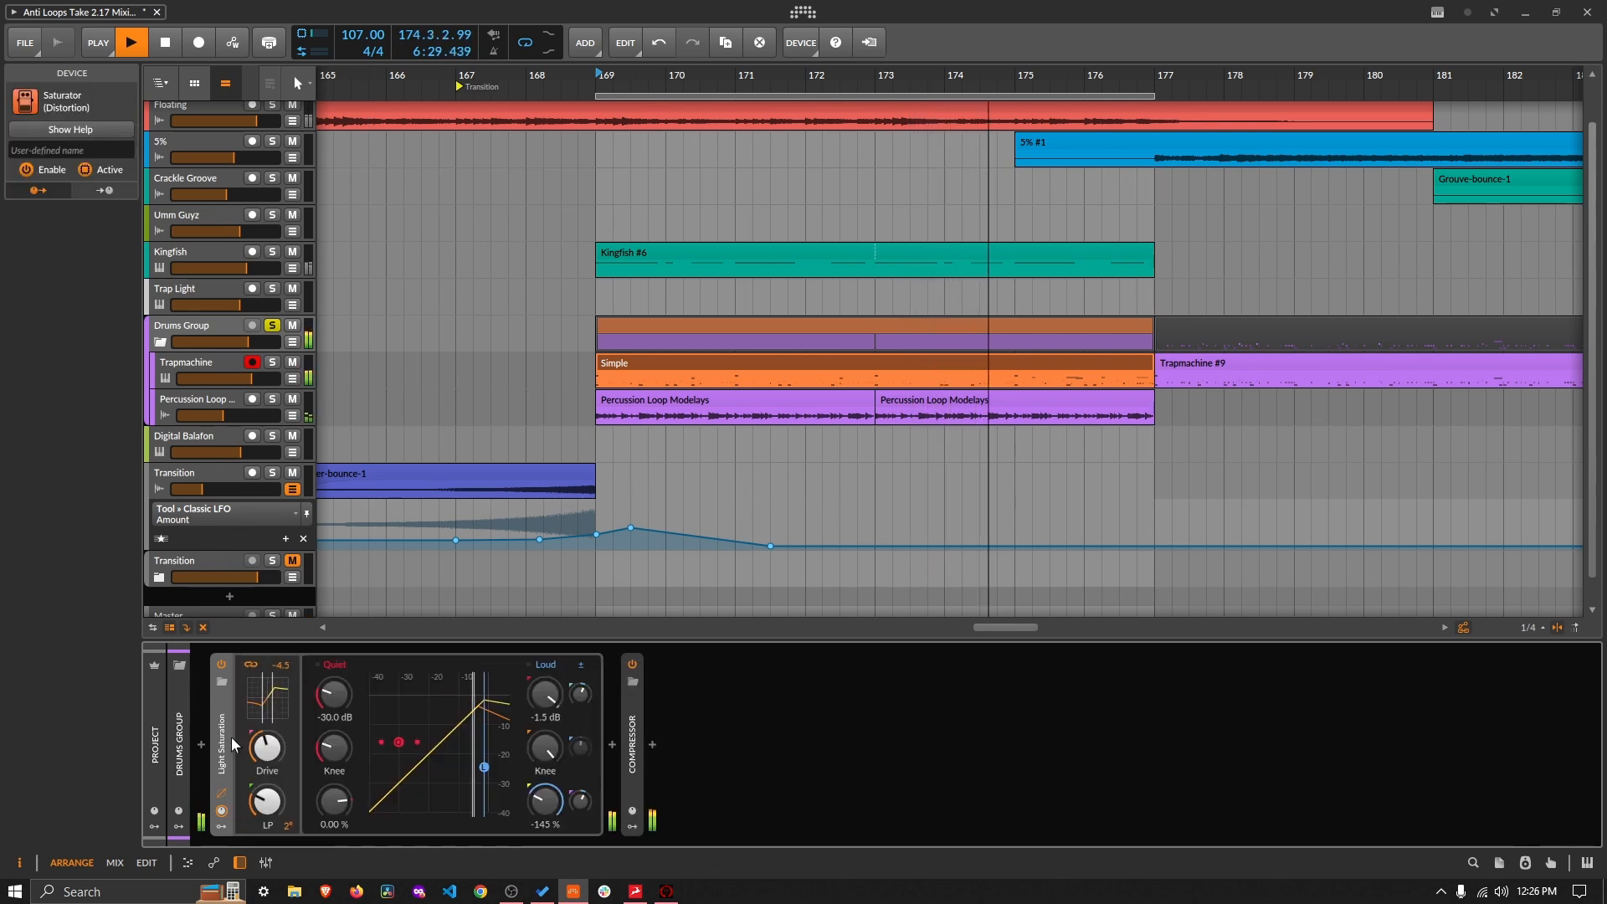
pyautogui.doubleClick(223, 750)
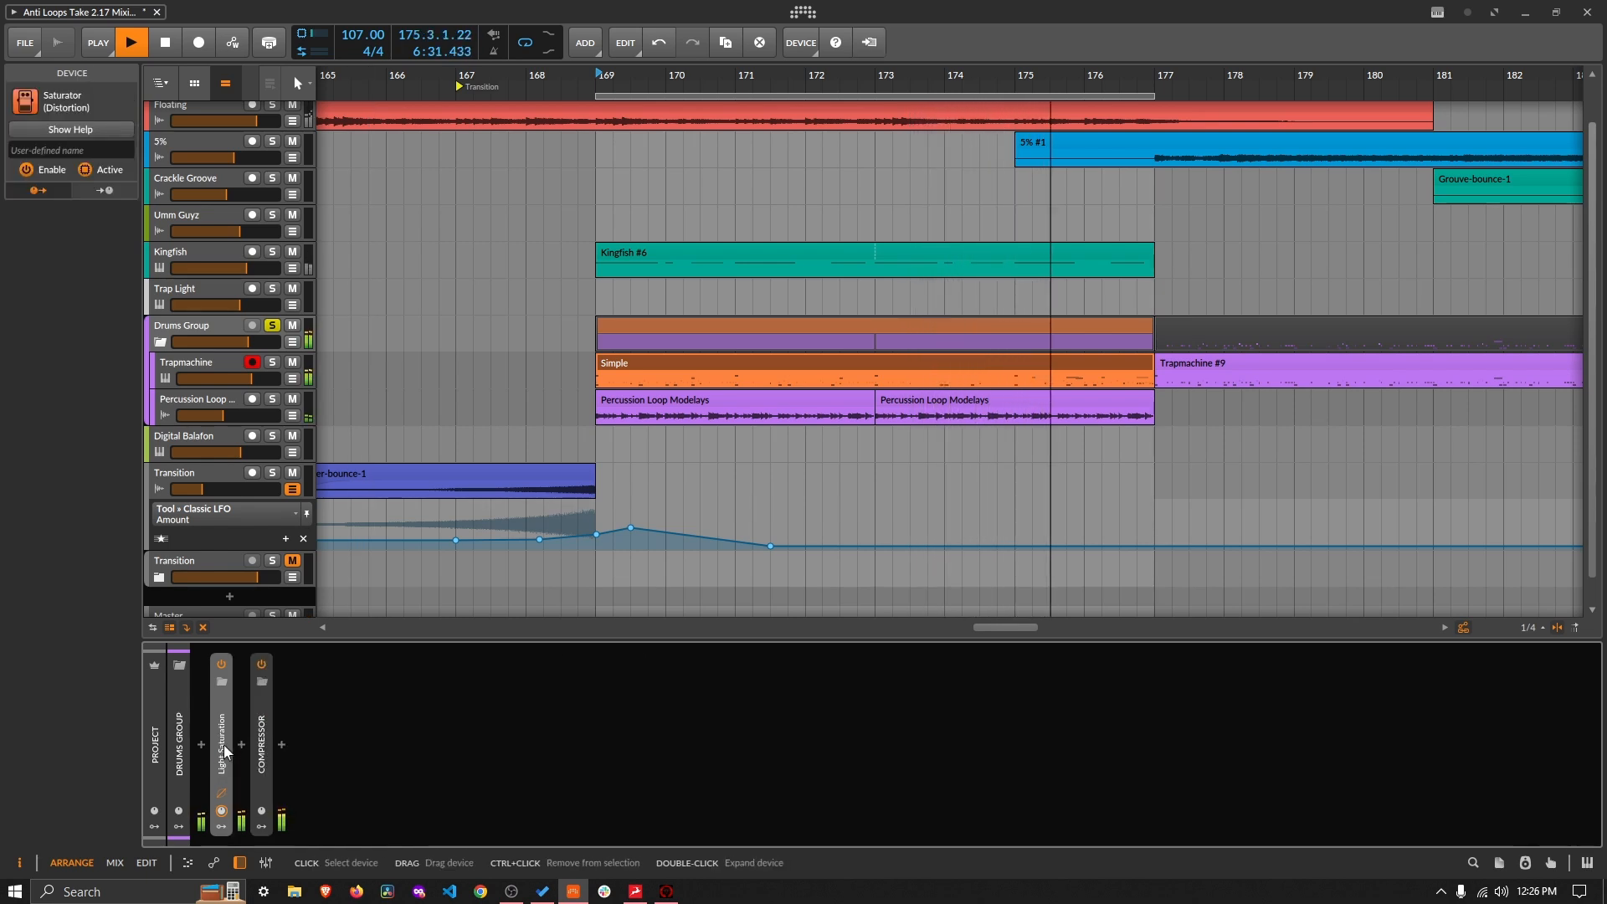
pyautogui.doubleClick(268, 744)
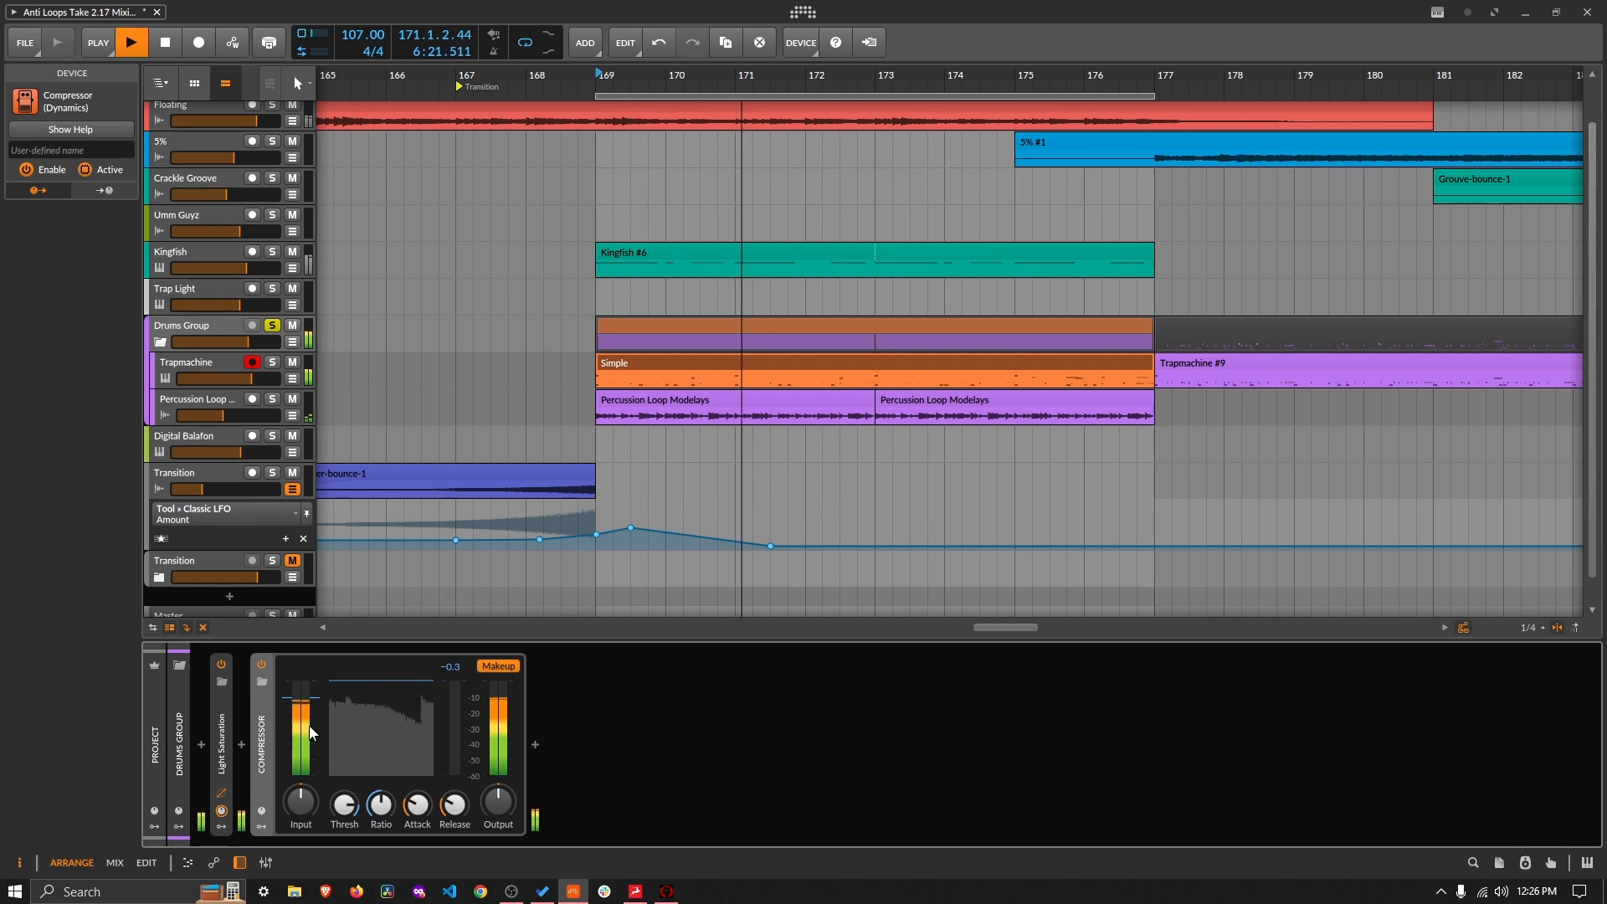
pyautogui.click(266, 732)
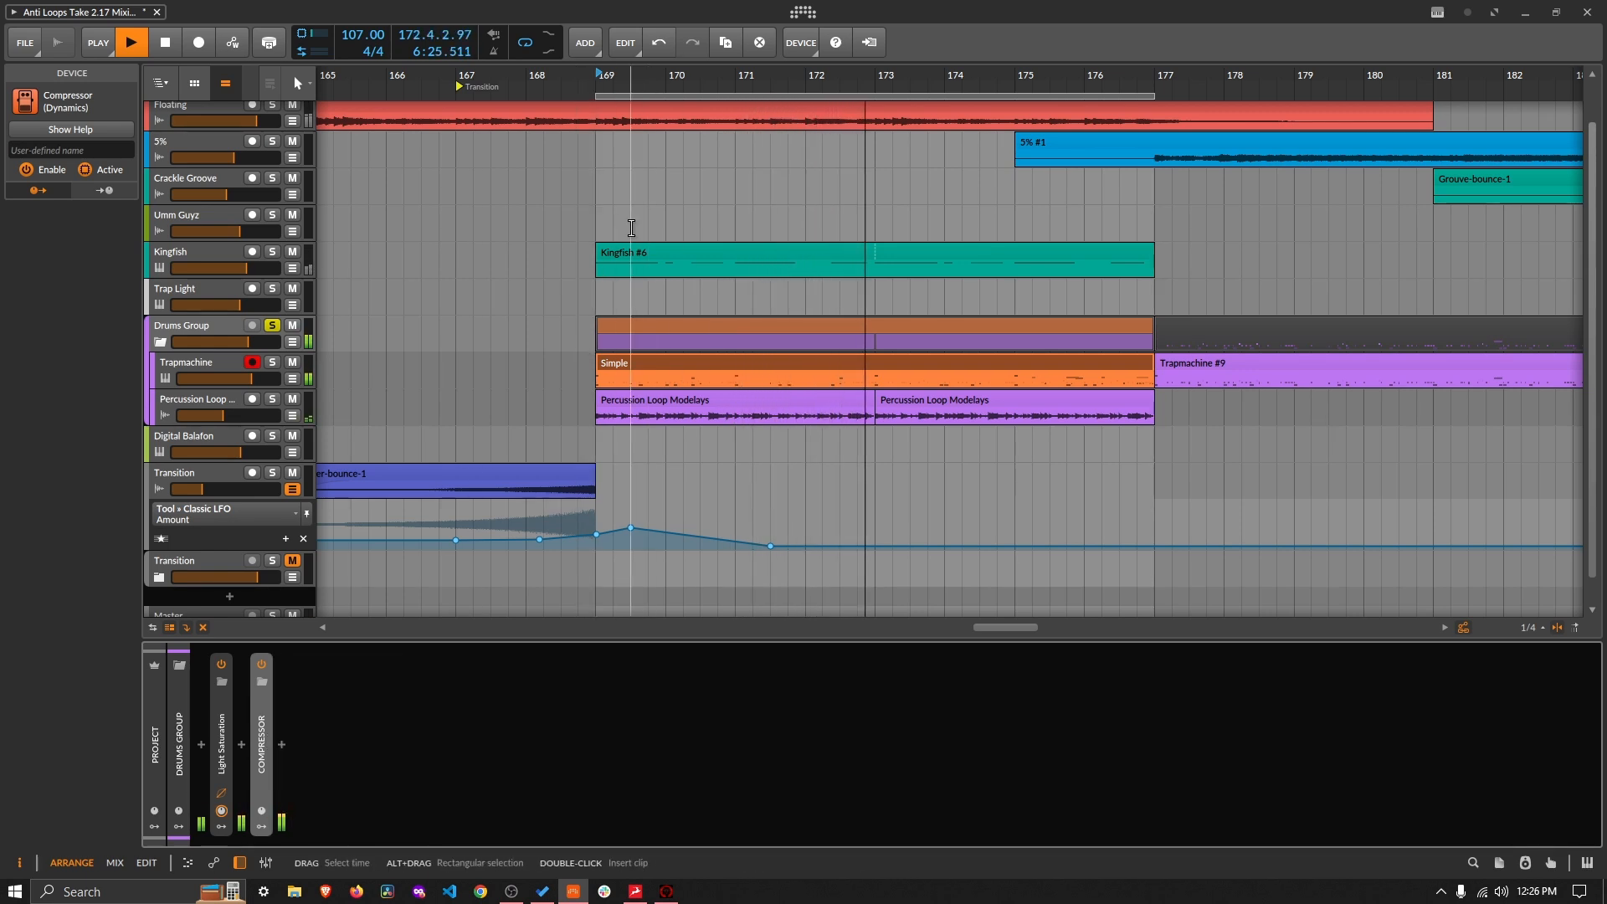
# Step: Unsolo the Drums Group and play the full mix from a playback start at bar 173, stopping the transport at the end
pyautogui.scroll(-5, 613, 80)
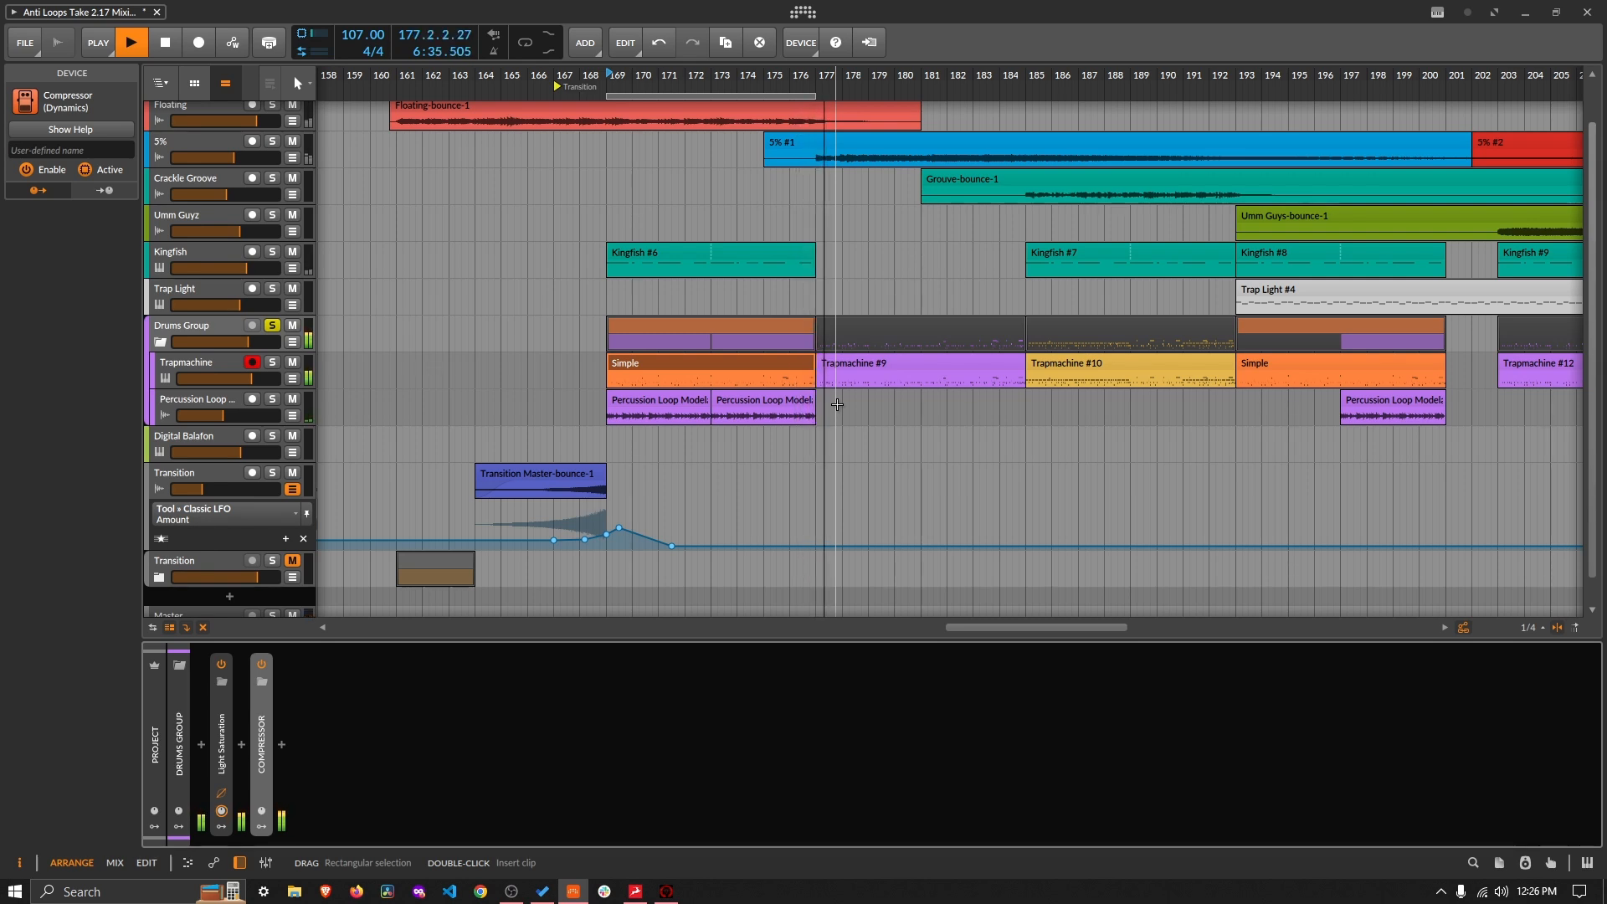
pyautogui.press('space')
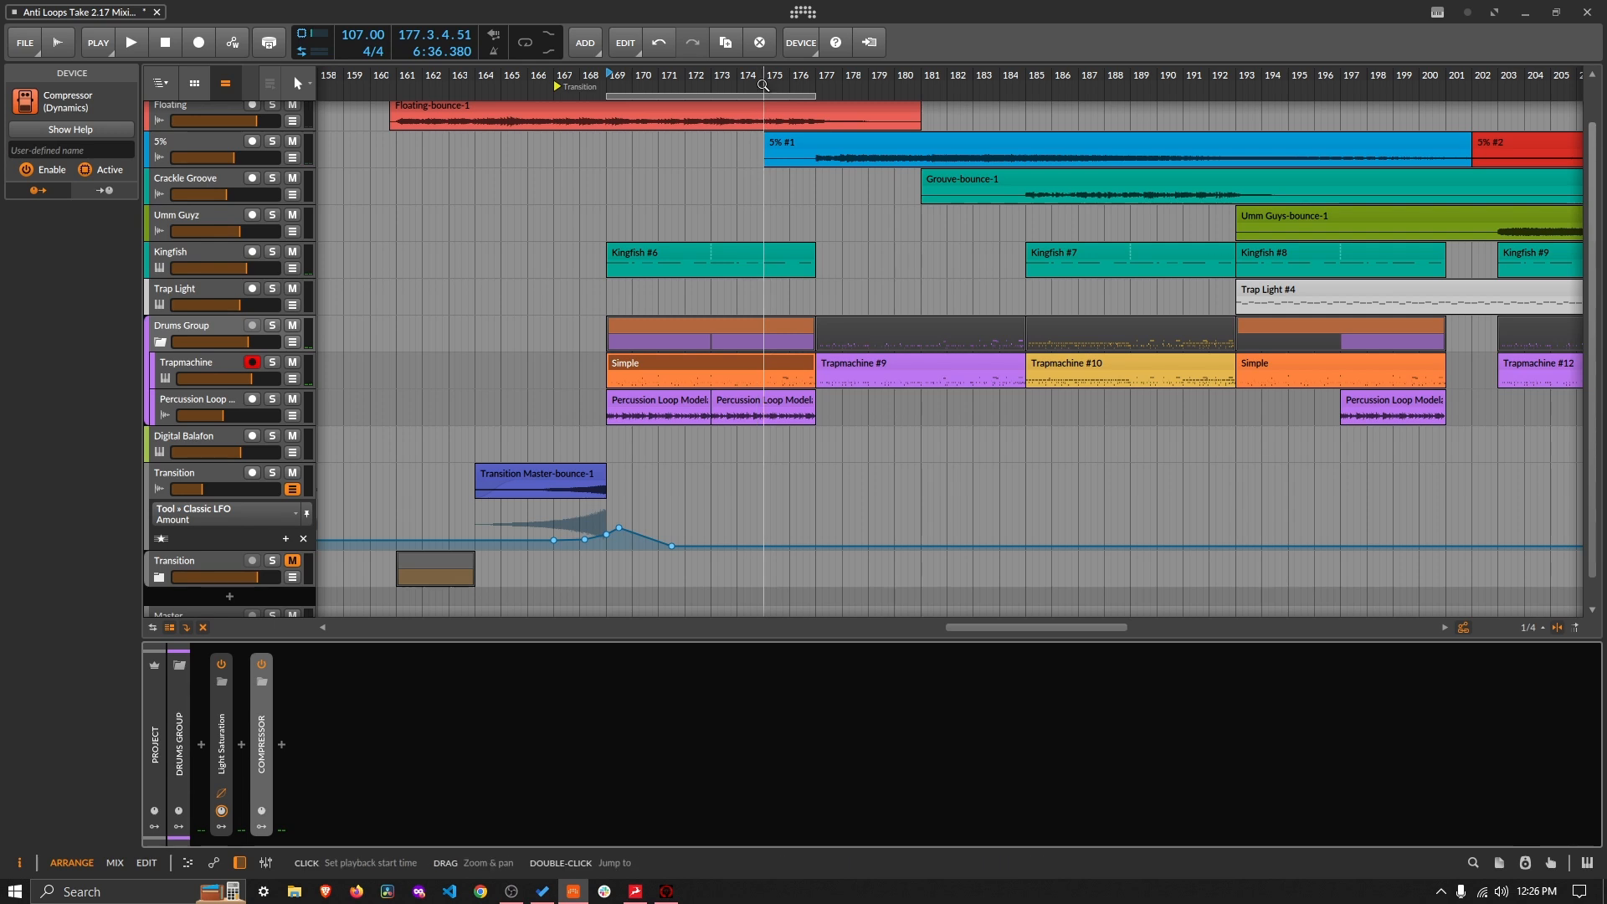
pyautogui.moveTo(757, 76); pyautogui.dragTo(694, 83)
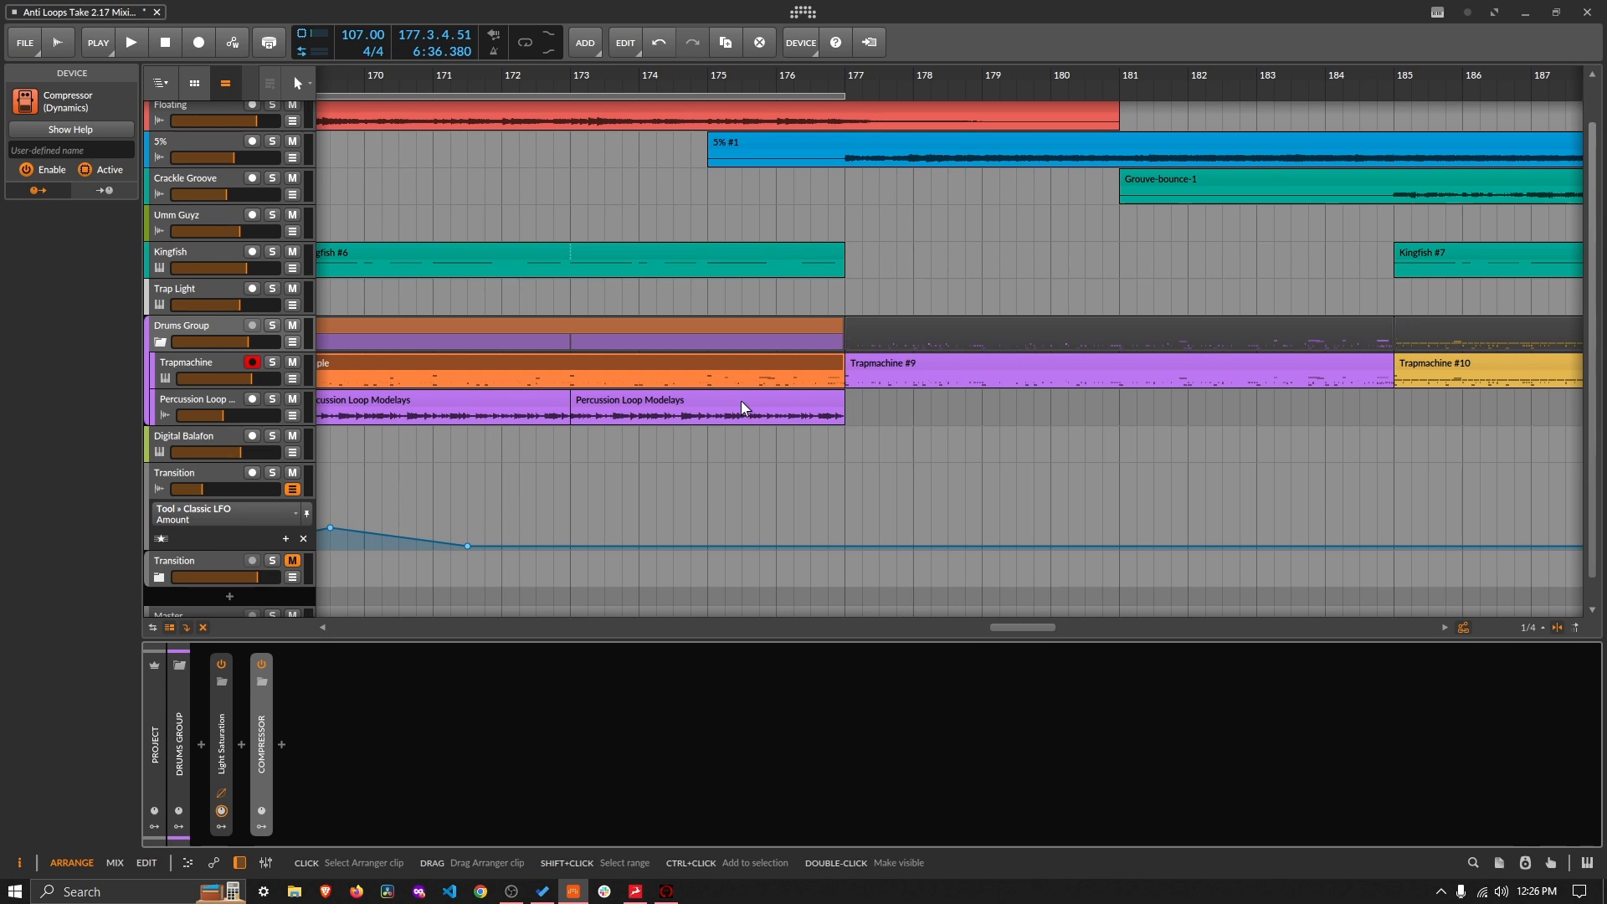
pyautogui.click(574, 75)
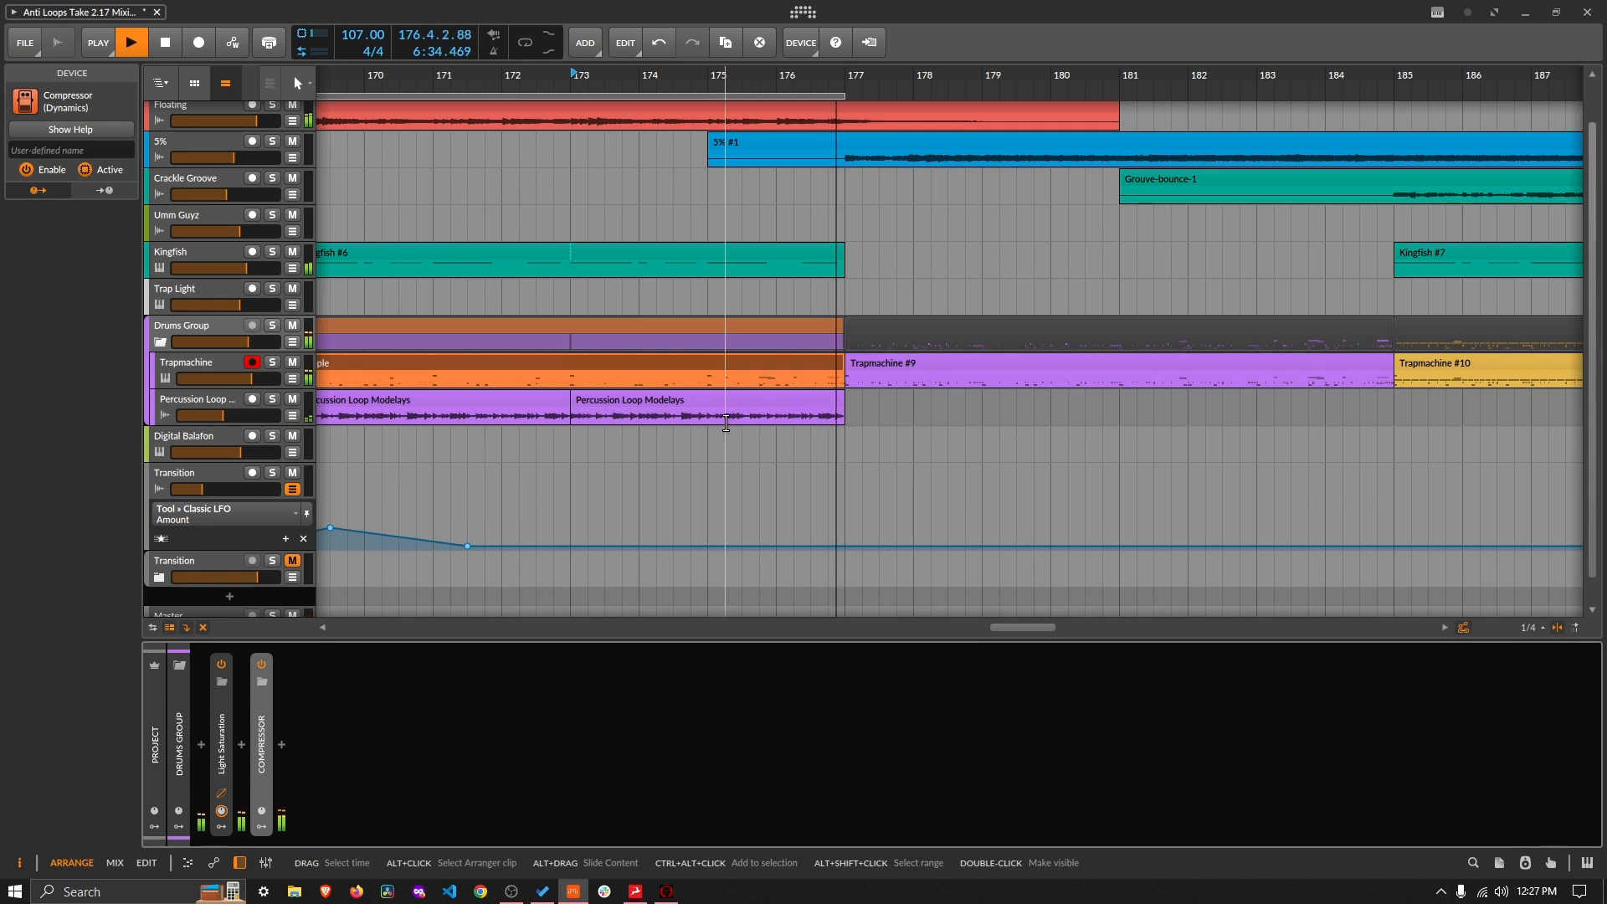
pyautogui.press('space')
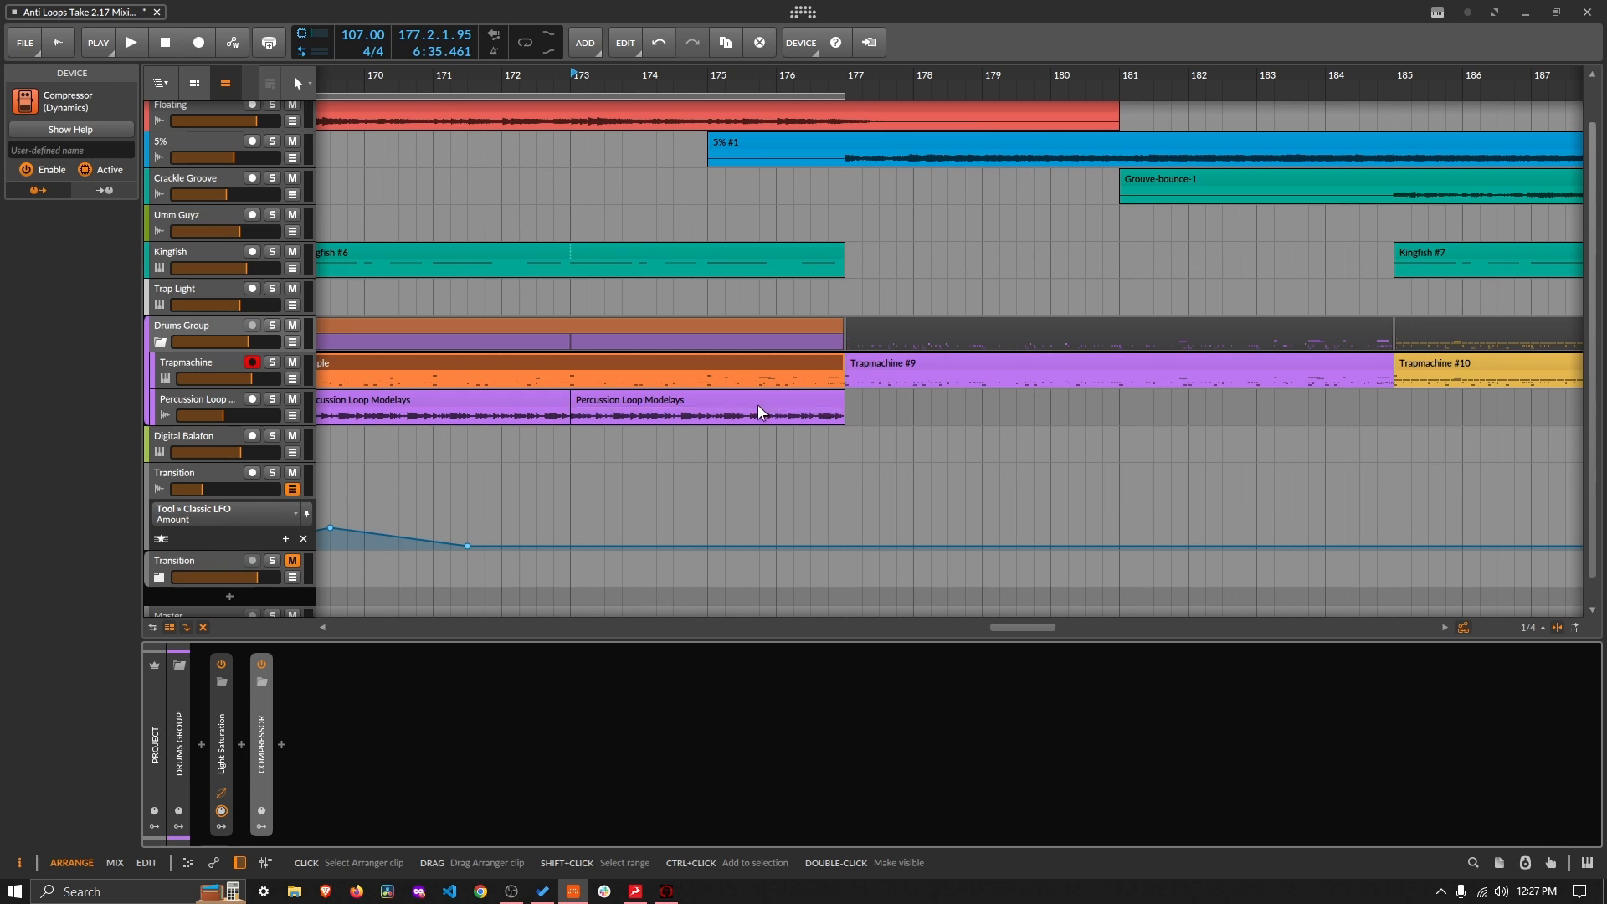
# Step: Switch to Microsoft To Do and check the open tasks in the Produce With Me list
pyautogui.hotkey('alt', 'Tab')
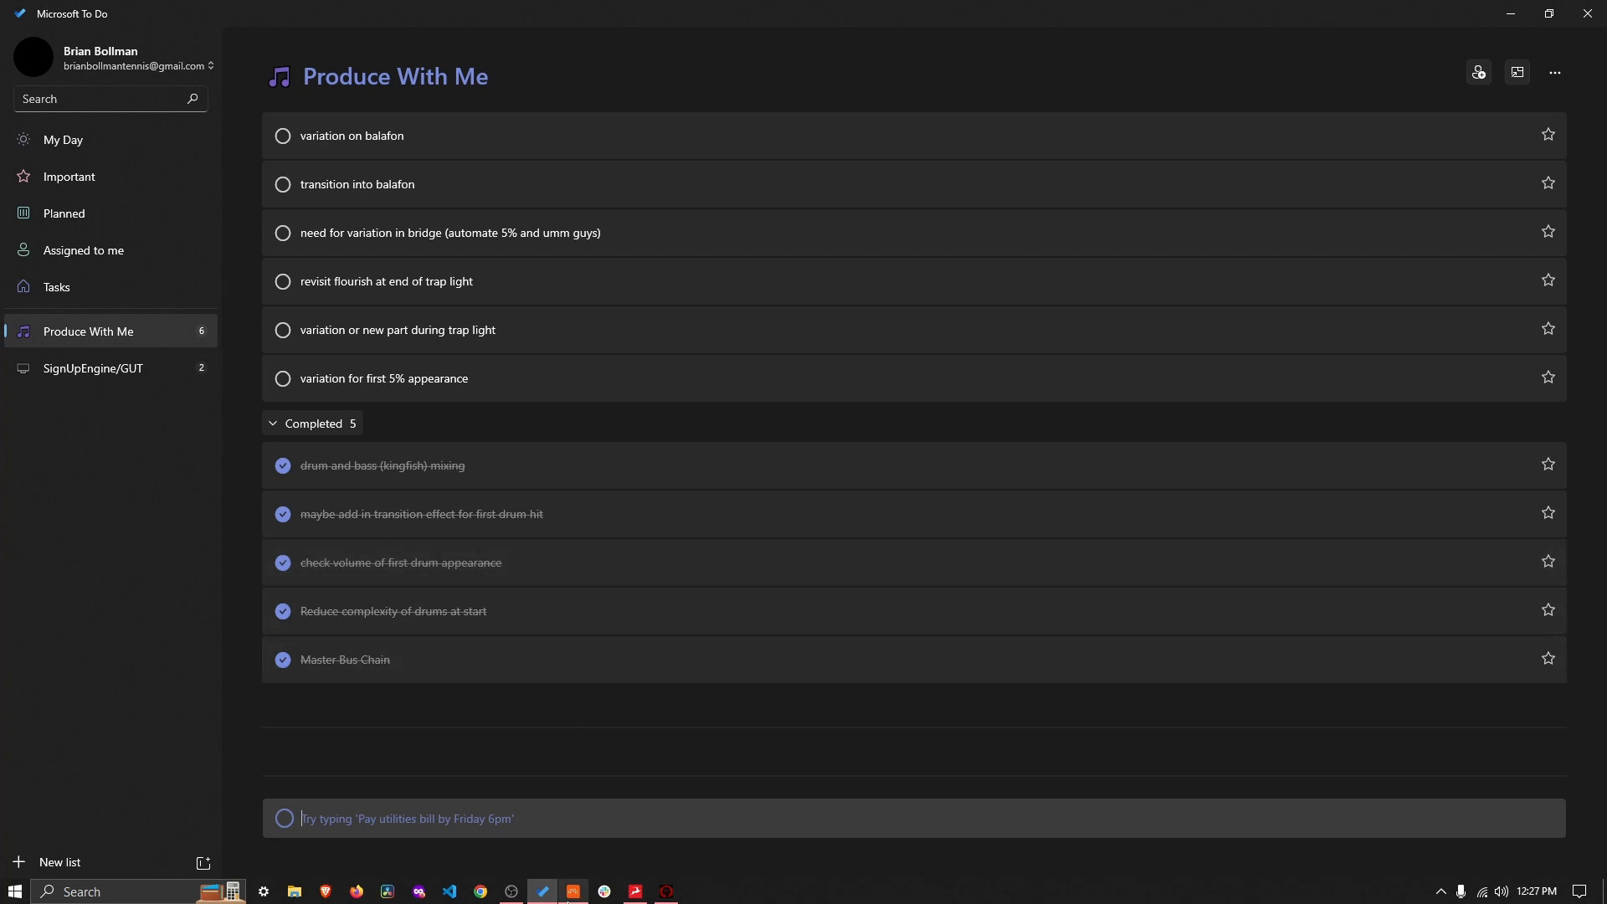
# Step: Switch back to Bitwig Studio, mute the Transition audio track and play the arrangement from about bar 166
pyautogui.click(573, 891)
pyautogui.click(1487, 9)
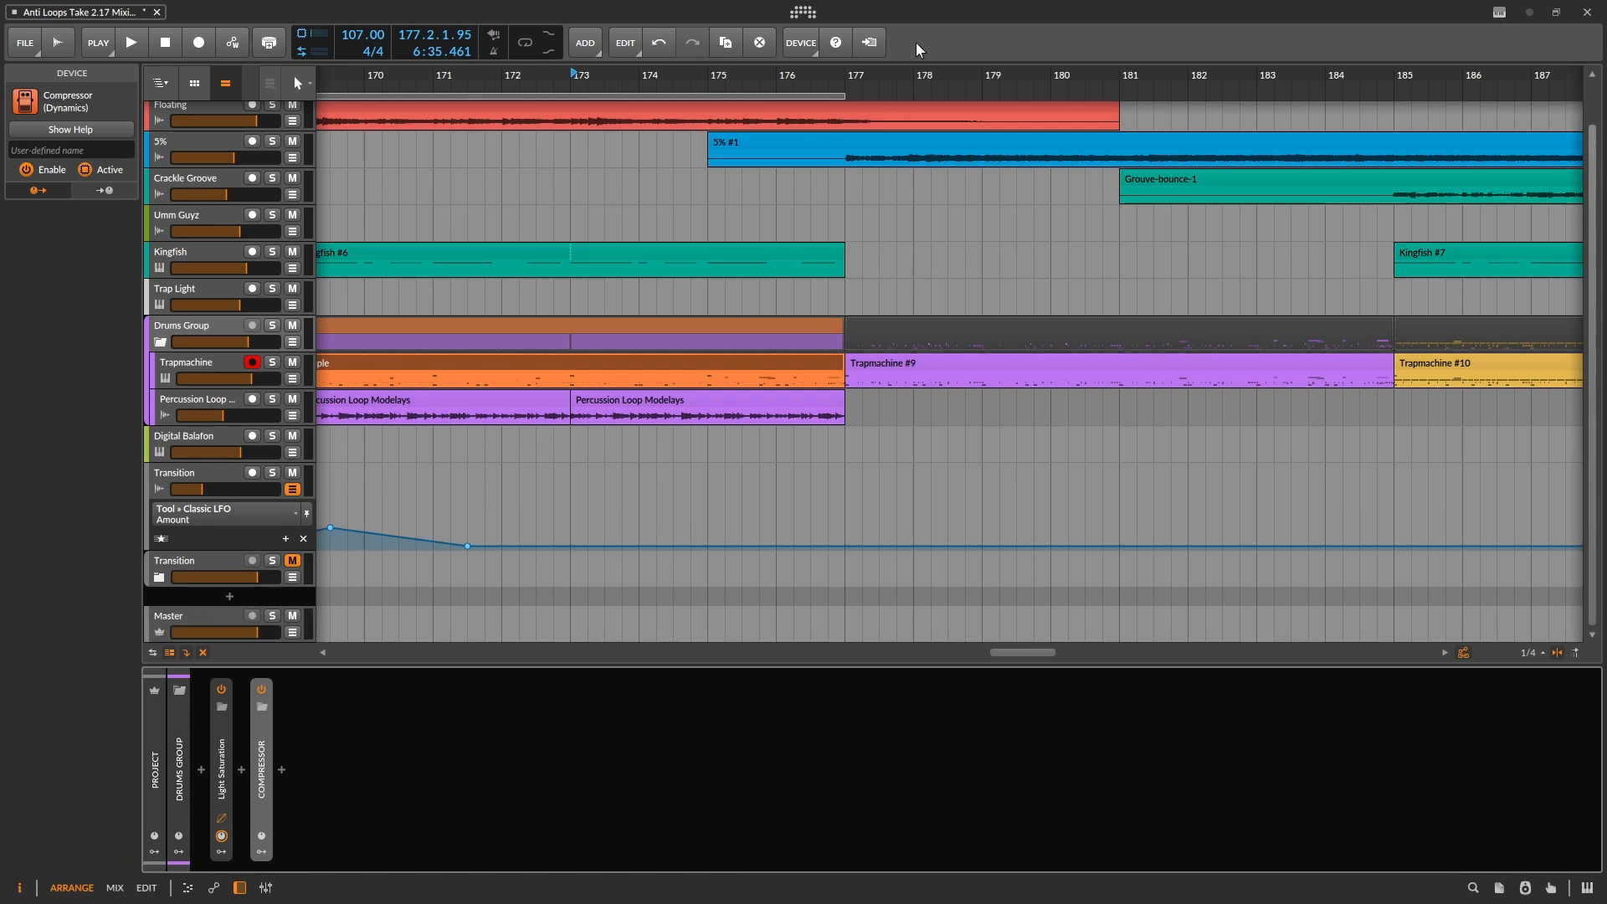
pyautogui.moveTo(695, 80); pyautogui.dragTo(810, 106)
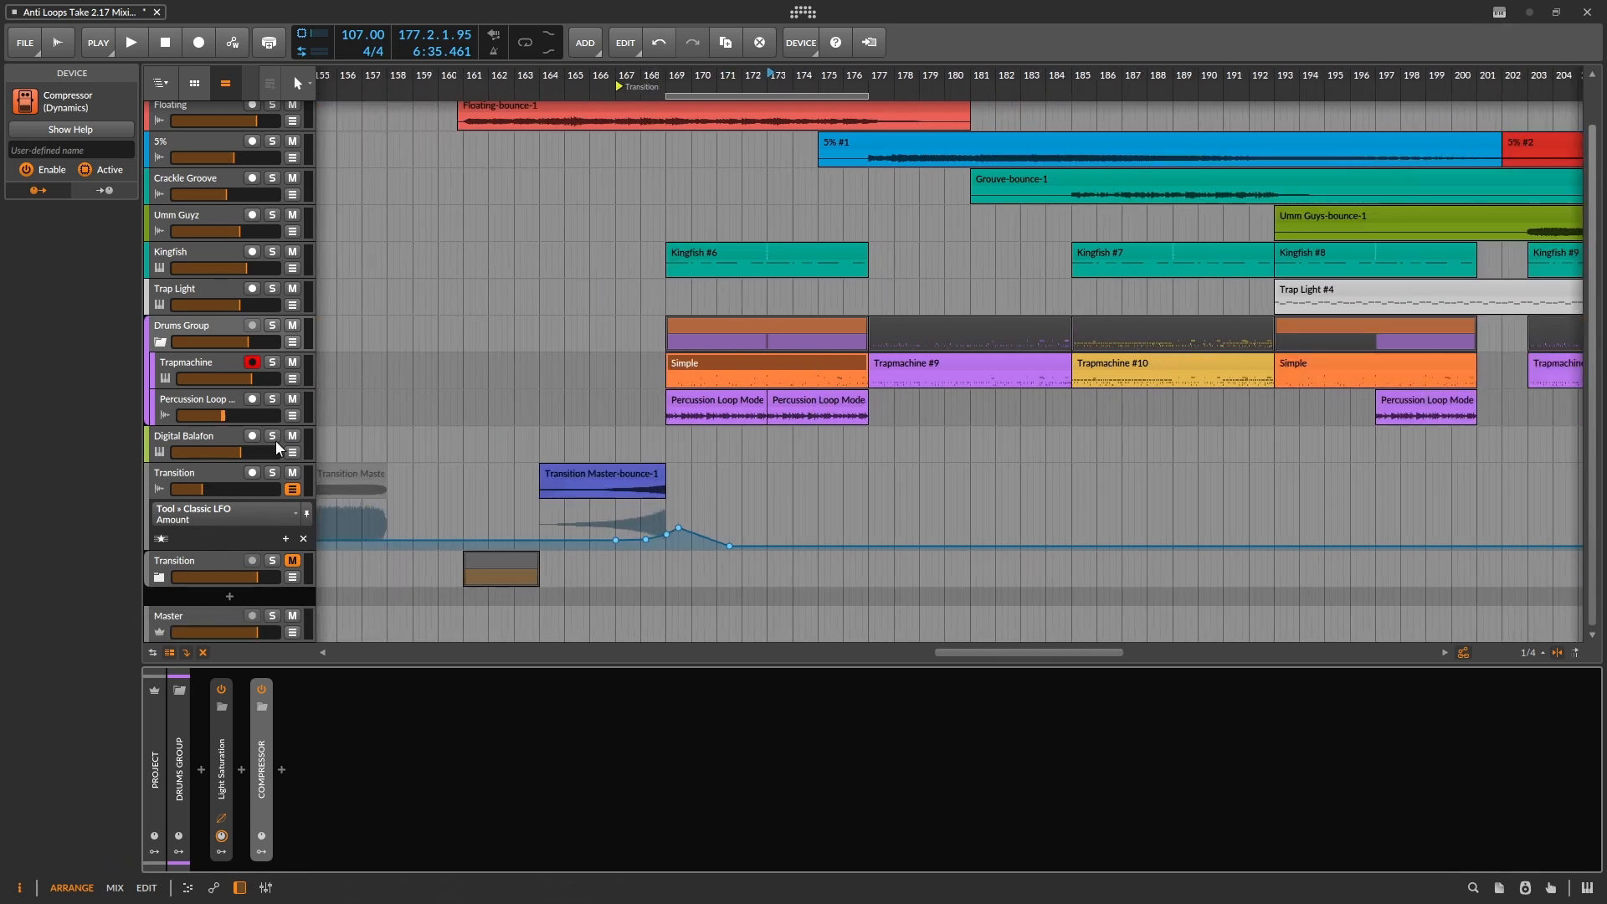
pyautogui.click(292, 472)
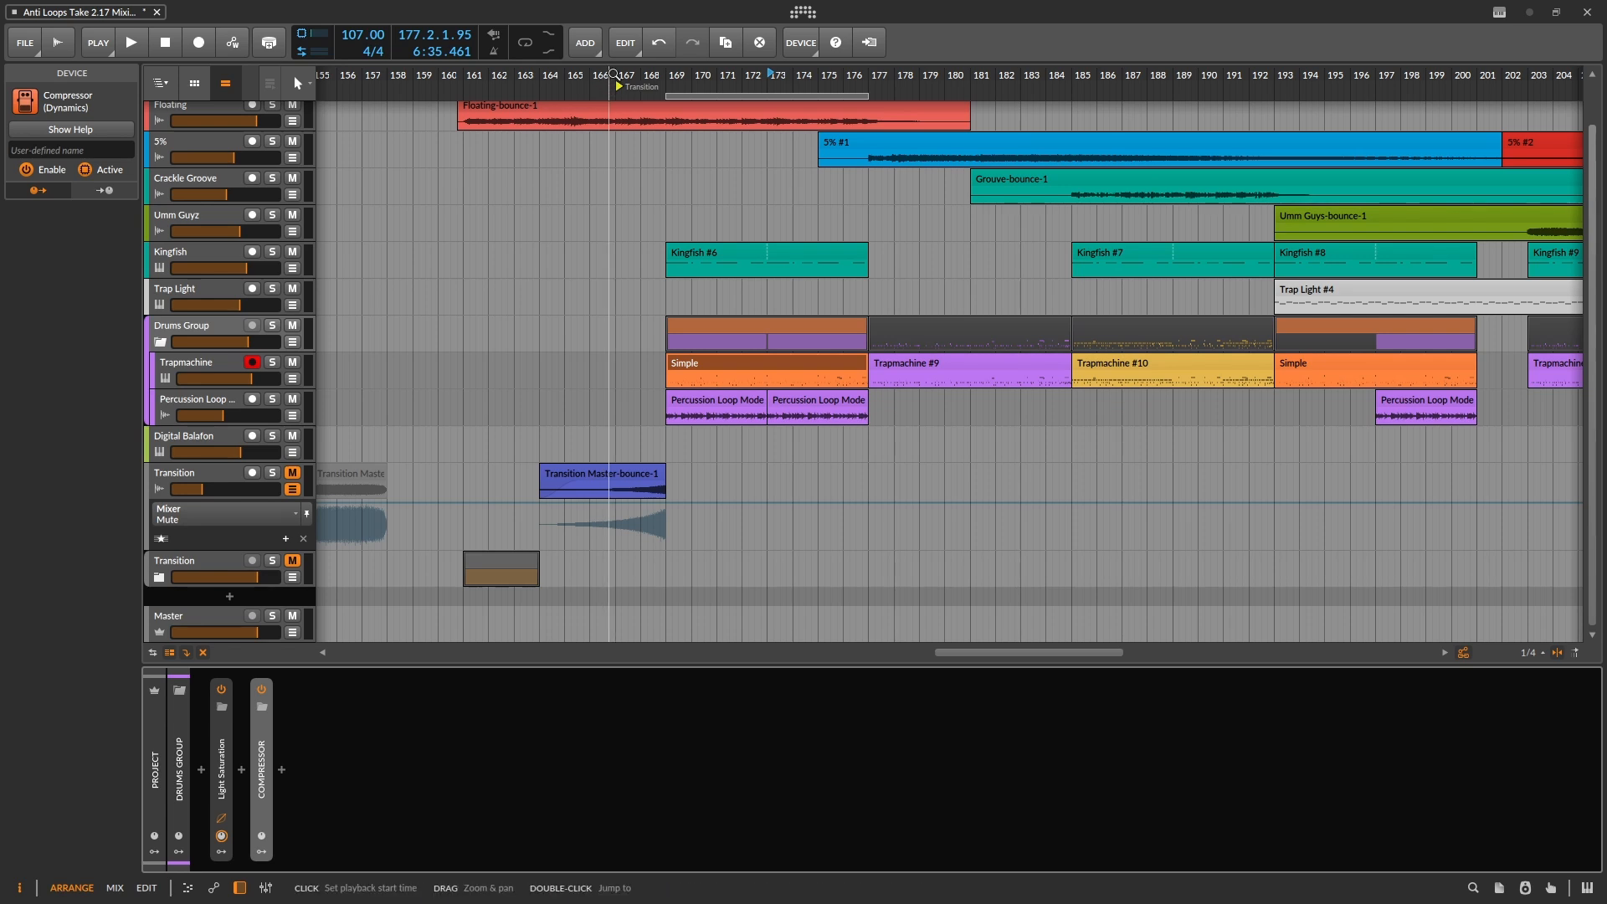
pyautogui.moveTo(618, 73); pyautogui.dragTo(628, 83)
pyautogui.click(593, 74)
pyautogui.press('space')
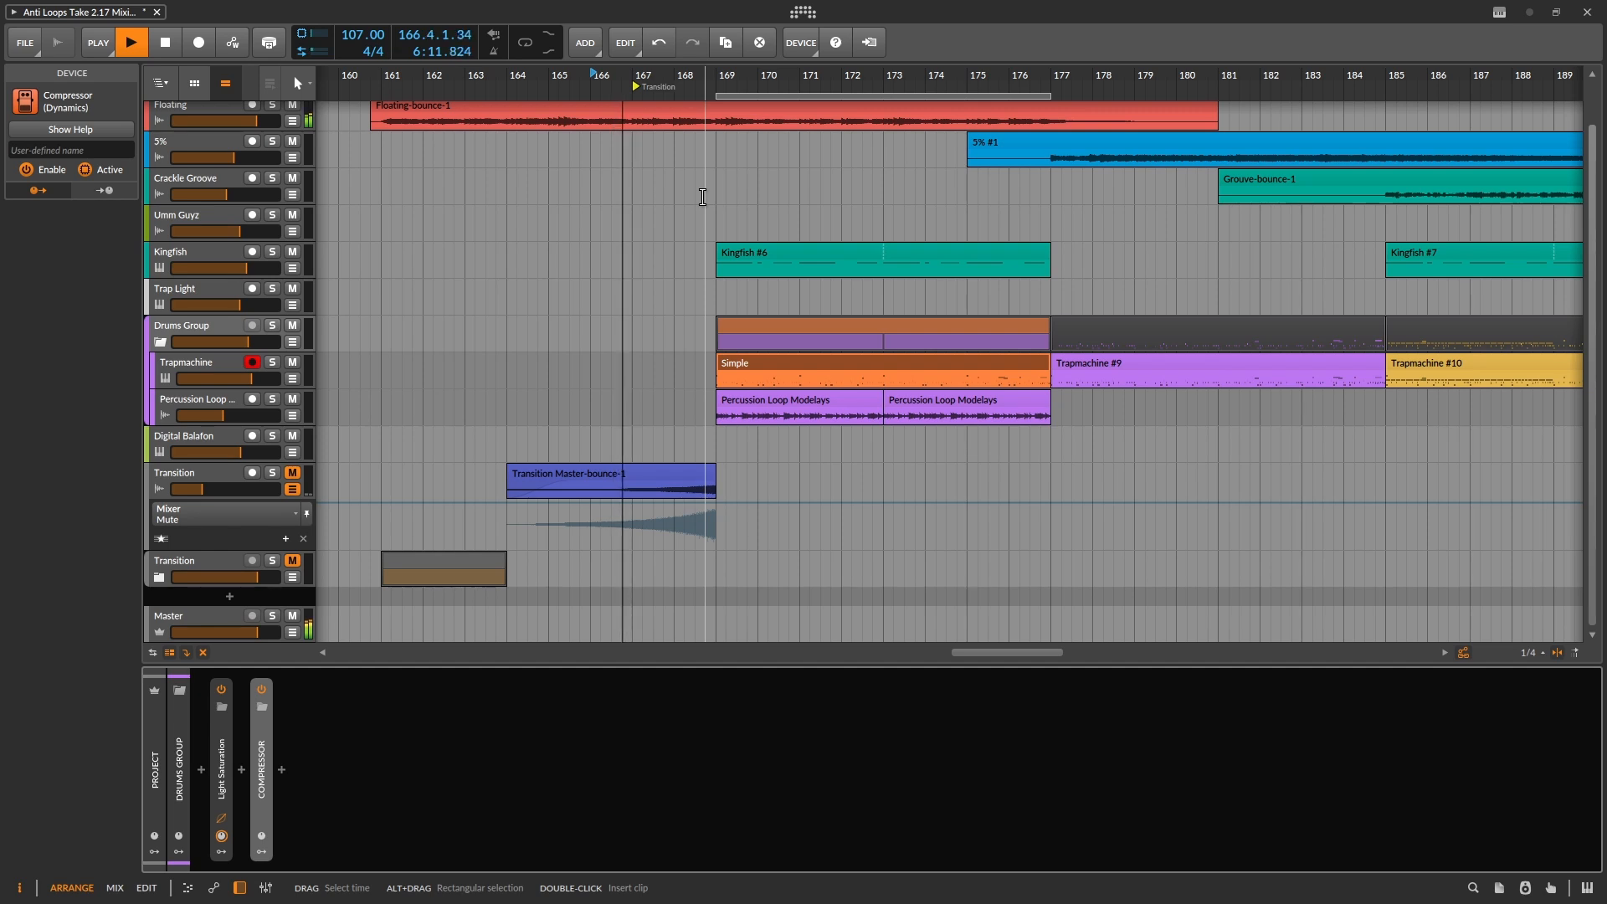
# Step: Disarm recording on the Trapmachine track, collapse the Drums Group and stop playback after the drums enter
pyautogui.click(250, 362)
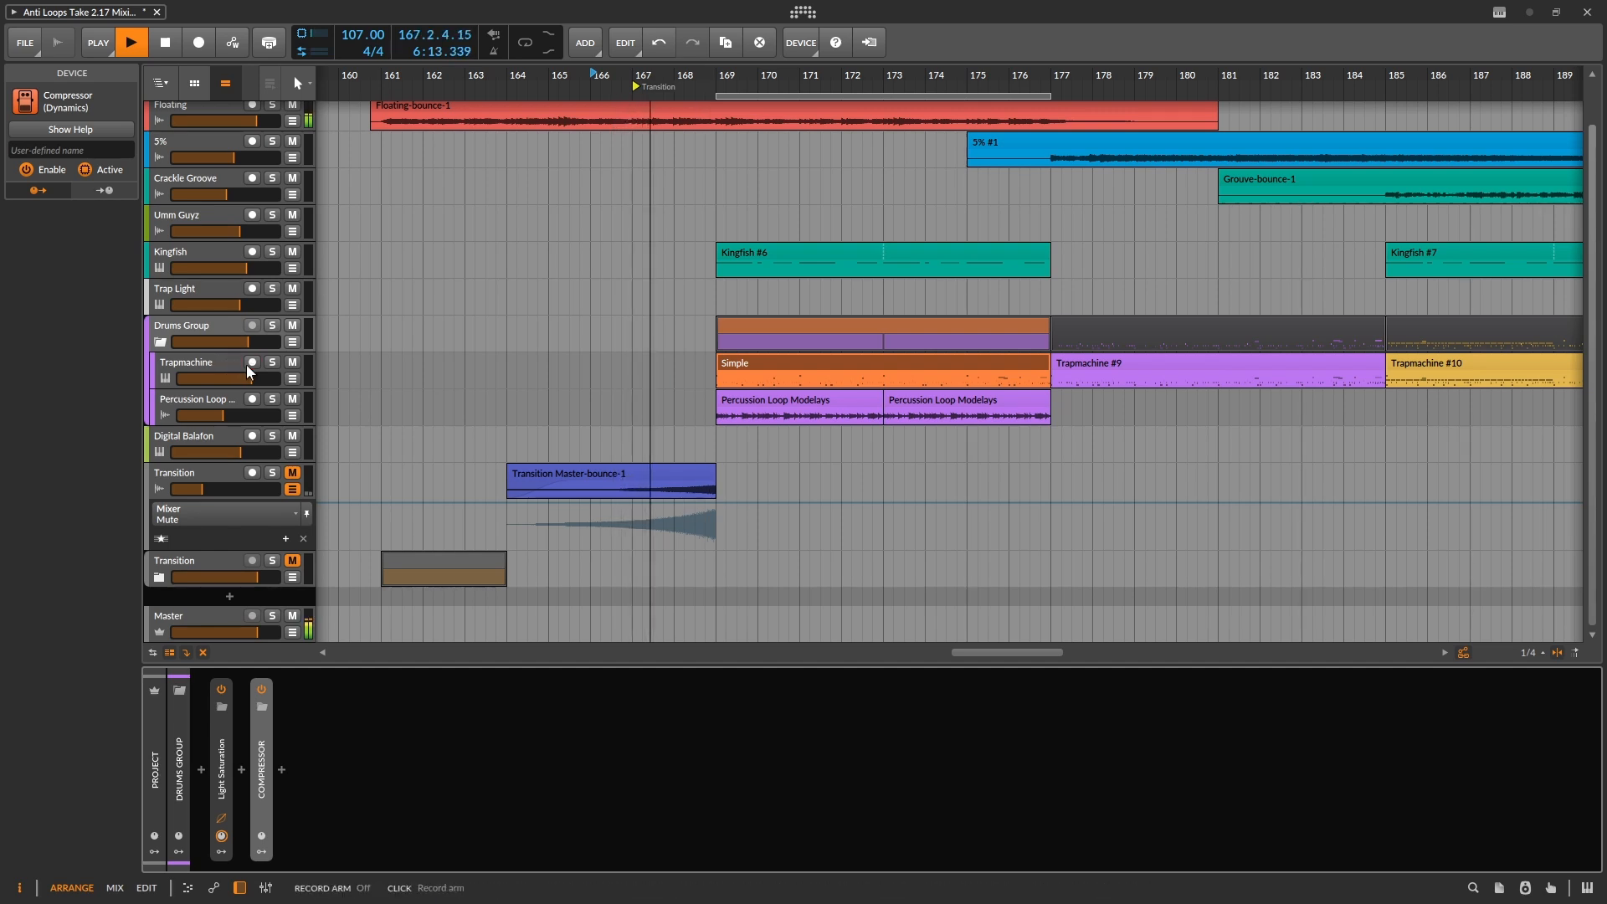
pyautogui.click(160, 342)
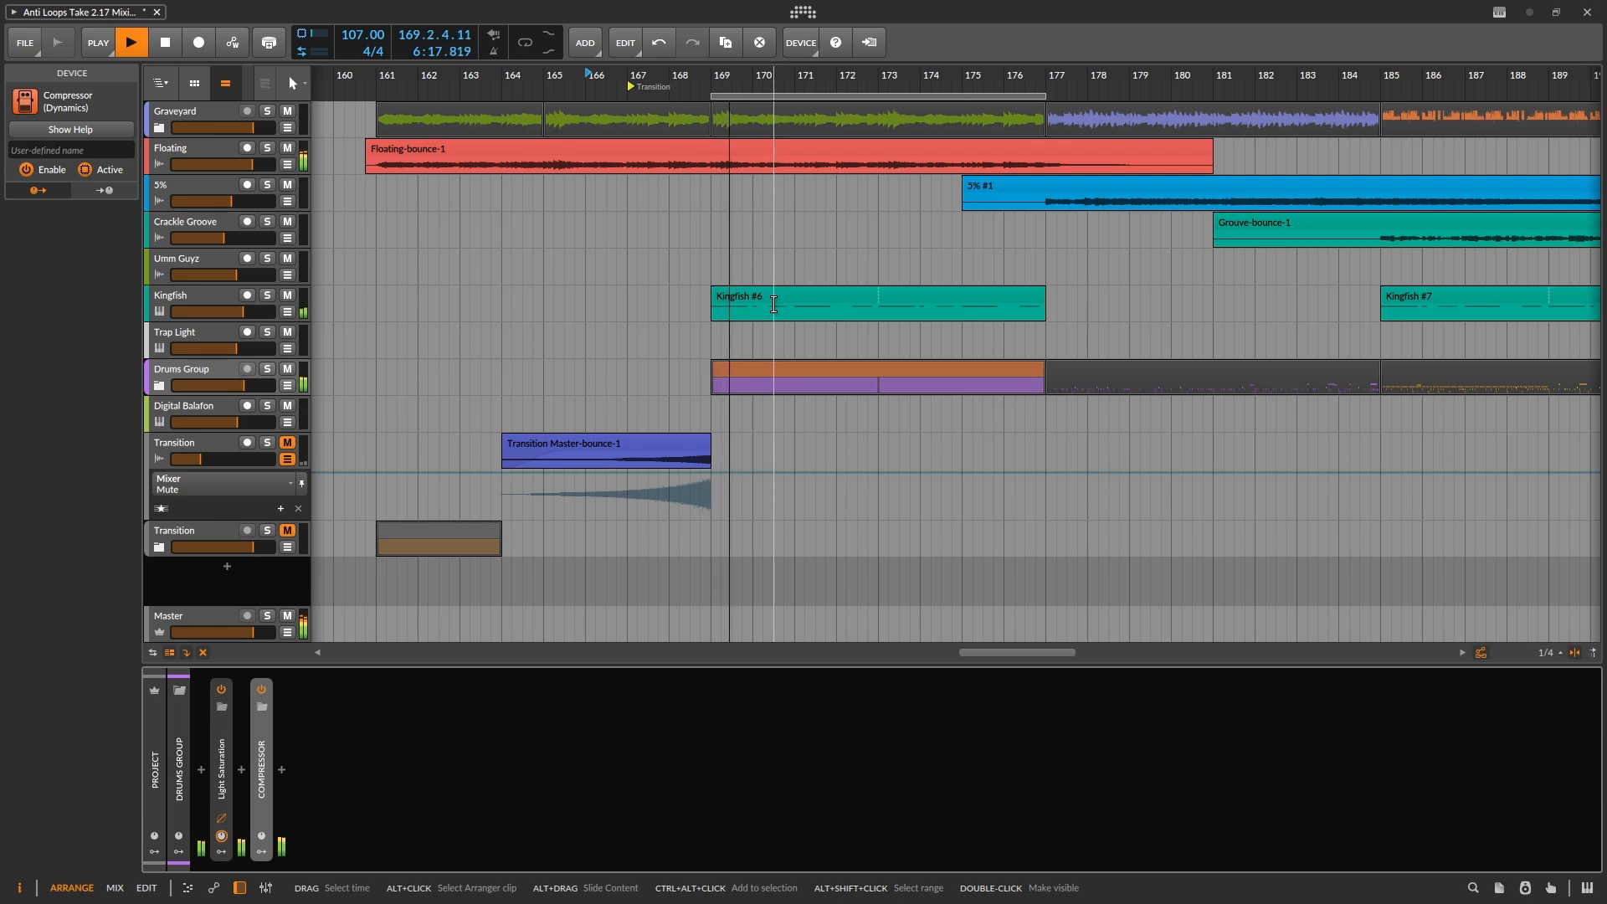
pyautogui.press('space')
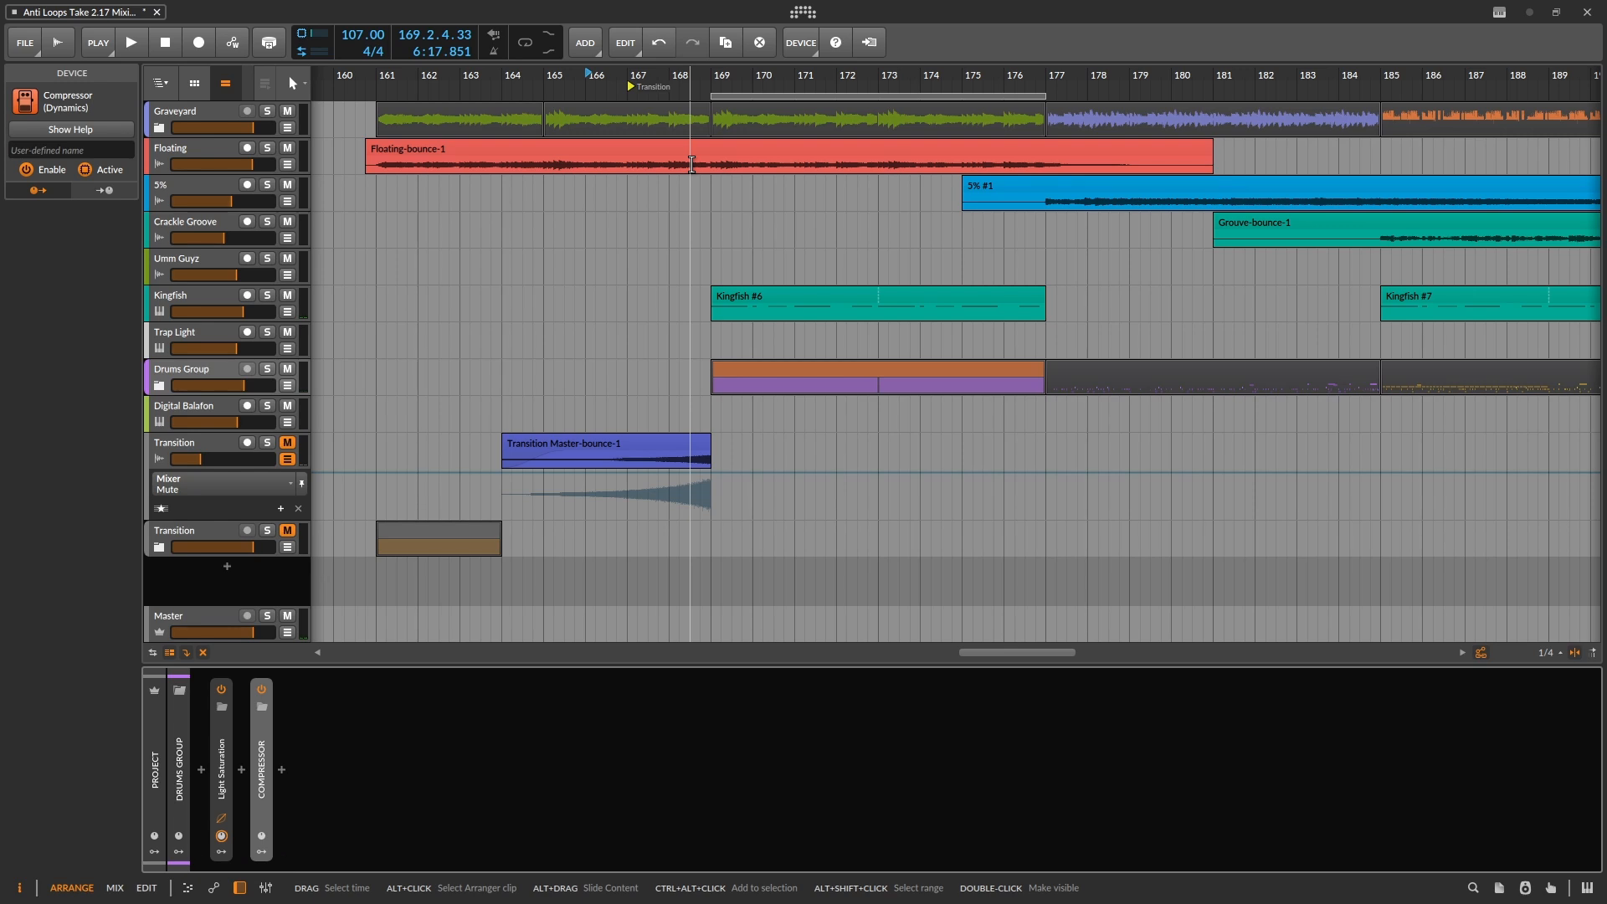
# Step: Open the Floating-bounce-1 clip for detailed editing and examine the gain curve over its opening section
pyautogui.doubleClick(650, 162)
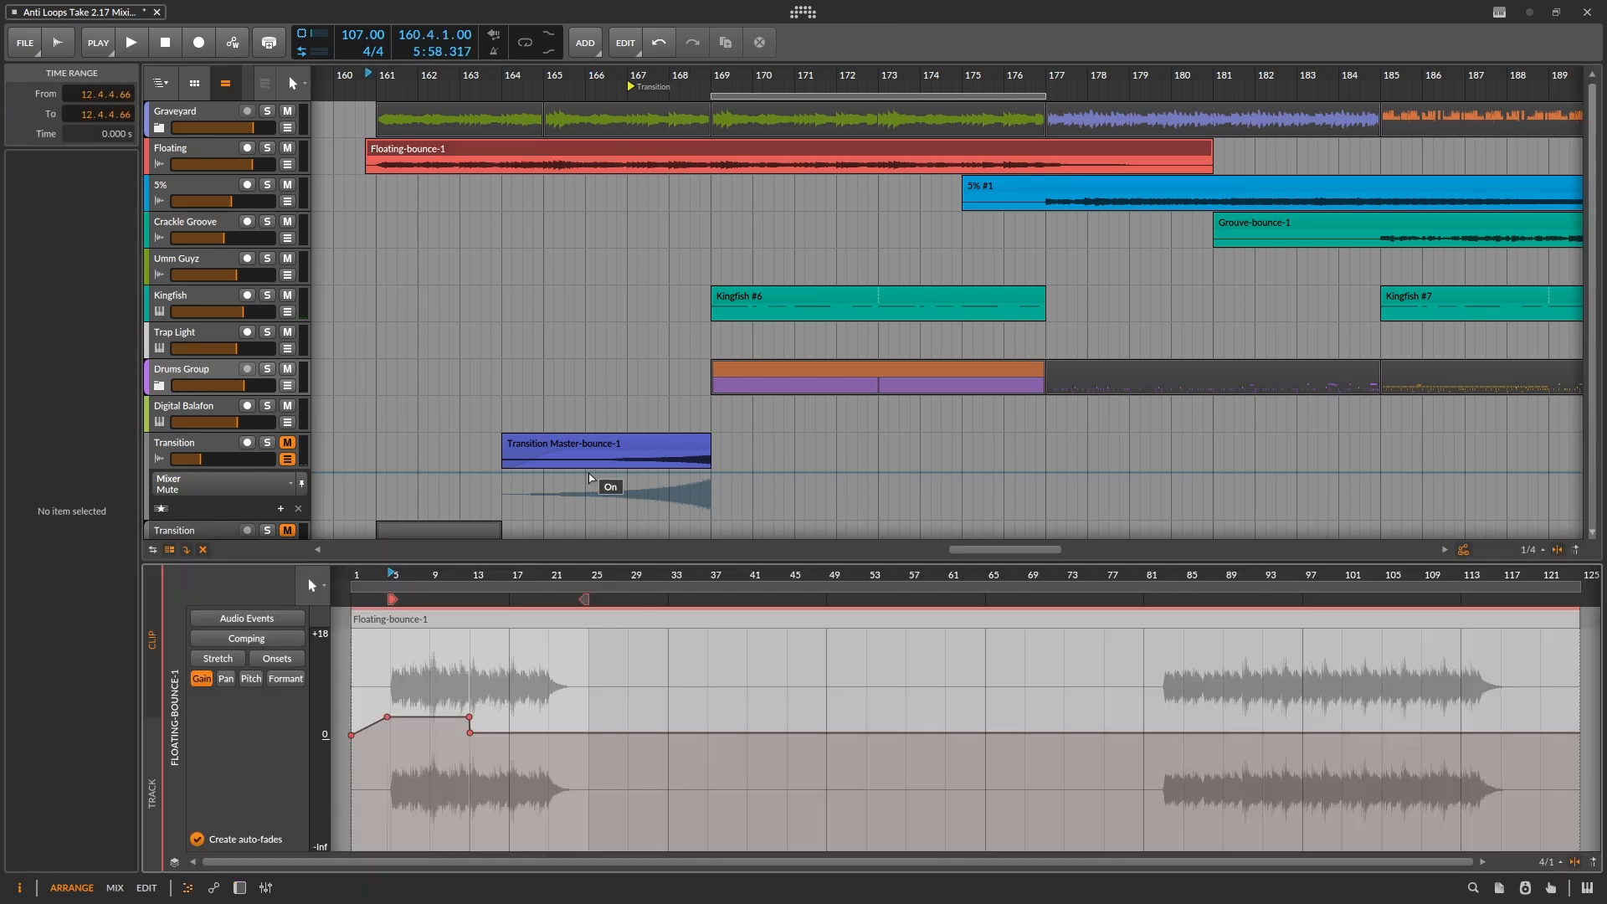
pyautogui.moveTo(446, 577); pyautogui.dragTo(526, 578)
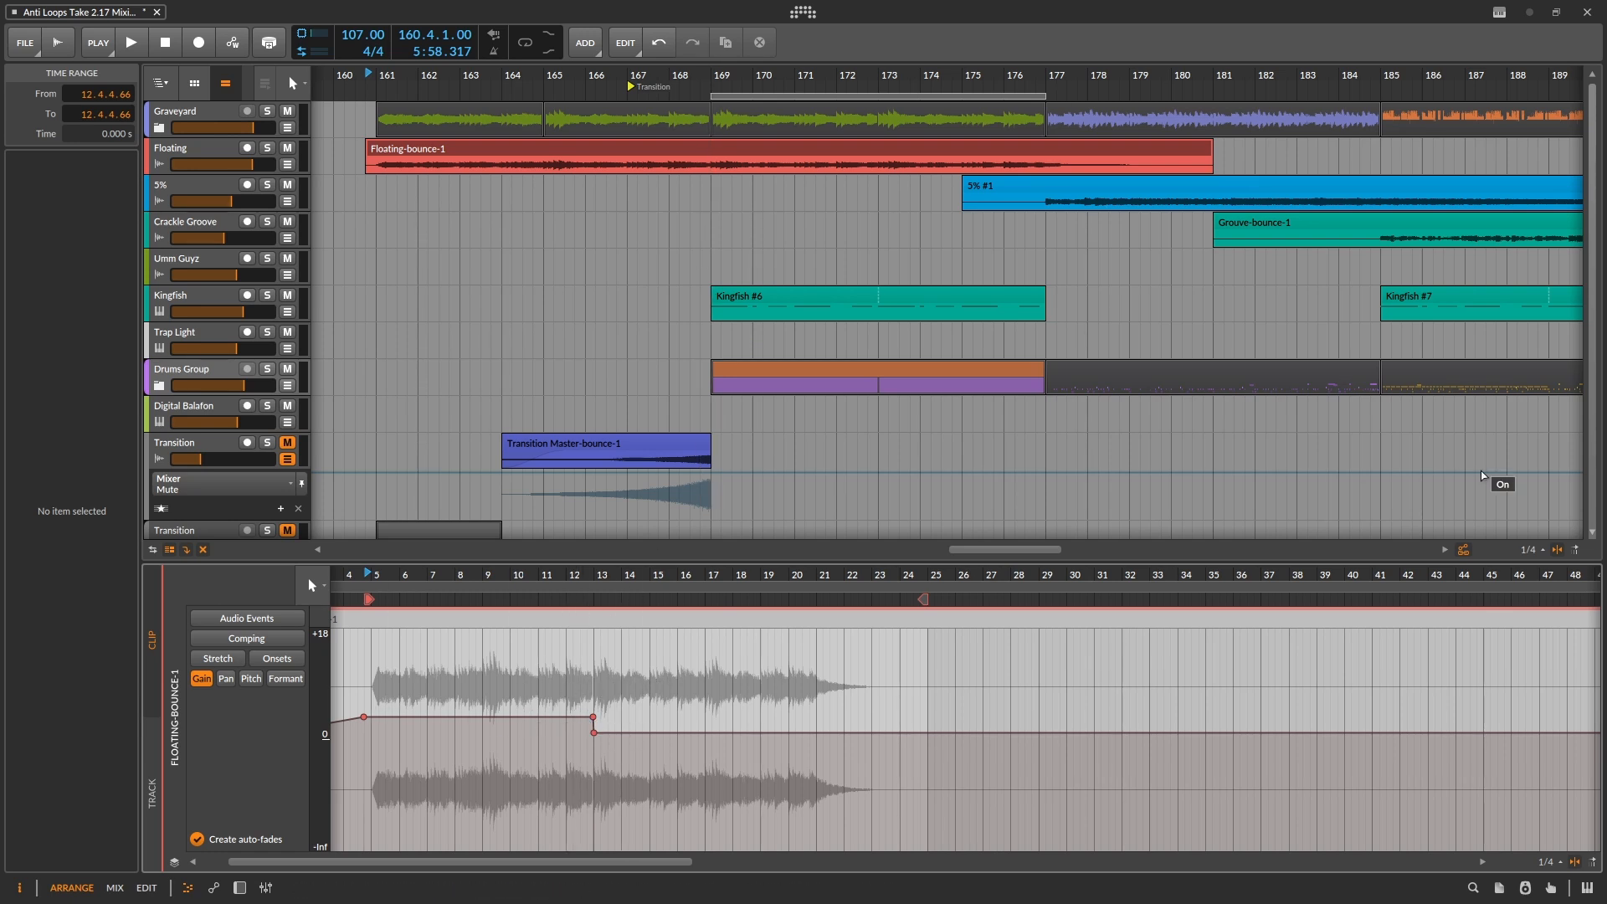
# Step: Leave full-screen view and switch to Microsoft To Do to check the Produce With Me list
pyautogui.click(1557, 13)
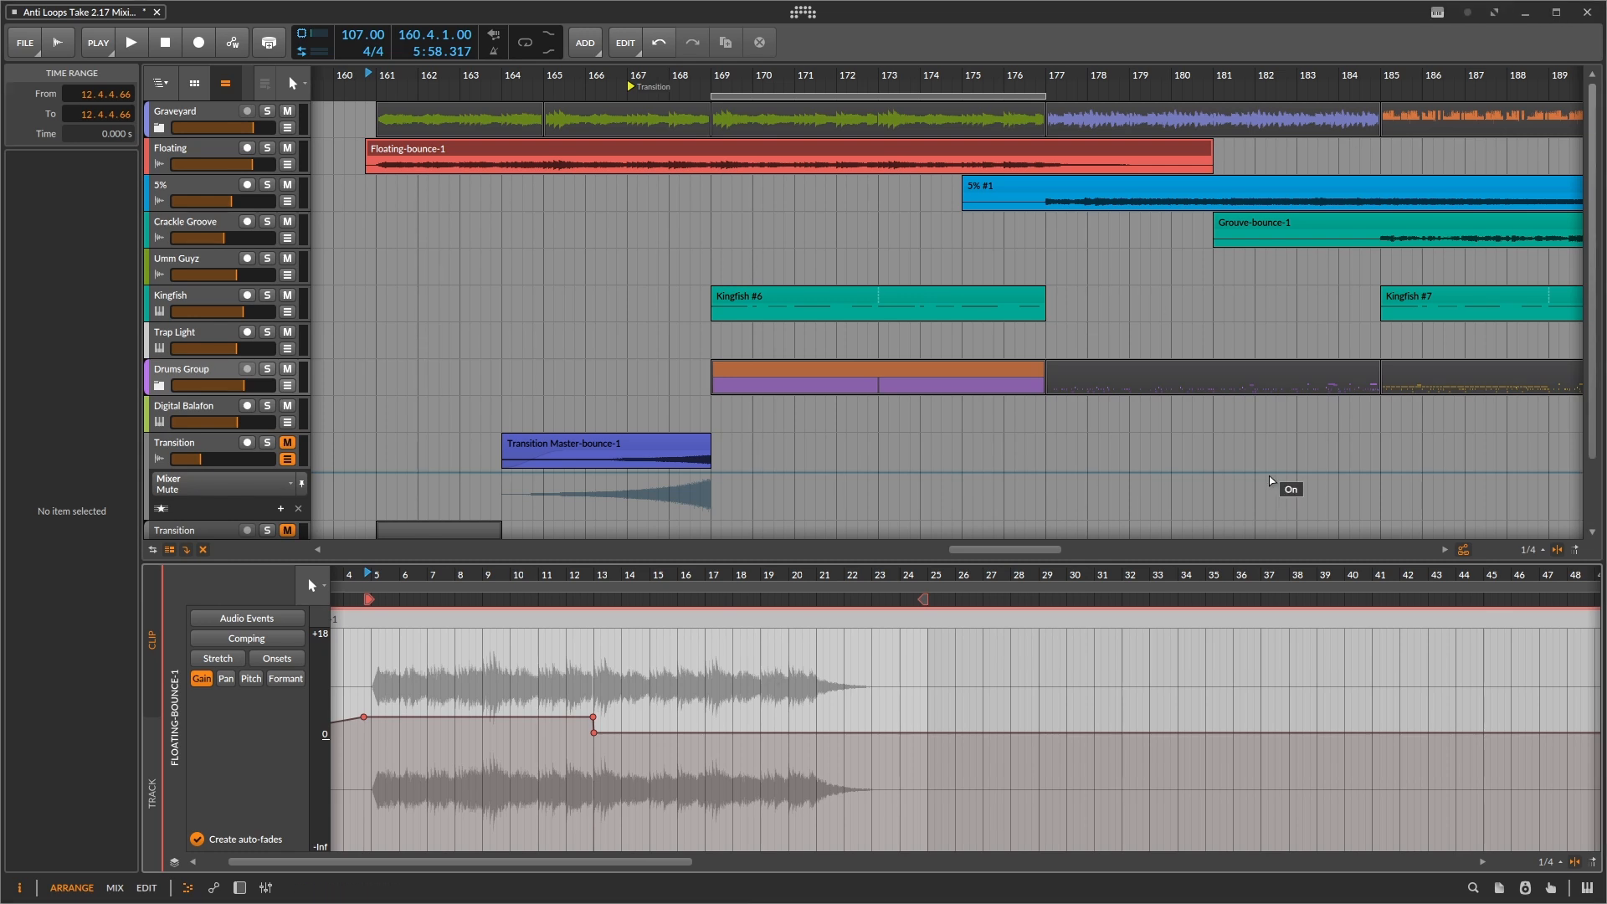
pyautogui.click(1556, 13)
pyautogui.hotkey('alt', 'Tab')
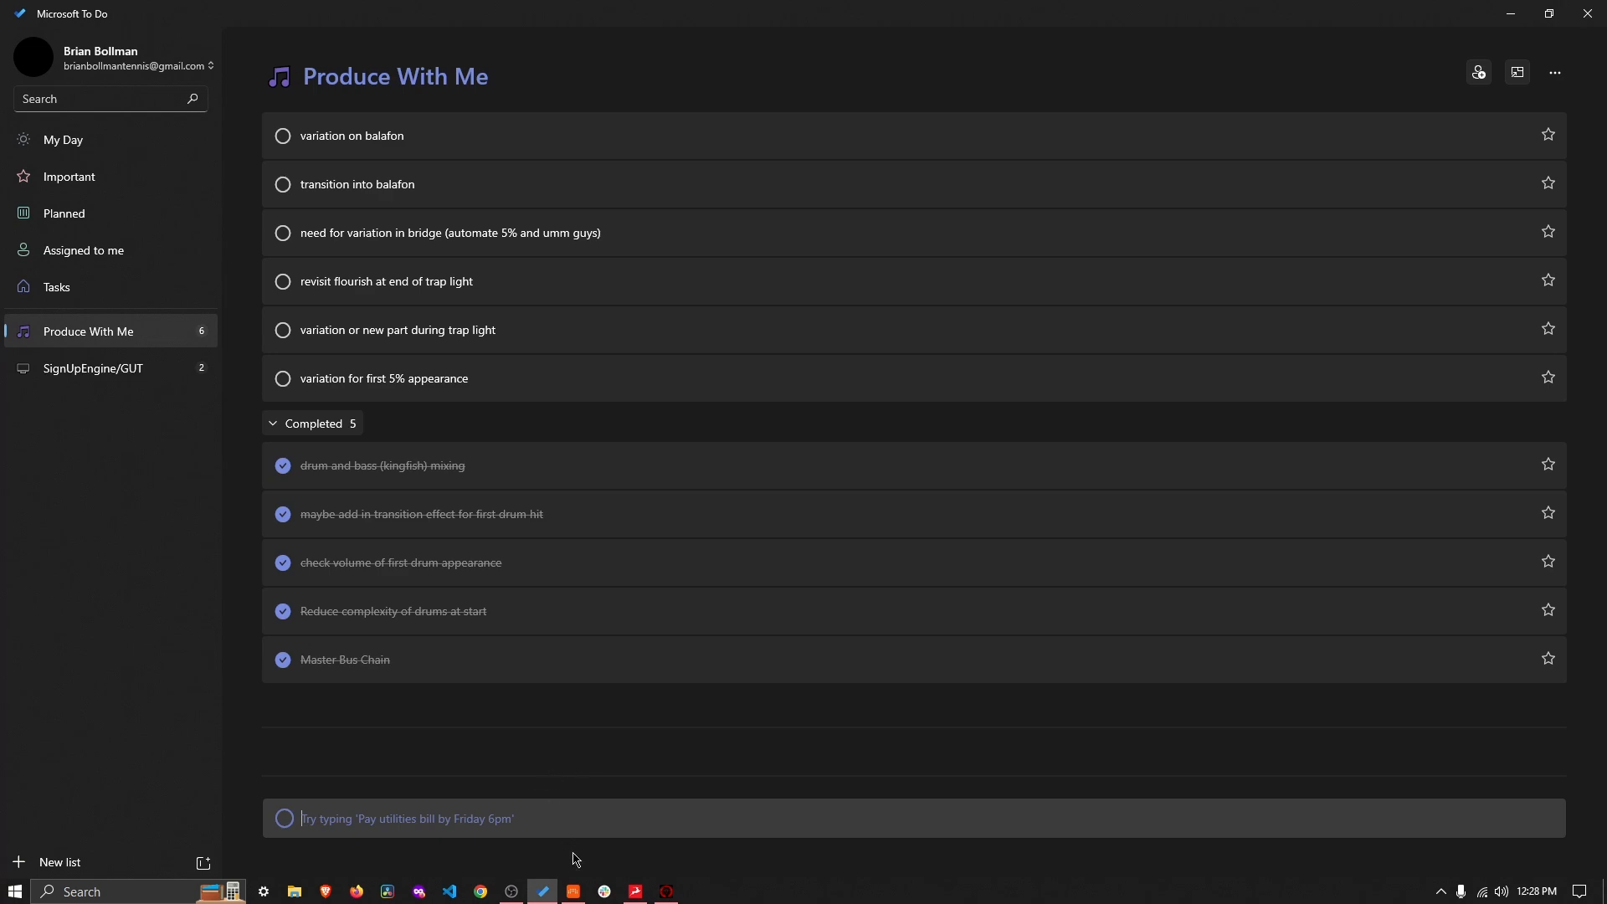
# Step: Switch to Bitwig Studio and show the Audio Sidechain modulator on the Kingfish track's second EQ+ device
pyautogui.click(574, 892)
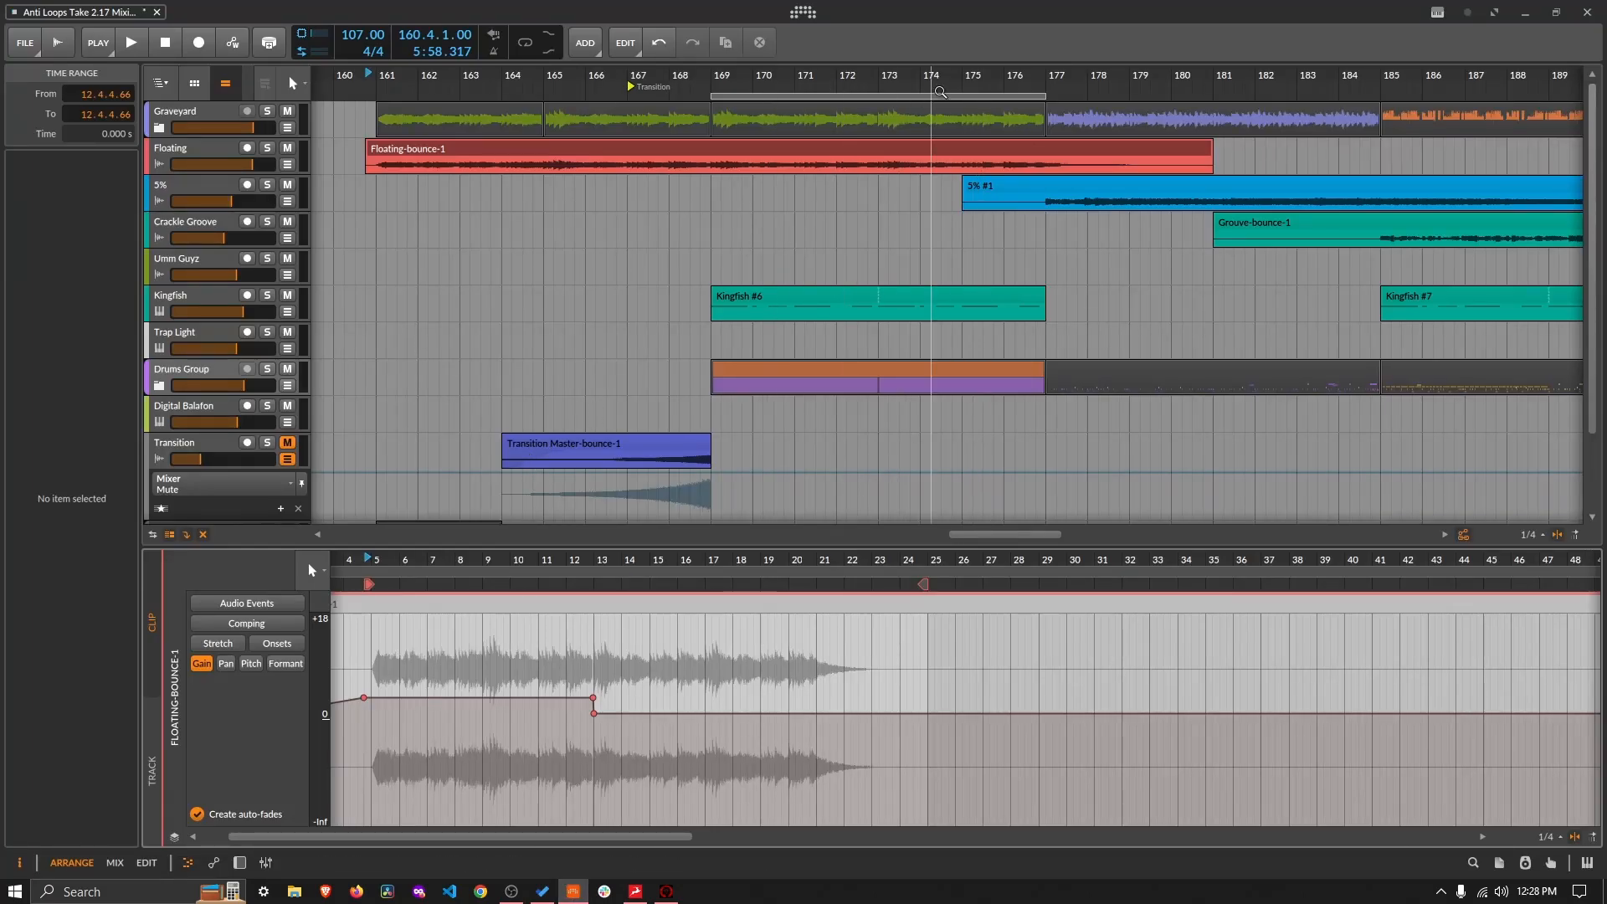
pyautogui.moveTo(959, 87); pyautogui.dragTo(929, 34)
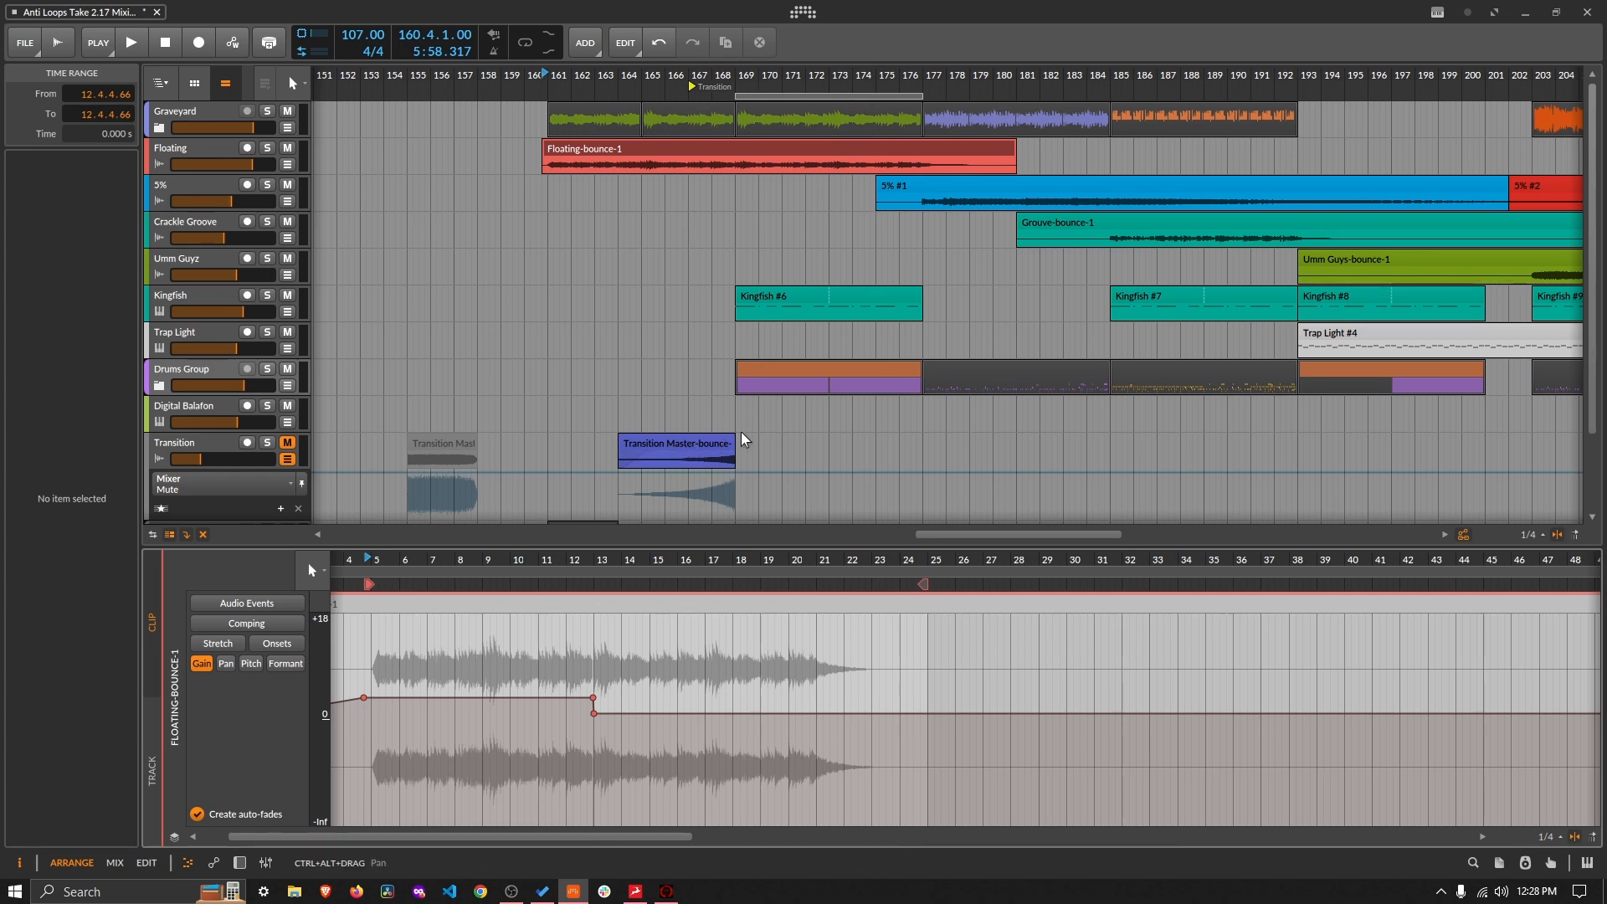
pyautogui.click(181, 302)
pyautogui.doubleClick(179, 296)
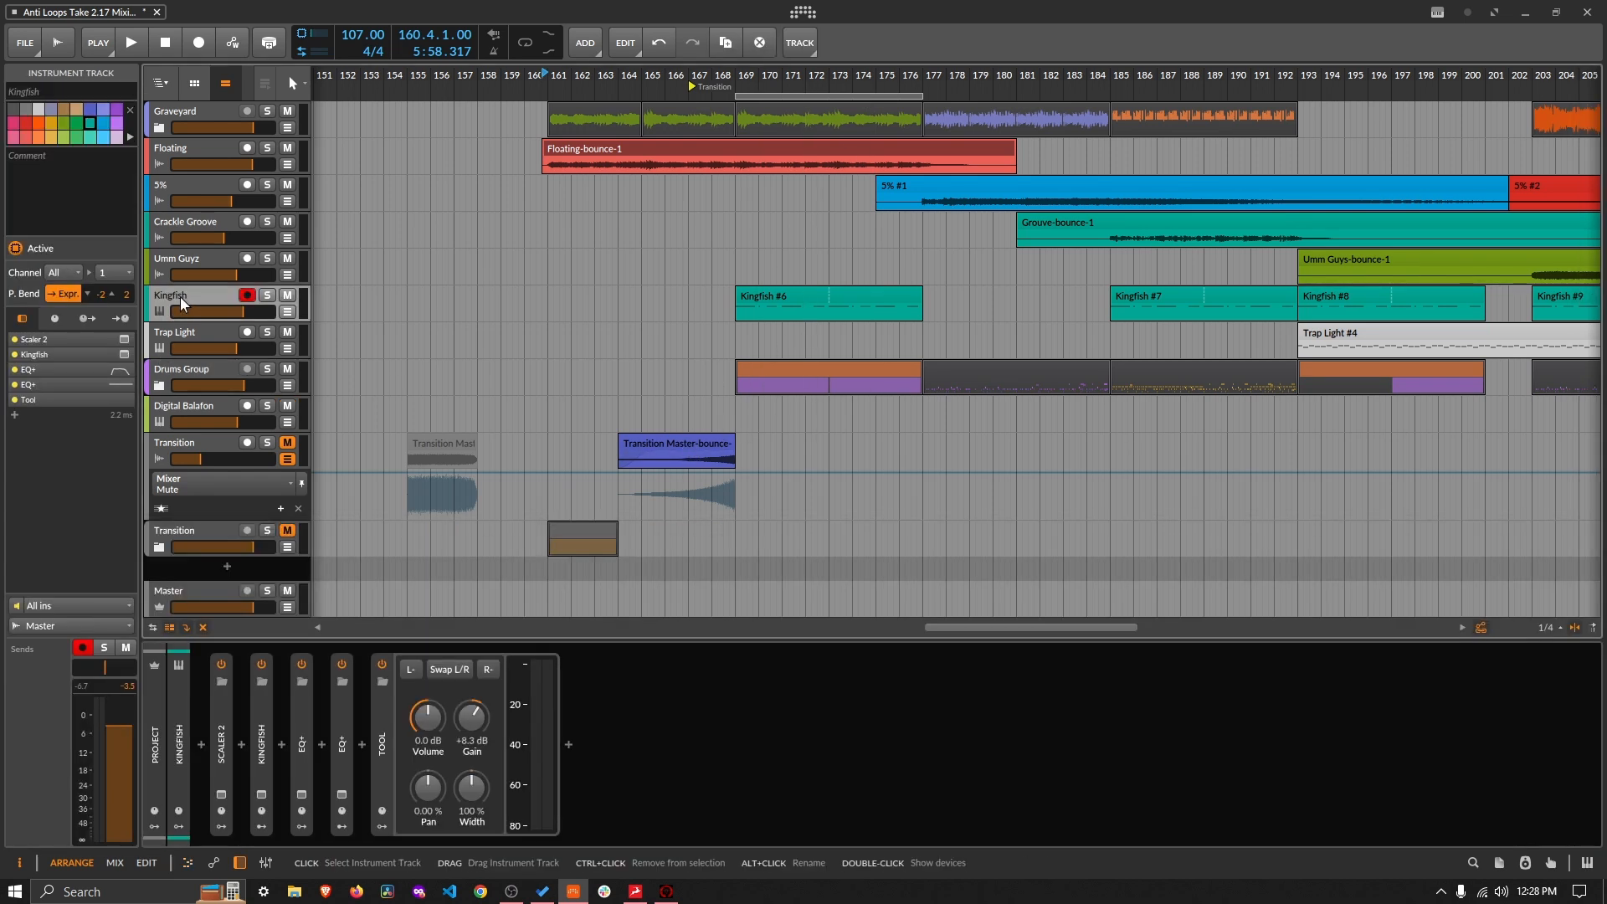
pyautogui.doubleClick(347, 755)
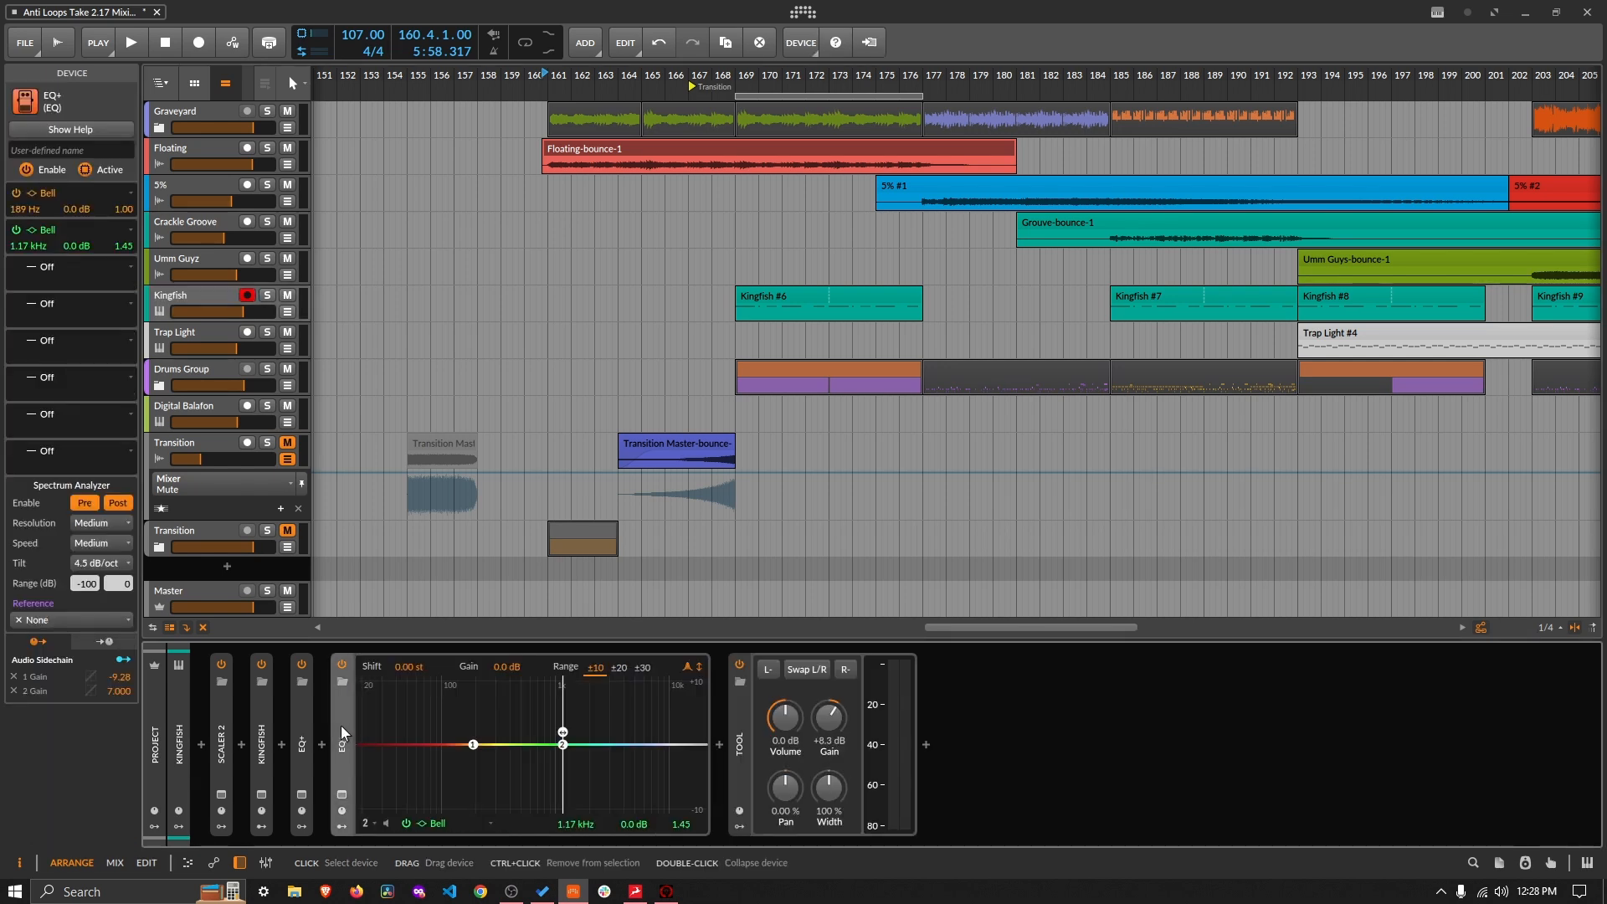
pyautogui.click(342, 826)
pyautogui.click(384, 686)
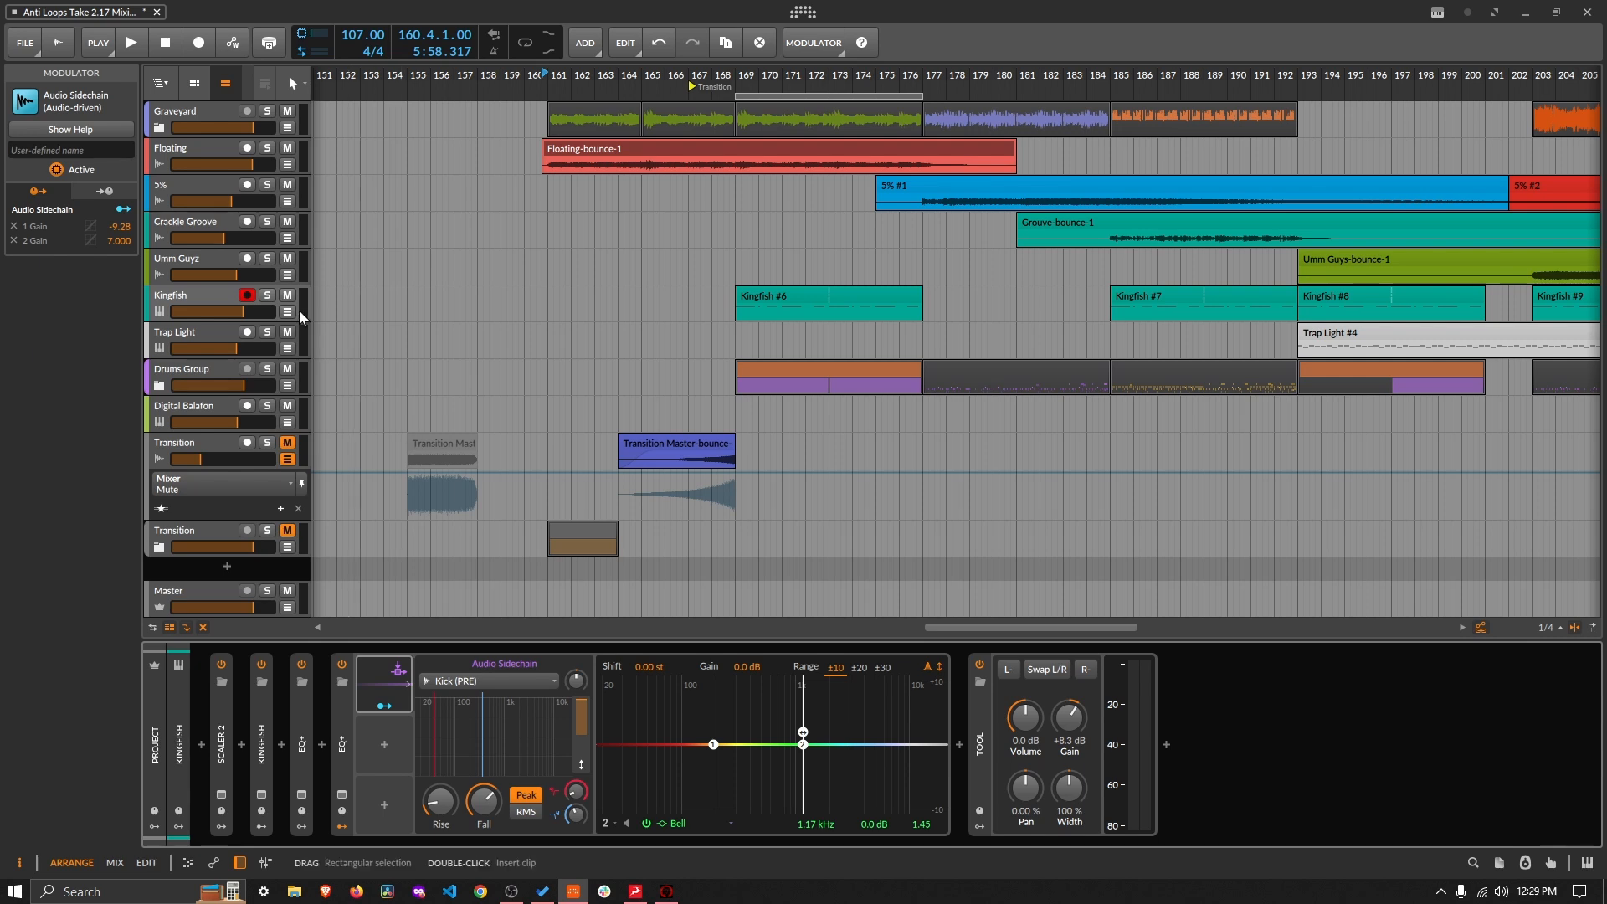
# Step: Solo the Kingfish track and the Drums Group and play them together from bar 169
pyautogui.click(268, 297)
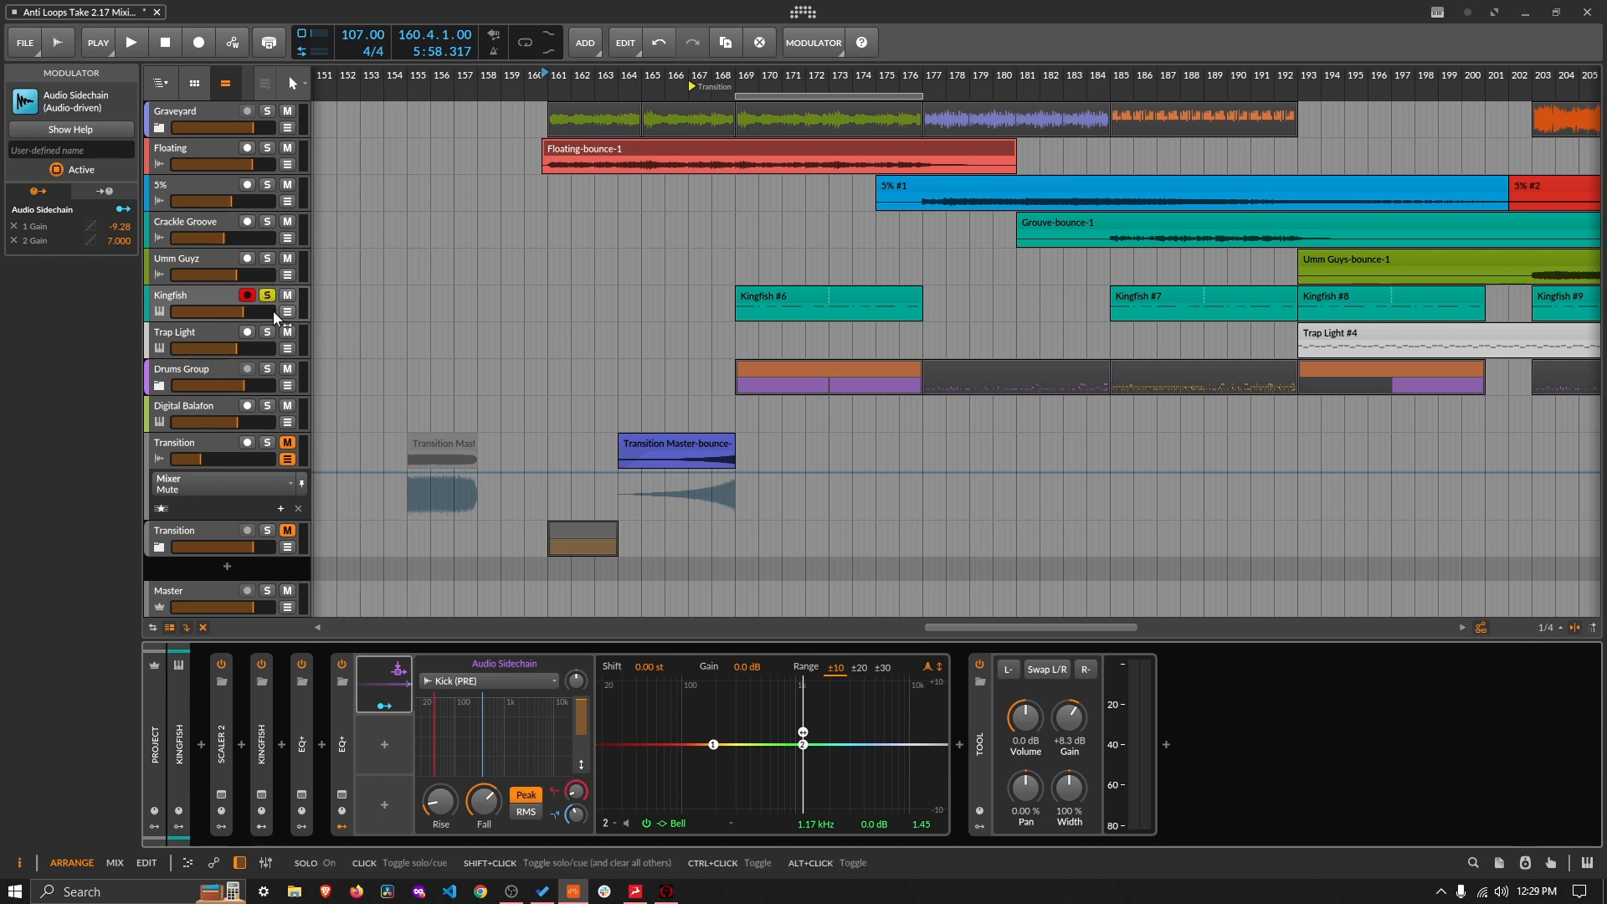
pyautogui.click(268, 369)
pyautogui.click(729, 111)
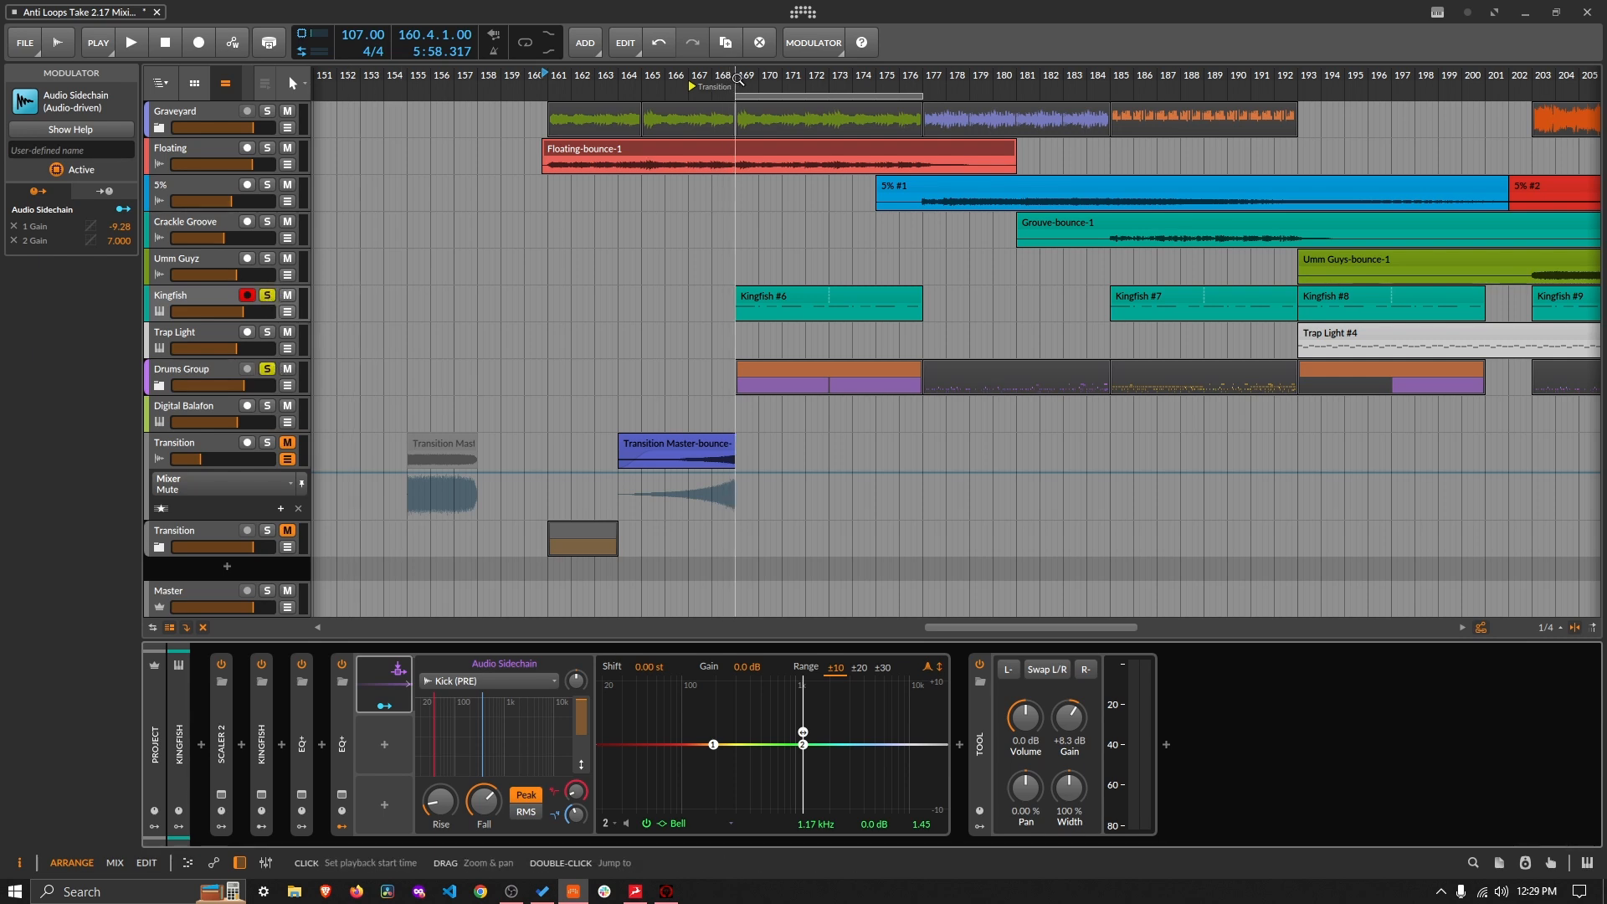
pyautogui.press('space')
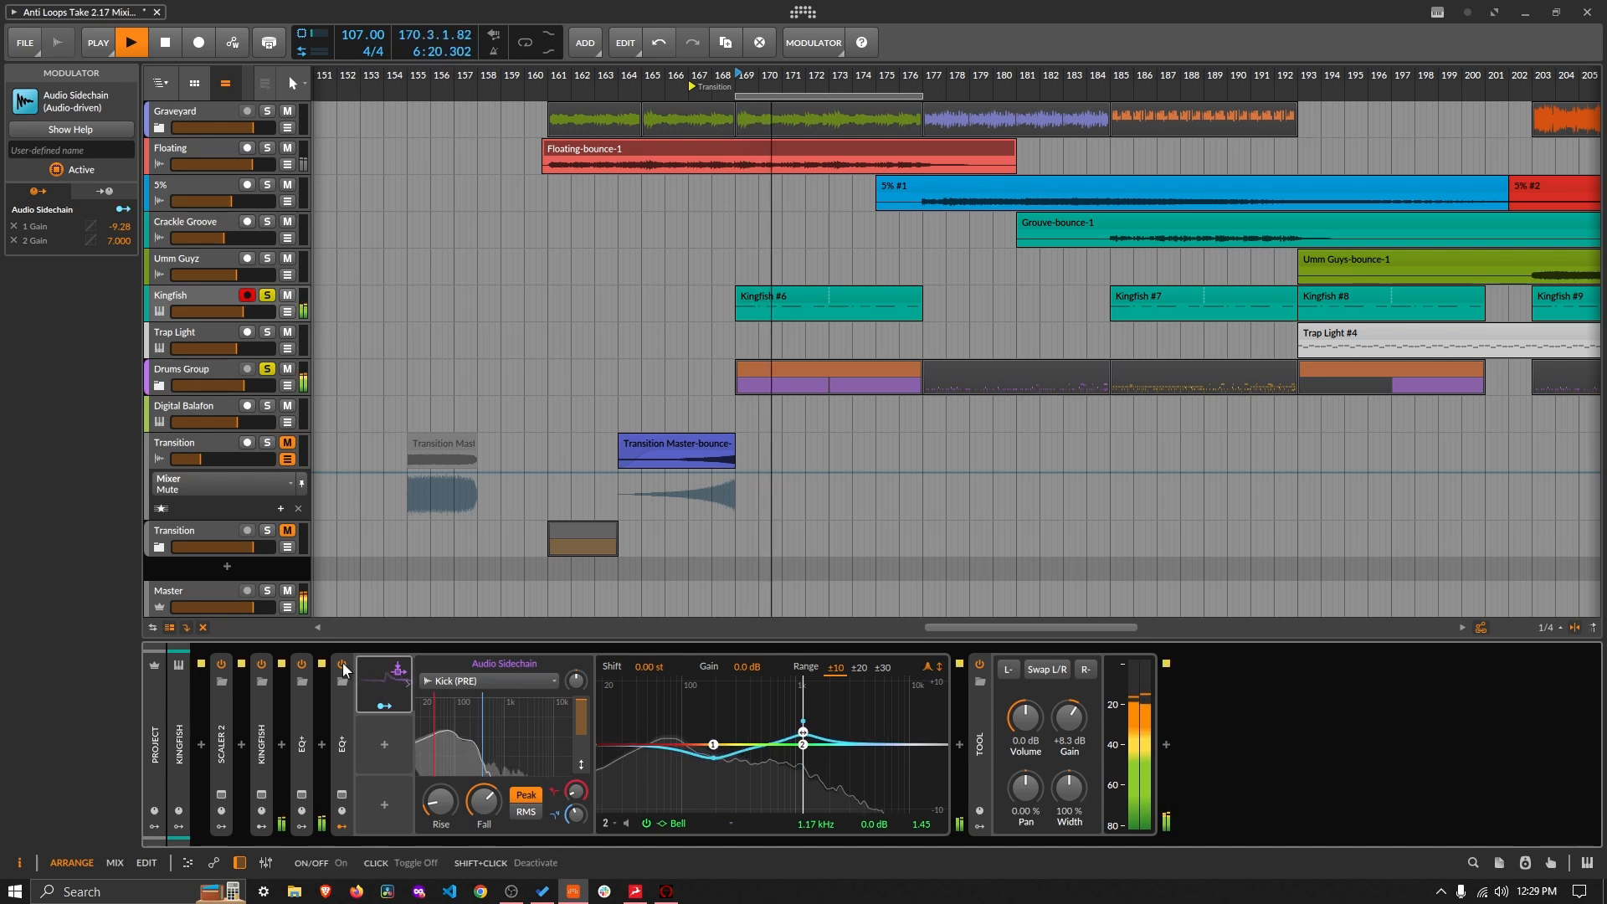
# Step: Compare Kingfish's second EQ+ bypassed and enabled during playback, stop the transport and leave the EQ+ enabled
pyautogui.click(343, 664)
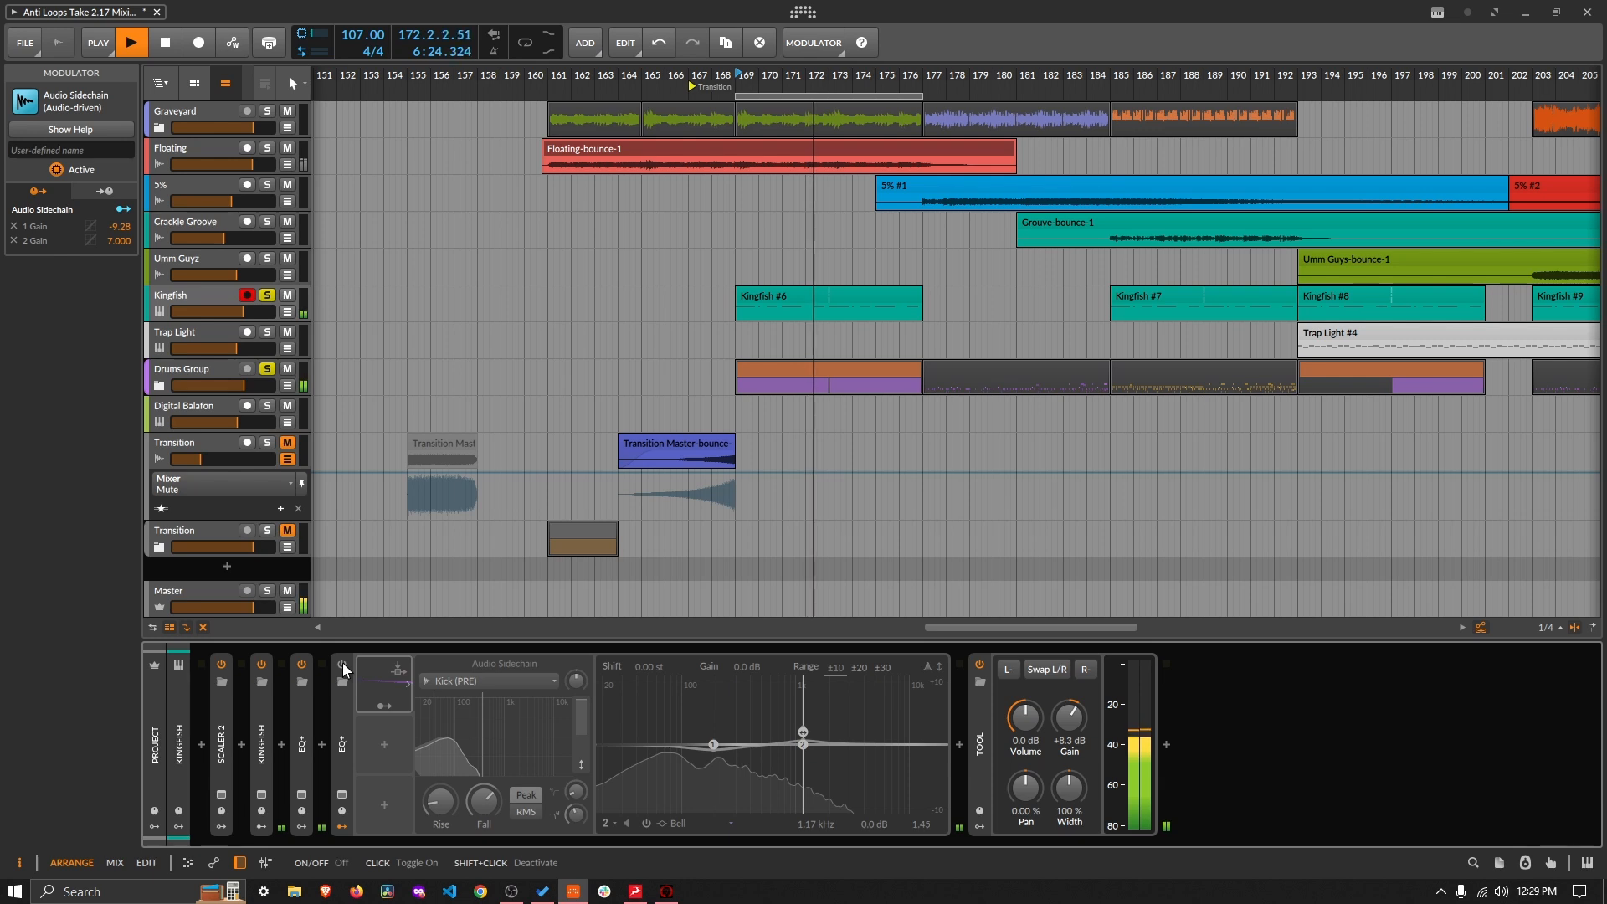
pyautogui.click(342, 665)
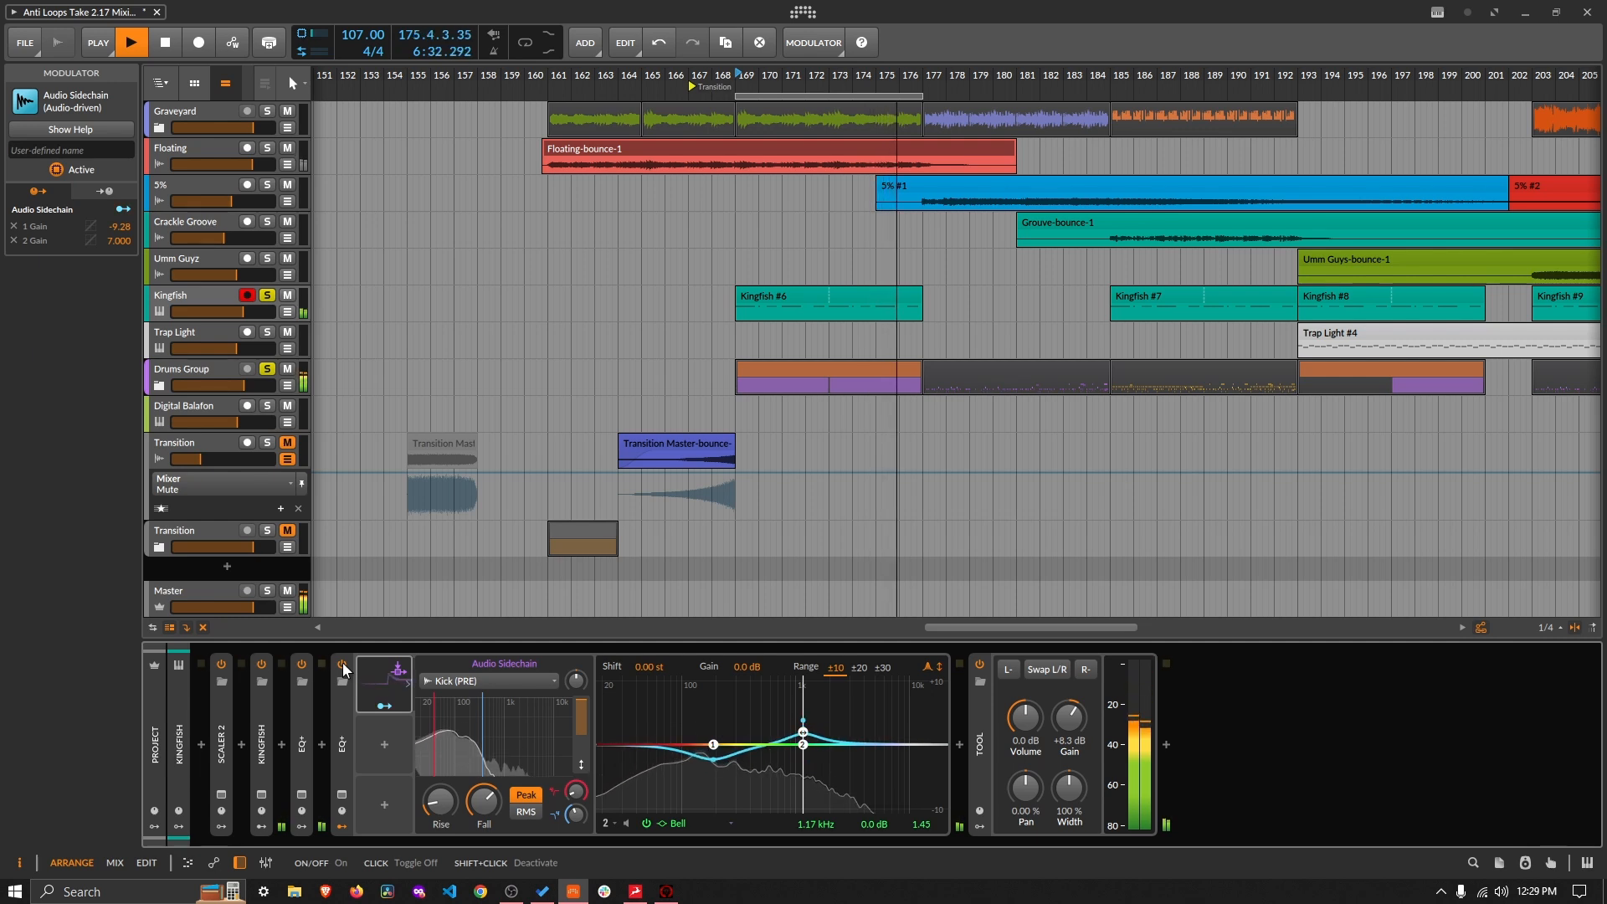
pyautogui.click(343, 665)
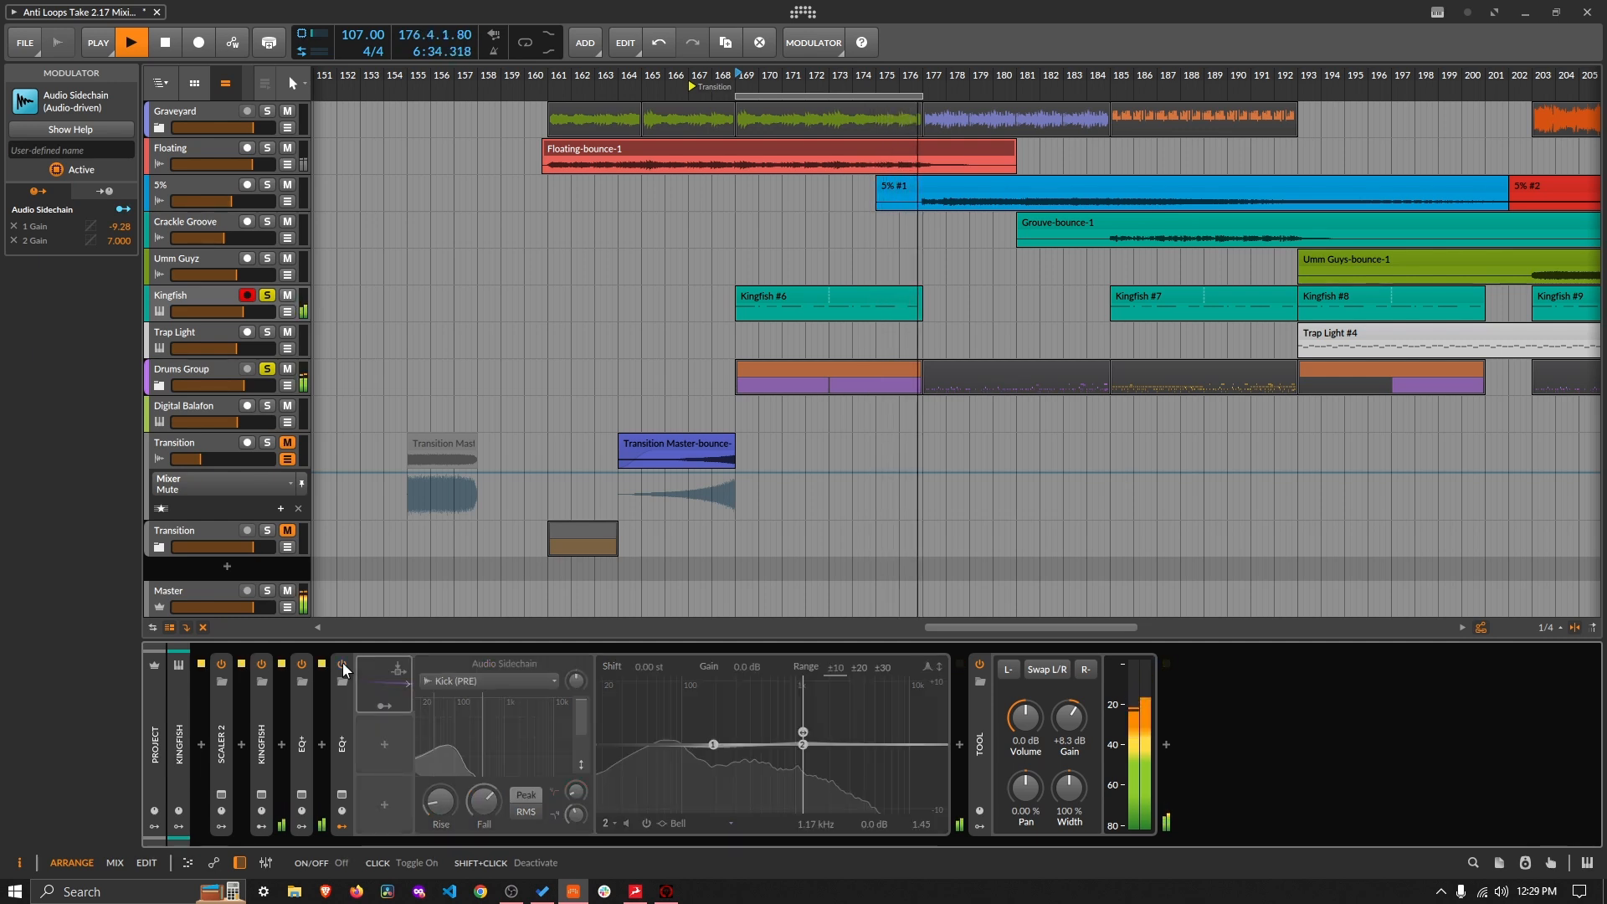
pyautogui.press('space')
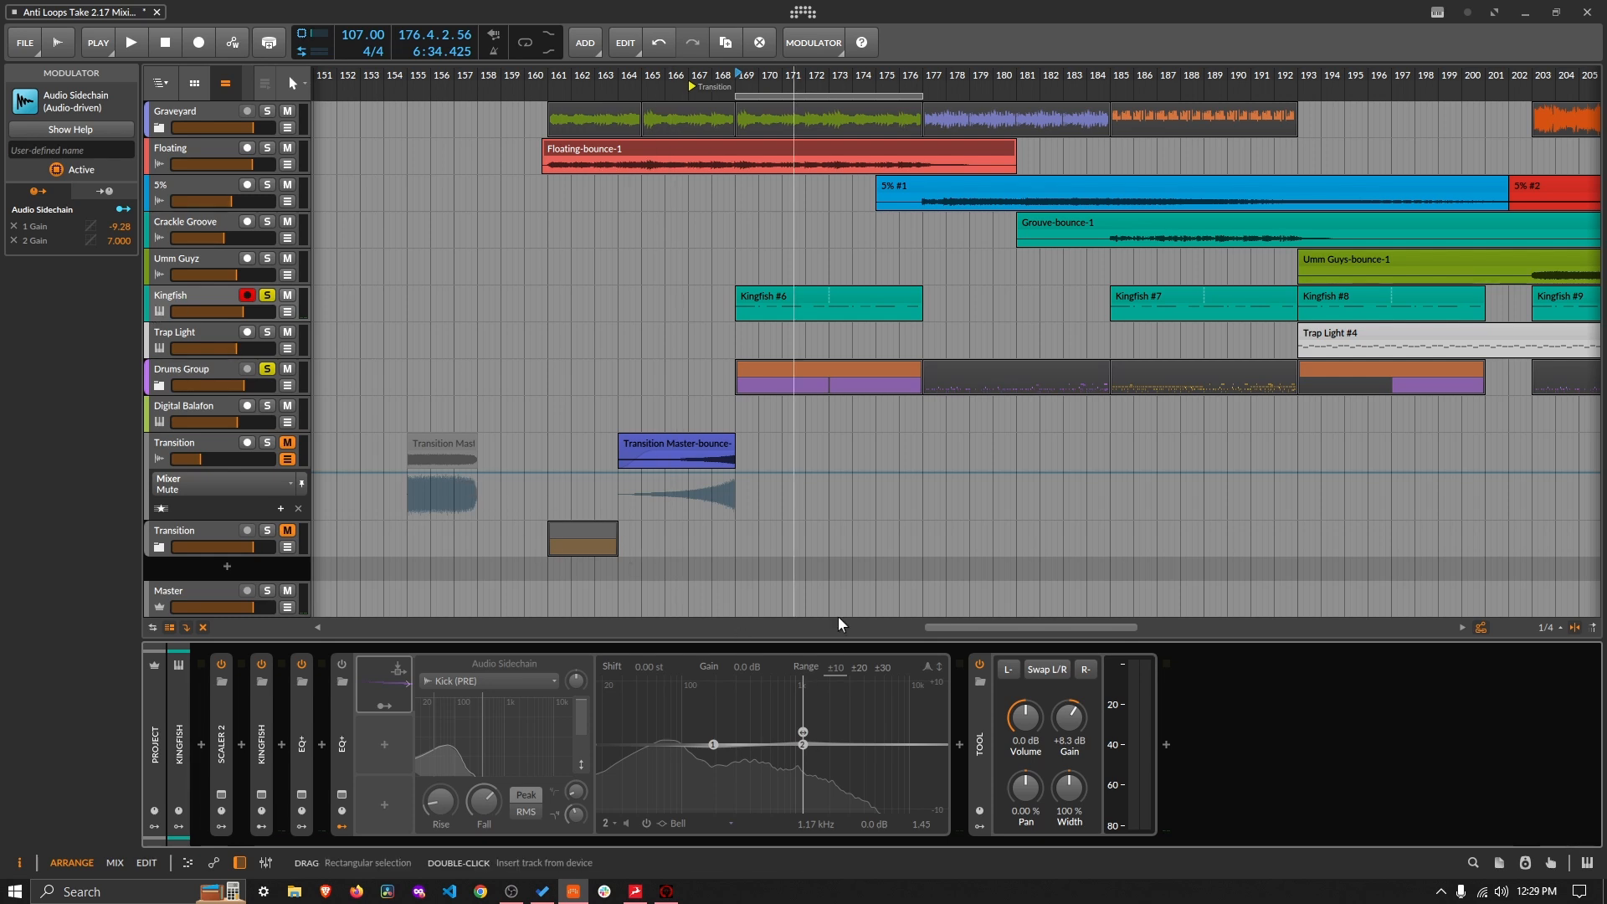
pyautogui.click(340, 666)
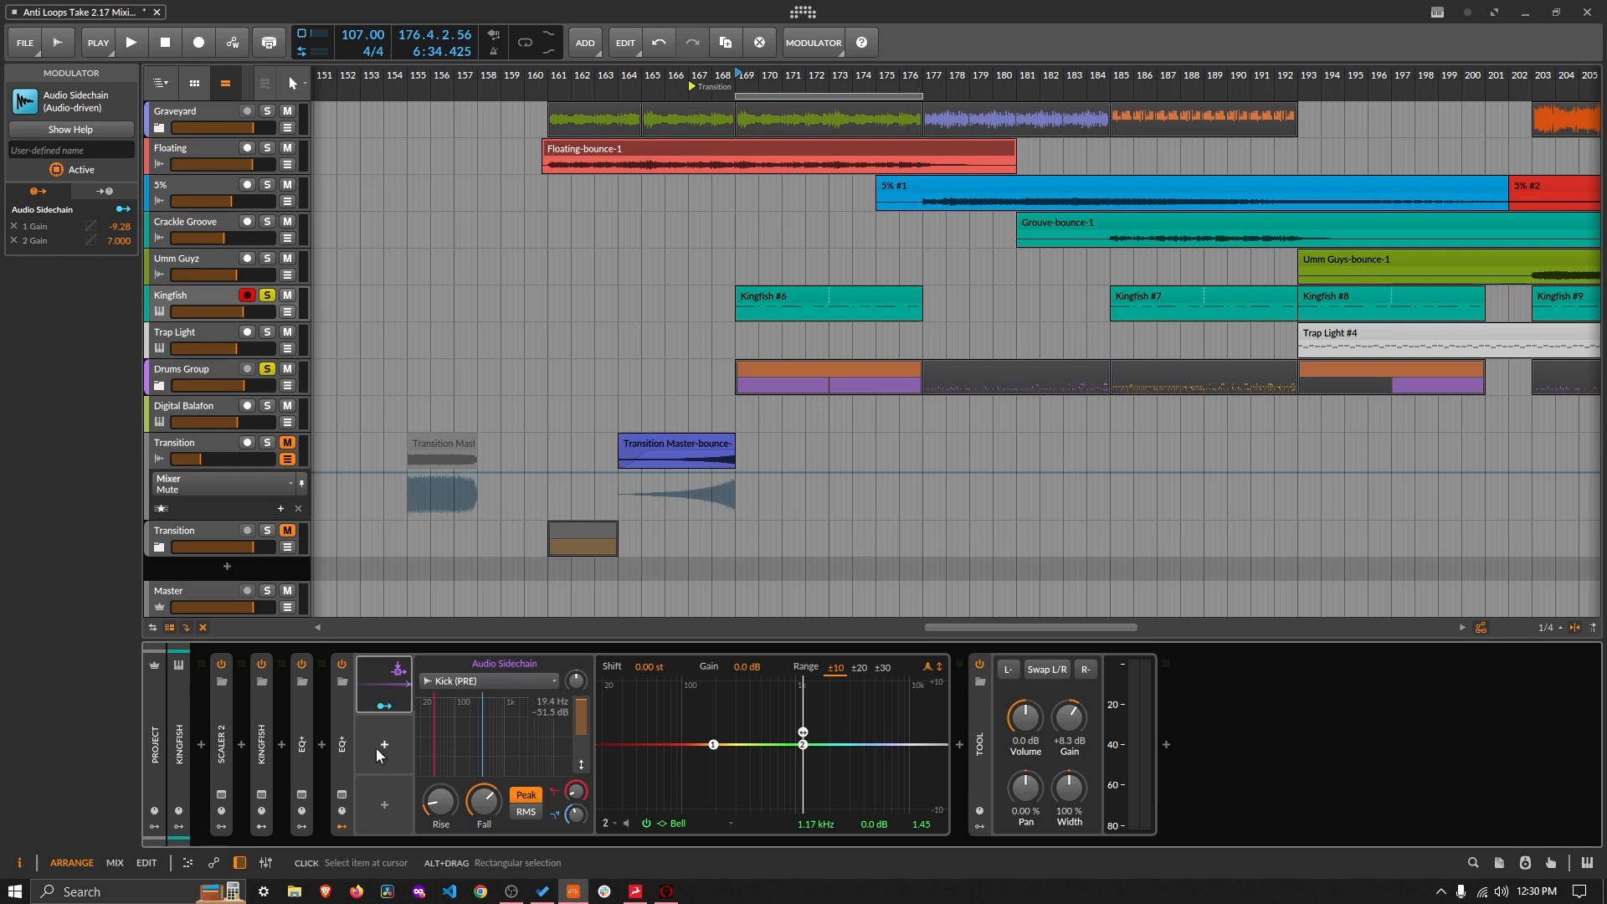
# Step: Hide the modulators of Kingfish's second EQ+ and switch to Microsoft To Do to review the completed tasks
pyautogui.click(343, 738)
pyautogui.click(345, 821)
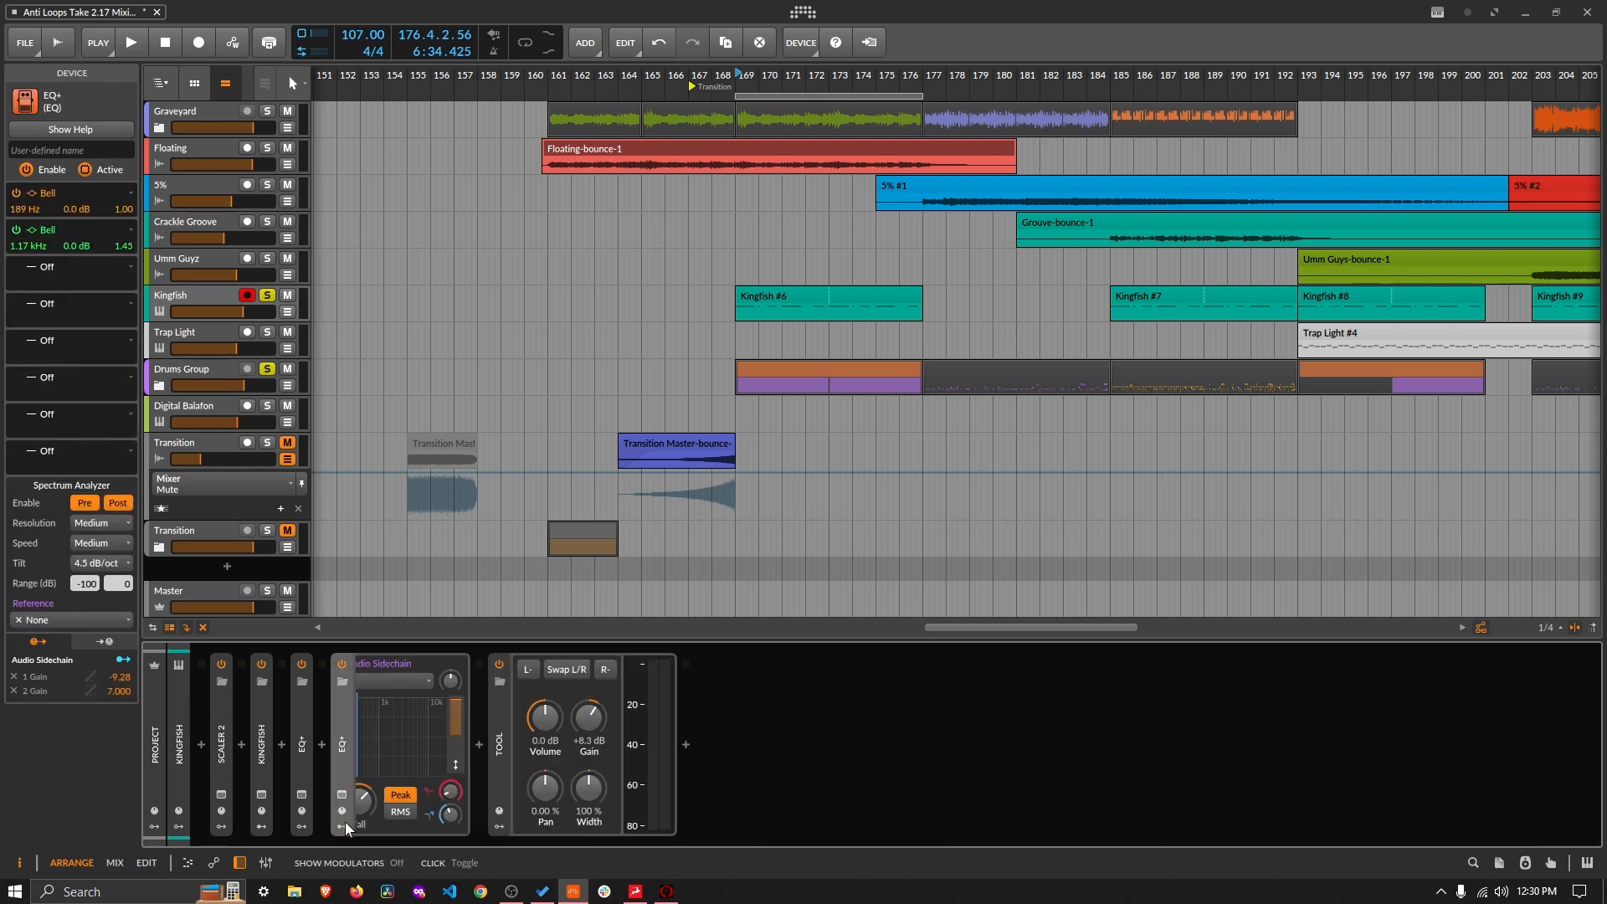
pyautogui.hotkey('alt', 'Tab')
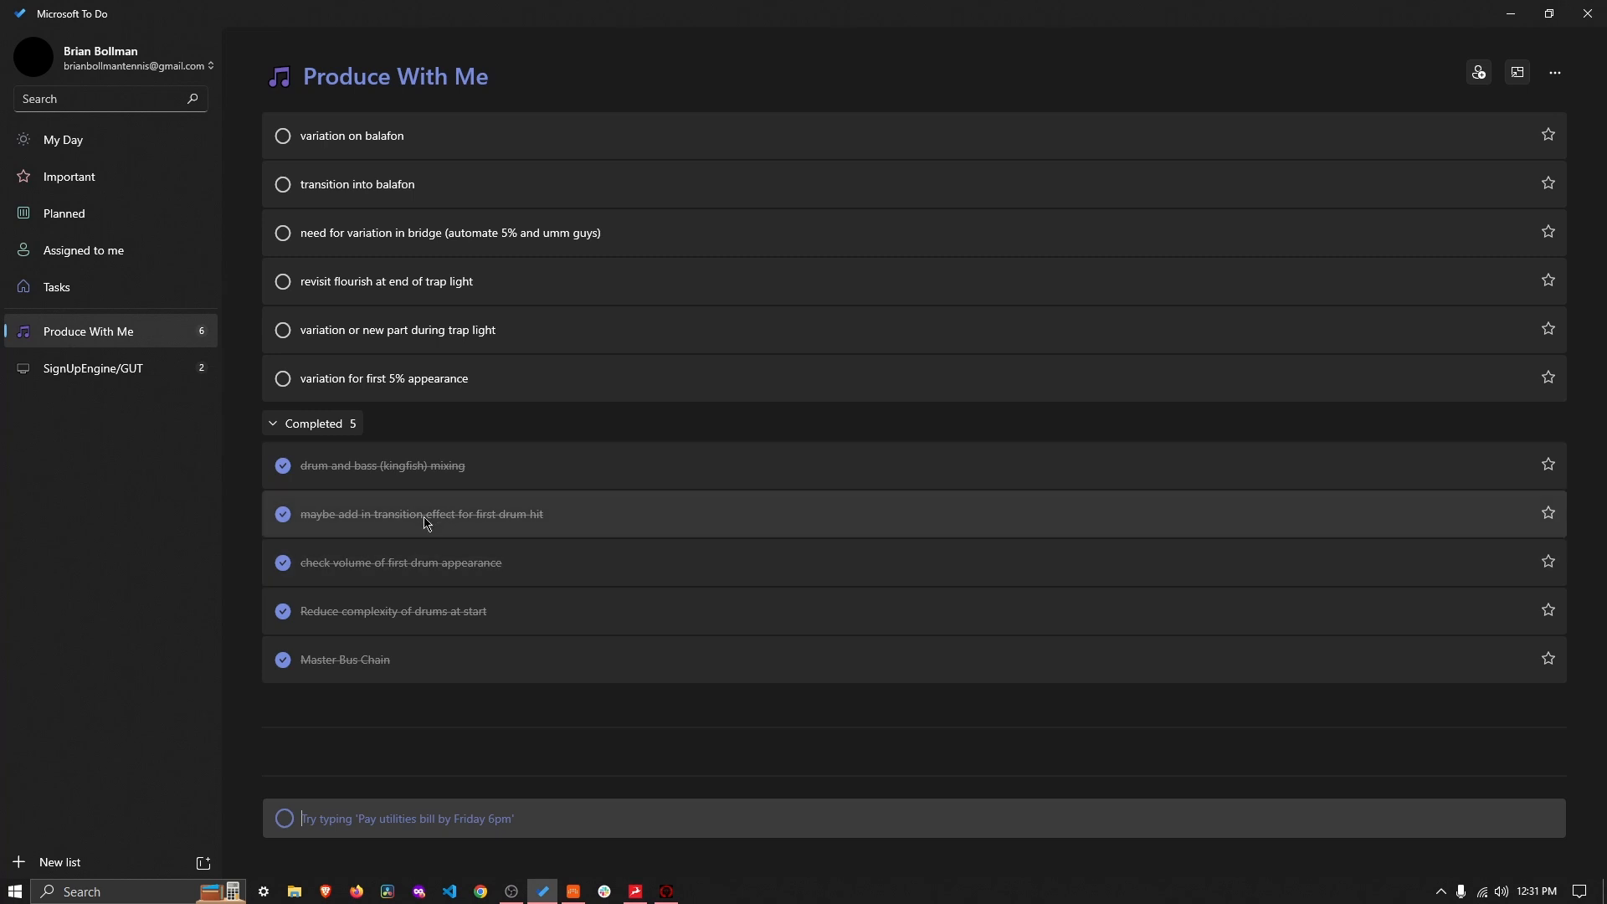
# Step: Switch back to Bitwig Studio, then unmute and solo the Transition group track
pyautogui.click(573, 891)
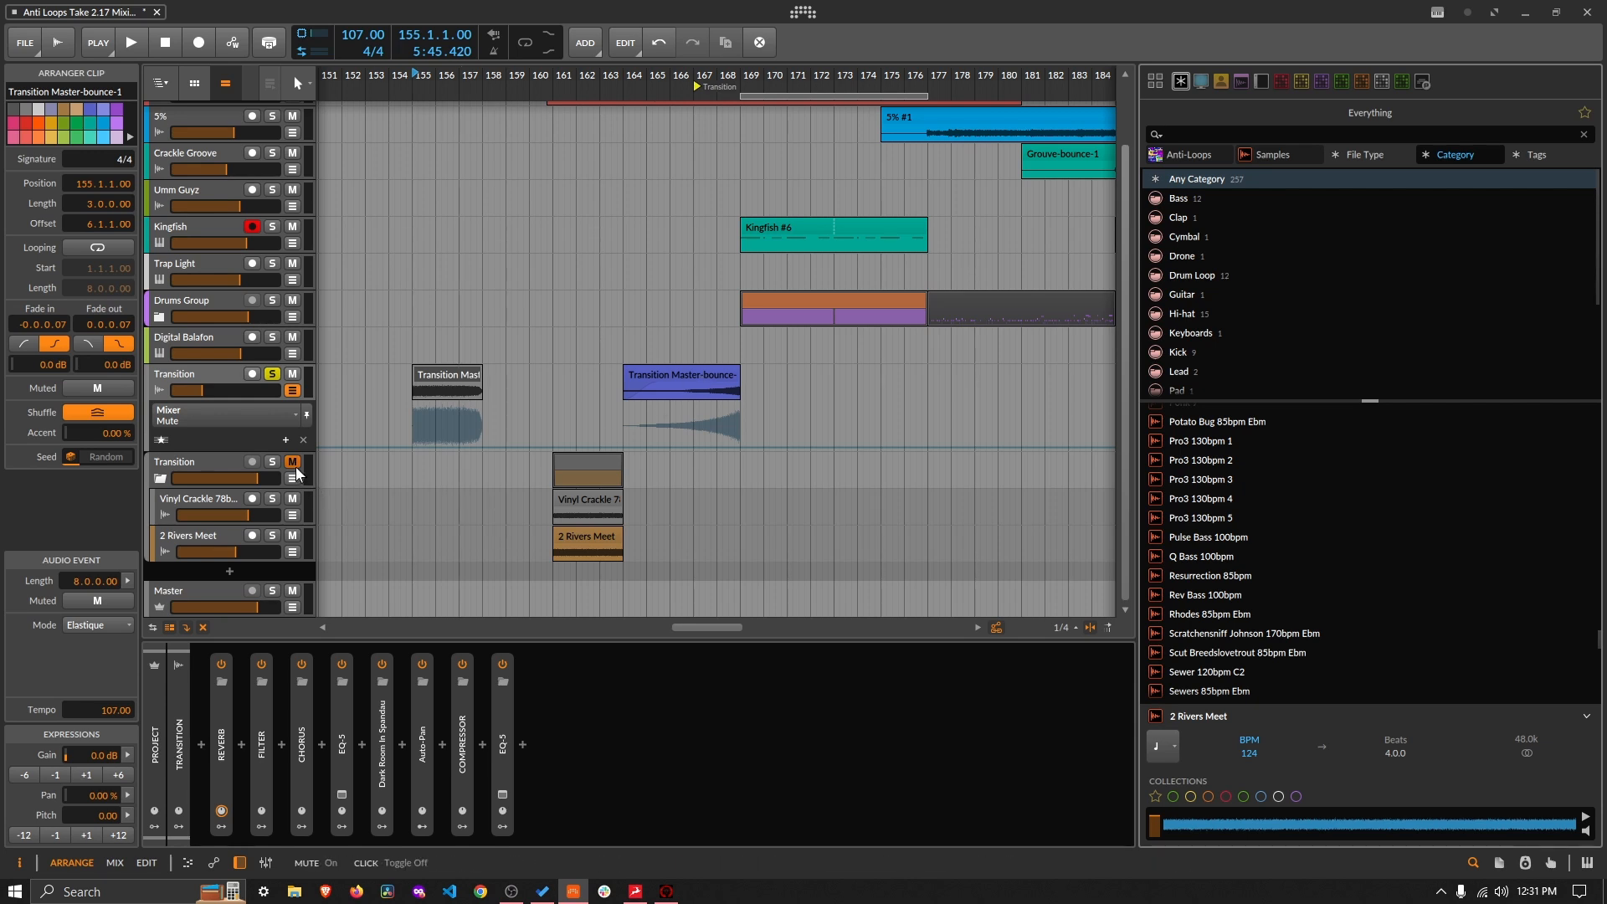
pyautogui.click(271, 465)
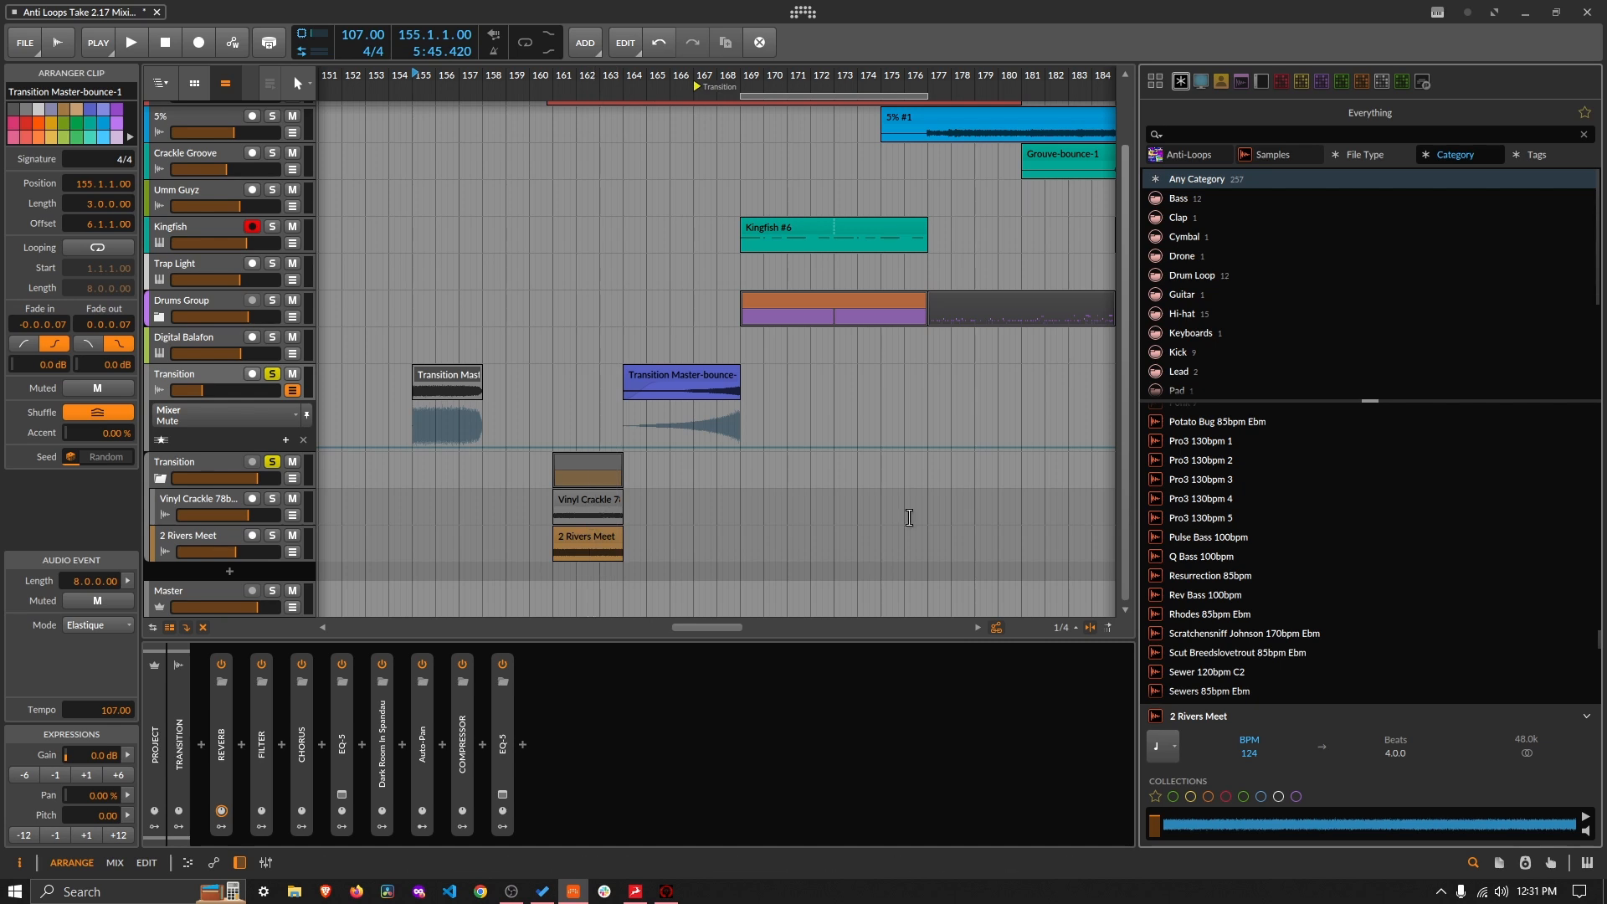
# Step: Browse the Anti-Loops sample list and select the Vinyl Crackle 78bpm sample
pyautogui.scroll(5, 1323, 569)
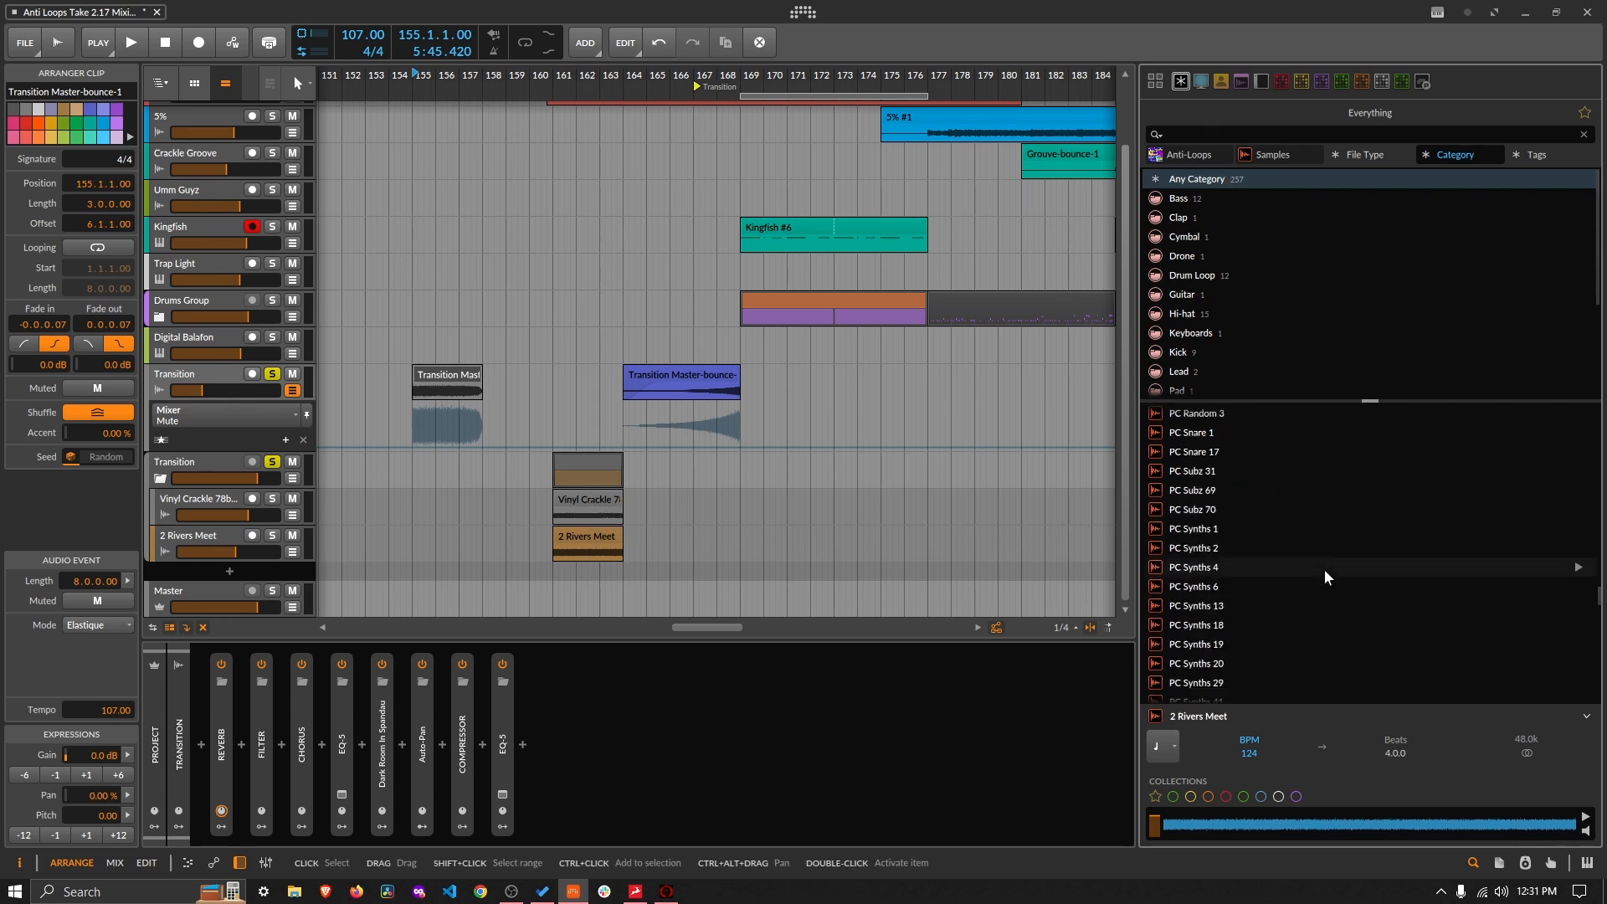
pyautogui.scroll(15, 1324, 574)
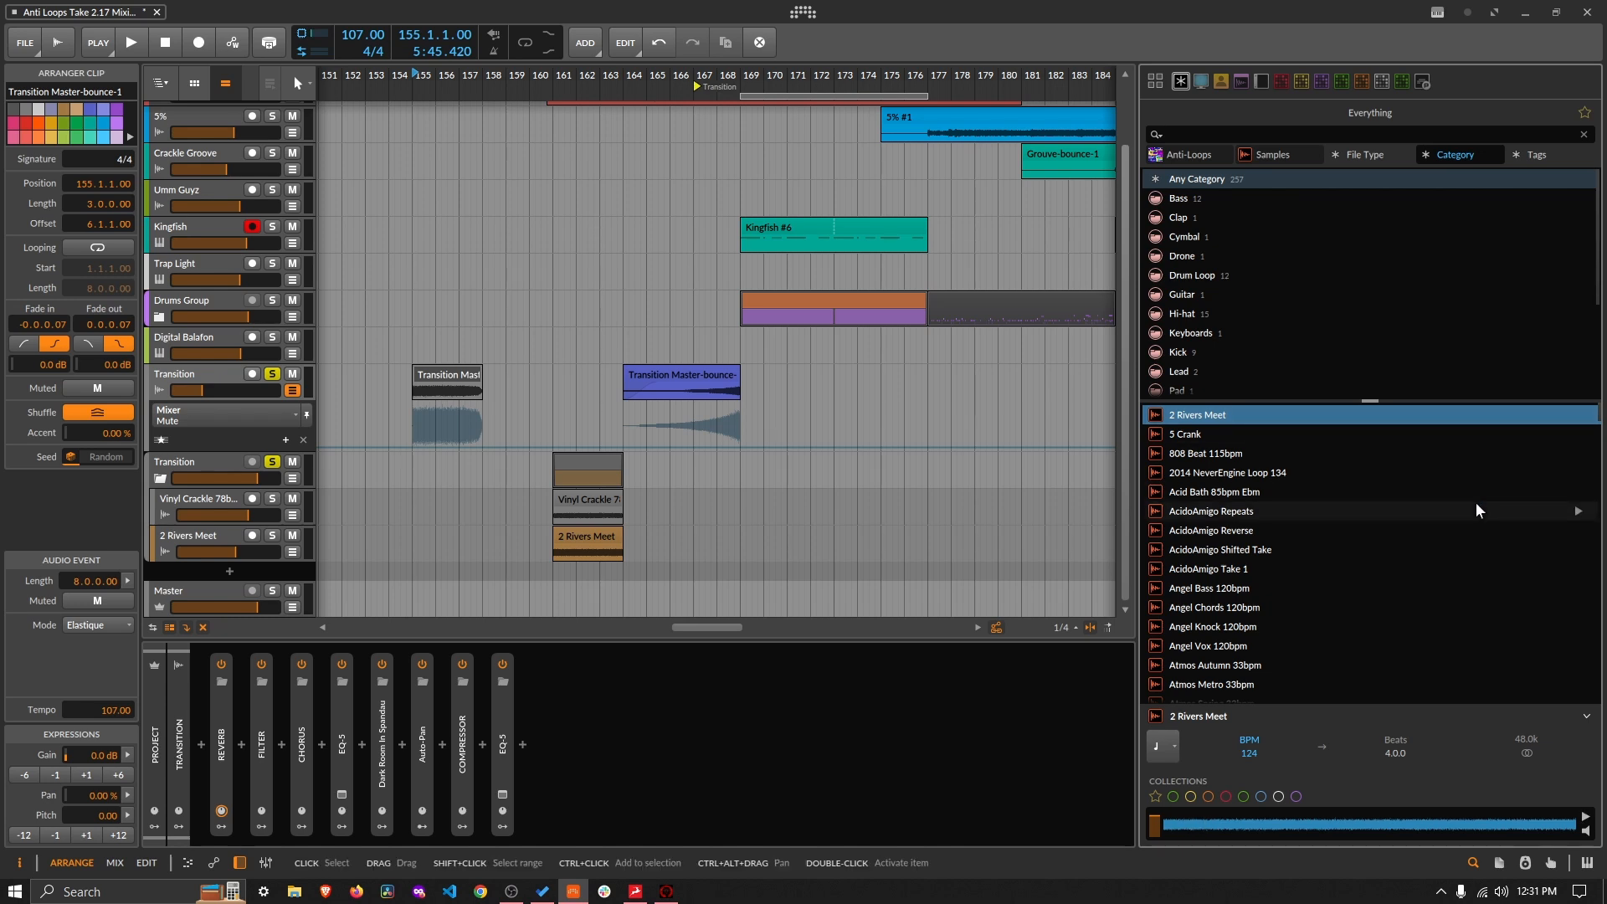
pyautogui.scroll(-6, 1477, 506)
pyautogui.scroll(-10, 1477, 508)
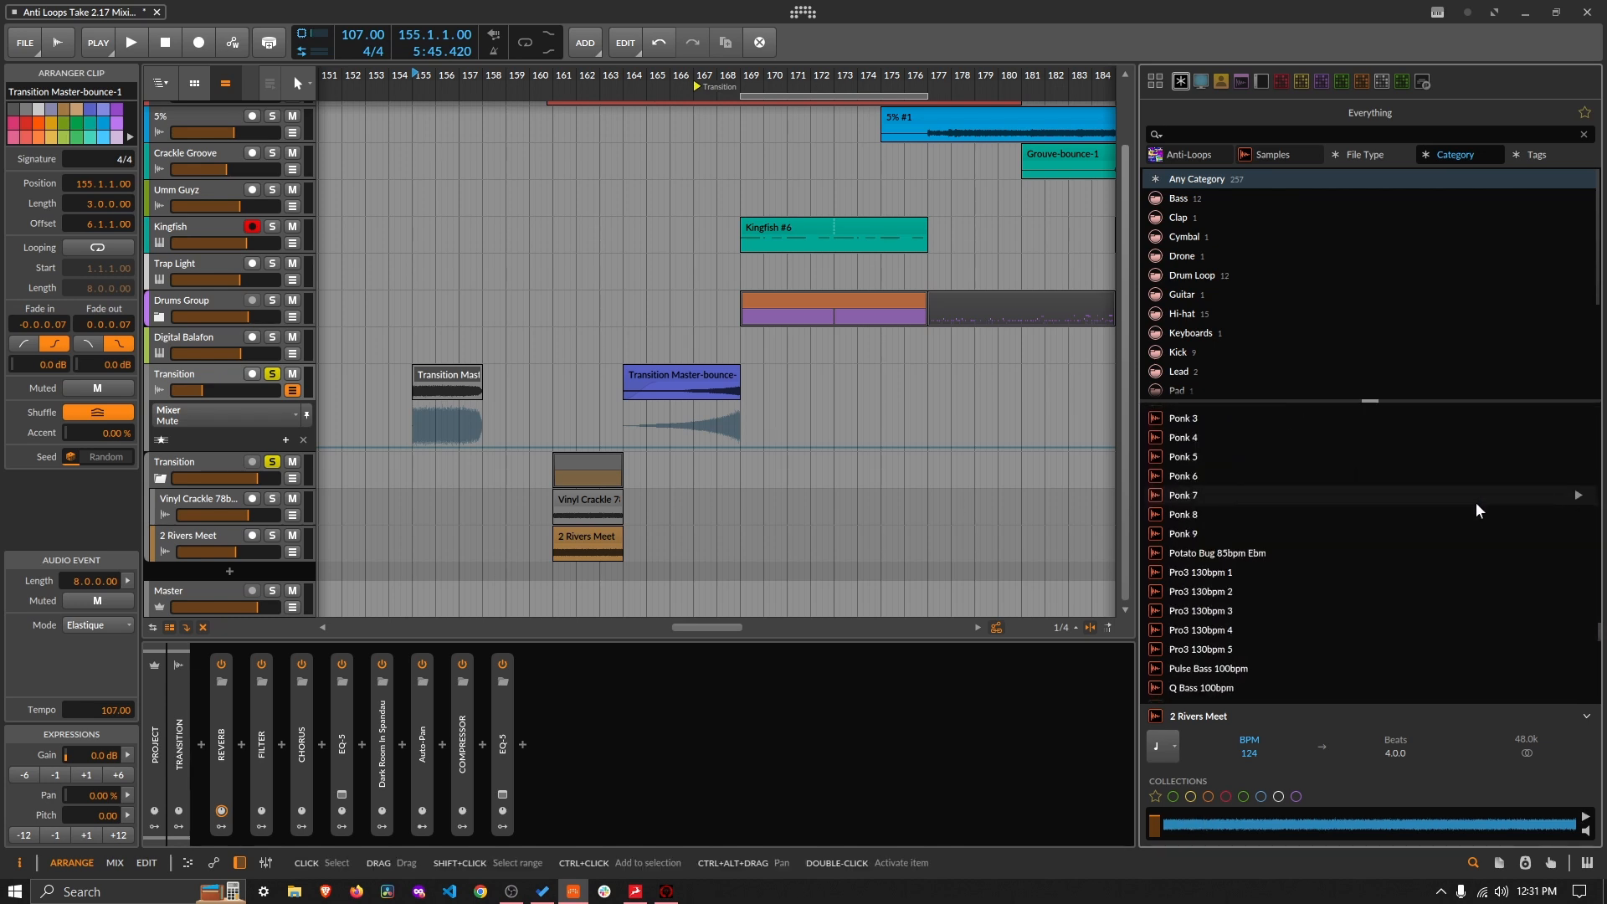
pyautogui.scroll(-8, 1475, 501)
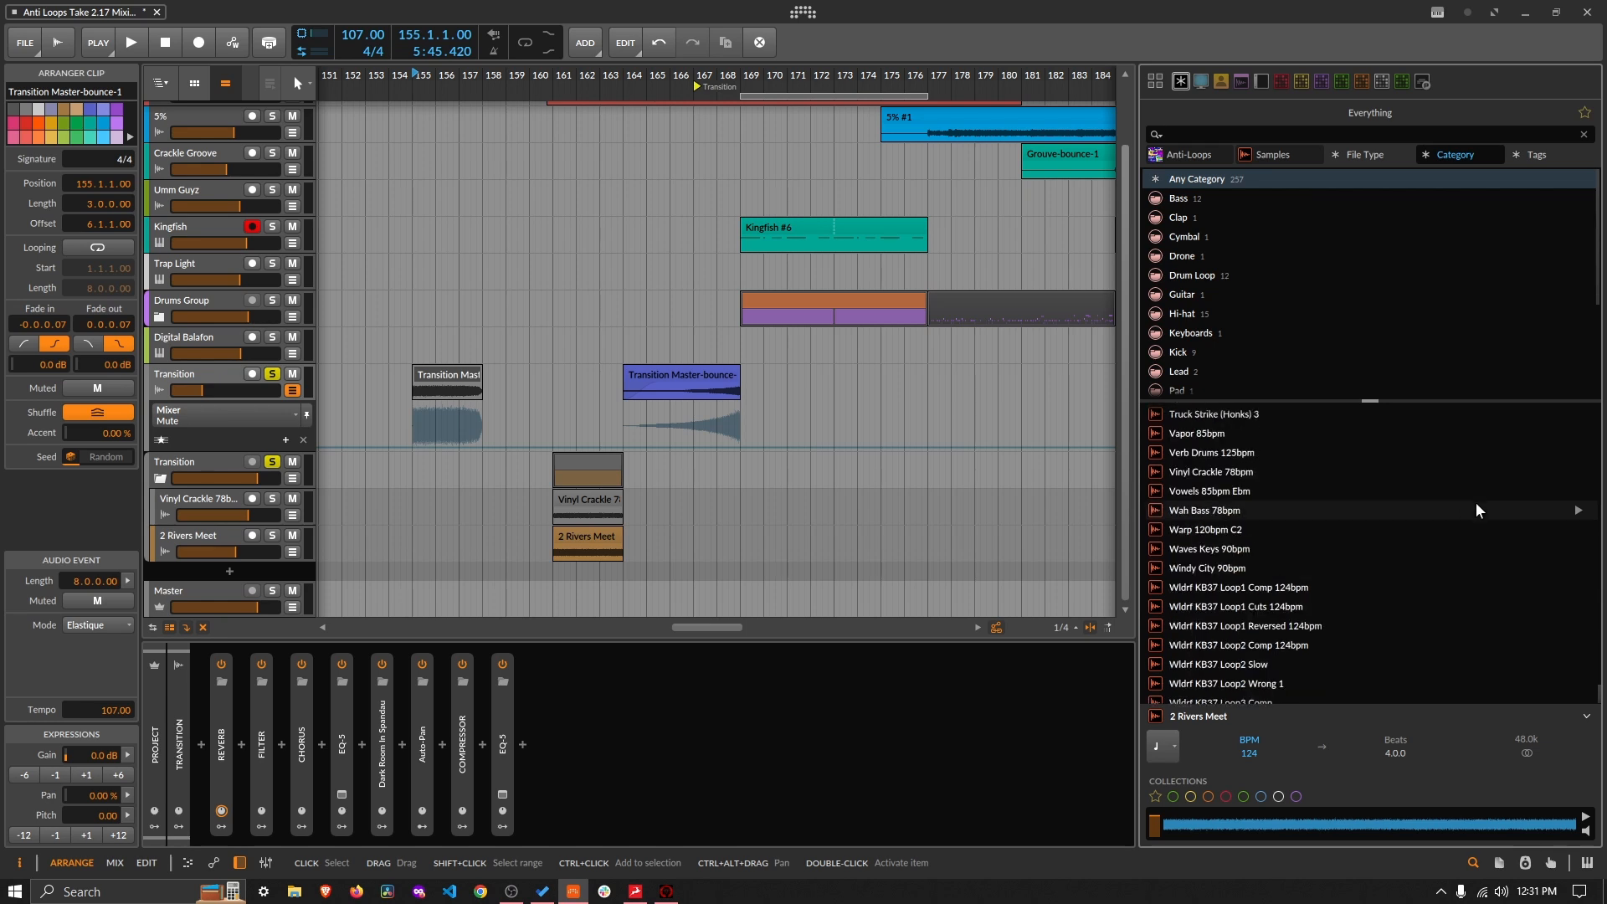
pyautogui.click(1350, 471)
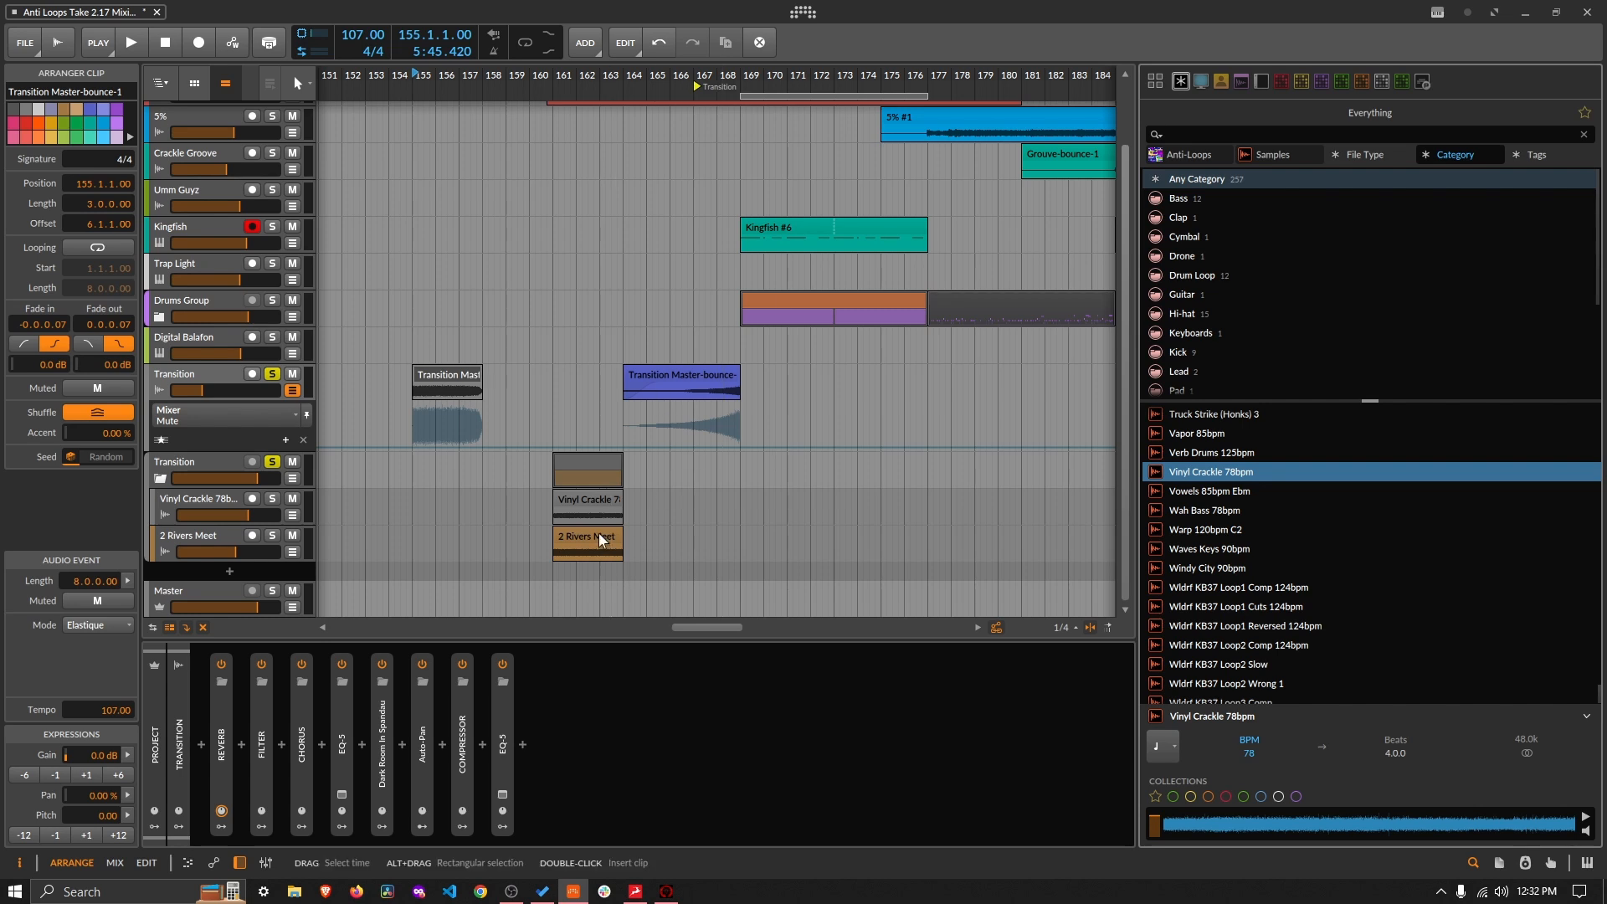
# Step: Select the Transition group's clips at bar 161, then all eight effects on the Transition audio track, from Reverb through the last EQ-5
pyautogui.click(579, 467)
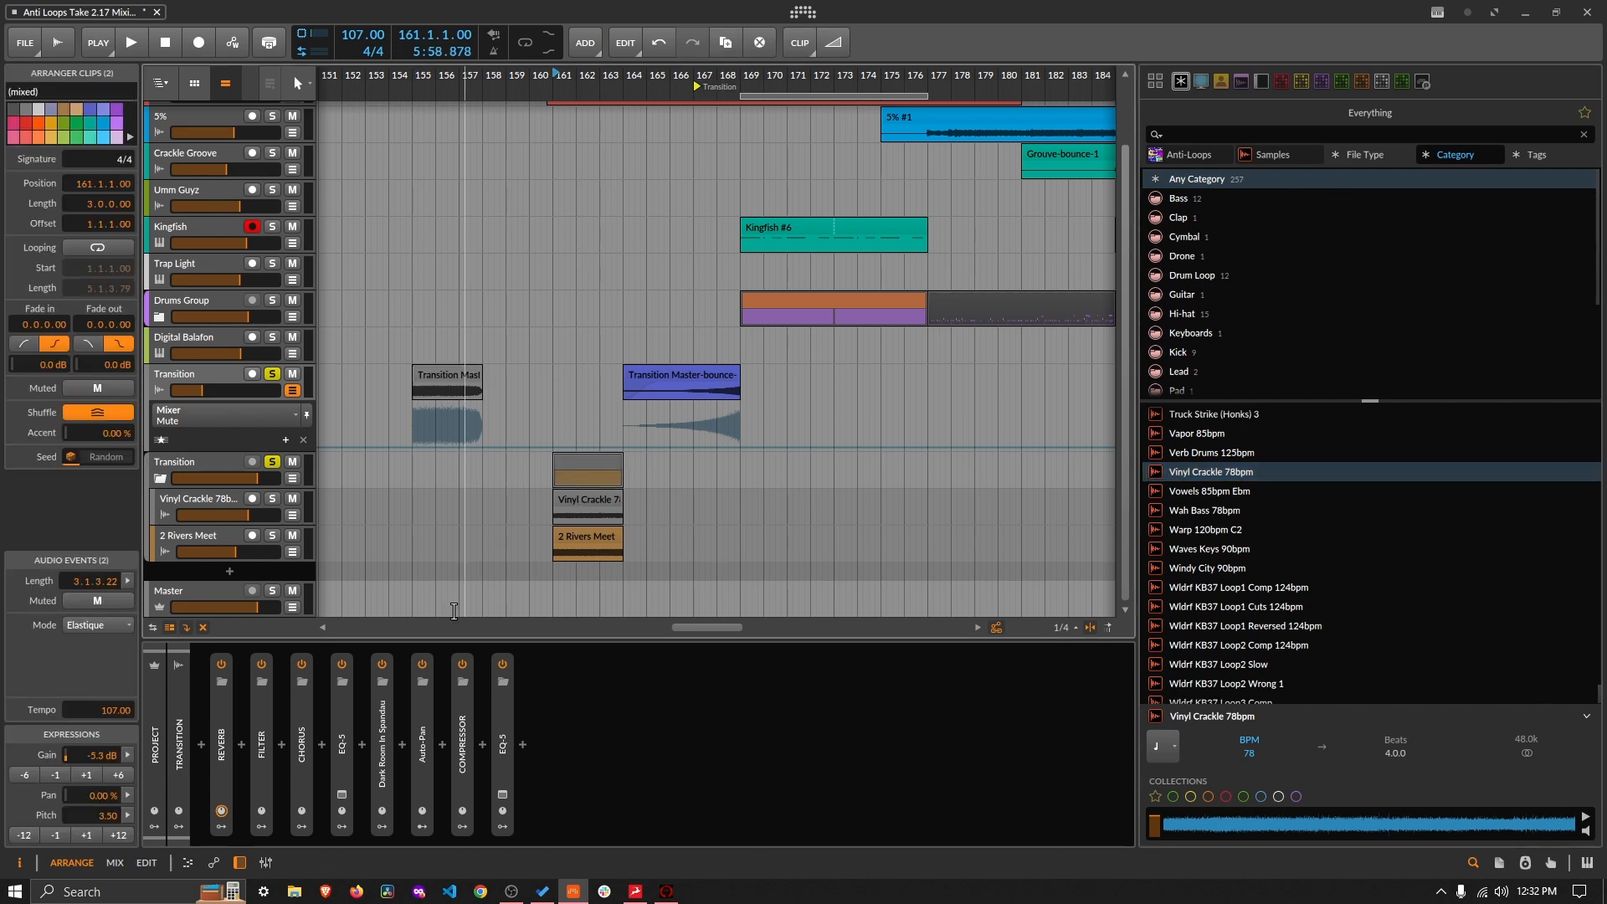
pyautogui.click(502, 751)
pyautogui.keyDown('shift'); pyautogui.click(220, 753); pyautogui.keyUp('shift')
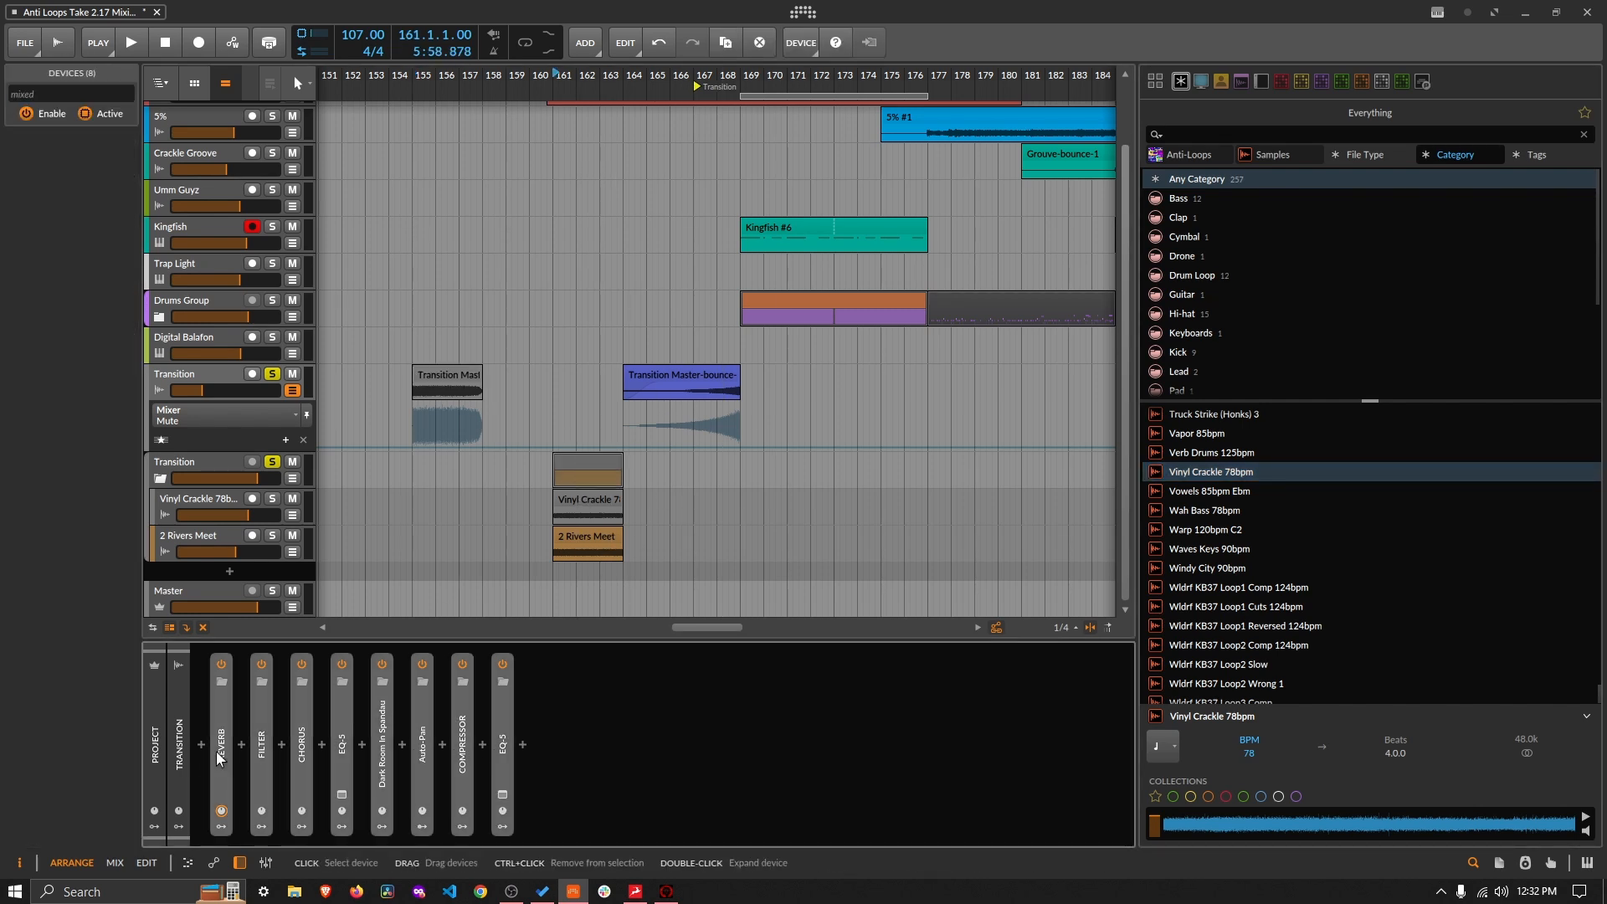
# Step: Disable all eight effects on the Transition audio track, audition the clips from bar 161, and re-enable the effects
pyautogui.click(26, 113)
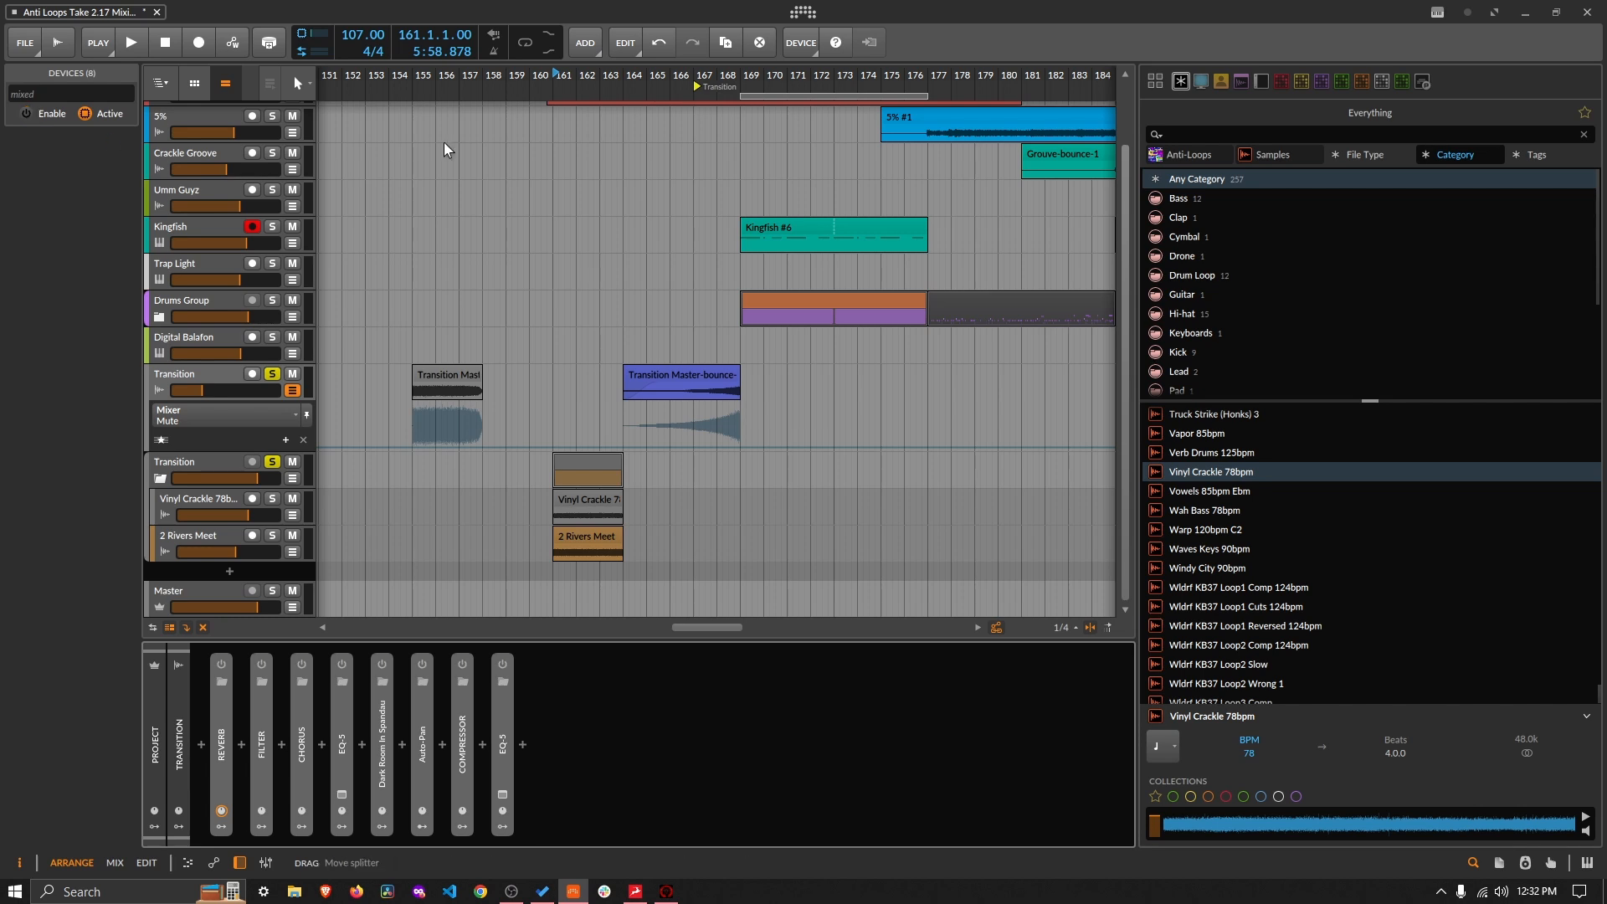
pyautogui.press('space')
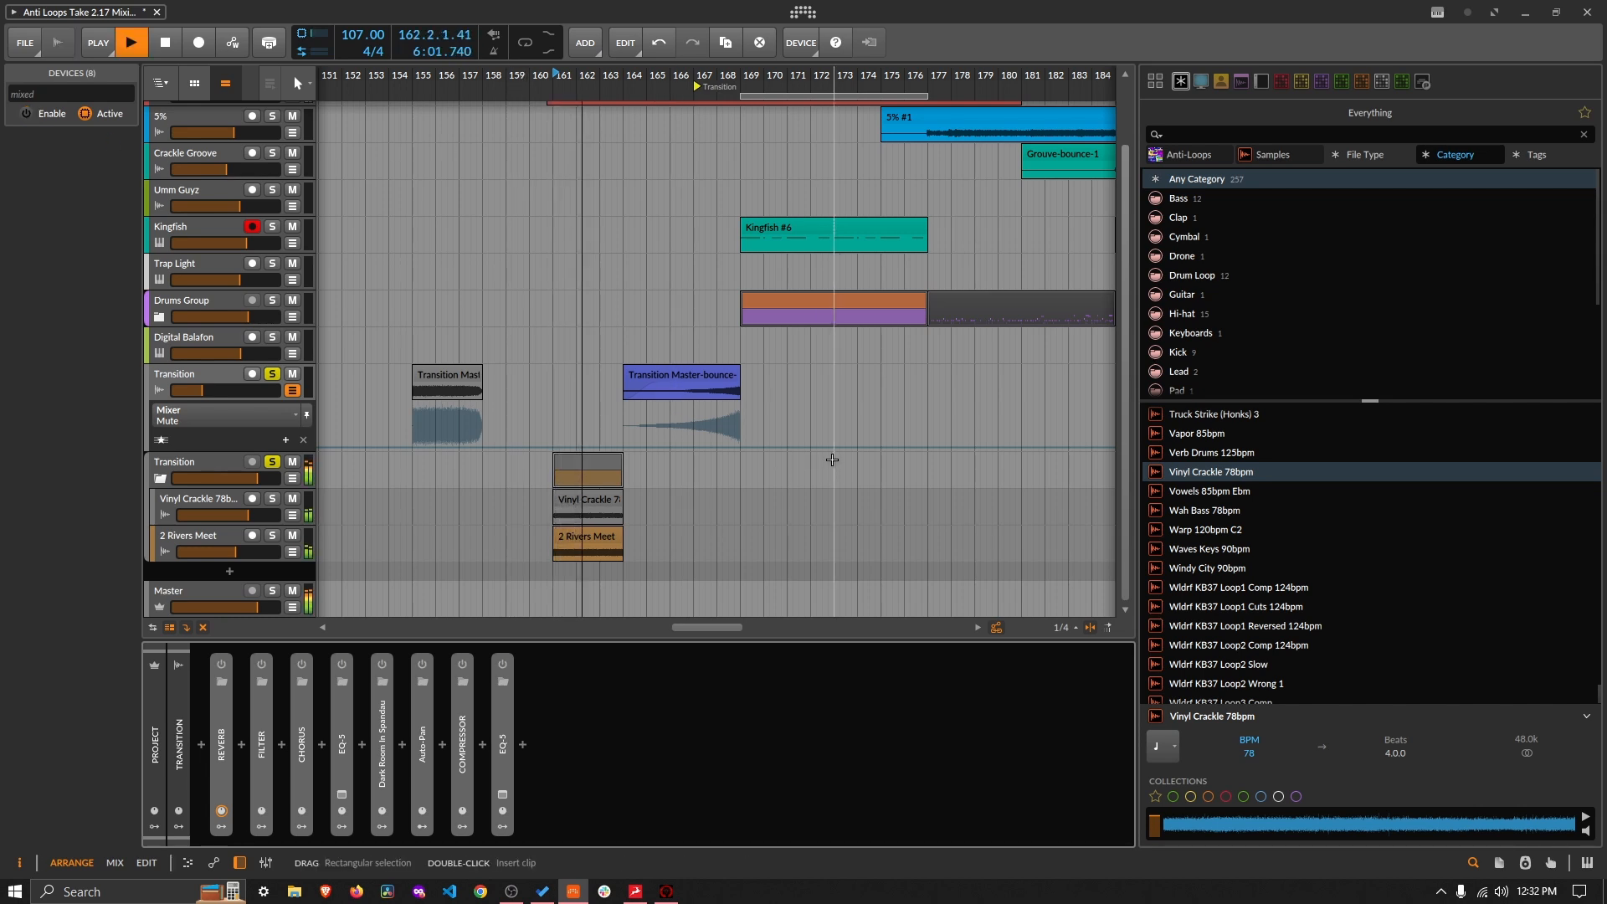
pyautogui.press('space')
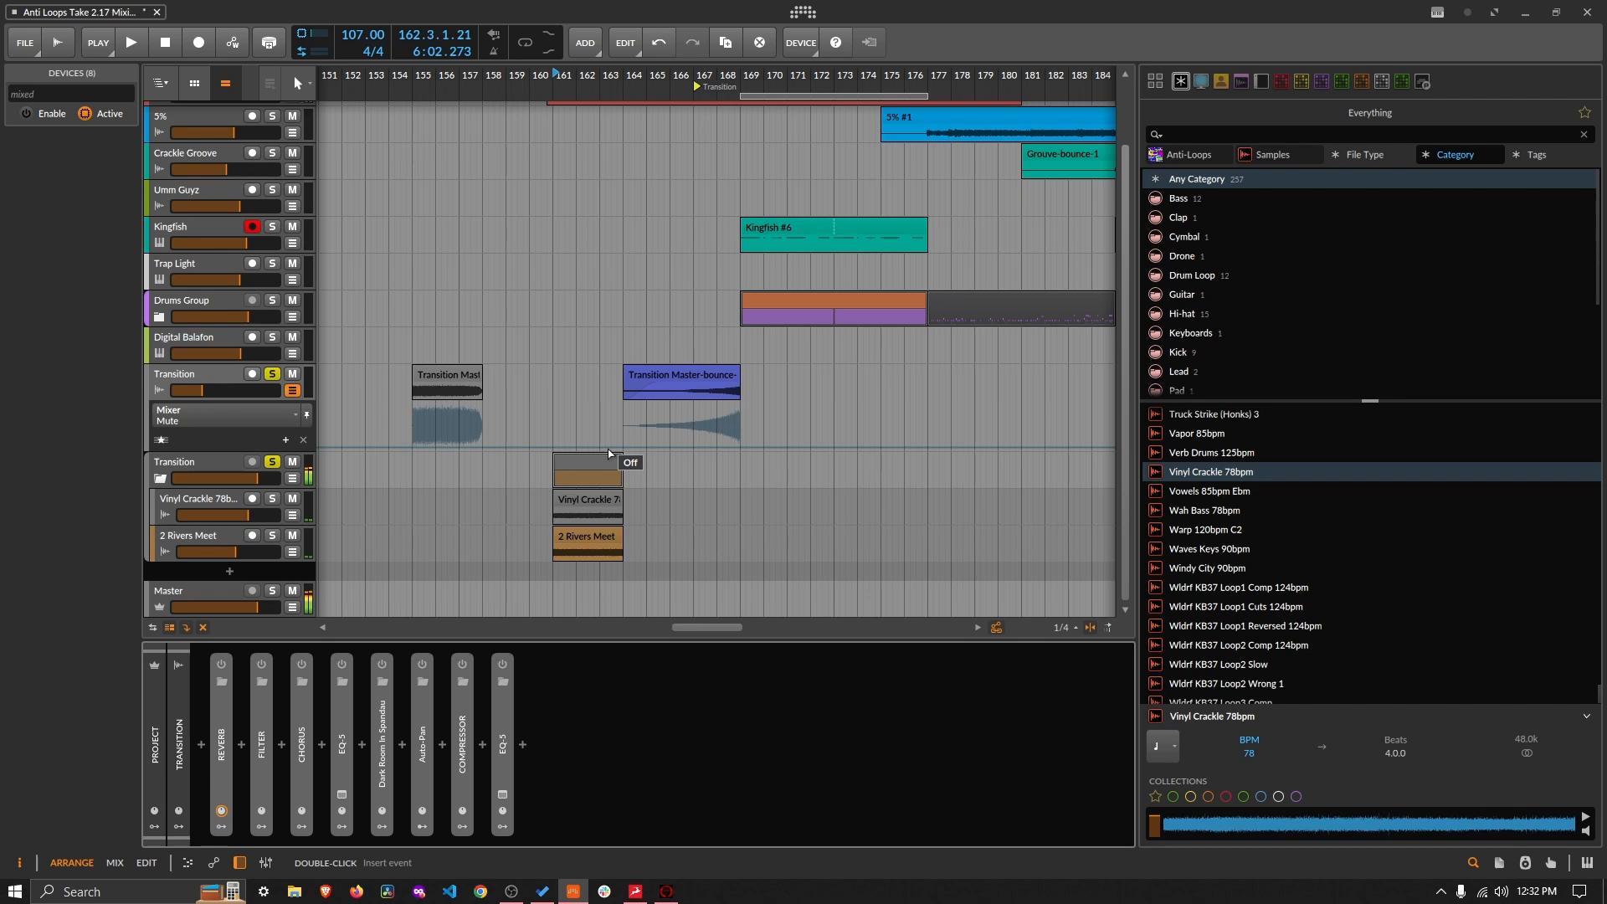
pyautogui.click(222, 464)
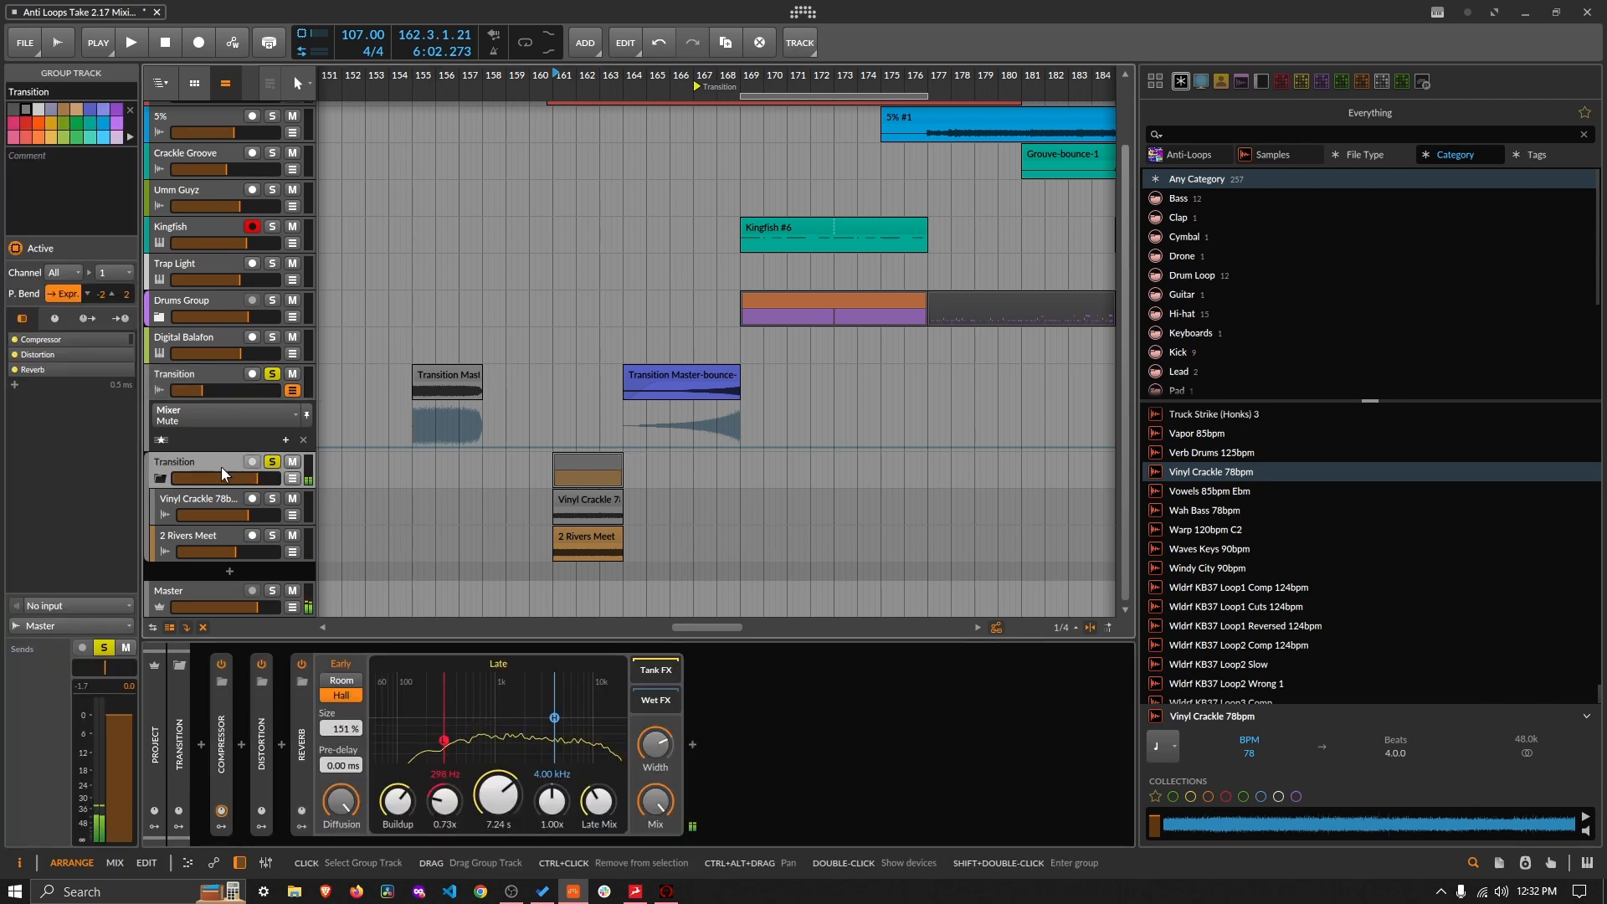
pyautogui.click(214, 379)
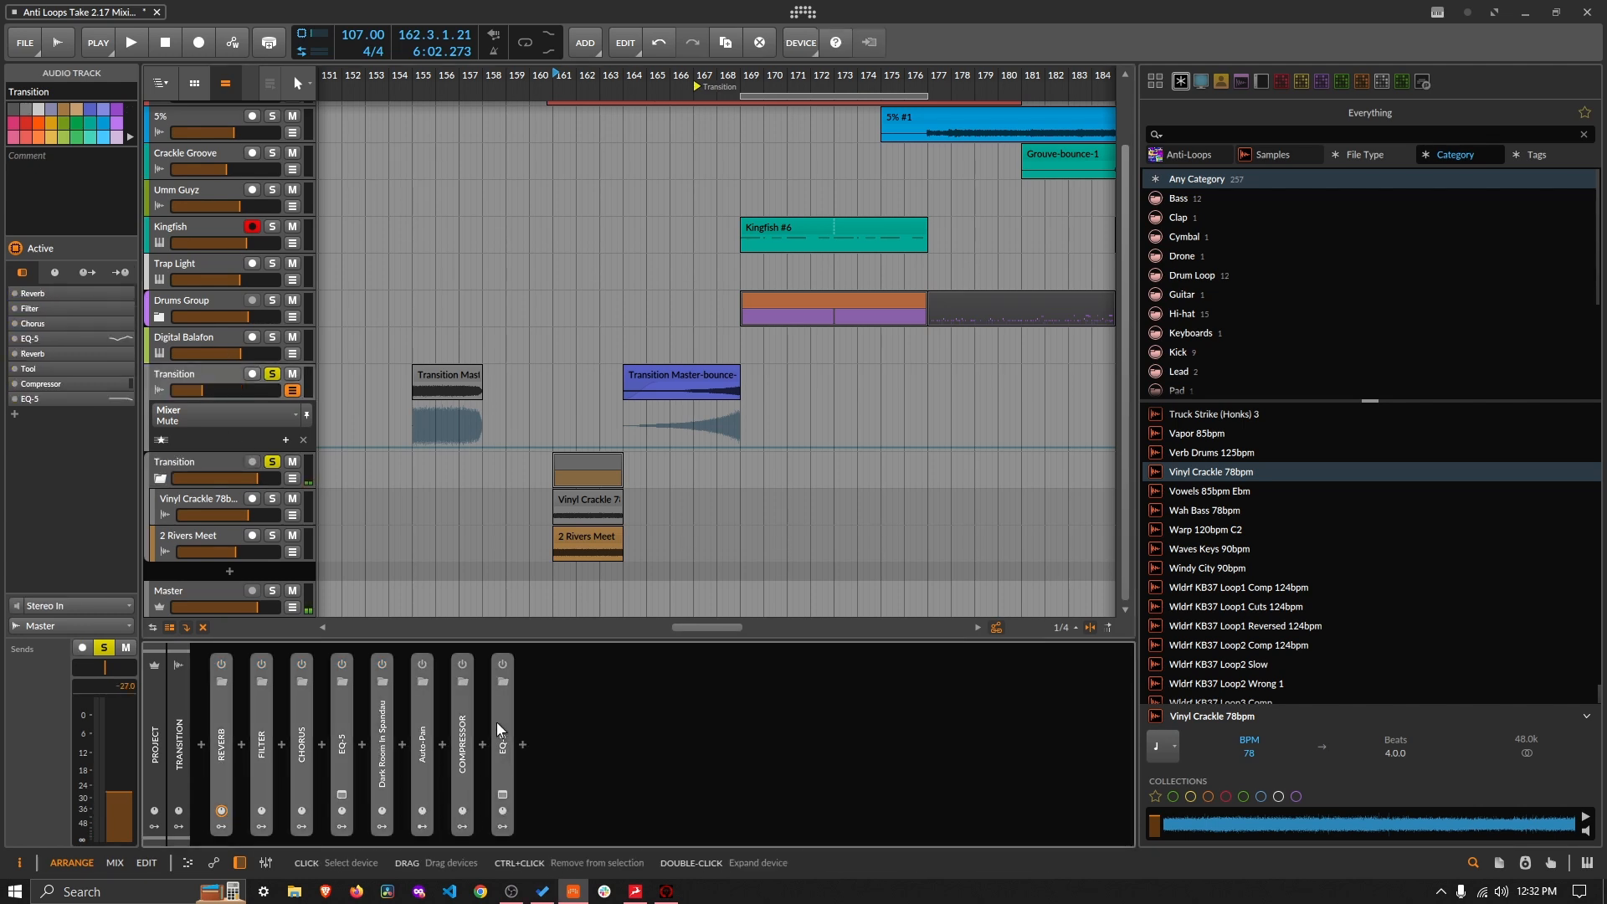
pyautogui.click(182, 720)
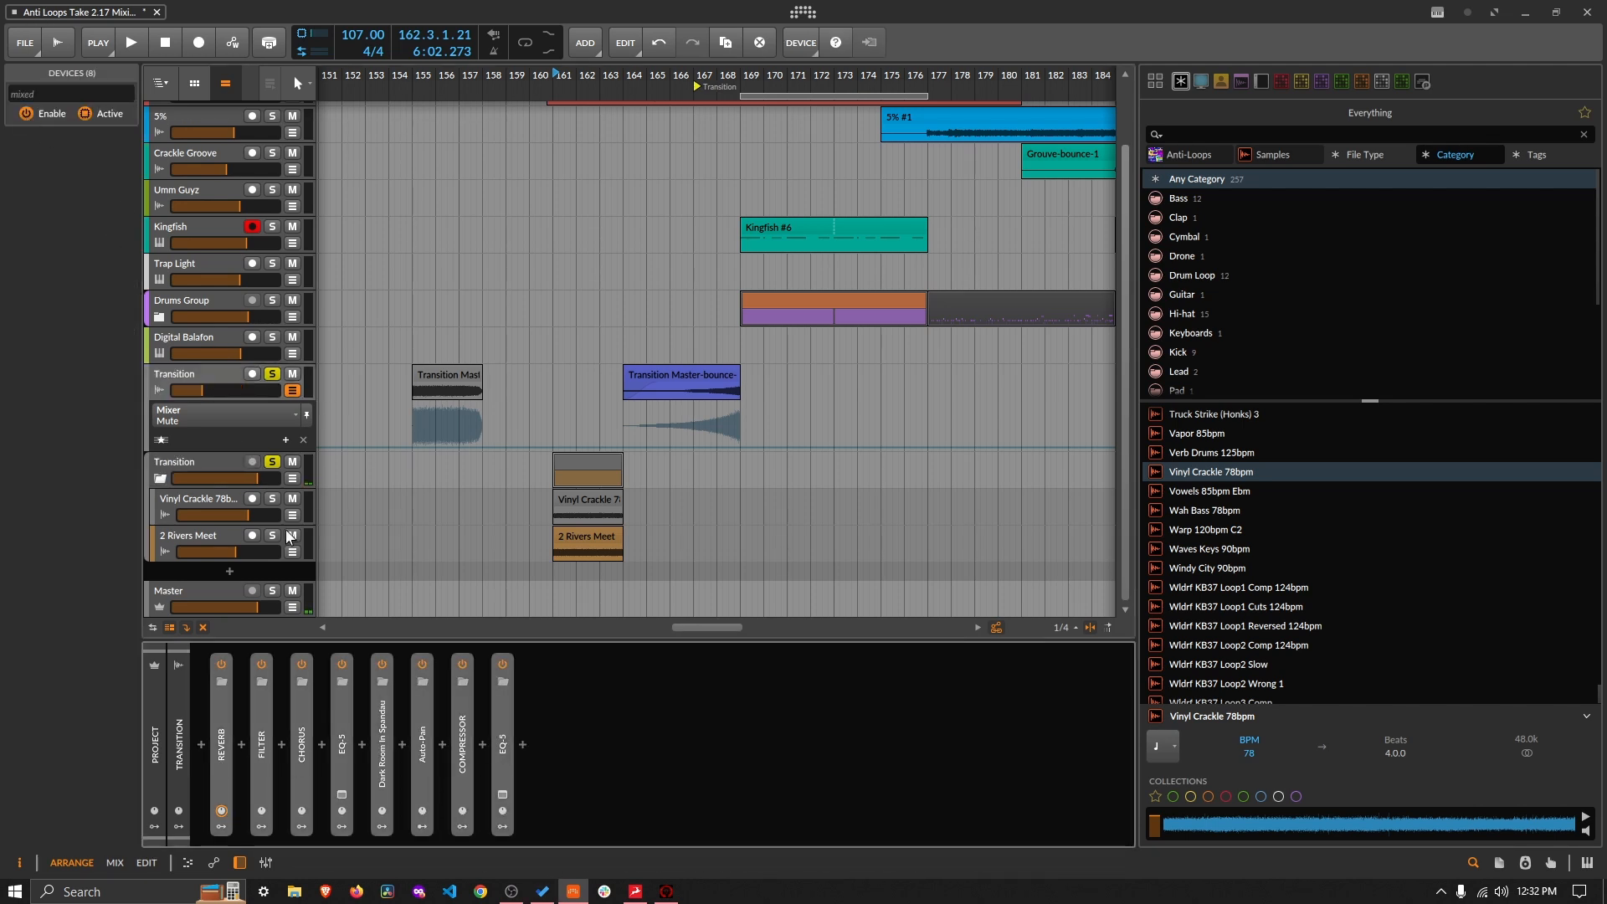
# Step: Disable the Compressor, Distortion and Reverb on the Transition group track
pyautogui.click(195, 466)
pyautogui.click(298, 760)
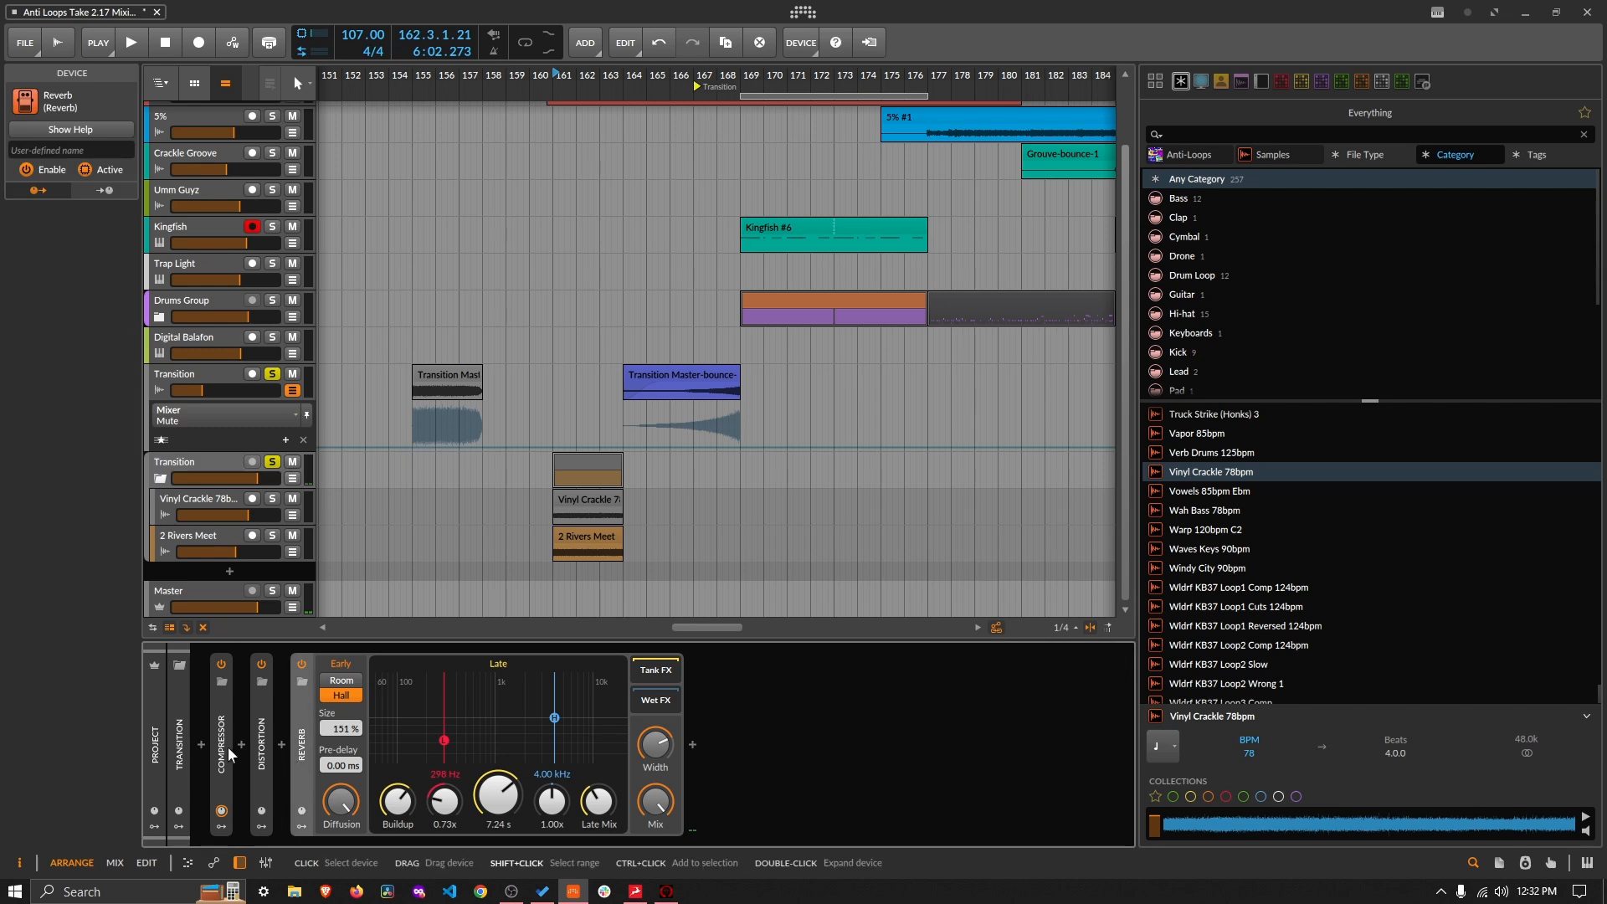
pyautogui.keyDown('shift'); pyautogui.click(222, 745); pyautogui.keyUp('shift')
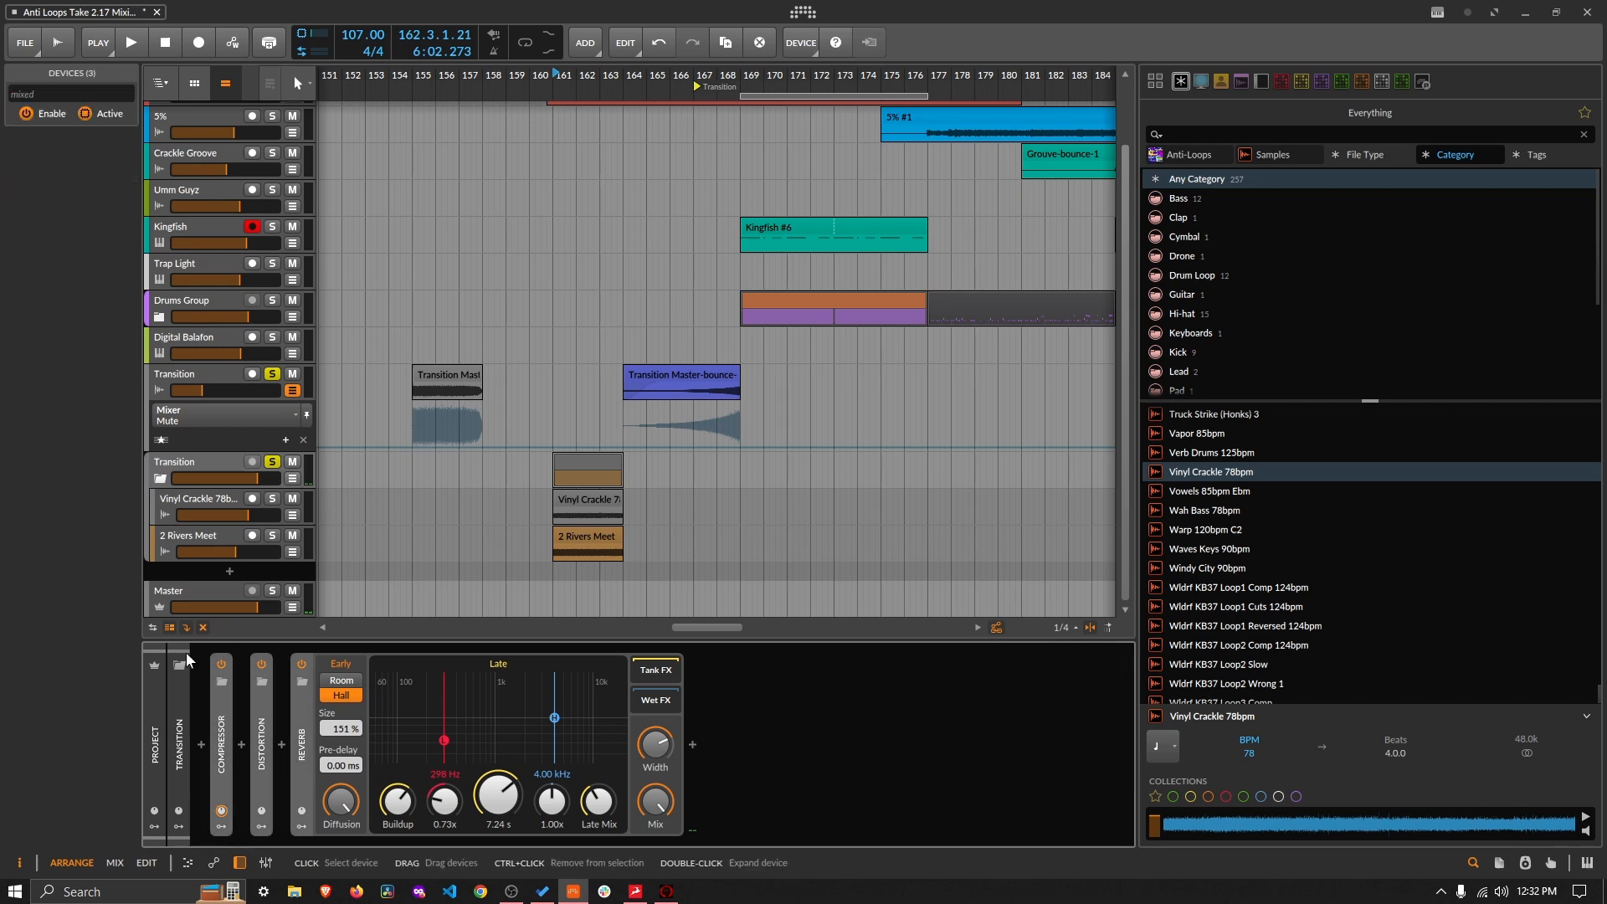
# Step: Disable the EQ+ on both the Vinyl Crackle 78bpm track and the 2 Rivers Meet track
pyautogui.click(188, 505)
pyautogui.click(245, 710)
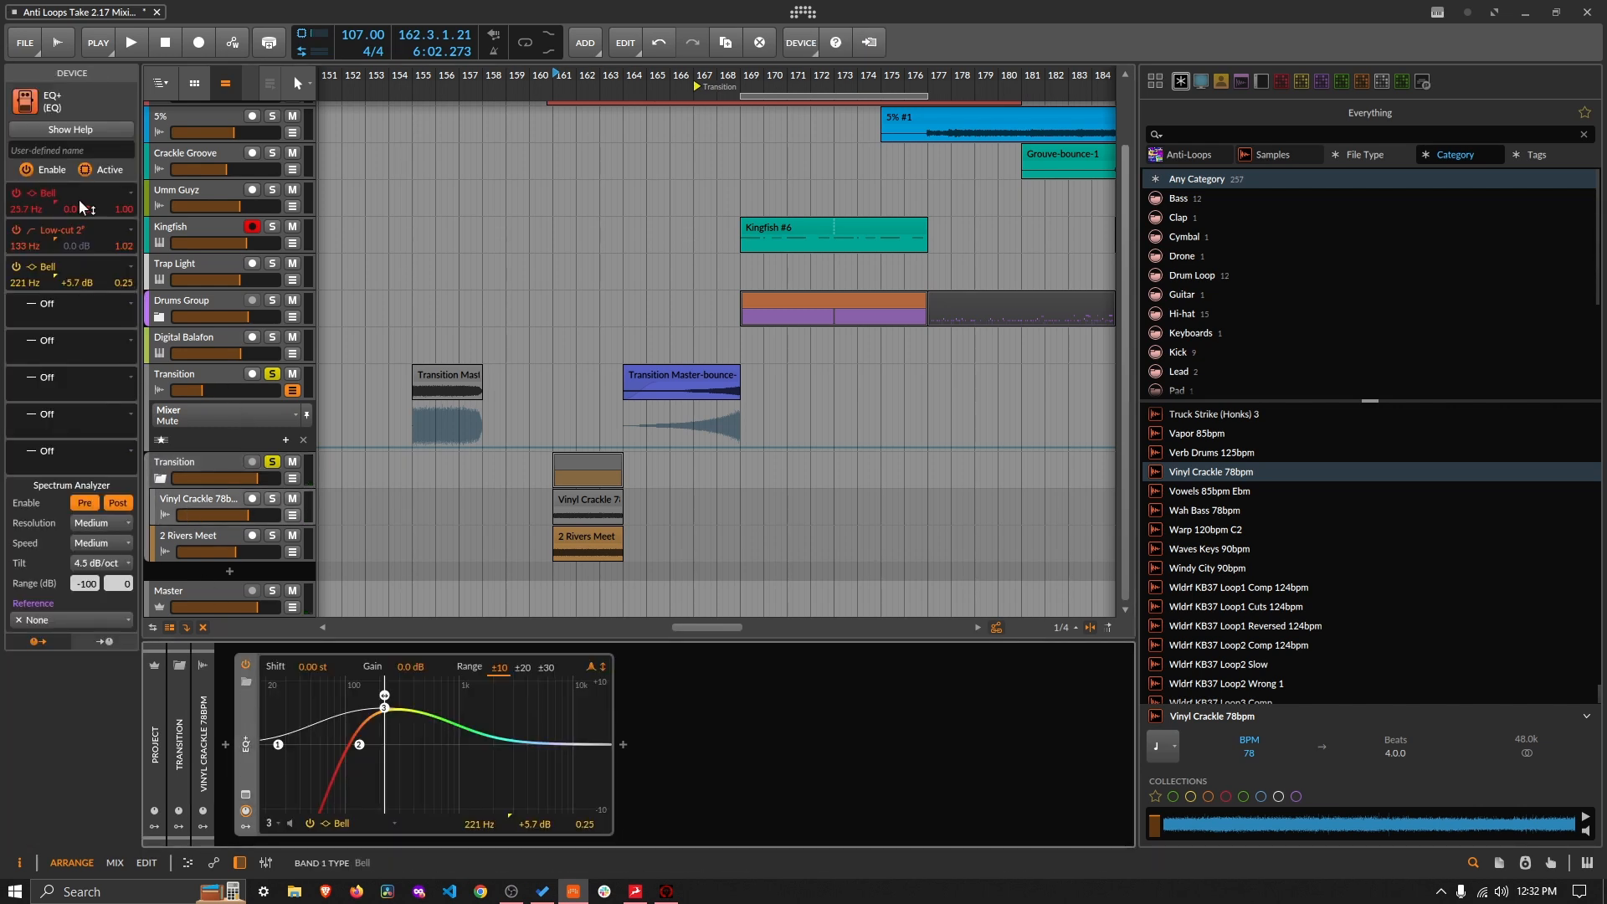
pyautogui.click(26, 169)
pyautogui.click(186, 536)
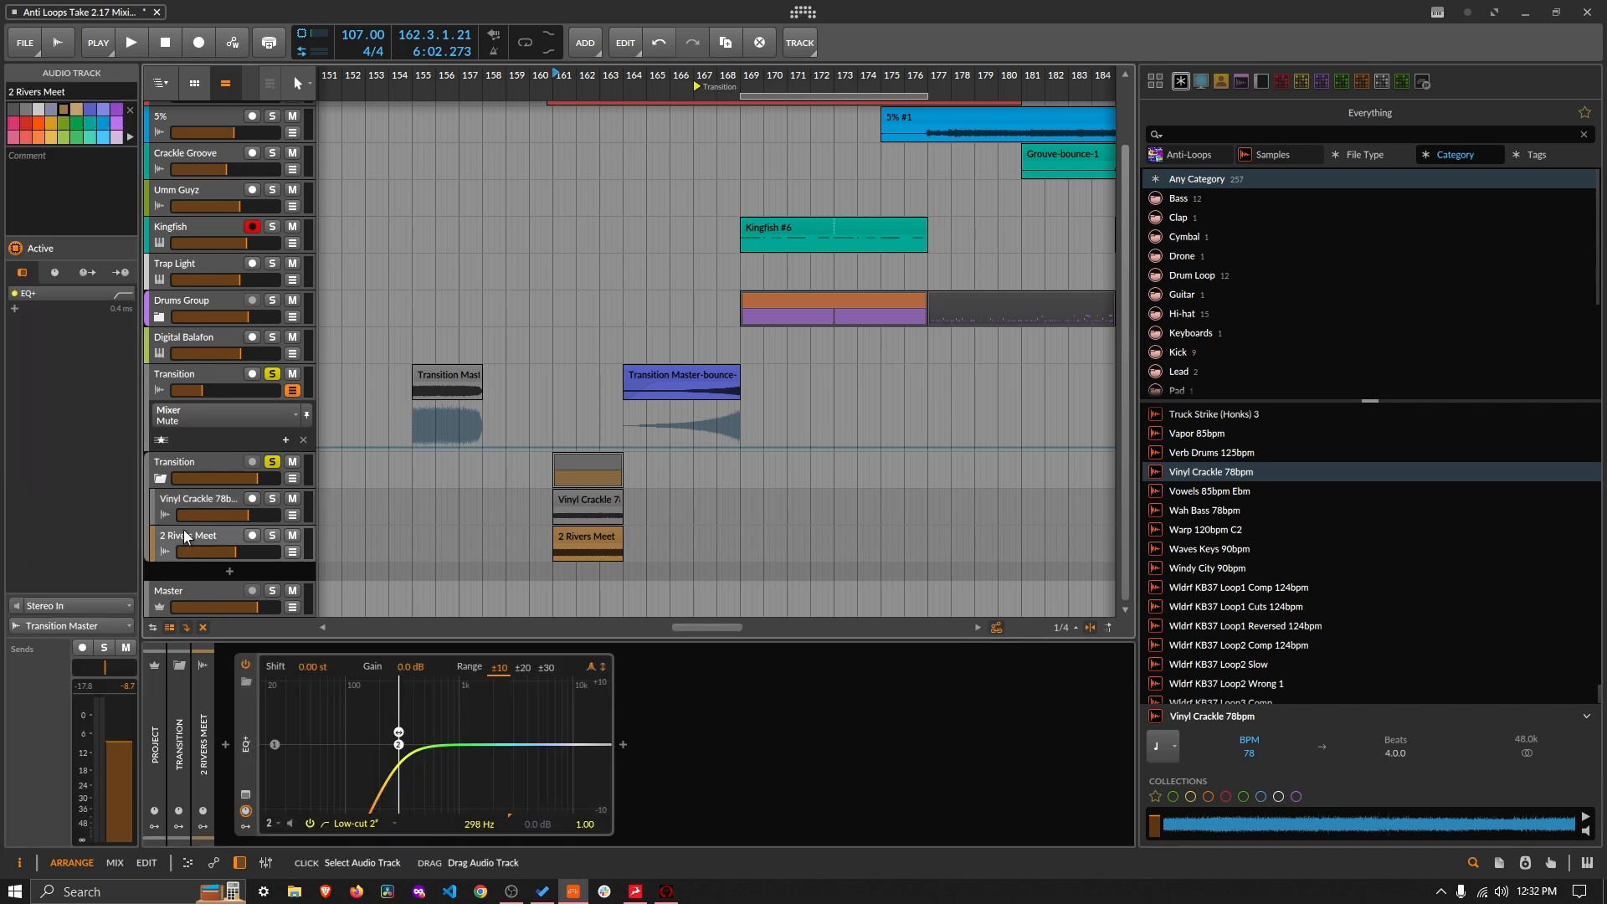
pyautogui.click(251, 759)
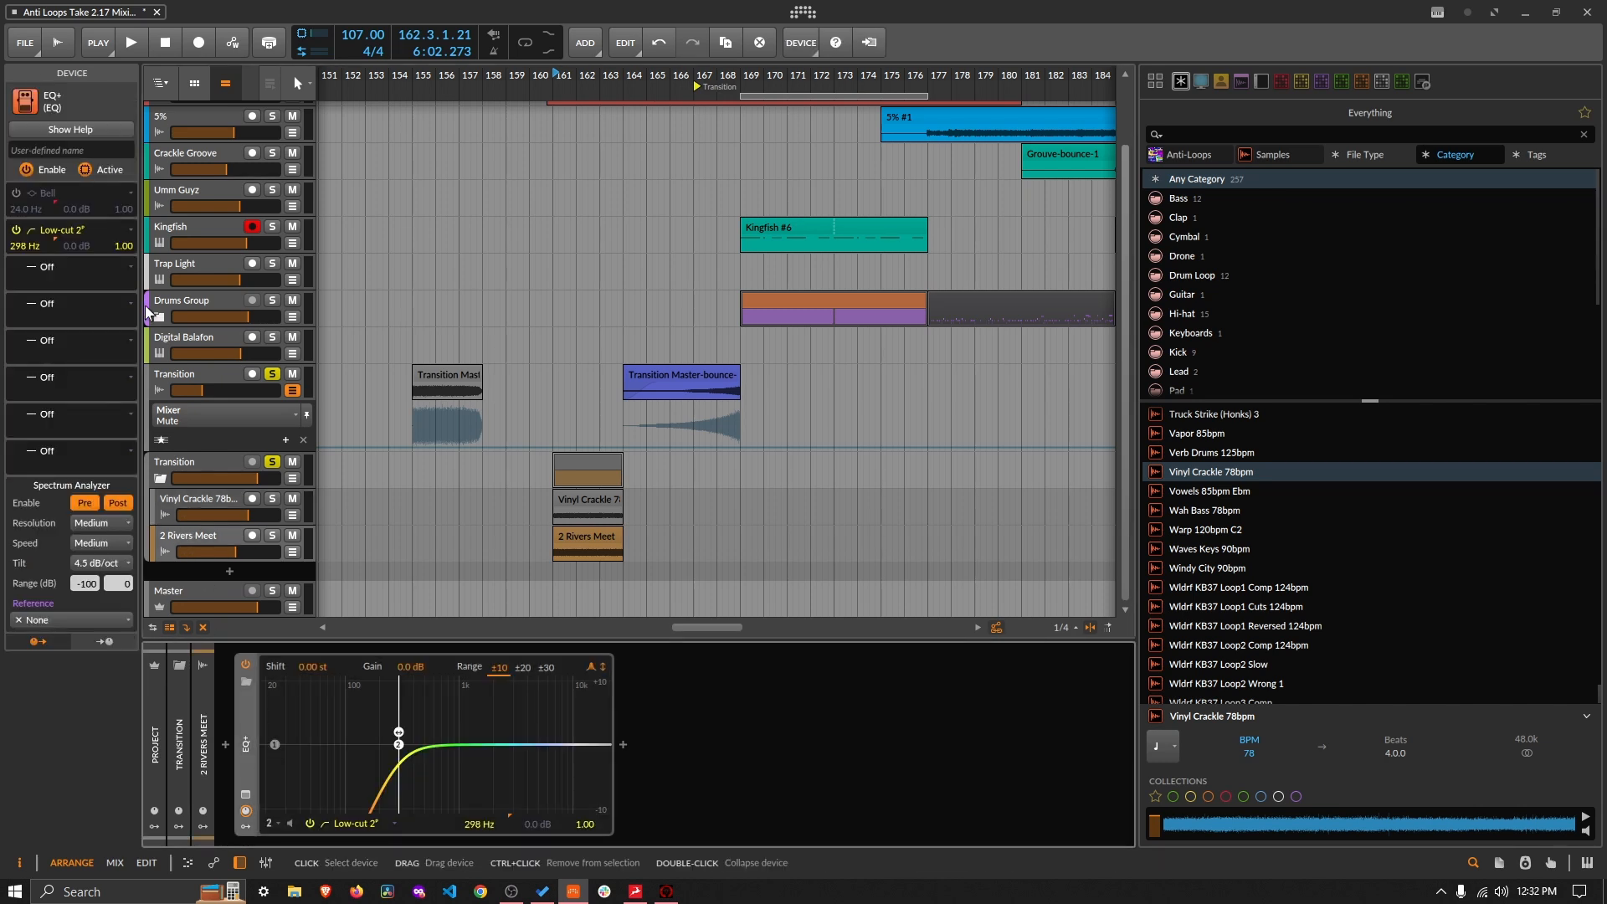
pyautogui.click(27, 171)
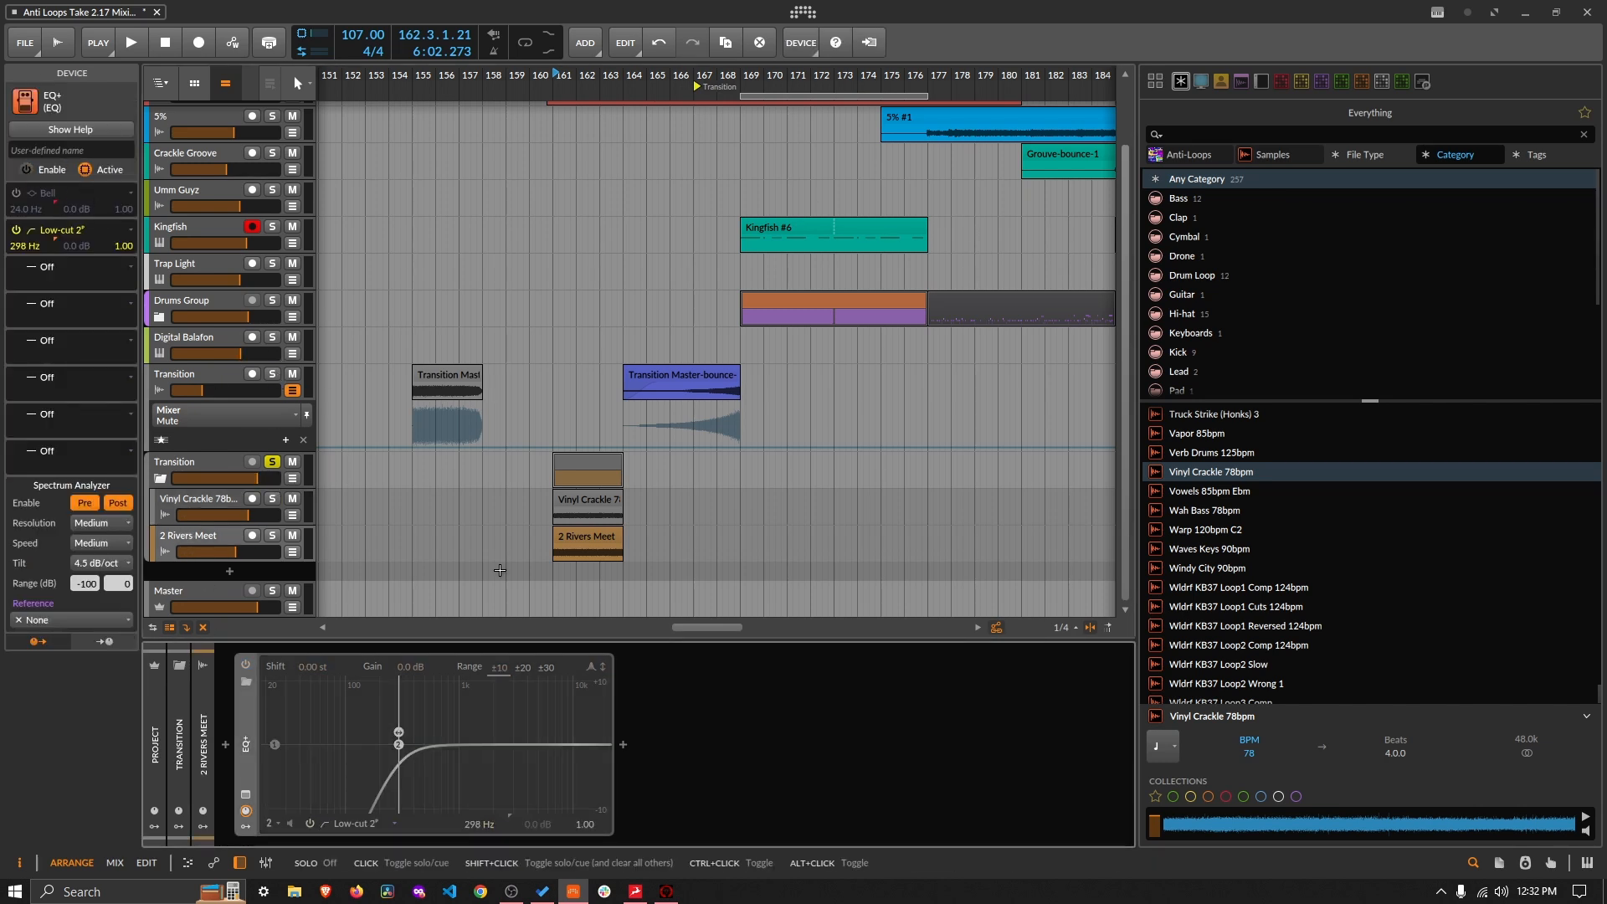
# Step: Audition the Transition group's sound without effects and select its clips at bar 161
pyautogui.press('space')
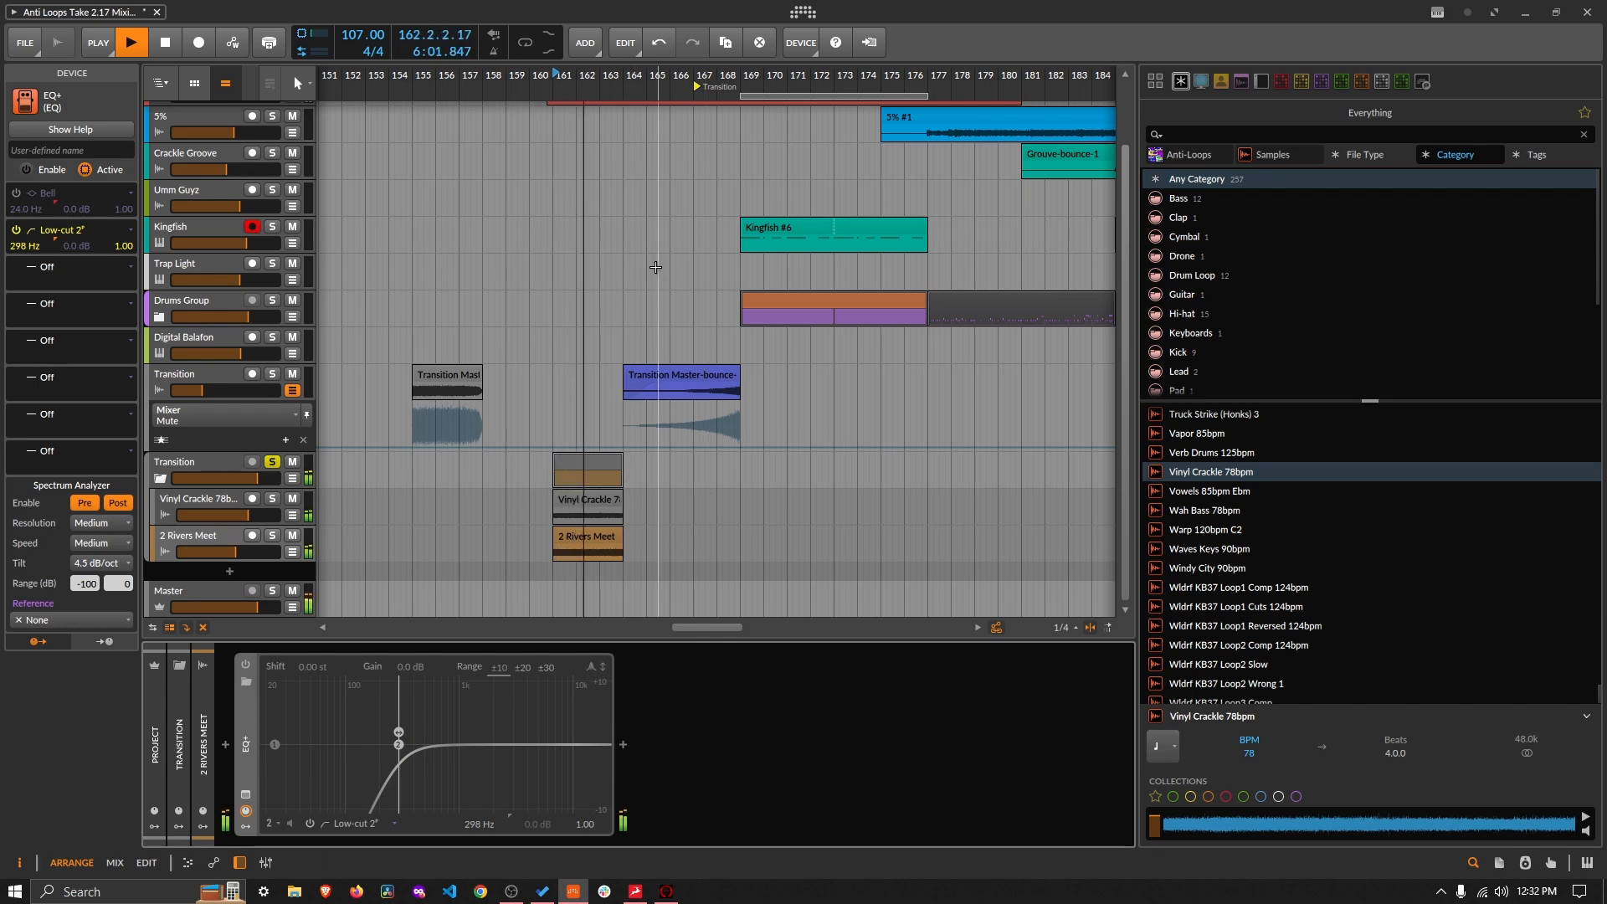
pyautogui.press('space')
pyautogui.click(580, 469)
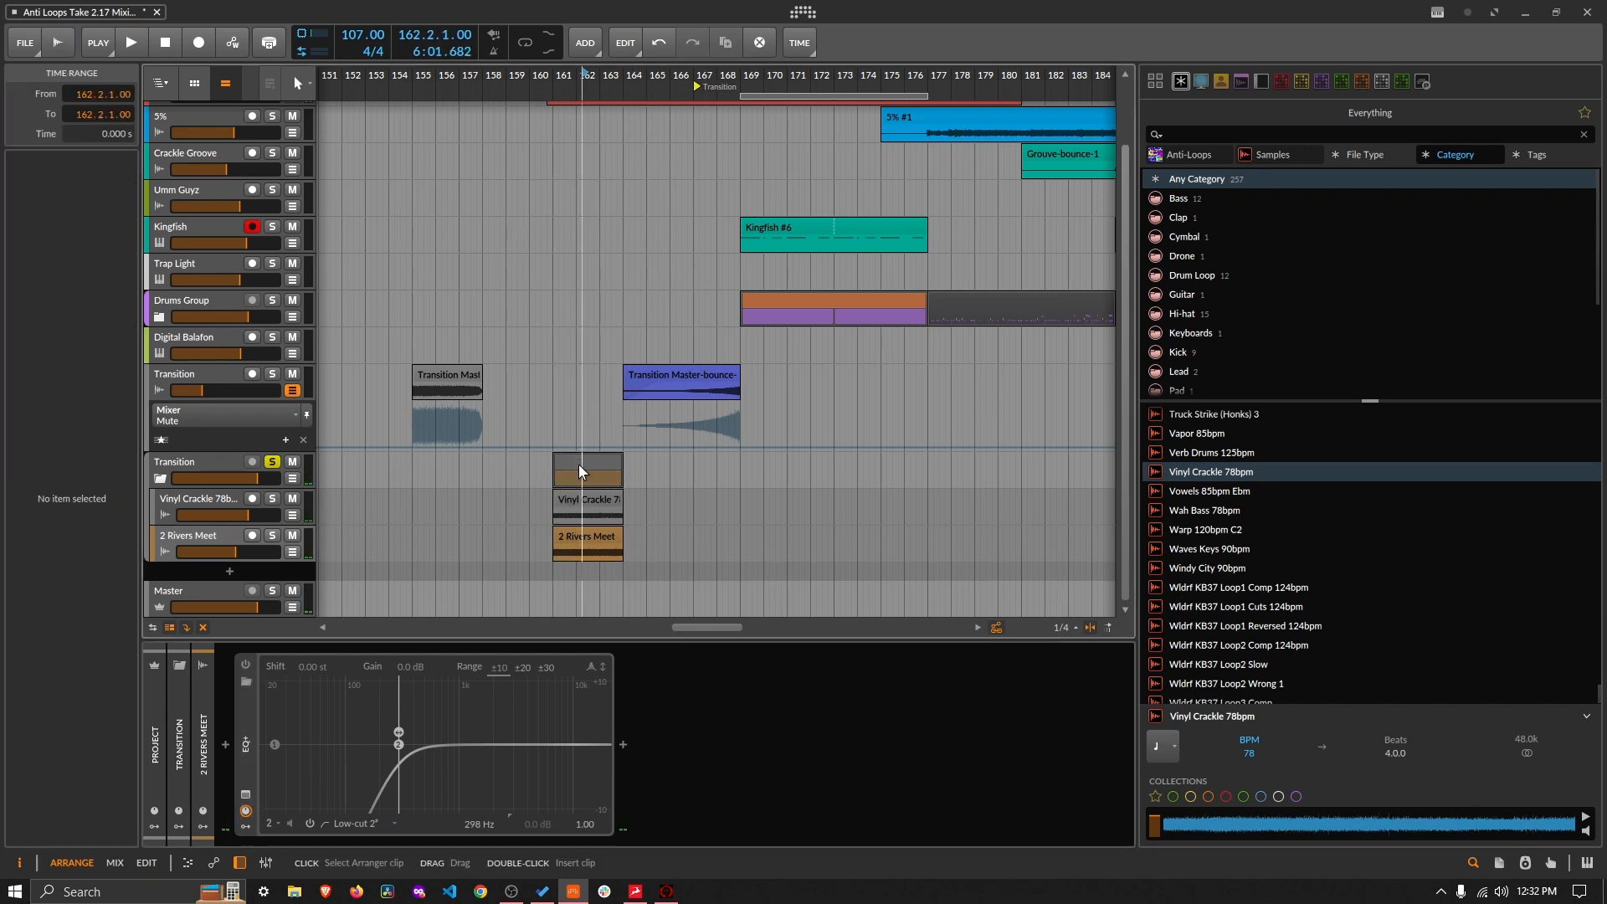
pyautogui.click(579, 464)
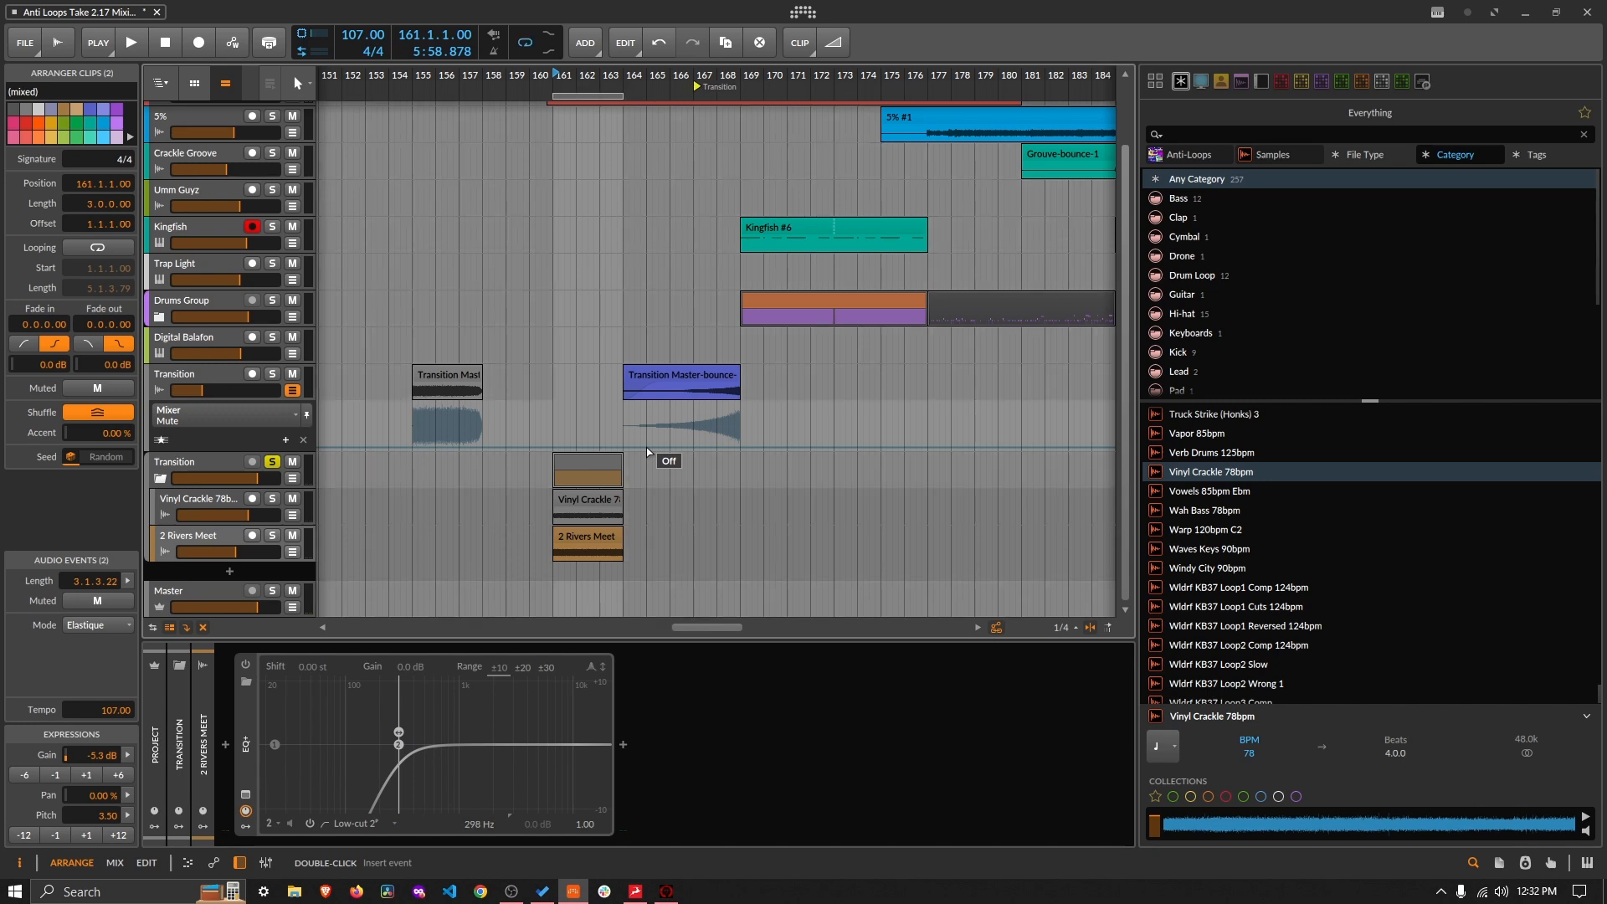
# Step: Play from bar 161, re-enable the EQ+ on 2 Rivers Meet, and show the Vinyl Crackle 78bpm track's devices
pyautogui.press('space')
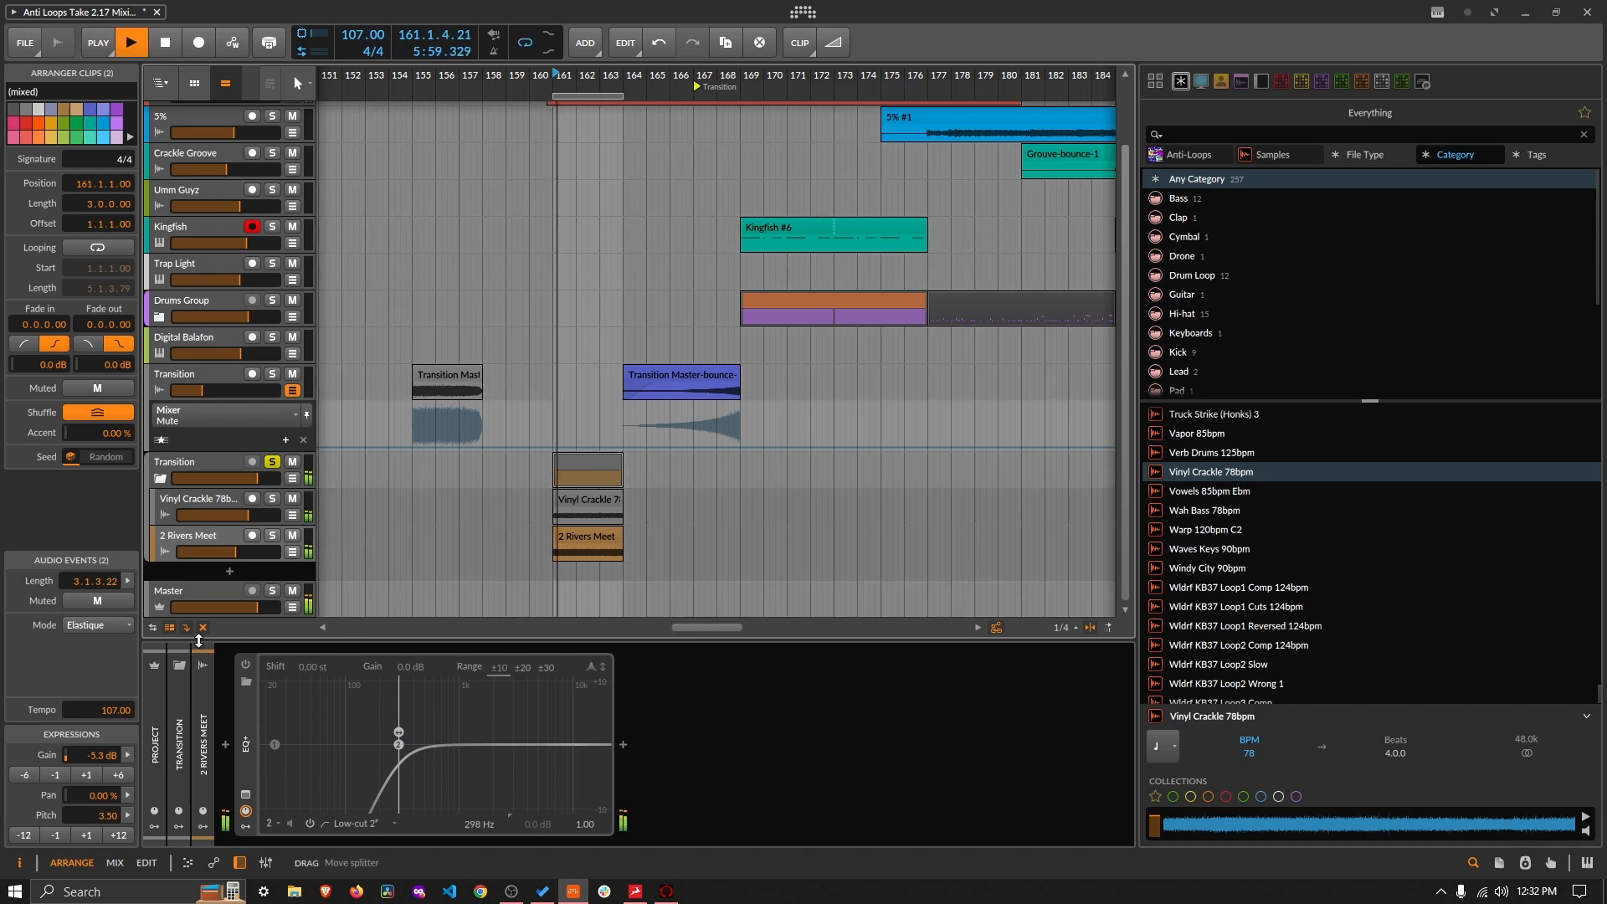
pyautogui.click(246, 666)
pyautogui.click(194, 501)
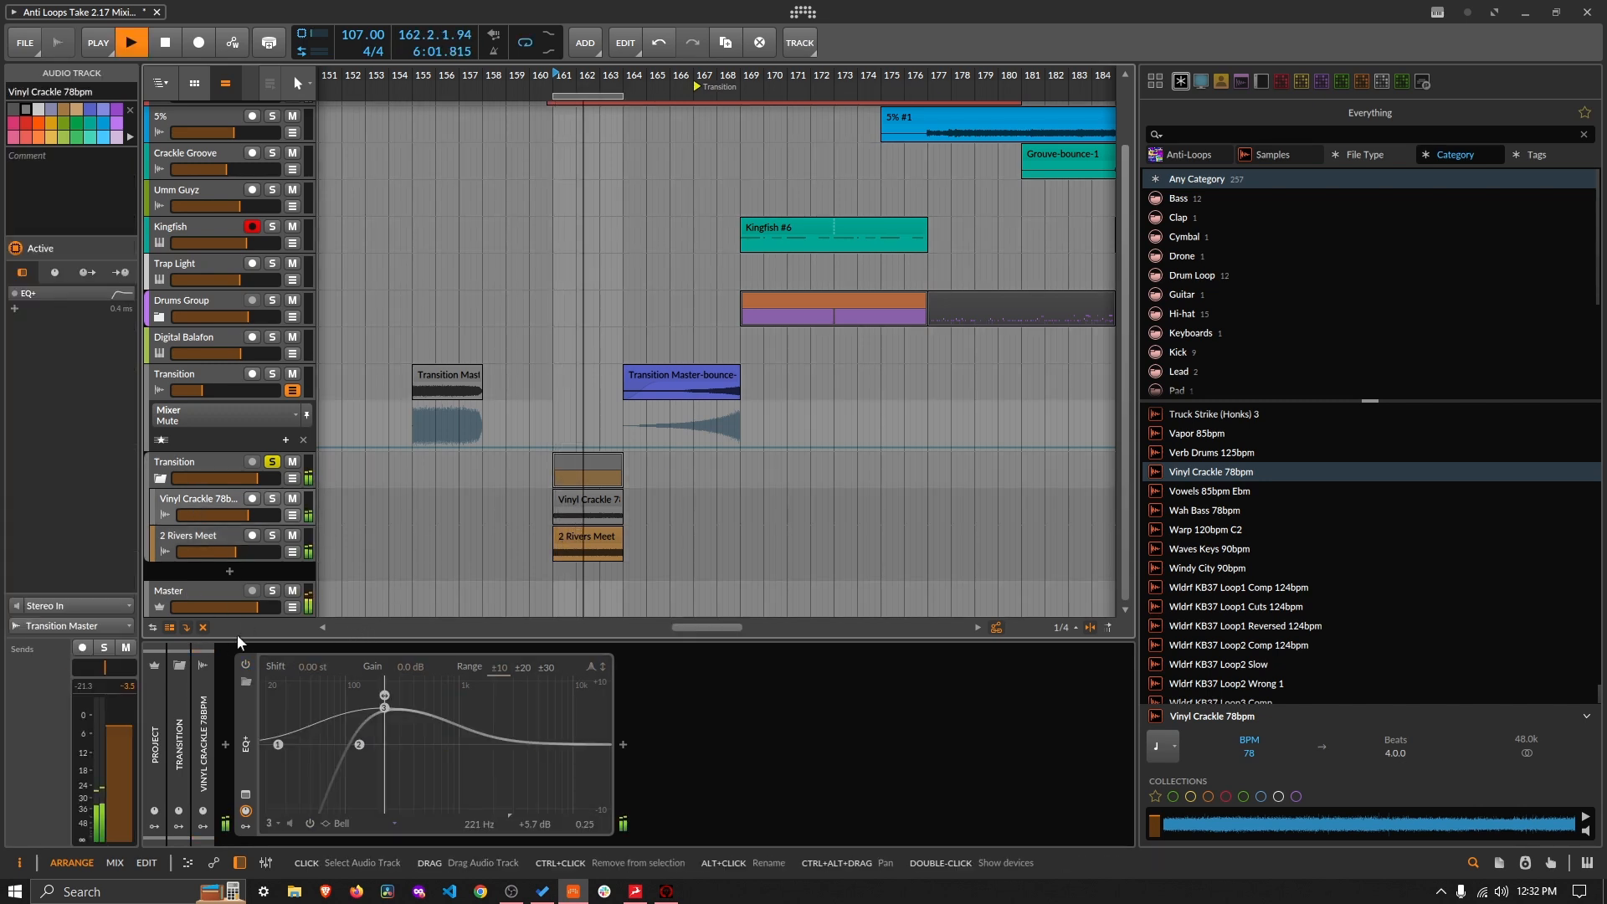
# Step: Re-enable the Transition group's Compressor, Distortion and Reverb one by one during playback, and stop playback
pyautogui.click(210, 456)
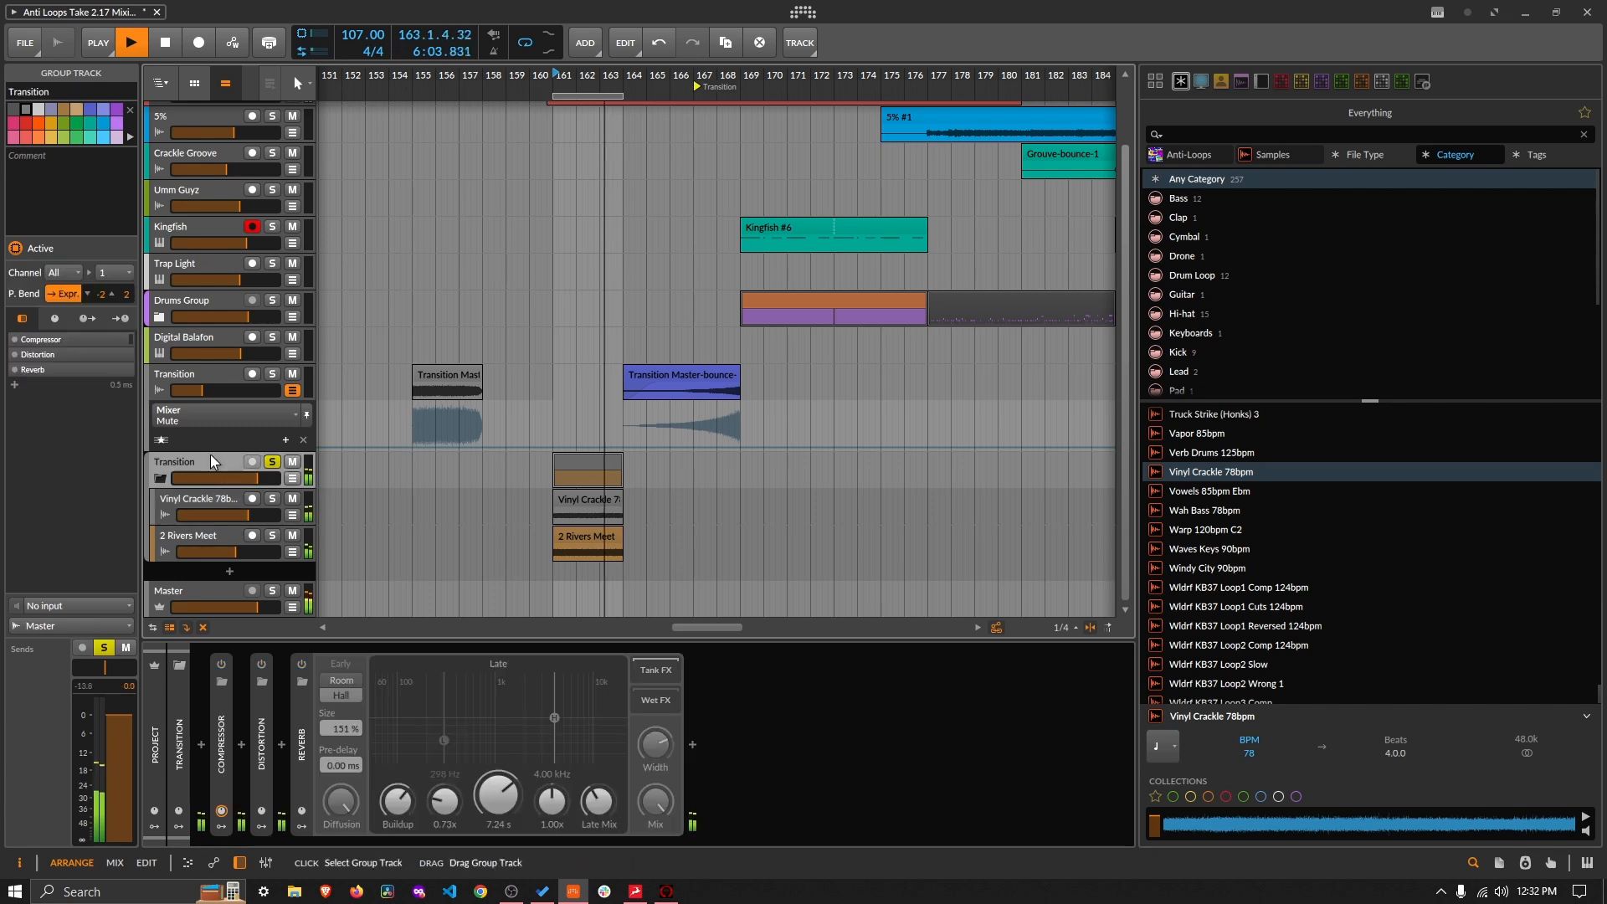
pyautogui.click(222, 668)
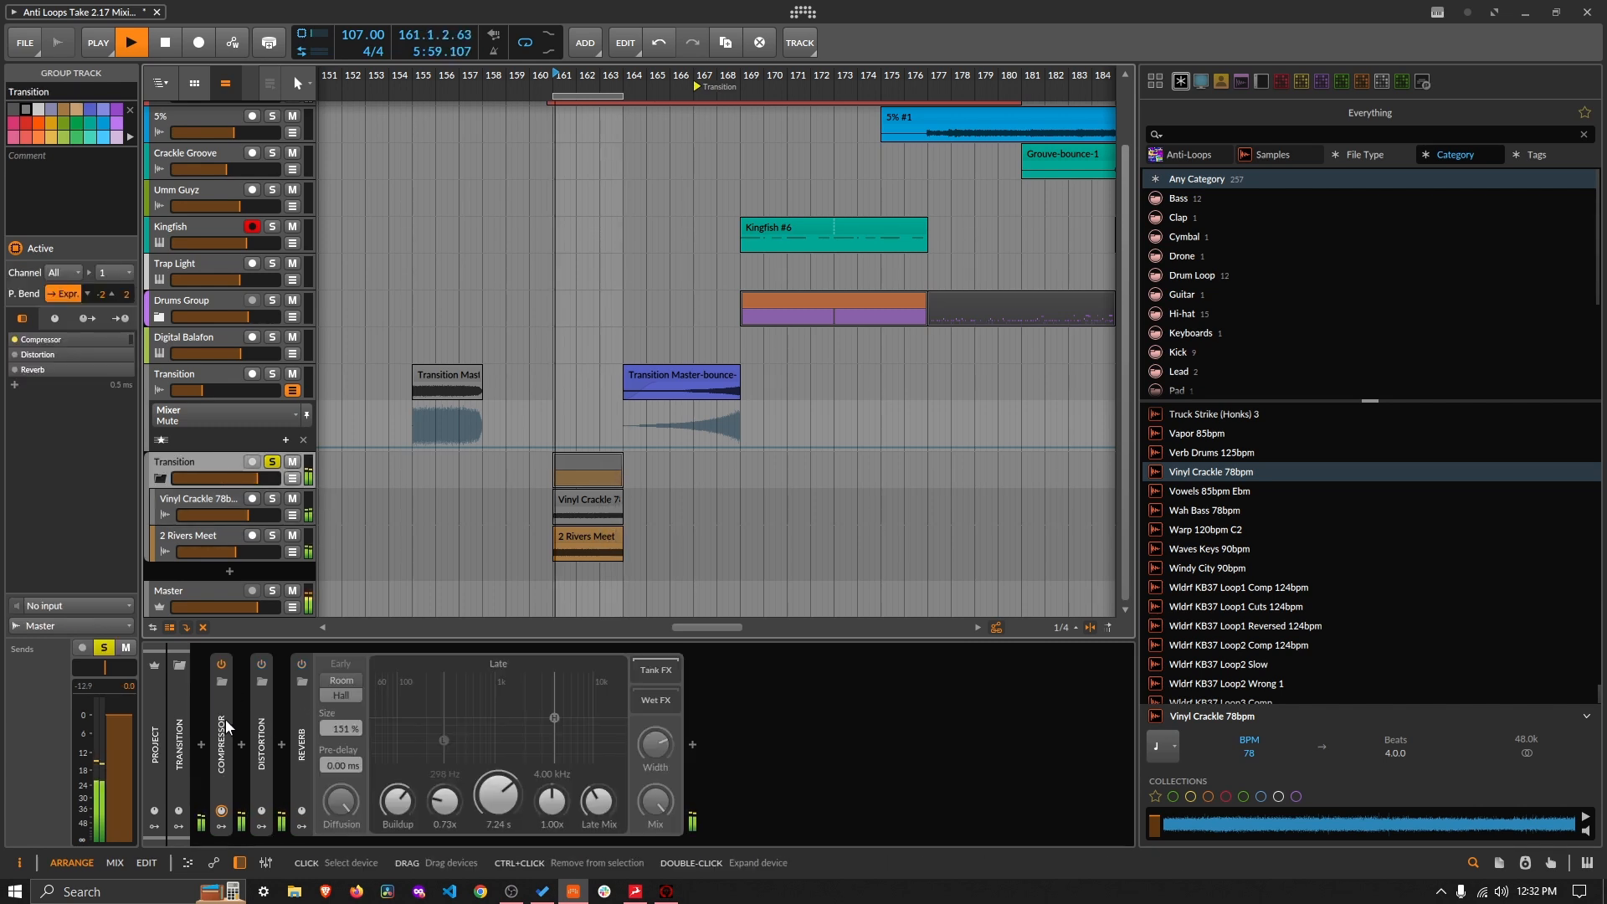
pyautogui.click(262, 666)
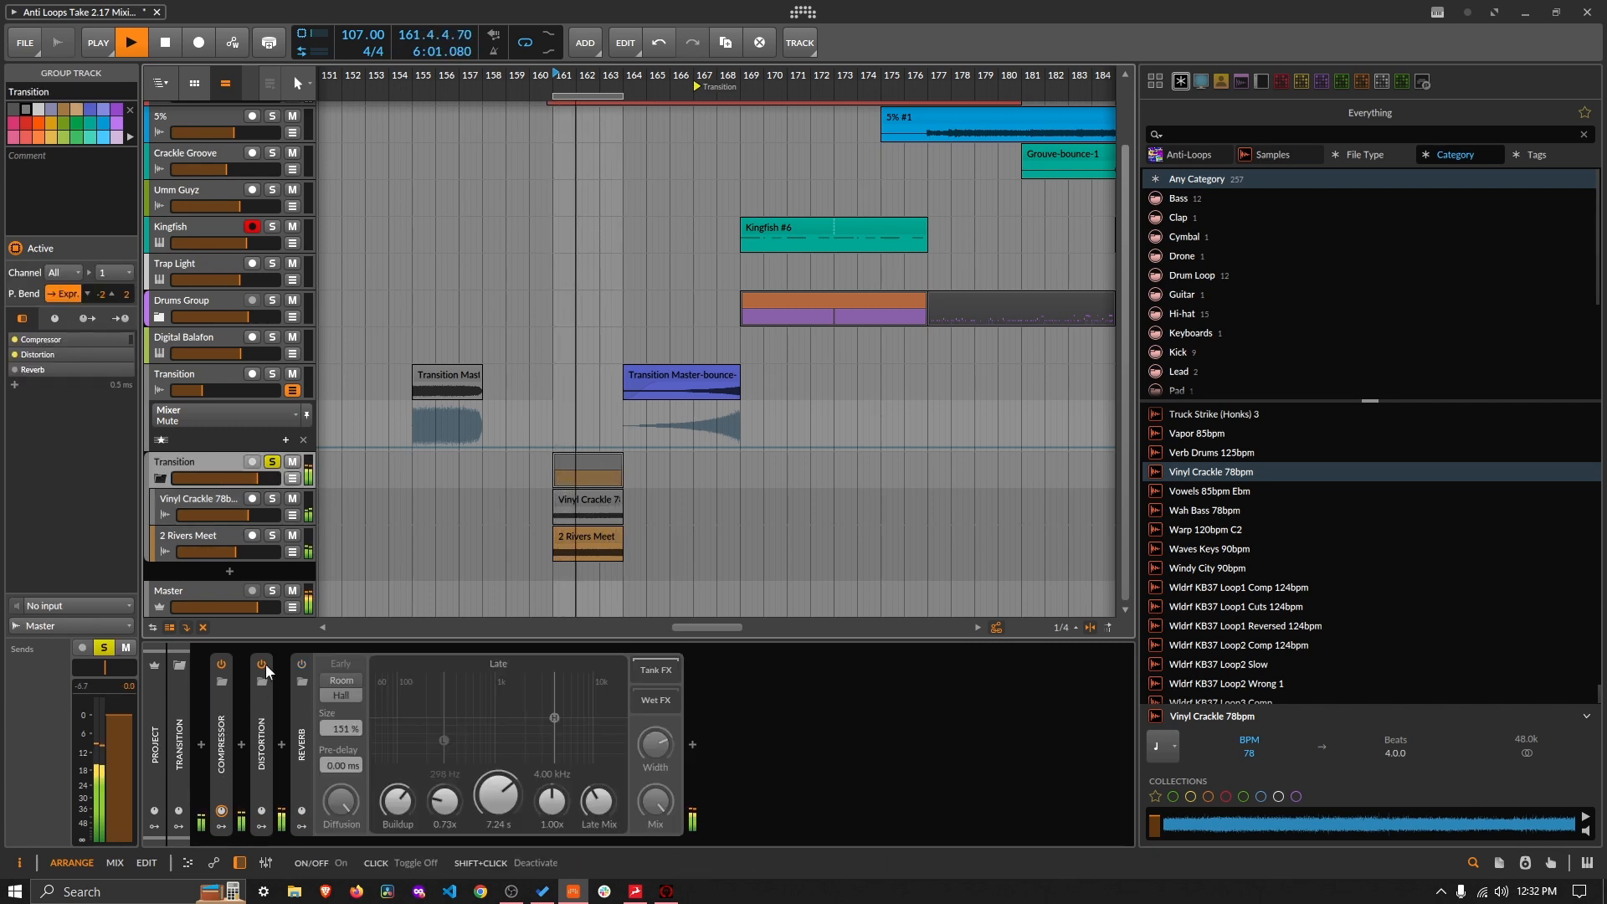
pyautogui.click(301, 666)
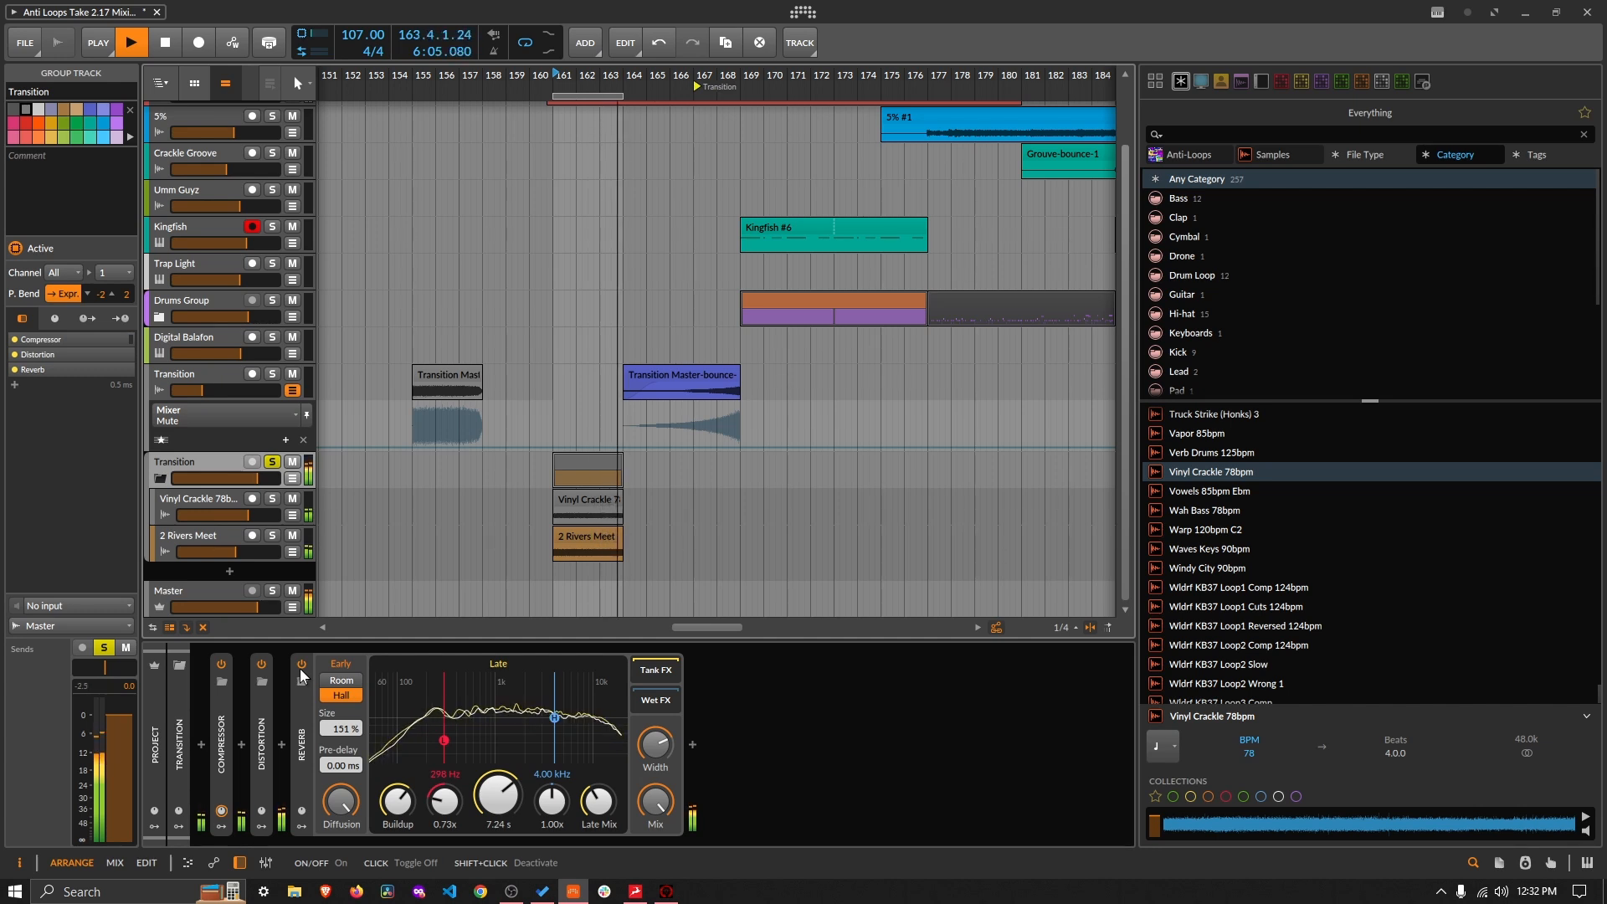
pyautogui.press('space')
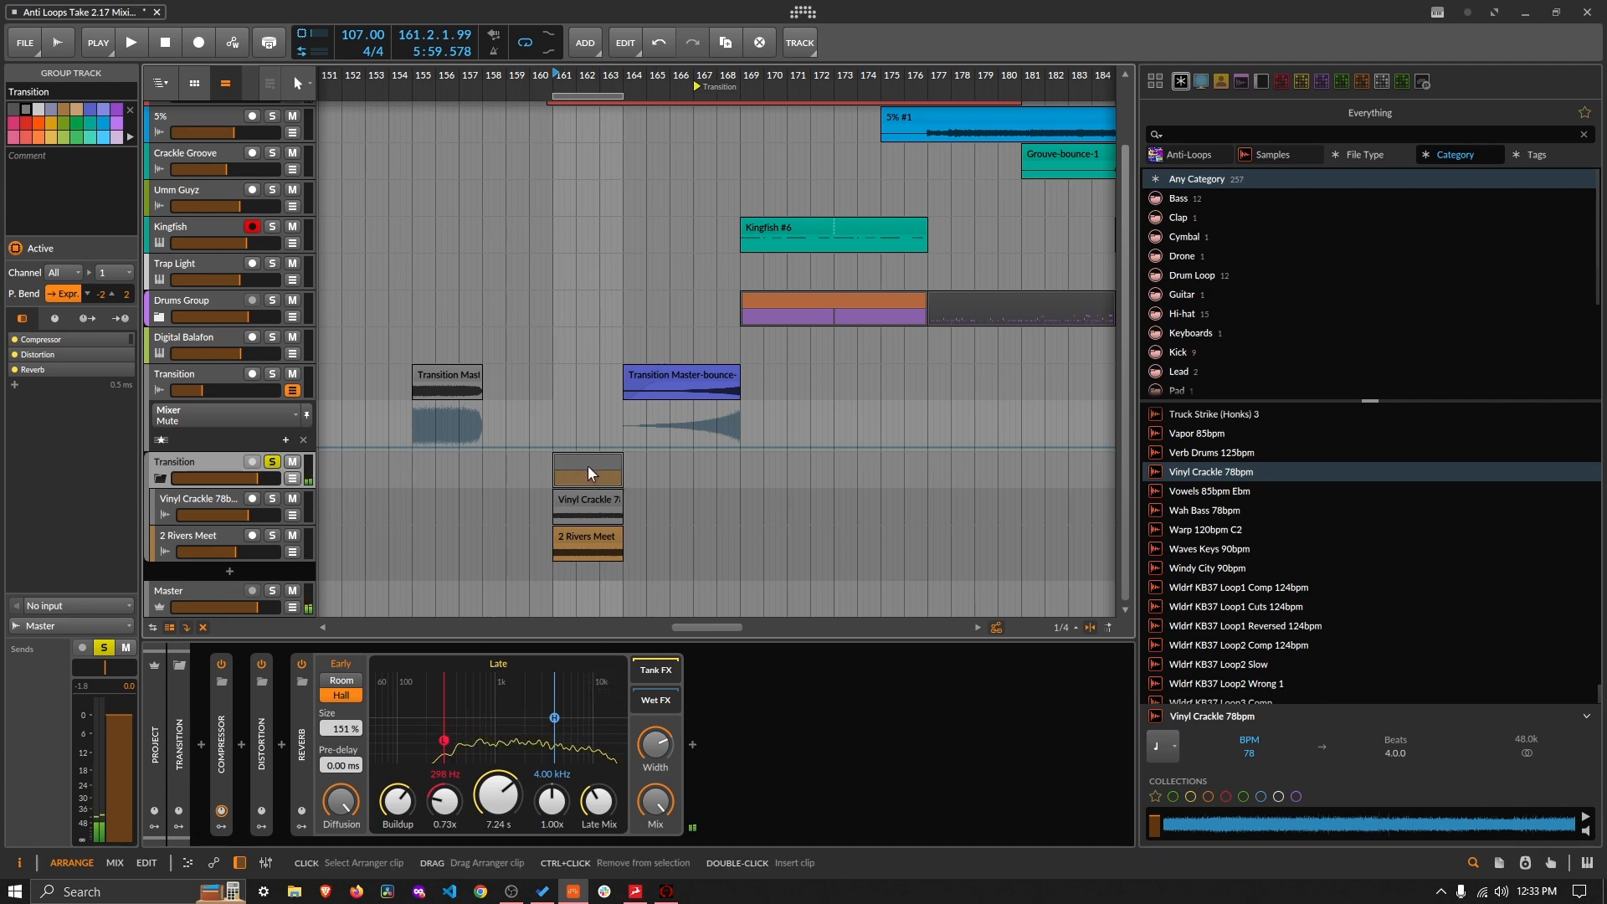
# Step: Disable all eight effects on the Transition audio track again and solo the track
pyautogui.click(194, 379)
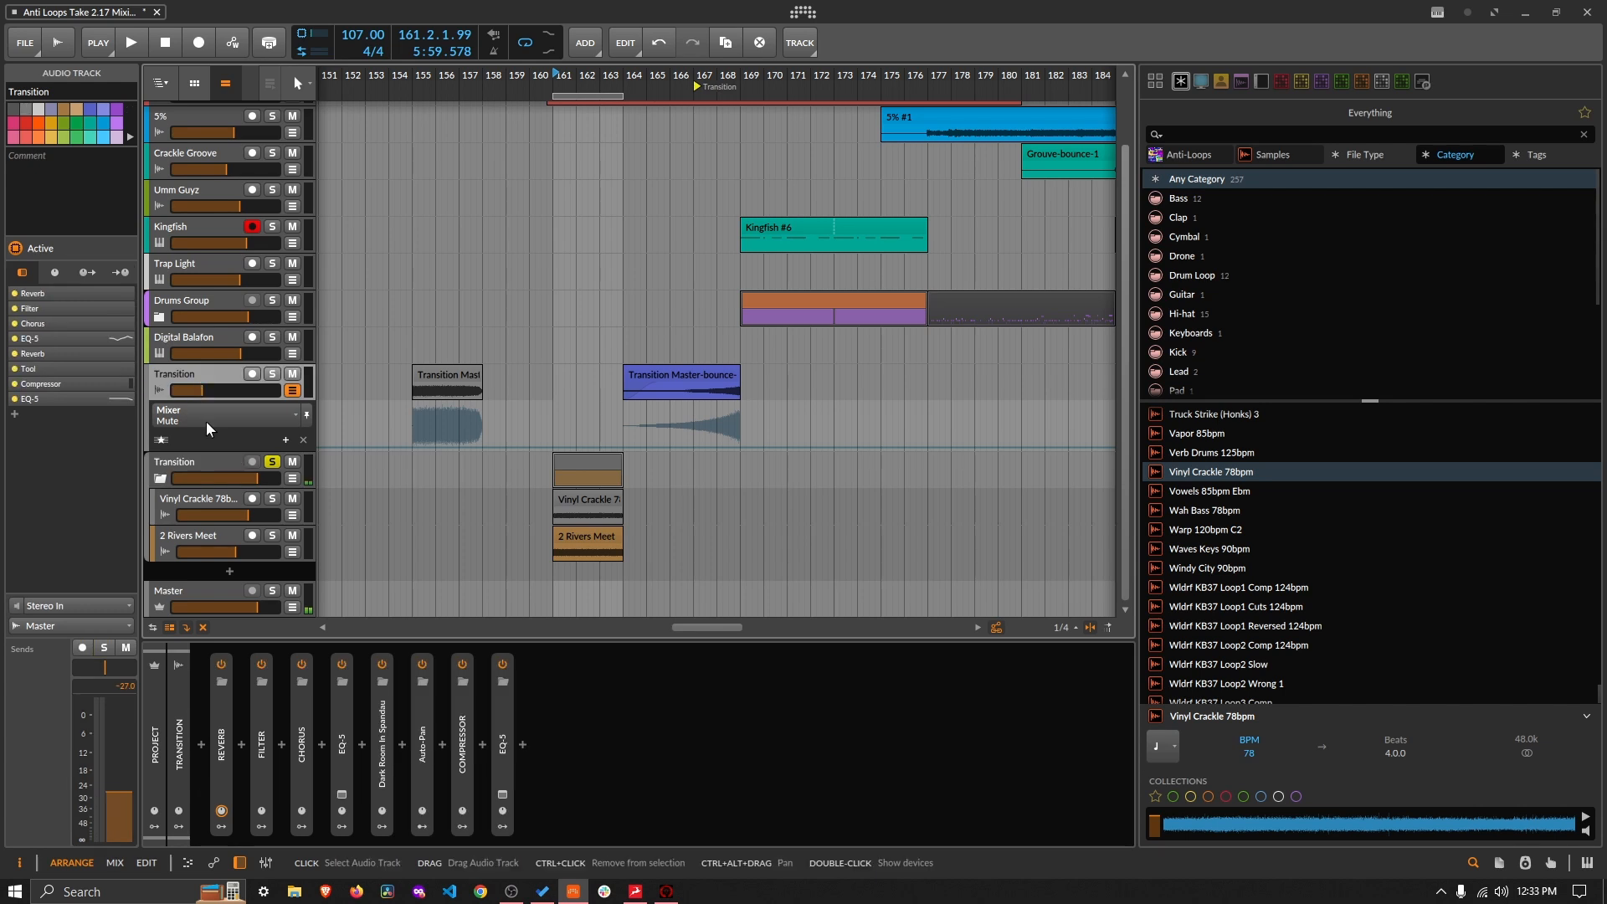
pyautogui.click(241, 738)
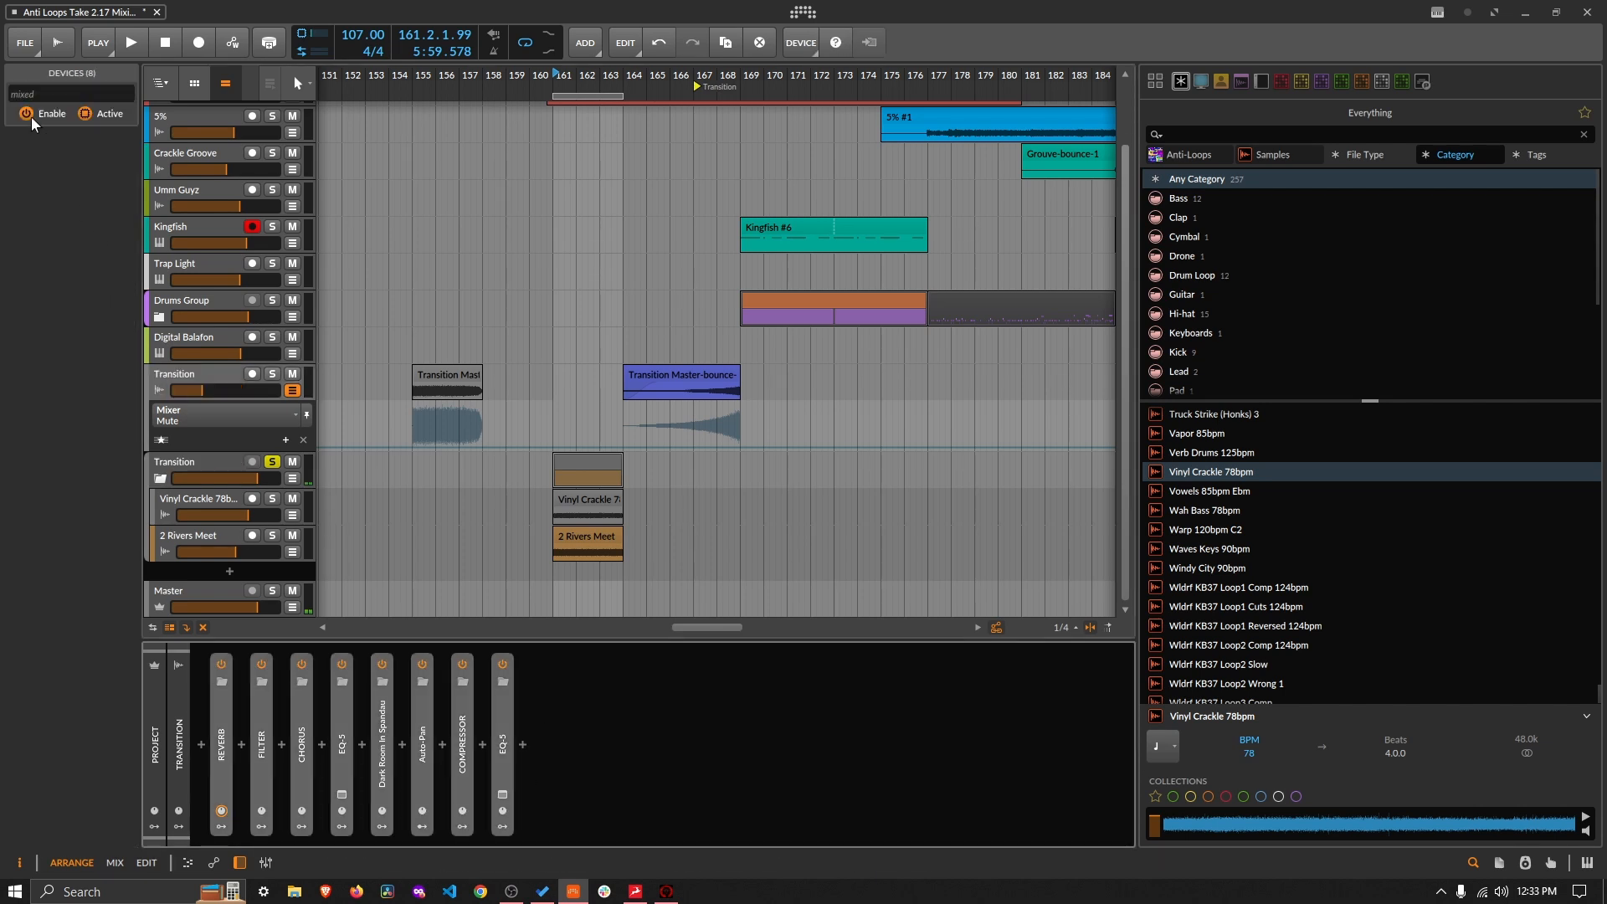
pyautogui.press('s')
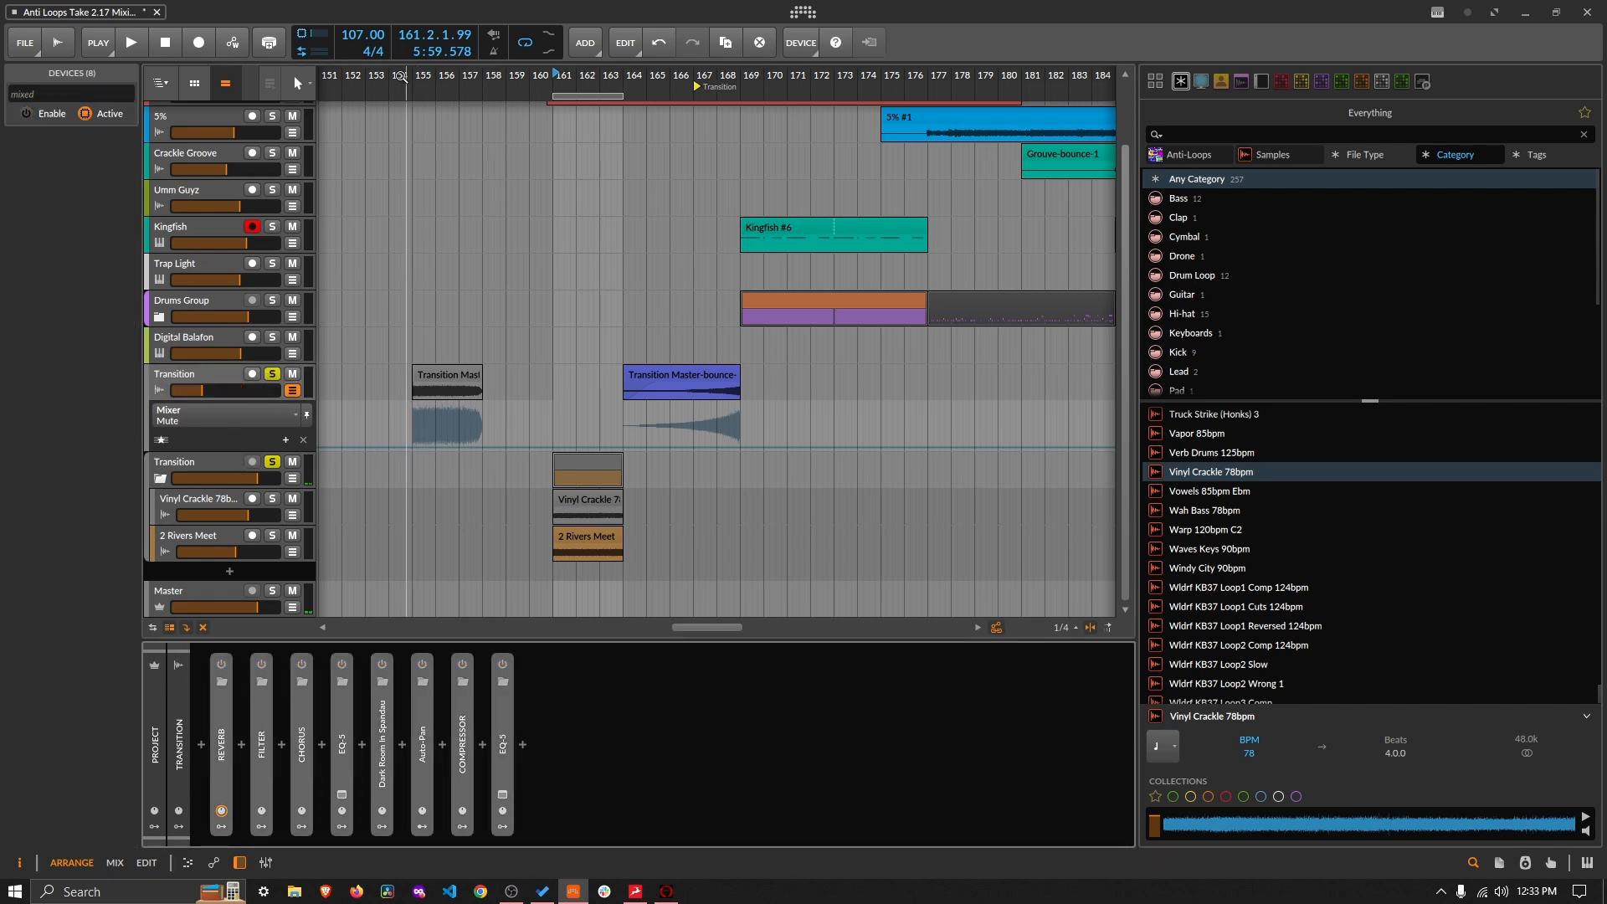
# Step: Audition the Transition Master-bounce-1 clip at bar 155, then unsolo its track and mute the clip
pyautogui.click(418, 73)
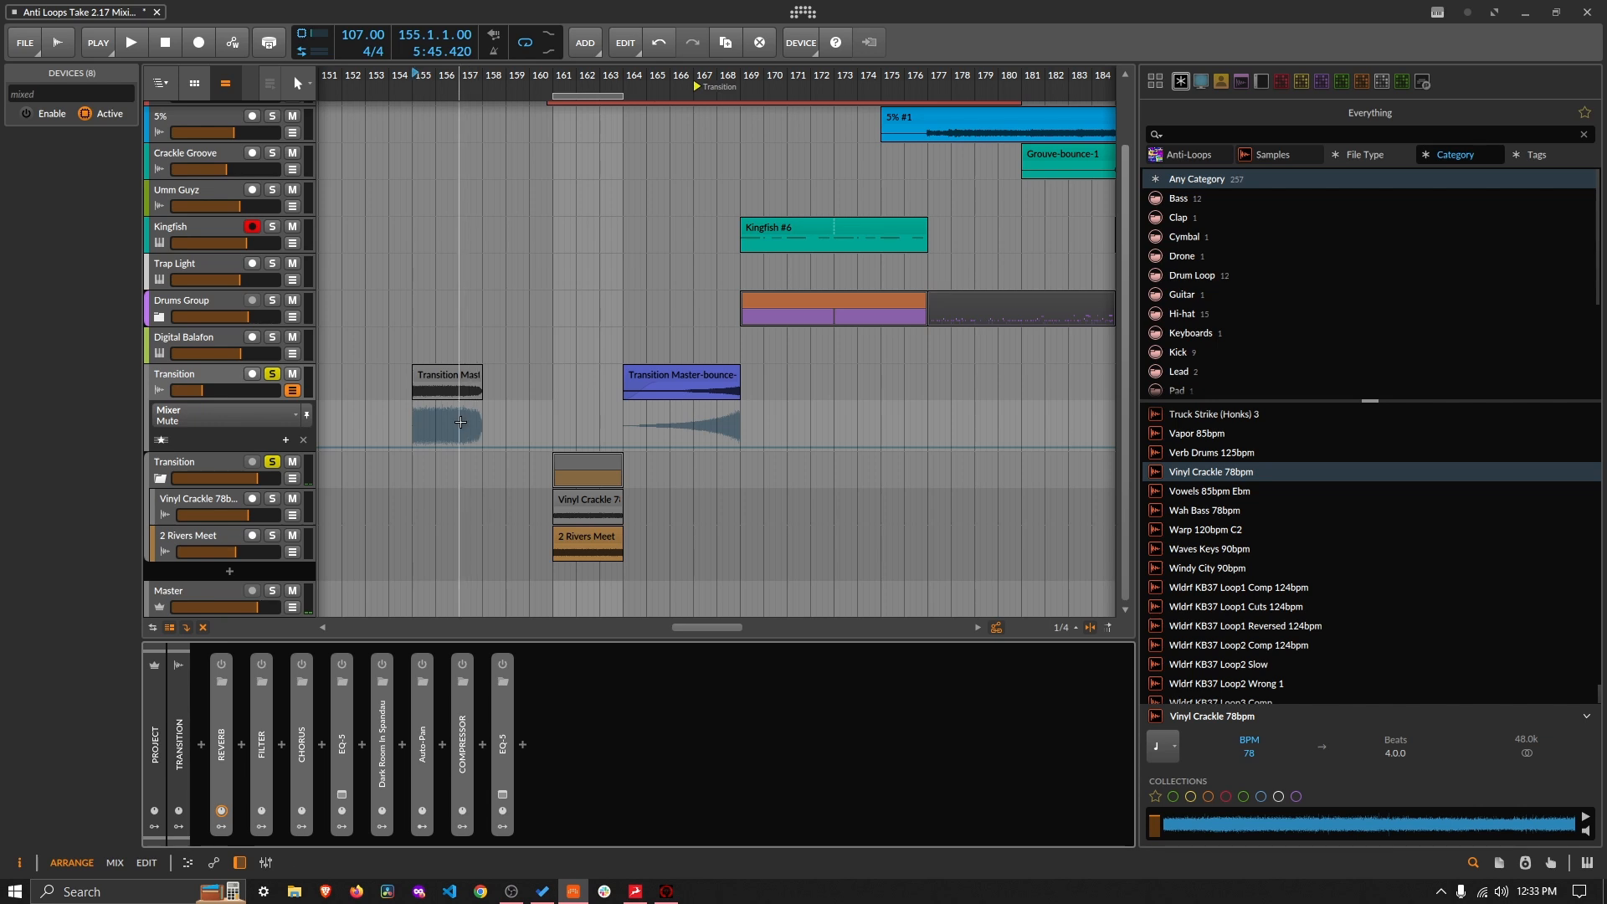
pyautogui.press('space')
pyautogui.click(455, 377)
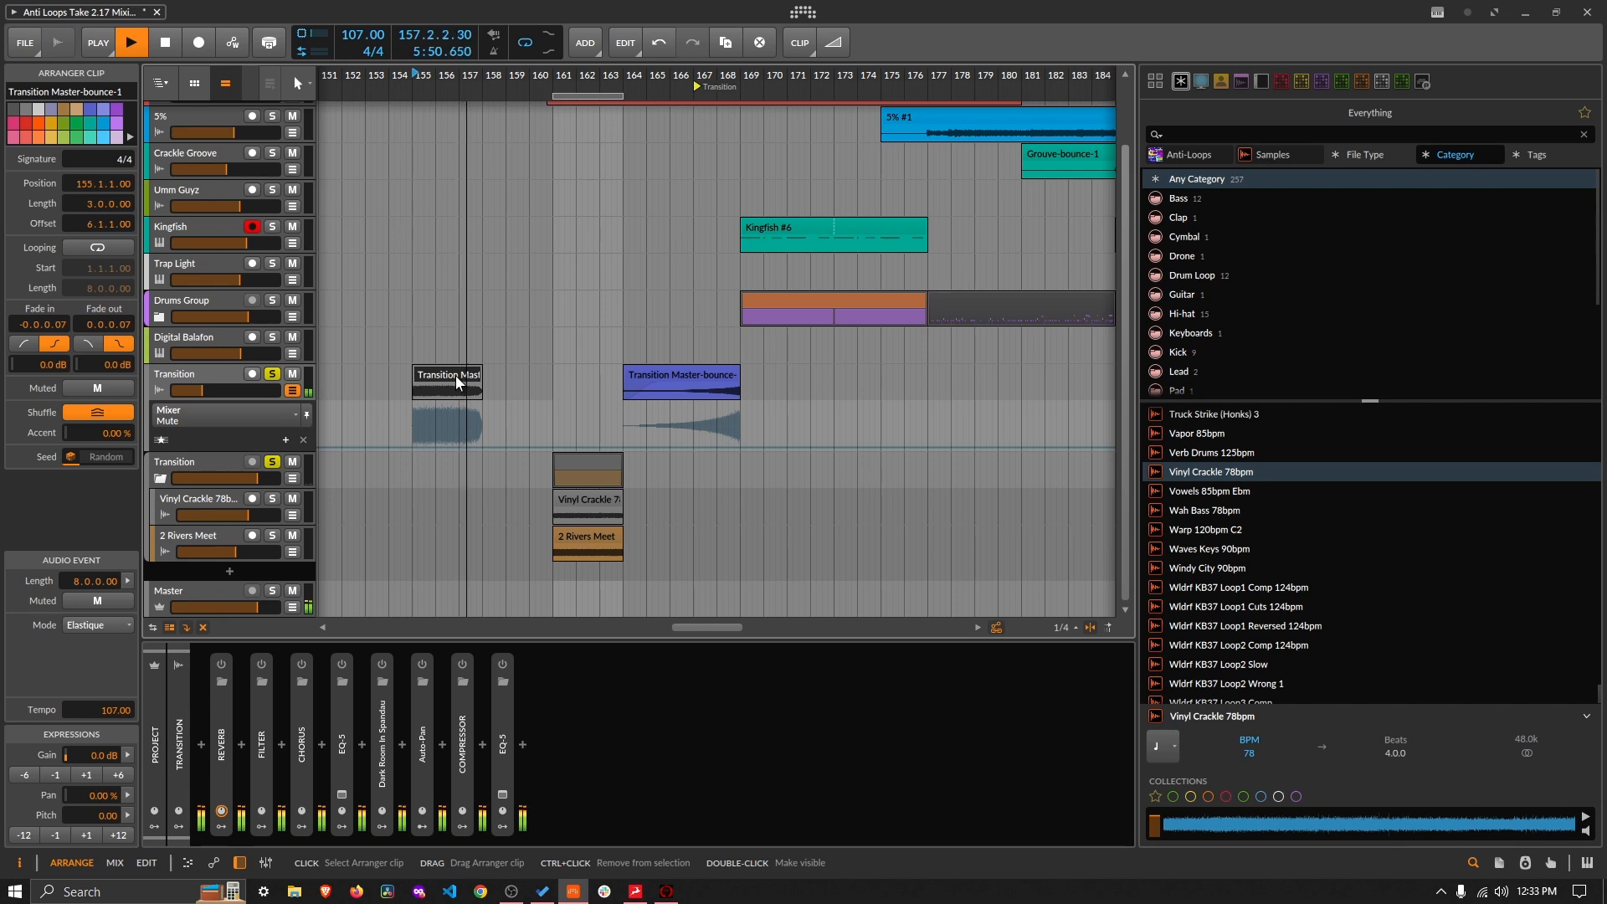
pyautogui.press('space')
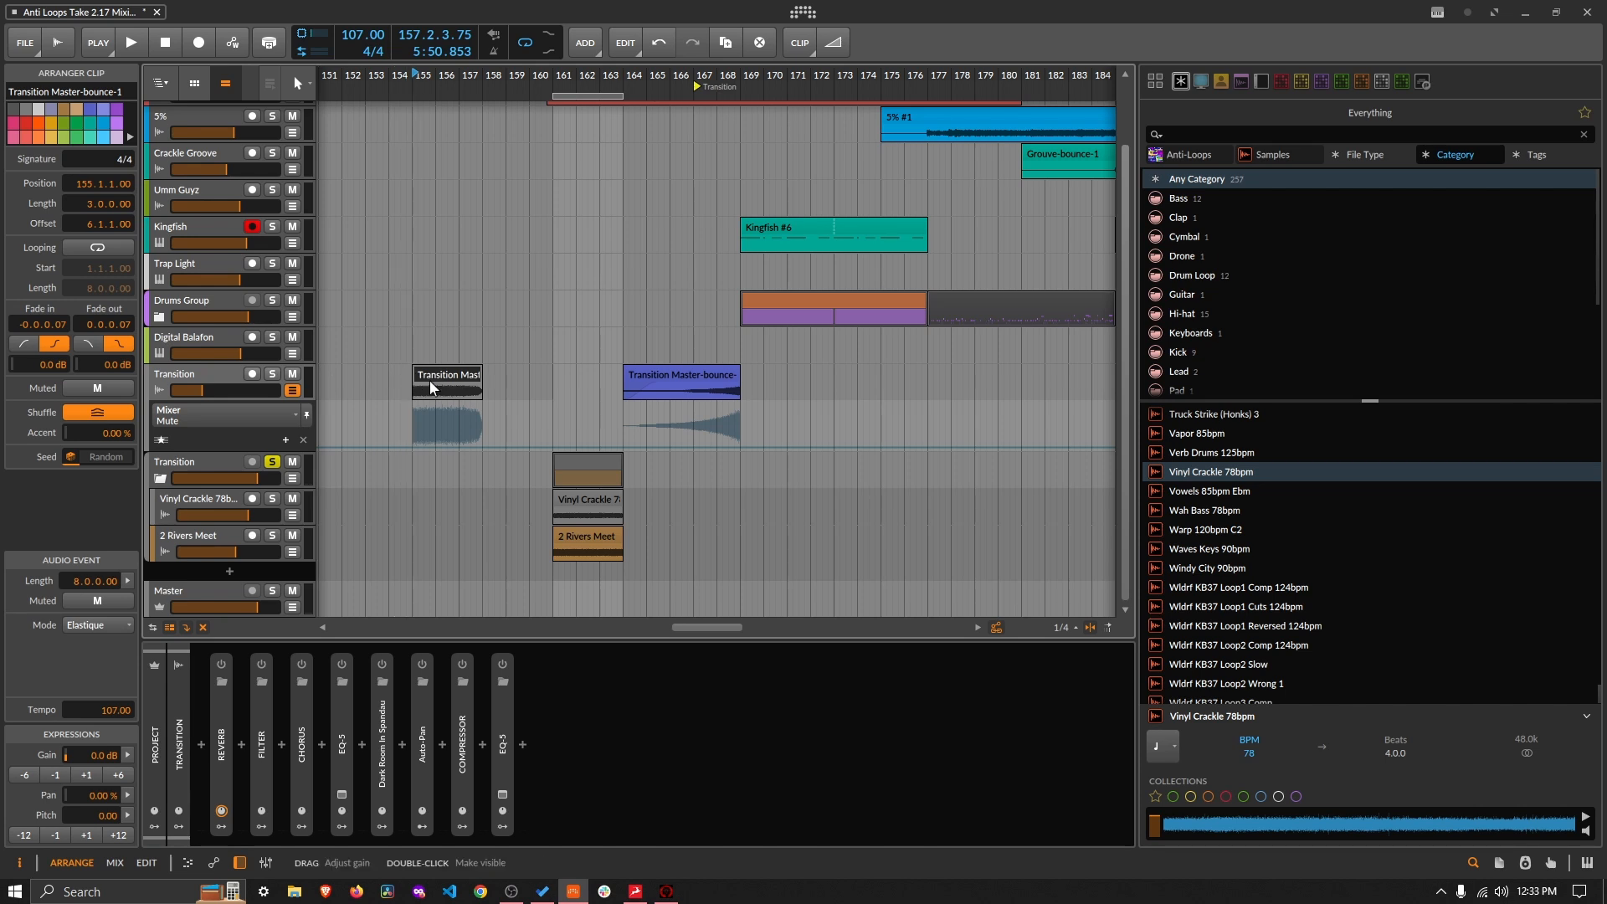
# Step: Select the Transition audio clip at bar 164, then unsolo, mute and collapse the Transition group track
pyautogui.click(650, 373)
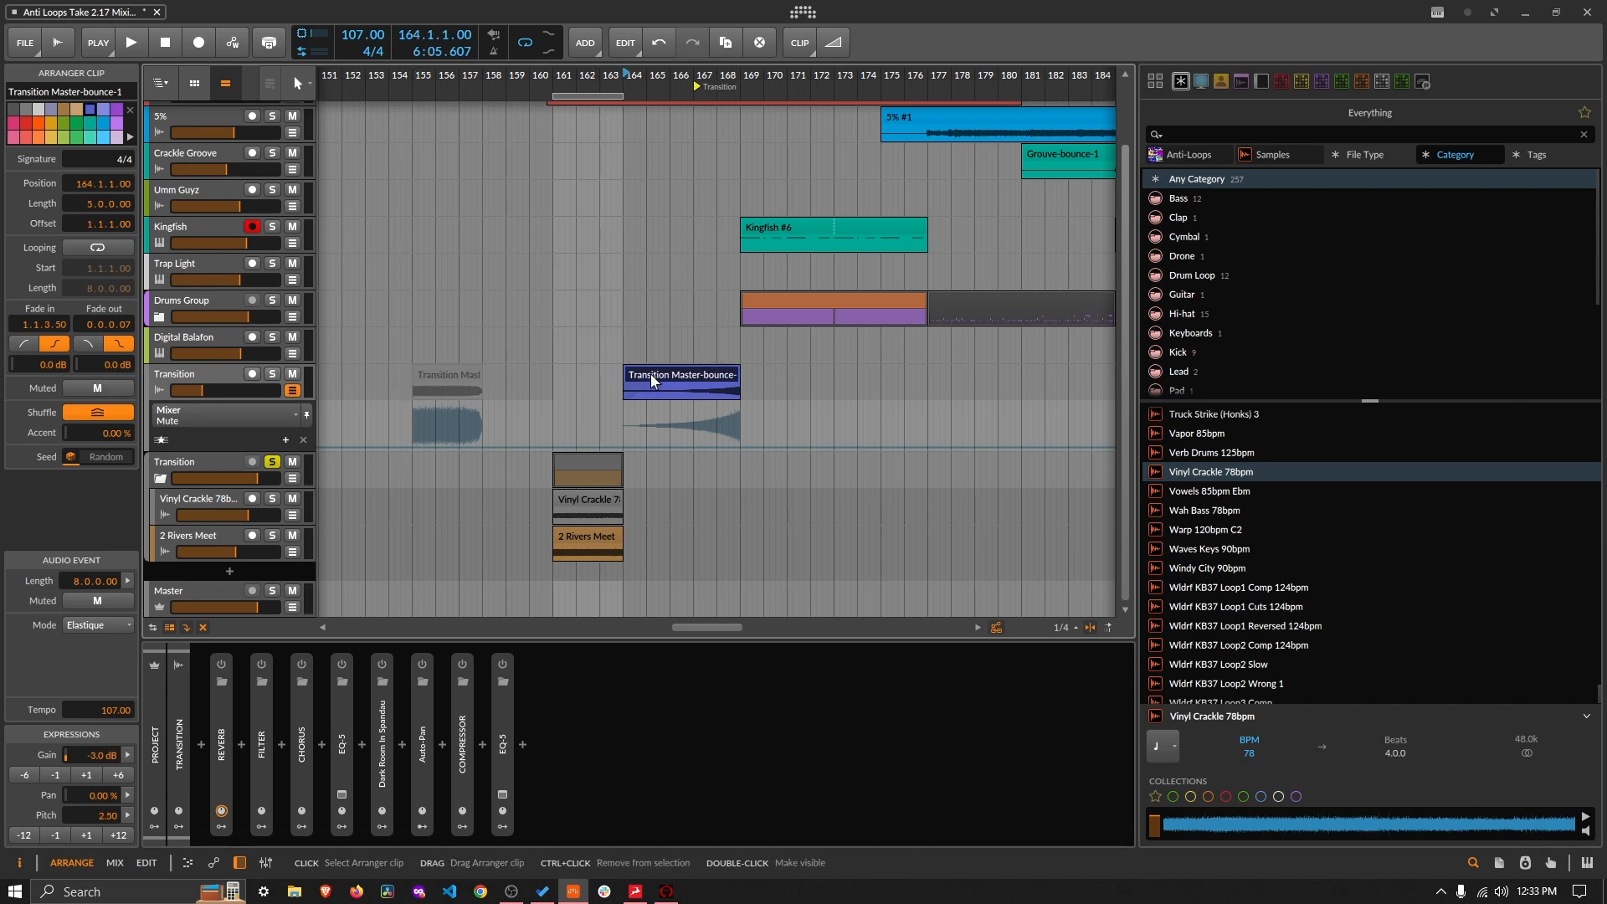
pyautogui.click(272, 462)
pyautogui.click(292, 462)
pyautogui.click(160, 478)
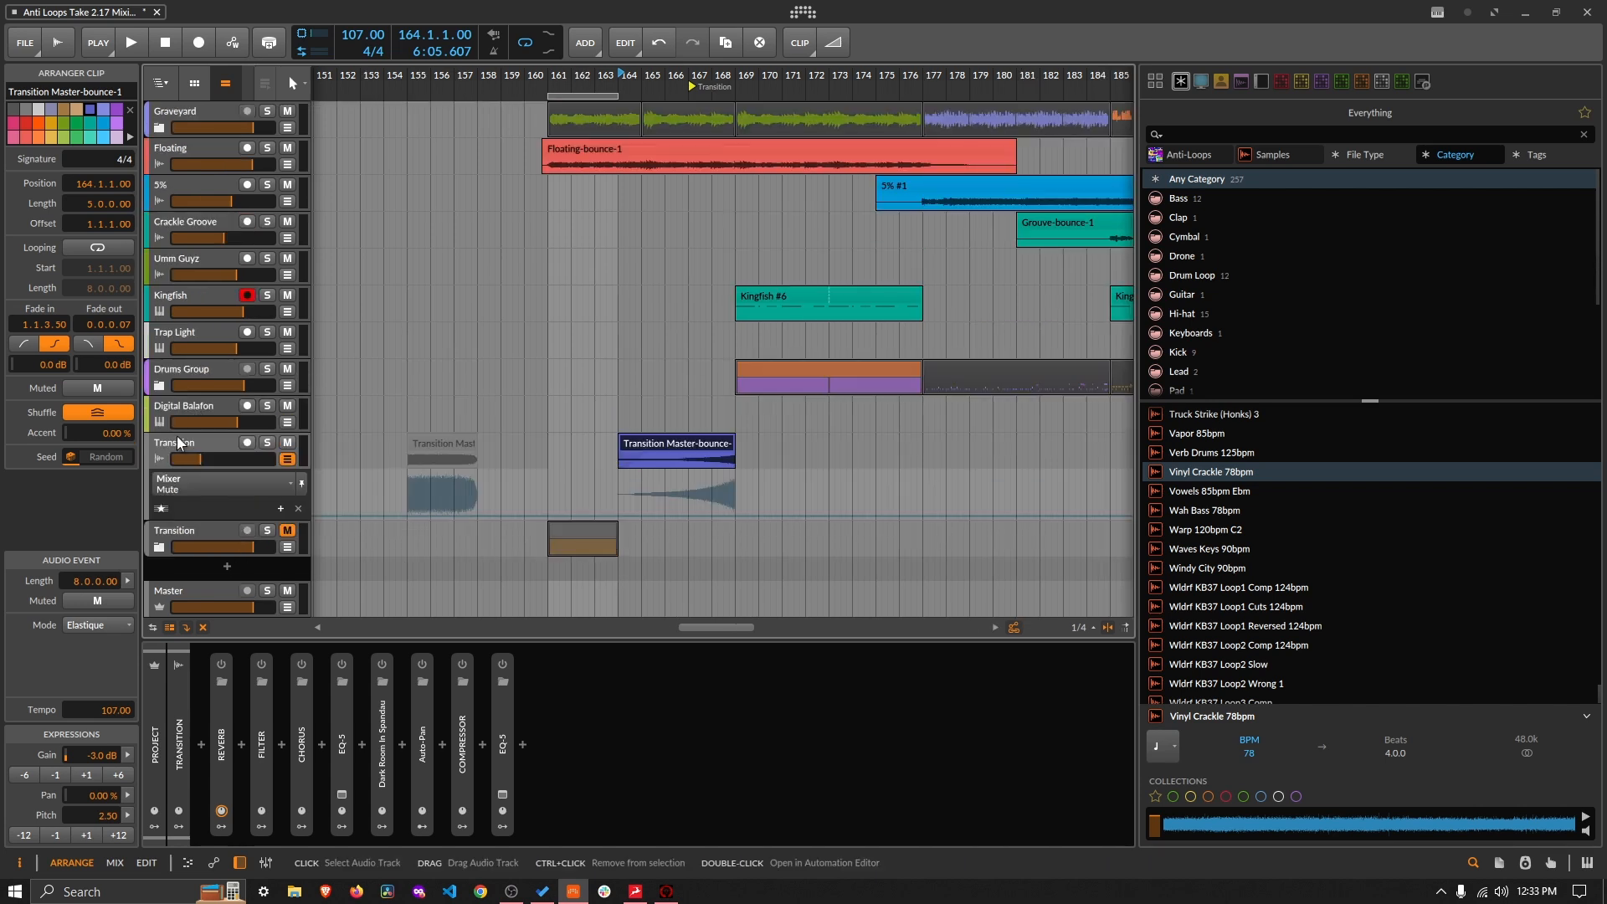
# Step: Select the Transition audio track, look through its automation parameter choices without changing them, and solo the track
pyautogui.click(179, 444)
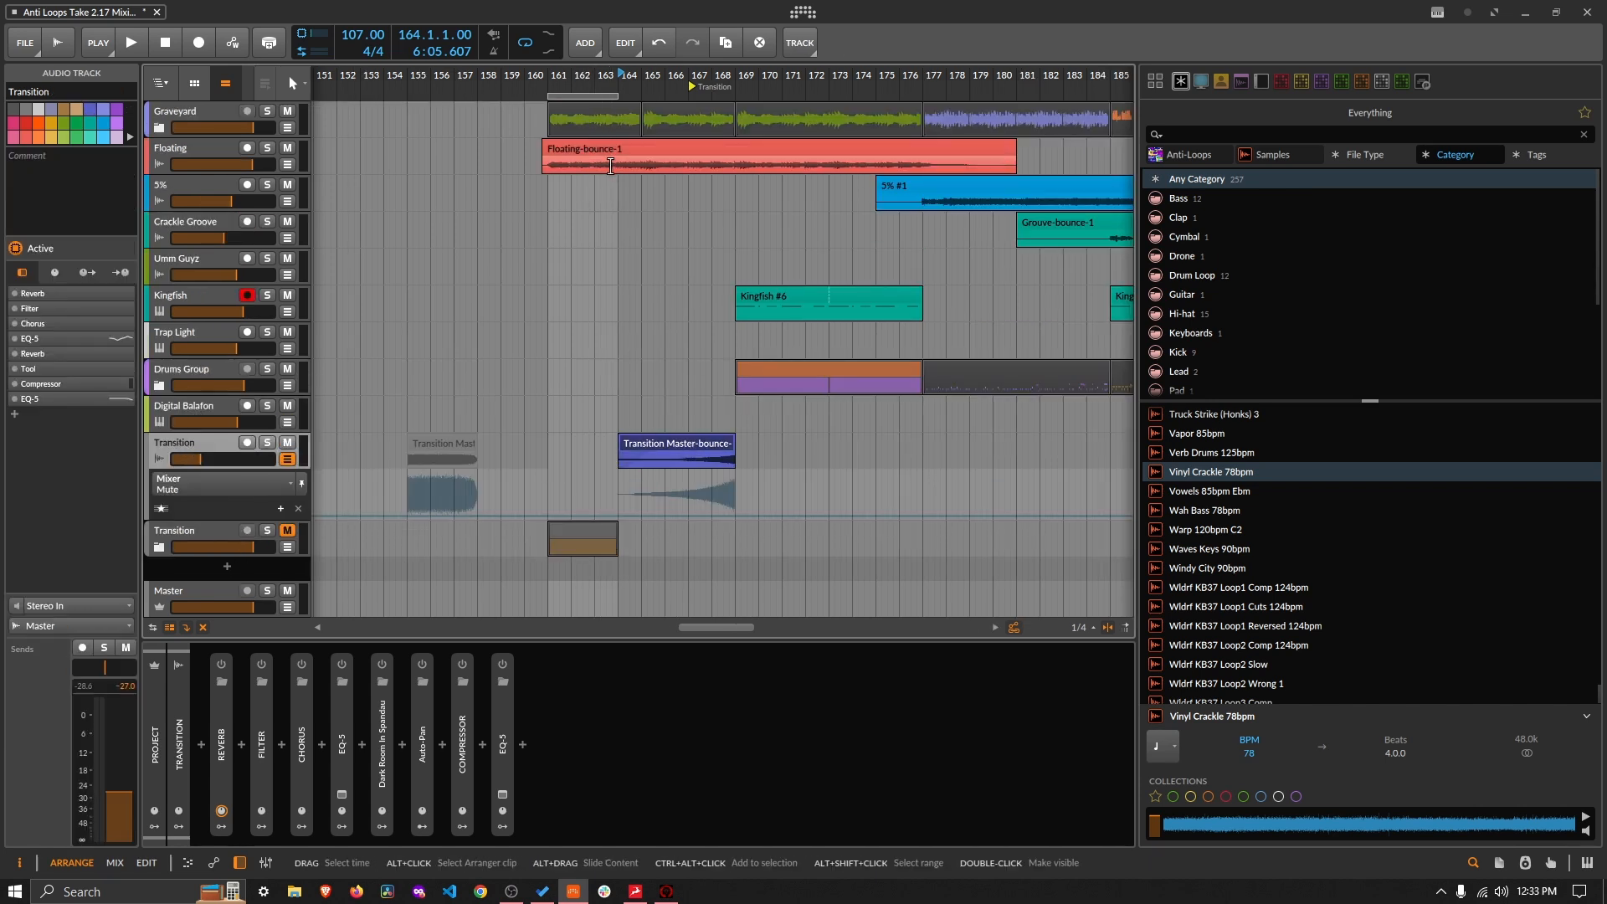
pyautogui.click(249, 493)
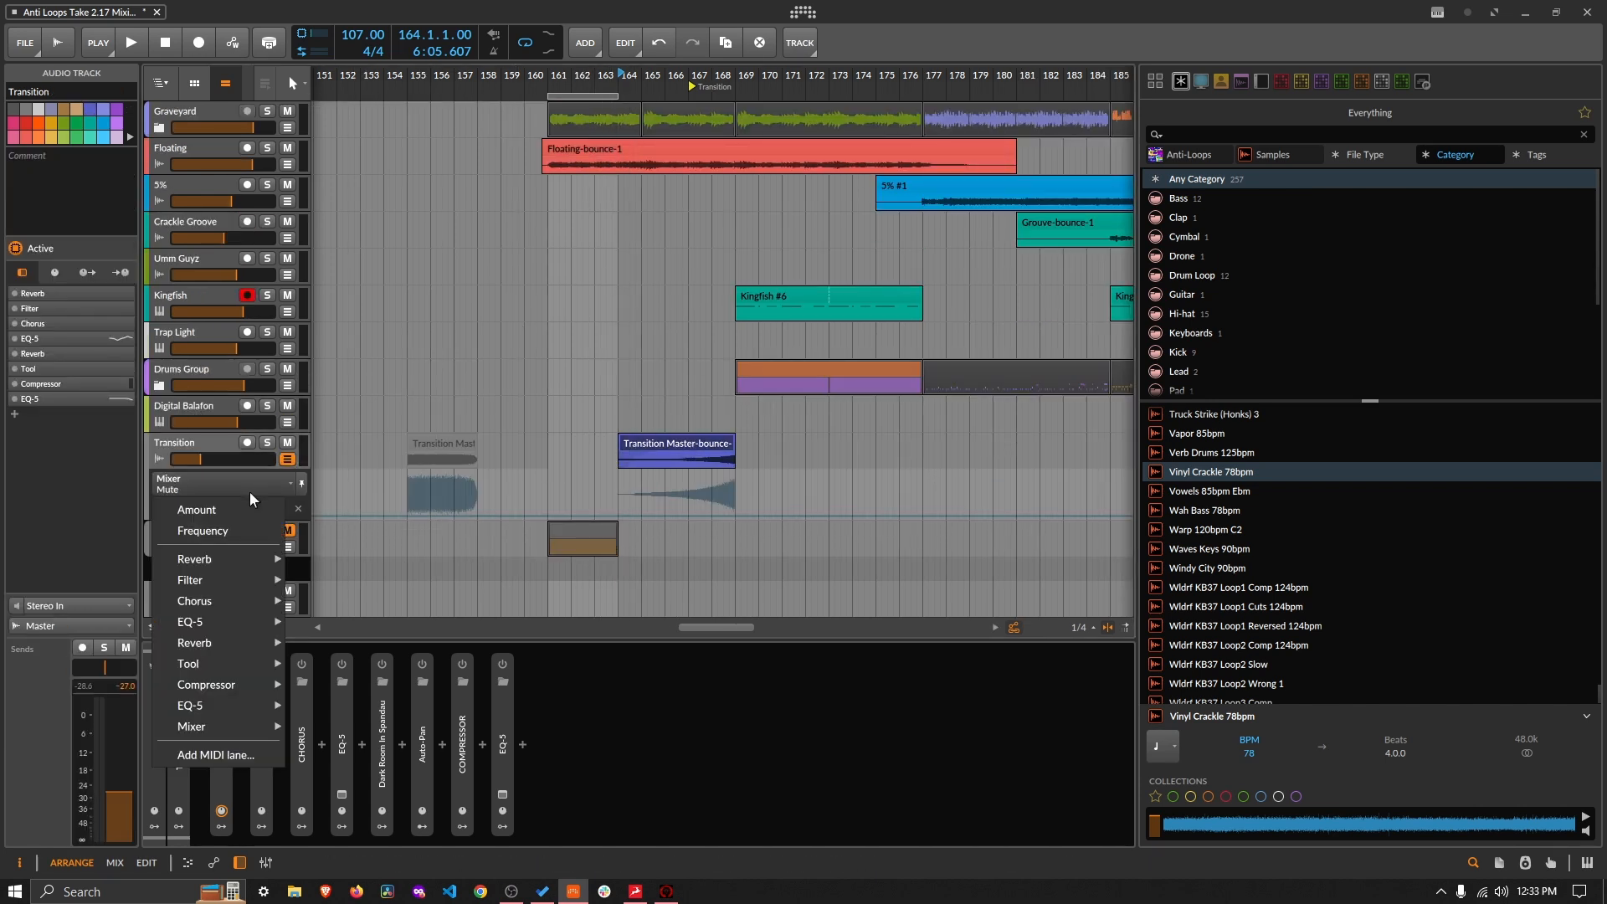
pyautogui.click(248, 484)
pyautogui.click(248, 483)
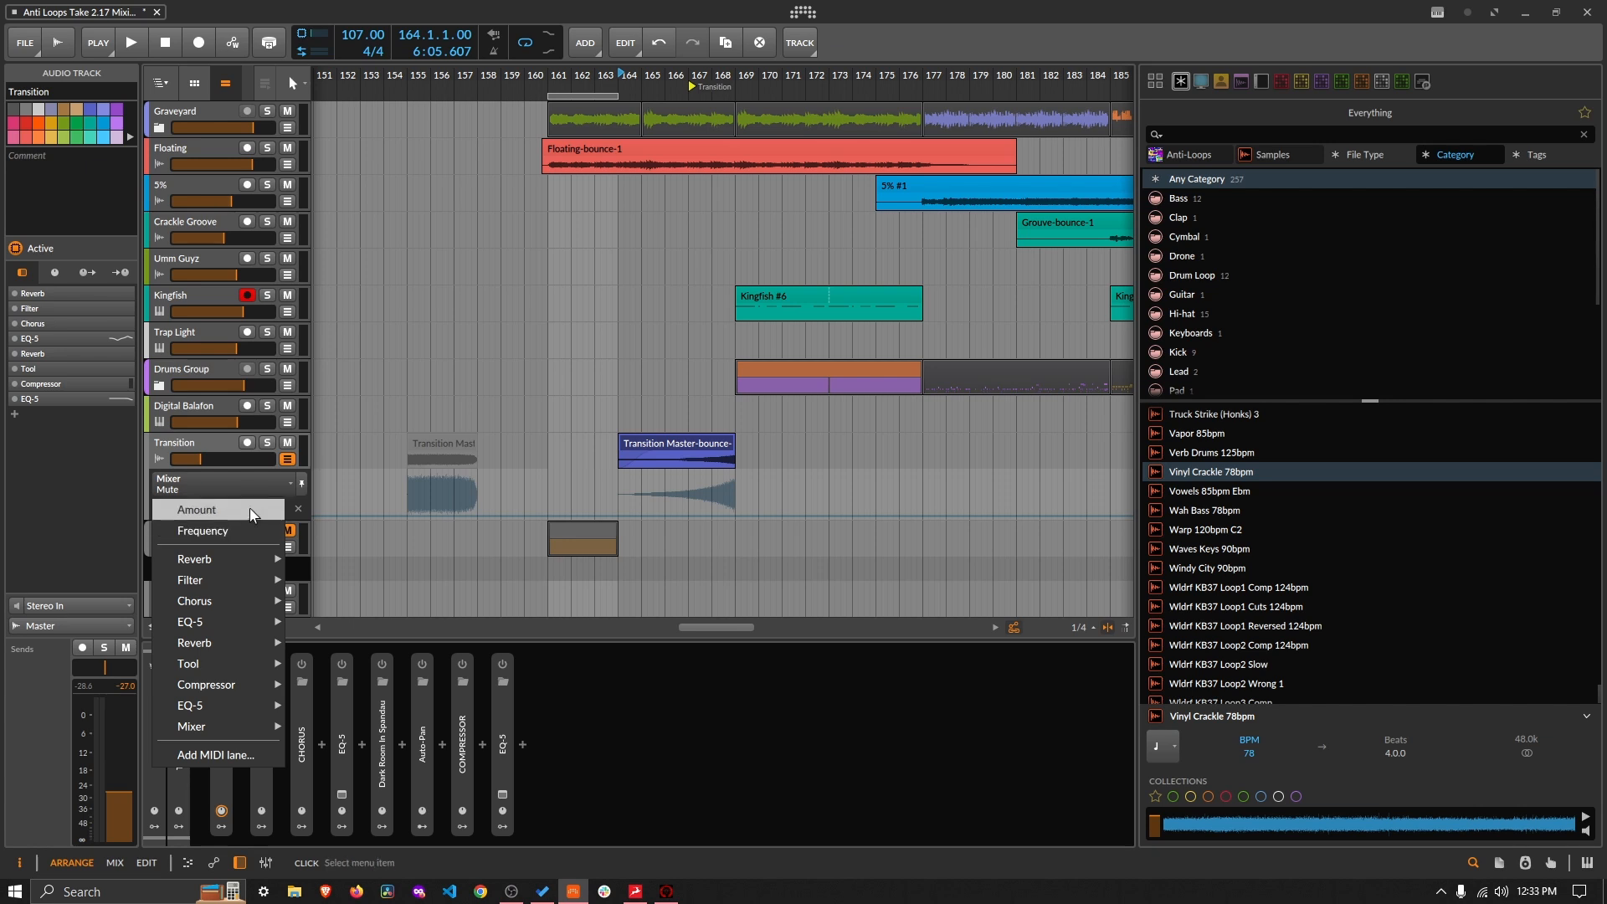
pyautogui.click(263, 479)
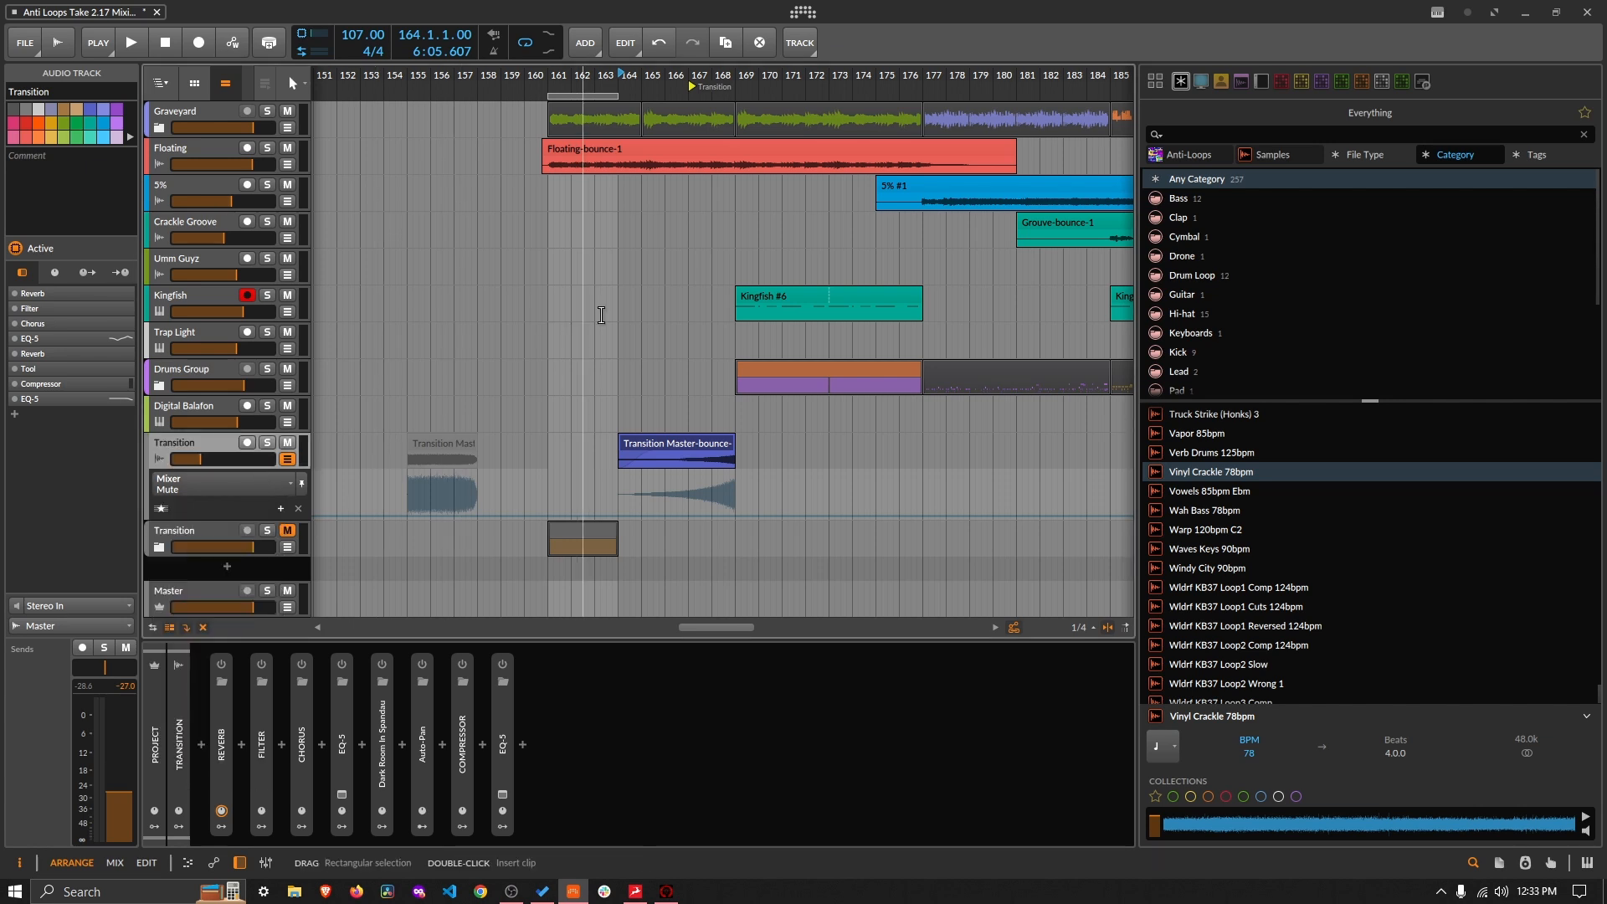
pyautogui.click(267, 442)
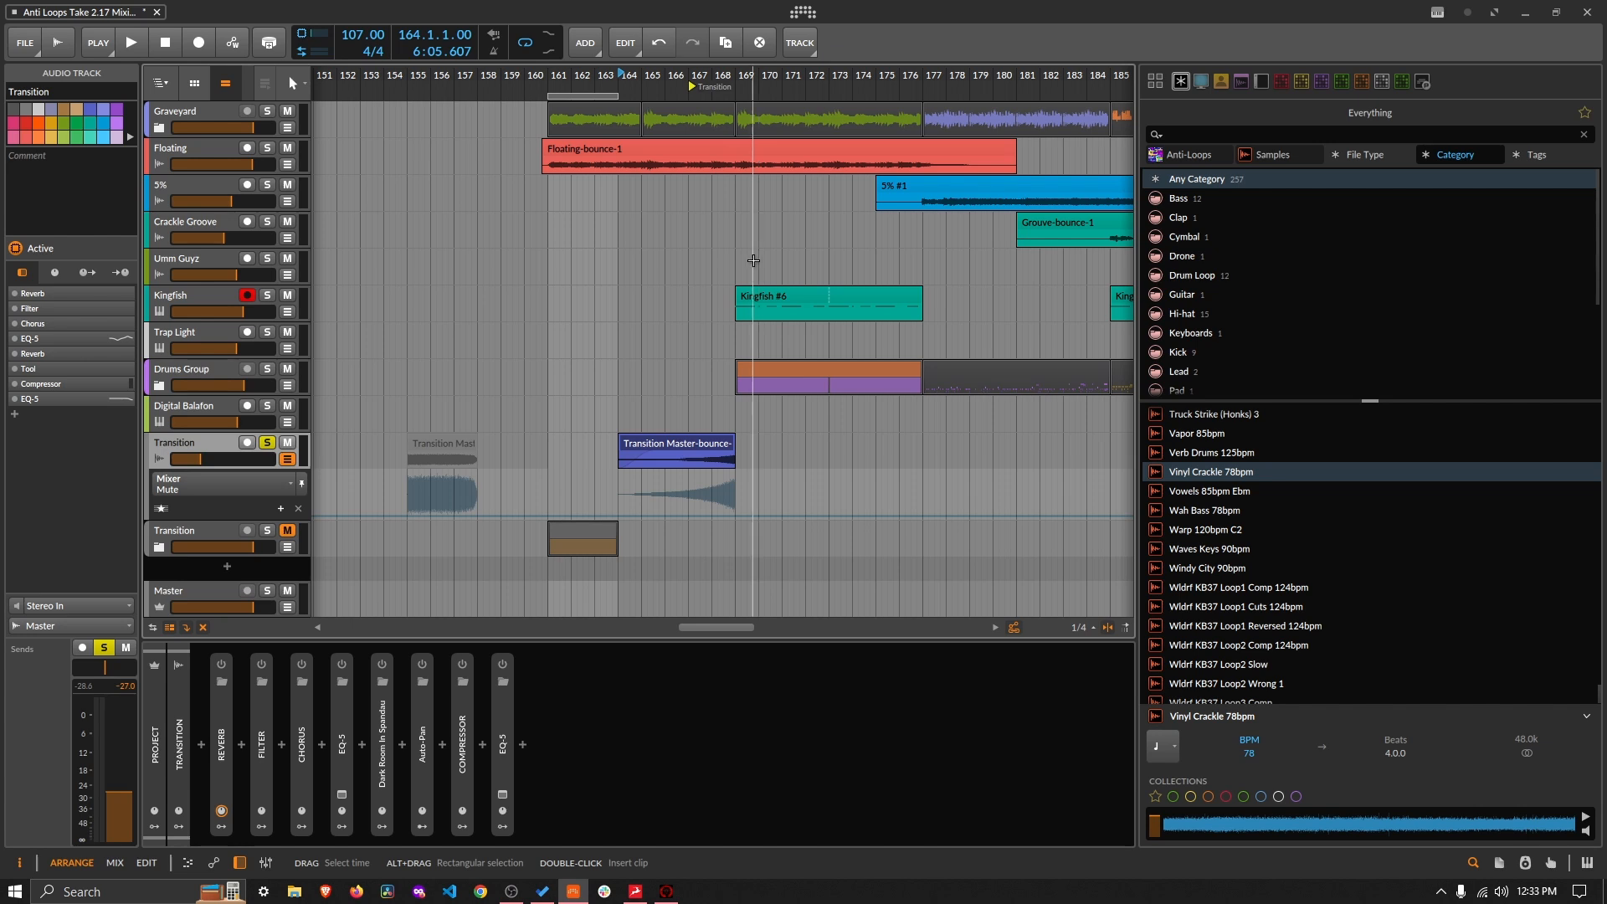
# Step: Unsolo the Transition audio track, hide the browser, and audition the dry transition from bar 164 in the full mix
pyautogui.press('s')
pyautogui.press('space')
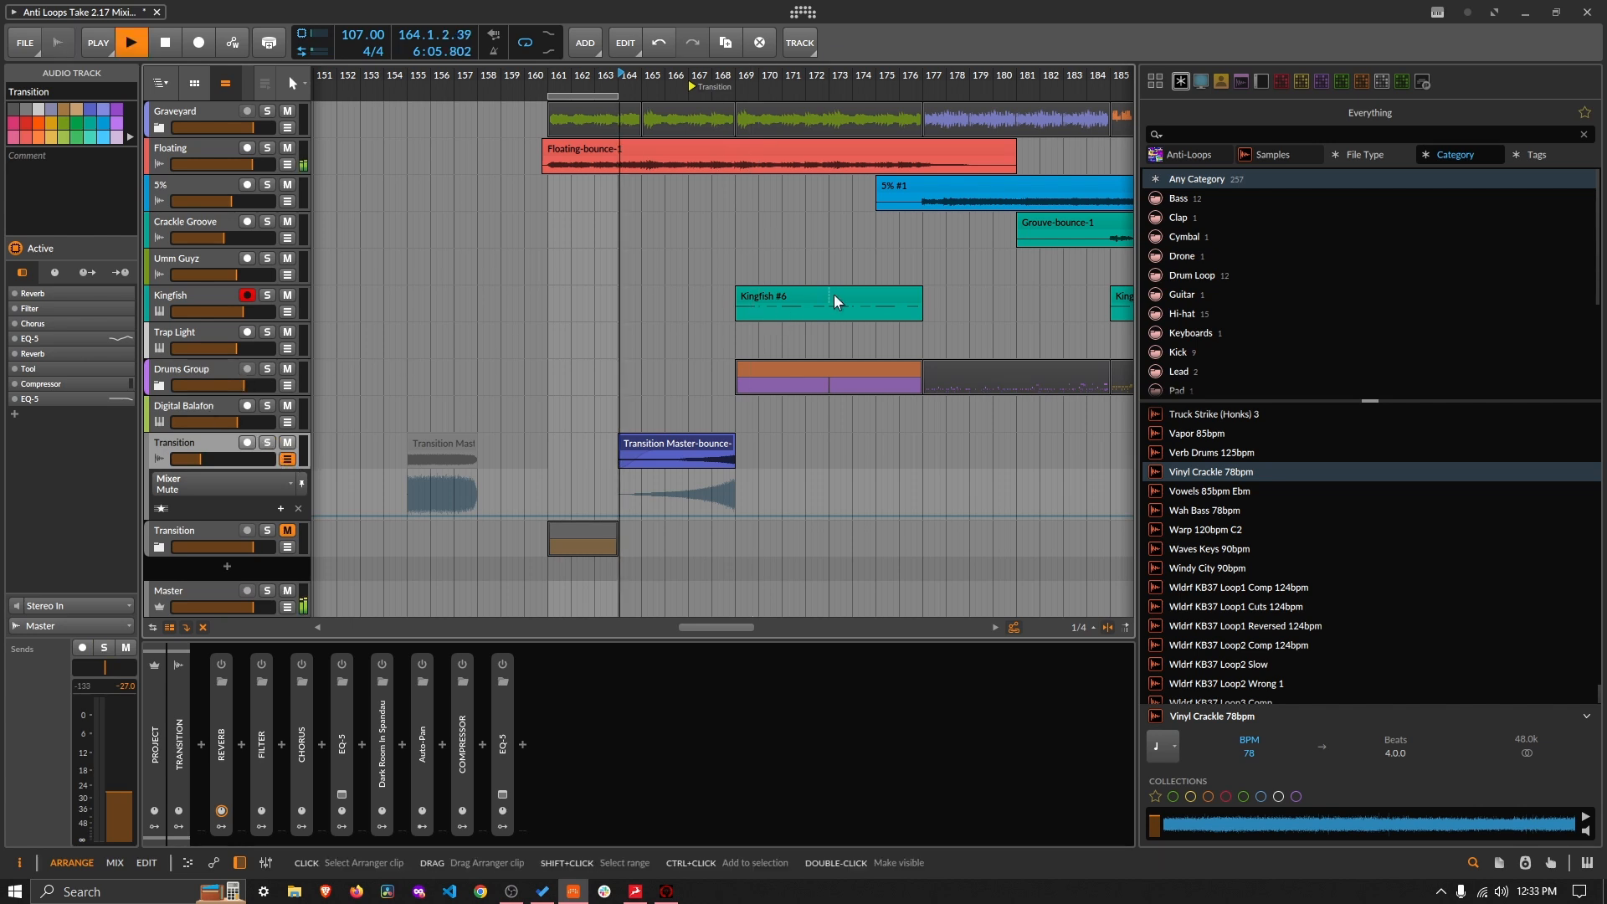
pyautogui.click(1478, 862)
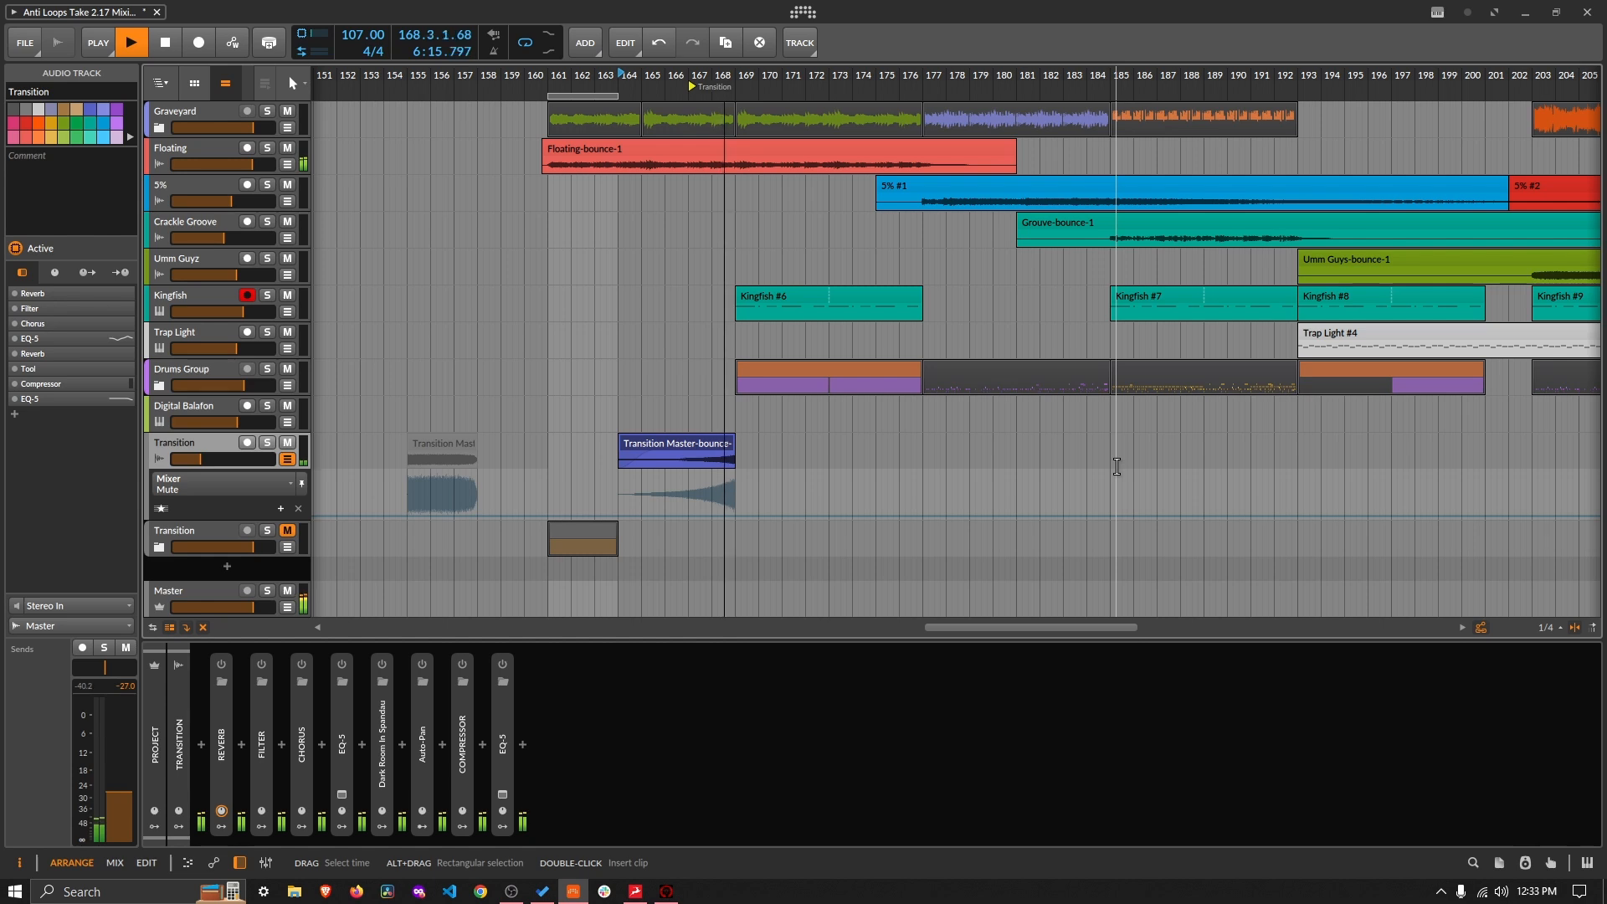
pyautogui.press('space')
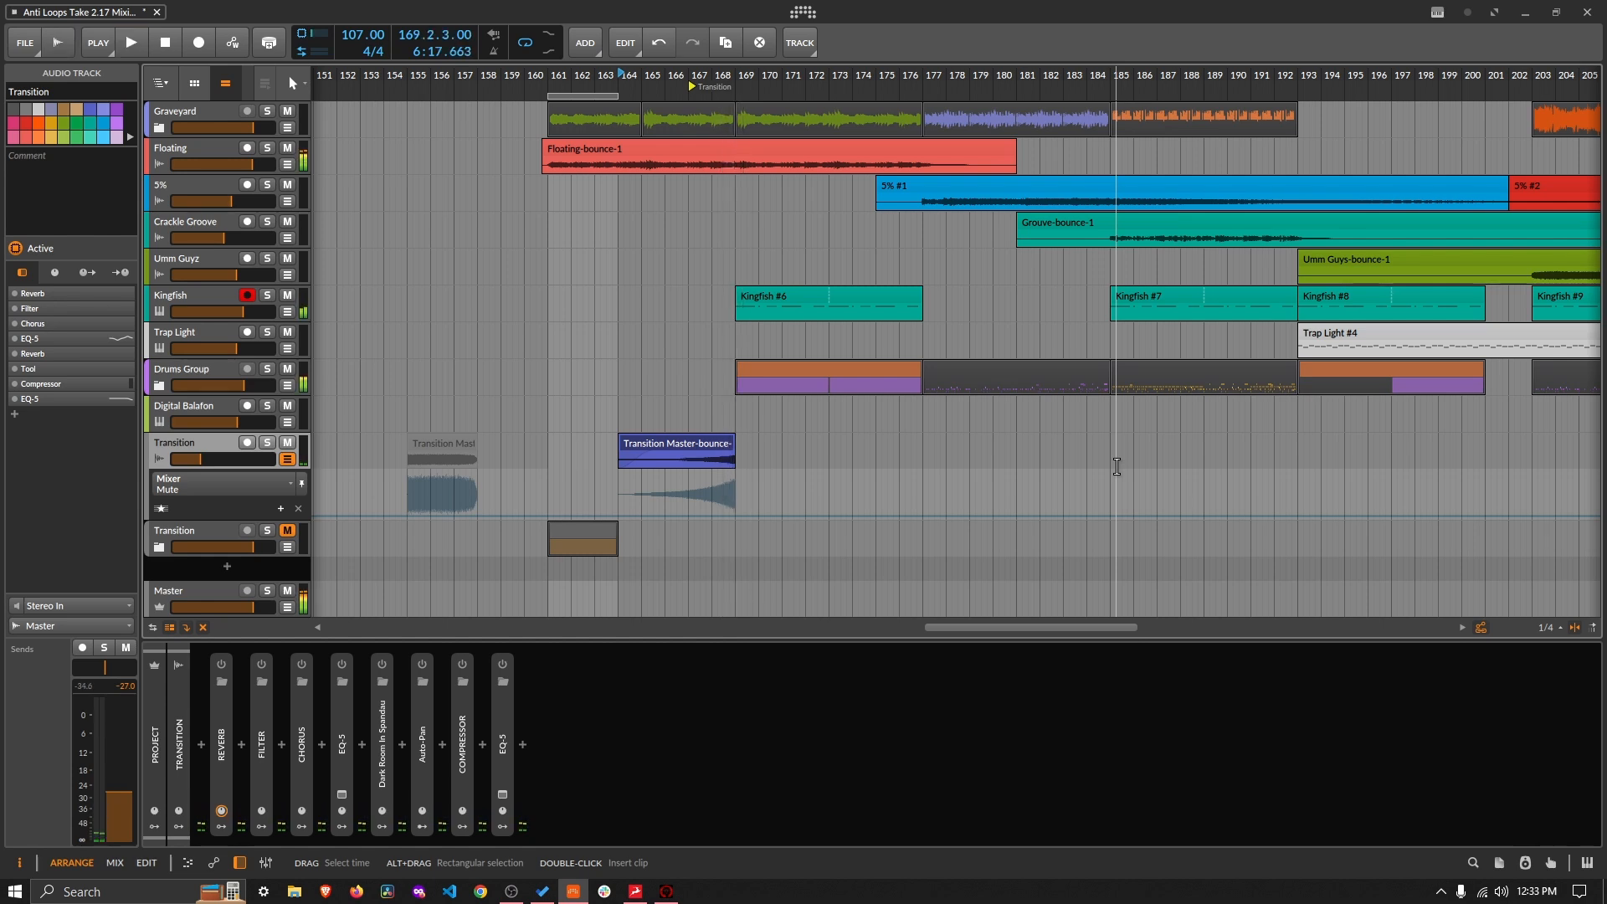
# Step: Enable all eight effects on the Transition audio track, from the first Reverb through the final EQ-5
pyautogui.click(228, 661)
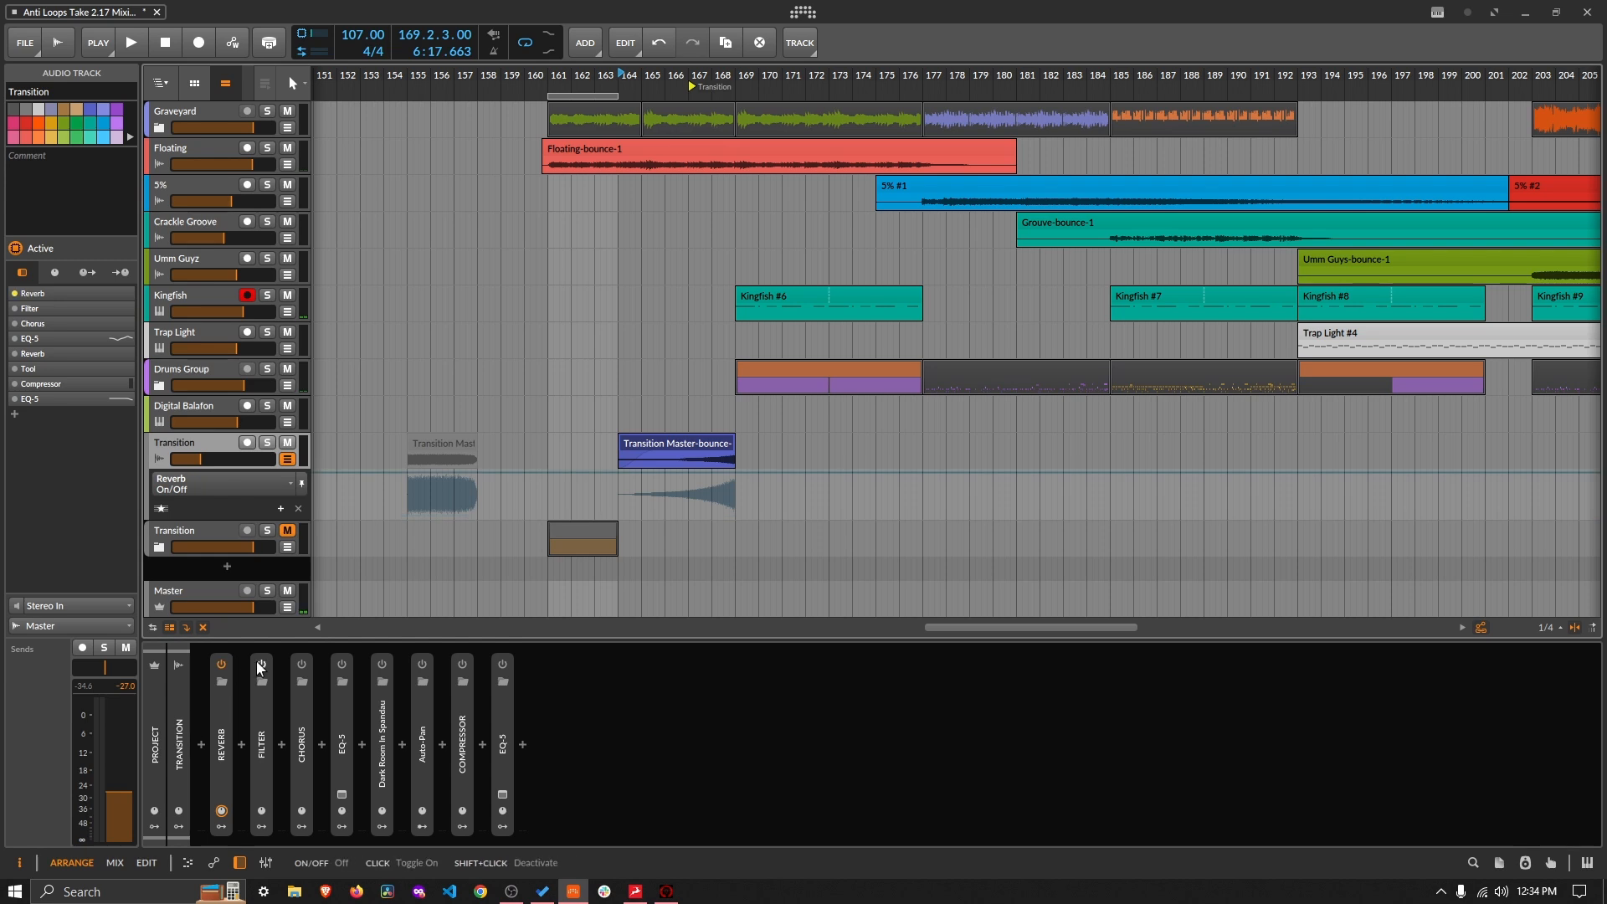
pyautogui.click(261, 664)
pyautogui.click(341, 664)
pyautogui.click(381, 664)
pyautogui.click(424, 665)
pyautogui.click(463, 662)
pyautogui.click(502, 663)
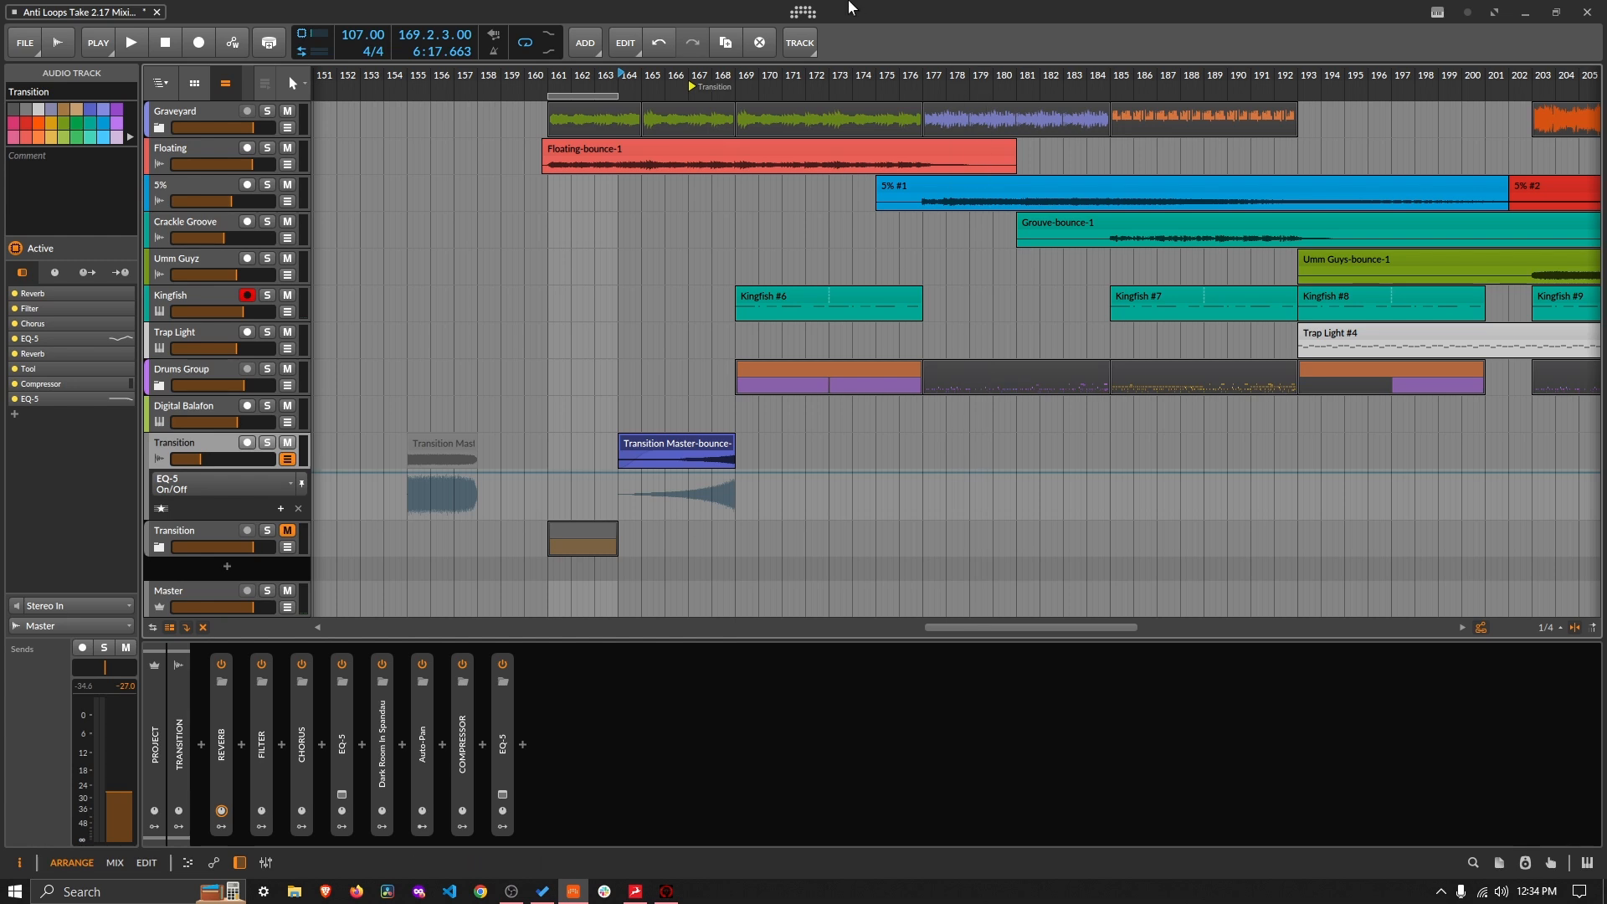
# Step: Play the transition from bar 164 with its effects on while inspecting the Reverb, Filter and Chorus devices
pyautogui.press('space')
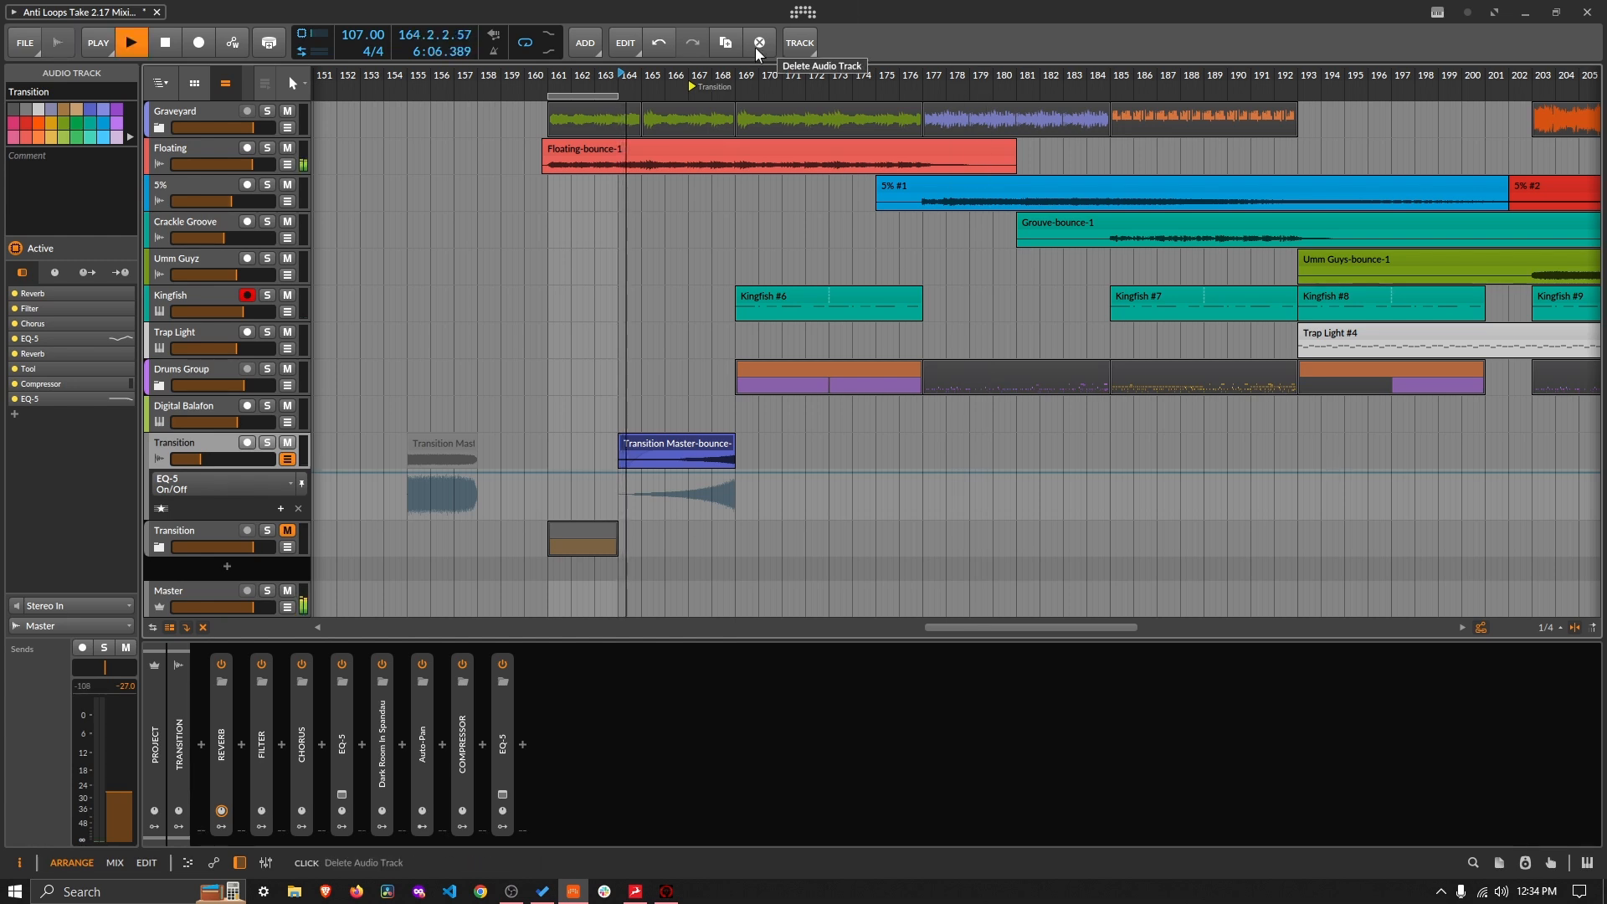
pyautogui.doubleClick(231, 759)
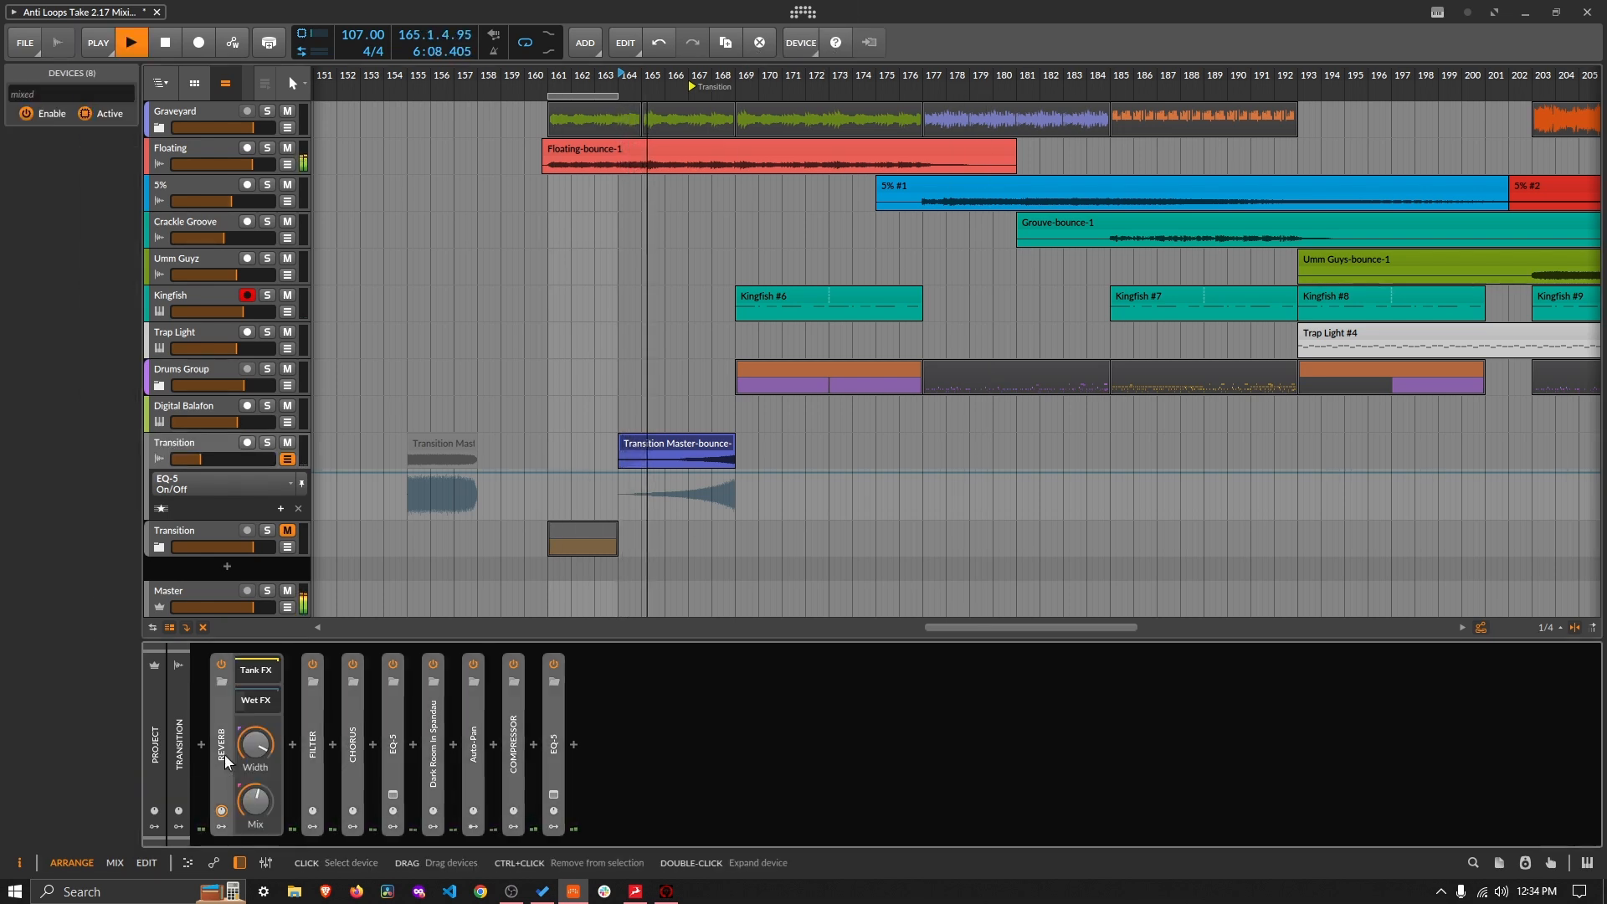
pyautogui.doubleClick(227, 761)
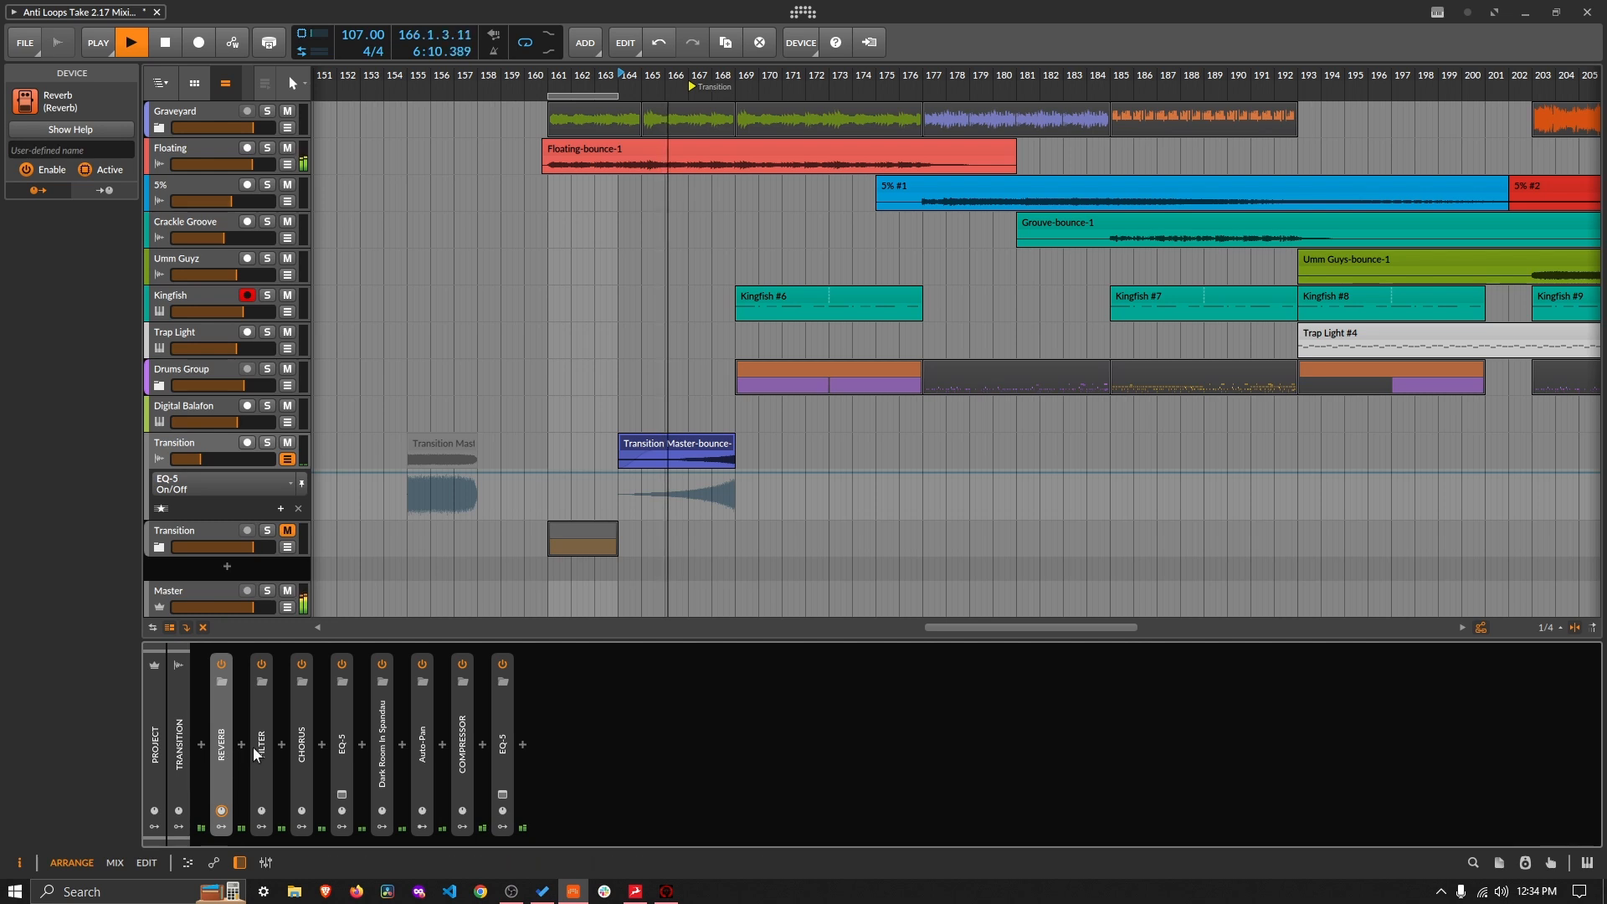
pyautogui.doubleClick(257, 753)
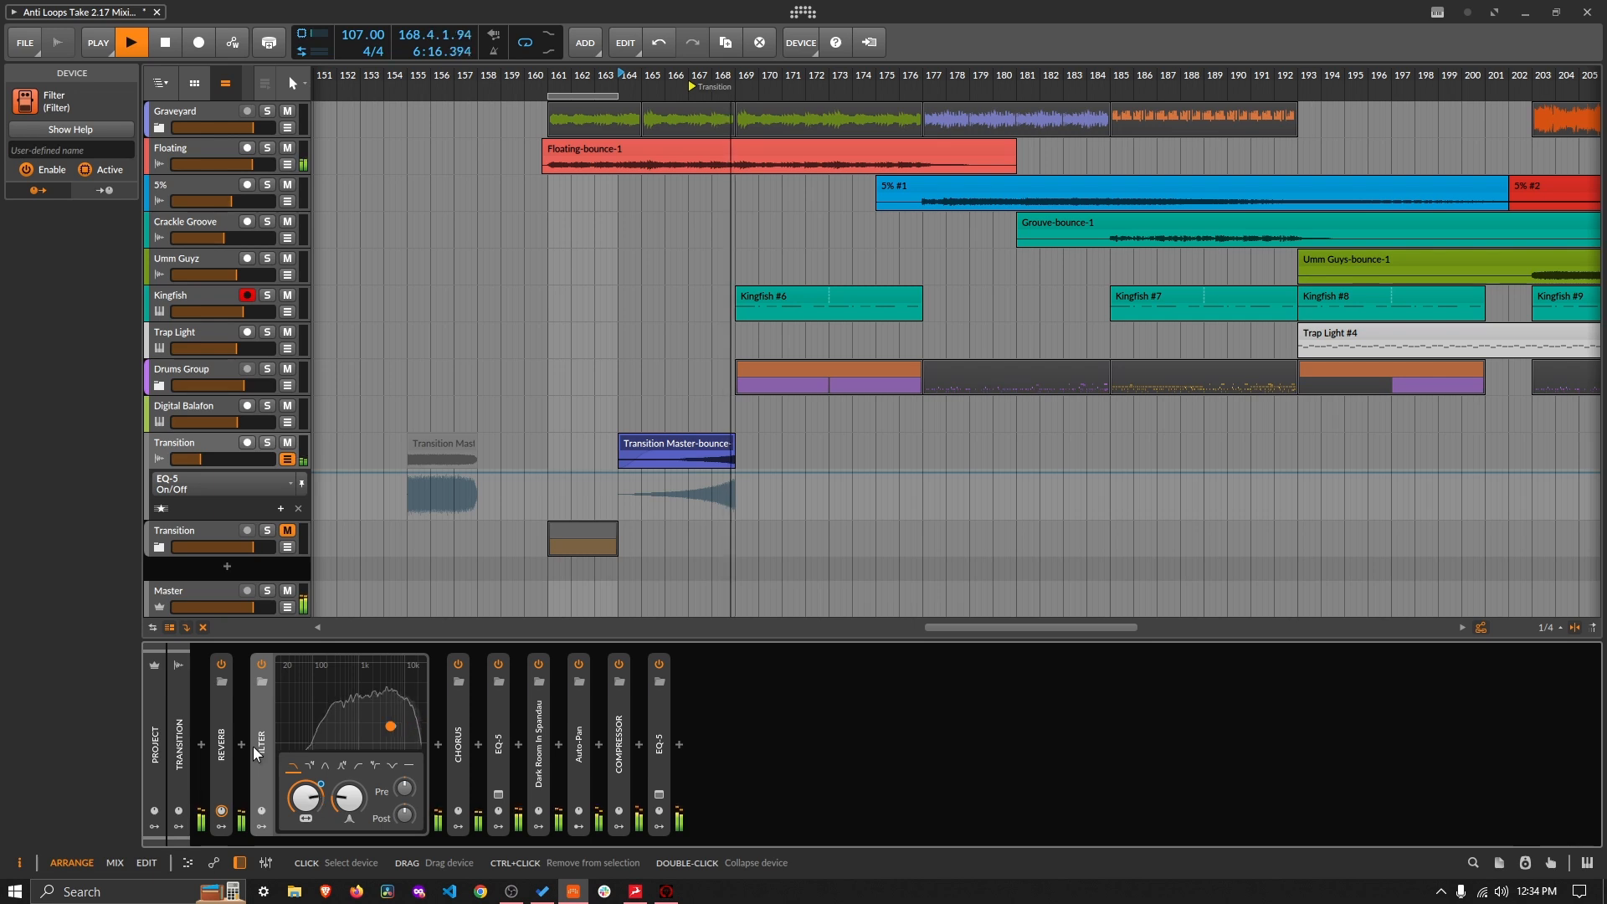
pyautogui.doubleClick(257, 752)
pyautogui.doubleClick(301, 741)
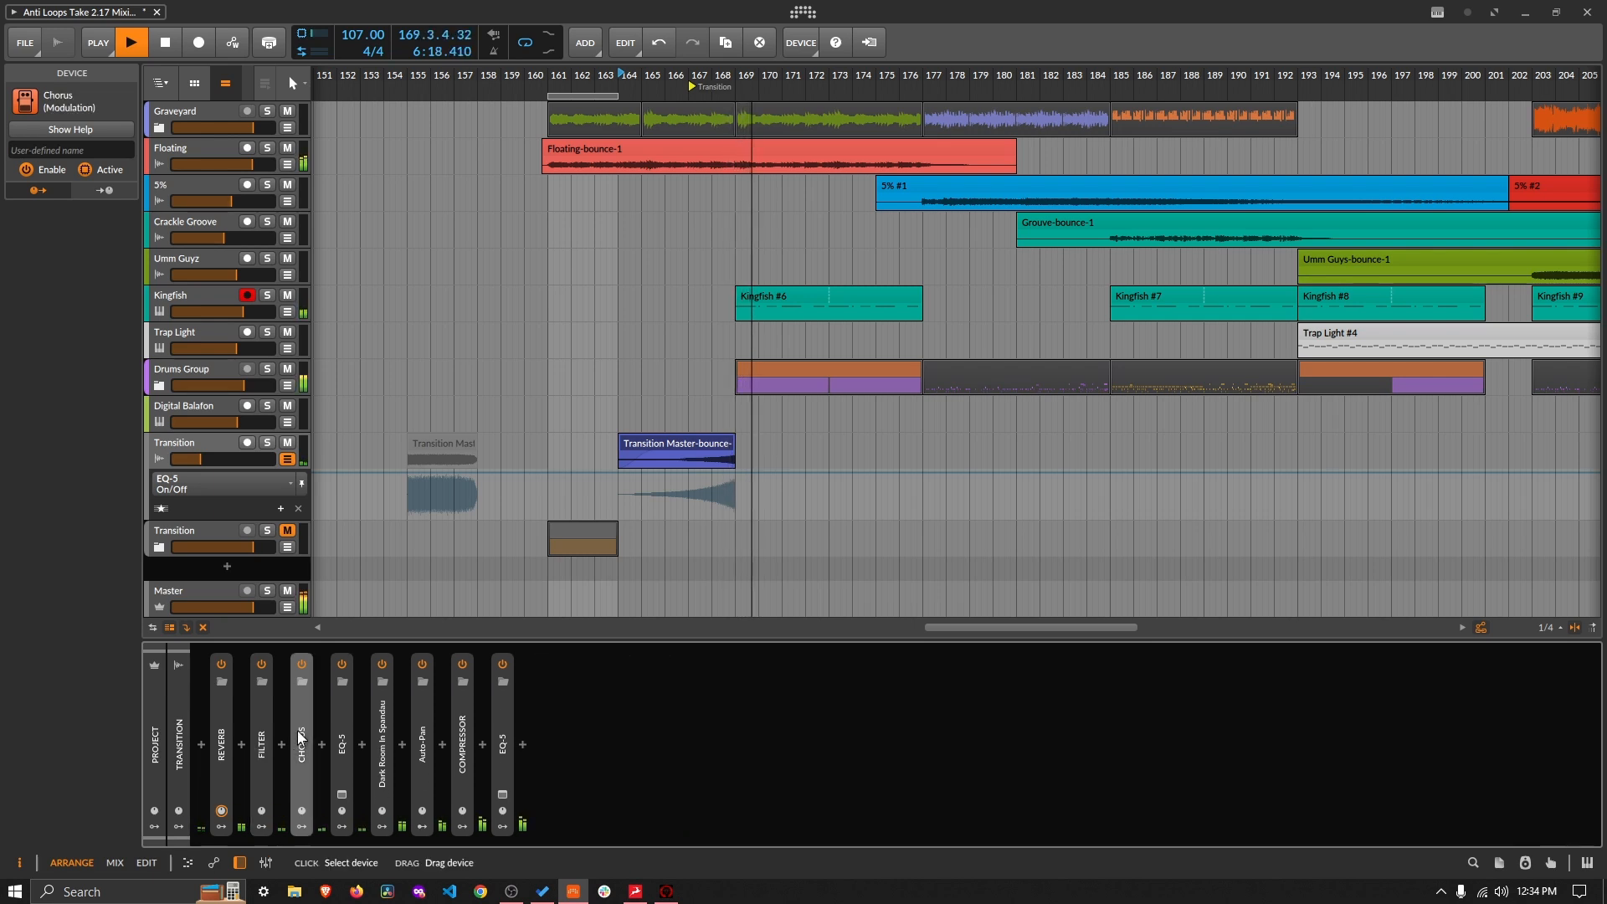
# Step: Inspect the settings of the first EQ-5, the Dark Room In Spandau reverb and the Auto-Pan device during playback
pyautogui.doubleClick(342, 726)
pyautogui.doubleClick(342, 727)
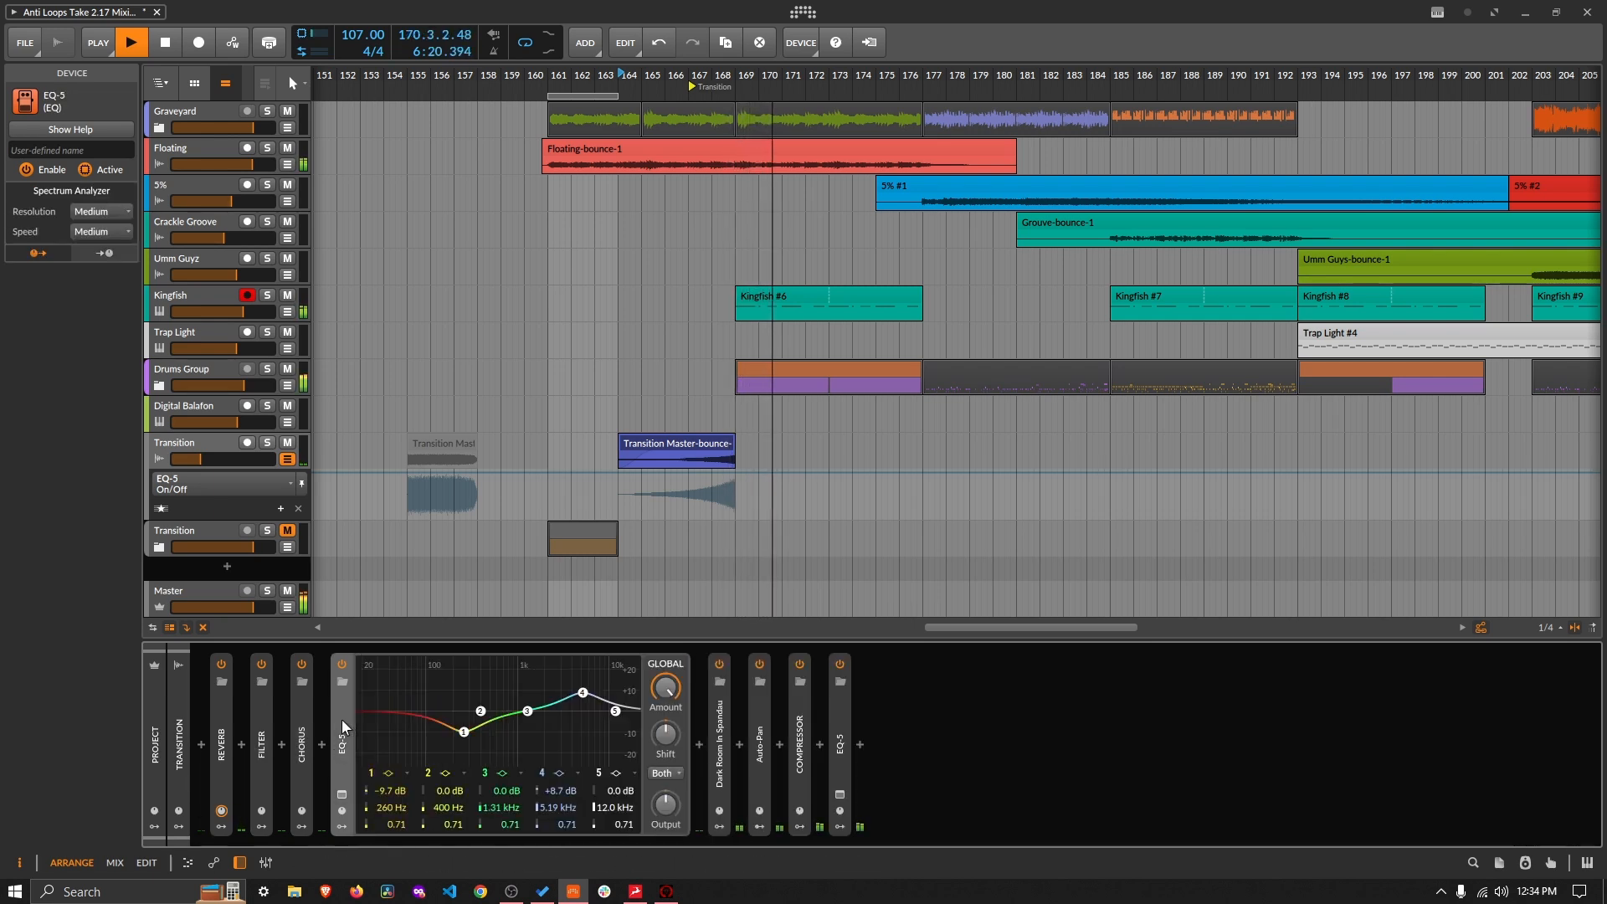
pyautogui.doubleClick(343, 727)
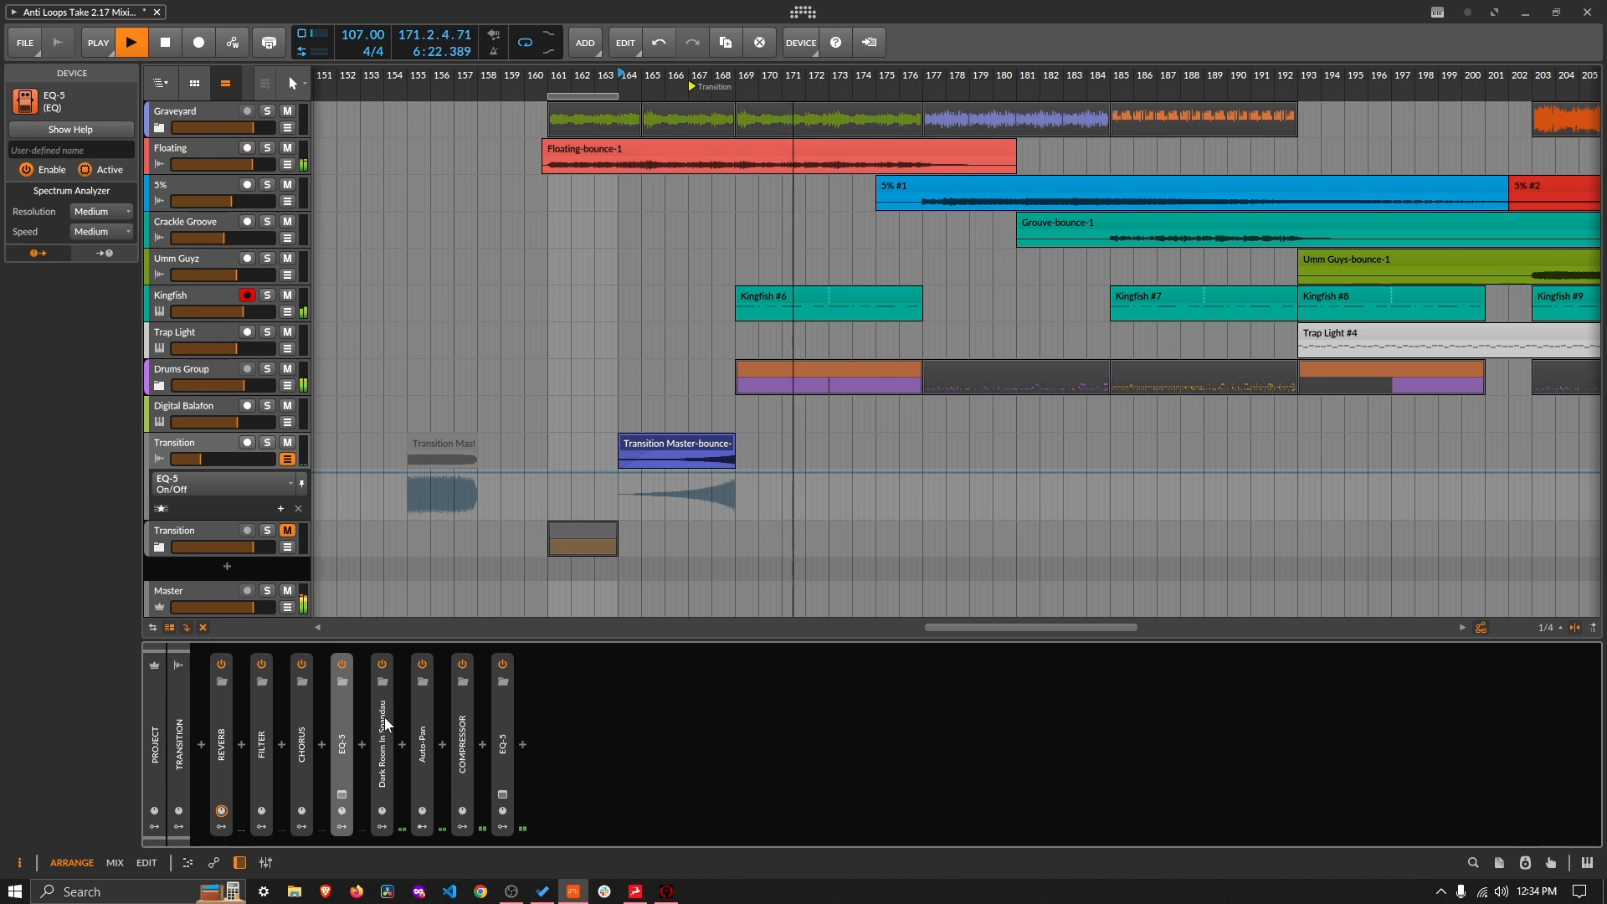
pyautogui.doubleClick(384, 725)
pyautogui.doubleClick(384, 725)
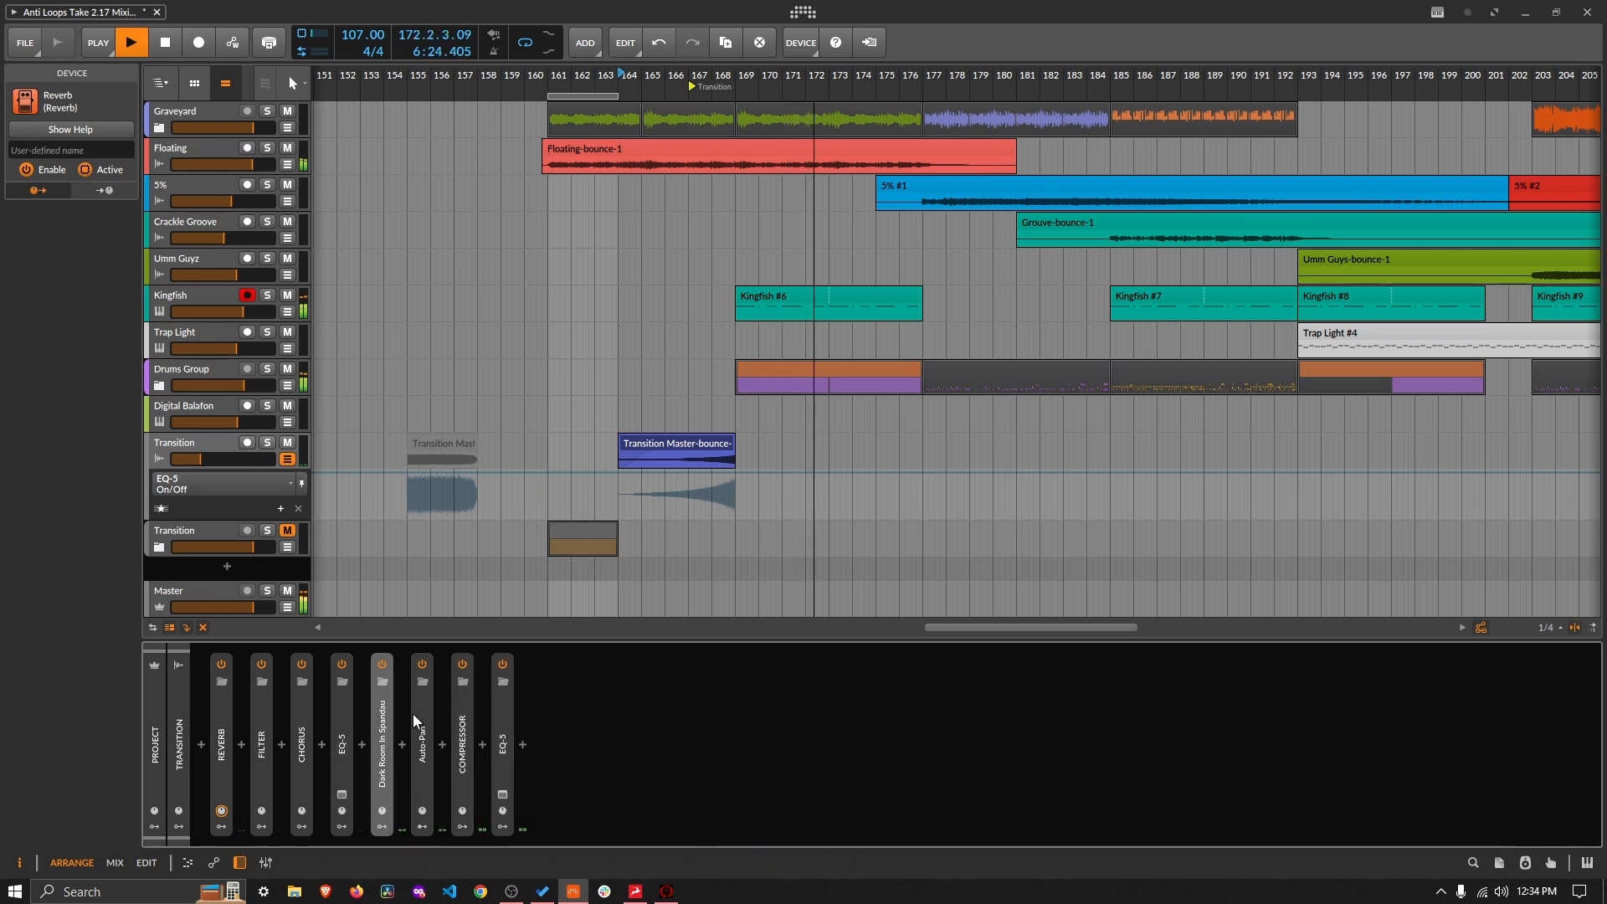
pyautogui.click(420, 719)
pyautogui.doubleClick(421, 720)
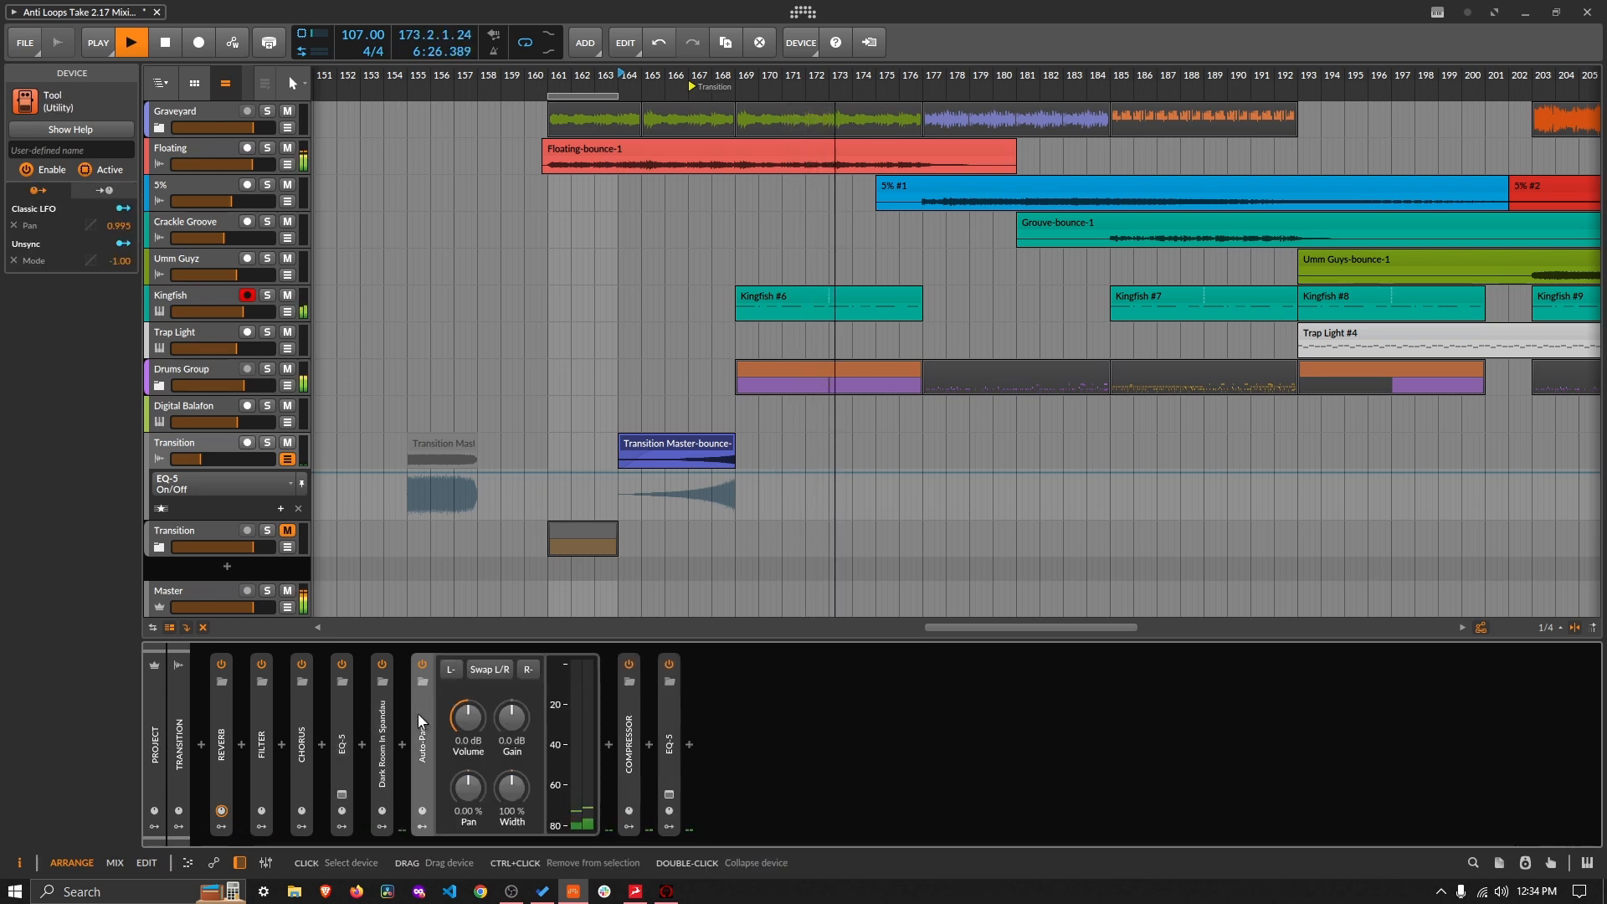
# Step: Inspect the Compressor and final EQ-5 settings during playback, collapse both devices and stop playback
pyautogui.doubleClick(452, 715)
pyautogui.doubleClick(460, 716)
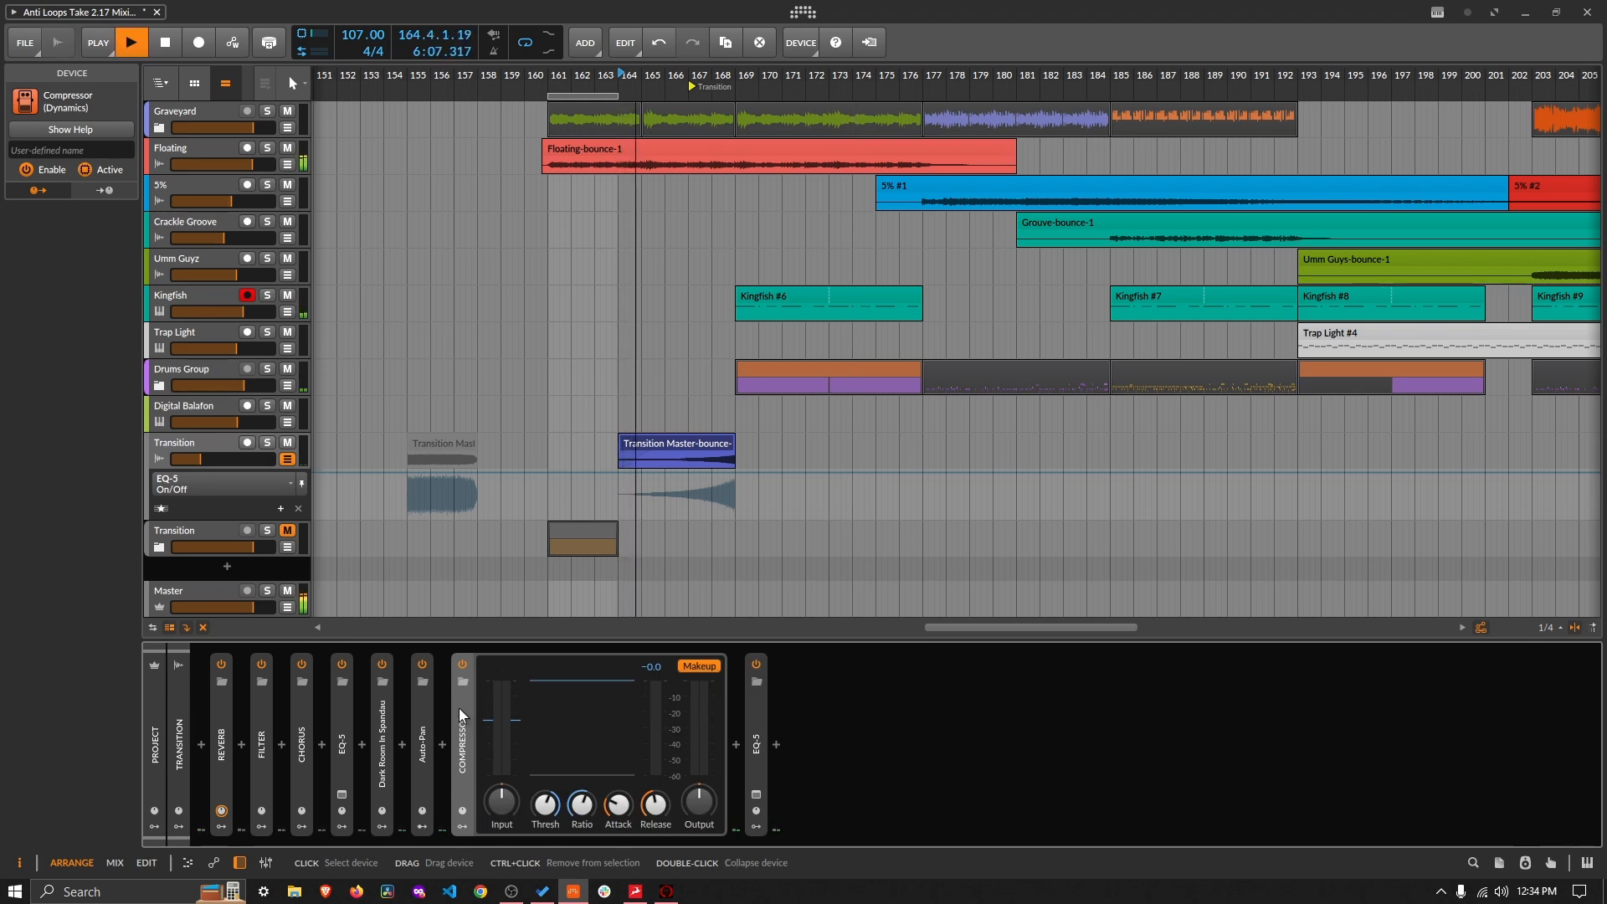
pyautogui.doubleClick(752, 733)
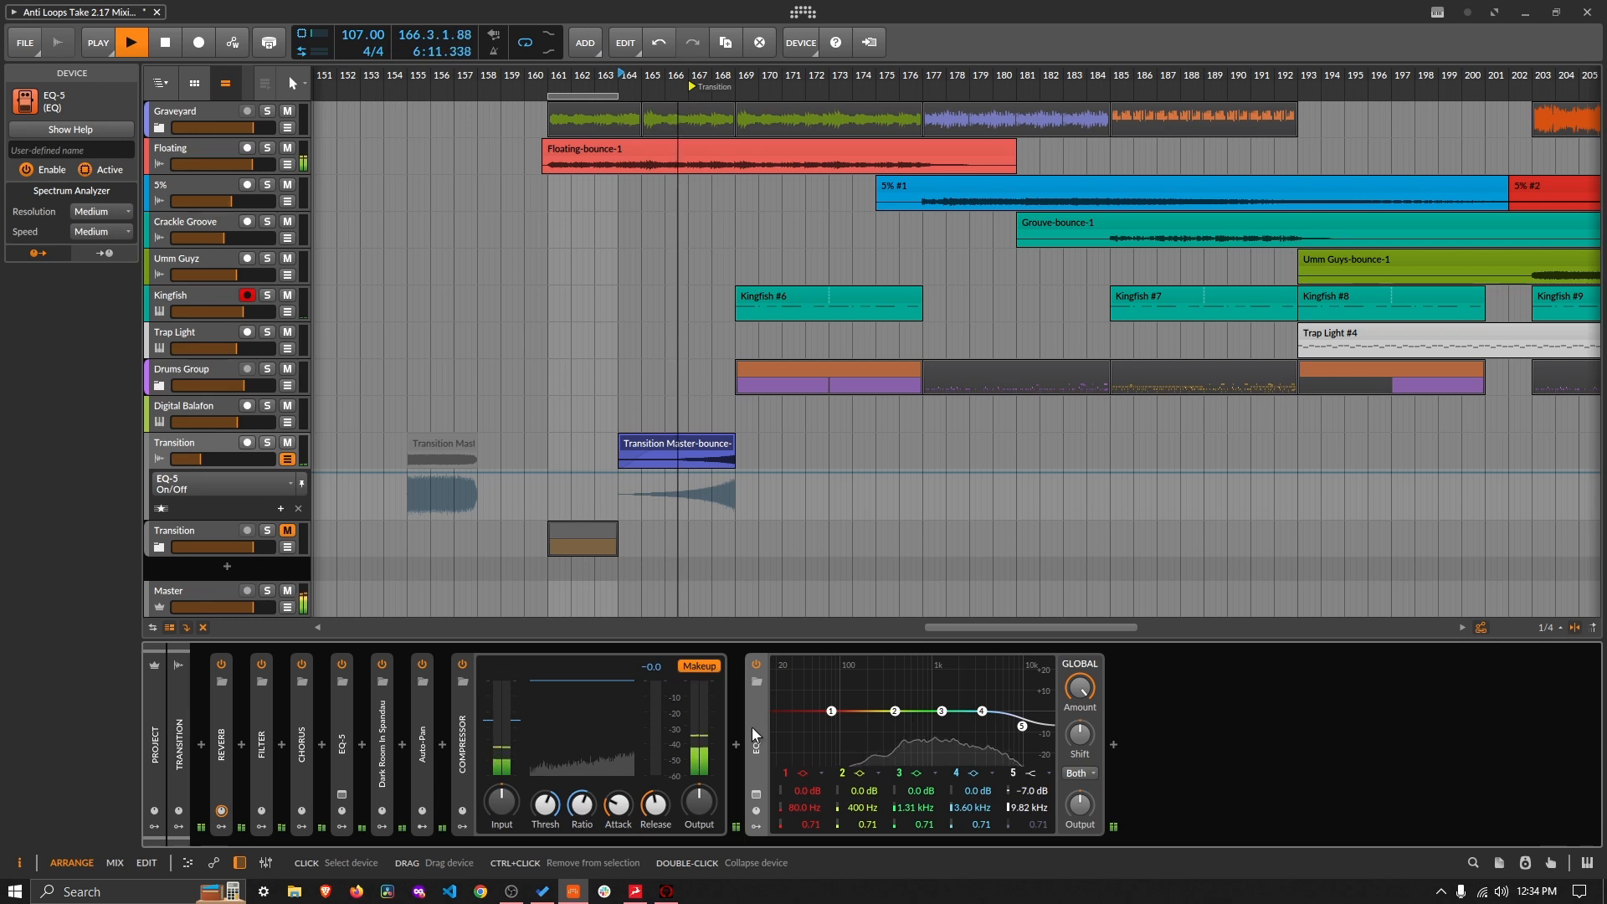
pyautogui.doubleClick(752, 727)
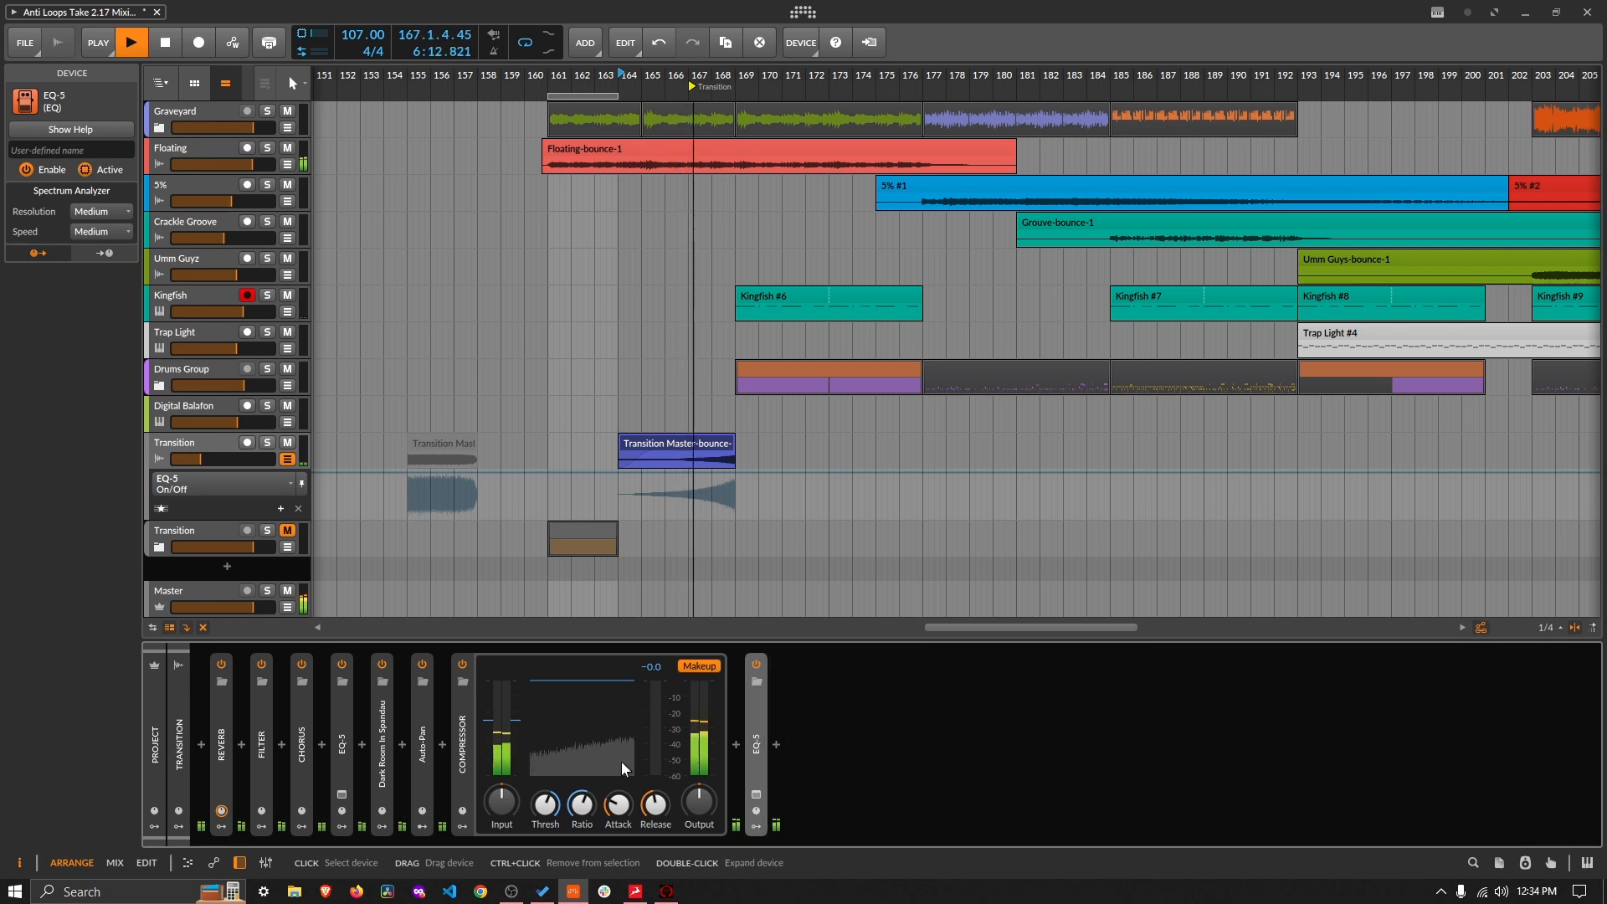
pyautogui.doubleClick(462, 737)
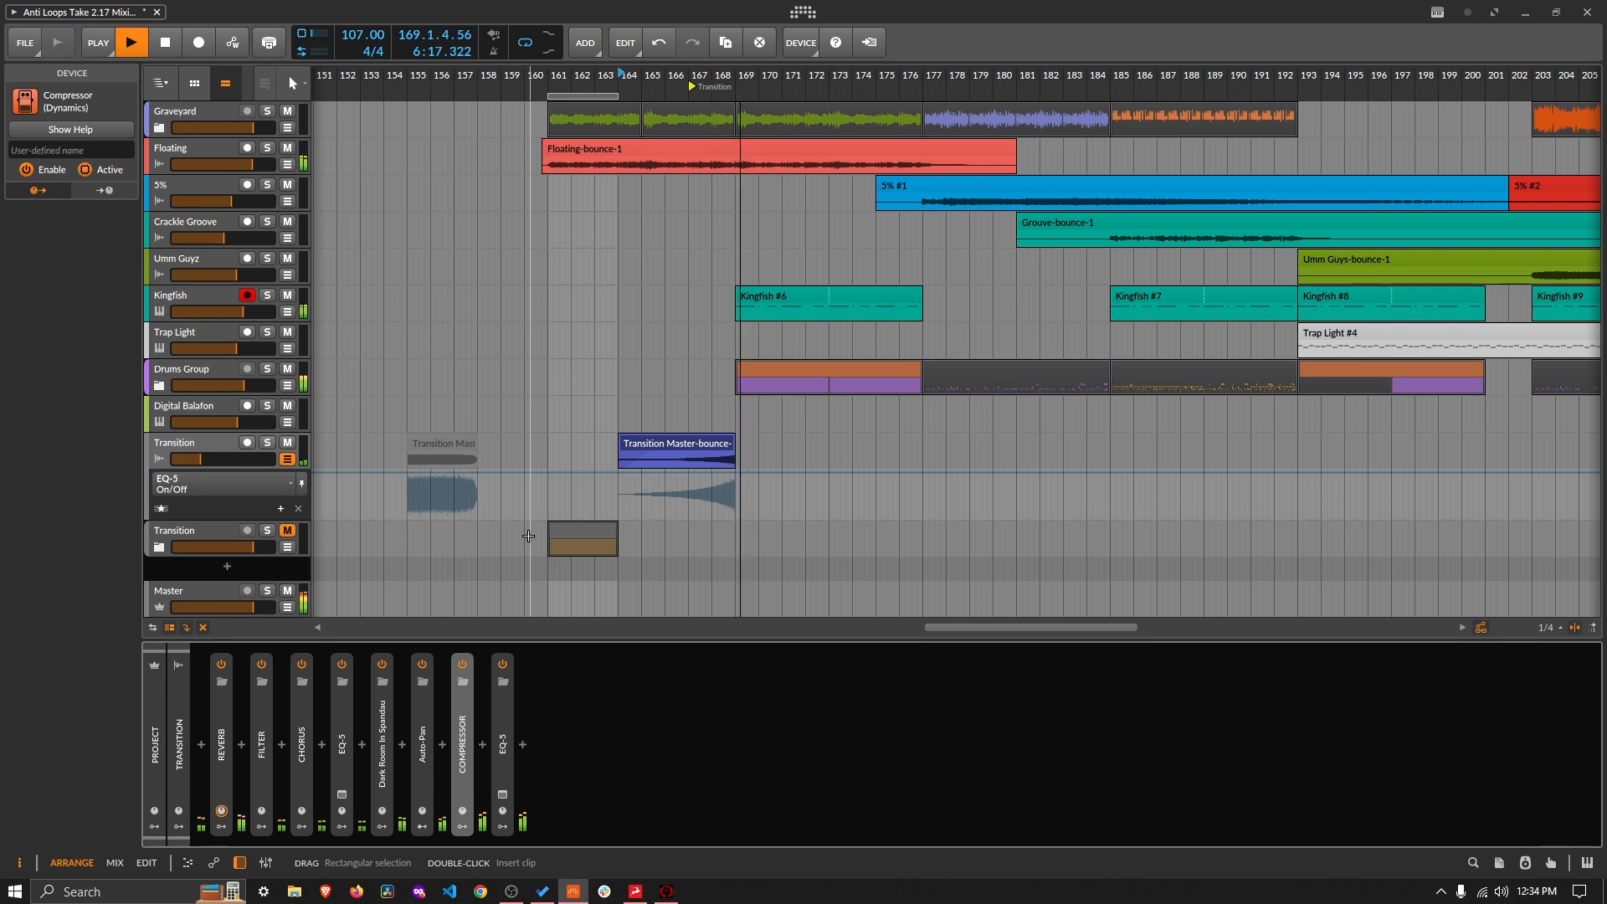
pyautogui.press('space')
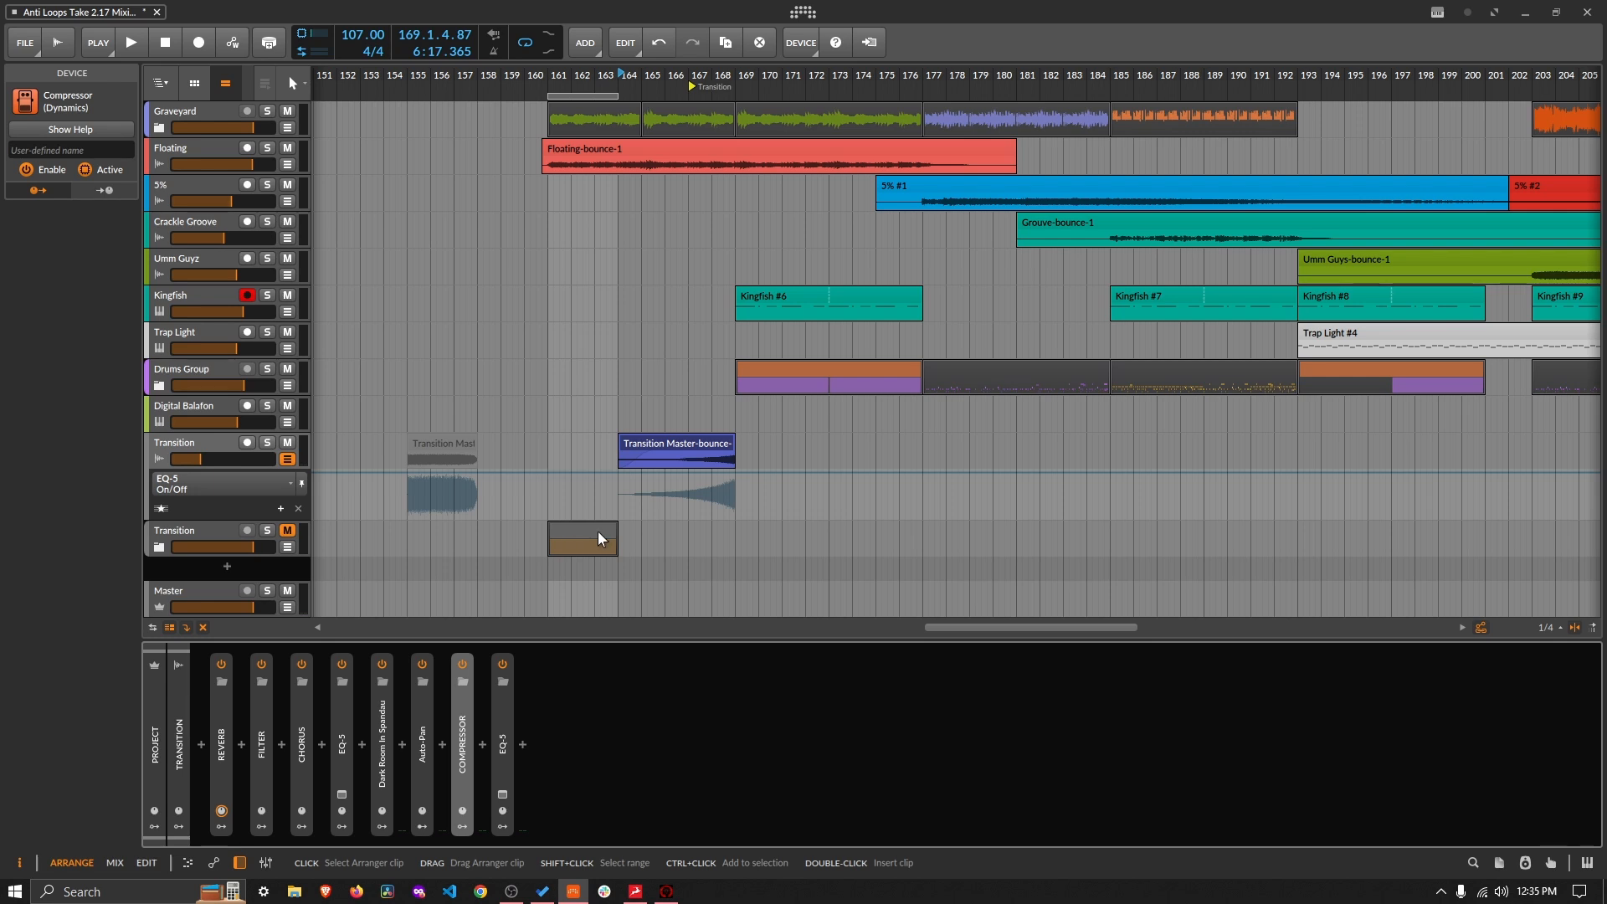
# Step: View the Transition audio track's automation for the Tool's Classic LFO Amount, followed by the Filter Freq curve
pyautogui.moveTo(549, 549); pyautogui.dragTo(603, 553)
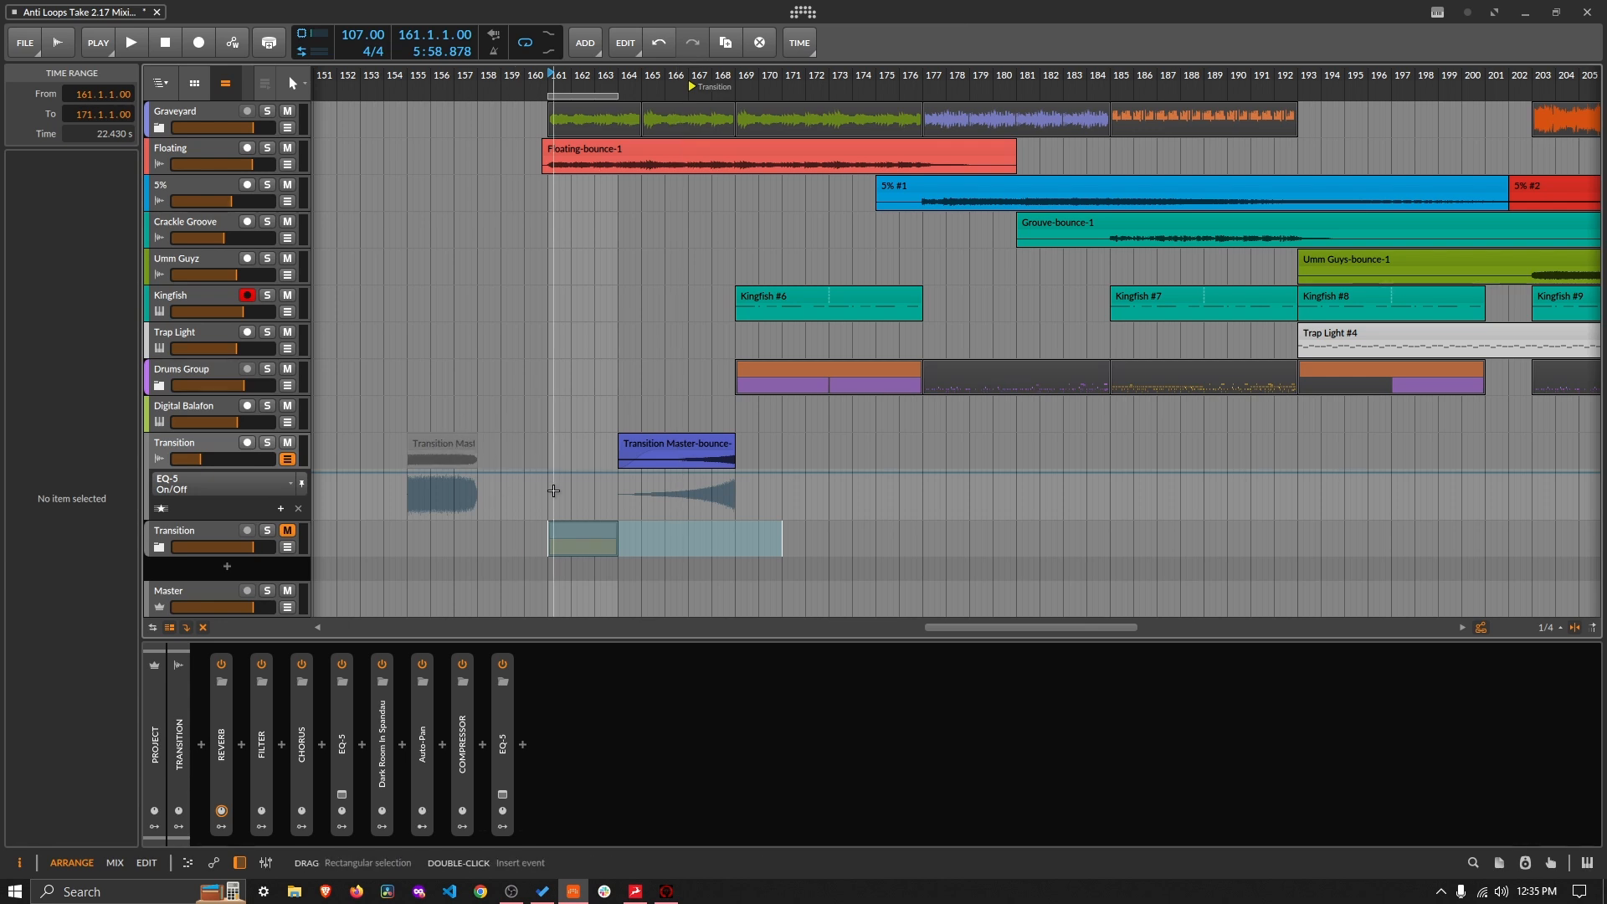
pyautogui.click(226, 480)
pyautogui.click(224, 505)
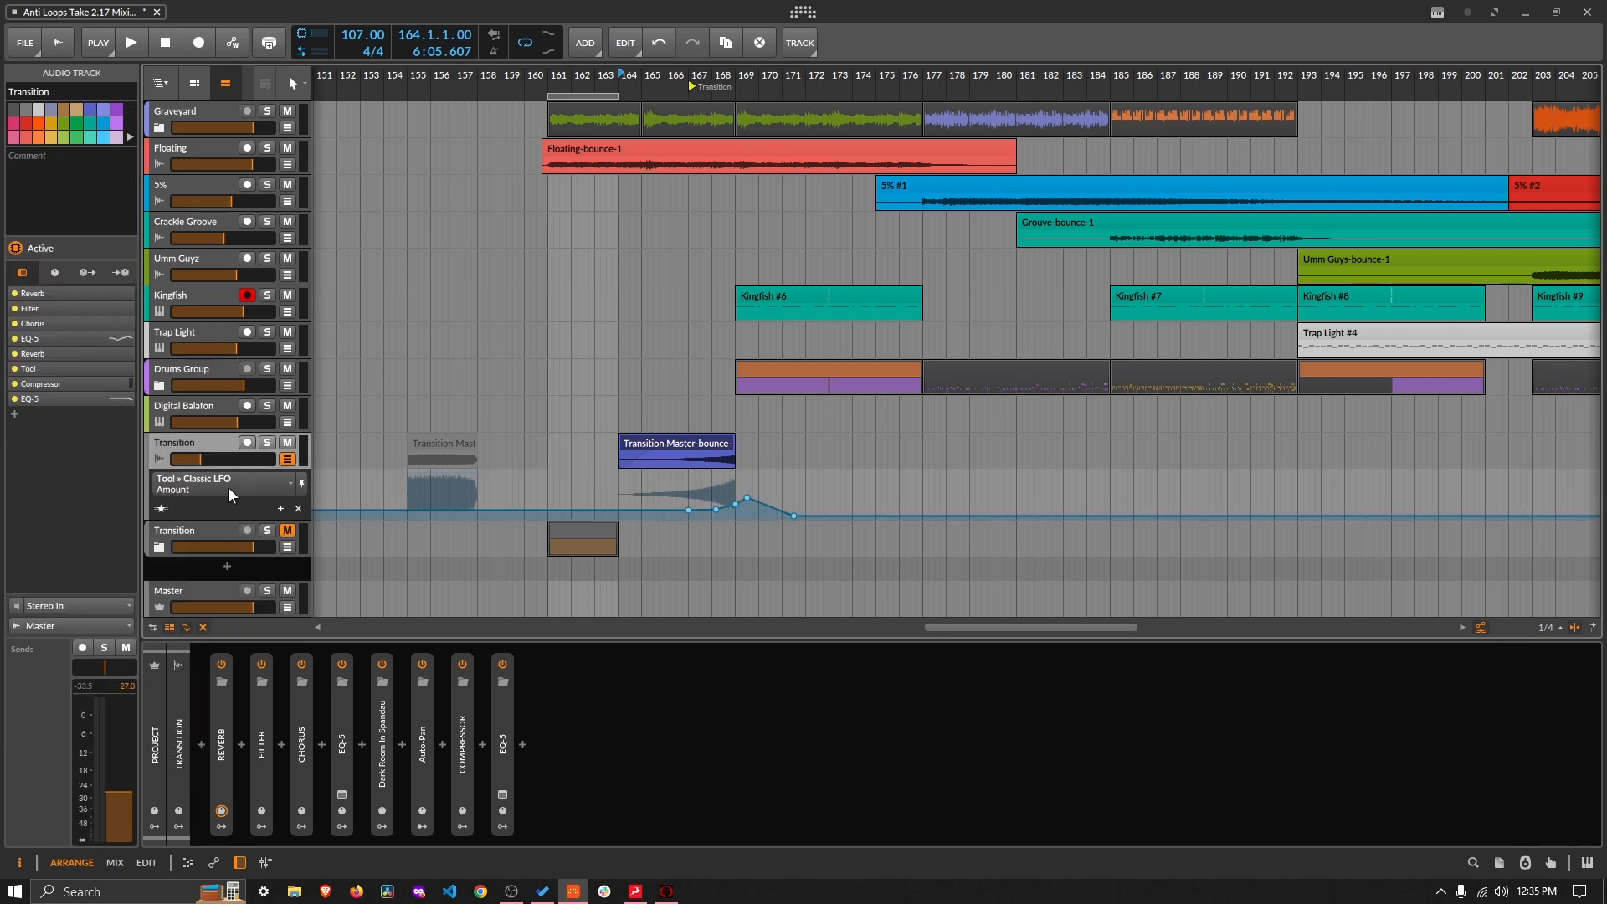
pyautogui.click(245, 485)
pyautogui.click(239, 524)
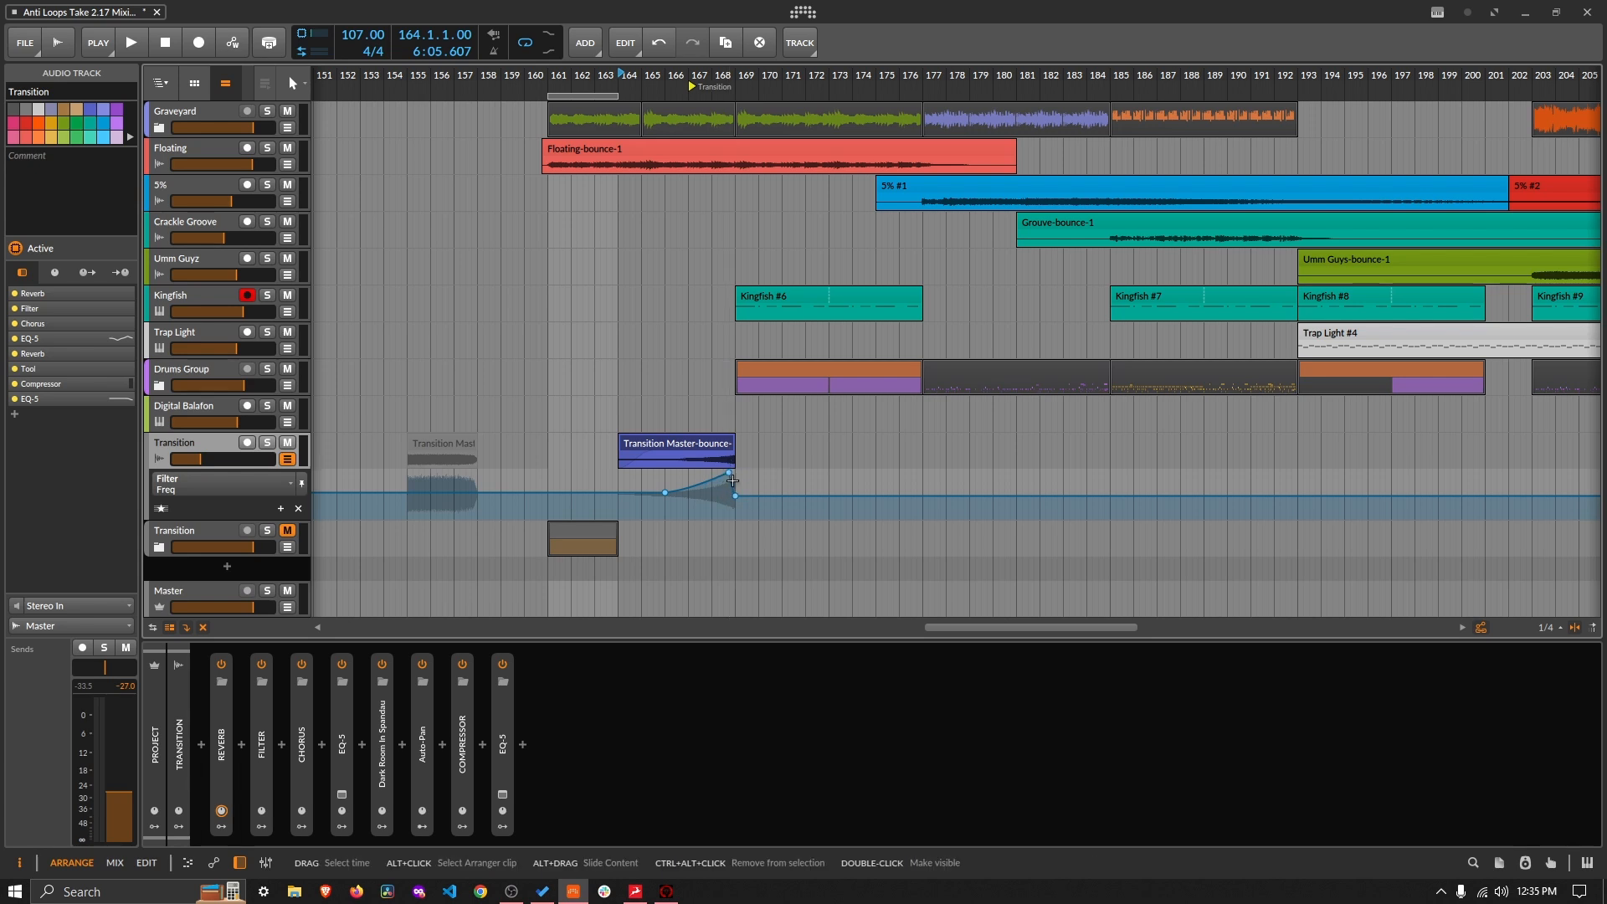
# Step: Expand the Auto-Pan device with its remote controls and modulators to examine the Classic LFO, then collapse it again
pyautogui.doubleClick(423, 743)
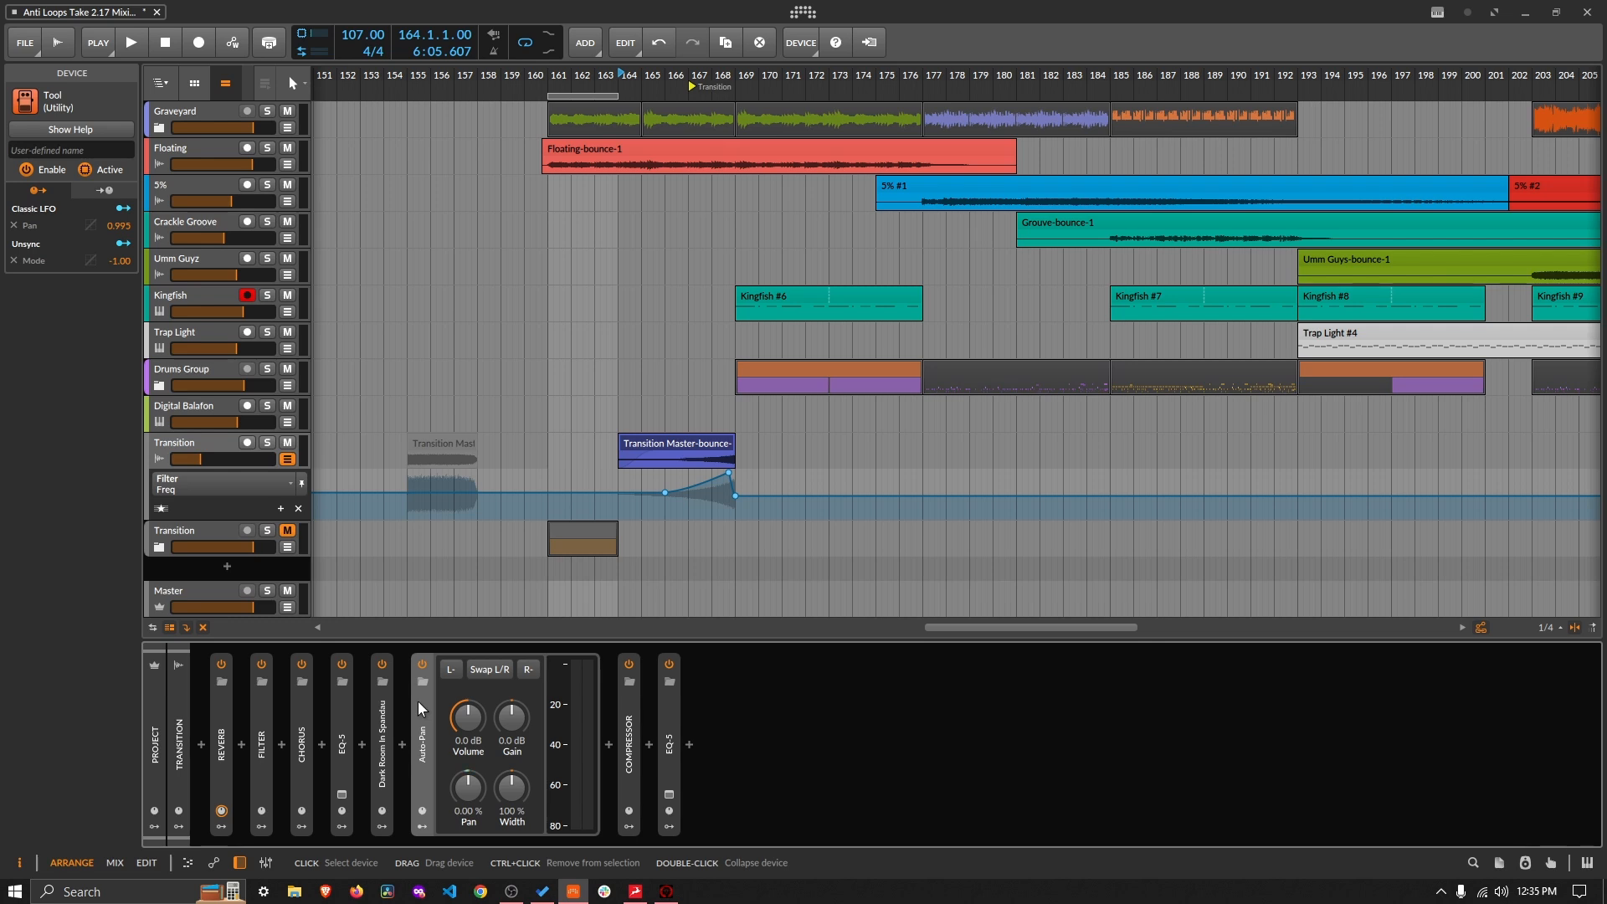
pyautogui.click(424, 827)
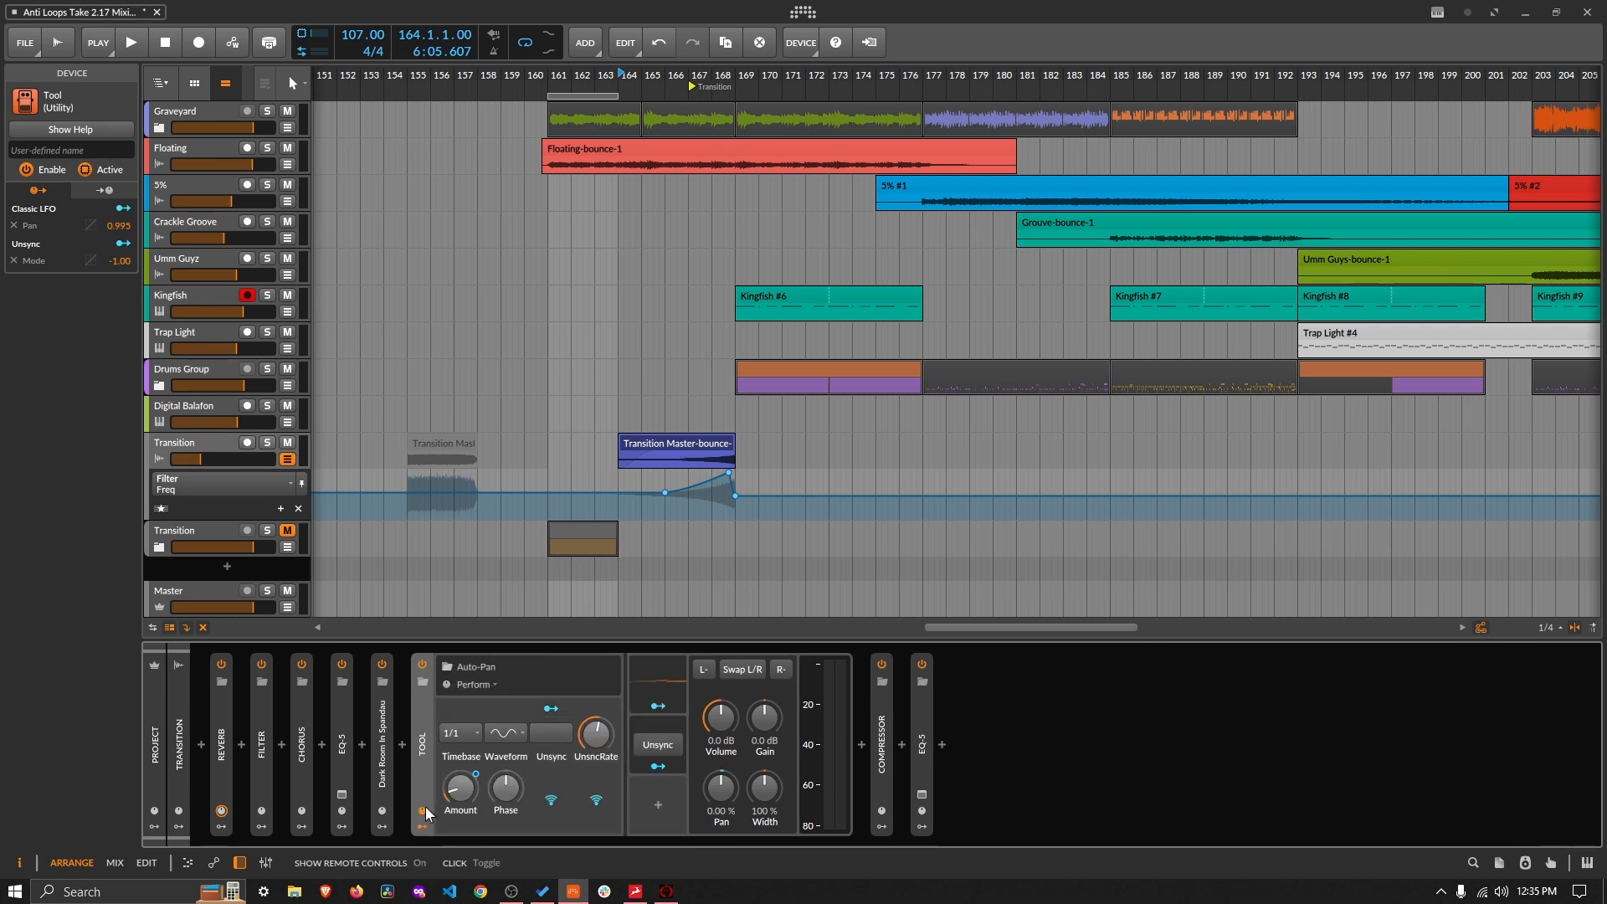
pyautogui.click(422, 808)
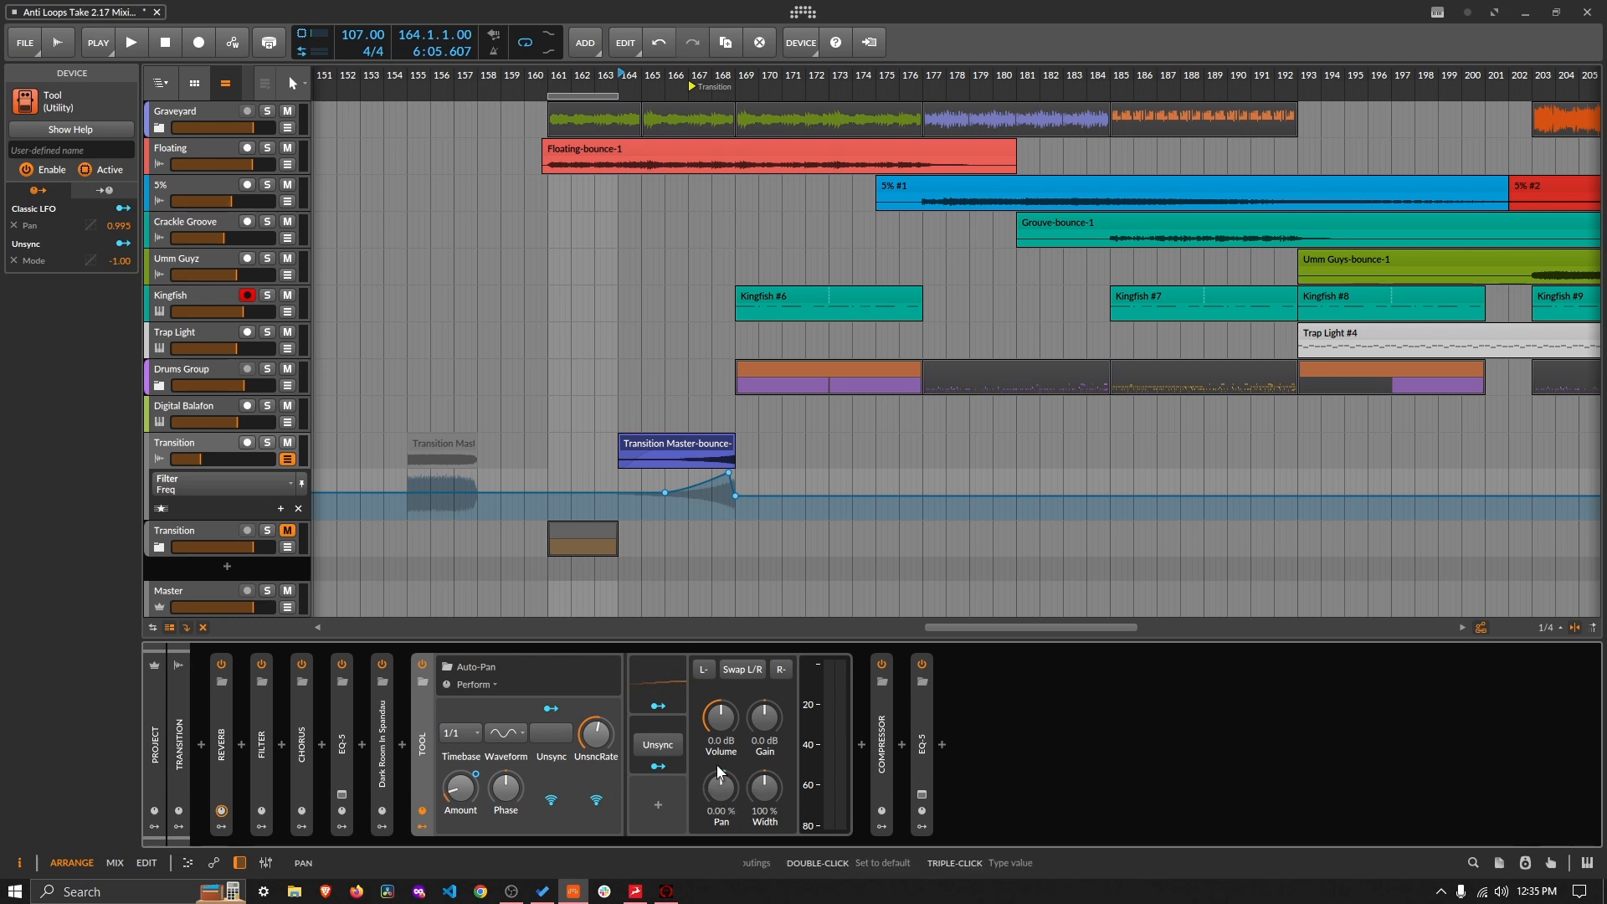
pyautogui.click(422, 810)
pyautogui.doubleClick(423, 742)
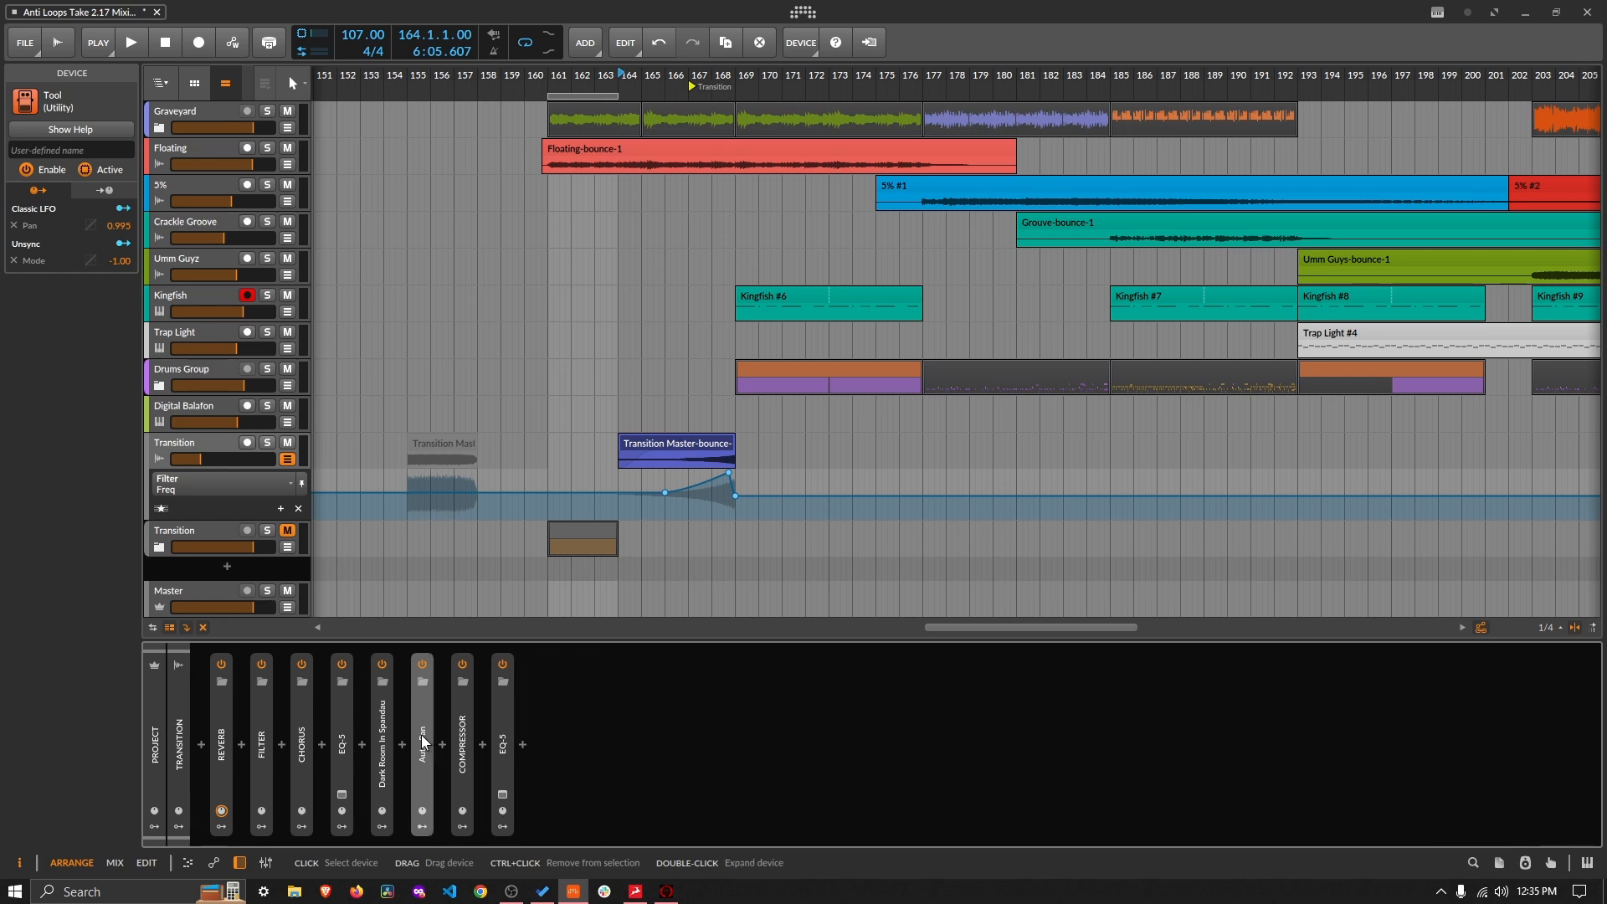
# Step: View the Transition cue marker's note at bar 167 and show the Floating track's automation lane and devices
pyautogui.click(693, 85)
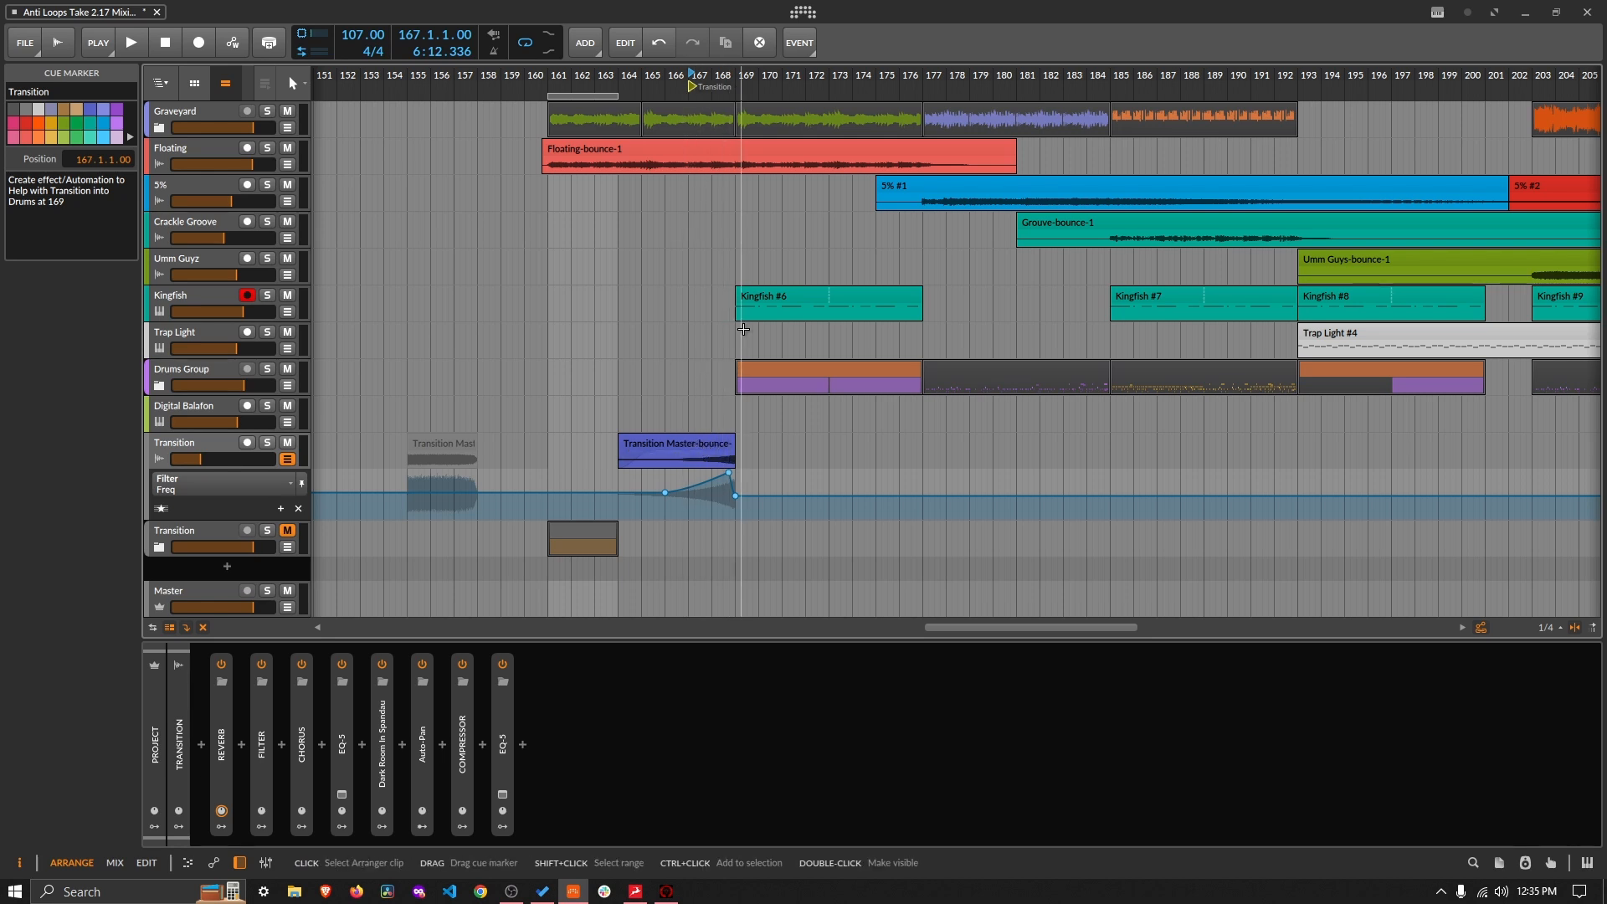
pyautogui.click(287, 165)
pyautogui.click(224, 154)
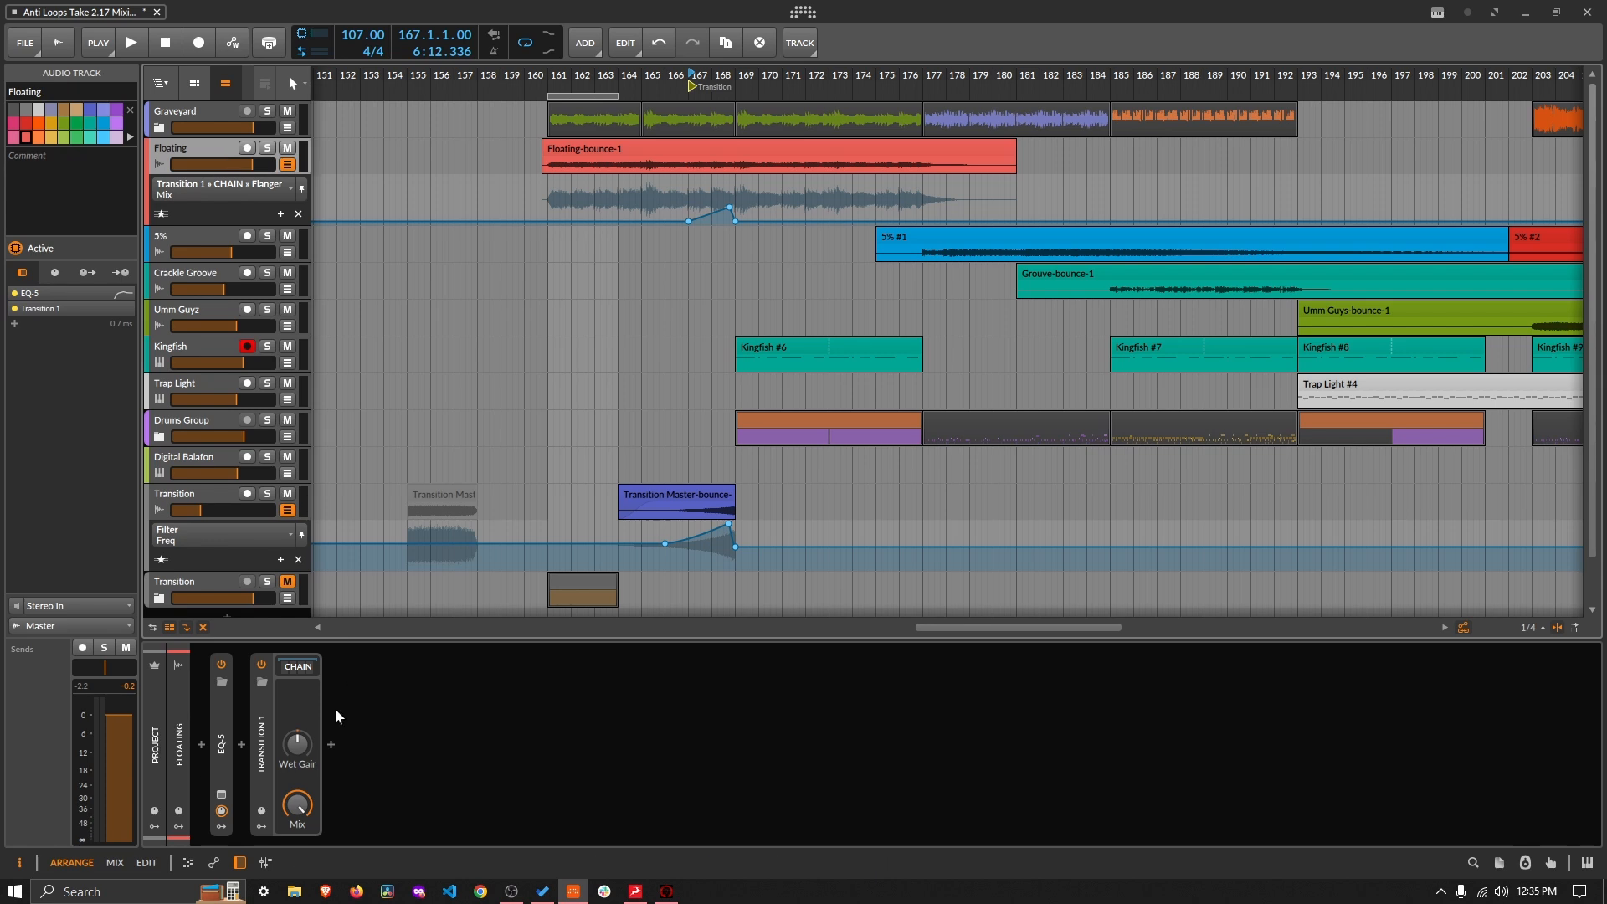
# Step: Expand the Floating track's Transition 1 chain and compare the Mix automation of its nested Chain and Flanger
pyautogui.click(298, 667)
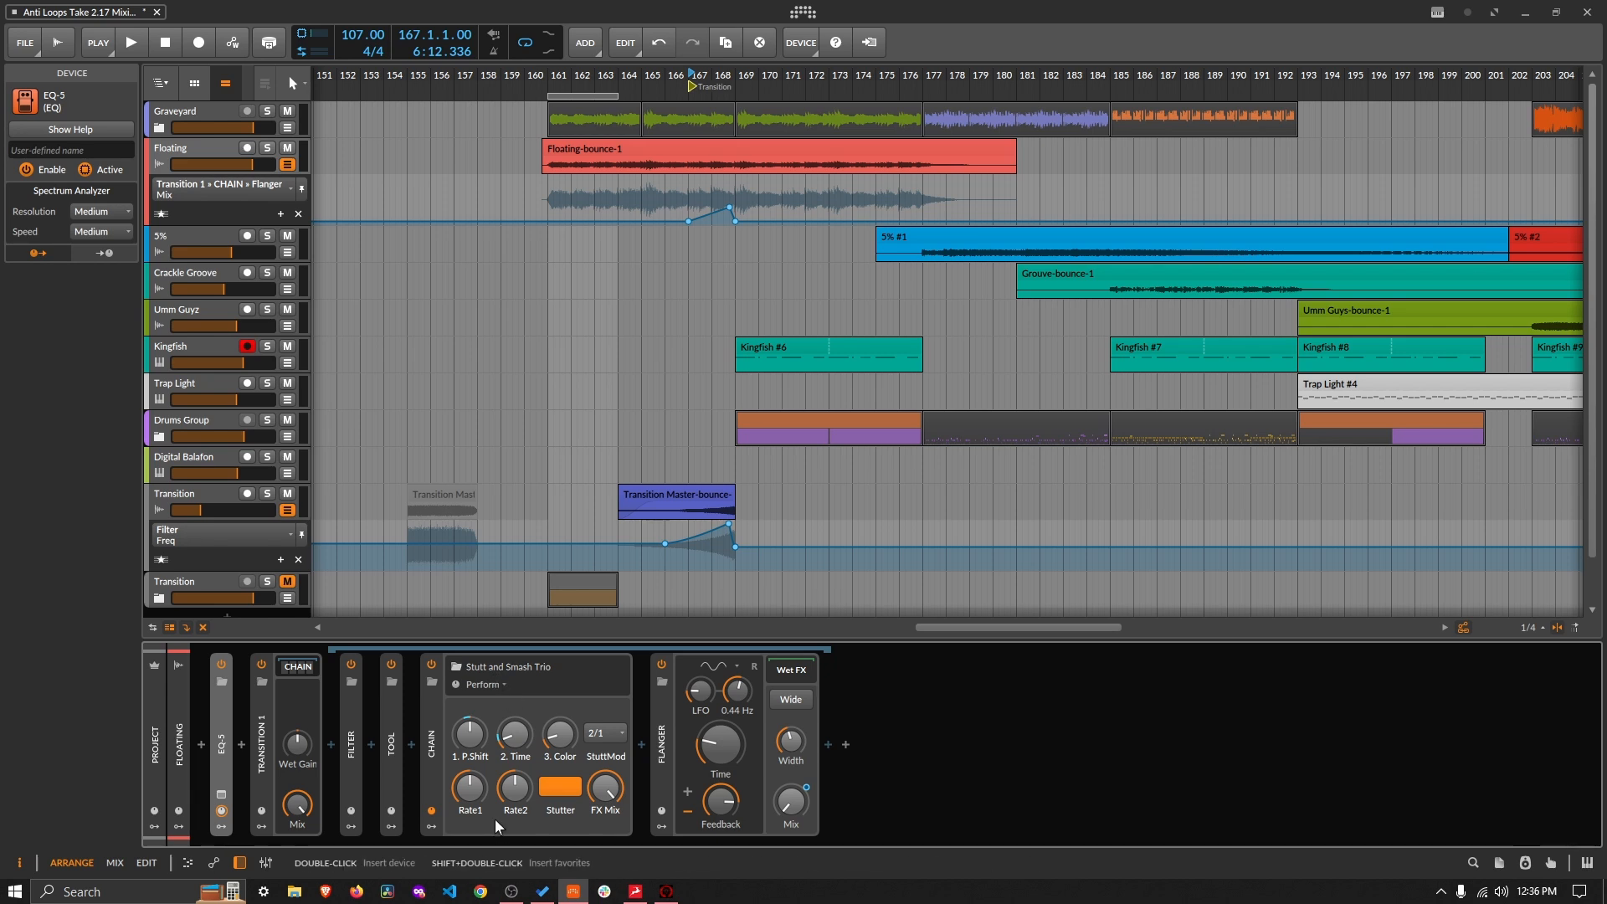
pyautogui.click(431, 810)
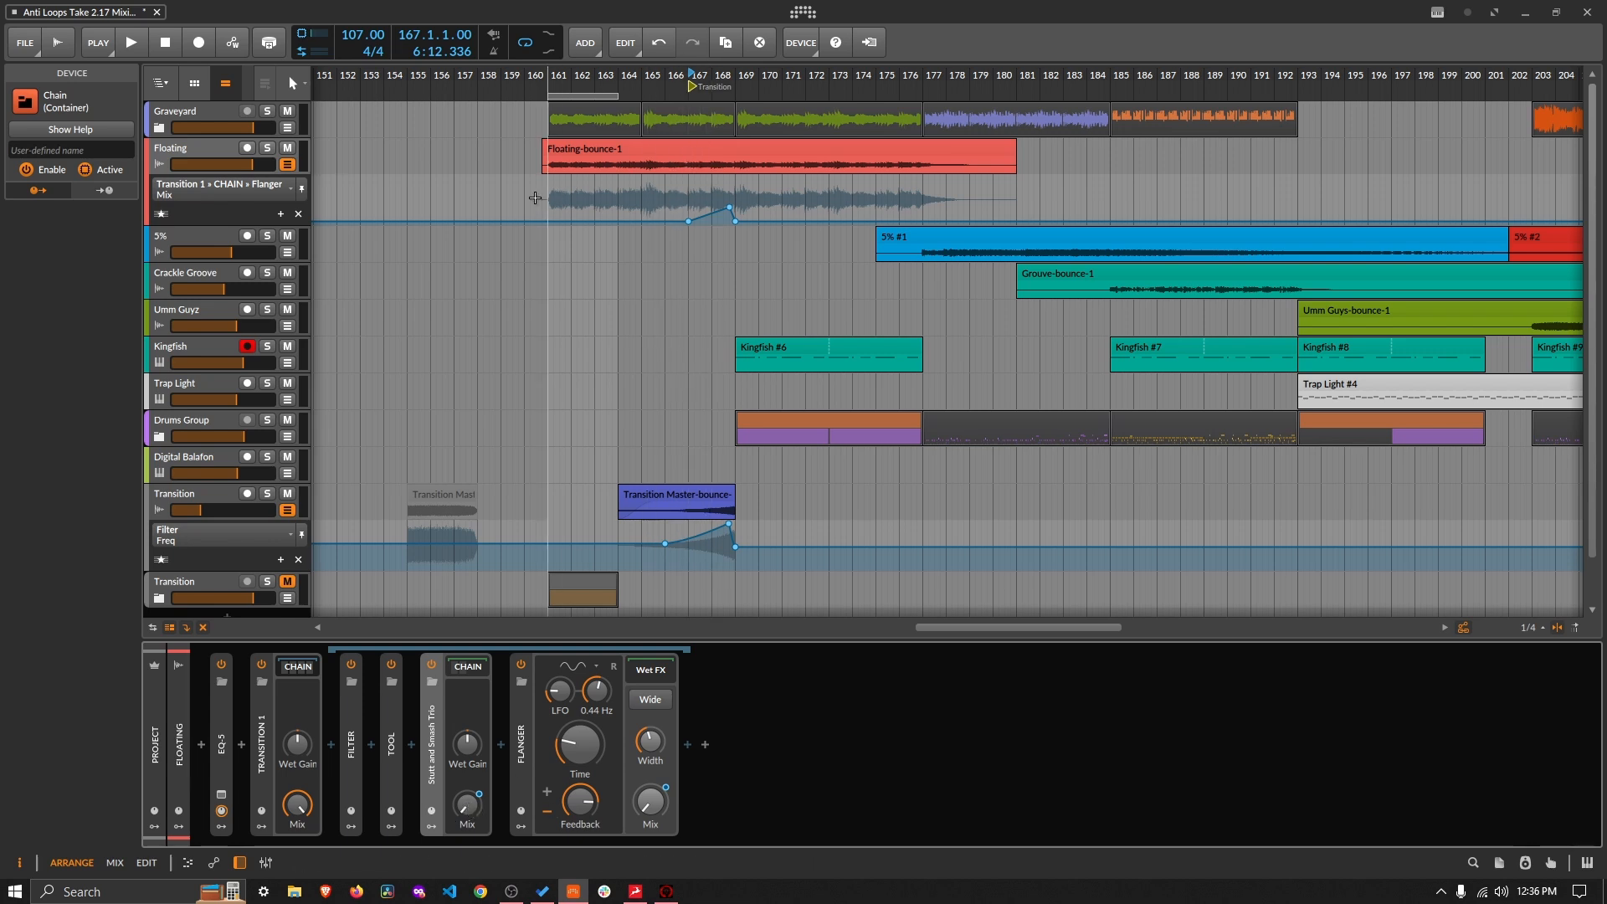
pyautogui.click(227, 188)
pyautogui.click(226, 215)
pyautogui.click(217, 206)
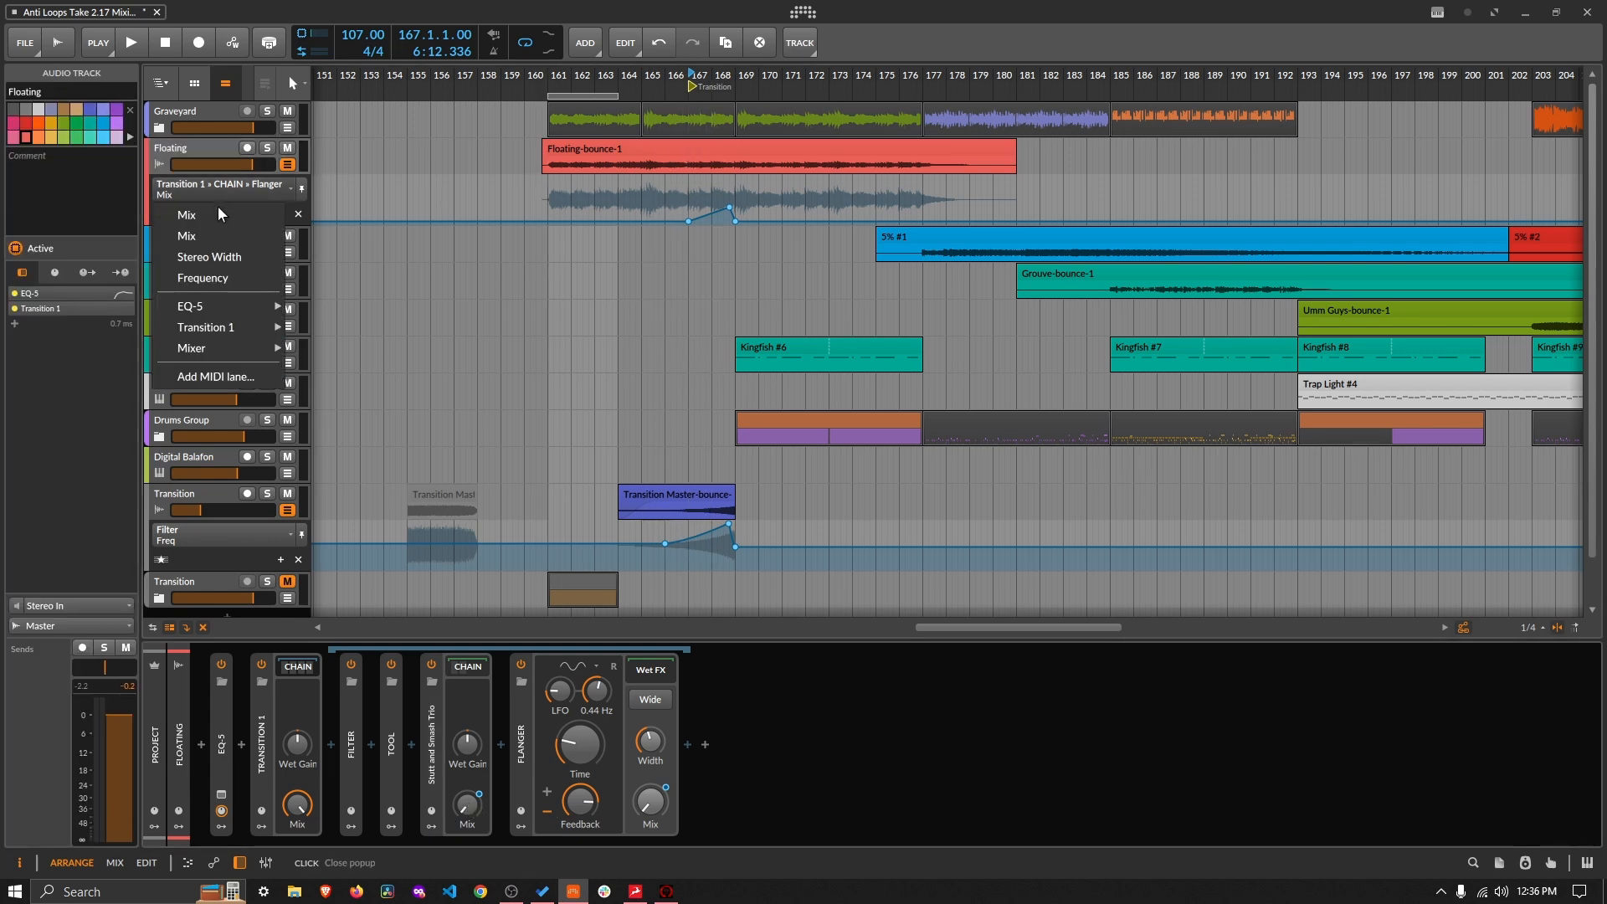
pyautogui.click(229, 224)
pyautogui.click(219, 192)
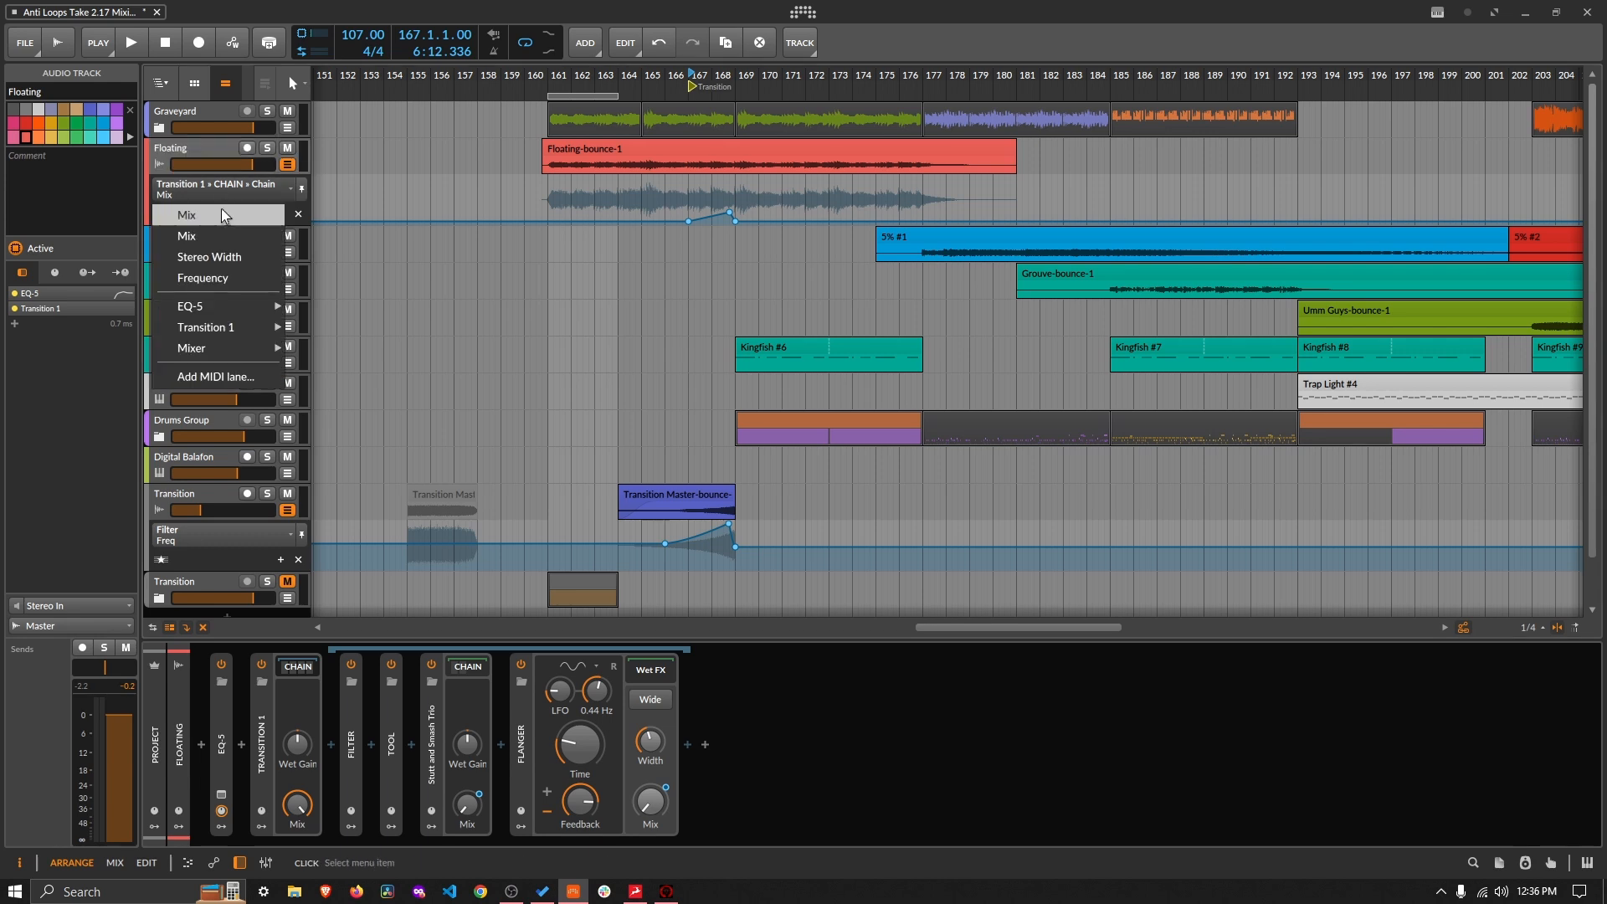
pyautogui.click(228, 232)
pyautogui.click(210, 185)
pyautogui.click(219, 214)
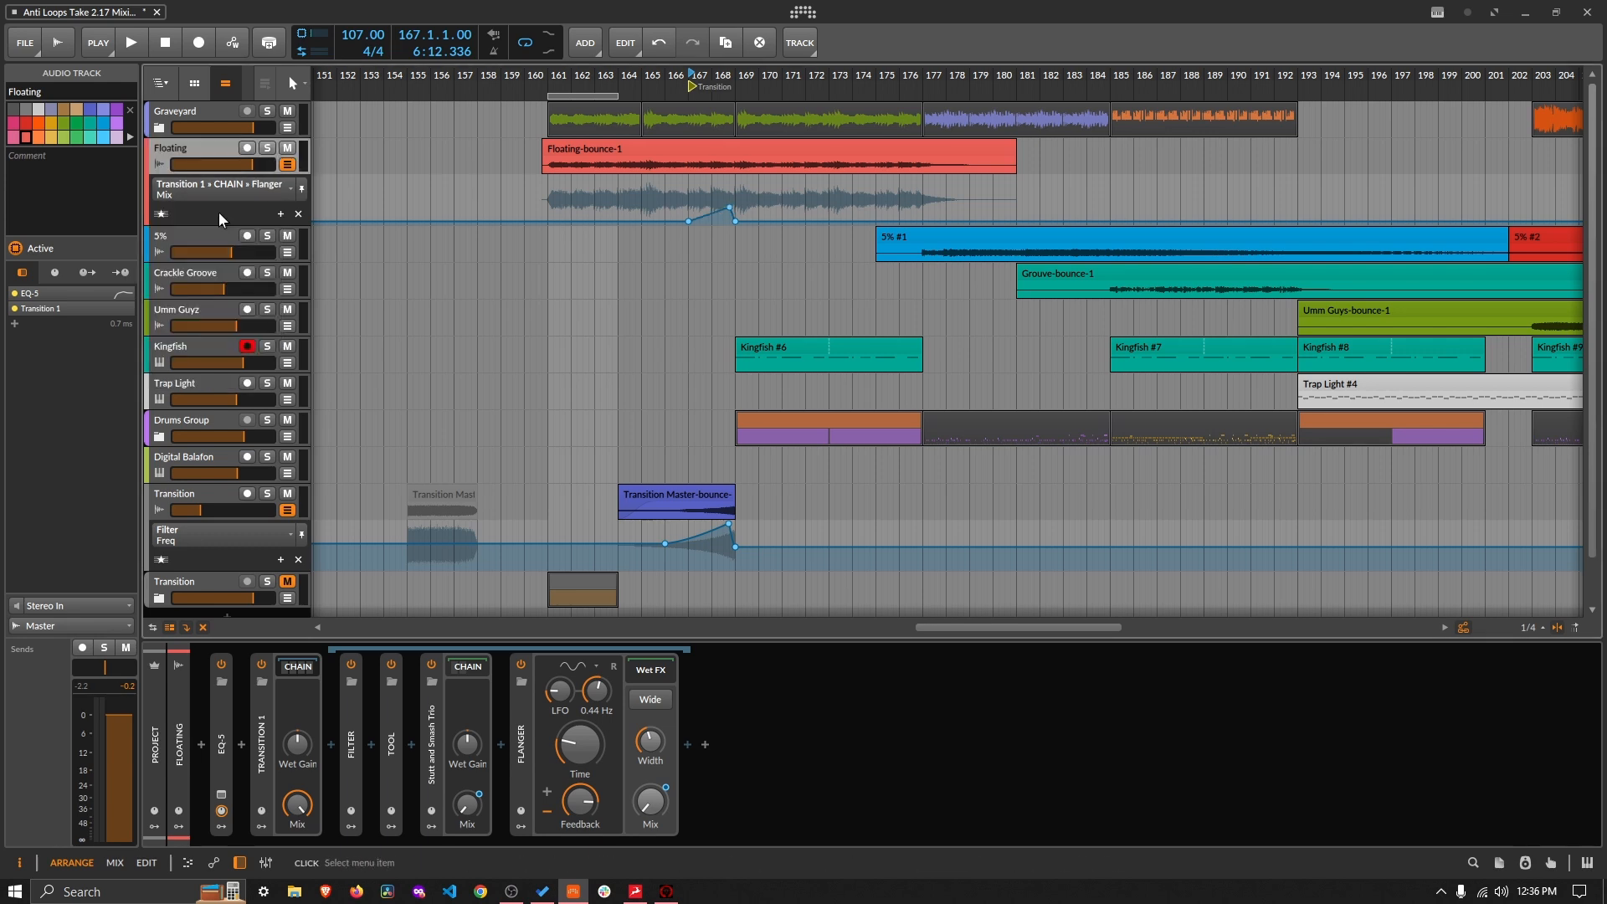
pyautogui.click(216, 193)
pyautogui.click(228, 241)
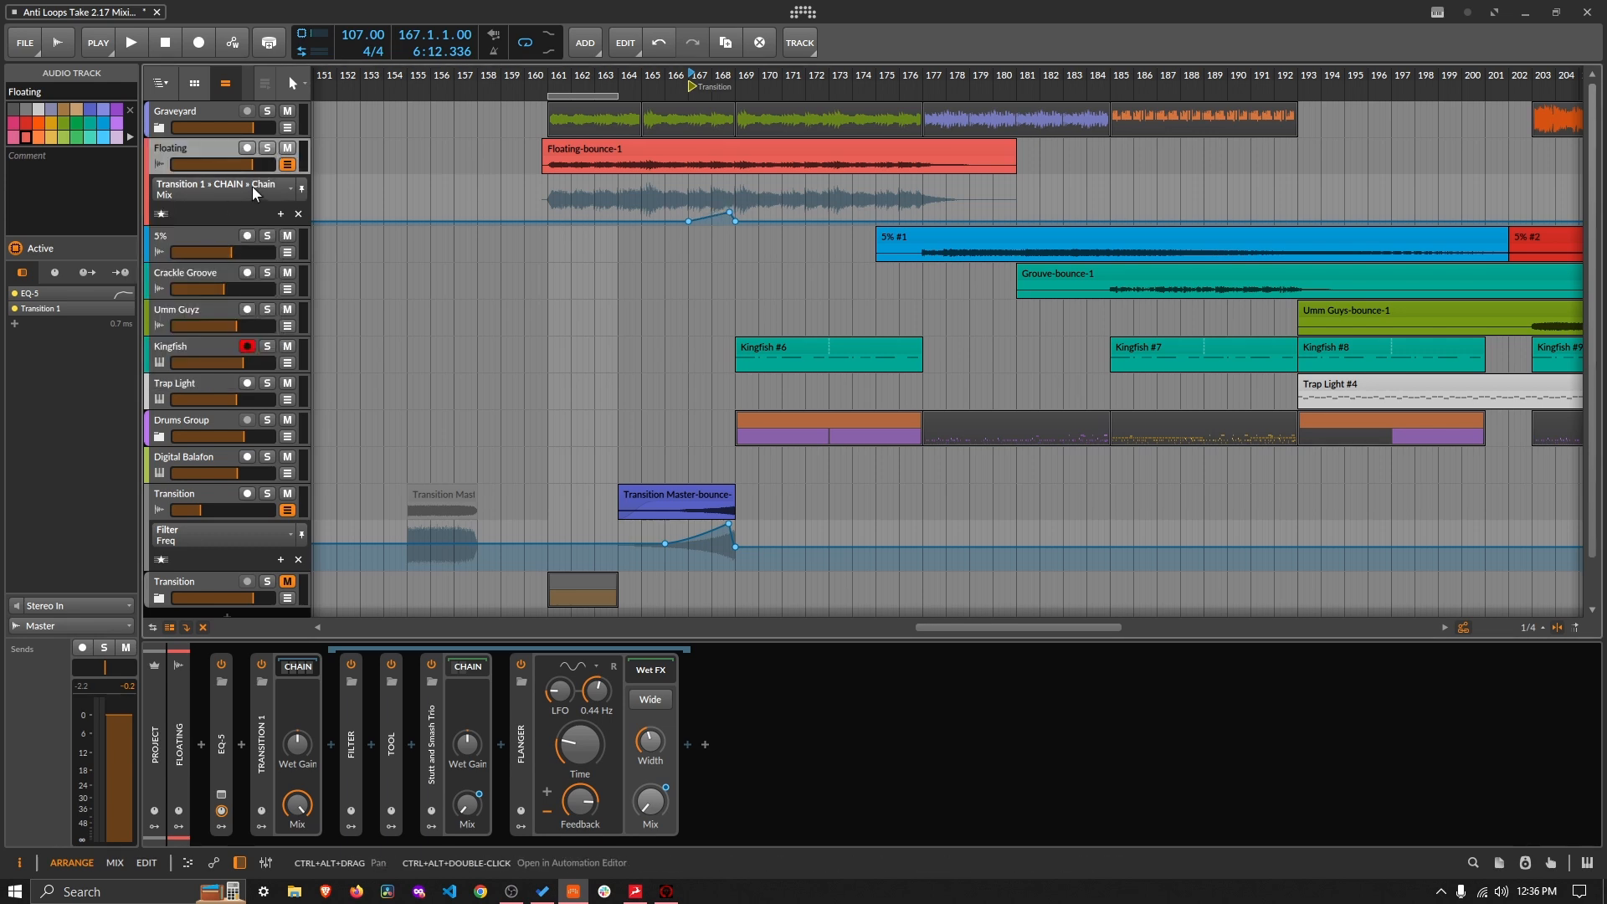
pyautogui.click(252, 186)
pyautogui.click(253, 206)
pyautogui.click(249, 196)
pyautogui.click(228, 216)
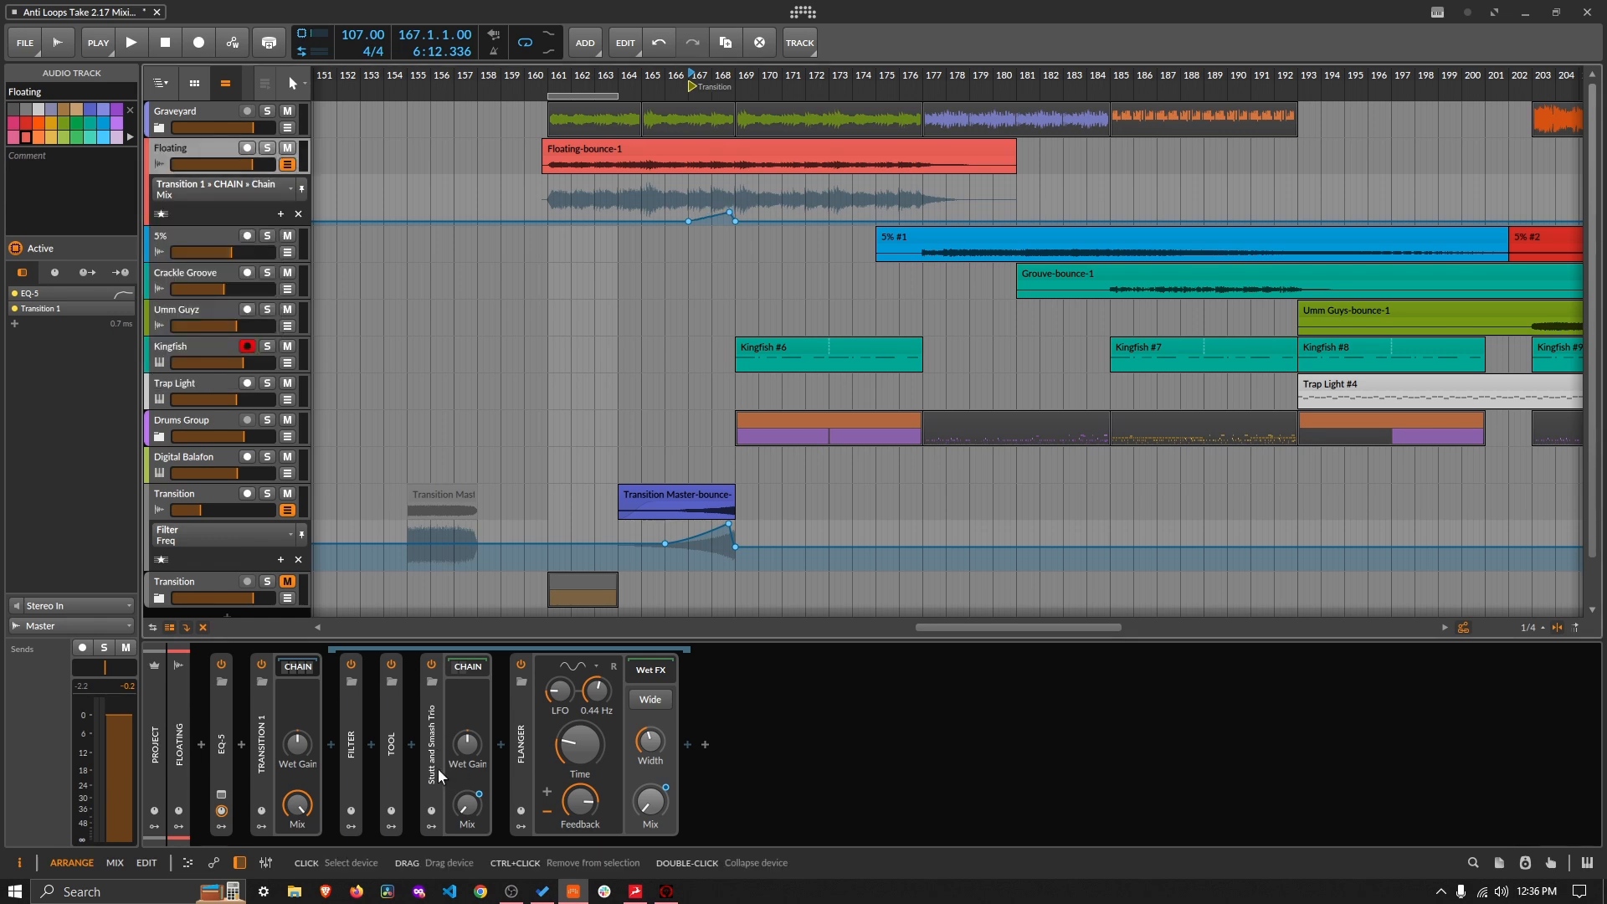
# Step: Show the Tool's stereo width automation on the Floating track, followed by the Filter's frequency automation
pyautogui.click(208, 192)
pyautogui.click(231, 255)
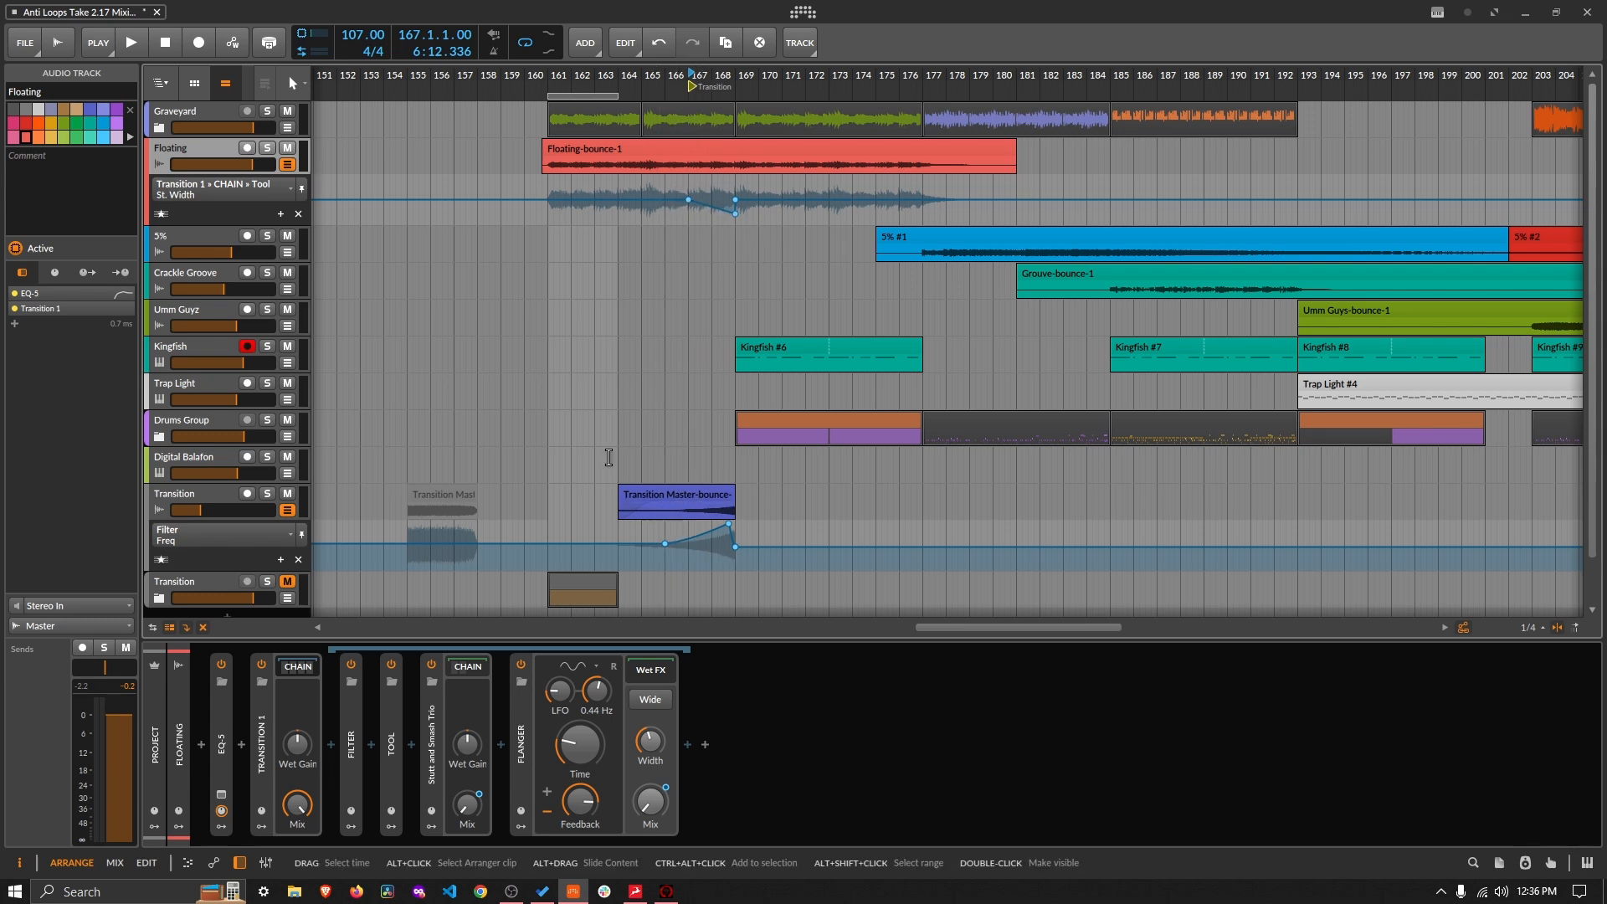
pyautogui.click(235, 189)
pyautogui.click(239, 271)
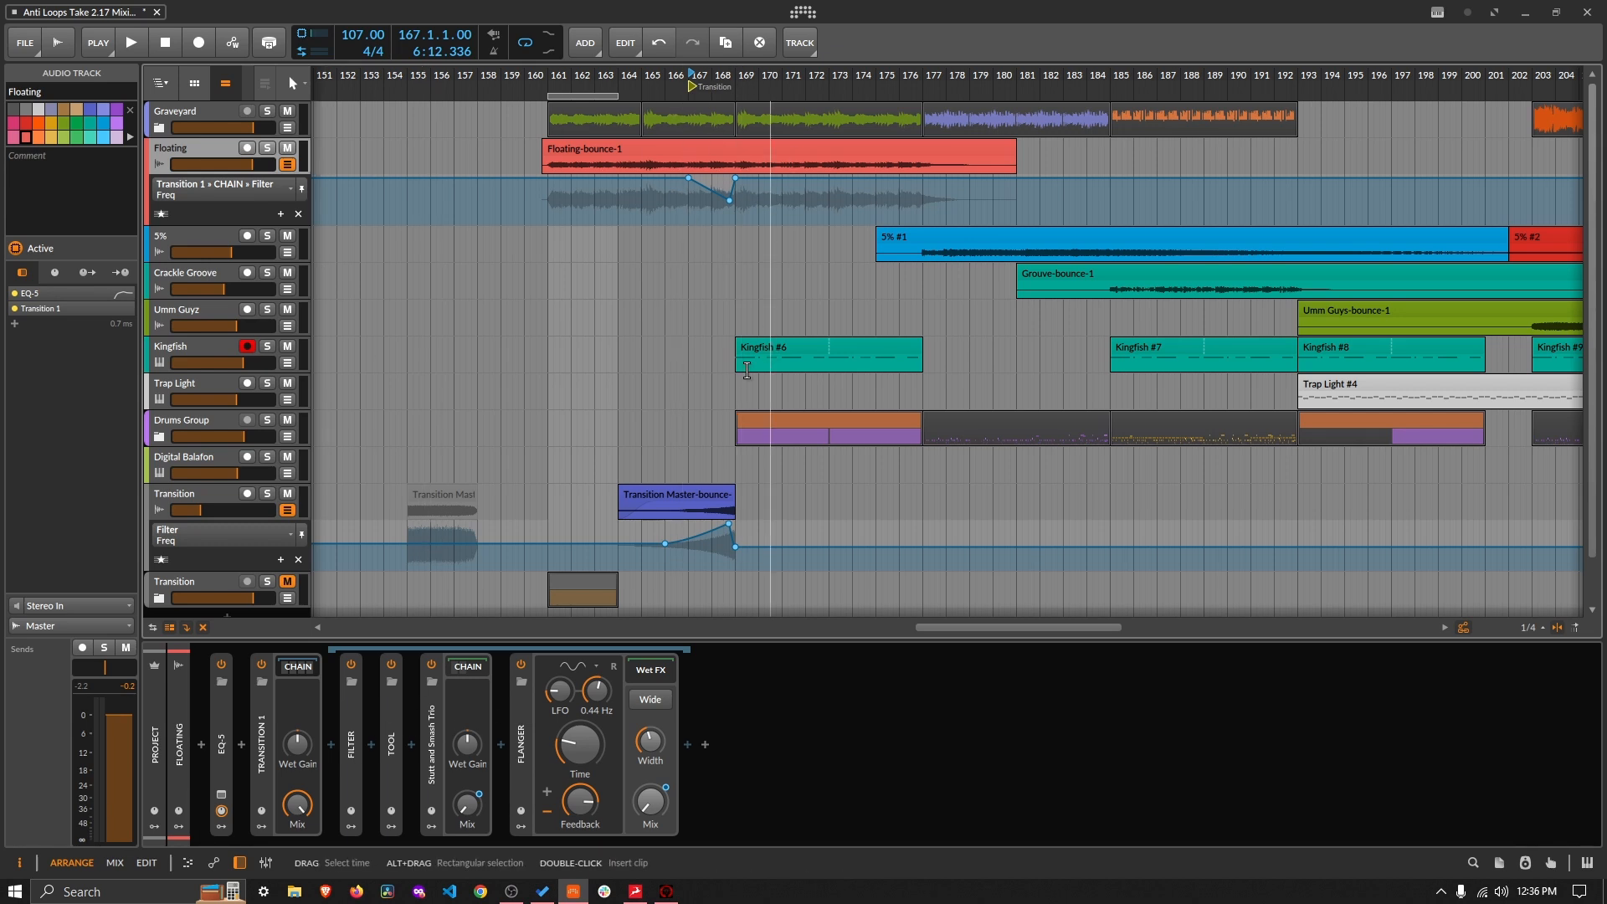
# Step: Play the arrangement from bar 164 through the transition with looping turned off
pyautogui.click(266, 148)
pyautogui.click(266, 150)
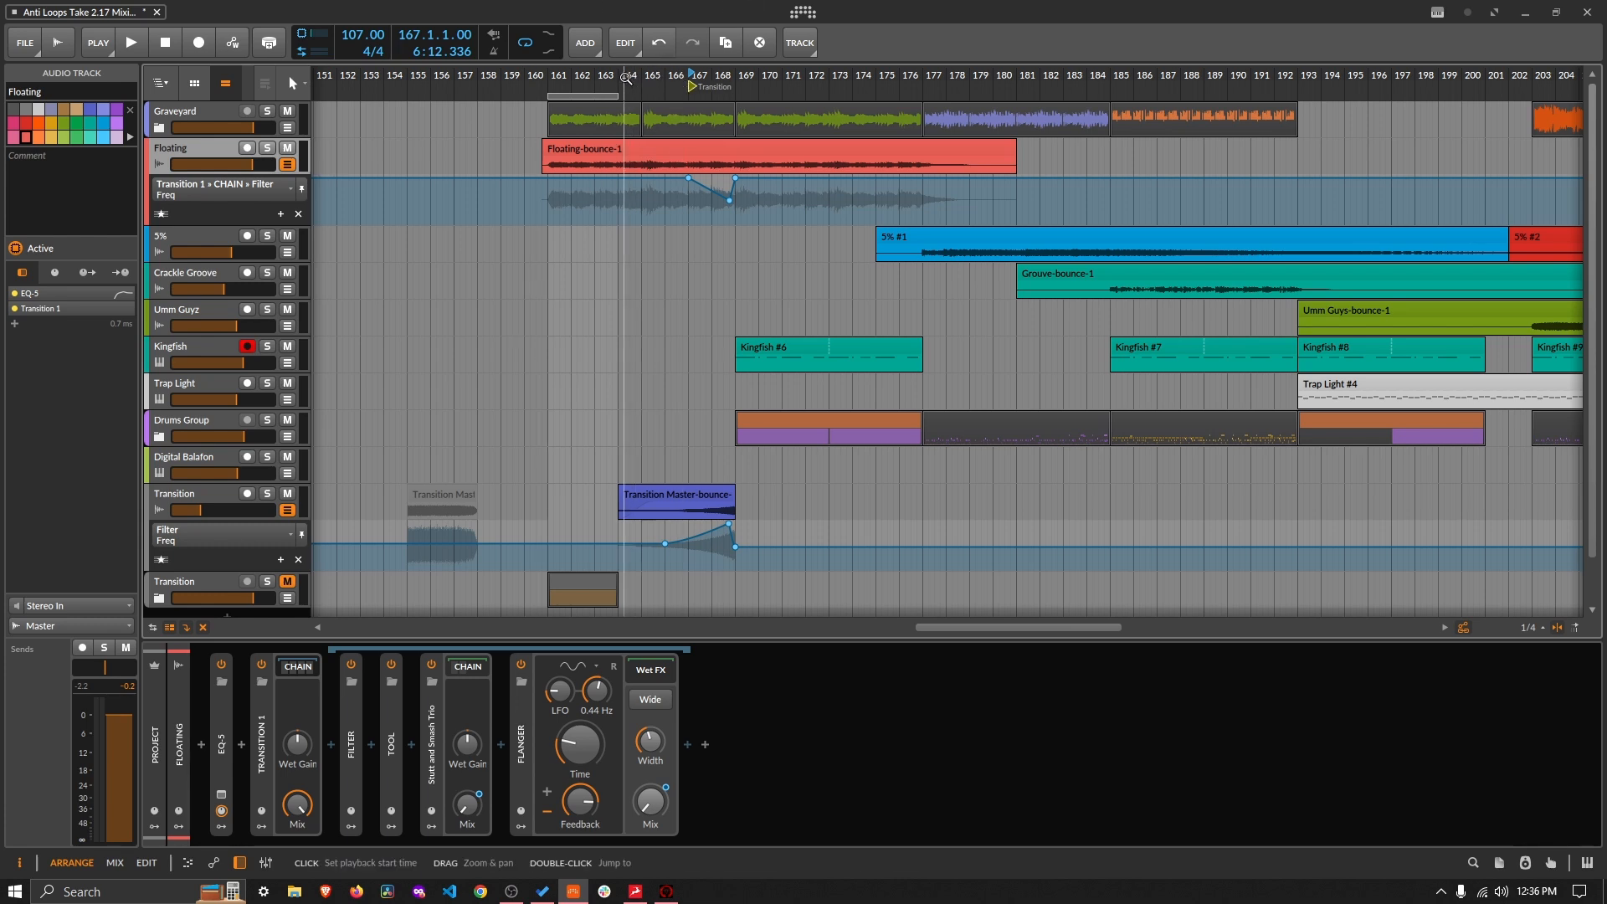
pyautogui.click(621, 74)
pyautogui.press('space')
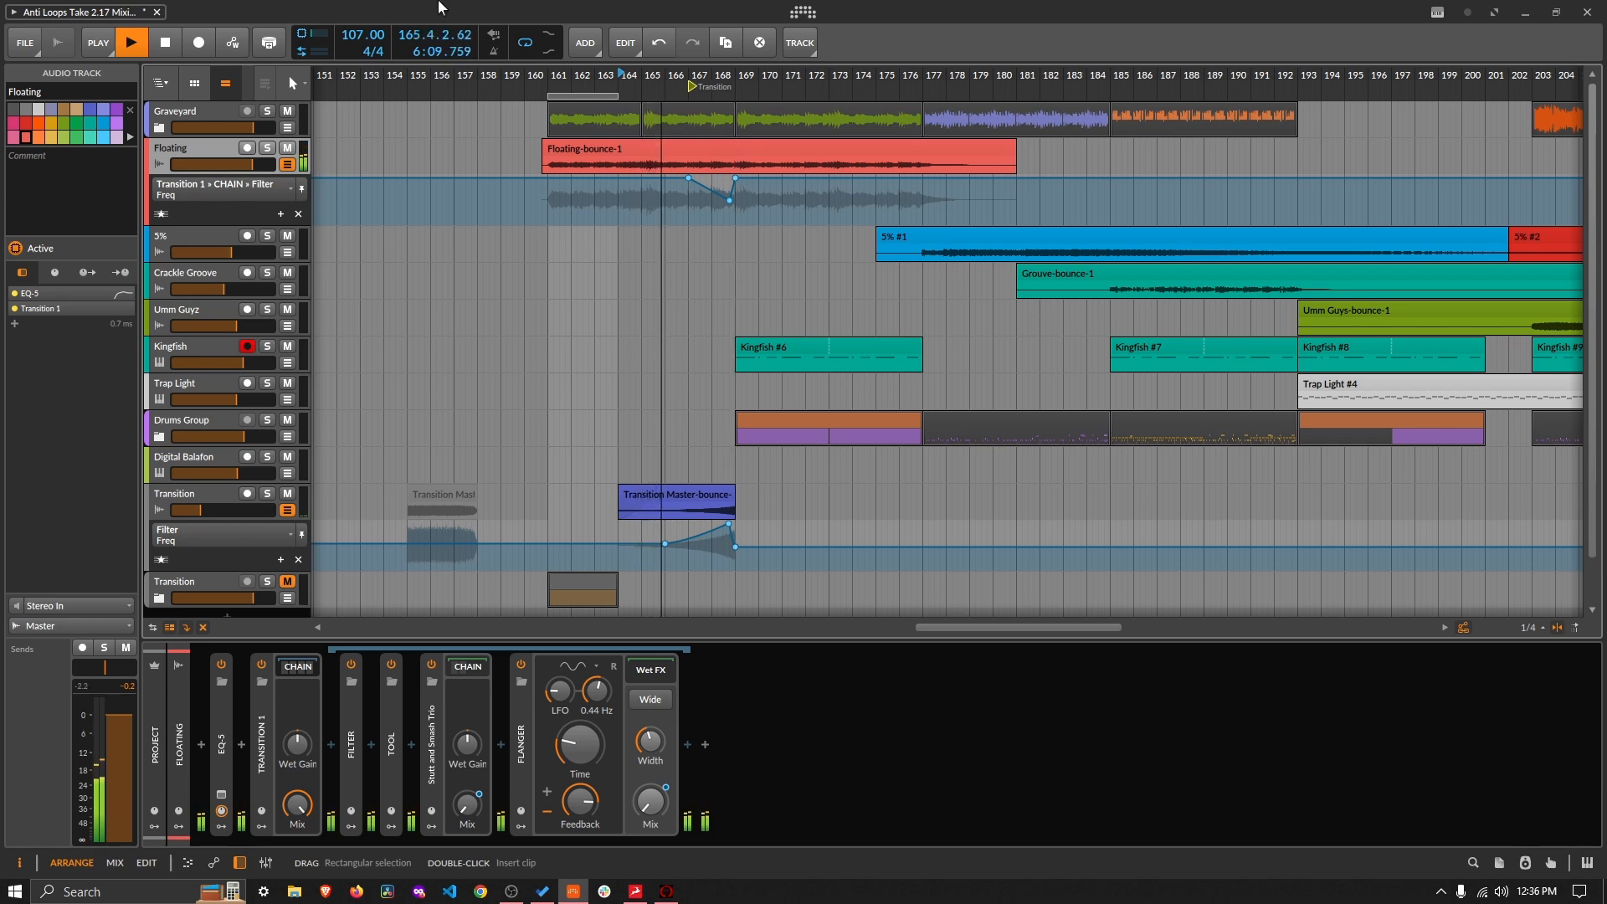
pyautogui.click(520, 46)
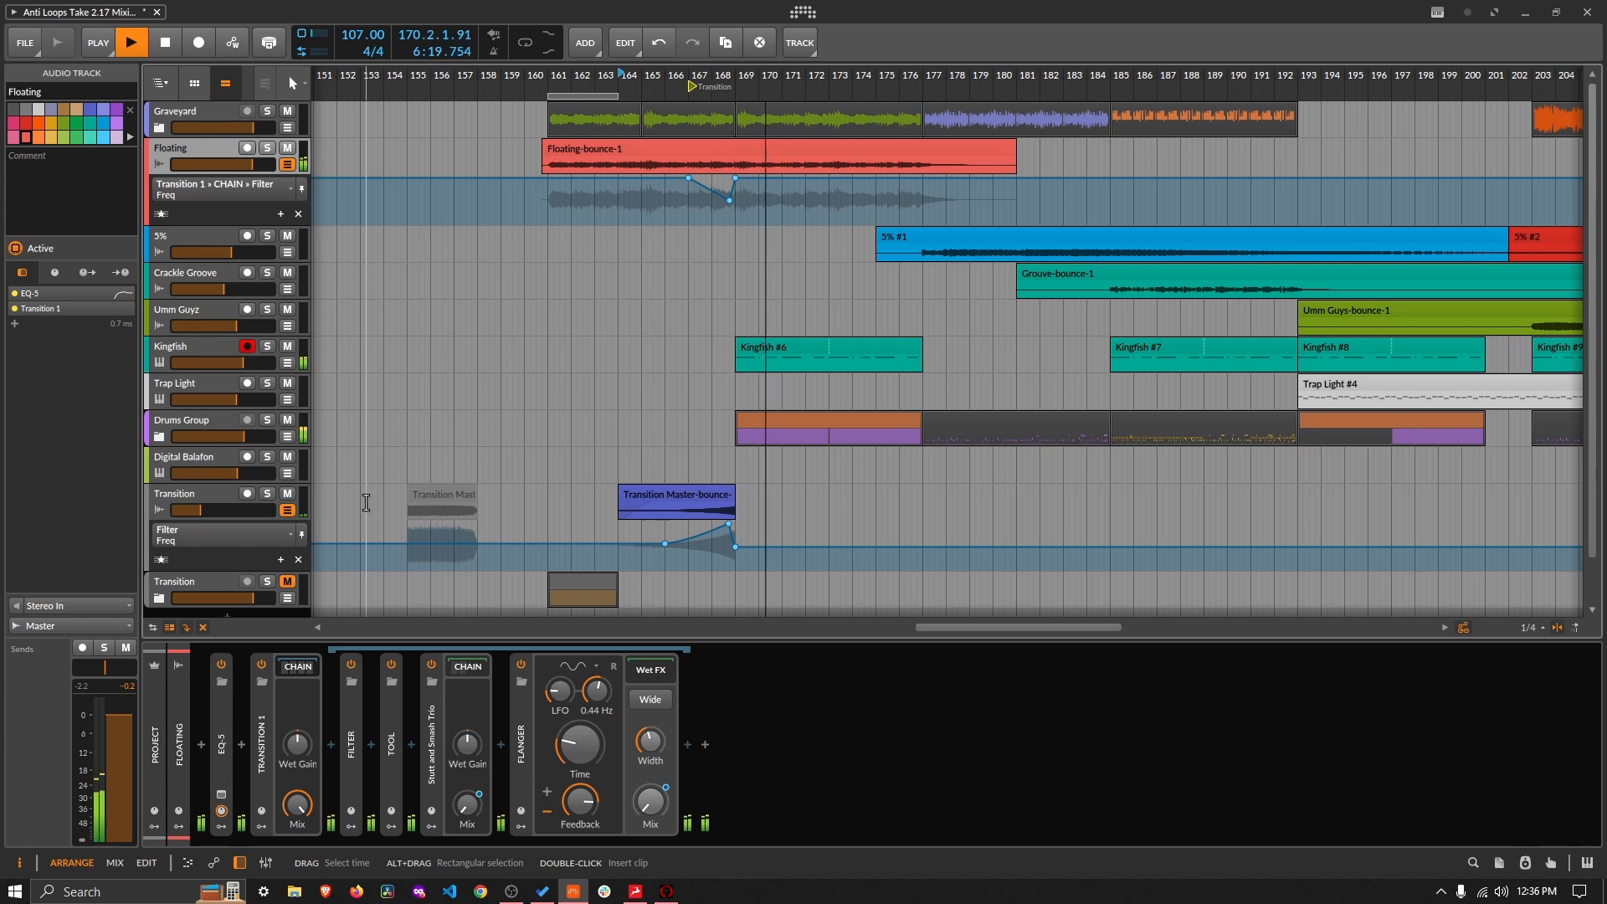
pyautogui.press('space')
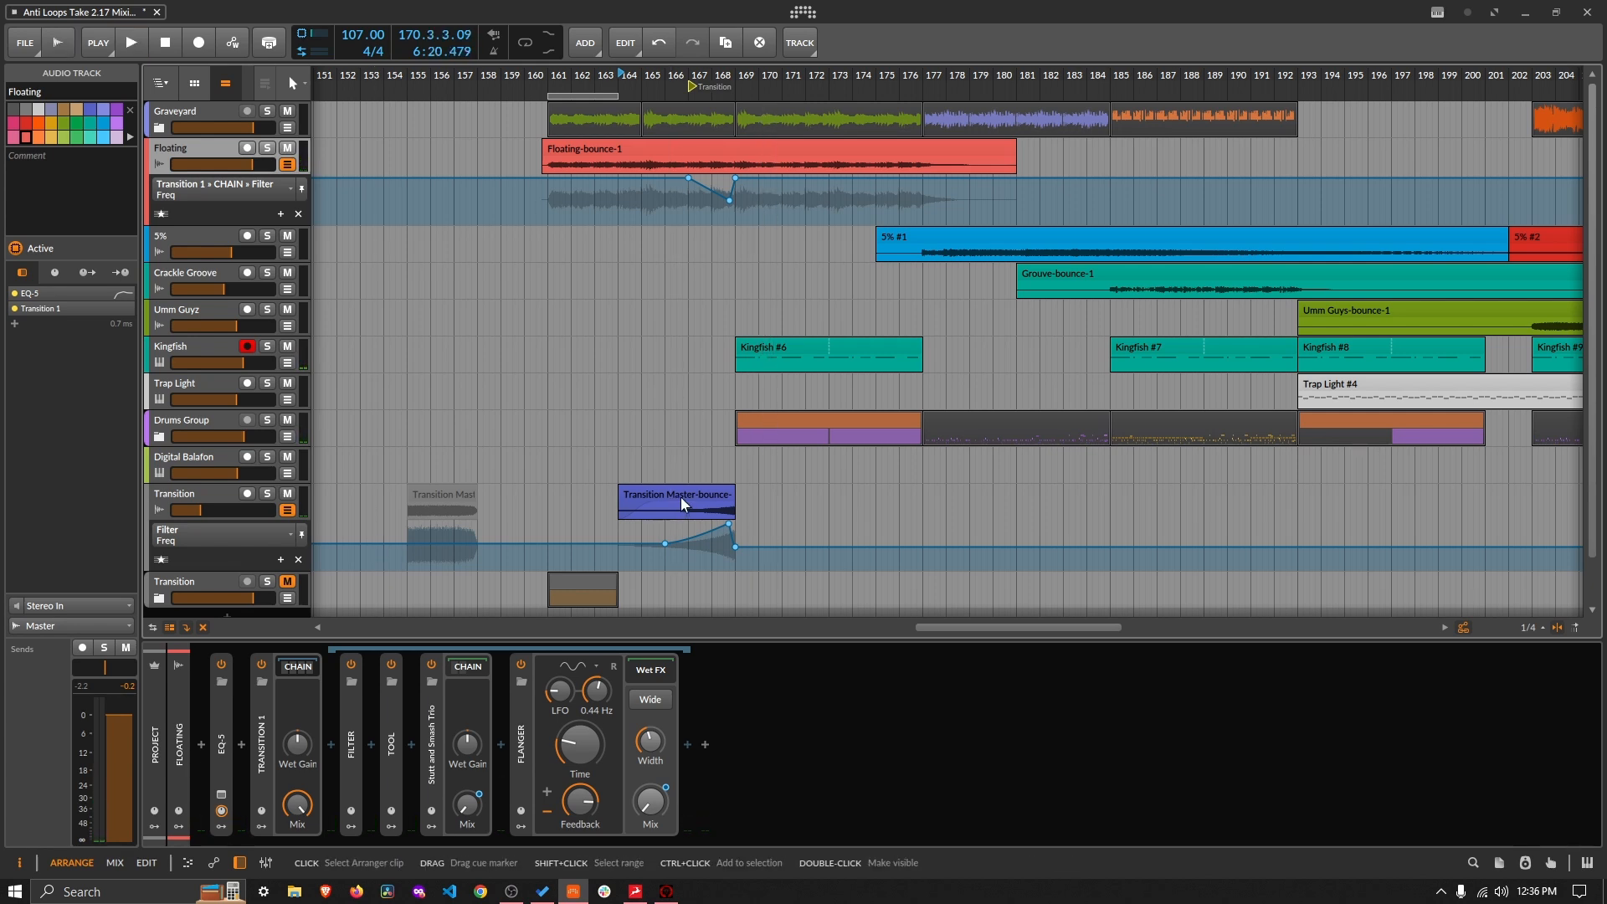
# Step: Collapse the Flanger and Stutt and Smash Trio devices in the Floating track's Transition 1 chain
pyautogui.doubleClick(519, 722)
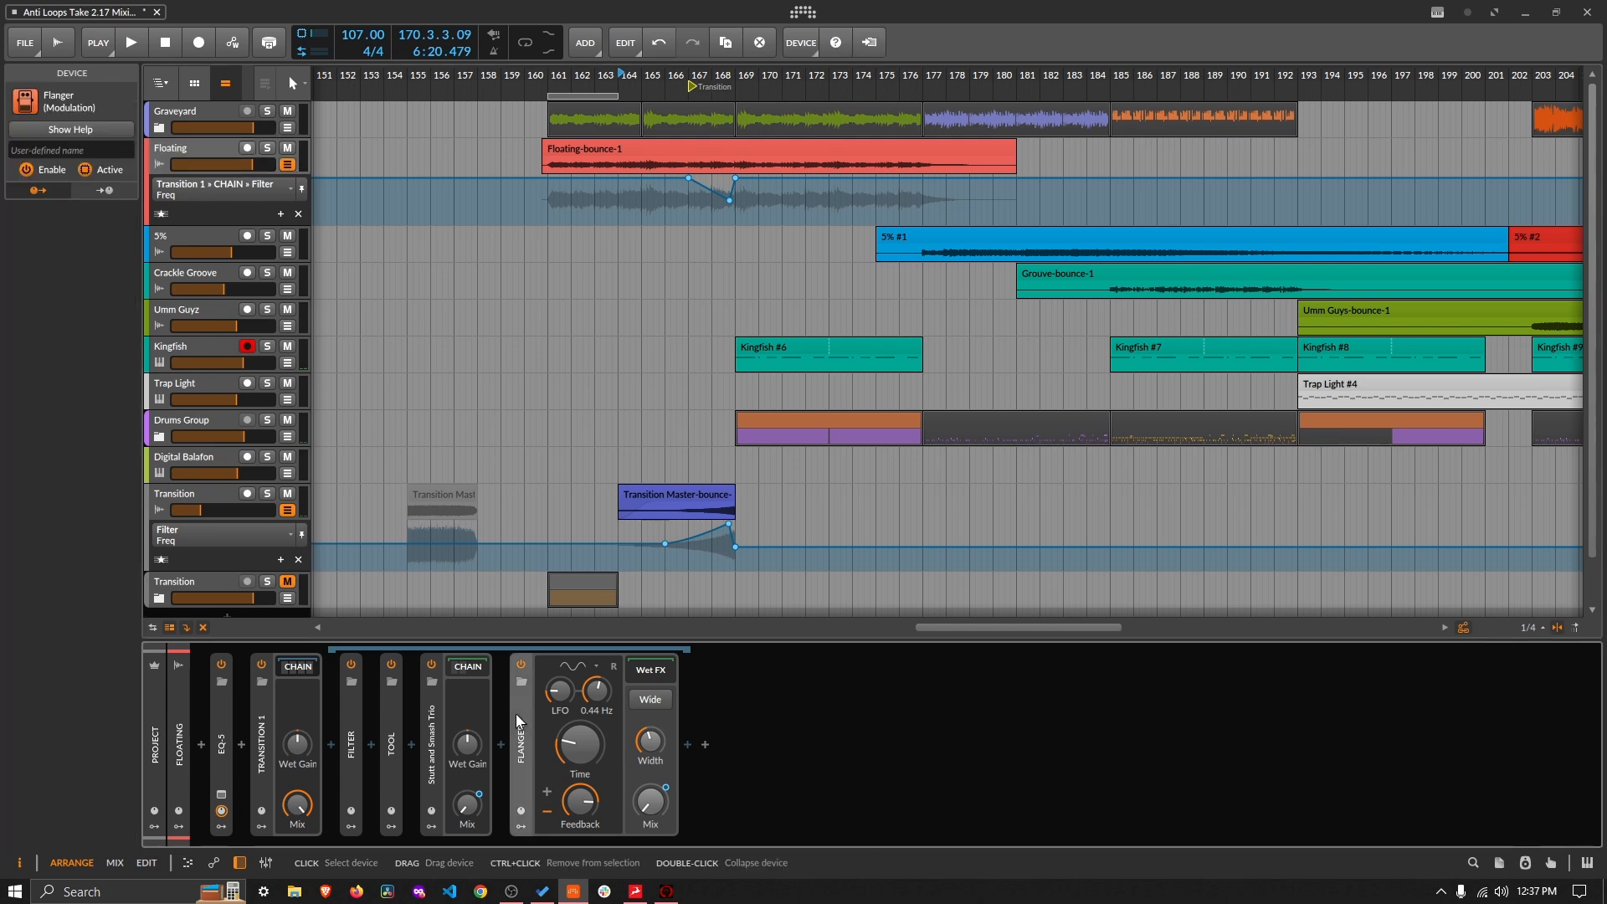
pyautogui.doubleClick(430, 742)
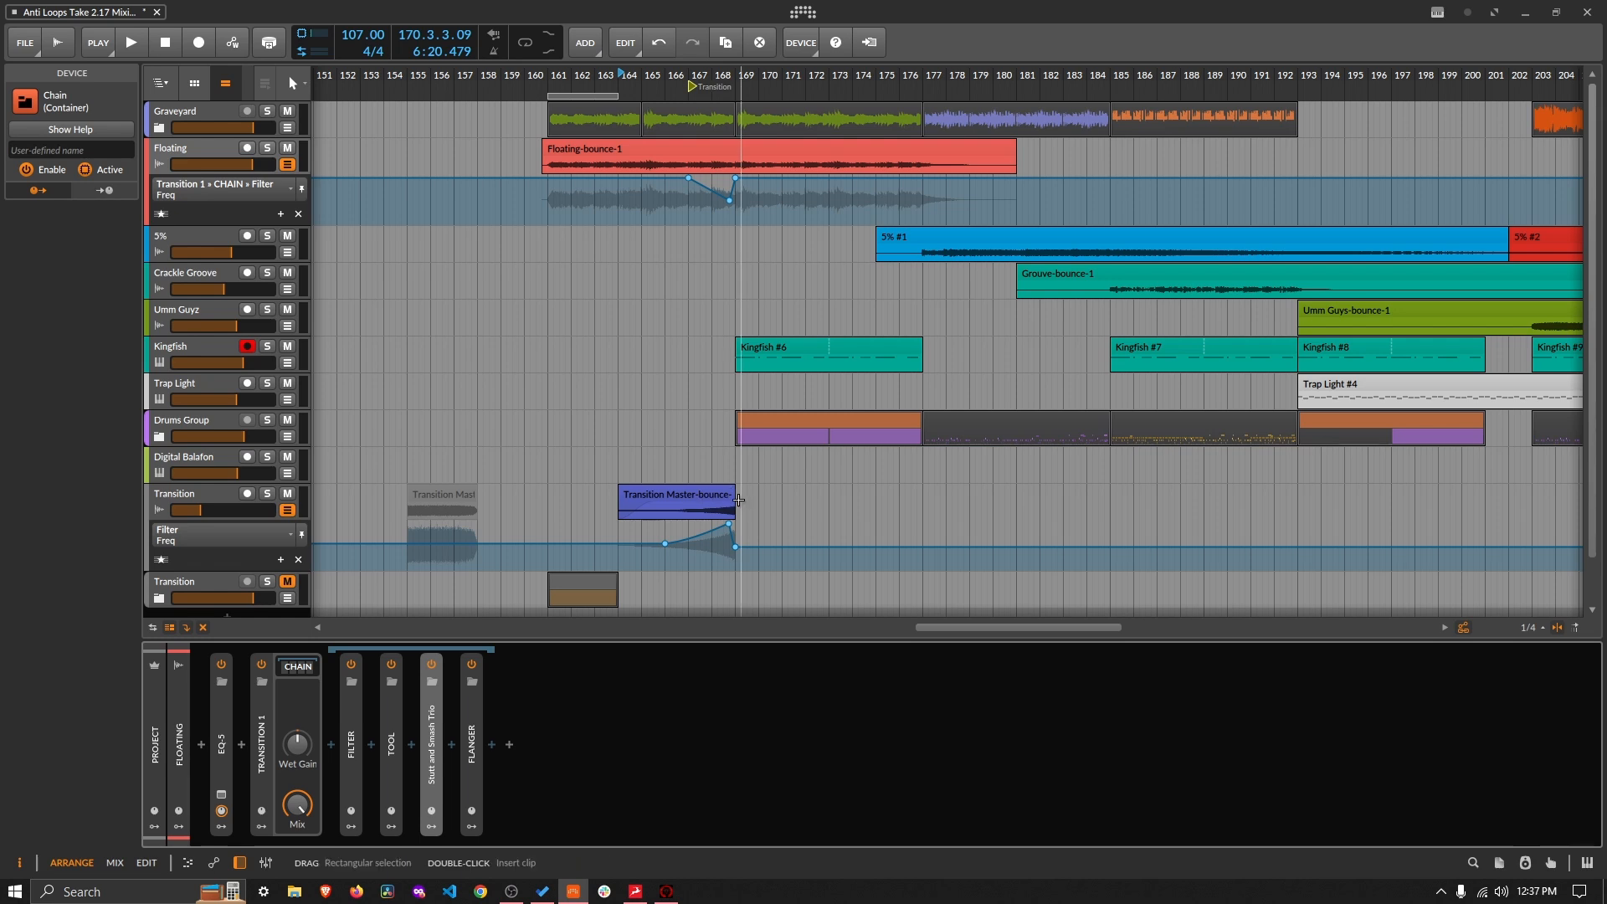
# Step: Show the Tool's Classic LFO Amount automation on the Transition track and lower the point at 169.3 to 30.7 %
pyautogui.moveTo(732, 528)
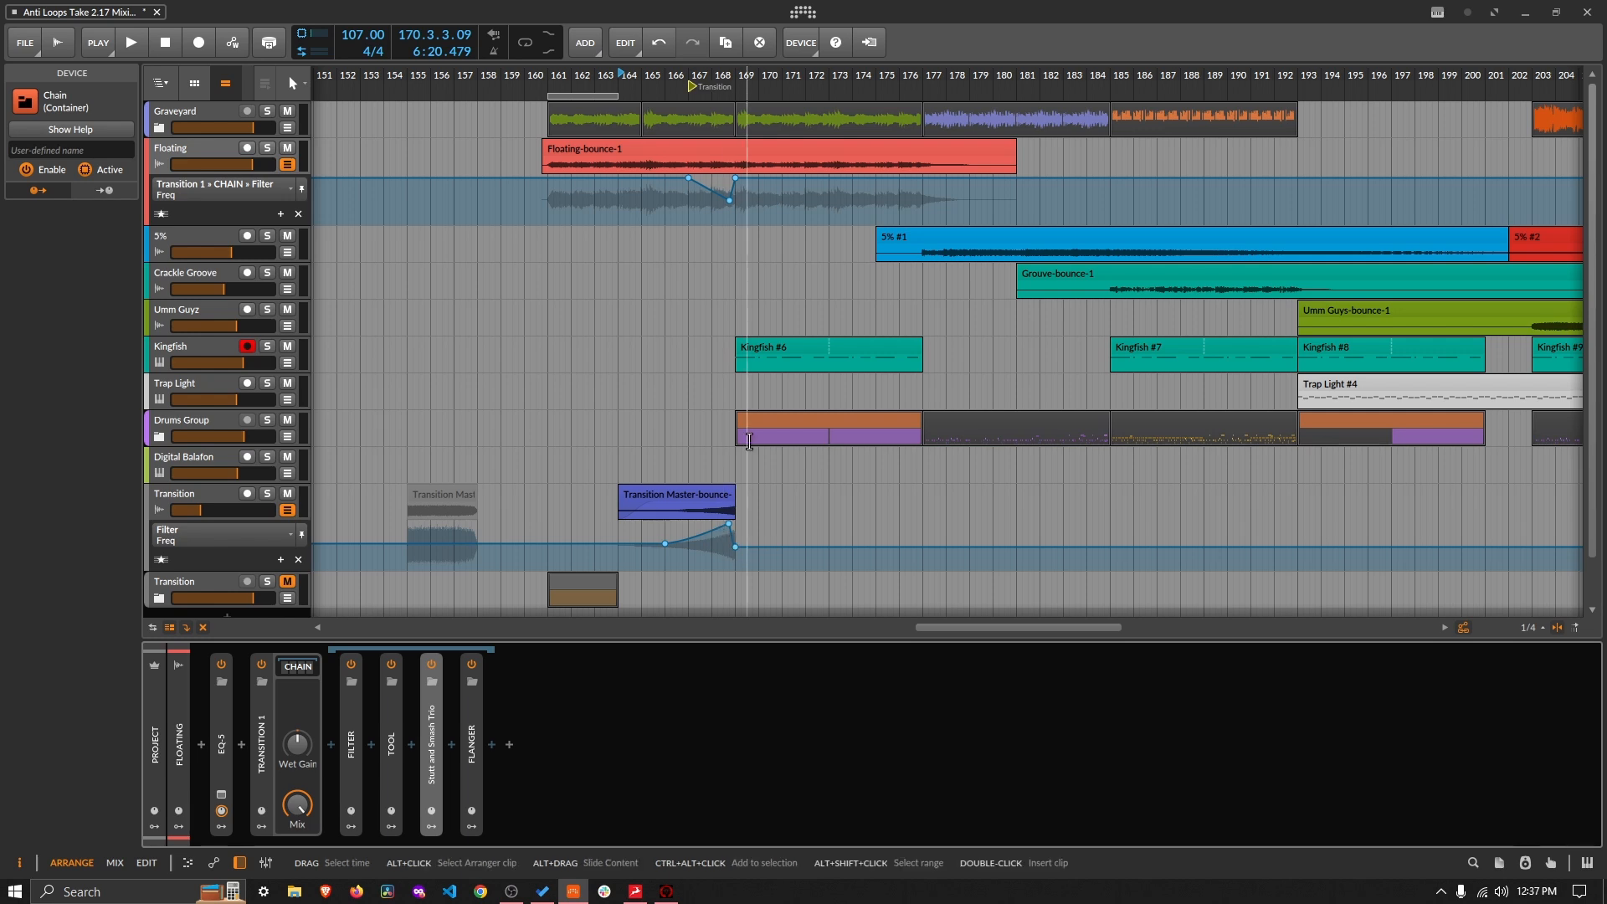
pyautogui.click(223, 534)
pyautogui.click(233, 560)
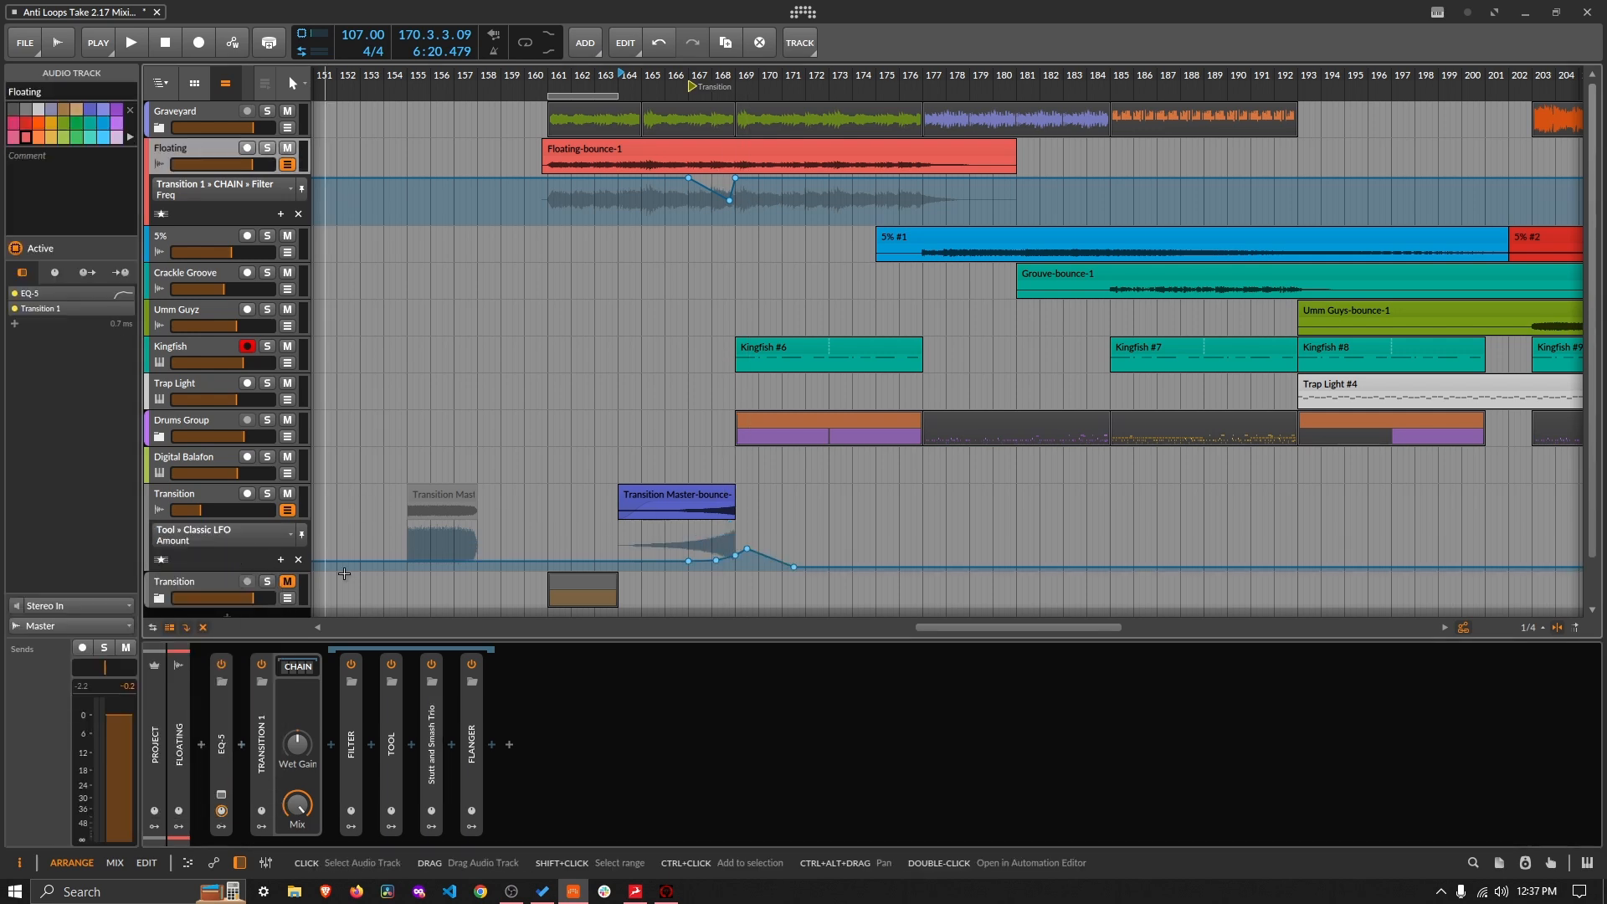
pyautogui.click(746, 550)
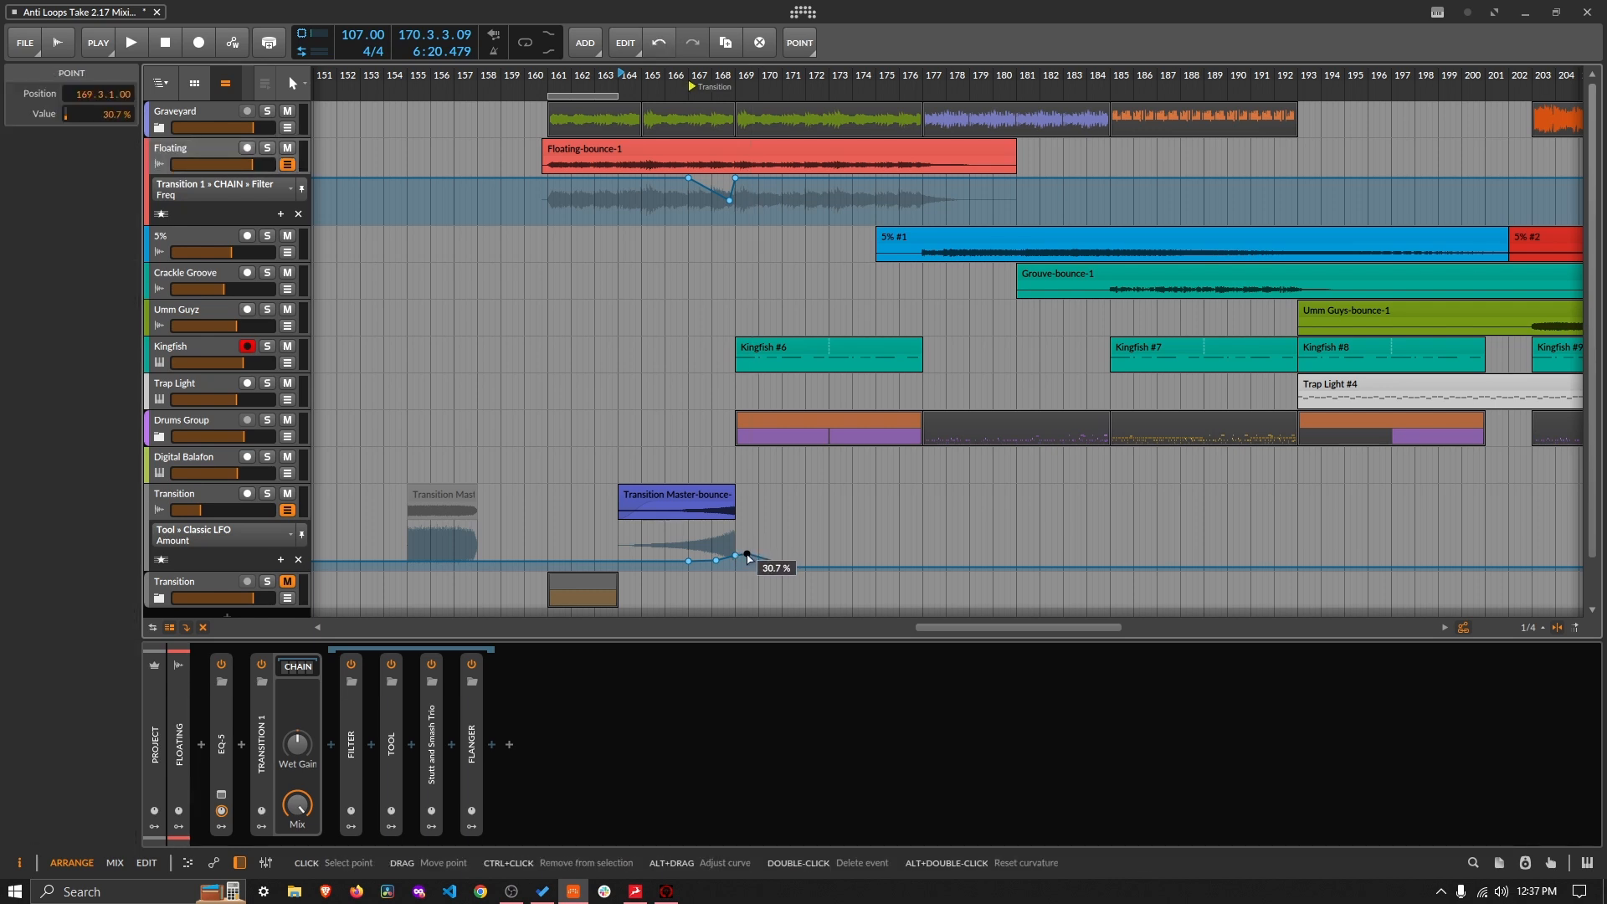
# Step: Play the transition again from bar 164 and display the Transition track's device chain
pyautogui.press('space')
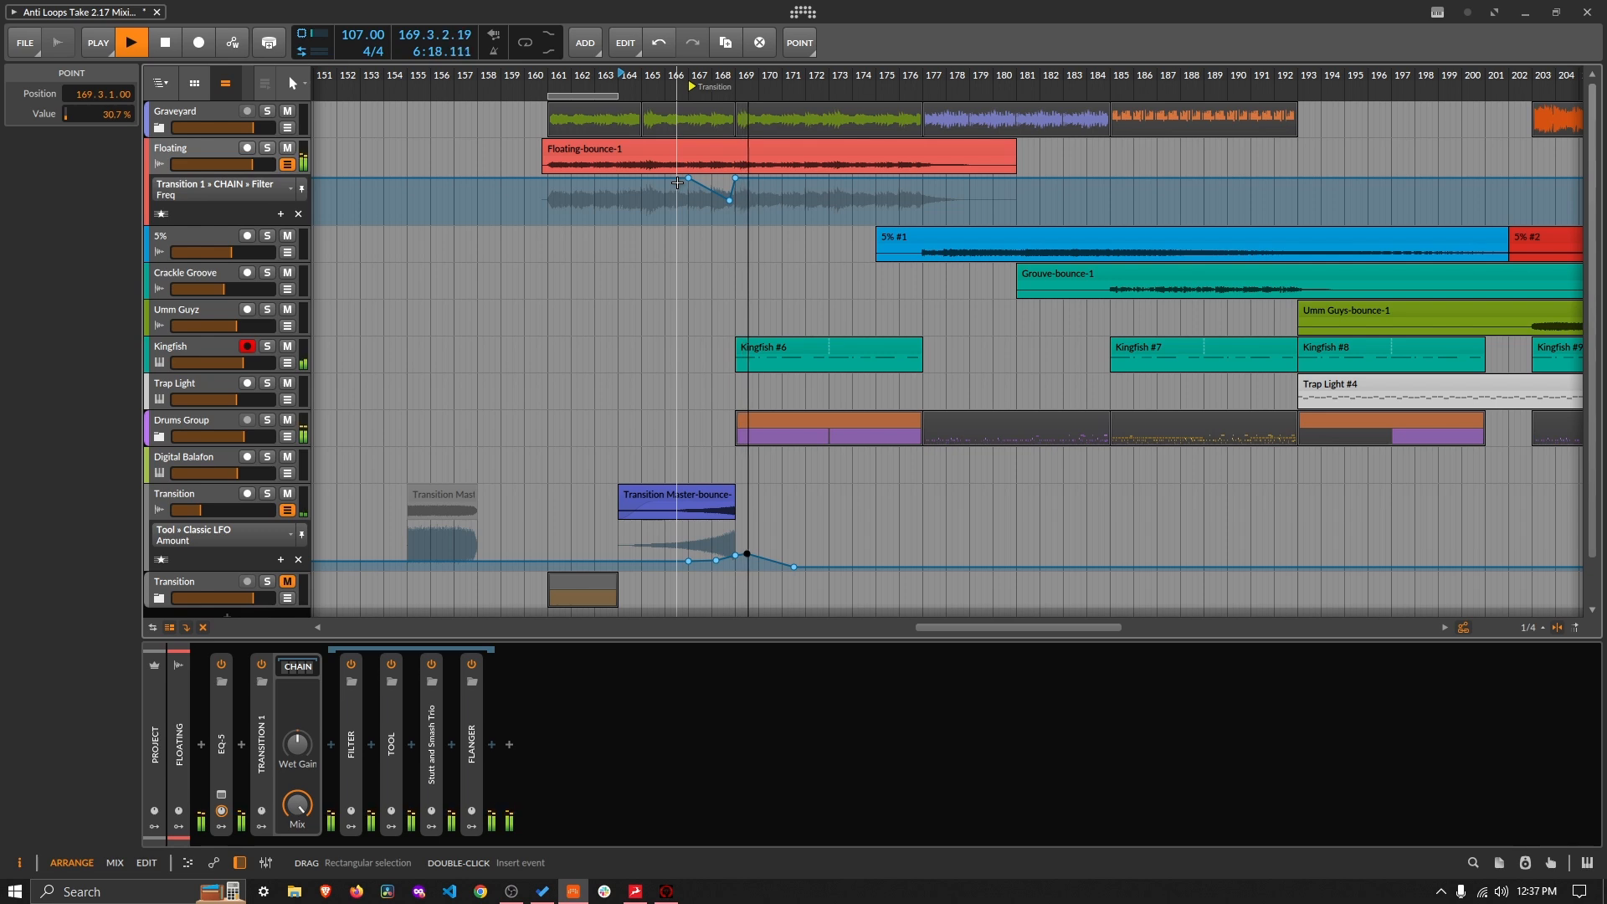
pyautogui.moveTo(679, 182)
pyautogui.press('space')
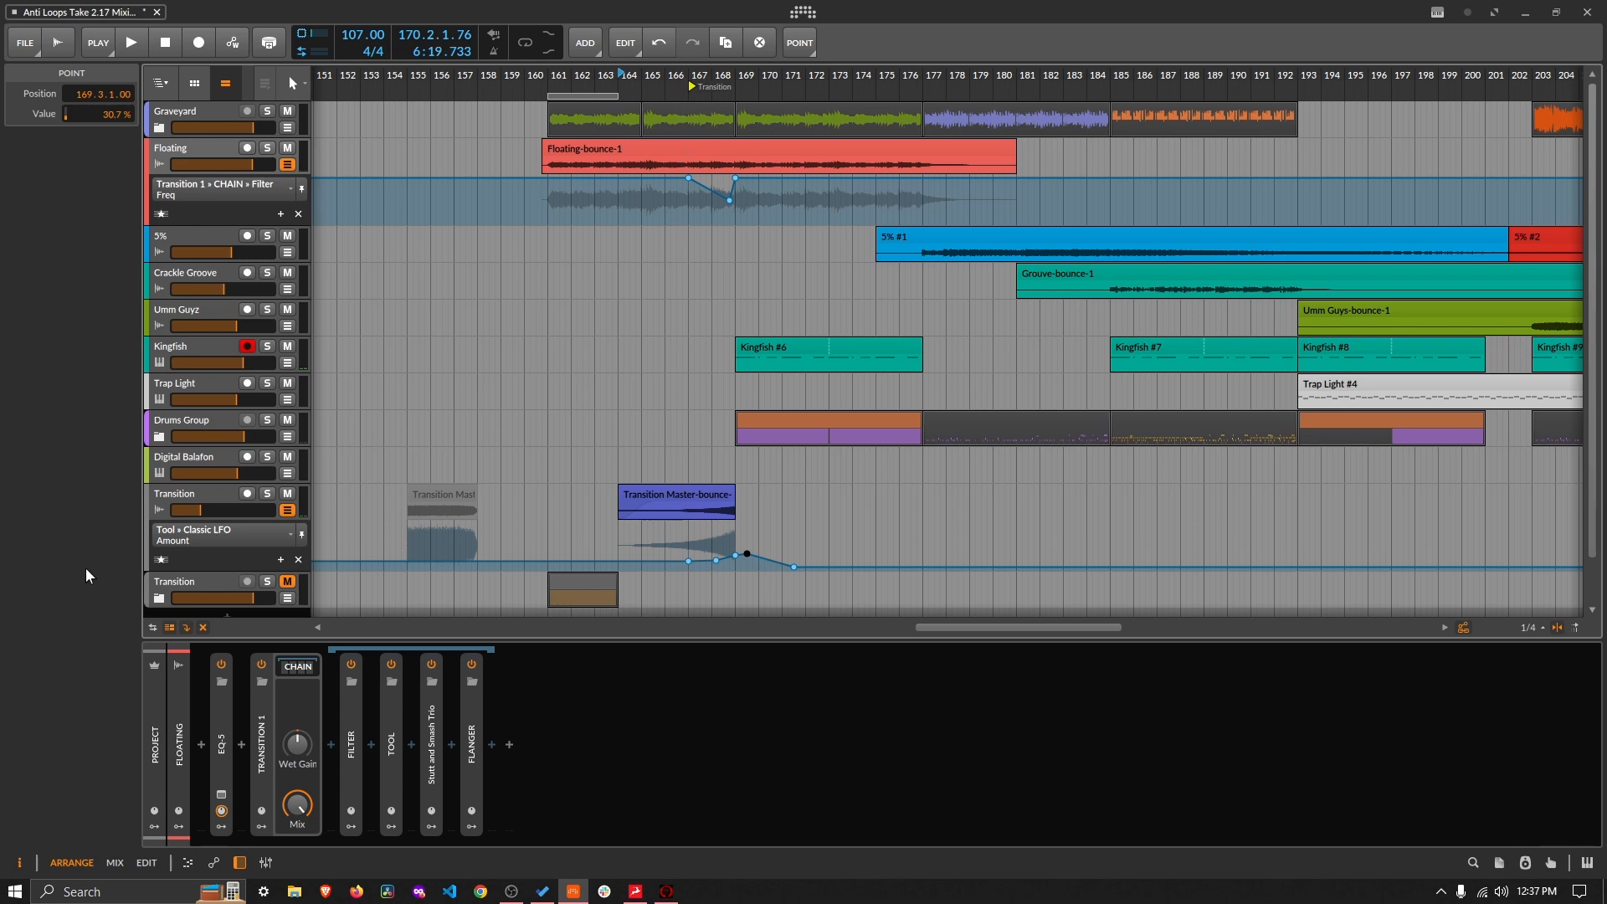
pyautogui.click(166, 500)
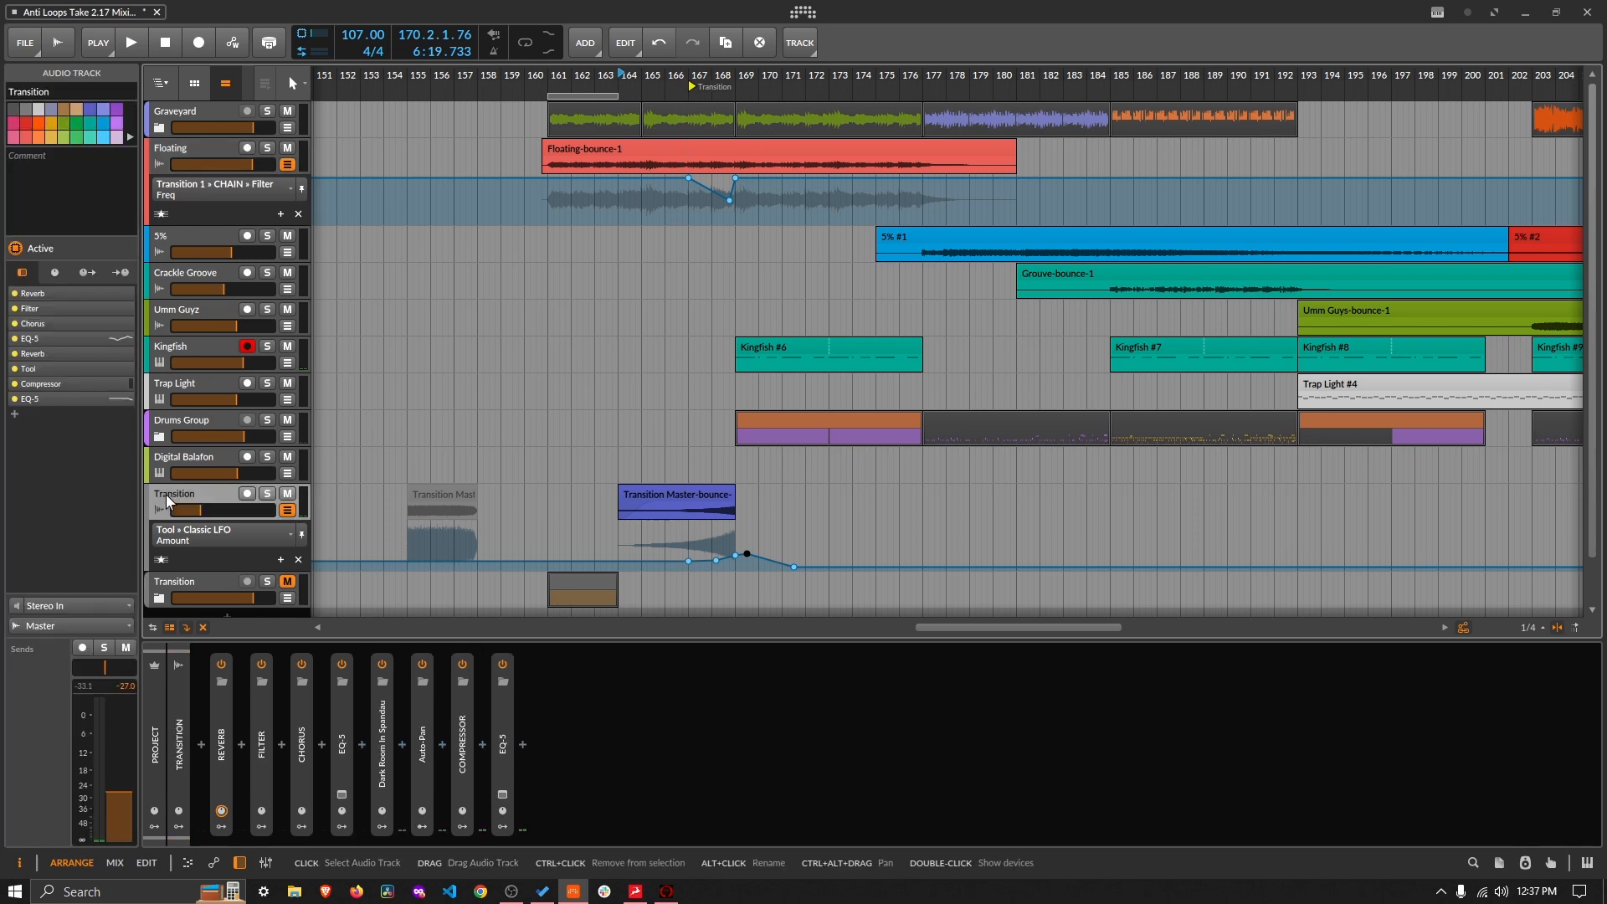
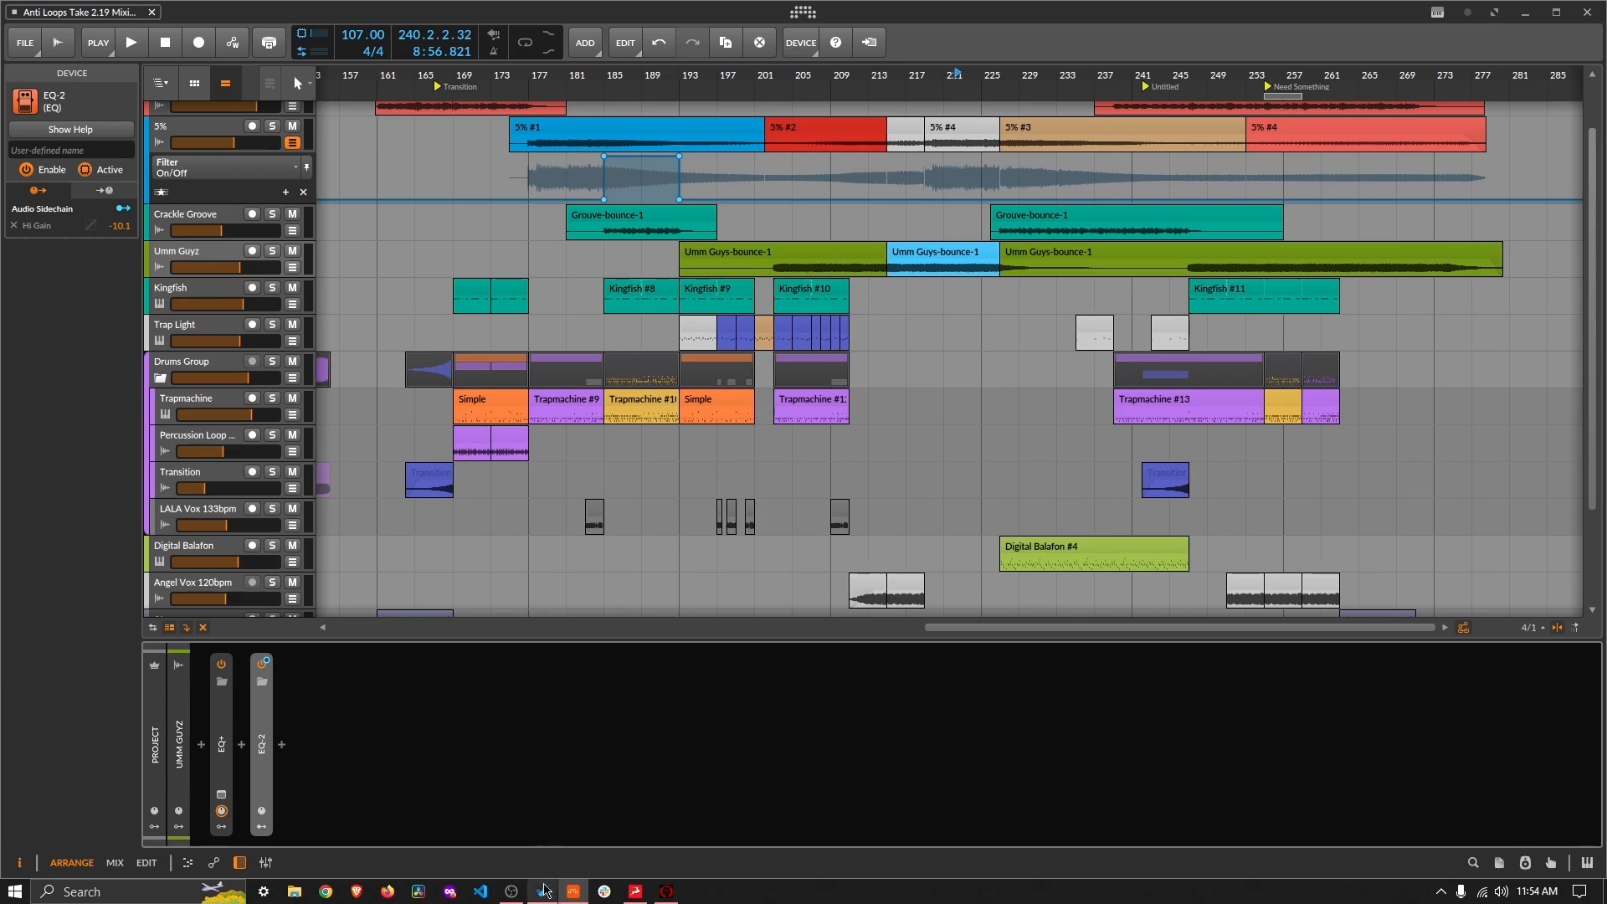
# Step: Switch to Microsoft To Do to review the Produce With Me list, and return to Bitwig Studio in full screen
pyautogui.hotkey('alt', 'Tab')
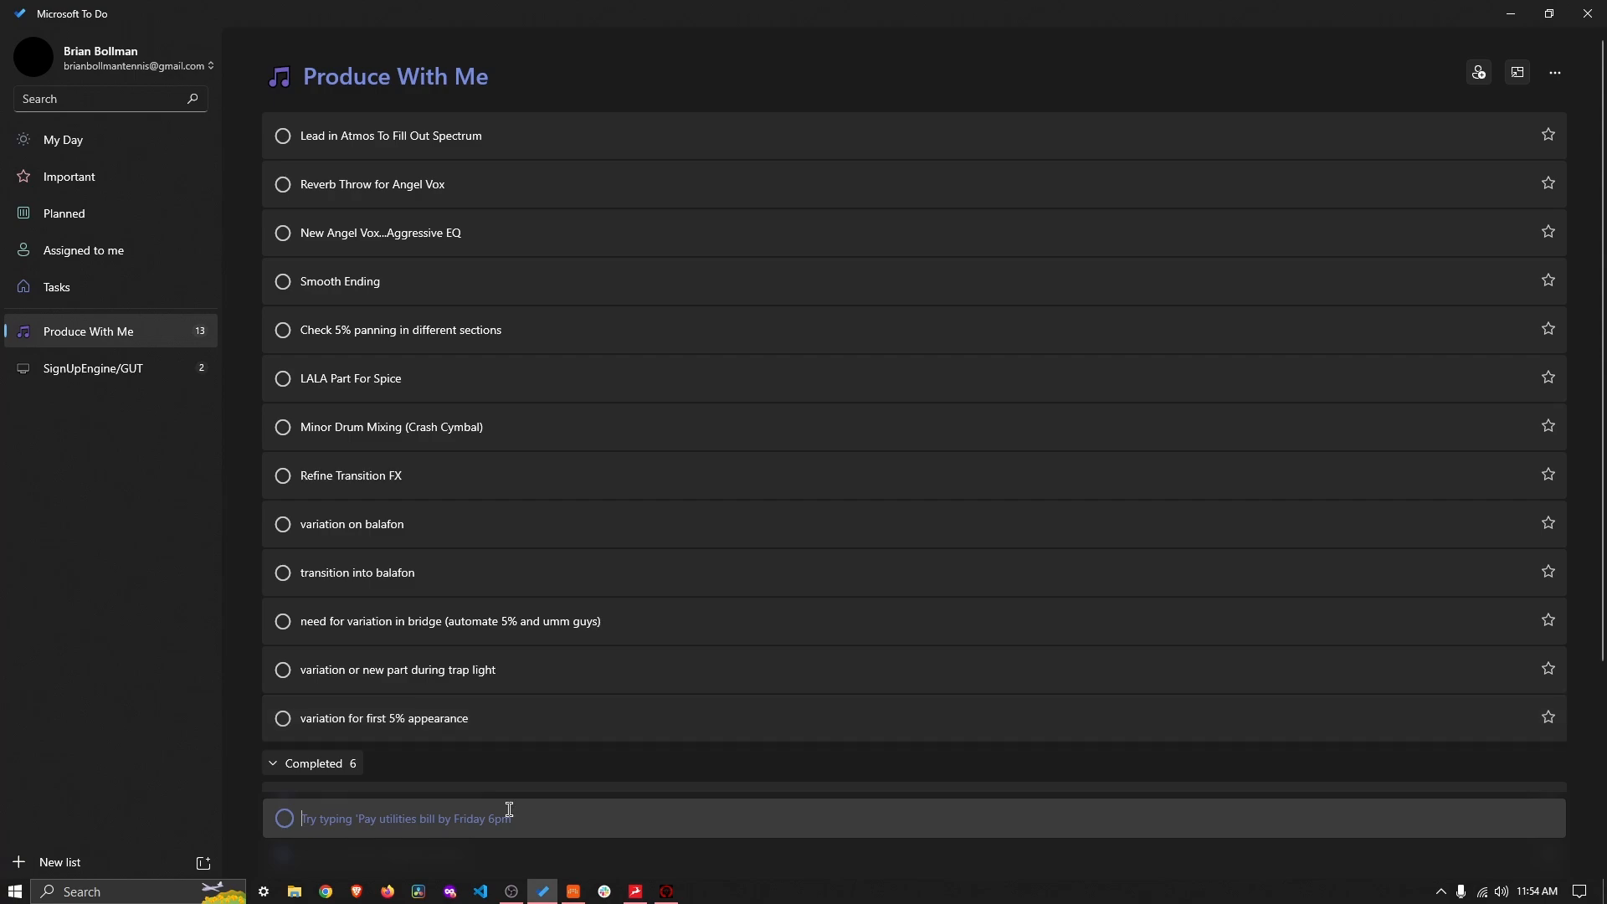
pyautogui.click(569, 892)
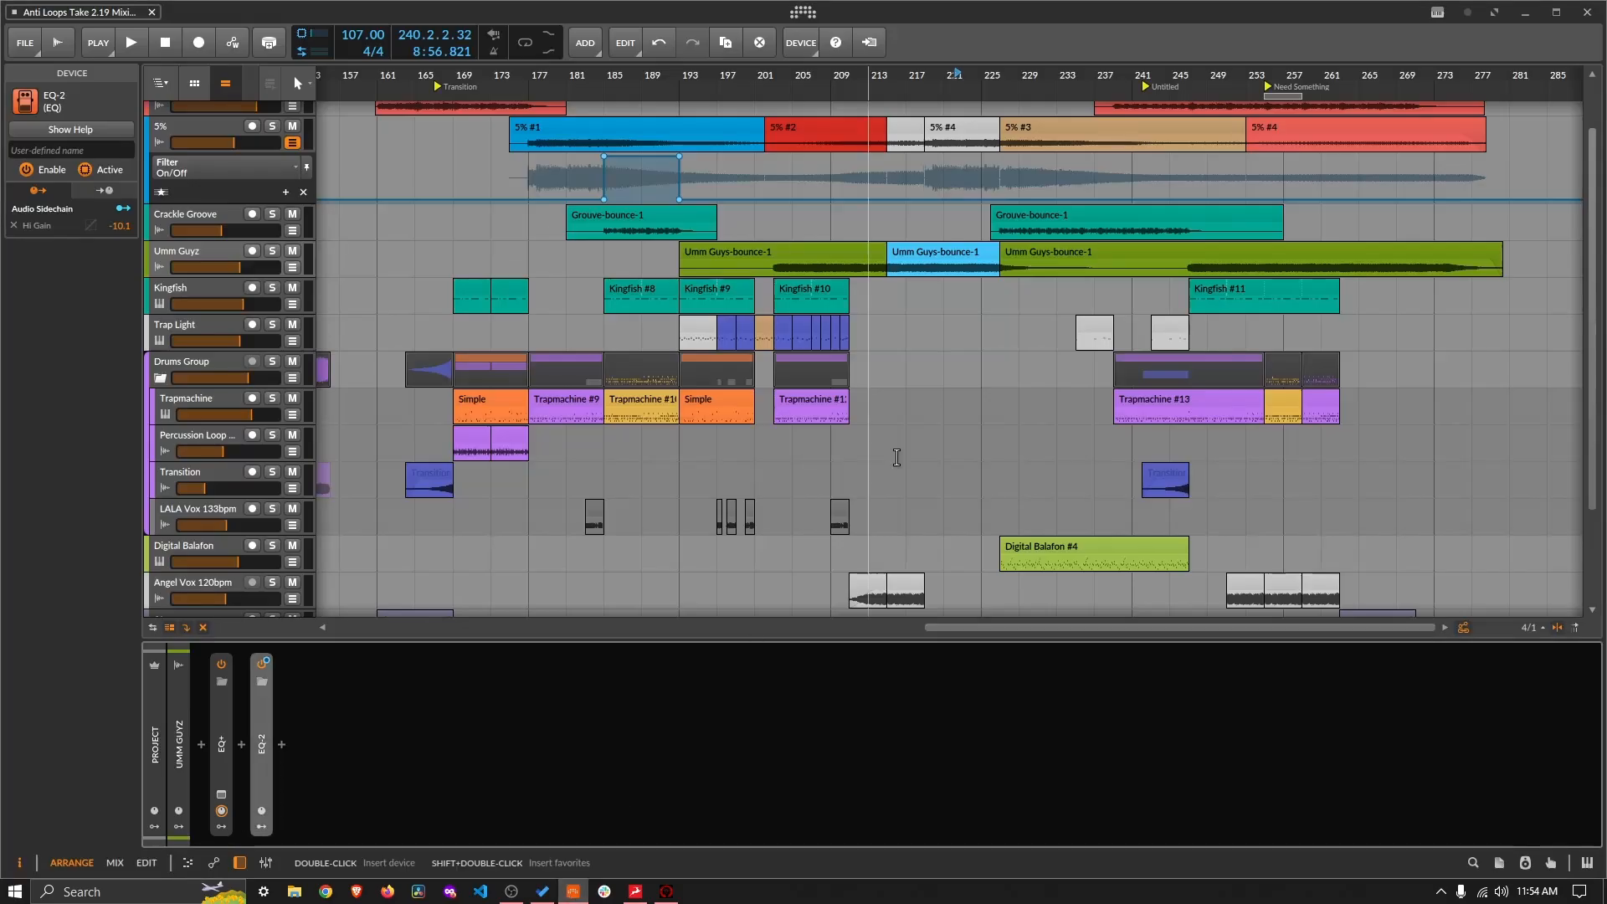
pyautogui.click(1500, 13)
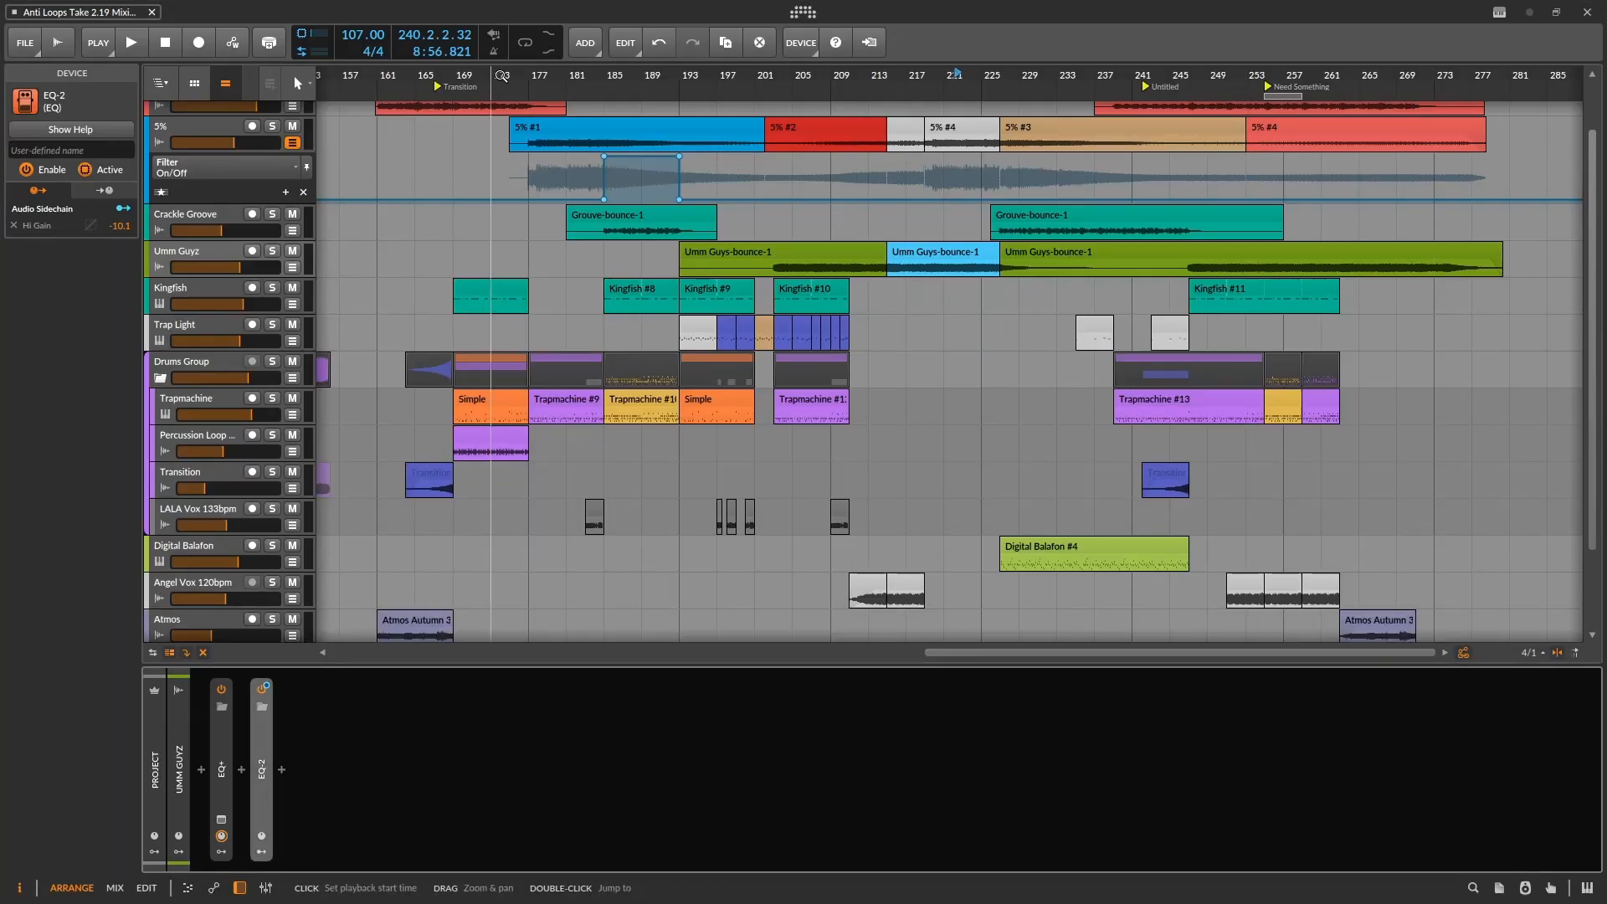
# Step: Solo the 5% track and play it from bar 177
pyautogui.scroll(3, 510, 214)
pyautogui.scroll(2, 510, 214)
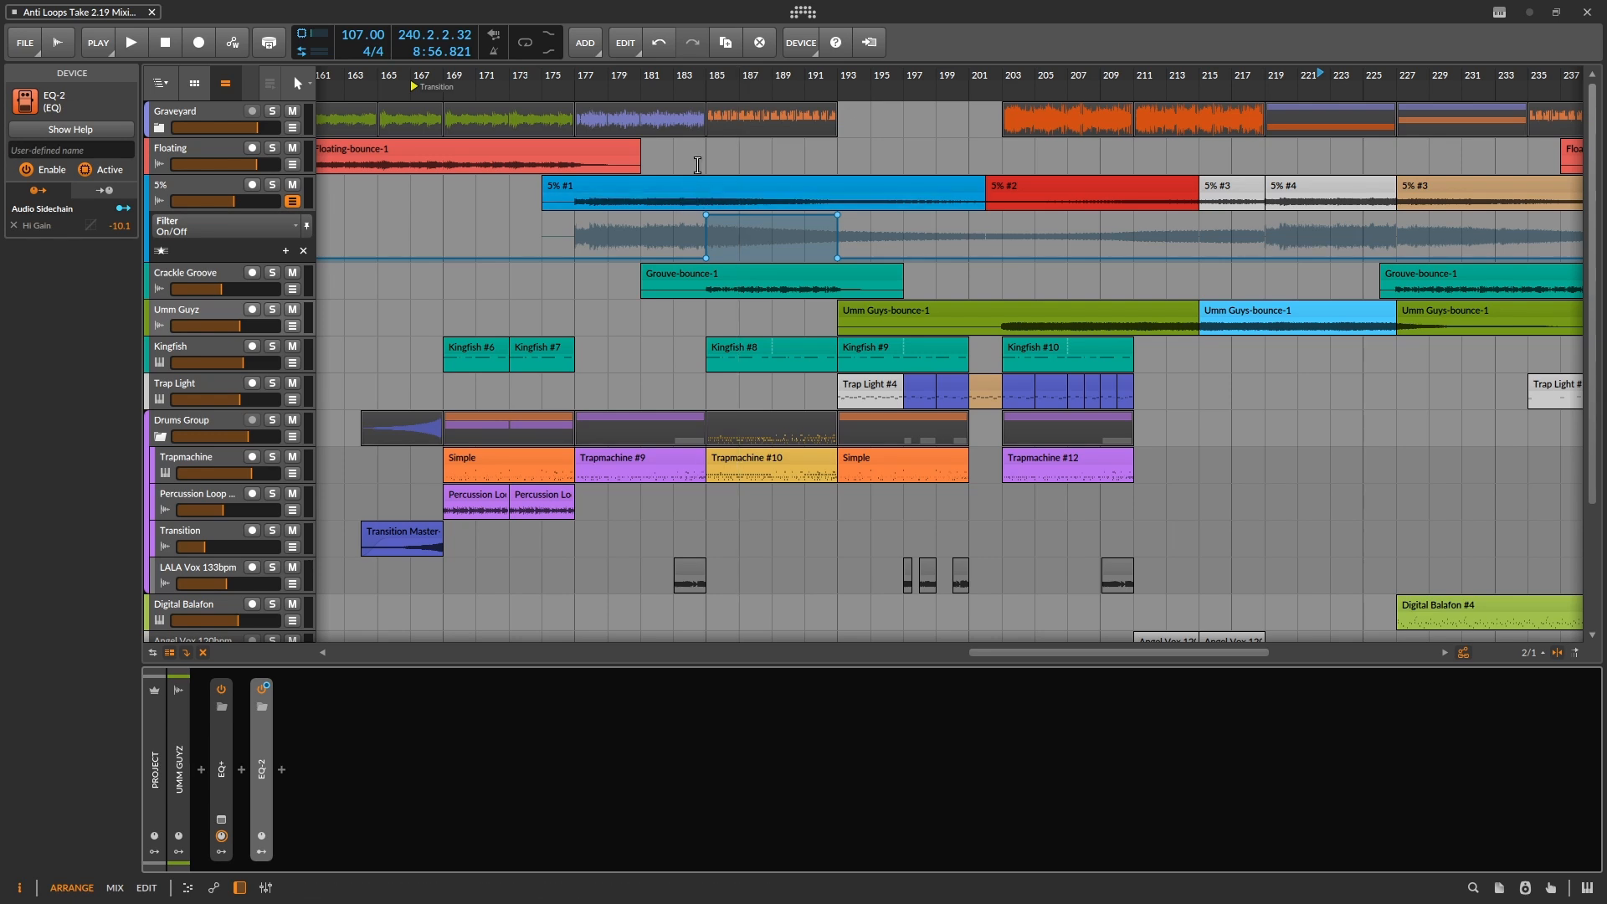
pyautogui.moveTo(707, 75); pyautogui.dragTo(621, 71)
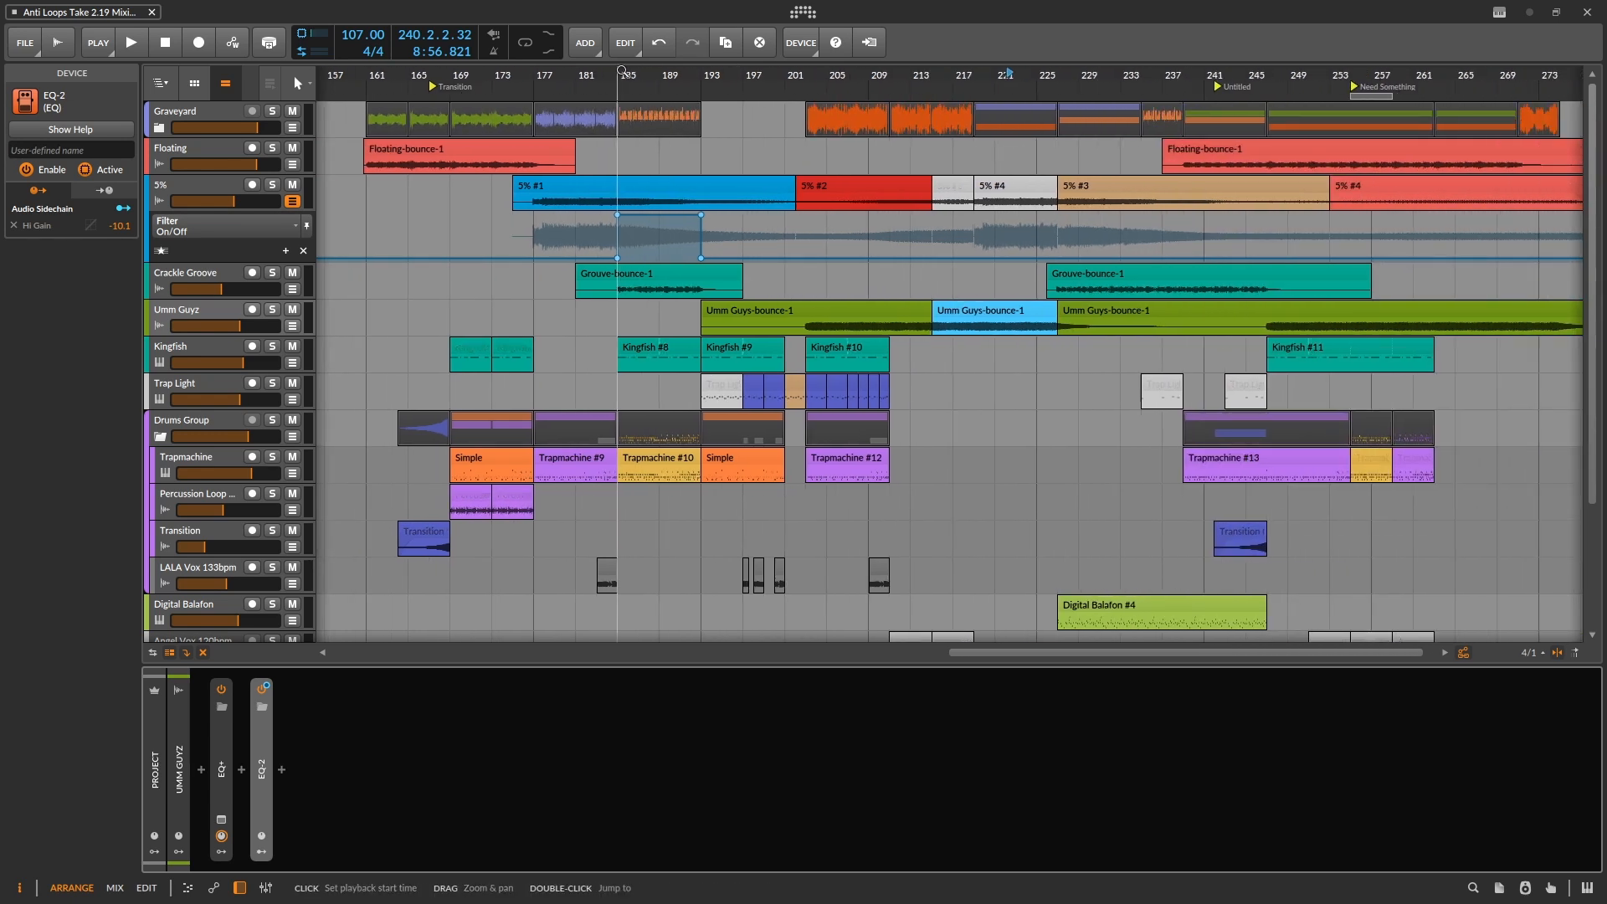
pyautogui.click(272, 185)
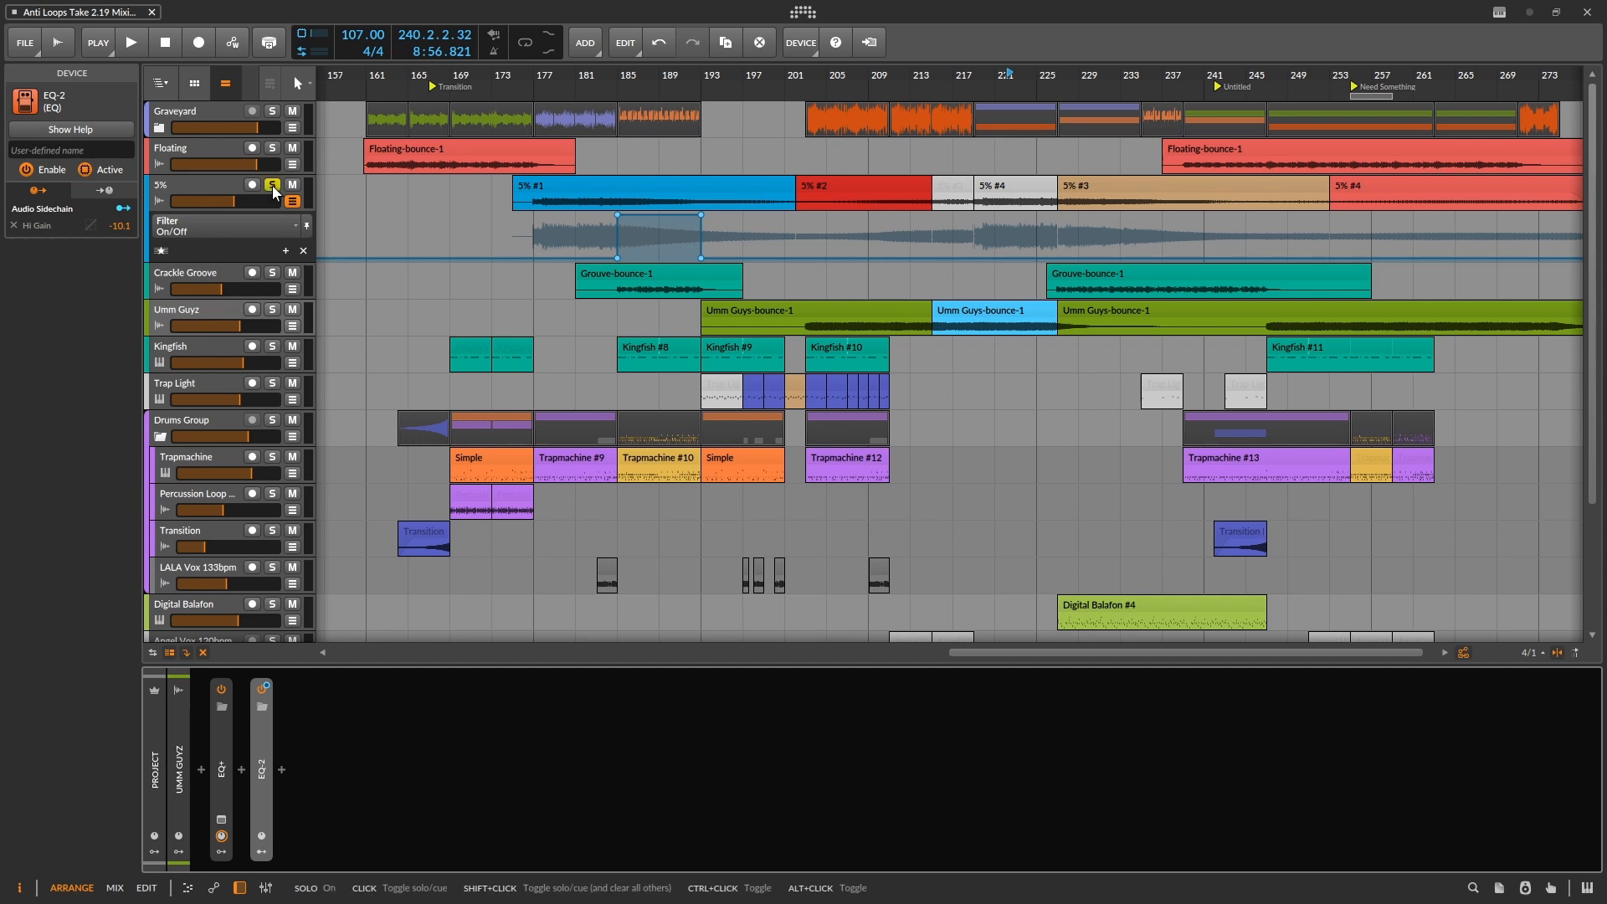
pyautogui.click(536, 75)
pyautogui.press('space')
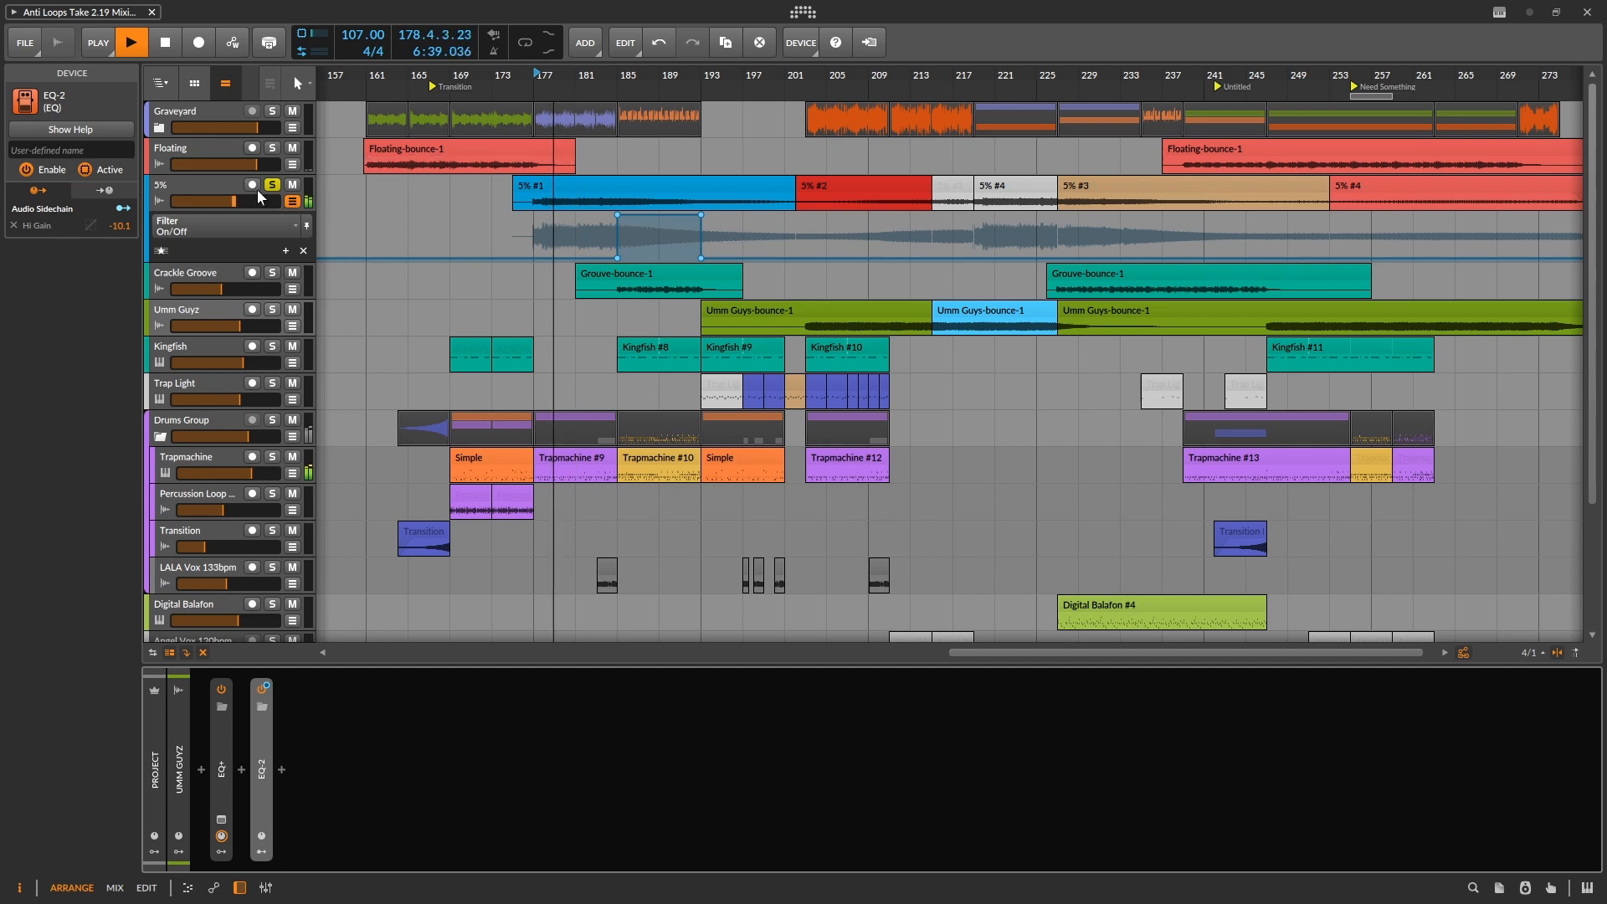
# Step: Show the 5% track's devices and examine the Dynamics device sidechained to Kingfish, leaving it collapsed
pyautogui.click(199, 193)
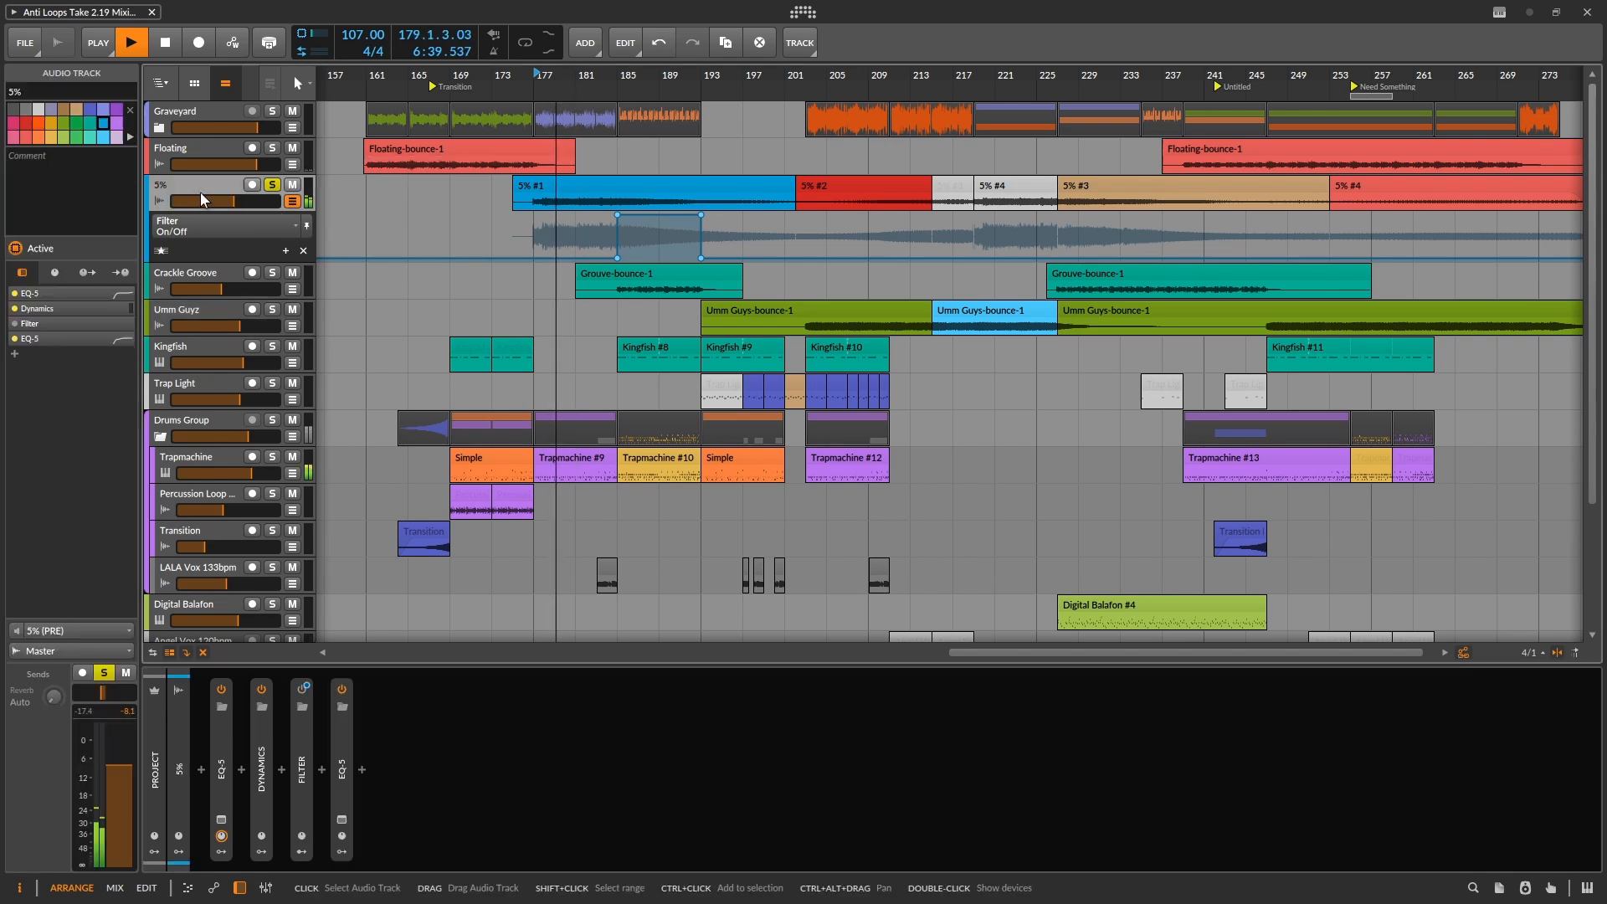
pyautogui.doubleClick(259, 771)
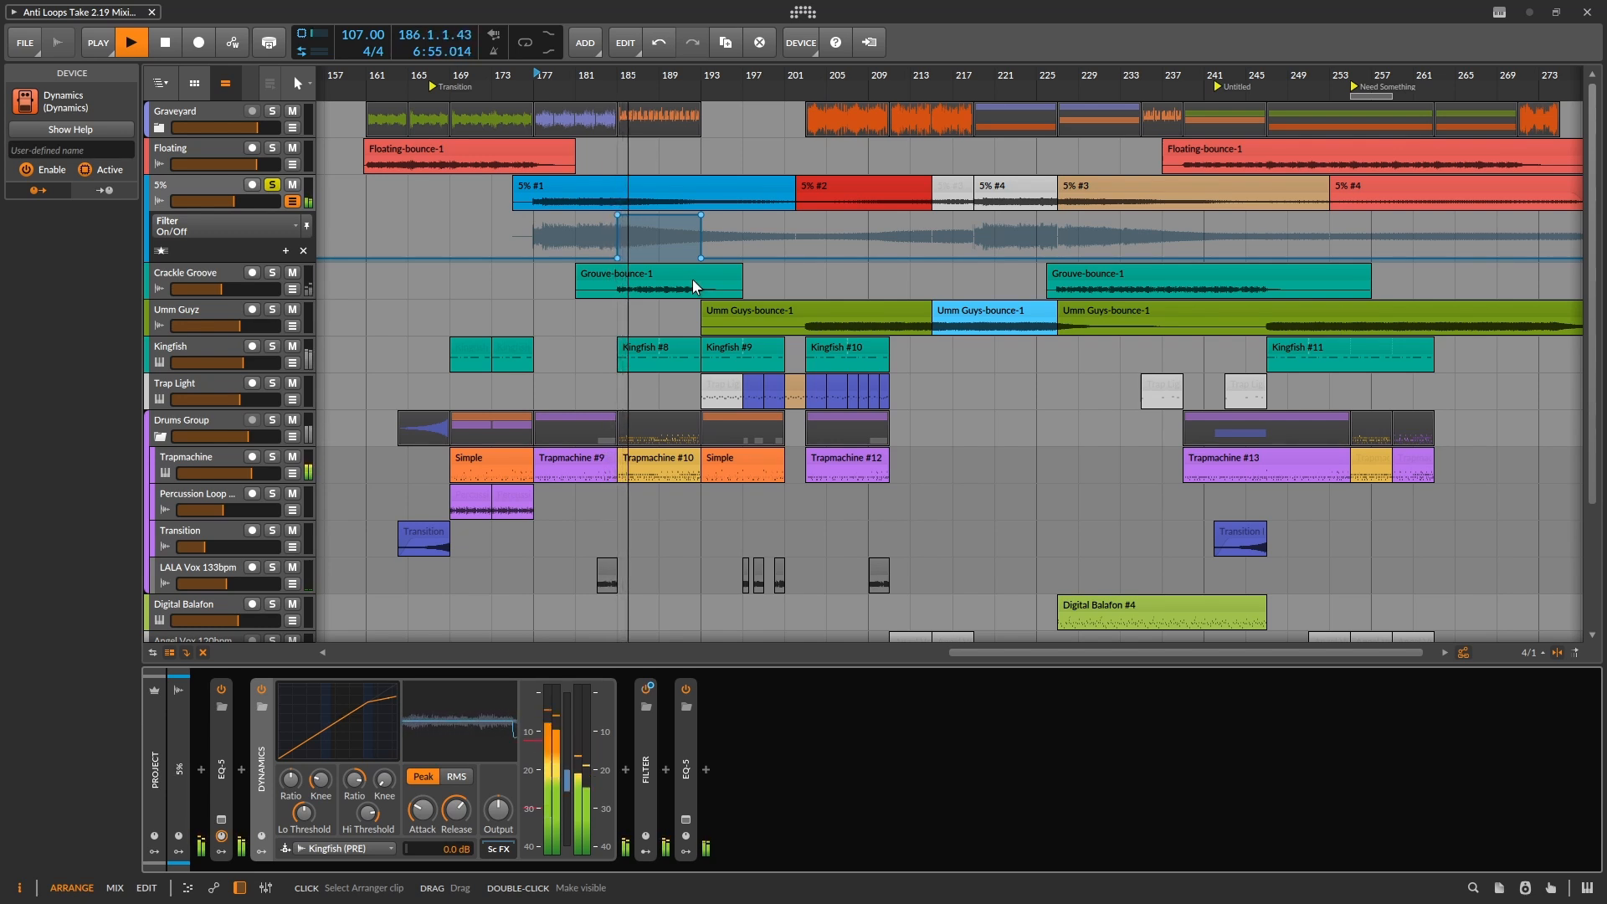
pyautogui.doubleClick(261, 769)
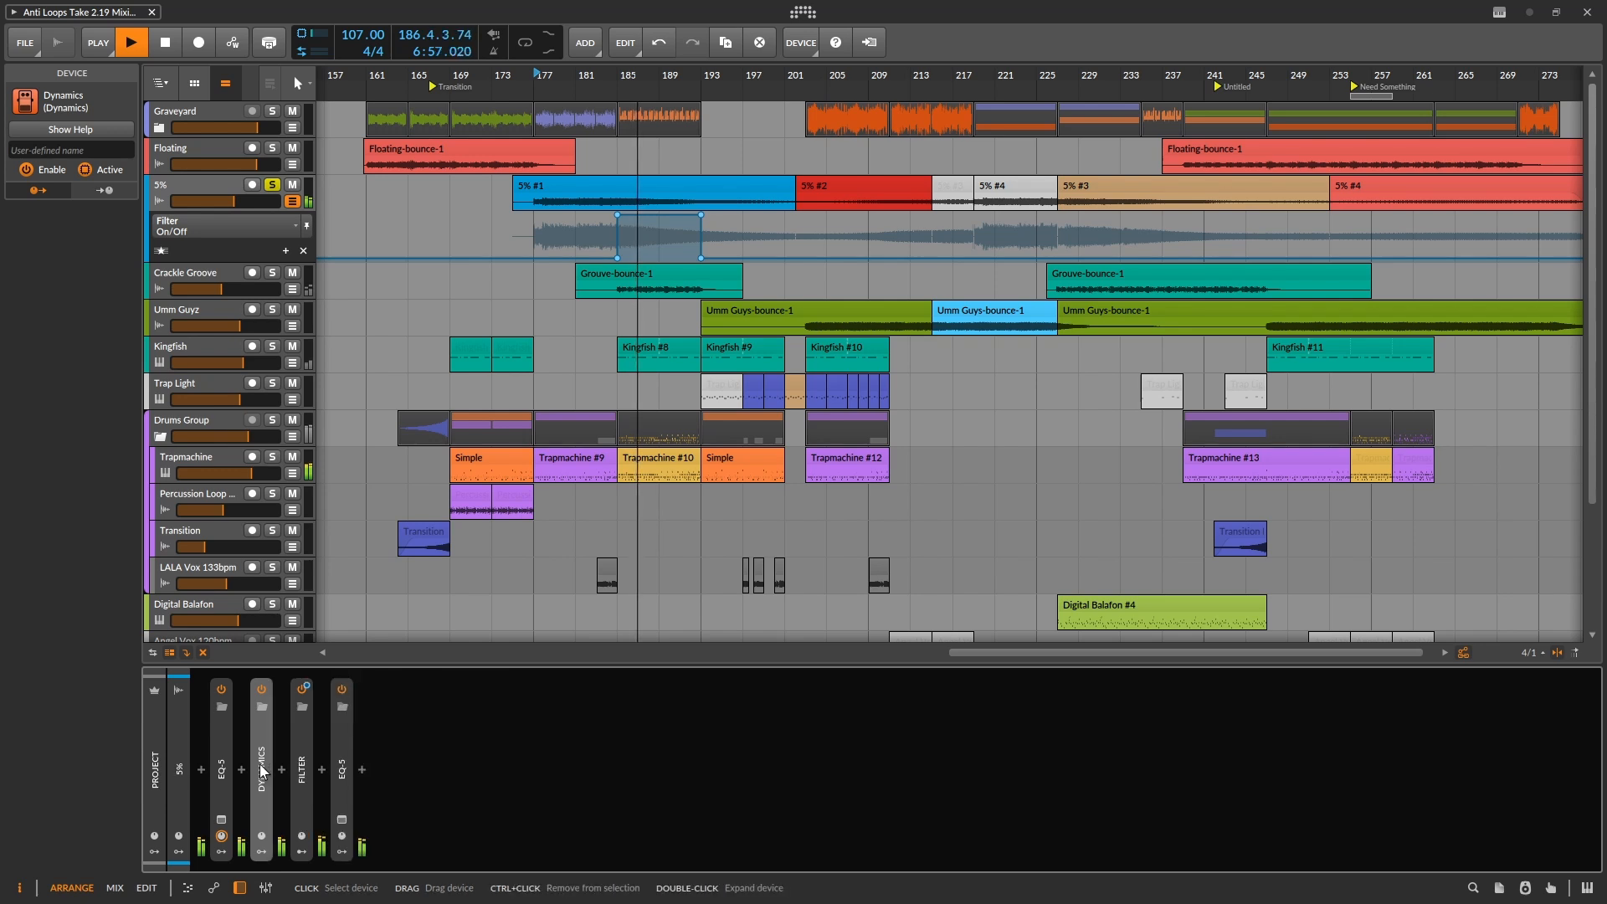
# Step: Expand the 5% track's Filter, inspect its Audio Sidechain modulator fed by Hi-Hat, and stop playback with the track unsoloed
pyautogui.doubleClick(304, 750)
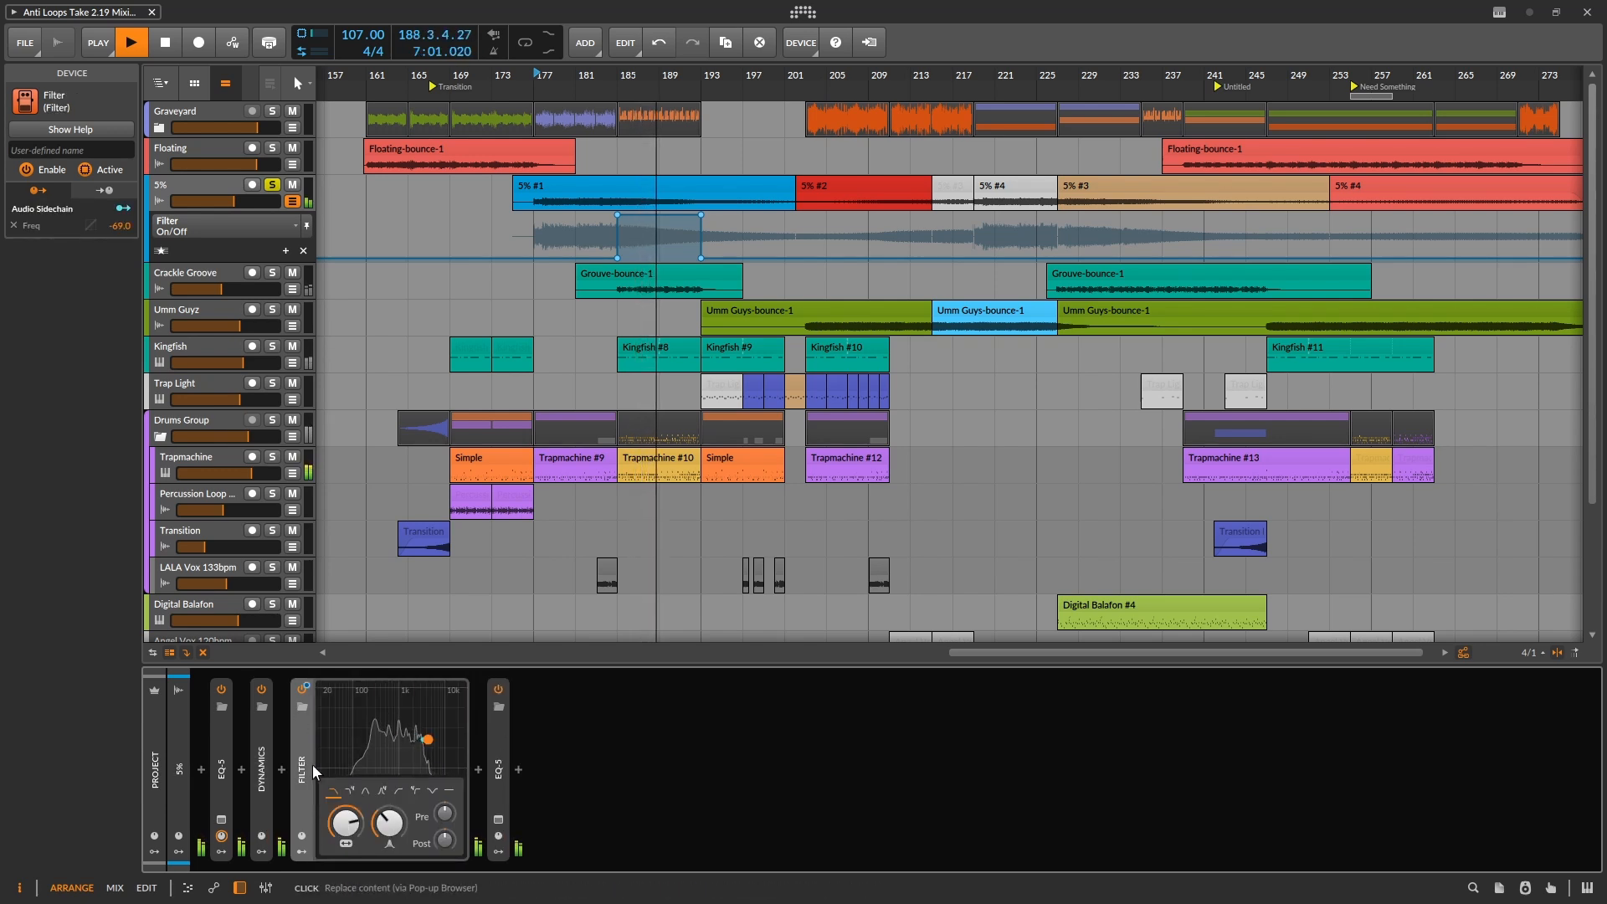
pyautogui.click(299, 851)
pyautogui.click(339, 706)
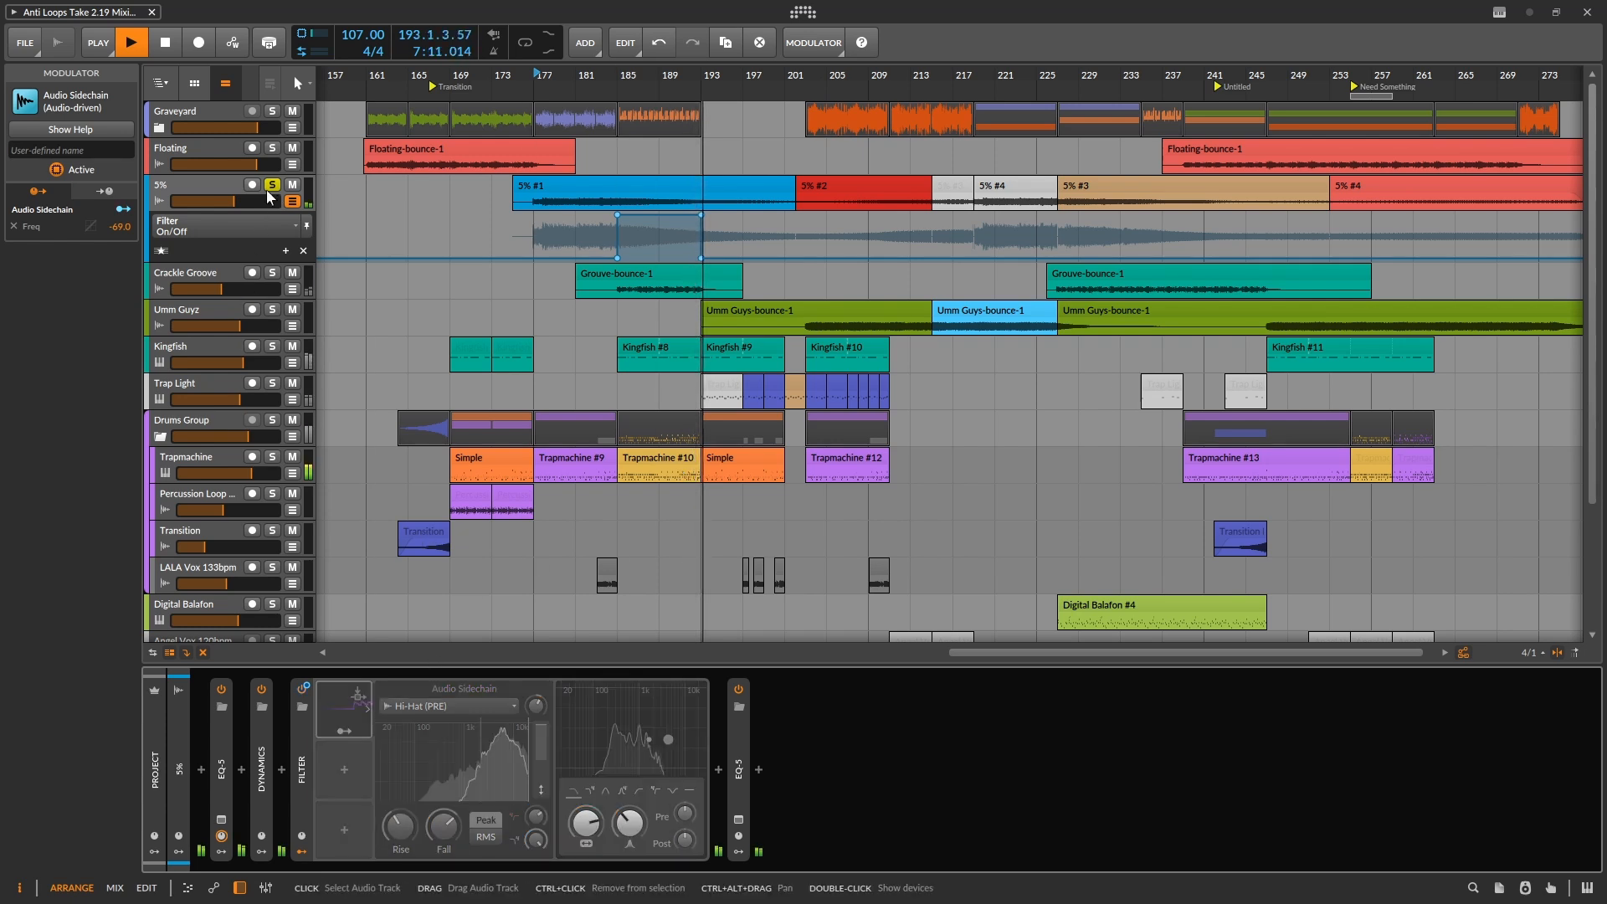
pyautogui.press('space')
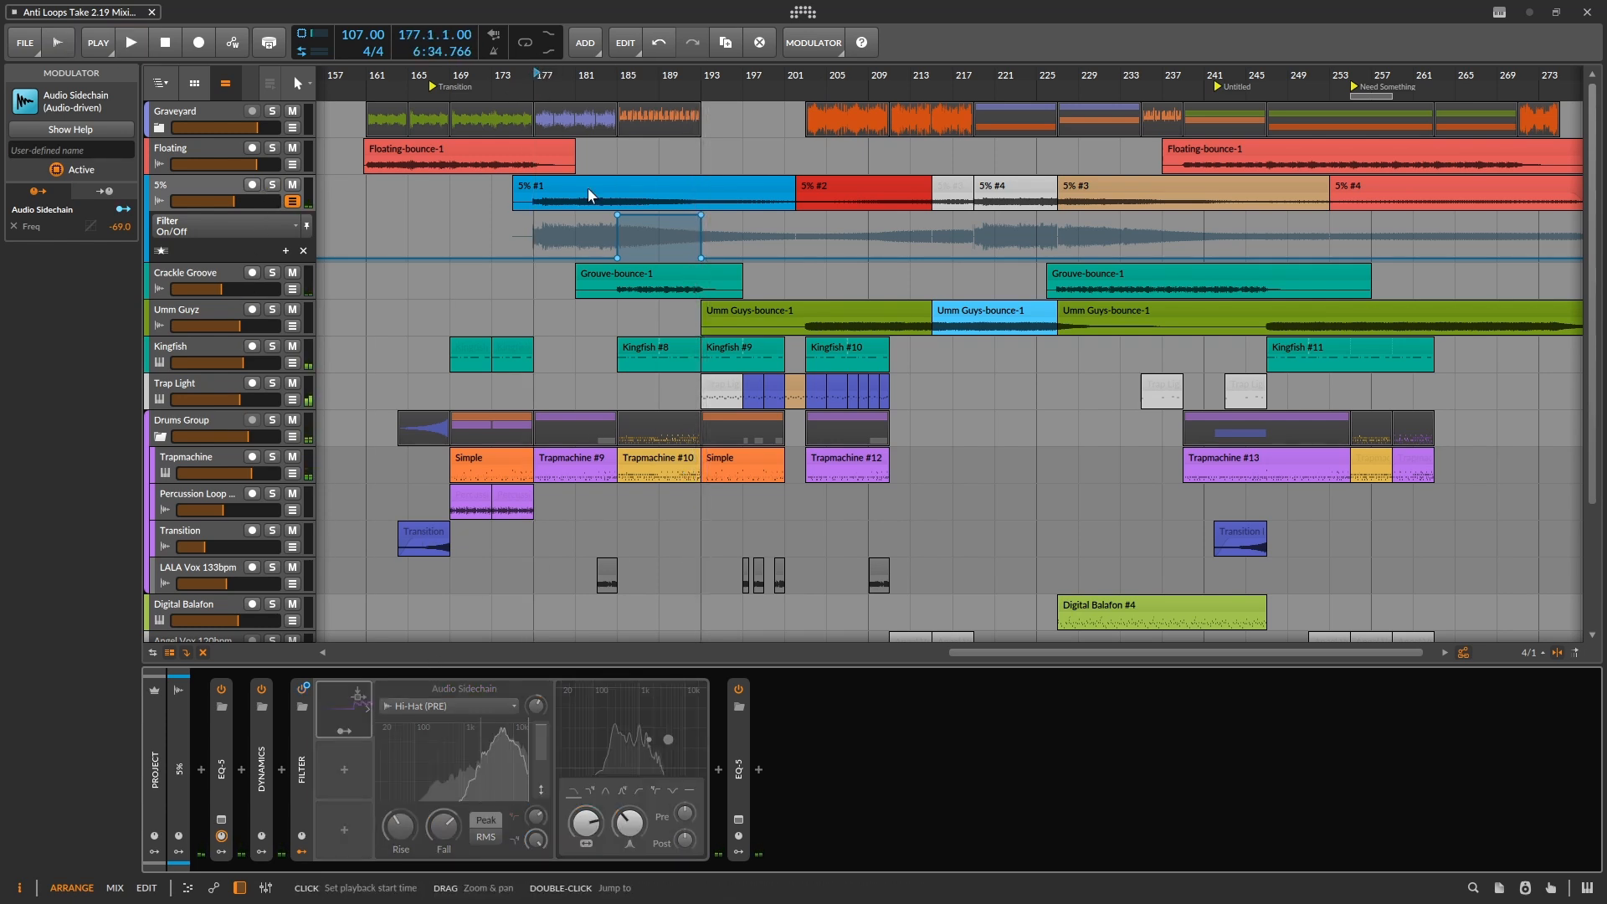
# Step: Play the arrangement from bar 177, collapsing the 5% track's Filter modulators during playback, and stop at about bar 189
pyautogui.press('space')
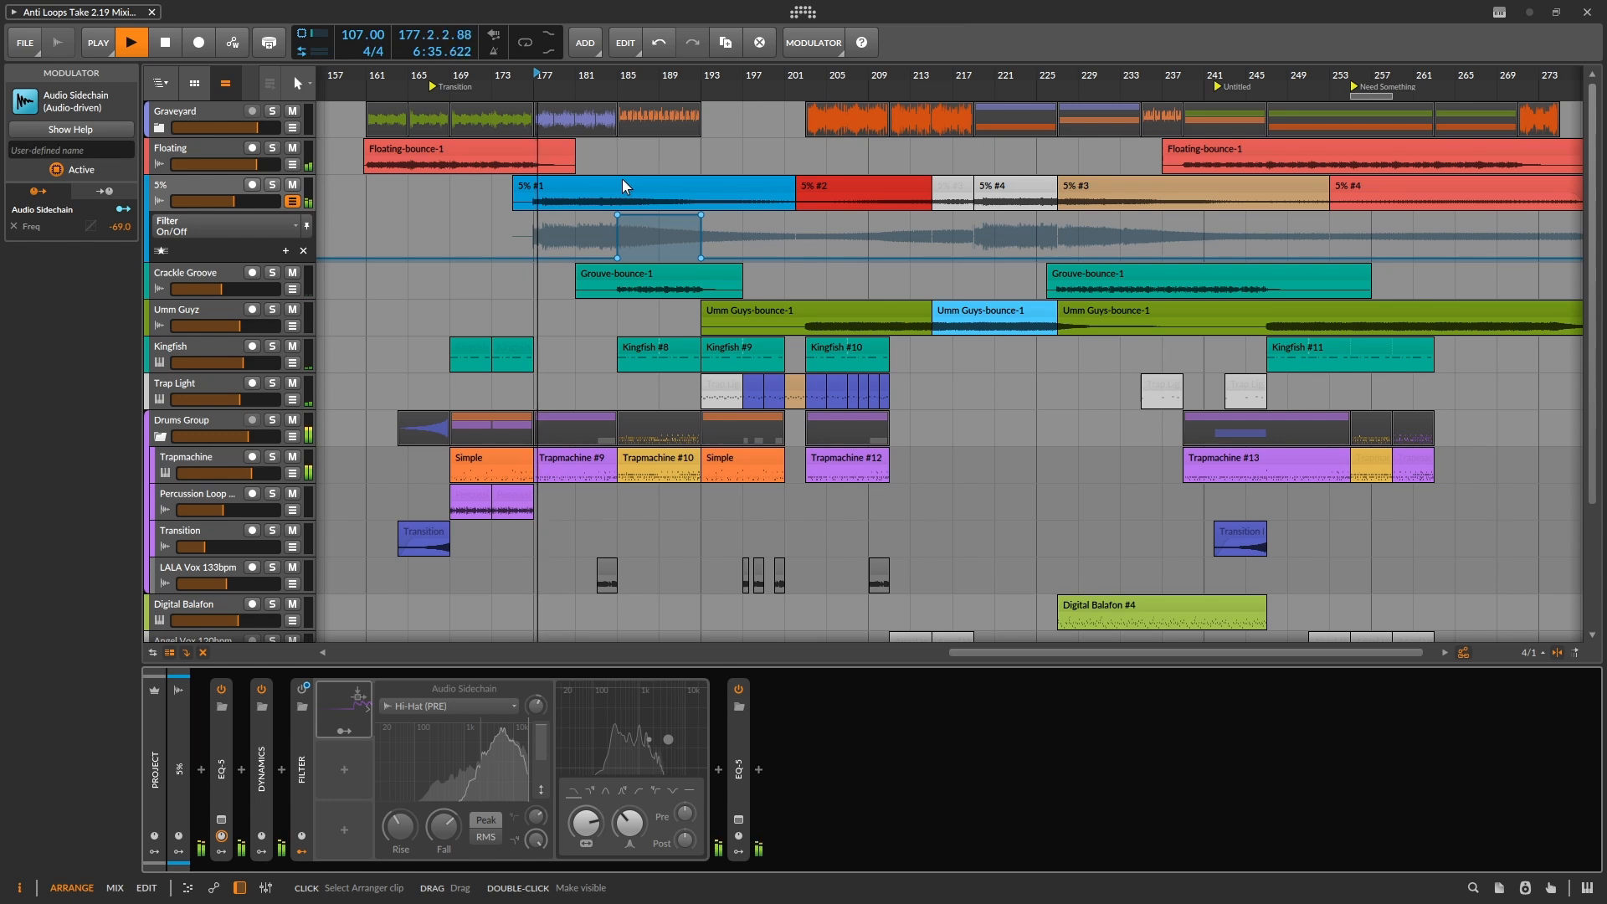
pyautogui.click(302, 855)
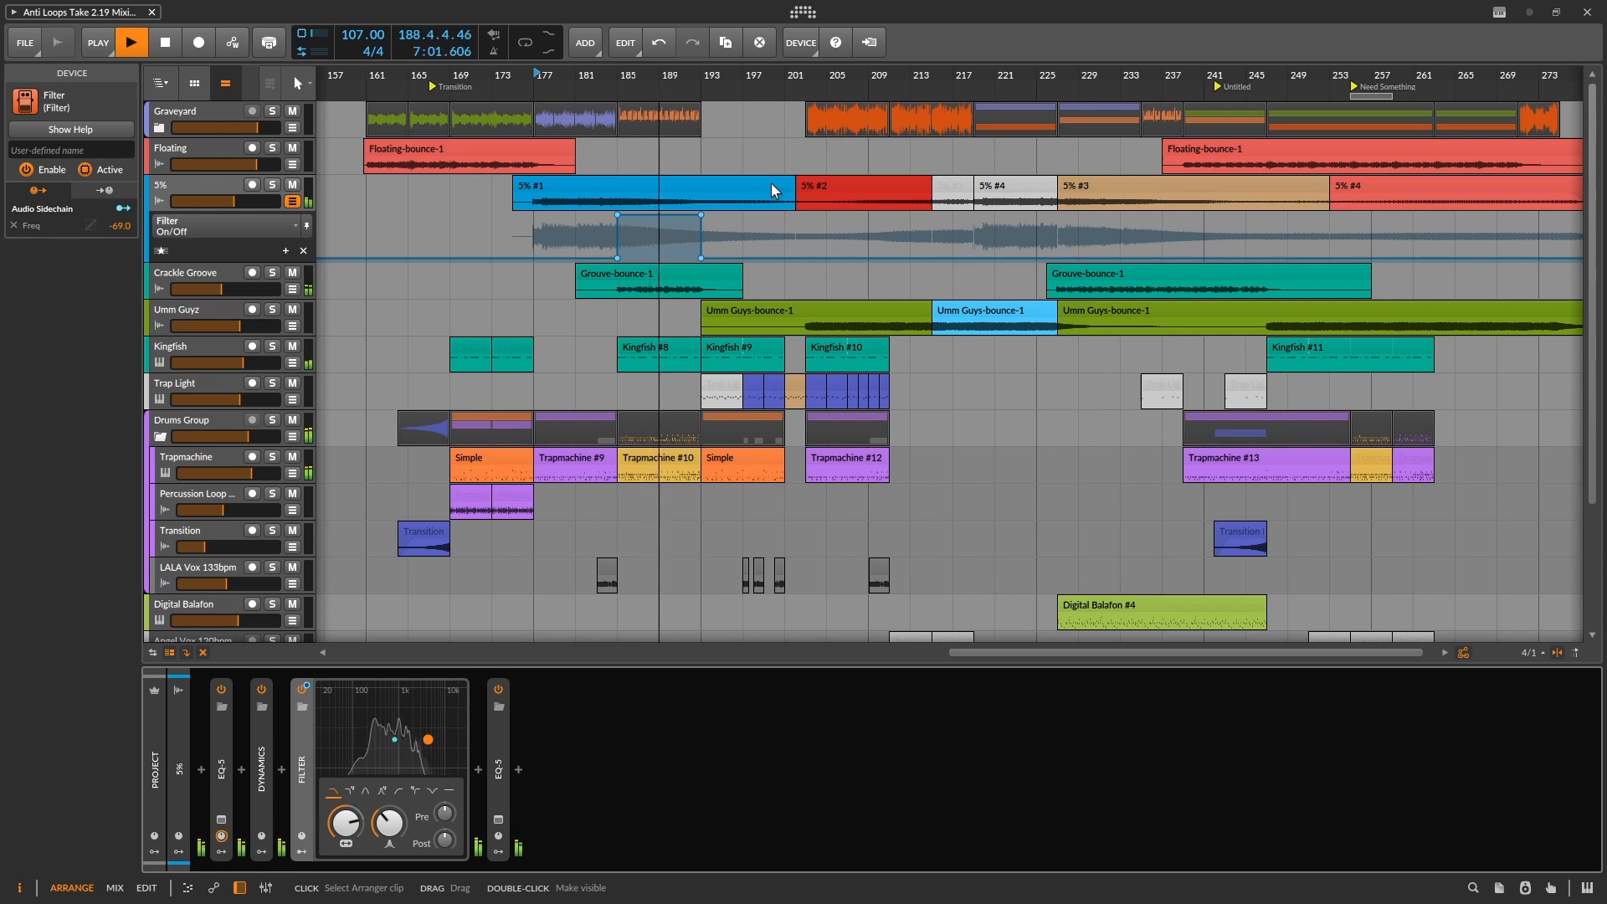
pyautogui.press('space')
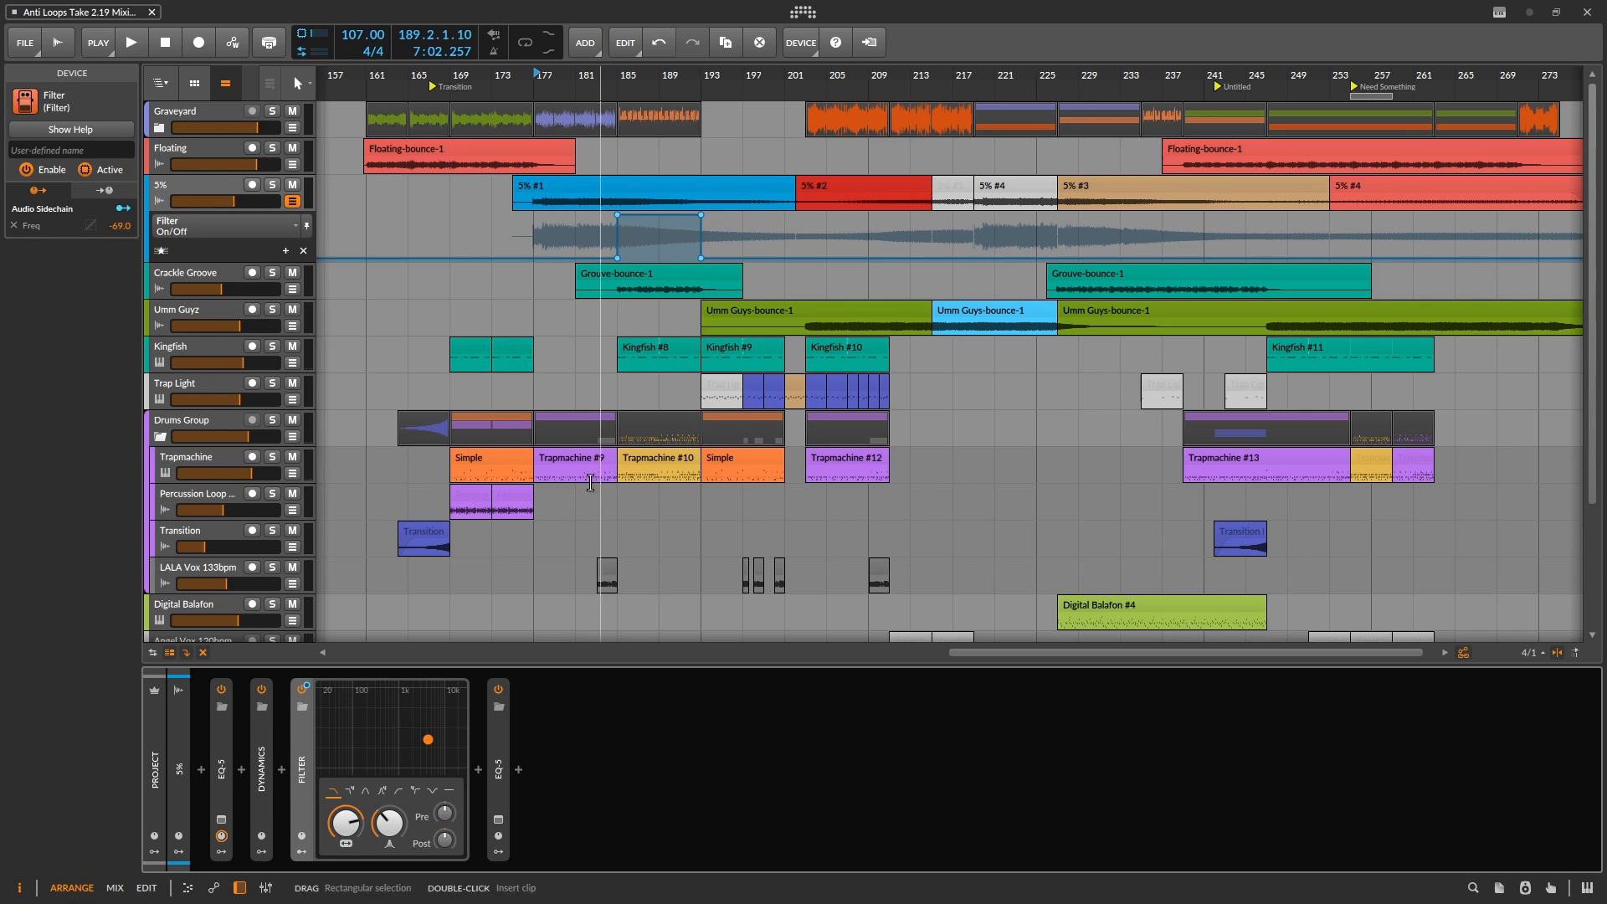
# Step: Leave full screen to review the Produce With Me list in Microsoft To Do, and return to Bitwig Studio
pyautogui.click(1556, 12)
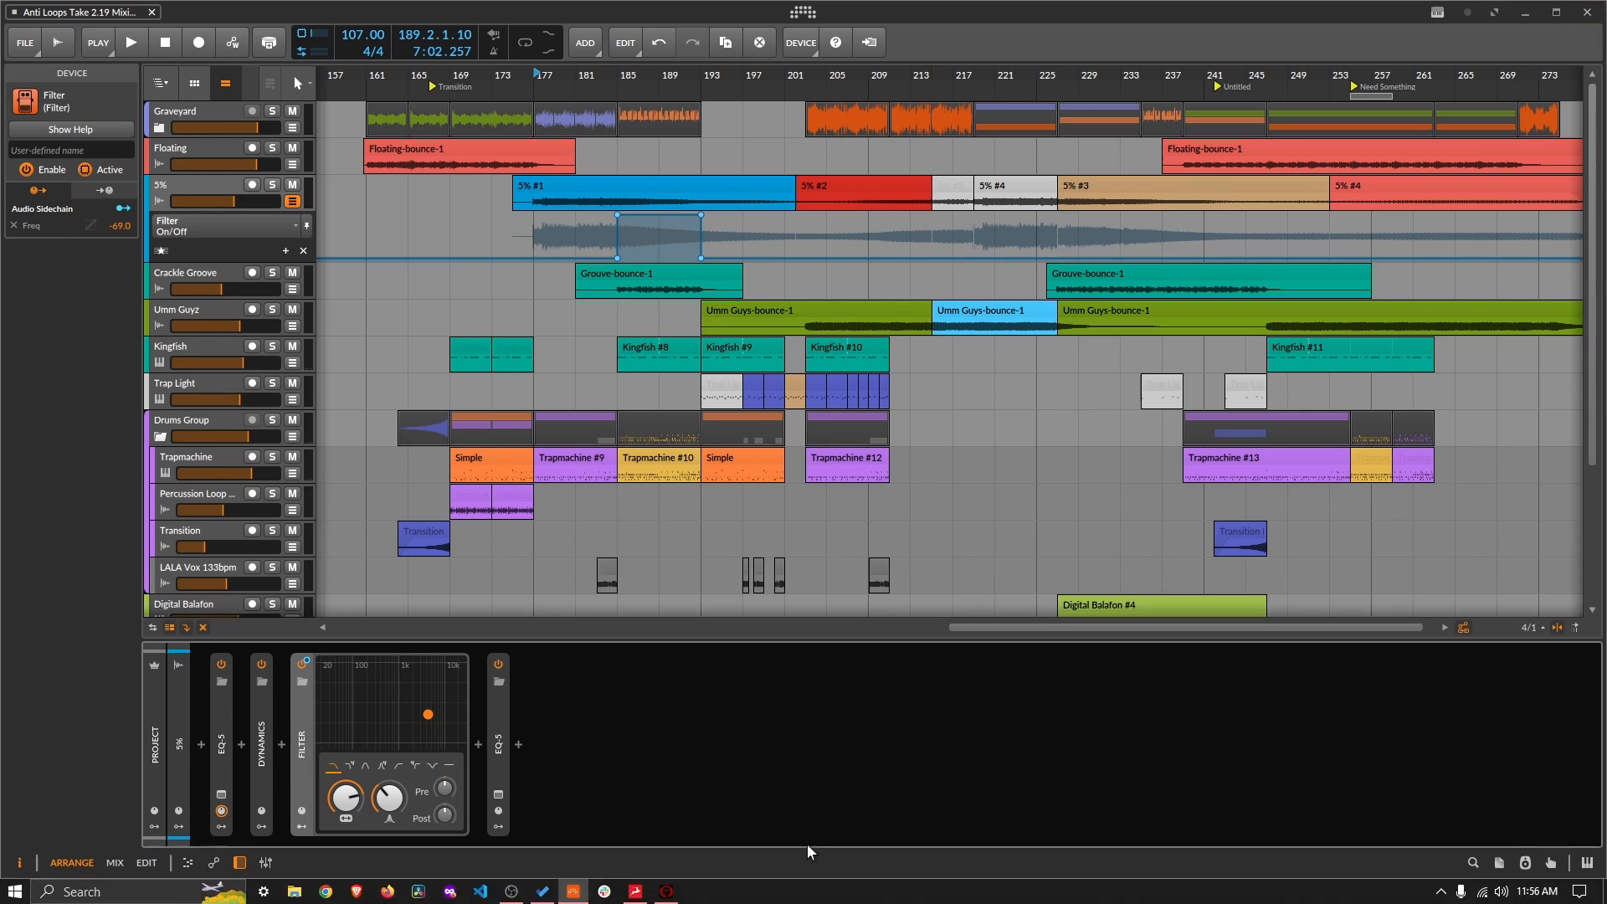
pyautogui.click(543, 891)
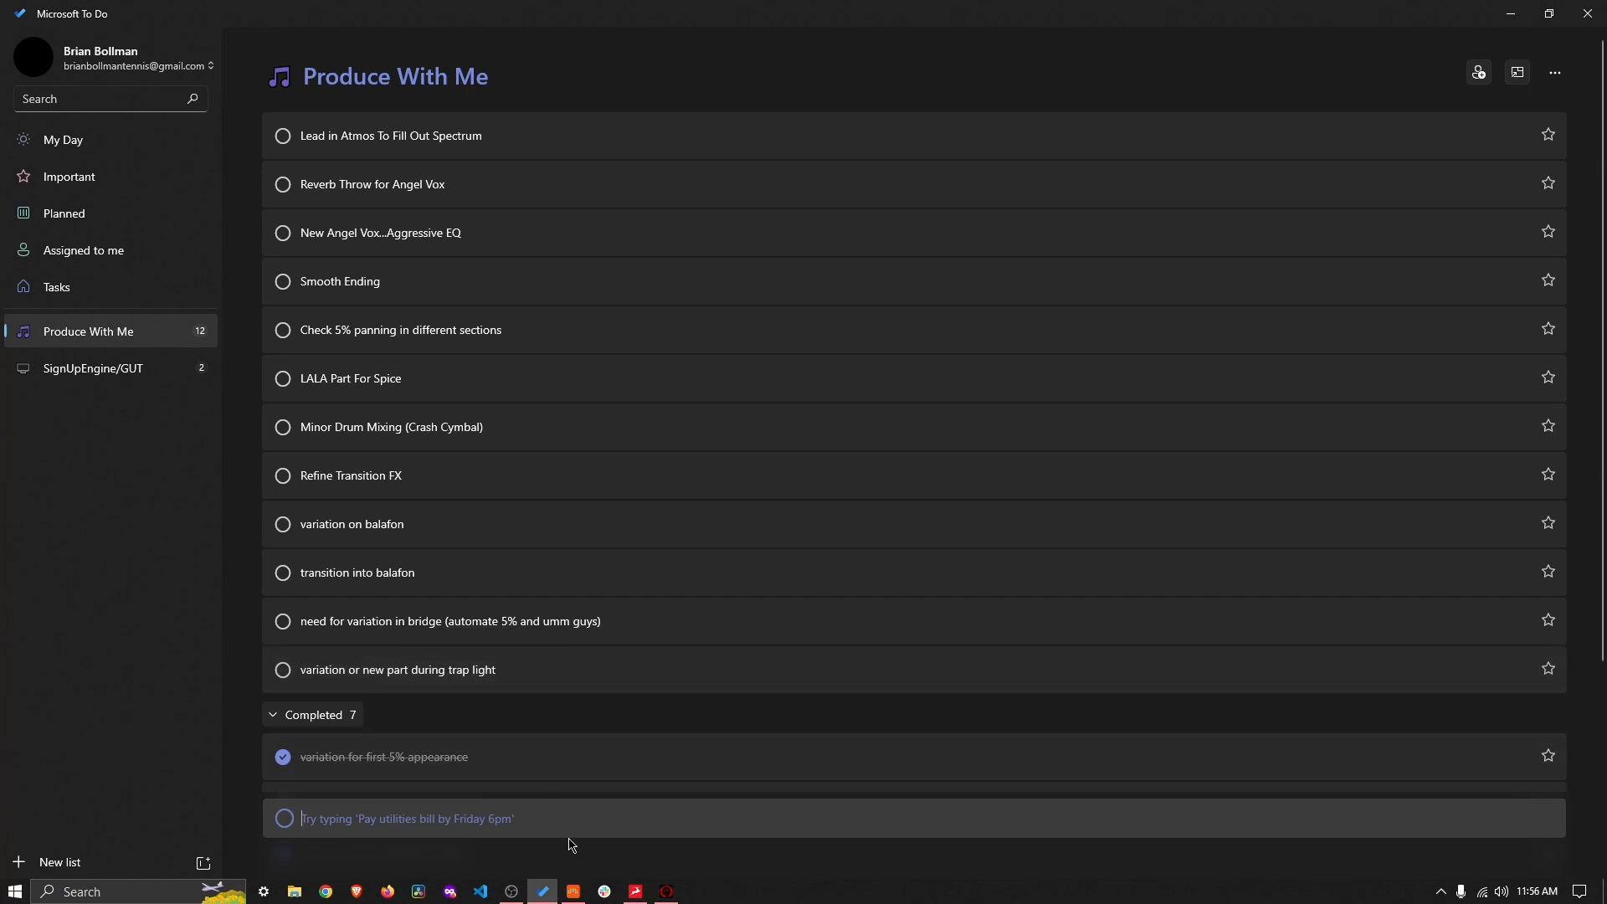
pyautogui.click(573, 892)
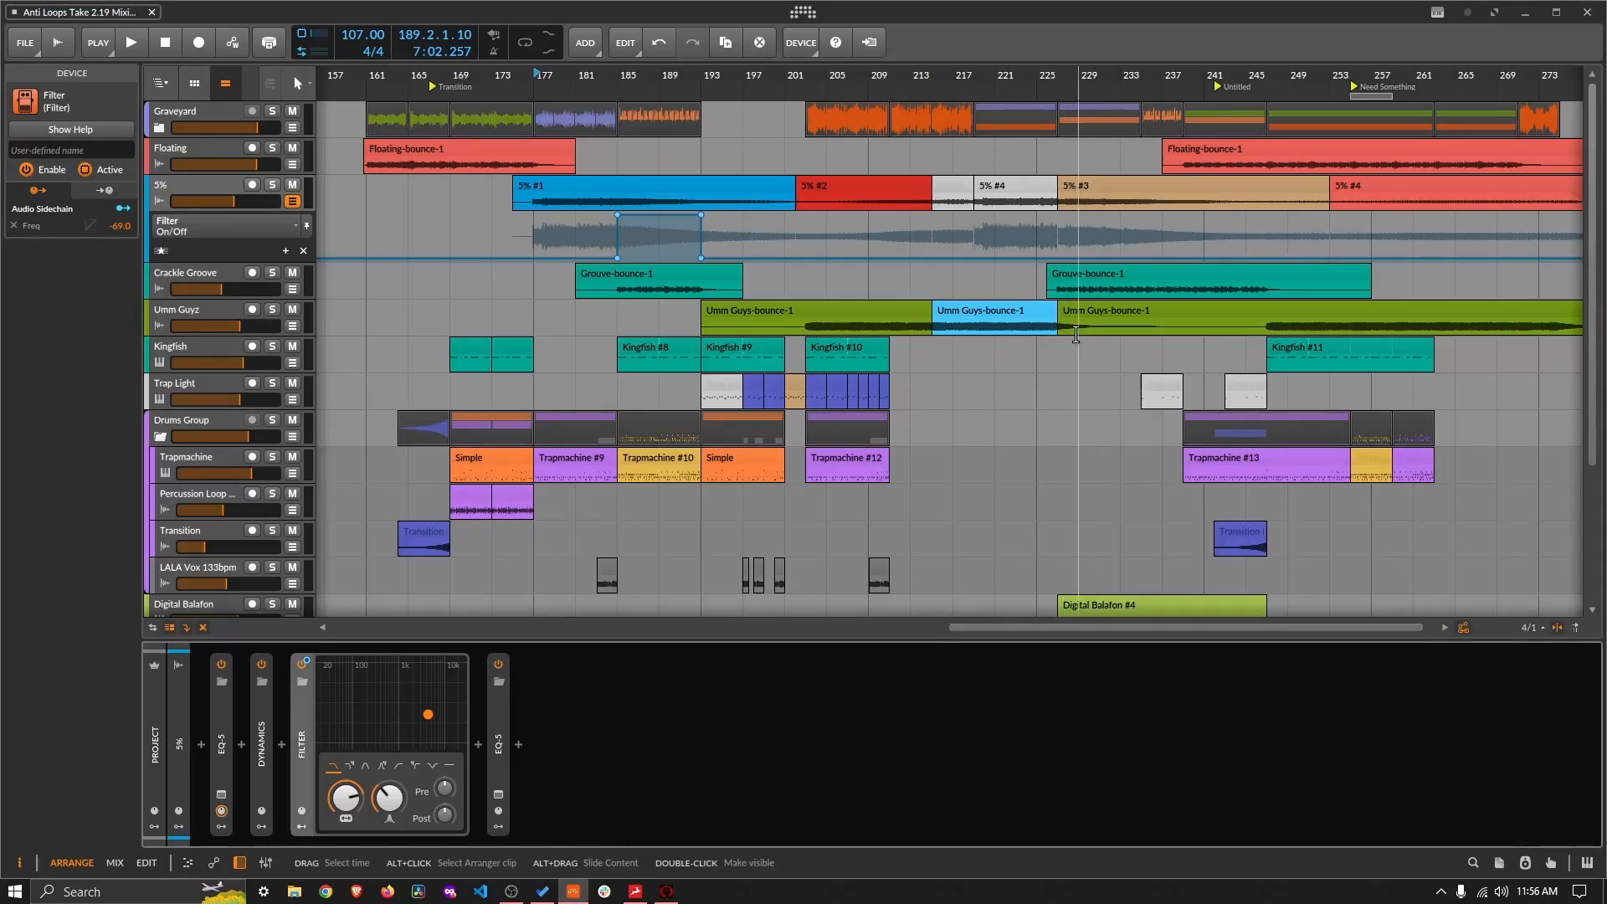
# Step: Play the trap light section from bar 193 and stop at about bar 211
pyautogui.scroll(-3, 1088, 368)
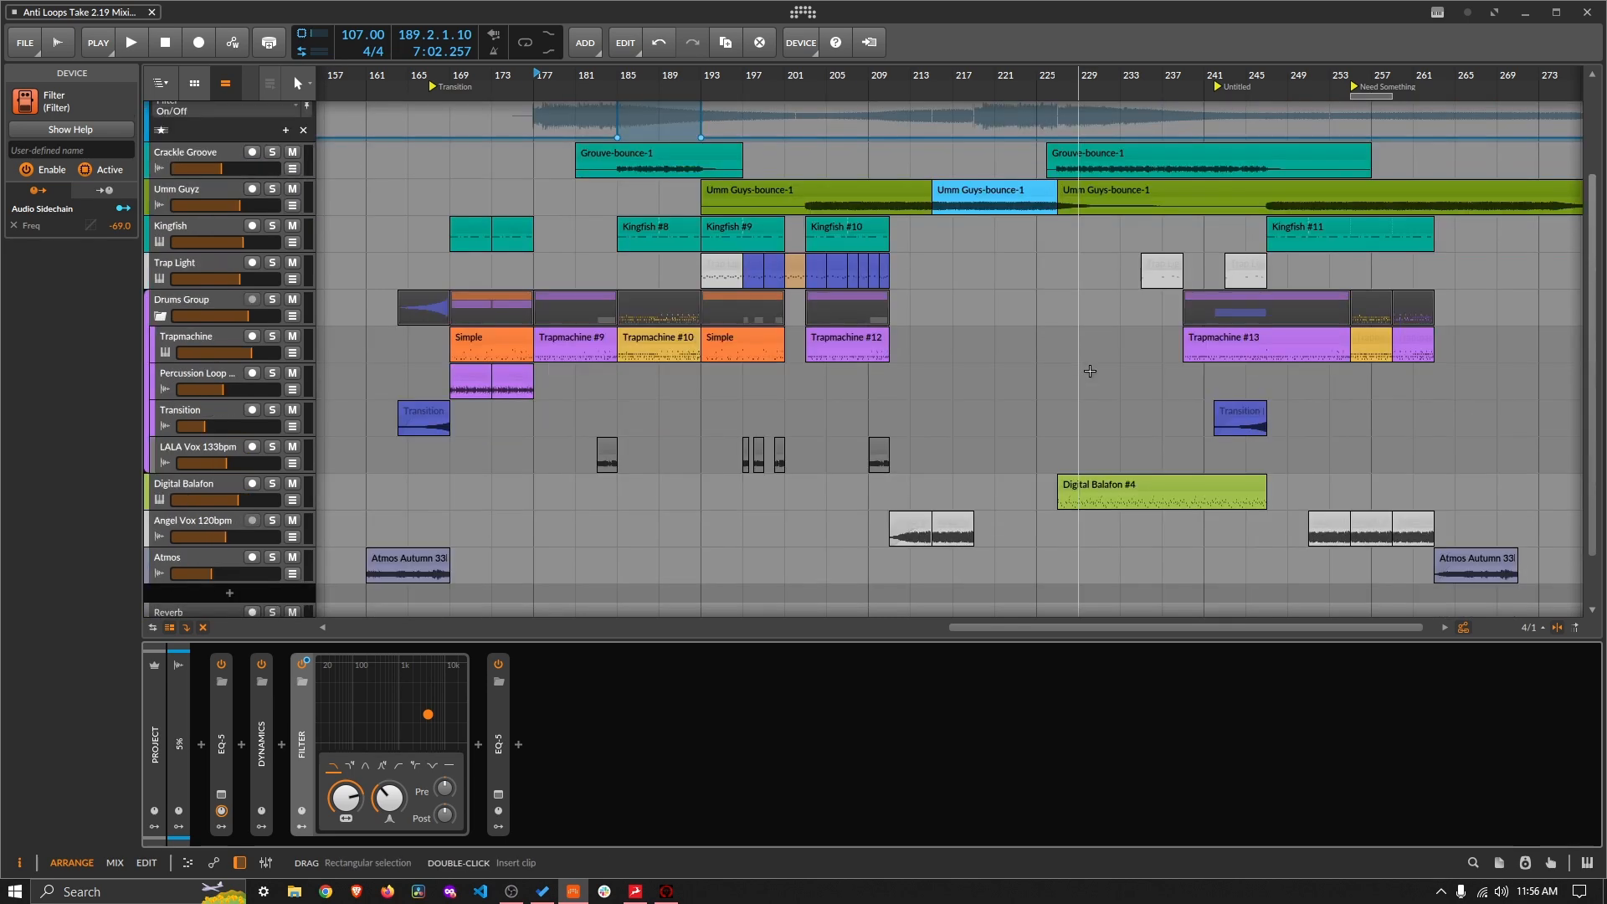
pyautogui.scroll(2, 1088, 371)
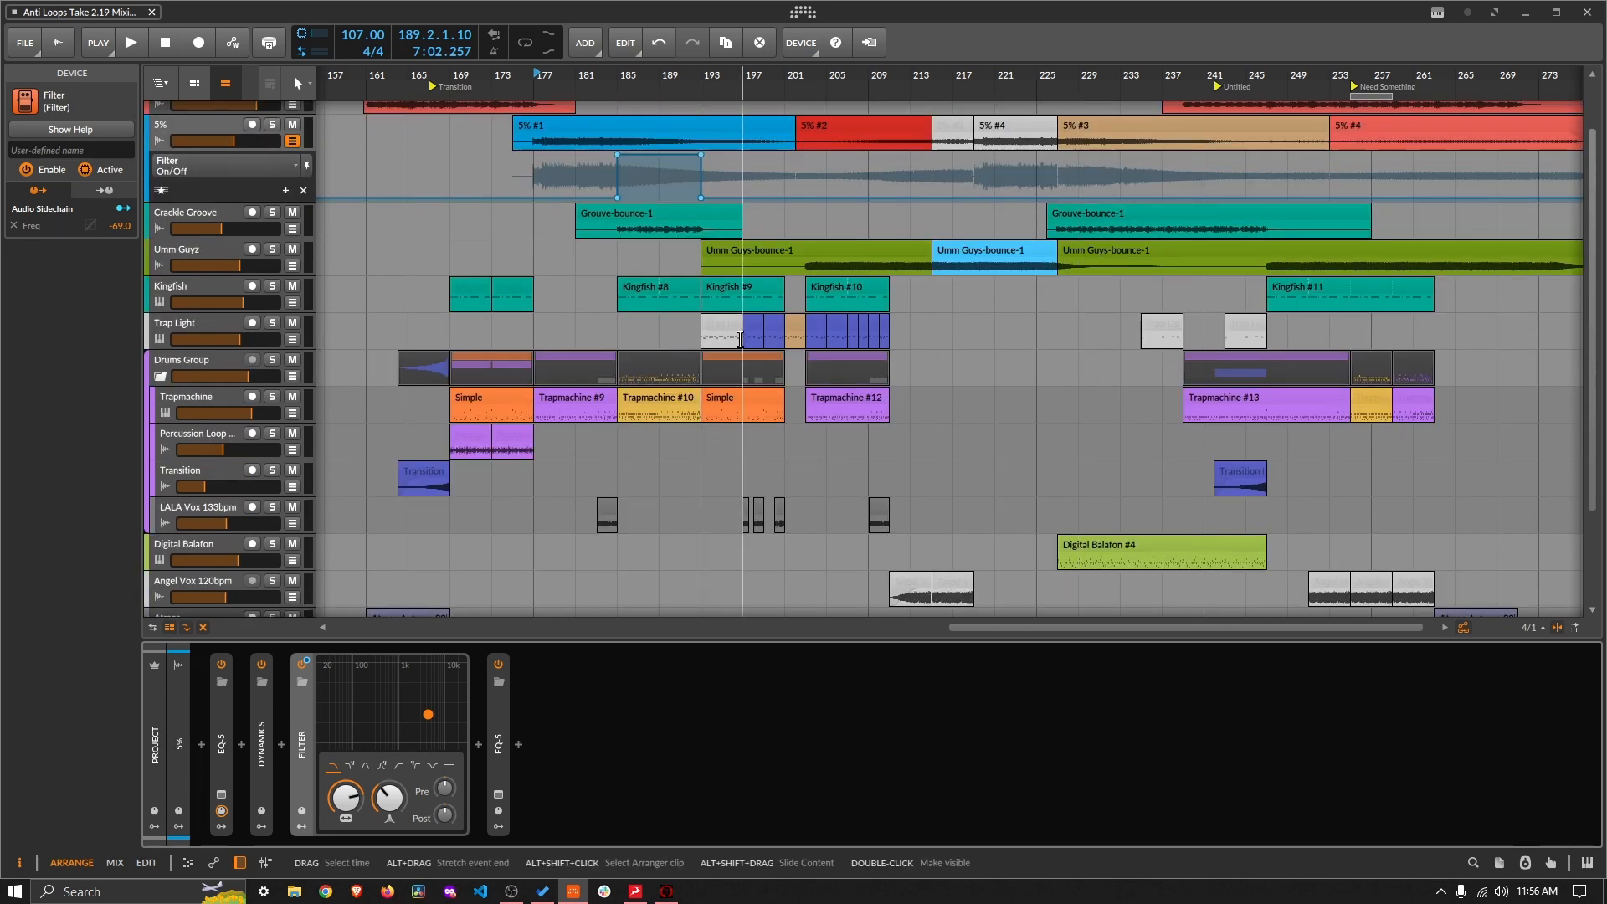
pyautogui.scroll(5, 697, 67)
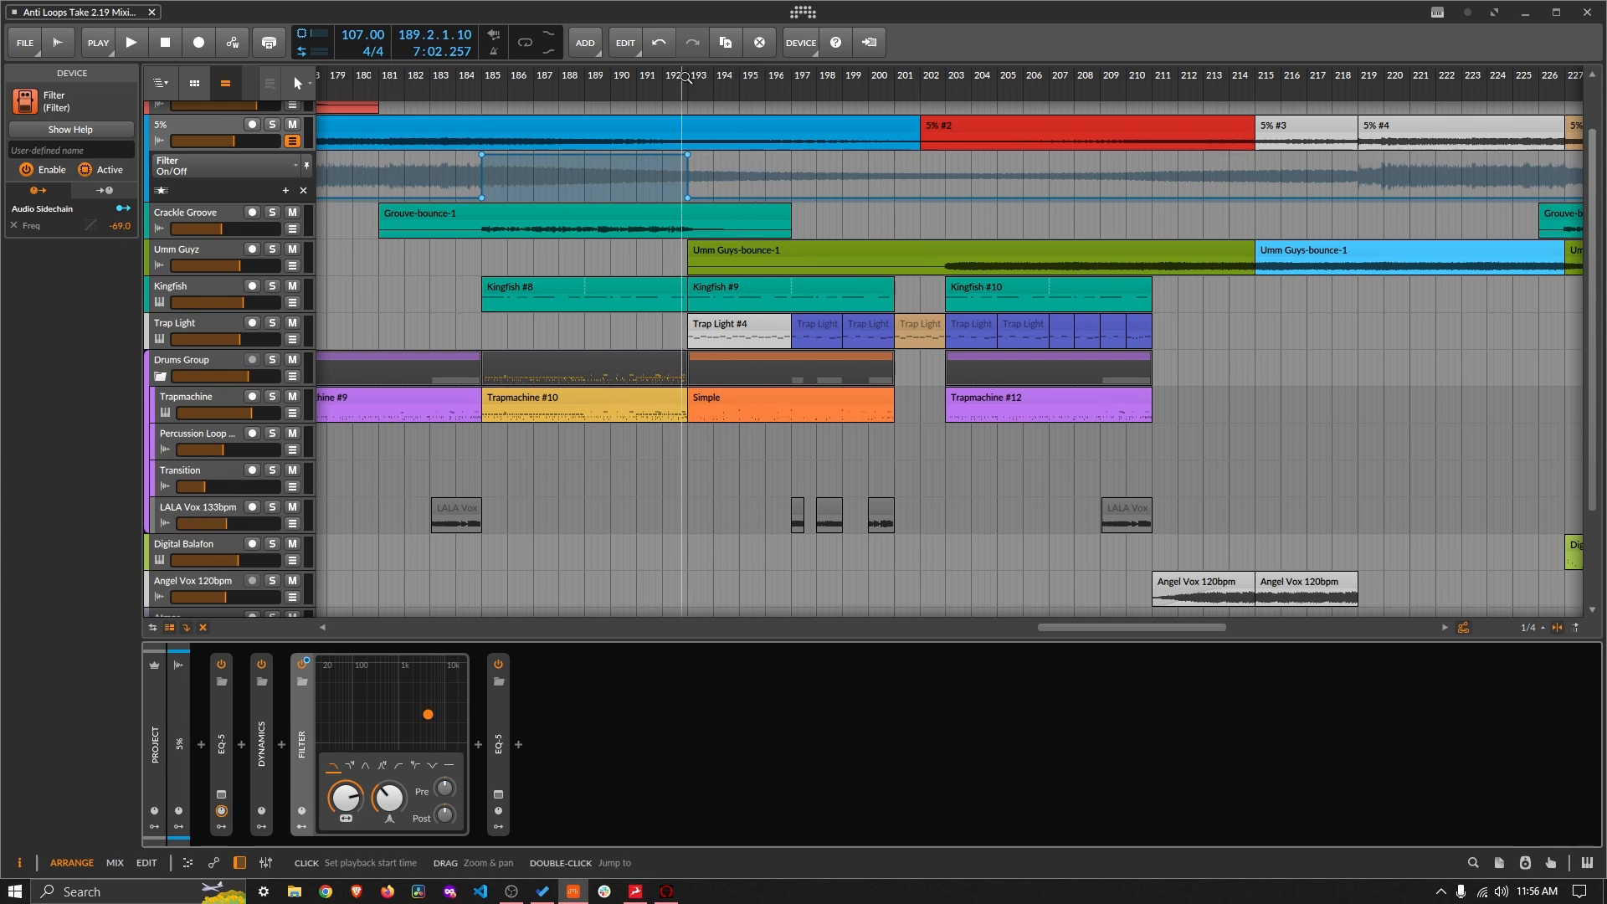
pyautogui.click(690, 80)
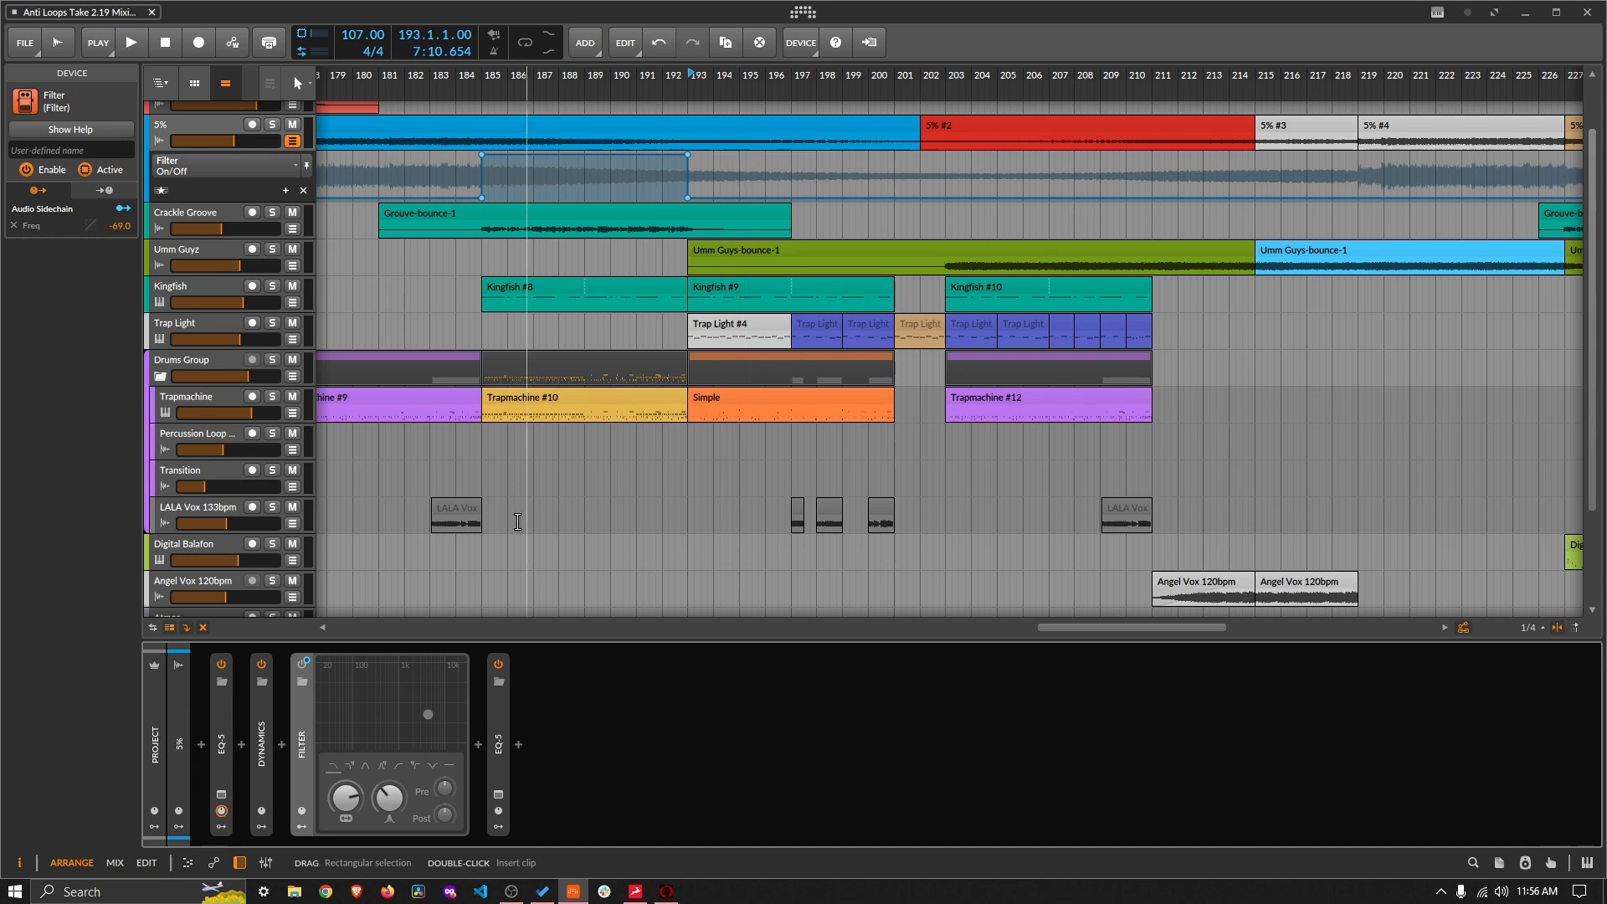
pyautogui.press('space')
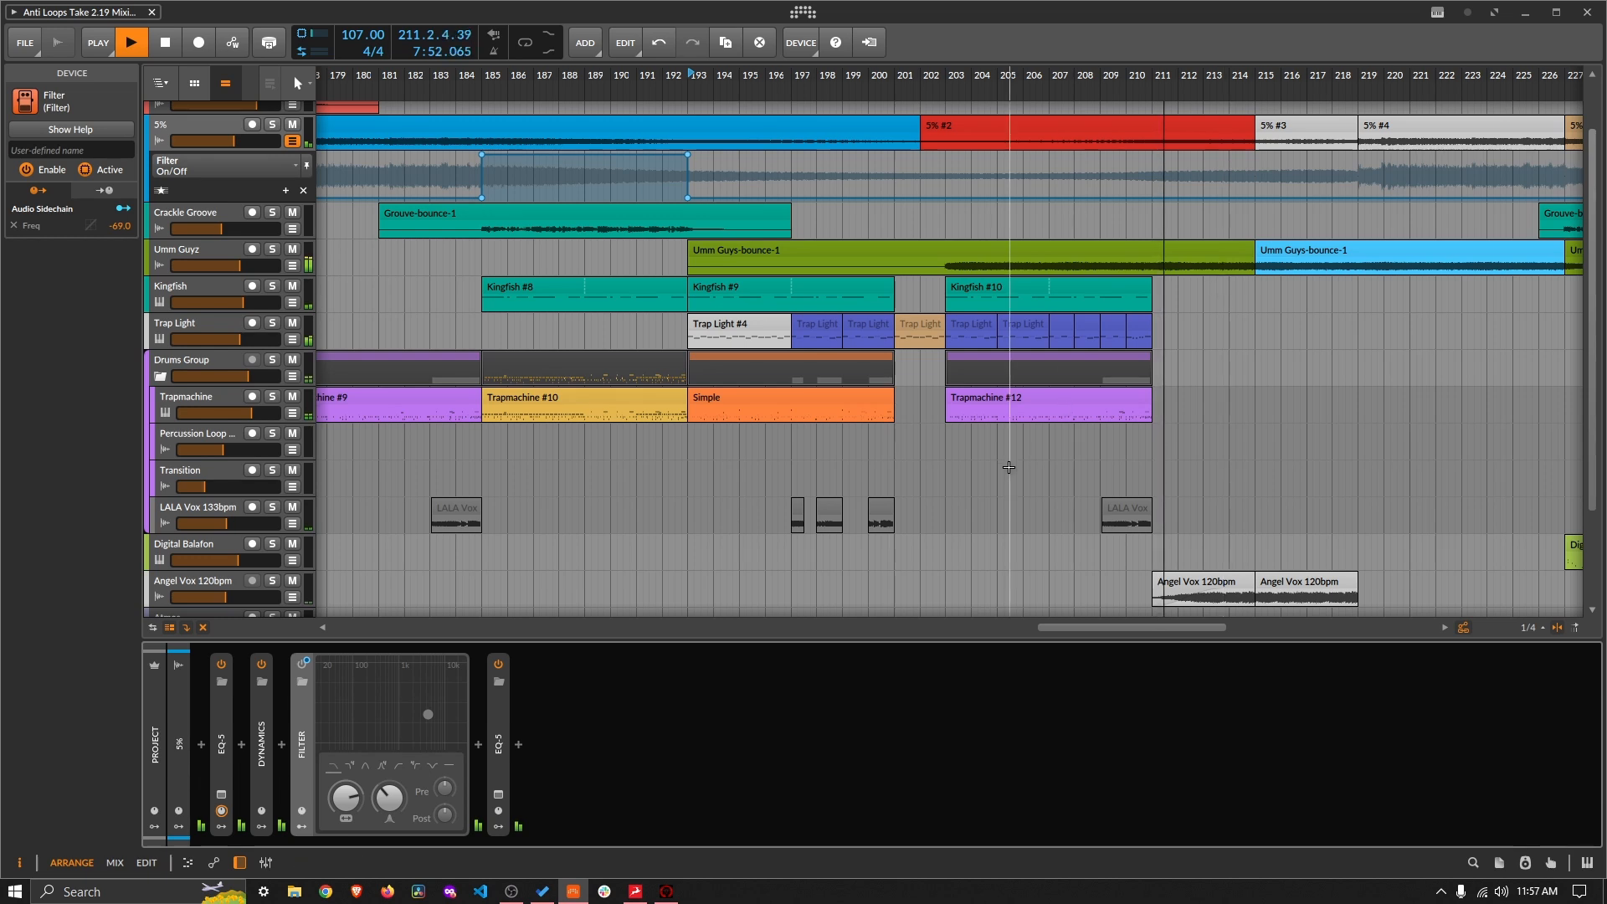
pyautogui.press('space')
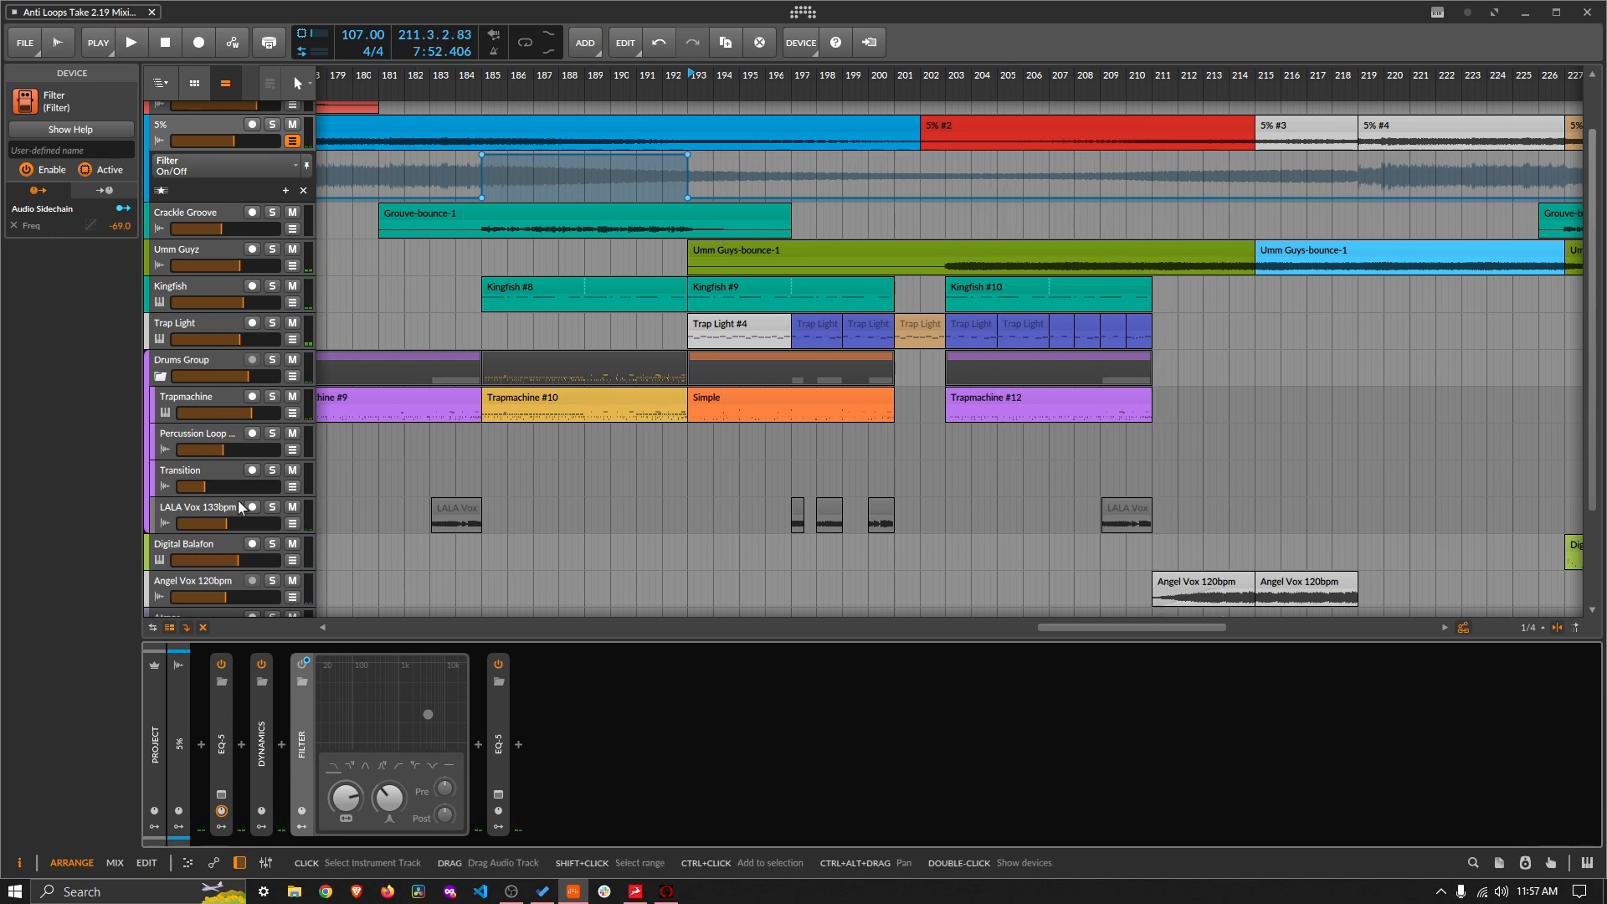
# Step: Examine the LALA Vox 133bpm track's Bit-8 On/Off and Freq automation, and expand its Clock Crush 1 device
pyautogui.click(211, 513)
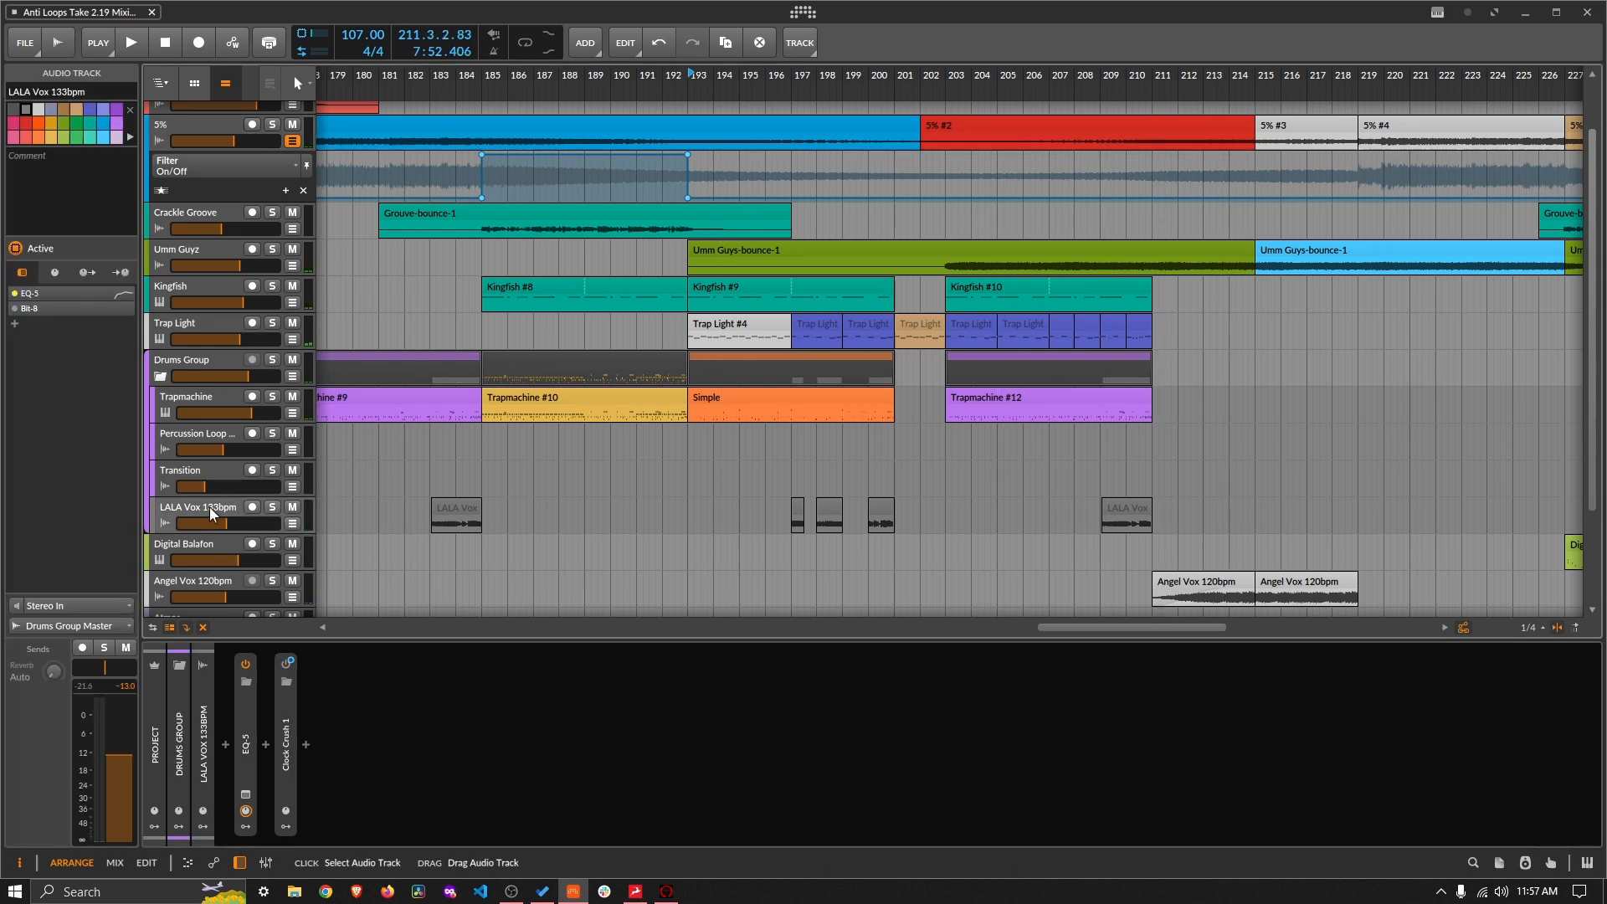
pyautogui.click(292, 523)
pyautogui.click(255, 549)
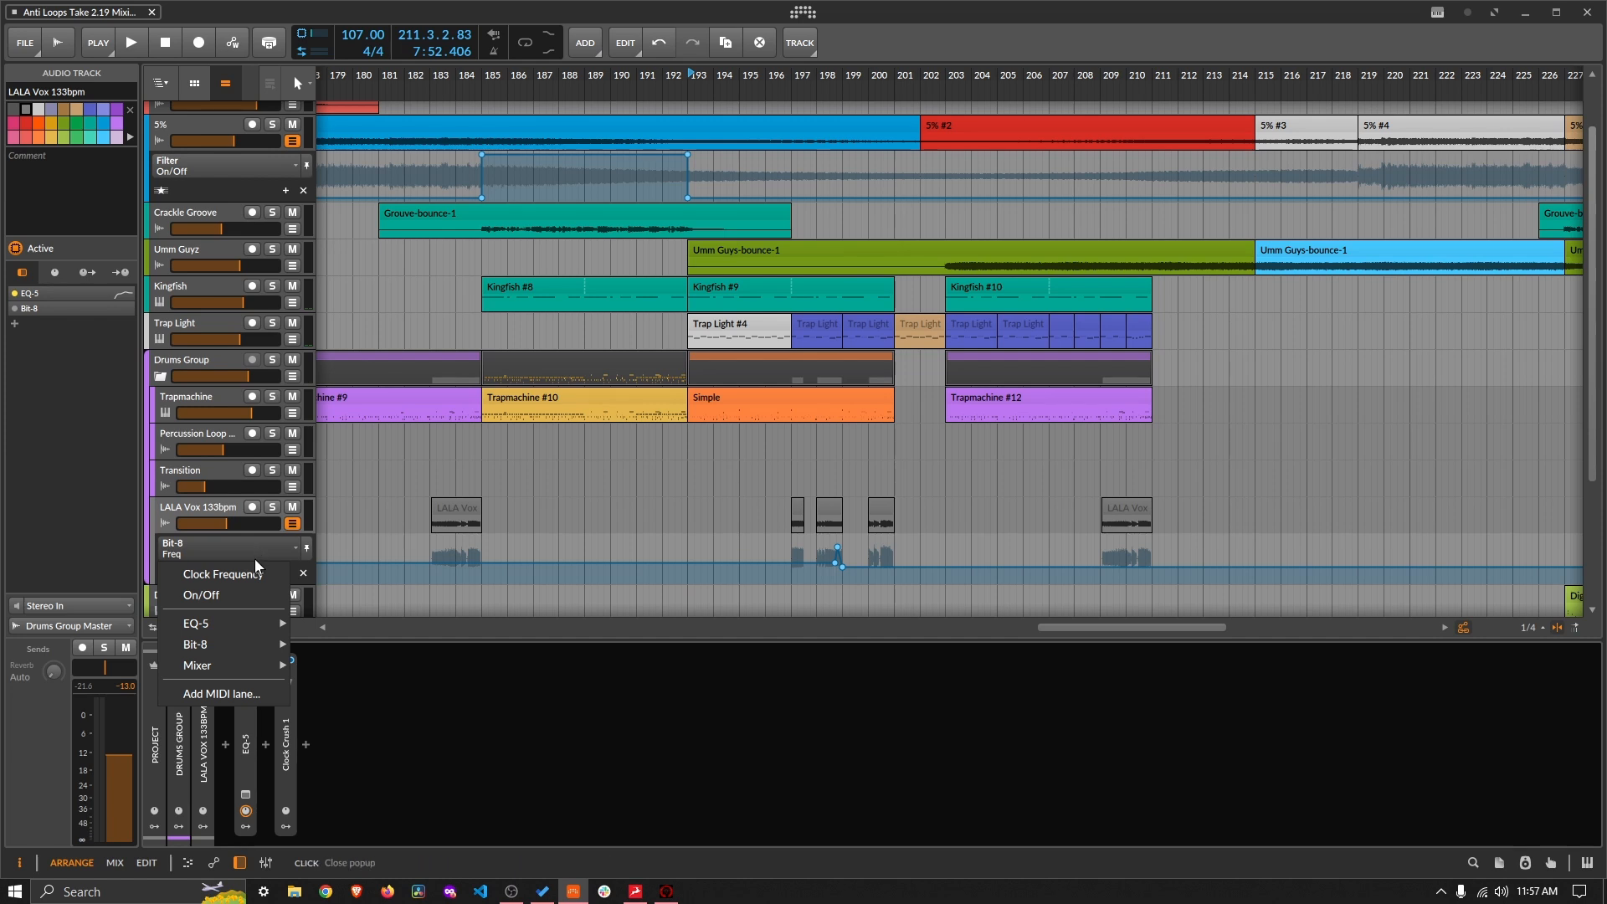
pyautogui.click(250, 596)
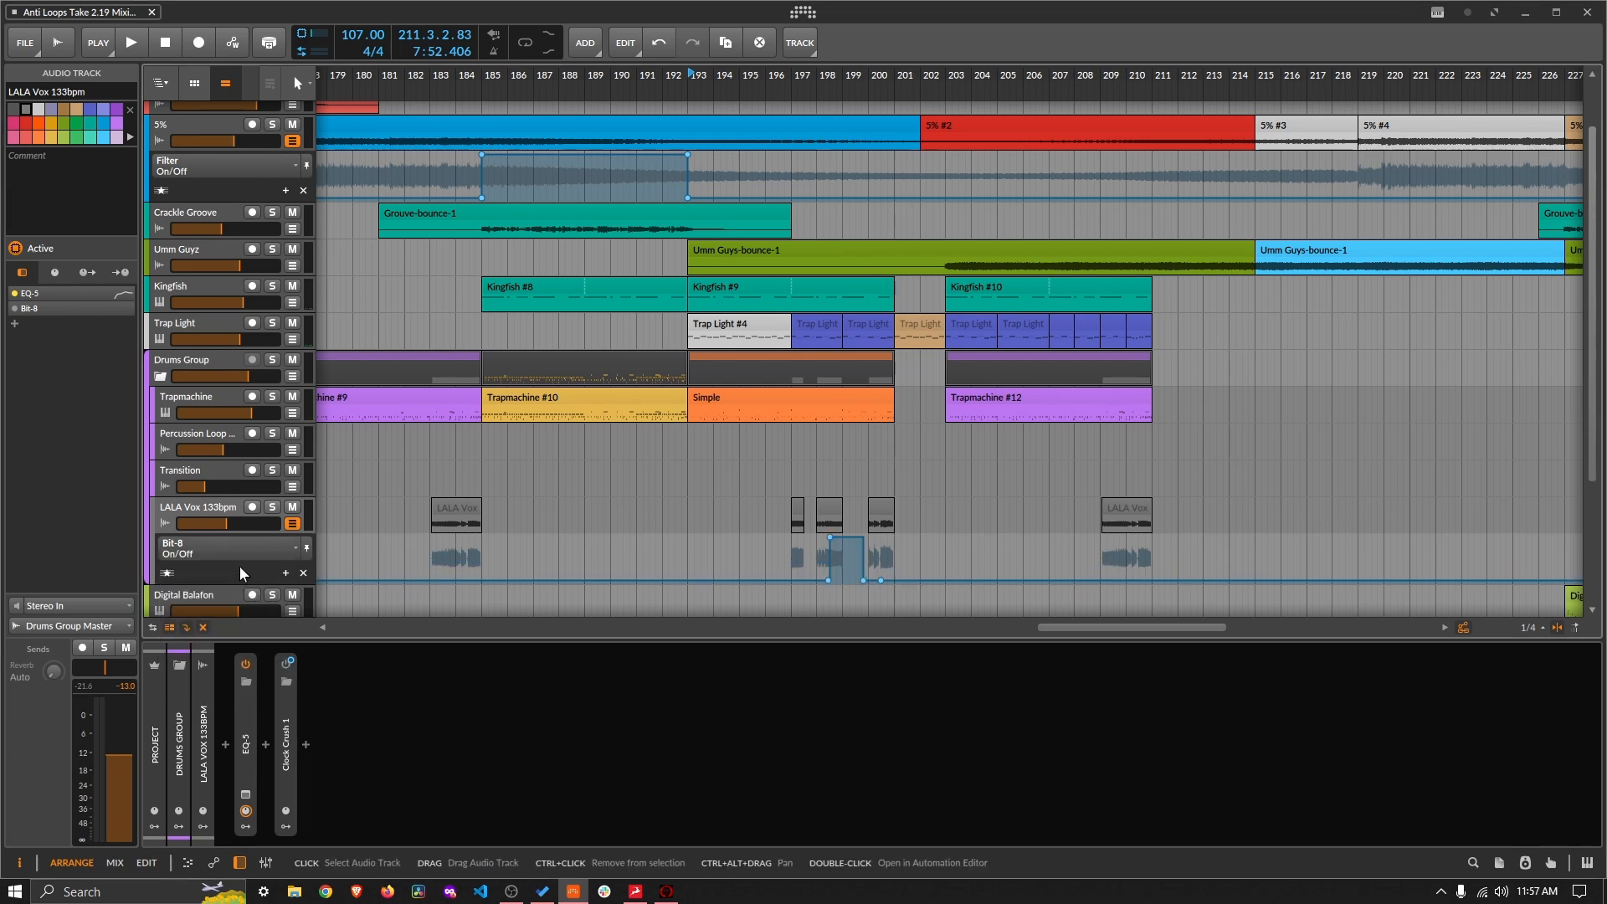
pyautogui.click(243, 550)
pyautogui.click(241, 574)
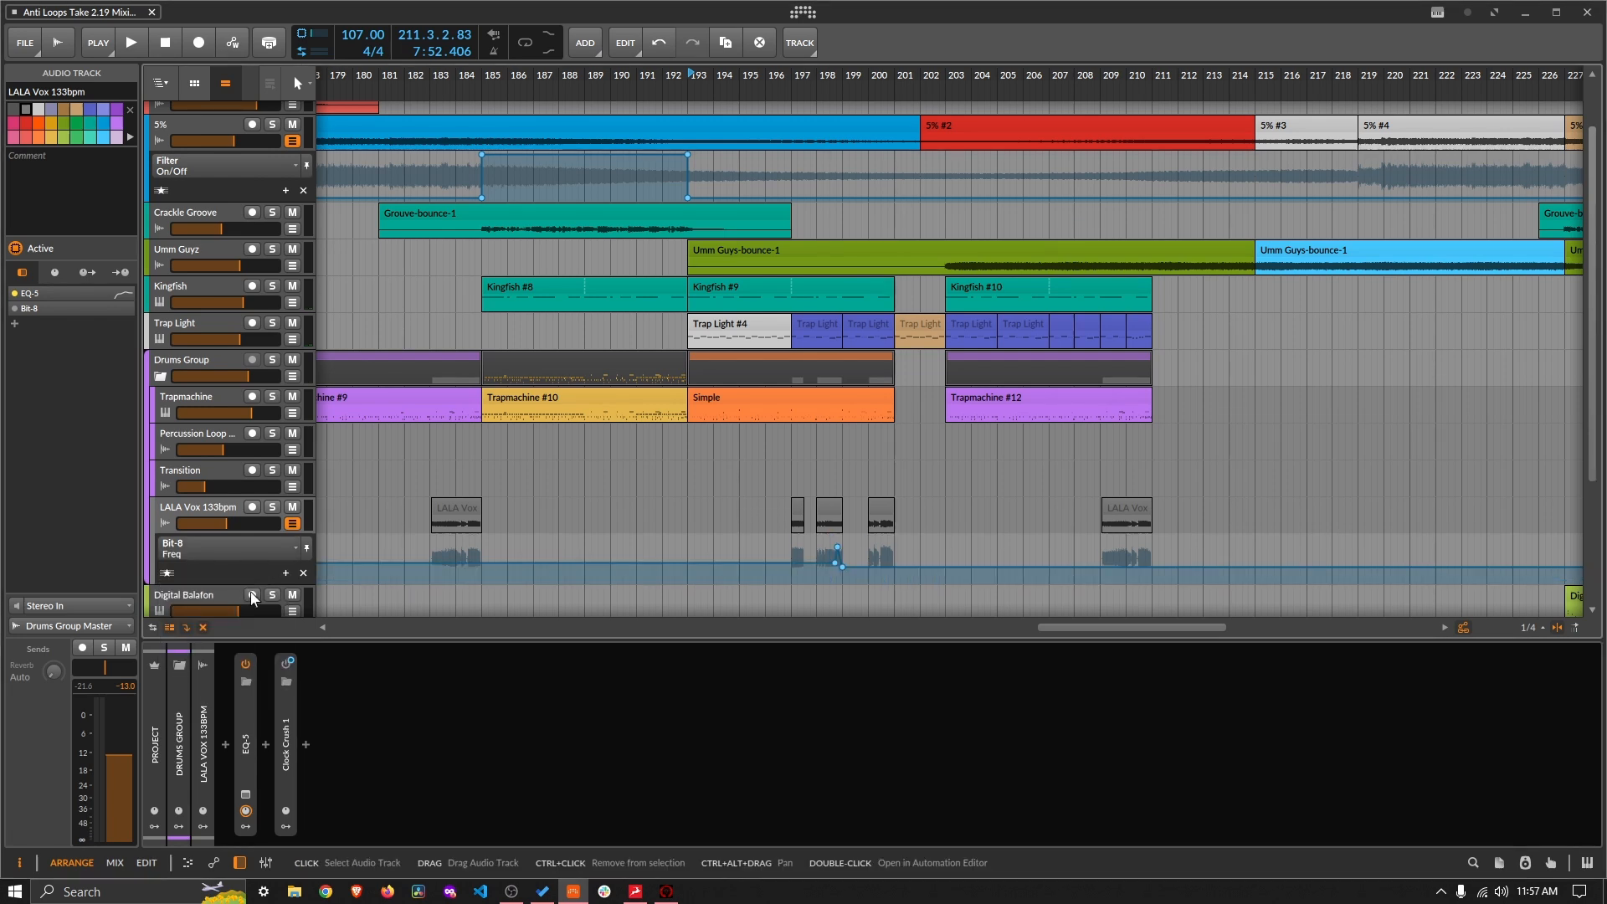
pyautogui.doubleClick(289, 727)
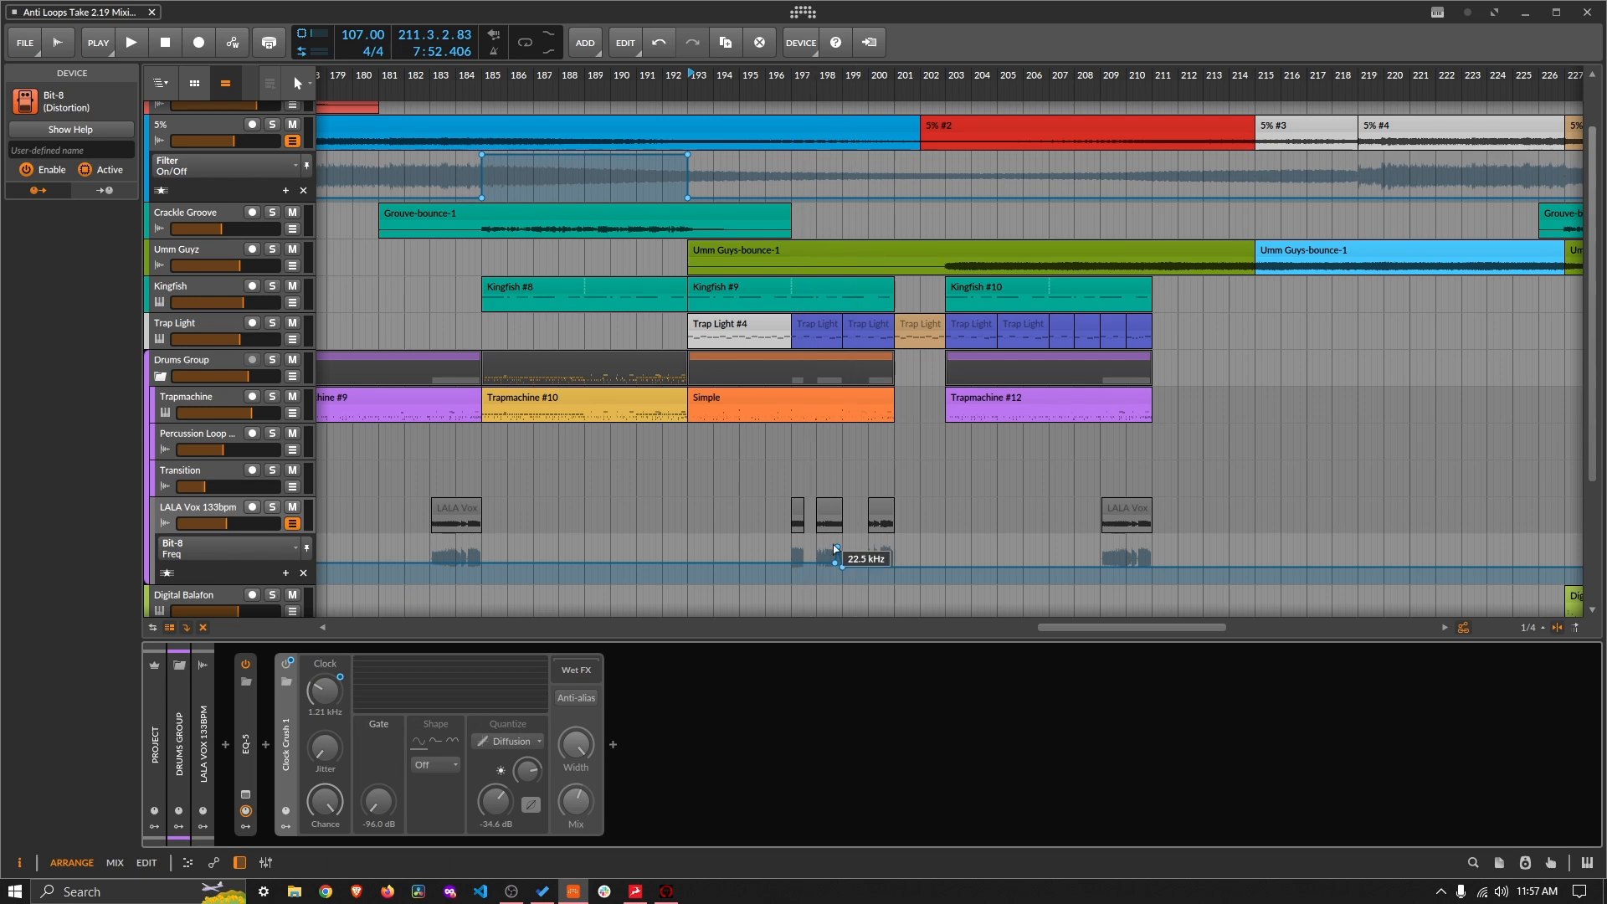
# Step: Open the LALA Vox clip at bar 198 to examine its pitch curve in an enlarged editor, then shrink the editor and hide the track's automation
pyautogui.doubleClick(829, 512)
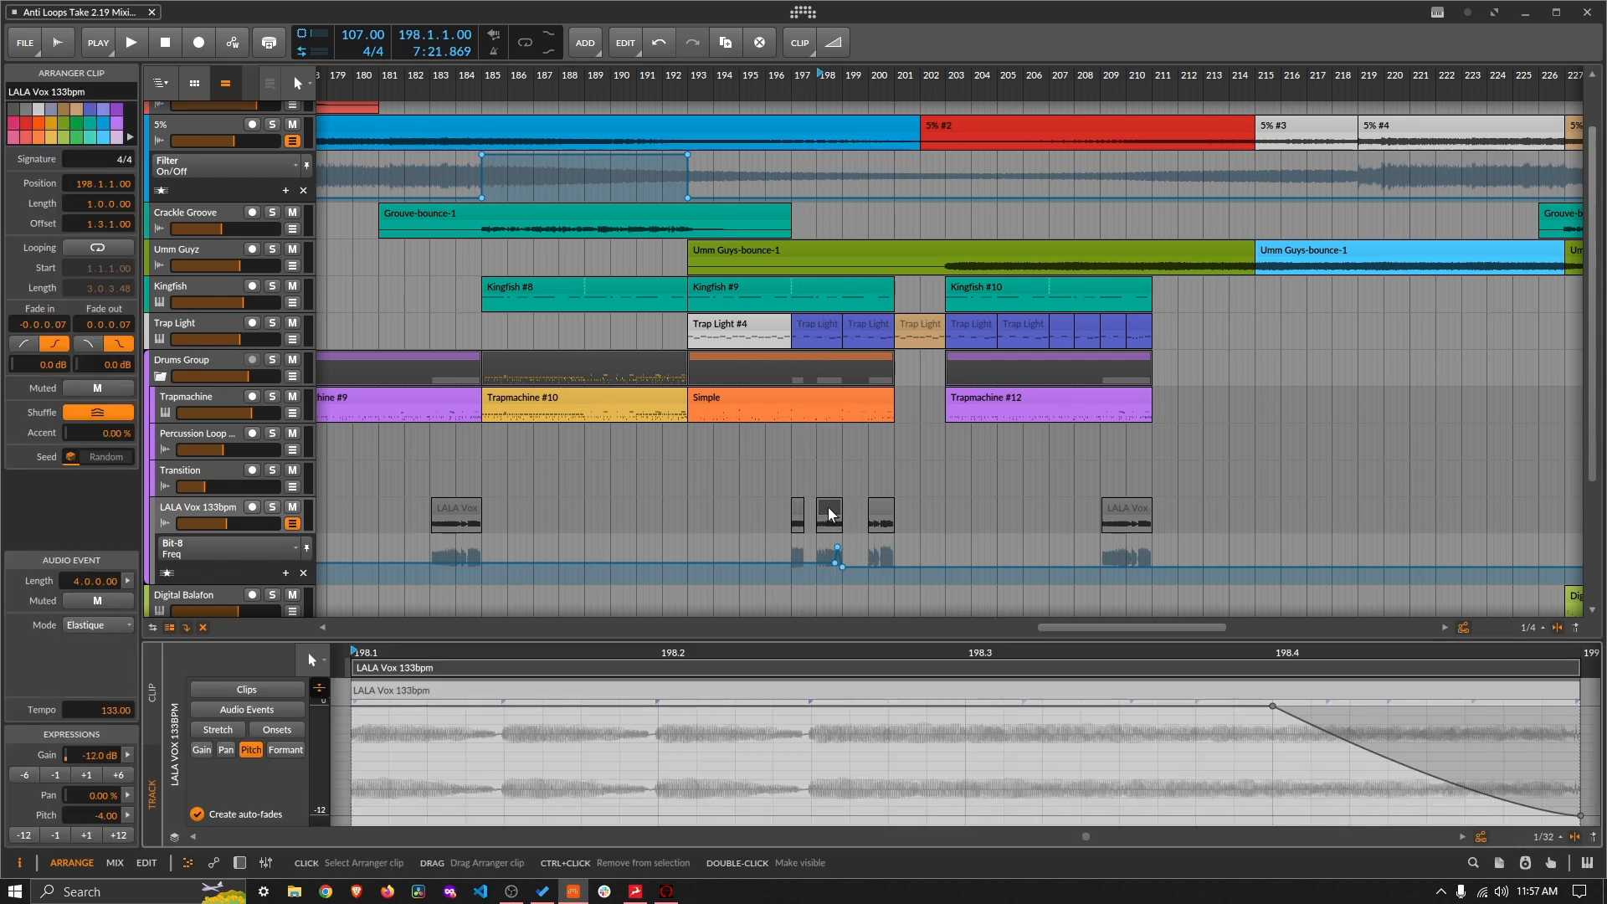
pyautogui.moveTo(878, 658); pyautogui.dragTo(816, 584)
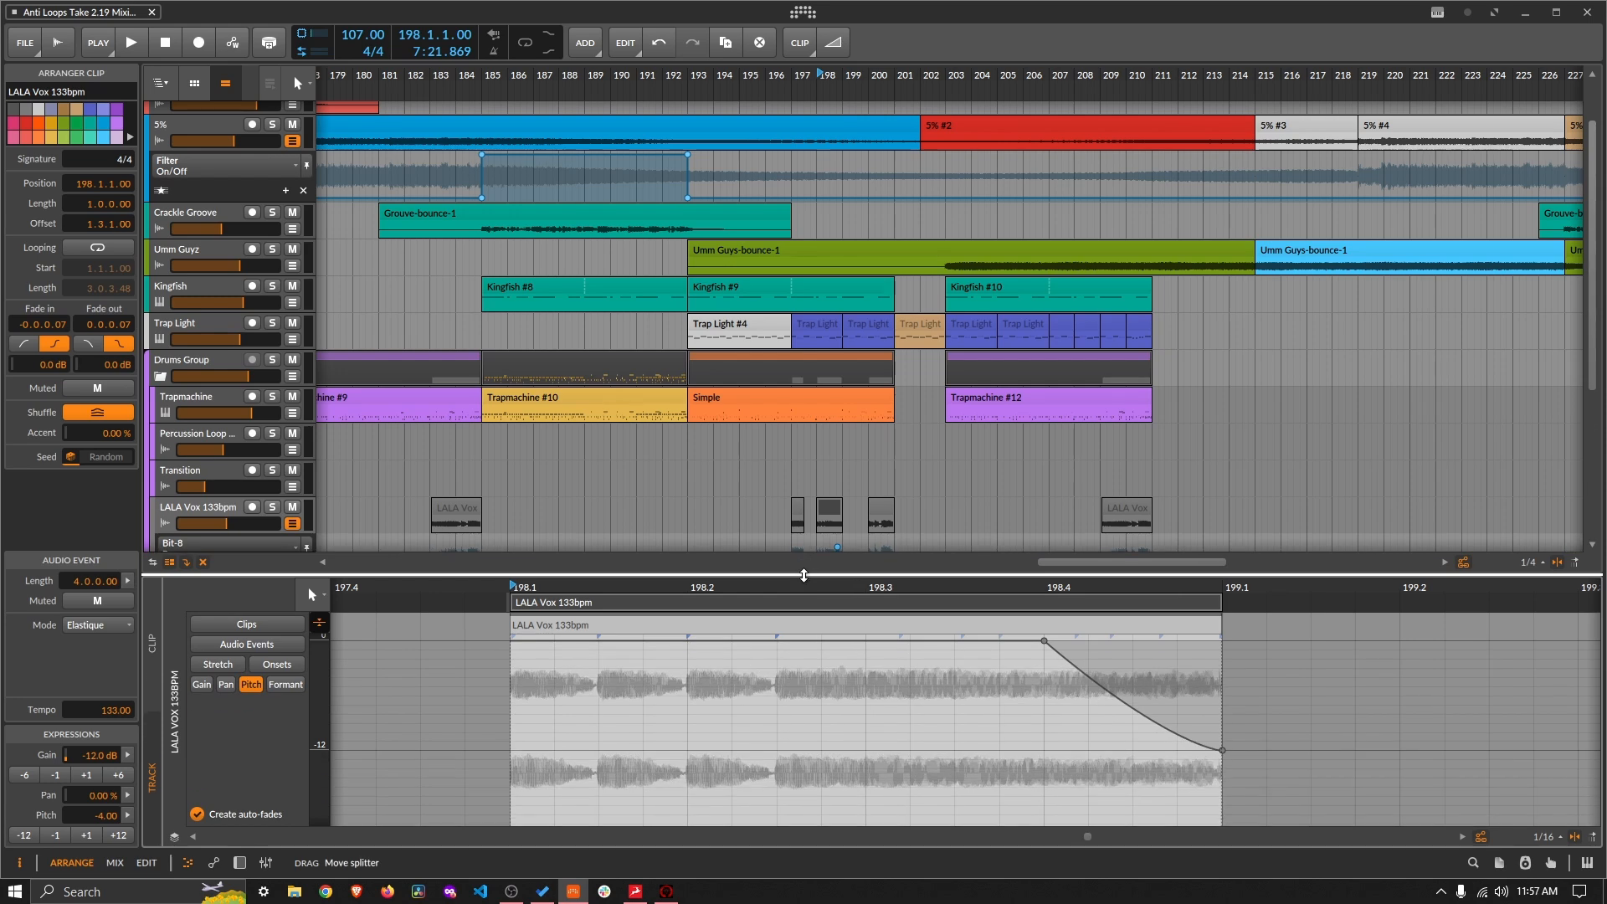
pyautogui.scroll(2, 782, 722)
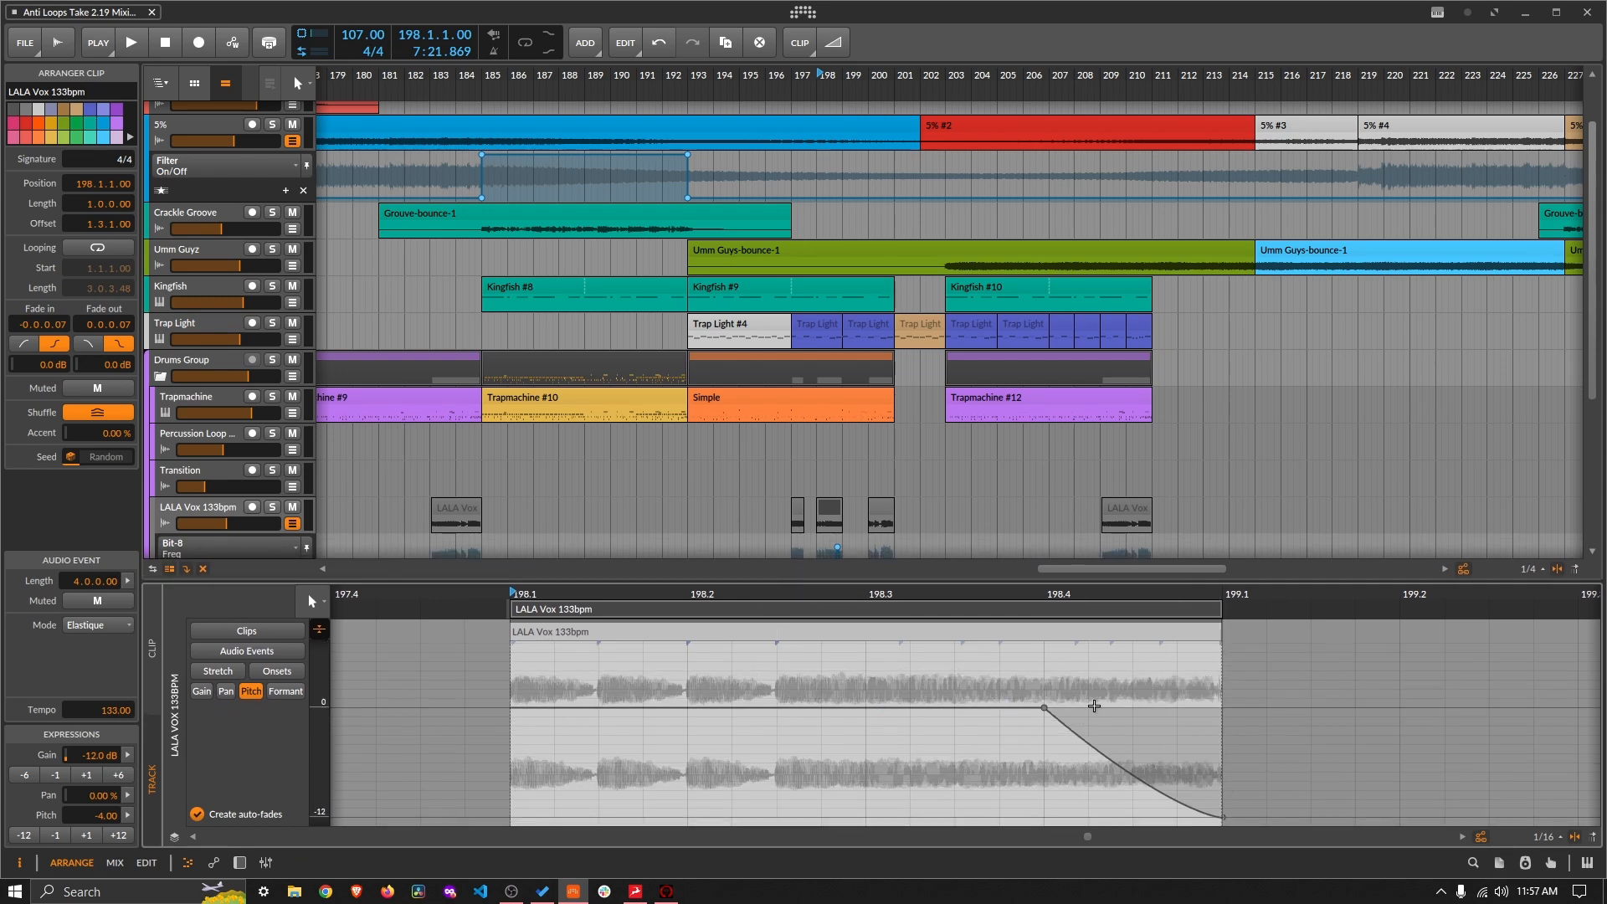
pyautogui.moveTo(1019, 578); pyautogui.dragTo(1019, 694)
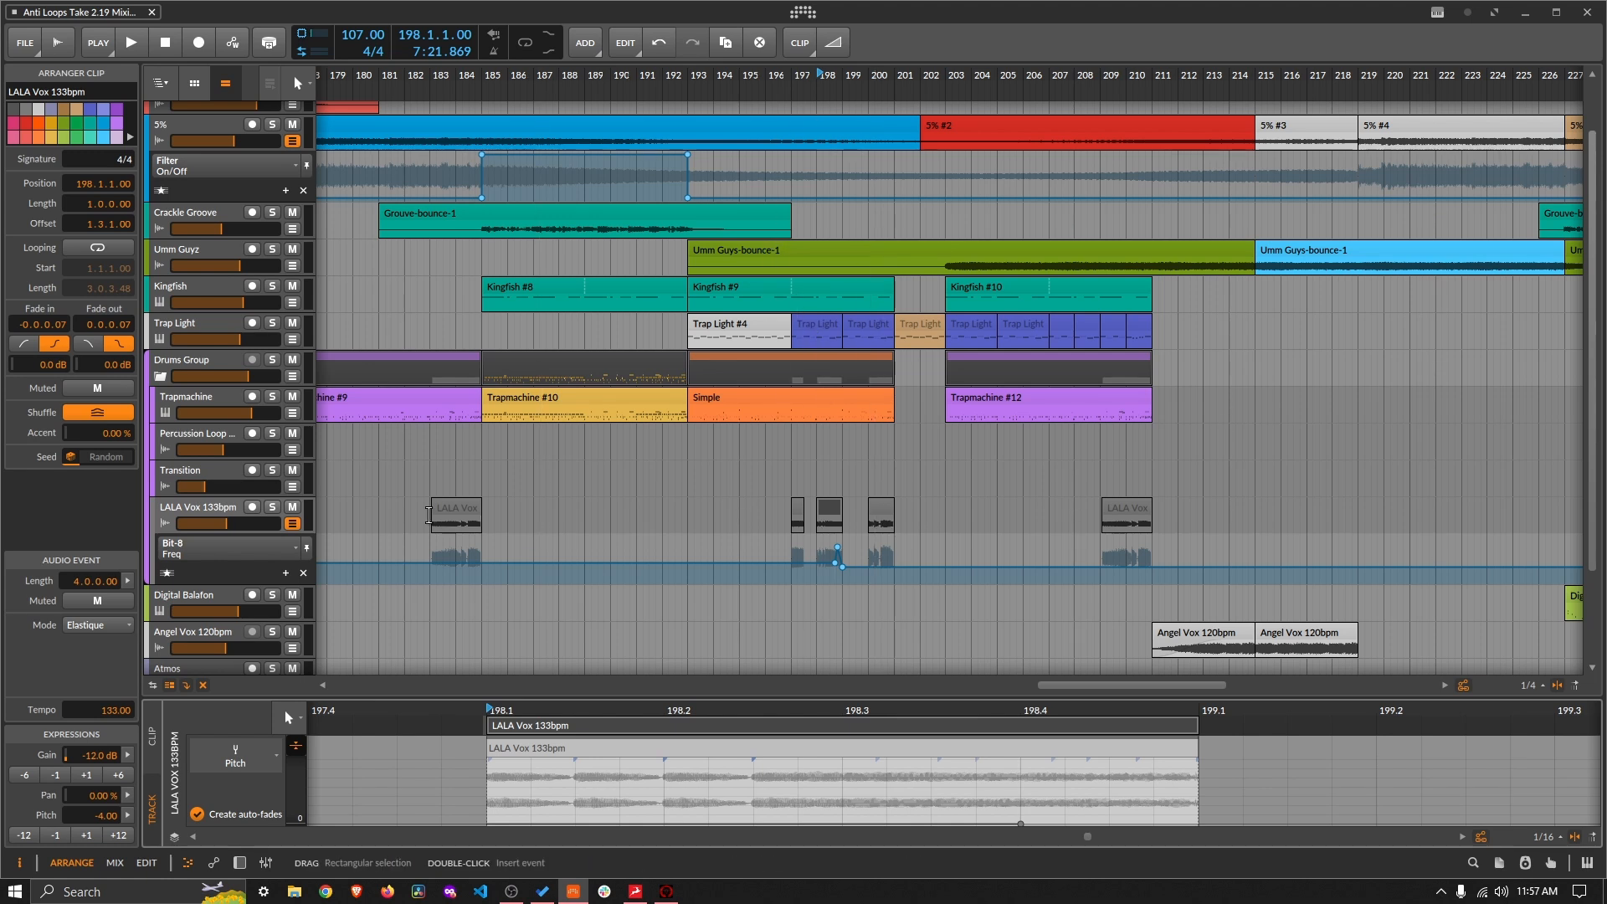
pyautogui.click(292, 523)
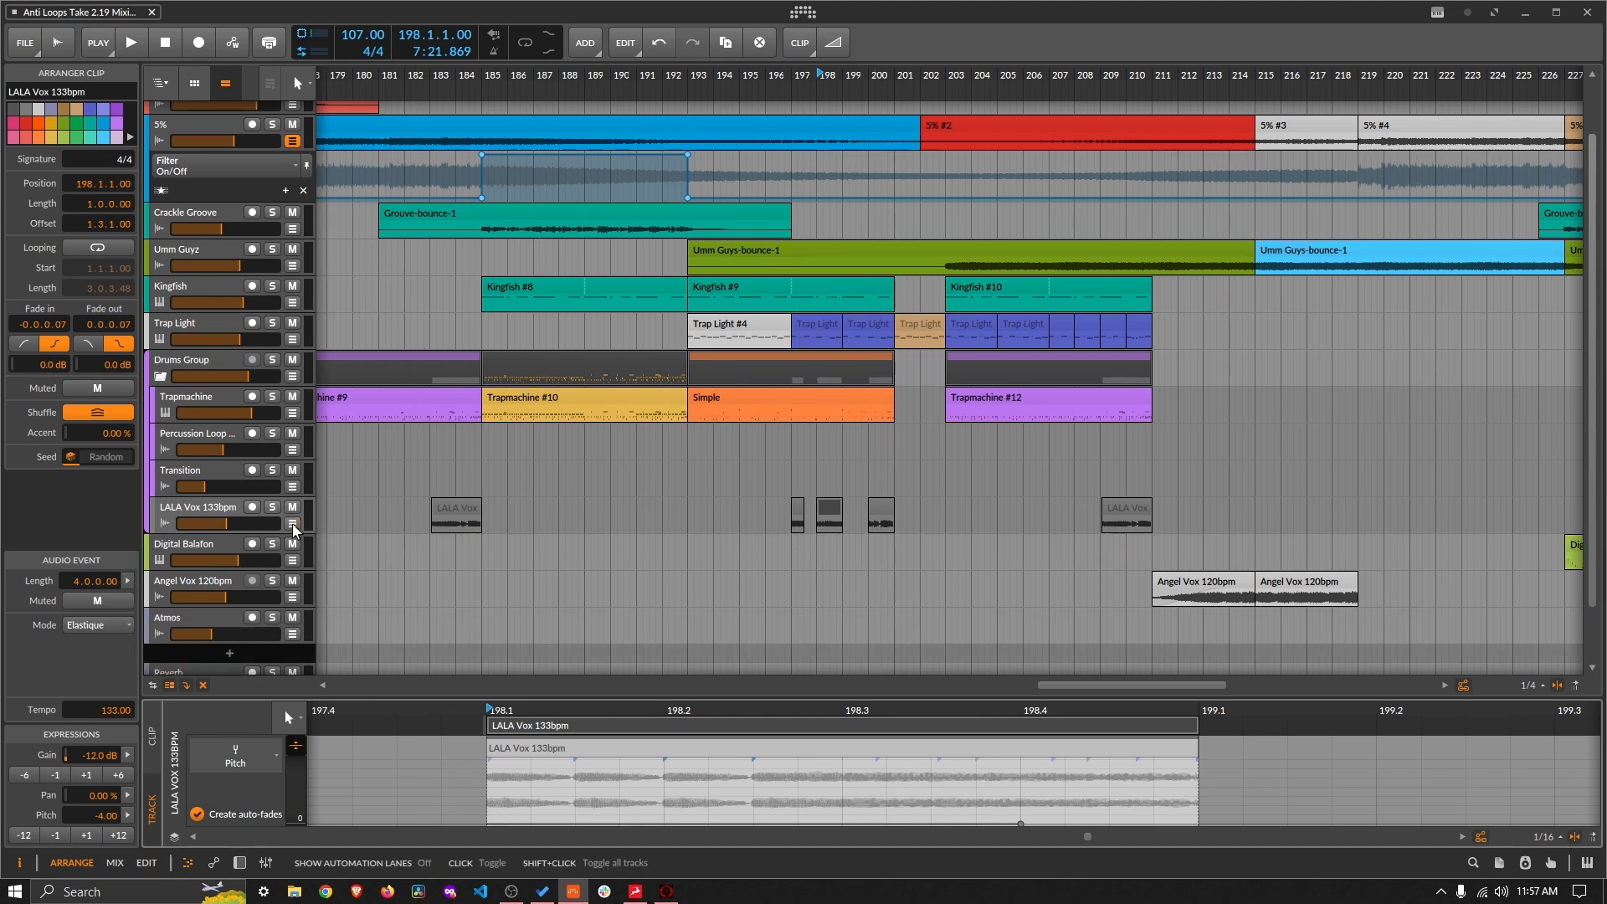
# Step: Mark "variation or new part during trap light" as completed in Microsoft To Do, and return to Bitwig Studio
pyautogui.click(542, 891)
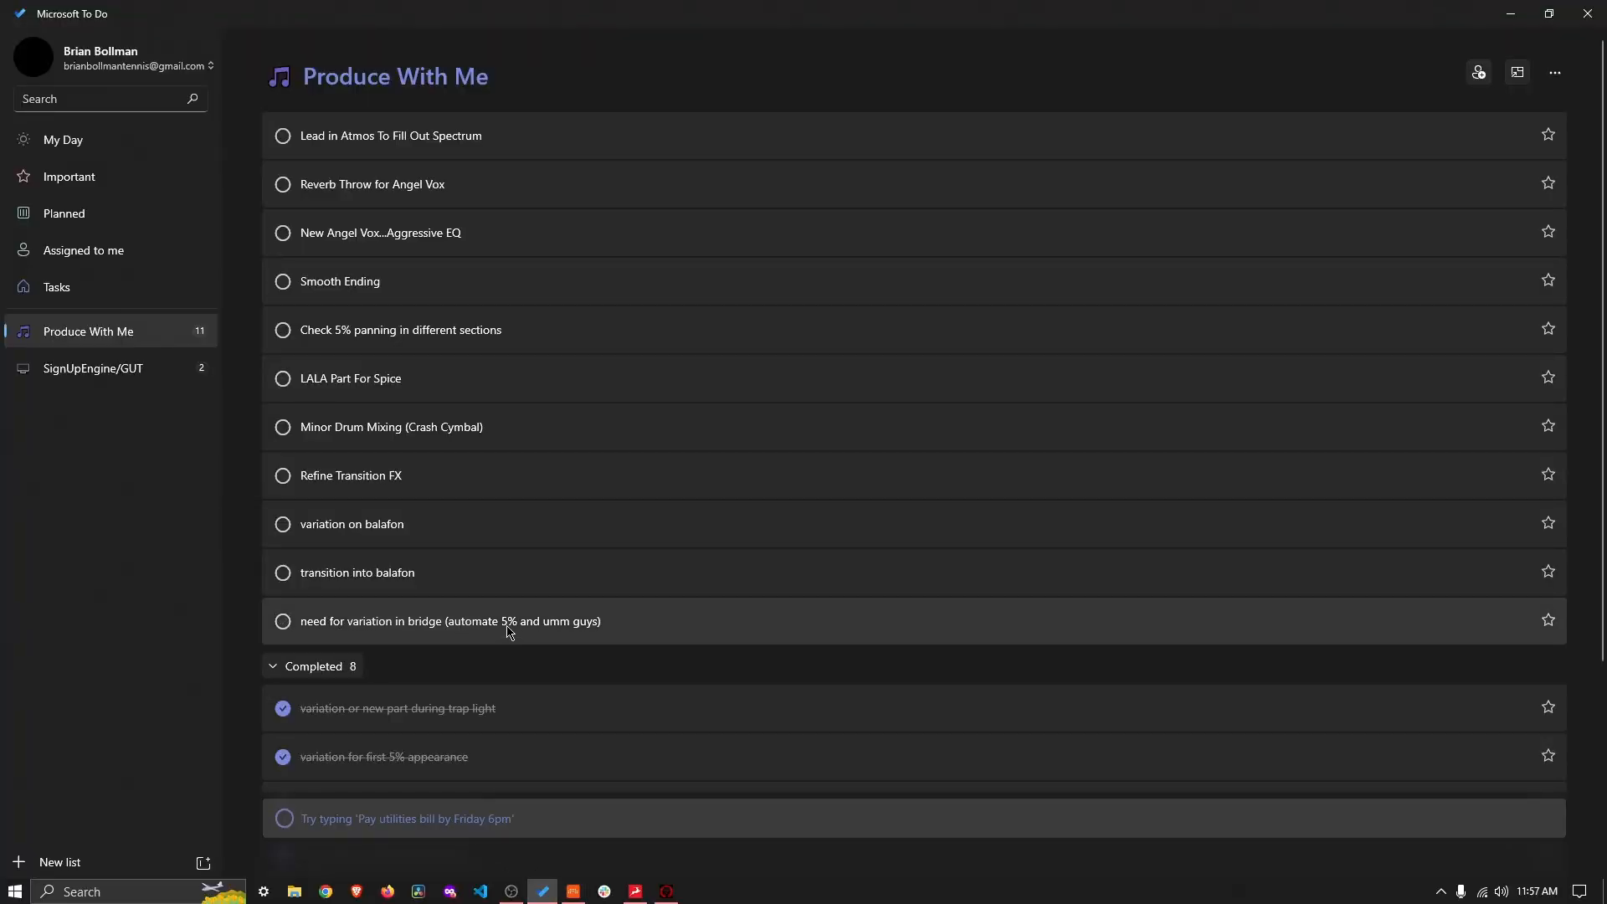
pyautogui.click(573, 891)
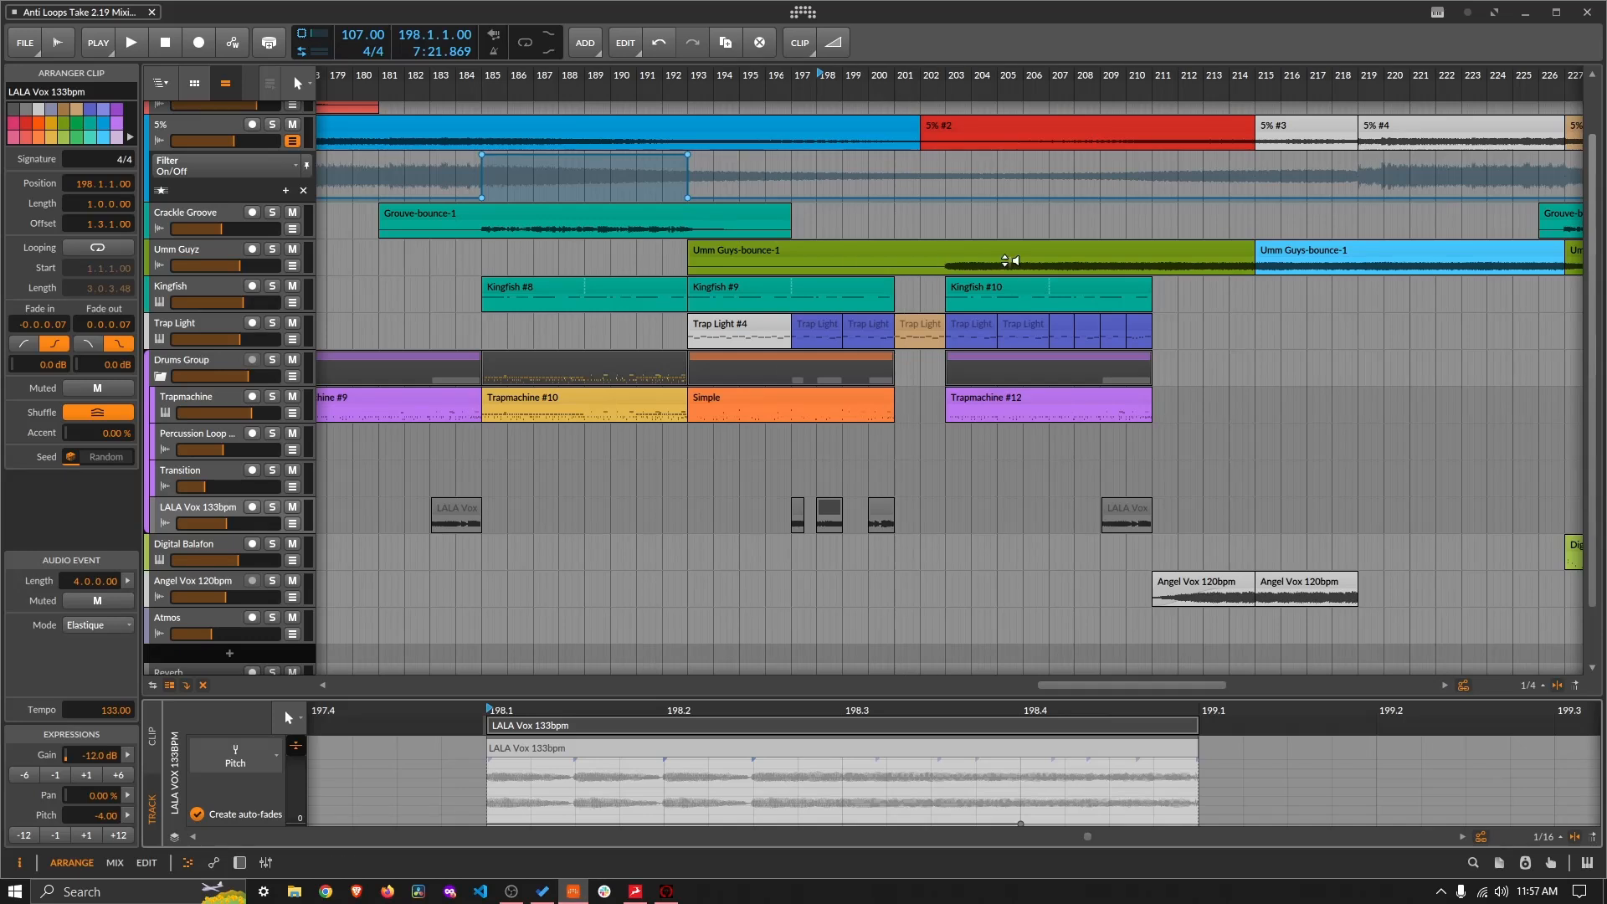
# Step: Play the bridge section from bar 209 and stop at about bar 220
pyautogui.moveTo(1010, 75); pyautogui.dragTo(796, 77)
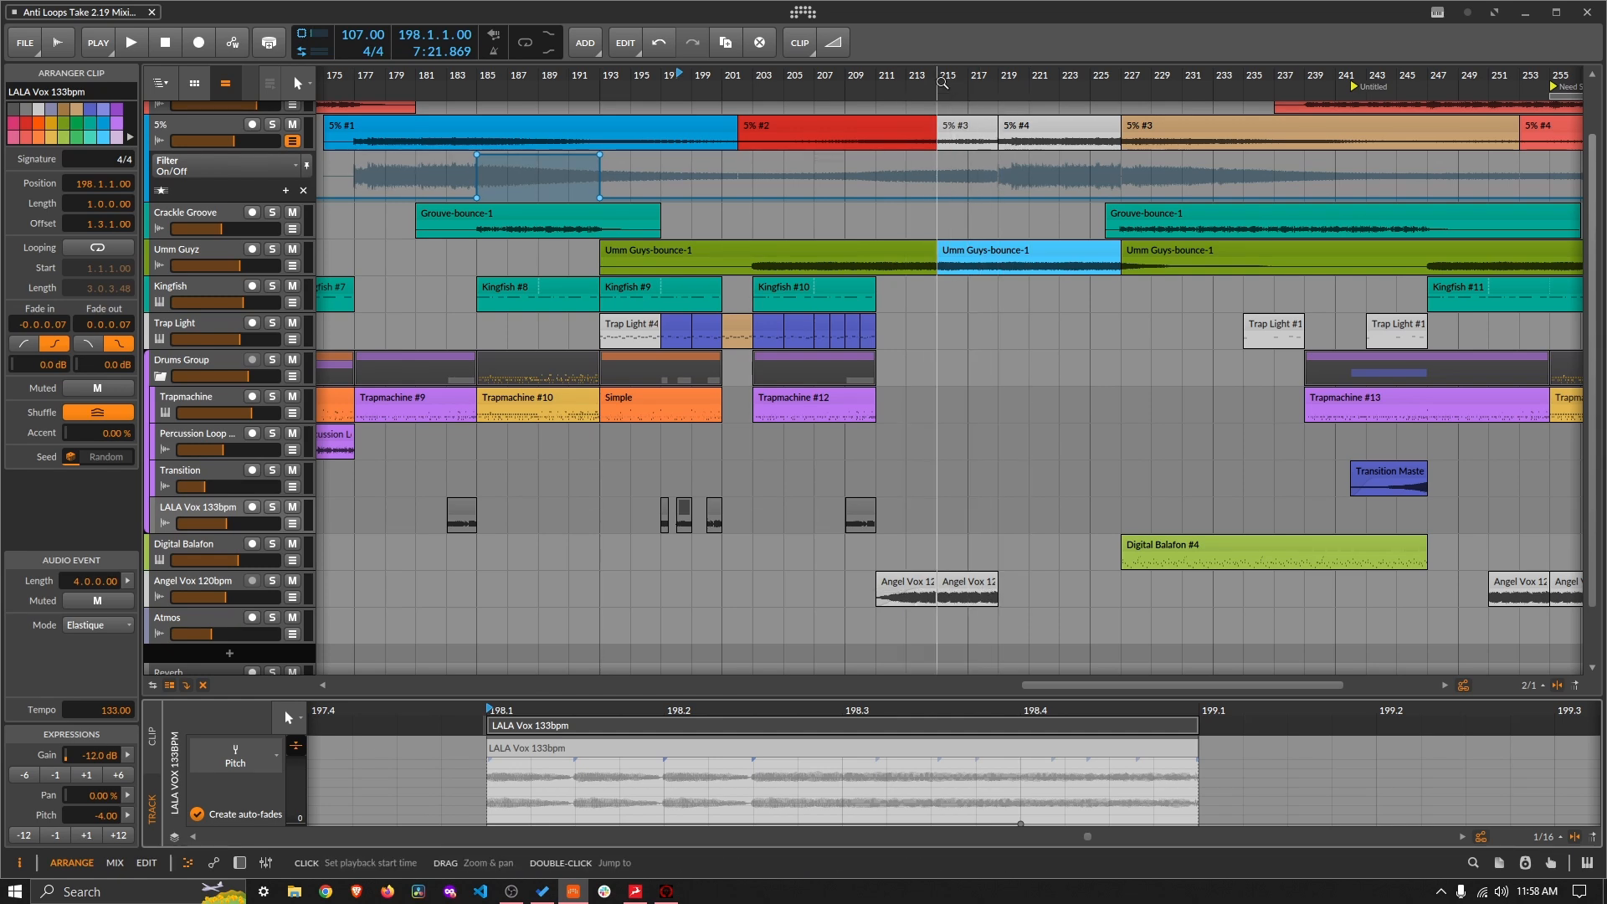
pyautogui.moveTo(942, 79); pyautogui.dragTo(907, 79)
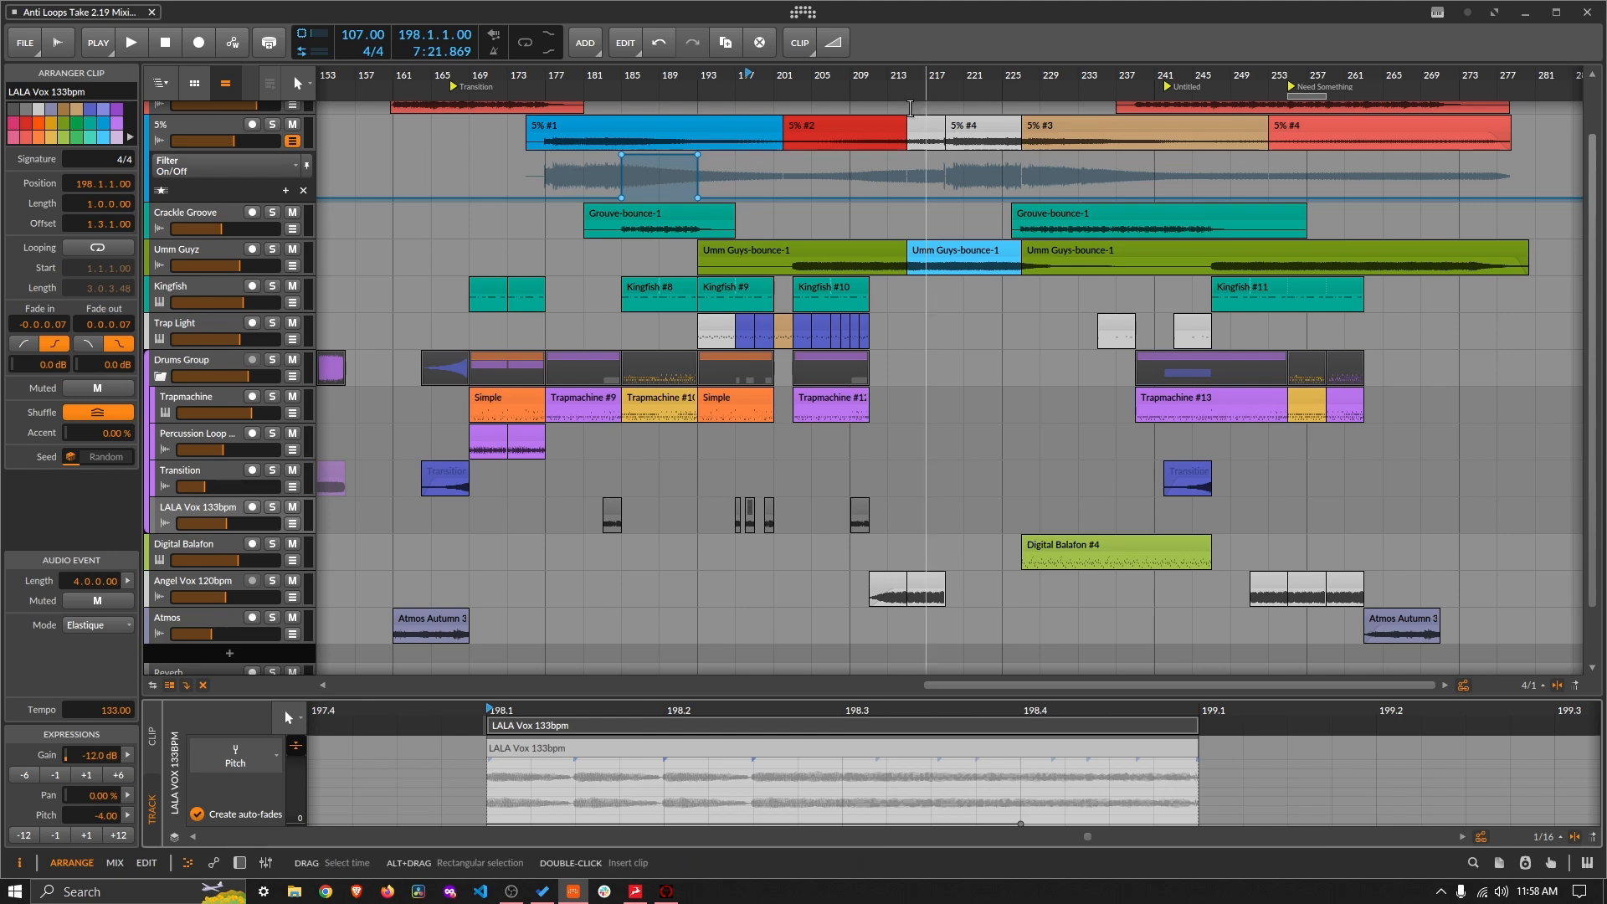
pyautogui.moveTo(862, 77); pyautogui.dragTo(791, 74)
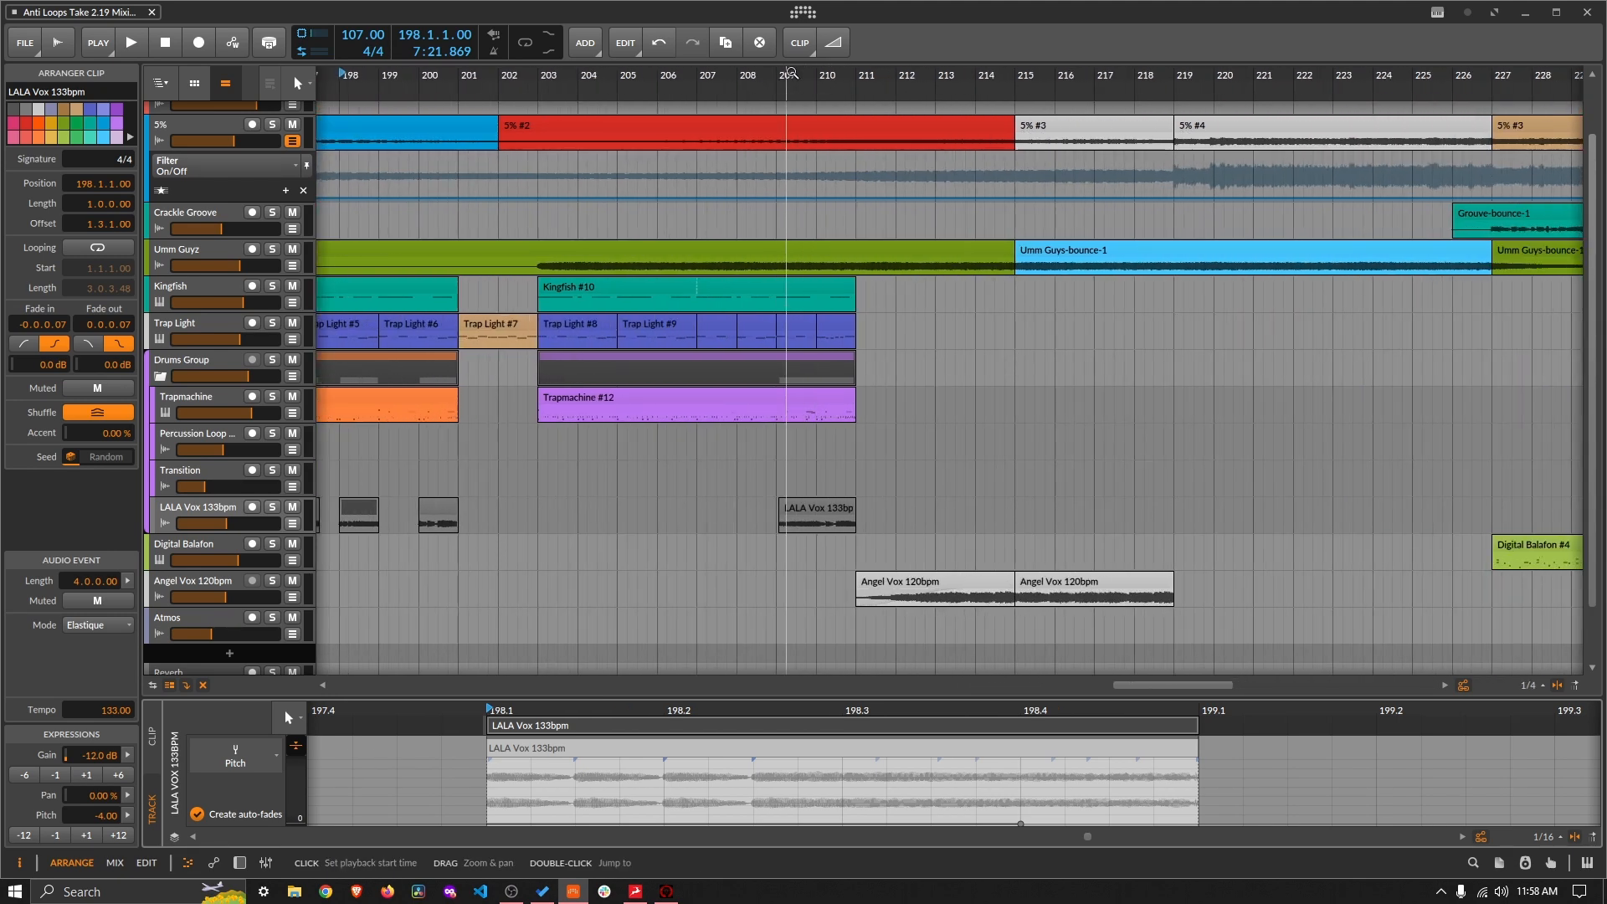
pyautogui.click(782, 75)
pyautogui.press('space')
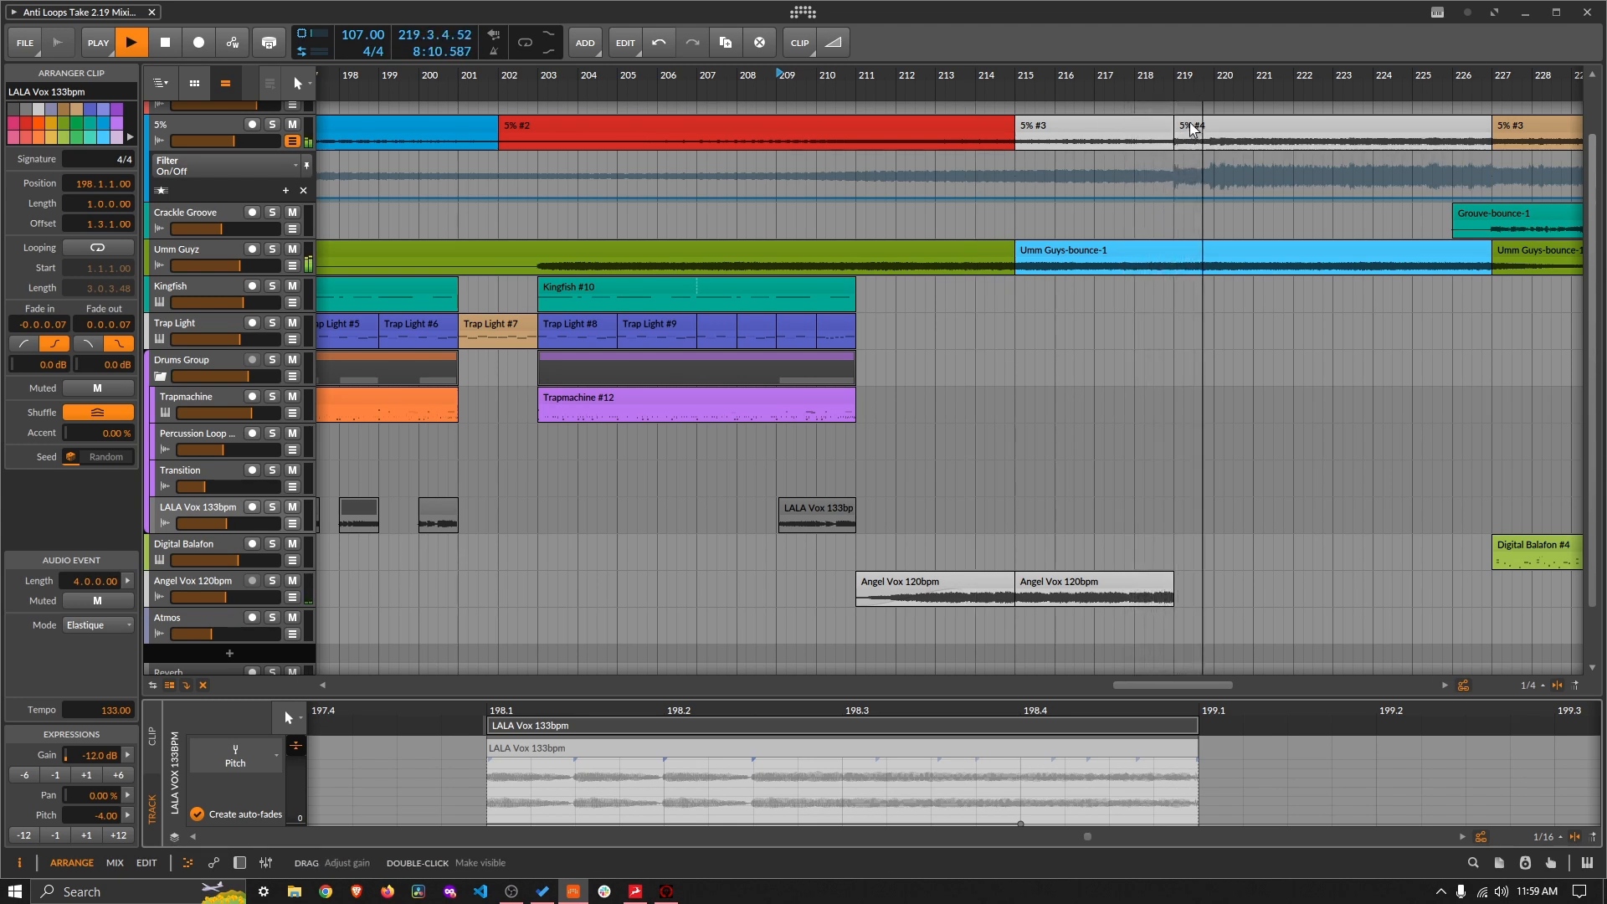
pyautogui.press('space')
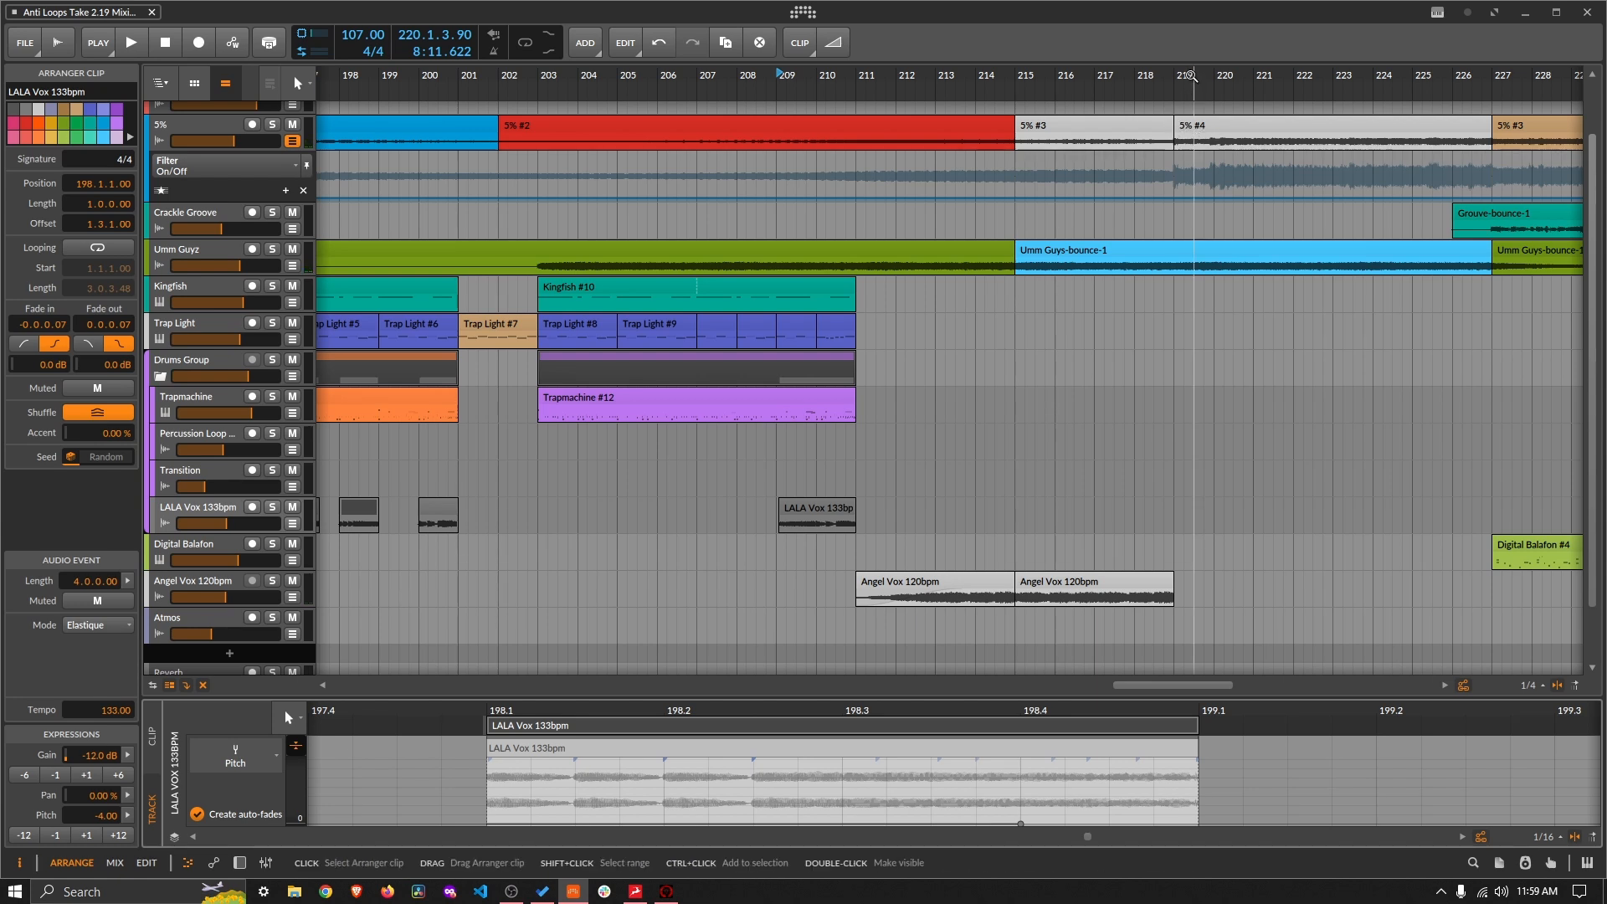
# Step: Show the Umm Guyz track's devices, expand EQ-2, and examine its Audio Sidechain modulator fed by the 5% track
pyautogui.press('-')
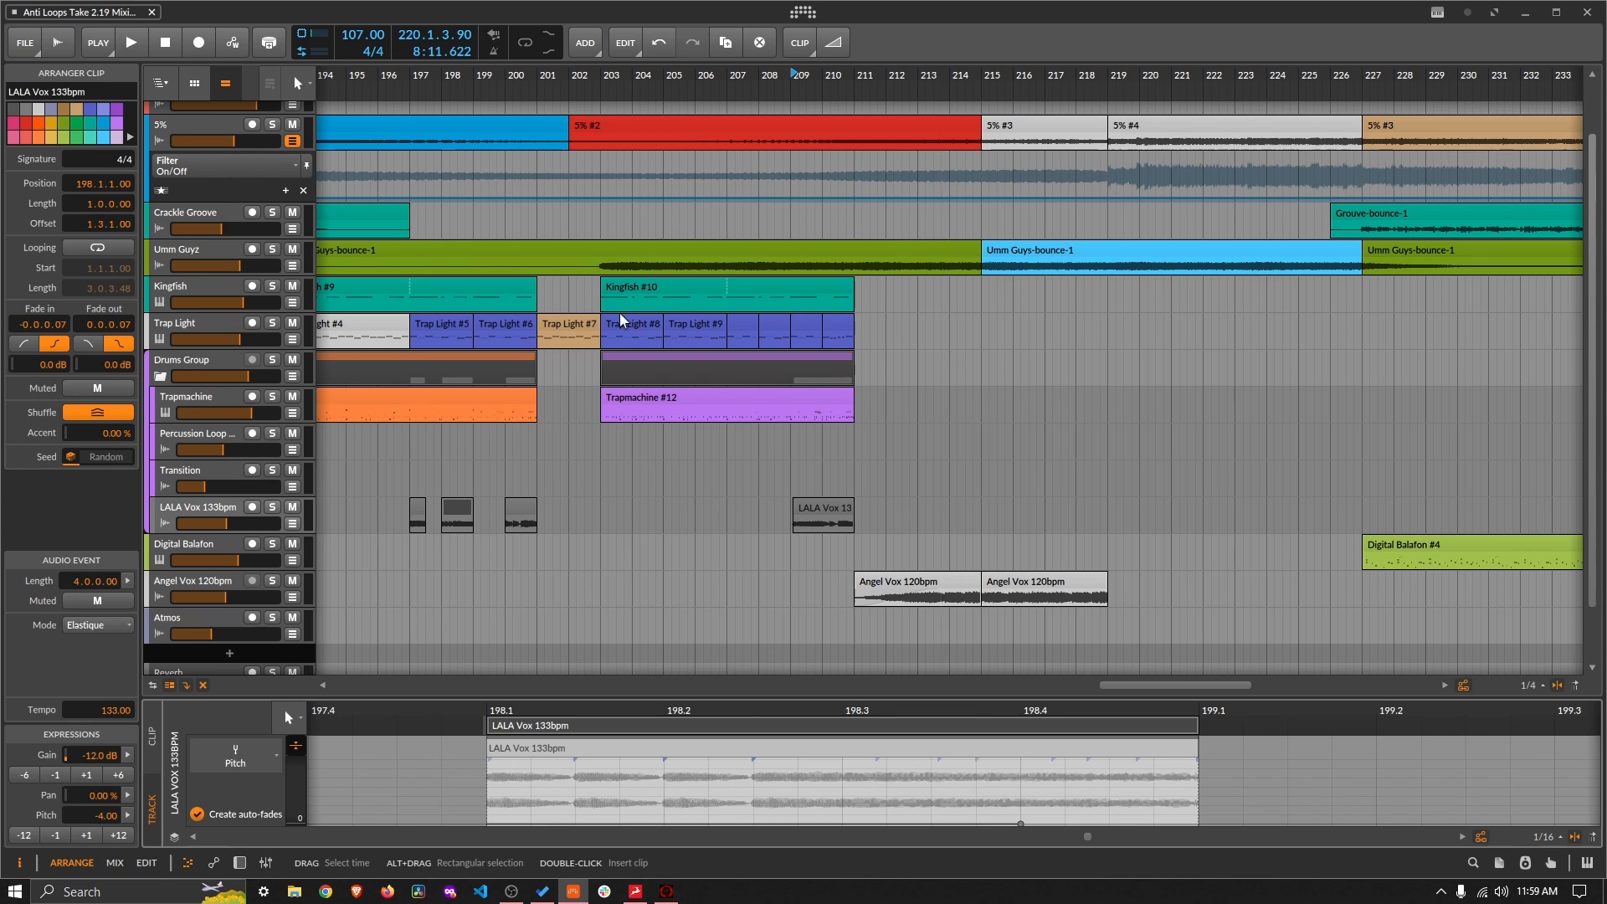
pyautogui.click(194, 262)
pyautogui.doubleClick(194, 262)
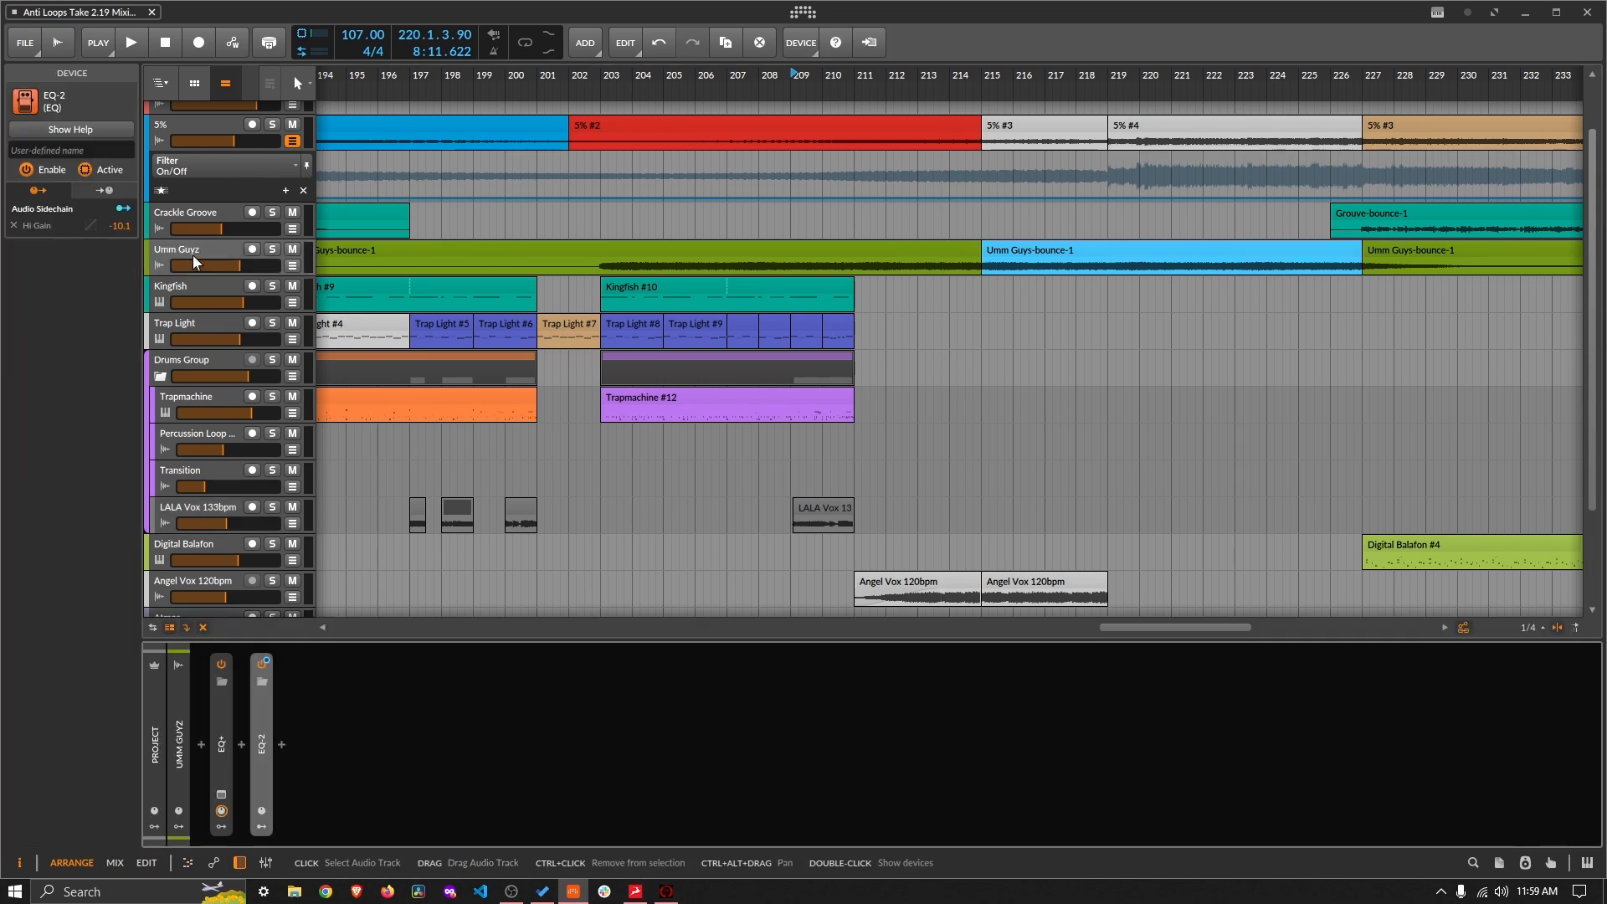
pyautogui.doubleClick(260, 731)
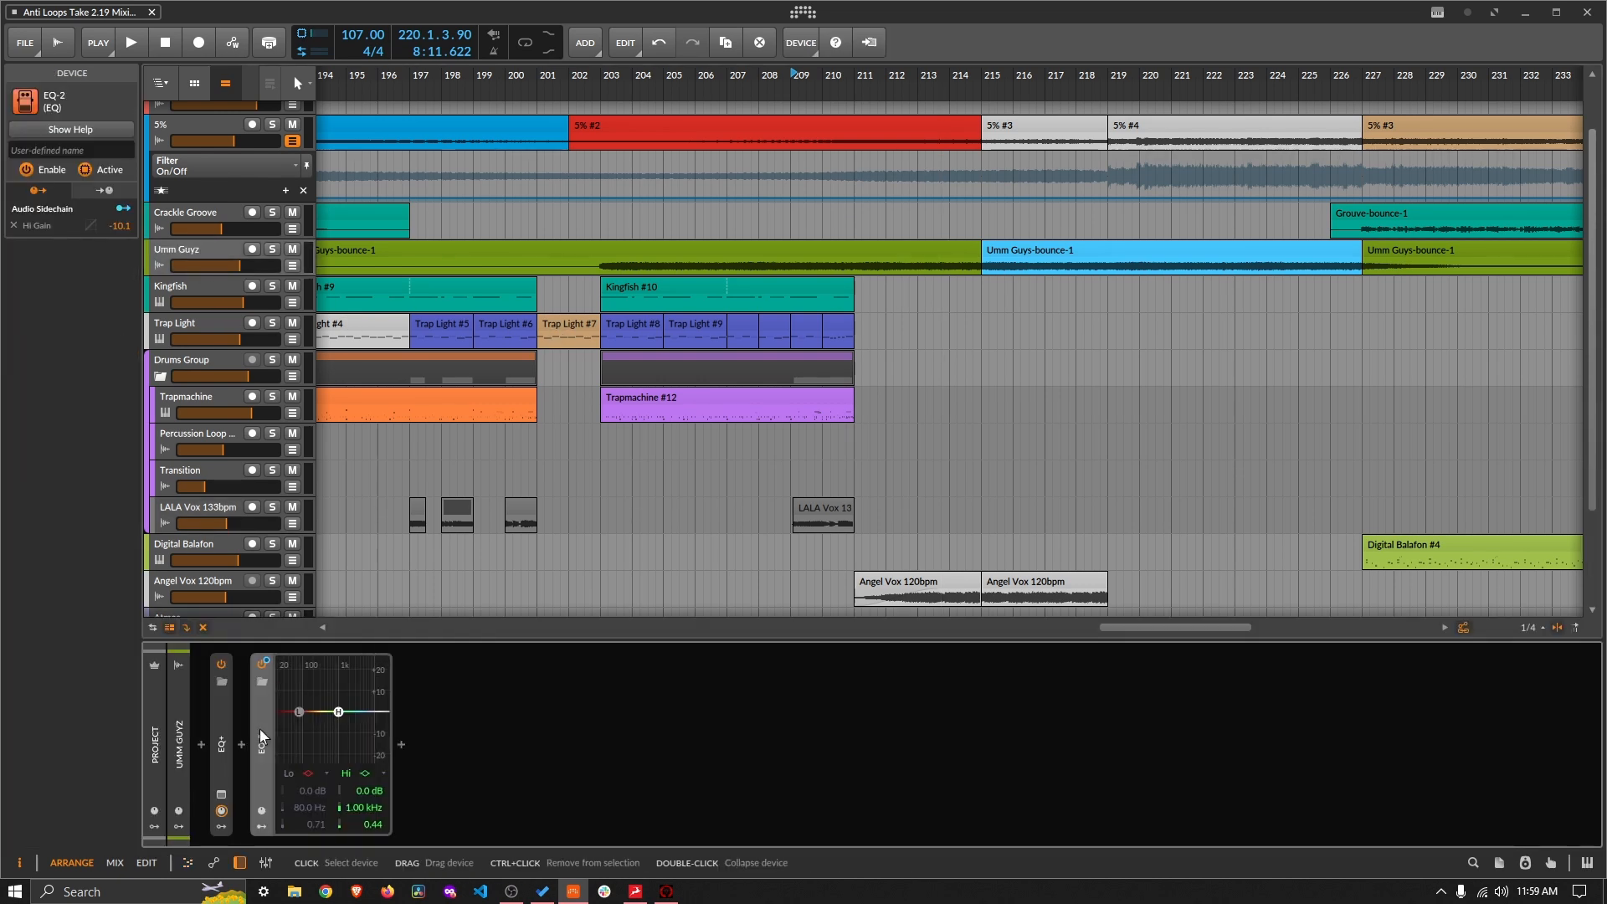
pyautogui.click(261, 821)
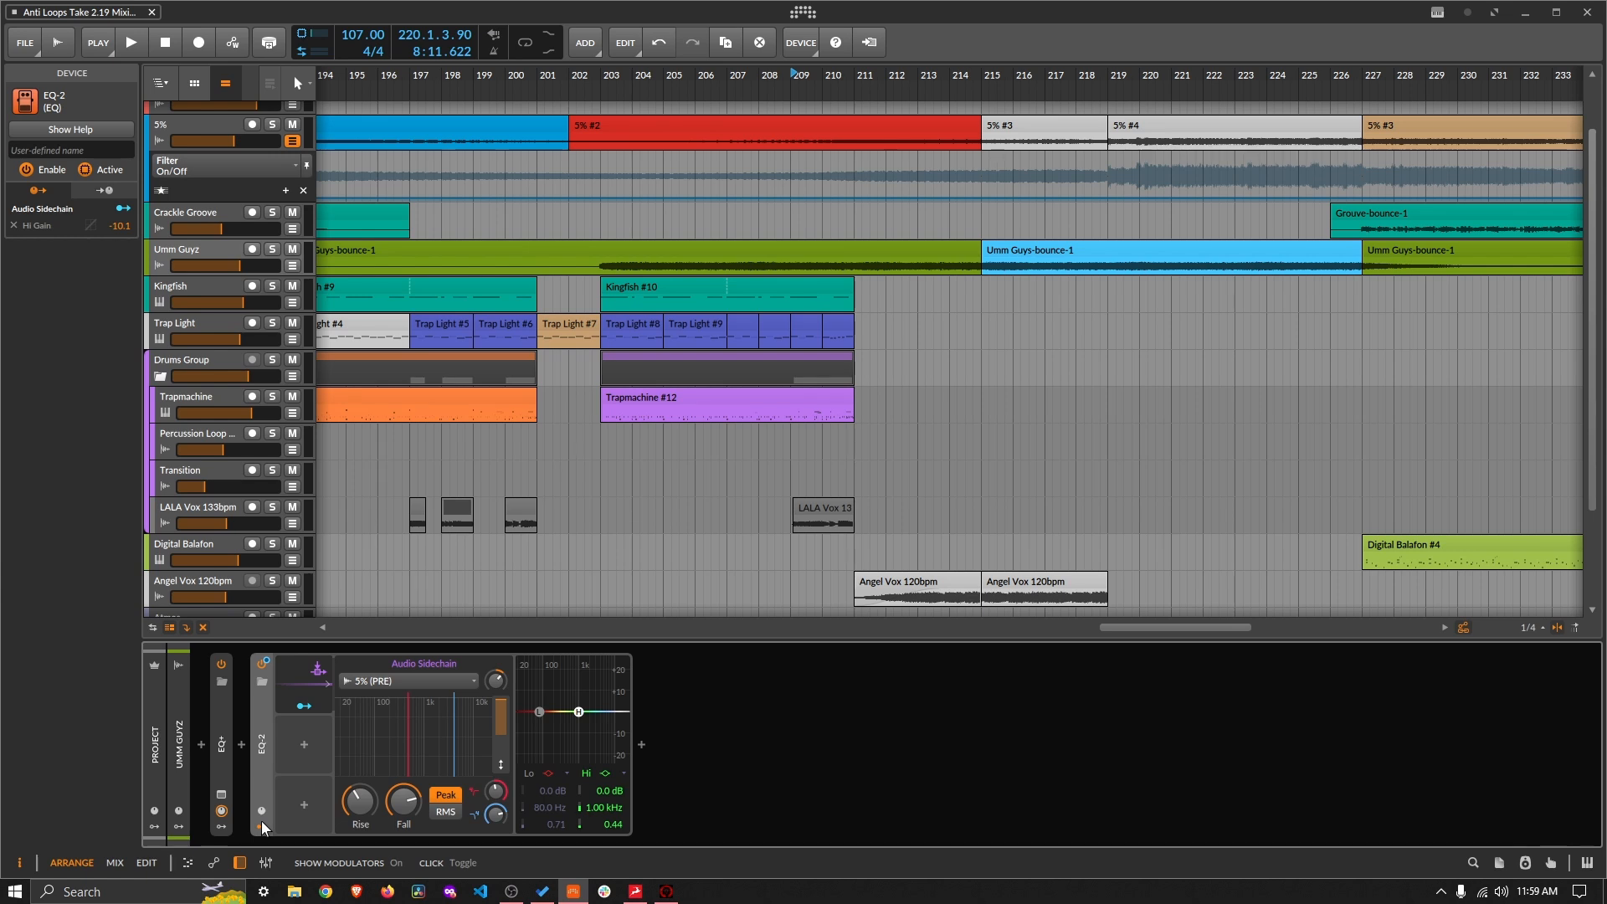
pyautogui.click(299, 685)
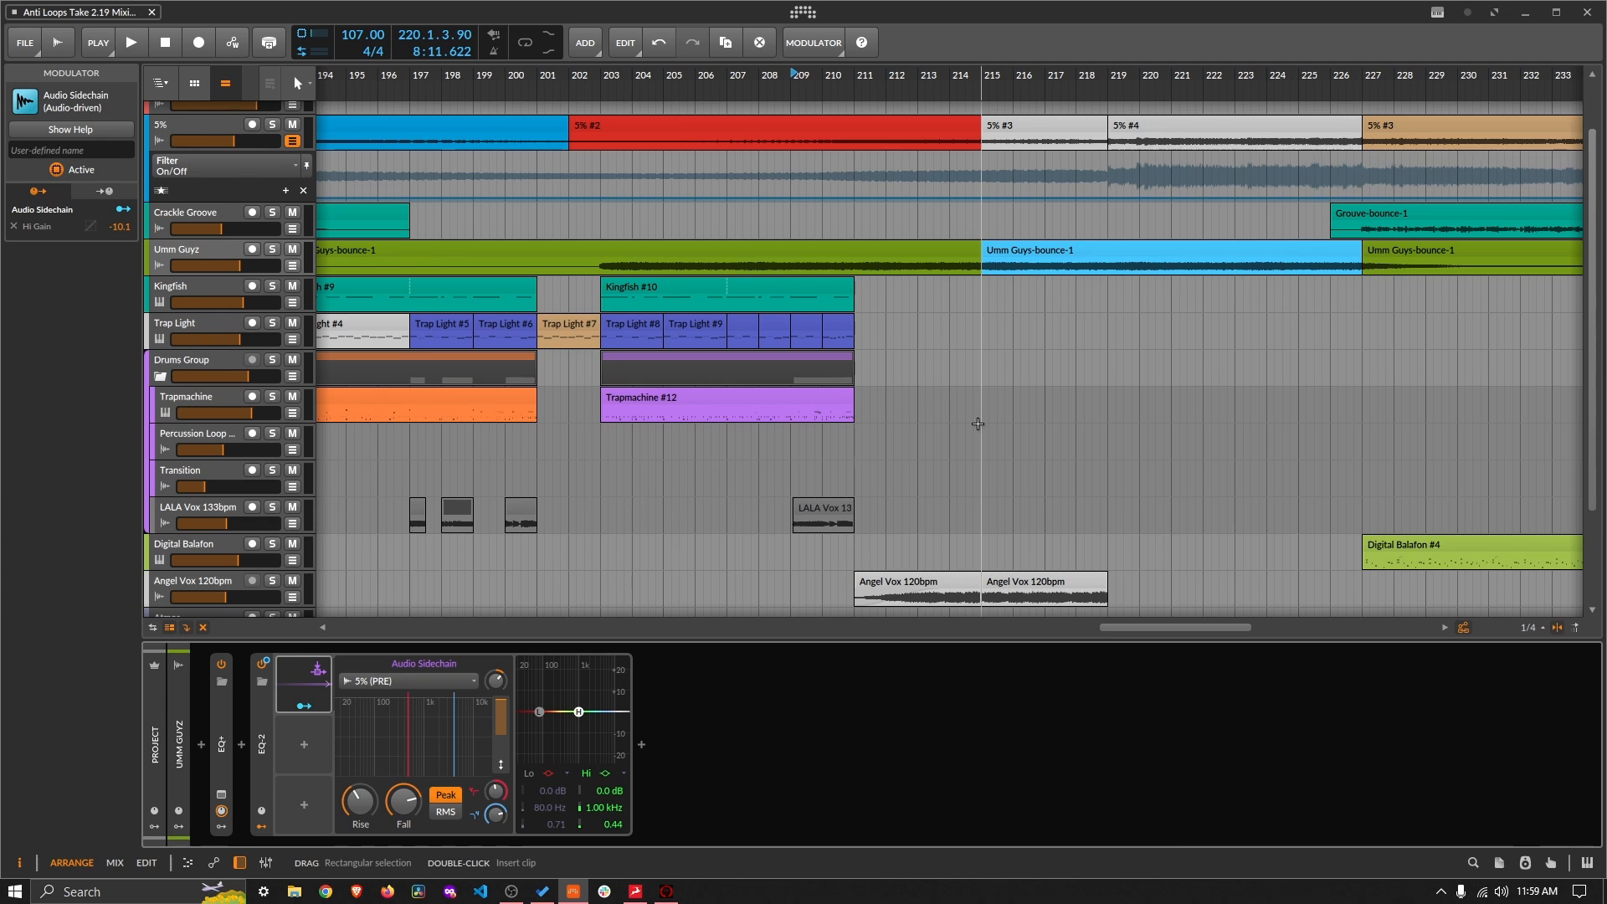
pyautogui.scroll(-2, 977, 423)
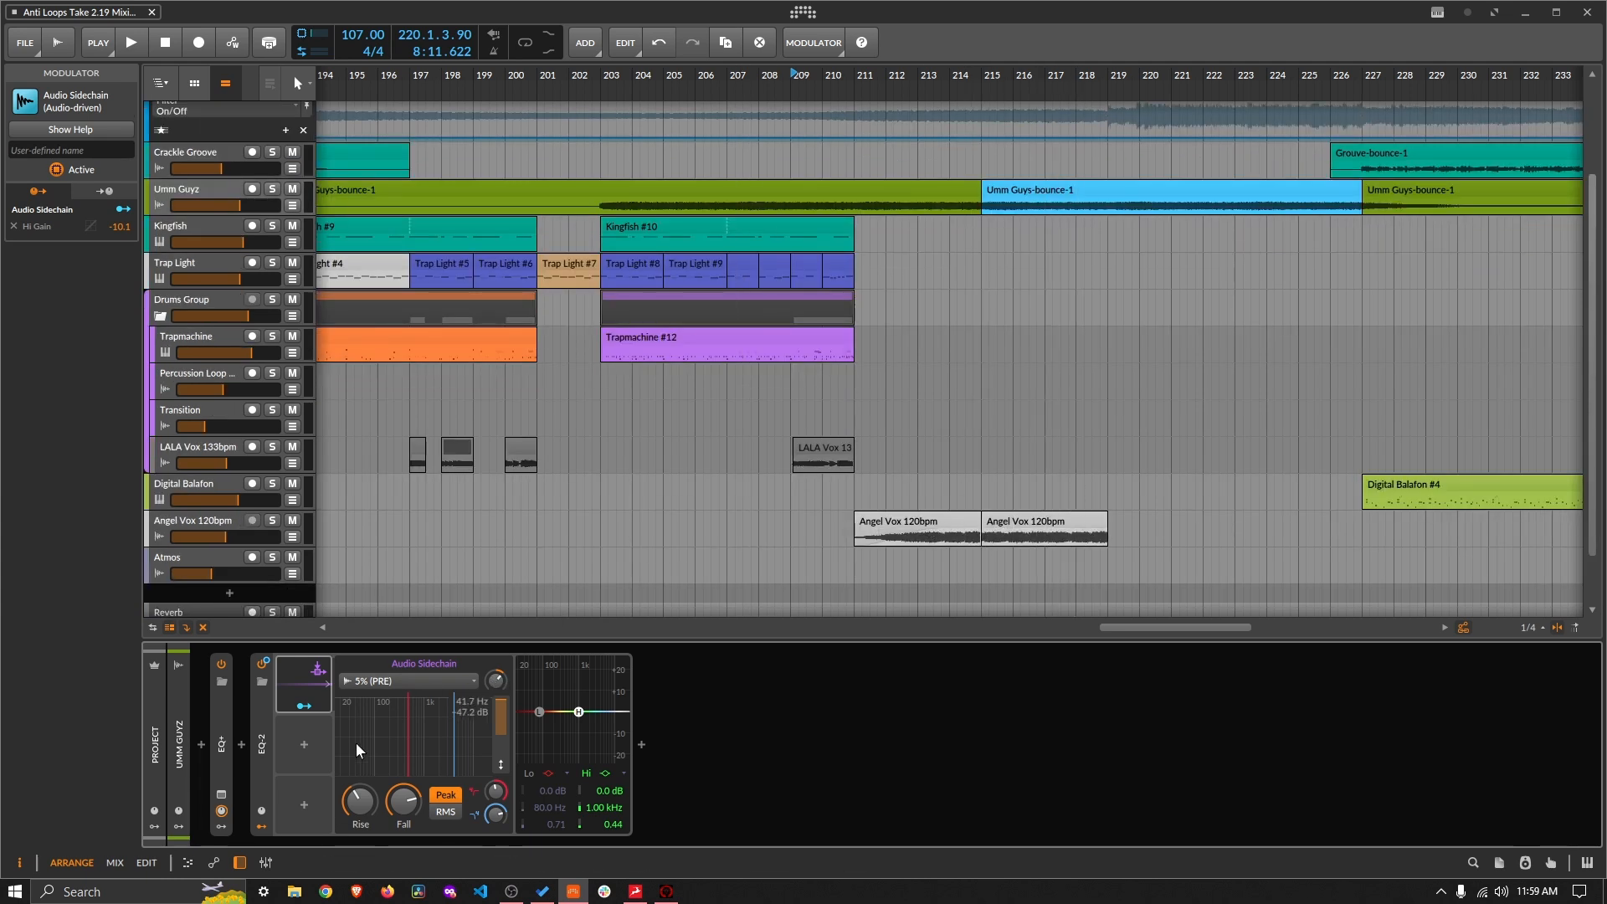
# Step: Collapse EQ-2 and its sidechain modulator on Umm Guyz, and check the ZEN Q interface mixer before minimizing it
pyautogui.click(263, 824)
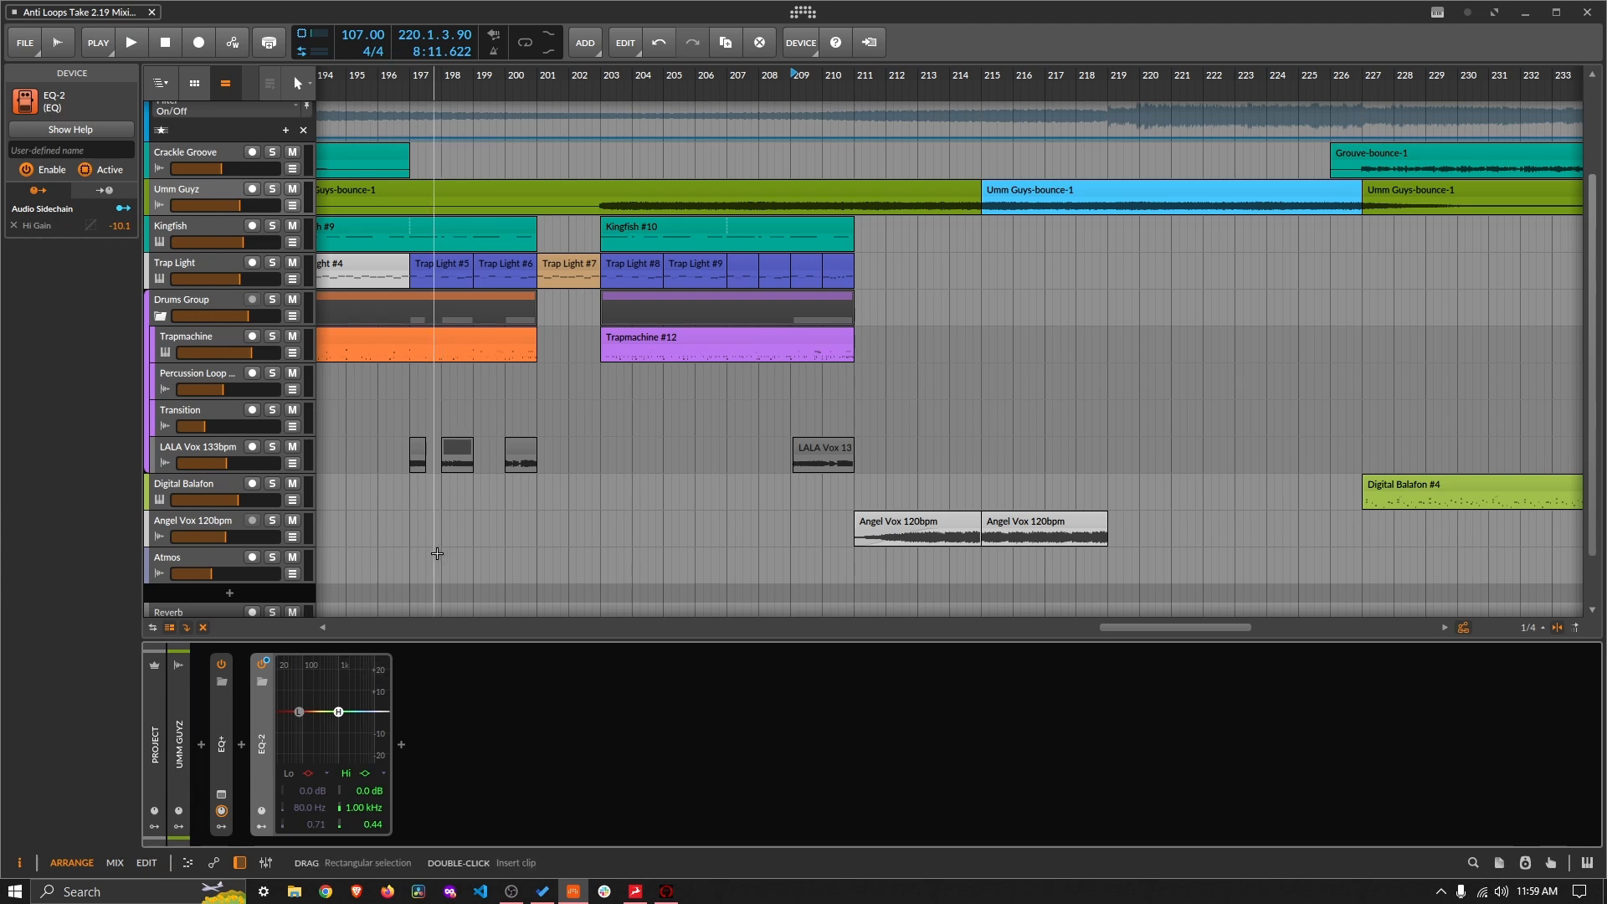
pyautogui.click(267, 731)
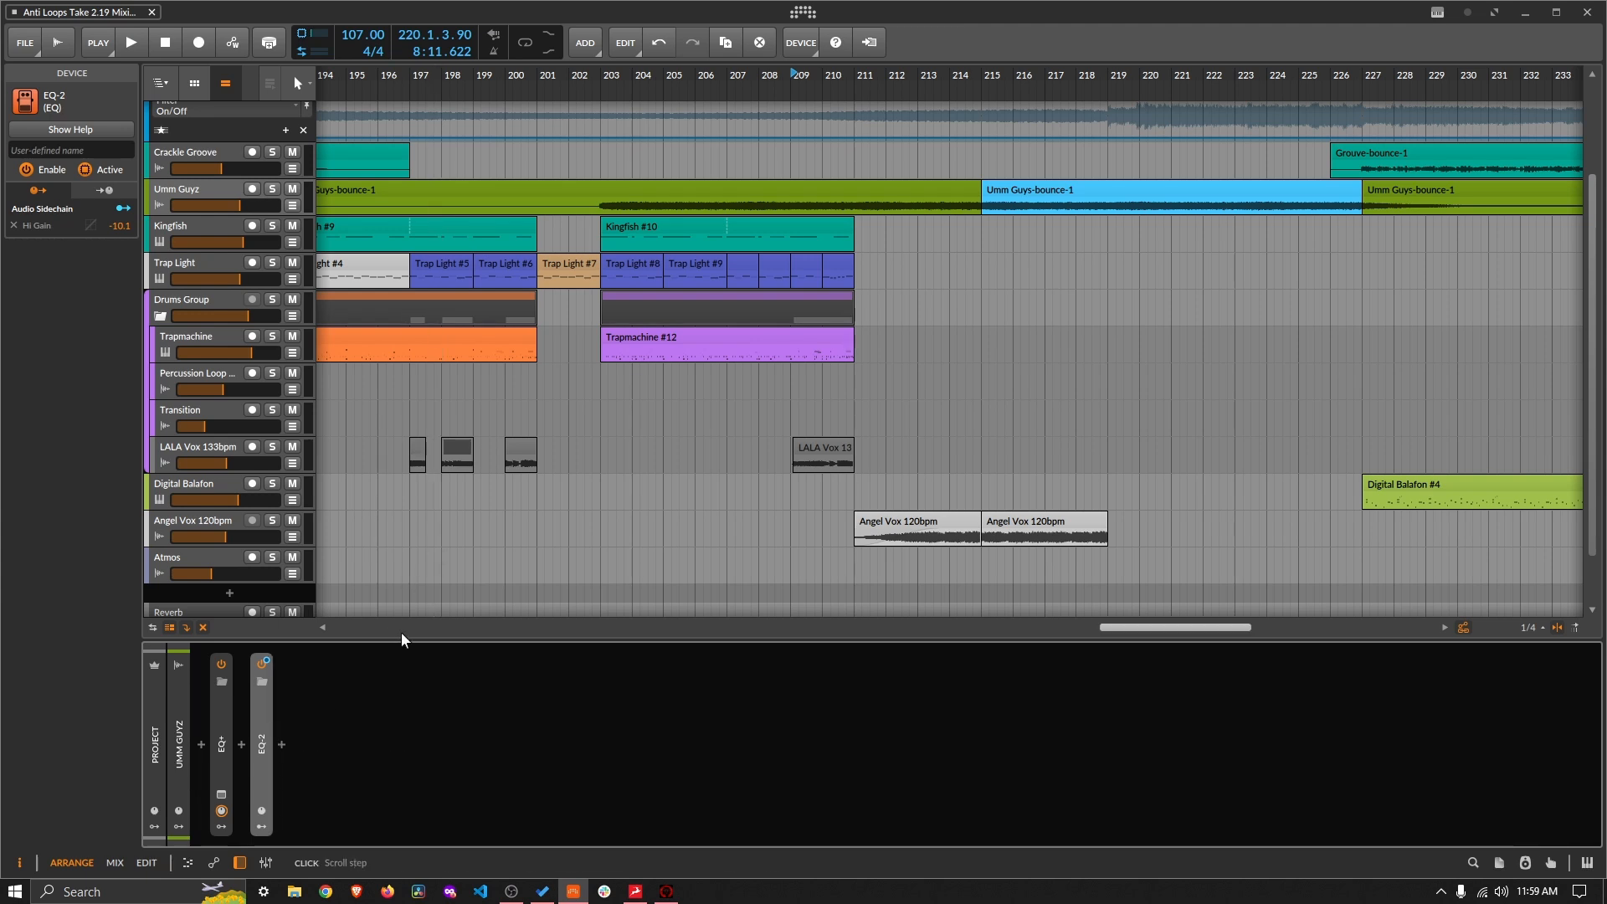
pyautogui.click(666, 891)
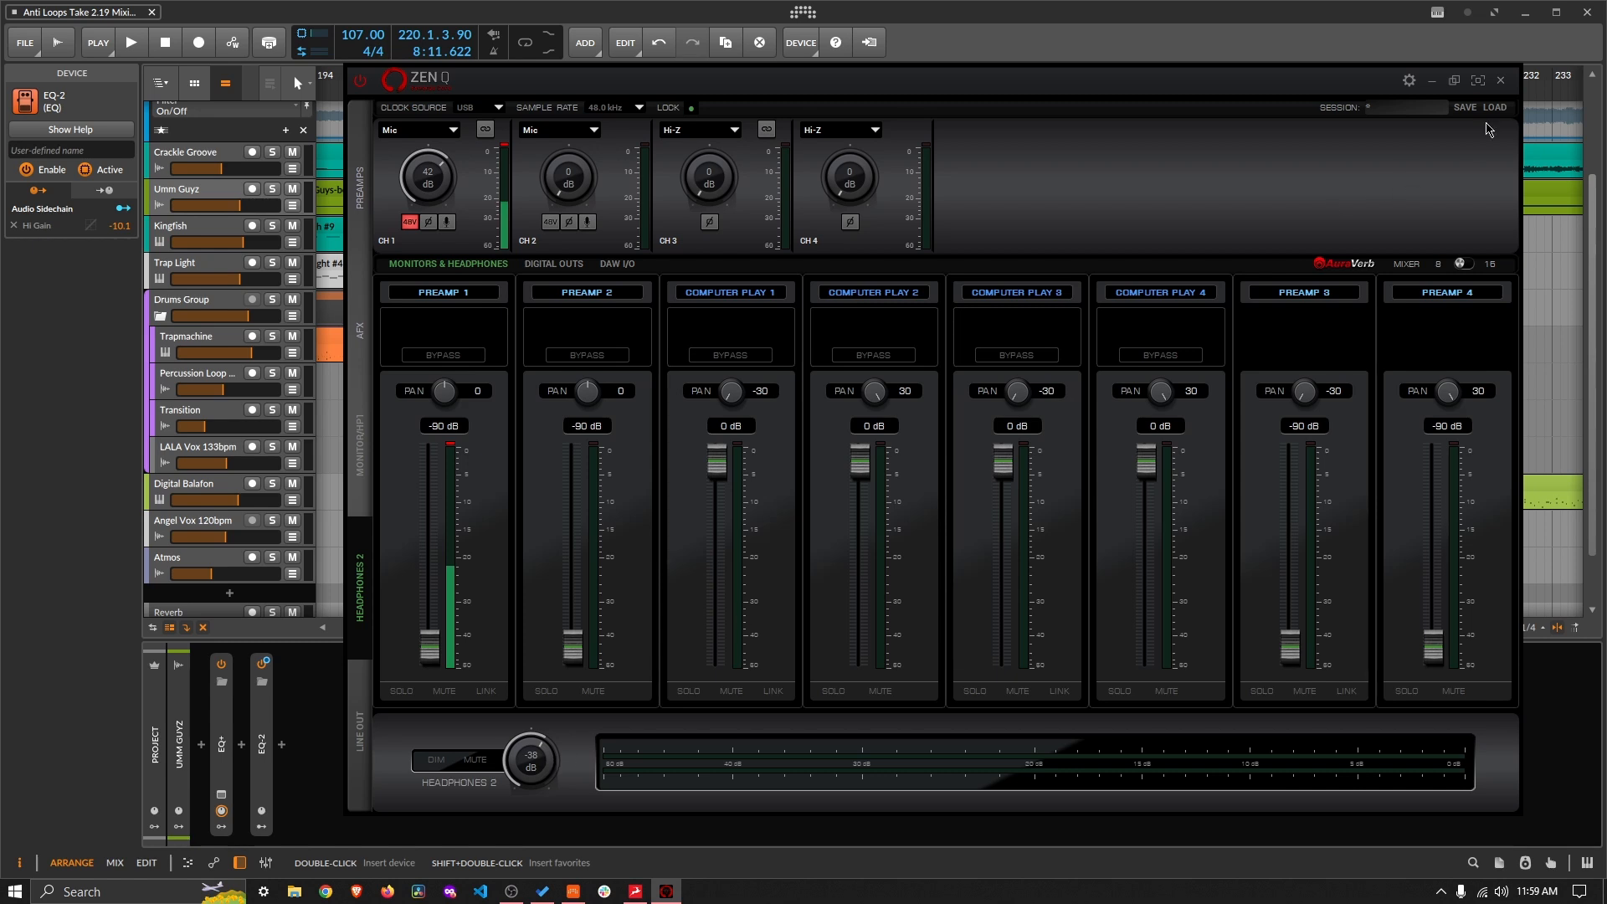
pyautogui.click(1431, 80)
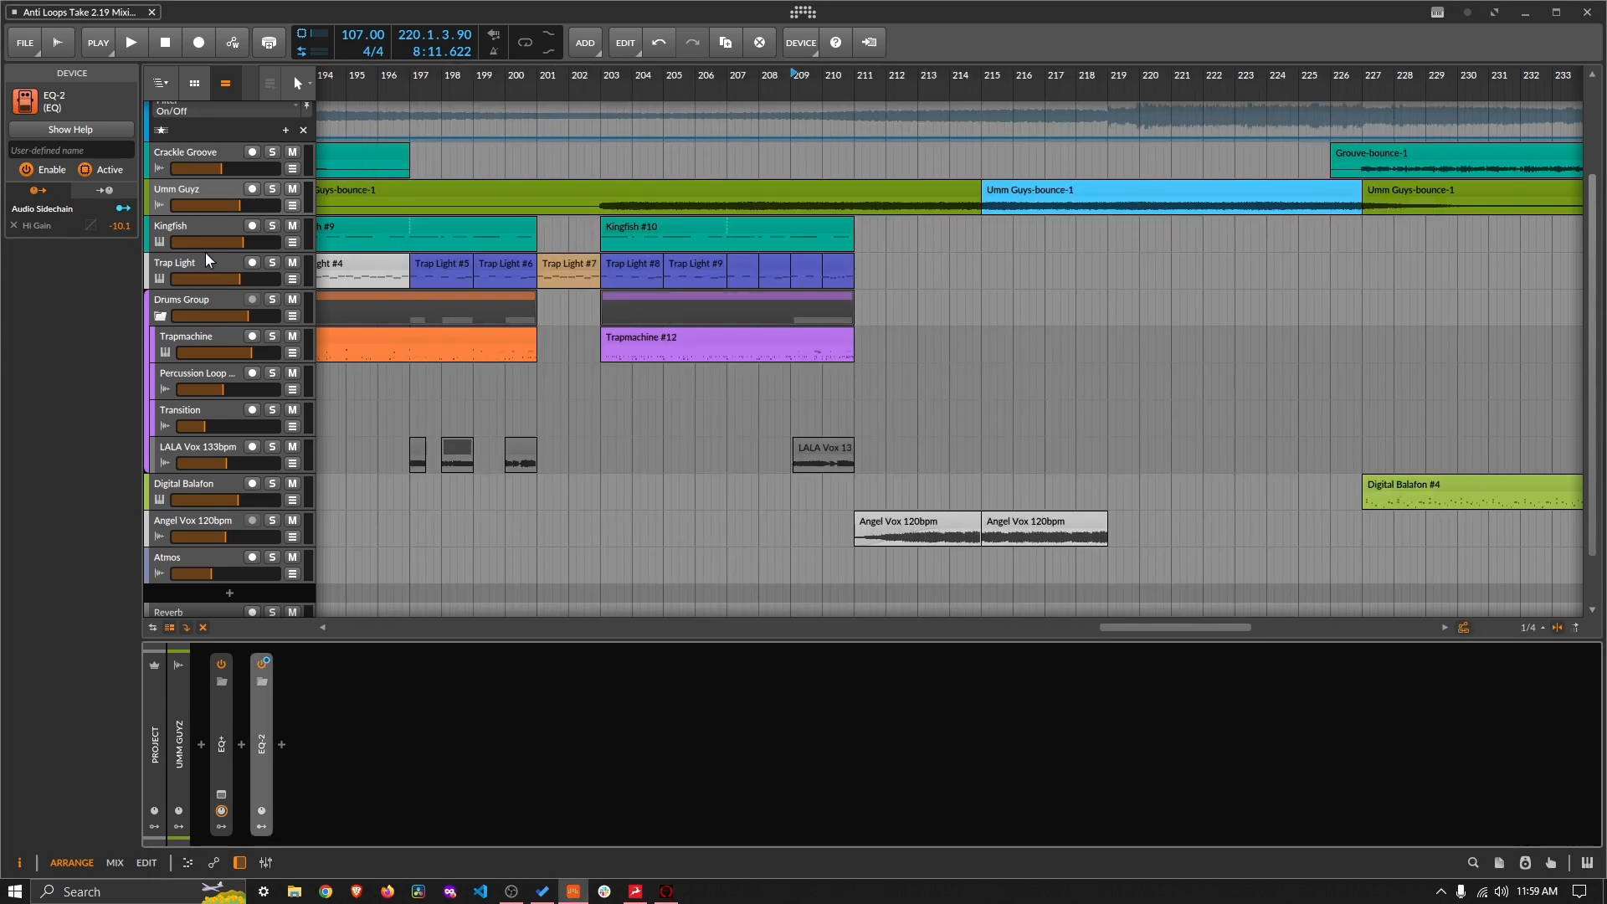
# Step: Add another EQ-2 at the end of the Umm Guyz track's device chain
pyautogui.click(189, 199)
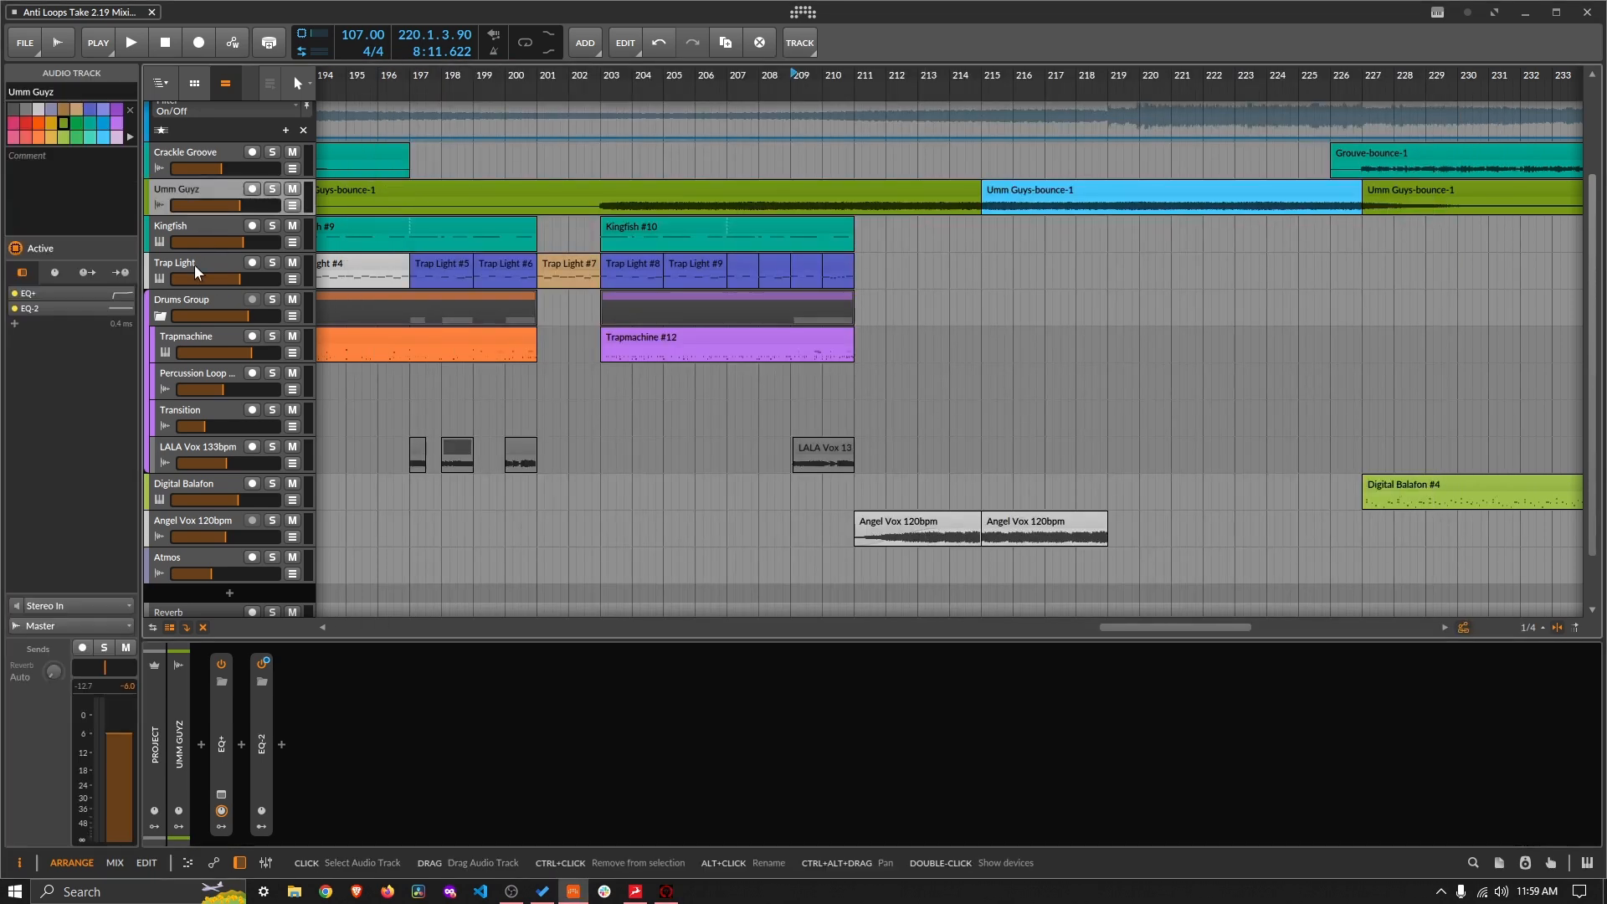
pyautogui.click(285, 747)
pyautogui.write('eq')
pyautogui.click(364, 301)
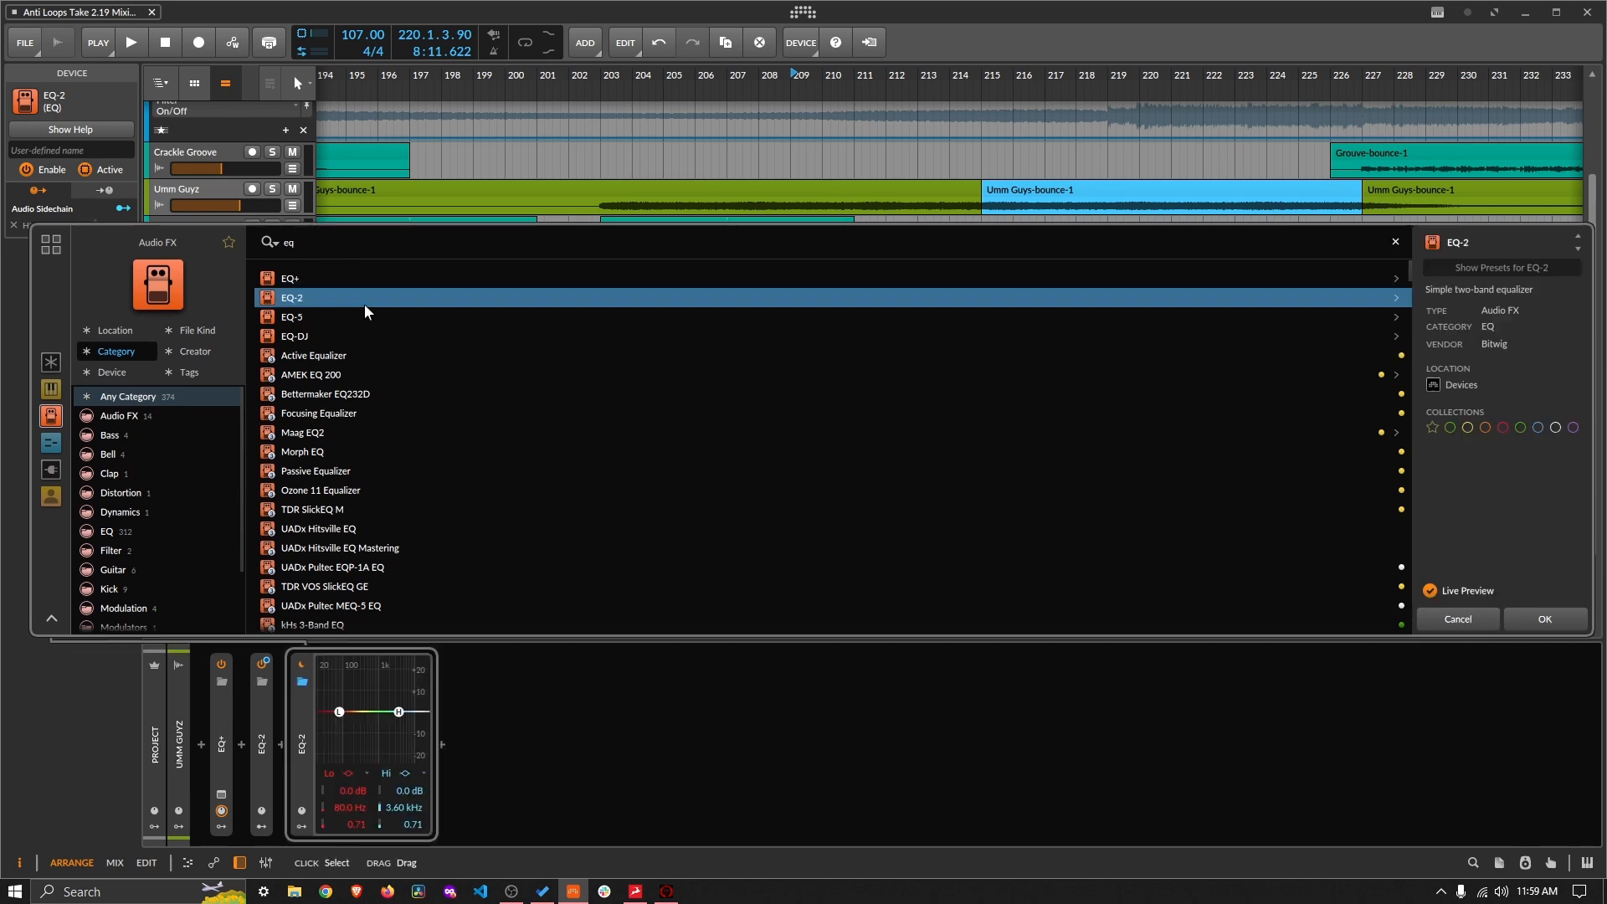
pyautogui.click(1537, 619)
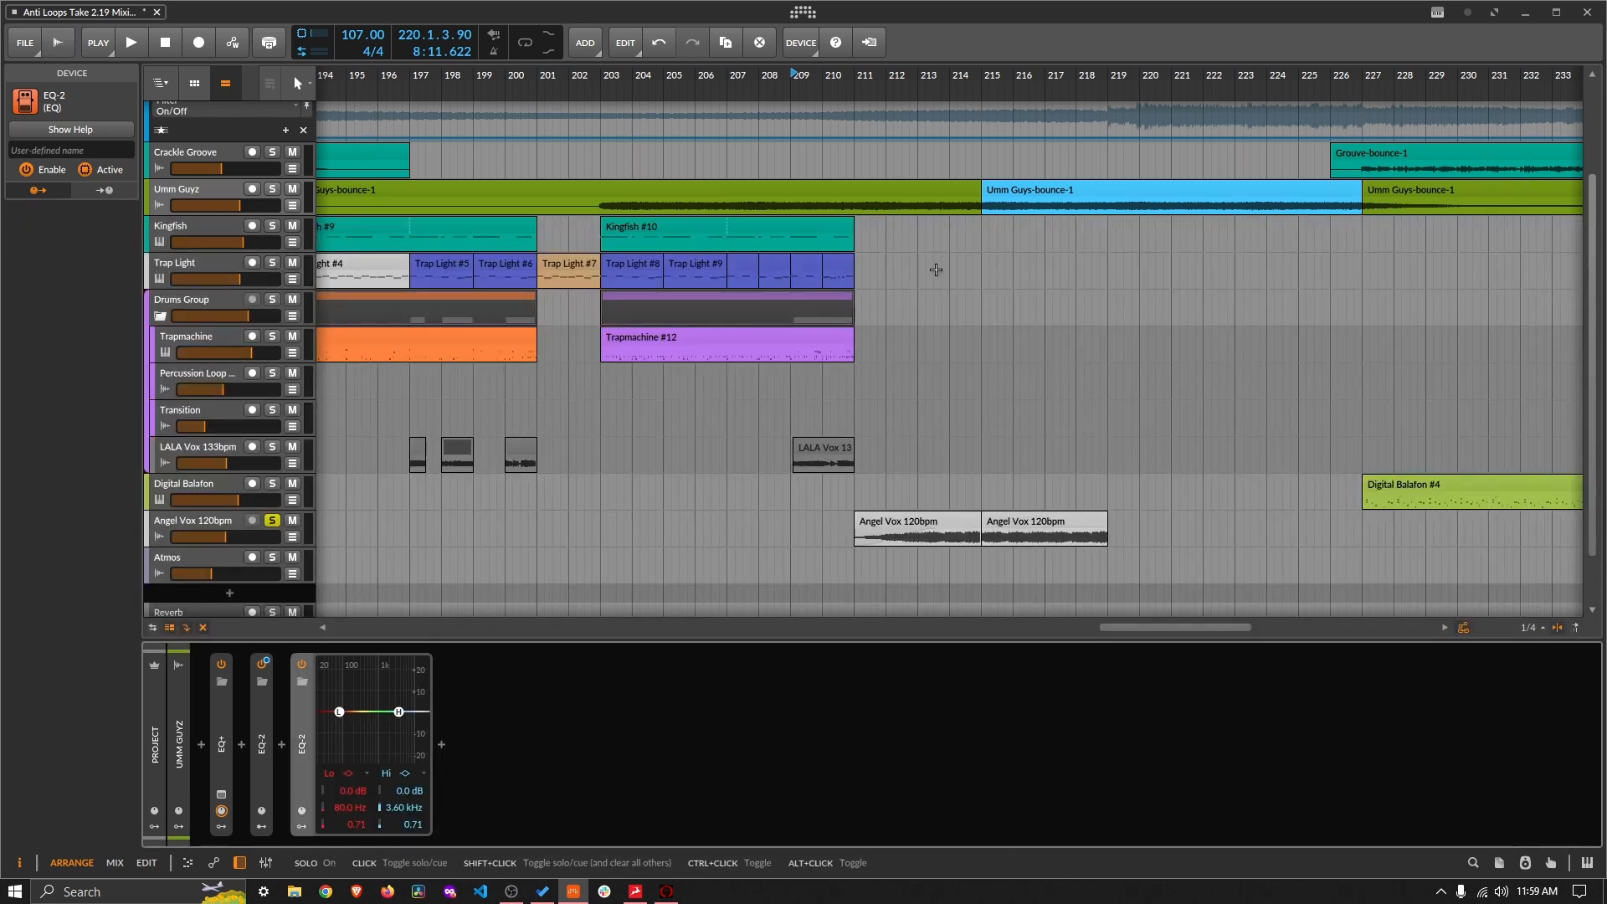
# Step: Play the soloed Angel Vox 120bpm track from bar 215, examine its frequencies with a Spectrum after Tool, and remove the Spectrum
pyautogui.press('space')
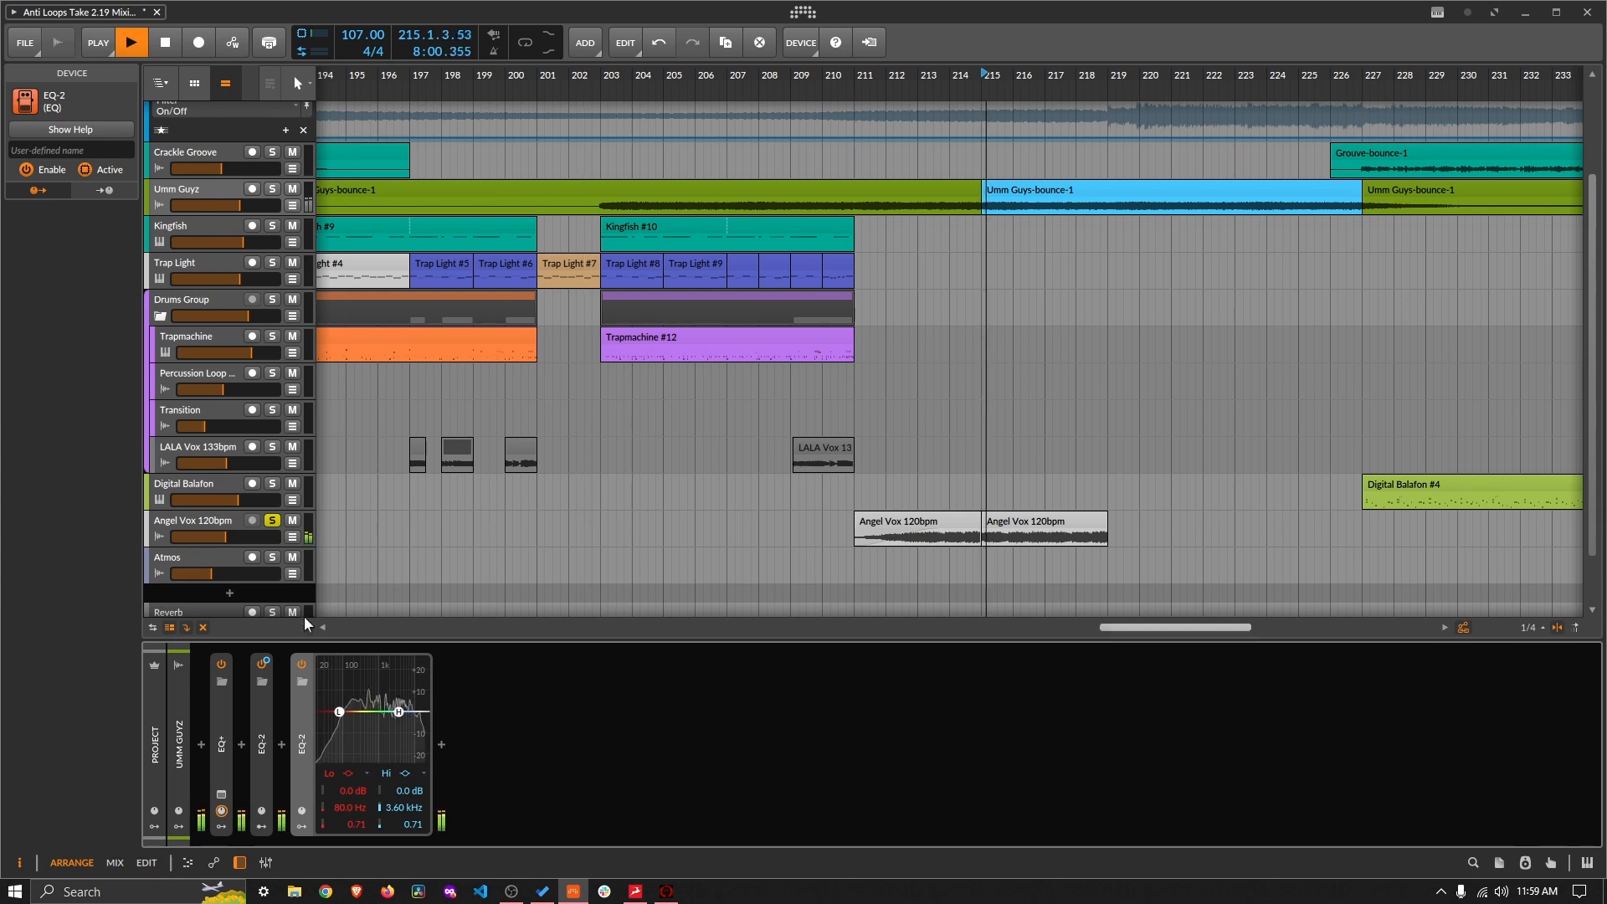
pyautogui.click(192, 529)
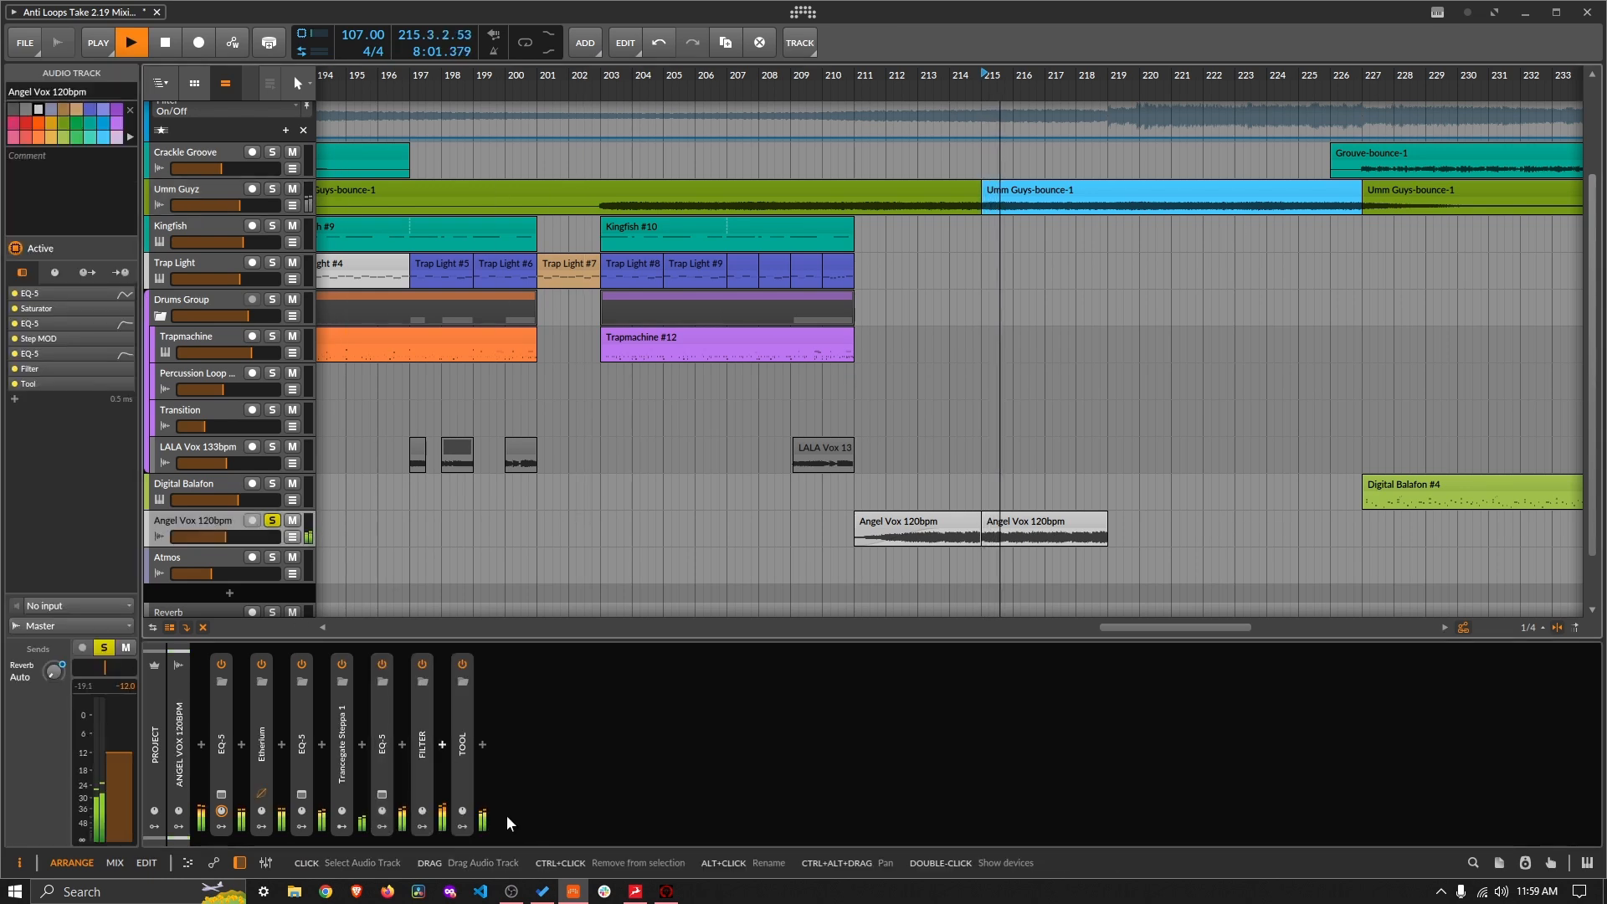
pyautogui.click(483, 745)
pyautogui.write('s')
pyautogui.click(375, 305)
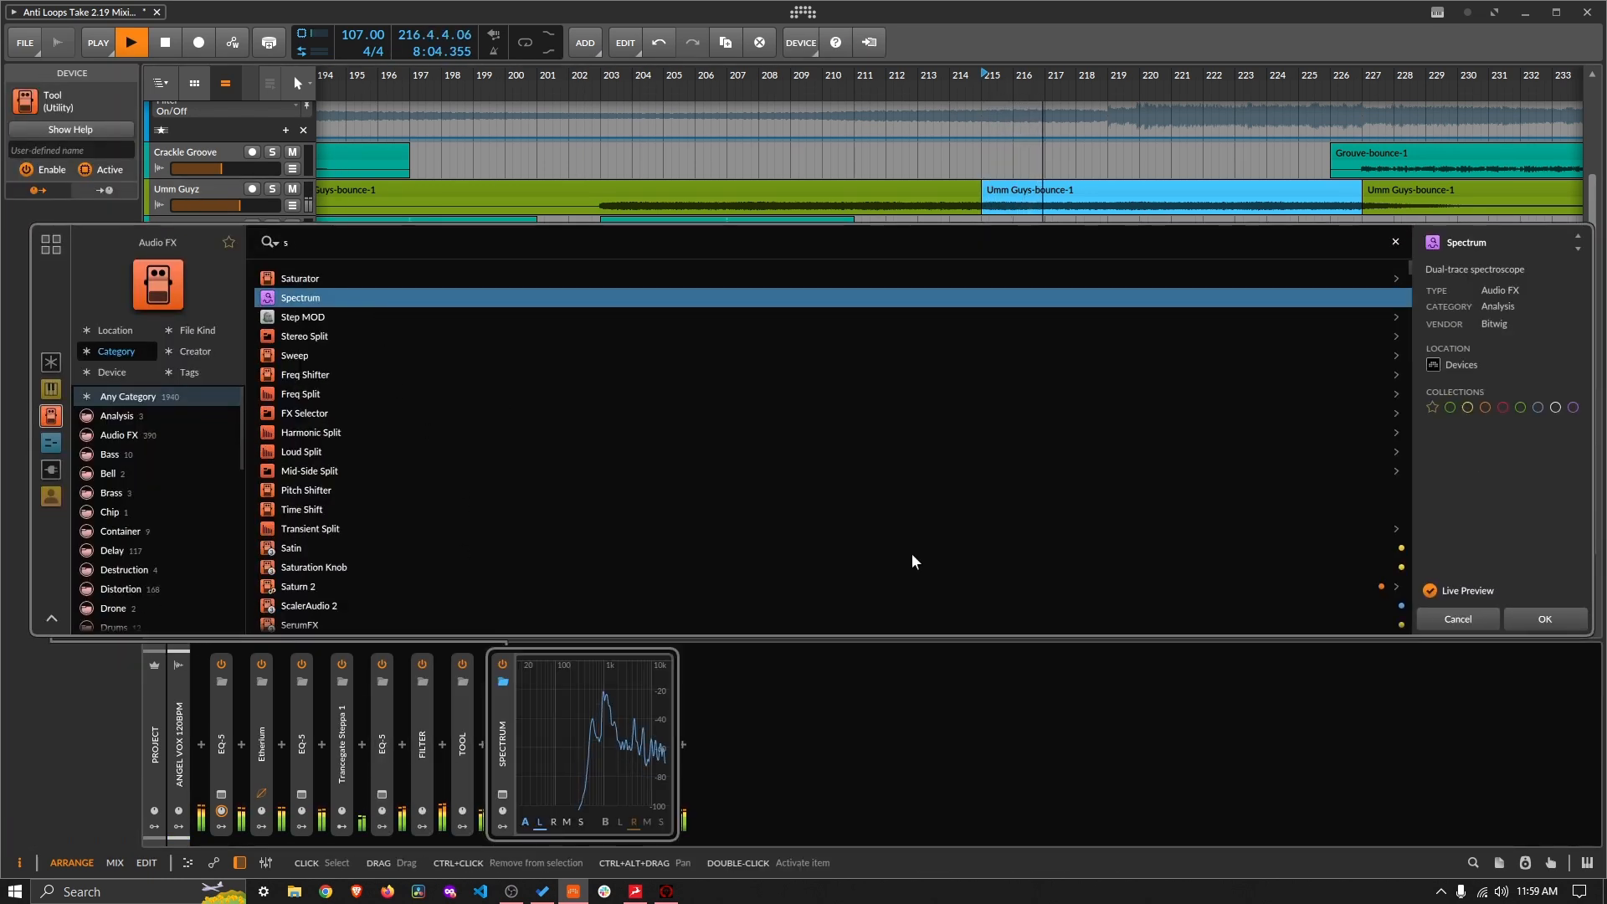
pyautogui.moveTo(613, 713)
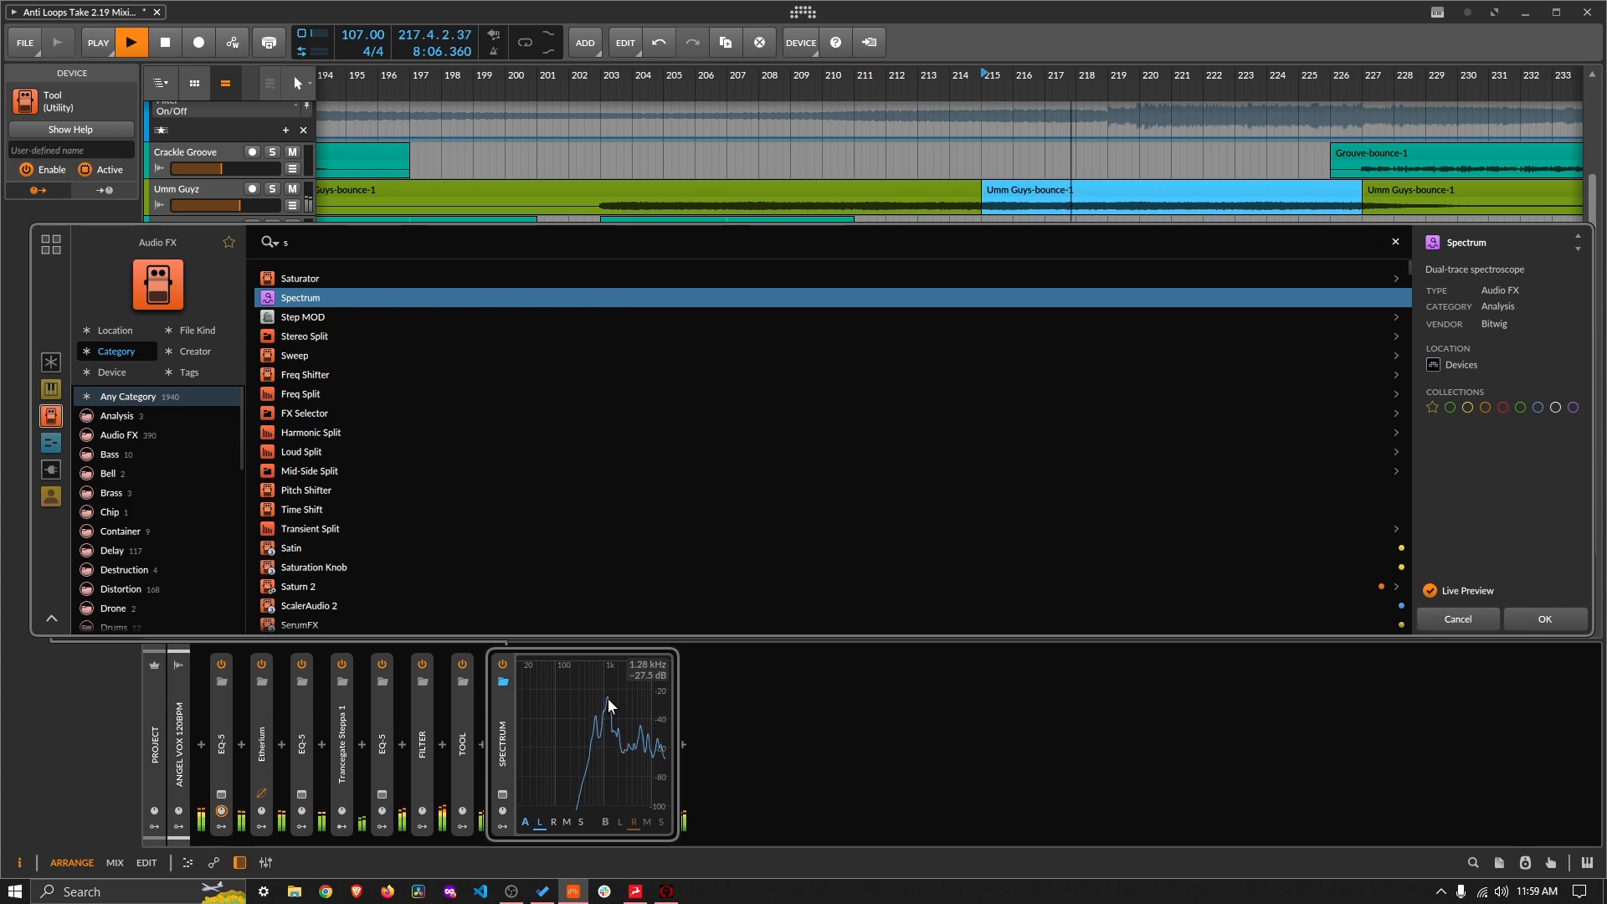
pyautogui.click(1544, 618)
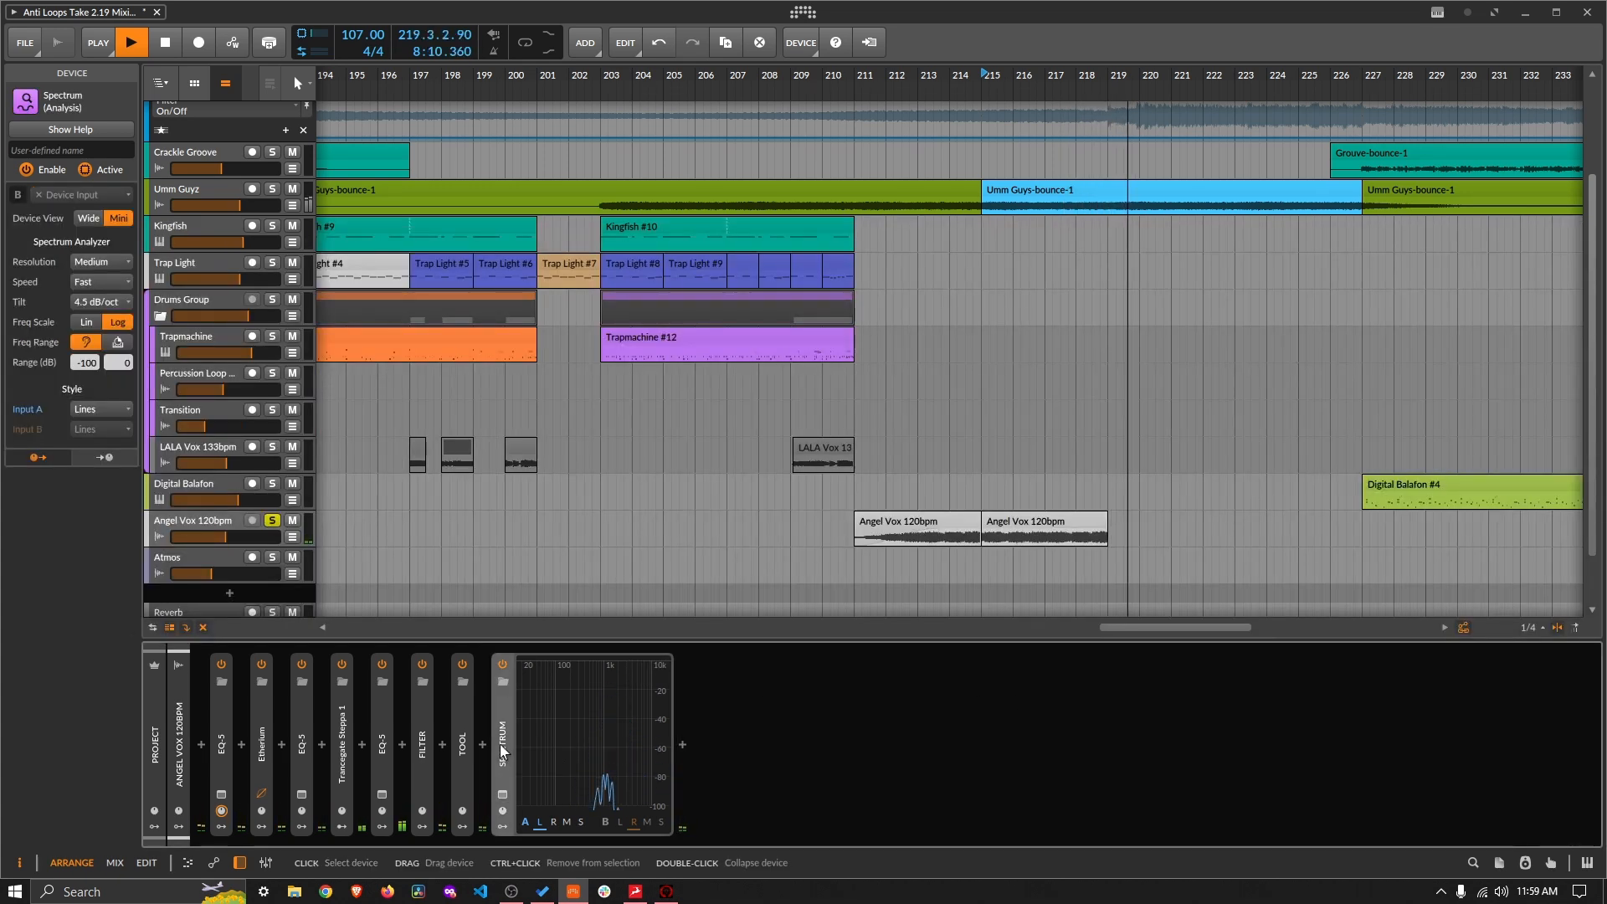
pyautogui.press('Delete')
pyautogui.press('space')
# Step: On the Umm Guyz track's new EQ-2, disable the low band and set the high band's frequency to 1.14 kHz
pyautogui.click(187, 199)
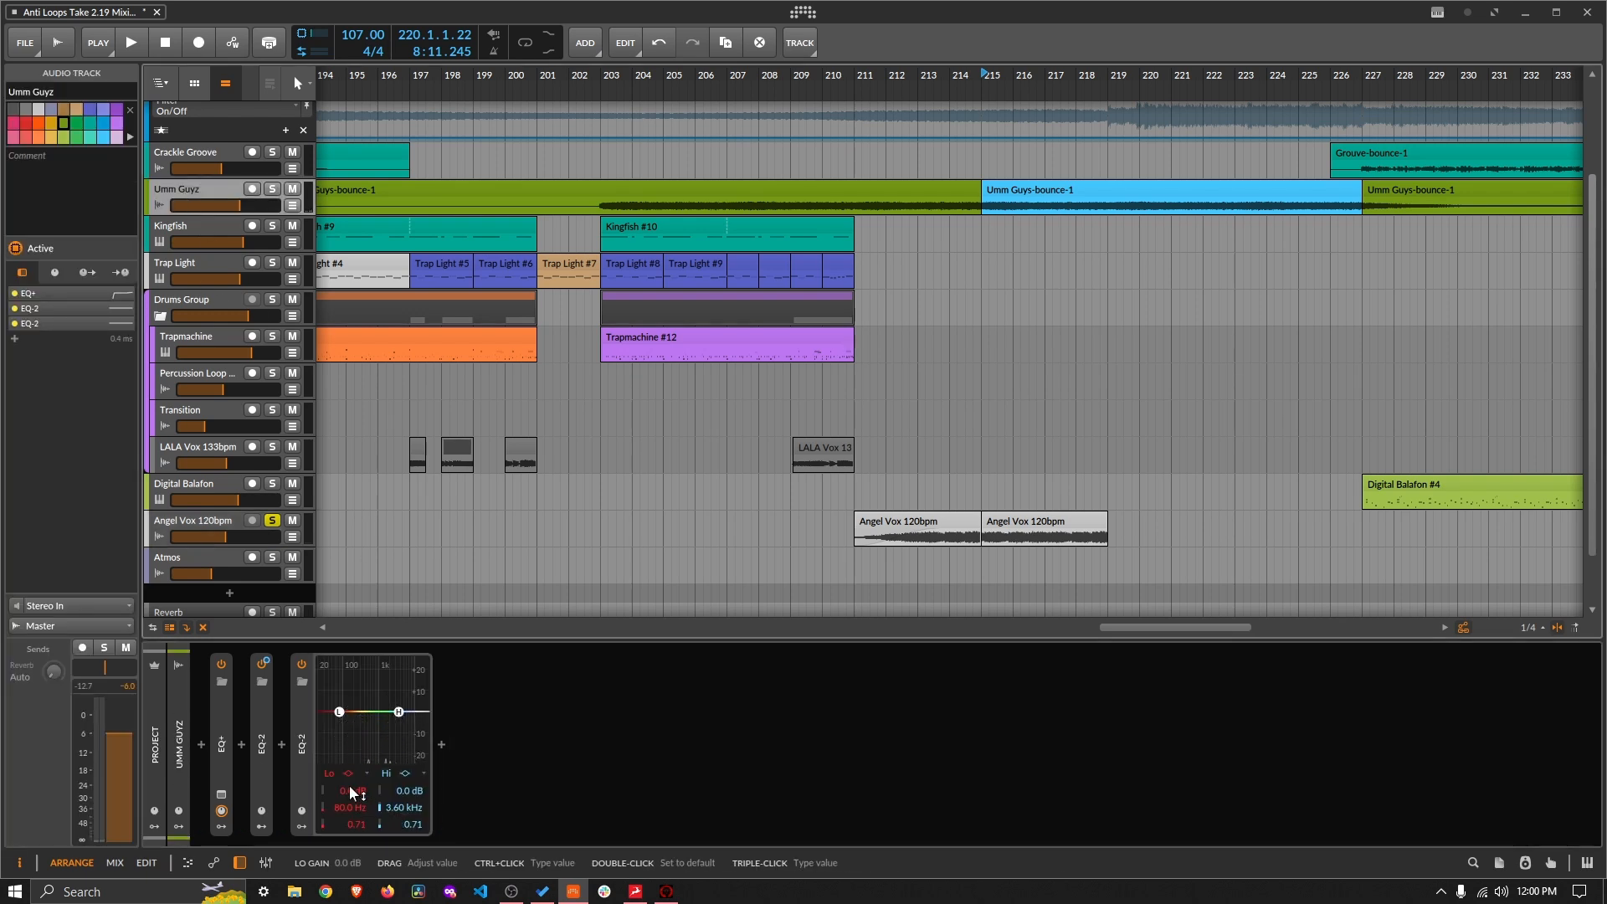
pyautogui.click(328, 780)
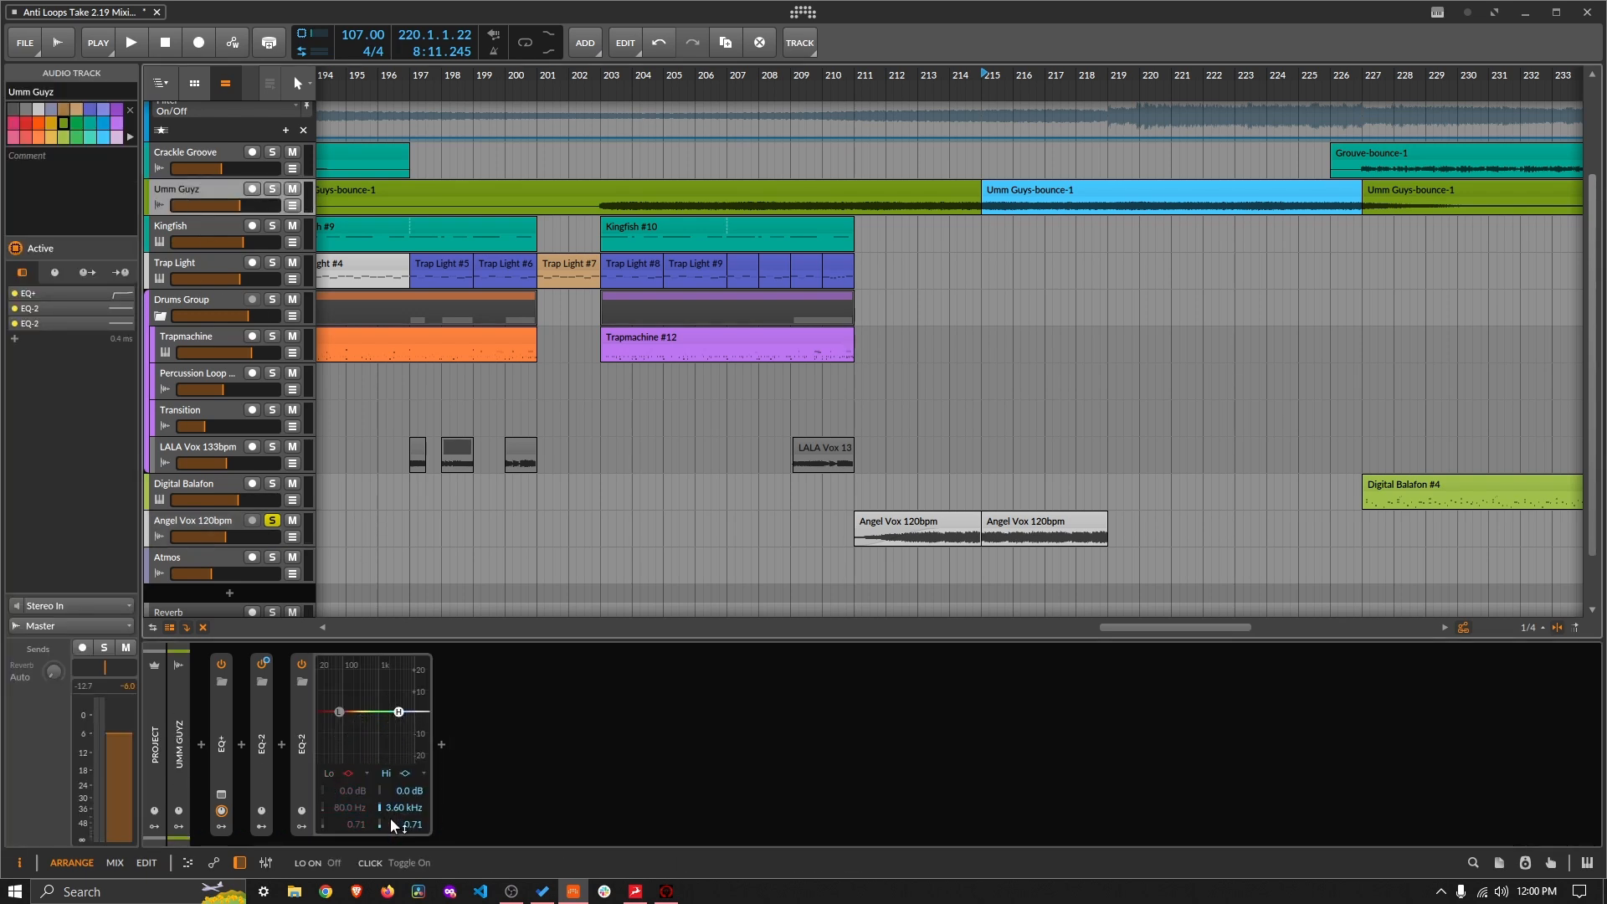
pyautogui.moveTo(390, 811); pyautogui.dragTo(390, 833)
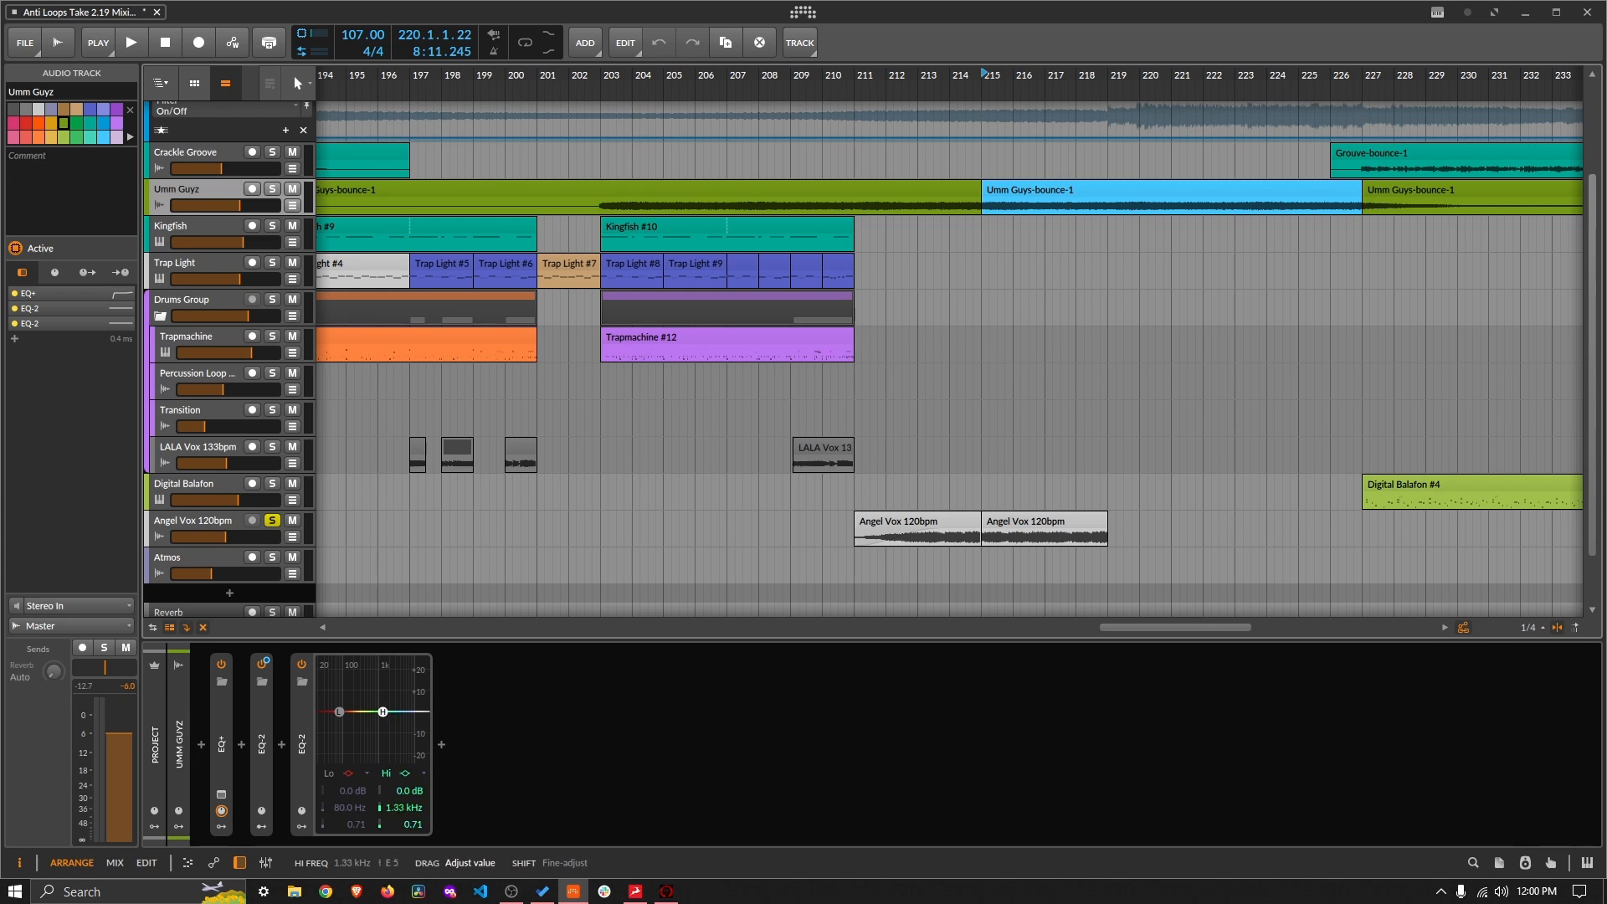
# Step: Add an Audio Sidechain modulator to the new EQ-2 and set its source to Angel Vox 120bpm (PRE)
pyautogui.click(304, 825)
pyautogui.click(329, 685)
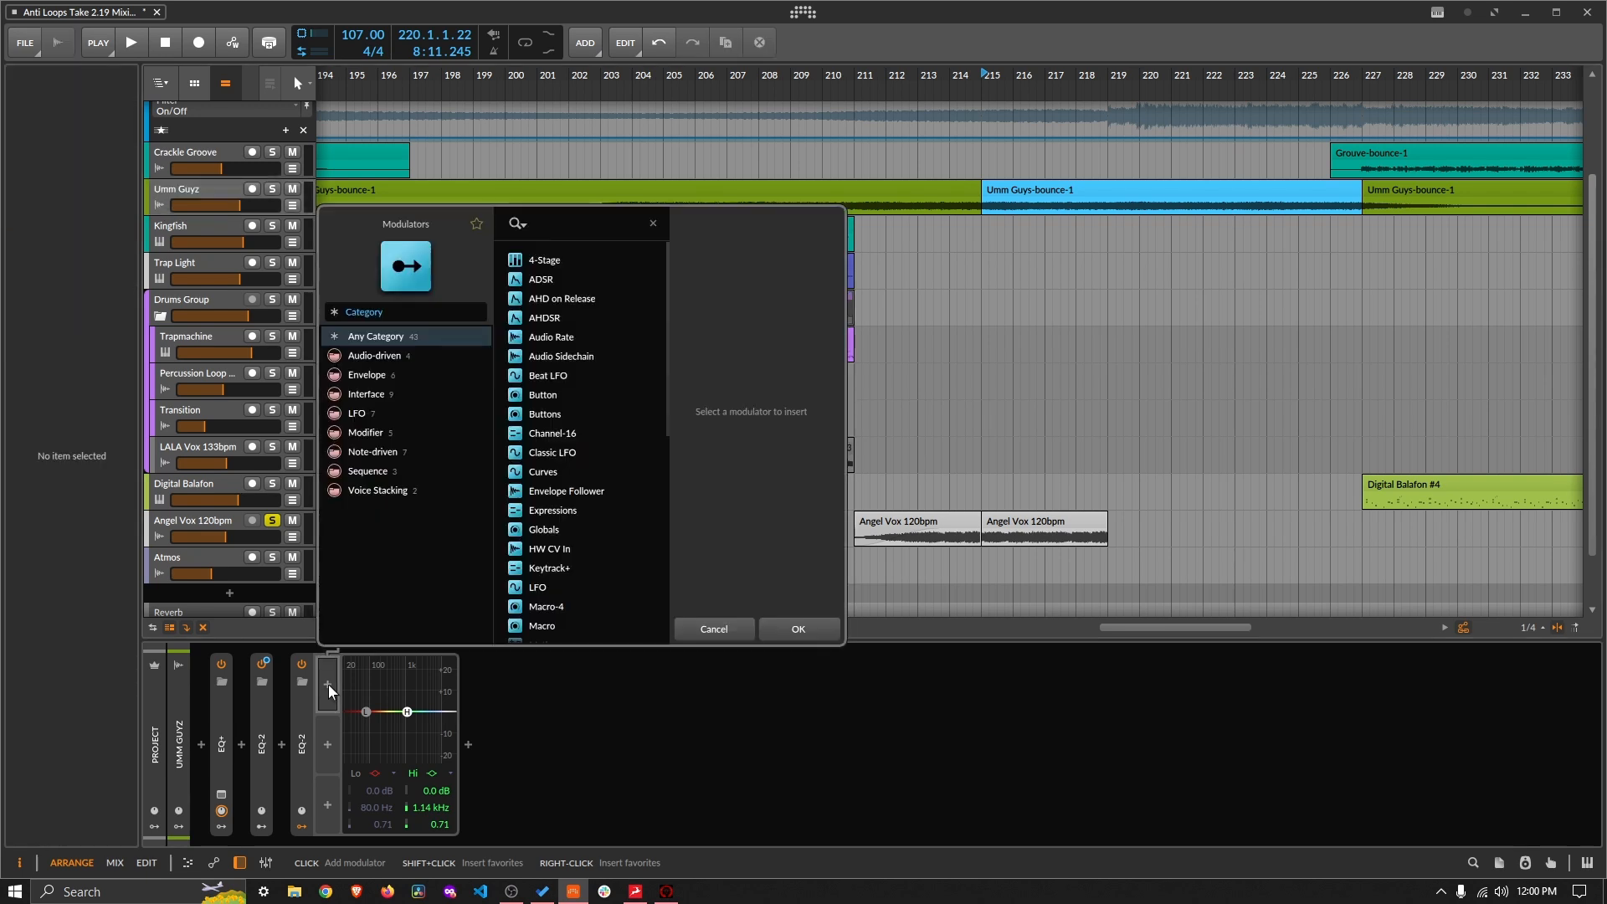
pyautogui.click(627, 355)
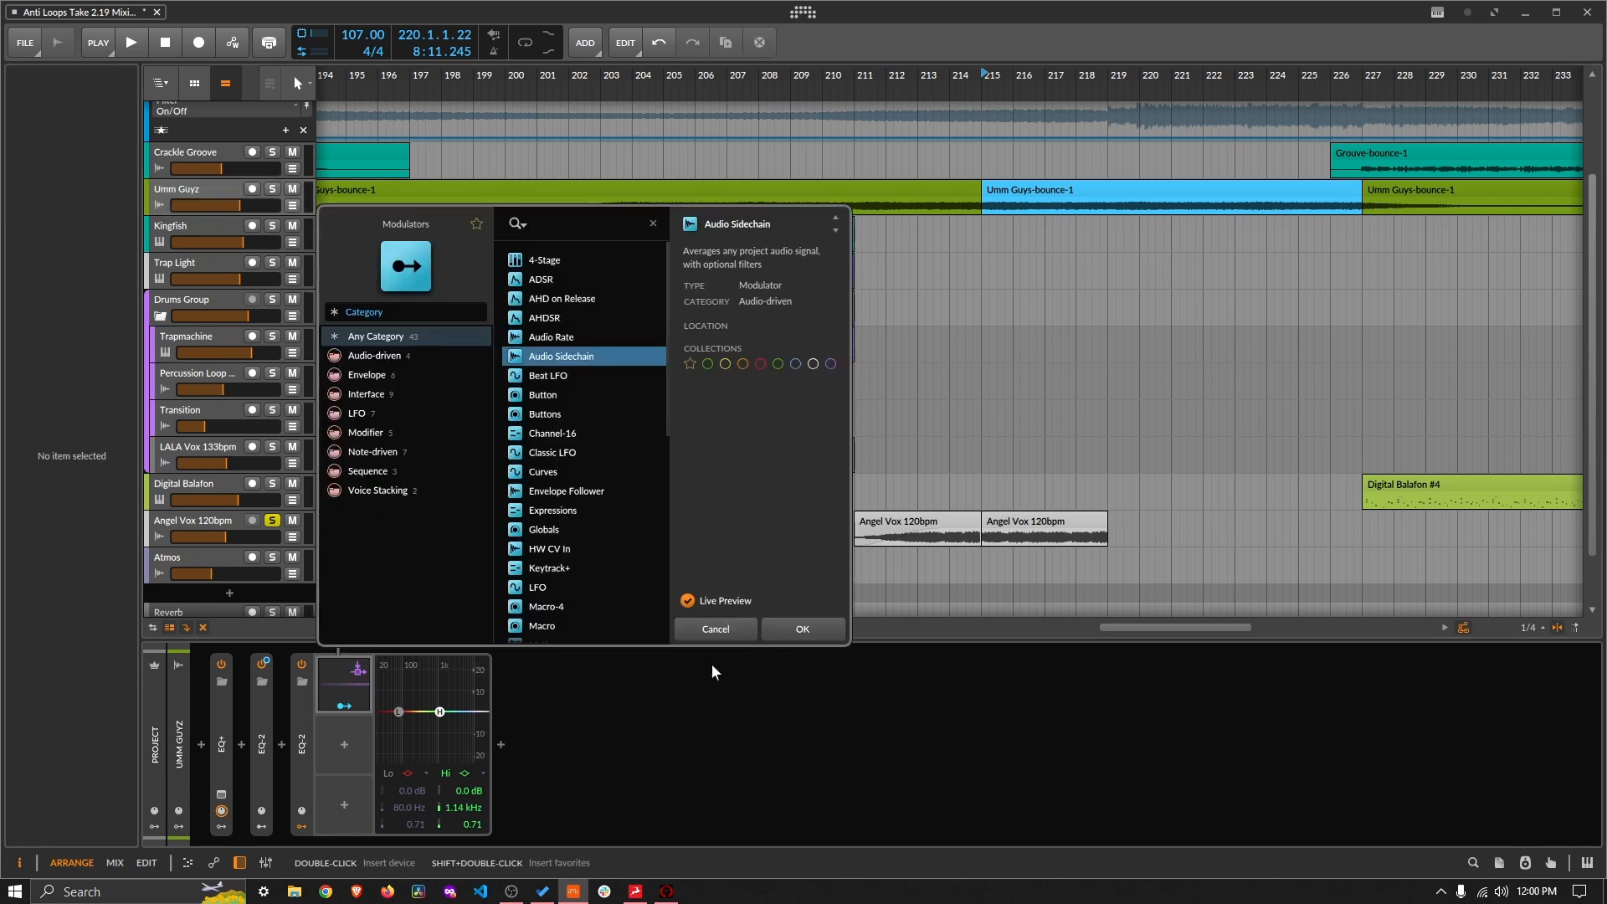
pyautogui.click(803, 629)
pyautogui.click(346, 680)
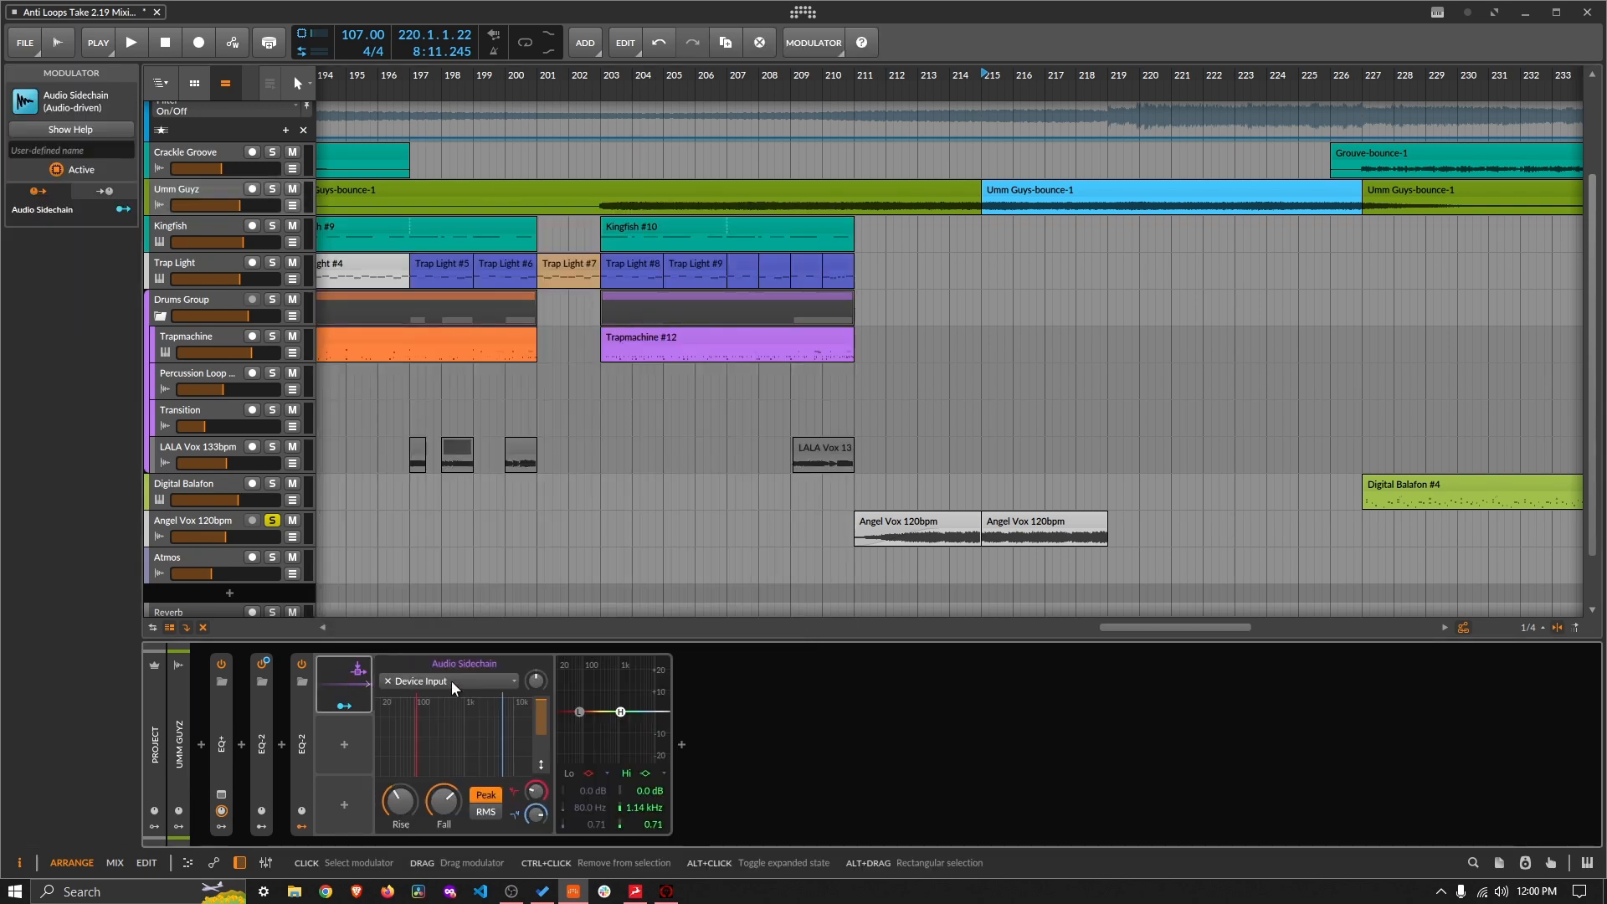
pyautogui.click(453, 680)
pyautogui.moveTo(458, 618)
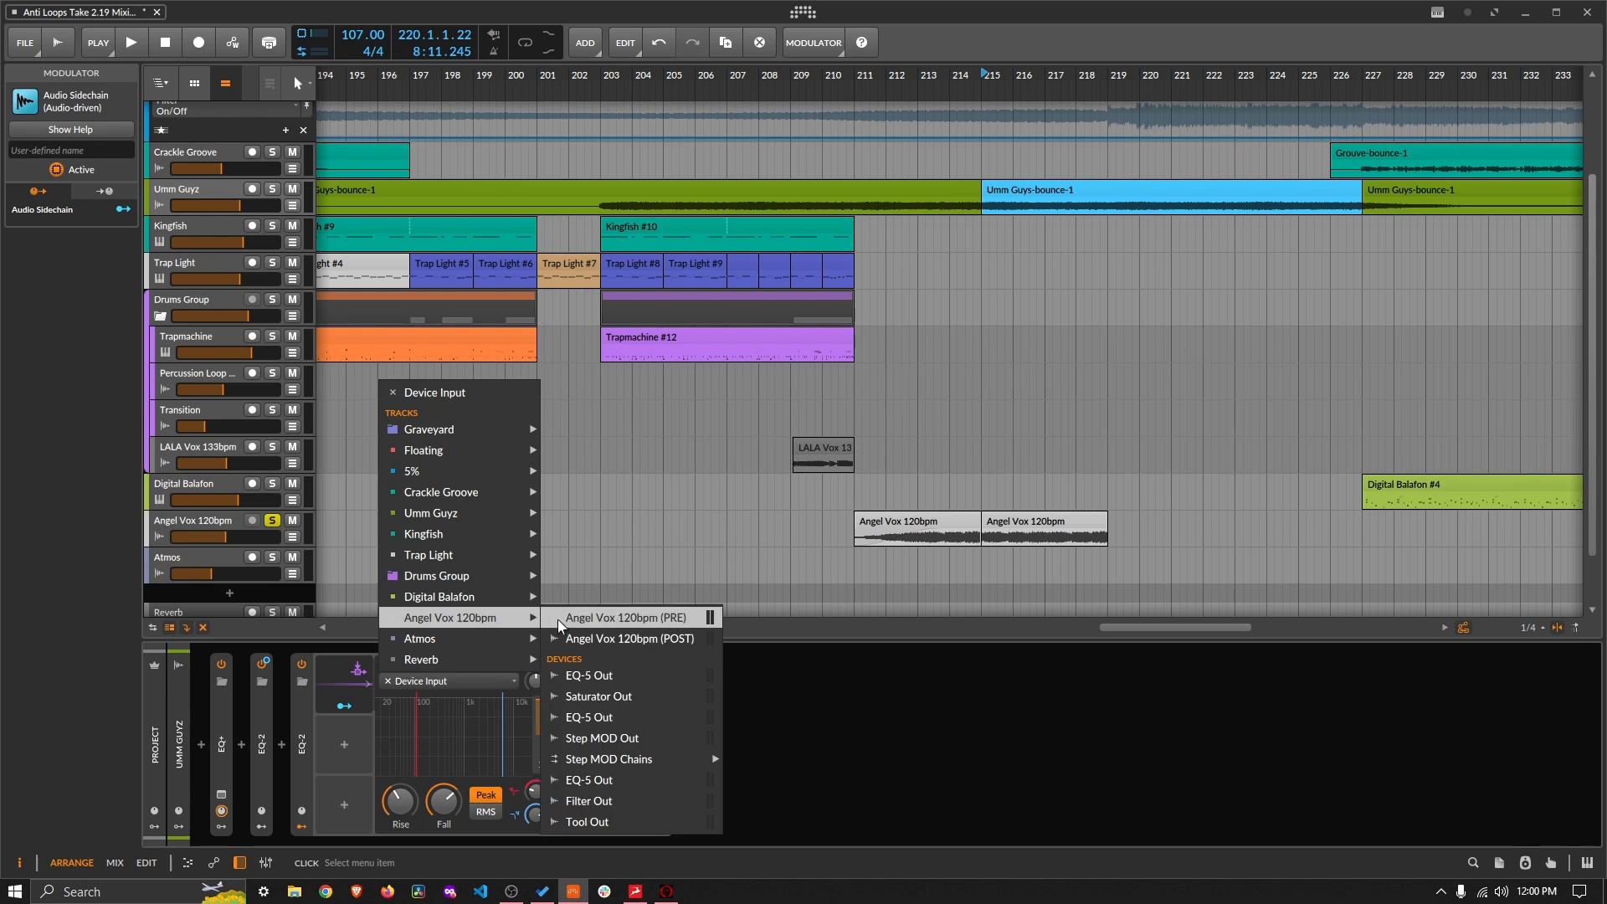
pyautogui.click(554, 617)
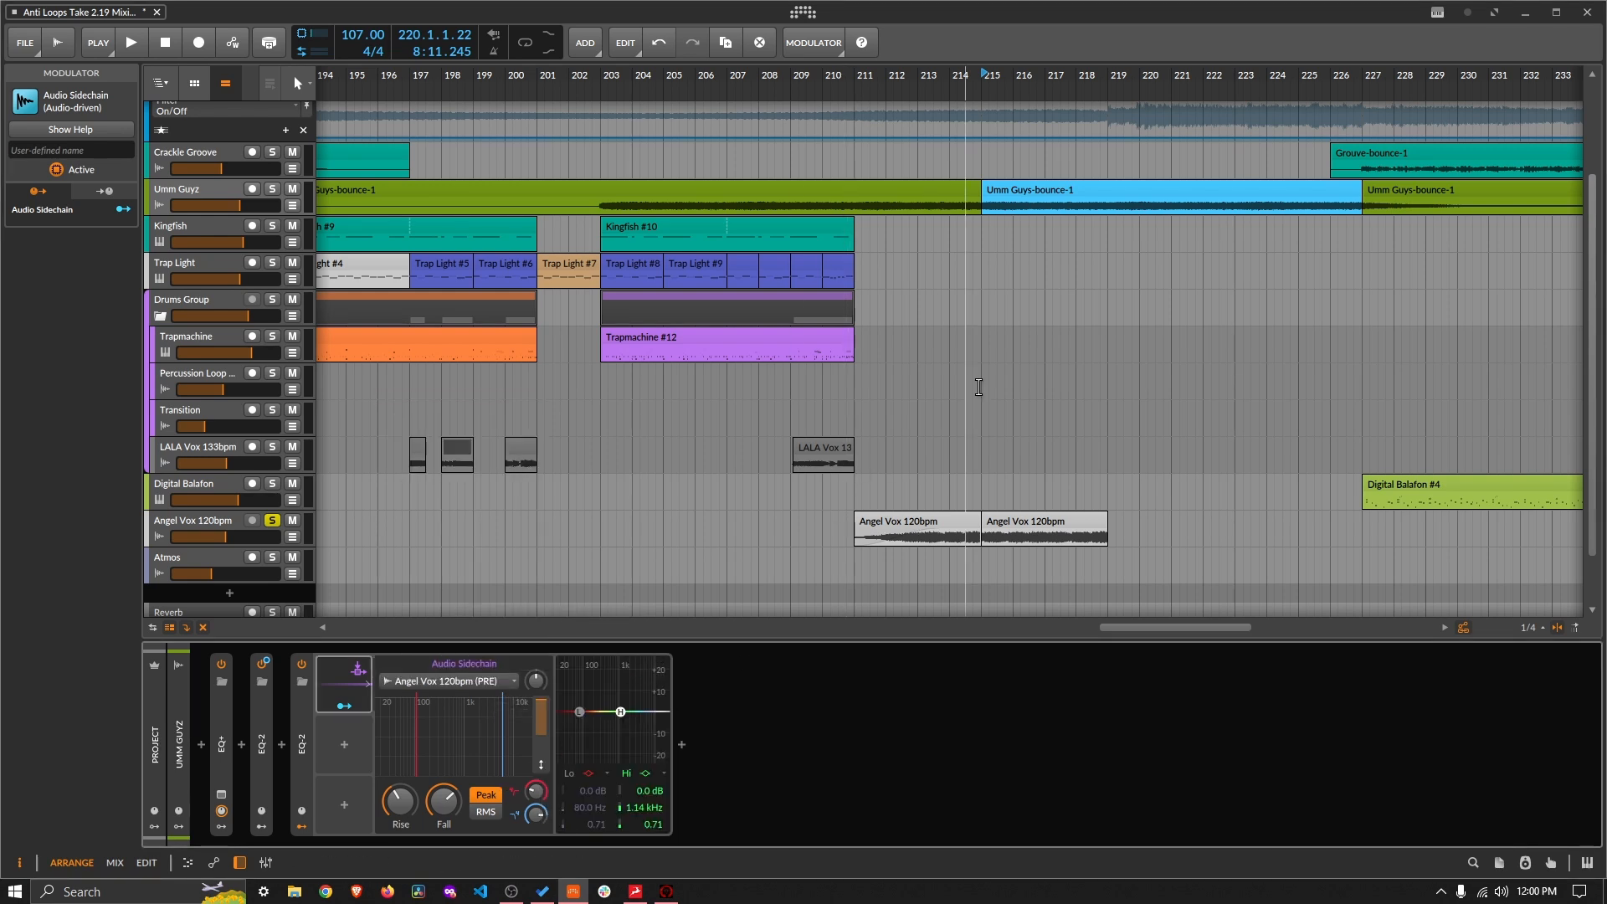
# Step: Narrow the sidechain's detection band around the vocal's frequencies during playback, and map the modulator to Hi Gain with an amount of -19.0
pyautogui.press('space')
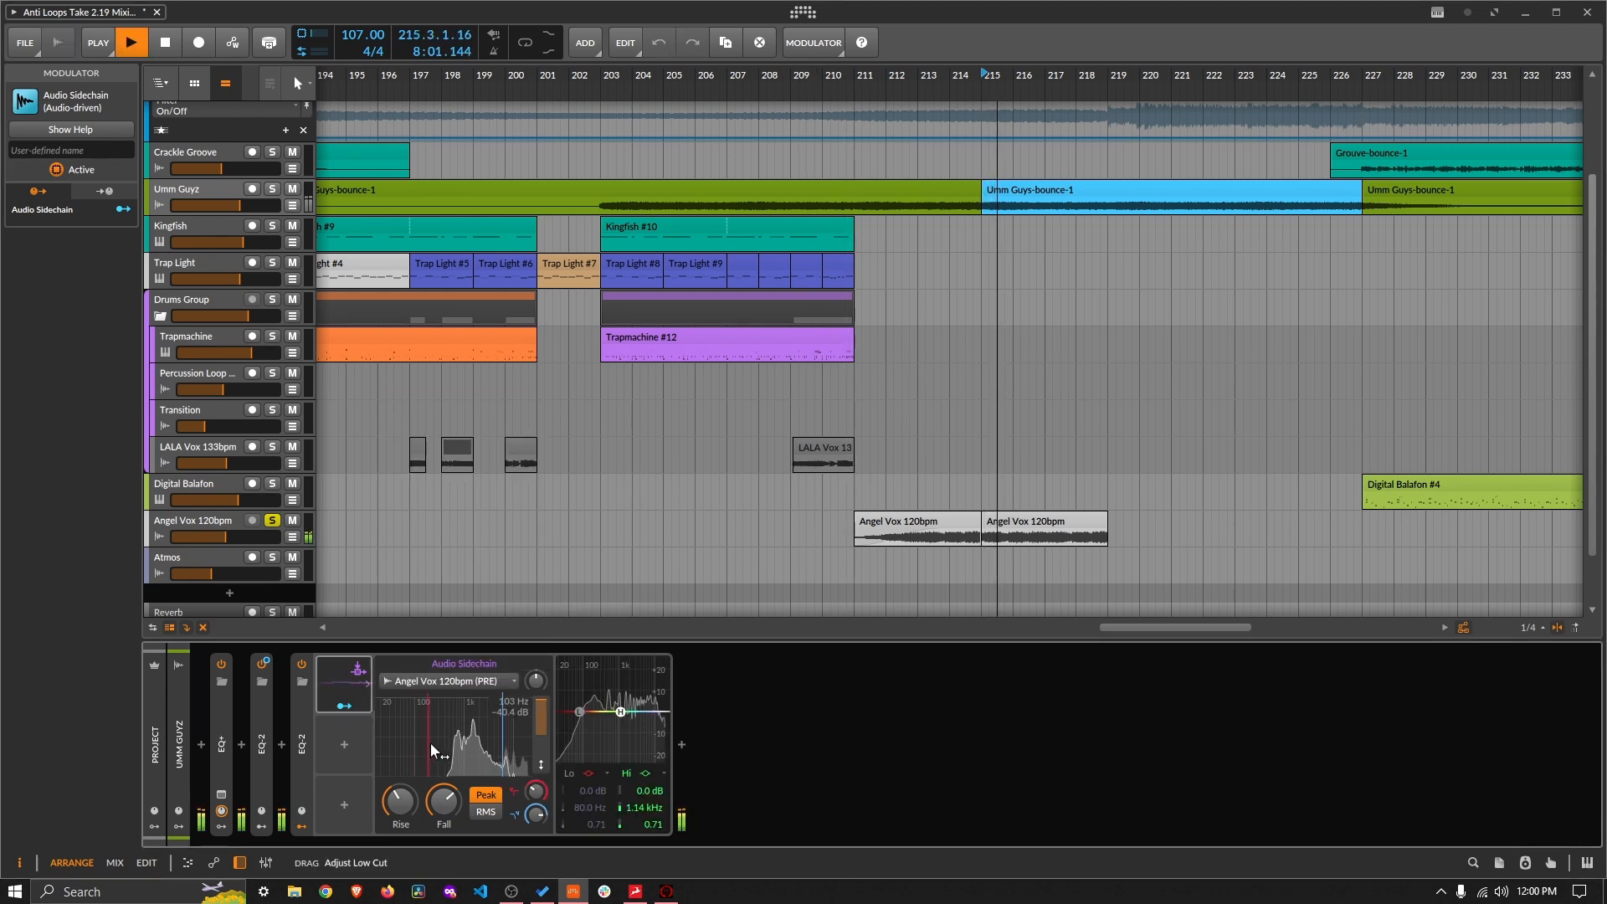
pyautogui.moveTo(431, 742); pyautogui.dragTo(484, 752)
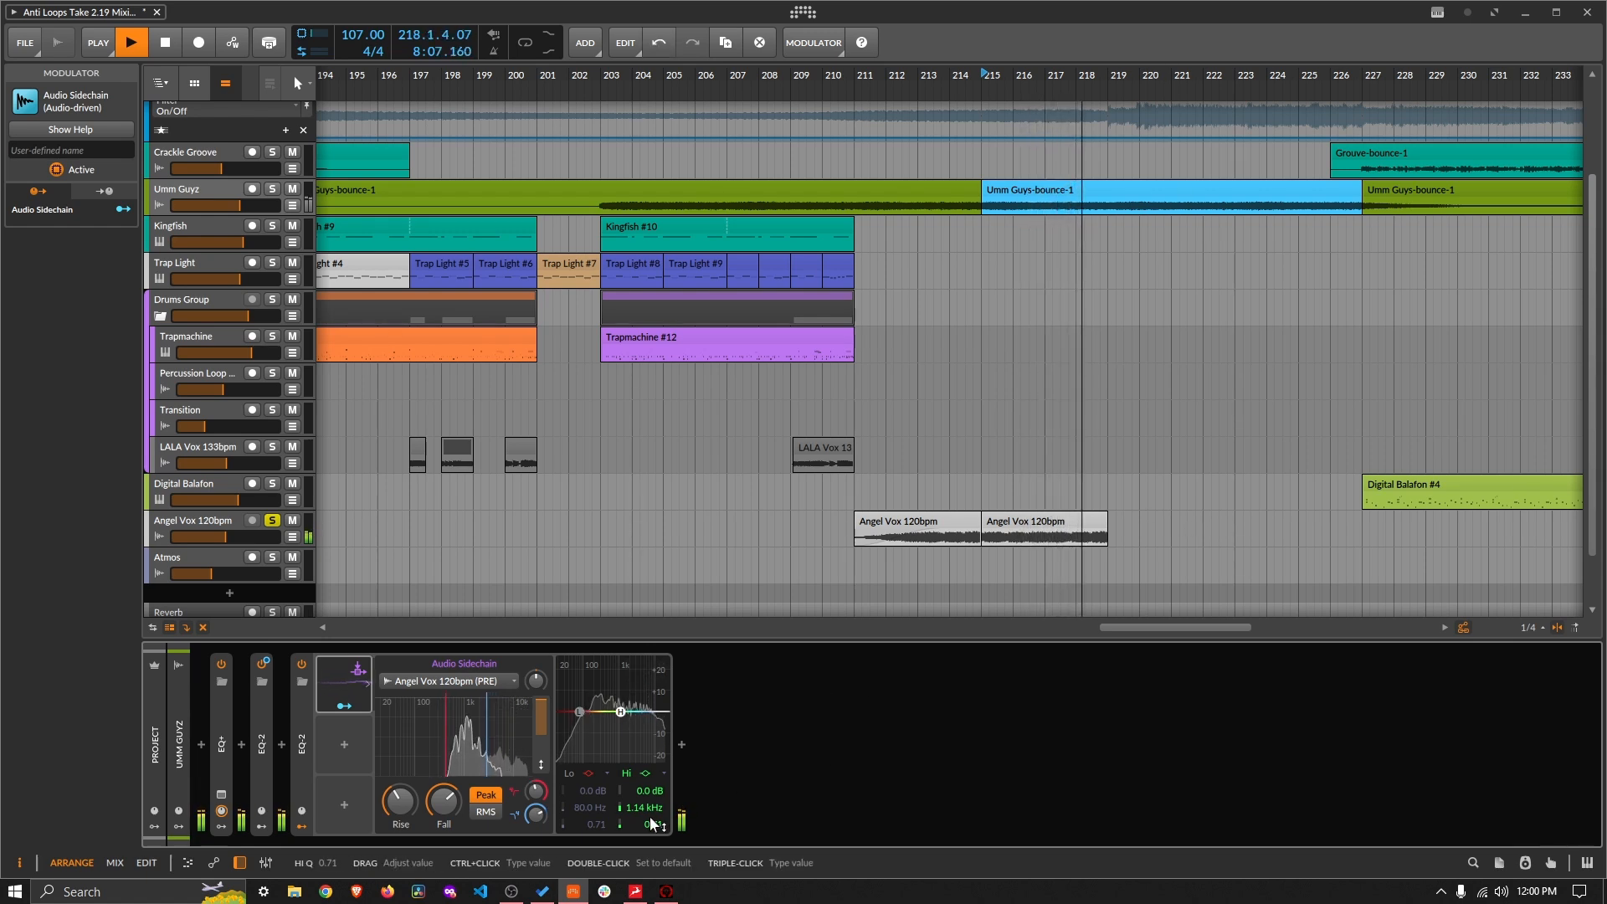
pyautogui.press('space')
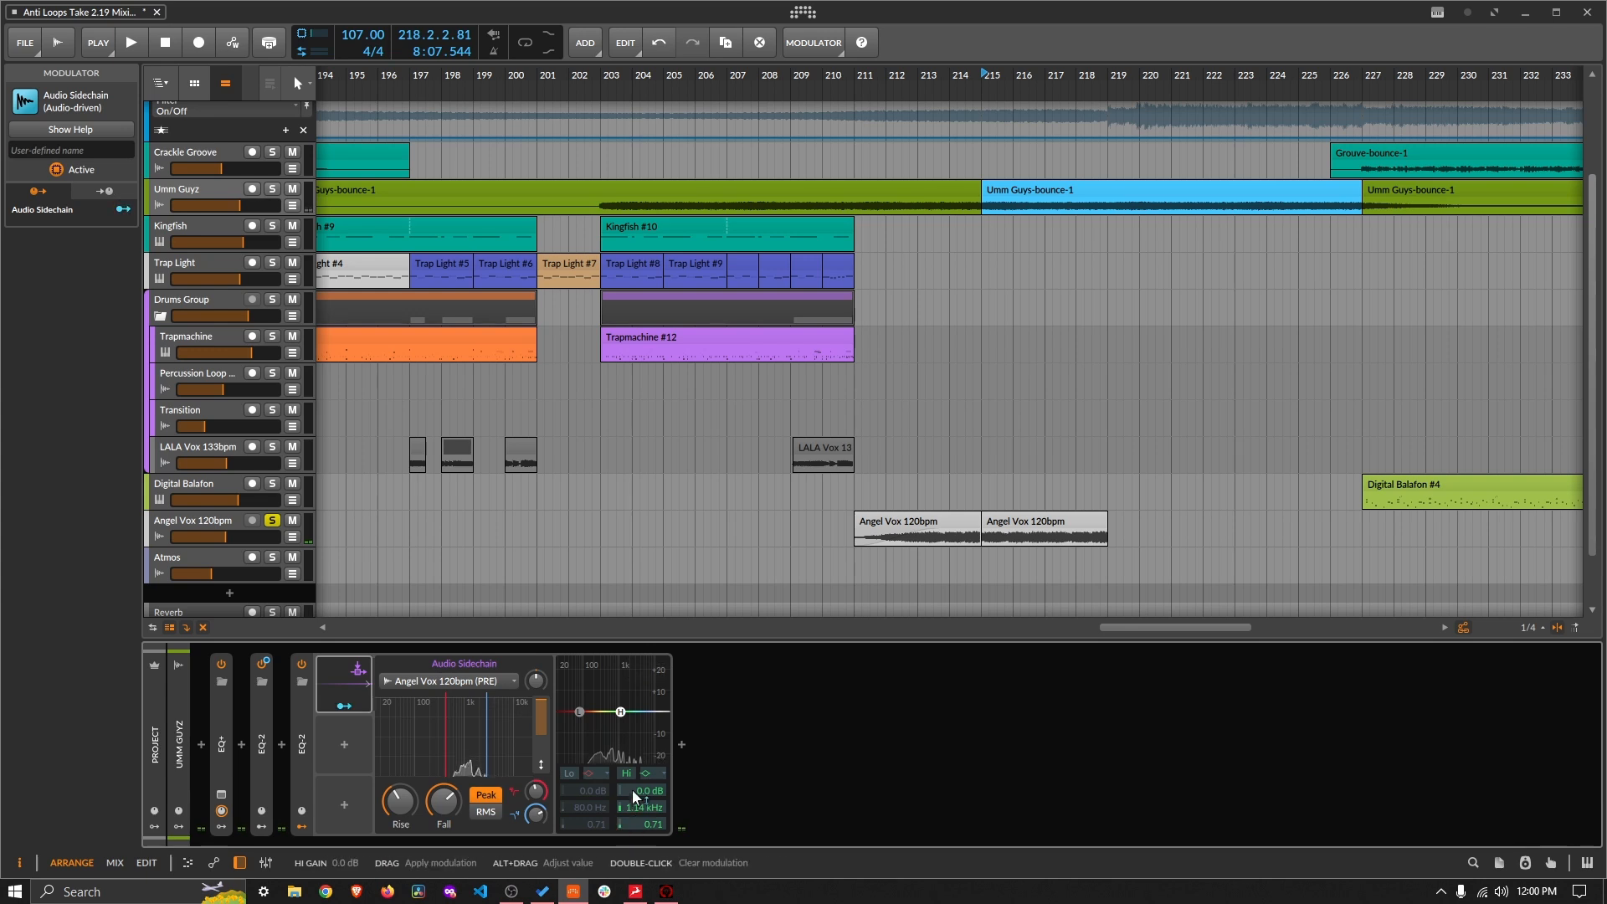
pyautogui.click(634, 791)
pyautogui.moveTo(641, 791); pyautogui.dragTo(641, 794)
# Step: Raise the sidechain's input gain and shorten its Fall to about 89.1 ms during playback, and replay from bar 215
pyautogui.press('space')
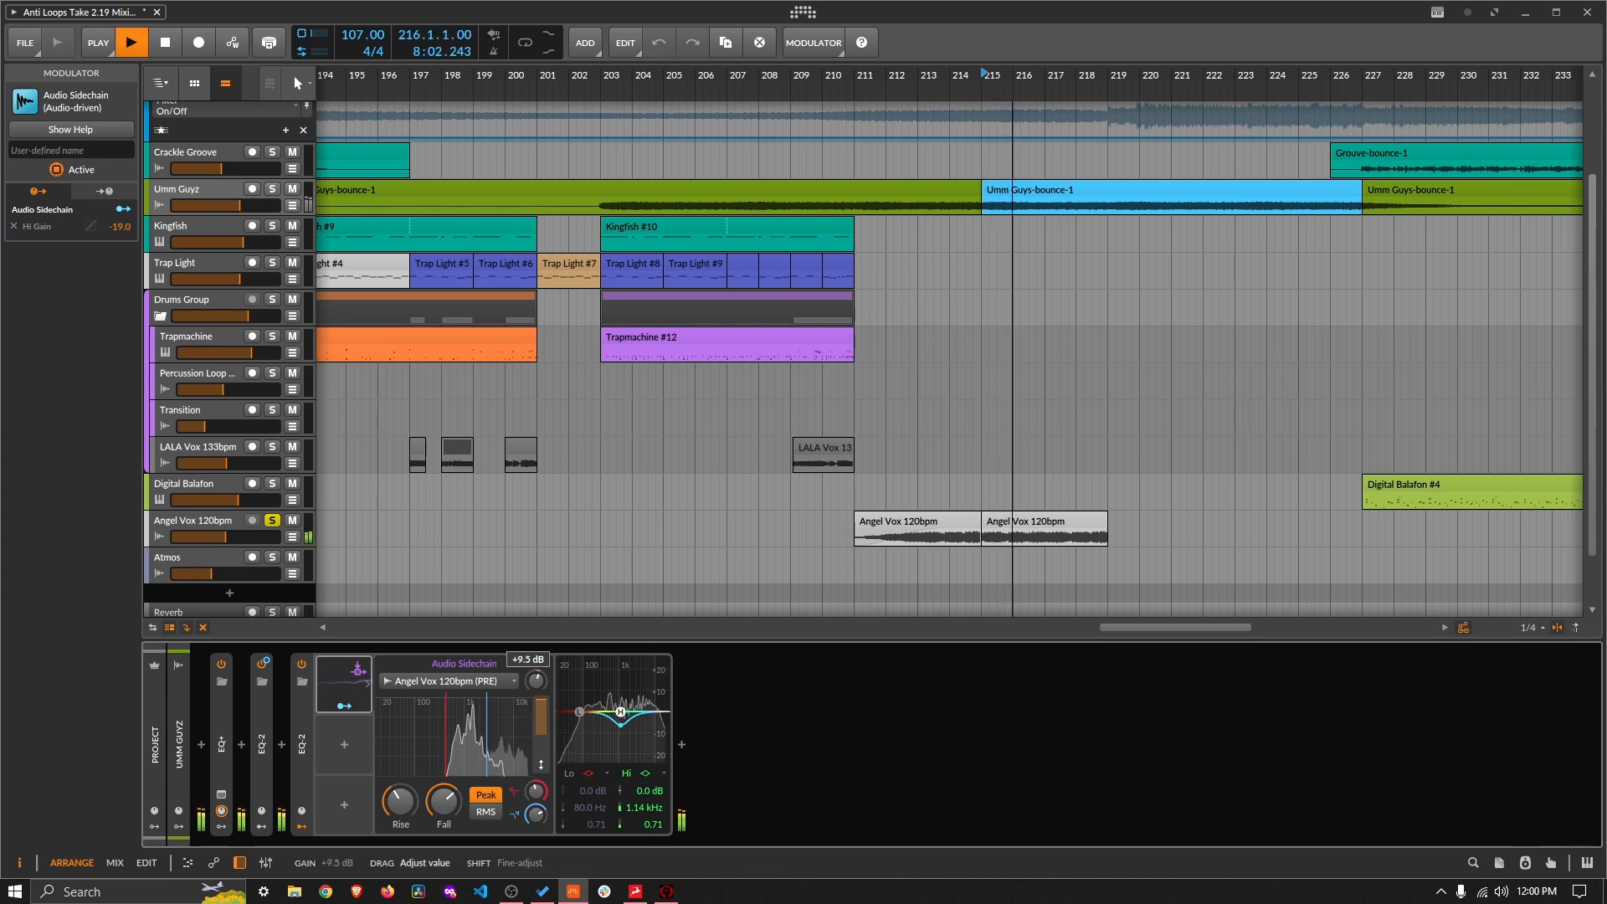
pyautogui.moveTo(540, 689); pyautogui.dragTo(529, 706)
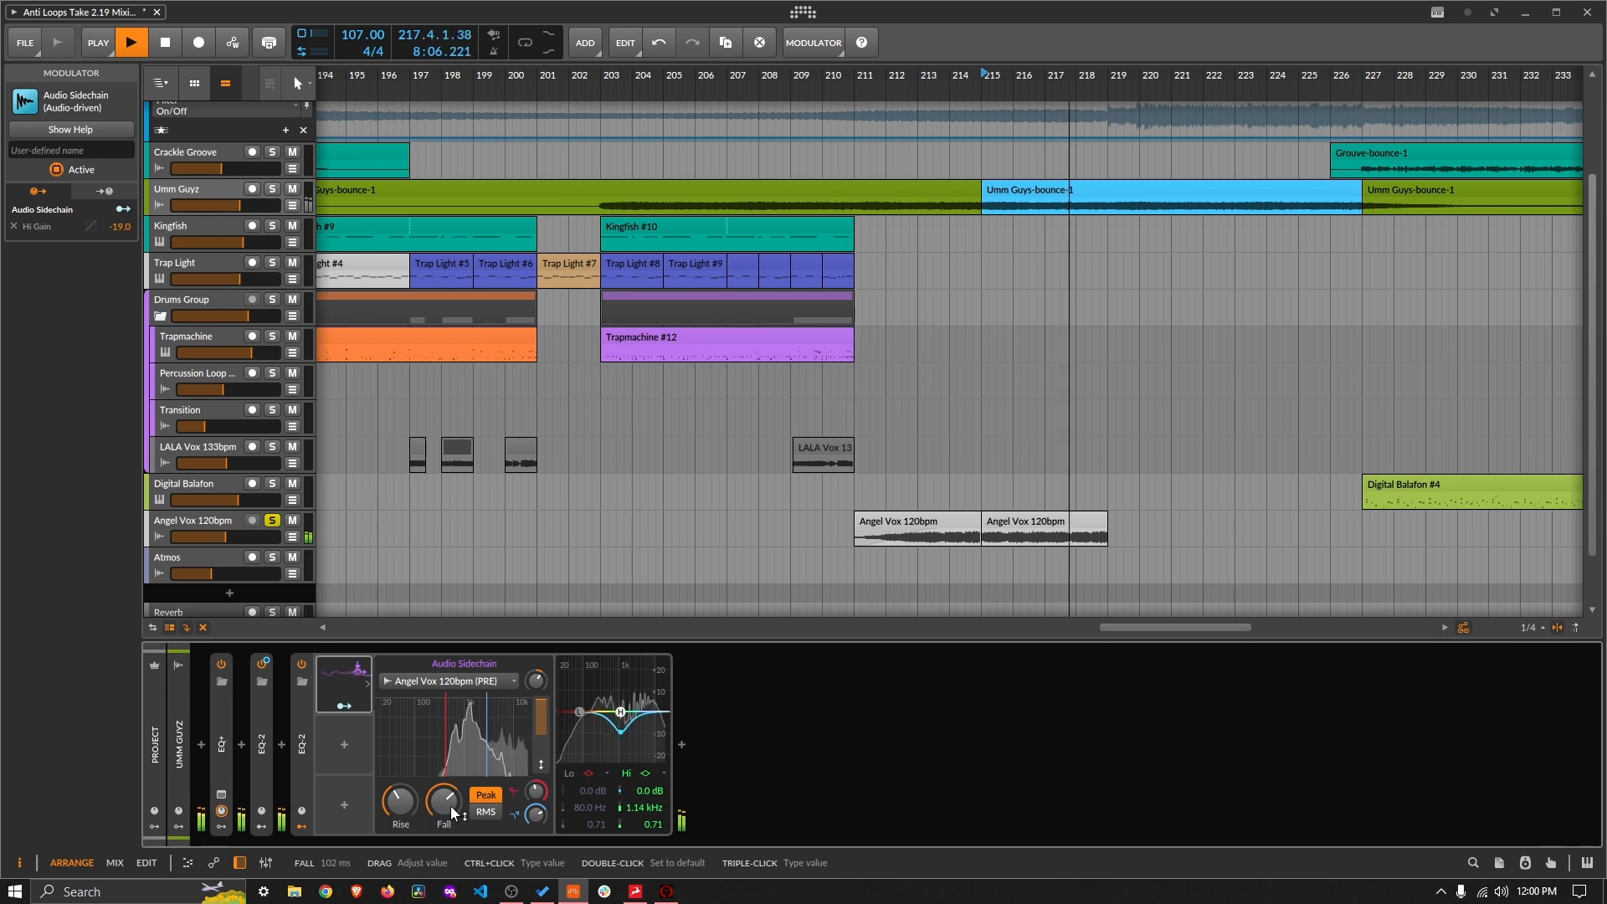
pyautogui.moveTo(443, 801); pyautogui.dragTo(449, 811)
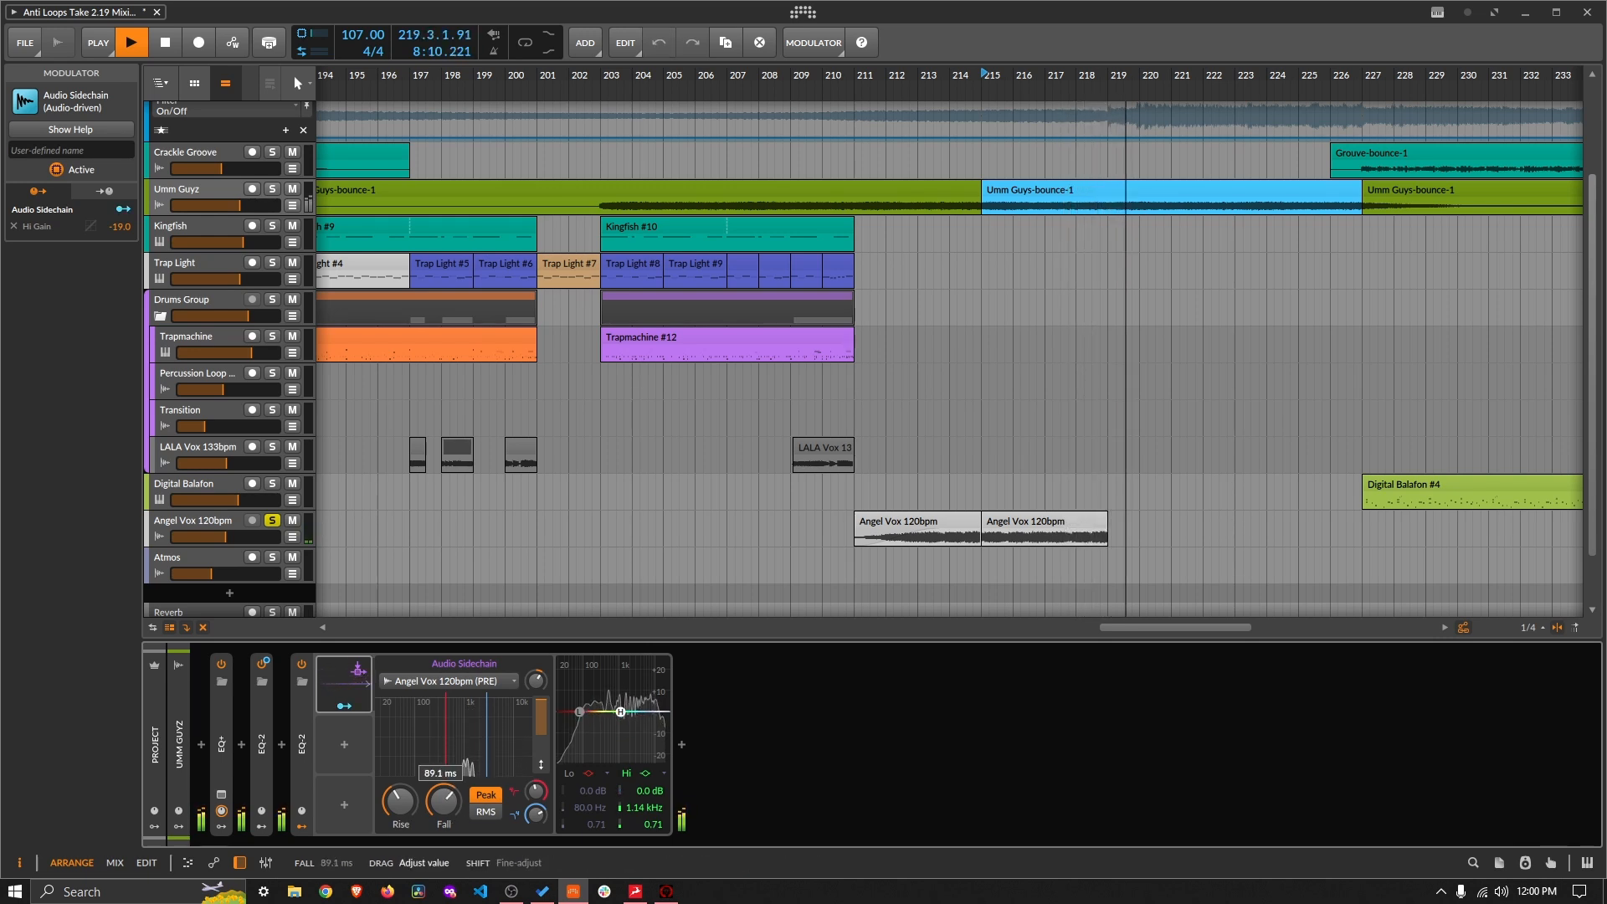
pyautogui.press('space')
pyautogui.press('space')
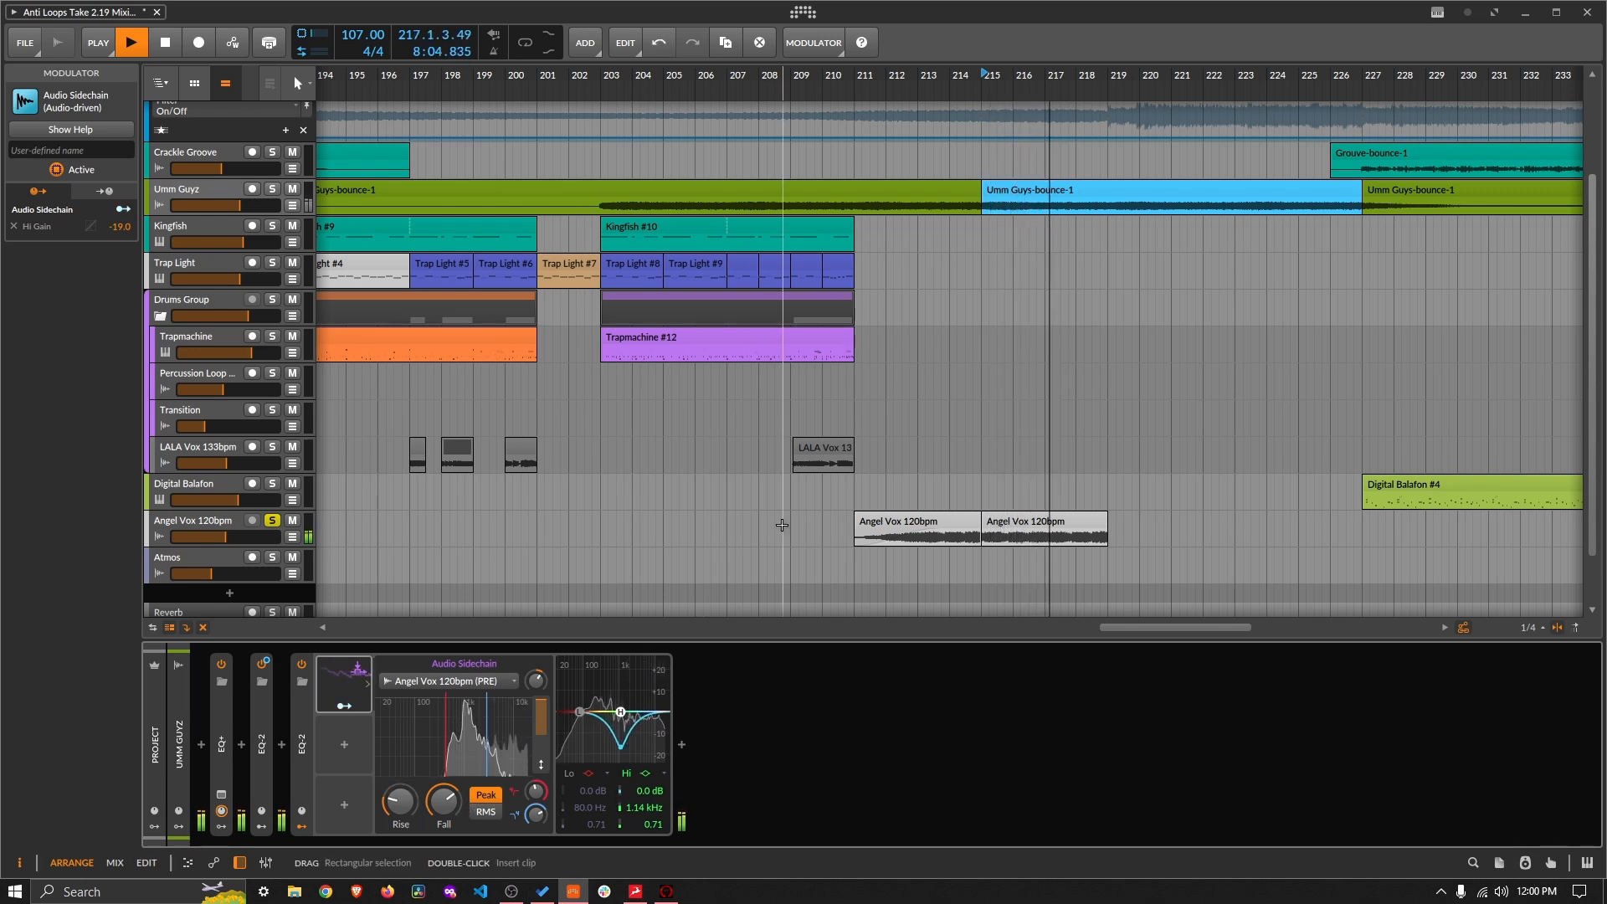
pyautogui.press('space')
# Step: Solo Umm Guyz together with Angel Vox and set the sidechain's input gain to about +10.9 dB while playing from bar 215
pyautogui.click(270, 188)
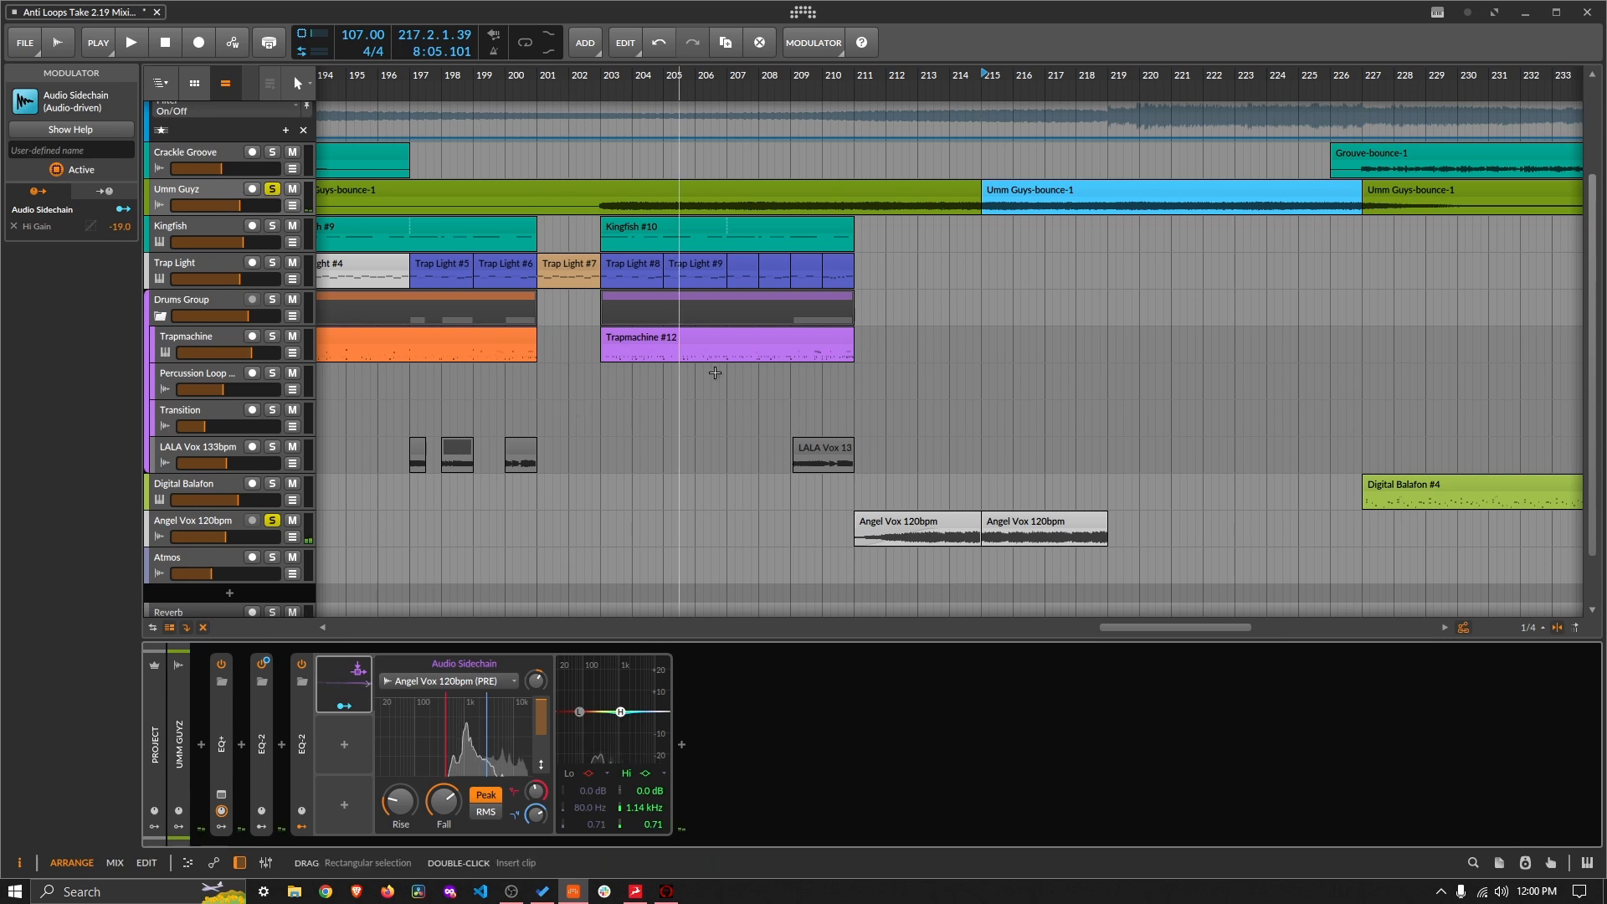
pyautogui.press('space')
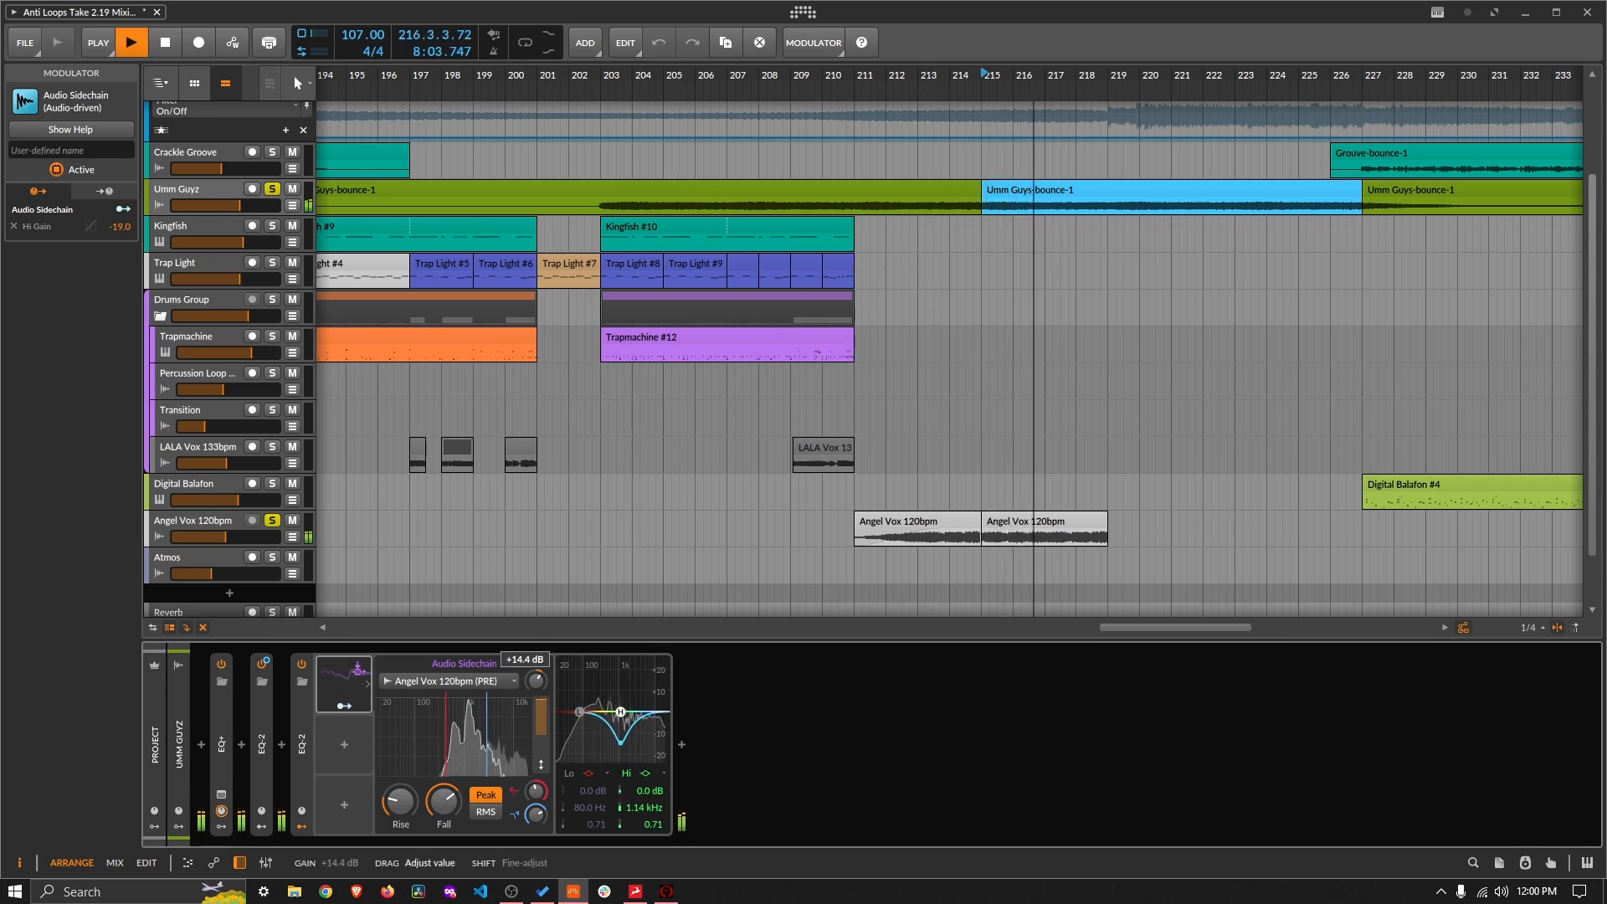
pyautogui.moveTo(535, 680)
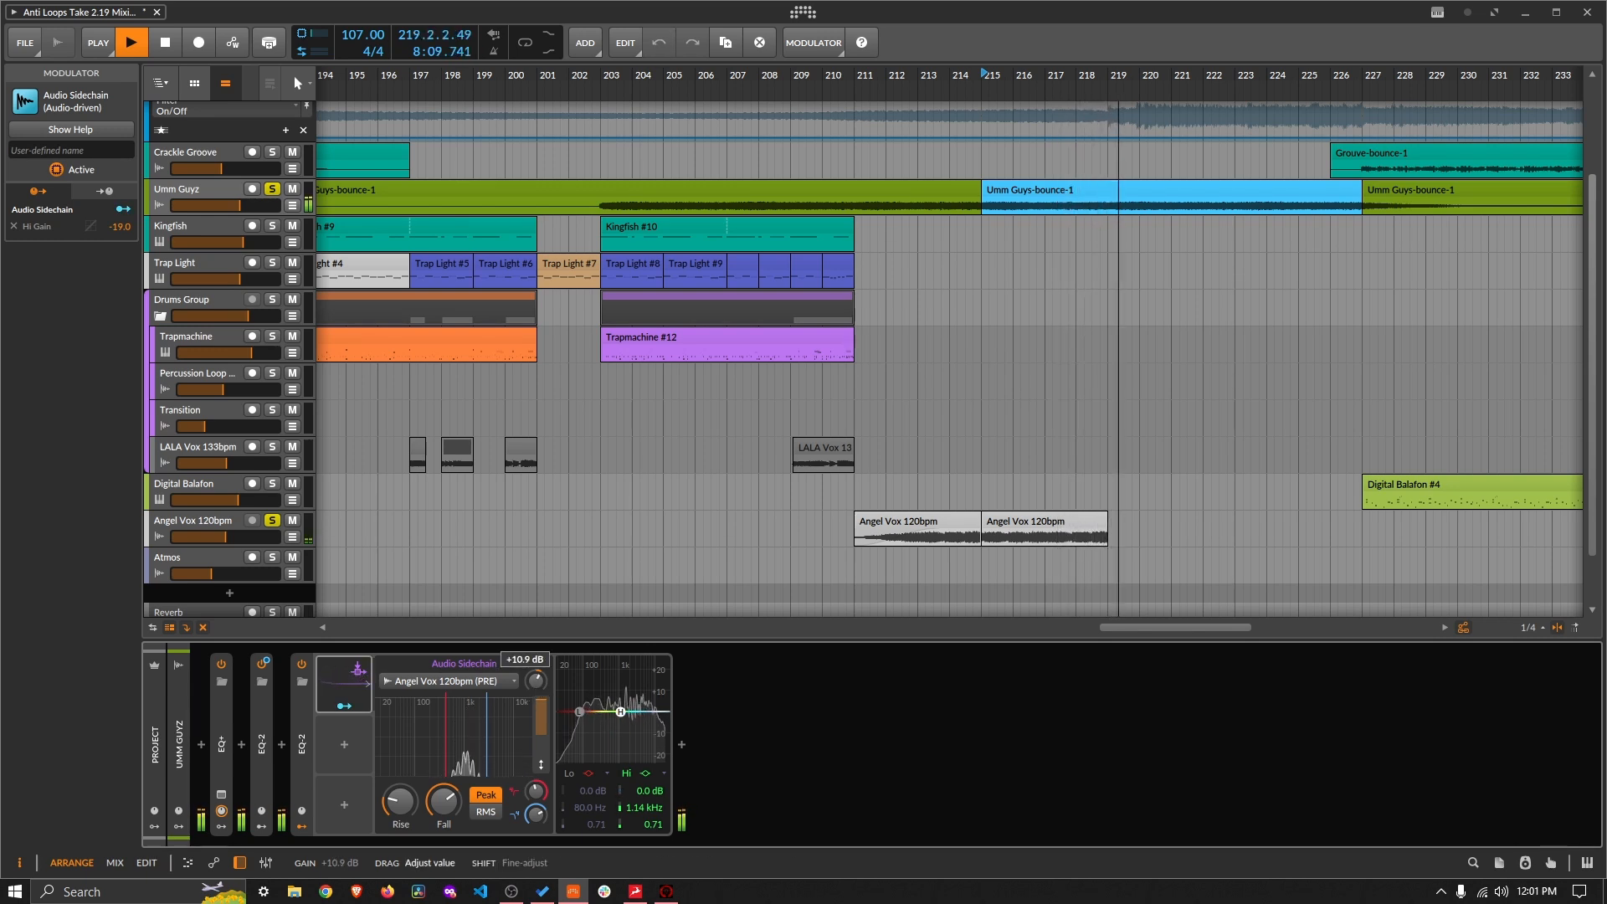
pyautogui.press('space')
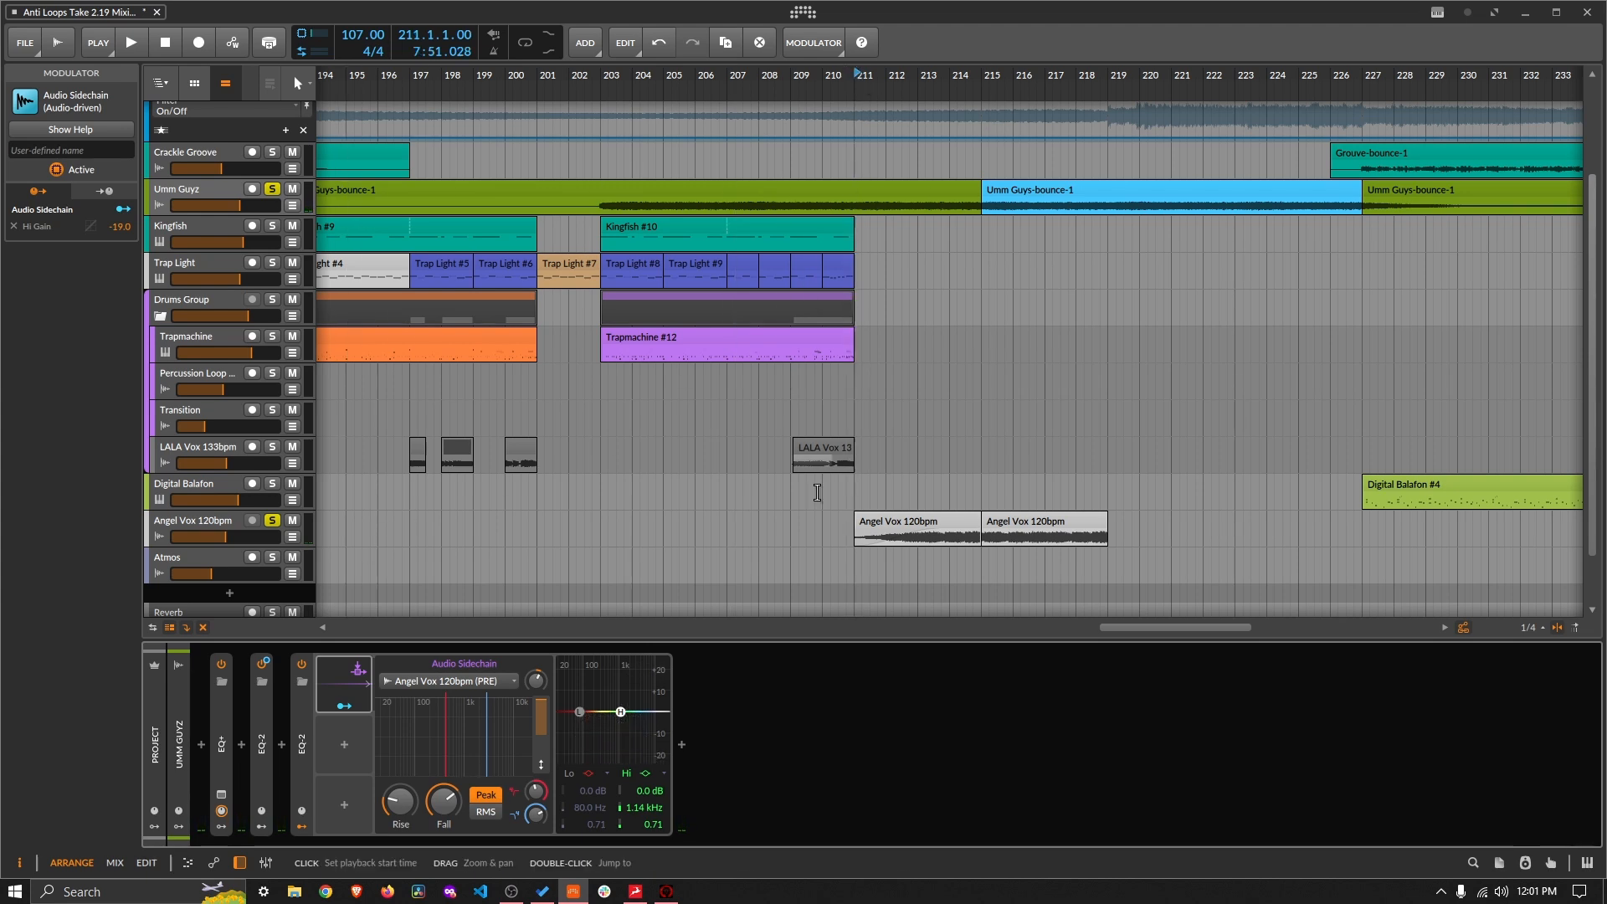
# Step: Play from bar 211 and lower the new EQ-2's high band Q to 0.54
pyautogui.press('space')
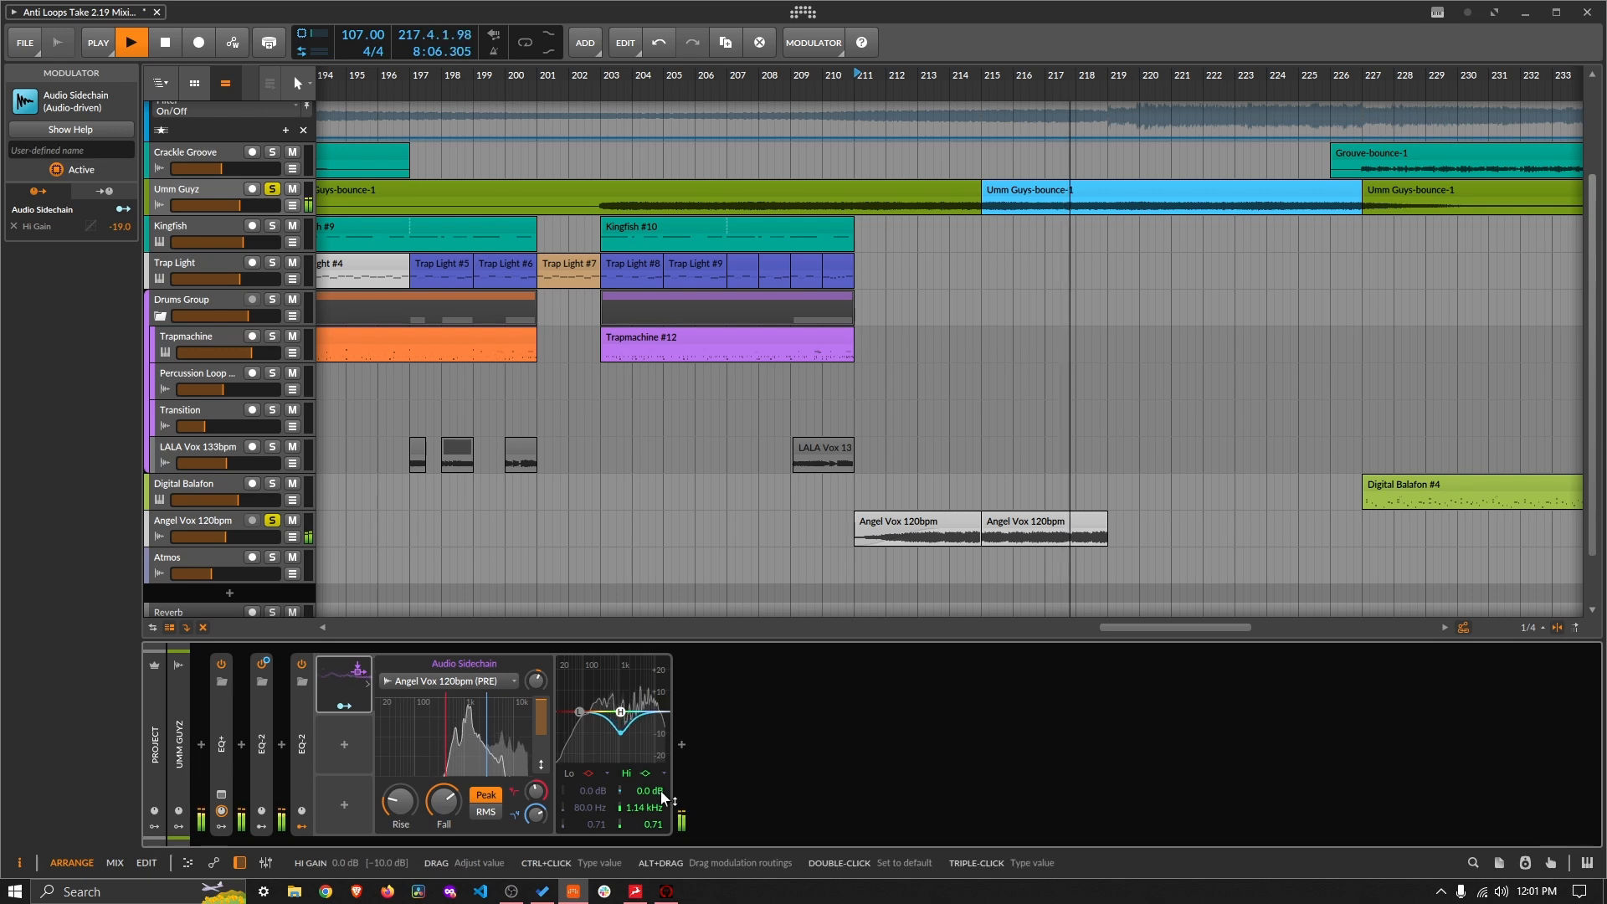
pyautogui.moveTo(662, 823); pyautogui.dragTo(663, 837)
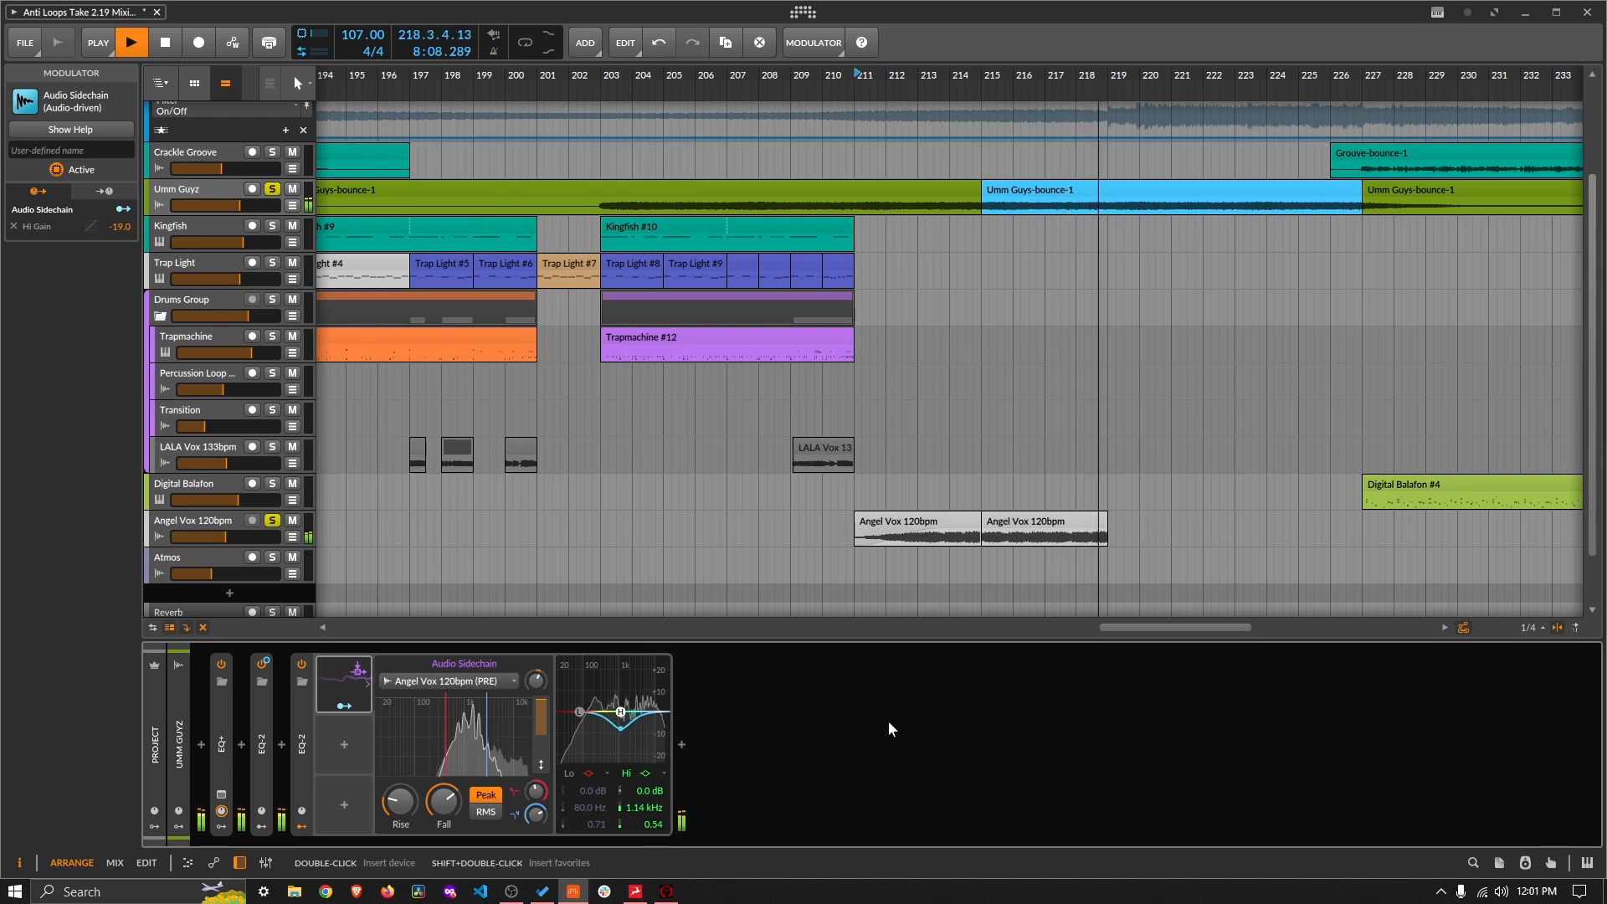
pyautogui.press('space')
# Step: Compare Umm Guyz with the sidechained EQ-2 bypassed and enabled while playing from bar 211, leaving it enabled
pyautogui.click(297, 667)
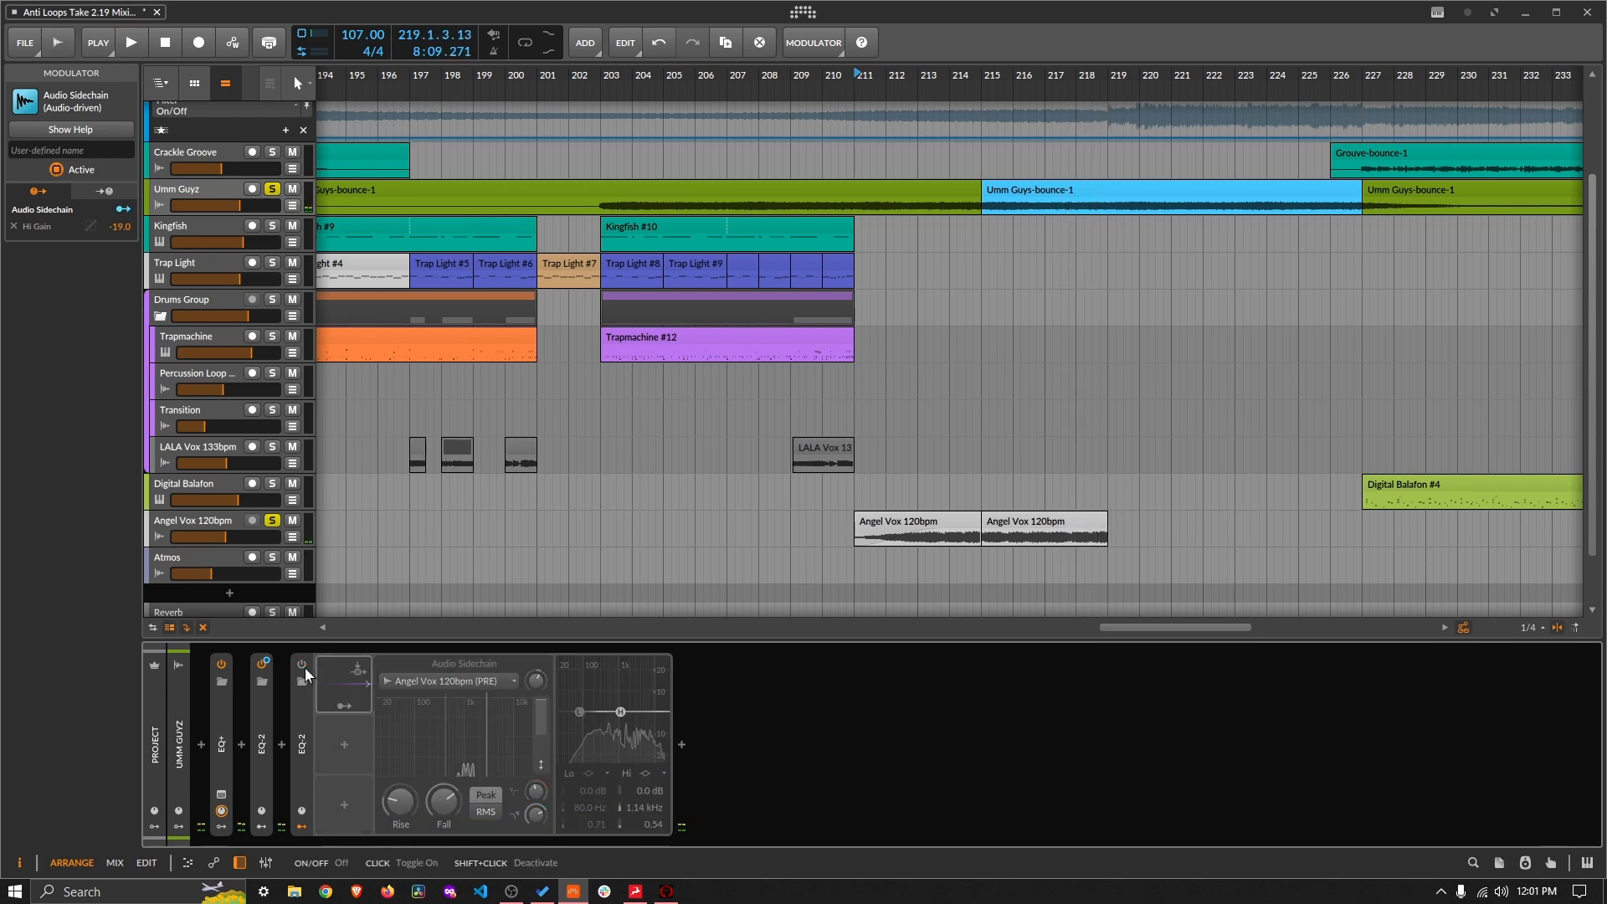
pyautogui.press('space')
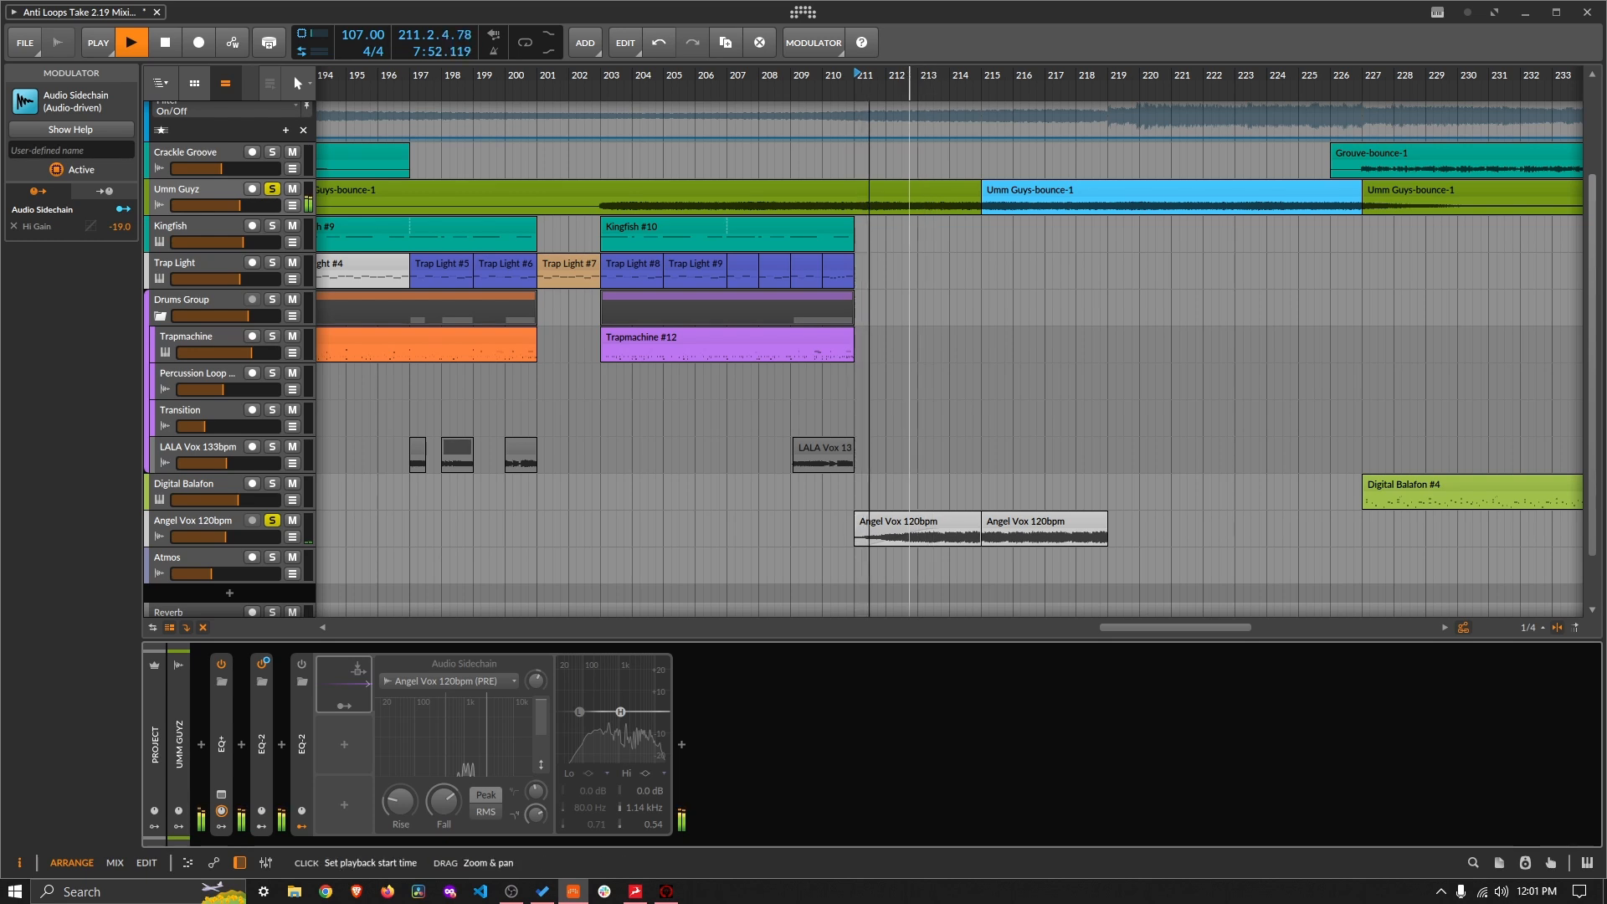
pyautogui.scroll(-5, 886, 75)
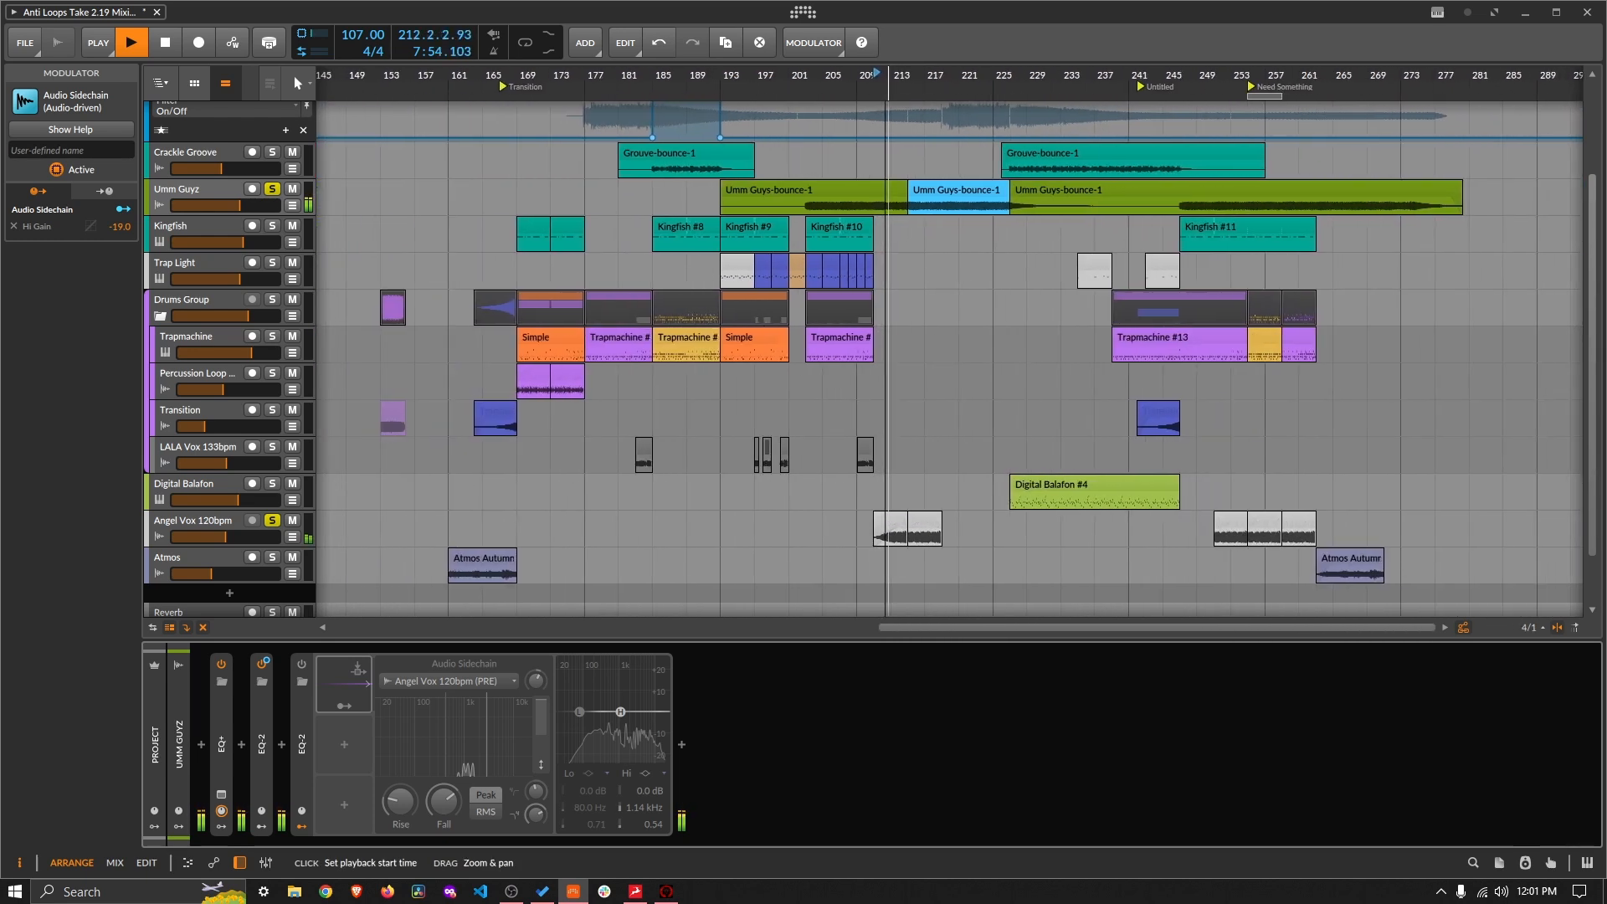
pyautogui.scroll(1, 872, 77)
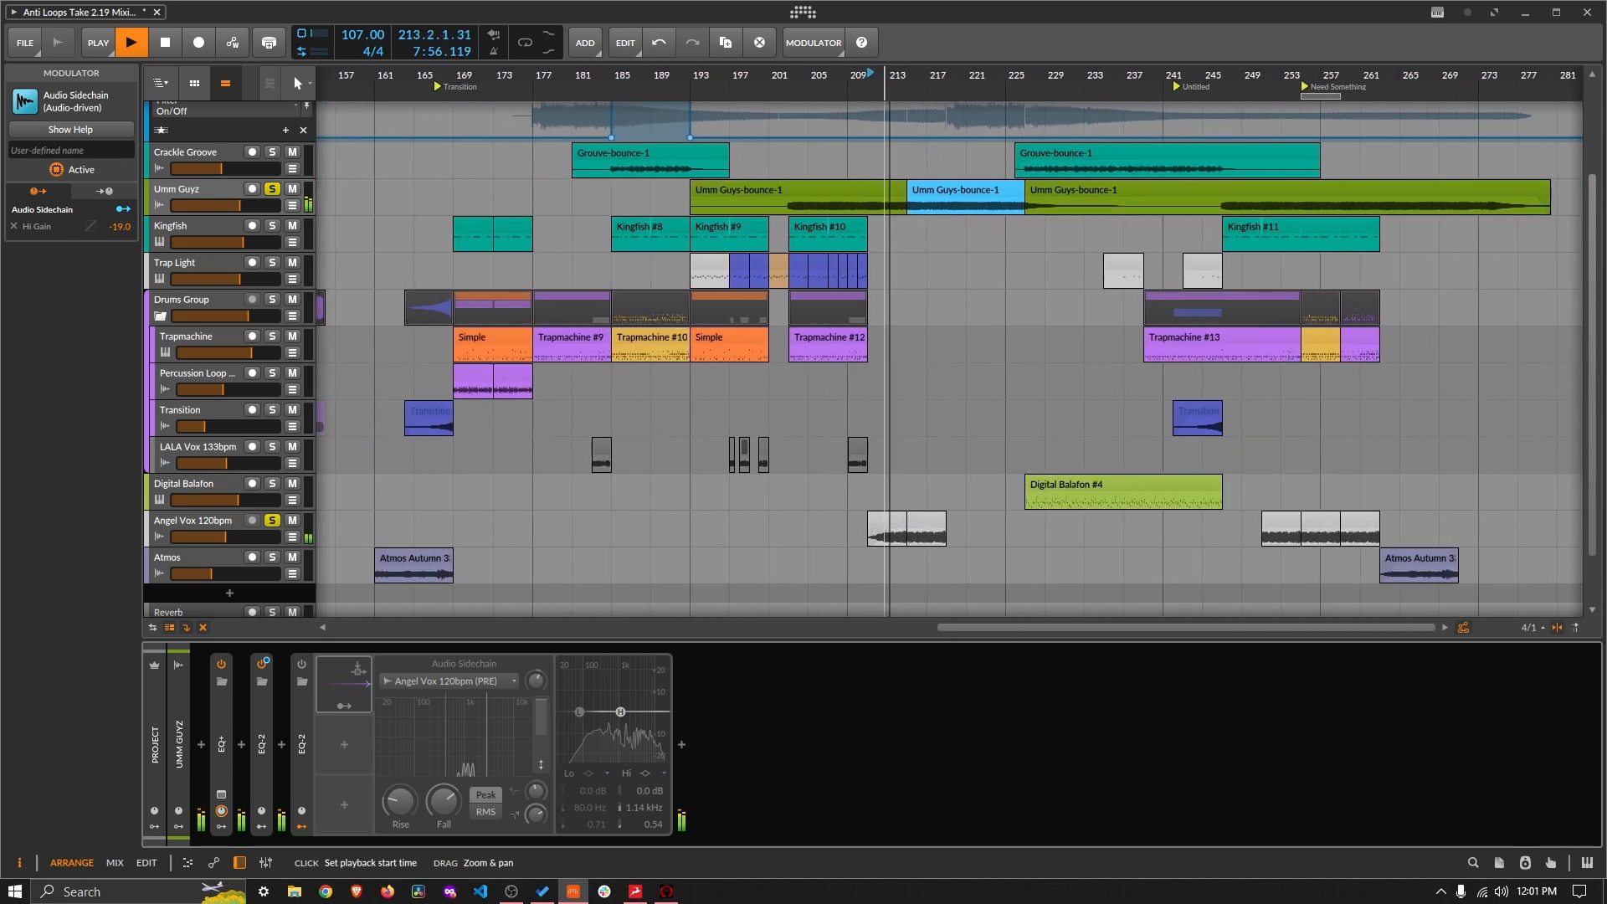
pyautogui.scroll(1, 871, 78)
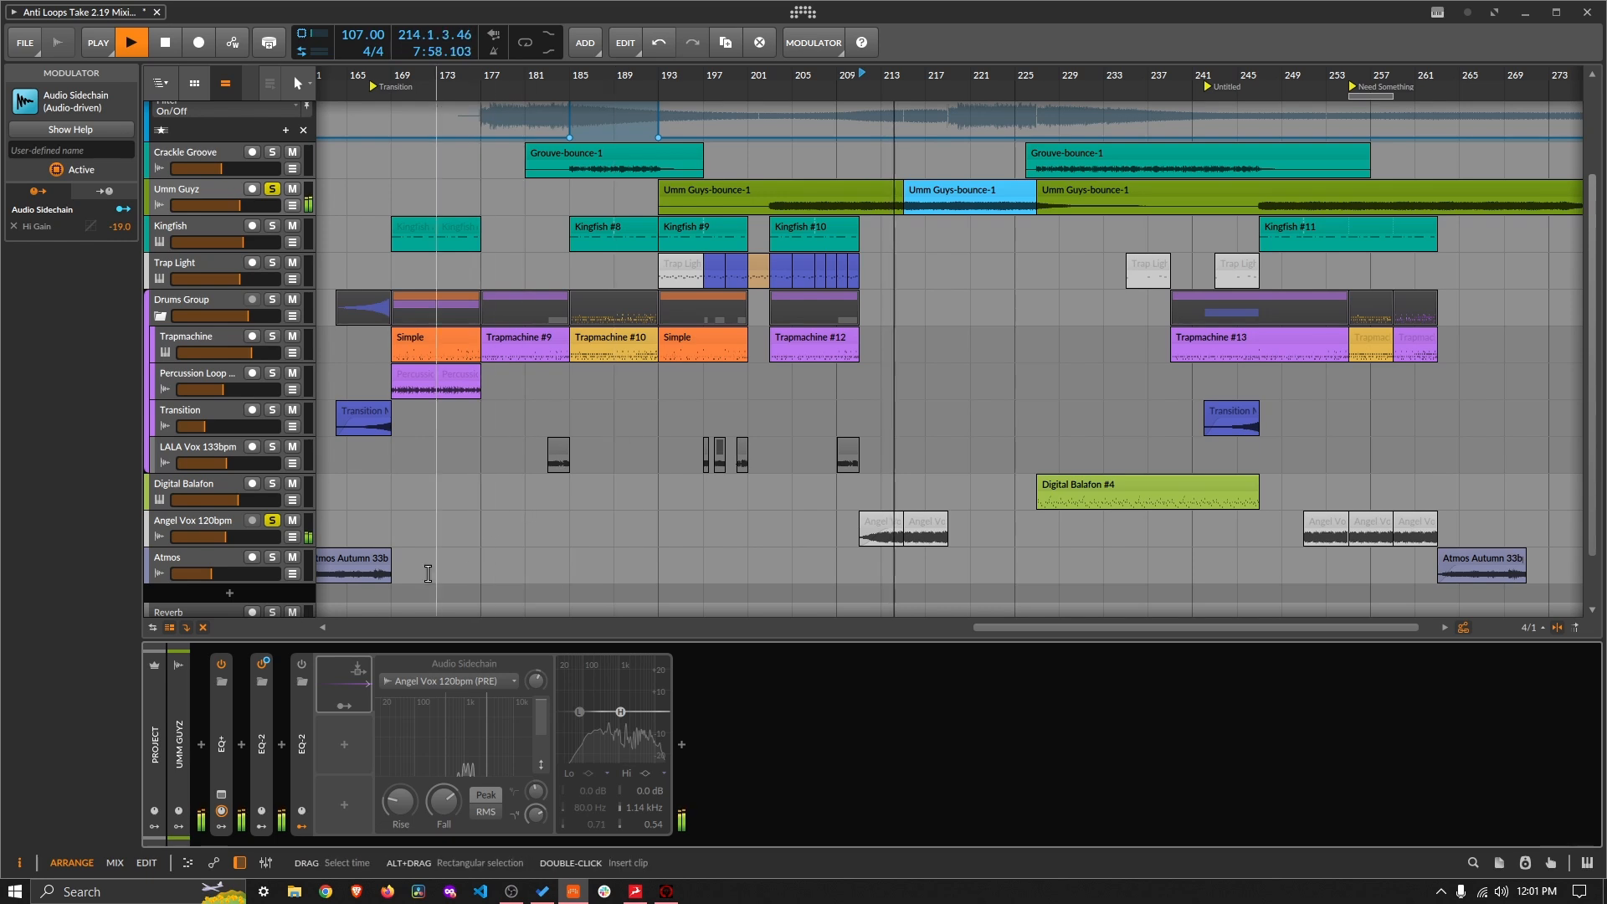
pyautogui.click(308, 663)
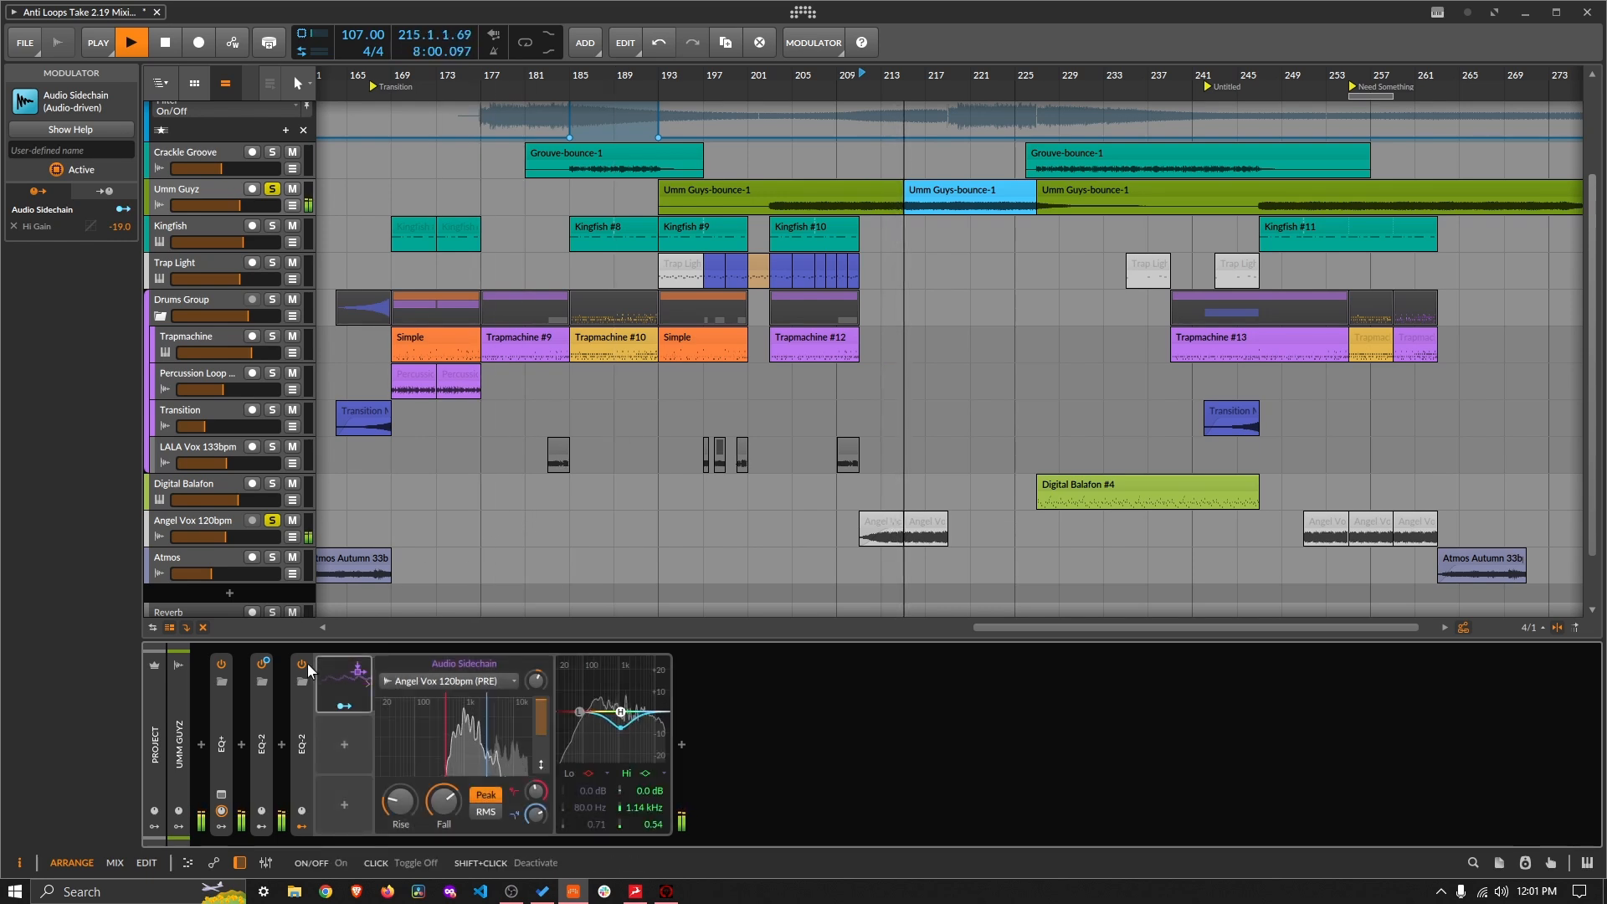
pyautogui.click(308, 663)
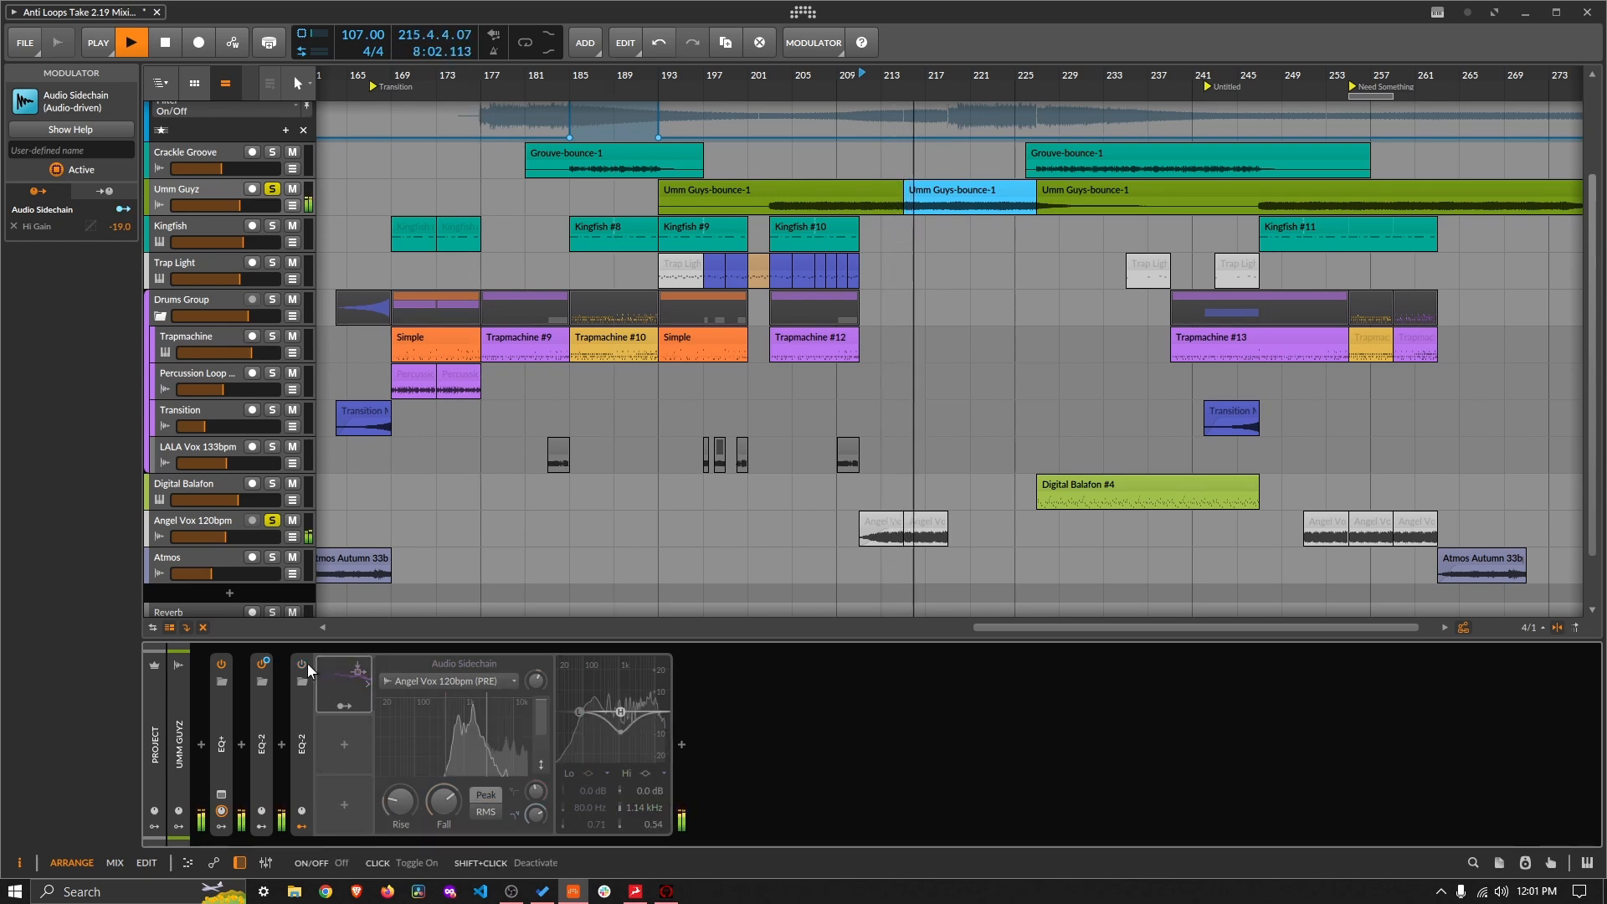
pyautogui.click(308, 663)
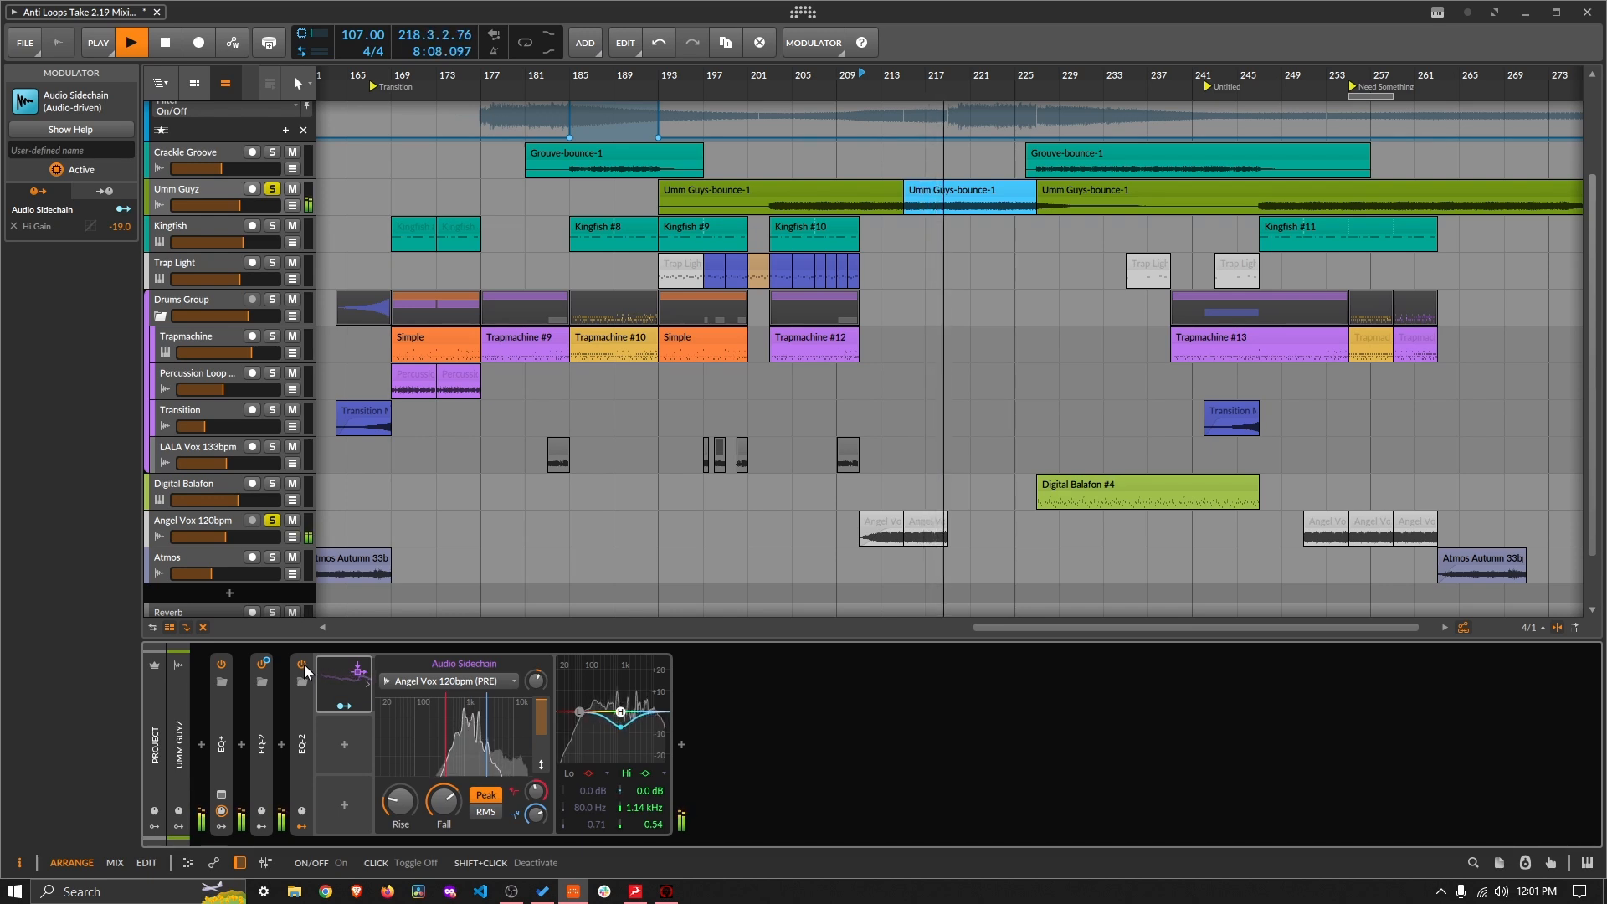
pyautogui.press('space')
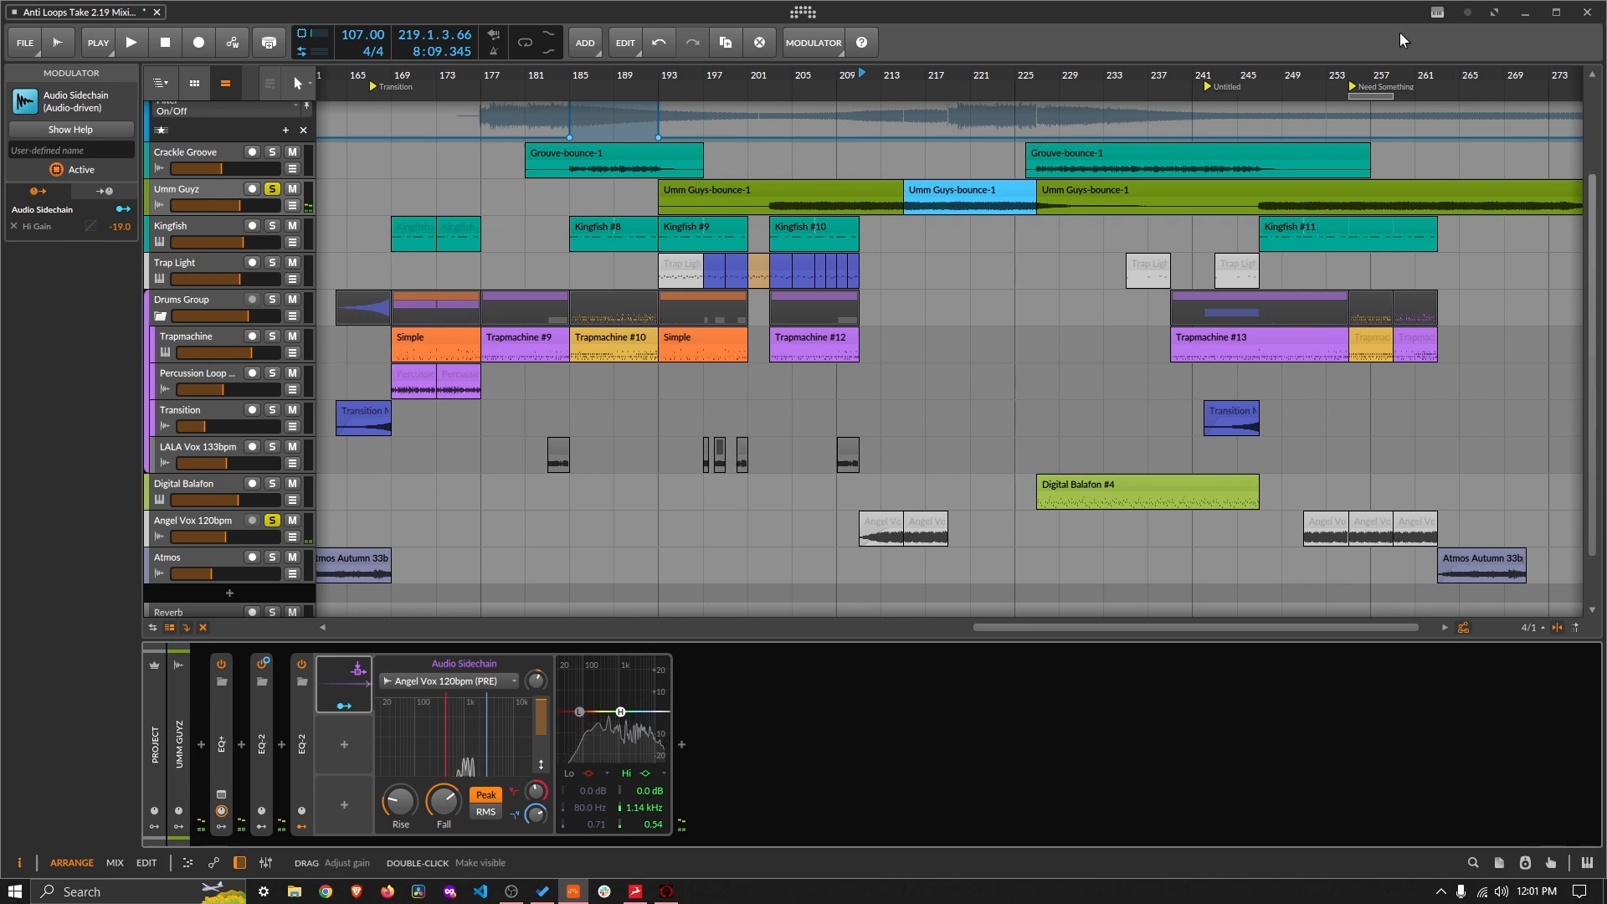
# Step: Play the later Angel Vox section from bar 247 and clear the solos on Umm Guyz and Angel Vox
pyautogui.moveTo(1308, 90); pyautogui.dragTo(971, 107)
pyautogui.click(1060, 79)
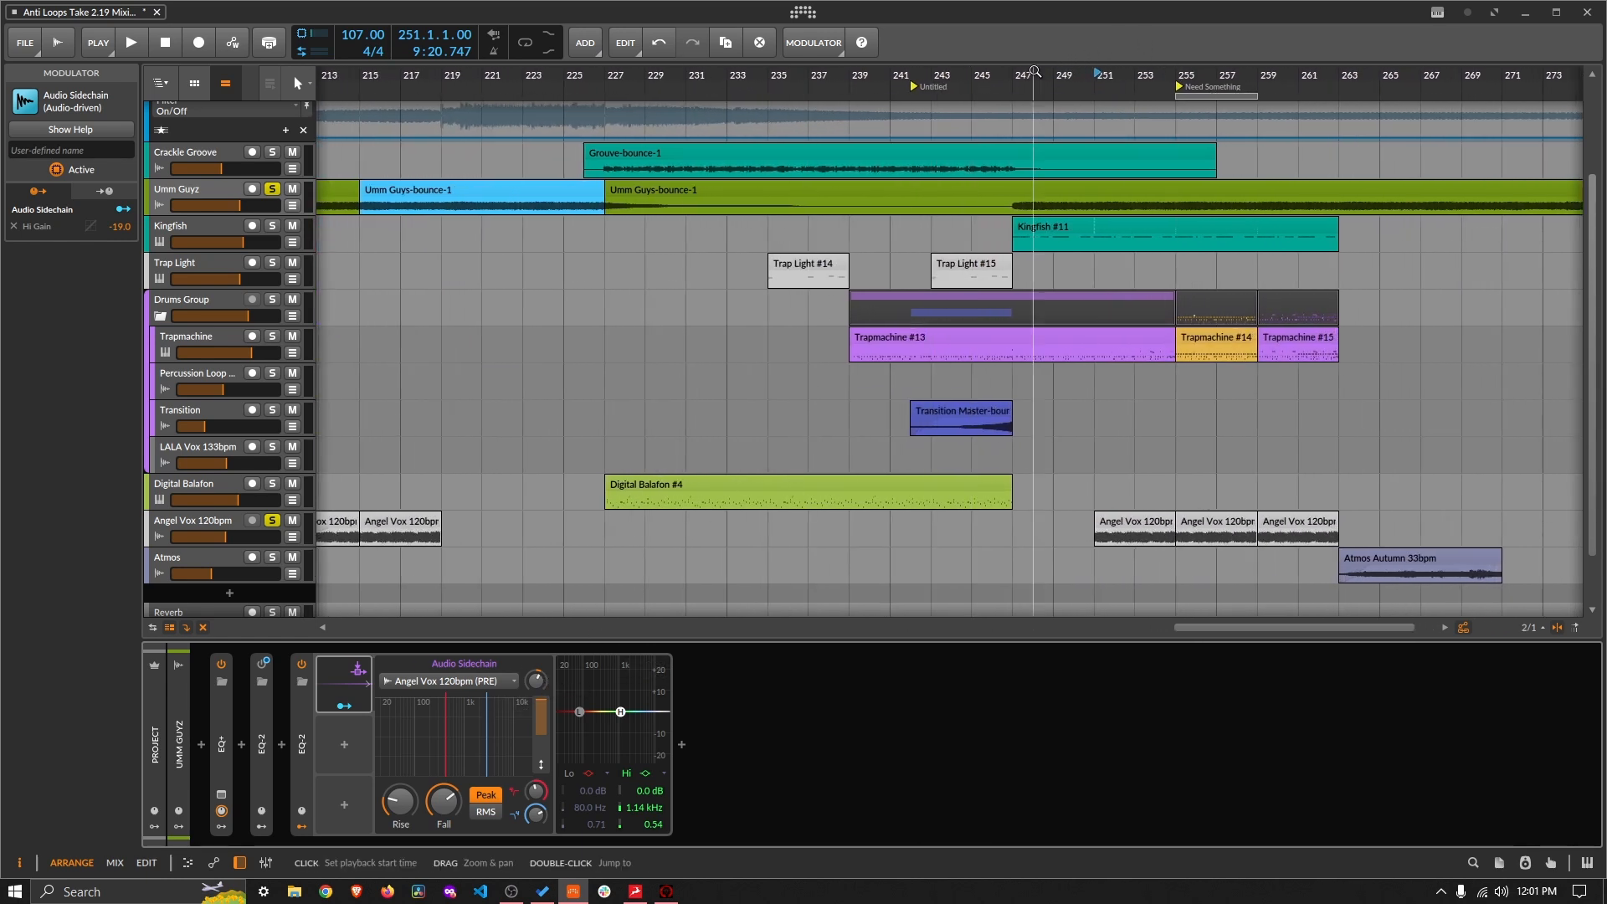
pyautogui.press('space')
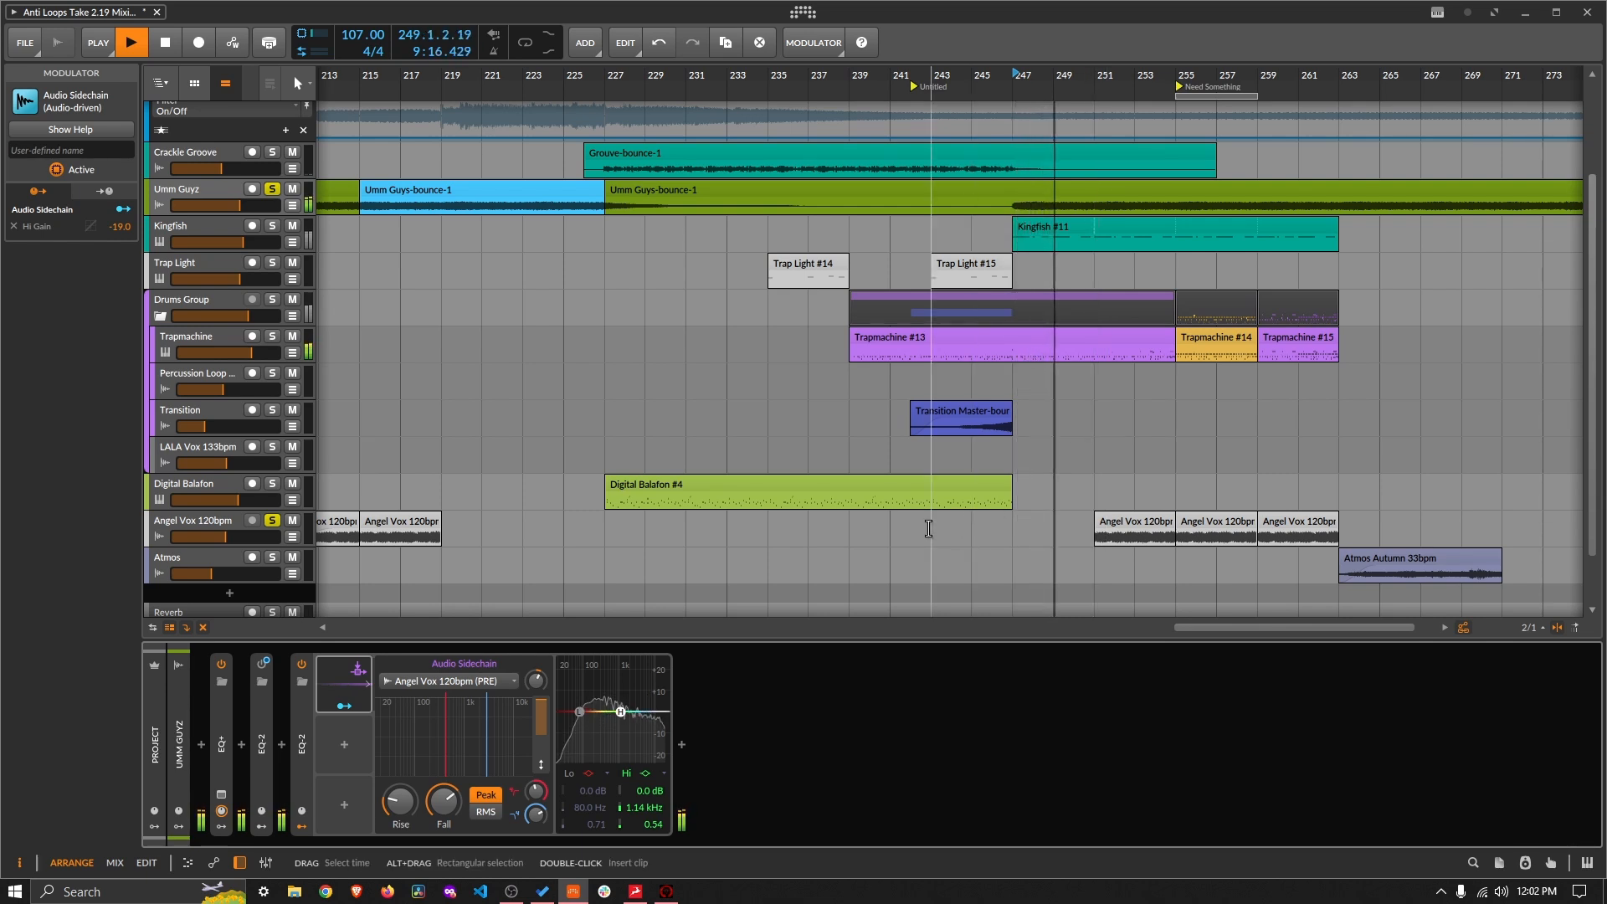
pyautogui.click(272, 520)
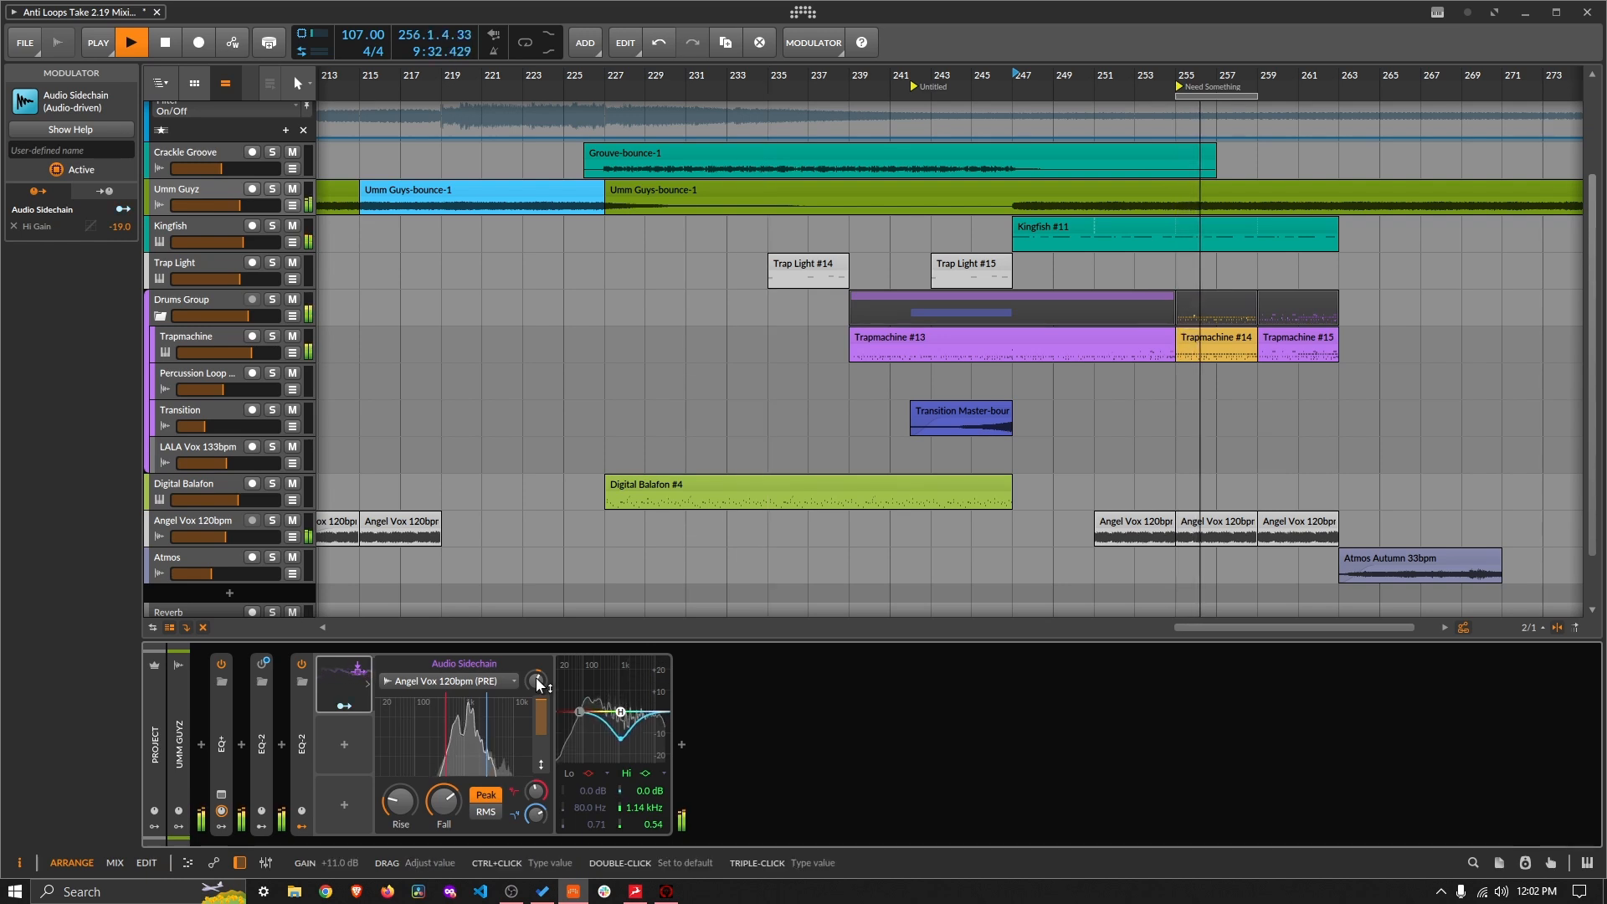
# Step: Expand the Atmos track's EQ-2 with its modulators and show the Audio Sidechain's Gain in the automation lane
pyautogui.click(192, 558)
pyautogui.click(292, 573)
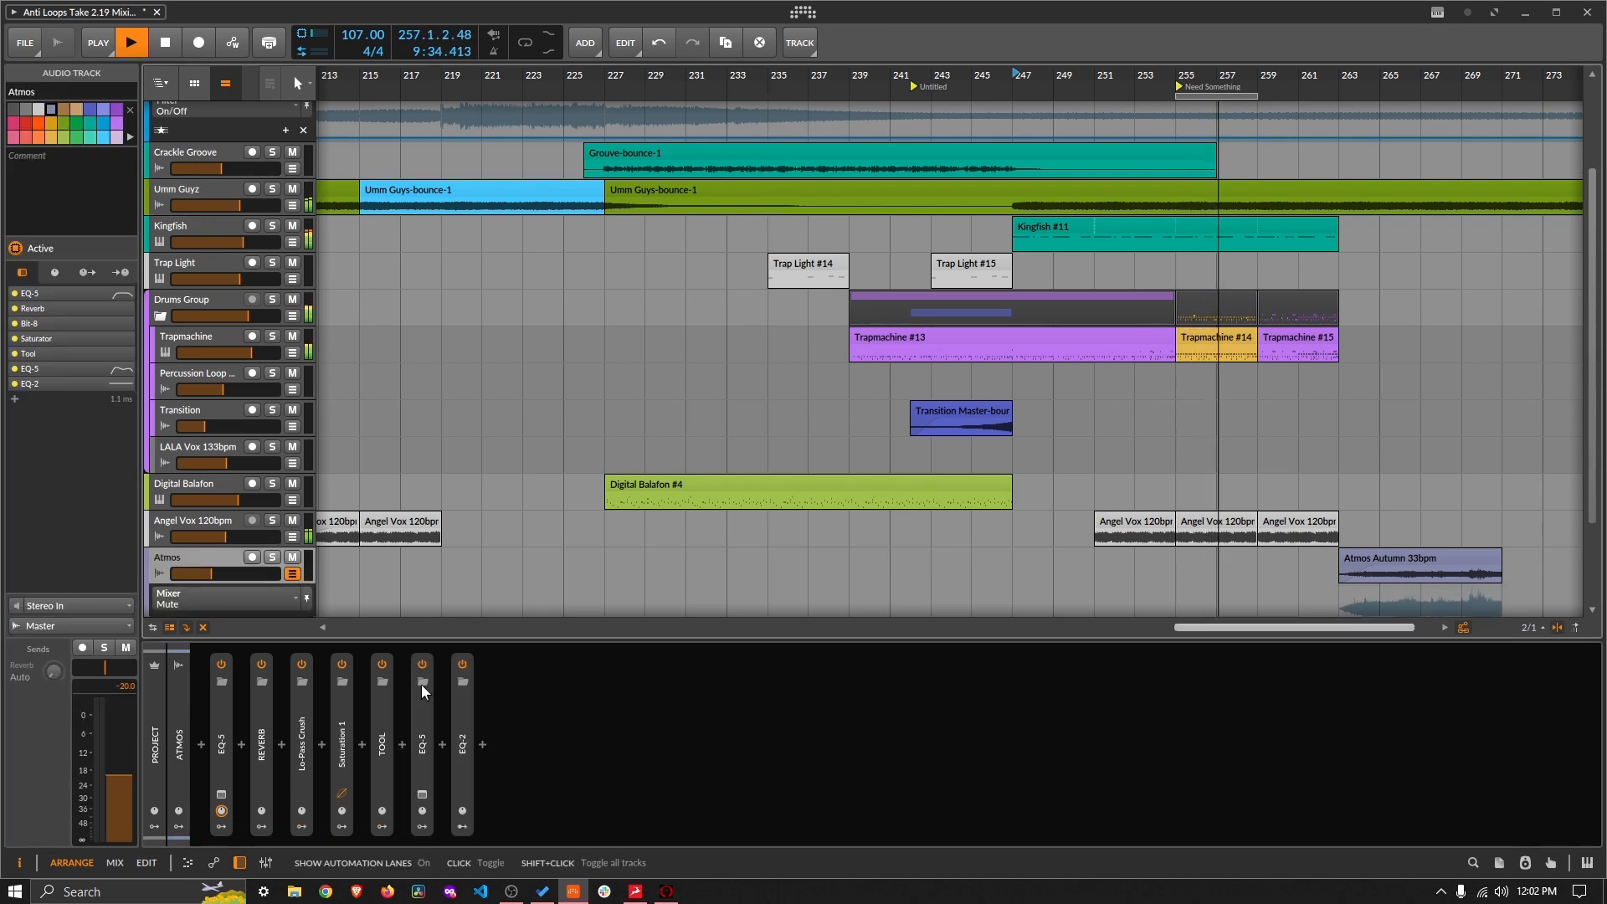
pyautogui.doubleClick(464, 741)
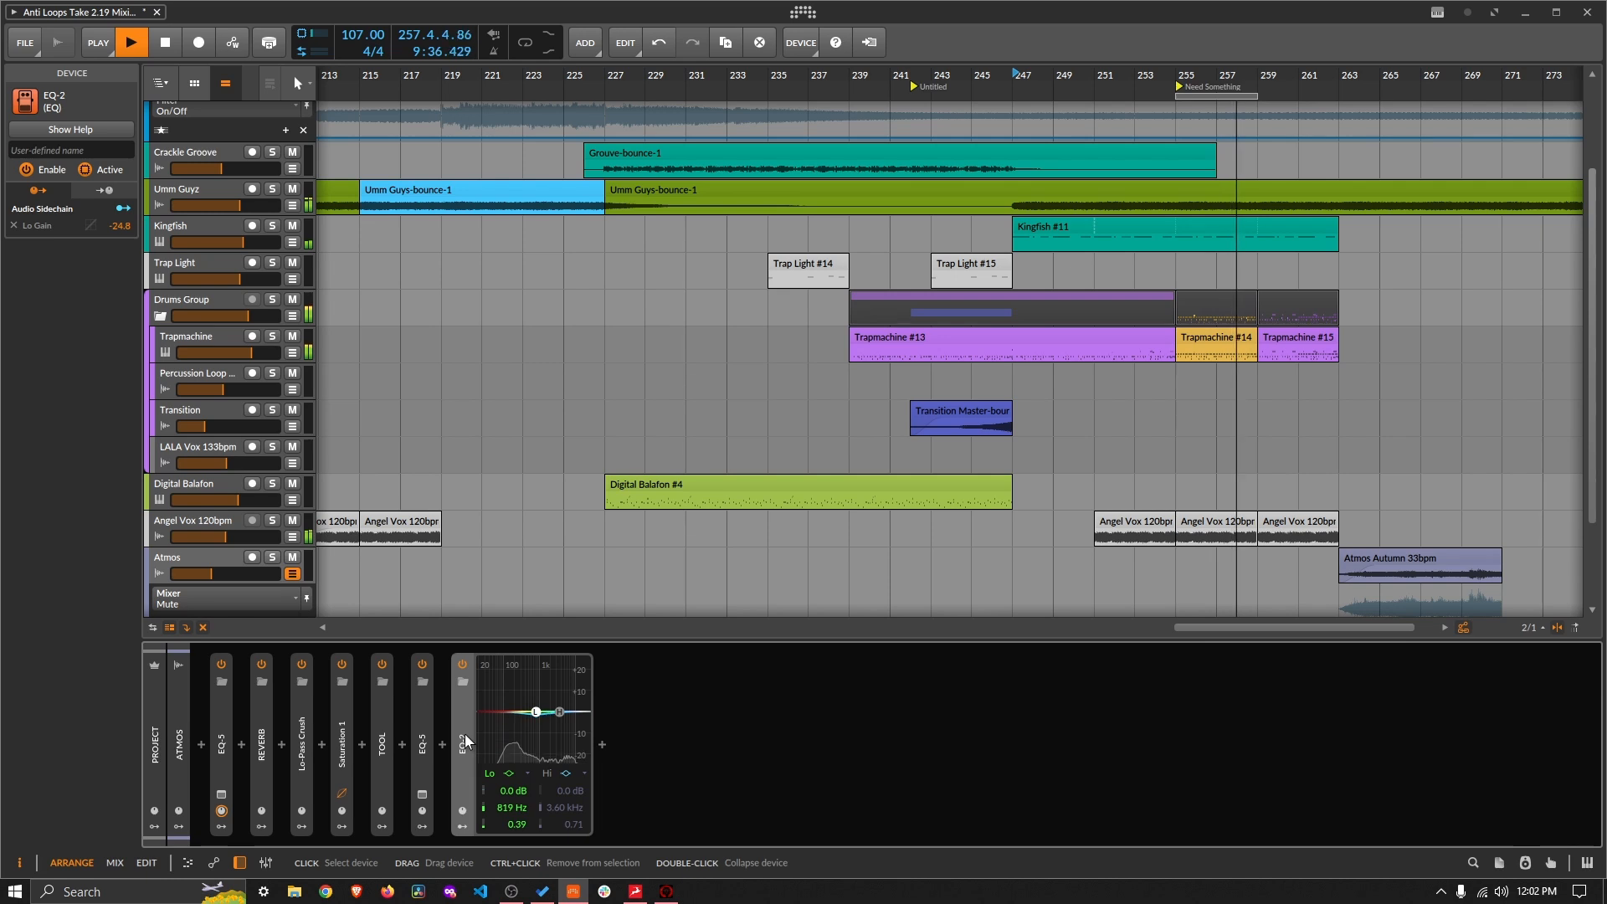
pyautogui.click(461, 827)
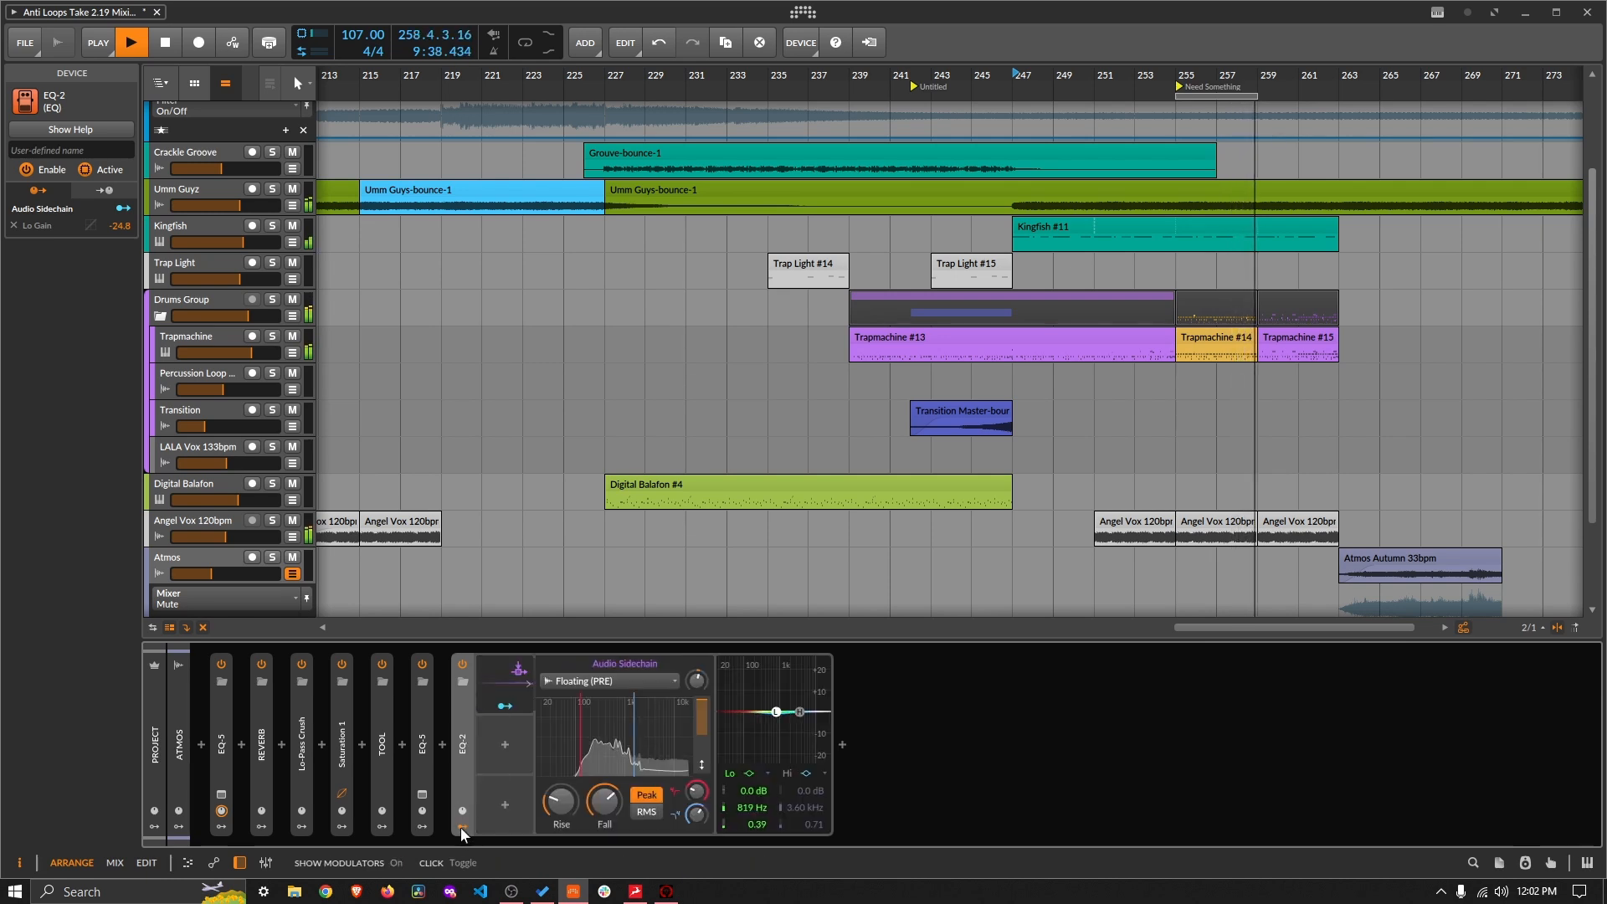
pyautogui.click(696, 680)
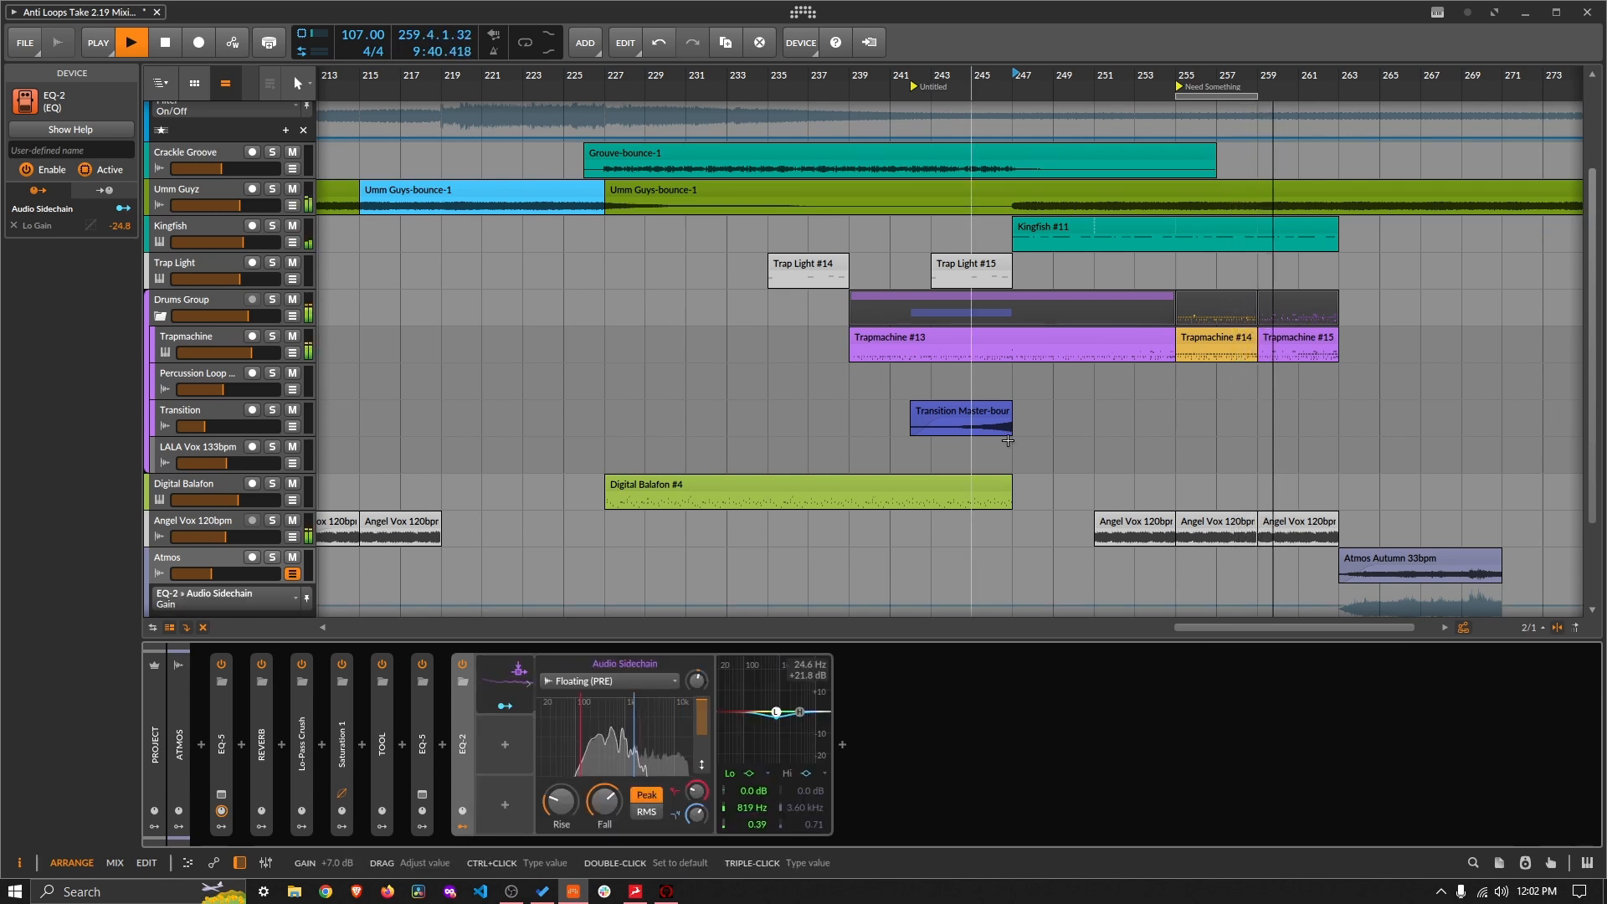
# Step: Add two +7.0 dB points to Atmos's sidechain Gain automation just before bar 247 and stop playback
pyautogui.scroll(-1, 1046, 418)
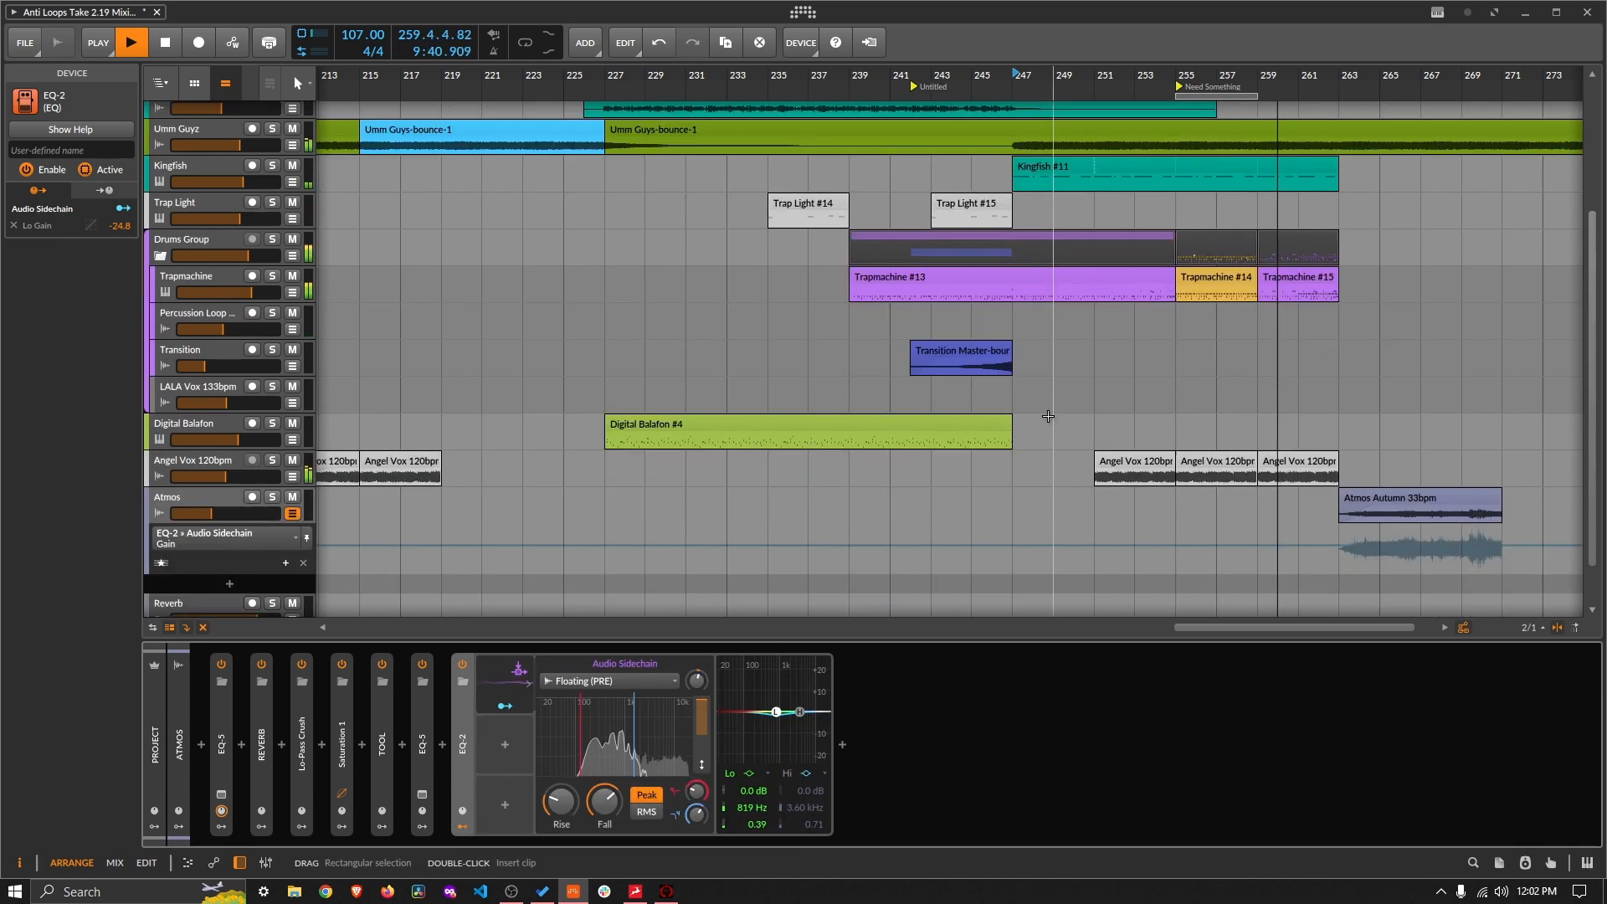
pyautogui.click(997, 545)
pyautogui.click(1012, 545)
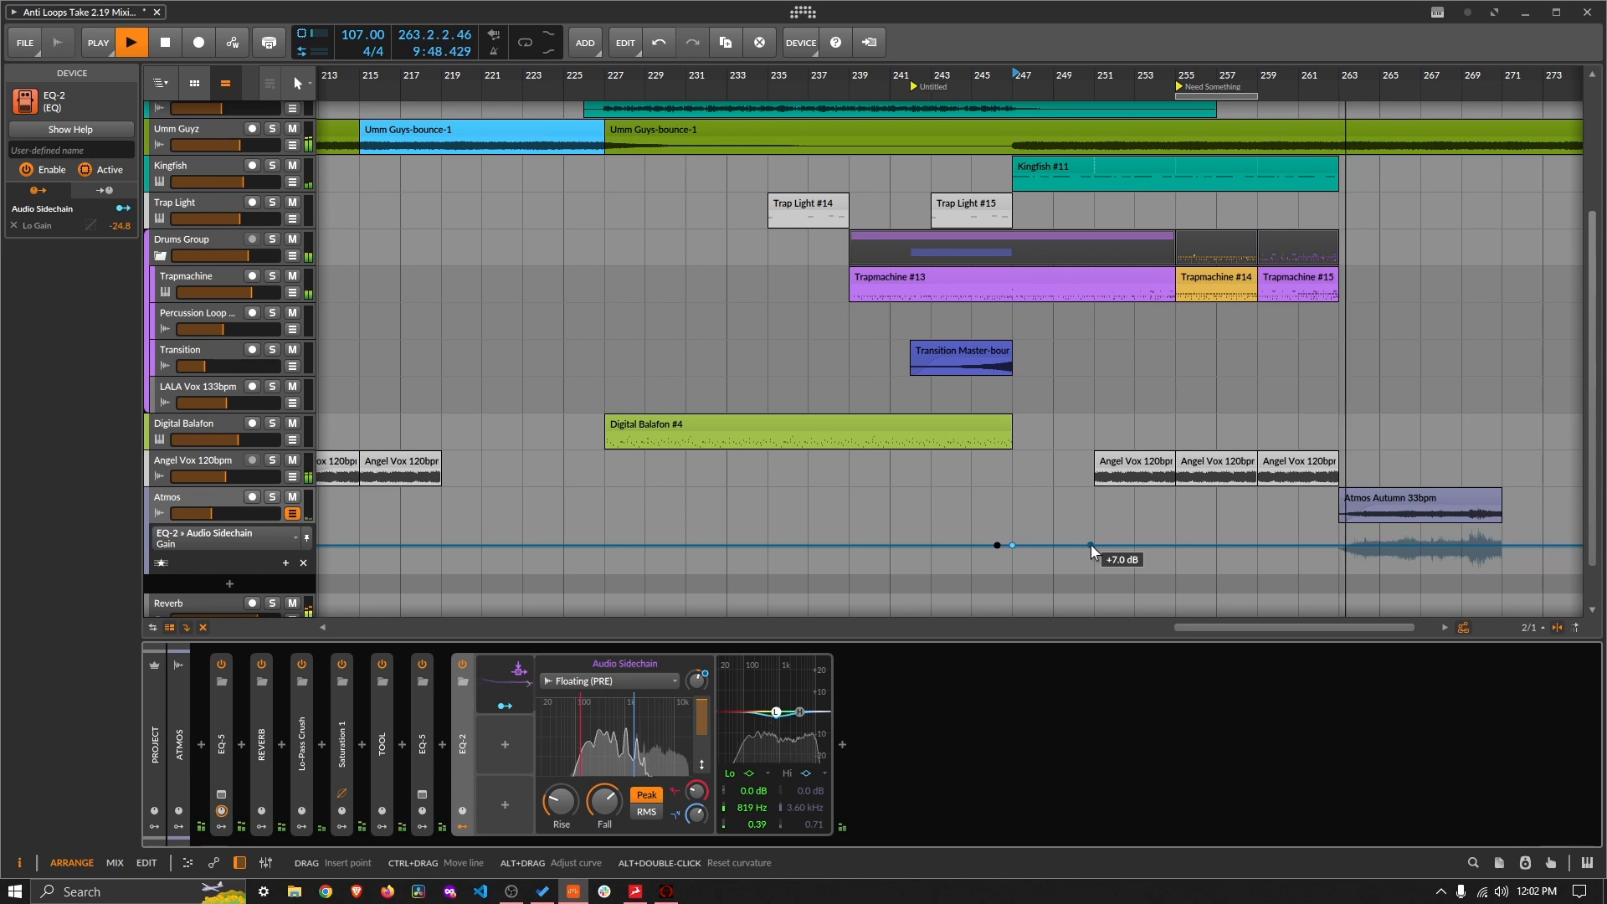
pyautogui.press('space')
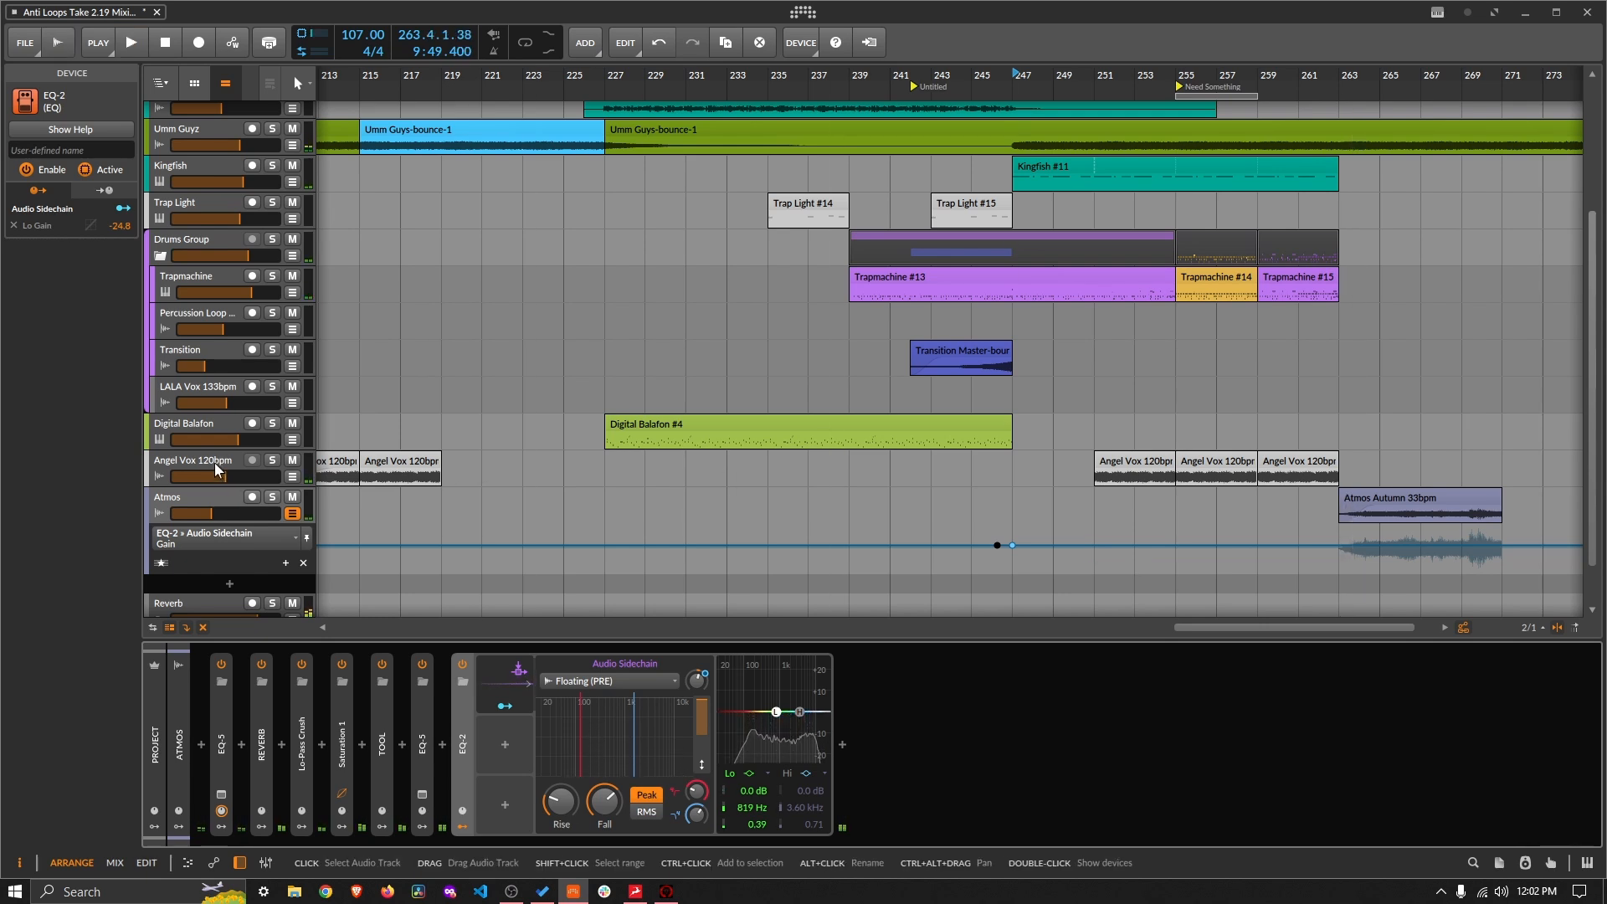
pyautogui.click(214, 462)
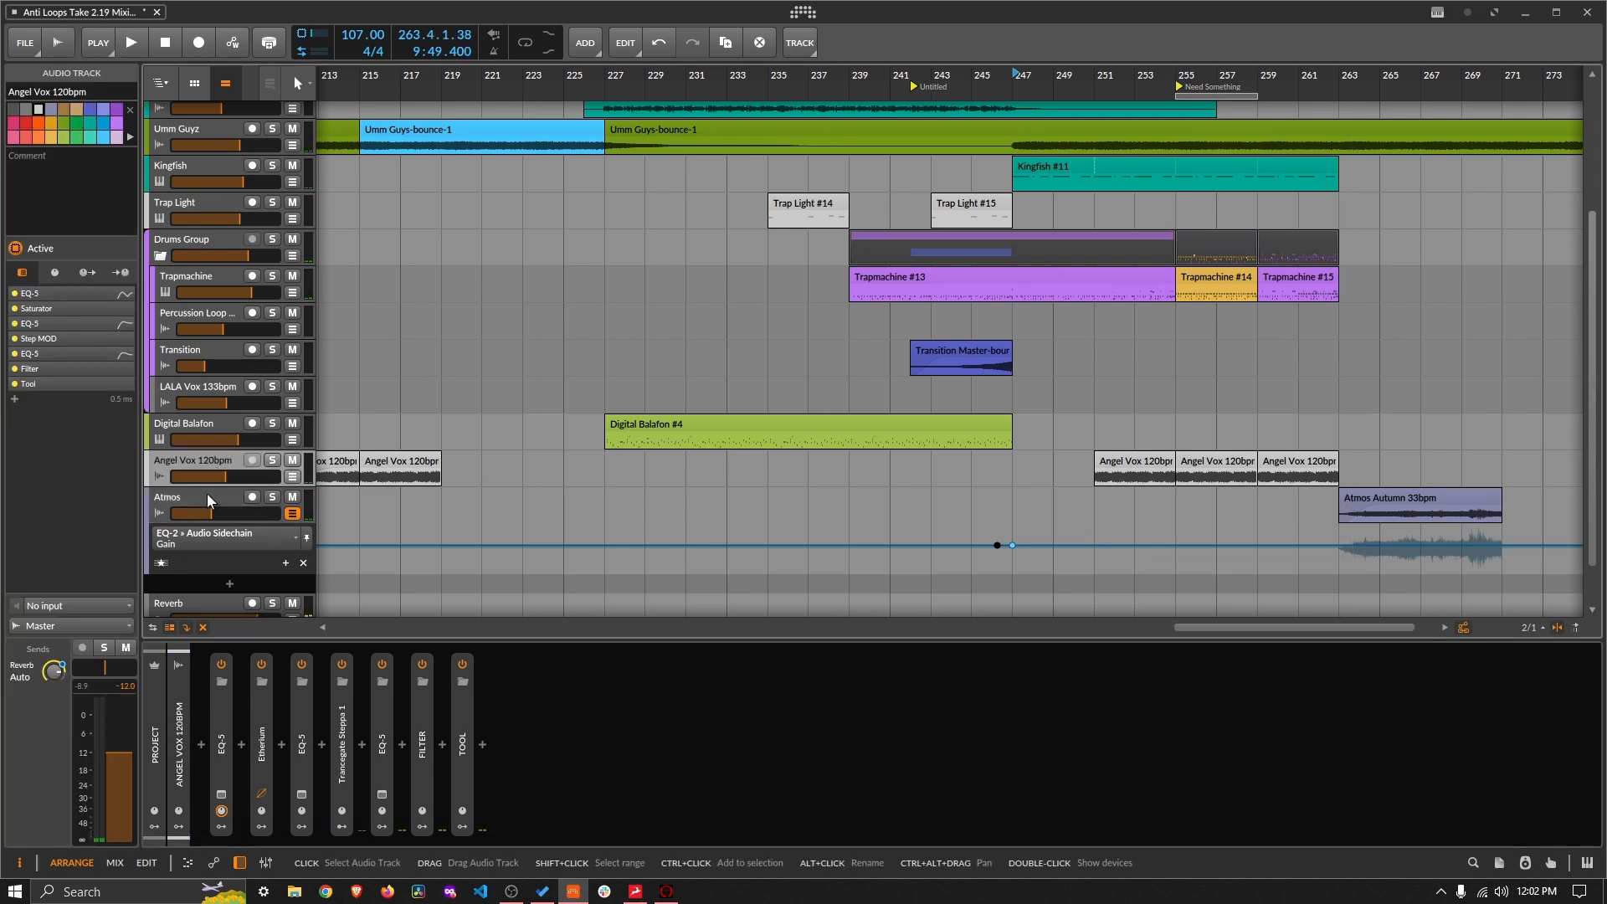
pyautogui.click(207, 496)
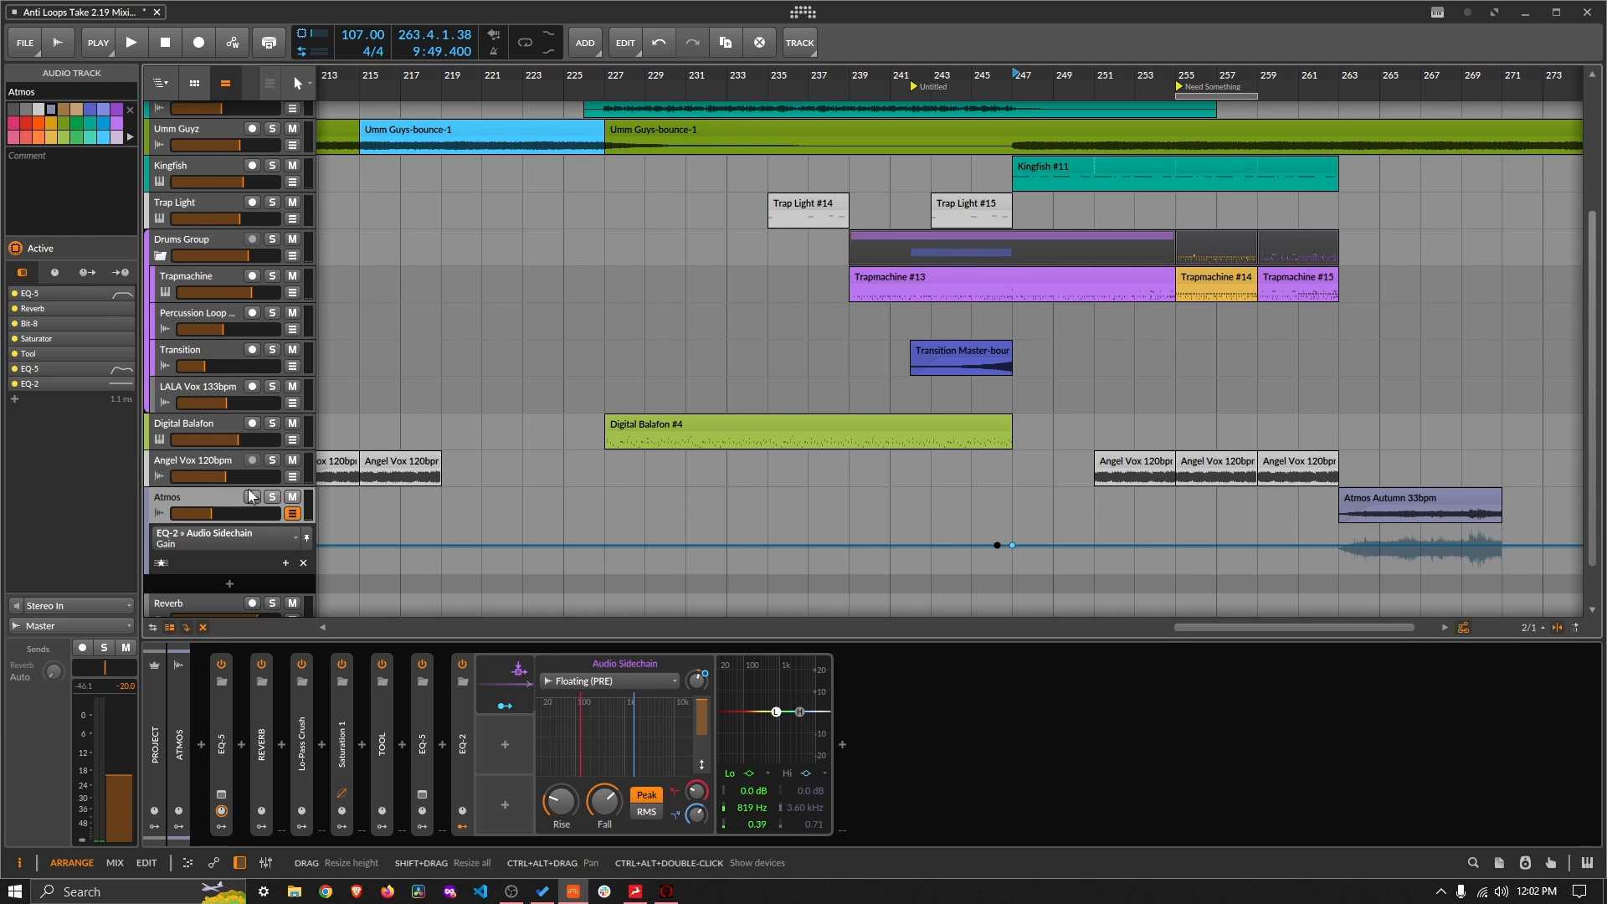
pyautogui.click(208, 465)
pyautogui.click(292, 478)
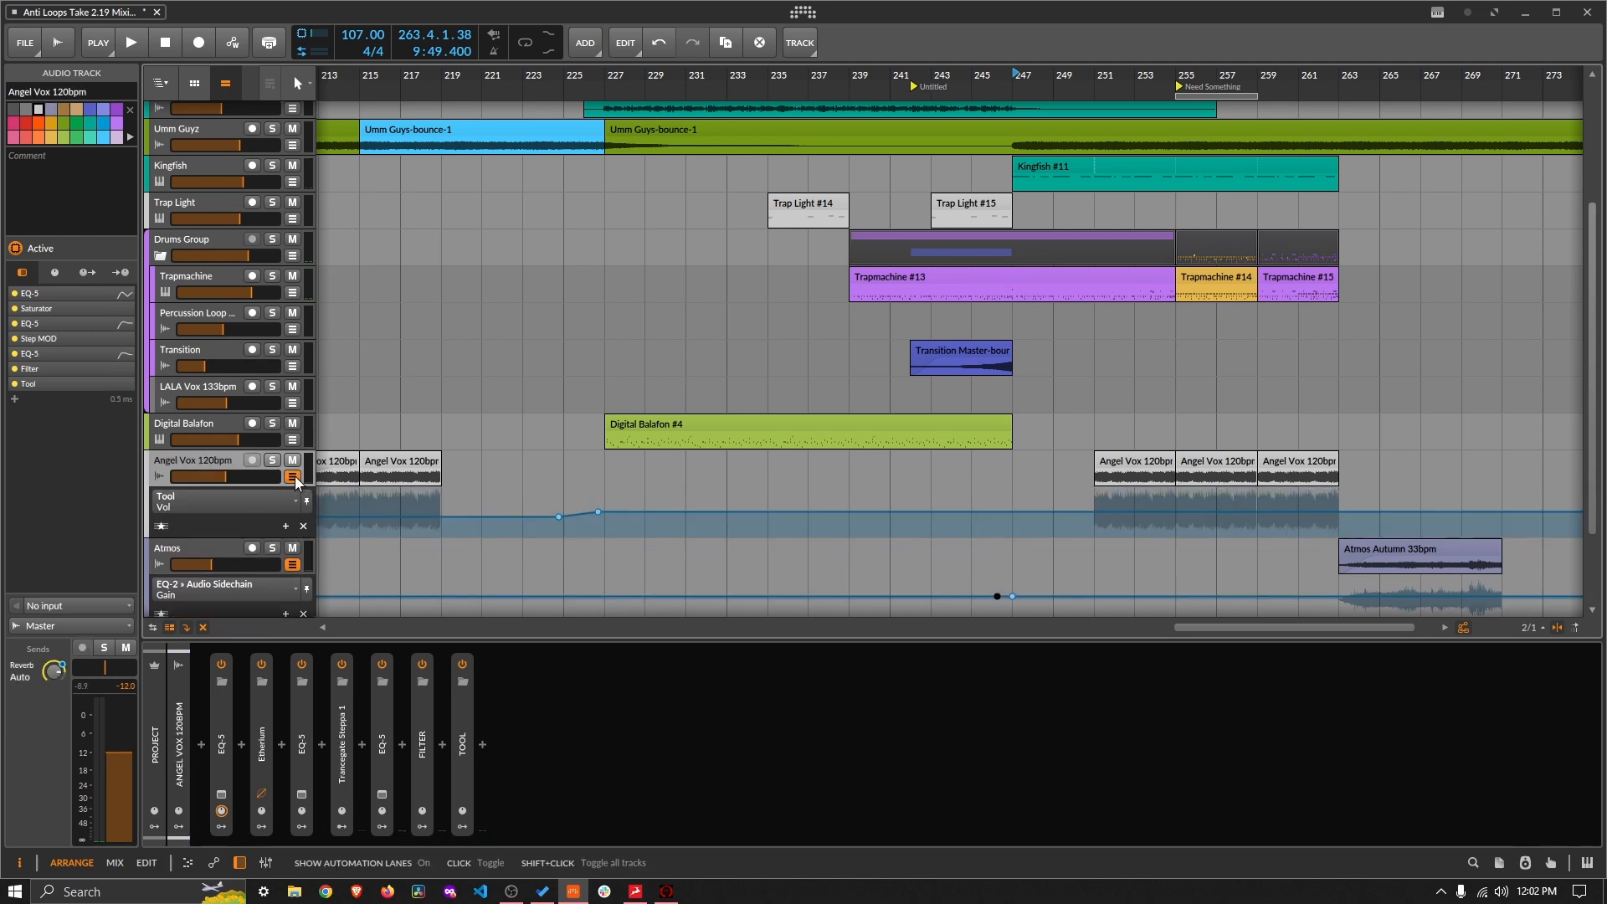
pyautogui.click(293, 477)
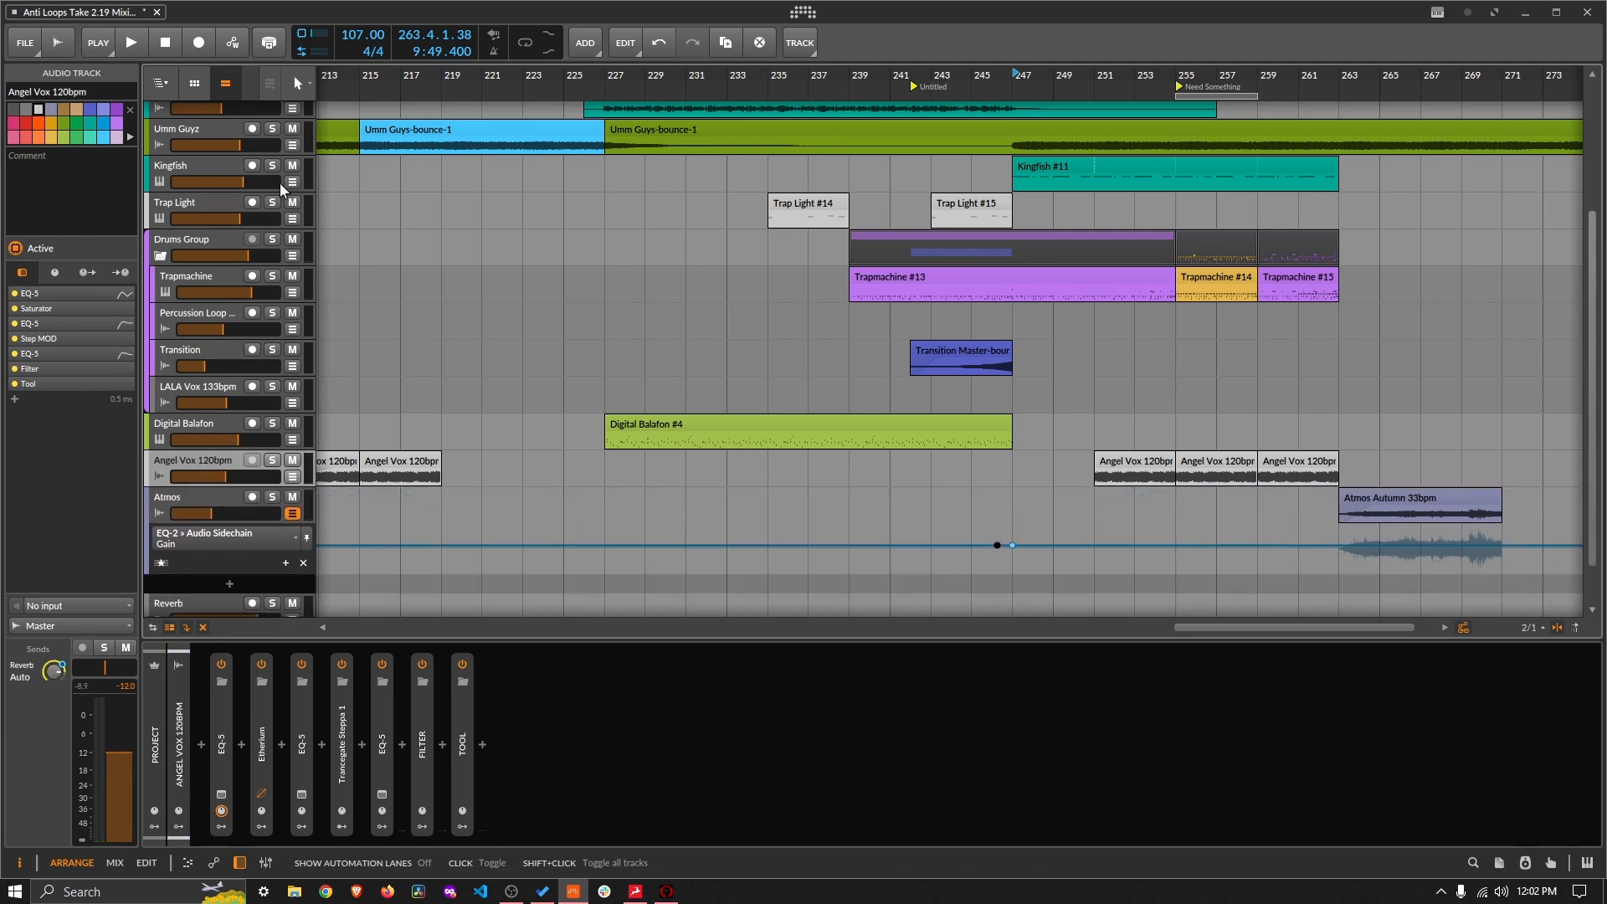
# Step: Show the Audio Sidechain Gain automation lane of Umm Guyz's EQ-2 and play briefly from bar 255
pyautogui.click(198, 130)
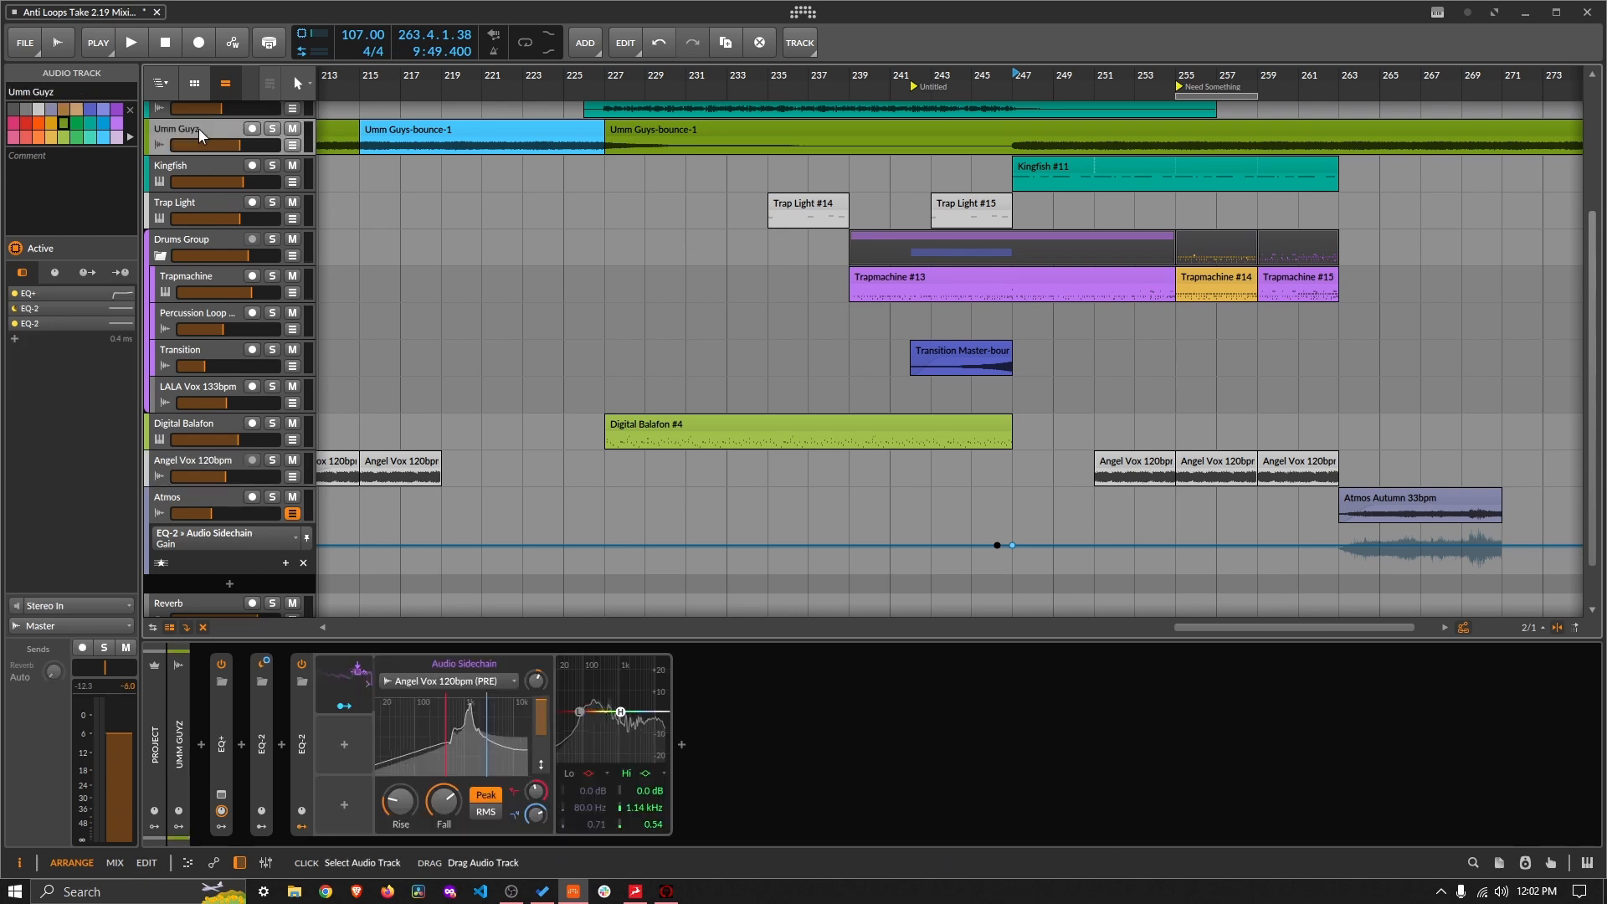
pyautogui.click(398, 679)
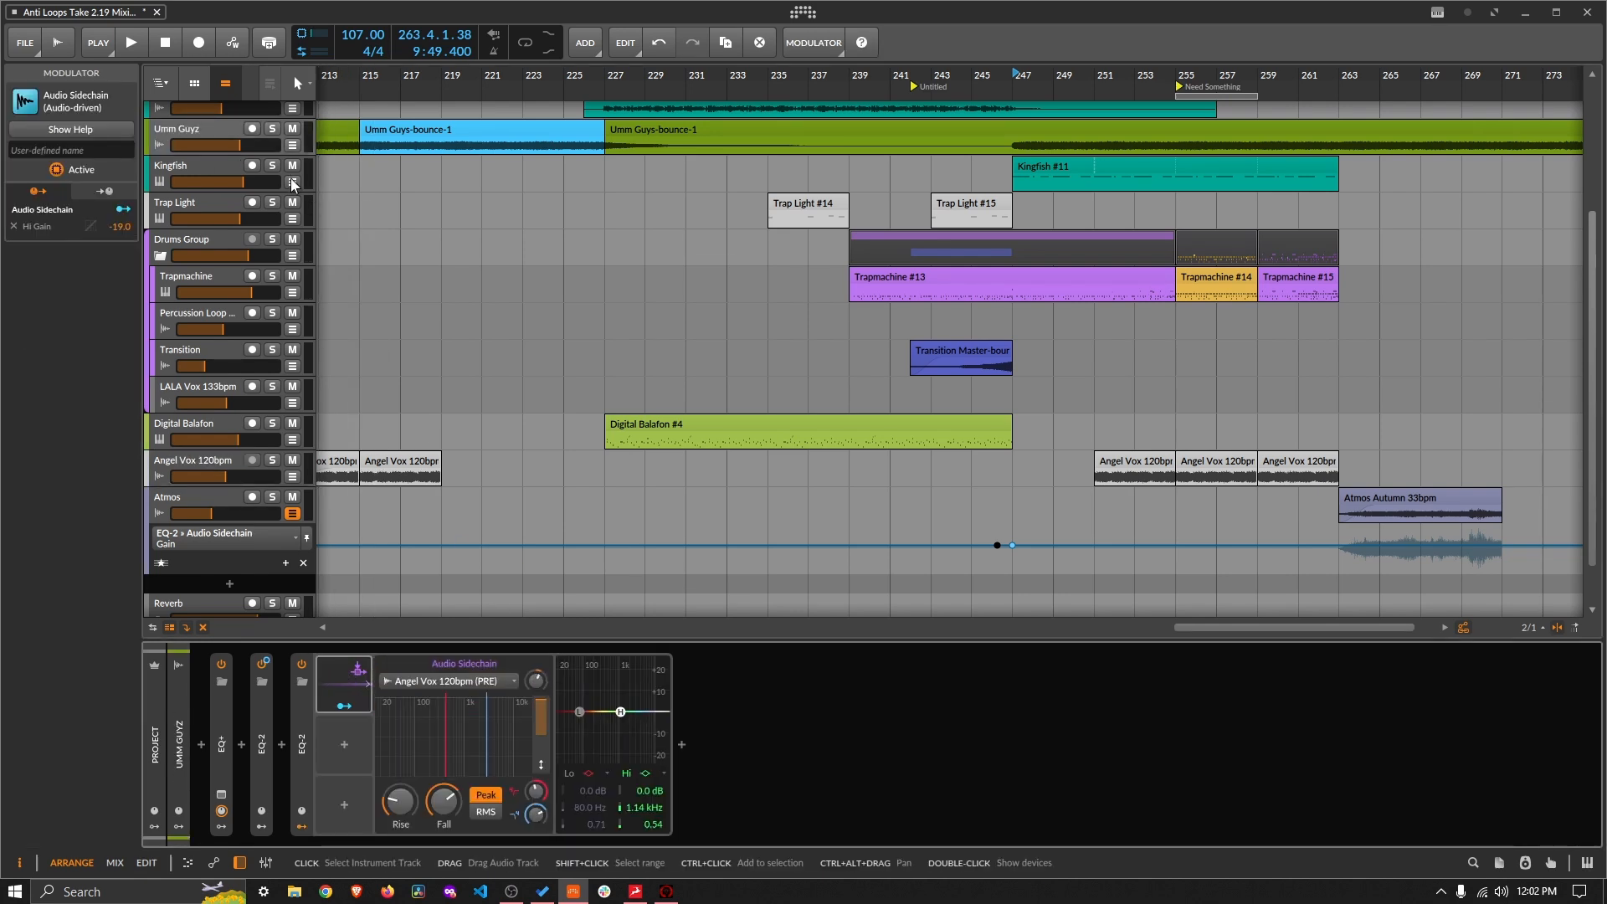
pyautogui.click(292, 146)
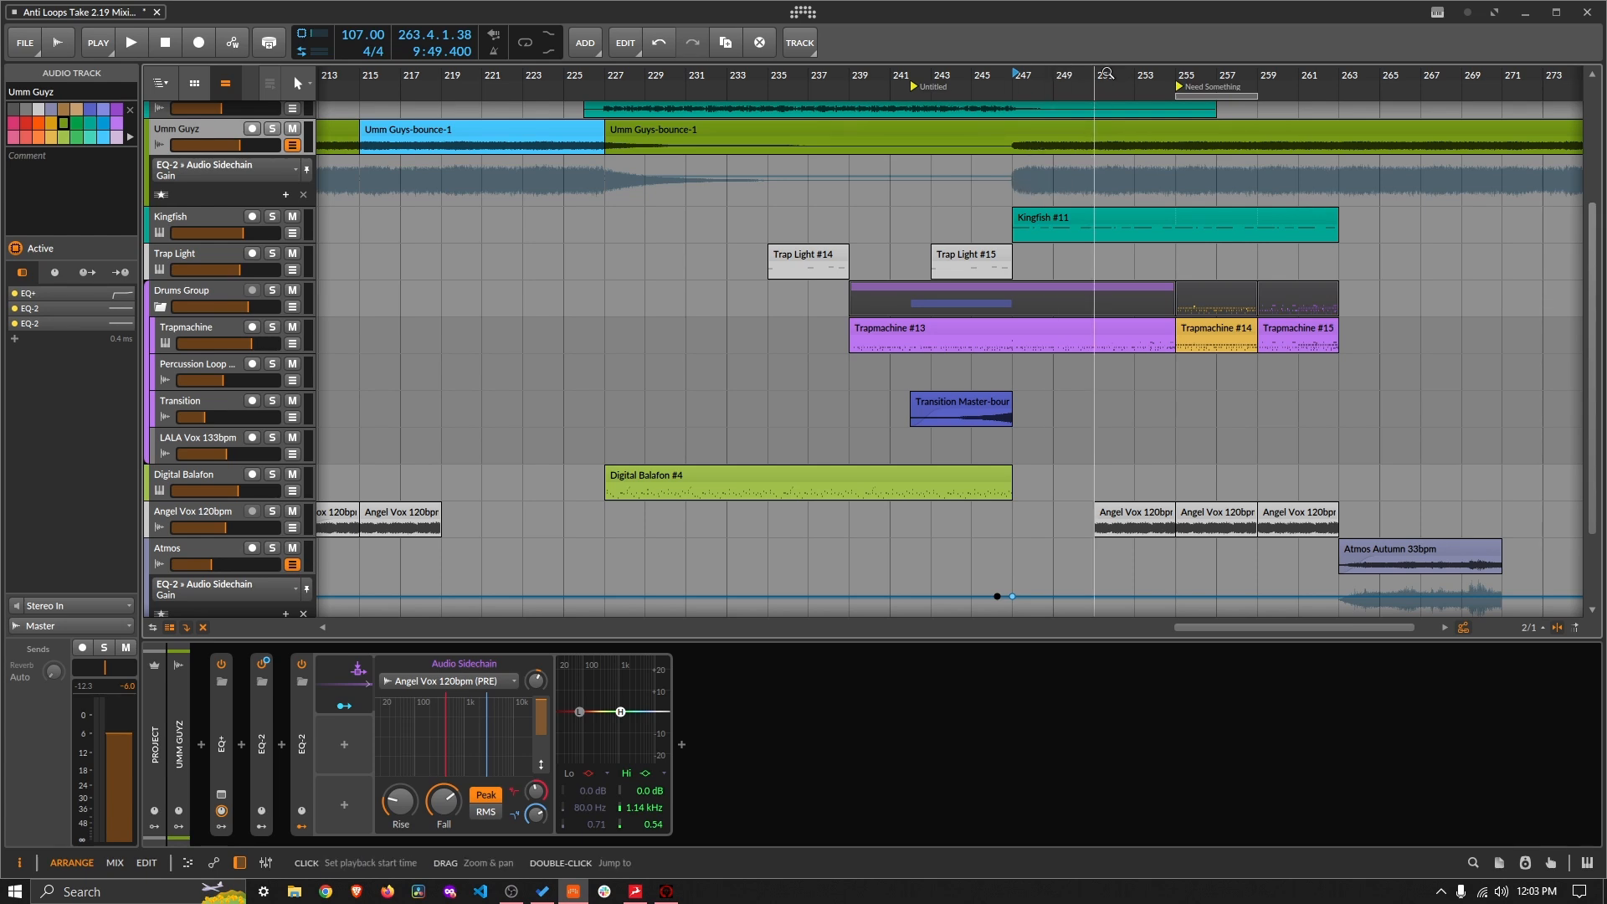
pyautogui.click(1185, 72)
pyautogui.press('space')
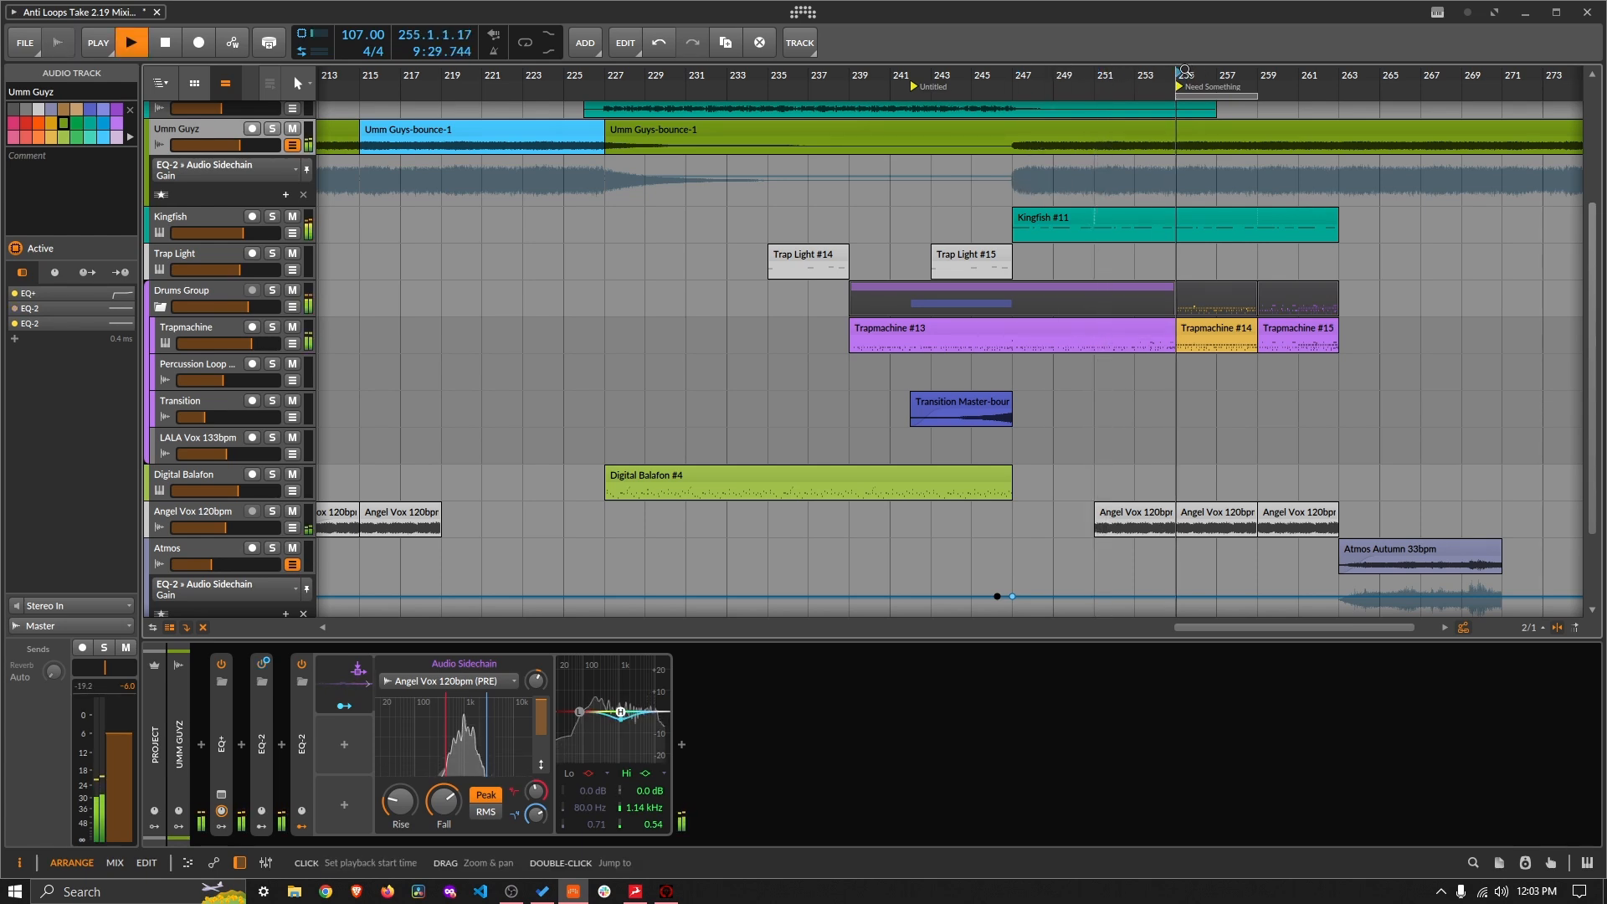
pyautogui.press('space')
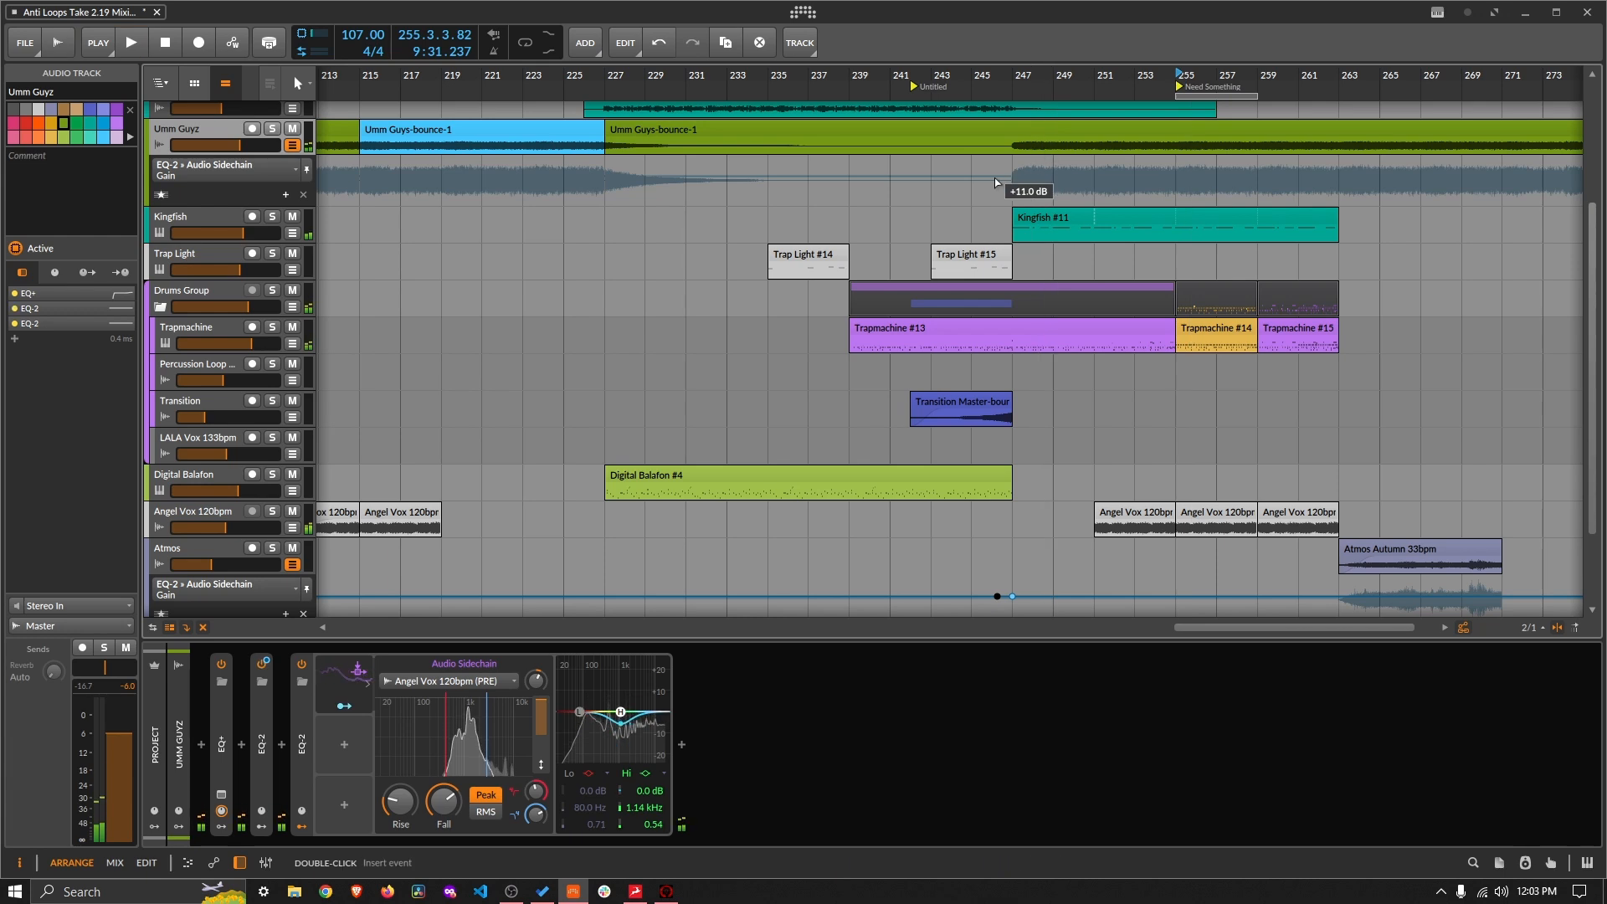
# Step: Add two points to Umm Guyz's sidechain Gain automation just before bar 247, the first at +11.0 dB and the second lowered to +6.0 dB
pyautogui.click(993, 177)
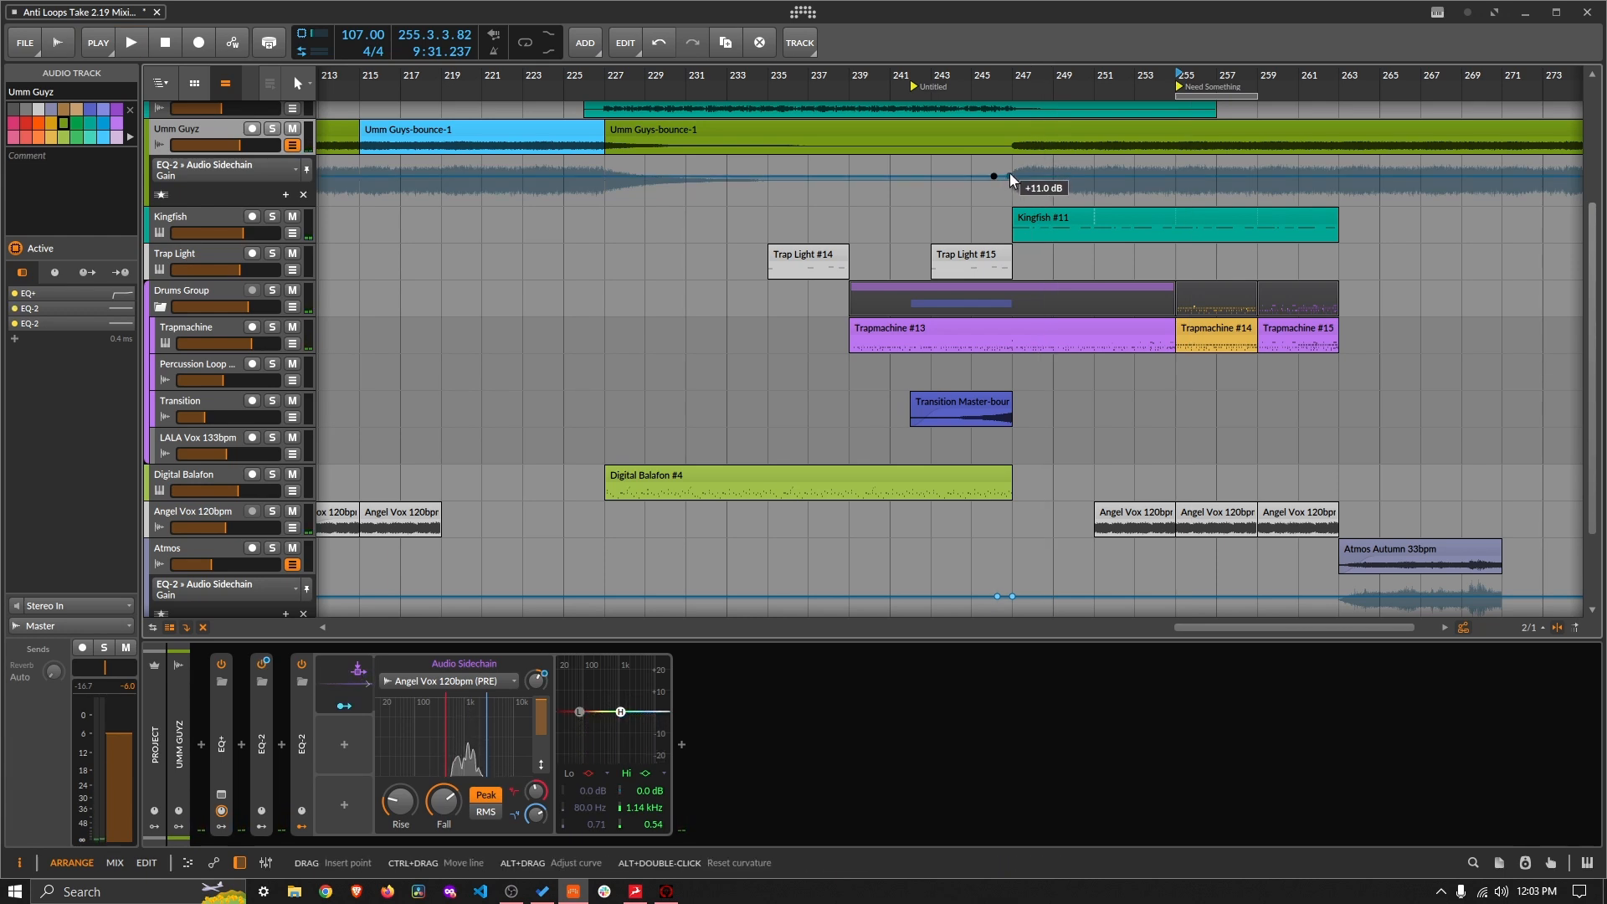
pyautogui.click(1011, 176)
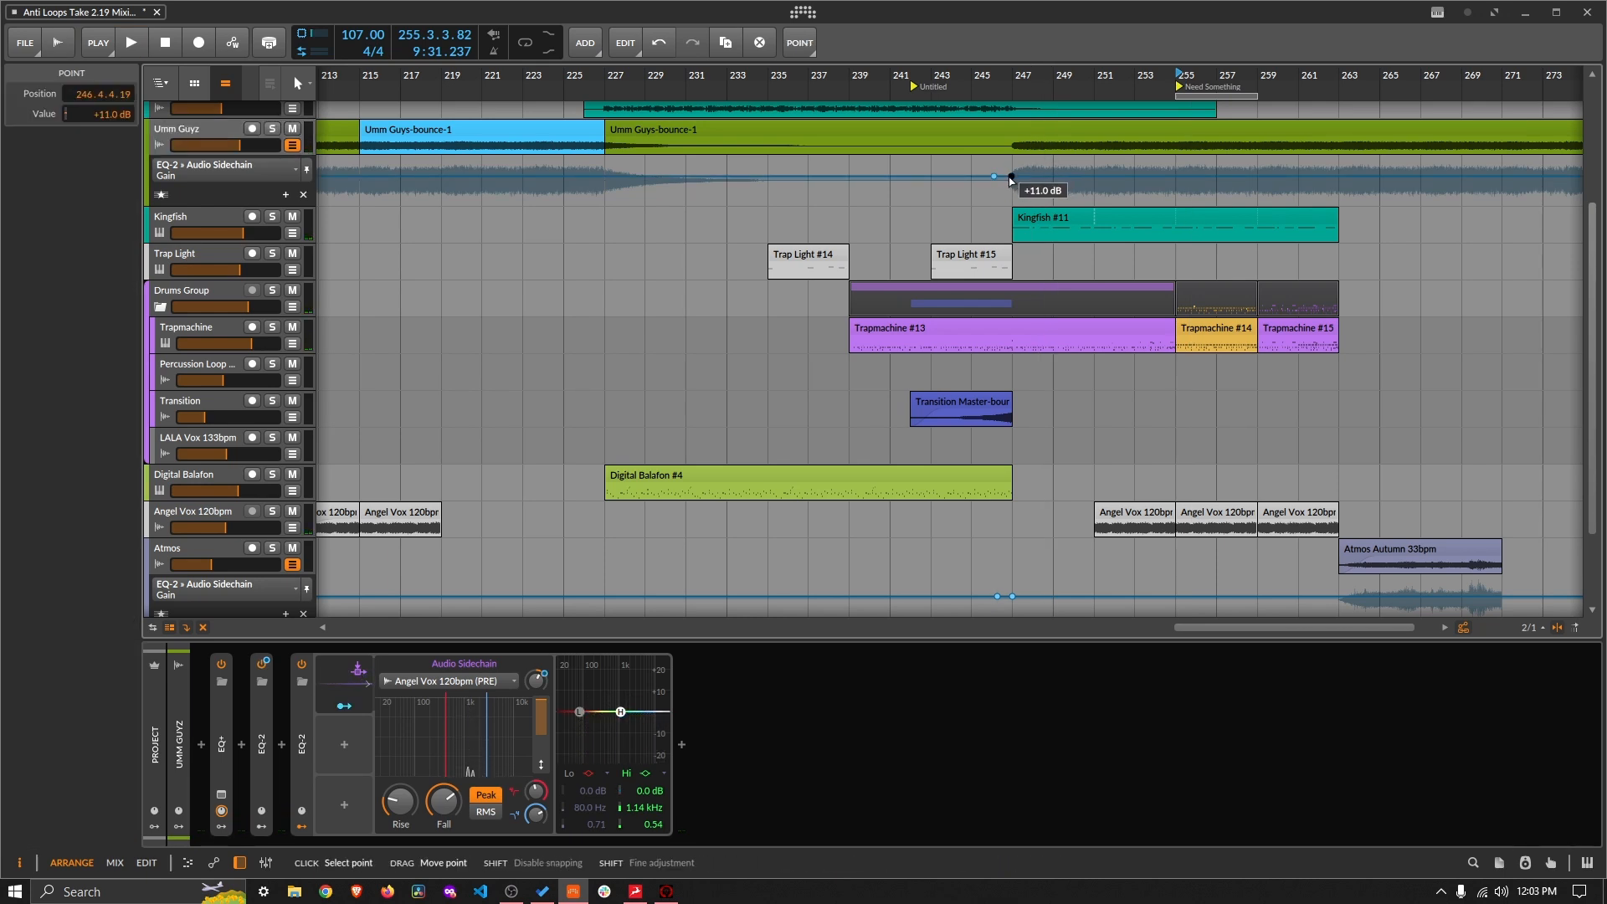
pyautogui.moveTo(1011, 177); pyautogui.dragTo(1013, 177)
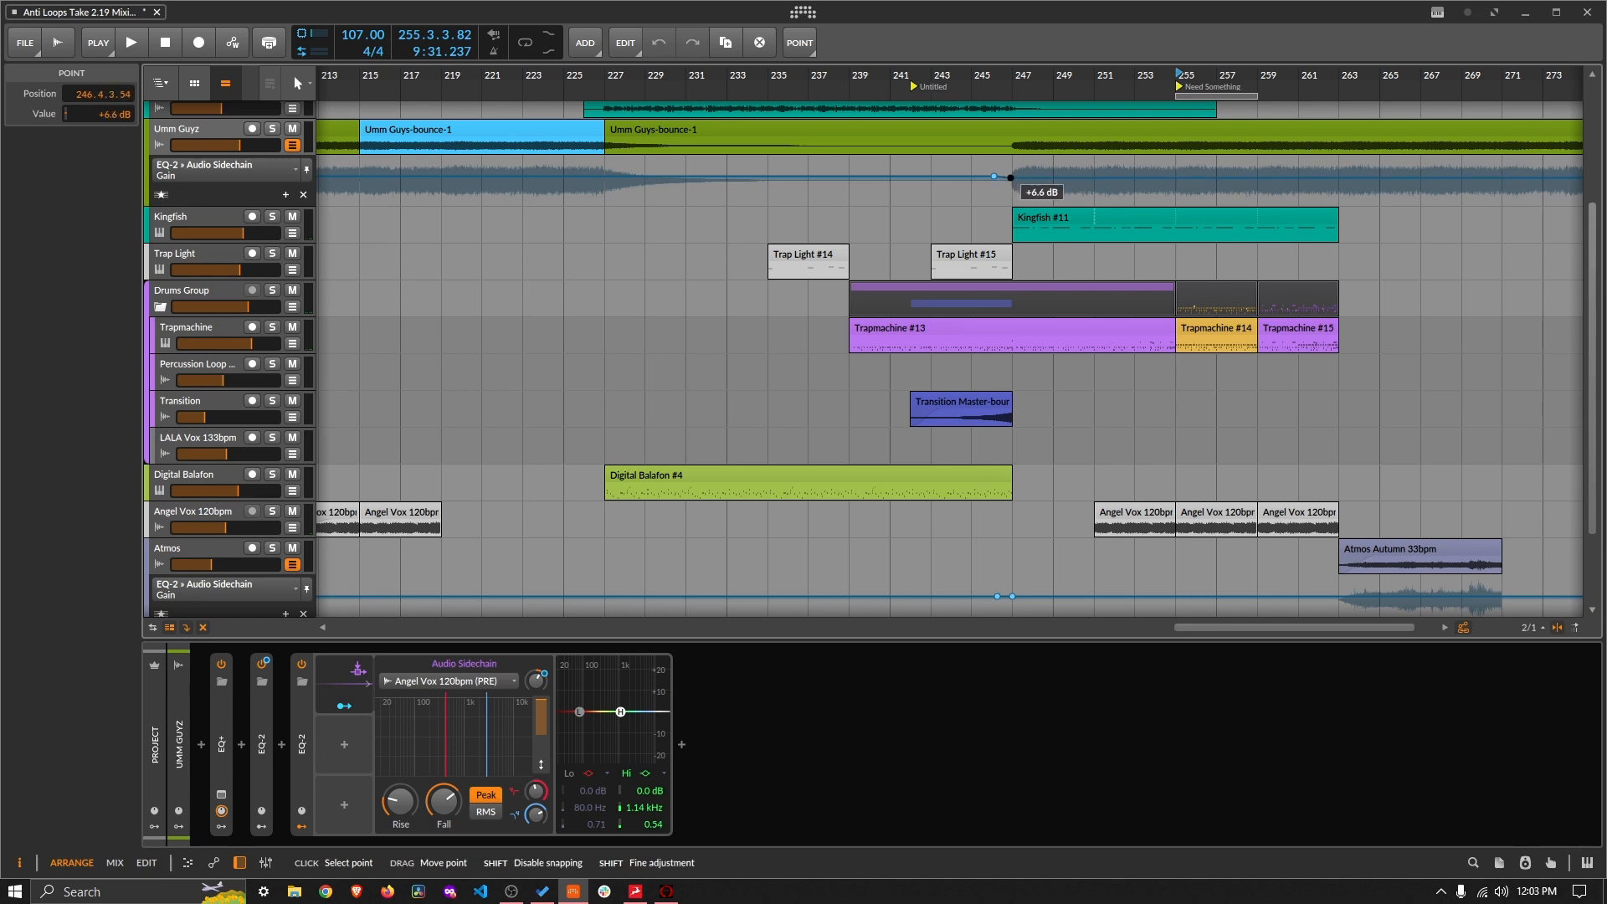
pyautogui.moveTo(1009, 177); pyautogui.dragTo(1008, 177)
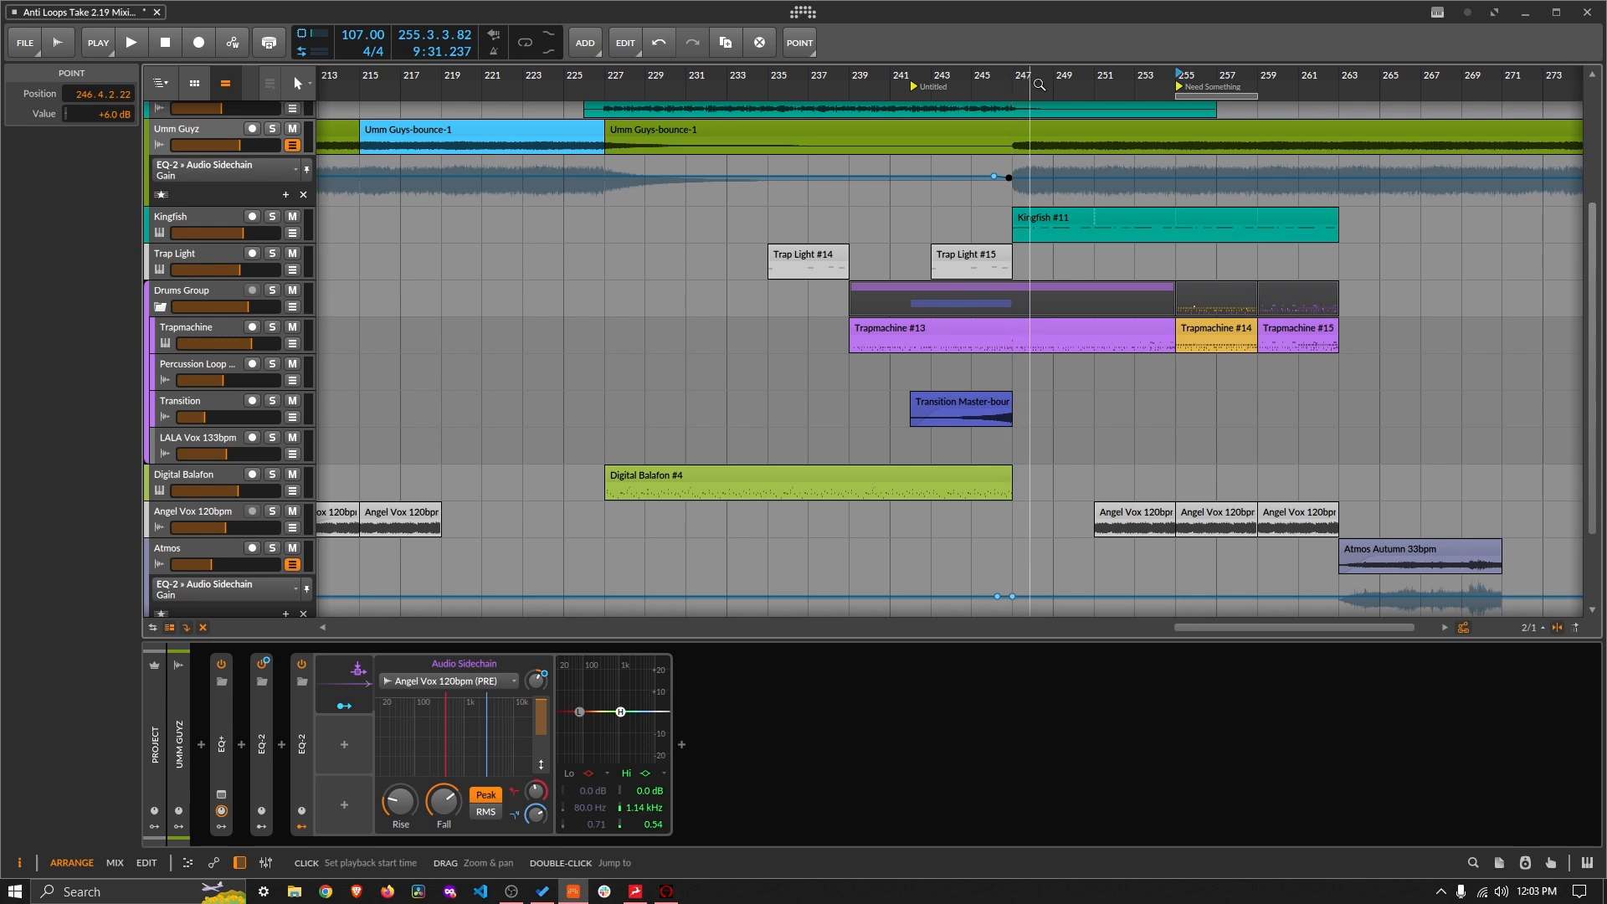
# Step: Play the section from bar 251 and lower the second Gain automation point to +4.0 dB
pyautogui.press('space')
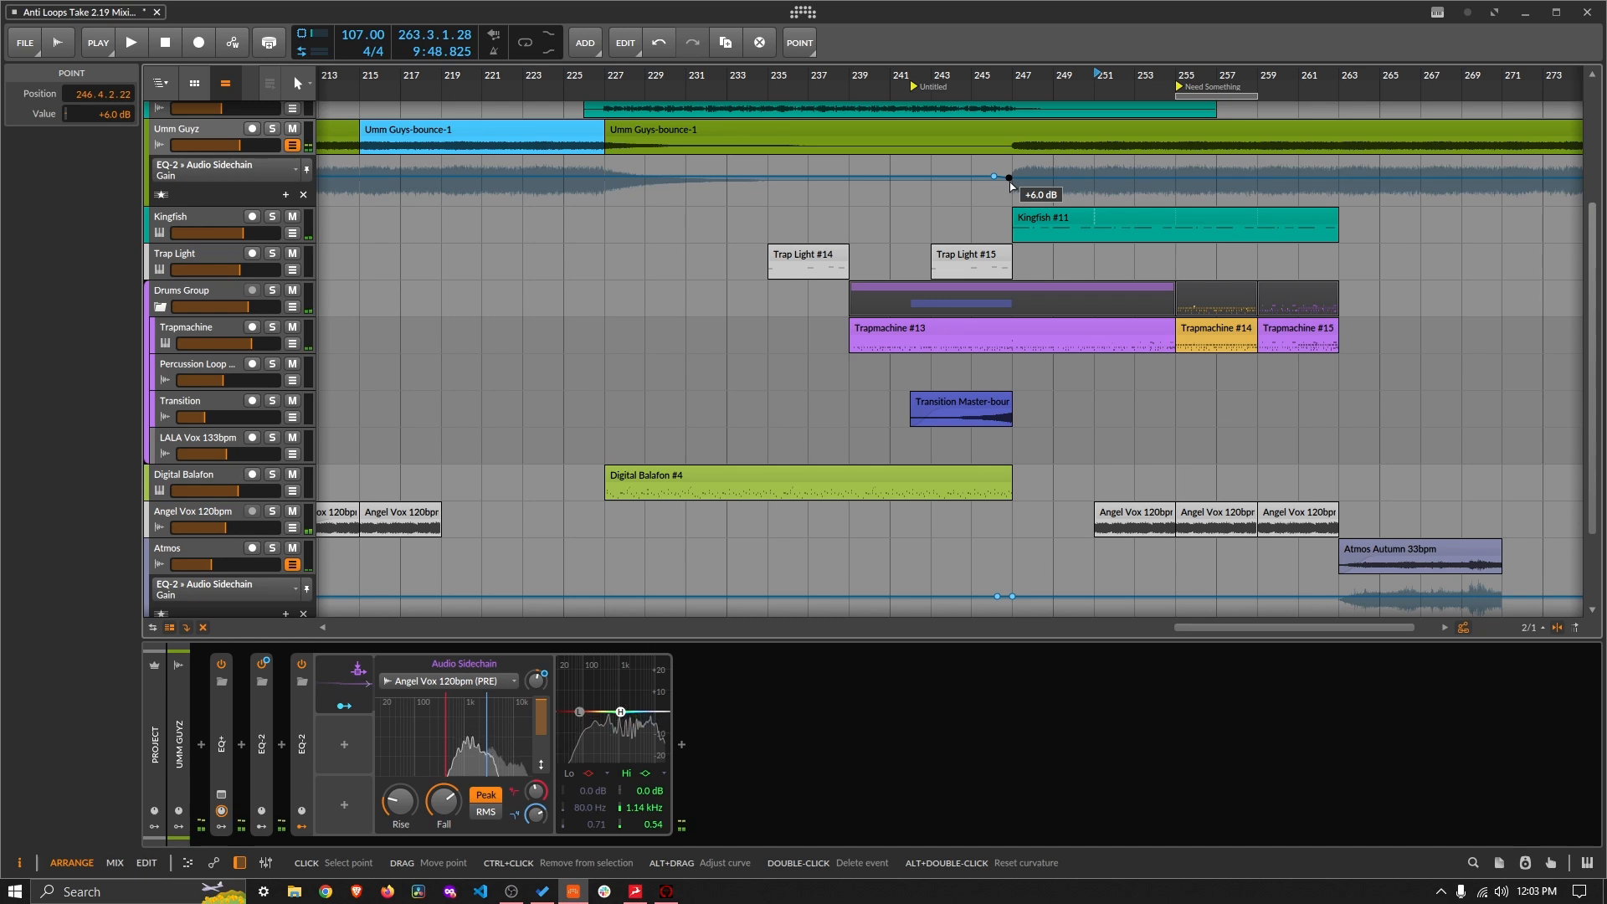
pyautogui.moveTo(1009, 177); pyautogui.dragTo(1009, 179)
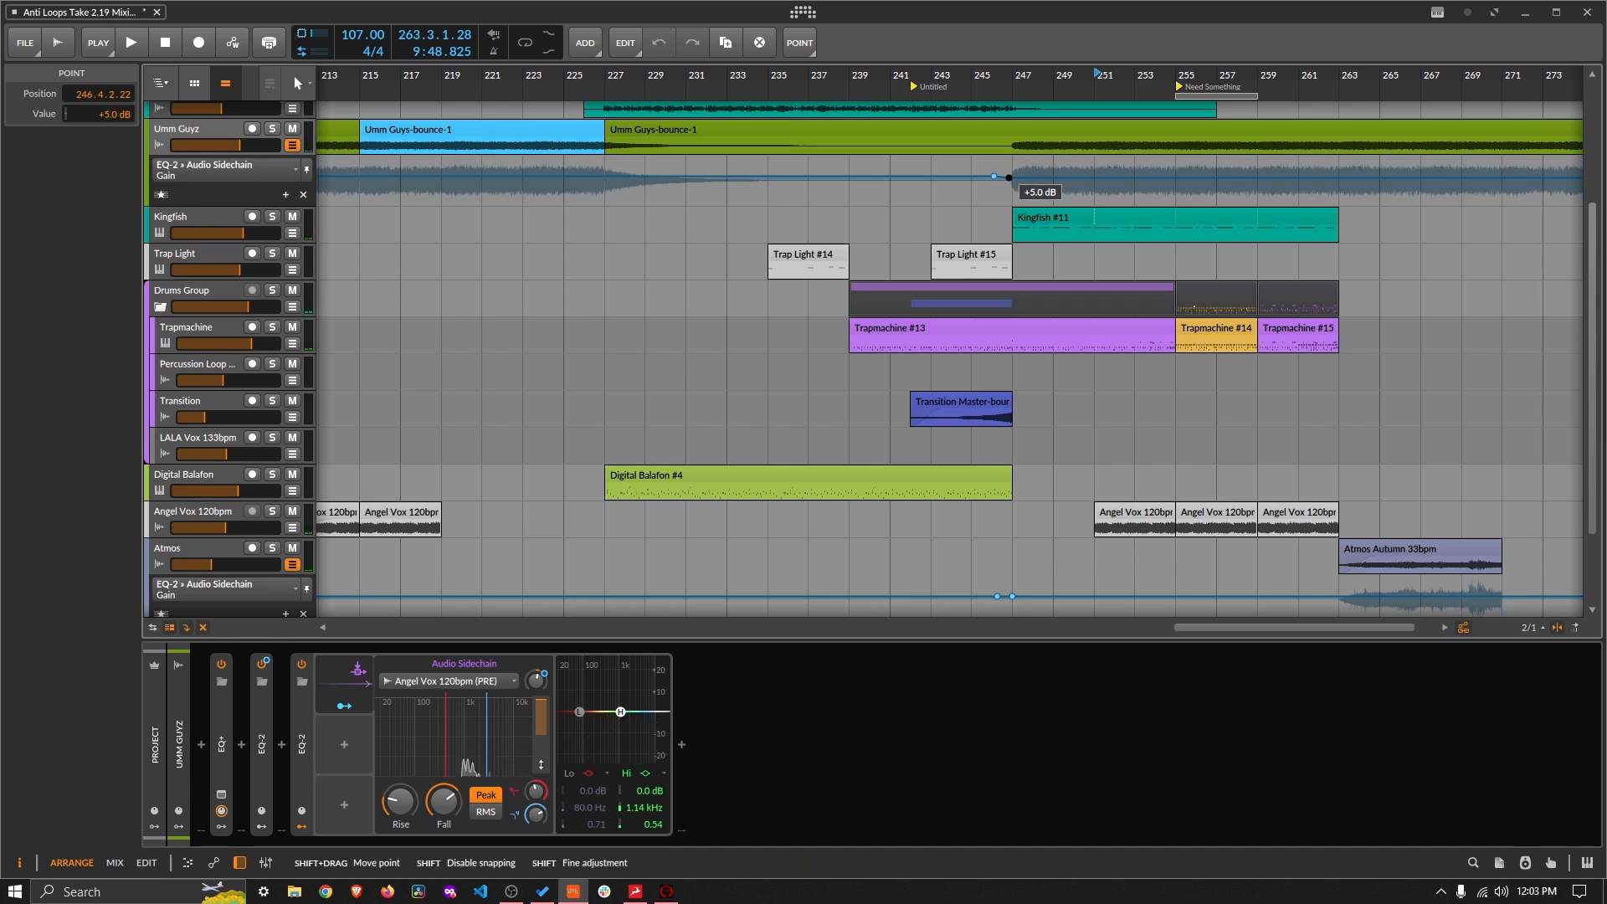
pyautogui.moveTo(1009, 179); pyautogui.dragTo(1010, 179)
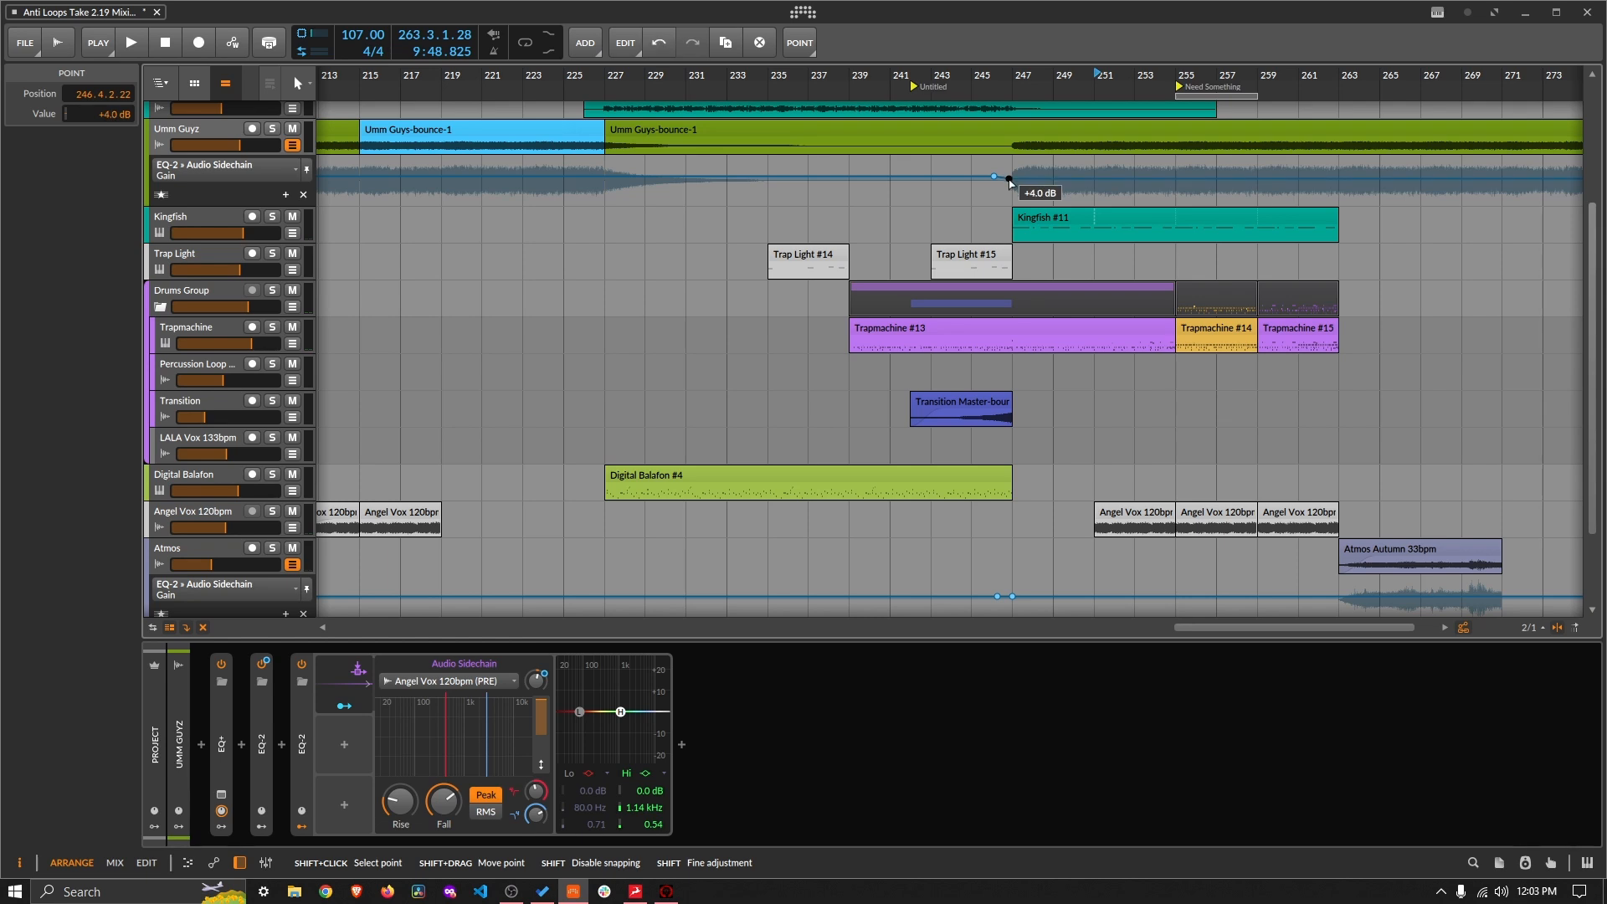
# Step: Show the Tool volume automation lane of Angel Vox 120bpm and inspect its point just before bar 227 against the surrounding clips
pyautogui.scroll(-5, 1018, 77)
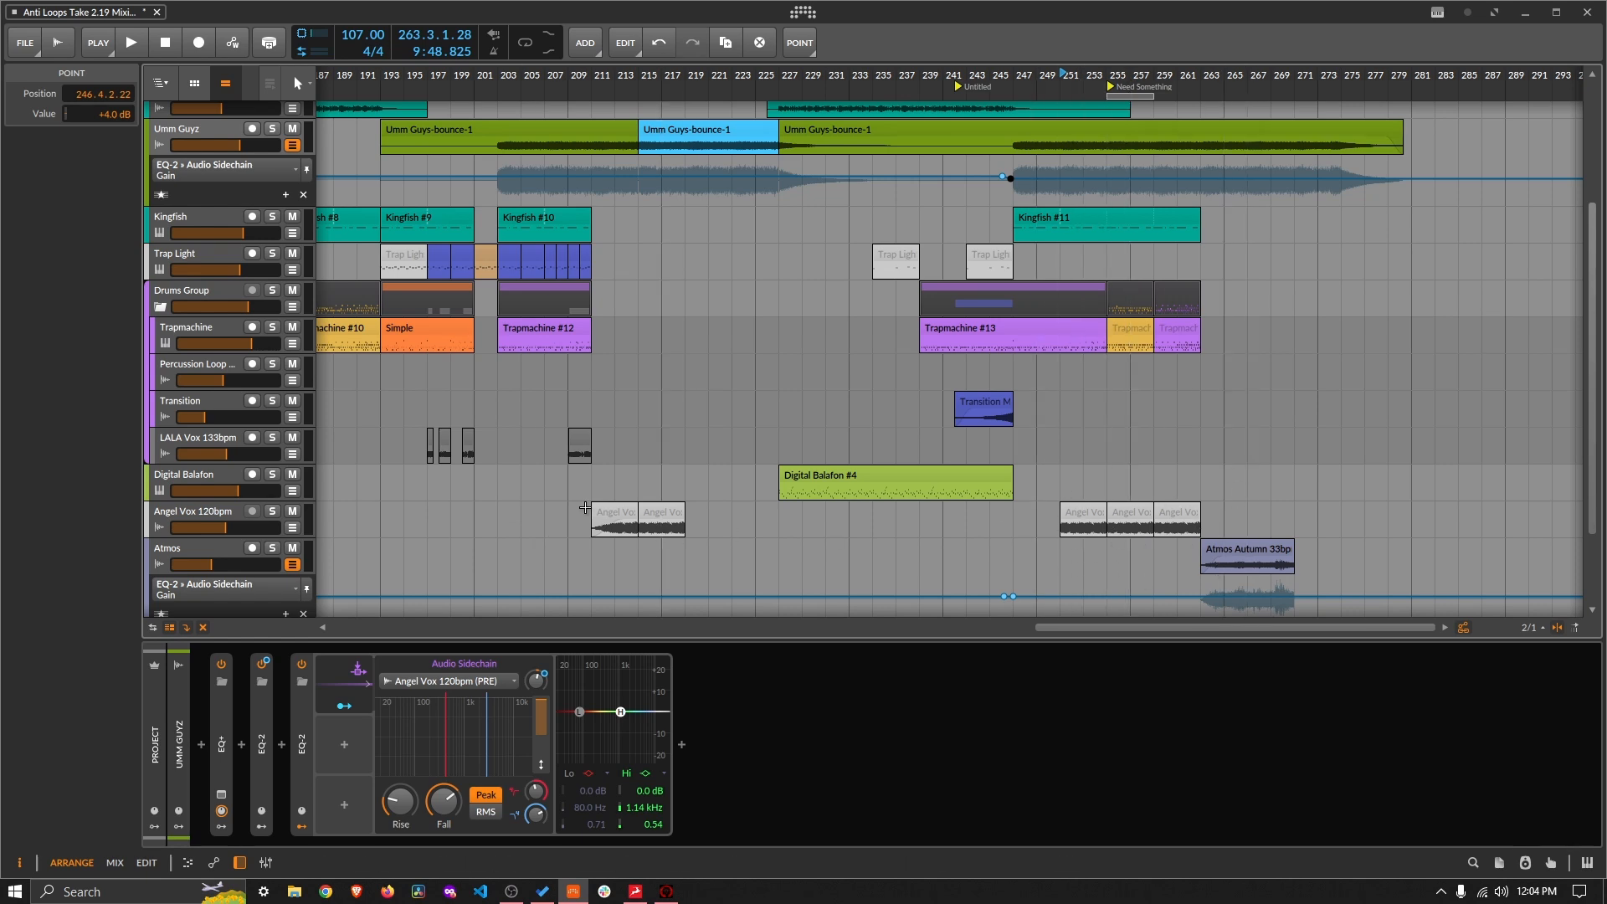
pyautogui.click(292, 527)
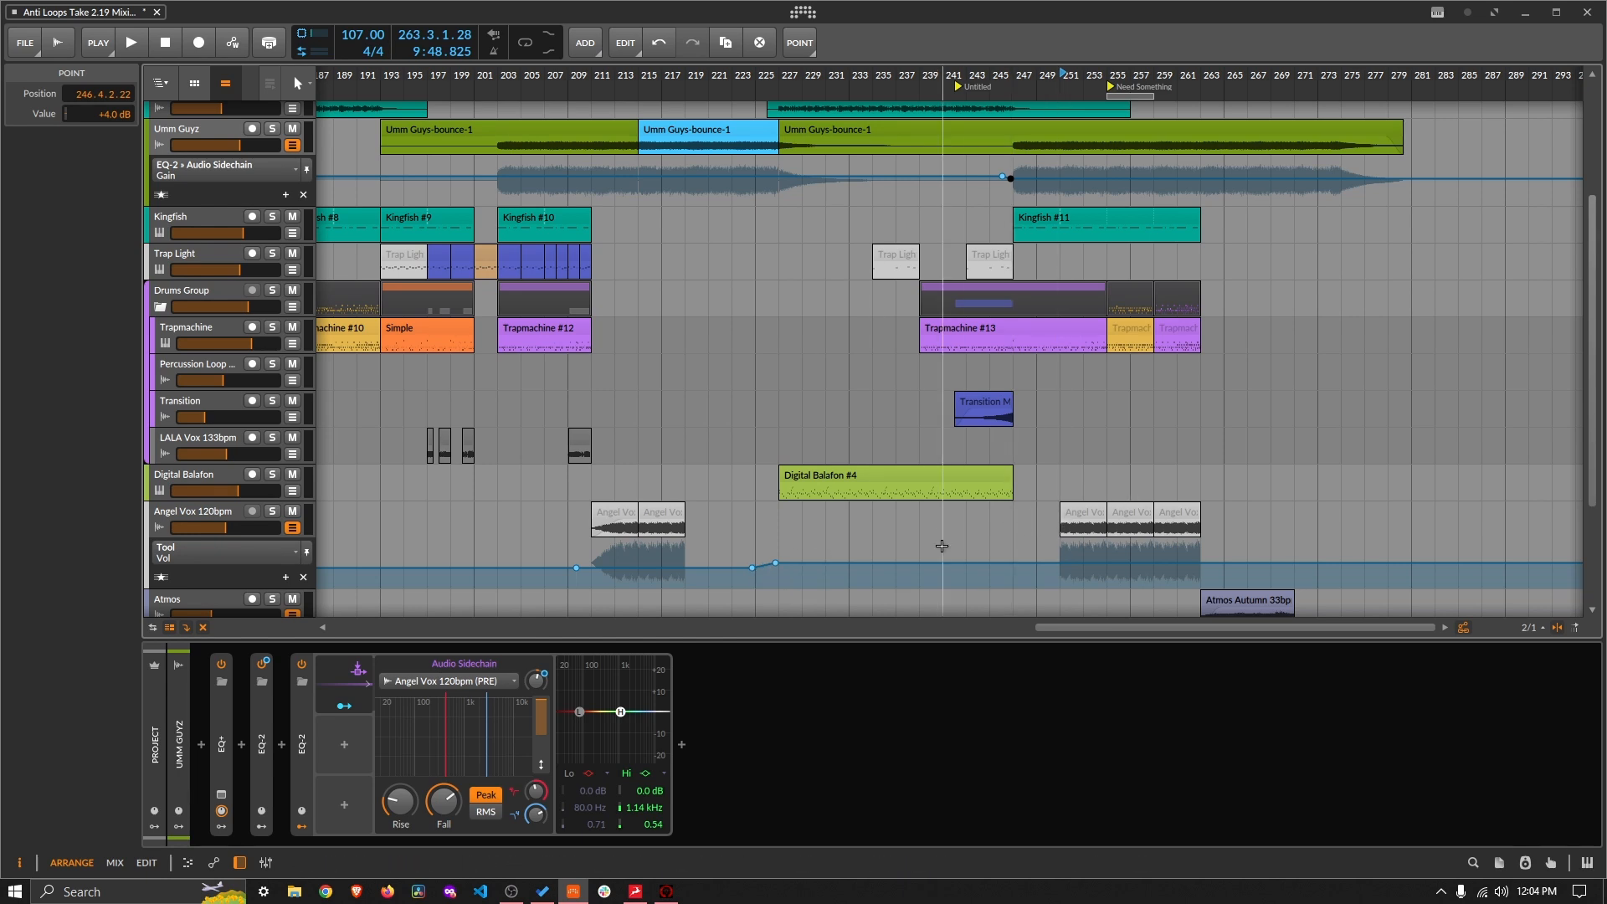
pyautogui.click(775, 564)
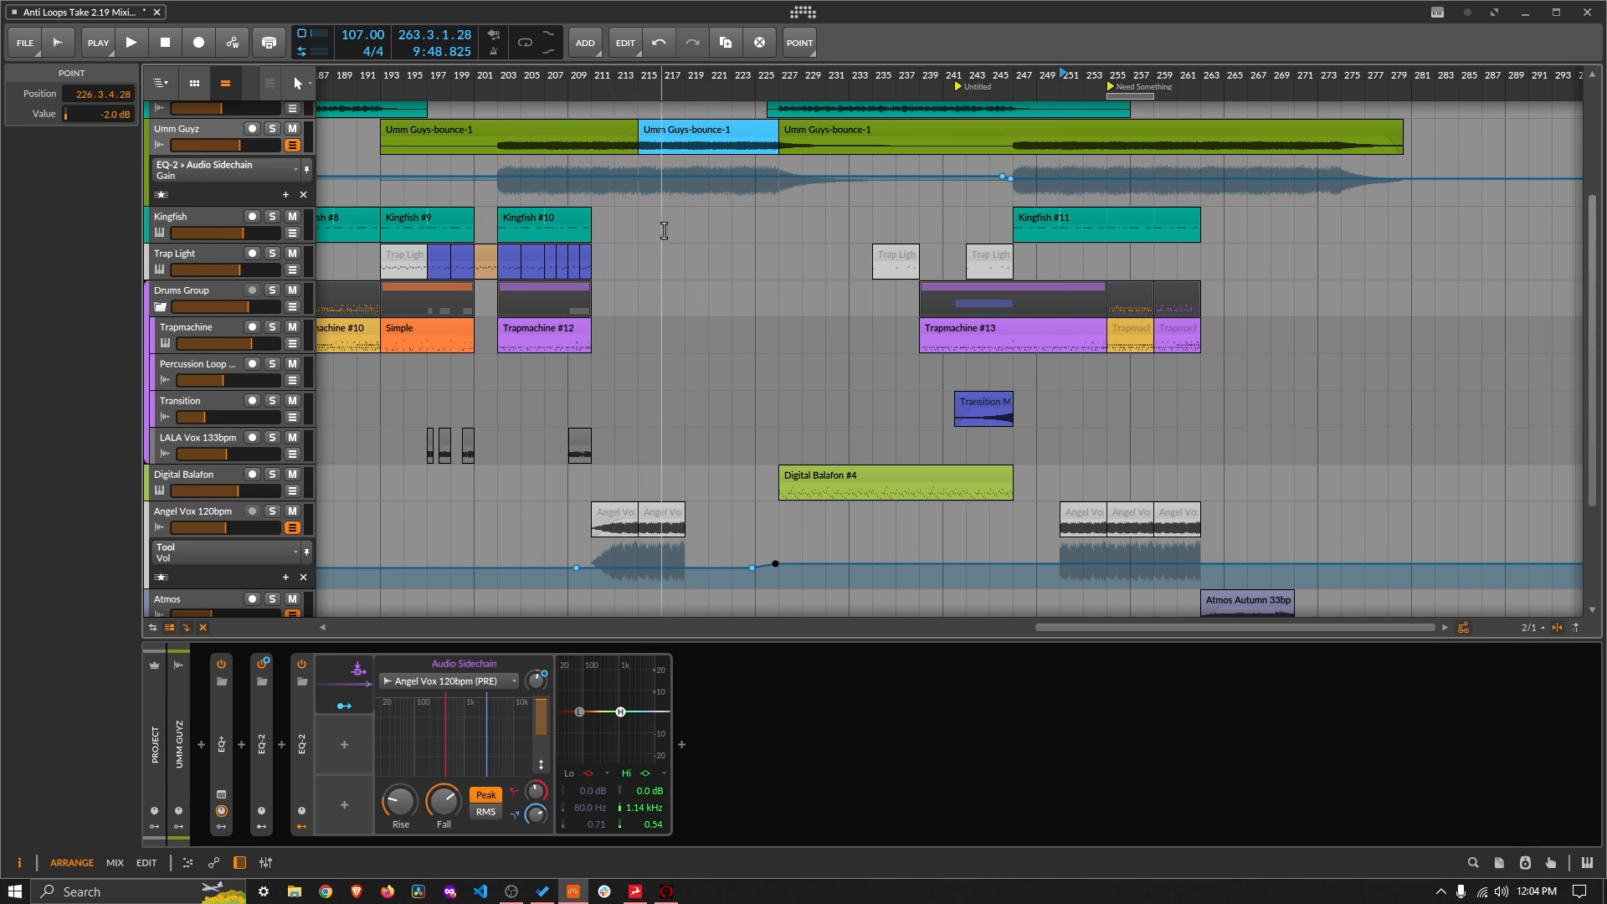
pyautogui.scroll(3, 707, 243)
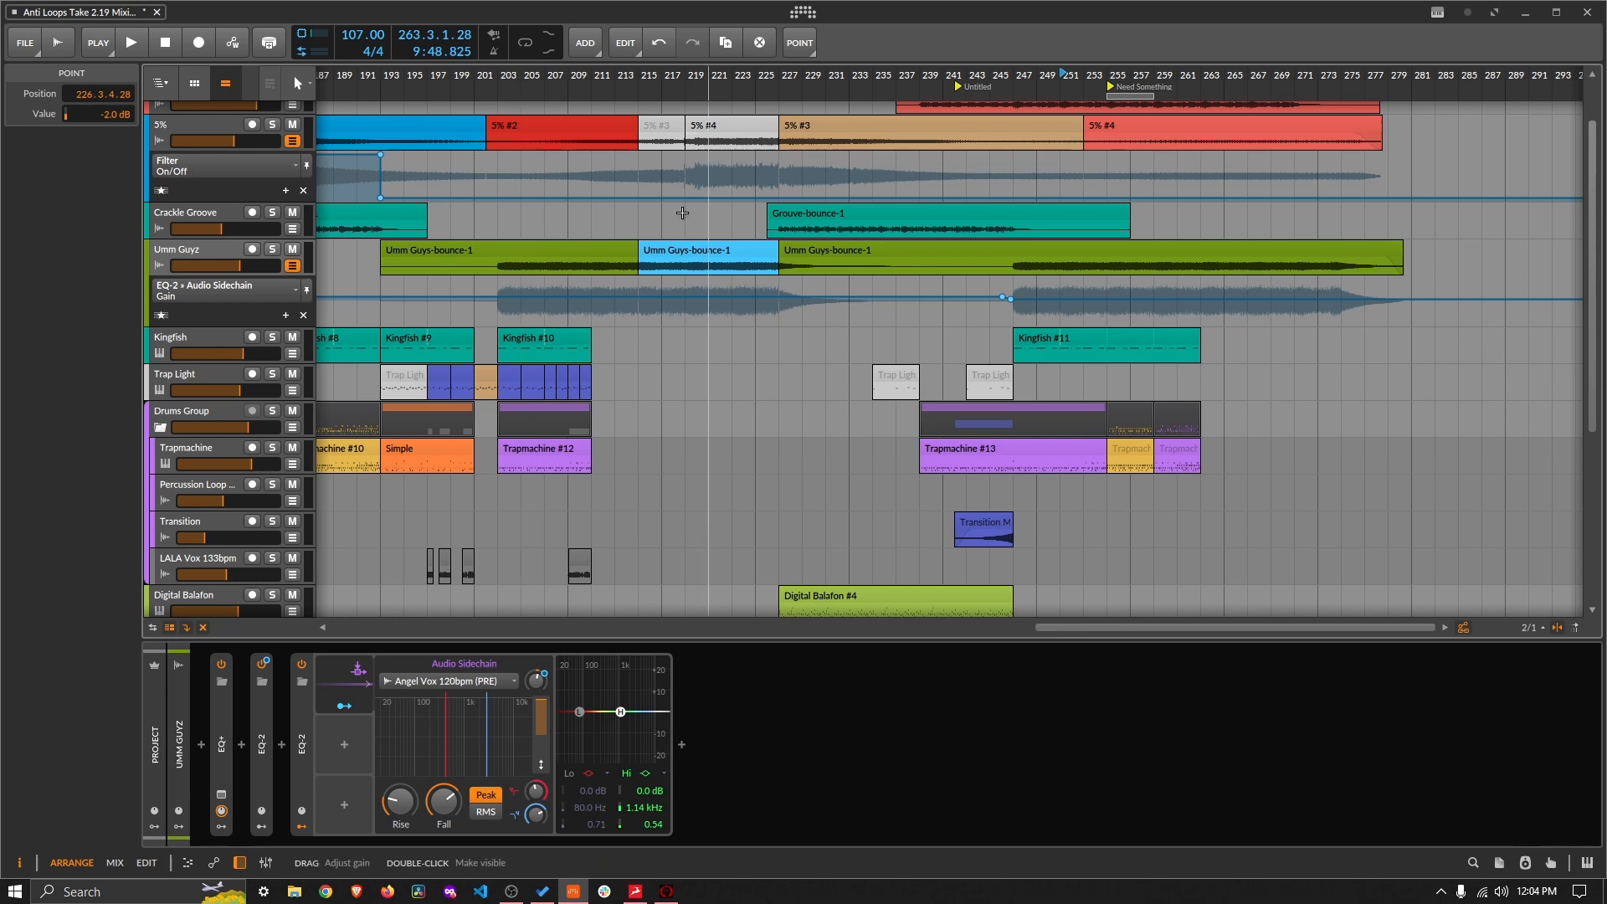
pyautogui.scroll(-1, 720, 328)
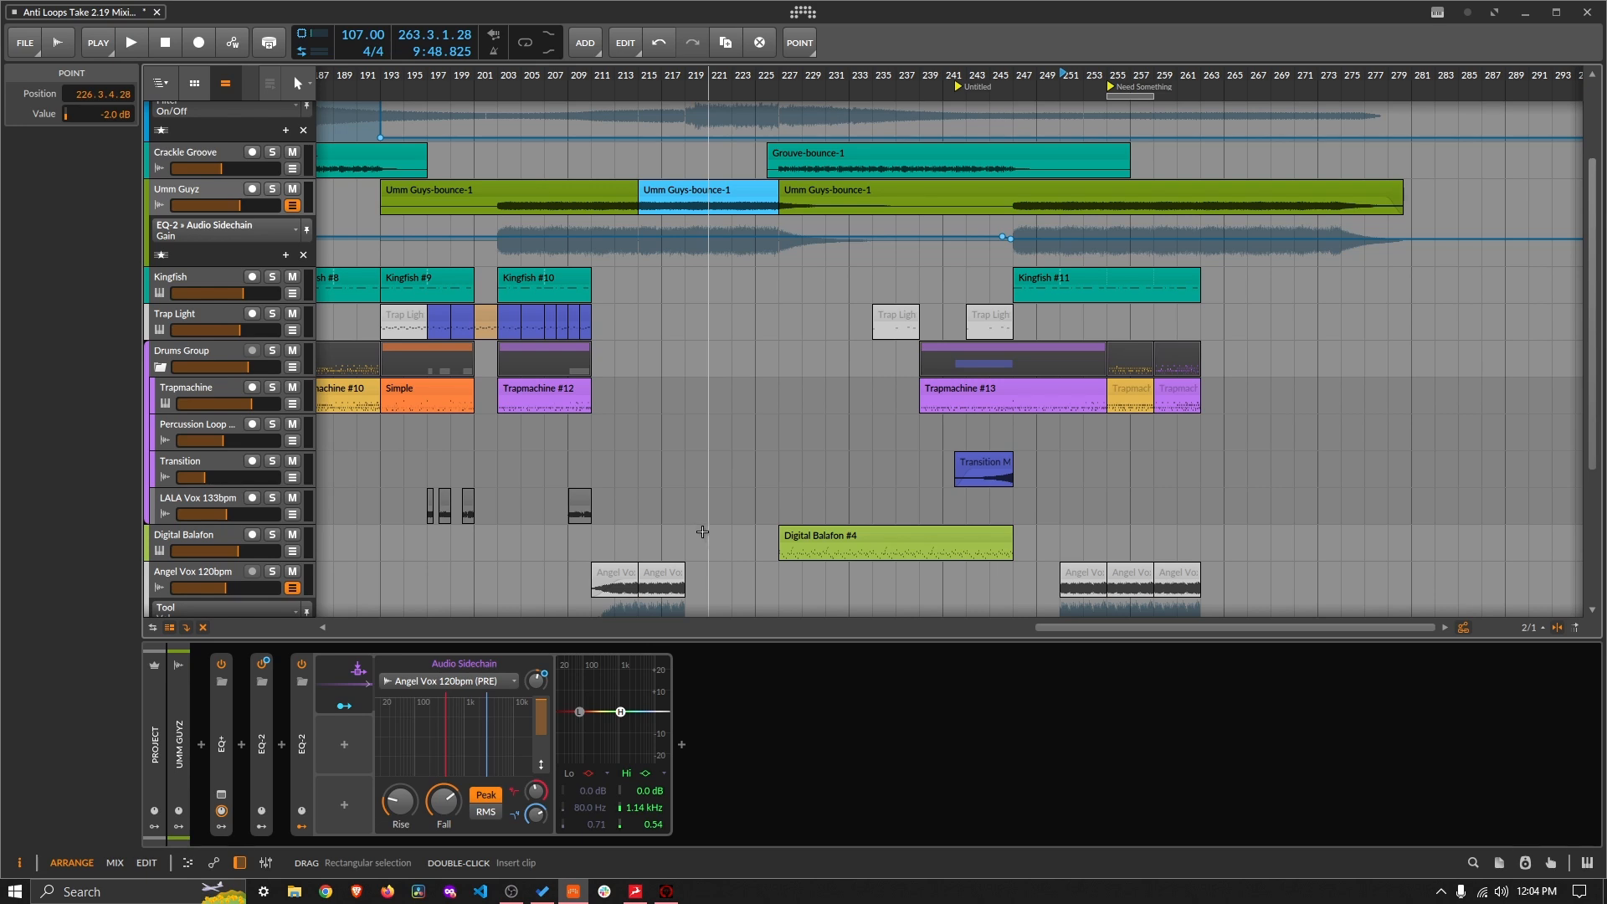
pyautogui.click(691, 516)
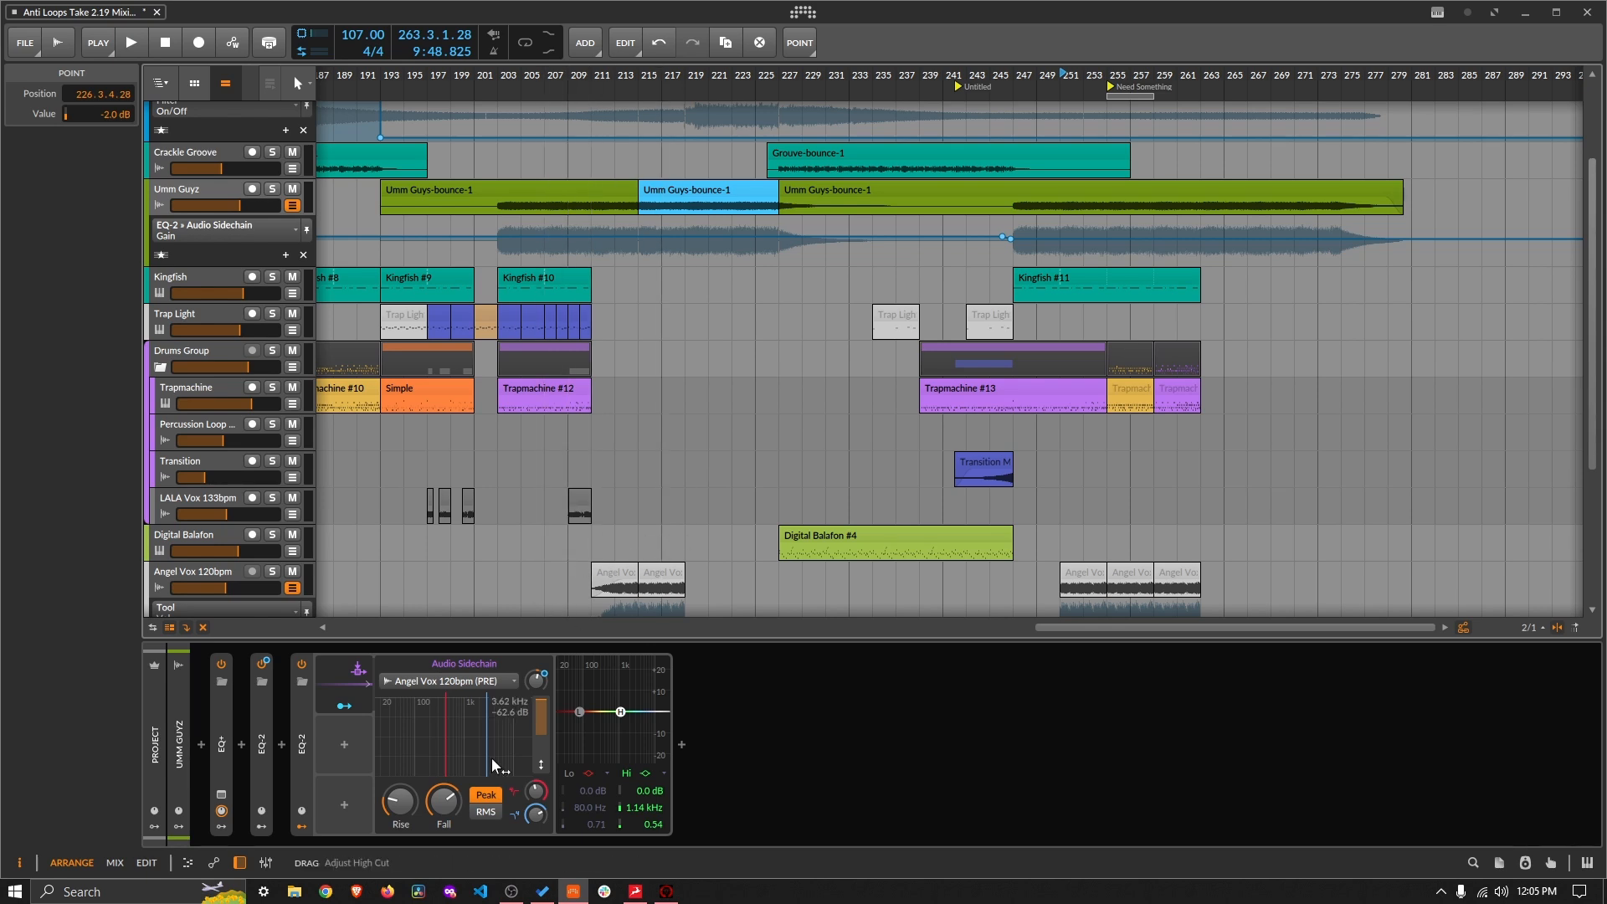
# Step: Check the Produce With Me list in Microsoft To Do and return to Bitwig Studio to play the lead-in to the Digital Balafon clip
pyautogui.click(542, 892)
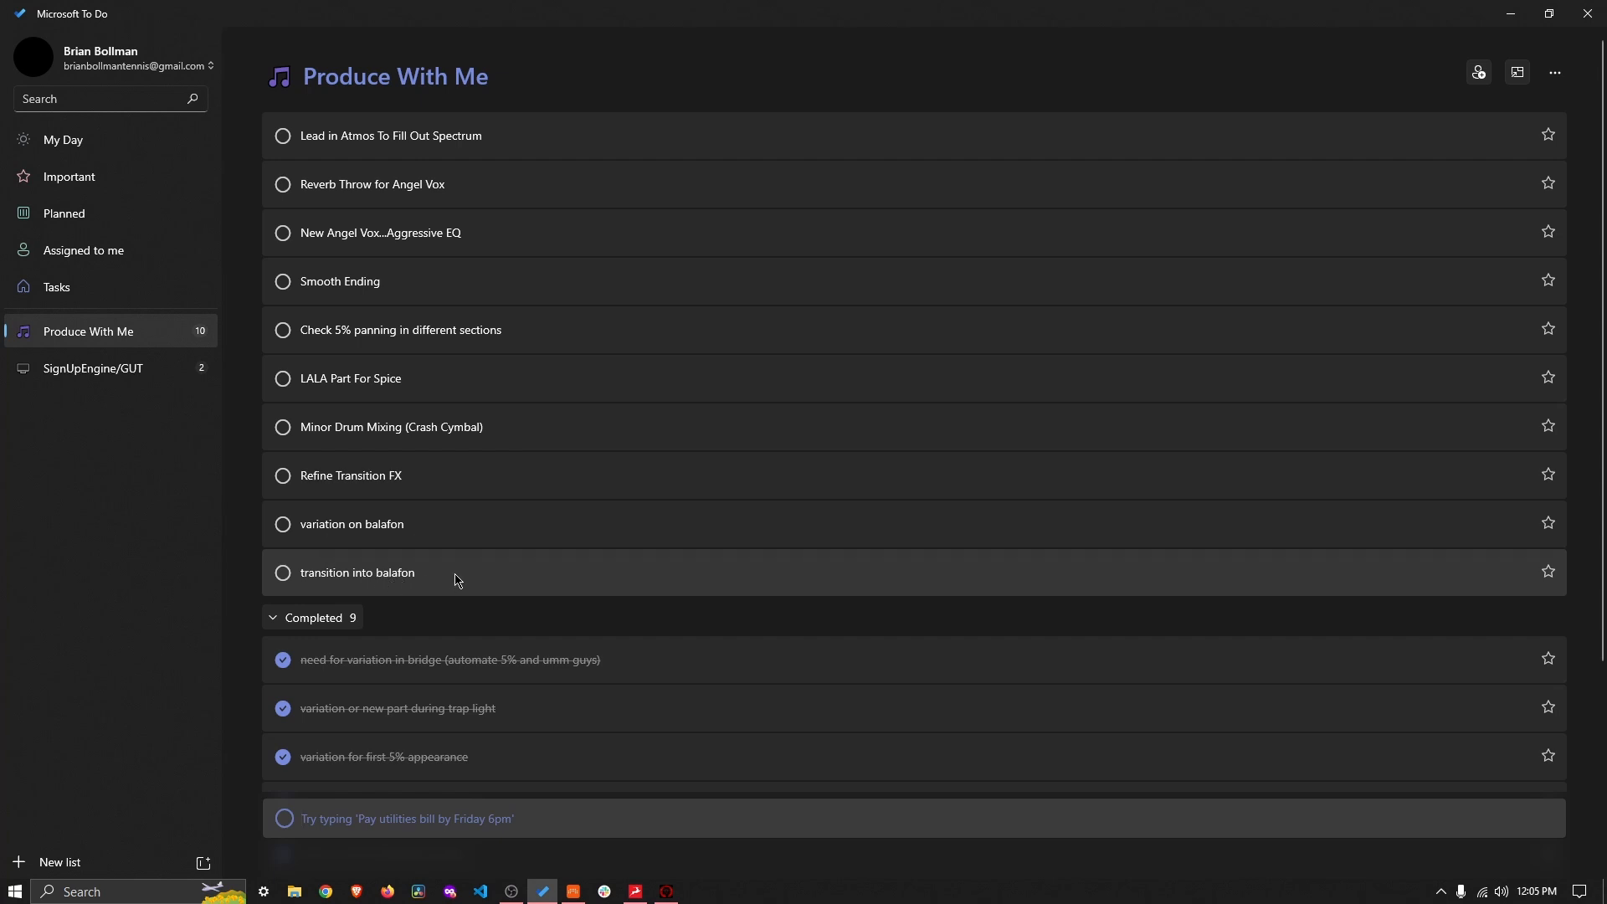
pyautogui.click(573, 891)
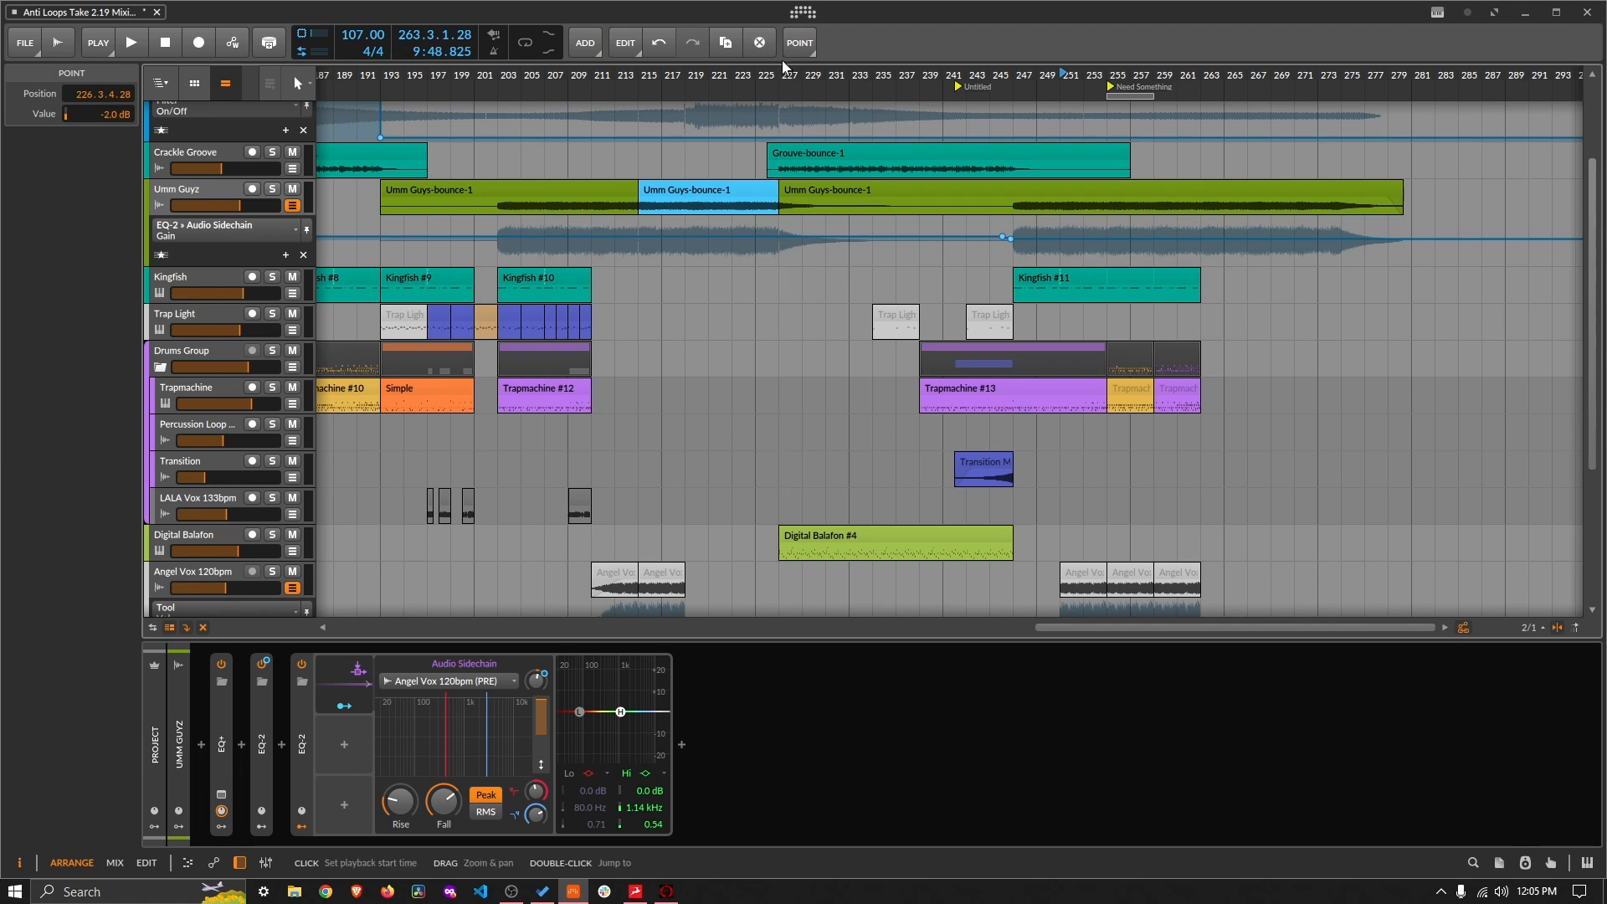
pyautogui.click(756, 74)
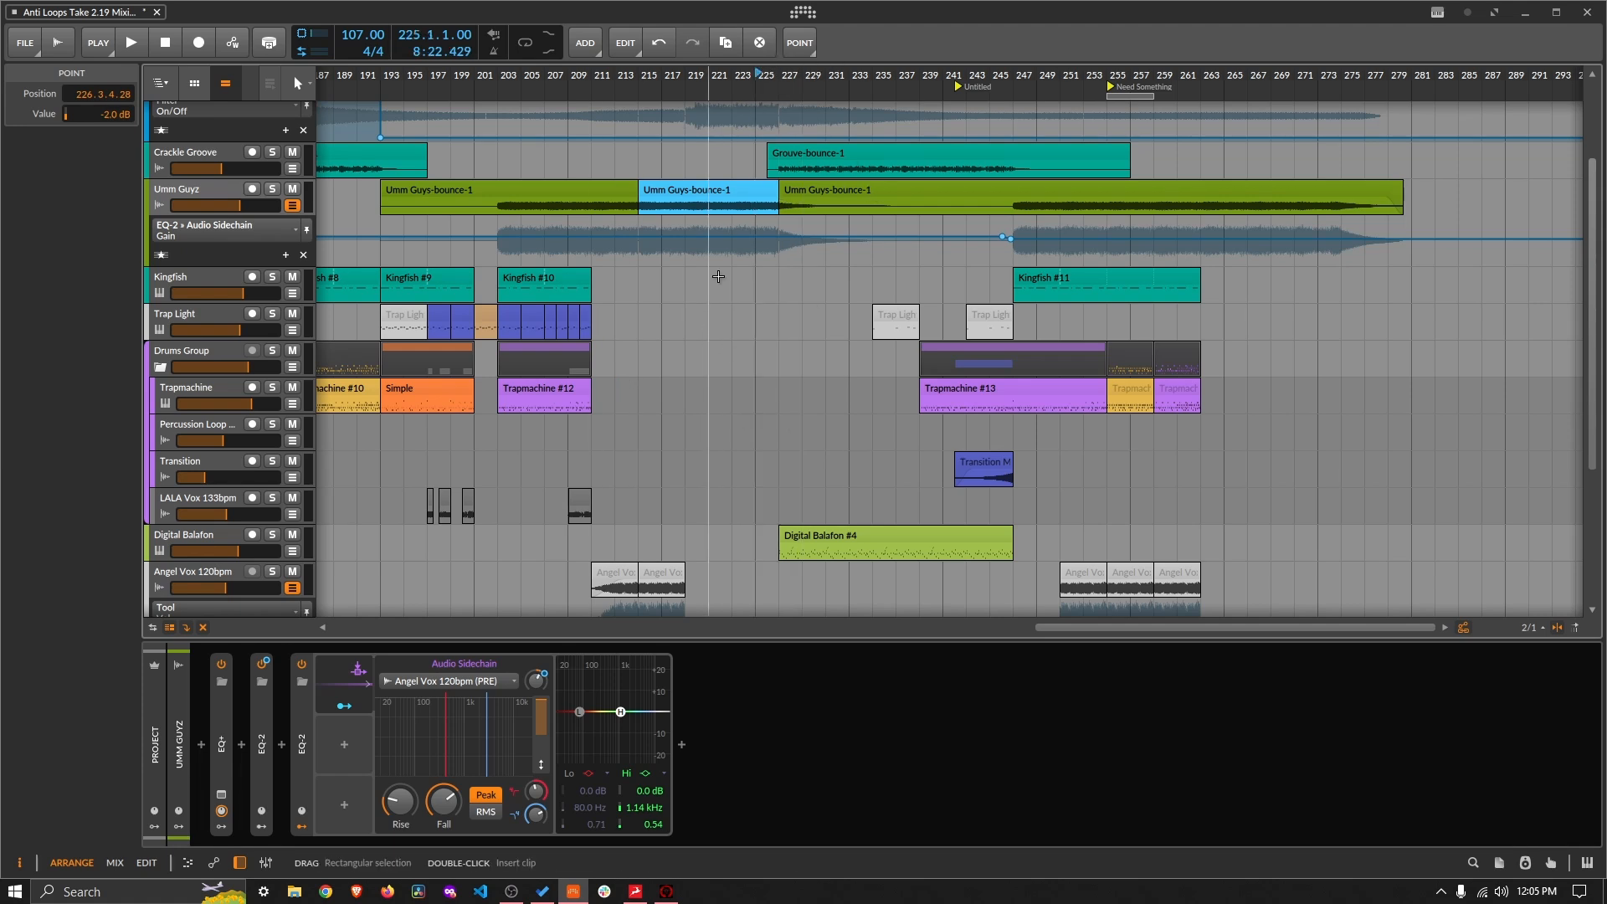
pyautogui.press('space')
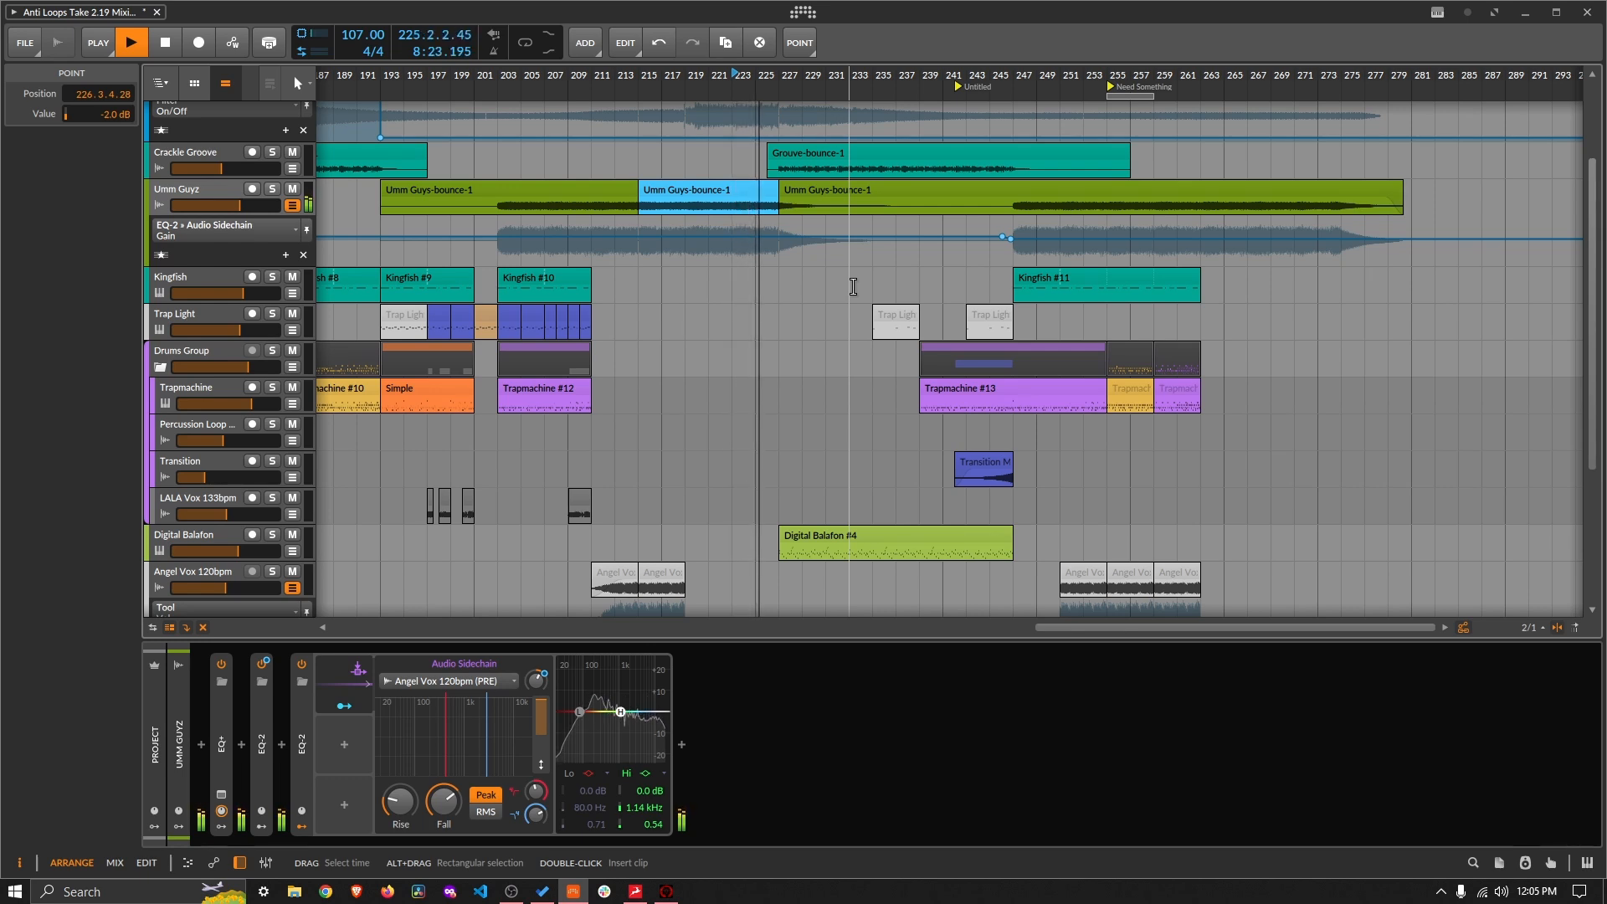
# Step: Stop playback and show Digital Balafon's automation, going through Shape % and Decay to the Global Modulation Amount lane
pyautogui.click(293, 550)
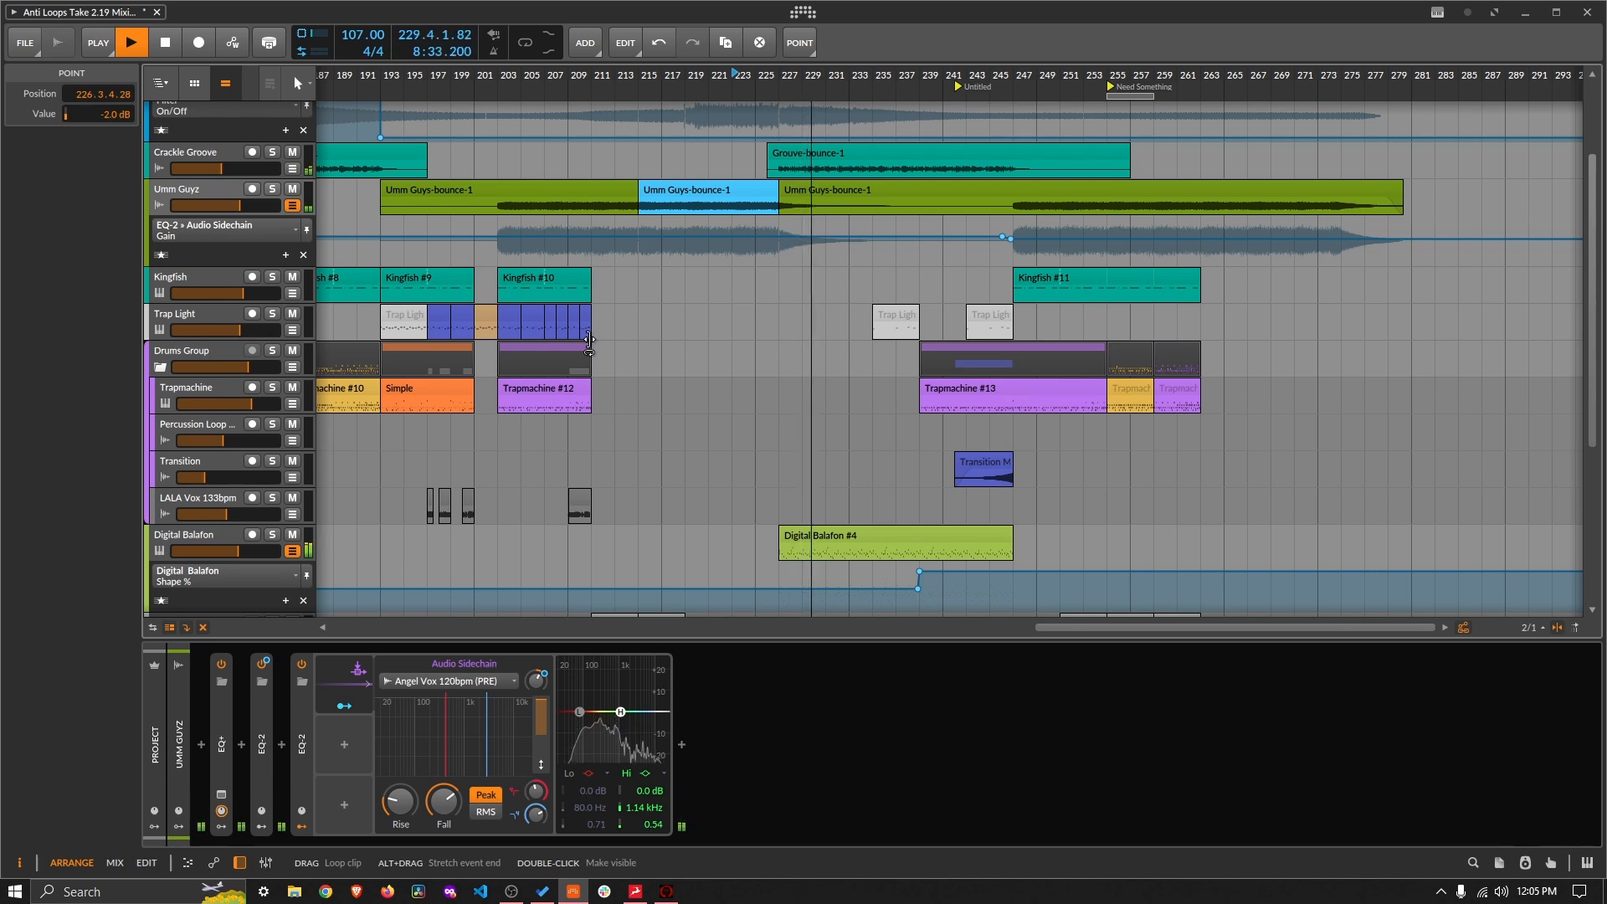
pyautogui.press('space')
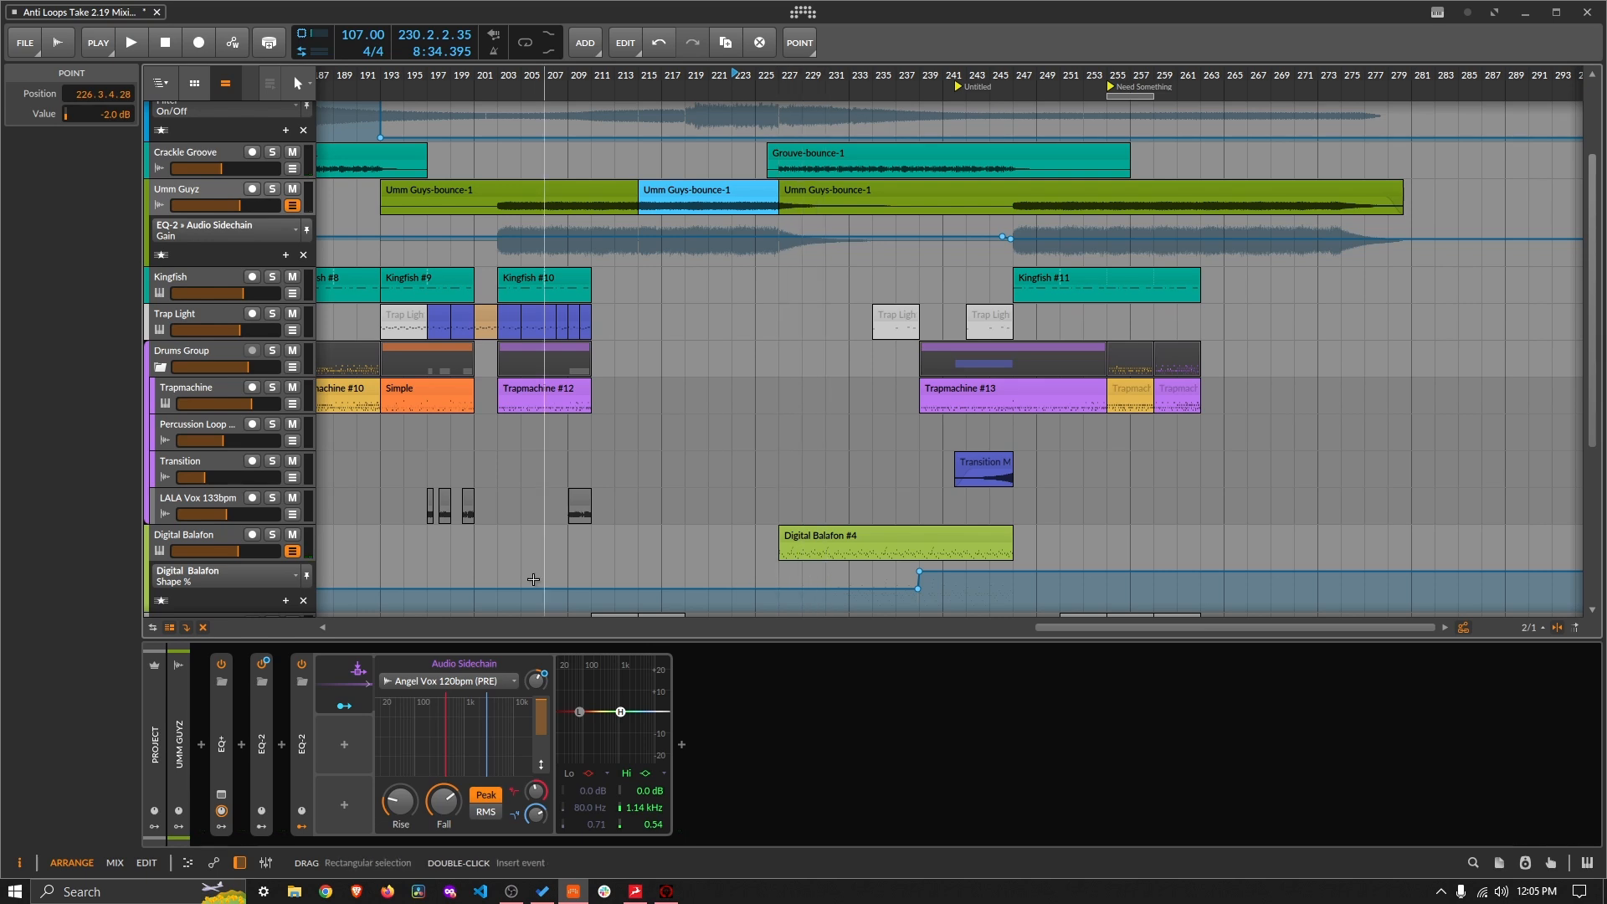
pyautogui.click(512, 544)
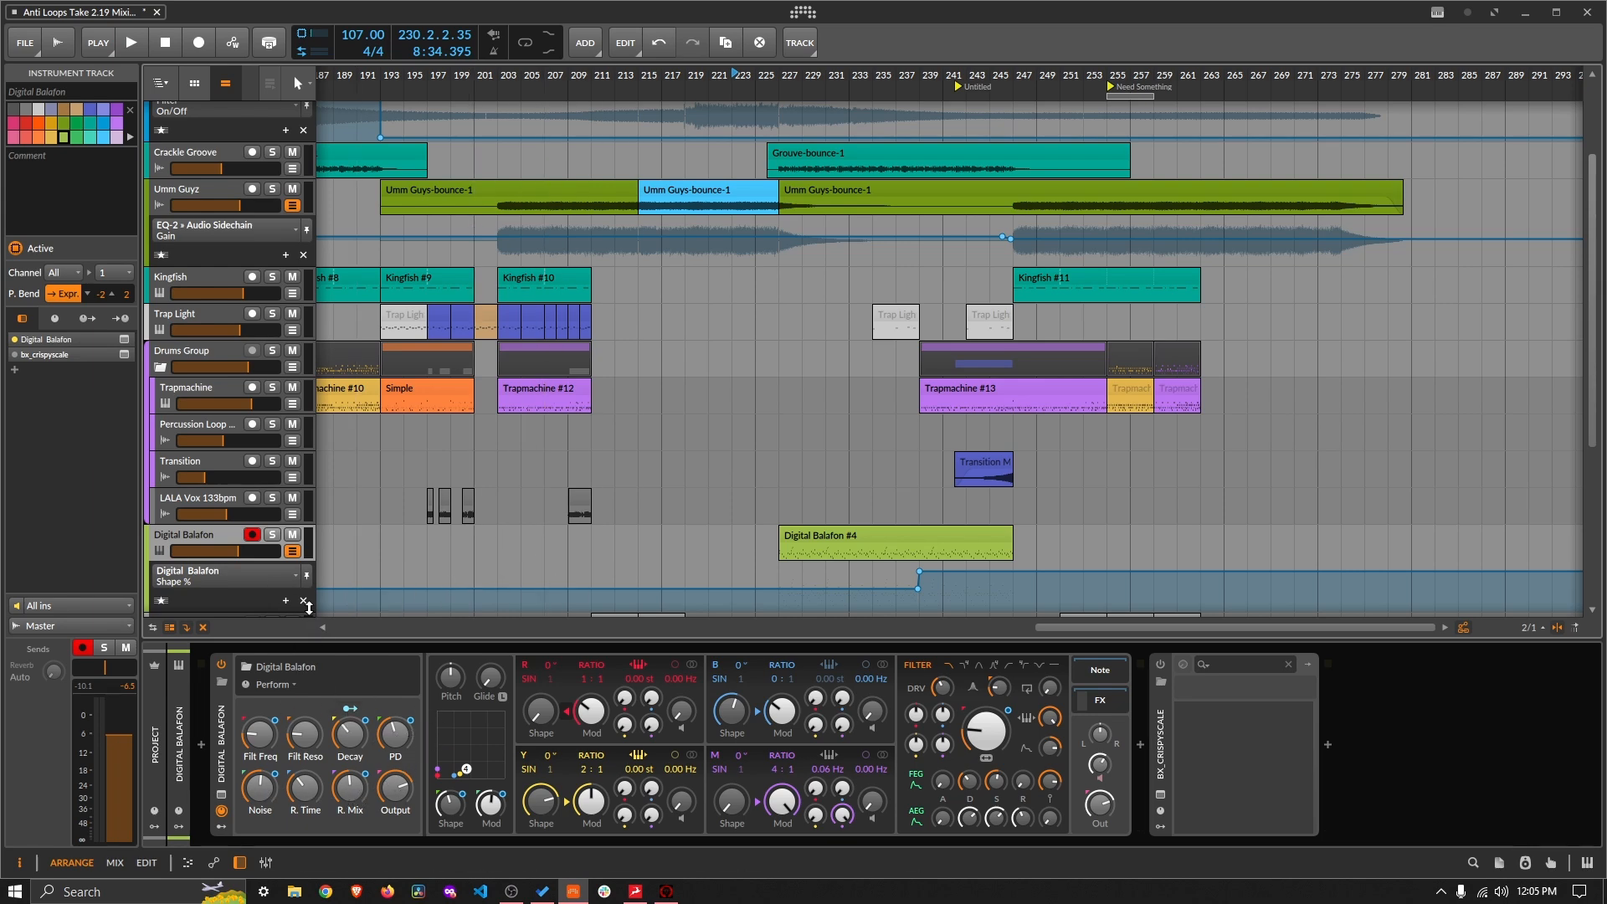
pyautogui.scroll(-1, 424, 502)
pyautogui.click(225, 512)
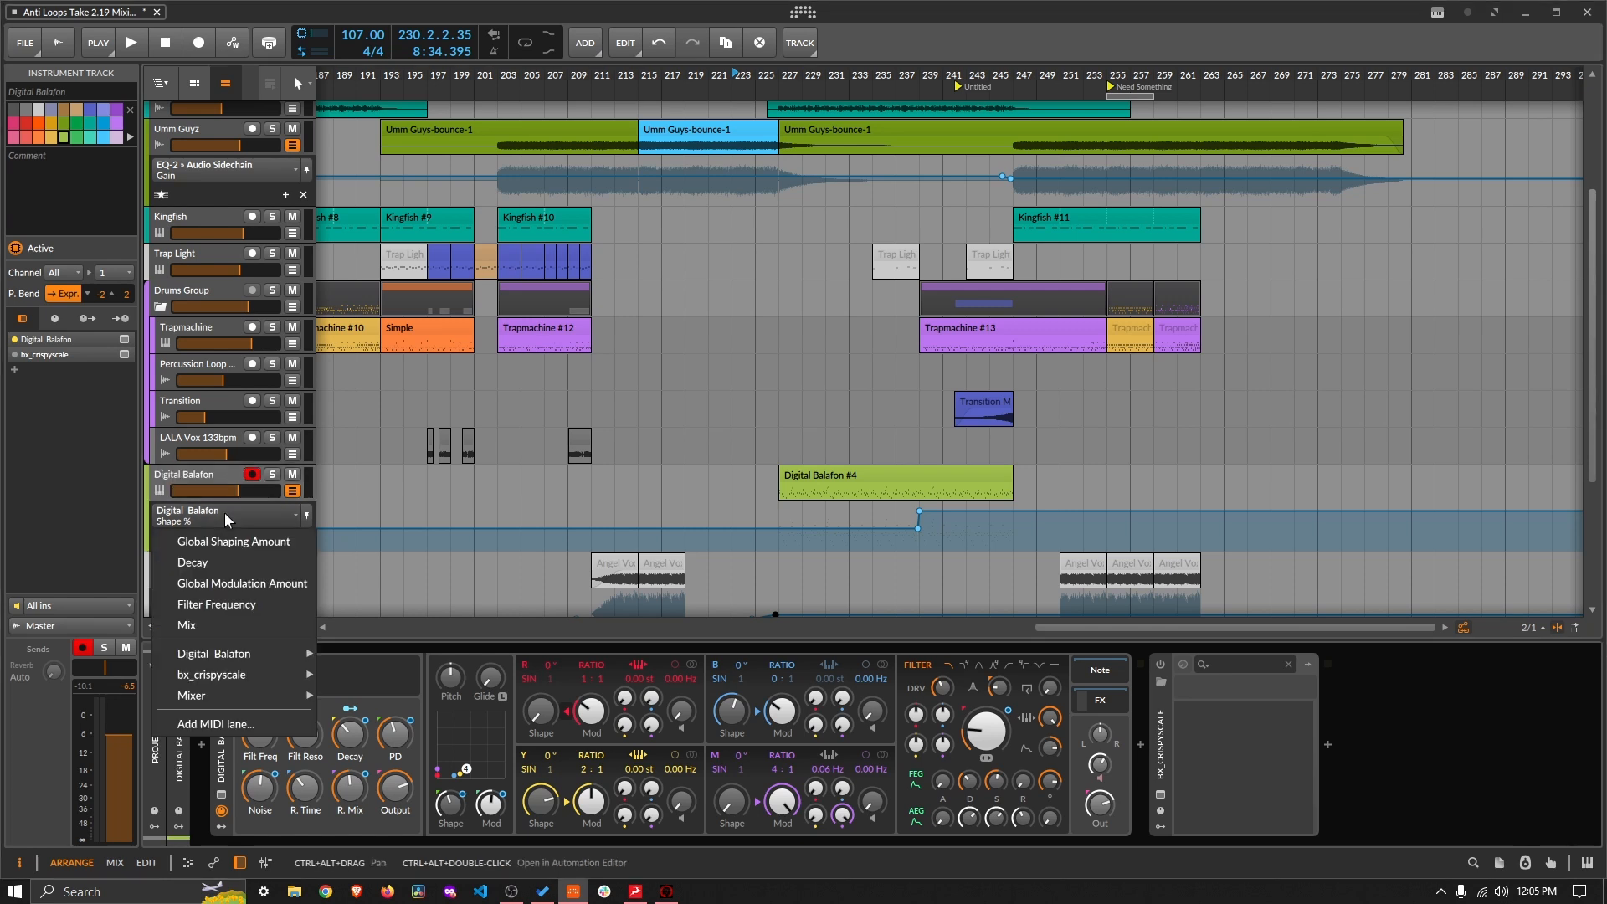
pyautogui.click(233, 542)
pyautogui.click(227, 521)
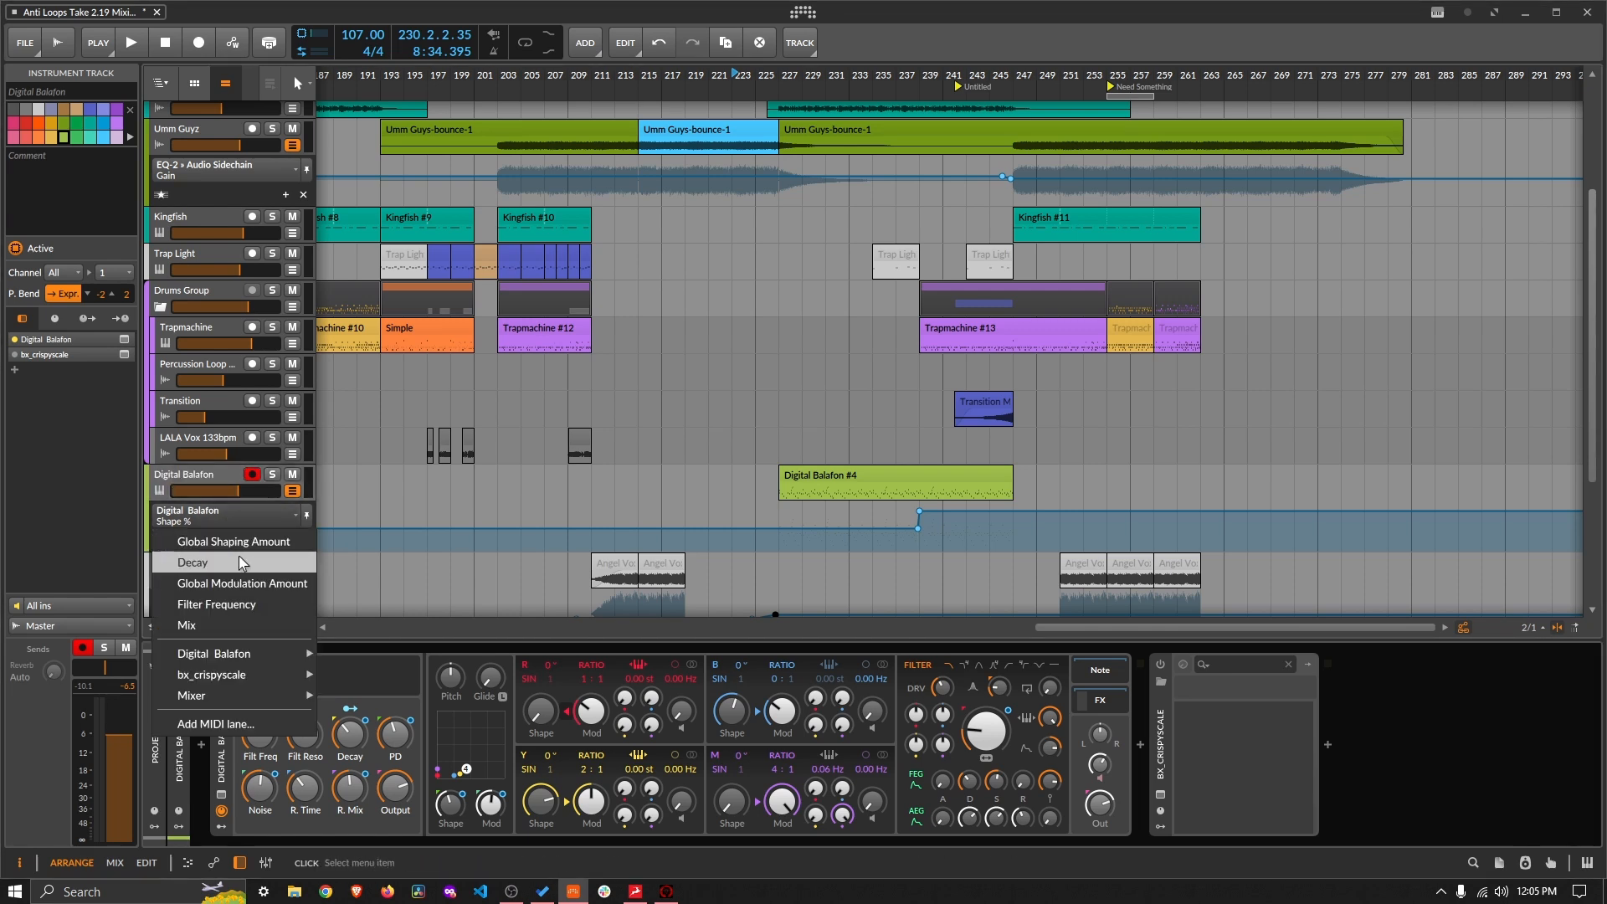
pyautogui.click(238, 560)
pyautogui.click(242, 519)
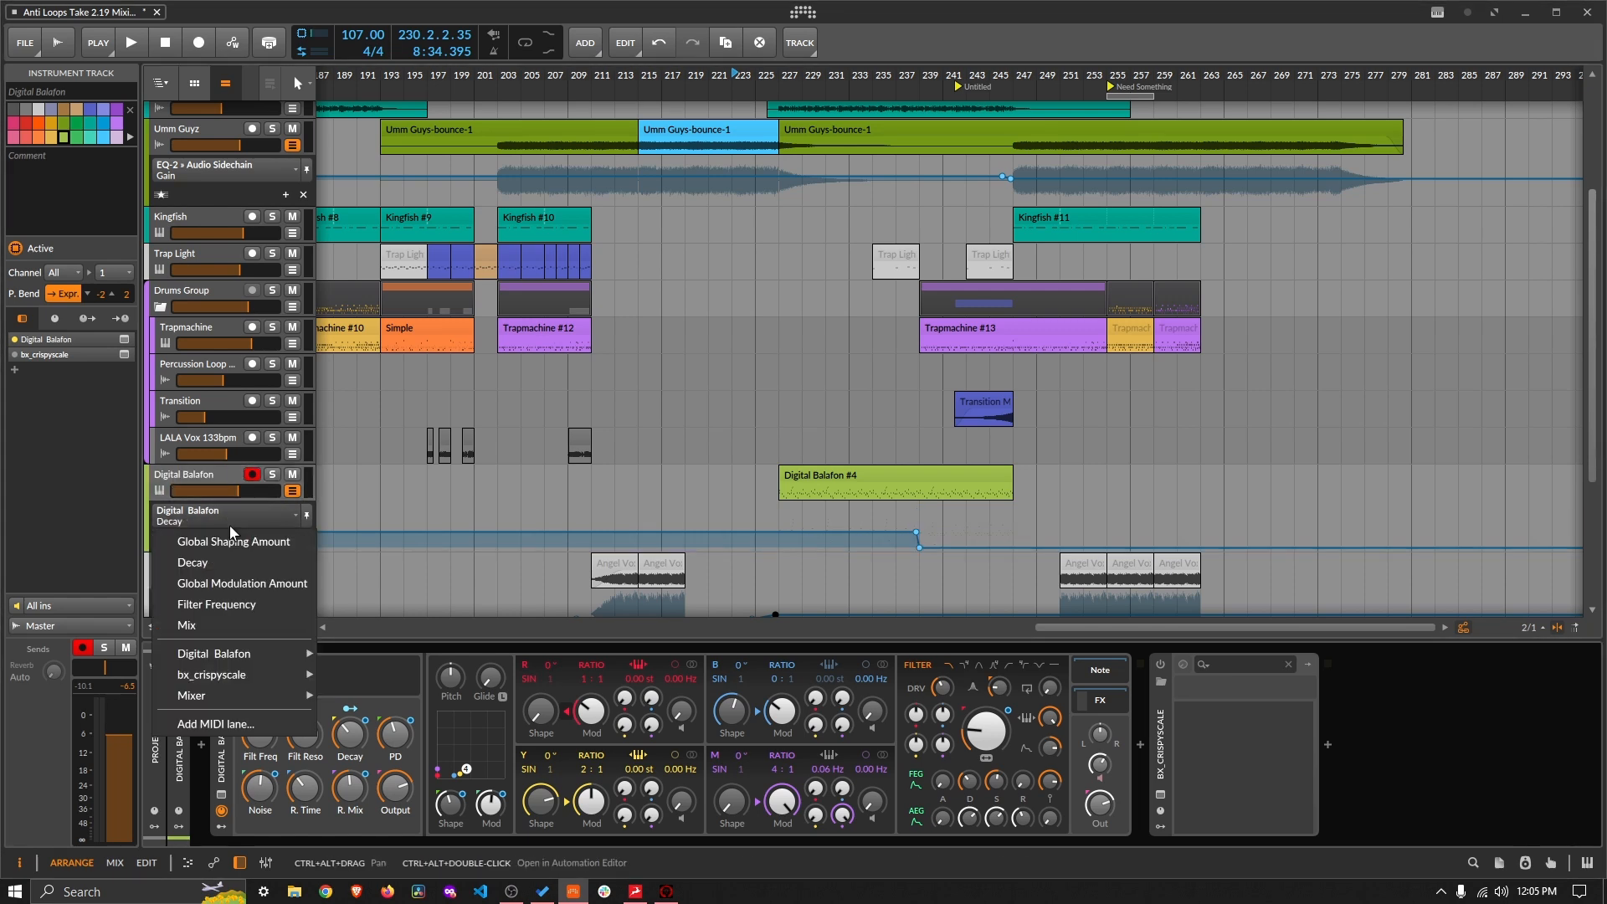
pyautogui.click(242, 583)
pyautogui.click(243, 519)
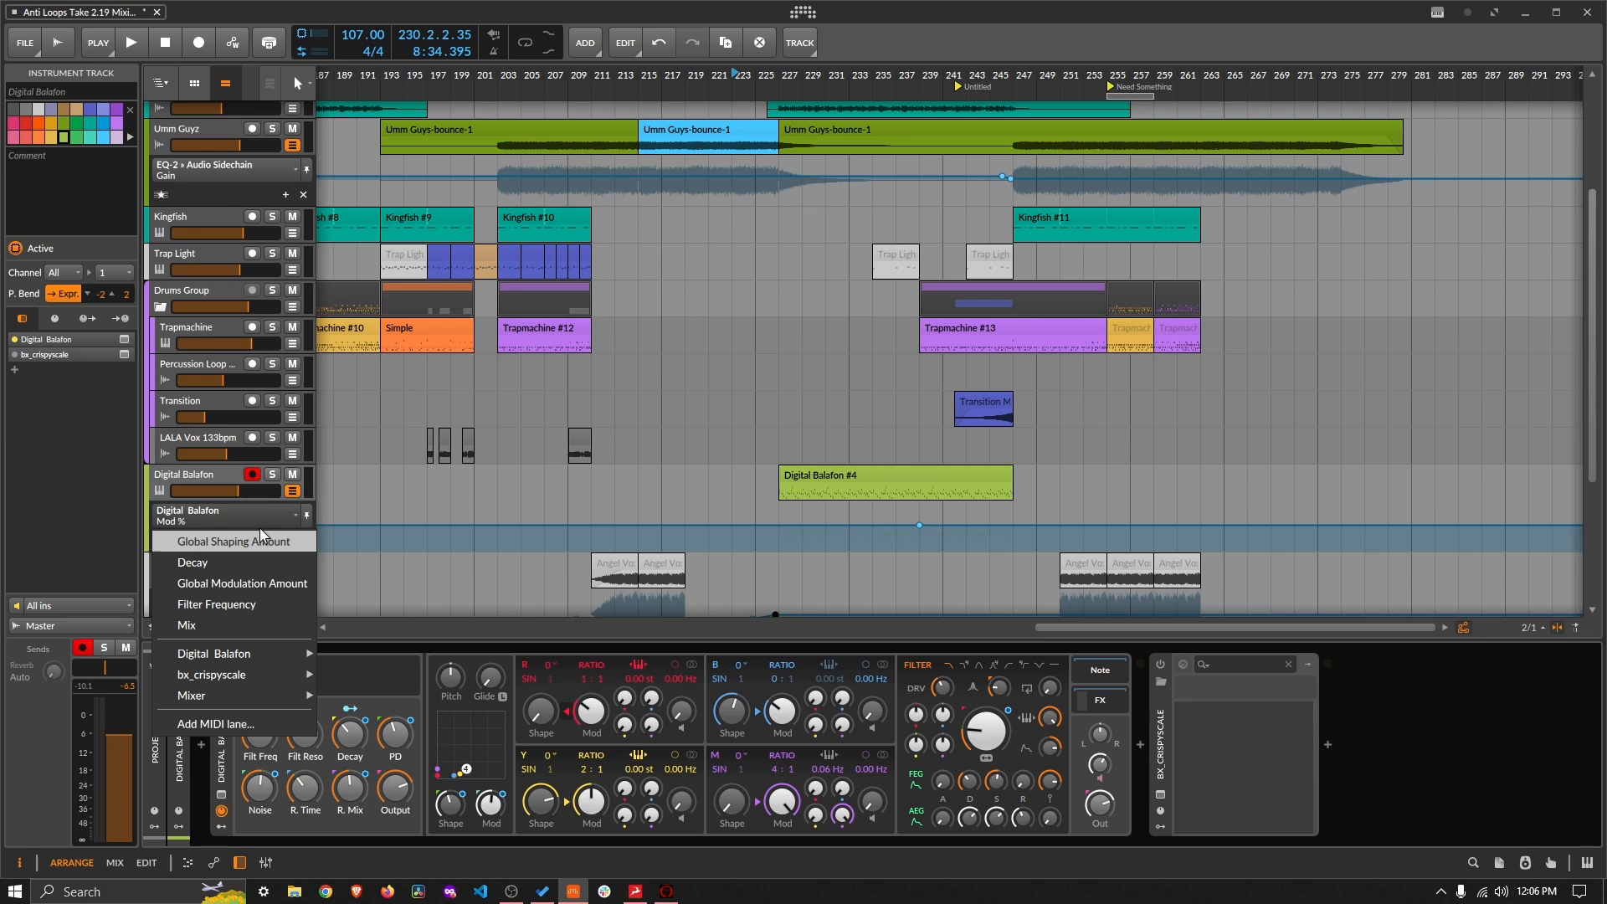
pyautogui.click(268, 584)
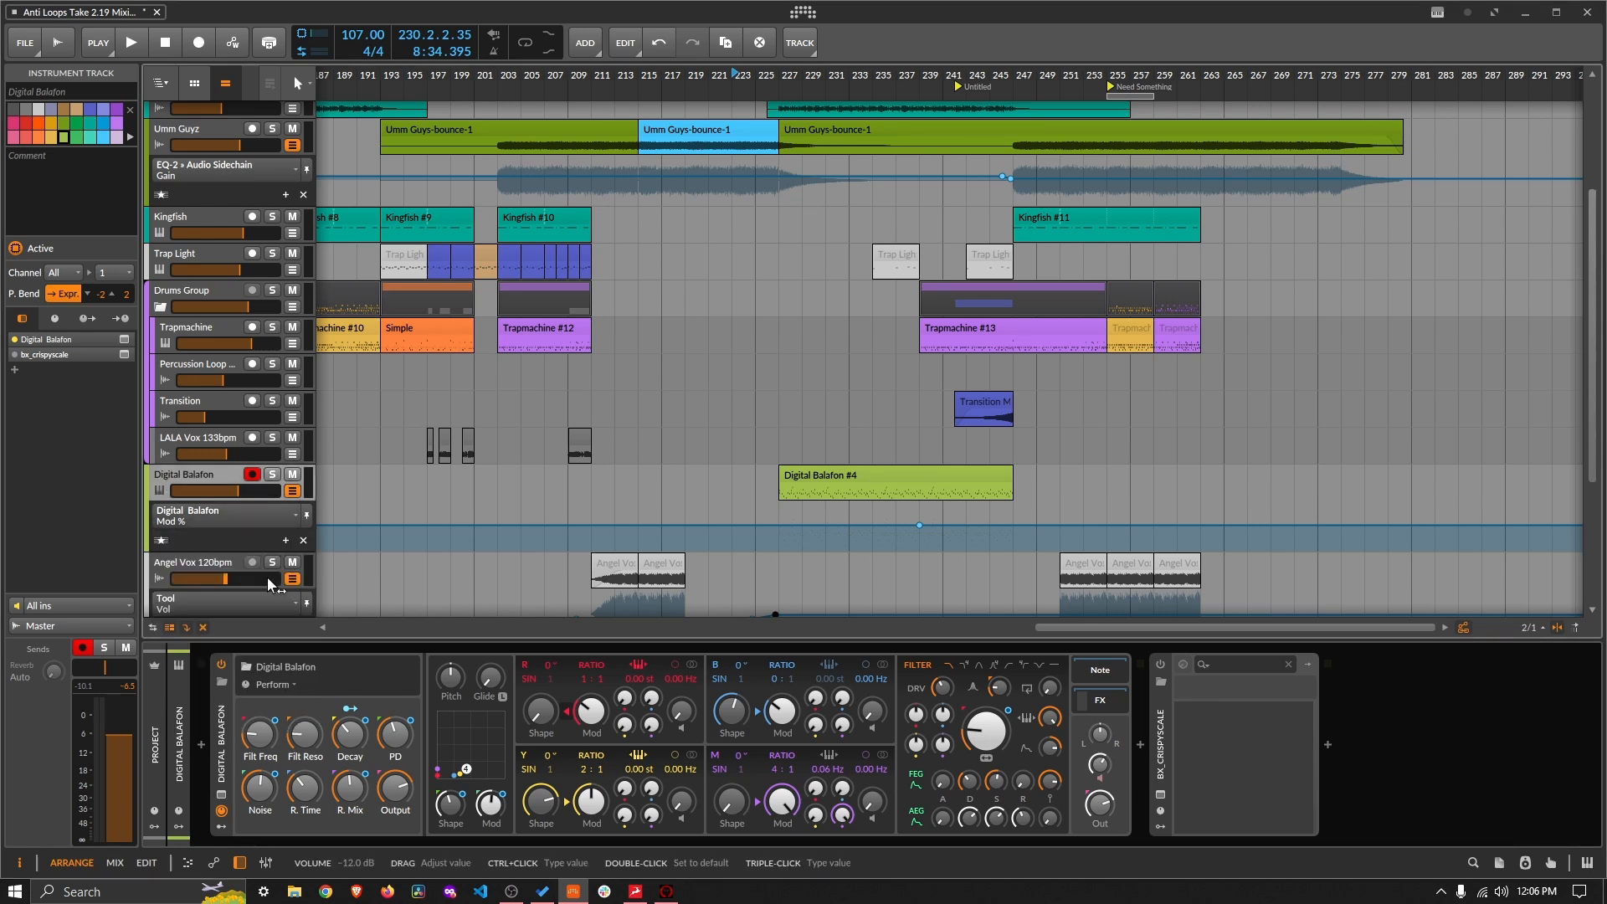
# Step: Try a 35.5 % Mod point near bar 227 during playback with Digital Balafon soloed, and delete the two added points
pyautogui.click(707, 575)
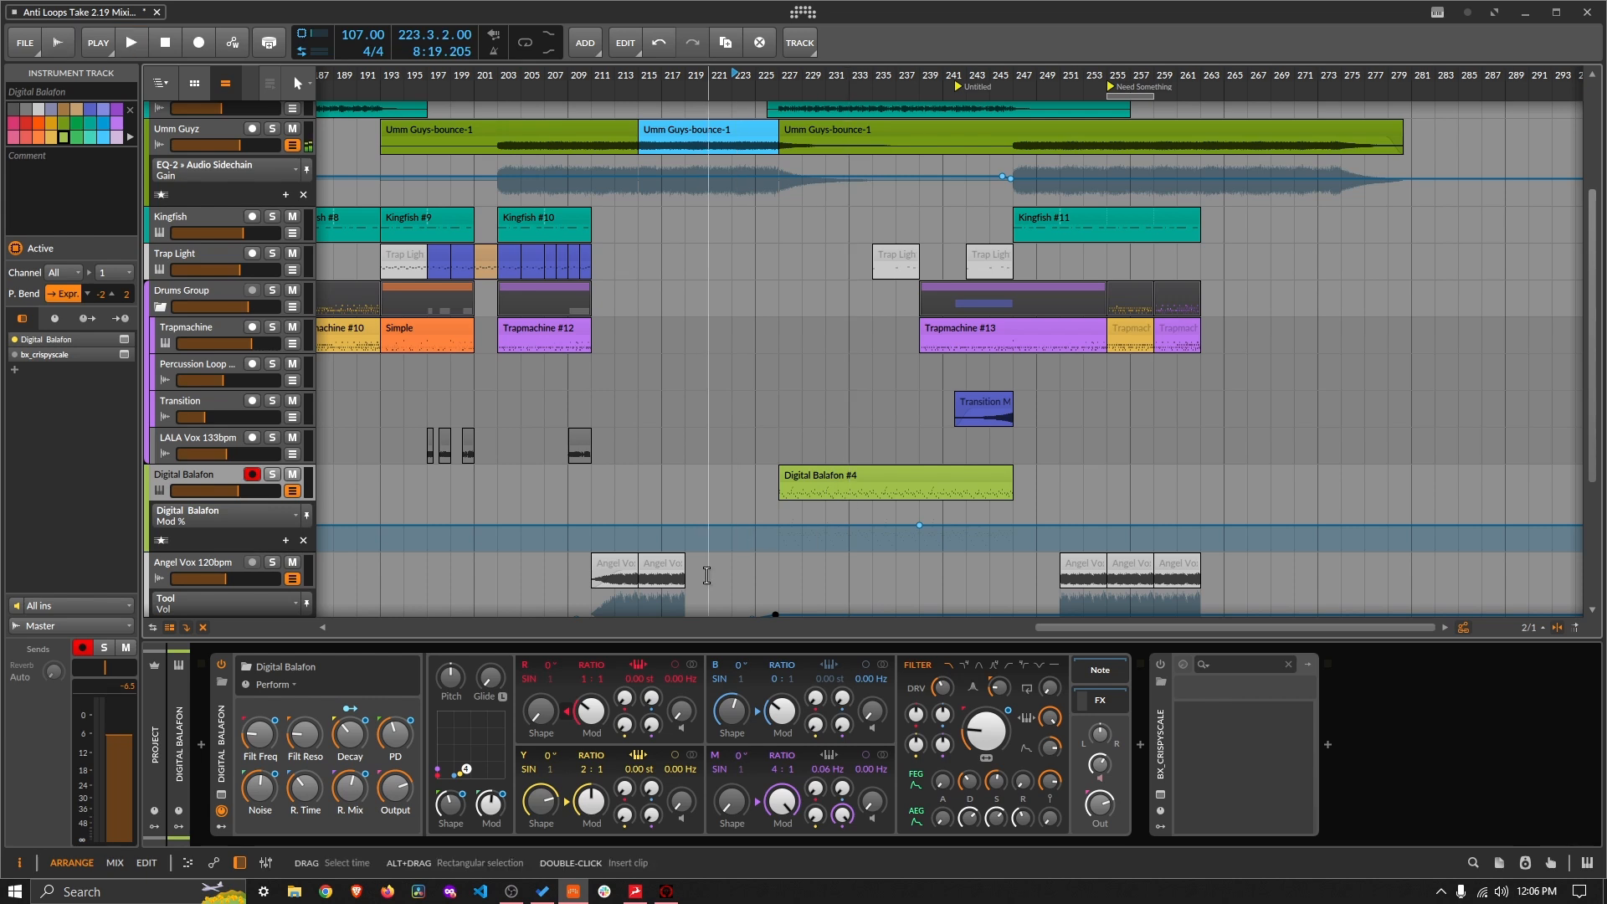
pyautogui.press('space')
pyautogui.click(783, 526)
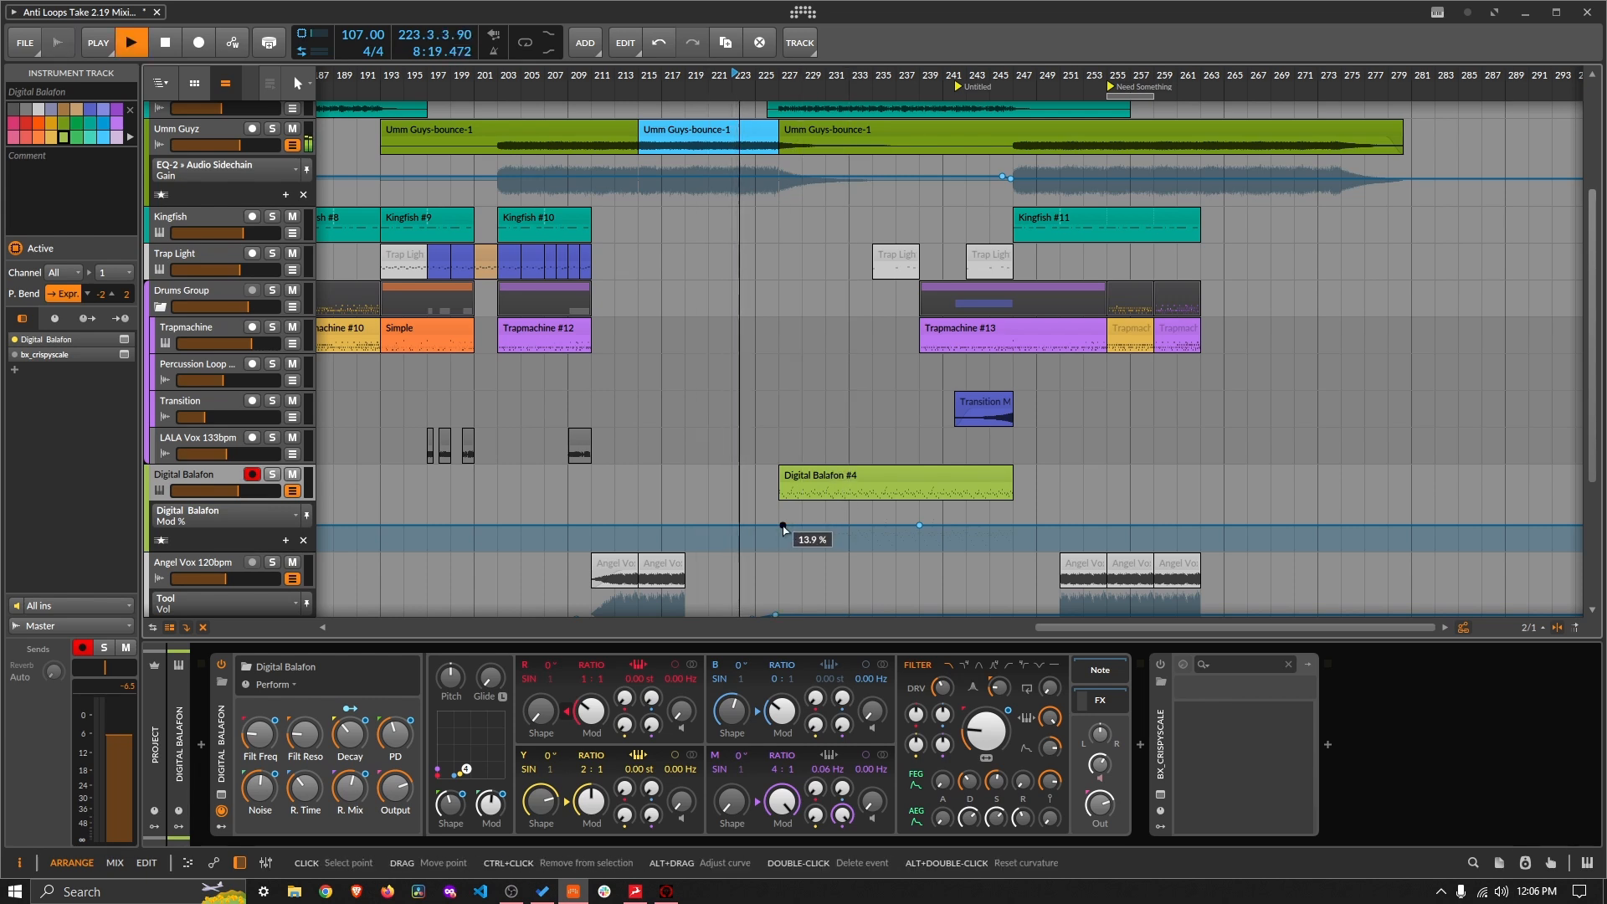
pyautogui.moveTo(783, 530); pyautogui.dragTo(782, 521)
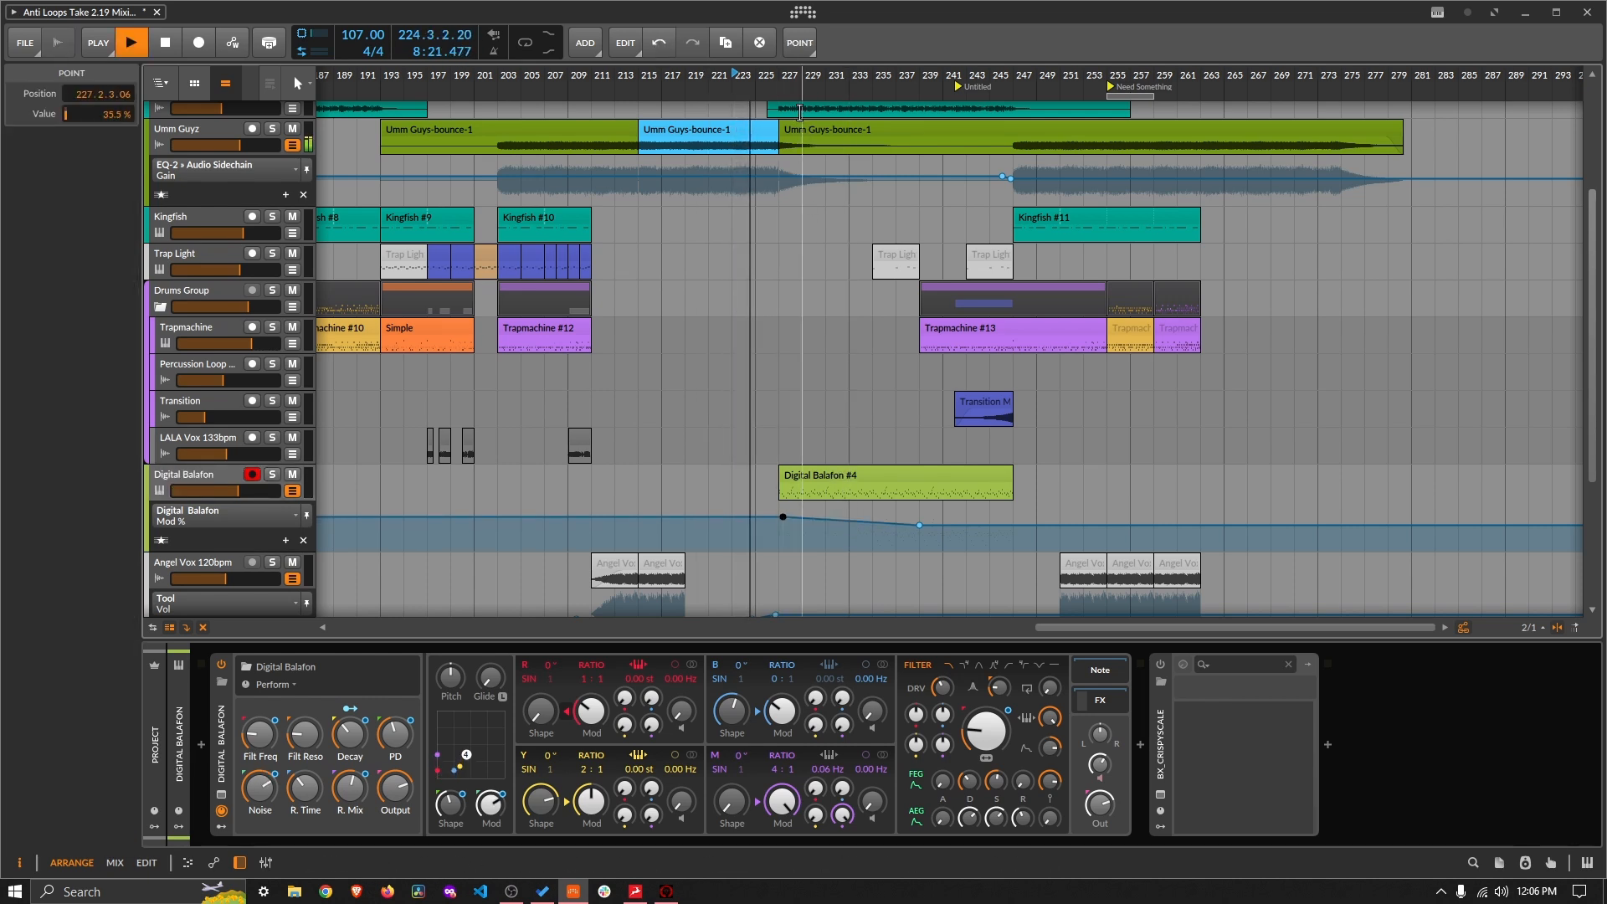
pyautogui.click(775, 423)
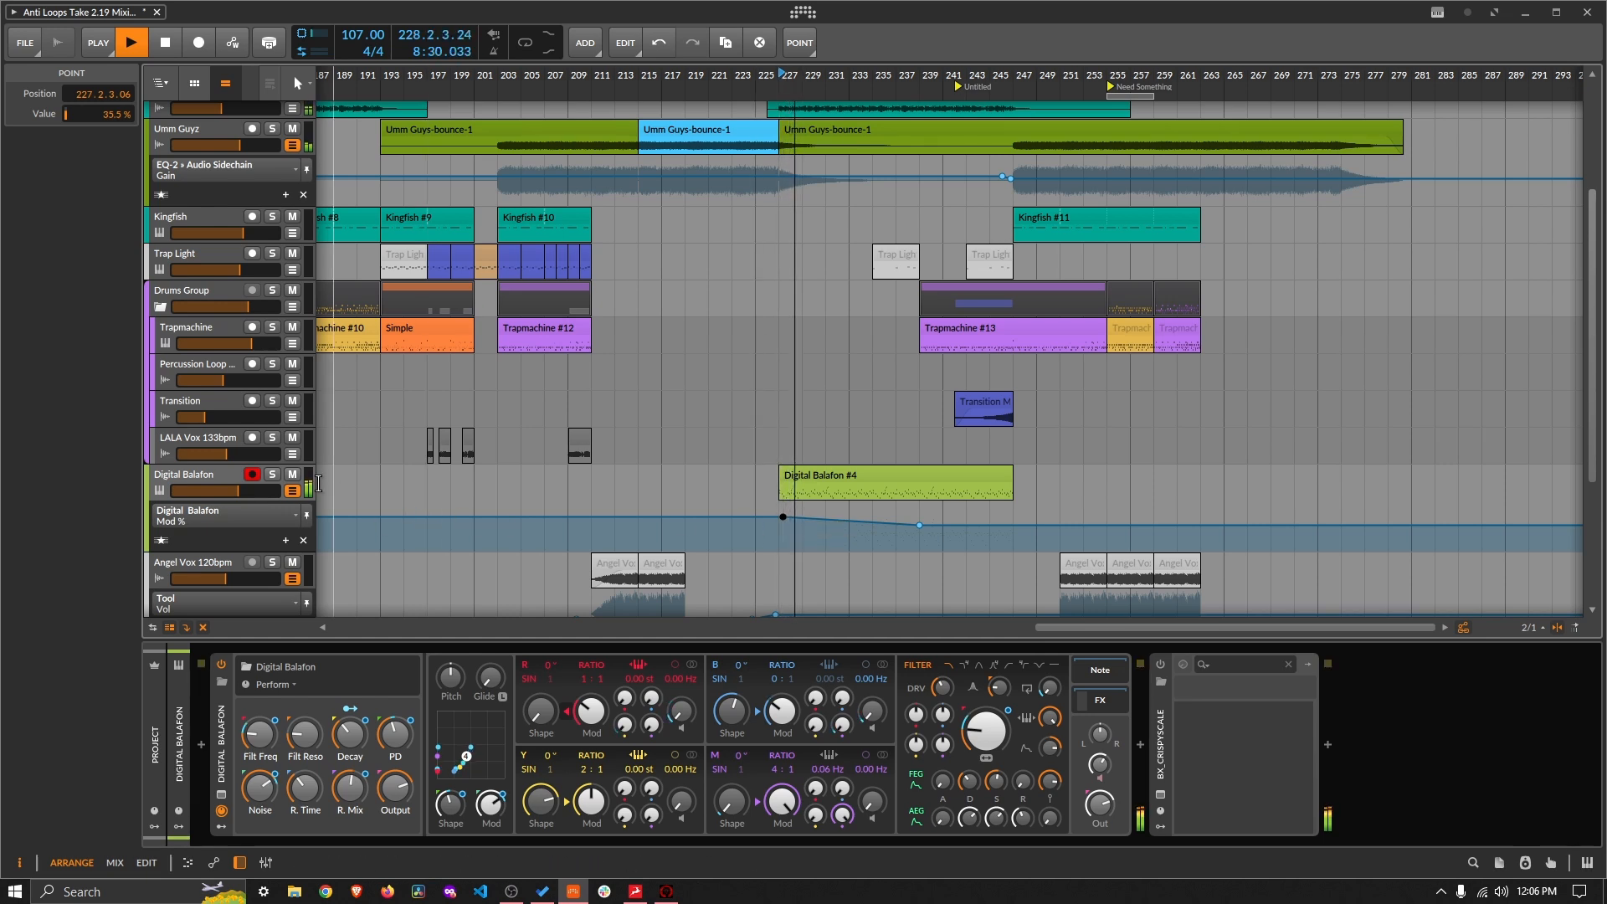
pyautogui.click(272, 475)
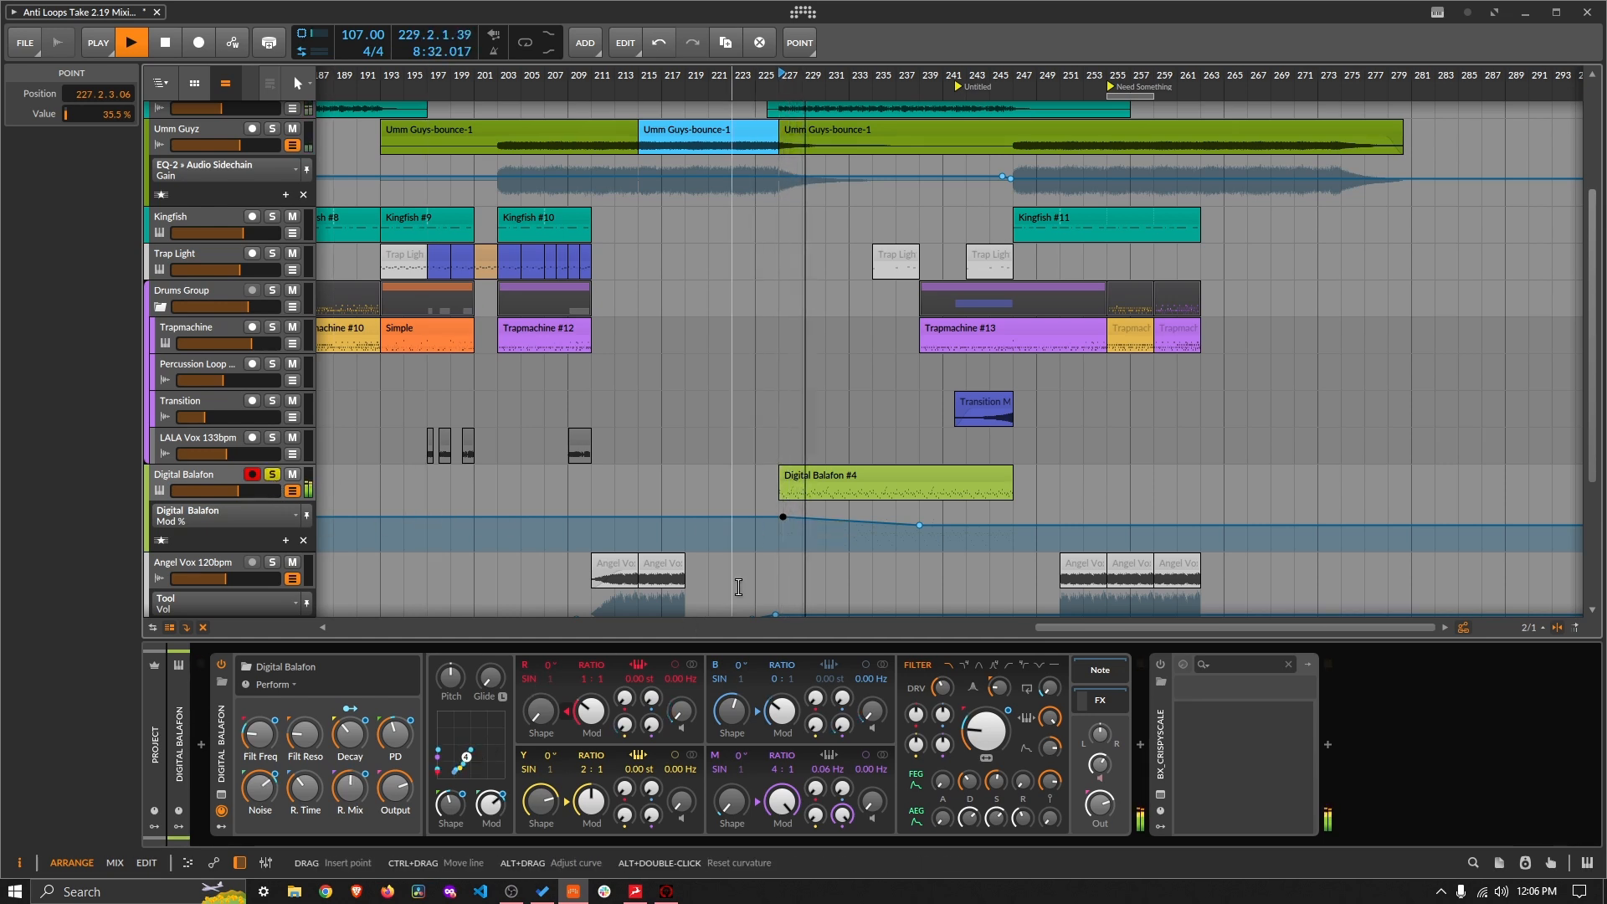
pyautogui.moveTo(825, 519)
pyautogui.mouseDown()
pyautogui.moveTo(825, 504)
pyautogui.moveTo(827, 534)
pyautogui.mouseUp()
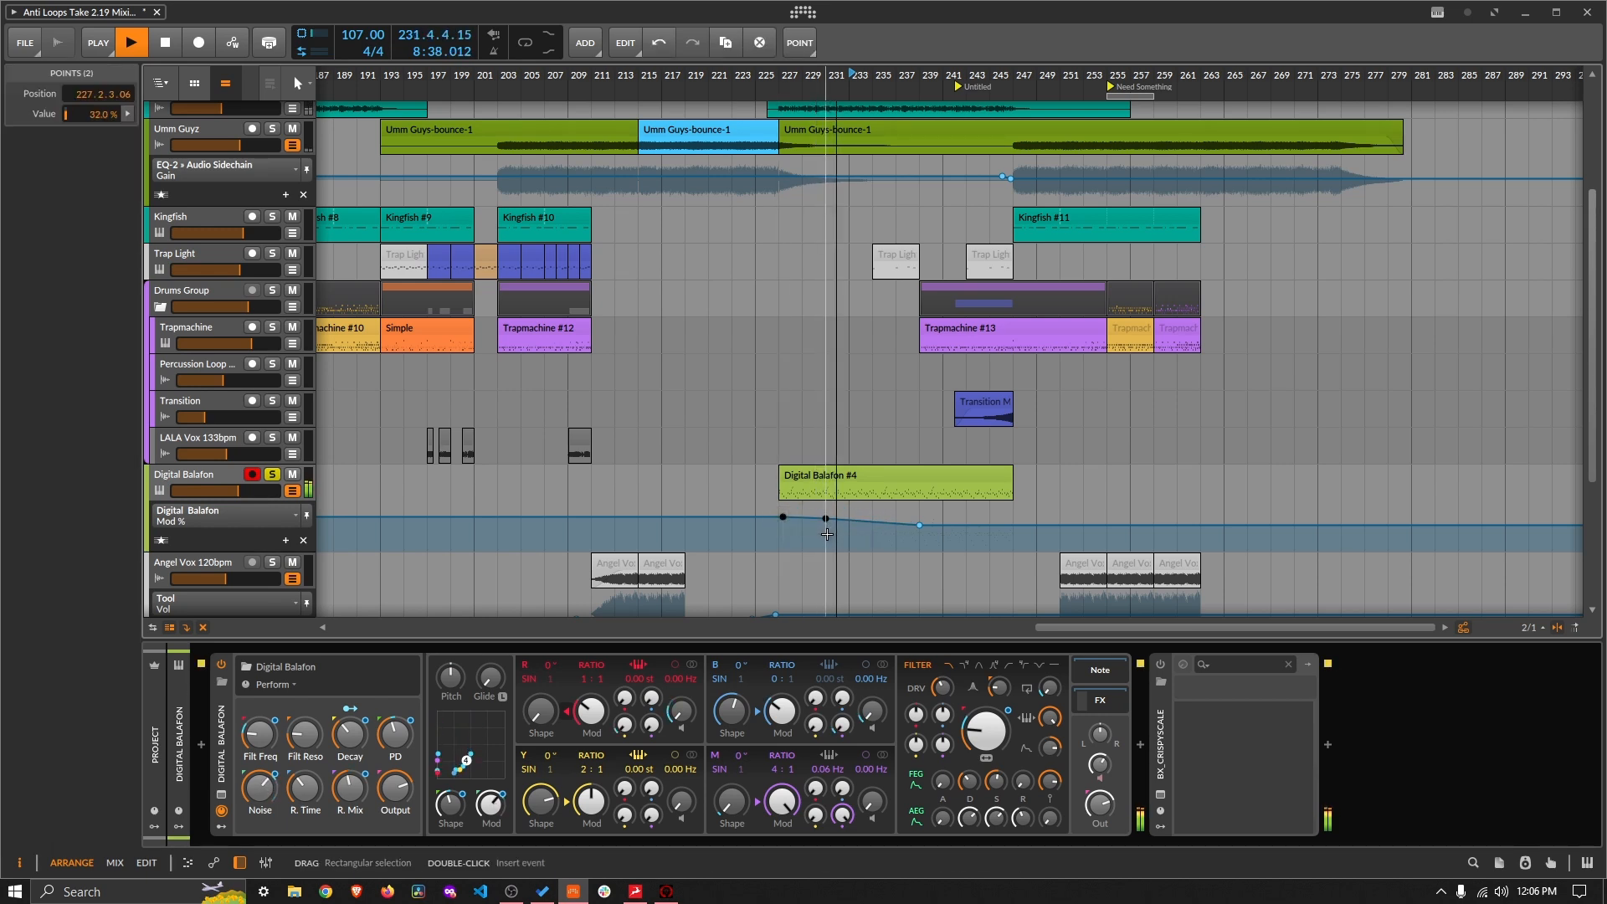
pyautogui.press('Delete')
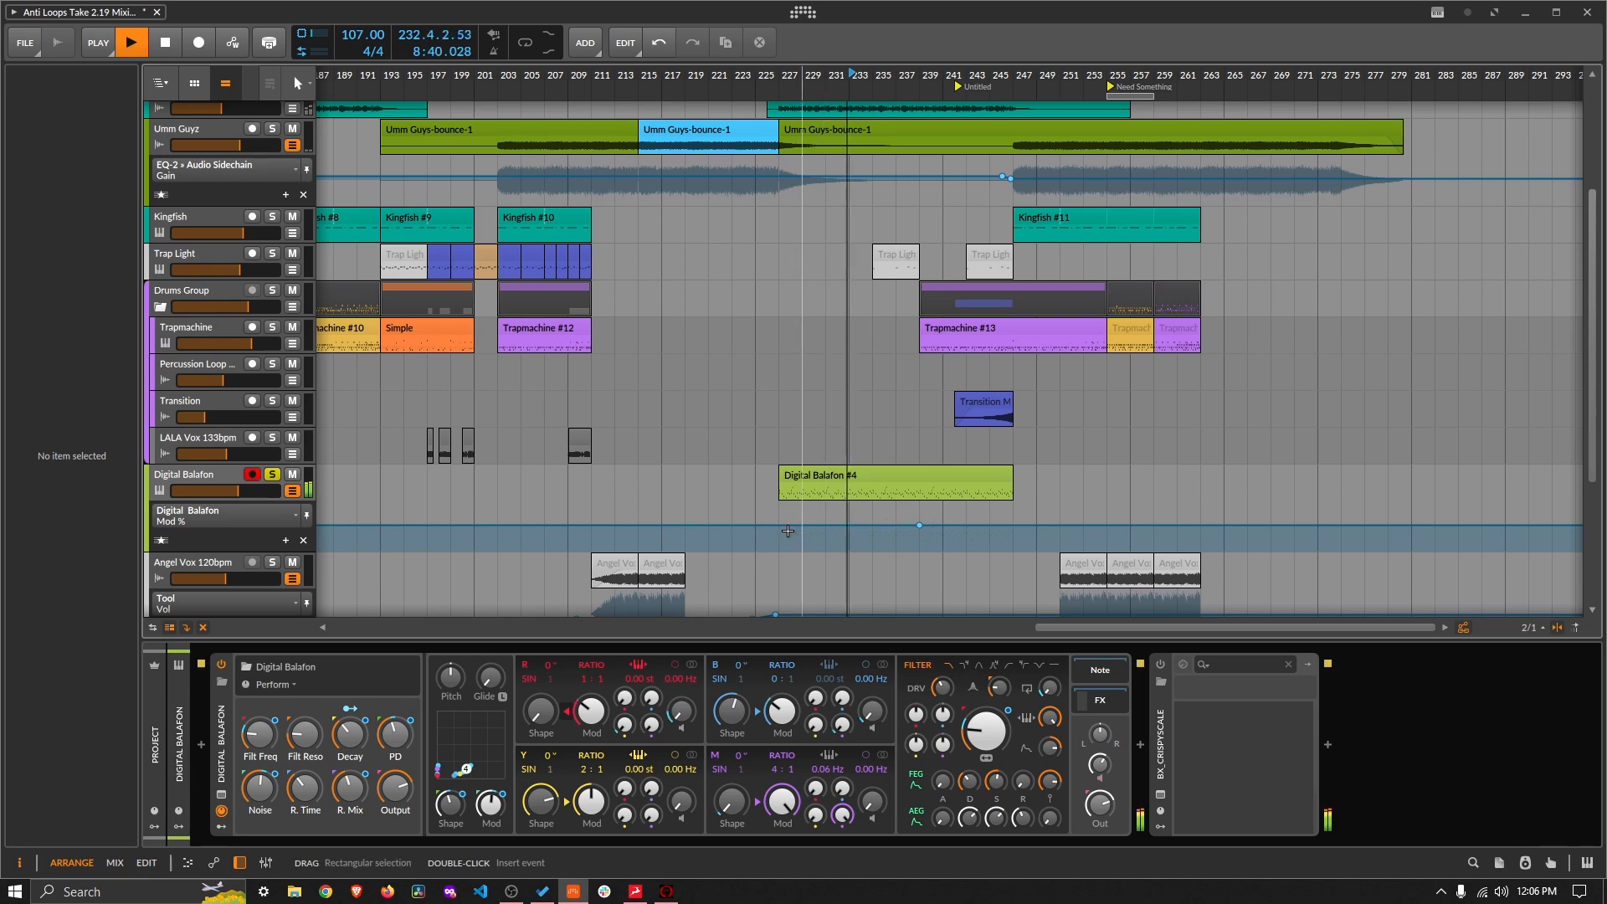
# Step: Add 13.9 % Mod points just before bar 227, at bar 237 and just before bar 239, and raise the bar 239 point to 38.2 %
pyautogui.click(777, 527)
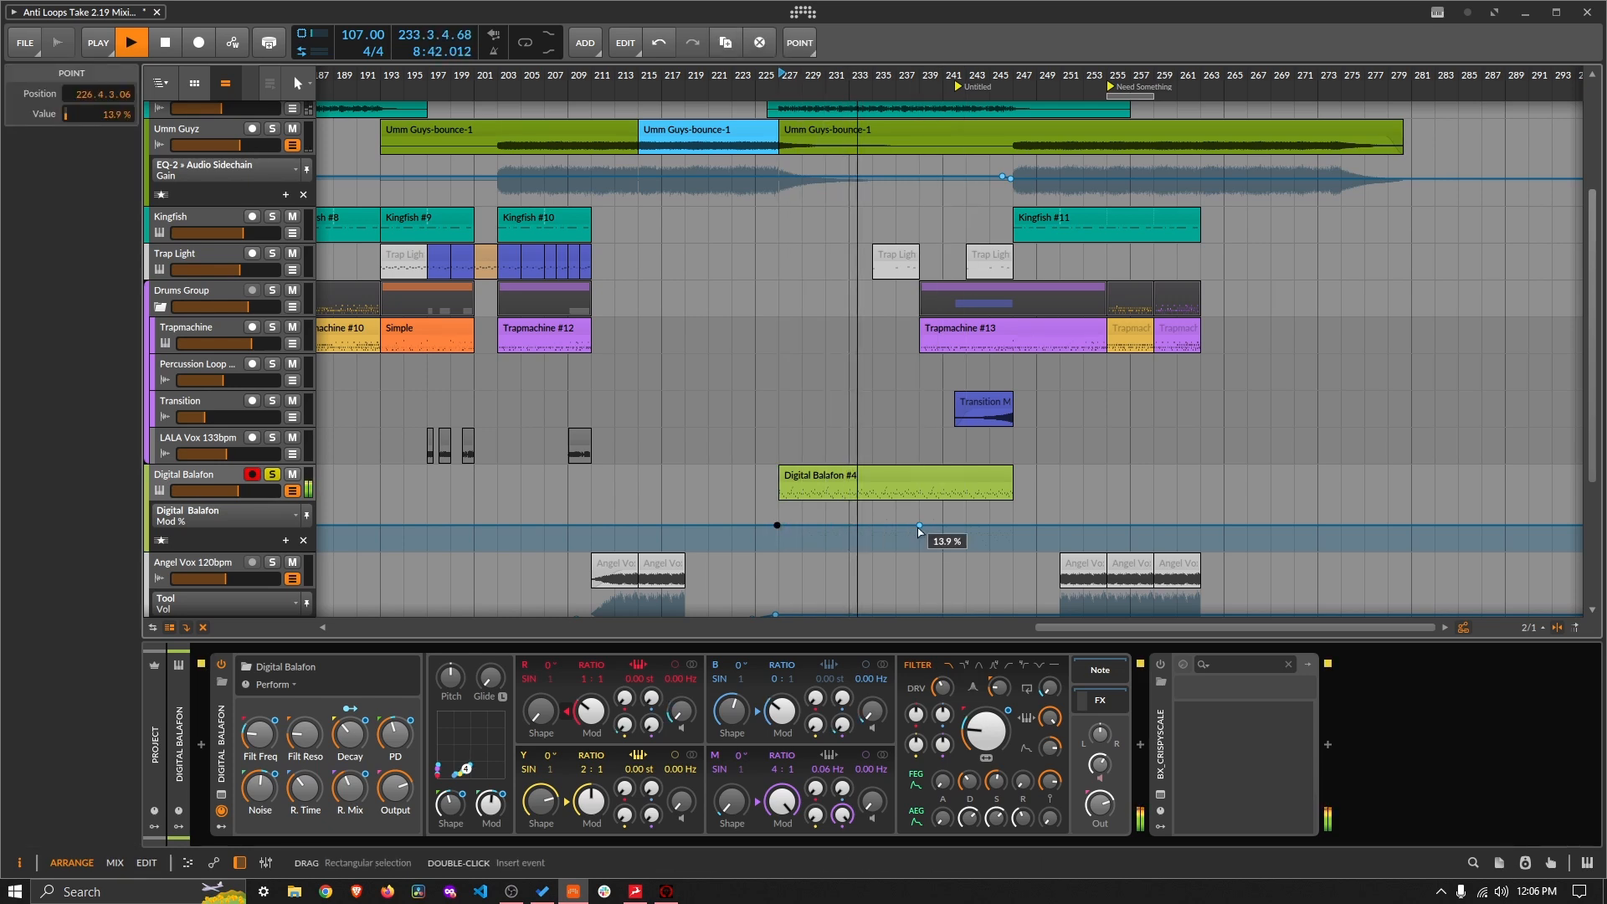
pyautogui.click(896, 525)
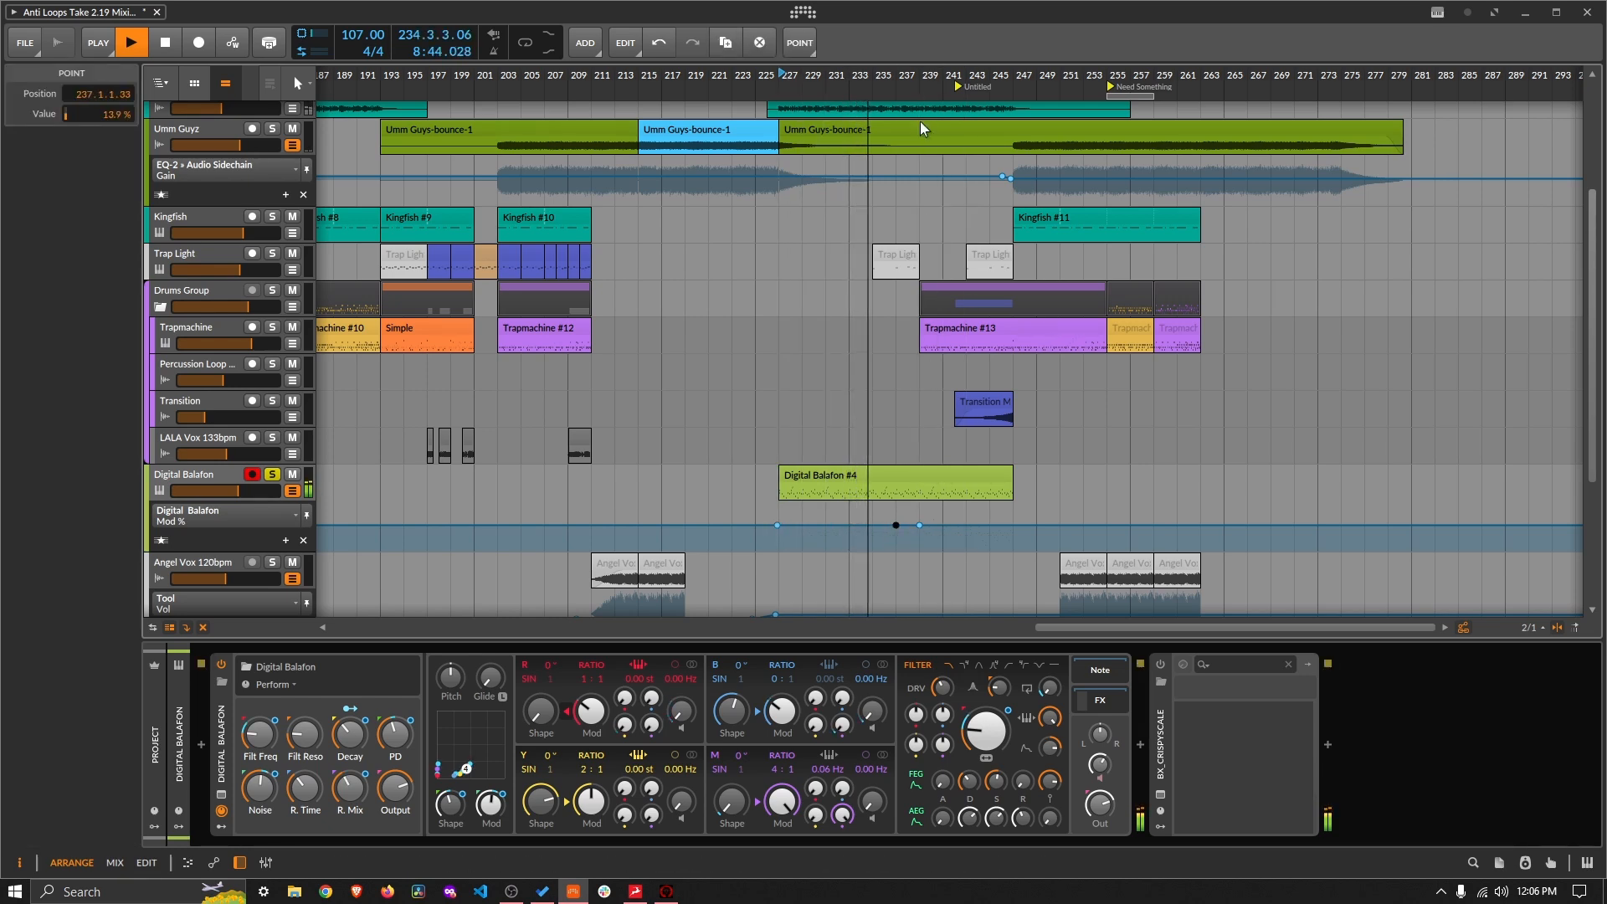
pyautogui.moveTo(938, 84); pyautogui.dragTo(789, 520)
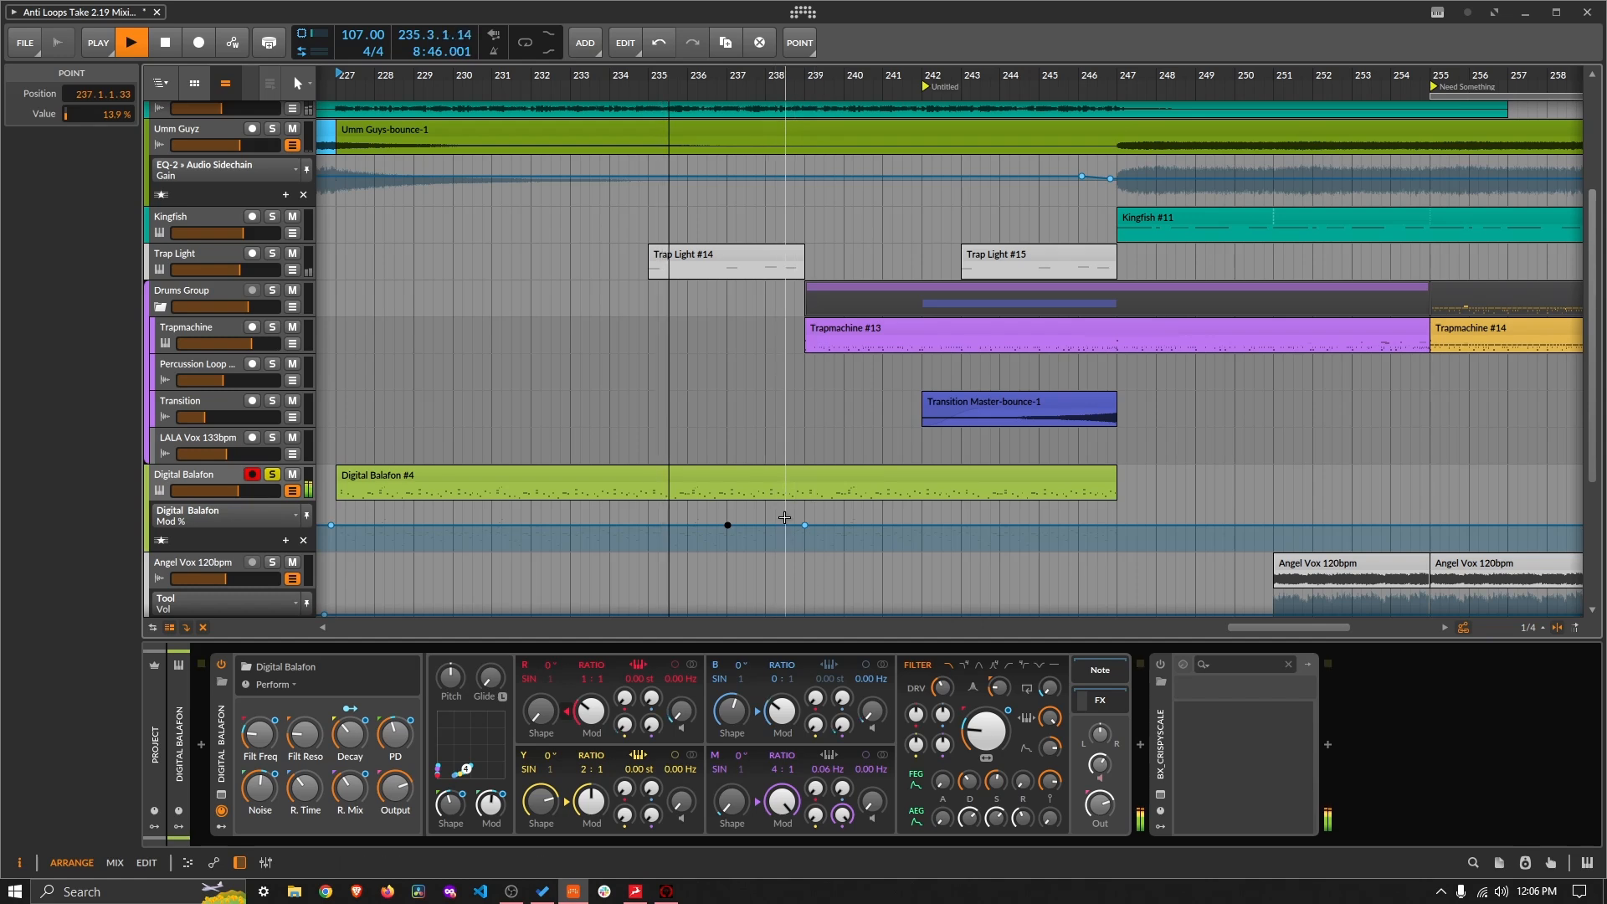
pyautogui.click(793, 523)
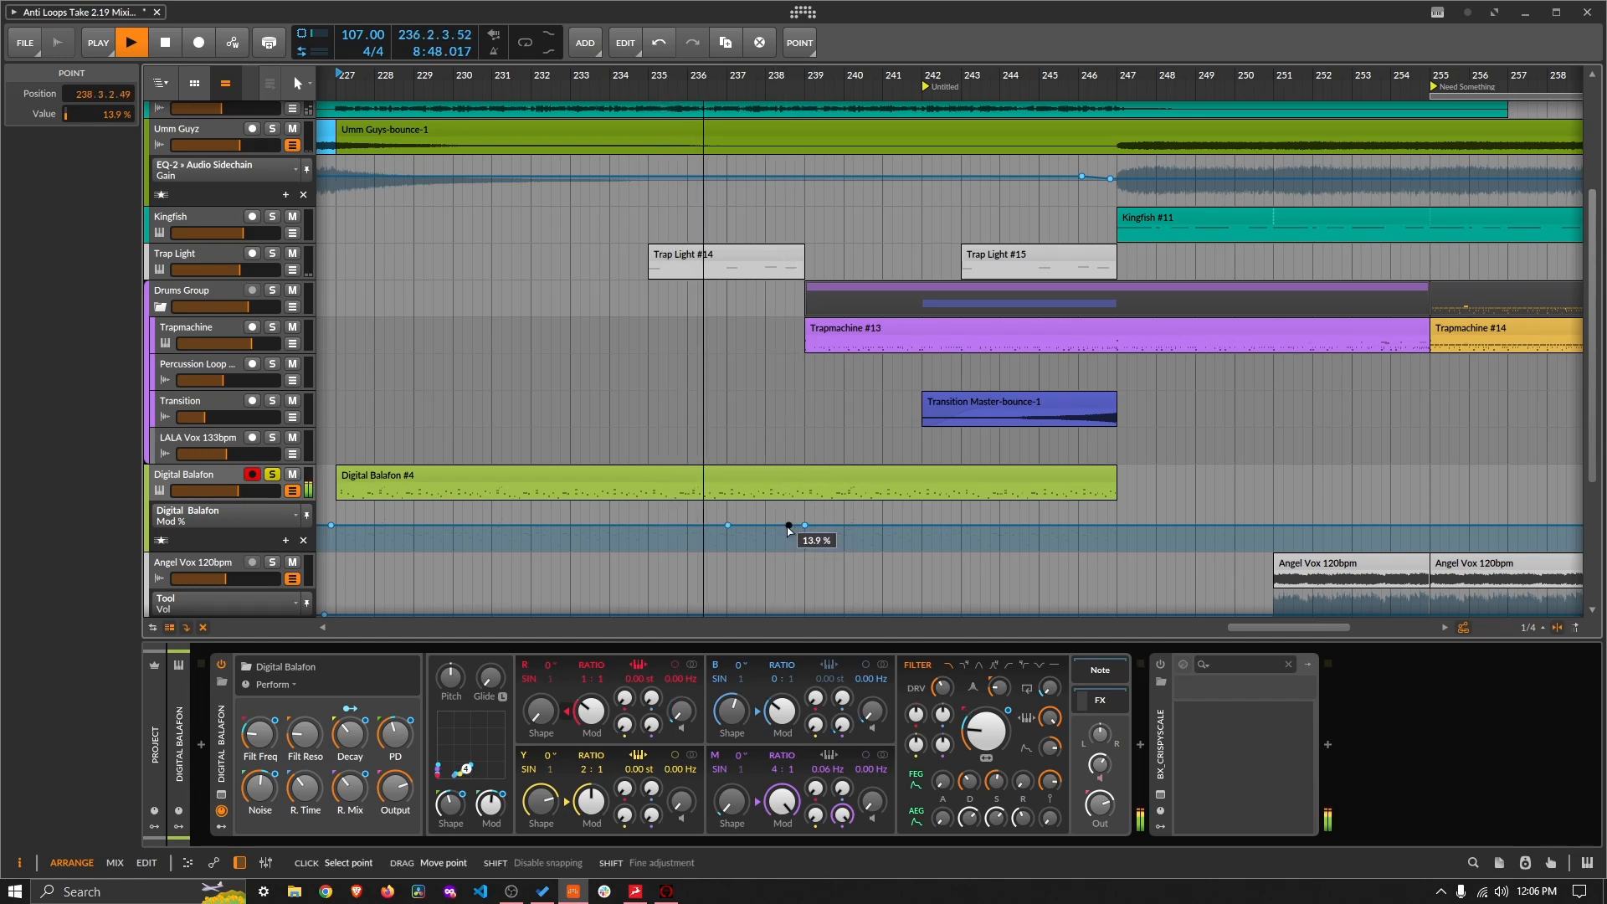
pyautogui.moveTo(804, 524); pyautogui.dragTo(805, 514)
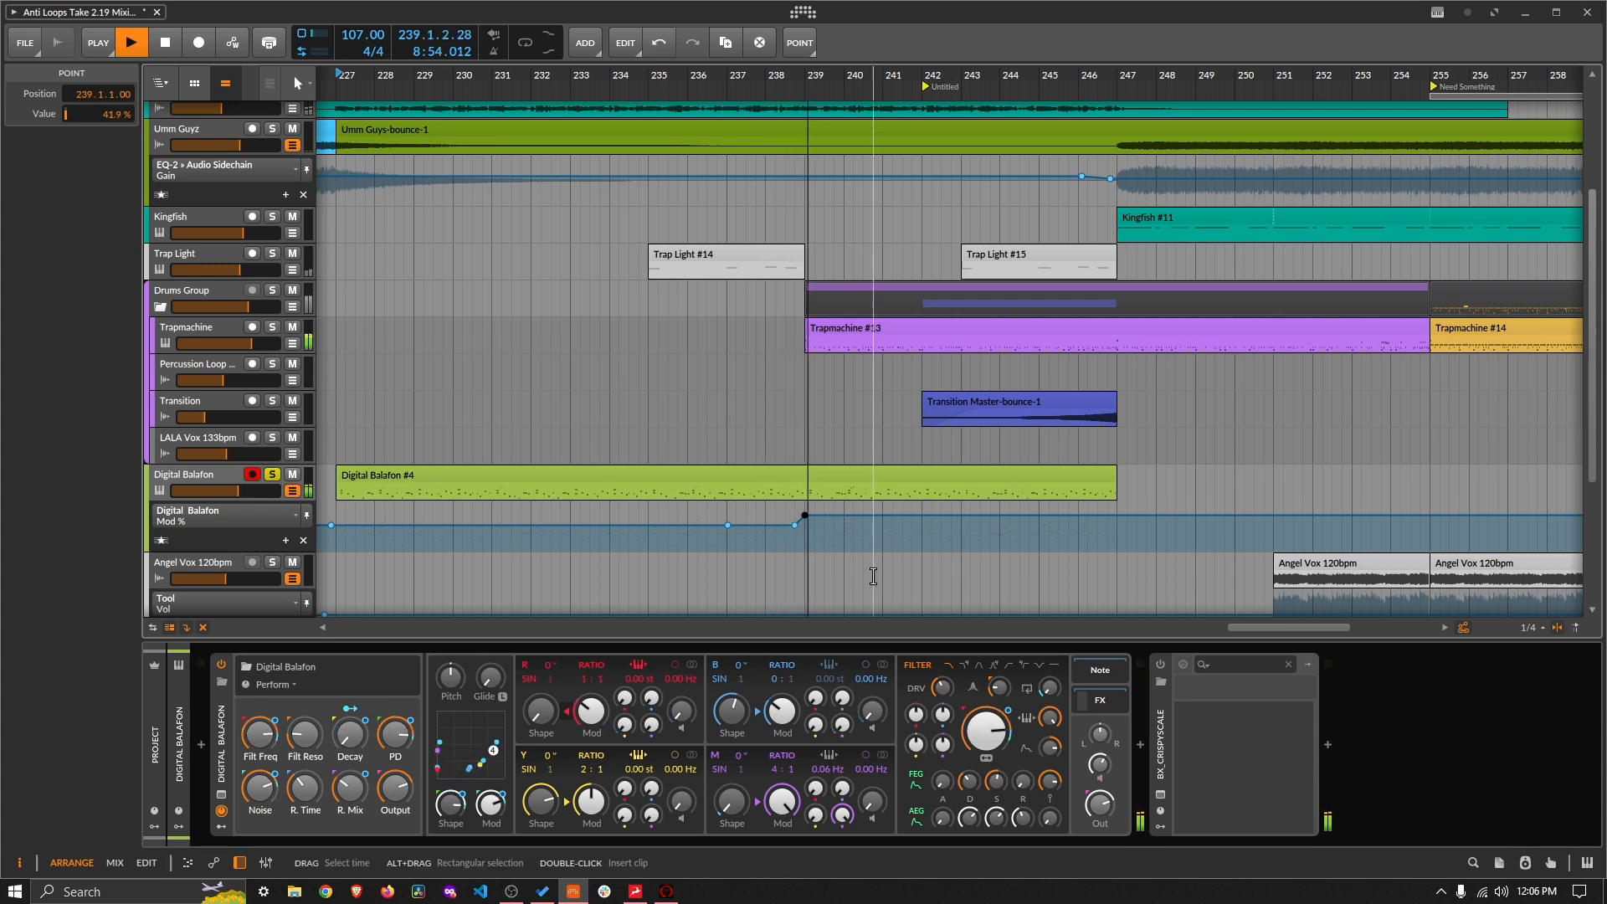
pyautogui.moveTo(804, 515); pyautogui.dragTo(805, 516)
pyautogui.press('space')
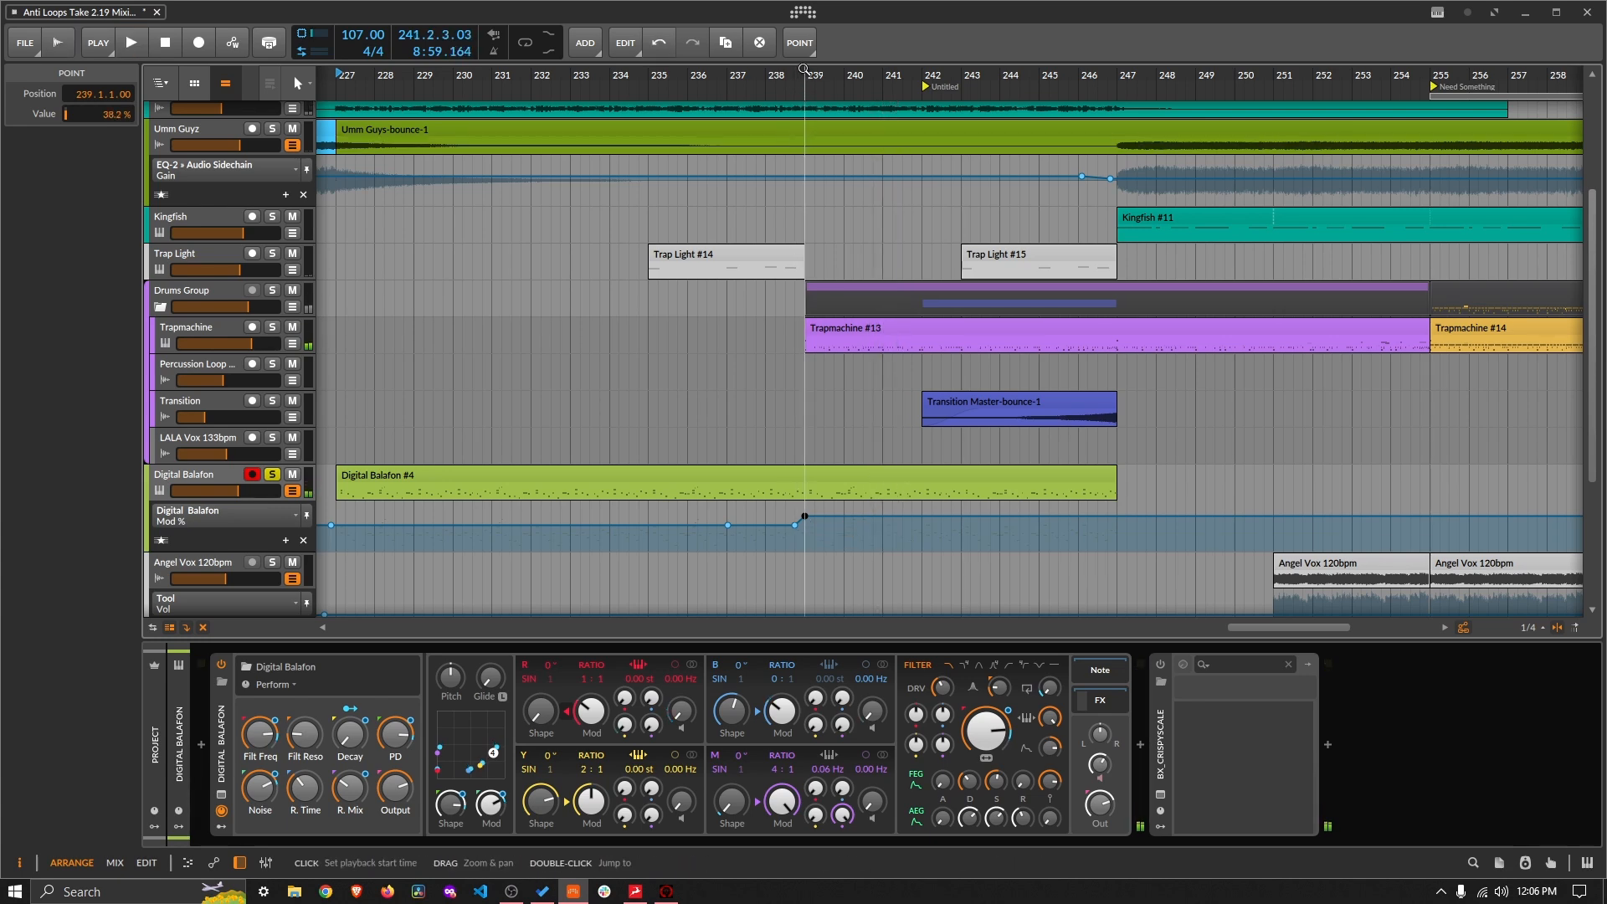
# Step: Turn off Digital Balafon's solo and play the full mix from bar 227
pyautogui.scroll(-3, 827, 68)
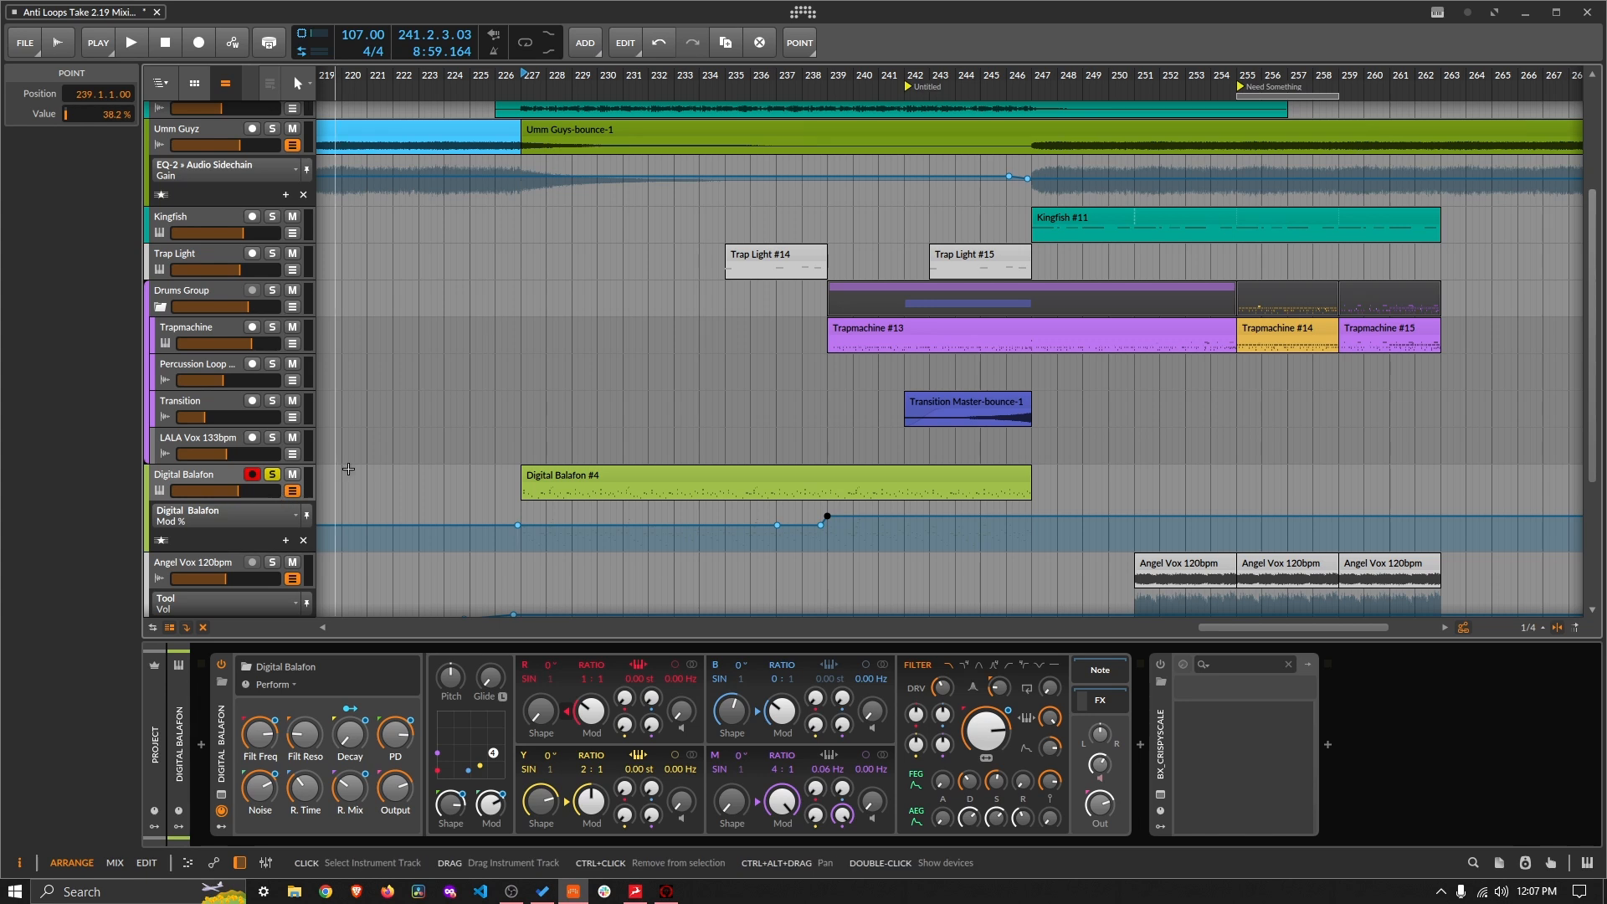
pyautogui.click(272, 474)
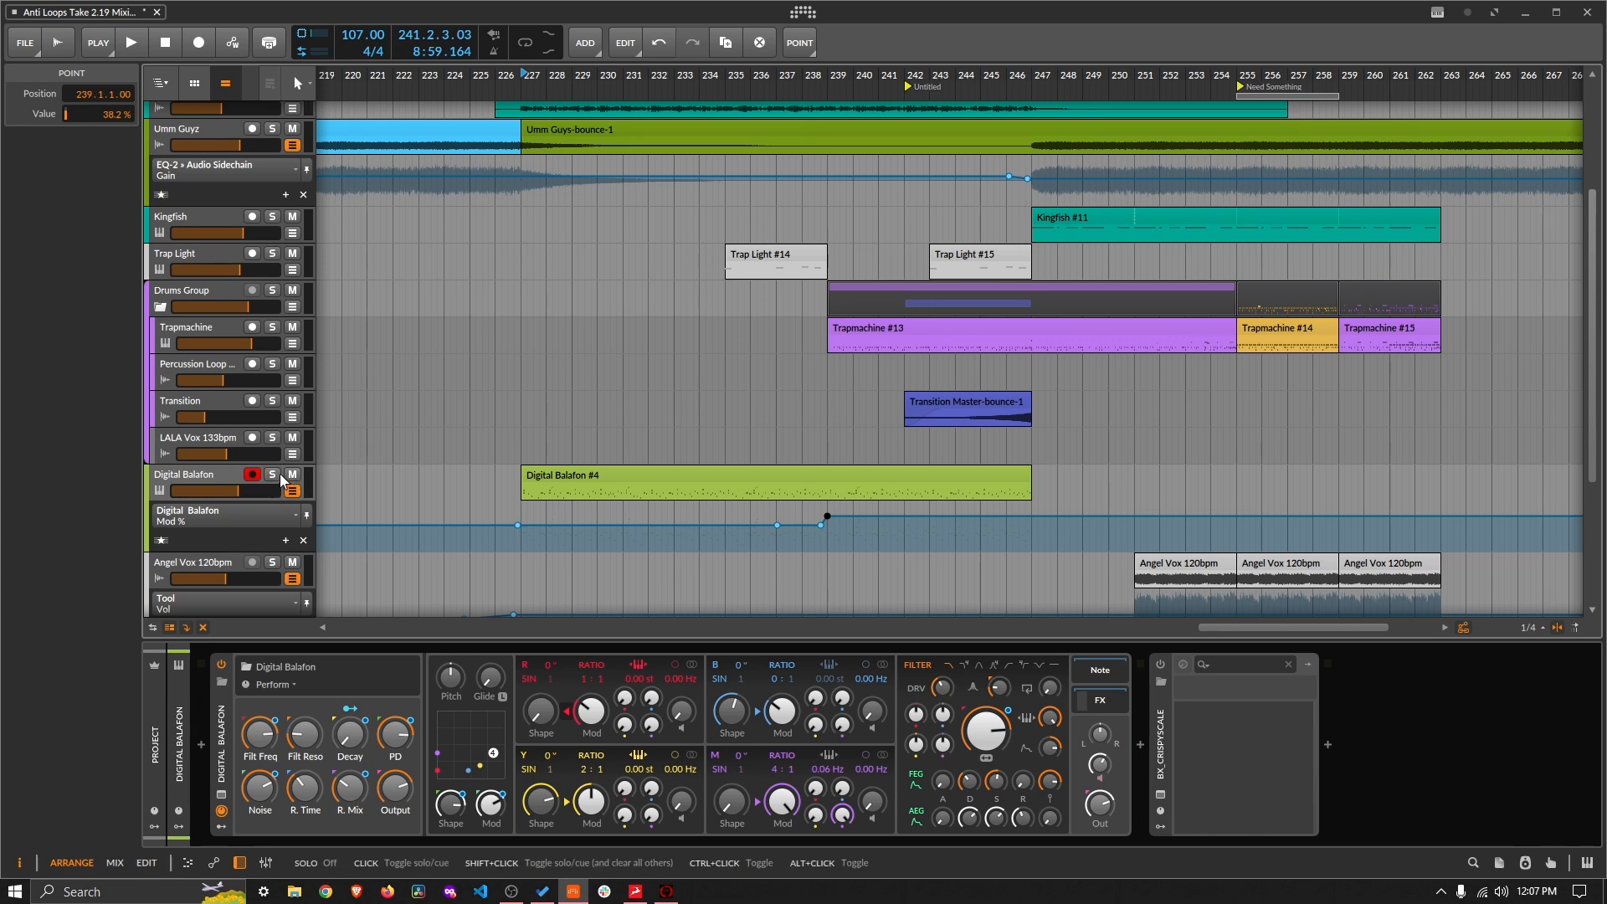
pyautogui.click(527, 74)
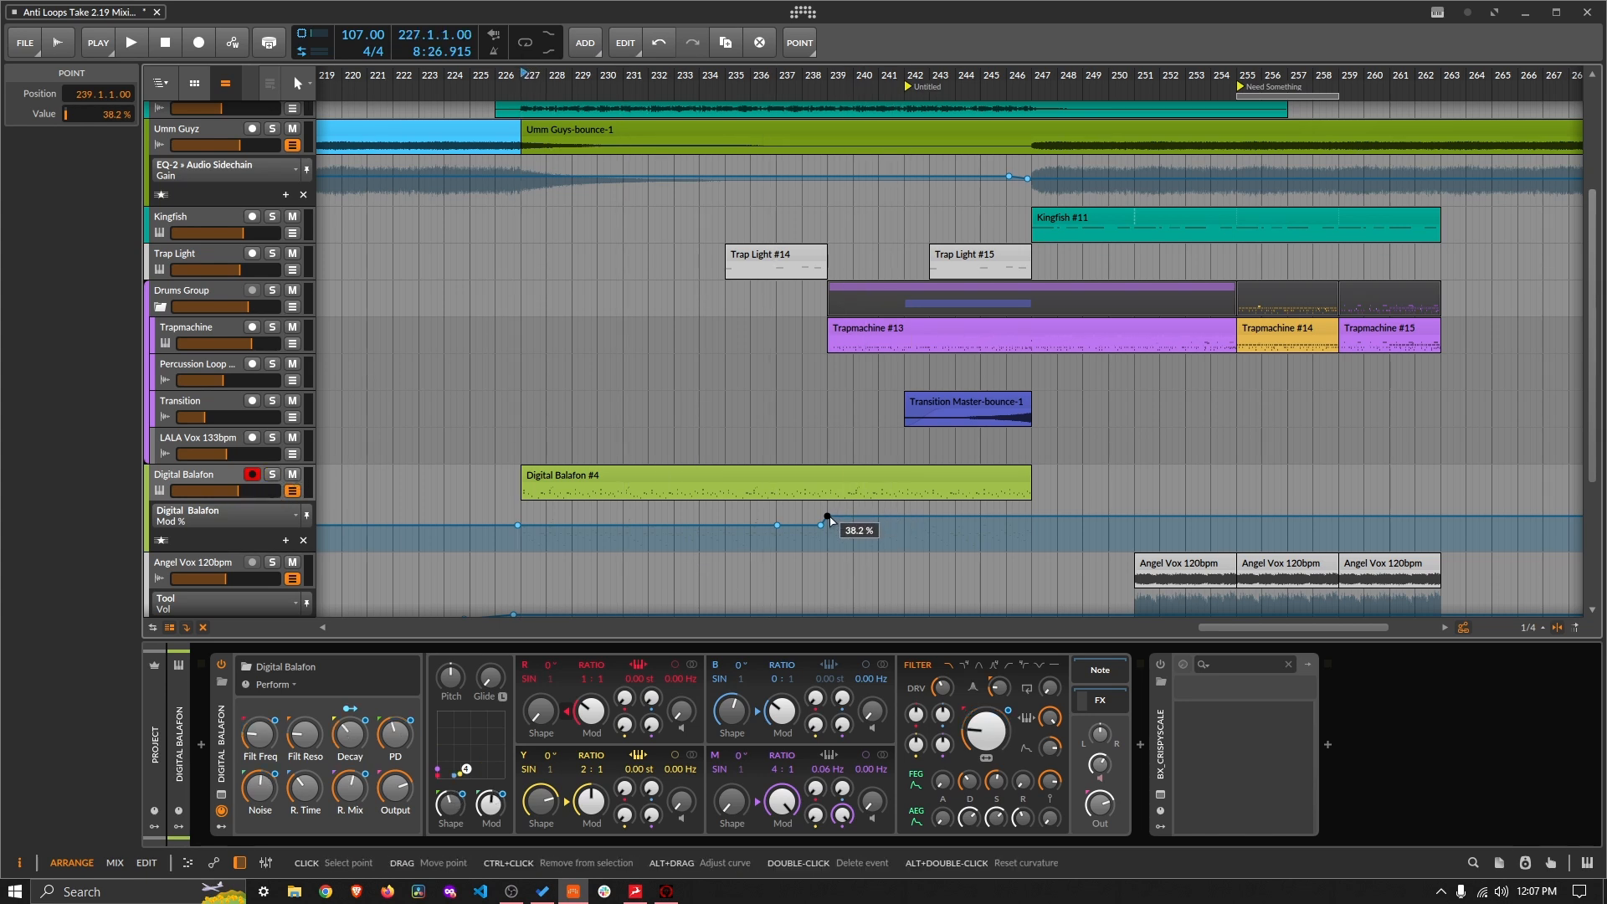
pyautogui.press('space')
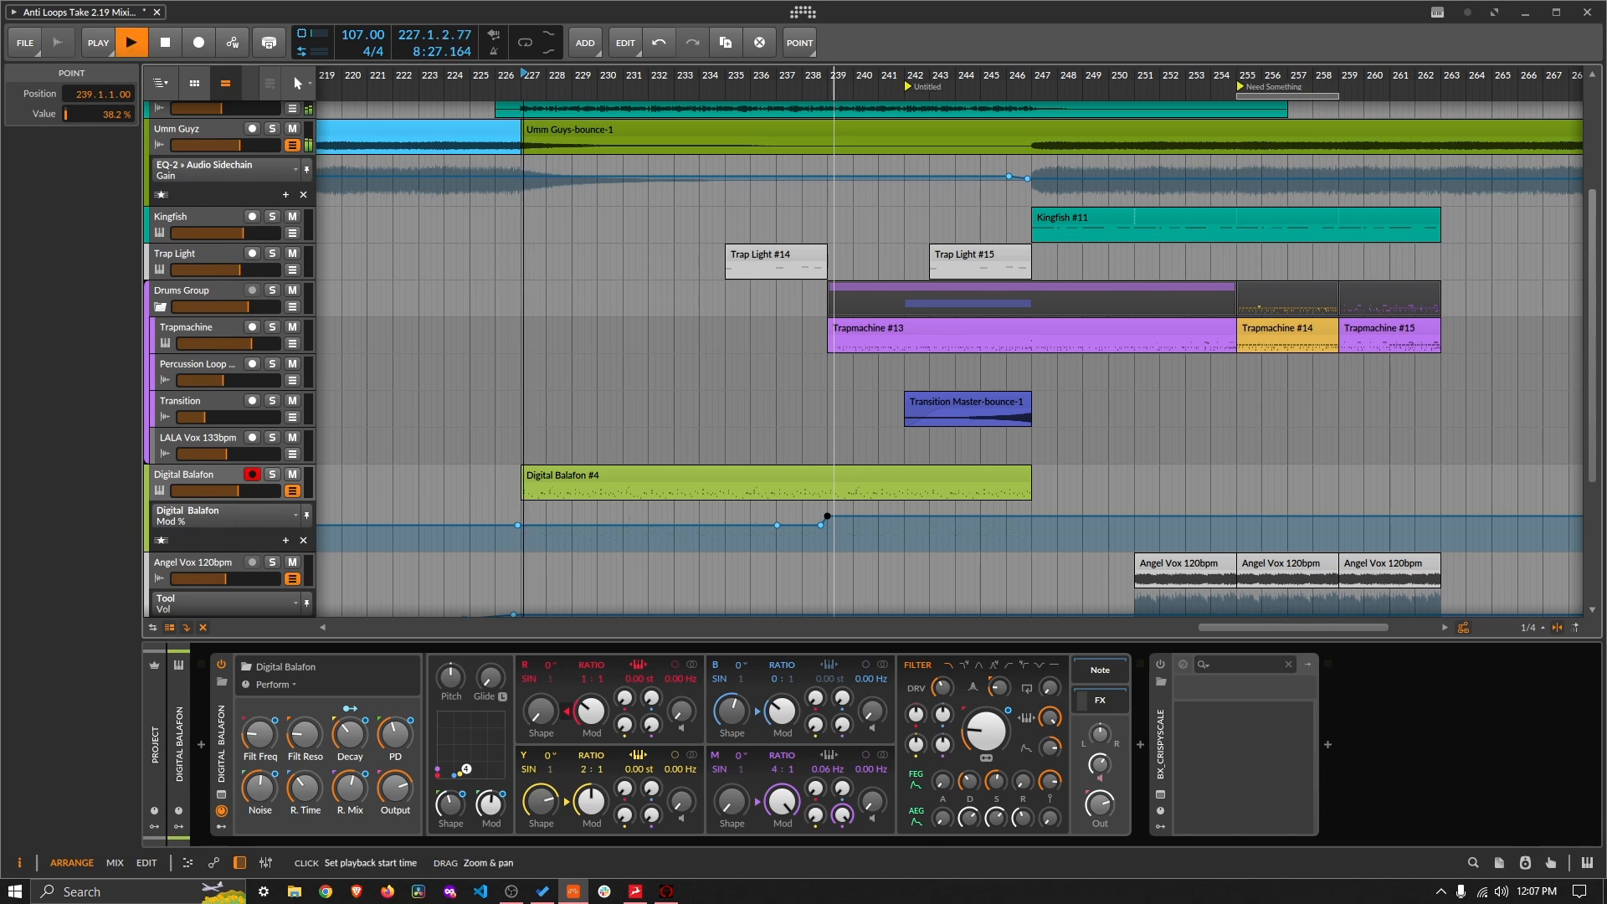
# Step: Move the 13.9 % Mod point to 238.4.4.56, just before bar 239, and play the Digital Balafon section through to bar 247
pyautogui.moveTo(839, 84); pyautogui.dragTo(803, 468)
pyautogui.click(739, 541)
pyautogui.moveTo(738, 542); pyautogui.dragTo(786, 536)
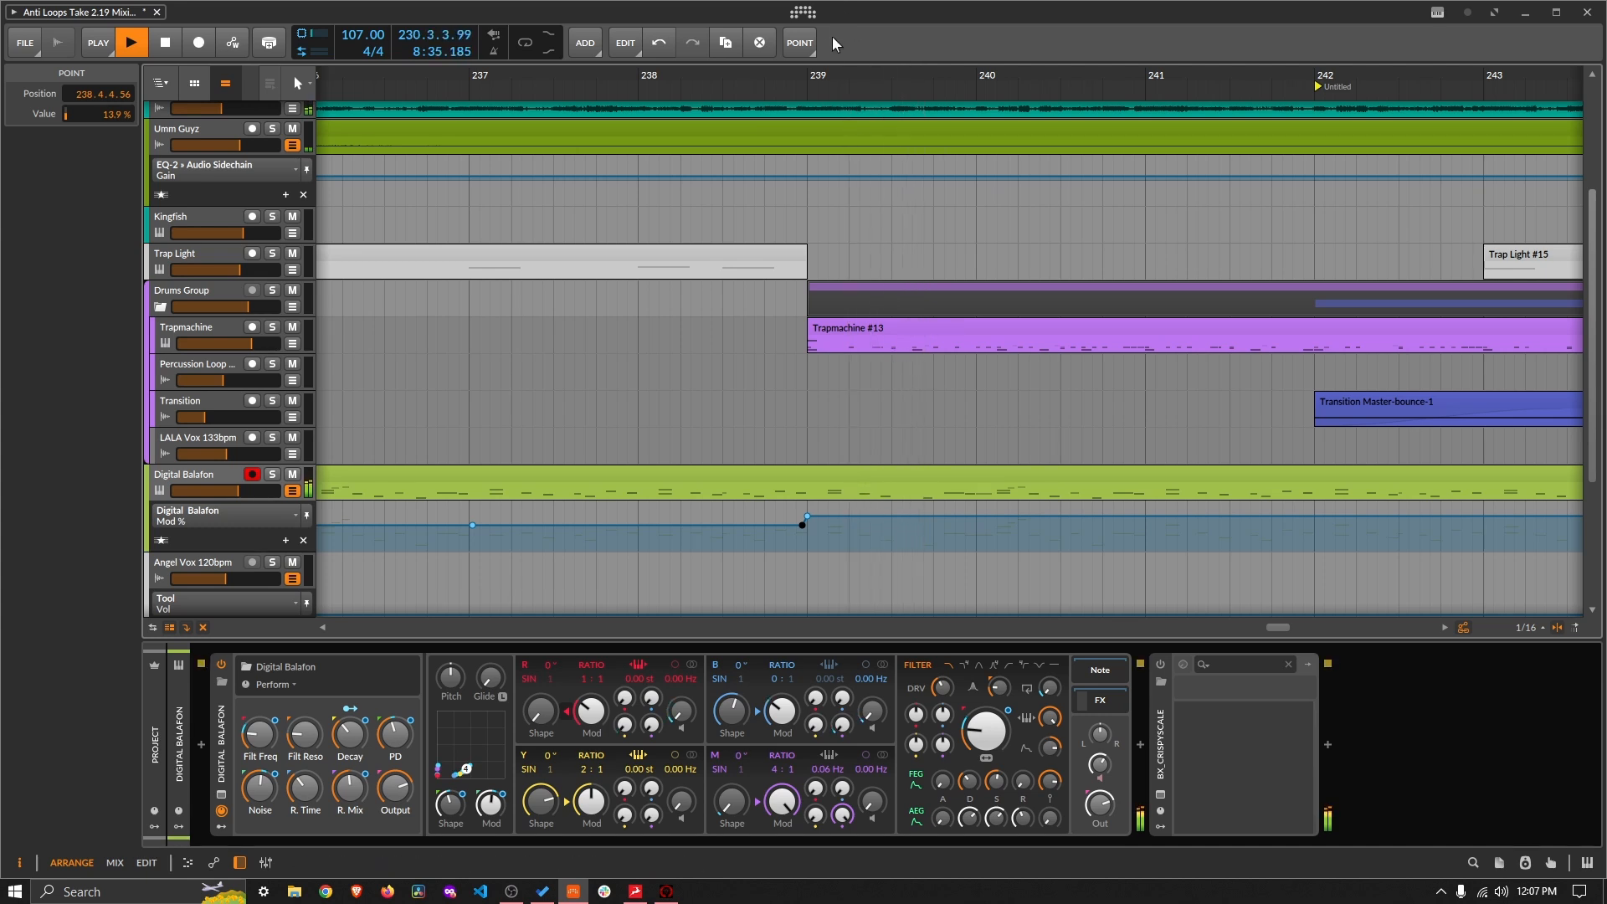
pyautogui.scroll(-5, 811, 76)
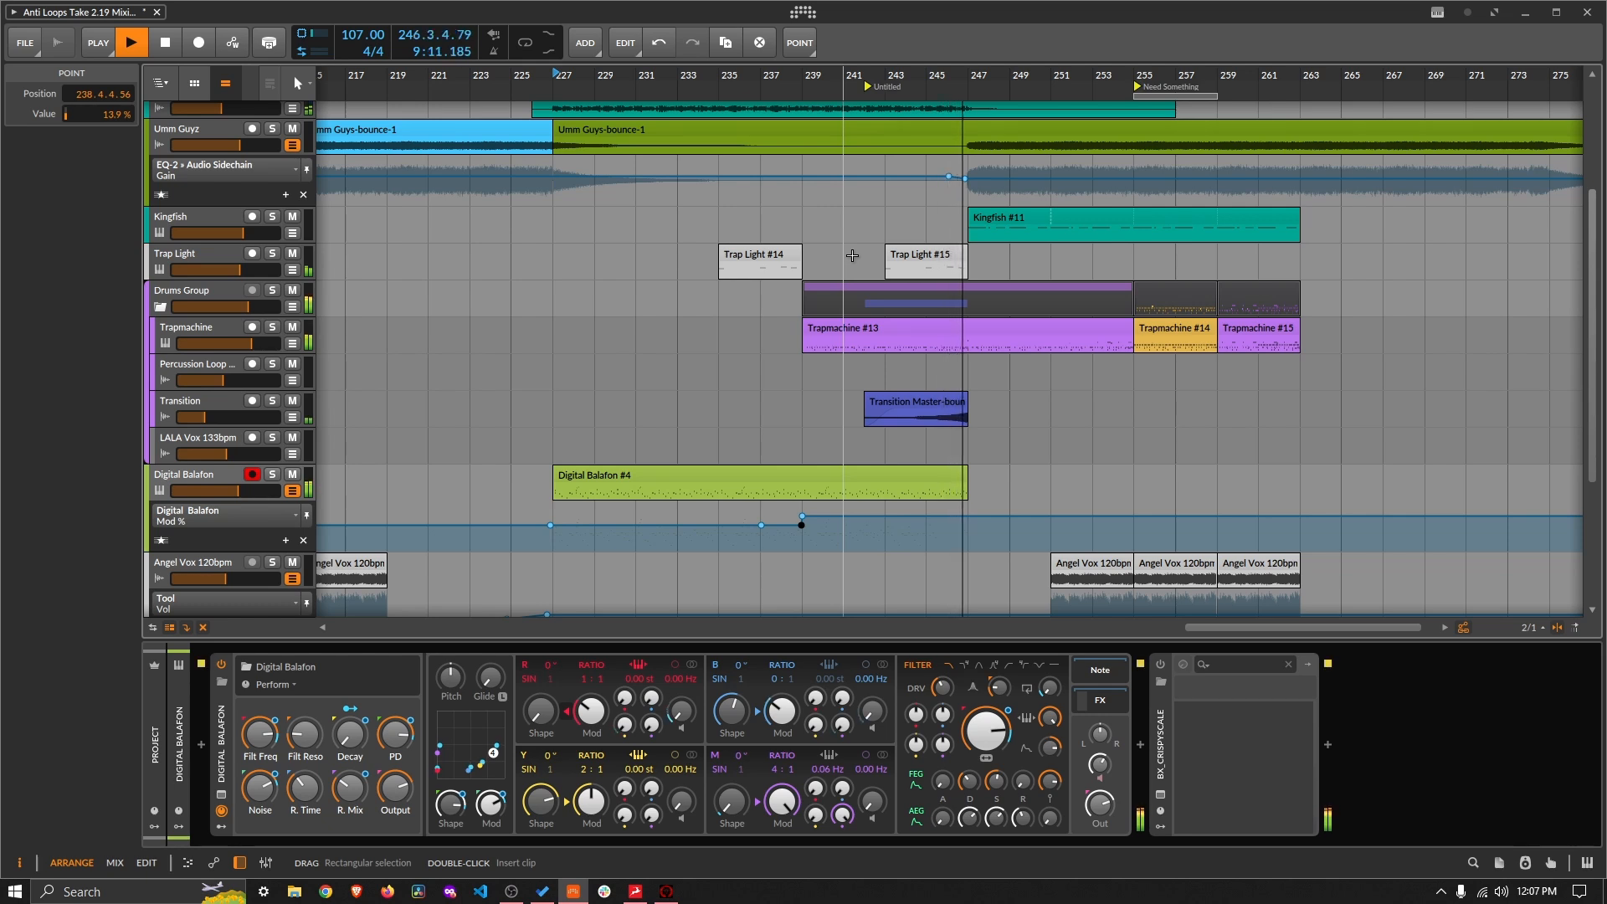
pyautogui.press('space')
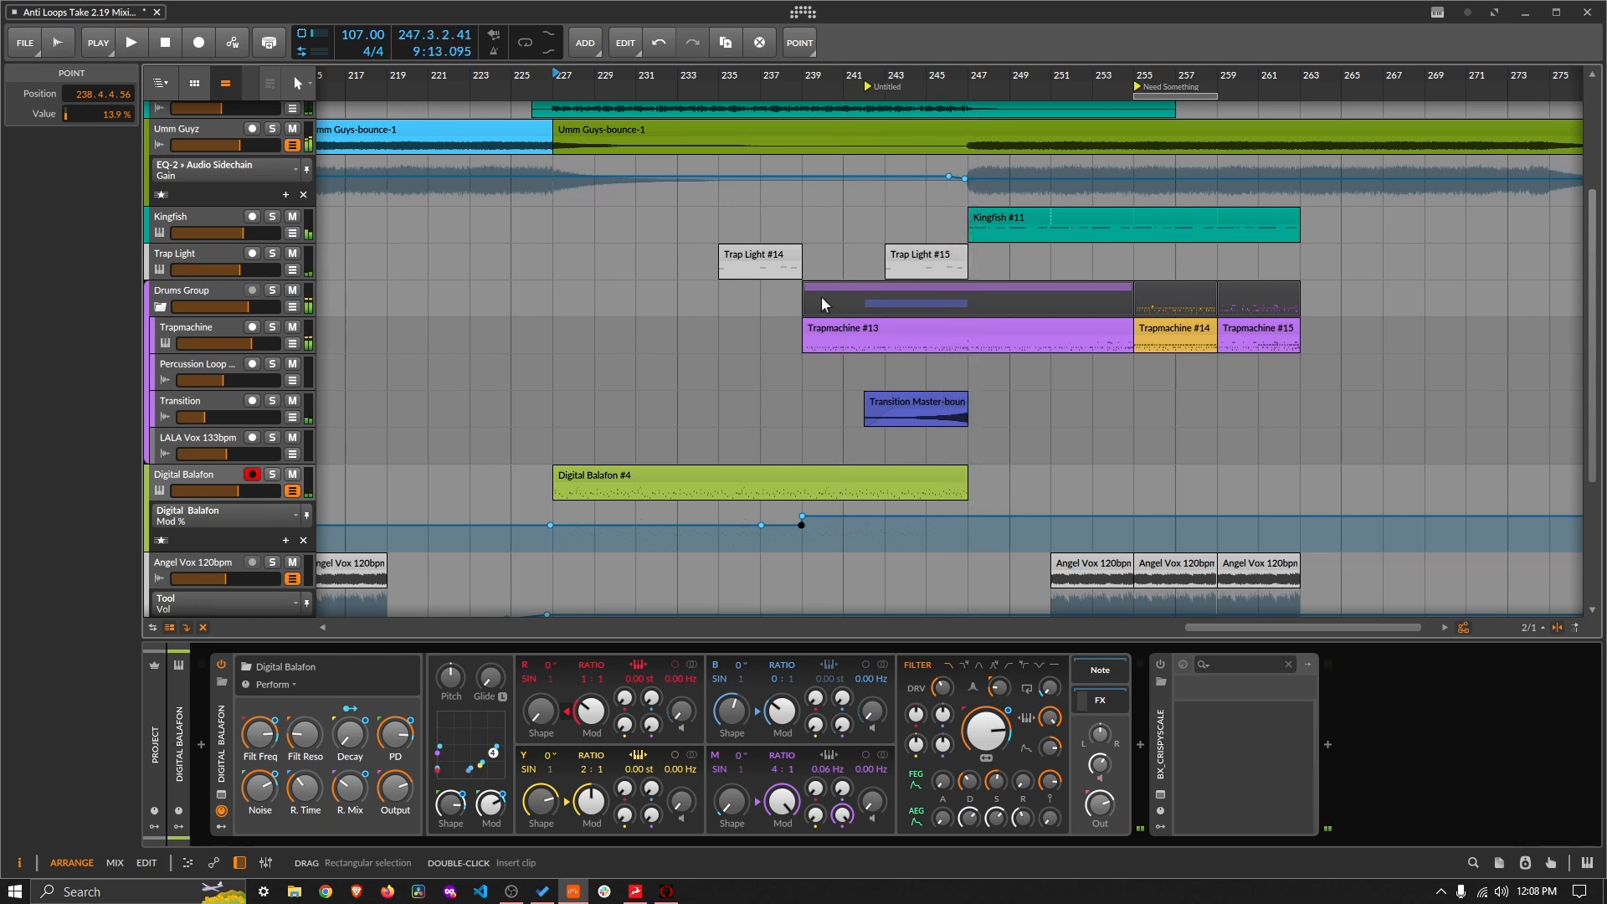
# Step: Switch to Microsoft To Do, mark "transition into balafon" and "variation on balafon" as completed, and return to Bitwig Studio
pyautogui.click(543, 891)
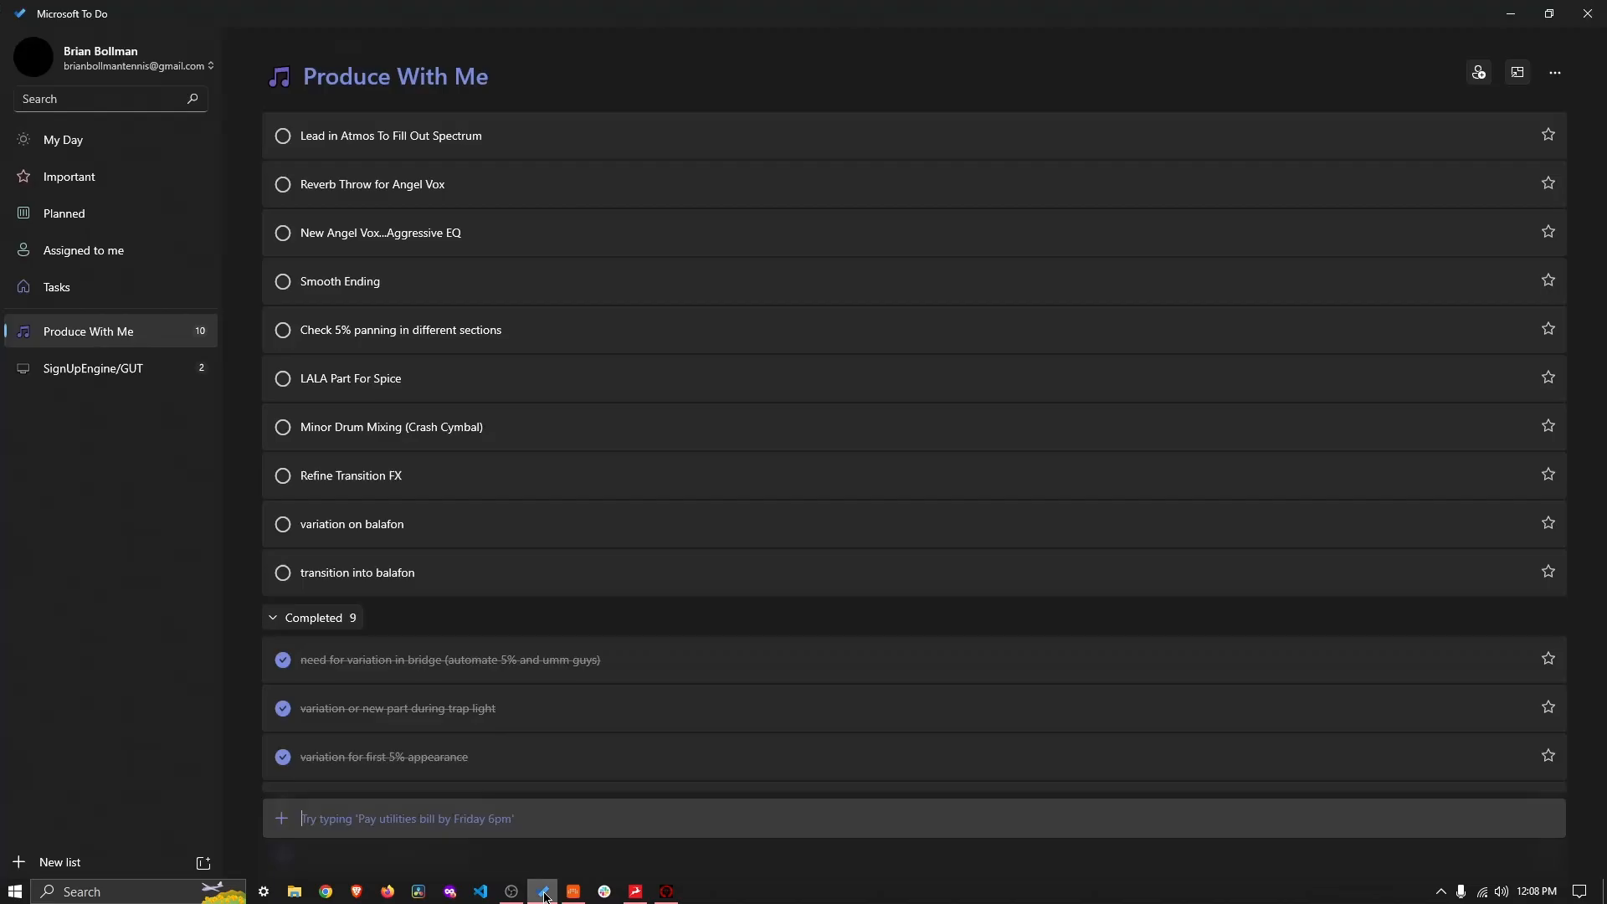
pyautogui.click(282, 574)
pyautogui.click(283, 524)
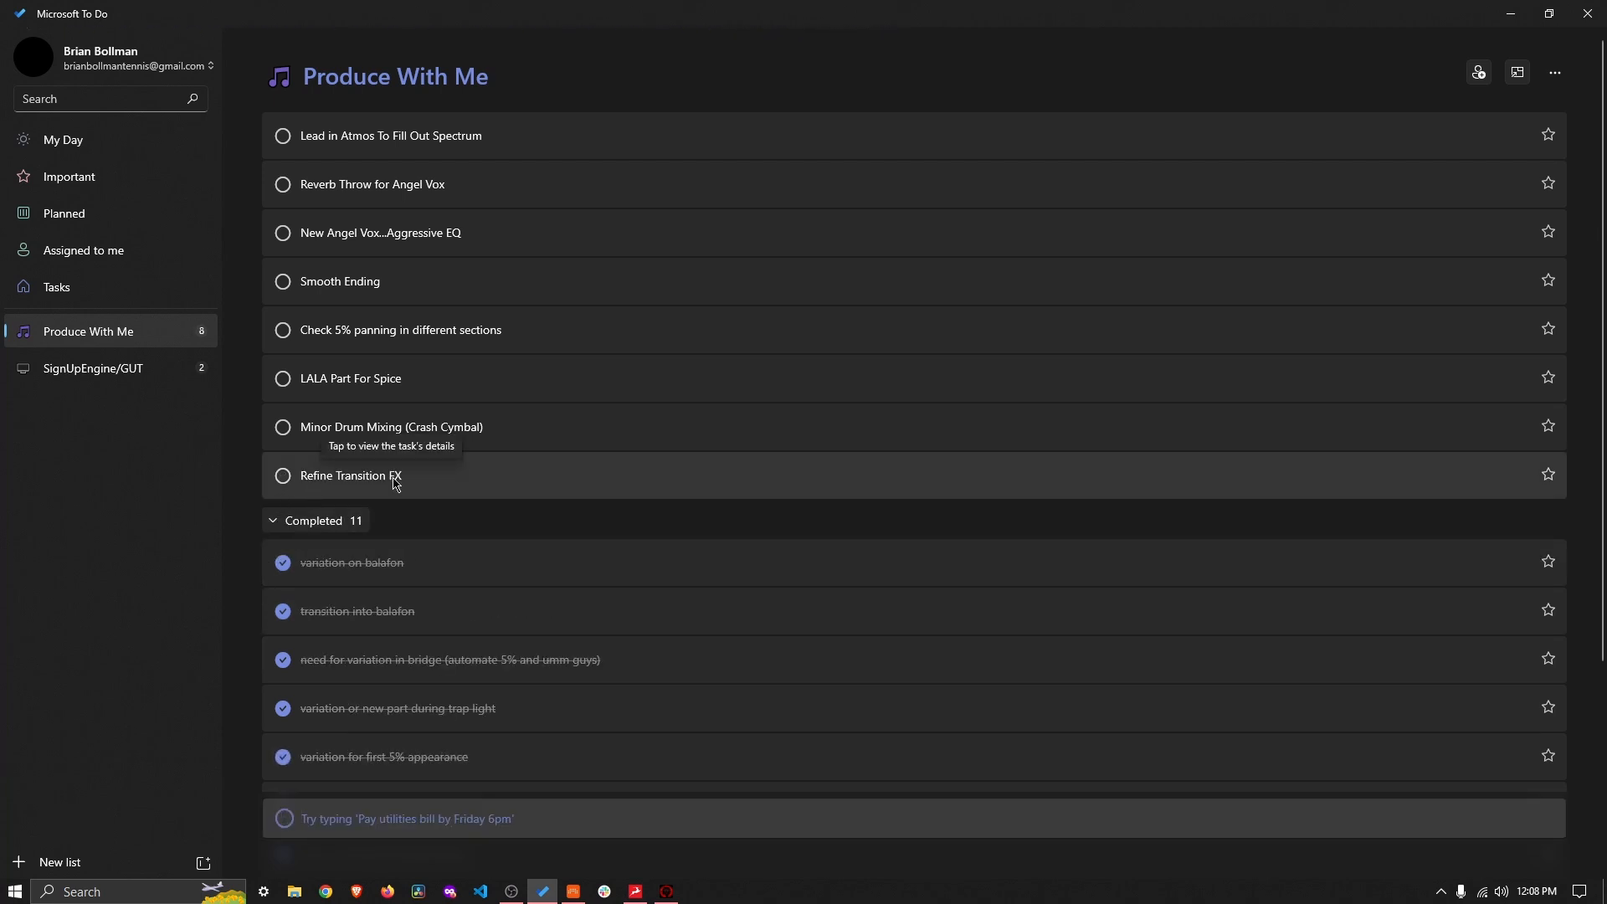
pyautogui.click(574, 891)
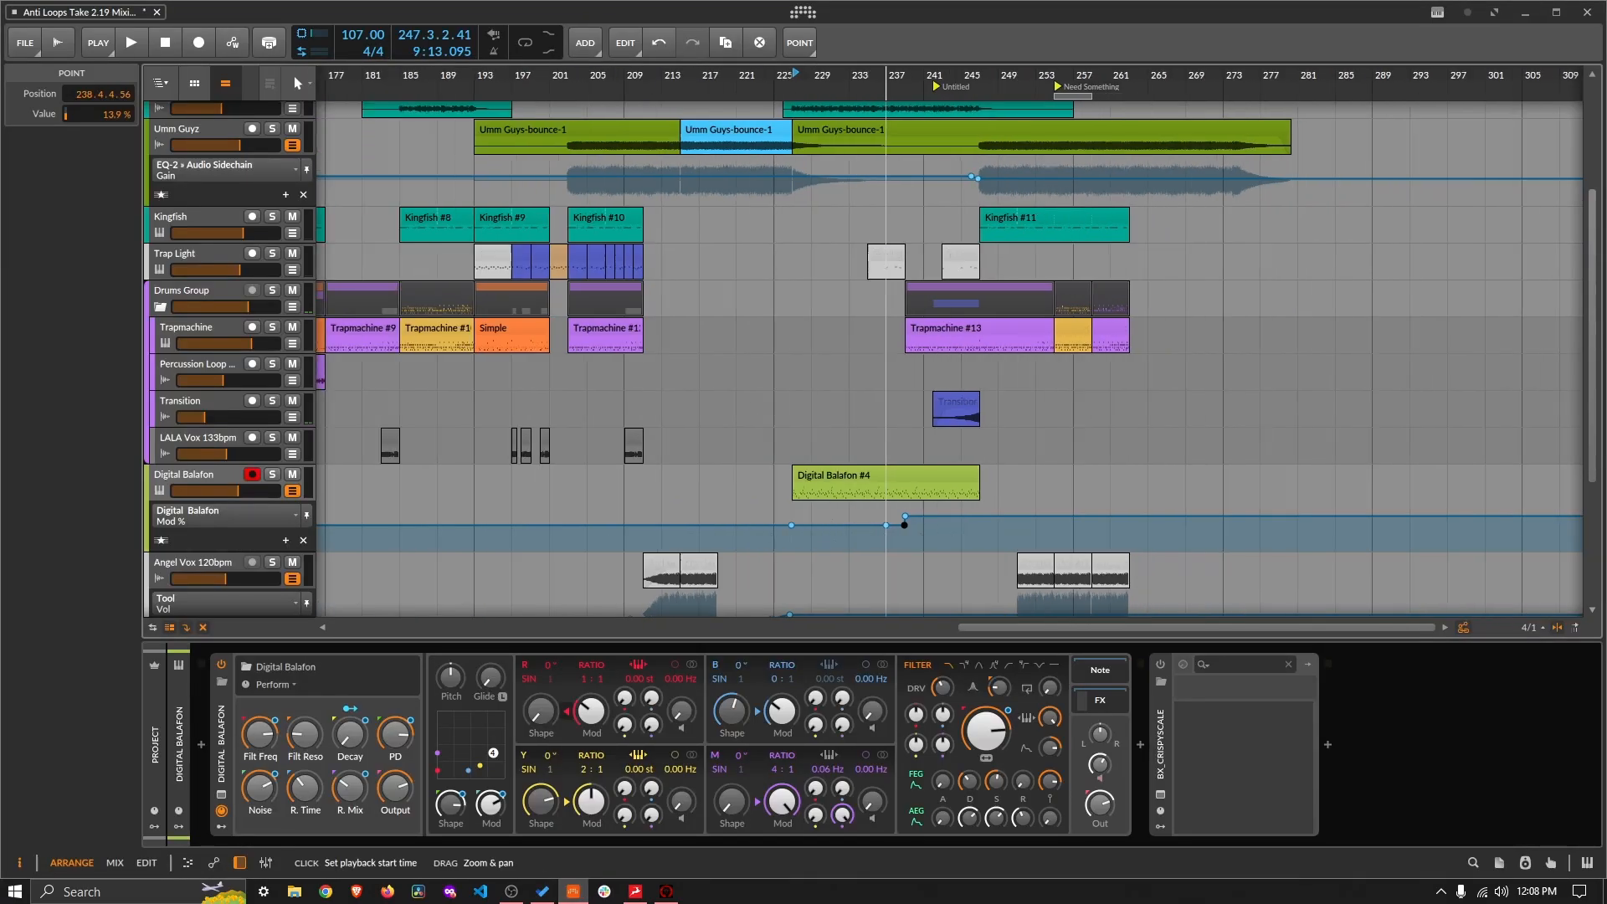
# Step: Solo the Transition track, set the playback start to bar 164 and show the track's device chain
pyautogui.moveTo(888, 76); pyautogui.dragTo(935, 74)
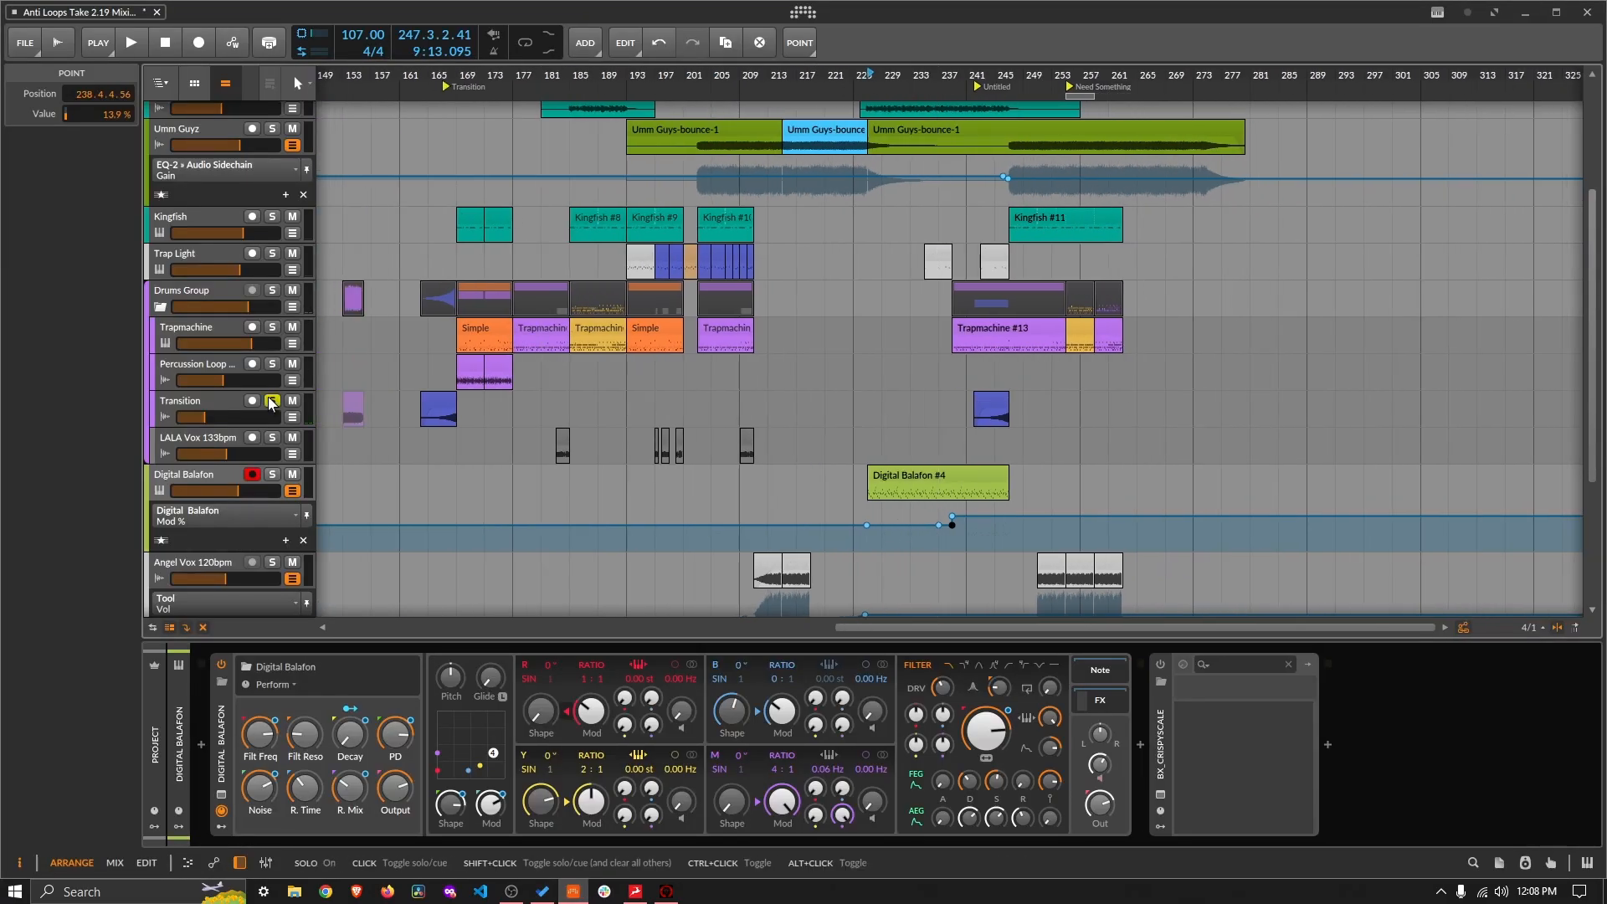
pyautogui.moveTo(409, 80); pyautogui.dragTo(434, 84)
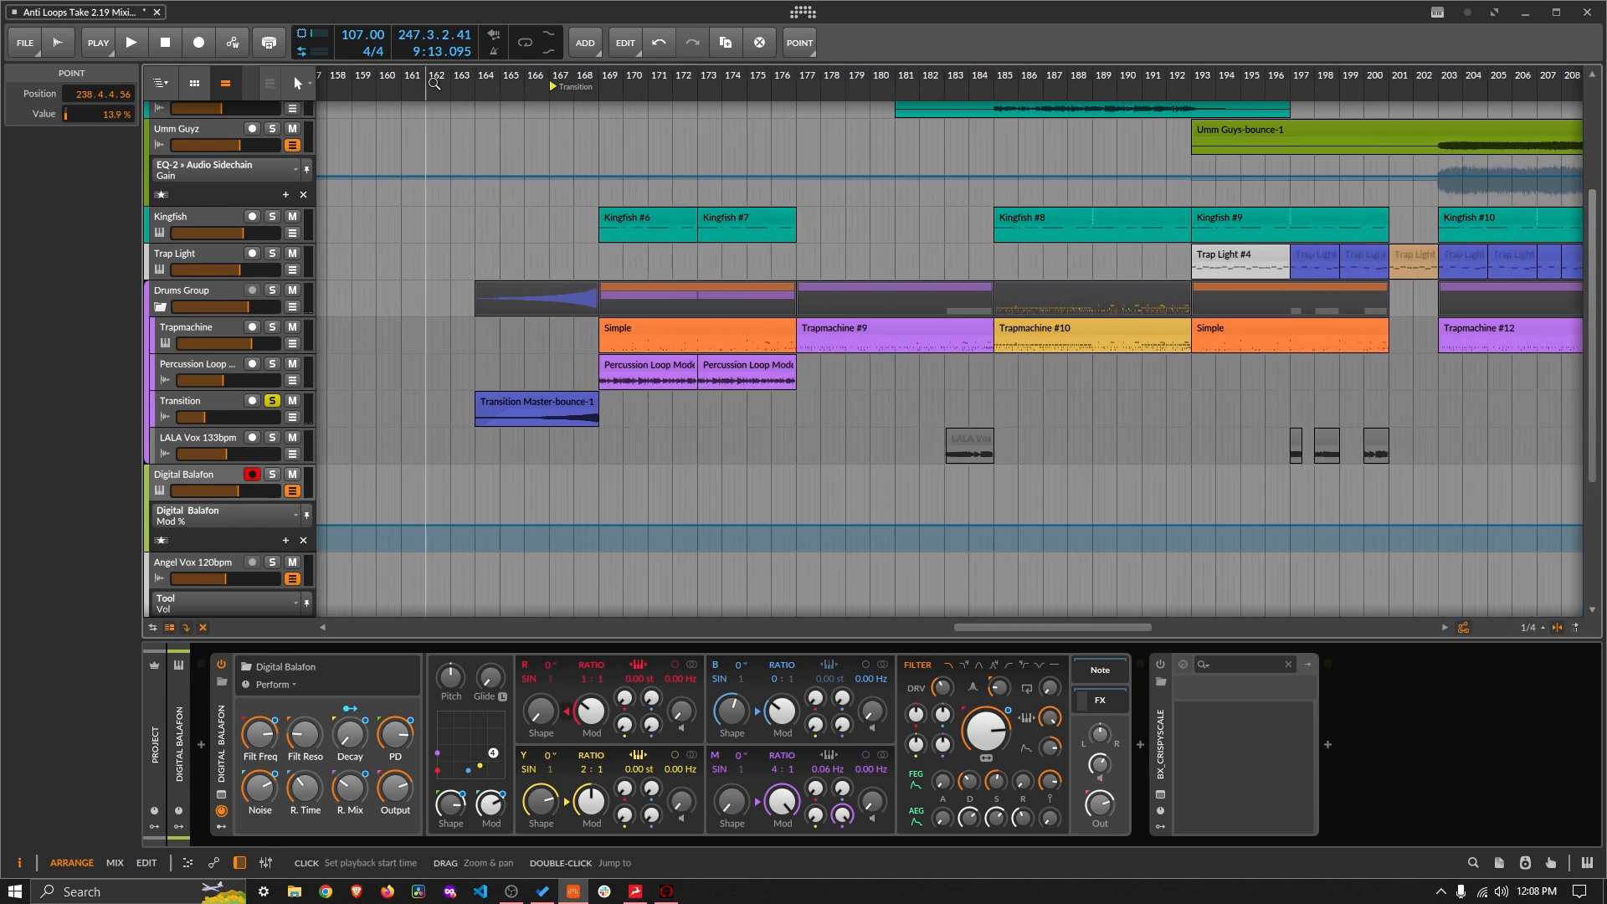
pyautogui.click(482, 74)
pyautogui.click(176, 402)
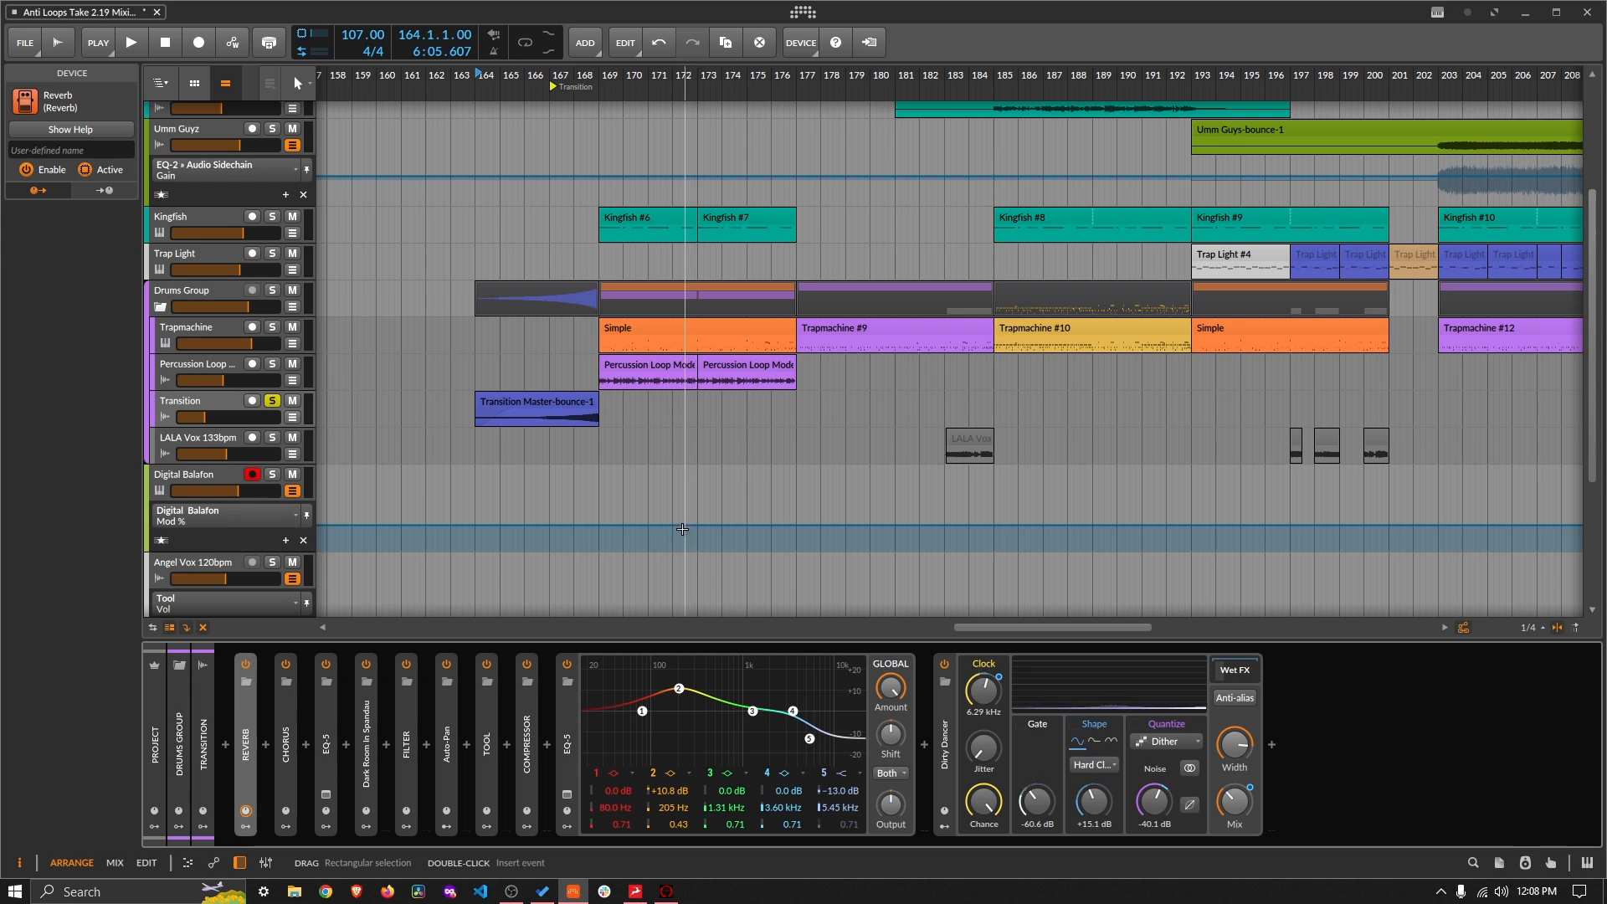
# Step: Show the Transition track's automation with the Tool Pan lane
pyautogui.click(252, 521)
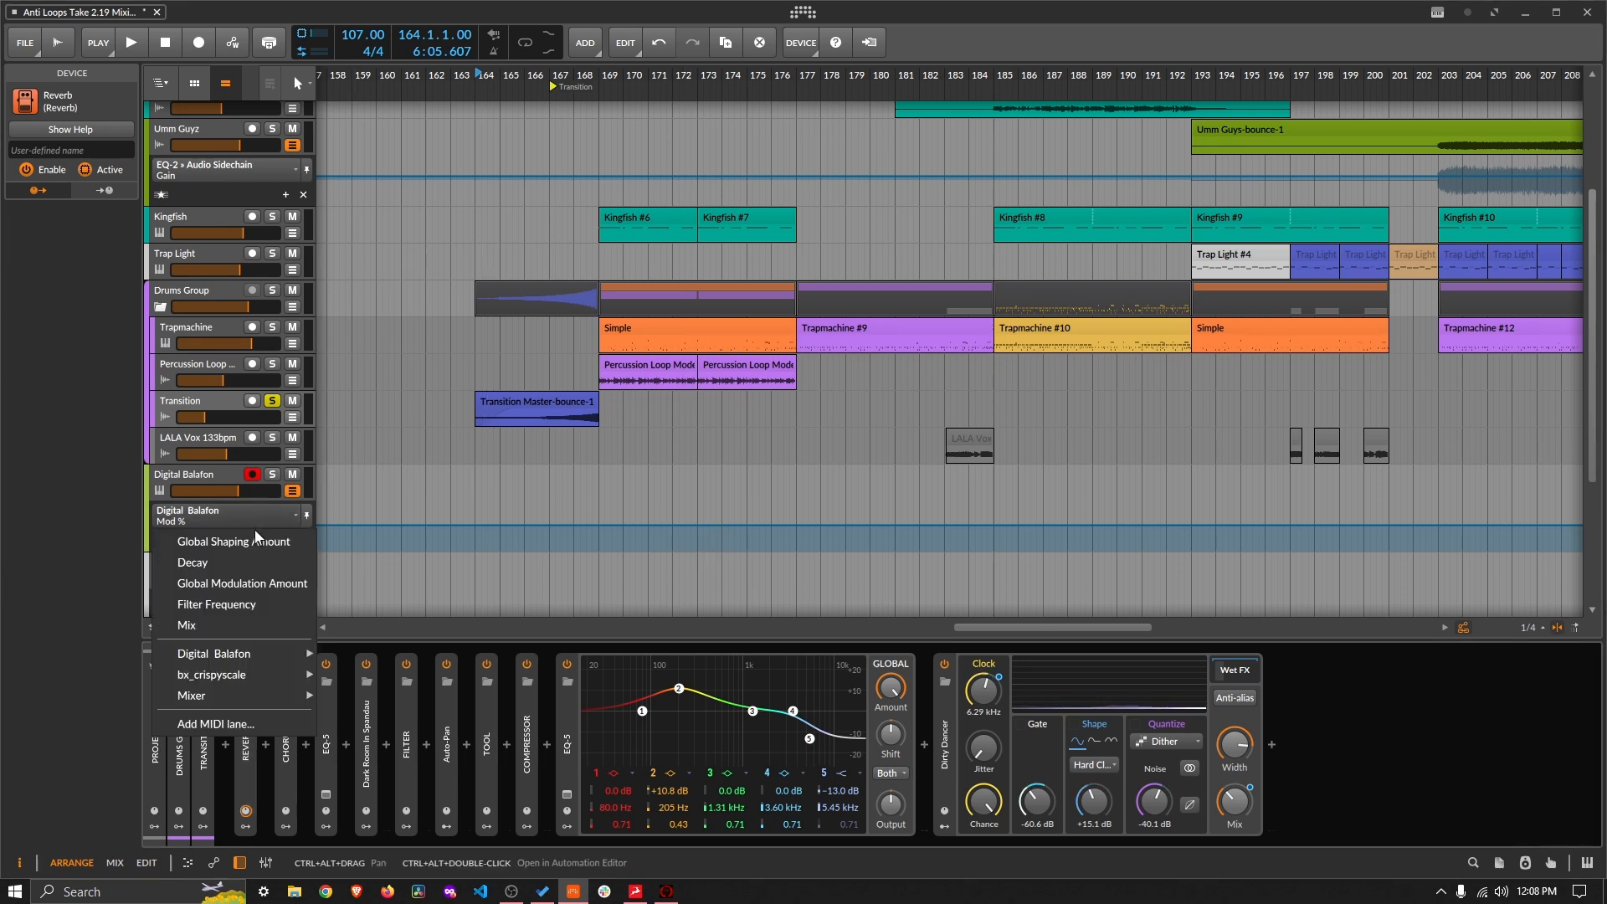
pyautogui.click(229, 414)
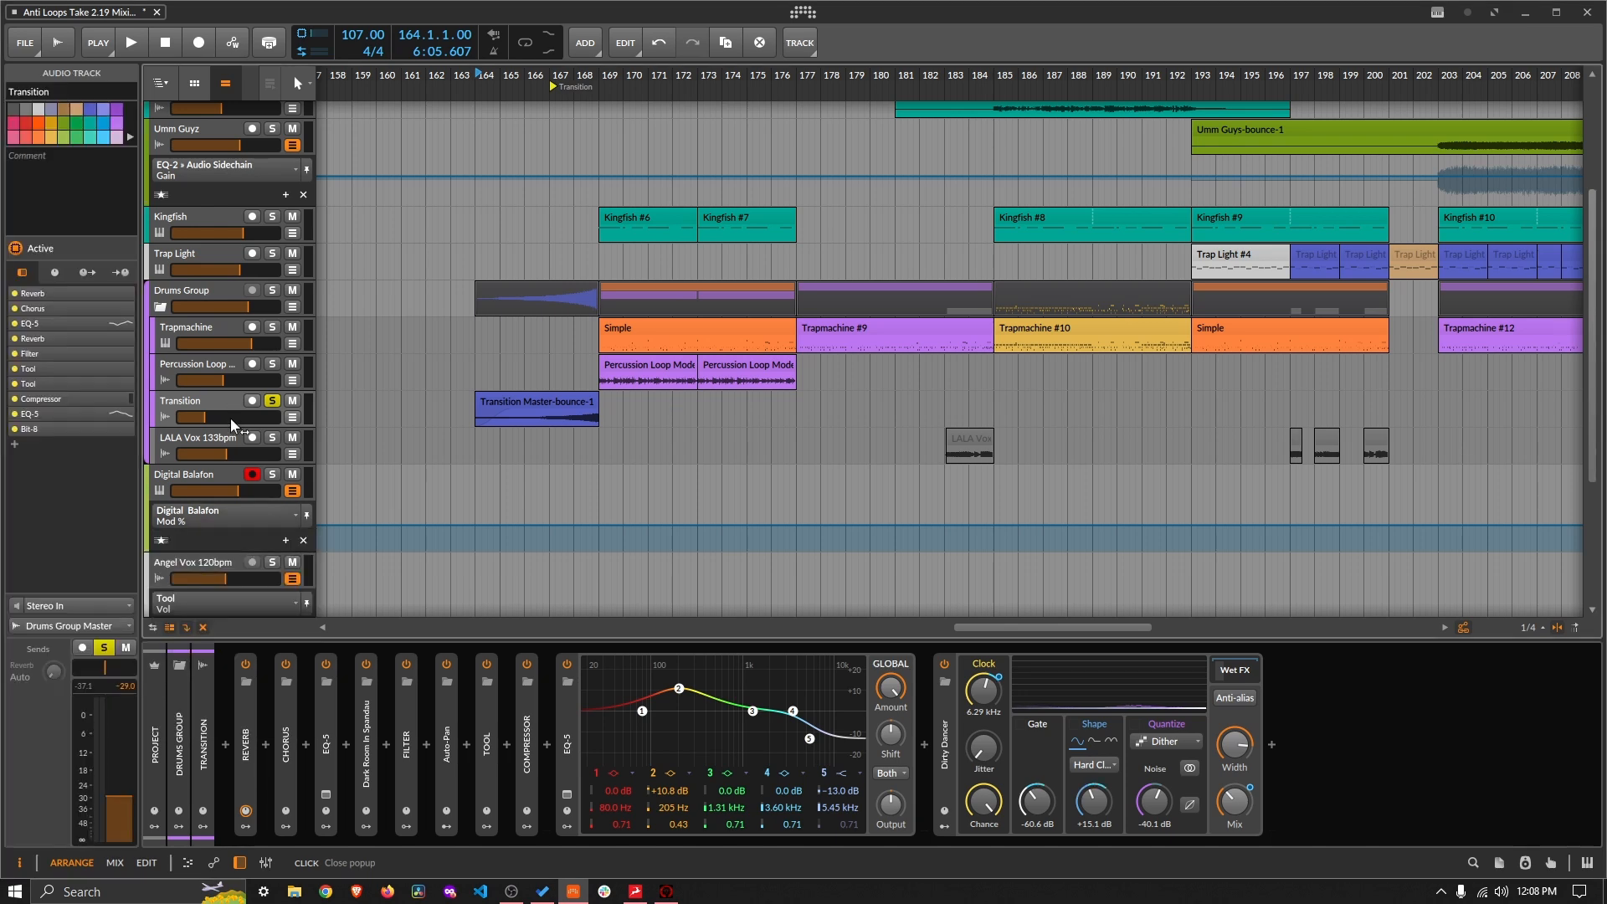
pyautogui.click(292, 416)
pyautogui.click(250, 450)
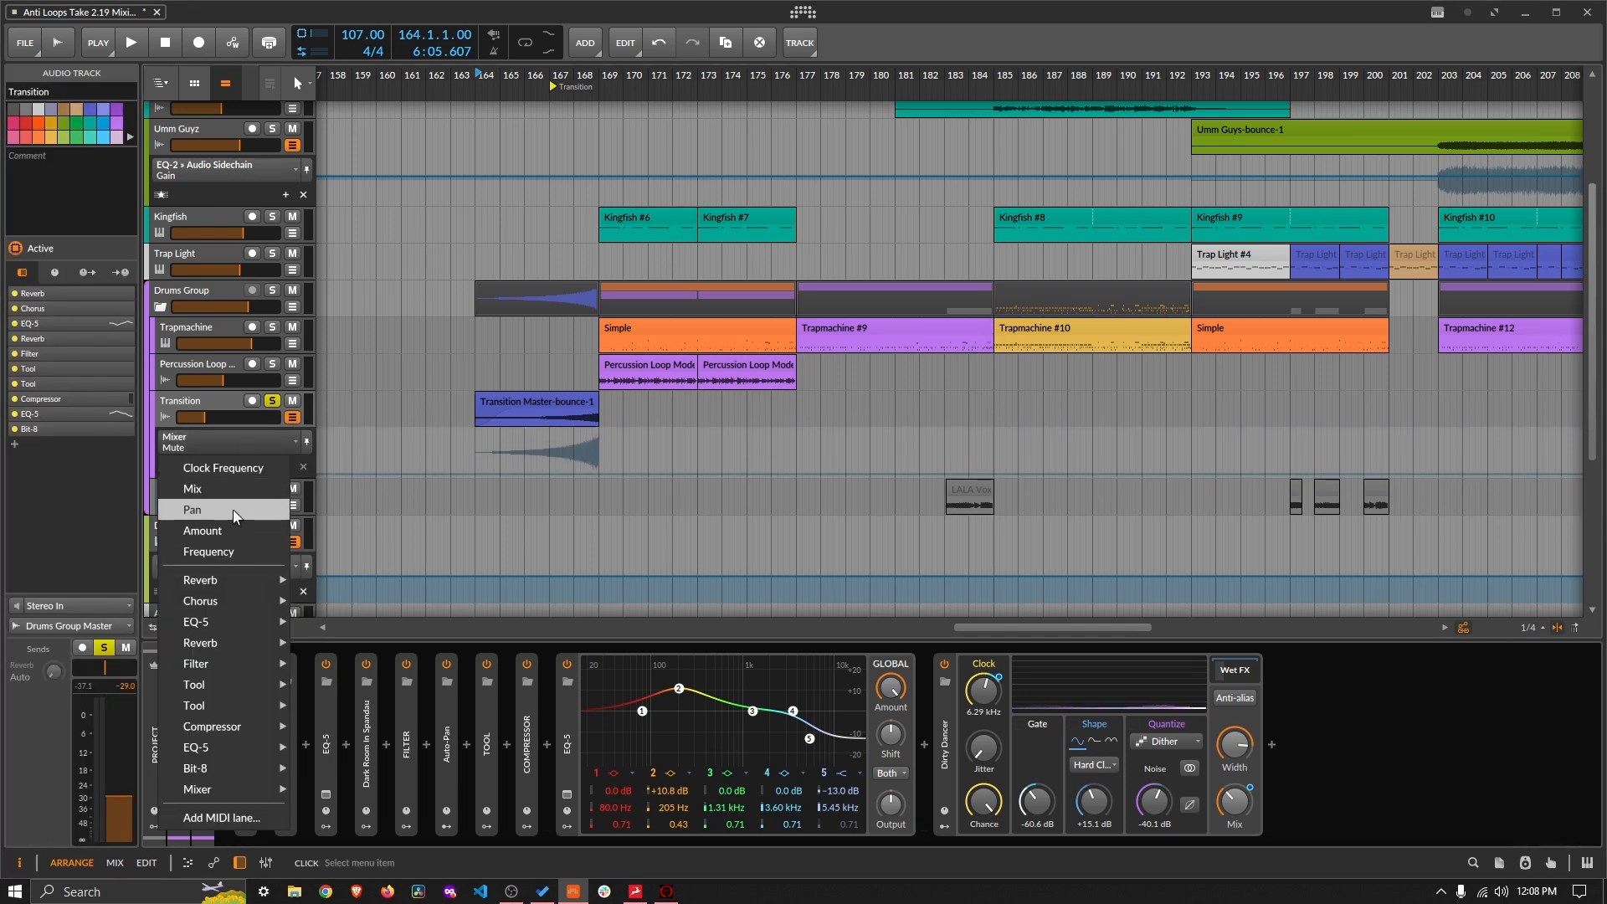
pyautogui.click(201, 509)
pyautogui.click(223, 441)
pyautogui.click(224, 440)
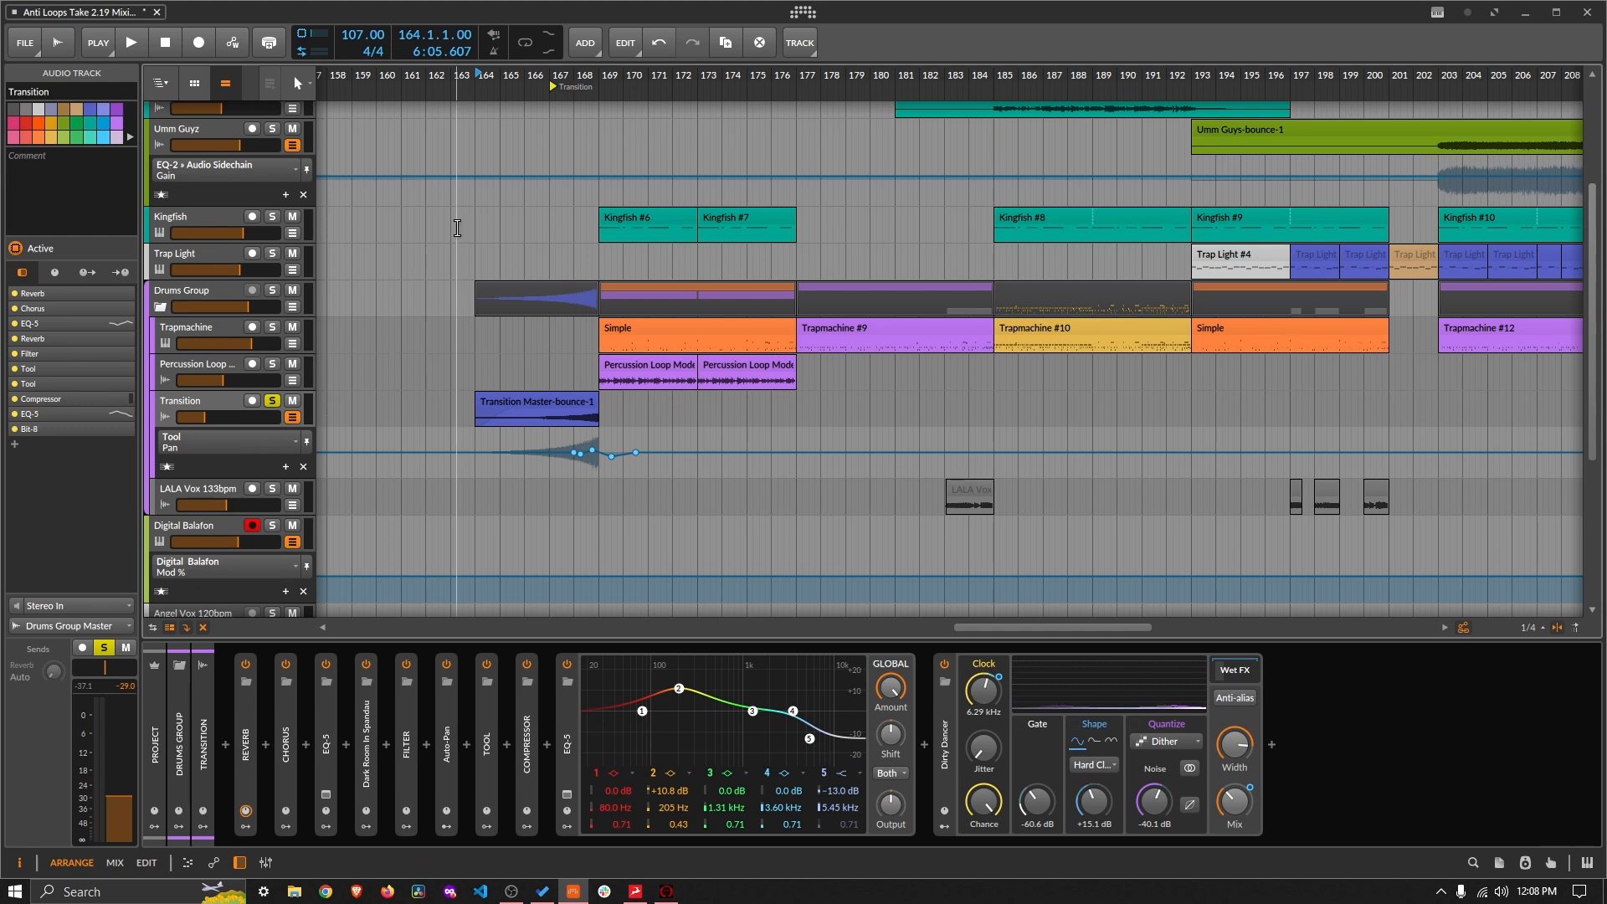
# Step: Play the soloed transition from bar 164, turn off its solo and replay it in the full mix
pyautogui.press('space')
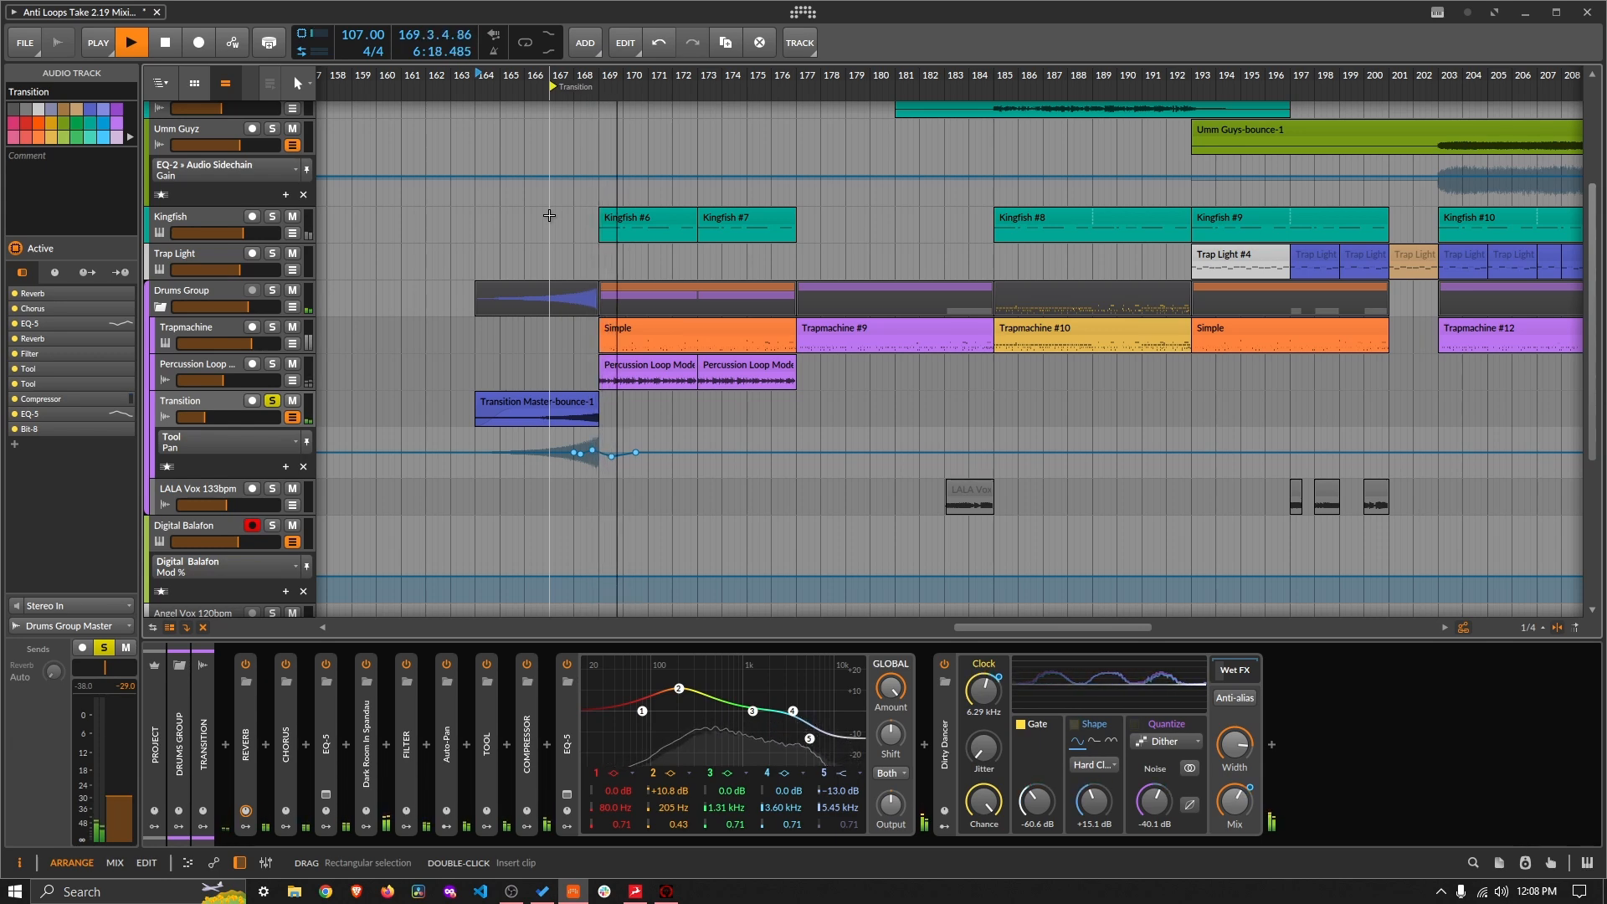
pyautogui.moveTo(556, 79); pyautogui.dragTo(515, 92)
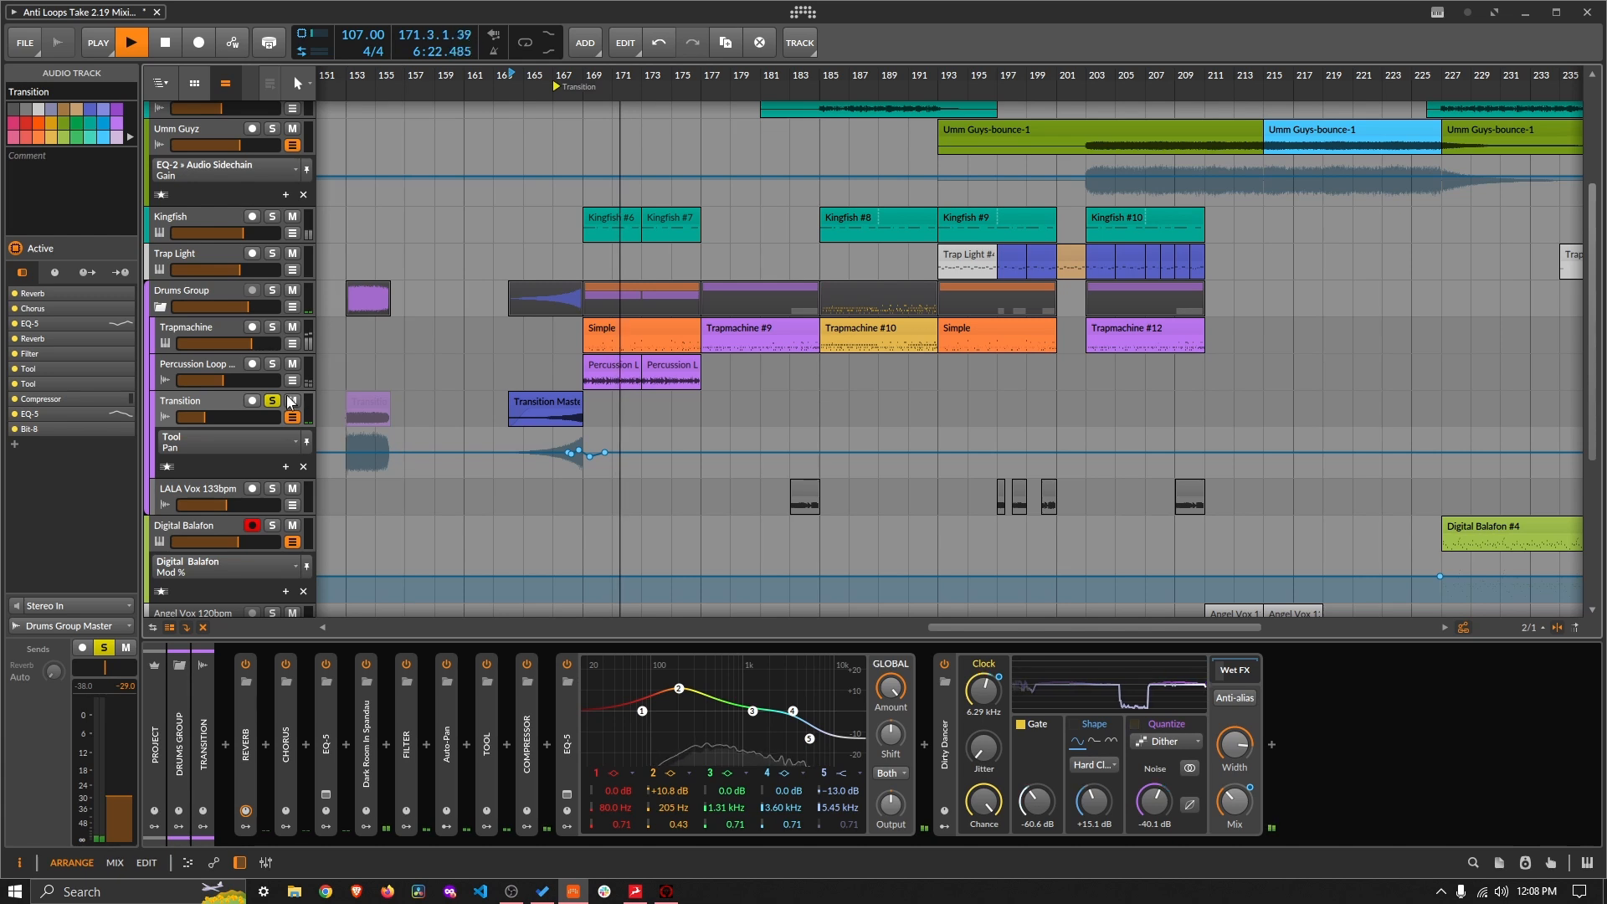
pyautogui.click(272, 400)
pyautogui.press('space')
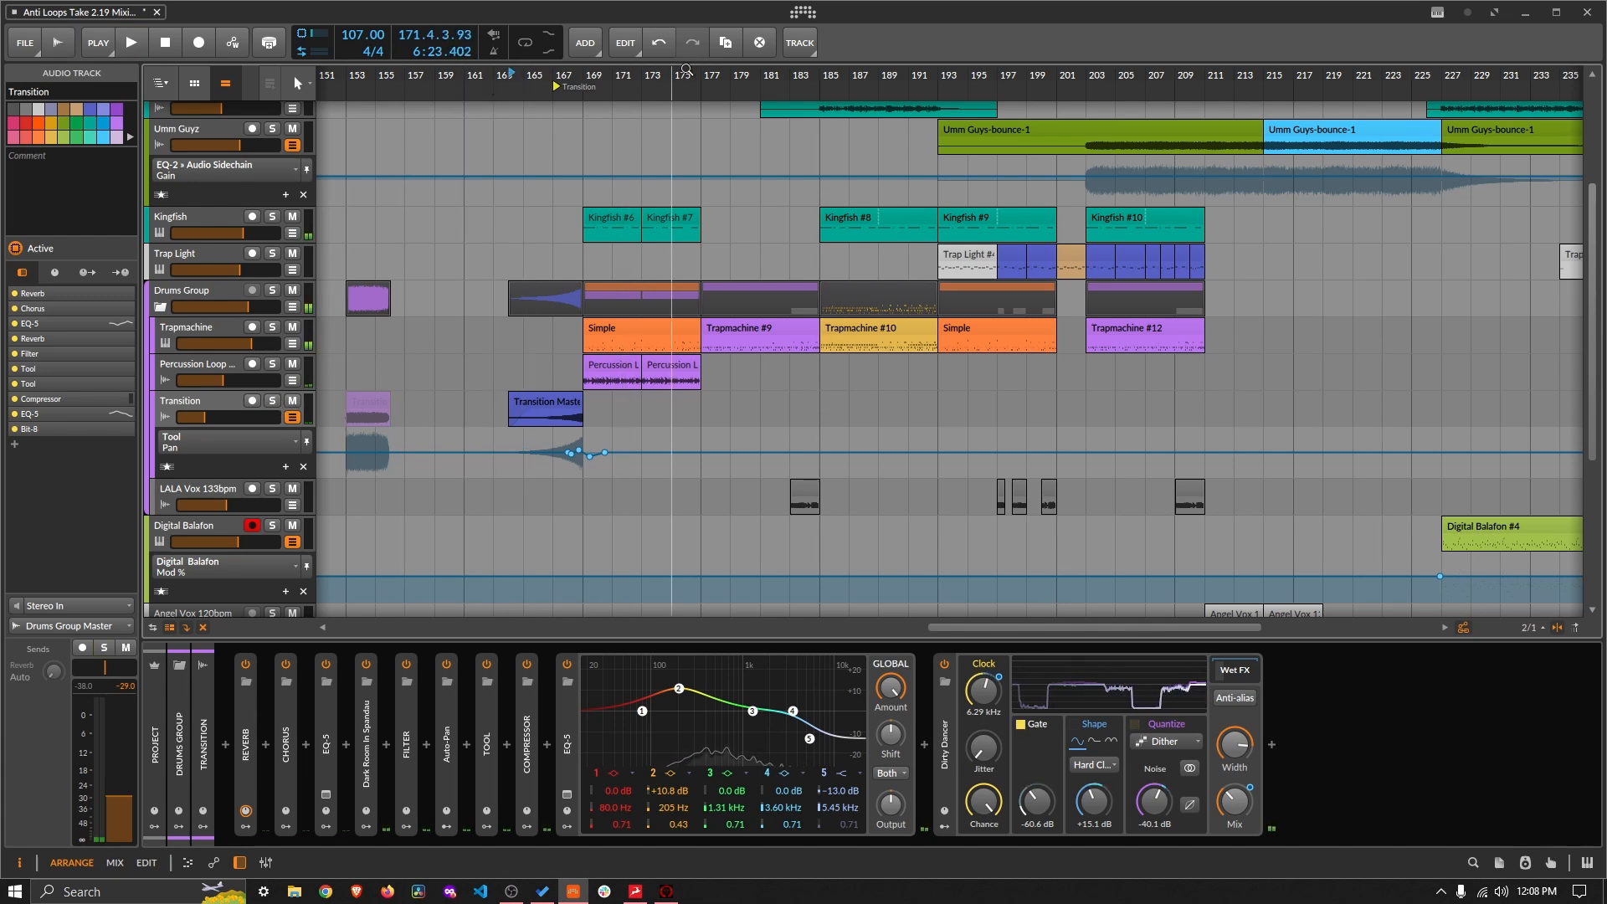
pyautogui.press('space')
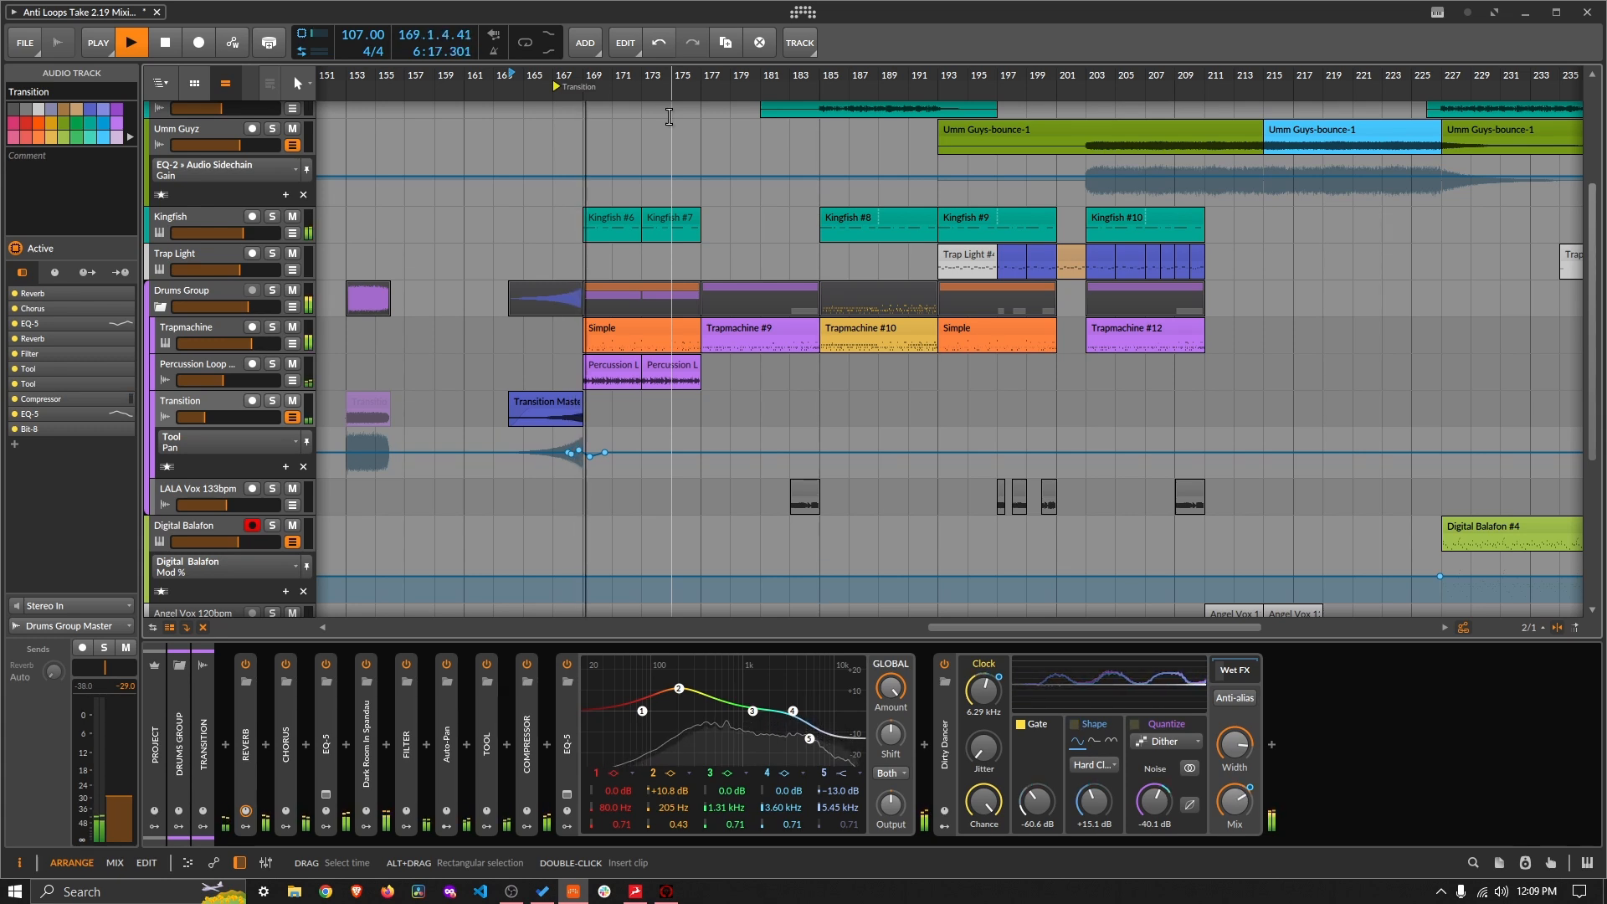
pyautogui.press('space')
pyautogui.press('-')
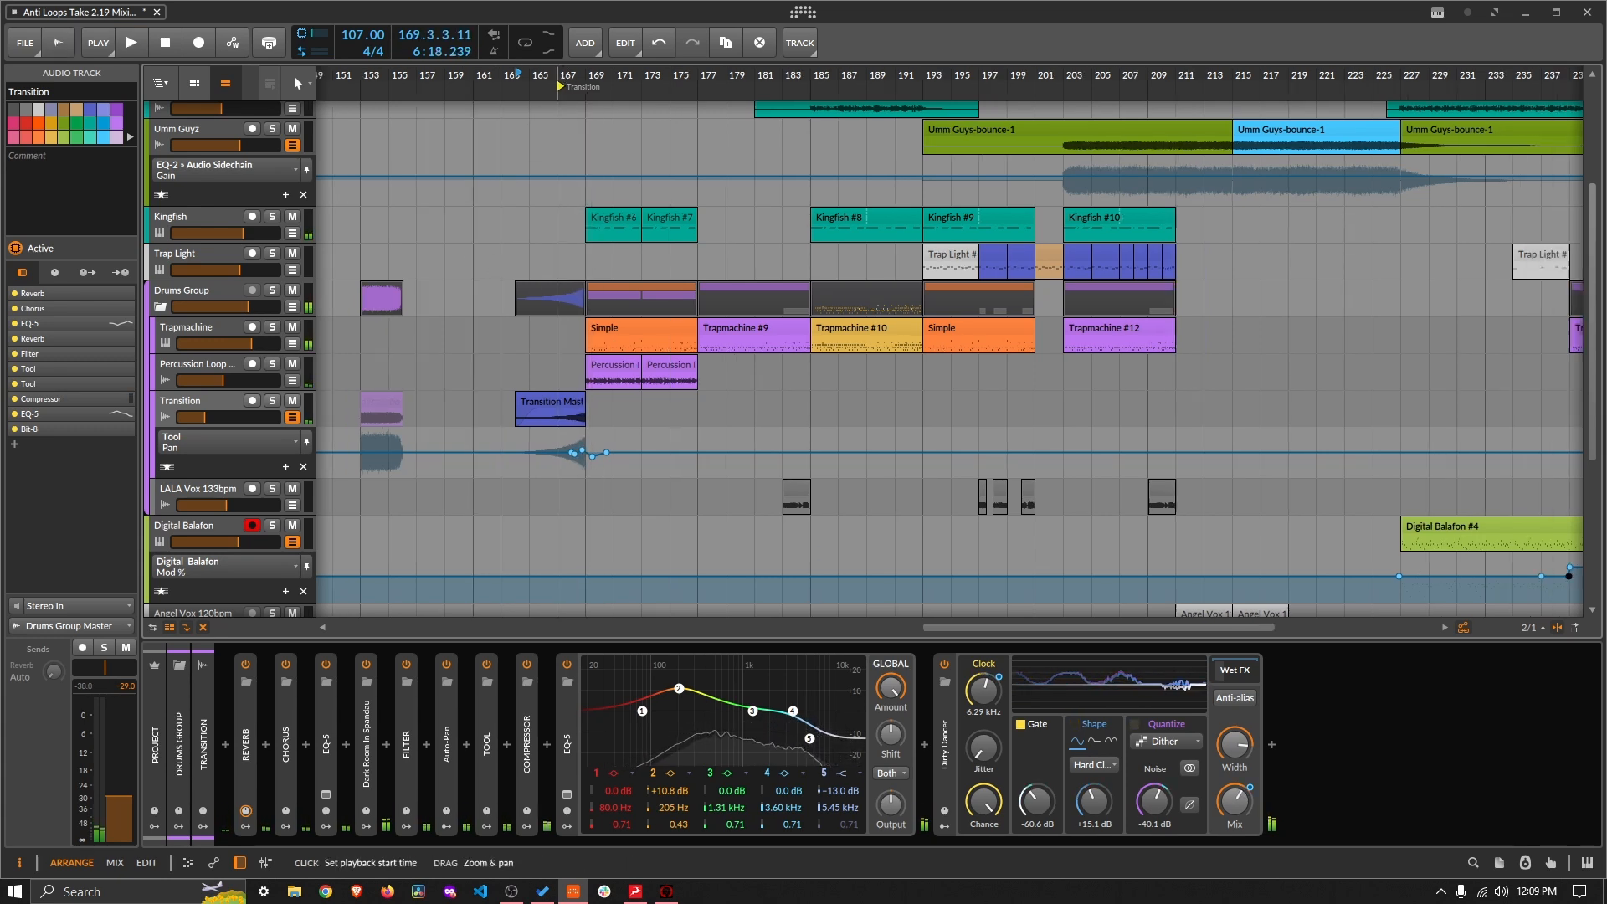
# Step: Switch to Microsoft To Do, mark "Refine Transition FX" as completed and return to Bitwig Studio
pyautogui.hotkey('alt', 'Tab')
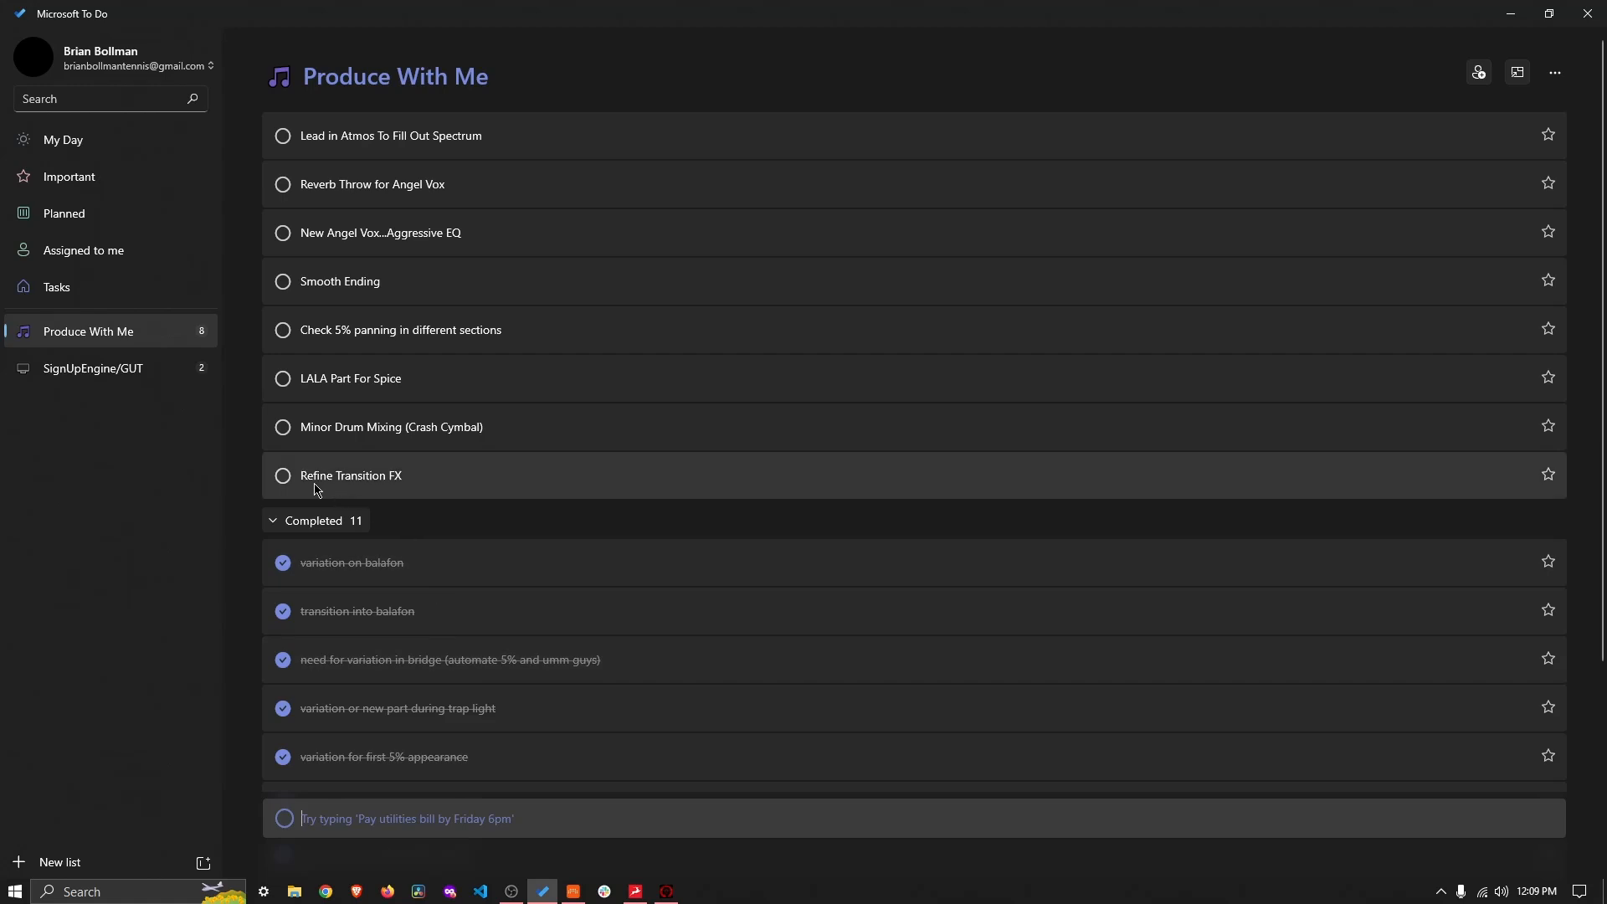
pyautogui.click(283, 477)
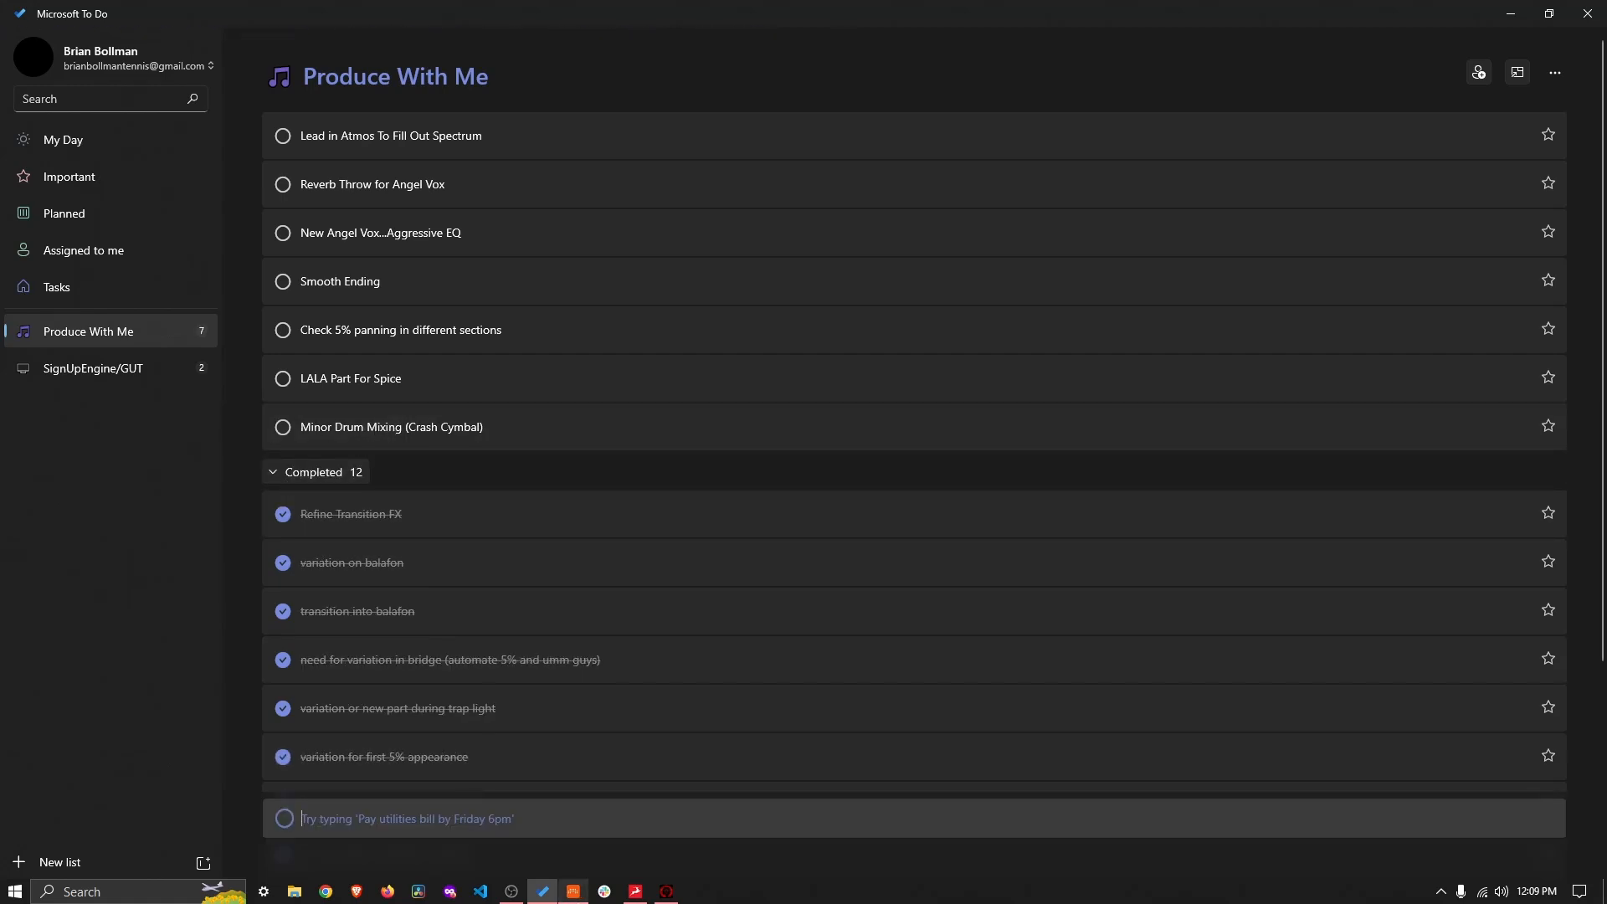
pyautogui.click(573, 891)
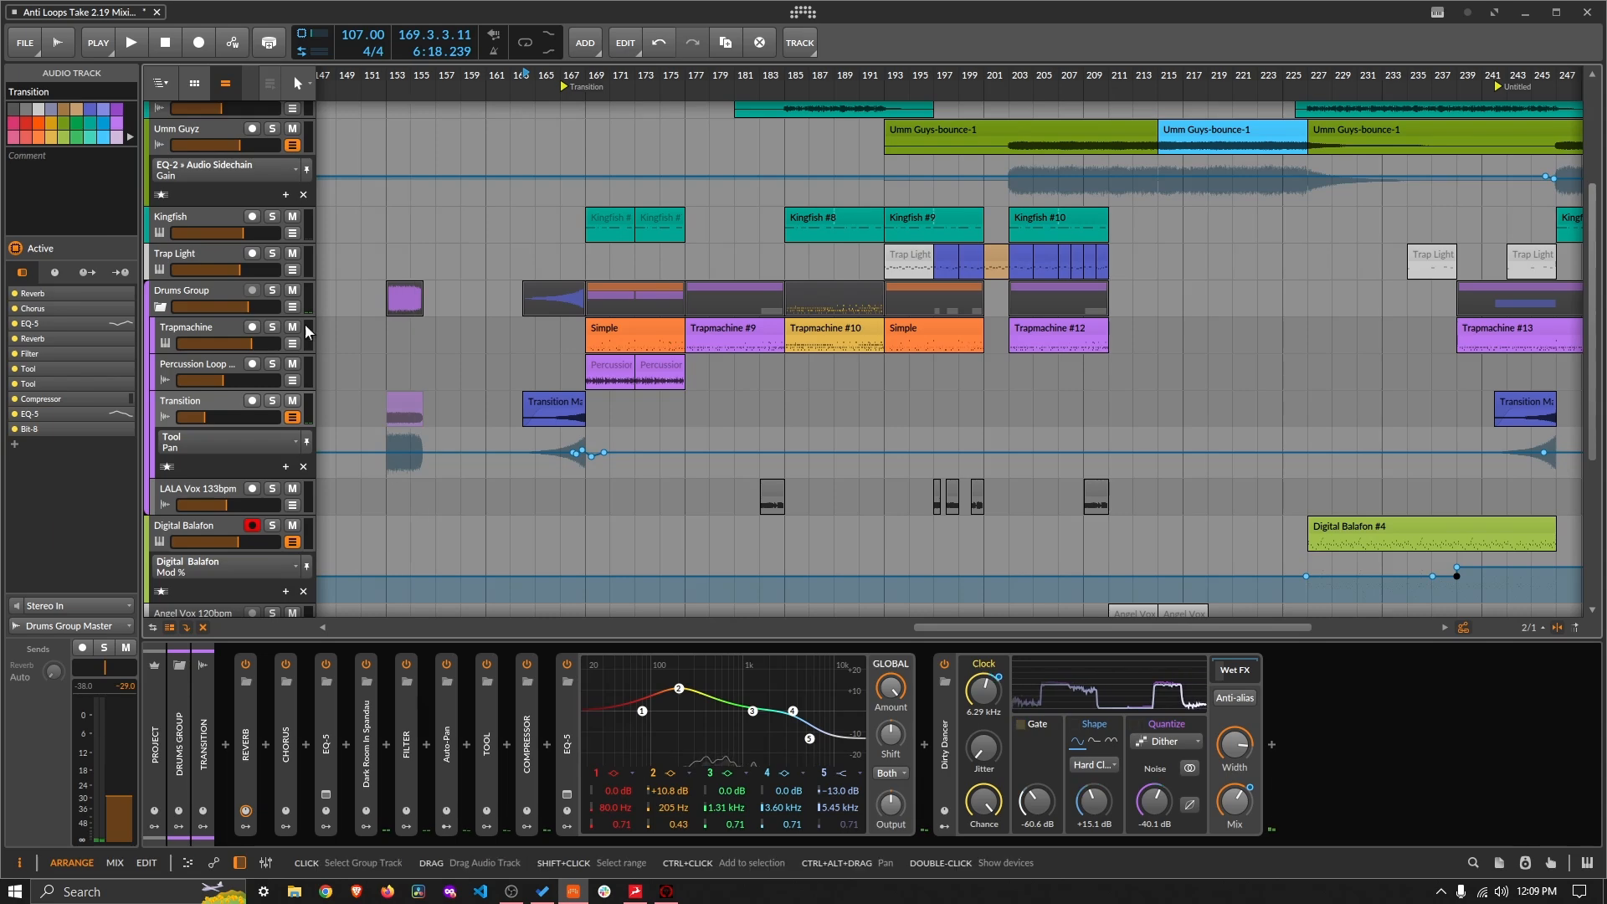
# Step: Hide the Transition track's automation and show the mixer enlarged, with all the drum channels in view
pyautogui.click(293, 416)
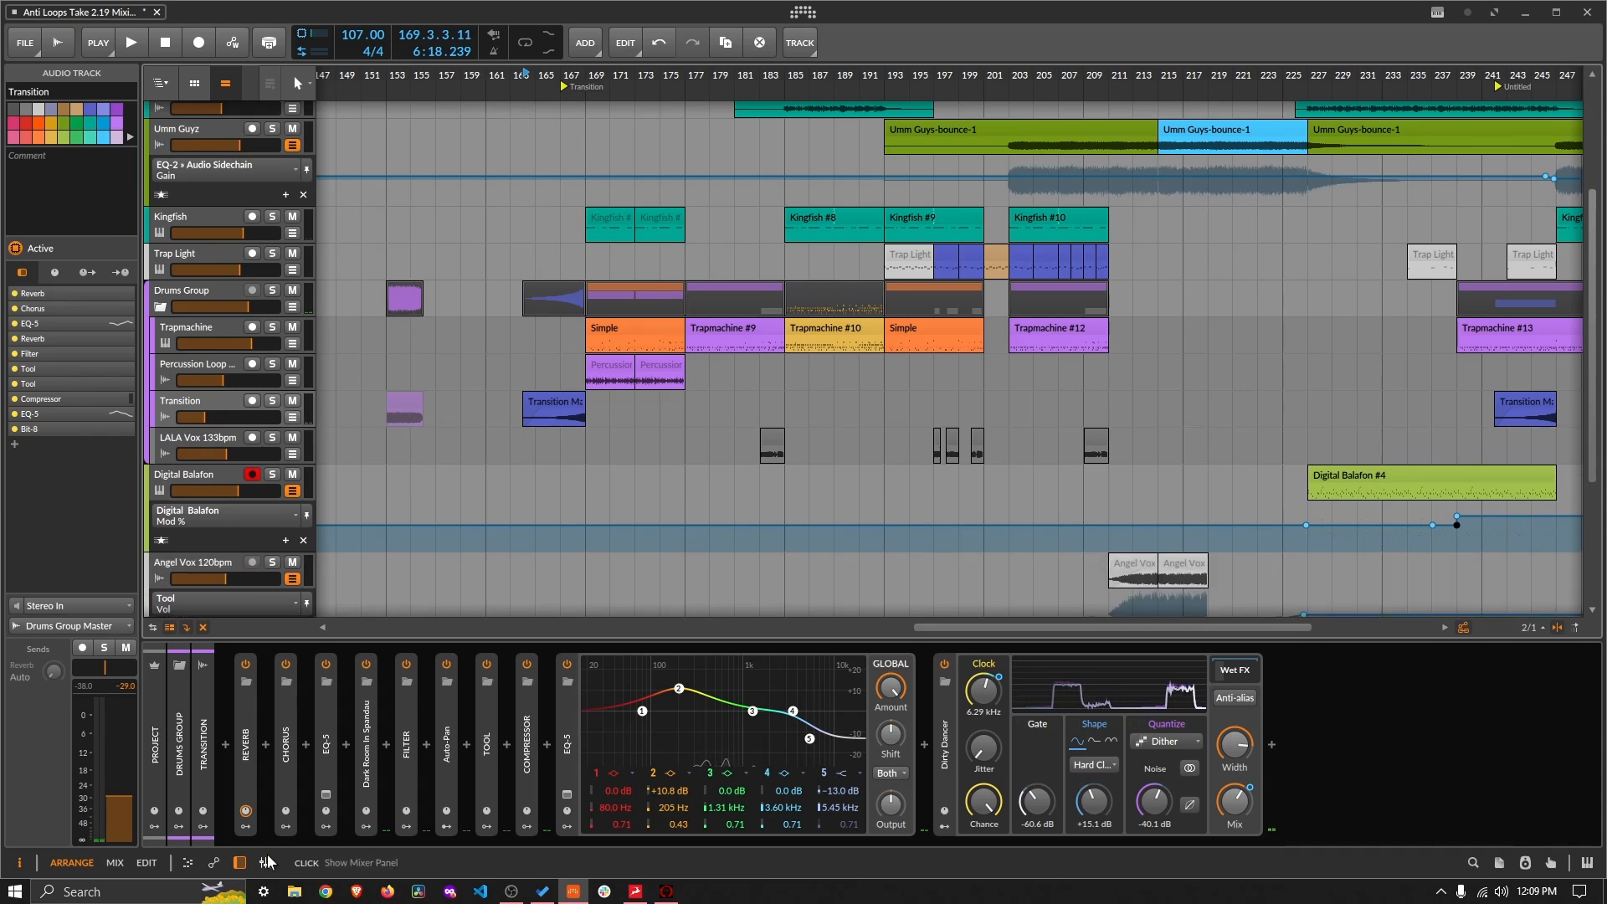
pyautogui.click(265, 864)
pyautogui.moveTo(441, 671); pyautogui.dragTo(442, 392)
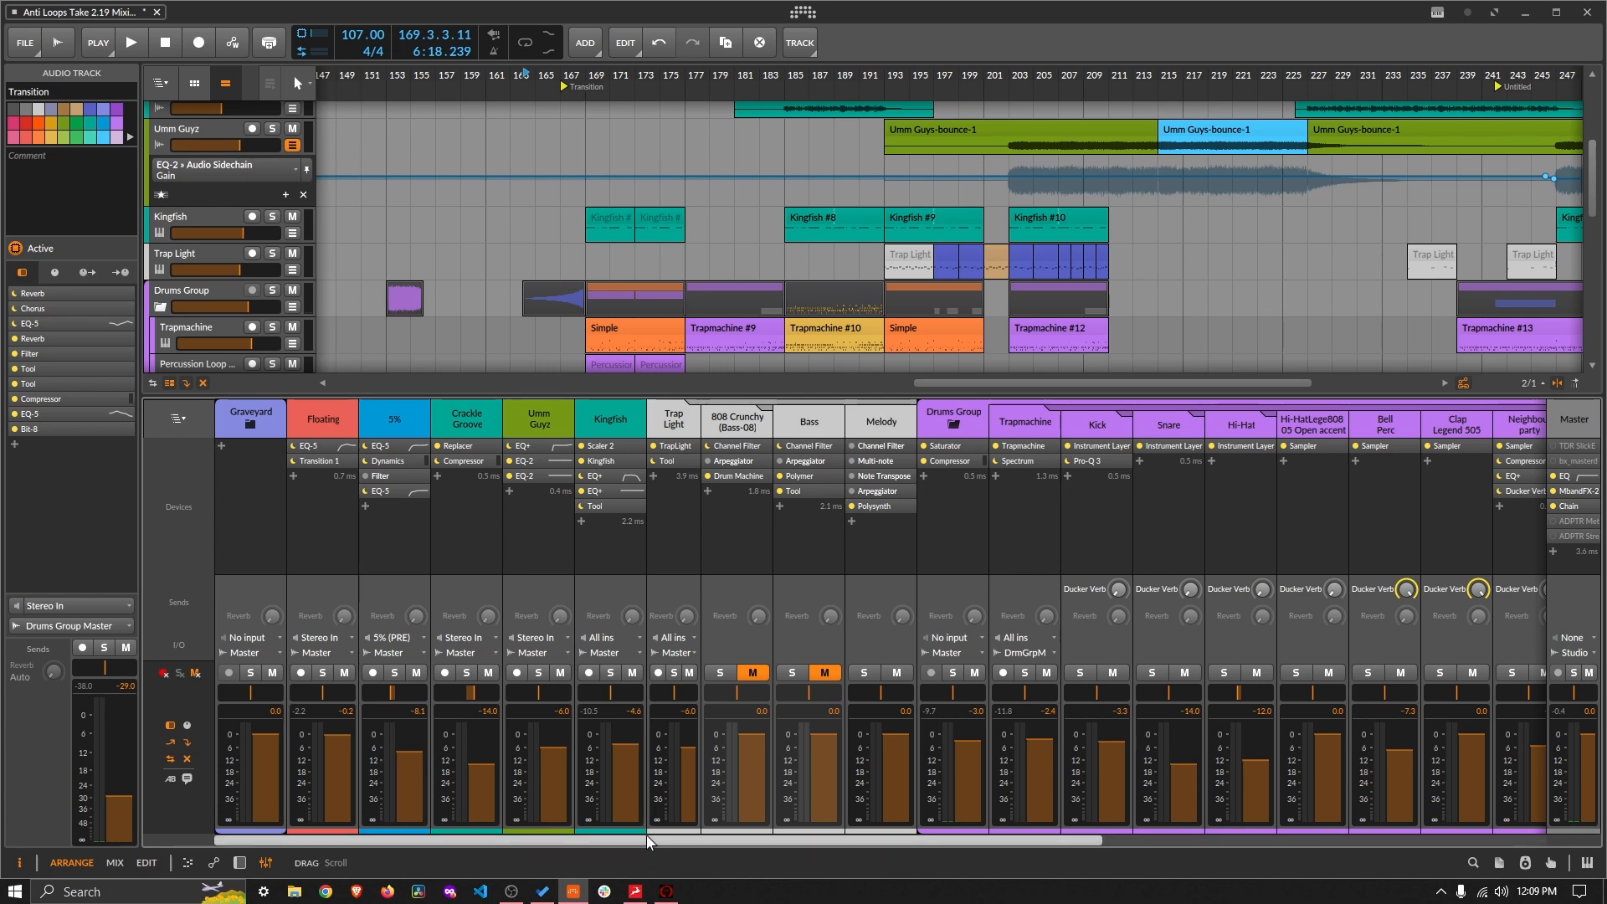
pyautogui.moveTo(651, 839); pyautogui.dragTo(886, 835)
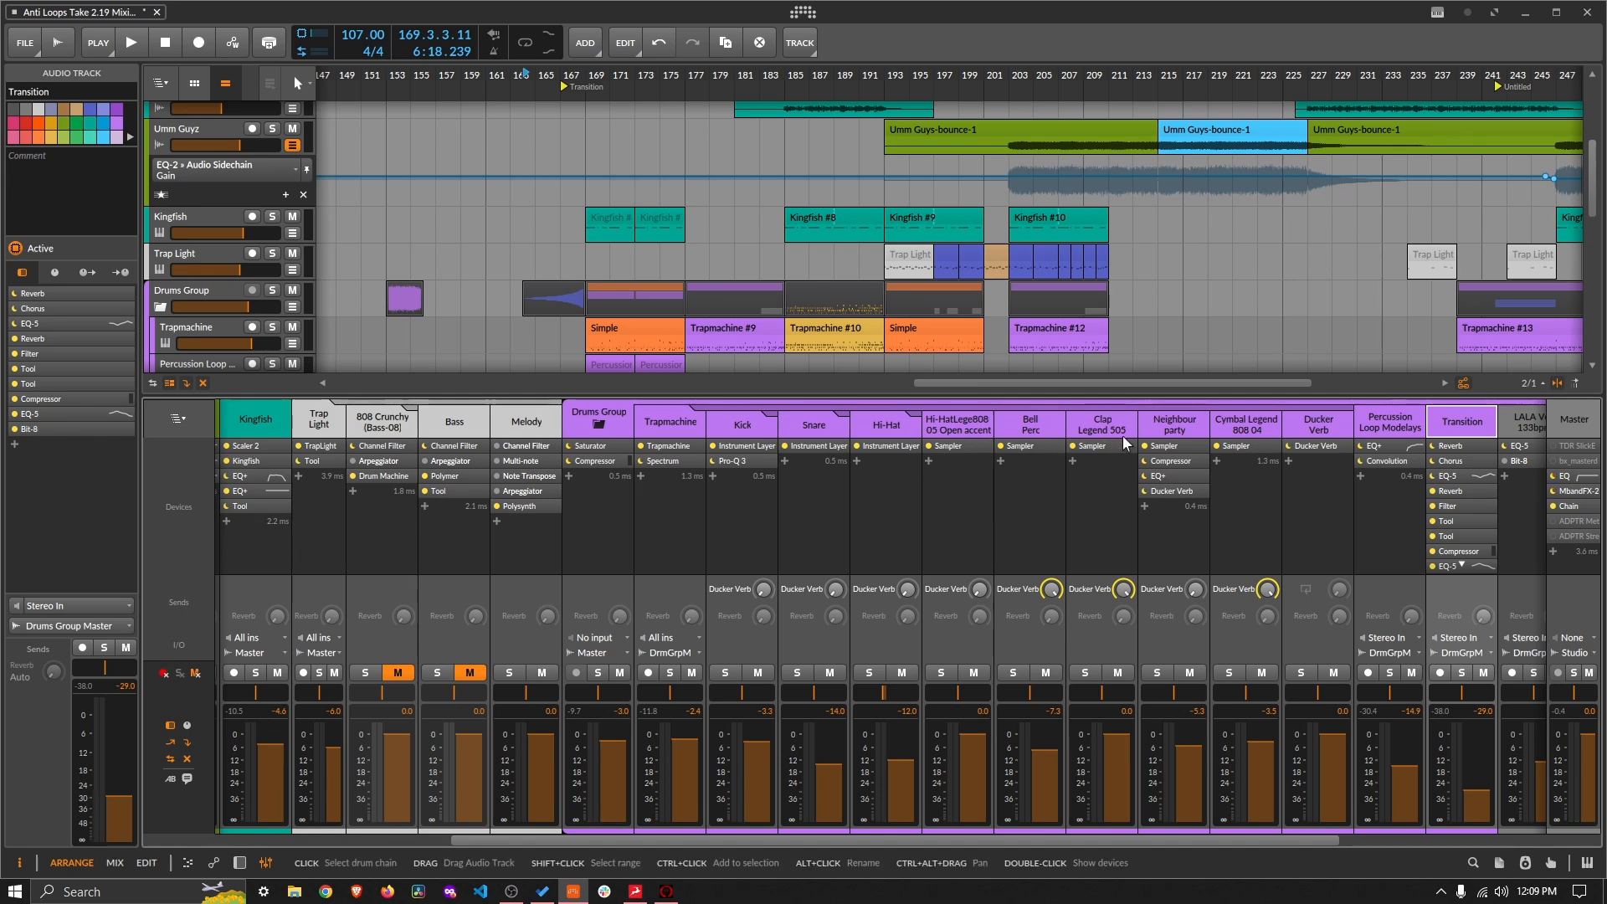
# Step: Inspect the Cymbal Legend 808 04 sample in the expanded sampler editor and close the editor
pyautogui.click(1253, 428)
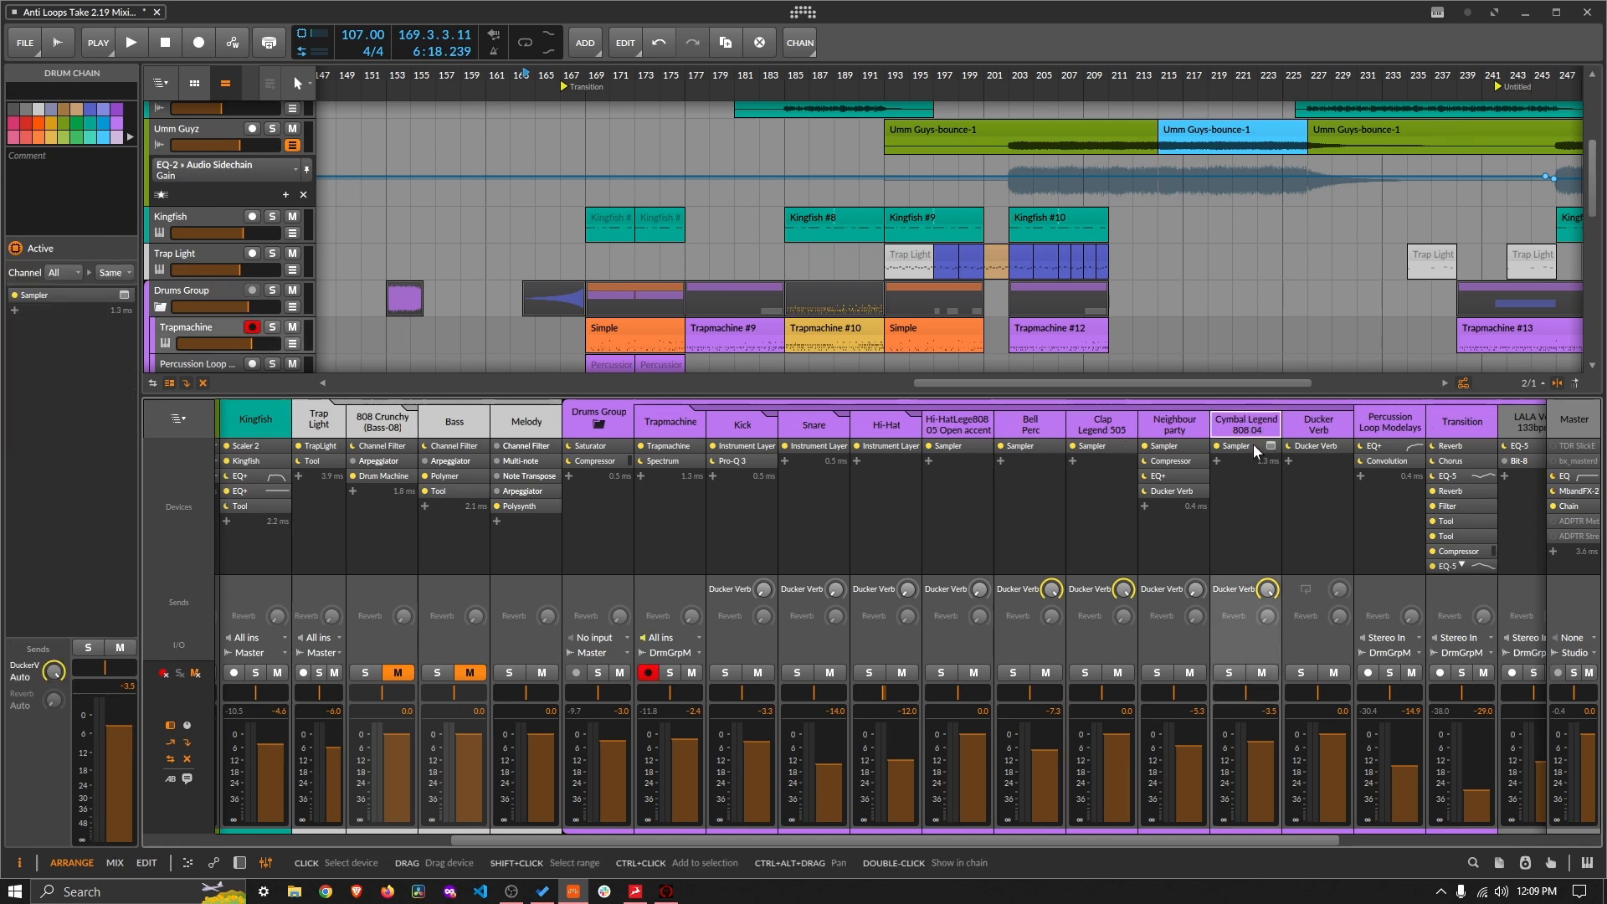
pyautogui.click(1271, 446)
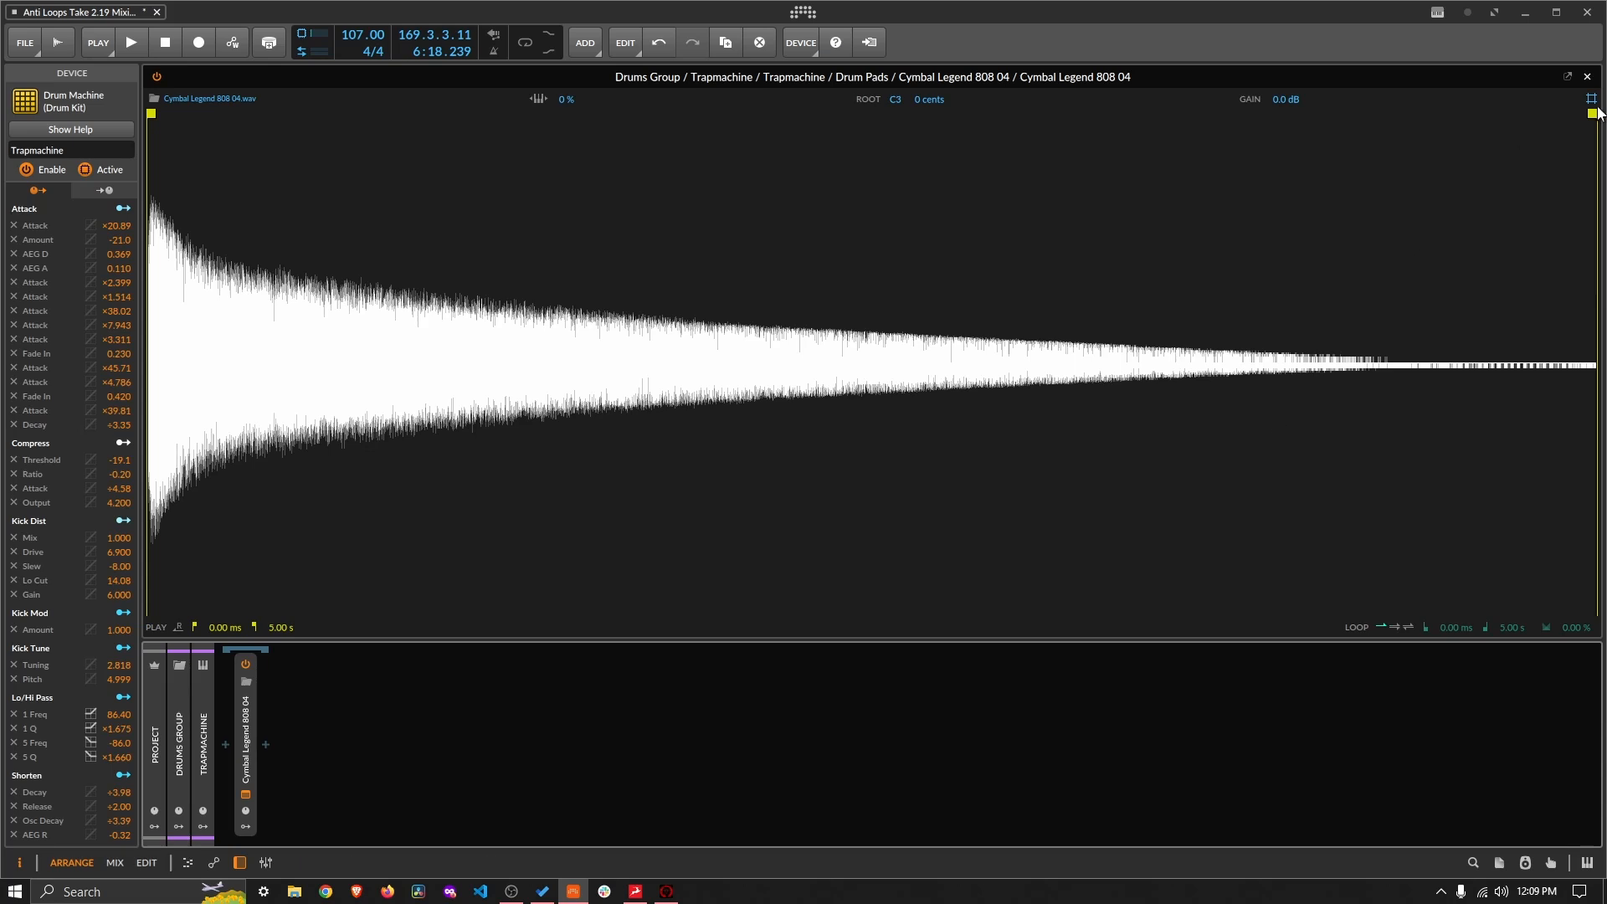
pyautogui.click(1587, 77)
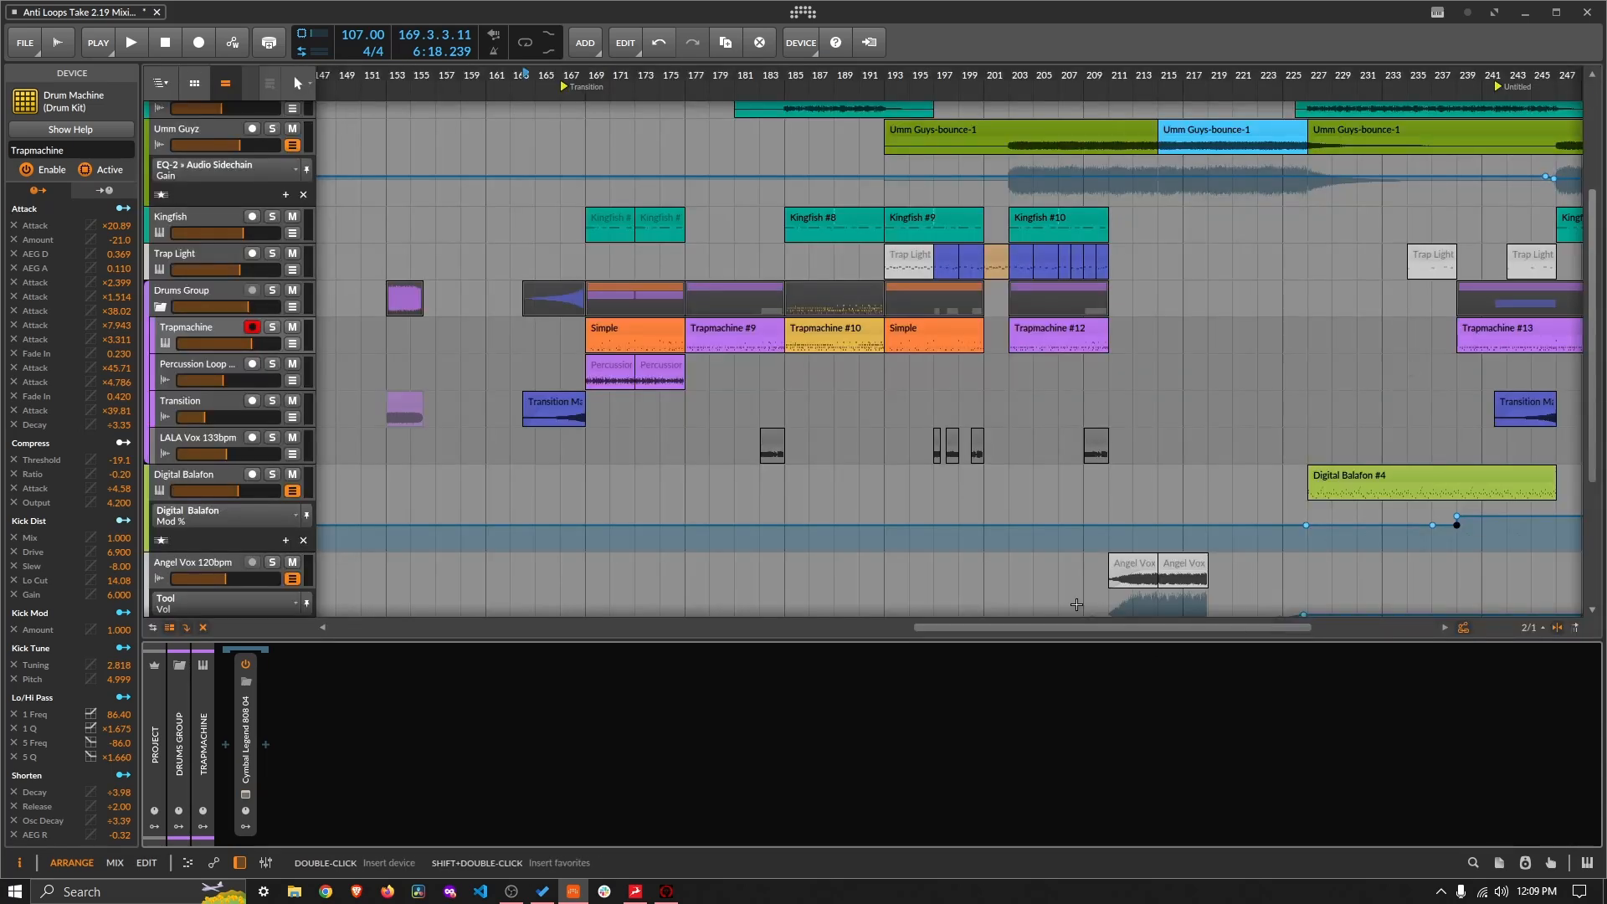
# Step: Show Trapmachine's drum machine and expand the sampler of its Cymbal Legend 808 04 pad
pyautogui.click(219, 333)
pyautogui.click(680, 757)
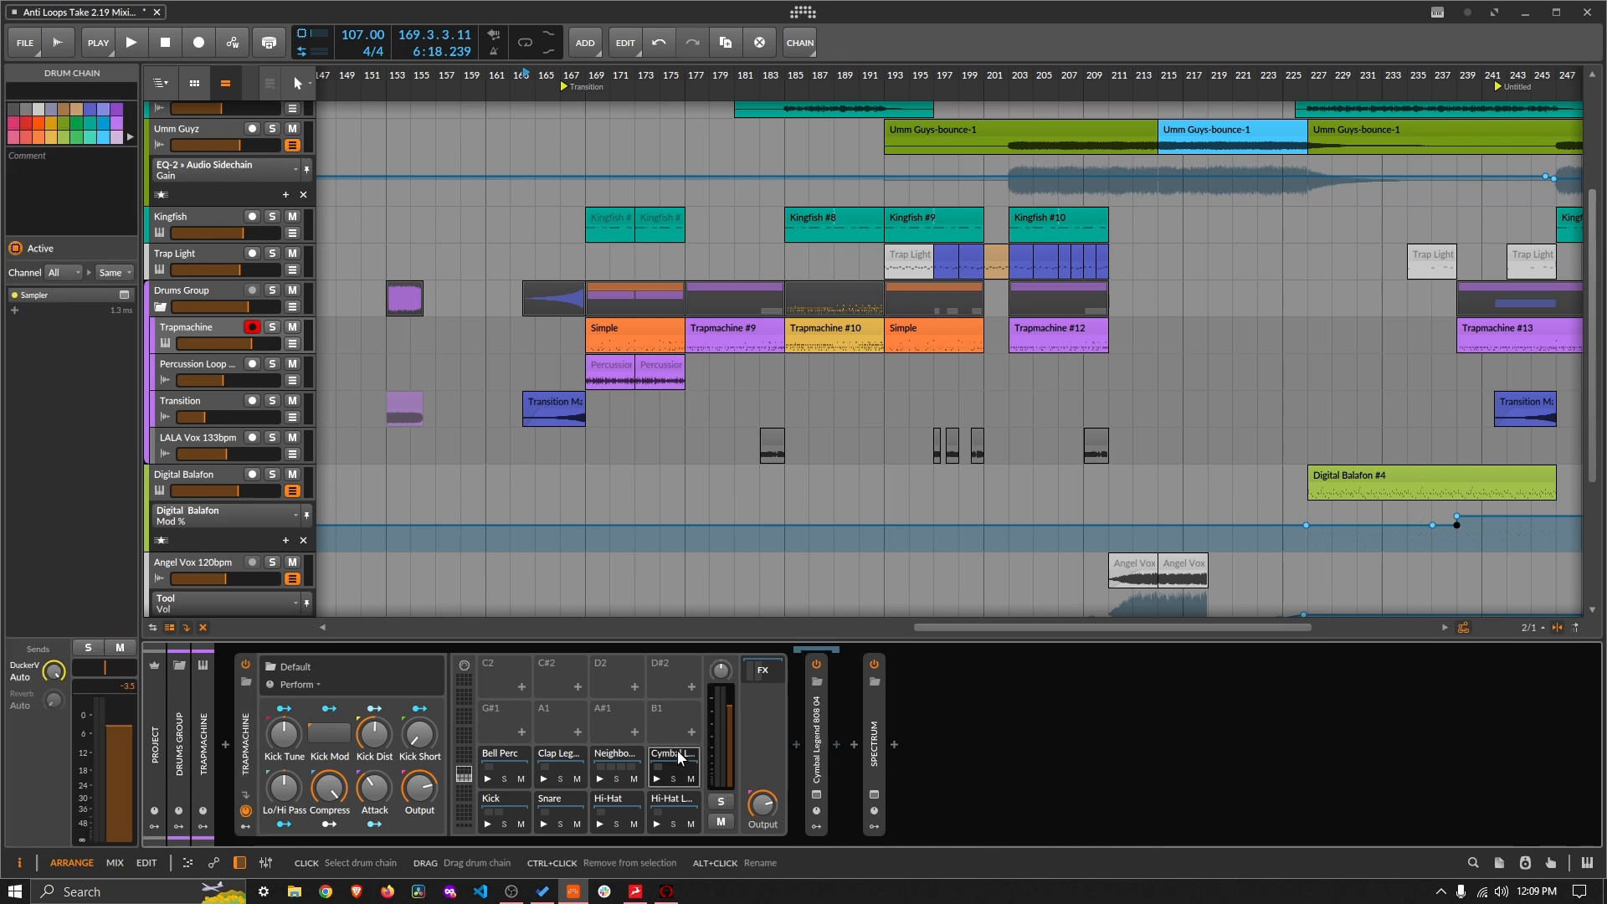
pyautogui.click(814, 718)
pyautogui.doubleClick(814, 718)
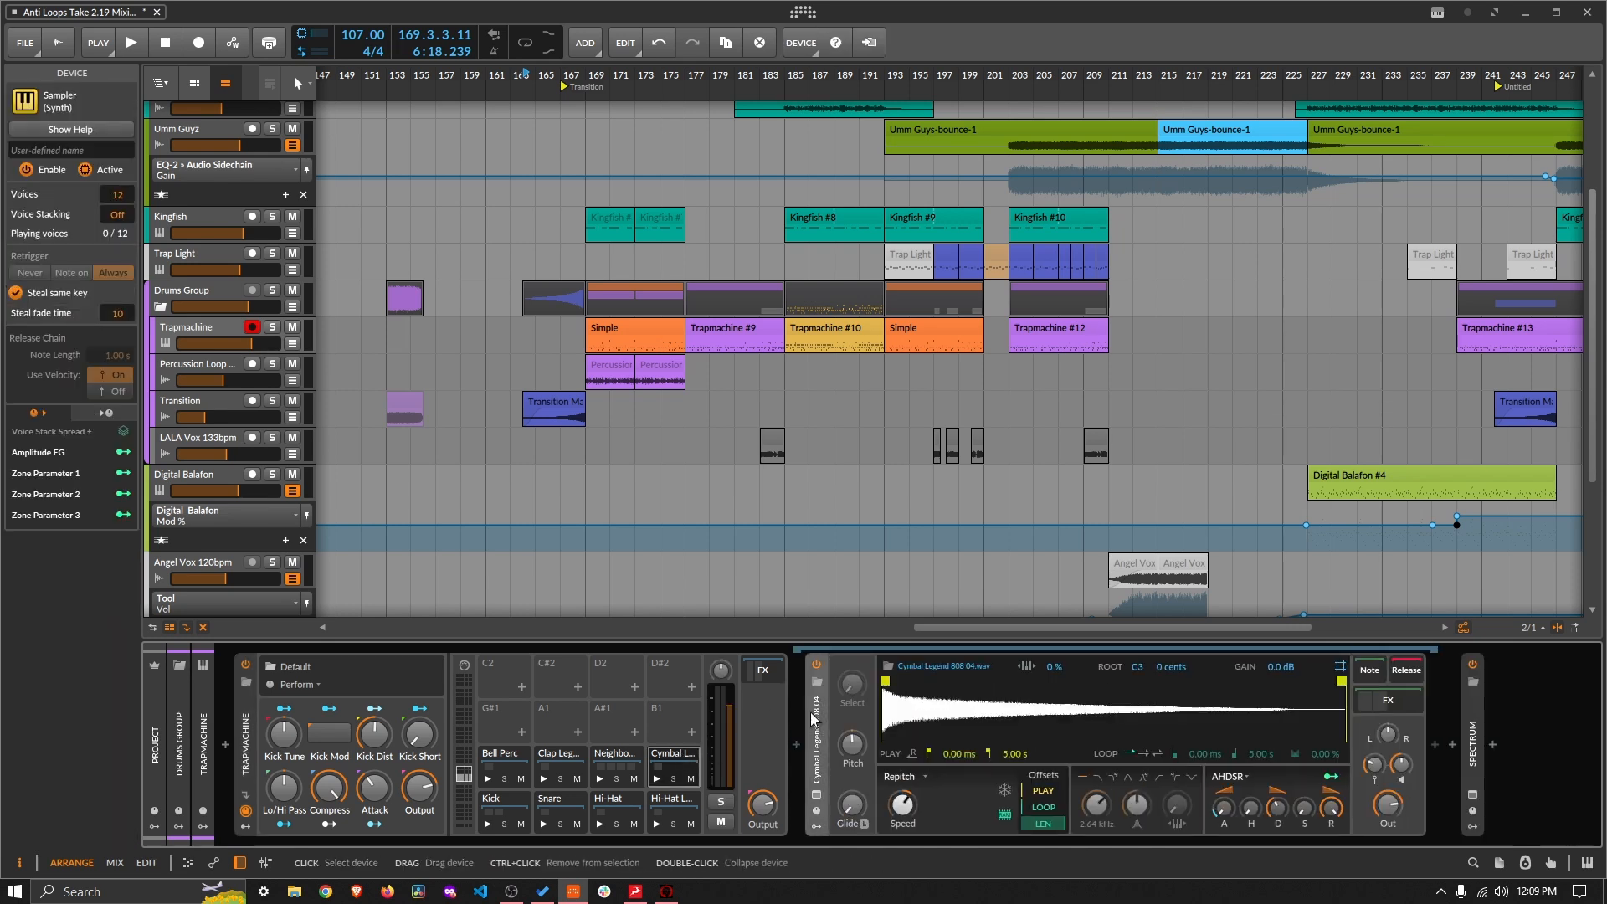
# Step: Open the cymbal sampler's FX chain, inspect its Peak Limiter and Transient Control, and collapse both devices
pyautogui.click(1393, 701)
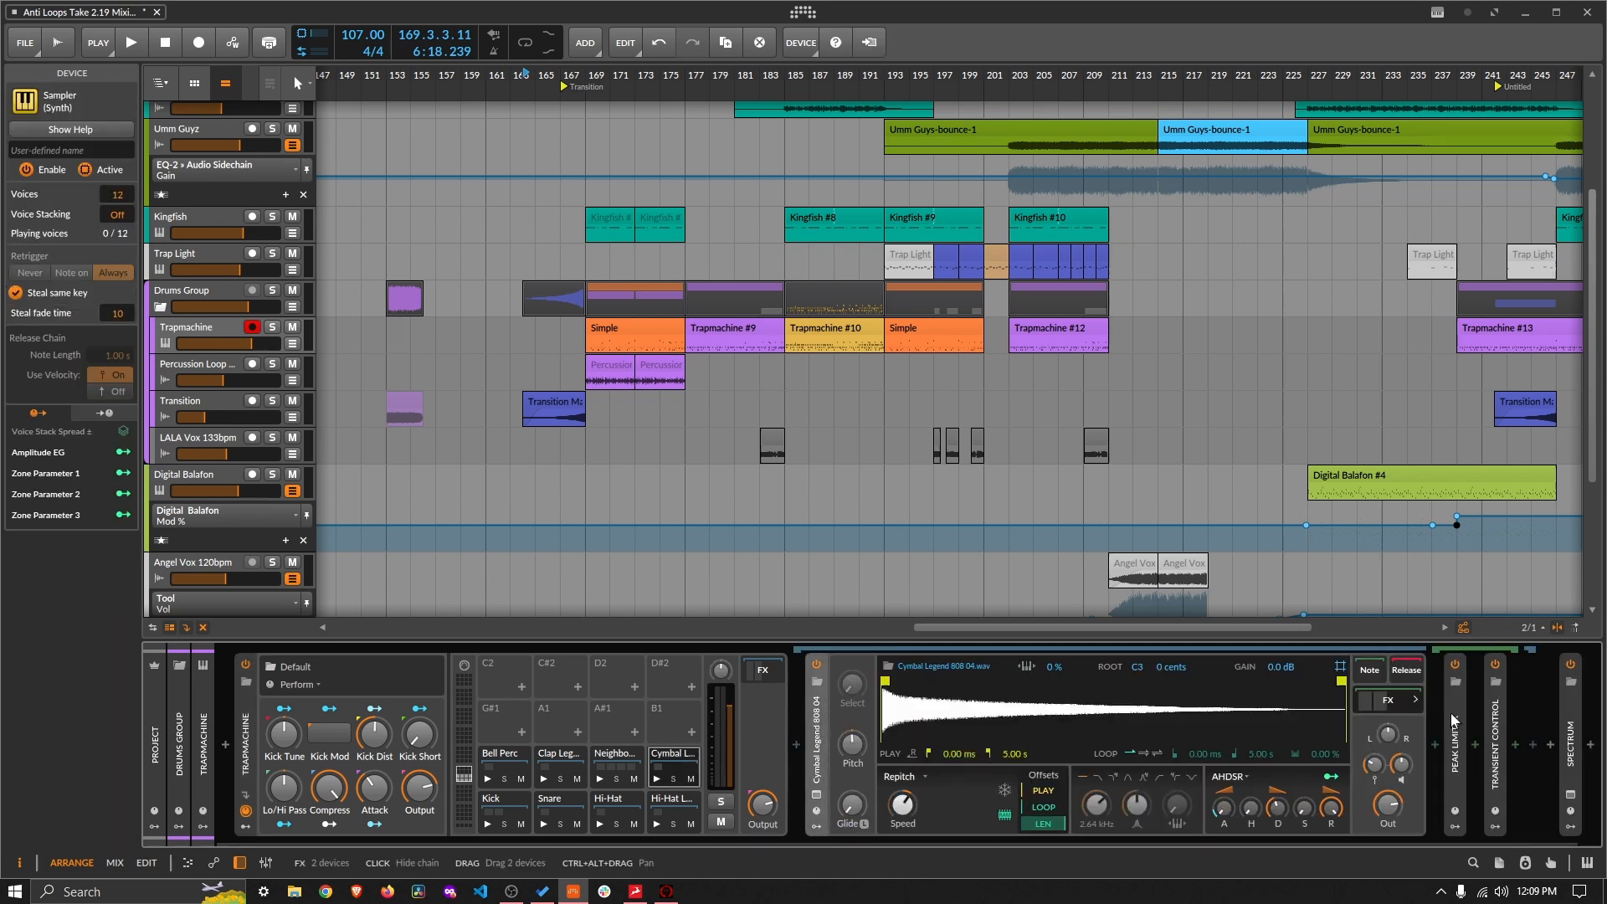
pyautogui.click(1458, 770)
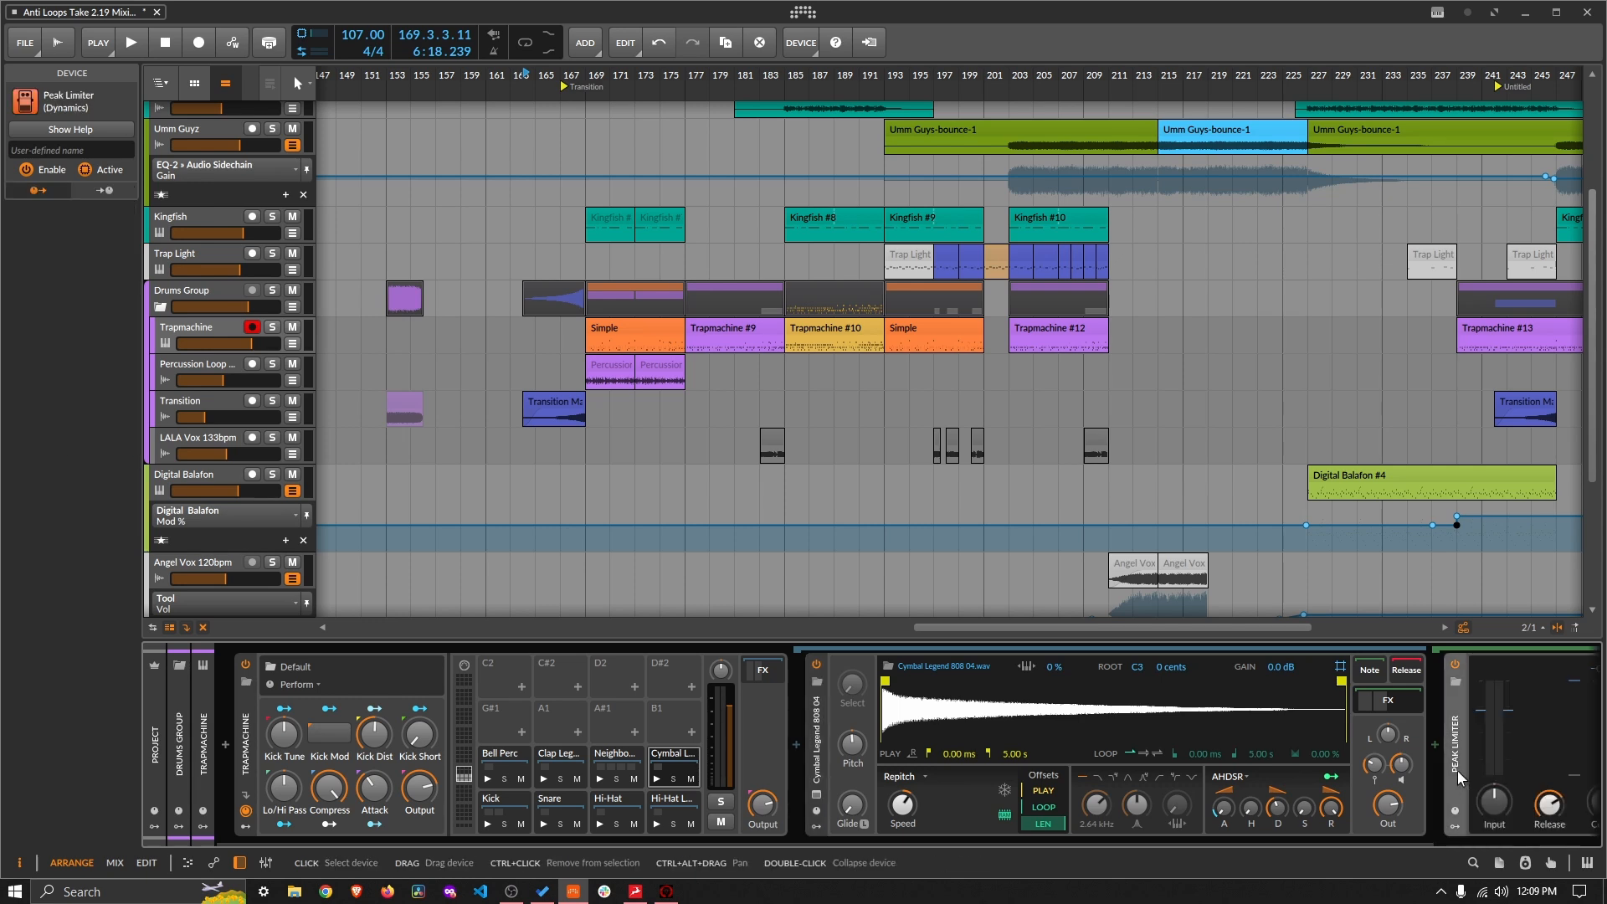
pyautogui.doubleClick(1498, 760)
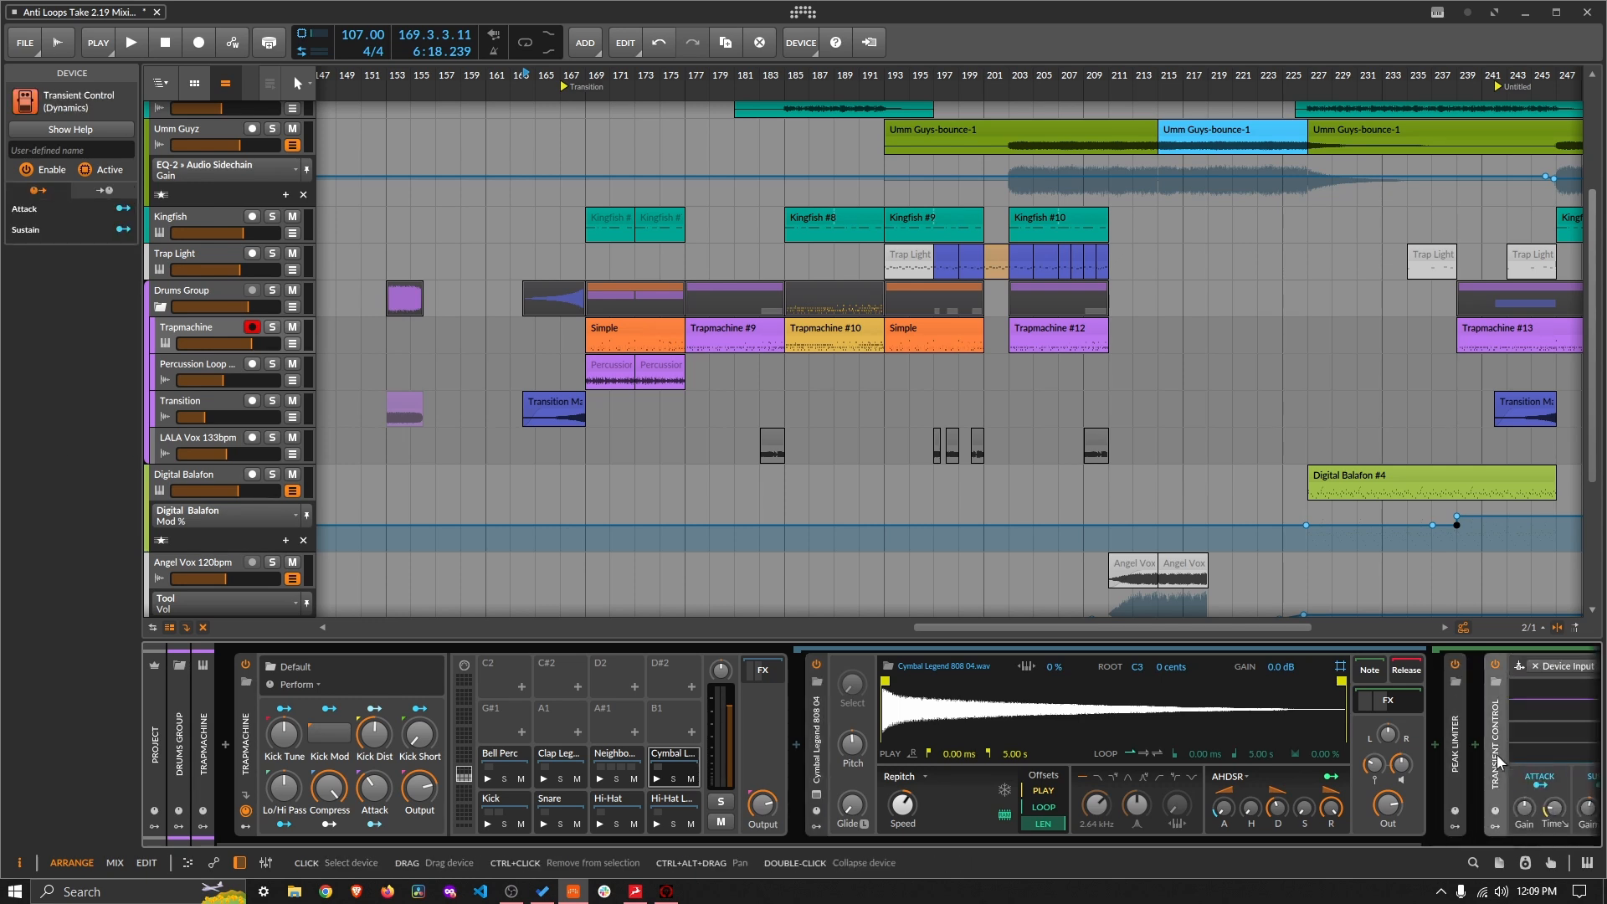
pyautogui.doubleClick(1499, 760)
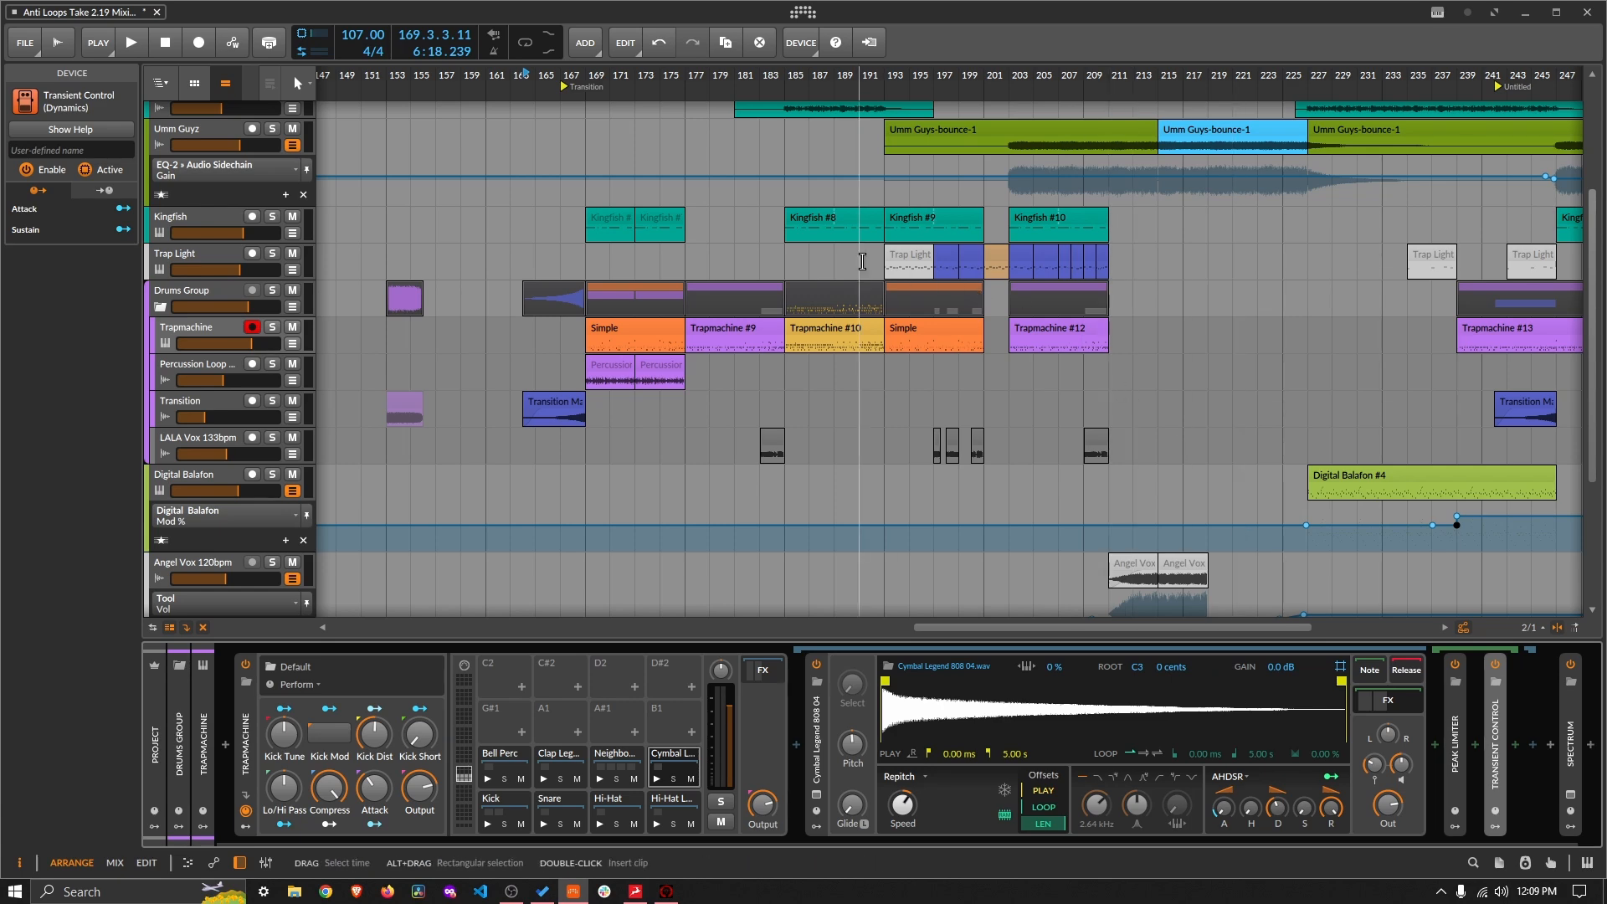
# Step: Switch to Microsoft To Do and mark "Minor Drum Mixing (Crash Cymbal)" as completed
pyautogui.click(543, 892)
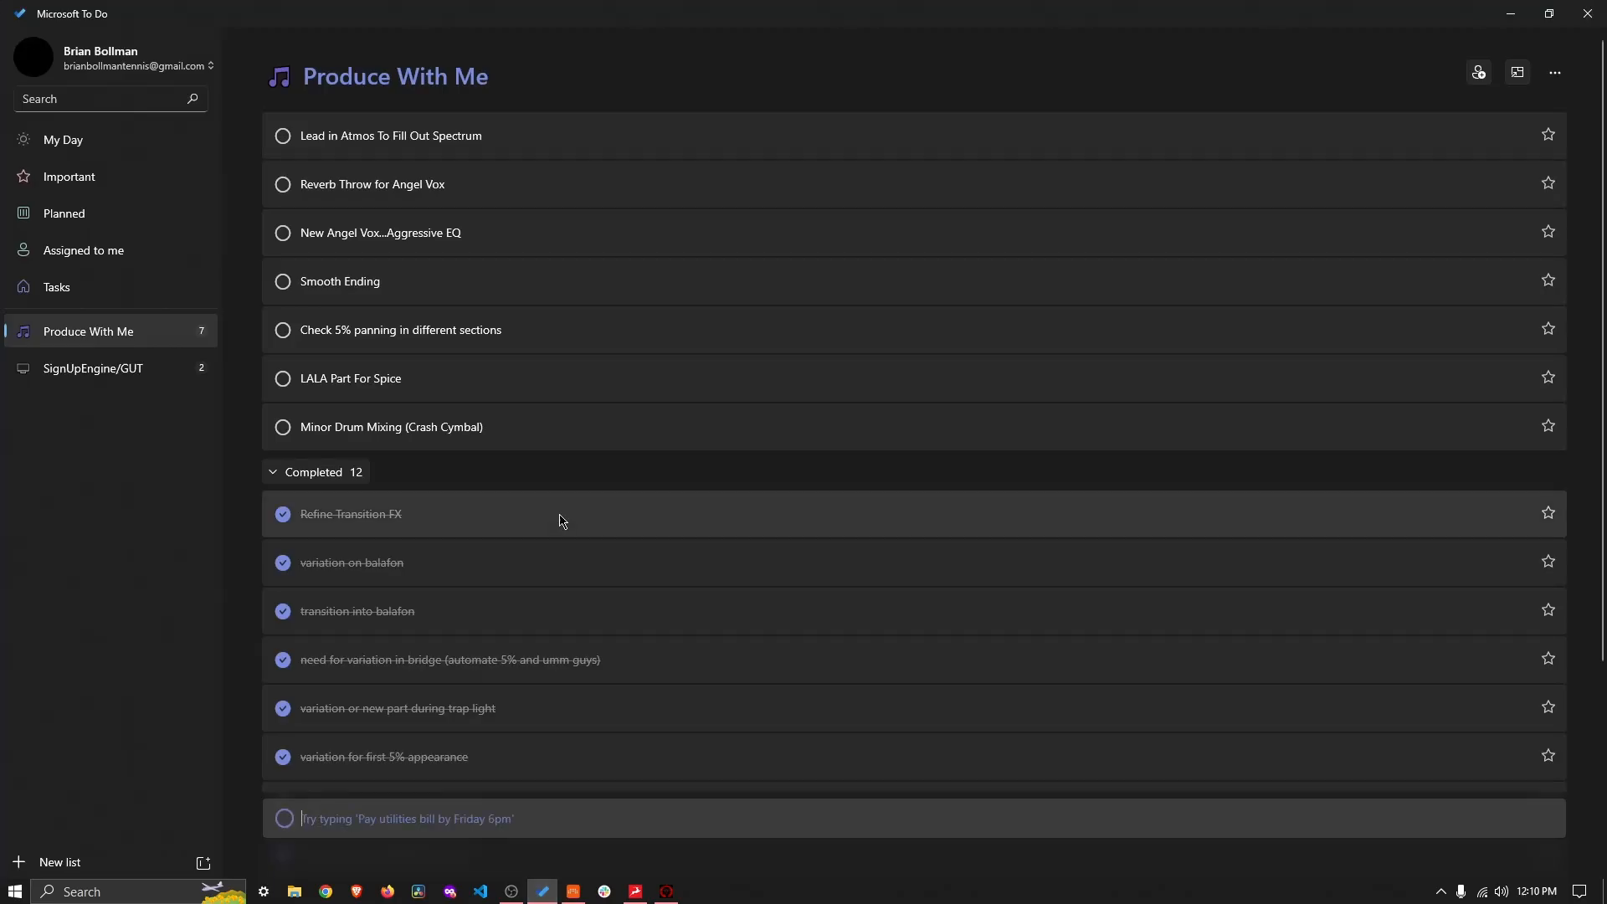
pyautogui.click(282, 428)
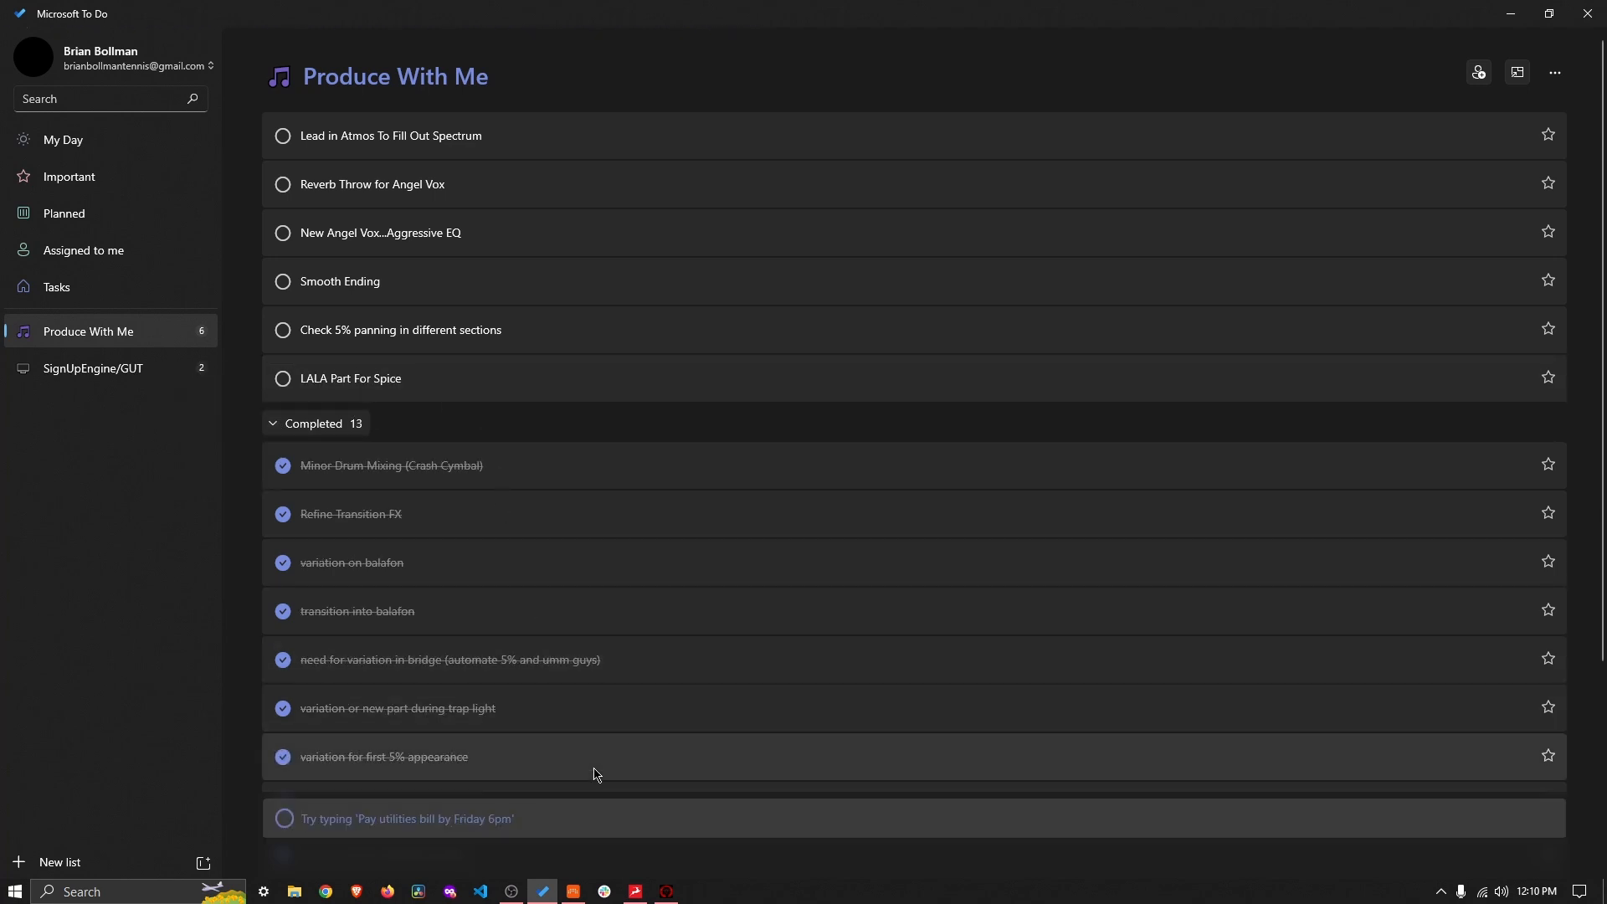
# Step: Switch to Bitwig Studio, audition LALA Vox 133bpm in solo from bar 183, and mark "LALA Part For Spice" as completed in Microsoft To Do
pyautogui.click(574, 891)
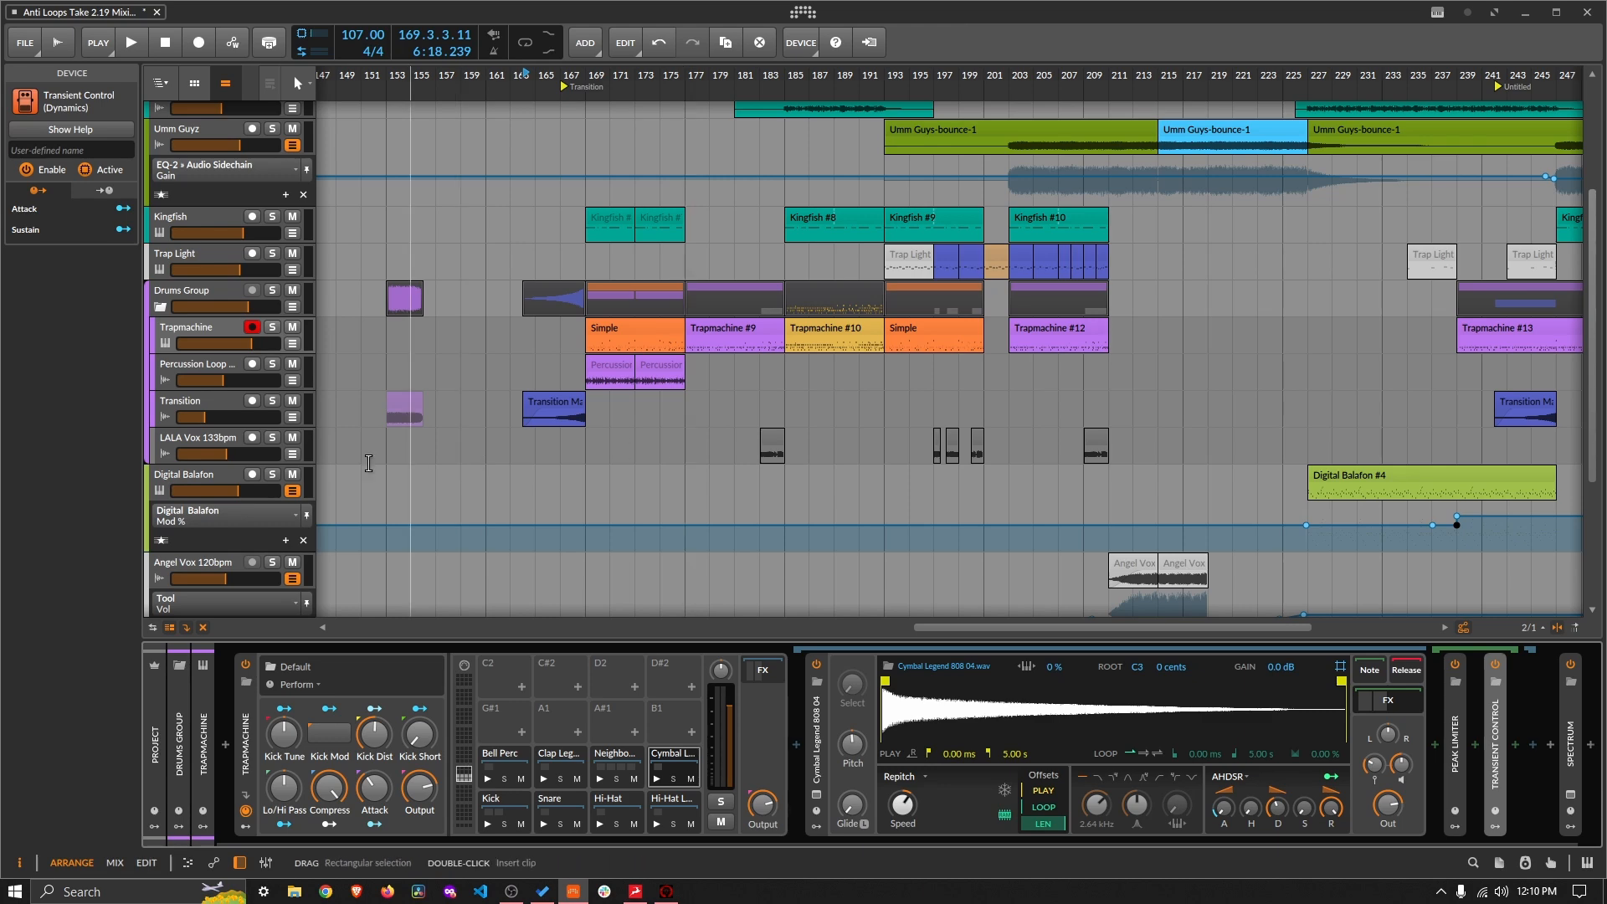
pyautogui.click(272, 437)
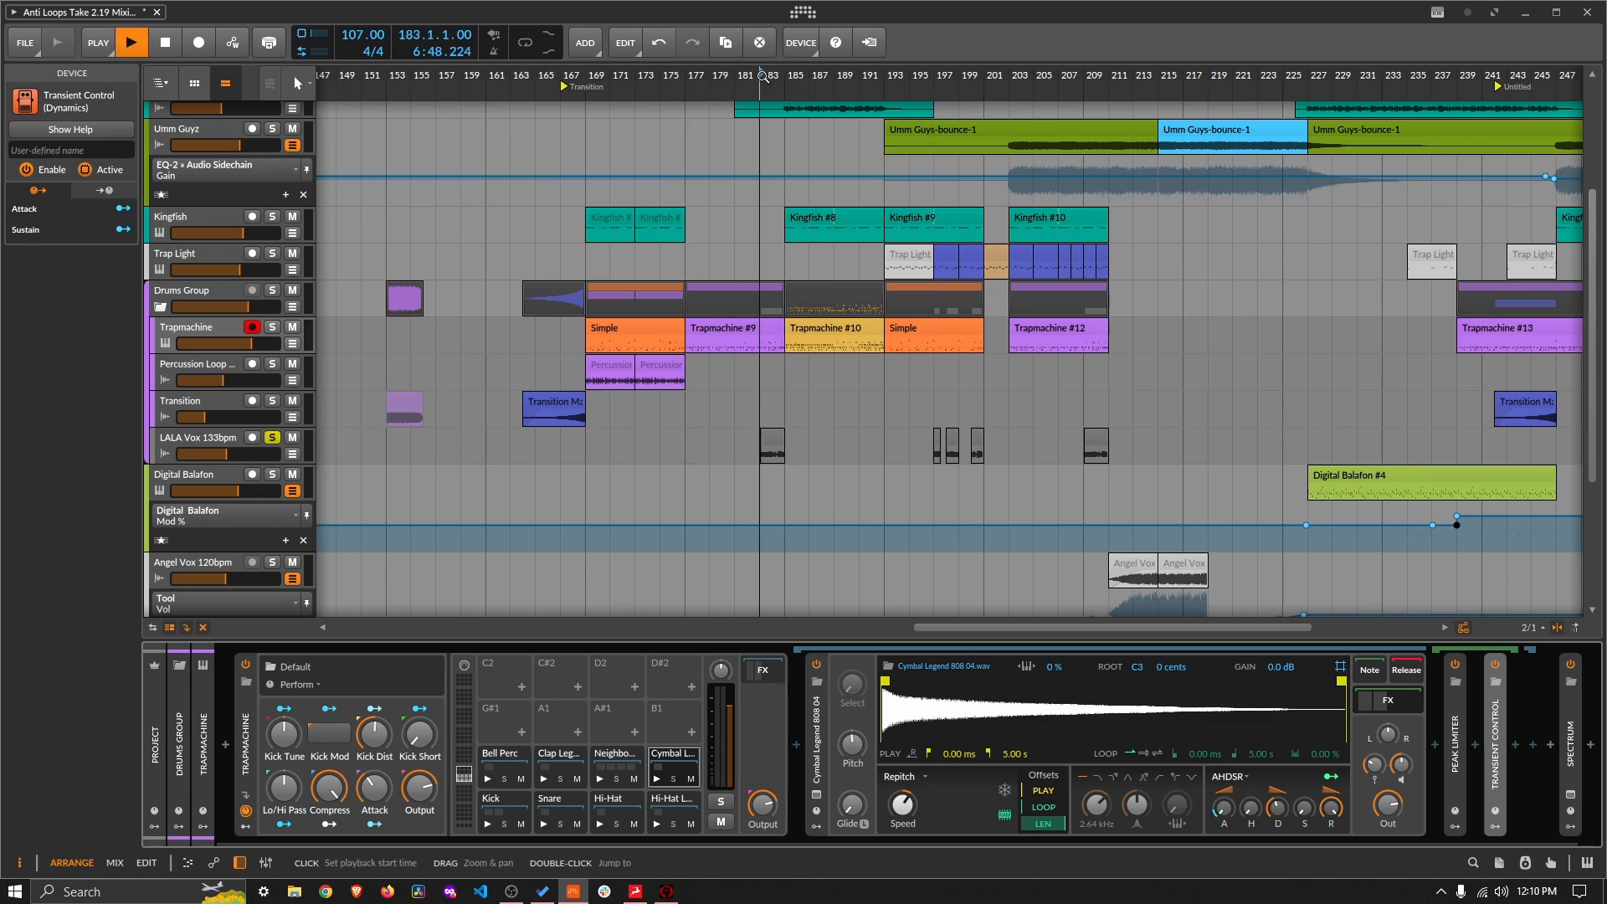
pyautogui.moveTo(762, 76); pyautogui.dragTo(981, 128)
pyautogui.press('space')
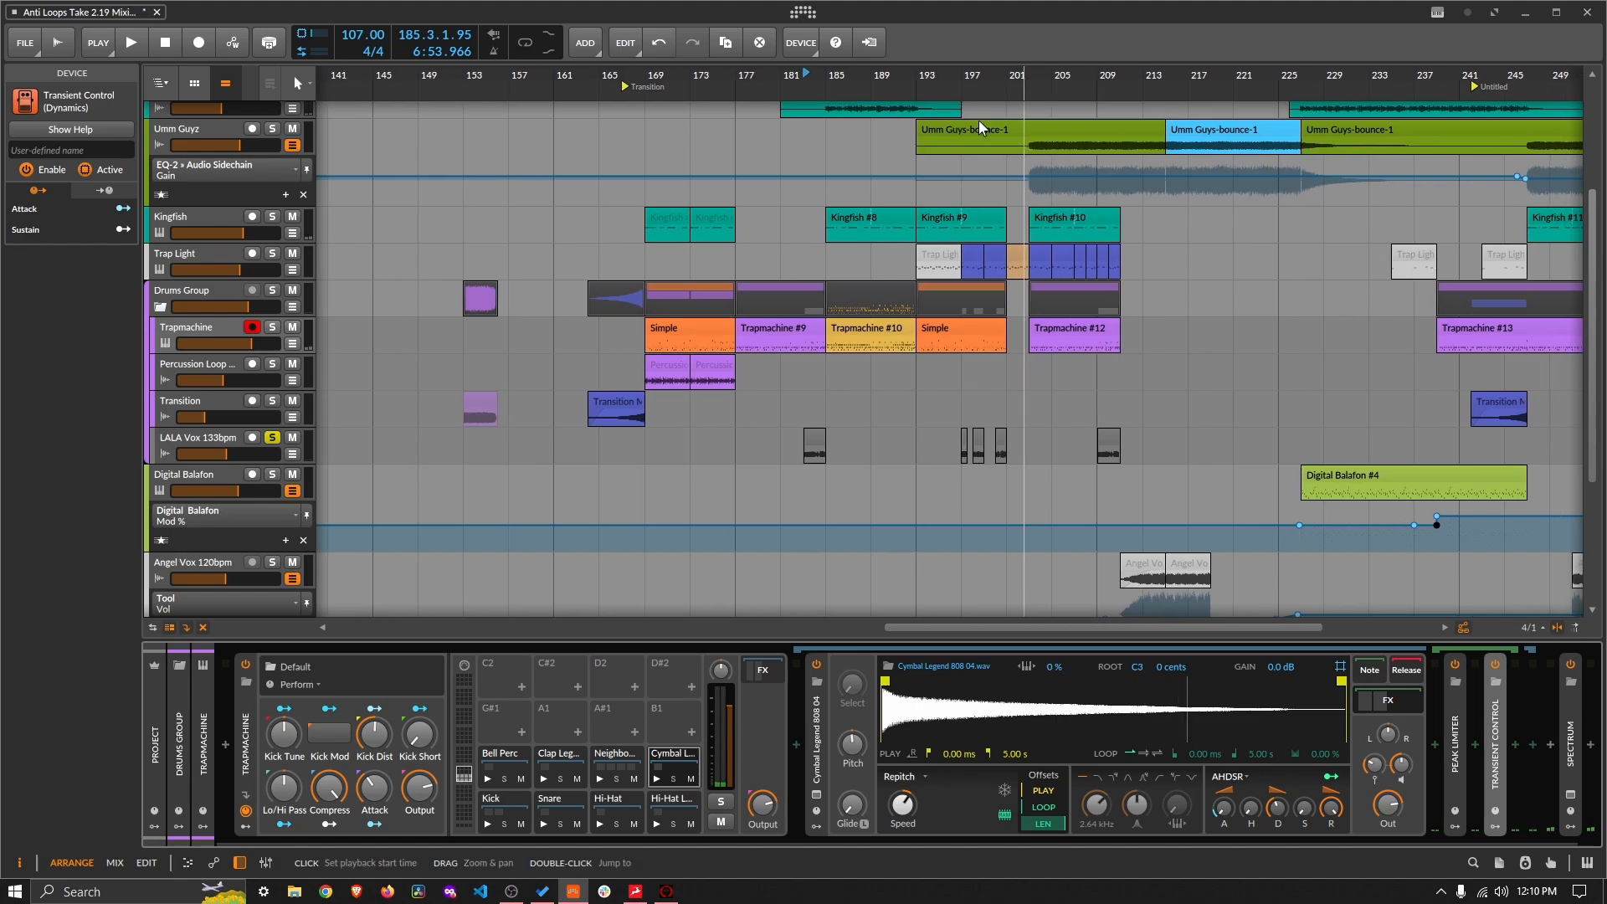
pyautogui.click(542, 892)
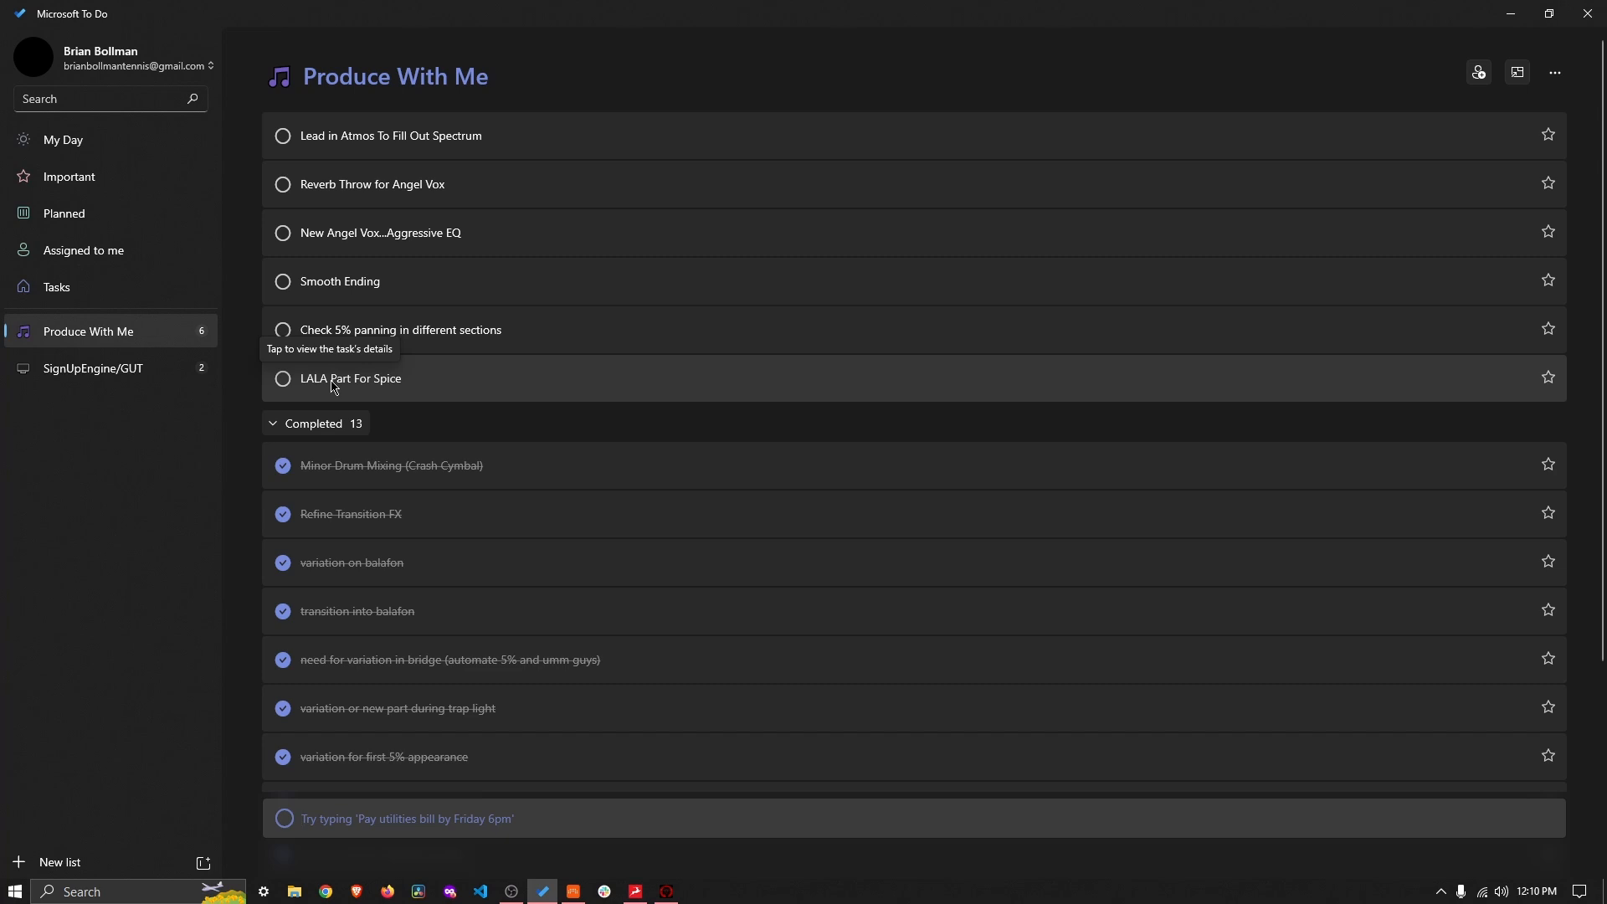
pyautogui.click(284, 382)
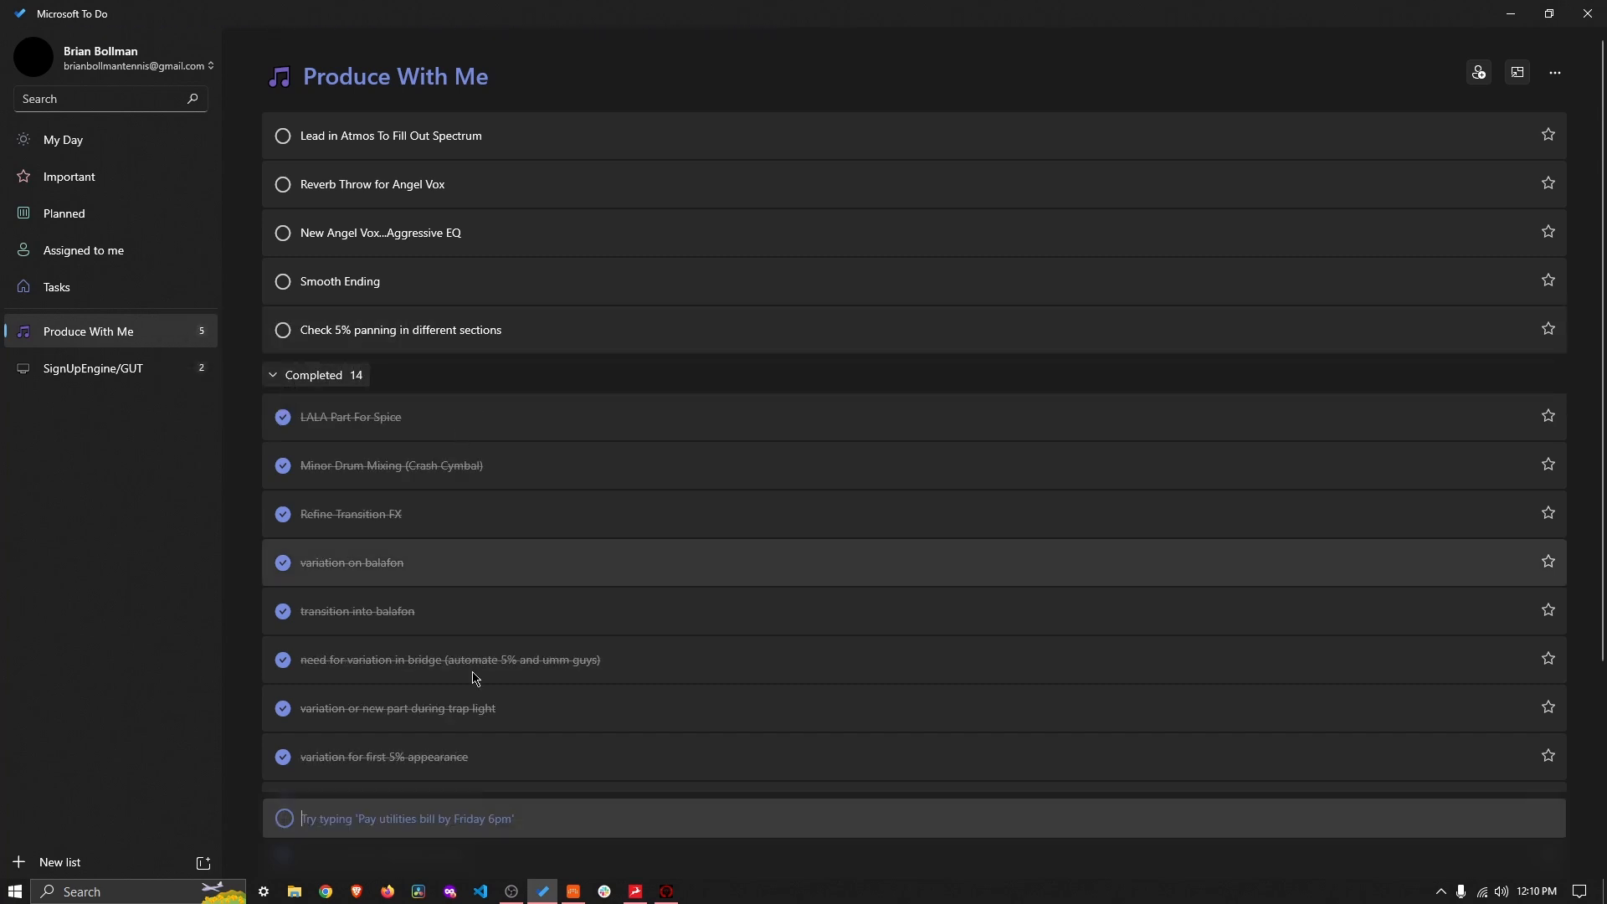
# Step: Switch to Bitwig Studio, play from bar 193, and move the solo from LALA Vox 133bpm to the 5% track
pyautogui.click(573, 891)
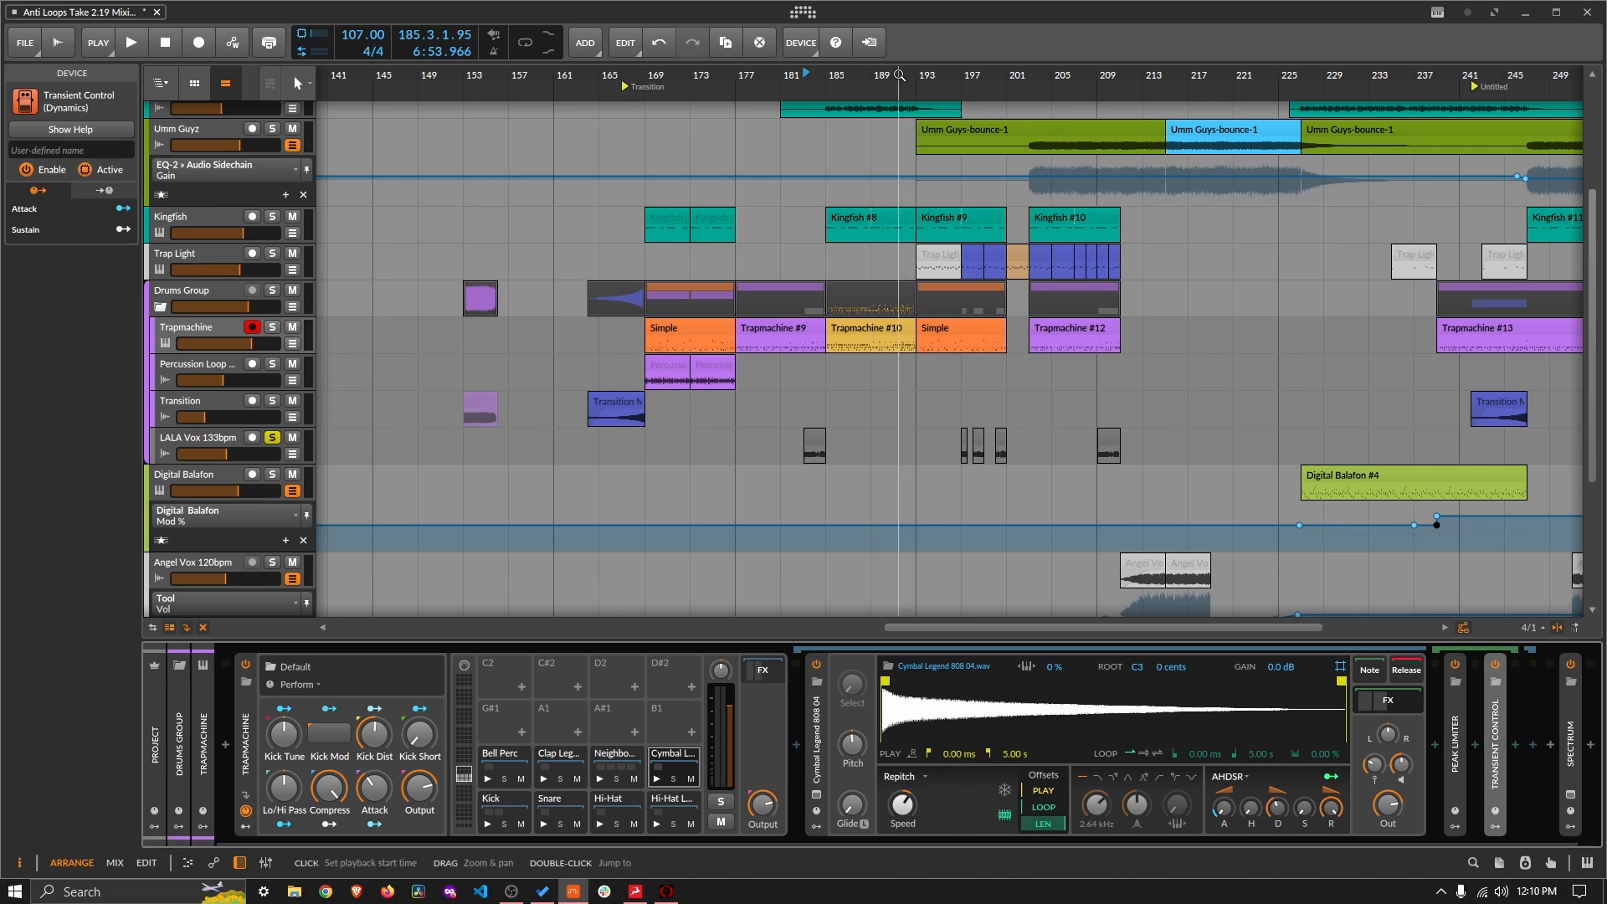
pyautogui.scroll(-2, 853, 132)
pyautogui.scroll(5, 936, 286)
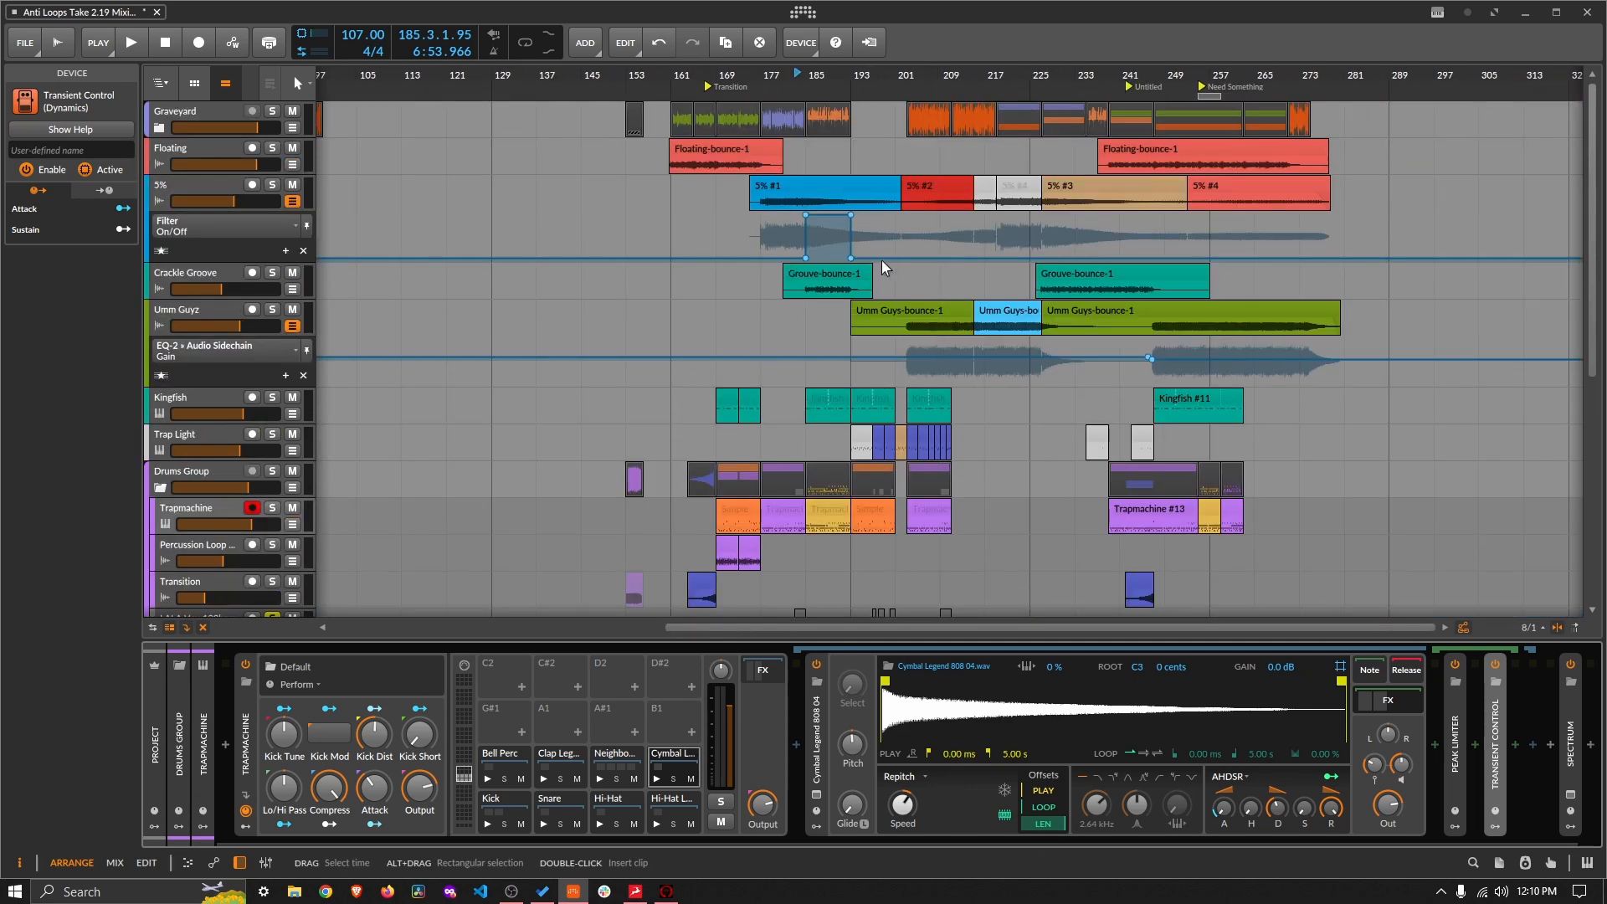
pyautogui.moveTo(850, 79); pyautogui.dragTo(833, 117)
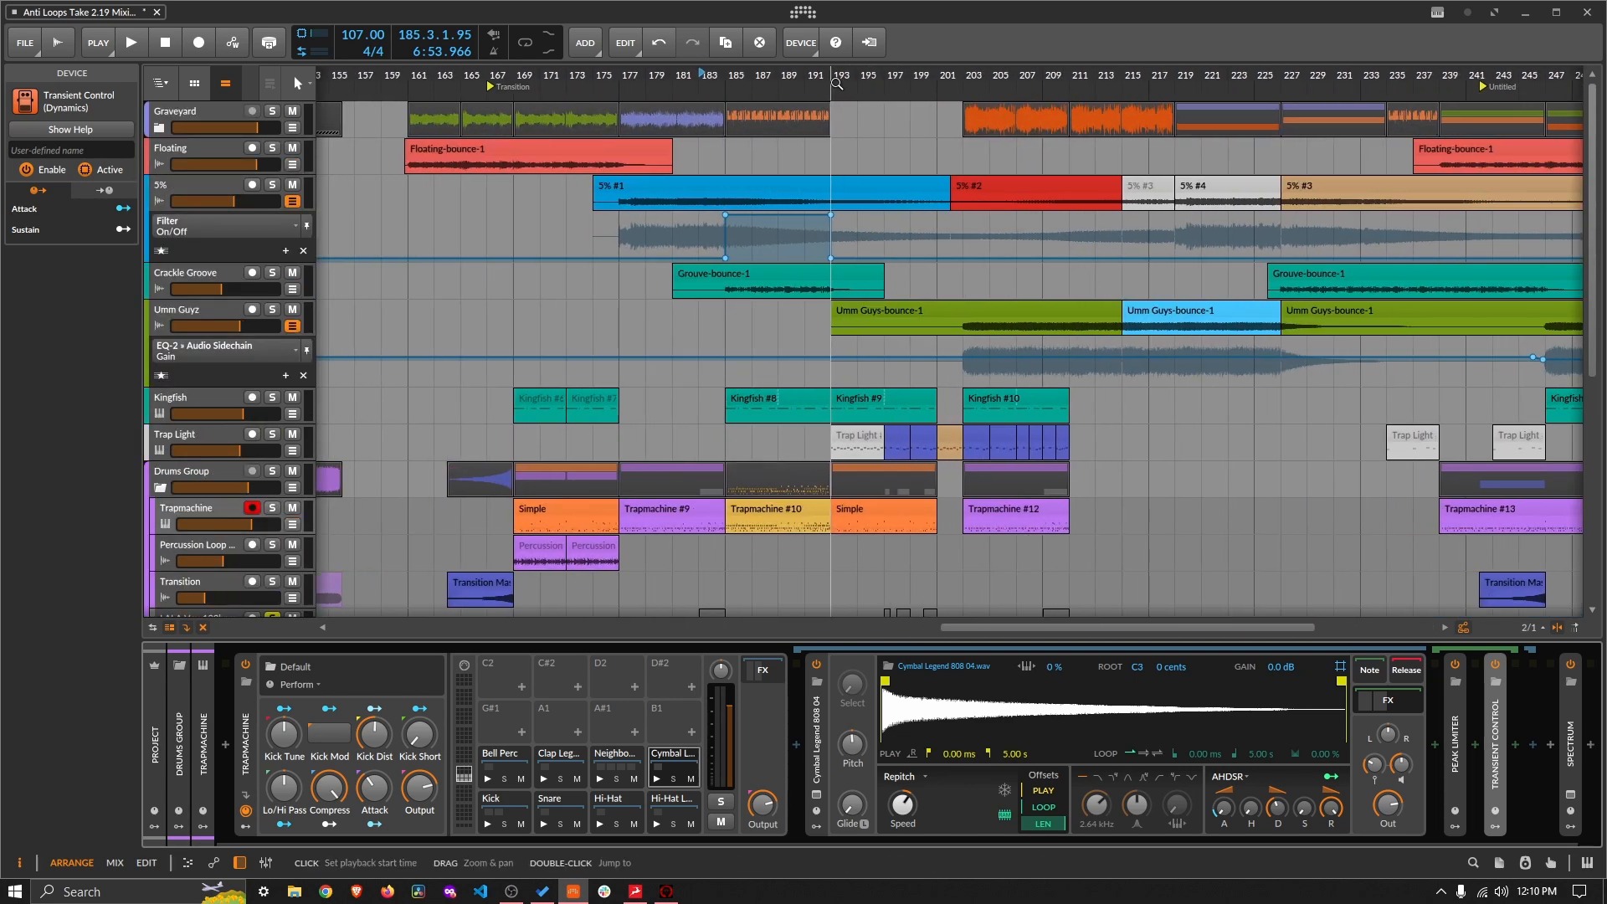
pyautogui.press('space')
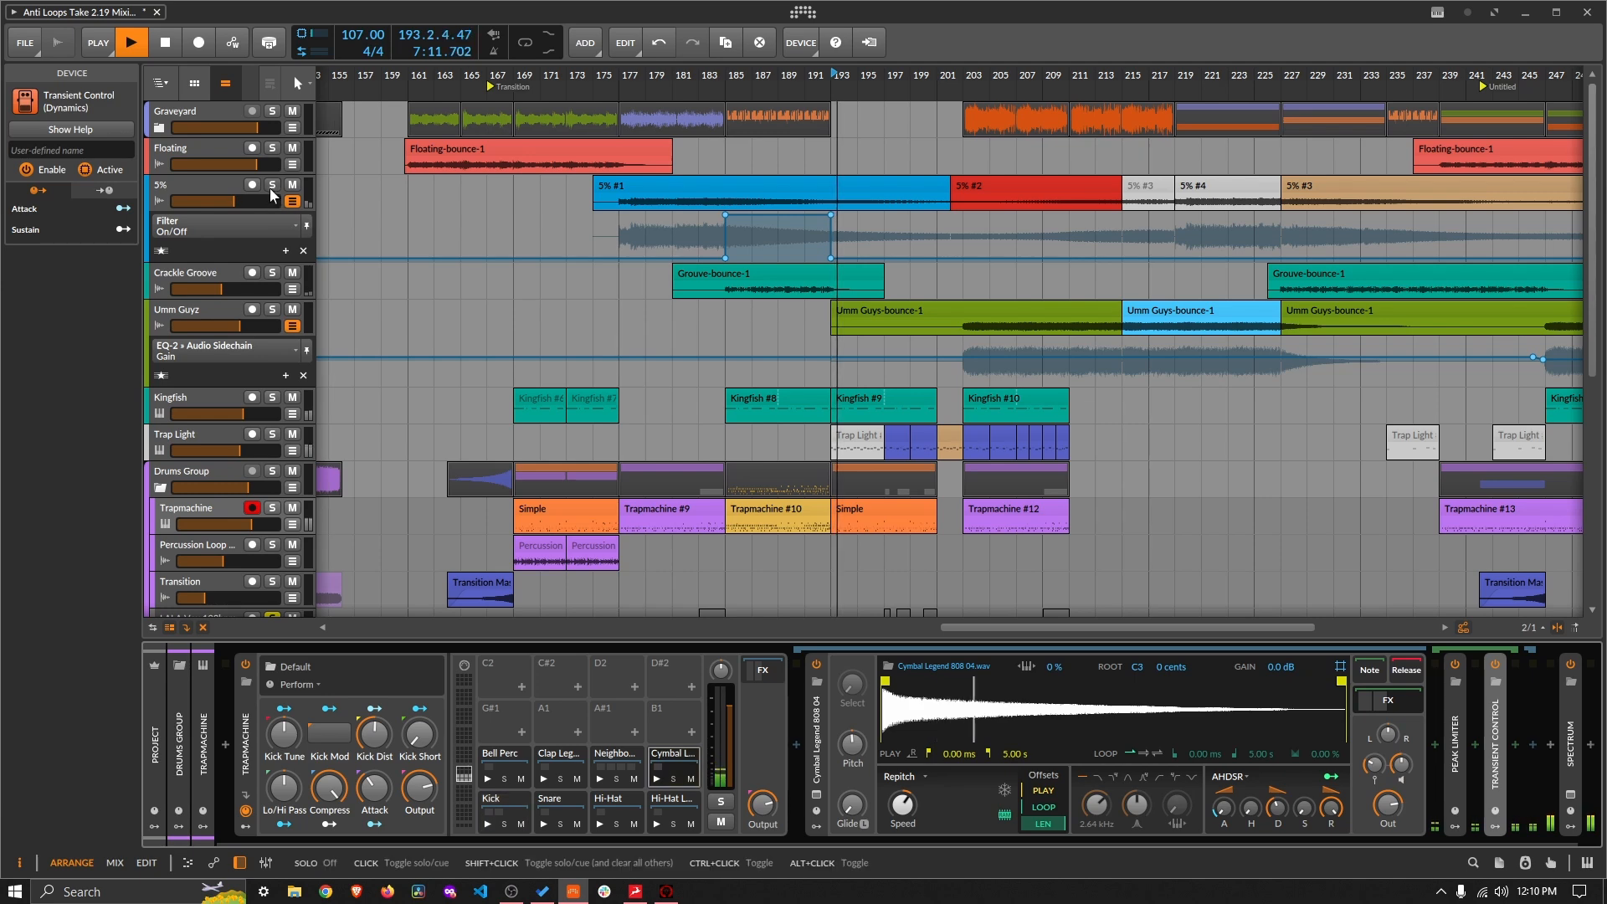
pyautogui.scroll(-3, 296, 521)
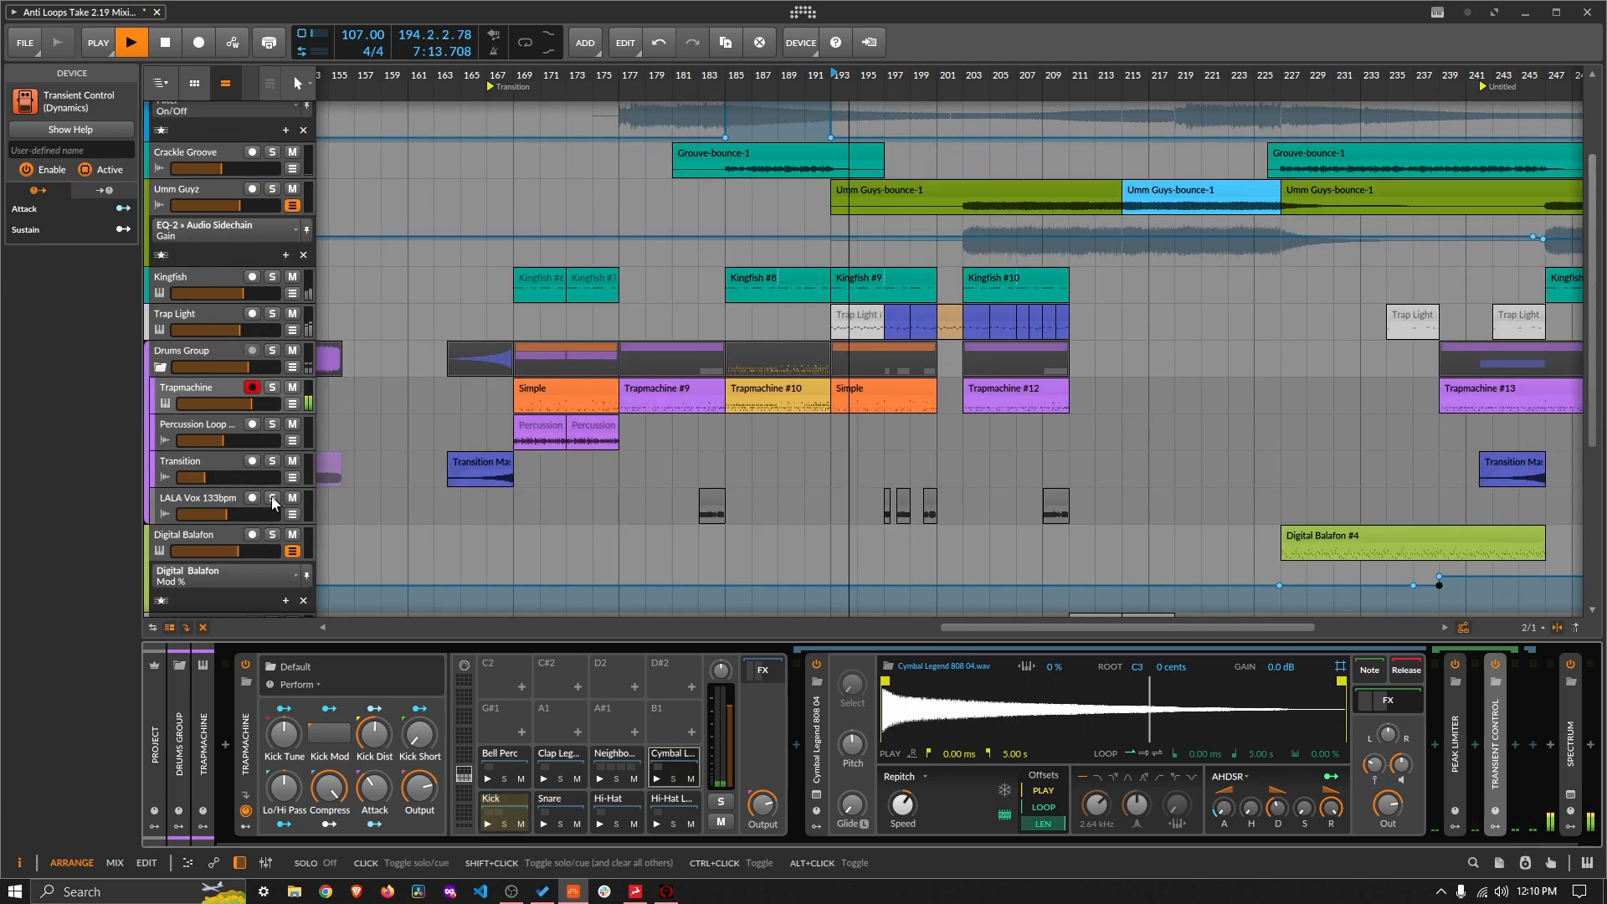
pyautogui.scroll(3, 295, 520)
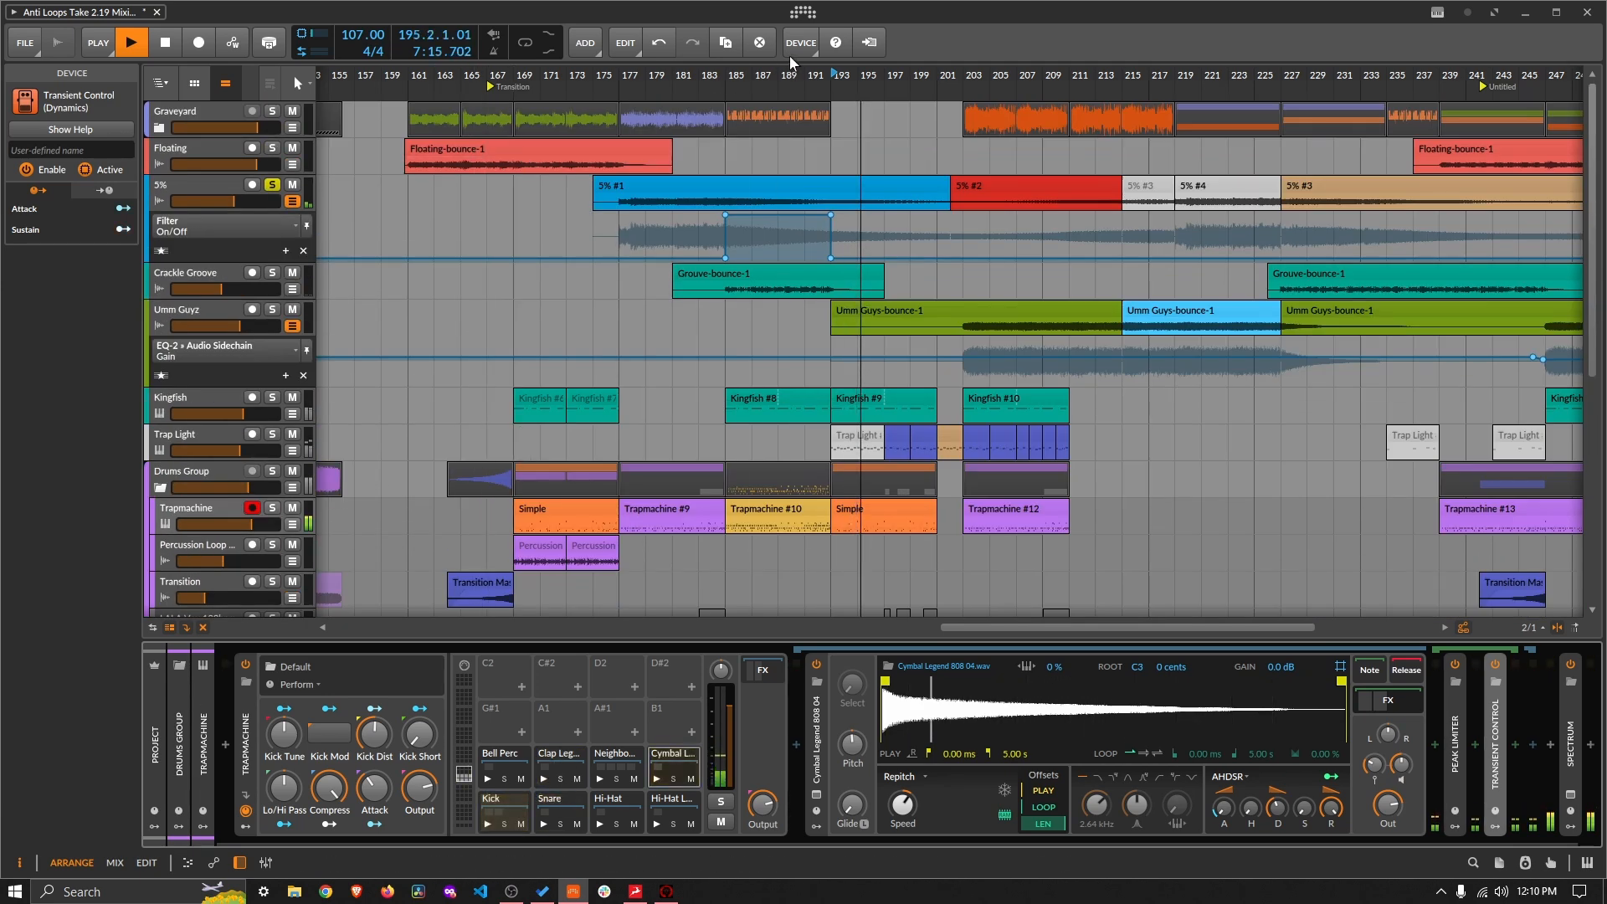
# Step: Audition the soloed 5% track around bars 203, 195 and 211, and check the Angel Vox clips playing alongside it
pyautogui.click(966, 76)
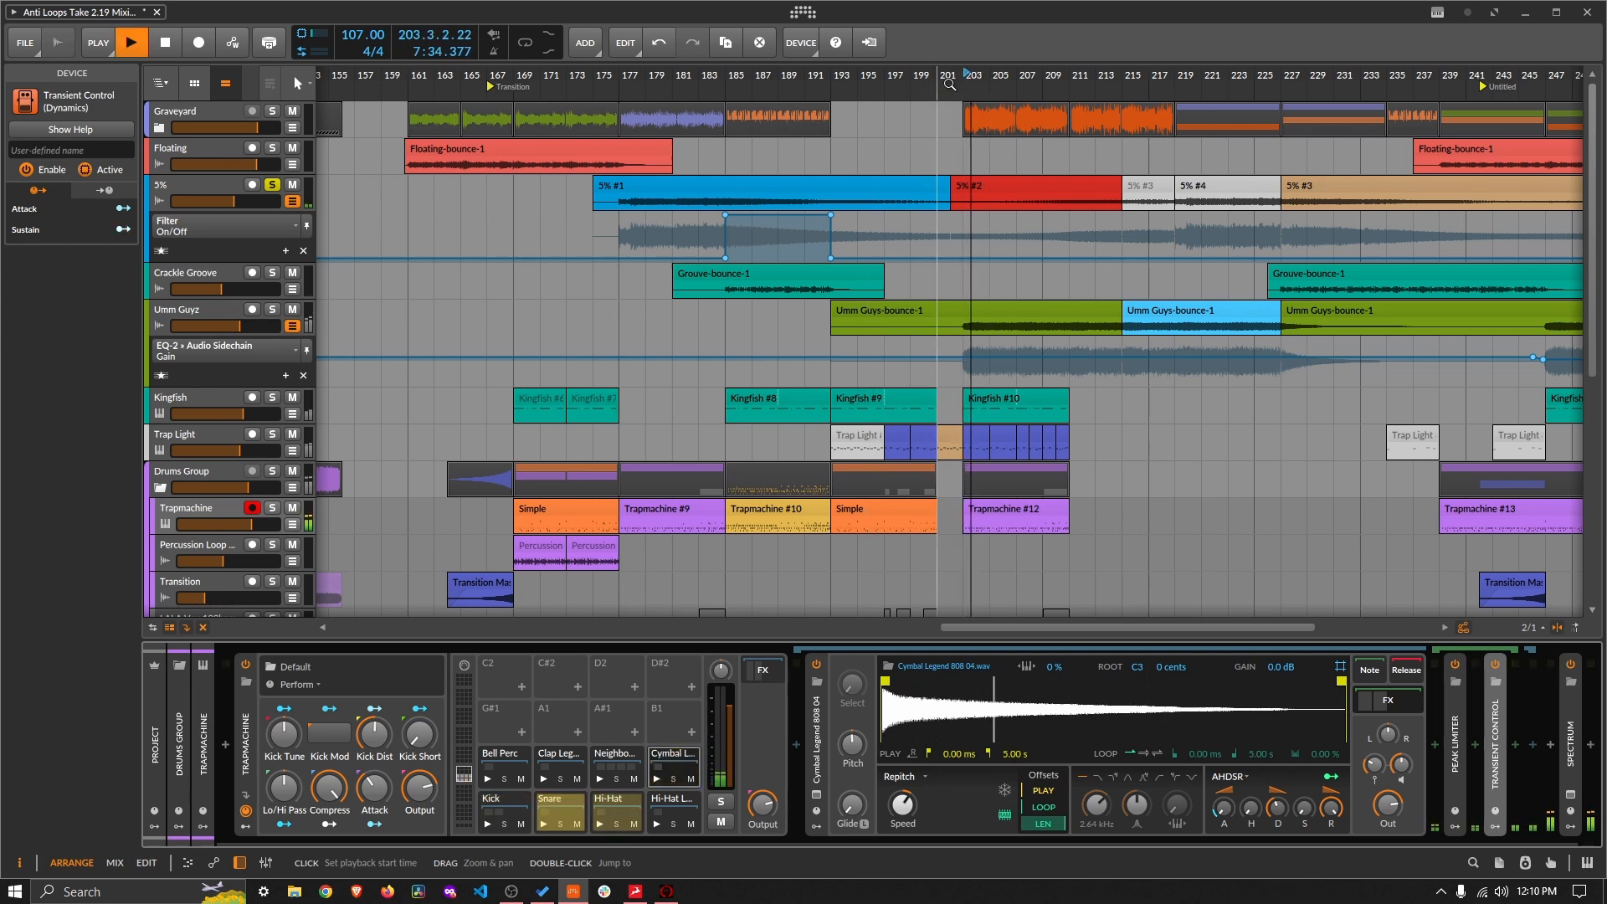
pyautogui.click(862, 75)
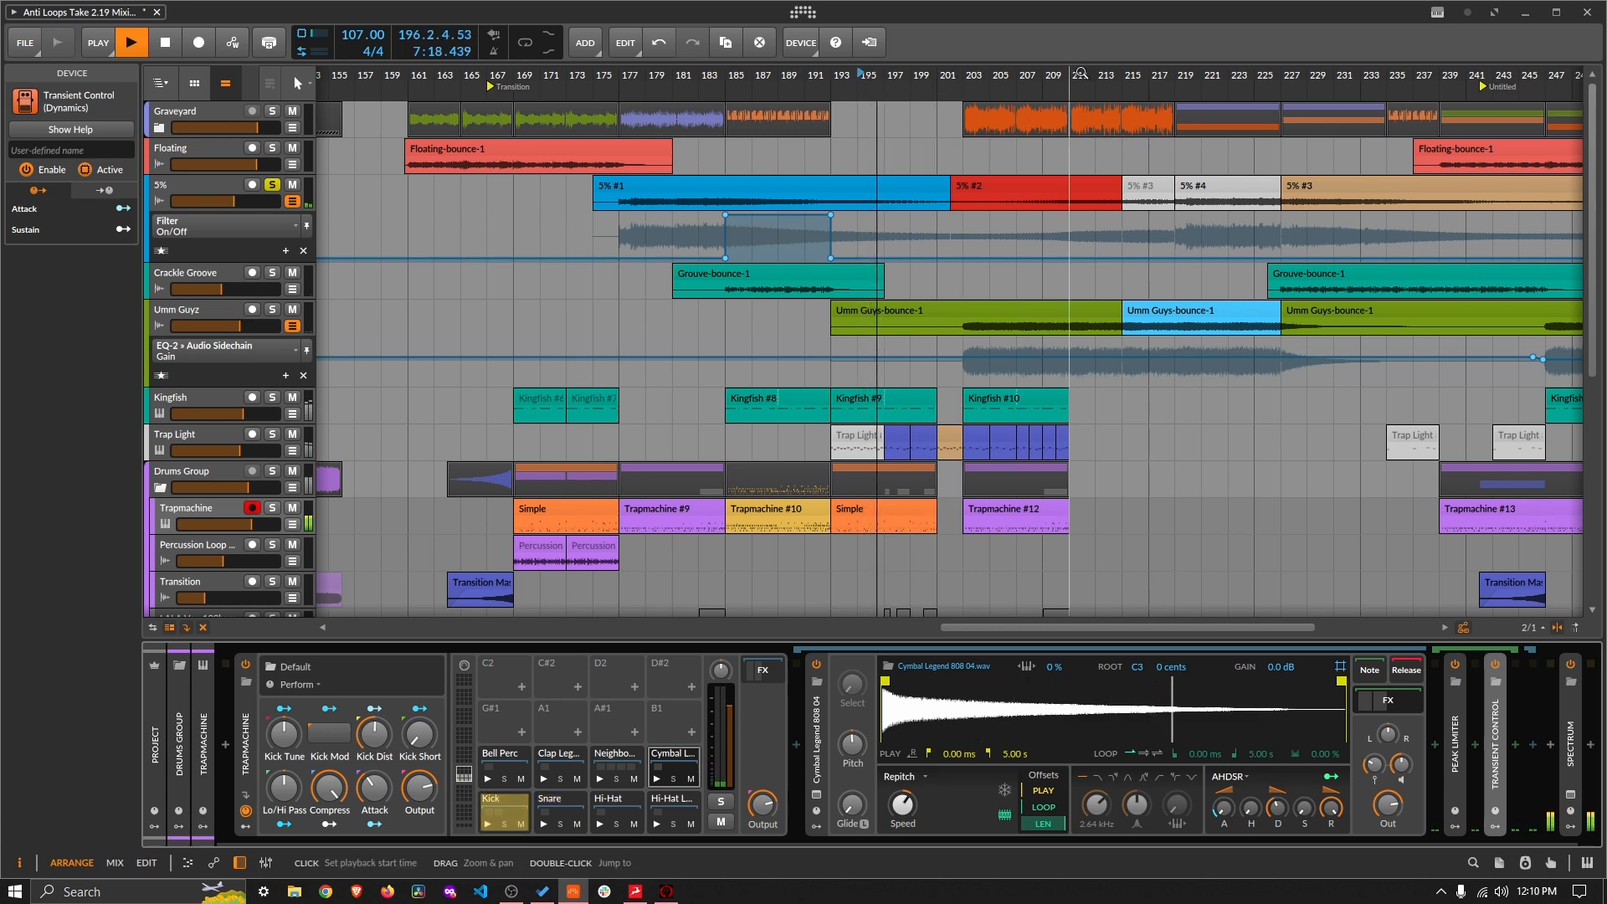
pyautogui.click(1080, 75)
pyautogui.moveTo(1098, 80); pyautogui.dragTo(965, 79)
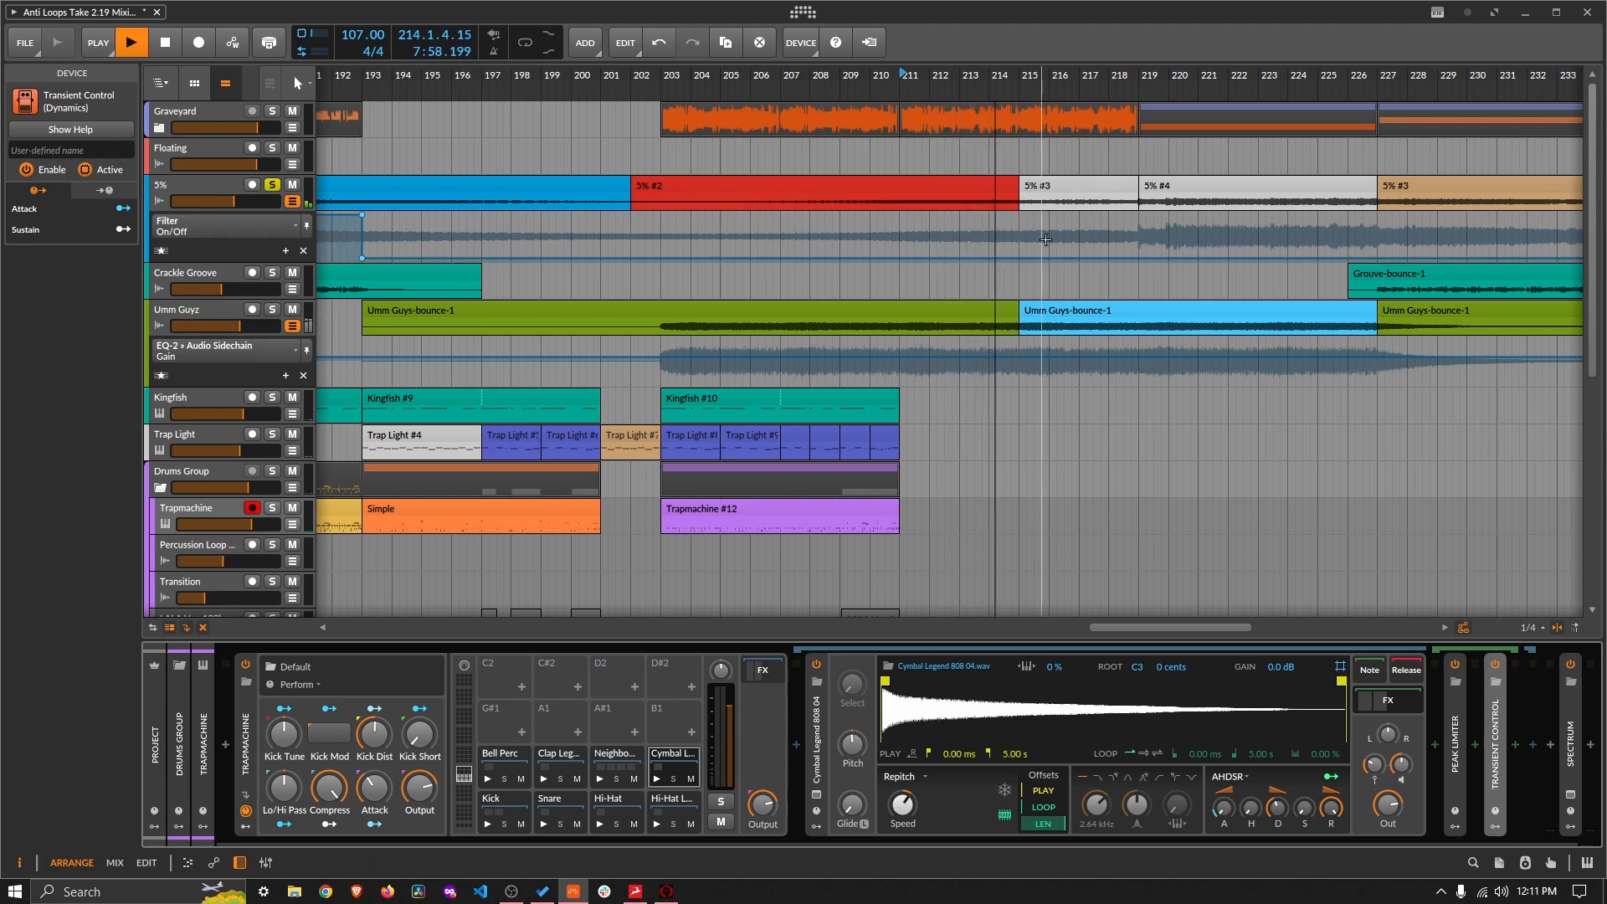
pyautogui.scroll(-5, 1049, 245)
pyautogui.scroll(-2, 1049, 244)
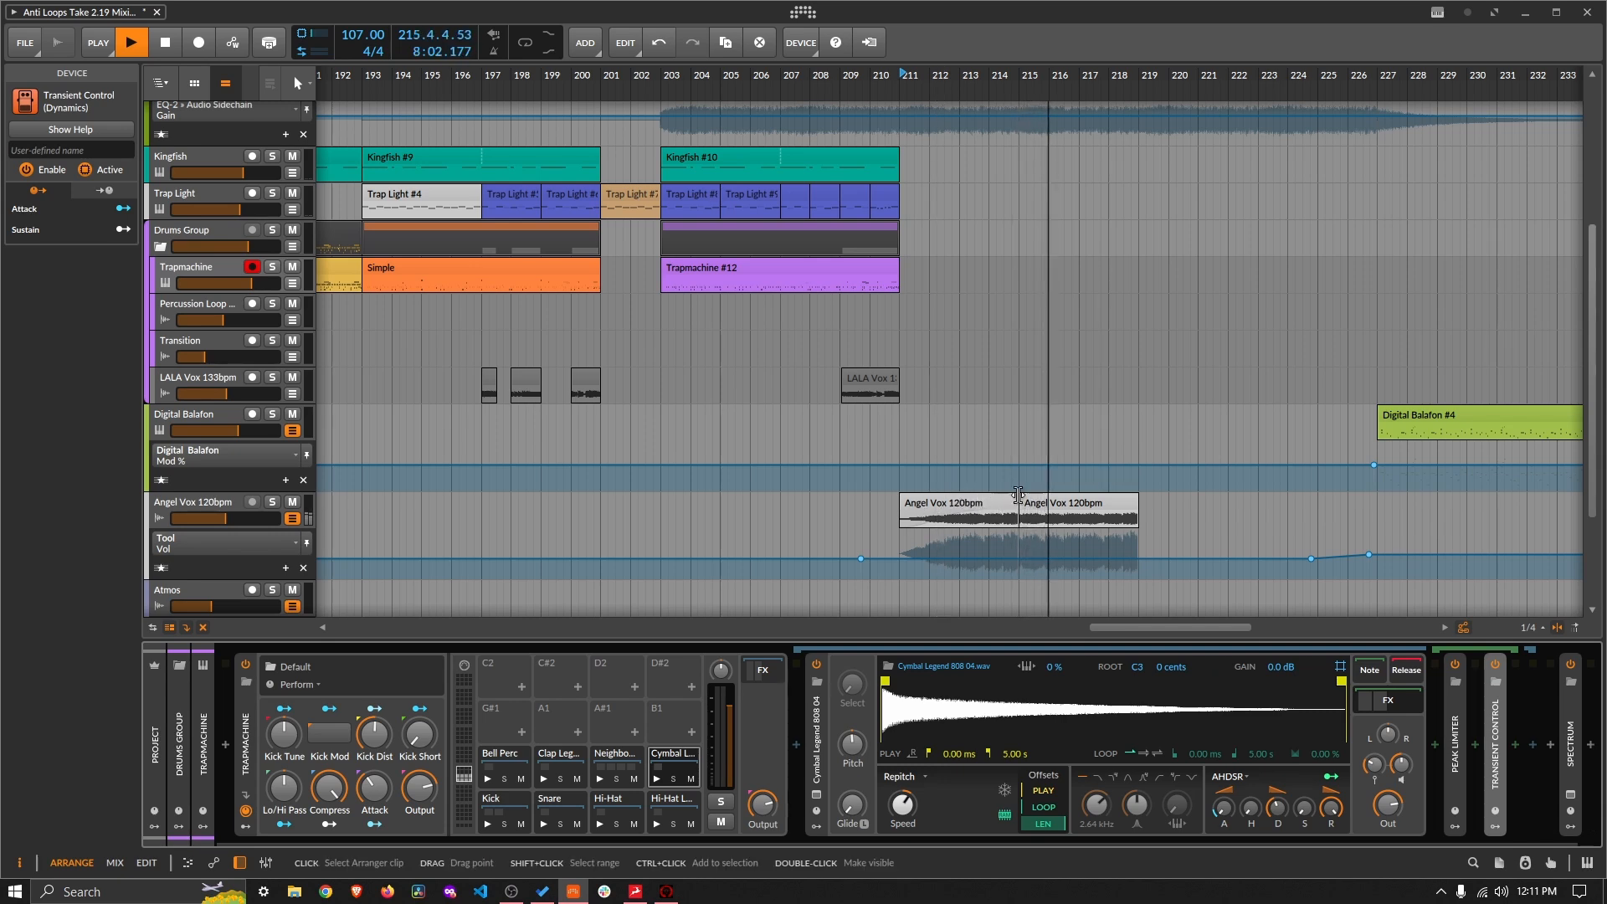
pyautogui.scroll(8, 1109, 304)
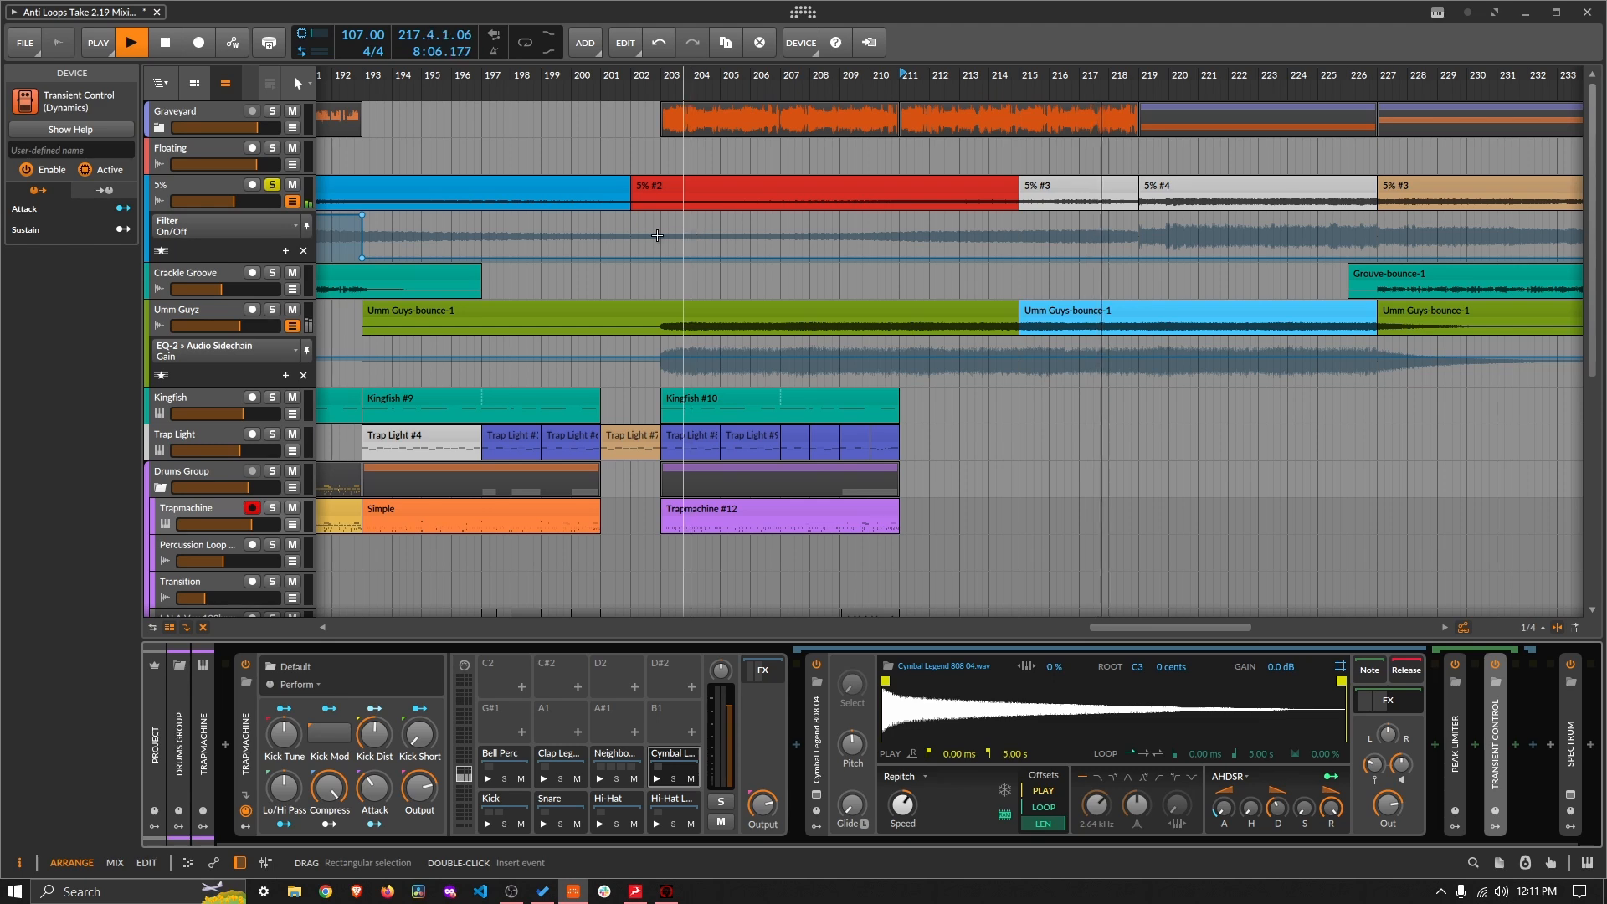
# Step: Stop playback and inspect the pan expressions of the 5% #2 and 5% #3 clips, then across the whole 5% track
pyautogui.click(221, 230)
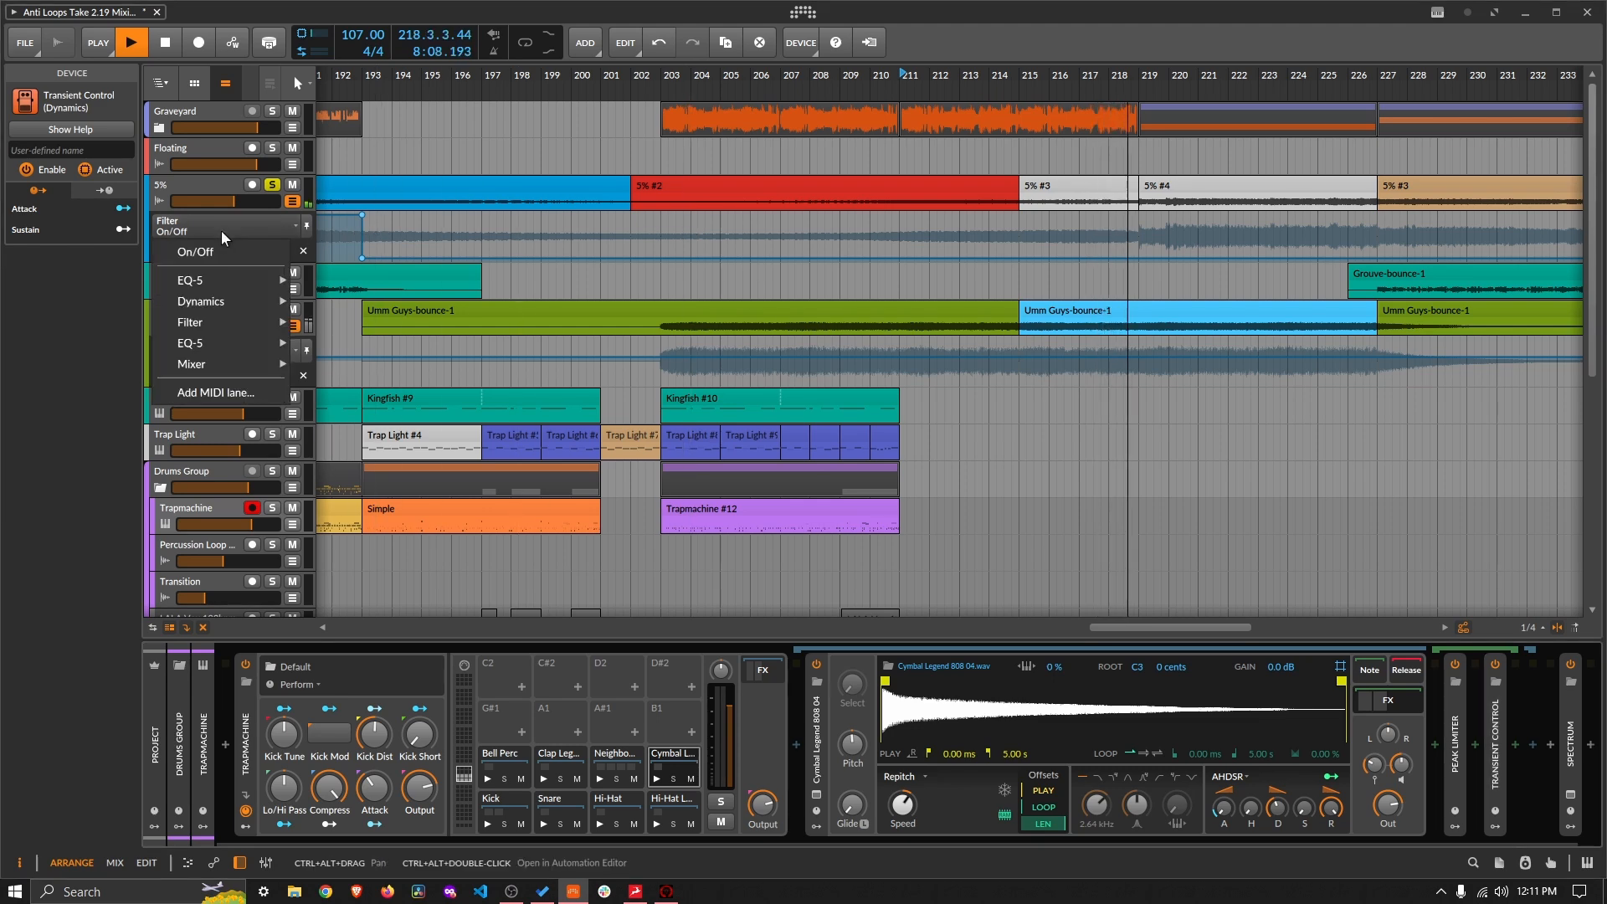
pyautogui.click(833, 151)
pyautogui.press('space')
pyautogui.doubleClick(969, 190)
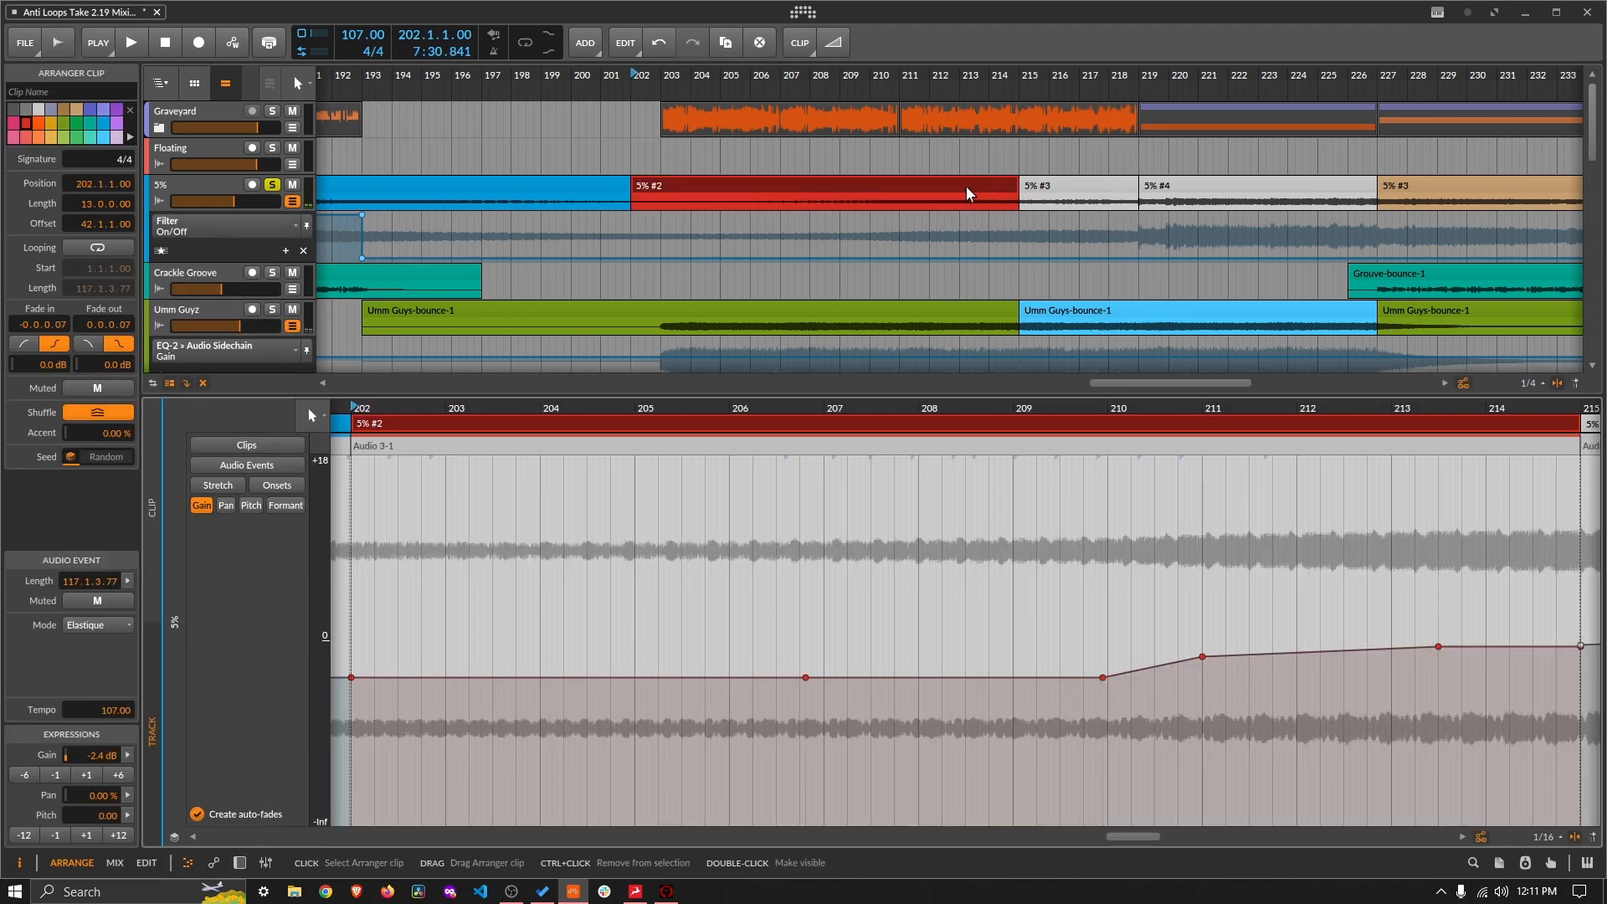
pyautogui.click(202, 504)
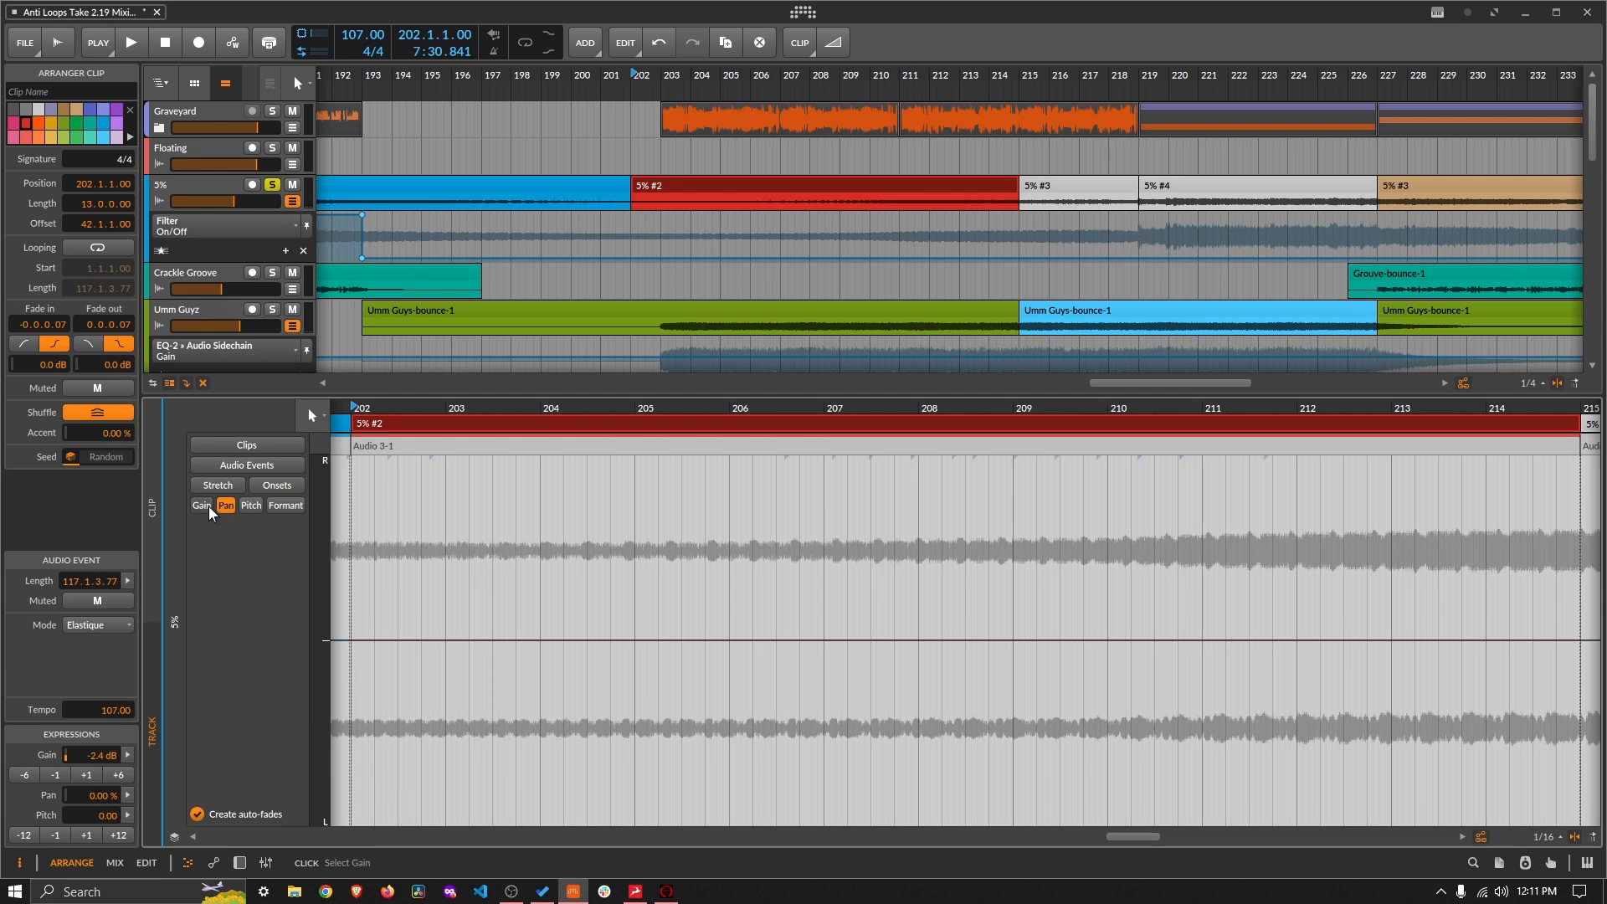
pyautogui.click(1072, 197)
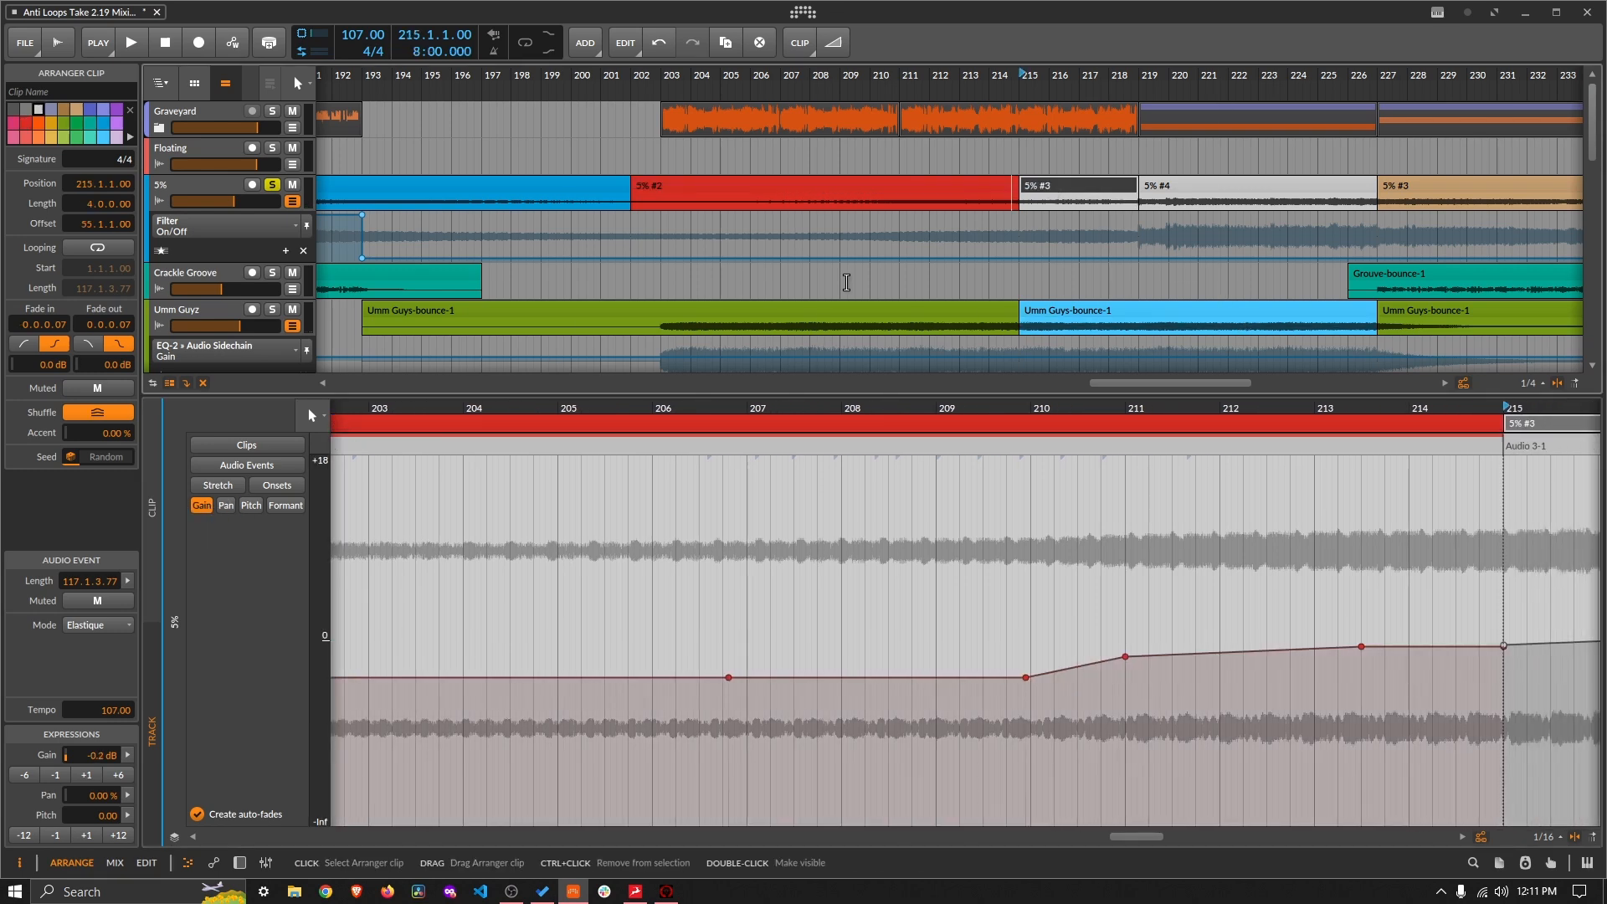
pyautogui.click(228, 506)
pyautogui.hotkey('shift', 'z')
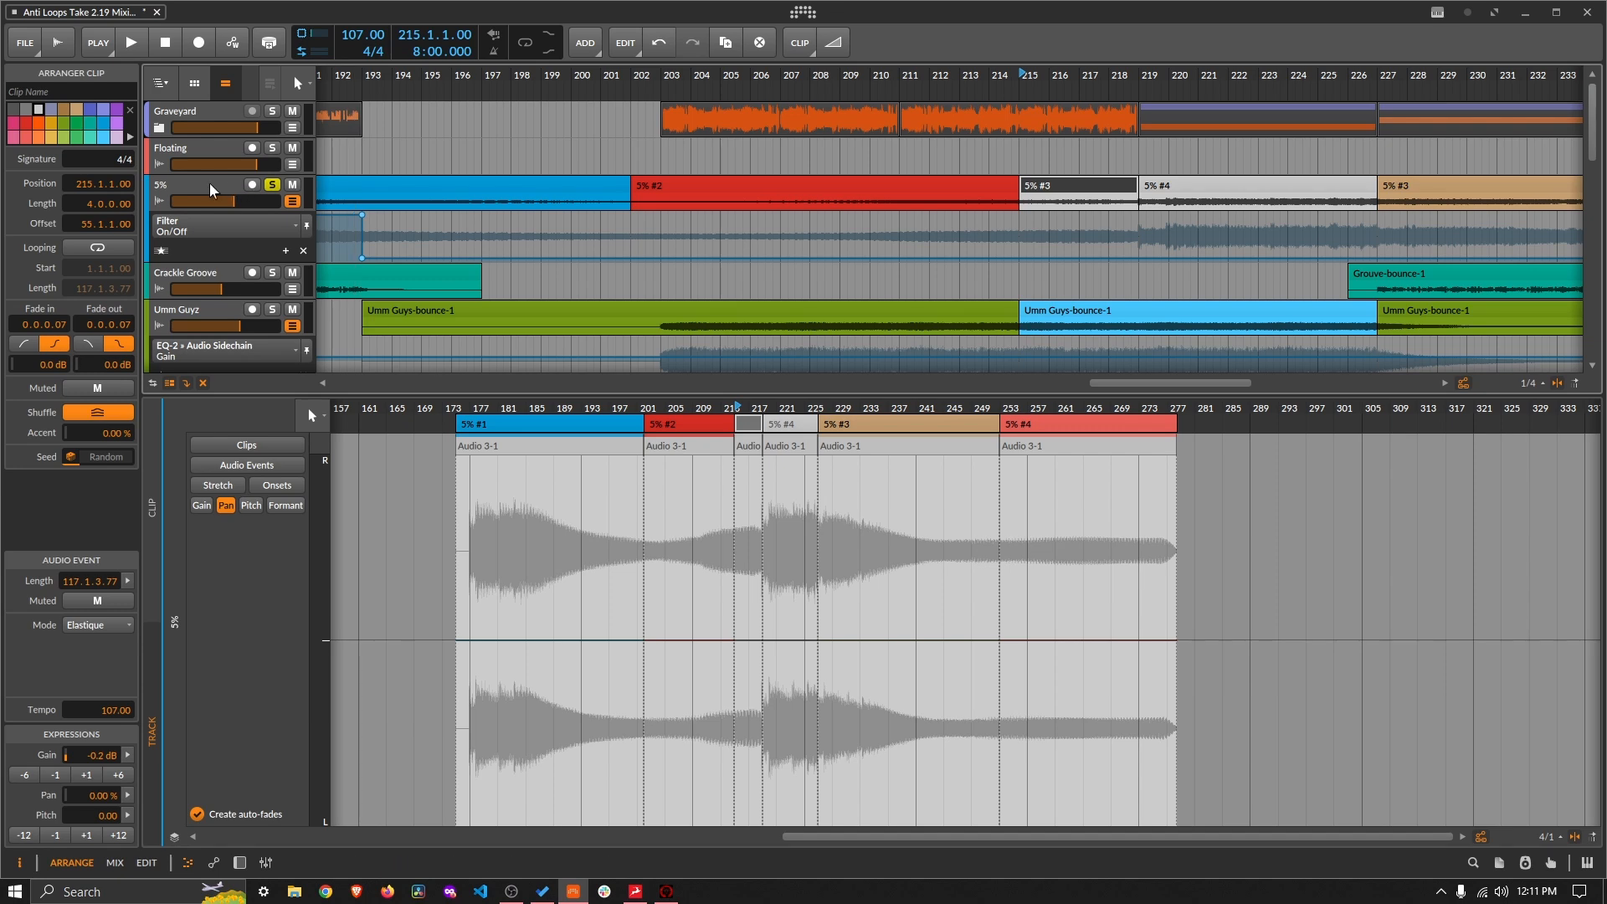
# Step: Check the 5% track's automation targets, and mark "Check 5% panning in different sections" as completed in Microsoft To Do
pyautogui.click(266, 225)
pyautogui.click(250, 230)
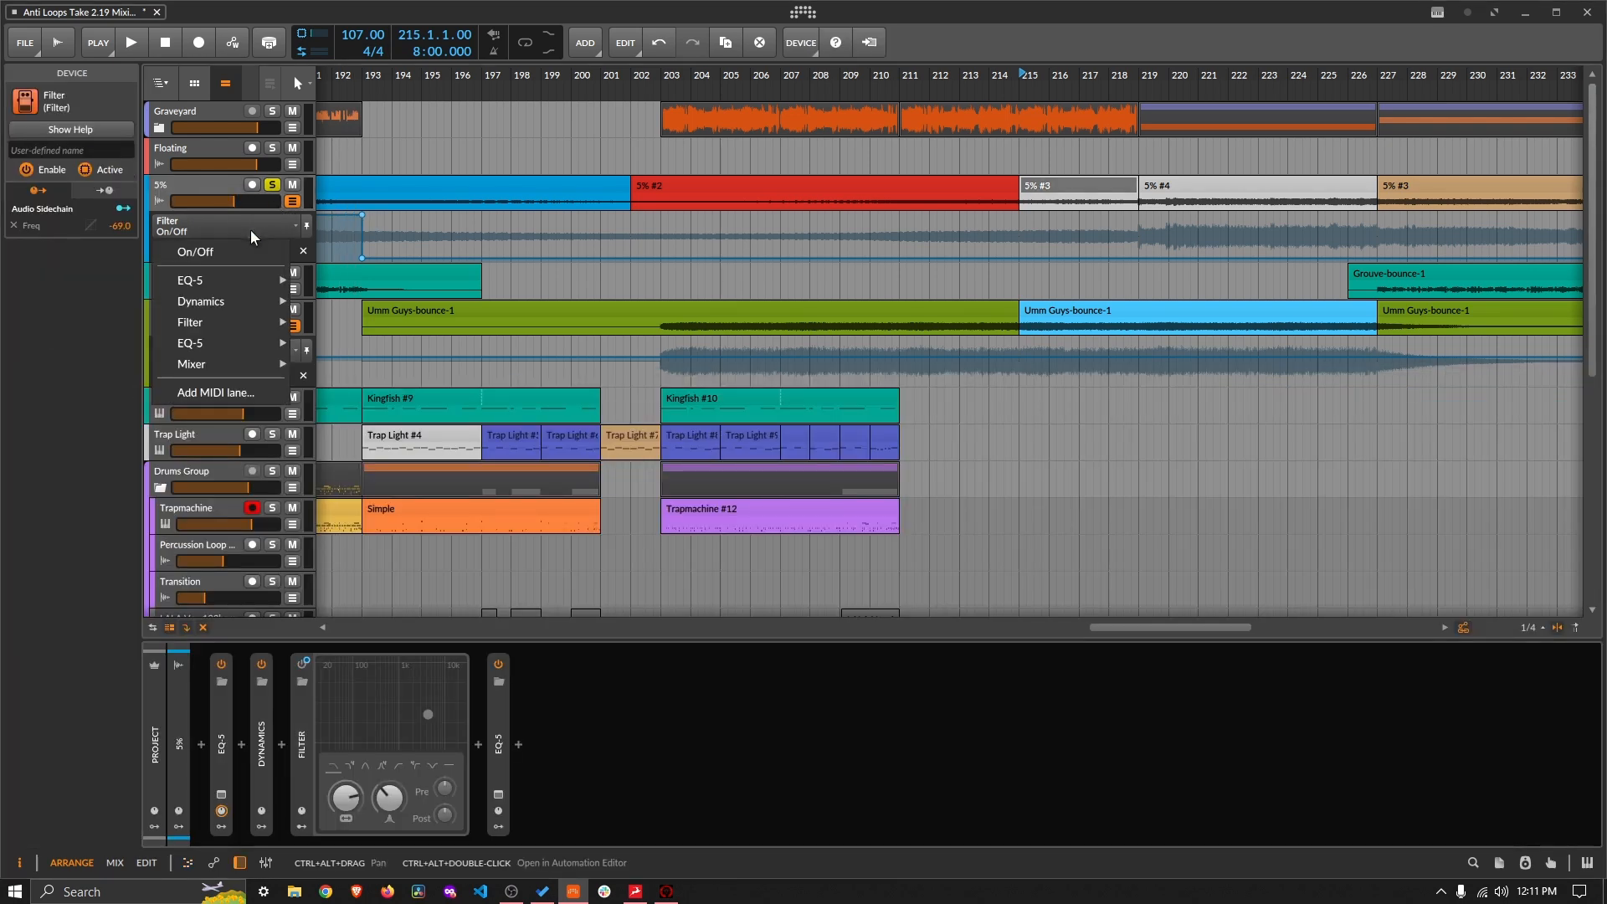
pyautogui.click(244, 223)
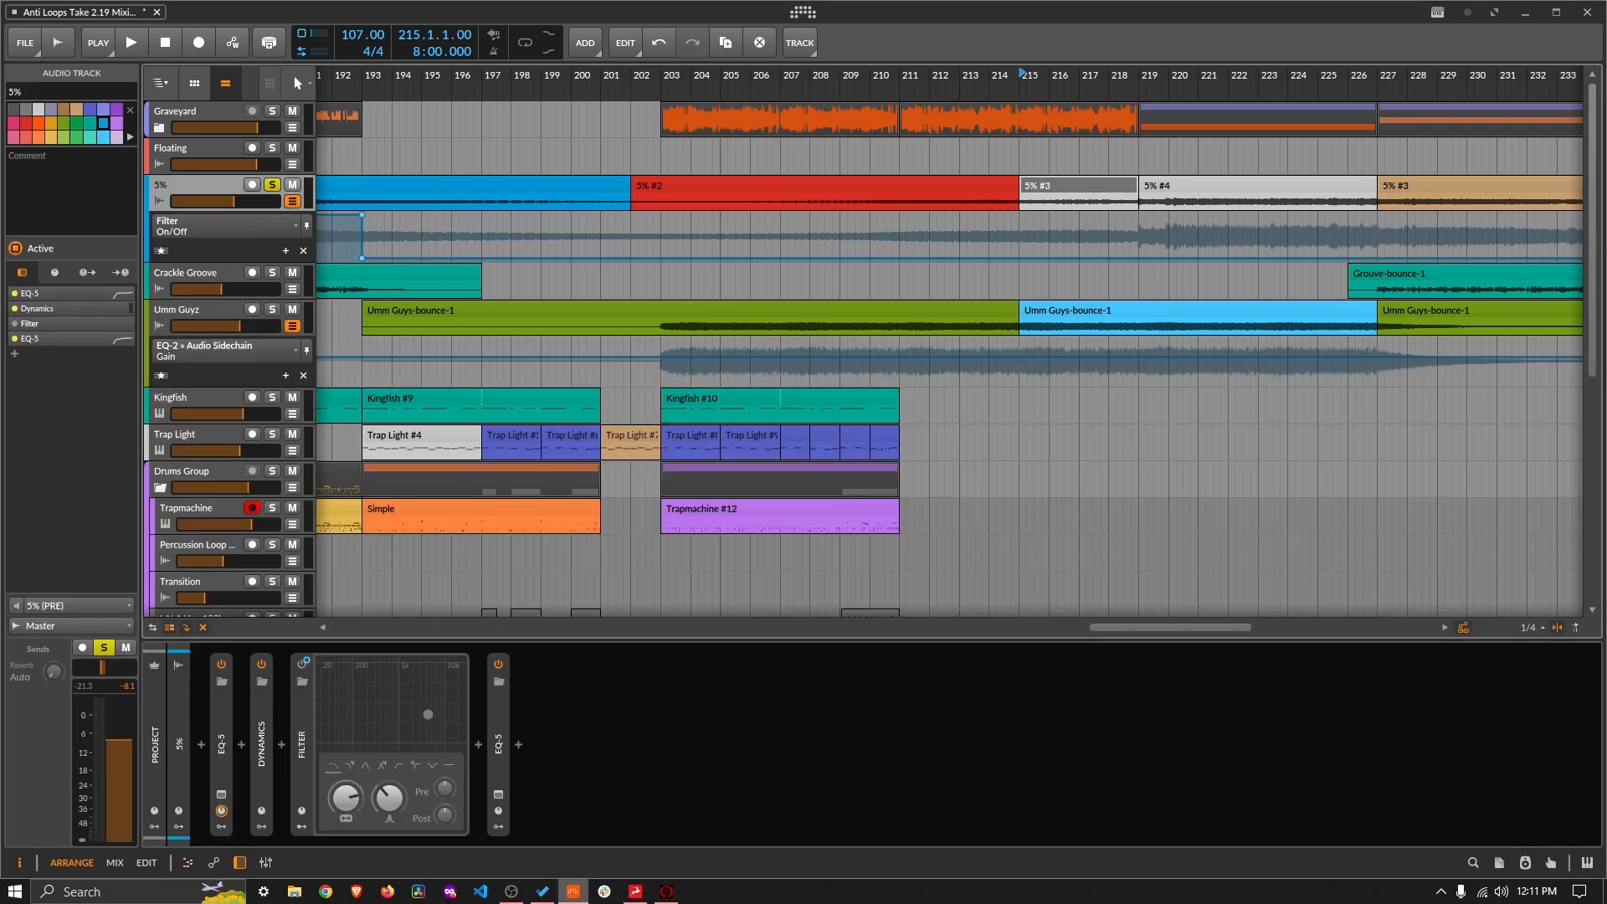
pyautogui.click(541, 892)
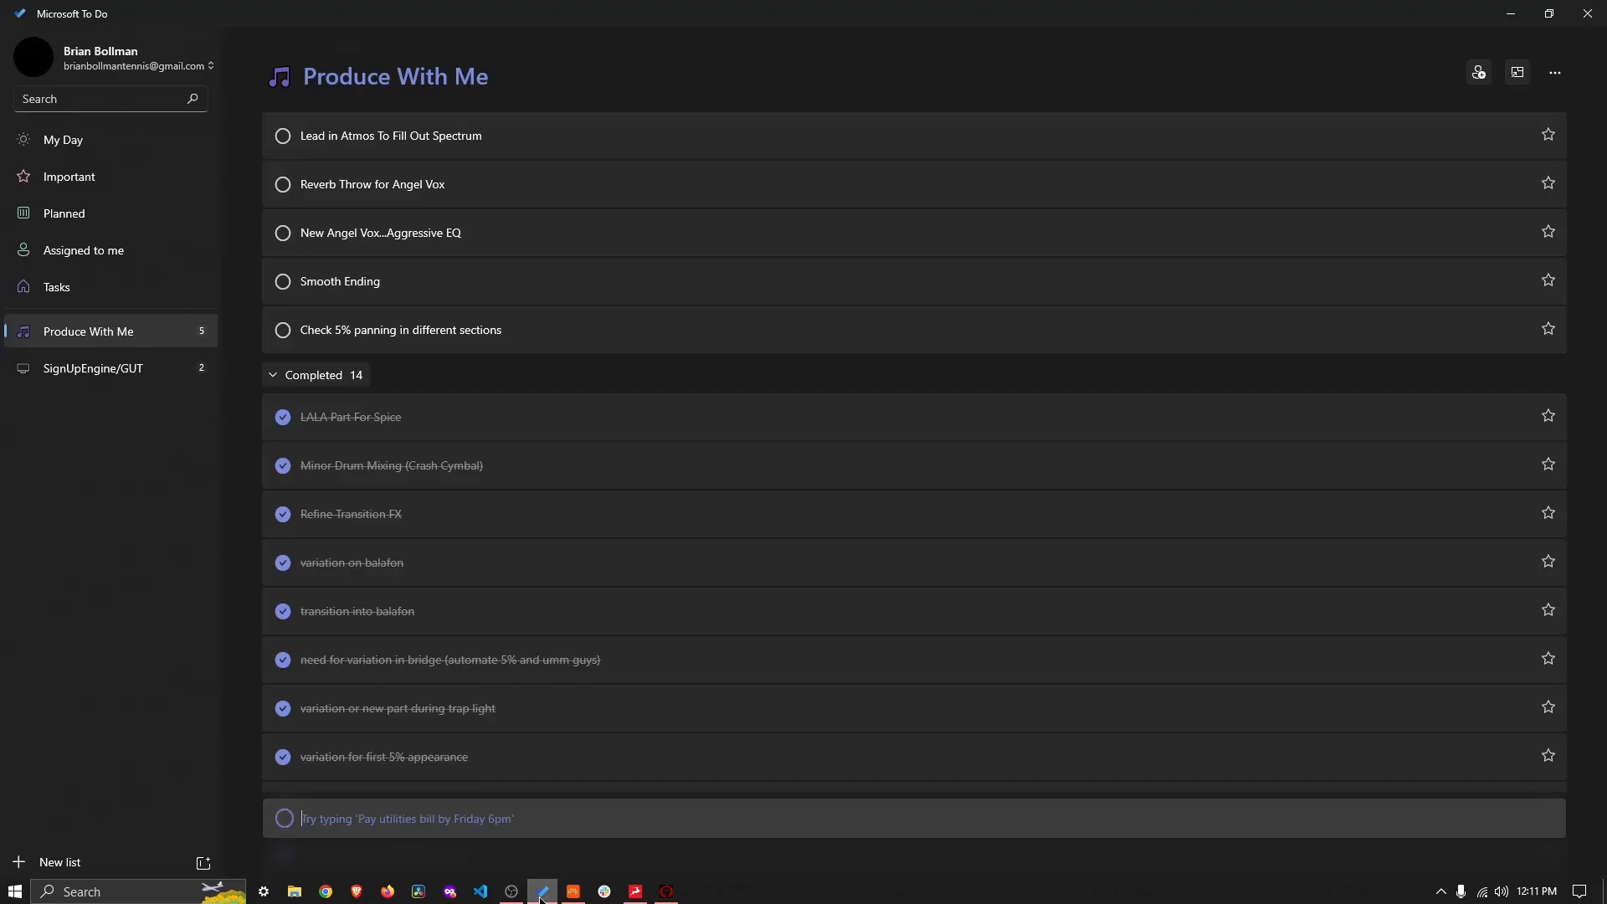
pyautogui.click(288, 333)
# Step: Switch to Bitwig Studio, unsolo 5%, audition the ending from about bar 264, and mark "Smooth Ending" as completed in Microsoft To Do
pyautogui.click(573, 892)
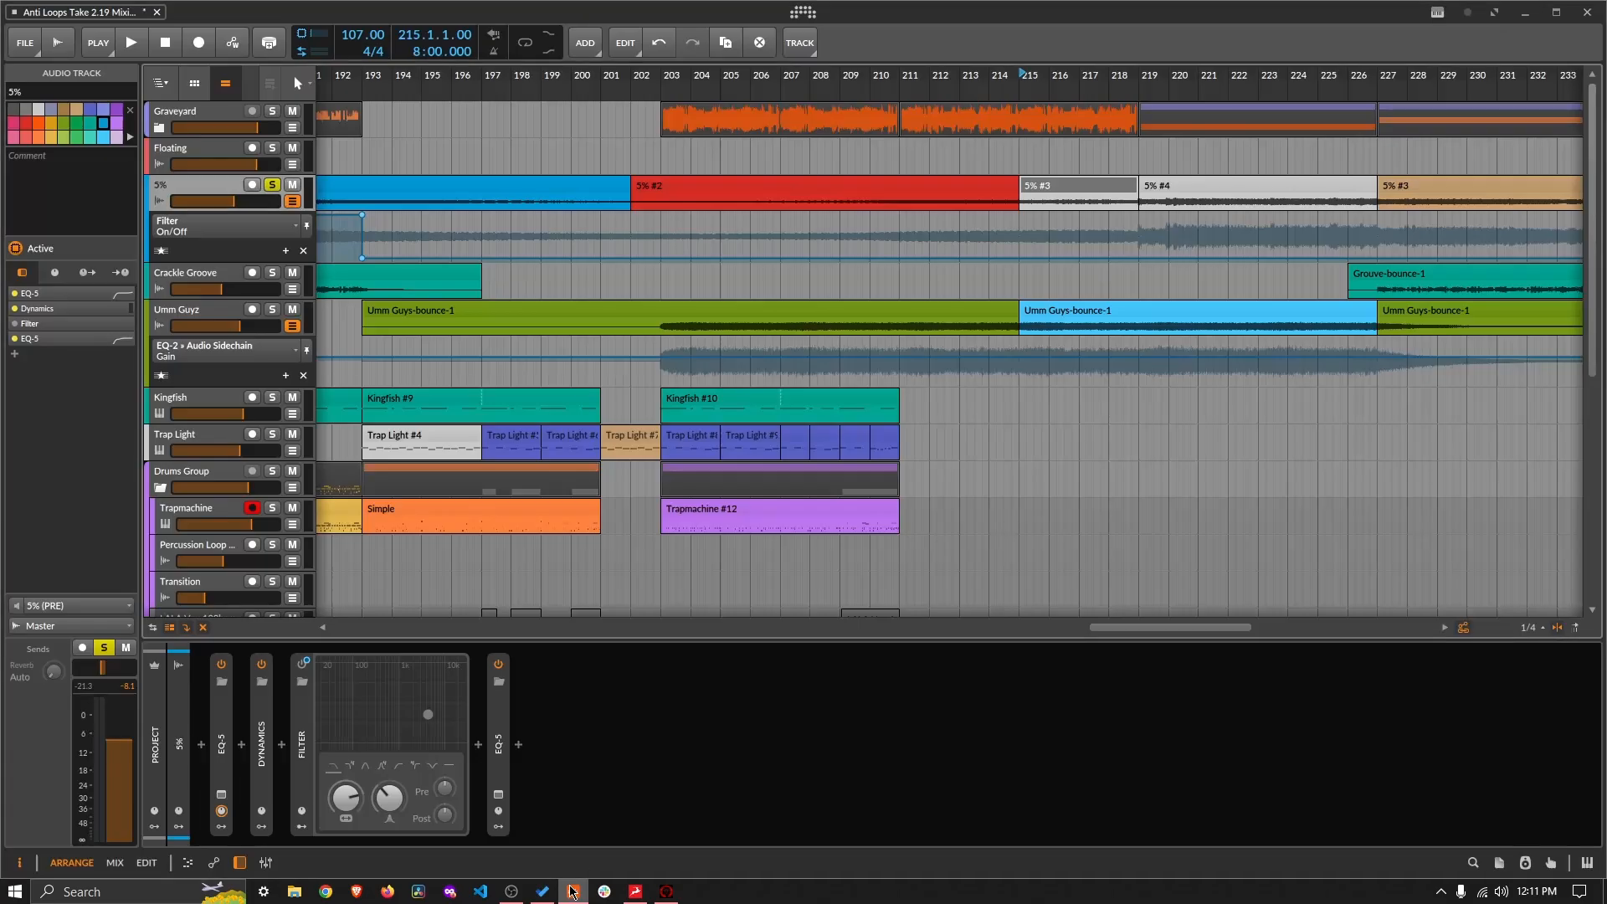
pyautogui.moveTo(1156, 74); pyautogui.dragTo(502, 159)
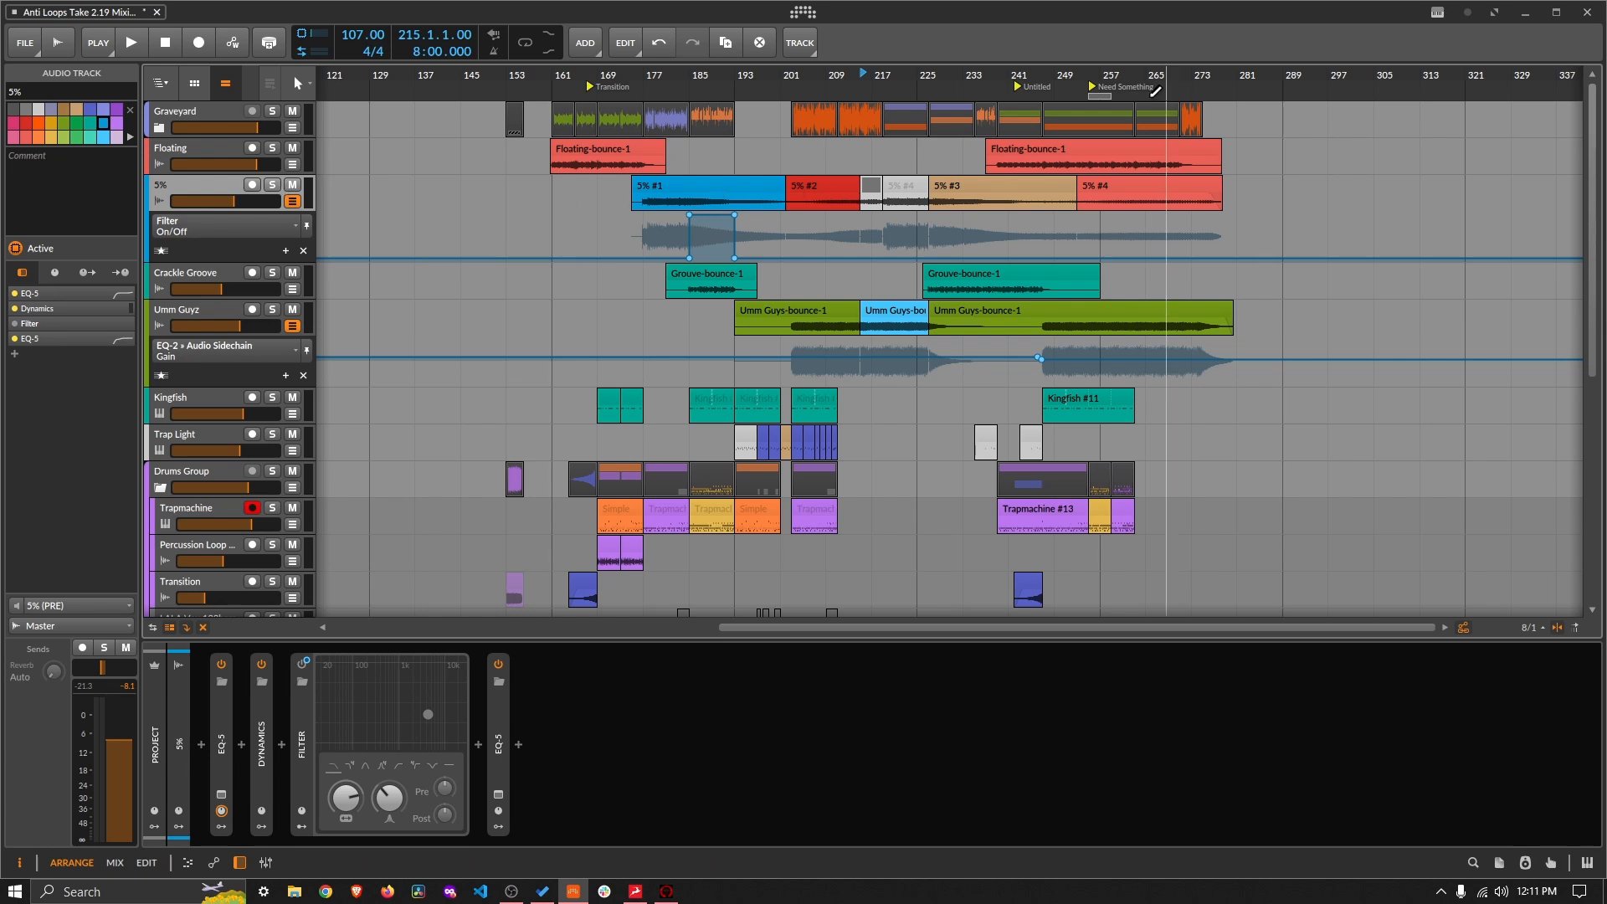
pyautogui.moveTo(1193, 77); pyautogui.dragTo(1218, 75)
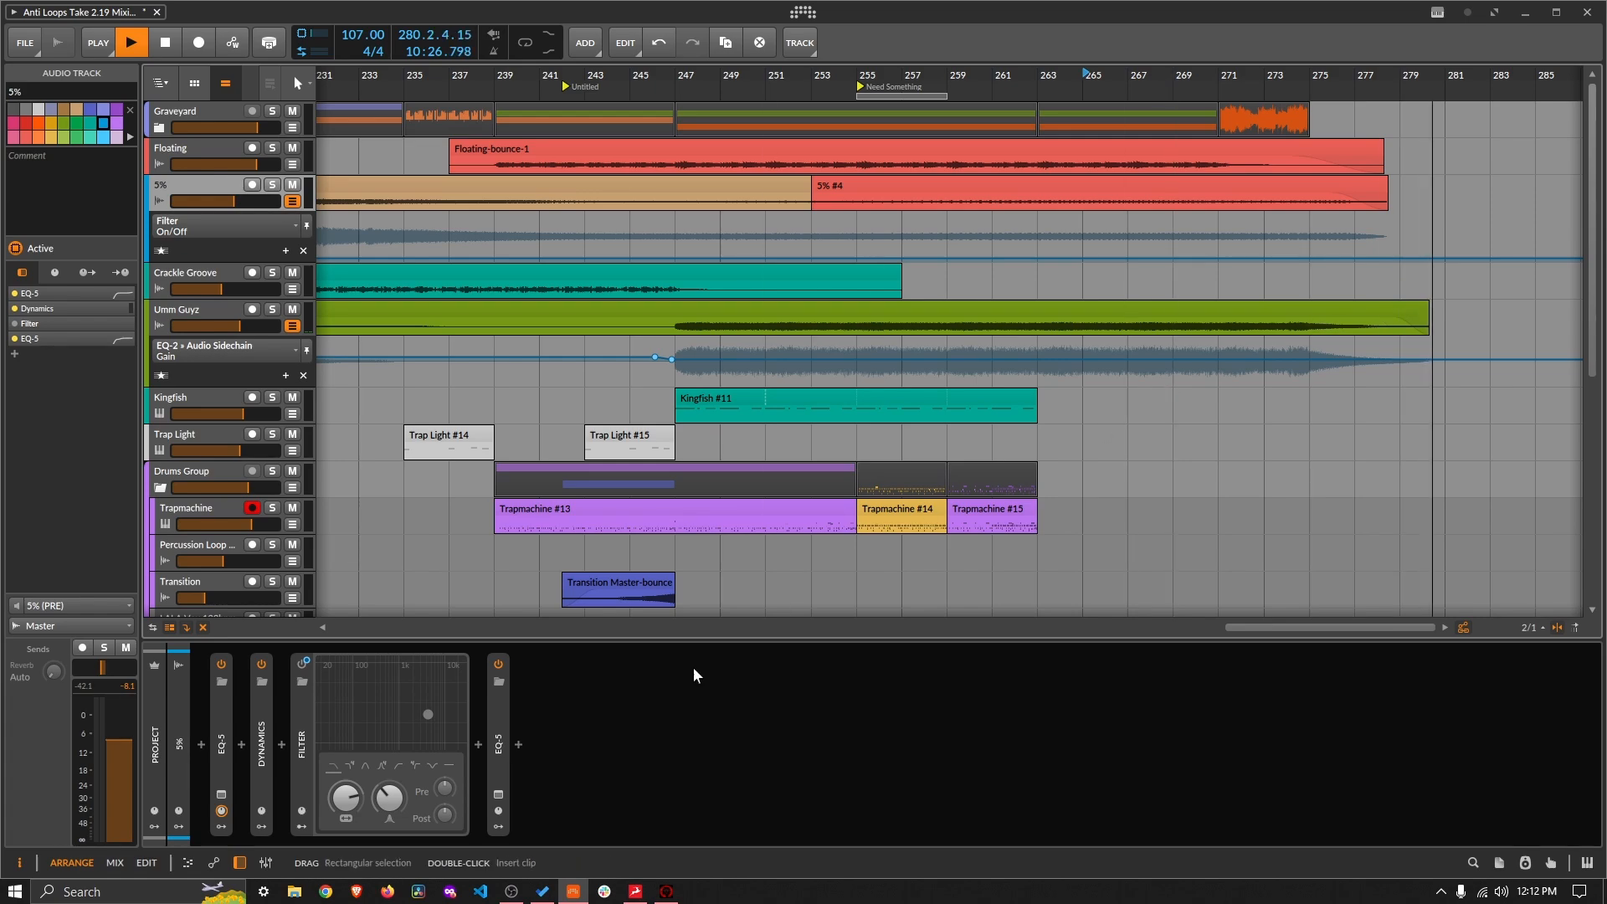
pyautogui.press('space')
pyautogui.click(546, 894)
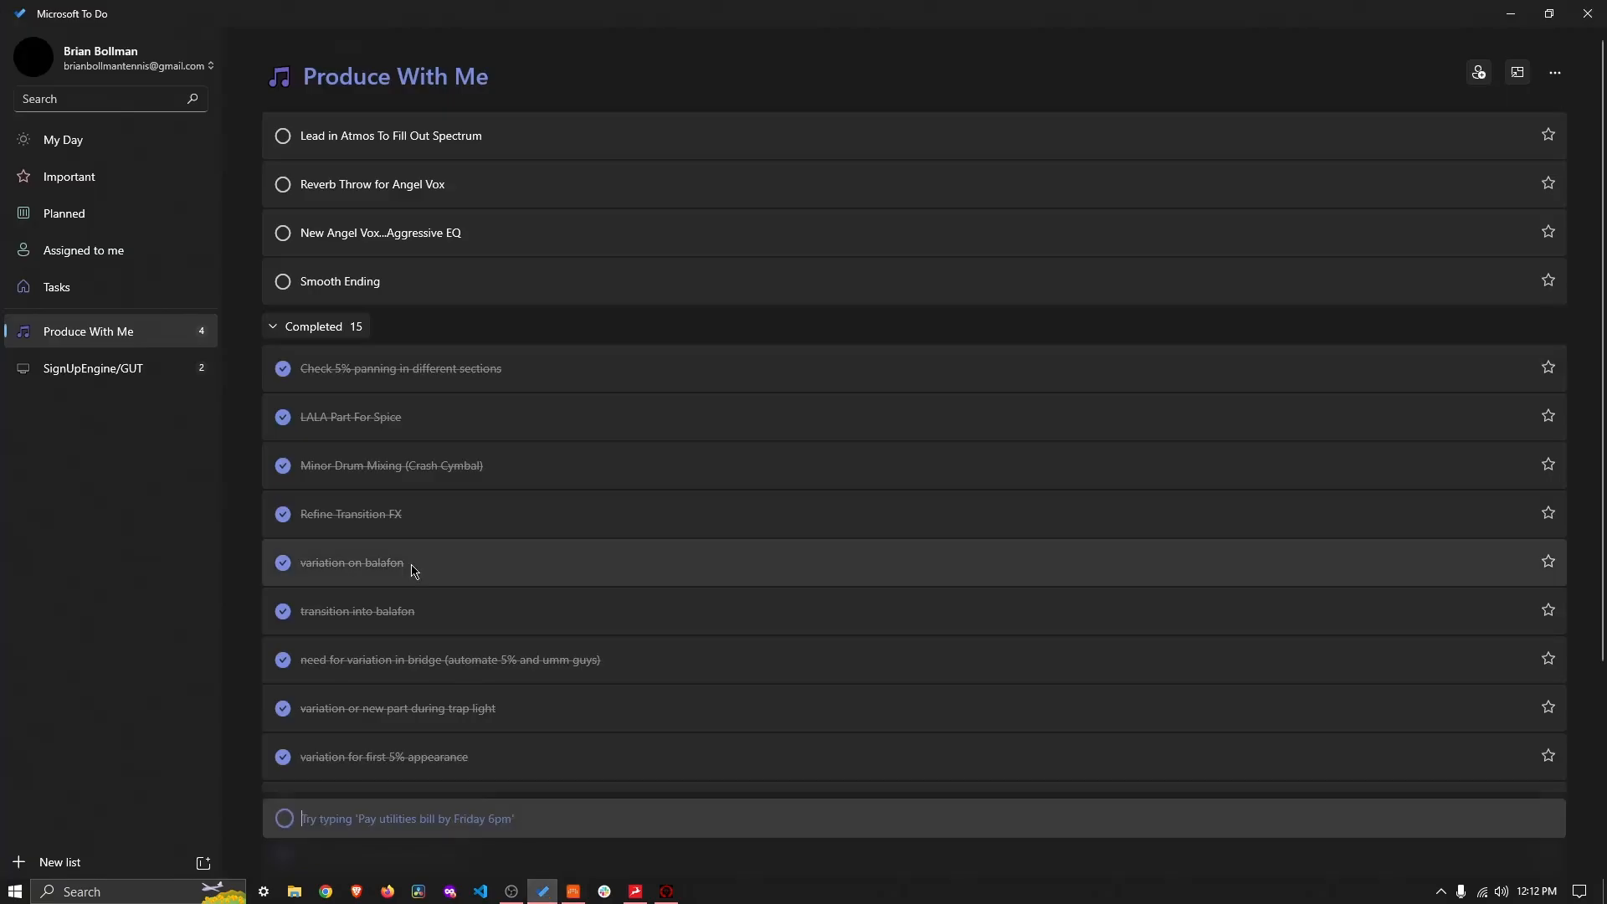
pyautogui.click(285, 290)
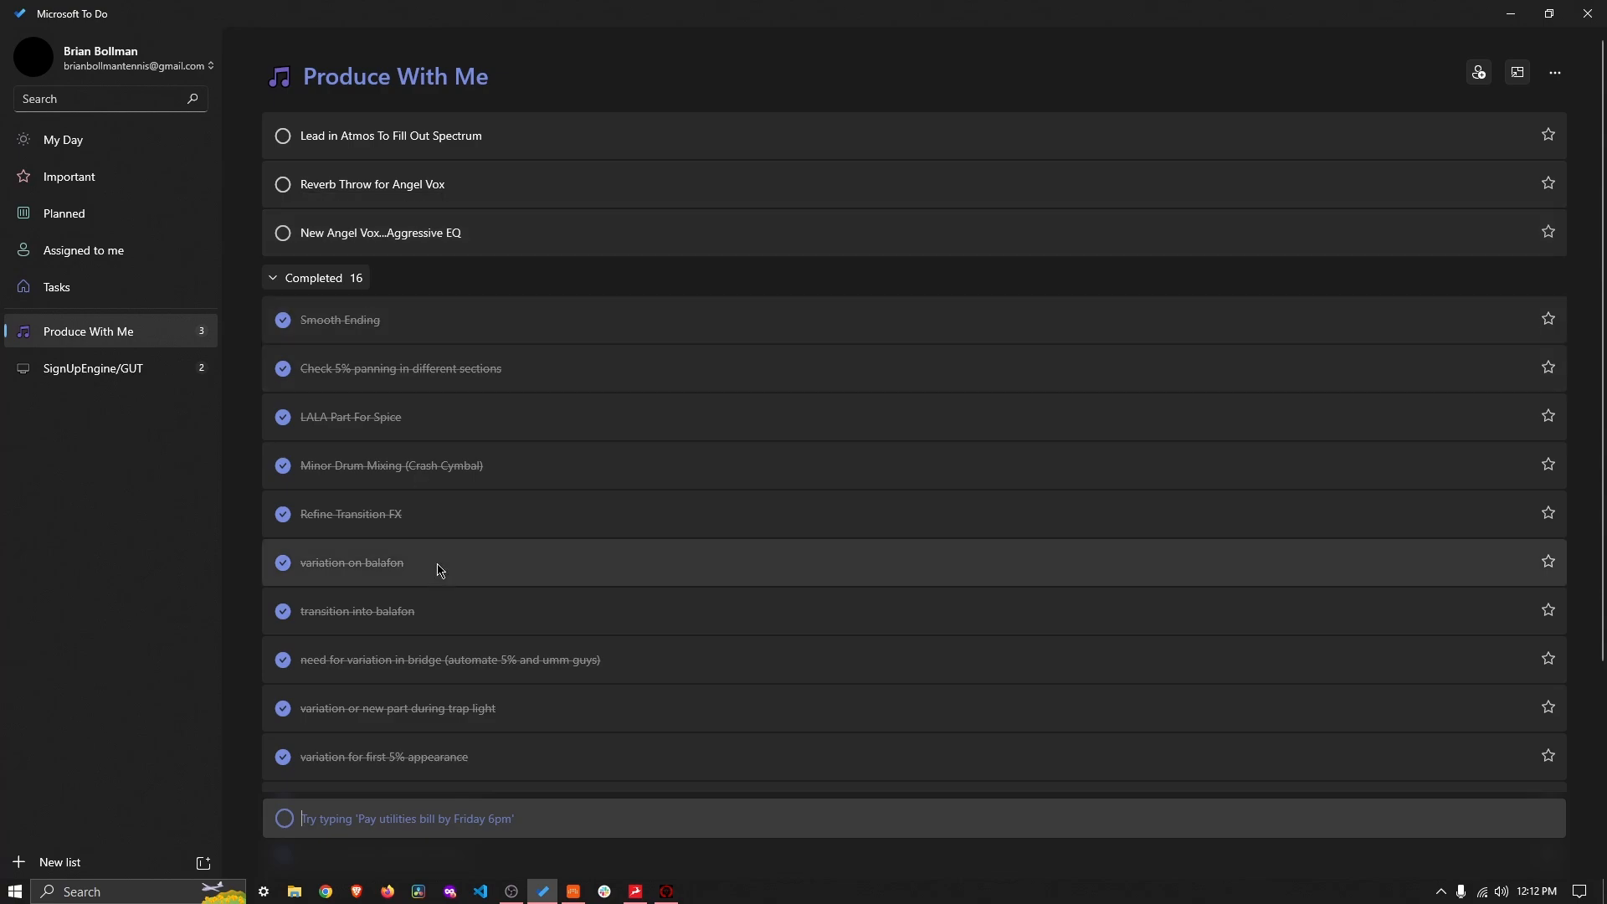
# Step: Switch to Bitwig Studio, play the Angel Vox 120bpm track in solo from about bar 251, and show its device chain
pyautogui.click(542, 891)
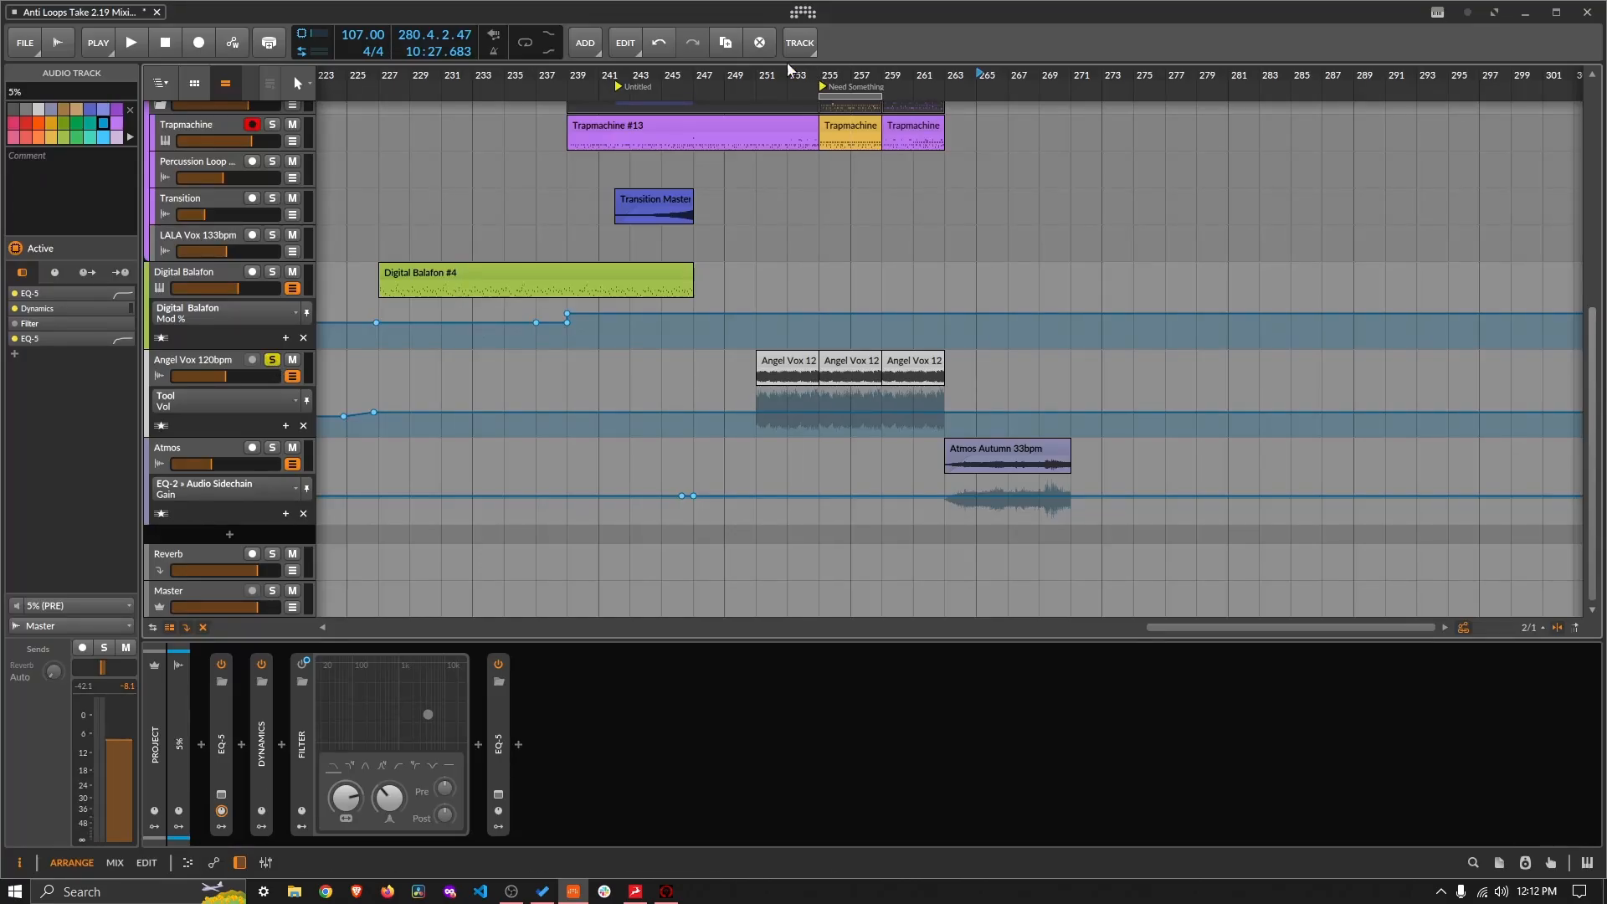
pyautogui.doubleClick(762, 71)
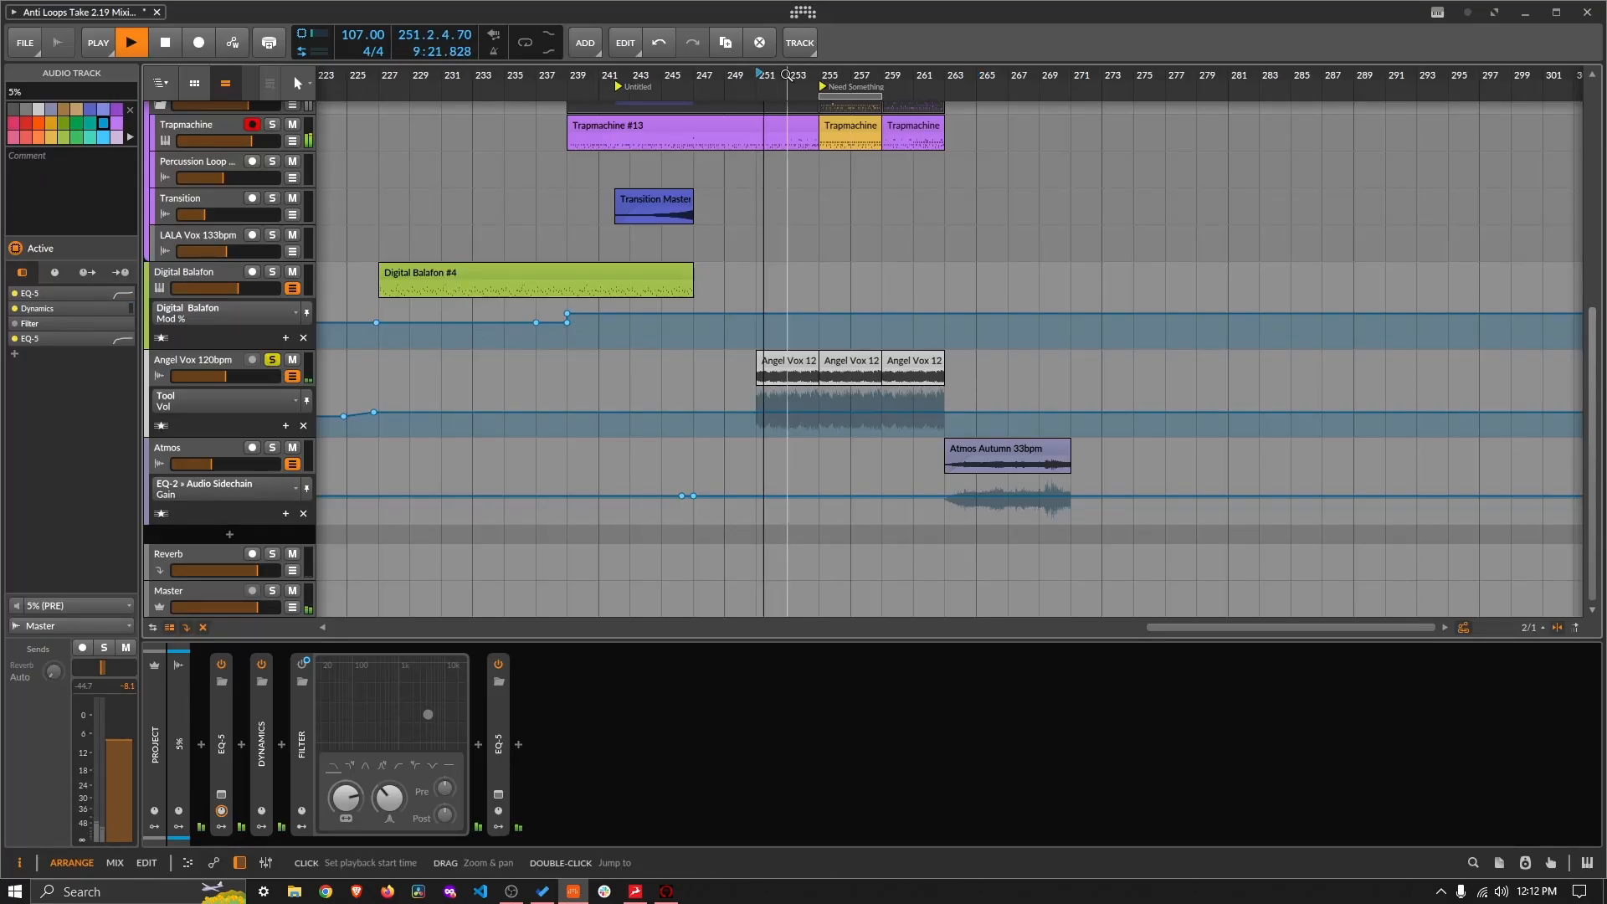
pyautogui.click(193, 359)
# Step: Inspect the settings of the first EQ-5, Etherium and second EQ-5 devices on the Angel Vox 120bpm track, collapsing each again
pyautogui.doubleClick(220, 745)
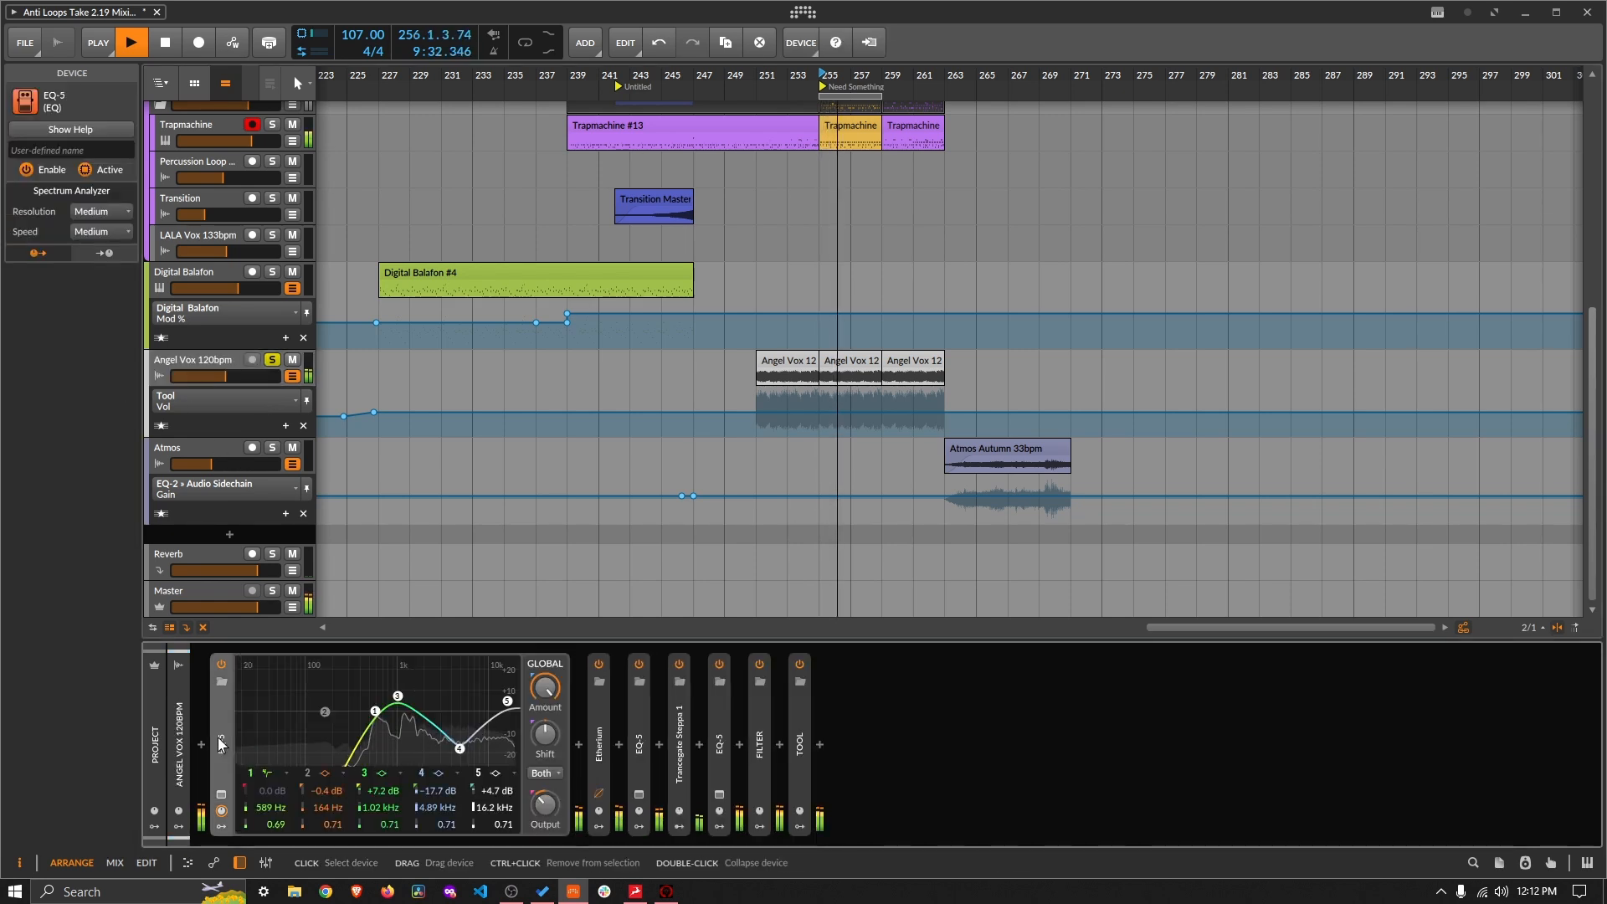
pyautogui.doubleClick(218, 736)
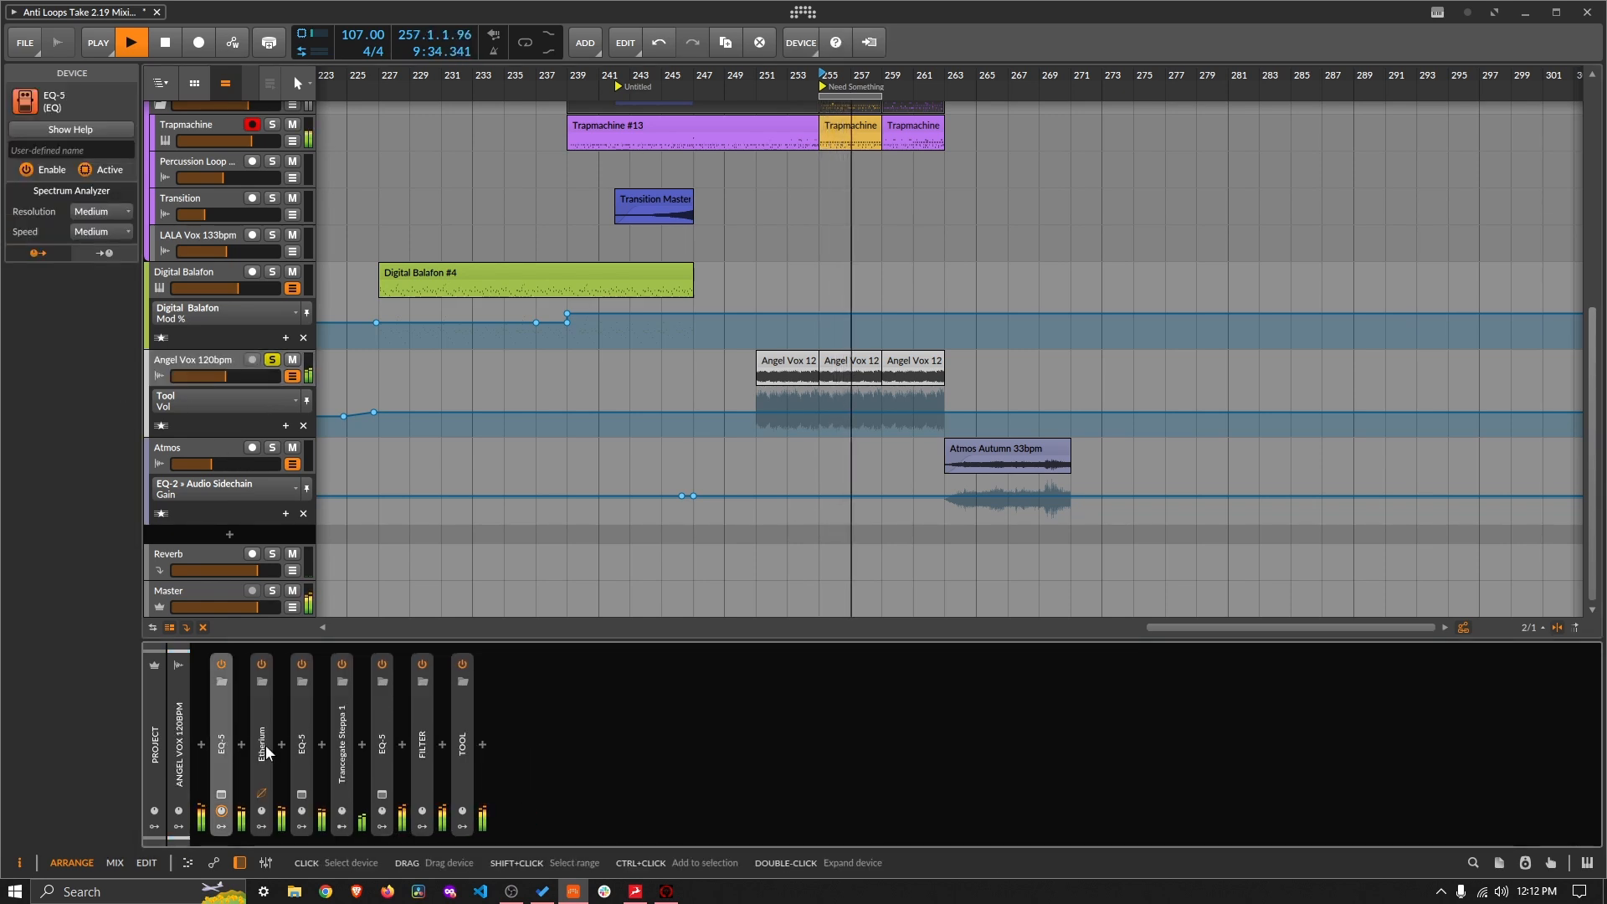
pyautogui.doubleClick(264, 745)
pyautogui.doubleClick(264, 745)
pyautogui.doubleClick(308, 742)
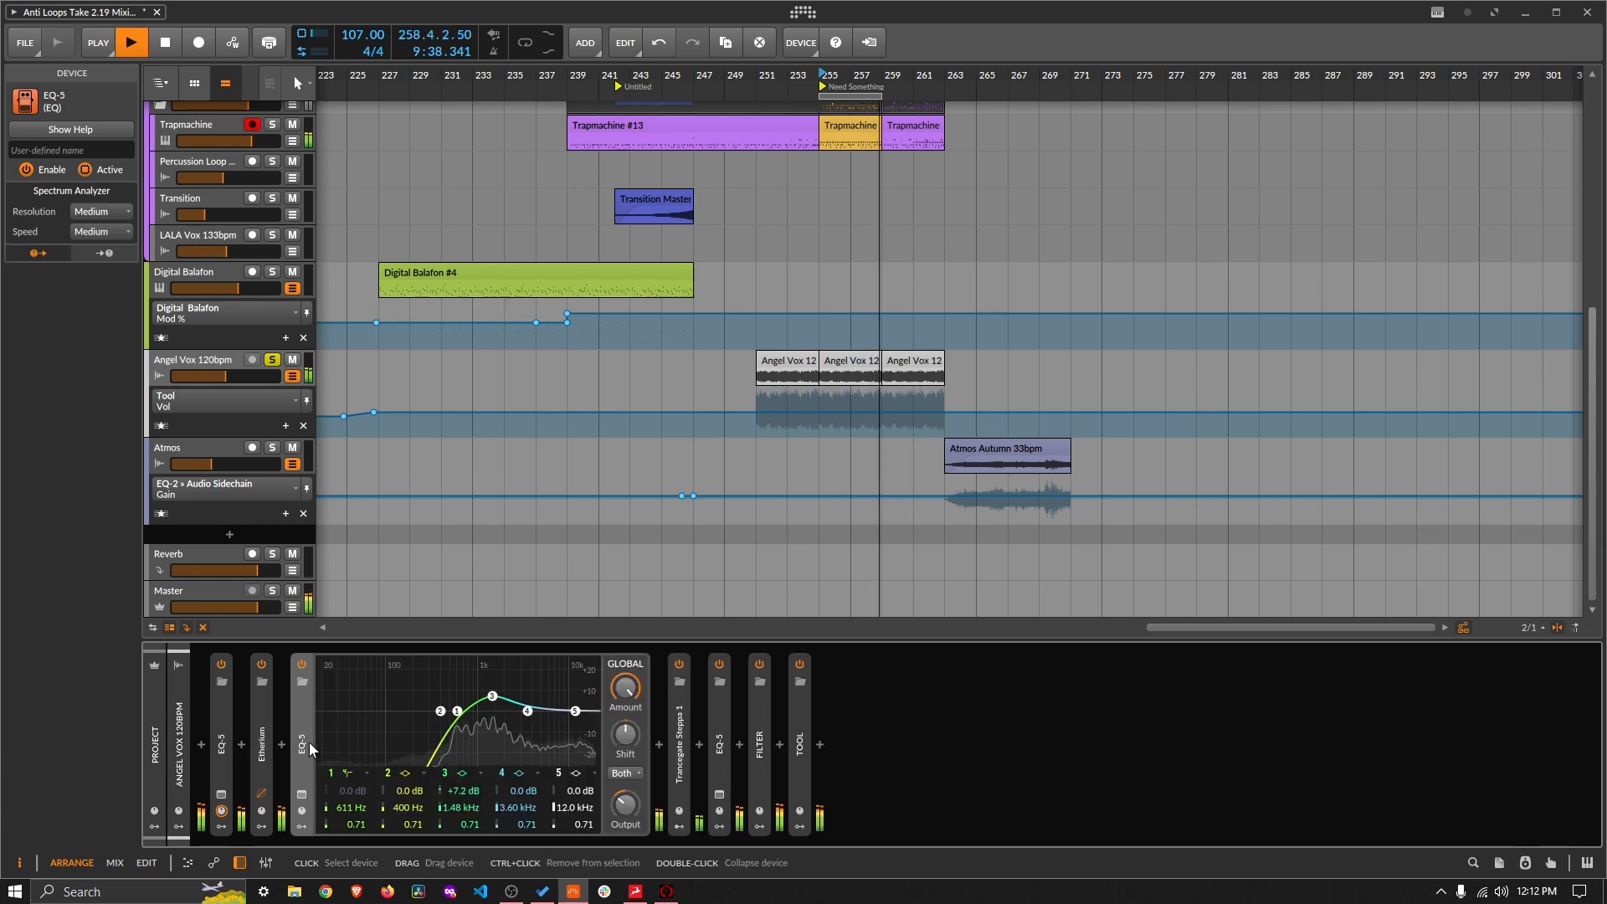
pyautogui.doubleClick(308, 742)
# Step: Inspect the Trancegate Steppa 1, last EQ-5, Filter and Tool devices on the Angel Vox 120bpm track, collapsing each again
pyautogui.doubleClick(348, 737)
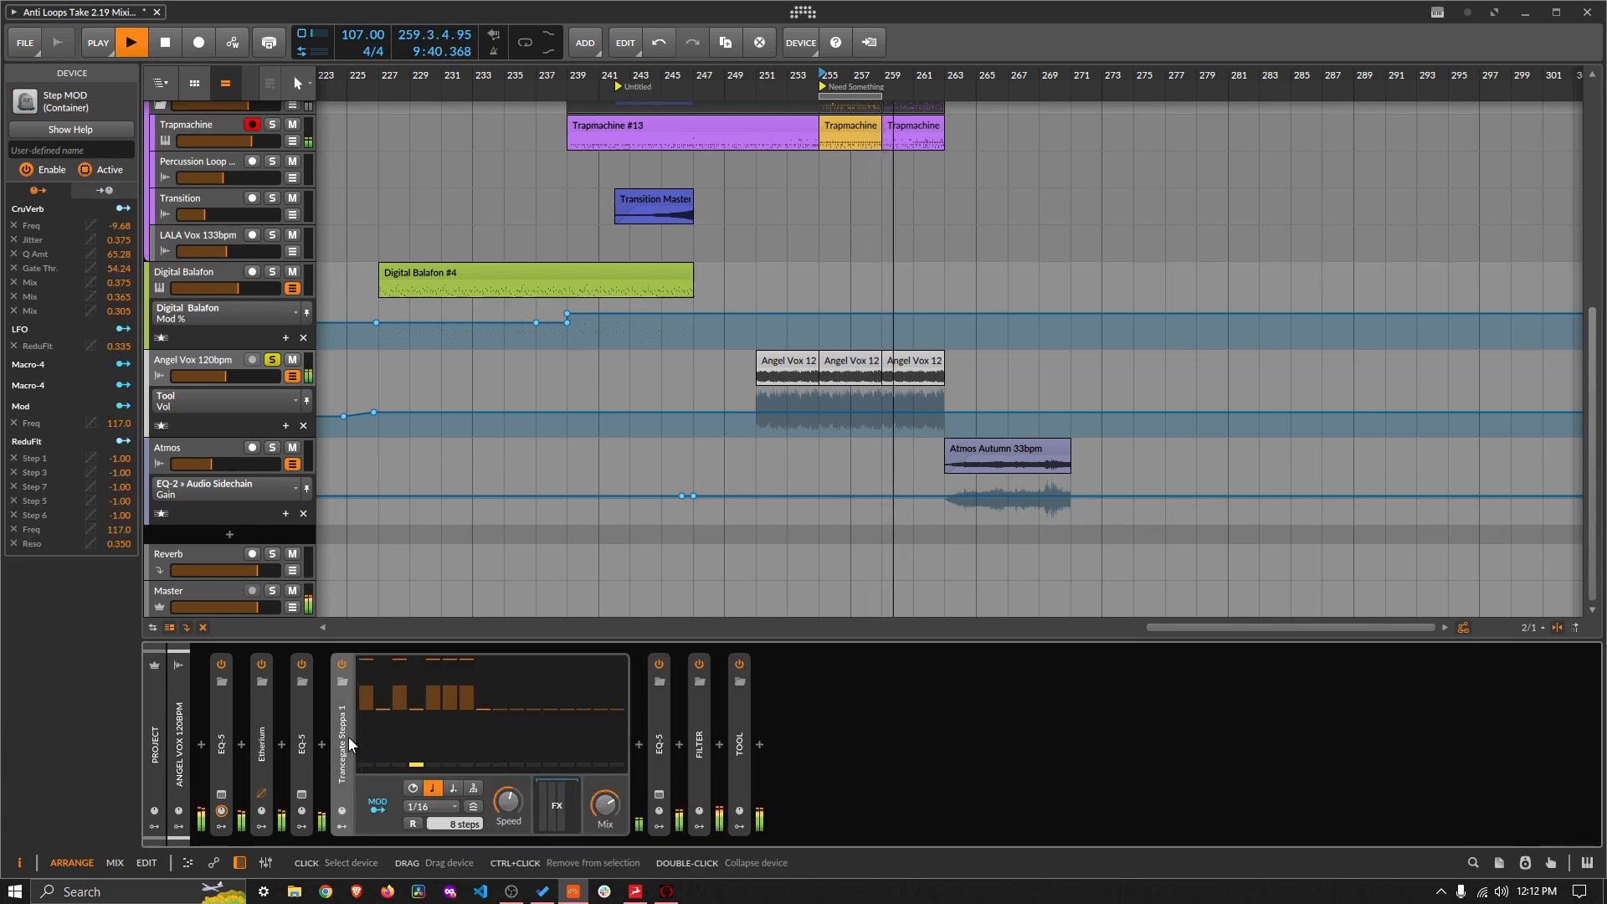
pyautogui.doubleClick(348, 736)
pyautogui.doubleClick(388, 735)
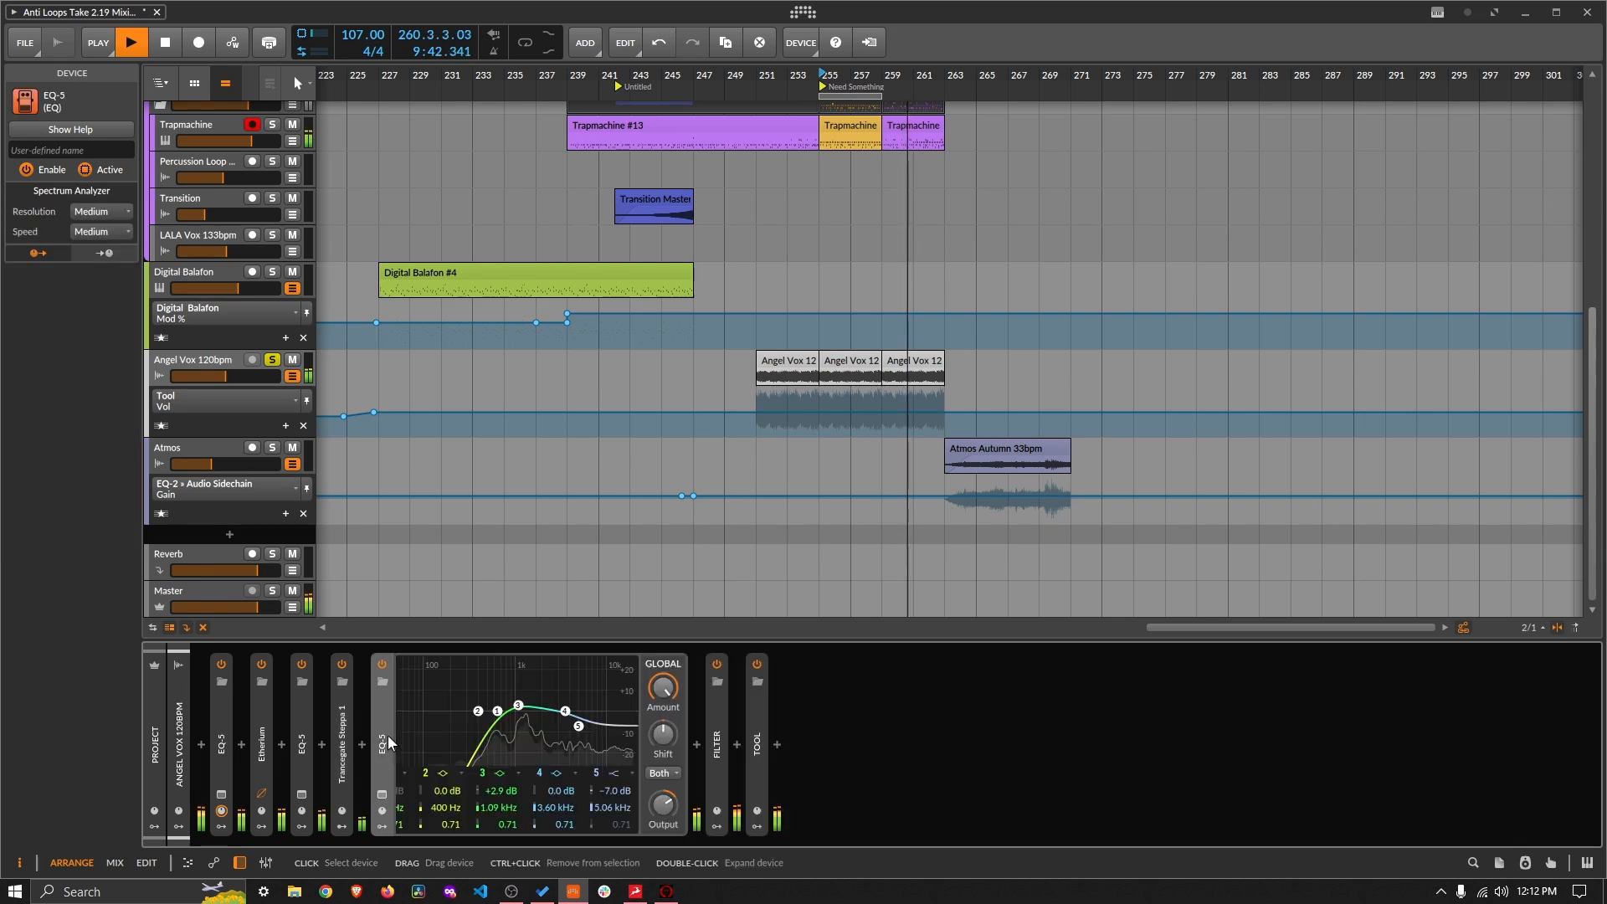
pyautogui.doubleClick(388, 735)
pyautogui.doubleClick(424, 742)
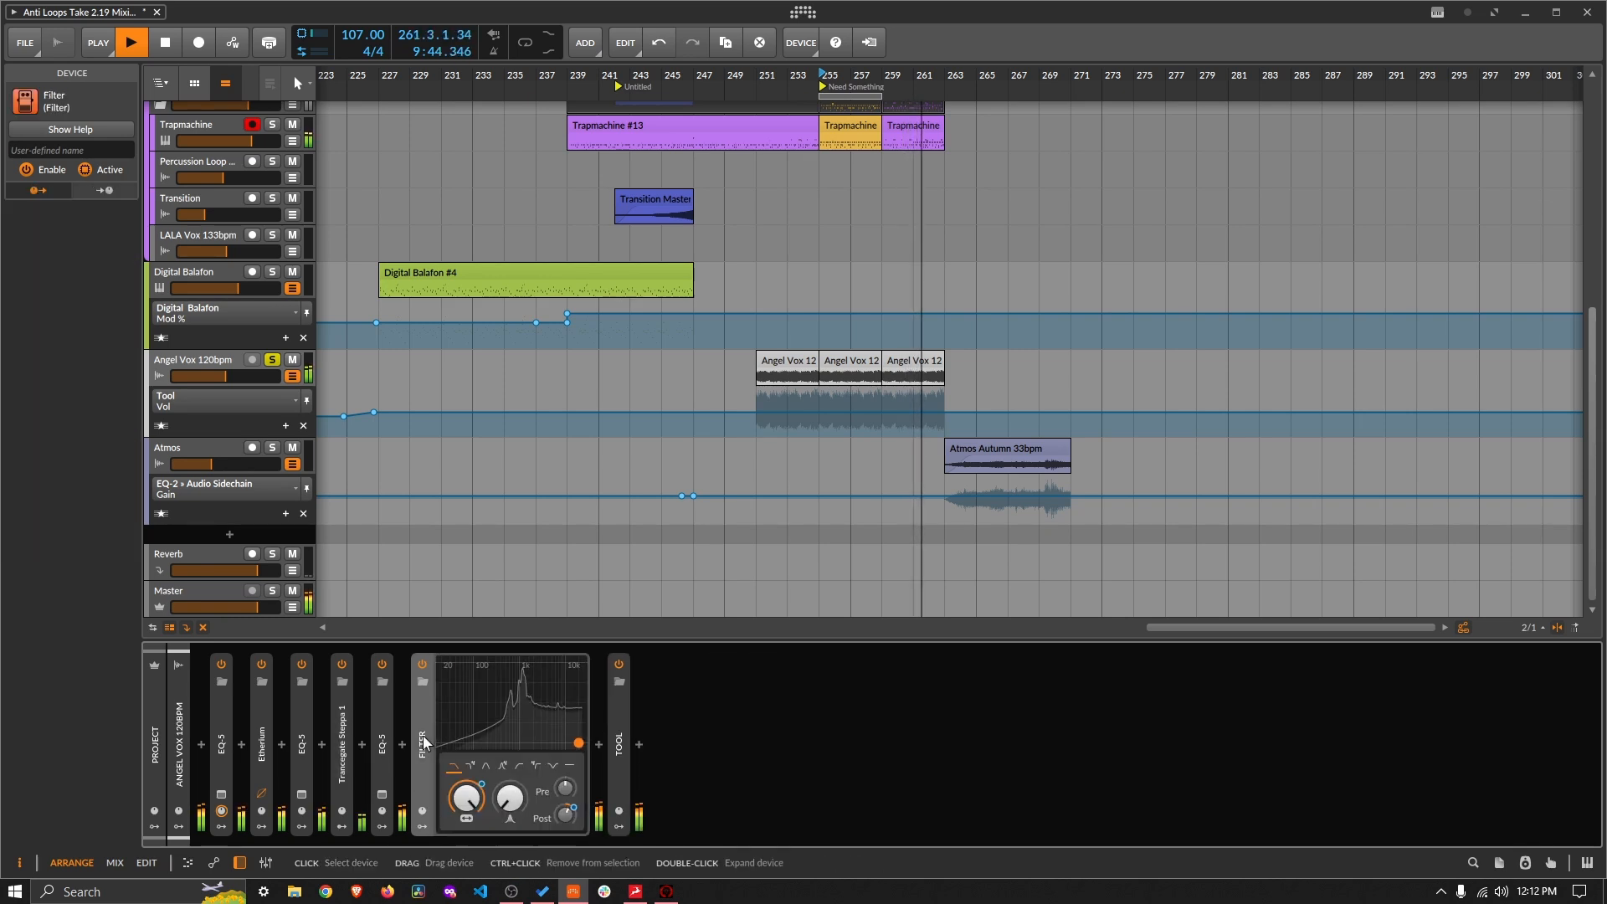
pyautogui.doubleClick(424, 742)
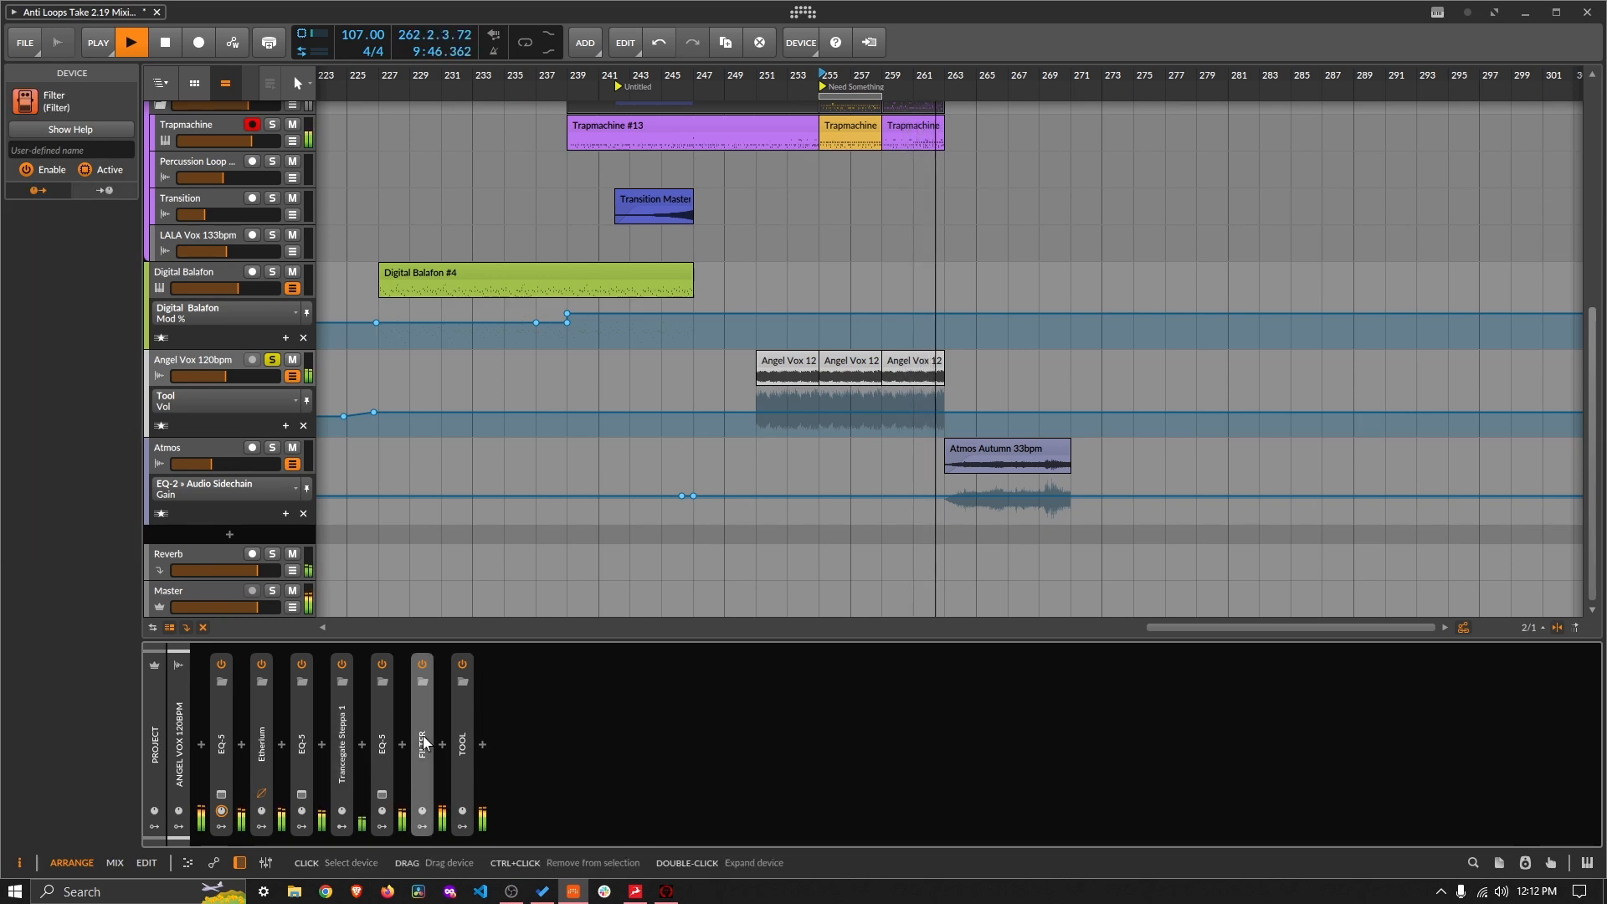
pyautogui.doubleClick(463, 742)
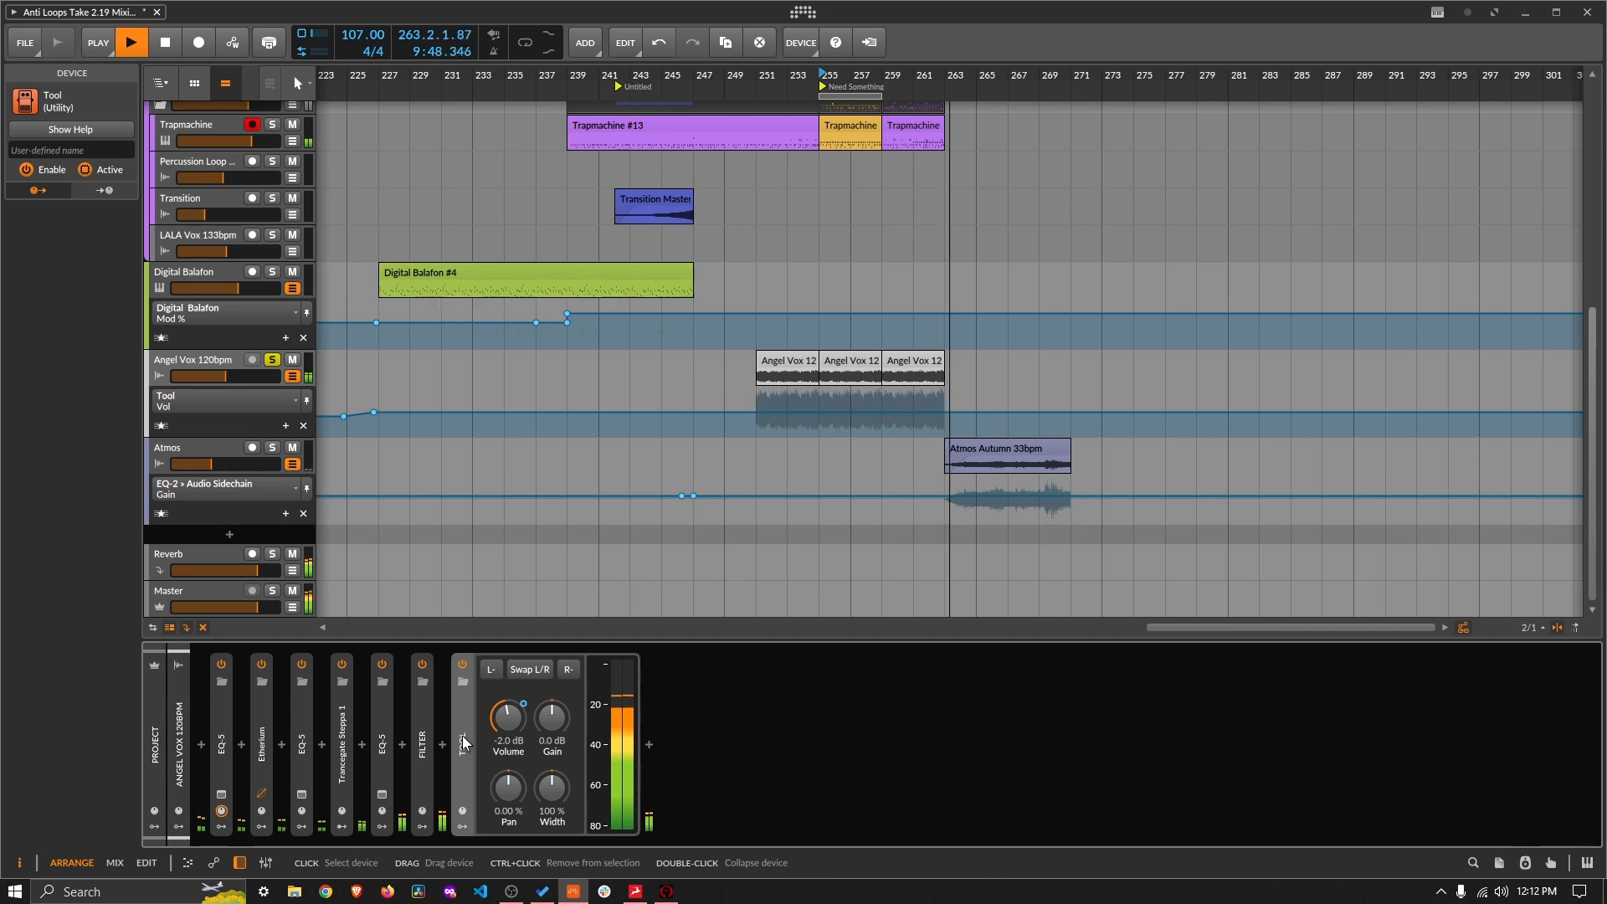
pyautogui.doubleClick(463, 741)
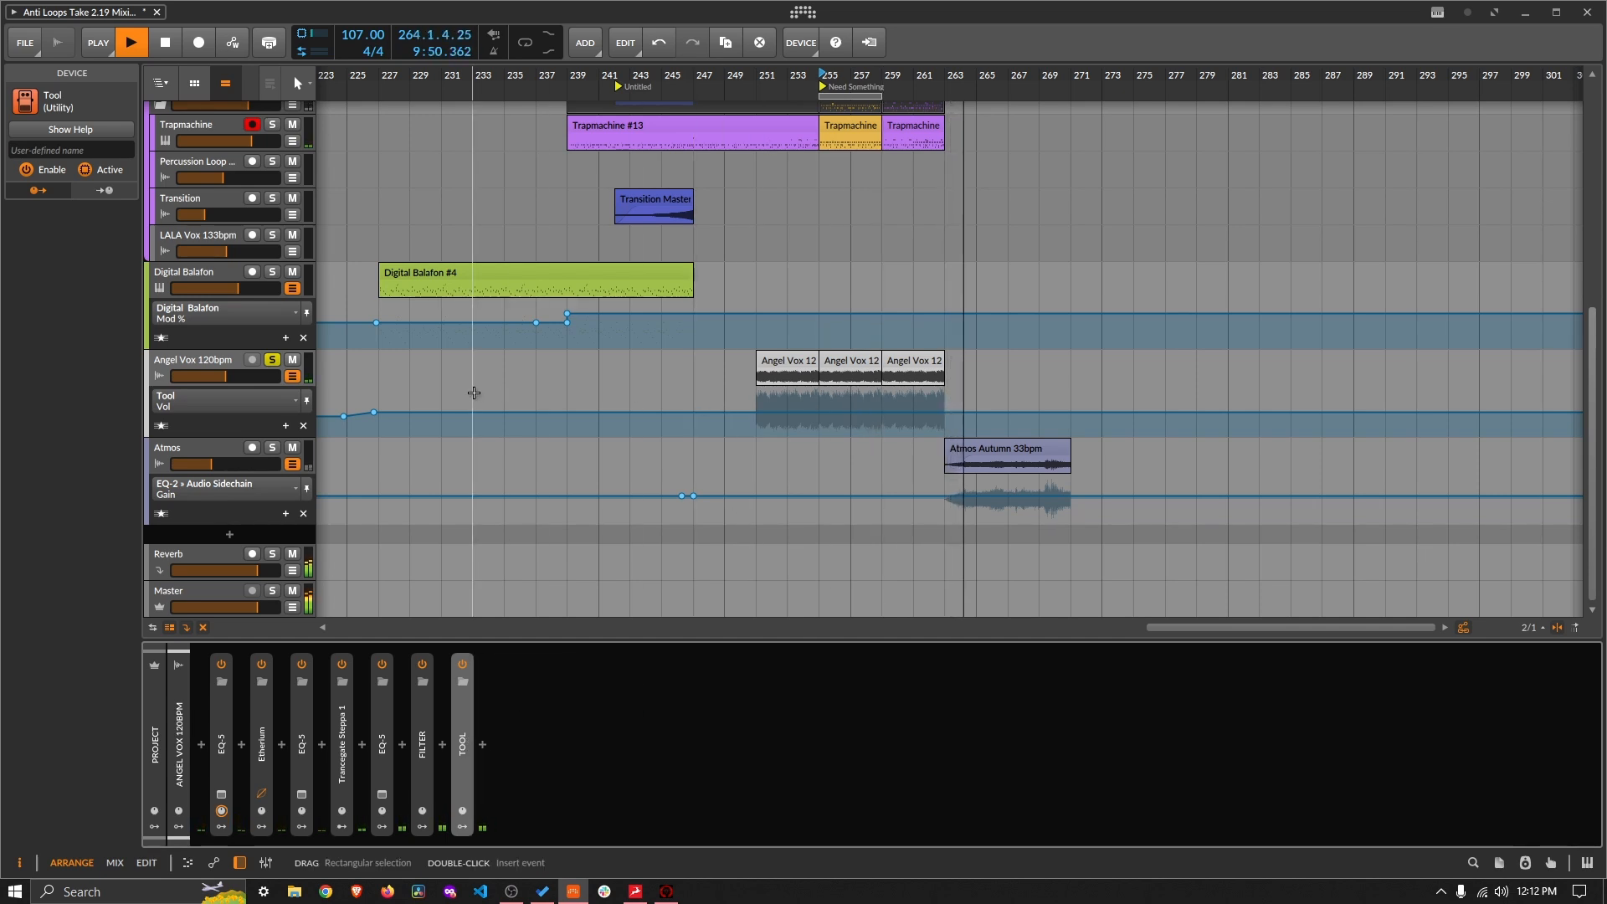
# Step: Show the Reverb FX track's device chain and inspect its Reverb, Compressor and EQ-5 devices, collapsing each again
pyautogui.click(194, 555)
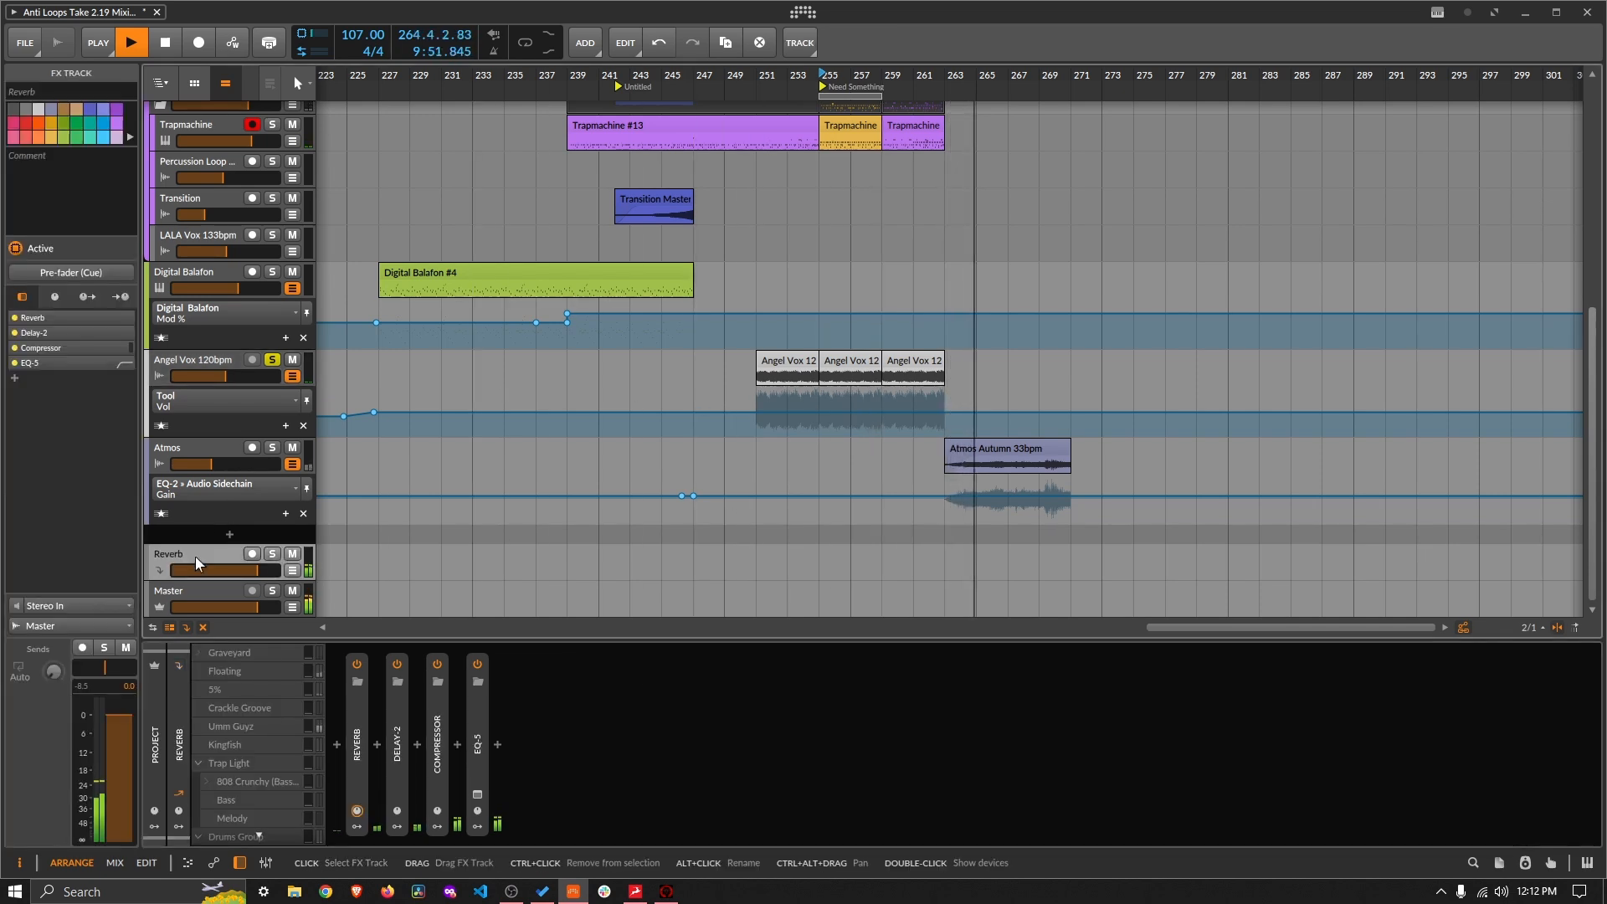
pyautogui.doubleClick(354, 751)
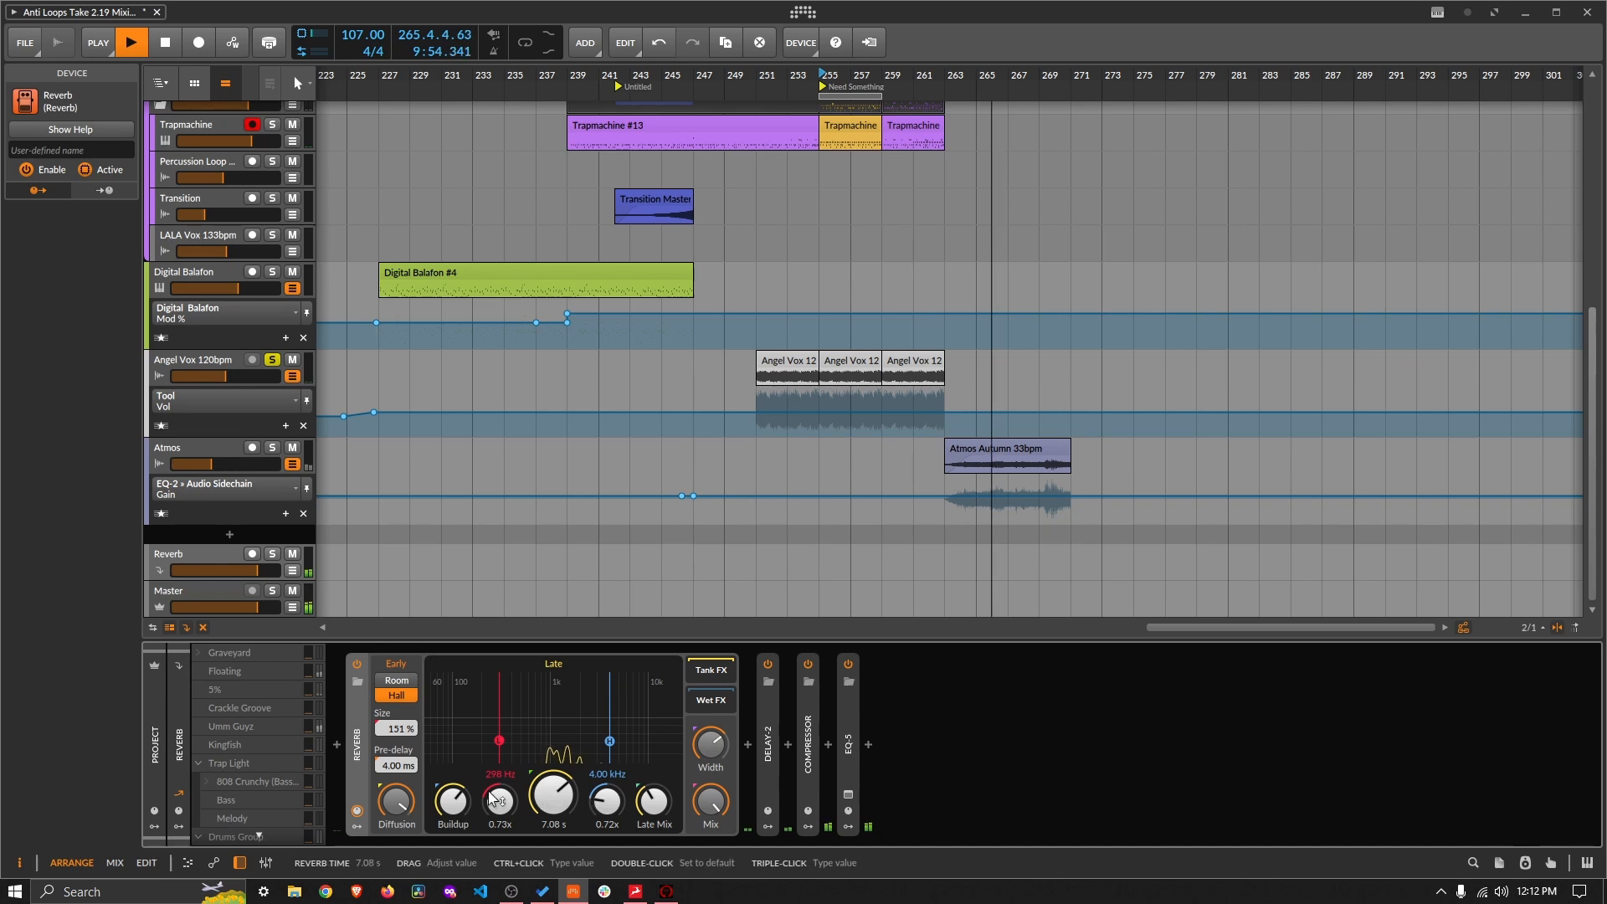
pyautogui.doubleClick(357, 750)
pyautogui.doubleClick(439, 746)
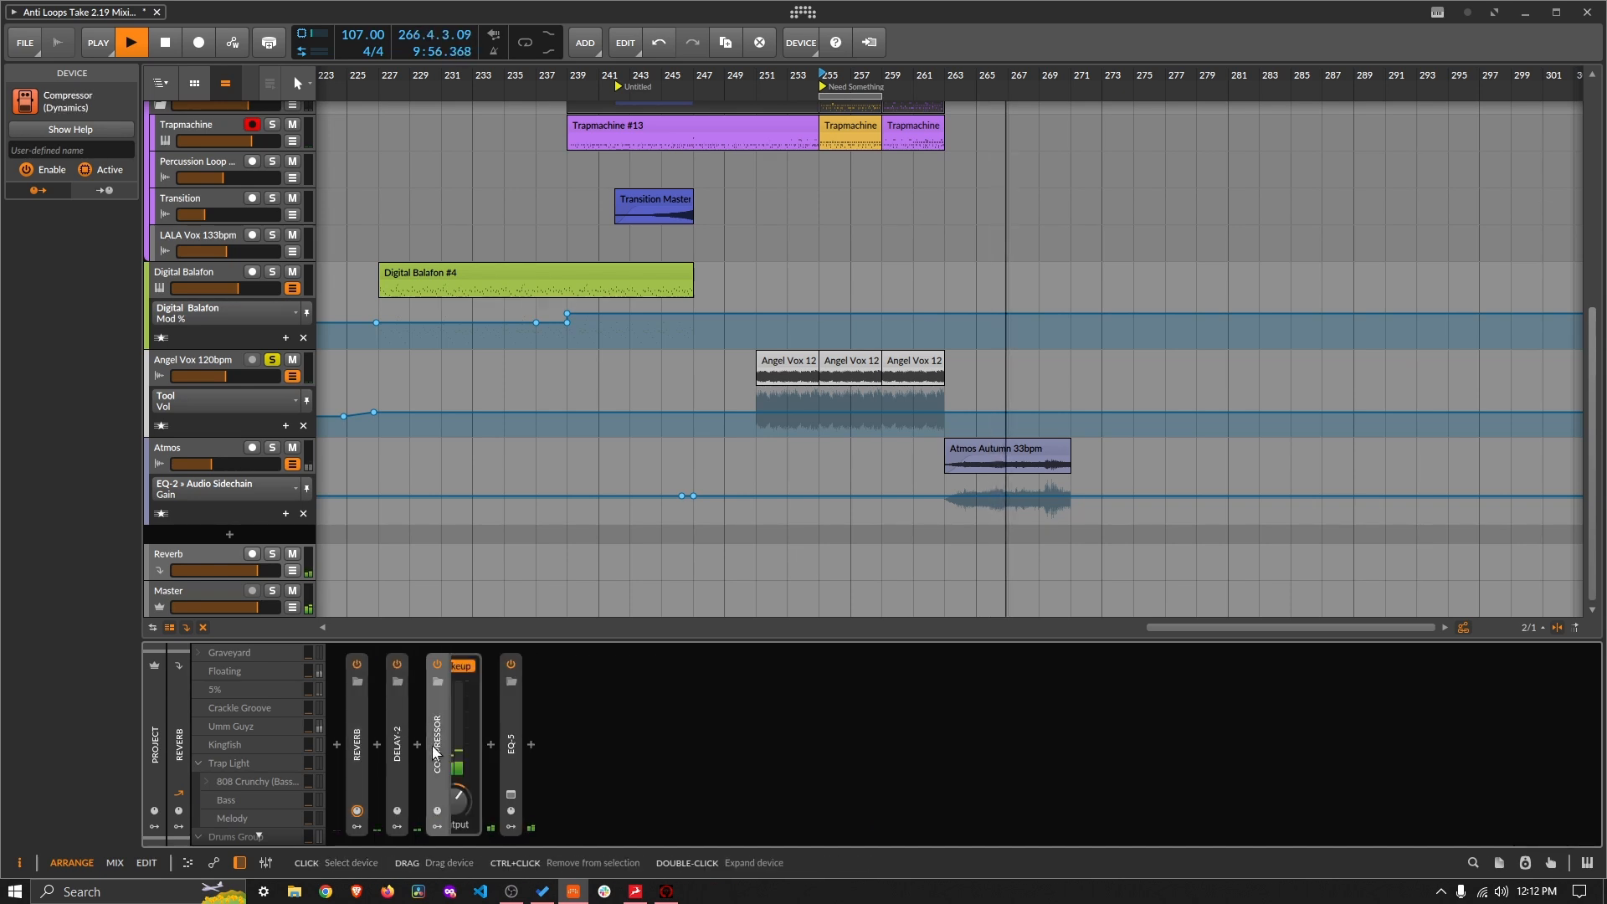
pyautogui.doubleClick(445, 742)
pyautogui.doubleClick(477, 741)
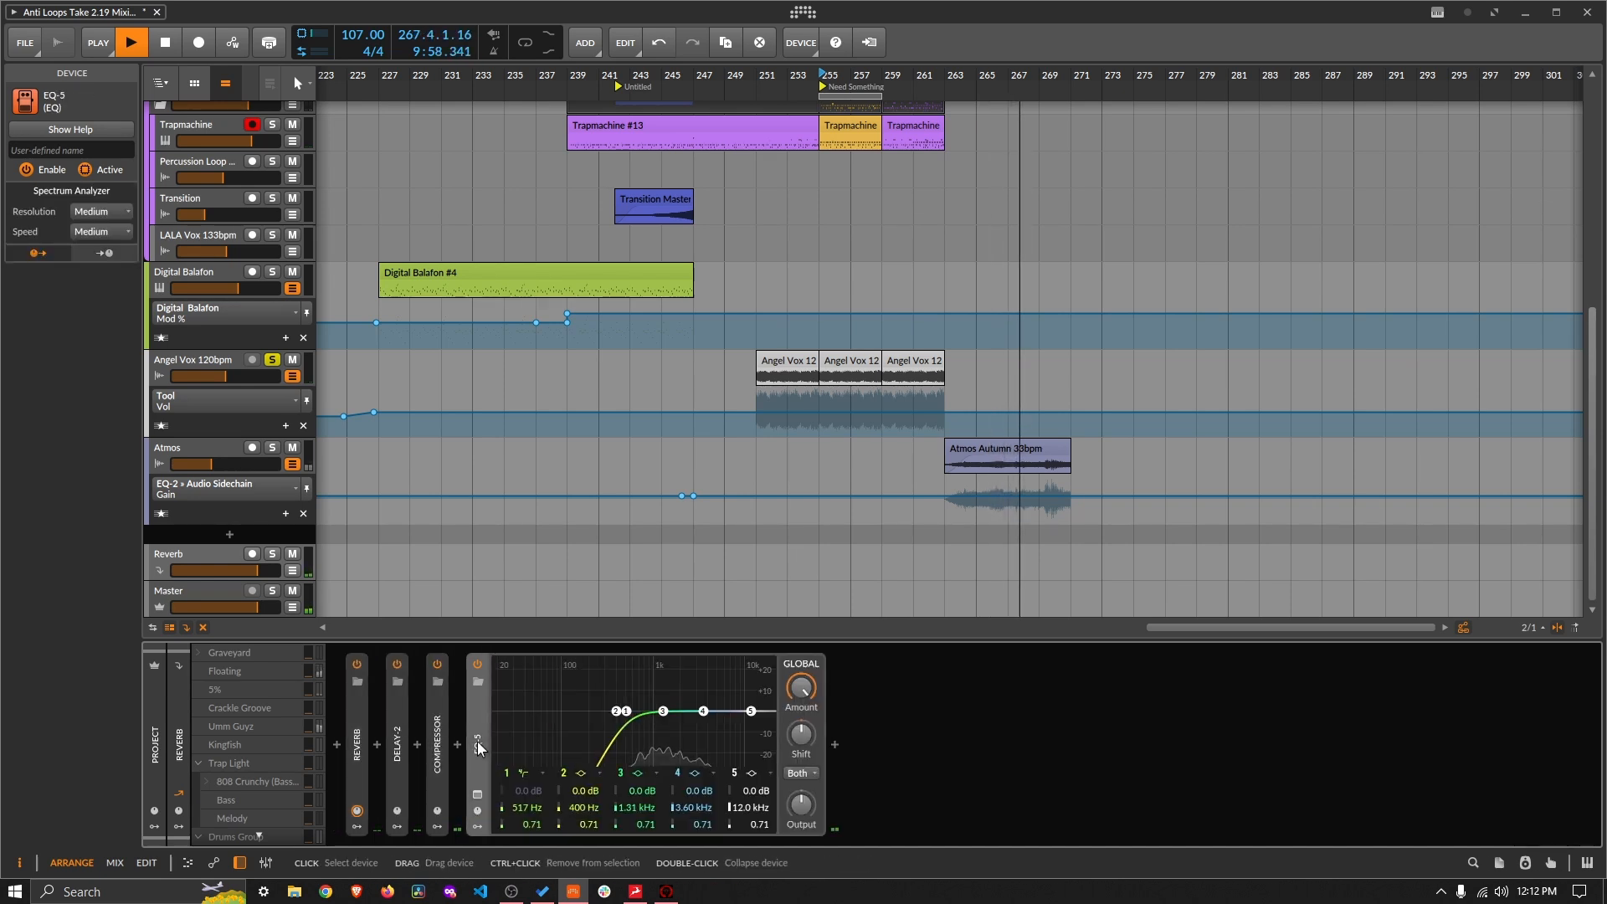
pyautogui.doubleClick(477, 740)
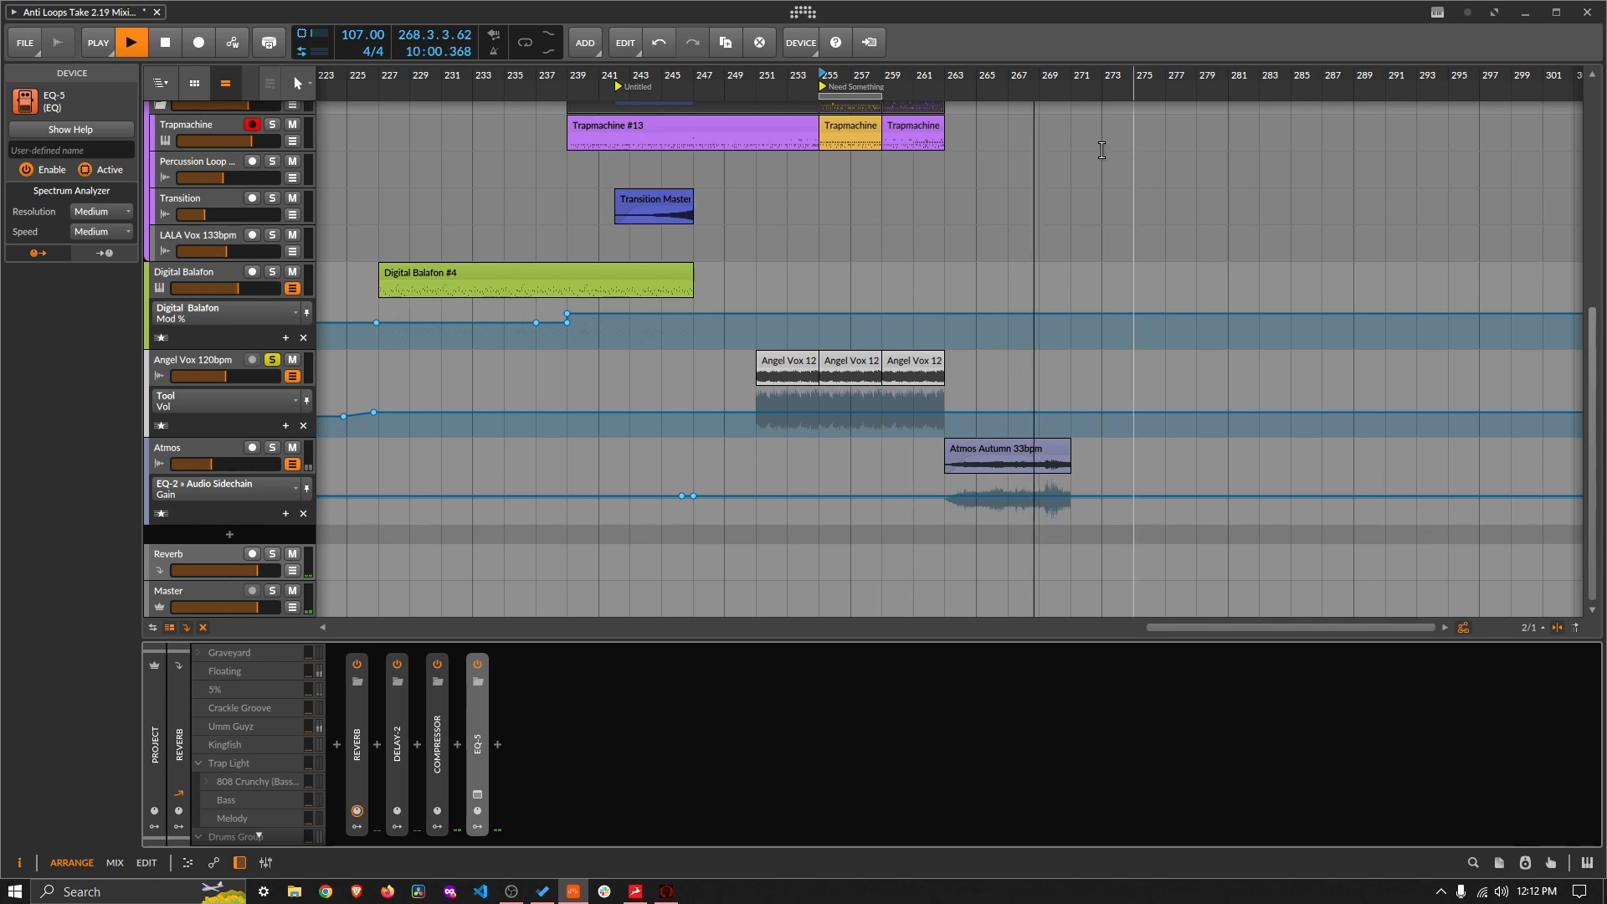
# Step: Show the Angel Vox track's CruVerb automation, switch to its Reverb send automation, and compare the throws at both vocal sections
pyautogui.click(252, 401)
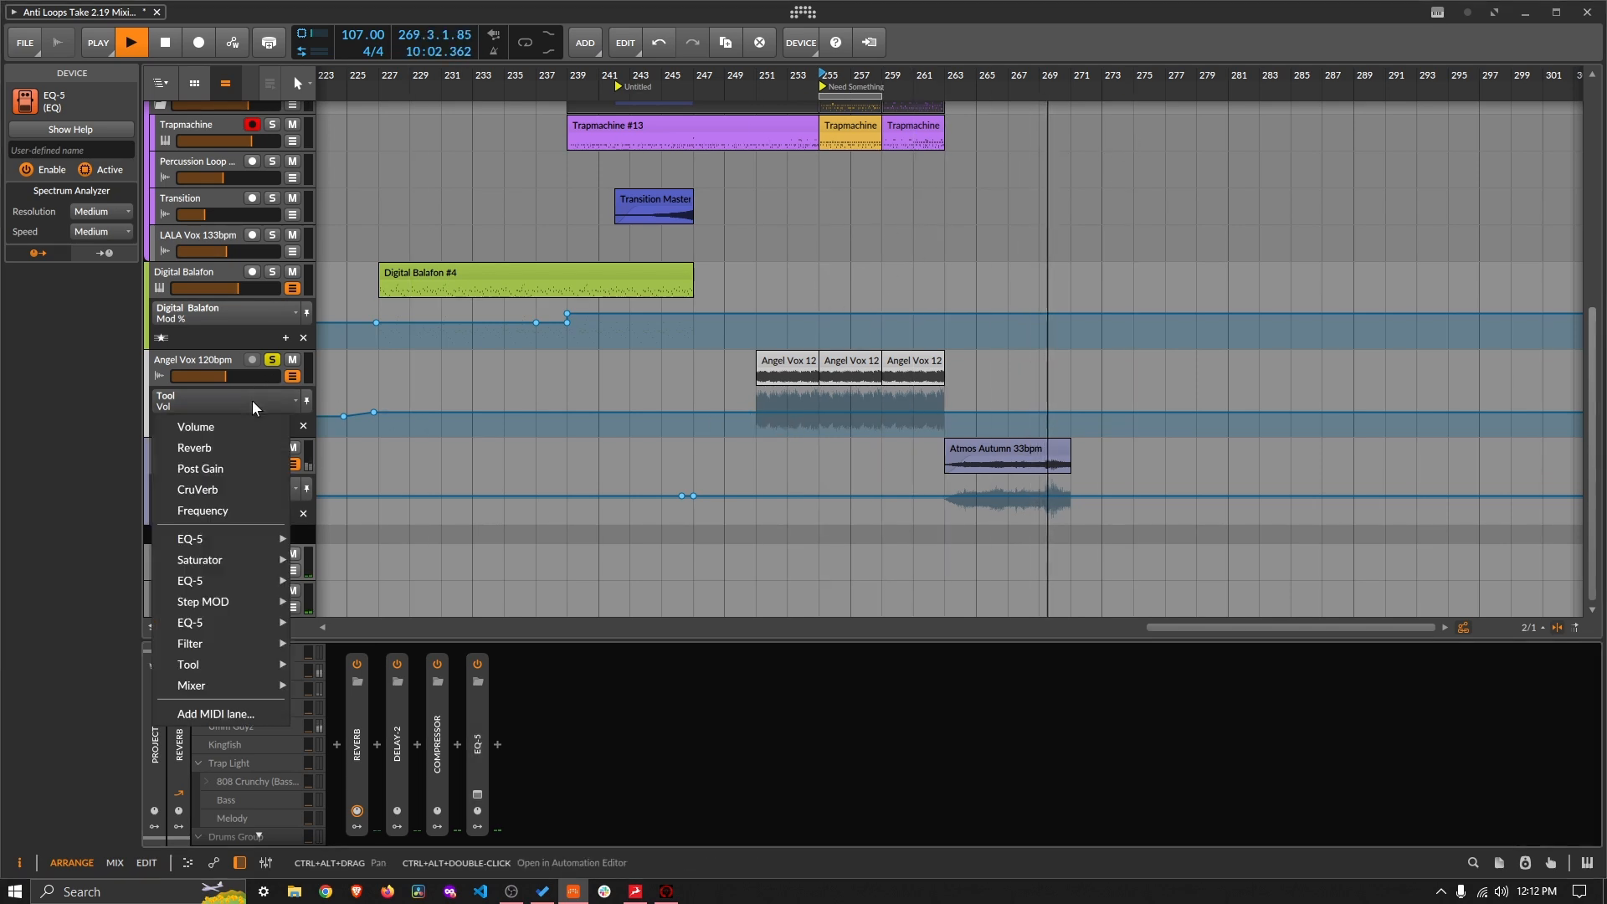
pyautogui.click(253, 486)
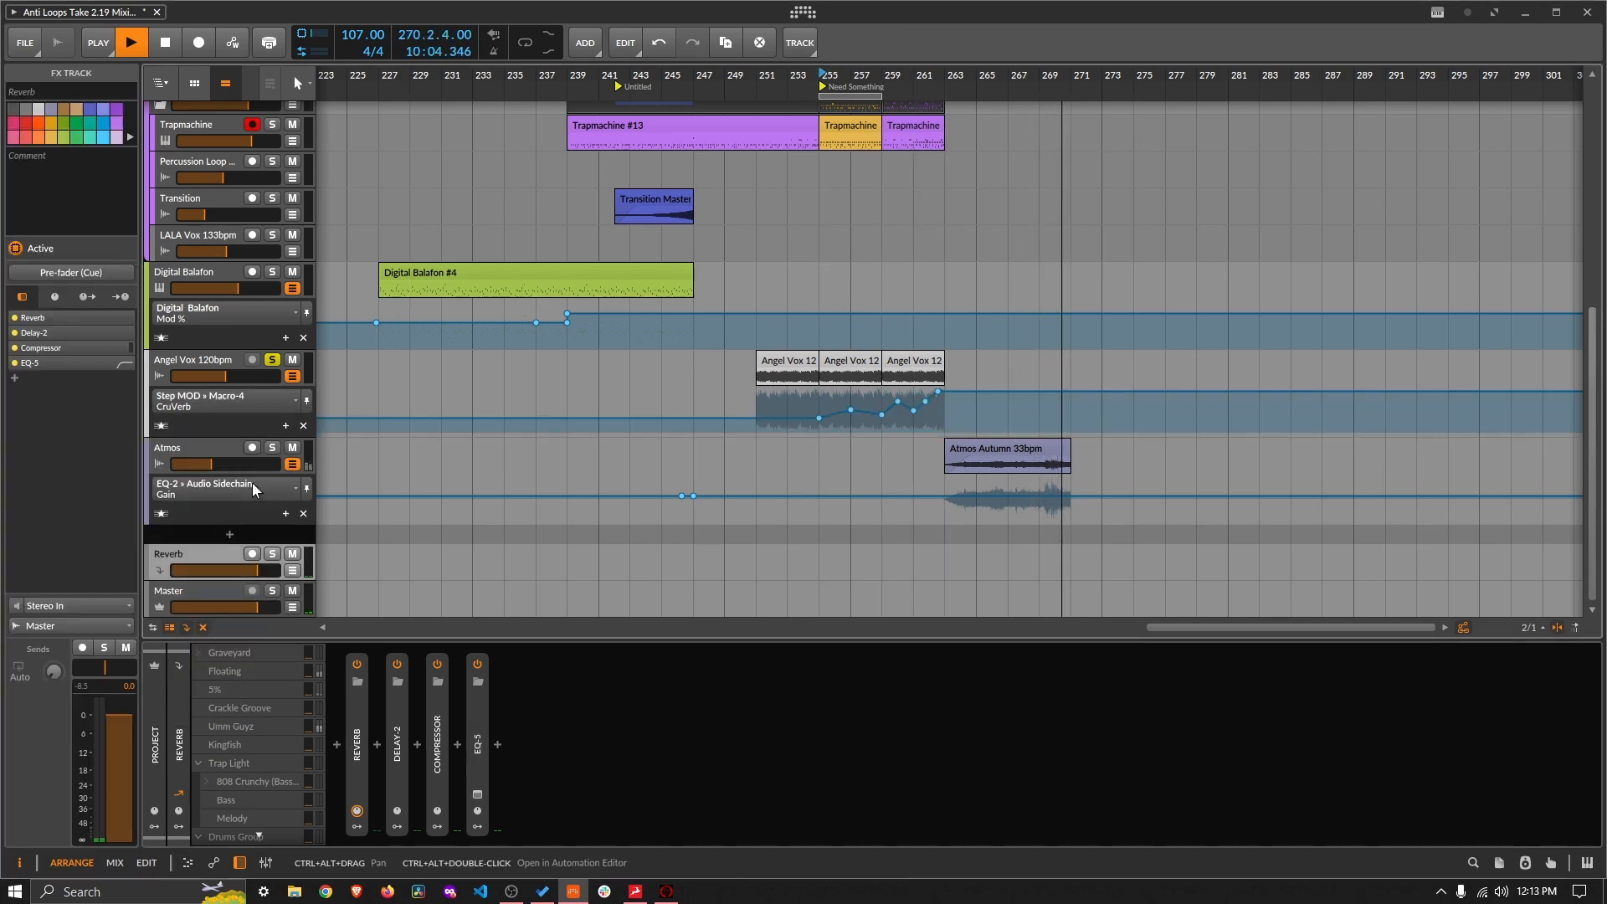
pyautogui.click(235, 400)
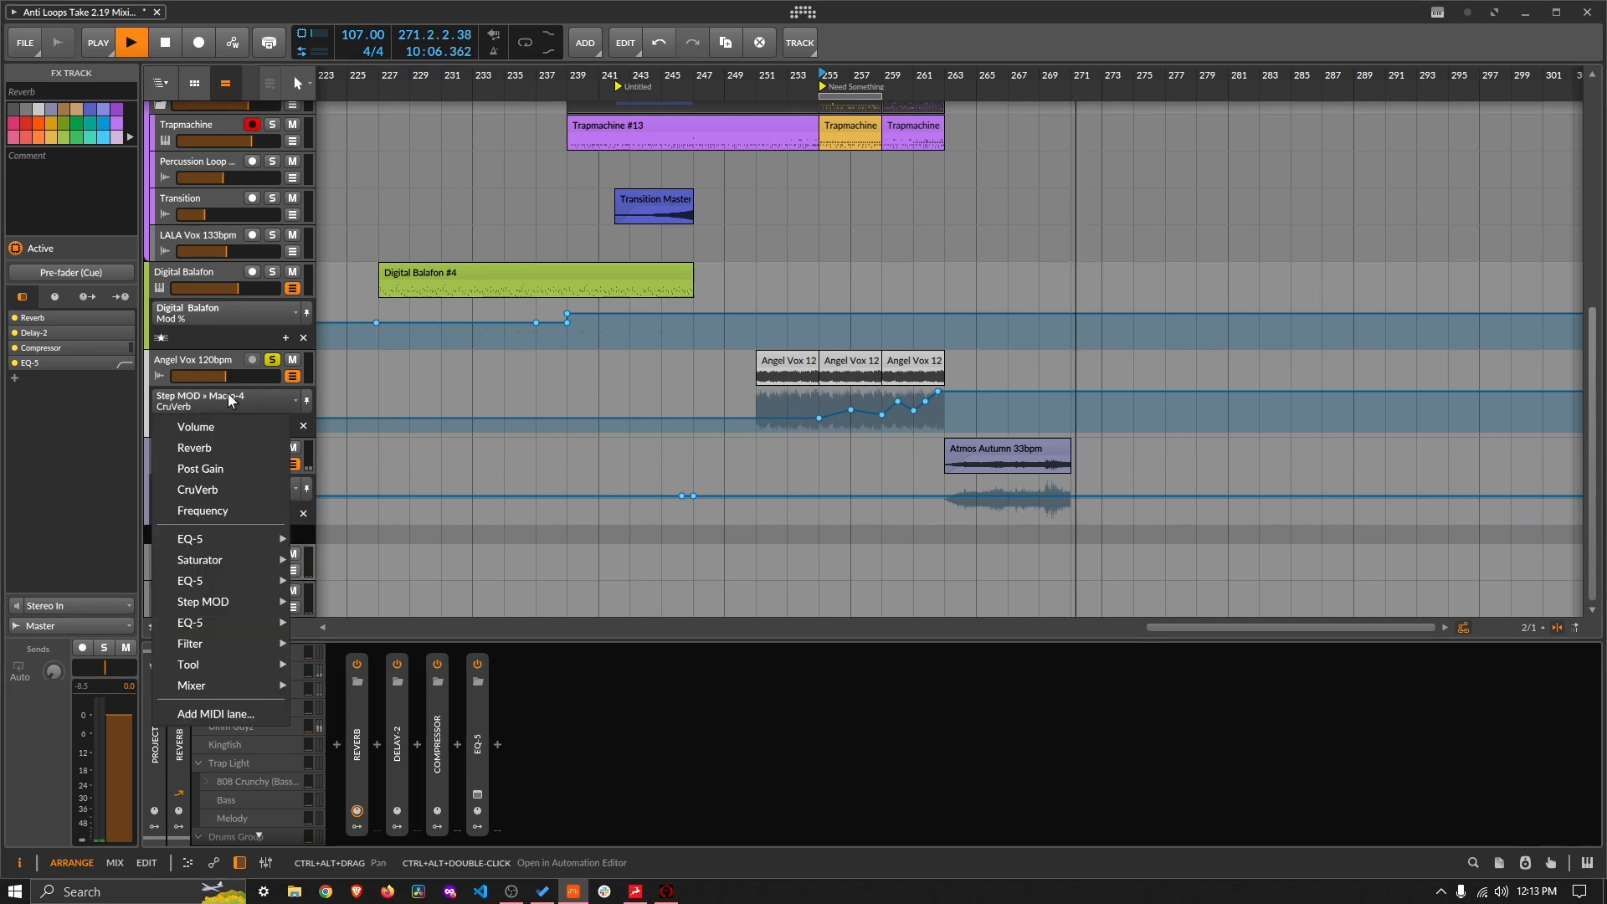
pyautogui.click(243, 447)
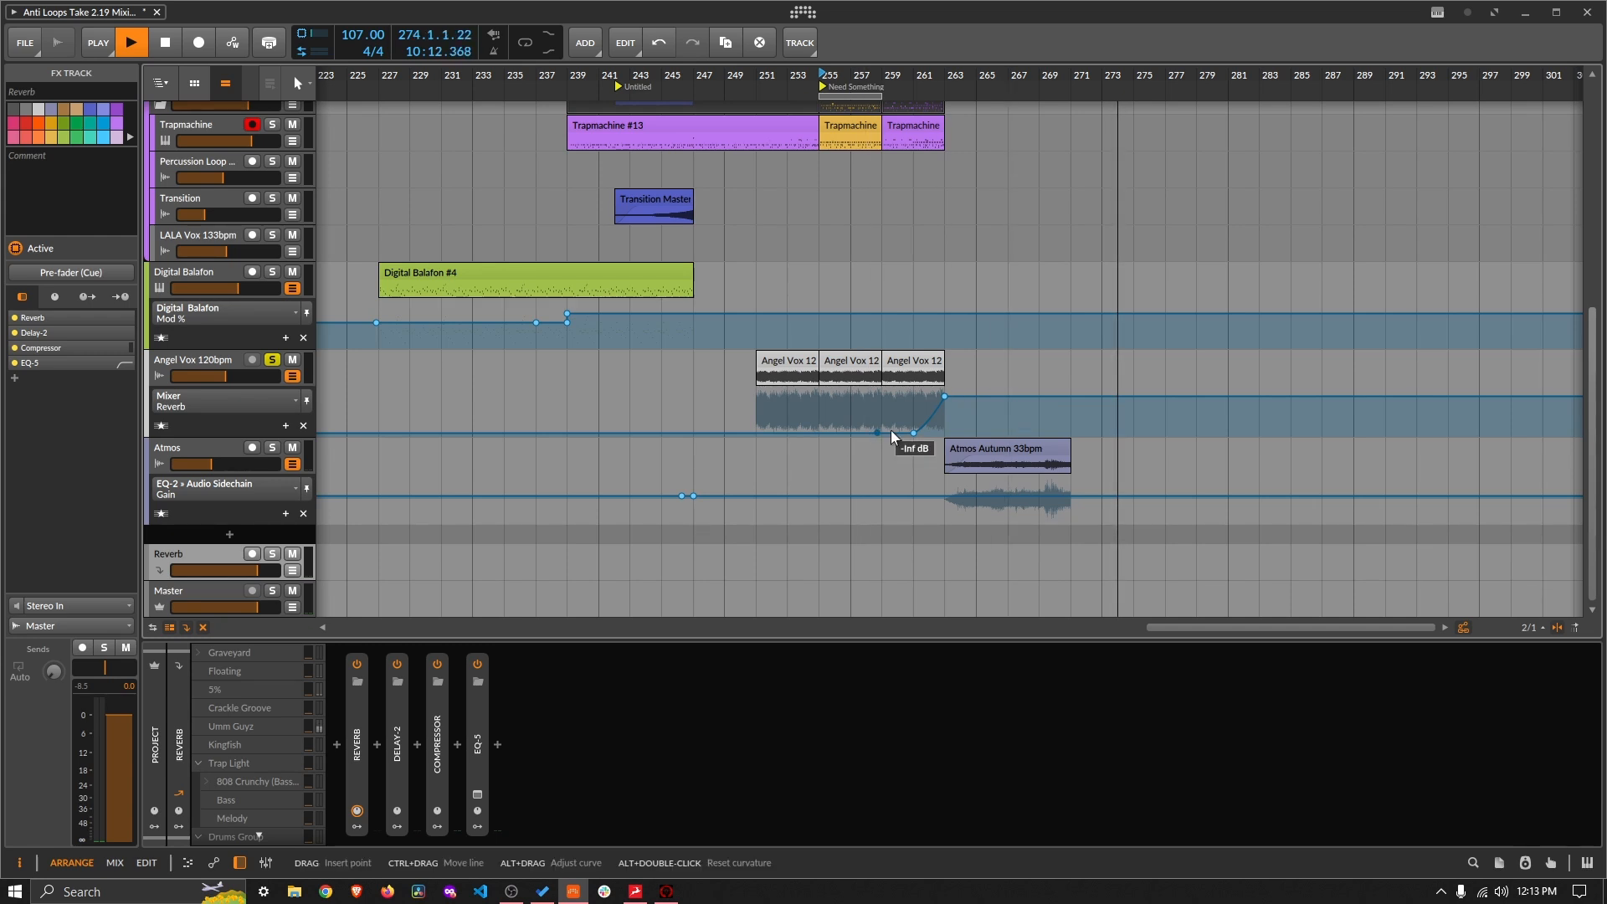
pyautogui.moveTo(1126, 77); pyautogui.dragTo(1126, 66)
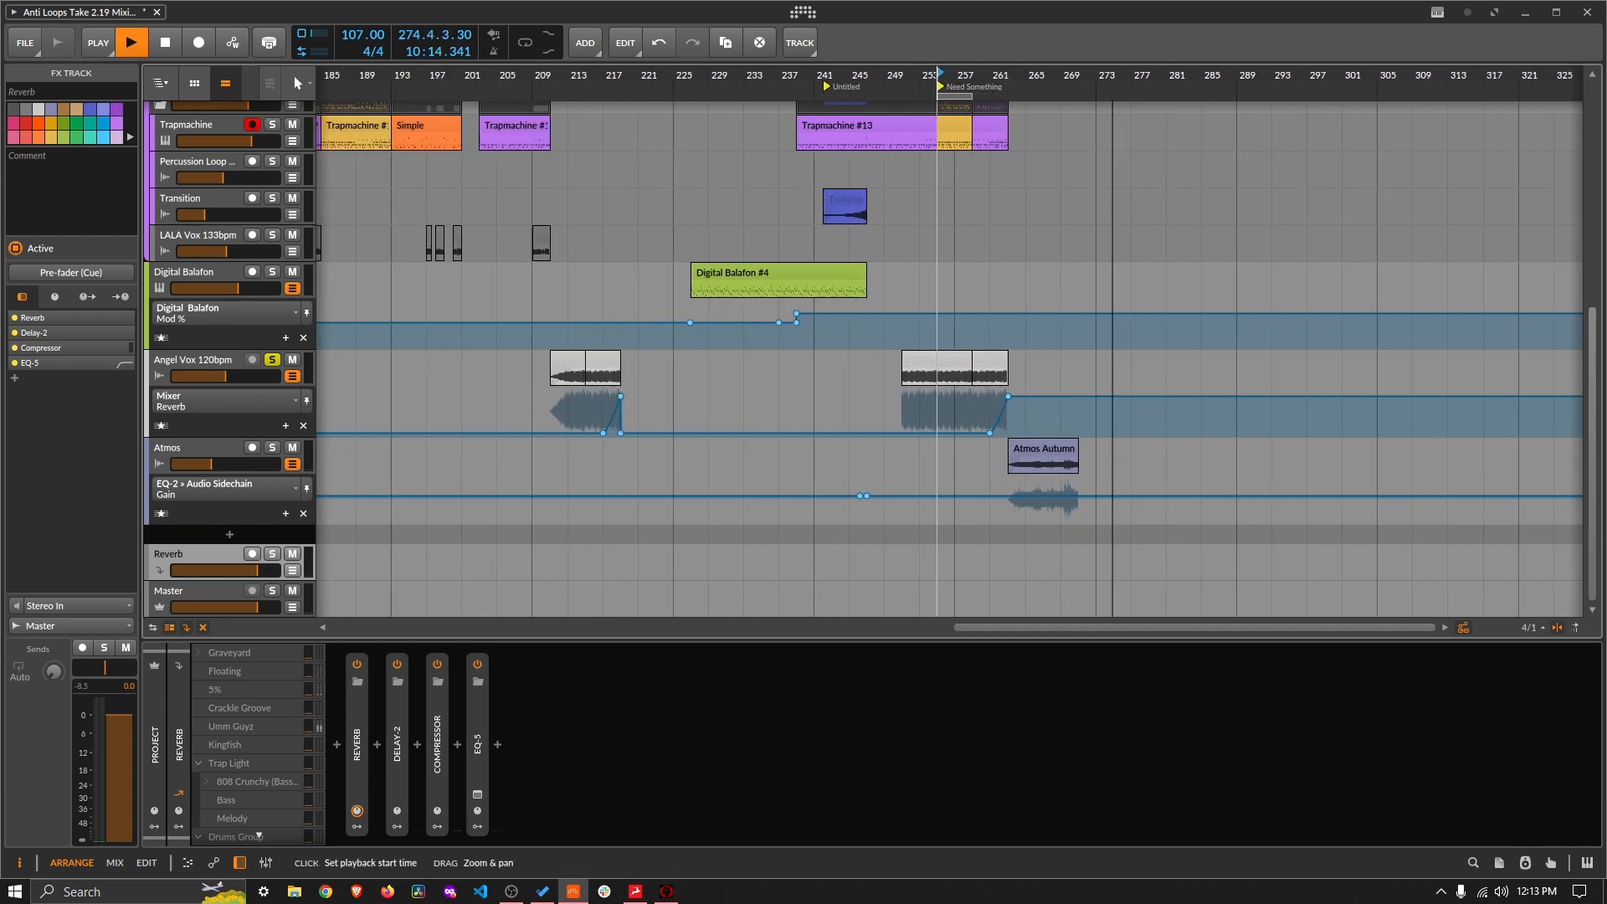
pyautogui.click(556, 321)
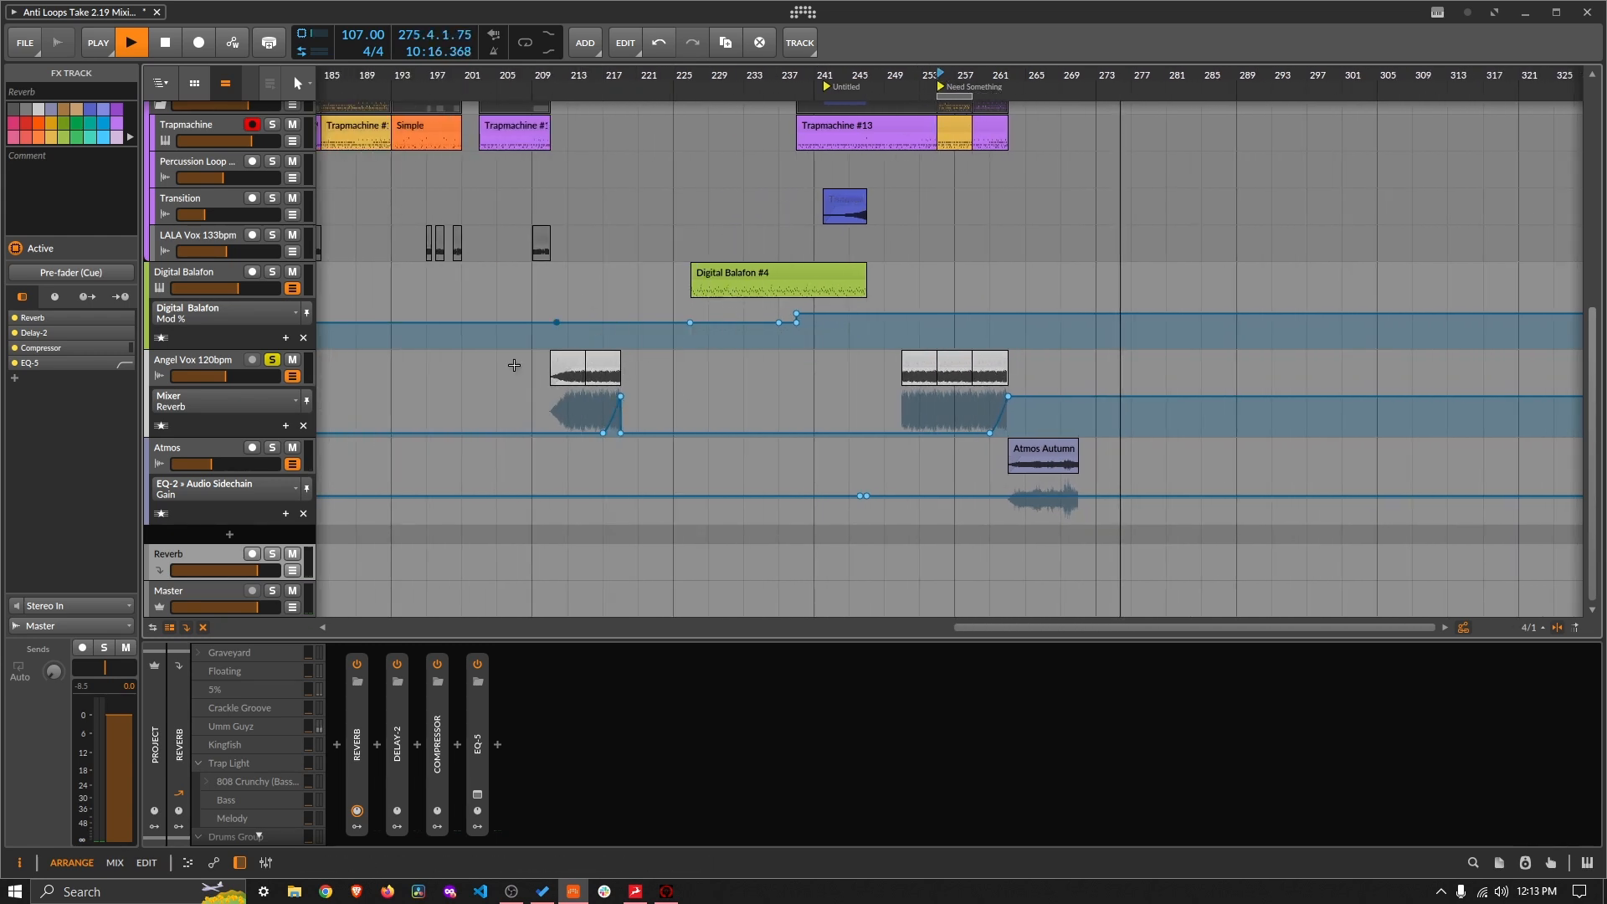
pyautogui.scroll(4, 769, 403)
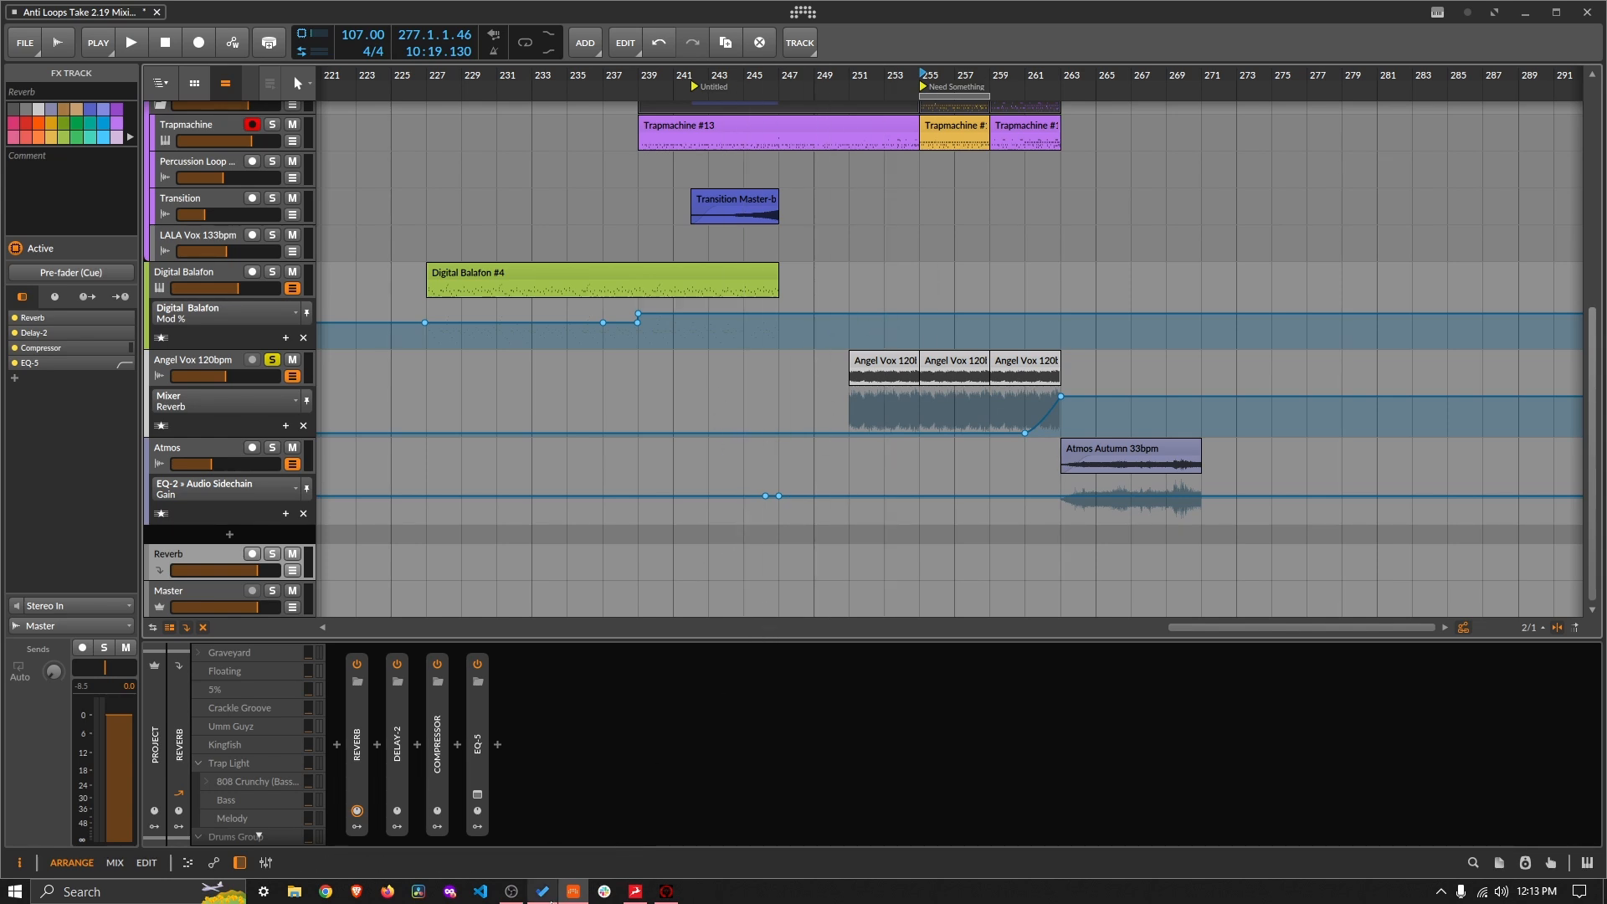
# Step: Switch to Microsoft To Do and mark "New Angel Vox...Aggressive EQ" and "Reverb Throw for Angel Vox" as completed
pyautogui.click(543, 891)
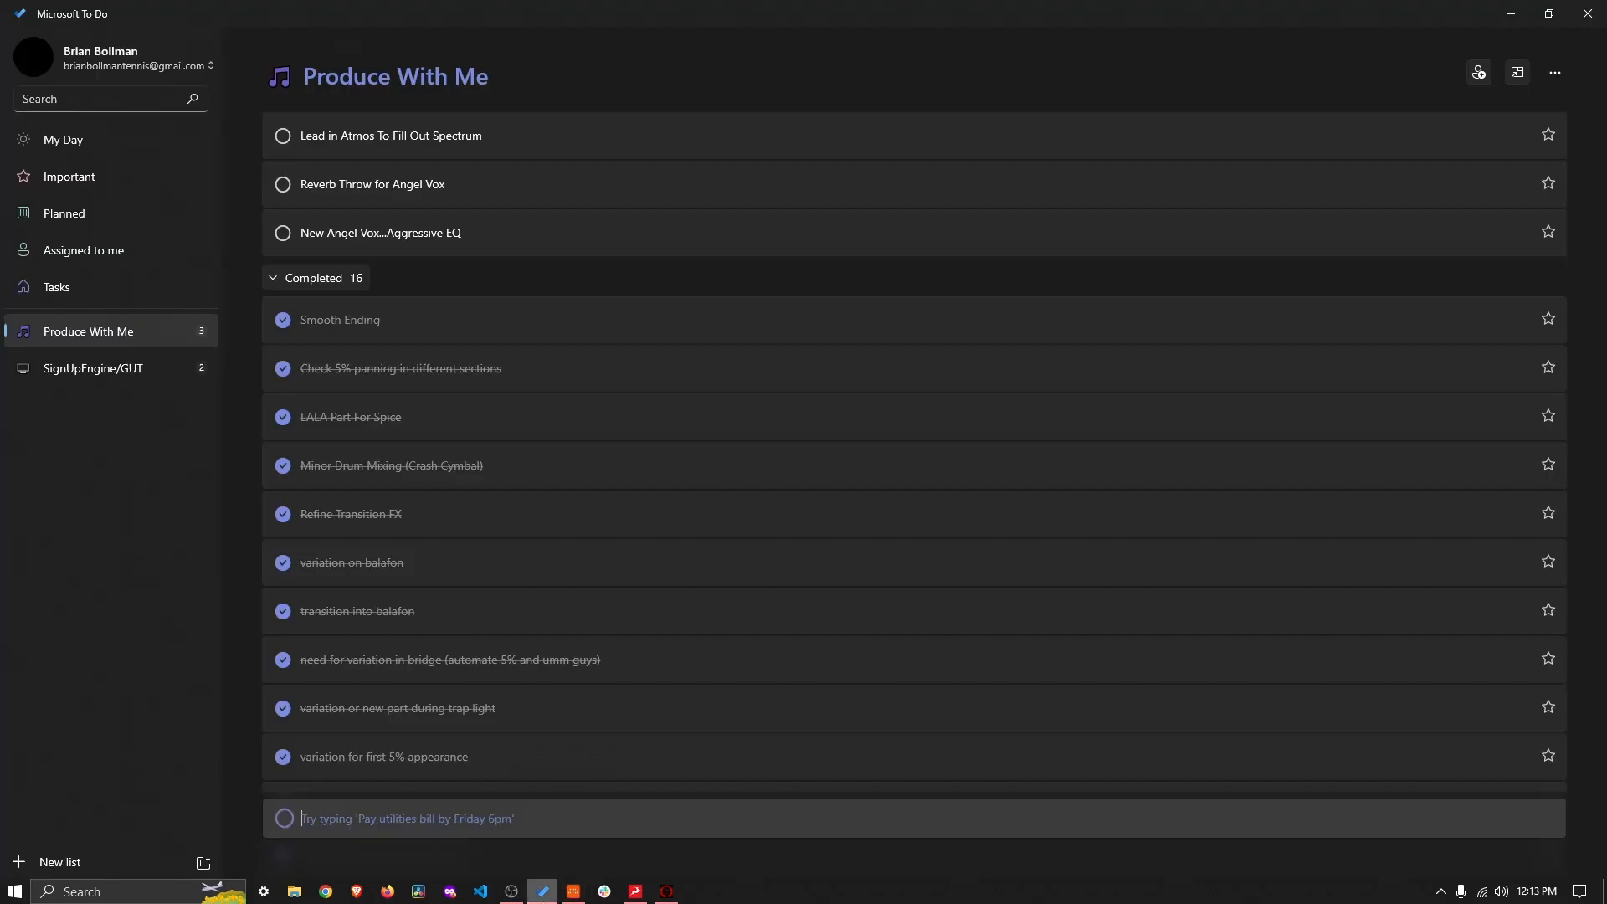
pyautogui.click(284, 236)
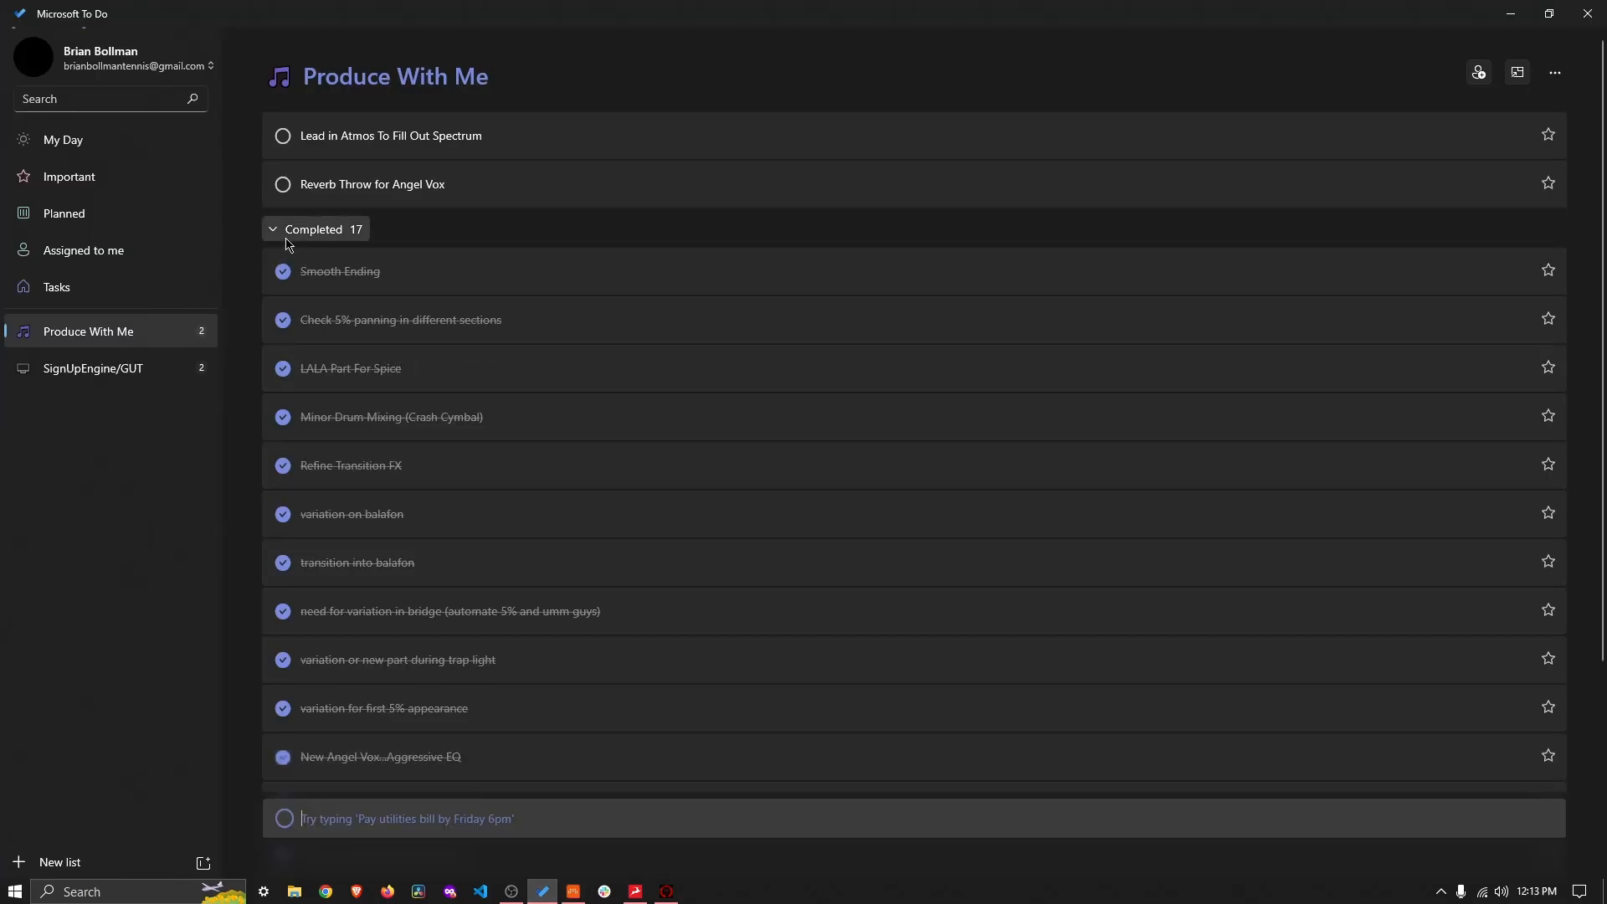
pyautogui.click(284, 196)
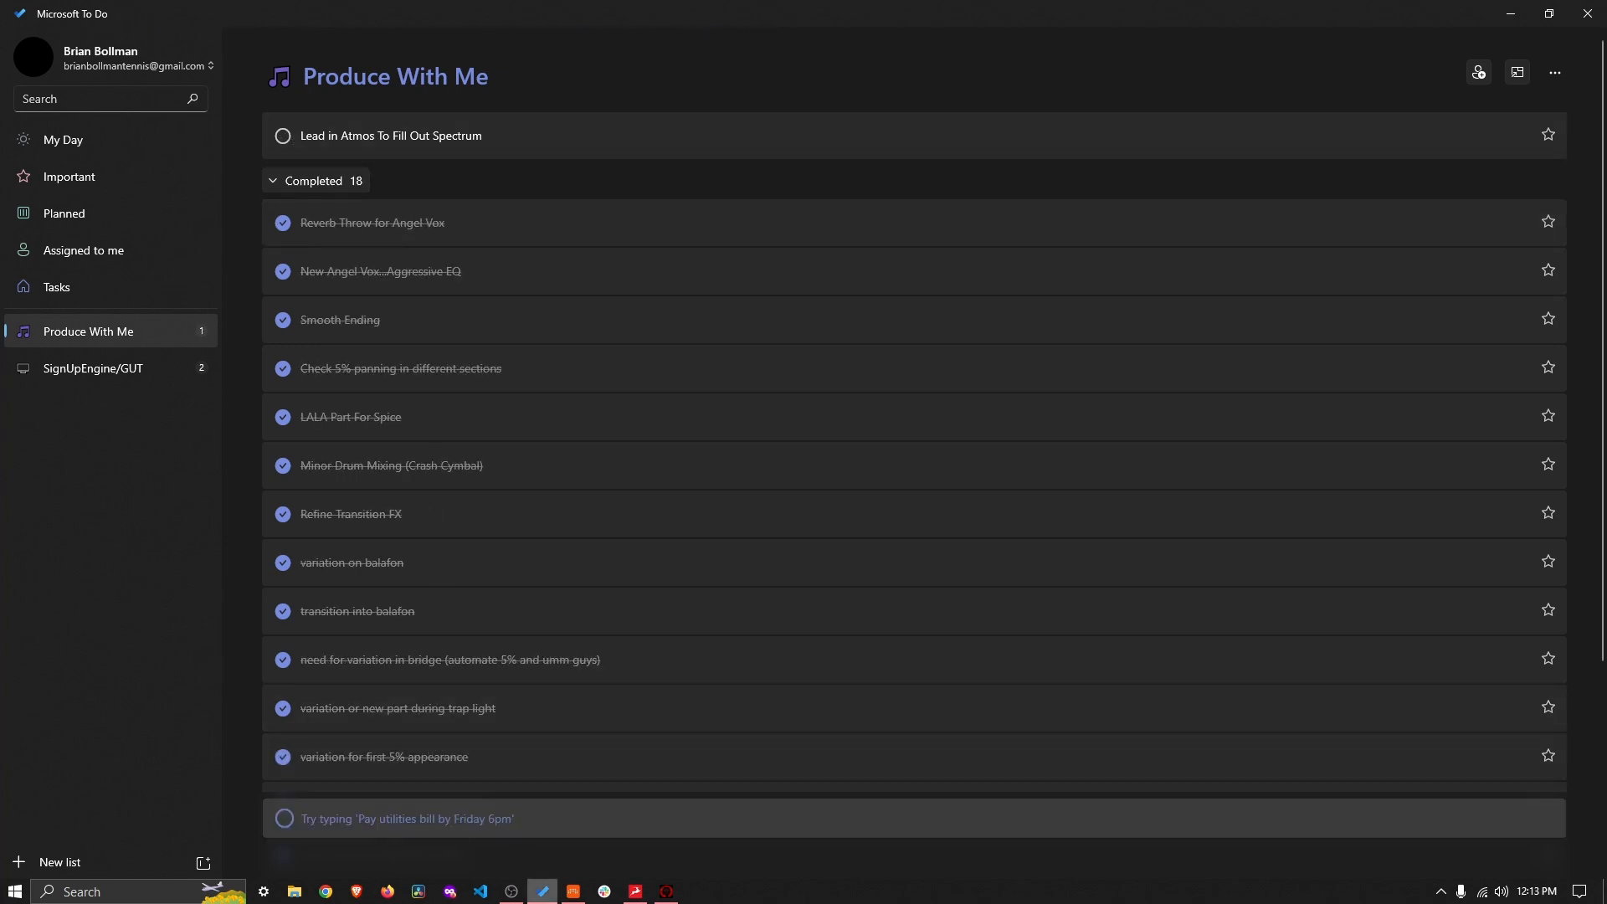
# Step: Switch to Bitwig Studio, locate the Atmos clips in the arrangement, and solo the Atmos track with its device chain shown
pyautogui.click(571, 894)
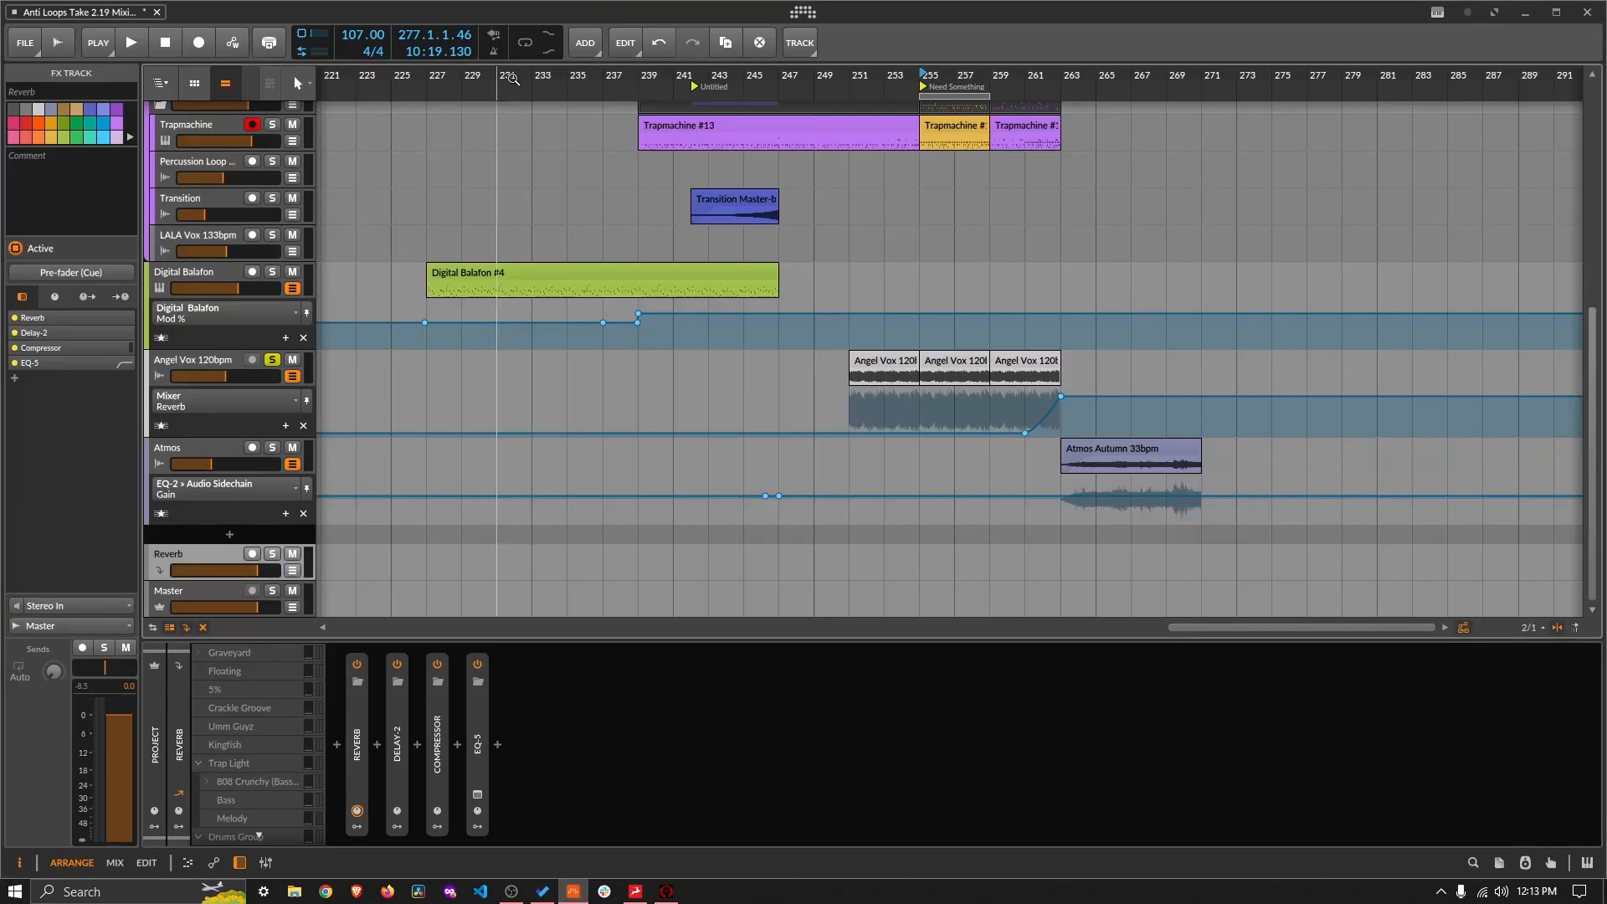
pyautogui.moveTo(512, 79); pyautogui.dragTo(524, 273)
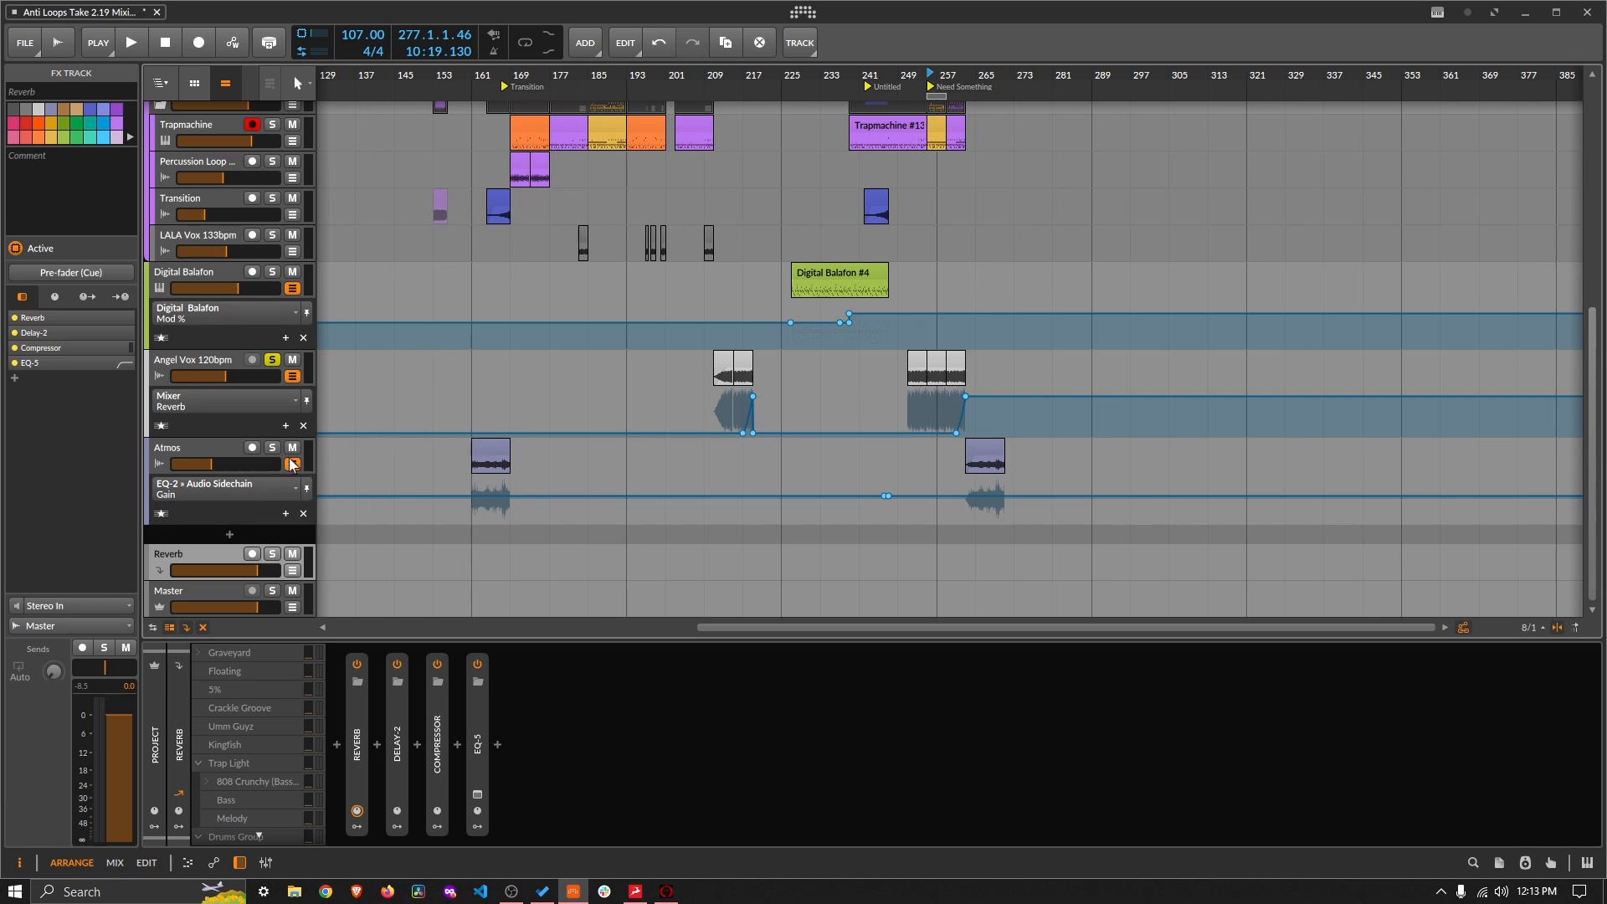
pyautogui.doubleClick(221, 454)
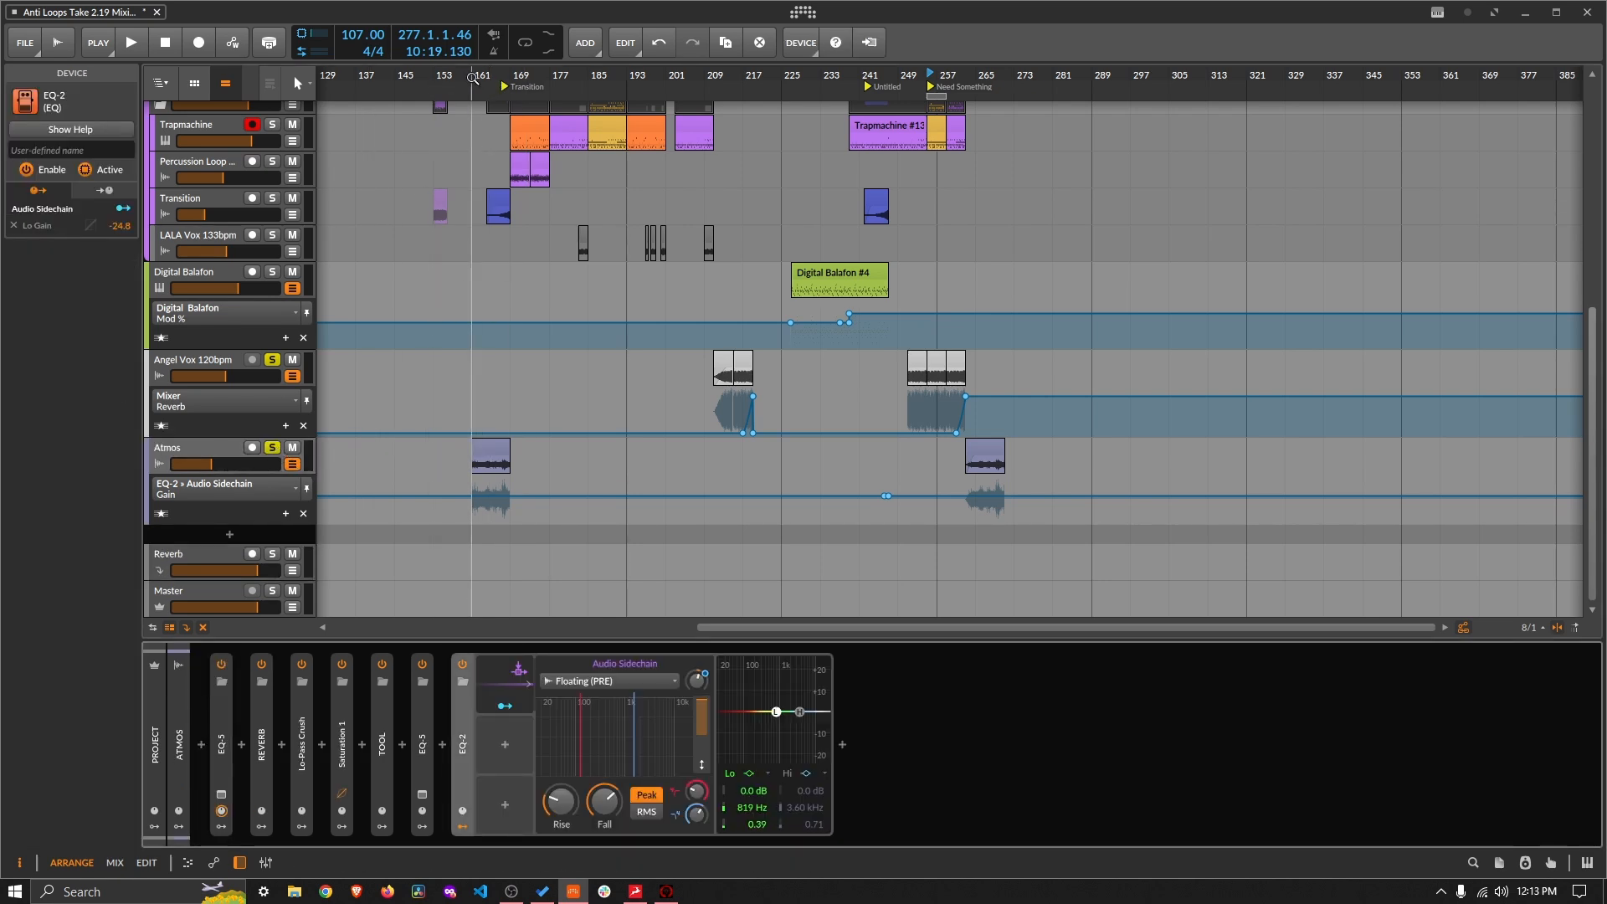
# Step: Unsolo Angel Vox 120bpm, play the Atmos Autumn clip from bar 161, and examine the other tracks around that section
pyautogui.moveTo(473, 77); pyautogui.dragTo(498, 218)
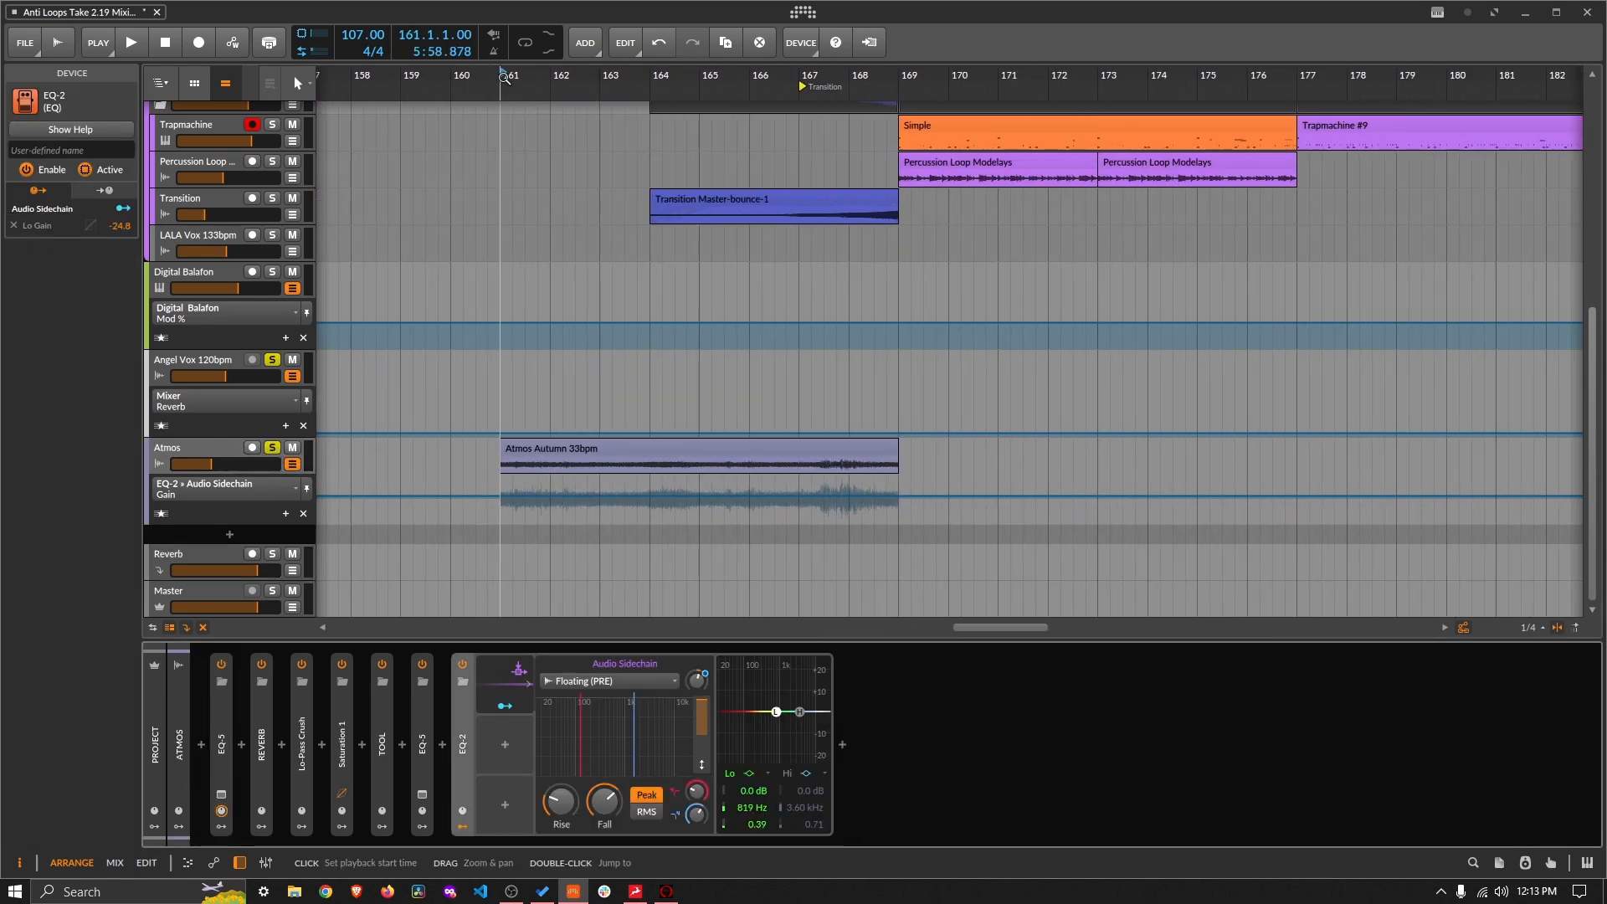
pyautogui.click(280, 465)
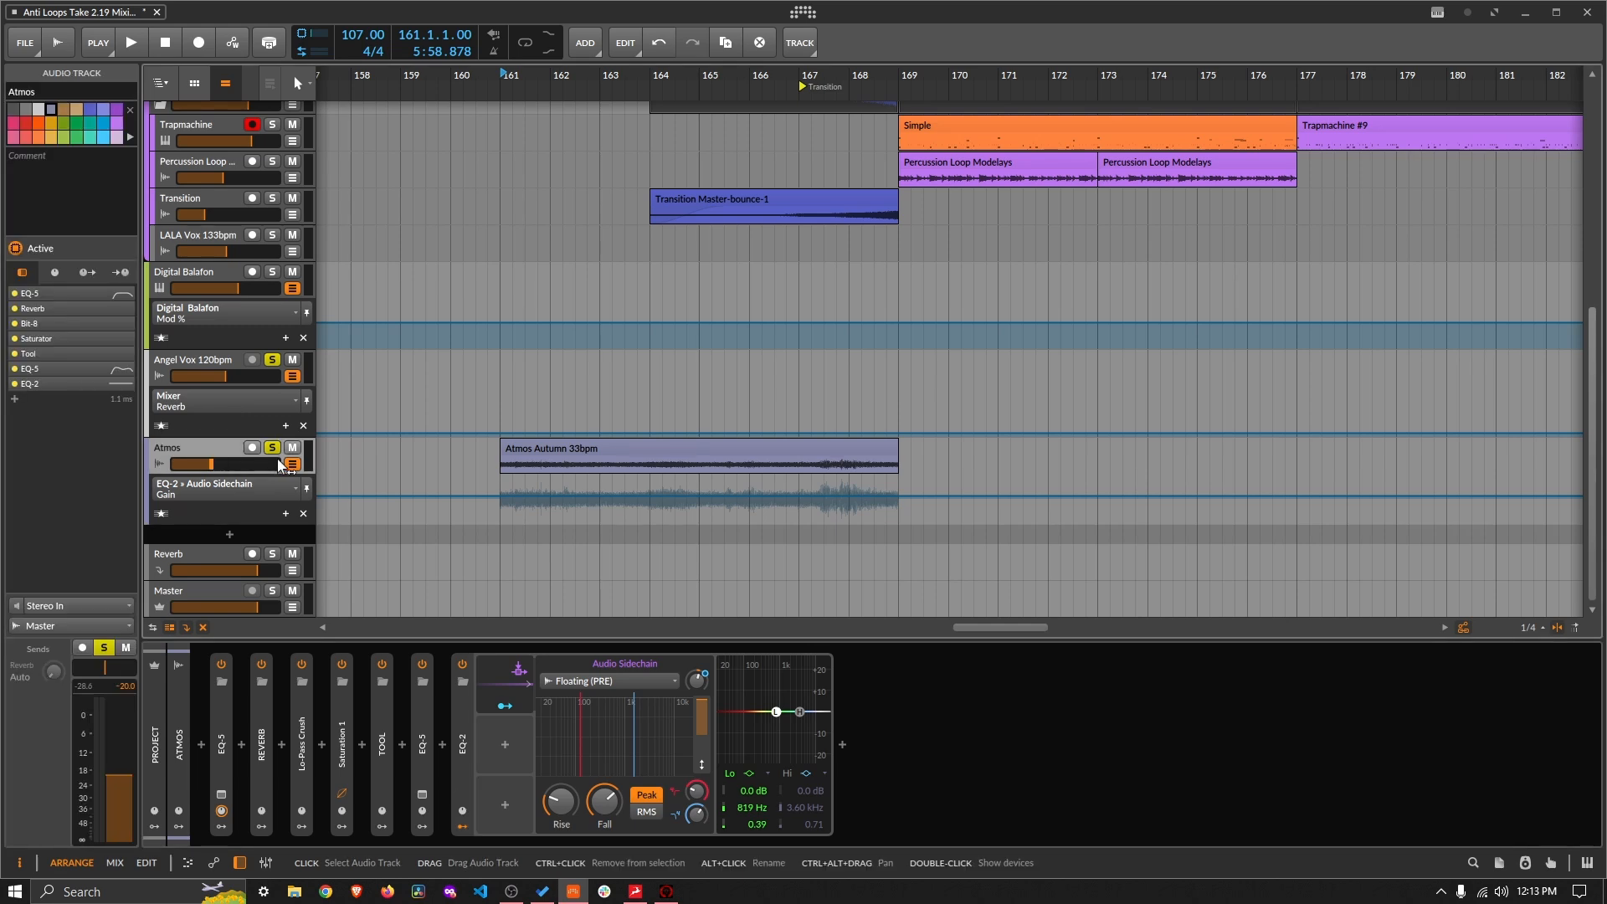
pyautogui.press('space')
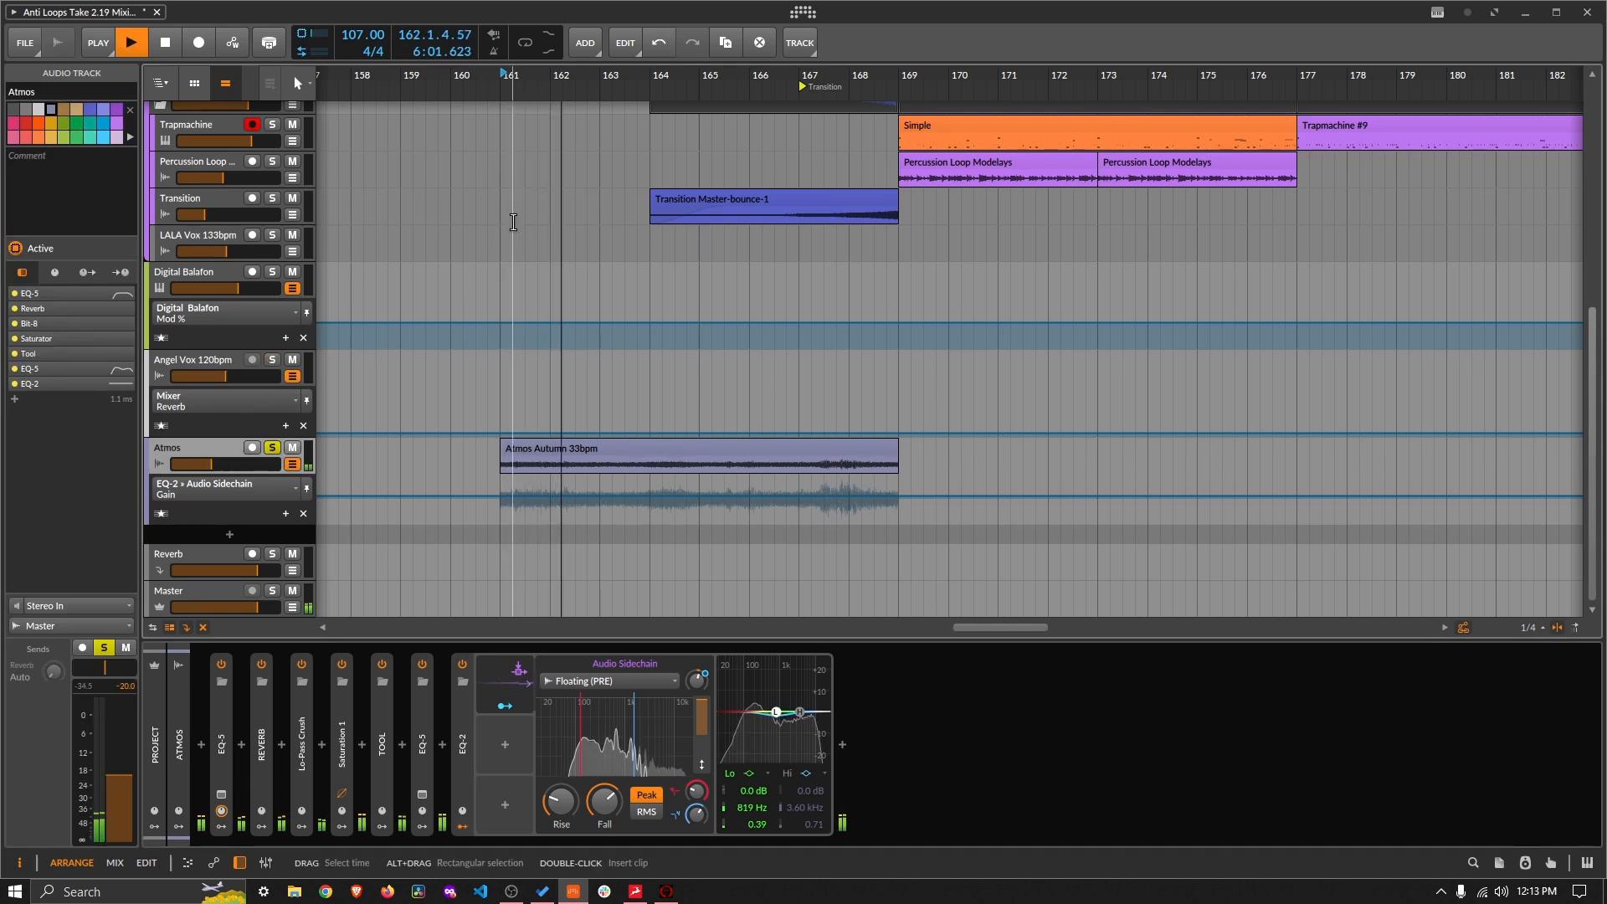
pyautogui.scroll(8, 574, 223)
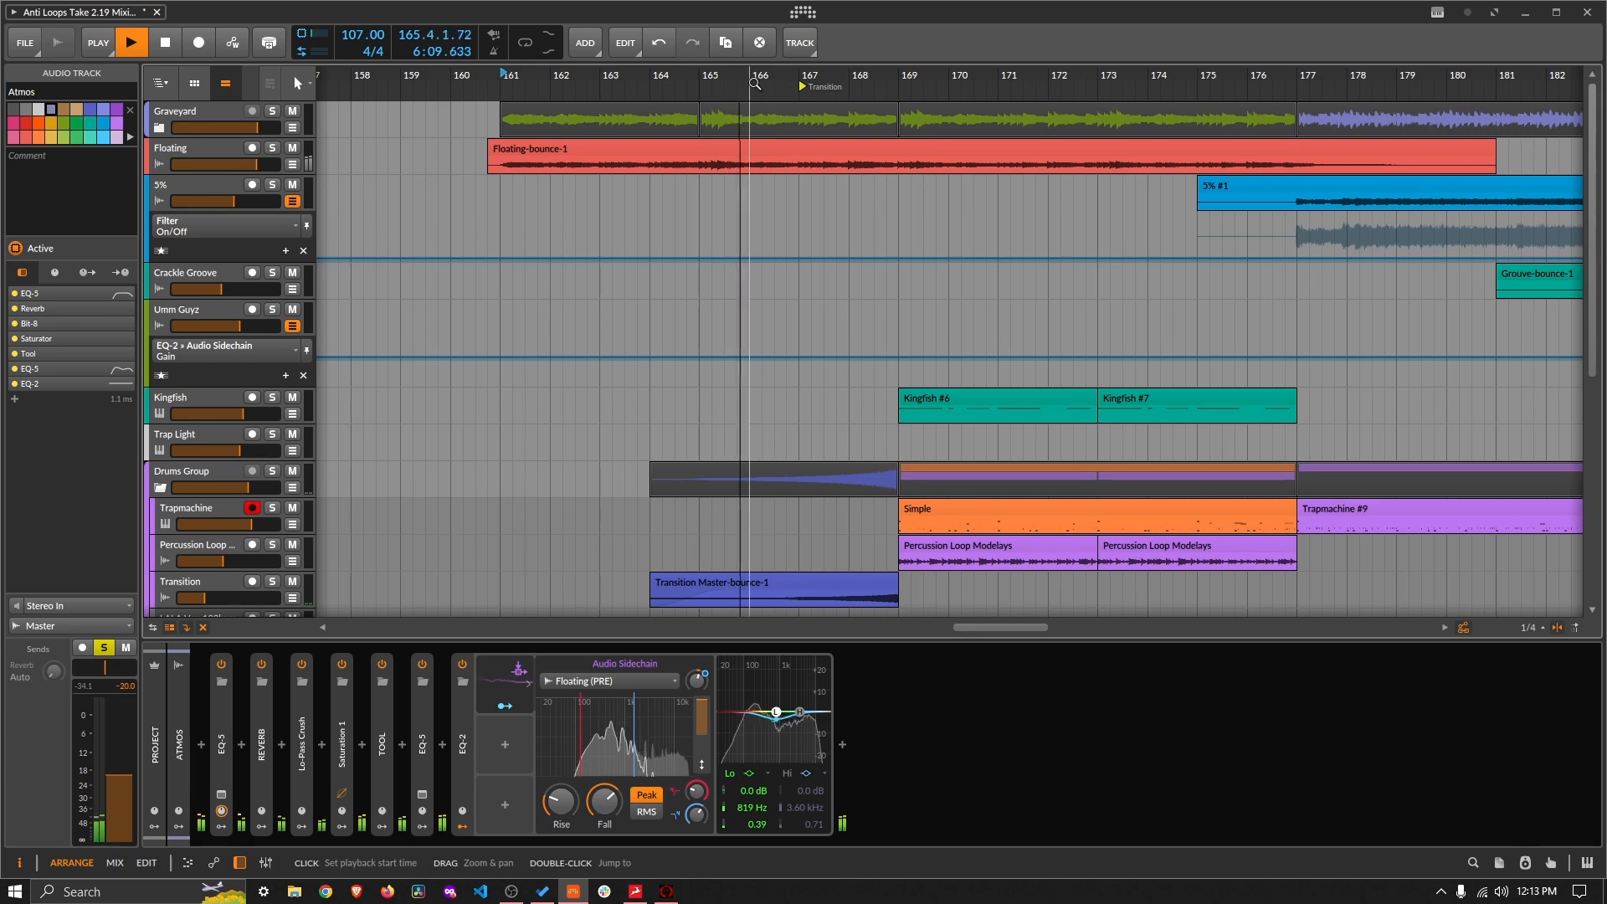
pyautogui.moveTo(755, 83); pyautogui.dragTo(664, 244)
pyautogui.scroll(-4, 670, 246)
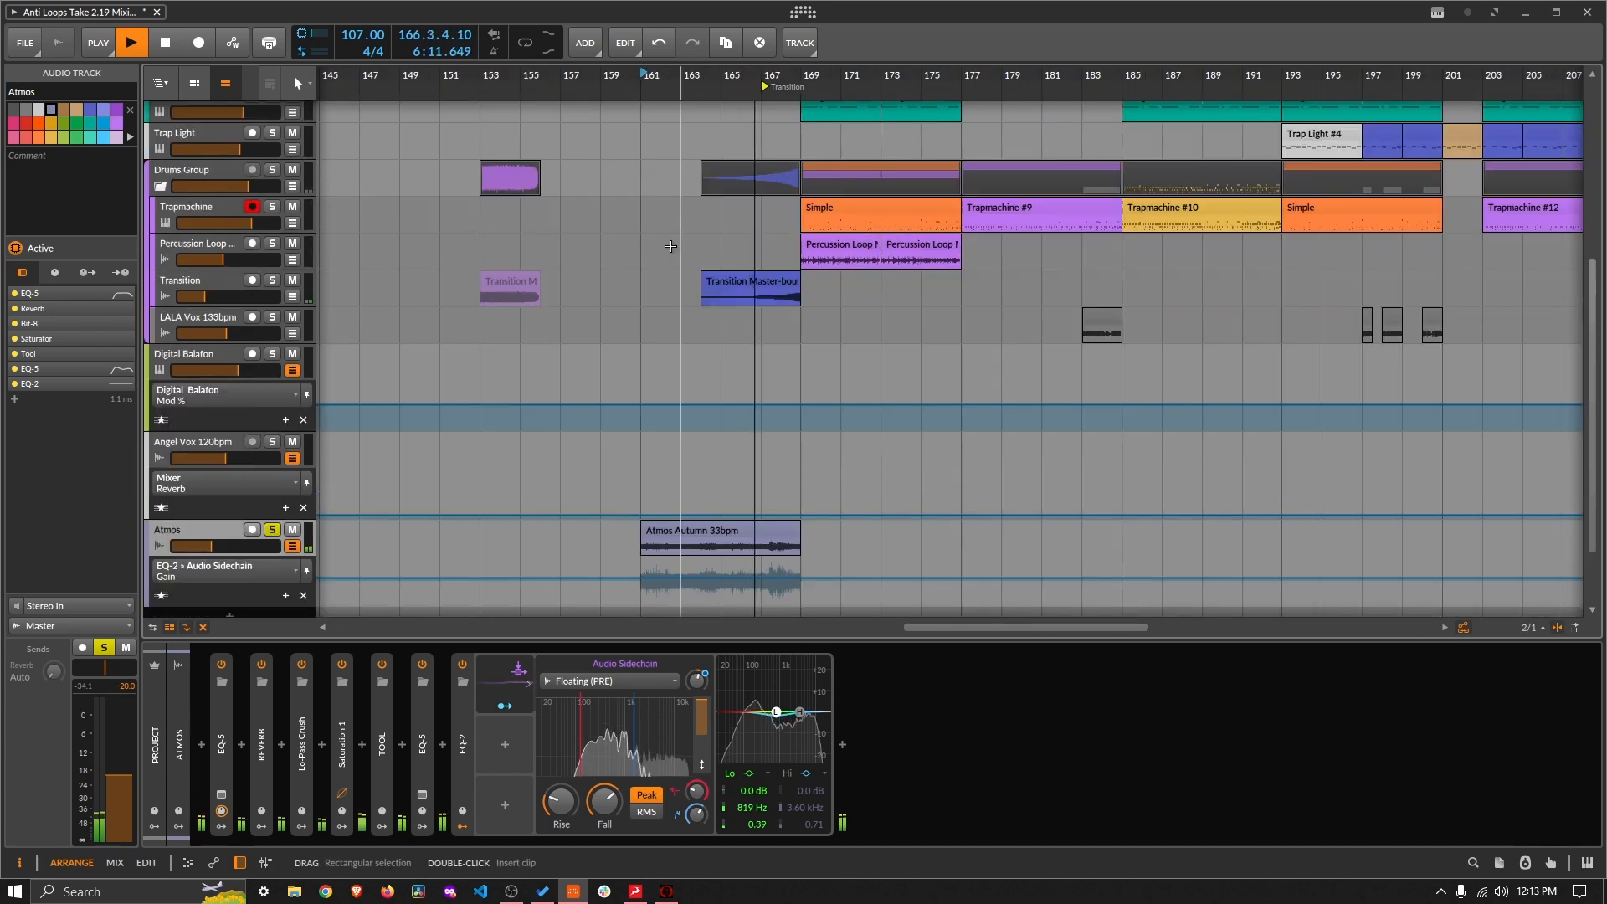
pyautogui.scroll(5, 670, 246)
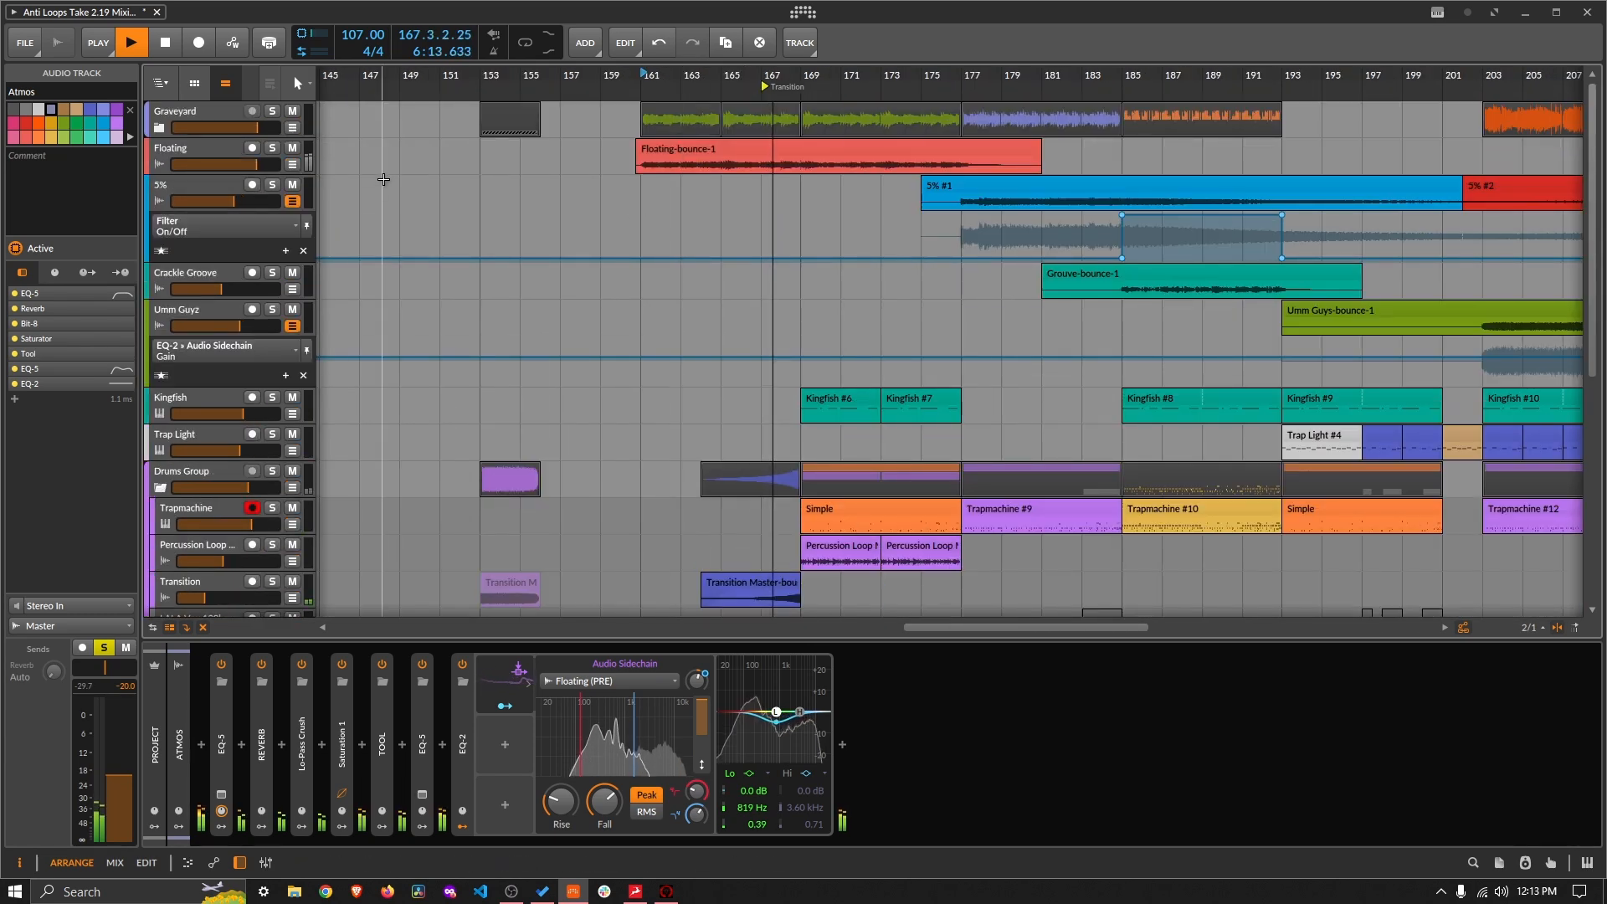
# Step: Toggle the Atmos track's solo during playback to compare it alone and within the full mix, leaving it soloed
pyautogui.scroll(-4, 526, 316)
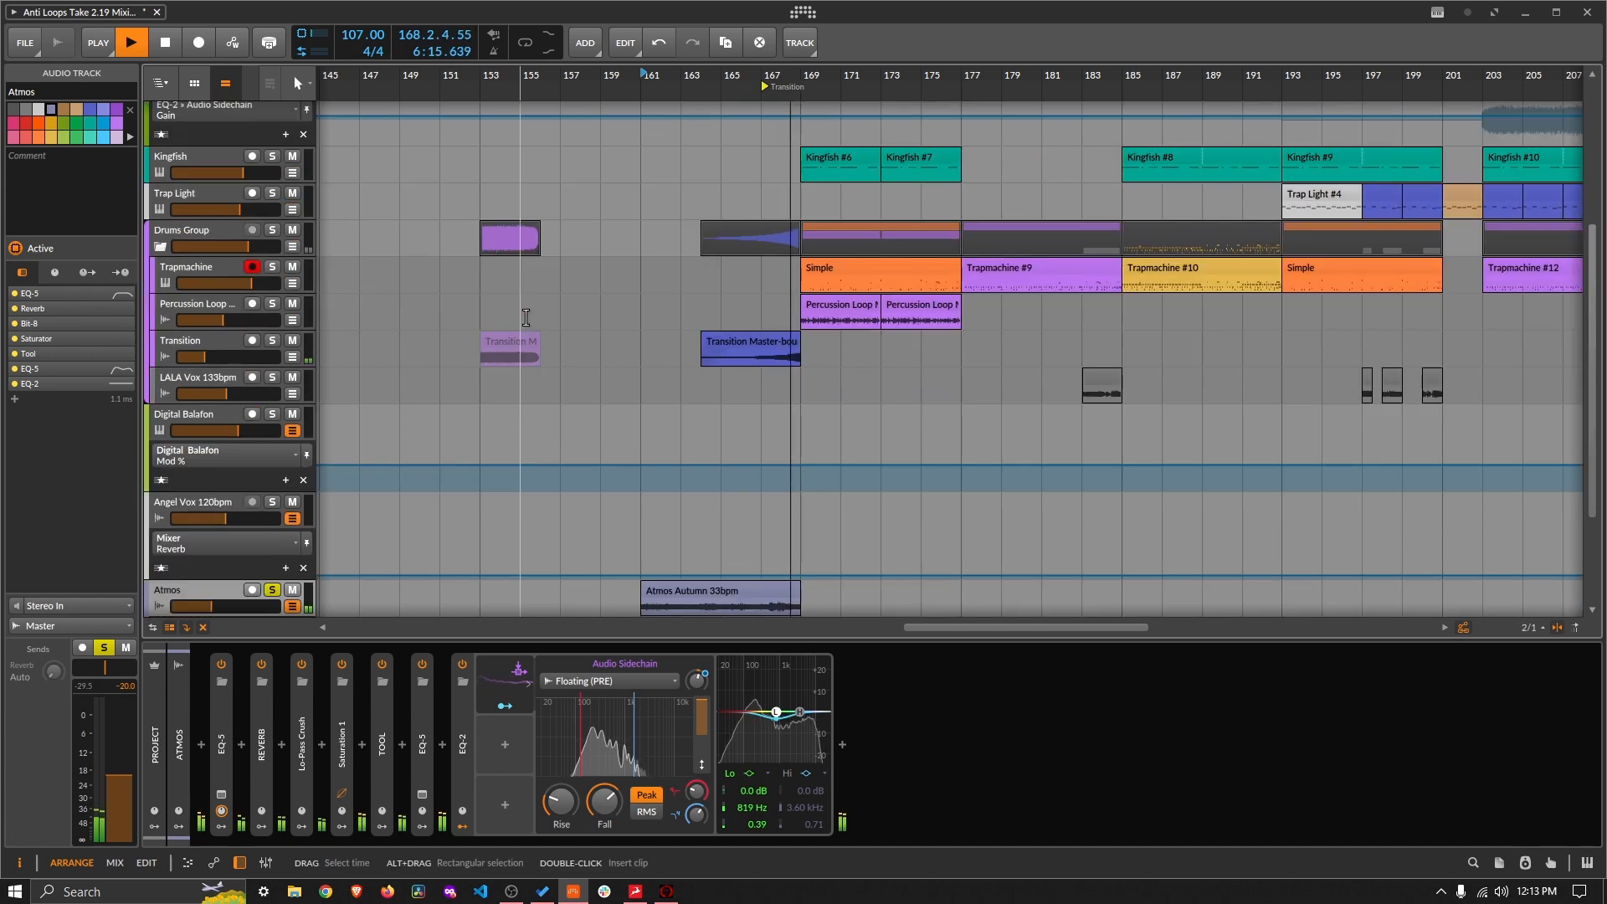
pyautogui.scroll(-3, 525, 316)
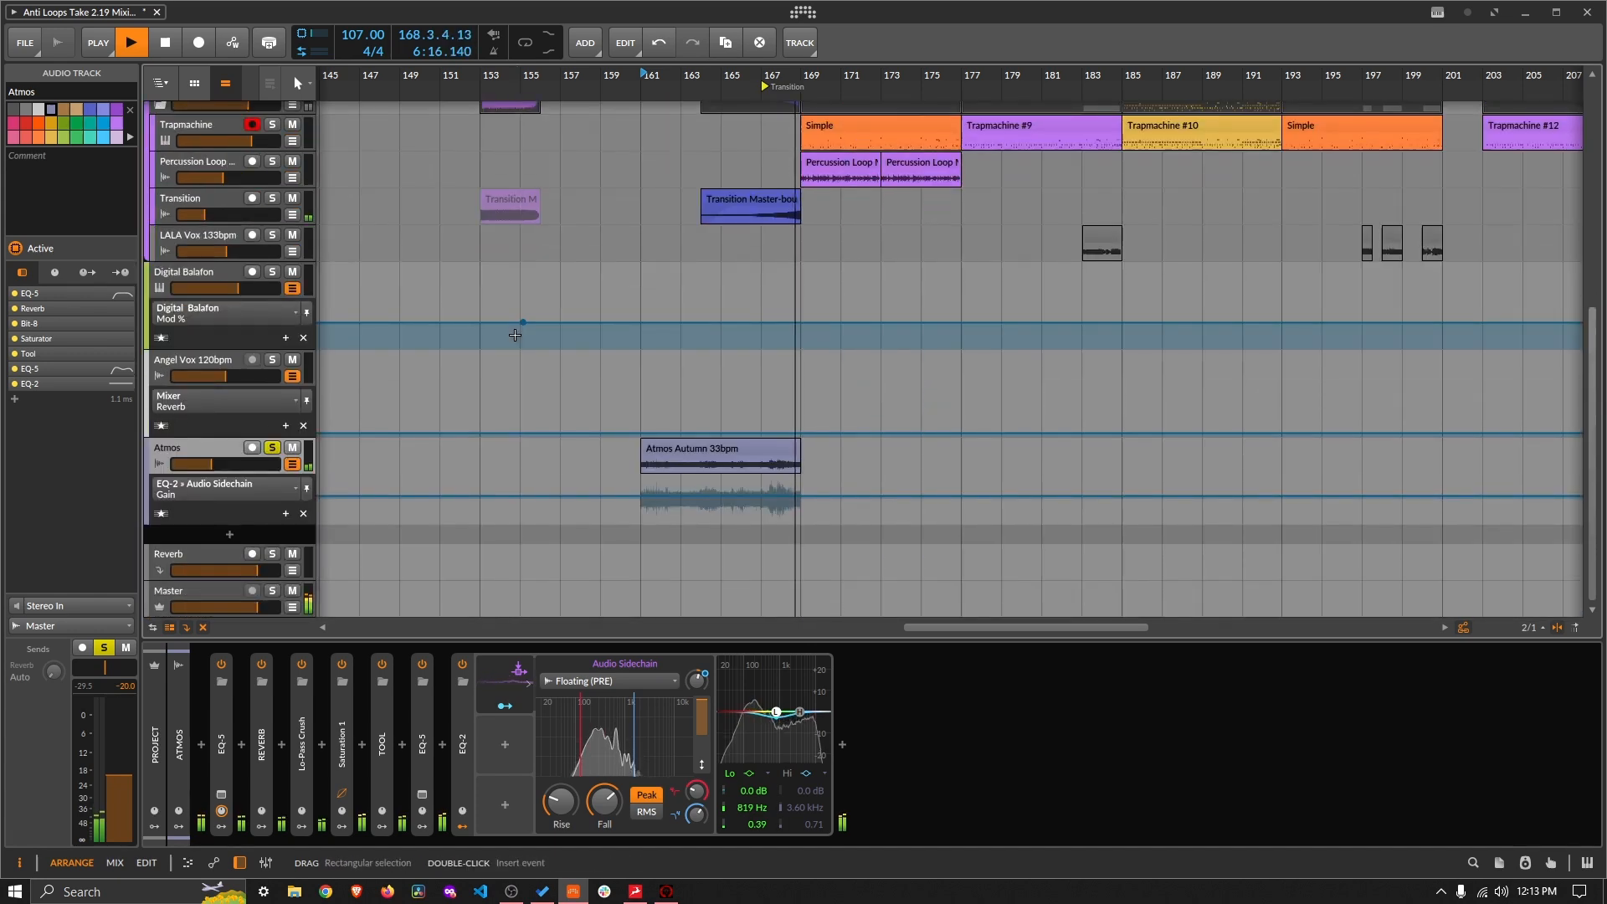
pyautogui.click(272, 448)
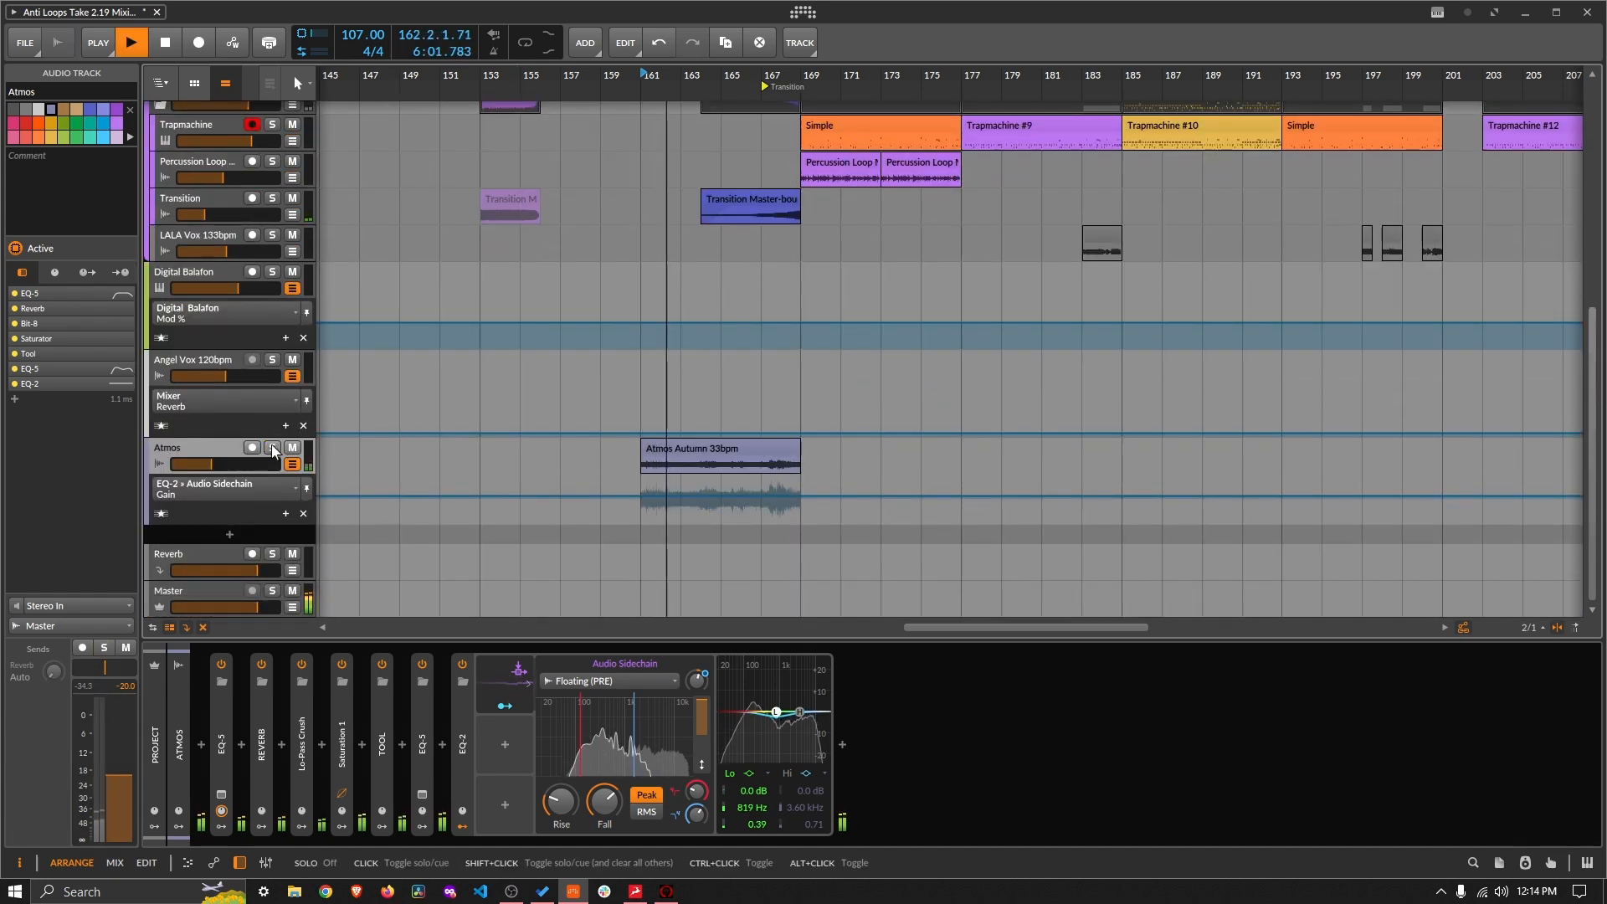
pyautogui.click(272, 449)
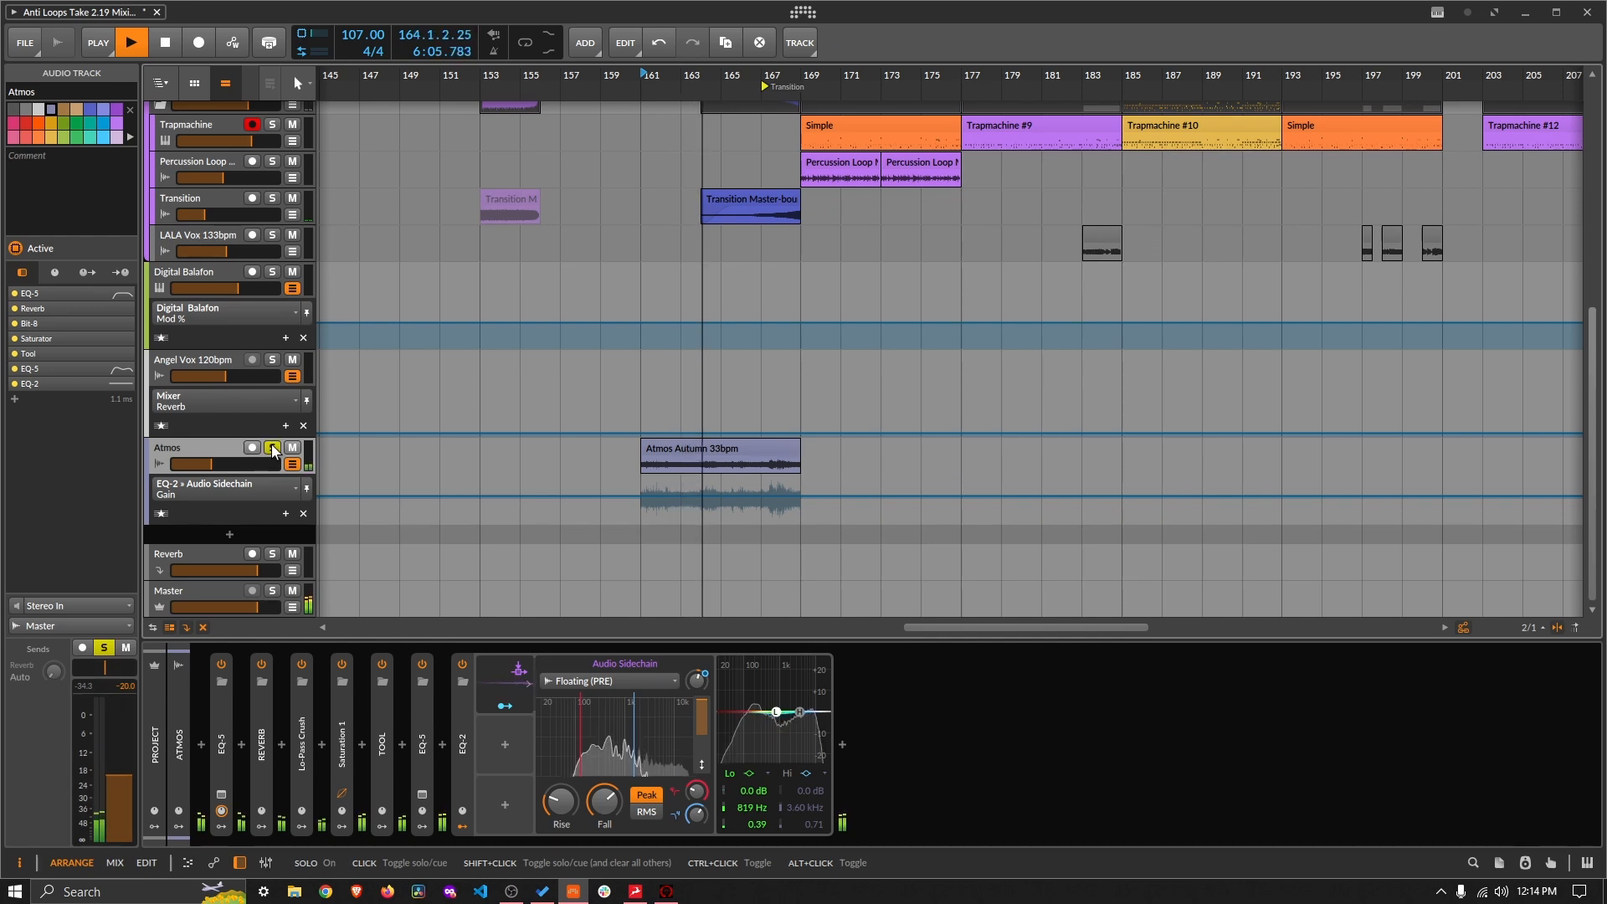
pyautogui.click(272, 448)
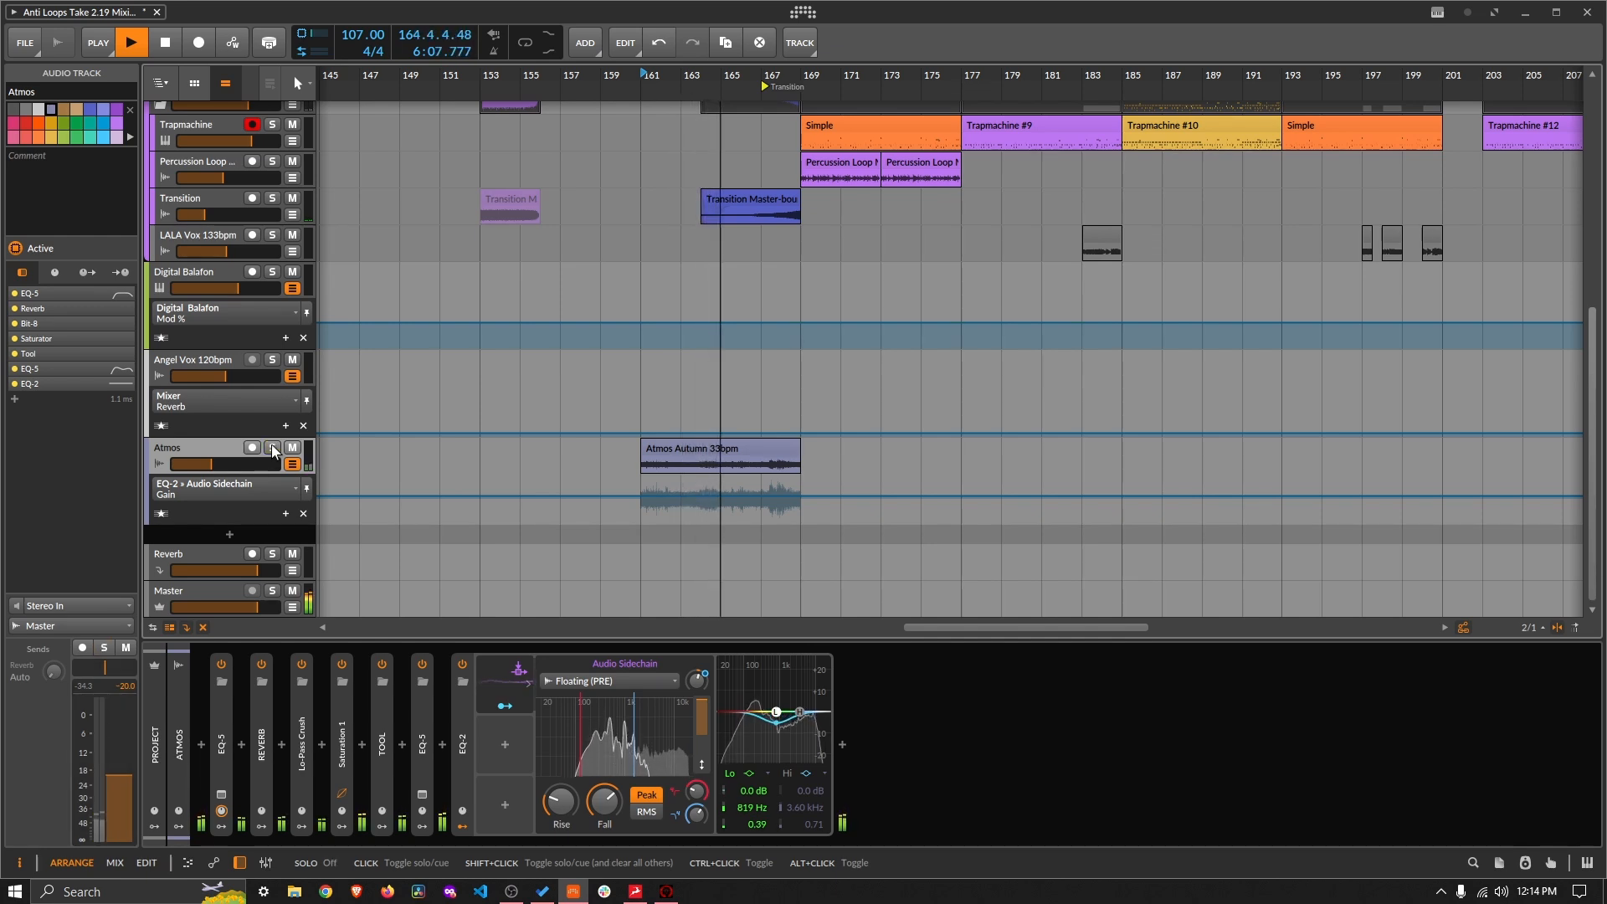
pyautogui.click(272, 448)
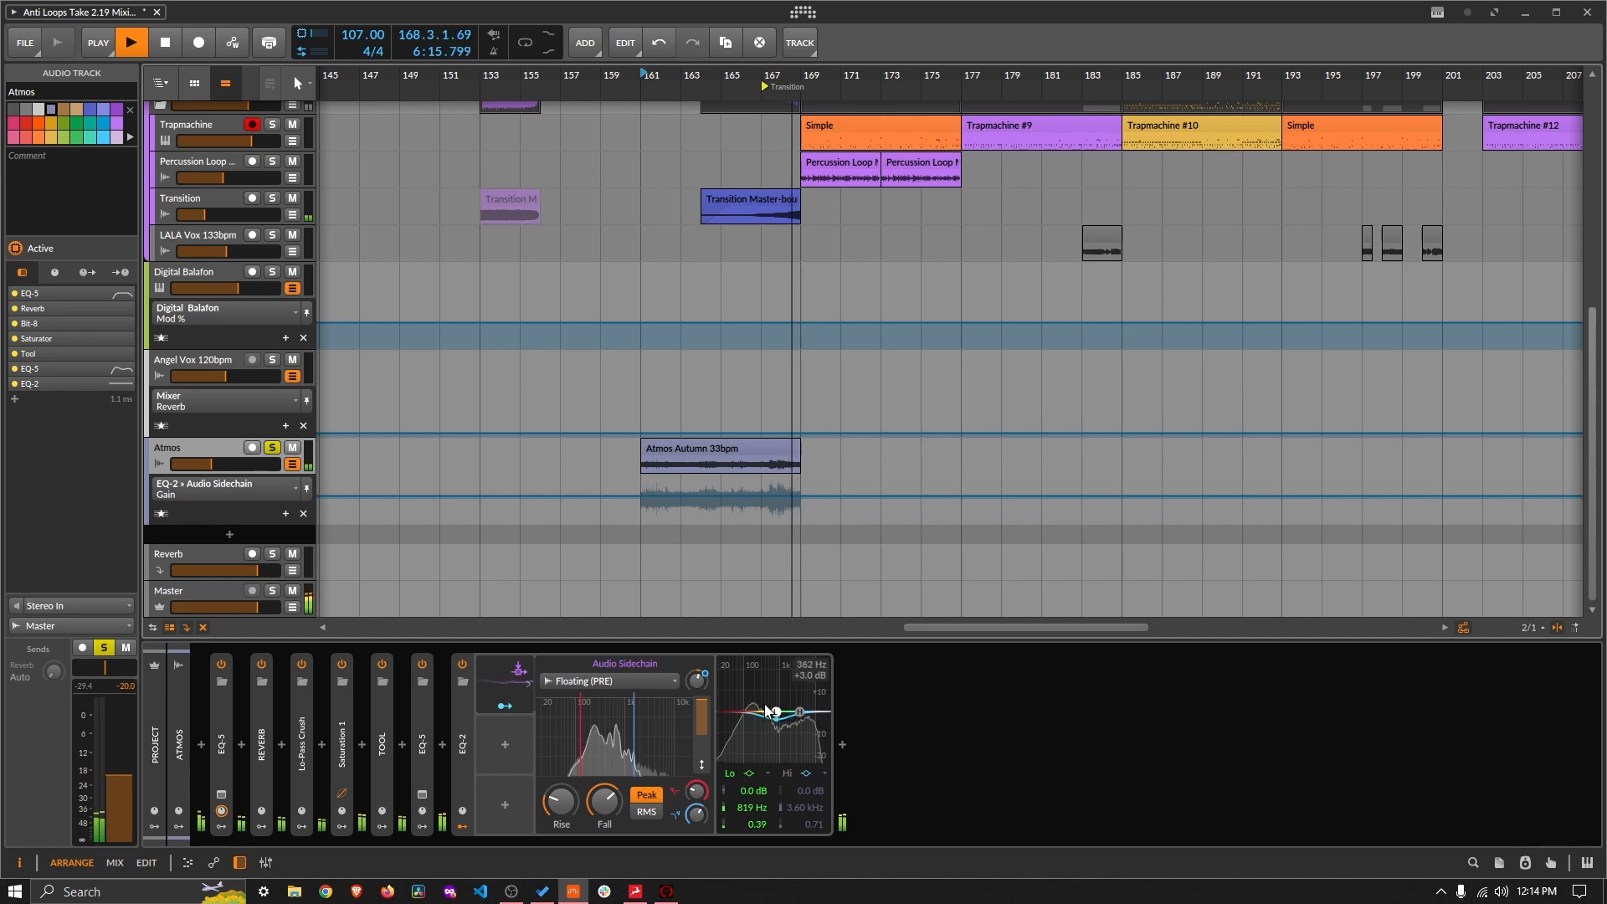
# Step: Select the EQ-2 device on the Atmos track, collapse its EQ display, and stop playback
pyautogui.click(462, 738)
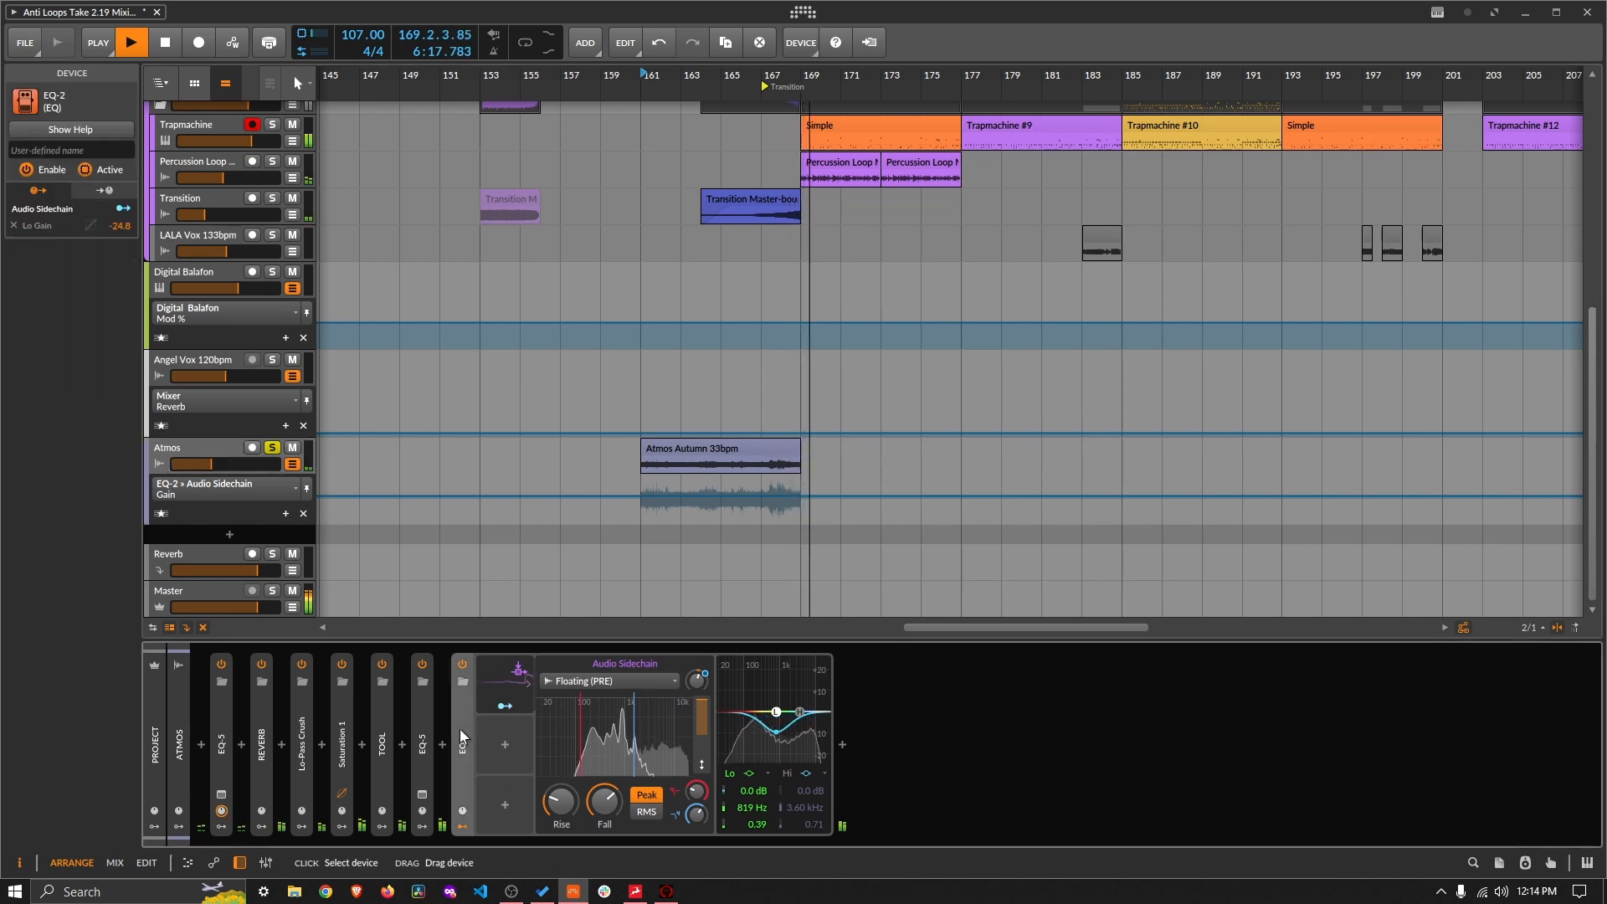
pyautogui.click(462, 739)
pyautogui.press('space')
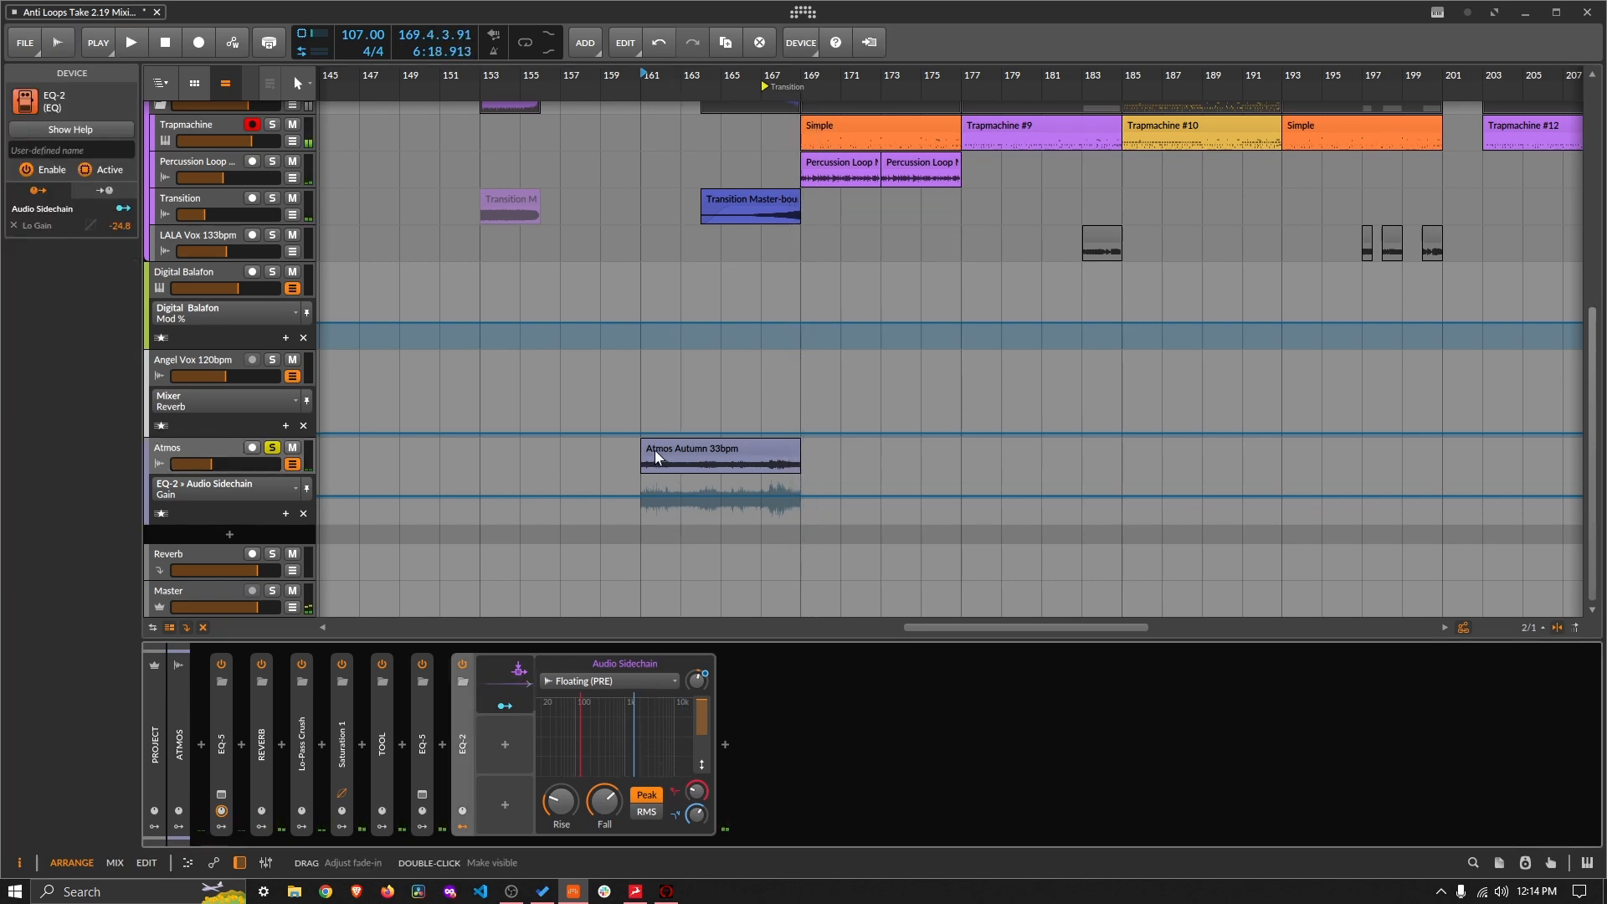
# Step: Play the soloed Floating and Atmos tracks together from bar 161
pyautogui.moveTo(638, 75); pyautogui.dragTo(638, 33)
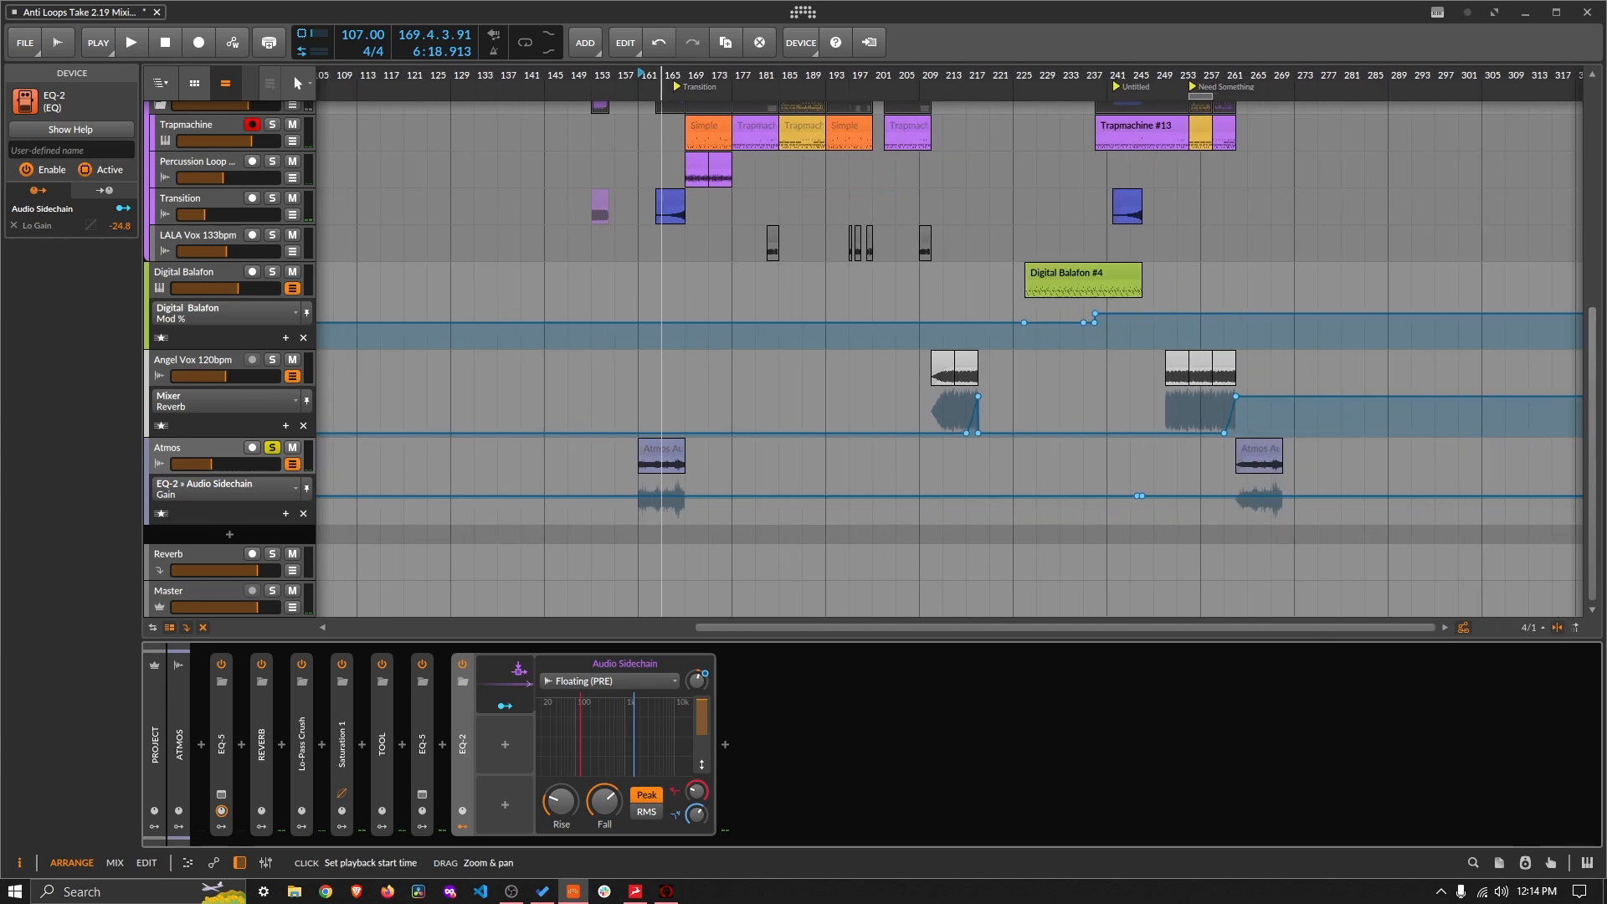
pyautogui.moveTo(1247, 84); pyautogui.dragTo(1183, 81)
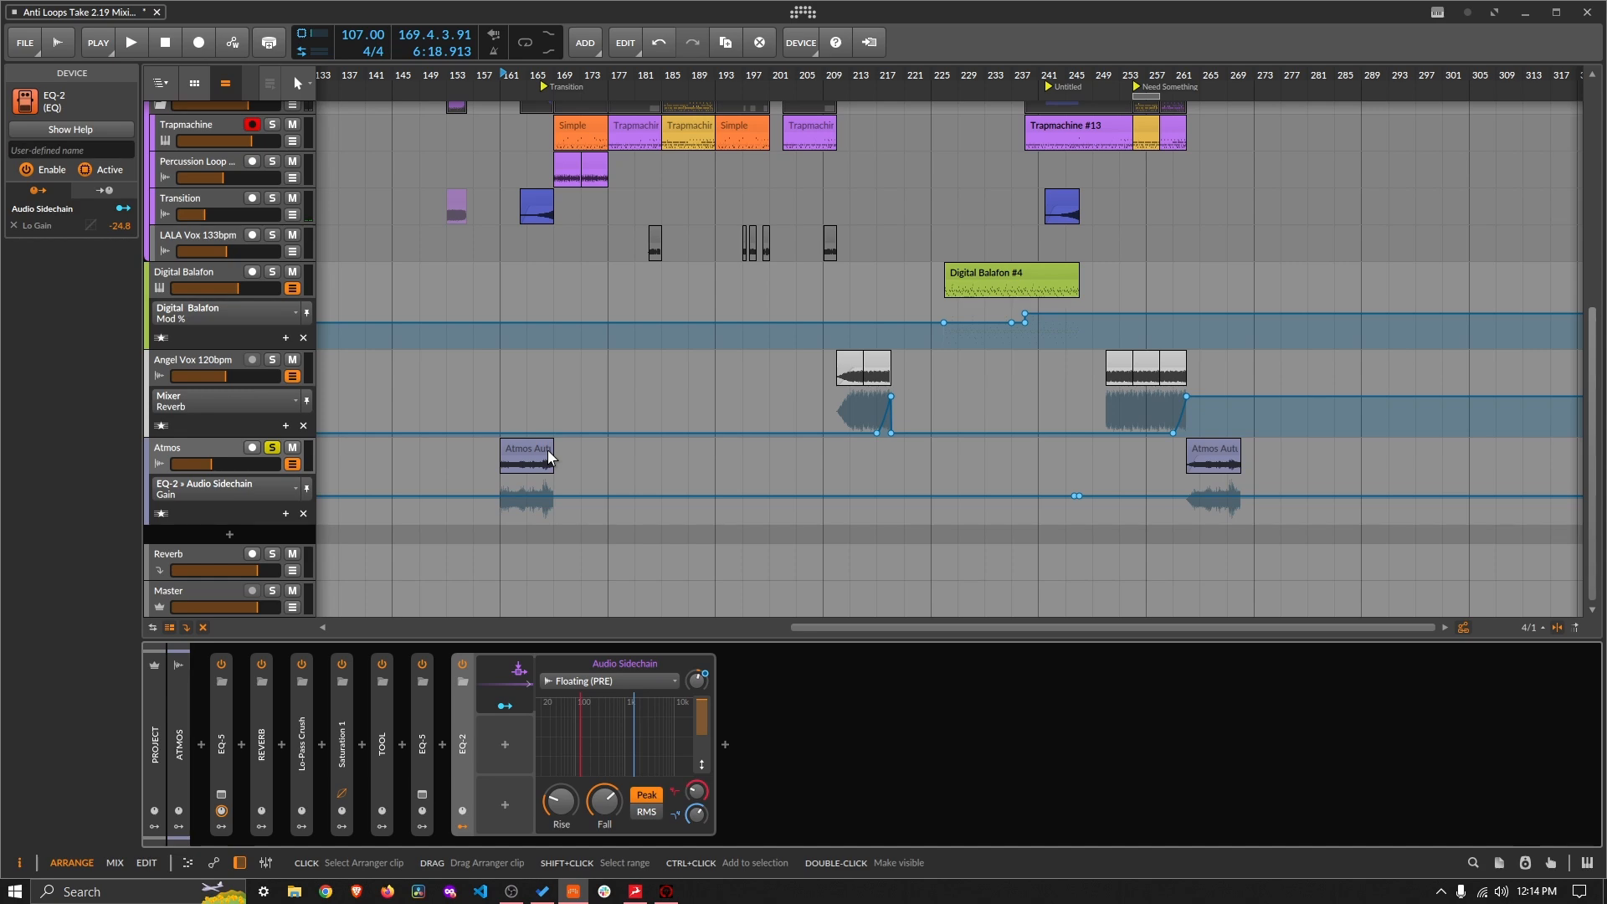
pyautogui.scroll(5, 548, 455)
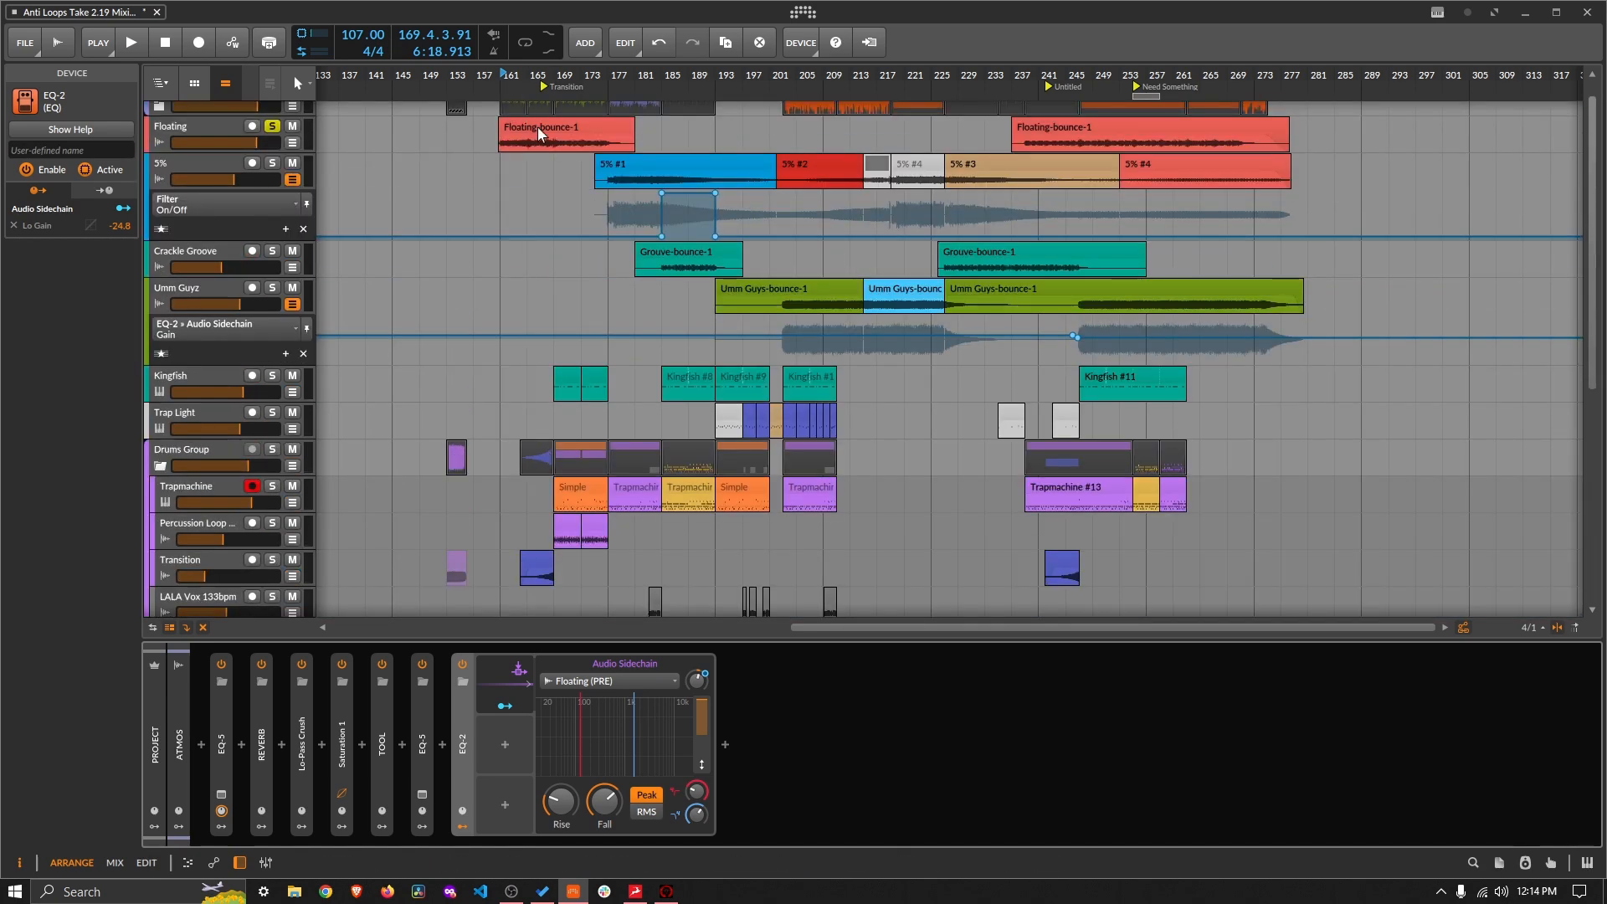
pyautogui.press('space')
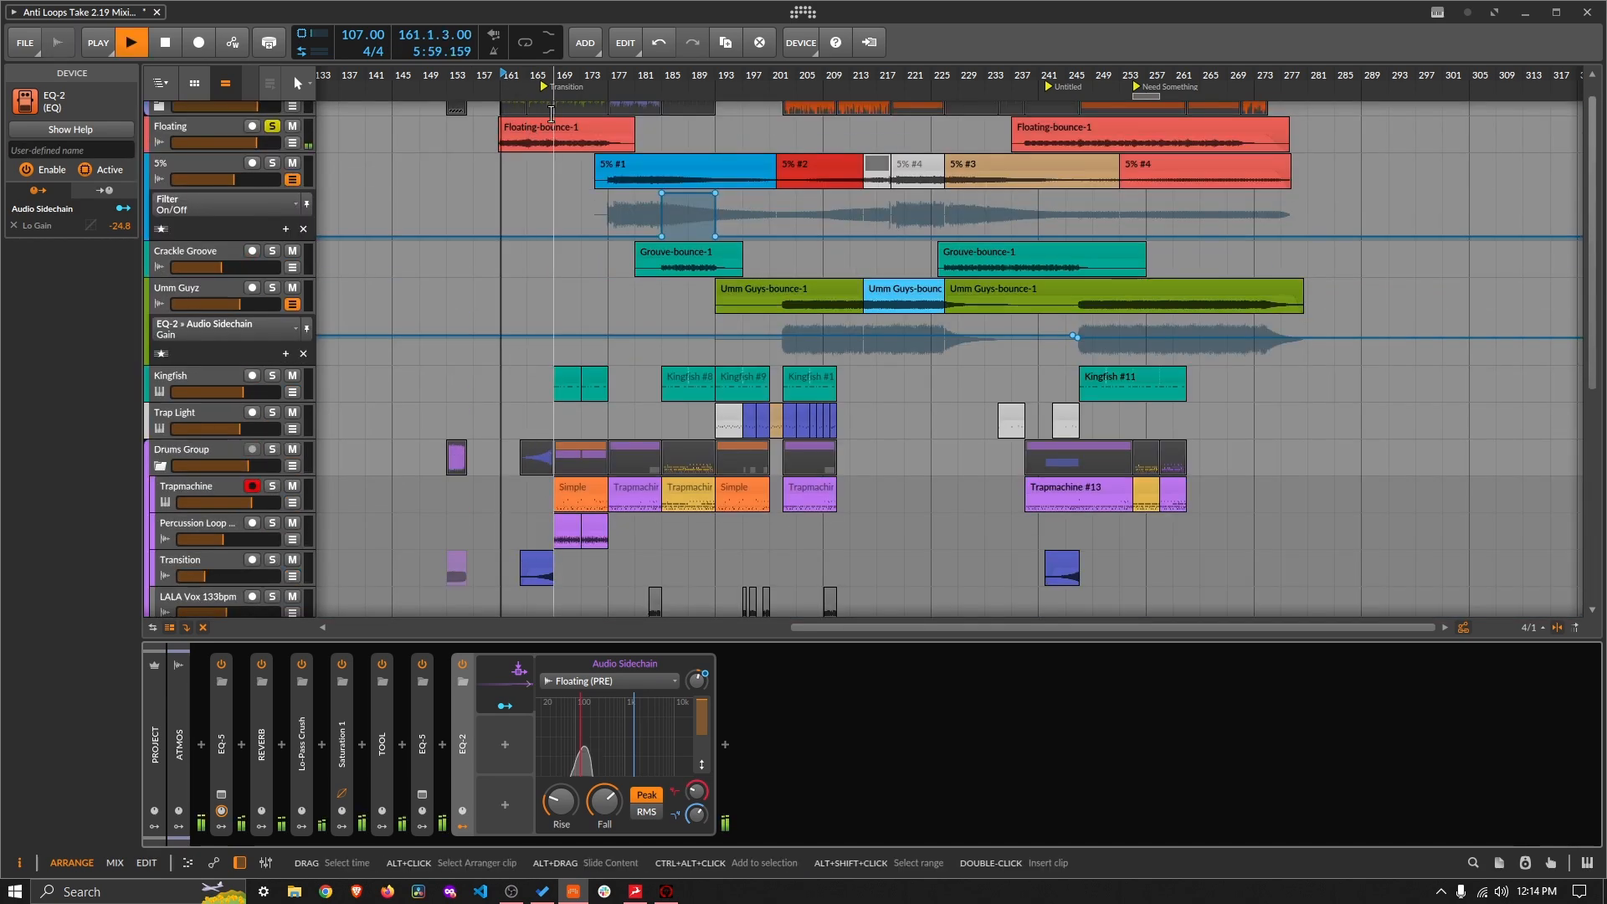
# Step: Unsolo the Atmos and Floating tracks, listen to the transition in the full mix, and stop playback
pyautogui.scroll(-3, 360, 164)
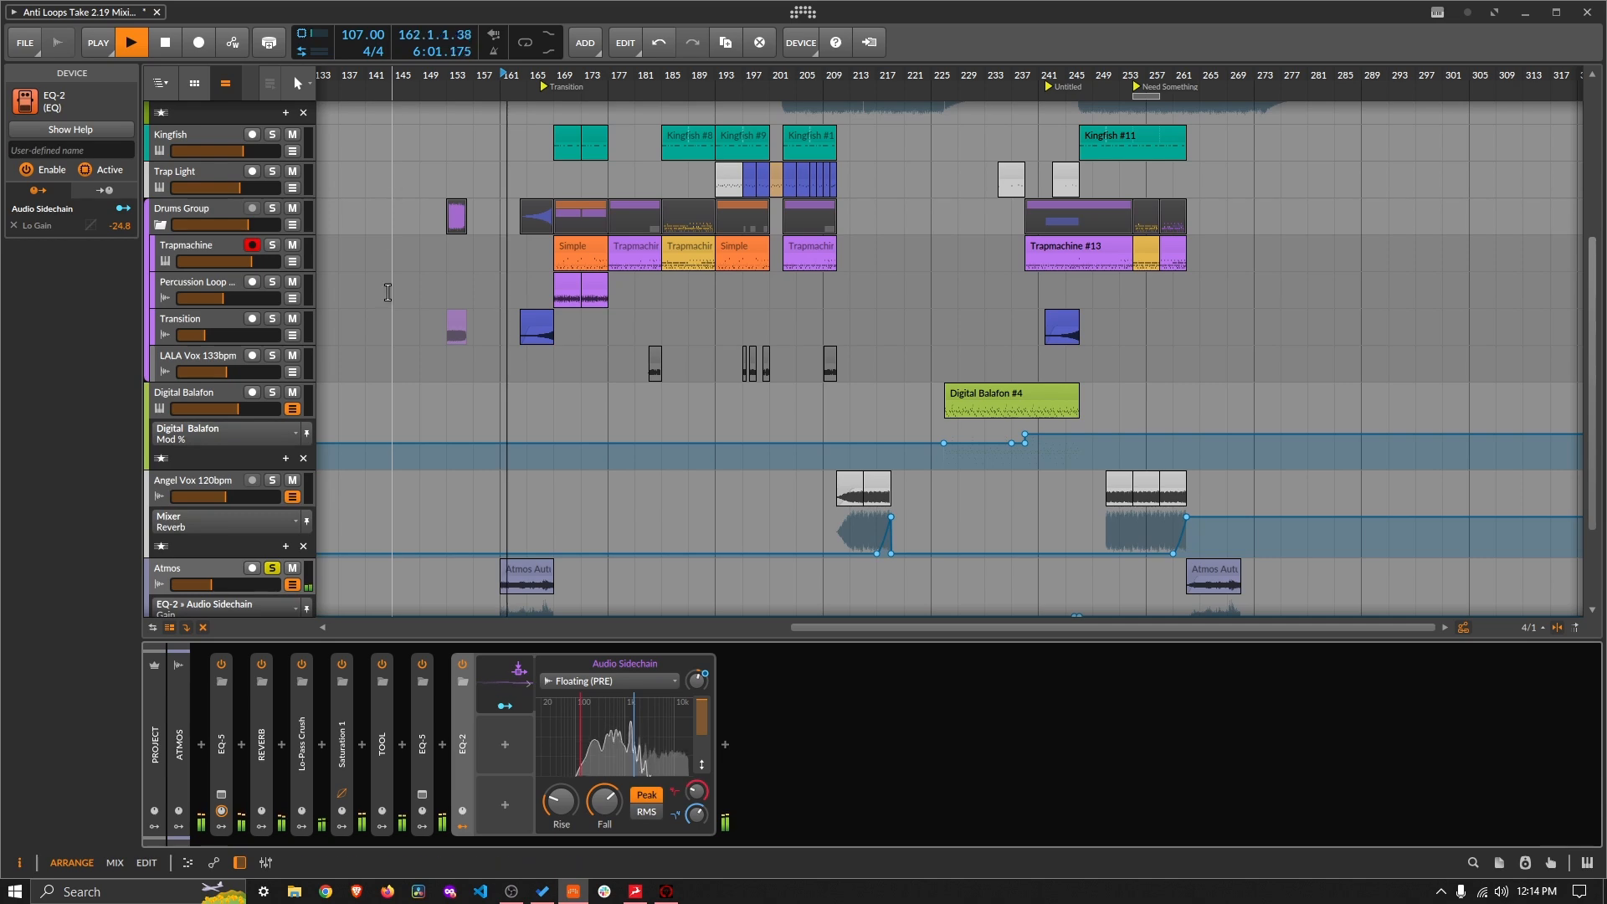
pyautogui.scroll(-1, 278, 470)
pyautogui.click(272, 508)
pyautogui.scroll(5, 430, 375)
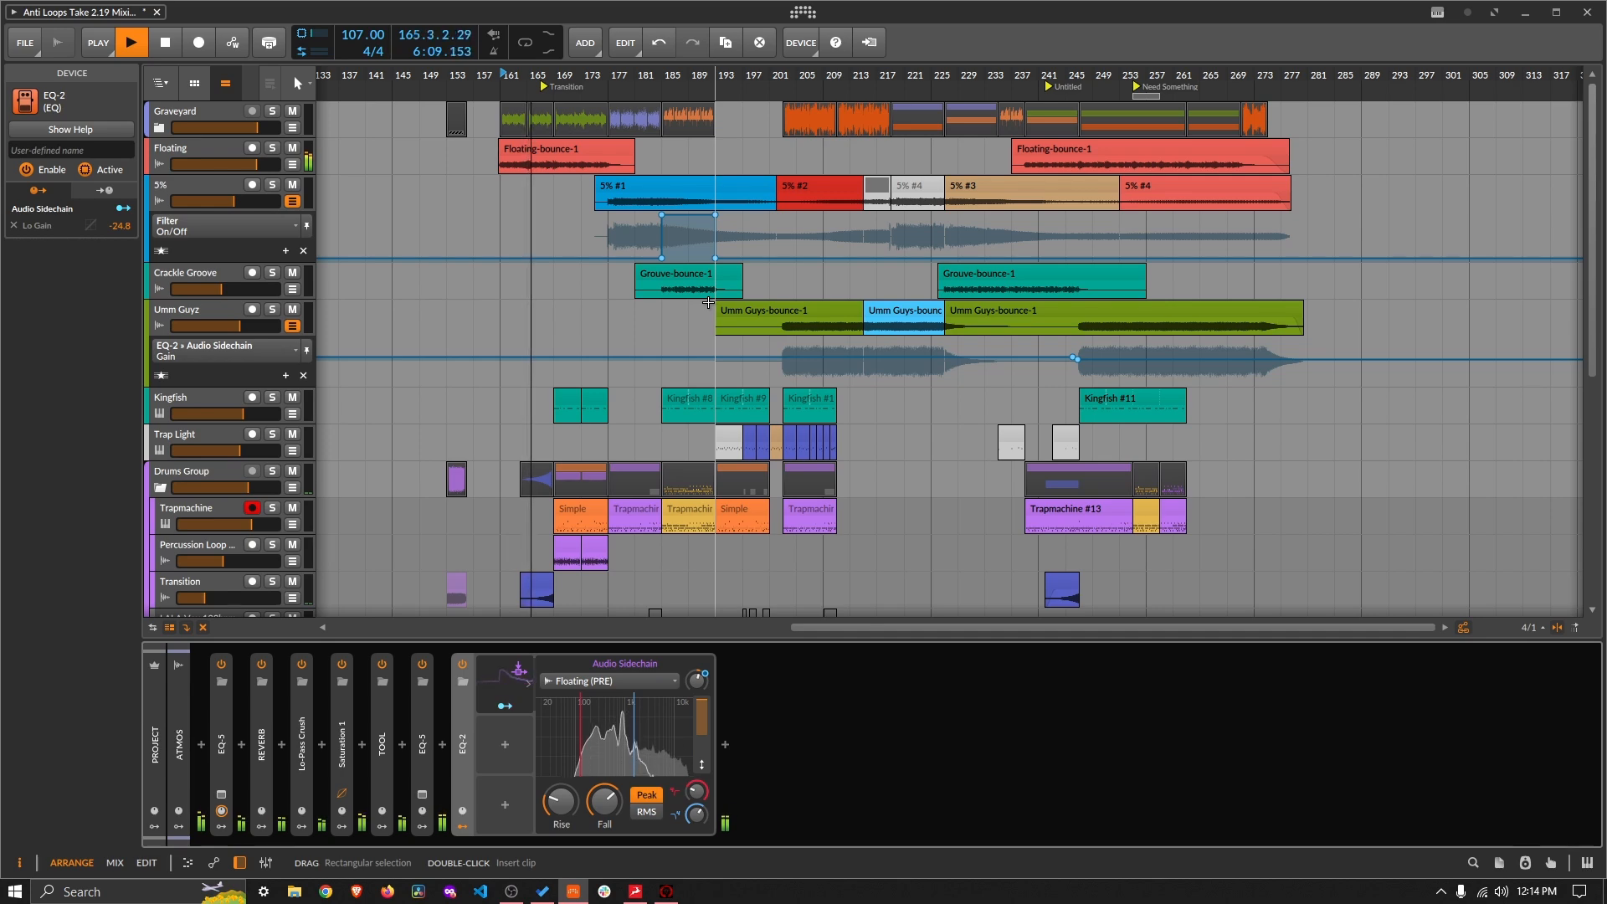
pyautogui.scroll(-5, 709, 302)
pyautogui.scroll(-1, 708, 303)
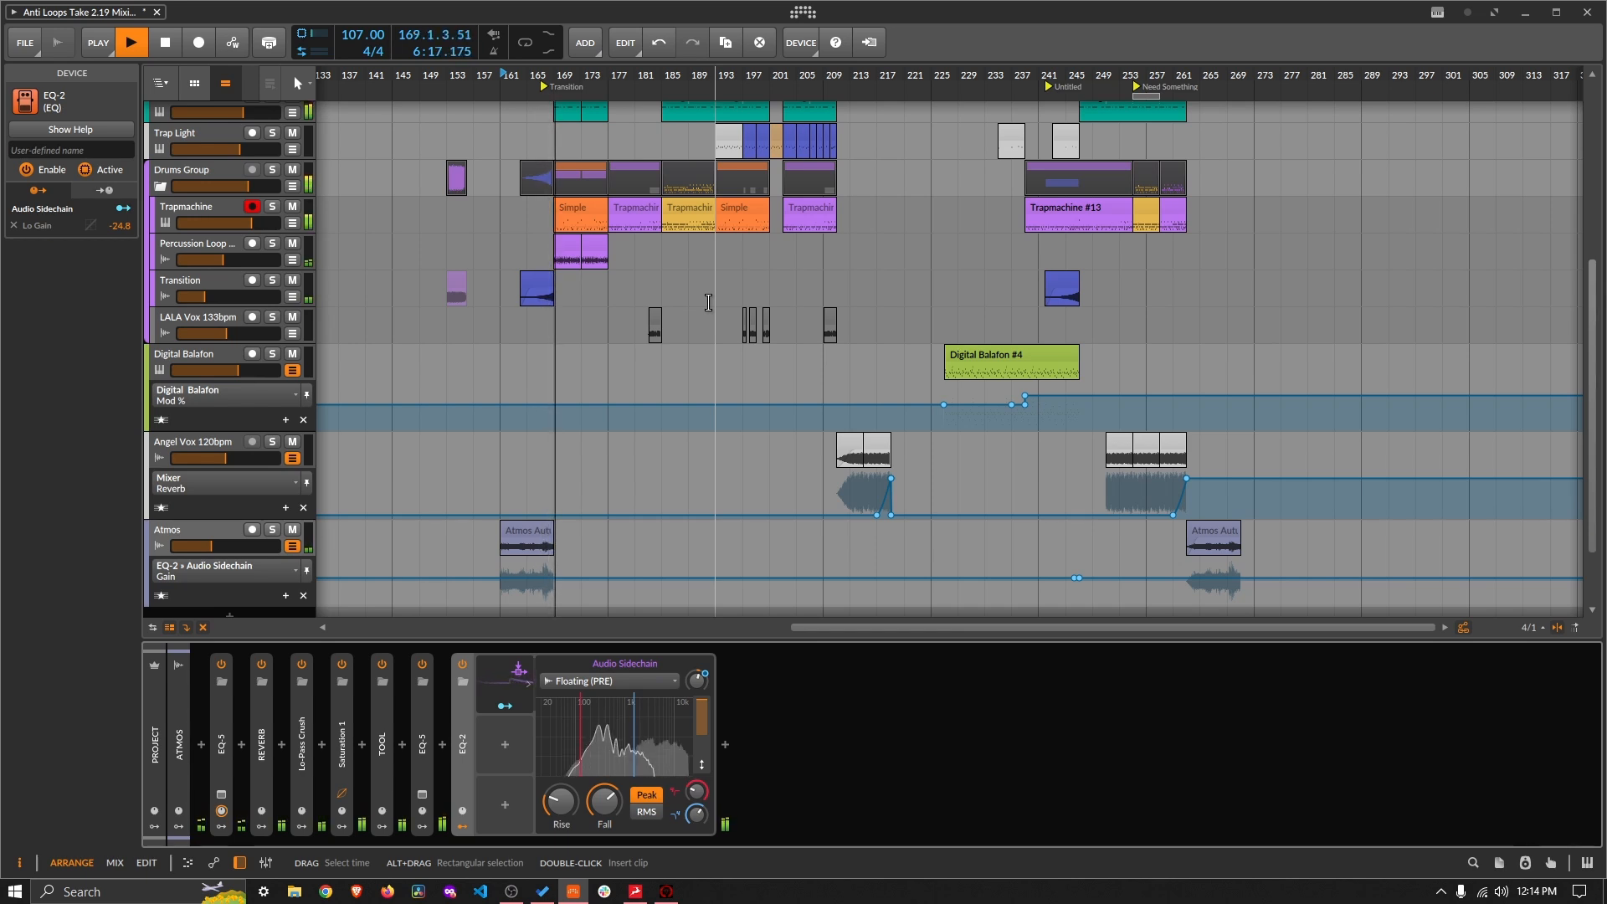
pyautogui.press('space')
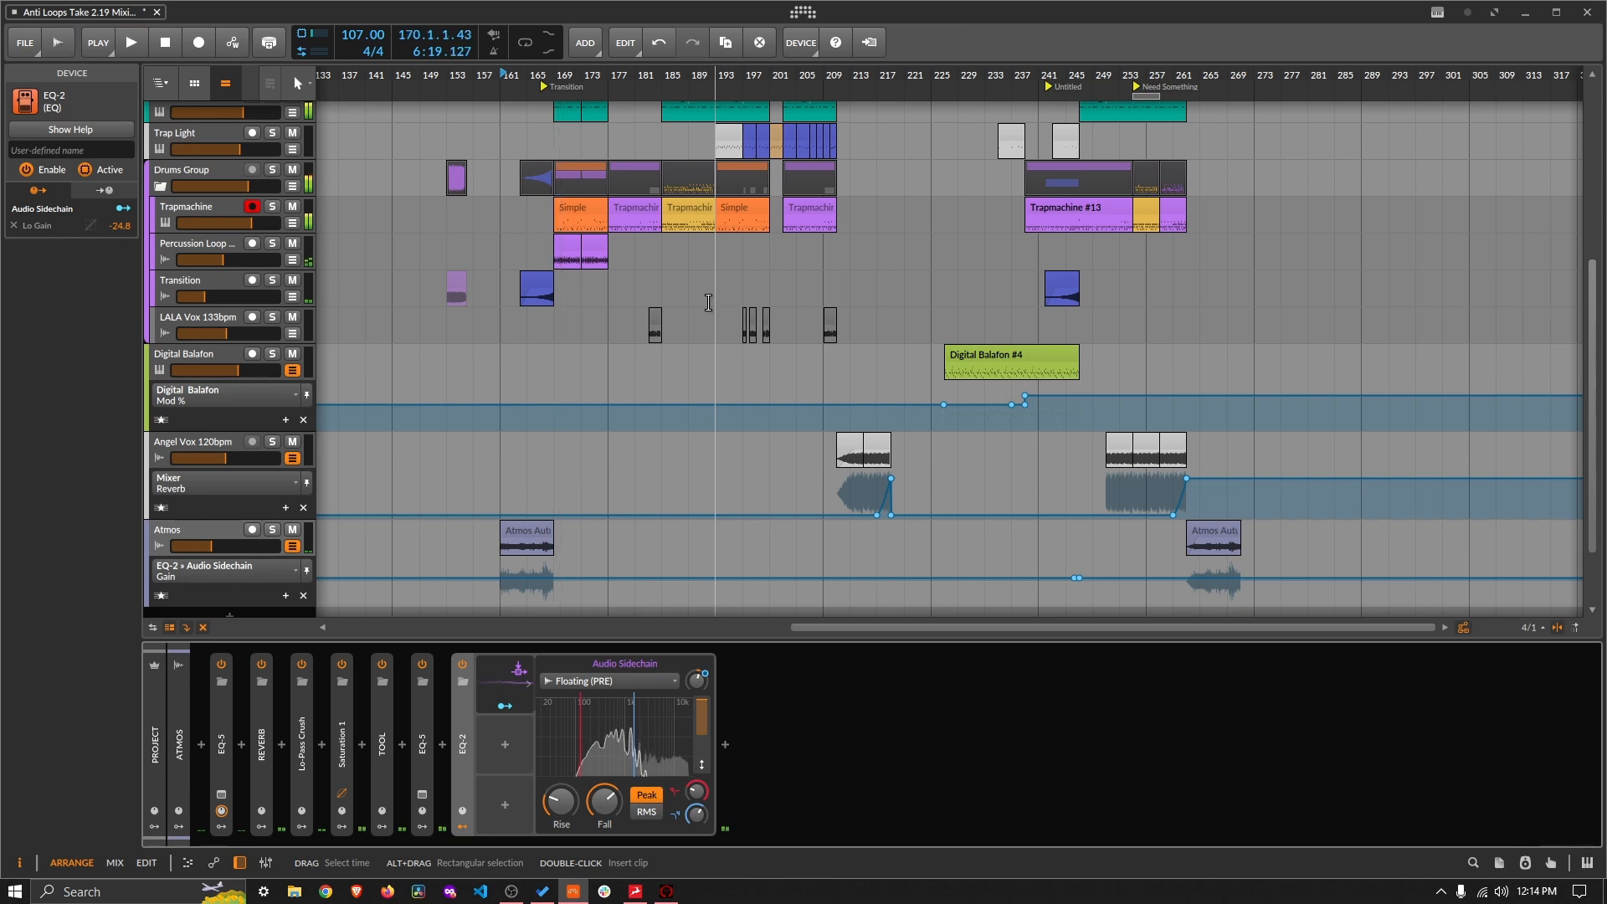
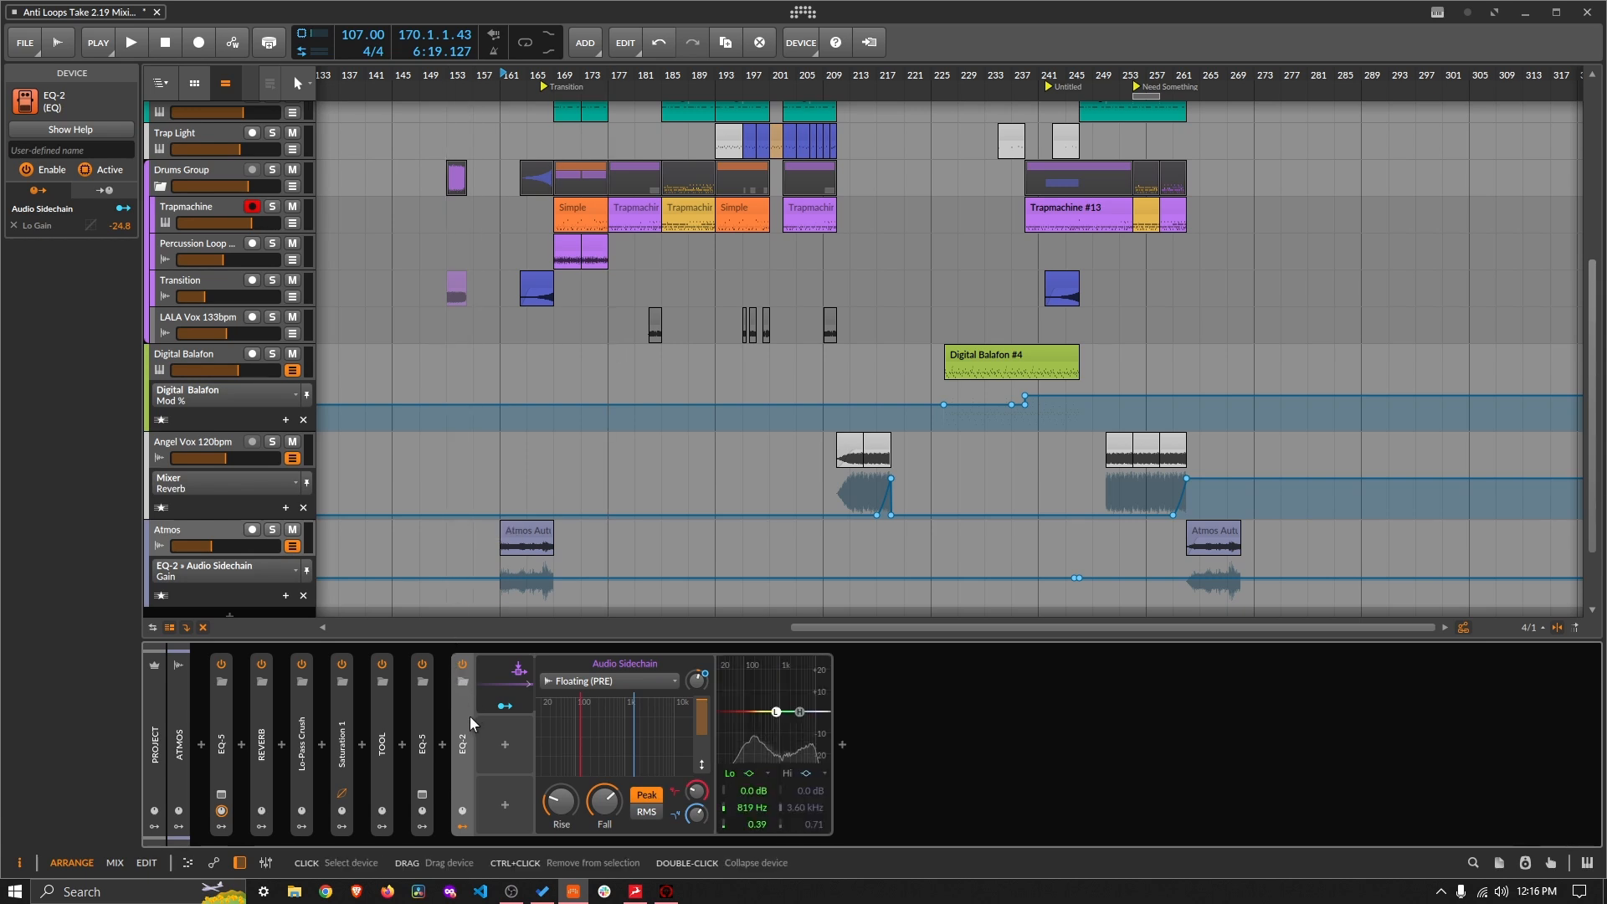
# Step: Hide the modulators and display of the Atmos track's EQ-2, and select the Master track to show its device chain
pyautogui.click(465, 829)
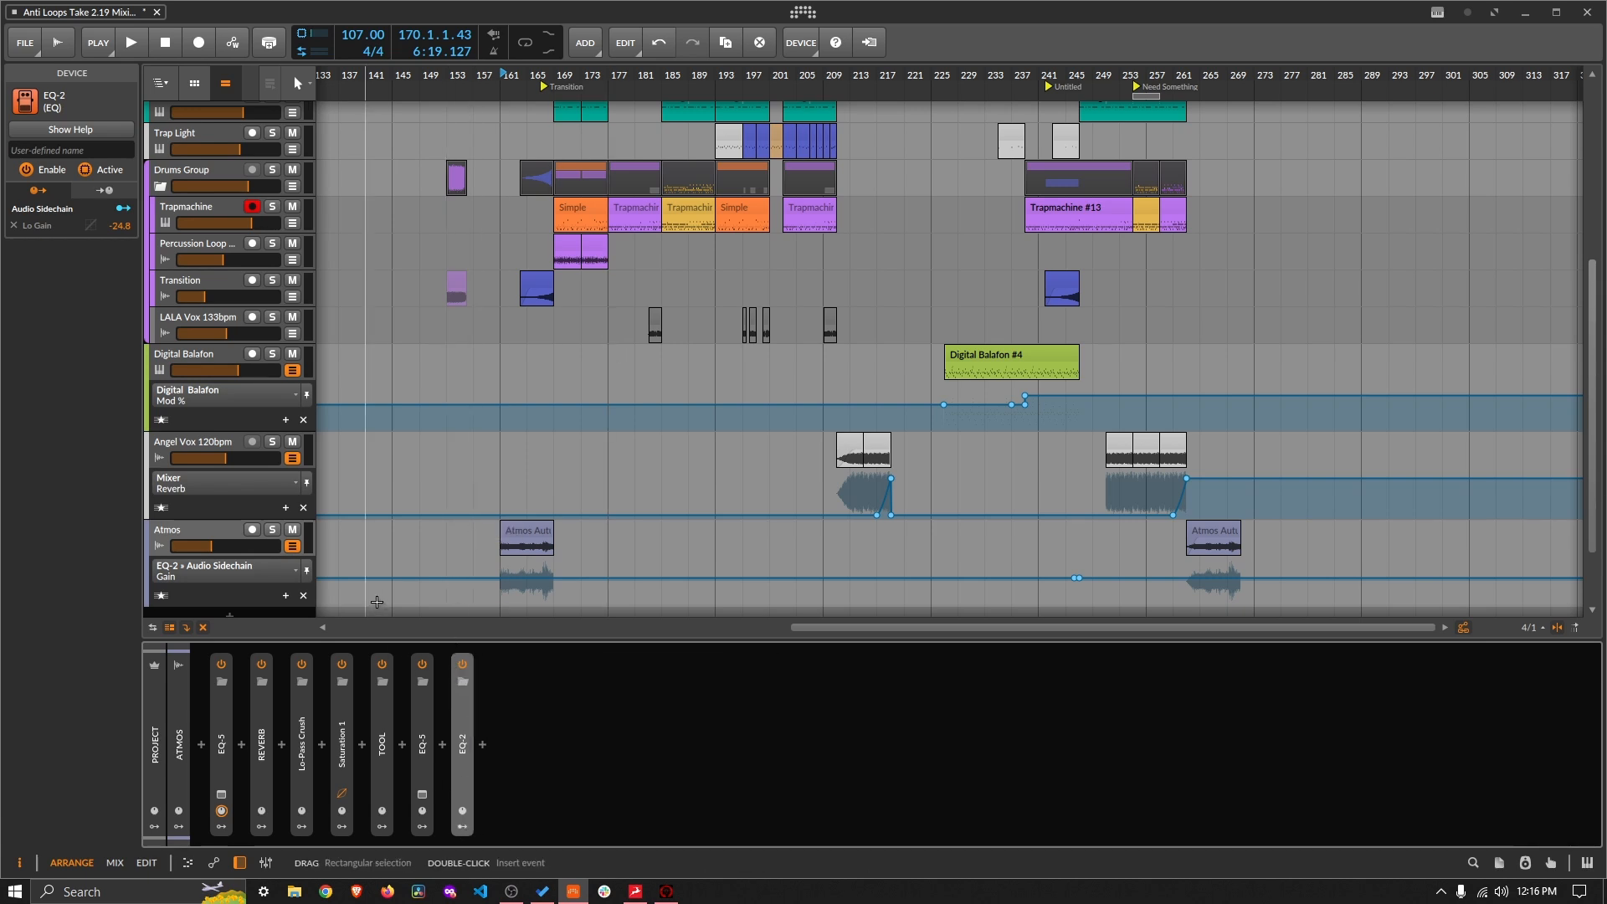
pyautogui.scroll(-2, 226, 586)
pyautogui.click(208, 595)
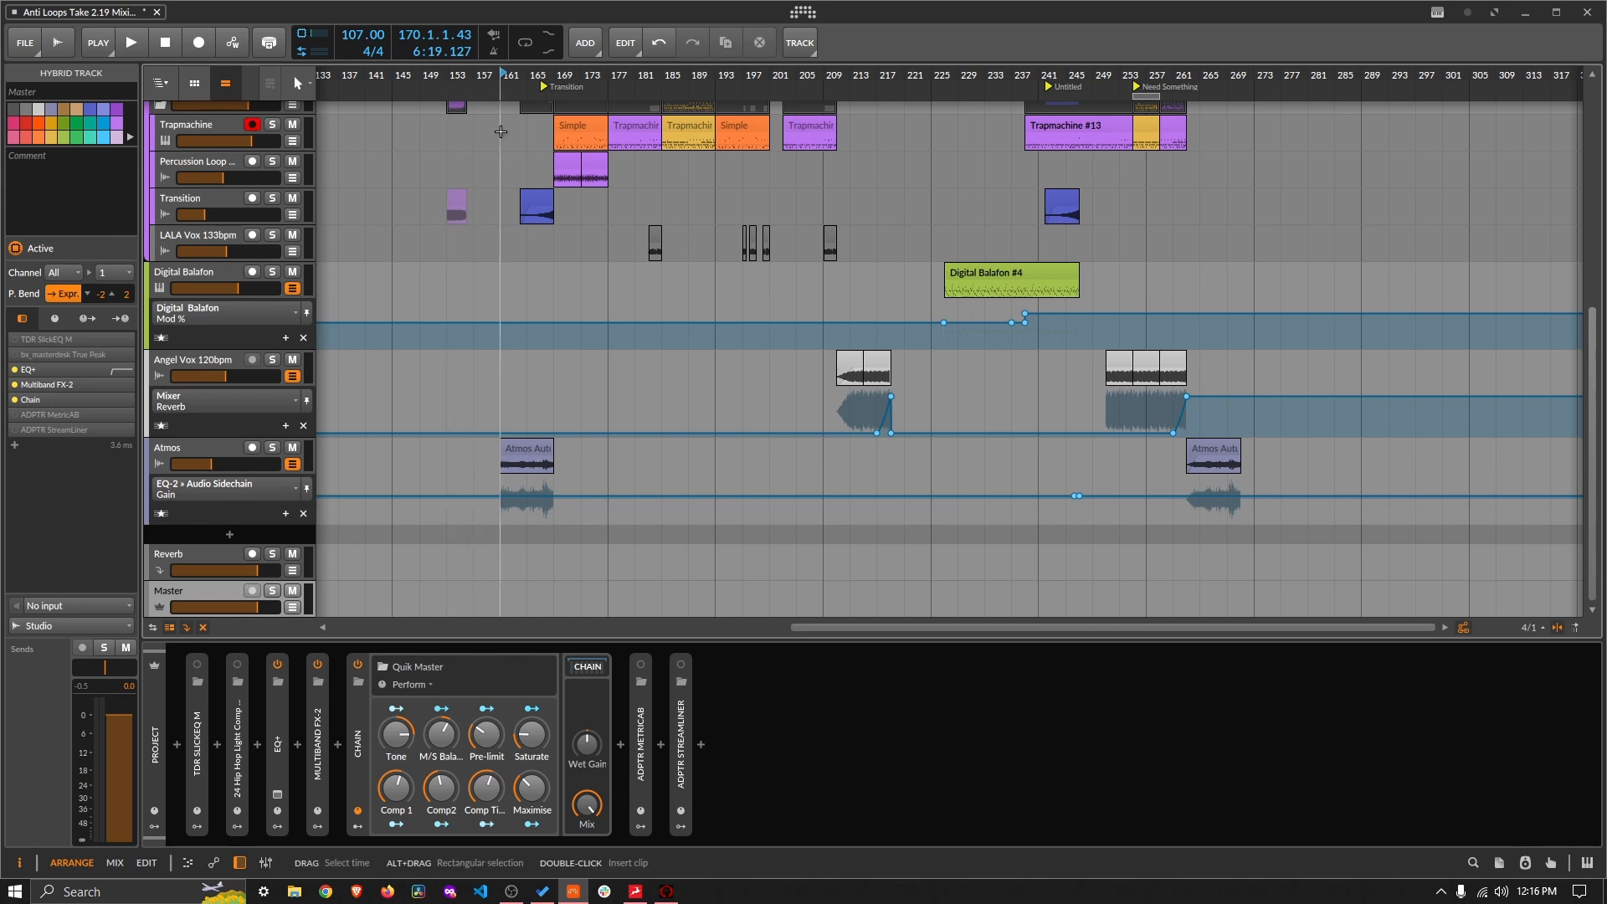
pyautogui.moveTo(500, 77); pyautogui.dragTo(540, 73)
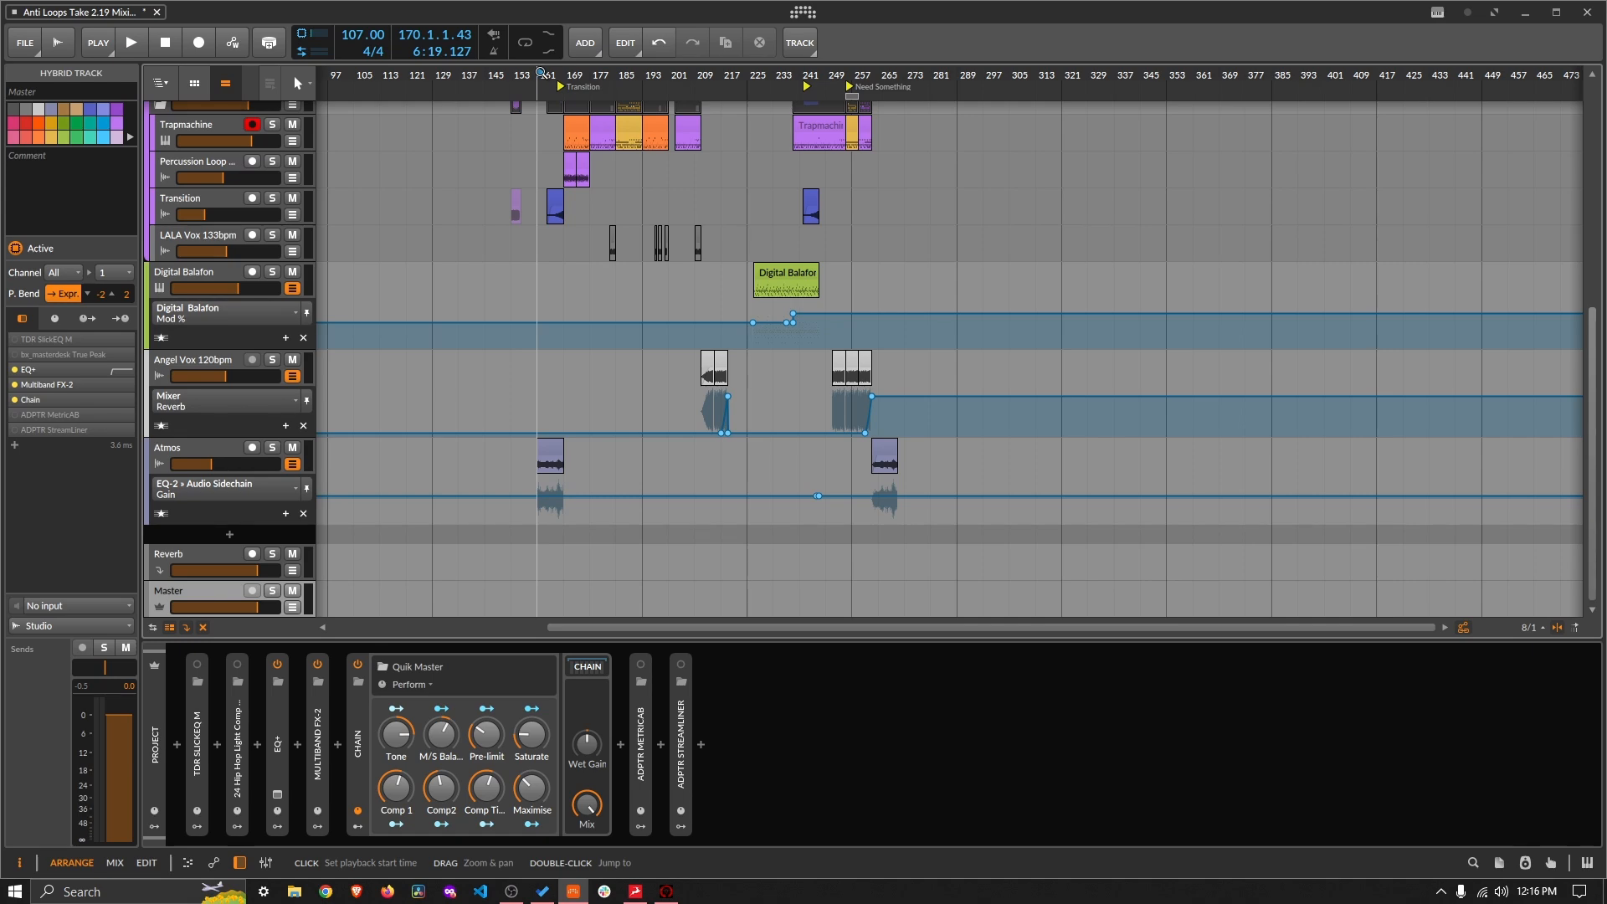
pyautogui.moveTo(540, 74); pyautogui.dragTo(548, 73)
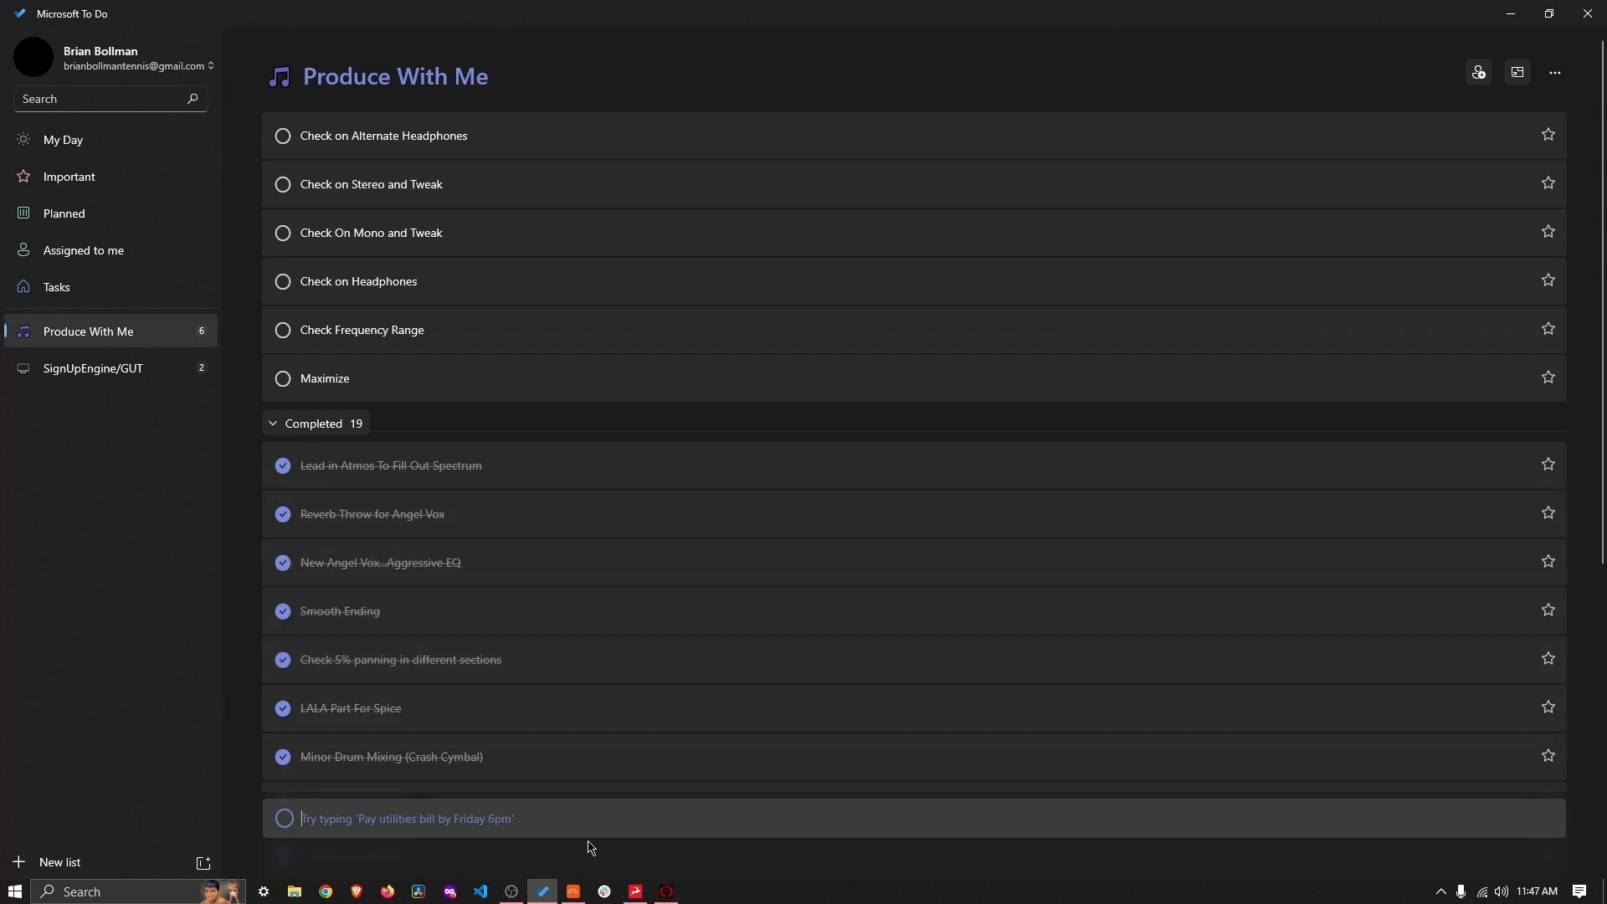
# Step: Switch to Bitwig Studio and examine the loudness and dynamics targets in the Master track's ADPTR StreamLiner plugin
pyautogui.click(574, 892)
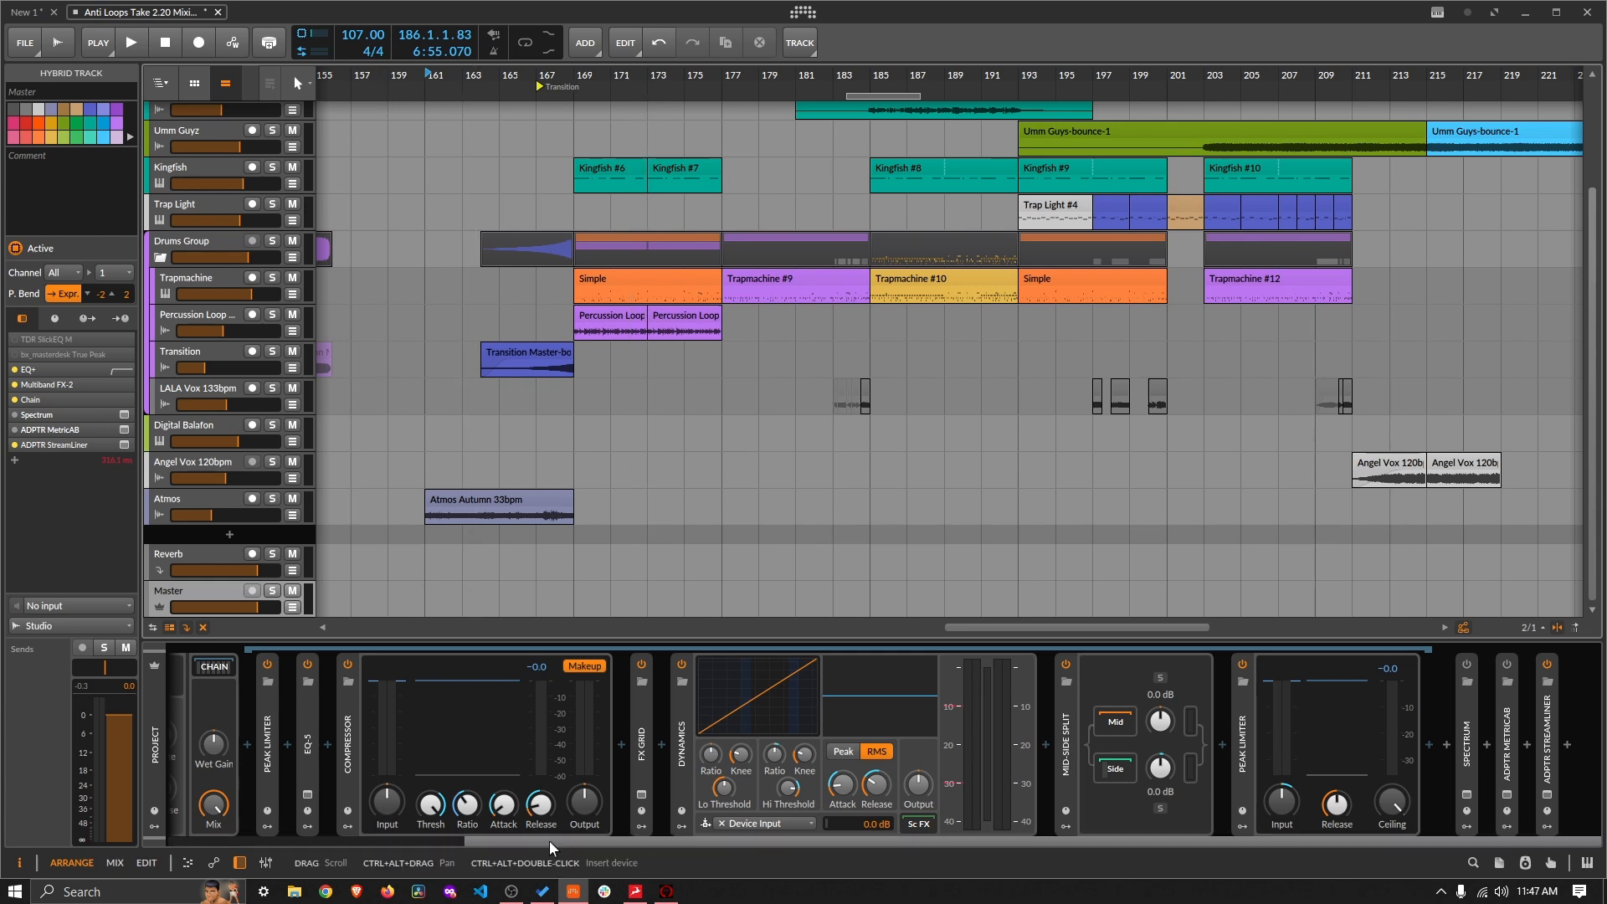
pyautogui.moveTo(549, 841)
pyautogui.mouseDown()
pyautogui.moveTo(461, 854)
pyautogui.moveTo(535, 842)
pyautogui.mouseUp()
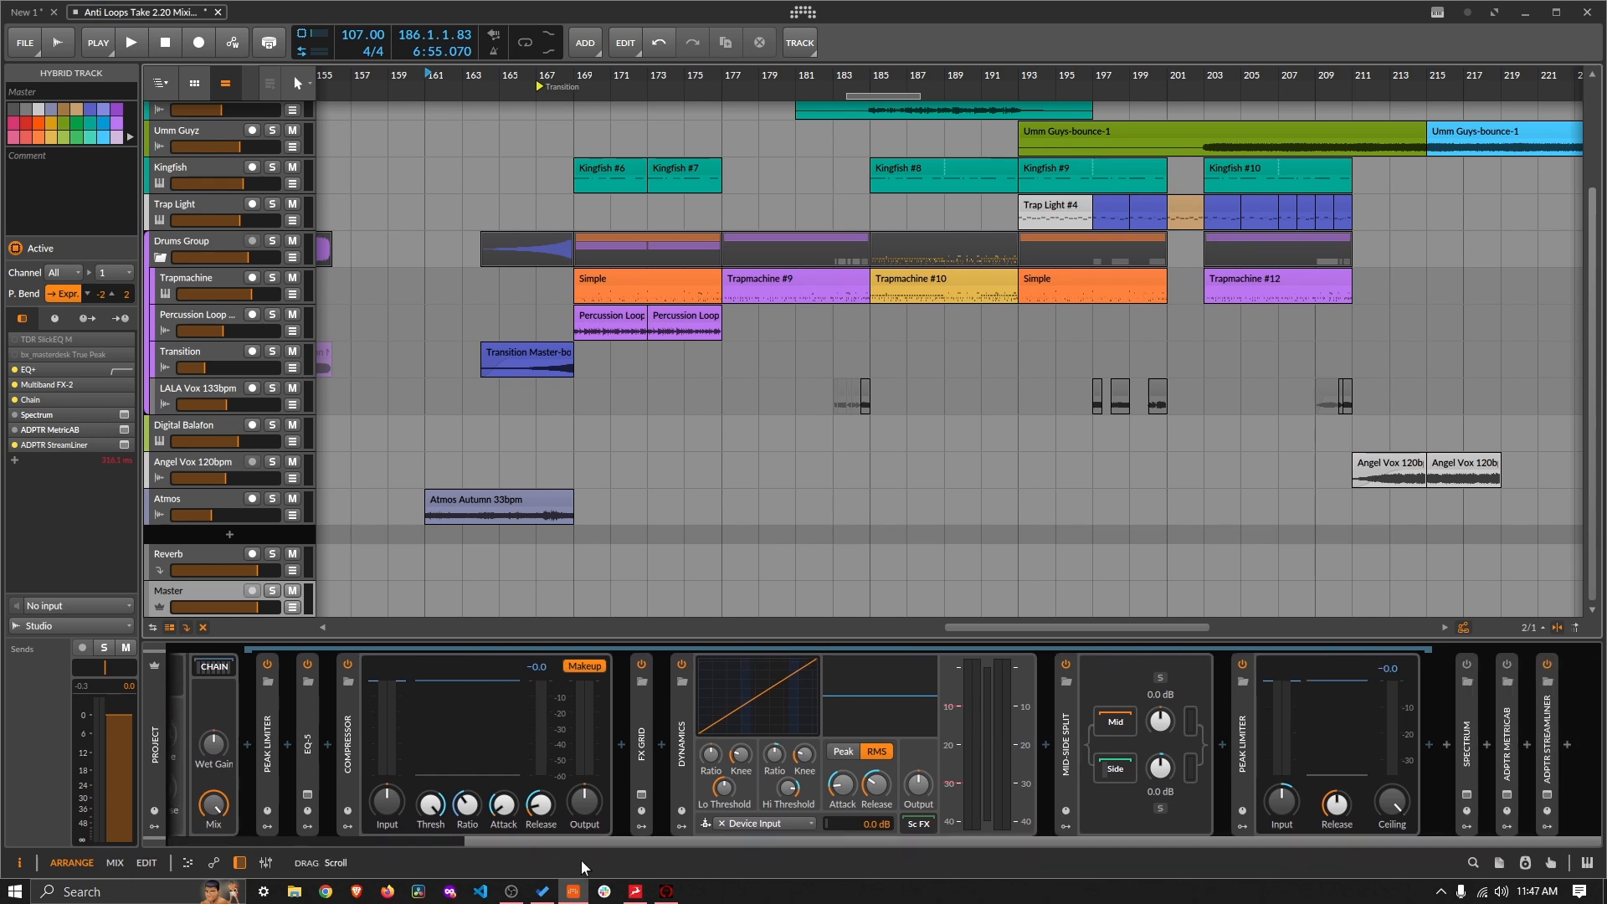
pyautogui.click(1547, 797)
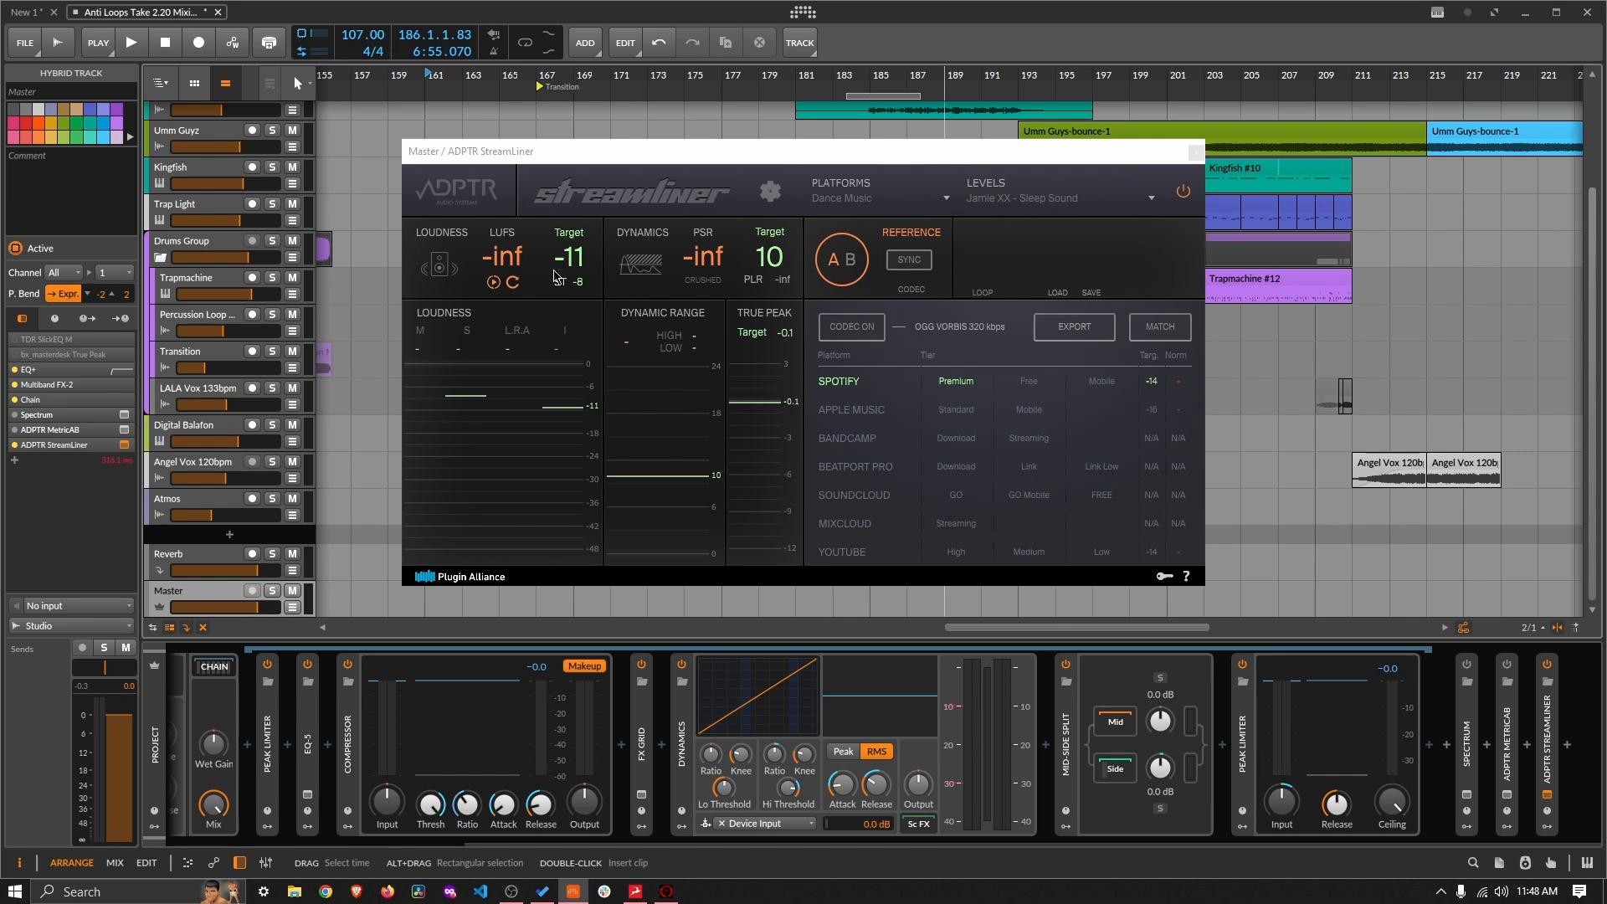
pyautogui.click(1194, 154)
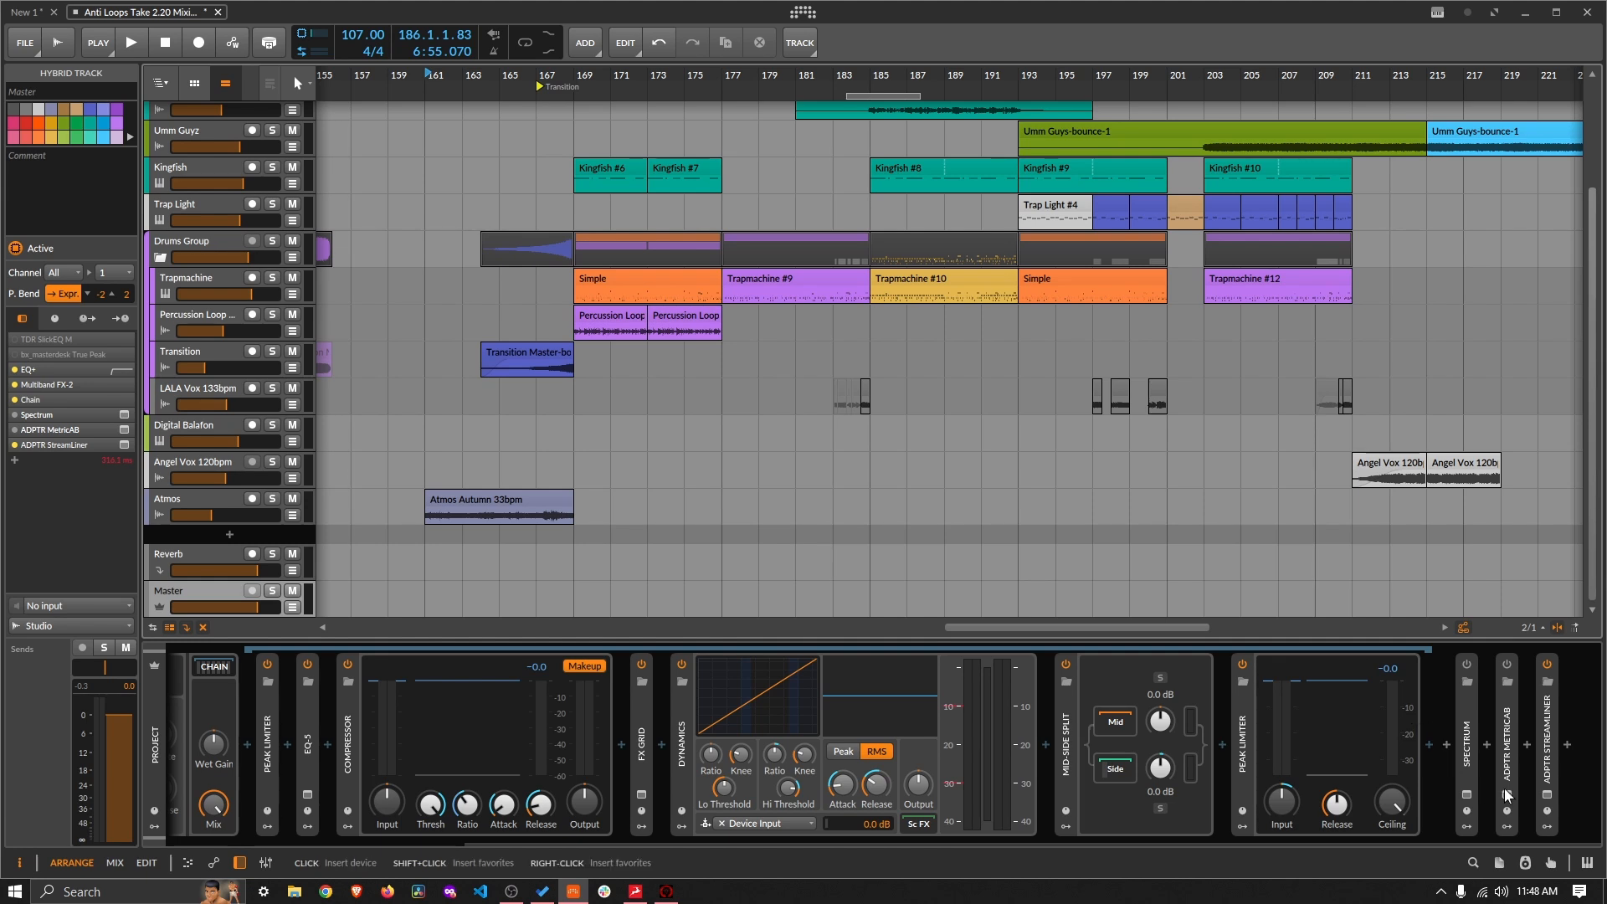
pyautogui.click(1548, 796)
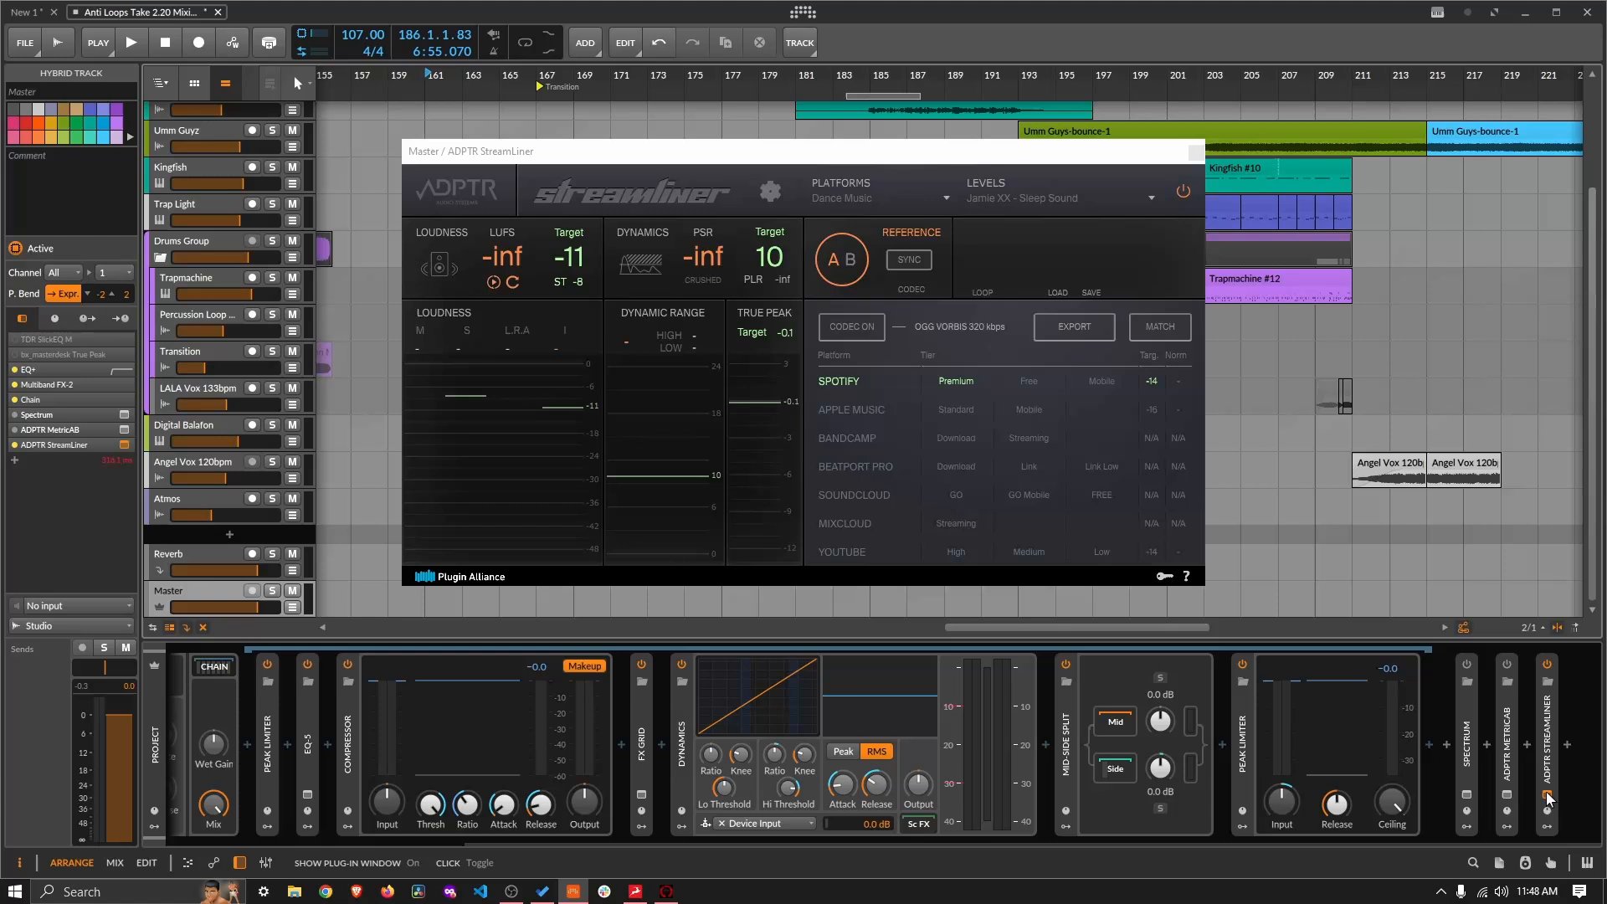
pyautogui.click(1196, 152)
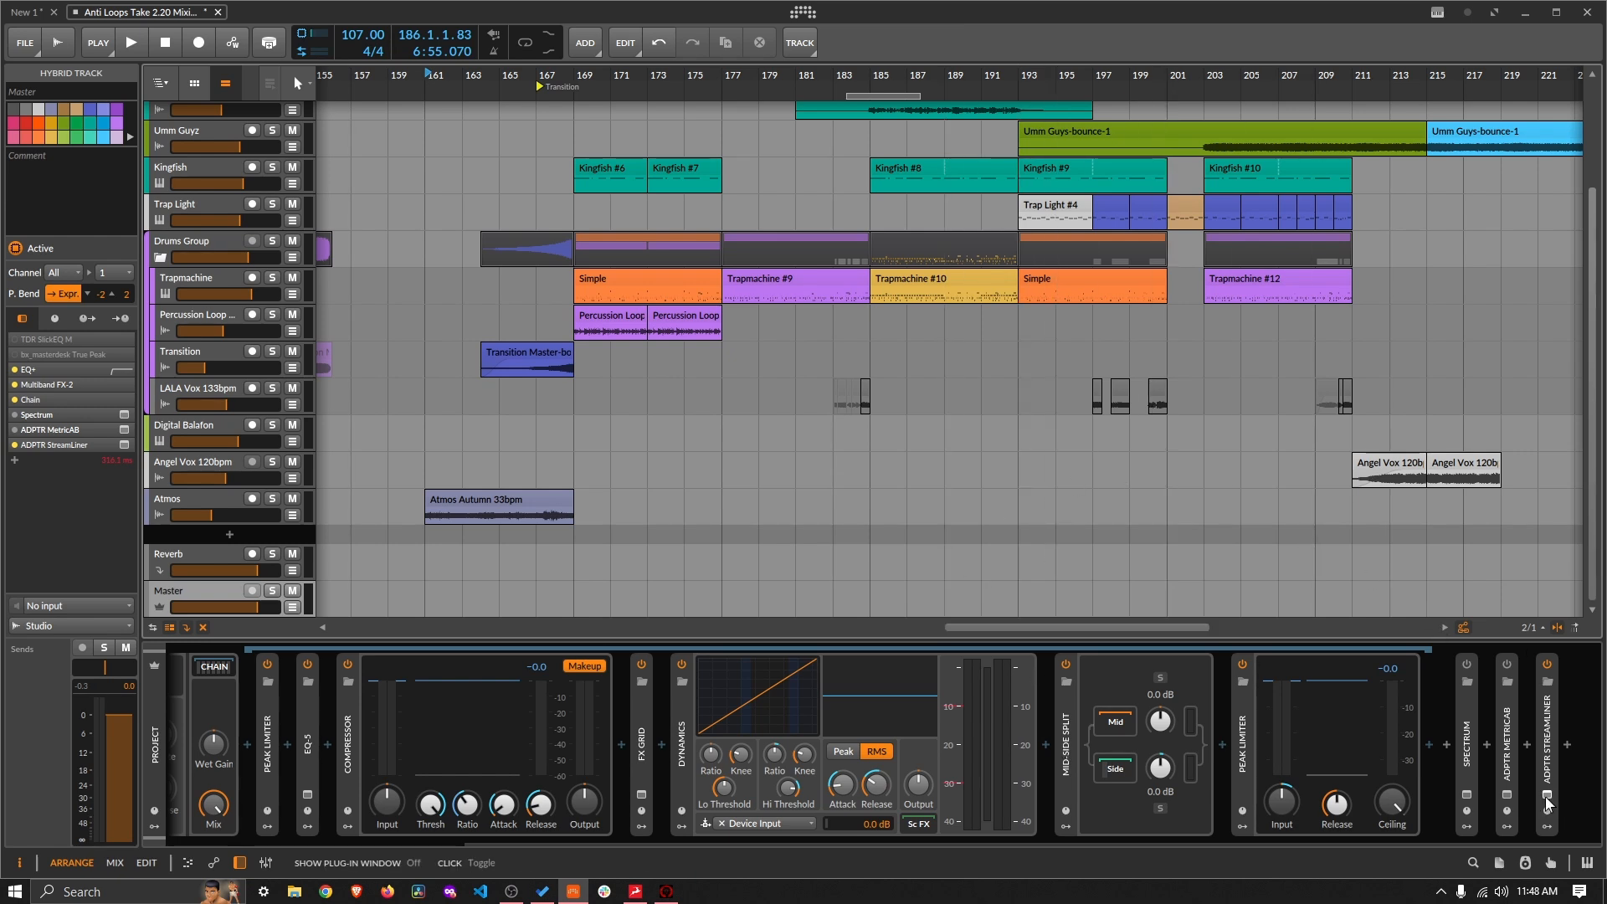
# Step: Play from bar 161 and check the Master's loudness, dynamic range and true peak in ADPTR StreamLiner, closing the plugin when done
pyautogui.press('space')
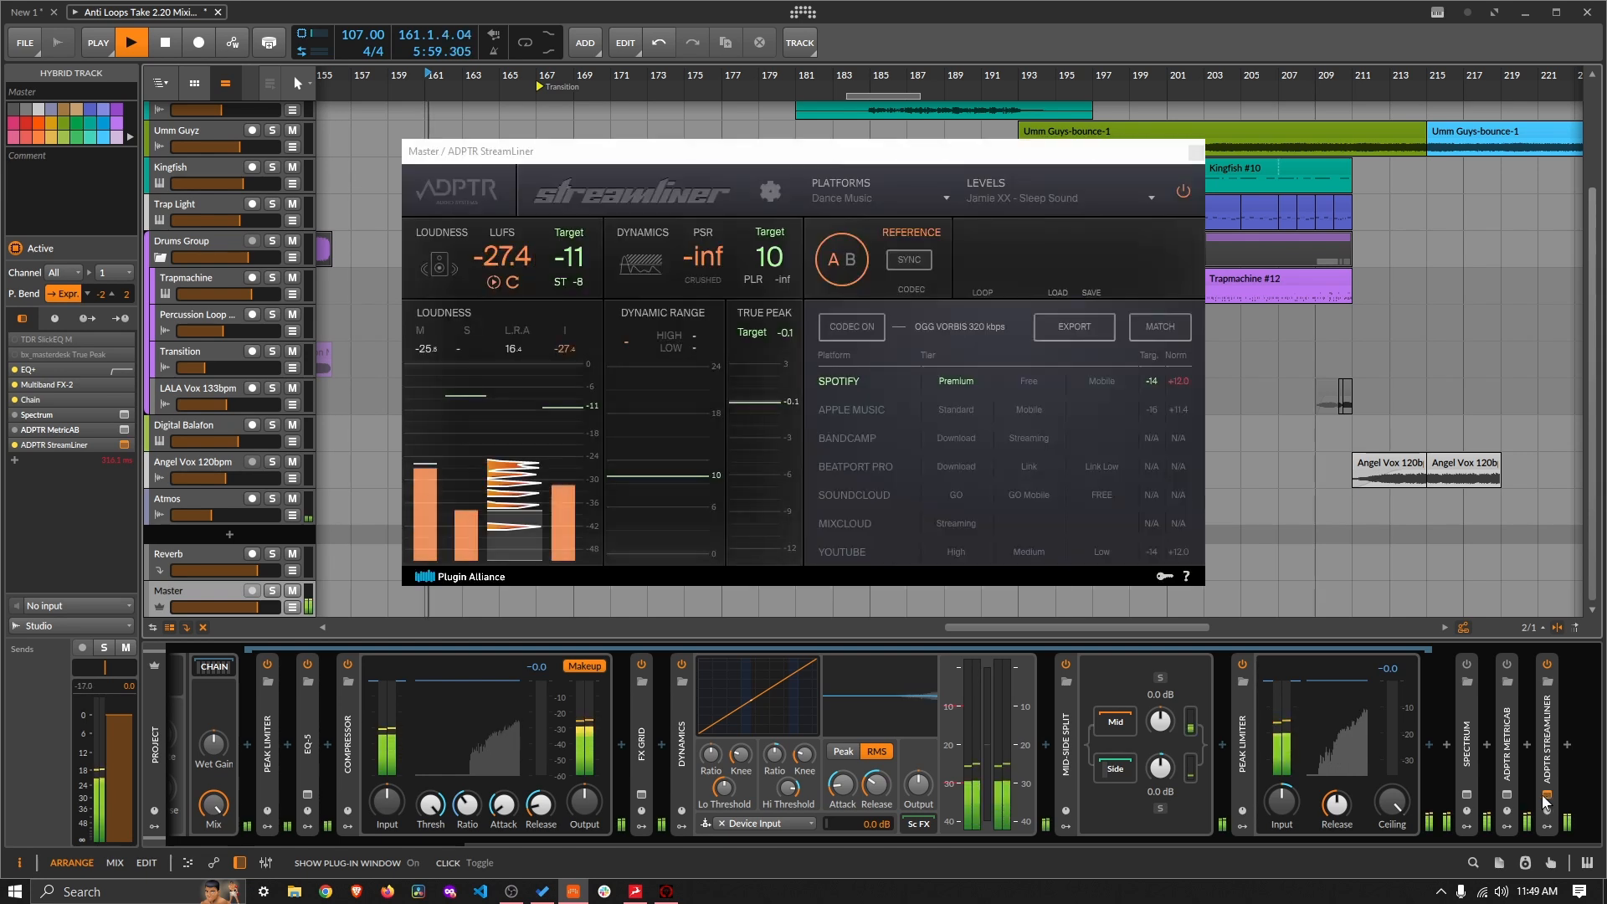
pyautogui.click(1547, 795)
pyautogui.click(642, 154)
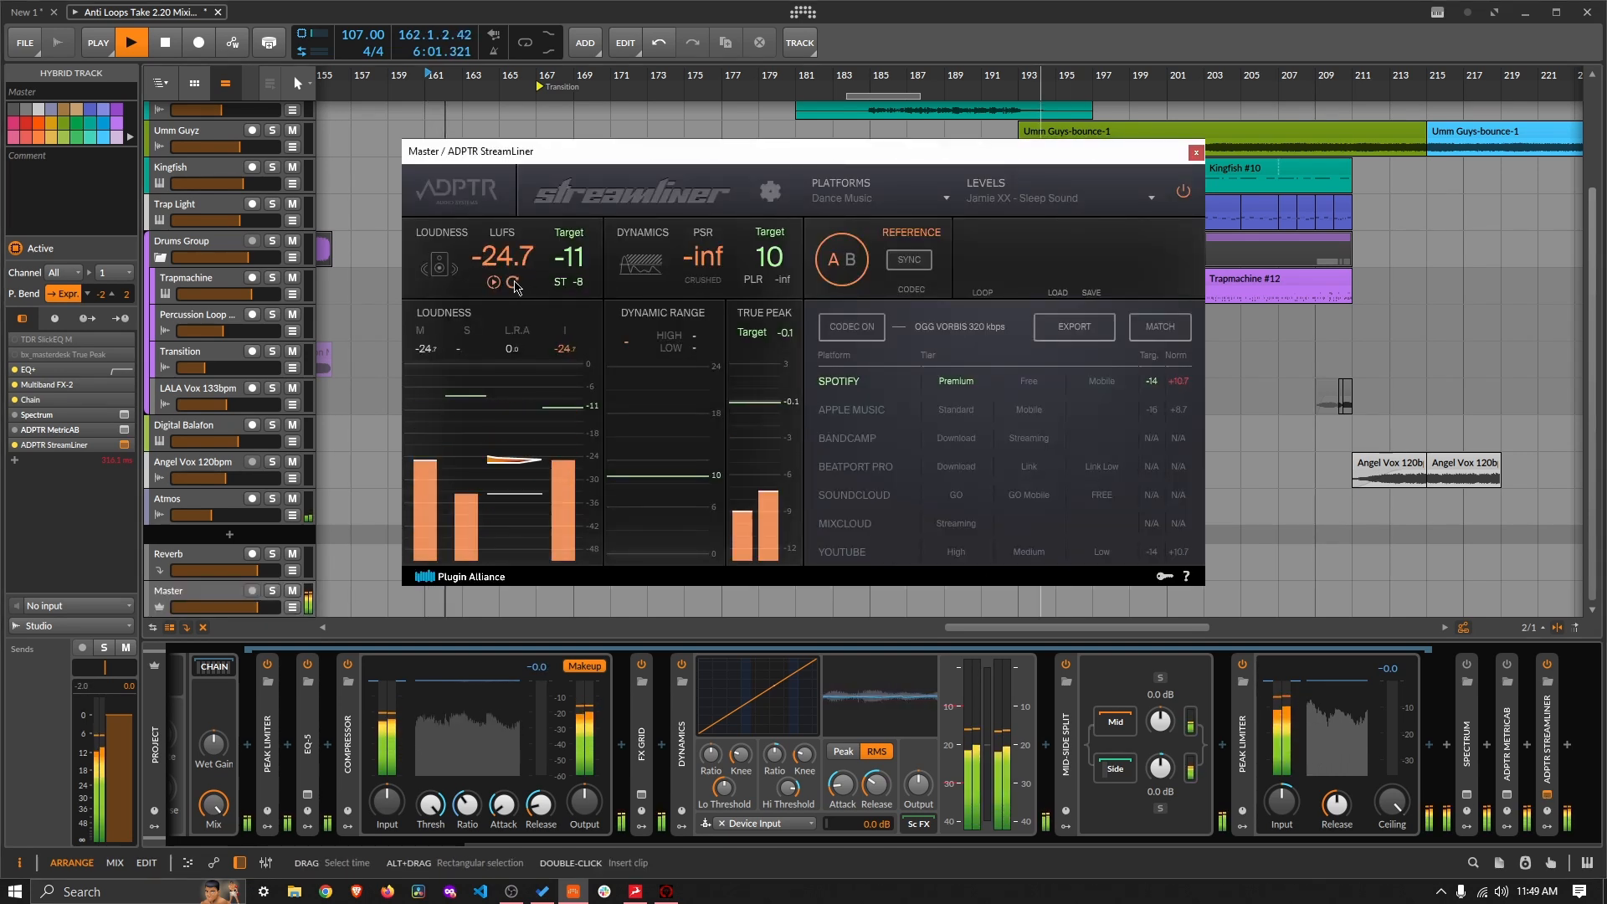
pyautogui.moveTo(642, 154); pyautogui.dragTo(797, 88)
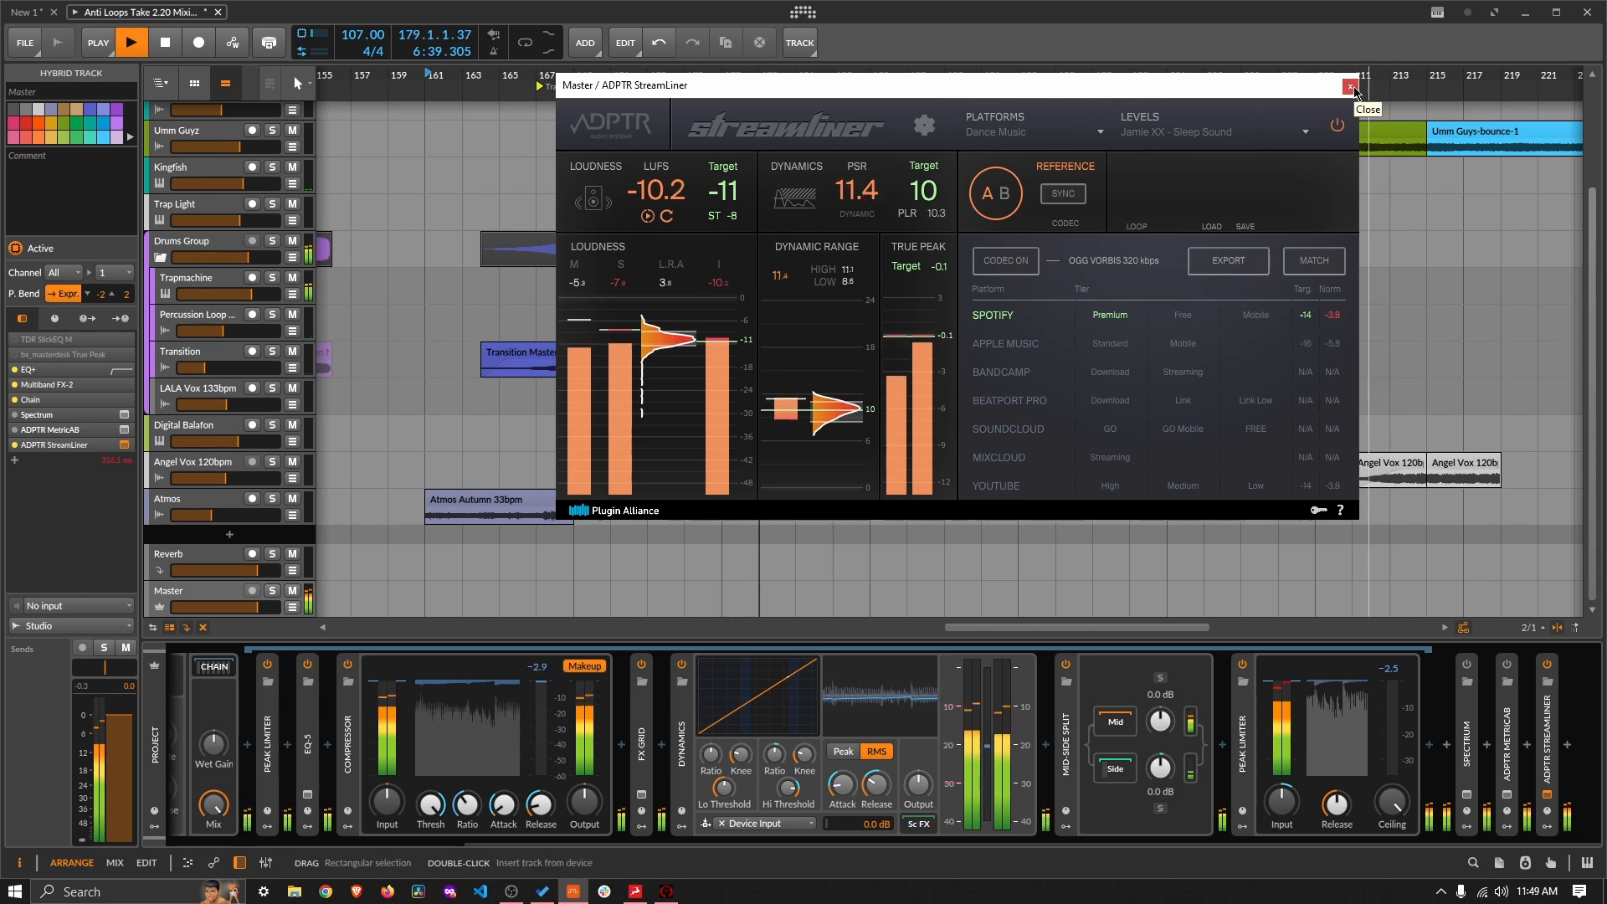
pyautogui.click(1351, 86)
# Step: Solo and unsolo the Trapmachine track and the Kingfish track in turn during playback to hear each alone
pyautogui.scroll(4, 565, 350)
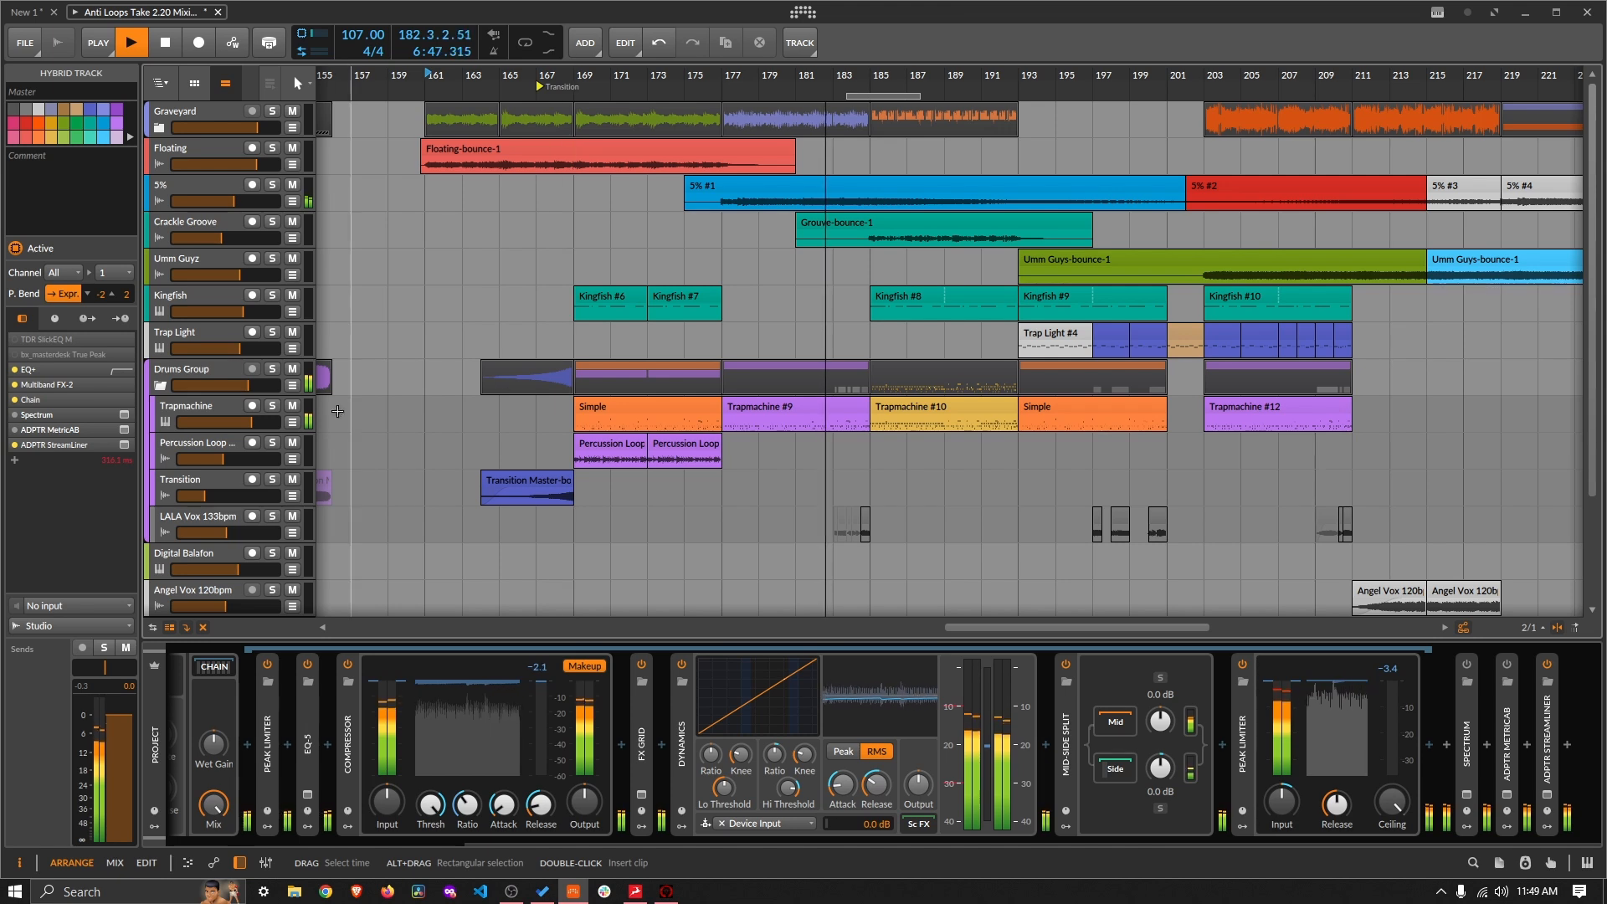
pyautogui.click(272, 406)
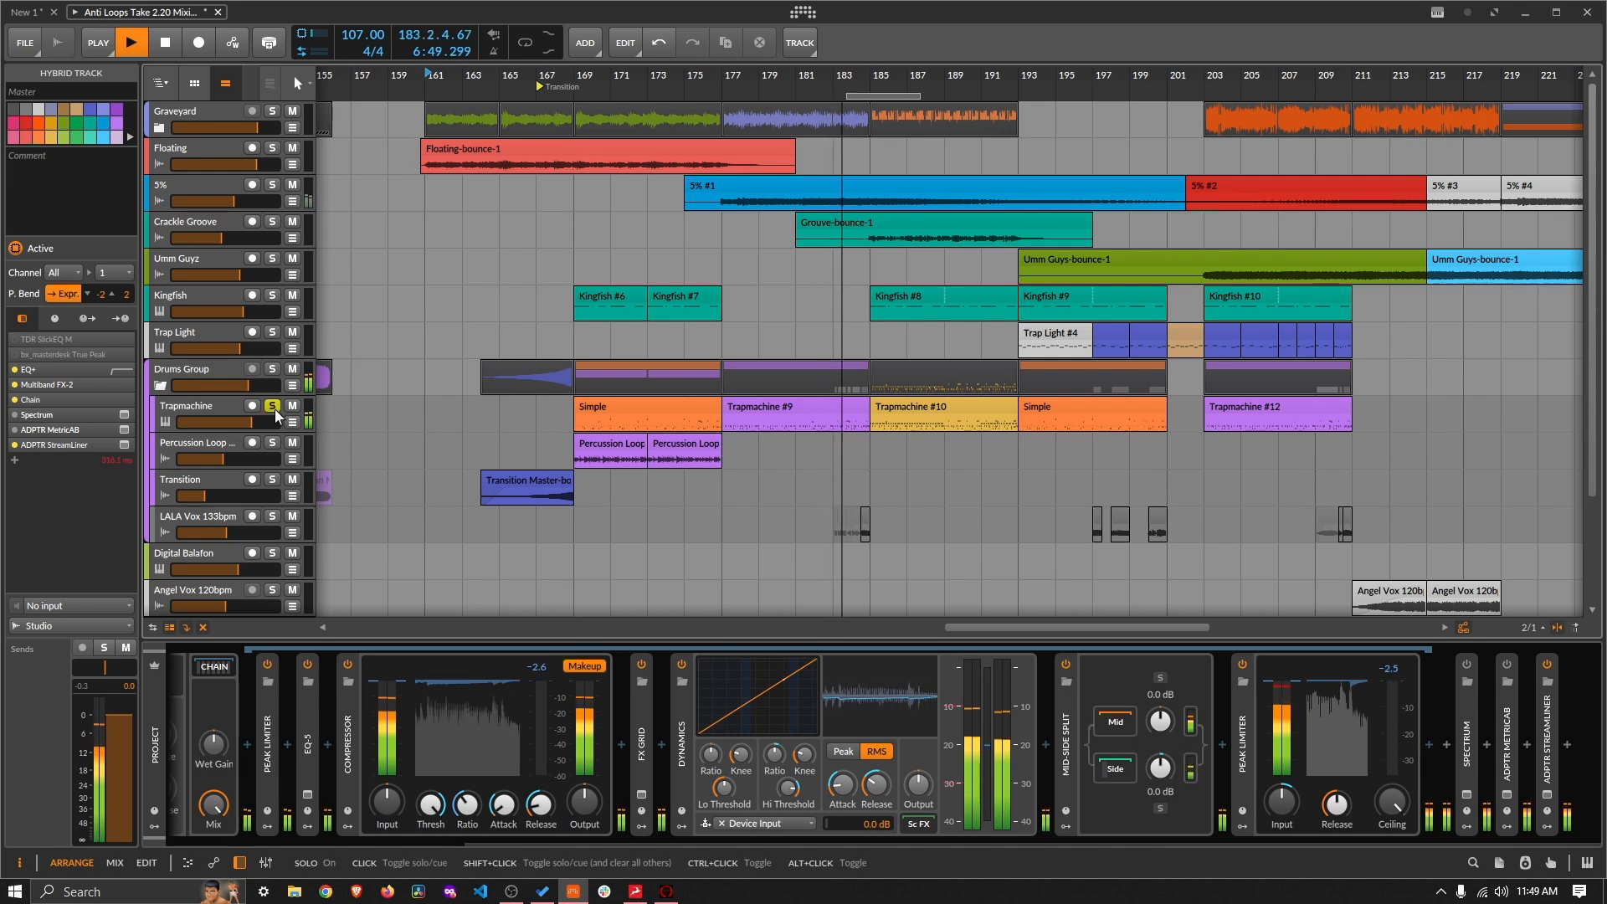
pyautogui.click(273, 408)
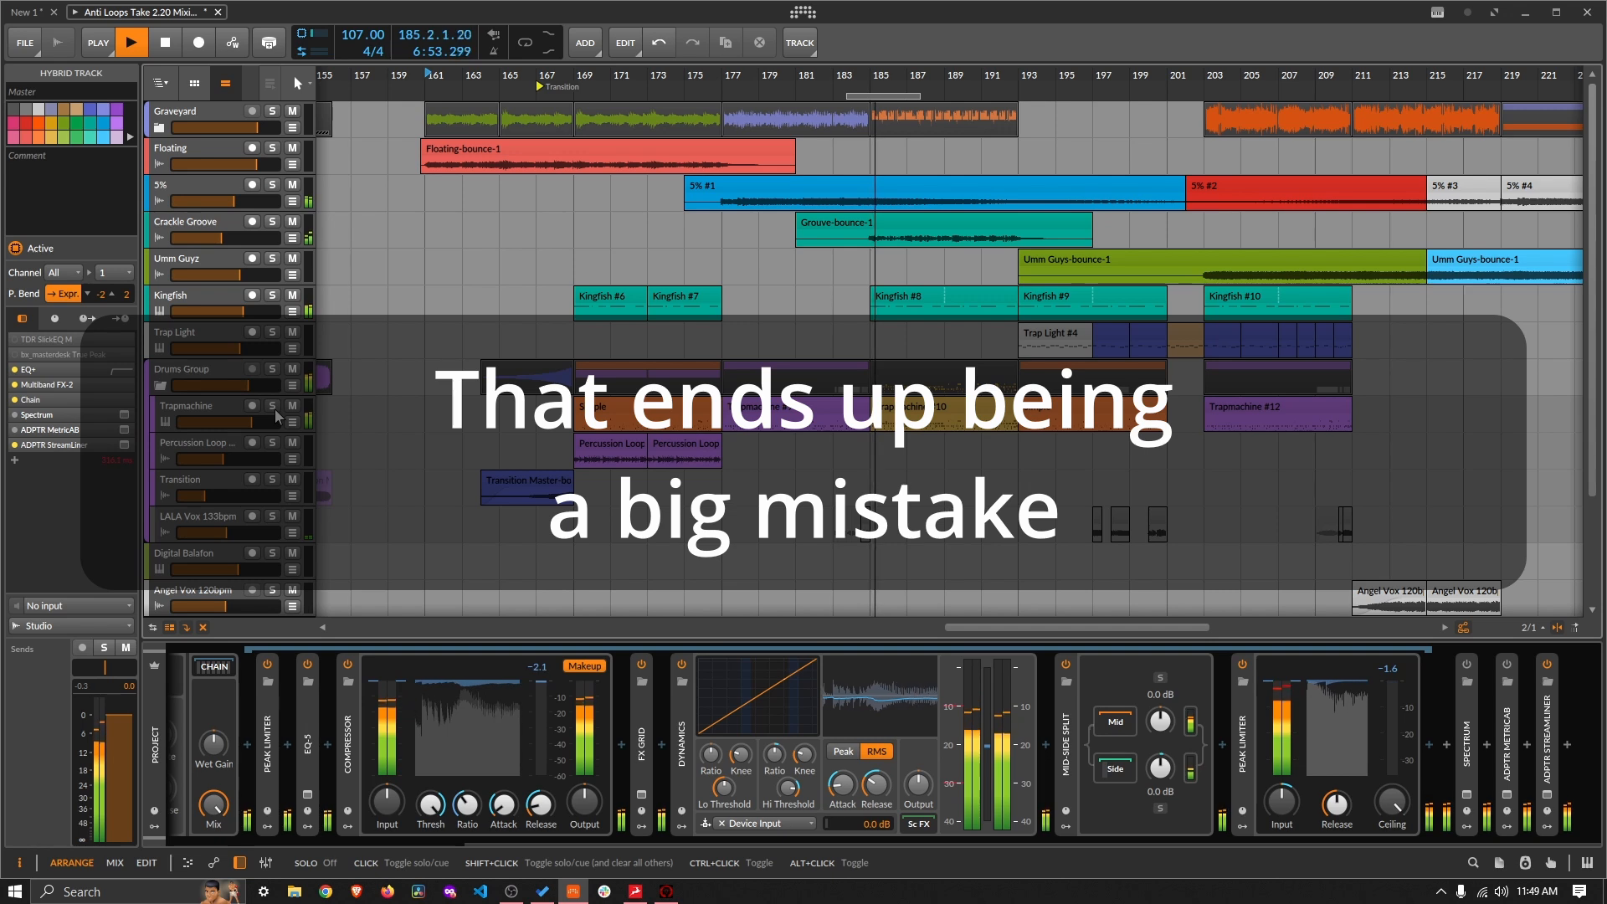
pyautogui.click(271, 295)
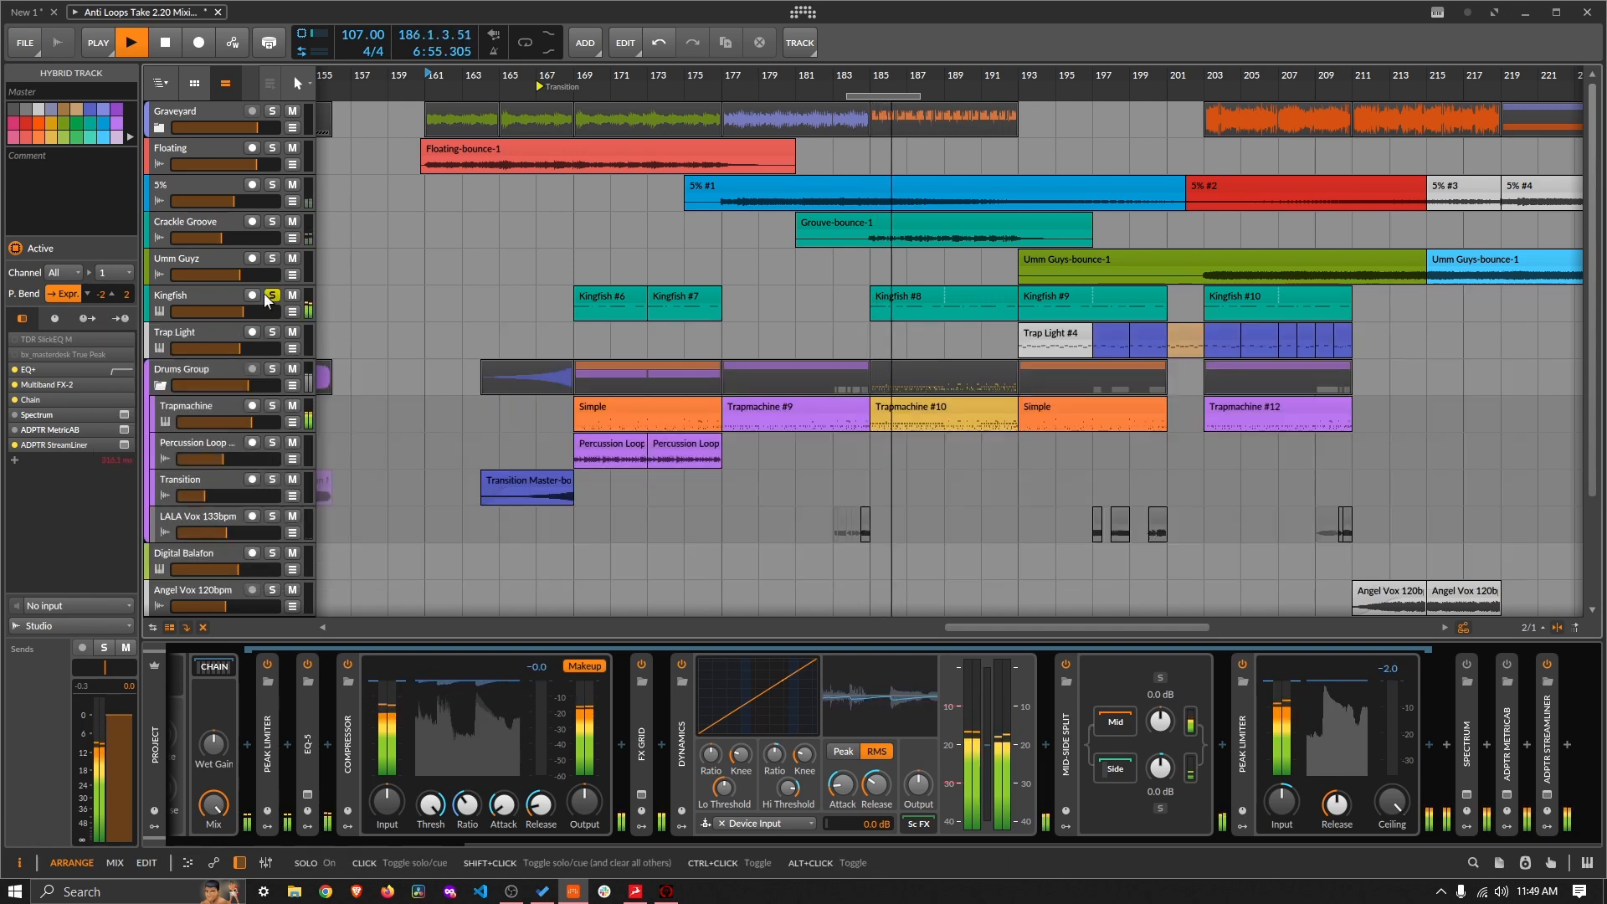
pyautogui.click(270, 298)
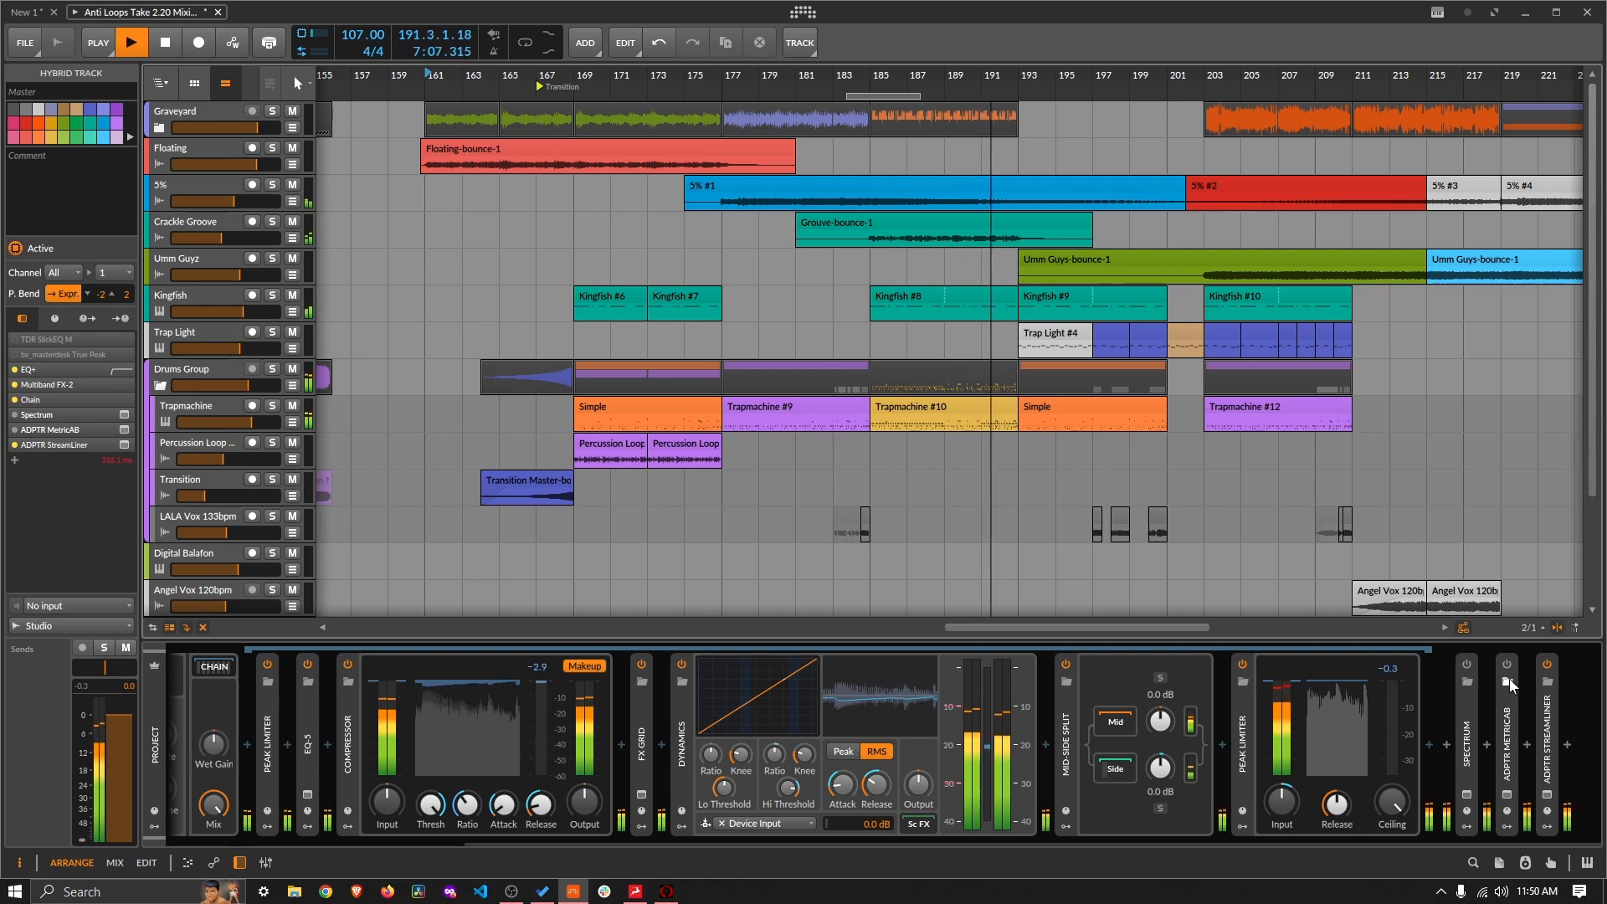
# Step: Inspect the Master's loudness readings and frequency spectrum in ADPTR MetricAB during playback, closing the plugin when done
pyautogui.click(1506, 795)
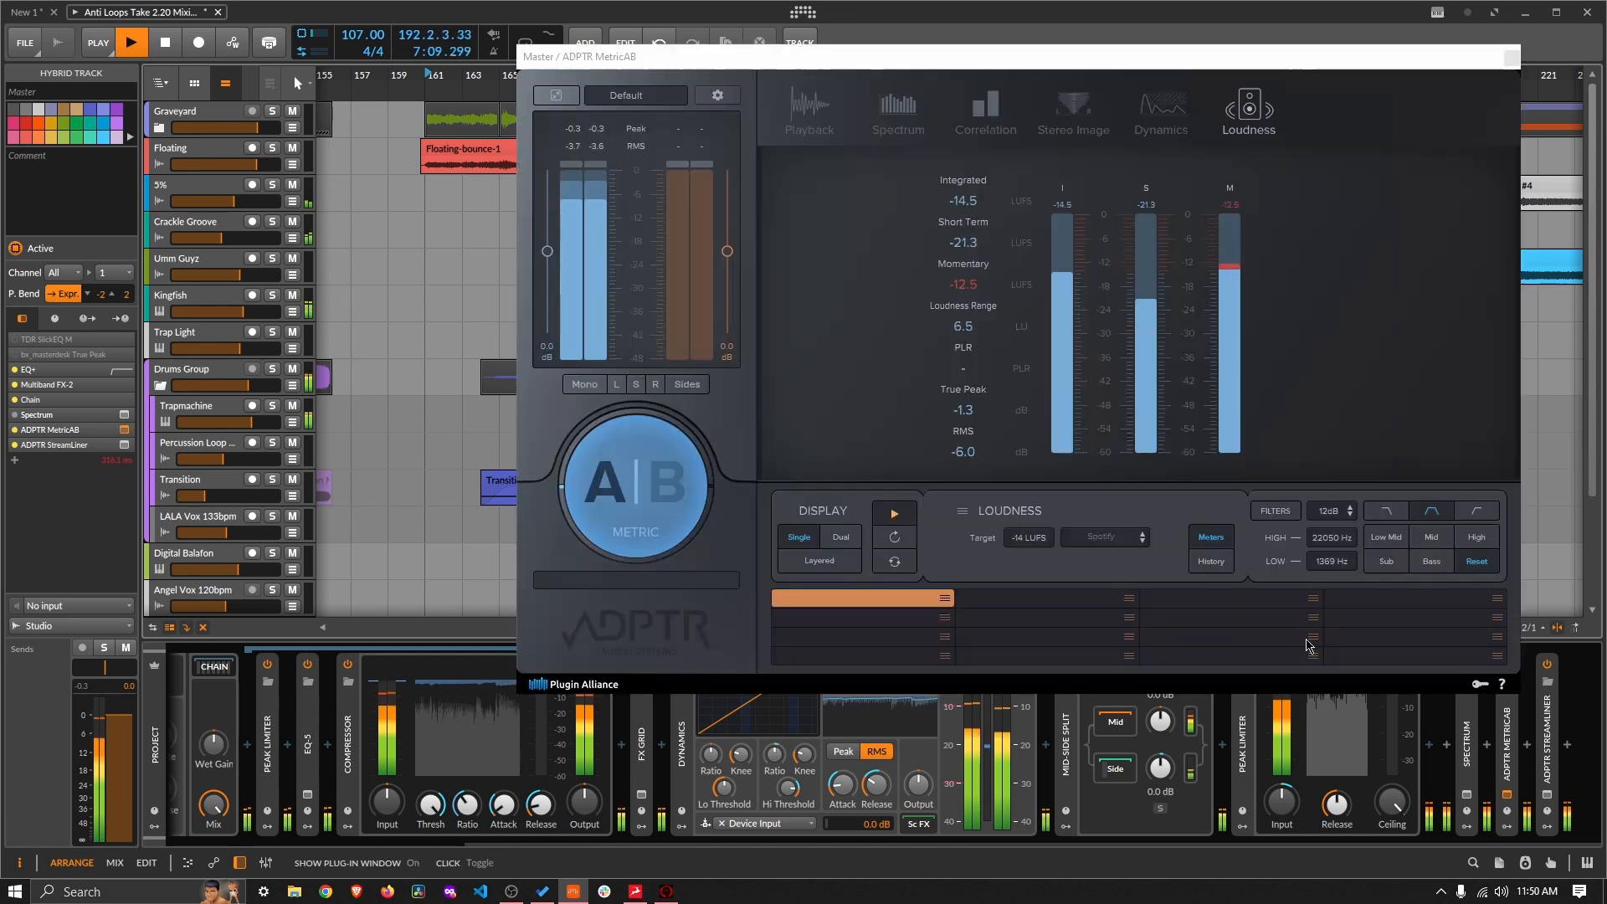
pyautogui.click(901, 115)
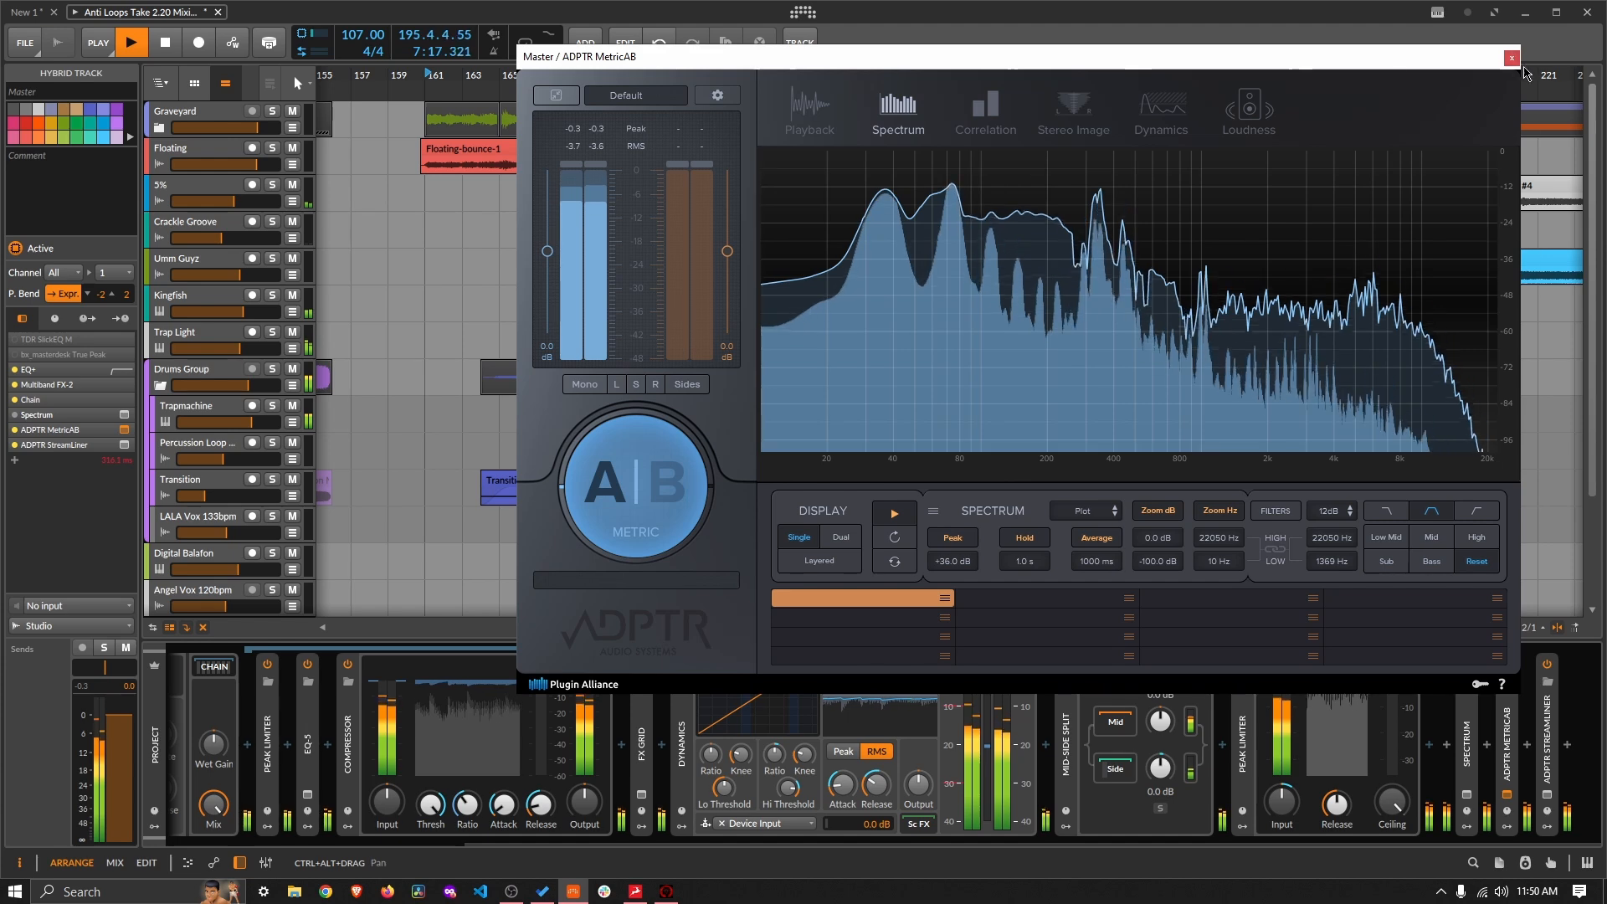
pyautogui.click(1512, 58)
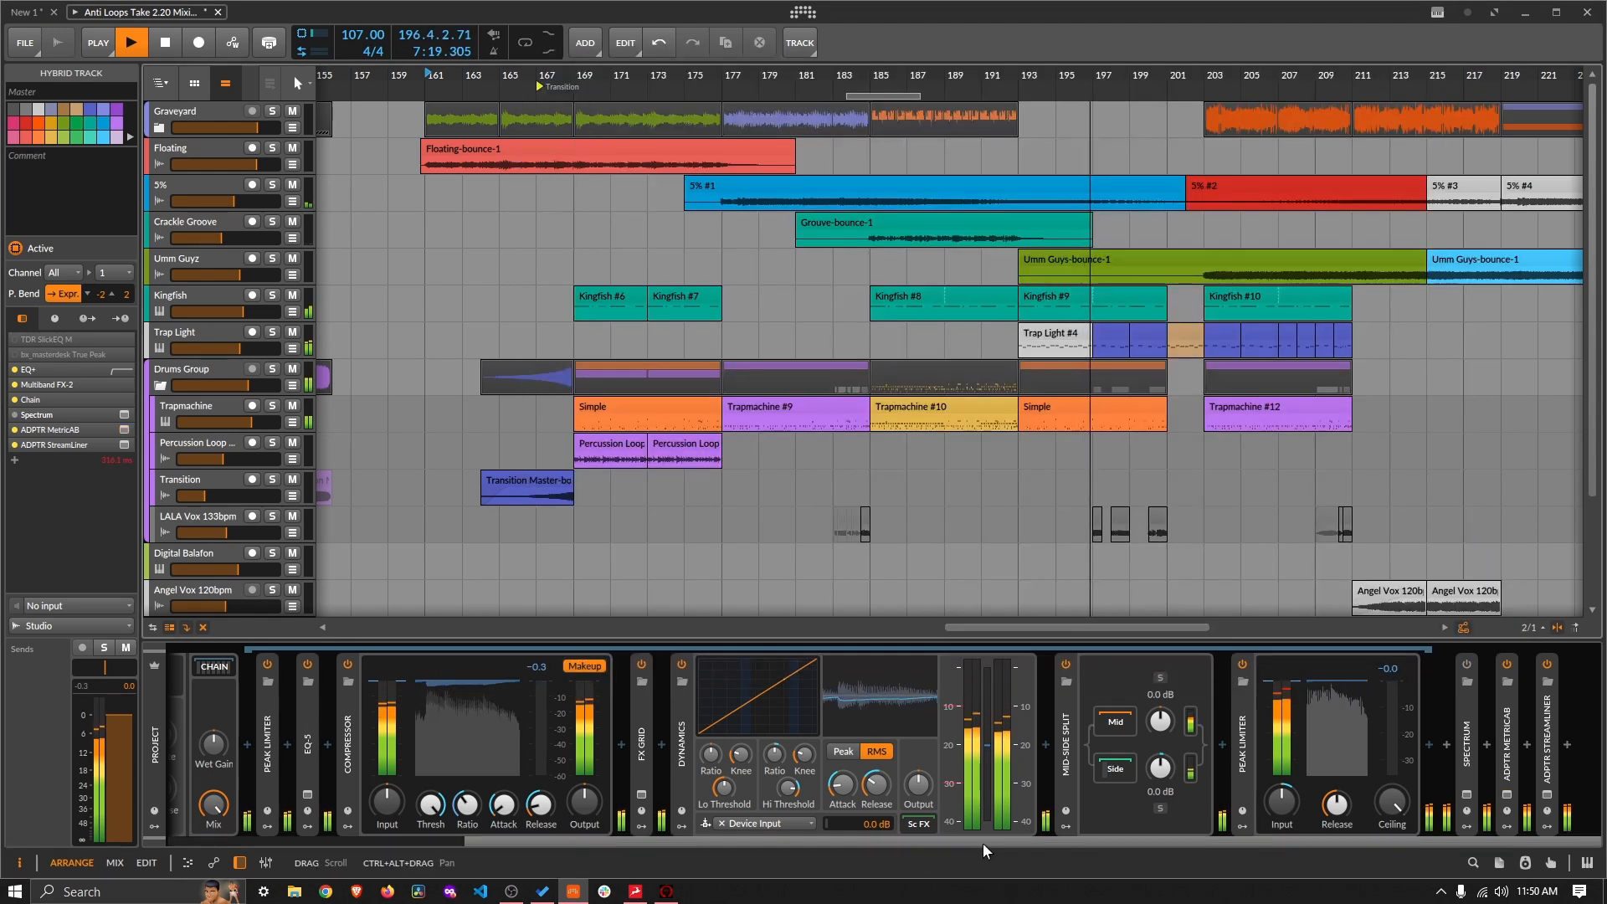
# Step: Expand the EQ-5 in the Master chain and adjust the Tone control of the Quik Master chain
pyautogui.moveTo(983, 842); pyautogui.dragTo(797, 854)
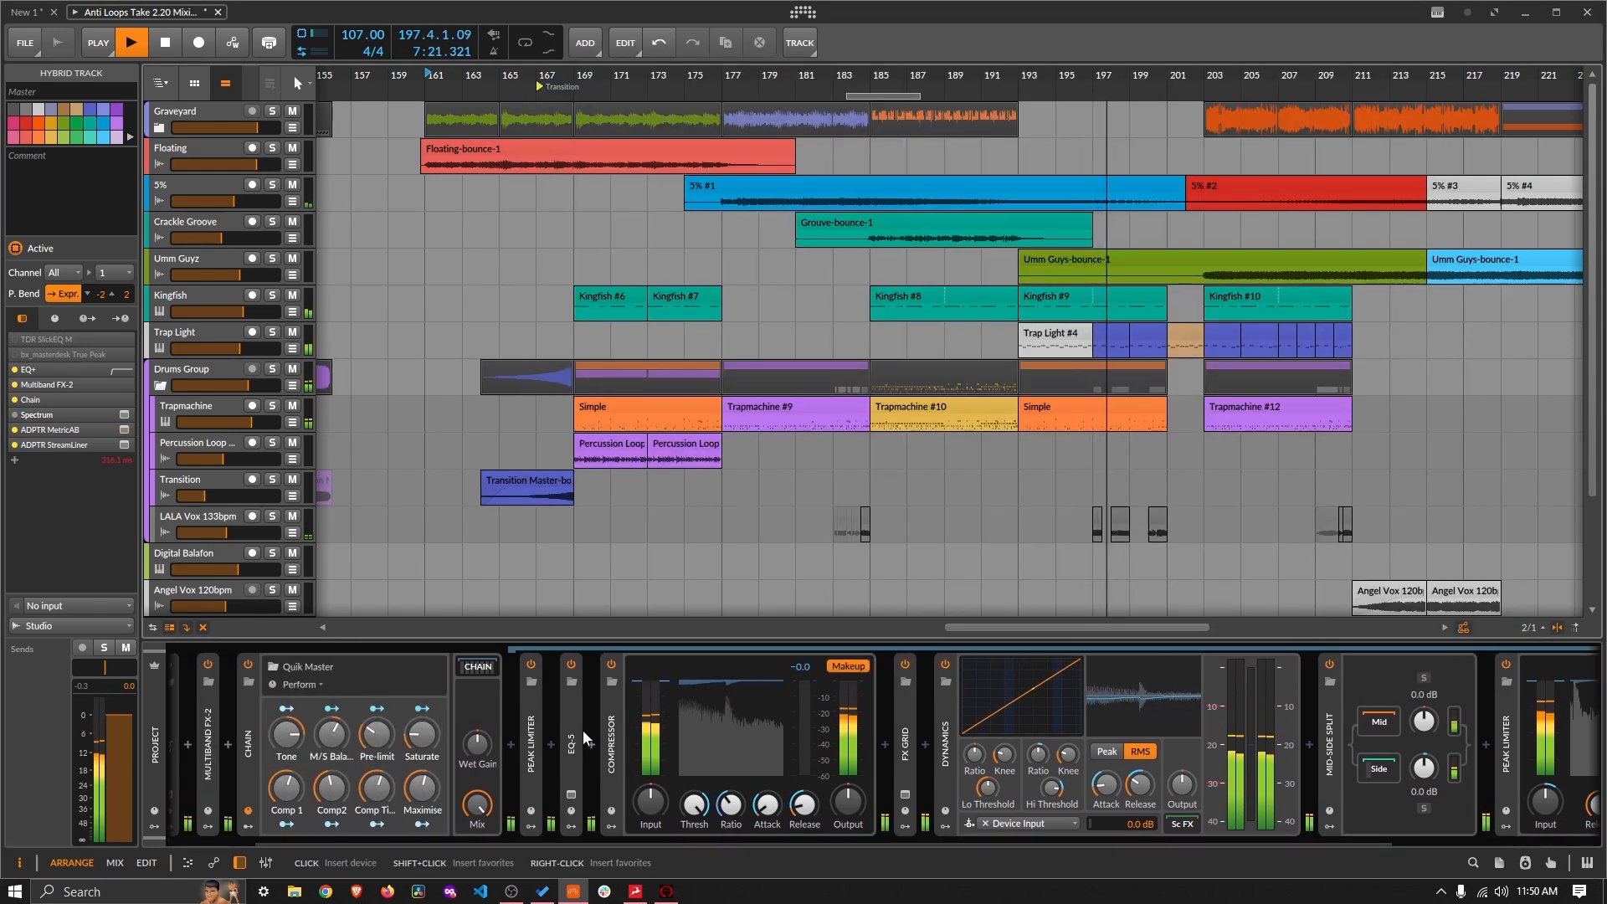
pyautogui.doubleClick(570, 728)
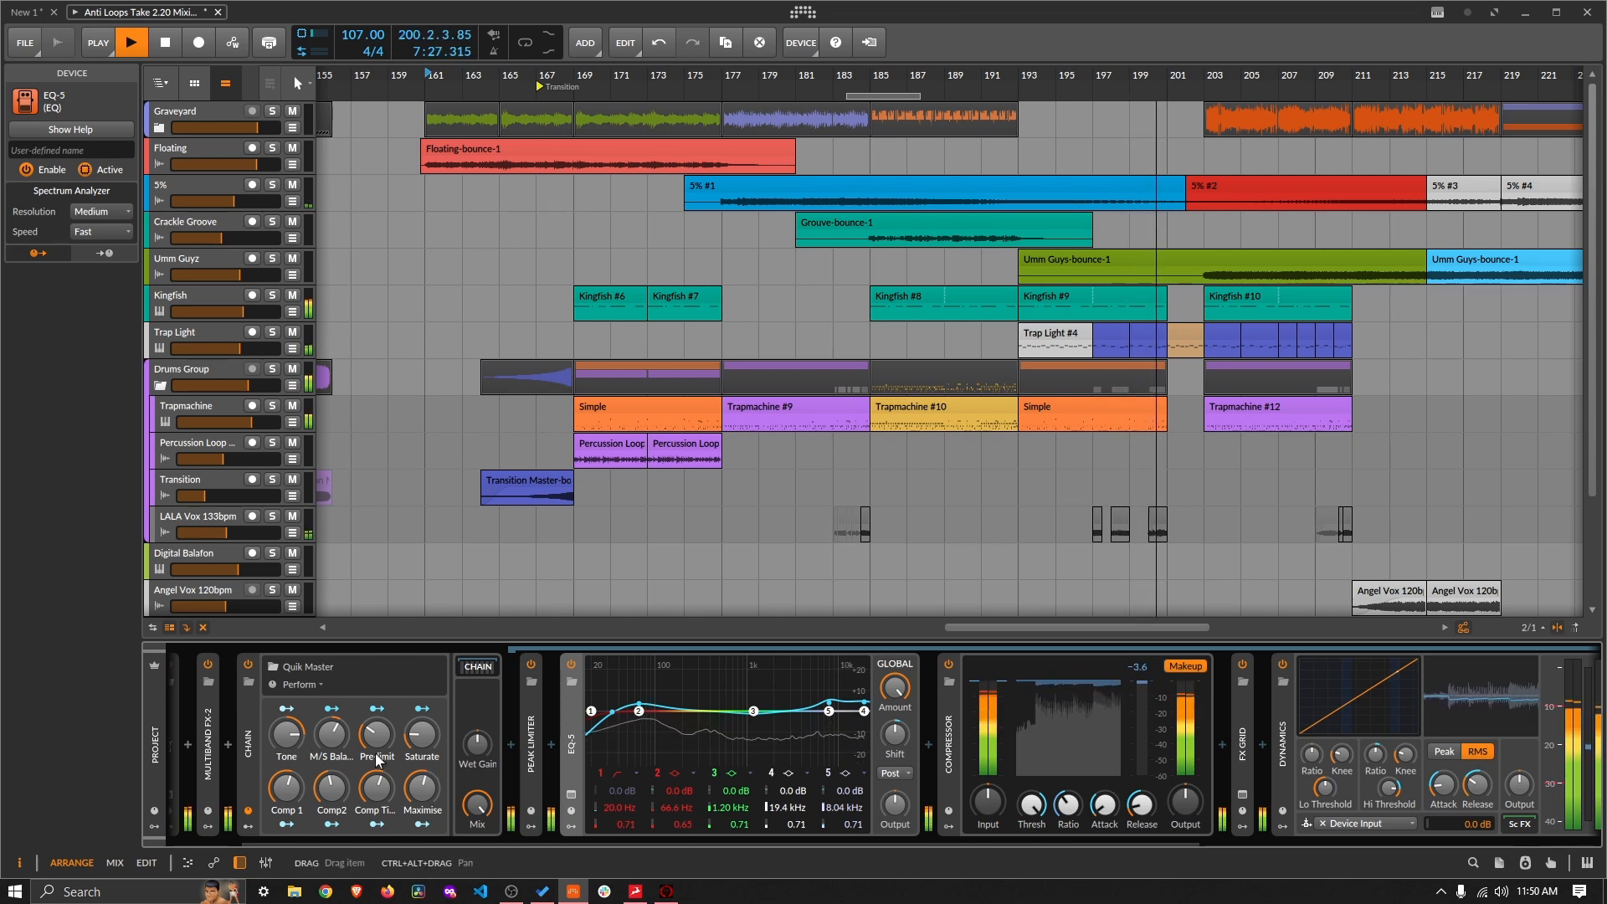
pyautogui.moveTo(286, 734)
pyautogui.moveTo(286, 734); pyautogui.dragTo(286, 757)
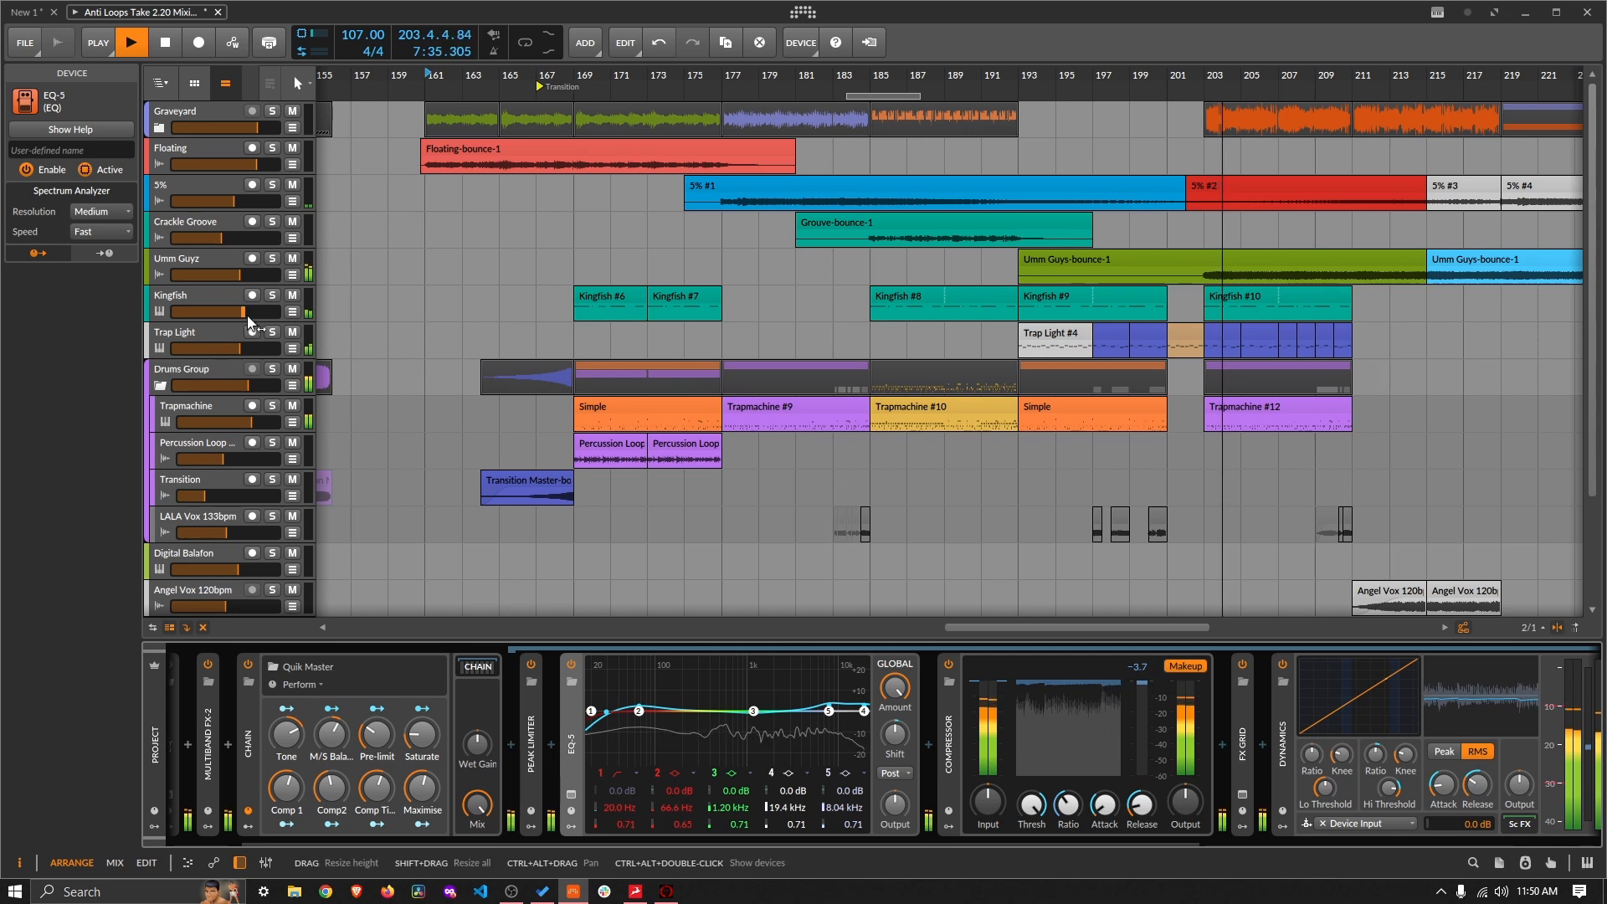
# Step: Lower the Kingfish track's volume to about -5.5 dB, briefly soloing the track to check its level
pyautogui.moveTo(244, 316); pyautogui.dragTo(239, 312)
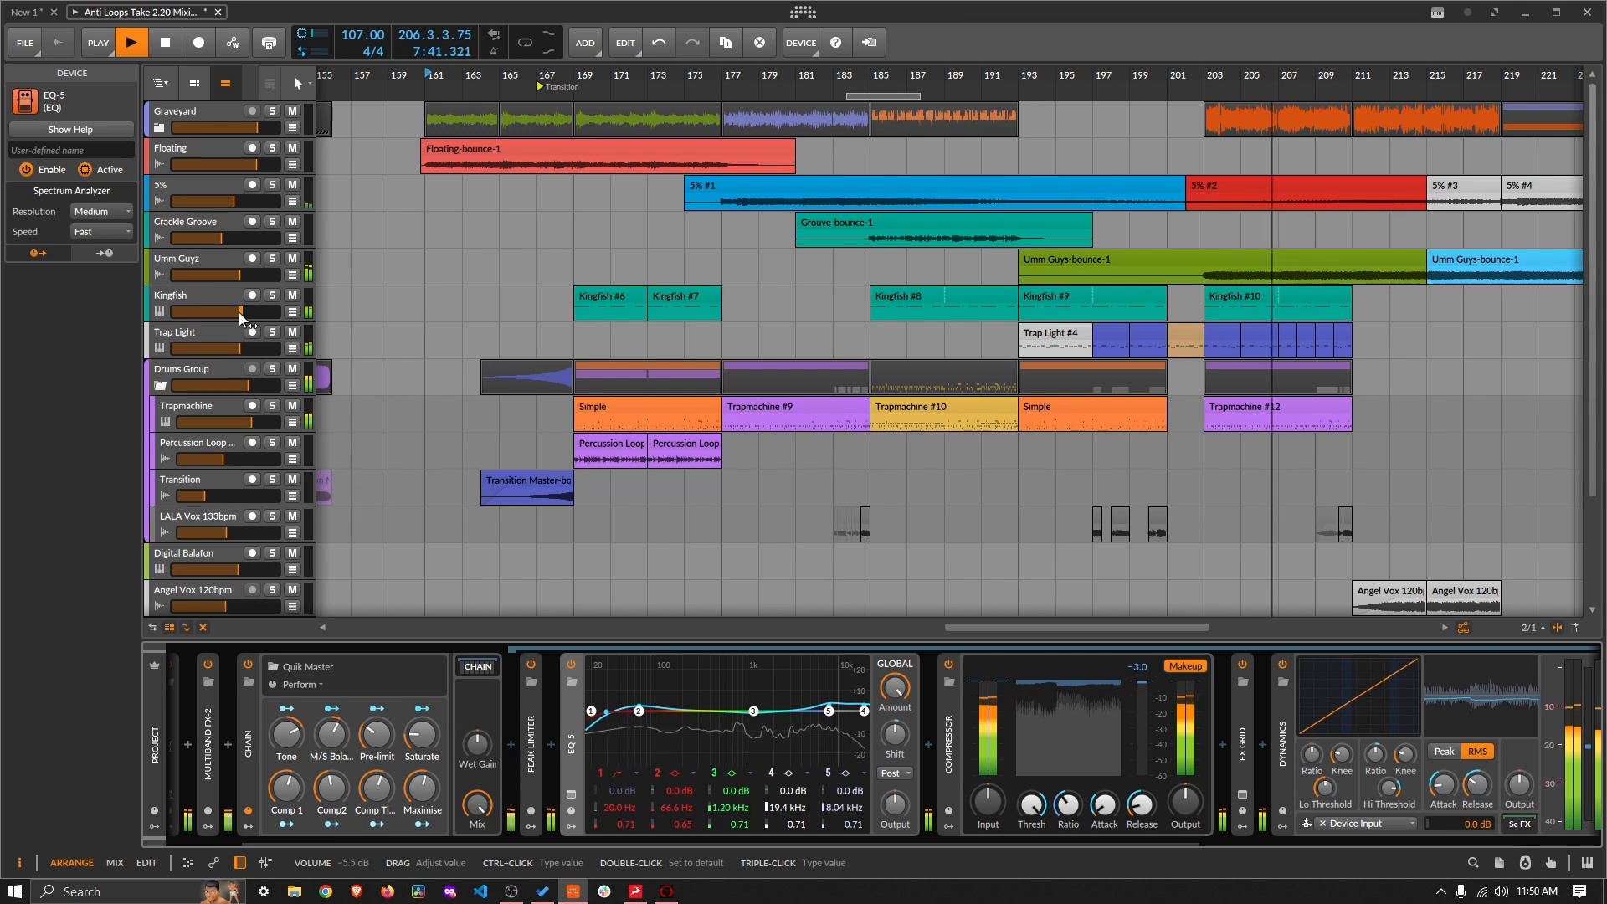
pyautogui.click(272, 297)
pyautogui.click(272, 298)
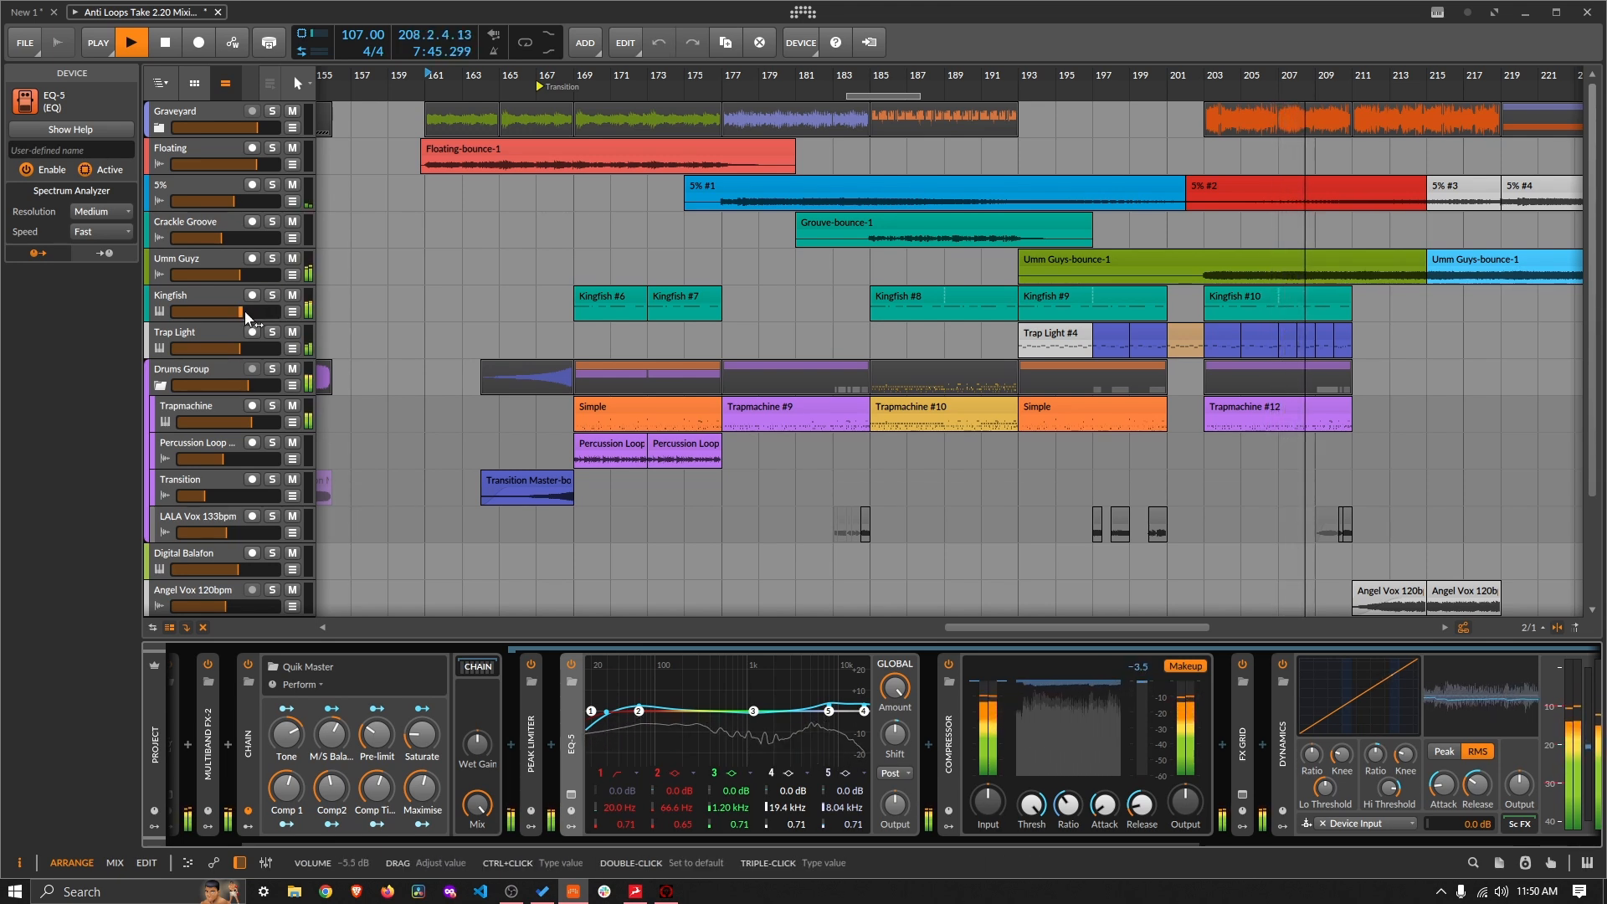
pyautogui.moveTo(246, 317); pyautogui.dragTo(245, 317)
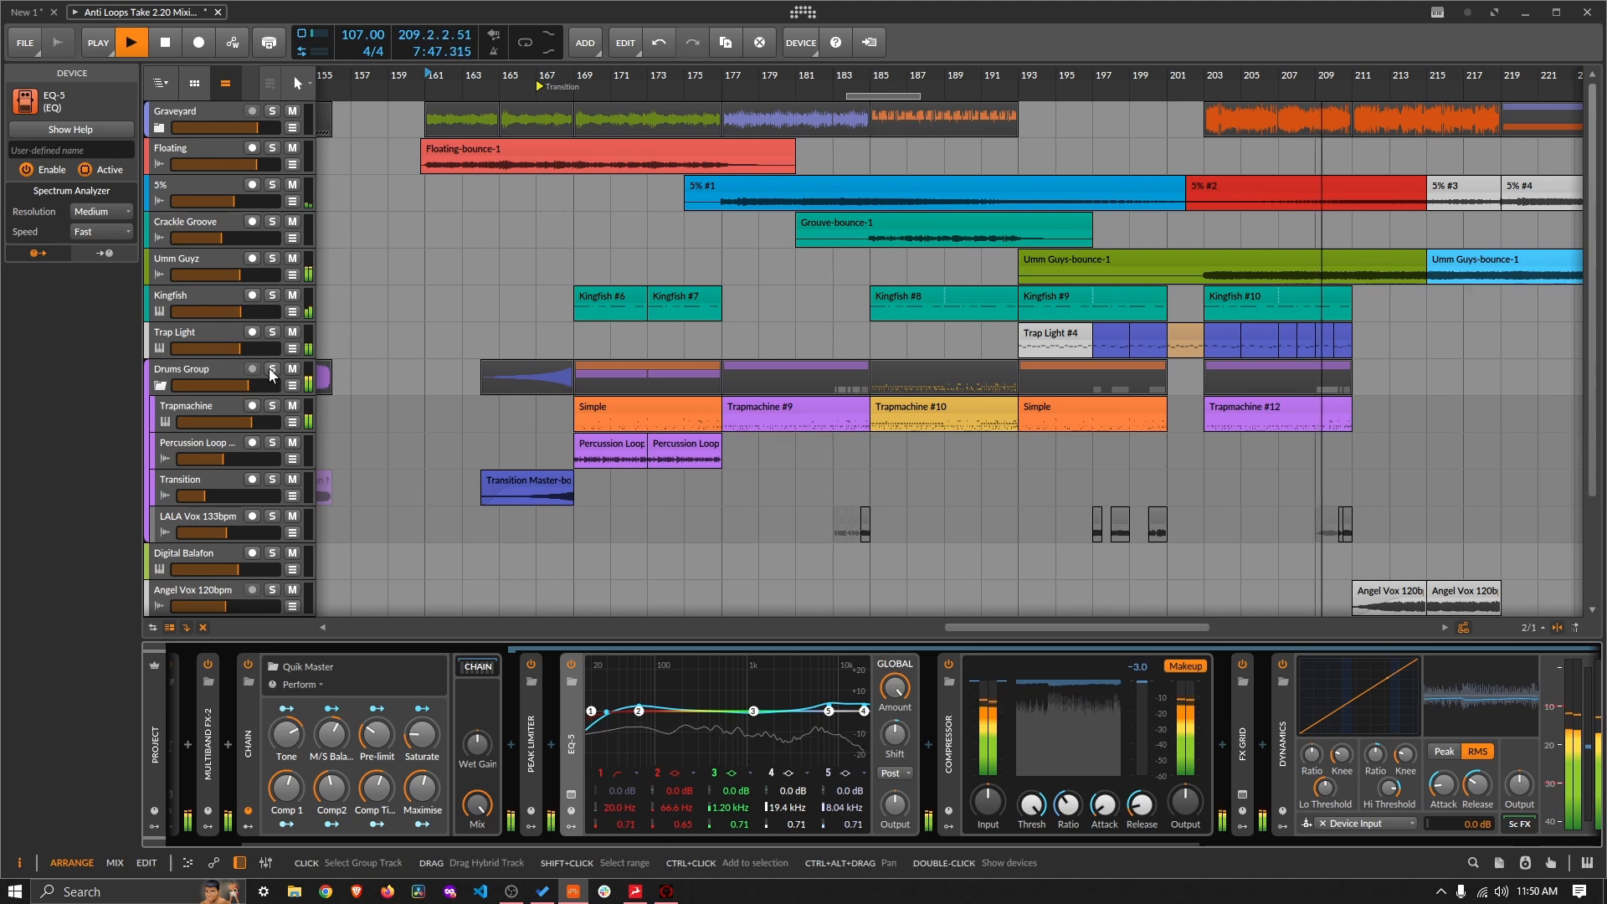
# Step: Solo the Trapmachine track and lower its Kick pad's volume to about -4.6 dB with playback stopped
pyautogui.click(272, 405)
pyautogui.click(243, 407)
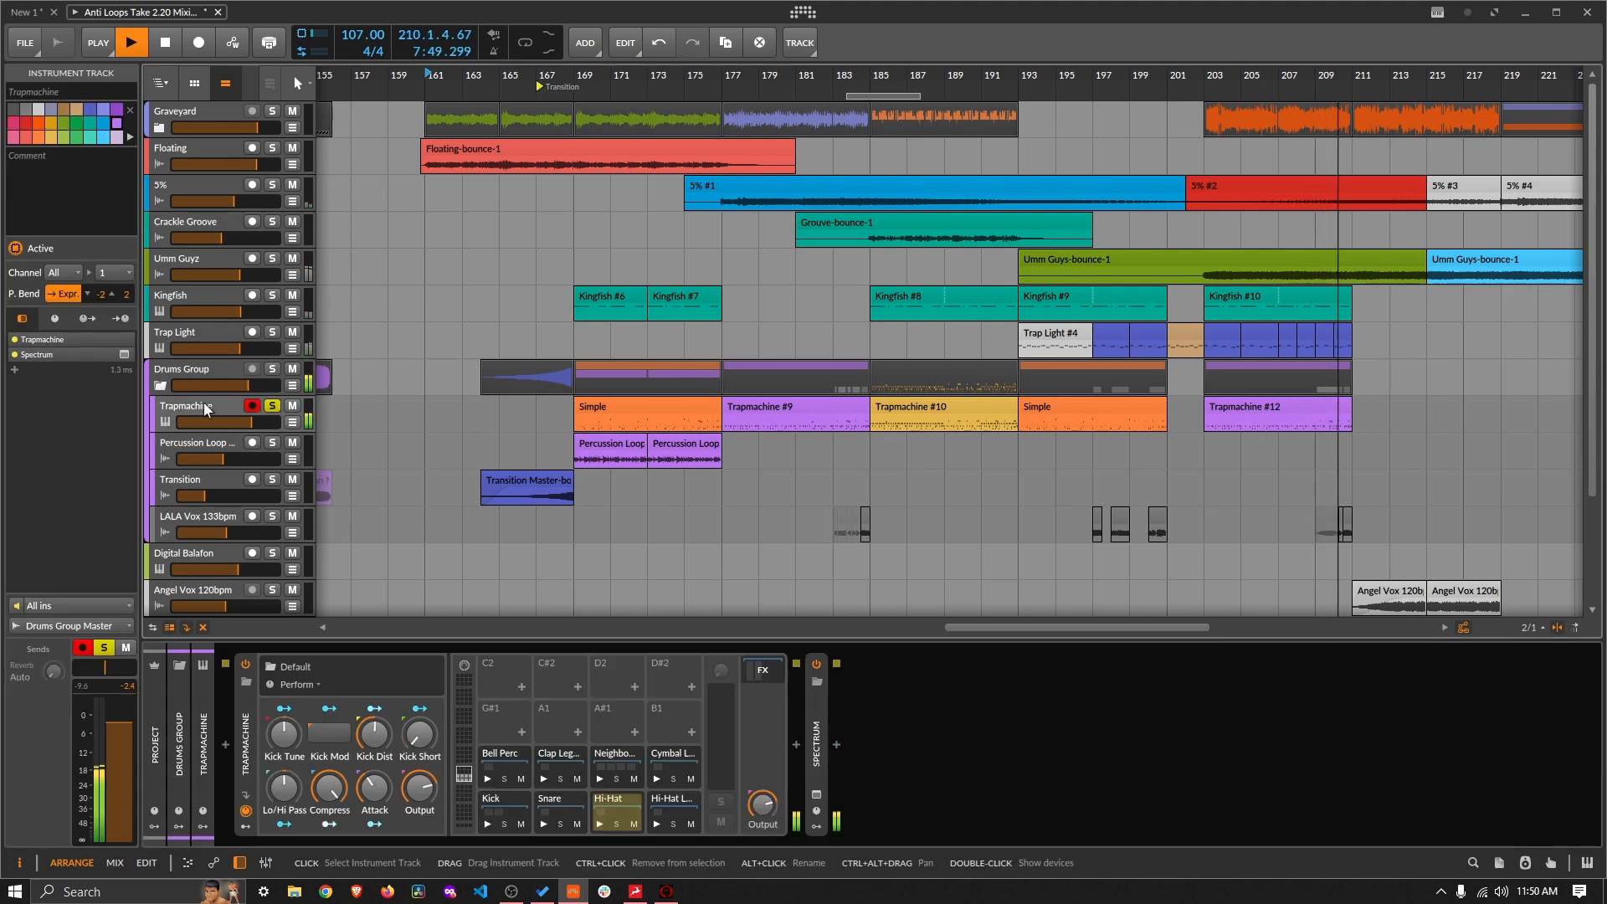
pyautogui.click(504, 806)
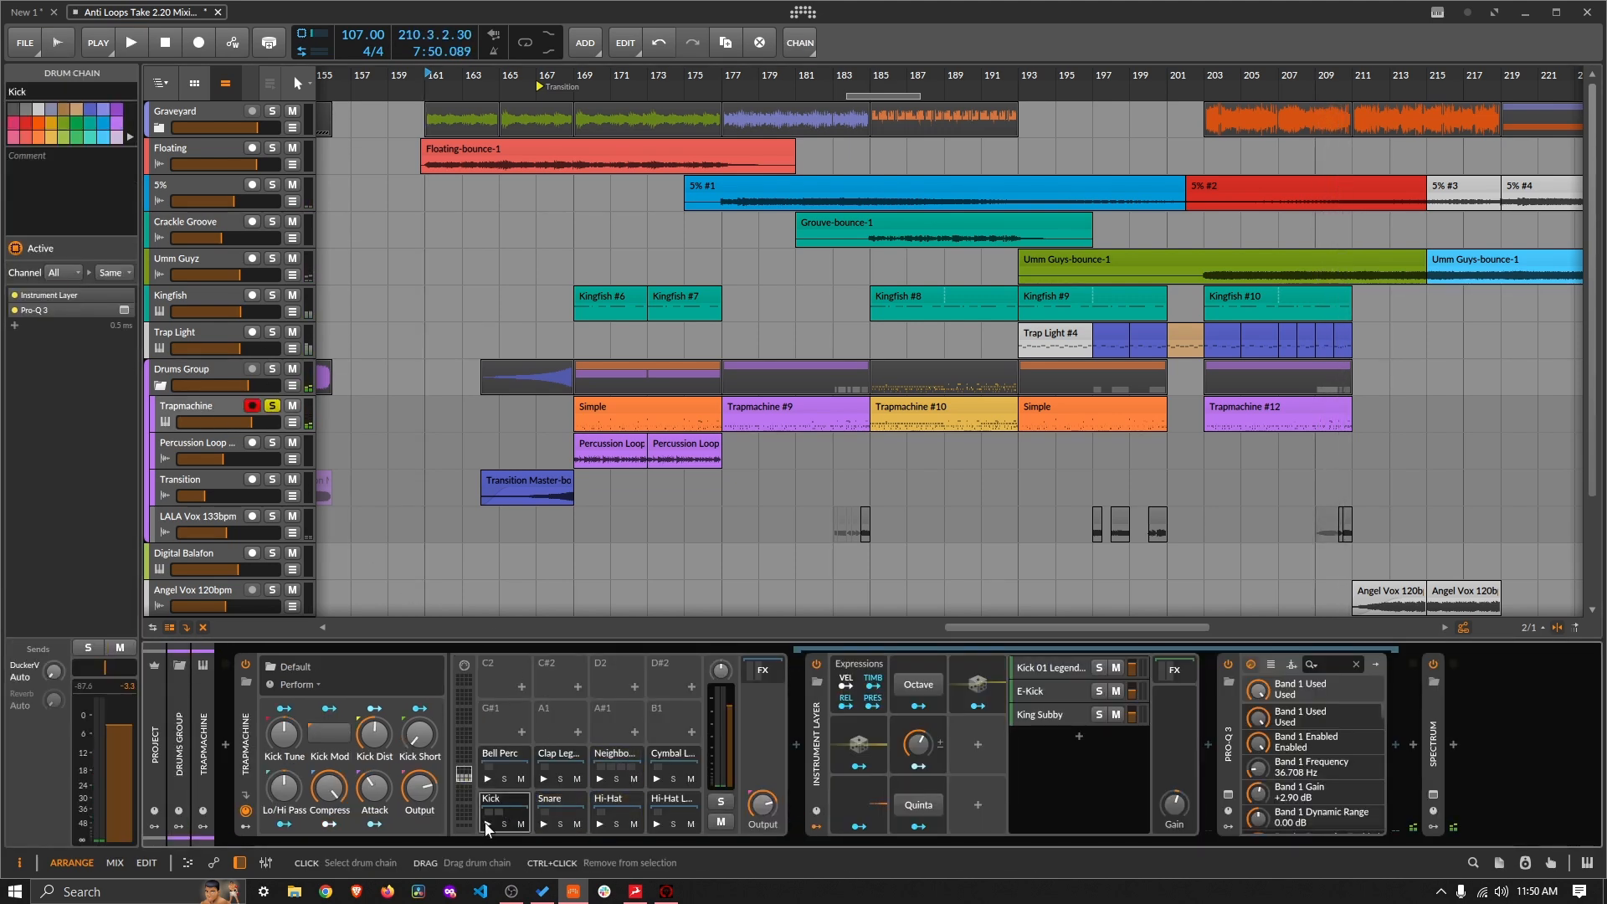
pyautogui.click(486, 825)
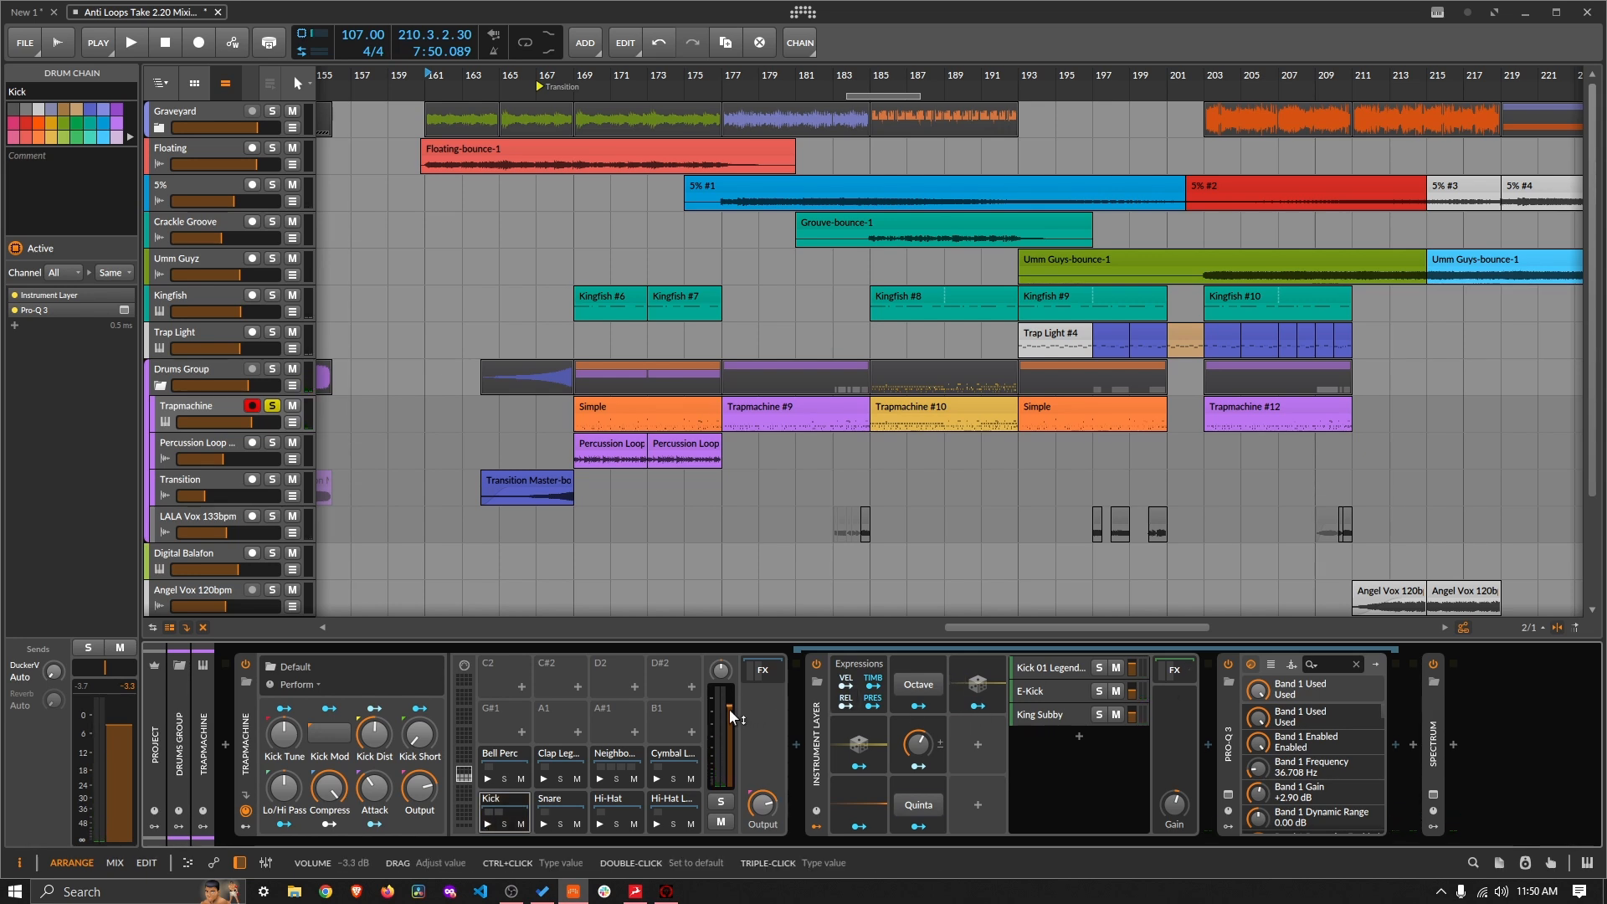
pyautogui.click(720, 670)
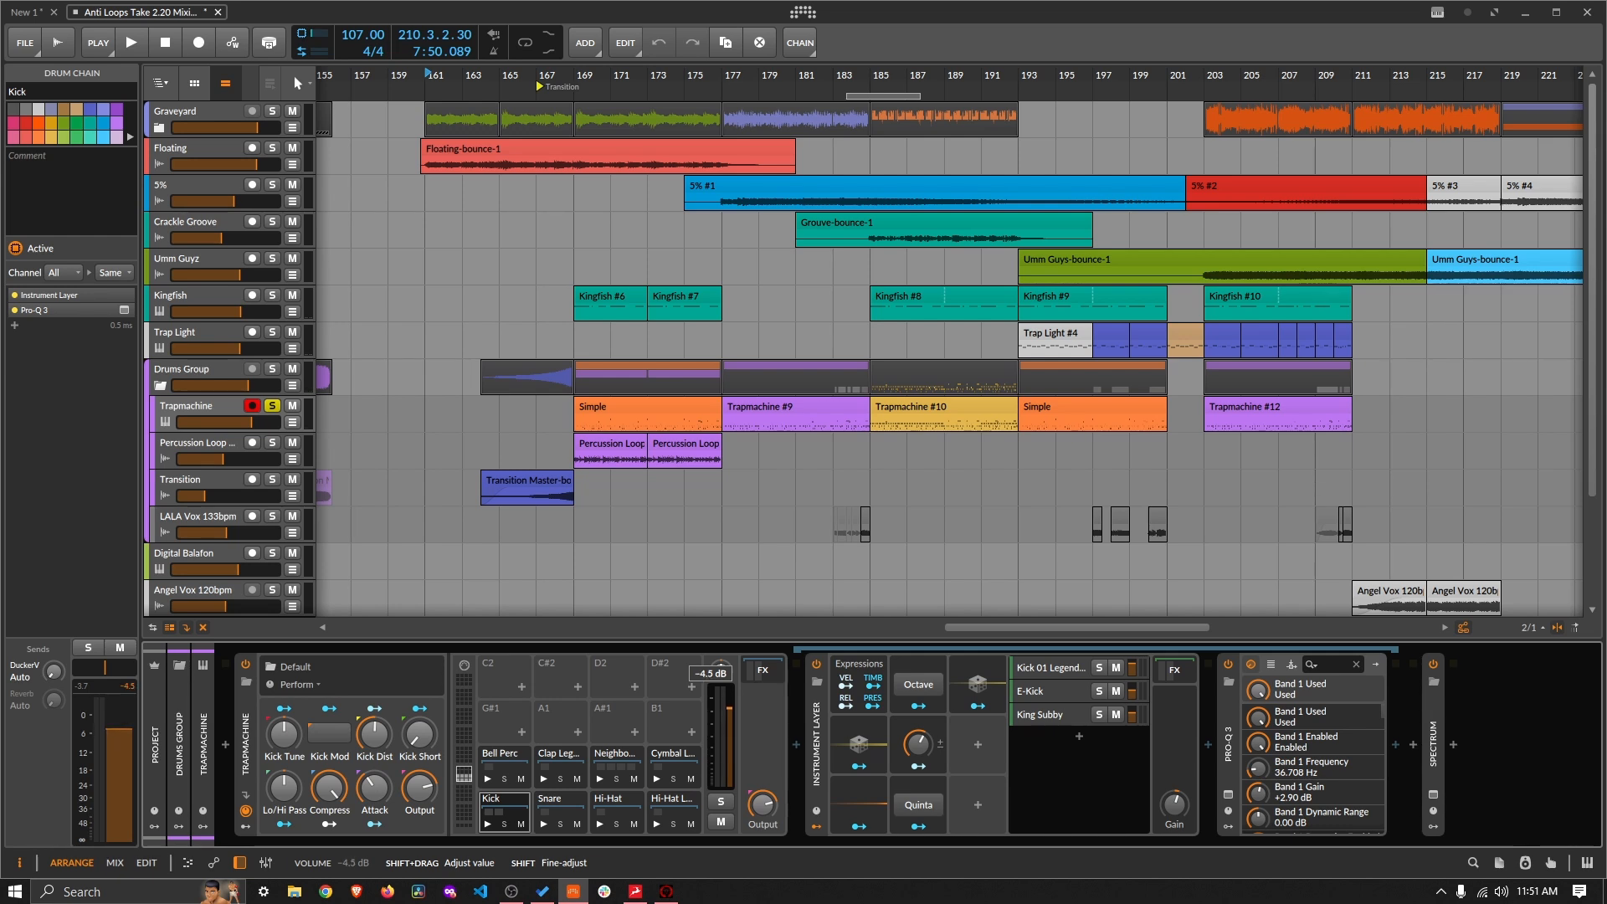
pyautogui.moveTo(720, 670); pyautogui.dragTo(720, 670)
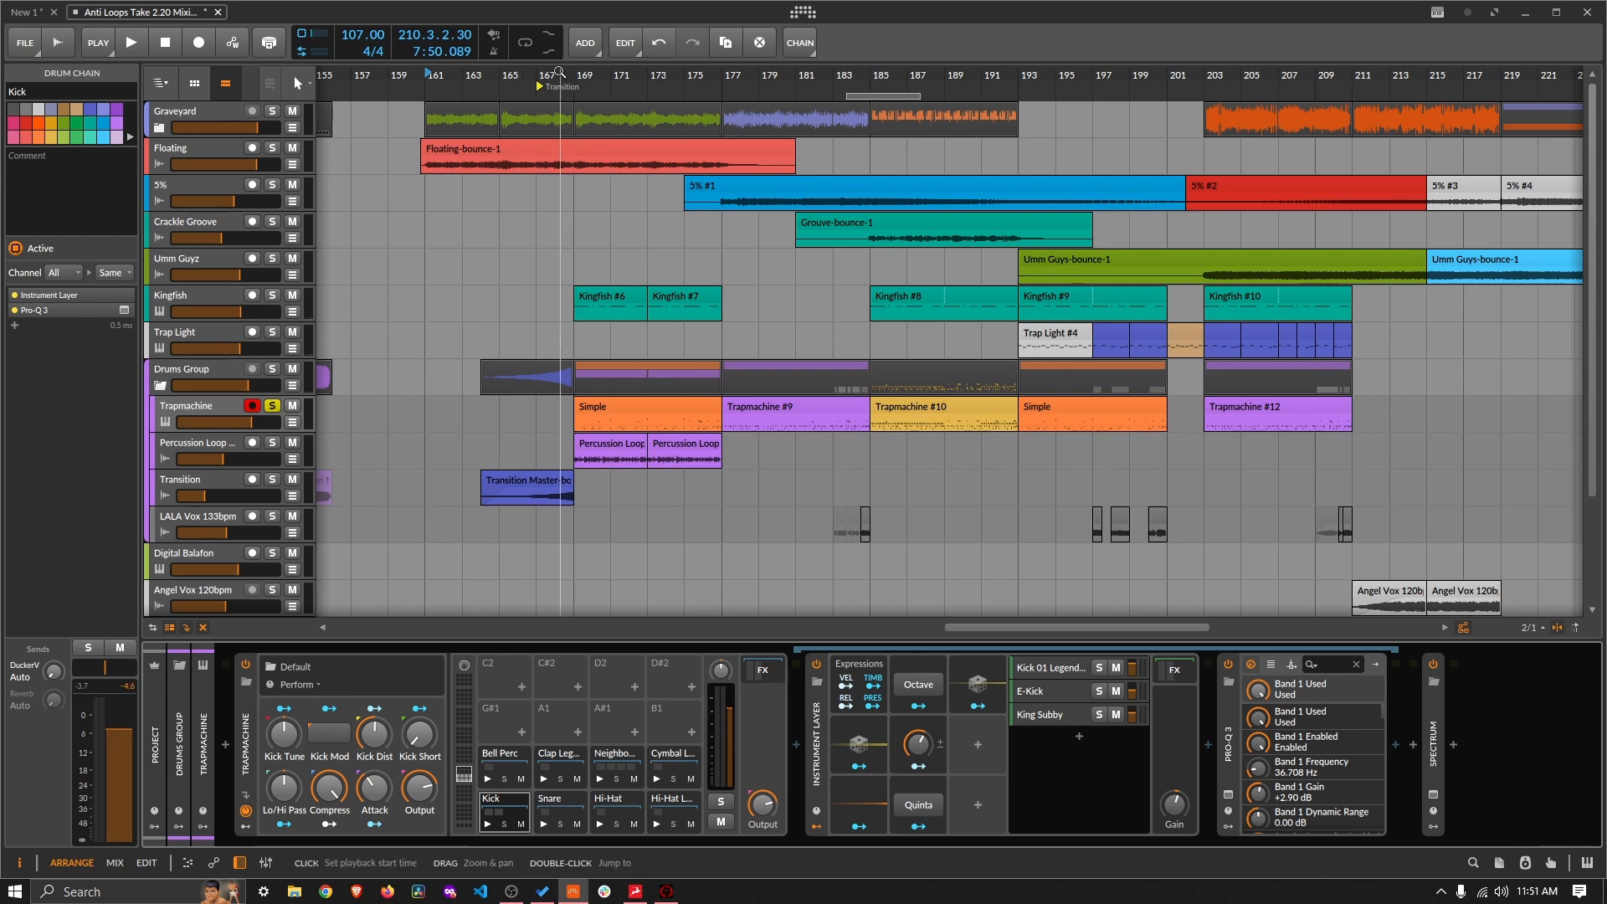
# Step: Play from bar 169 to hear the adjusted kick, and unsolo the Trapmachine track to bring back the full mix
pyautogui.click(574, 74)
pyautogui.press('space')
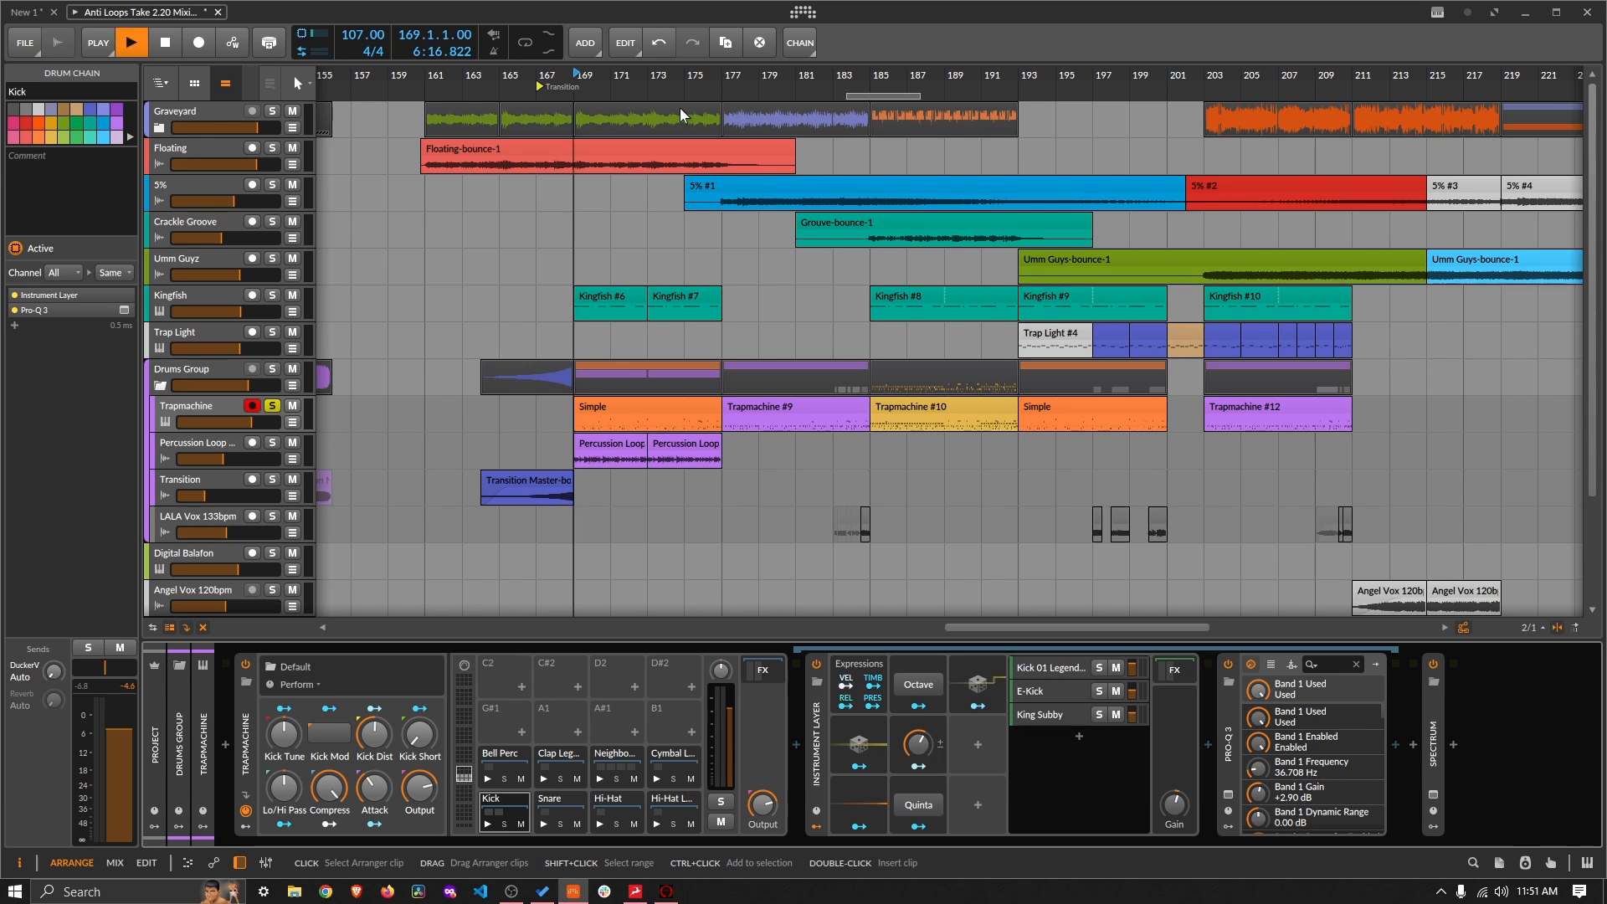
pyautogui.click(272, 407)
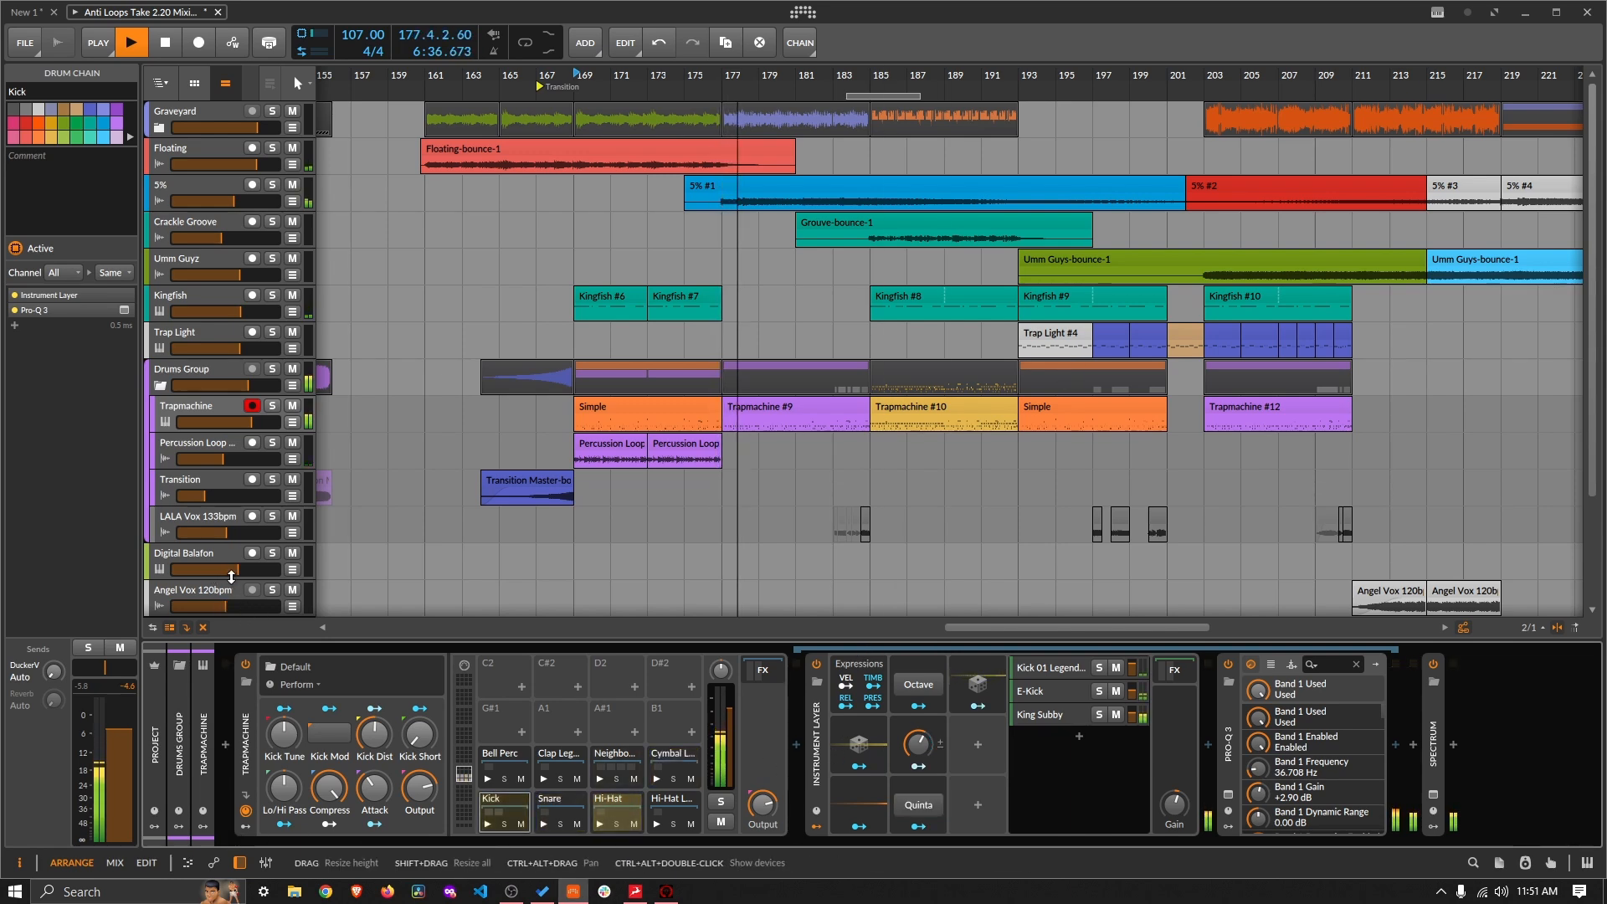
# Step: Stop playback and insert a second EQ-5 between the existing EQ-5 and the Compressor in the Master chain
pyautogui.scroll(-3, 179, 601)
pyautogui.click(178, 601)
pyautogui.press('space')
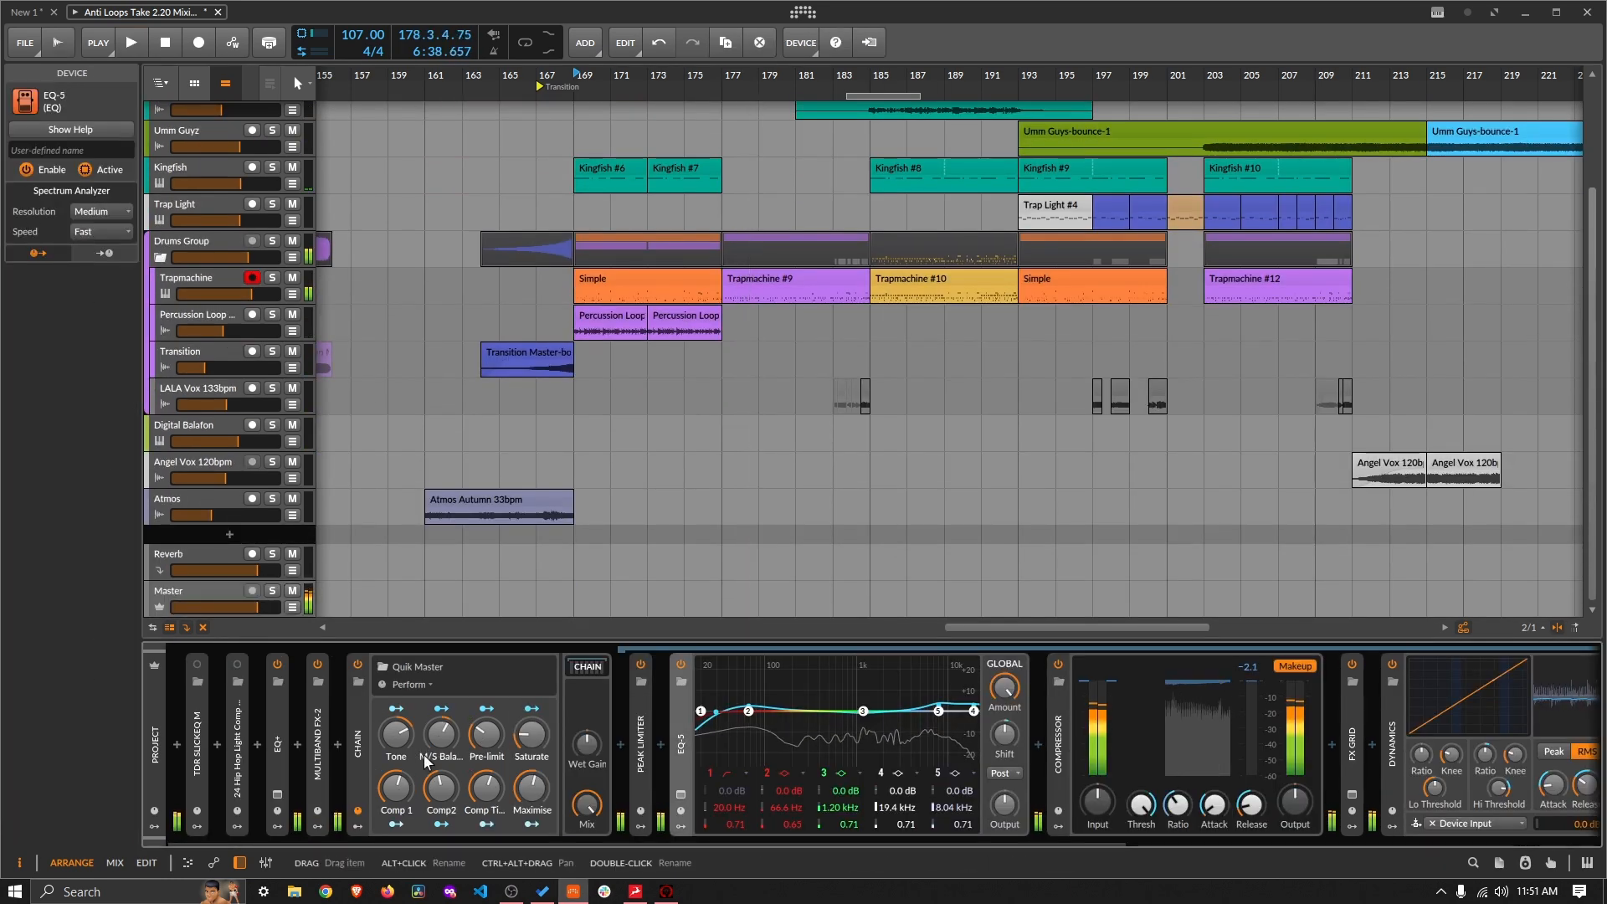
pyautogui.moveTo(593, 843); pyautogui.dragTo(725, 756)
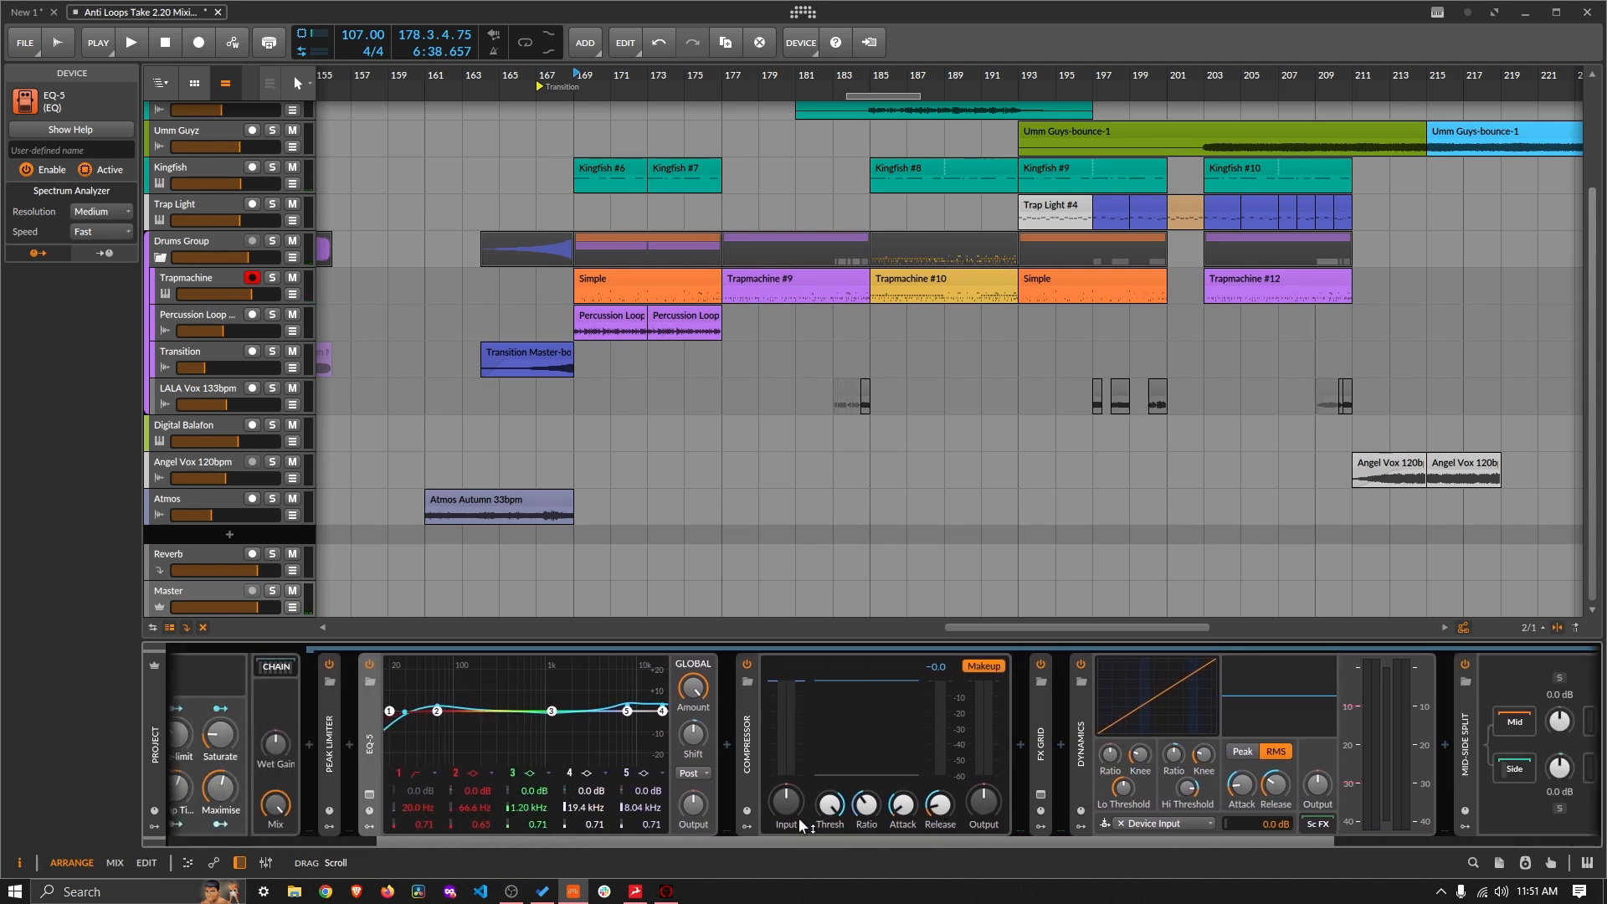
pyautogui.click(726, 745)
pyautogui.write('eq')
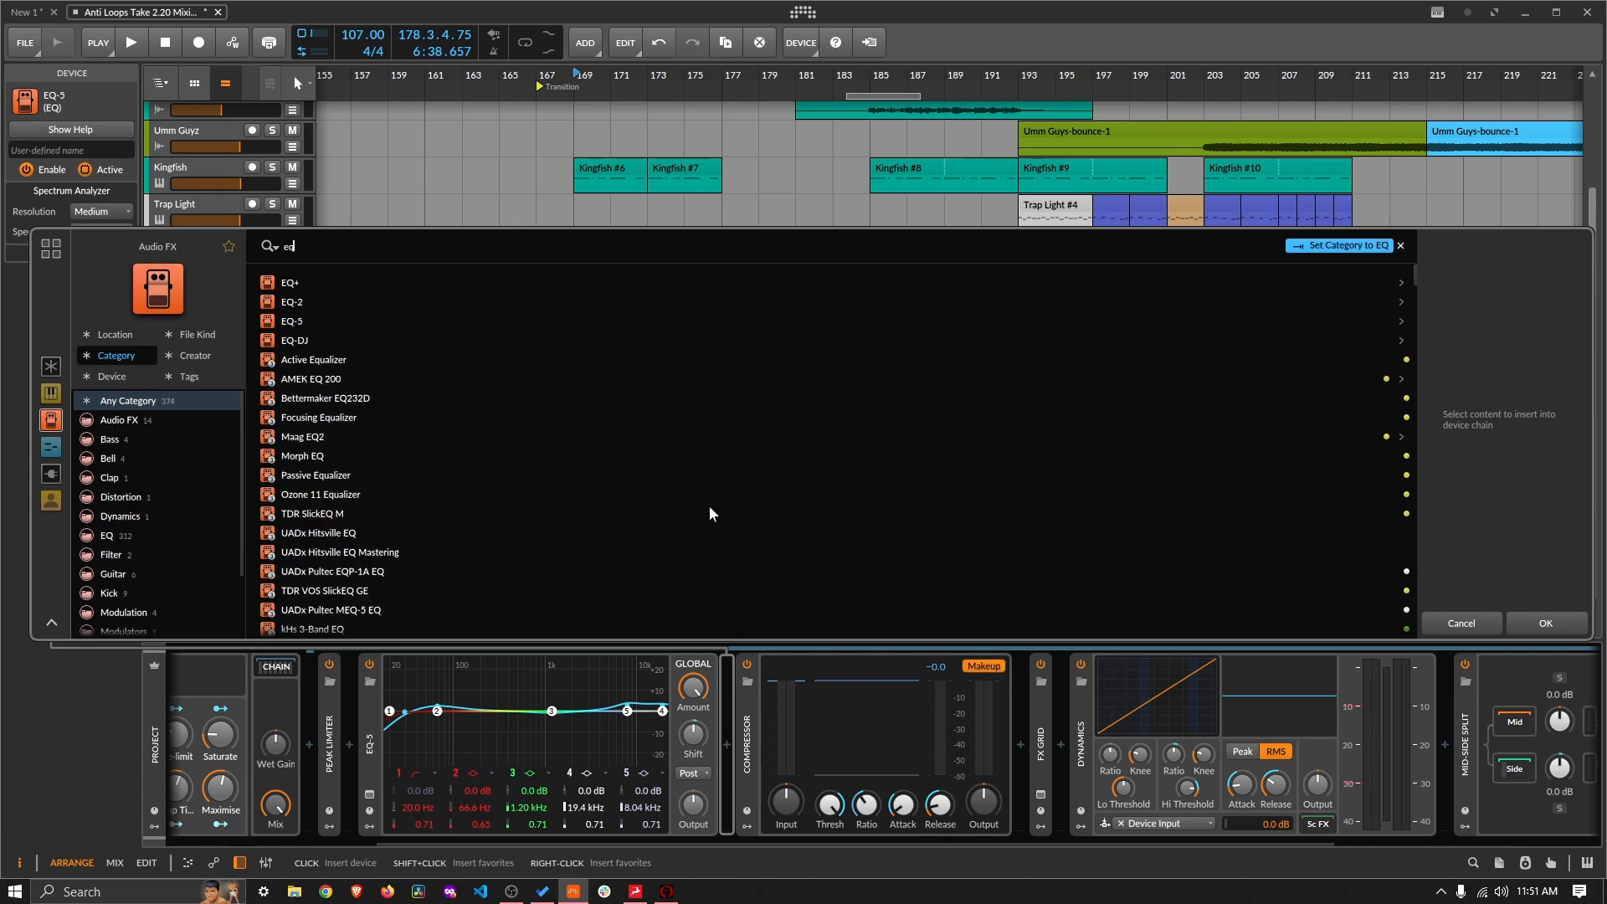
pyautogui.click(386, 318)
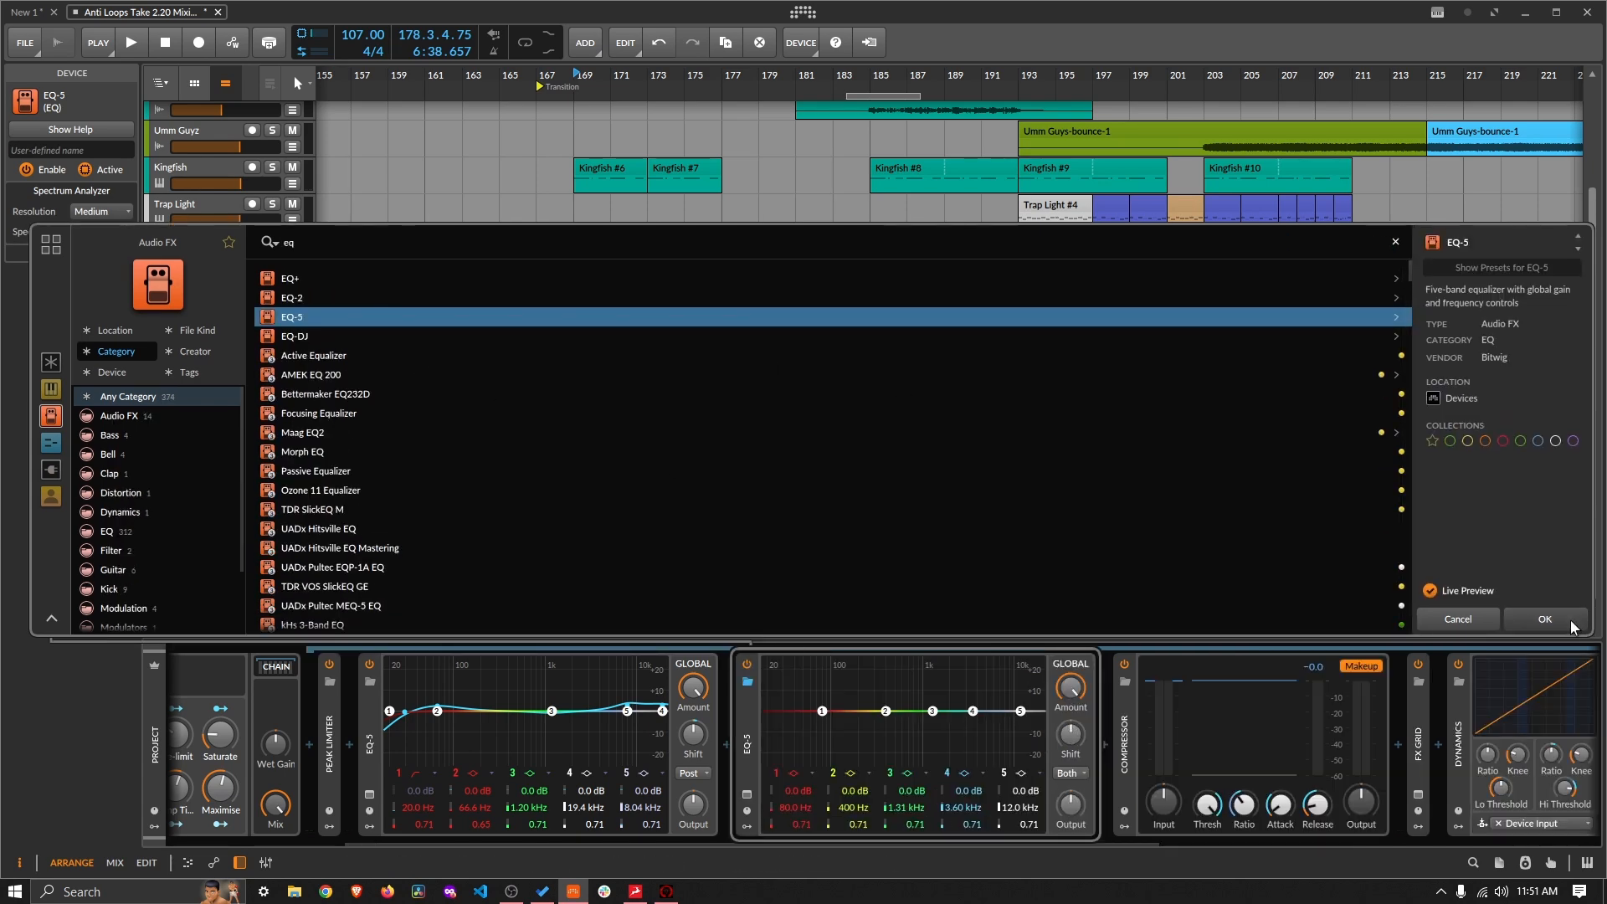
pyautogui.click(1545, 619)
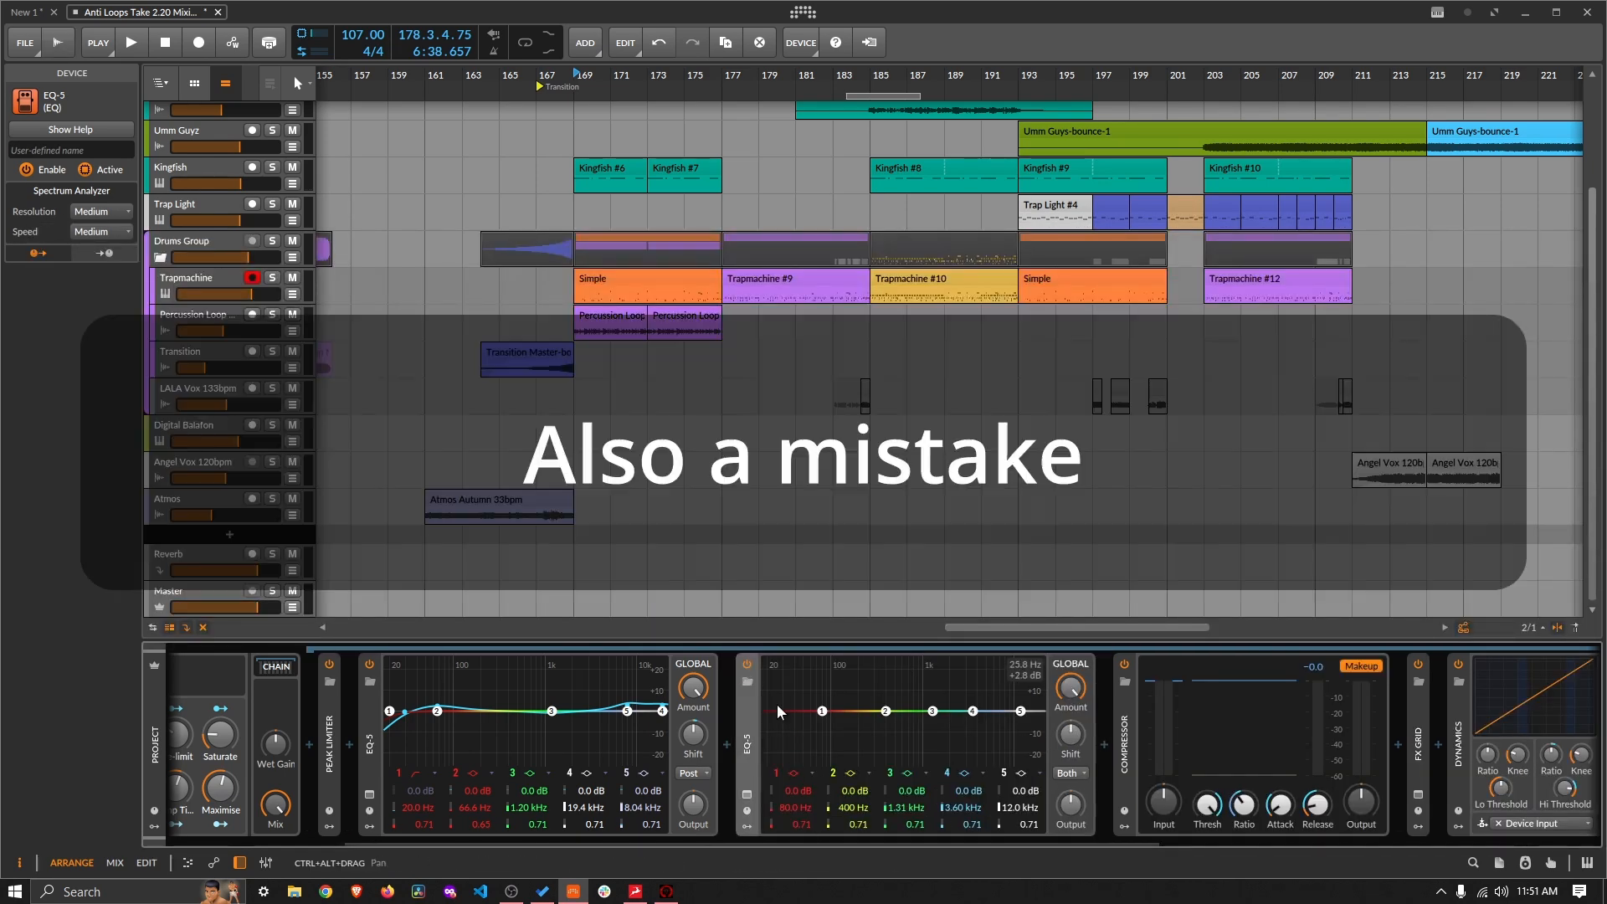
# Step: Start playback and turn off bands 2, 3, 4 and 5 of the newly inserted EQ-5
pyautogui.press('space')
pyautogui.click(833, 773)
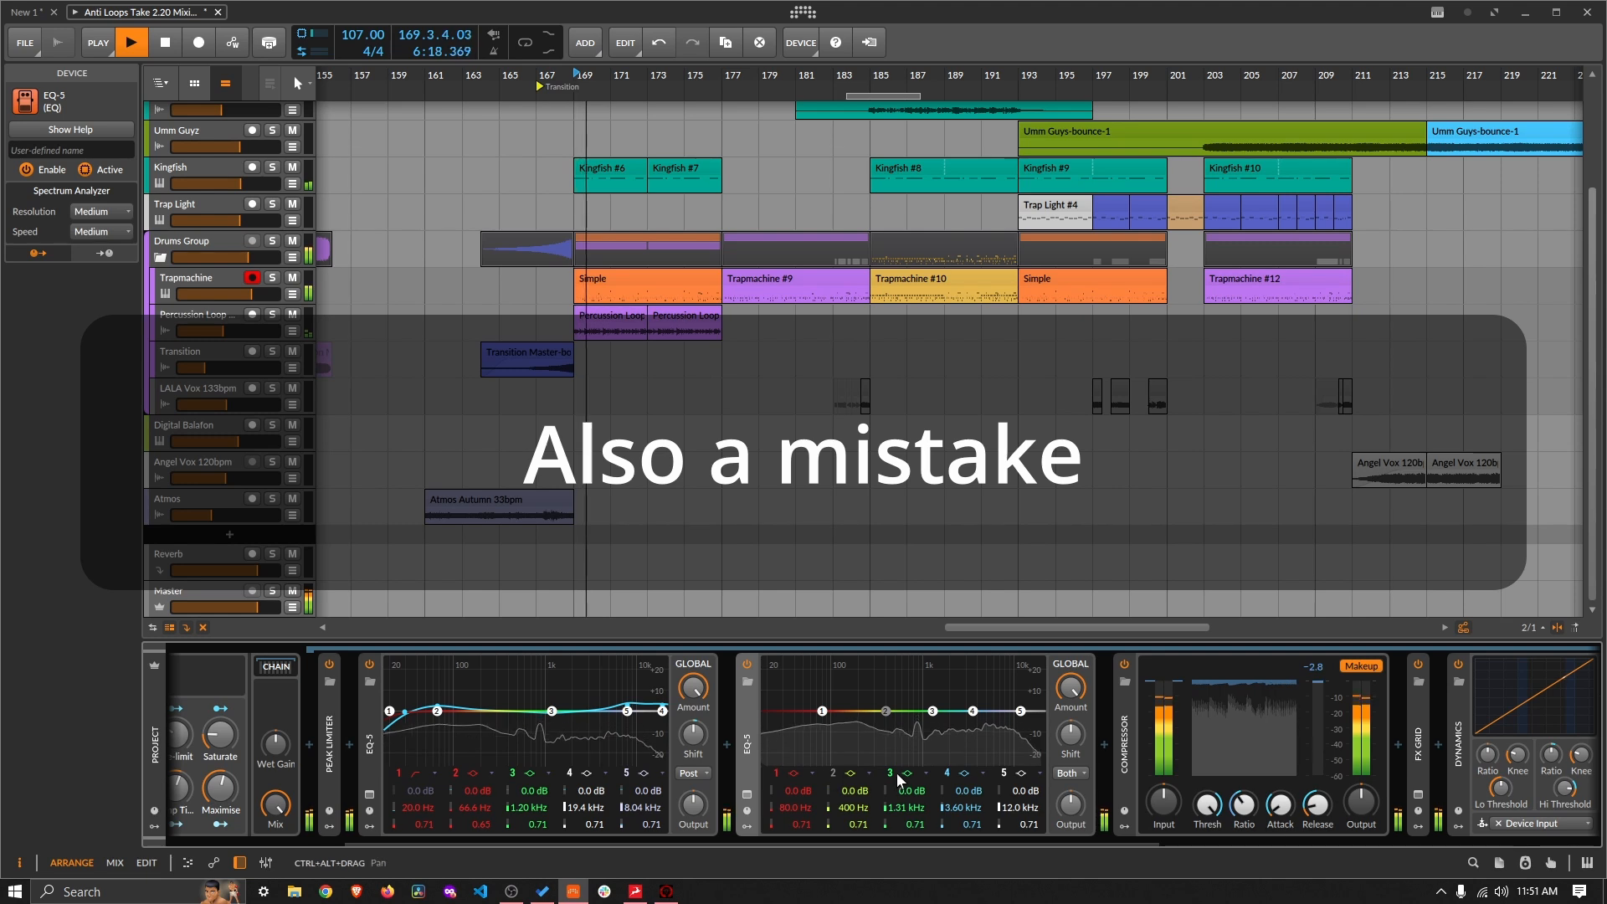
pyautogui.click(891, 774)
pyautogui.click(948, 774)
pyautogui.click(1013, 774)
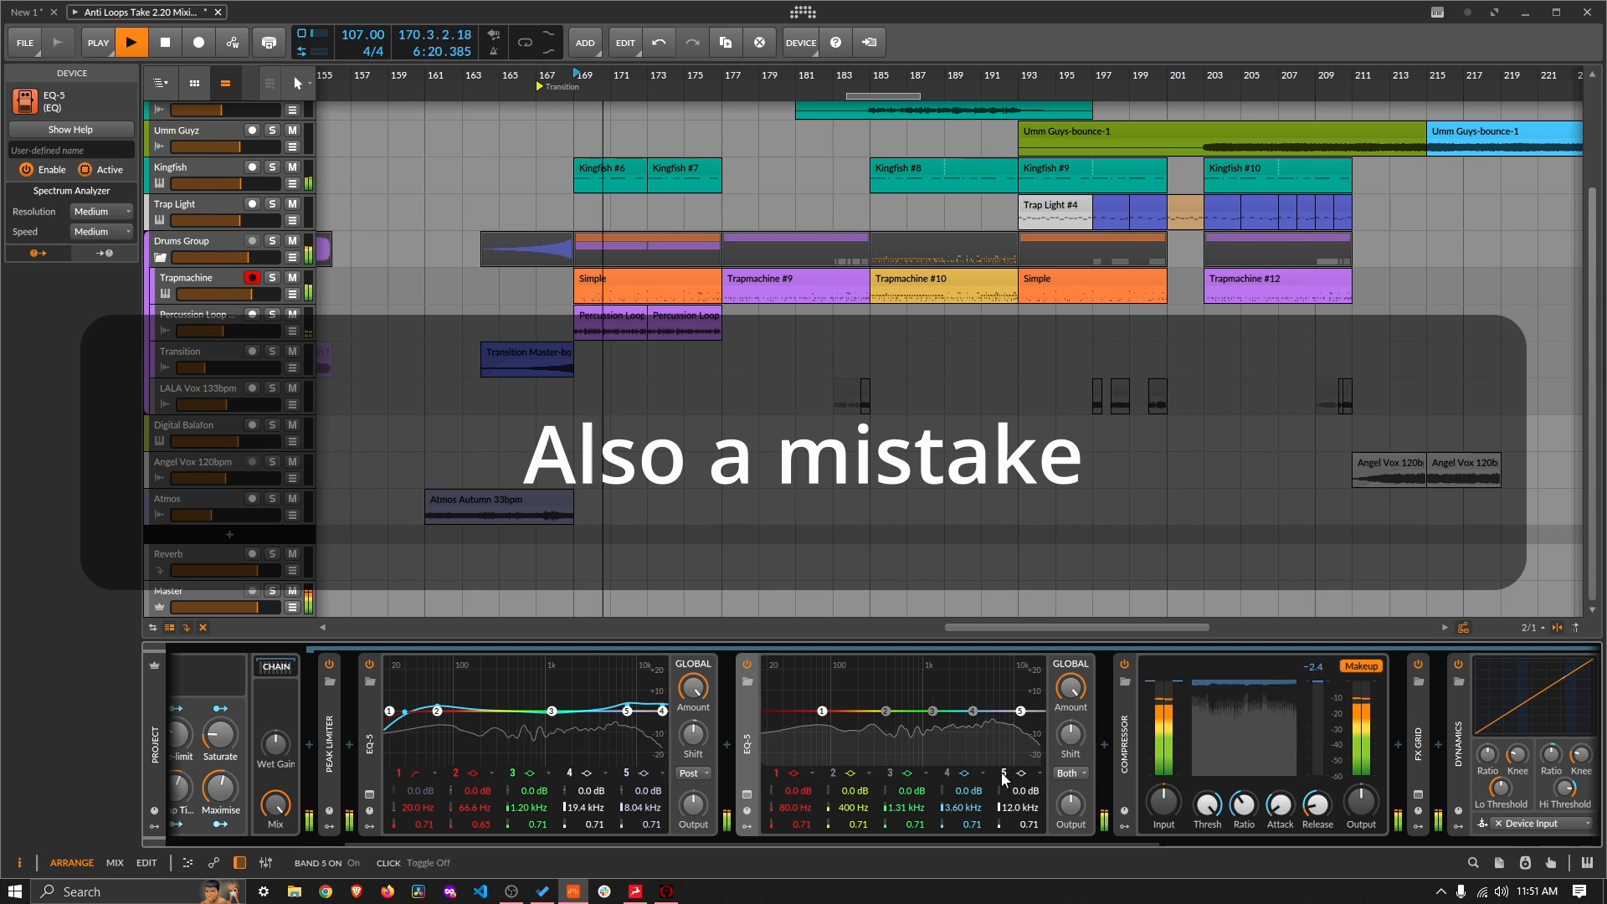
# Step: Set the gain of band 1 in the new EQ-5 to -2.1 dB while listening
pyautogui.moveTo(795, 790); pyautogui.dragTo(795, 799)
pyautogui.doubleClick(795, 791)
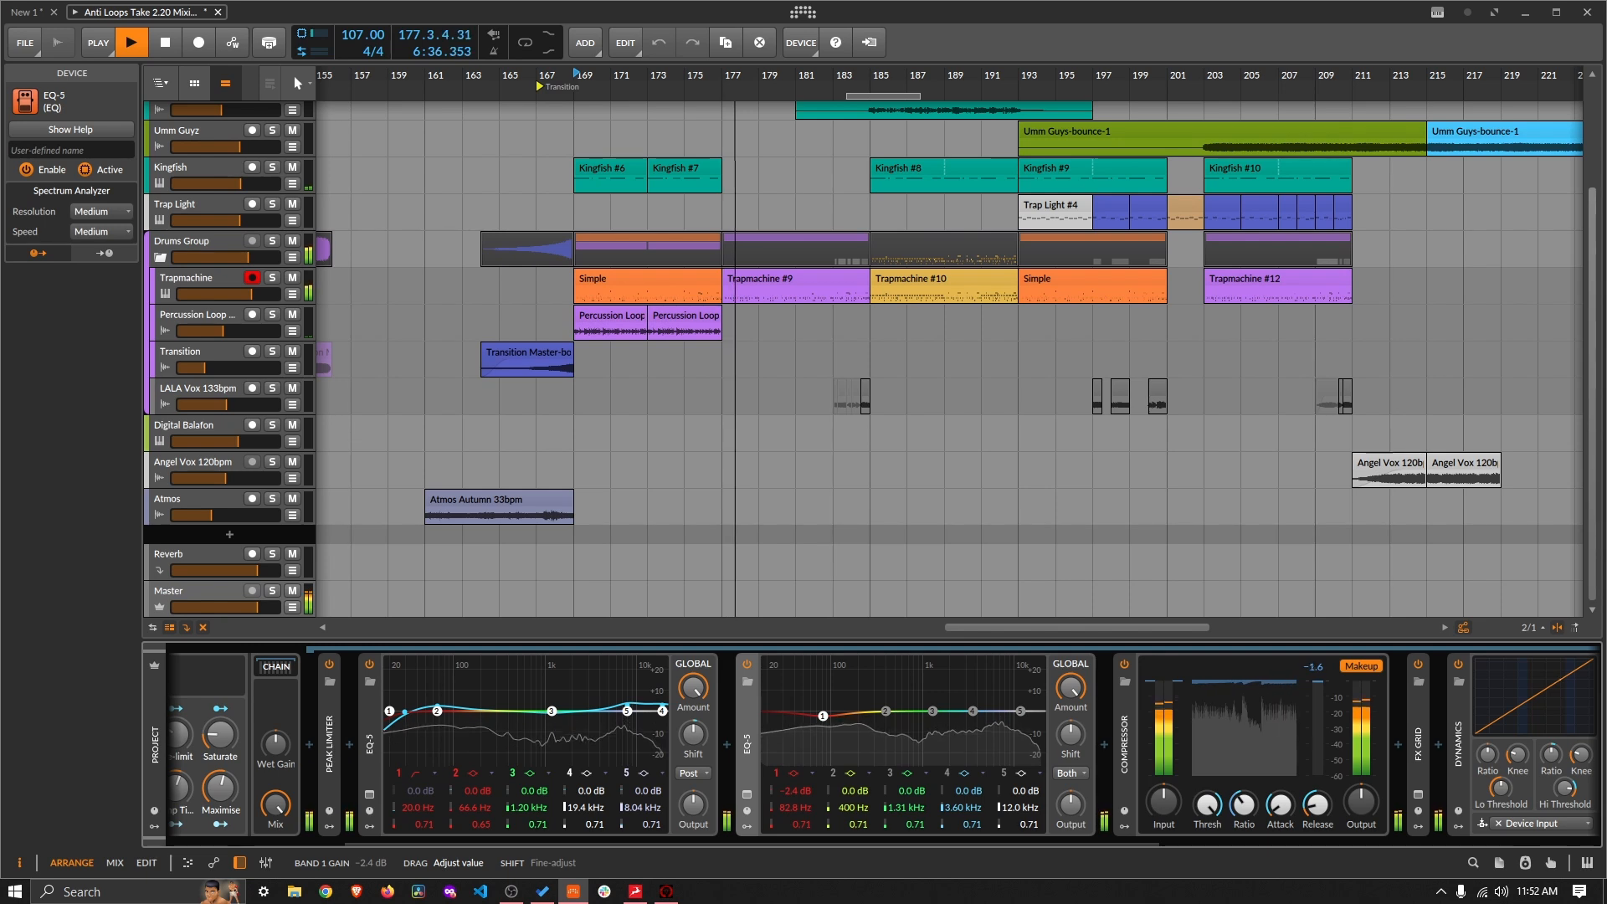
pyautogui.moveTo(795, 800); pyautogui.dragTo(795, 800)
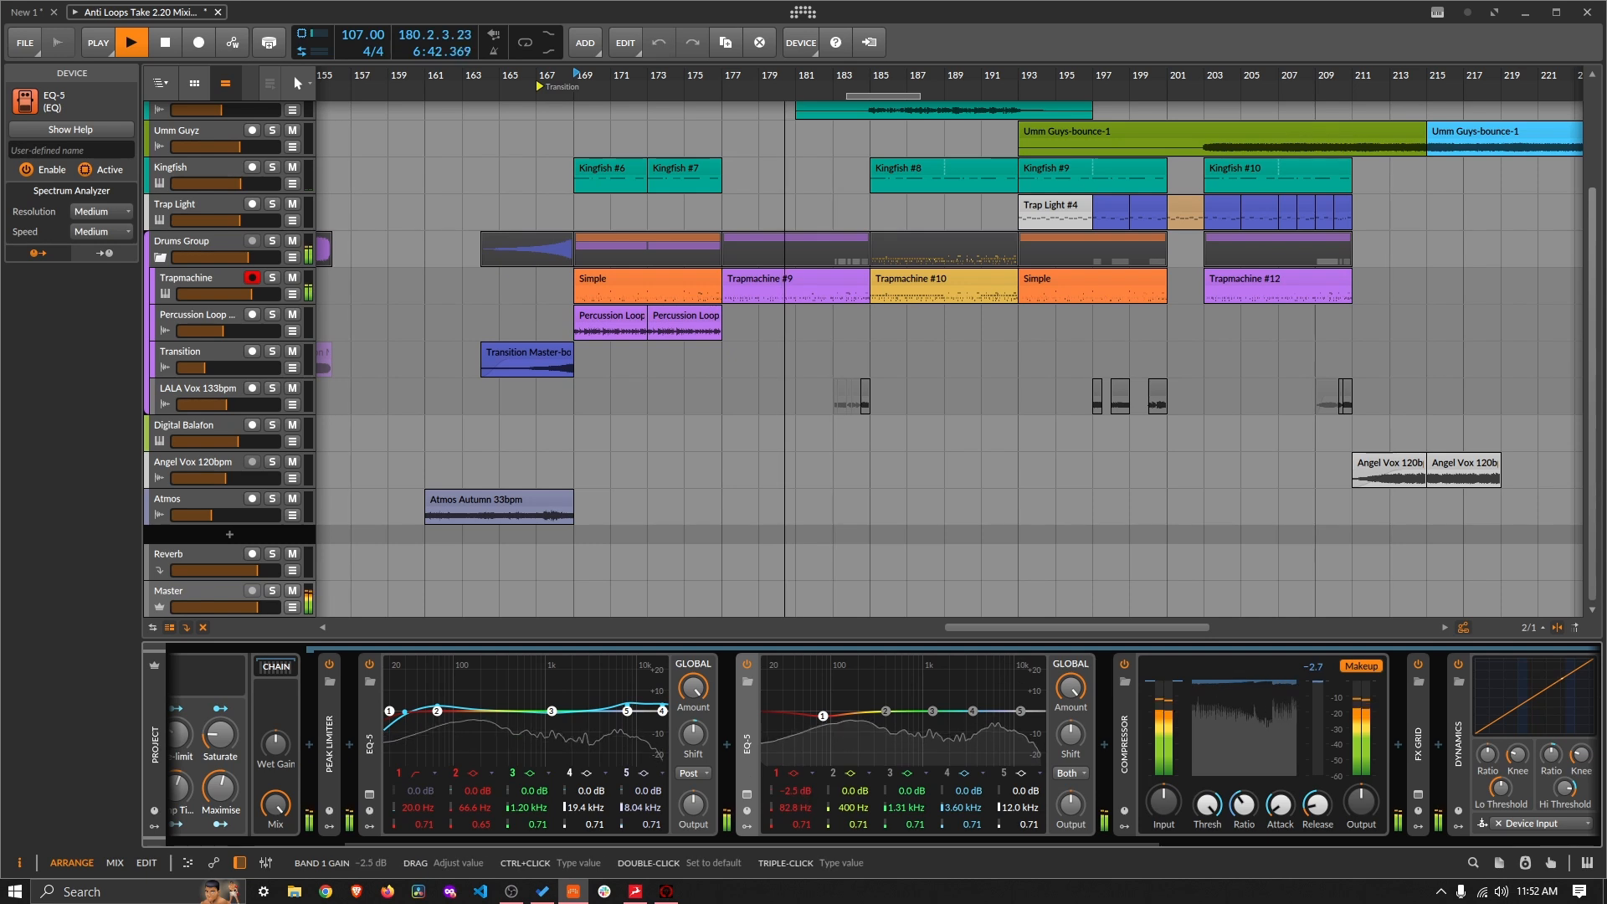
pyautogui.moveTo(795, 800); pyautogui.dragTo(795, 798)
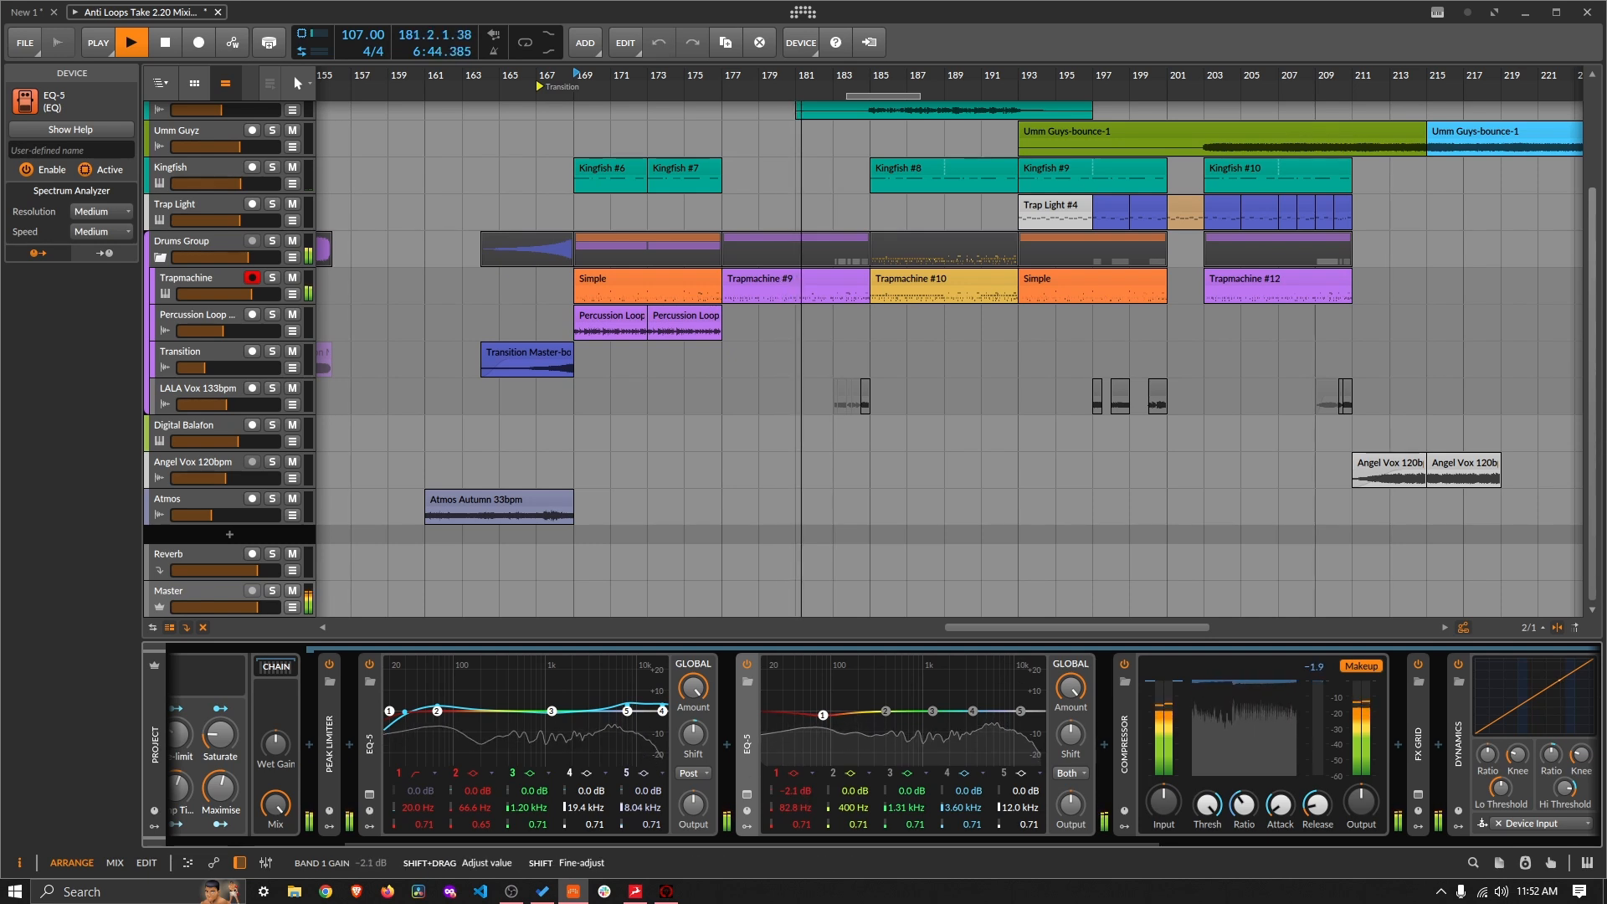
# Step: Bypass and re-enable the new EQ-5 to compare the mix with and without the low cut, and stop playback
pyautogui.click(747, 665)
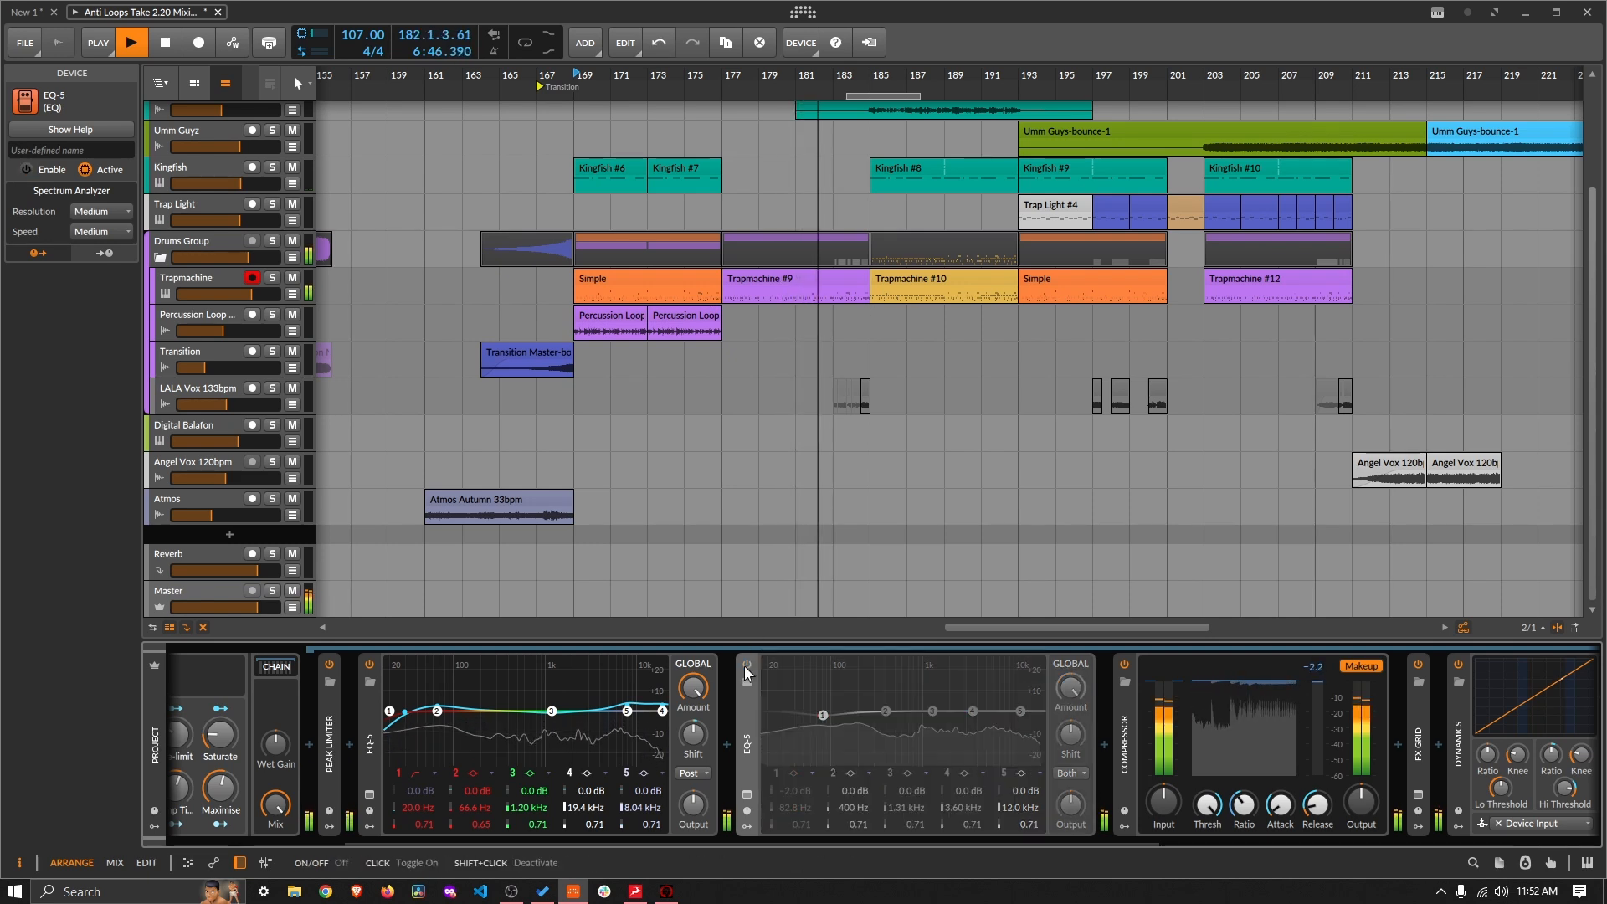
pyautogui.click(746, 665)
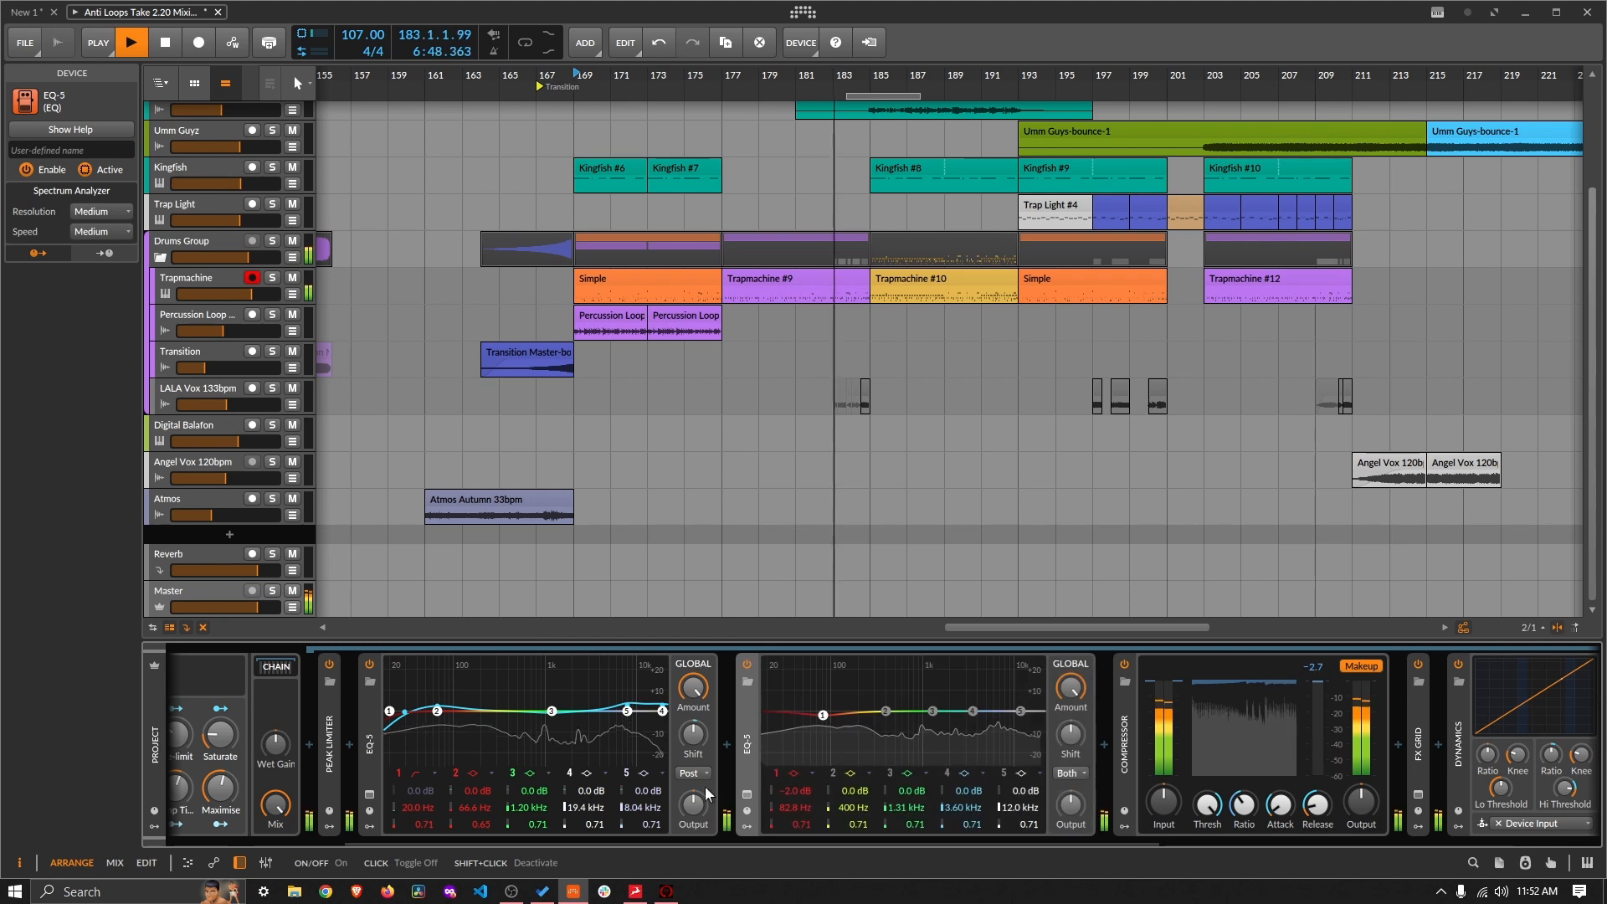
pyautogui.press('space')
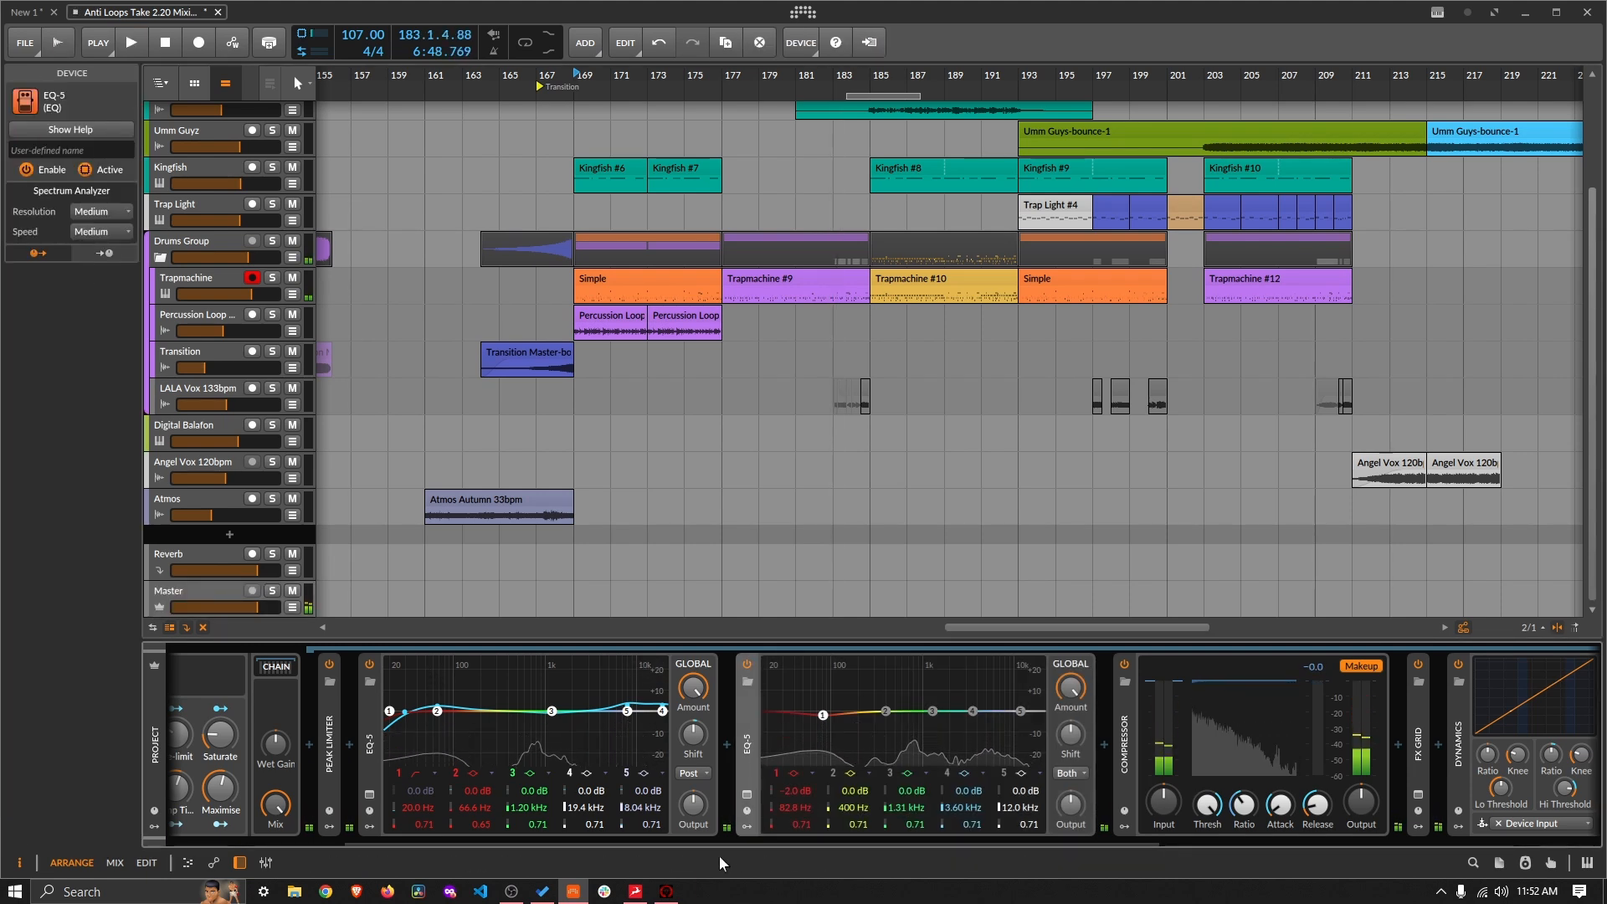
# Step: Deactivate the ADPTR MetricAB and ADPTR StreamLiner plugins together at the end of the Master chain
pyautogui.moveTo(578, 841); pyautogui.dragTo(1193, 870)
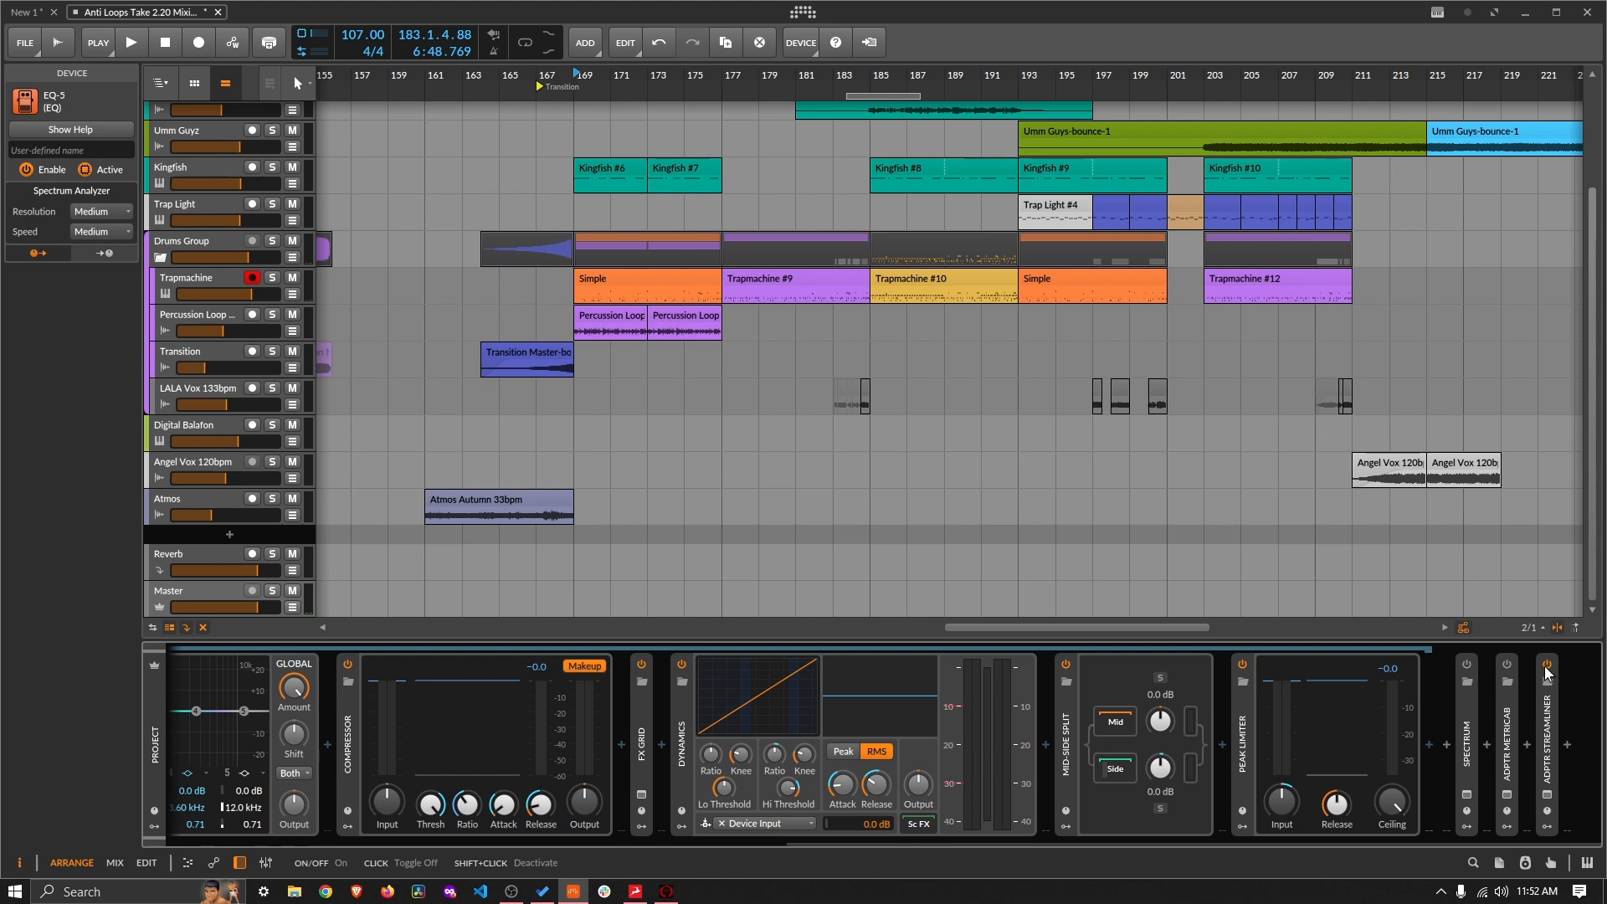
pyautogui.click(1507, 745)
pyautogui.keyDown('shift'); pyautogui.click(1547, 729); pyautogui.keyUp('shift')
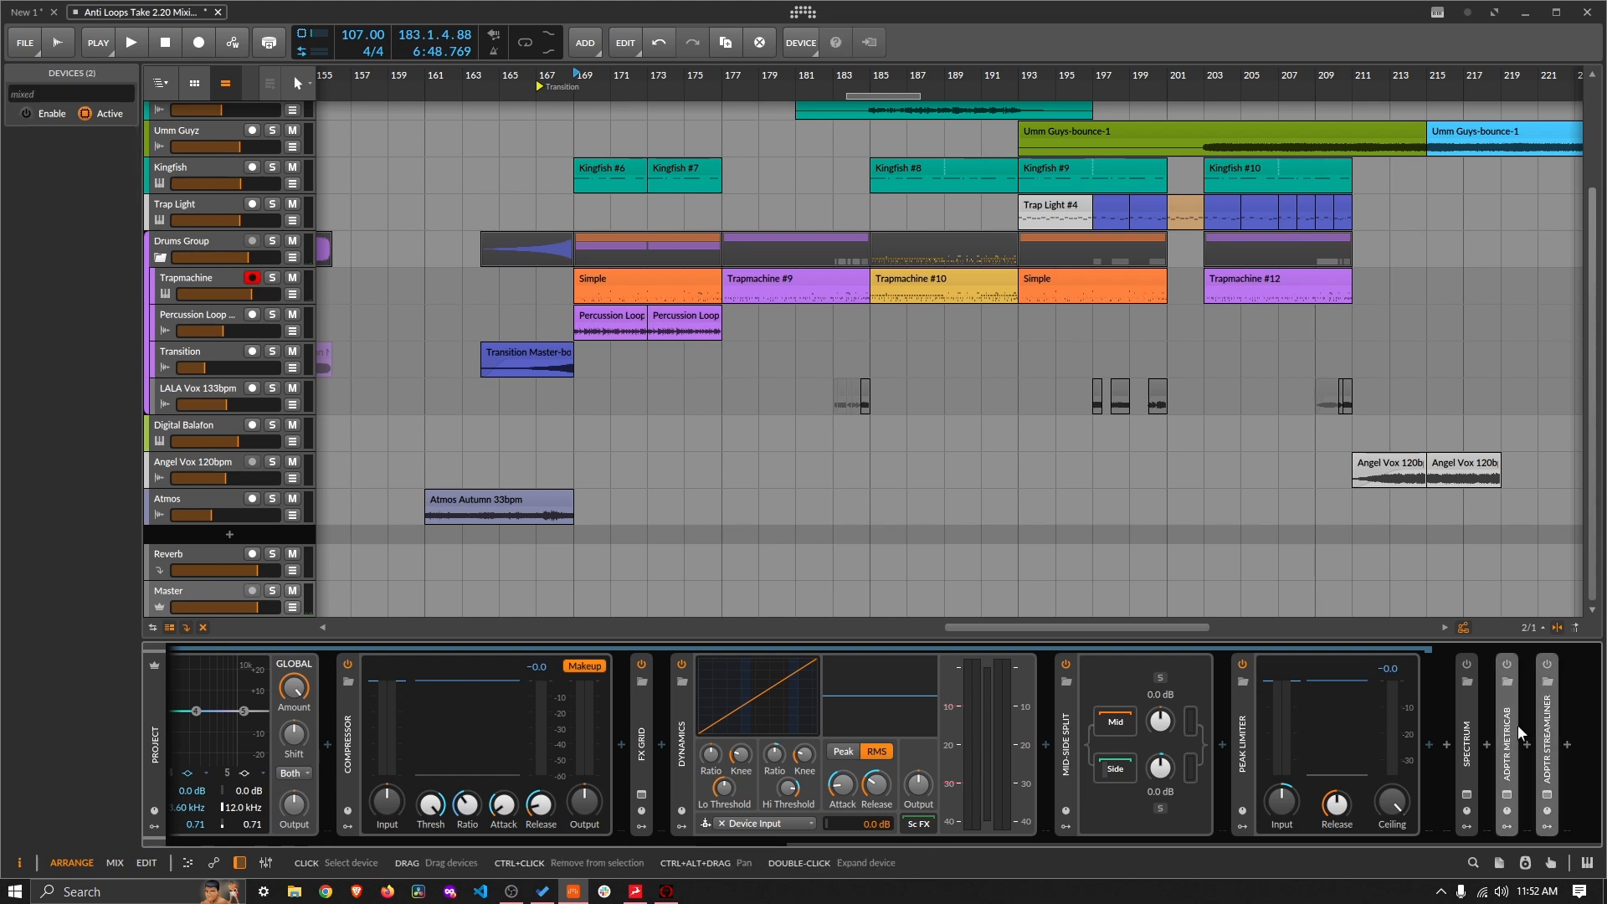
pyautogui.click(85, 113)
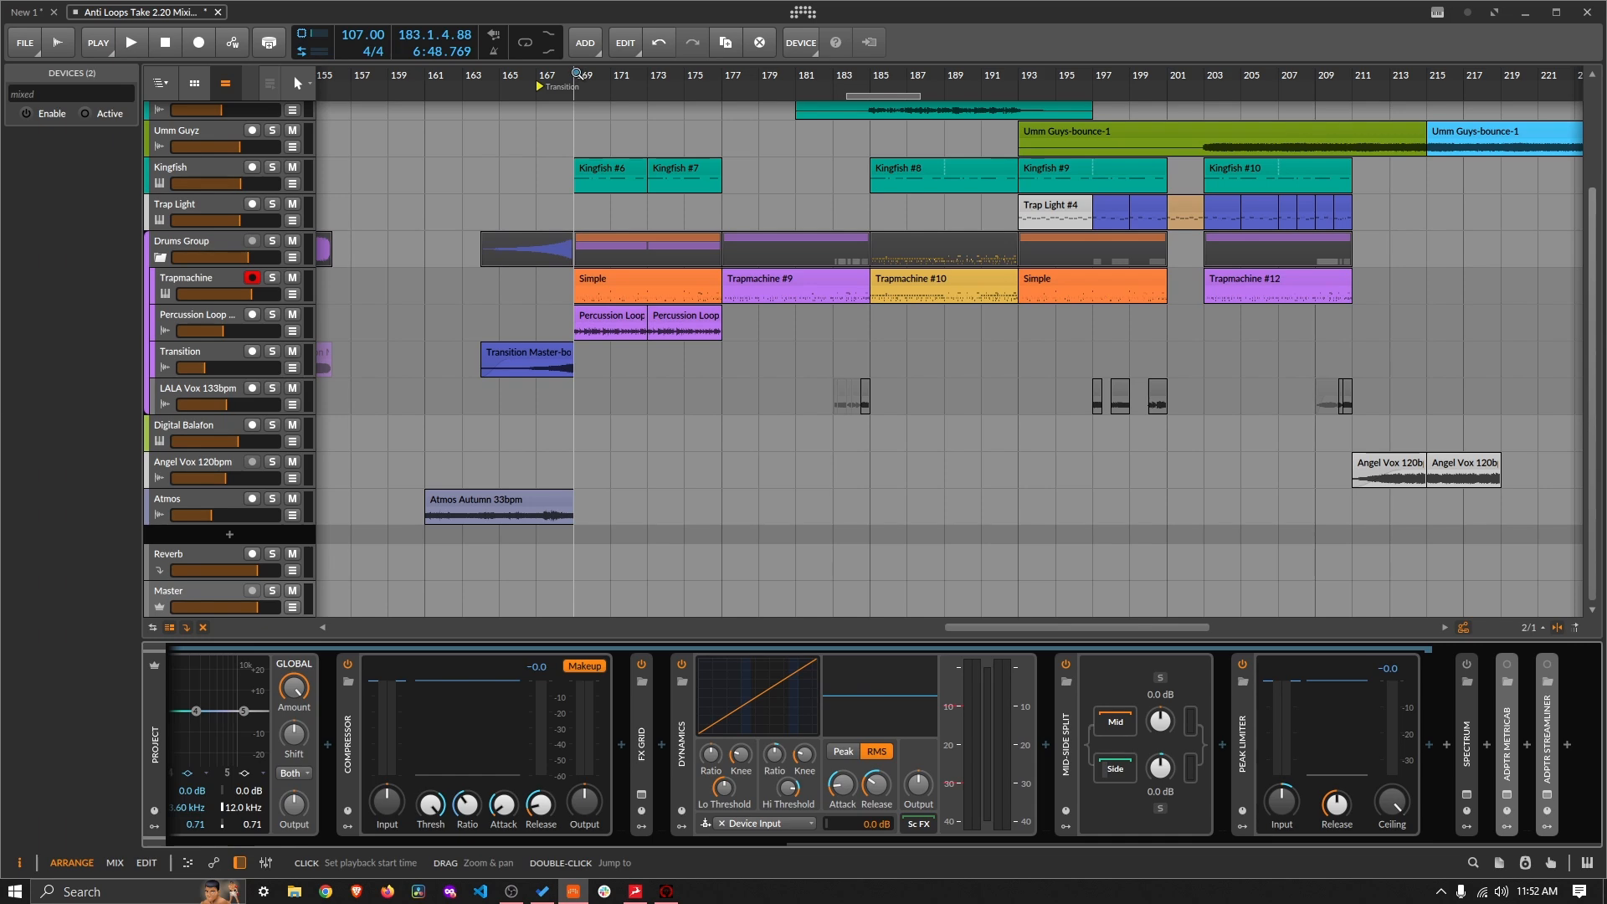
# Step: Play from bar 169 again and bypass the second EQ-5 in the Master chain
pyautogui.moveTo(575, 75); pyautogui.dragTo(612, 9)
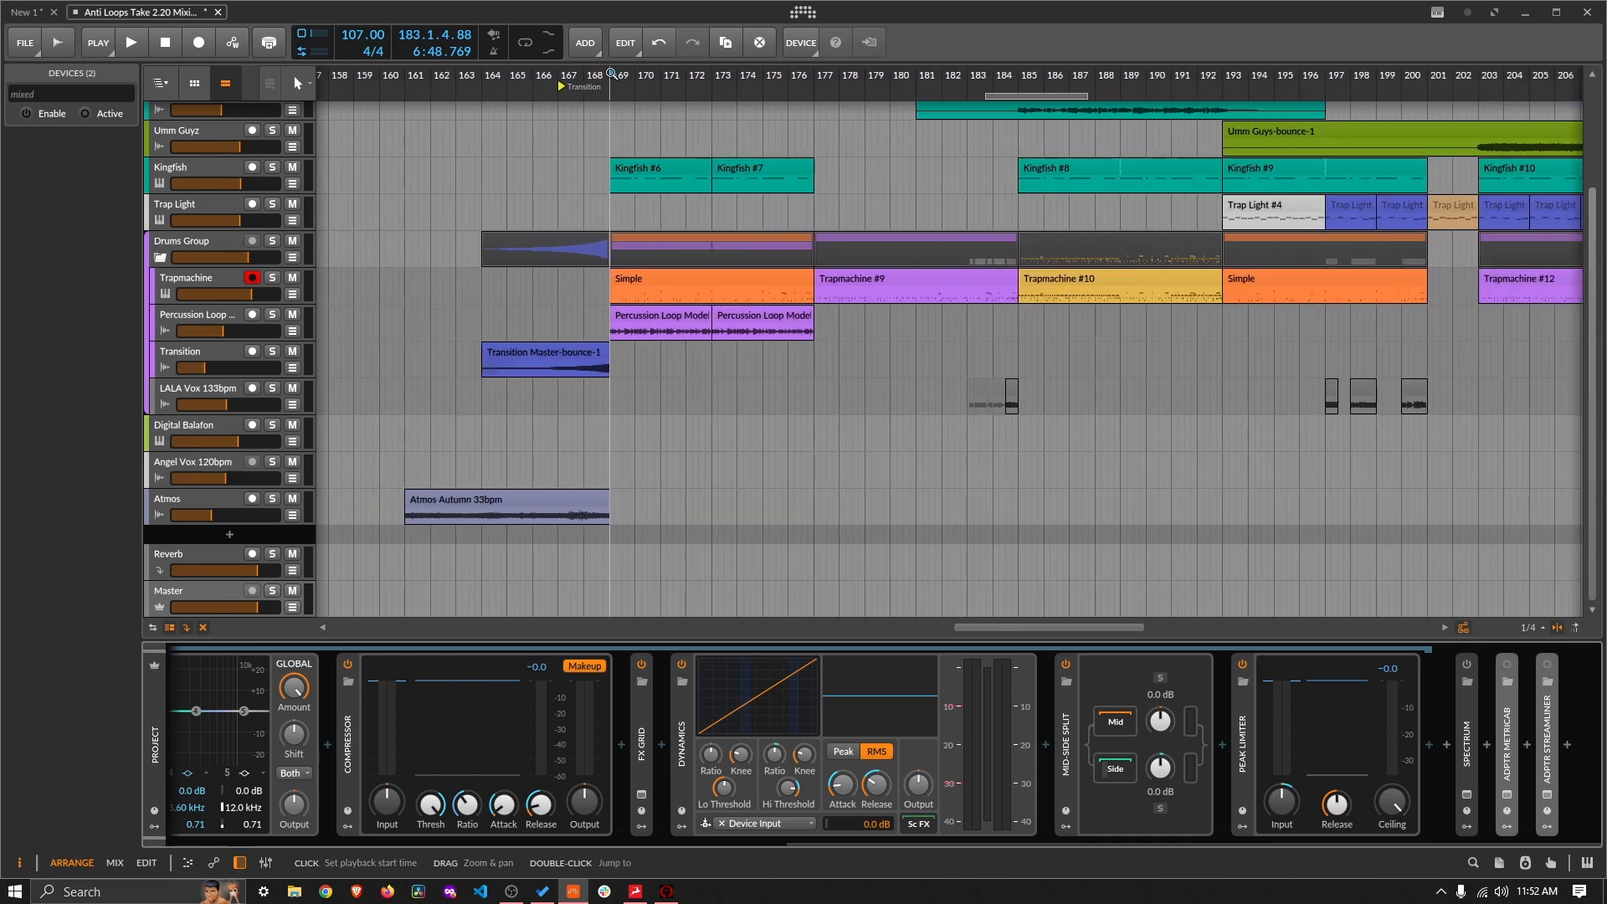
pyautogui.press('space')
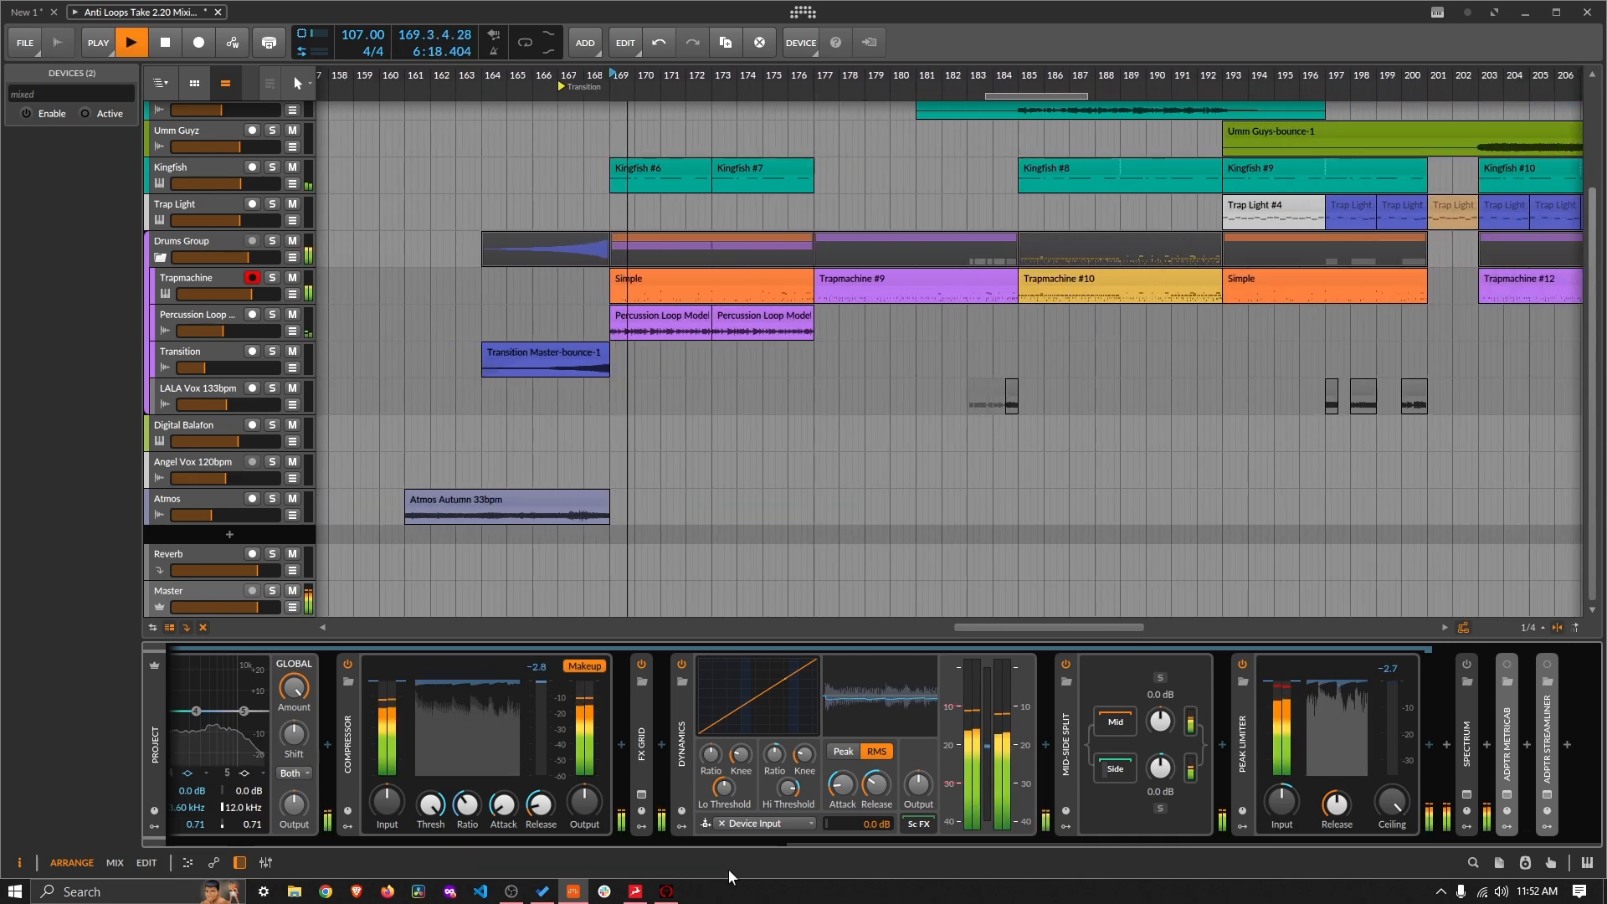
pyautogui.moveTo(731, 845); pyautogui.dragTo(474, 863)
pyautogui.click(559, 665)
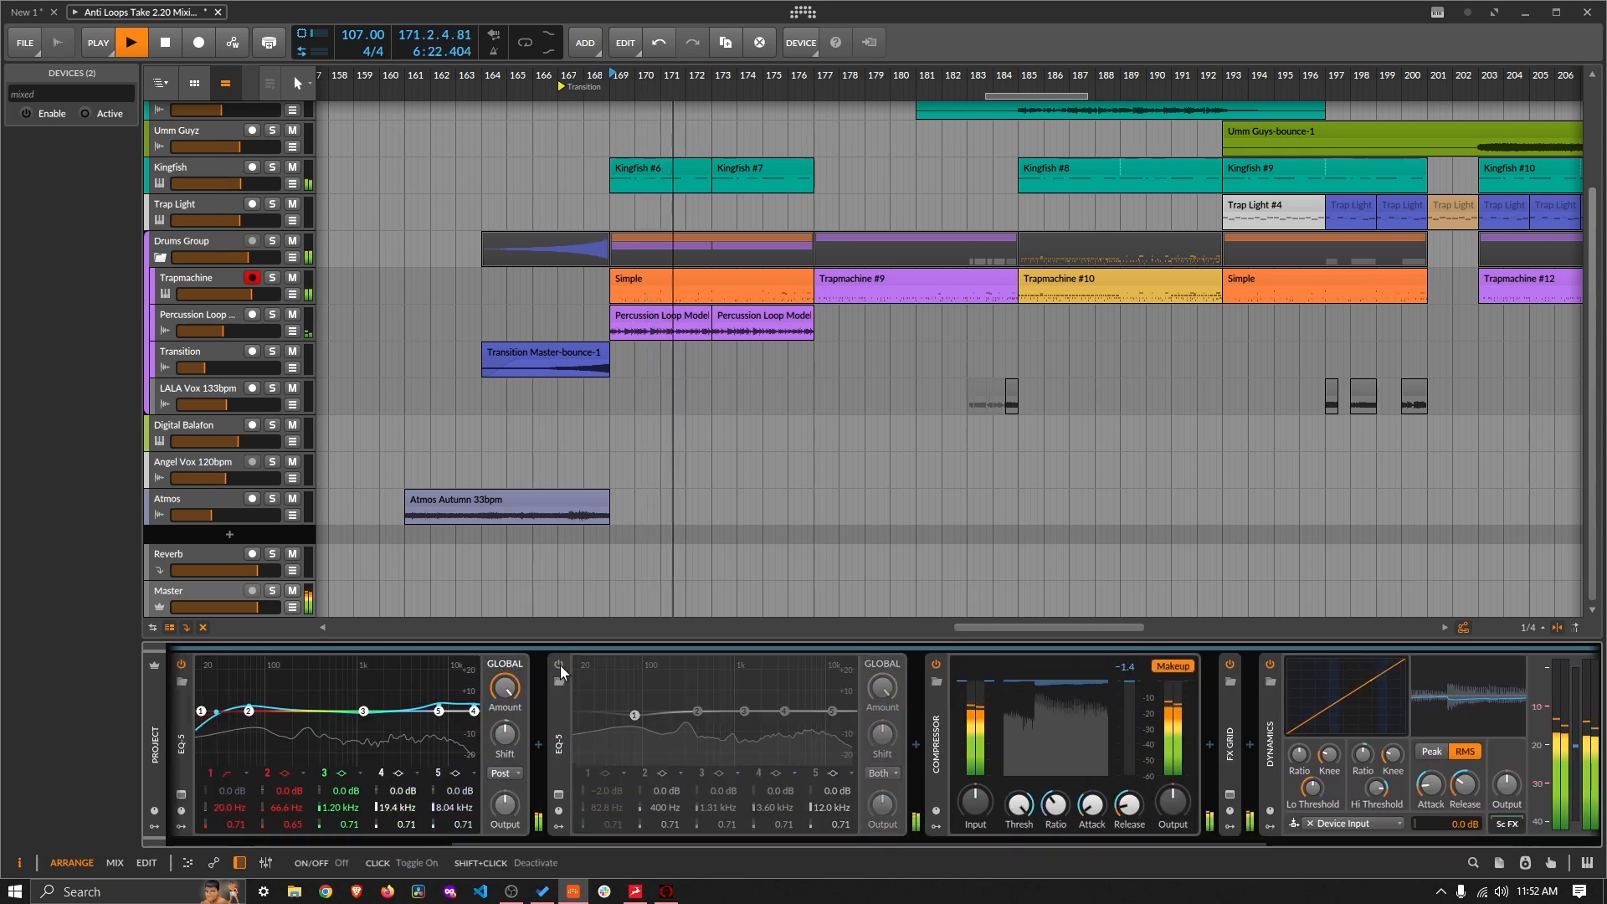
# Step: Re-enable the second EQ-5, change band 1 to a Low-shelf at 106 Hz and -2.4 dB, and restart playback from bar 169
pyautogui.click(559, 666)
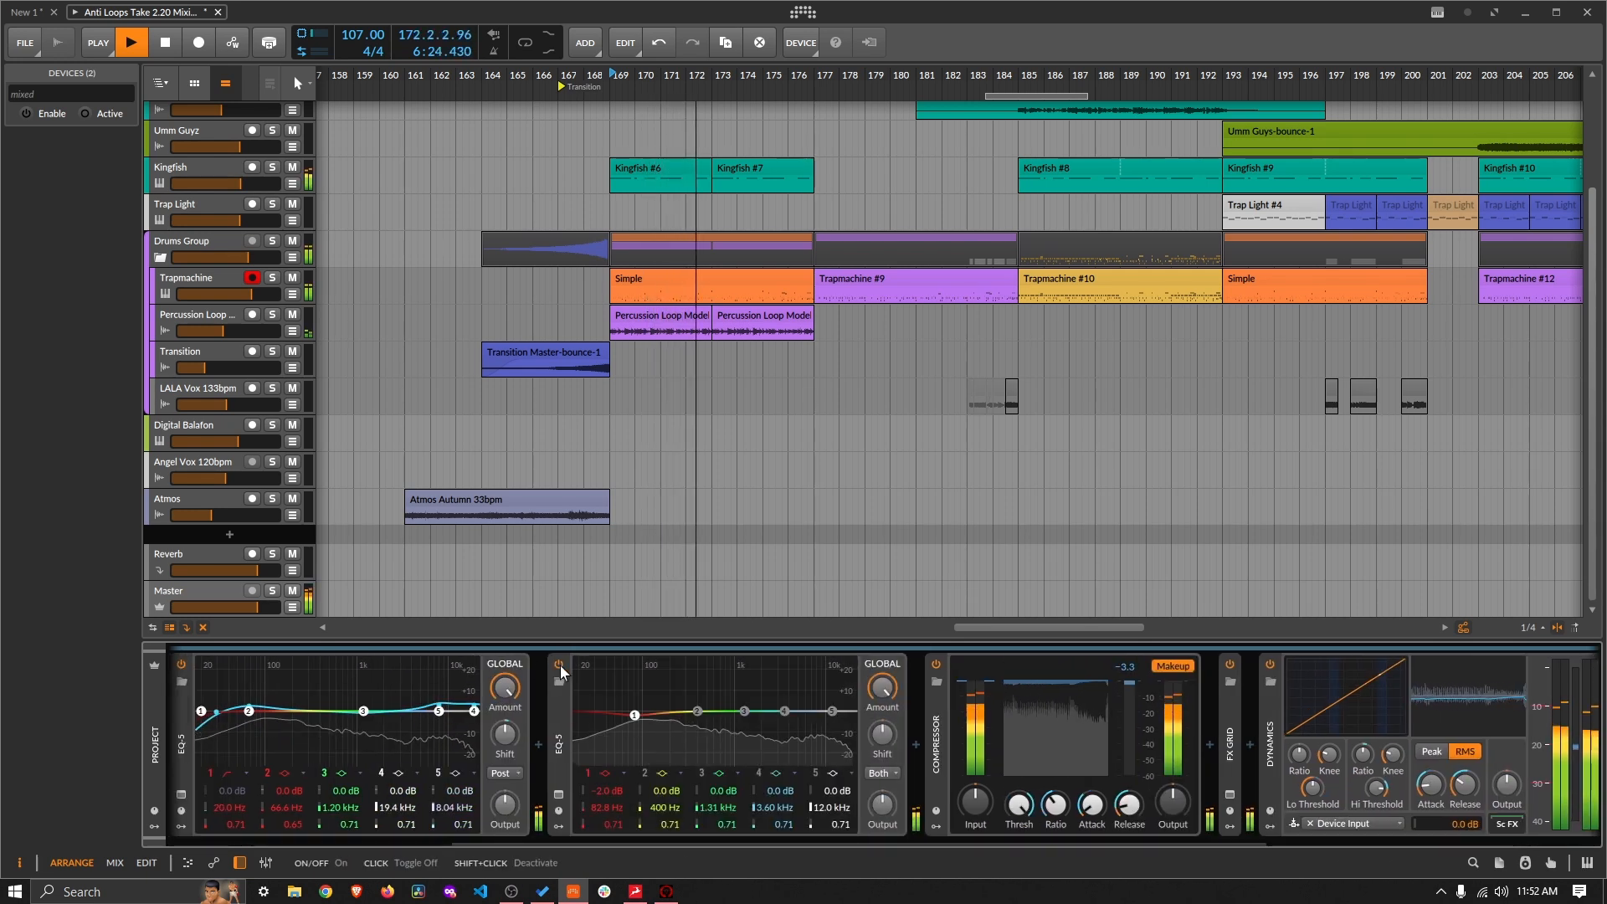
pyautogui.click(605, 773)
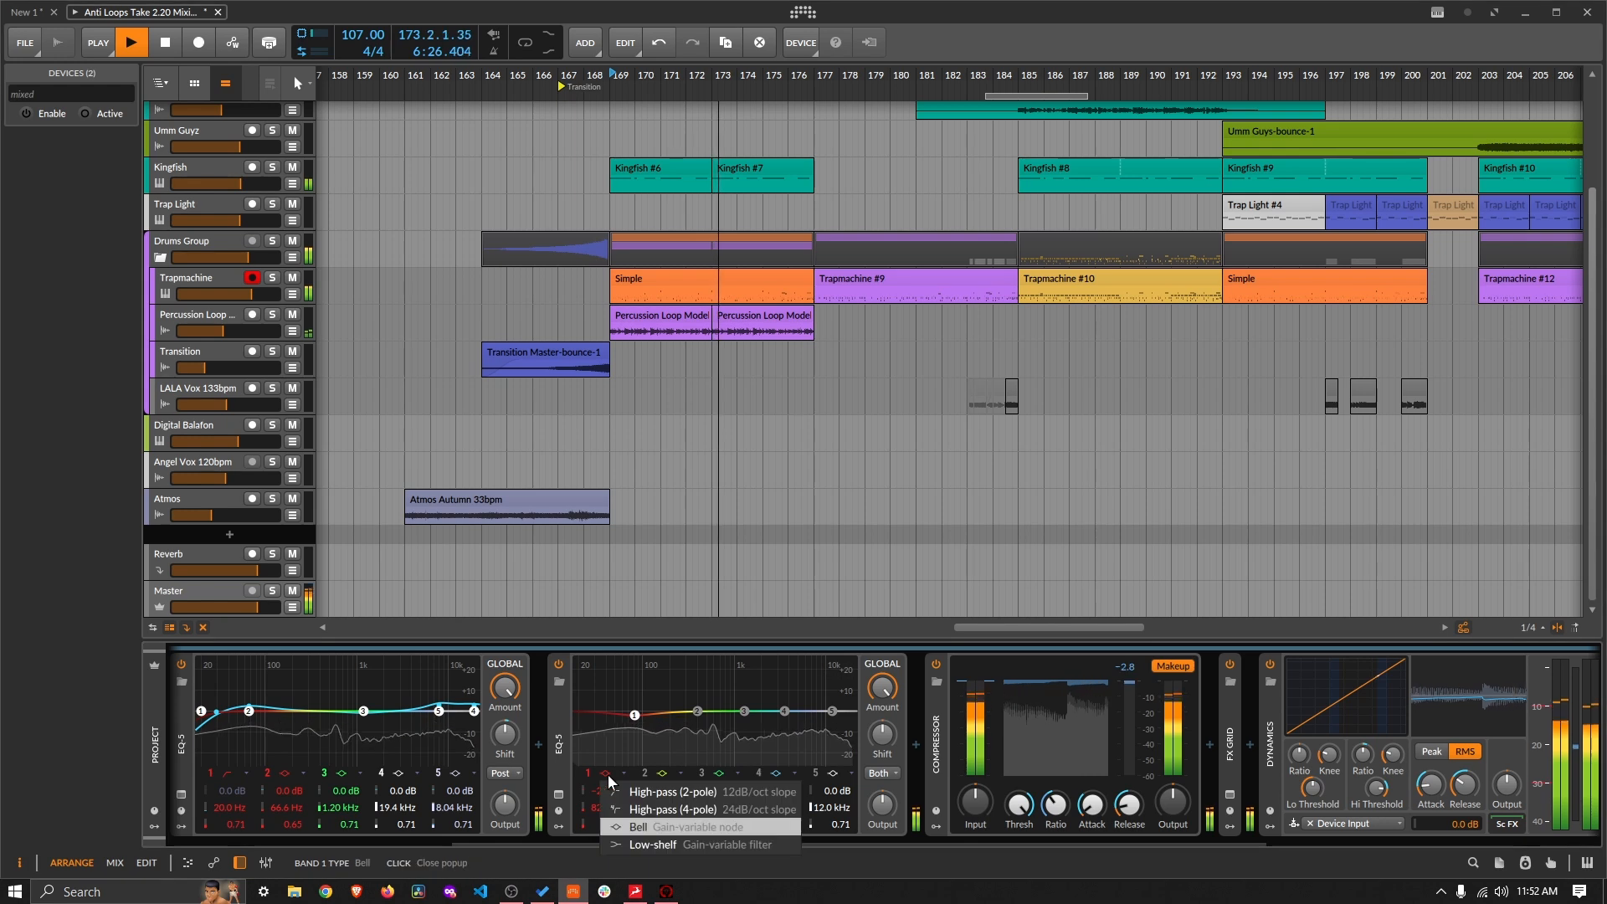
pyautogui.click(661, 846)
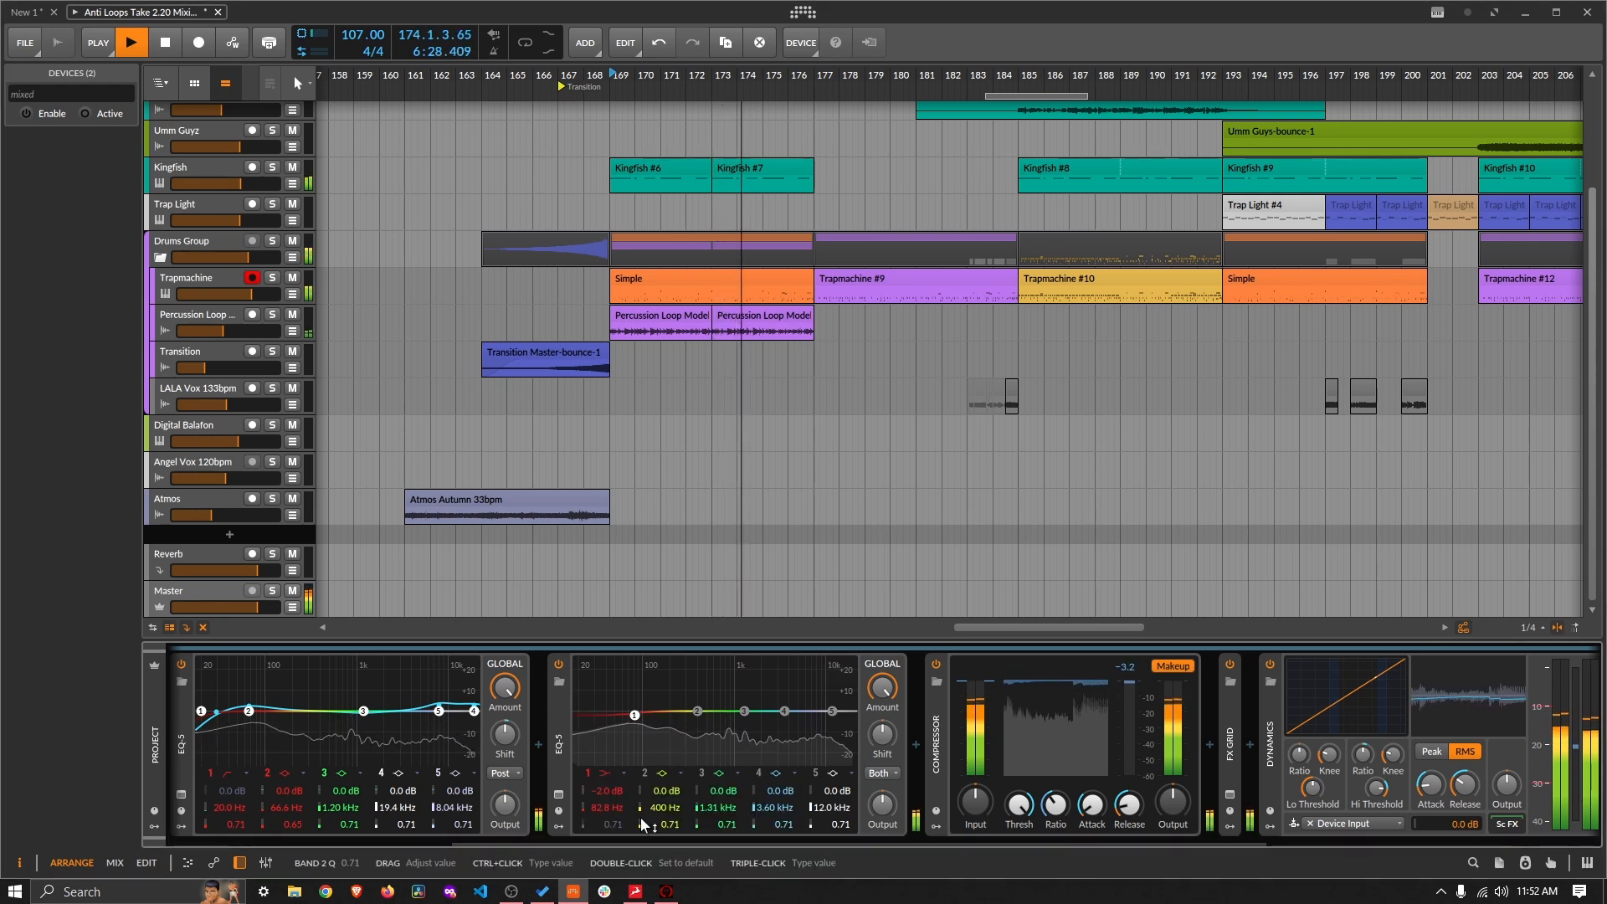
pyautogui.moveTo(622, 814); pyautogui.dragTo(622, 790)
pyautogui.press('space')
pyautogui.press('space')
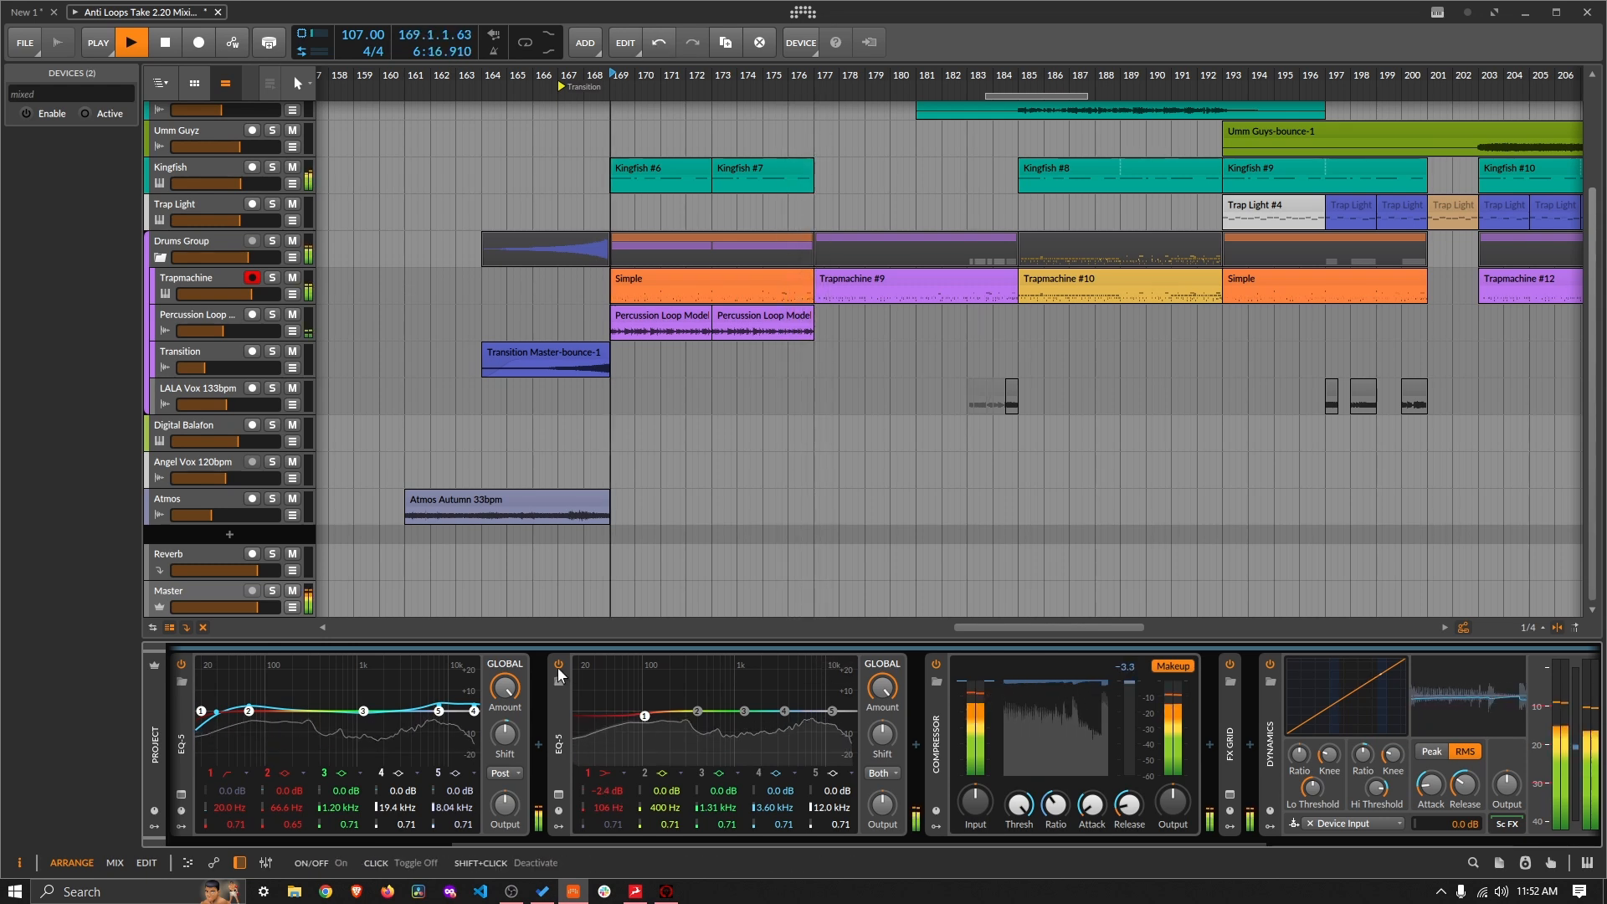
# Step: Compare the mix with the second EQ-5 bypassed and enabled, stop playback, and collapse both EQ-5 devices in the Master chain
pyautogui.click(559, 670)
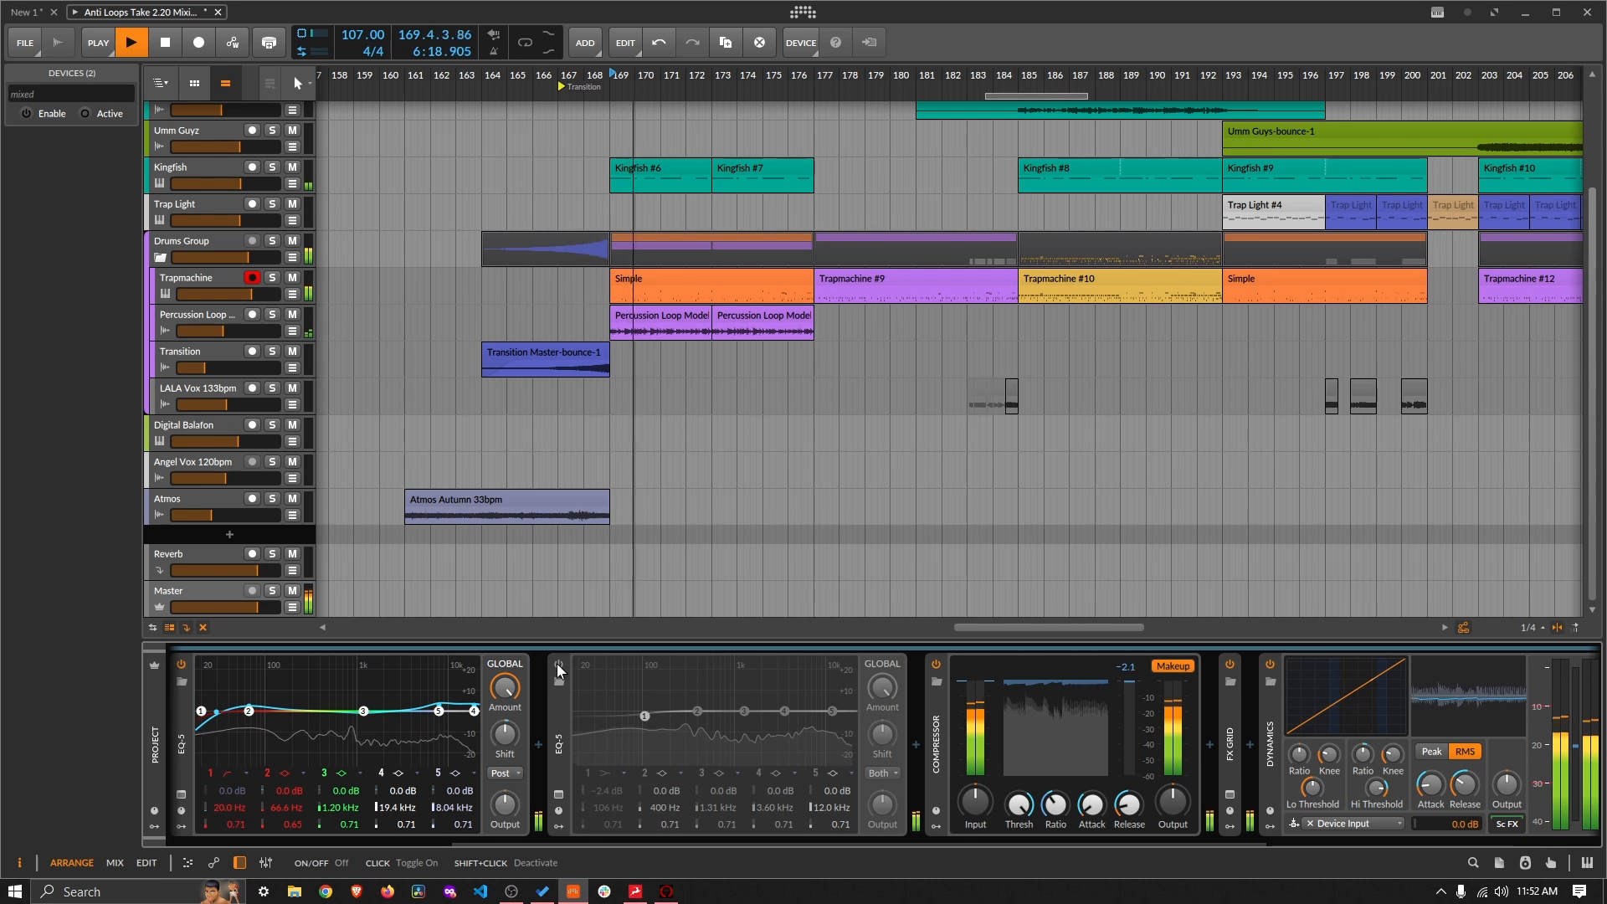
pyautogui.click(559, 669)
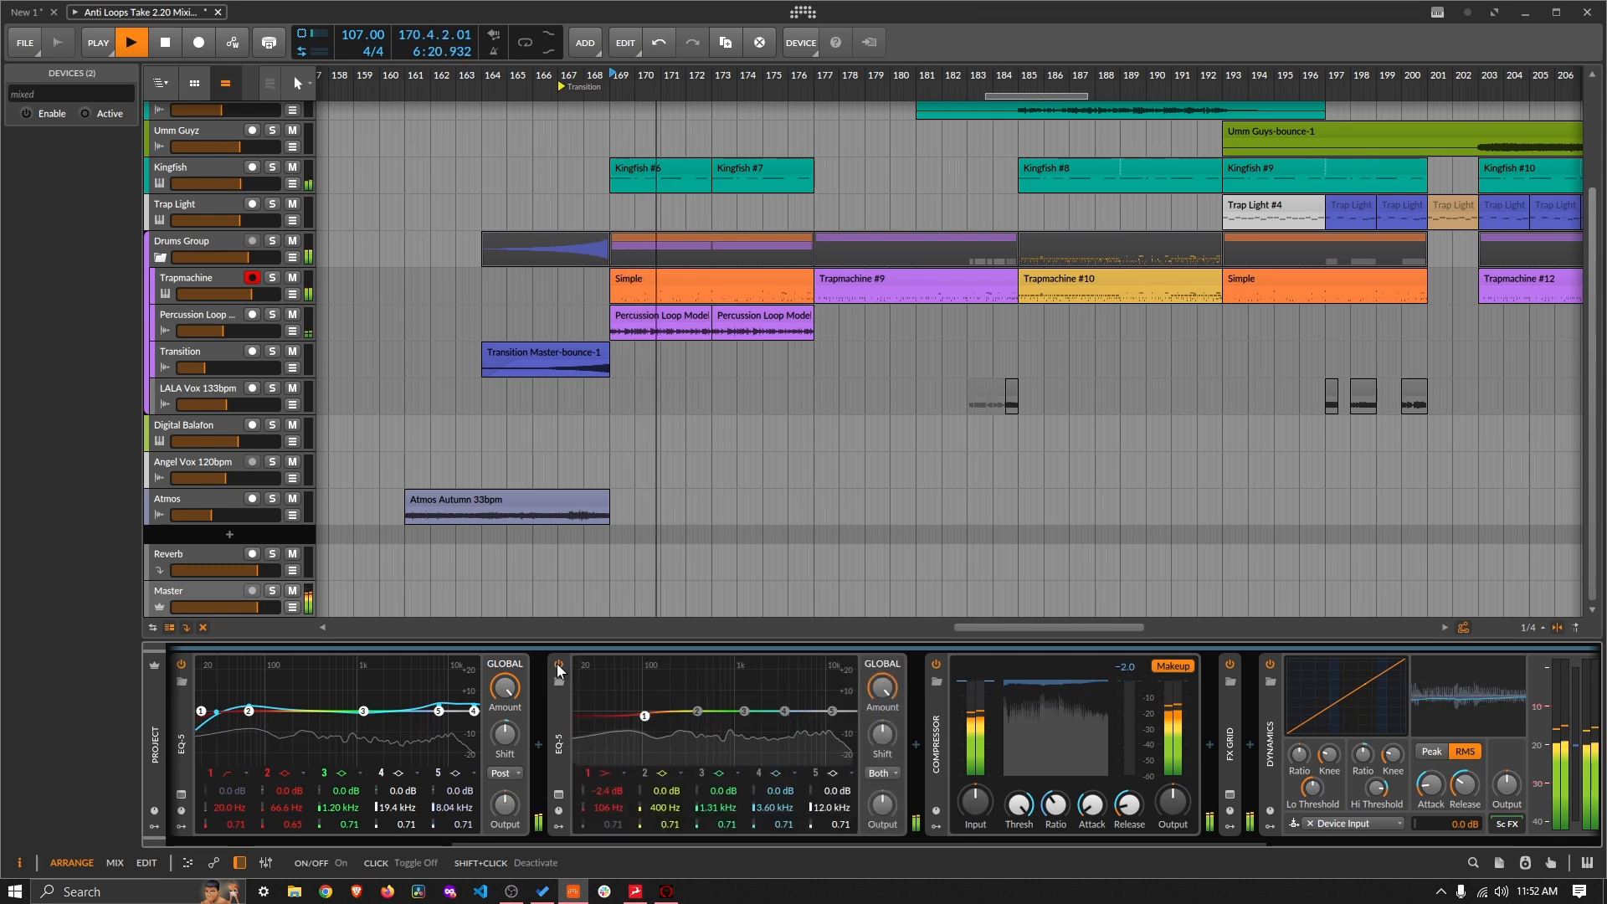
pyautogui.click(559, 670)
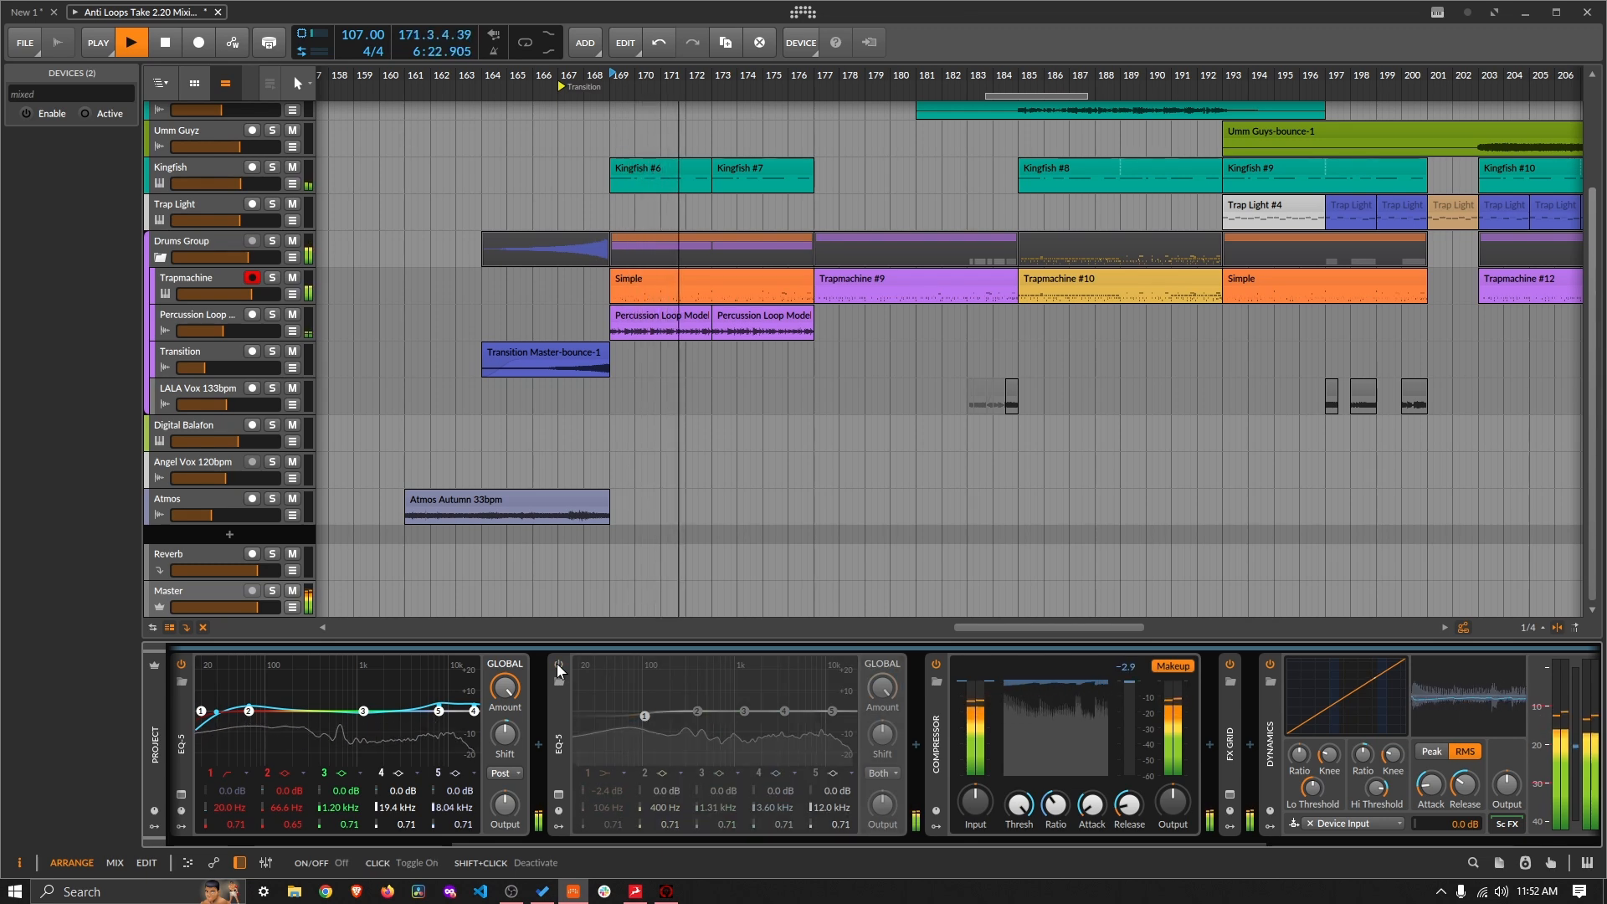
pyautogui.click(559, 670)
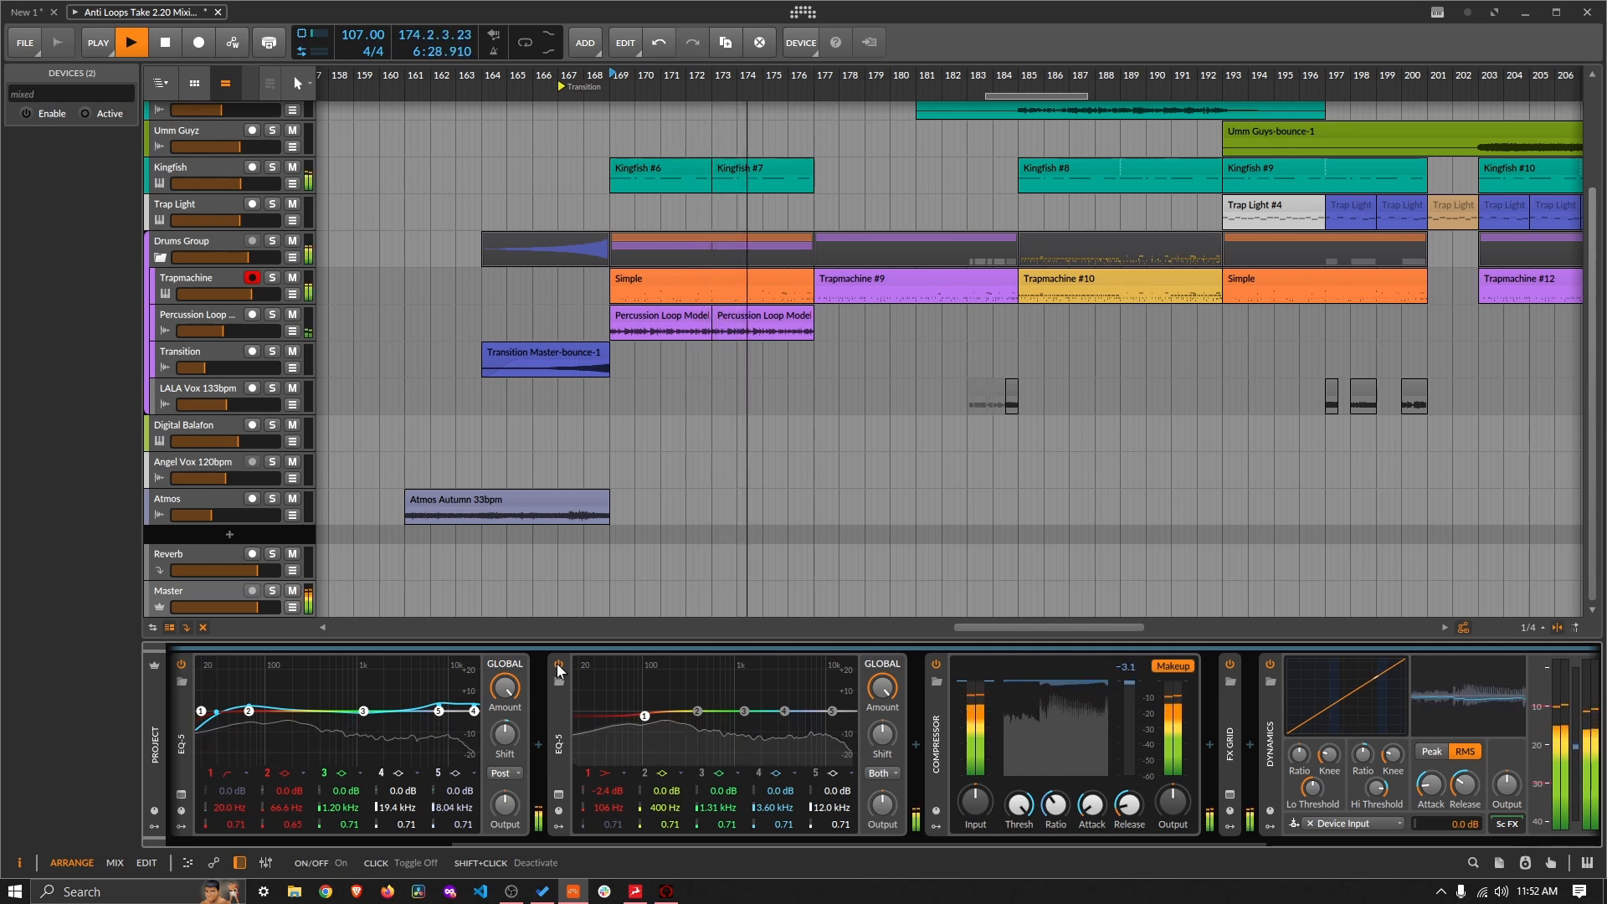
pyautogui.press('space')
pyautogui.doubleClick(559, 728)
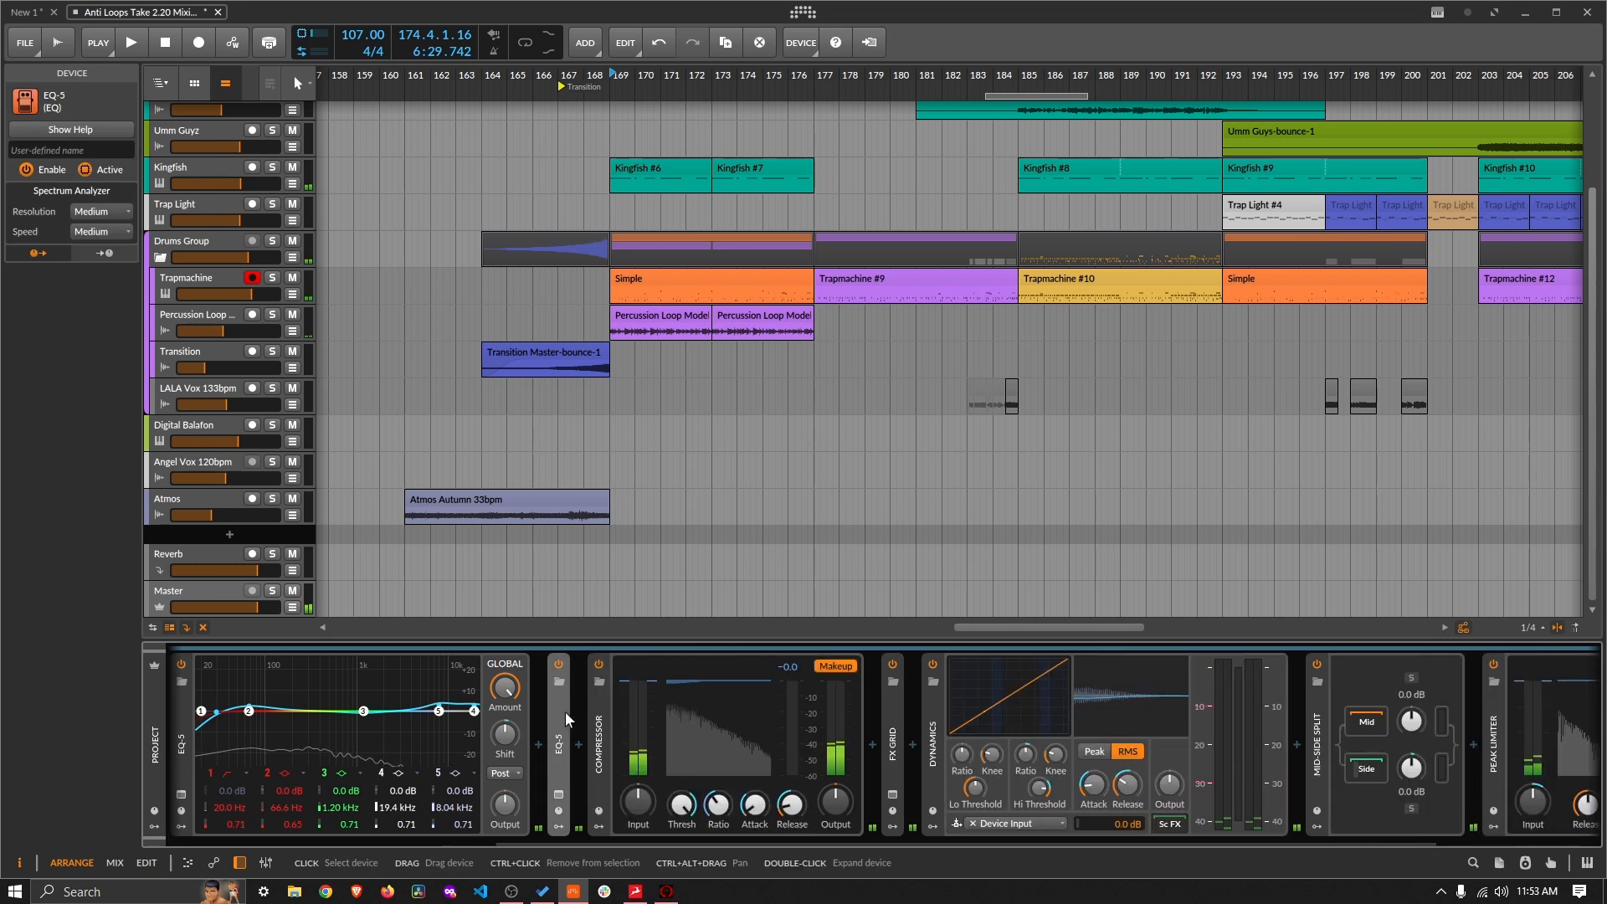
pyautogui.doubleClick(181, 741)
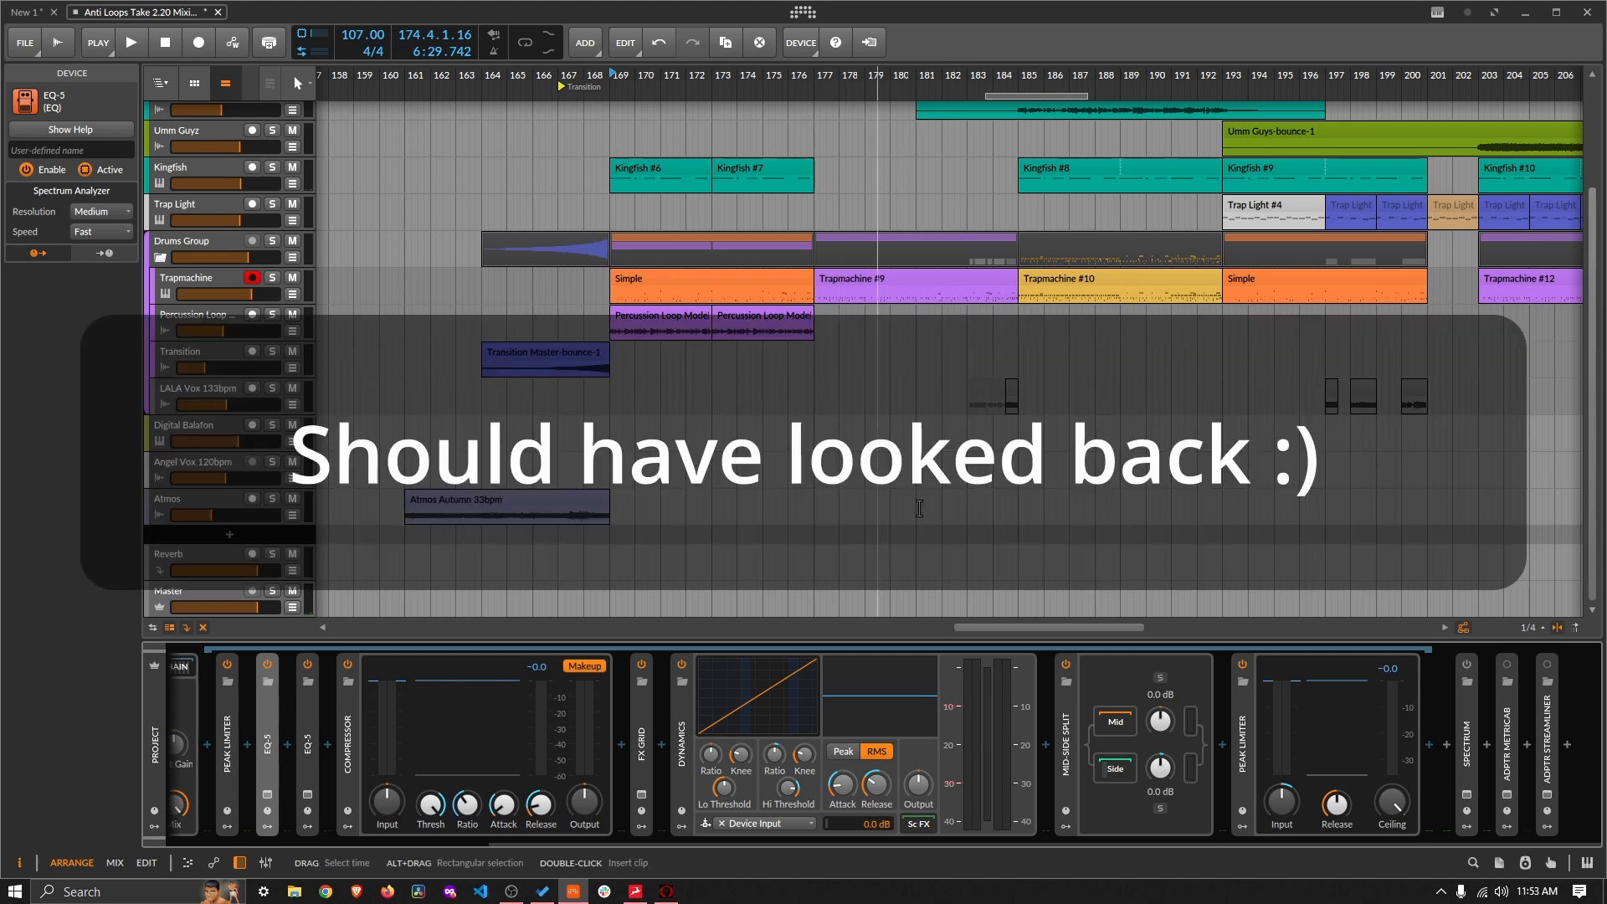
# Step: Play the section from bar 185 and examine its frequency balance in the Master chain's expanded Spectrum display
pyautogui.scroll(-3, 848, 77)
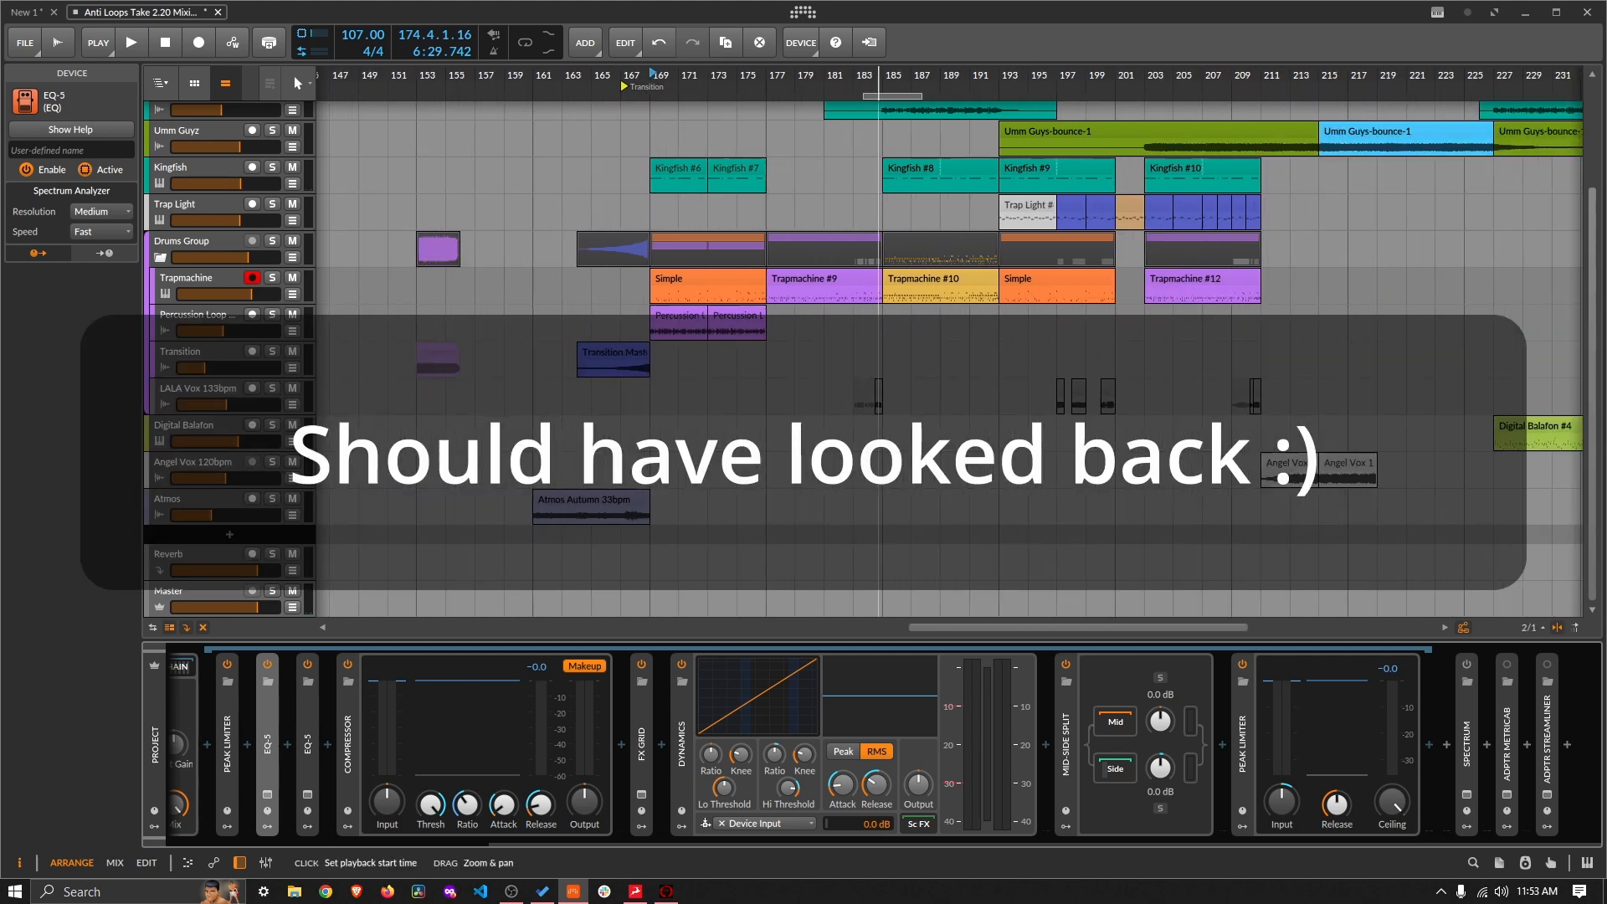
pyautogui.moveTo(948, 77); pyautogui.dragTo(897, 78)
pyautogui.click(717, 73)
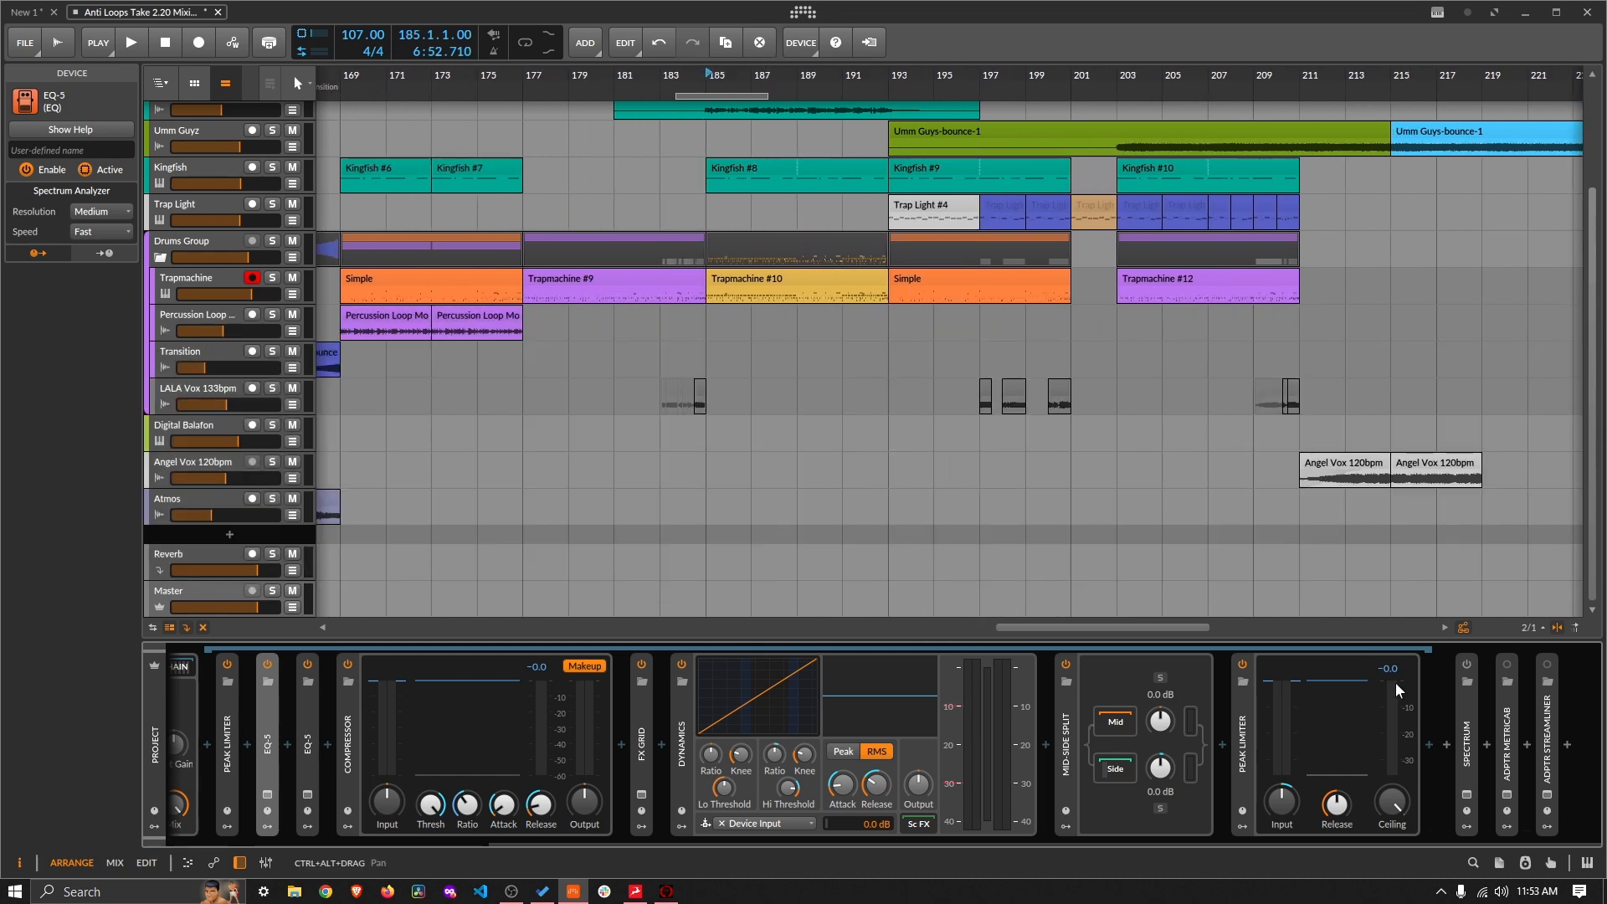
pyautogui.press('space')
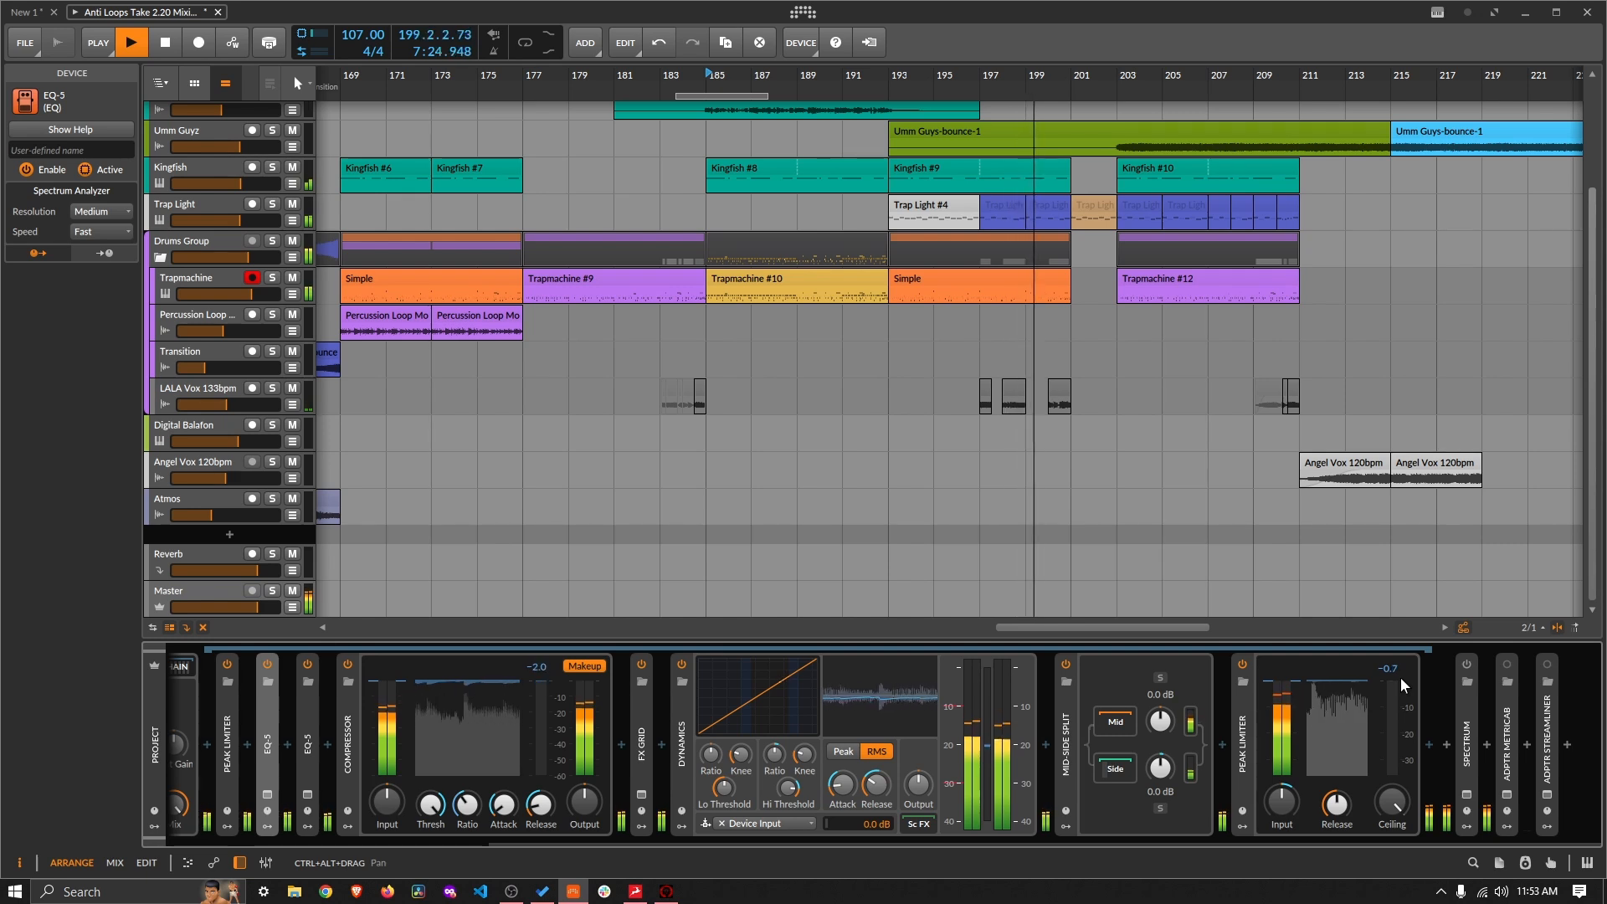
pyautogui.click(1467, 793)
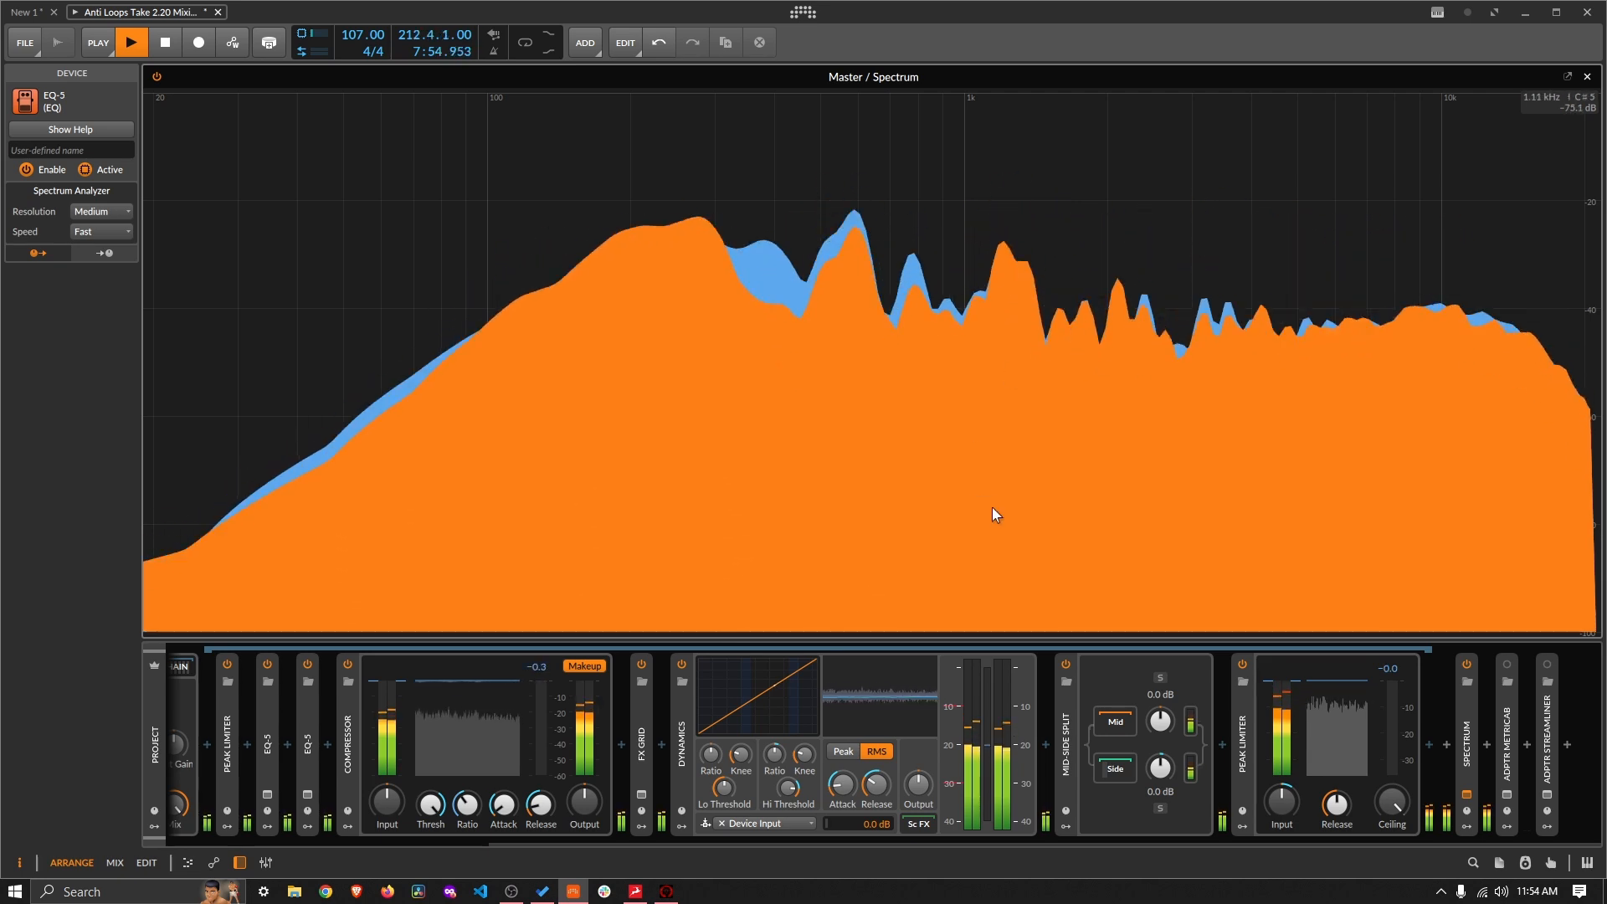
pyautogui.press('space')
# Step: Expand the second EQ-5 in the Master chain and set band 3 to 2.01 kHz, +1.5 dB gain and a Q of 0.60
pyautogui.moveTo(1172, 841); pyautogui.dragTo(991, 862)
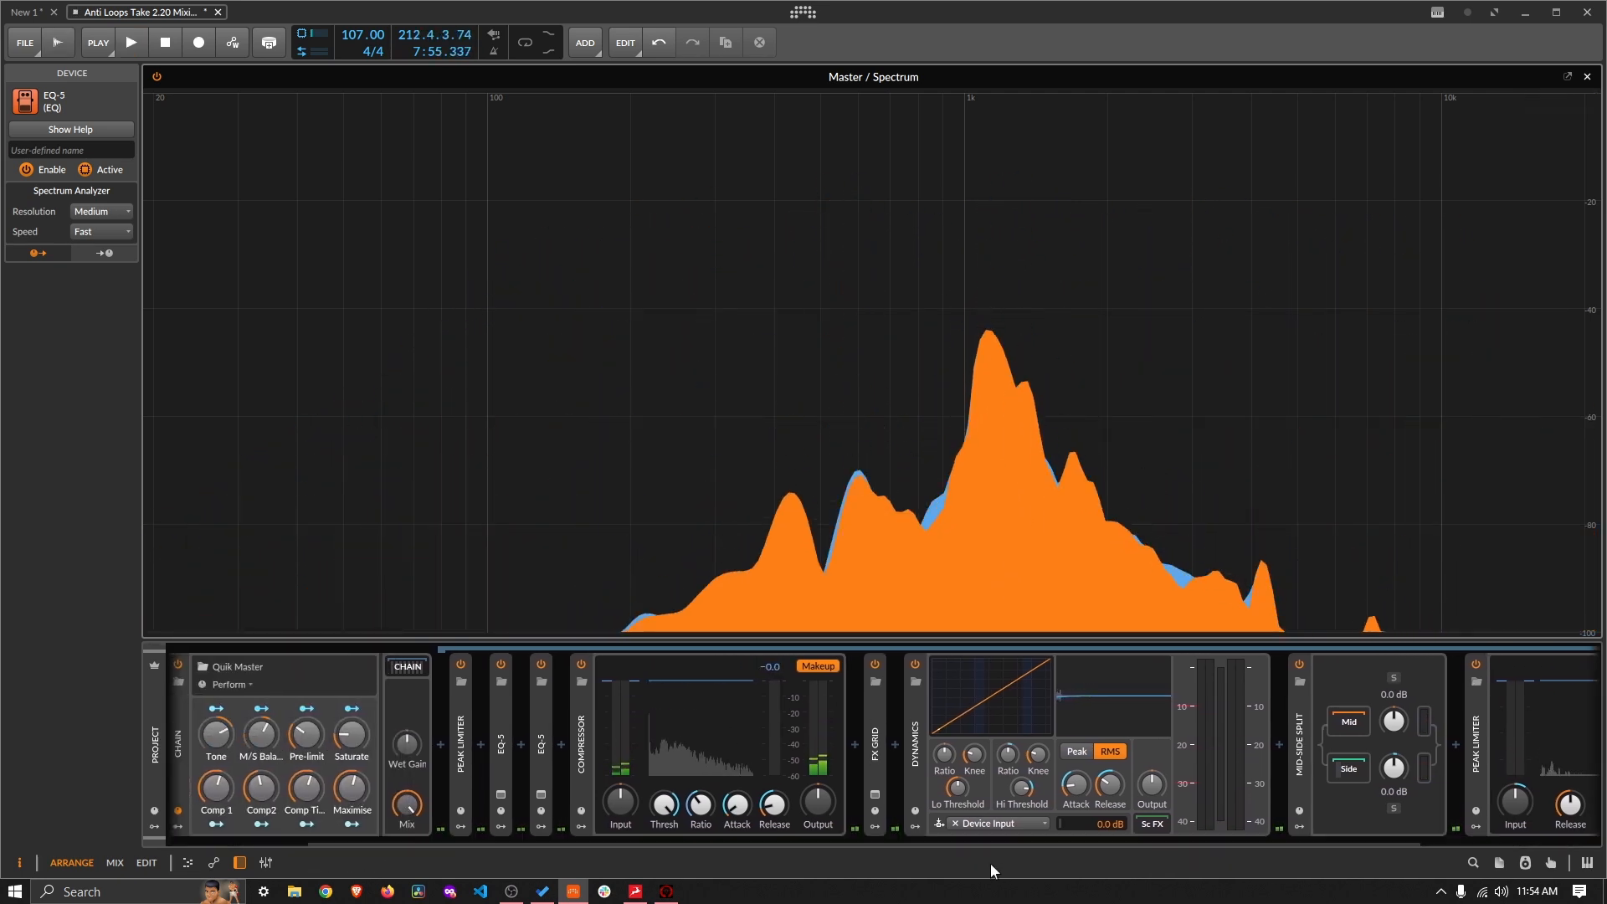
pyautogui.doubleClick(542, 740)
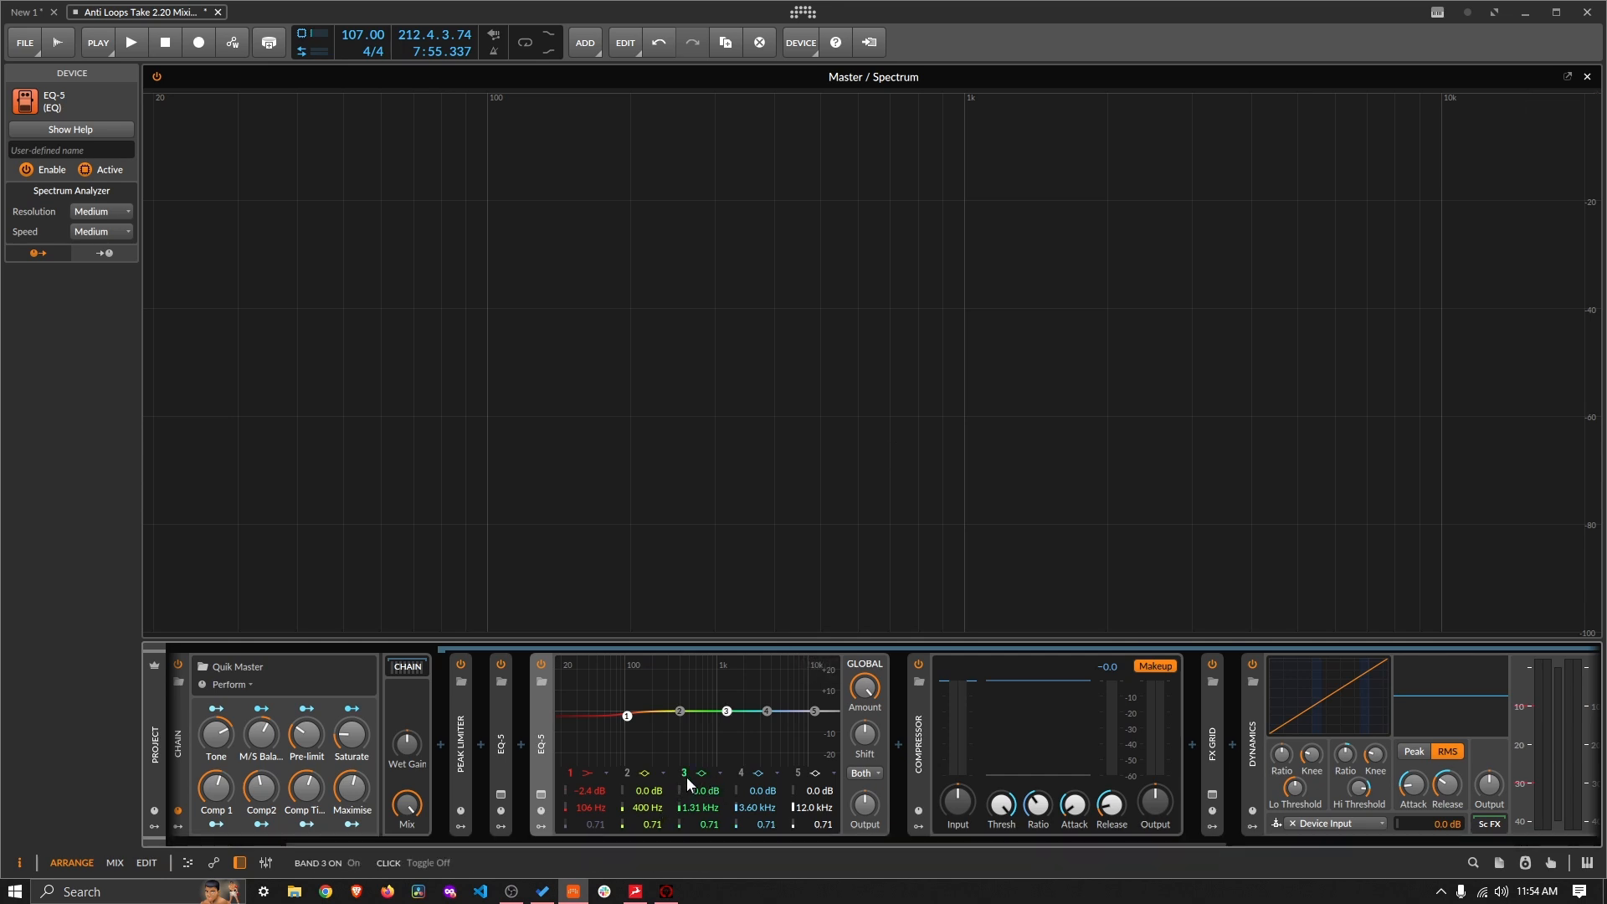
pyautogui.moveTo(726, 711); pyautogui.dragTo(728, 711)
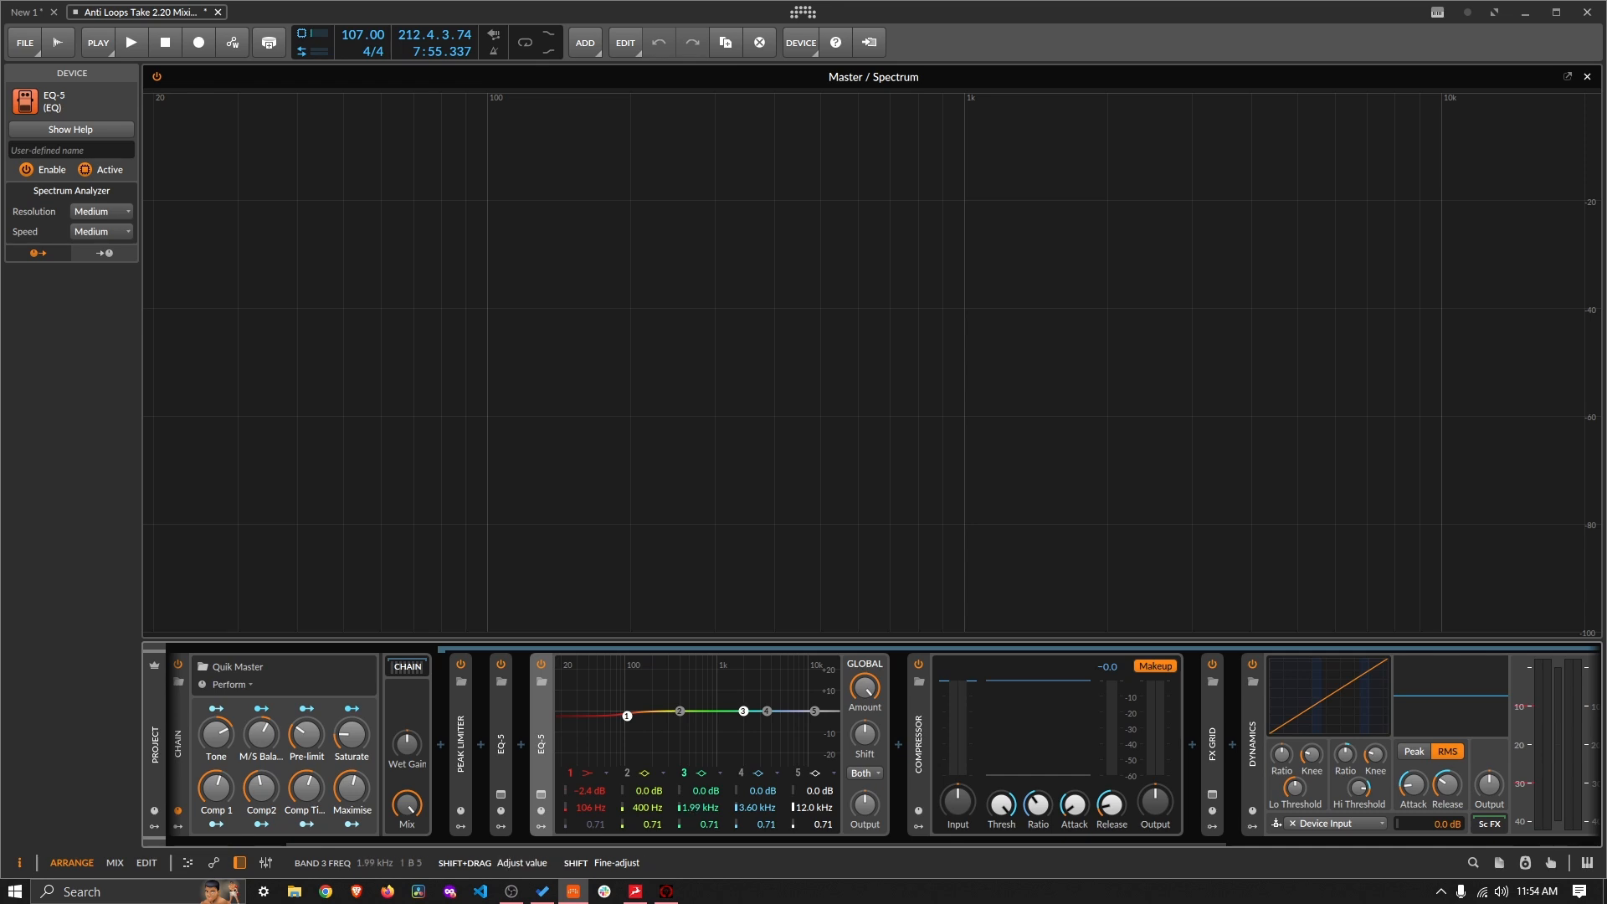
pyautogui.scroll(2, 706, 790)
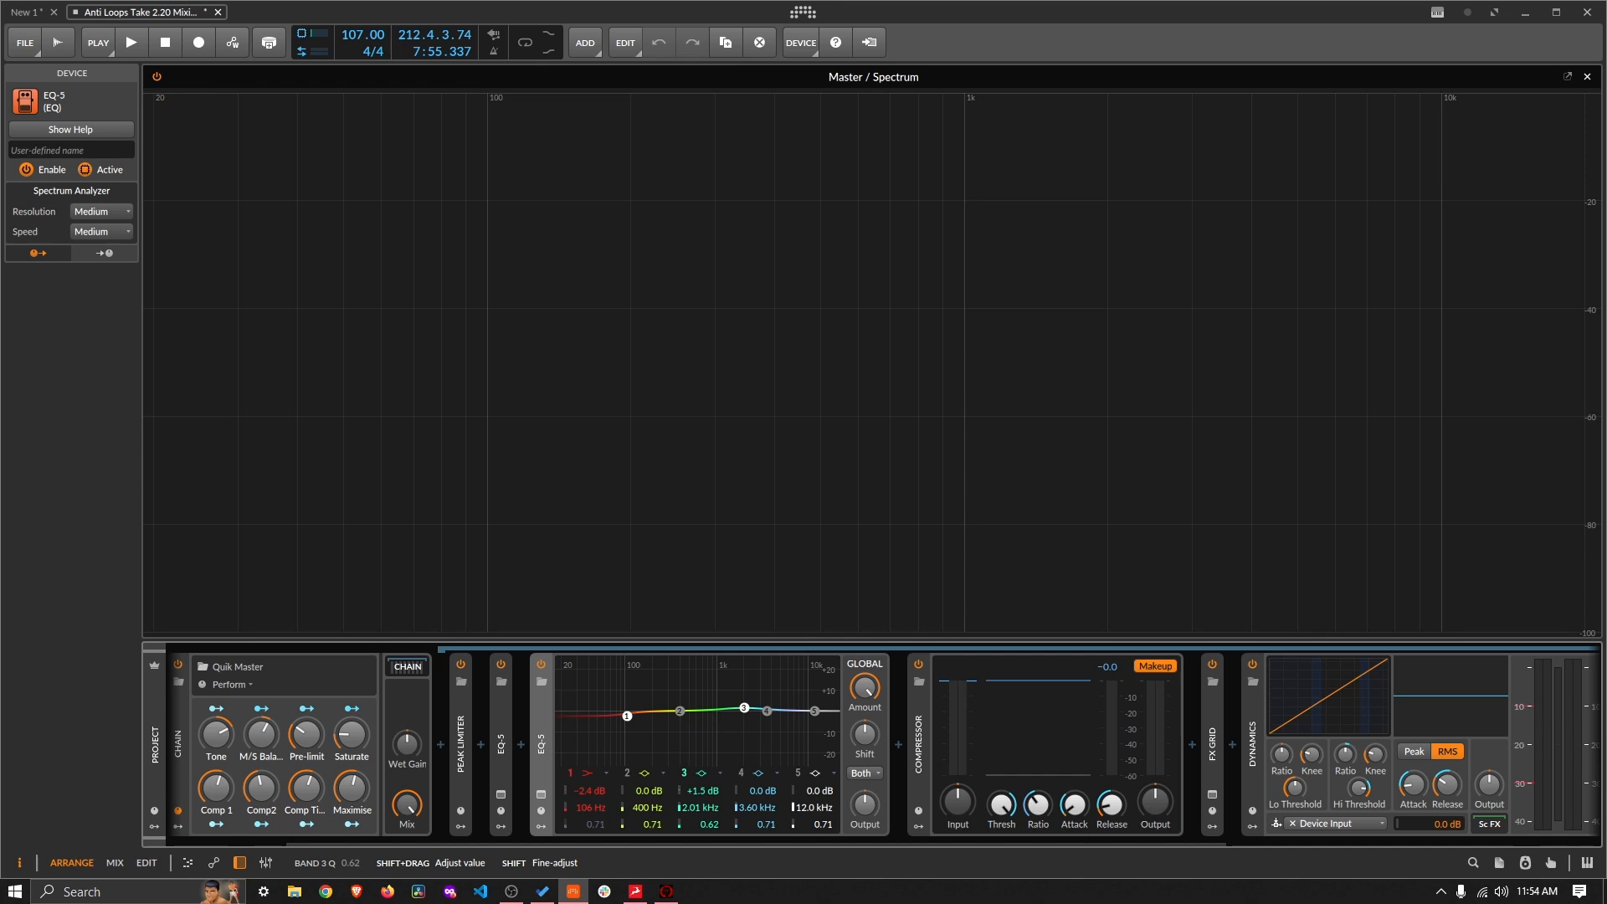
# Step: Play from bar 185, compare the mix with the second EQ-5 bypassed and enabled, and close the Spectrum display after stopping
pyautogui.press('space')
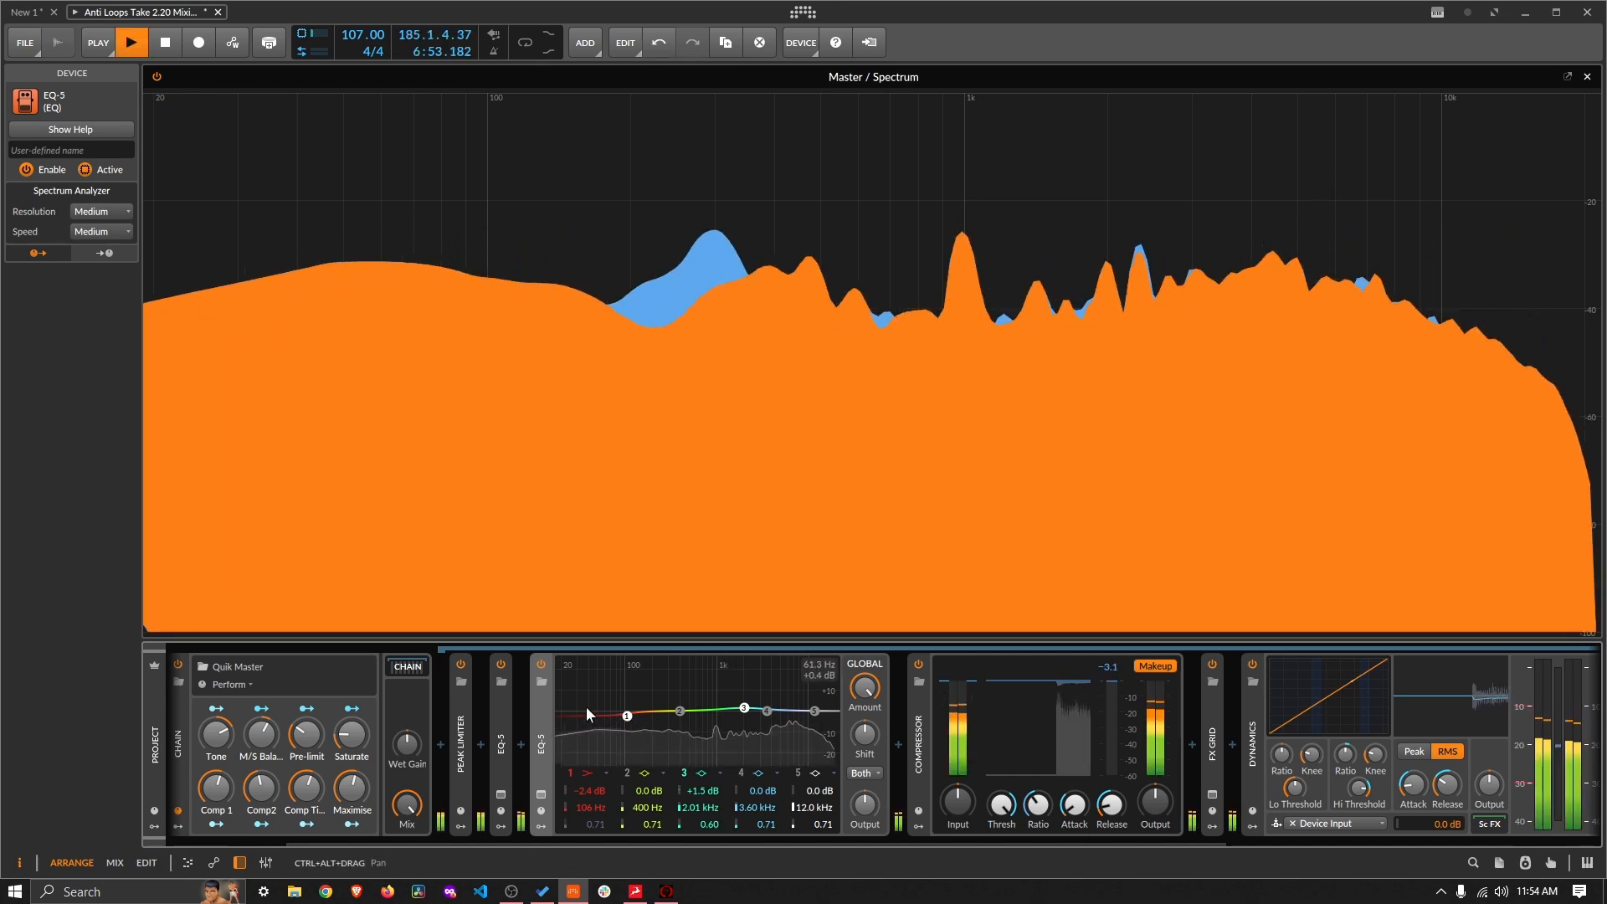
pyautogui.click(541, 665)
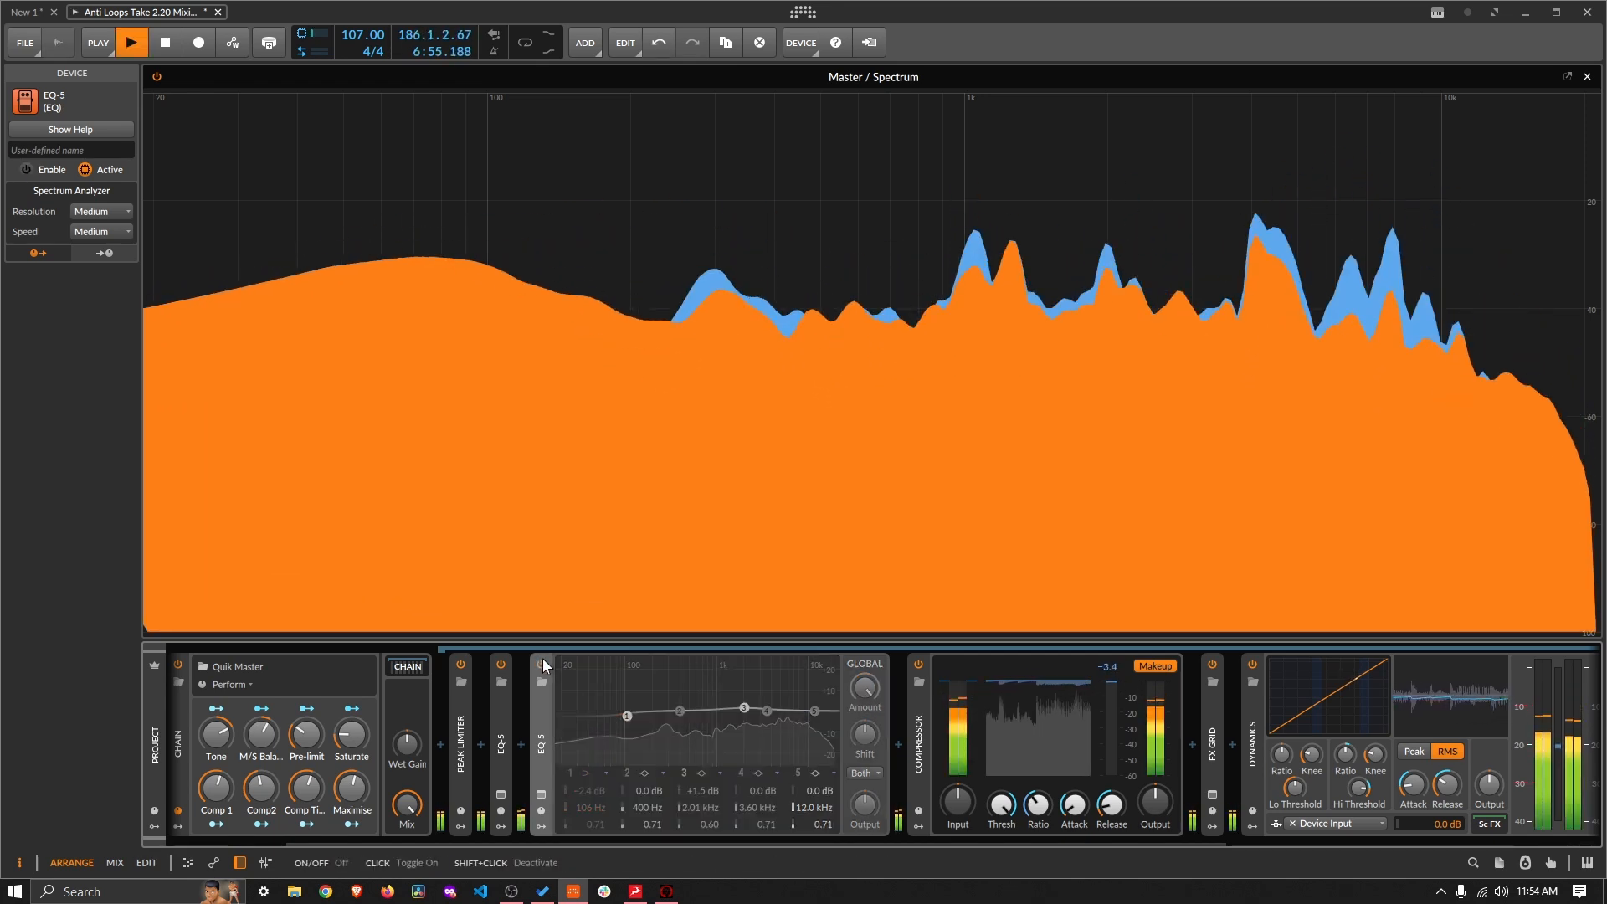
pyautogui.click(542, 665)
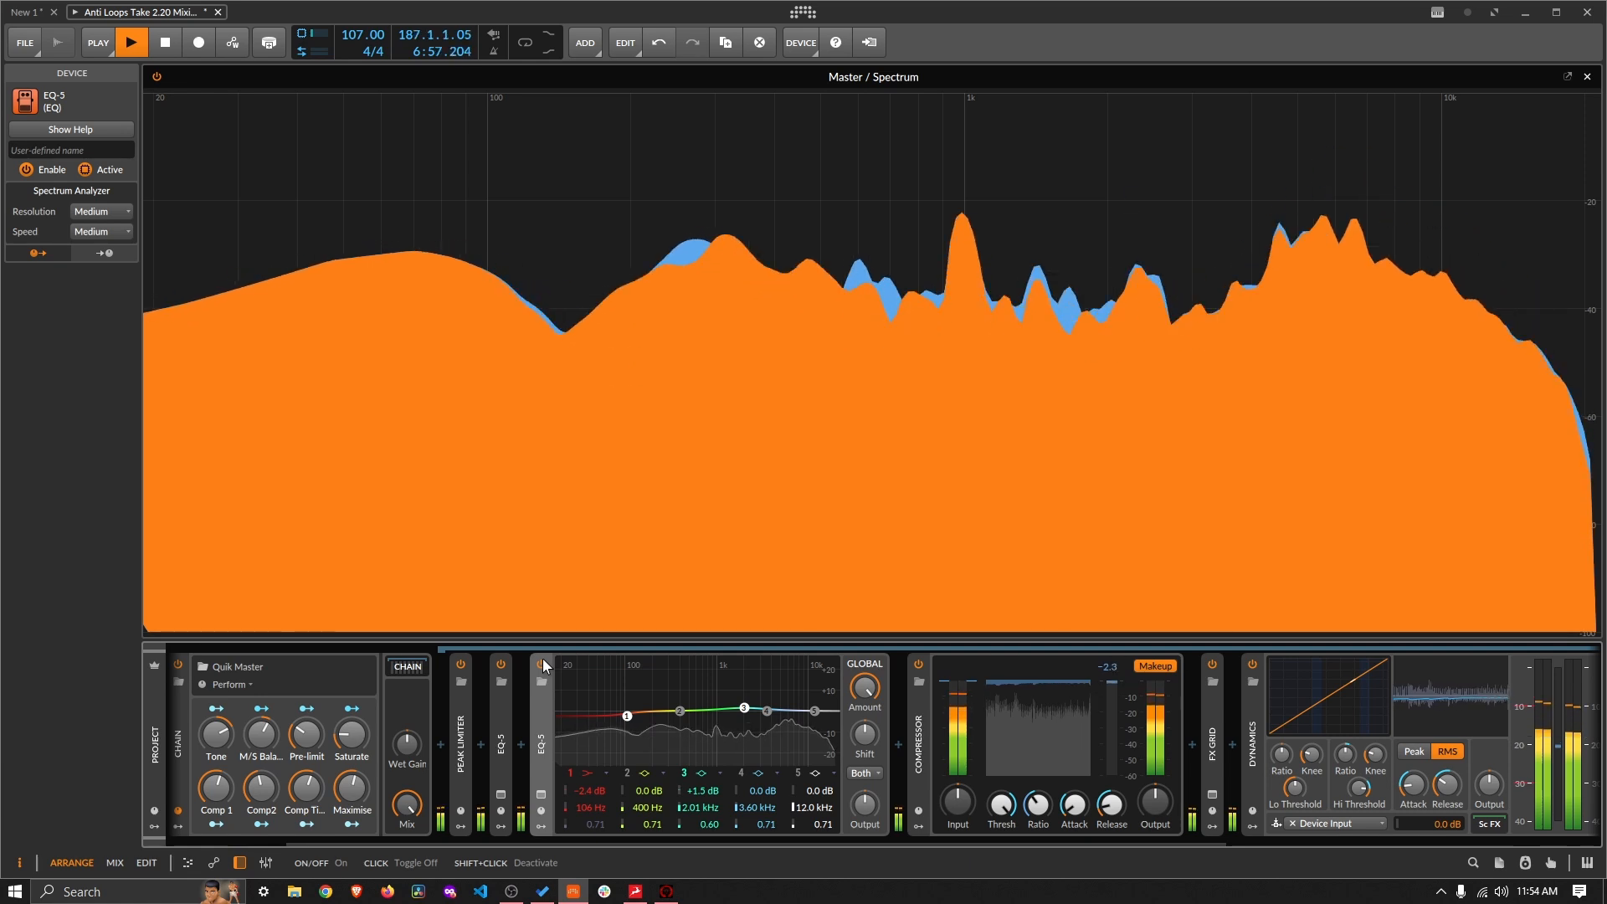
pyautogui.click(542, 663)
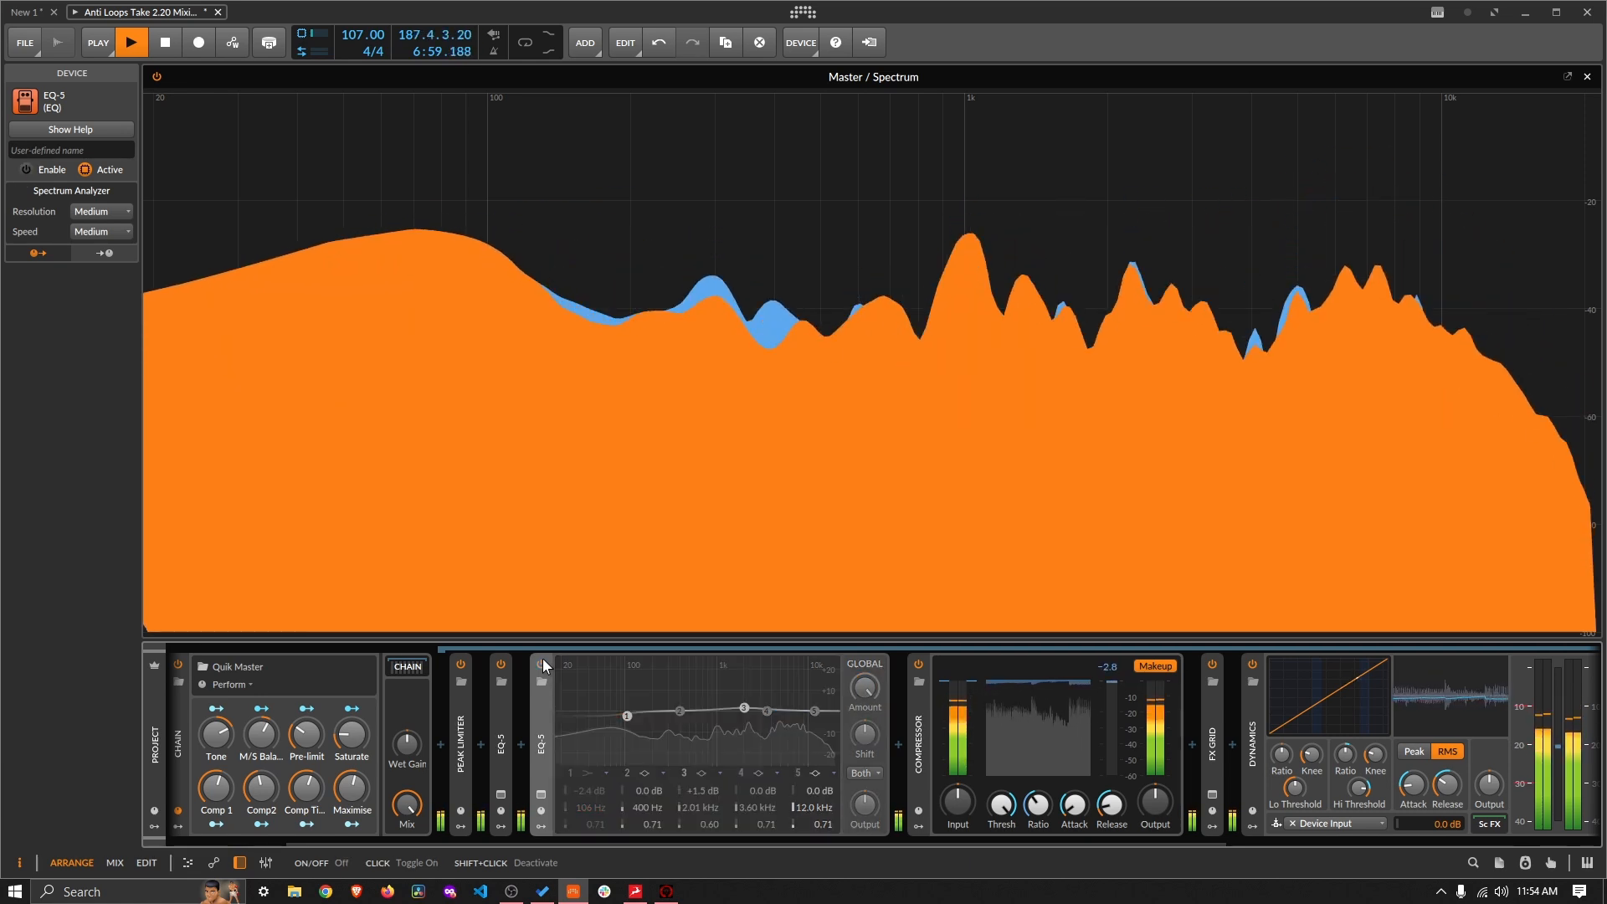
pyautogui.click(541, 663)
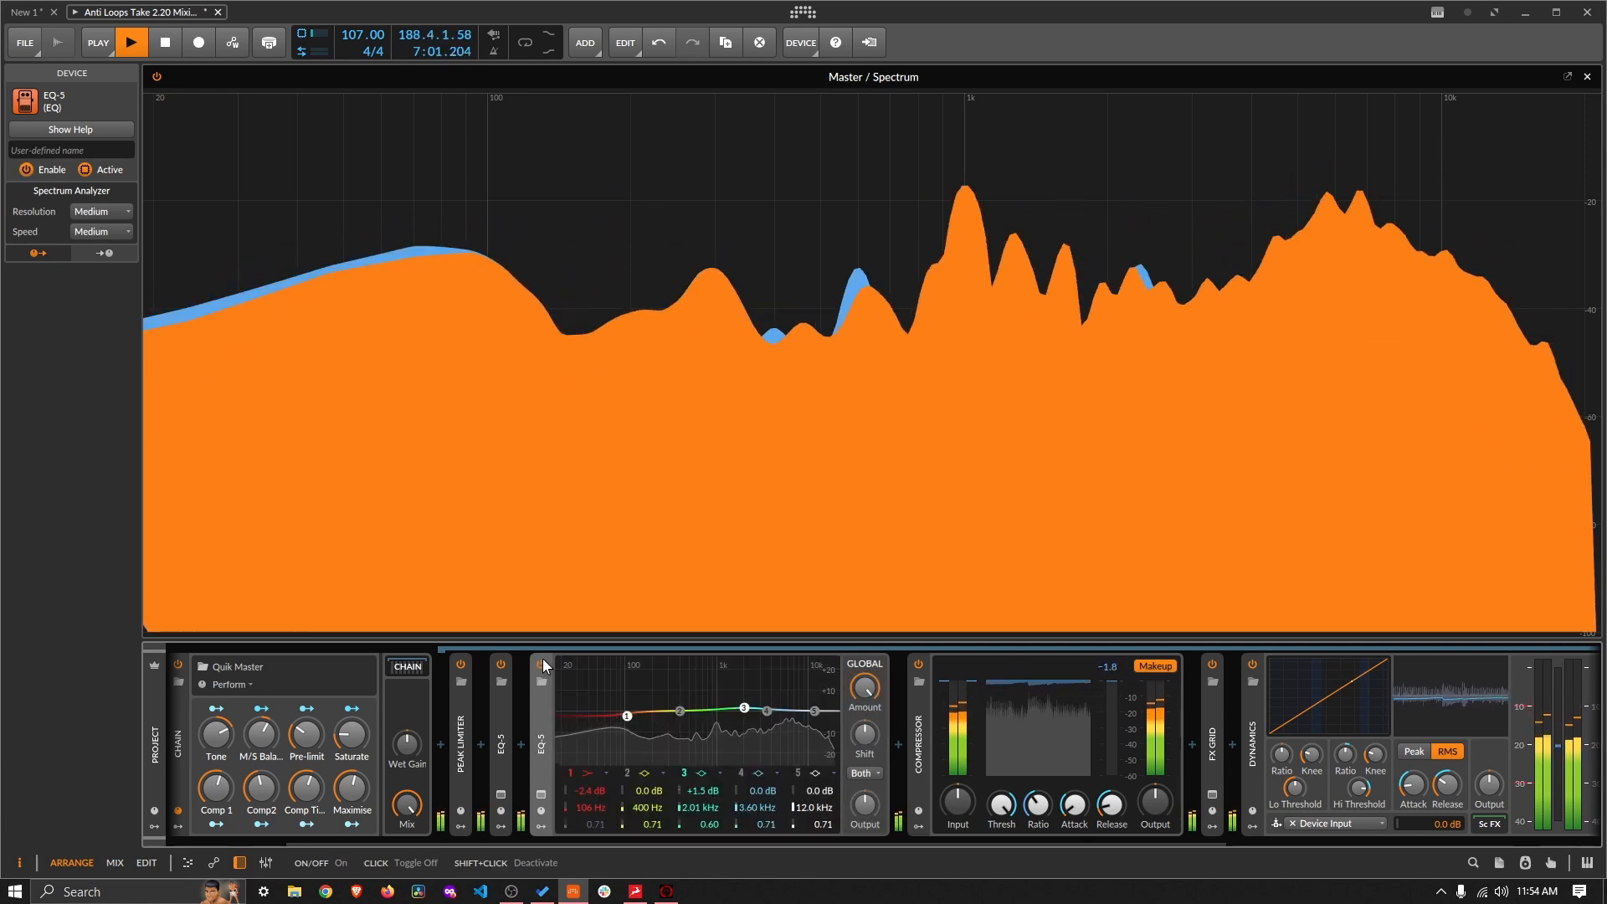
pyautogui.click(542, 663)
pyautogui.click(541, 664)
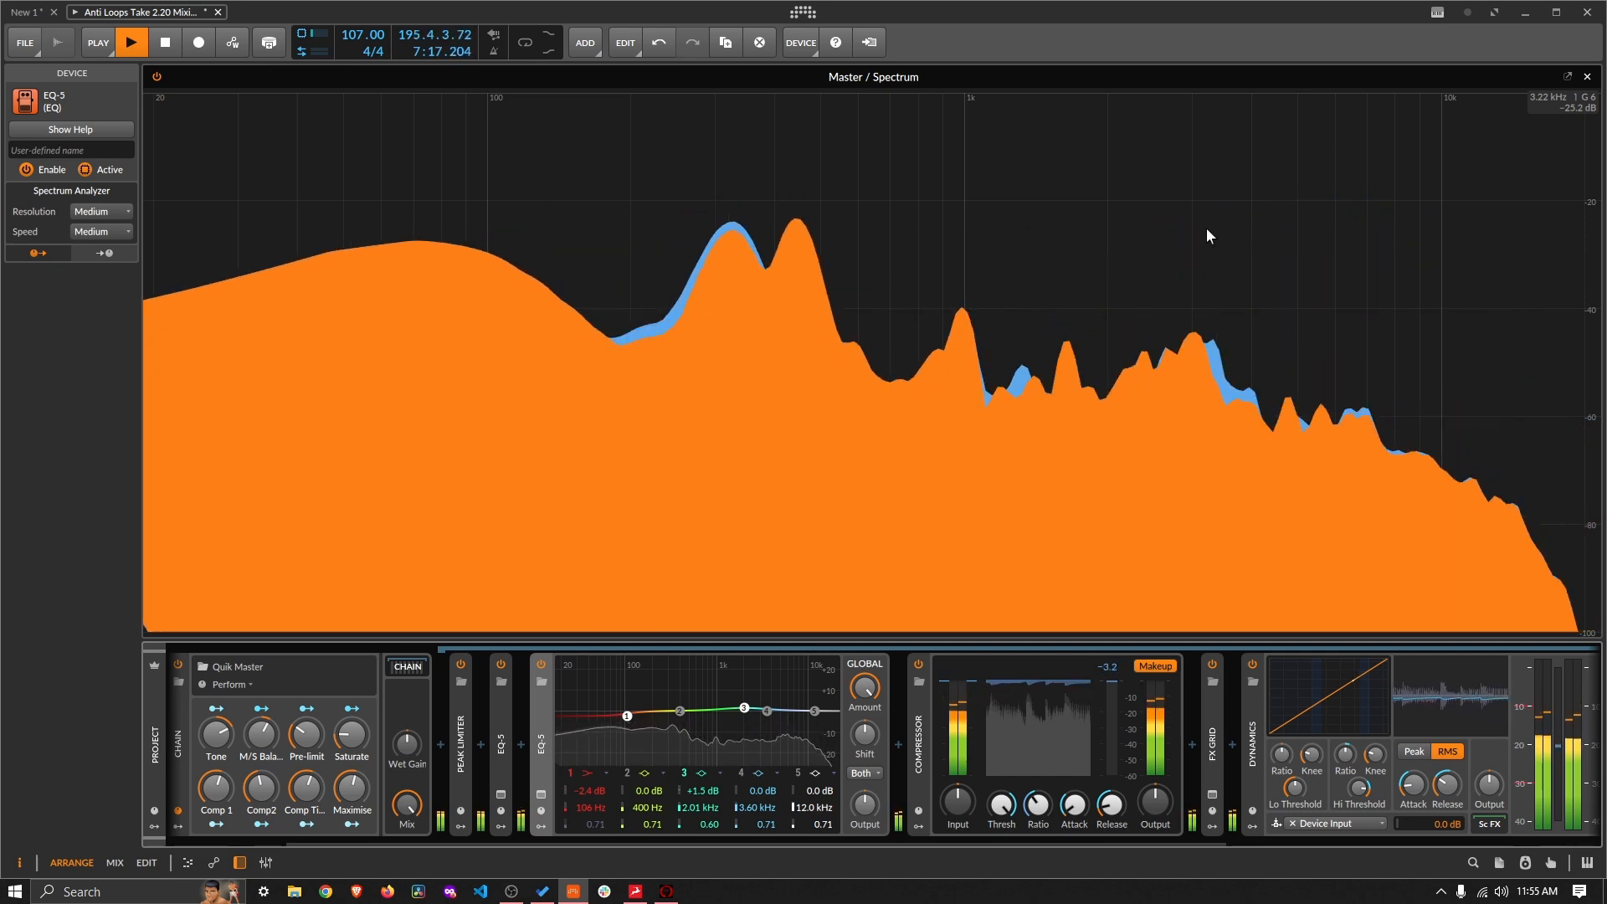
pyautogui.press('space')
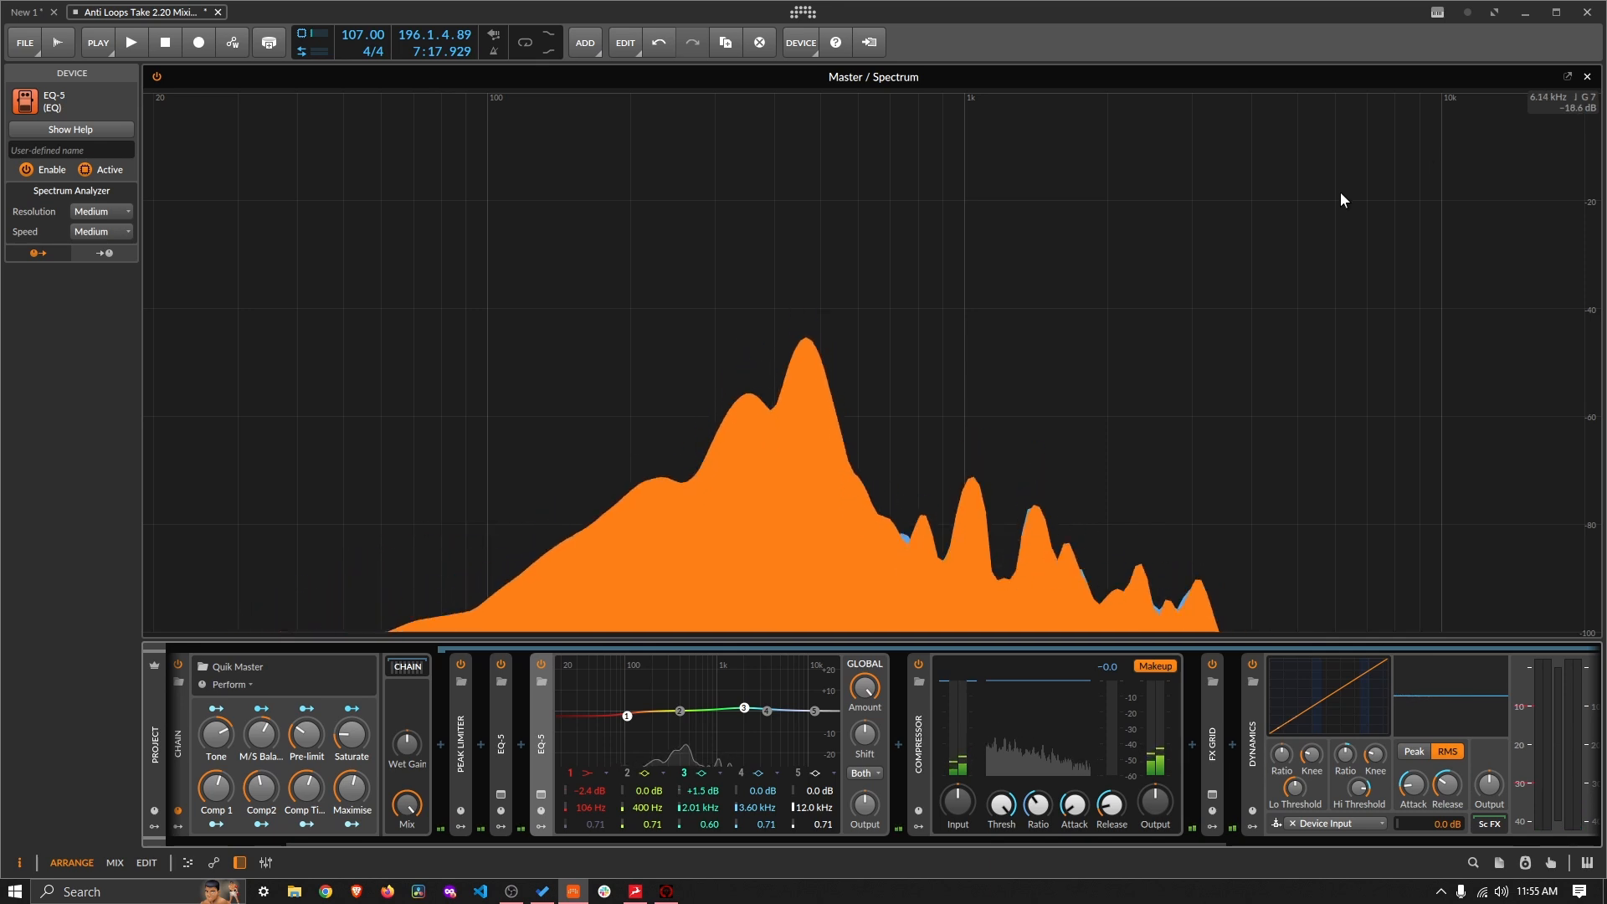
pyautogui.click(1586, 77)
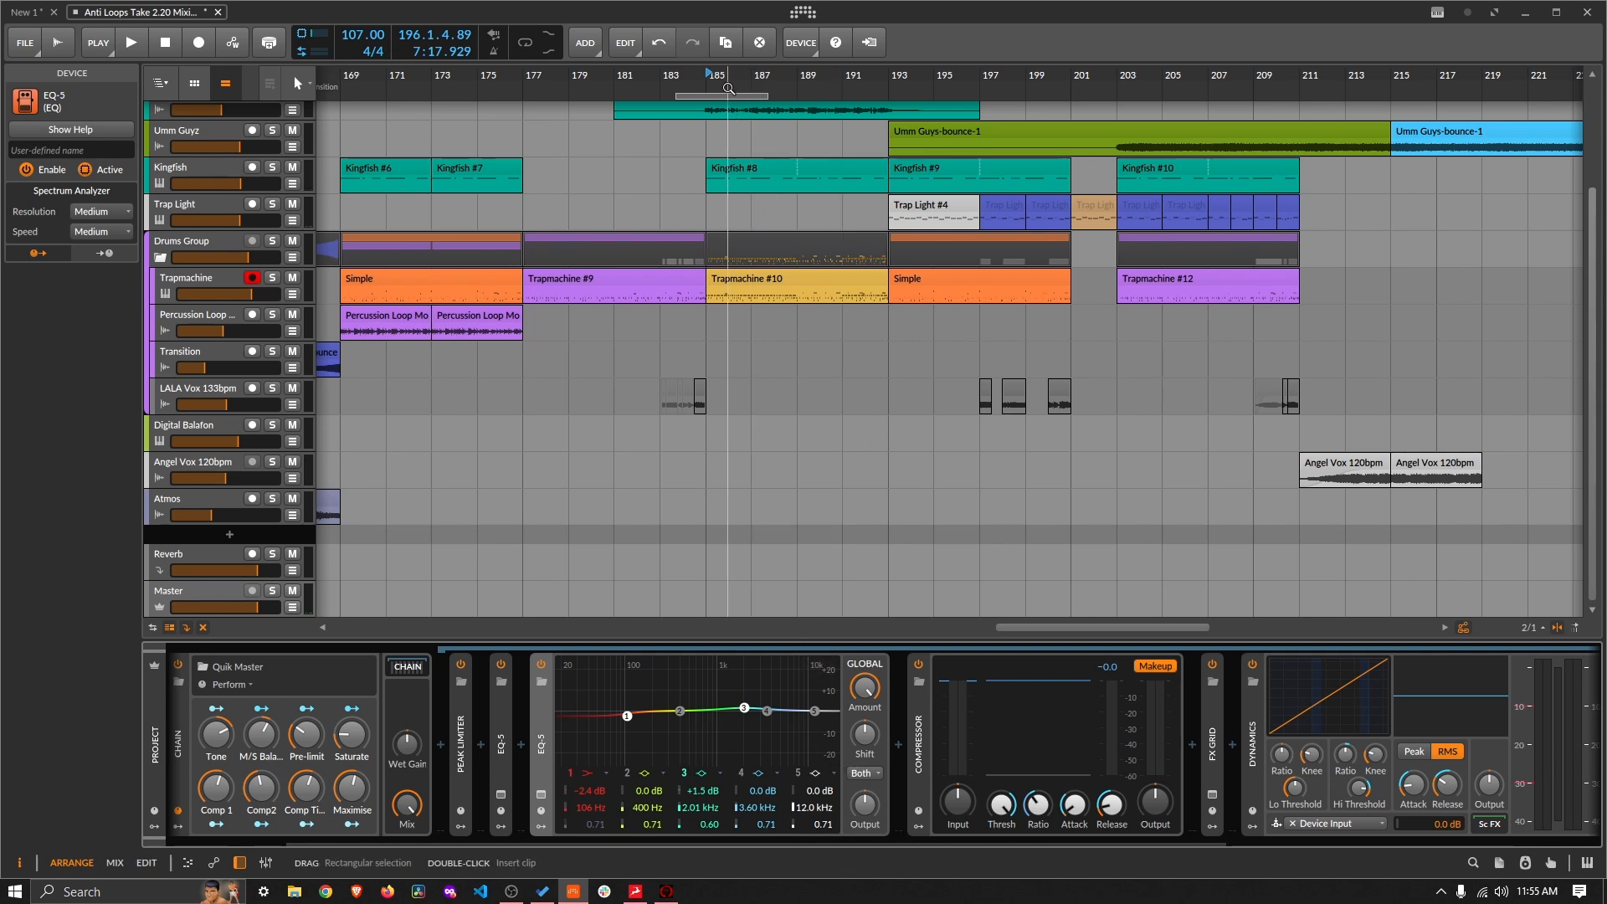
# Step: Switch to Microsoft To Do and mark "Check Frequency Range" as completed in the Produce With Me list
pyautogui.moveTo(743, 75); pyautogui.dragTo(743, 101)
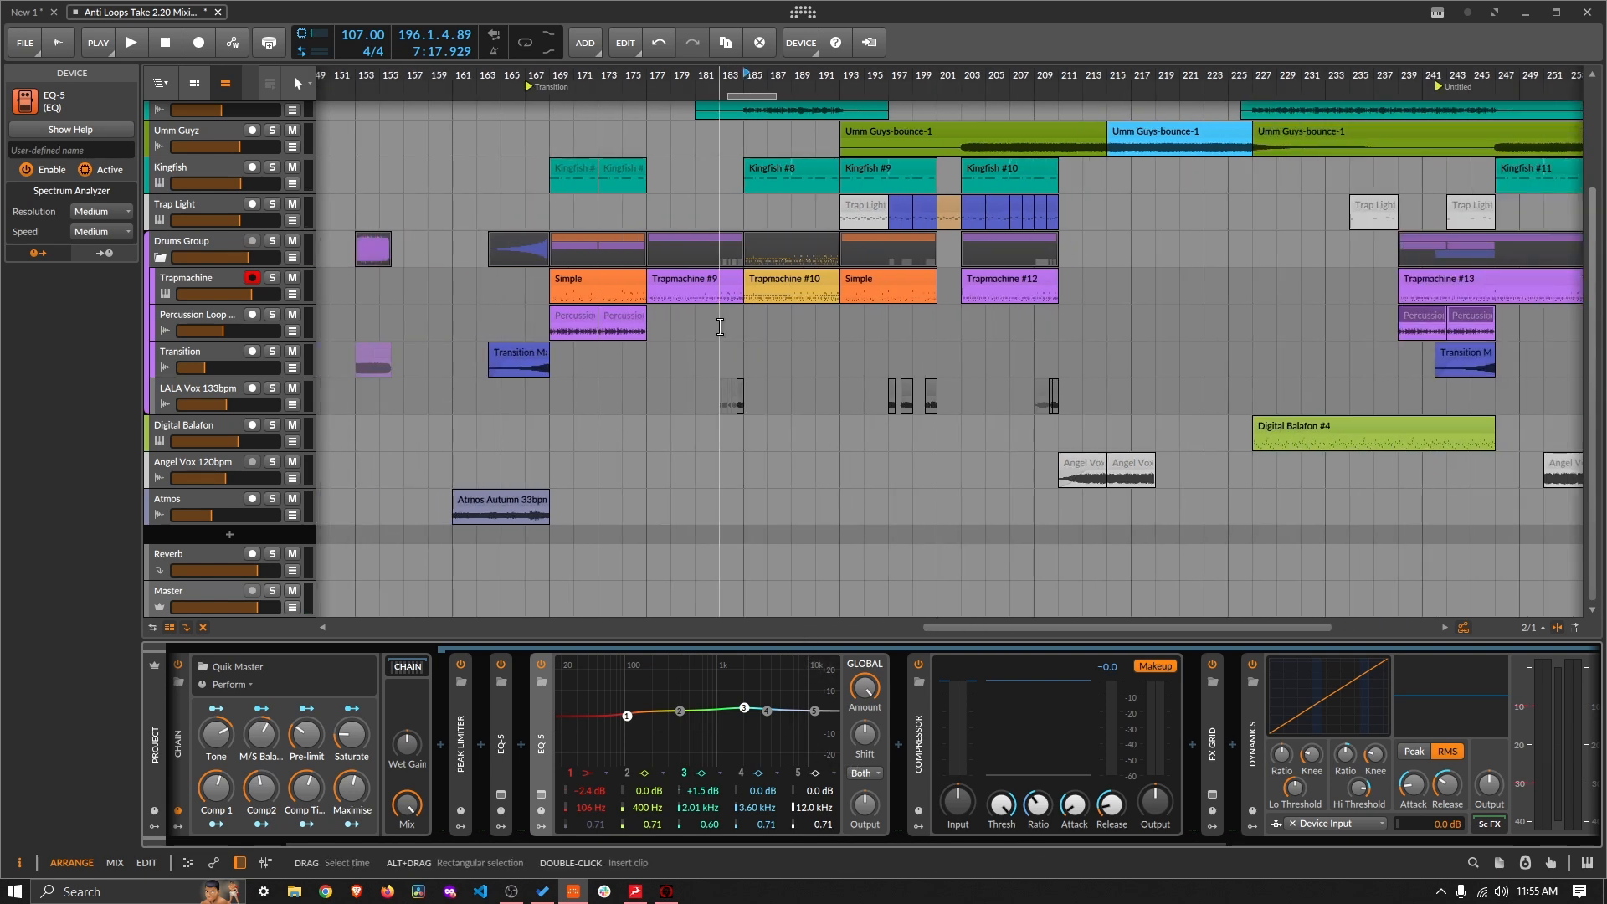
pyautogui.hotkey('alt', 'Tab')
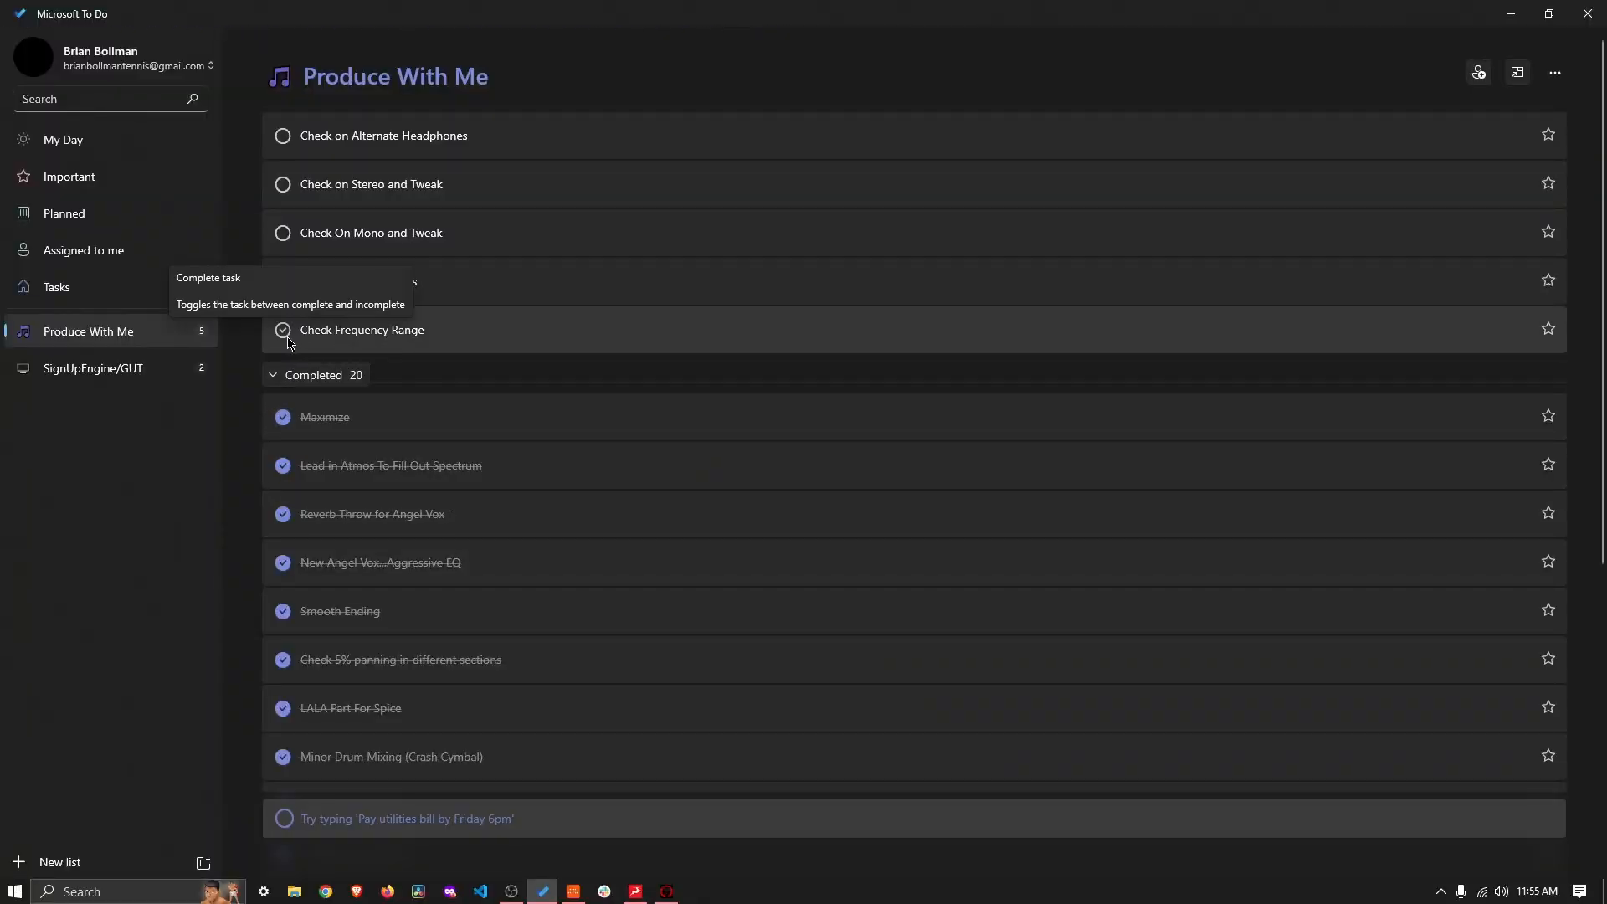
pyautogui.click(283, 331)
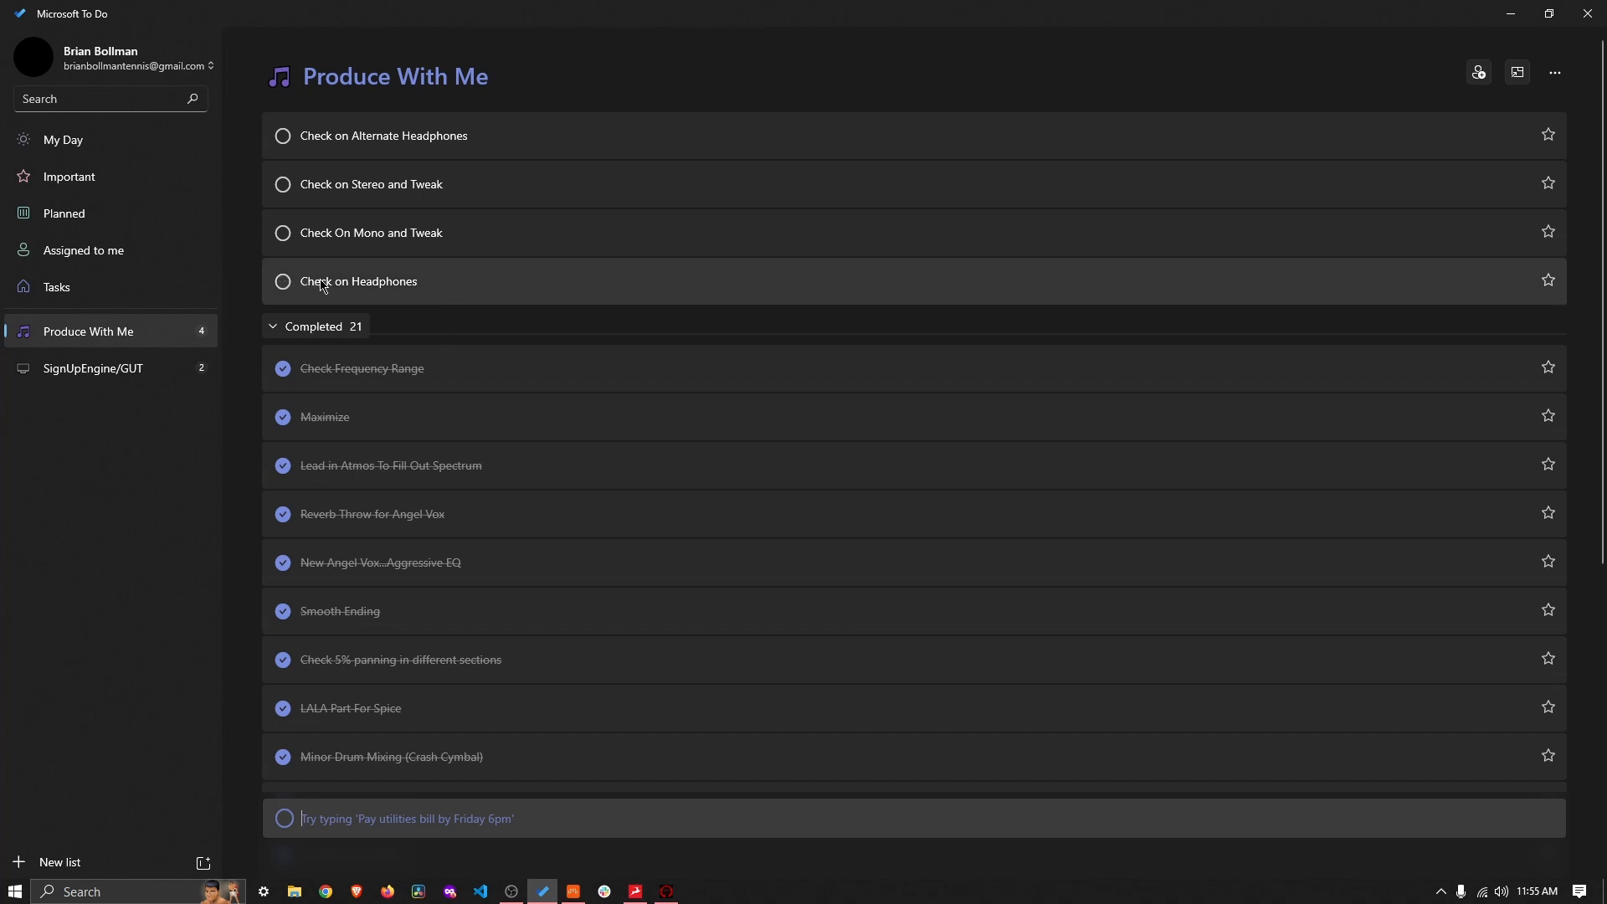
# Step: Switch to the ZEN Q control panel and raise the Headphones 2 output level
pyautogui.click(666, 891)
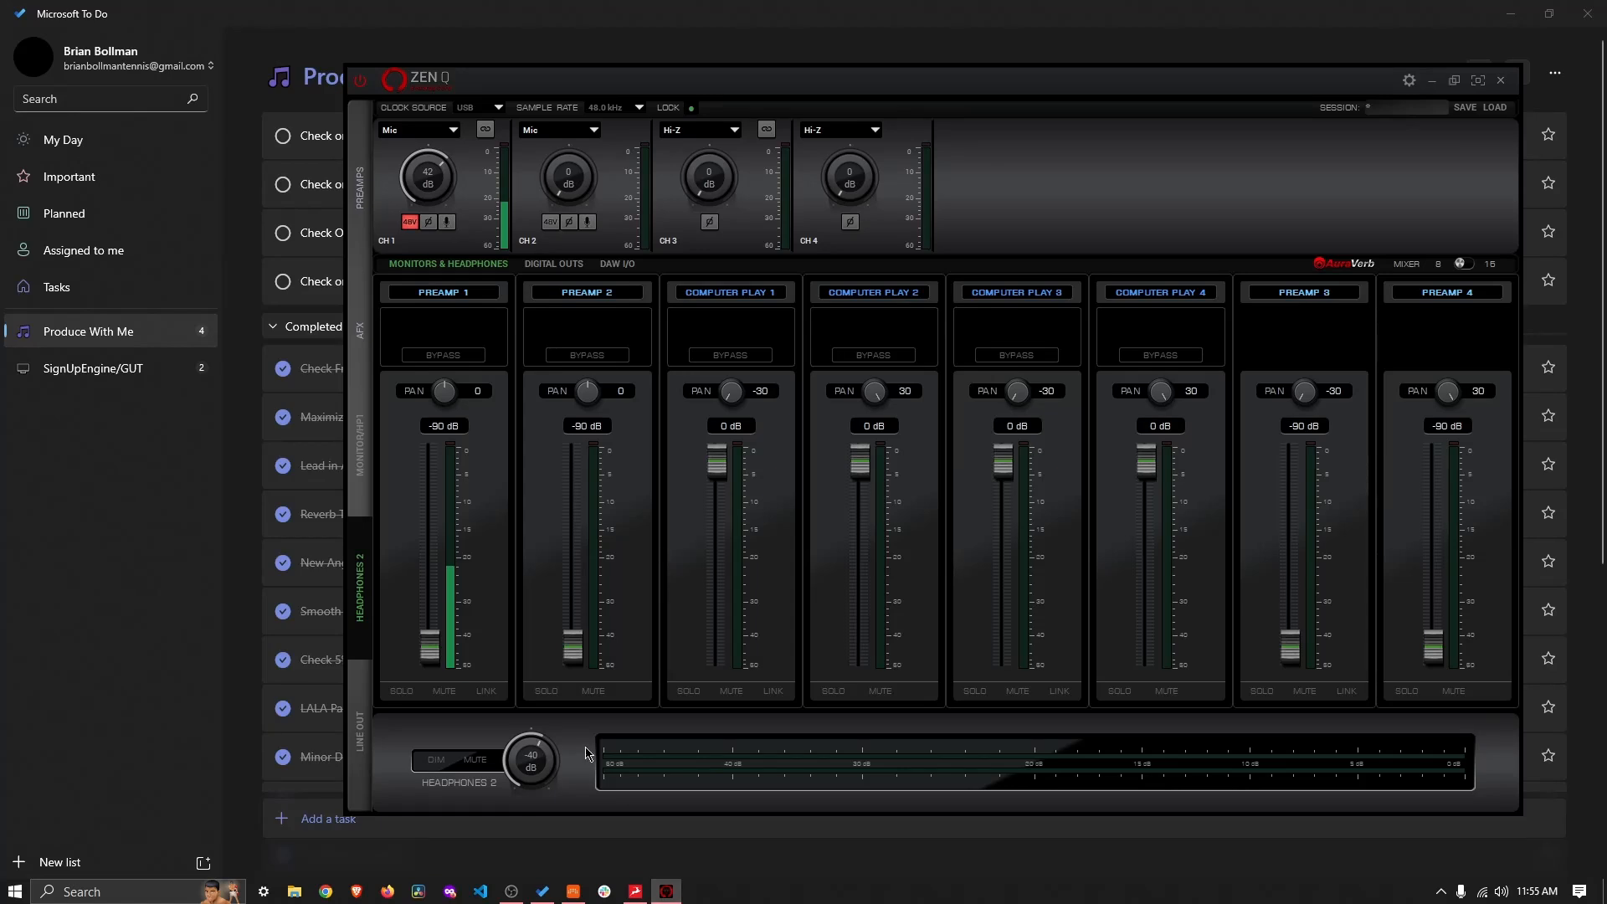
pyautogui.moveTo(513, 737); pyautogui.dragTo(518, 713)
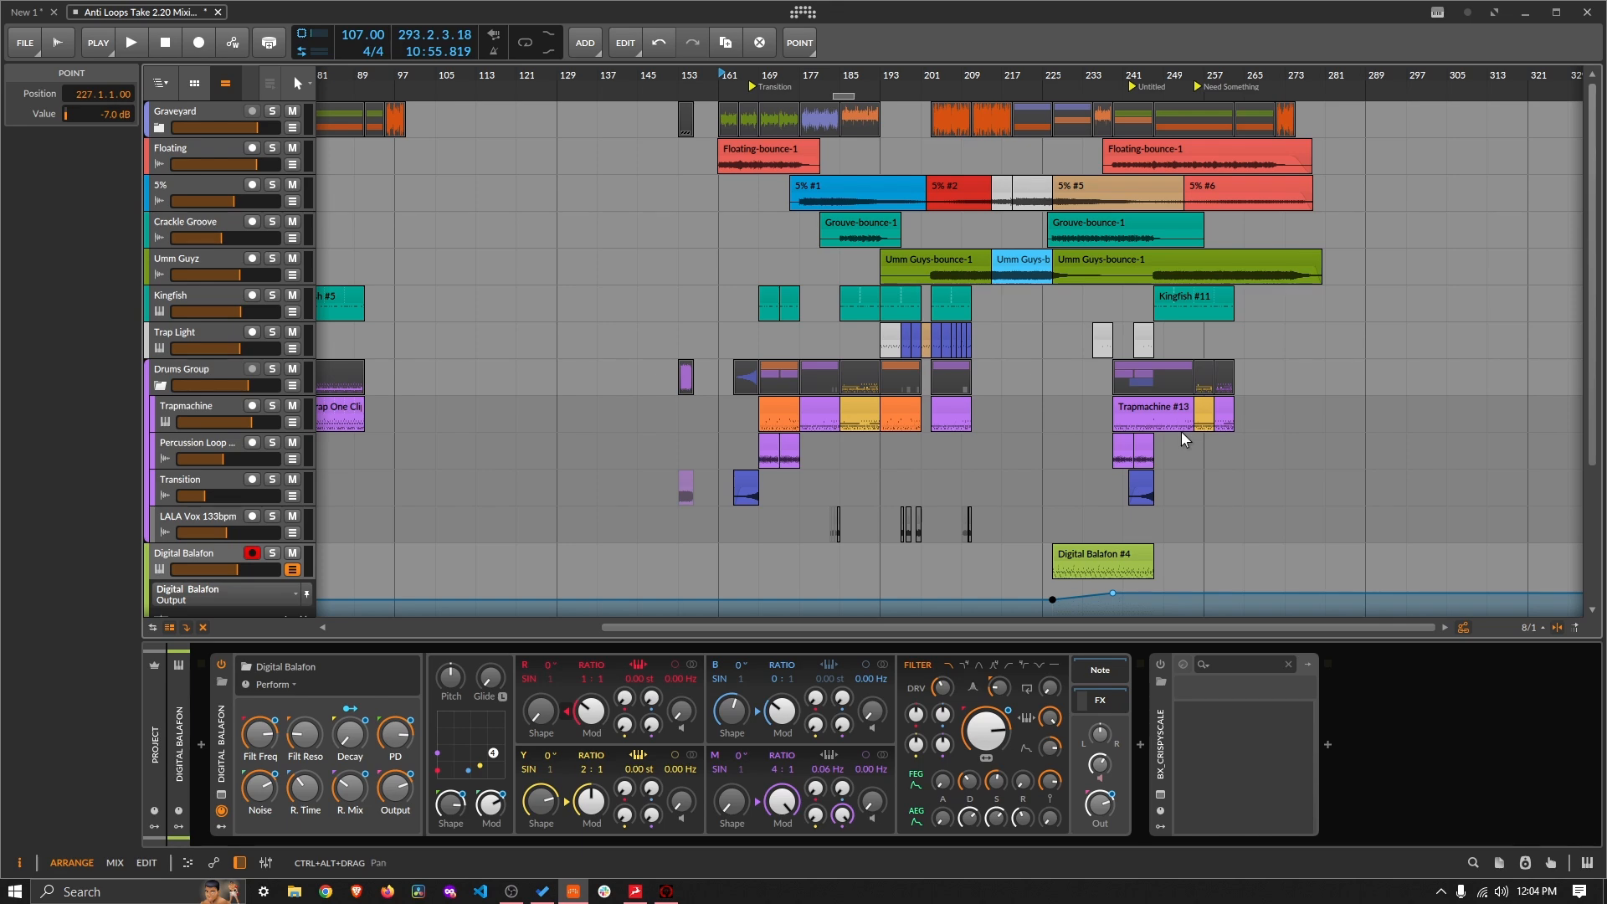
# Step: In the Bitwig arrangement, play from bar 219 to check the Digital Balafon Output automation under the Digital Balafon #4 clip
pyautogui.moveTo(1071, 79); pyautogui.dragTo(981, 81)
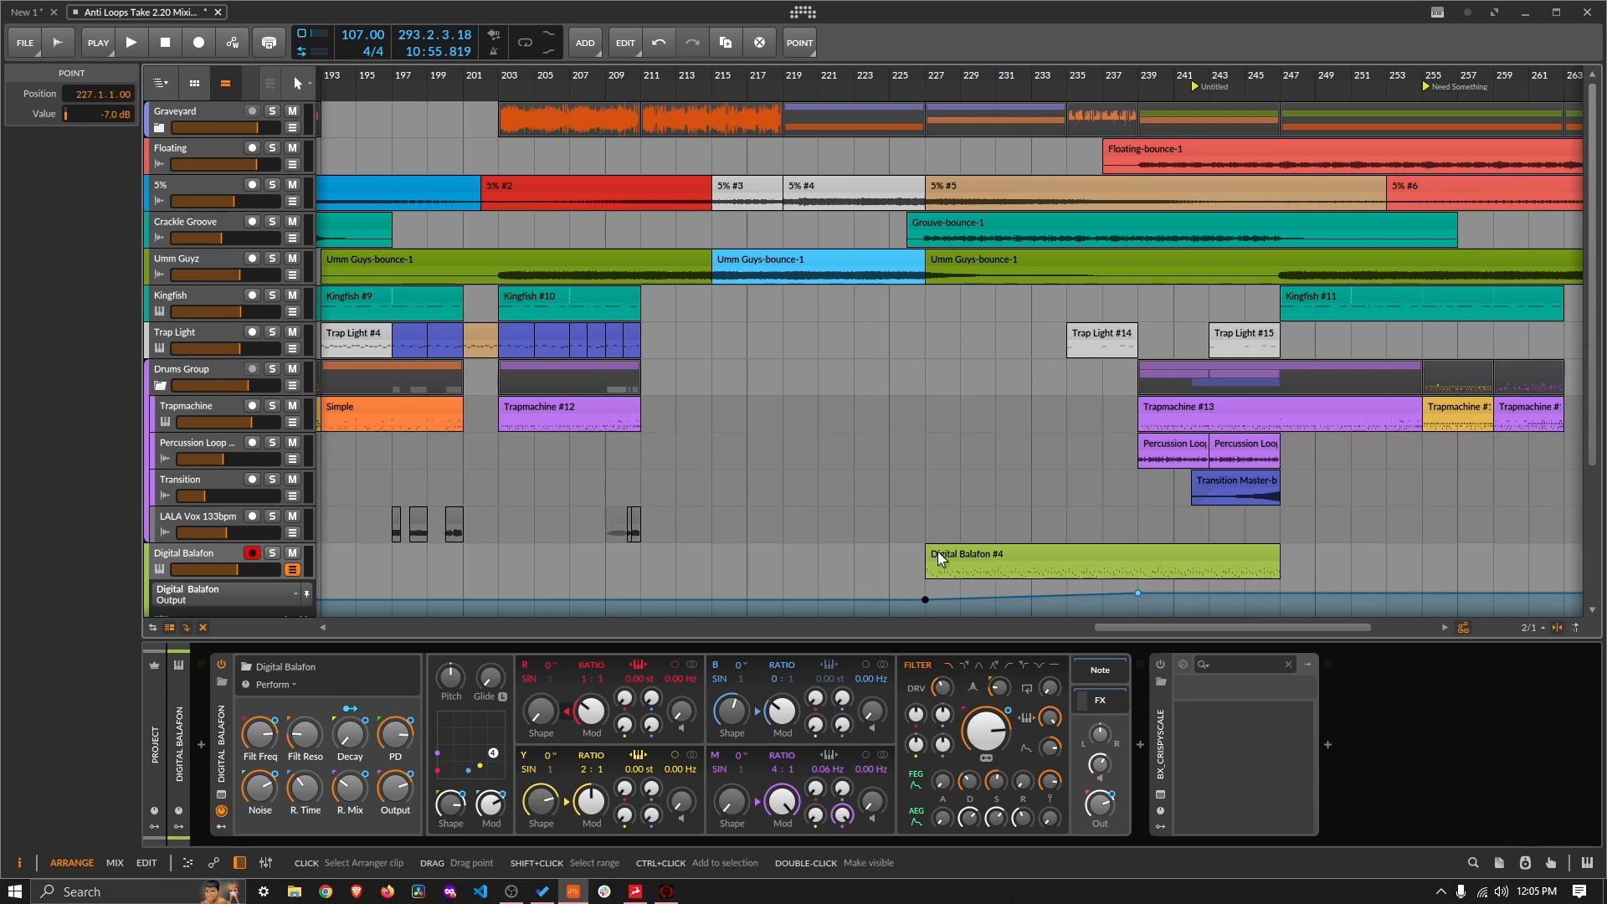
pyautogui.moveTo(929, 604)
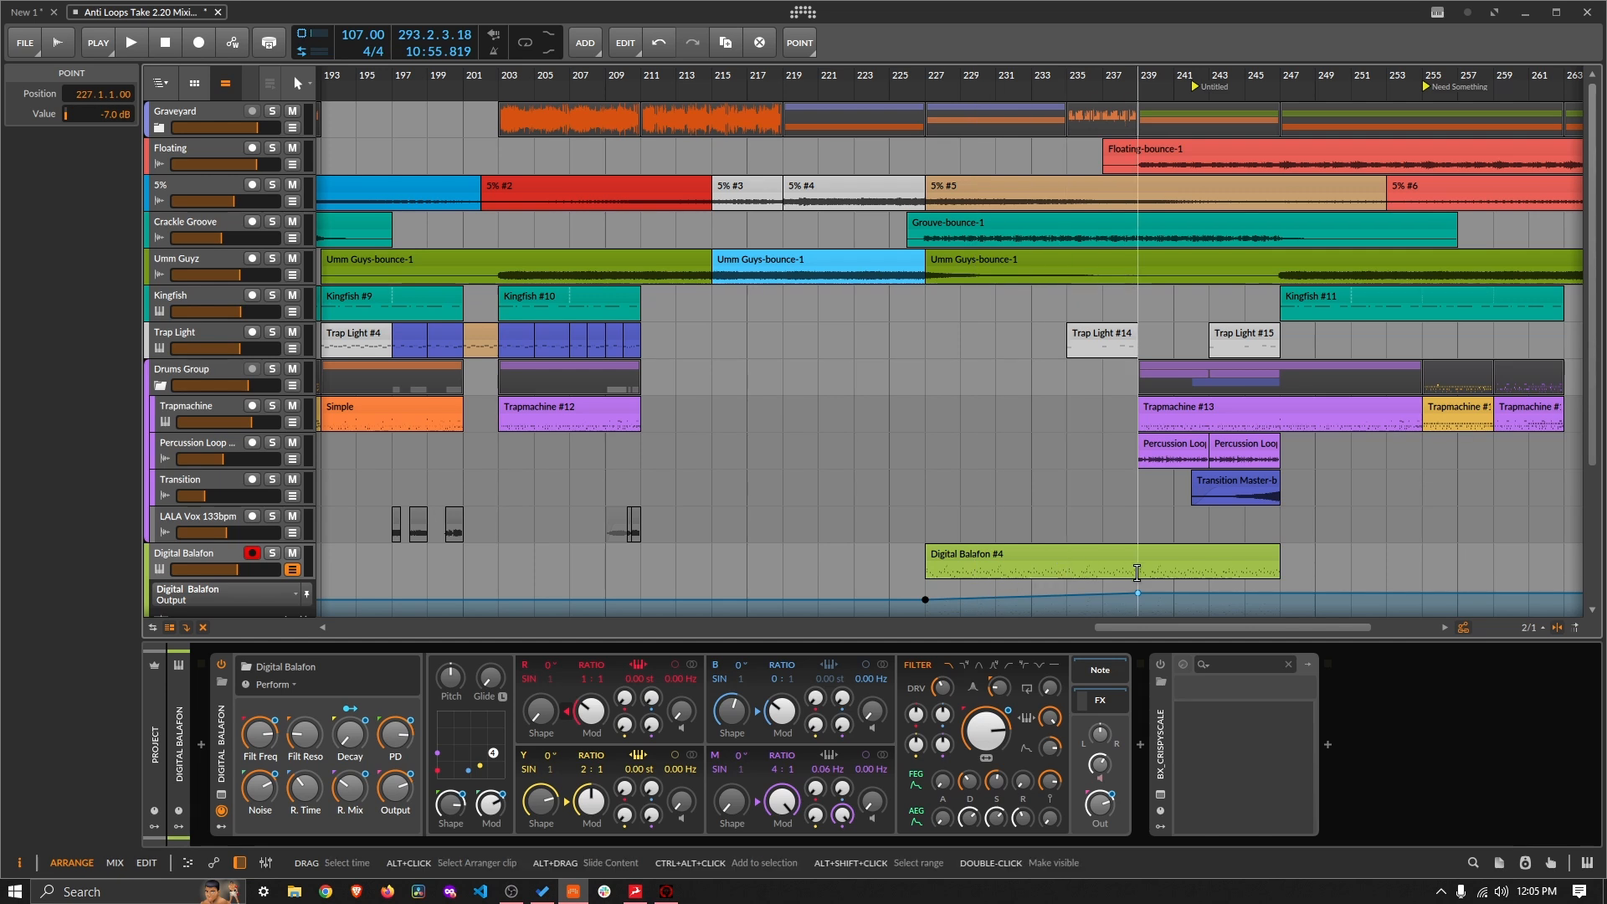
pyautogui.moveTo(1140, 596)
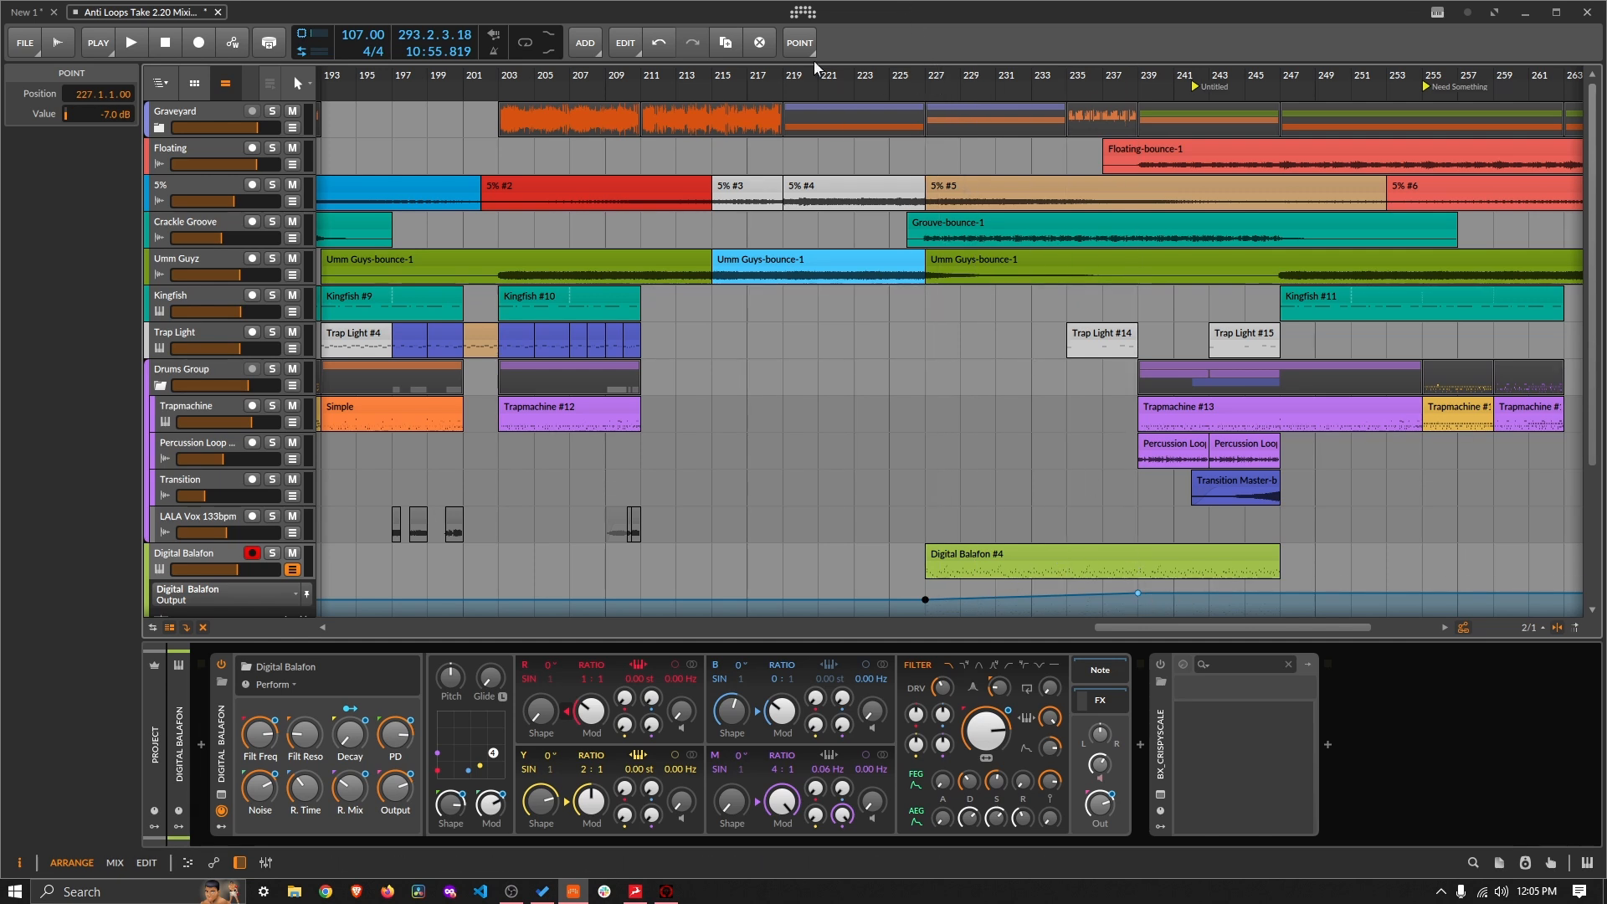
pyautogui.click(786, 76)
pyautogui.press('space')
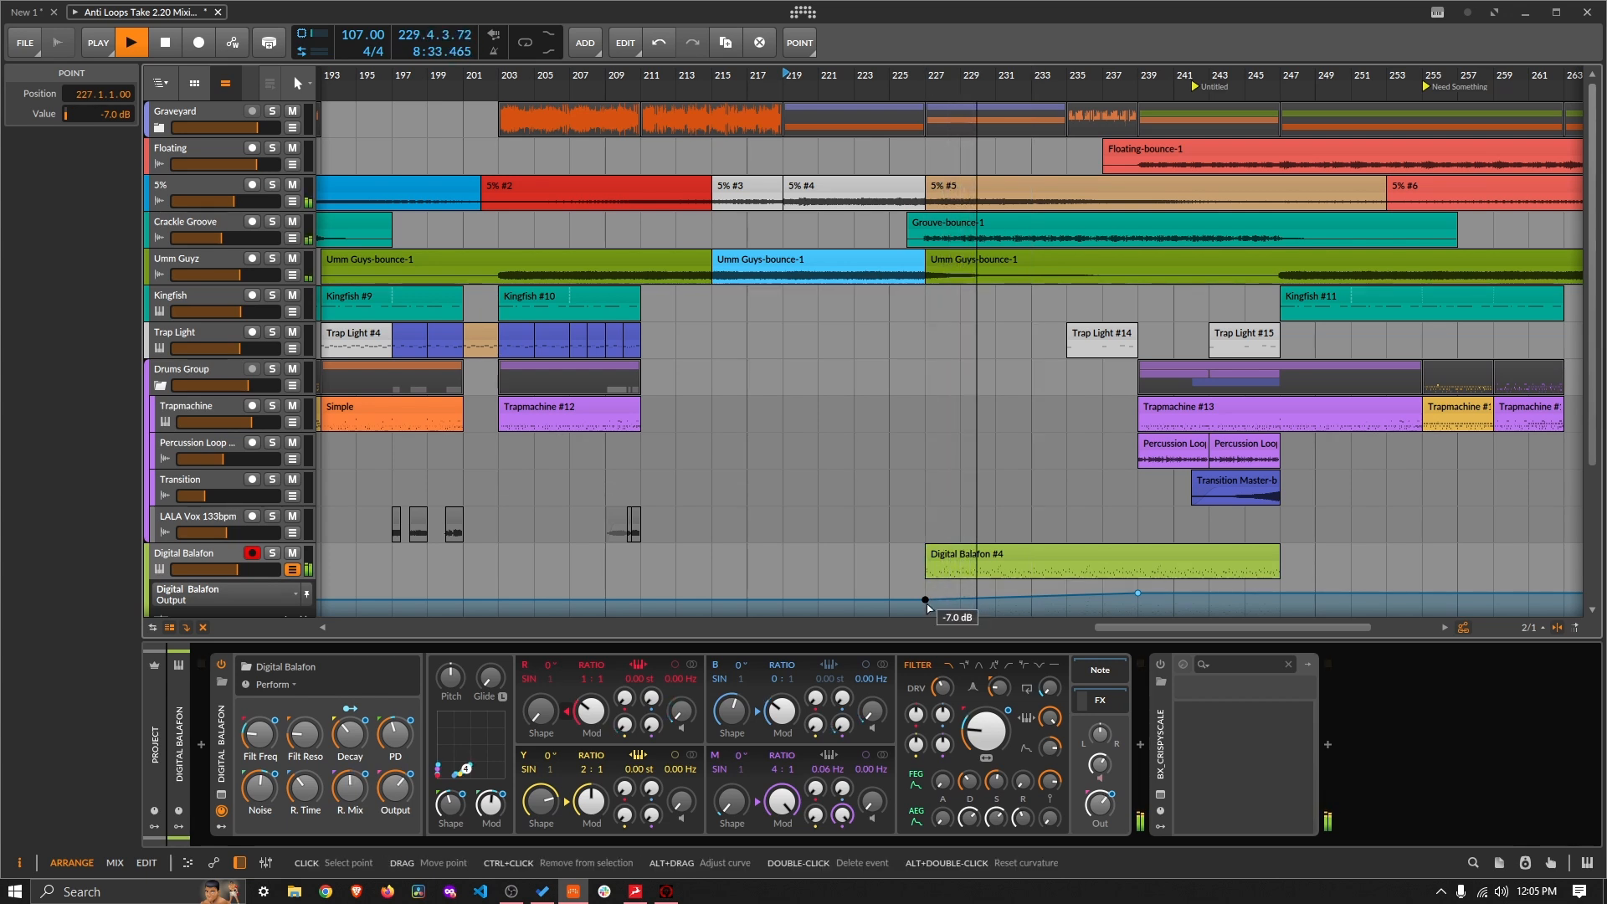
# Step: Stop playback, then play from bar 183 to check the LALA Vox 133bpm clips leading into bar 185
pyautogui.press('space')
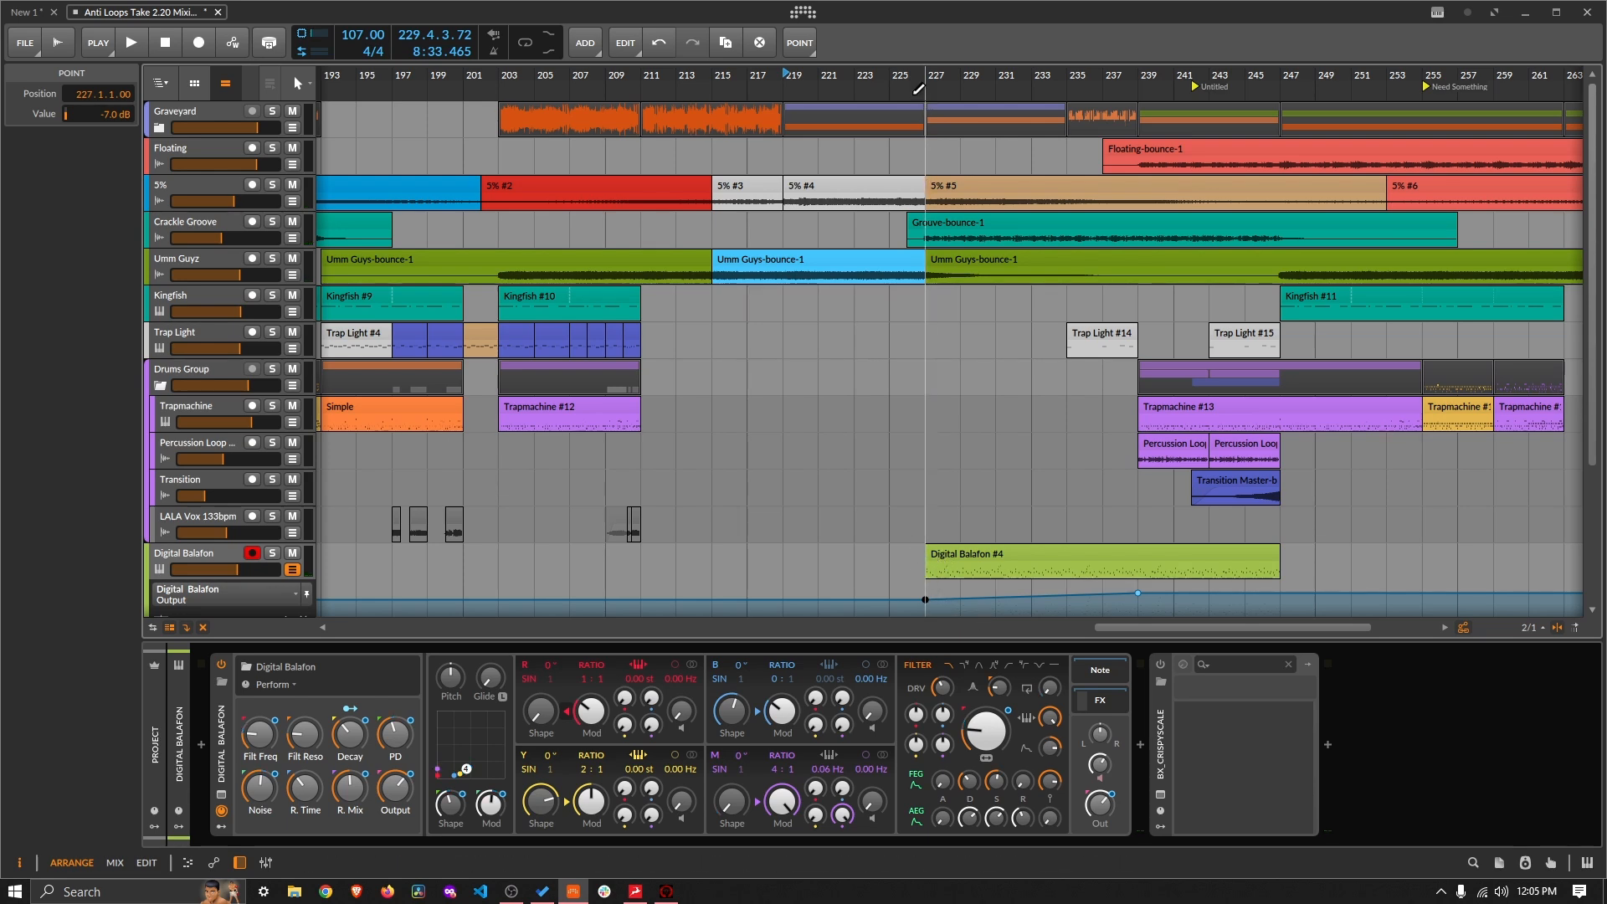
pyautogui.moveTo(919, 89); pyautogui.dragTo(953, 44)
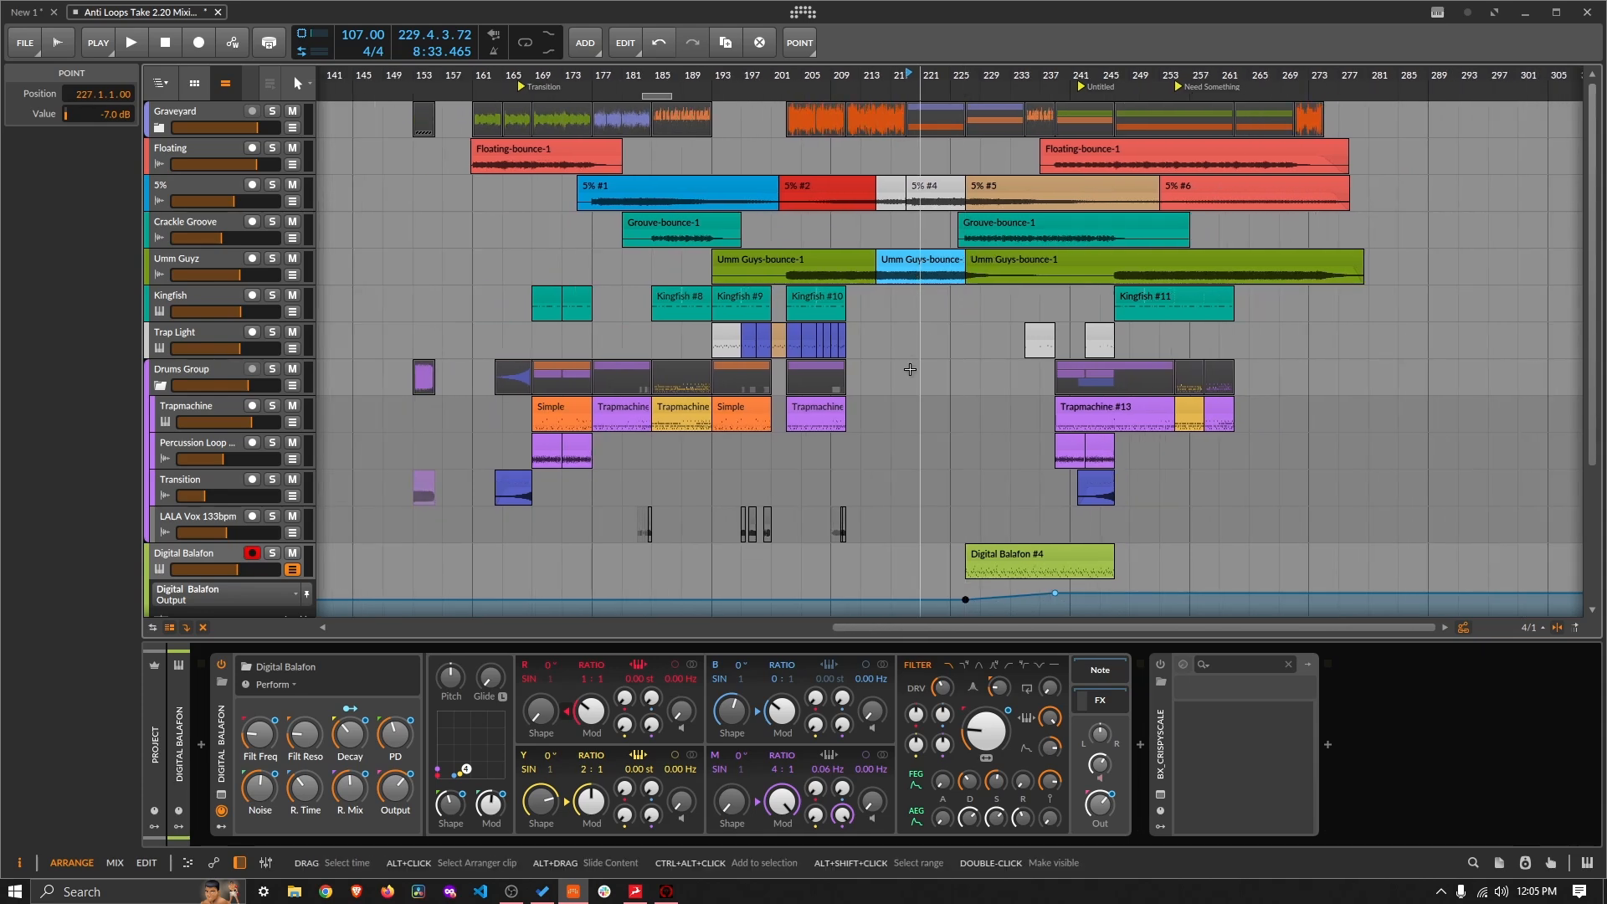
pyautogui.scroll(-1, 910, 369)
pyautogui.scroll(-1, 910, 369)
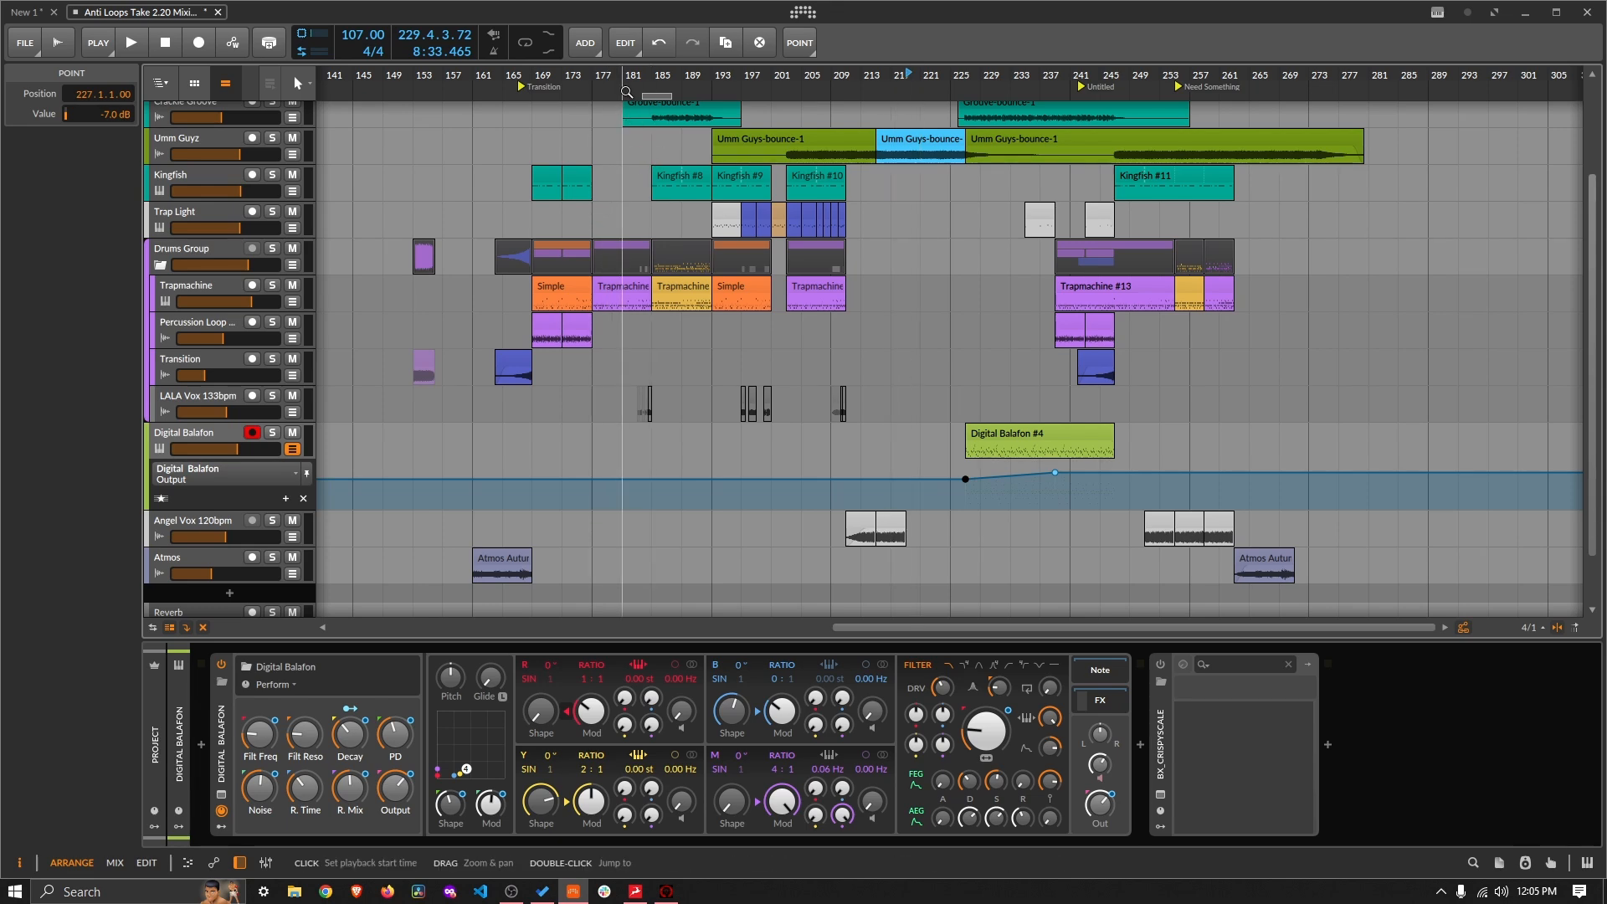
pyautogui.moveTo(626, 92); pyautogui.dragTo(624, 204)
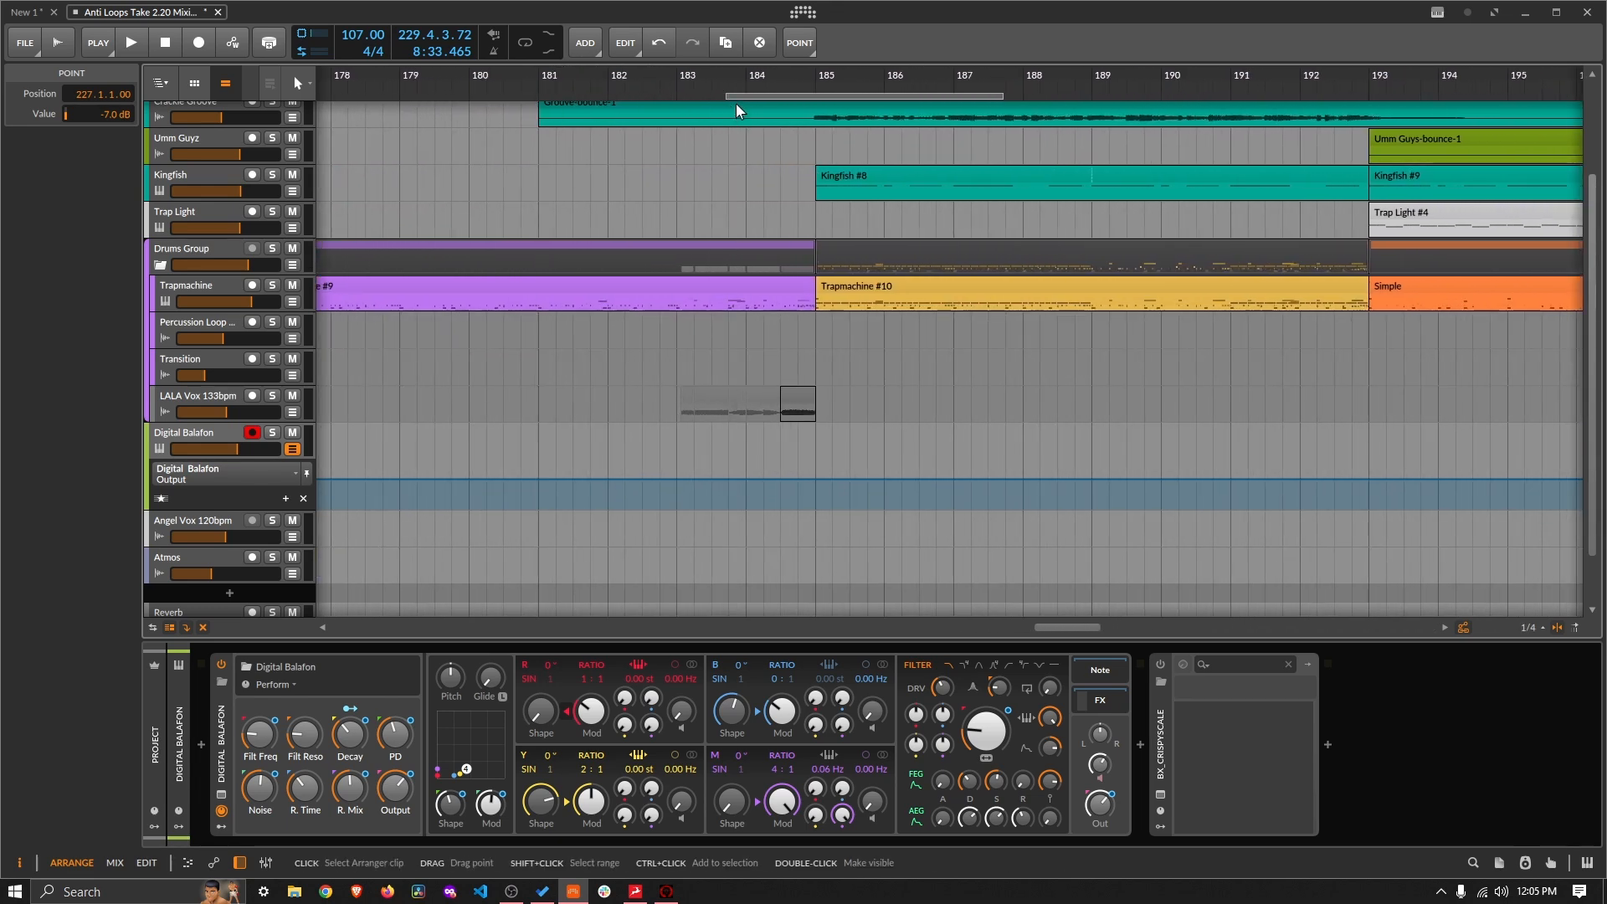
pyautogui.scroll(3, 766, 398)
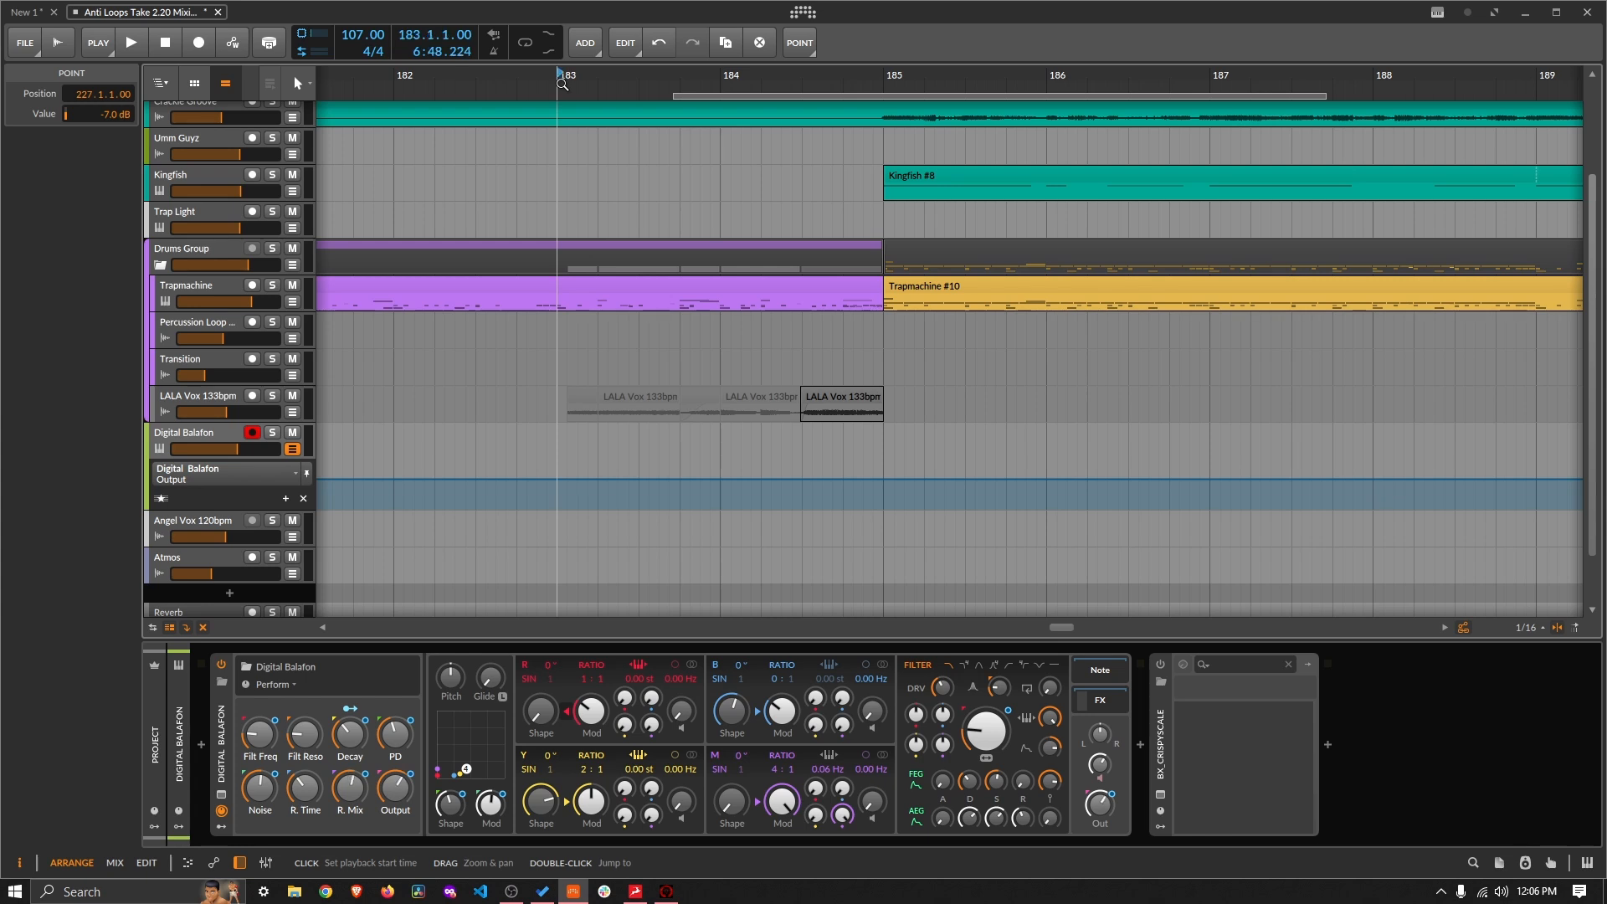
pyautogui.press('space')
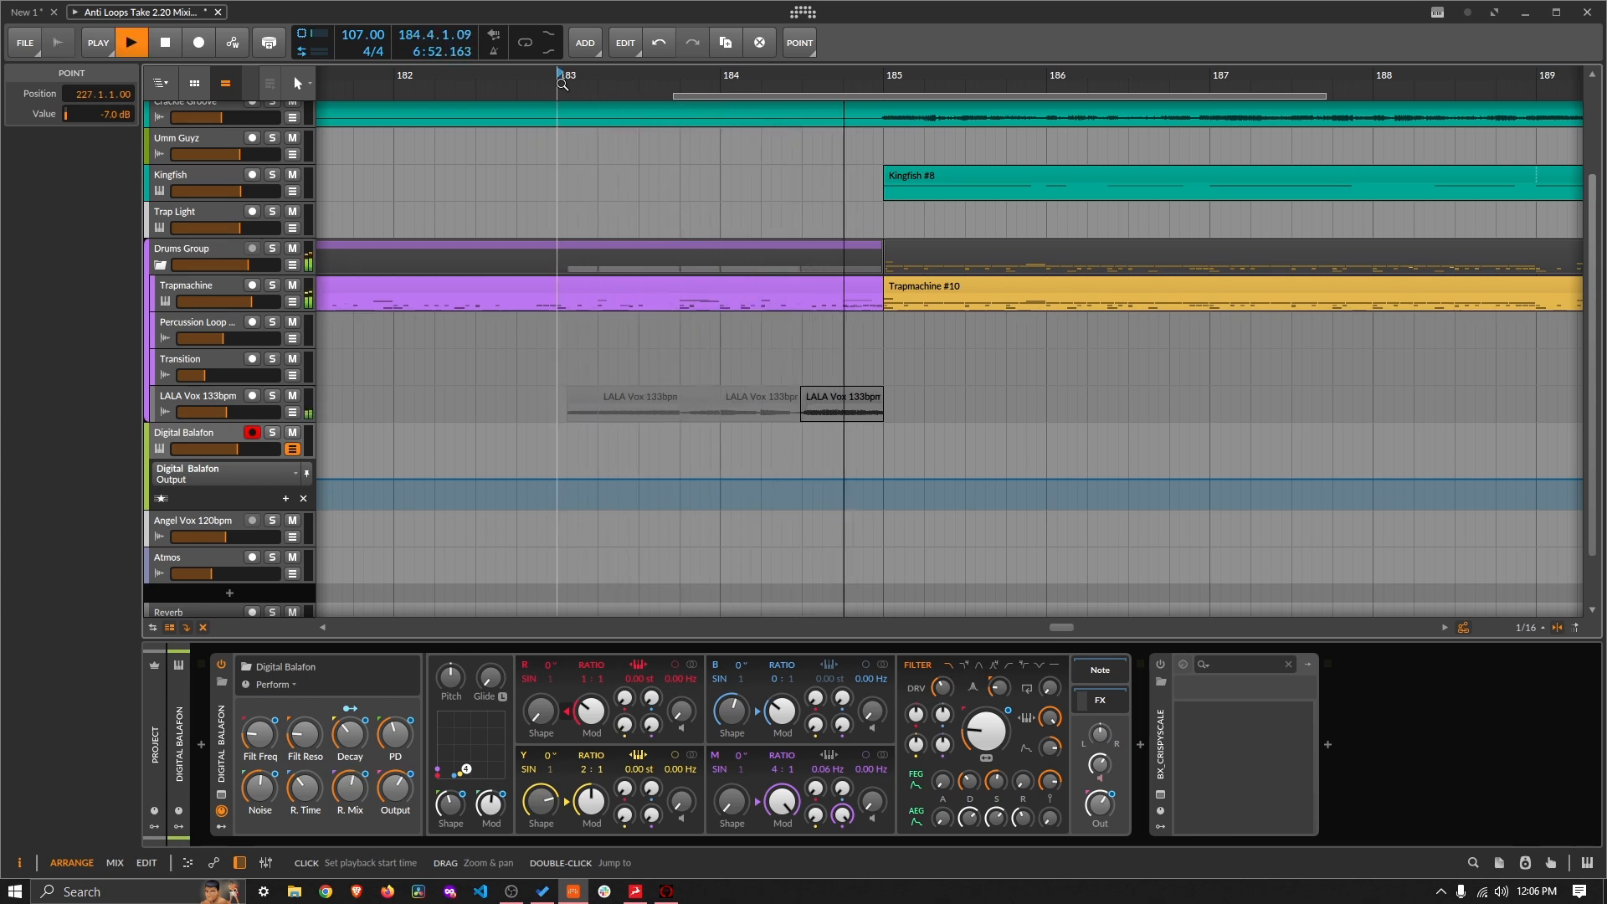
pyautogui.press('space')
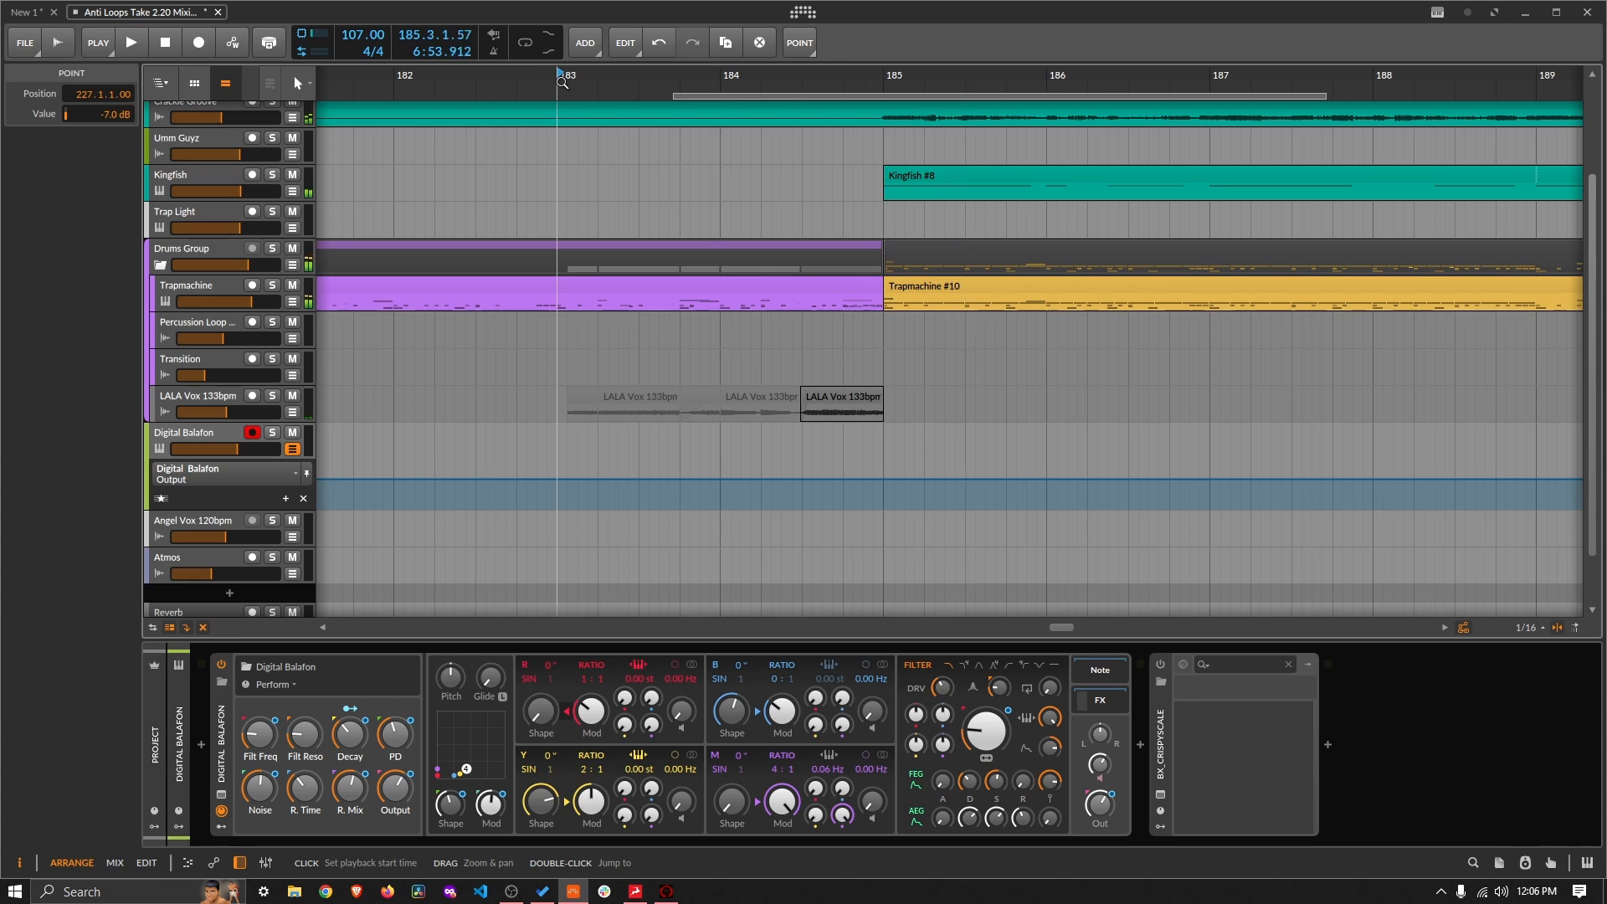
# Step: View the whole later section of the arrangement, then open and close the Output Monitoring Panel to review its Mono option
pyautogui.moveTo(563, 81); pyautogui.dragTo(670, 359)
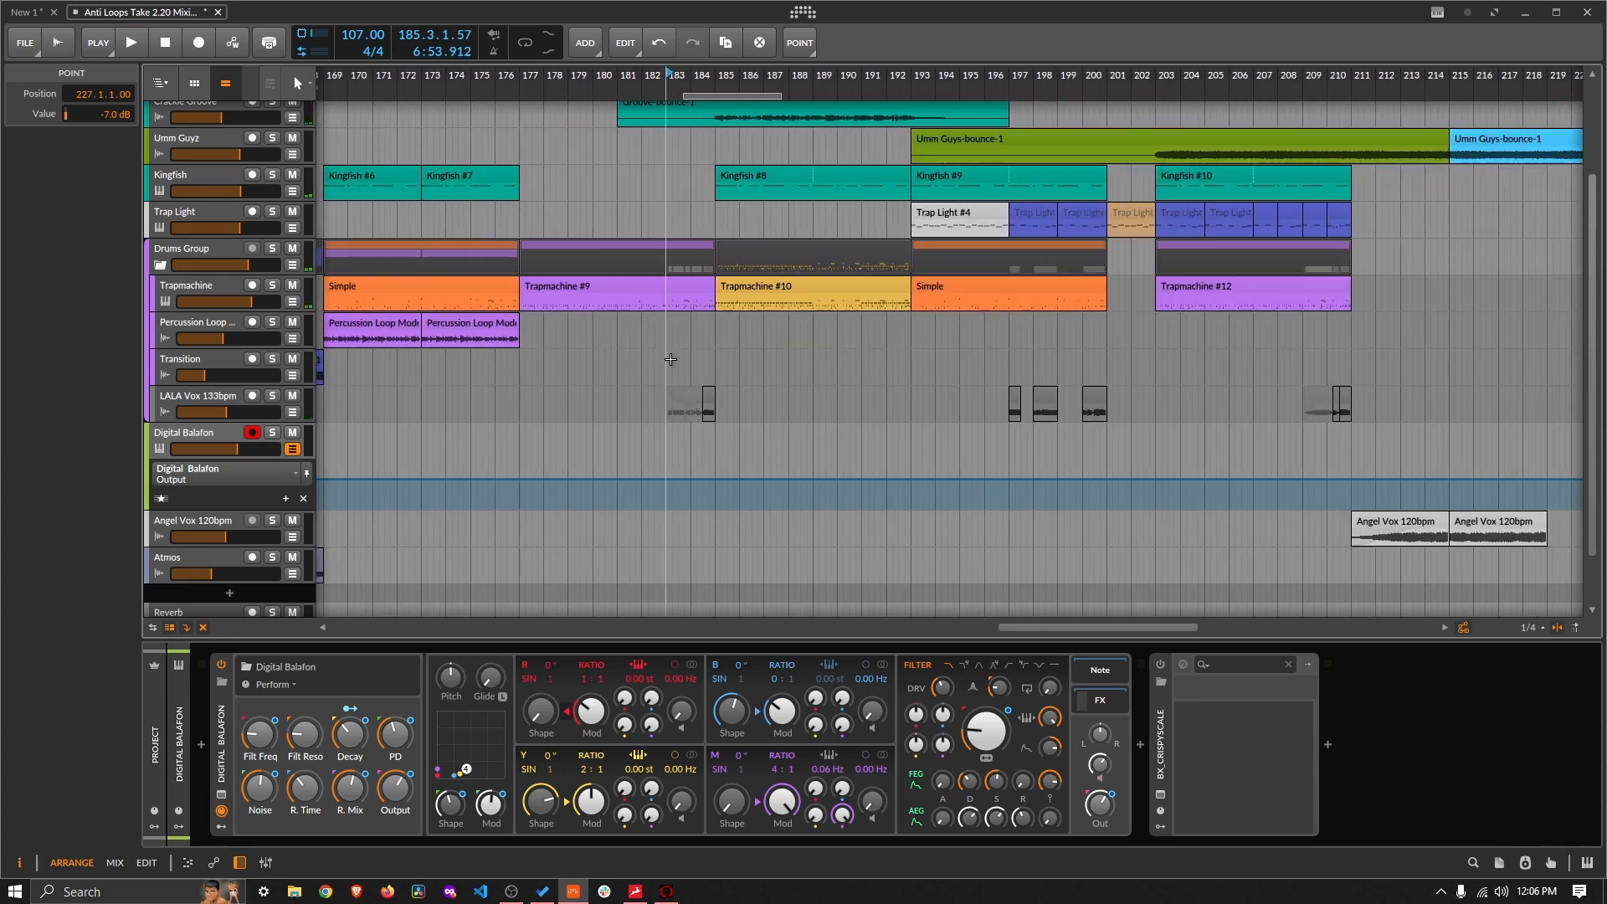
pyautogui.moveTo(658, 81); pyautogui.dragTo(703, 238)
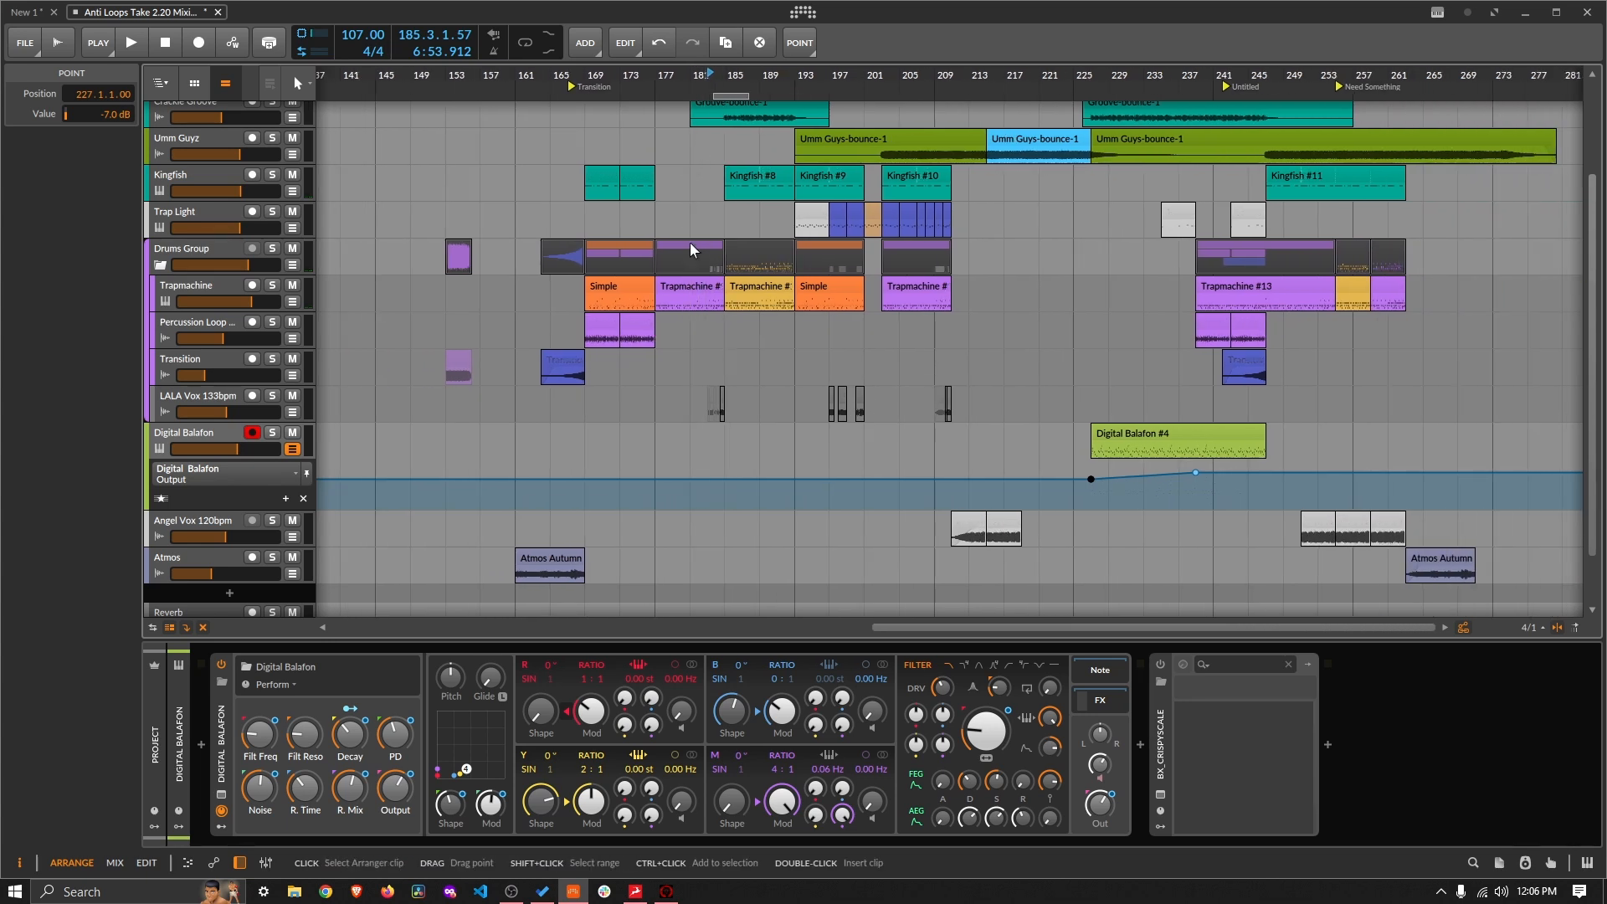
pyautogui.scroll(3, 687, 226)
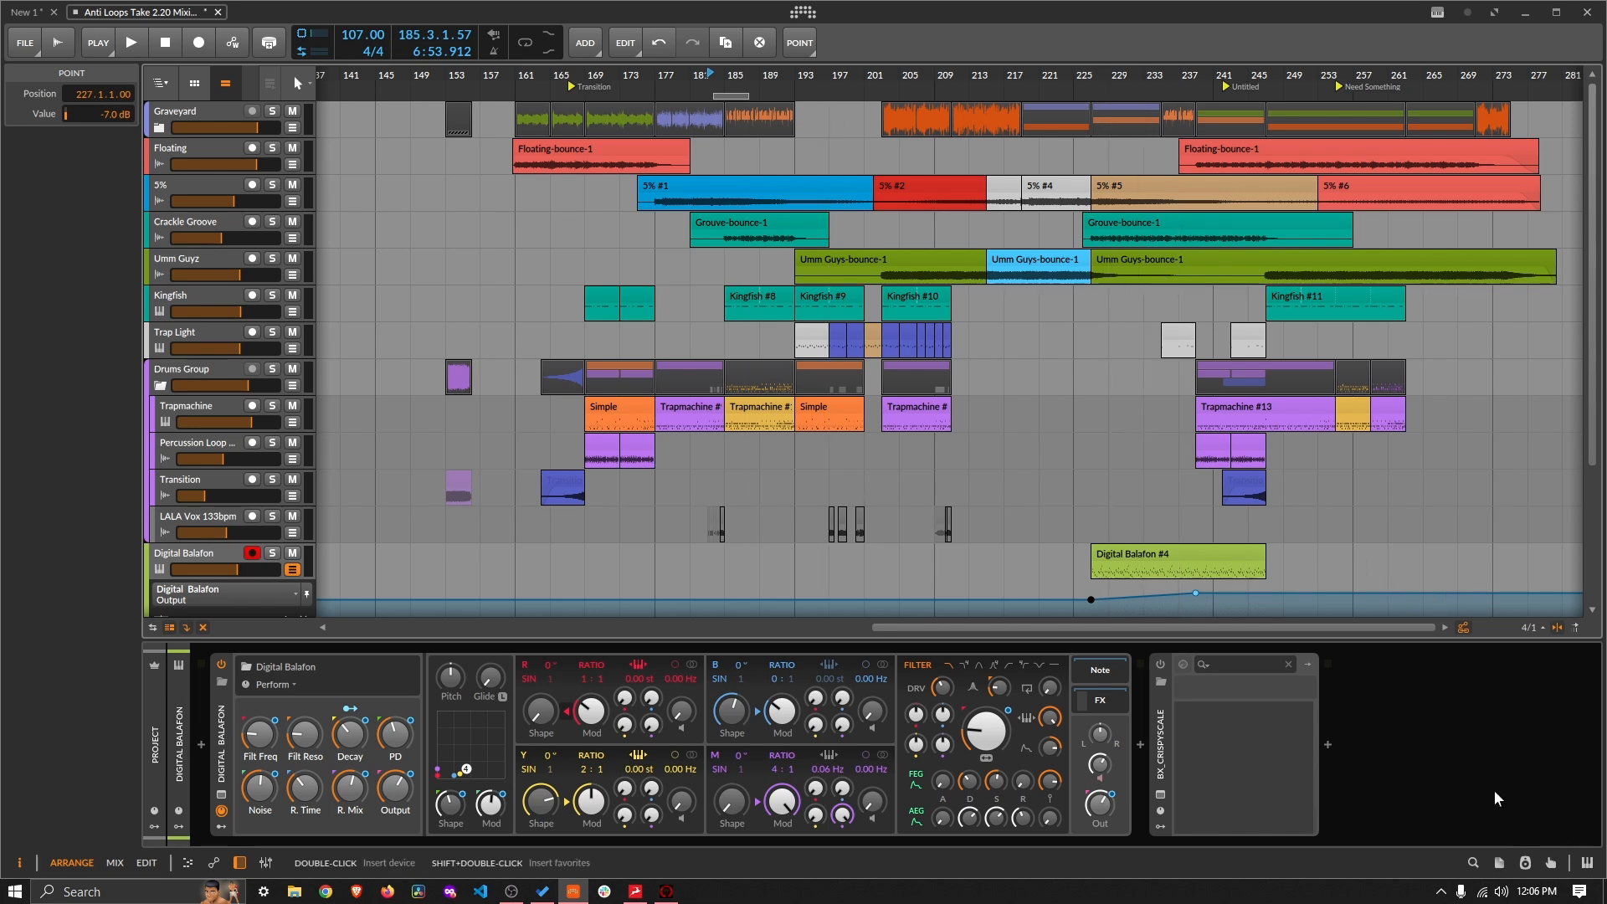
pyautogui.click(1526, 863)
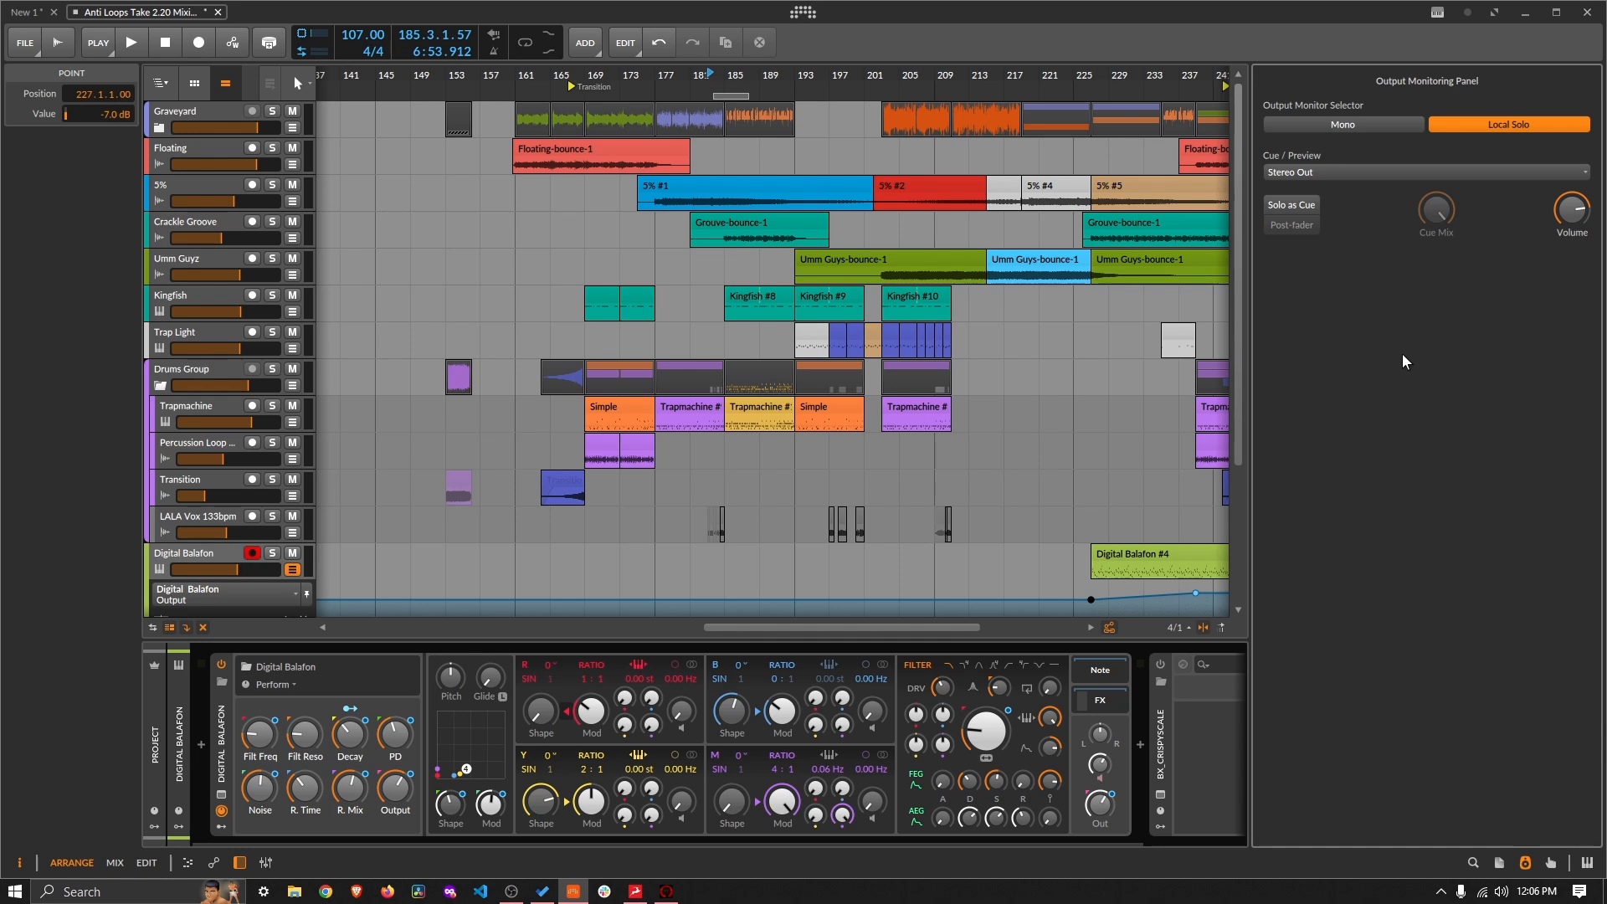
pyautogui.click(1528, 855)
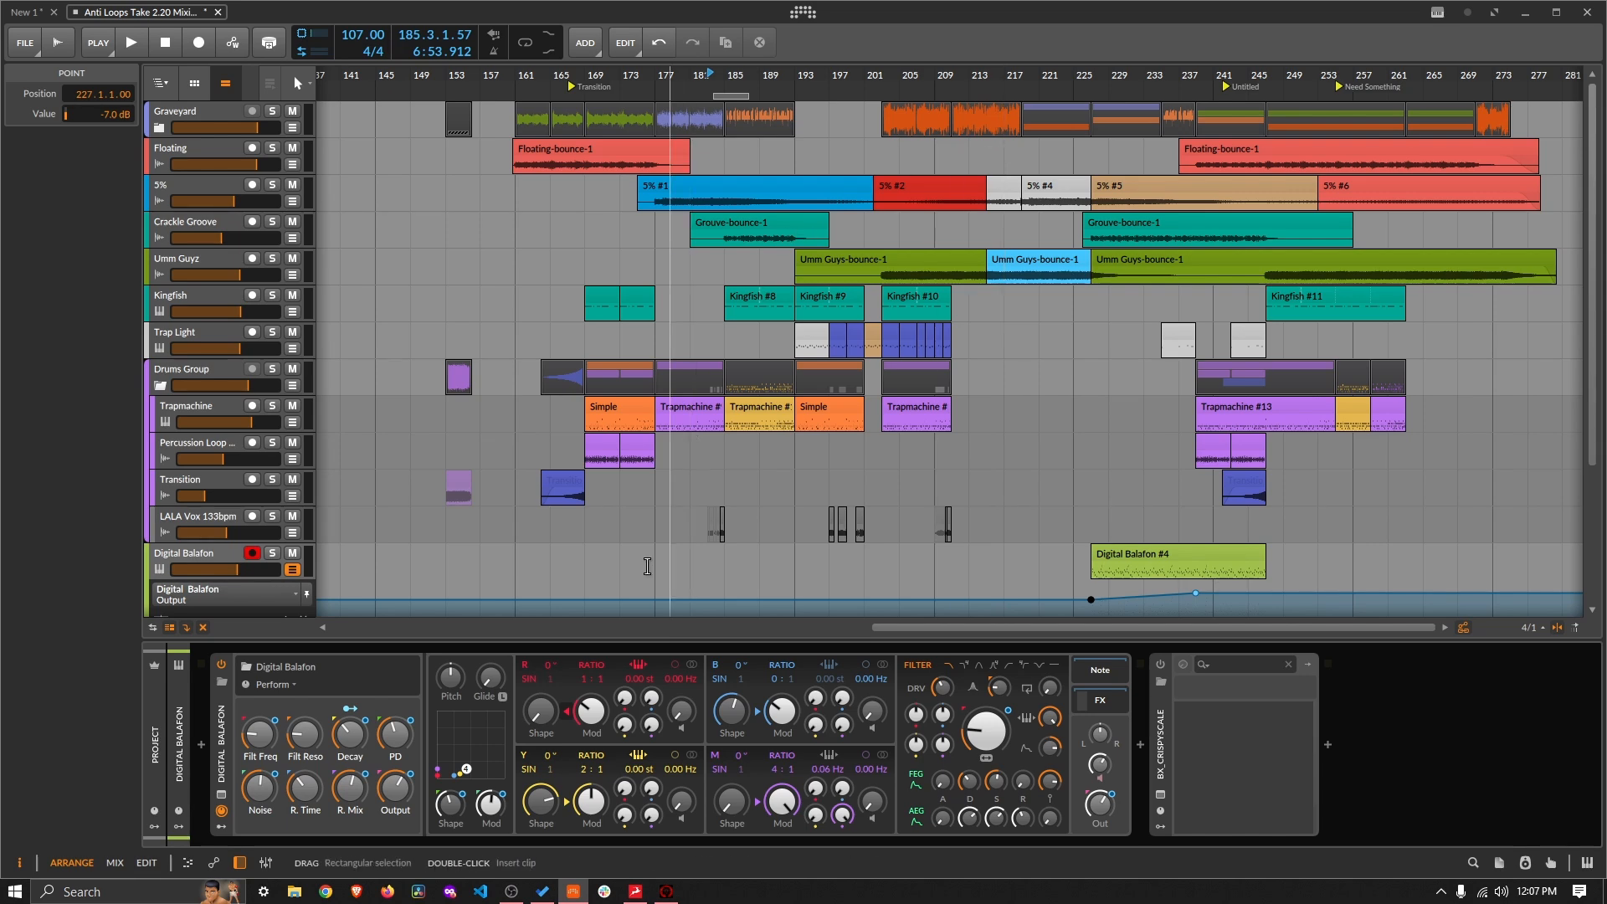
# Step: Switch to Microsoft To Do and mark "Check on Headphones" as completed in the Produce With Me list
pyautogui.click(543, 891)
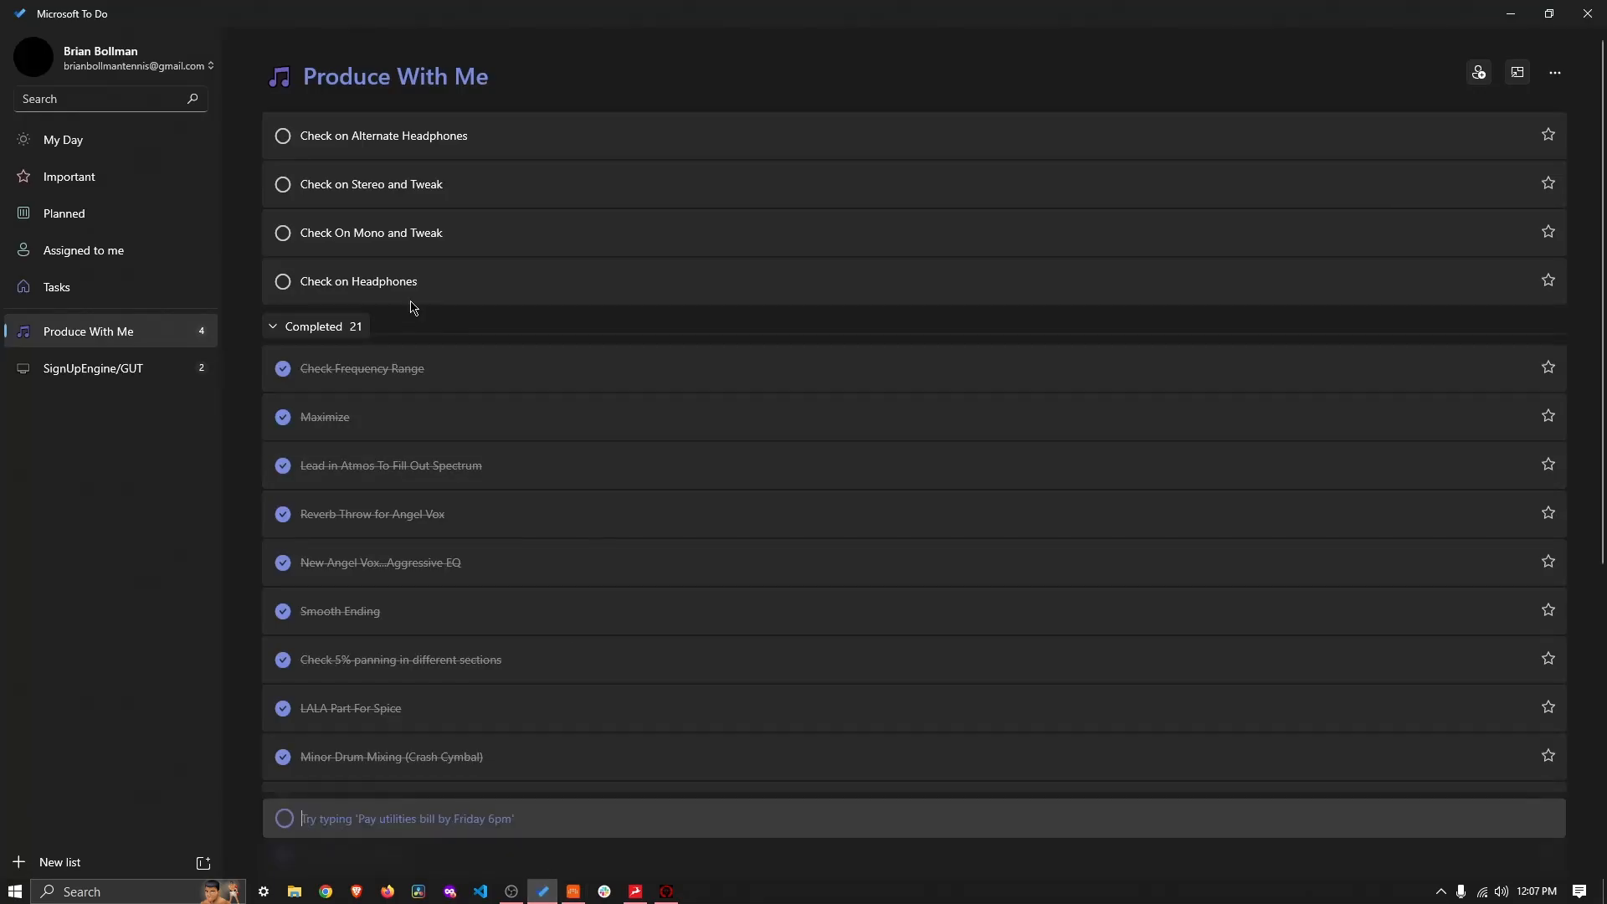
pyautogui.click(279, 287)
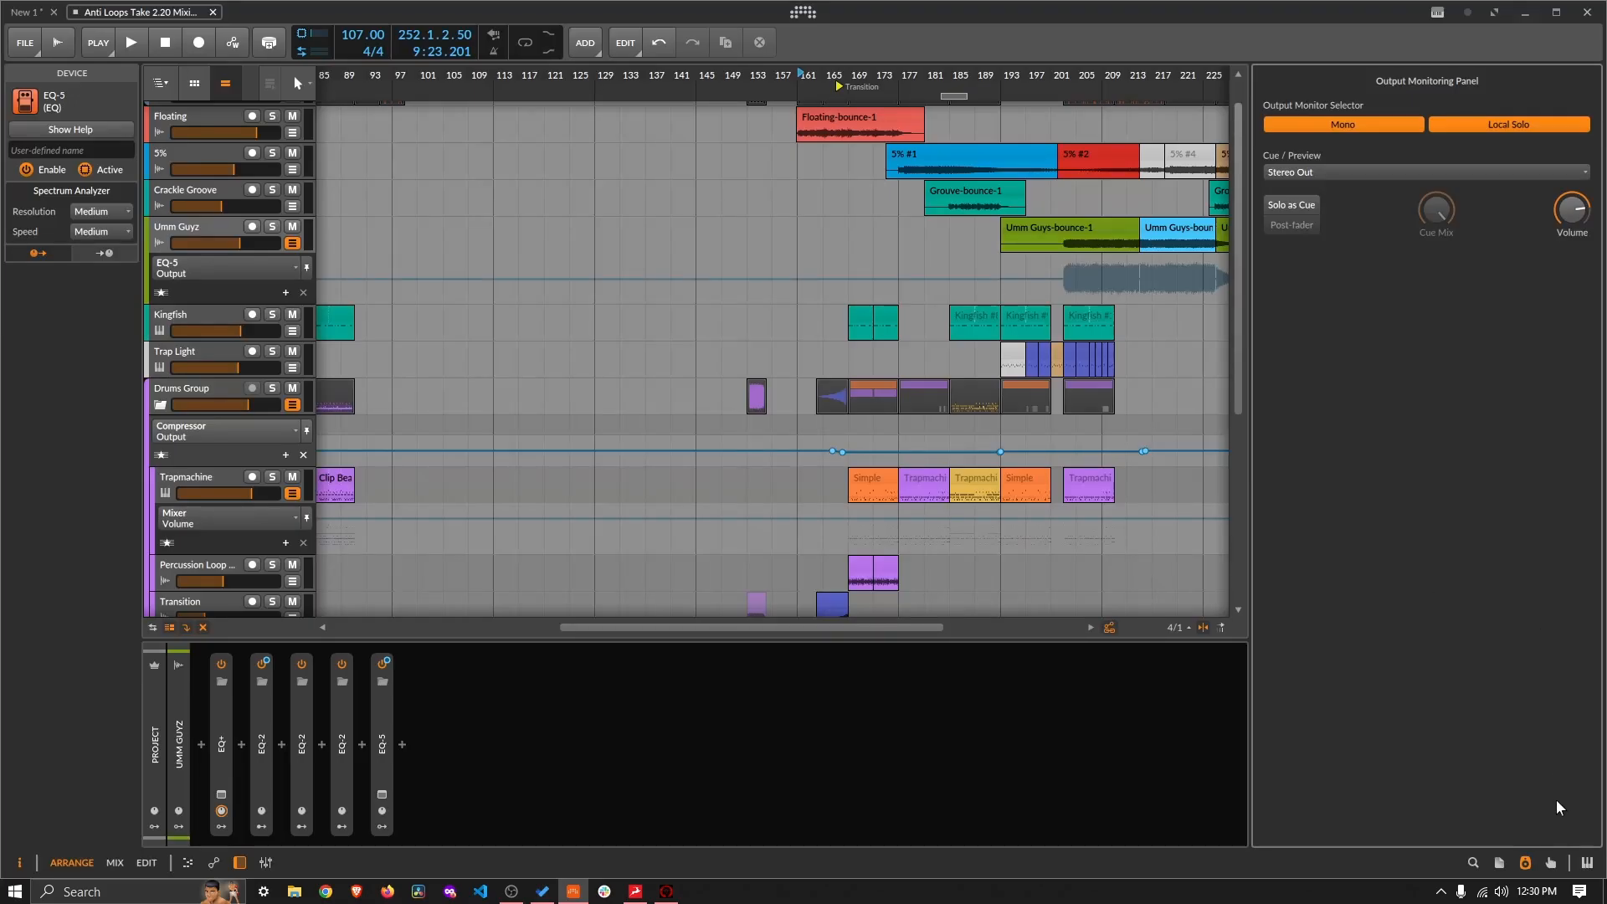
# Step: Close the Output Monitoring Panel in Bitwig and inspect the Compressor on the Drums Group track, leaving it collapsed
pyautogui.click(1530, 861)
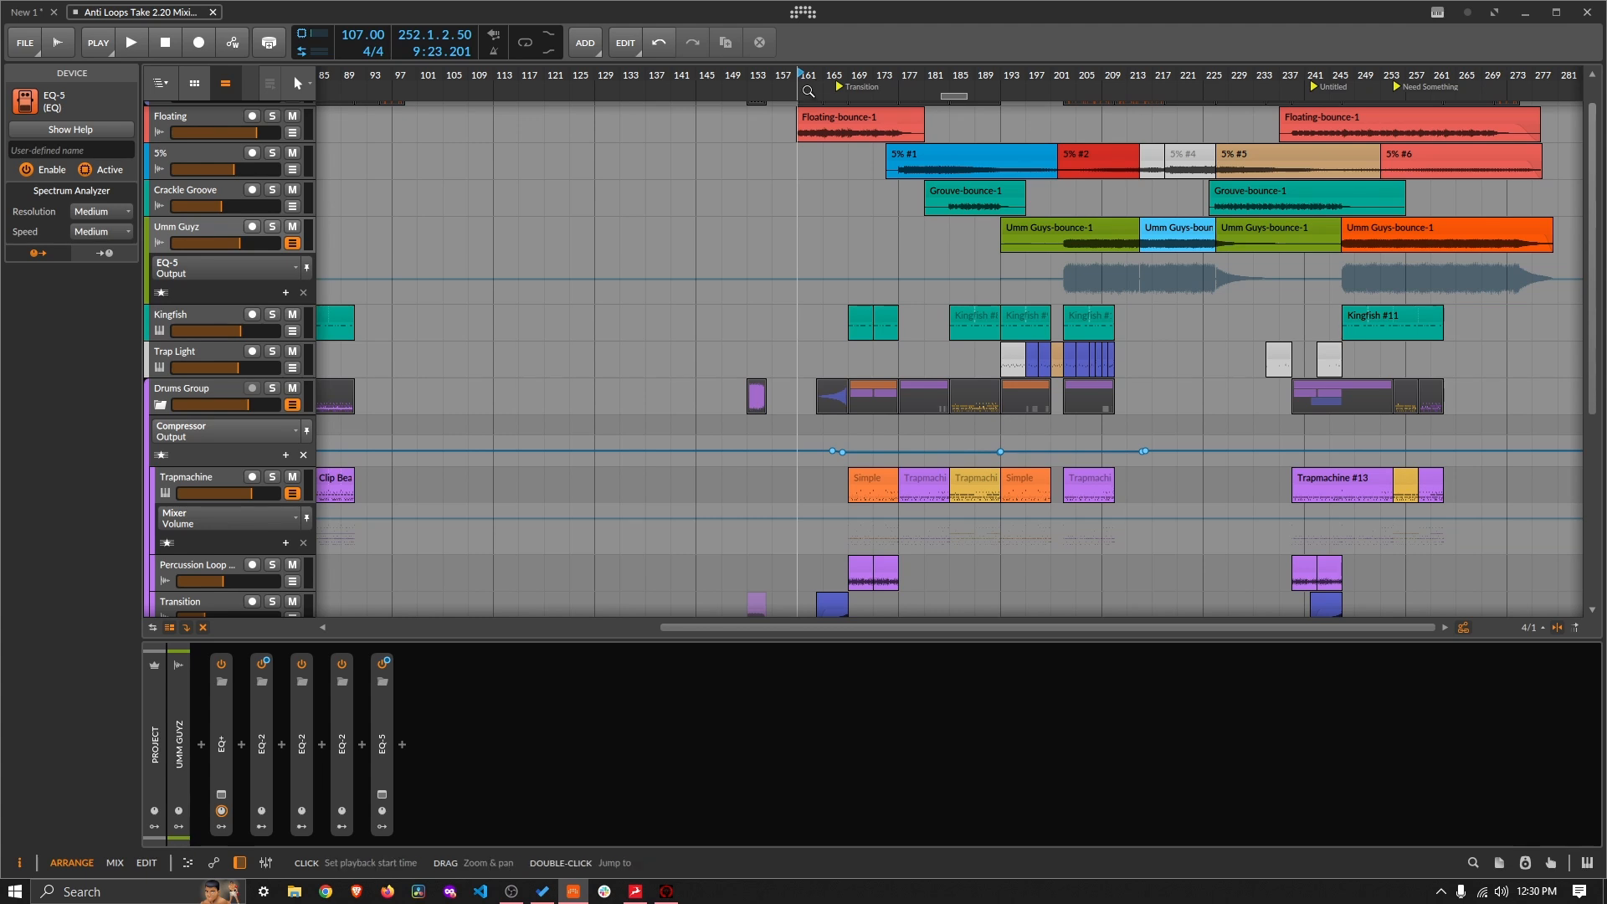
pyautogui.moveTo(804, 75); pyautogui.dragTo(716, 76)
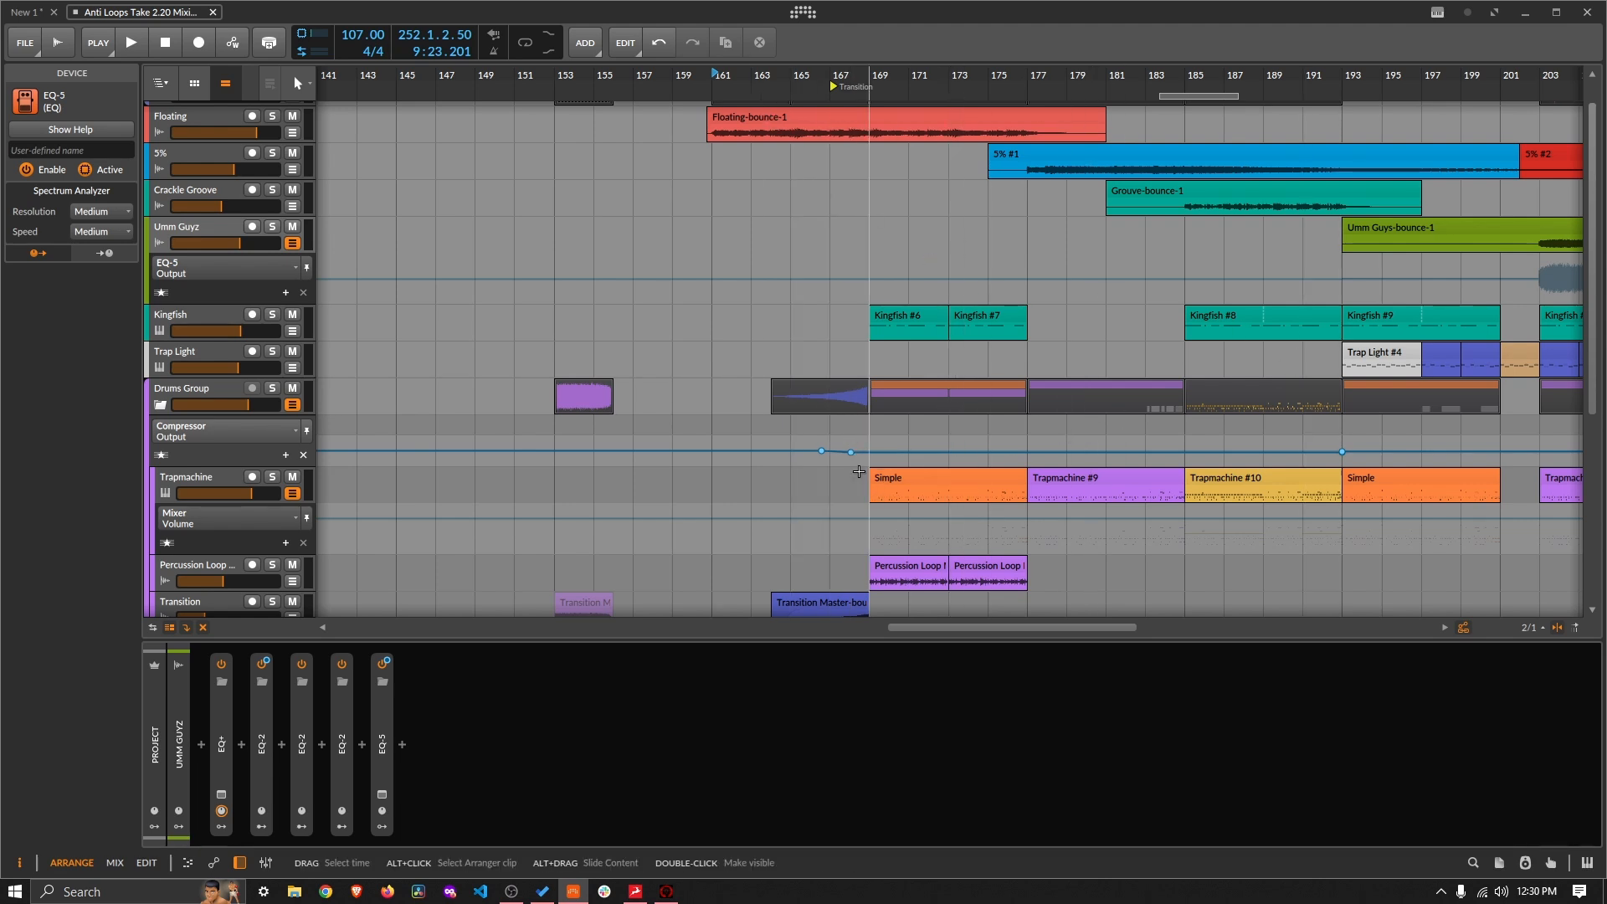
pyautogui.click(196, 390)
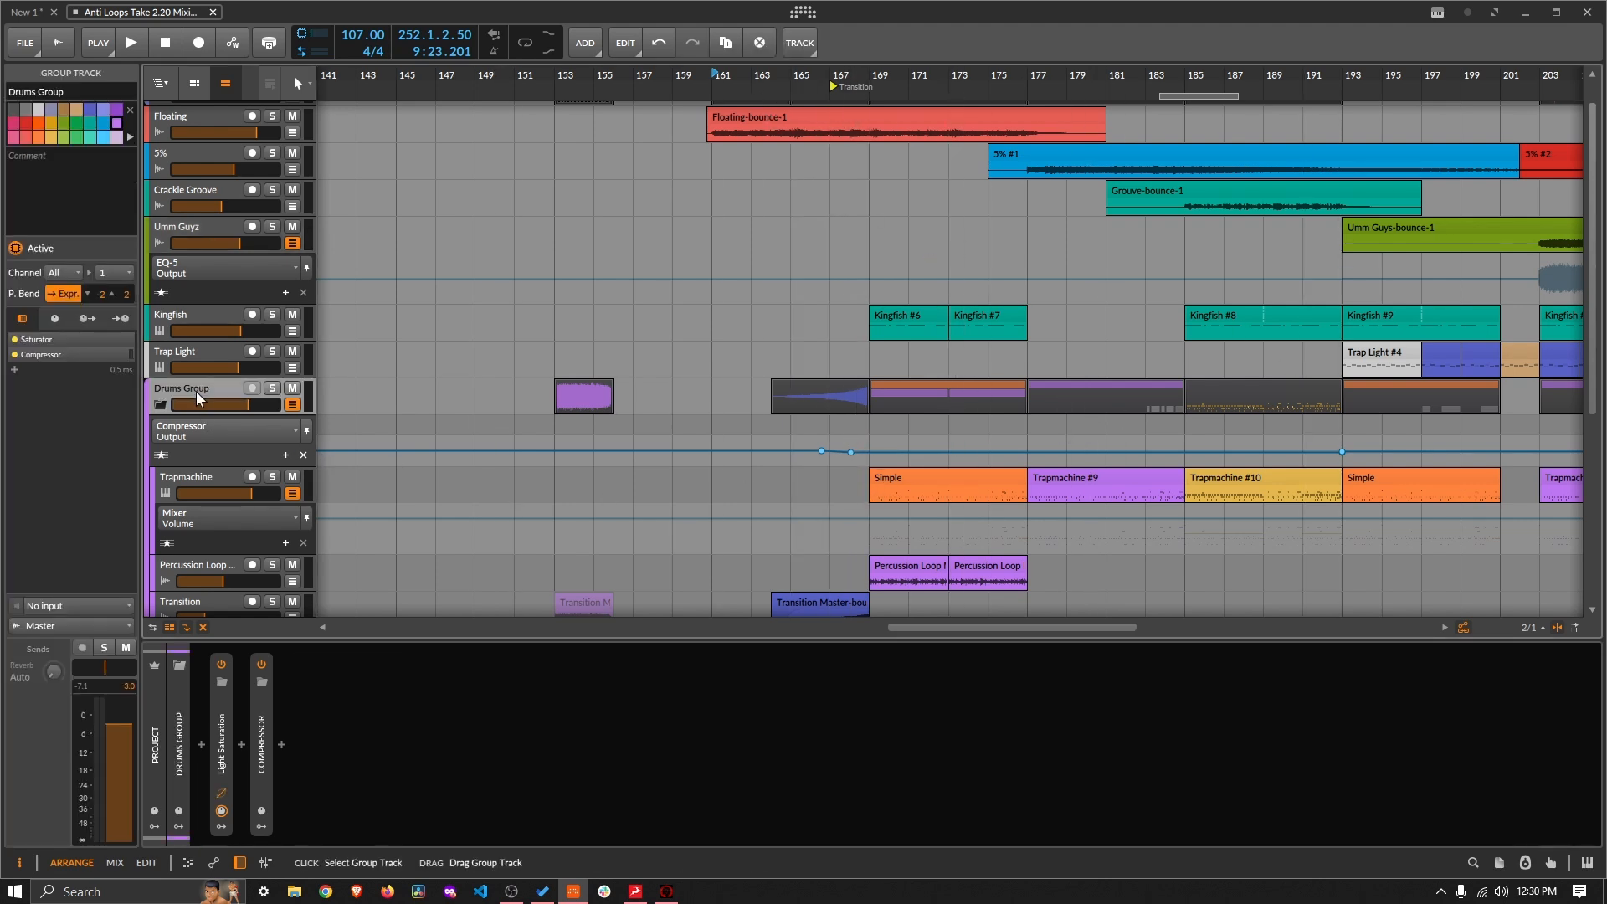
pyautogui.doubleClick(259, 736)
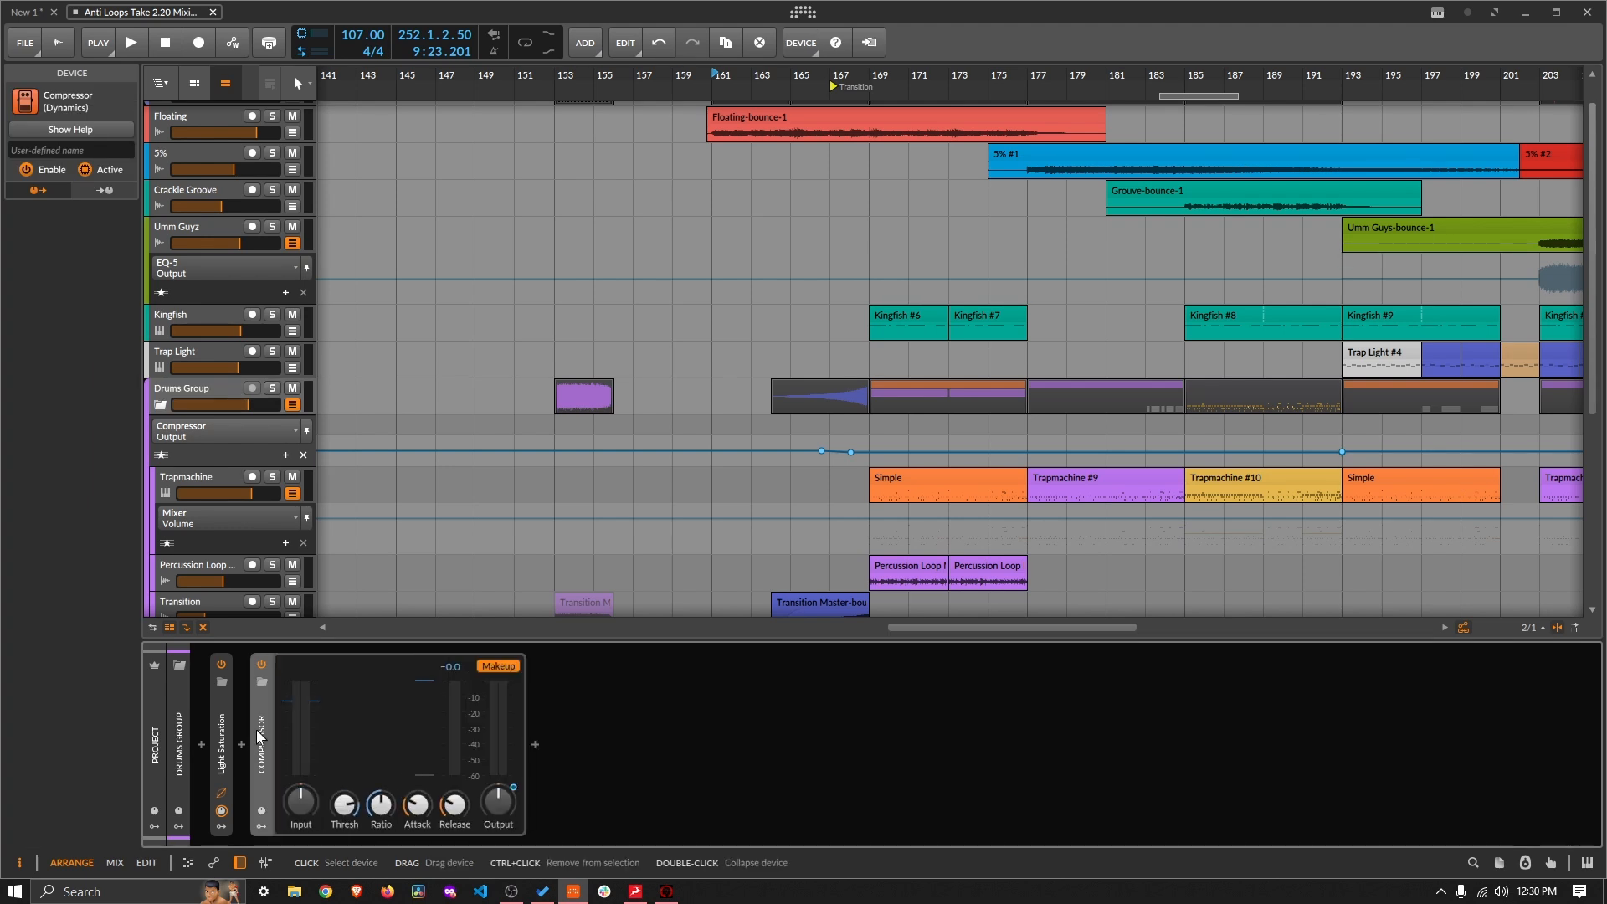
pyautogui.doubleClick(262, 740)
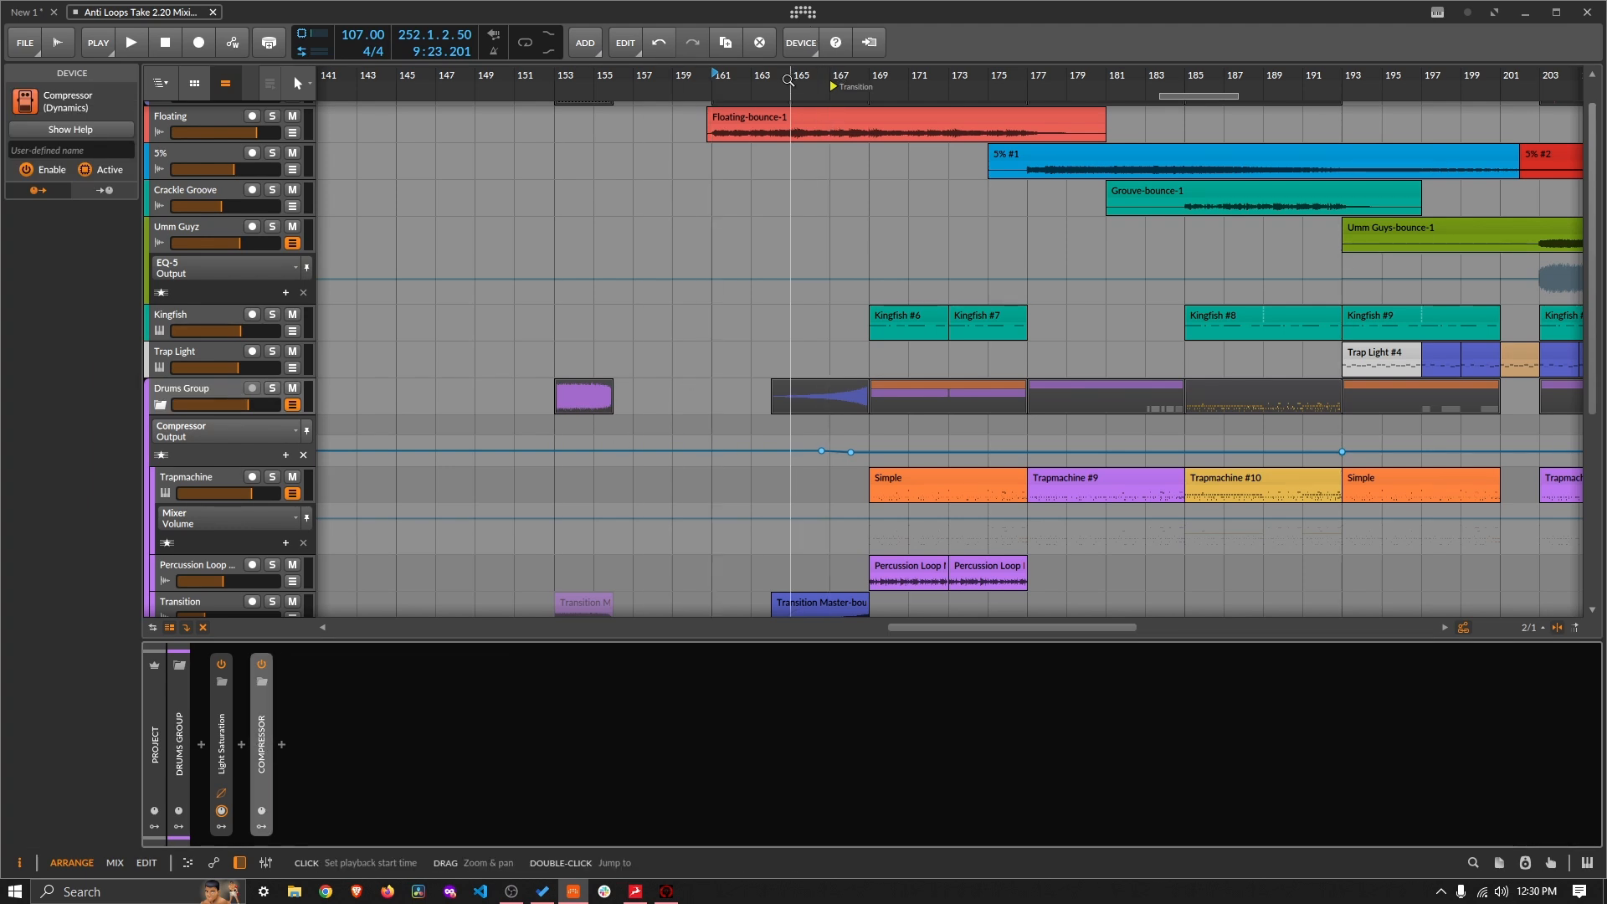
# Step: Play from bar 165 to check the Drums Group Compressor Output automation as the drums enter, then stop
pyautogui.press('space')
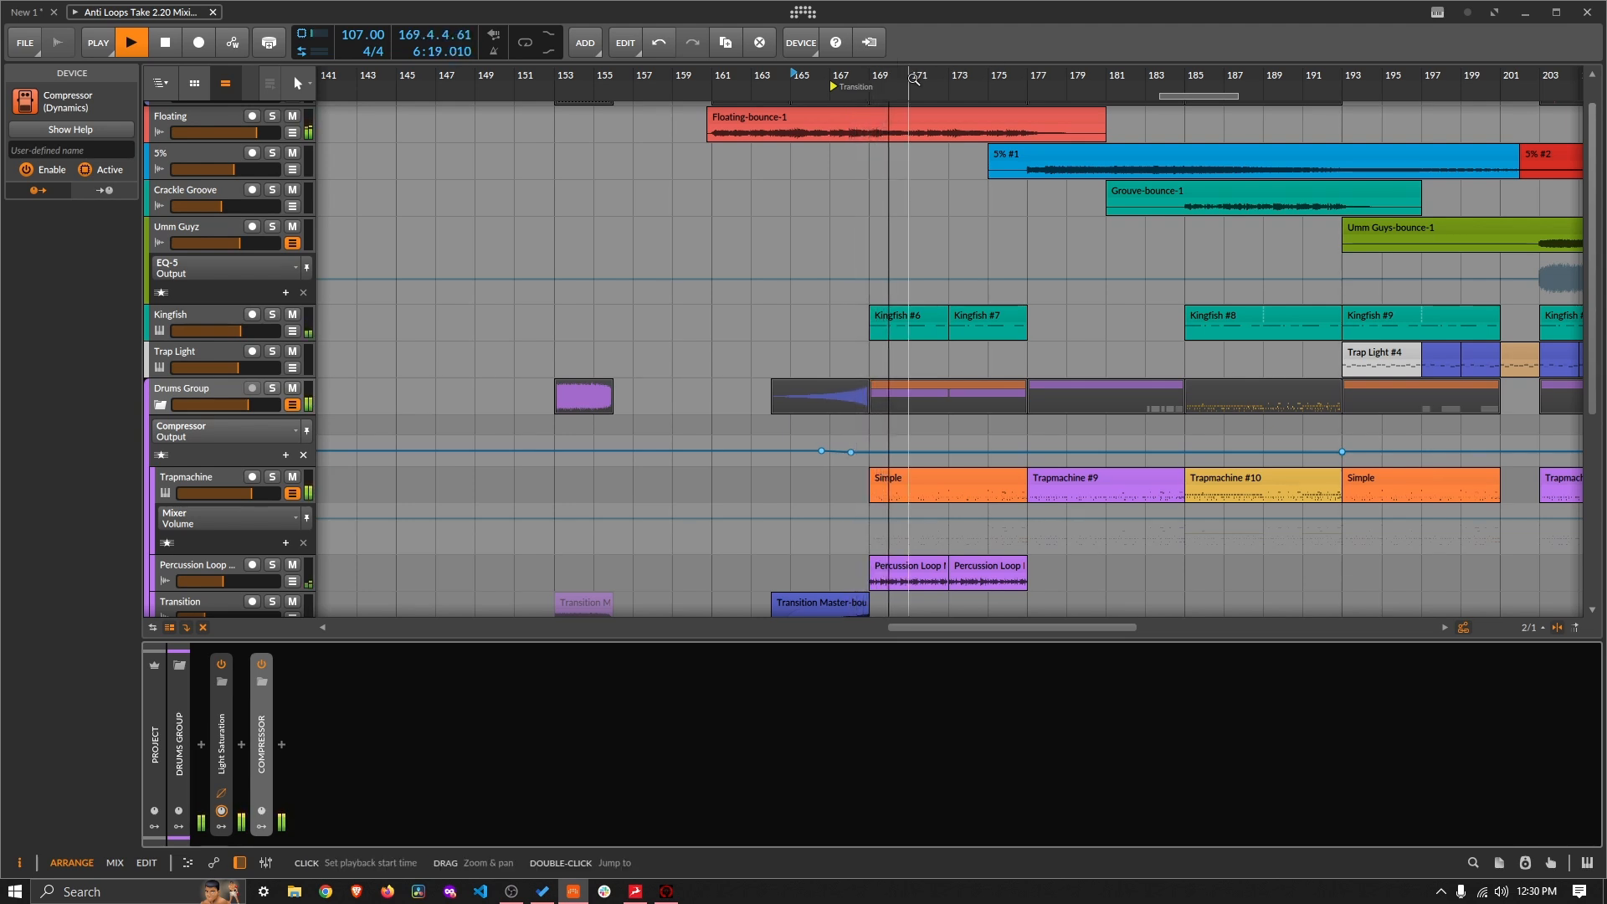
pyautogui.moveTo(914, 78); pyautogui.dragTo(871, 92)
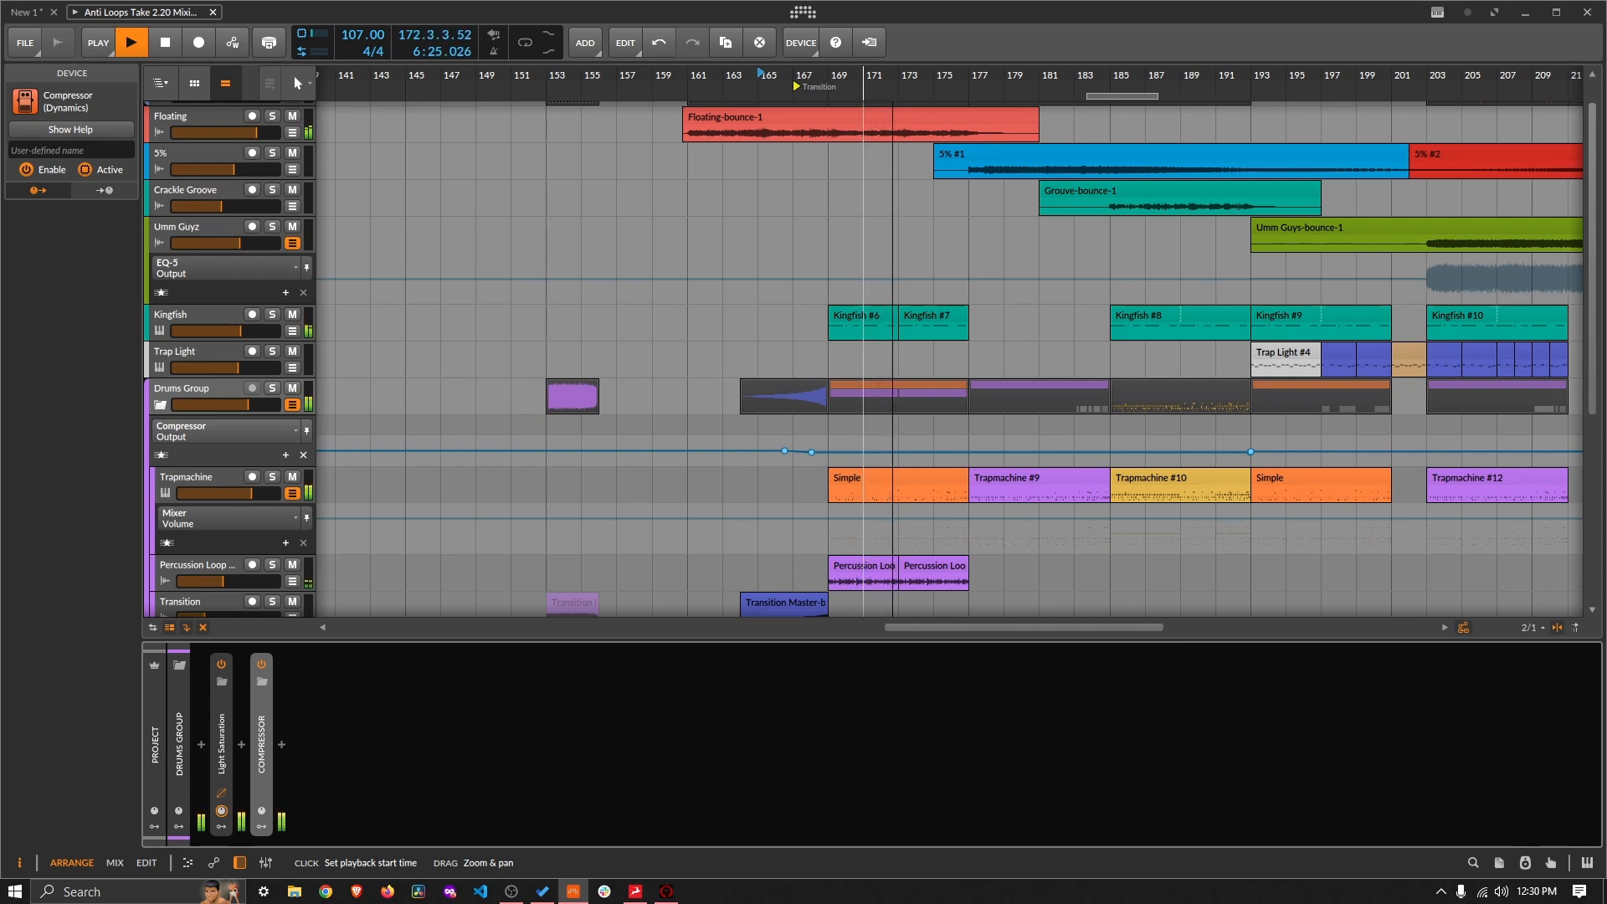
pyautogui.moveTo(729, 78); pyautogui.dragTo(728, 78)
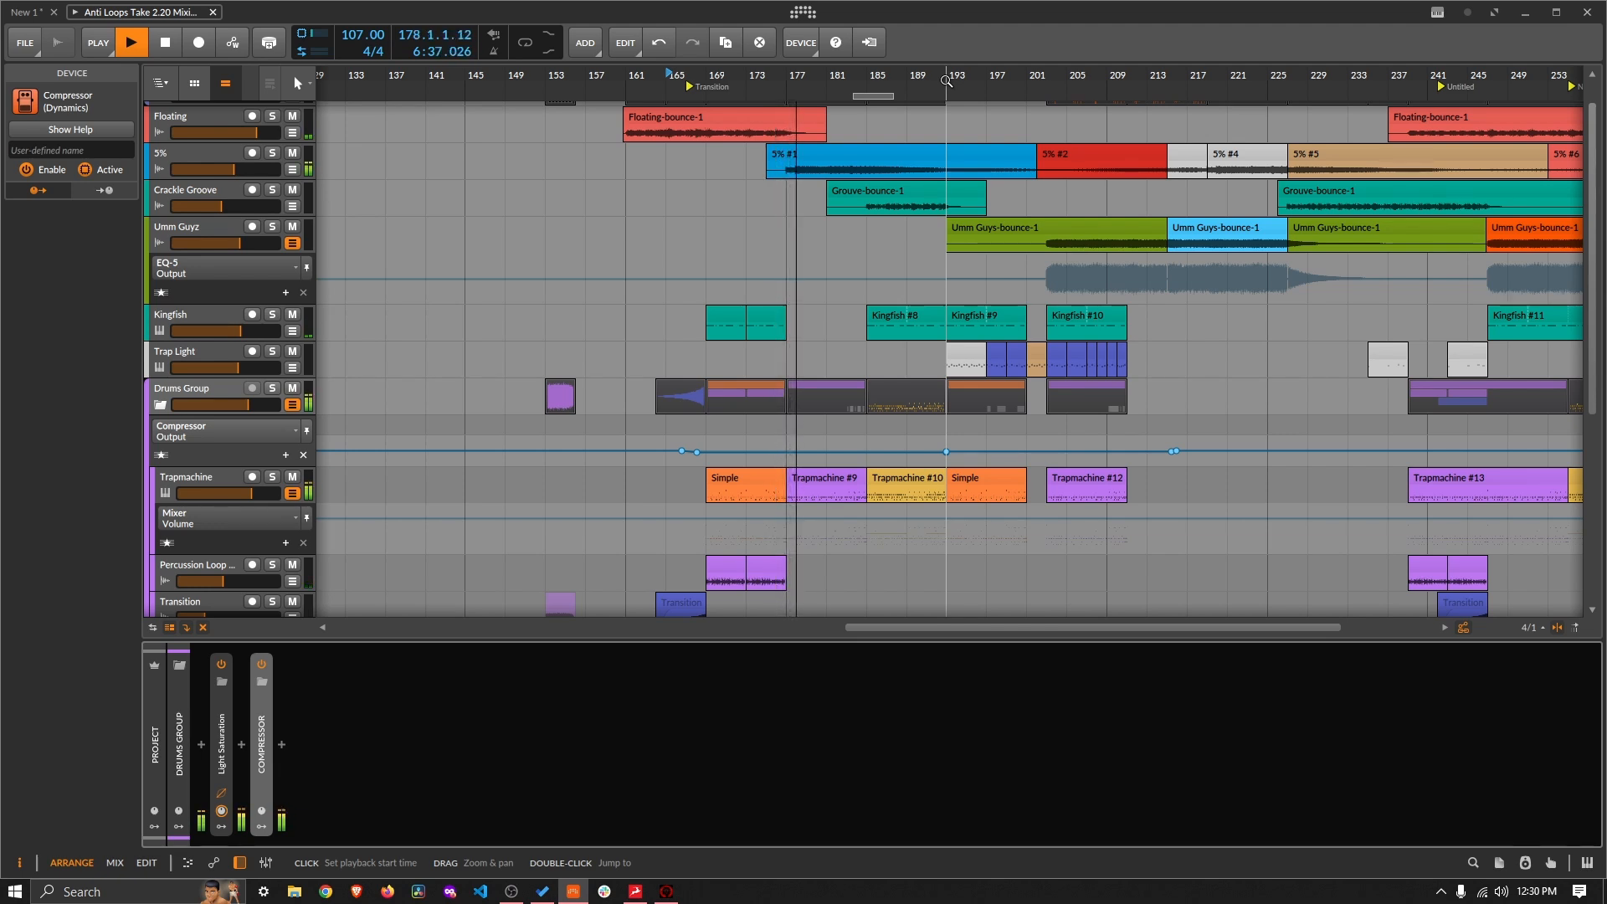
pyautogui.press('space')
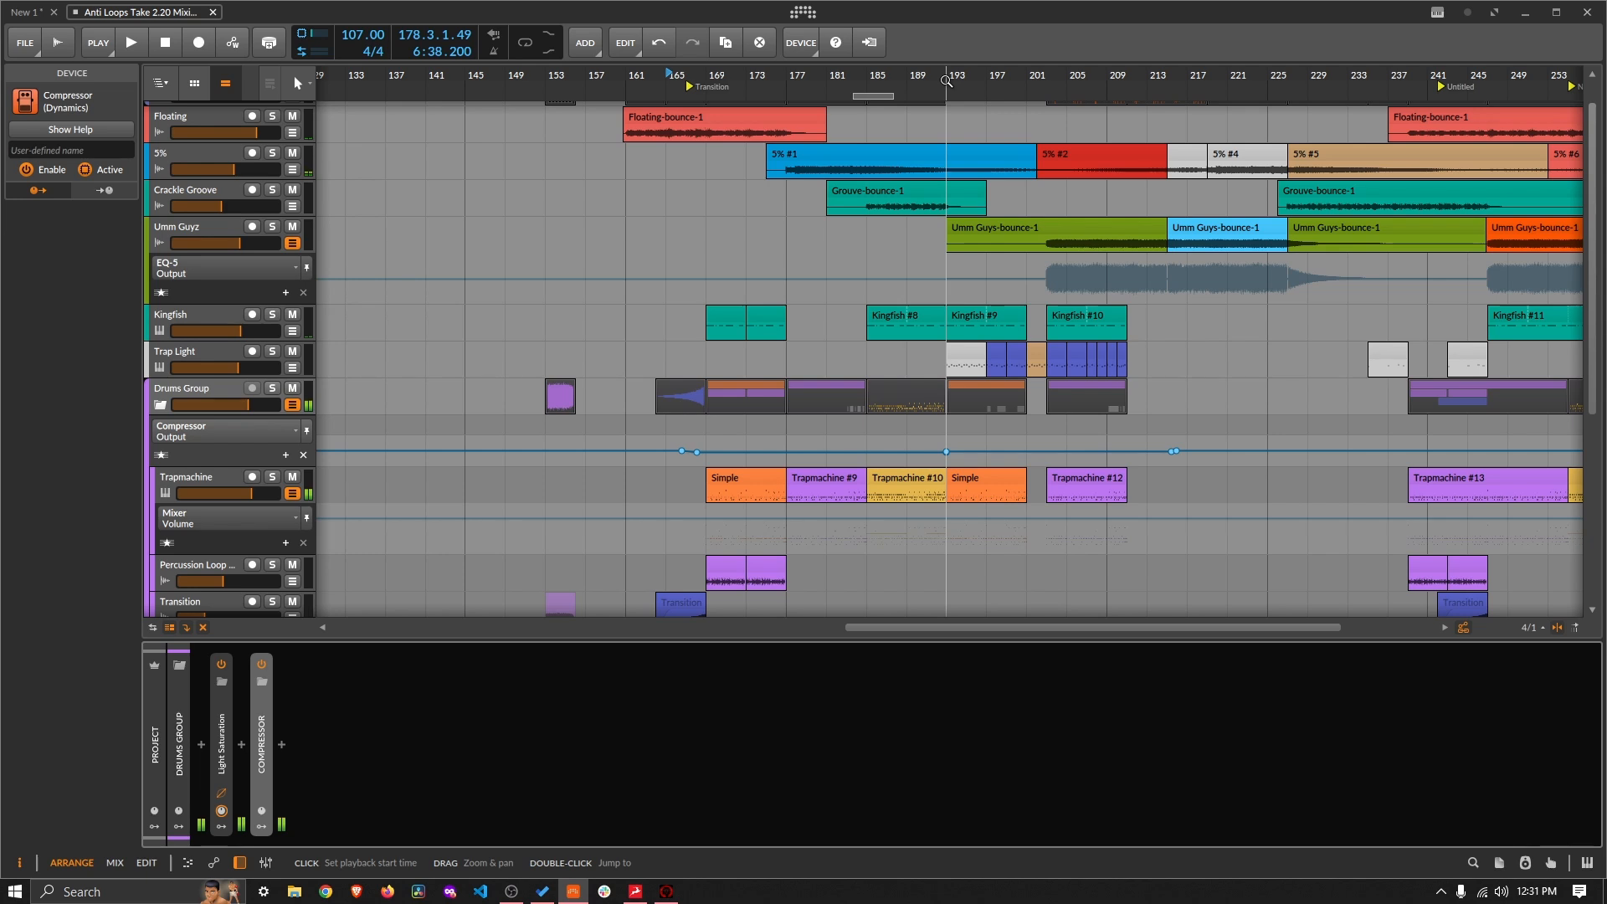
# Step: Play from bar 193 to check the Compressor Output automation point at the start of the second Simple clip
pyautogui.scroll(3, 947, 81)
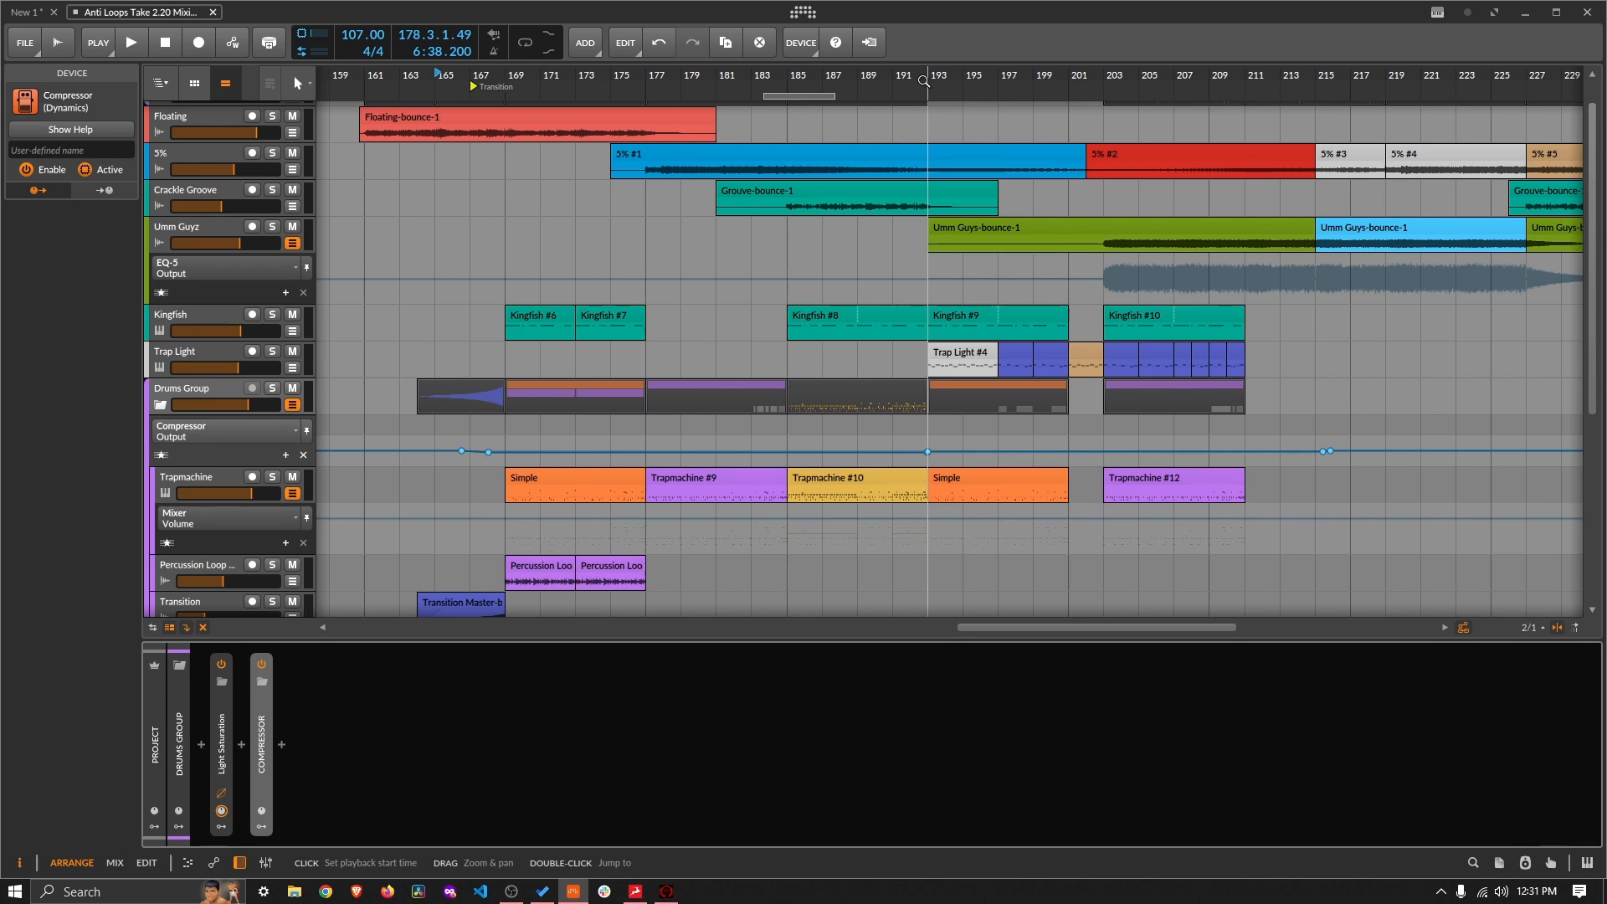
pyautogui.moveTo(923, 81); pyautogui.dragTo(960, 416)
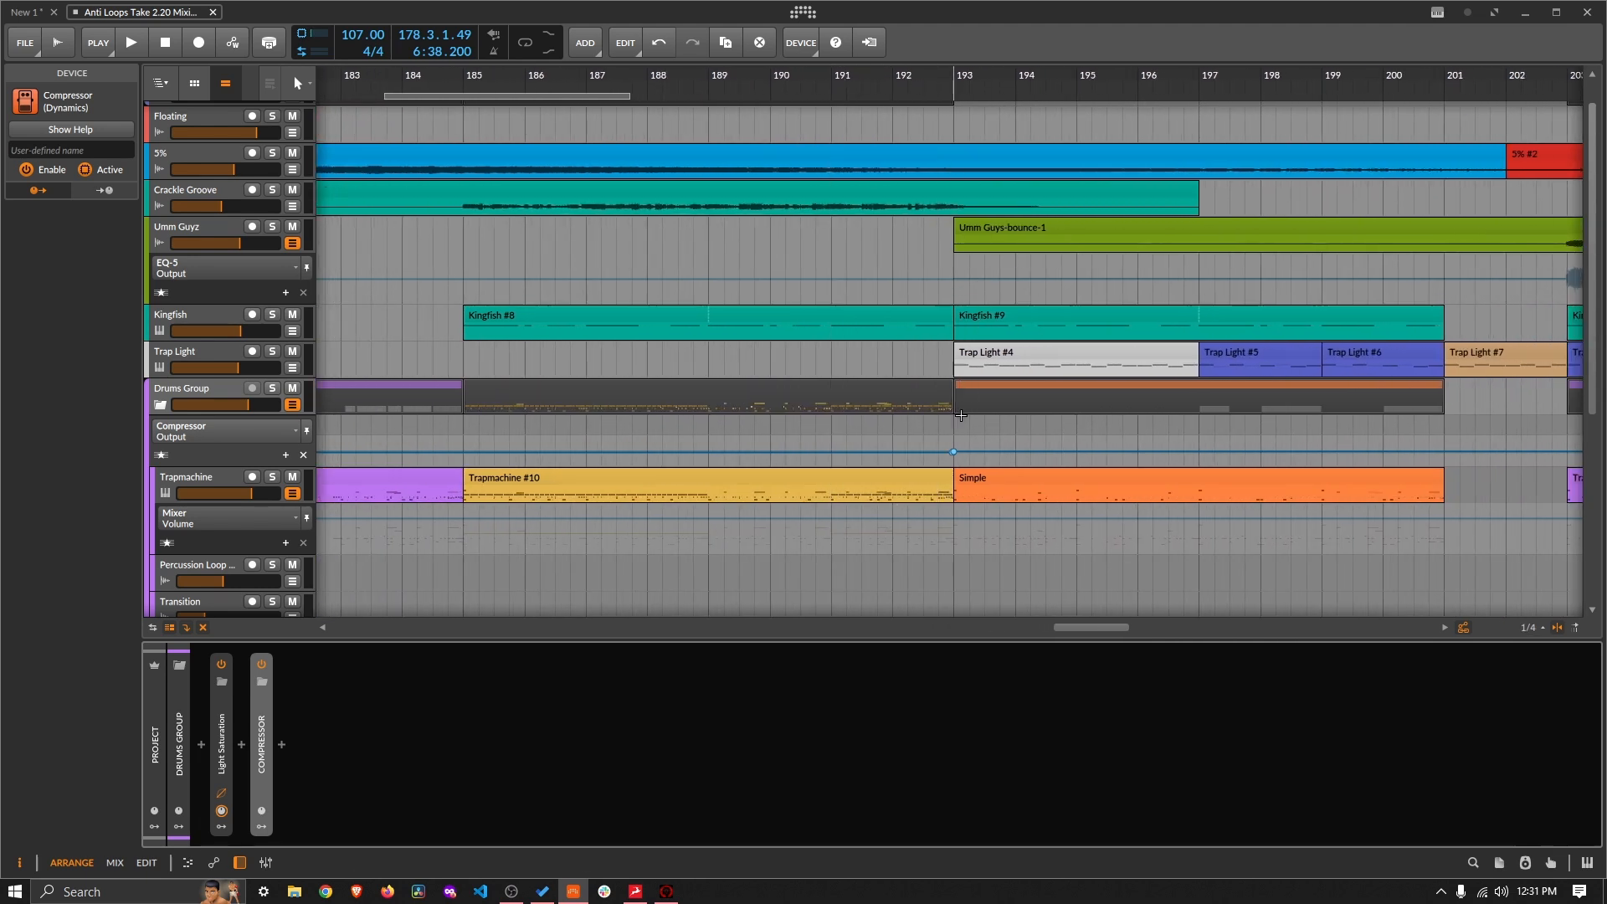
pyautogui.click(953, 75)
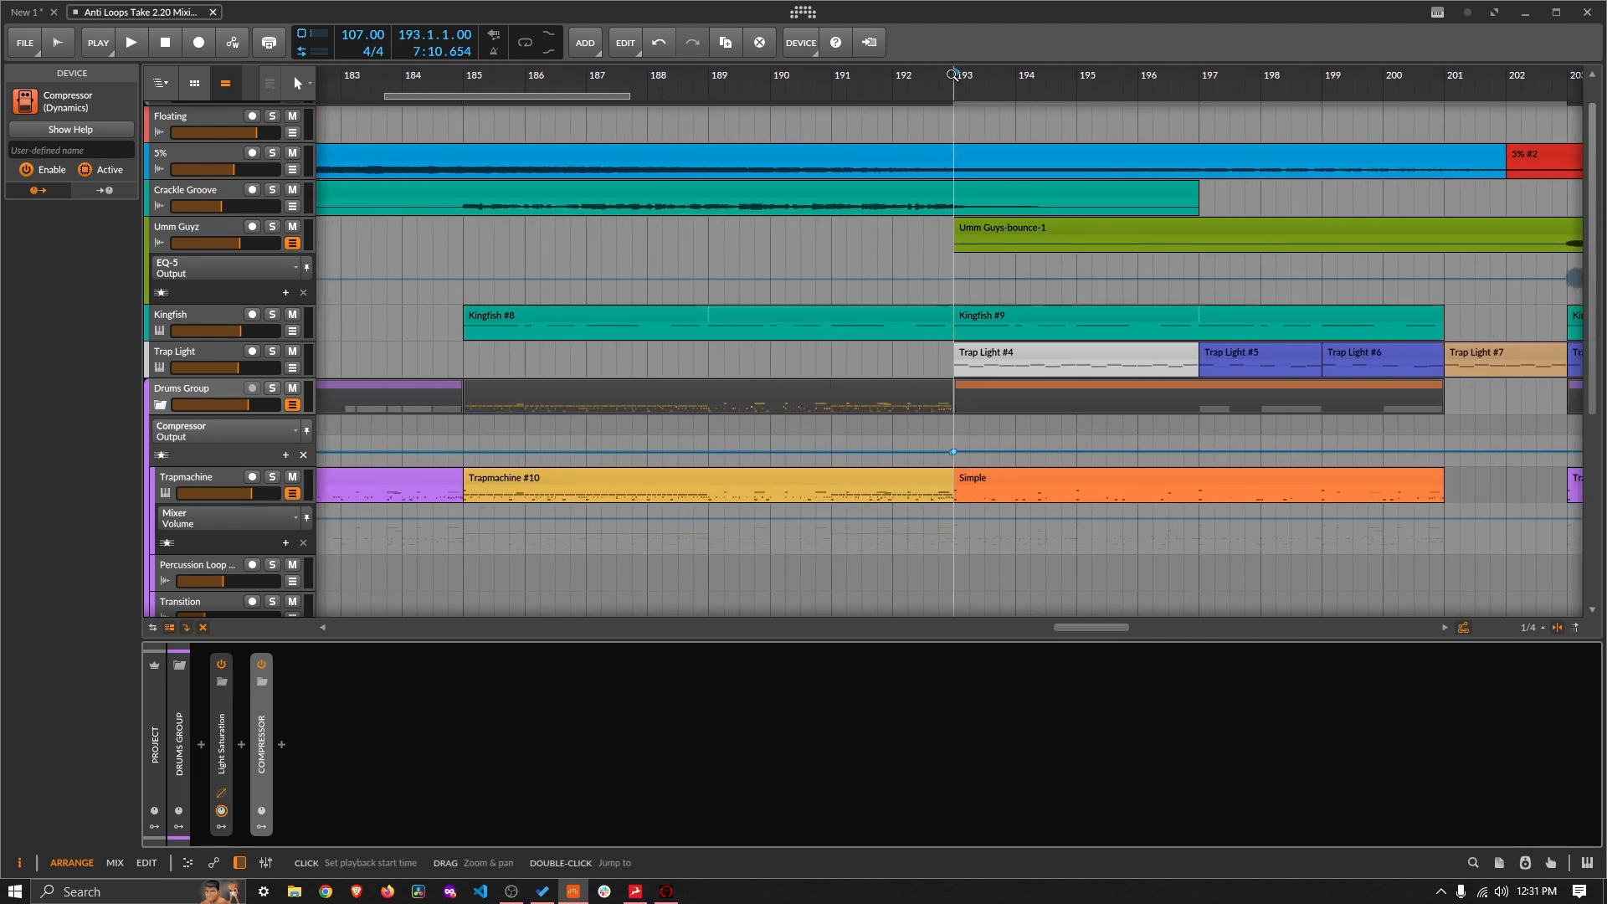
pyautogui.press('space')
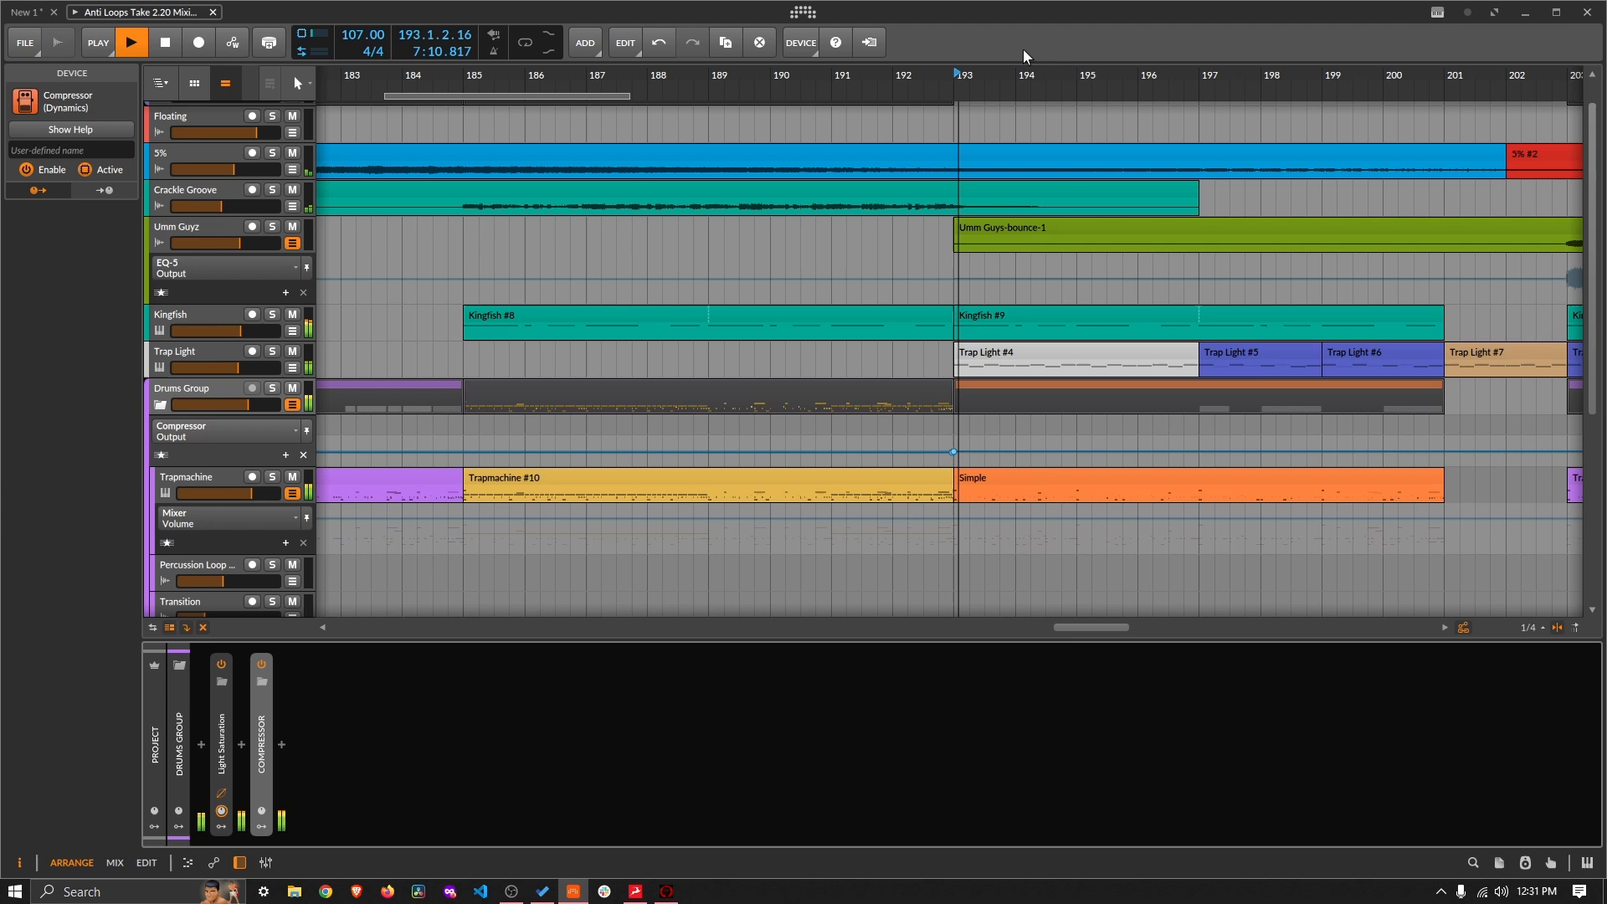
# Step: Continue playback from bar 203 to check the drum level under the Trapmachine #12 clip, then stop
pyautogui.click(894, 75)
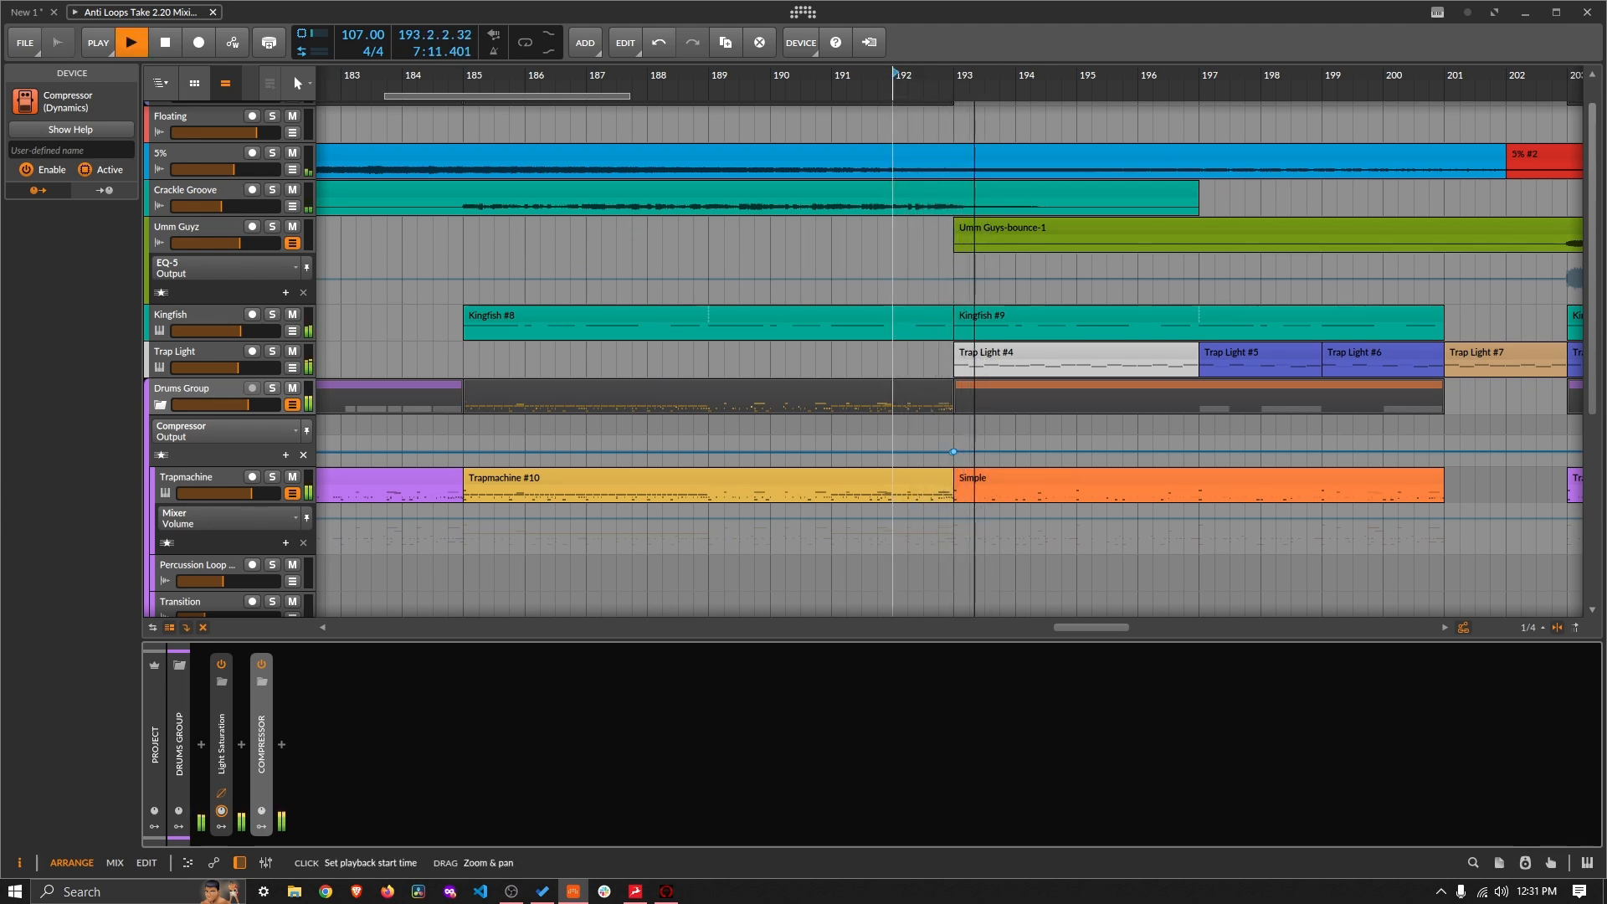
pyautogui.moveTo(901, 72); pyautogui.dragTo(902, 134)
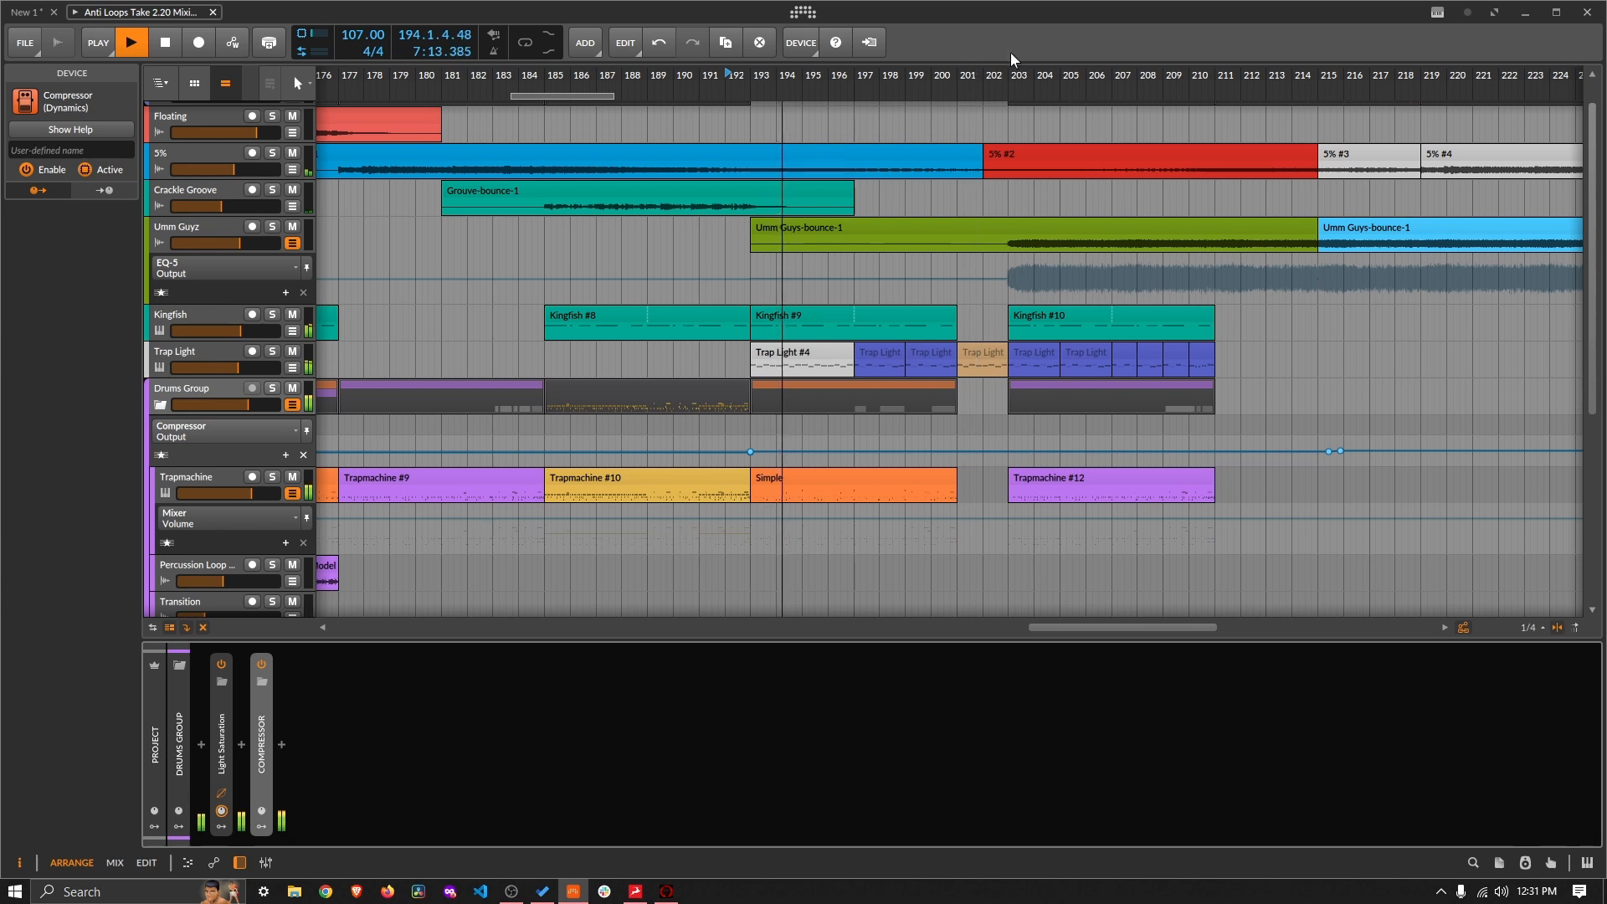
pyautogui.moveTo(1013, 68); pyautogui.dragTo(849, 88)
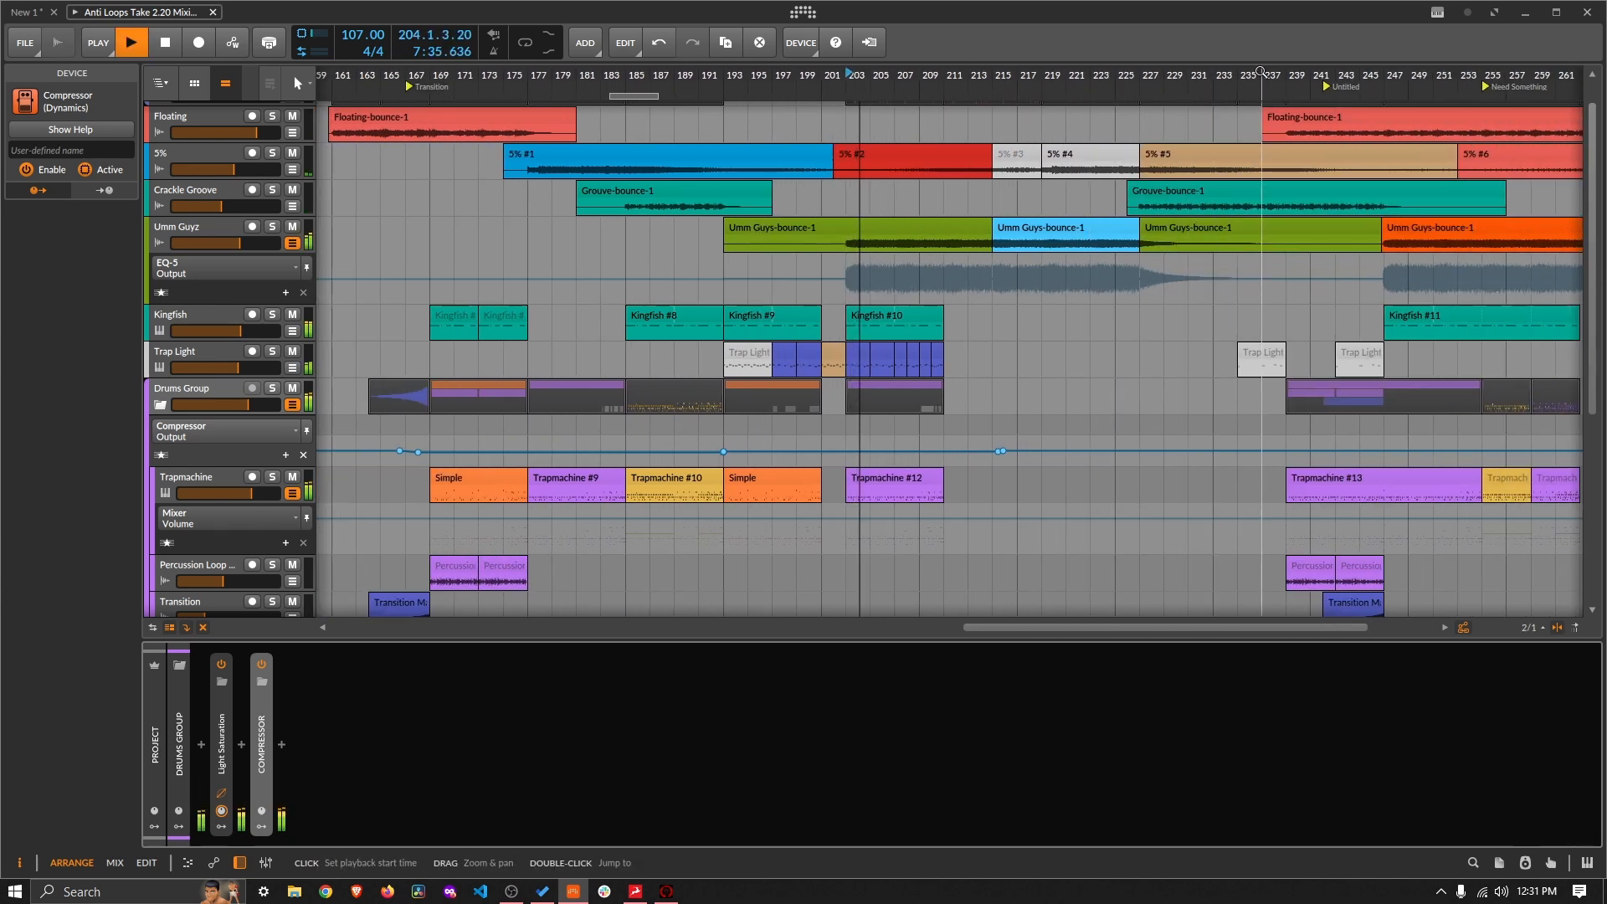
pyautogui.press('space')
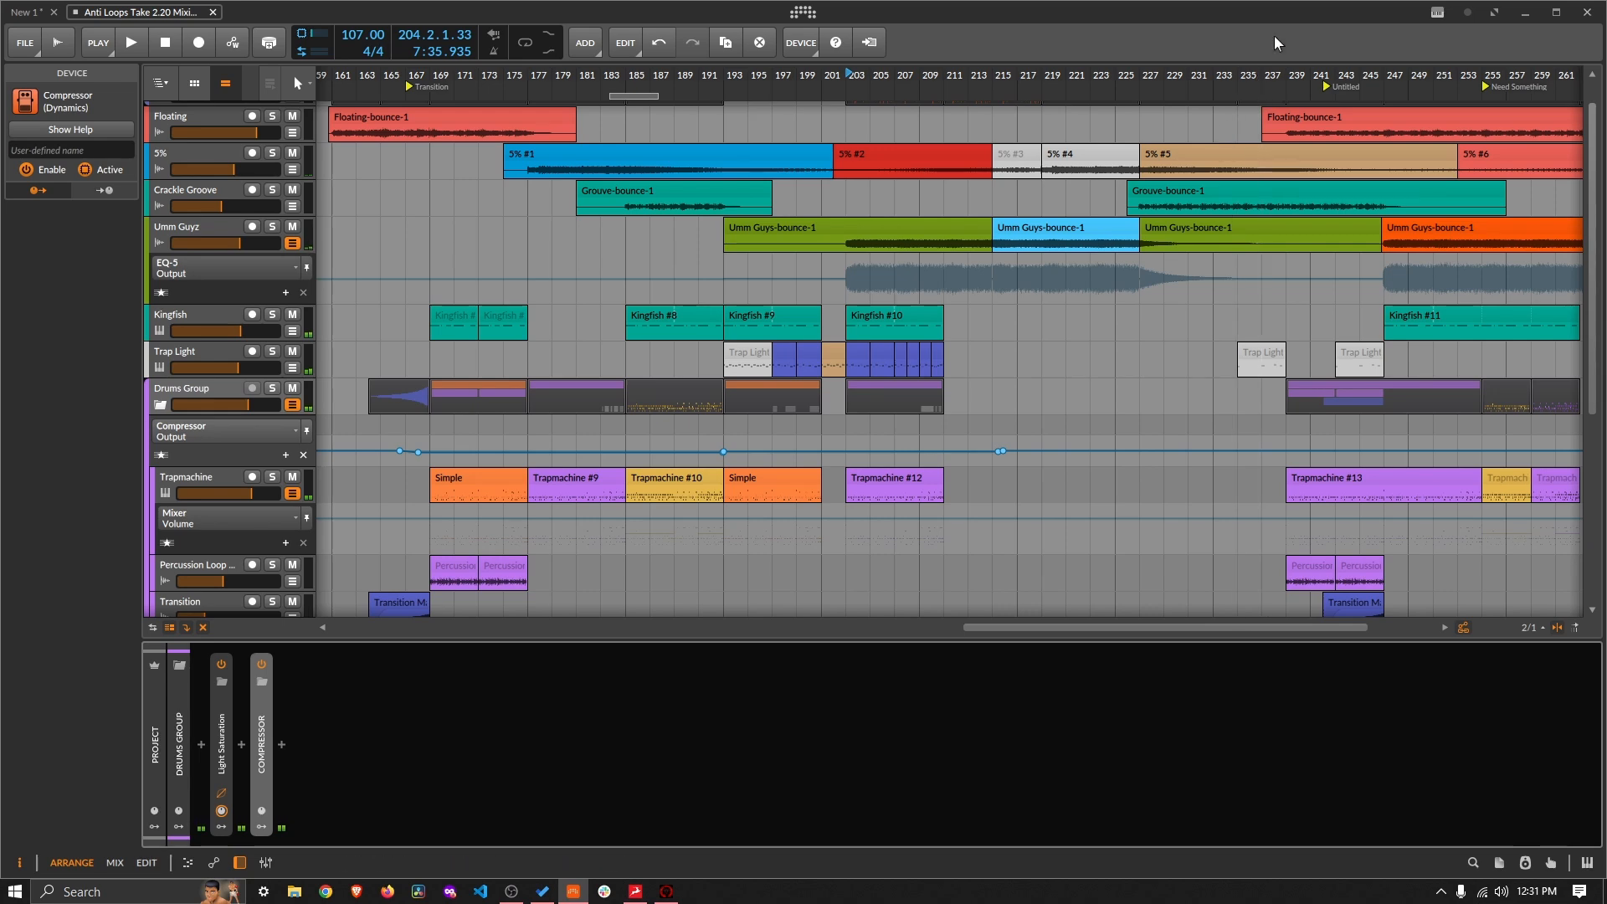
# Step: Play from bar 239 to check the drums under Trapmachine #13 and view the Digital Balafon Filter Freq automation, then stop
pyautogui.moveTo(1286, 68); pyautogui.dragTo(1117, 119)
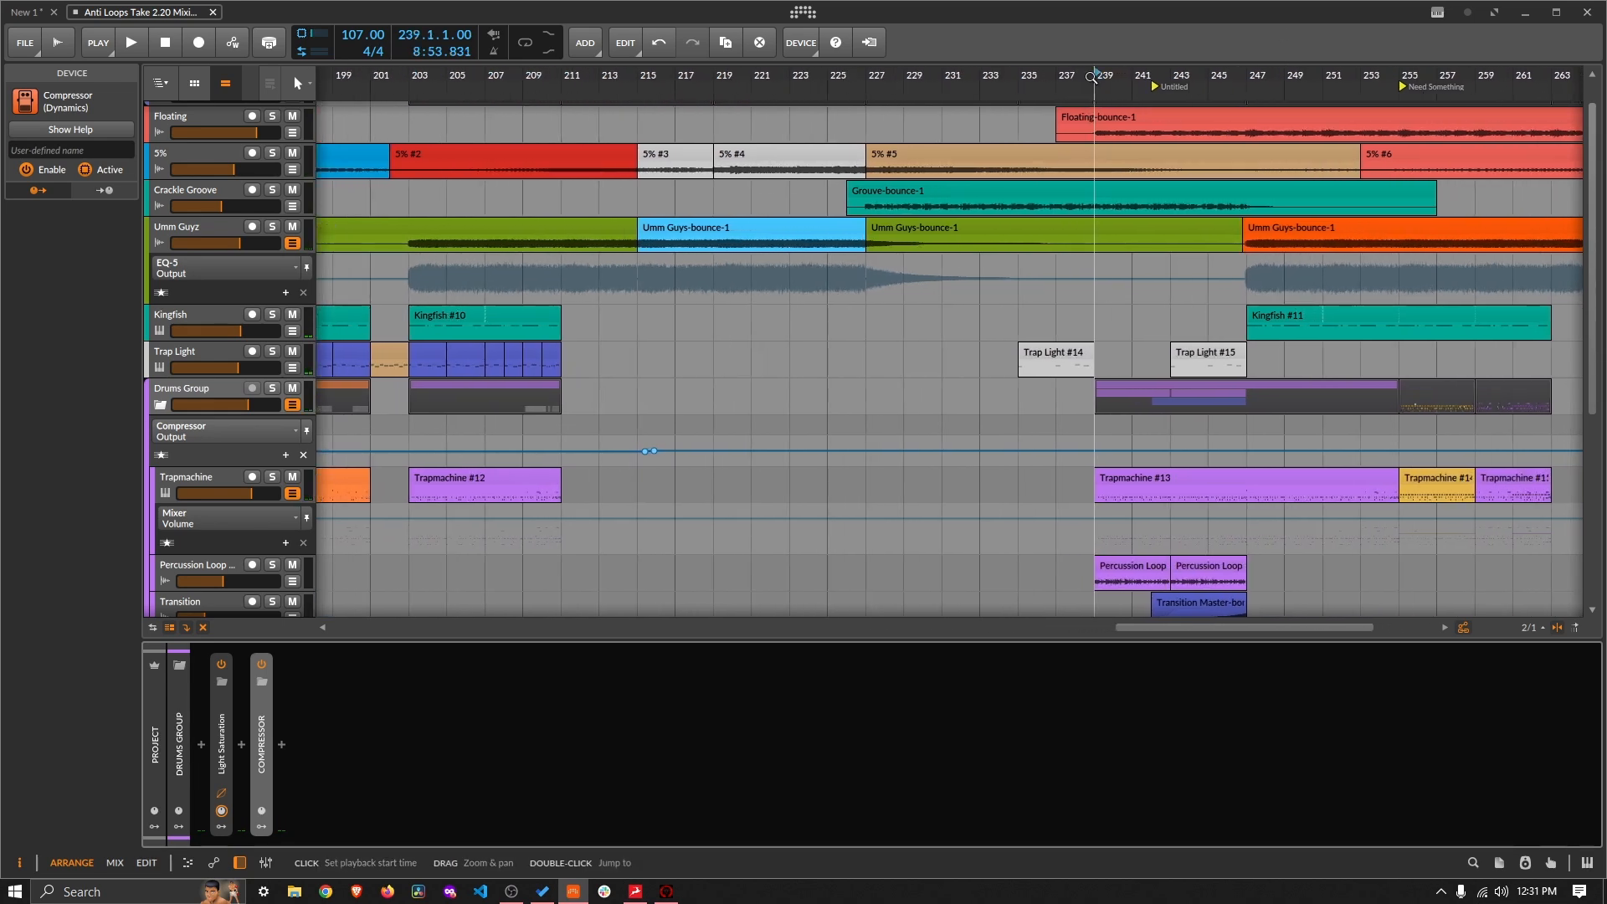
pyautogui.press('space')
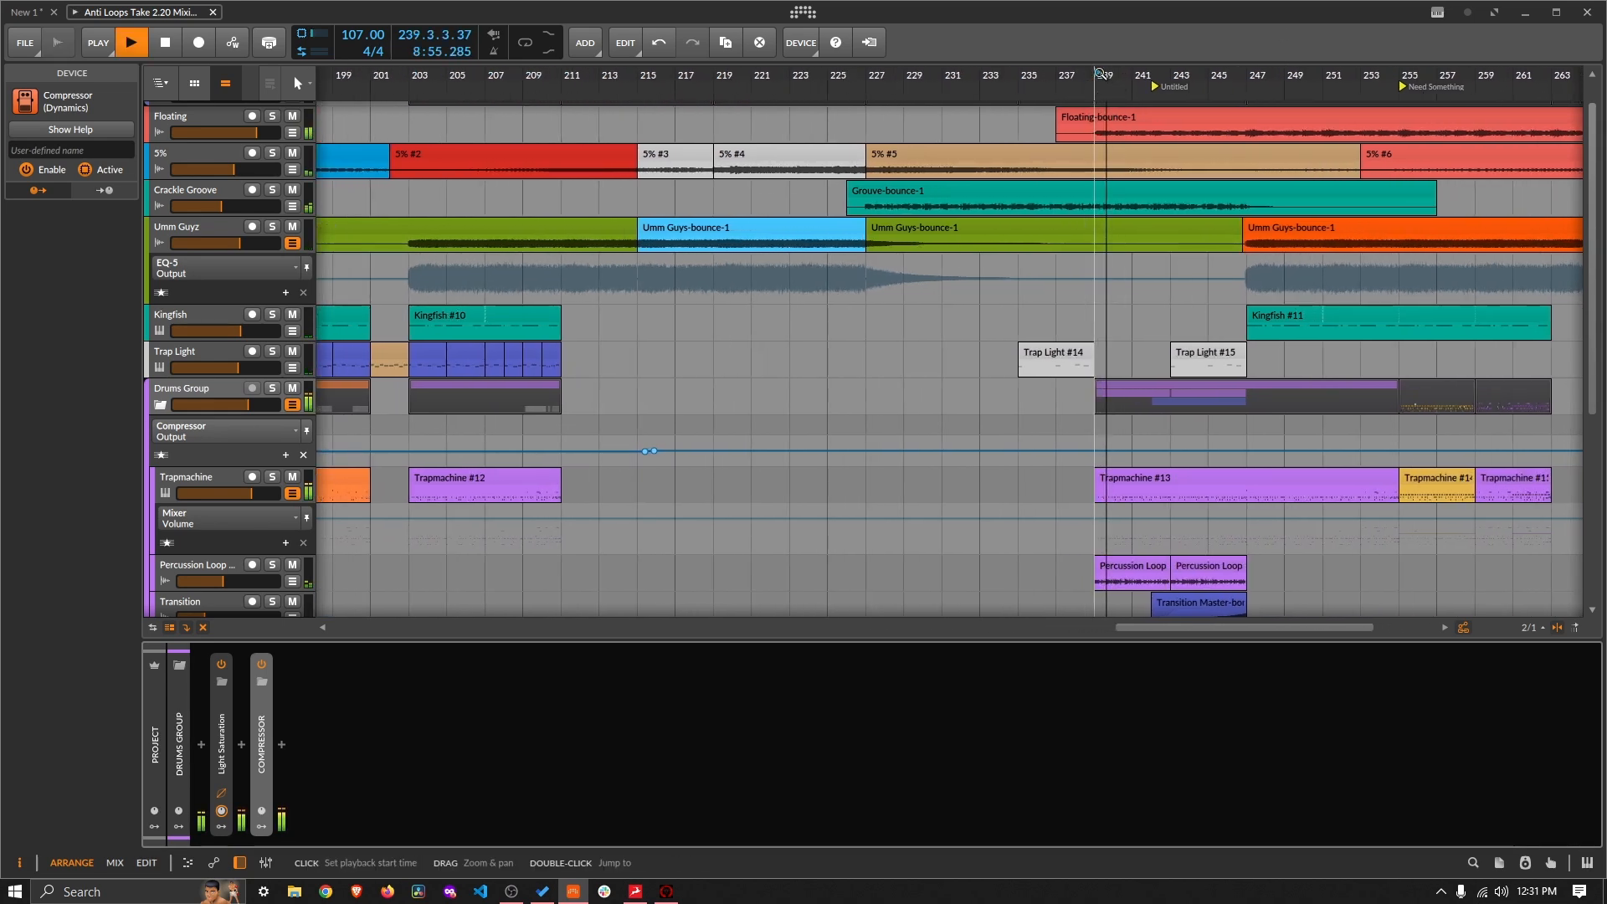
pyautogui.moveTo(1115, 79); pyautogui.dragTo(1118, 58)
pyautogui.scroll(-3, 1277, 422)
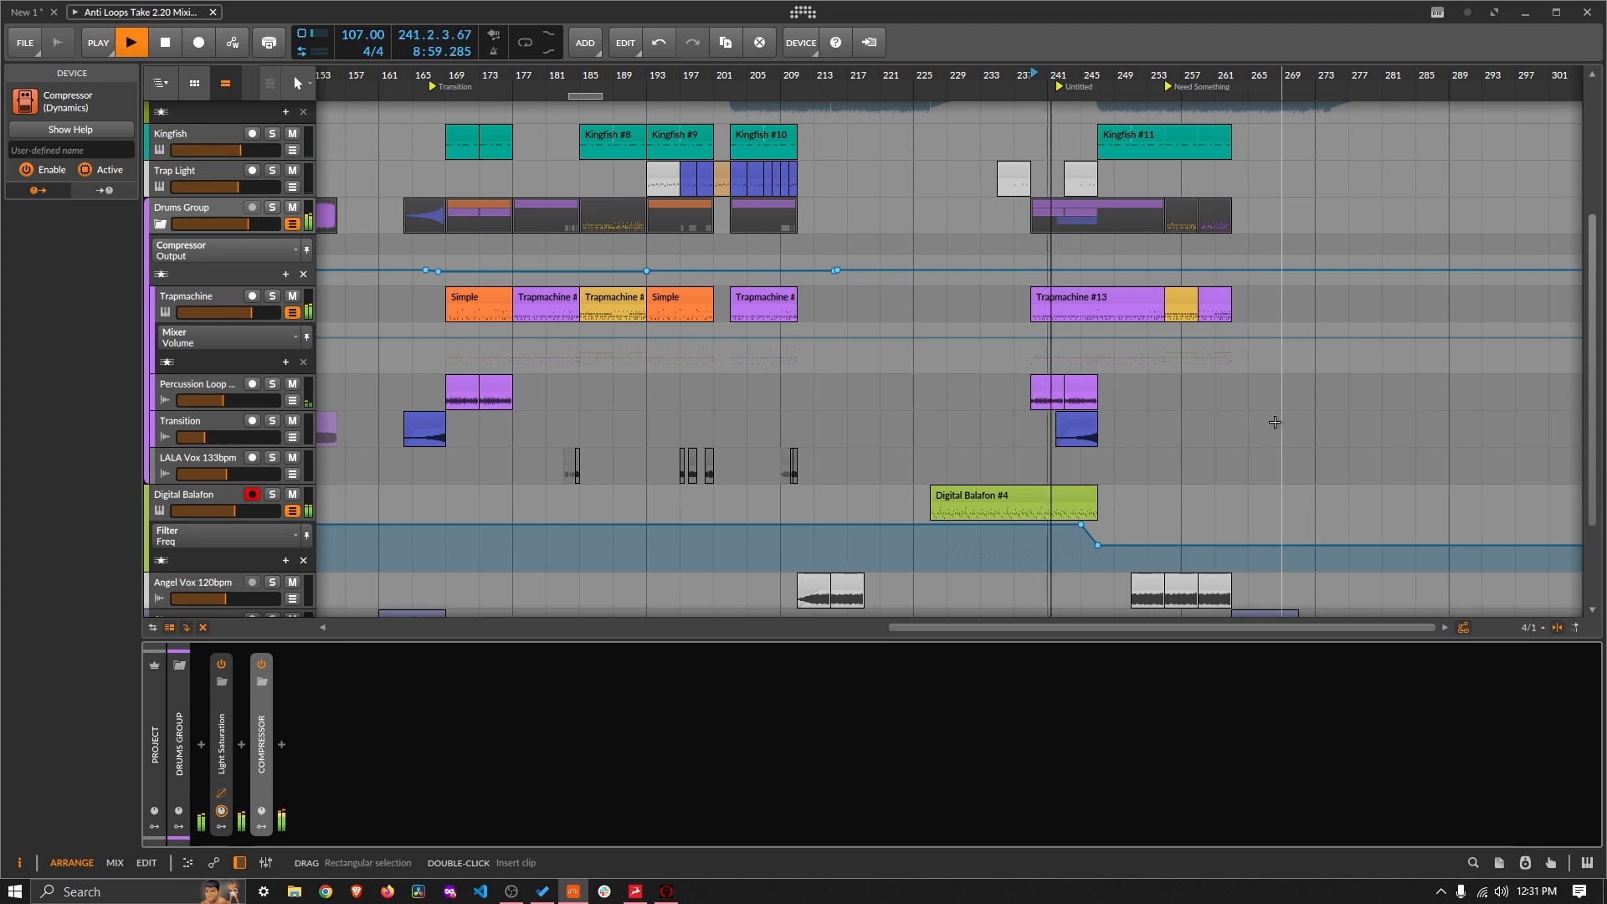
pyautogui.press('space')
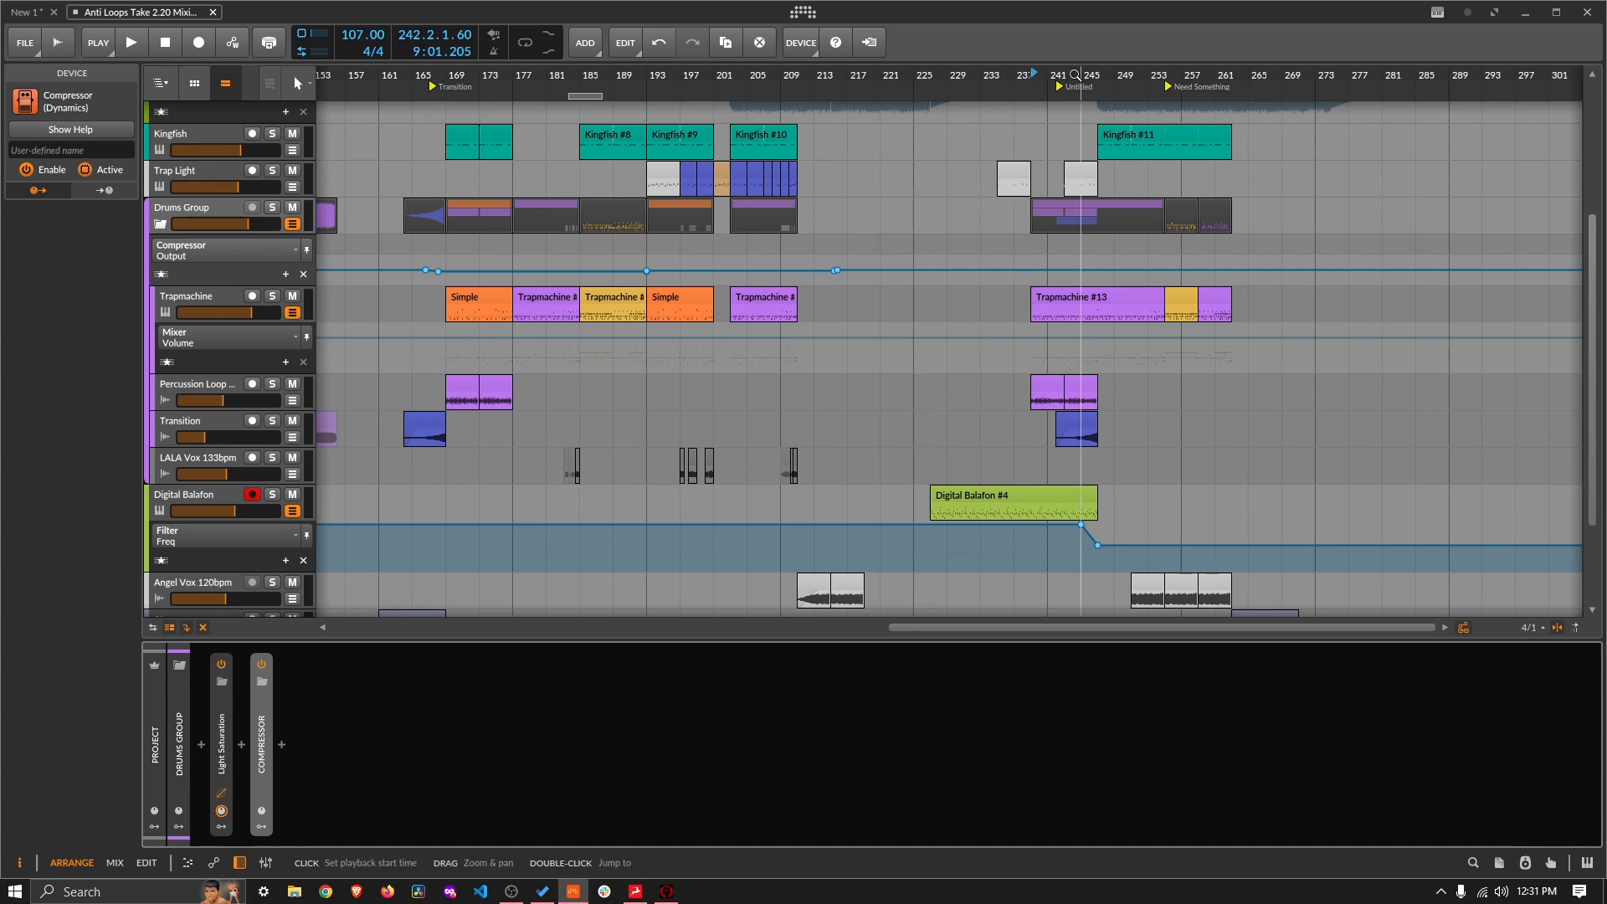
# Step: Show the Output automation in the Digital Balafon track's lane instead of Filter Freq
pyautogui.click(176, 548)
pyautogui.press('Escape')
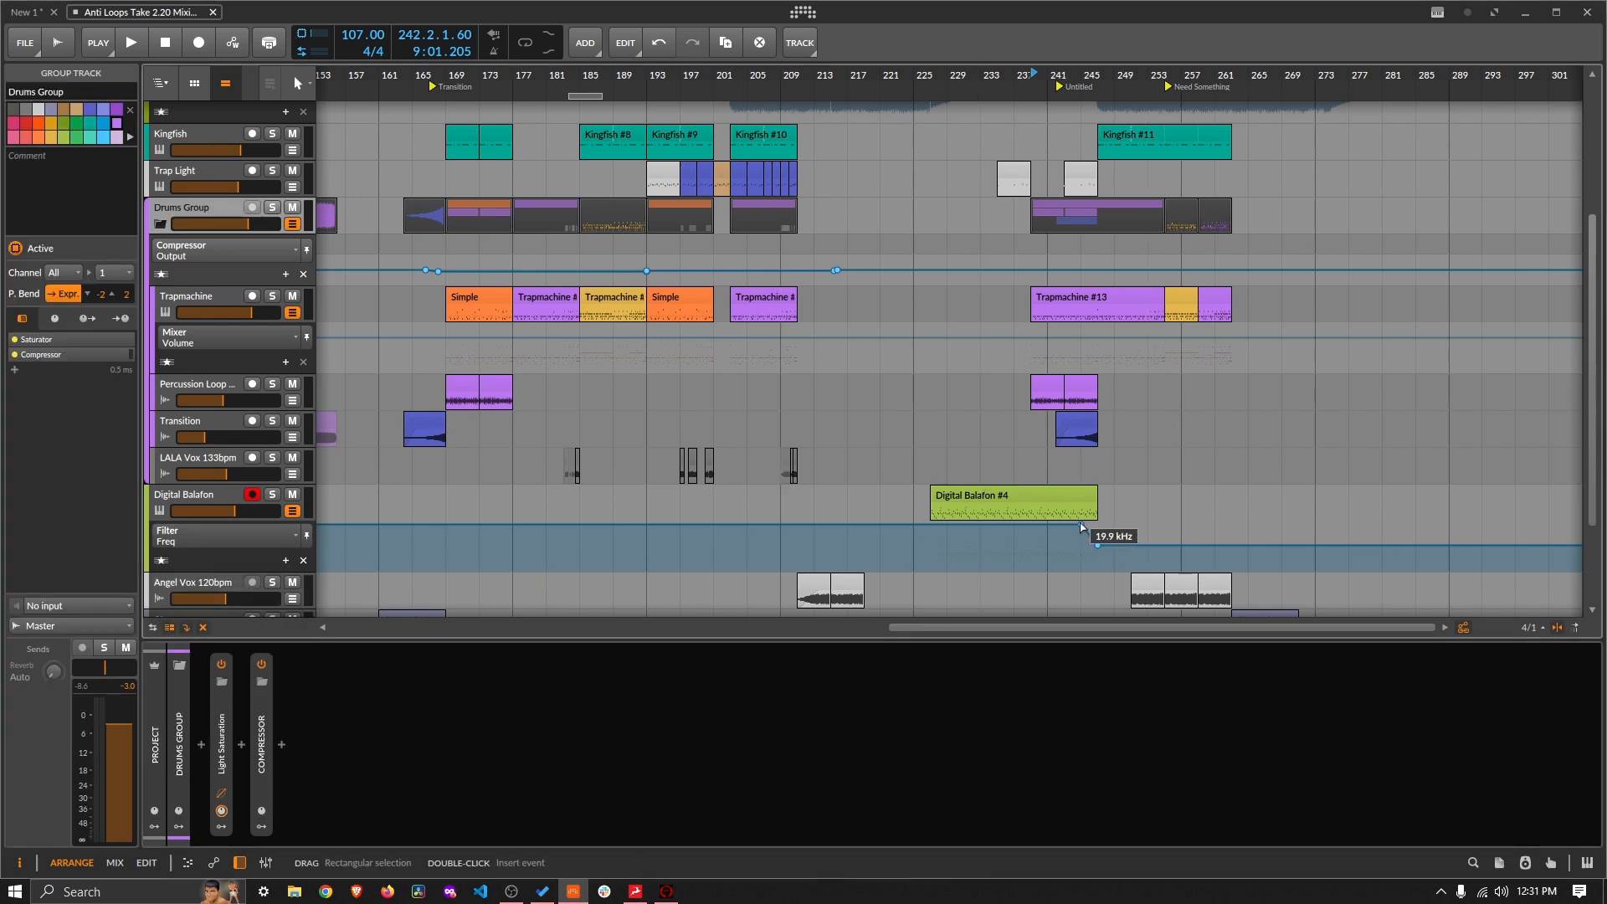
pyautogui.click(202, 534)
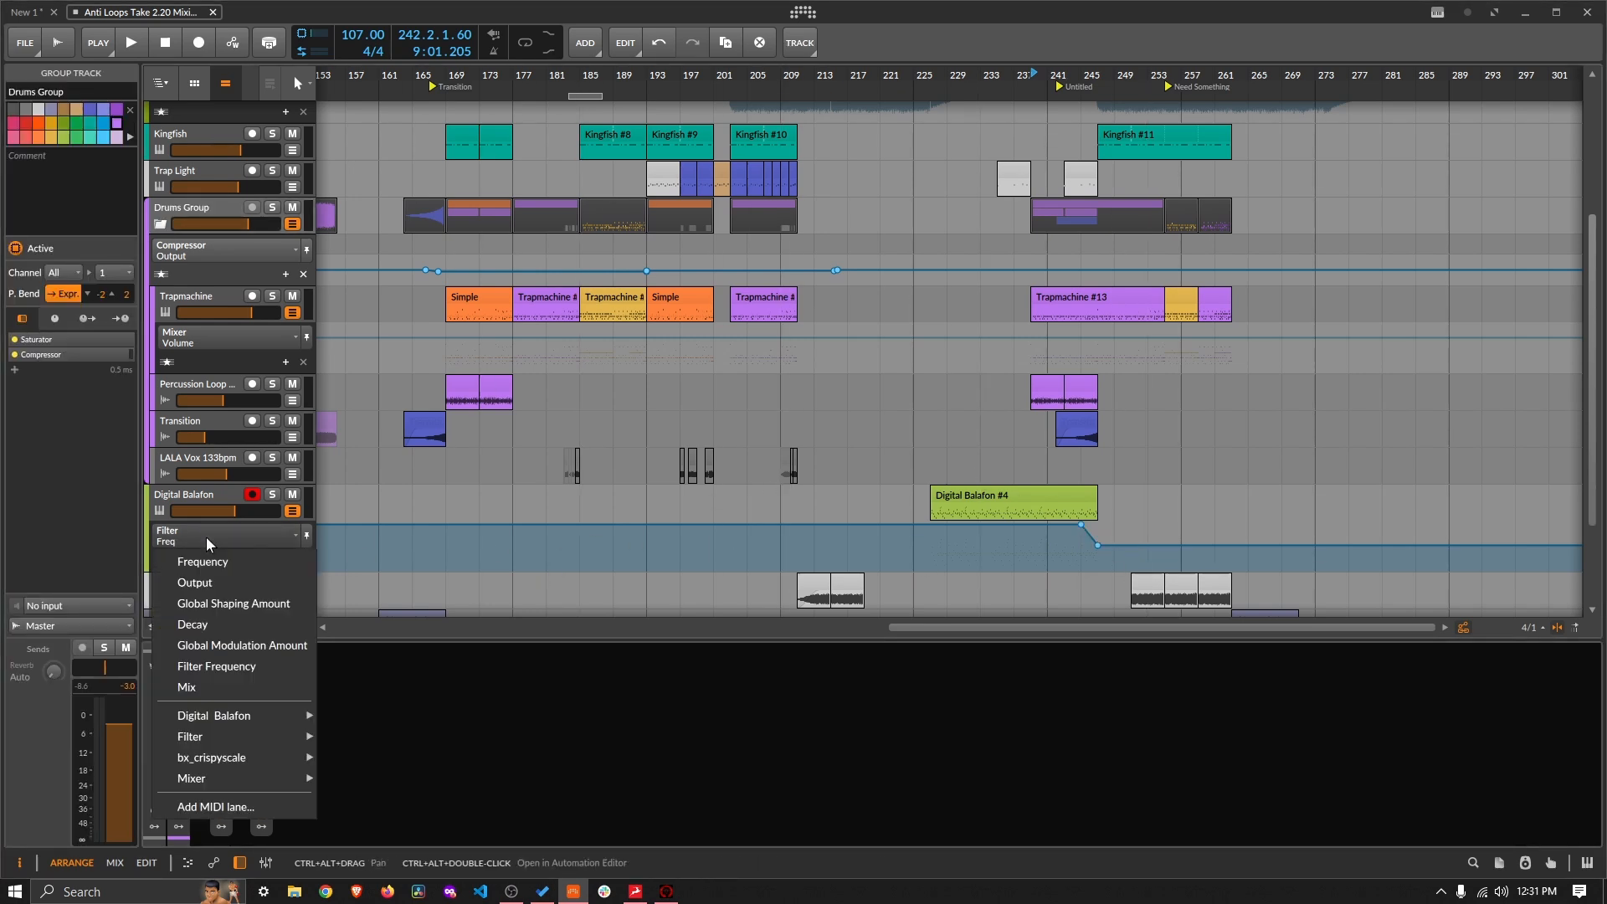
pyautogui.click(227, 583)
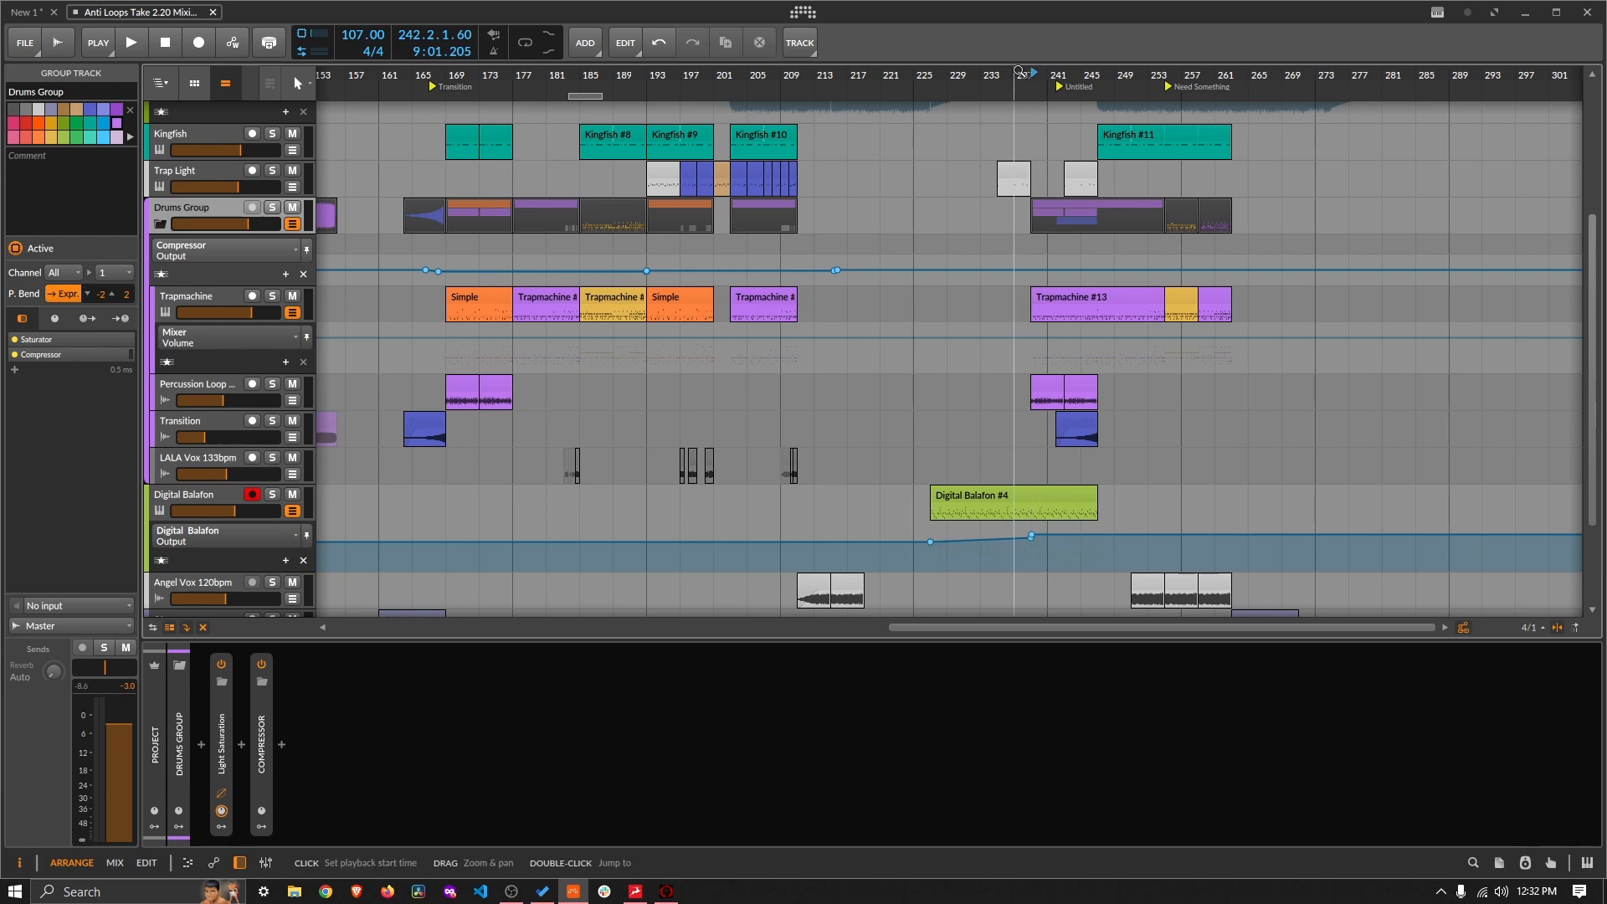
# Step: Play from bar 236 to check the Digital Balafon Output ramp as Trapmachine #13 enters, then stop
pyautogui.moveTo(1025, 73); pyautogui.dragTo(1052, 637)
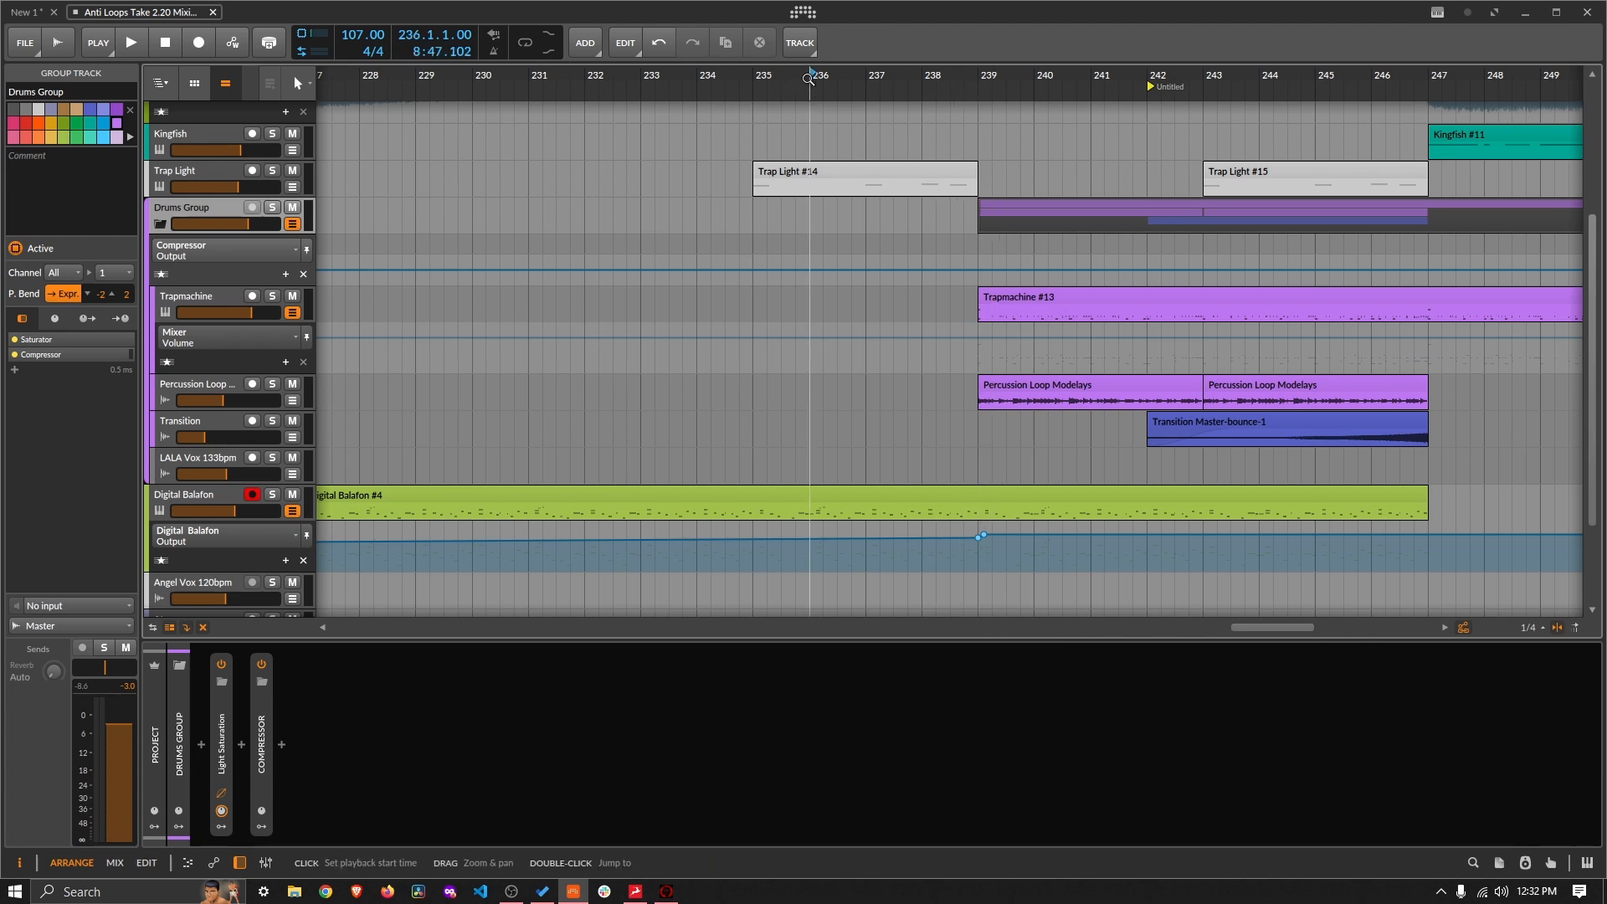
pyautogui.press('space')
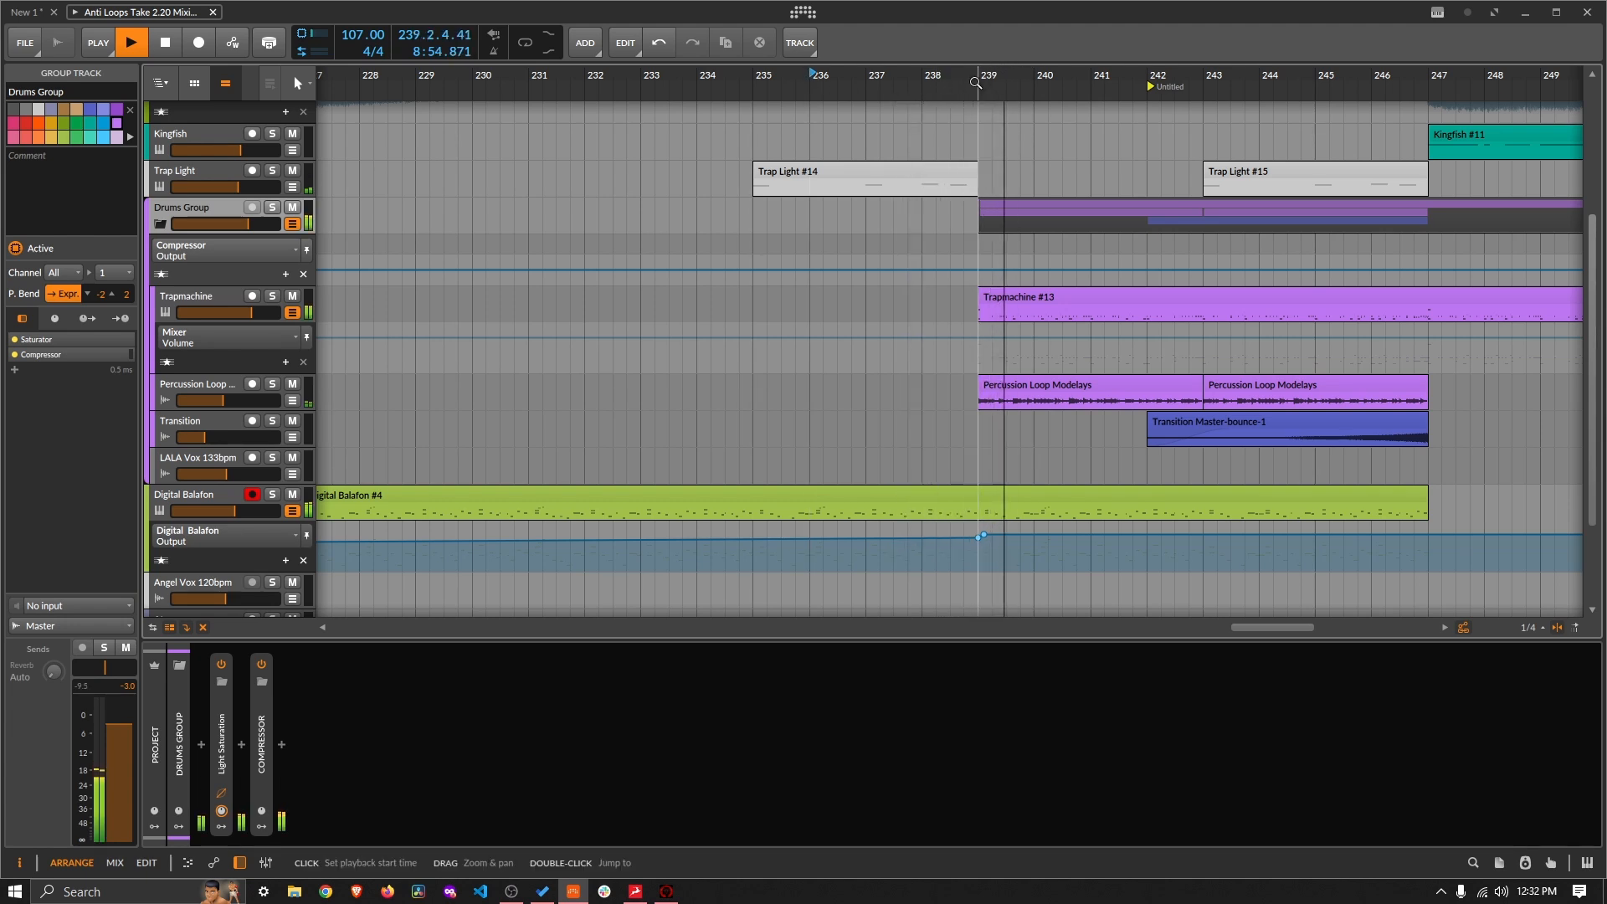
pyautogui.press('-')
pyautogui.press('space')
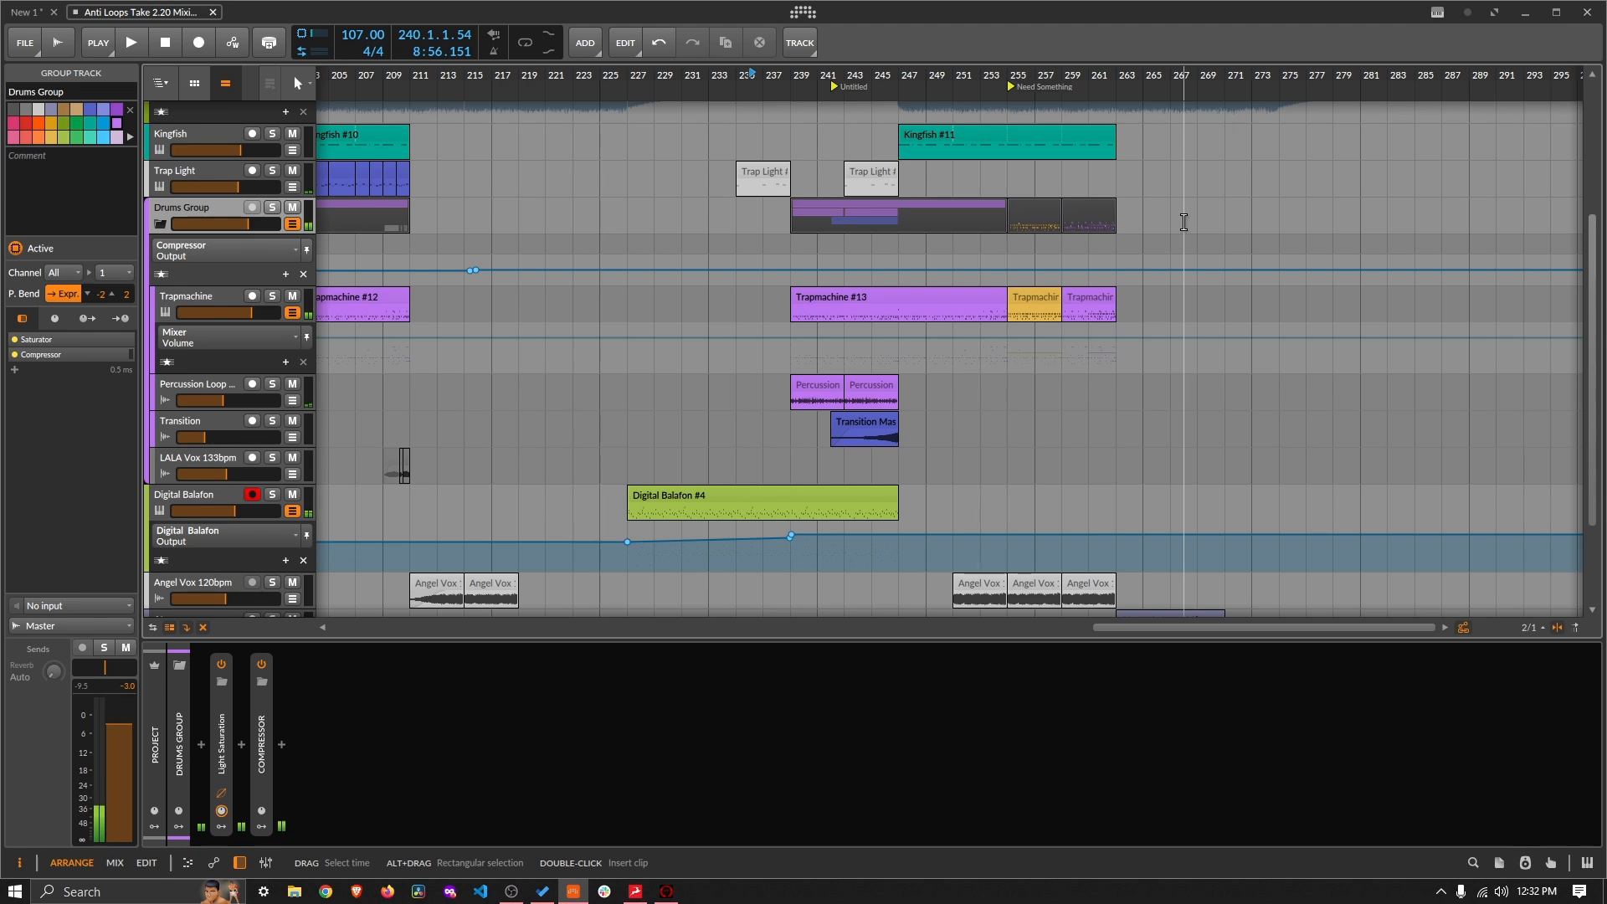
# Step: Return the Digital Balafon automation lane to the Filter Freq parameter
pyautogui.scroll(5, 1181, 218)
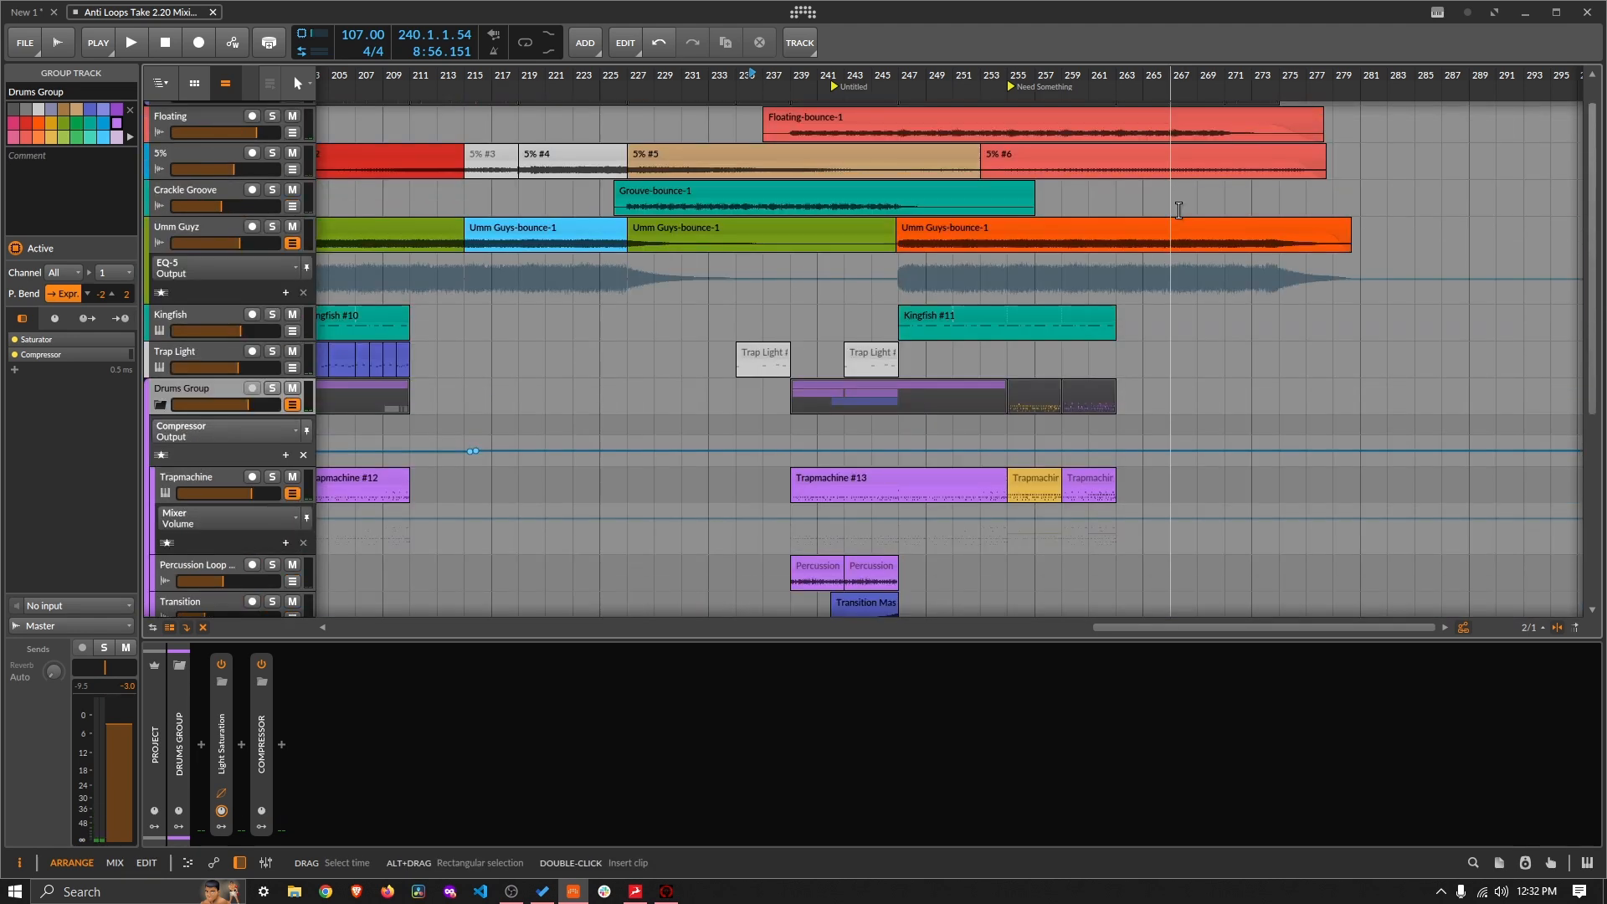
pyautogui.scroll(-5, 1179, 209)
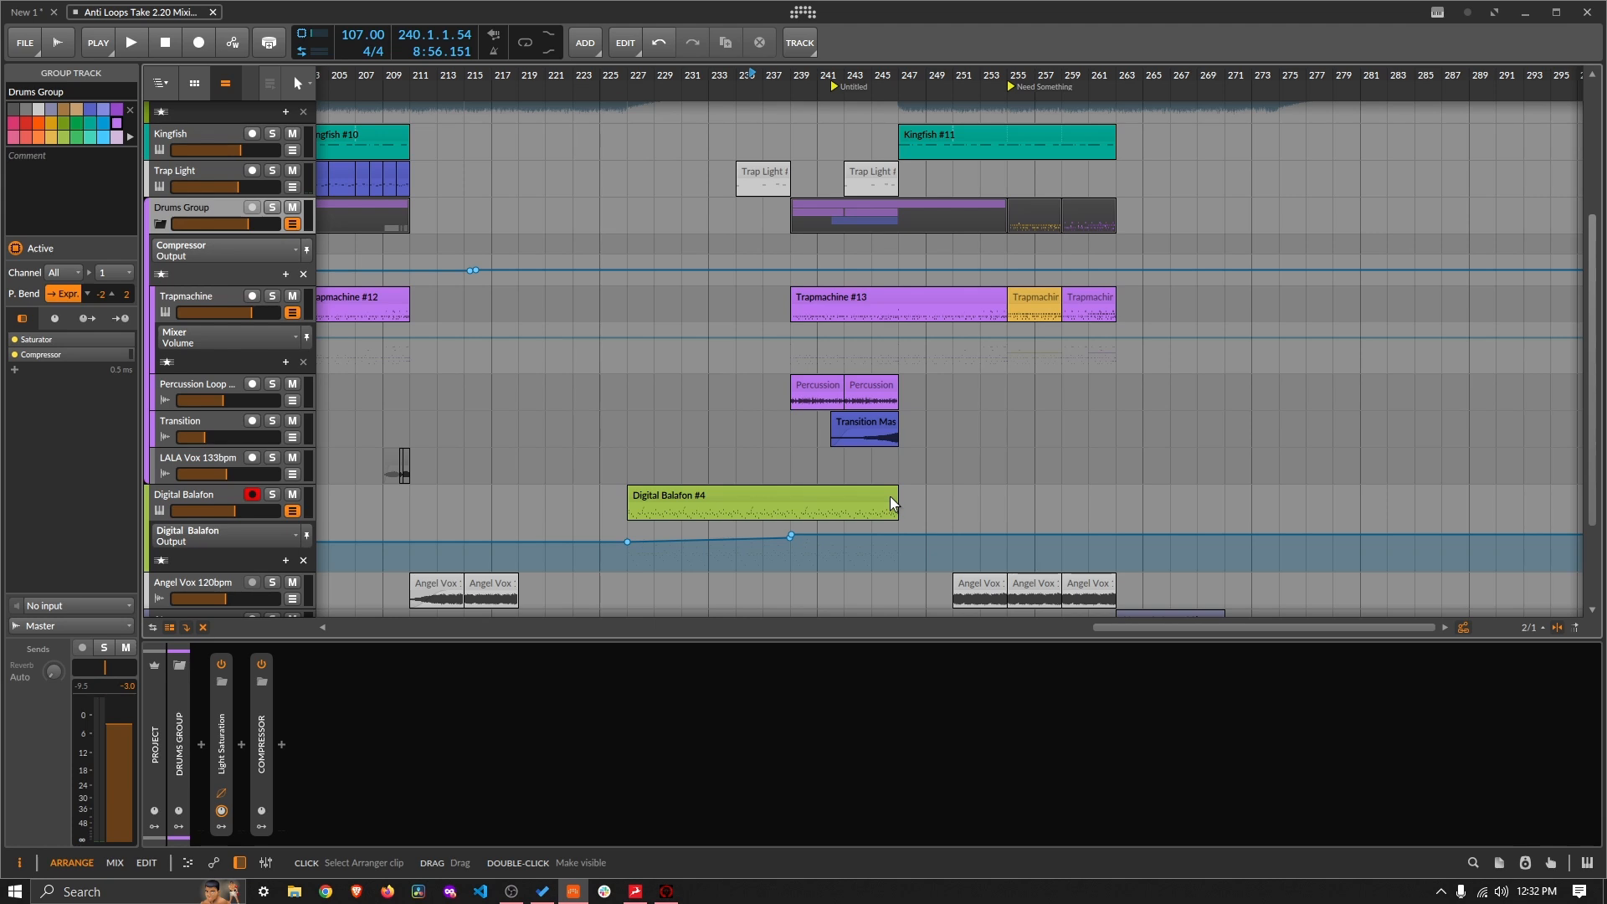
pyautogui.click(201, 535)
pyautogui.click(214, 552)
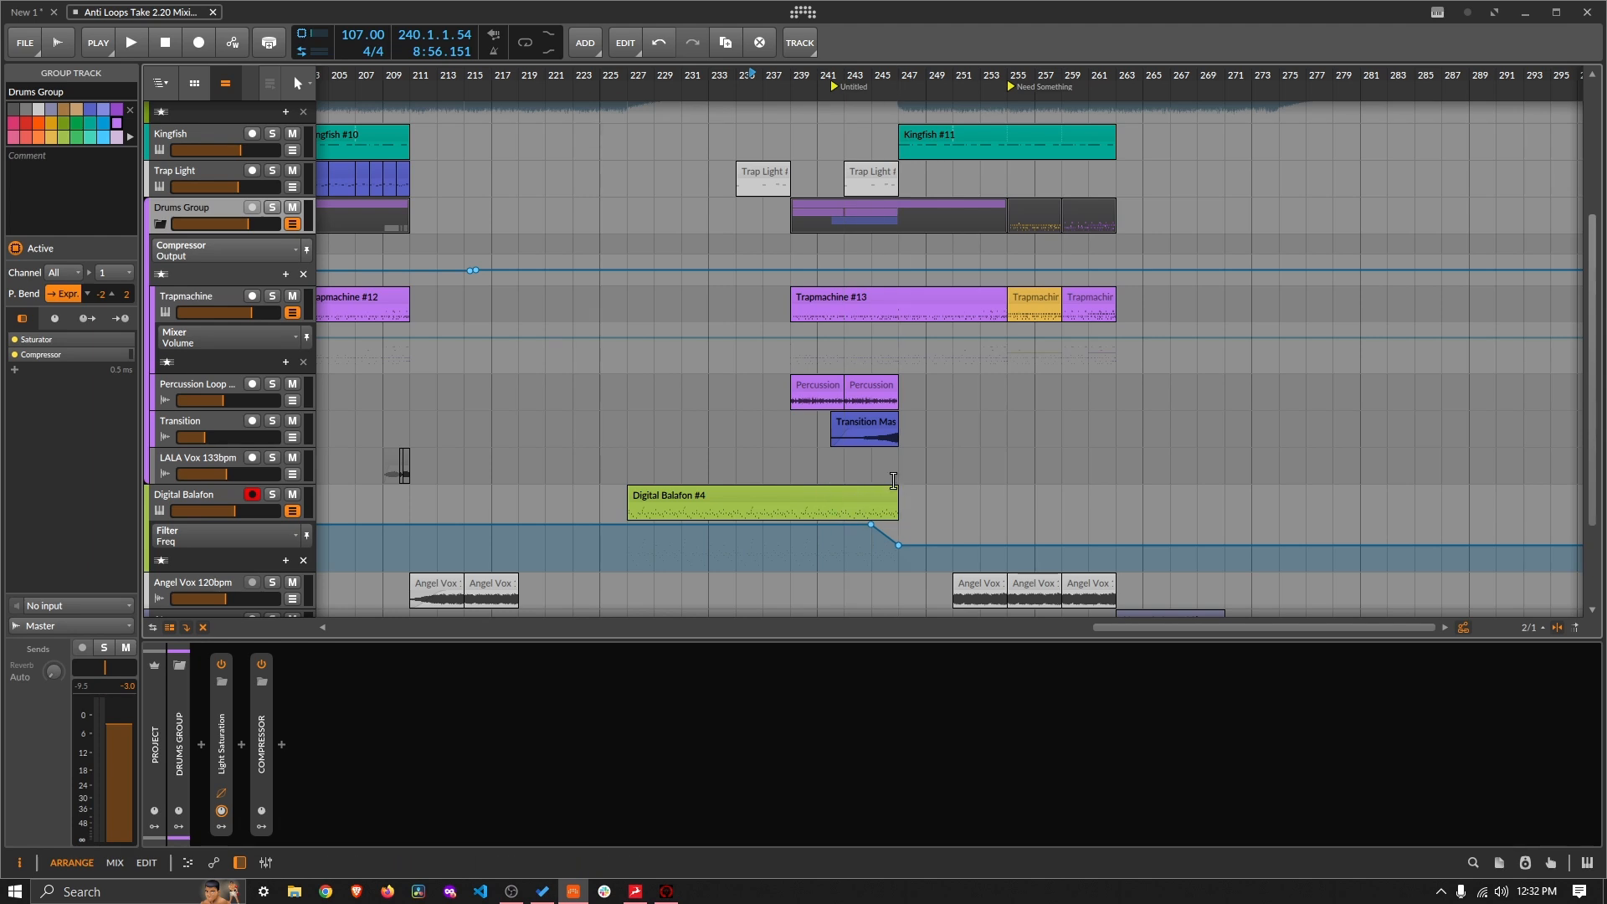
# Step: Select the Umm Guyz track and expand its EQ-5 device to view the EQ curve
pyautogui.scroll(5, 884, 470)
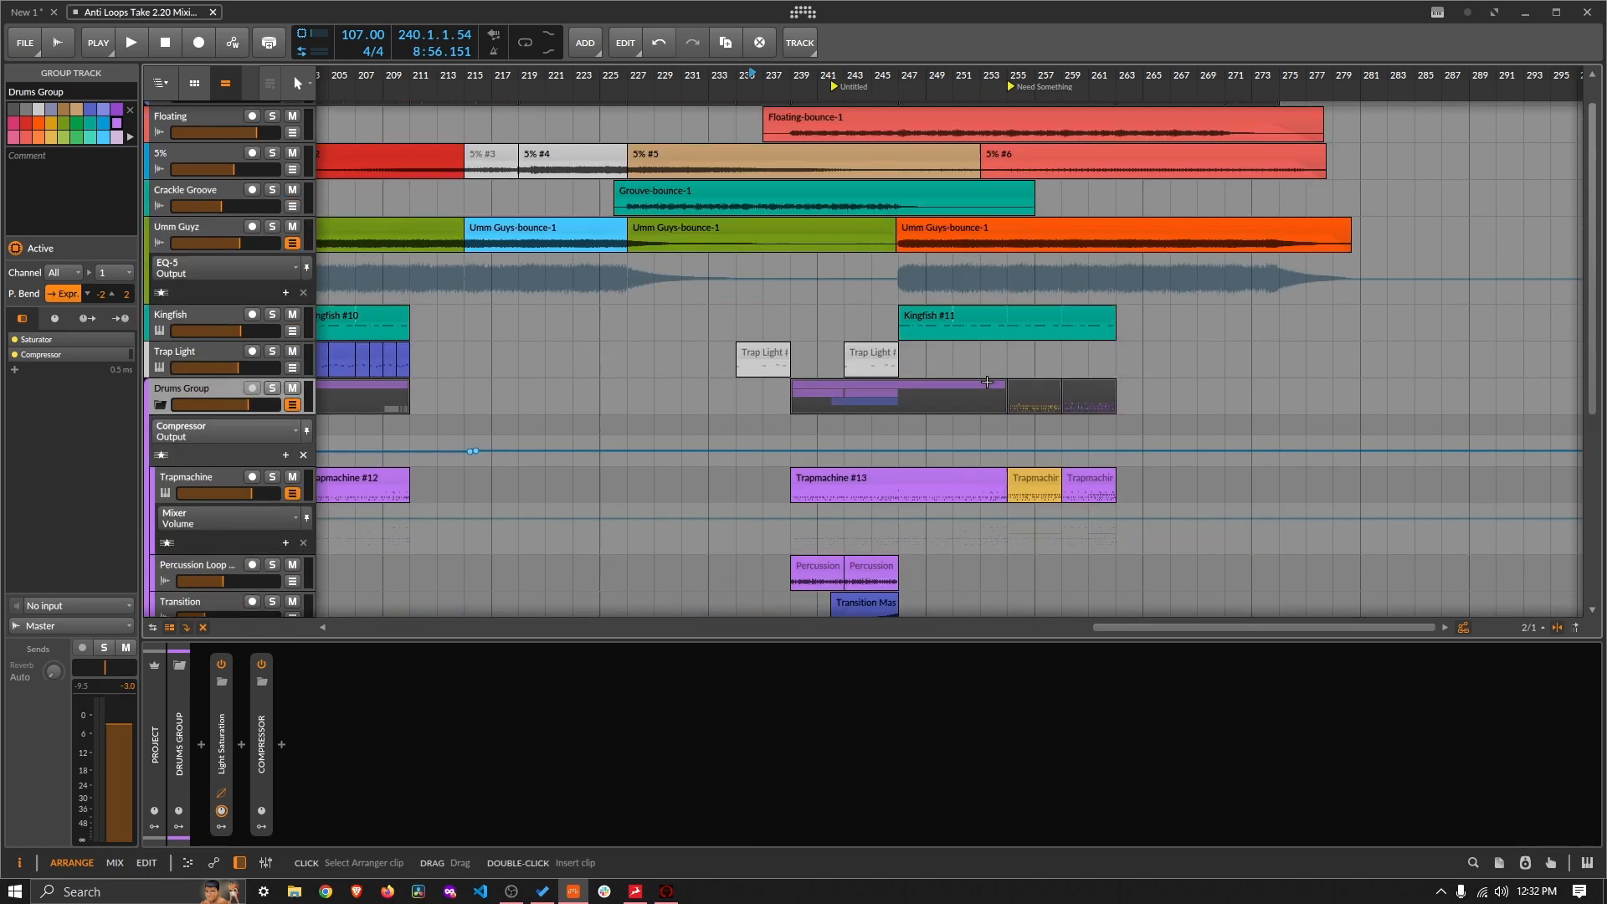
pyautogui.click(917, 261)
pyautogui.click(223, 258)
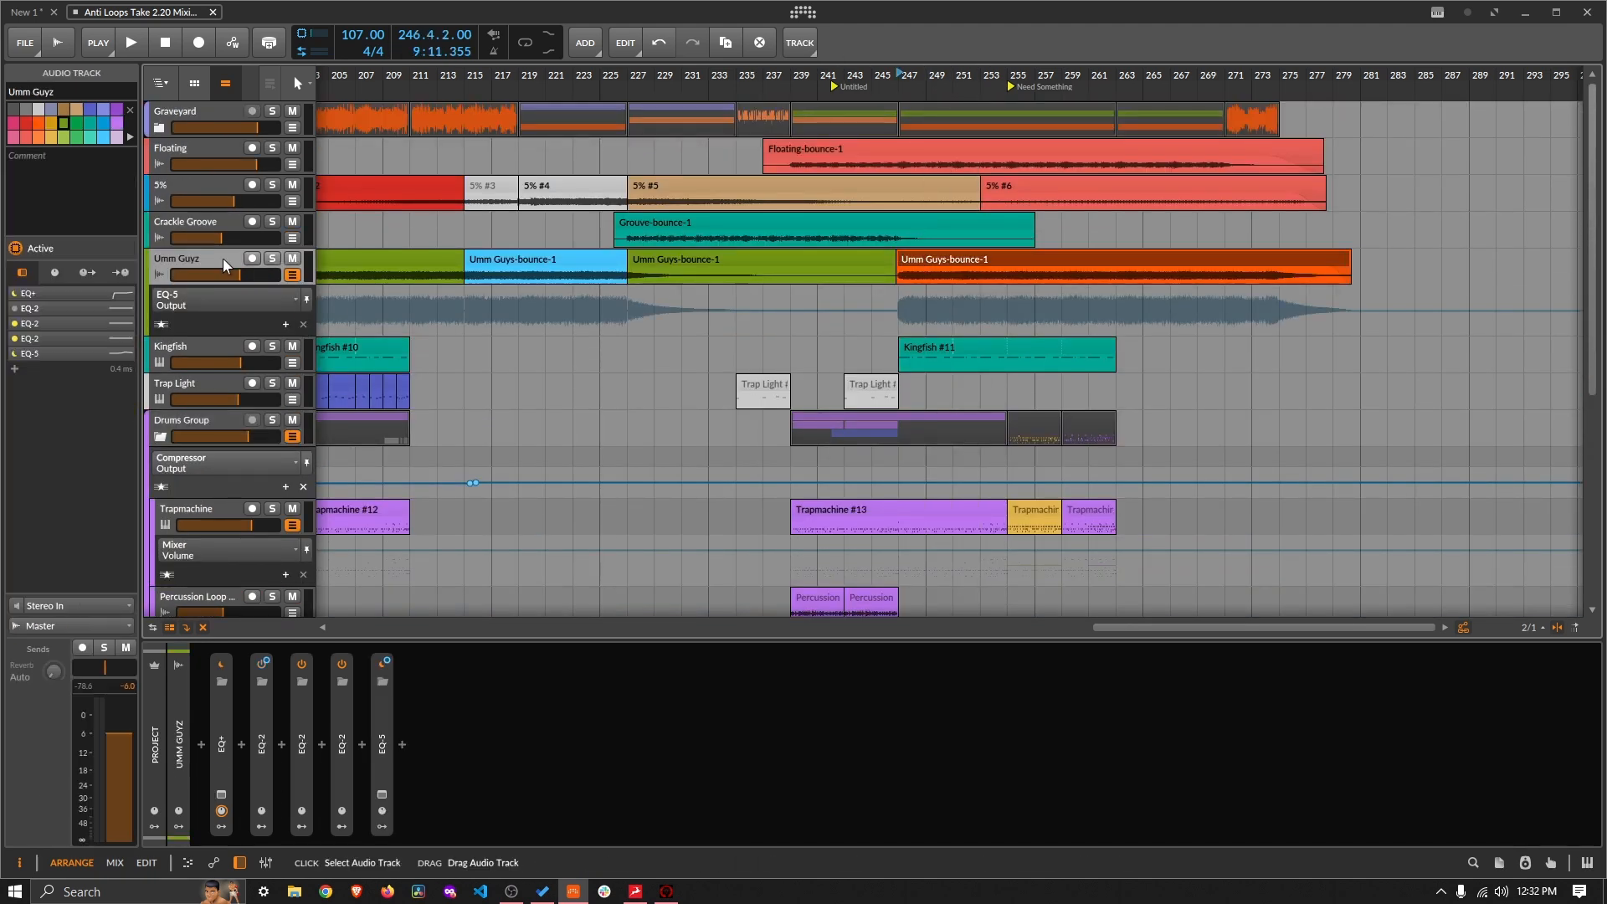
pyautogui.doubleClick(379, 697)
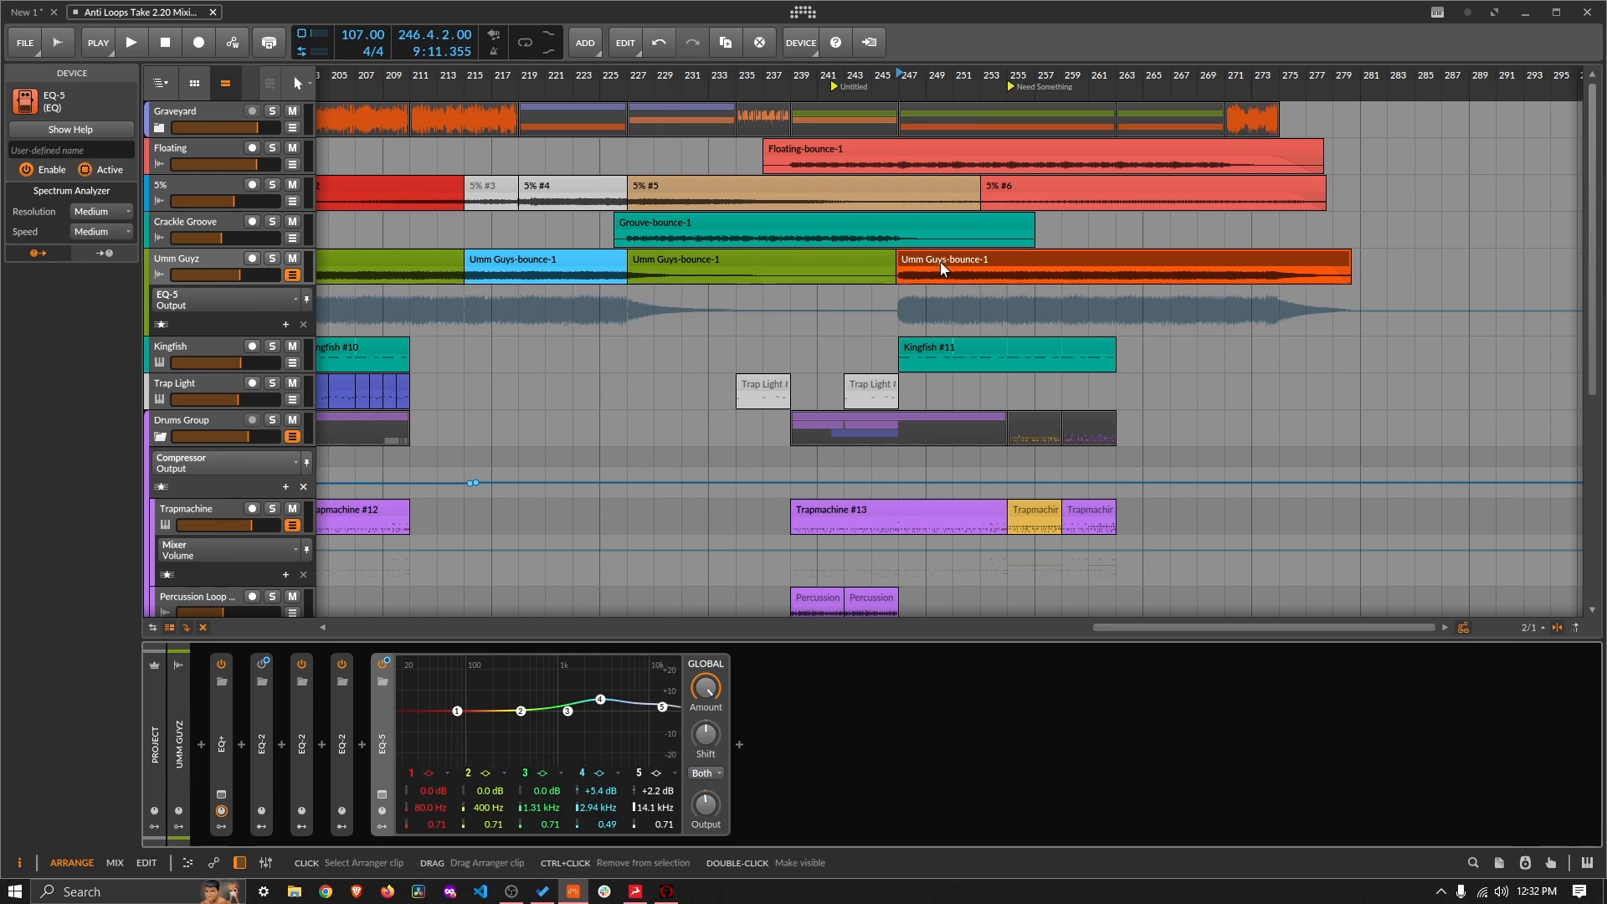
# Step: Play from bar 243 to check the Digital Balafon filter drop and the last Umm Guyz clip's entry, then stop
pyautogui.scroll(-5, 884, 469)
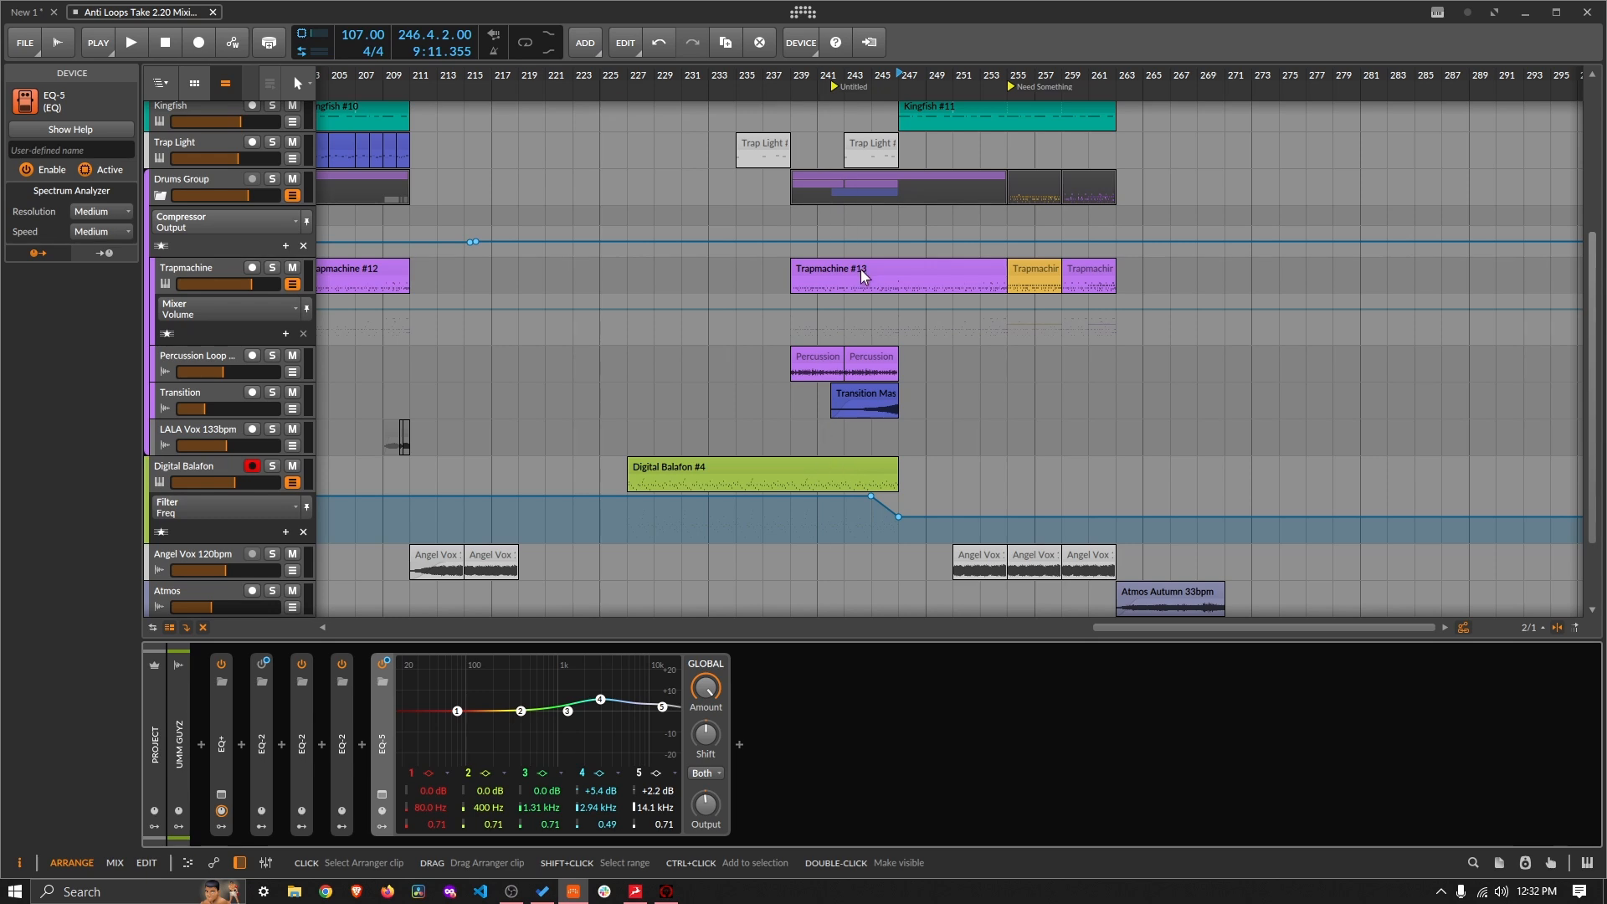
pyautogui.click(850, 75)
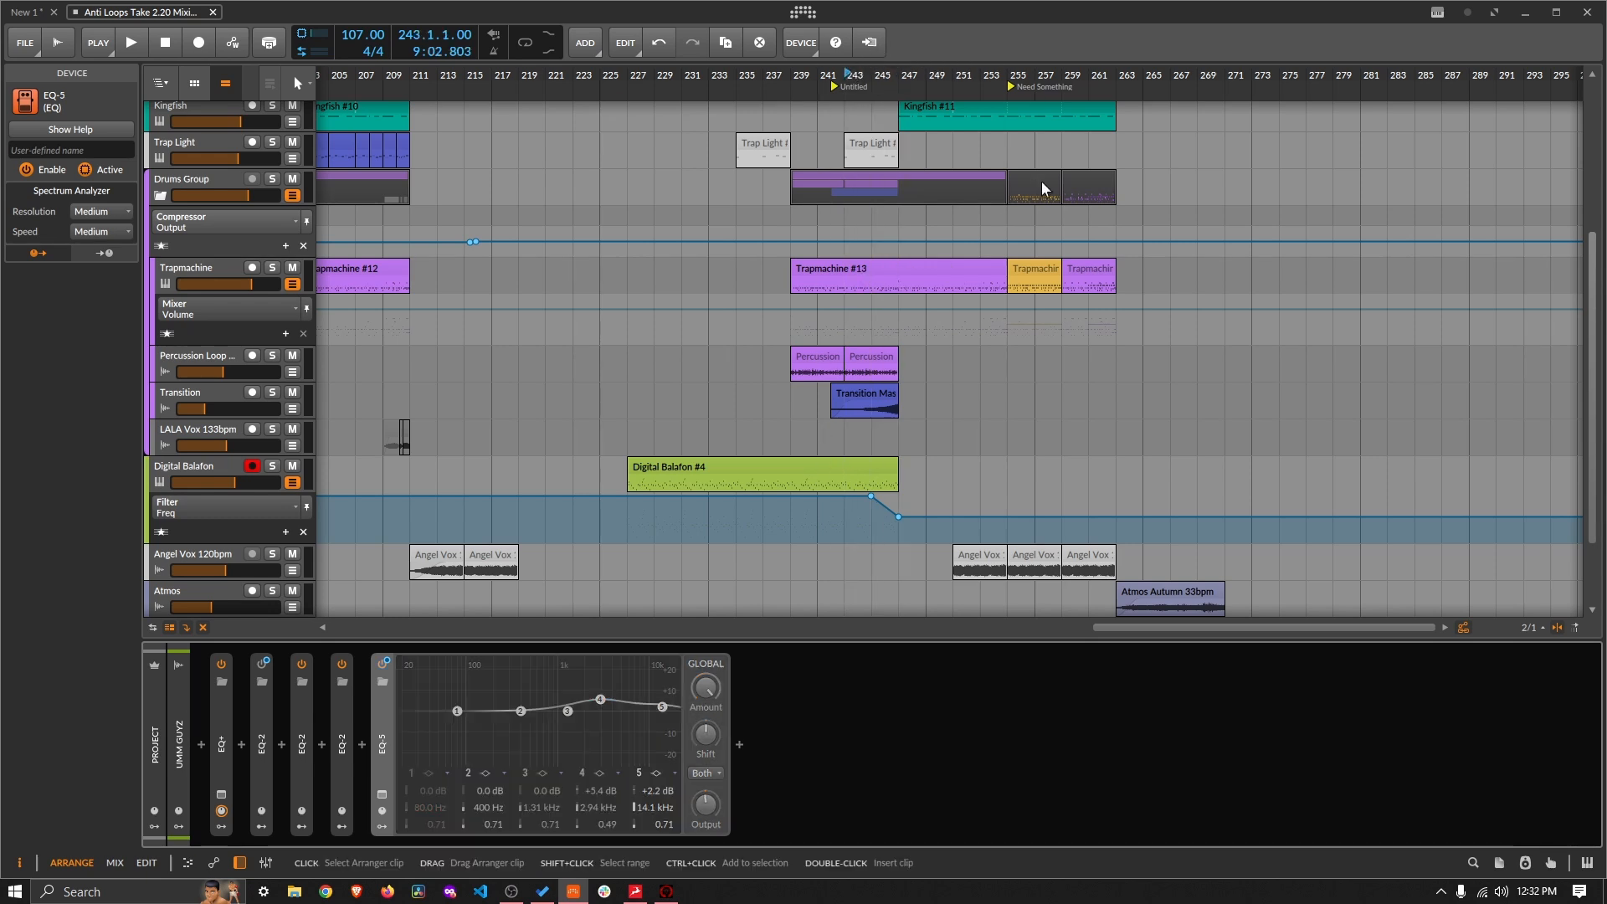
pyautogui.press('space')
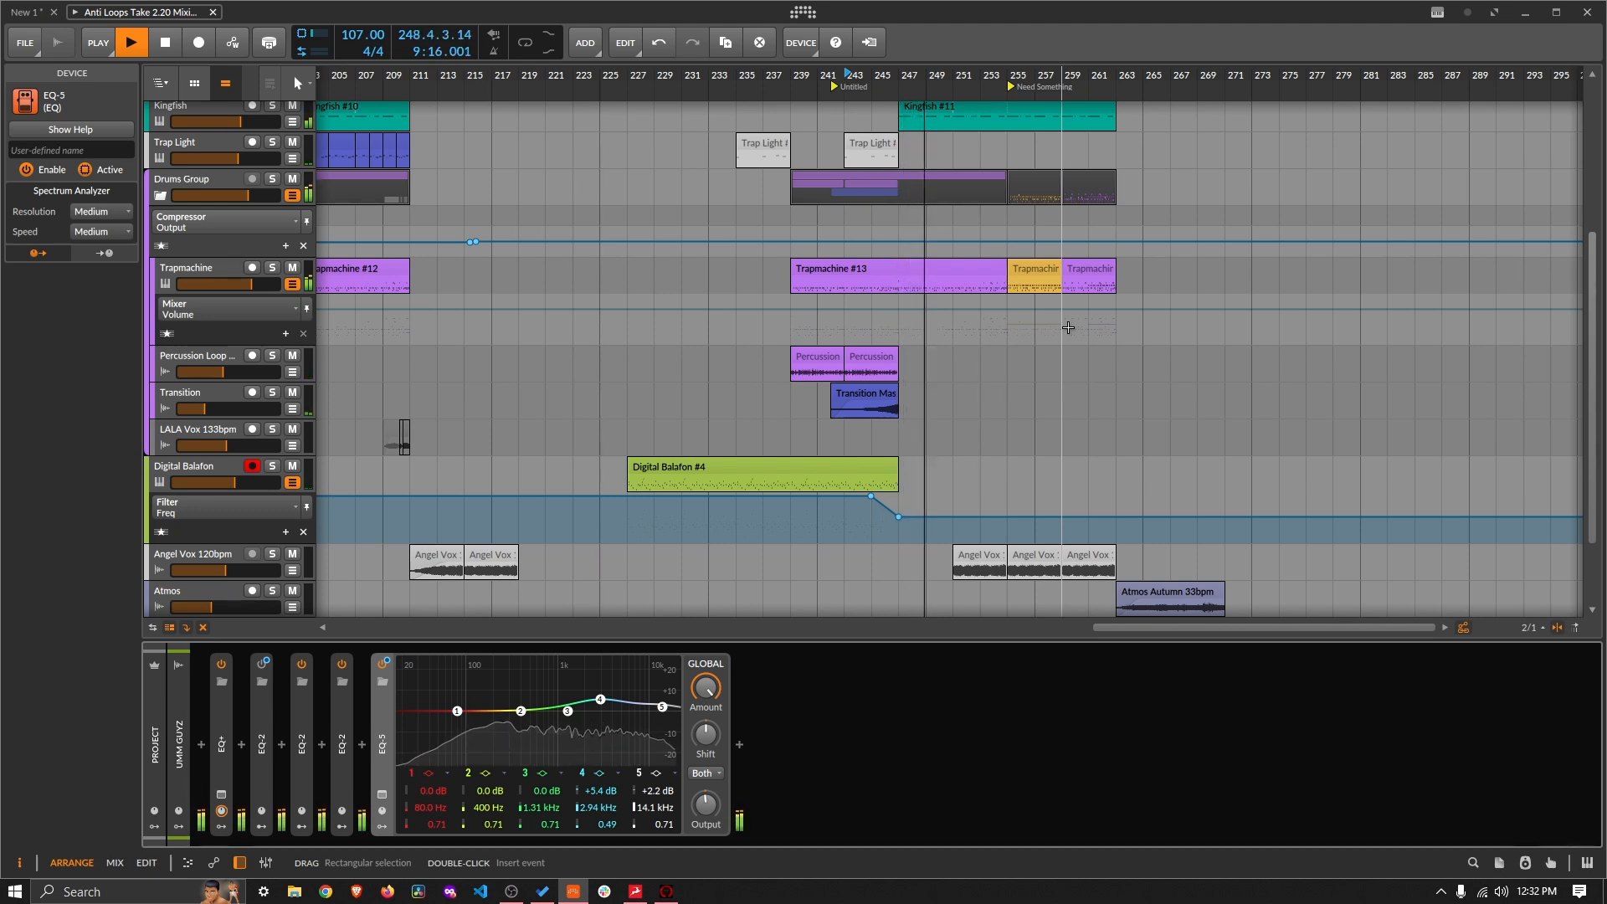
pyautogui.press('space')
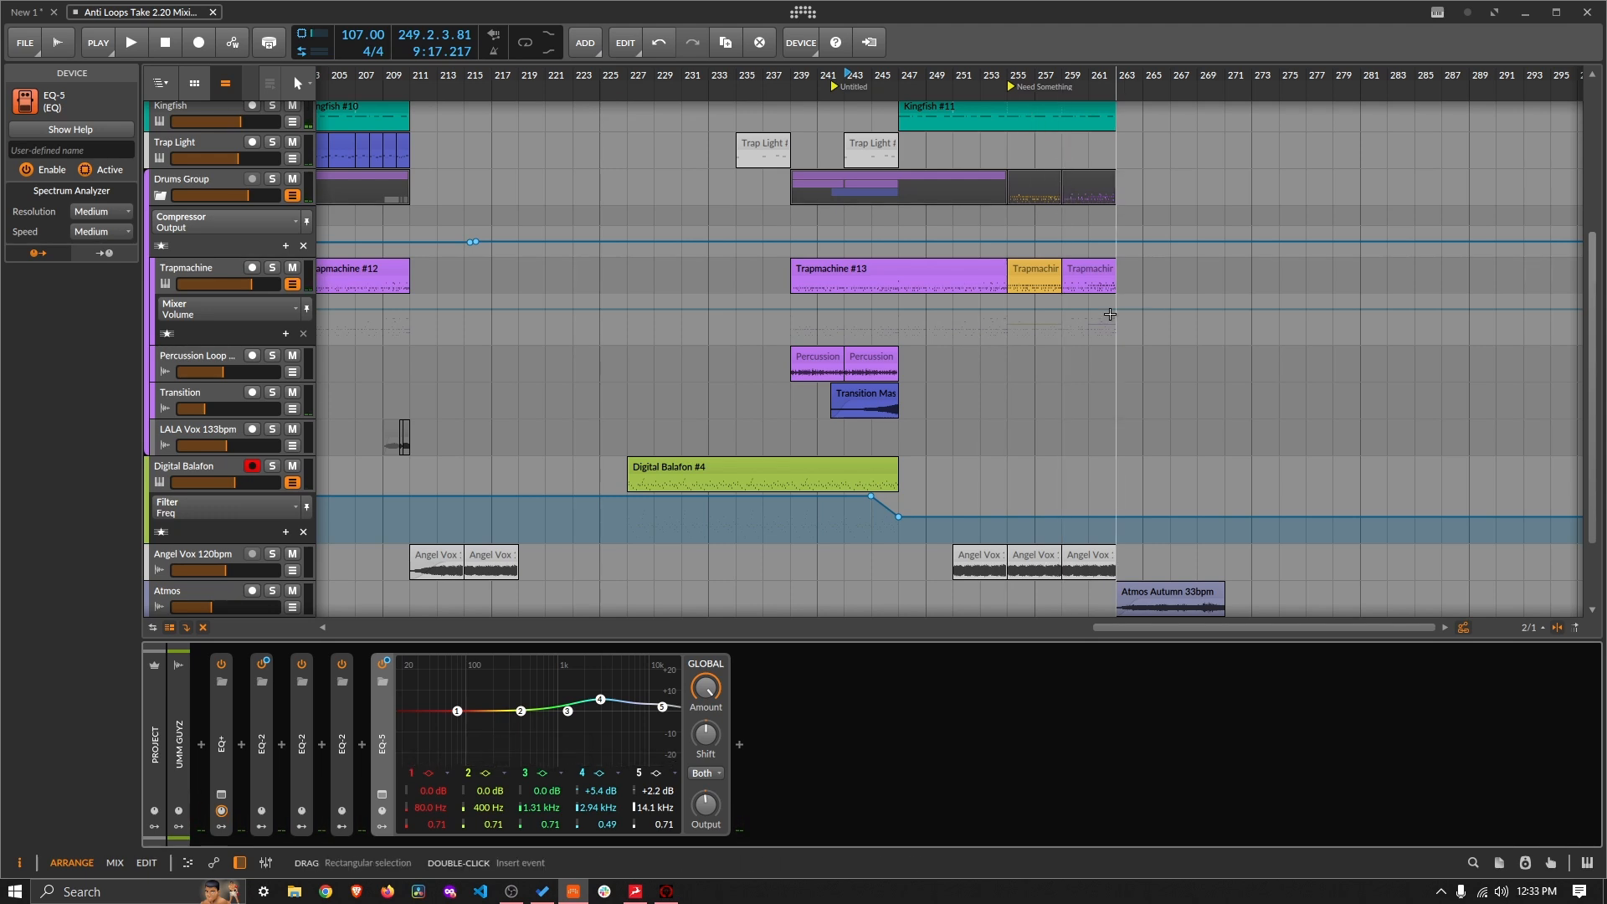
# Step: Switch to Microsoft To Do and mark the "Check On Mono and Tweak" task as completed
pyautogui.scroll(5, 1109, 315)
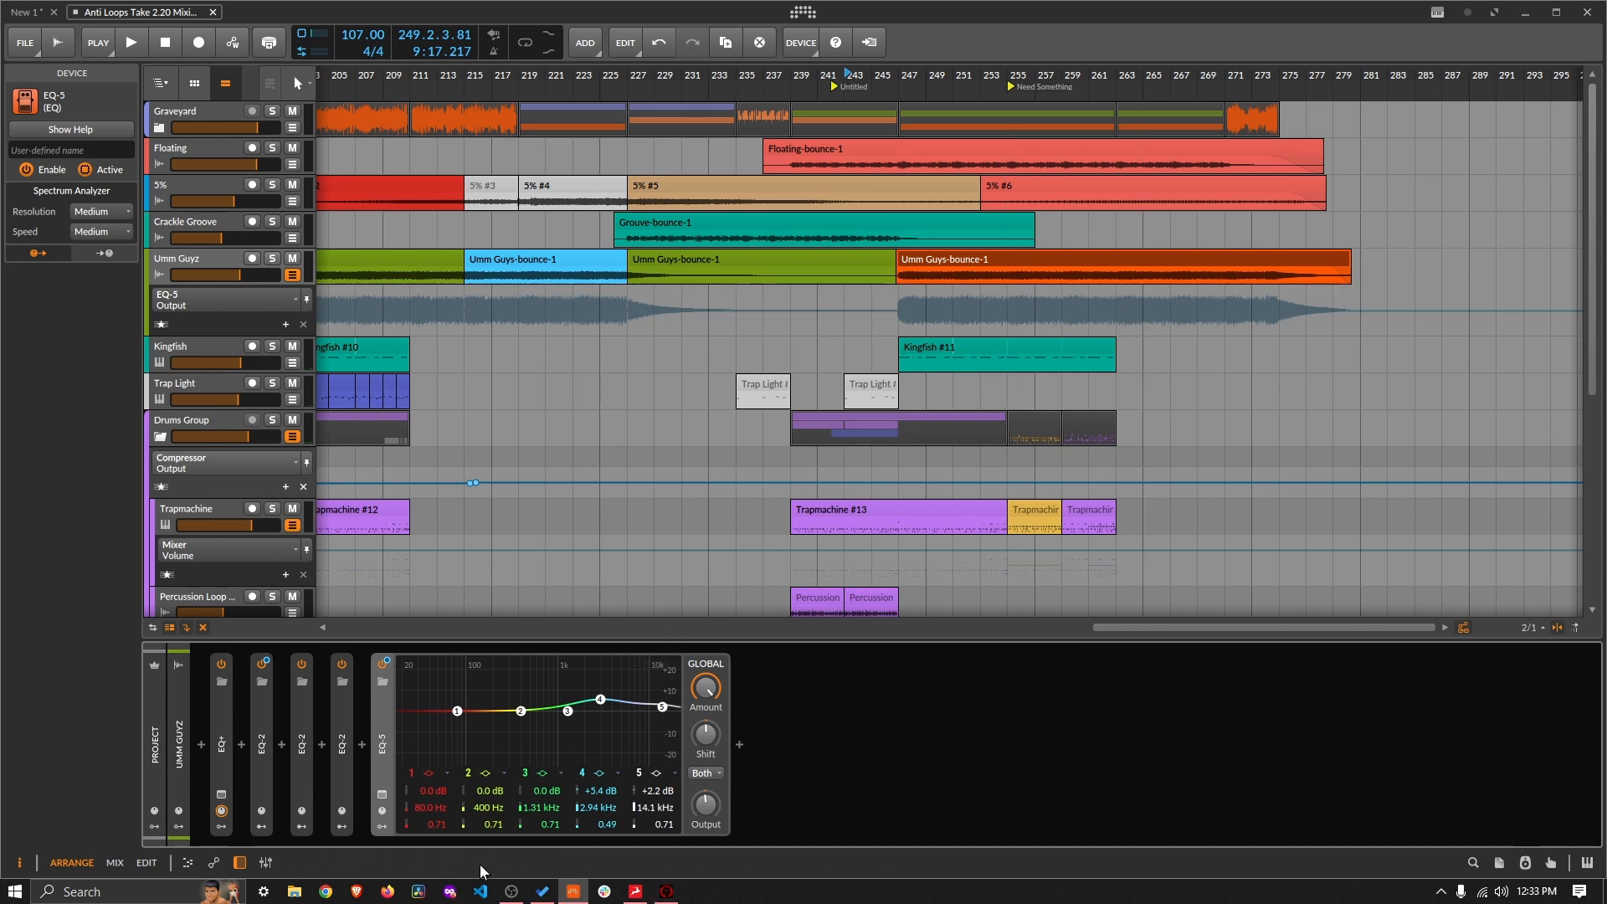
pyautogui.click(541, 895)
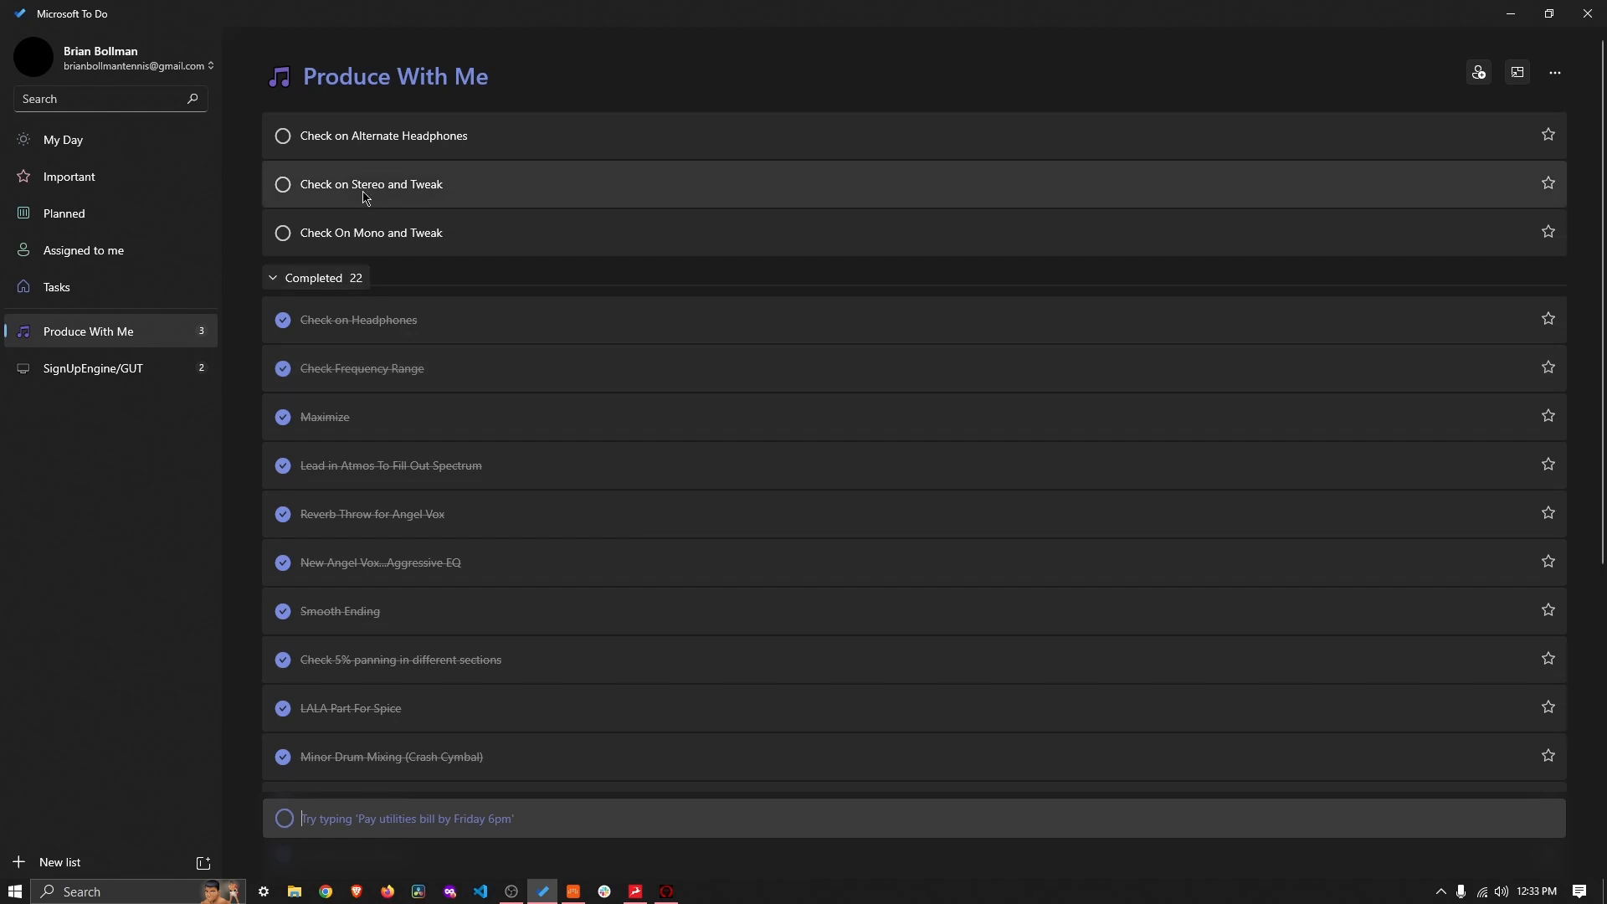
pyautogui.click(285, 235)
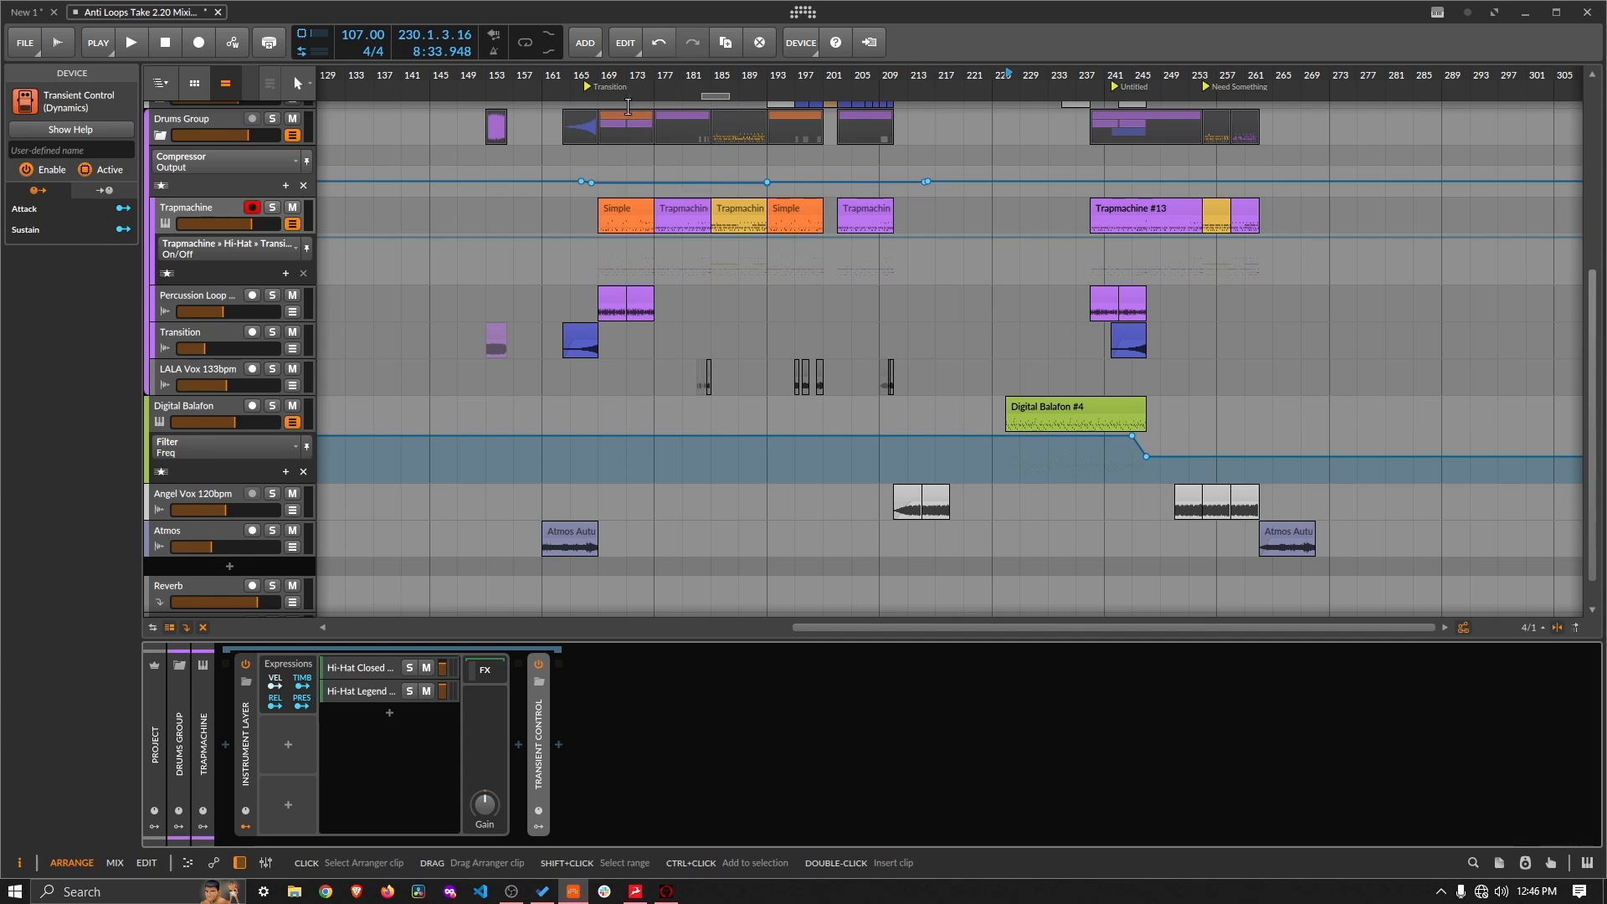
# Step: Expand the Transient Control on Trapmachine's hi-hat layer and start playback from bar 177
pyautogui.scroll(10, 601, 81)
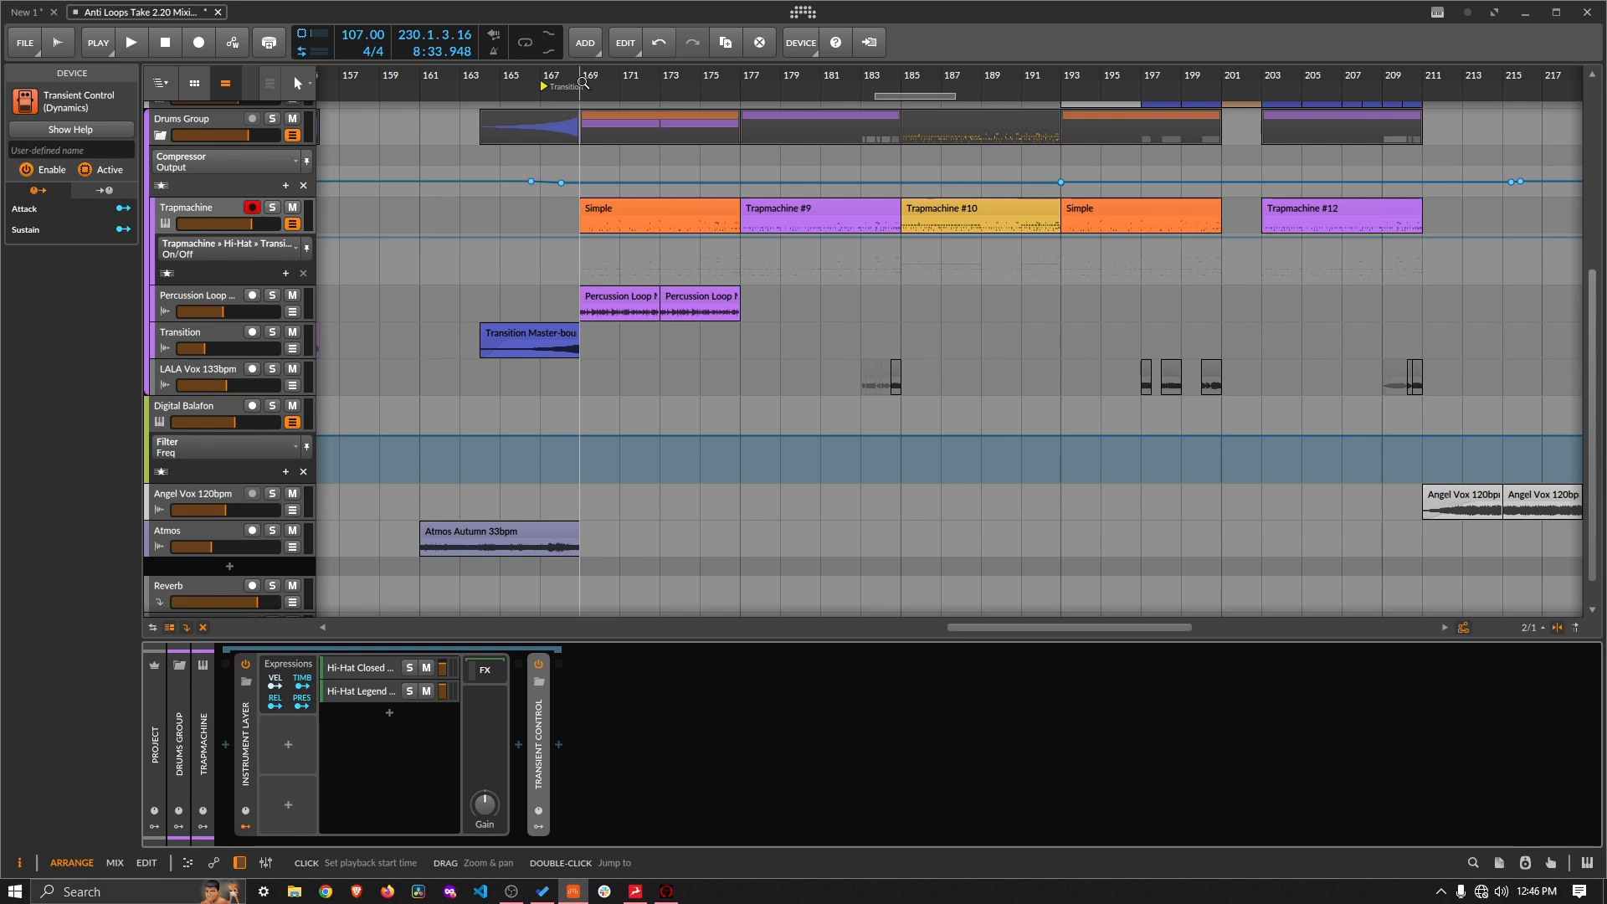
pyautogui.scroll(-2, 742, 79)
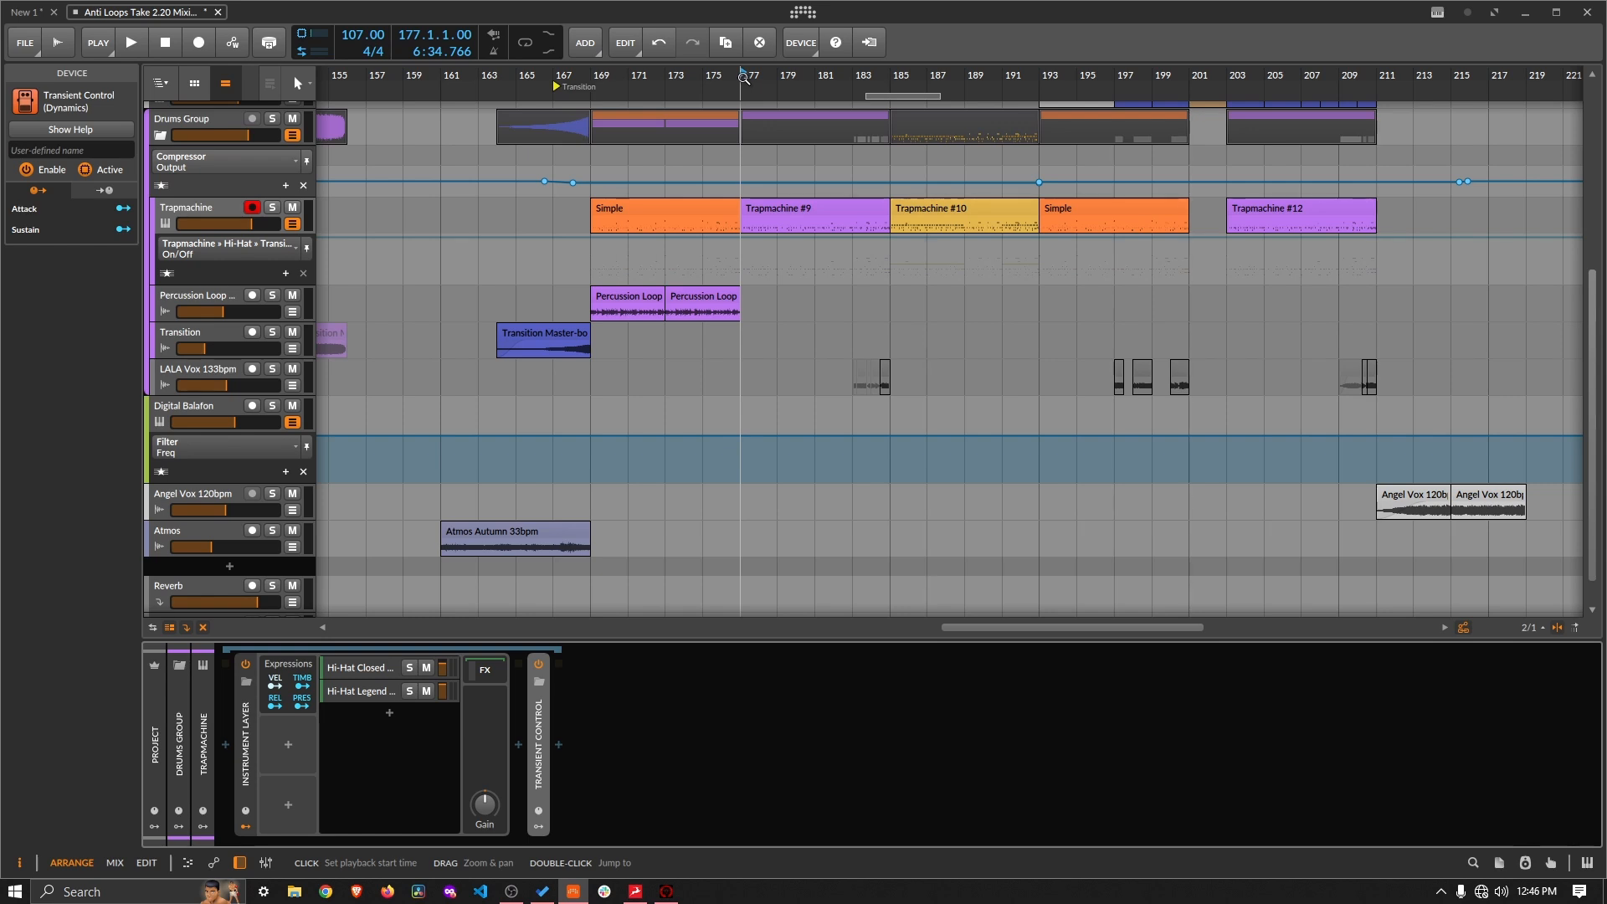
pyautogui.doubleClick(541, 763)
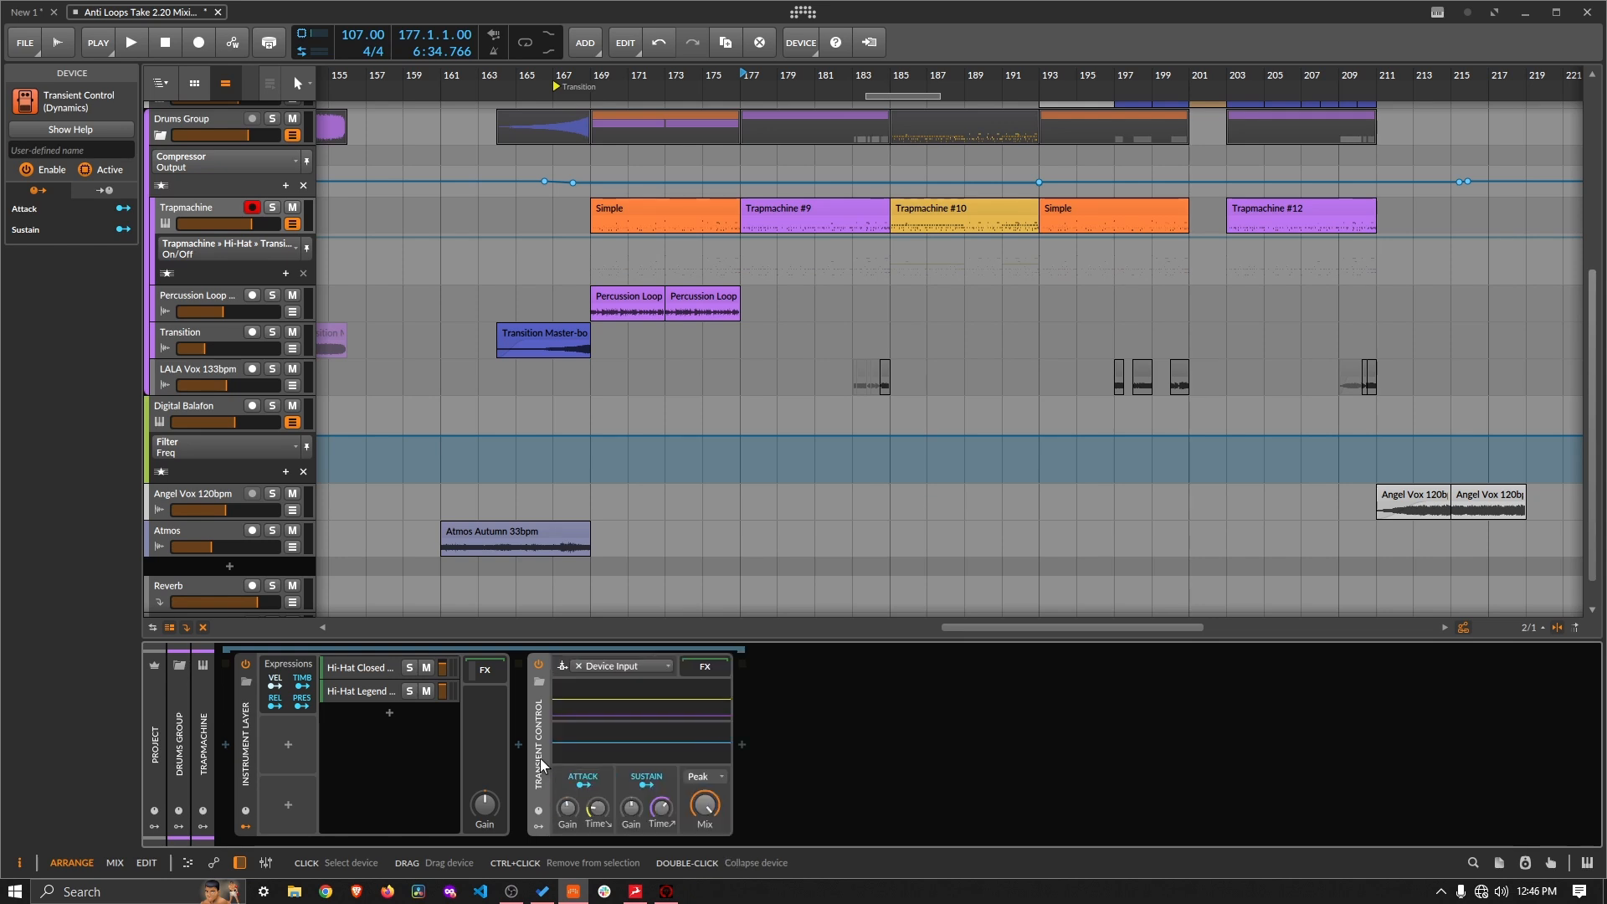
pyautogui.press('space')
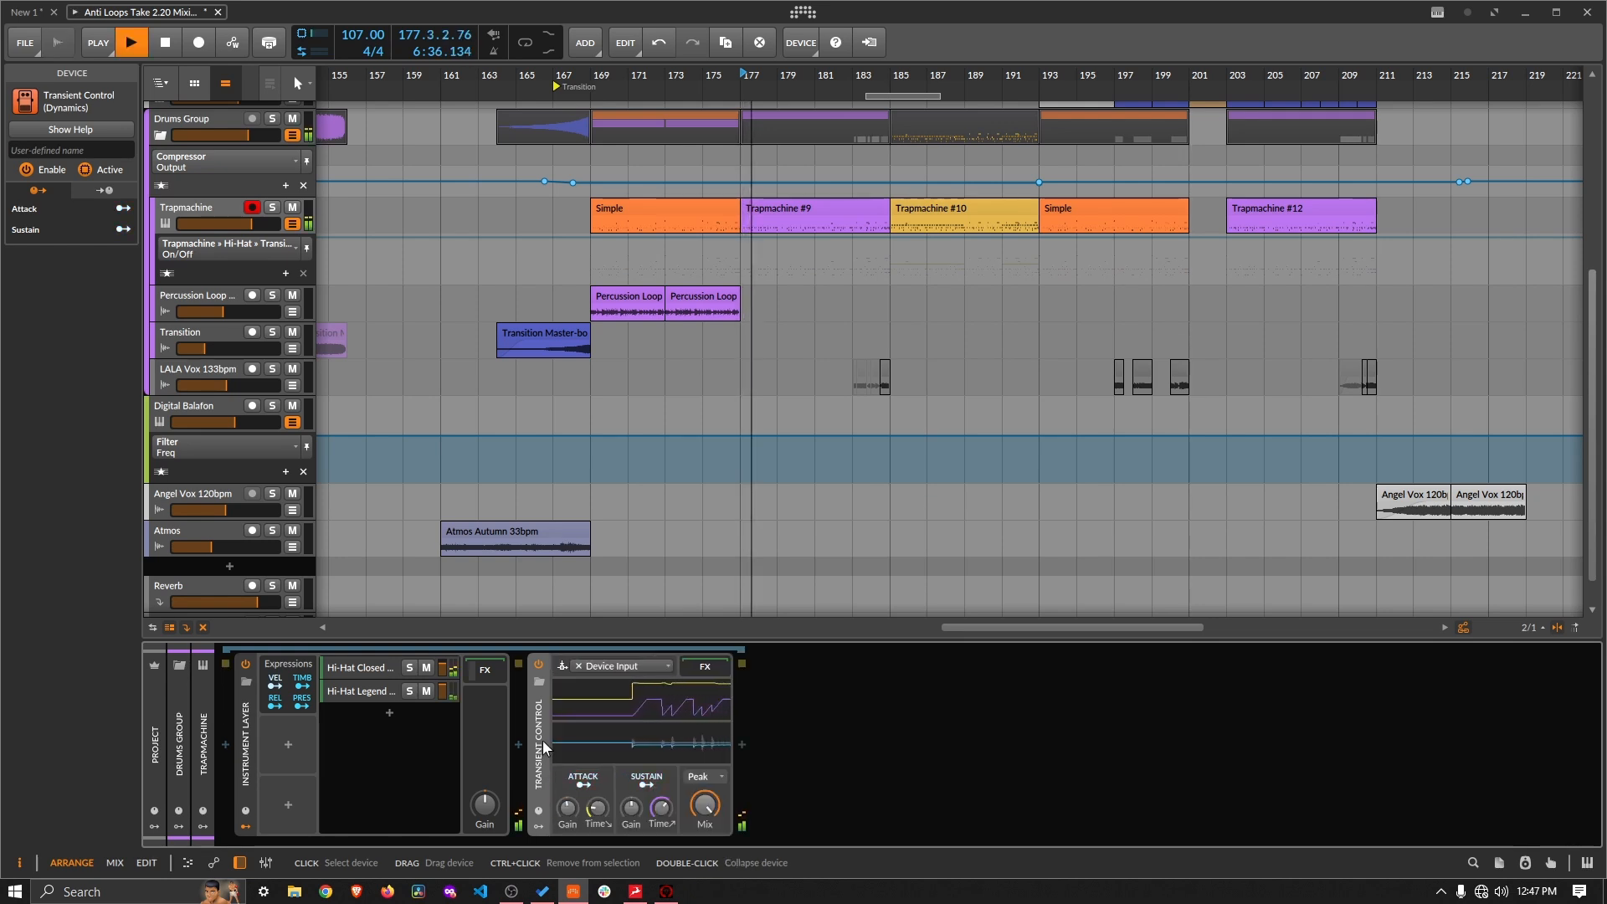
# Step: Compare the hi-hats with Transient Control bypassed and re-enabled, then stop playback
pyautogui.click(539, 664)
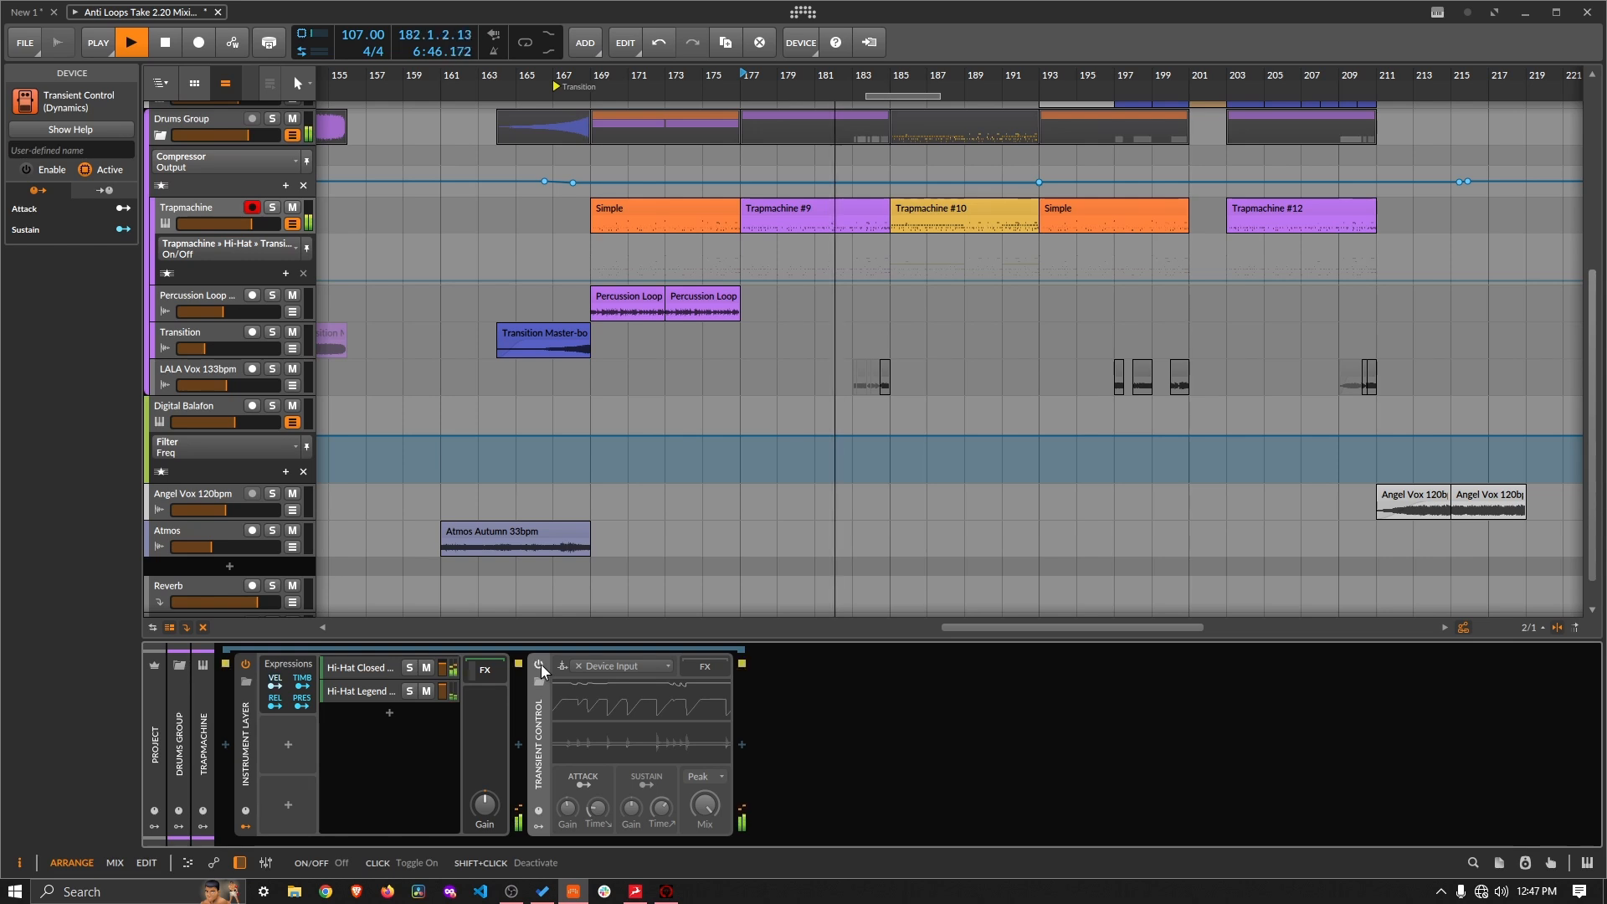
pyautogui.click(539, 665)
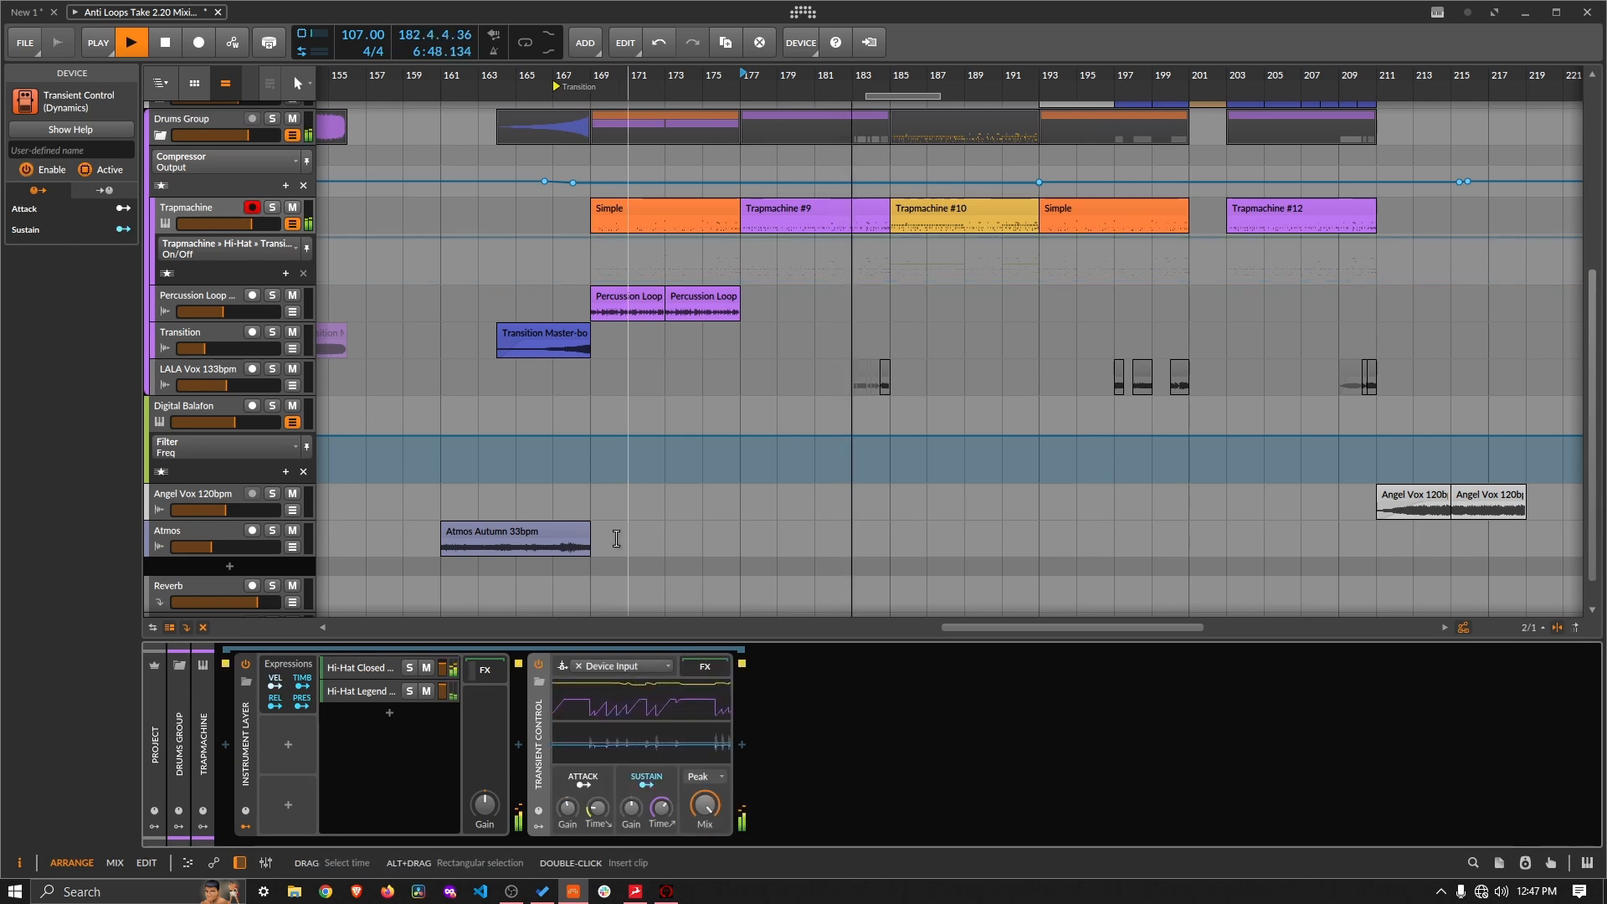
pyautogui.press('space')
pyautogui.click(709, 409)
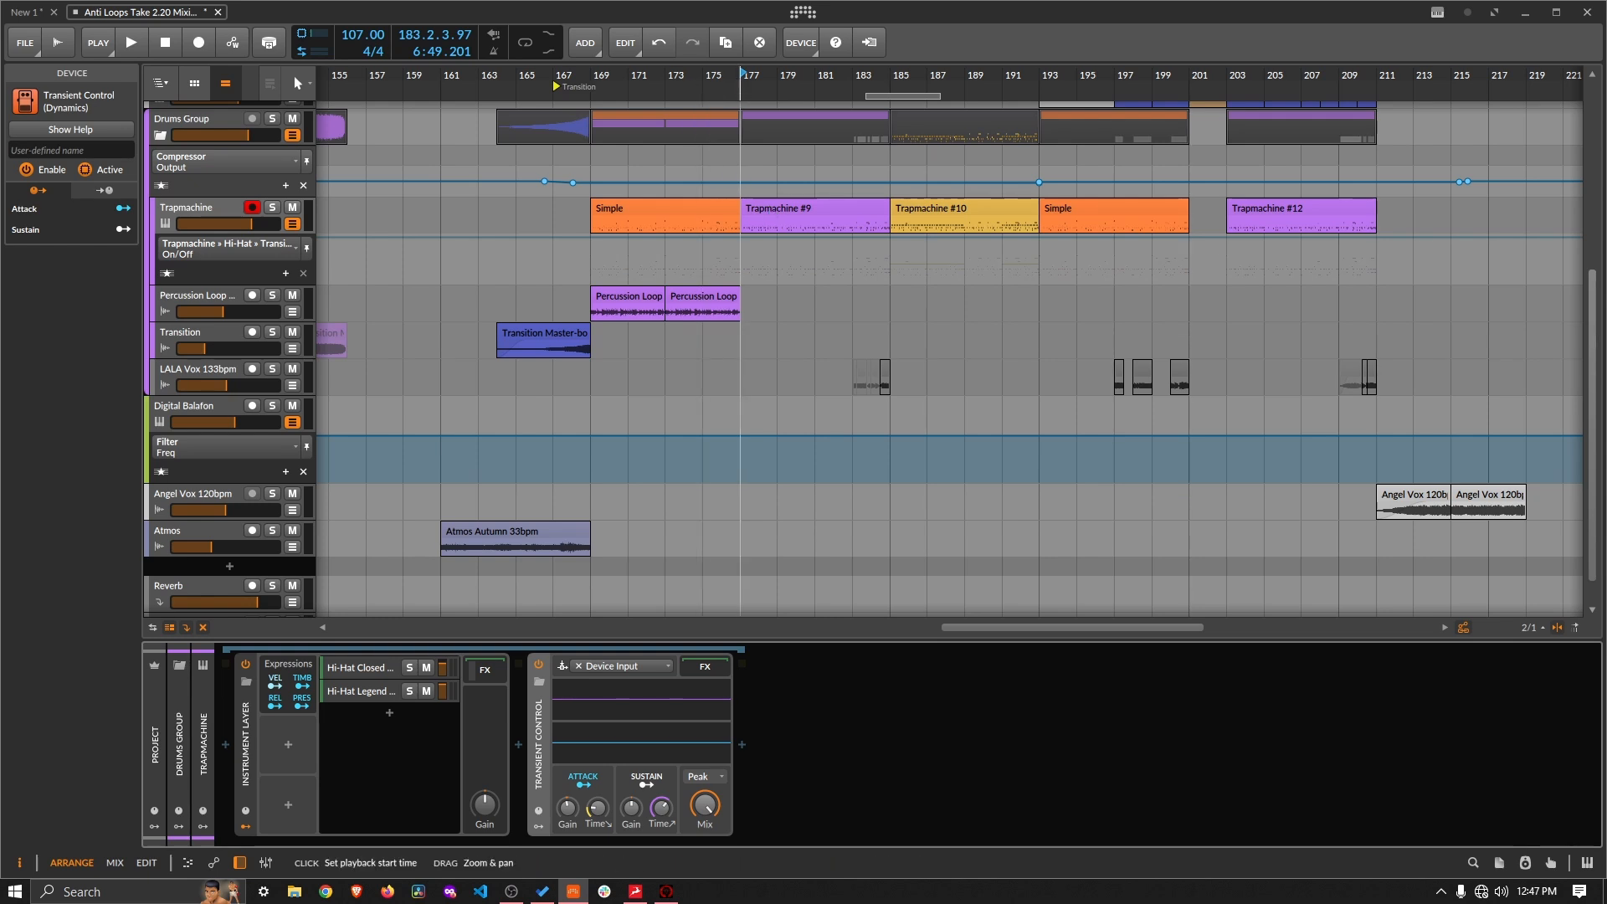
# Step: Play from bar 225 to listen to the entry of the Digital Balafon #4 clip
pyautogui.moveTo(734, 77); pyautogui.dragTo(723, 47)
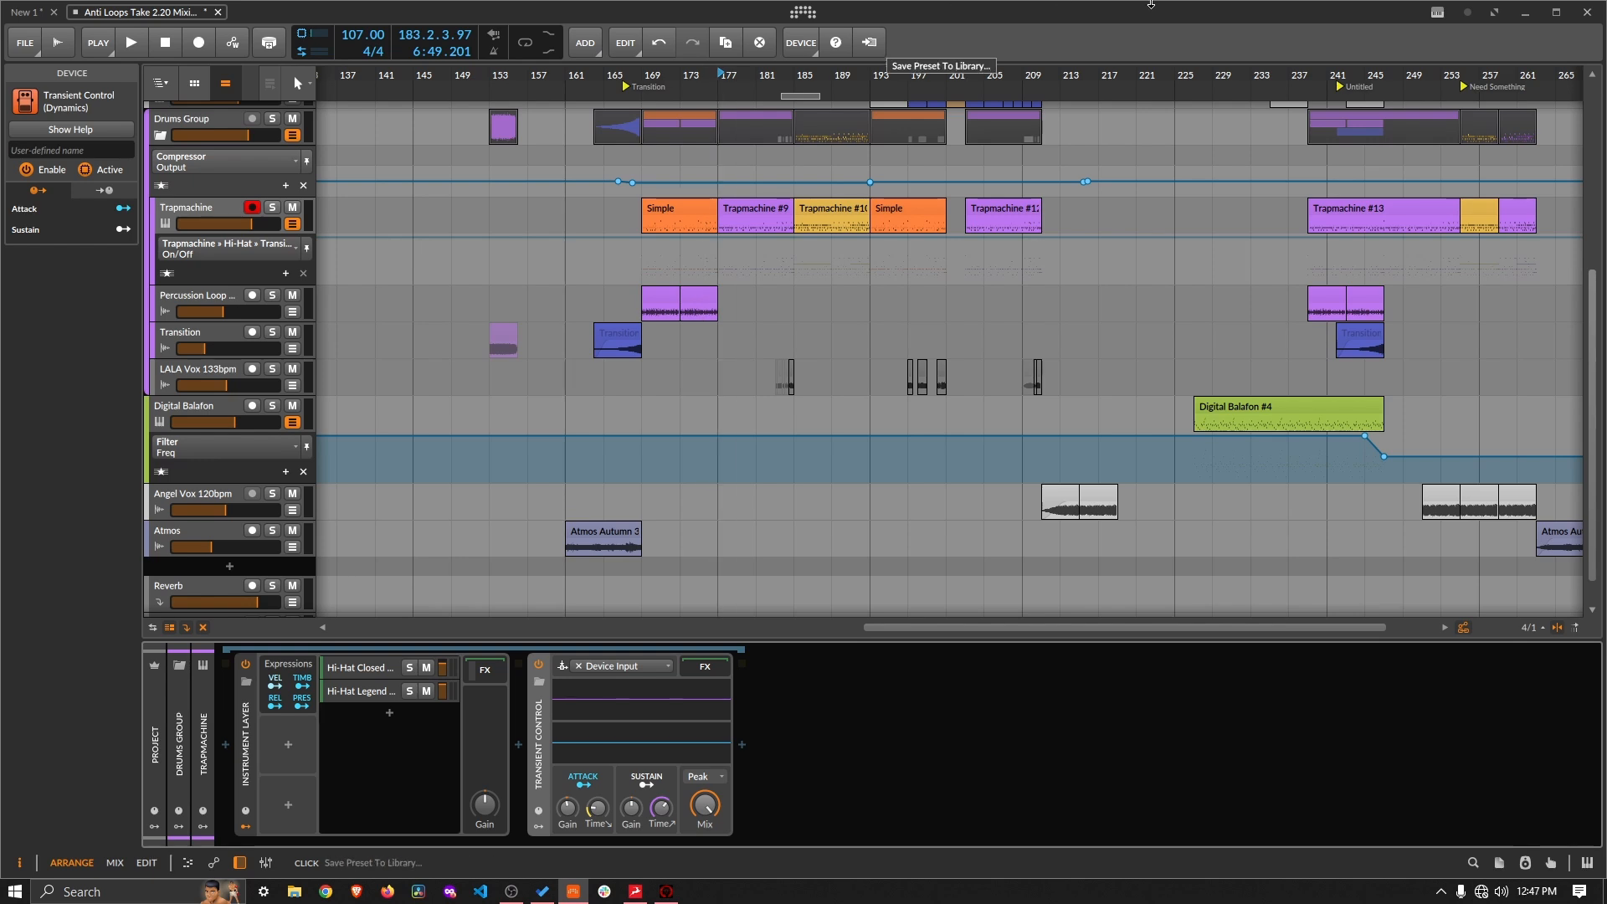
pyautogui.moveTo(1221, 88); pyautogui.dragTo(1157, 130)
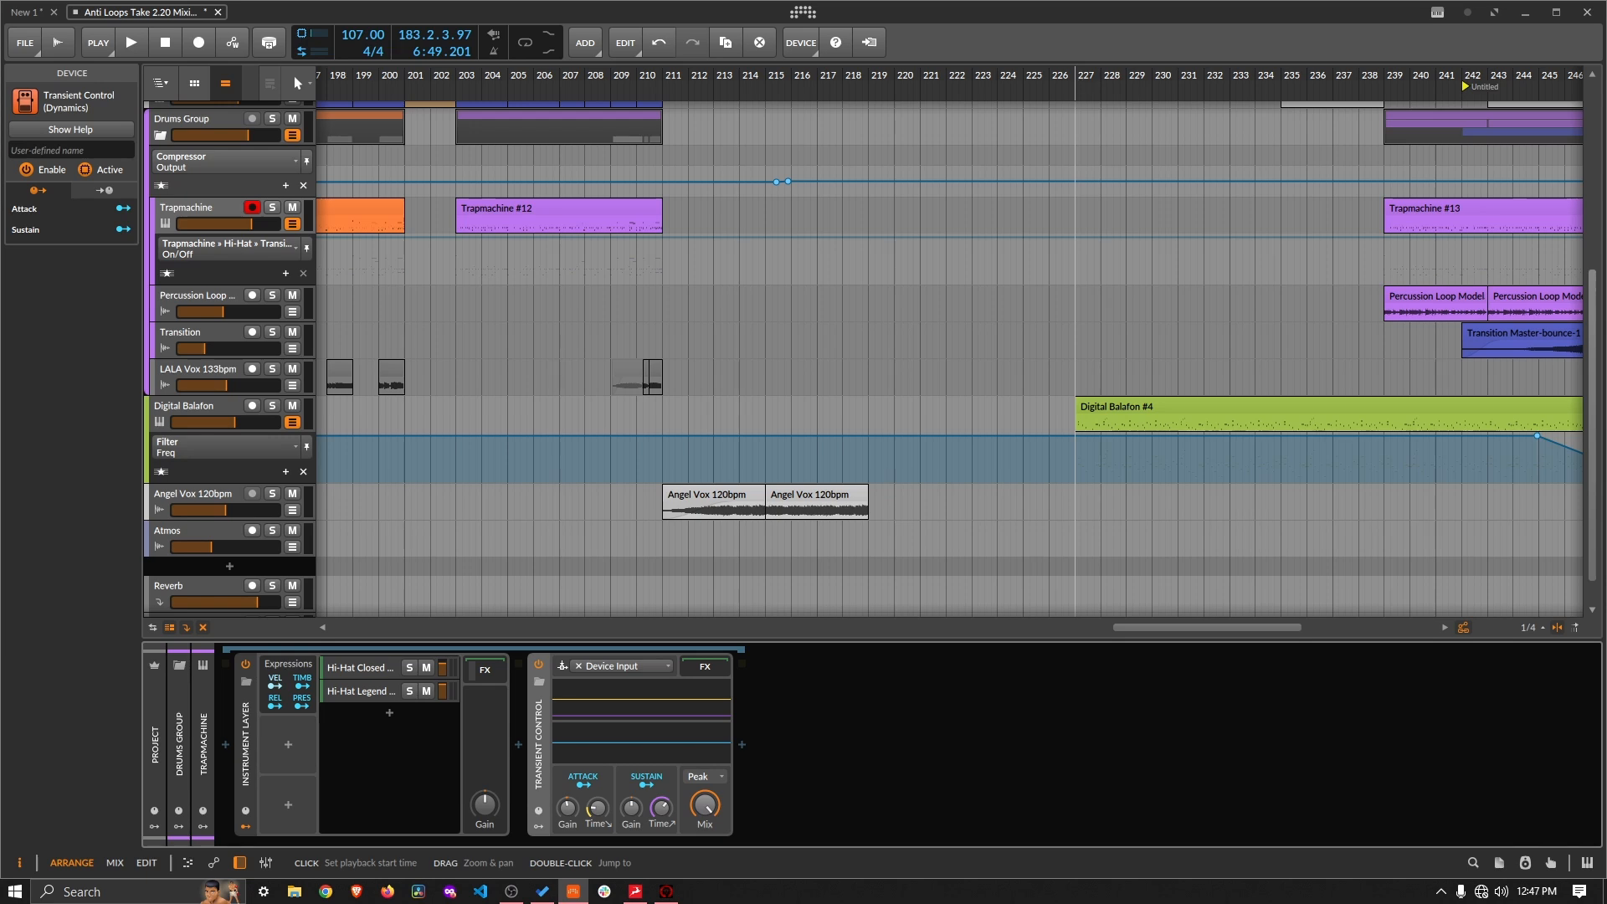
pyautogui.moveTo(1079, 83); pyautogui.dragTo(979, 84)
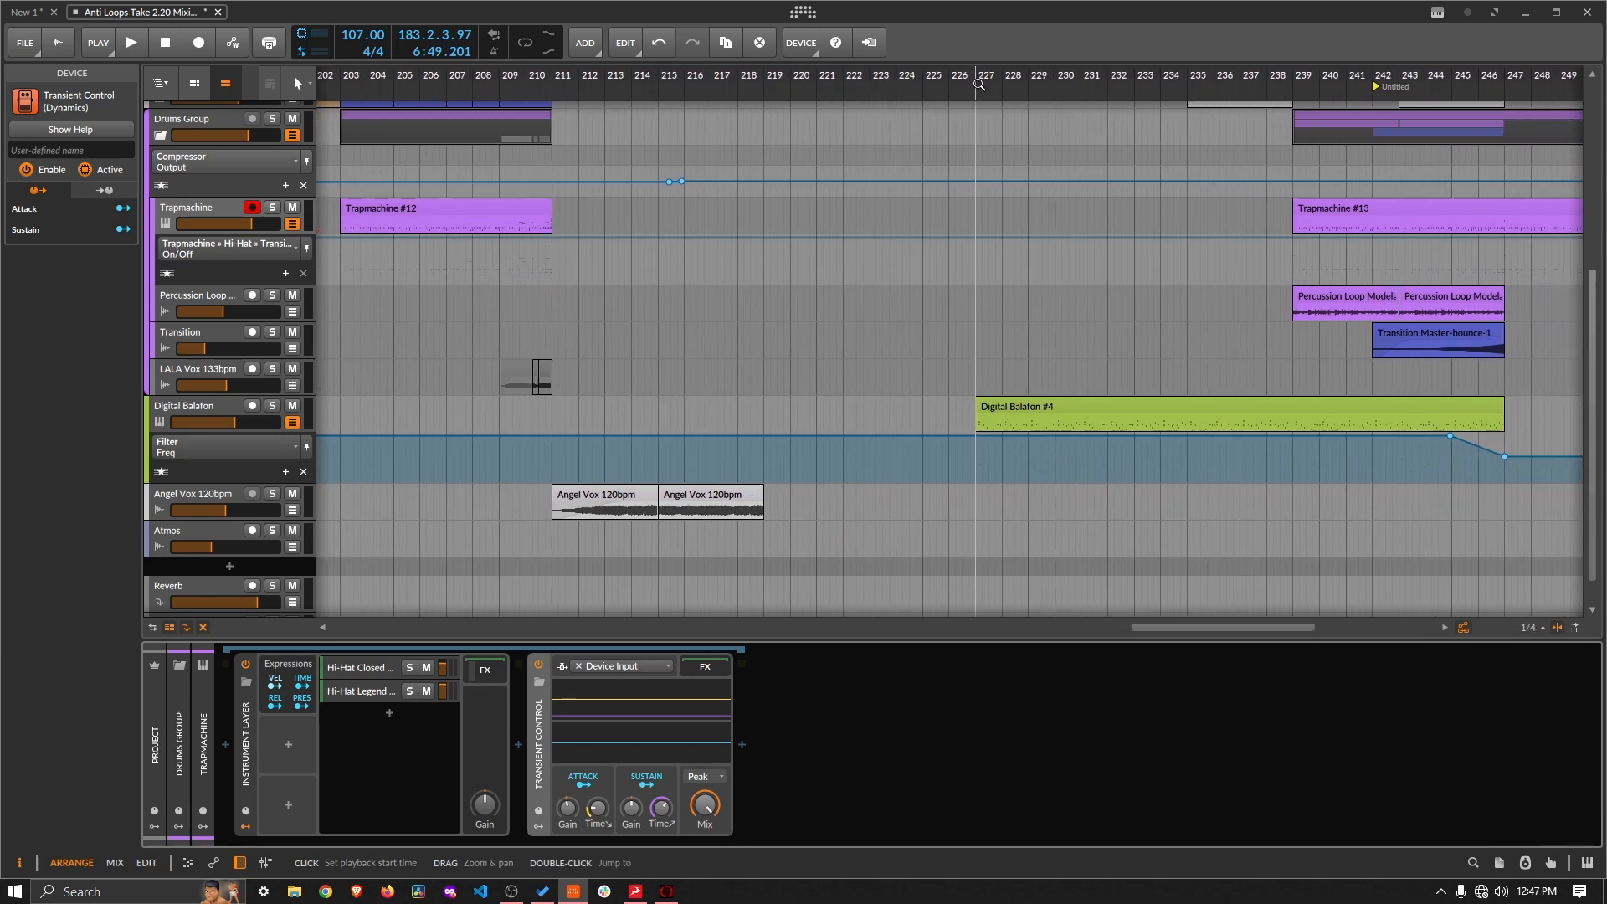
pyautogui.click(979, 83)
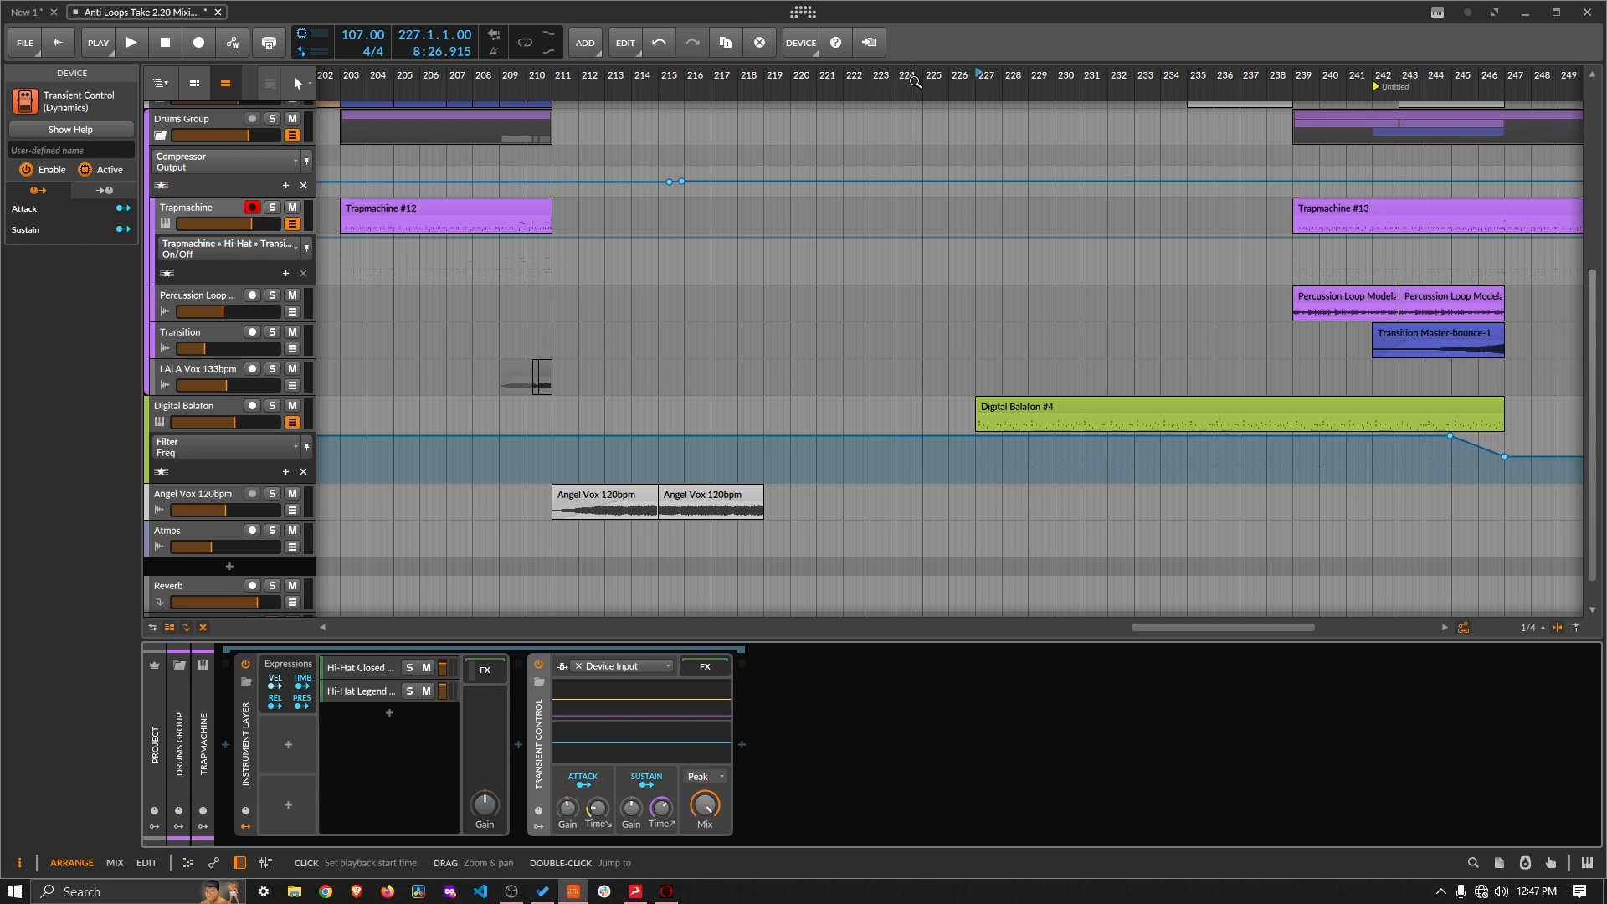
pyautogui.click(924, 82)
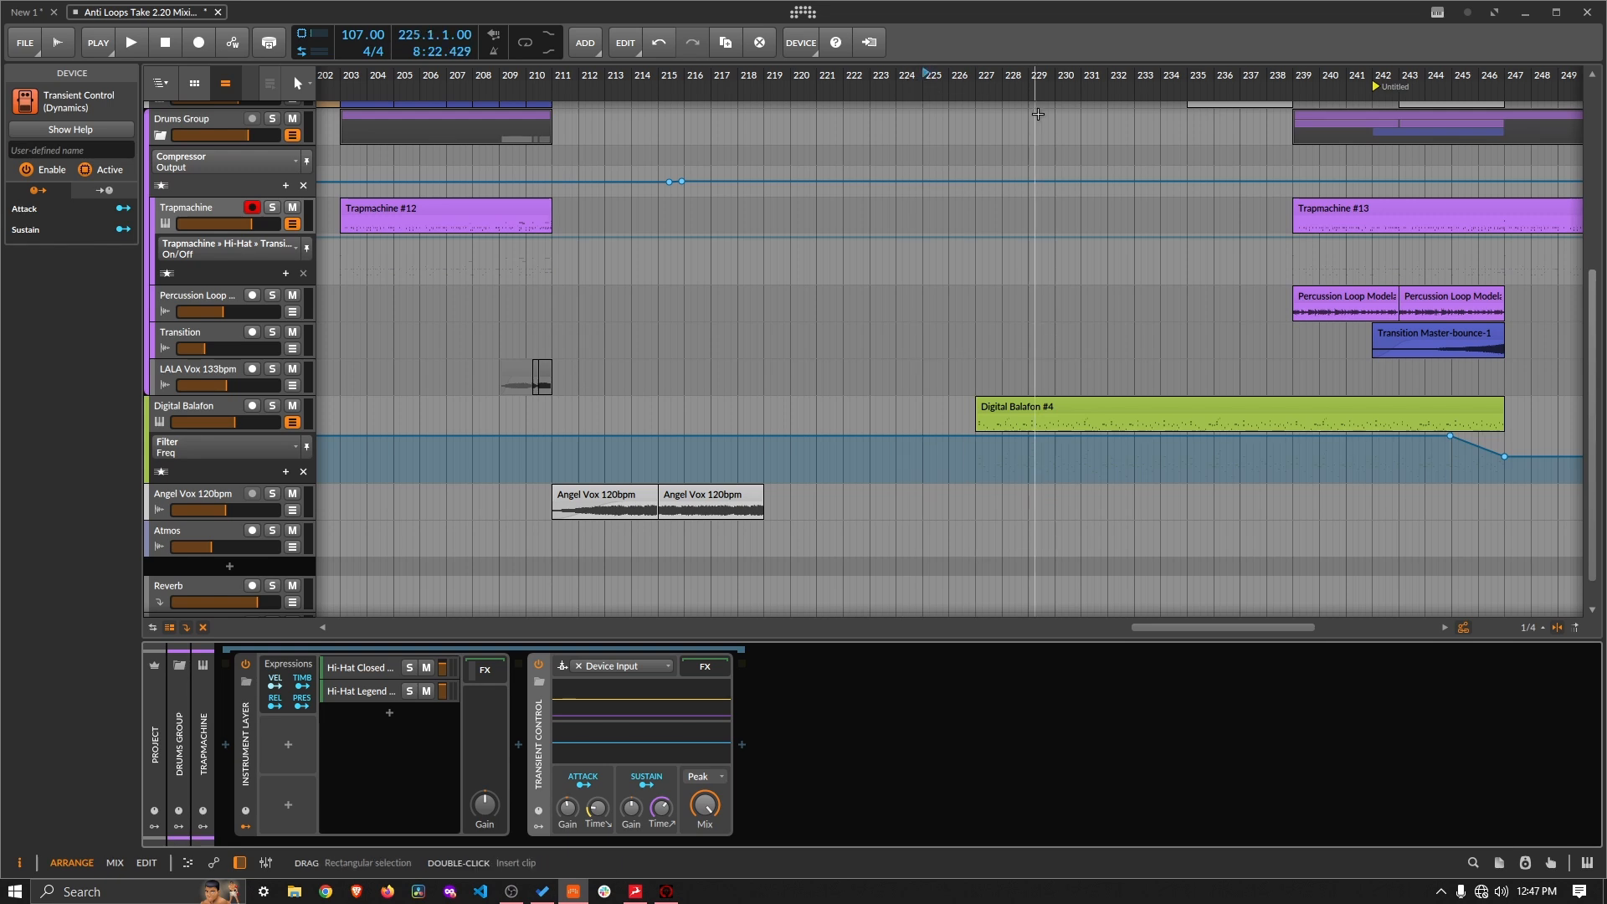
pyautogui.press('space')
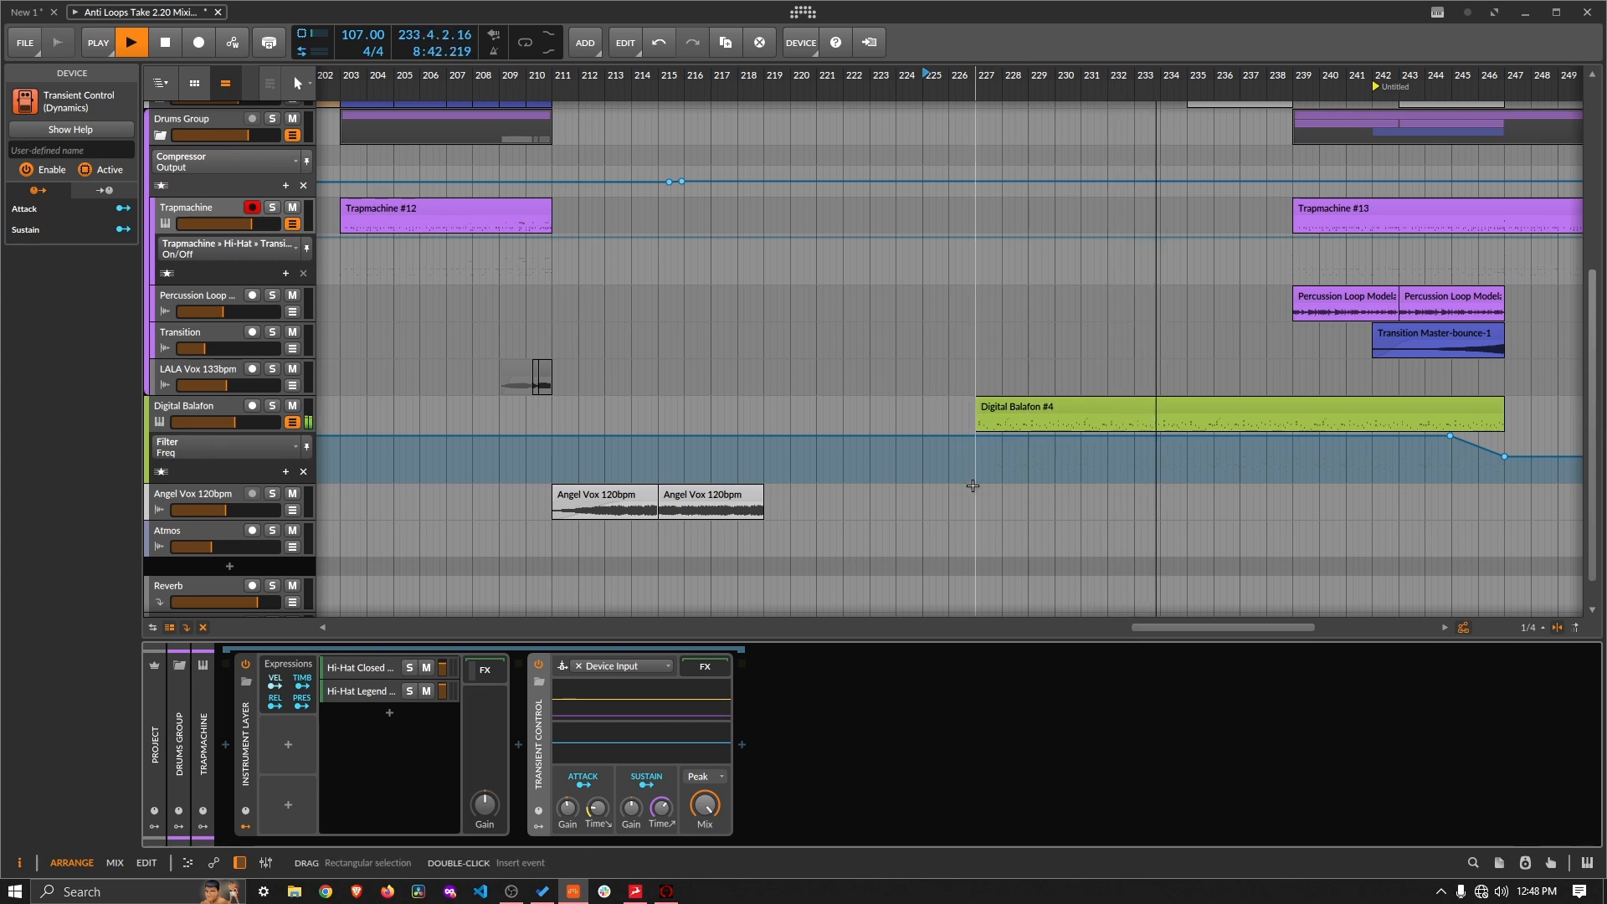
# Step: Show the Digital Balafon Output automation and raise its point at bar 227 to -7.5 dB
pyautogui.click(249, 443)
pyautogui.click(180, 494)
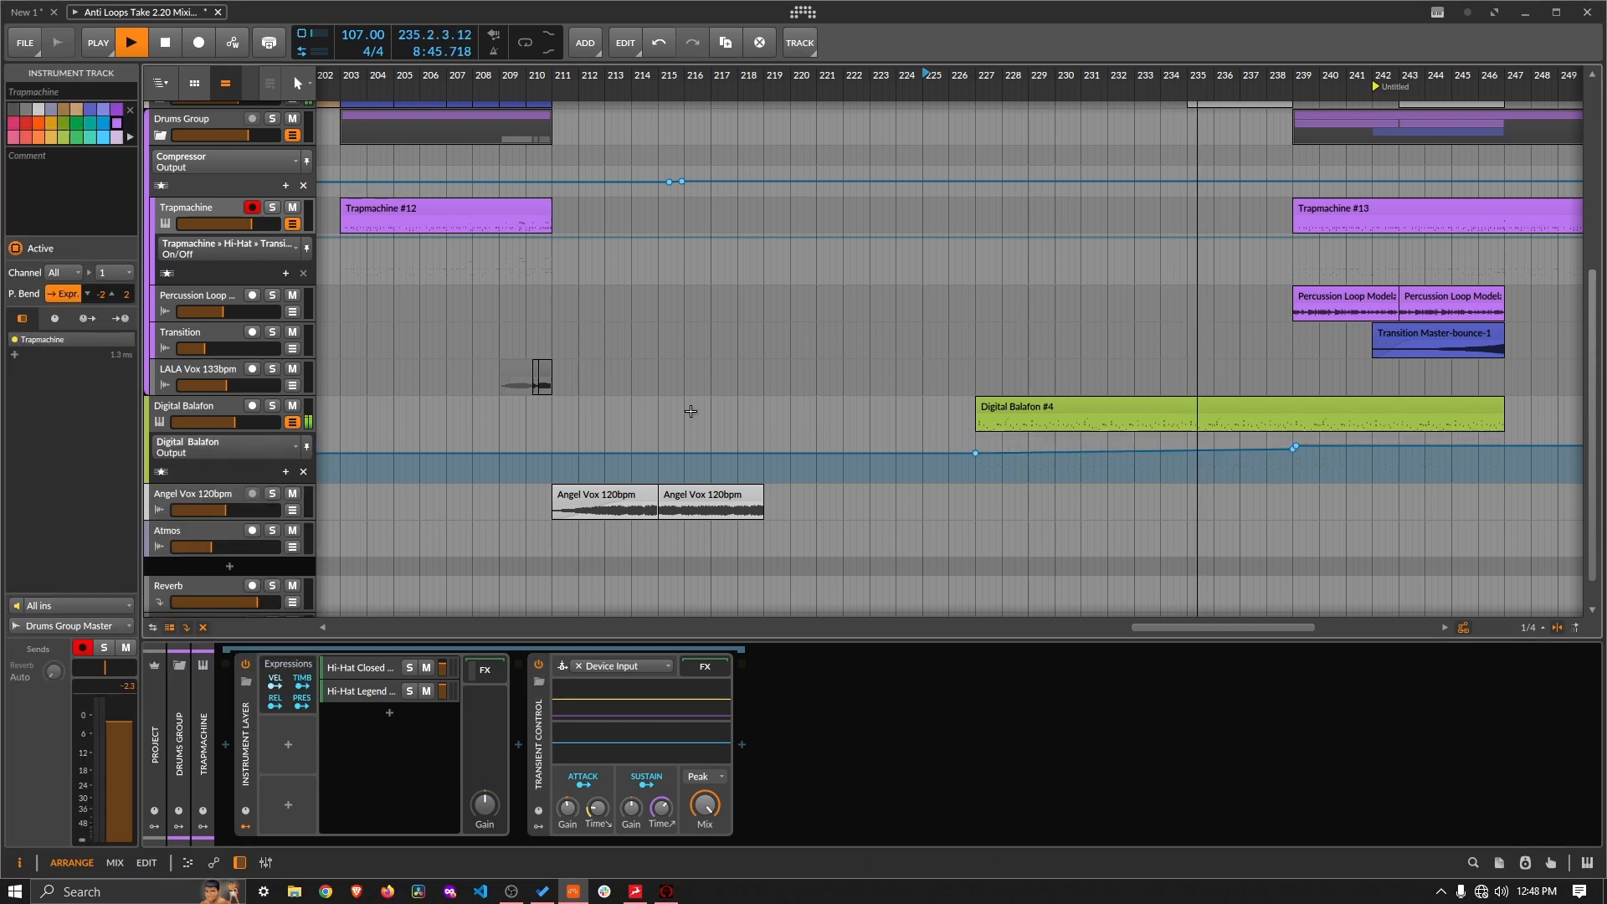
pyautogui.click(976, 453)
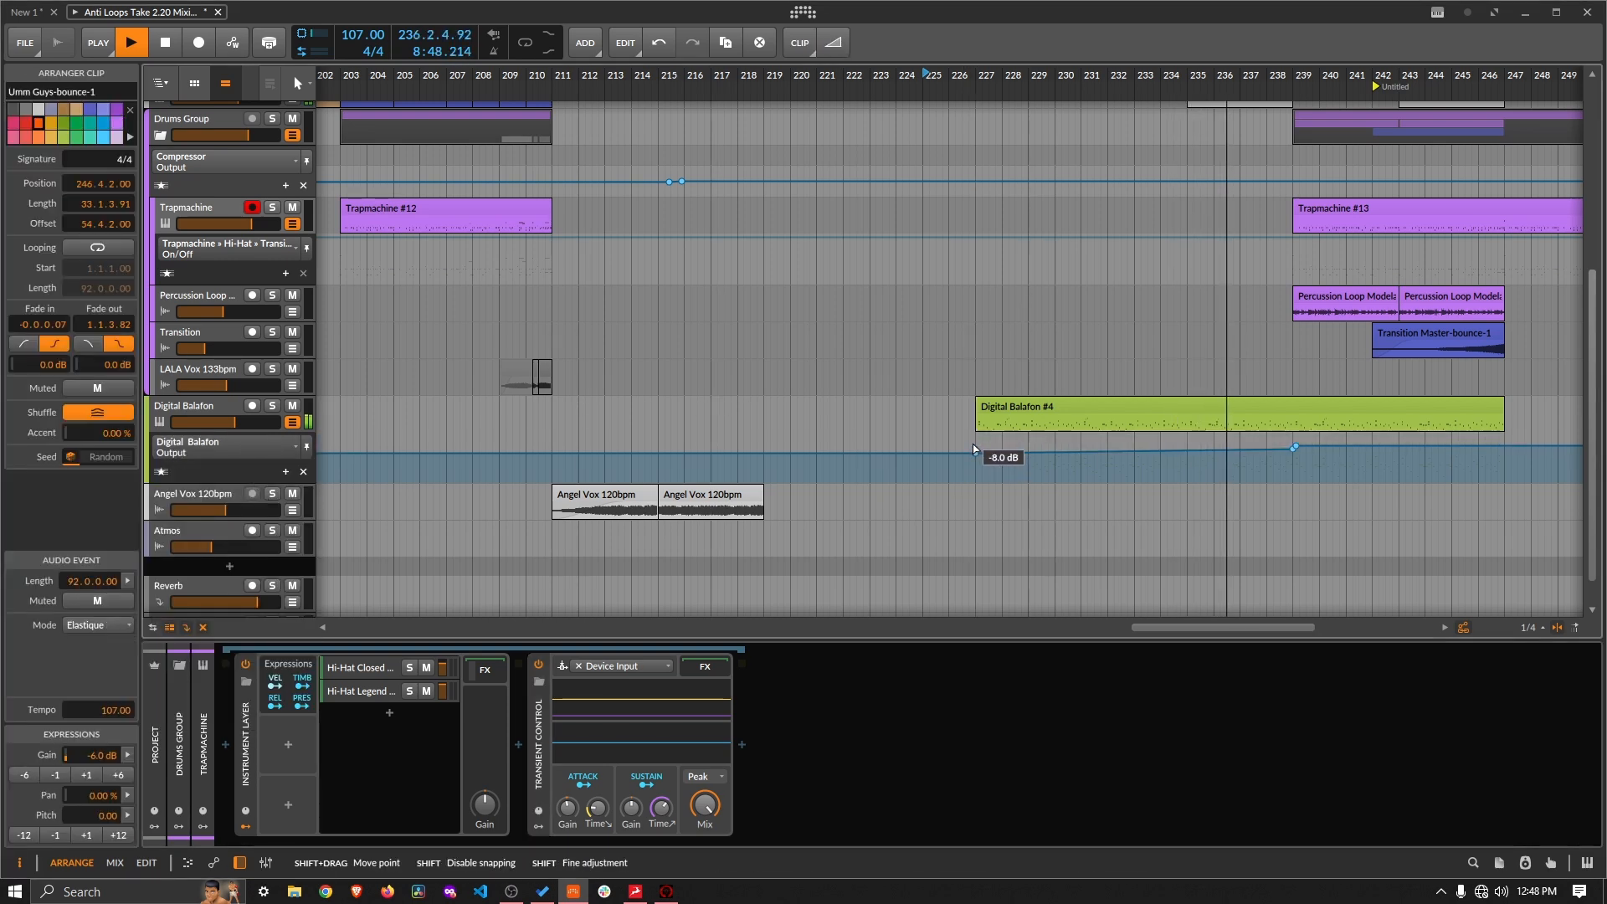
pyautogui.click(976, 453)
pyautogui.moveTo(976, 454); pyautogui.dragTo(976, 452)
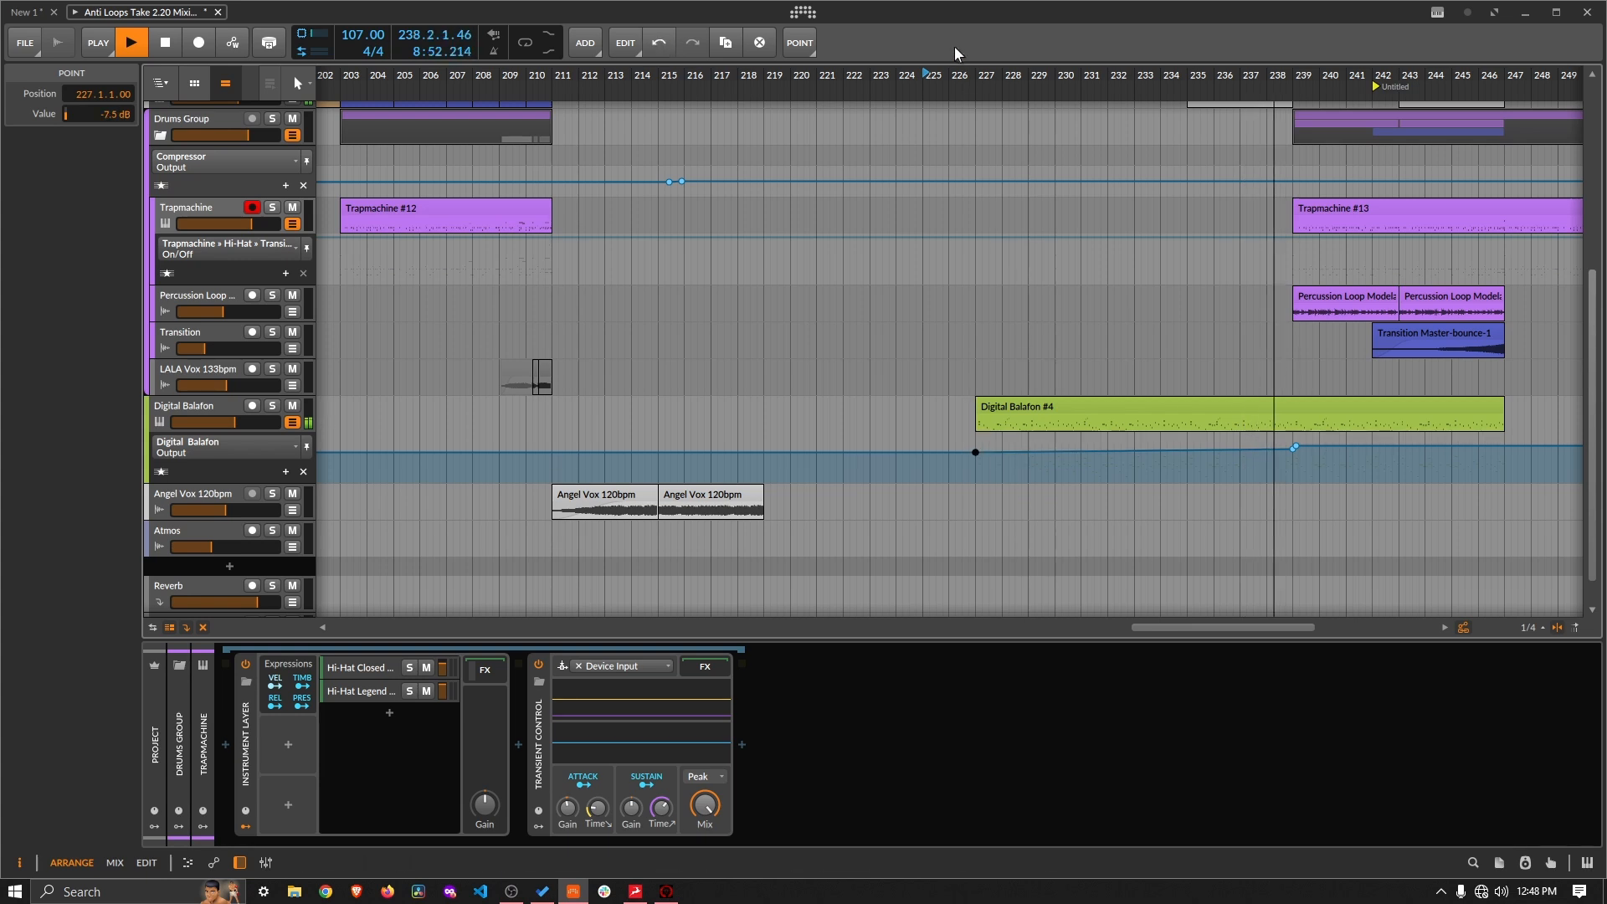
# Step: Listen on past the Digital Balafon #4 clip while examining the remaining arrangement tracks, and stop playback in bar 248
pyautogui.scroll(-4, 950, 76)
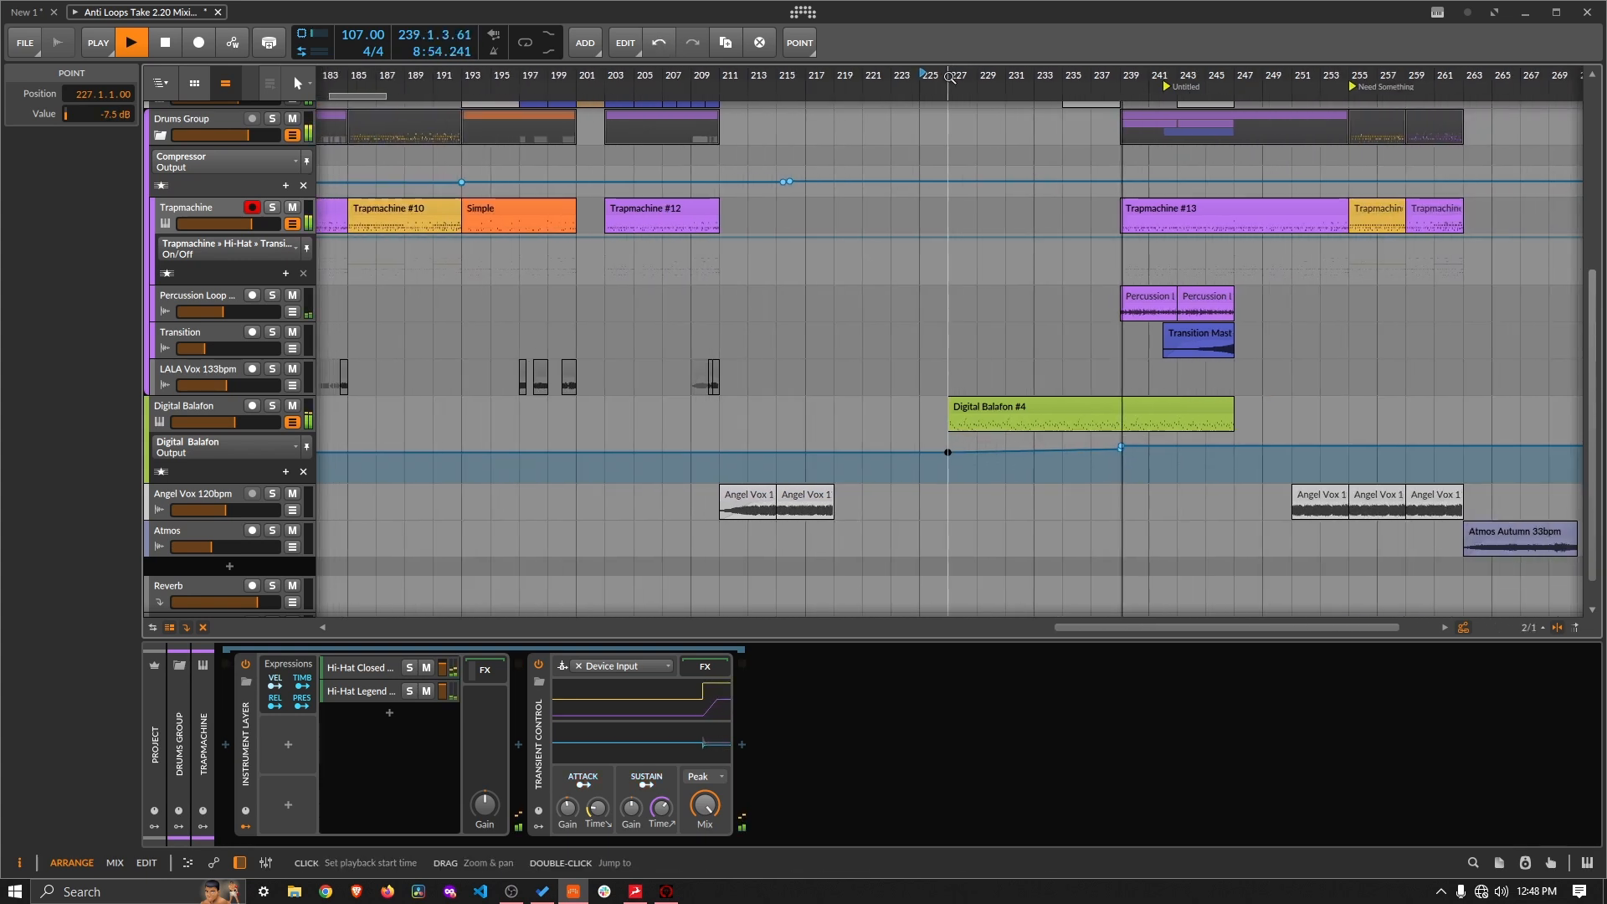
pyautogui.scroll(-5, 950, 76)
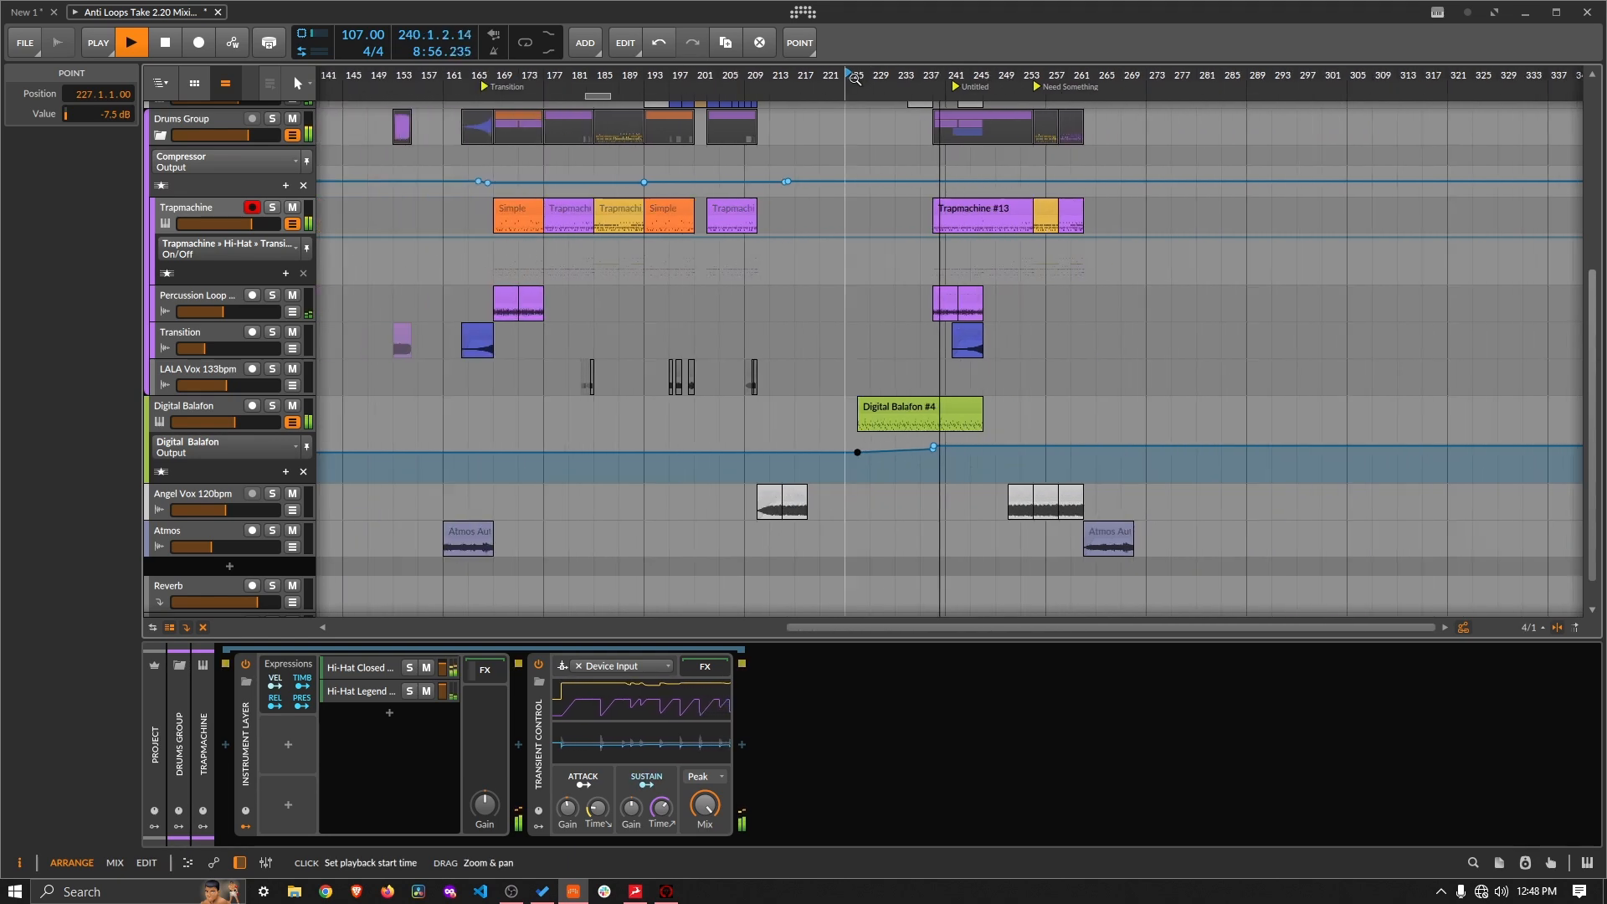
pyautogui.scroll(2, 1083, 162)
pyautogui.scroll(3, 1083, 163)
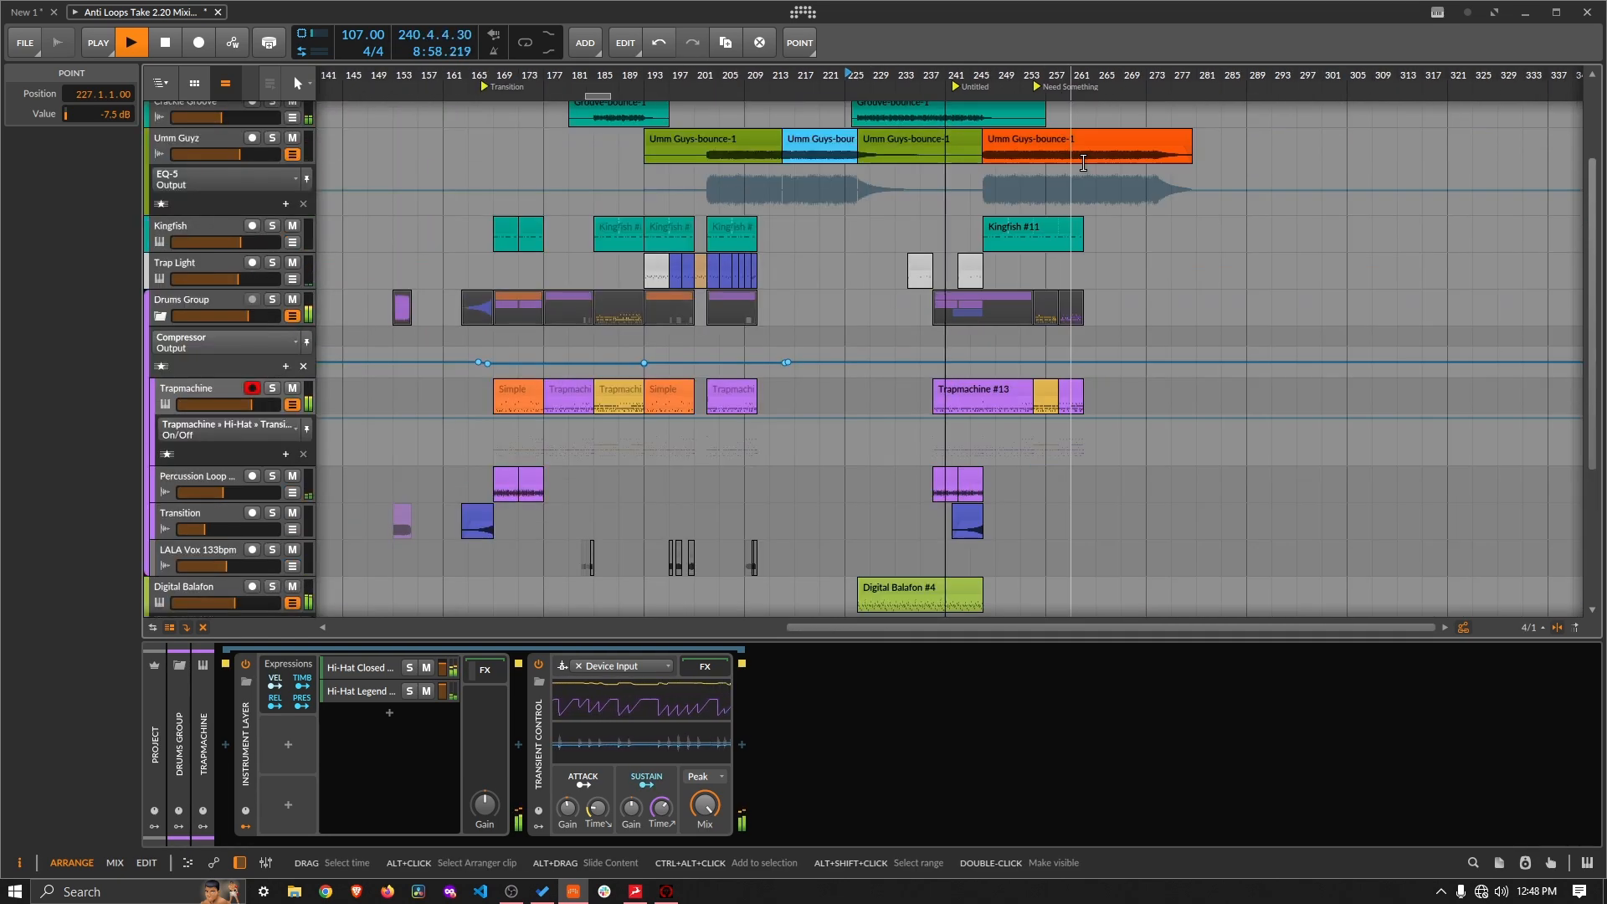
pyautogui.scroll(8, 991, 81)
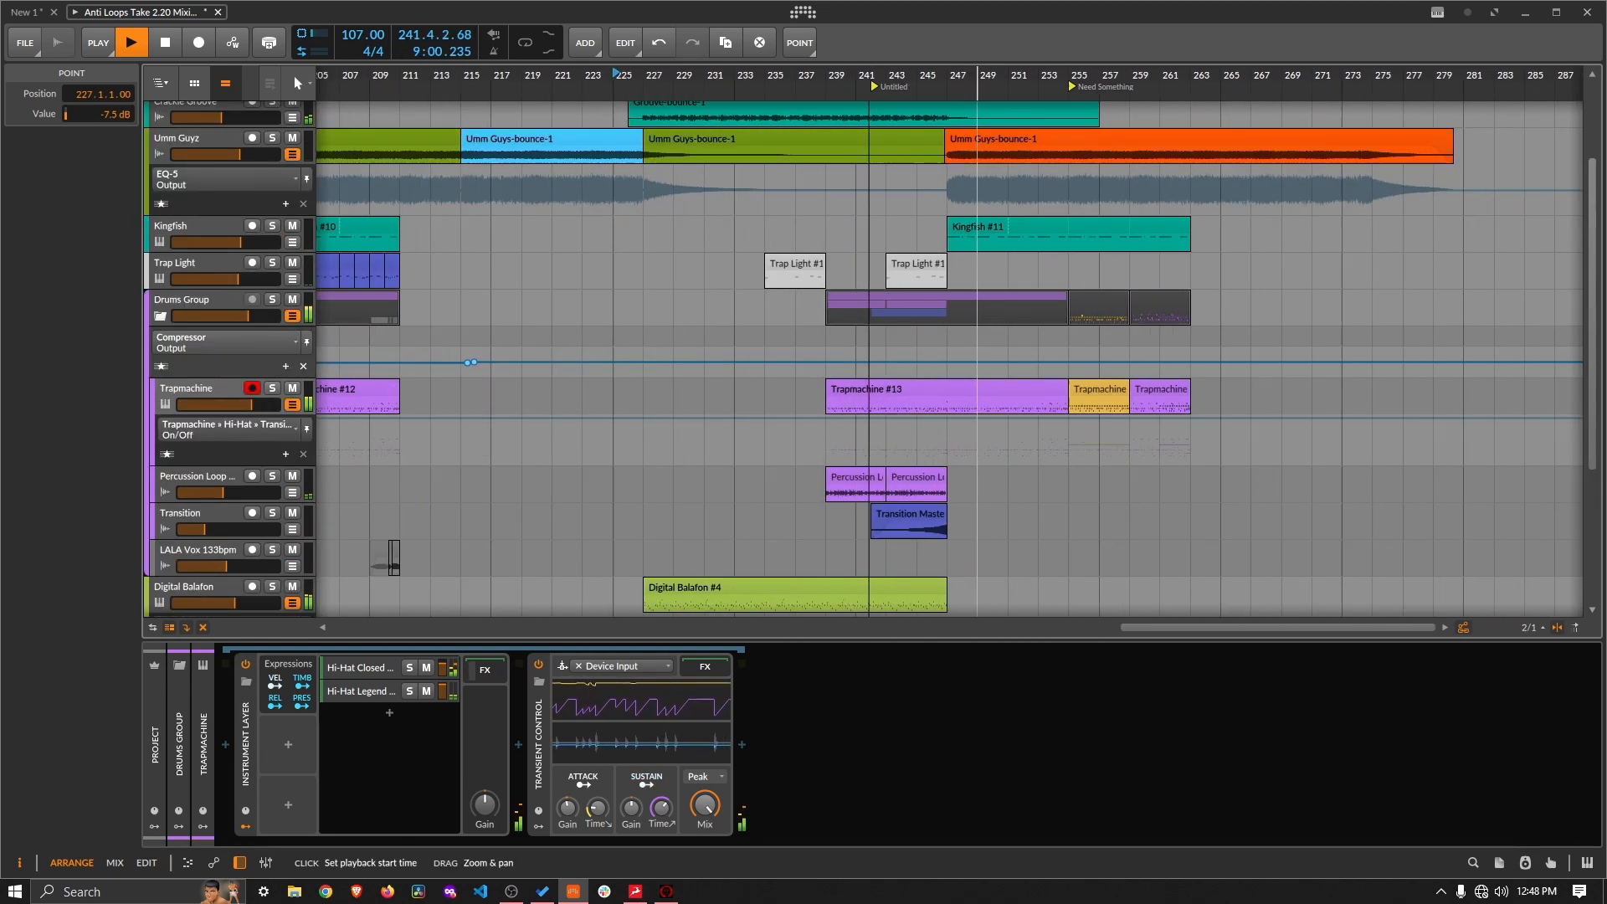
pyautogui.scroll(-3, 1053, 381)
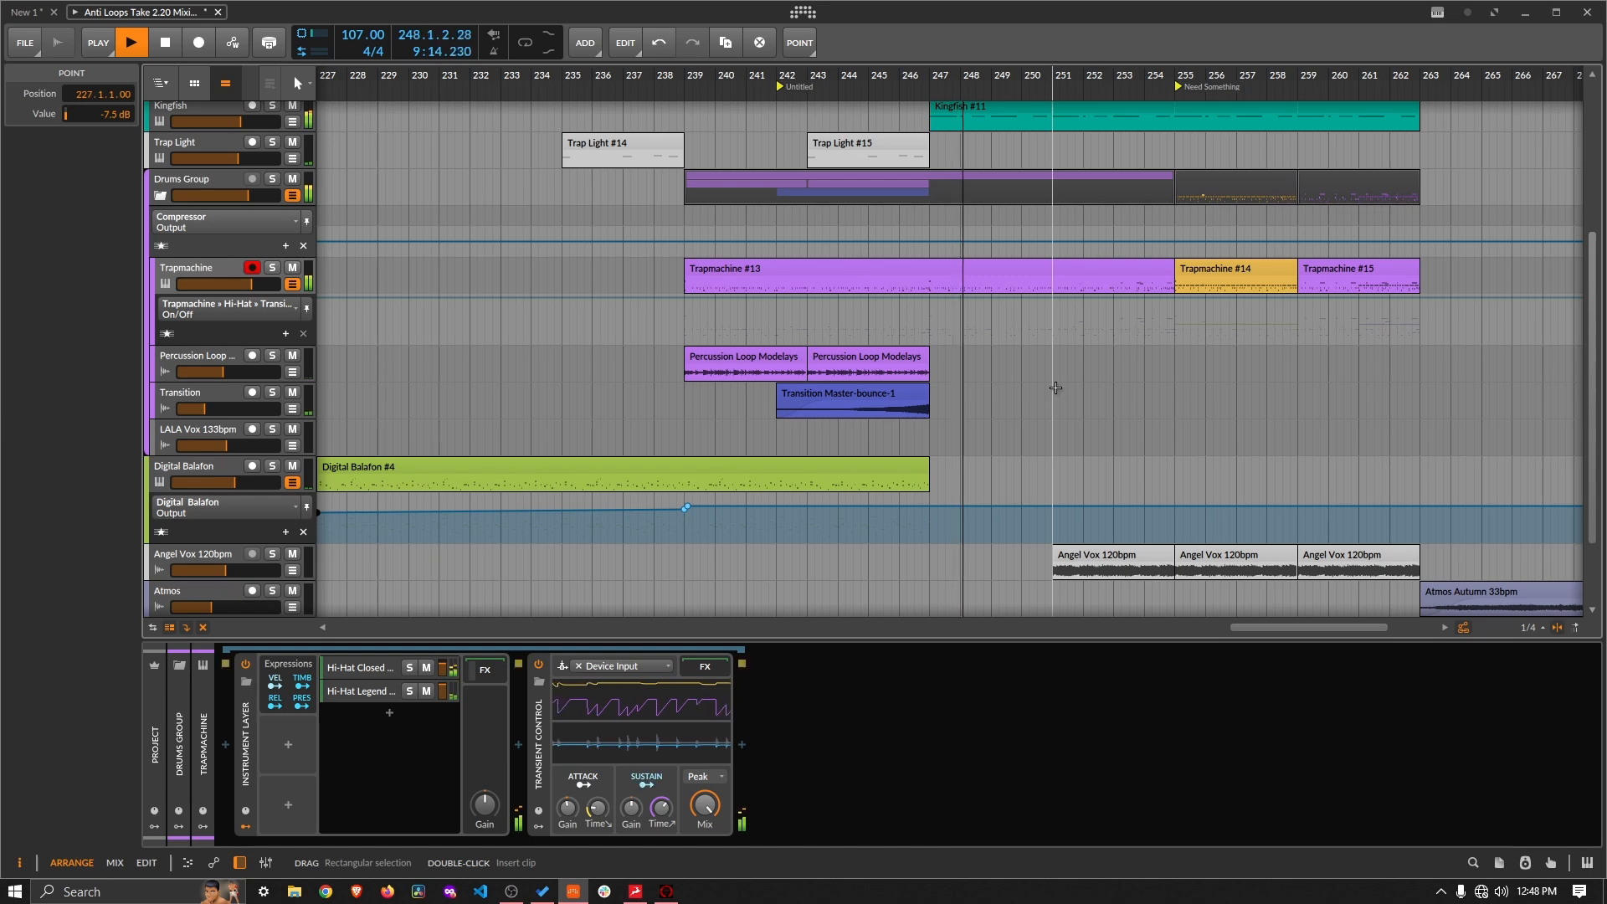
pyautogui.press('space')
pyautogui.scroll(5, 976, 276)
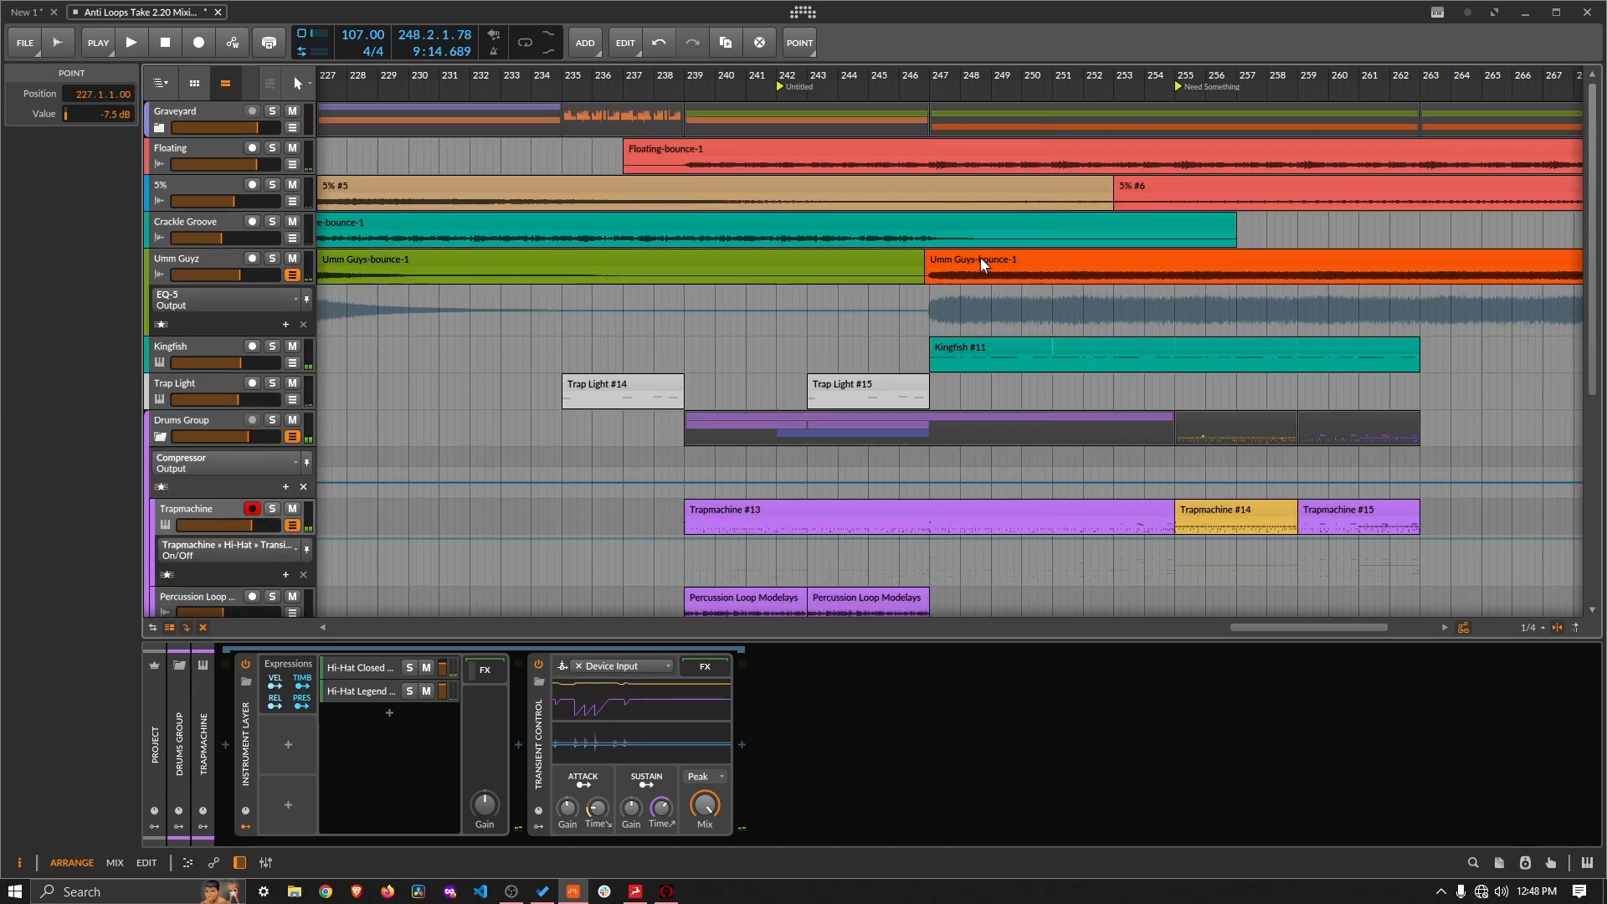
pyautogui.scroll(-5, 1082, 415)
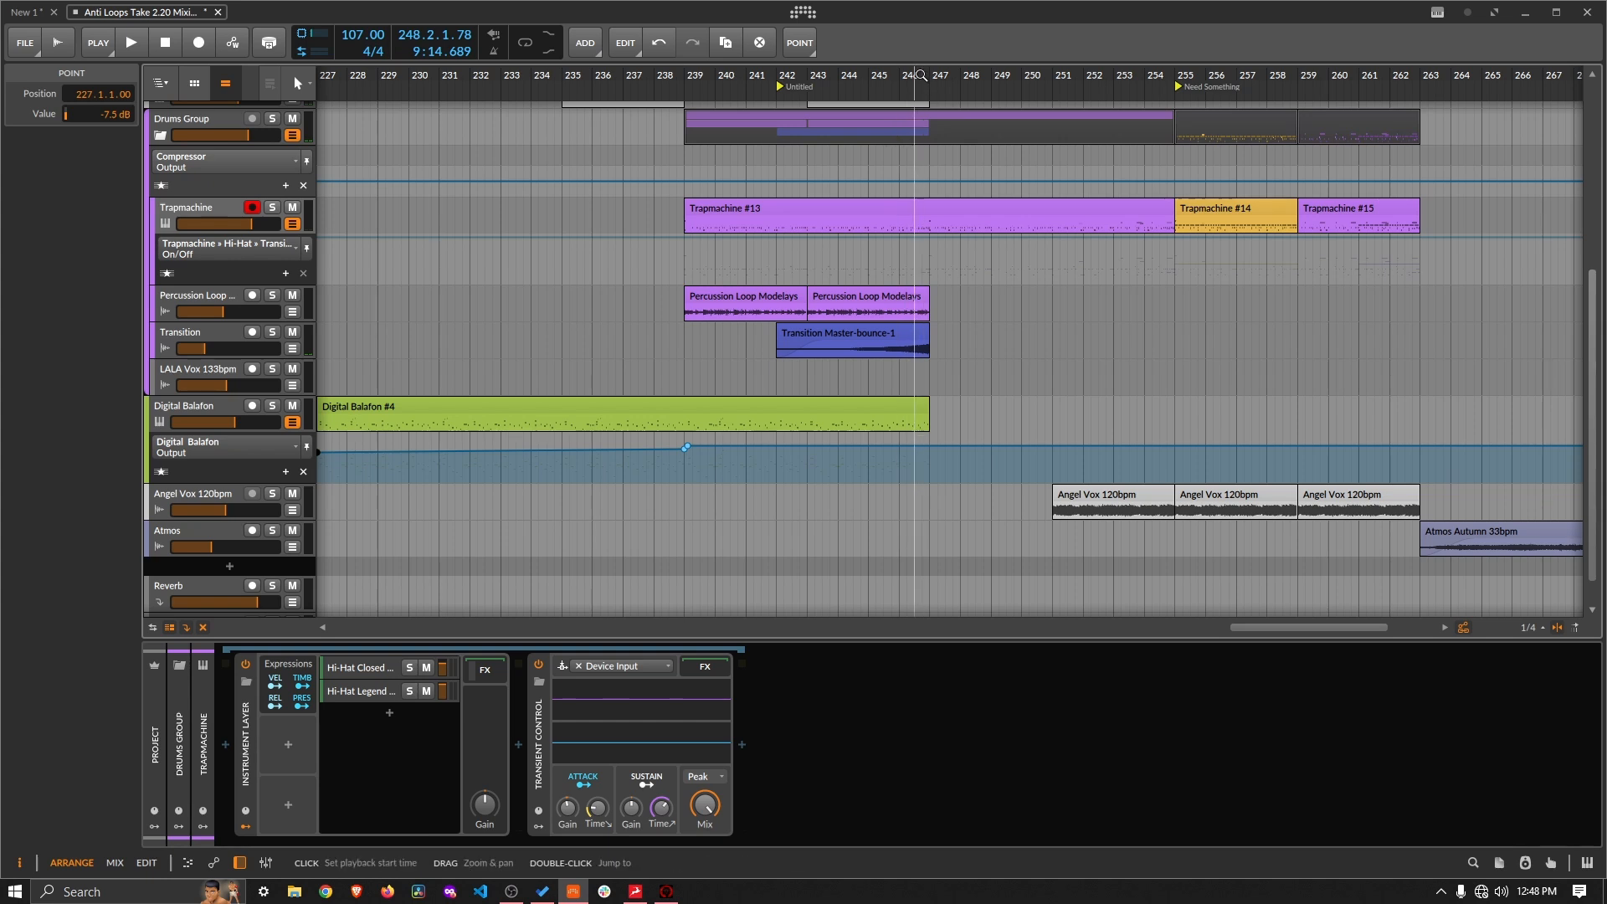
pyautogui.moveTo(929, 77); pyautogui.dragTo(918, 81)
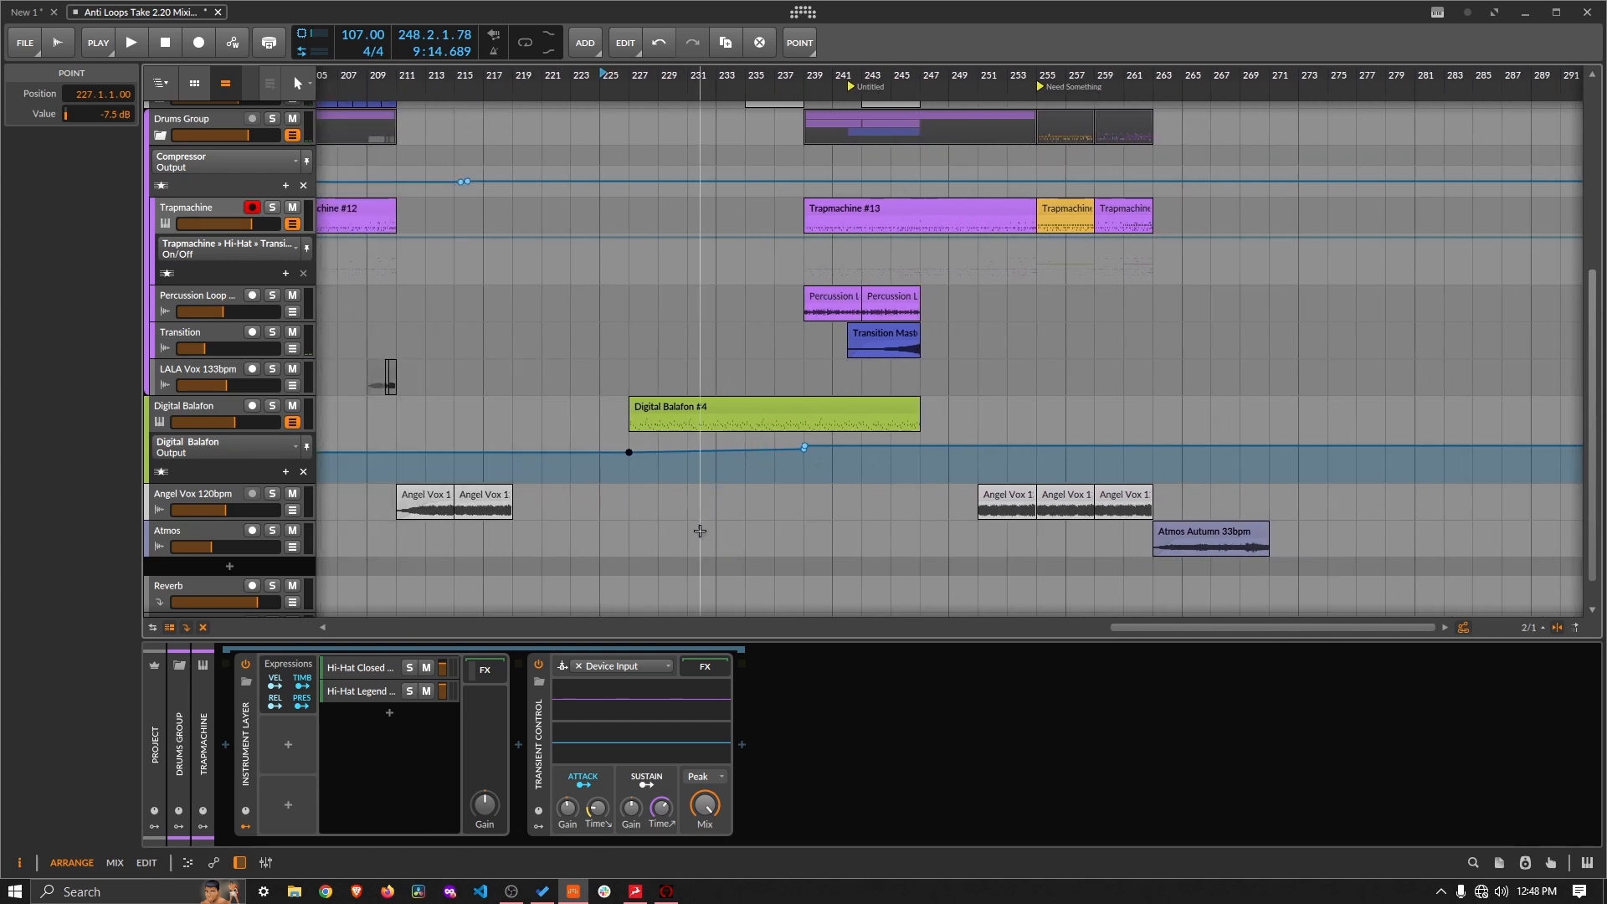
# Step: Switch to Microsoft To Do and mark "Check on Stereo and Tweak" as completed in the Produce With Me list
pyautogui.click(542, 891)
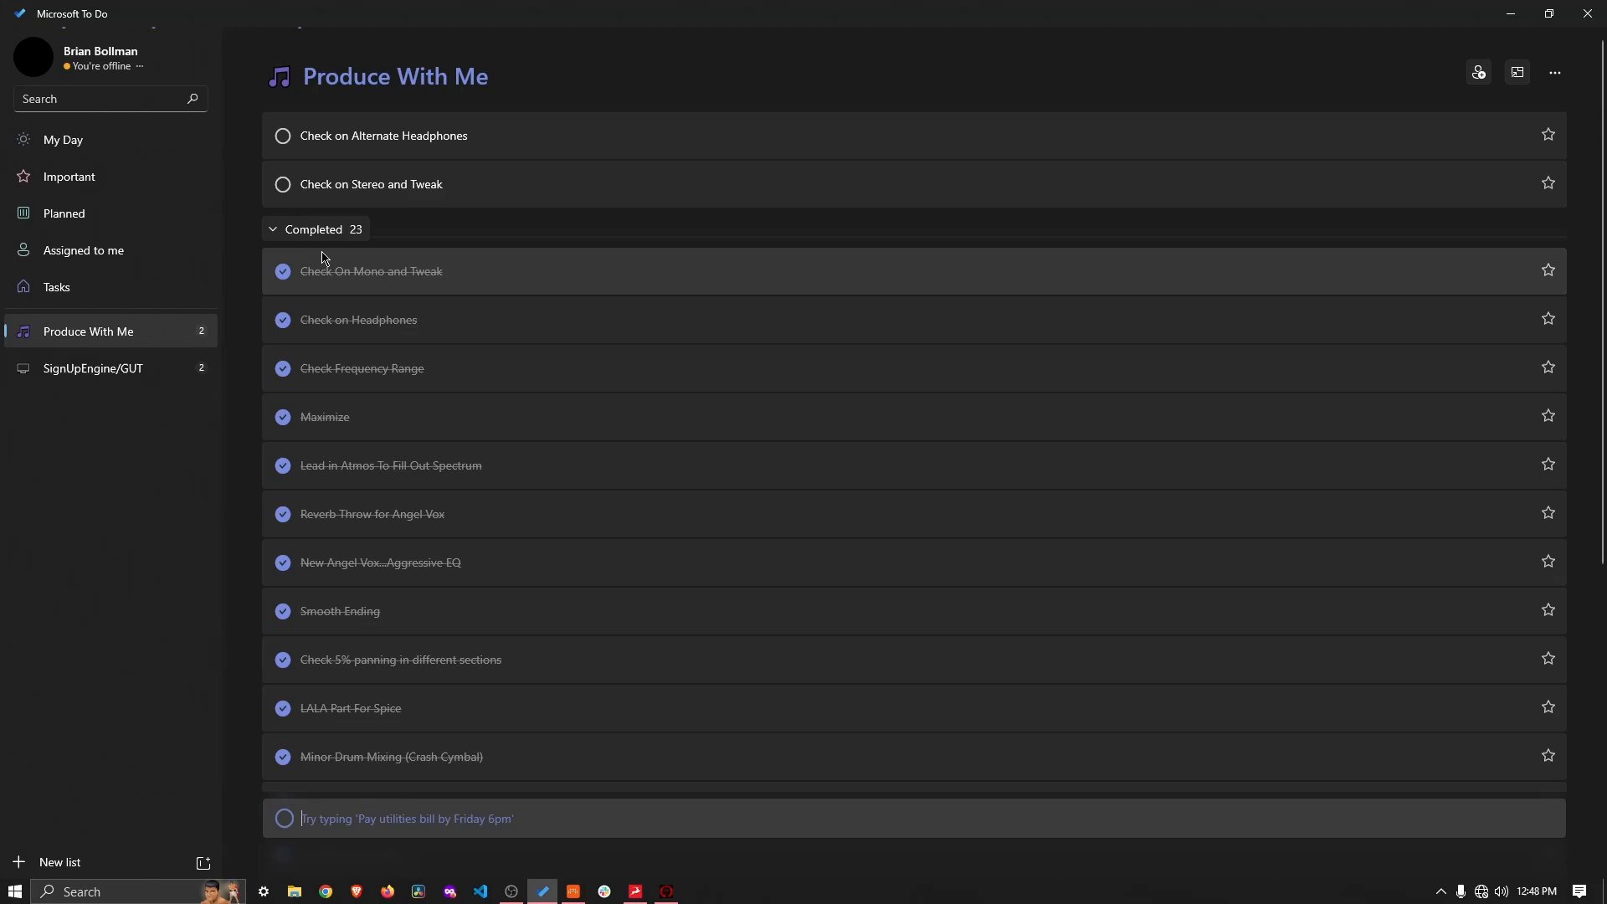
pyautogui.click(283, 185)
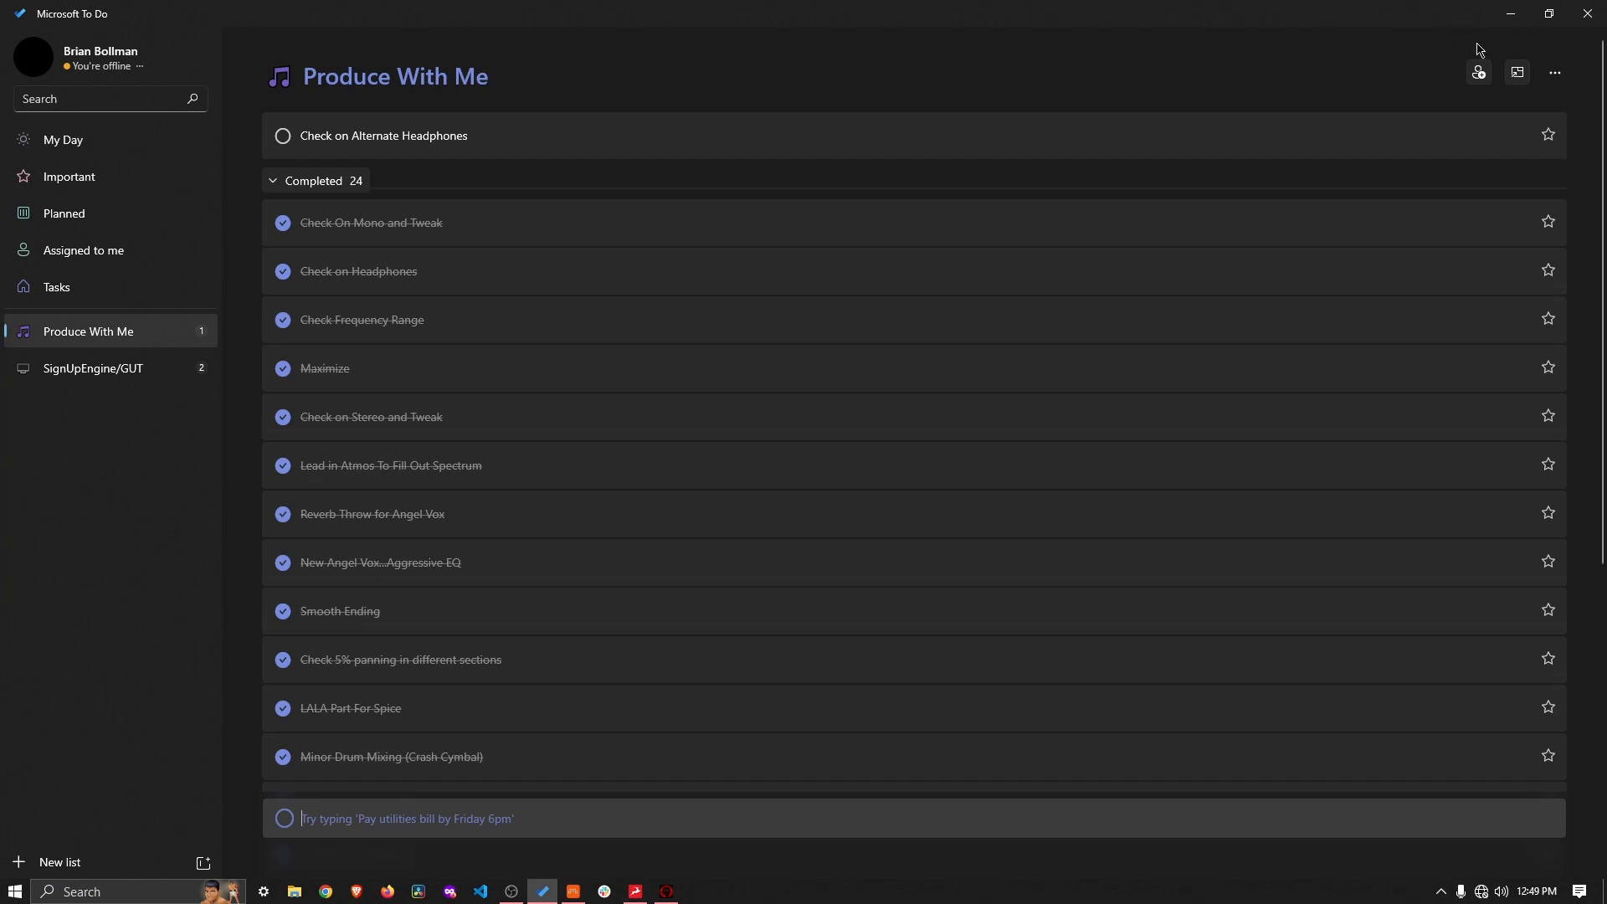
# Step: Switch back to Bitwig Studio and examine the Master track's device chain through to its last devices
pyautogui.click(574, 891)
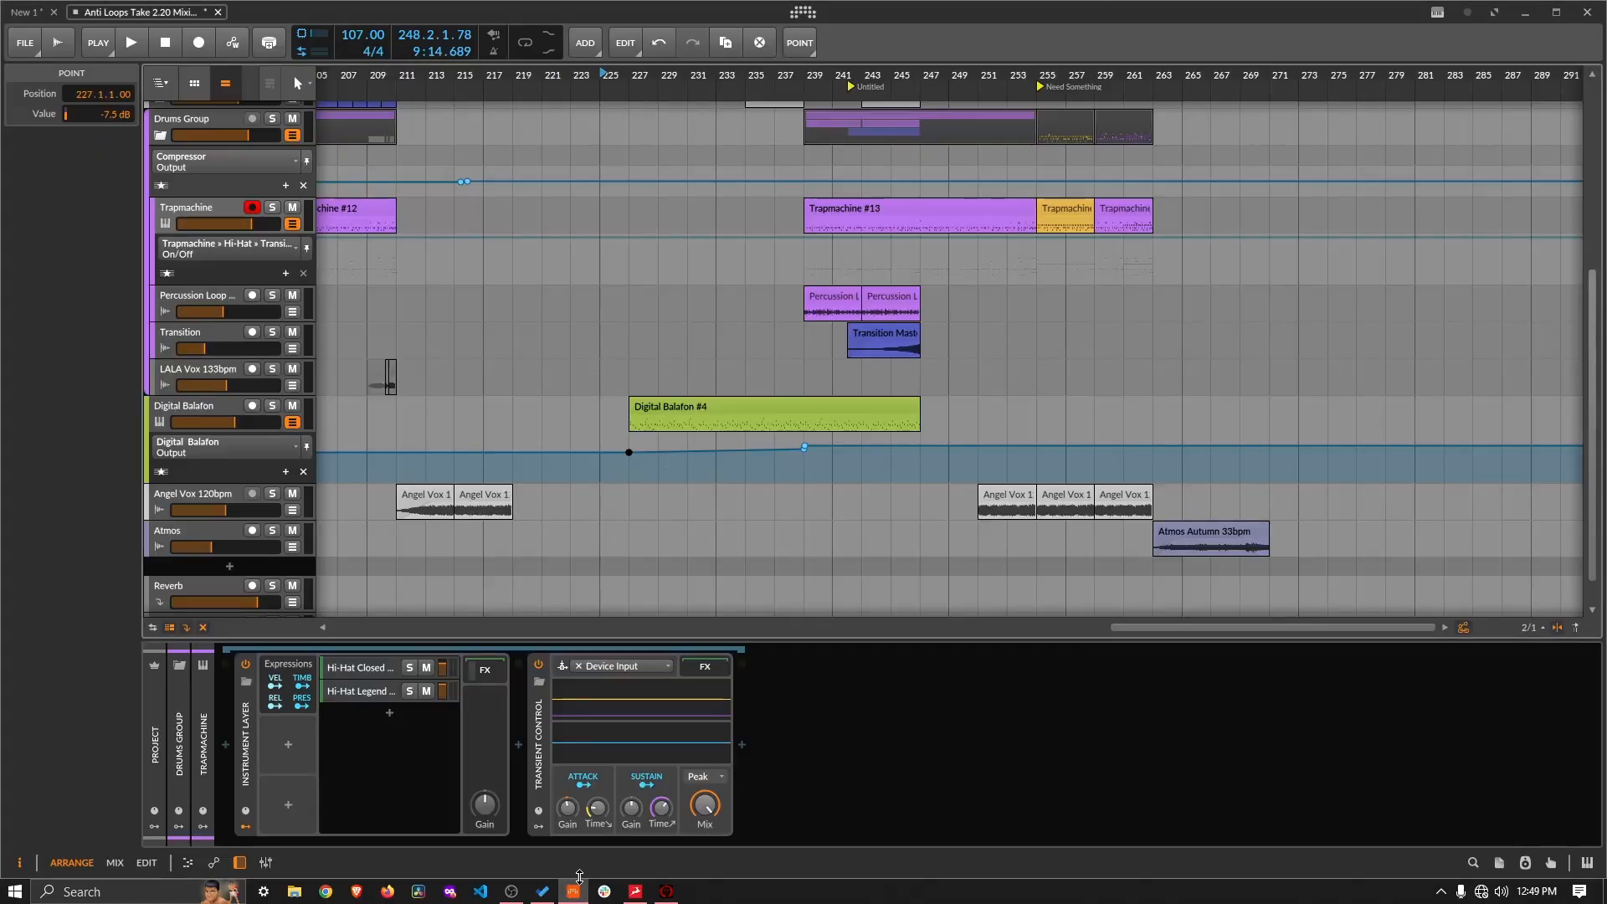
pyautogui.scroll(-1, 180, 589)
pyautogui.click(179, 589)
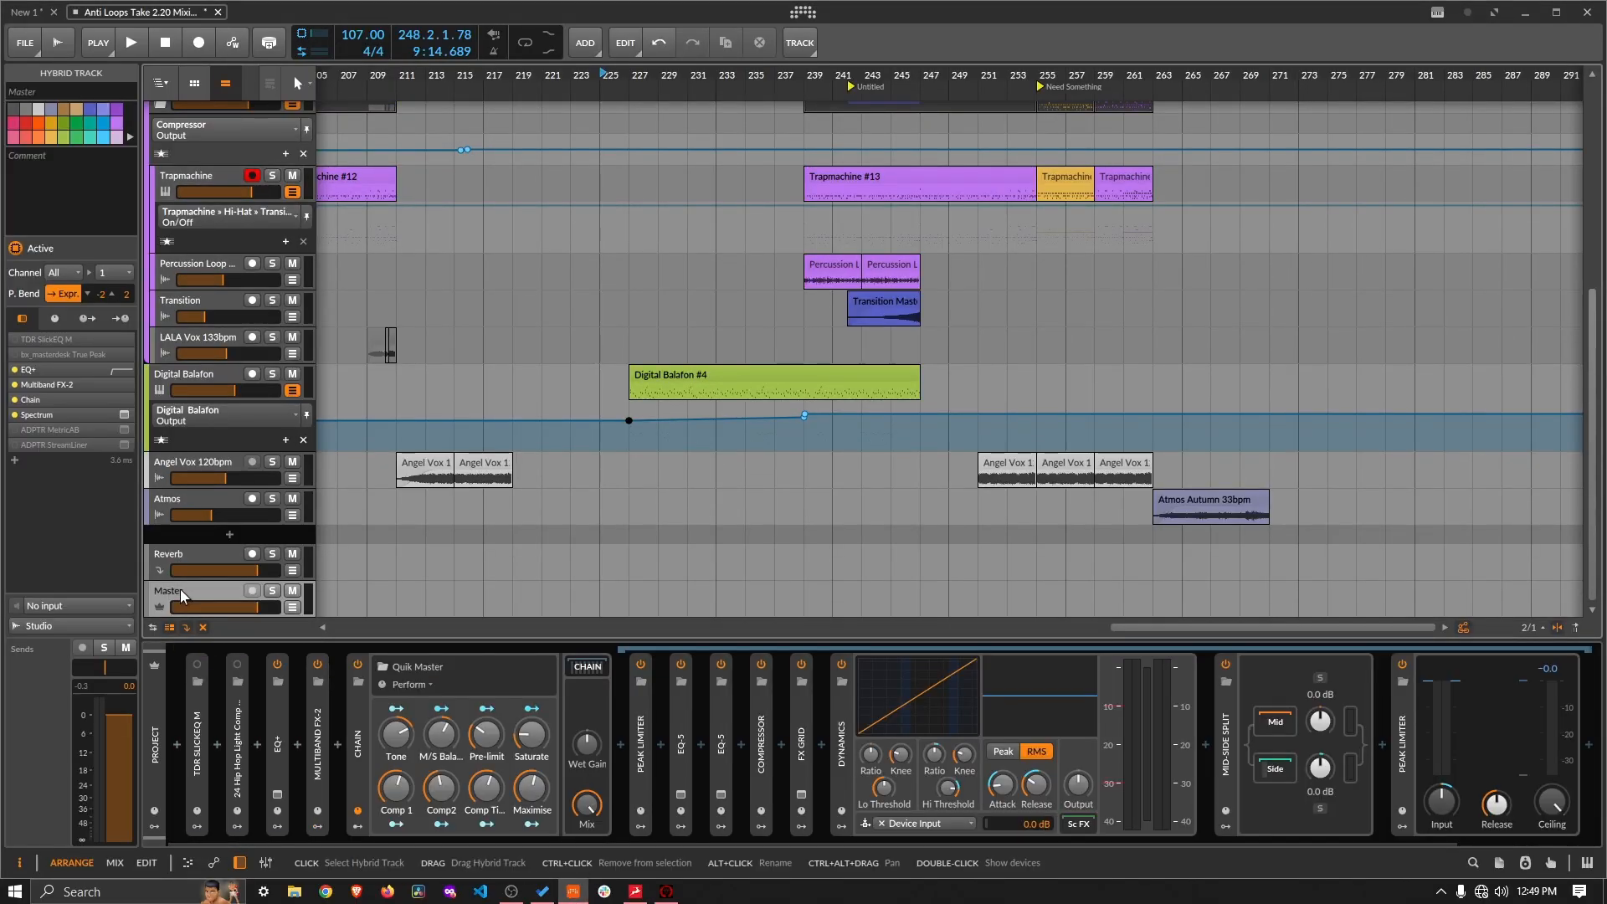
pyautogui.moveTo(648, 840); pyautogui.dragTo(802, 845)
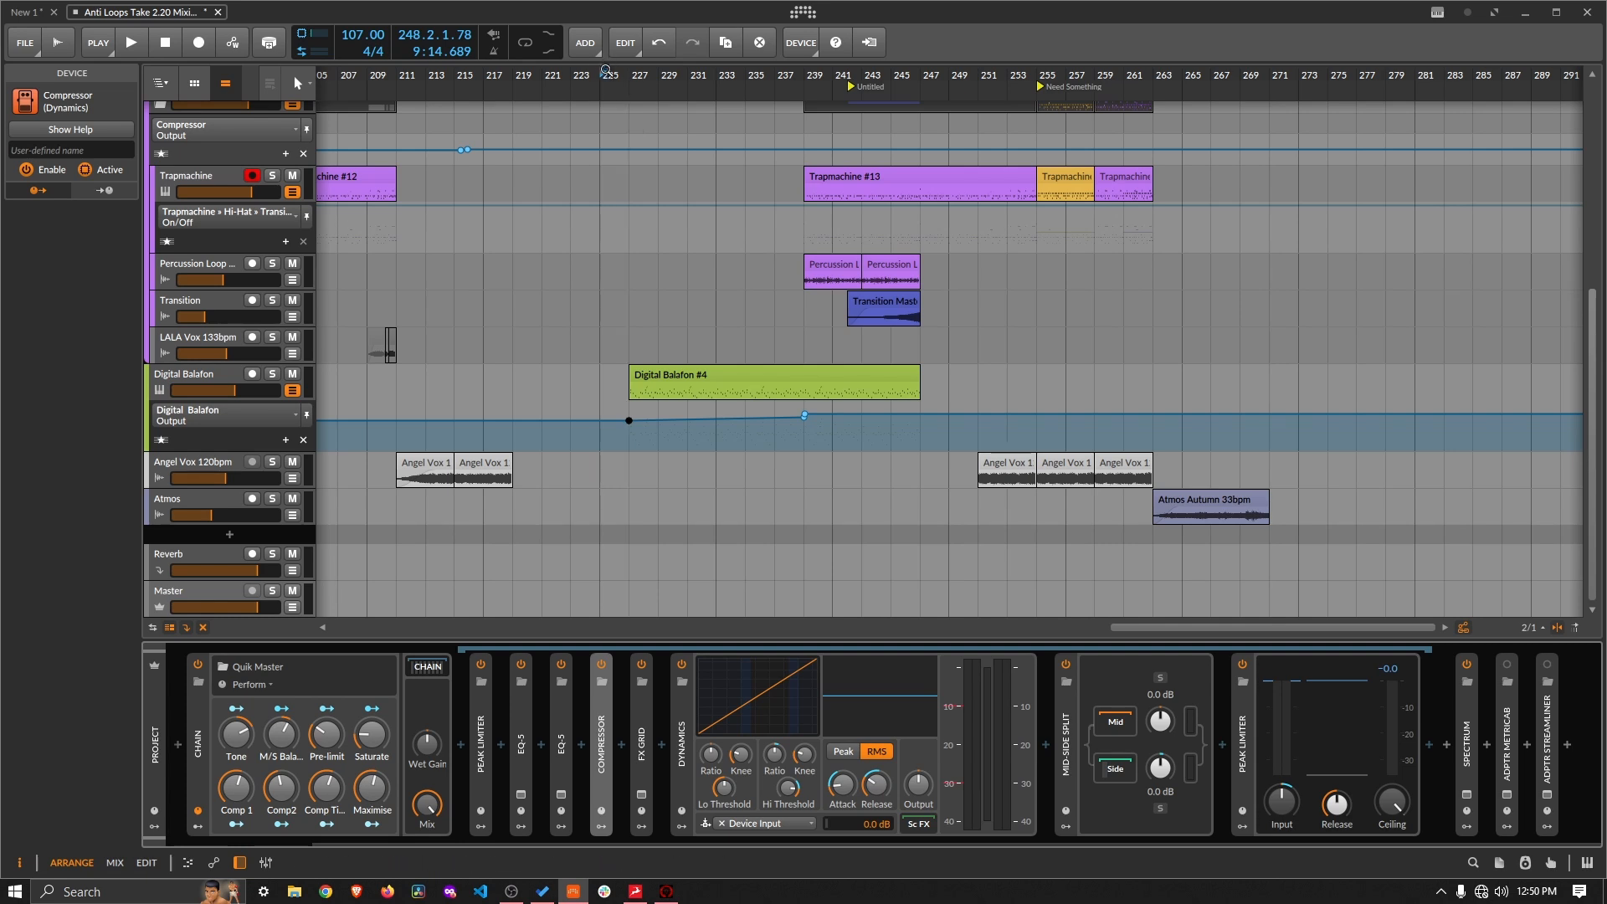
# Step: Expand the Soft Compression device on the Kingfish track to view its settings, and collapse it again
pyautogui.scroll(-2, 604, 73)
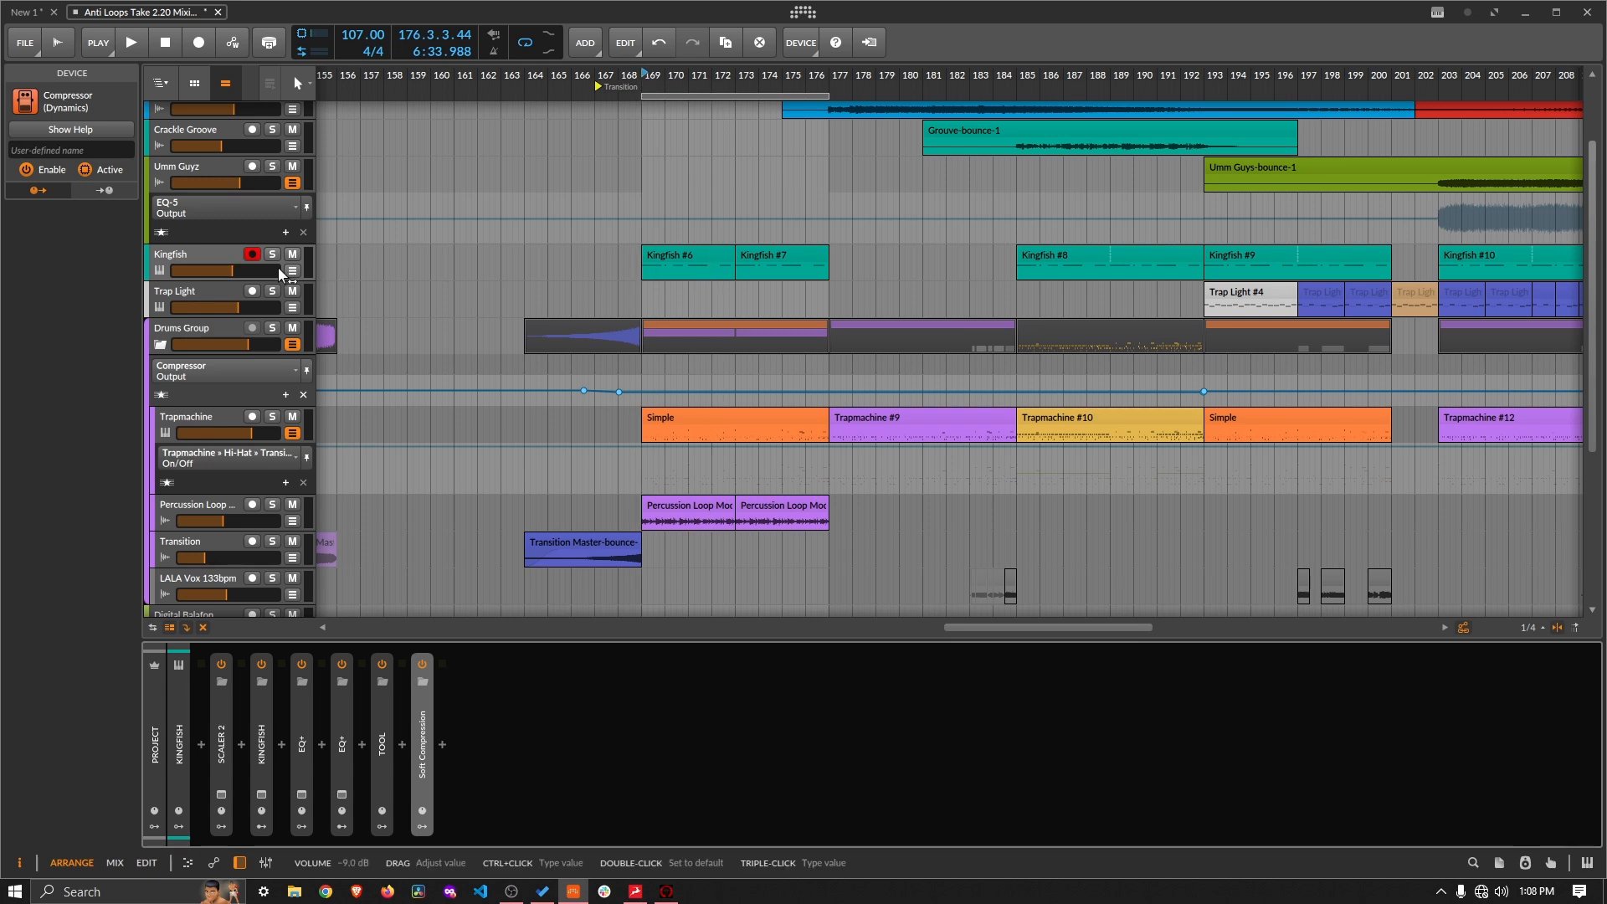
pyautogui.doubleClick(430, 745)
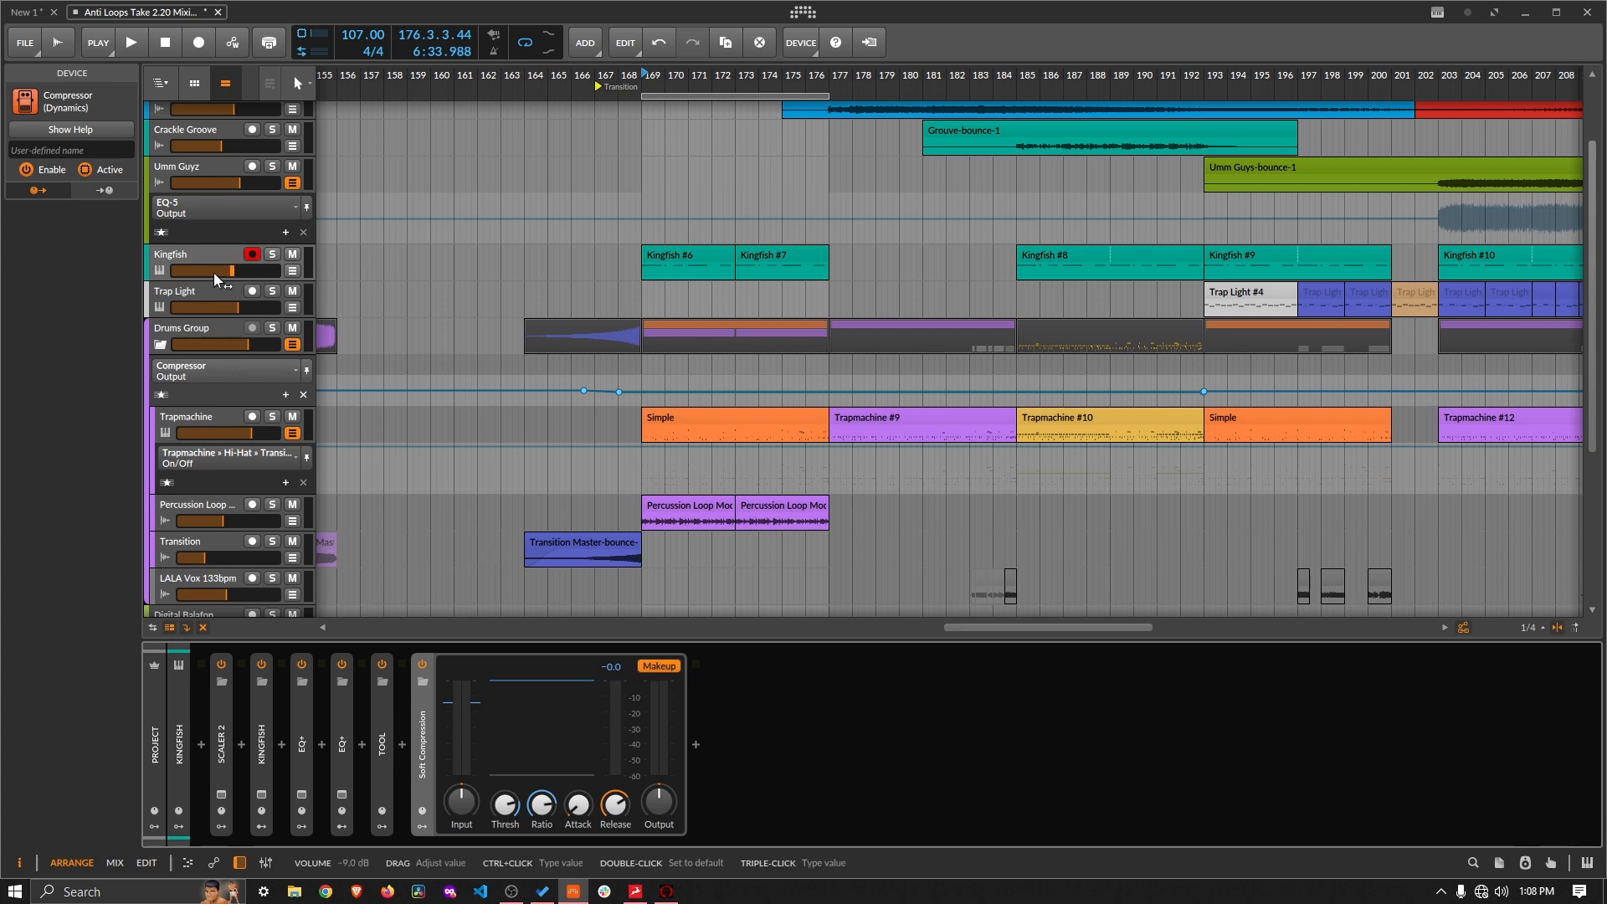
pyautogui.doubleClick(425, 718)
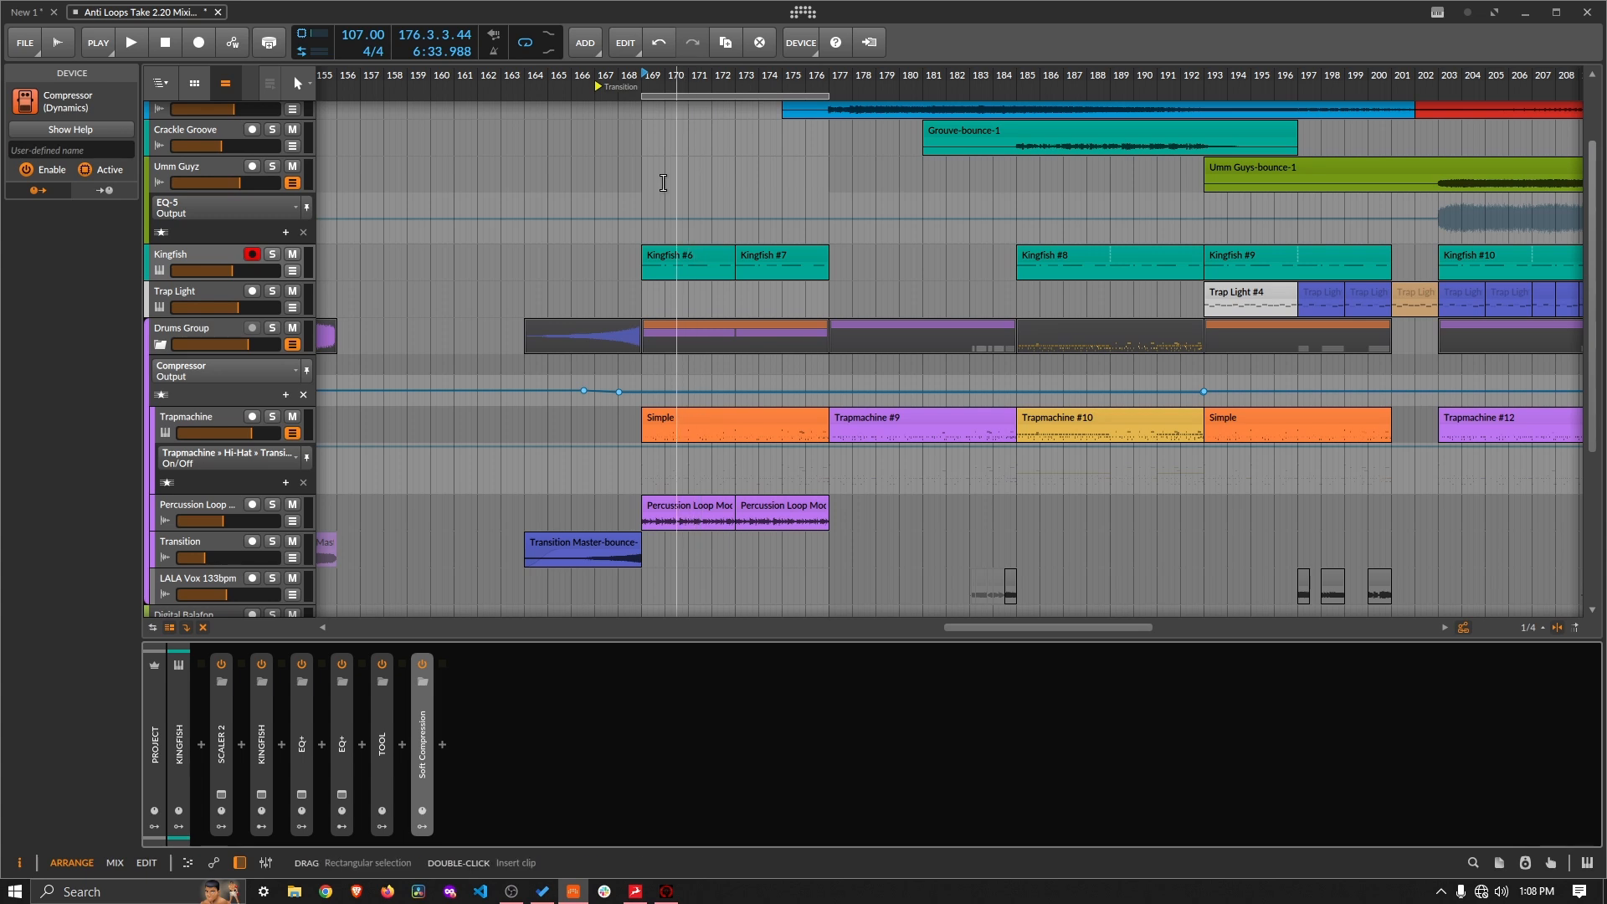
# Step: Play from bar 169 and compare the section with the Kingfish track muted and unmuted
pyautogui.press('space')
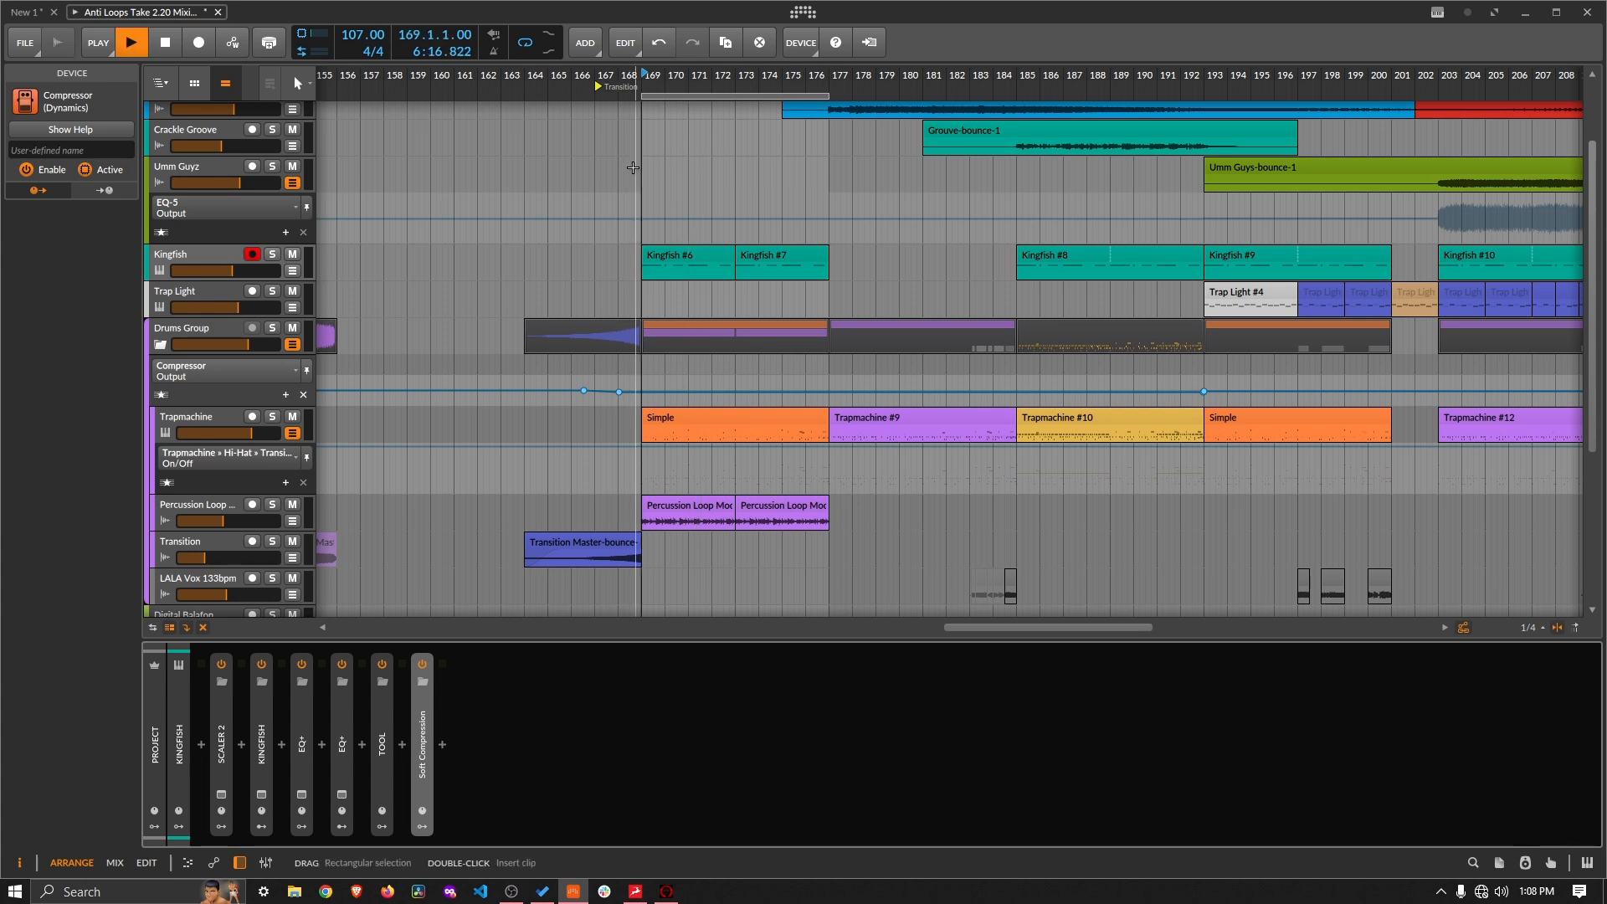
pyautogui.click(293, 258)
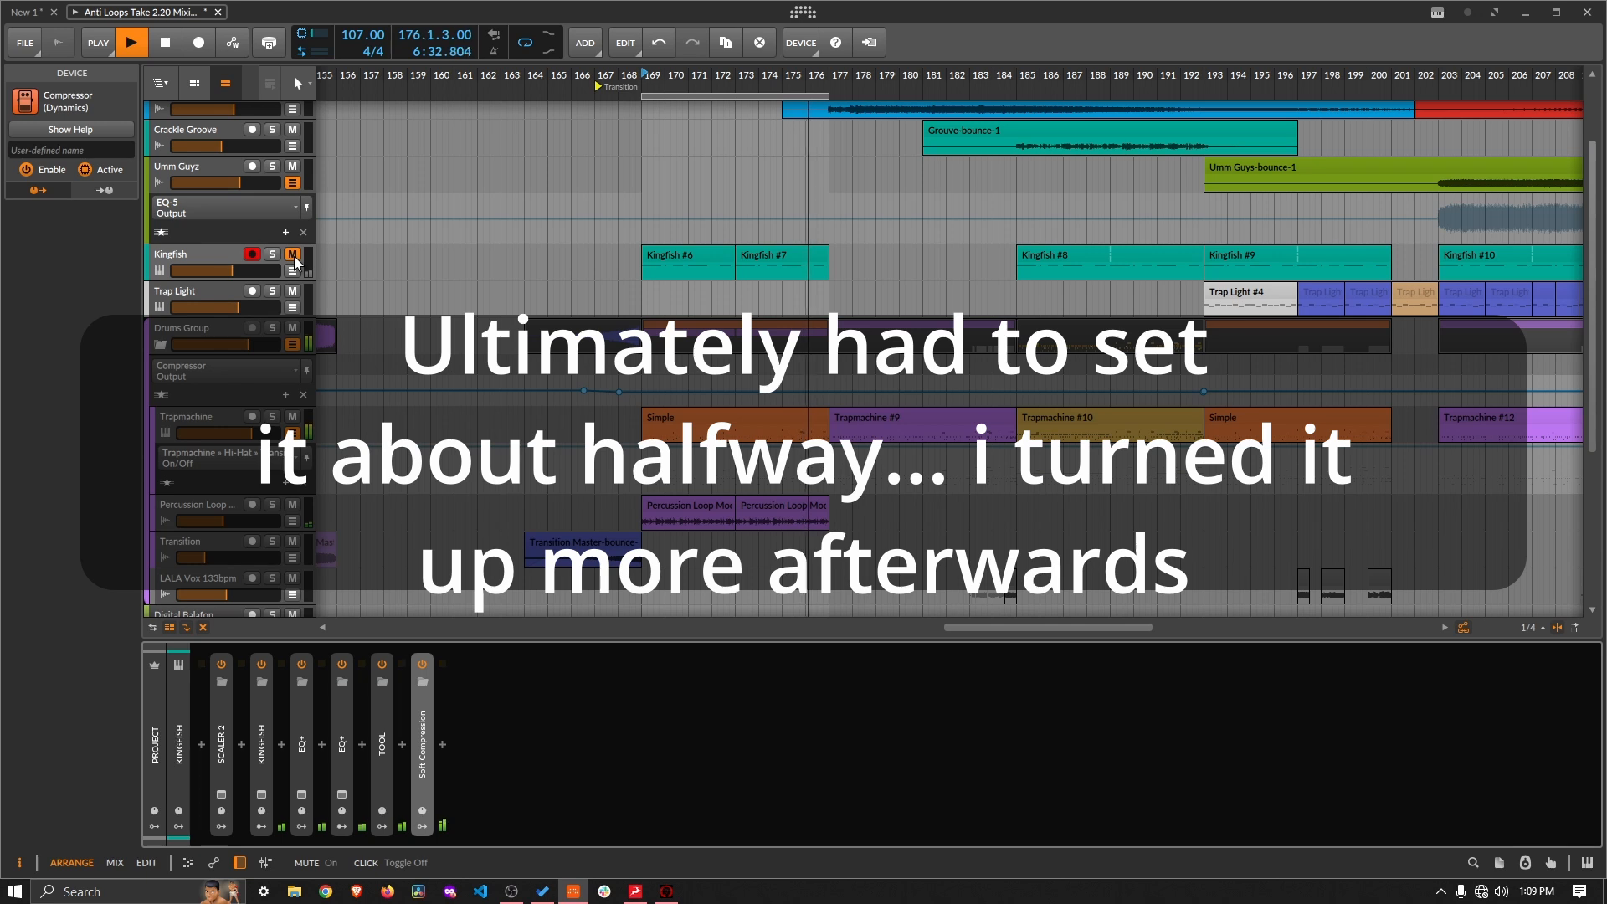
pyautogui.click(293, 255)
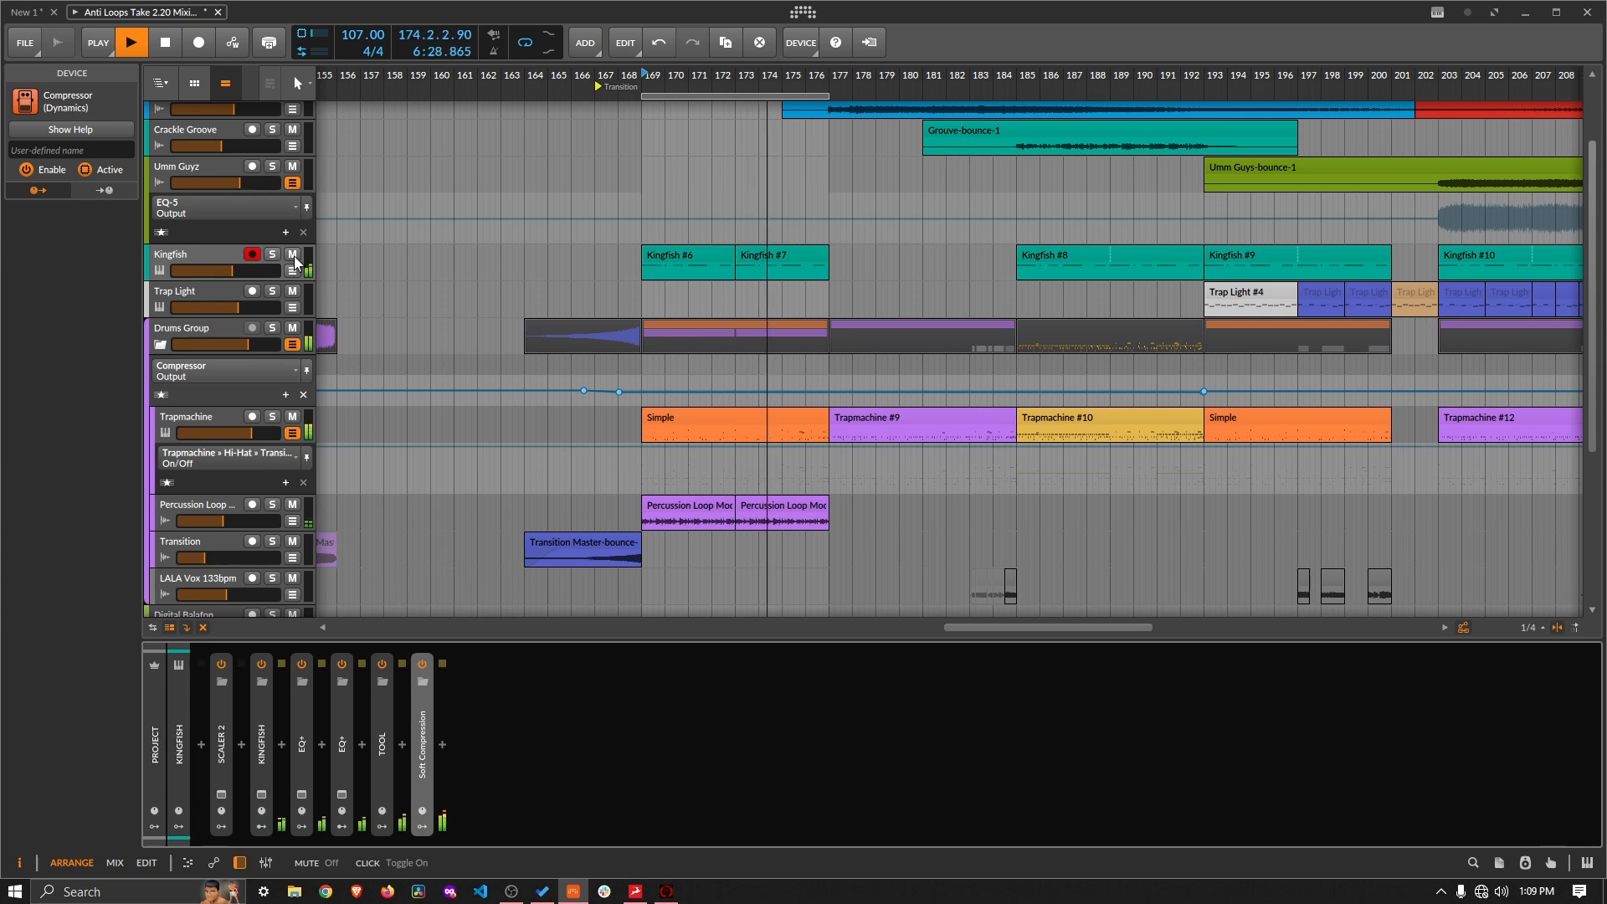
# Step: Adjust the Headphones 2 level in the ZEN Q mixer, hide the mixer and stop playback
pyautogui.click(667, 892)
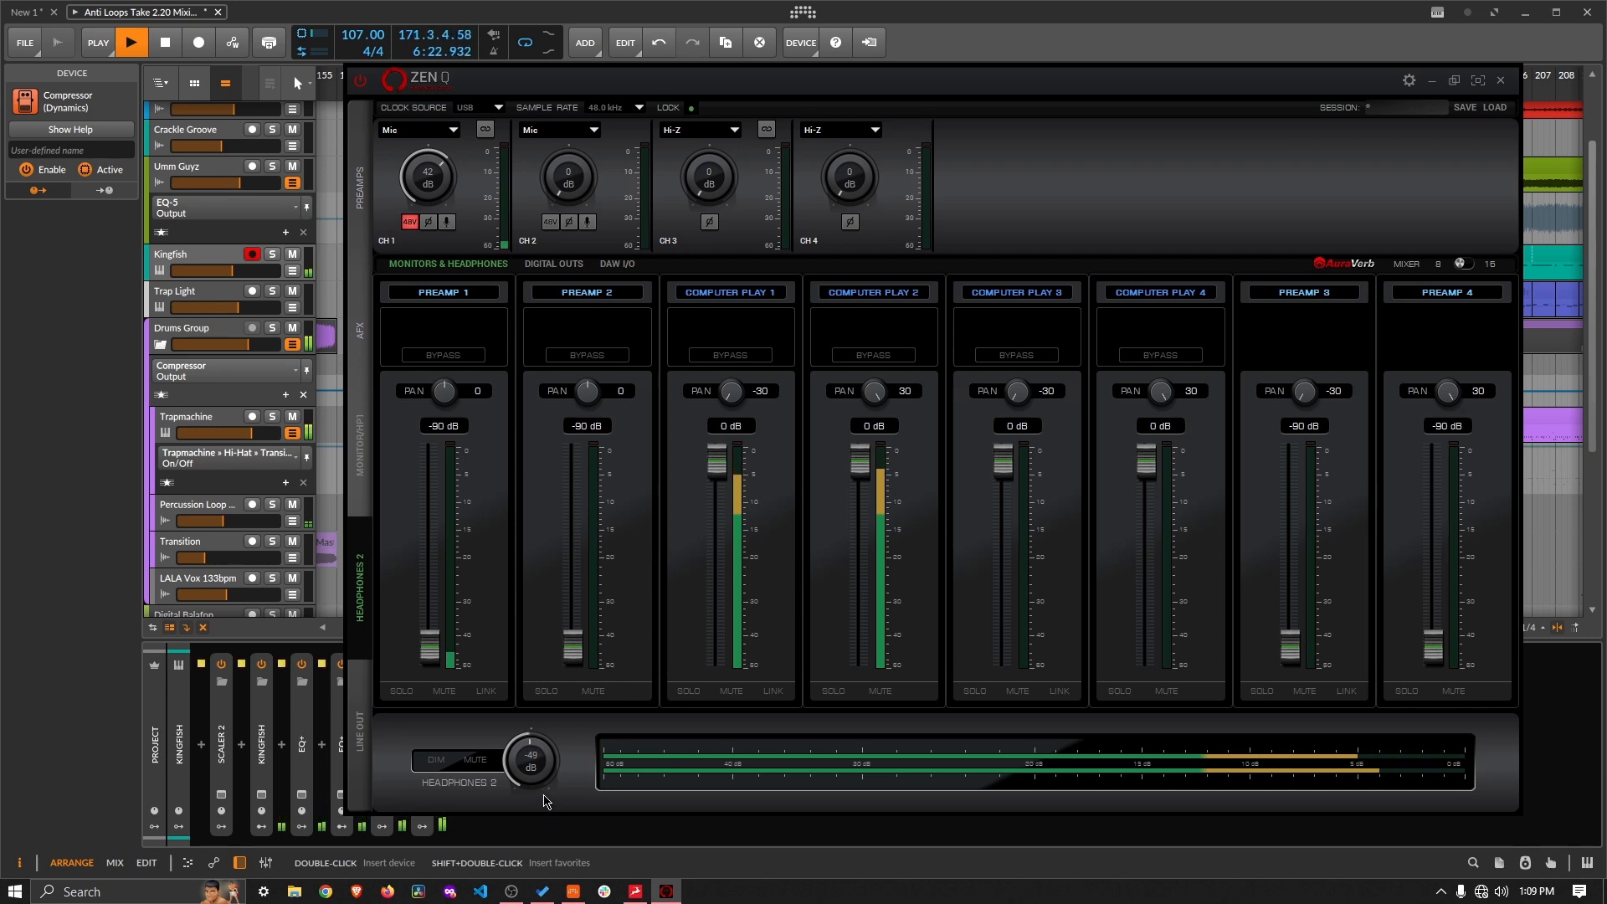
pyautogui.moveTo(541, 791); pyautogui.dragTo(539, 781)
pyautogui.click(1431, 84)
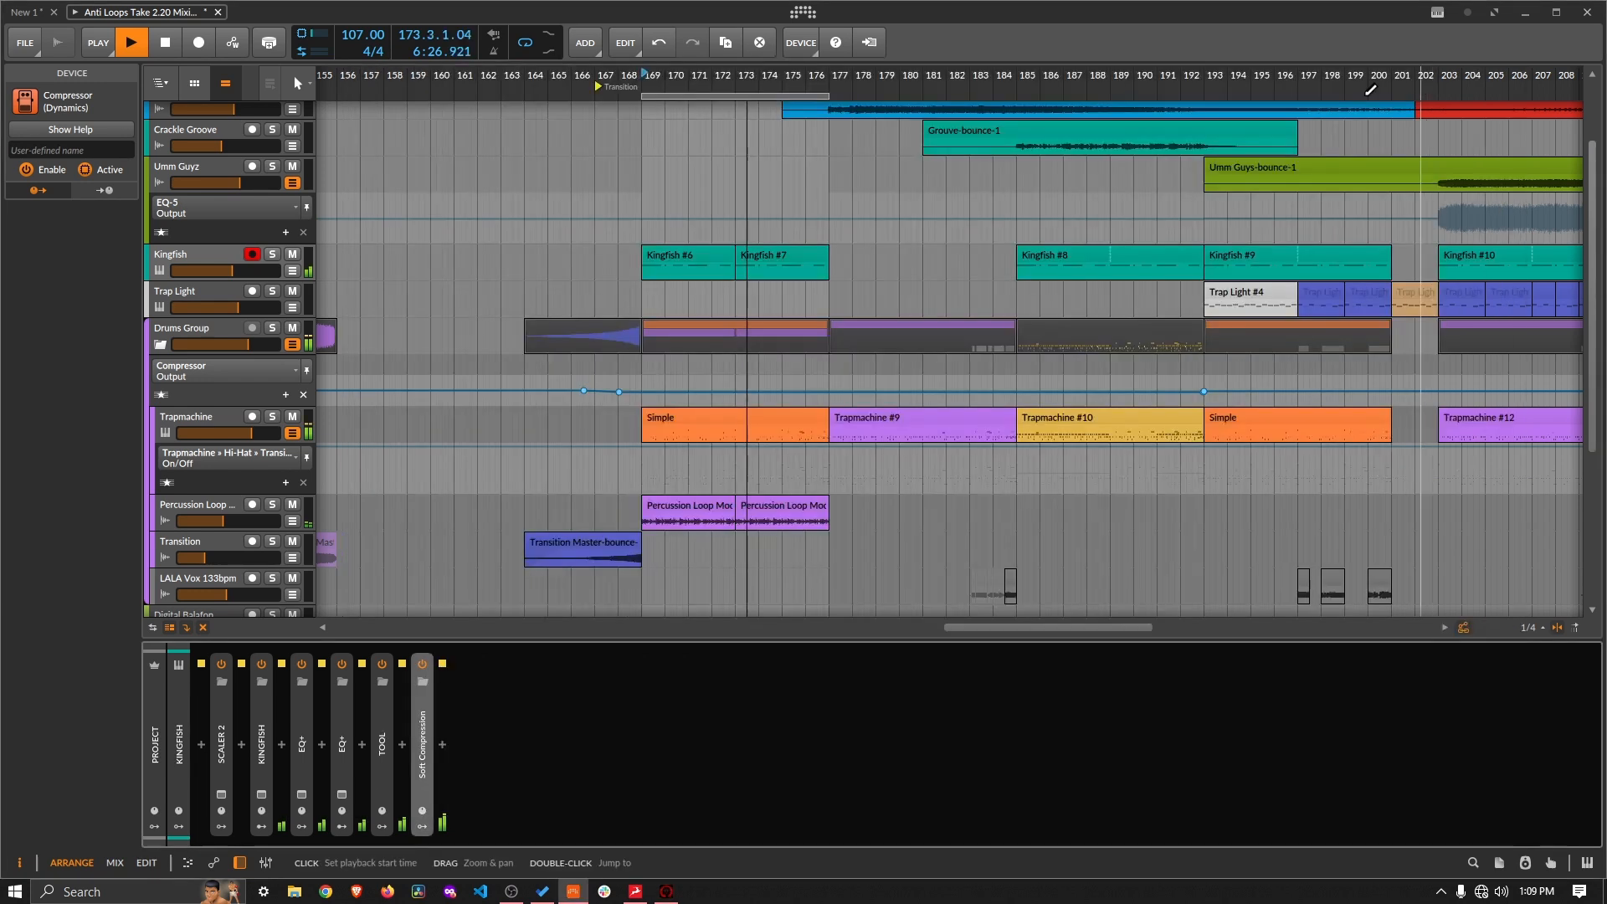
pyautogui.press('space')
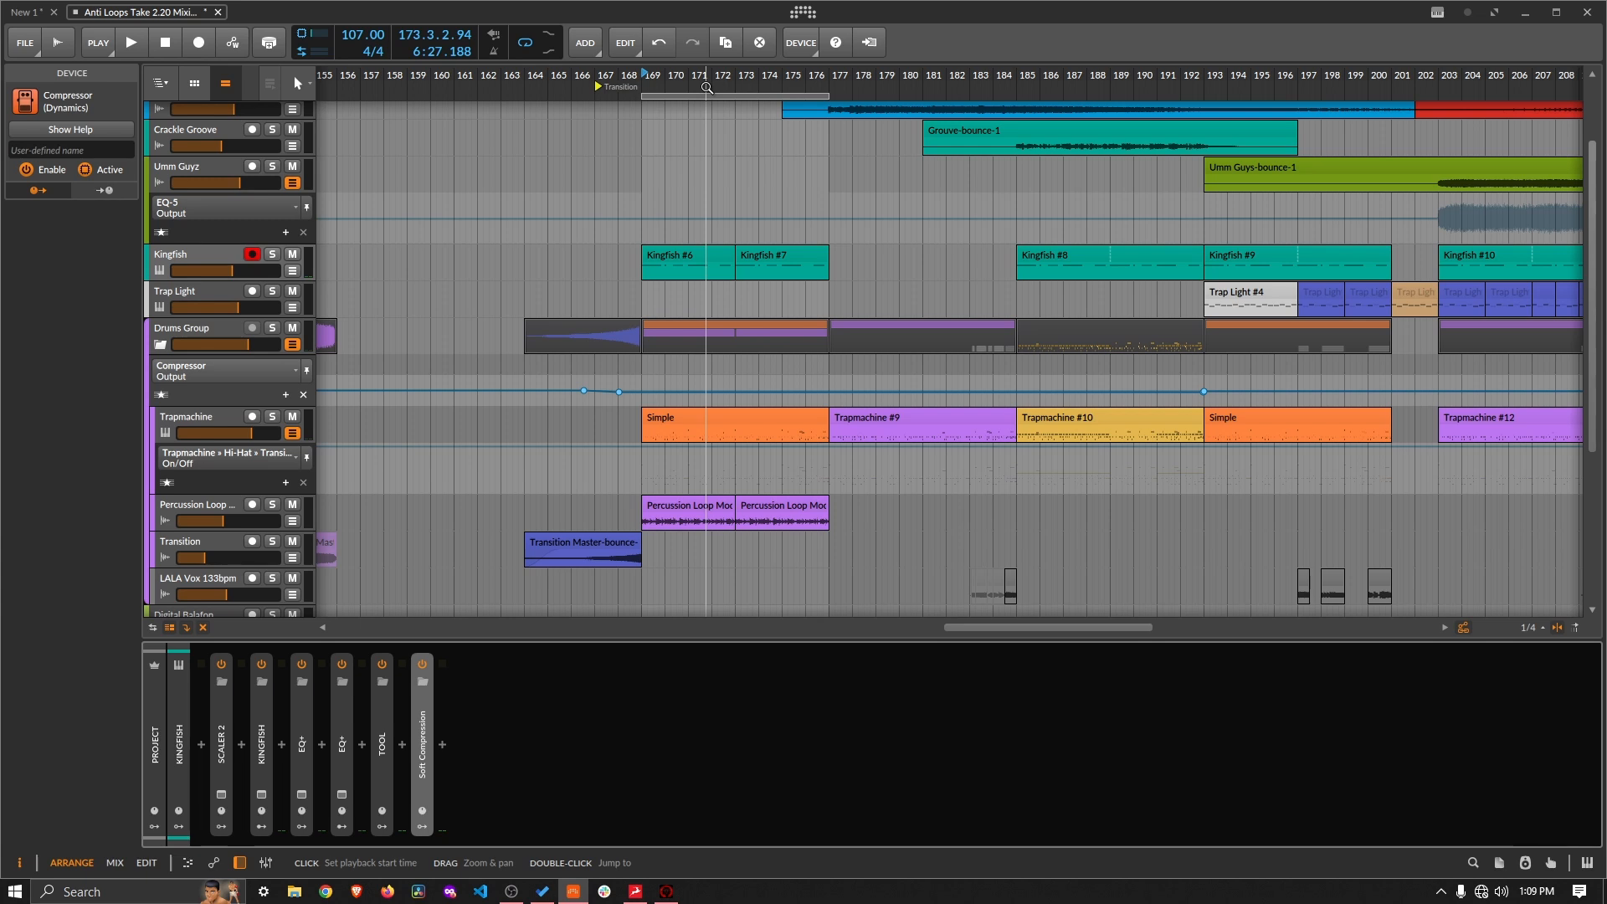
# Step: Review the whole arrangement and save the Anti Loops project
pyautogui.moveTo(708, 87); pyautogui.dragTo(797, 82)
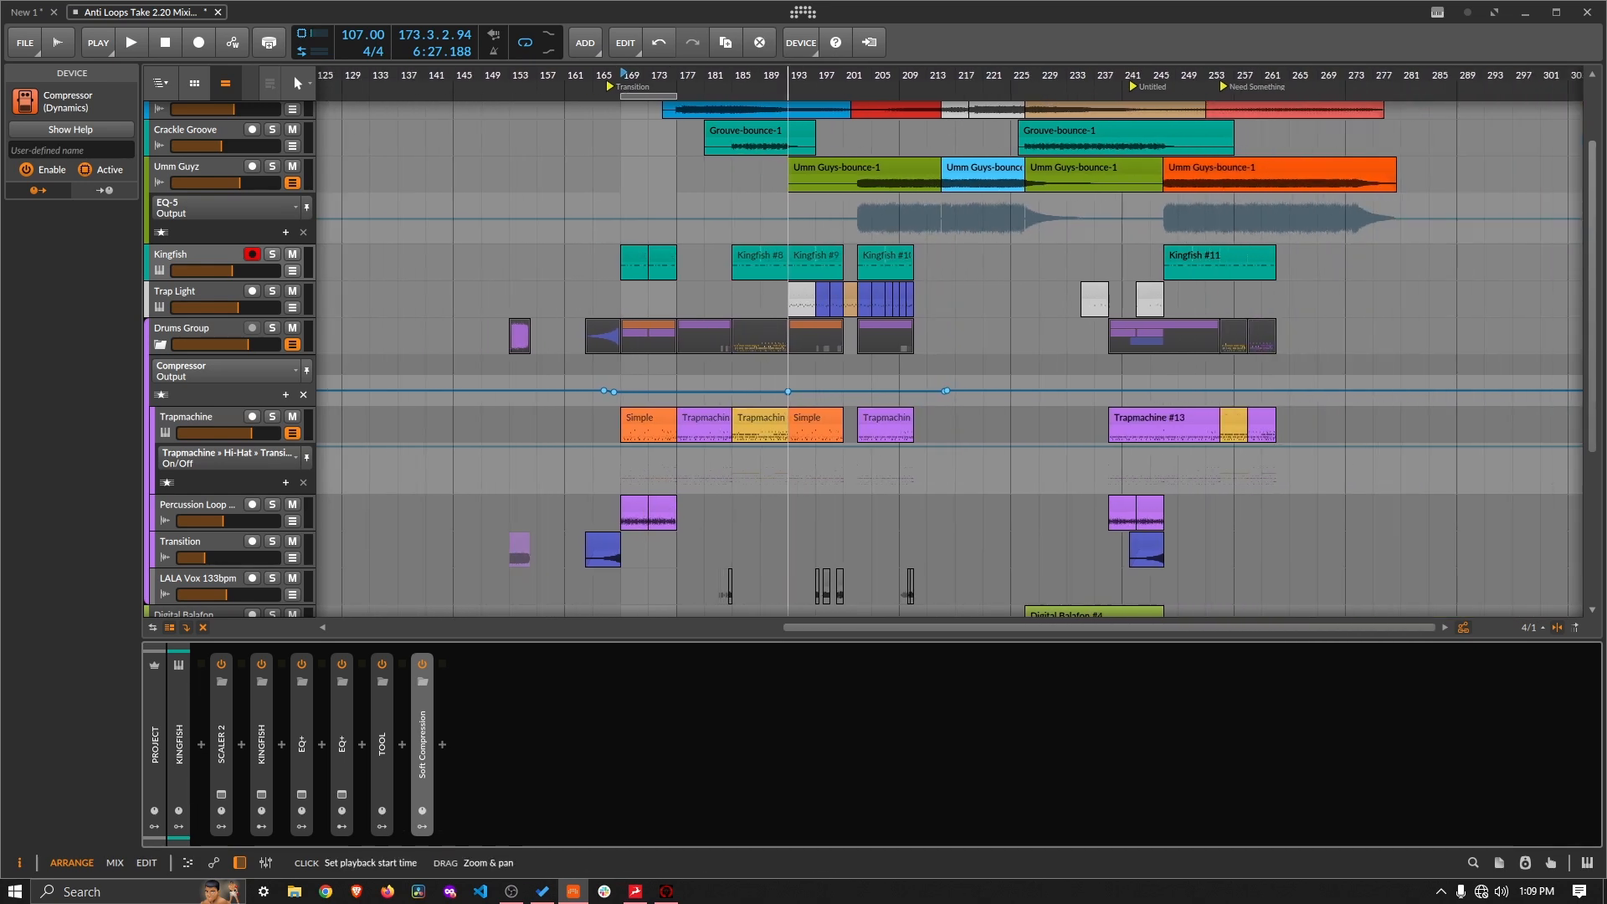
pyautogui.scroll(-3, 1423, 249)
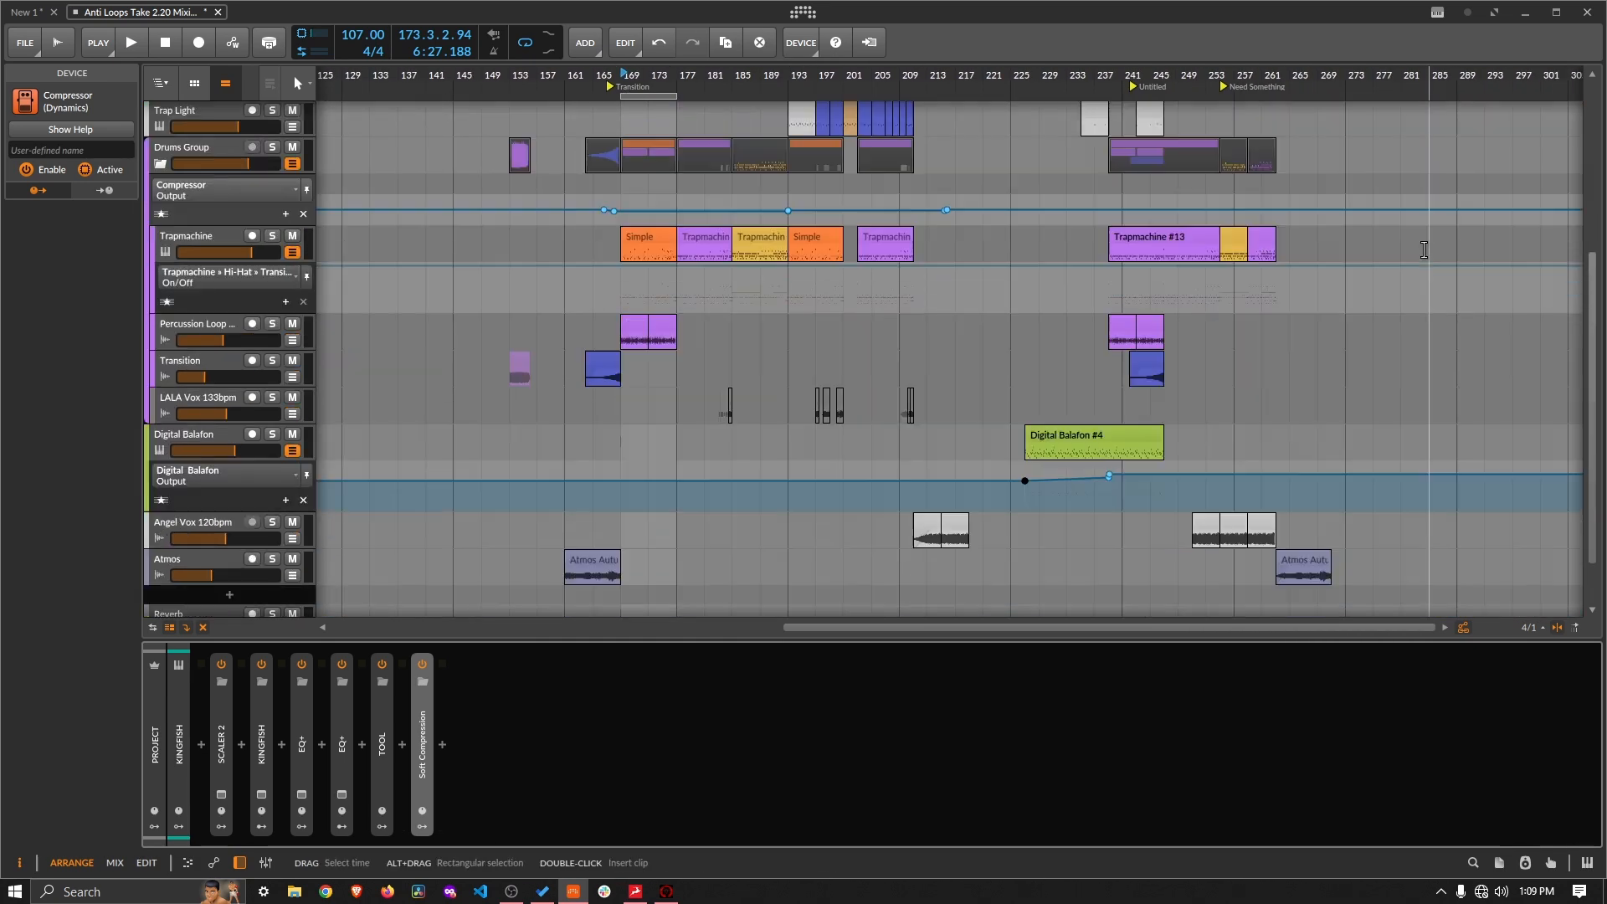
pyautogui.scroll(2, 1424, 249)
pyautogui.click(23, 38)
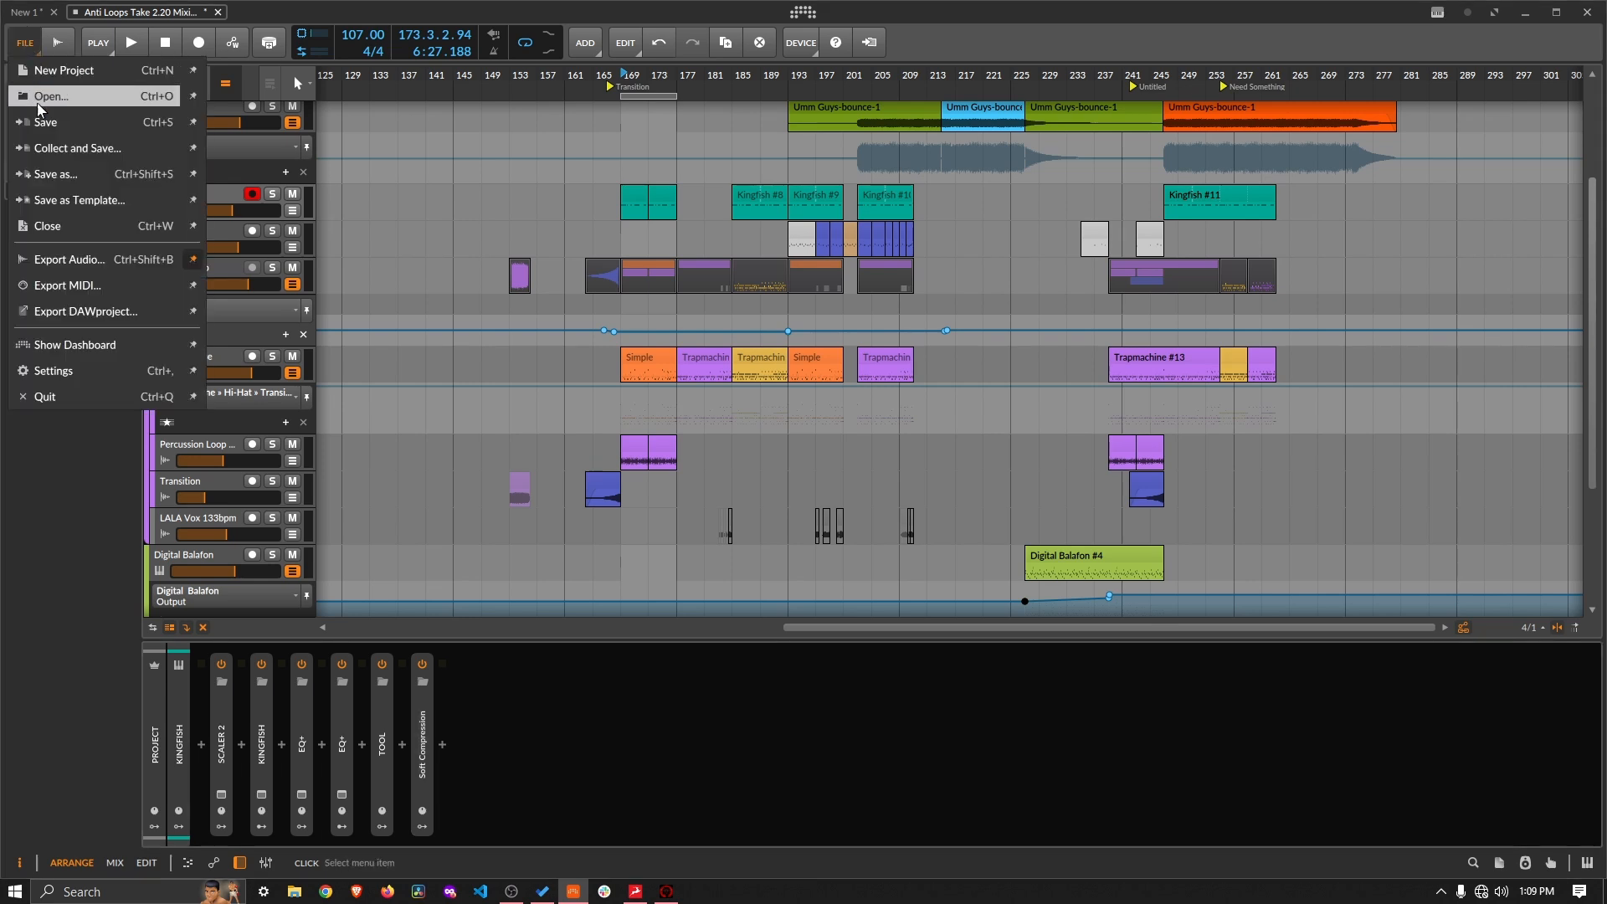
pyautogui.click(37, 101)
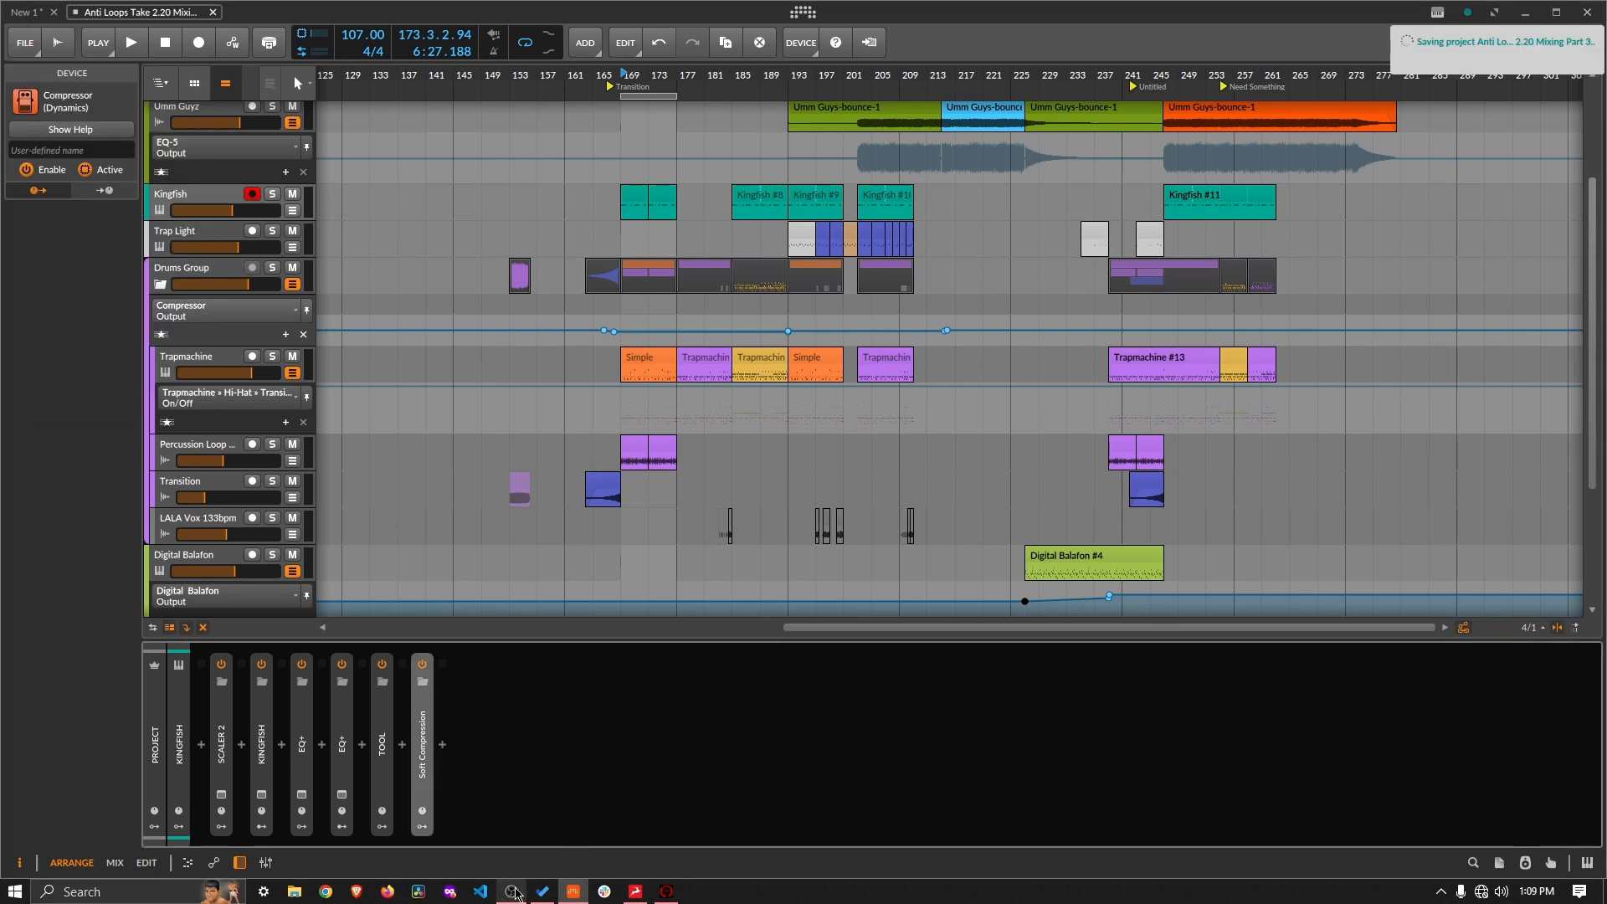
# Step: Mark "Check on Alternate Headphones" as completed in Microsoft To Do and return to Bitwig Studio
pyautogui.click(544, 892)
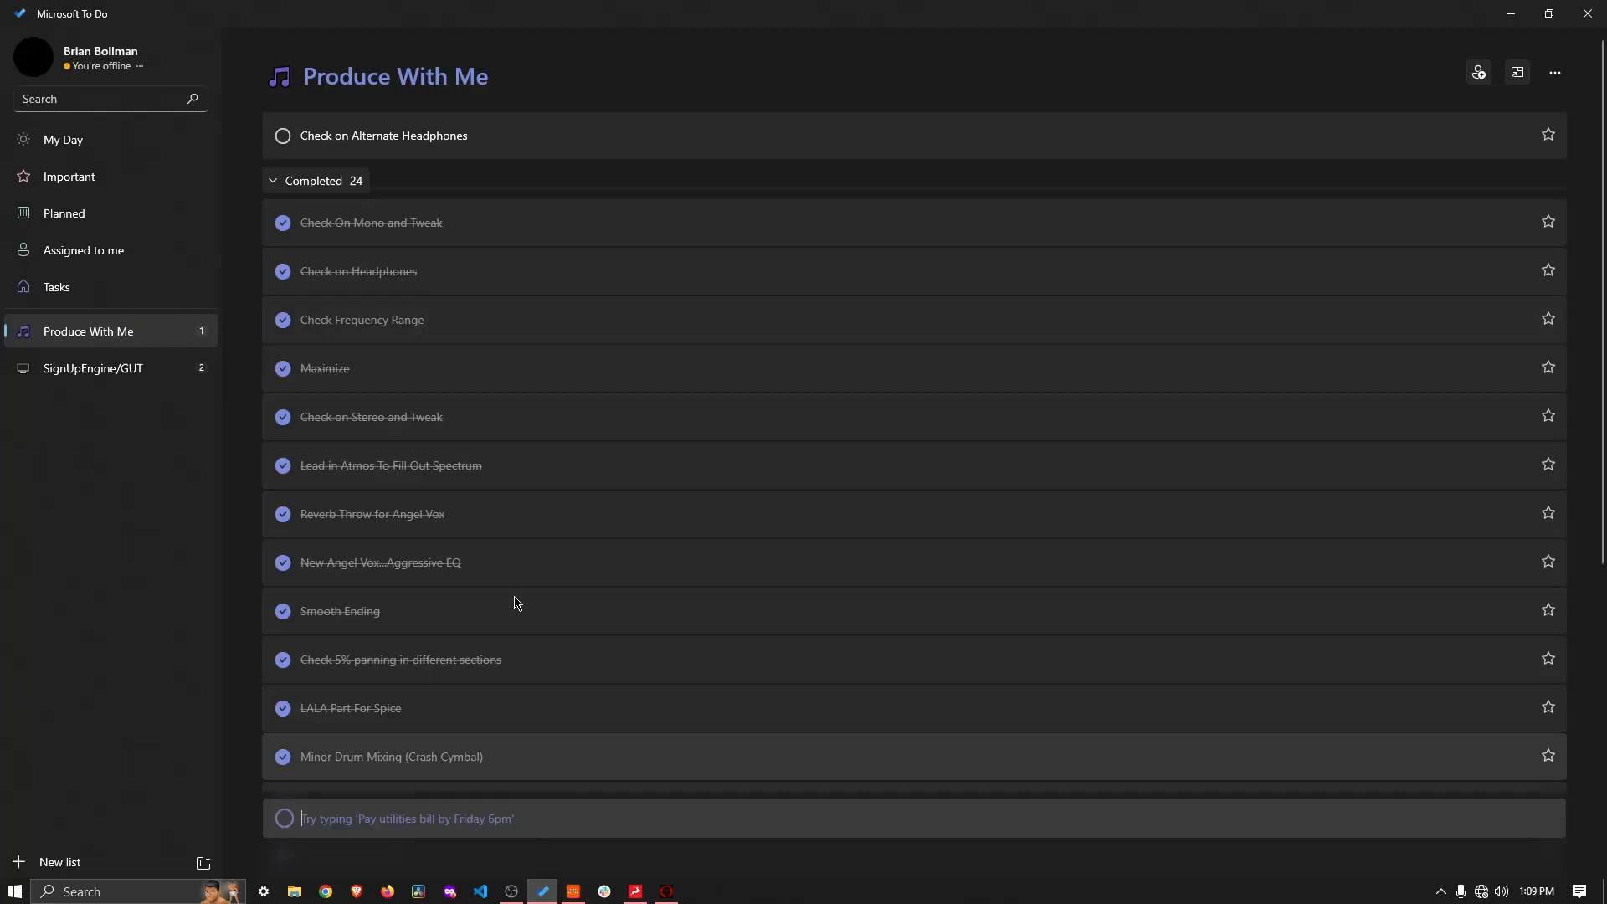
pyautogui.click(284, 136)
pyautogui.click(1511, 13)
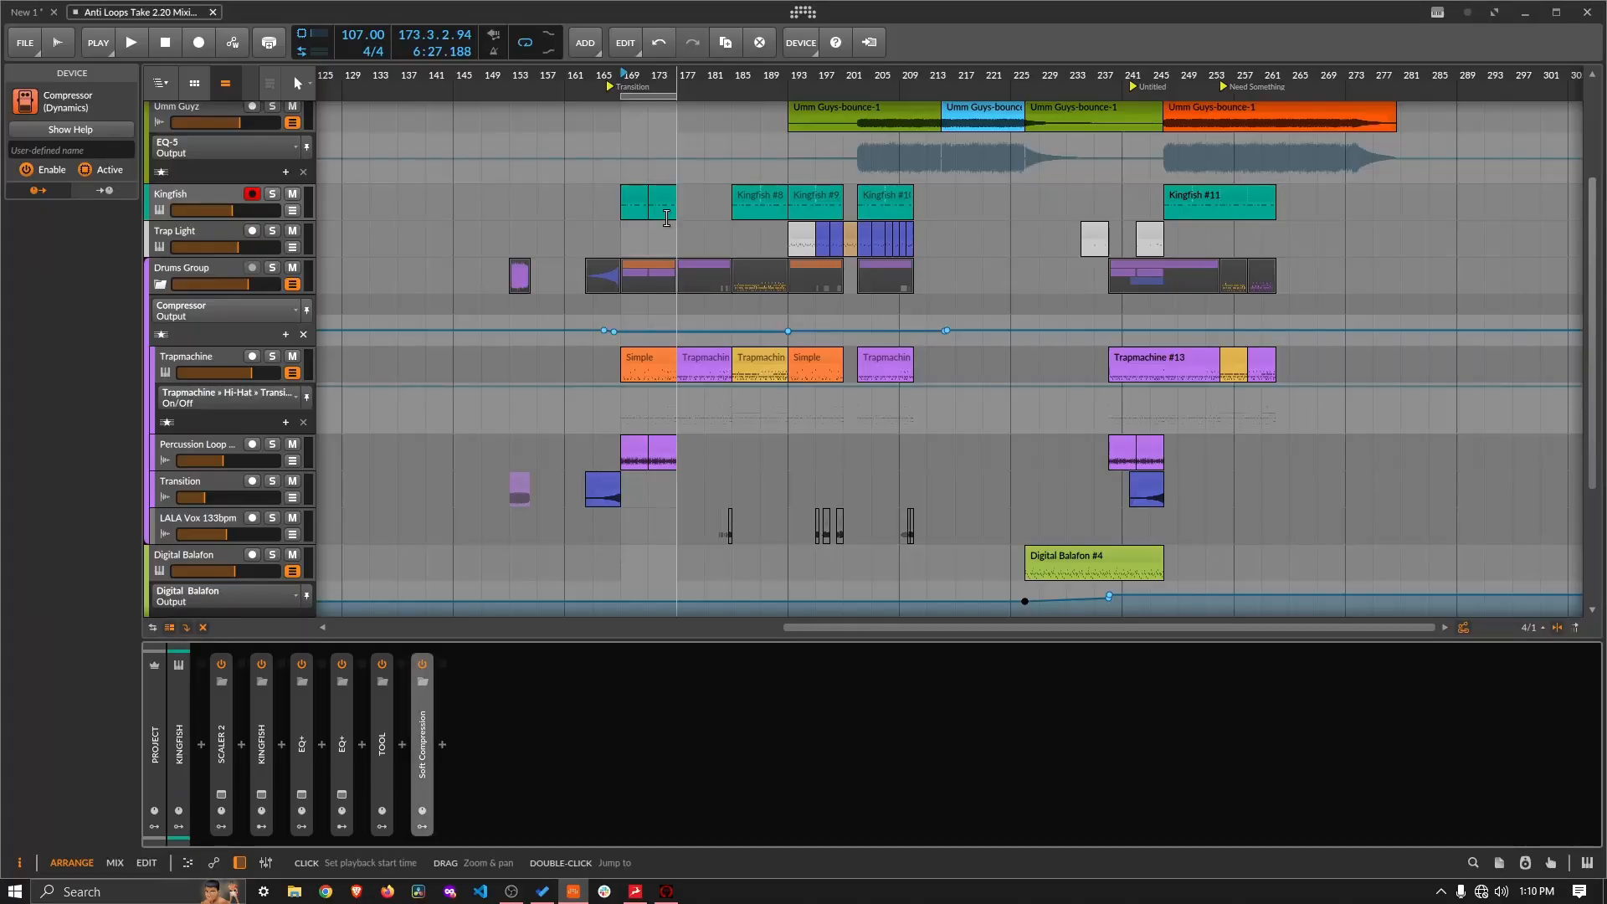
# Step: Move the start of the loop region to 160.4.2.07, near the beginning of the Floating-bounce-1 clip
pyautogui.moveTo(606, 78); pyautogui.dragTo(655, 102)
pyautogui.scroll(3, 616, 207)
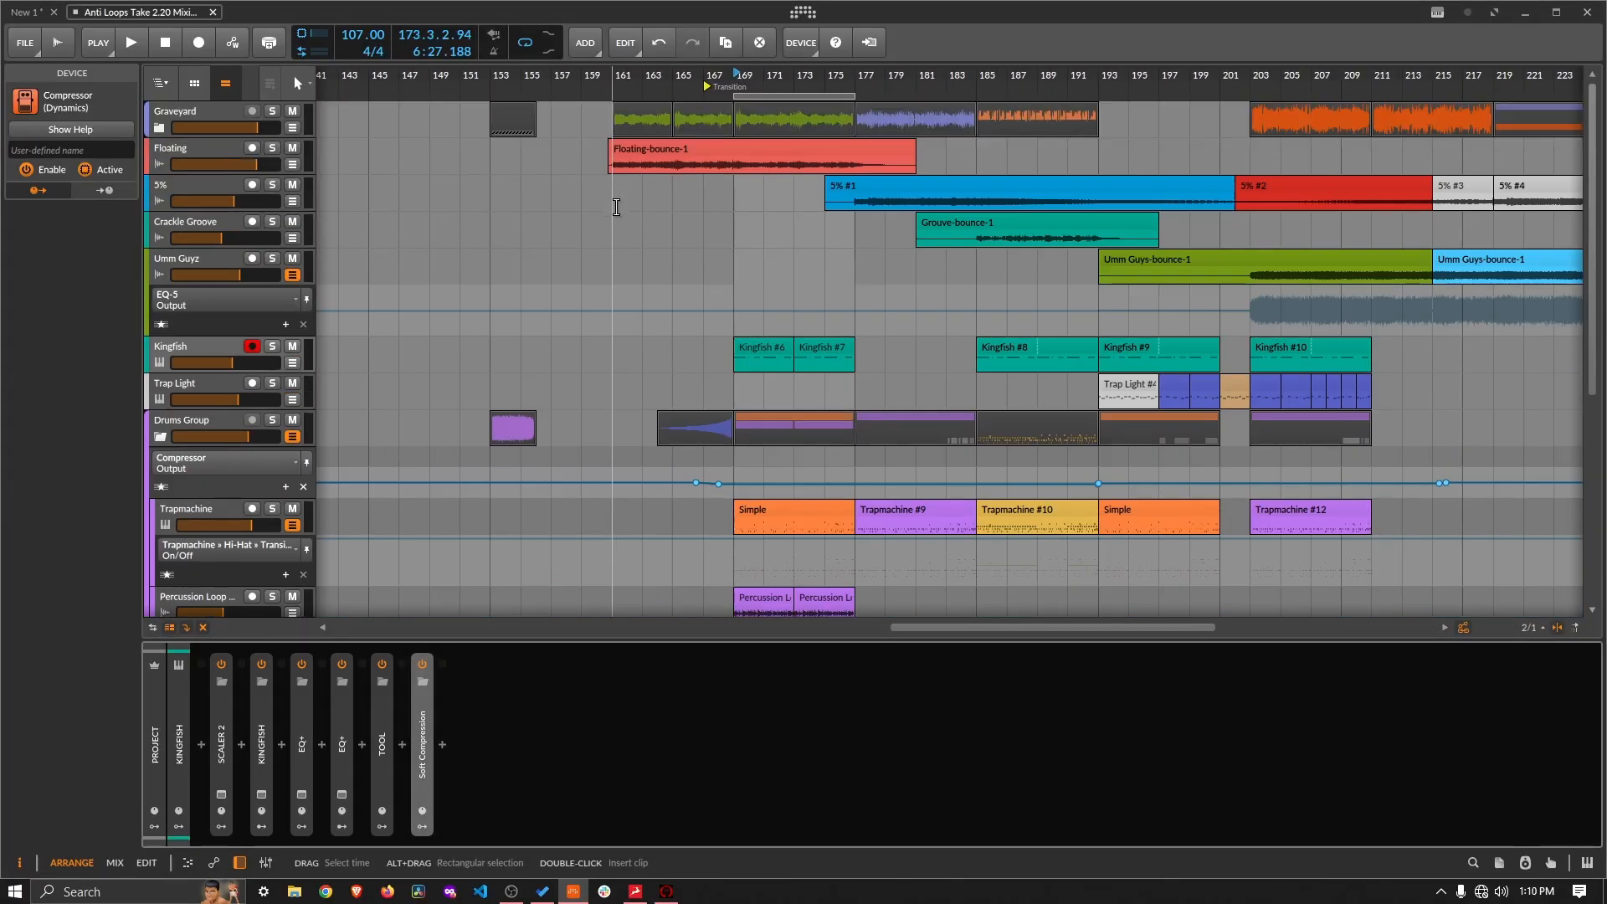
pyautogui.moveTo(735, 97)
pyautogui.mouseDown()
pyautogui.moveTo(614, 96)
pyautogui.moveTo(763, 144)
pyautogui.moveTo(745, 102)
pyautogui.mouseUp()
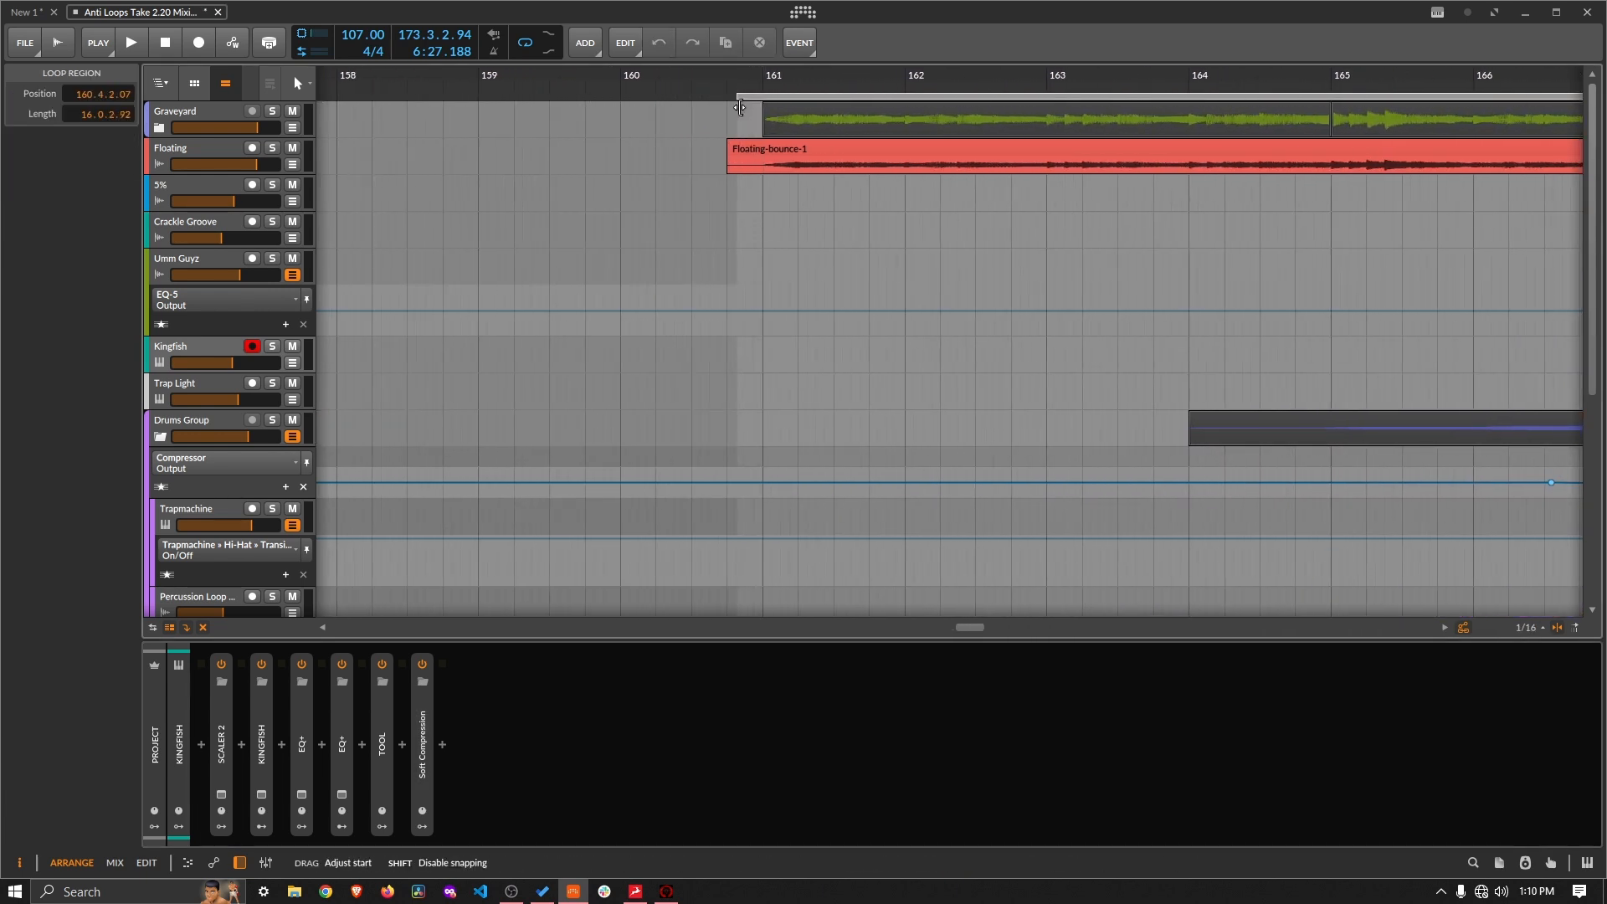
# Step: Check the clips around the loop start and extend the loop region's end to give a length of 115.3.0.38
pyautogui.scroll(-3, 753, 327)
pyautogui.scroll(-3, 771, 328)
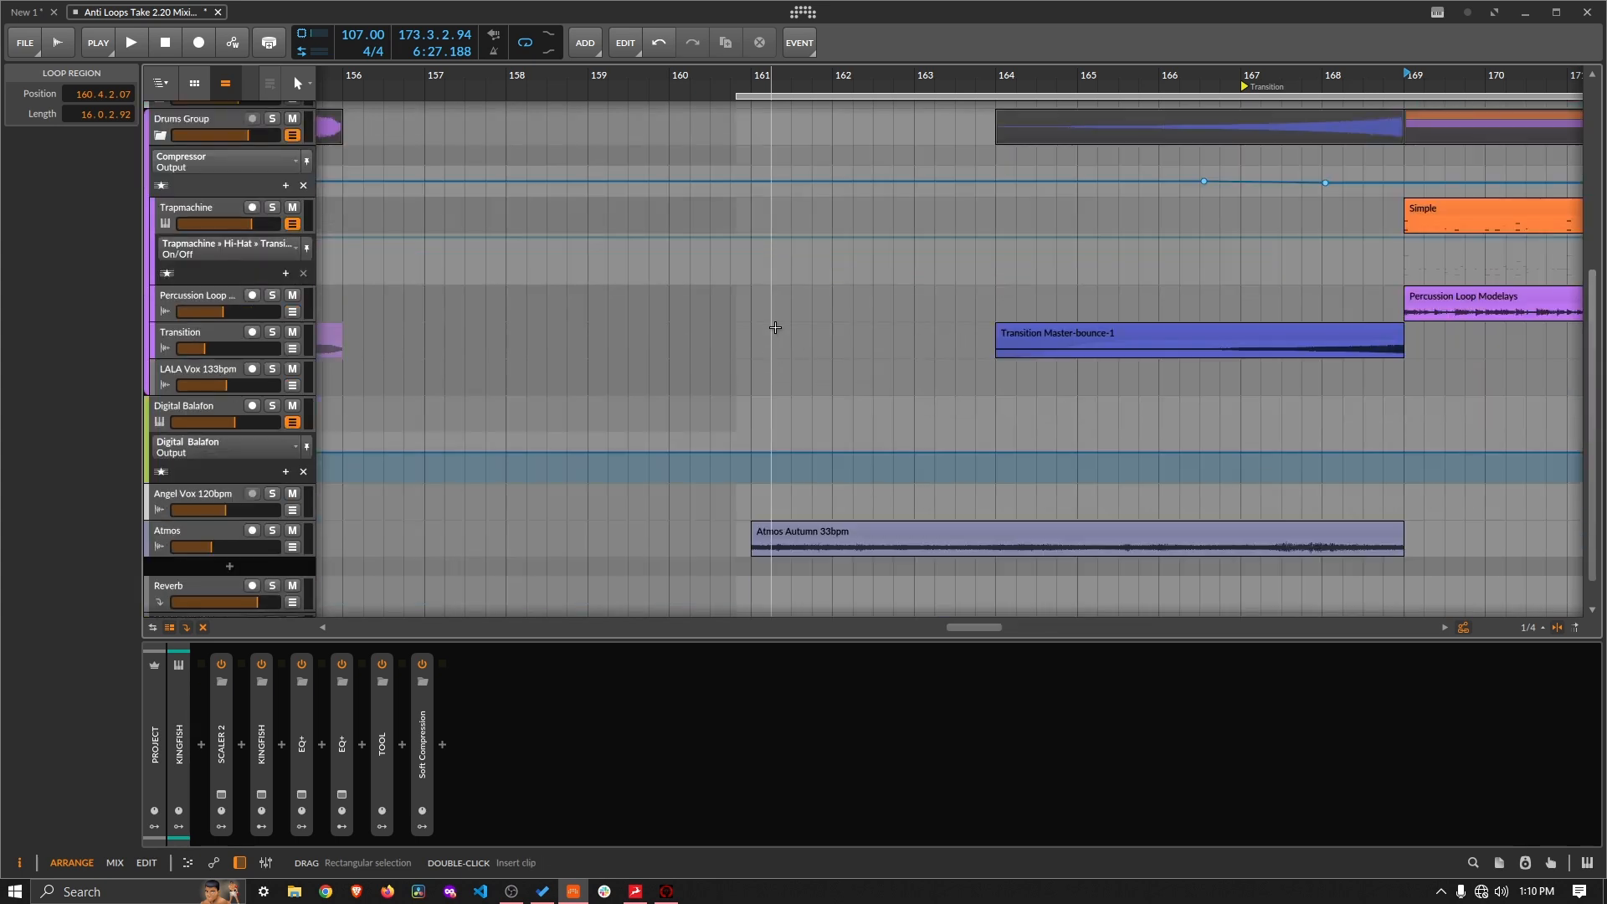
pyautogui.scroll(-1, 775, 328)
pyautogui.moveTo(760, 77); pyautogui.dragTo(759, 150)
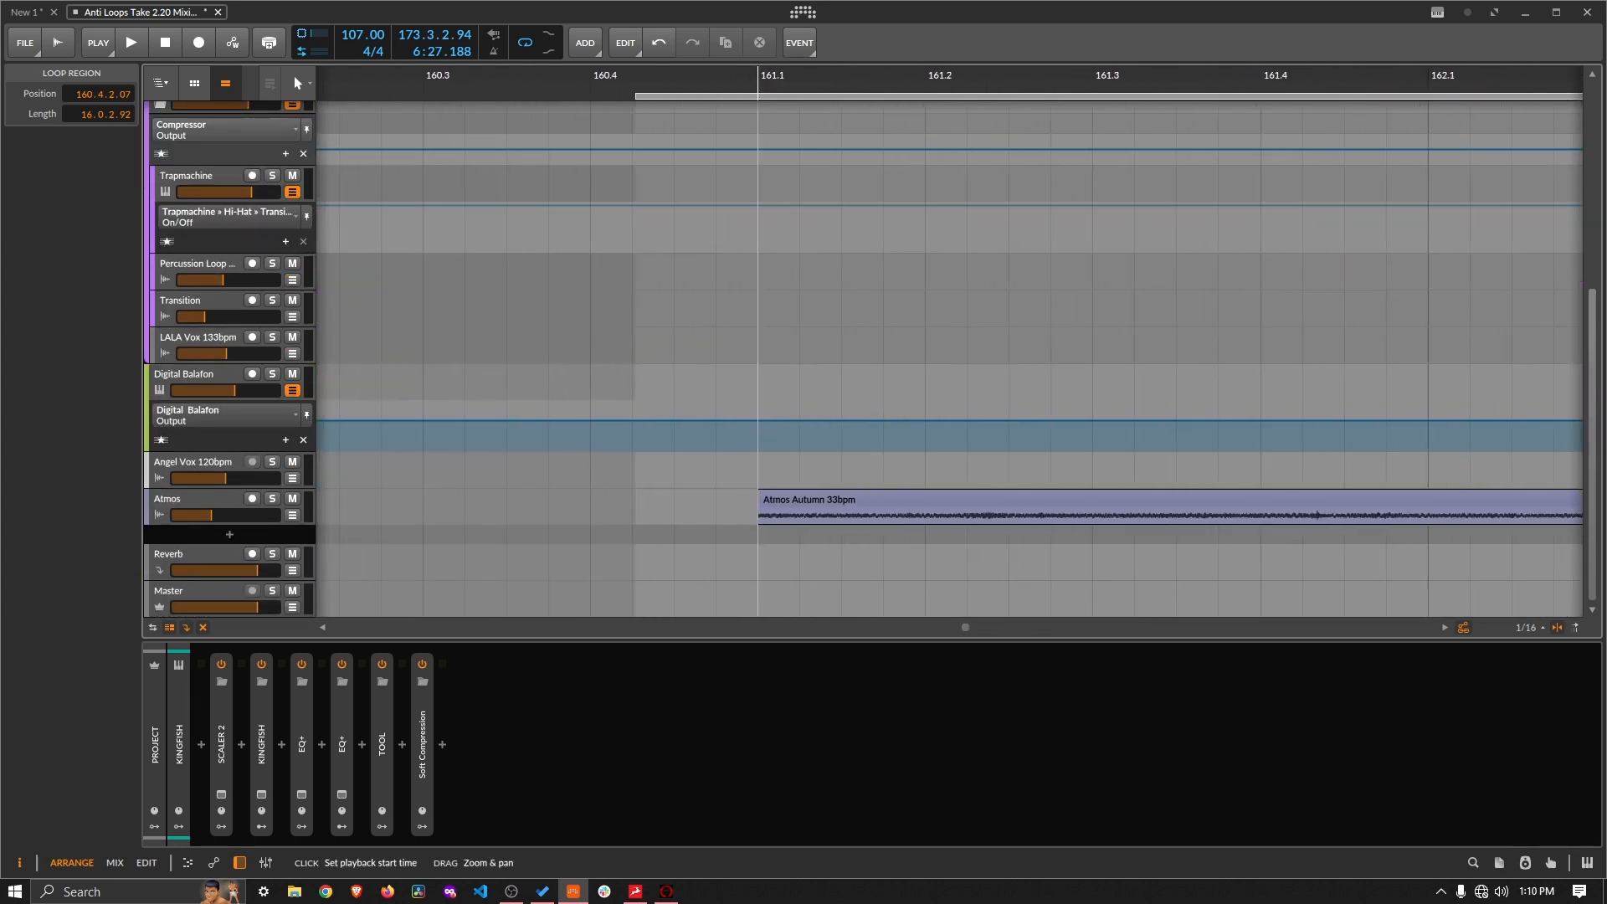
pyautogui.scroll(5, 752, 204)
pyautogui.scroll(-2, 752, 204)
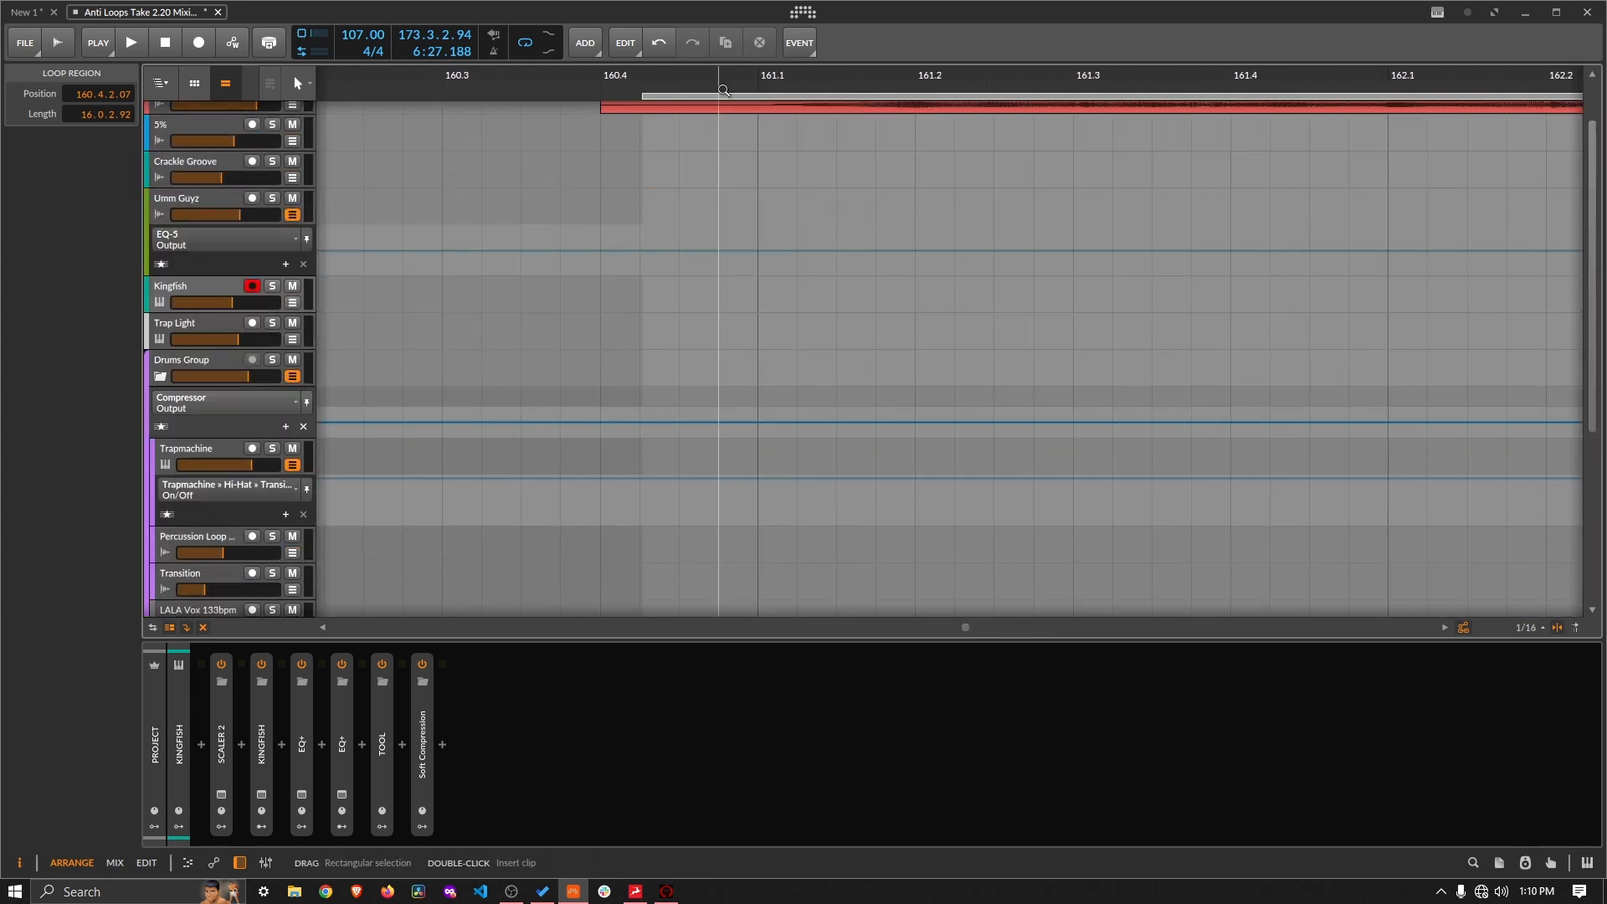
pyautogui.moveTo(753, 77); pyautogui.dragTo(986, 152)
pyautogui.moveTo(971, 77); pyautogui.dragTo(913, 151)
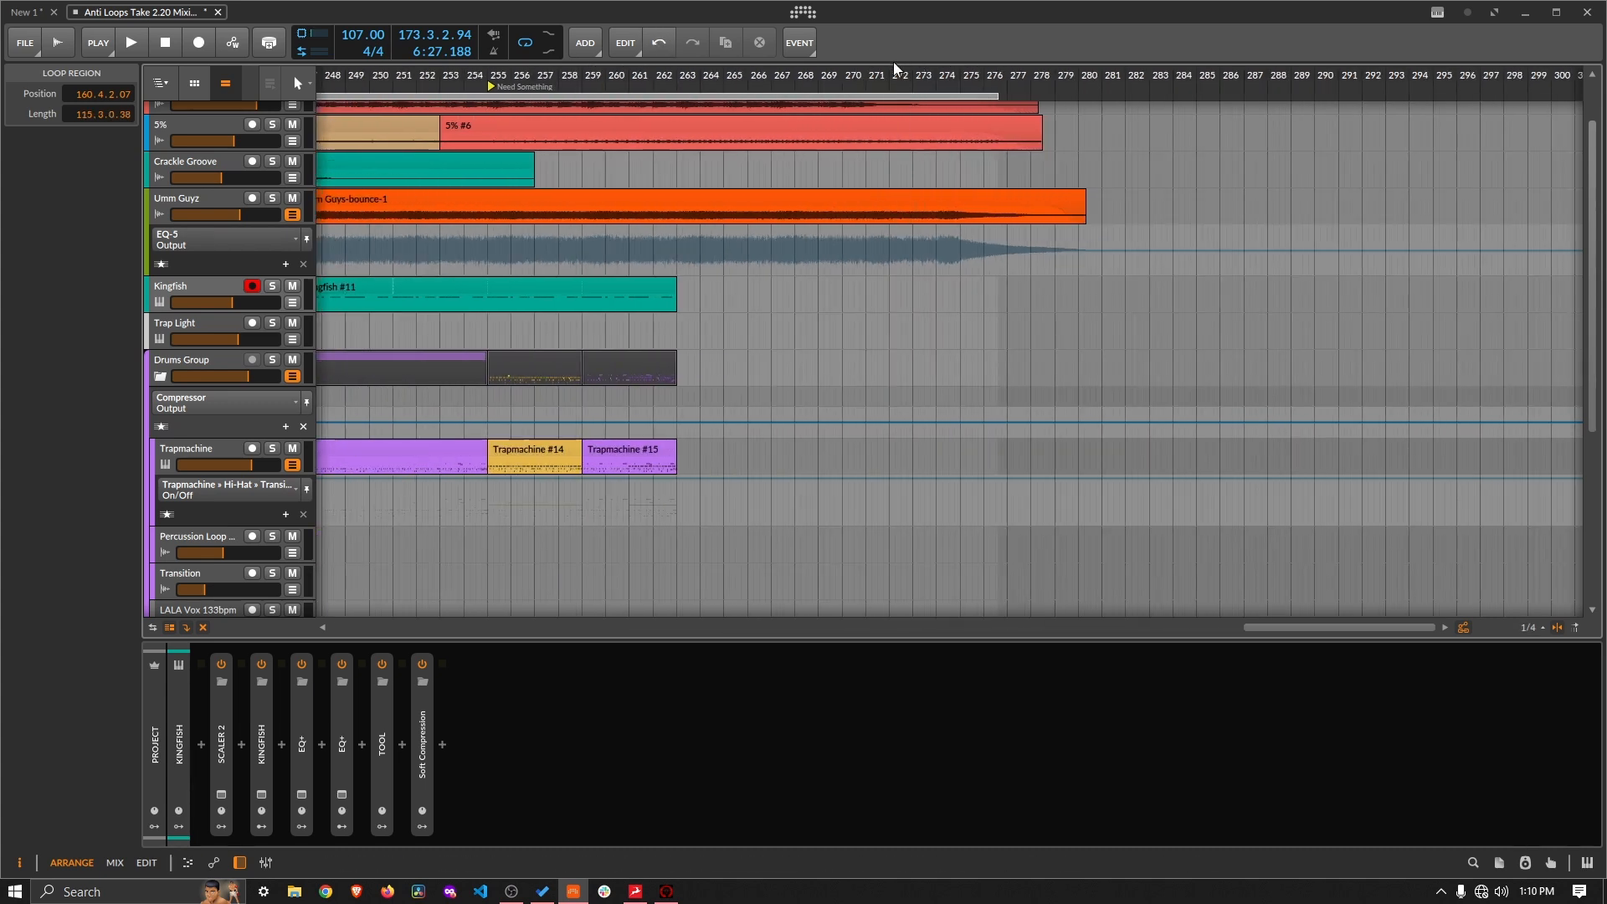
# Step: Play the song's ending from about bar 270 and adjust the loop region's end for a length of 119.0.2.49
pyautogui.click(847, 77)
pyautogui.press('space')
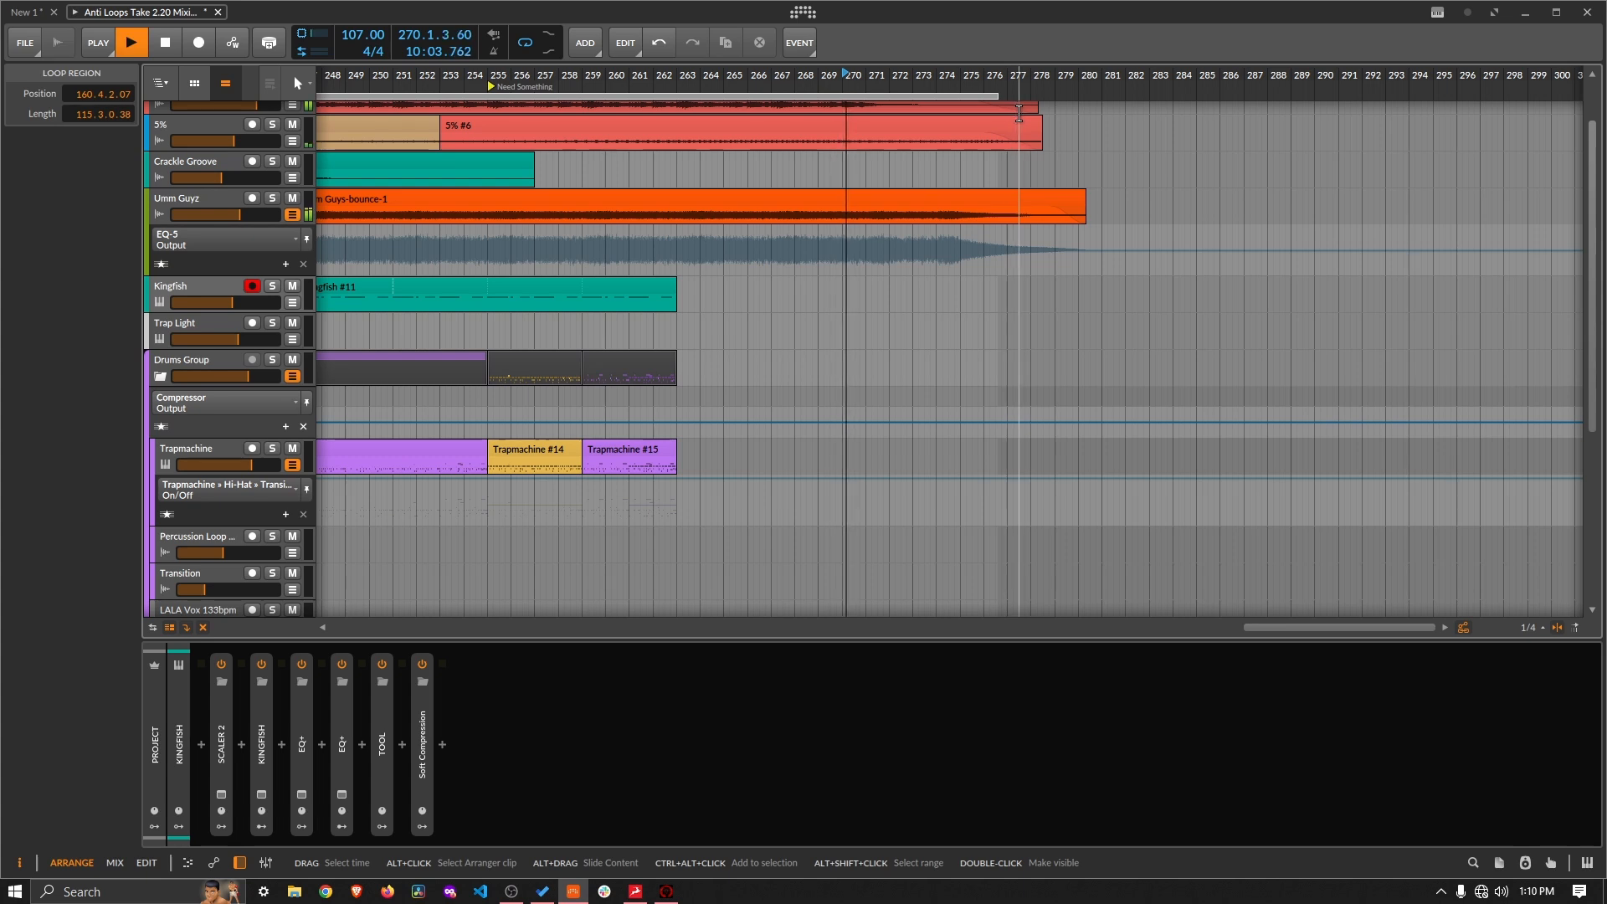
pyautogui.moveTo(999, 99); pyautogui.dragTo(1049, 123)
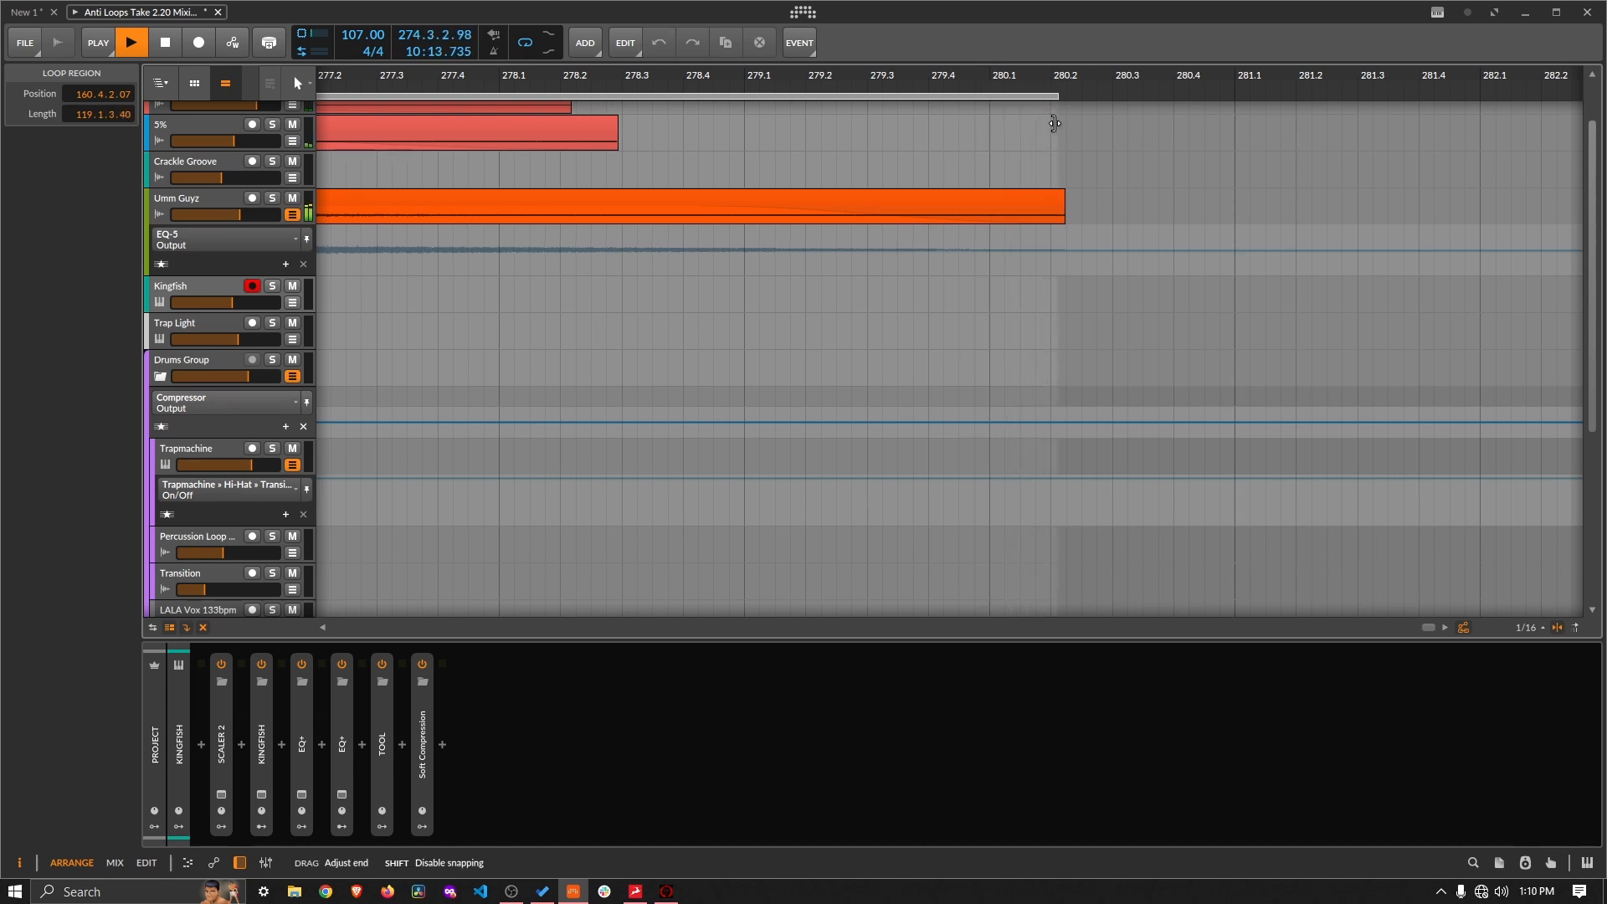
pyautogui.moveTo(1062, 124); pyautogui.dragTo(1067, 118)
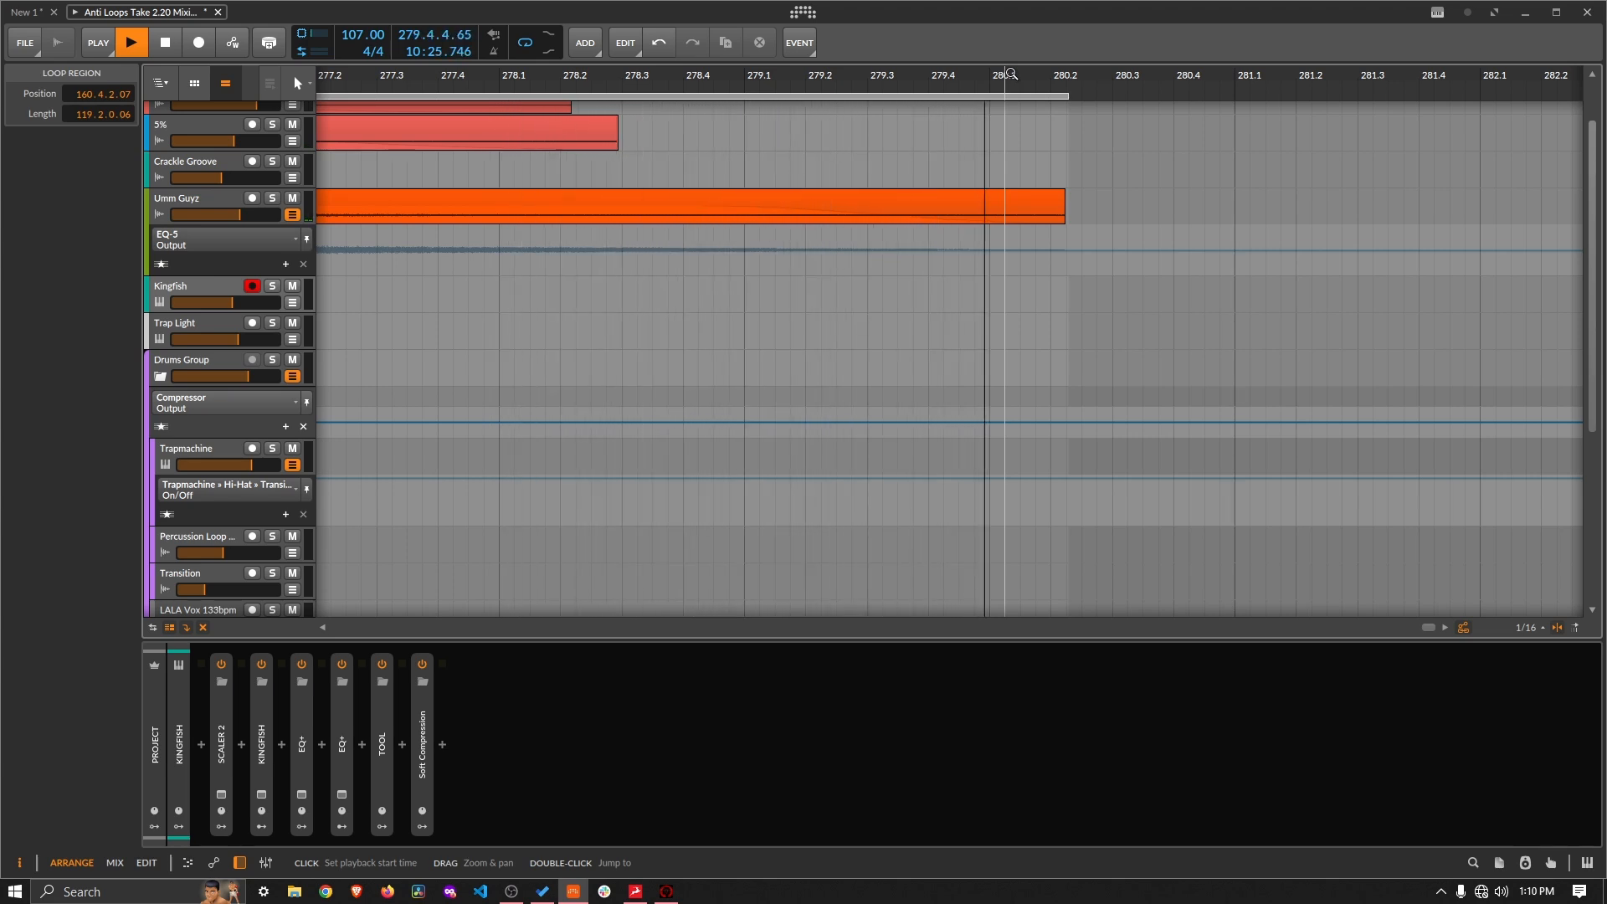
pyautogui.press('space')
pyautogui.moveTo(1068, 97); pyautogui.dragTo(982, 97)
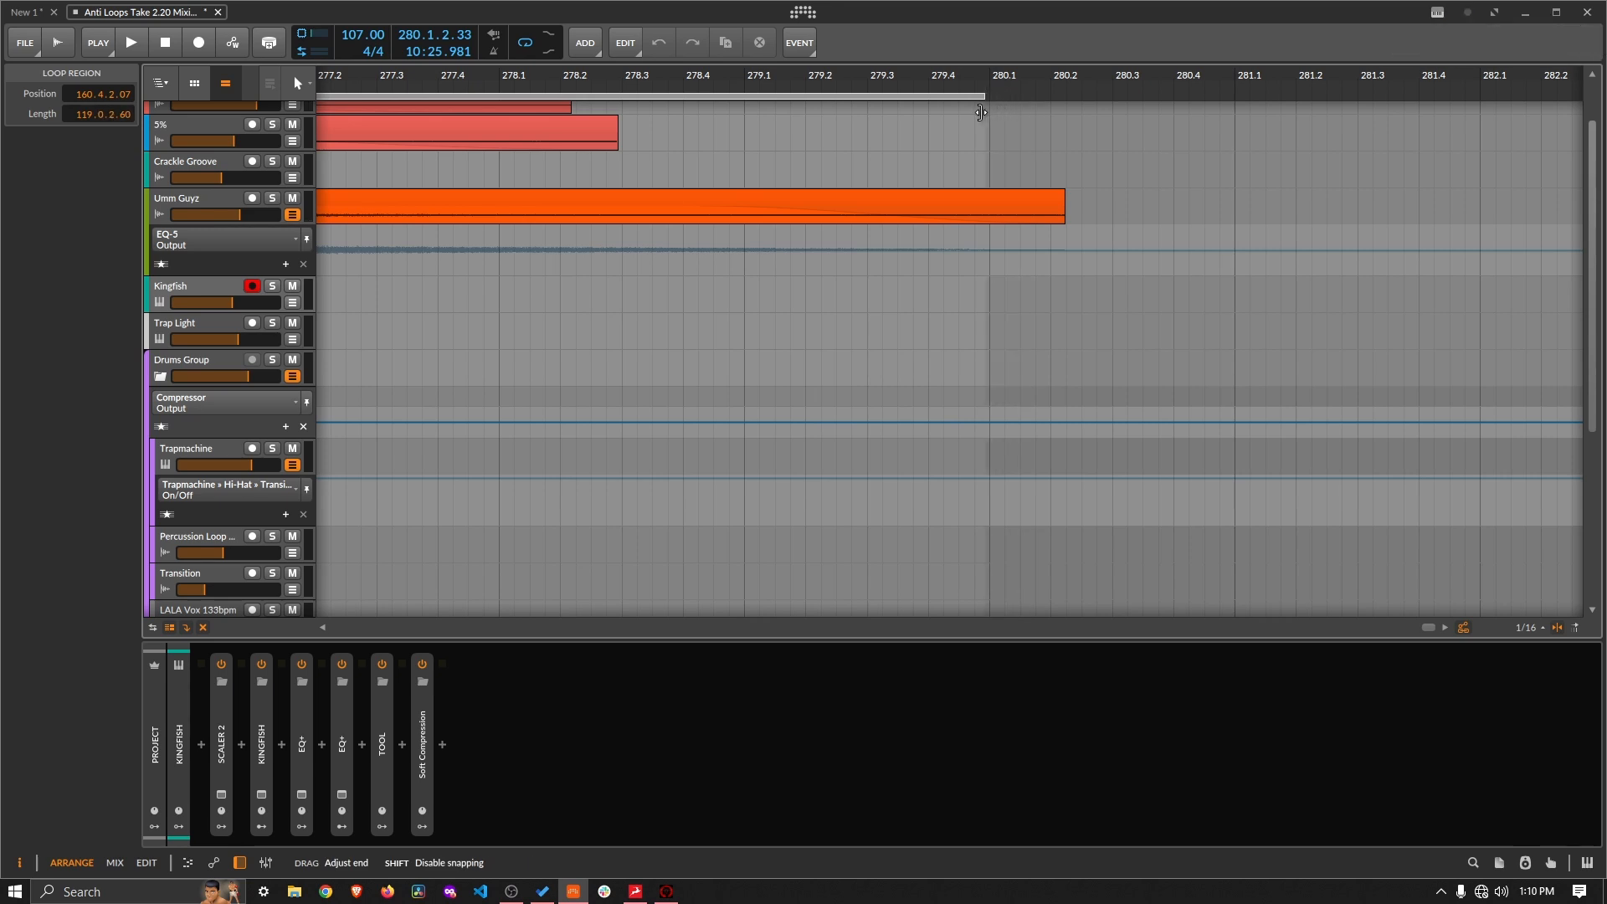
pyautogui.click(625, 83)
pyautogui.press('space')
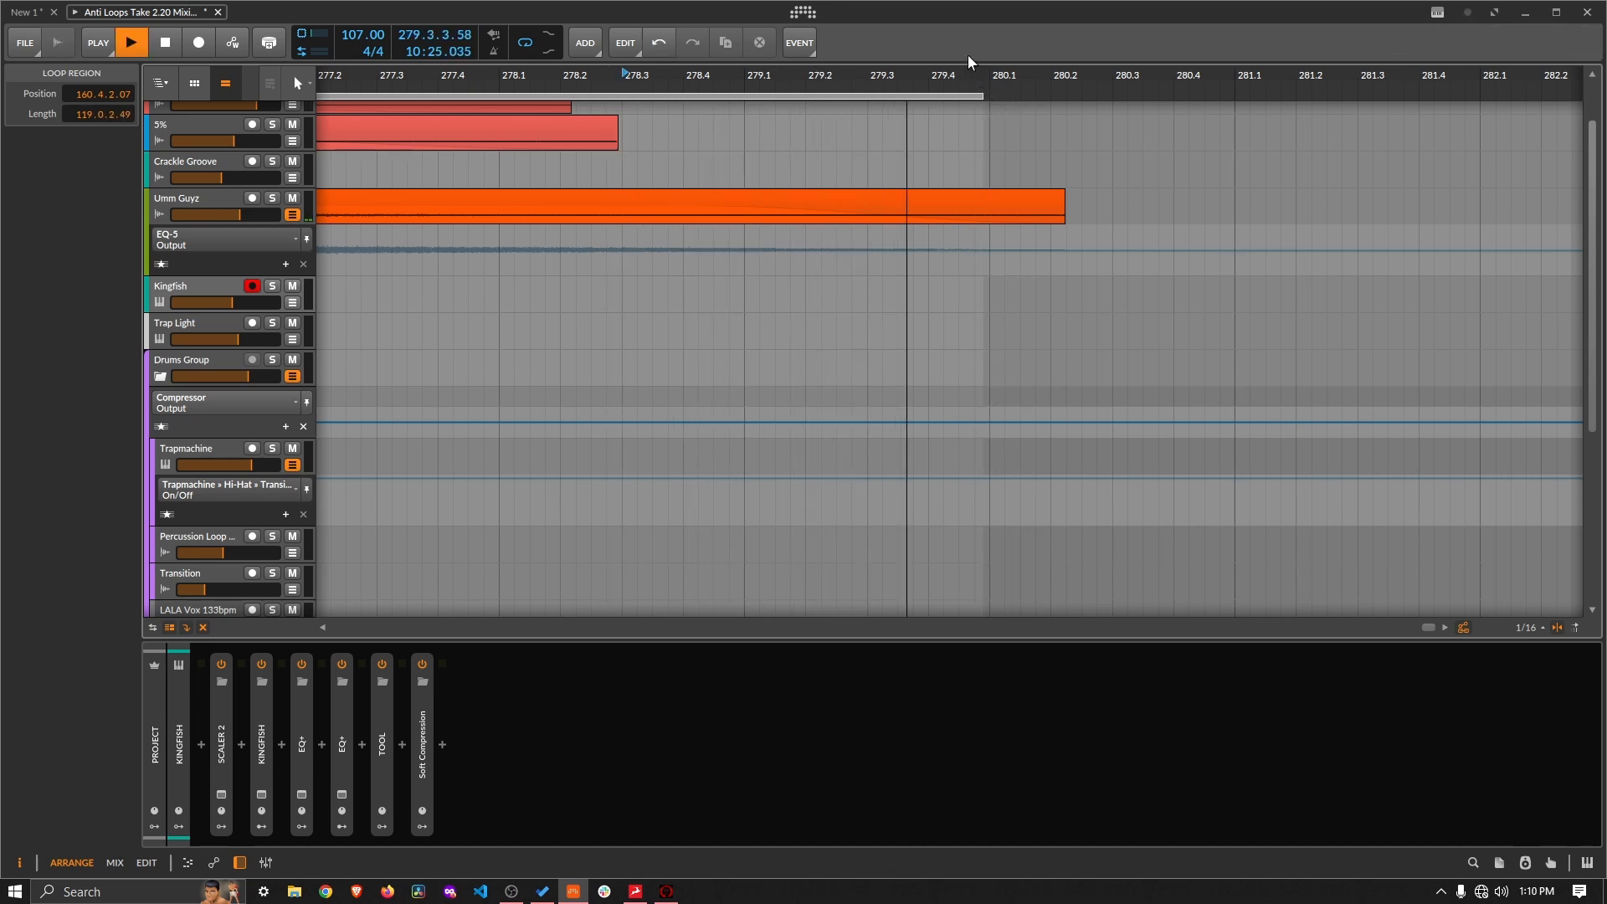
pyautogui.press('space')
# Step: Listen to the song's opening around bar 161 and move the loop region's start to 161.1.1.00
pyautogui.moveTo(984, 91); pyautogui.dragTo(823, 4)
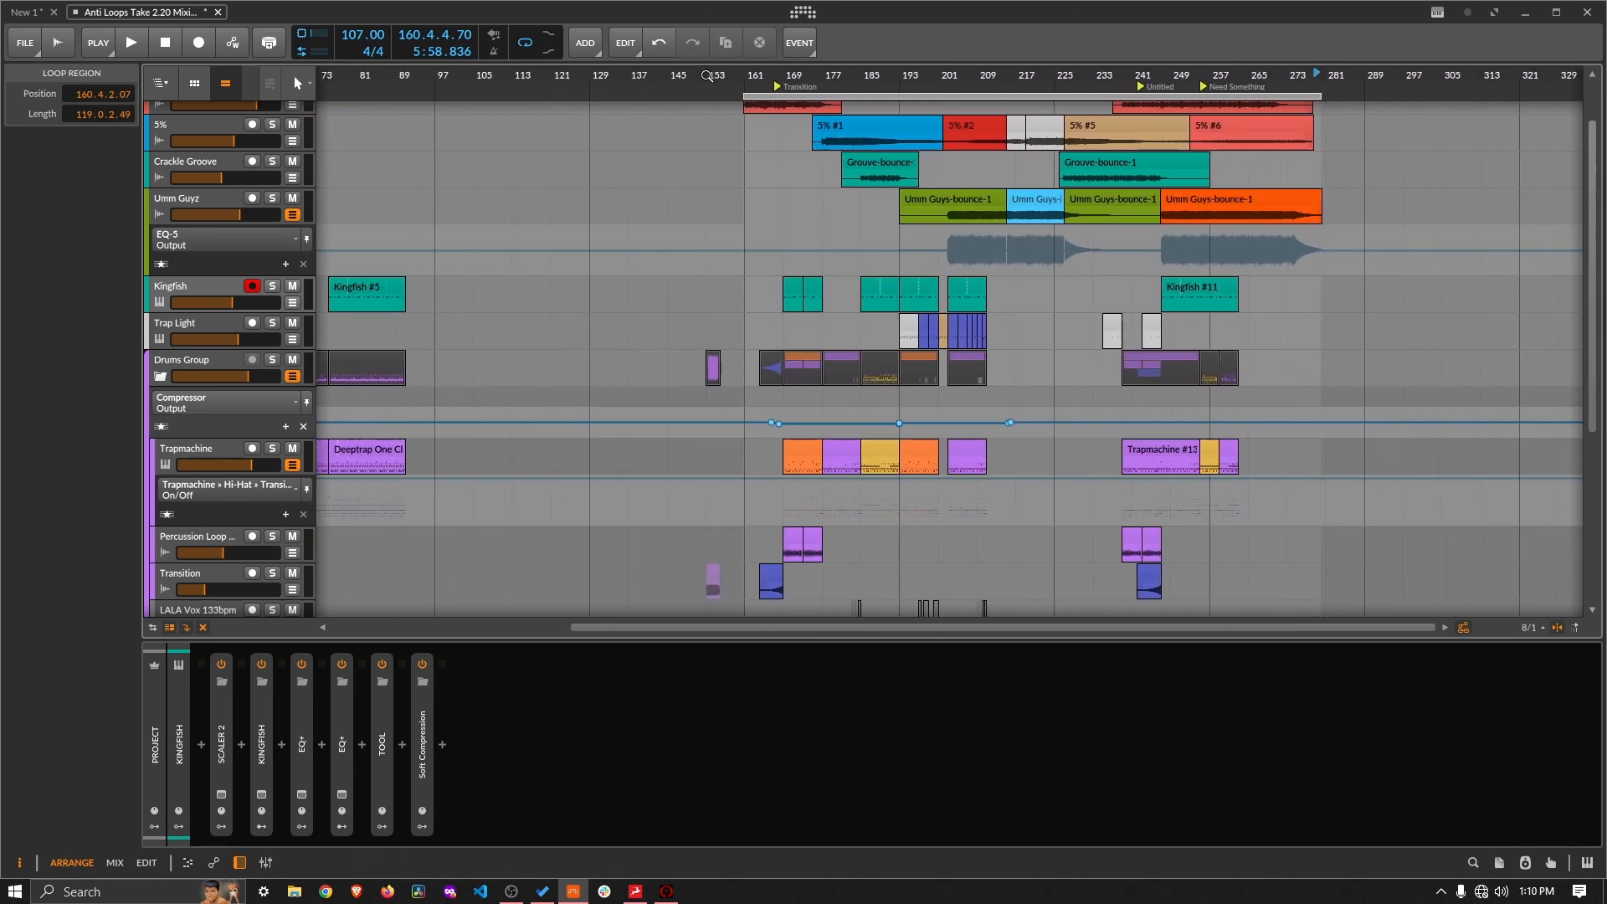
pyautogui.moveTo(707, 75); pyautogui.dragTo(820, 72)
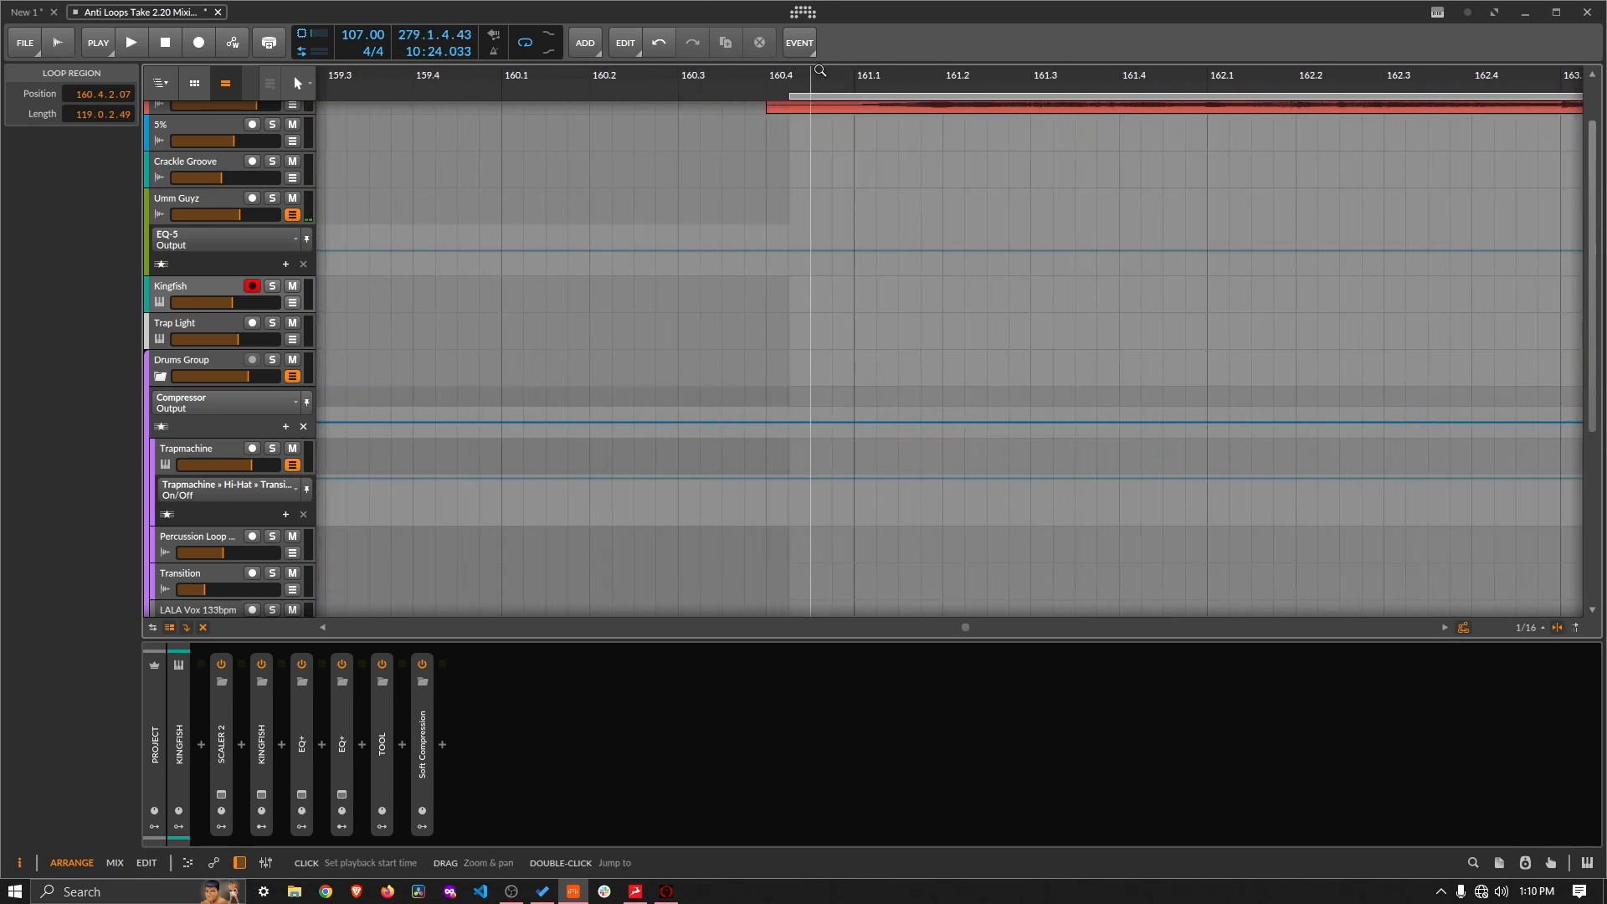
pyautogui.press('space')
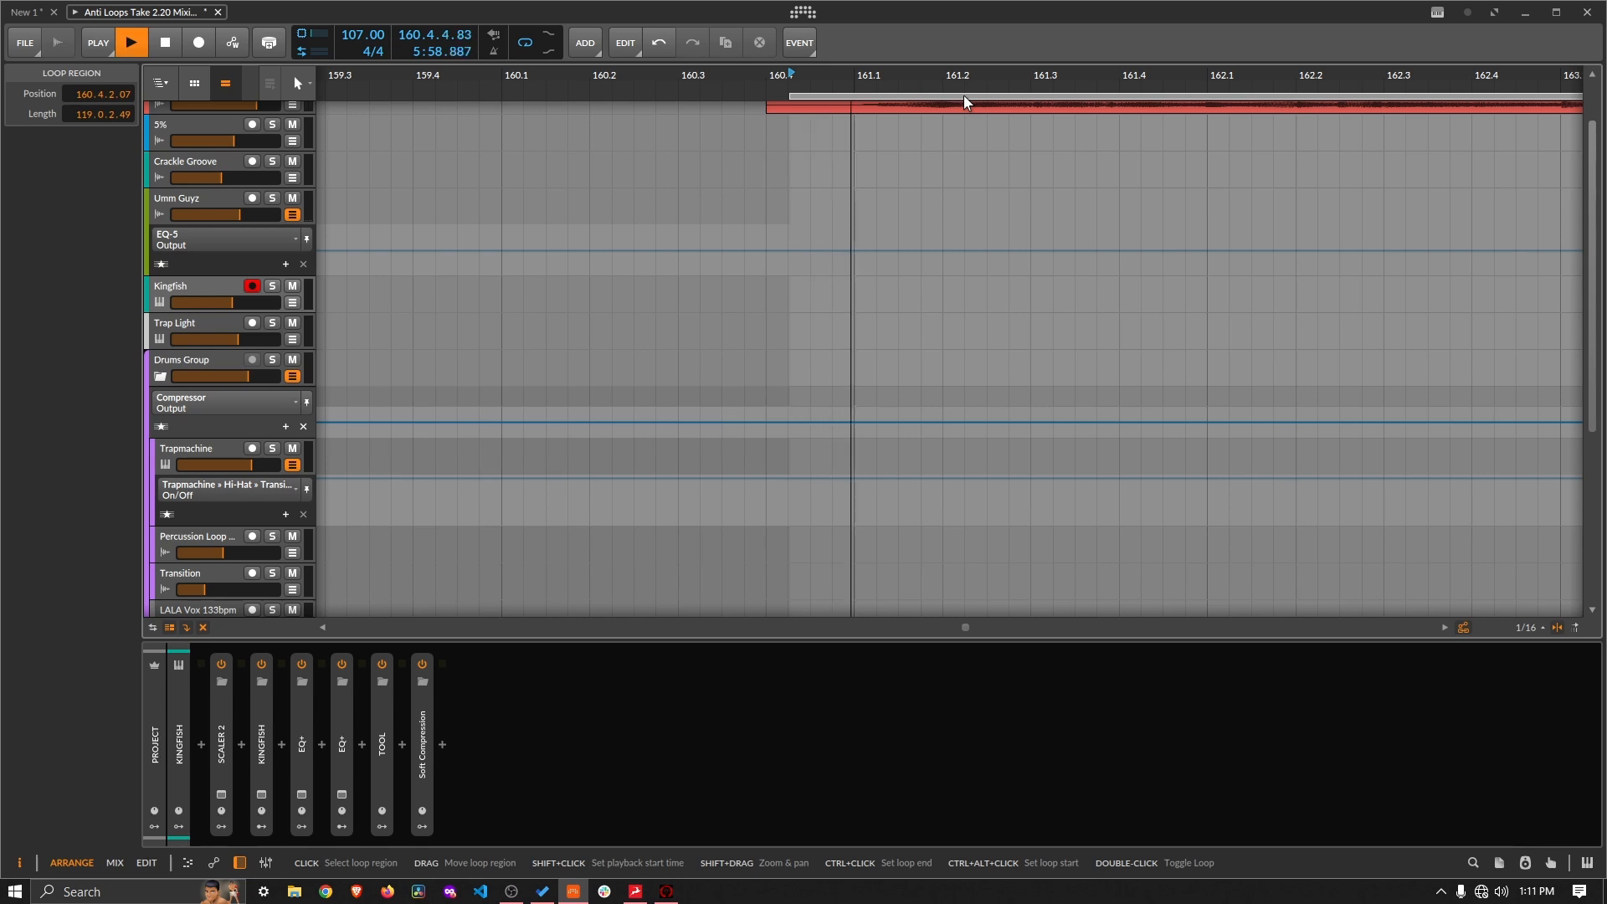
pyautogui.click(854, 73)
pyautogui.press('space')
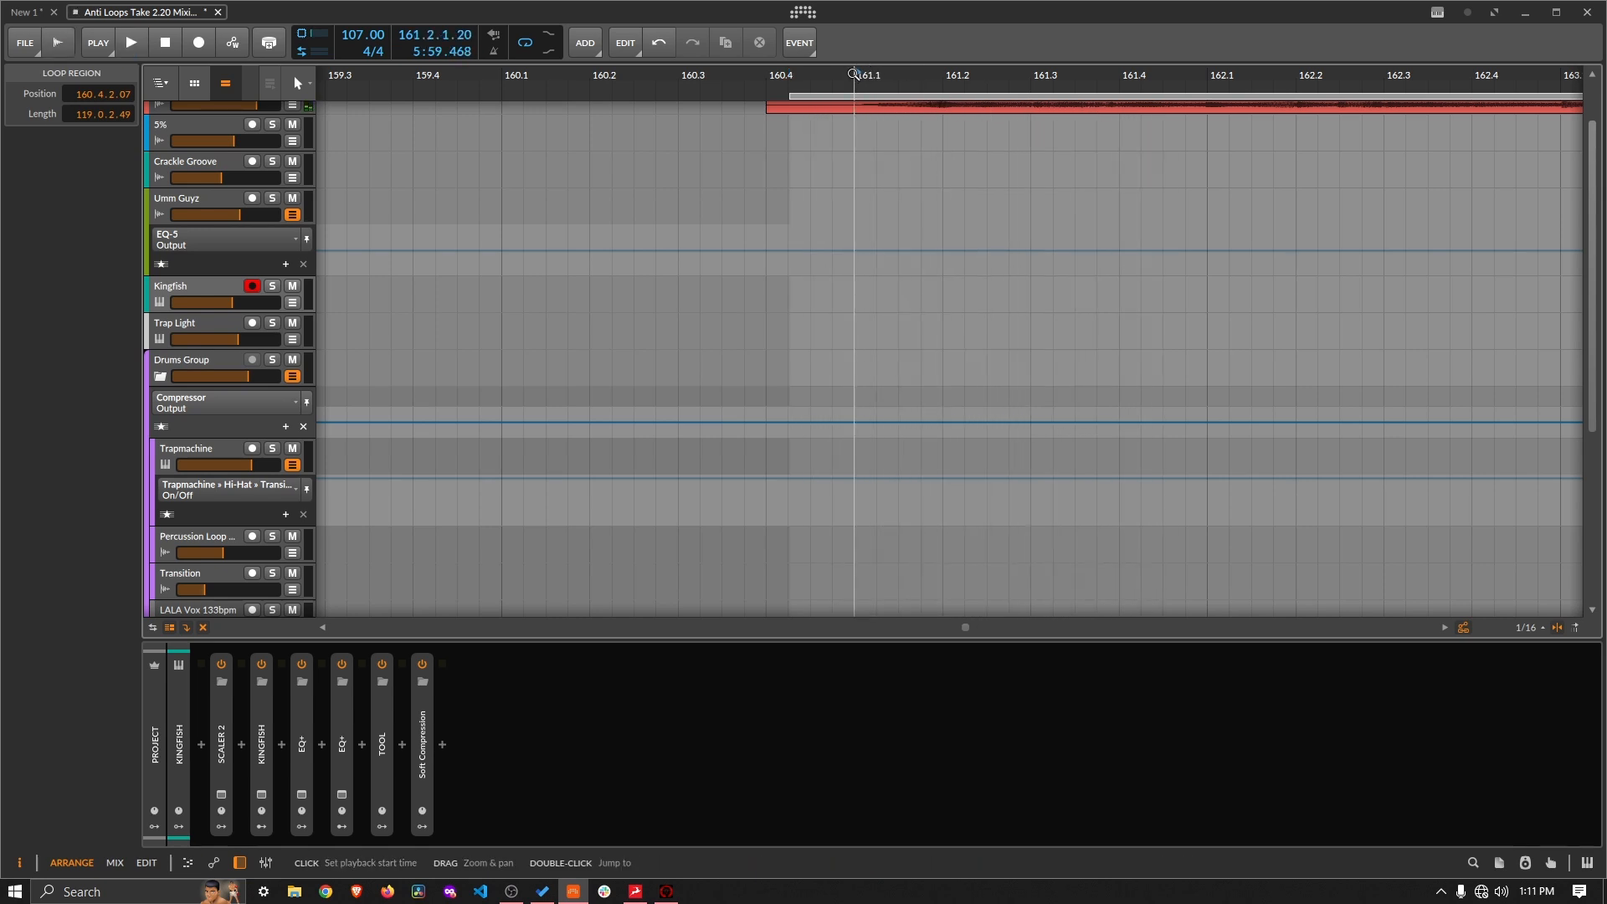
pyautogui.press('space')
pyautogui.press('space')
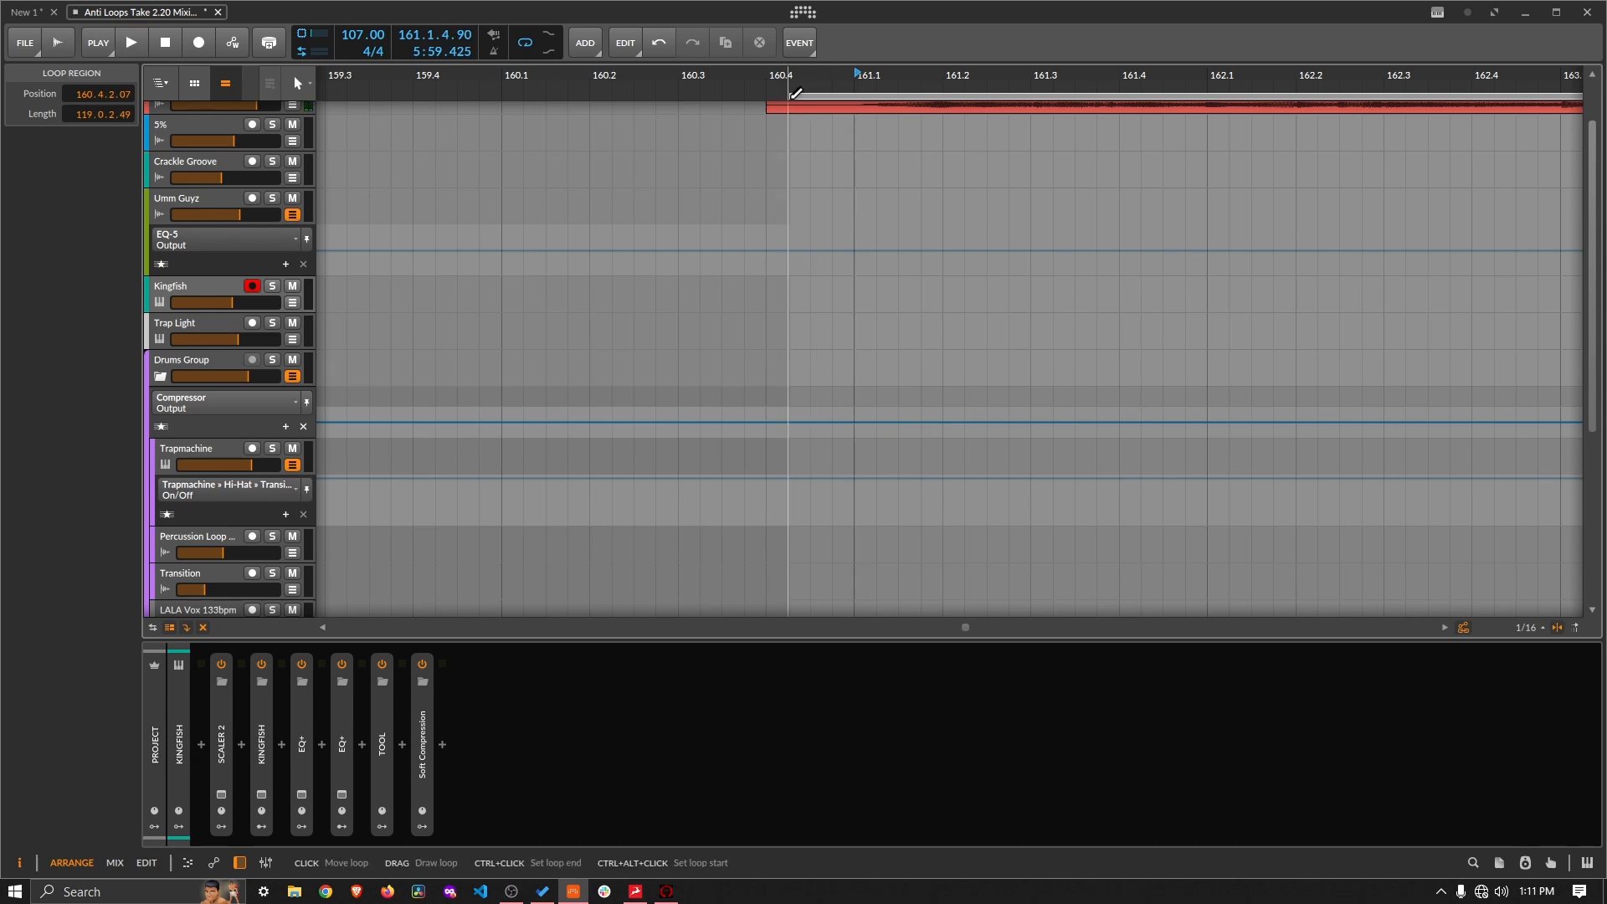
pyautogui.moveTo(791, 97); pyautogui.dragTo(859, 108)
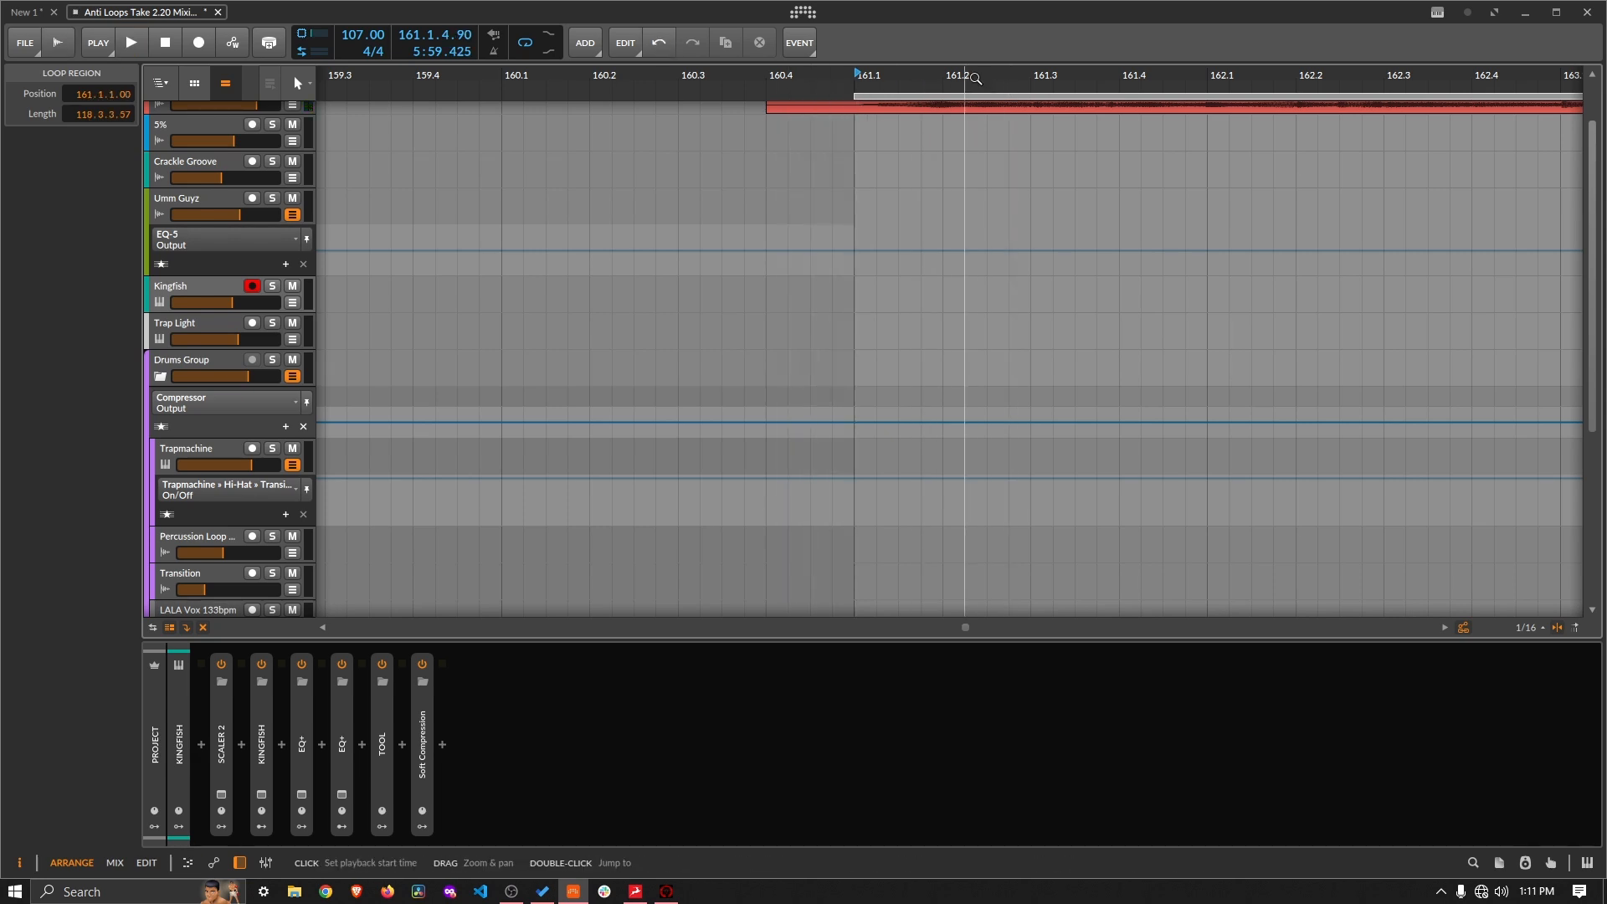
# Step: Play from the loop start and check how the Atmos clip and the rest of the arrangement fit the loop region
pyautogui.press('space')
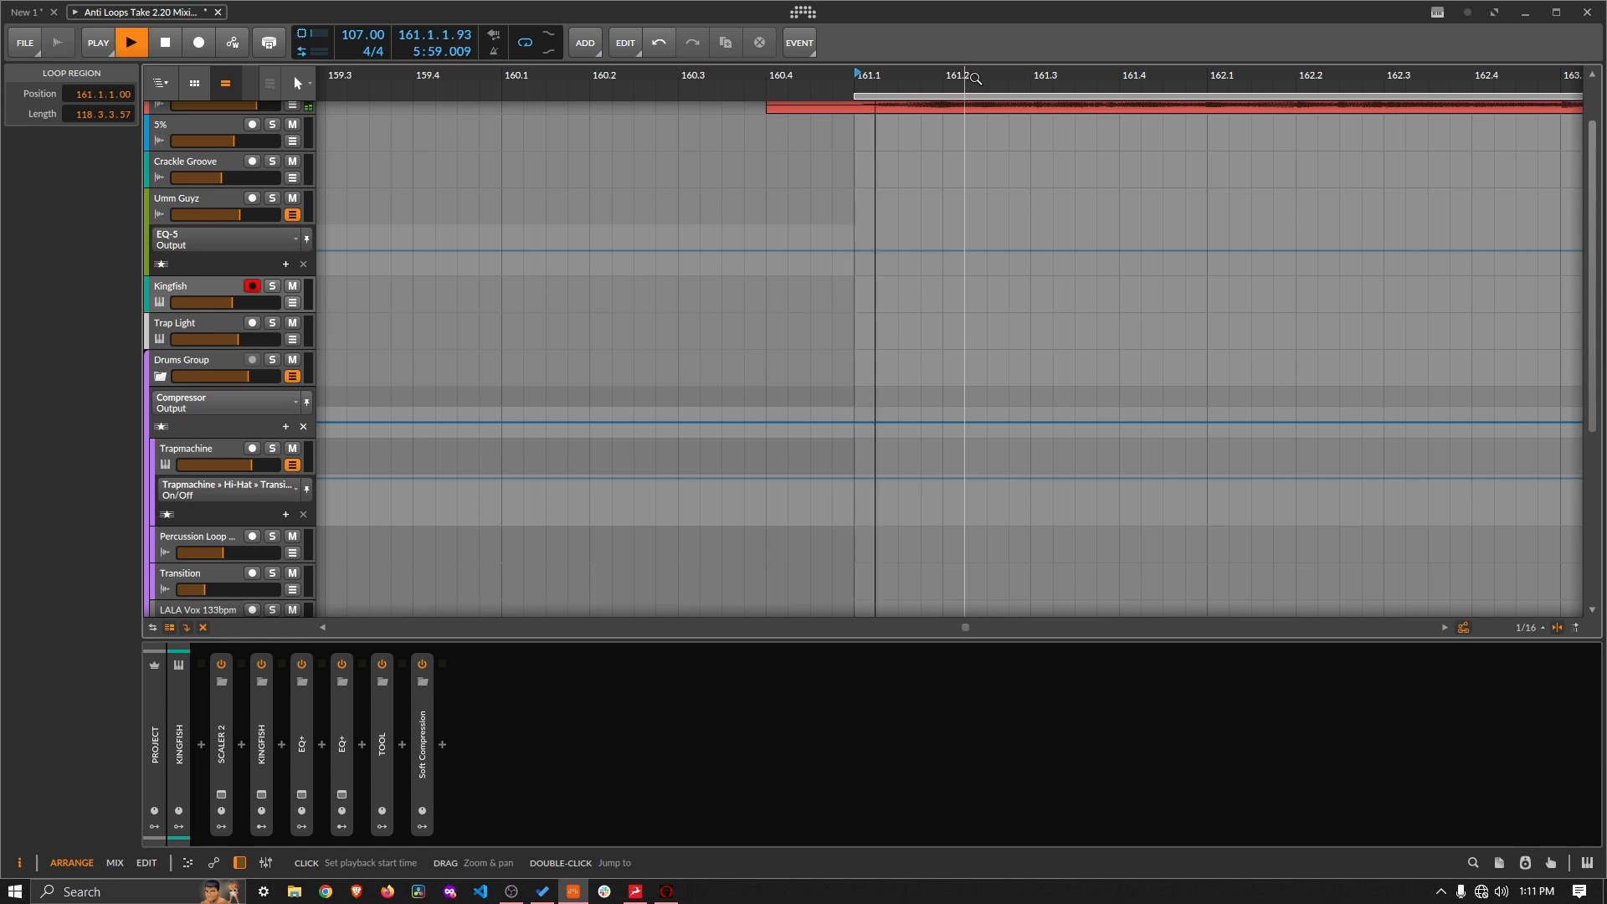
pyautogui.scroll(-3, 915, 340)
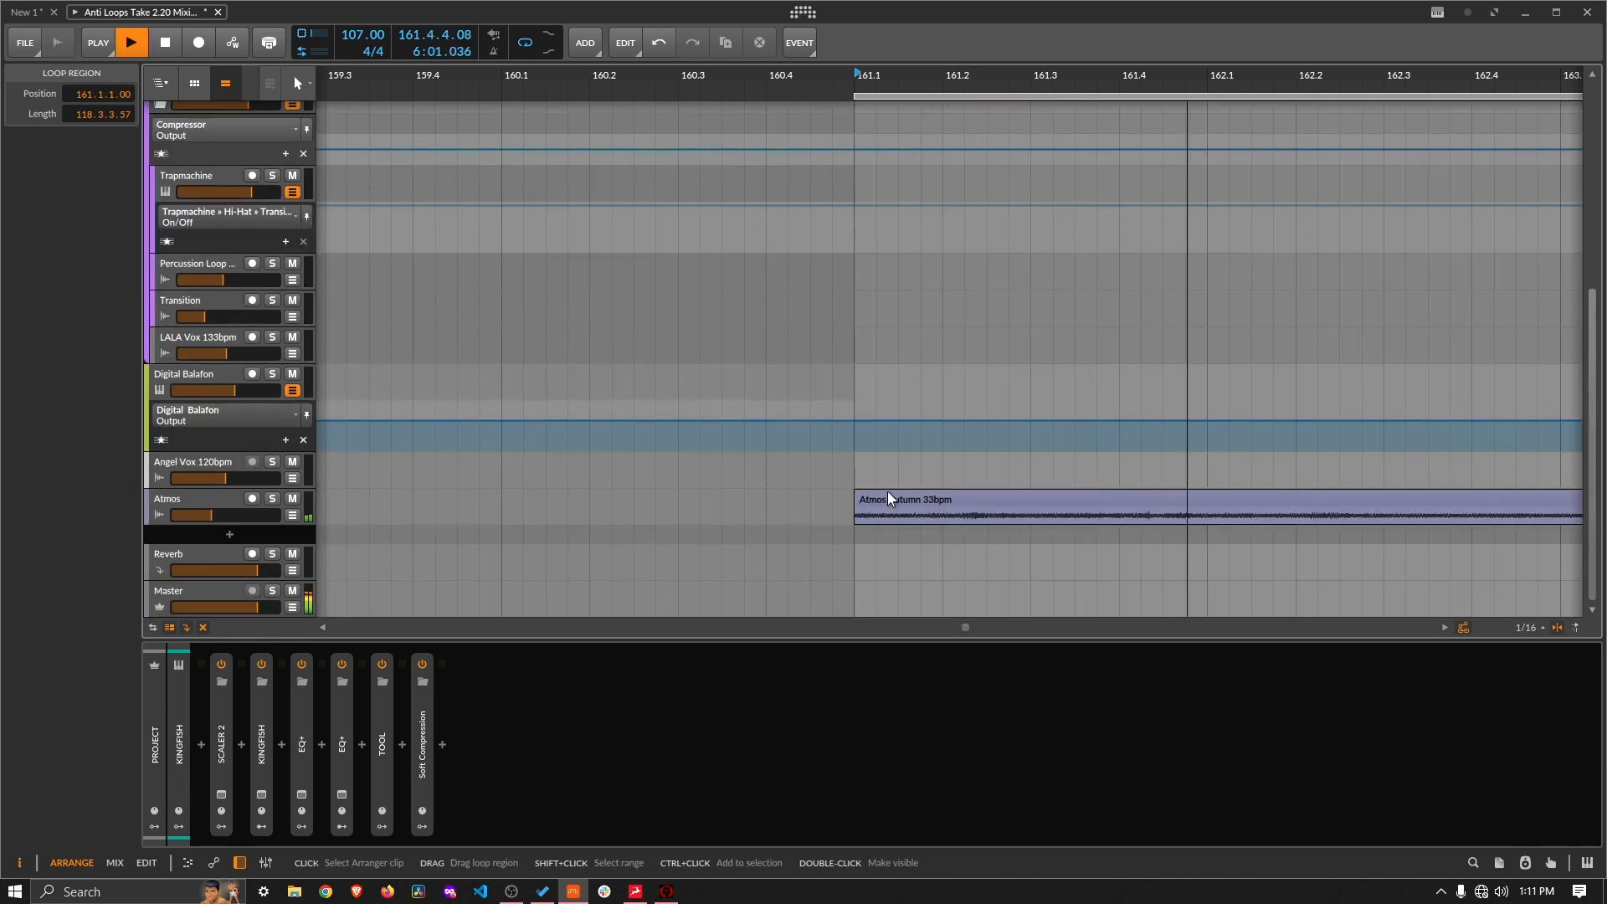
pyautogui.moveTo(851, 69); pyautogui.dragTo(686, 87)
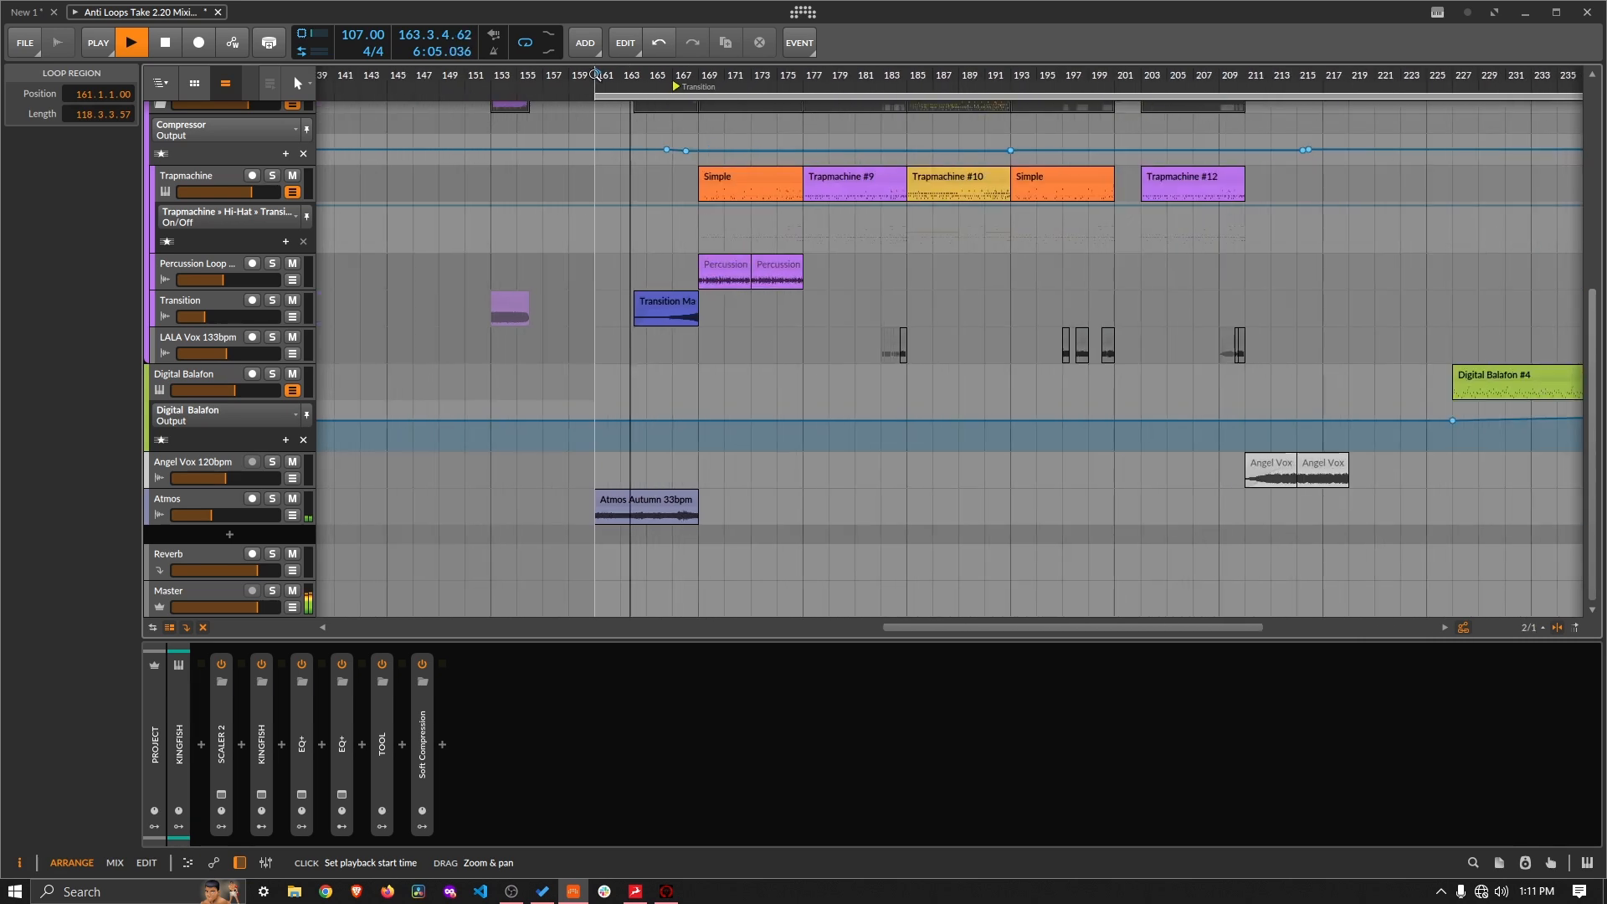
pyautogui.press('space')
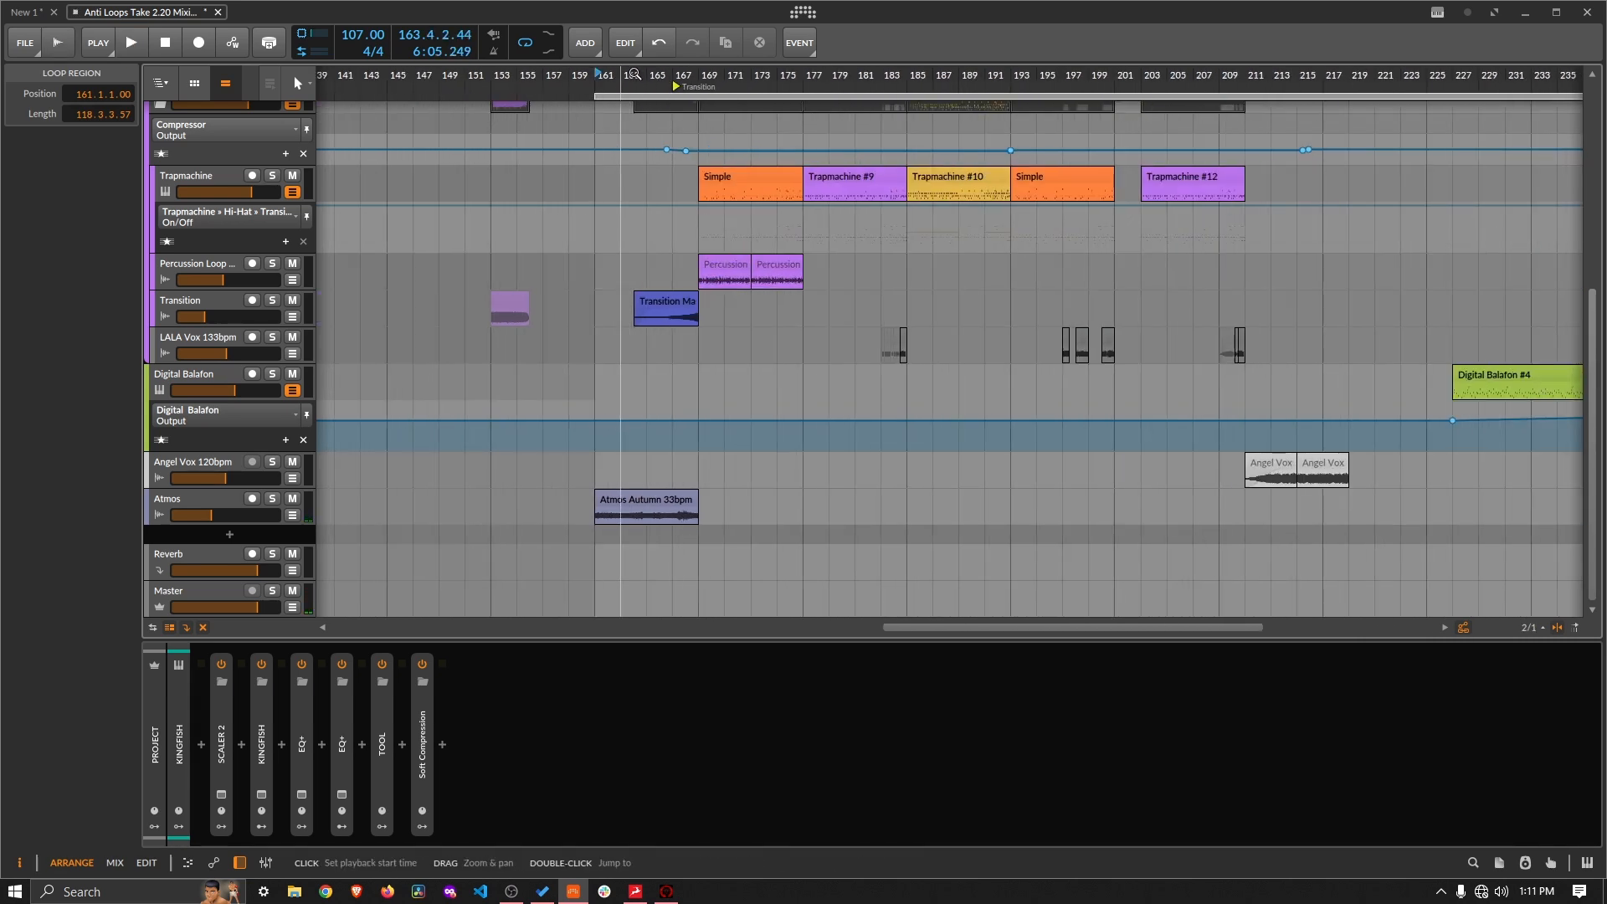
pyautogui.moveTo(687, 87); pyautogui.dragTo(776, 67)
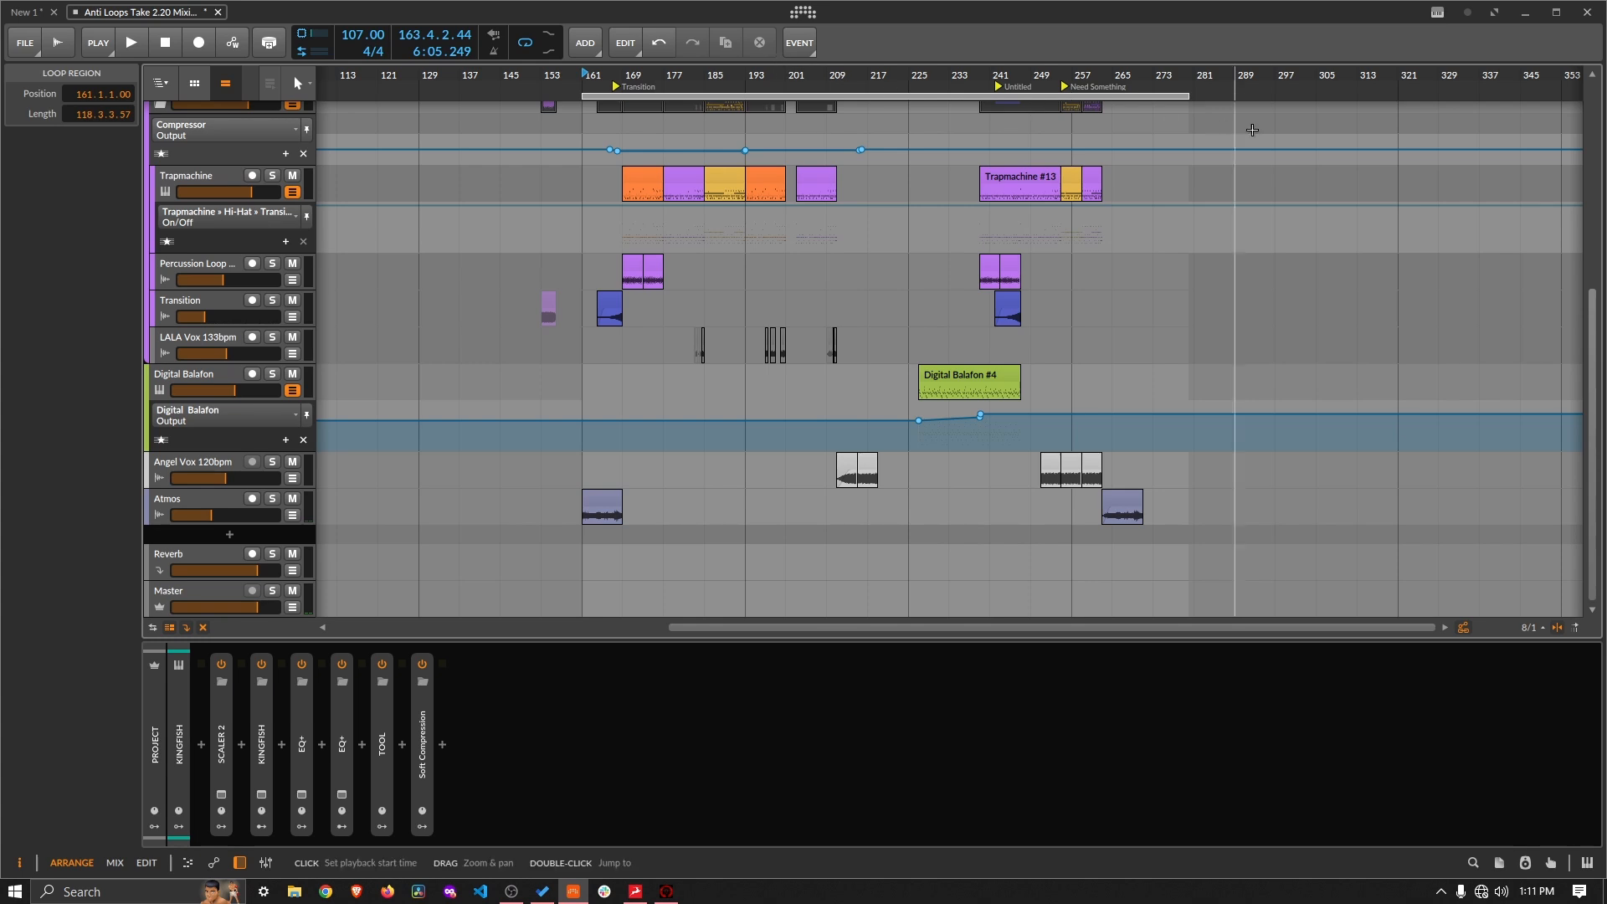
# Step: Save the Anti Loops project and return to the arrangement
pyautogui.click(24, 43)
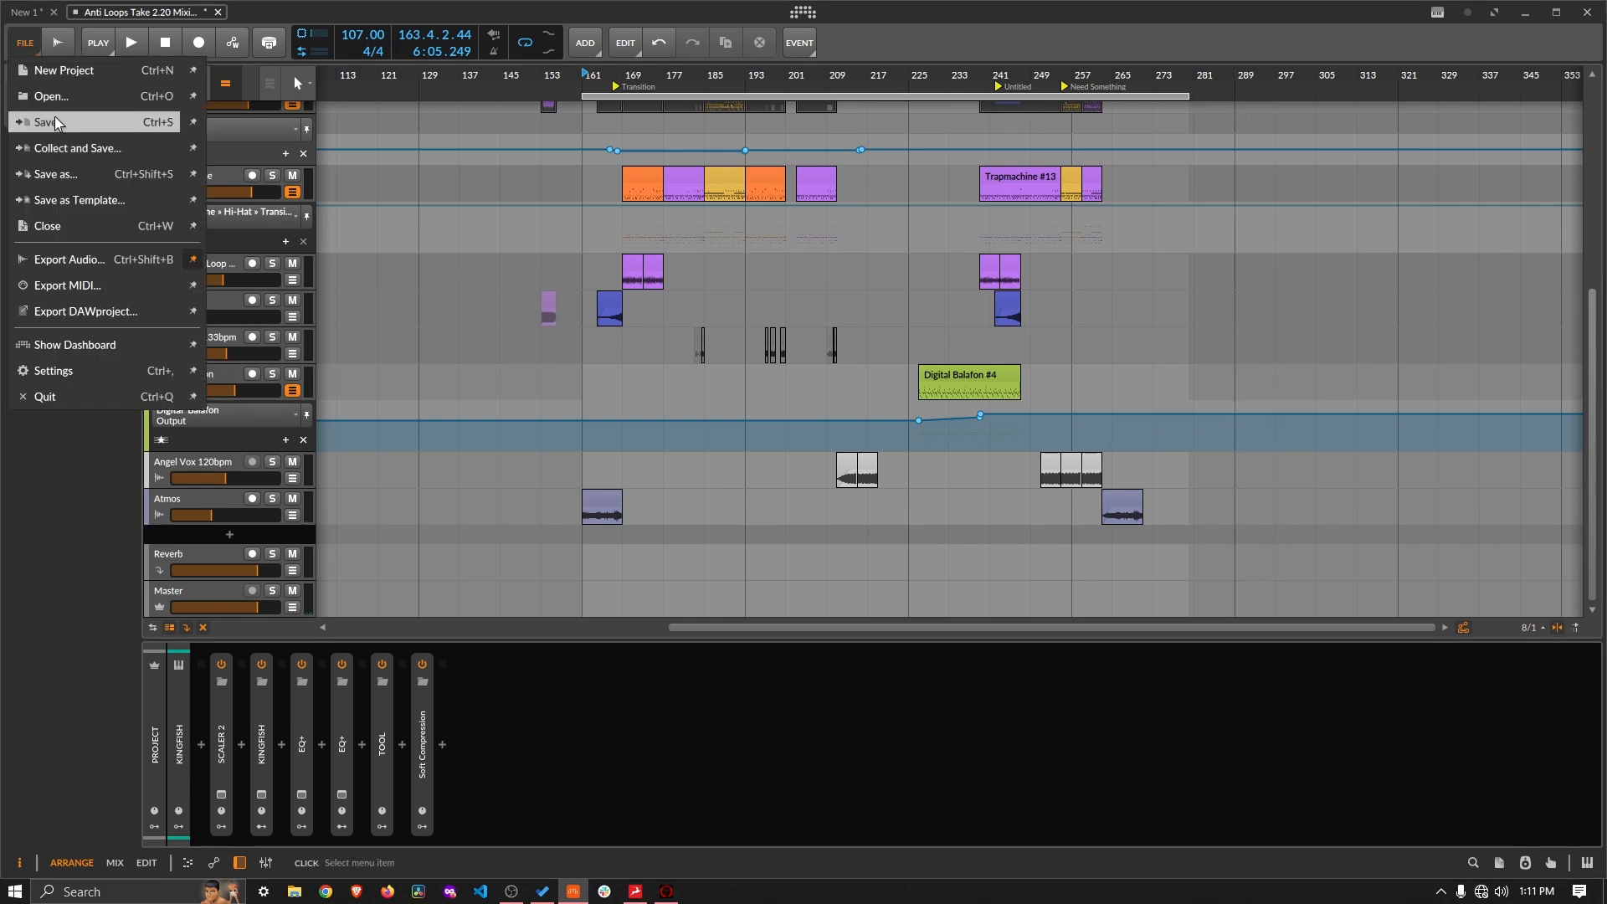
pyautogui.click(38, 121)
pyautogui.click(804, 12)
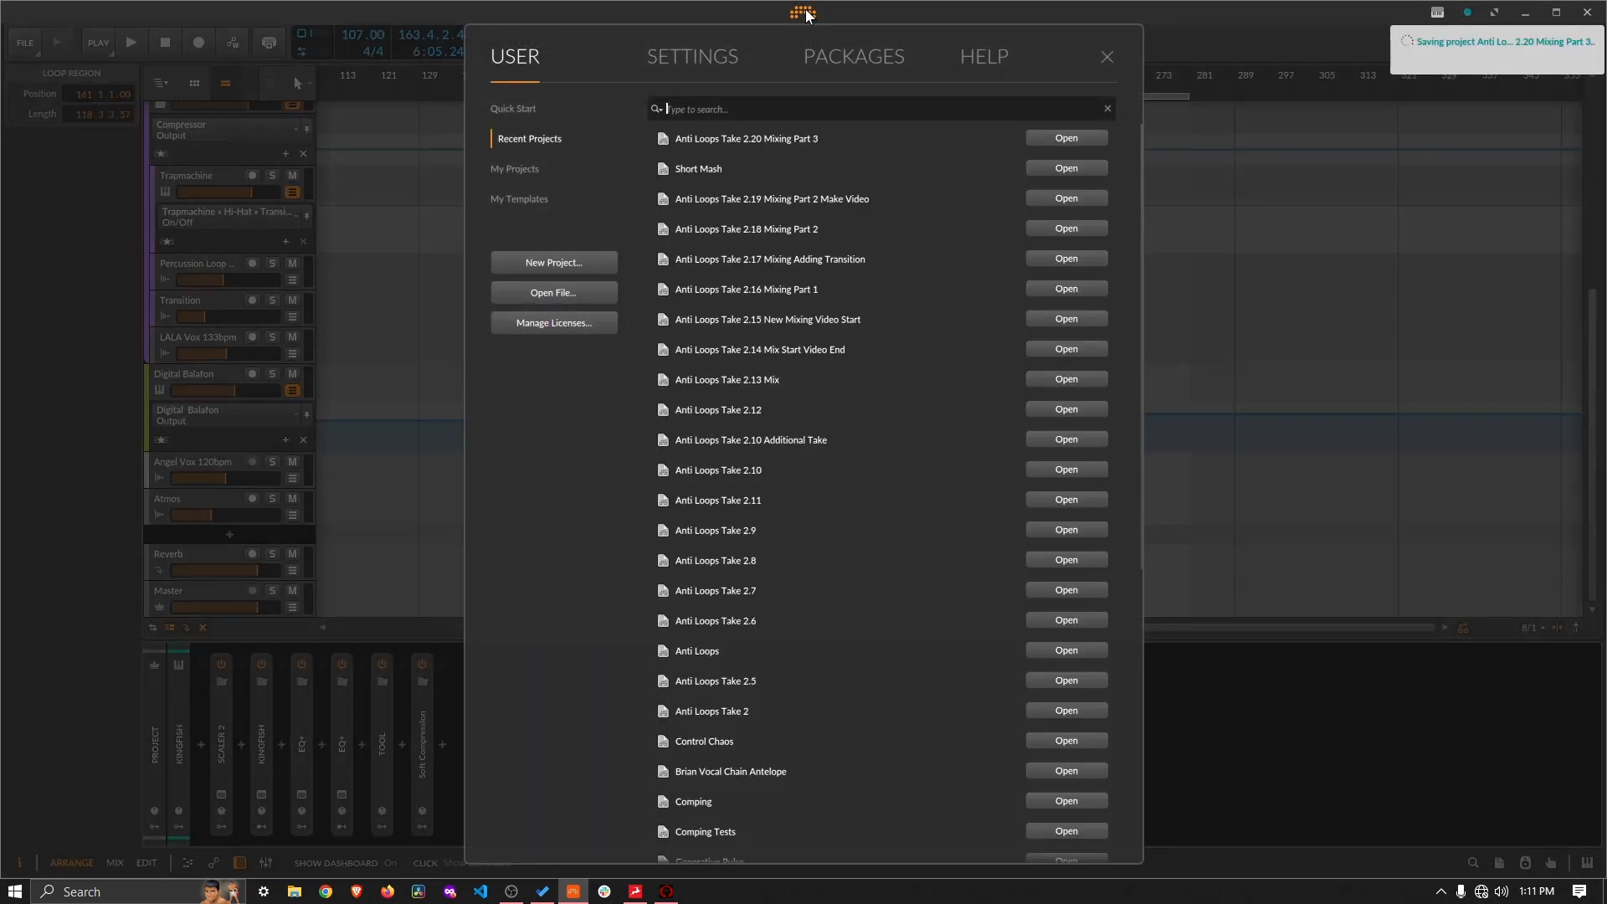
pyautogui.click(1106, 56)
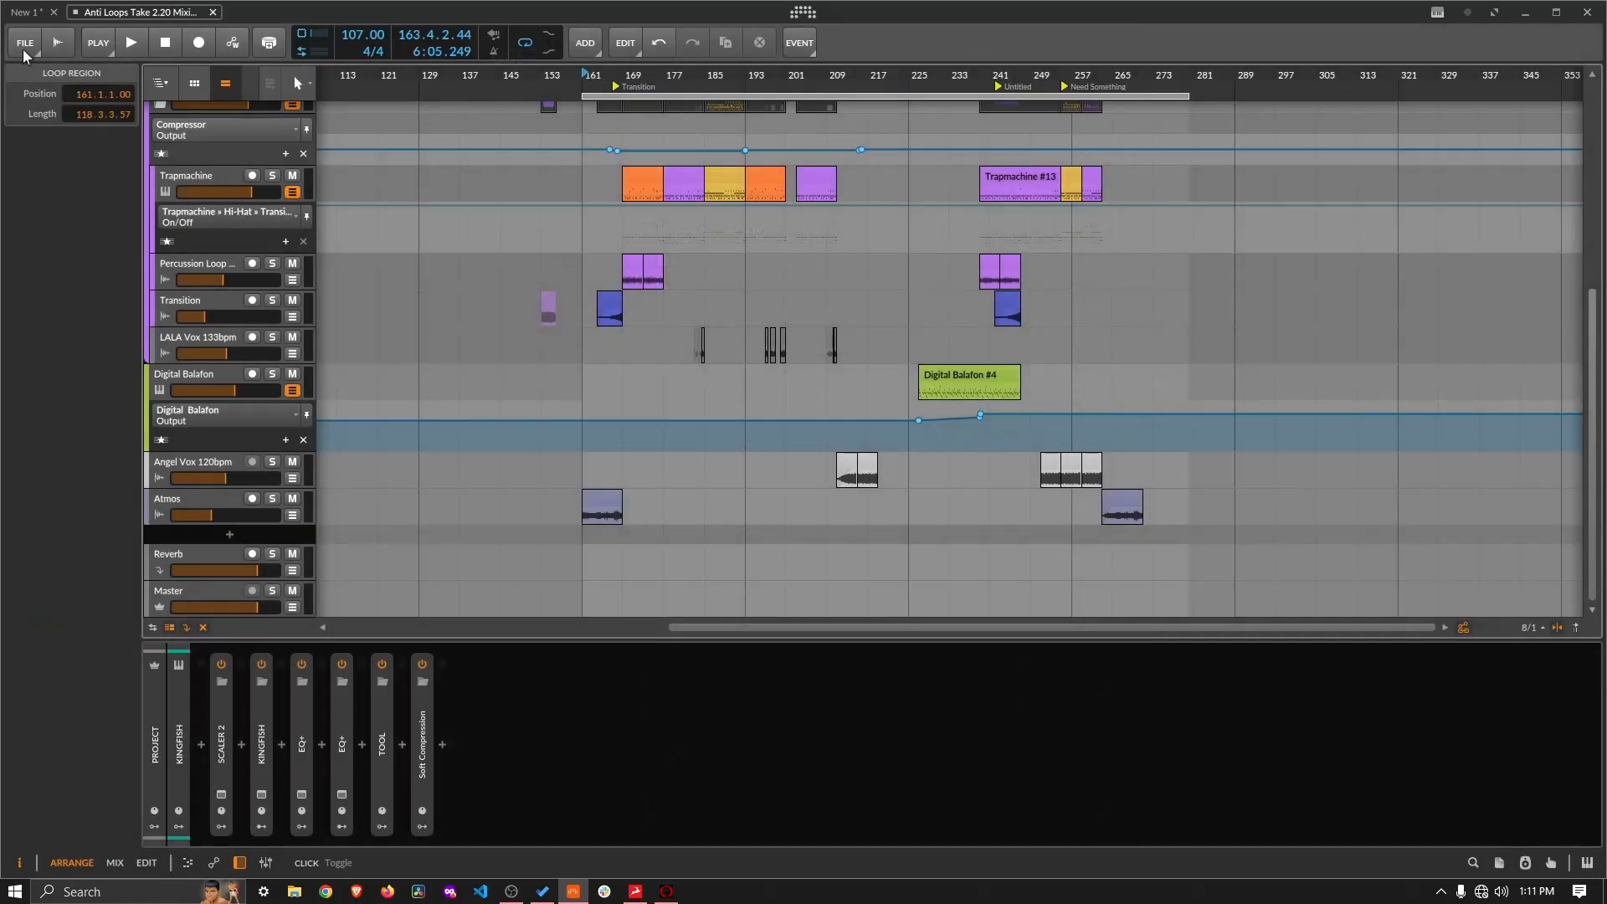
# Step: Set up the audio export with a 44100 Hz sample rate and the loop region as its time range
pyautogui.click(59, 43)
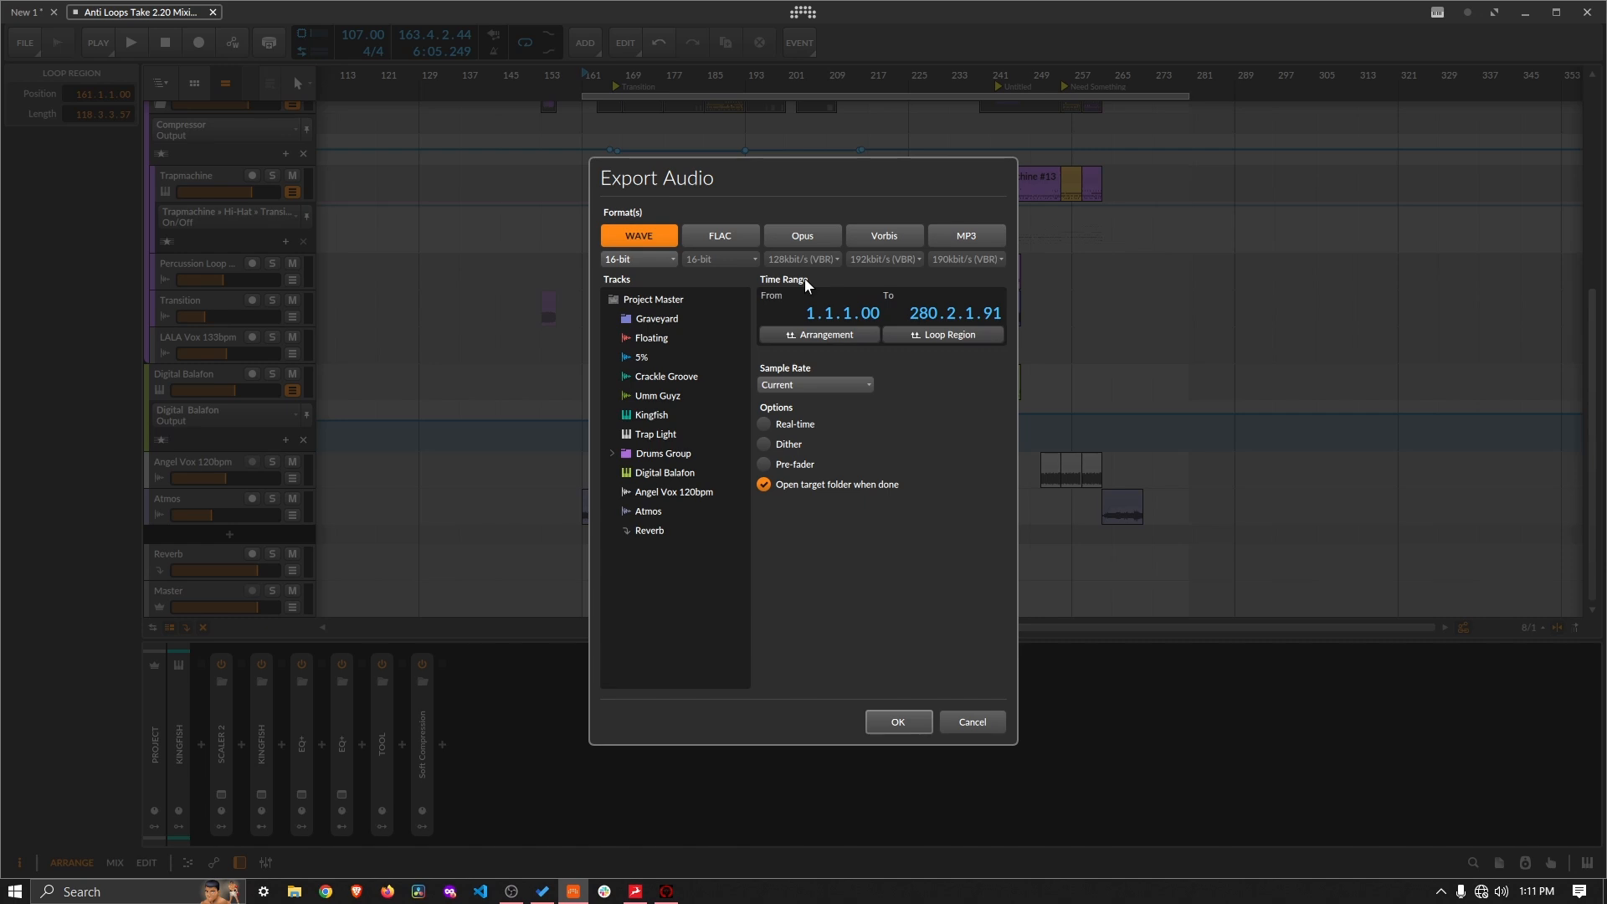
pyautogui.click(626, 261)
pyautogui.click(641, 261)
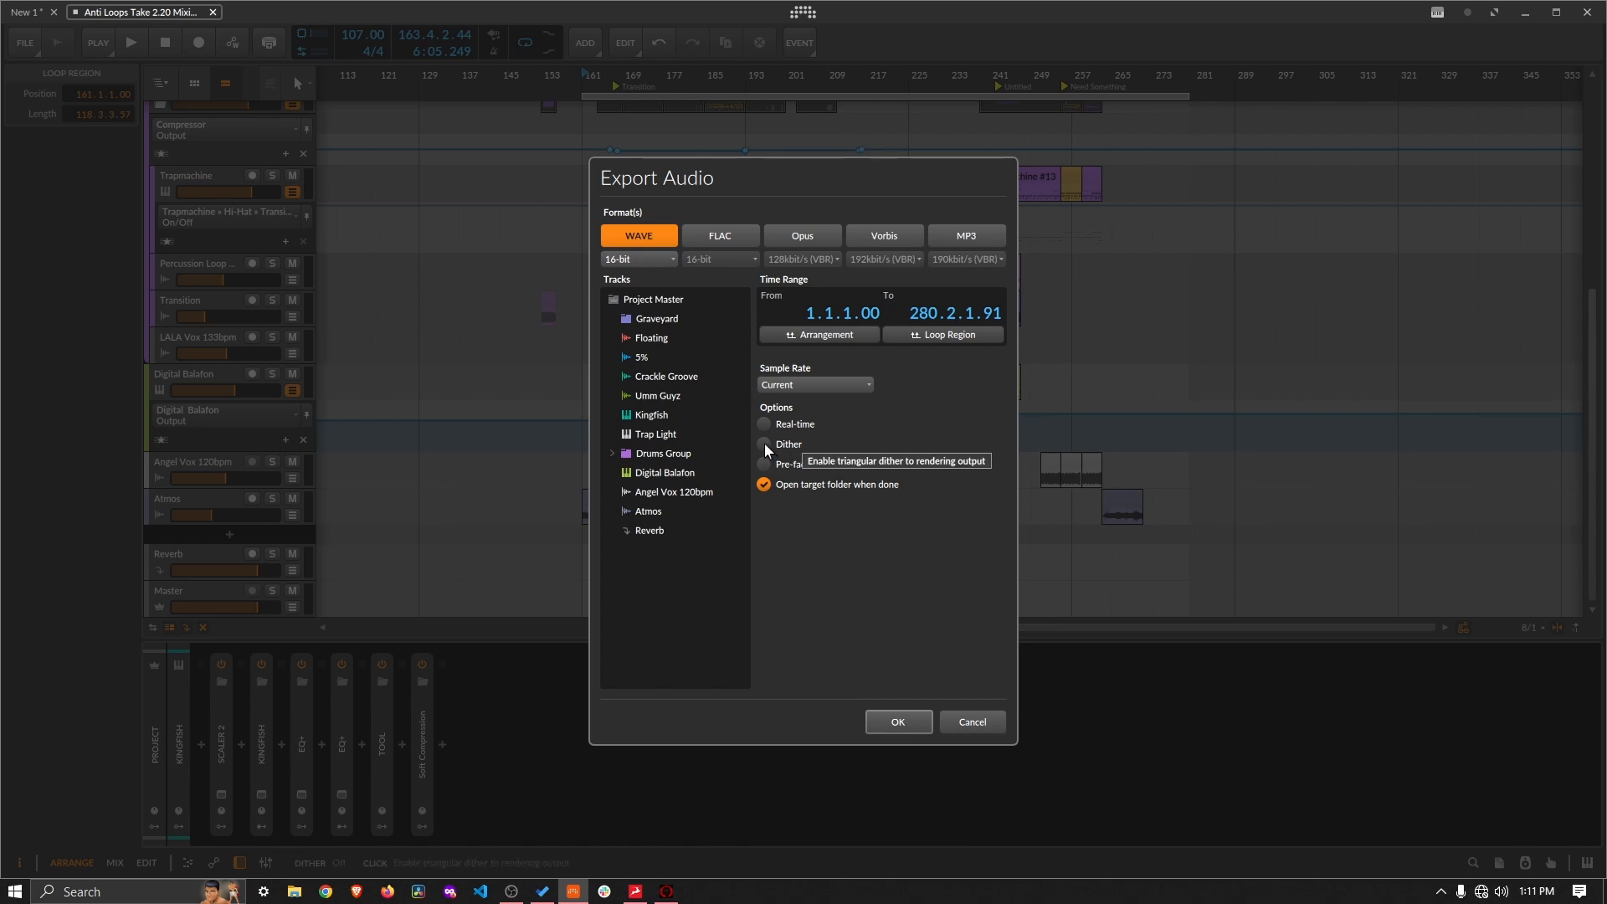
pyautogui.click(800, 387)
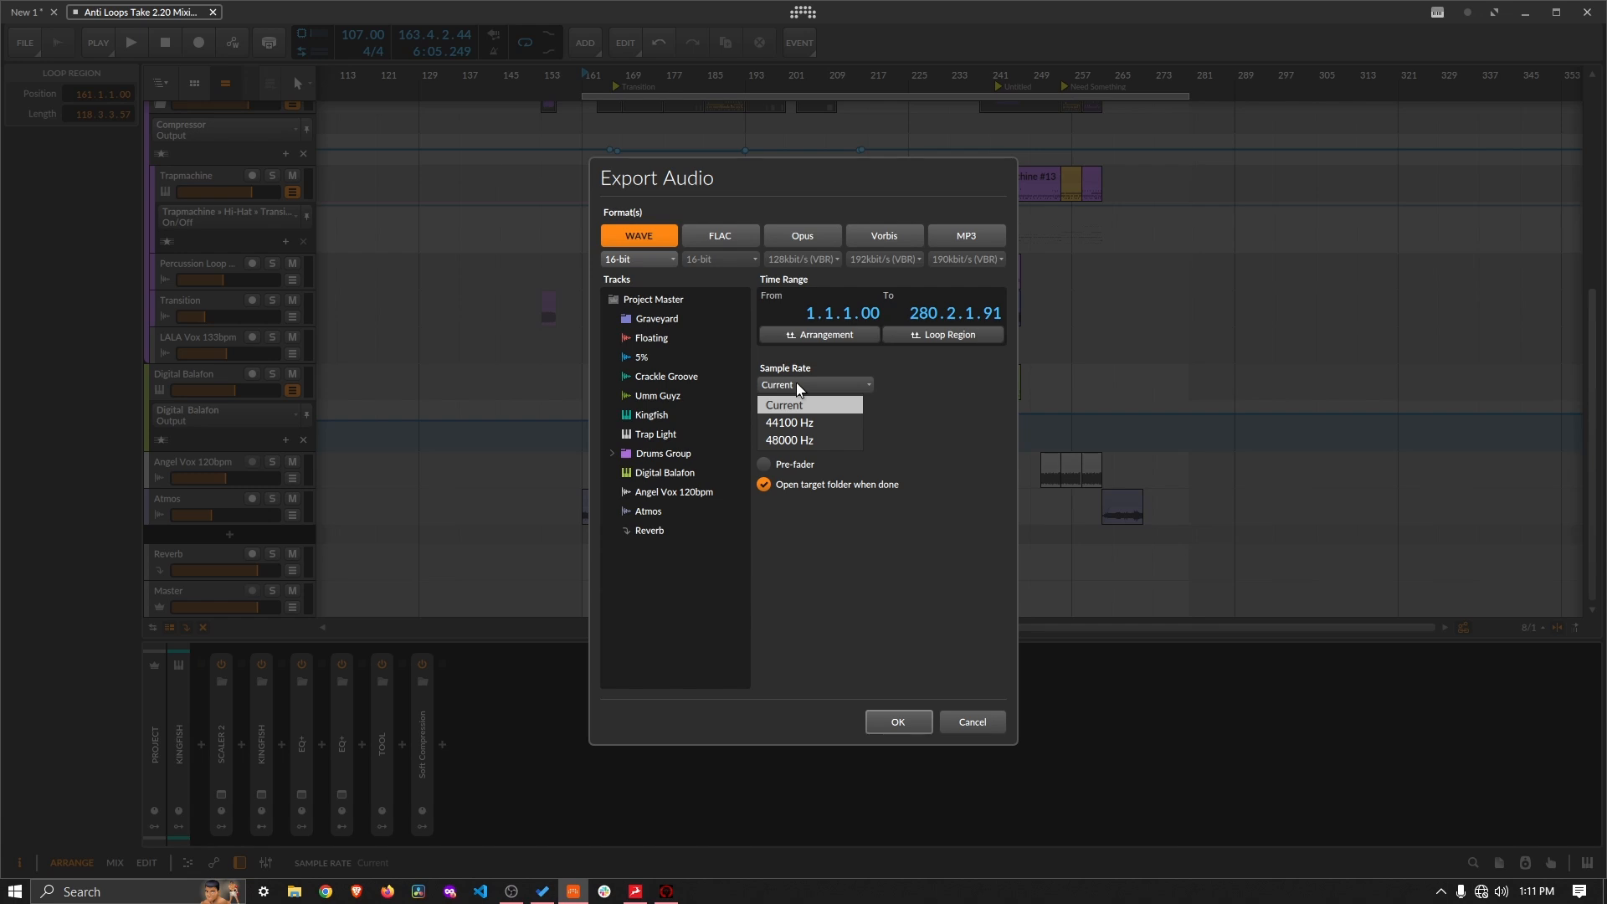
pyautogui.click(798, 387)
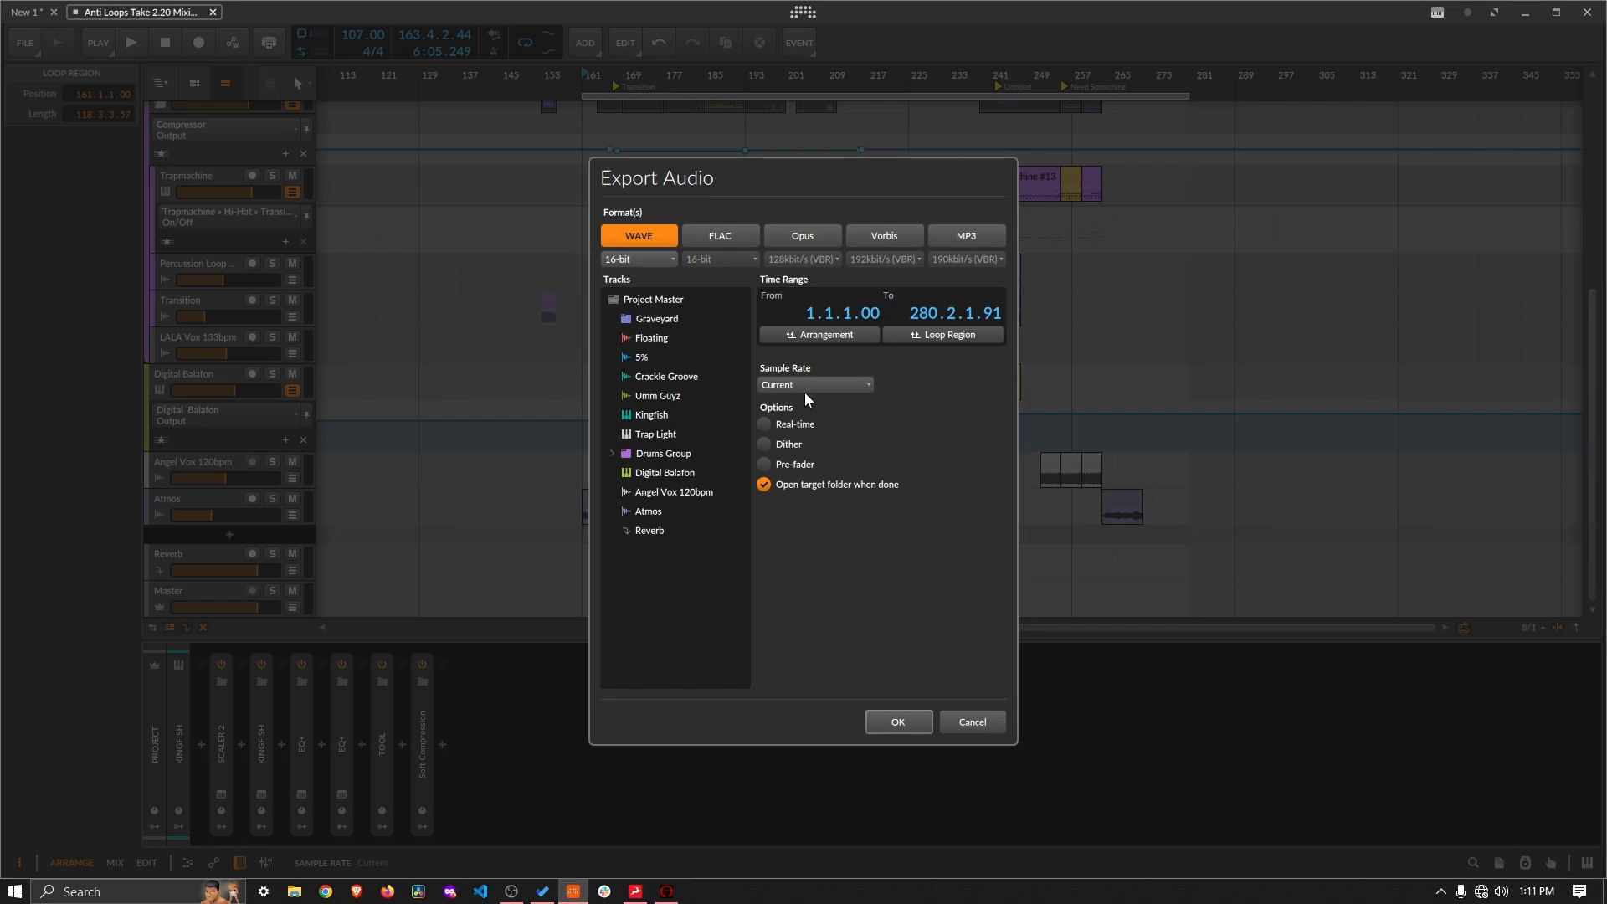
pyautogui.click(806, 390)
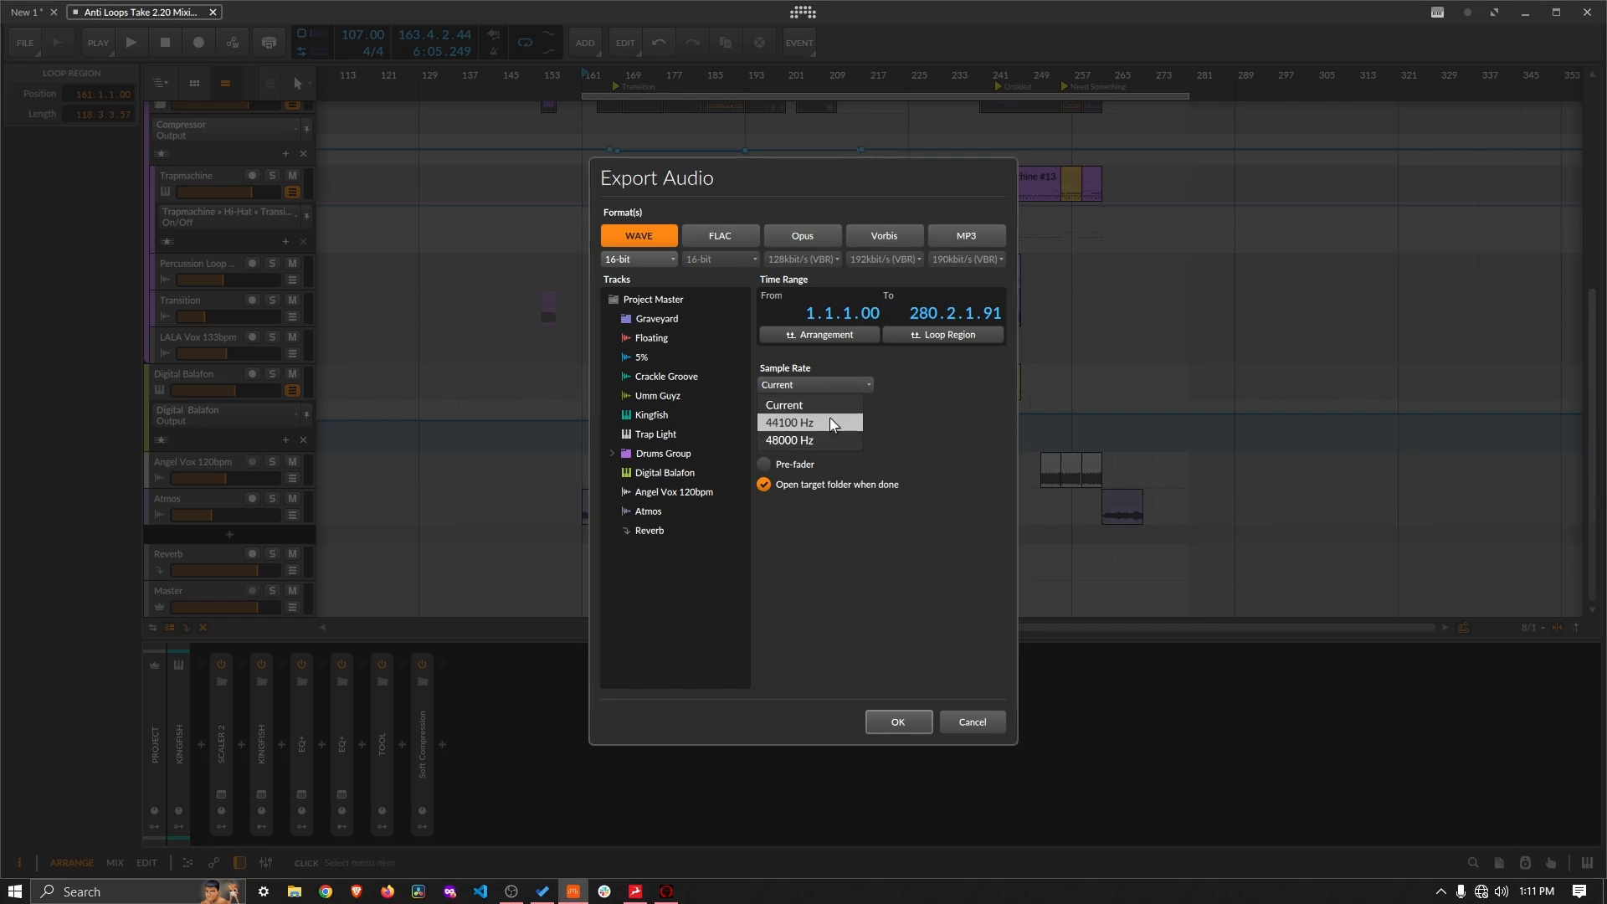
pyautogui.click(833, 424)
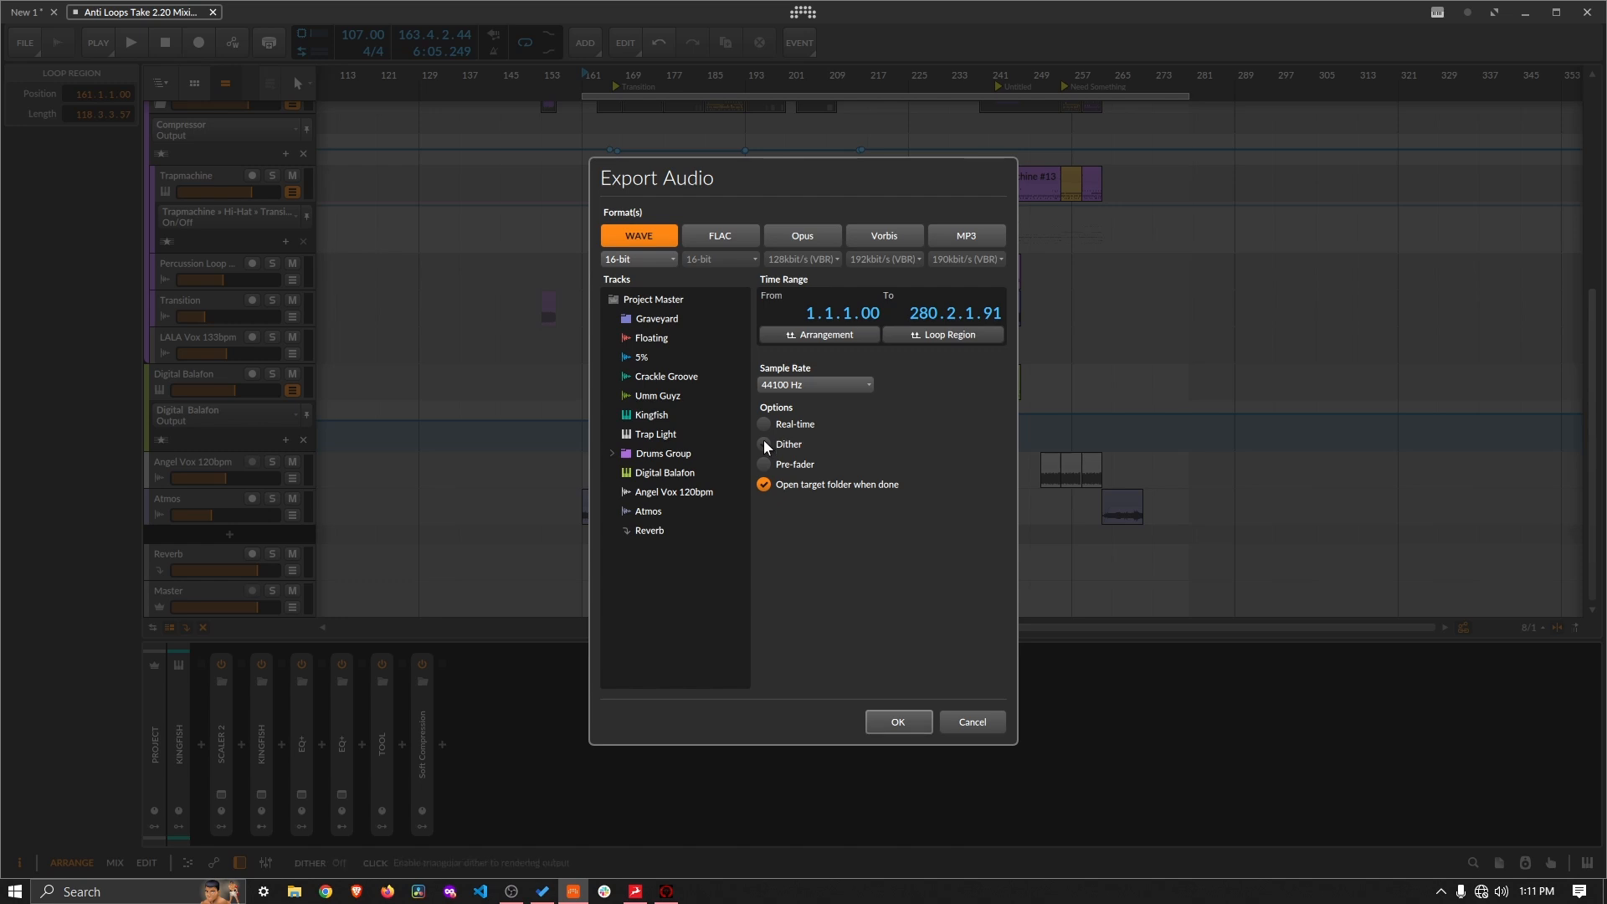
pyautogui.click(930, 333)
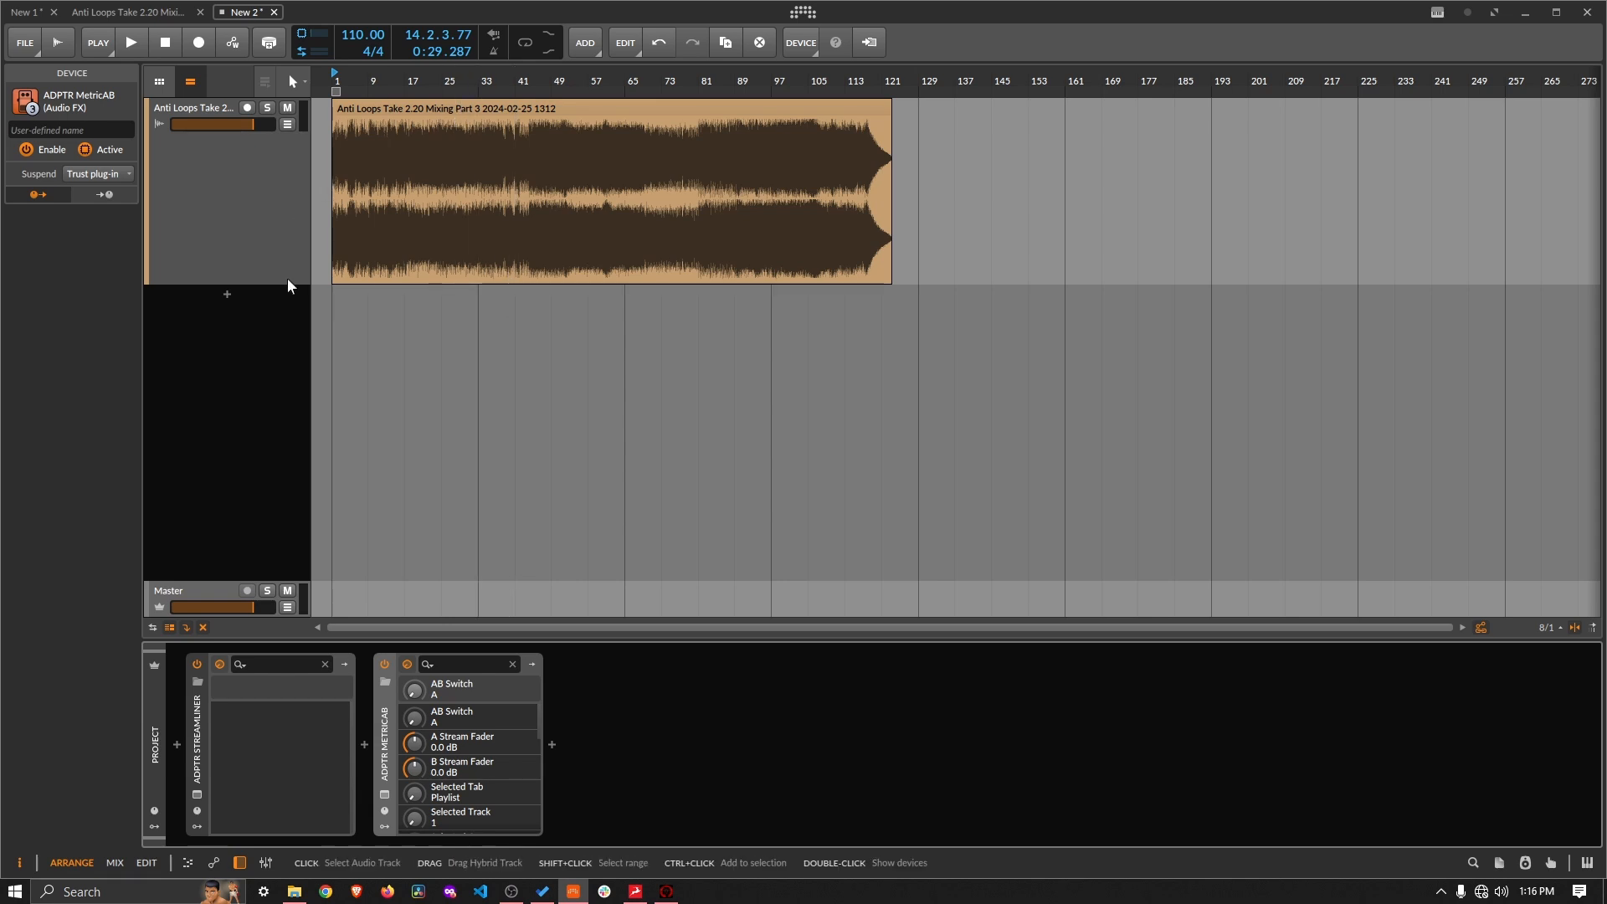
# Step: Make the exported mix's track taller, open ADPTR StreamLiner from the master beside it, and play the mix
pyautogui.moveTo(287, 283)
pyautogui.mouseDown()
pyautogui.moveTo(287, 369)
pyautogui.moveTo(287, 301)
pyautogui.mouseUp()
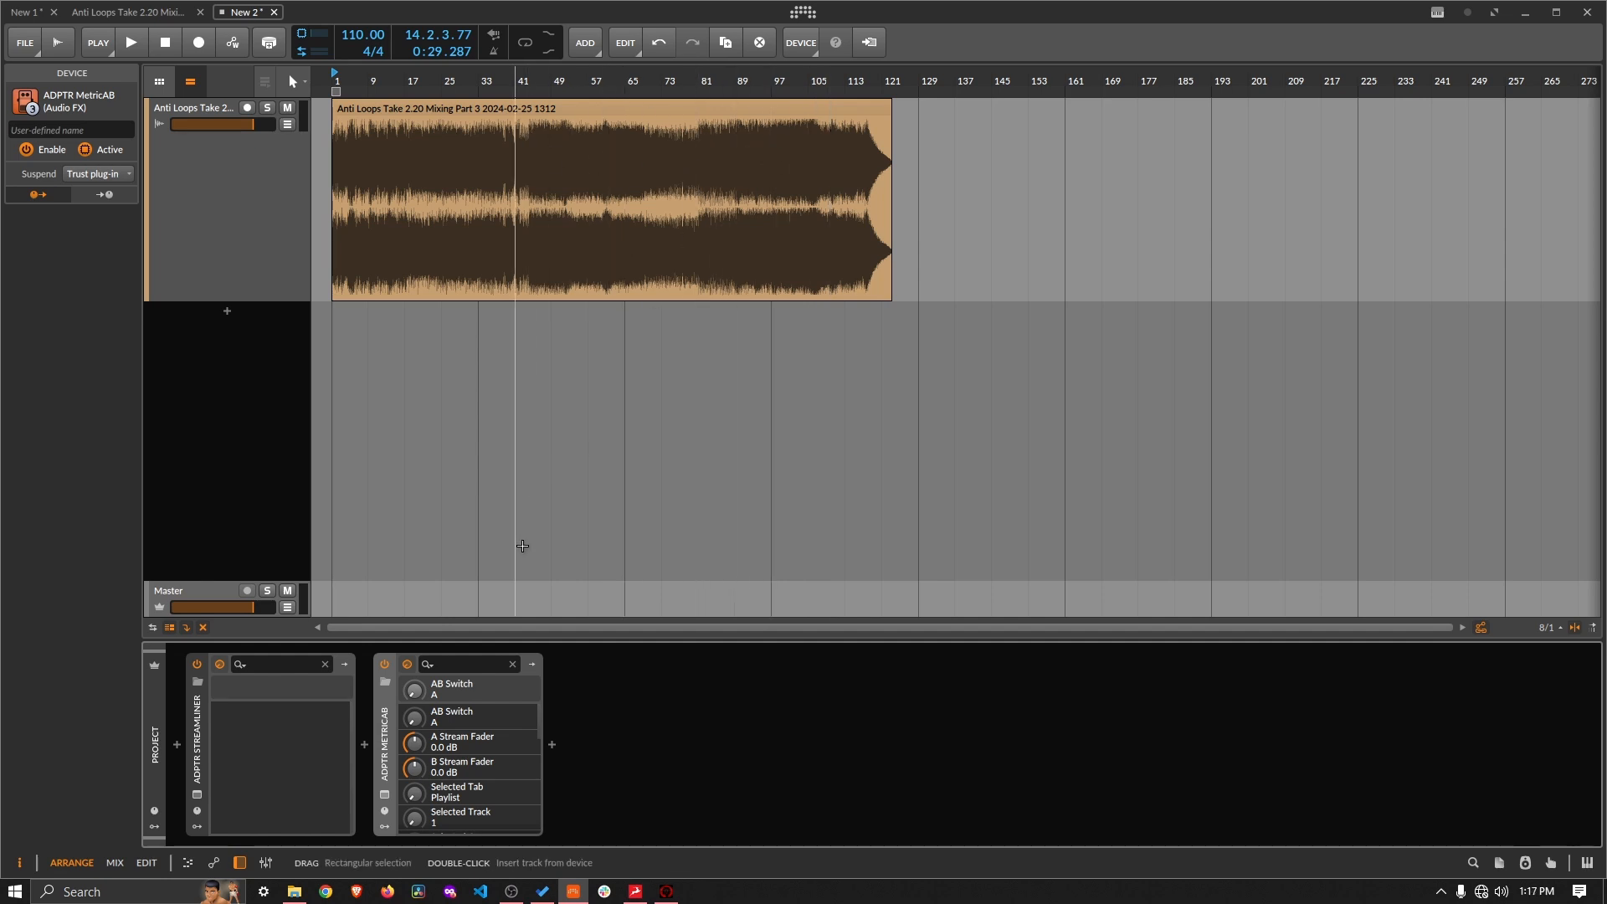
pyautogui.click(198, 793)
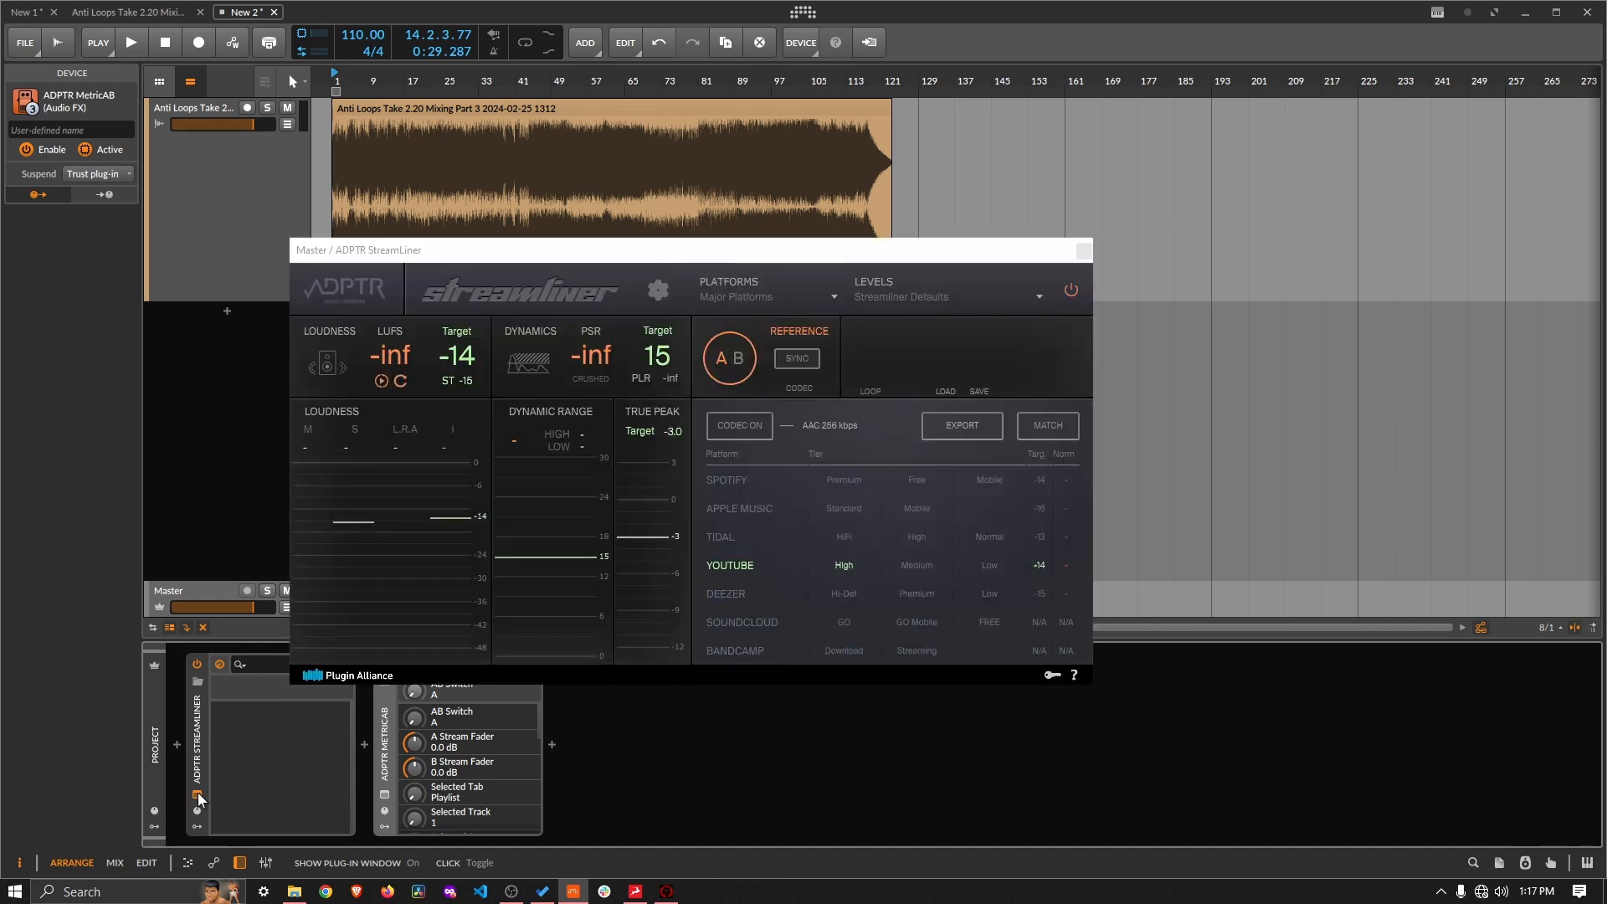
pyautogui.moveTo(681, 260); pyautogui.dragTo(862, 224)
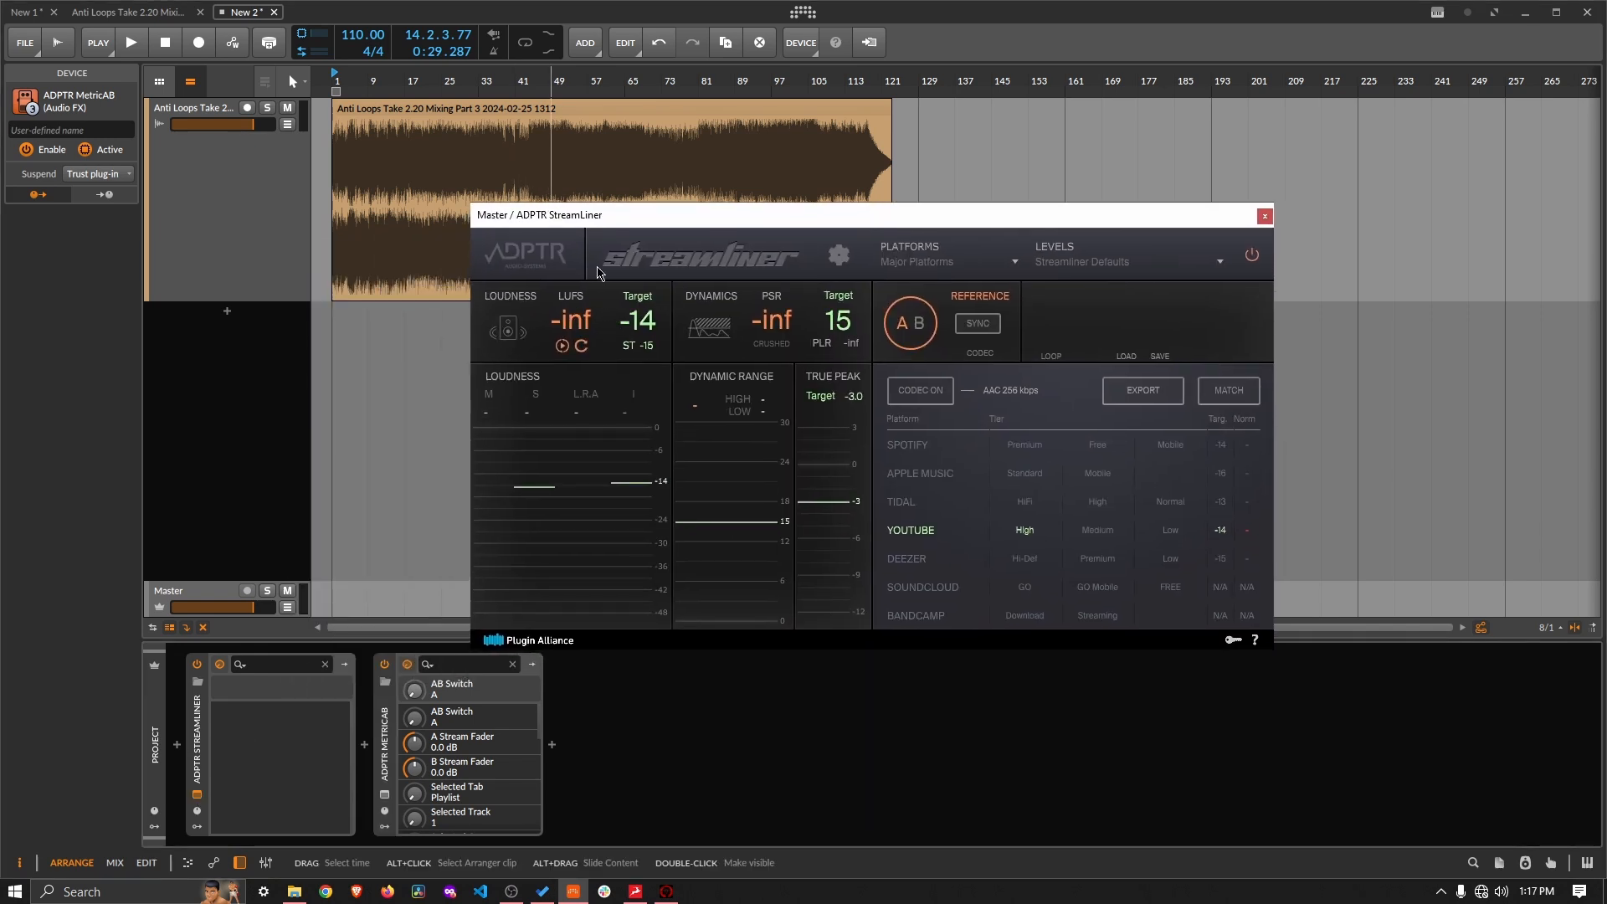
pyautogui.press('space')
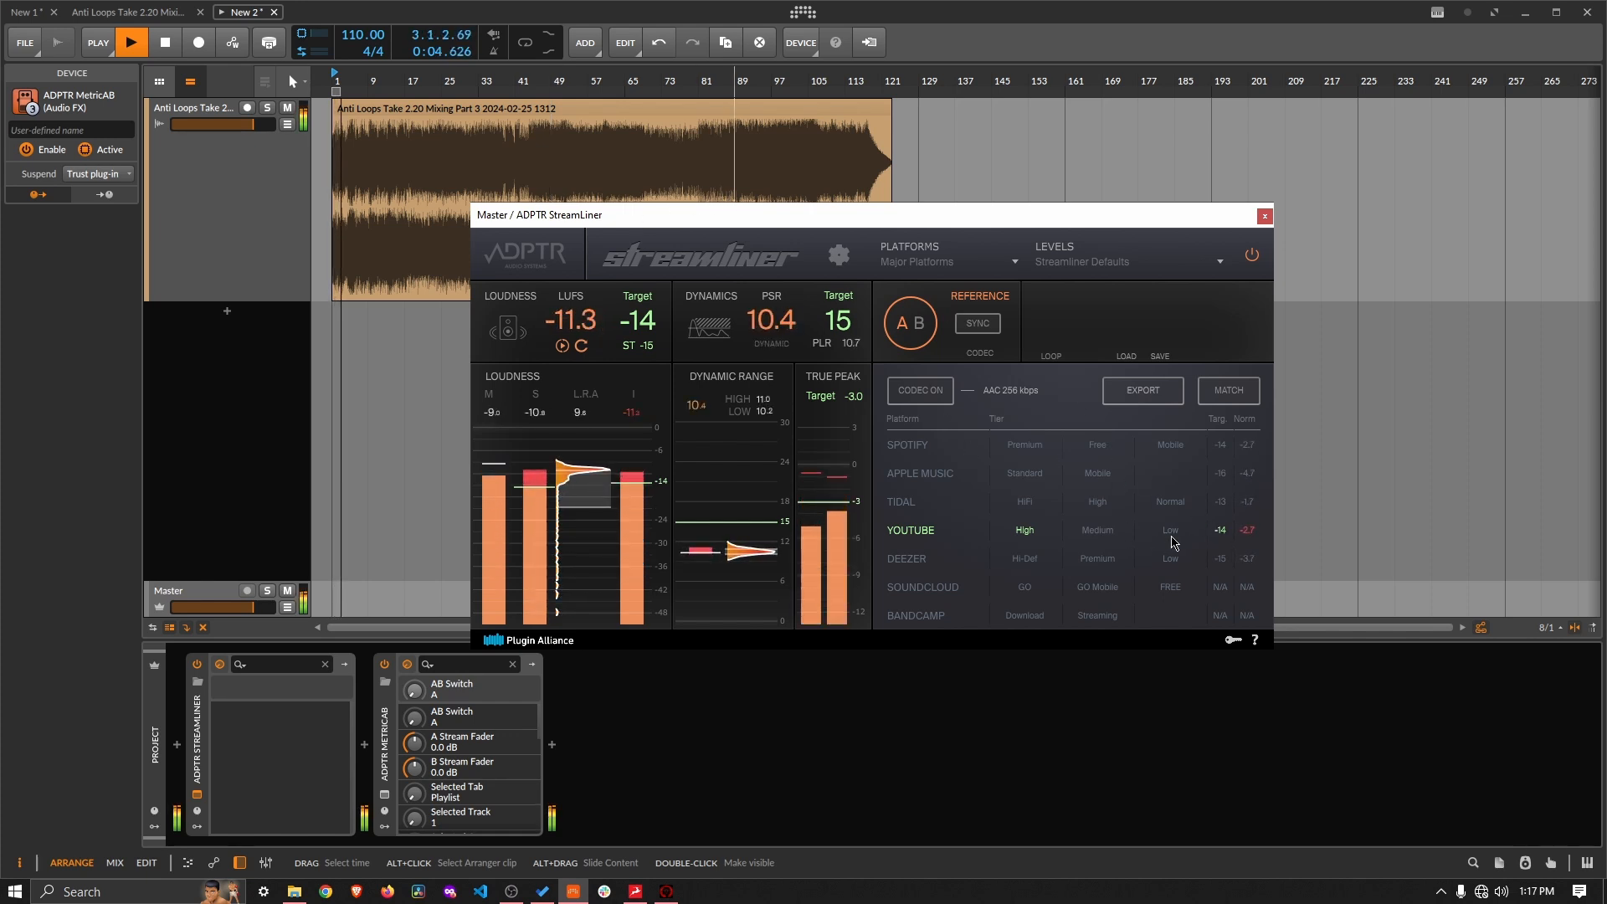
# Step: Turn on codec preview and level matching in StreamLiner, and audition the mix at YouTube's Low and Medium tiers
pyautogui.click(921, 391)
pyautogui.click(1228, 391)
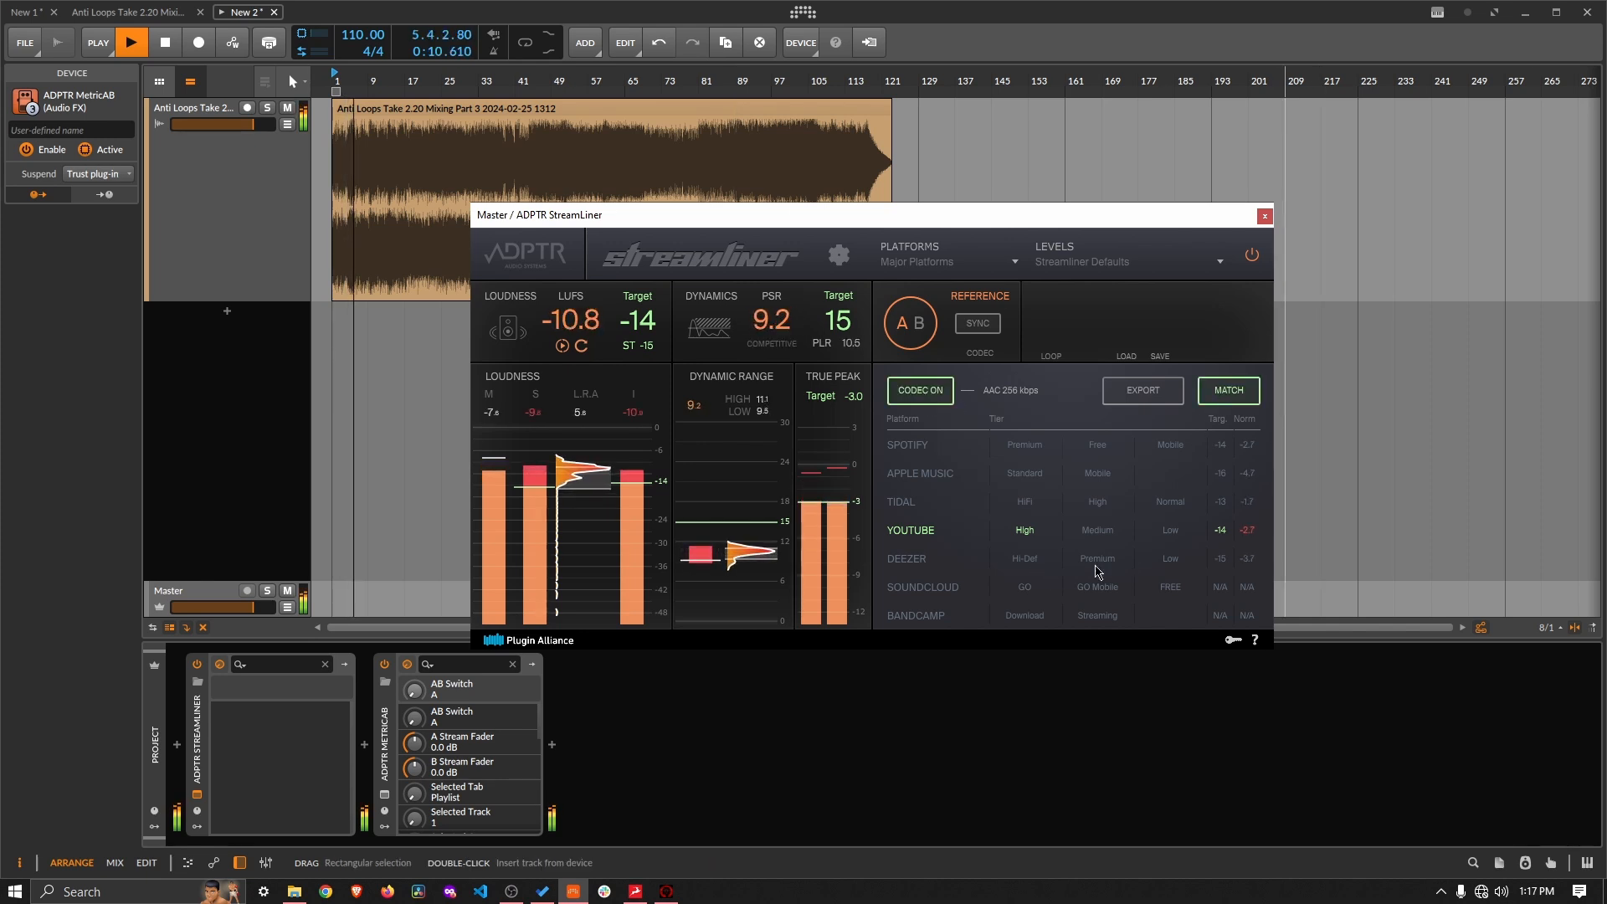
pyautogui.click(1168, 531)
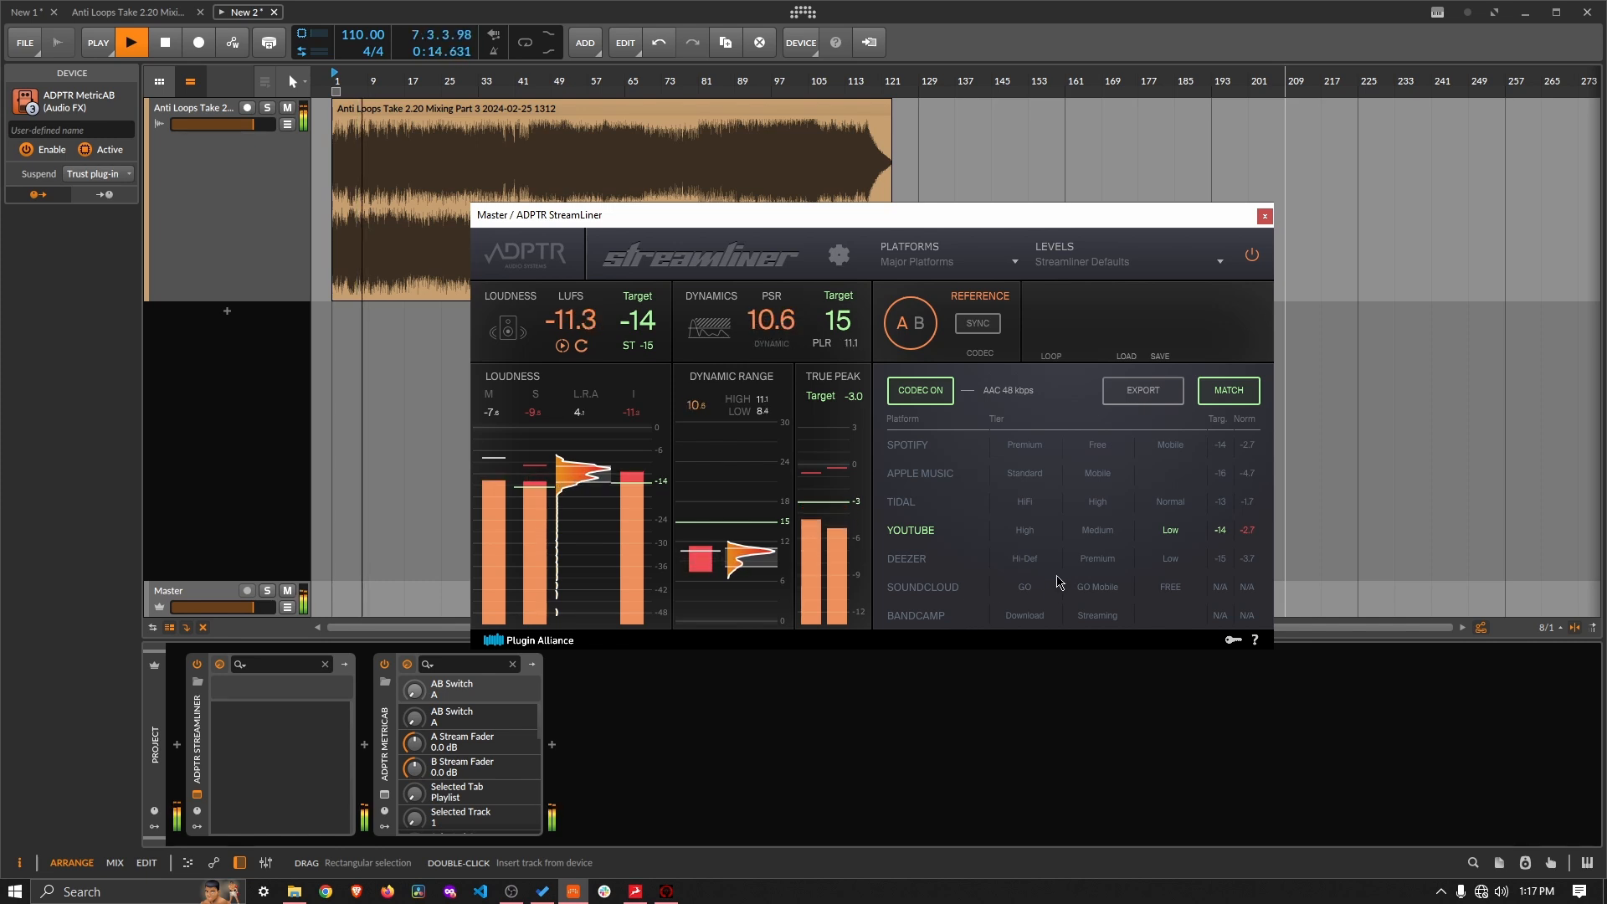
pyautogui.click(1098, 534)
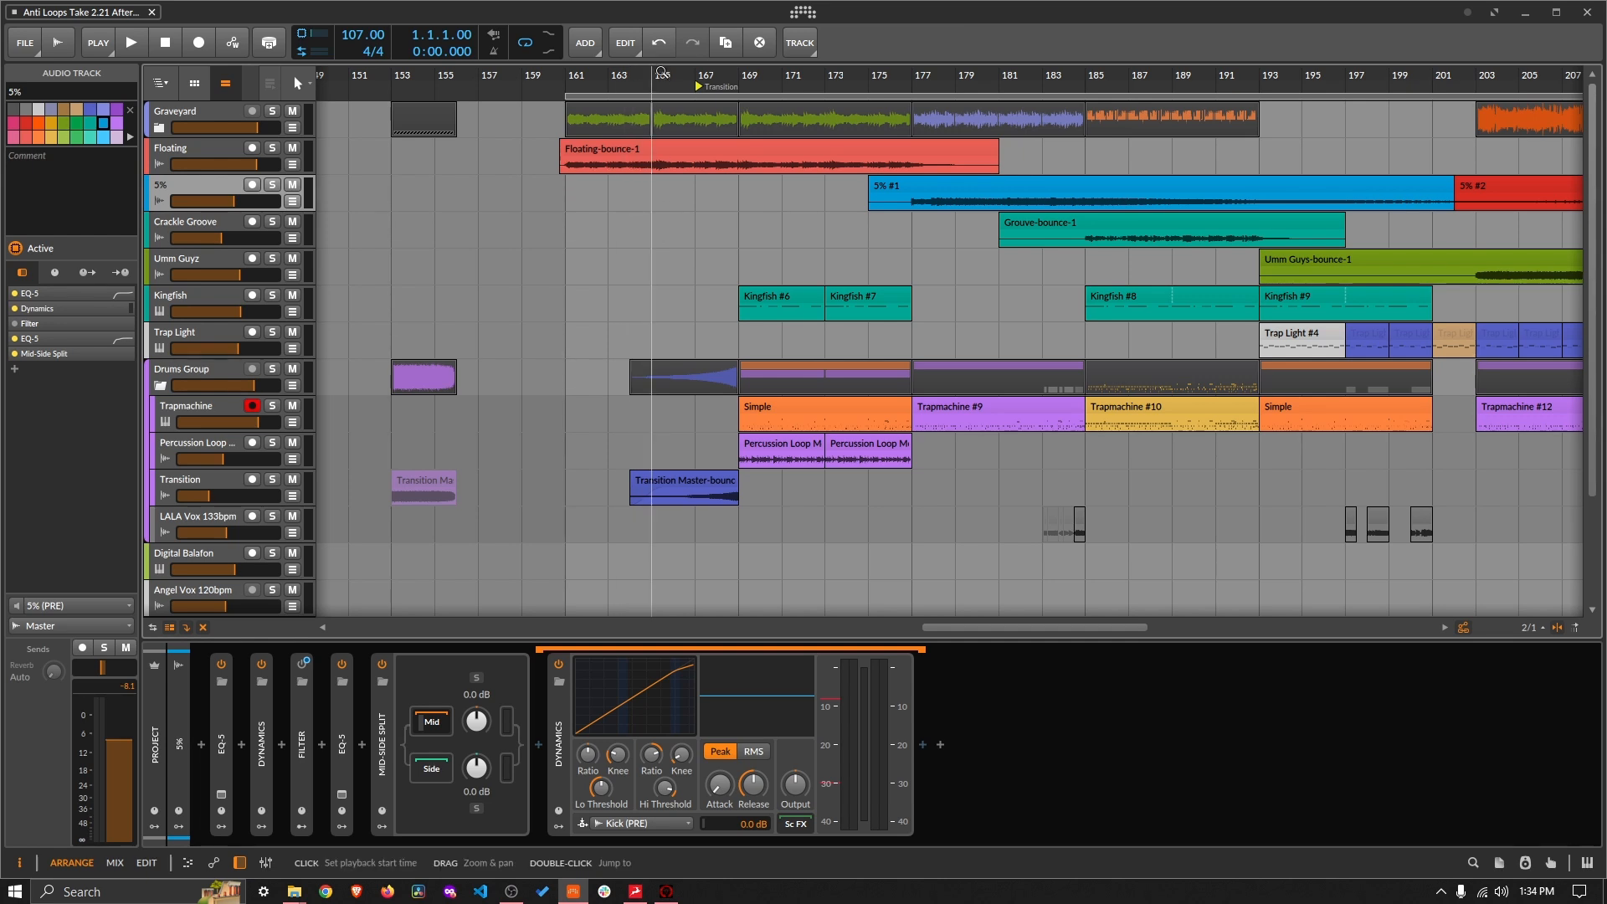
pyautogui.moveTo(661, 72); pyautogui.dragTo(579, 73)
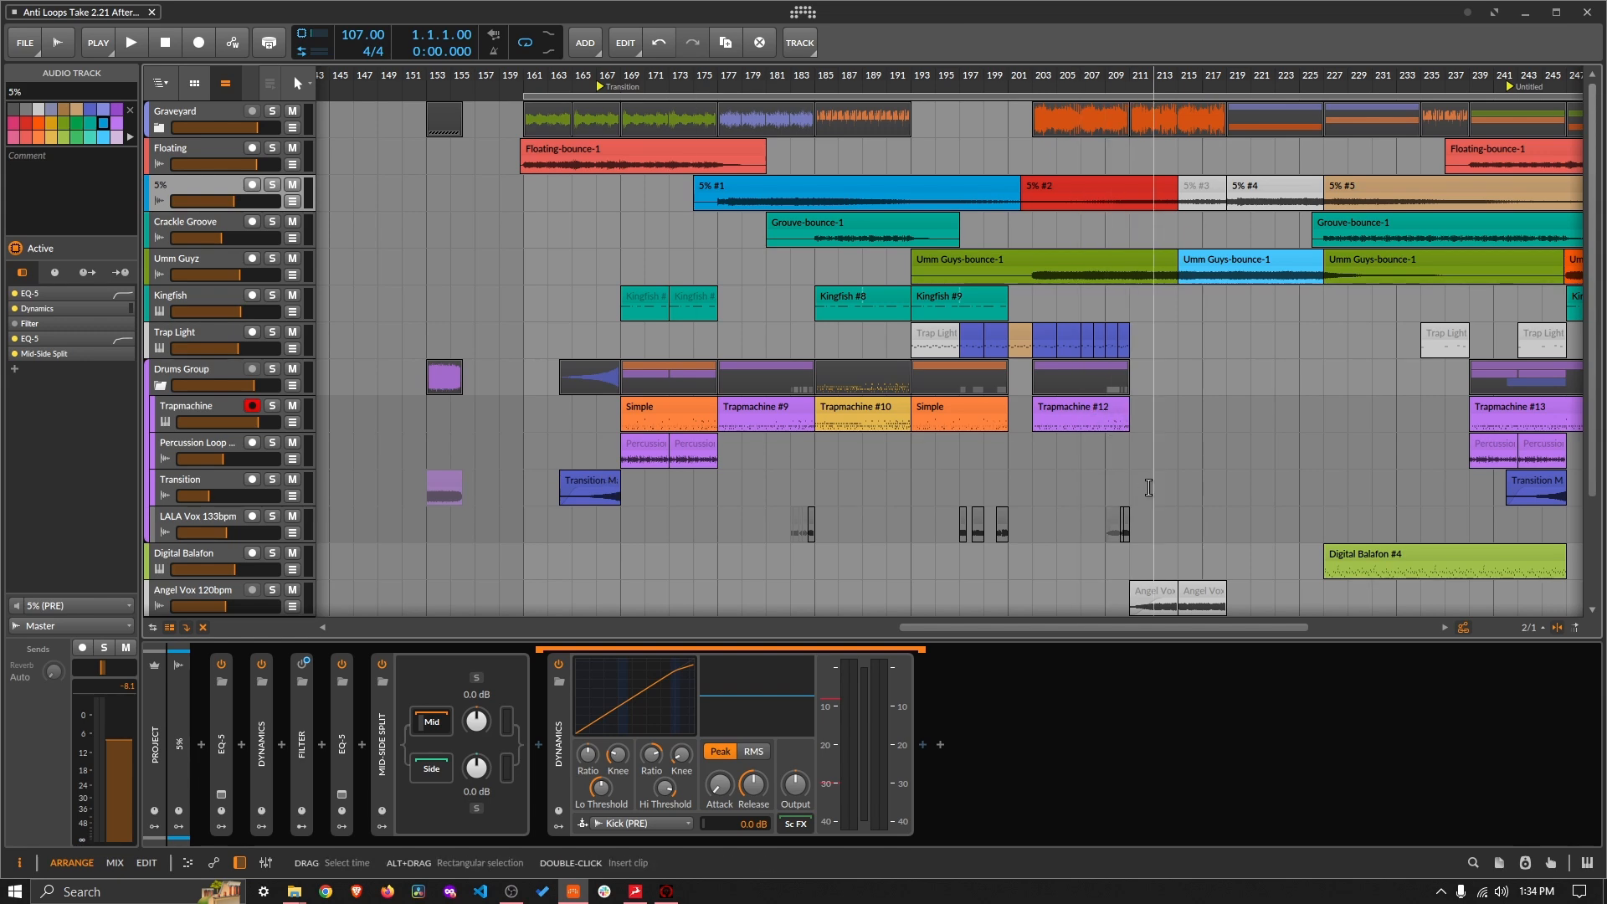
pyautogui.scroll(-3, 1130, 475)
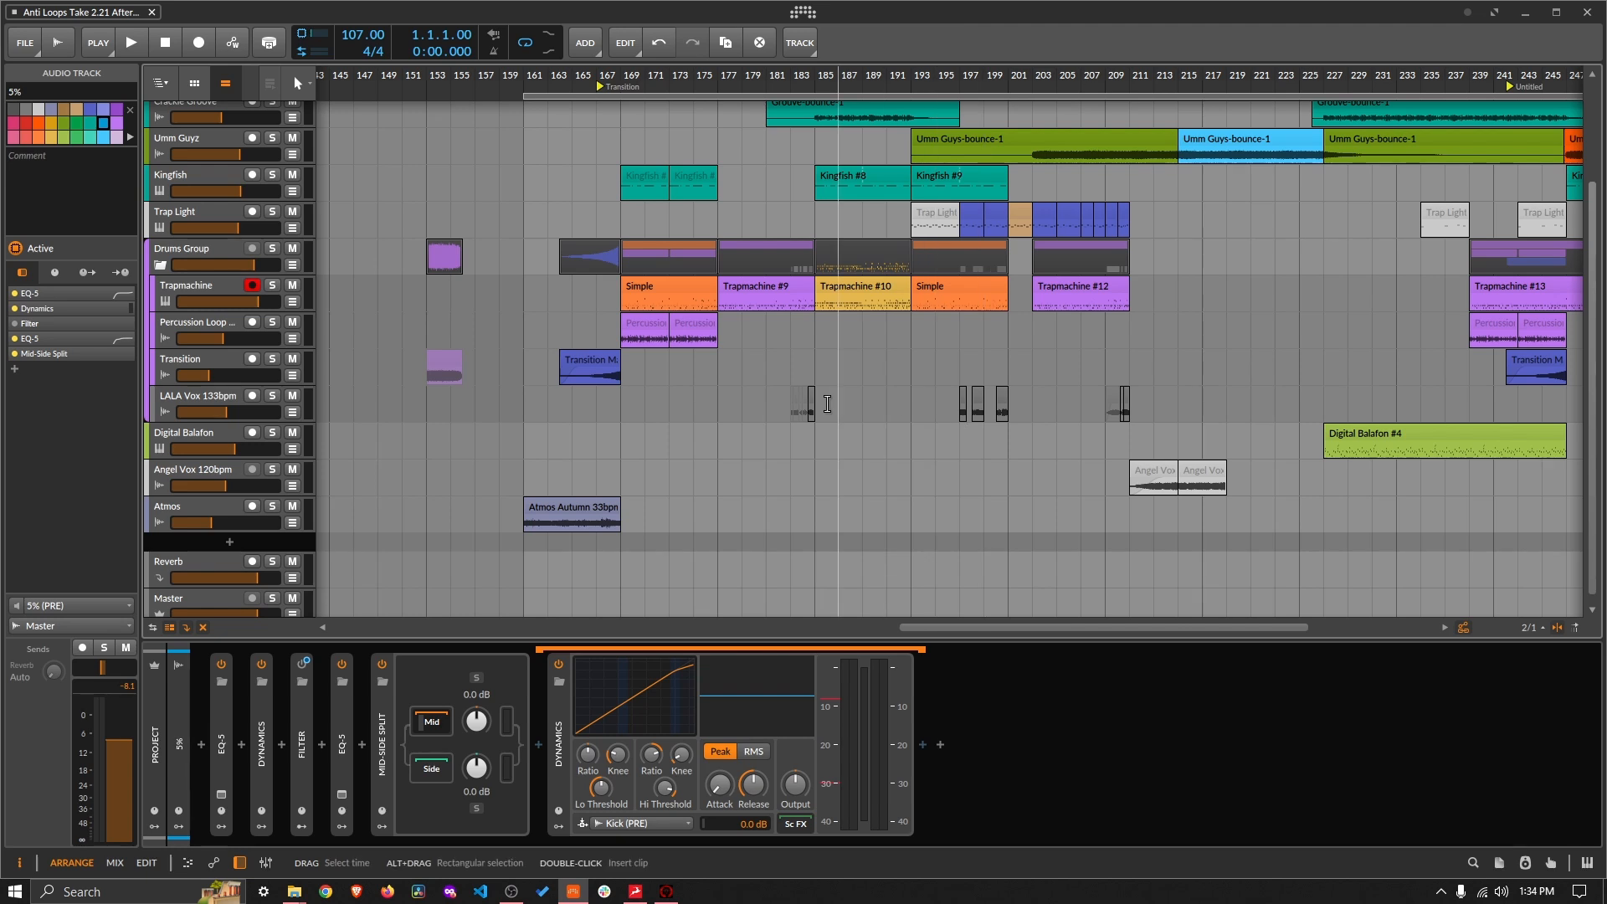
# Step: Review the device chains on the Floating, 5%, Crackle Groove and Umm Guyz tracks
pyautogui.scroll(3, 837, 410)
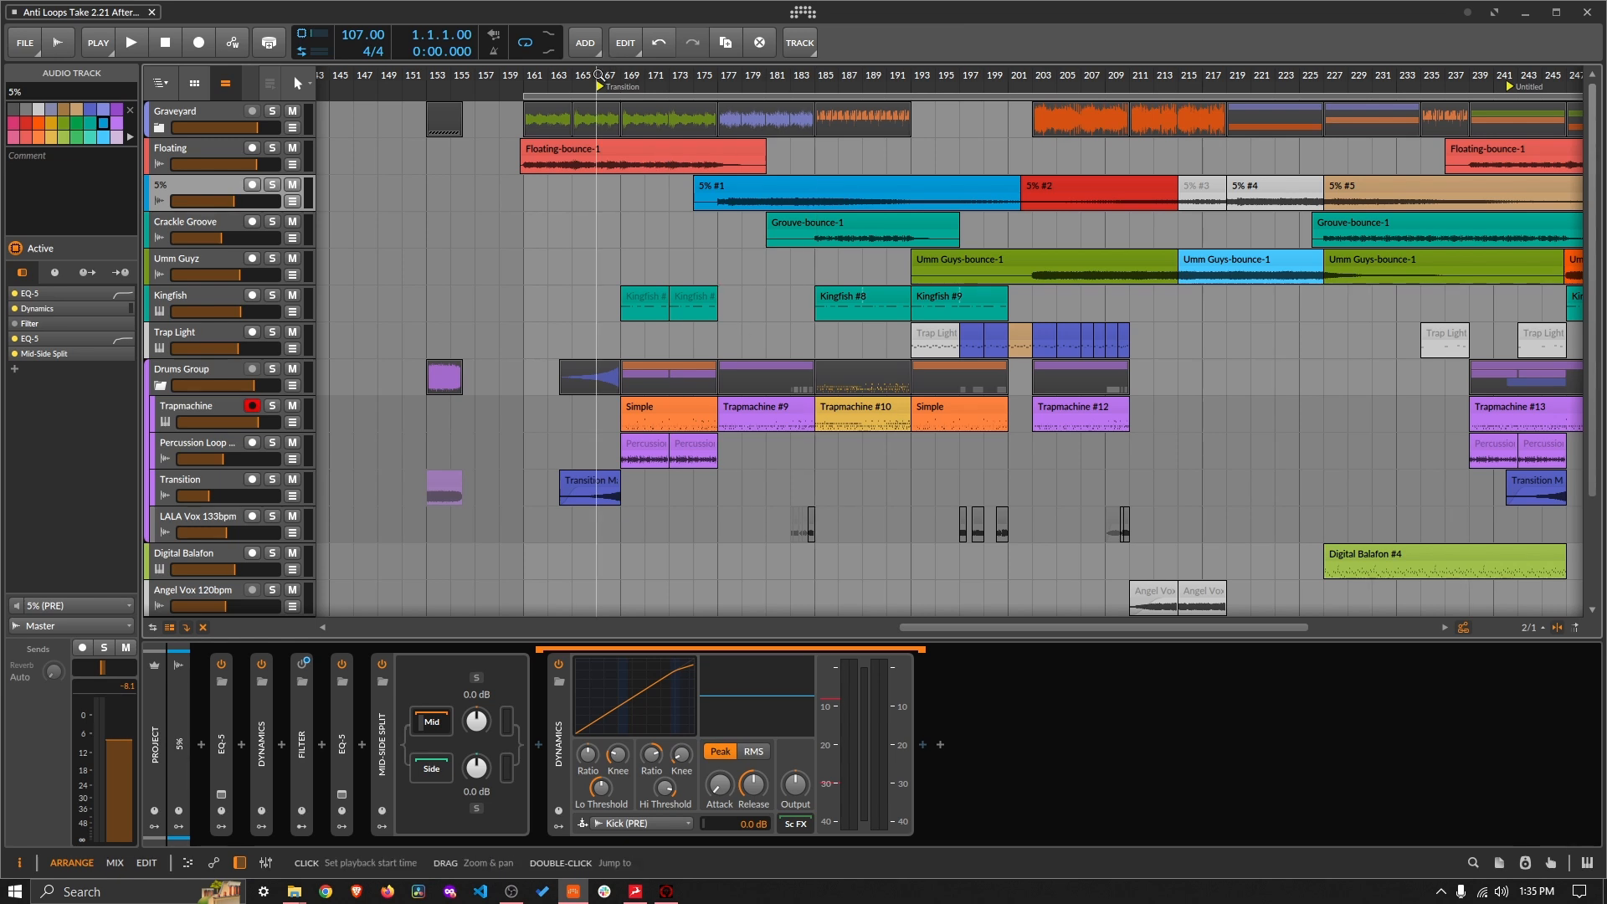
pyautogui.scroll(3, 601, 76)
pyautogui.click(263, 167)
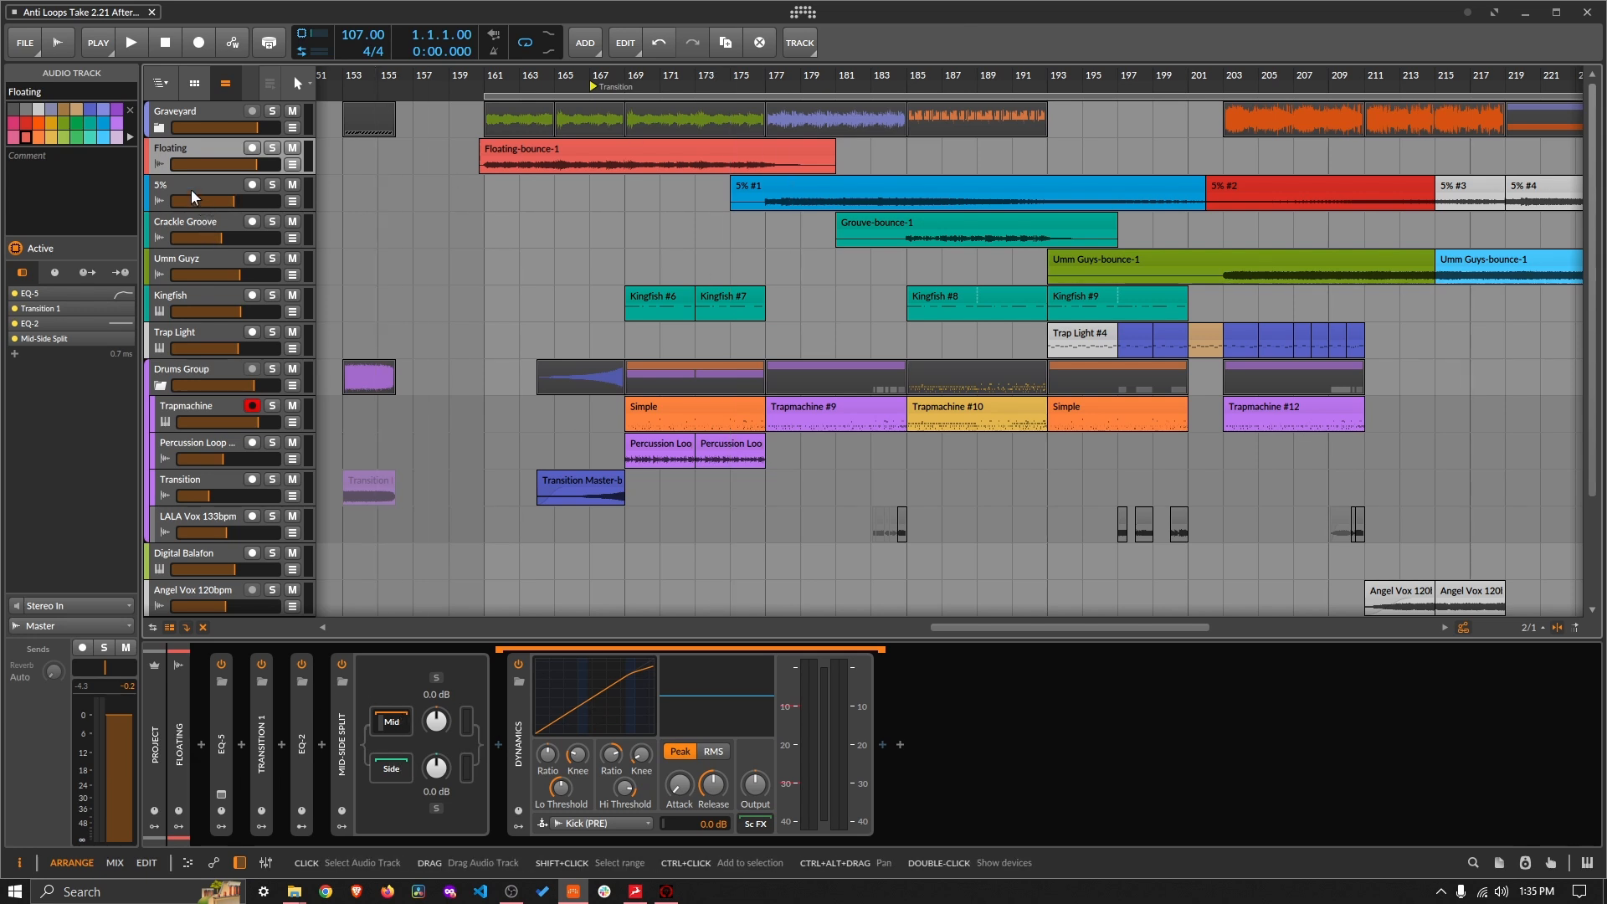
pyautogui.press('Down')
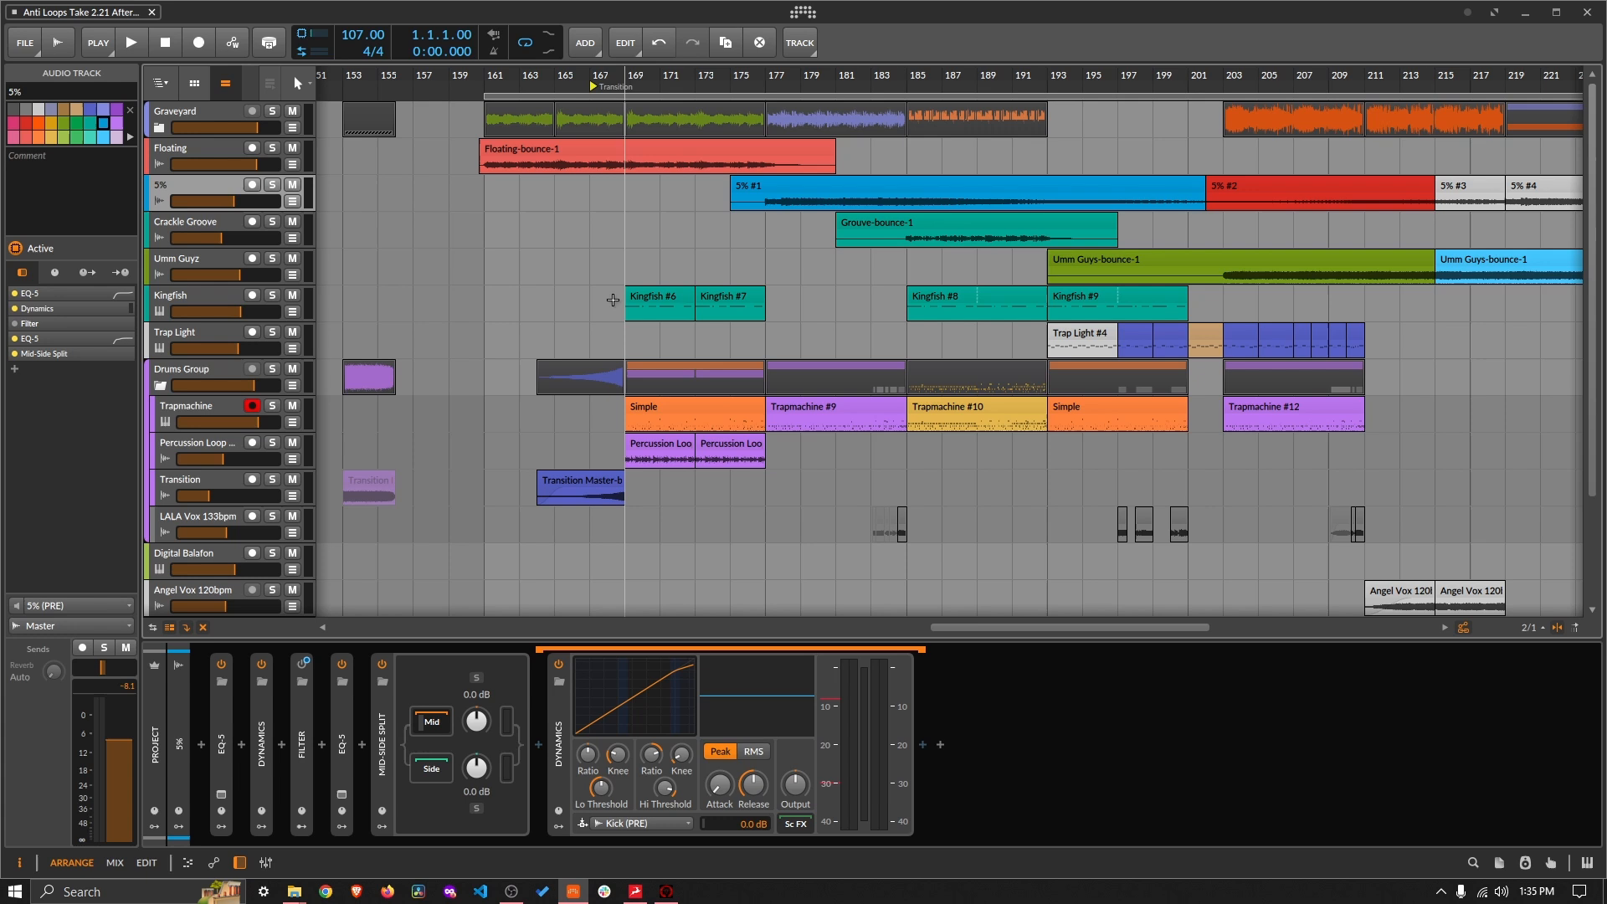
pyautogui.click(203, 231)
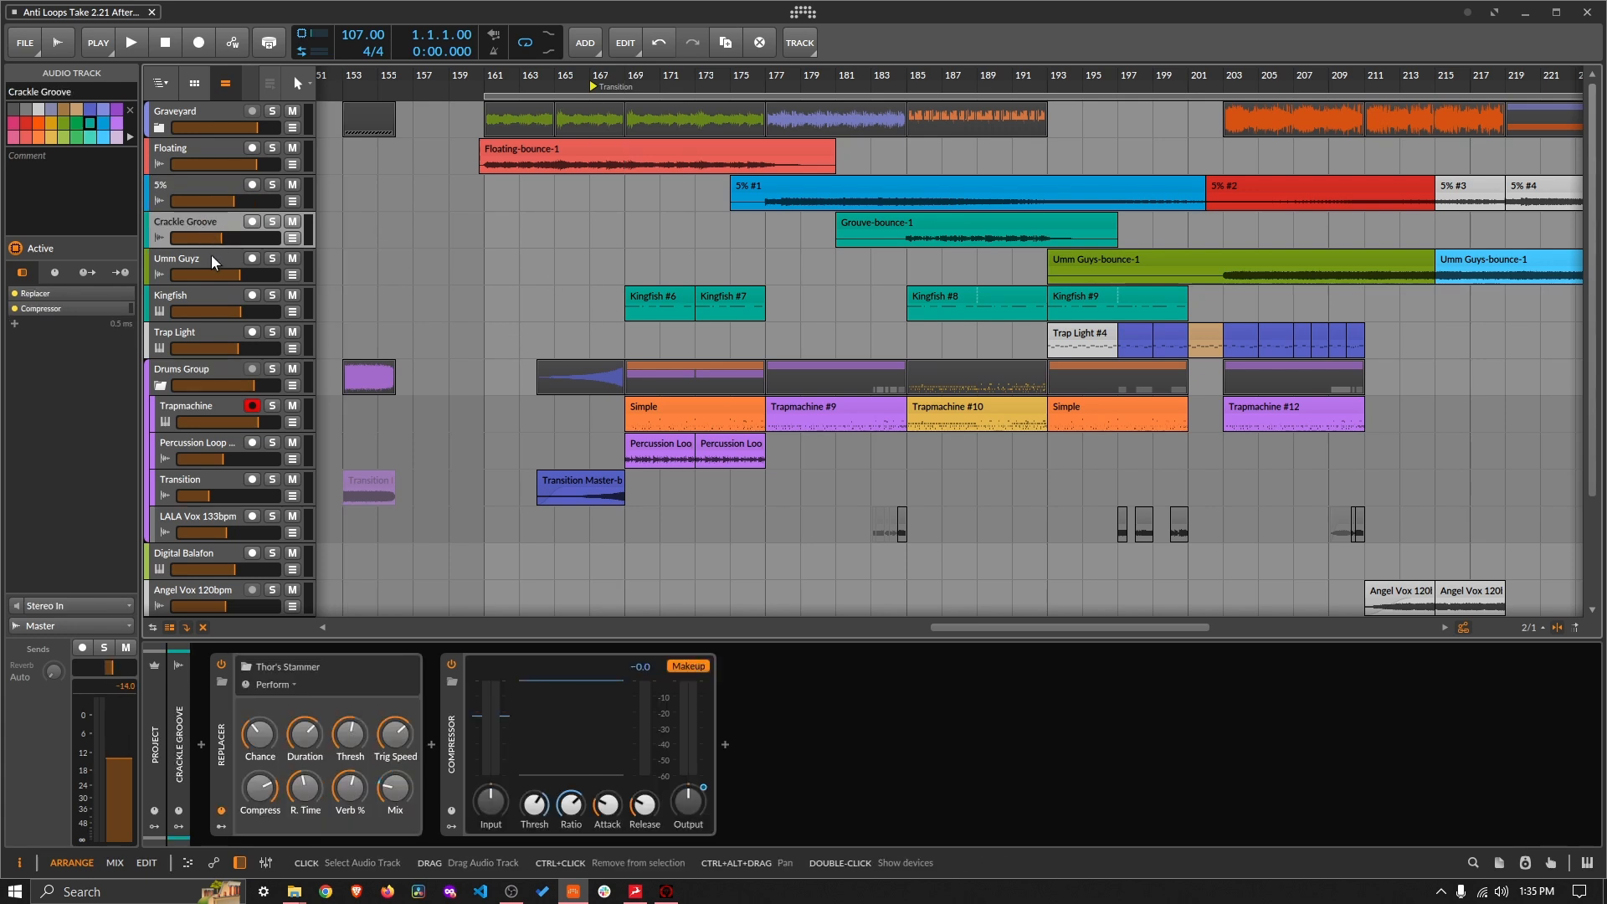
pyautogui.click(209, 259)
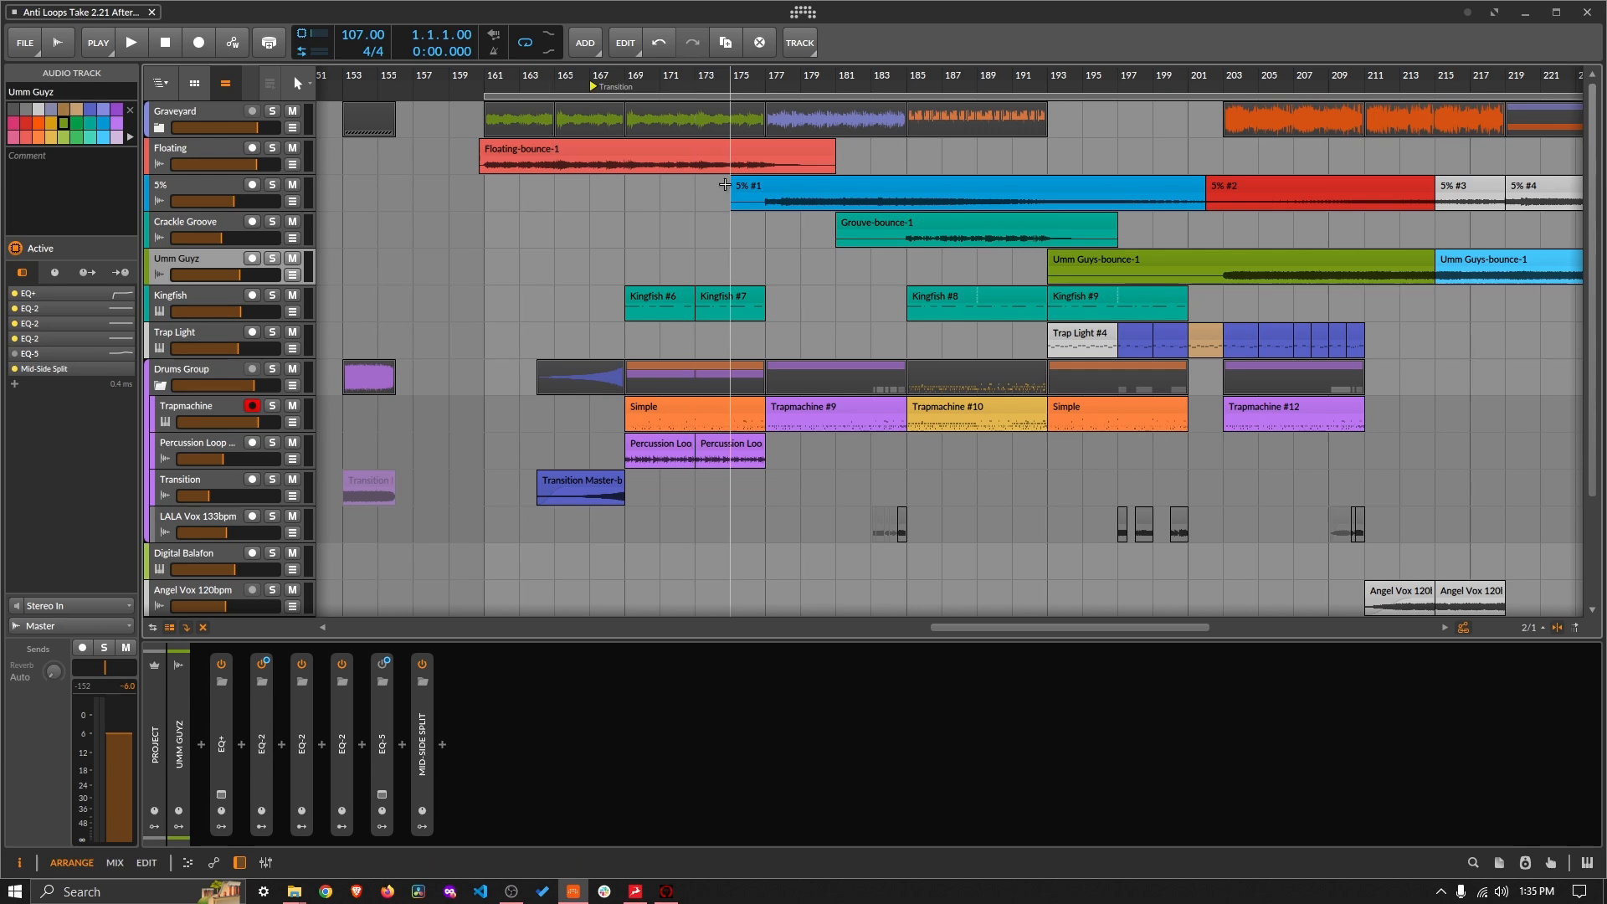
# Step: Inspect the device chains of the Digital Balafon and Angel Vox 120bpm tracks, including the latter's Mid-Side Split, and leave that device collapsed
pyautogui.moveTo(725, 79); pyautogui.dragTo(668, 72)
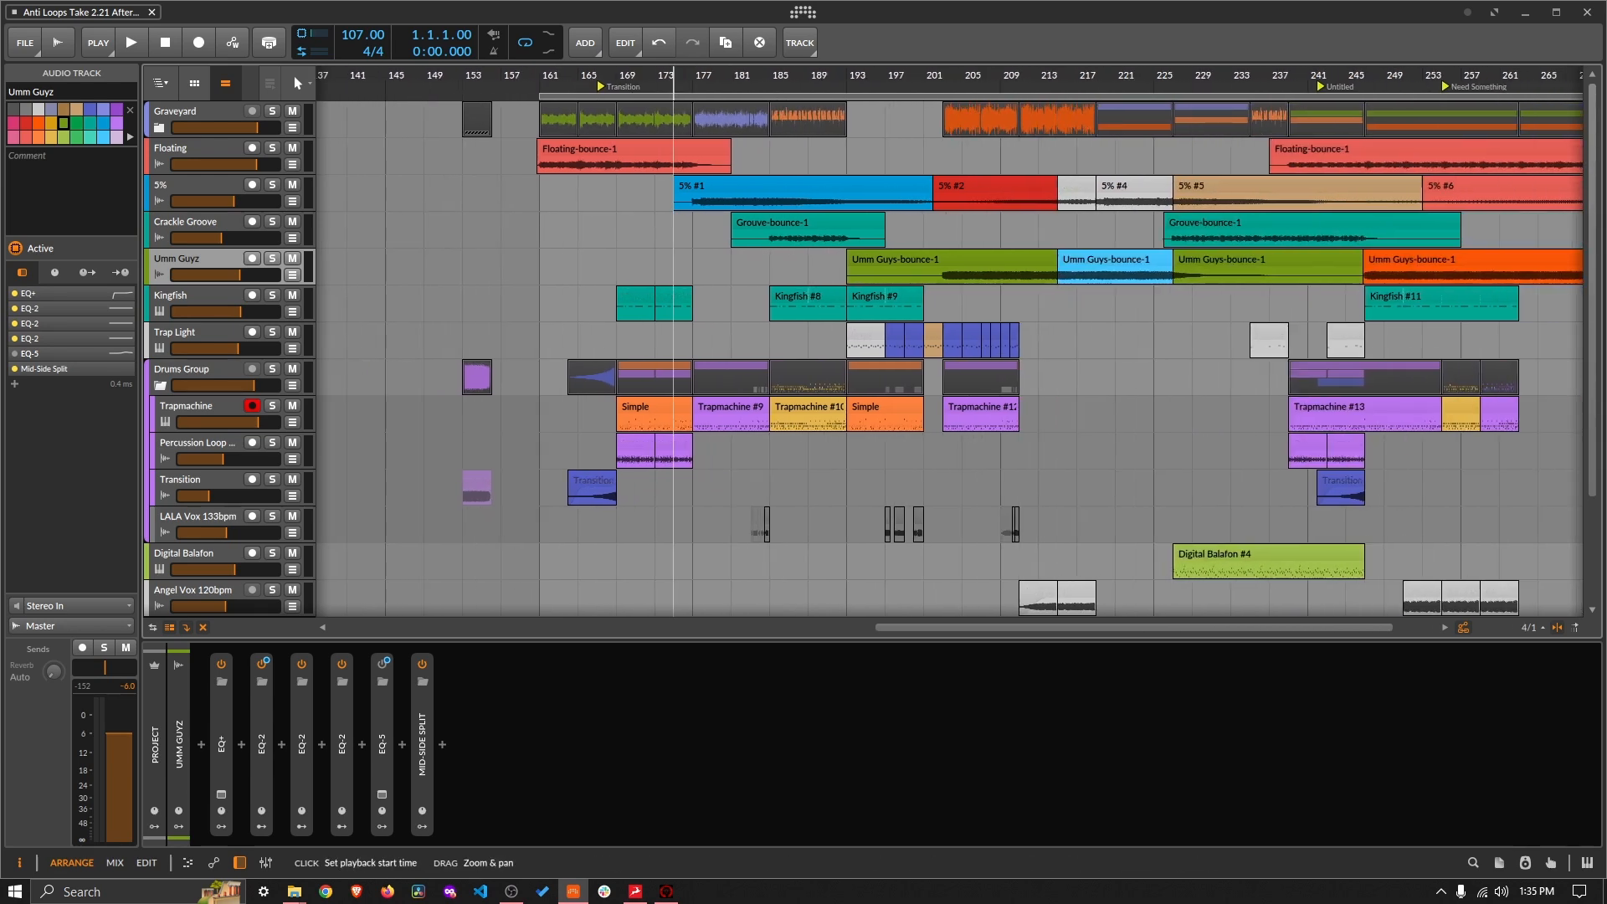
pyautogui.click(183, 559)
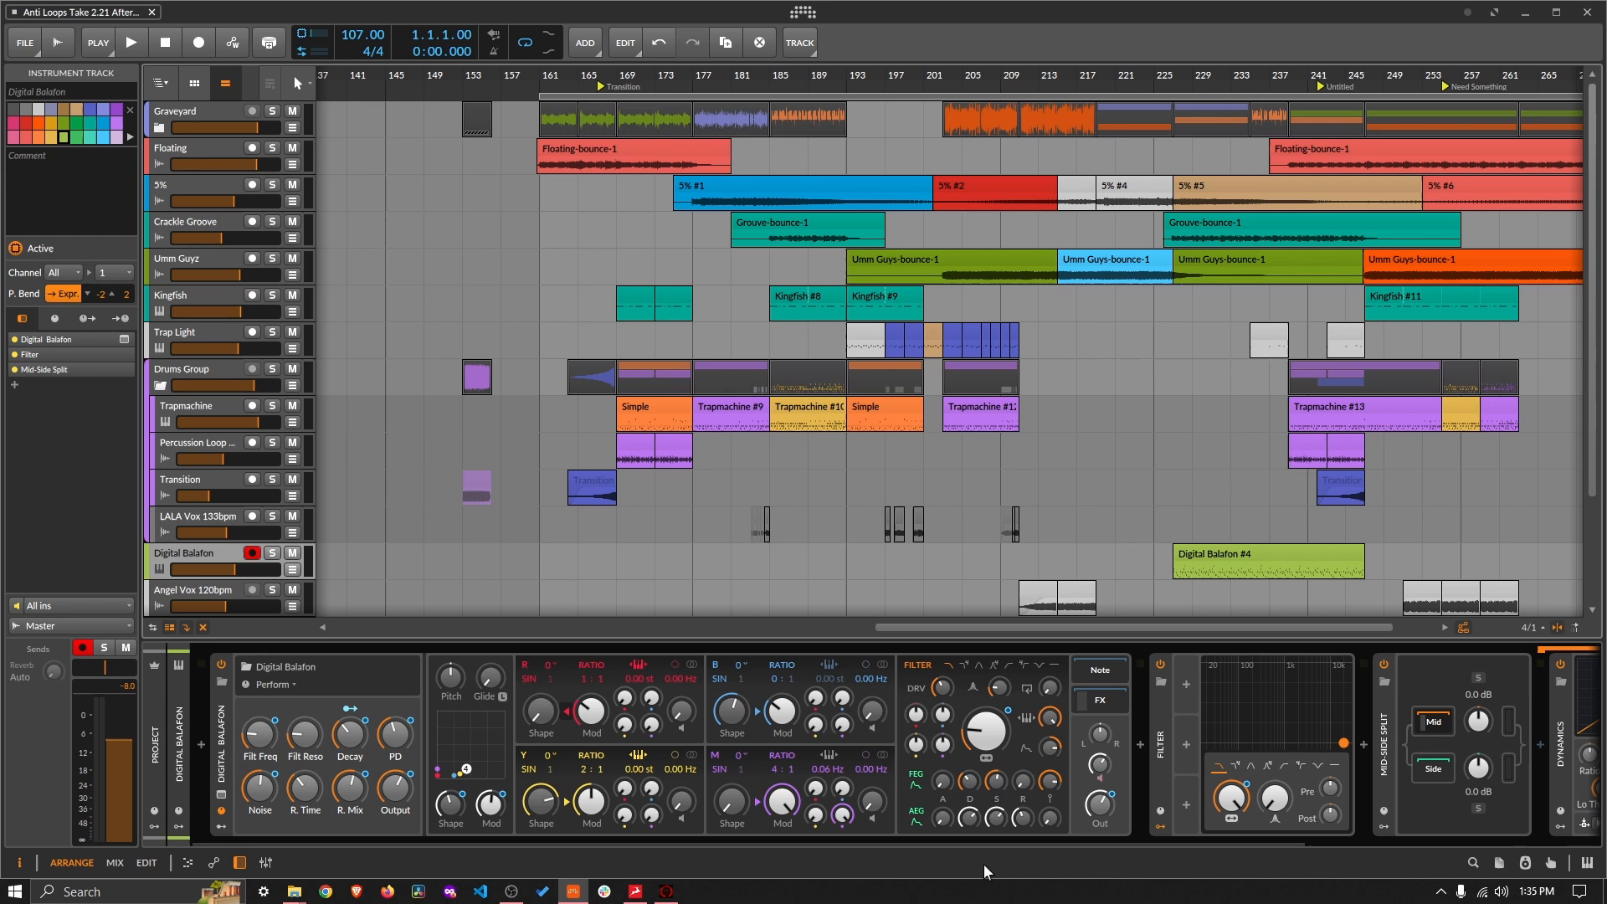
pyautogui.click(192, 591)
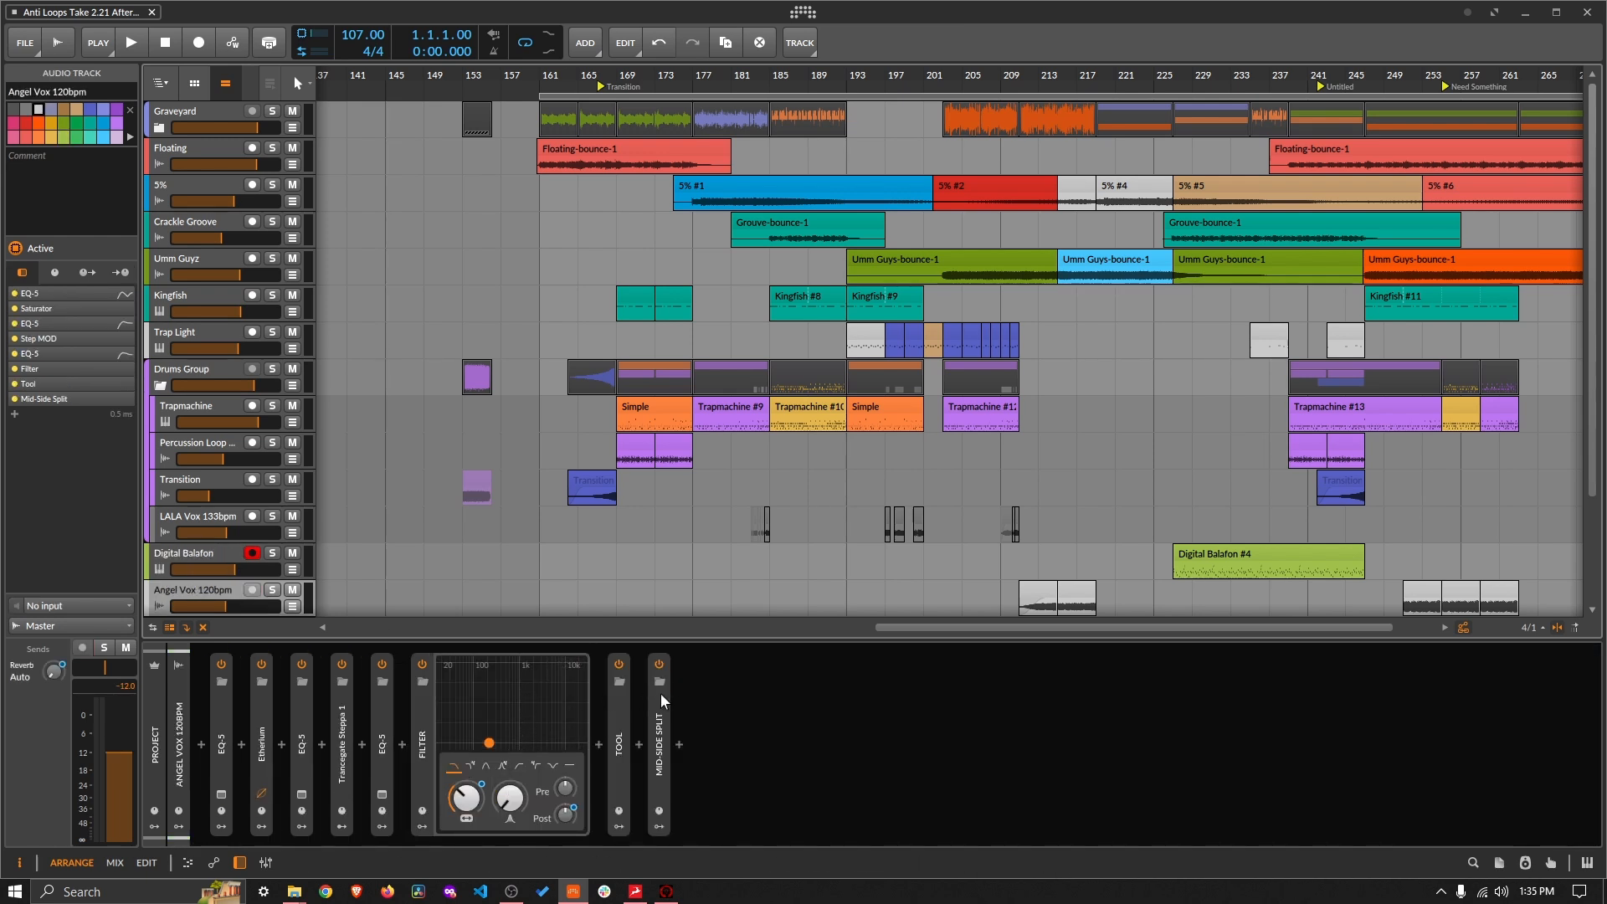
pyautogui.click(665, 720)
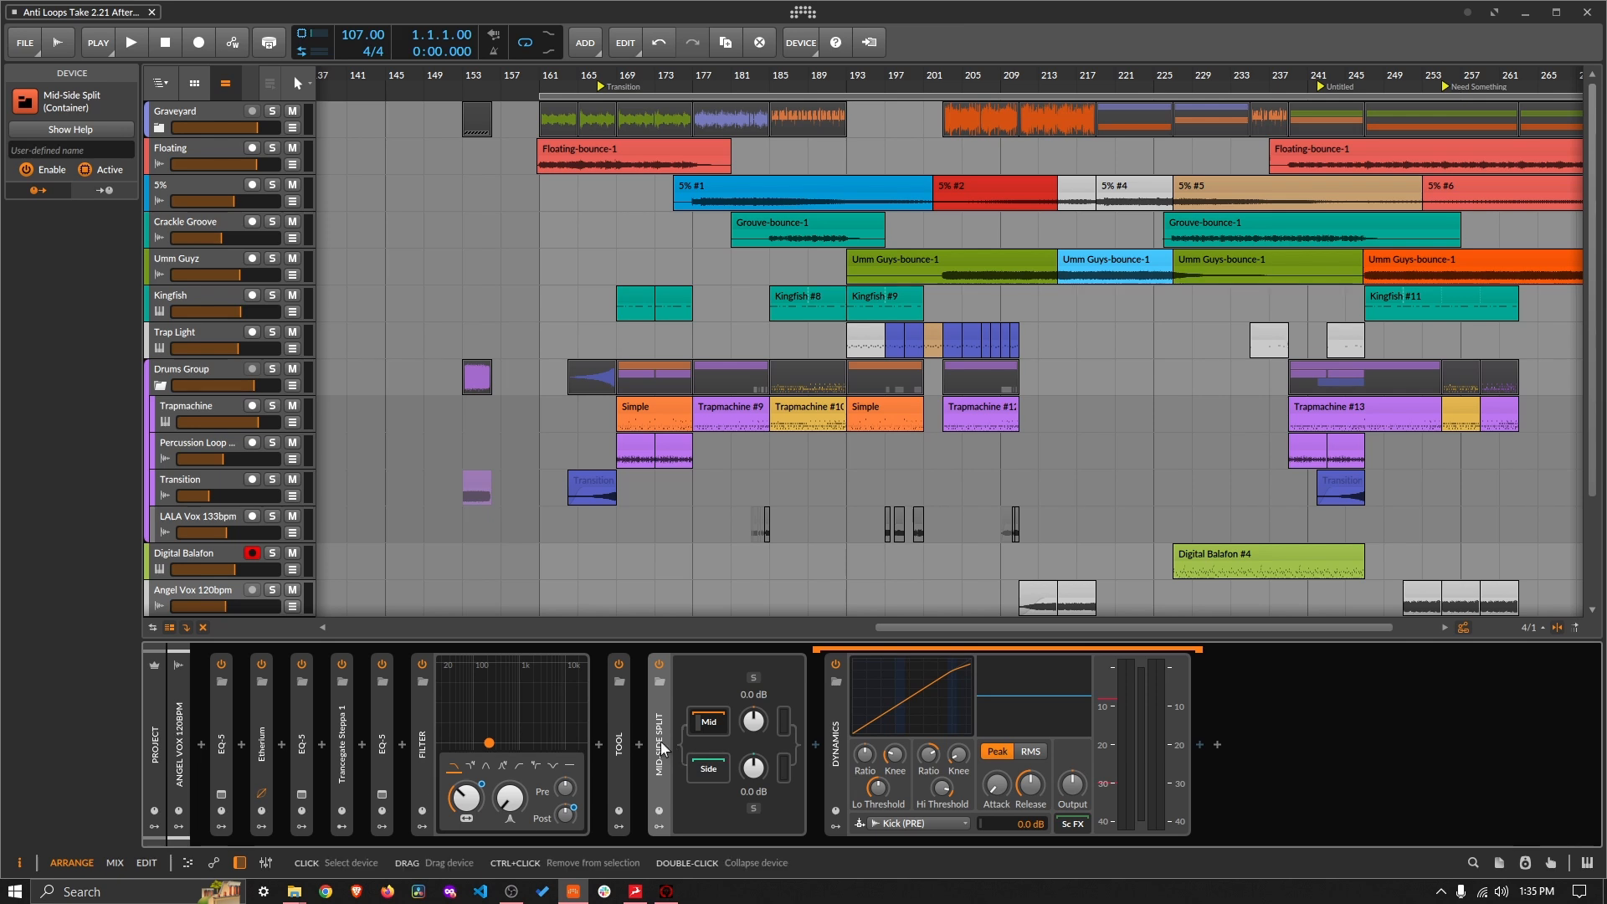
pyautogui.doubleClick(661, 741)
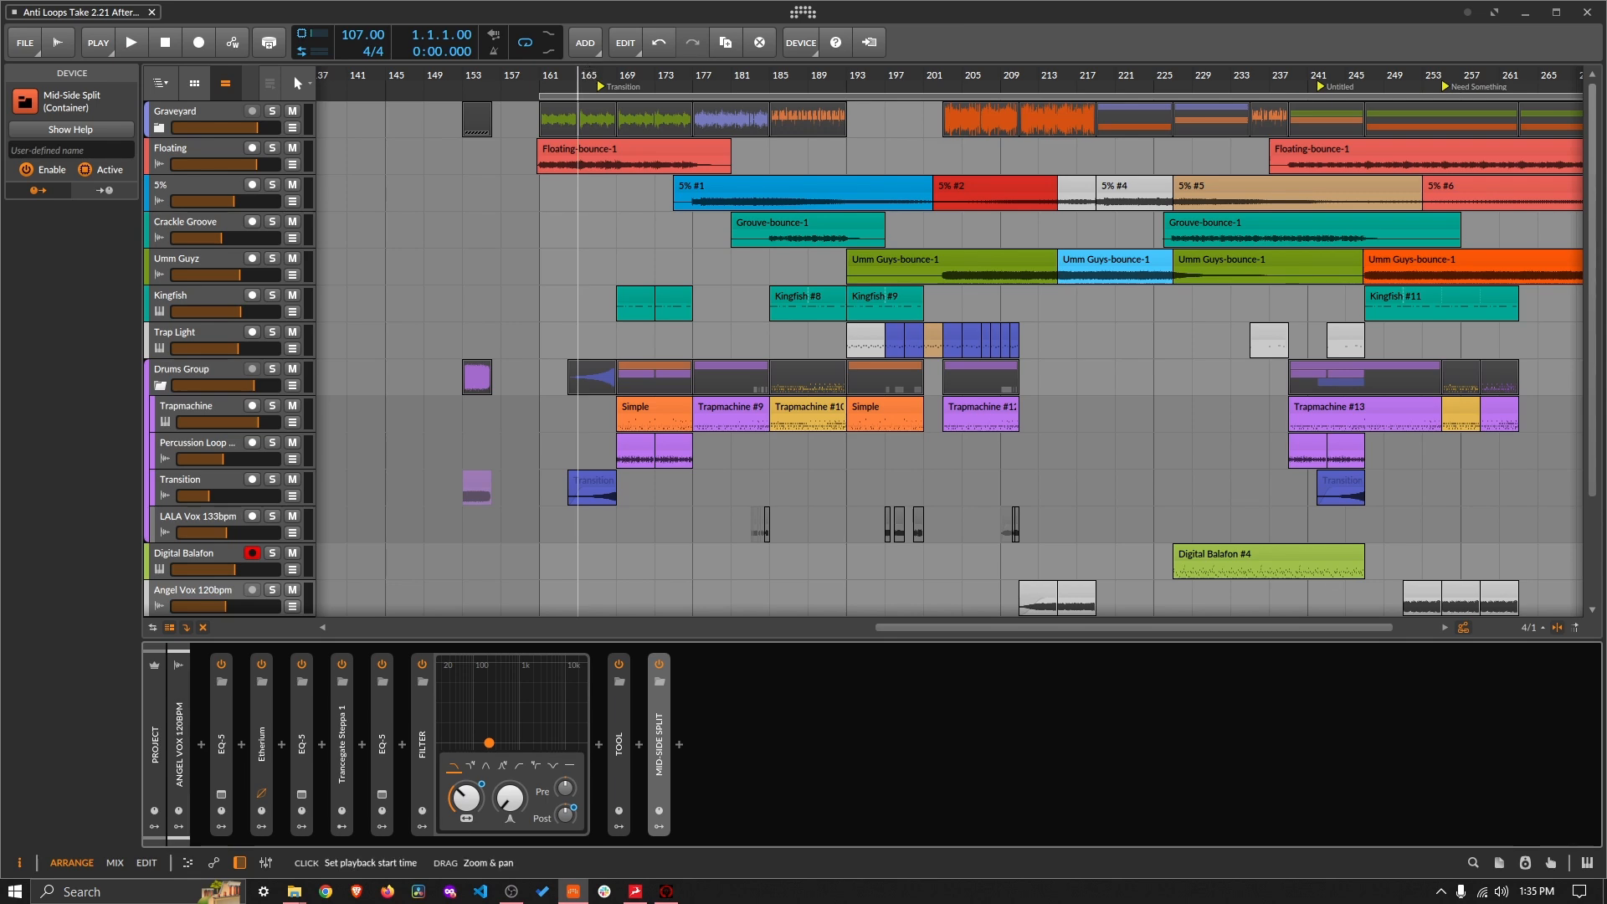
# Step: Play the arrangement from the Transition marker at bar 167 through the first drum section, and stop playback
pyautogui.moveTo(607, 76); pyautogui.dragTo(551, 77)
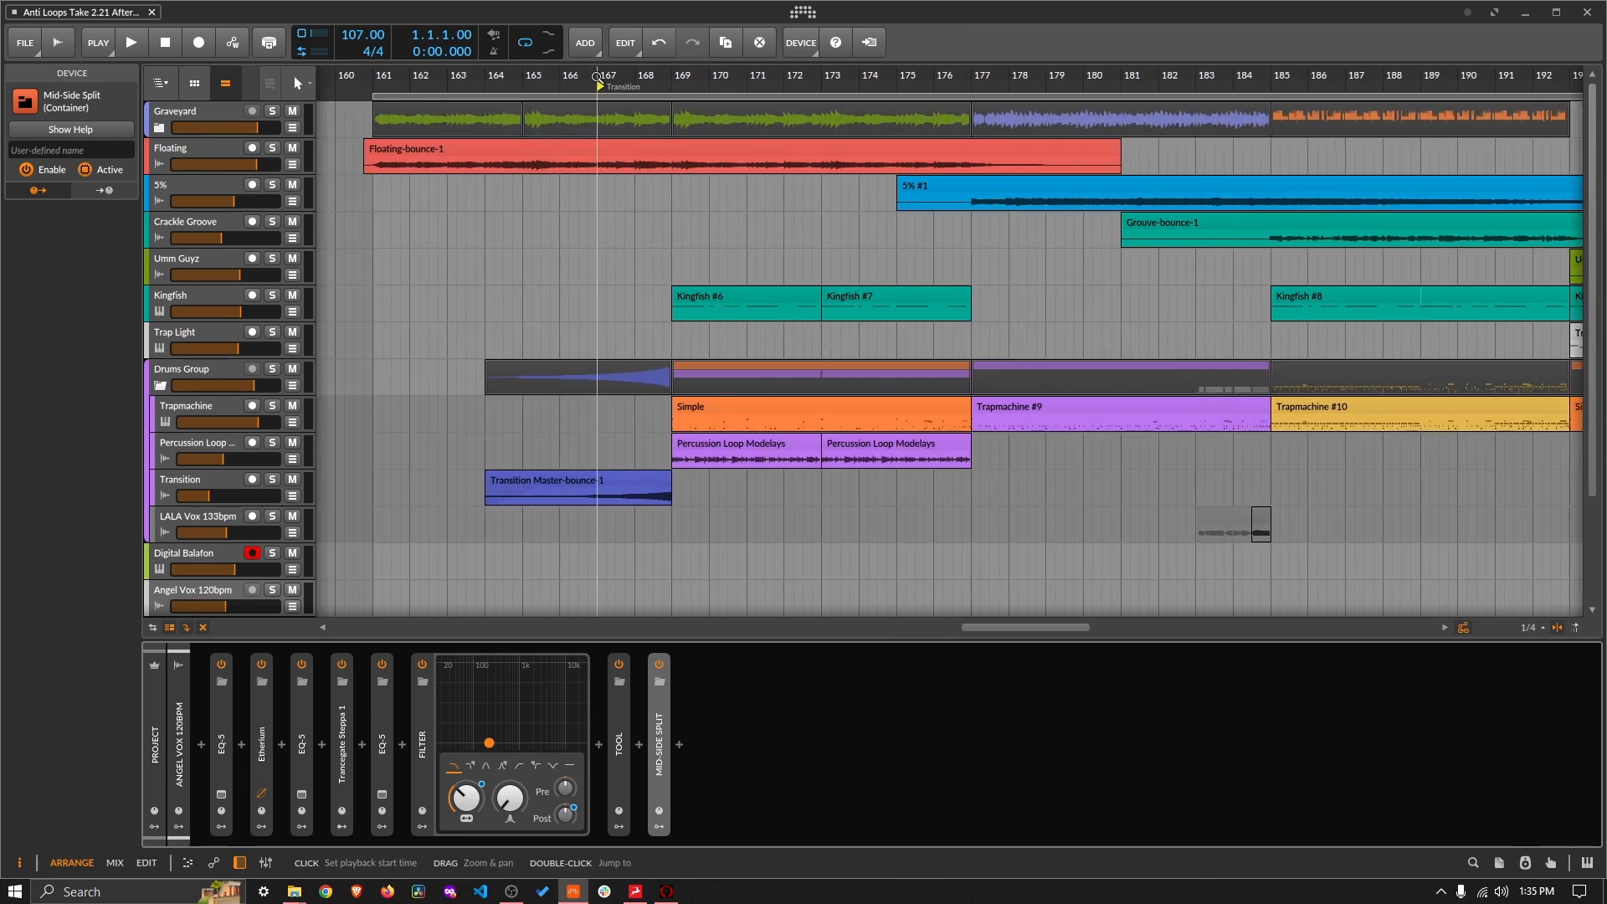
pyautogui.click(598, 76)
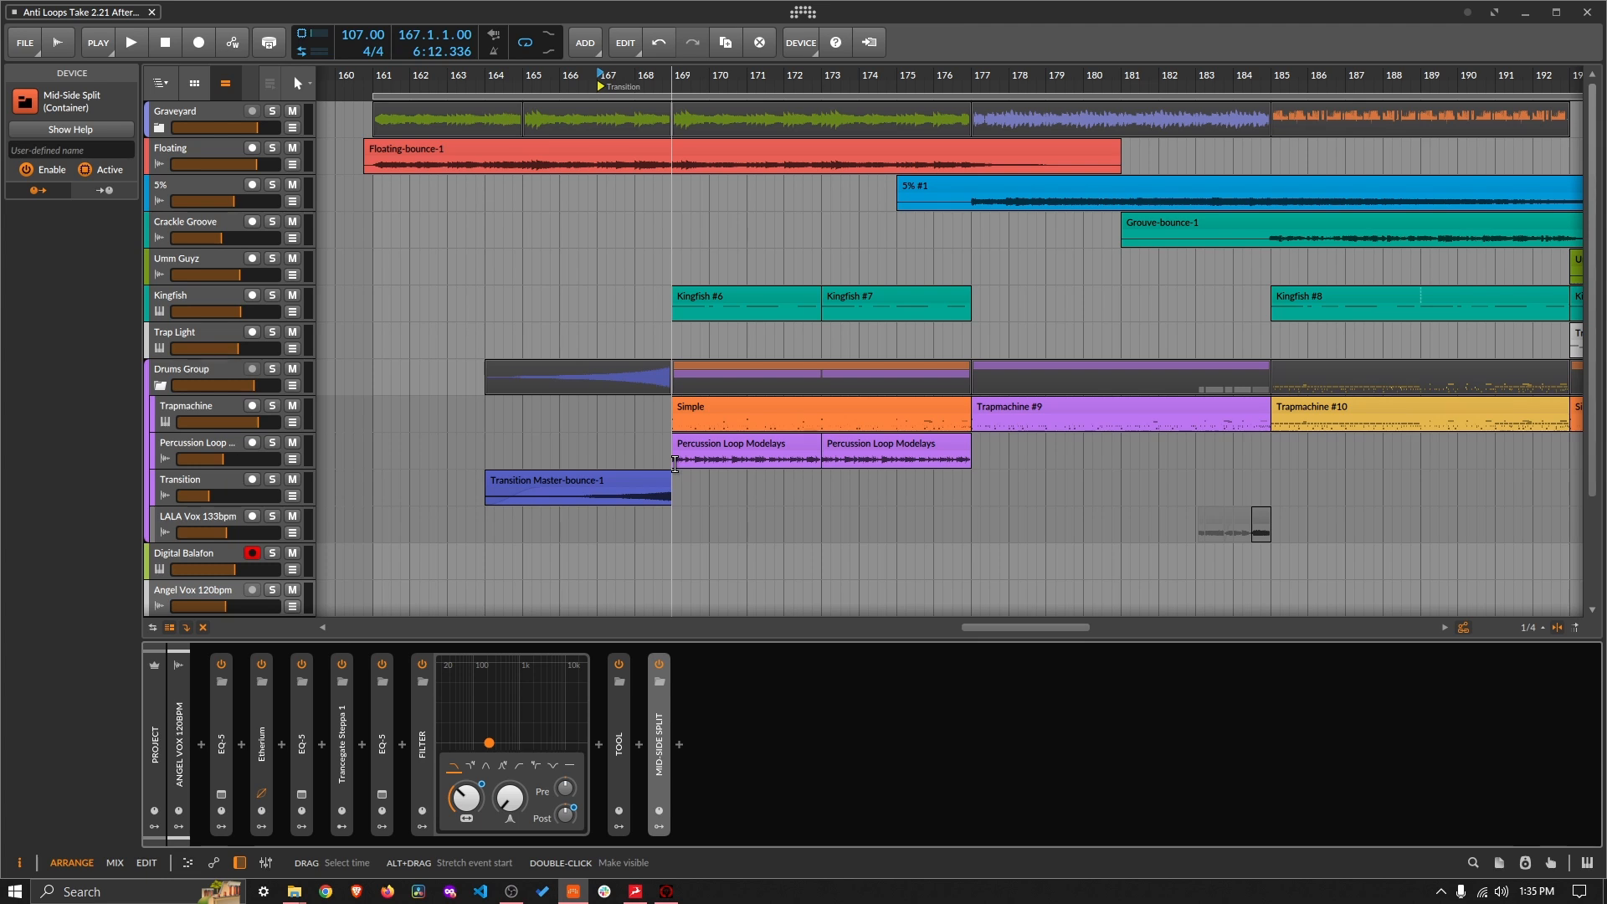
pyautogui.press('space')
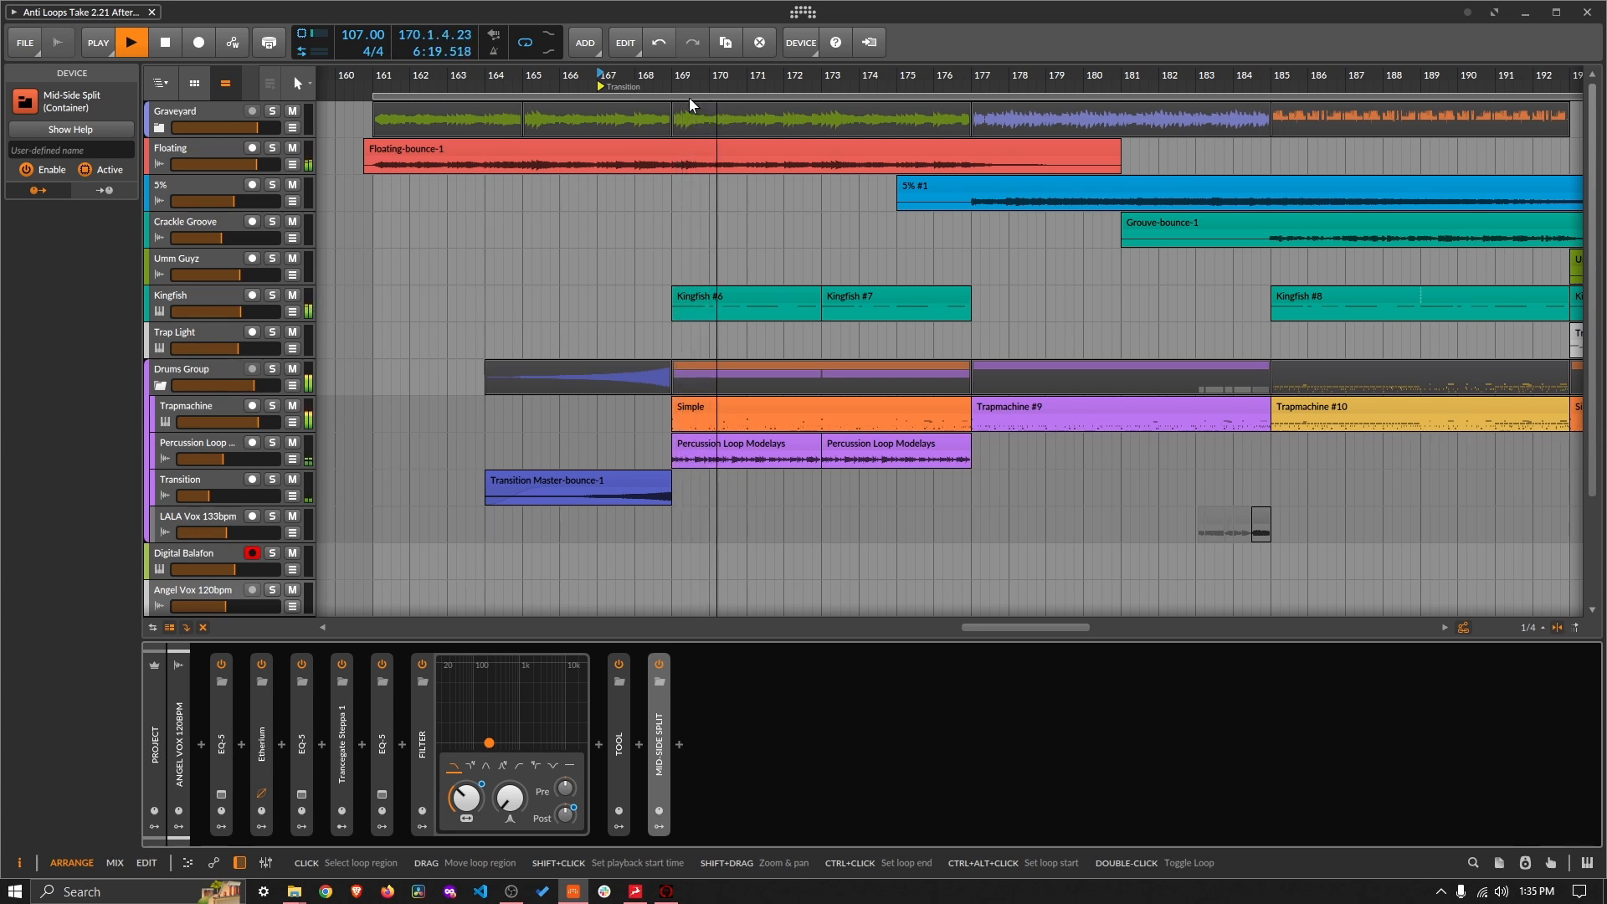
pyautogui.moveTo(693, 83); pyautogui.dragTo(728, 53)
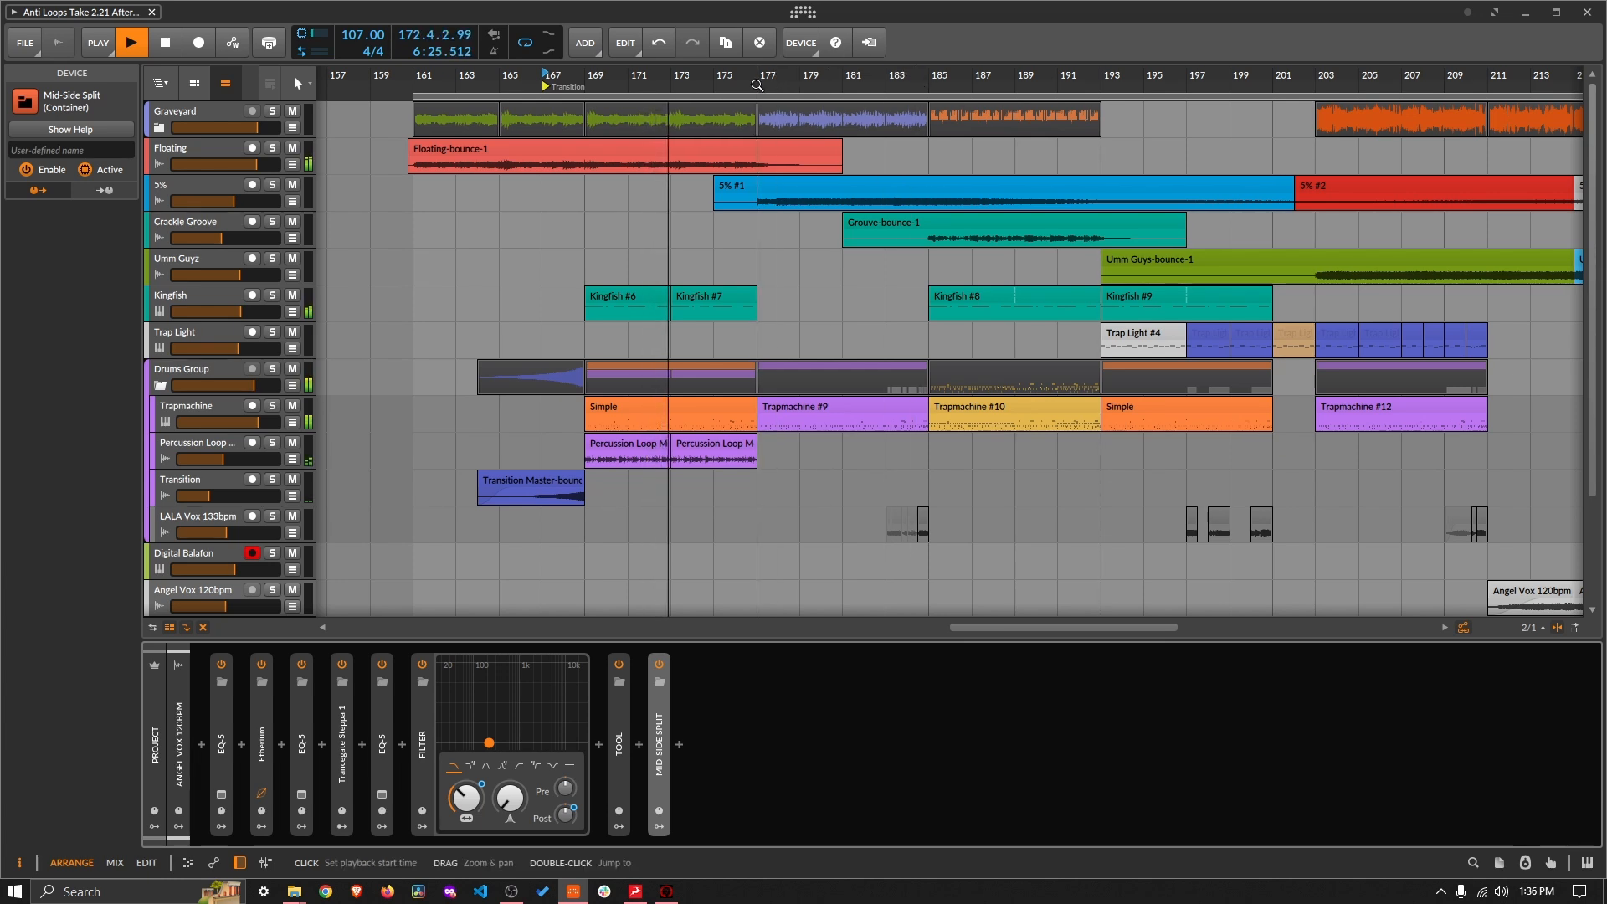
pyautogui.press('space')
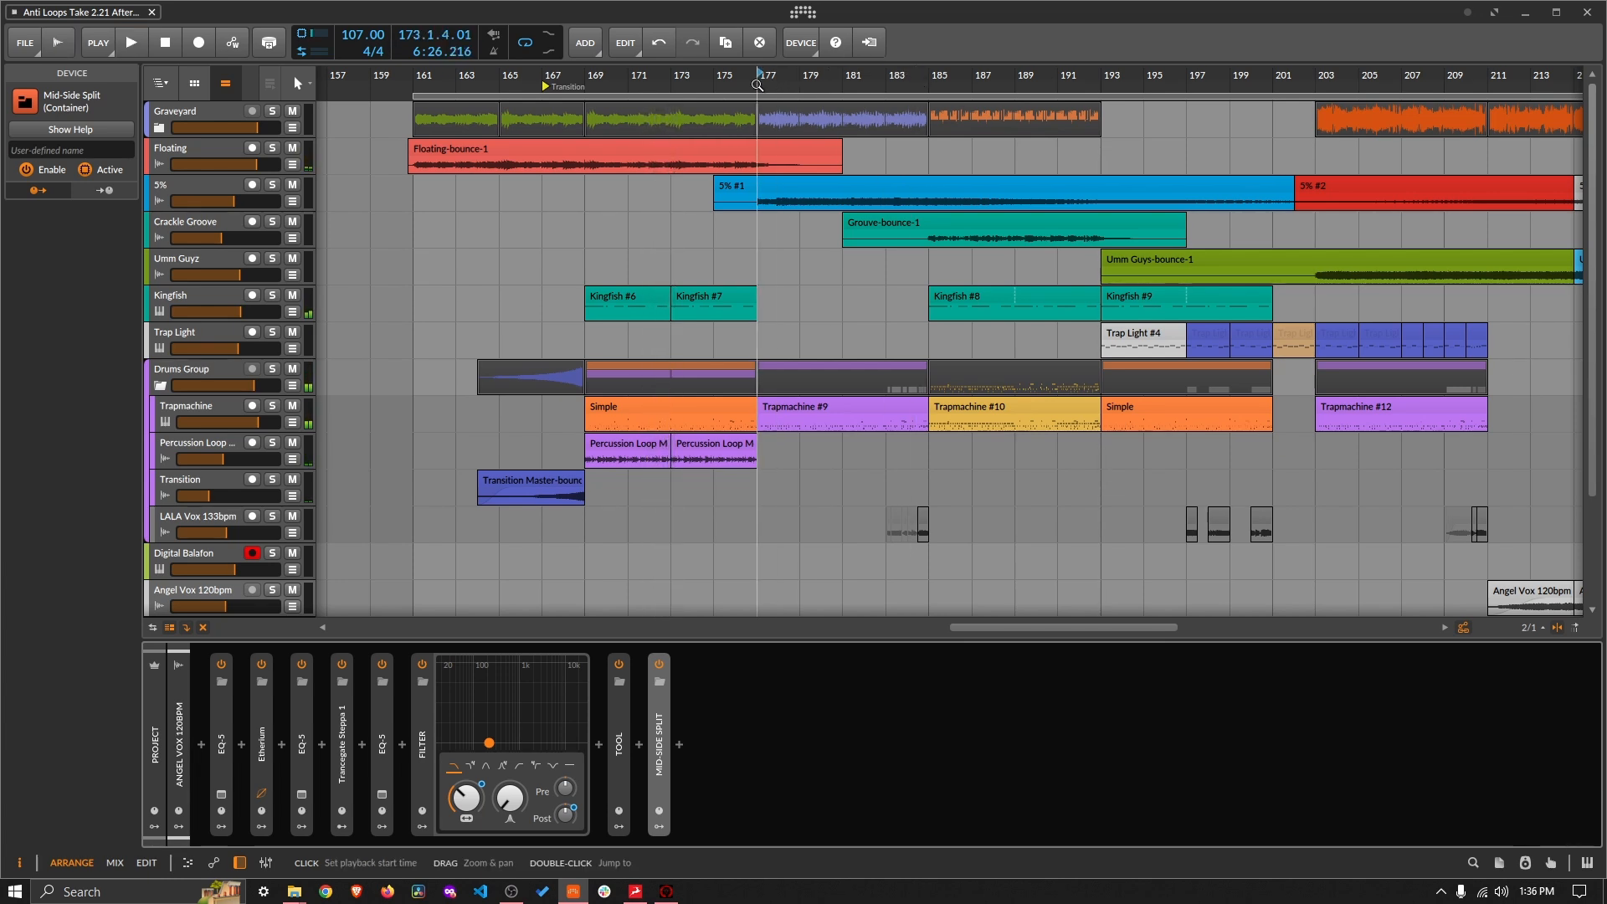
# Step: Play the arrangement from bar 177, where the Trapmachine #9 clip starts
pyautogui.click(757, 84)
pyautogui.press('space')
pyautogui.scroll(-3, 675, 85)
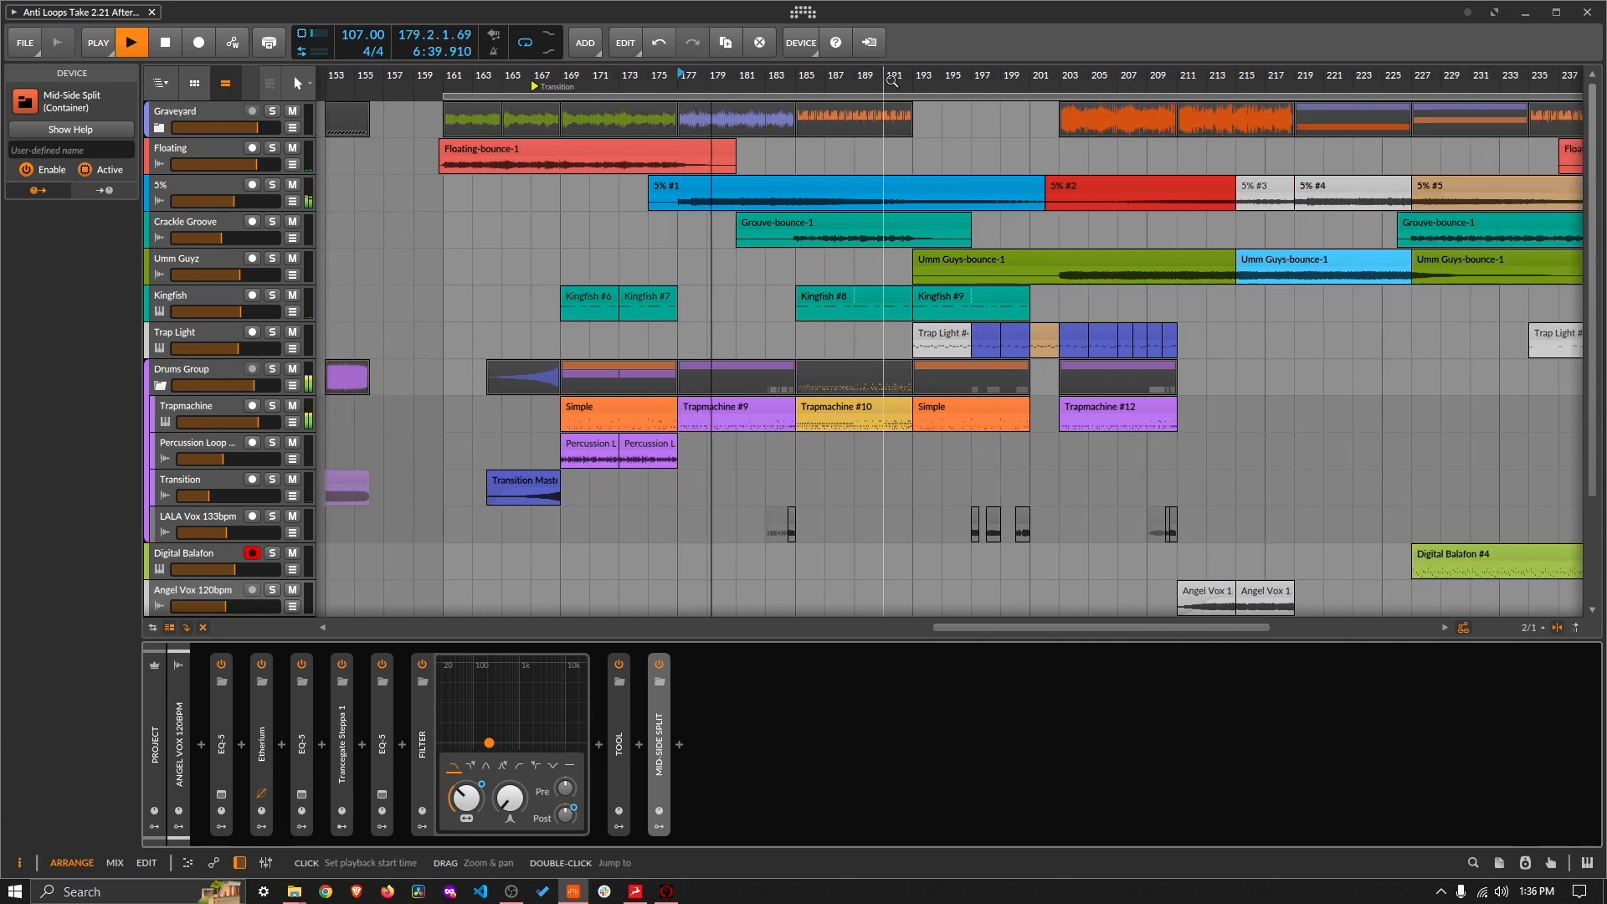
pyautogui.hscroll(2, 840, 84)
pyautogui.hscroll(3, 946, 71)
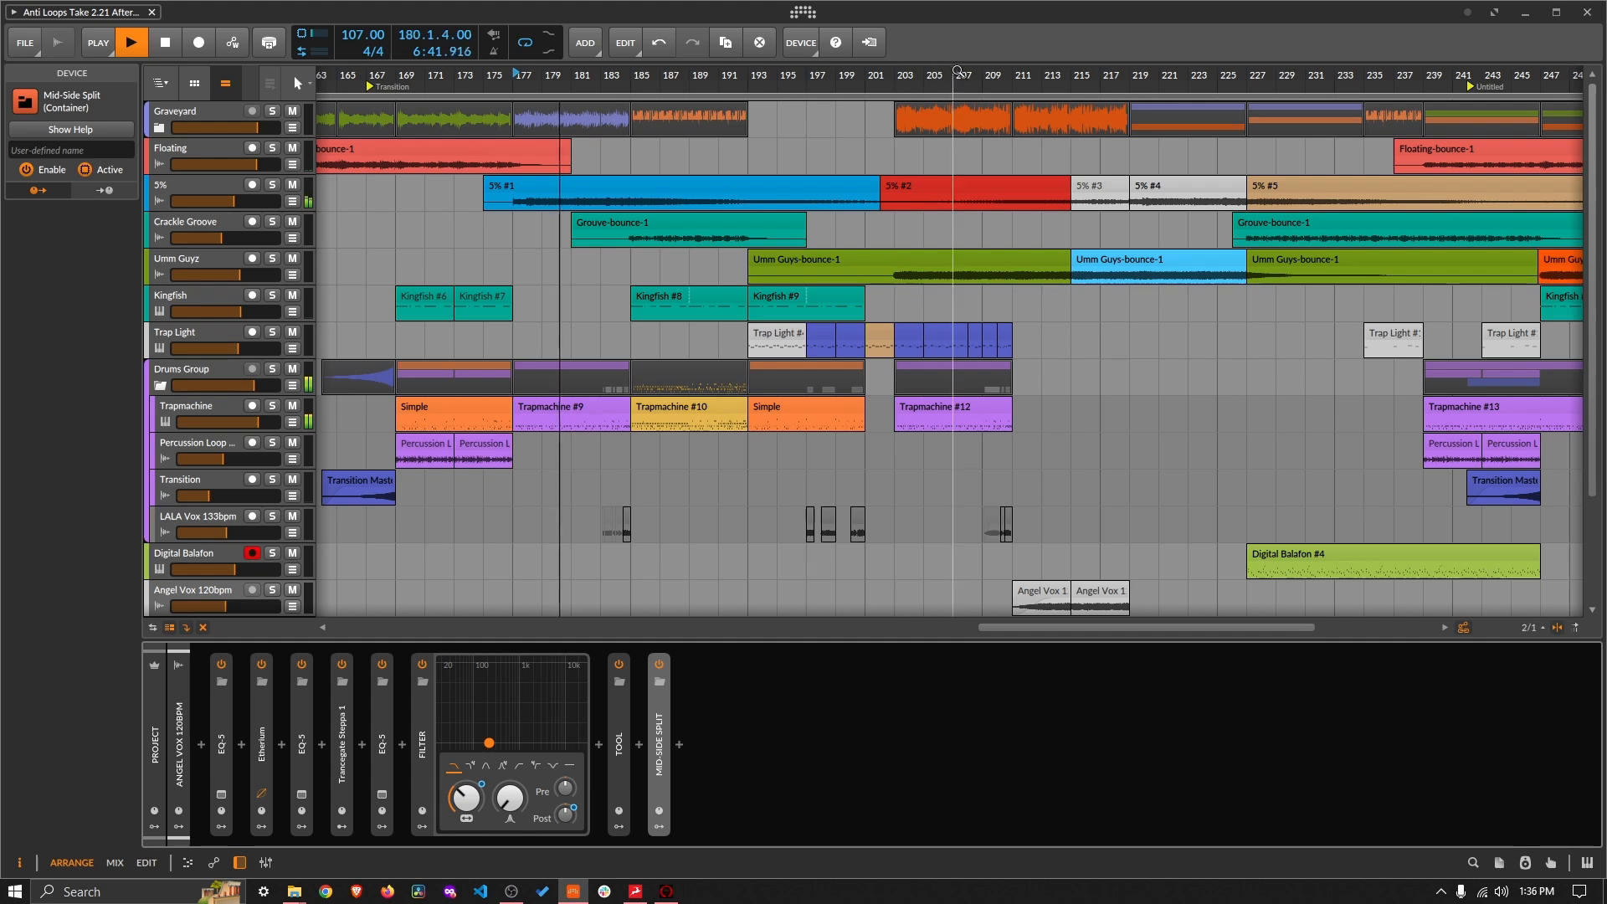
# Step: Stop playback, audition the arrangement from bar 201 to about bar 220, and stop again
pyautogui.click(896, 72)
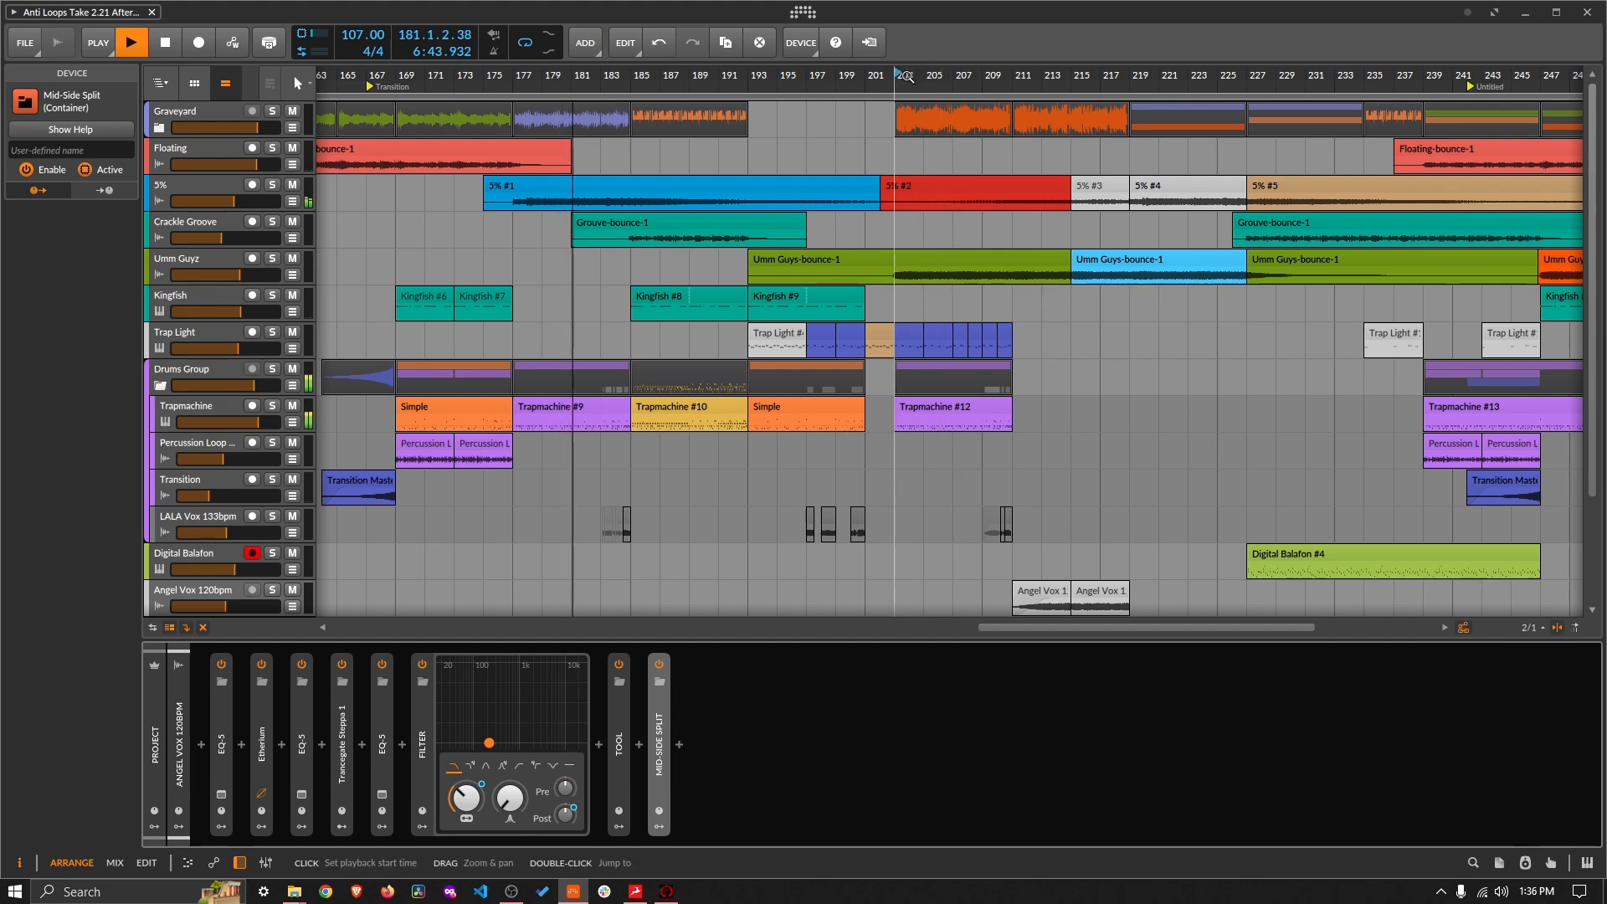
pyautogui.scroll(2, 896, 72)
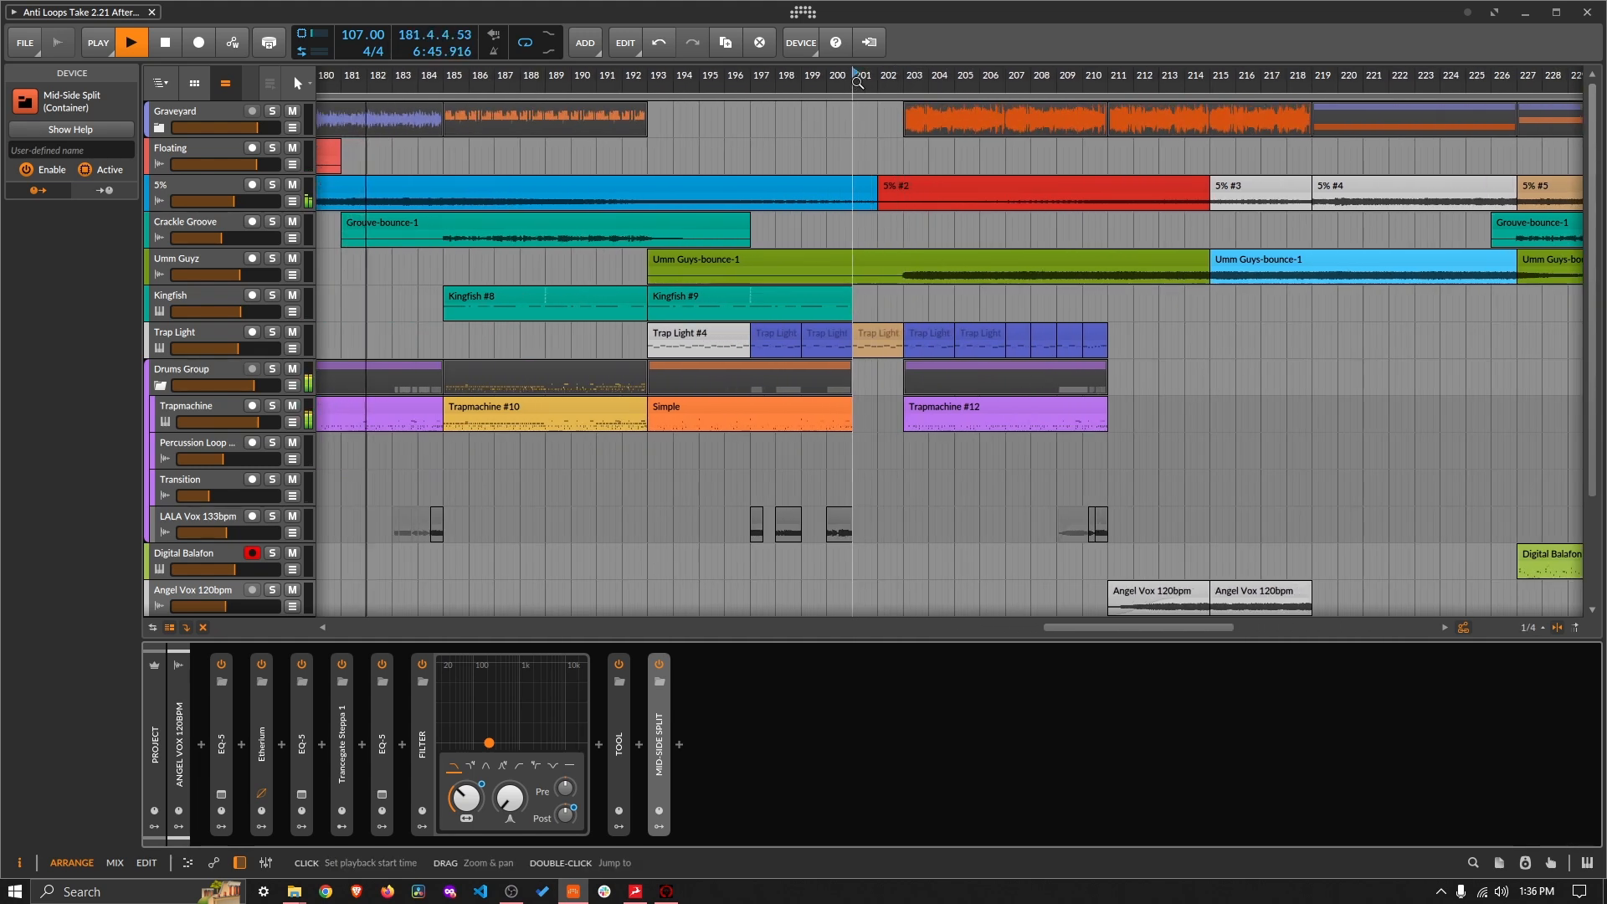
pyautogui.press('space')
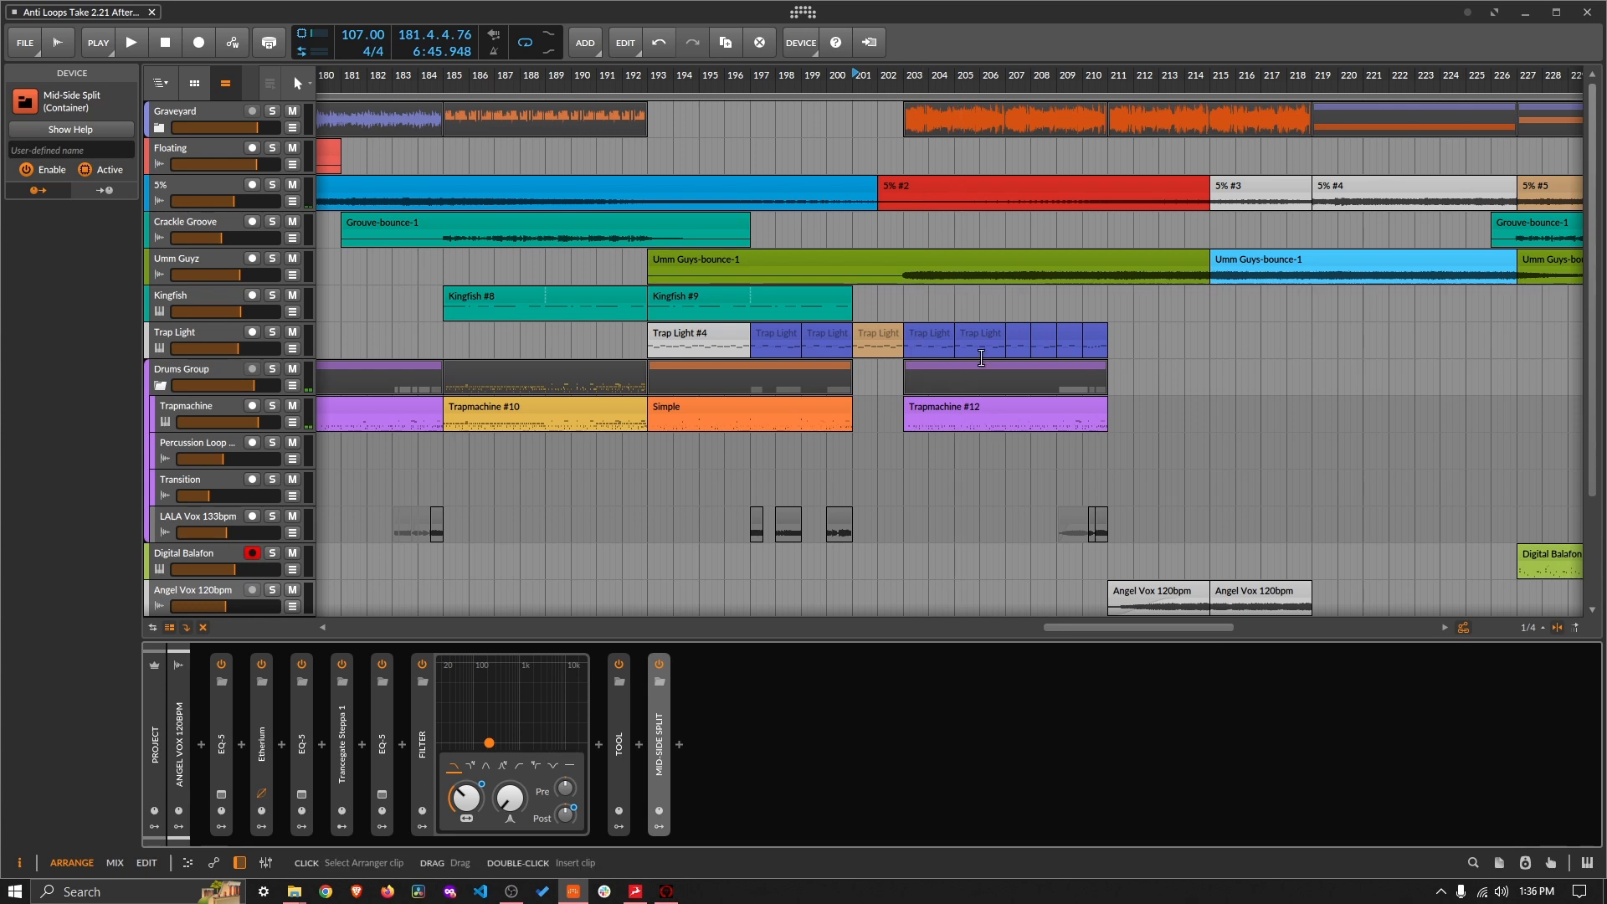
pyautogui.press('space')
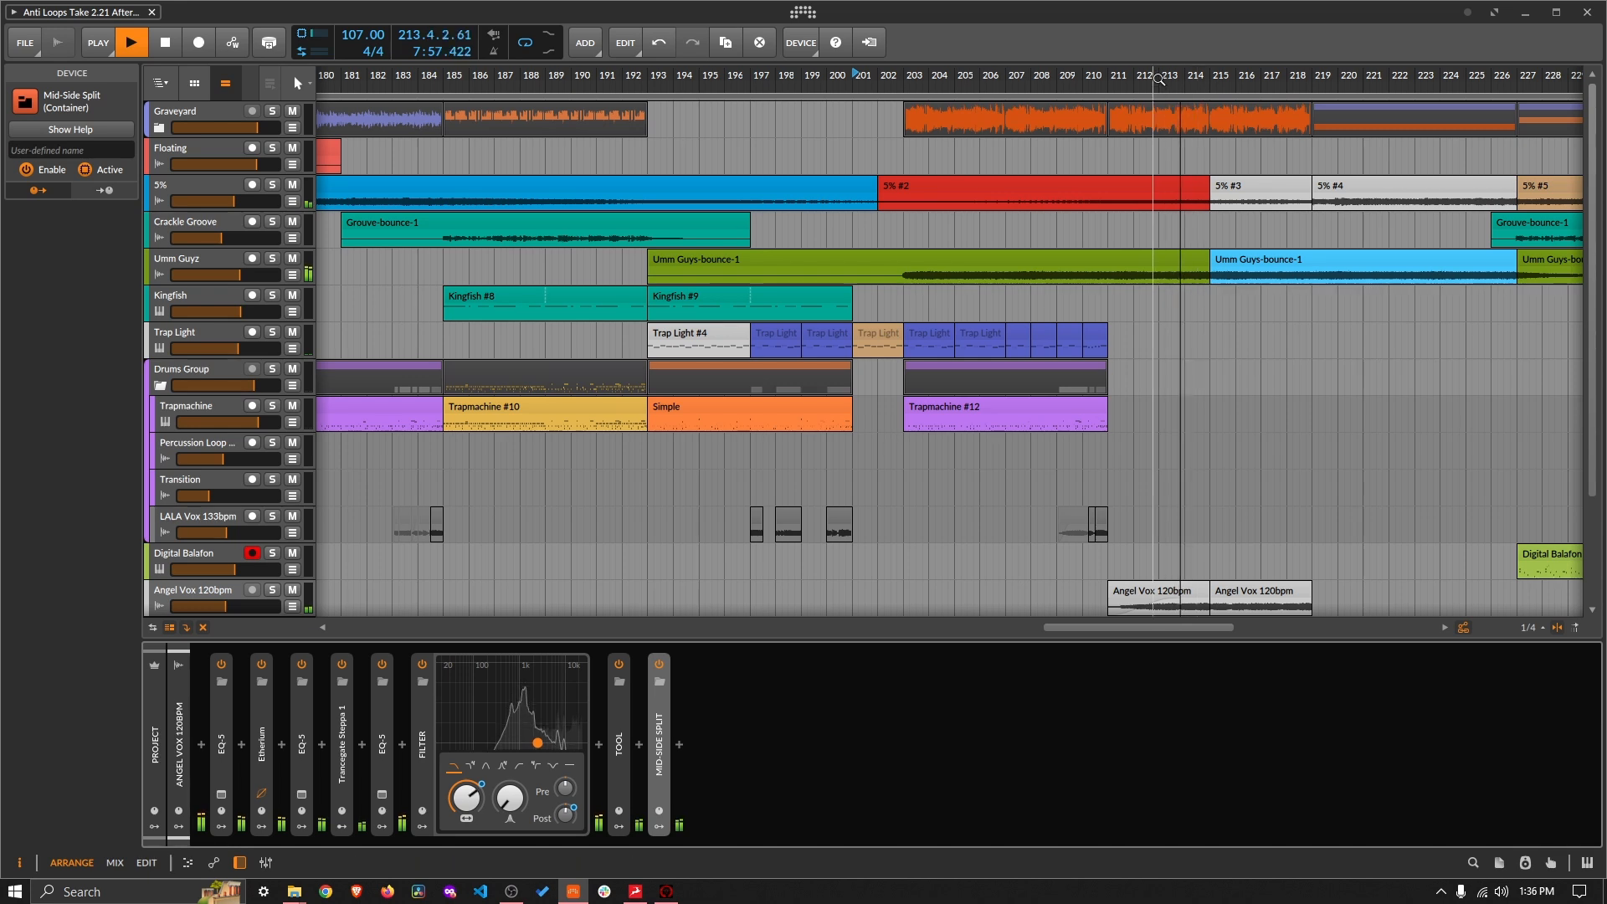
pyautogui.scroll(-5, 1164, 75)
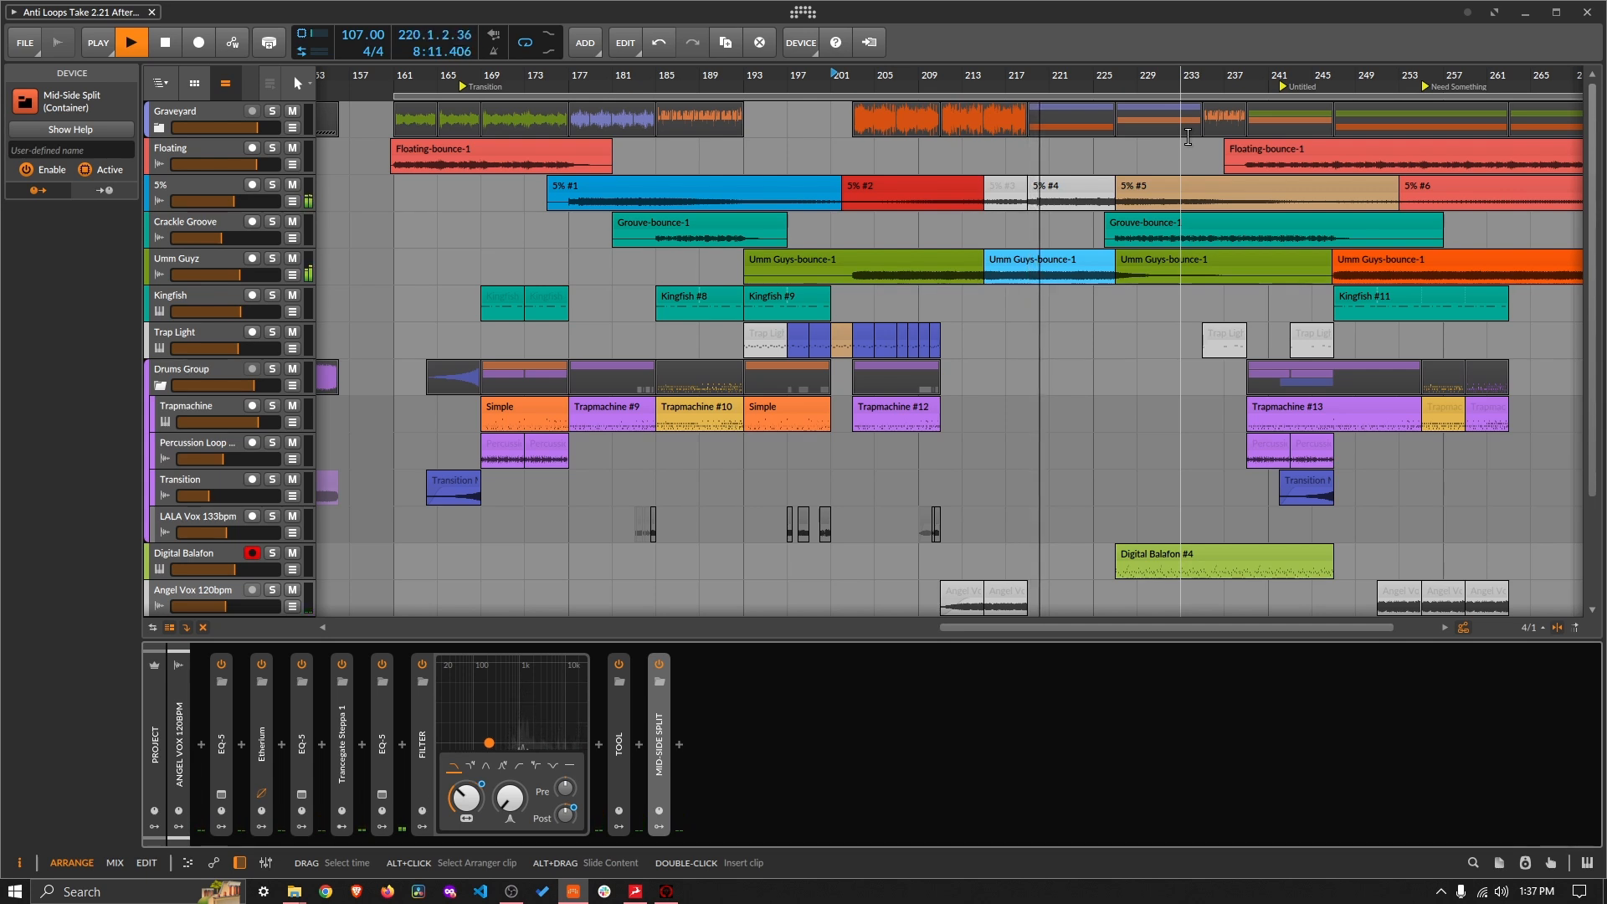
pyautogui.press('space')
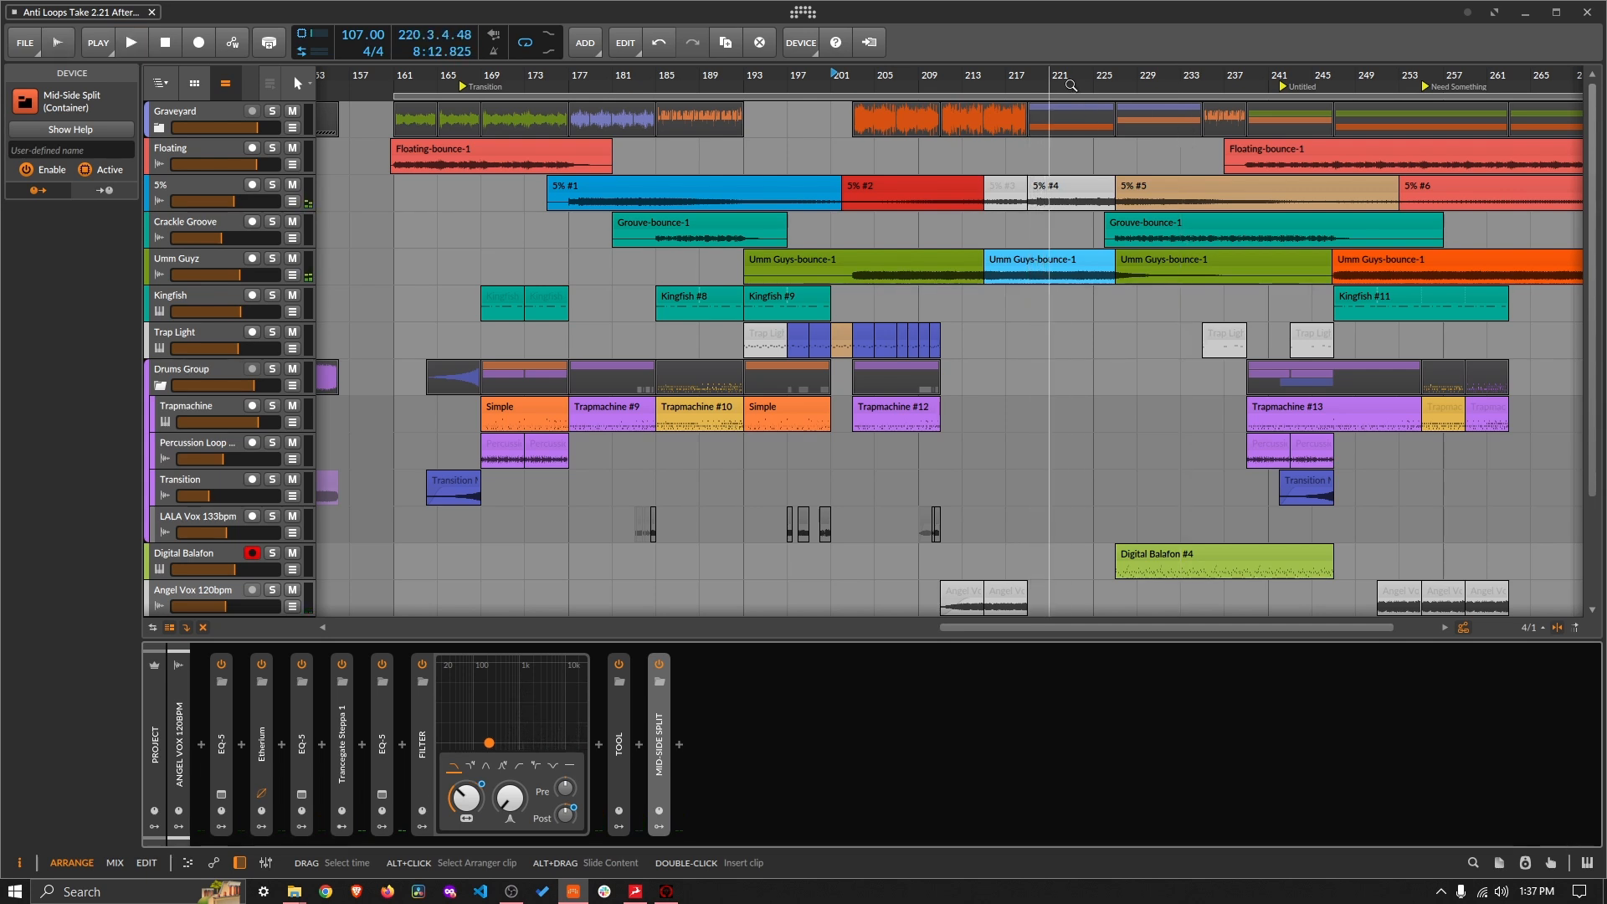
pyautogui.moveTo(1087, 86); pyautogui.dragTo(974, 229)
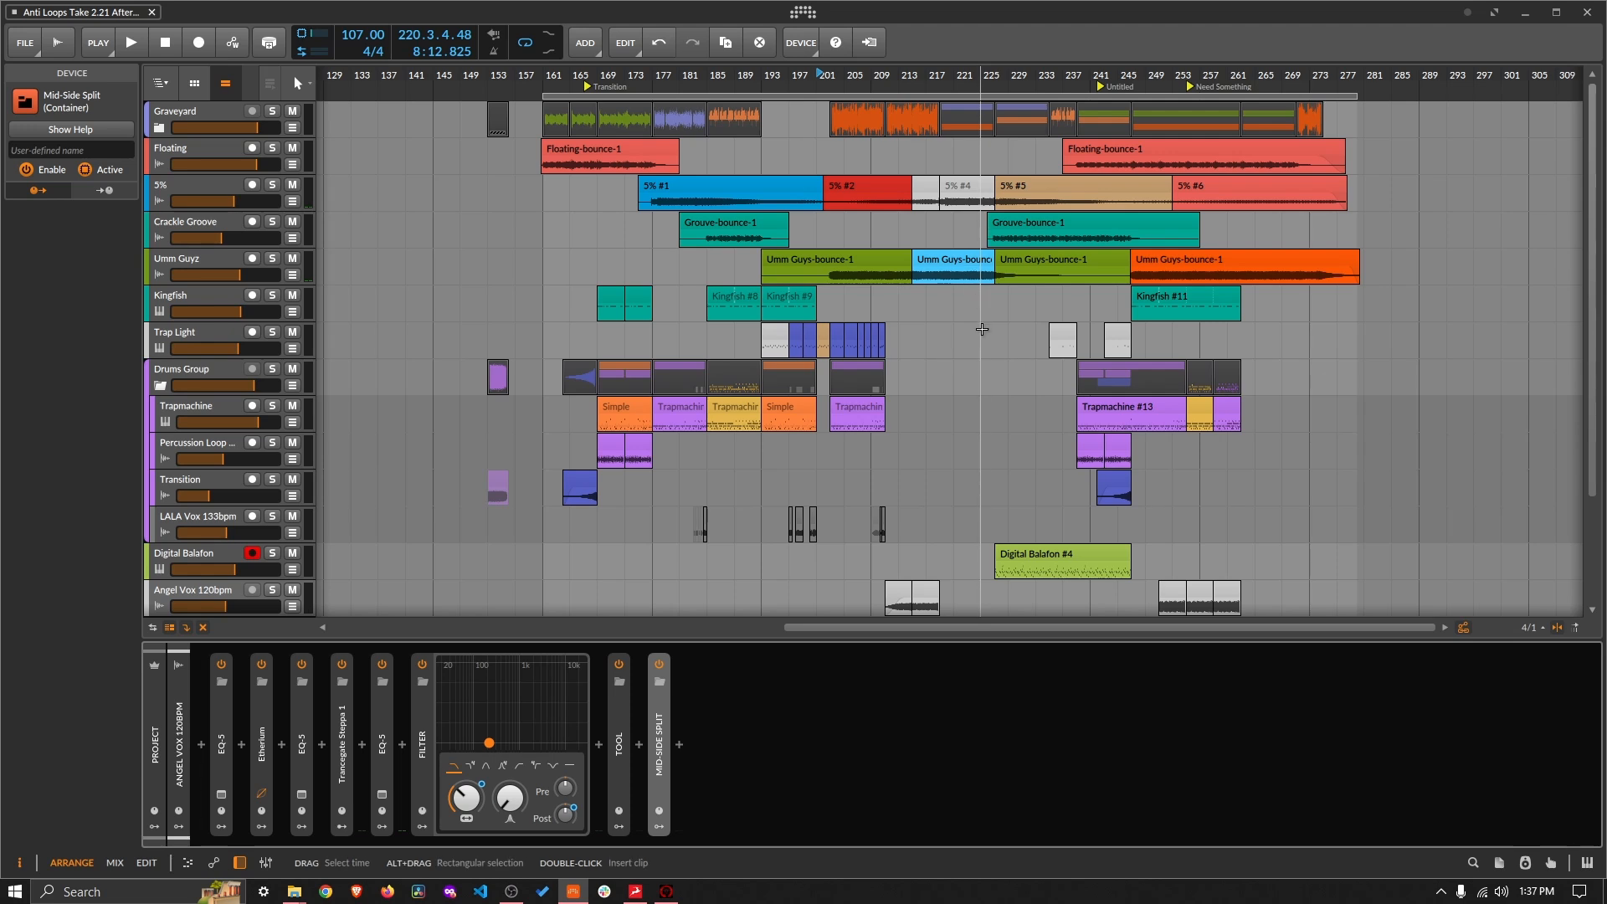
pyautogui.scroll(-3, 982, 329)
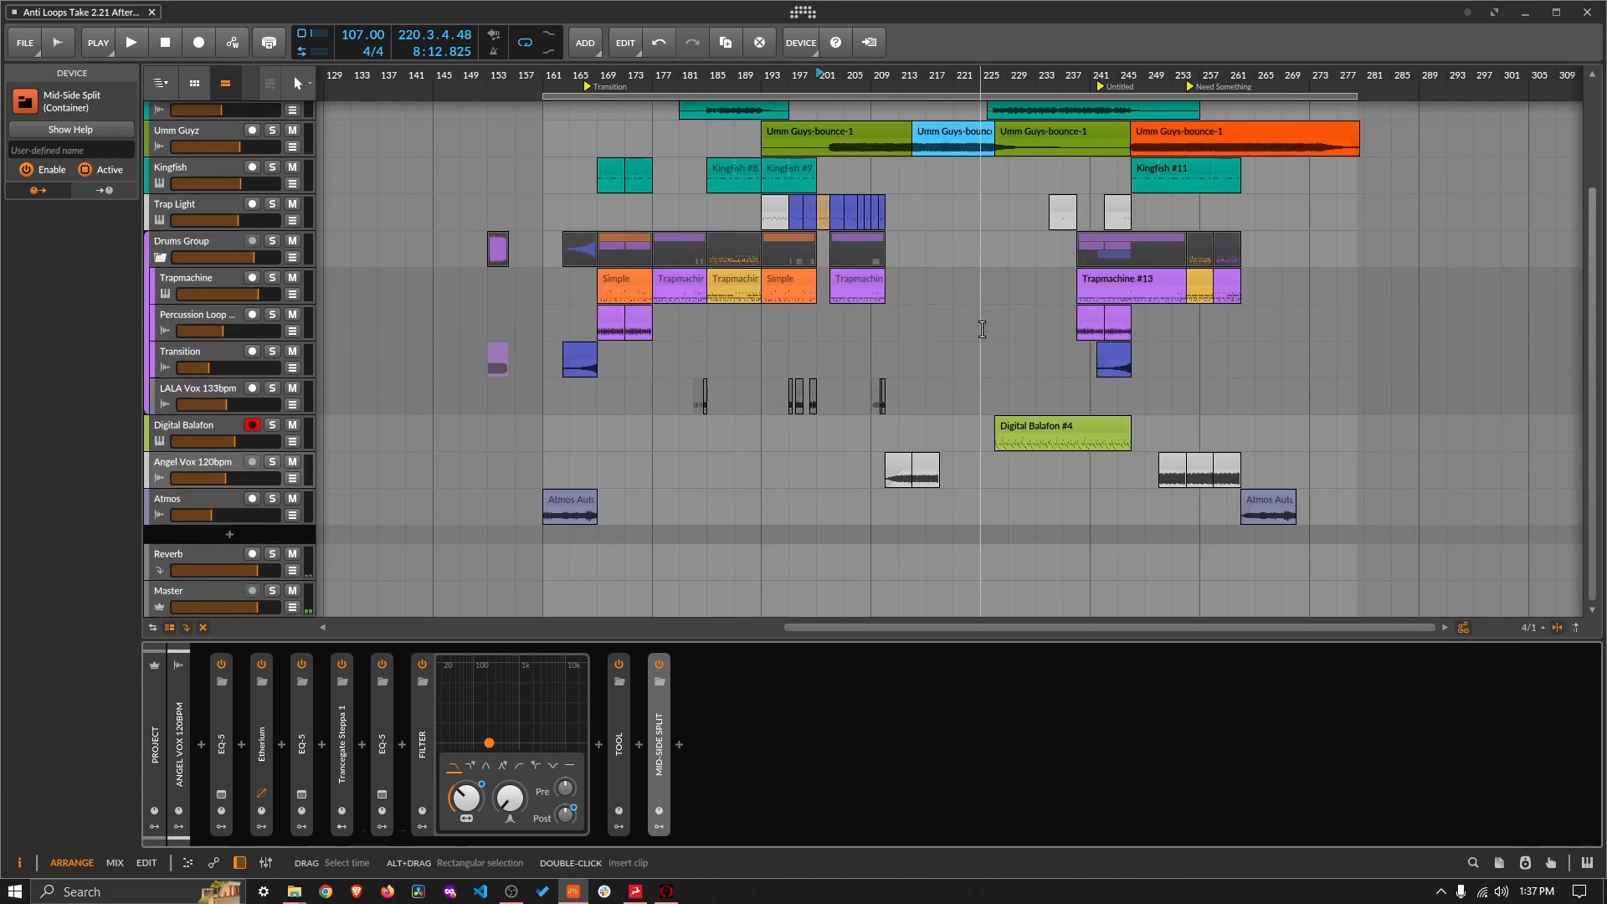
pyautogui.scroll(1, 982, 329)
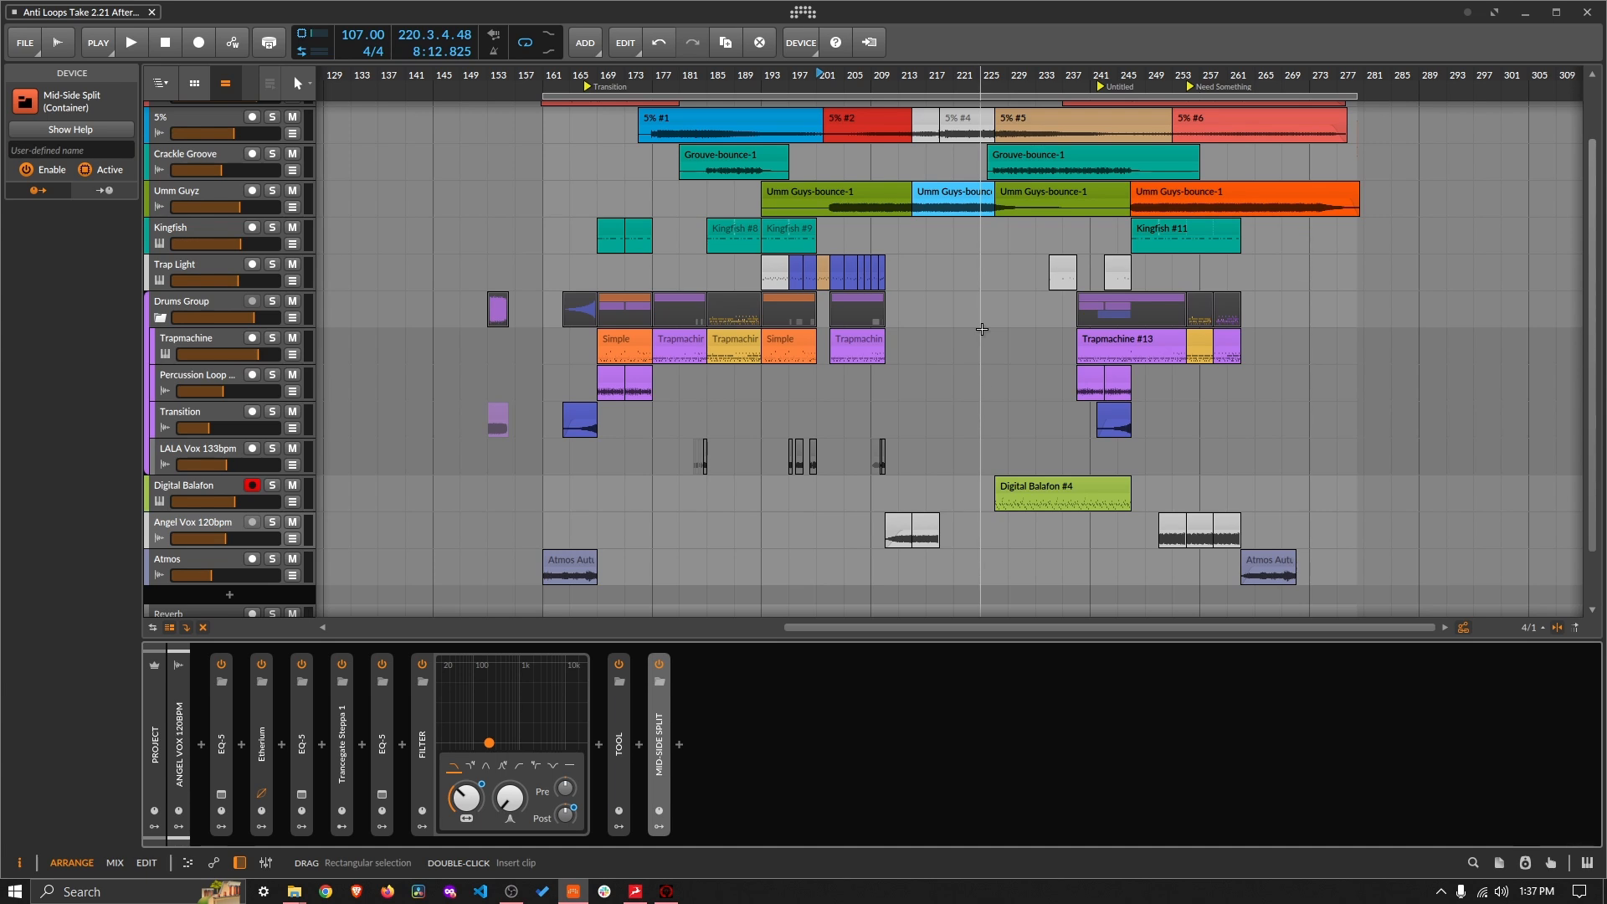
pyautogui.scroll(2, 982, 329)
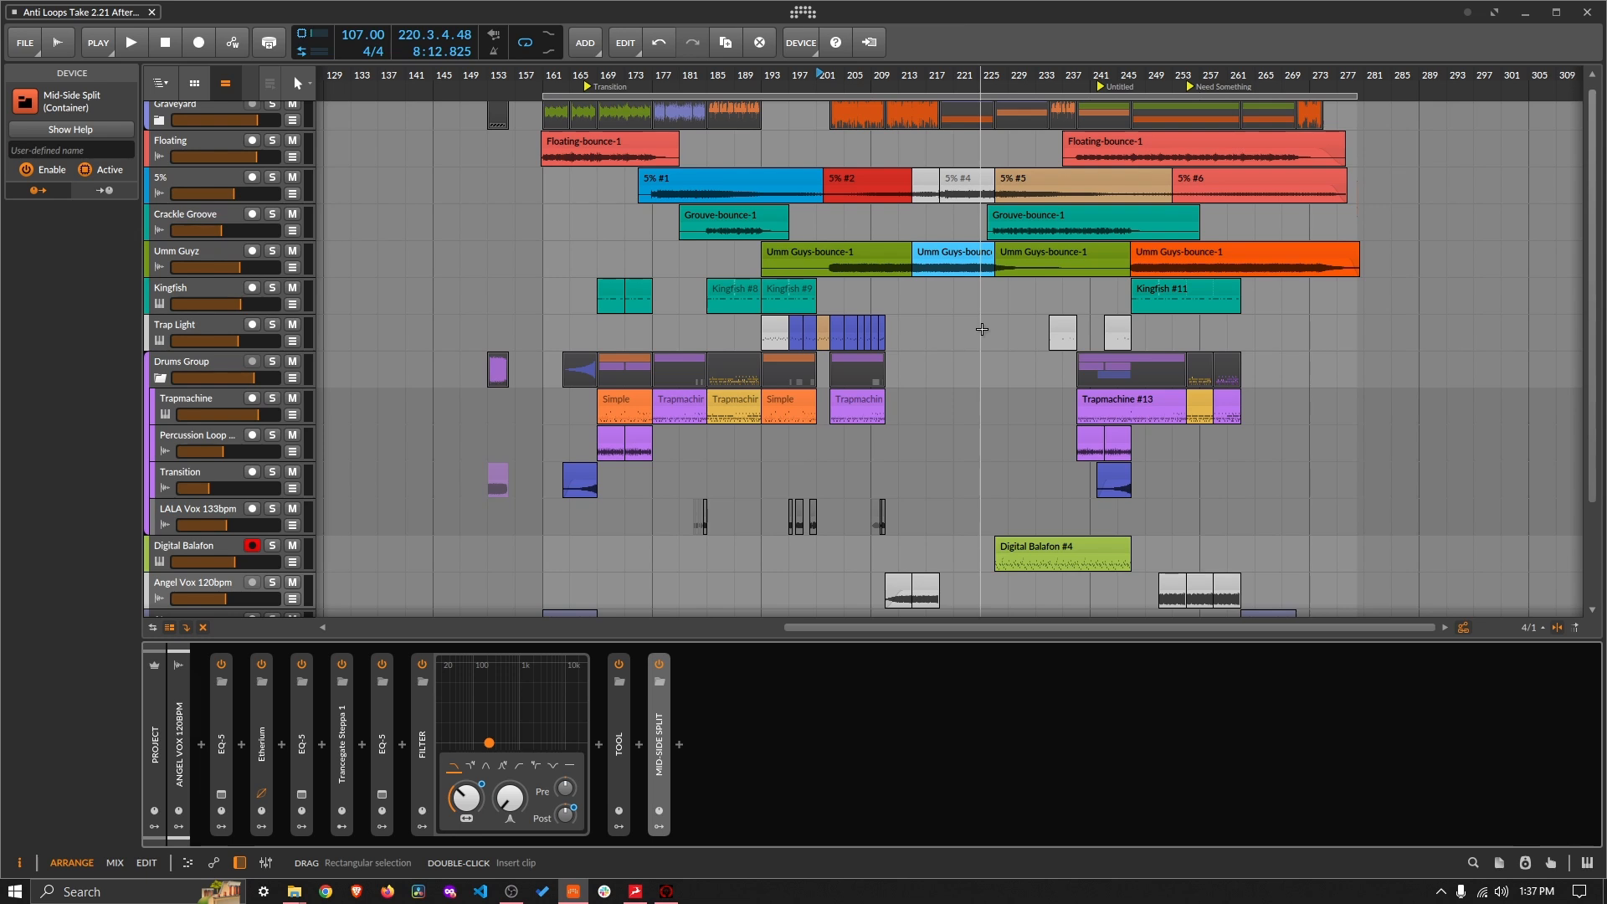